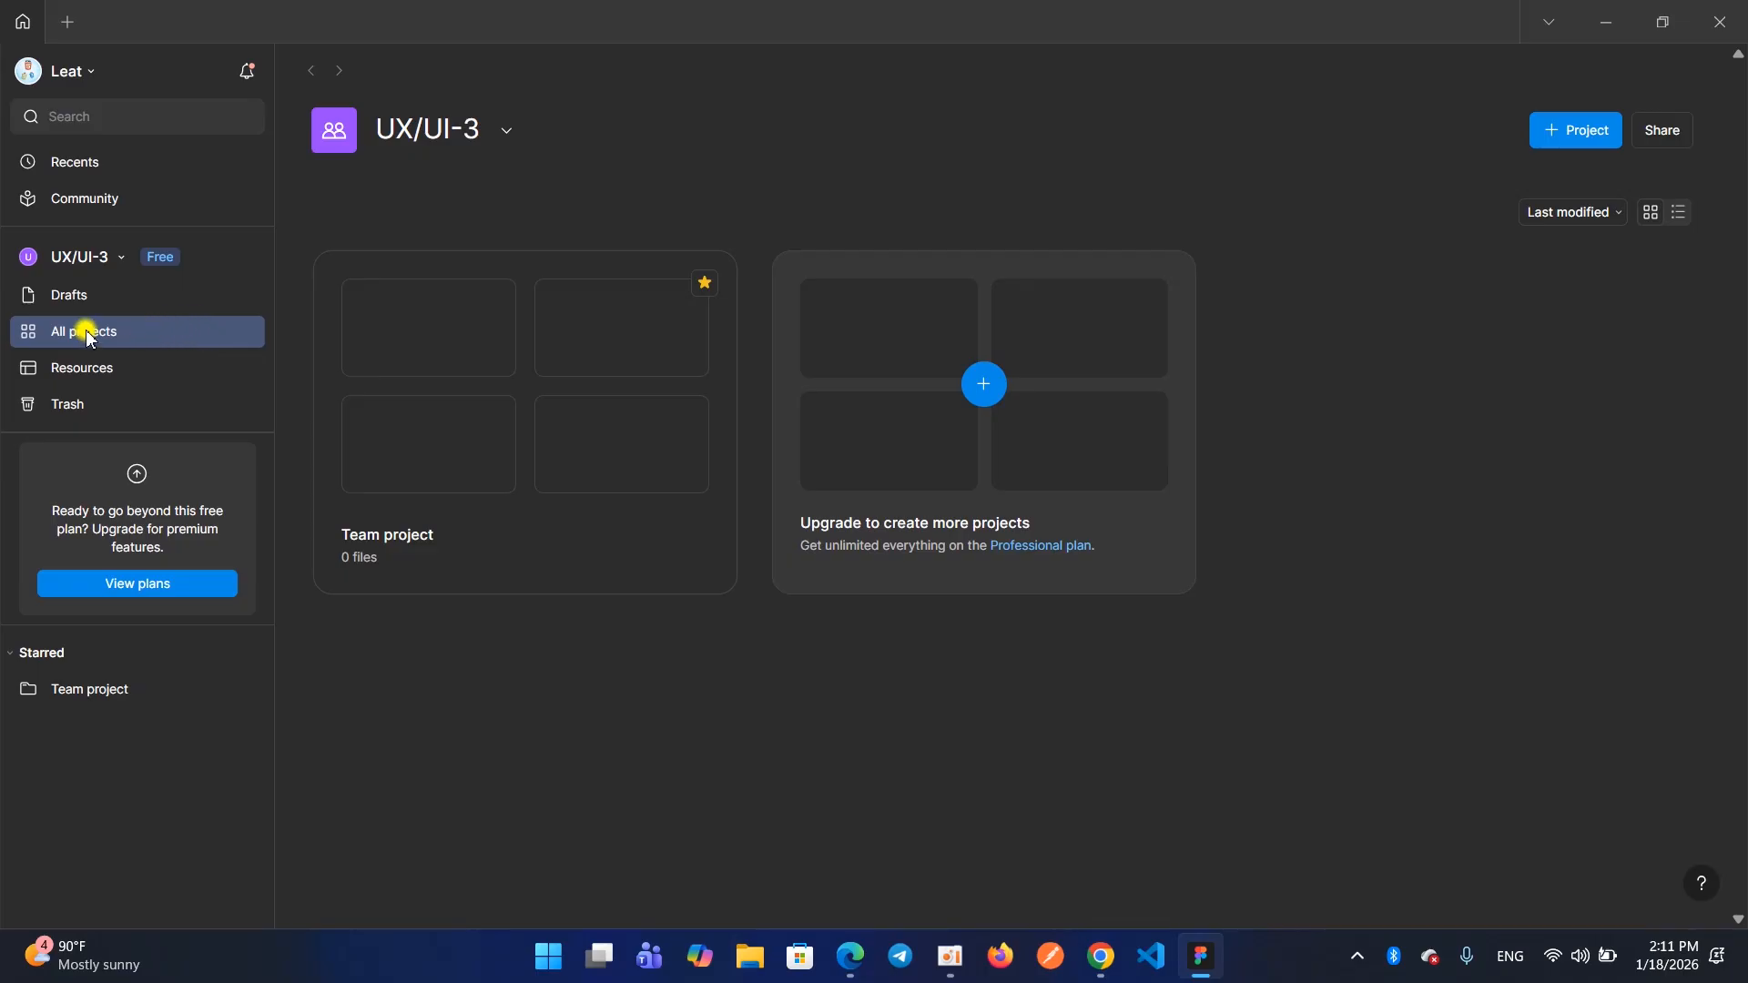
Create a new blank design file inside the Team project
{"action": "mouse_move", "coordinate": [11, 319]}
{"action": "left_mouse_down"}
{"action": "mouse_move", "coordinate": [112, 310]}
{"action": "mouse_move", "coordinate": [246, 347]}
{"action": "left_mouse_up"}
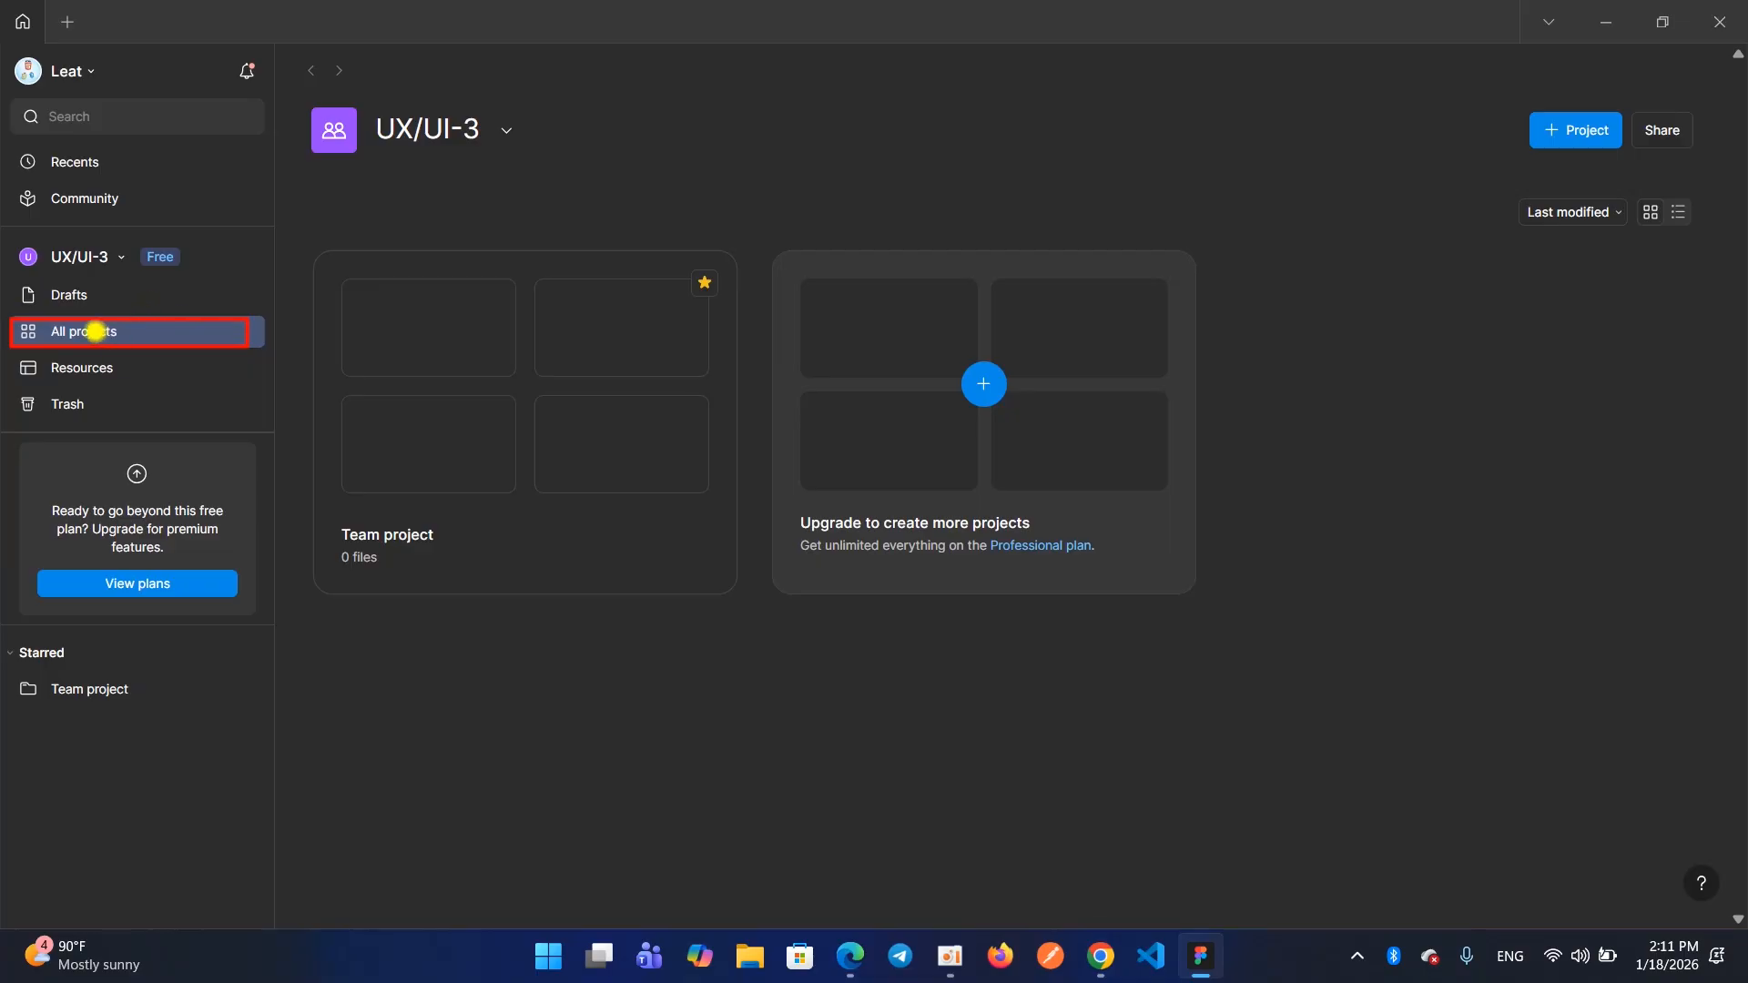
{"action": "key", "text": "Escape"}
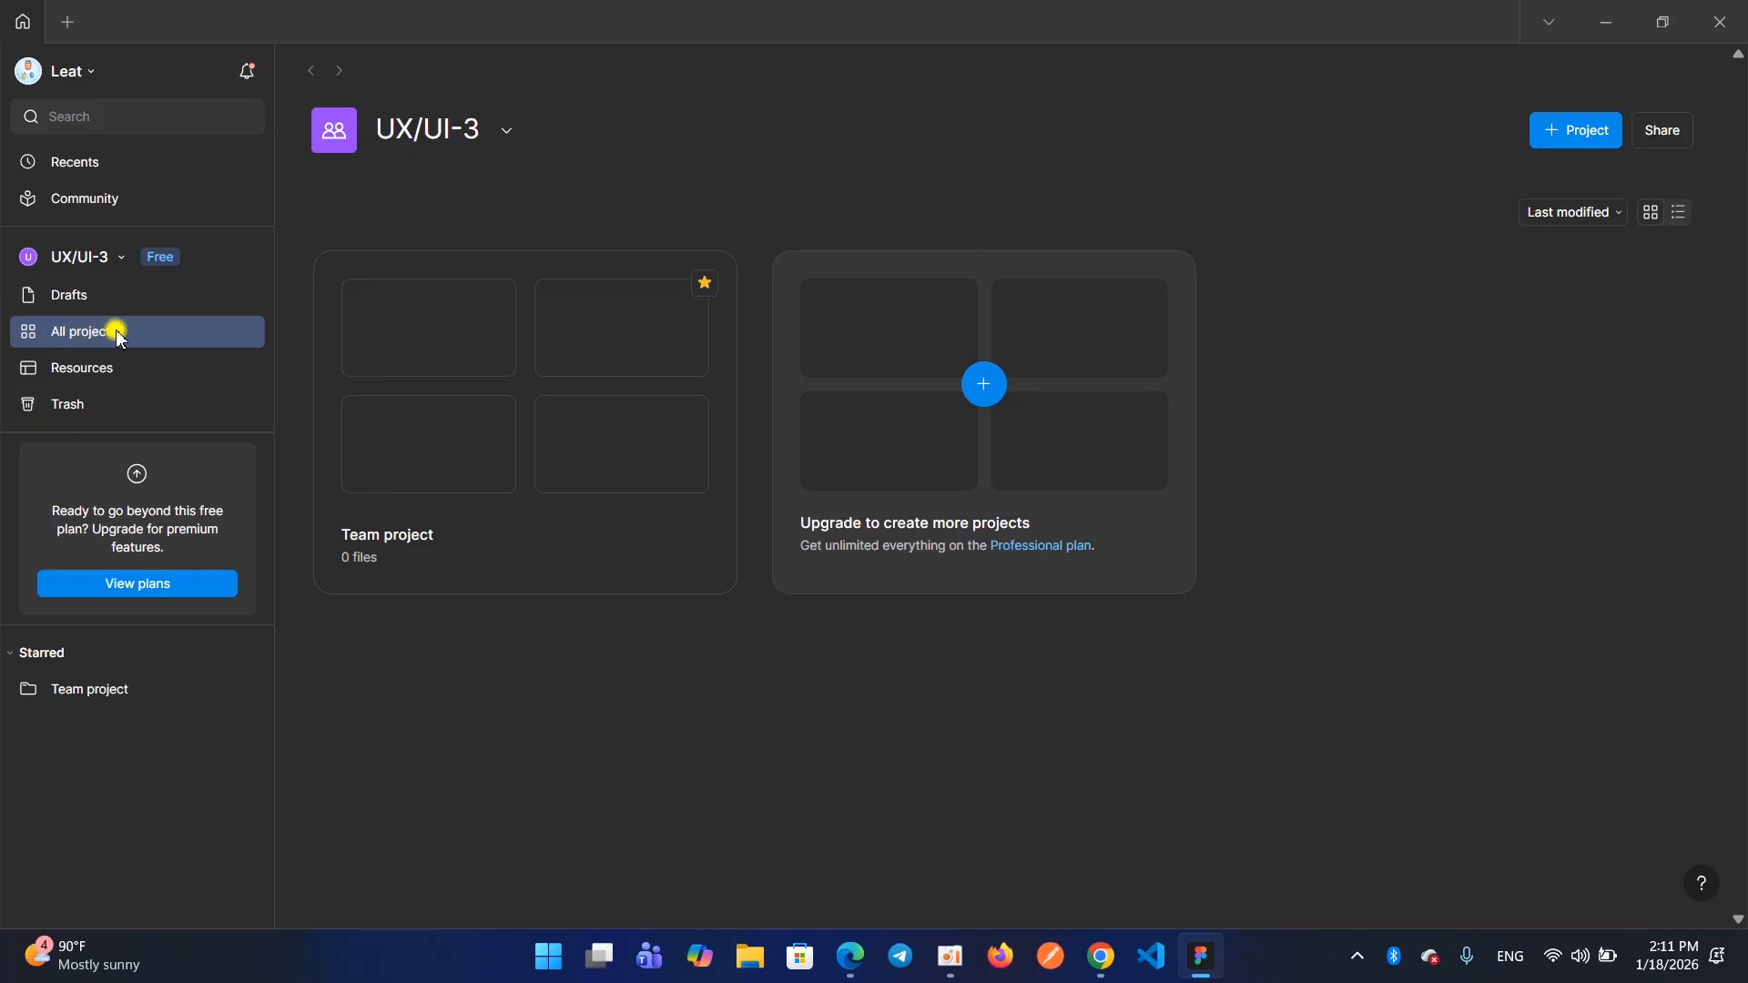
{"action": "mouse_move", "coordinate": [385, 322]}
{"action": "mouse_move", "coordinate": [561, 335]}
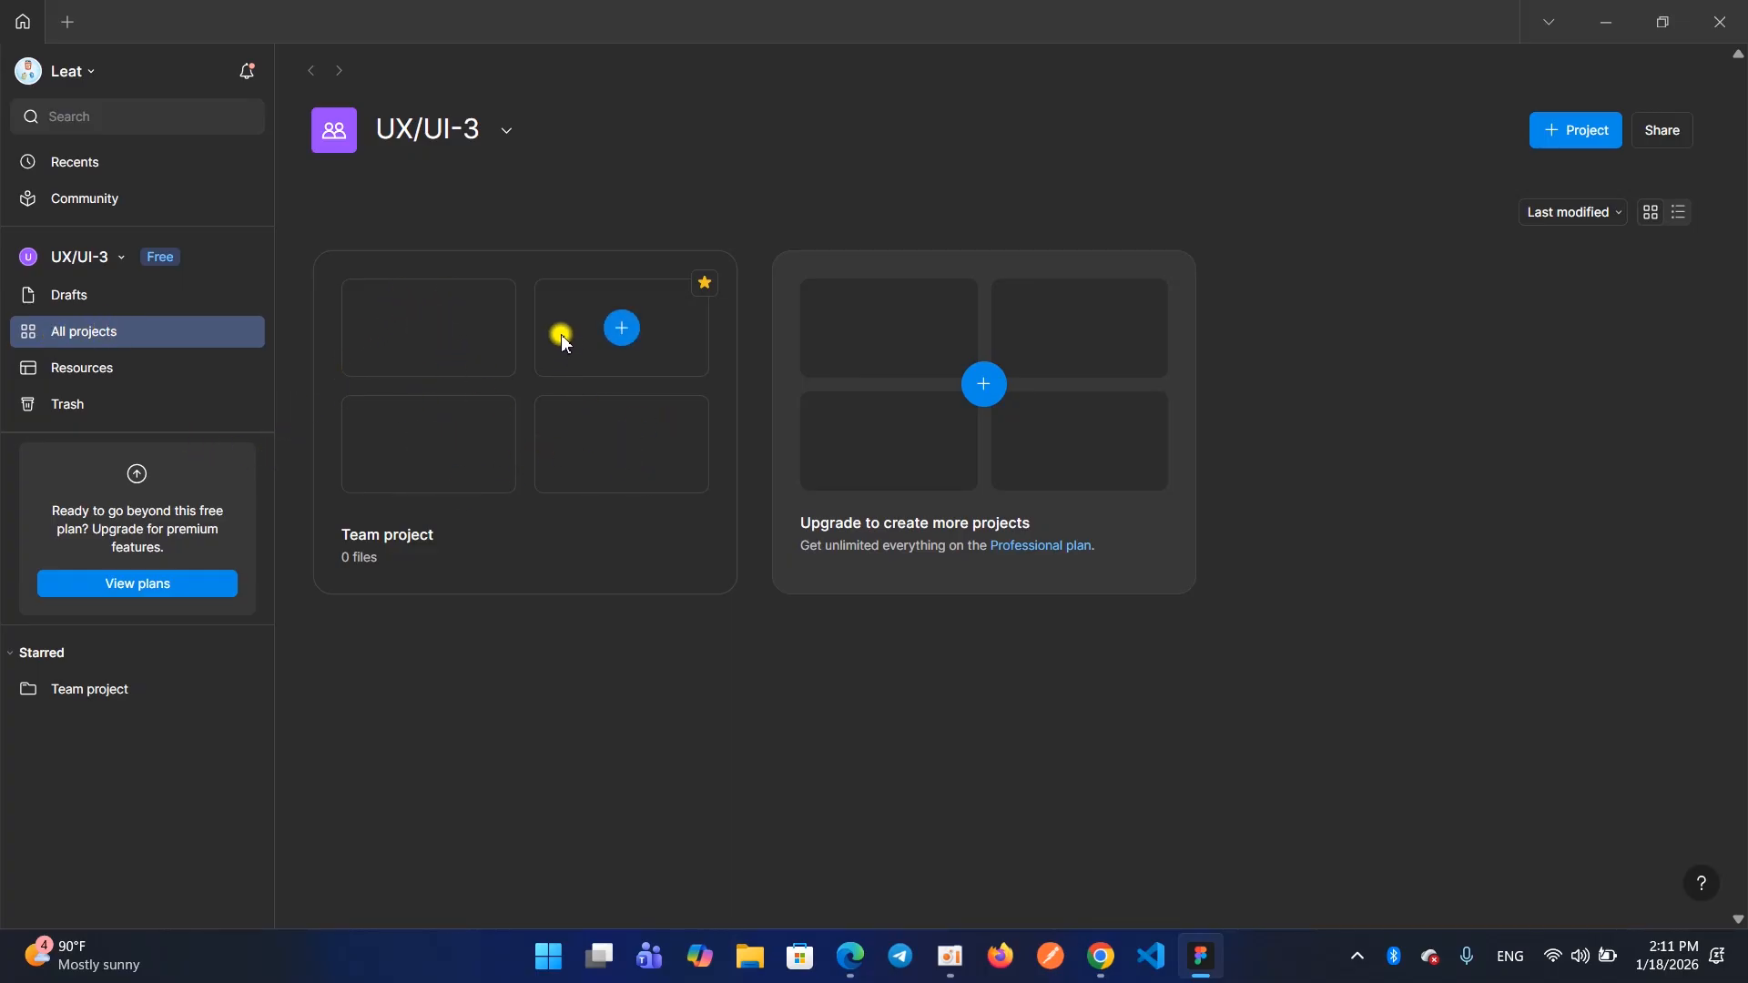
{"action": "left_click", "coordinate": [428, 329]}
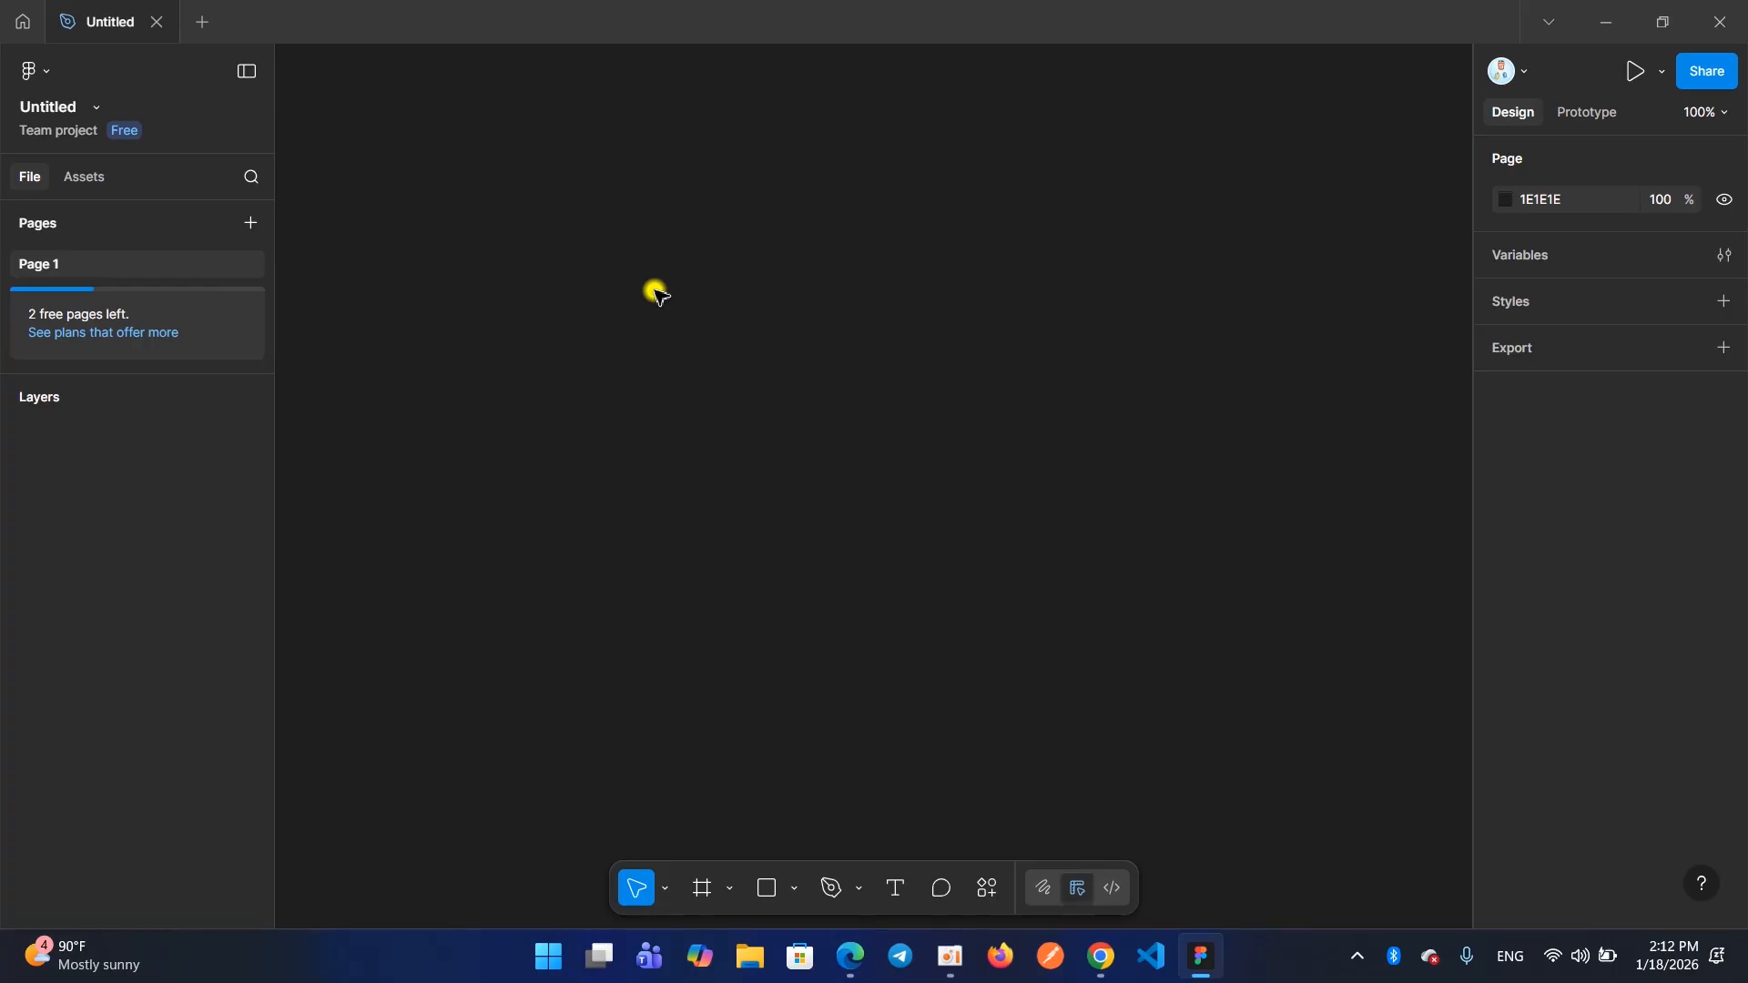
Switch to File Explorer and look through the FullStack [8-9] folder on drive D:, including its Videos and Jquery subfolders
{"action": "left_click", "coordinate": [749, 956]}
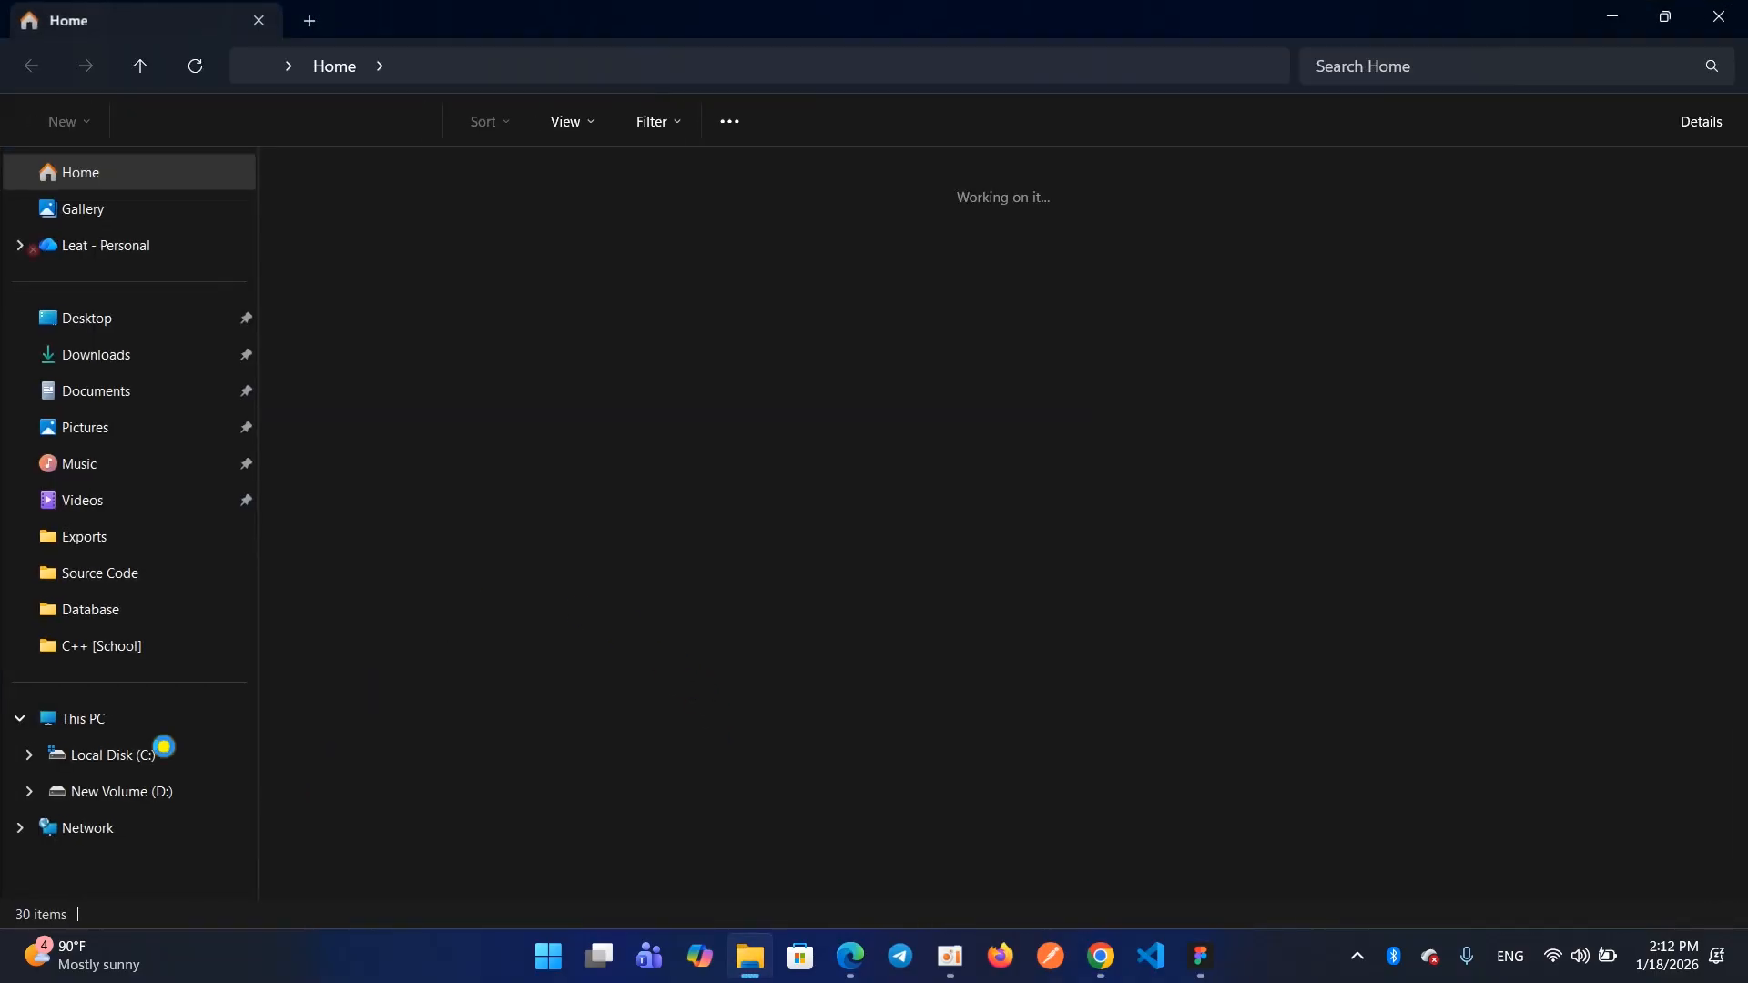
{"action": "left_click", "coordinate": [139, 723]}
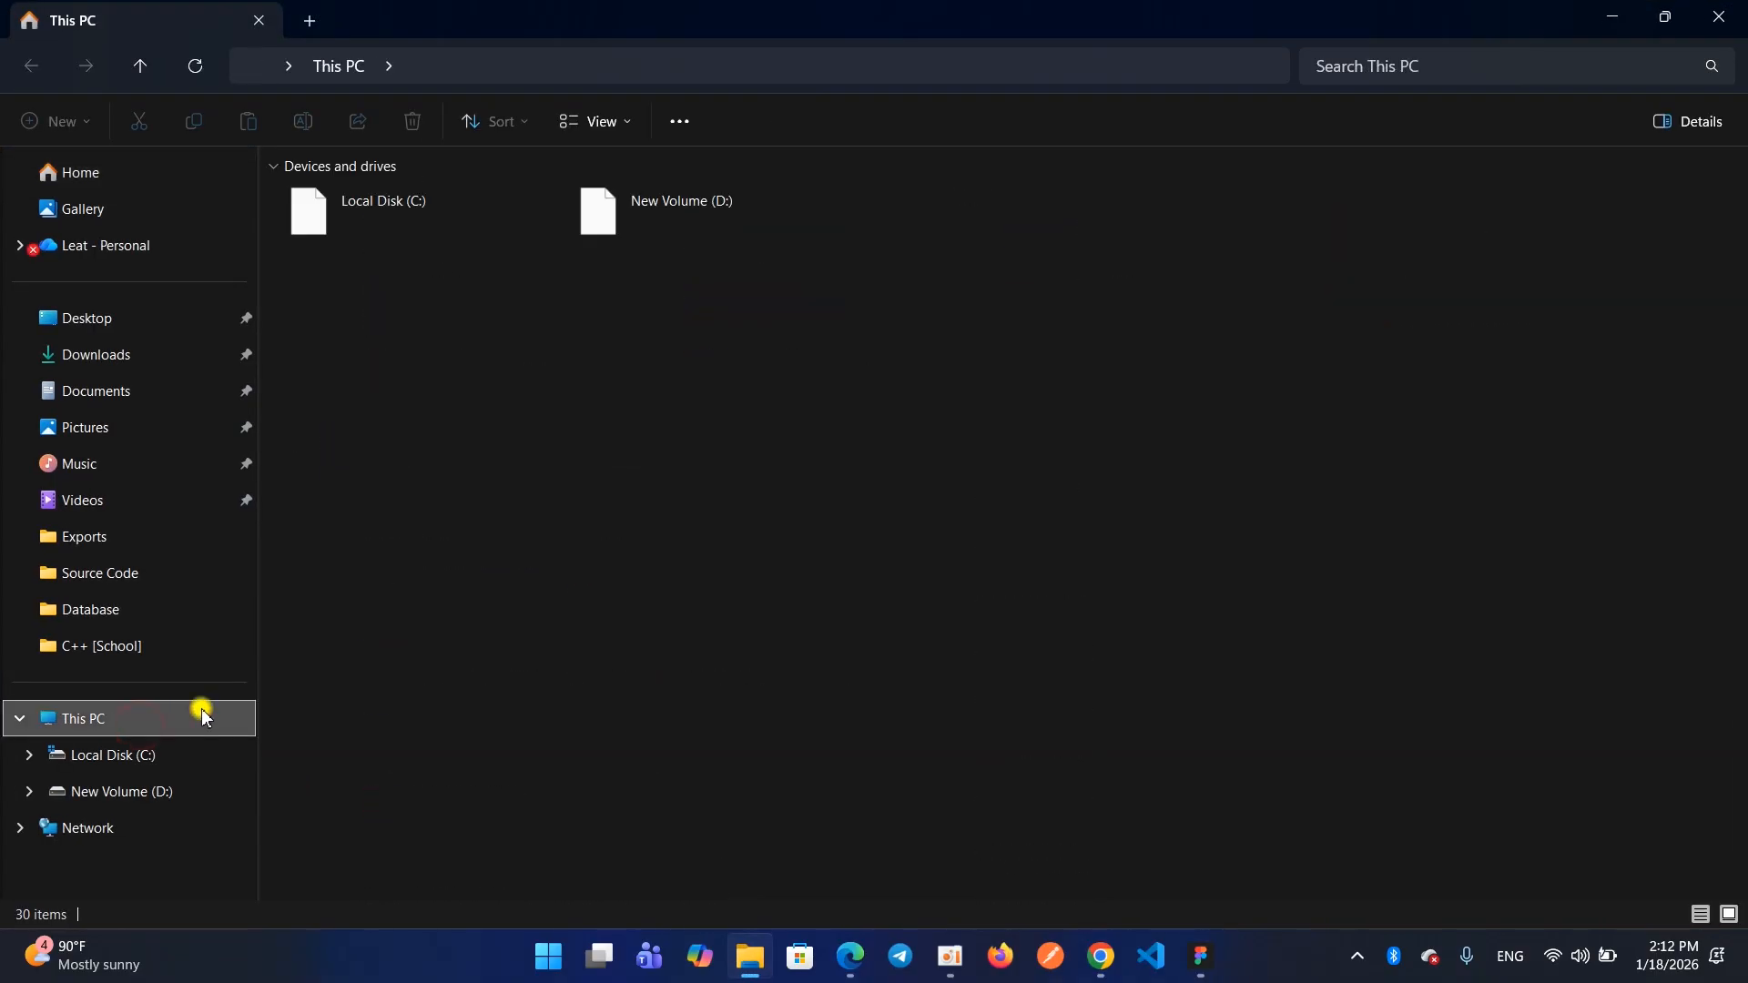
{"action": "double_click", "coordinate": [664, 224]}
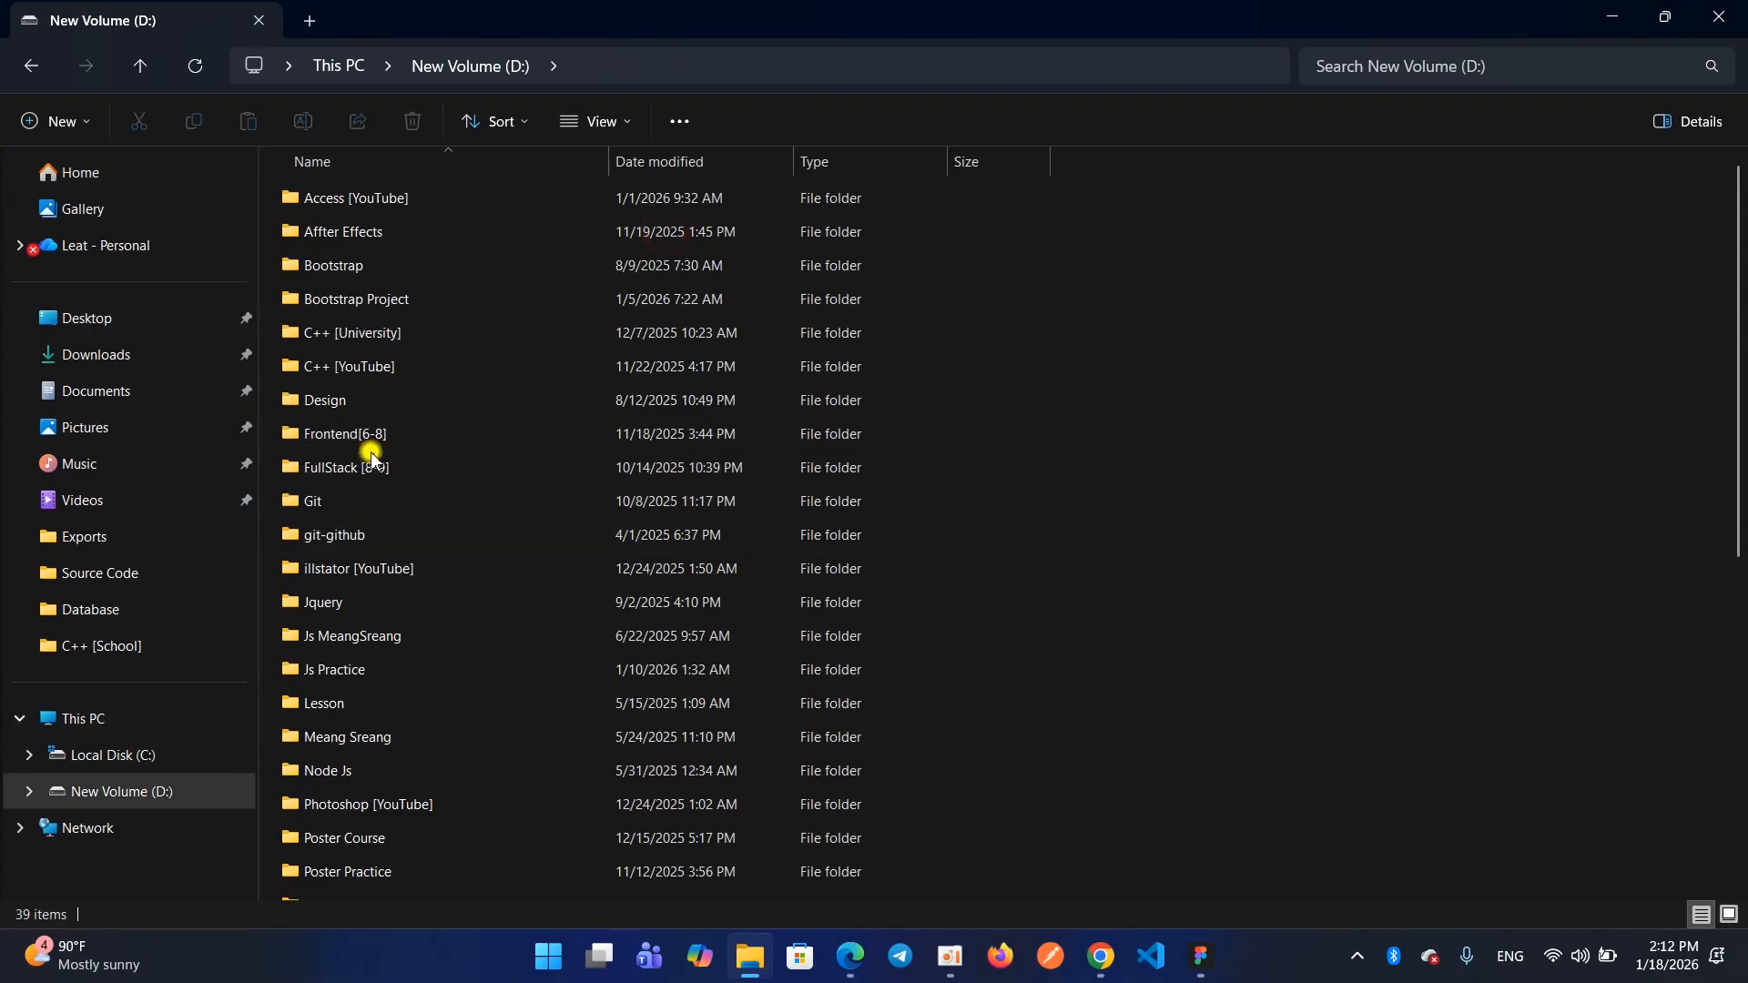
{"action": "left_click", "coordinate": [344, 470]}
{"action": "double_click", "coordinate": [345, 470]}
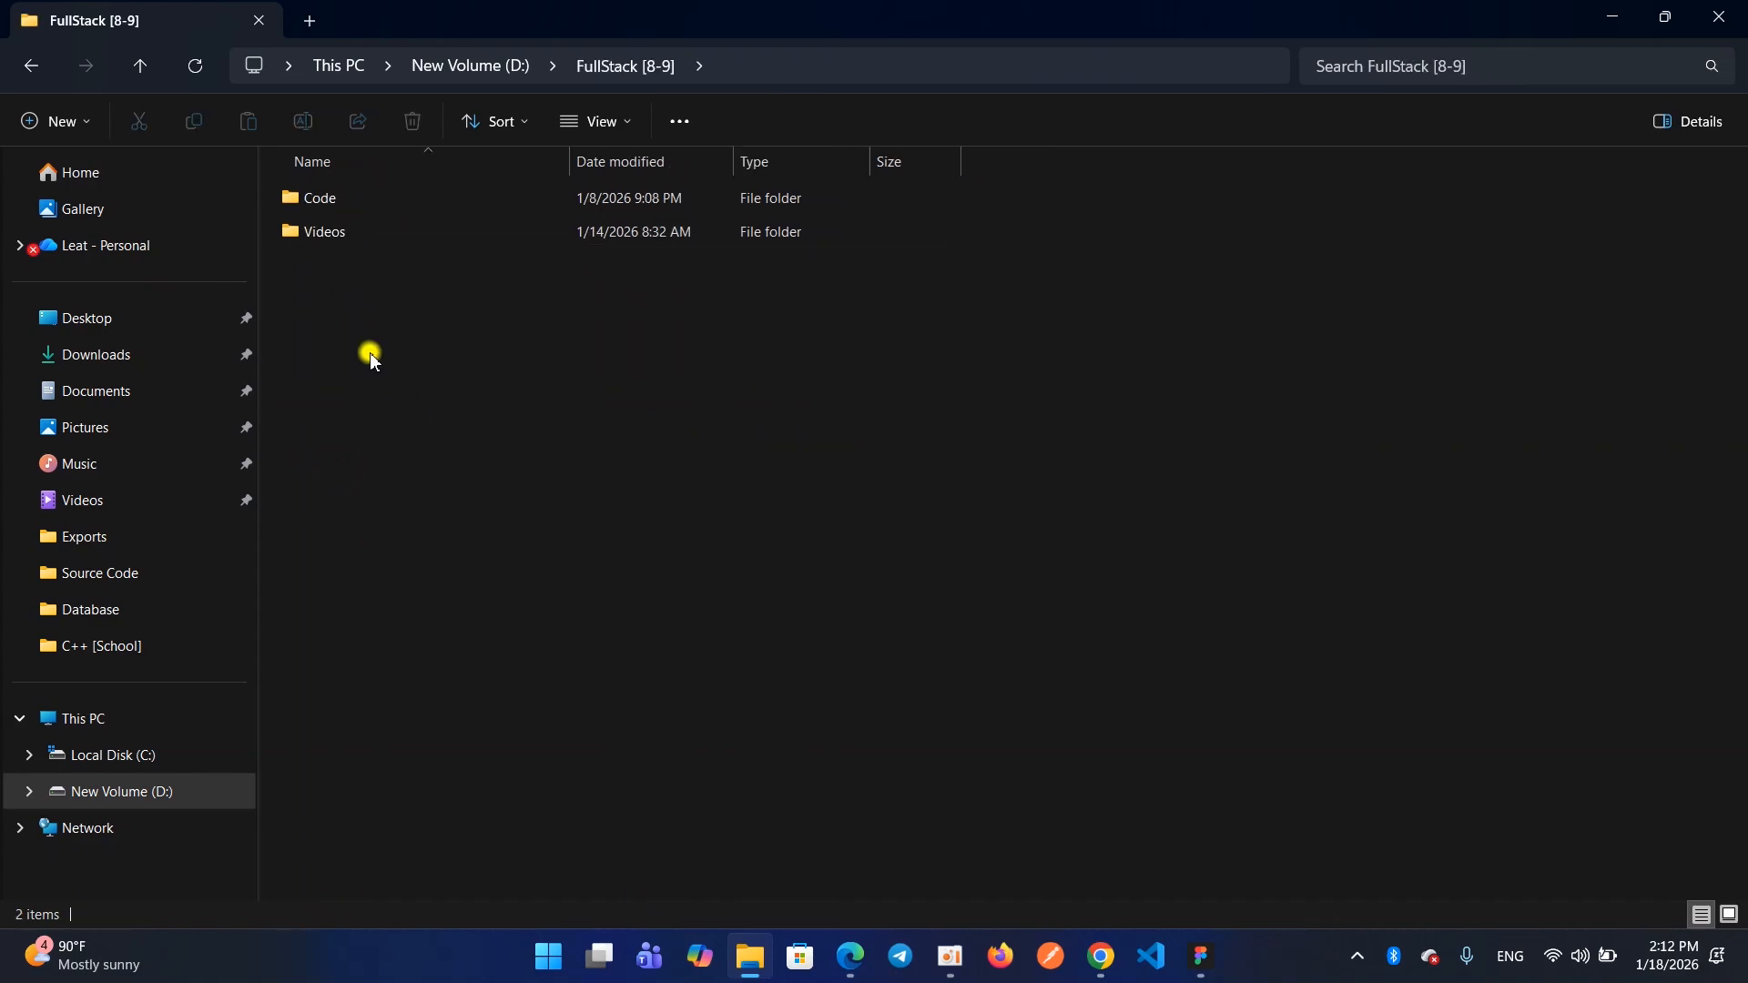
{"action": "double_click", "coordinate": [374, 234]}
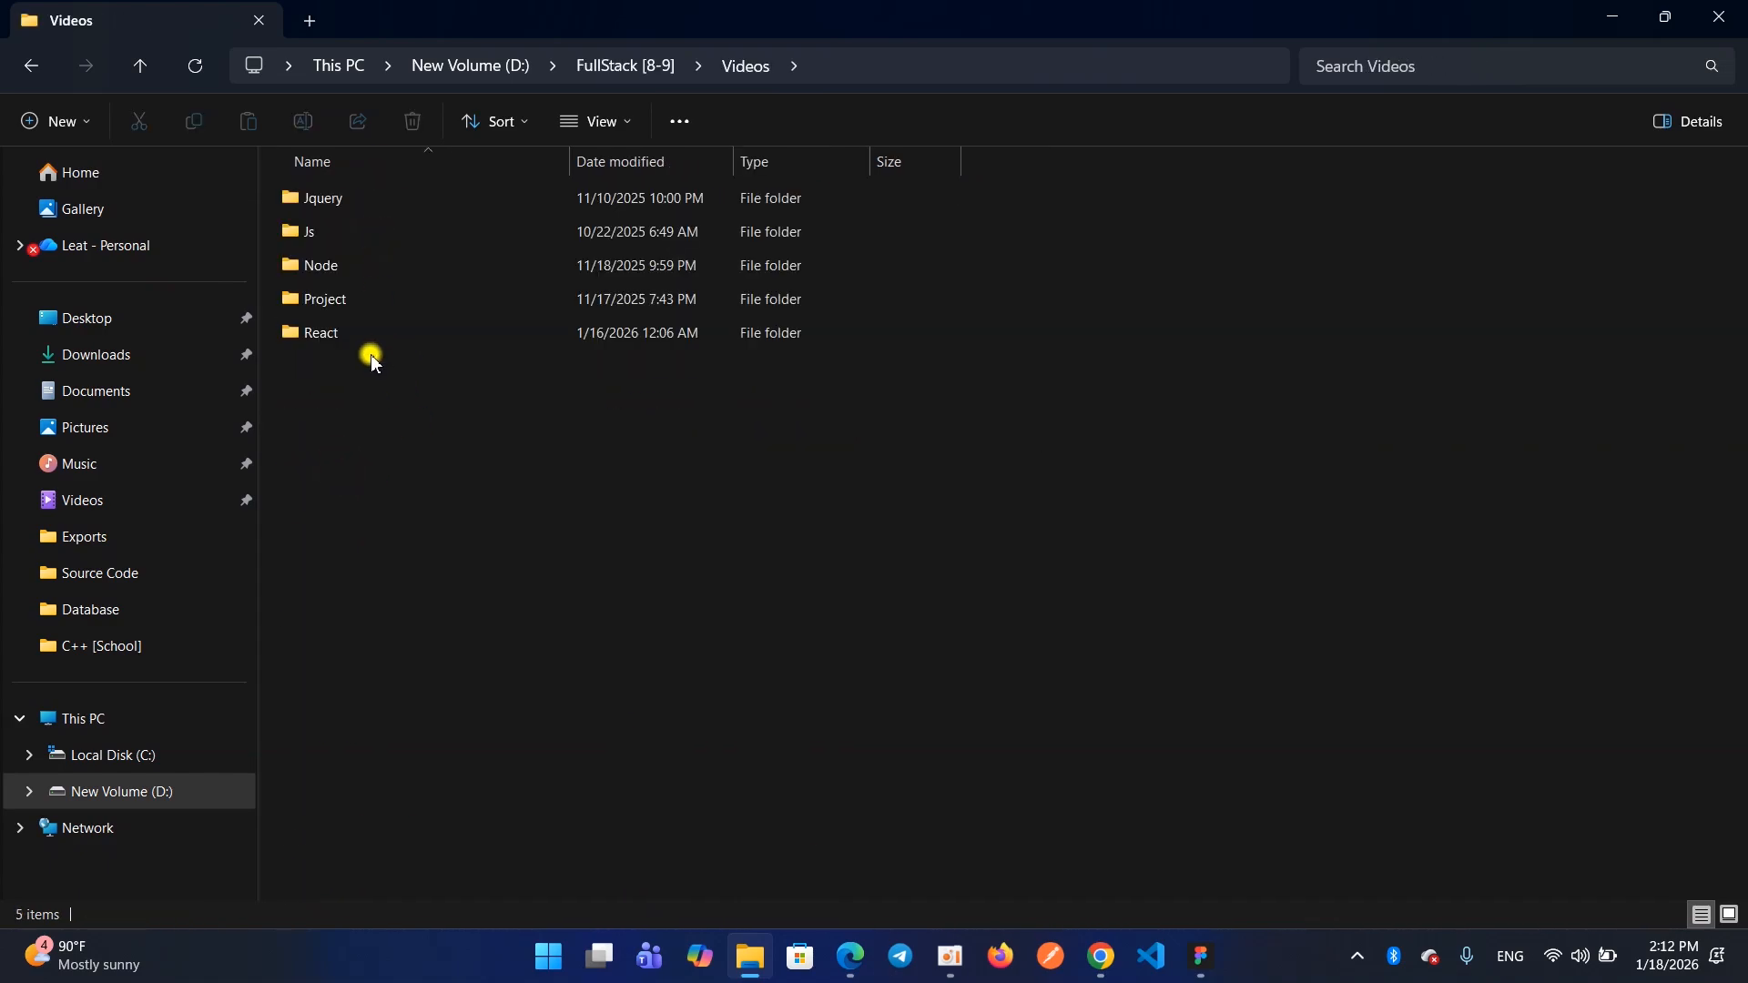
{"action": "double_click", "coordinate": [353, 199]}
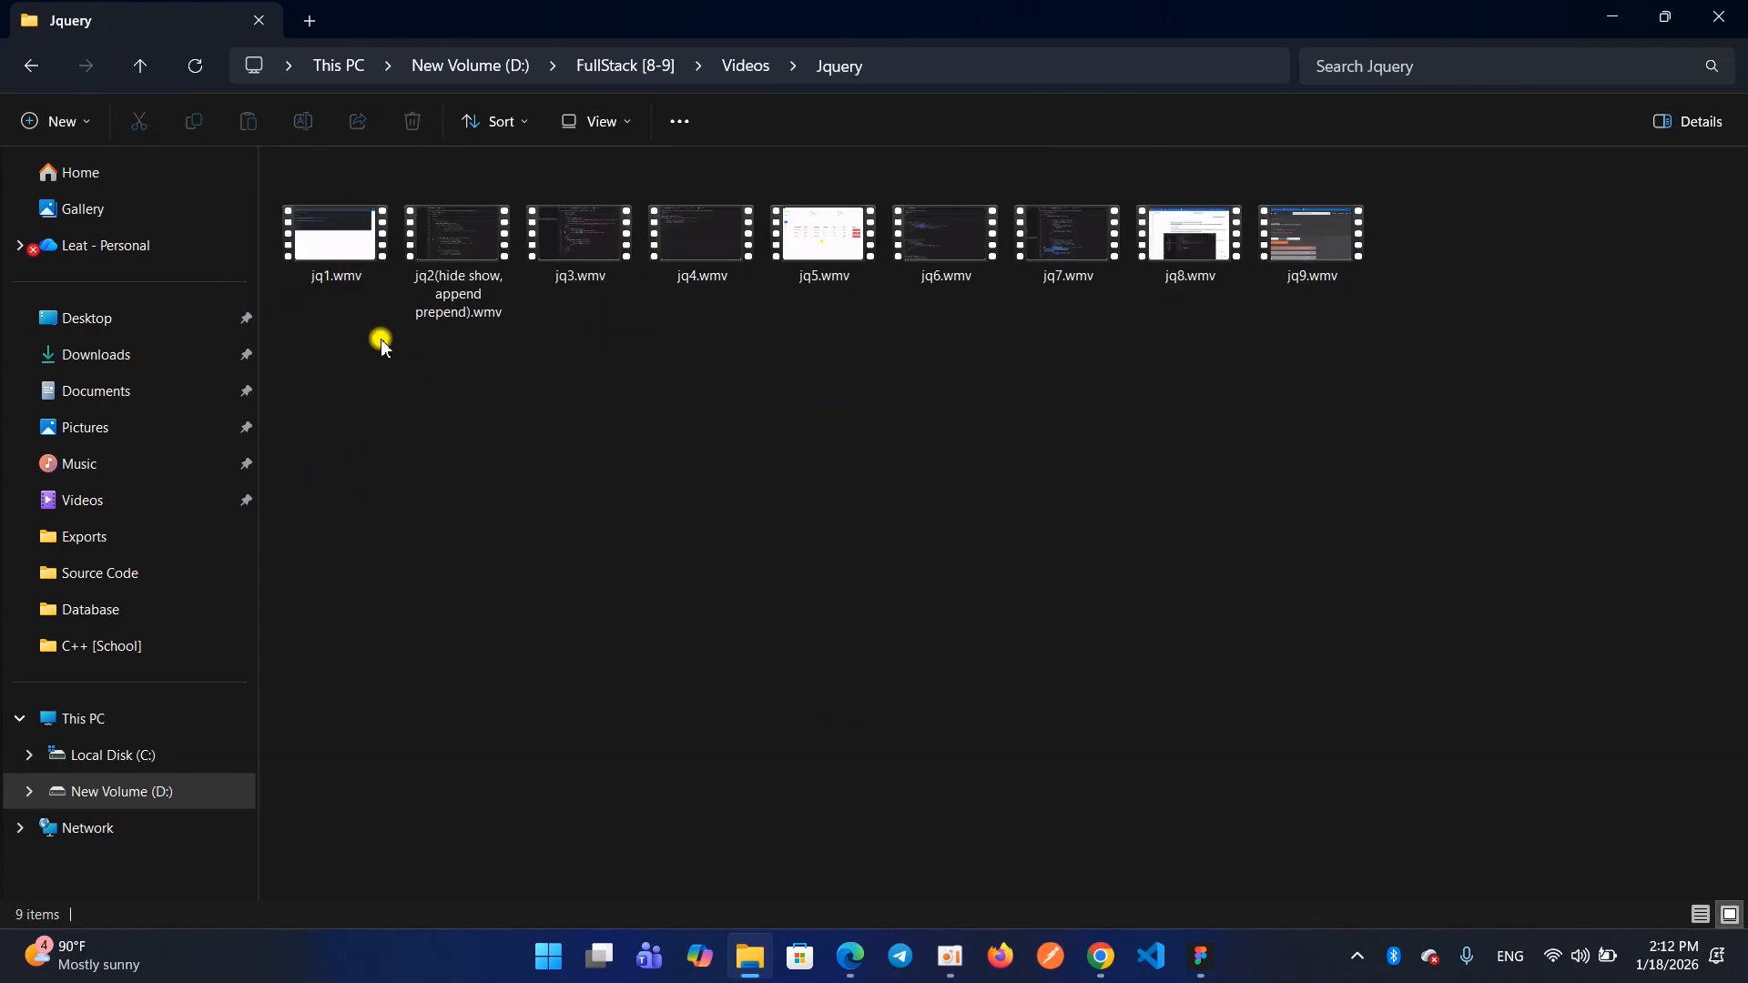
{"action": "key", "text": "BackSpace"}
{"action": "key", "text": "BackSpace"}
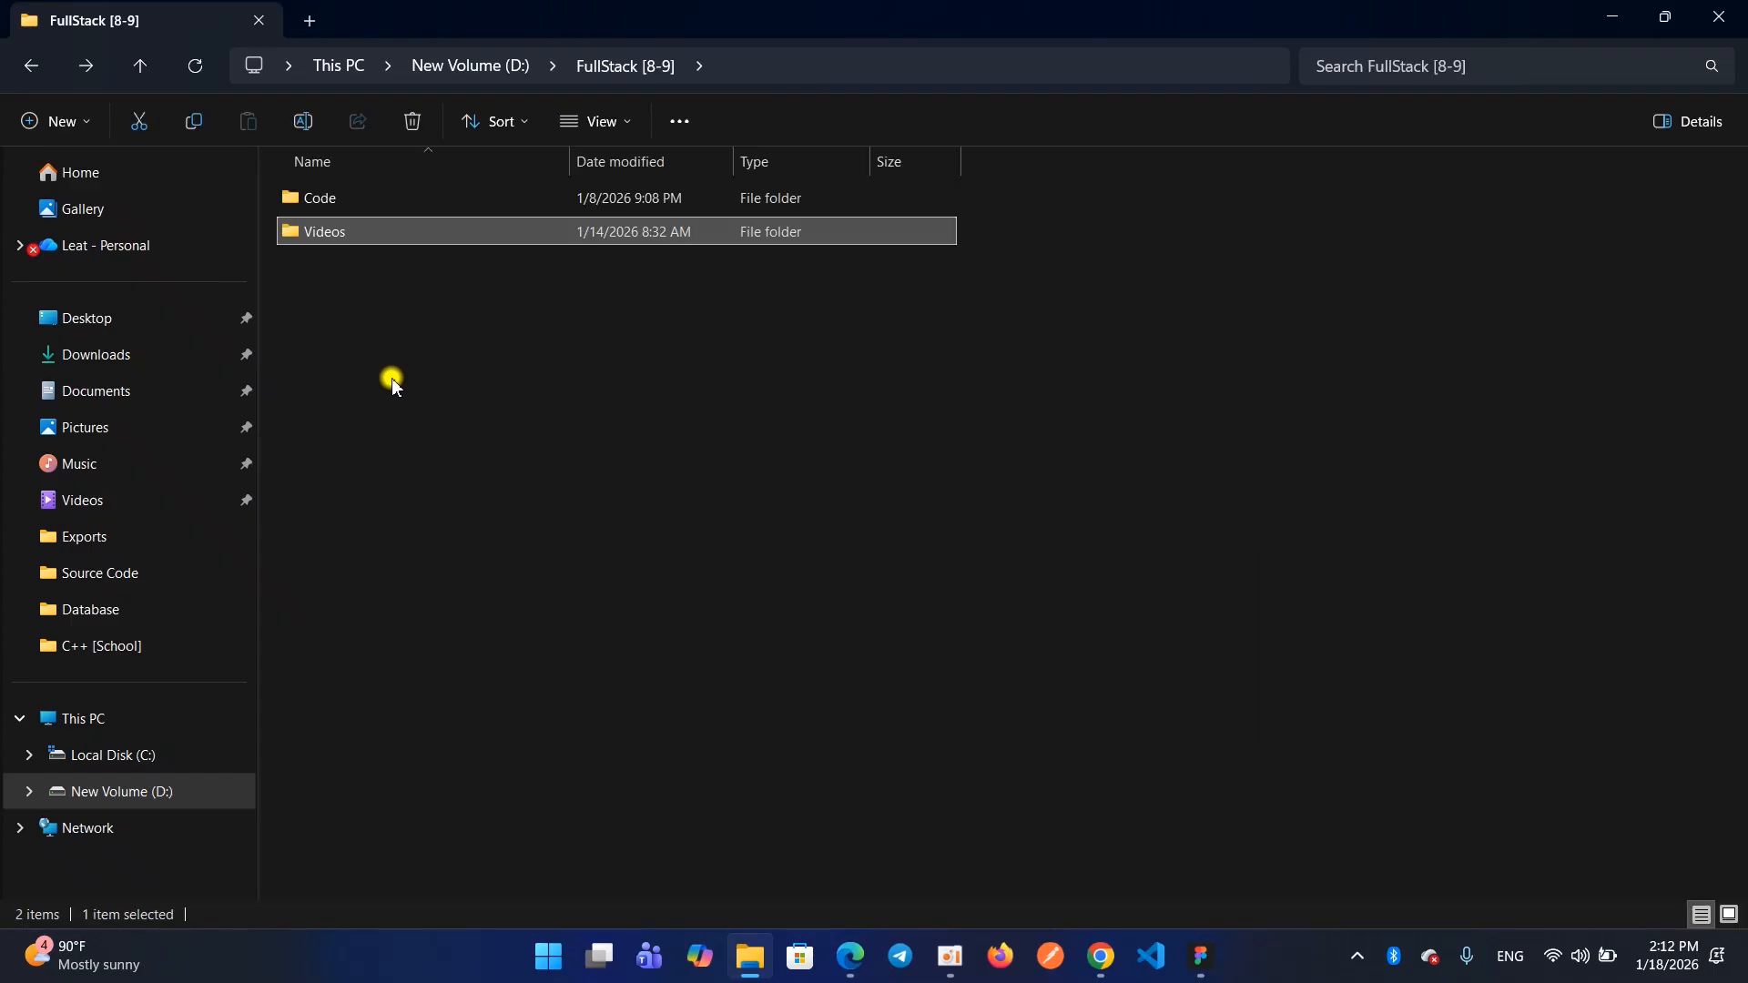
{"action": "key", "text": "BackSpace"}
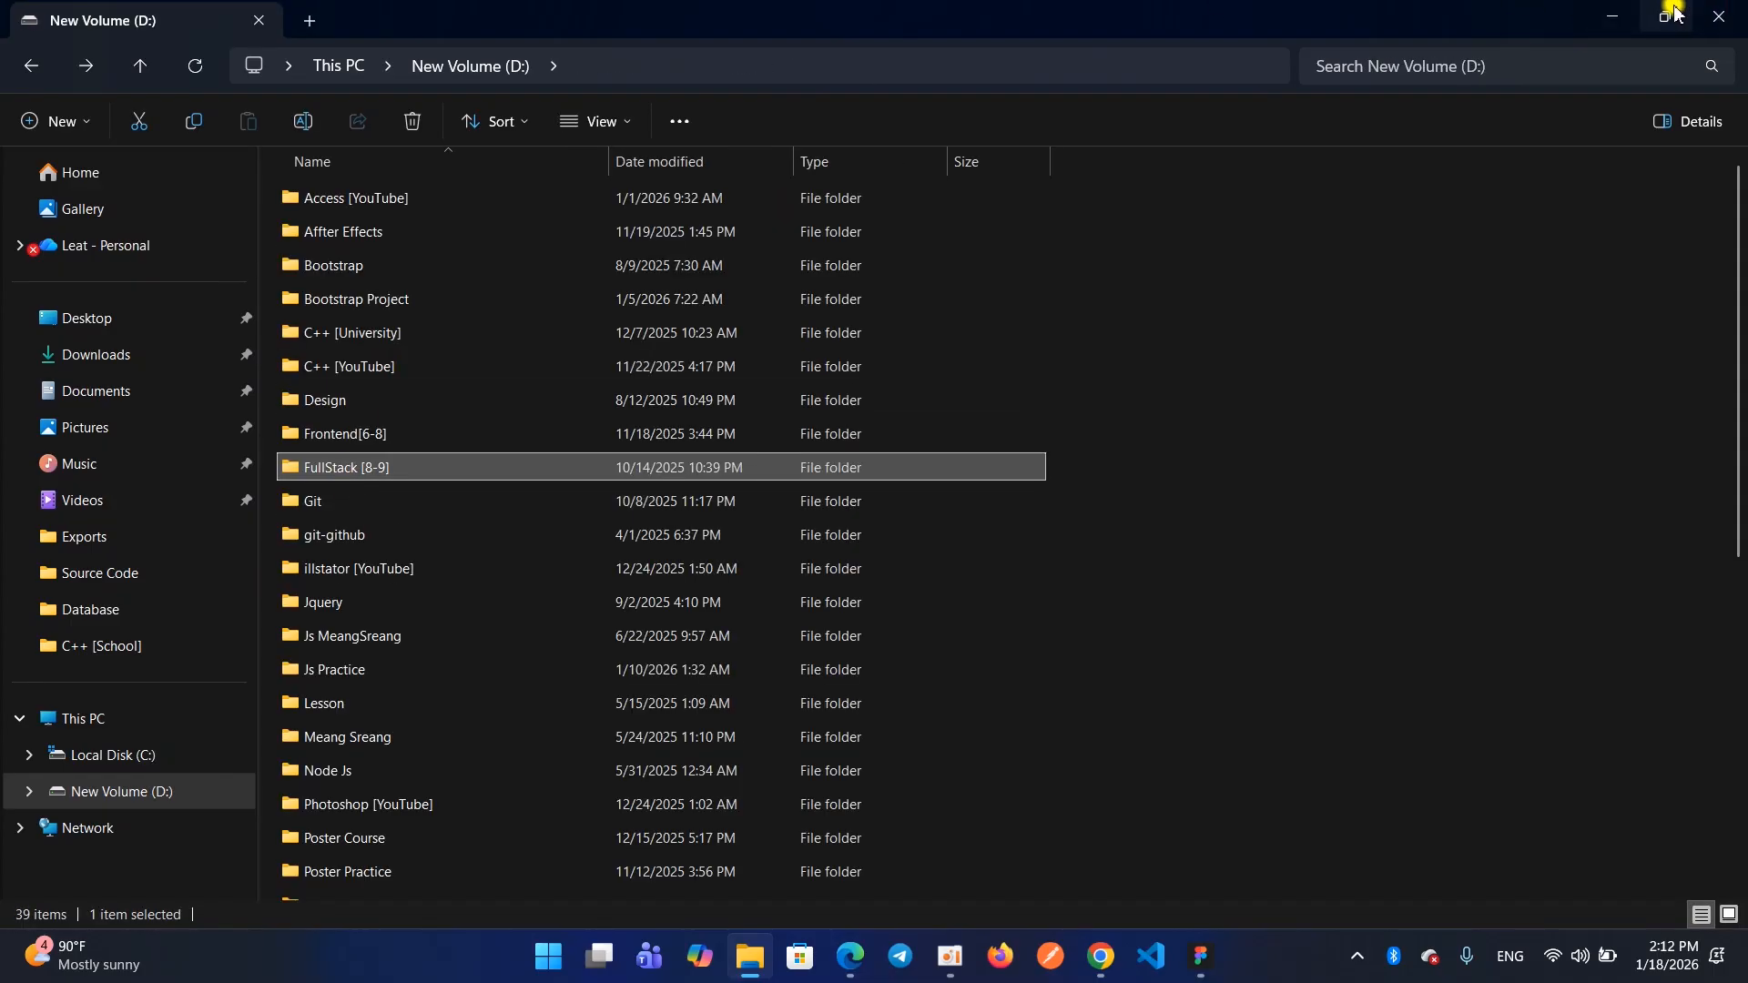
{"action": "left_click", "coordinate": [1705, 20]}
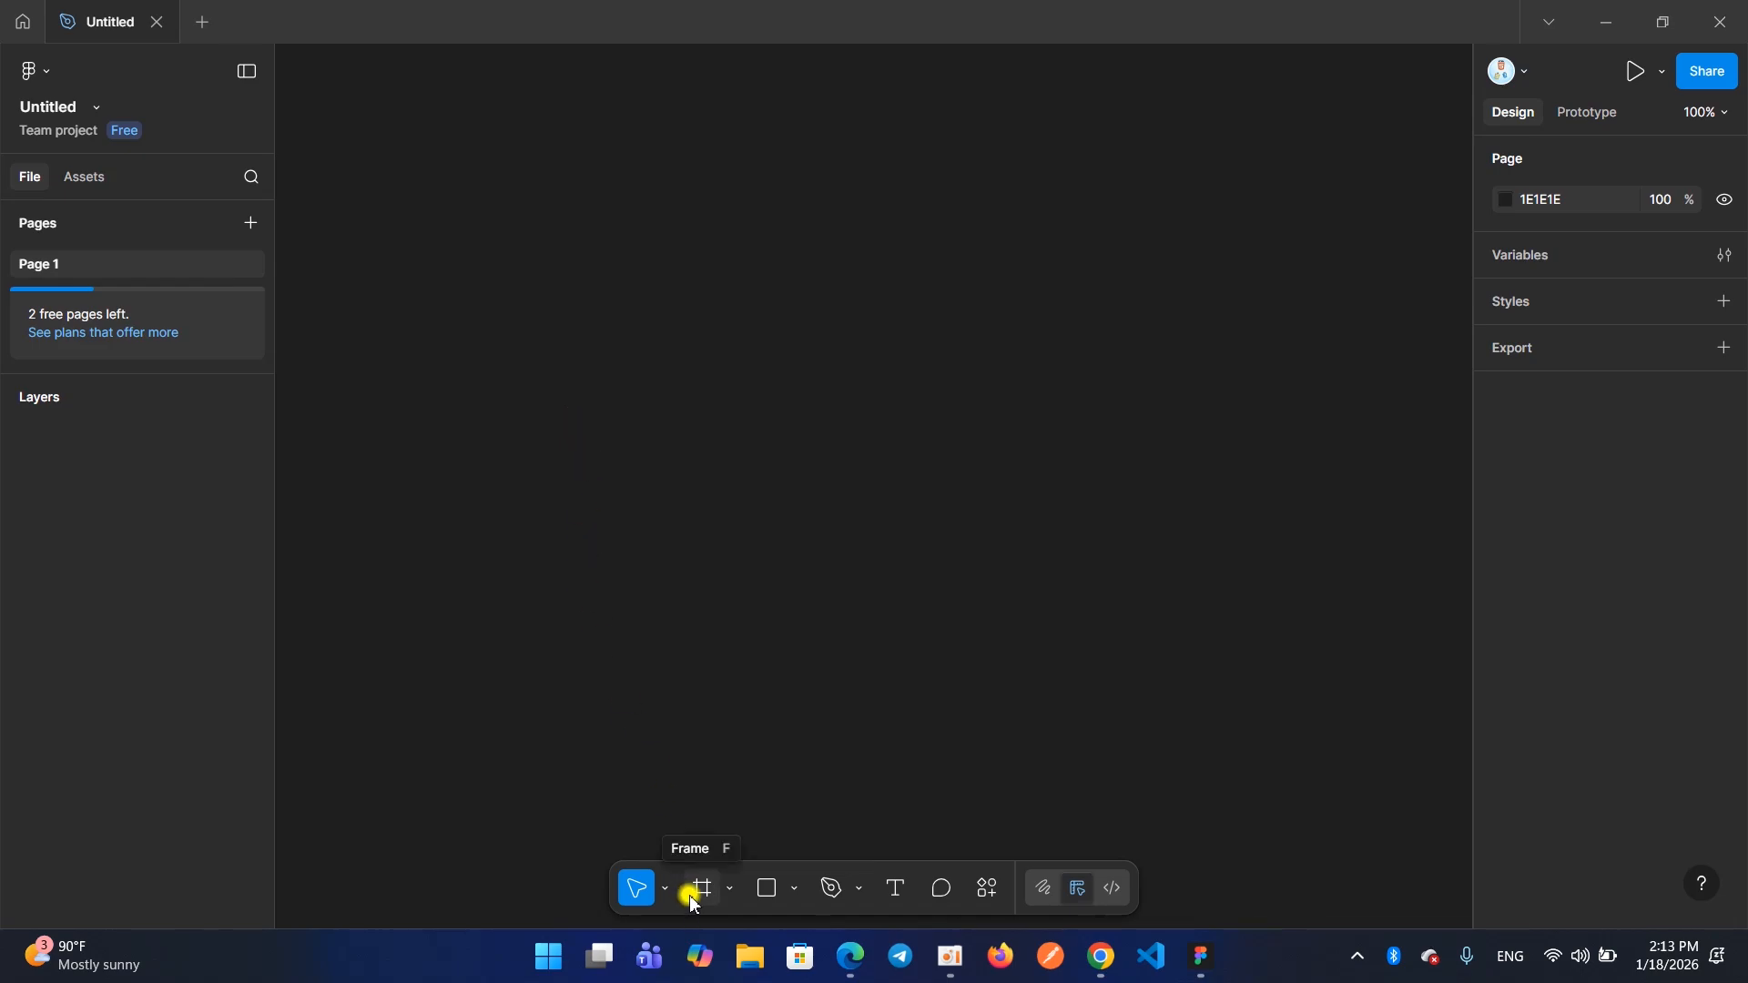
Add a frame to the canvas using the Desktop preset of 1440 × 1024
{"action": "left_click", "coordinate": [714, 904]}
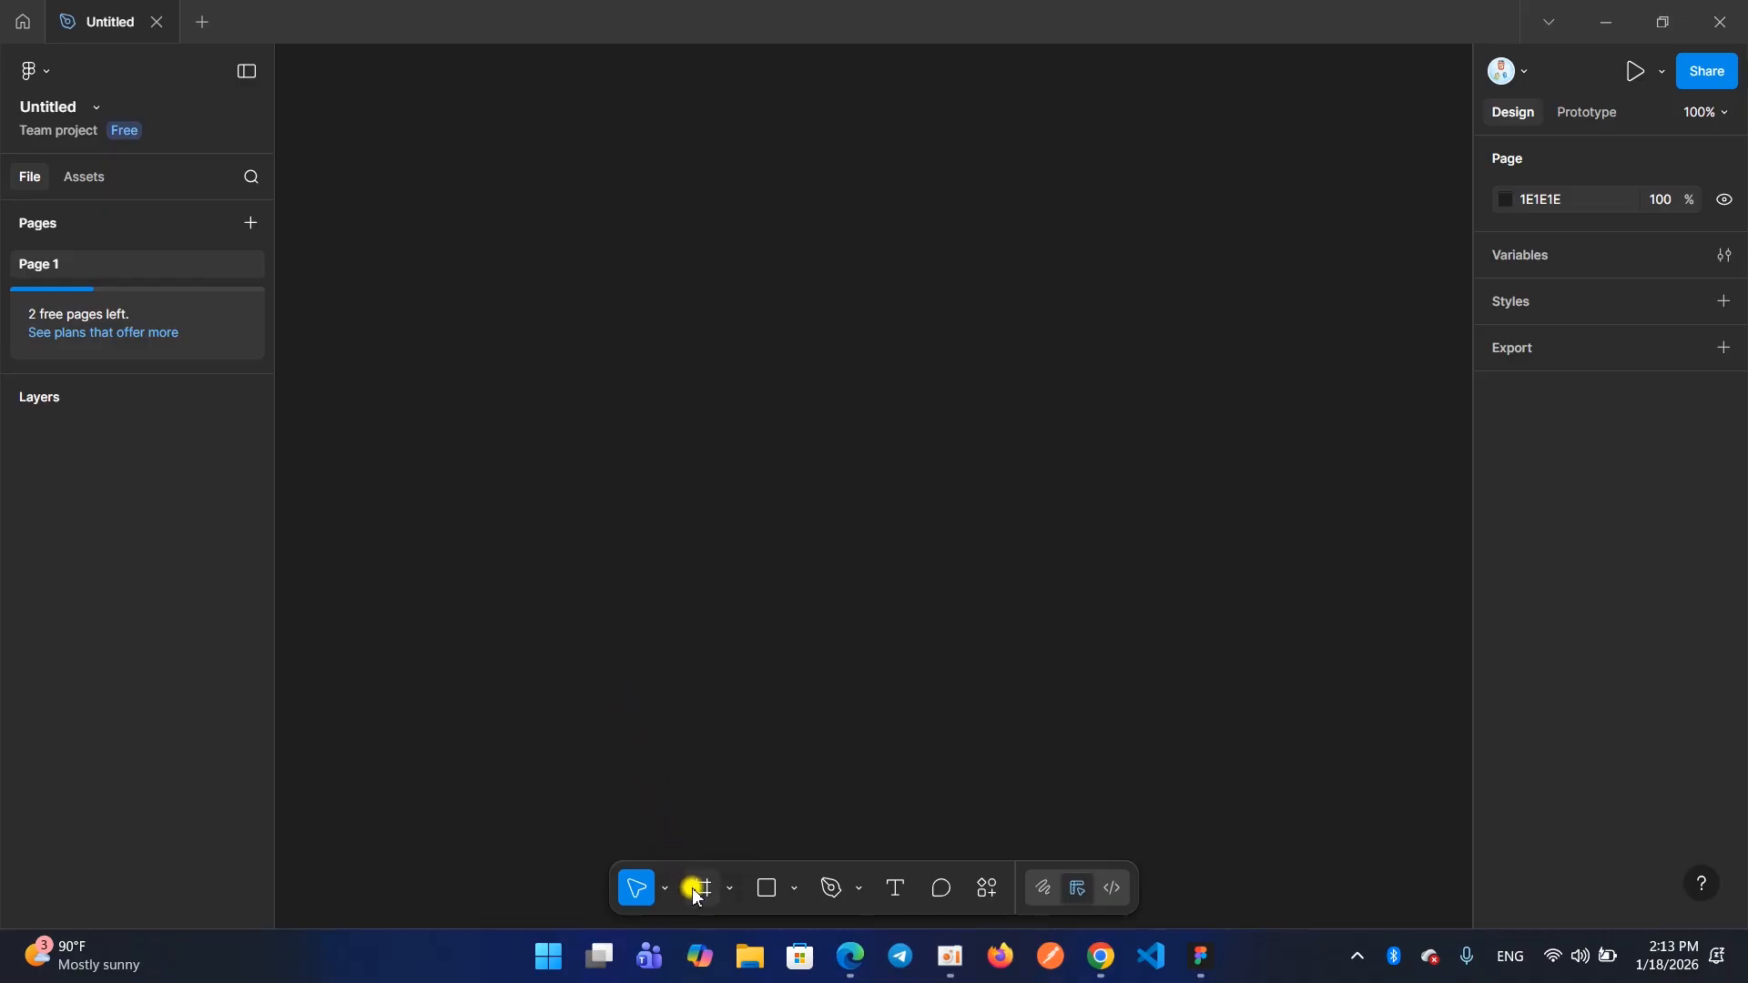
{"action": "left_click_drag", "start_coordinate": [617, 849], "coordinate": [1130, 921]}
{"action": "left_click_drag", "start_coordinate": [680, 862], "coordinate": [742, 911]}
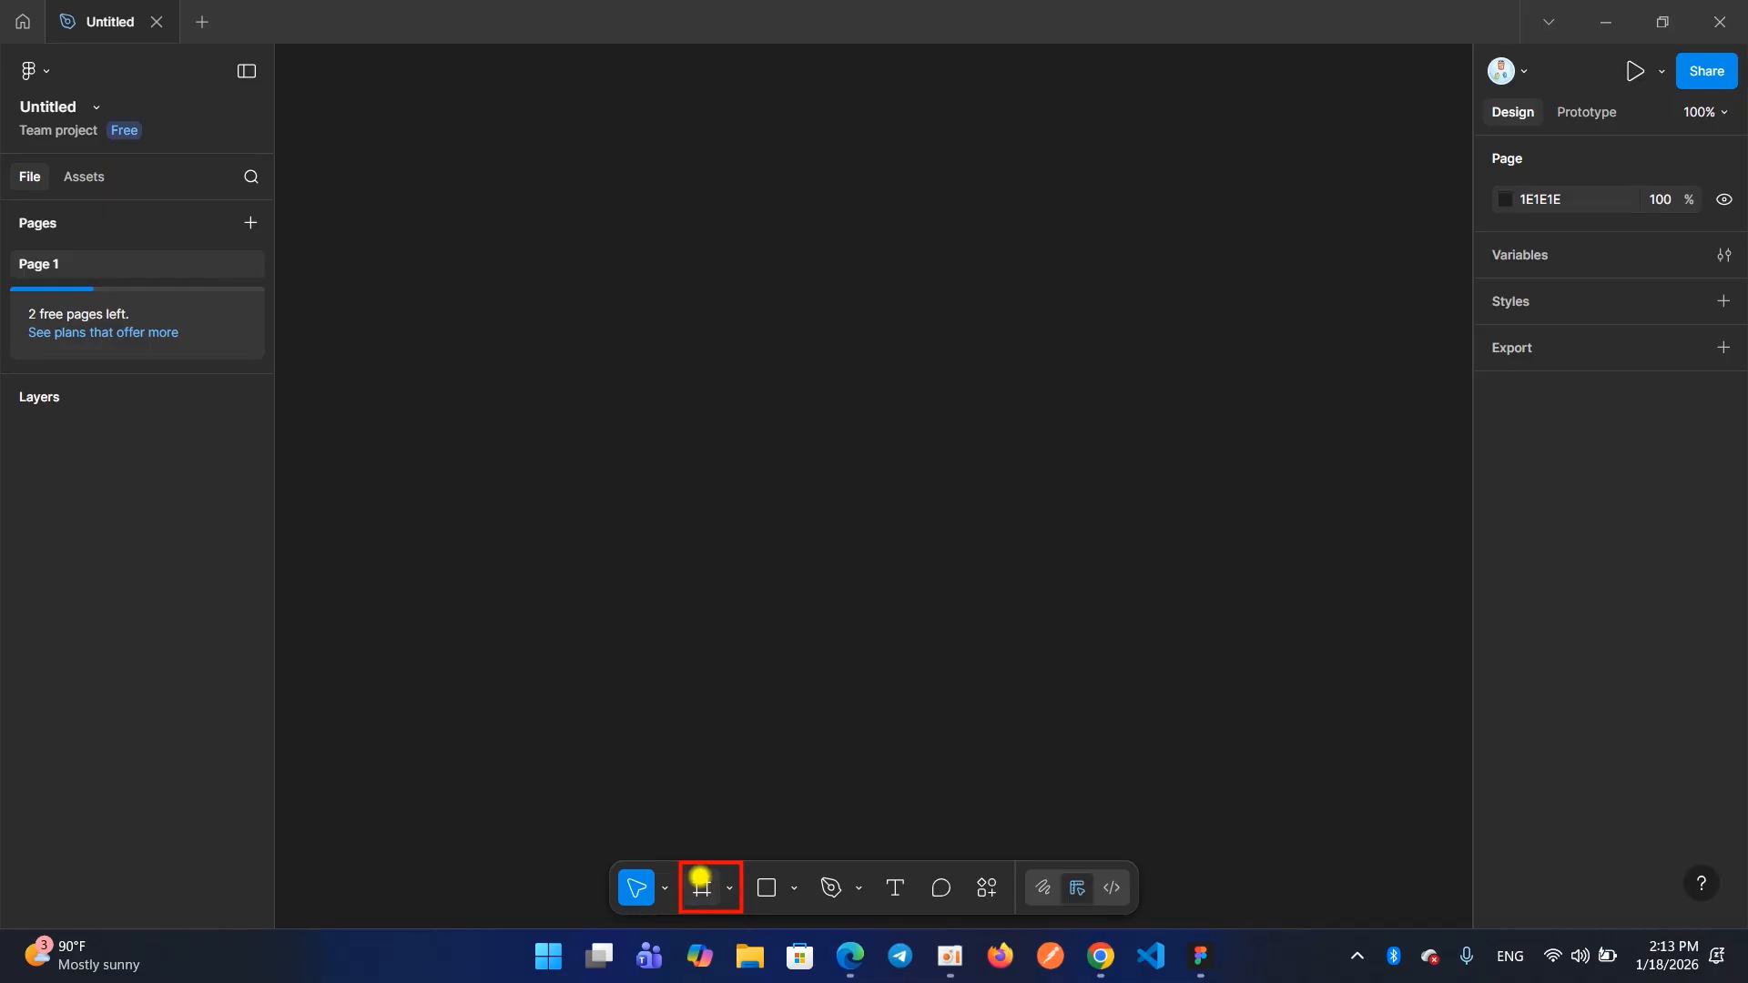
{"action": "left_click", "coordinate": [705, 893]}
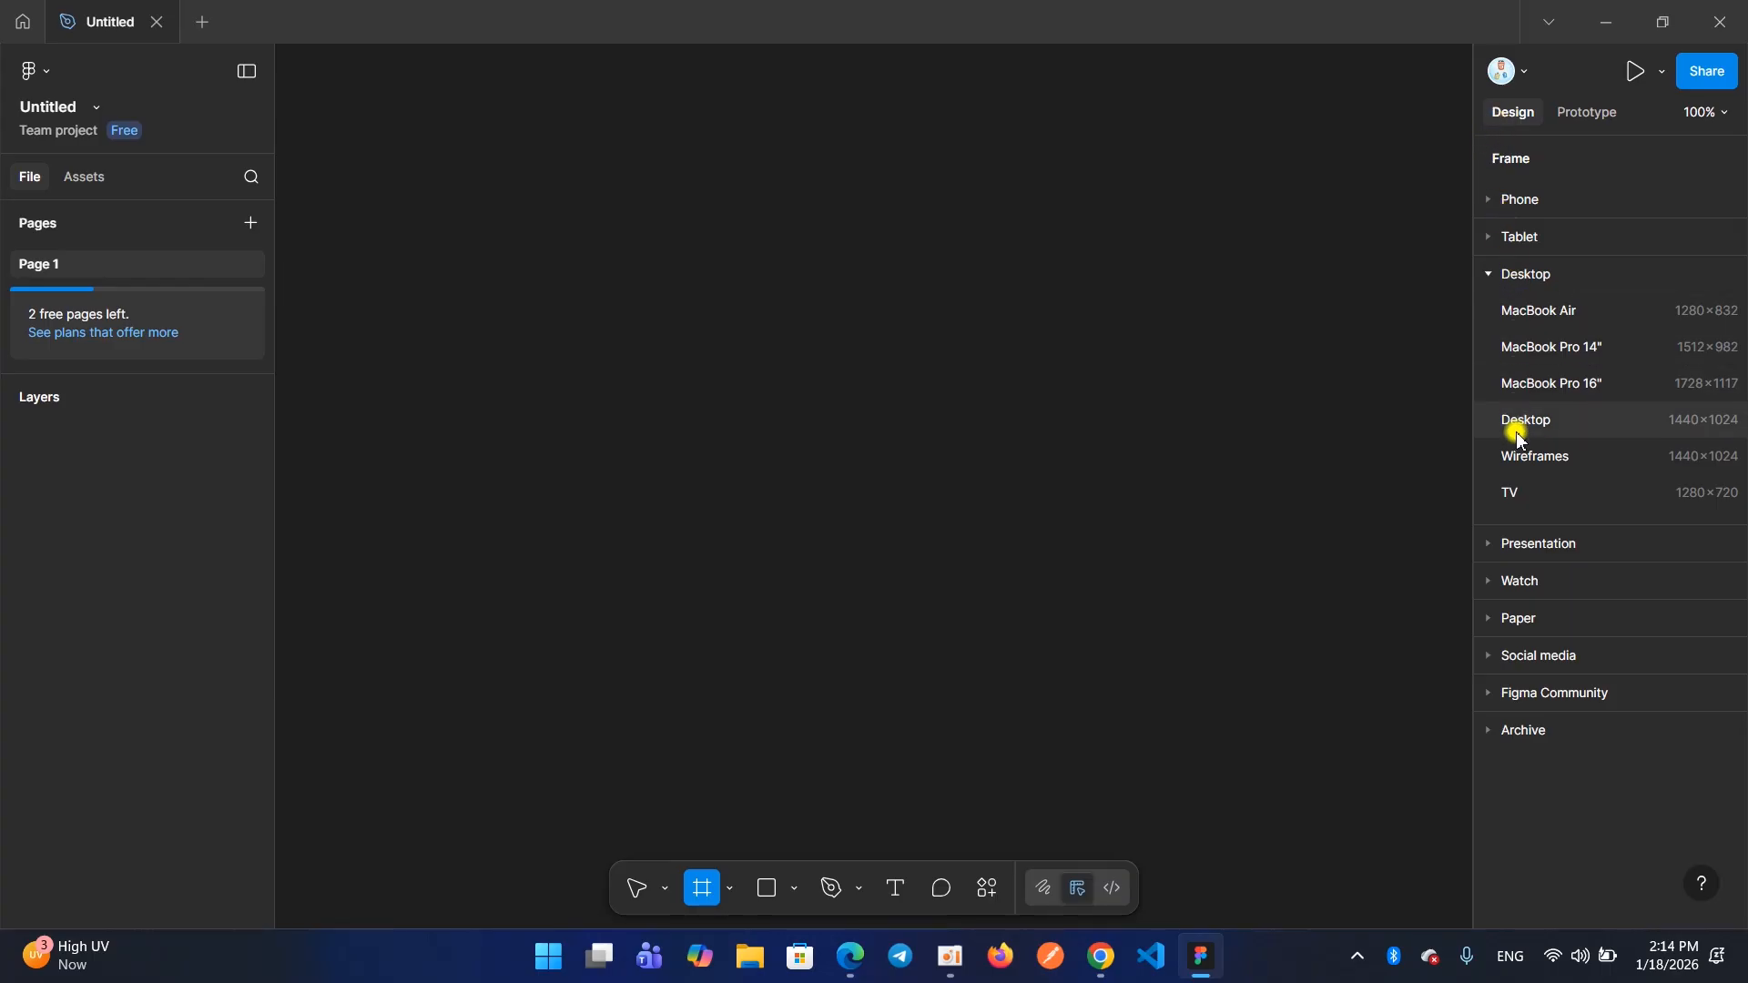
{"action": "left_click", "coordinate": [1490, 277]}
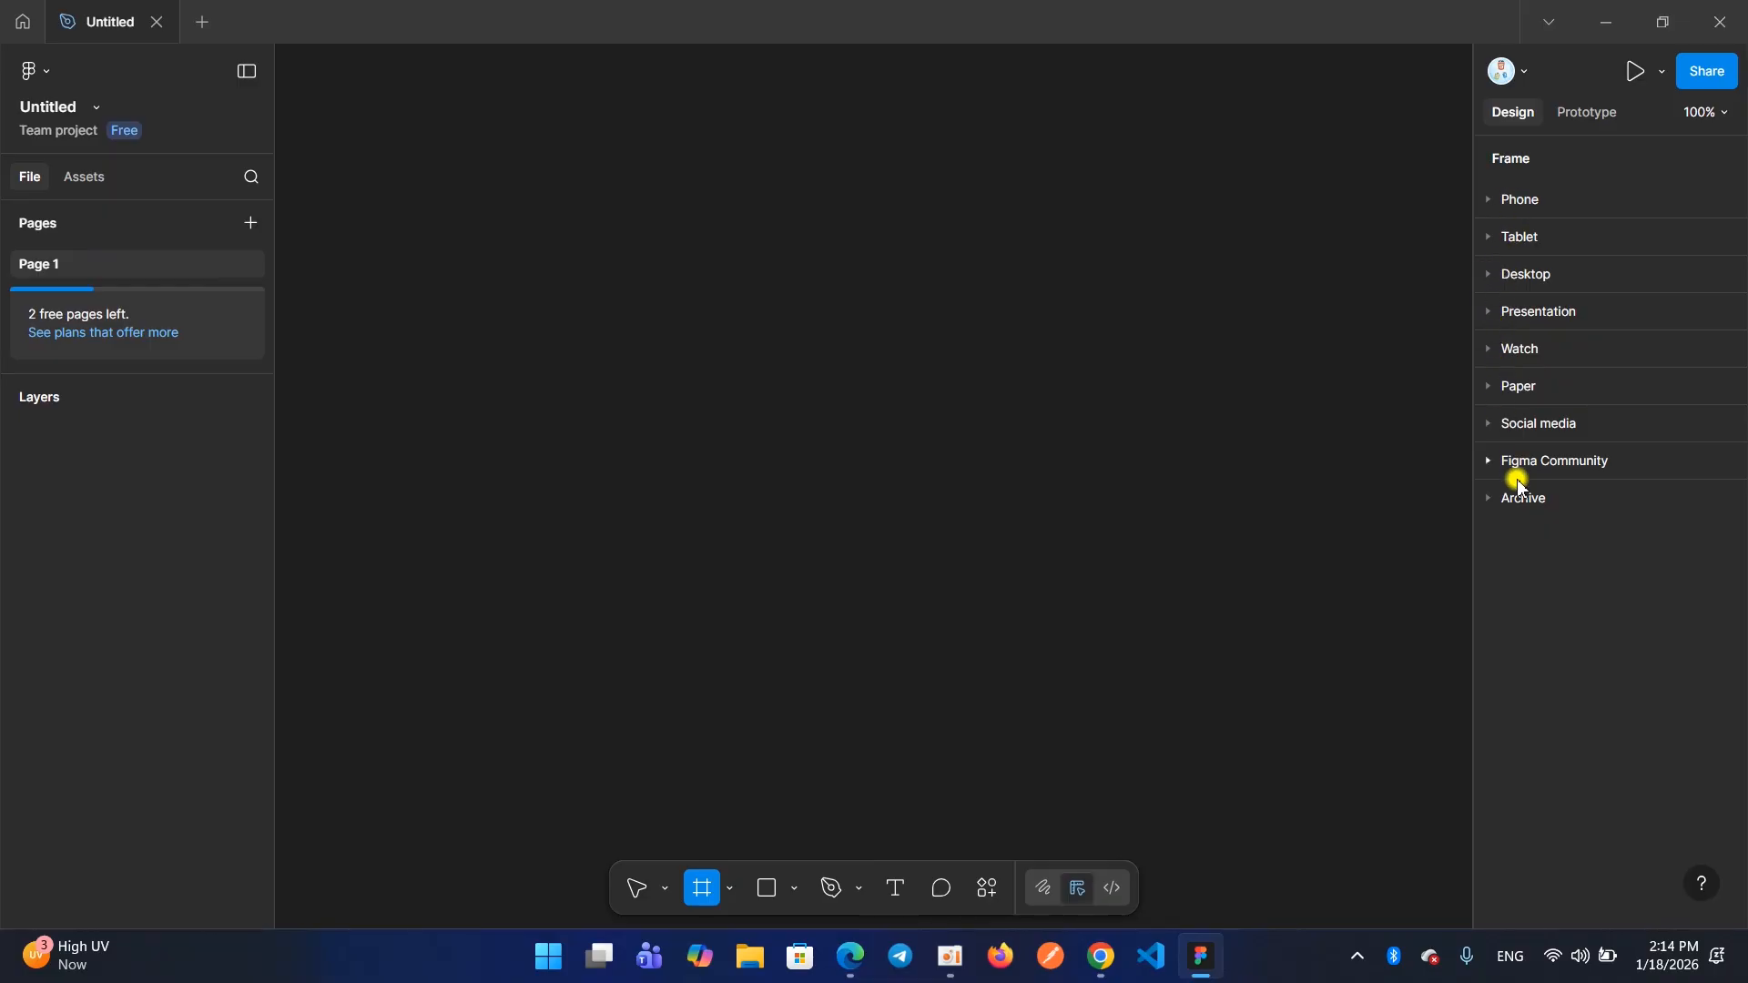
{"action": "left_click", "coordinate": [1486, 275]}
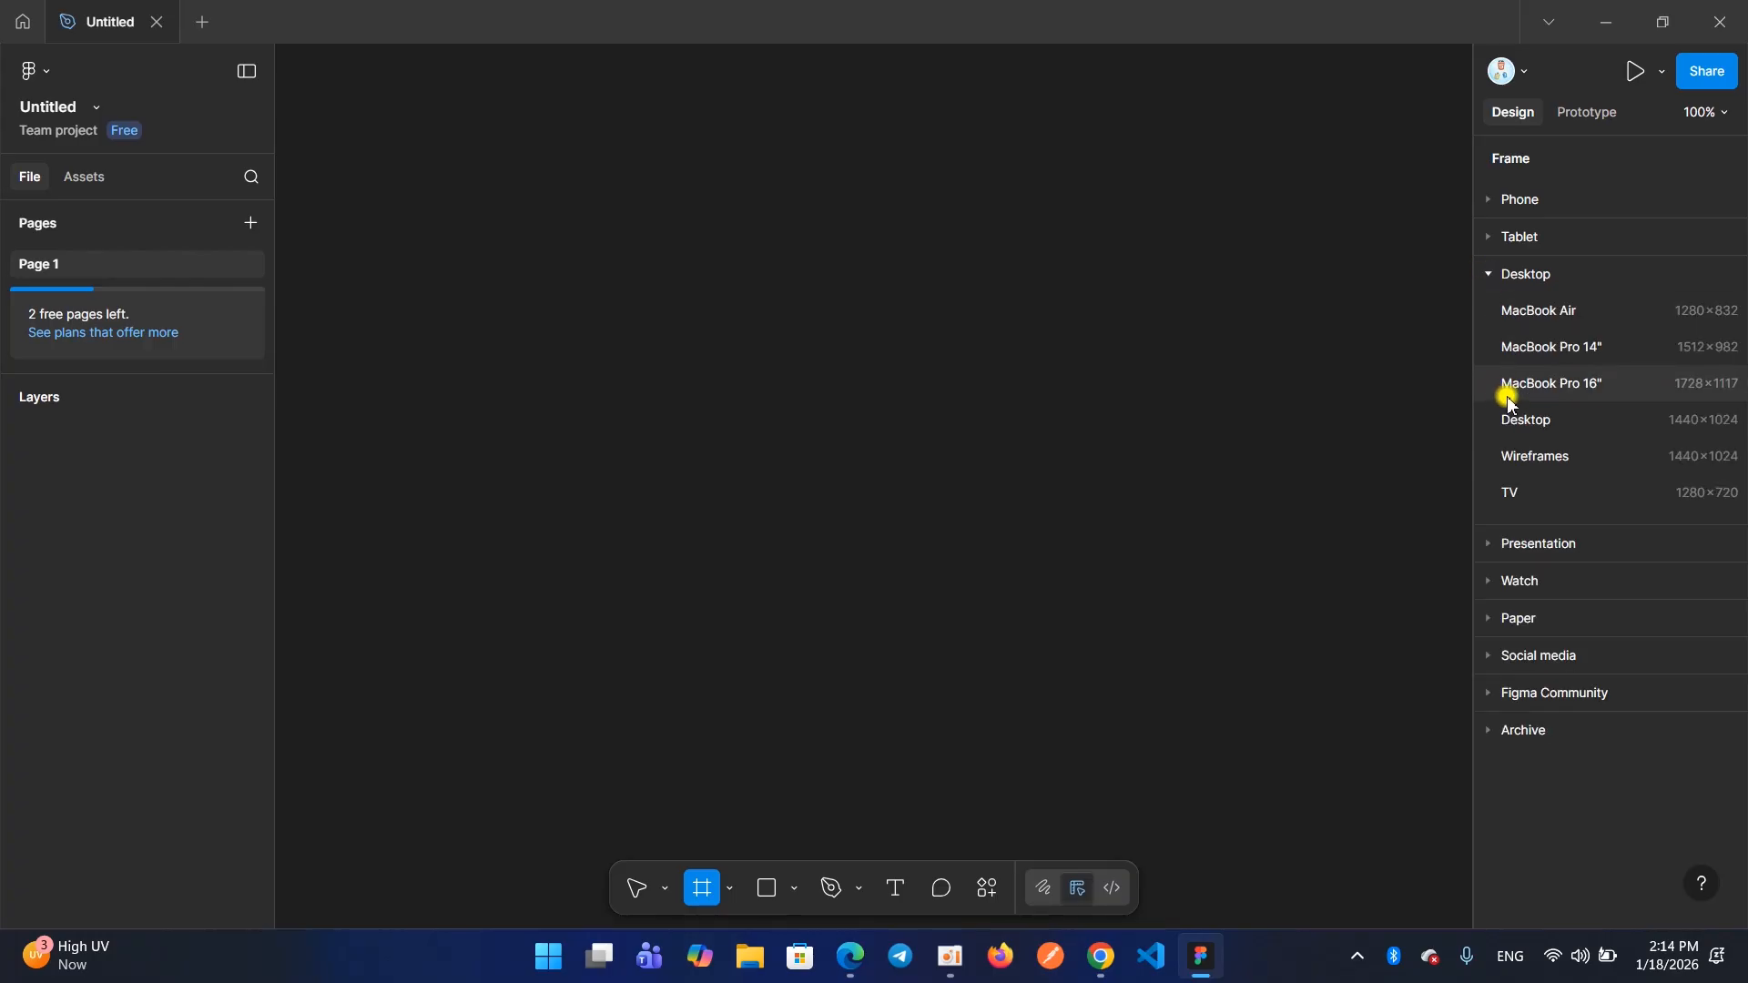
{"action": "left_click", "coordinate": [1576, 431]}
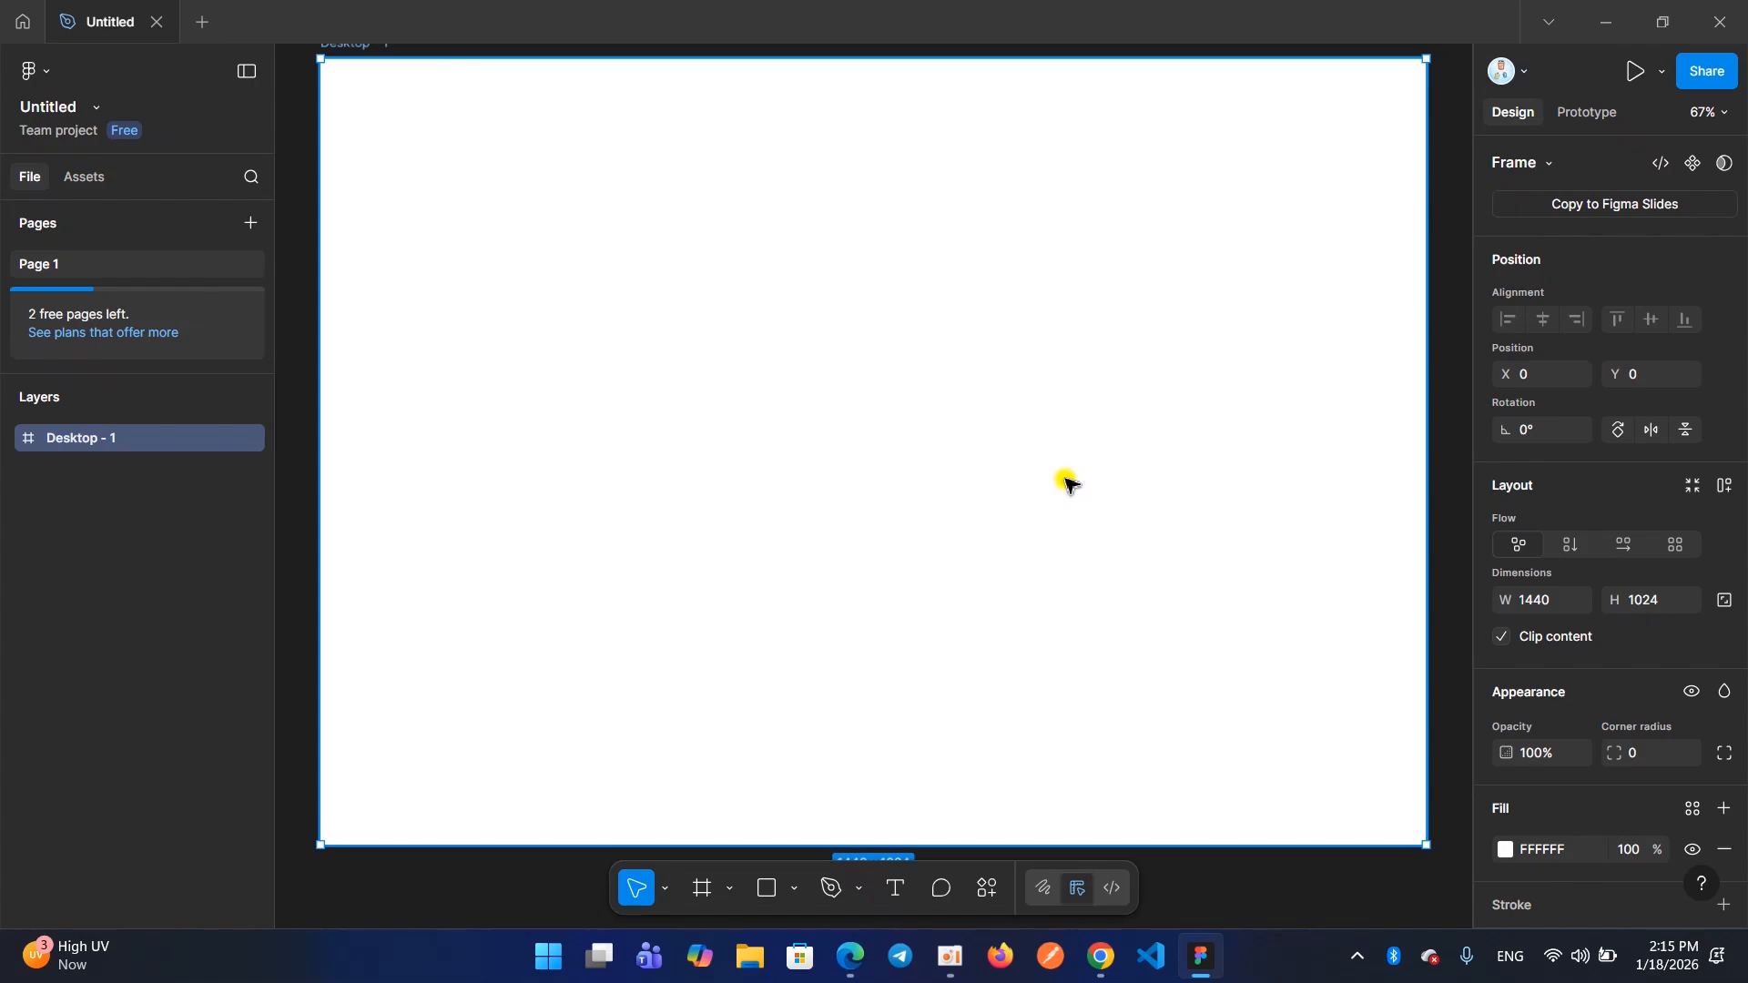
{"action": "left_click", "coordinate": [702, 888]}
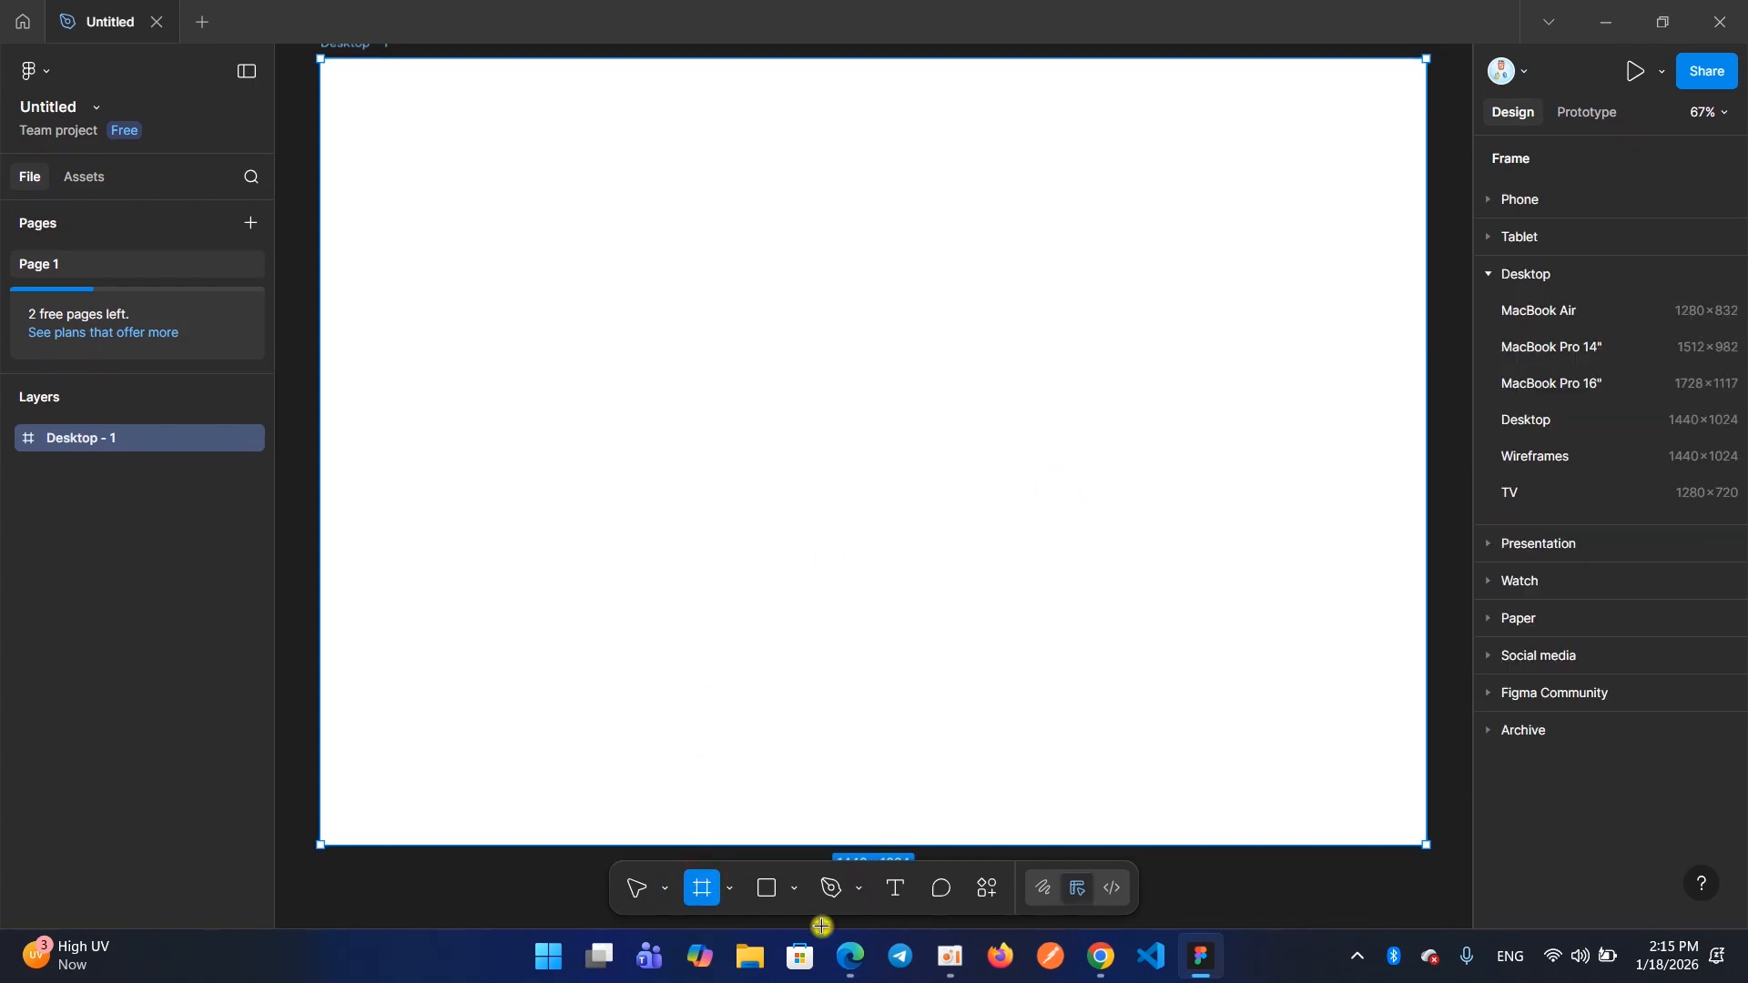
{"action": "left_click", "coordinate": [1491, 276]}
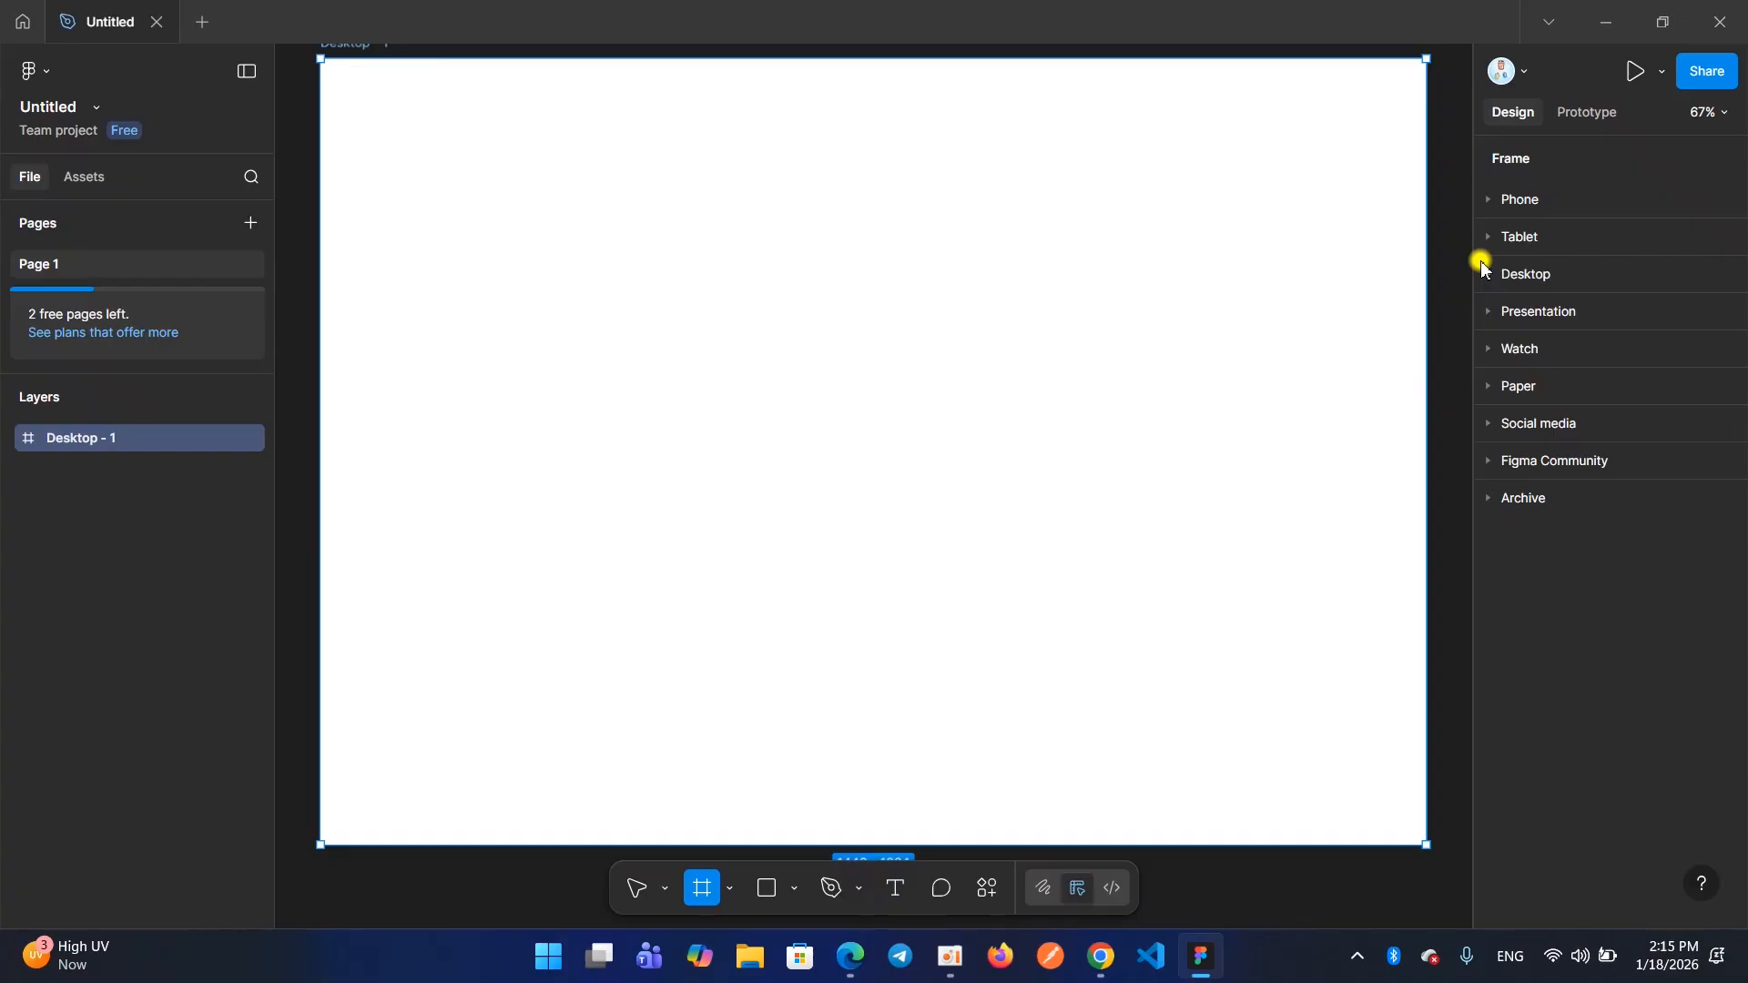
{"action": "left_click", "coordinate": [1486, 271]}
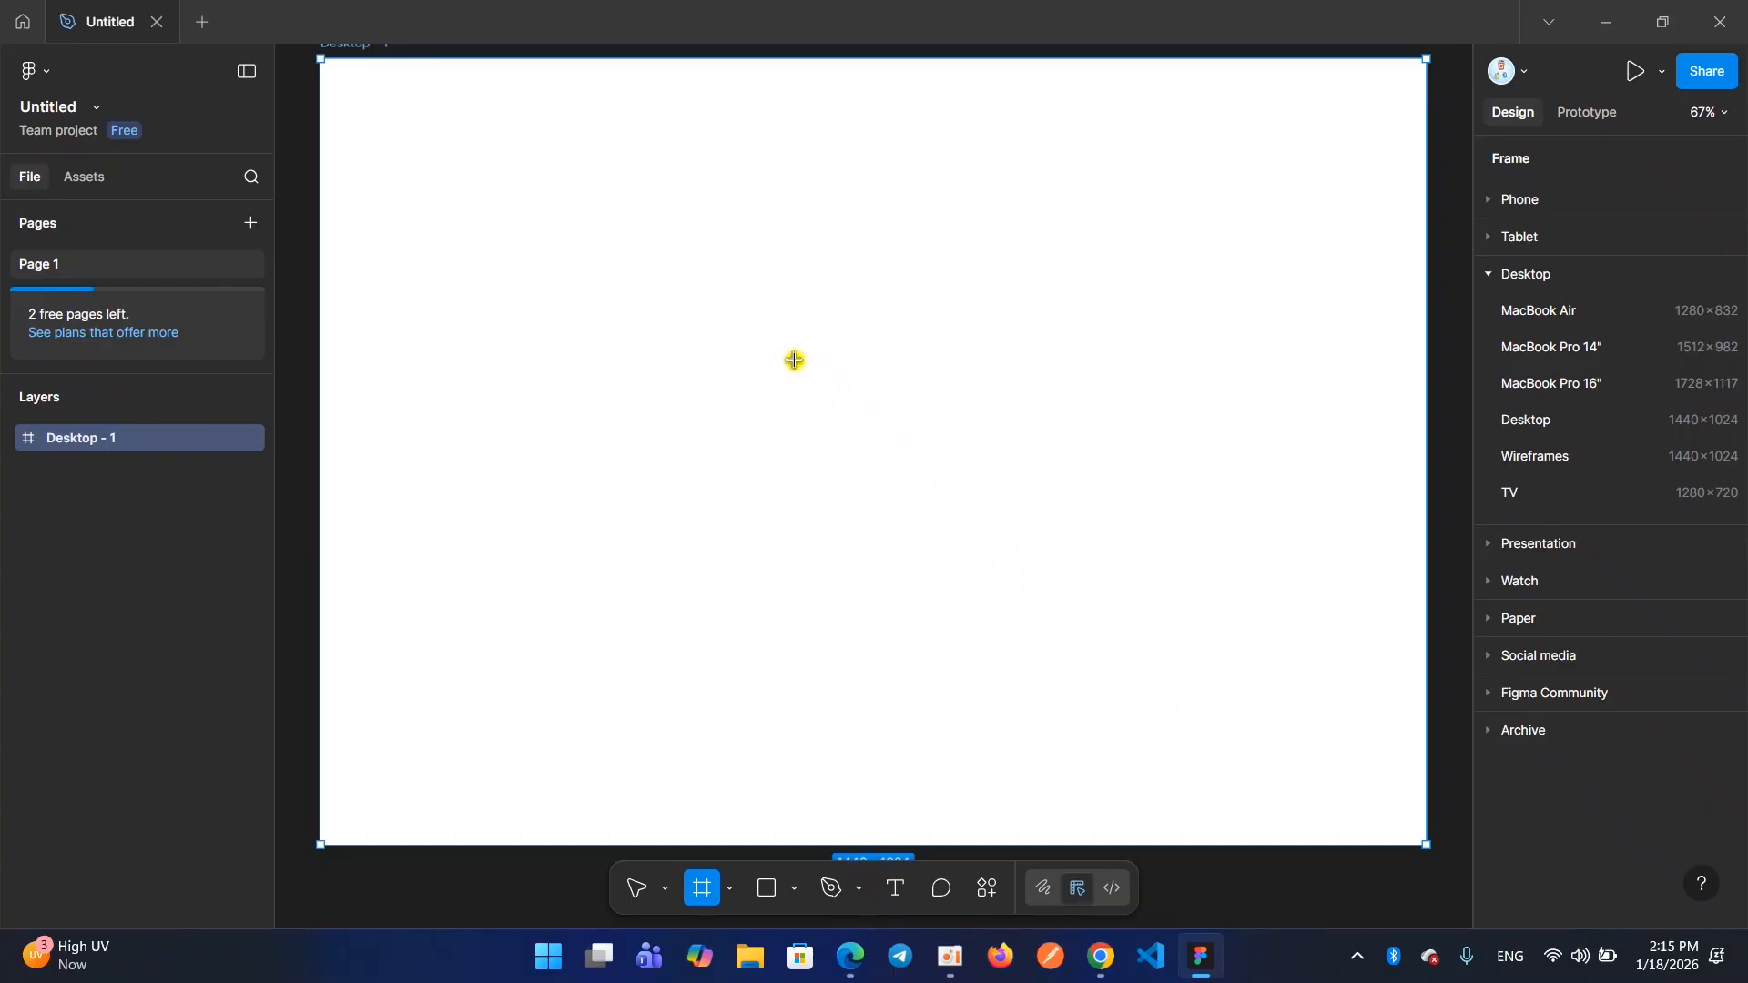
{"action": "left_click", "coordinate": [952, 976]}
{"action": "left_click", "coordinate": [658, 414]}
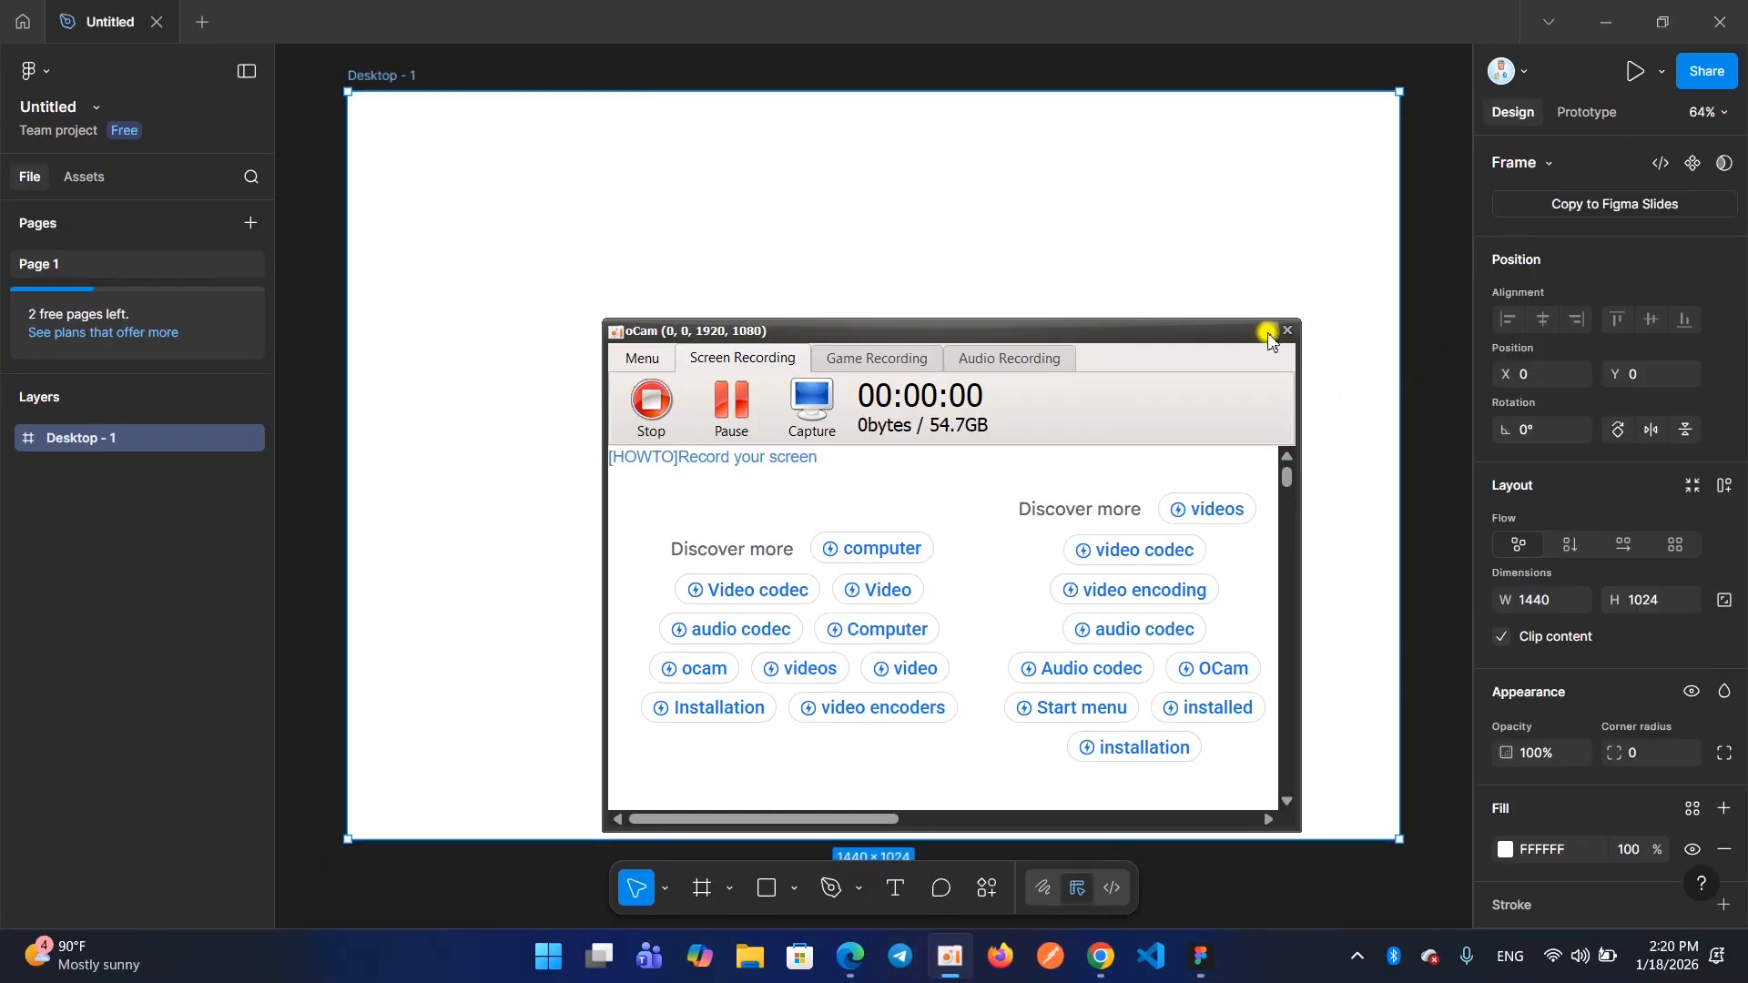
{"action": "left_click", "coordinate": [1268, 333]}
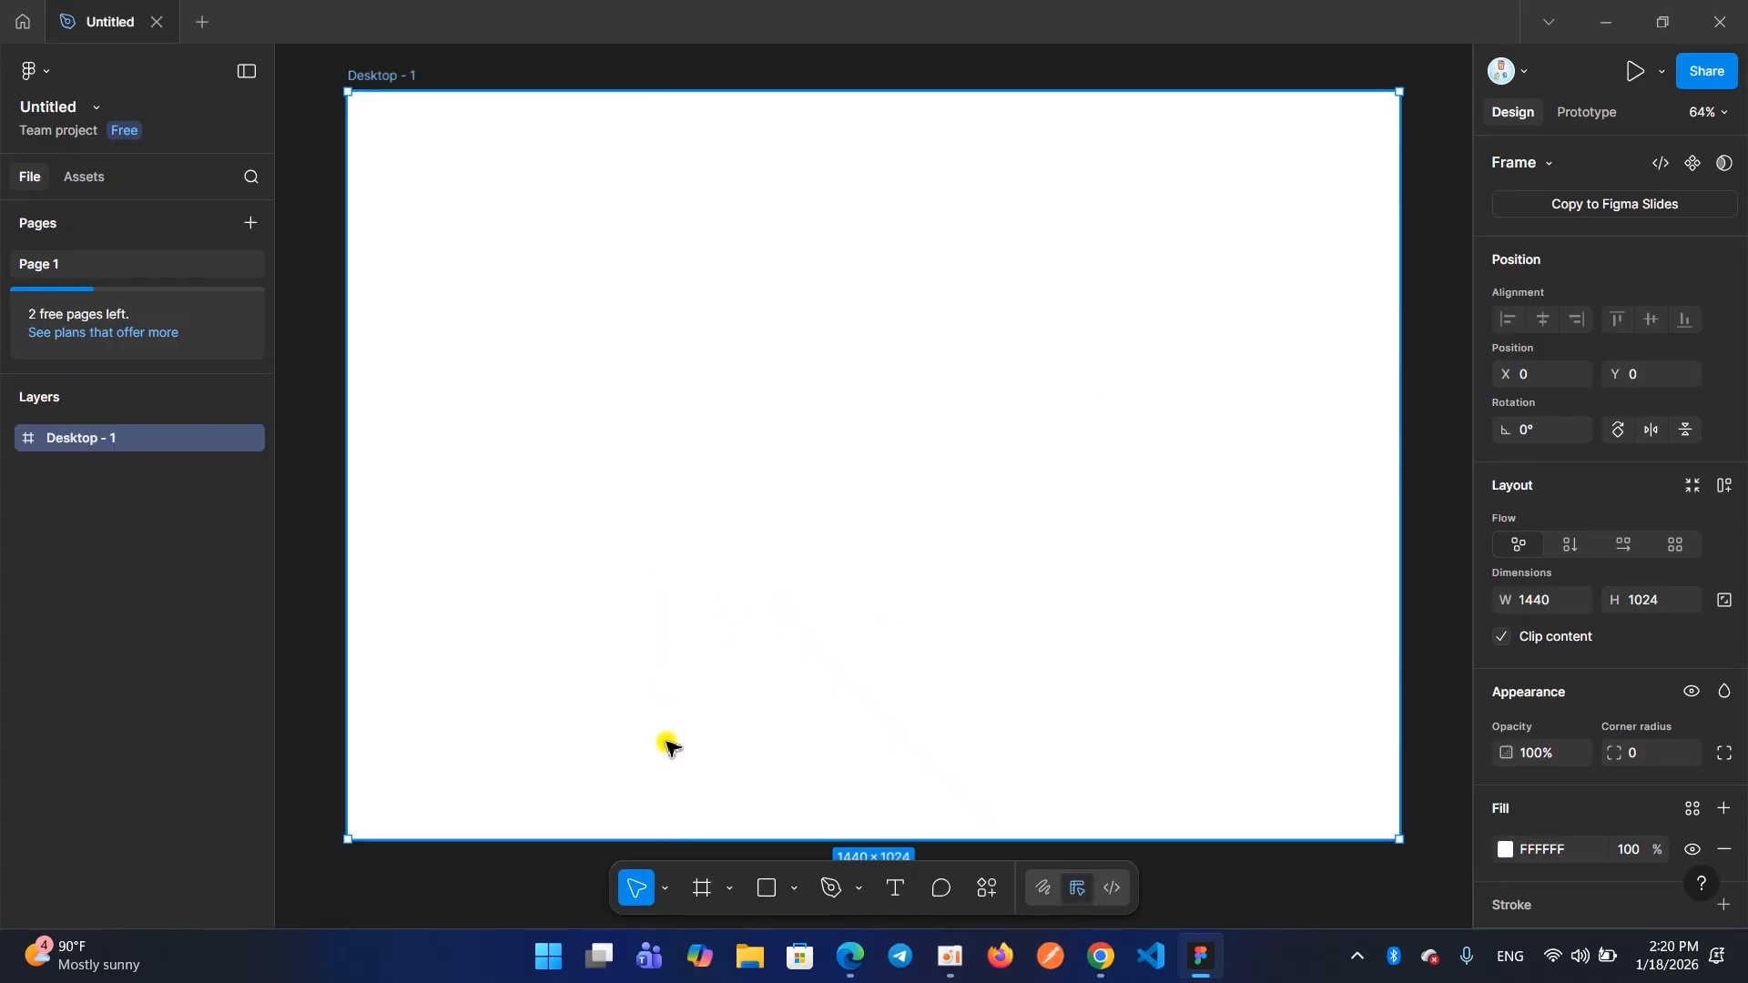
Add a second 1440 × 1024 Desktop preset frame beside the first one and leave it selected
{"action": "left_click", "coordinate": [702, 902]}
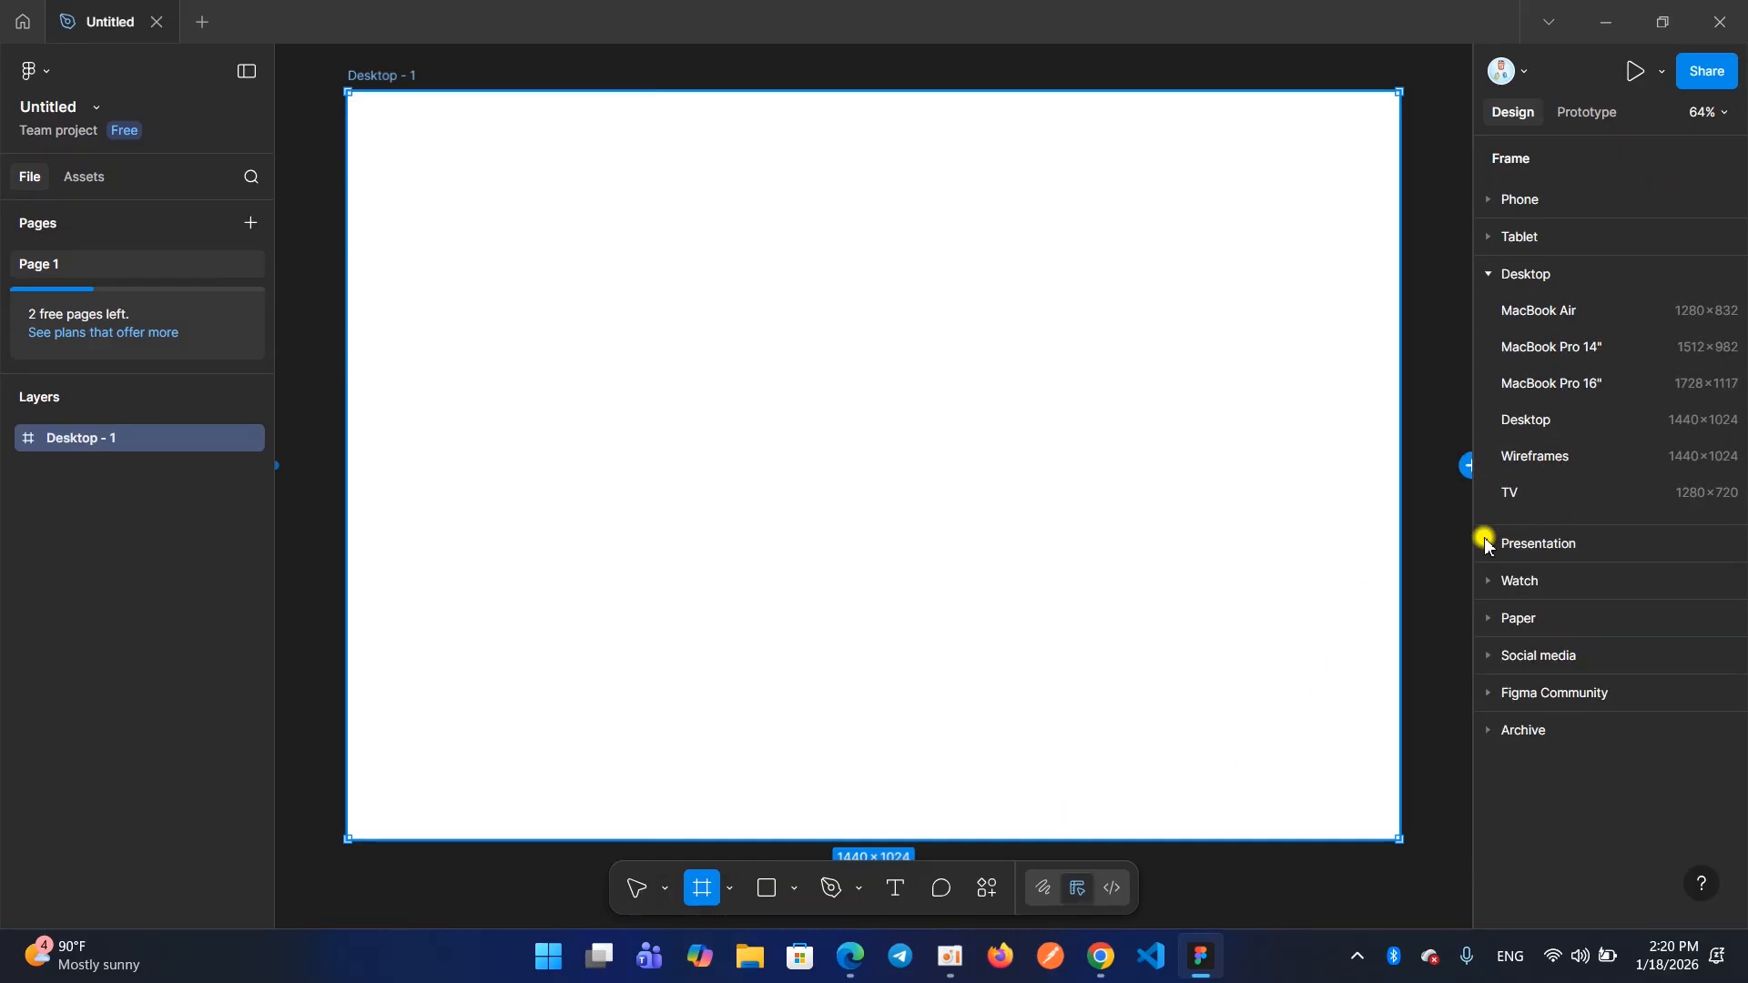
{"action": "left_click", "coordinate": [1486, 543]}
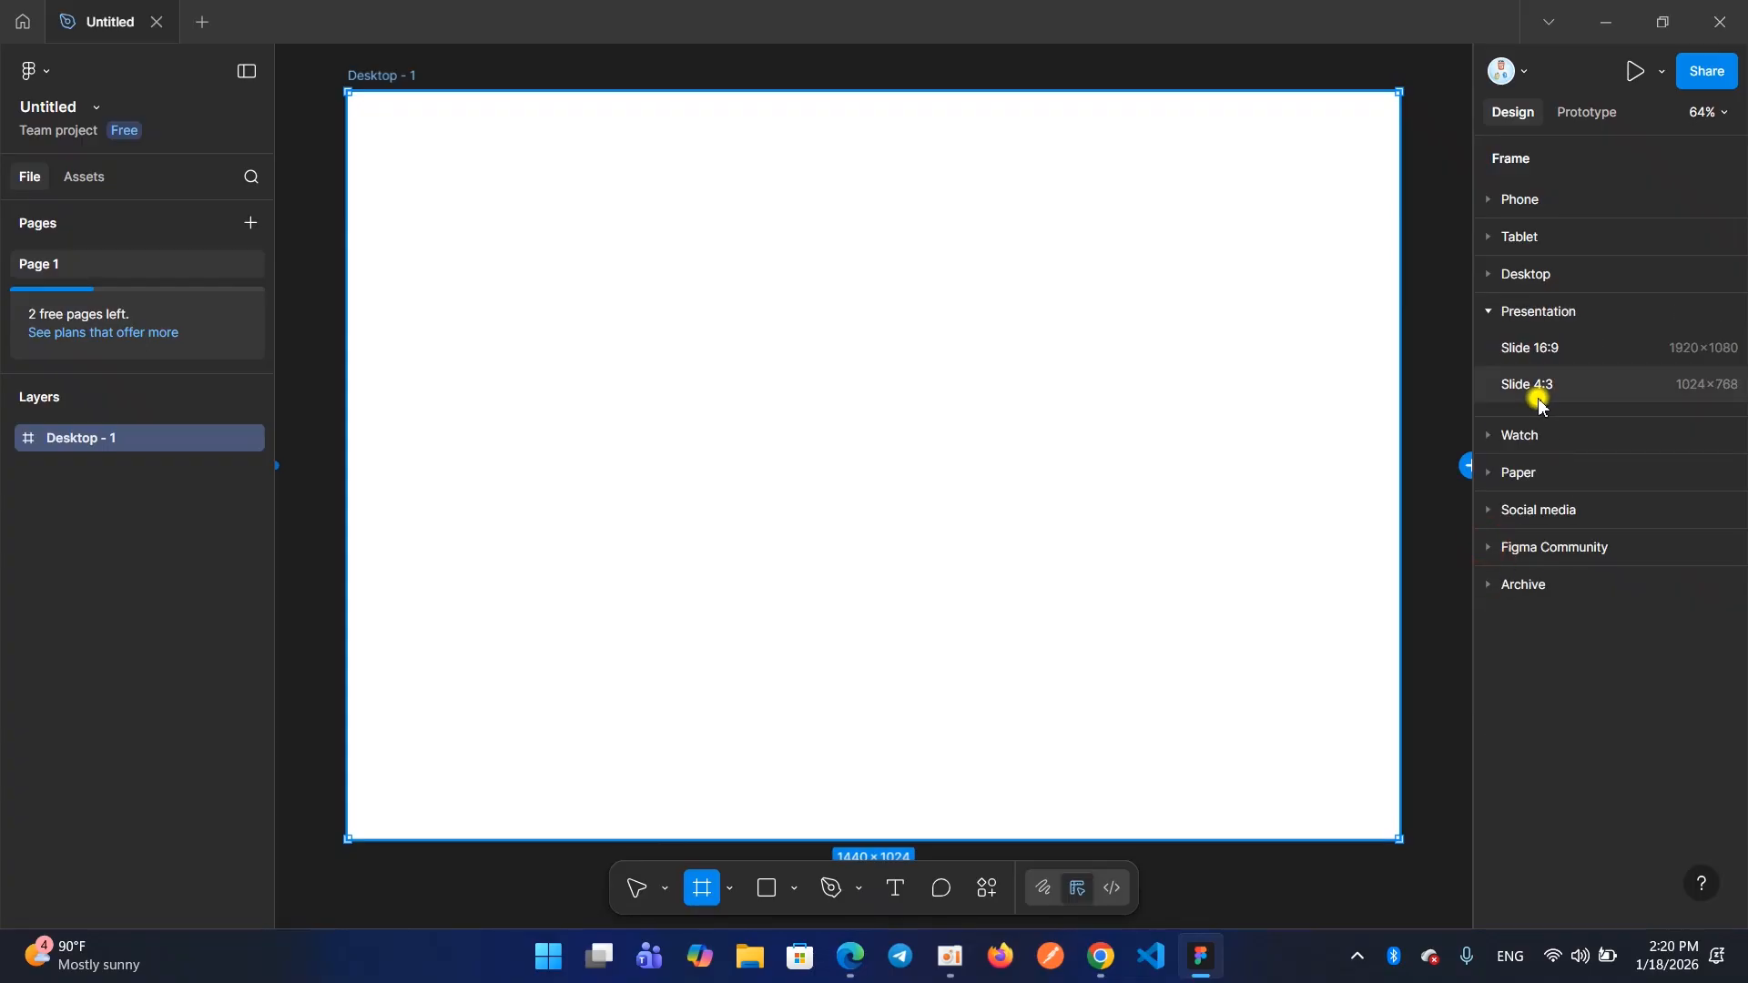
{"action": "left_click", "coordinate": [1489, 316]}
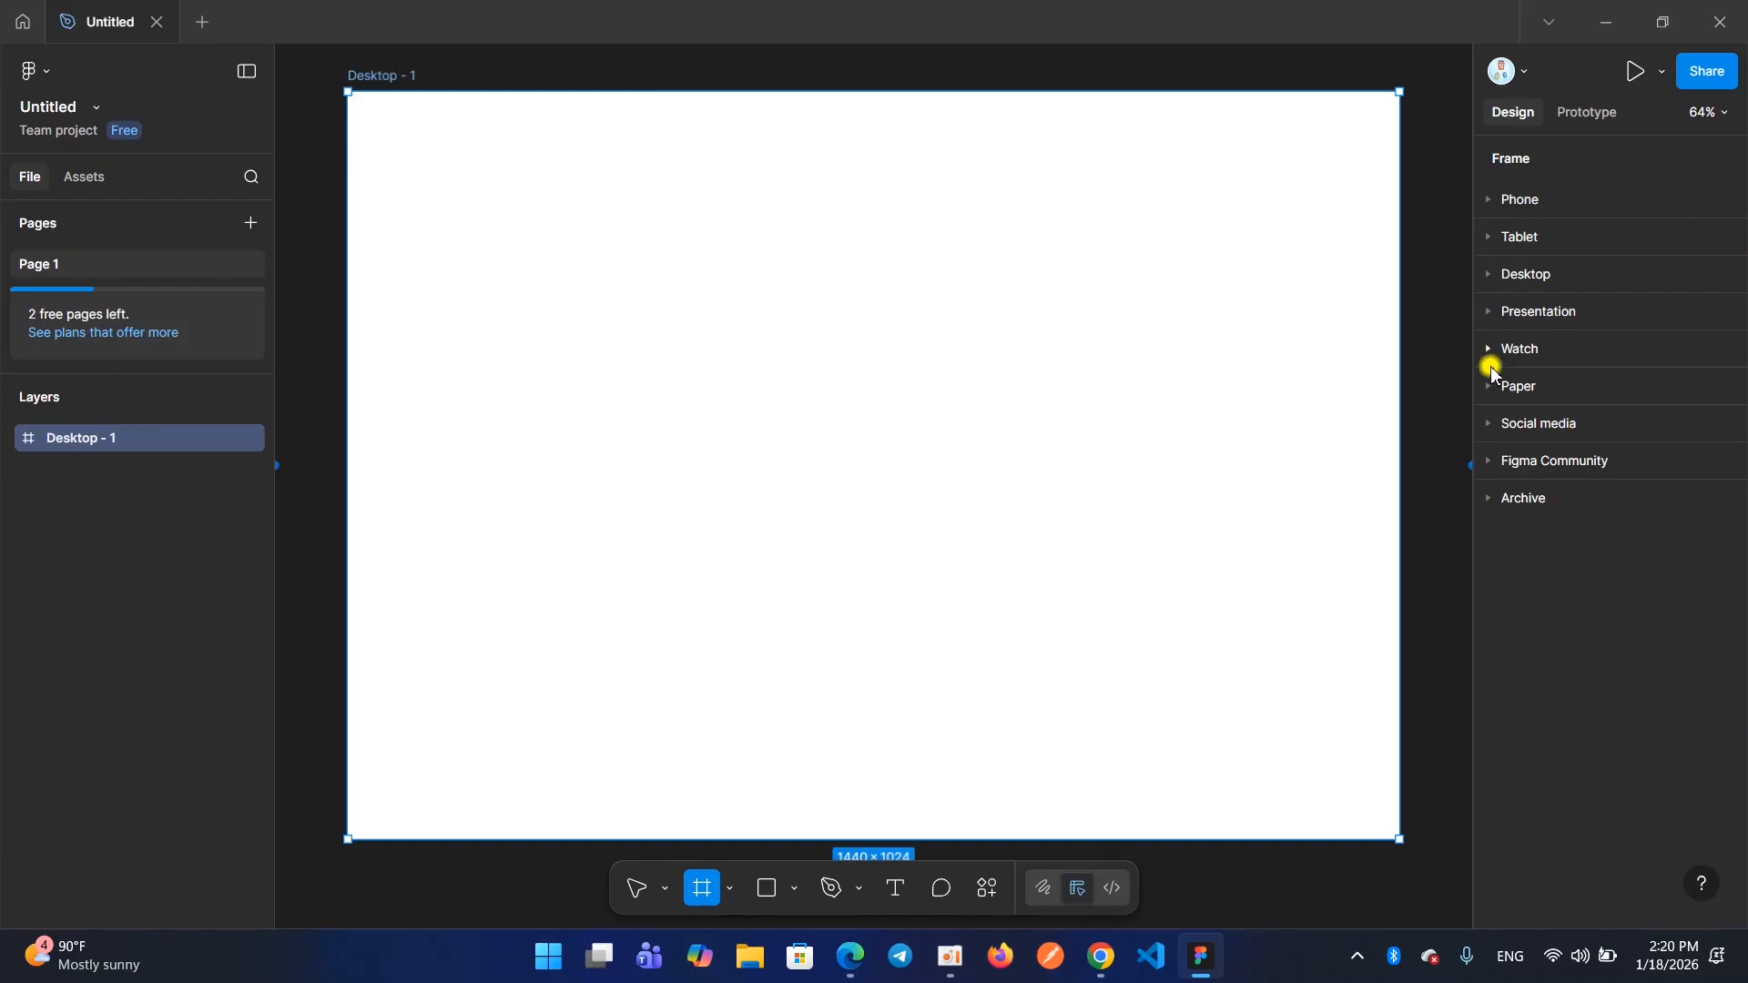
{"action": "left_click", "coordinate": [1489, 275]}
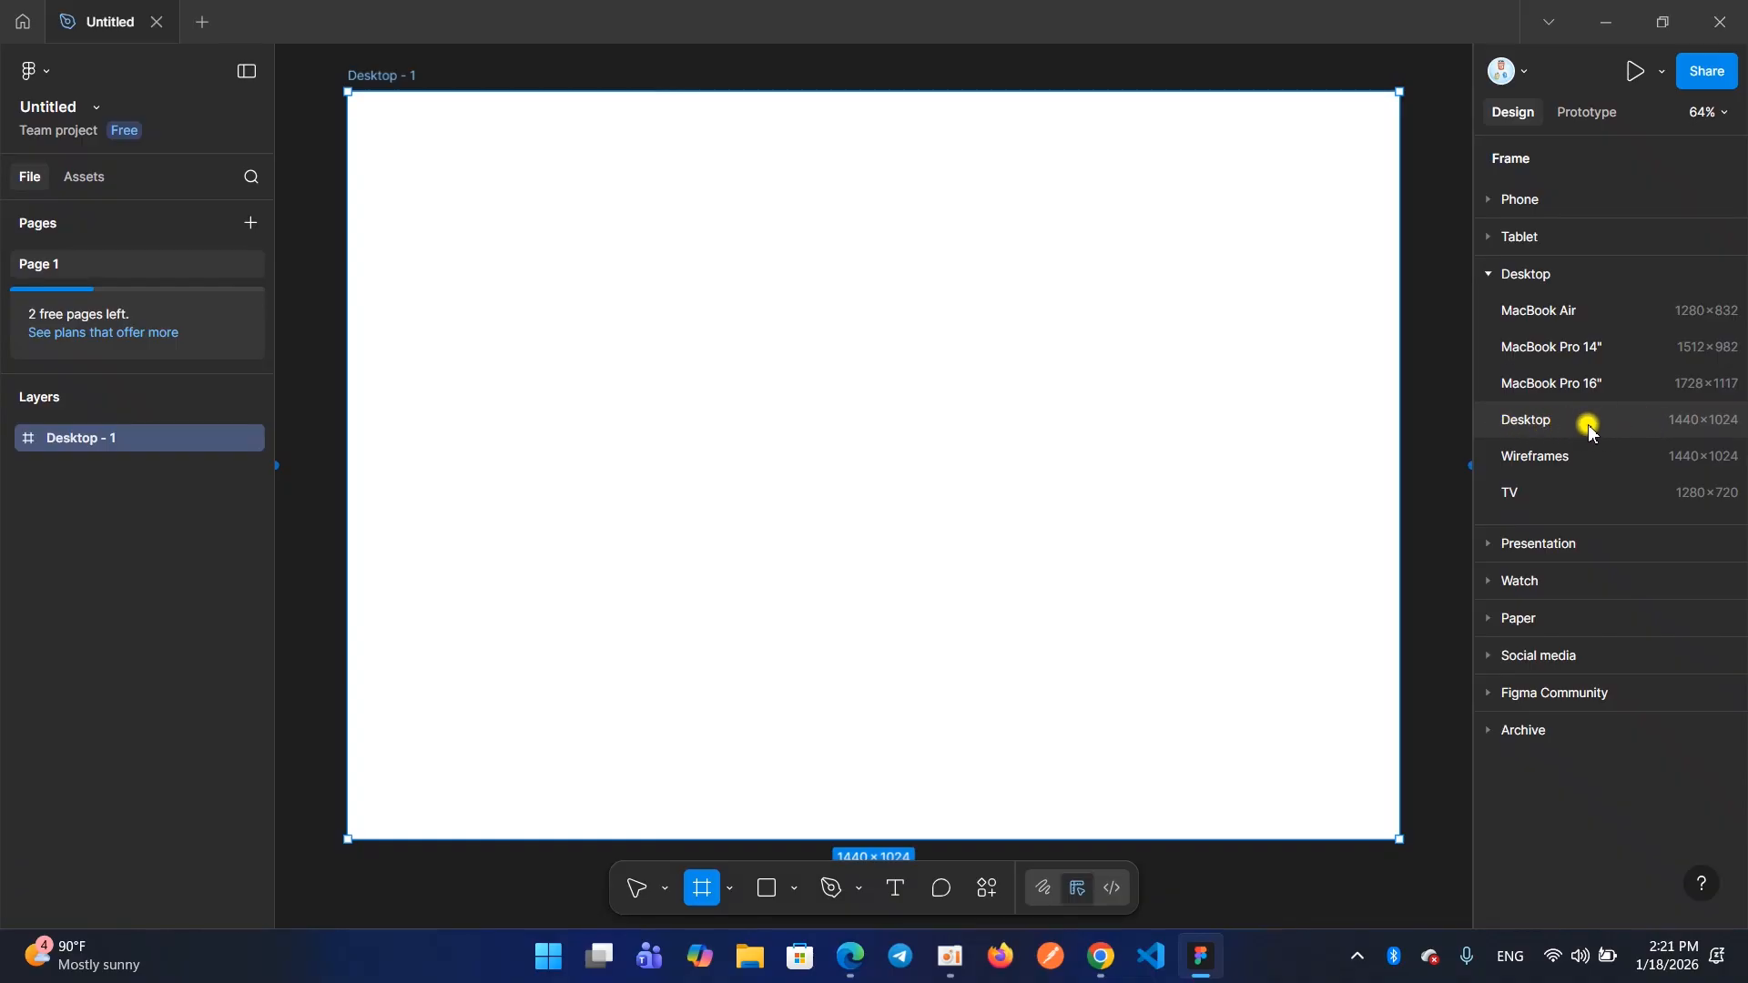
{"action": "left_click", "coordinate": [1519, 424]}
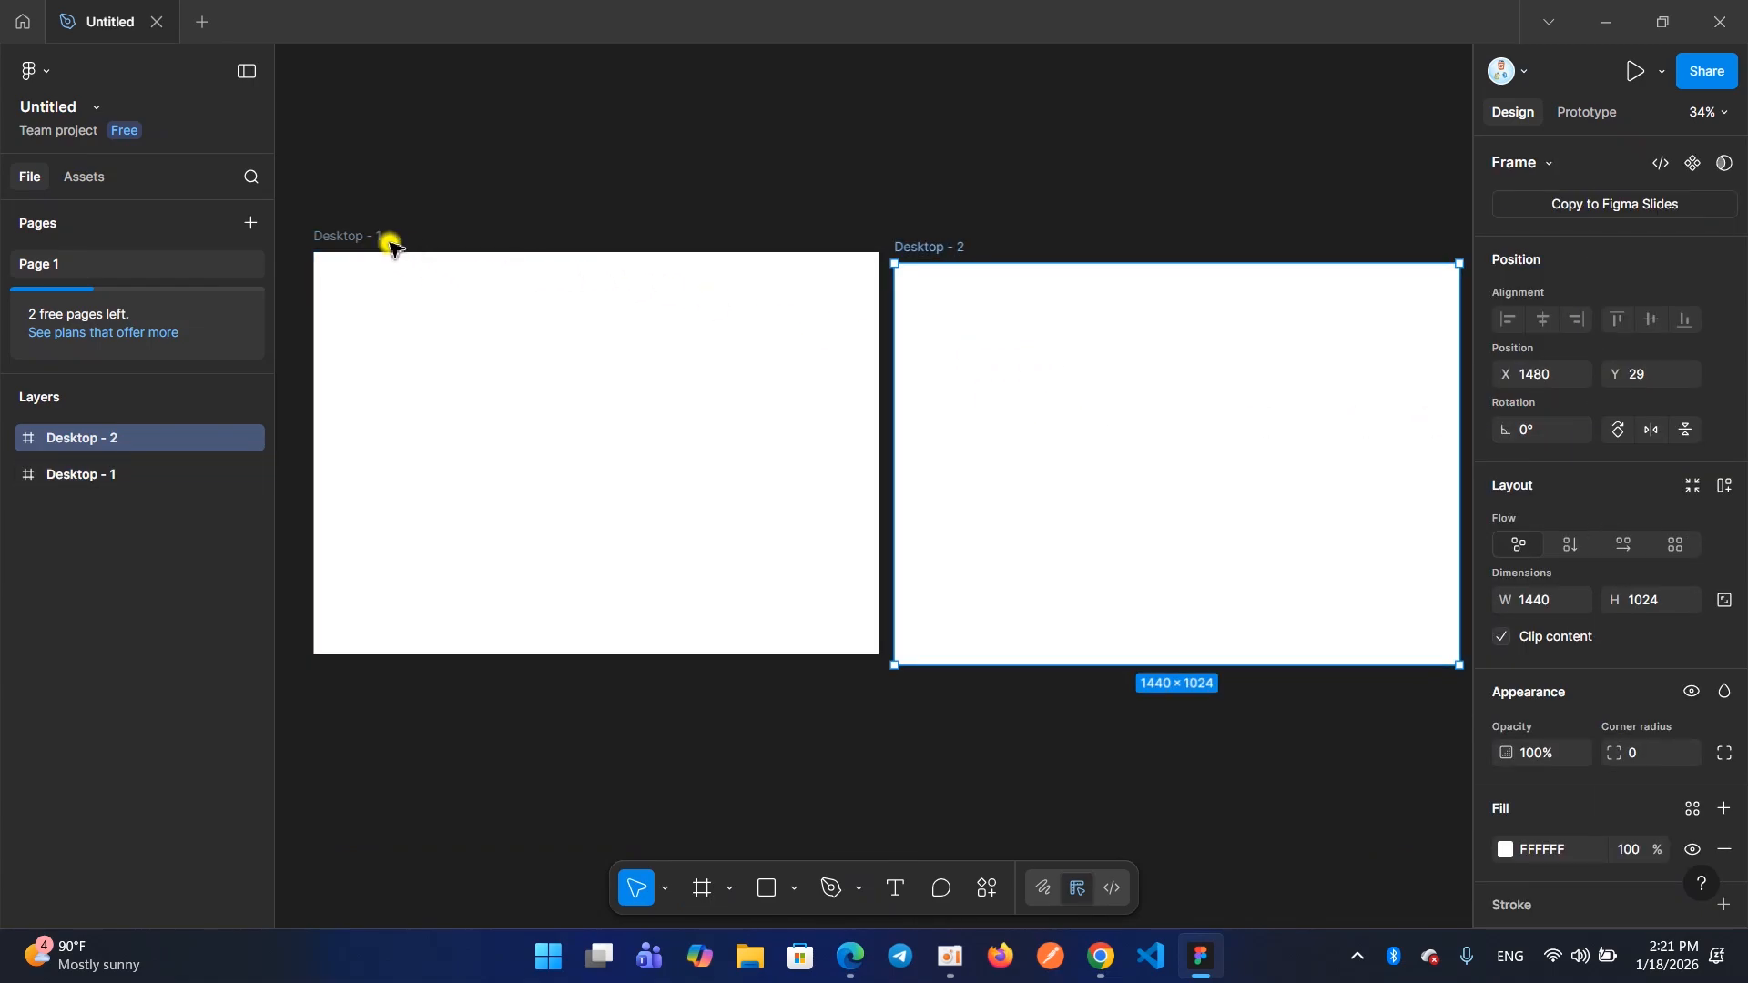
{"action": "left_click", "coordinate": [350, 240]}
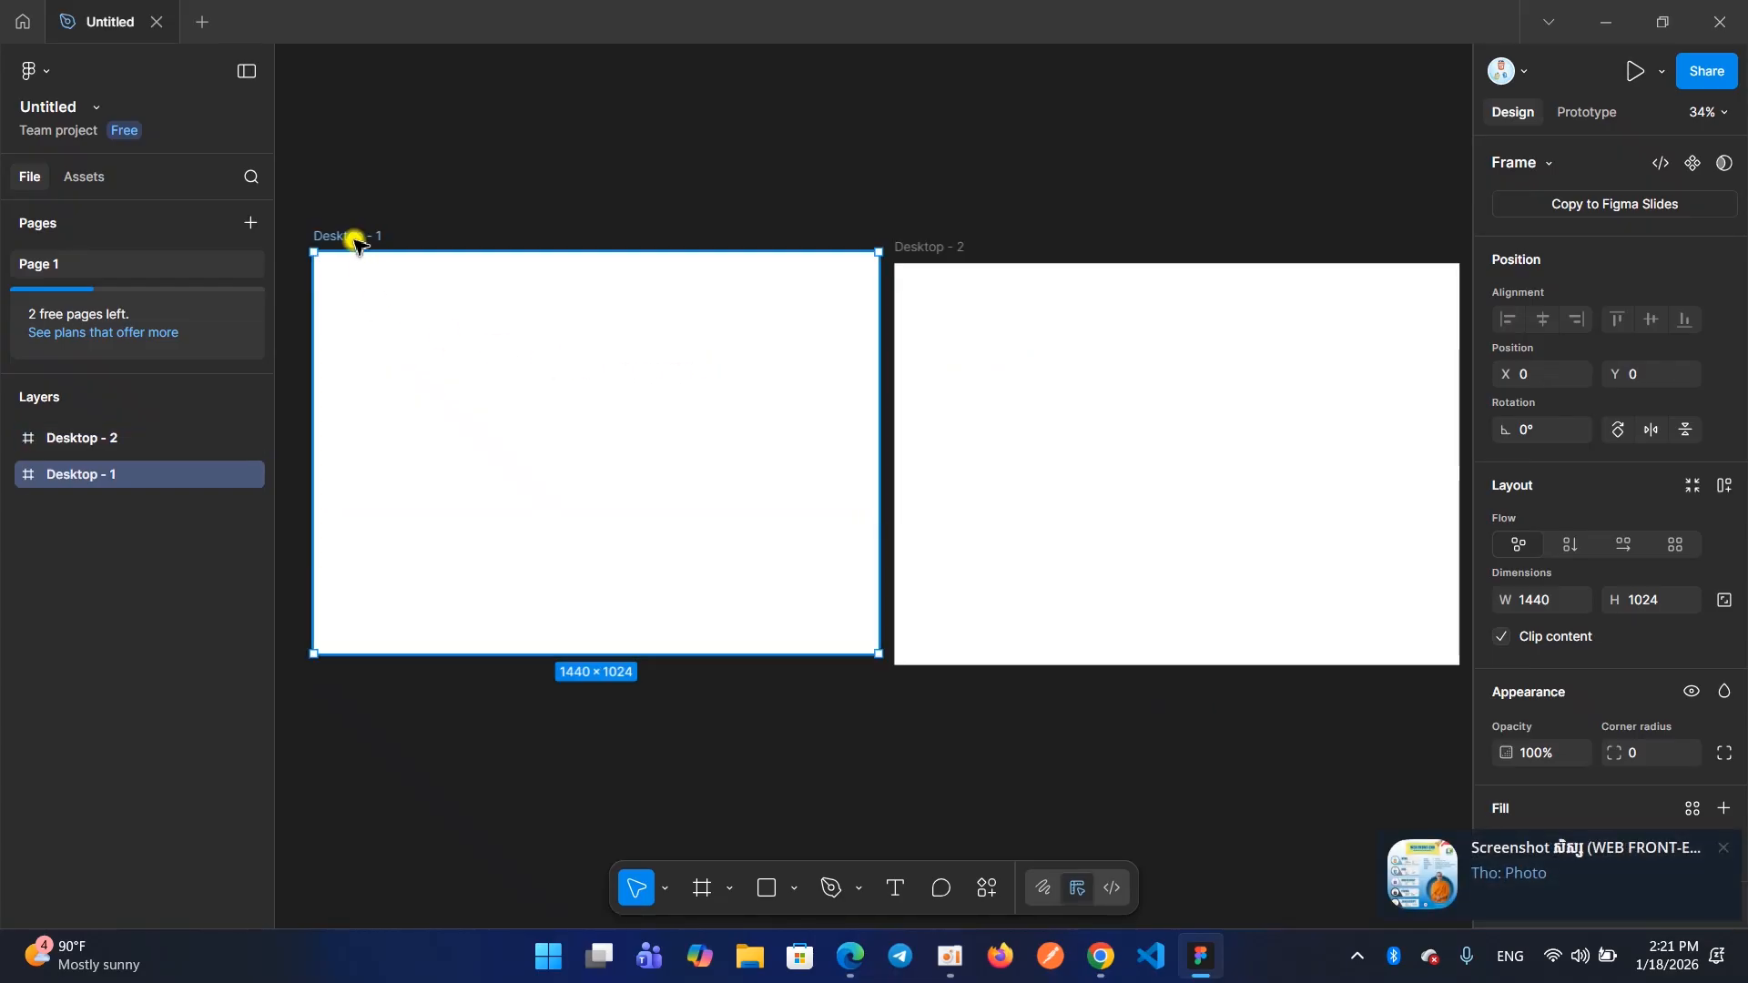
{"action": "left_click", "coordinate": [941, 250]}
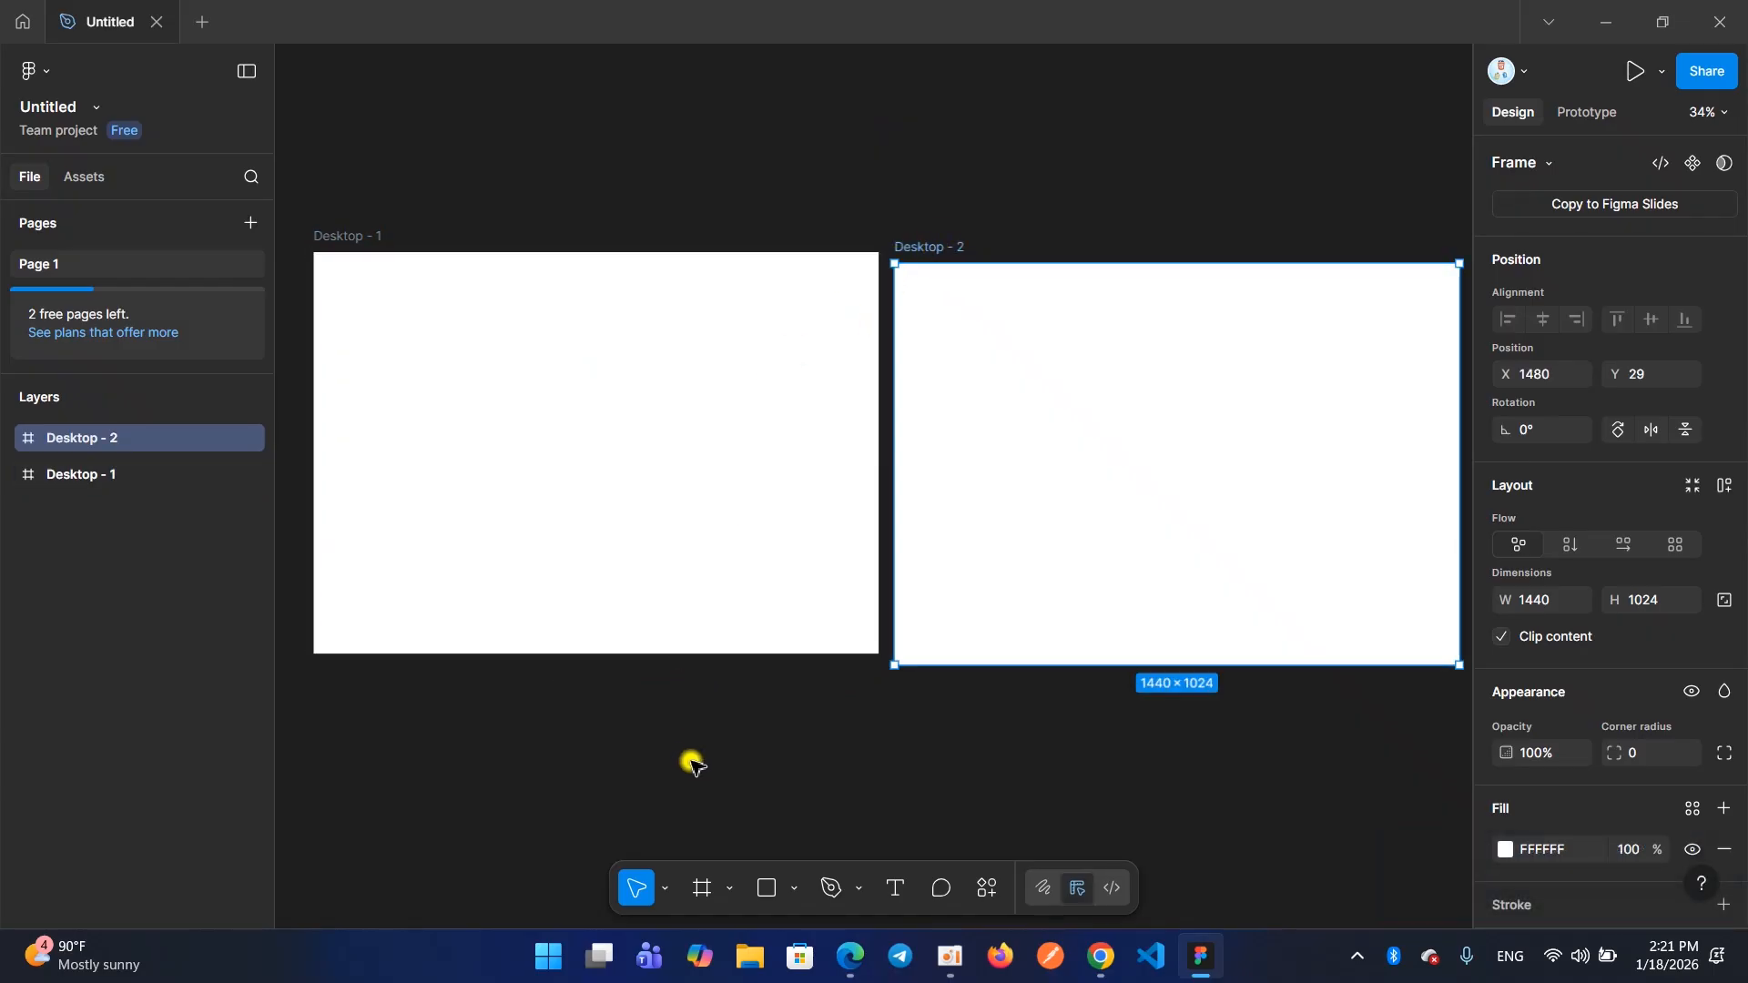
Add a third frame beside the other two using the 1440 × 1024 Desktop preset
{"action": "left_click", "coordinate": [700, 889]}
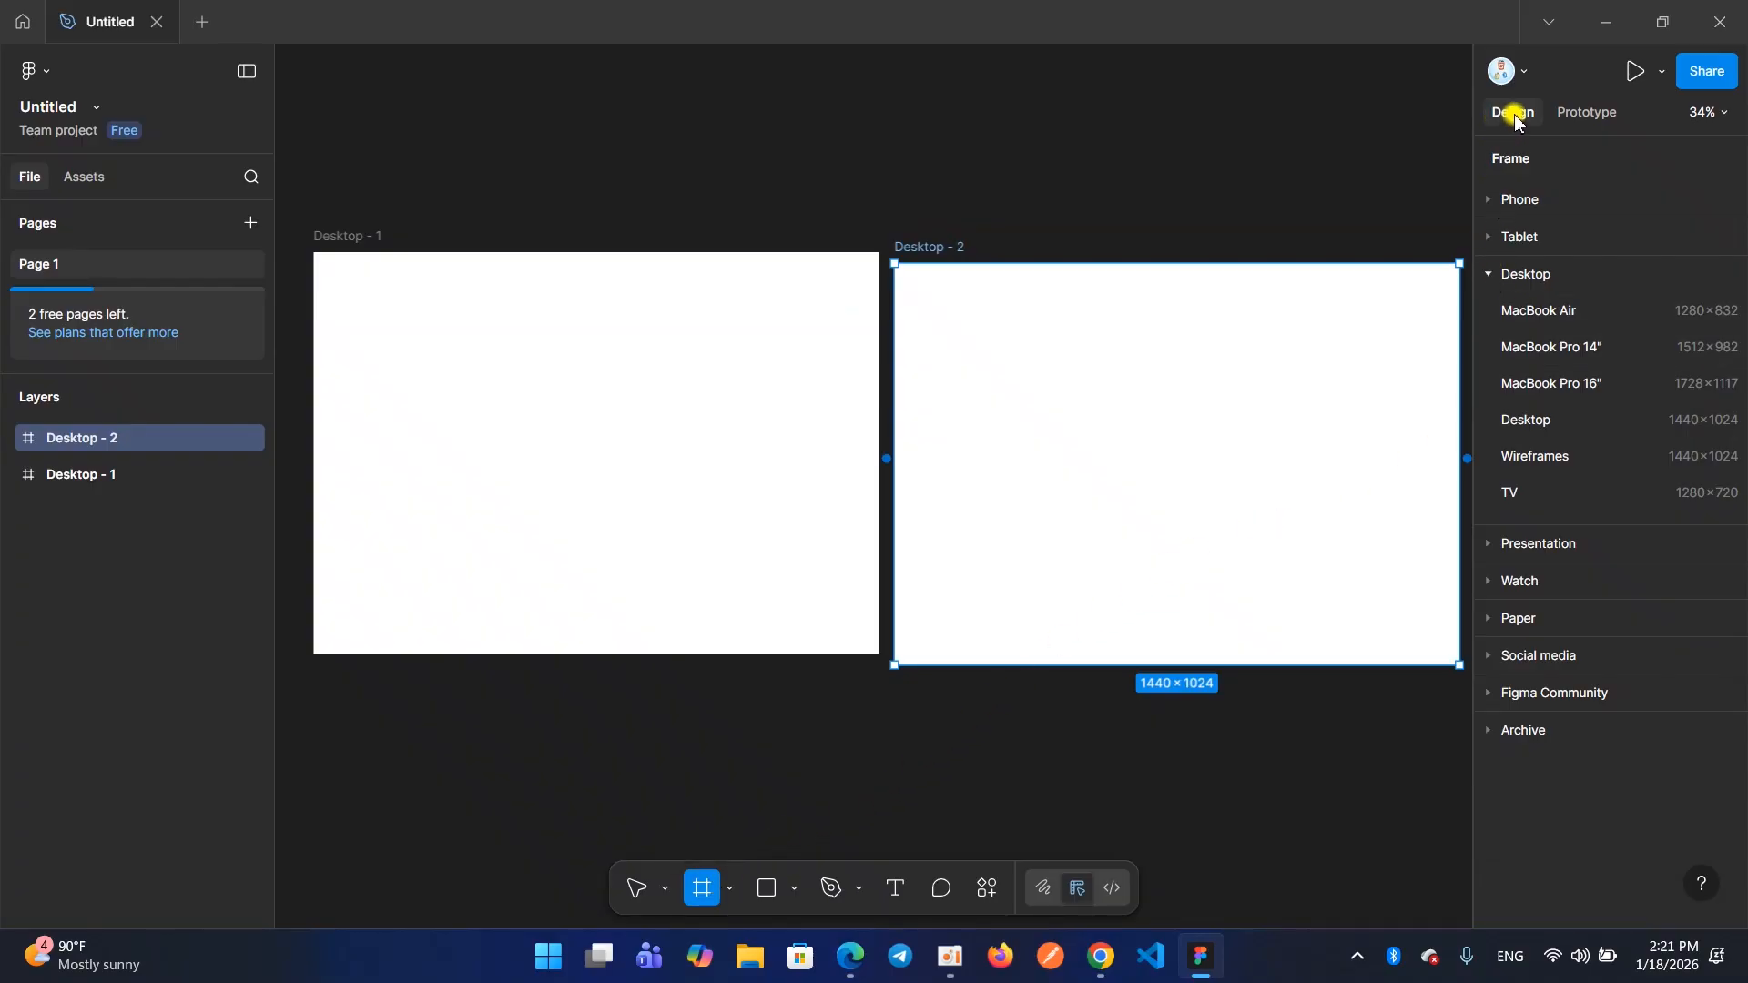
{"action": "left_click", "coordinate": [1574, 117]}
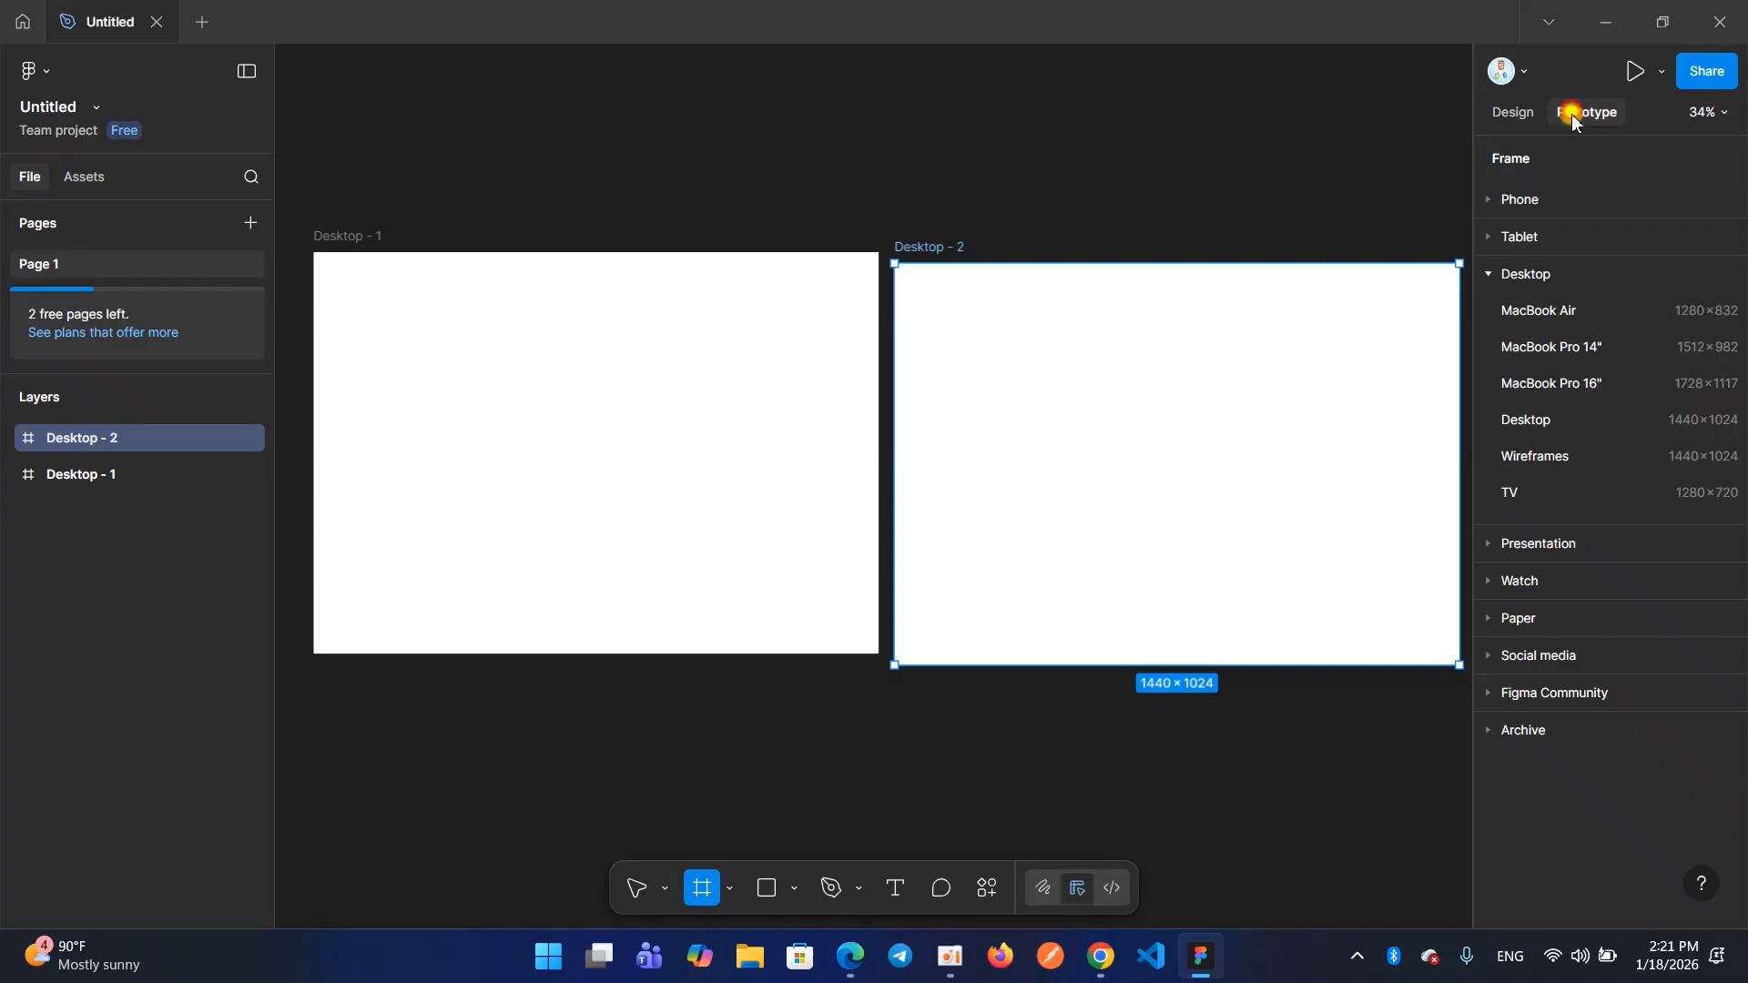
{"action": "left_click", "coordinate": [1507, 117]}
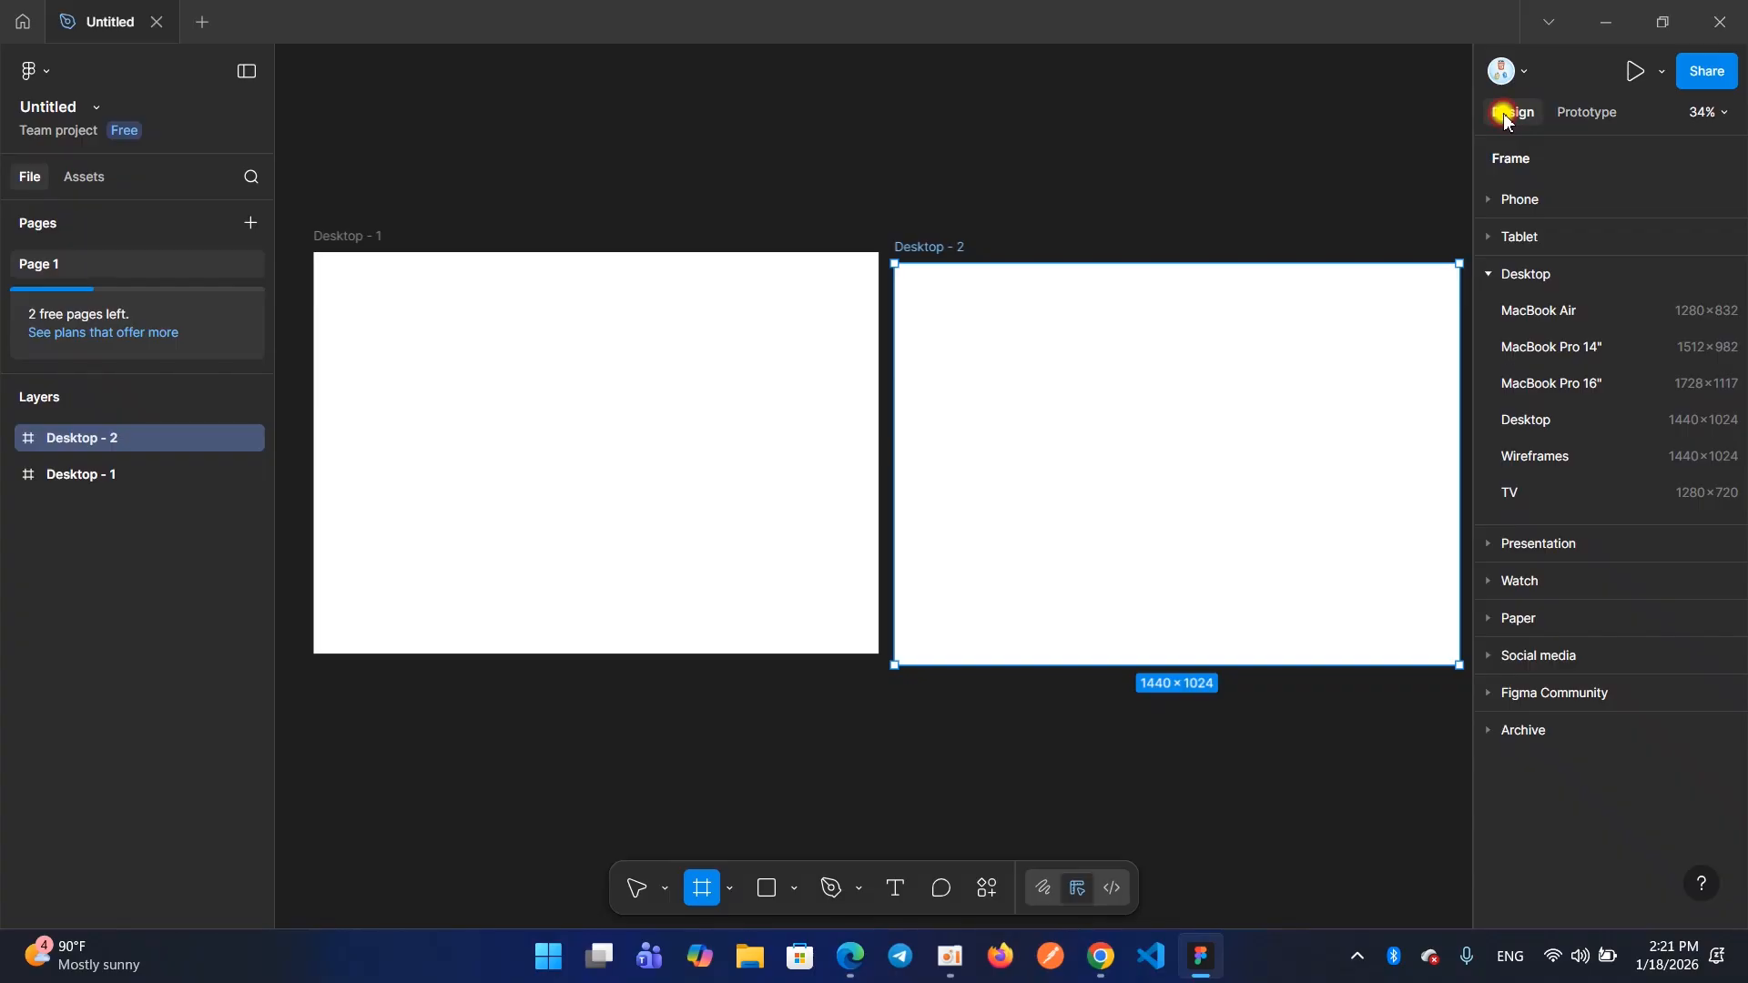
{"action": "left_click", "coordinate": [1572, 113]}
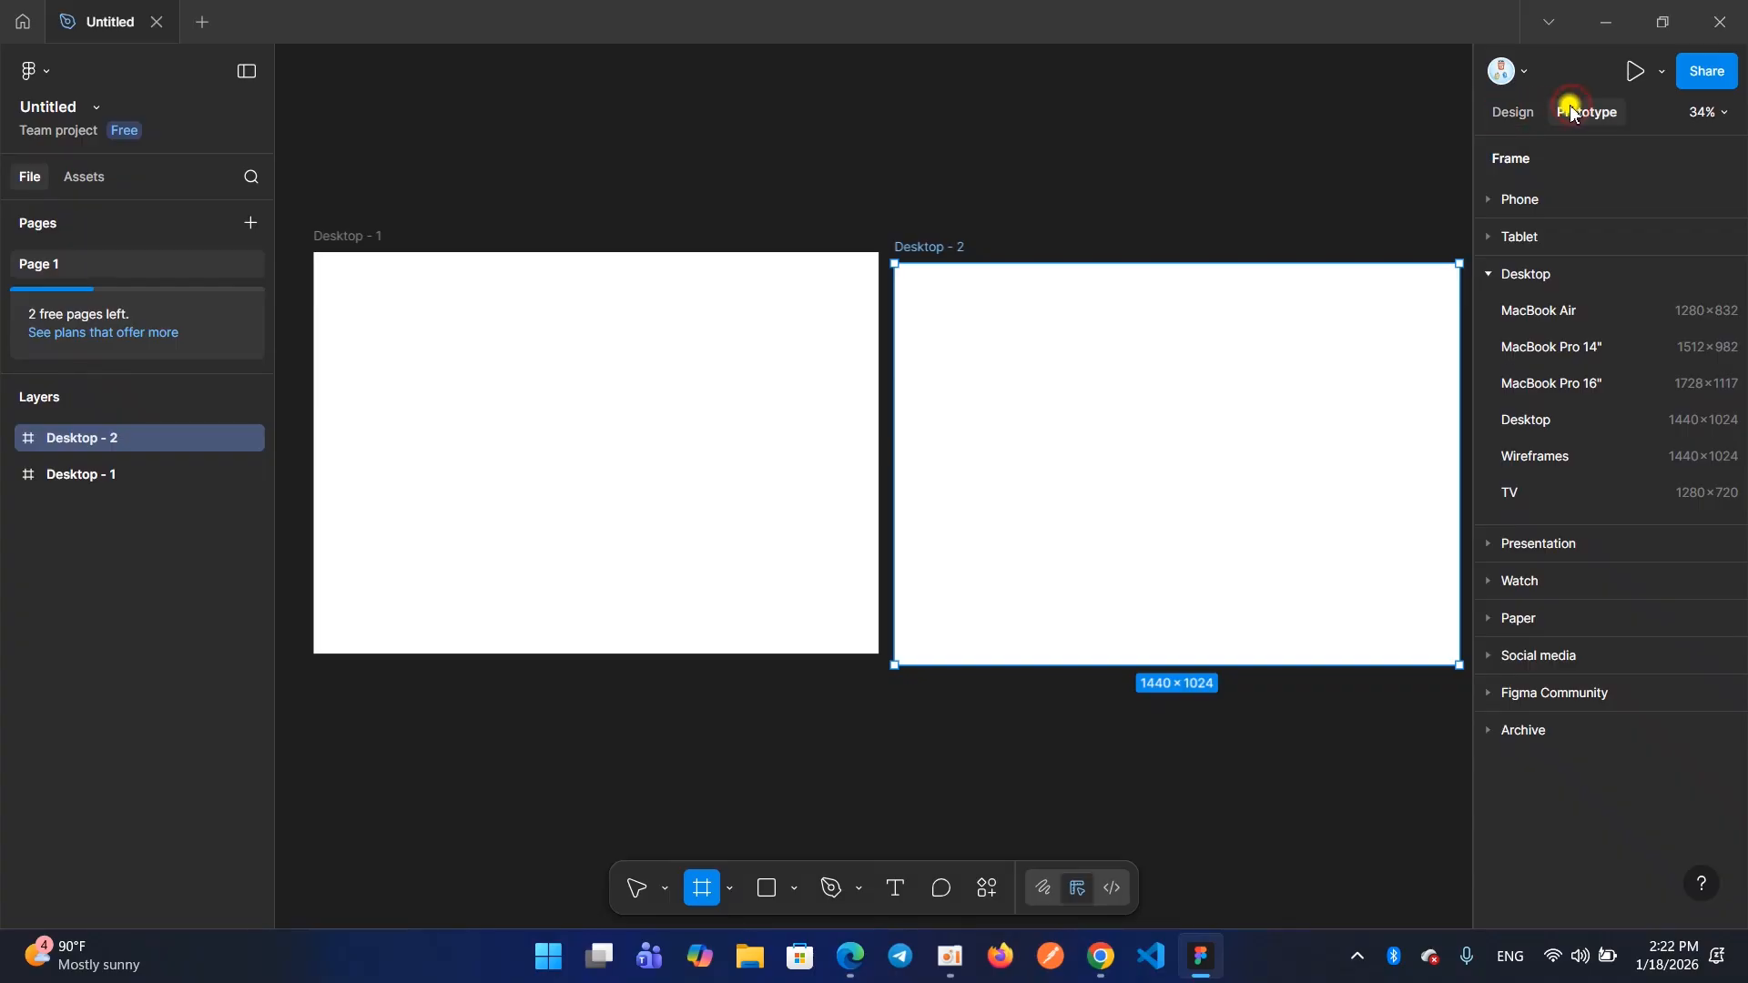
{"action": "left_click", "coordinate": [1514, 115]}
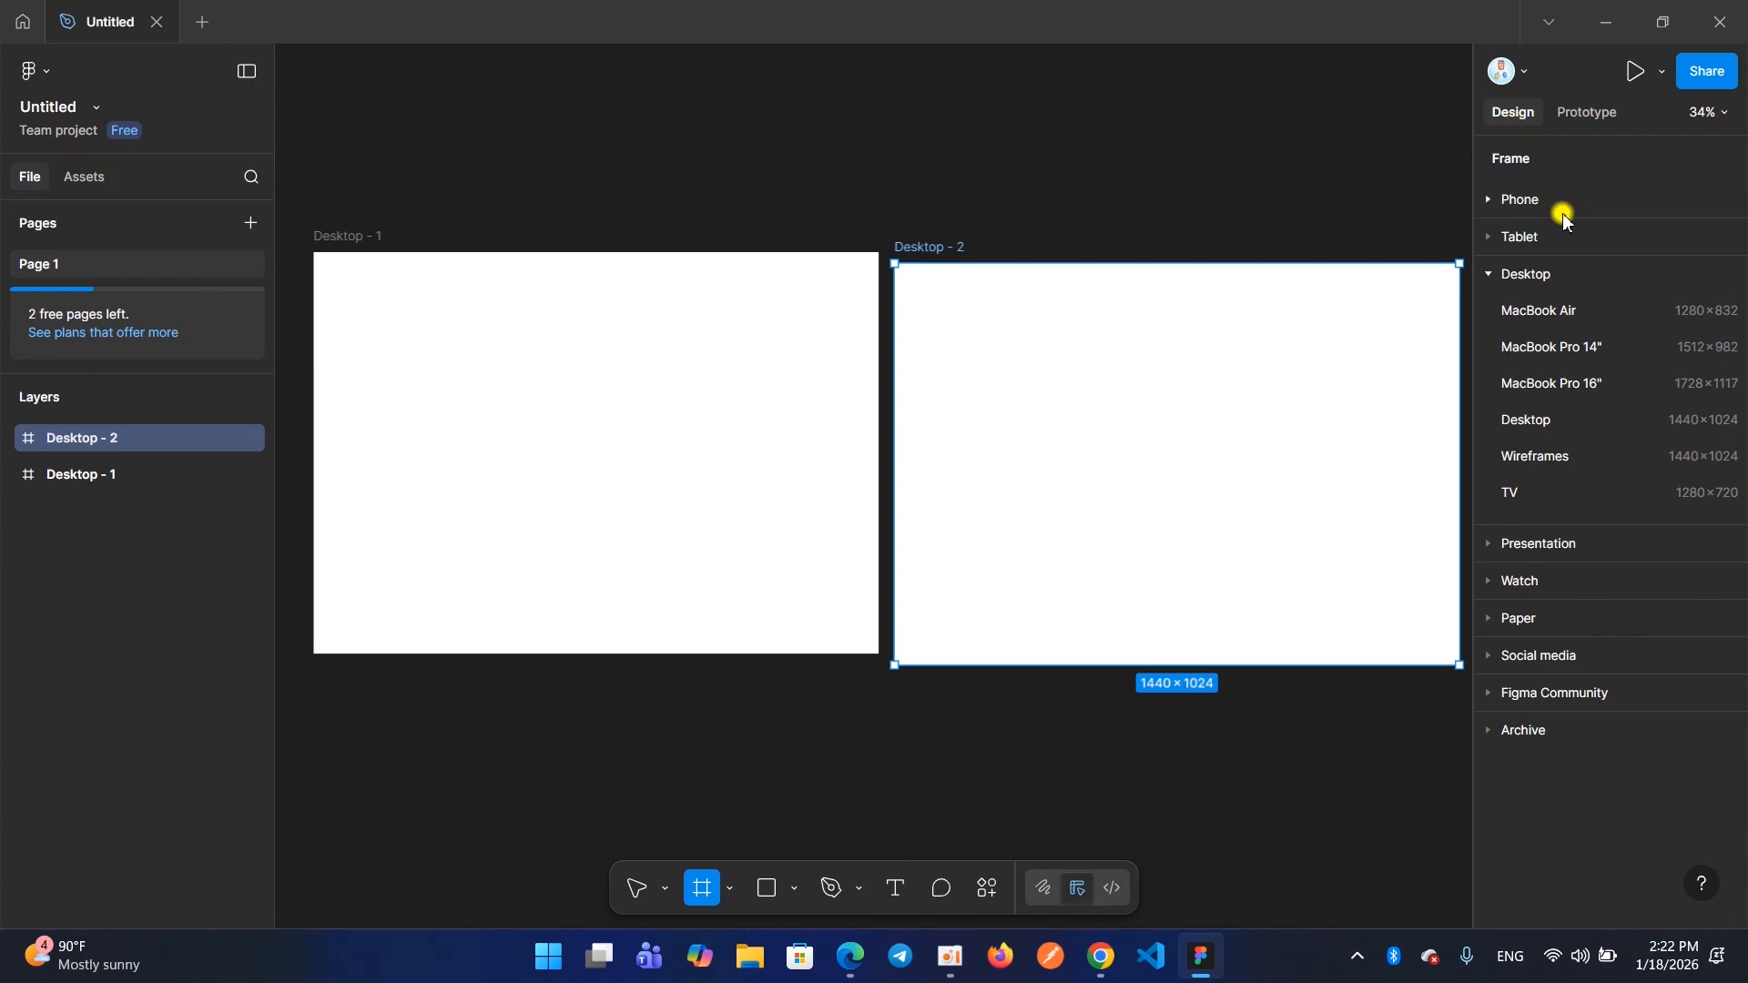
{"action": "left_click", "coordinate": [1489, 275]}
{"action": "left_click", "coordinate": [1490, 275]}
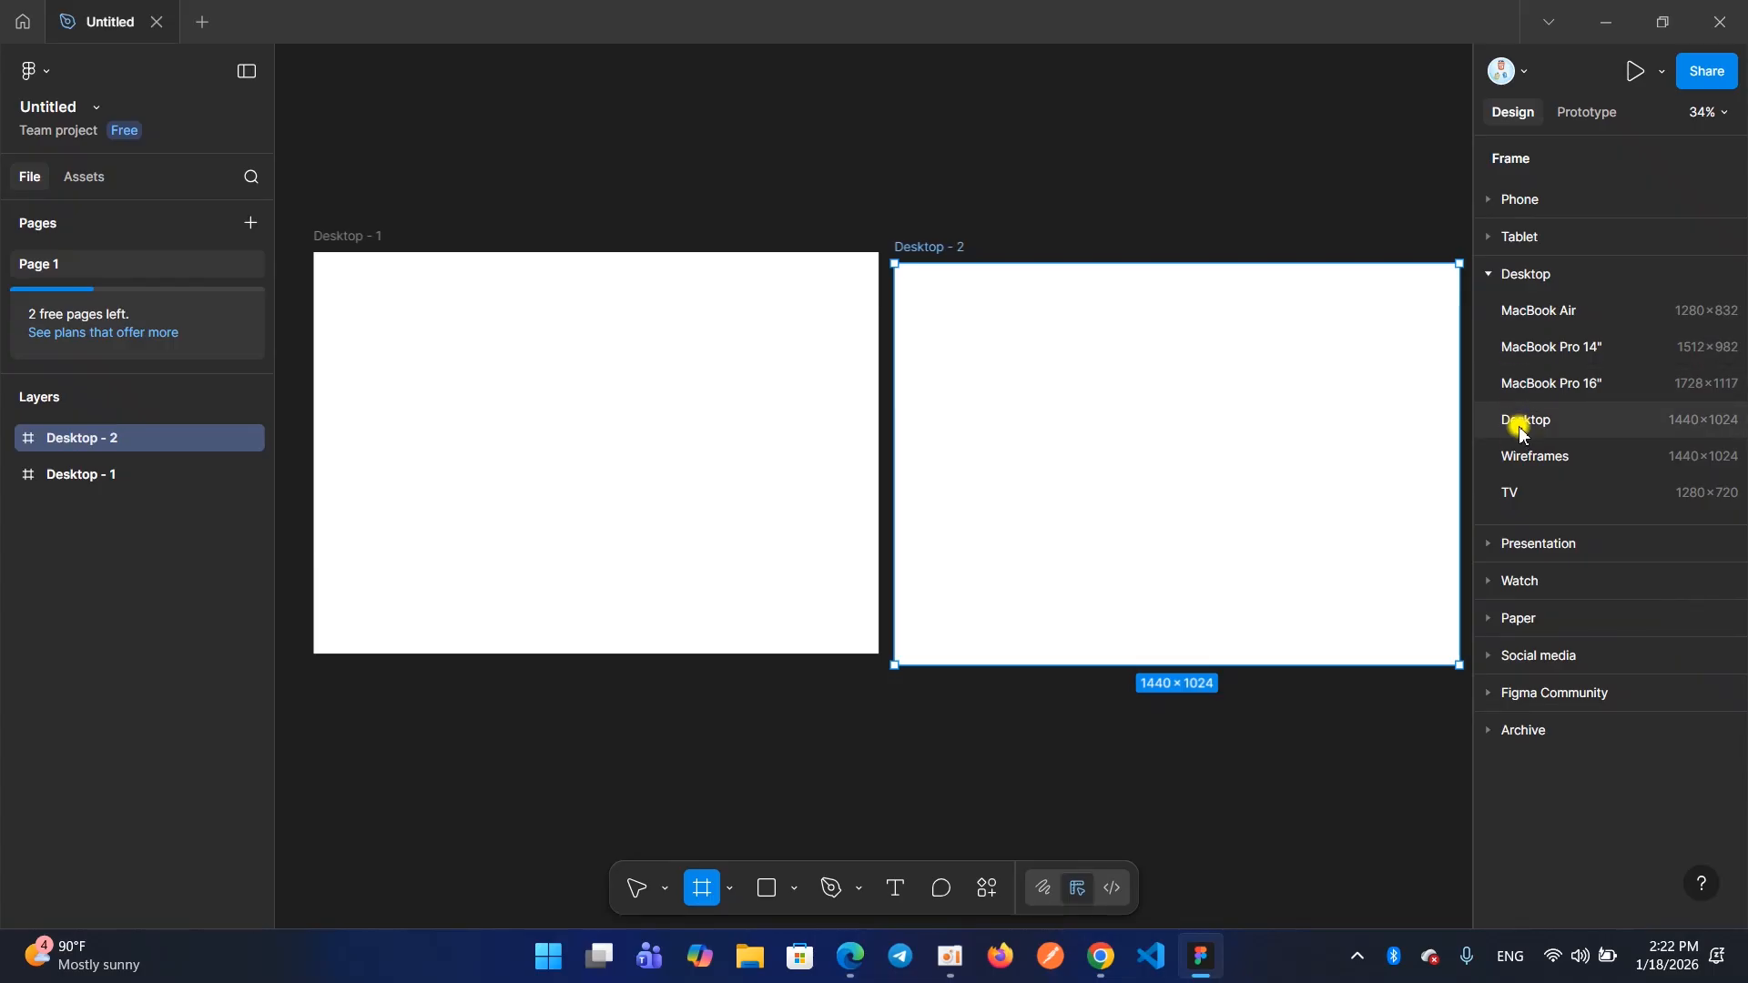
{"action": "left_click", "coordinate": [1522, 422]}
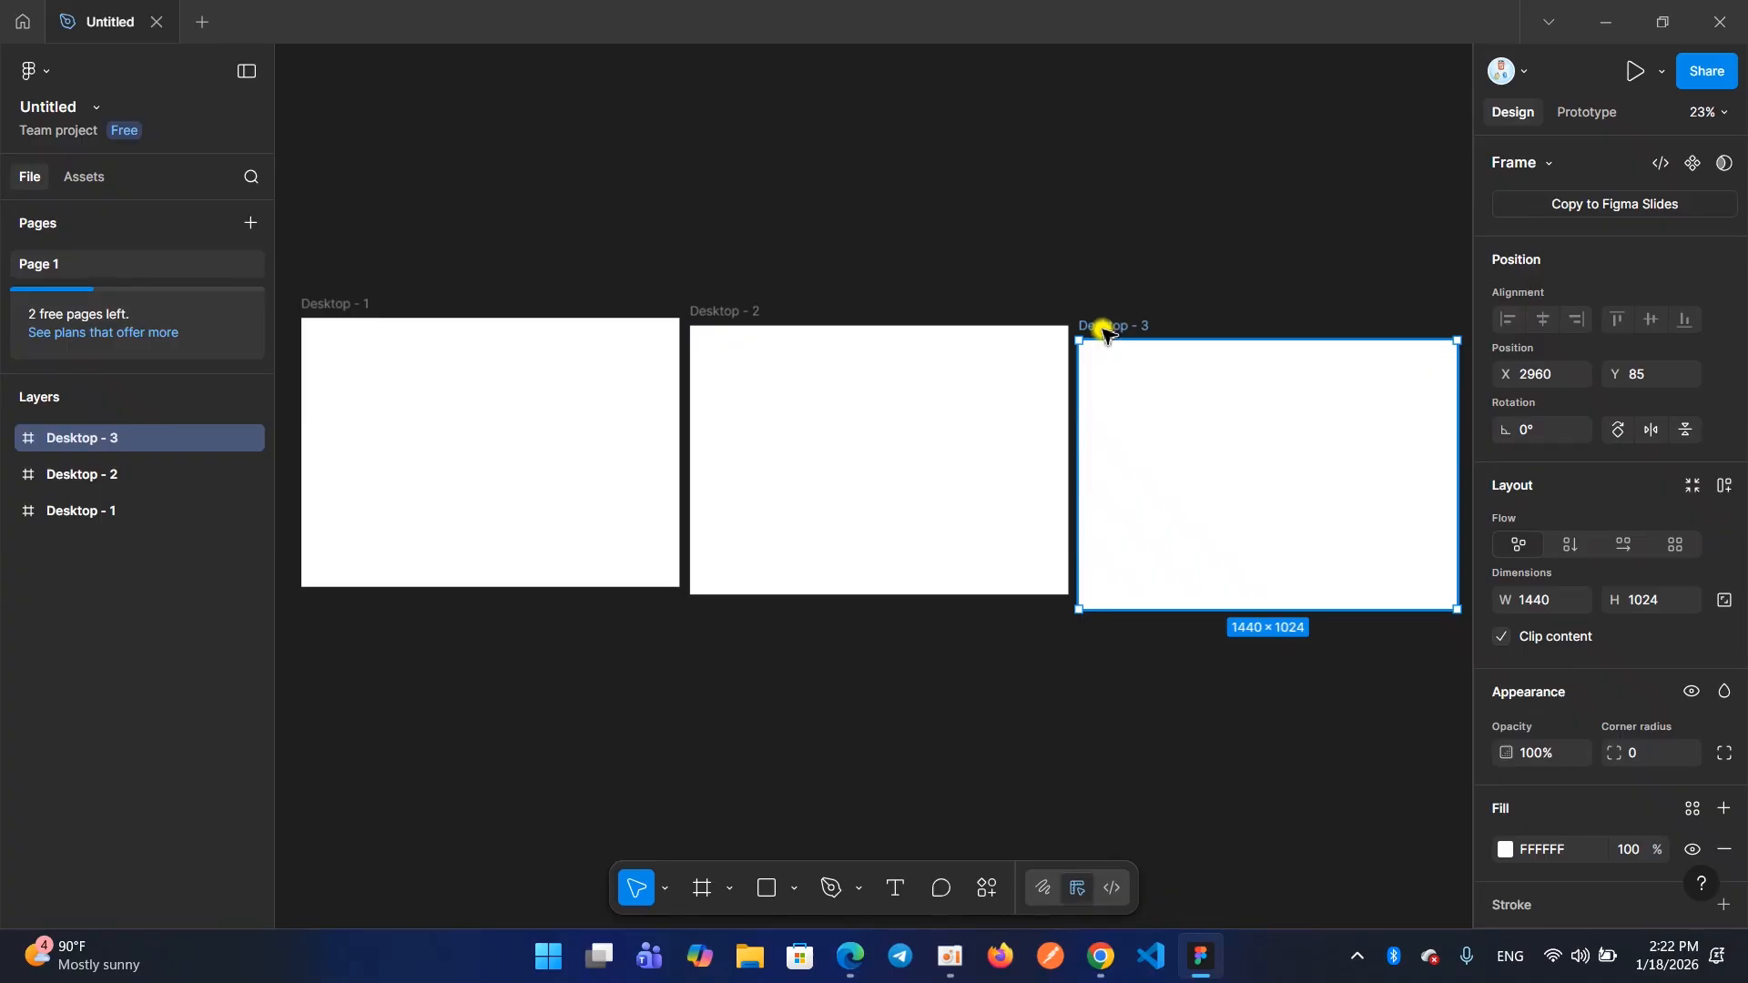
Move the third frame up to Y 29, level with the second frame, and deselect it
{"action": "left_click_drag", "start_coordinate": [1107, 323], "coordinate": [1110, 314]}
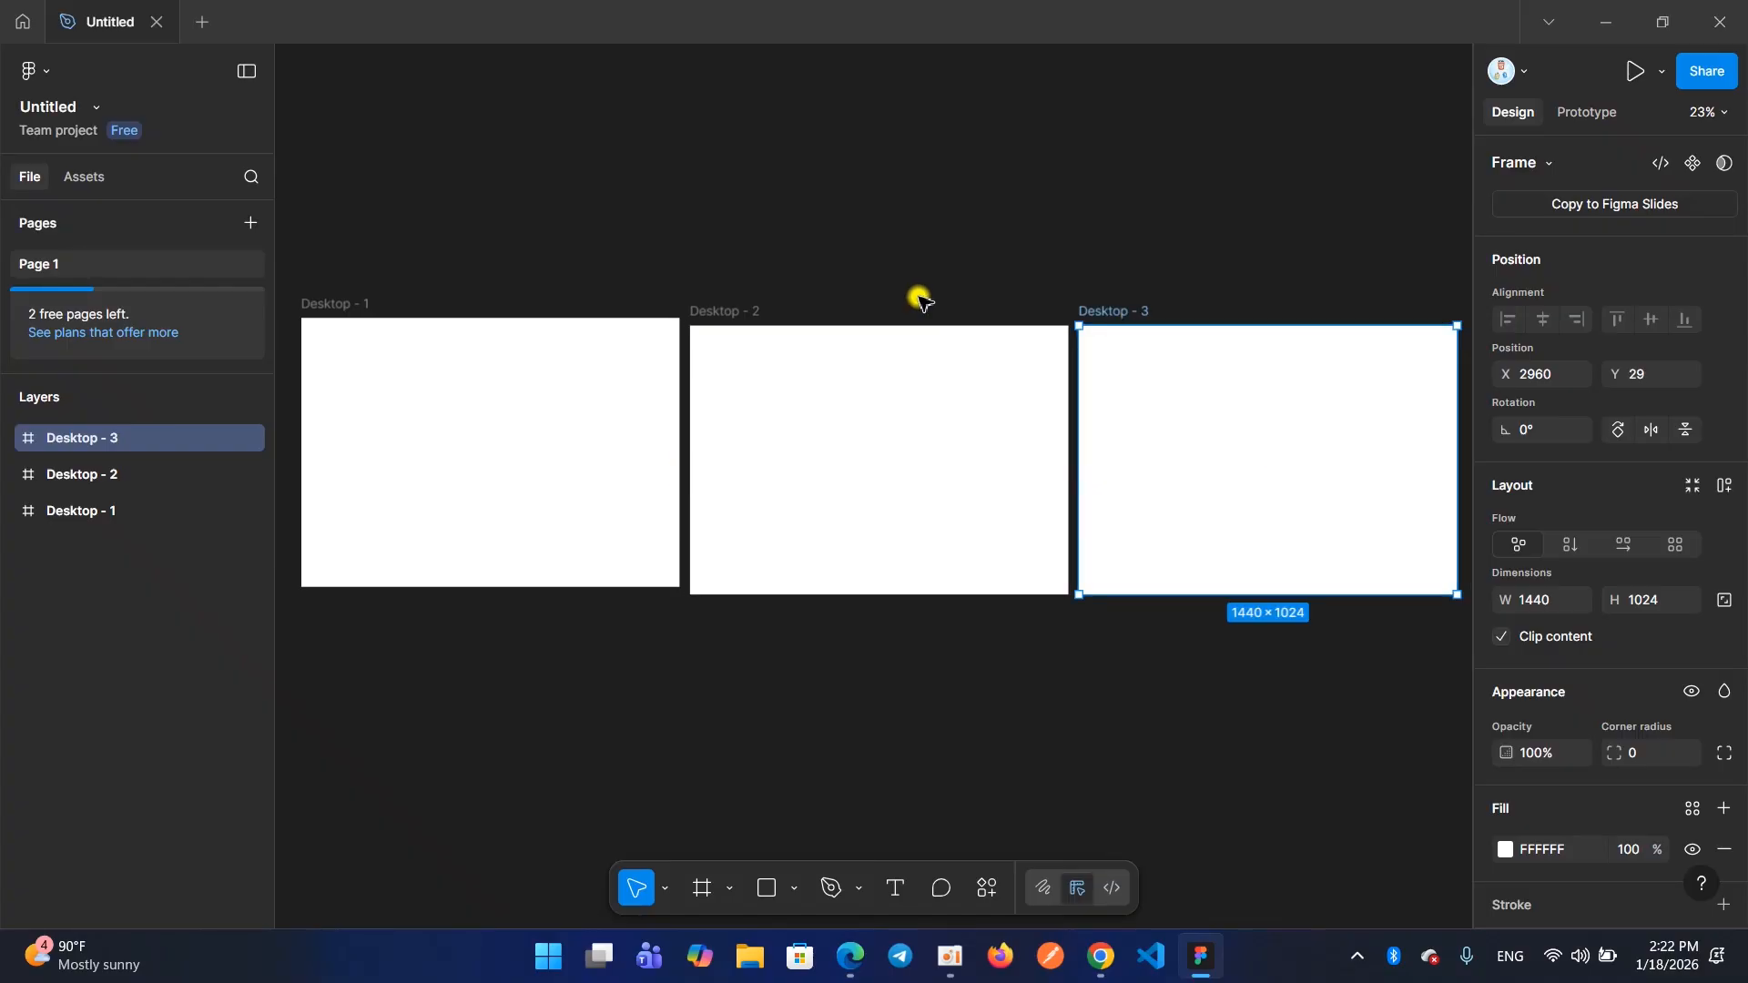
{"action": "left_click", "coordinate": [917, 292]}
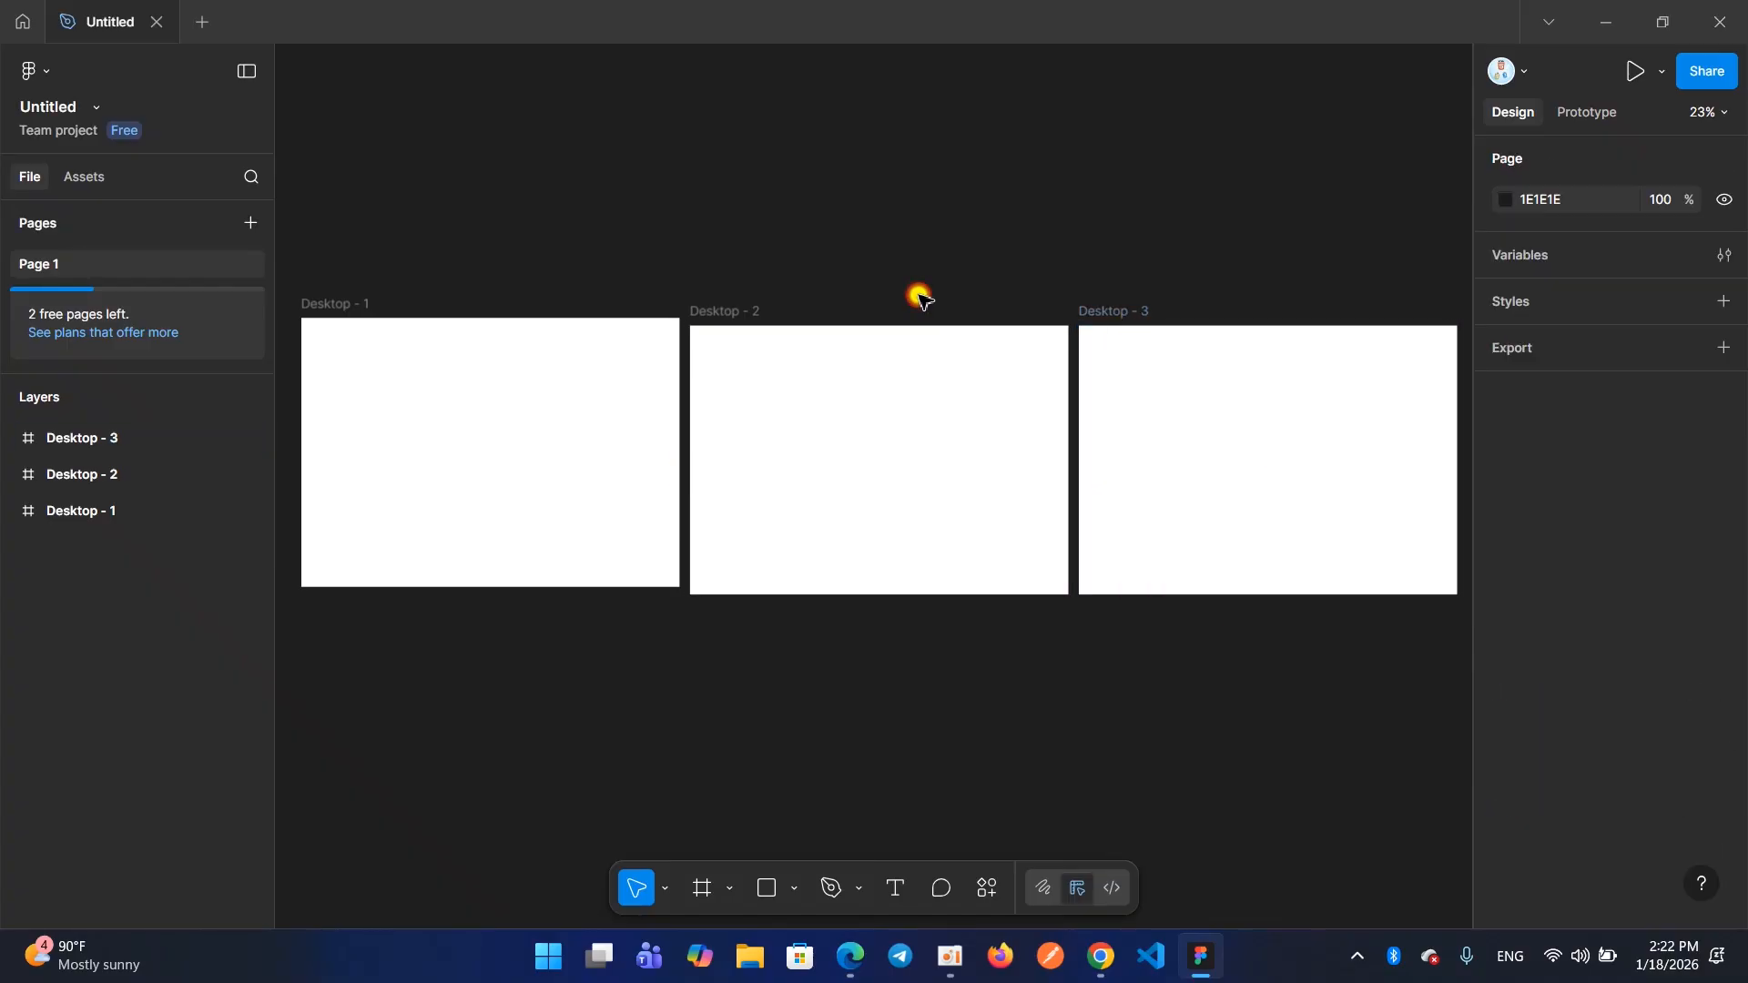
{"action": "left_click", "coordinate": [740, 313]}
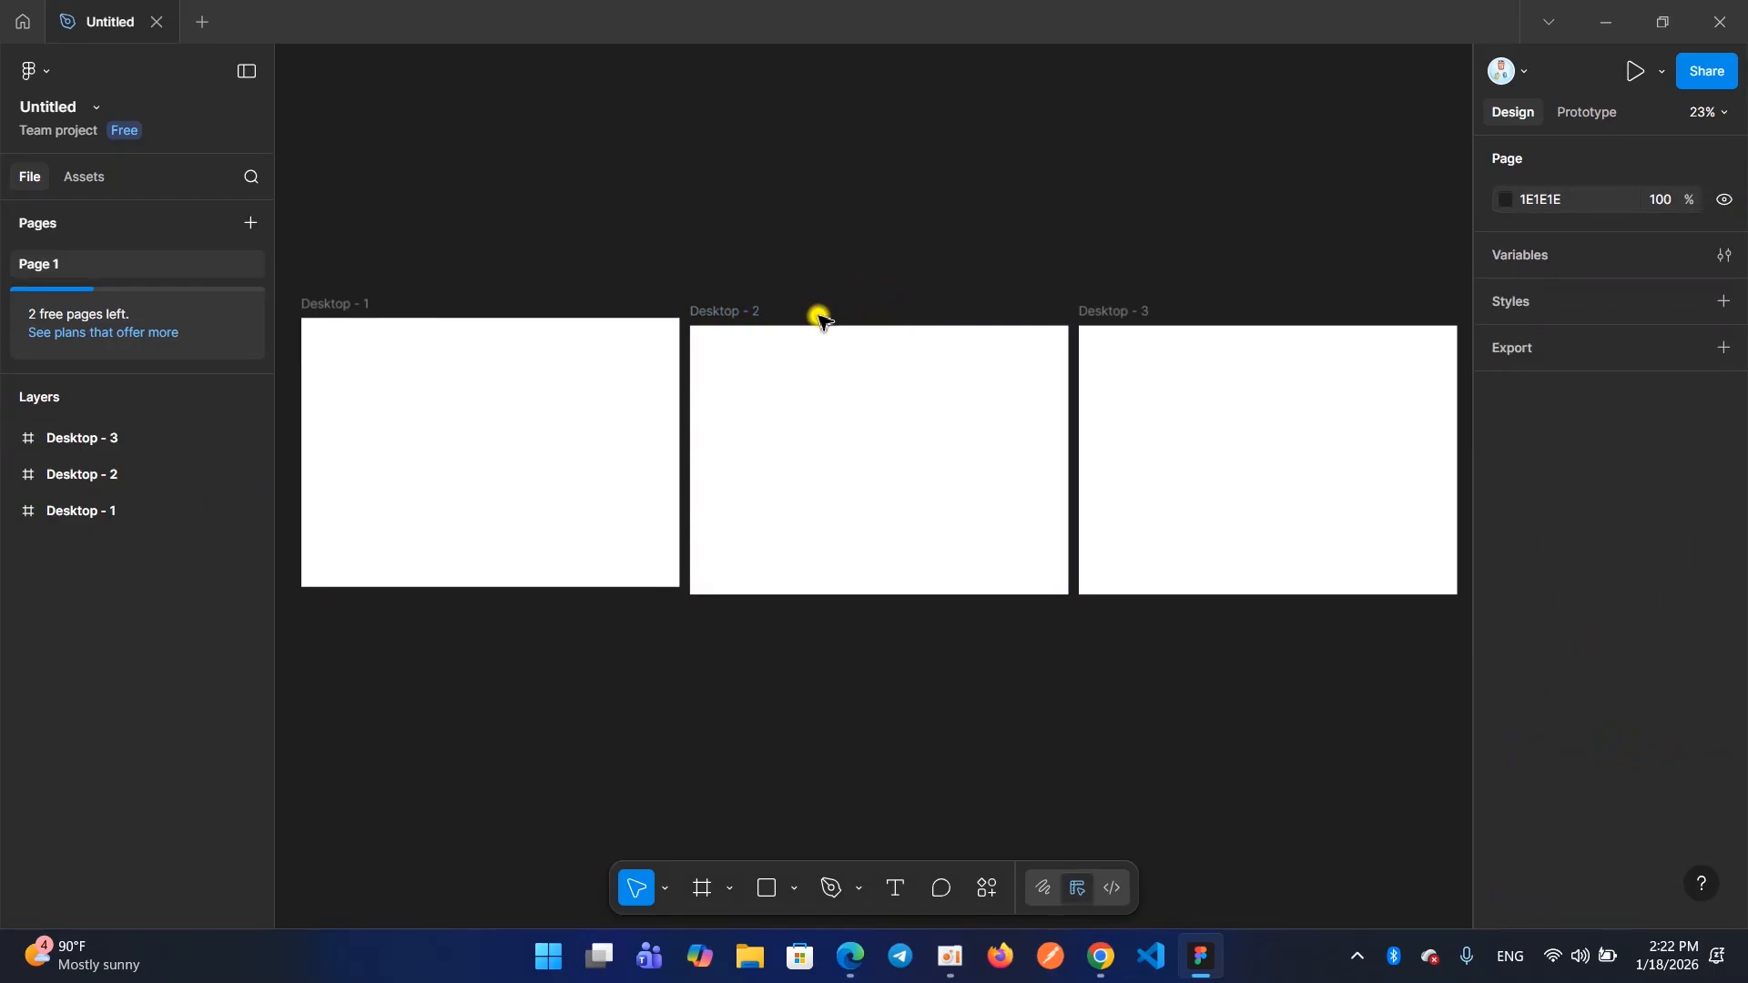
{"action": "left_click", "coordinate": [823, 321]}
{"action": "scroll", "coordinate": [822, 320], "scroll_direction": "down", "scroll_amount": 2}
{"action": "left_click", "coordinate": [719, 381]}
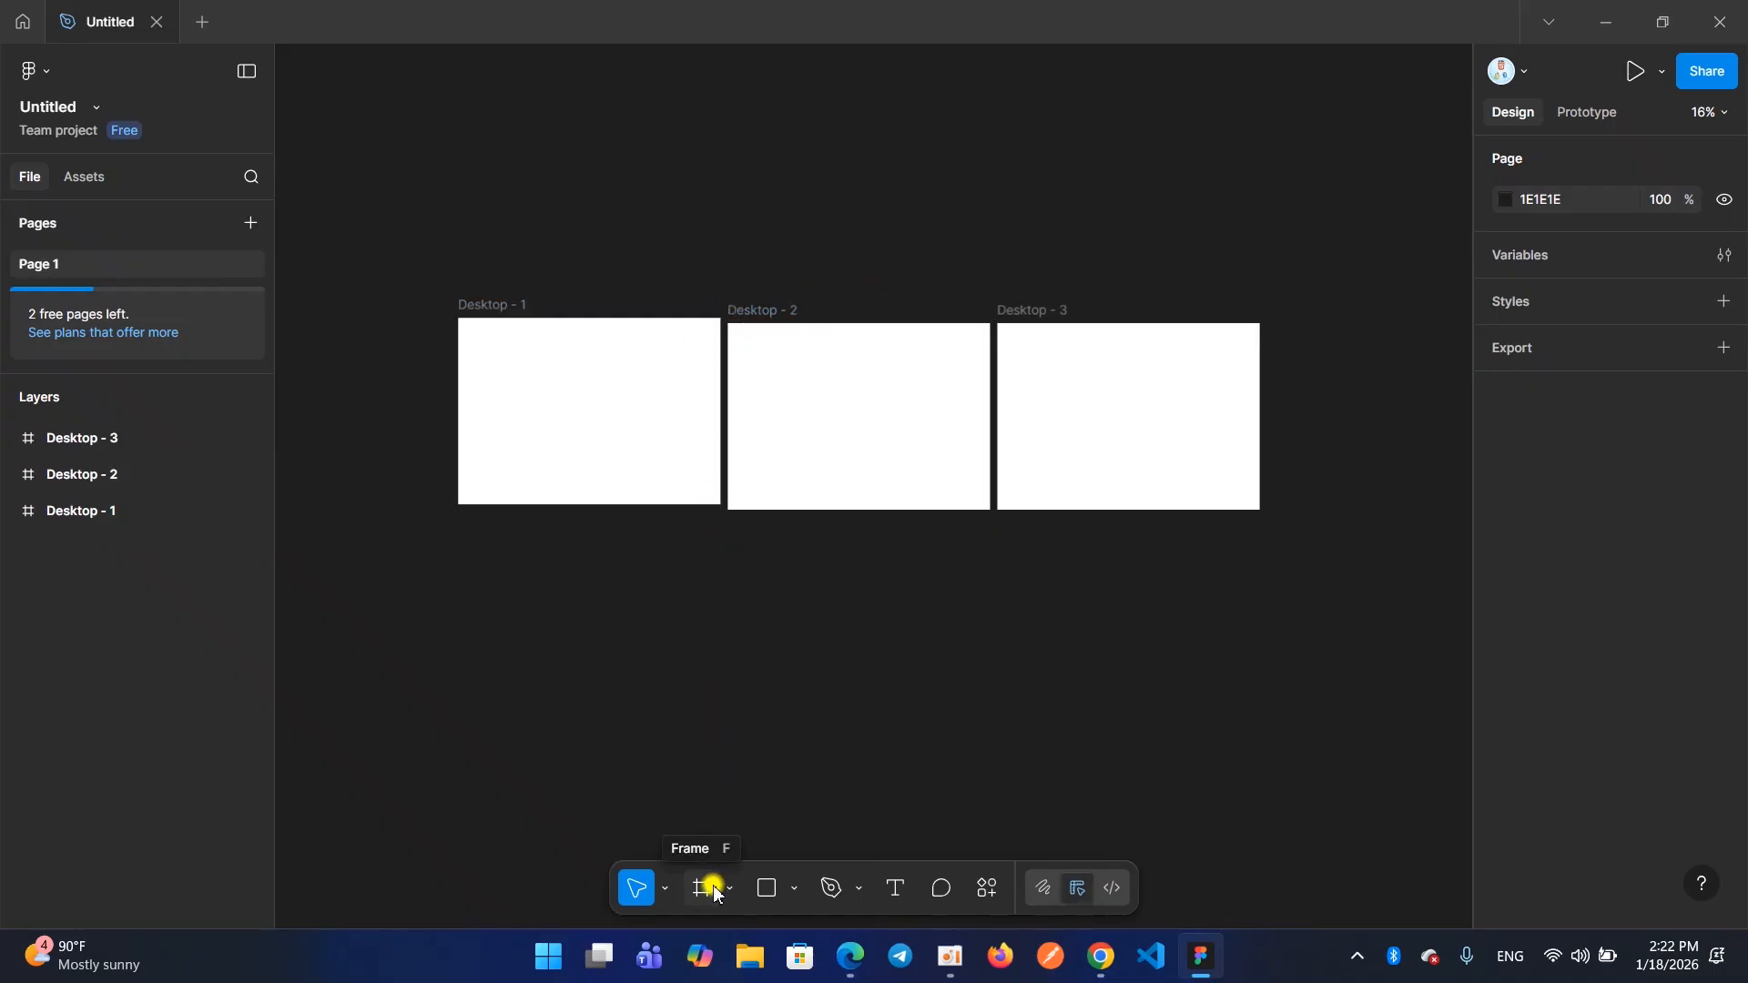
{"action": "left_click", "coordinate": [583, 495]}
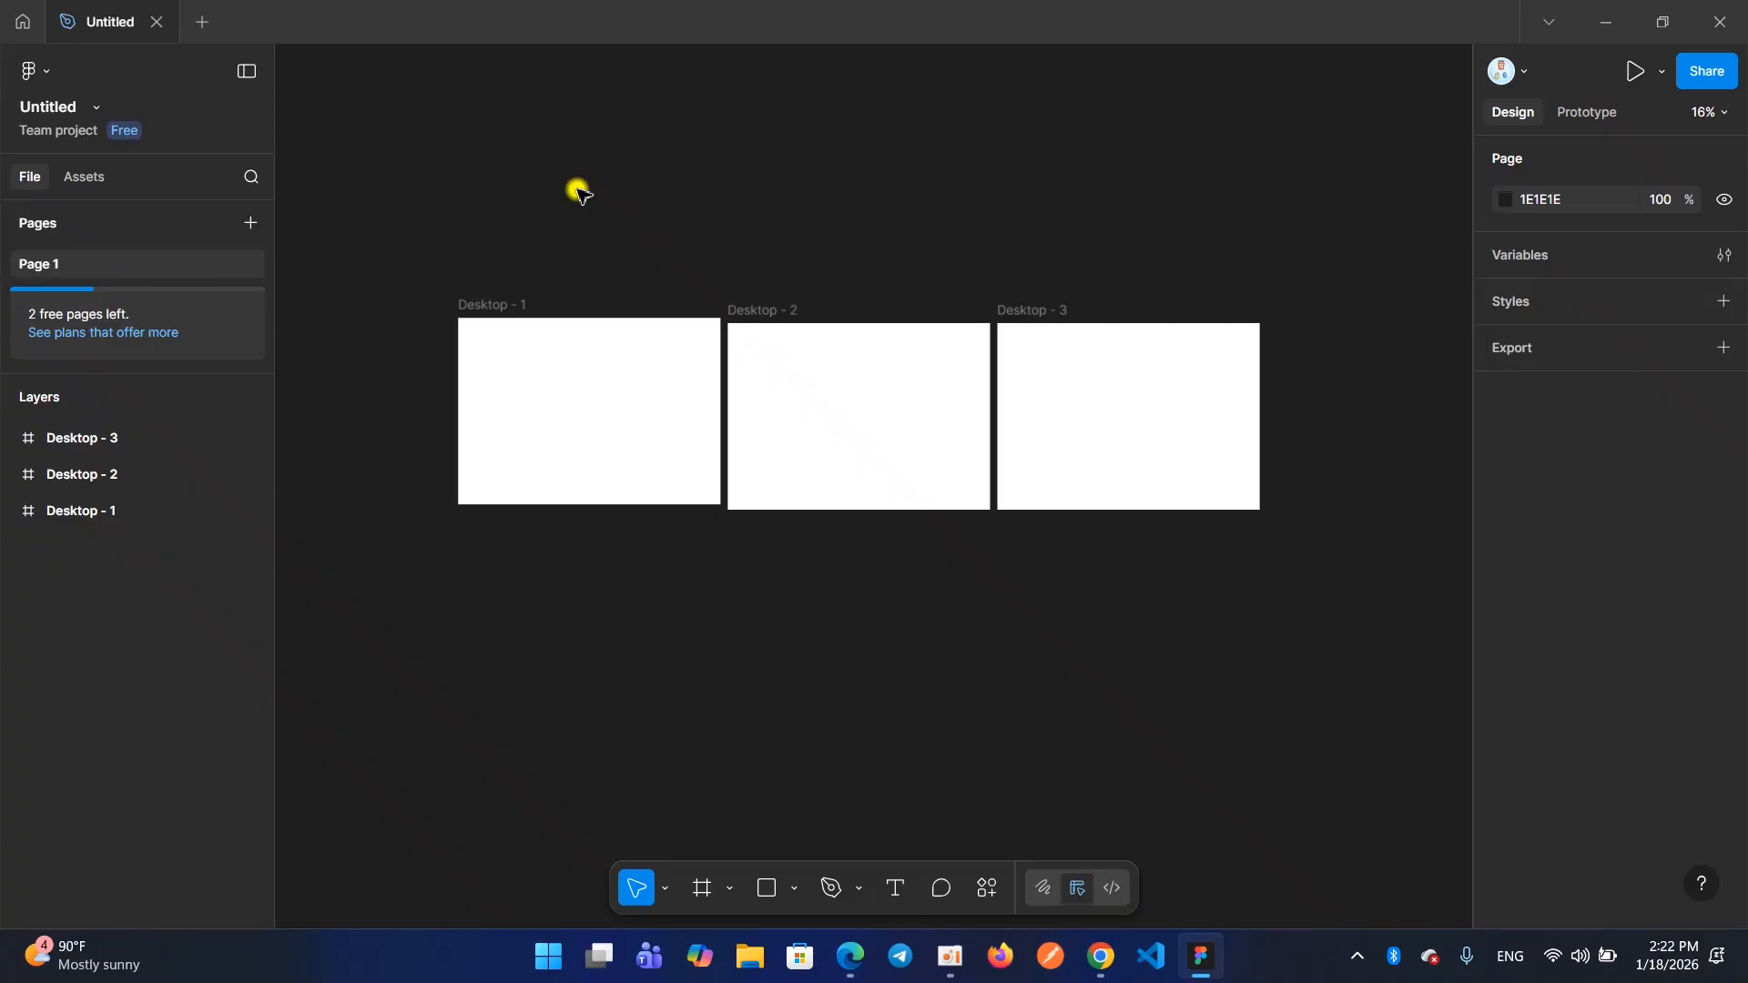
{"action": "mouse_move", "coordinate": [471, 305]}
{"action": "left_mouse_down"}
{"action": "mouse_move", "coordinate": [1260, 284]}
{"action": "mouse_move", "coordinate": [1313, 234]}
{"action": "mouse_move", "coordinate": [1134, 115]}
{"action": "mouse_move", "coordinate": [380, 64]}
{"action": "mouse_move", "coordinate": [275, 221]}
{"action": "mouse_move", "coordinate": [275, 633]}
{"action": "mouse_move", "coordinate": [314, 869]}
{"action": "mouse_move", "coordinate": [355, 932]}
{"action": "mouse_move", "coordinate": [710, 848]}
{"action": "mouse_move", "coordinate": [1015, 839]}
{"action": "mouse_move", "coordinate": [1254, 763]}
{"action": "mouse_move", "coordinate": [1455, 680]}
{"action": "mouse_move", "coordinate": [1512, 486]}
{"action": "mouse_move", "coordinate": [1463, 172]}
{"action": "mouse_move", "coordinate": [1377, 41]}
{"action": "mouse_move", "coordinate": [1270, 132]}
{"action": "mouse_move", "coordinate": [1285, 289]}
{"action": "mouse_move", "coordinate": [1243, 572]}
{"action": "mouse_move", "coordinate": [1065, 588]}
{"action": "mouse_move", "coordinate": [519, 580]}
{"action": "mouse_move", "coordinate": [437, 526]}
{"action": "mouse_move", "coordinate": [417, 432]}
{"action": "mouse_move", "coordinate": [463, 320]}
{"action": "left_mouse_up"}
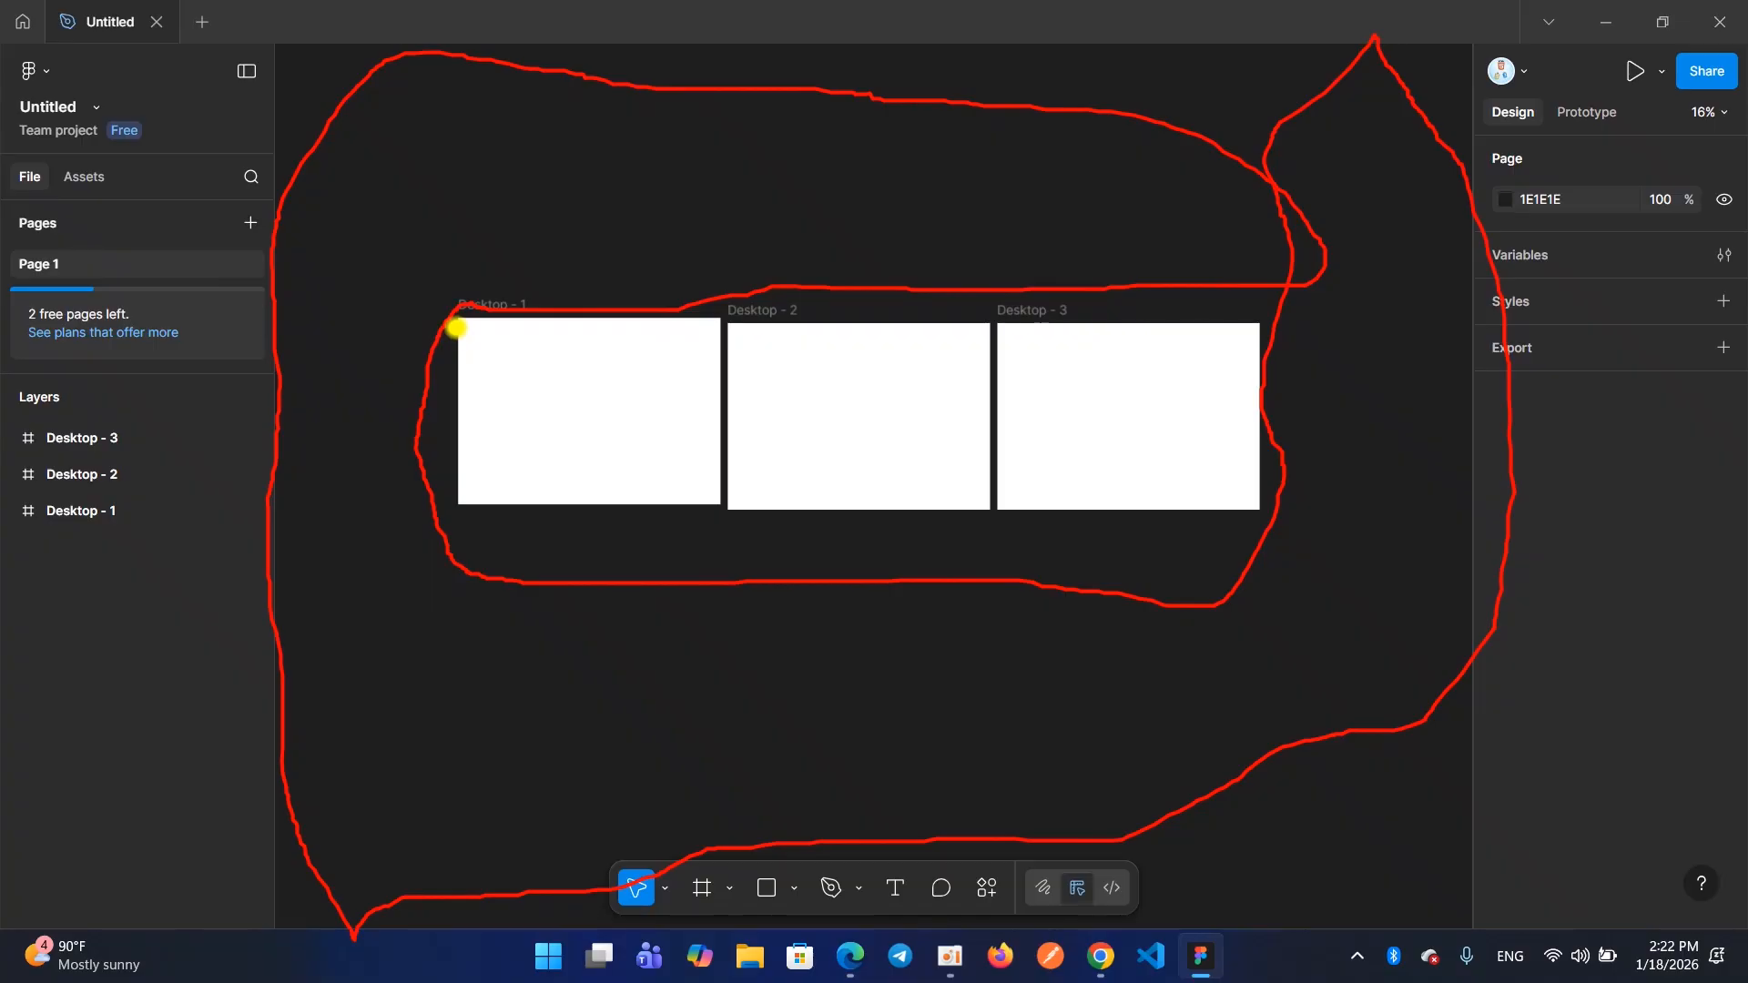
{"action": "key", "text": "Escape"}
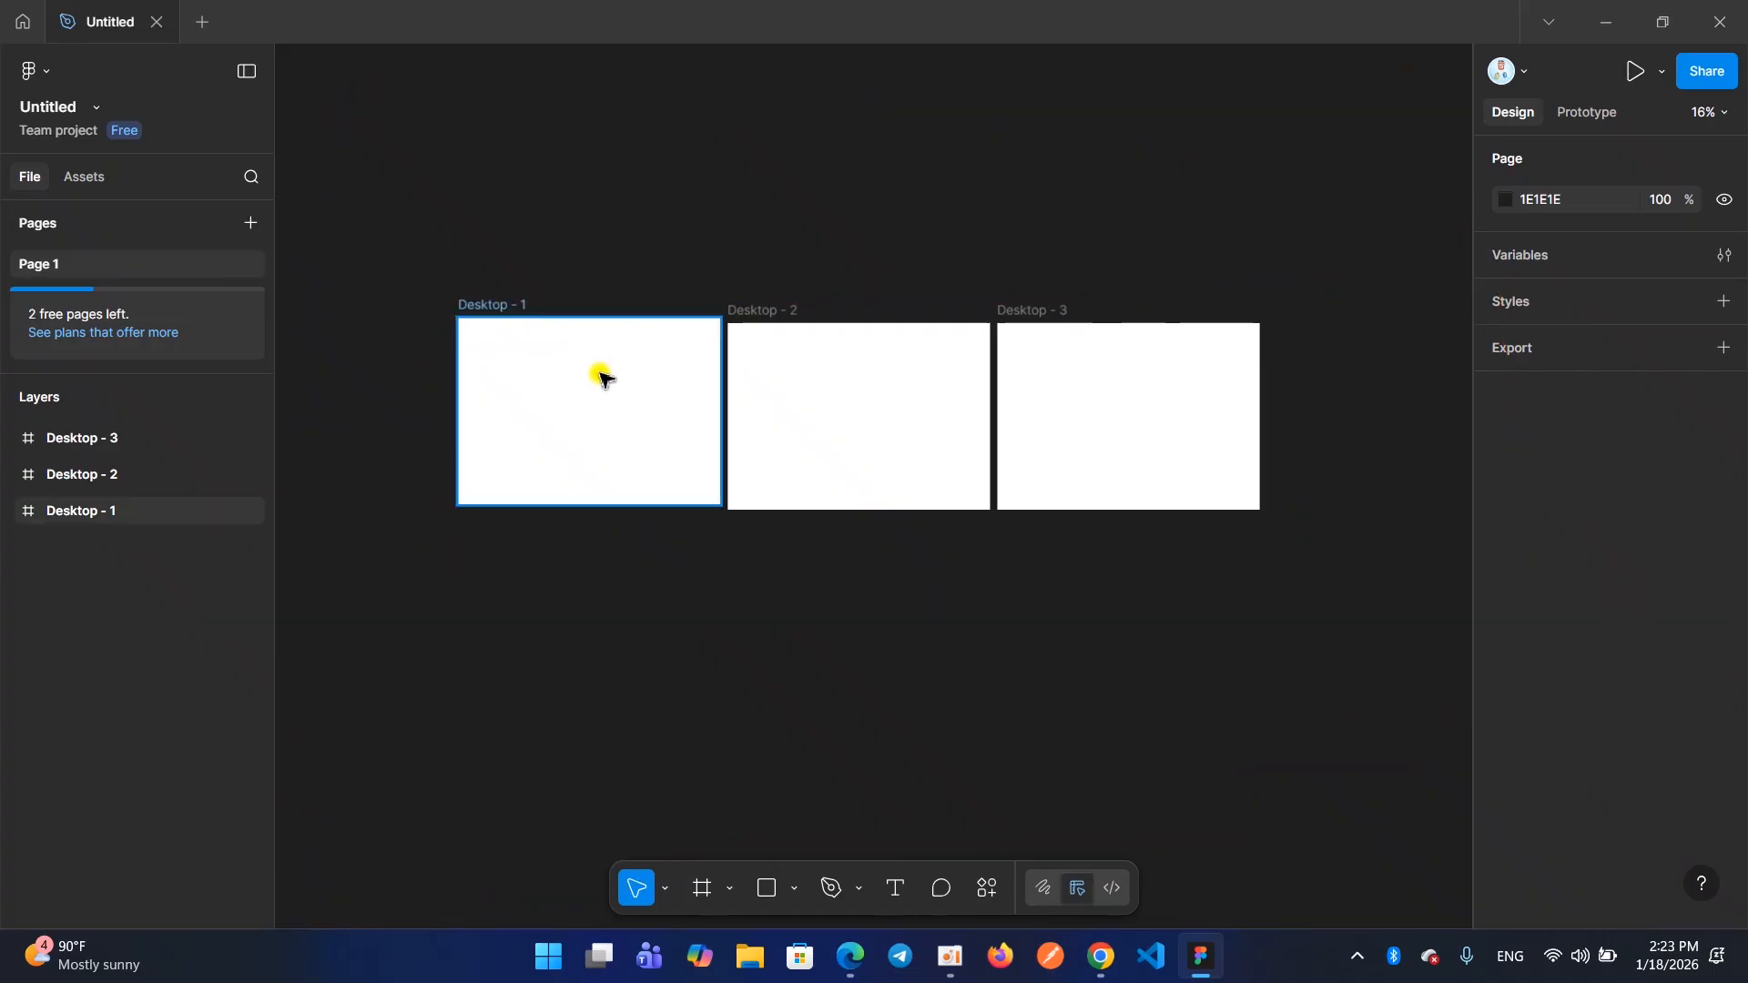
{"action": "left_click", "coordinate": [667, 221]}
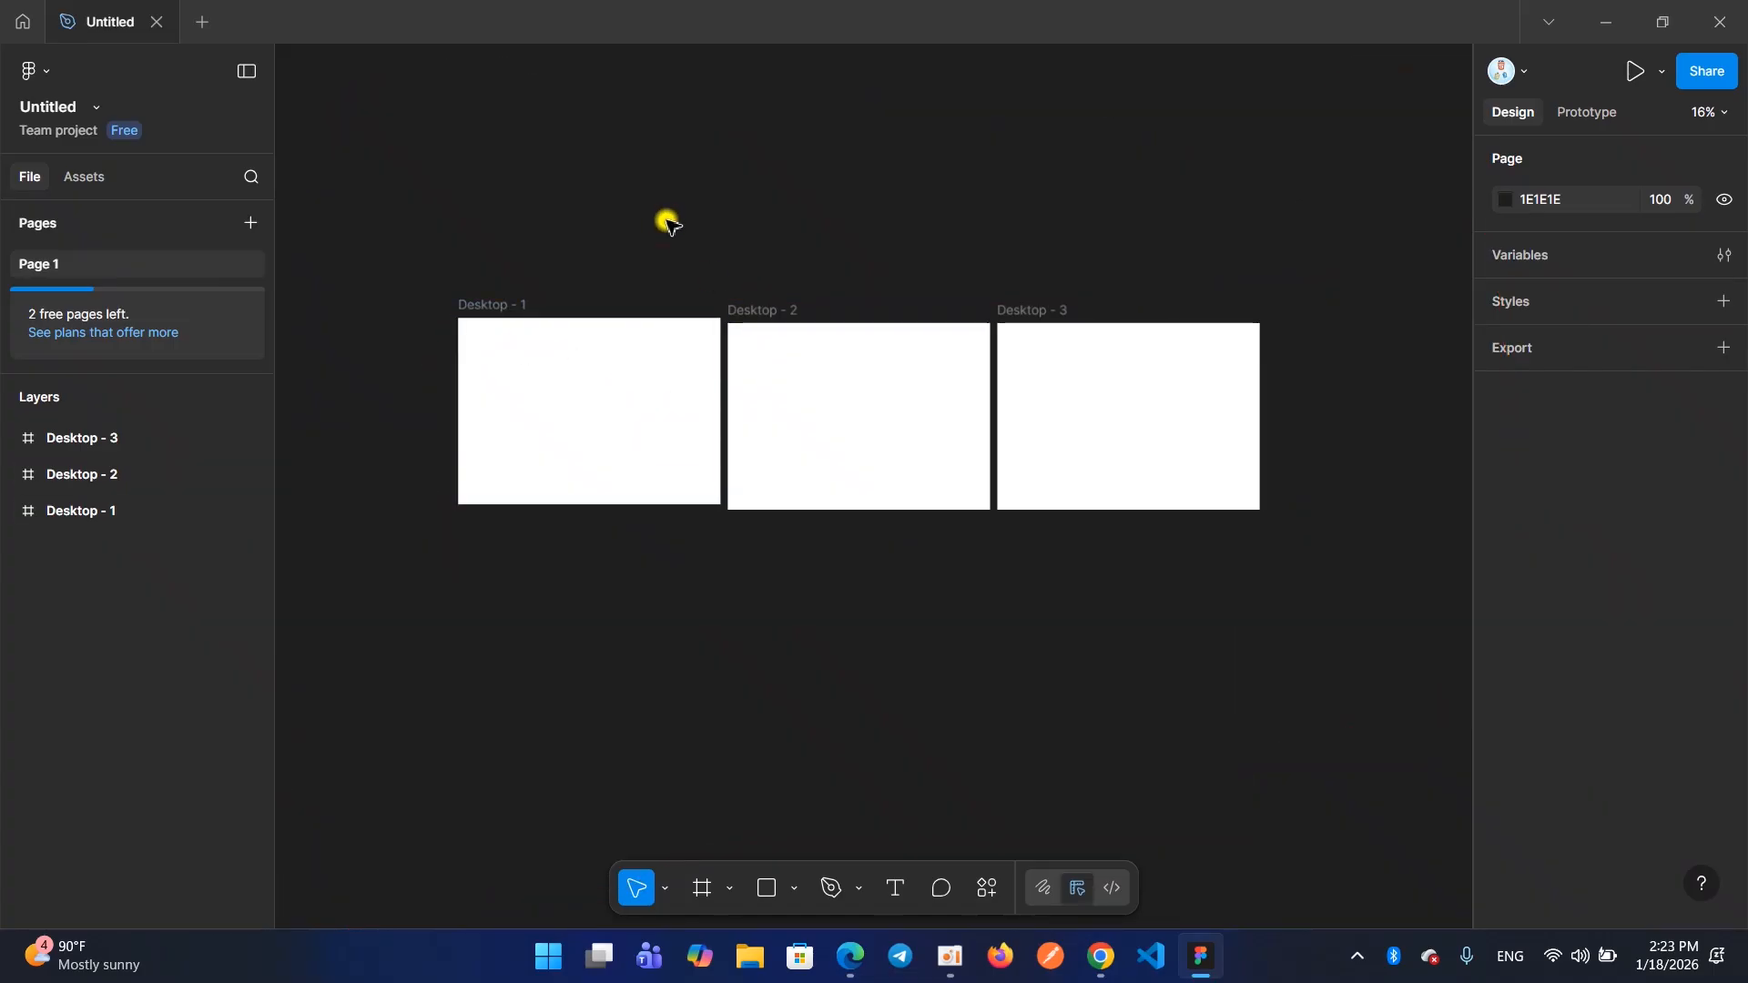
Delete the Desktop - 2 and Desktop - 3 frames together and undo the deletion
{"action": "scroll", "coordinate": [667, 223], "scroll_direction": "up", "scroll_amount": 2, "text": "ctrl"}
{"action": "left_click", "coordinate": [531, 394]}
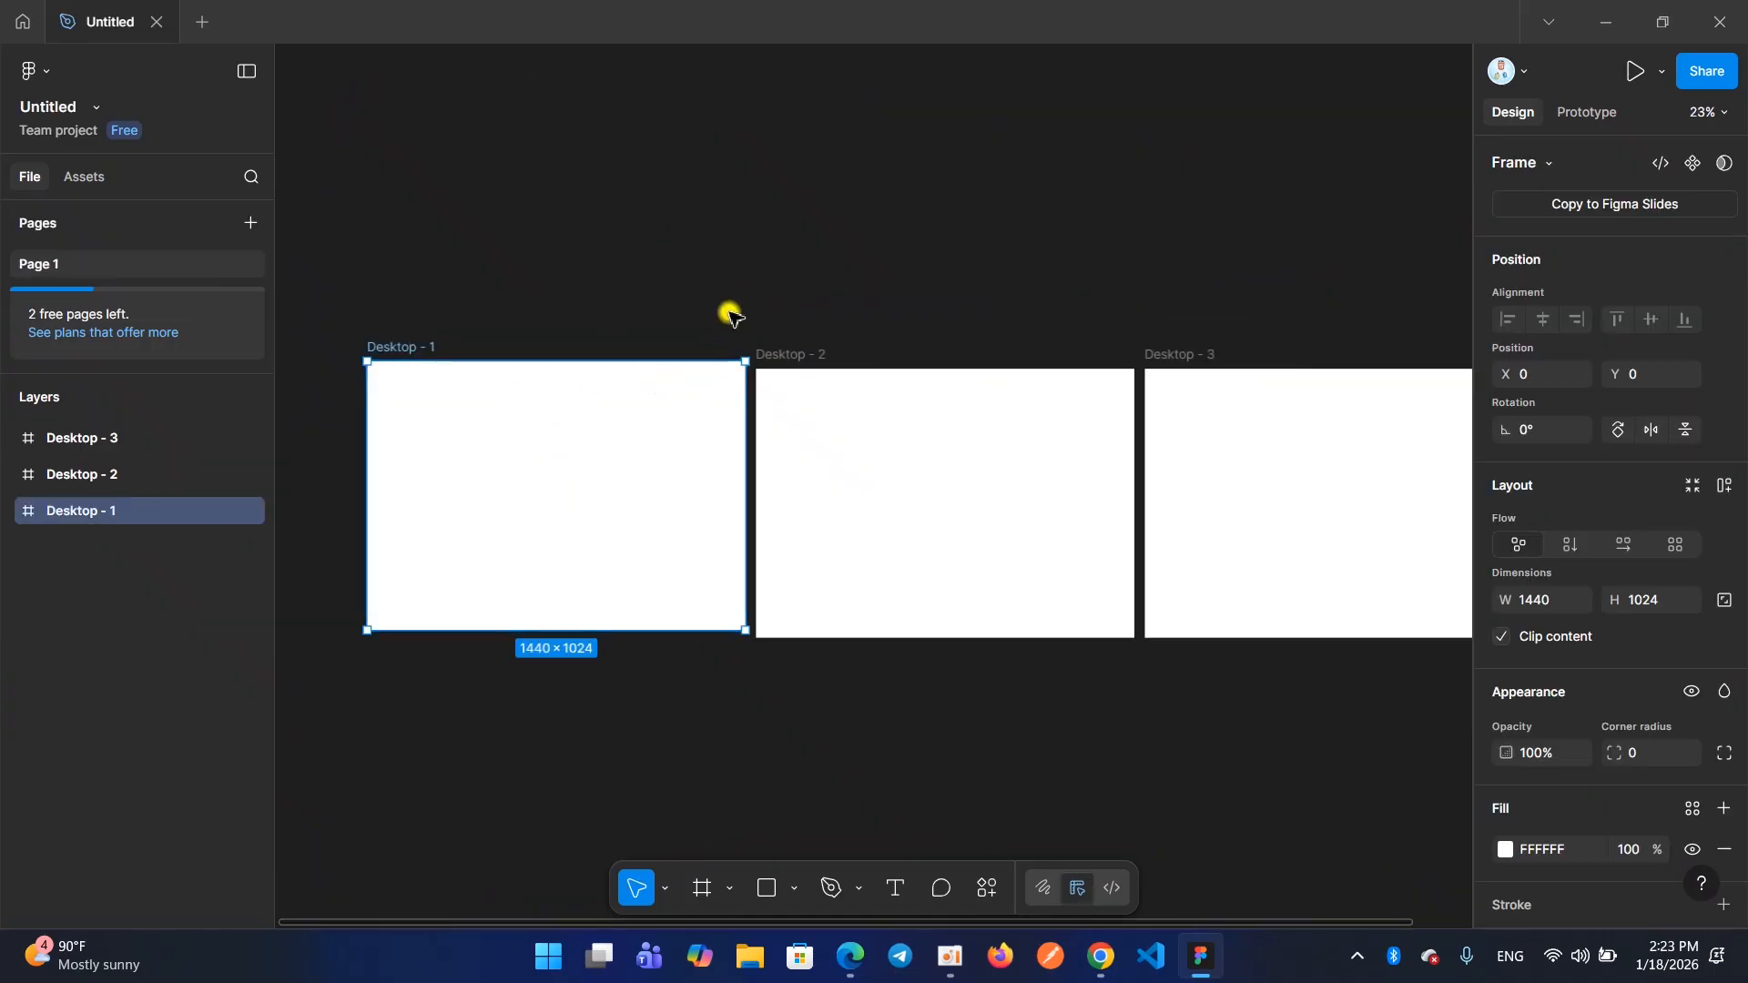
{"action": "left_click_drag", "start_coordinate": [820, 196], "coordinate": [1206, 475]}
{"action": "left_click", "coordinate": [921, 251]}
{"action": "left_click_drag", "start_coordinate": [763, 130], "coordinate": [1183, 476]}
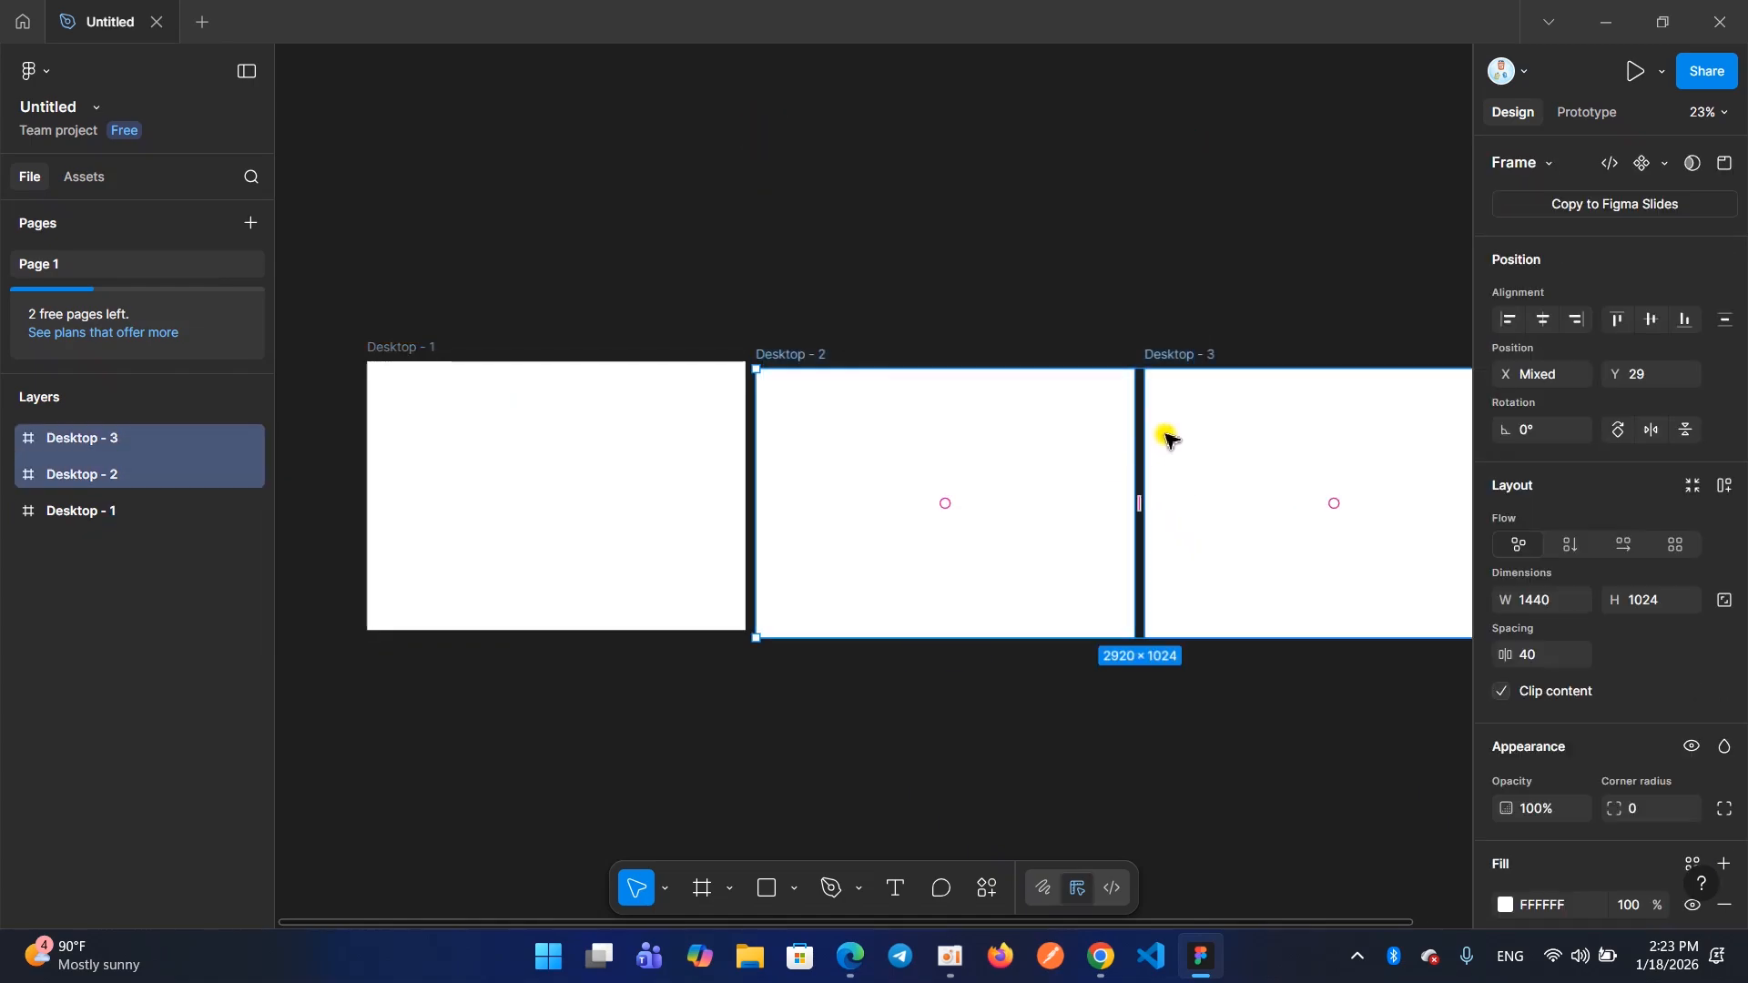
{"action": "key", "text": "Delete"}
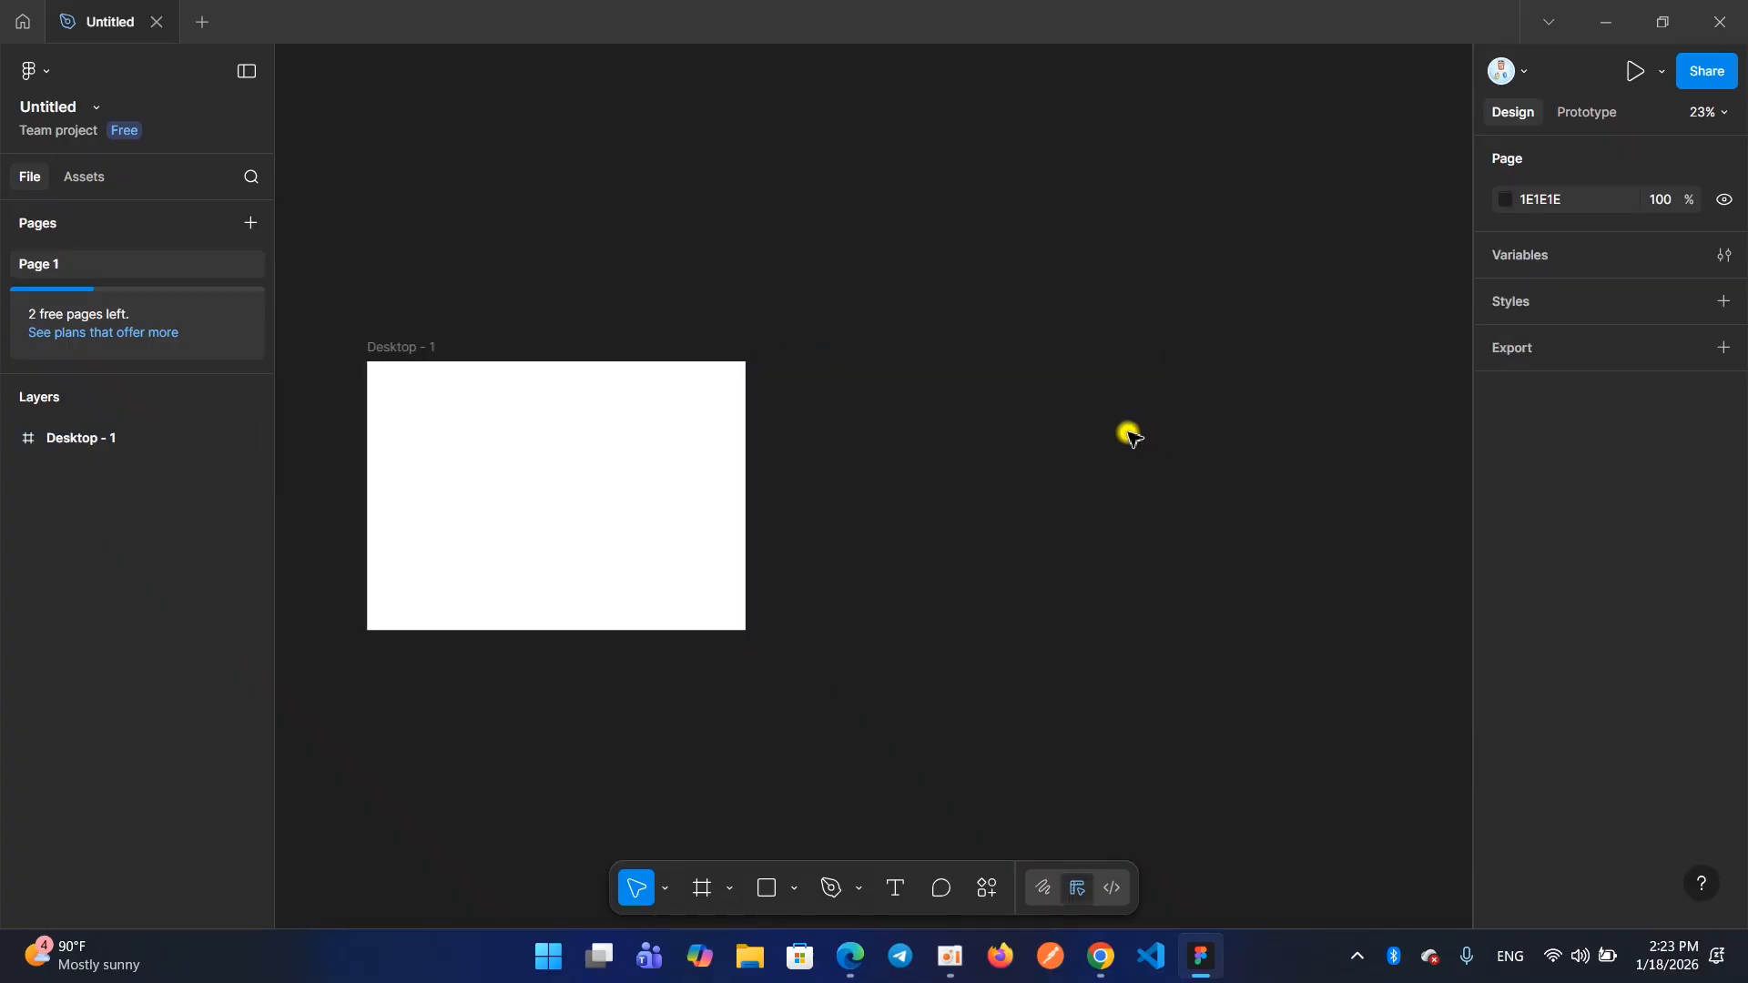
{"action": "scroll", "coordinate": [1129, 435], "scroll_direction": "right", "scroll_amount": 1}
{"action": "scroll", "coordinate": [1129, 435], "scroll_direction": "left", "scroll_amount": 3}
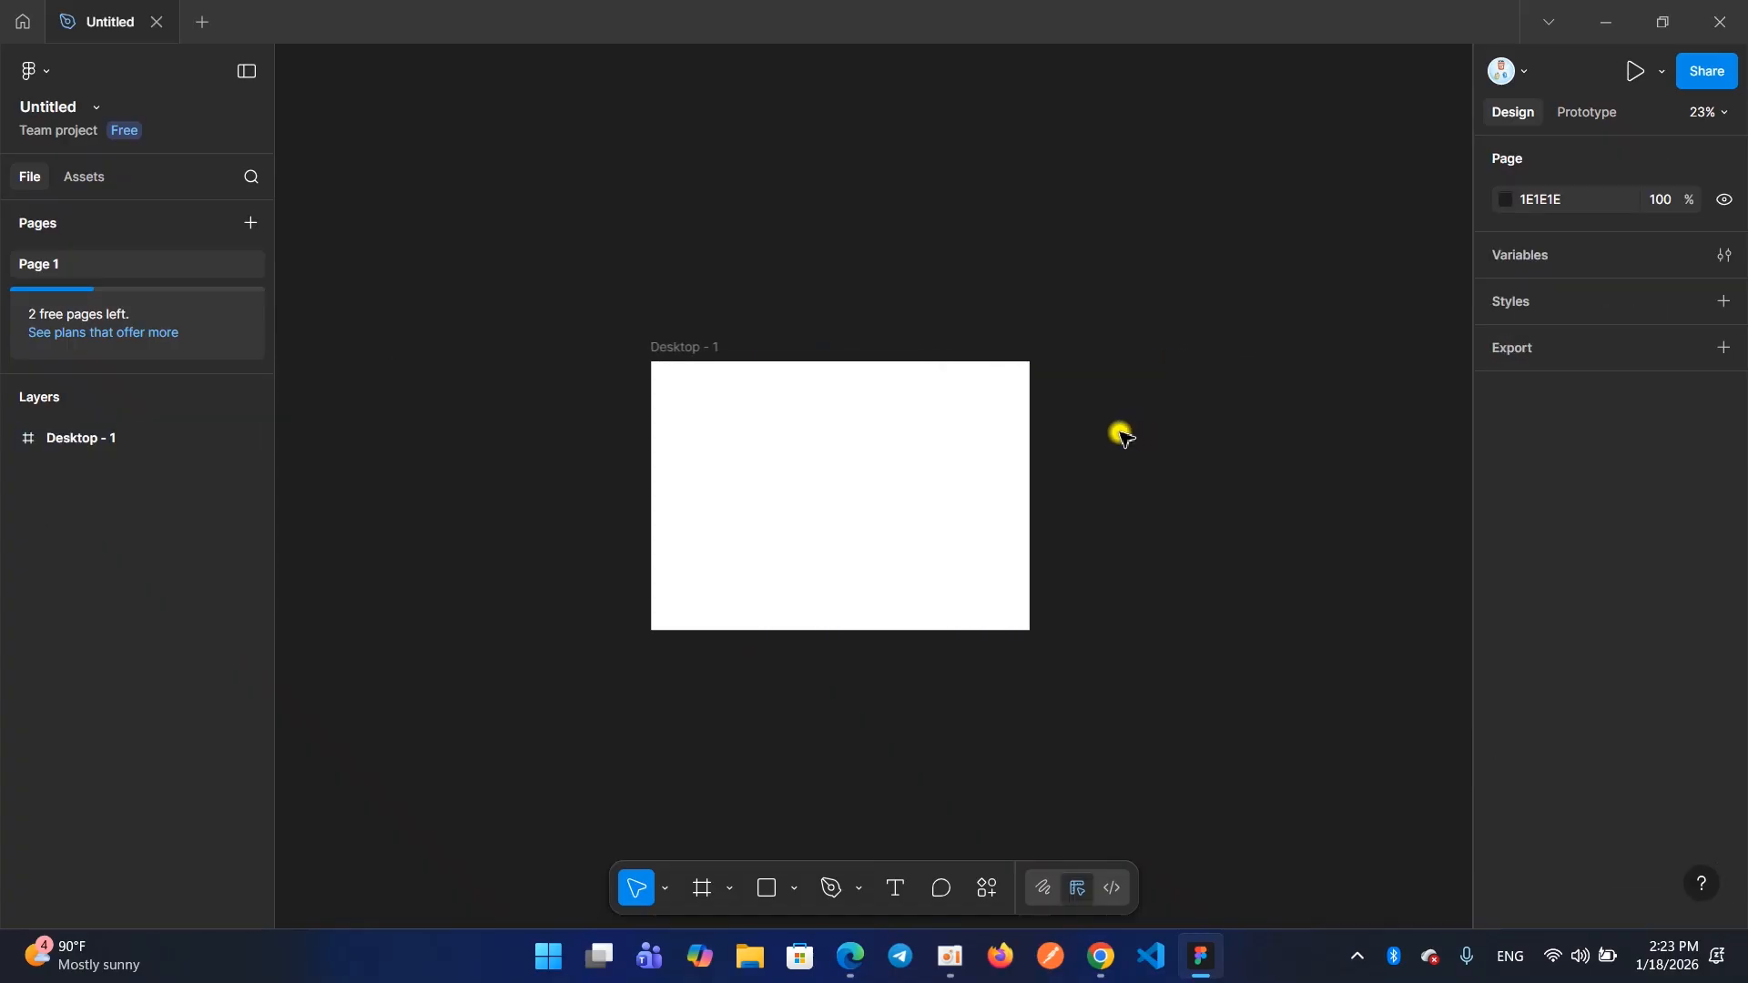
{"action": "key", "text": "ctrl+z"}
{"action": "scroll", "coordinate": [1056, 237], "scroll_direction": "right", "scroll_amount": 3}
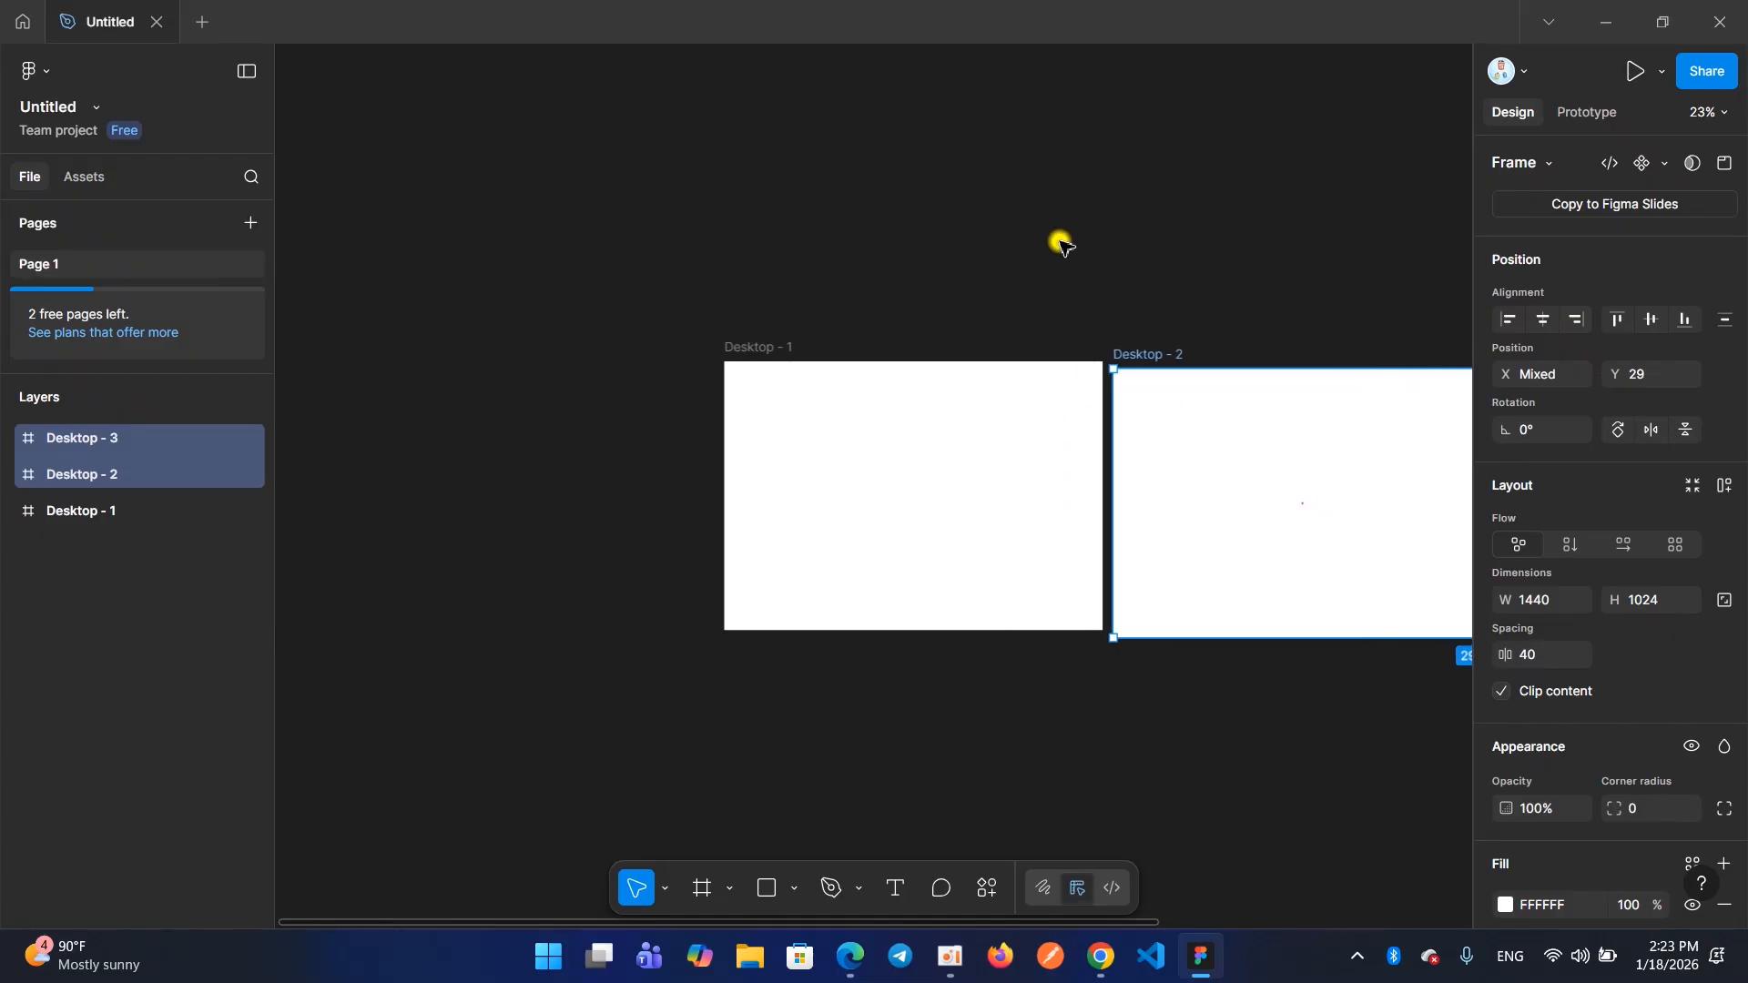
Remove the Desktop - 2 and Desktop - 3 frames, keeping only Desktop - 1 on the canvas
{"action": "left_click", "coordinate": [1007, 268]}
{"action": "left_click_drag", "start_coordinate": [813, 188], "coordinate": [1262, 441]}
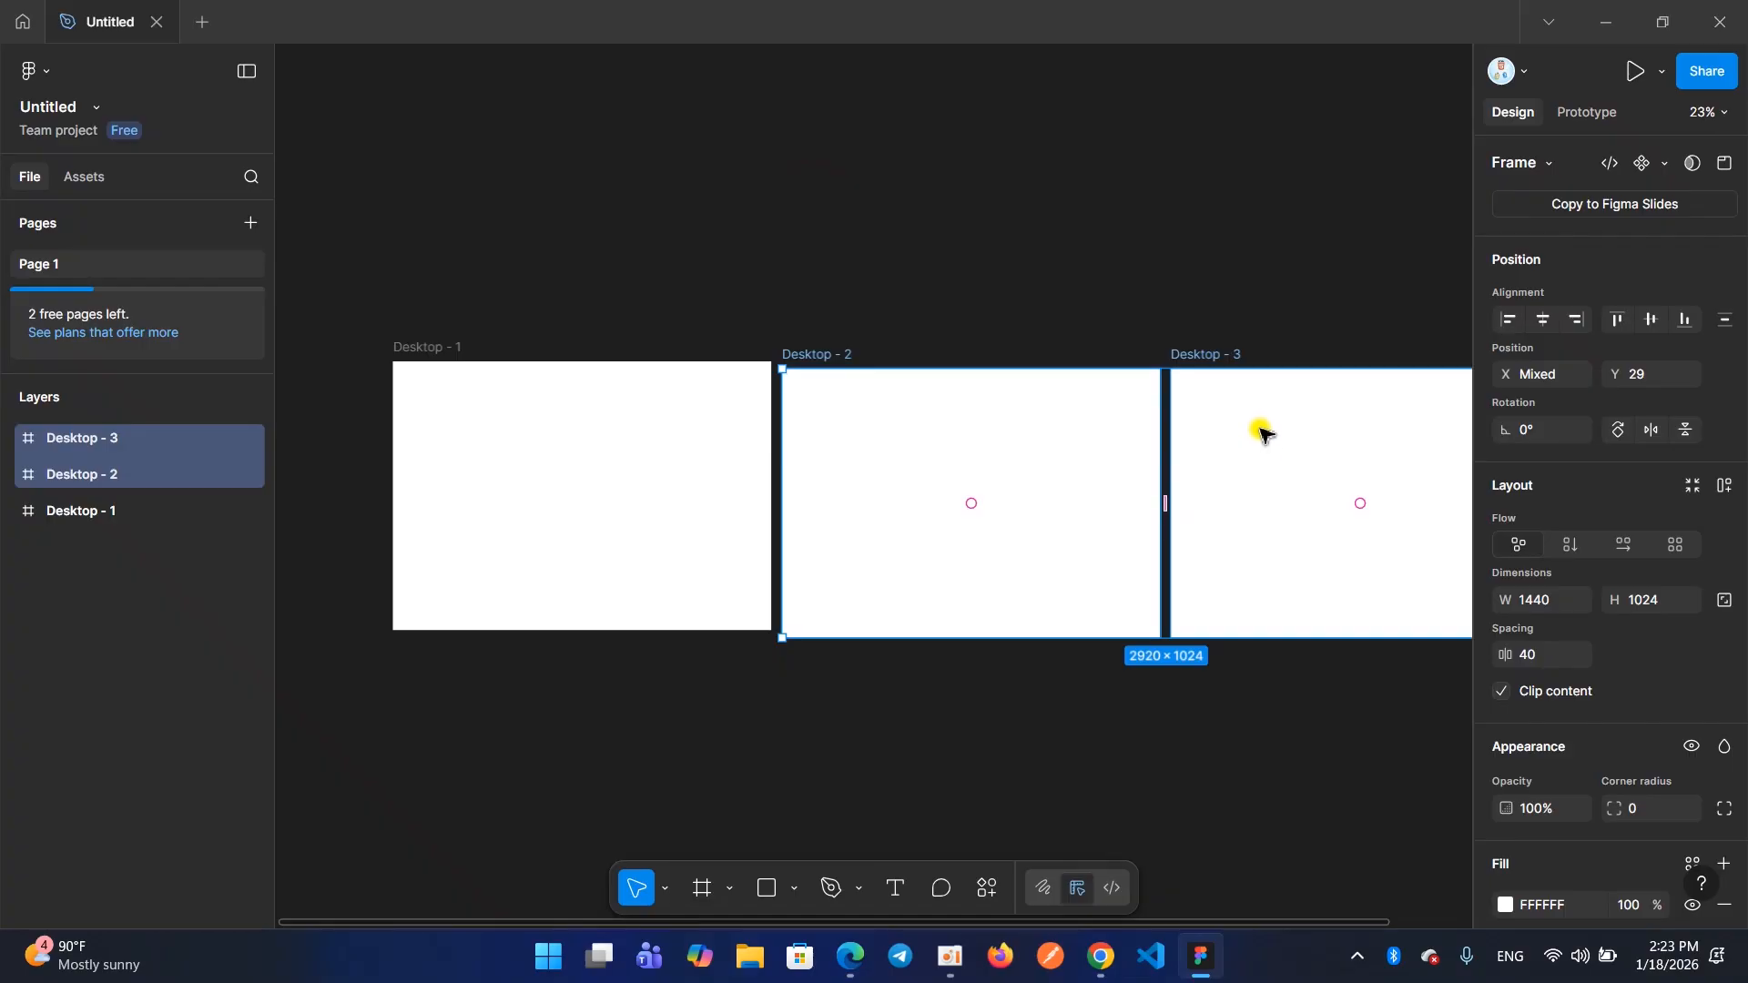
{"action": "key", "text": "Delete"}
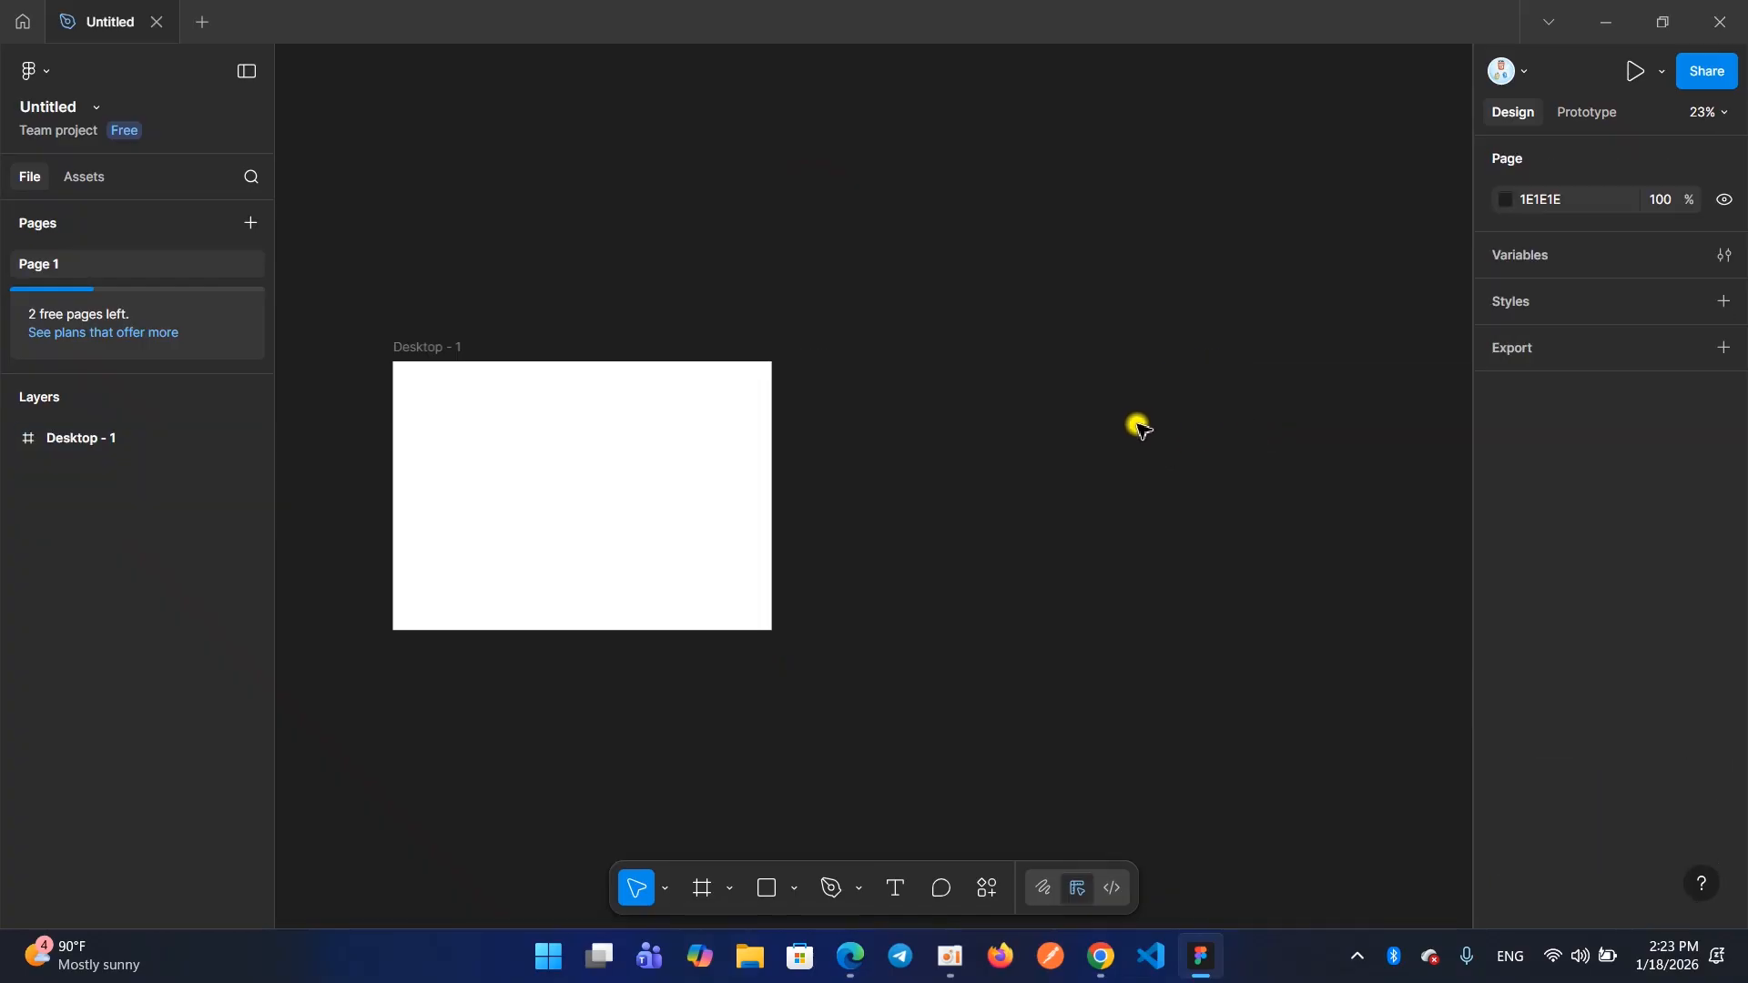
{"action": "scroll", "coordinate": [1128, 425], "scroll_direction": "left", "scroll_amount": 1}
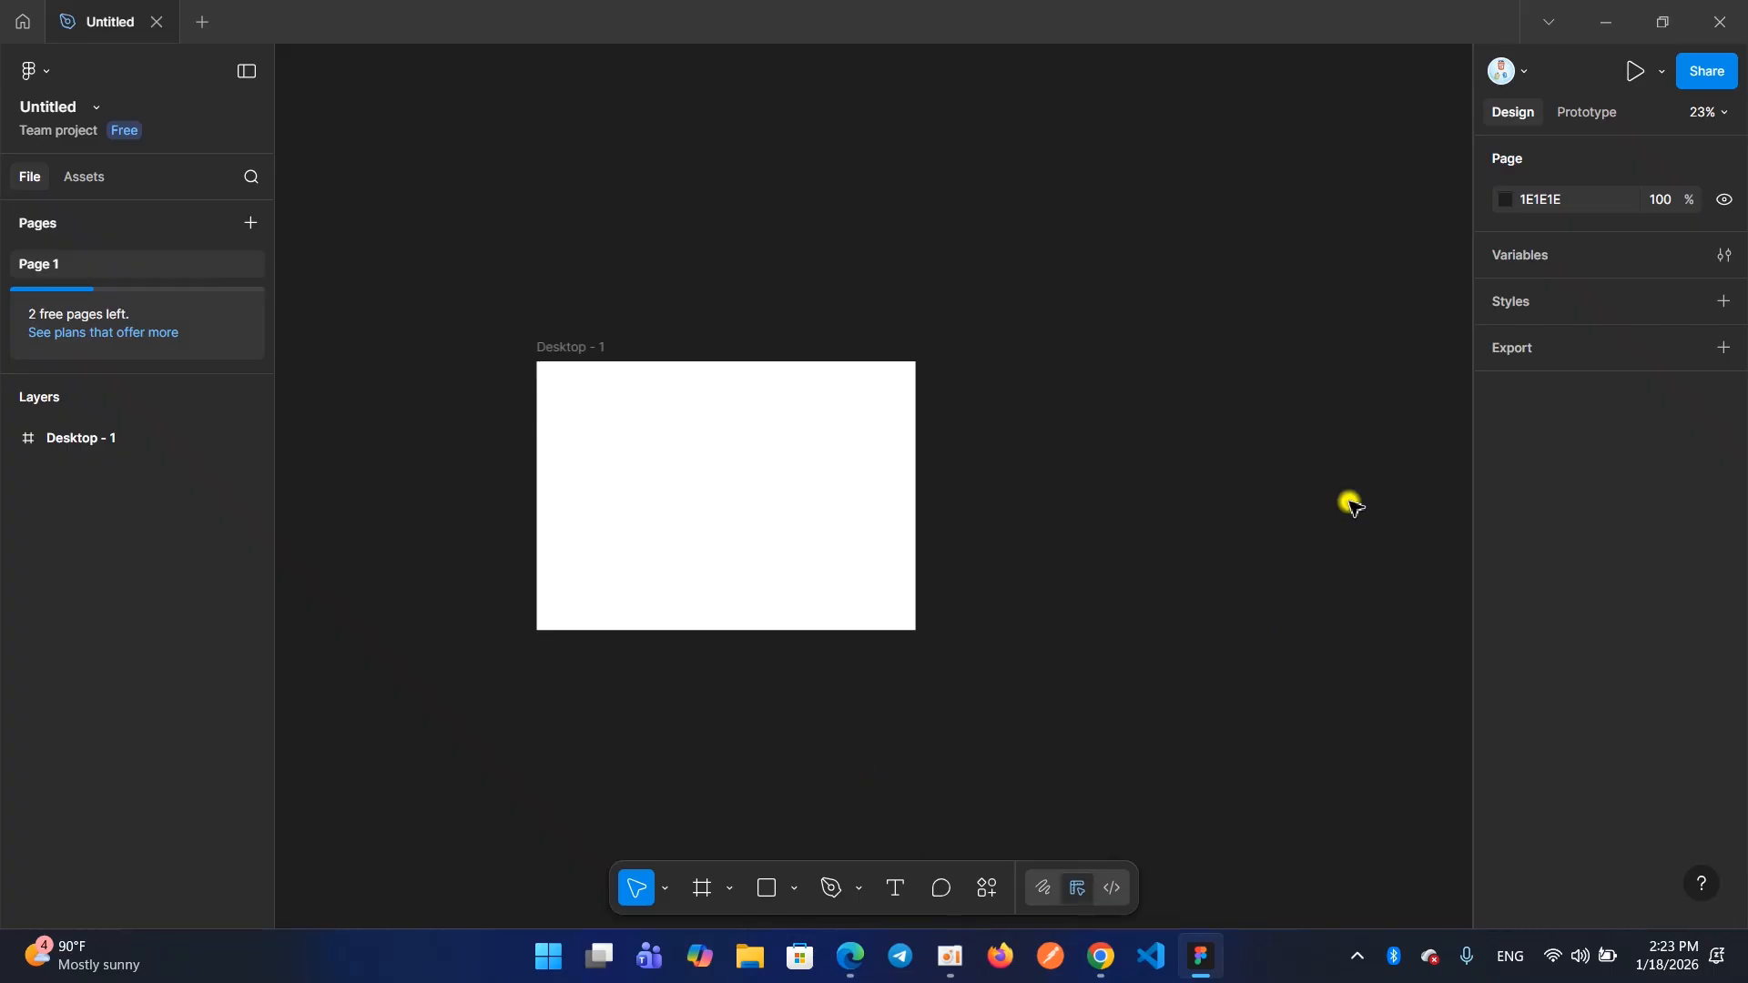
Change the page background to the dark gray color 2B2B2B, leaving the frame's white fill as it is
{"action": "left_click", "coordinate": [1077, 276]}
{"action": "left_click", "coordinate": [679, 461]}
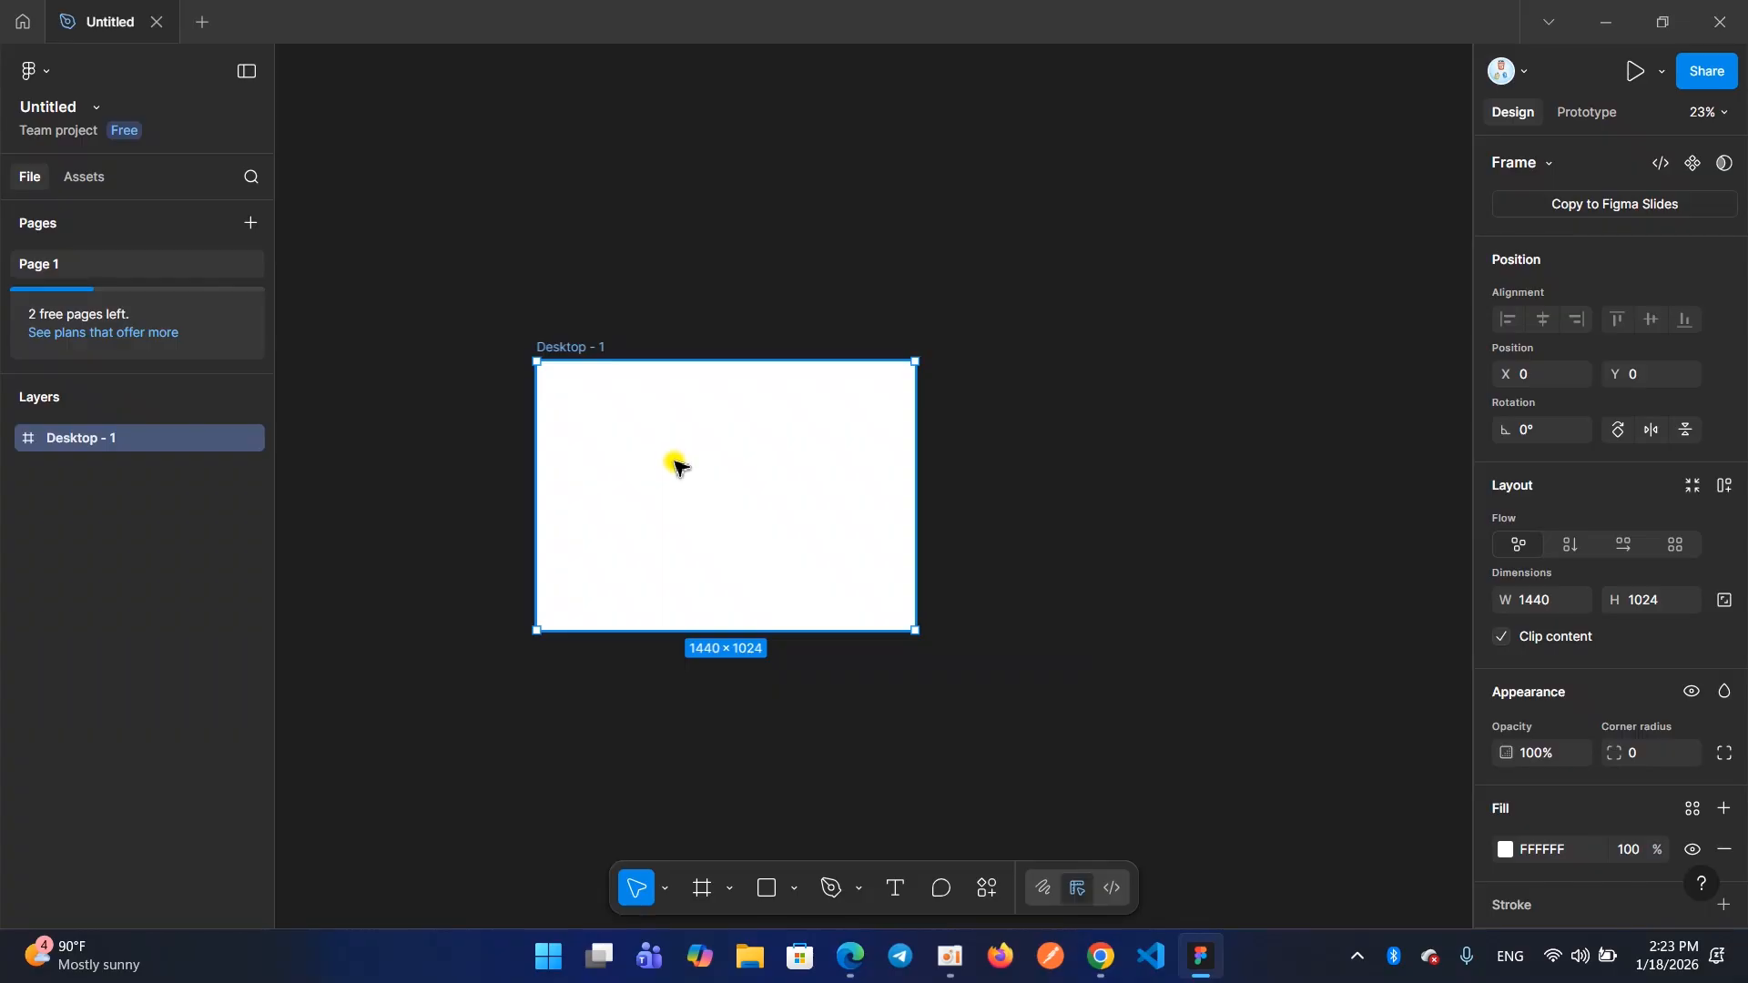
{"action": "left_click", "coordinate": [976, 328]}
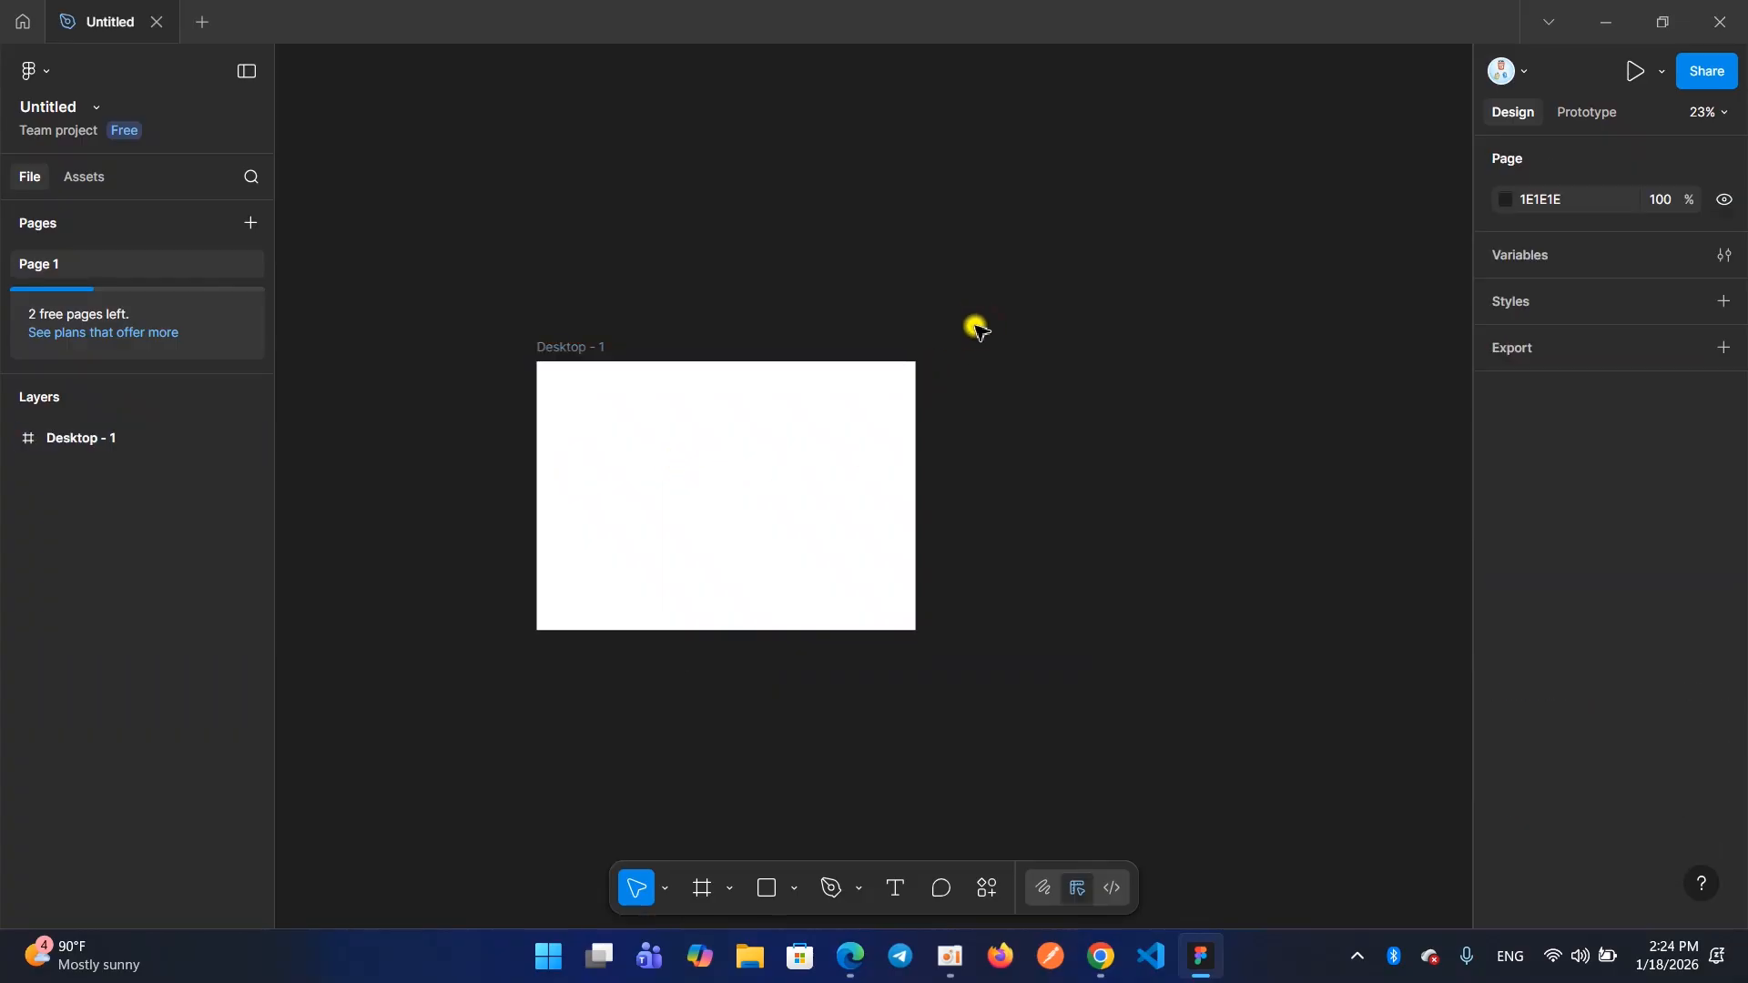
{"action": "left_click", "coordinate": [1502, 206]}
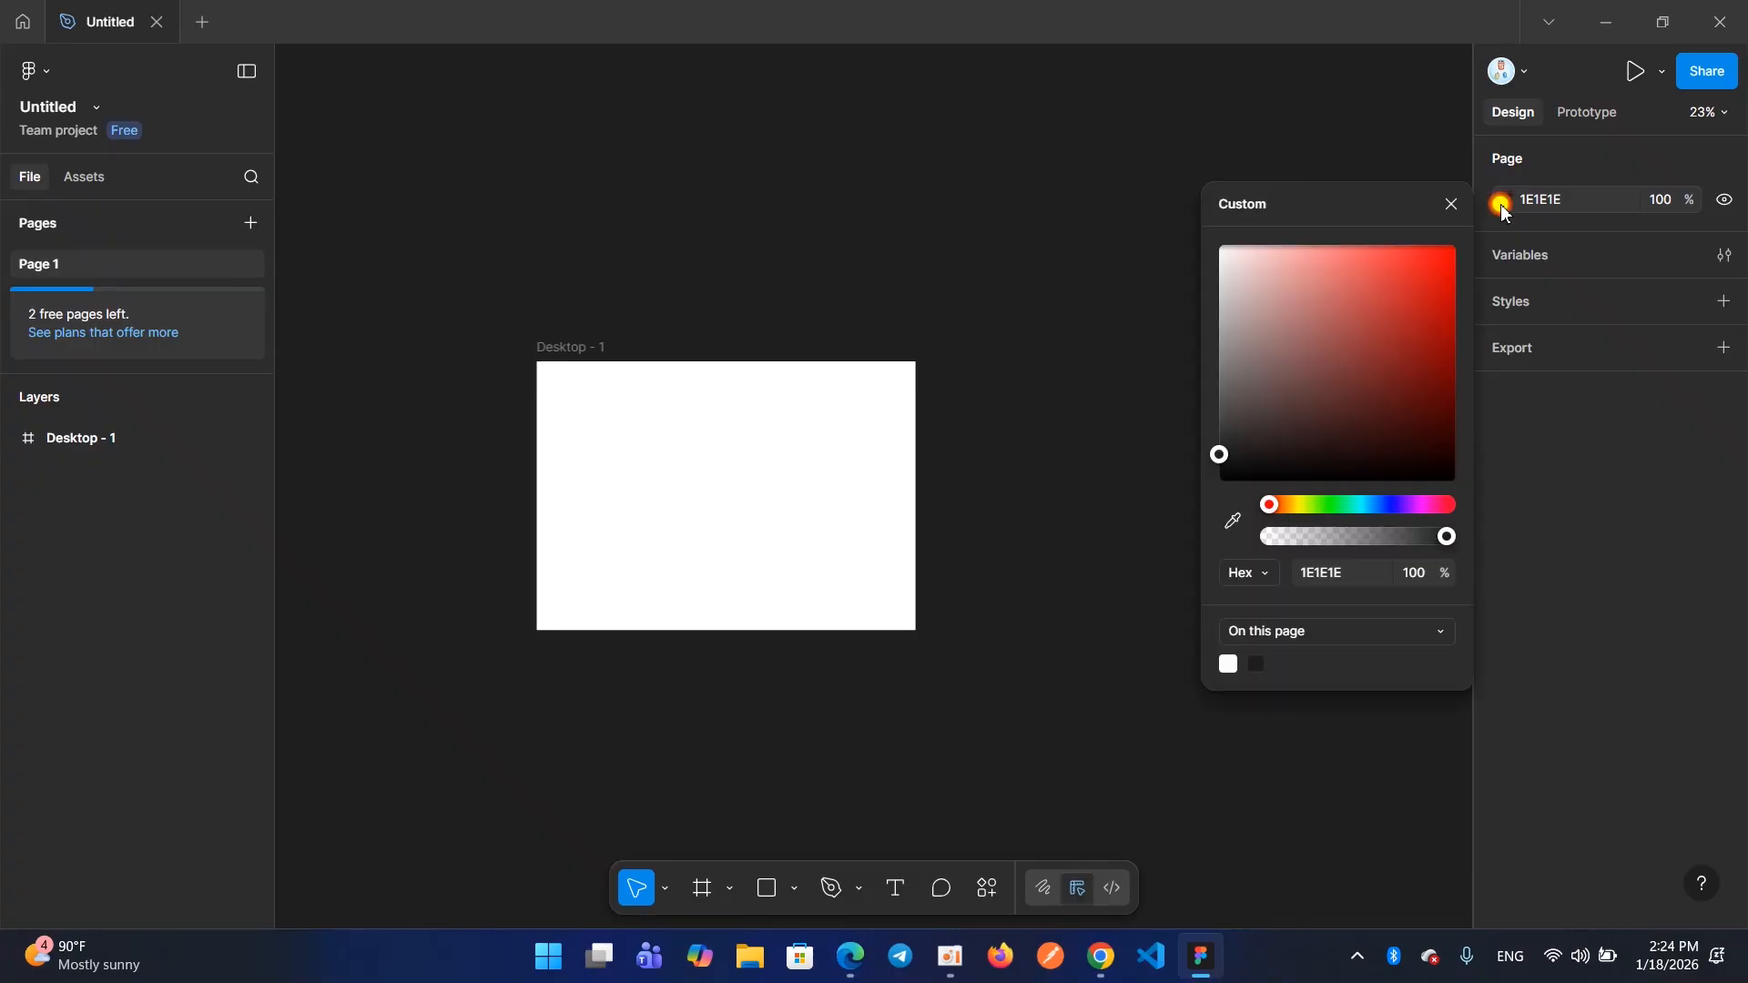
{"action": "left_click_drag", "start_coordinate": [1237, 458], "coordinate": [1172, 445]}
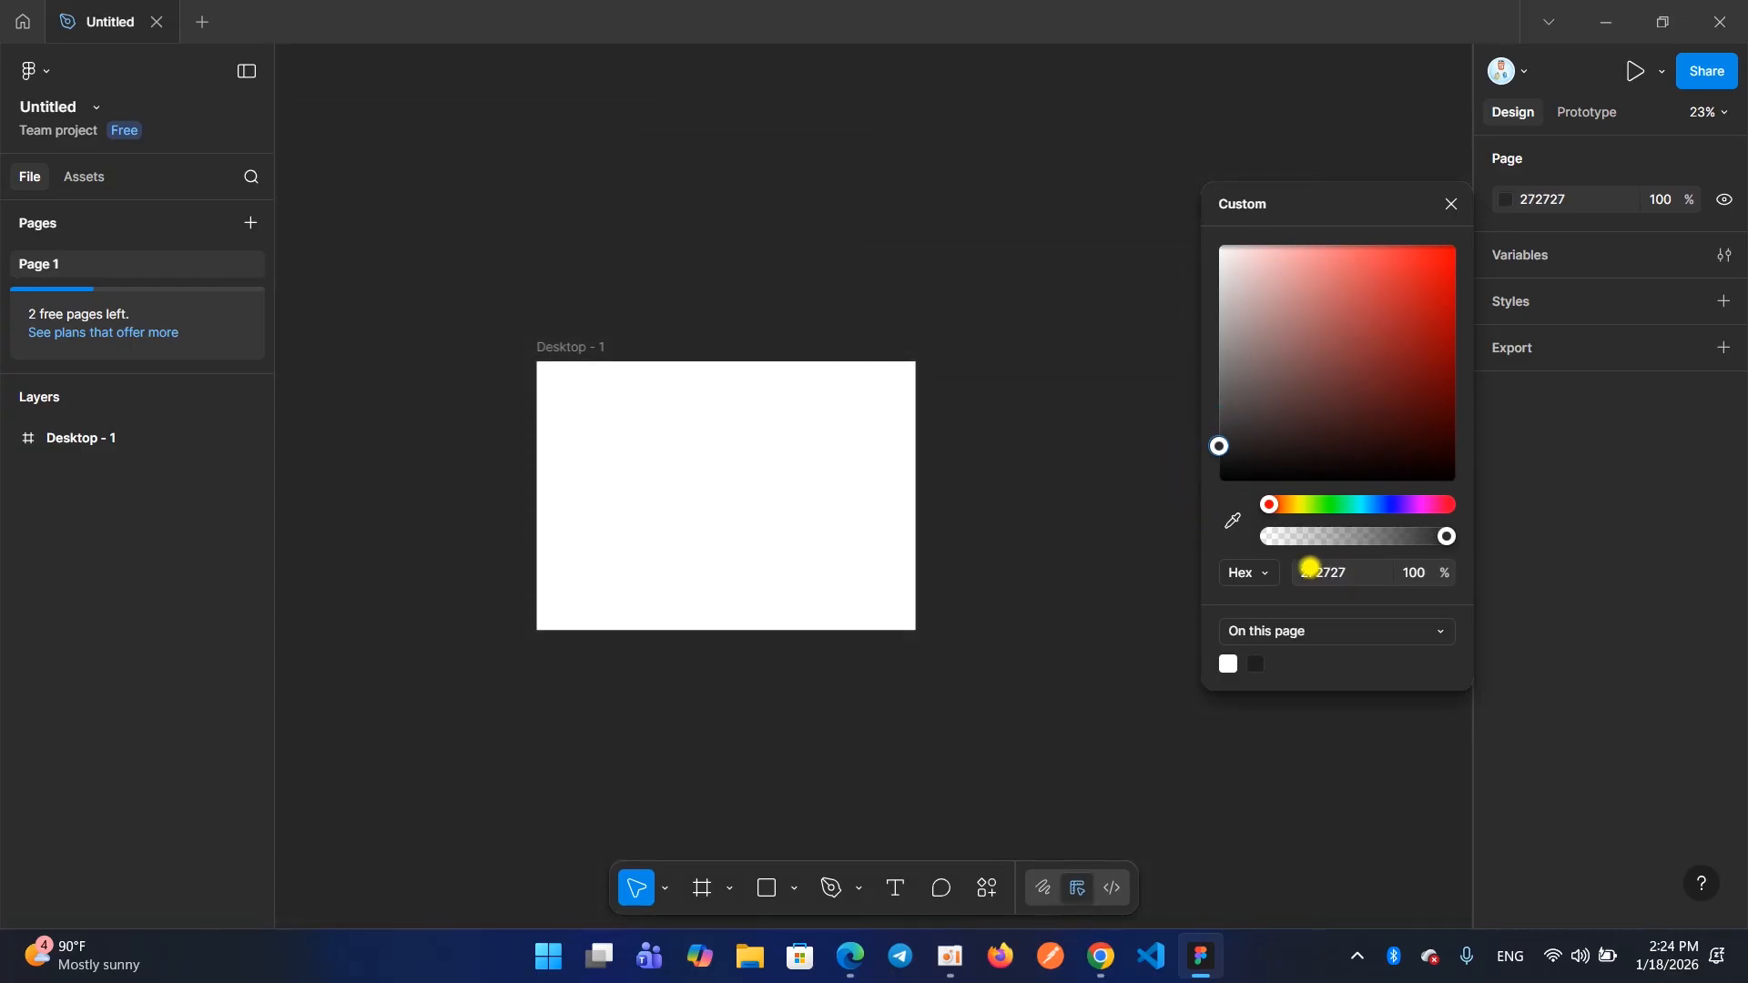
{"action": "left_click", "coordinate": [1320, 572]}
{"action": "left_click_drag", "start_coordinate": [1361, 586], "coordinate": [1362, 586]}
{"action": "key", "text": "Escape"}
{"action": "left_click", "coordinate": [1221, 445]}
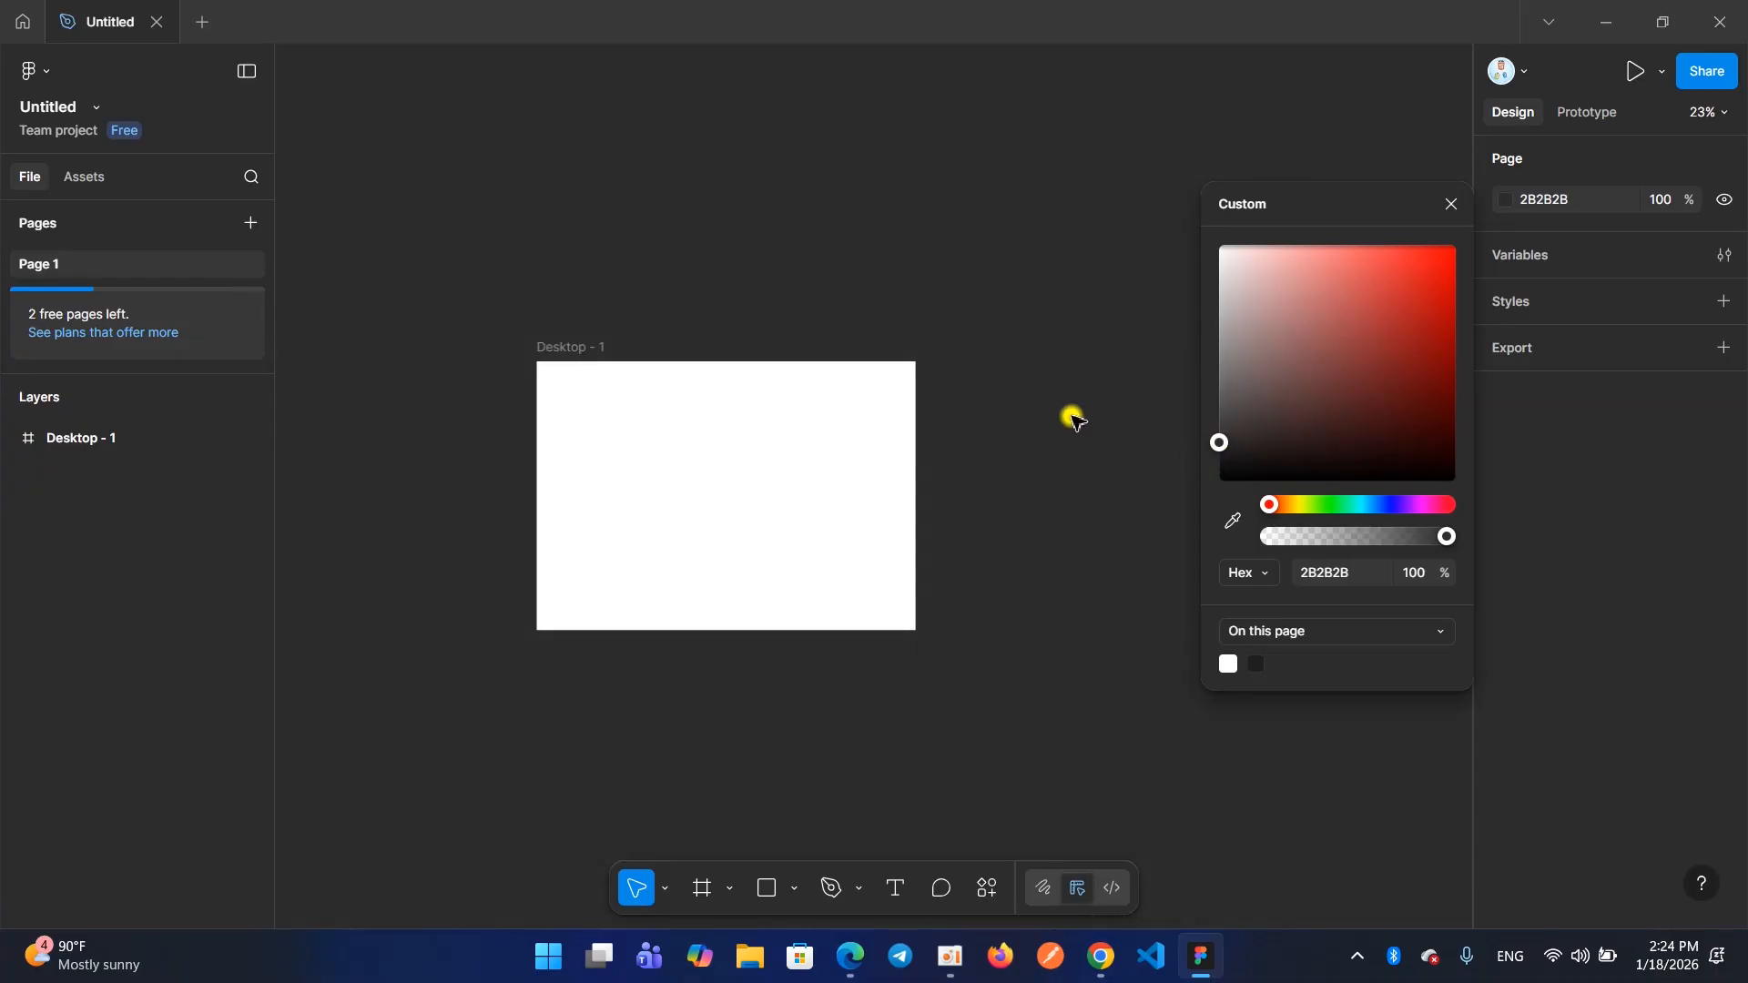
{"action": "left_click", "coordinate": [1095, 429]}
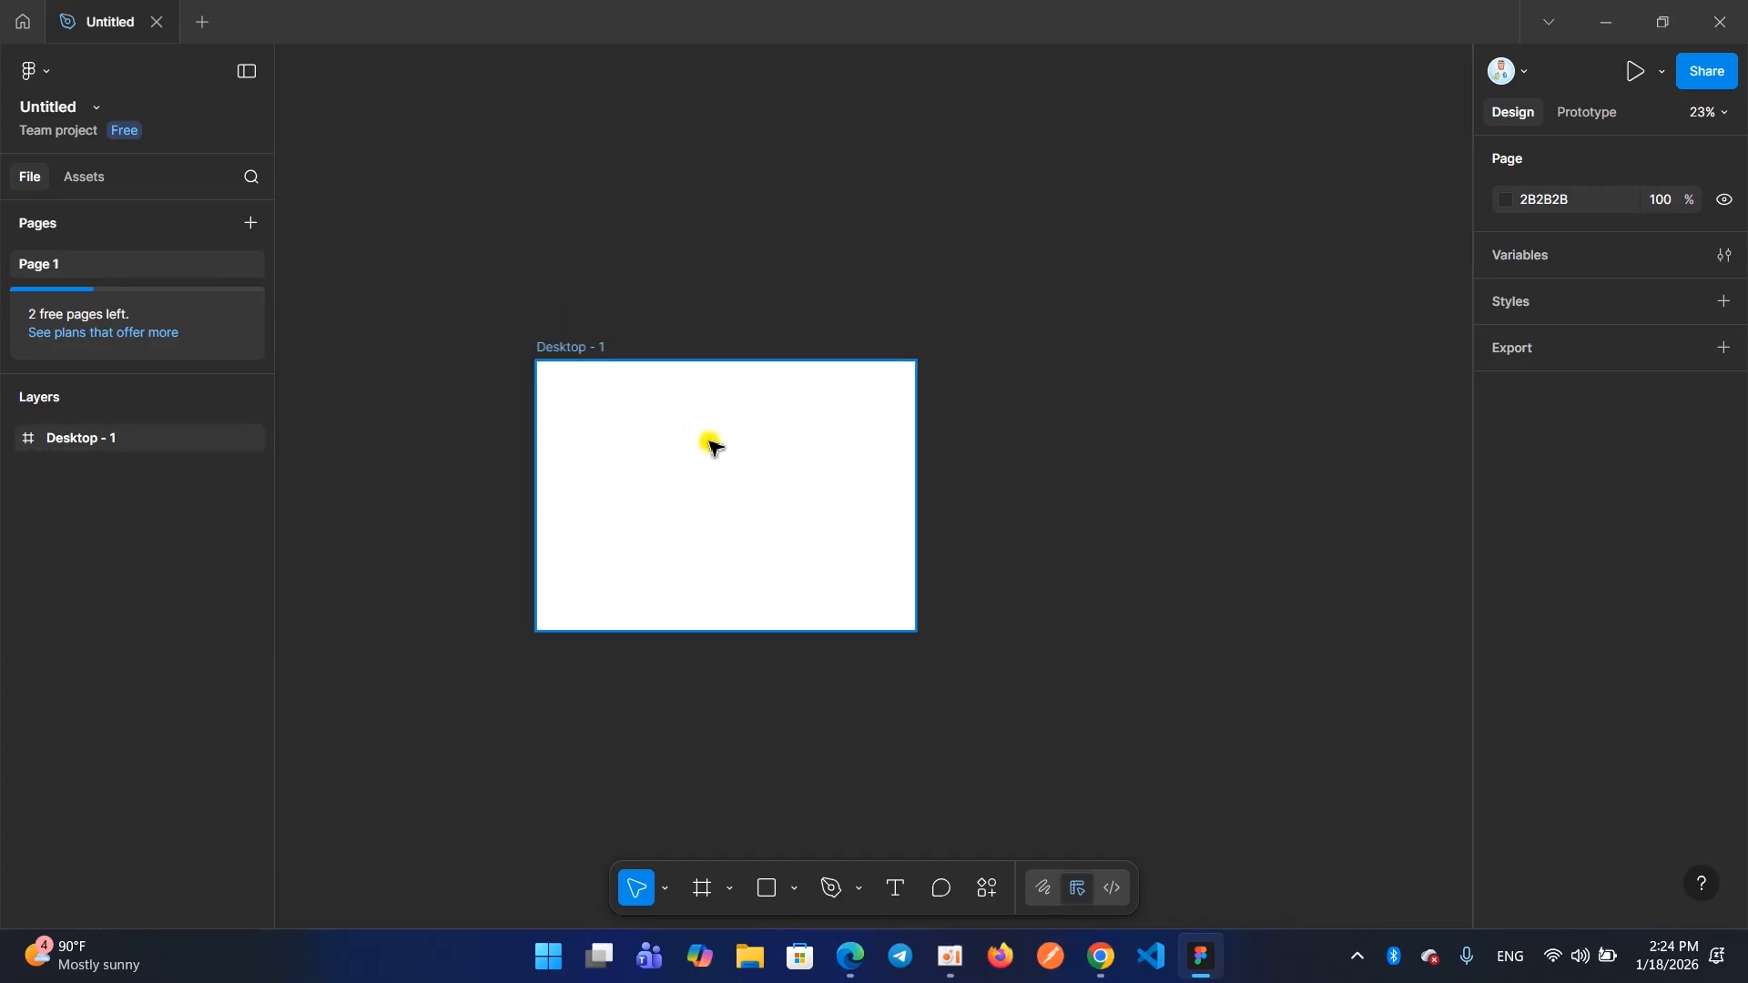
Zoom in and out around the Desktop - 1 frame to view it at different scales
{"action": "scroll", "coordinate": [664, 418], "scroll_direction": "down", "scroll_amount": 5}
{"action": "scroll", "coordinate": [664, 433], "scroll_direction": "up", "scroll_amount": 7}
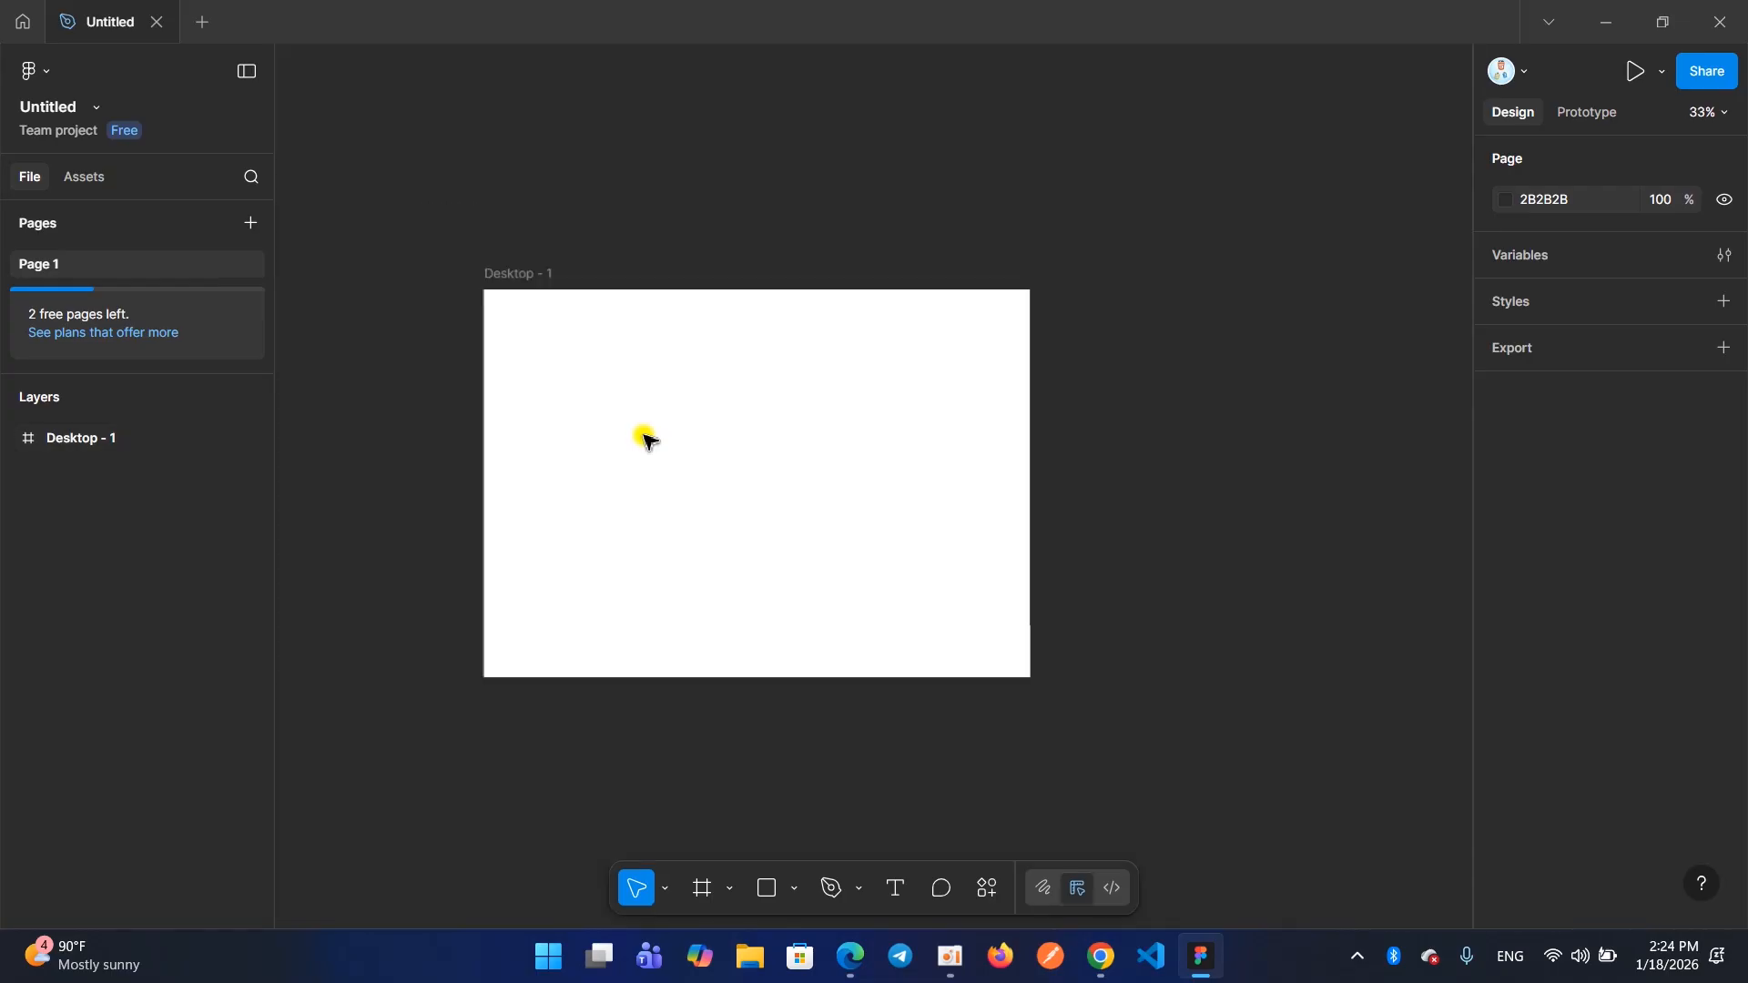
{"action": "scroll", "coordinate": [645, 440], "scroll_direction": "down", "scroll_amount": 10}
{"action": "scroll", "coordinate": [622, 452], "scroll_direction": "up", "scroll_amount": 1}
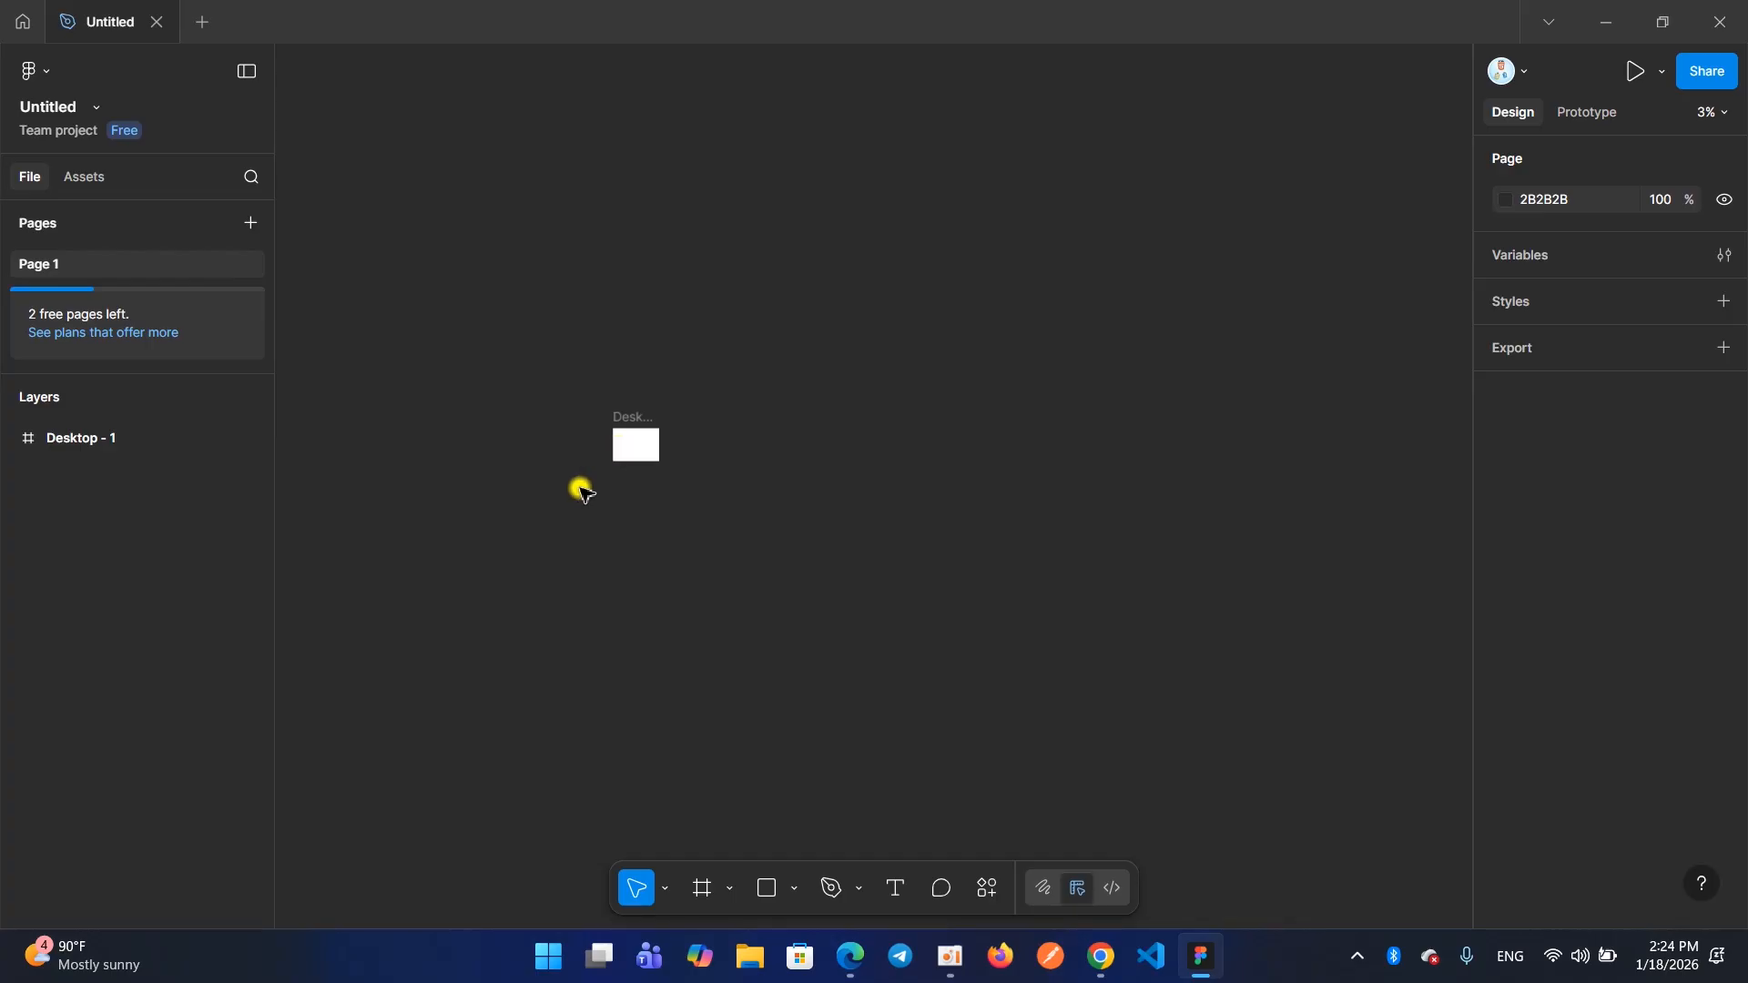
{"action": "scroll", "coordinate": [581, 488], "scroll_direction": "up", "scroll_amount": 4}
{"action": "scroll", "coordinate": [765, 277], "scroll_direction": "up", "scroll_amount": 6}
{"action": "scroll", "coordinate": [700, 373], "scroll_direction": "down", "scroll_amount": 6}
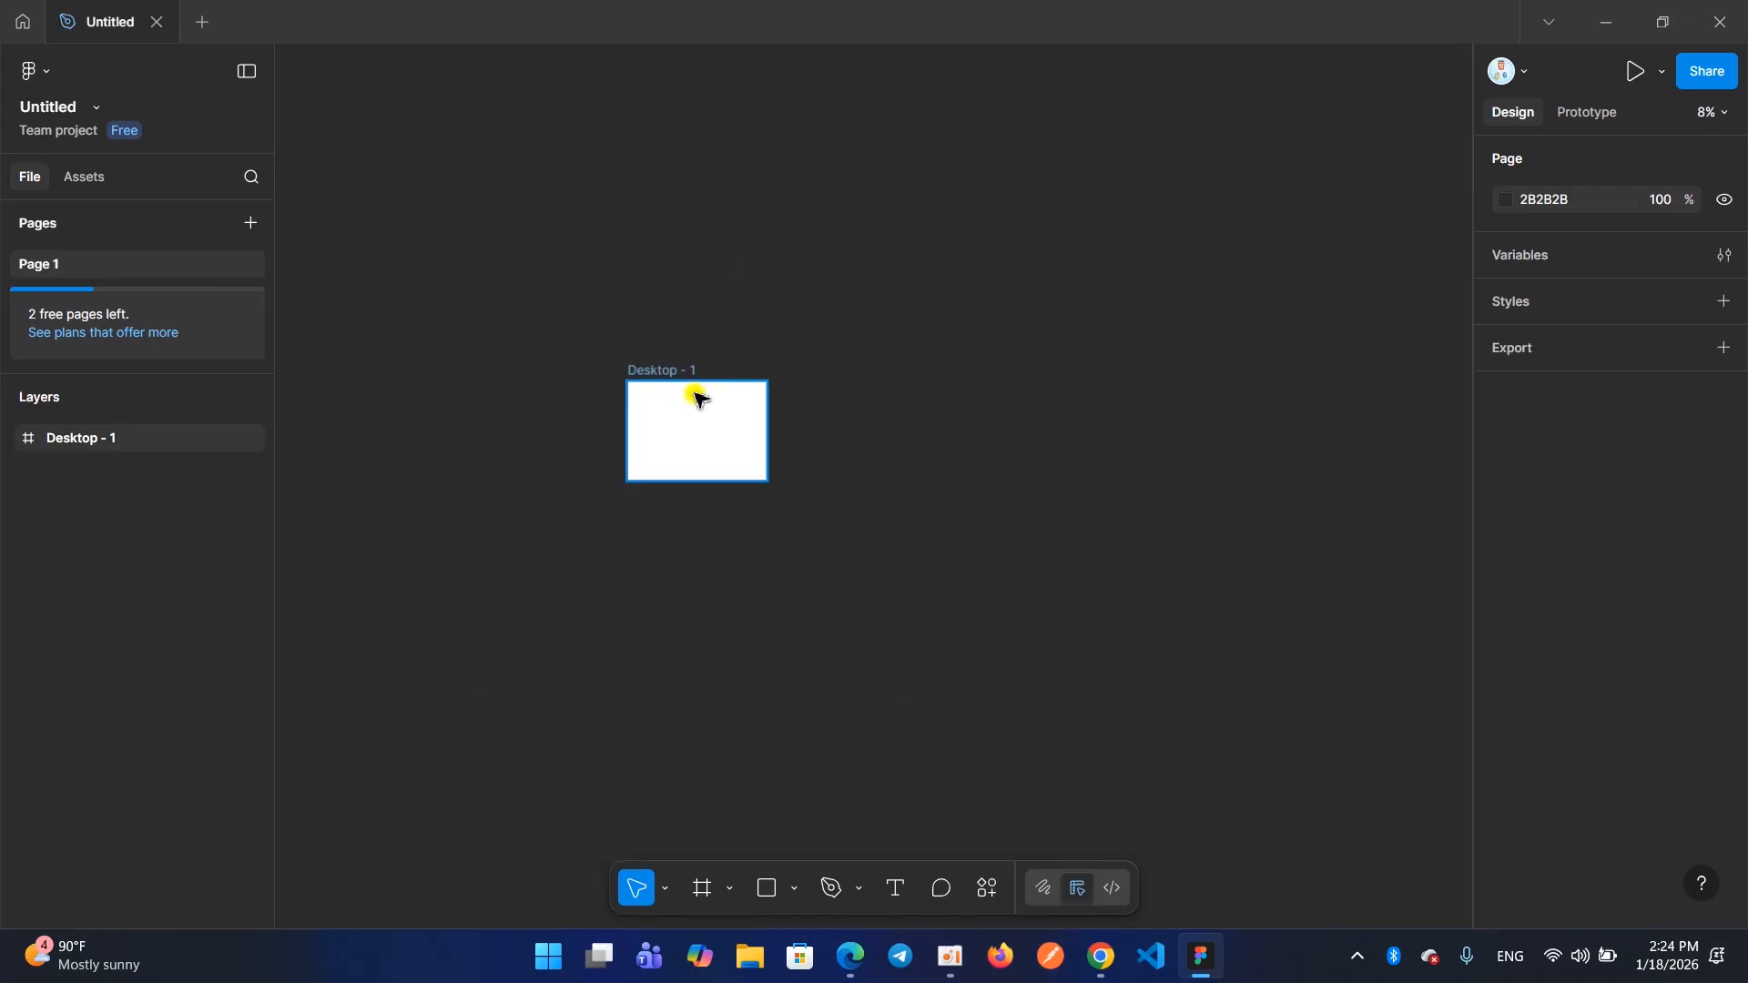
{"action": "scroll", "coordinate": [692, 396], "scroll_direction": "up", "scroll_amount": 6}
{"action": "scroll", "coordinate": [734, 351], "scroll_direction": "down", "scroll_amount": 8}
{"action": "scroll", "coordinate": [725, 355], "scroll_direction": "up", "scroll_amount": 3}
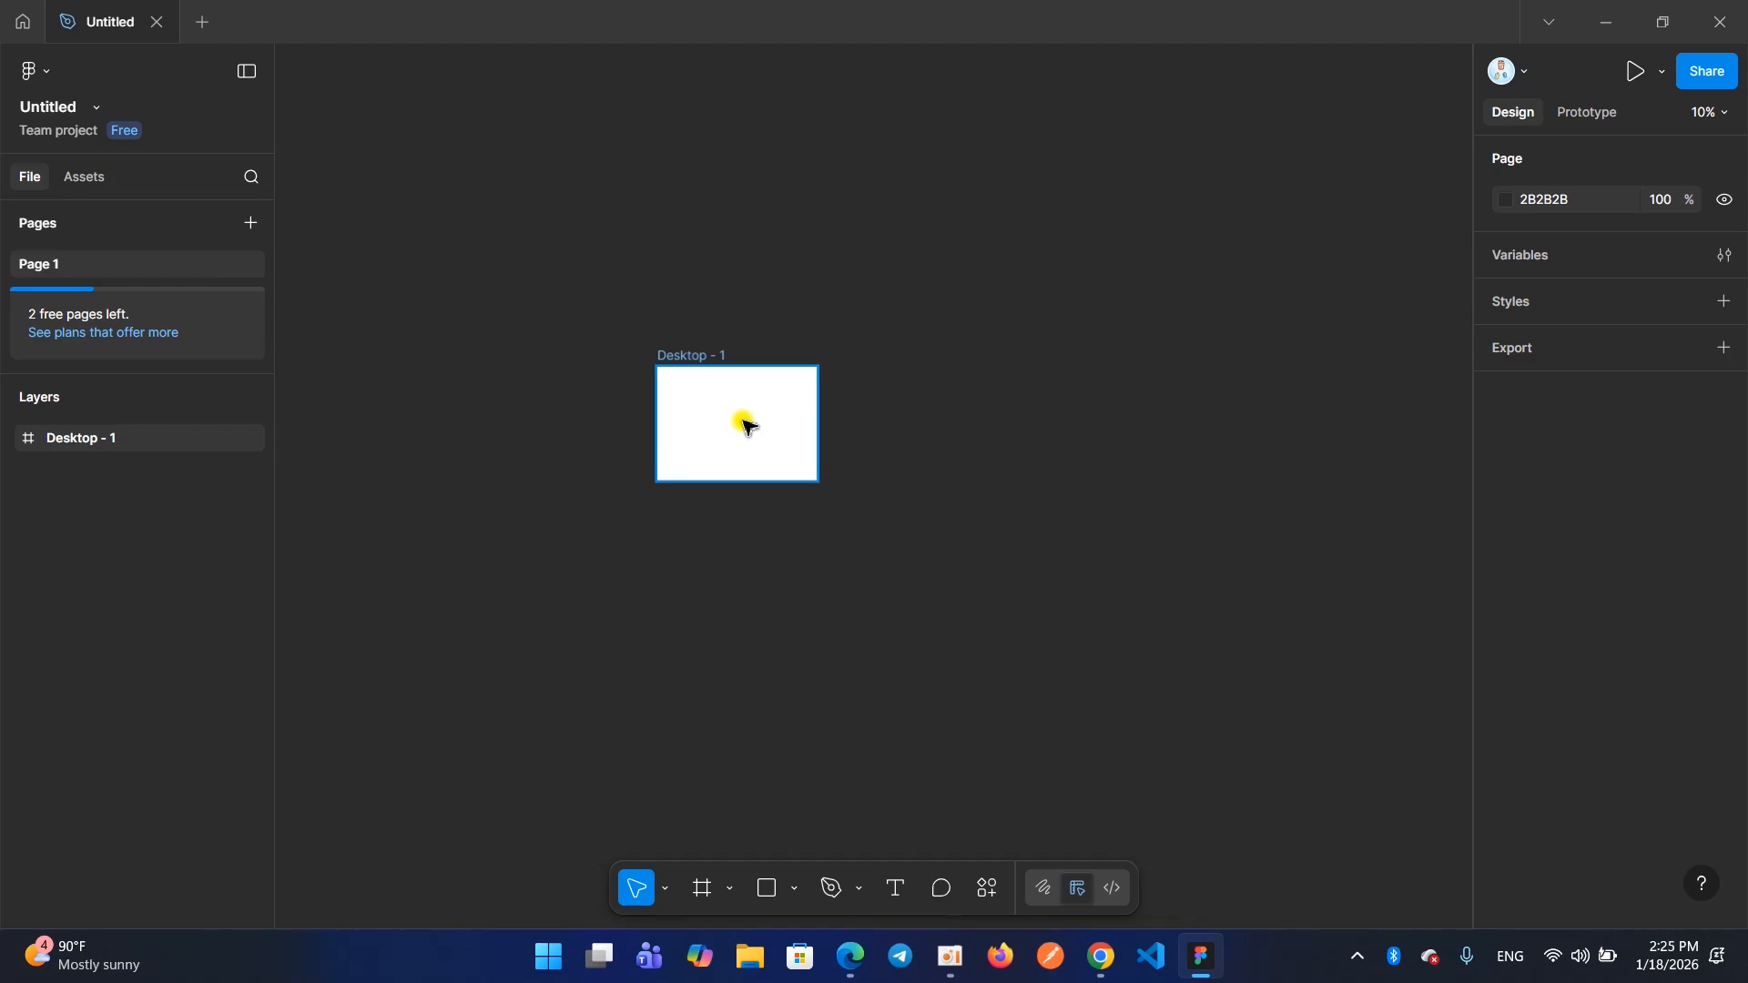
{"action": "scroll", "coordinate": [742, 432], "scroll_direction": "up", "scroll_amount": 5}
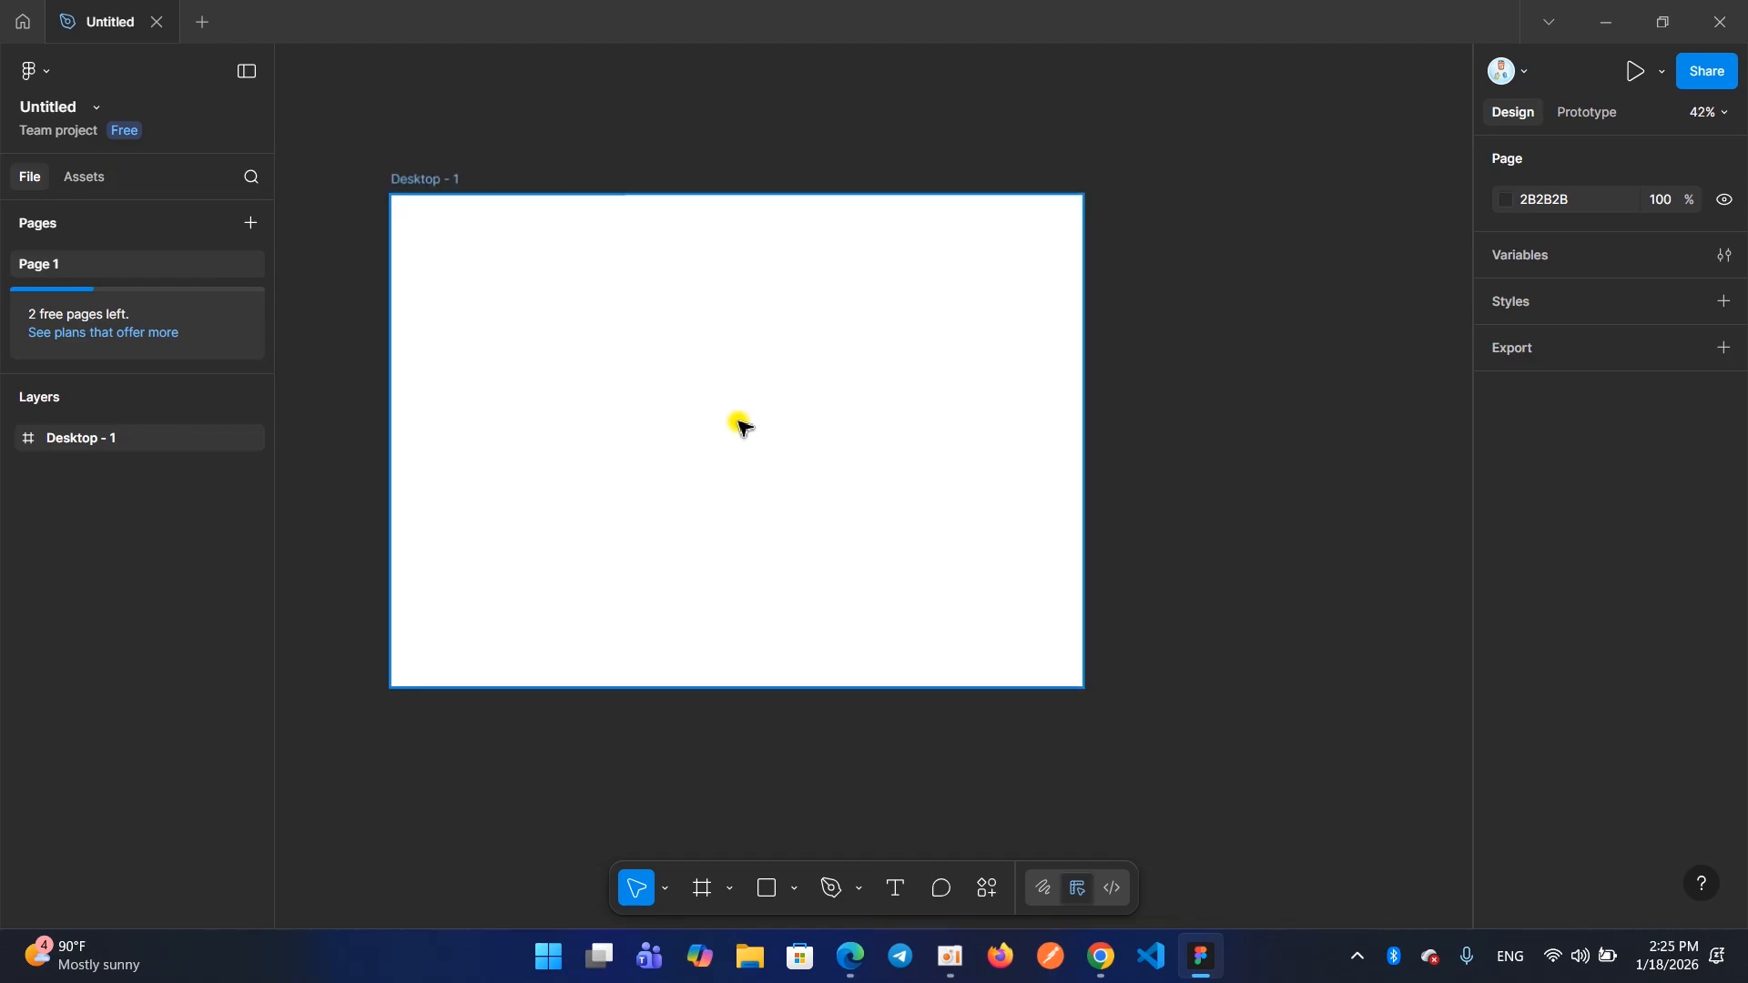
{"action": "scroll", "coordinate": [737, 431], "scroll_direction": "down", "scroll_amount": 5}
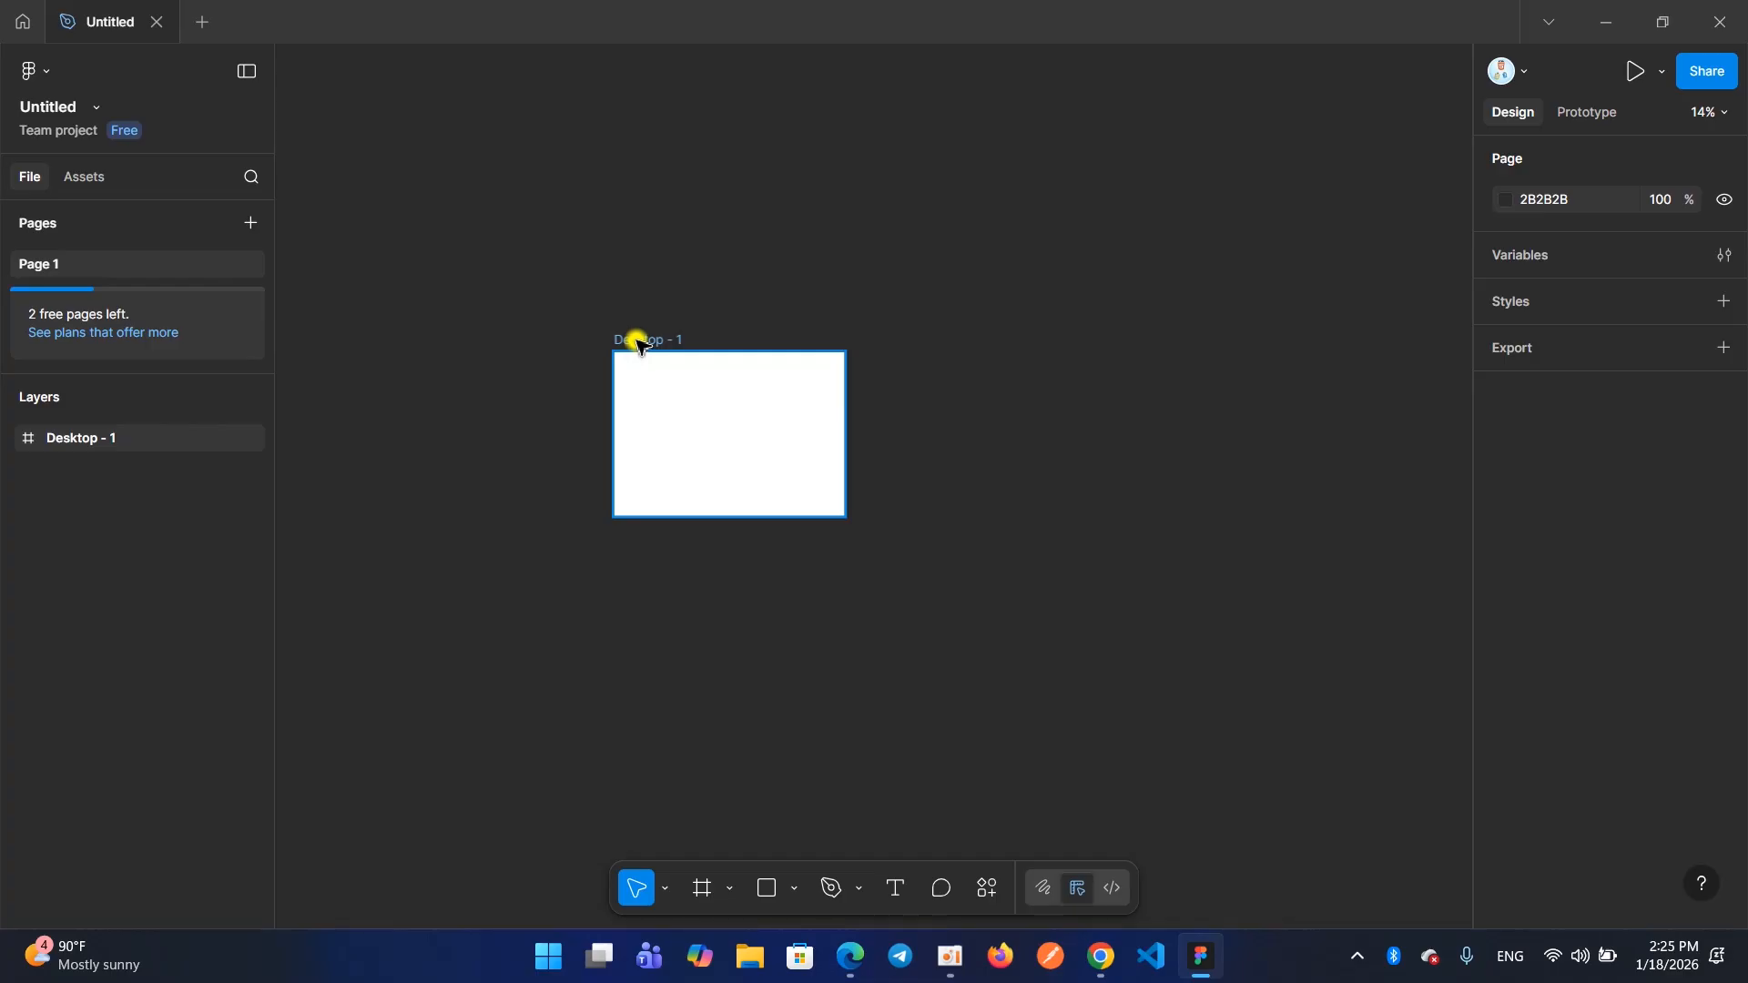
Practise zooming the canvas closer and farther around the upper-left corner of the Desktop - 1 frame
{"action": "scroll", "coordinate": [640, 345], "scroll_direction": "up", "scroll_amount": 5}
{"action": "scroll", "coordinate": [637, 346], "scroll_direction": "down", "scroll_amount": 2}
{"action": "scroll", "coordinate": [637, 346], "scroll_direction": "up", "scroll_amount": 3}
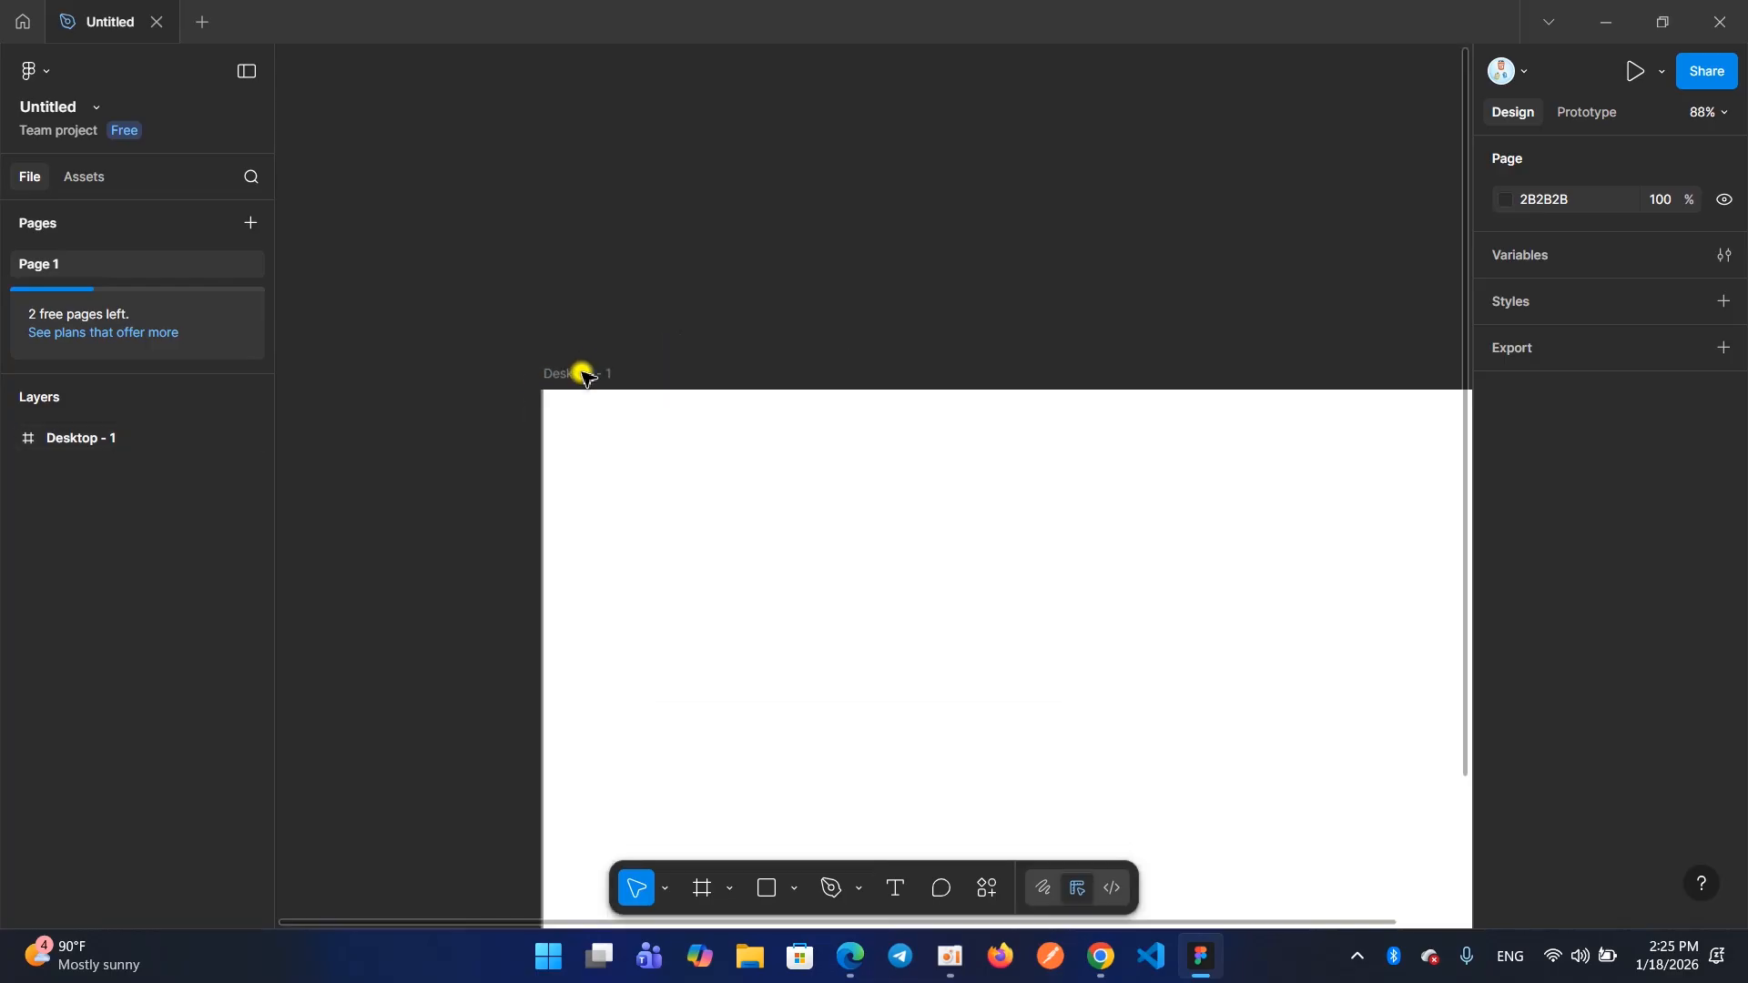
{"action": "scroll", "coordinate": [583, 375], "scroll_direction": "down", "scroll_amount": 5}
{"action": "scroll", "coordinate": [579, 378], "scroll_direction": "up", "scroll_amount": 6}
{"action": "scroll", "coordinate": [576, 382], "scroll_direction": "down", "scroll_amount": 1}
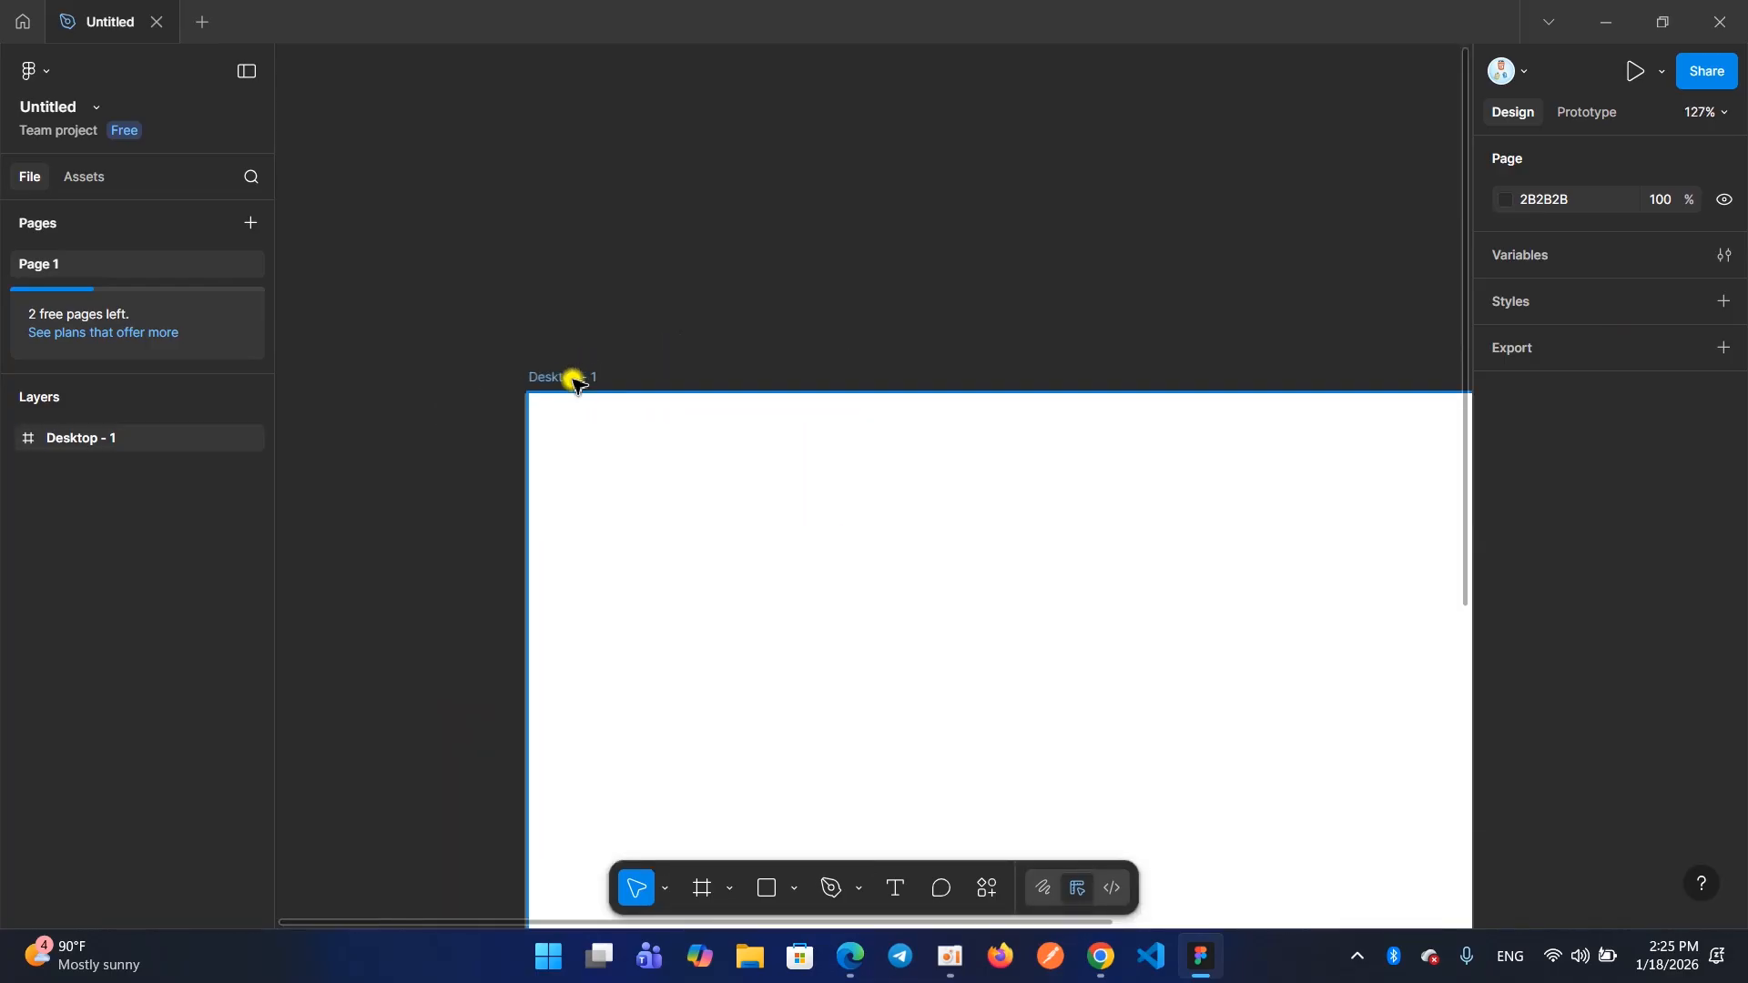
{"action": "scroll", "coordinate": [576, 382], "scroll_direction": "down", "scroll_amount": 6}
{"action": "scroll", "coordinate": [576, 382], "scroll_direction": "up", "scroll_amount": 3}
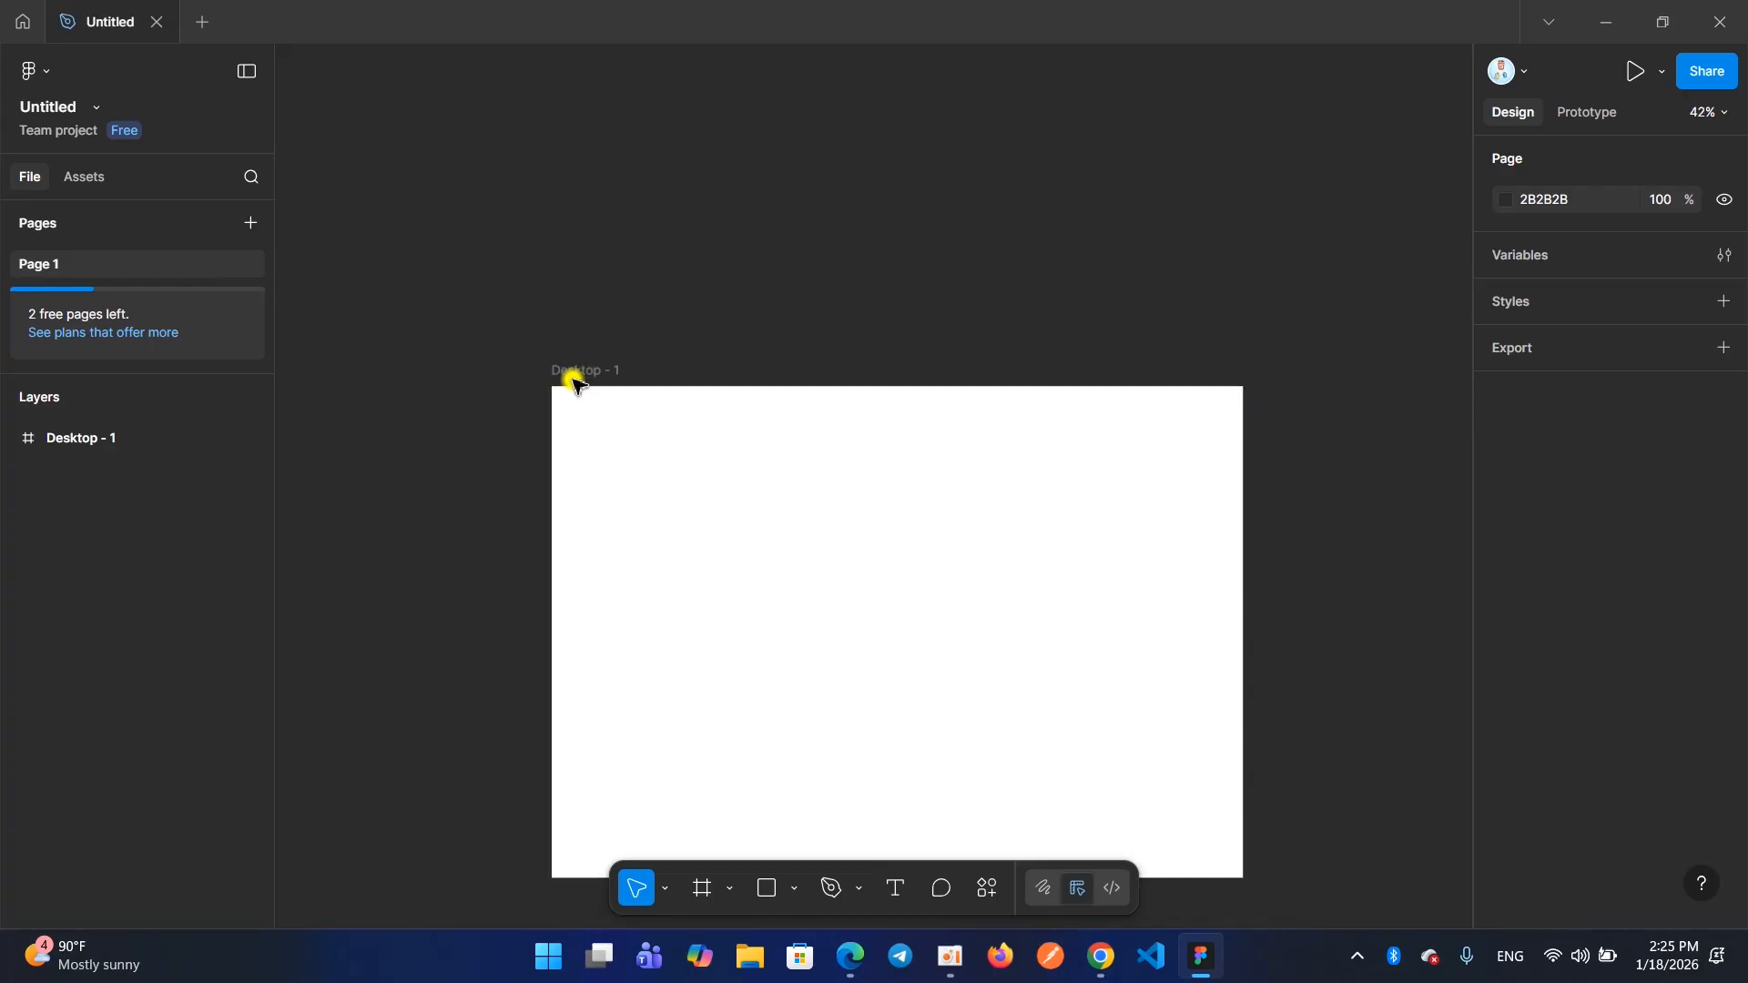
{"action": "scroll", "coordinate": [575, 382], "scroll_direction": "down", "scroll_amount": 4}
{"action": "scroll", "coordinate": [576, 383], "scroll_direction": "up", "scroll_amount": 5}
{"action": "scroll", "coordinate": [575, 383], "scroll_direction": "down", "scroll_amount": 5}
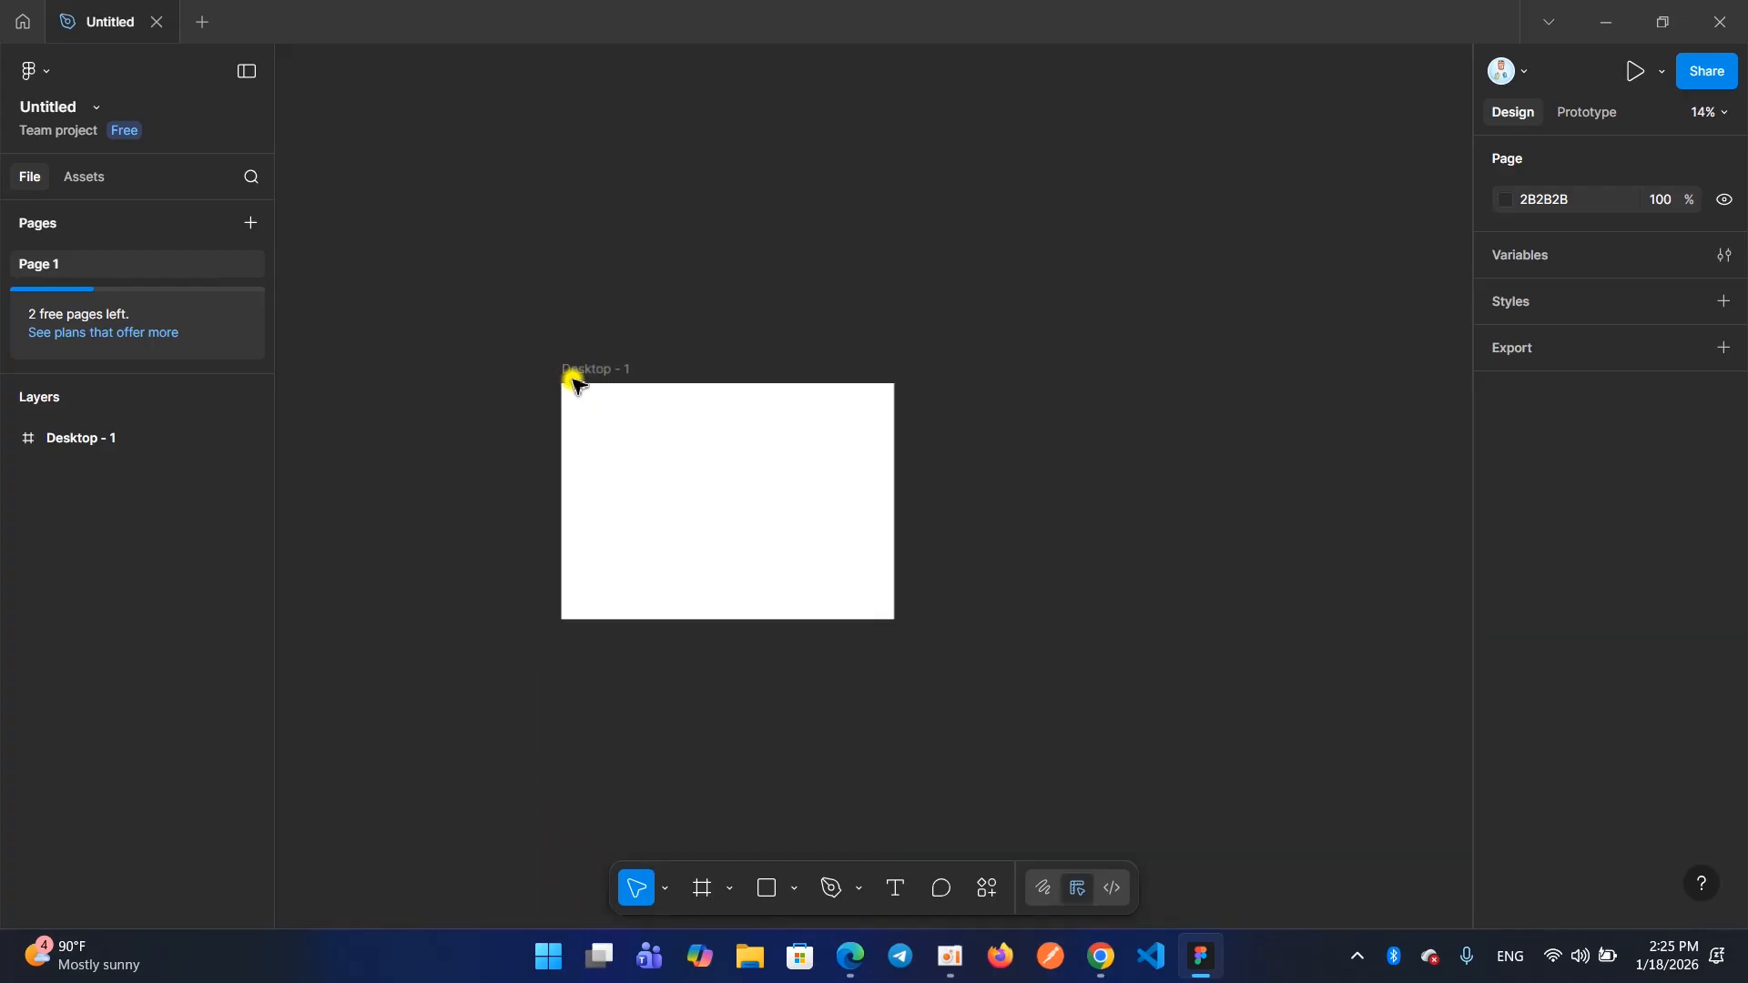
{"action": "scroll", "coordinate": [576, 383], "scroll_direction": "up", "scroll_amount": 5}
{"action": "scroll", "coordinate": [576, 382], "scroll_direction": "down", "scroll_amount": 6}
{"action": "scroll", "coordinate": [576, 383], "scroll_direction": "up", "scroll_amount": 6}
{"action": "scroll", "coordinate": [572, 387], "scroll_direction": "down", "scroll_amount": 7}
{"action": "scroll", "coordinate": [572, 387], "scroll_direction": "up", "scroll_amount": 5}
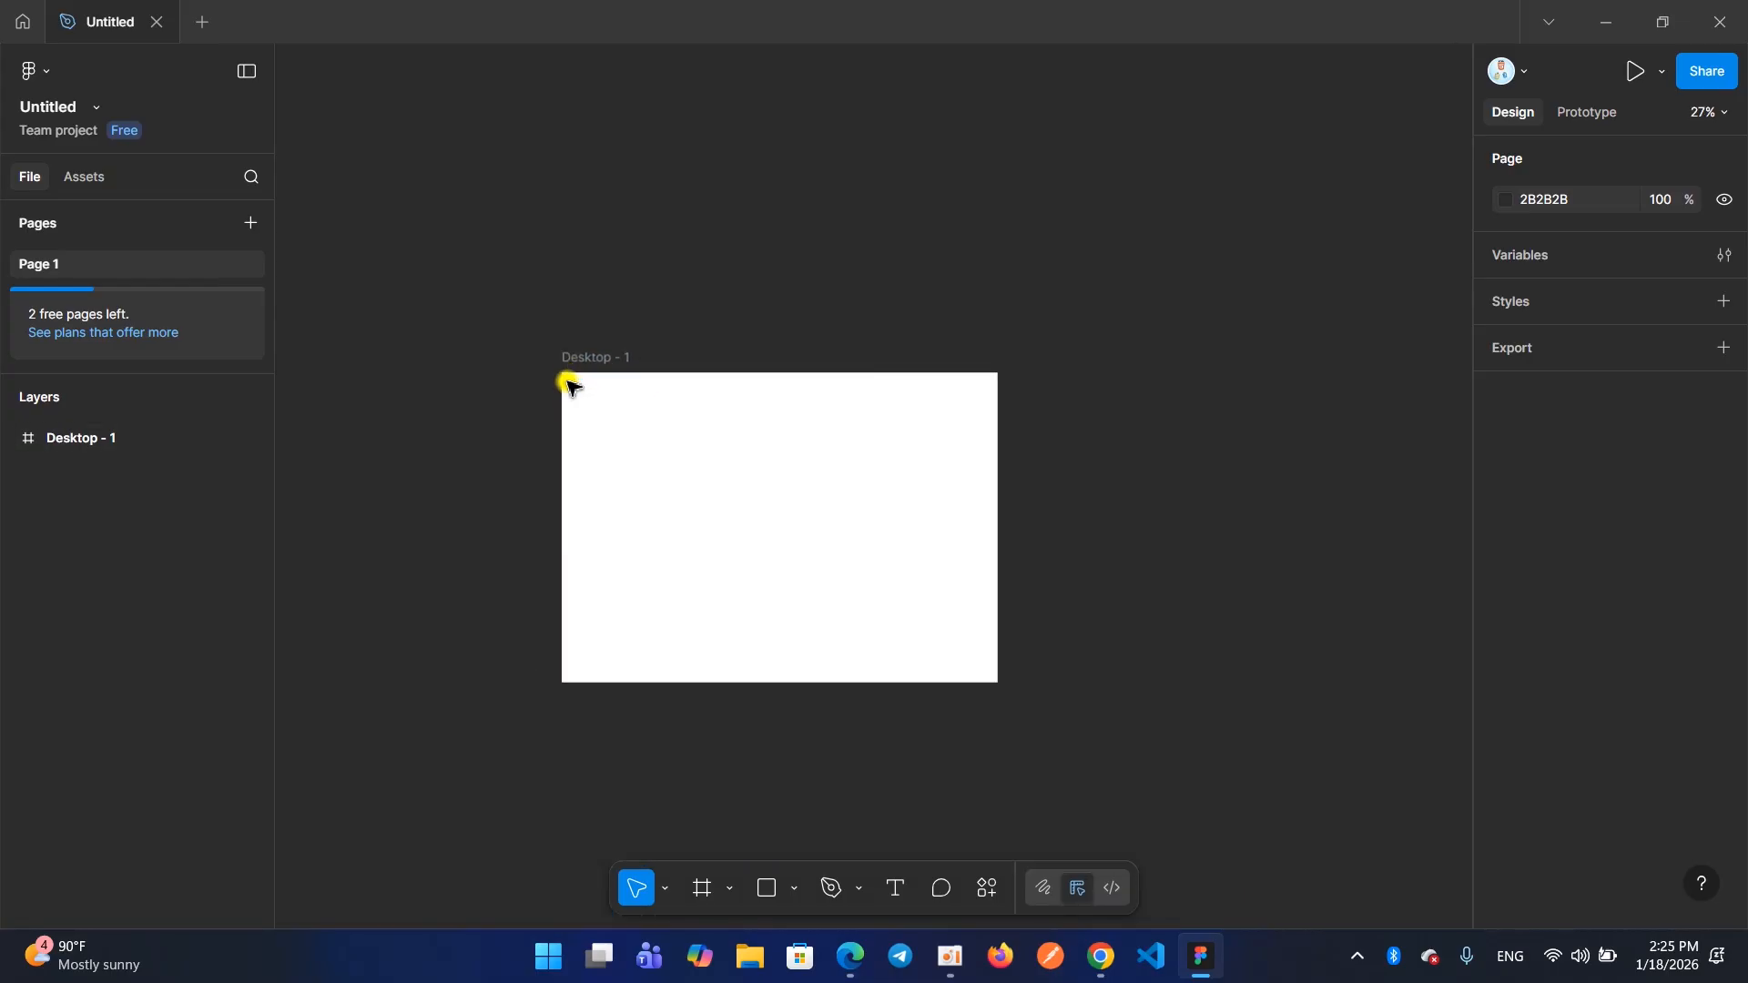
{"action": "scroll", "coordinate": [572, 387], "scroll_direction": "up", "scroll_amount": 2}
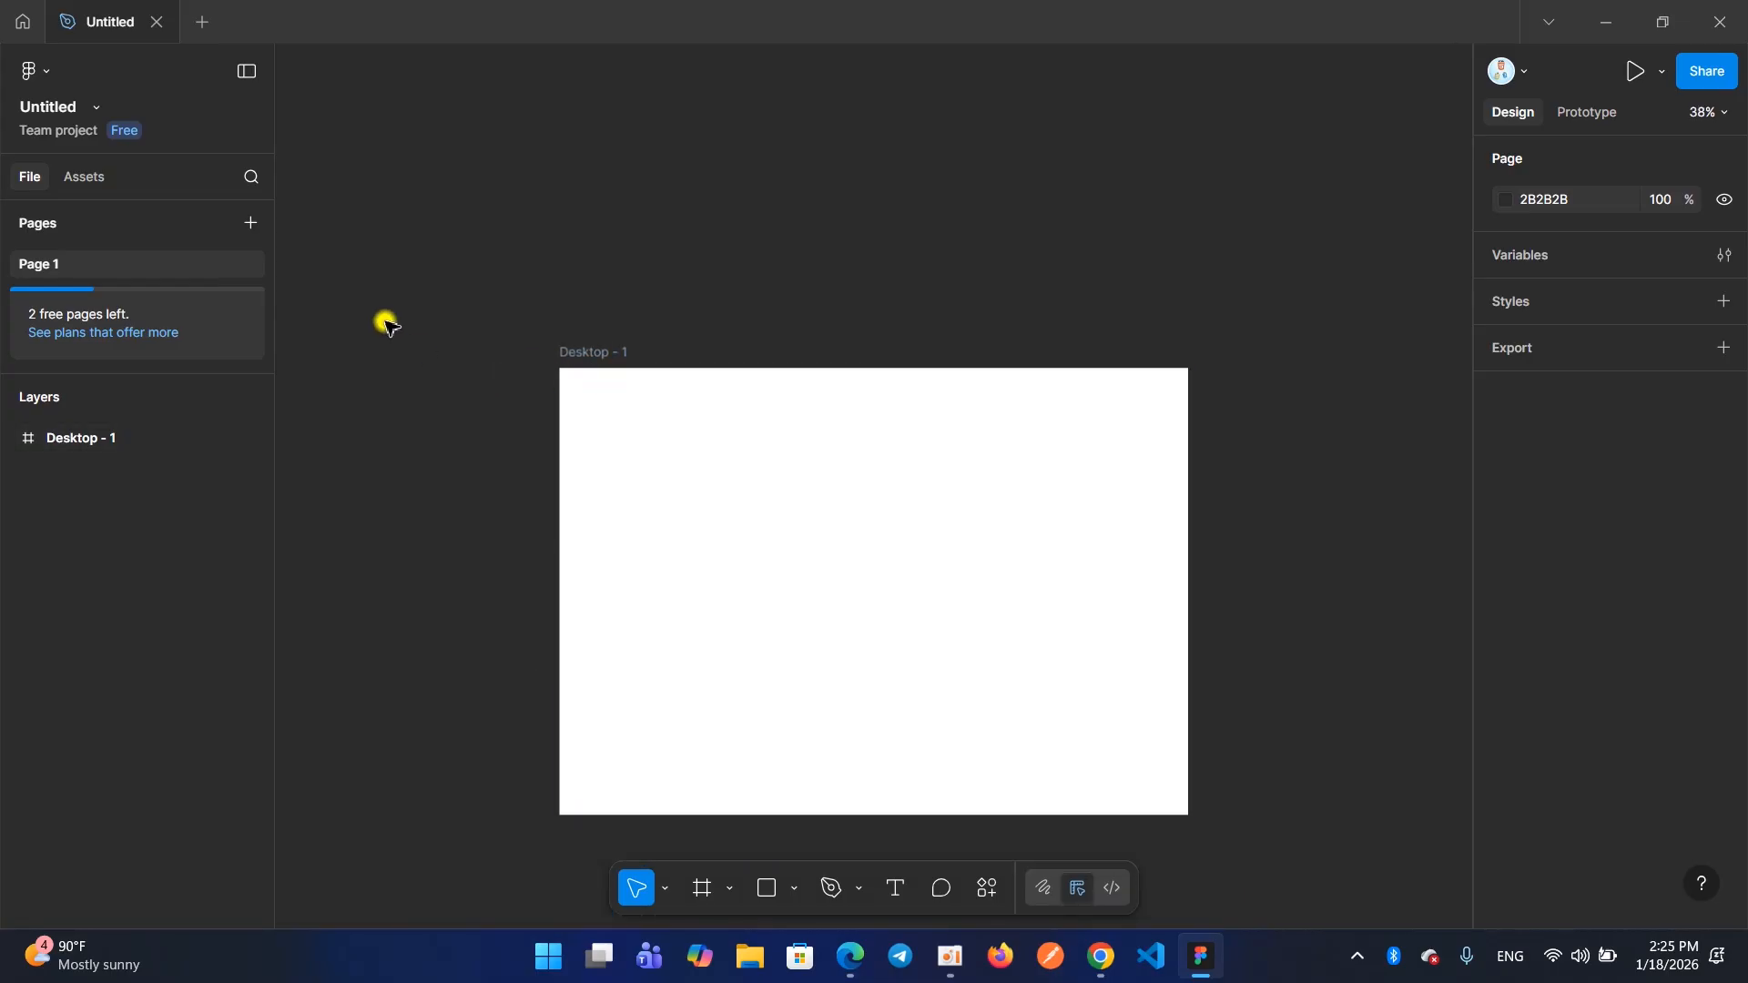
Rename the untitled design file as Wee-2
{"action": "mouse_move", "coordinate": [106, 31]}
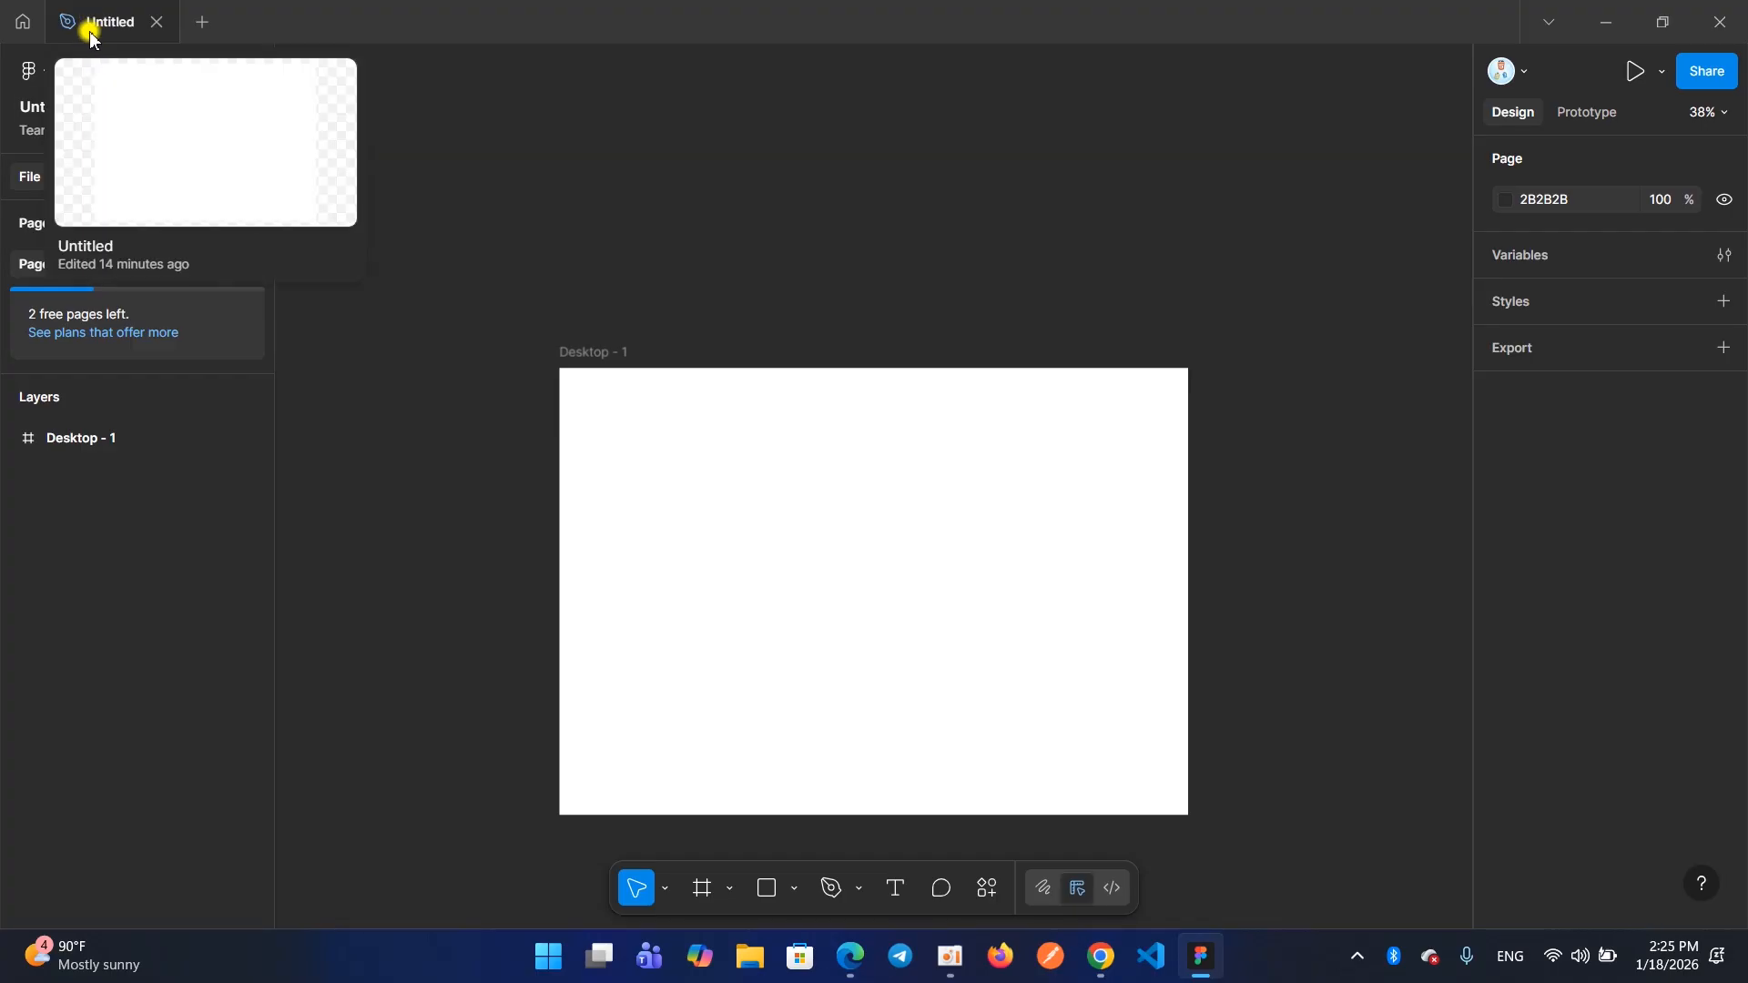
{"action": "double_click", "coordinate": [103, 25]}
{"action": "key", "text": "BackSpace"}
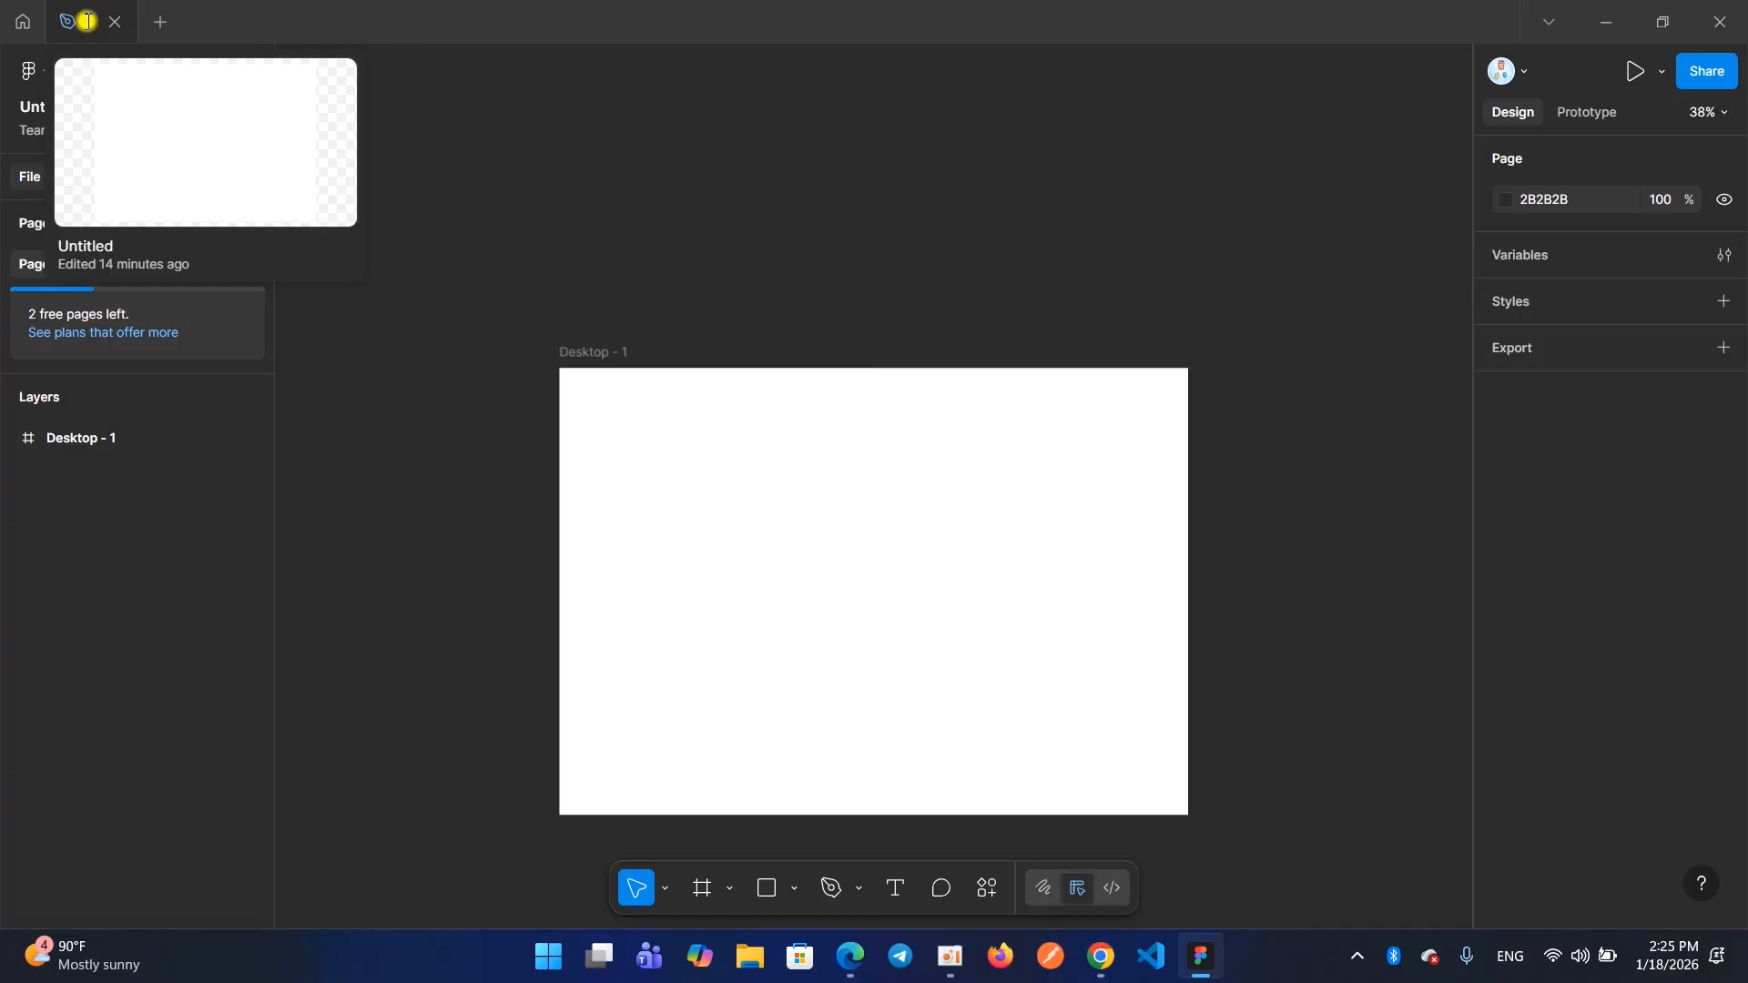
{"action": "type", "text": "ee-2"}
{"action": "key", "text": "BackSpace"}
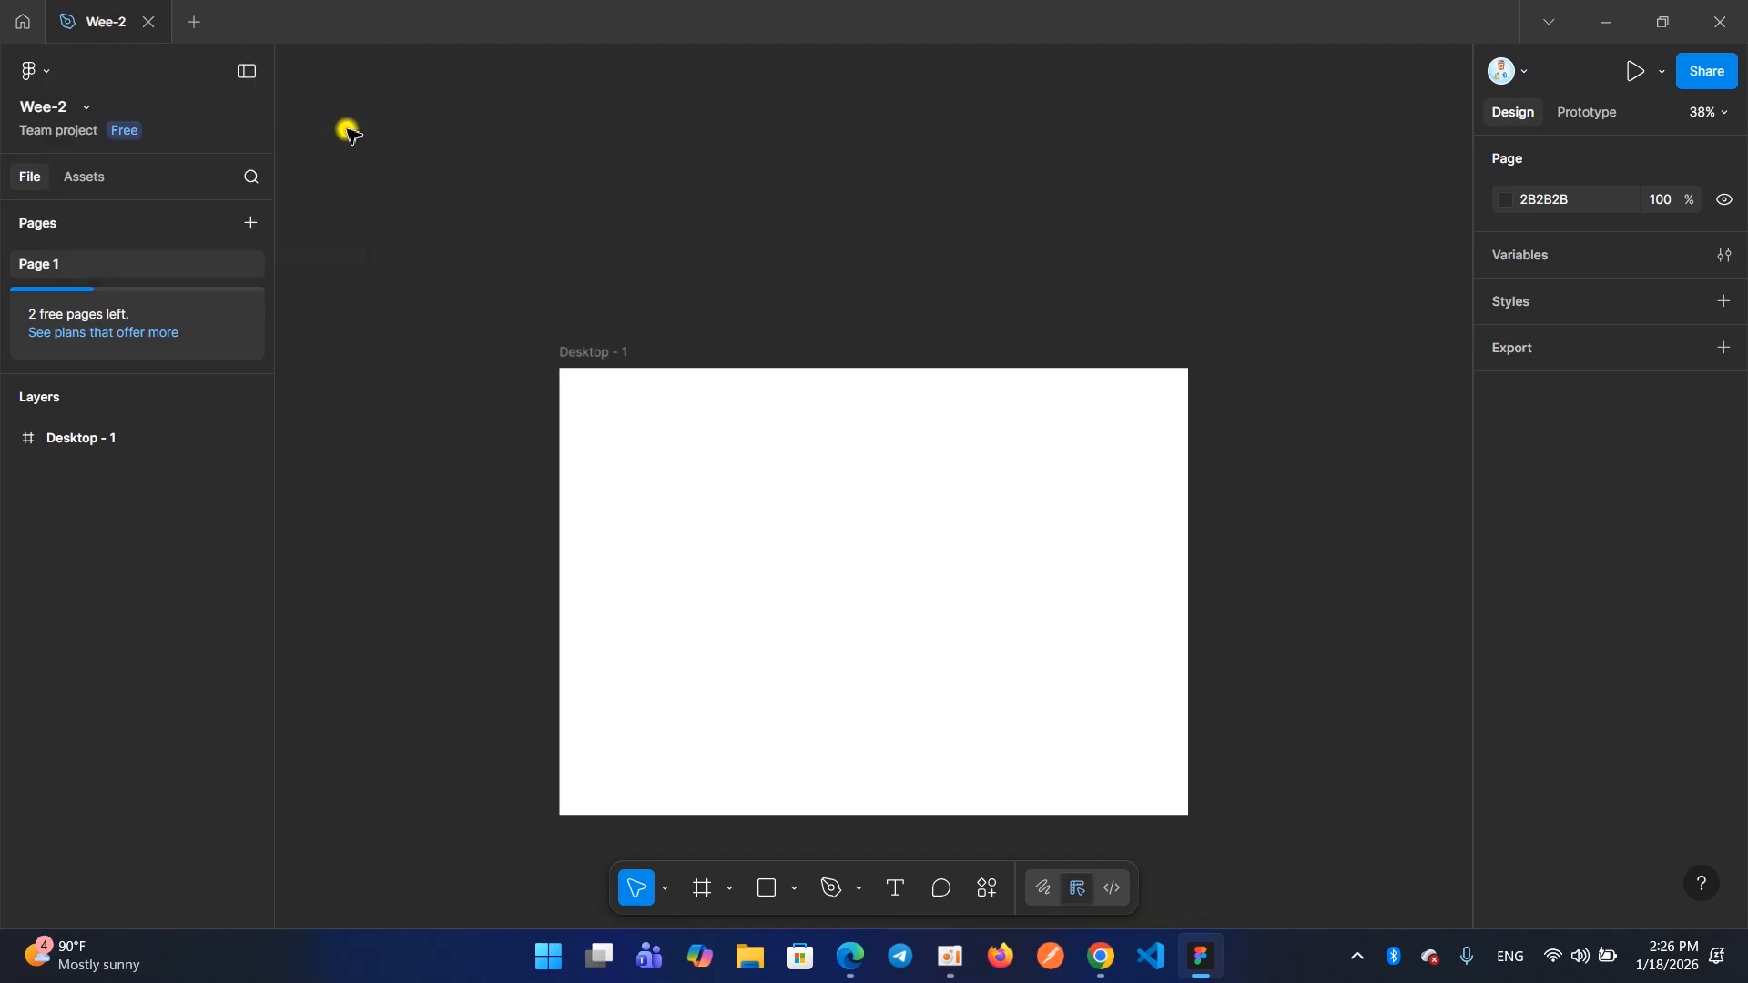
Correct the design file's name to Week-2
{"action": "left_click", "coordinate": [111, 25]}
{"action": "double_click", "coordinate": [108, 20]}
{"action": "key", "text": "BackSpace"}
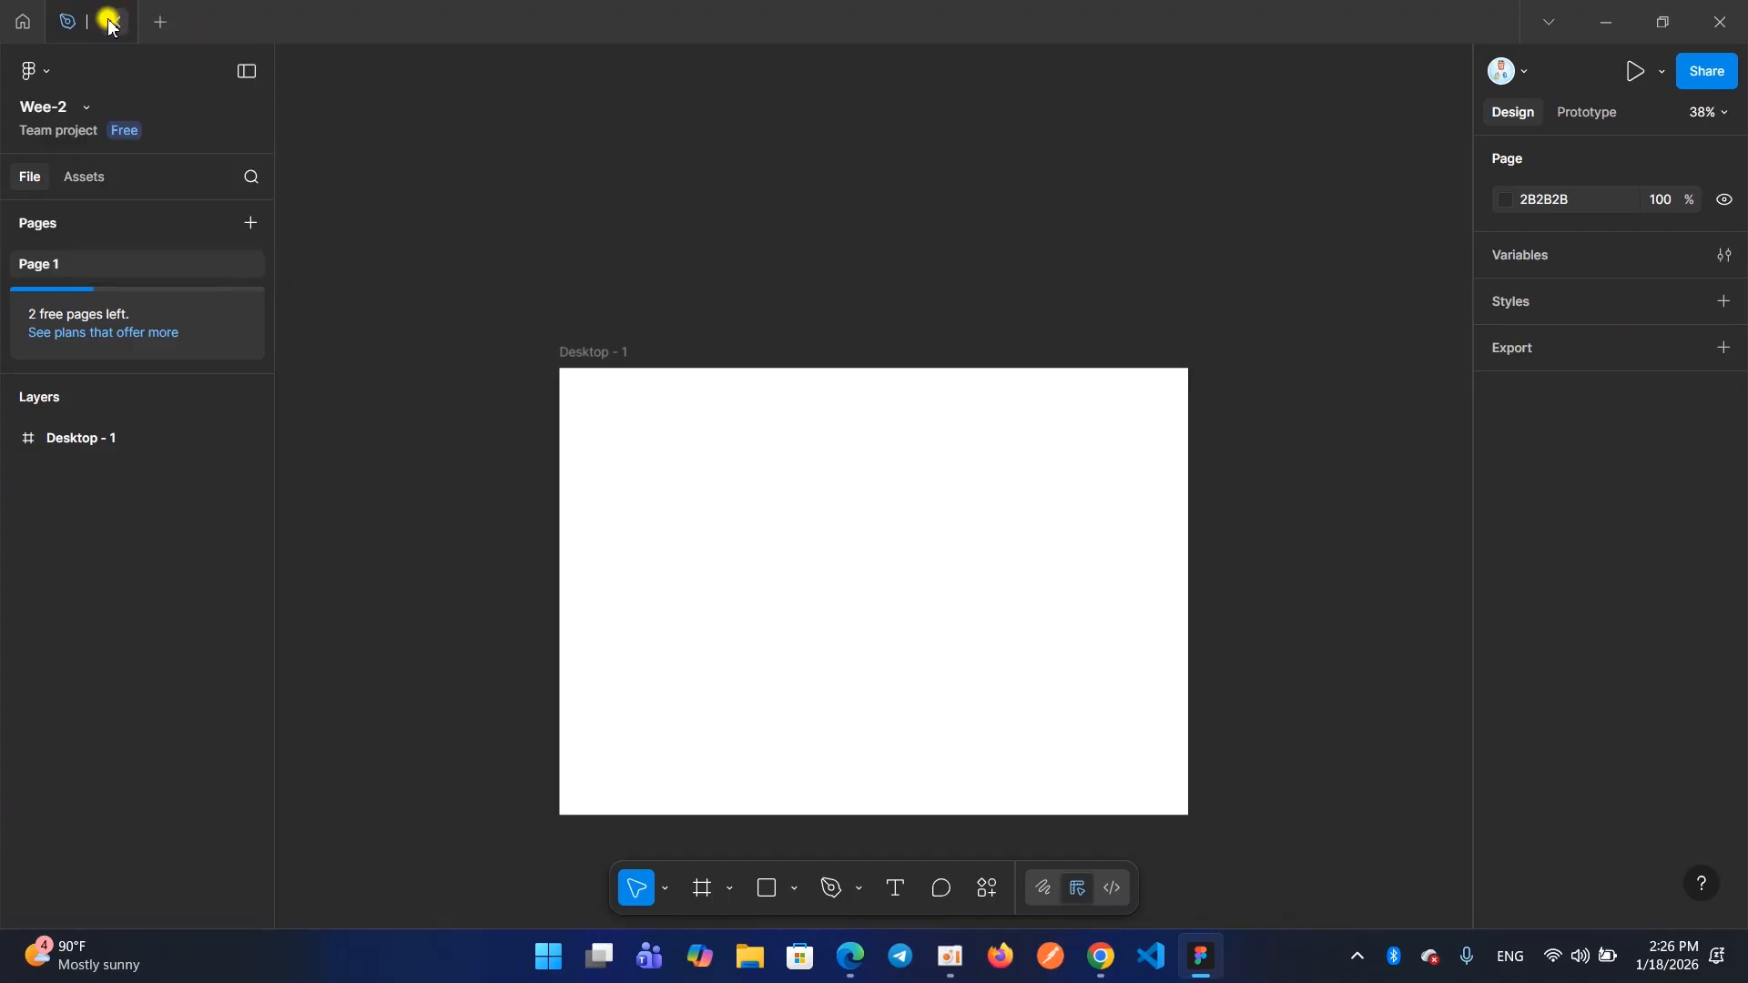
{"action": "type", "text": "We"}
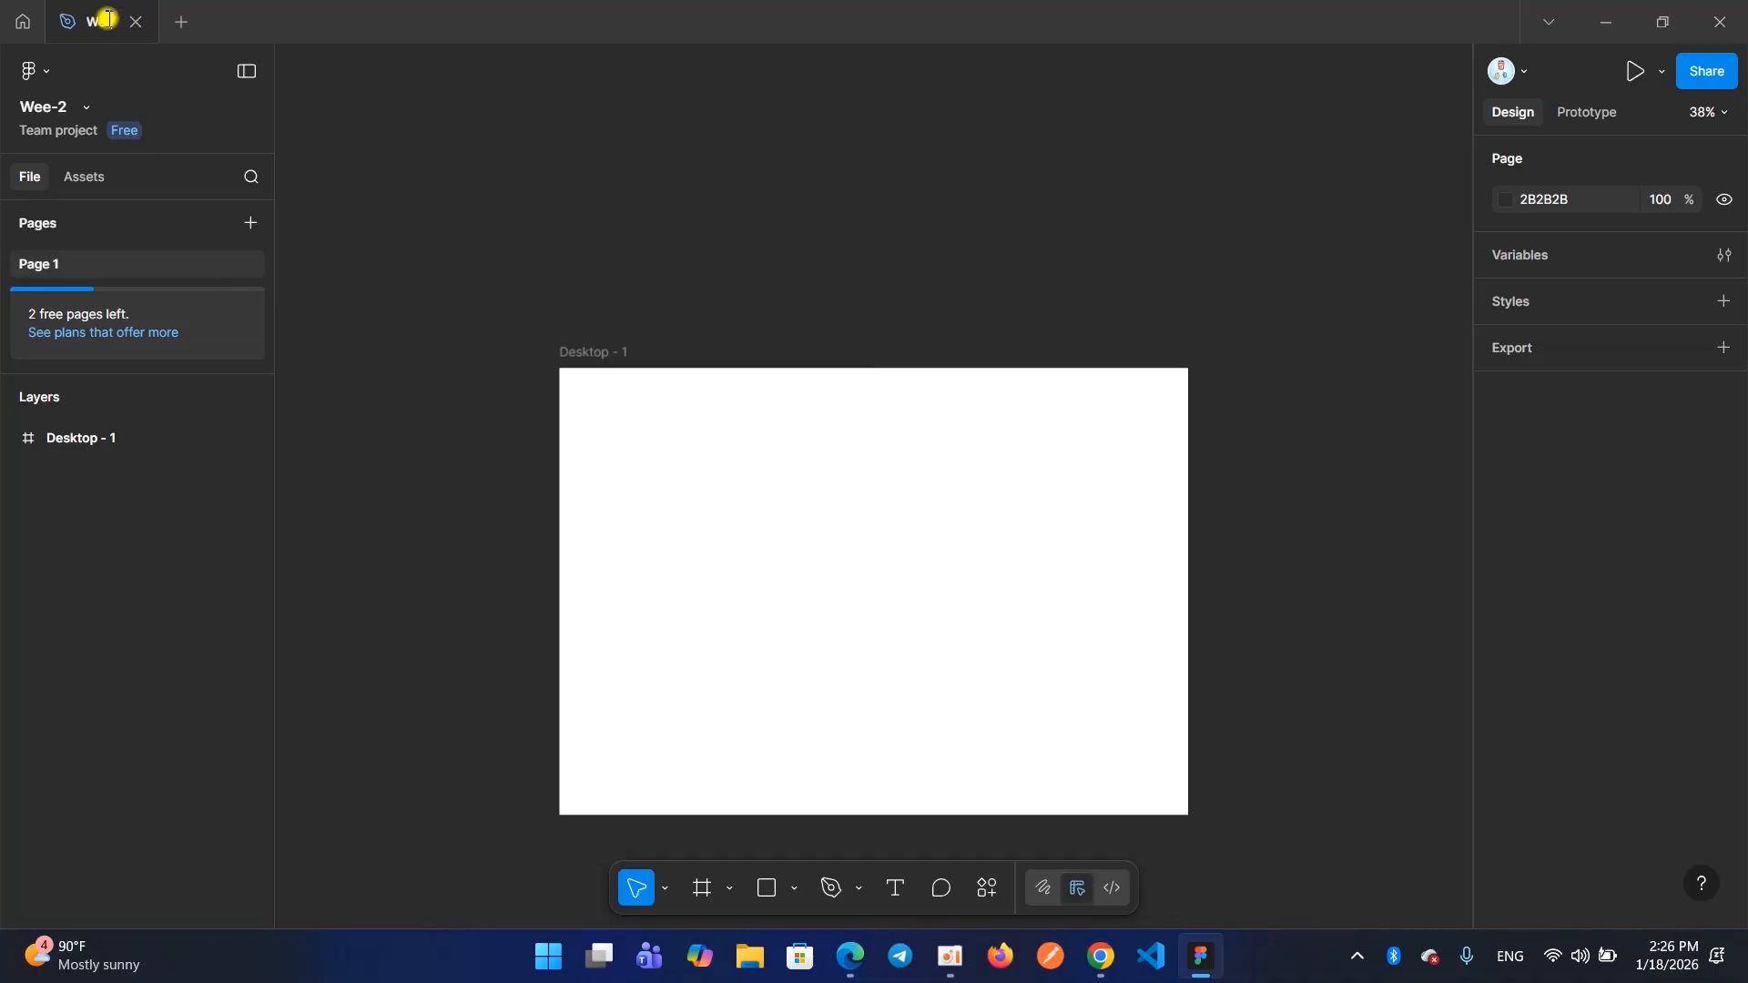
{"action": "type", "text": "ek-2"}
{"action": "key", "text": "Return"}
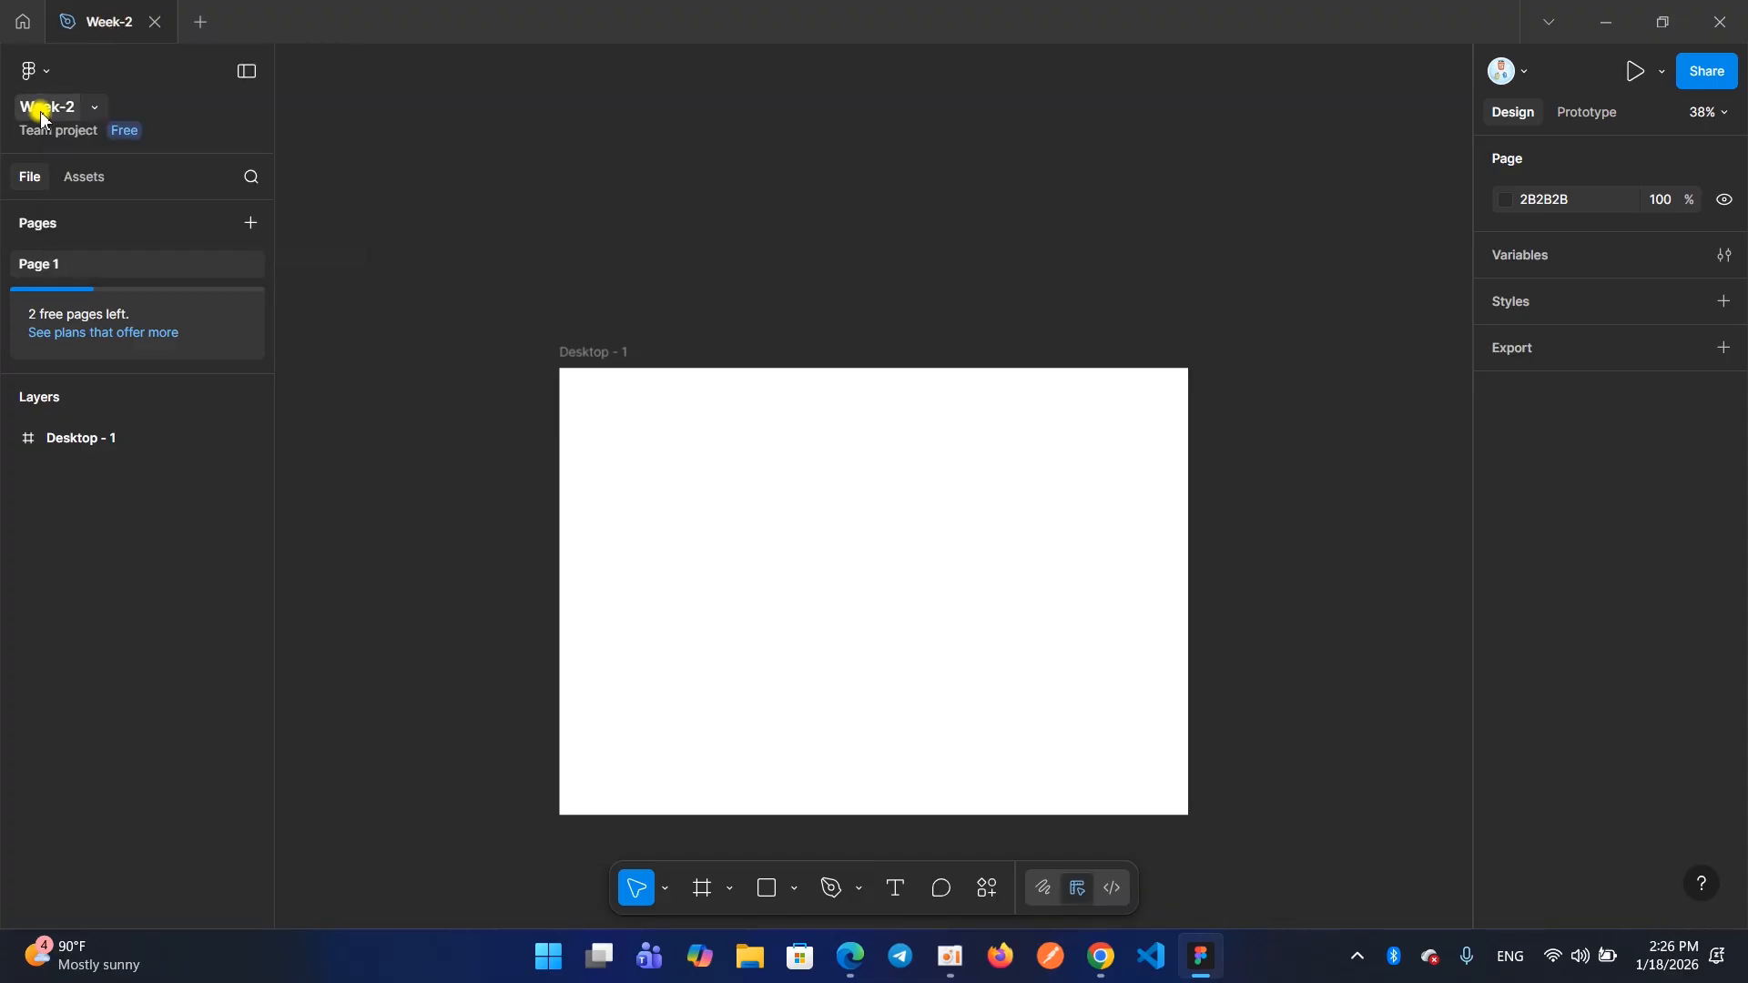
Rename the design file as Week-3 and restore its name to Week-2
{"action": "double_click", "coordinate": [106, 18]}
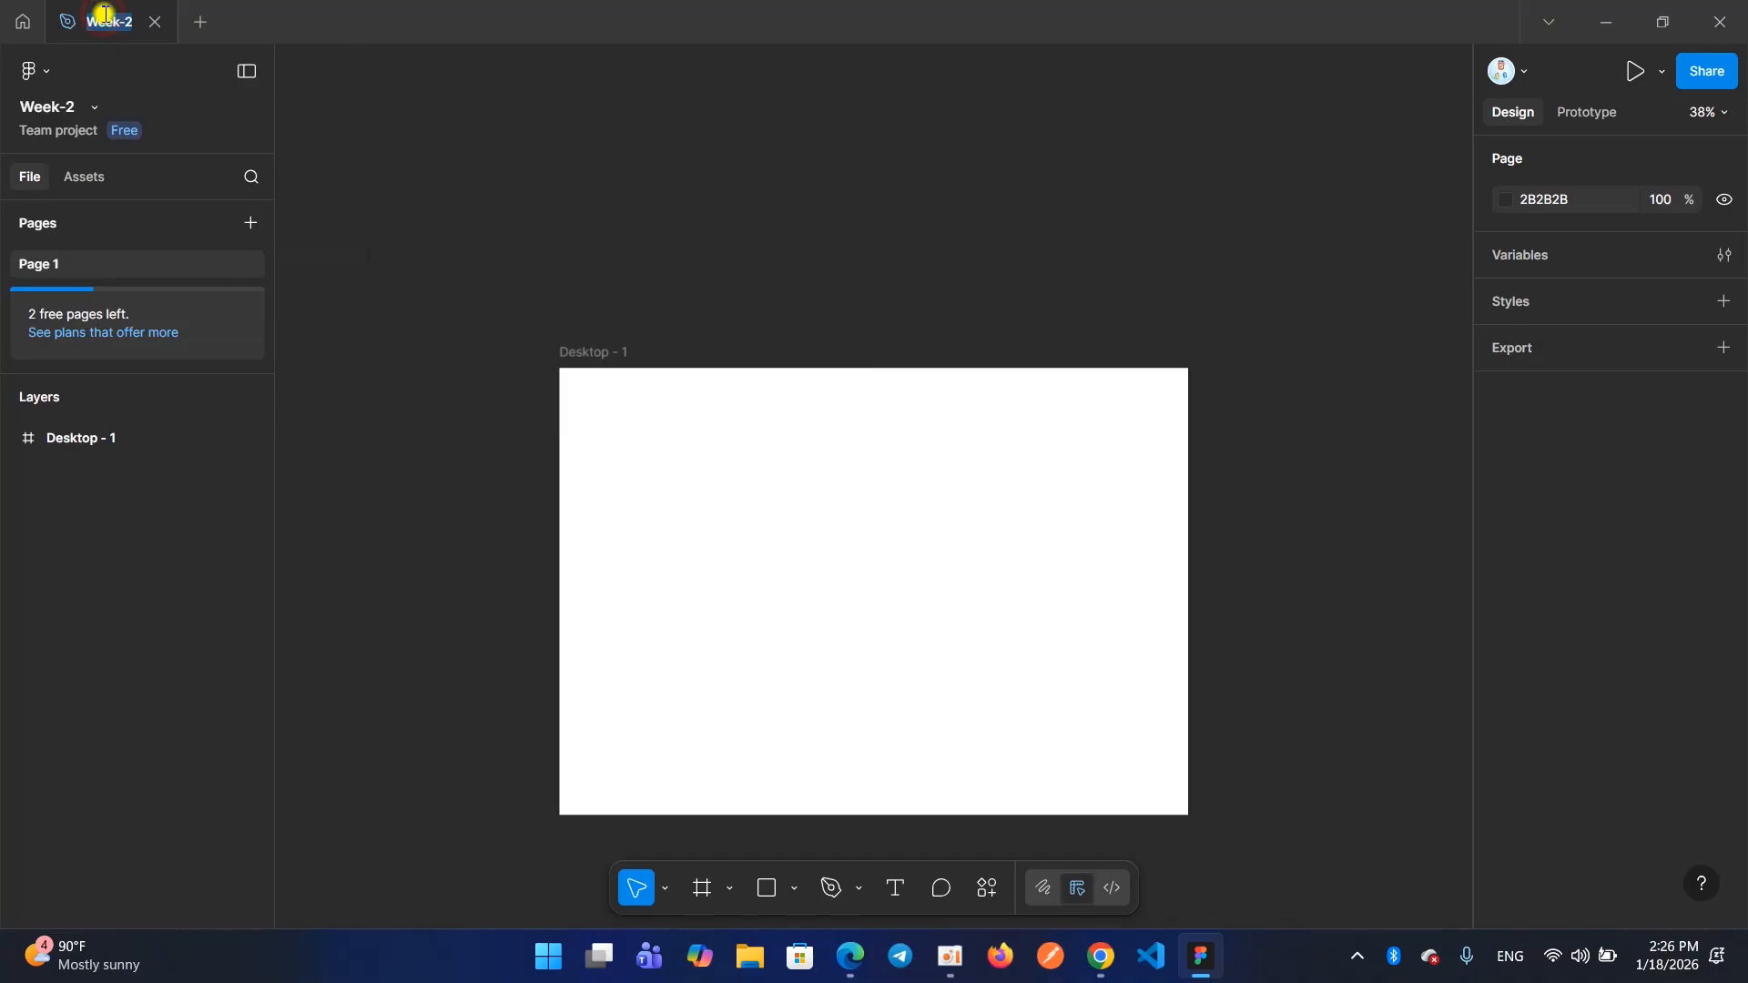
{"action": "type", "text": "Week"}
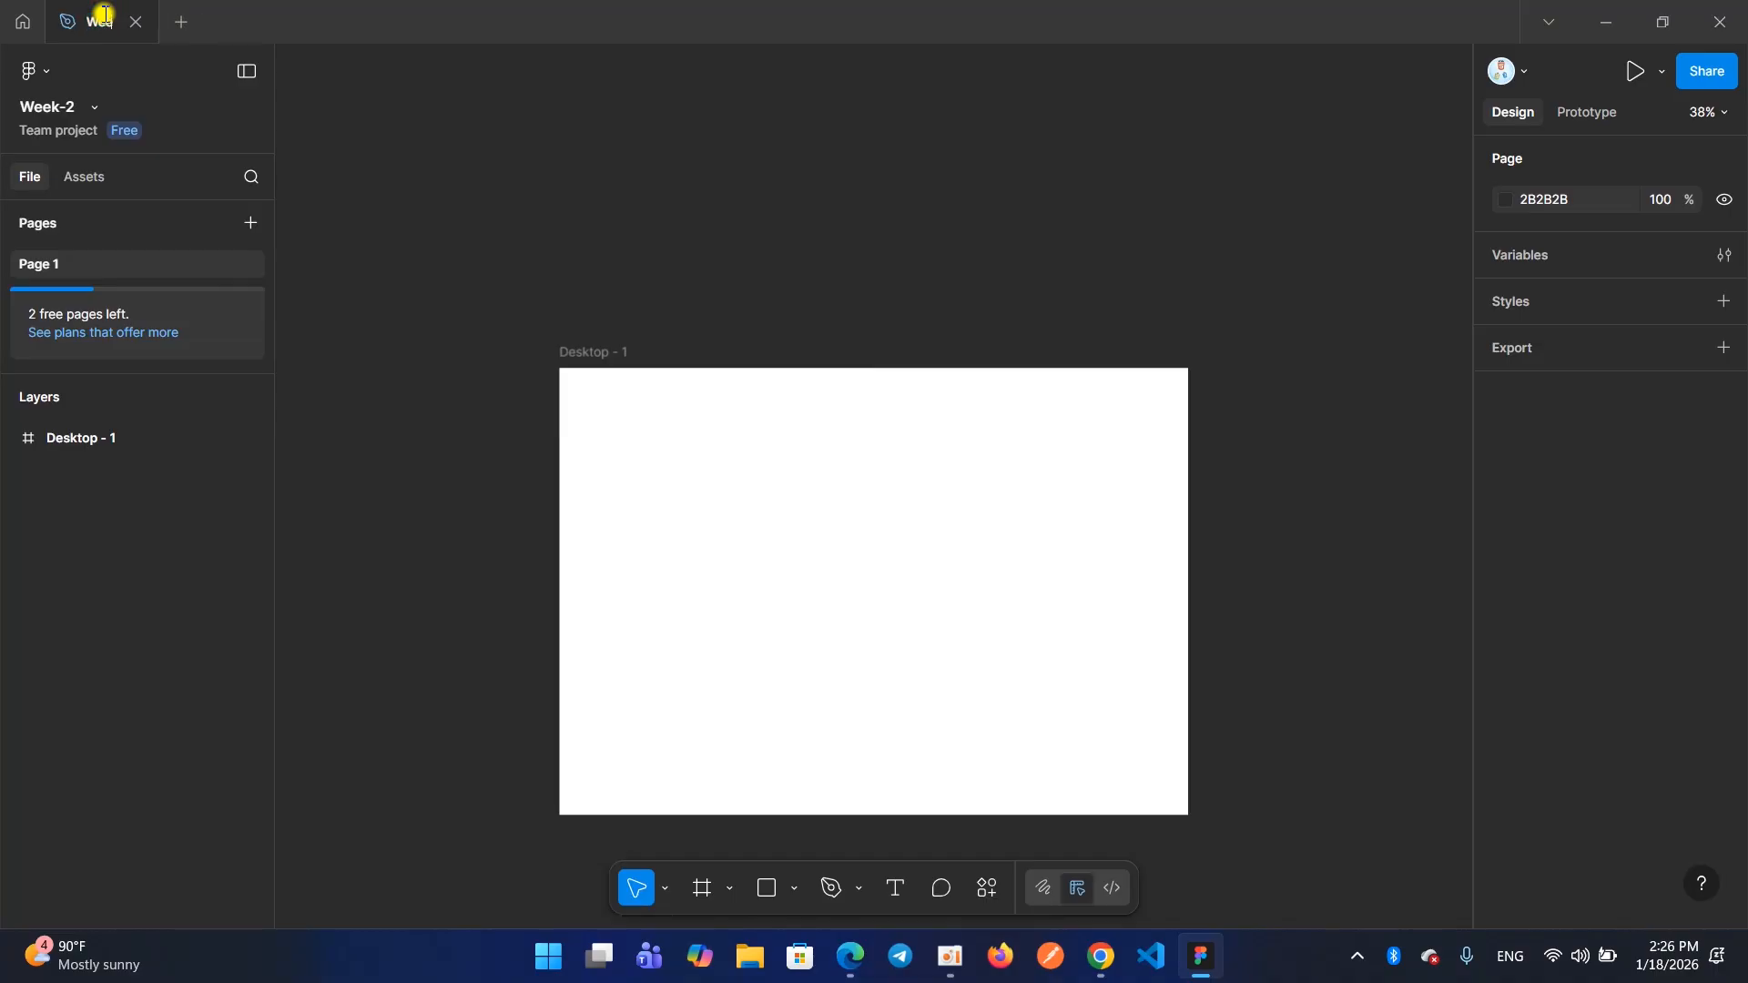
{"action": "type", "text": "-3"}
{"action": "key", "text": "Return"}
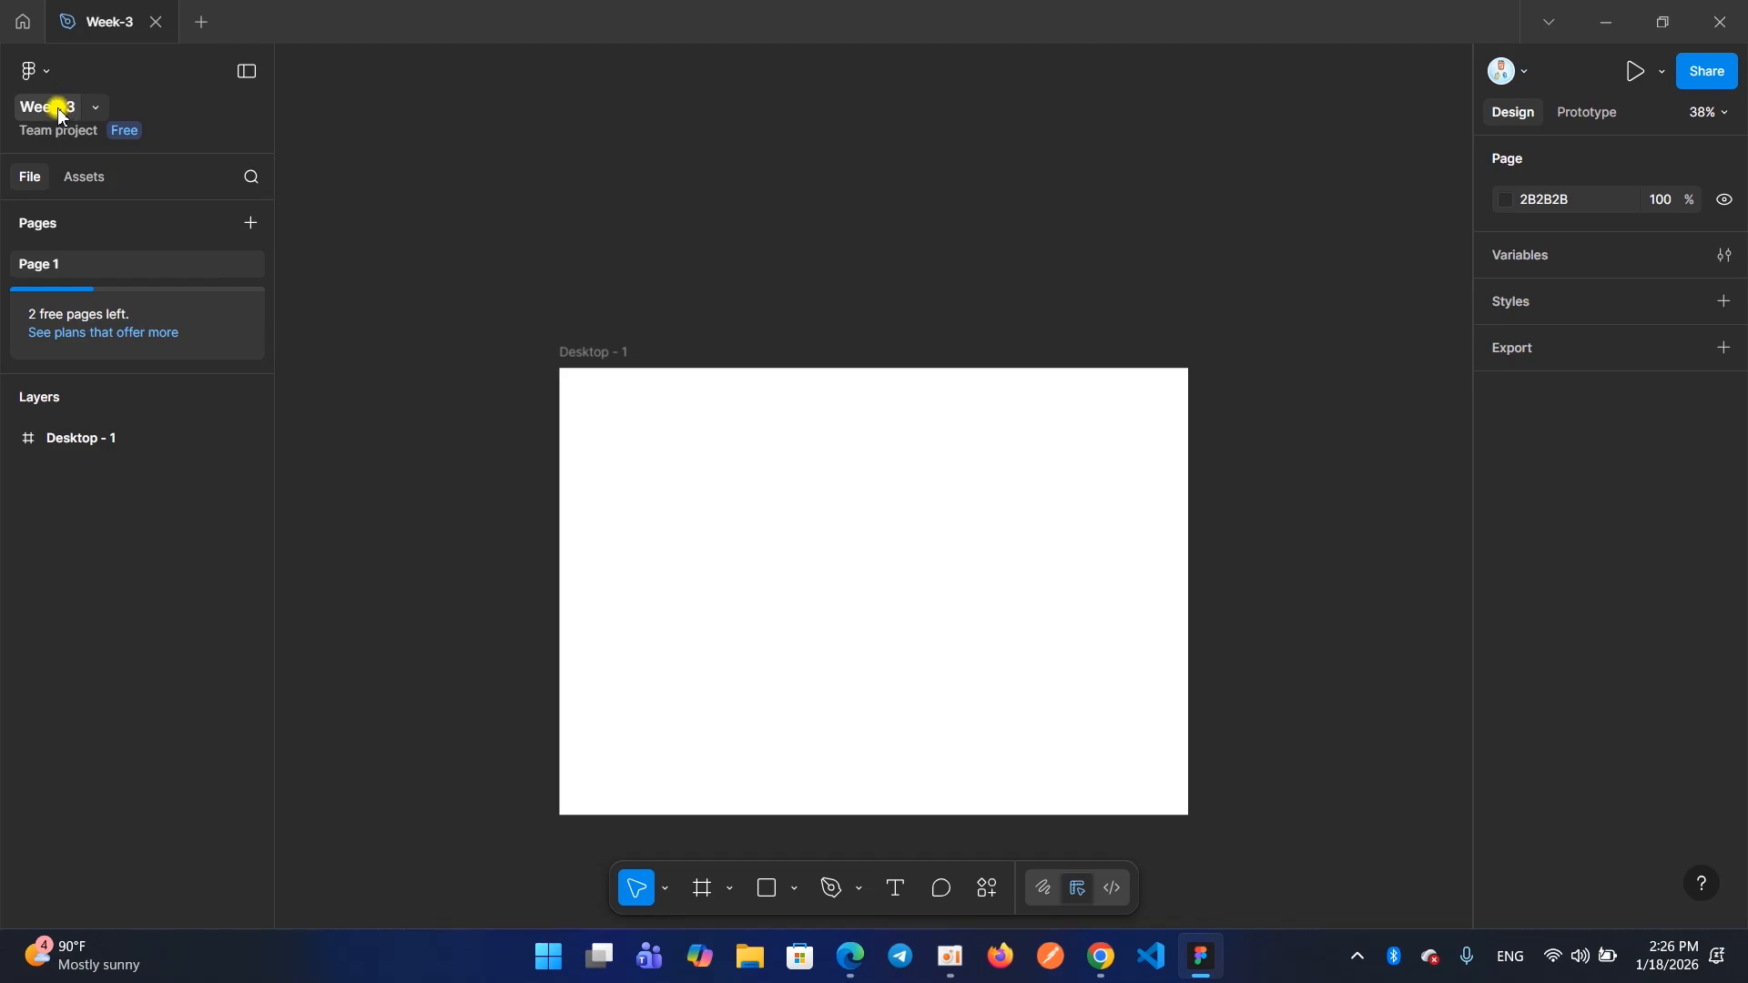
{"action": "double_click", "coordinate": [109, 28]}
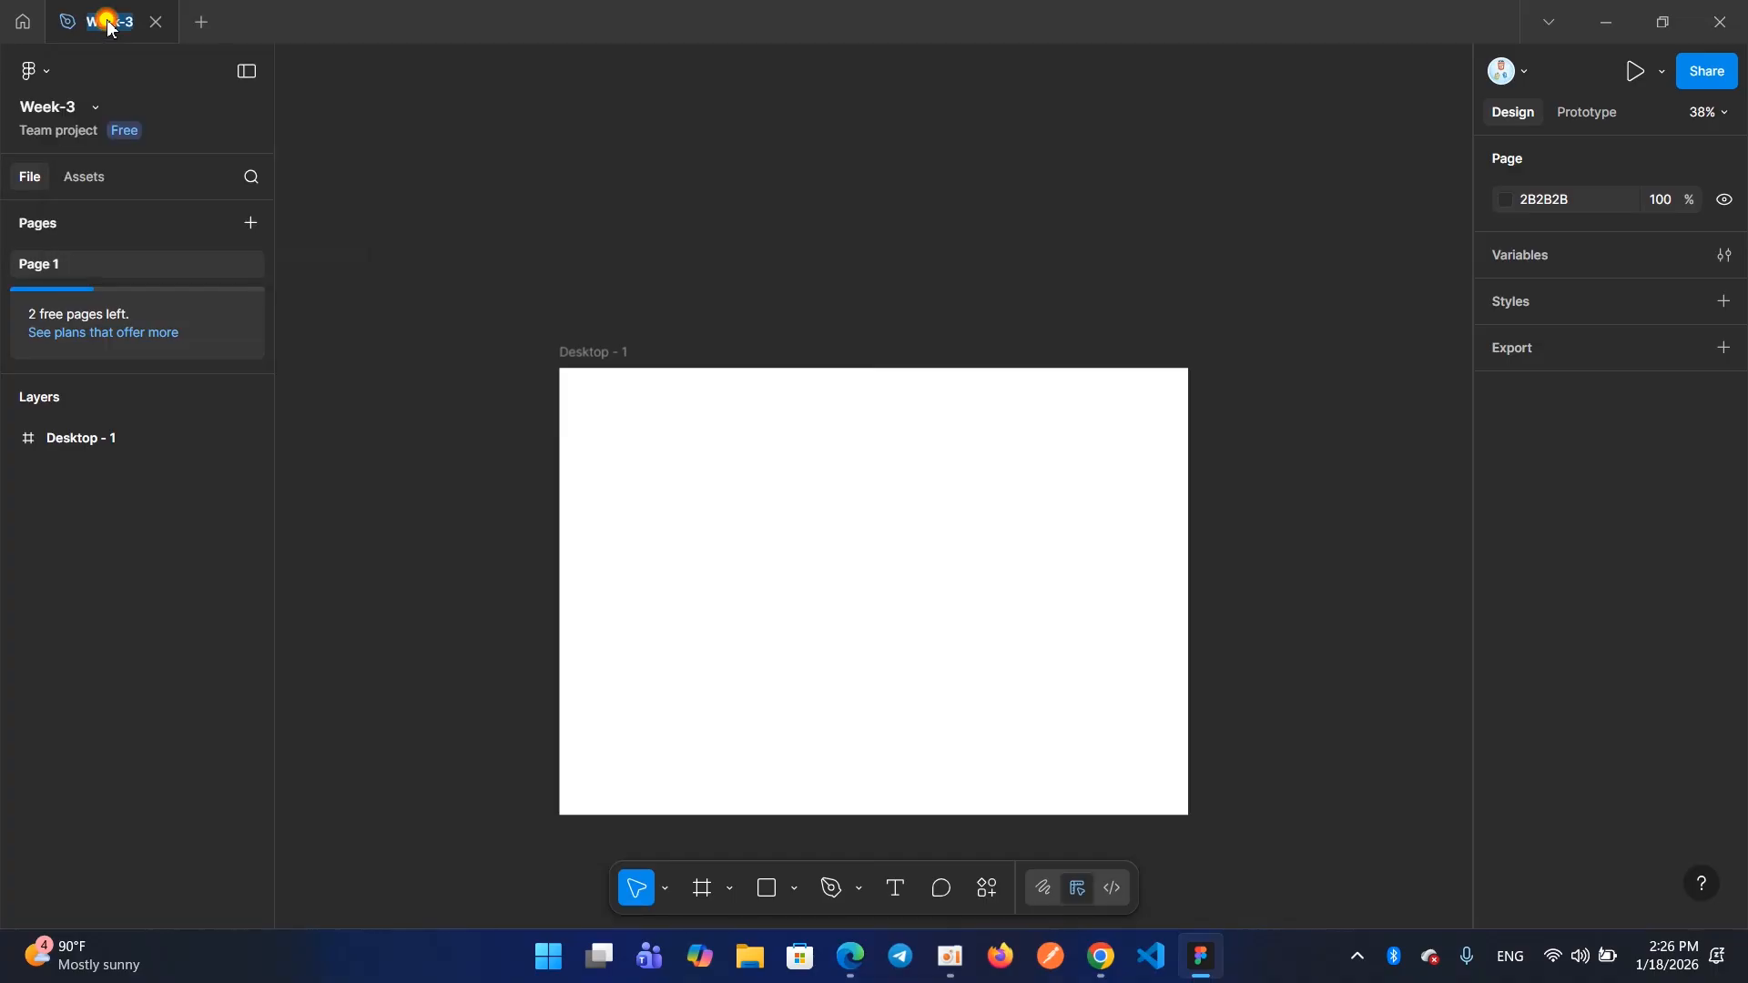
{"action": "type", "text": "Week-"}
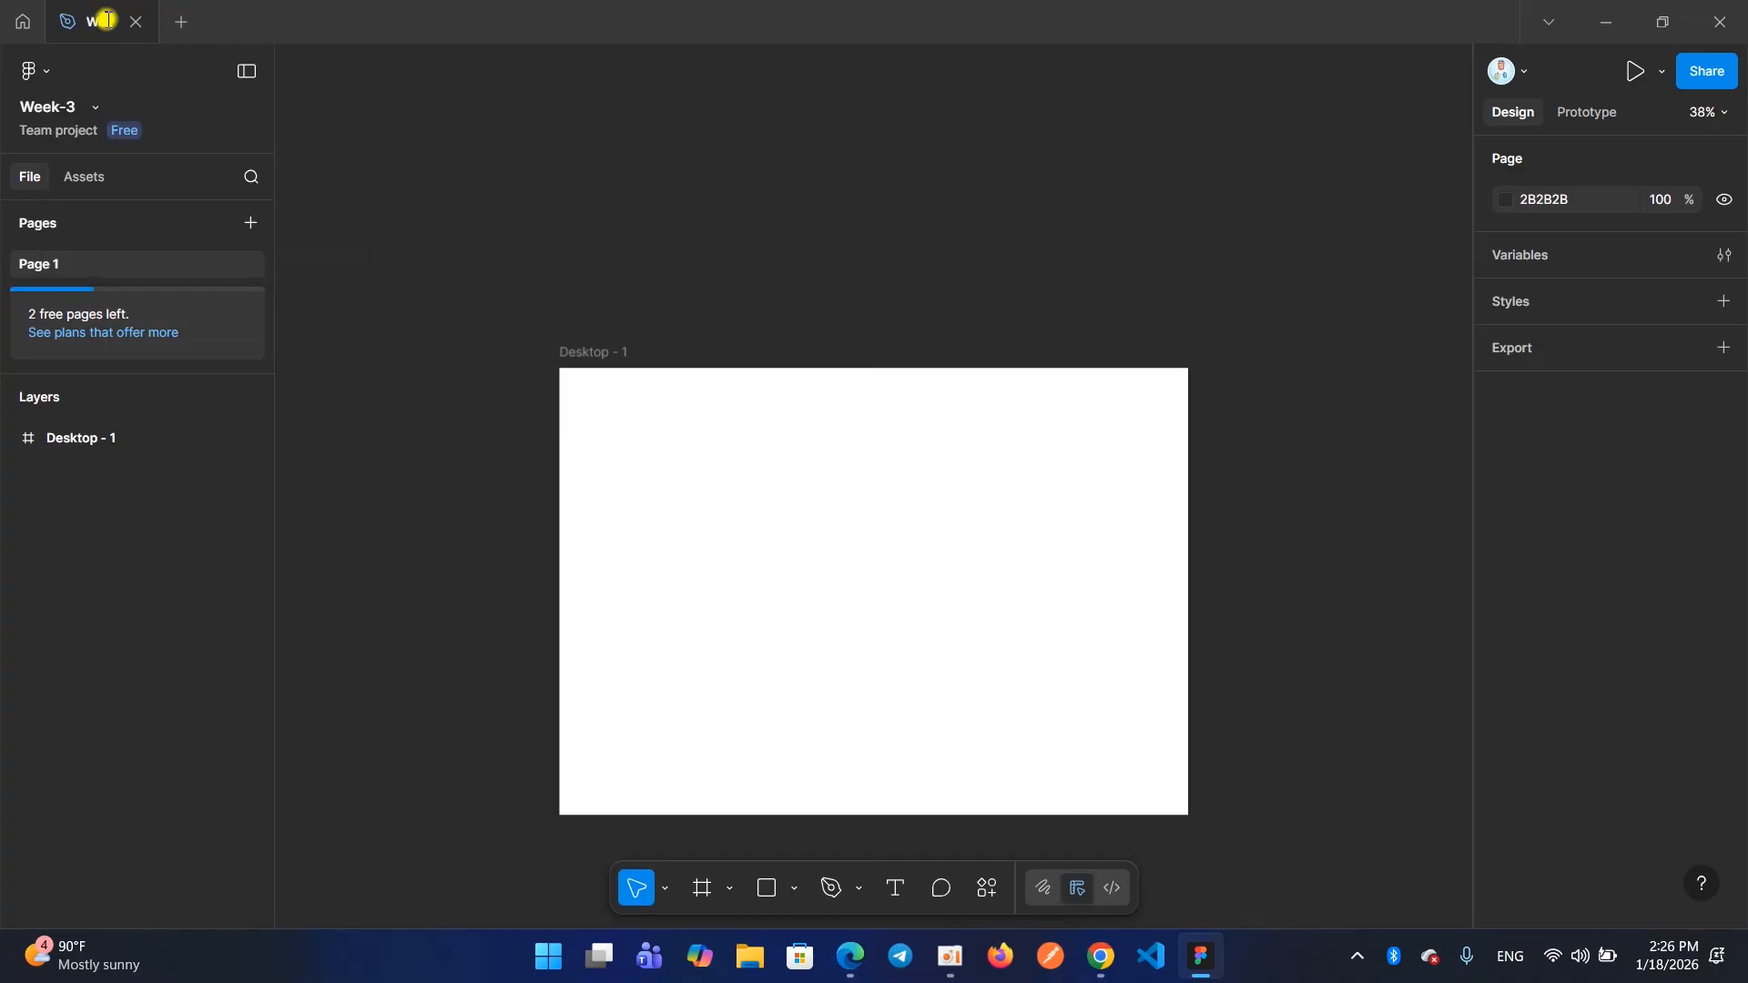
{"action": "type", "text": "2"}
{"action": "key", "text": "Return"}
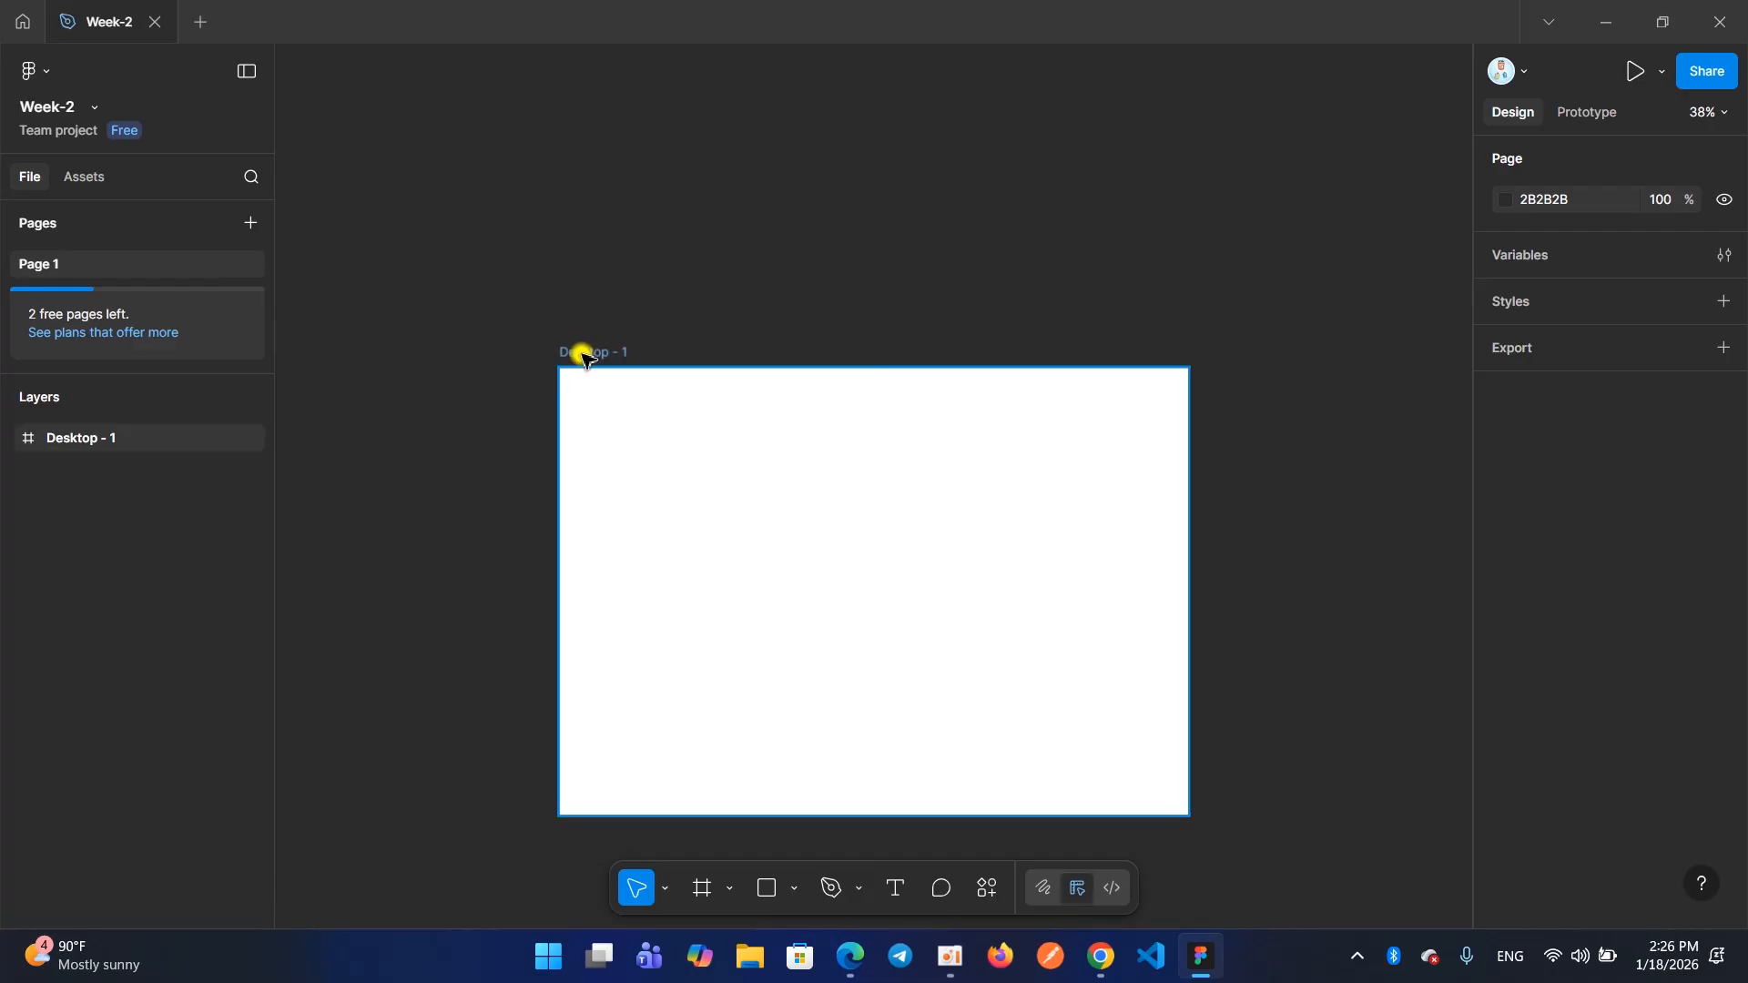
{"action": "left_click", "coordinate": [949, 956]}
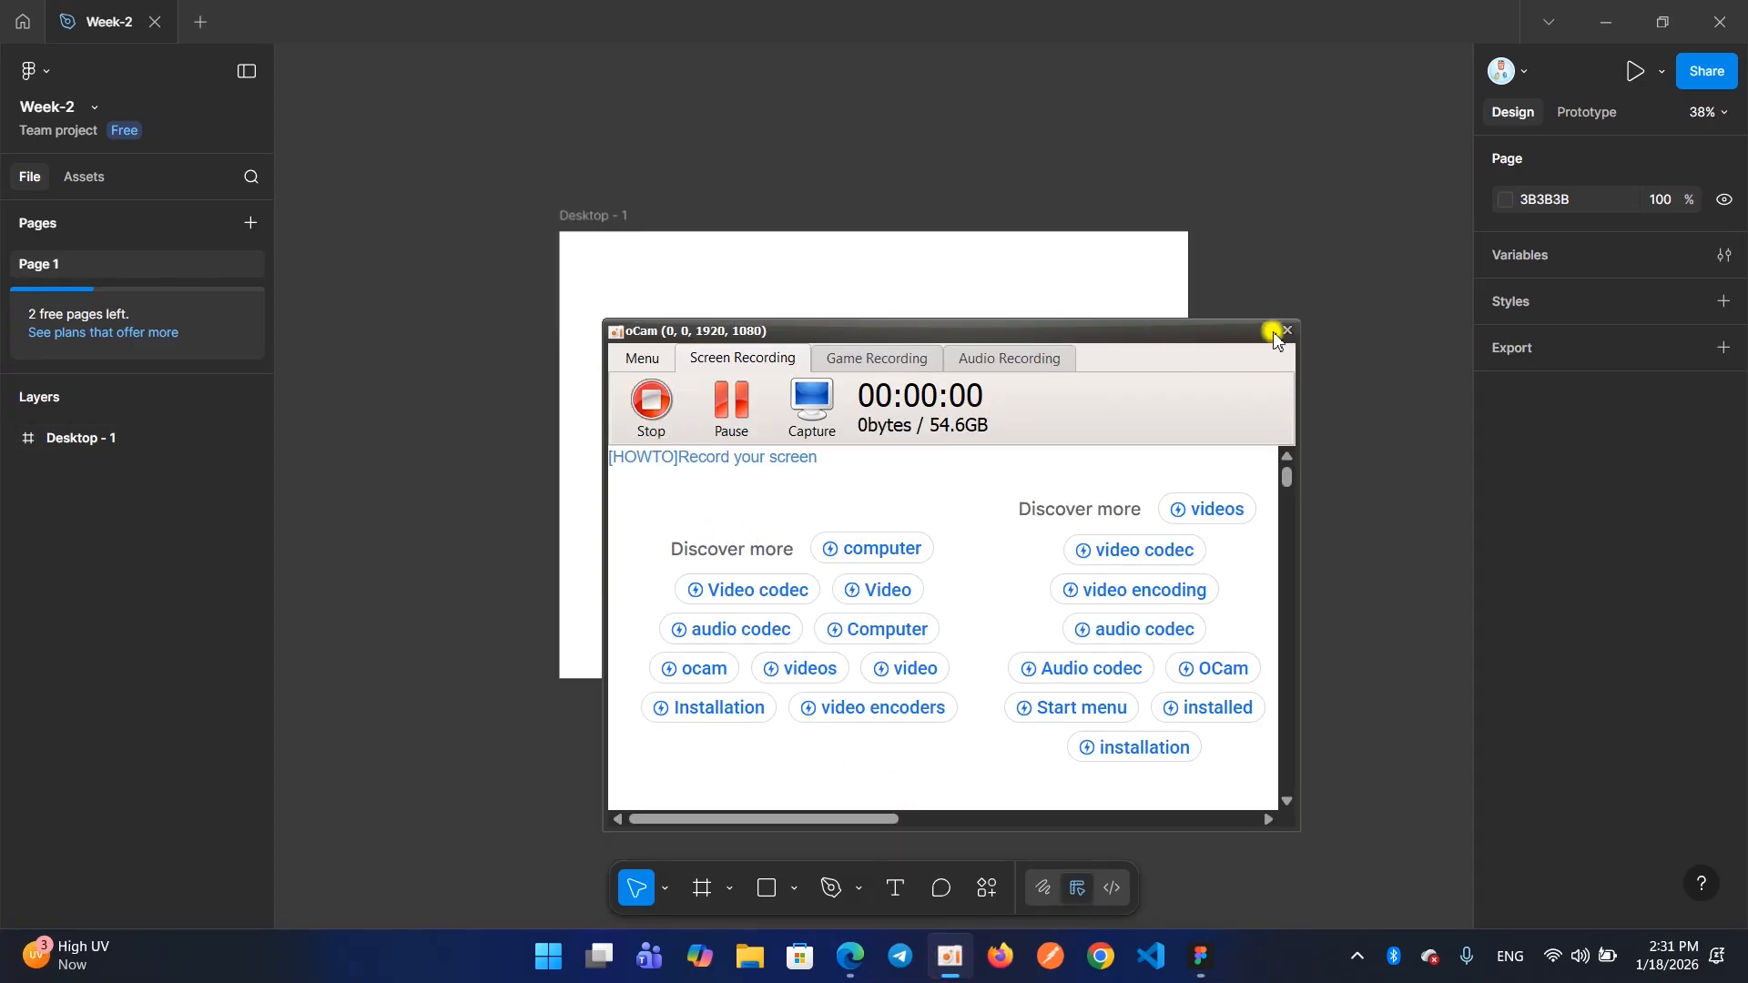
{"action": "left_click", "coordinate": [1273, 331]}
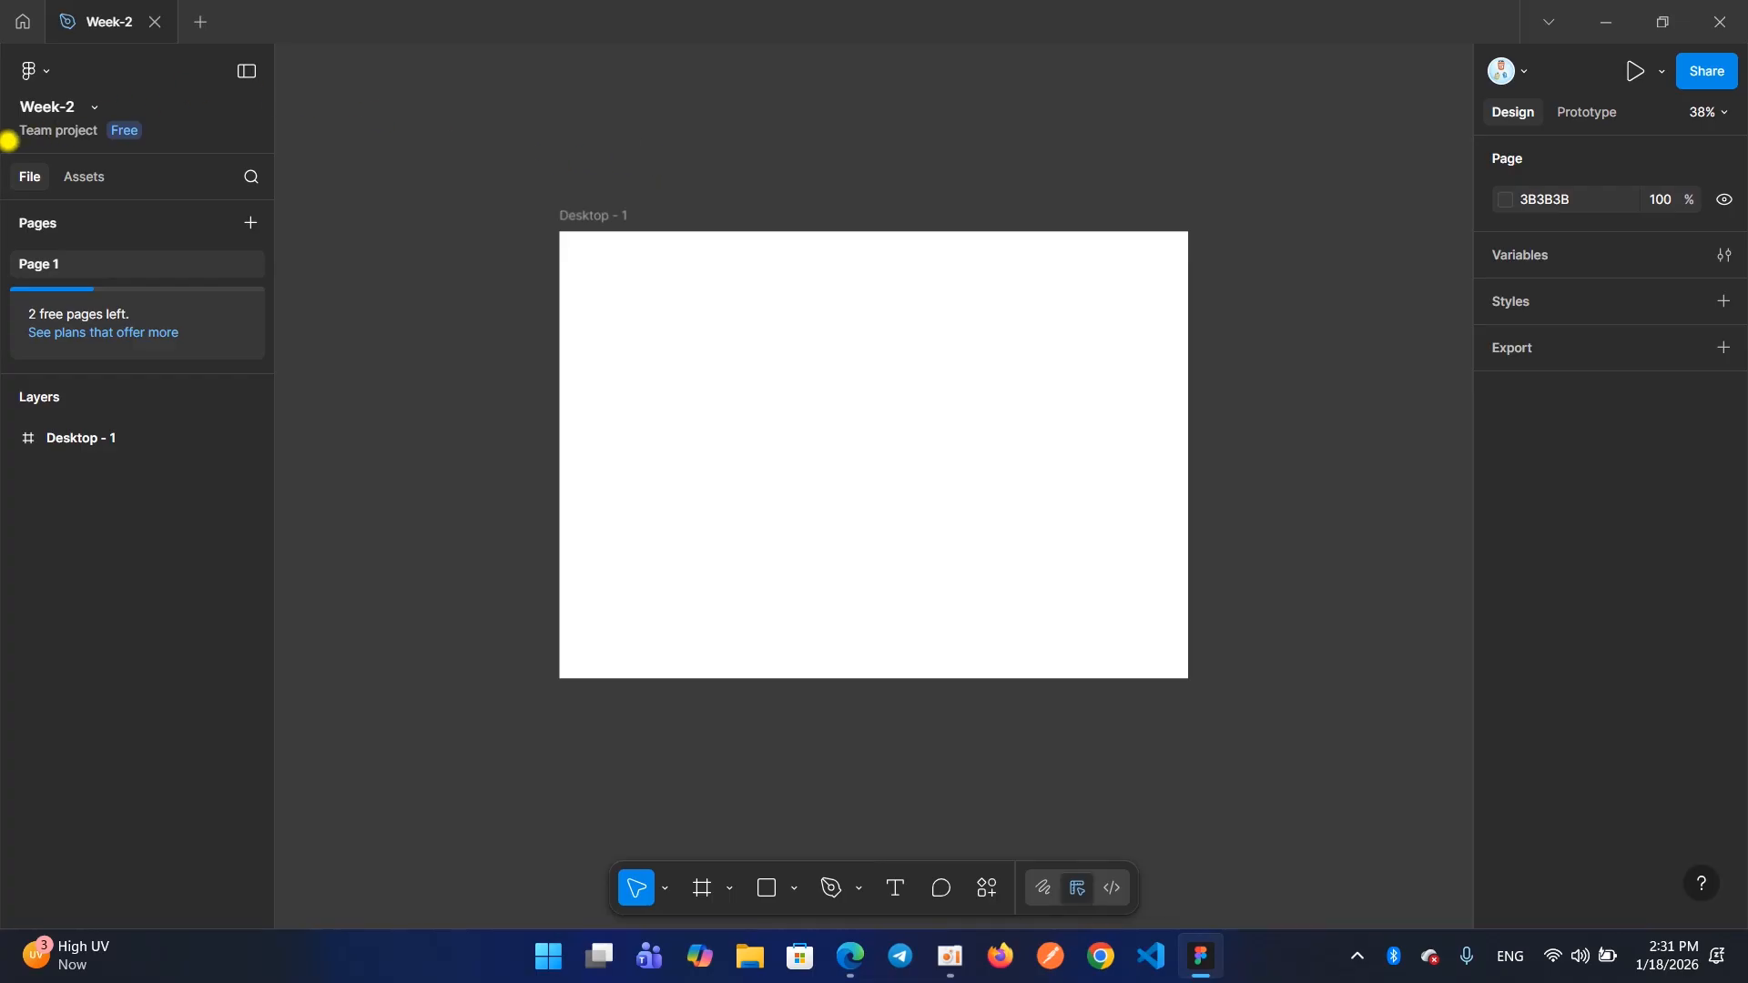
Switch the sidebar between the File and Assets views to compare the pages and layers with the available libraries
{"action": "mouse_move", "coordinate": [3, 136]}
{"action": "left_mouse_down"}
{"action": "mouse_move", "coordinate": [111, 287]}
{"action": "mouse_move", "coordinate": [265, 582]}
{"action": "mouse_move", "coordinate": [270, 734]}
{"action": "left_mouse_up"}
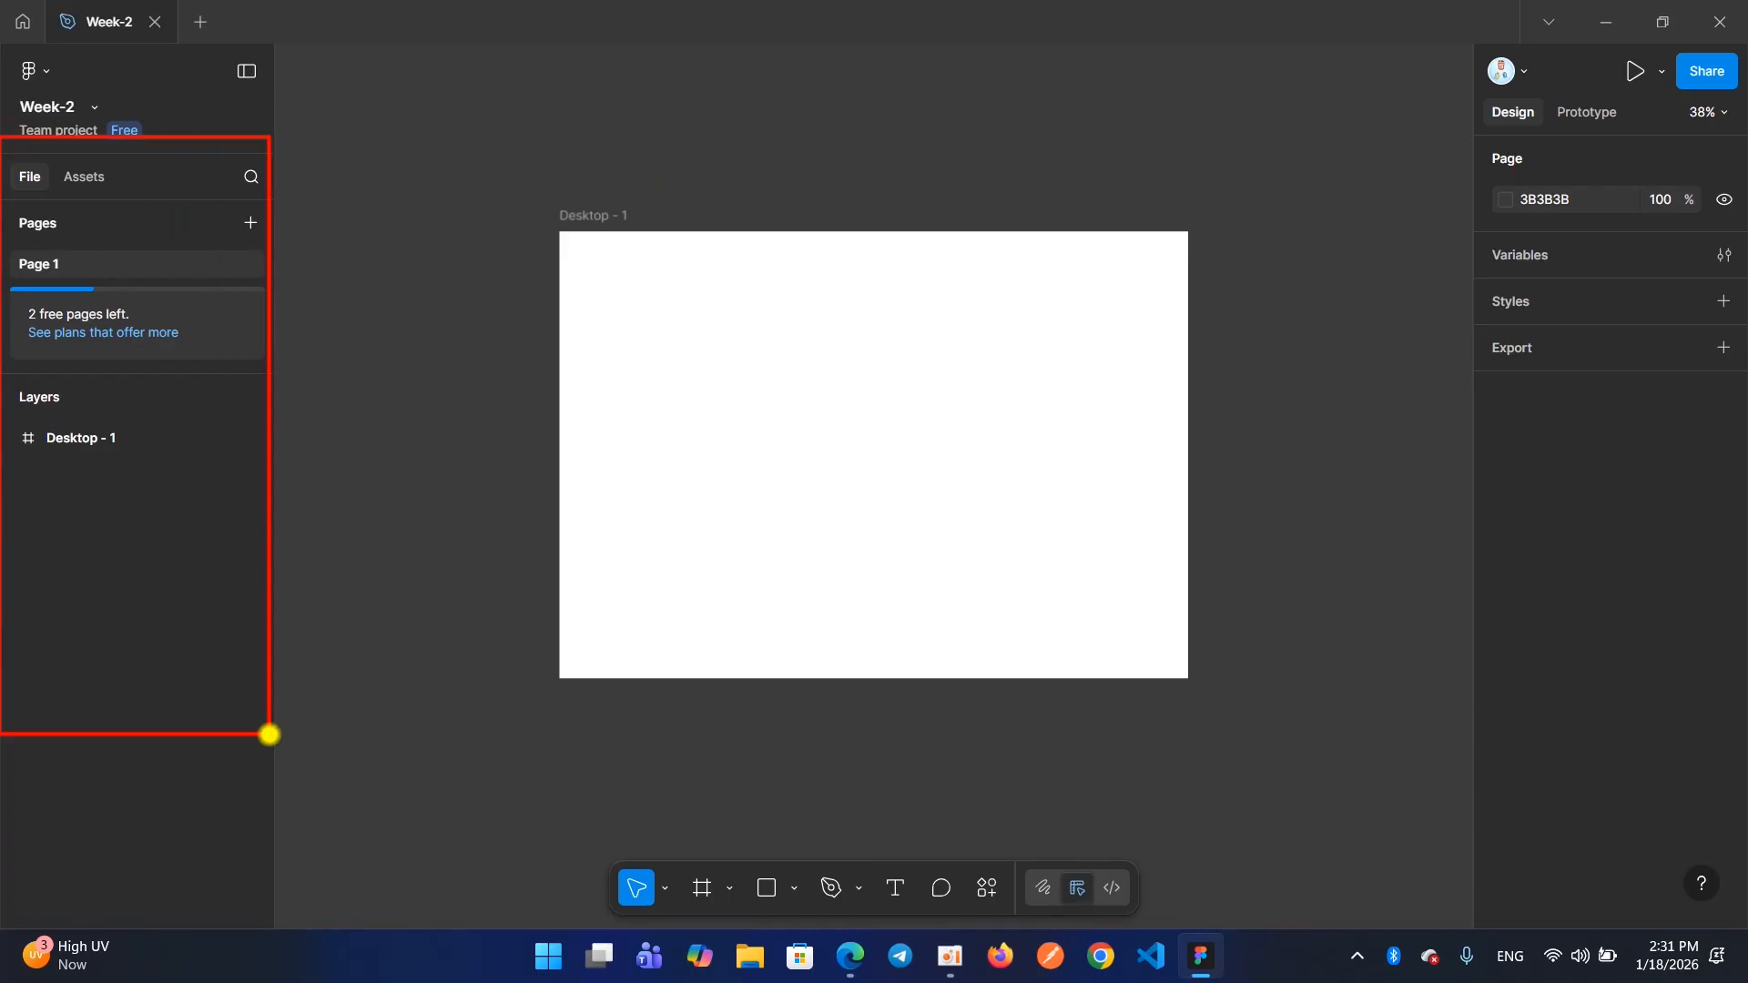
{"action": "left_click", "coordinate": [16, 186]}
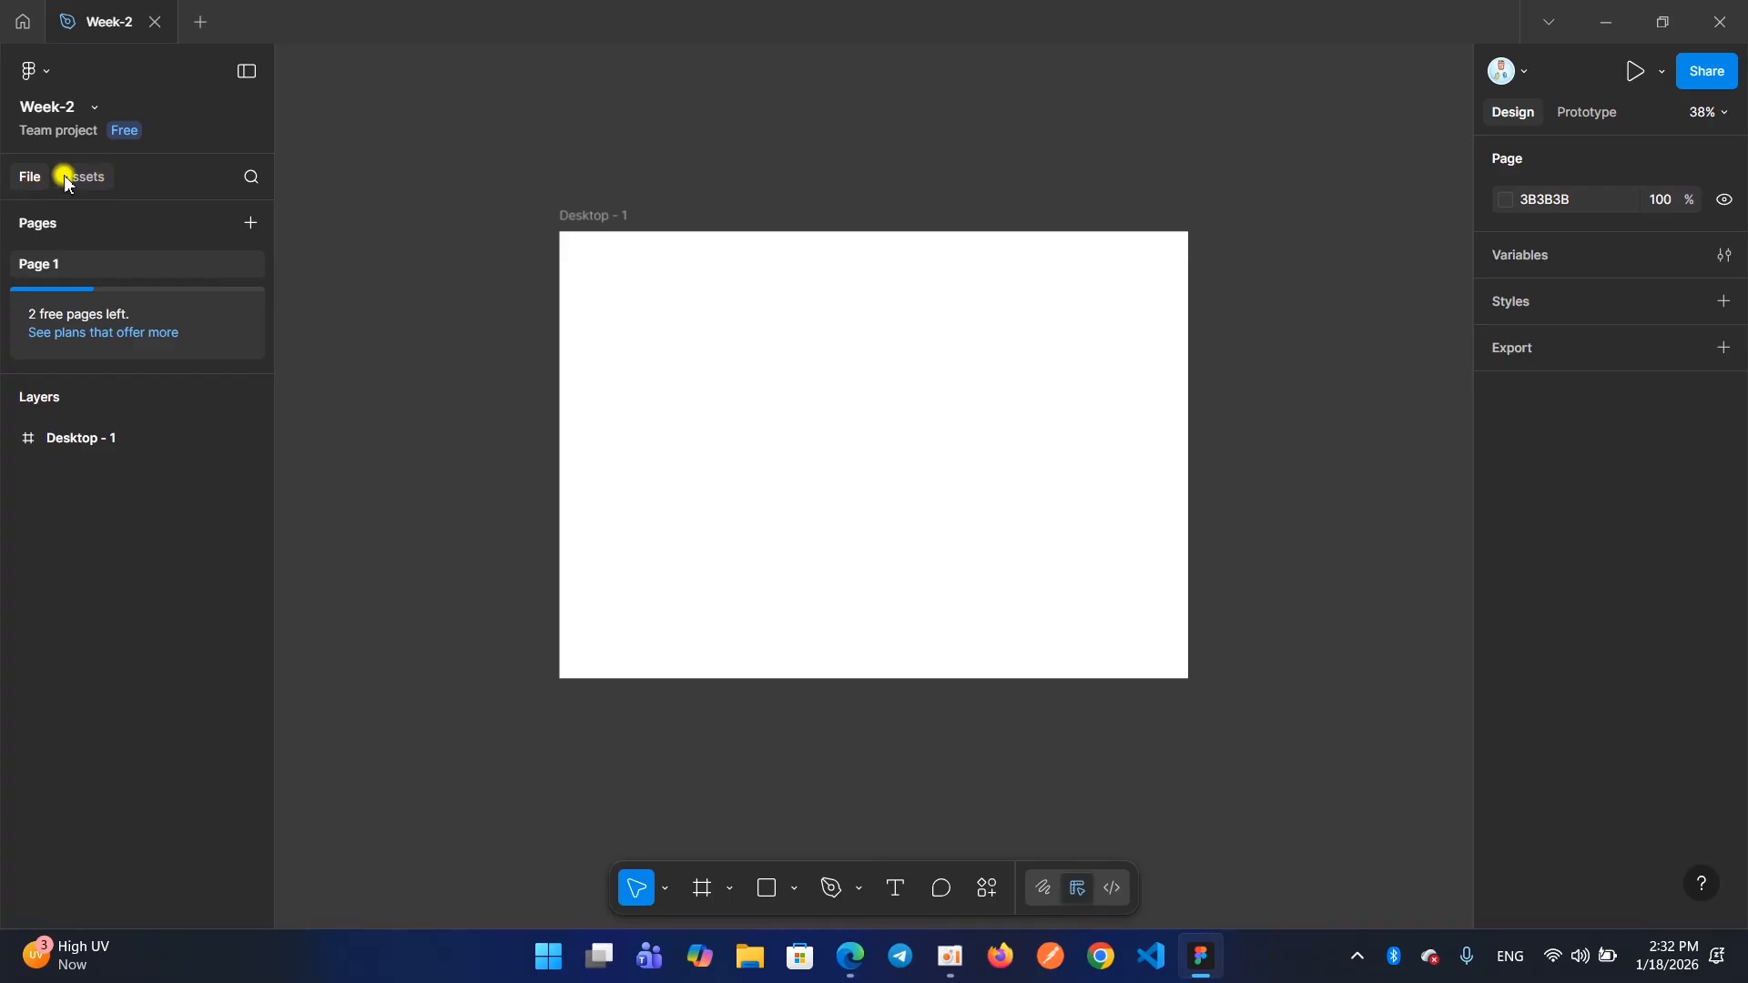
{"action": "left_click", "coordinate": [88, 178]}
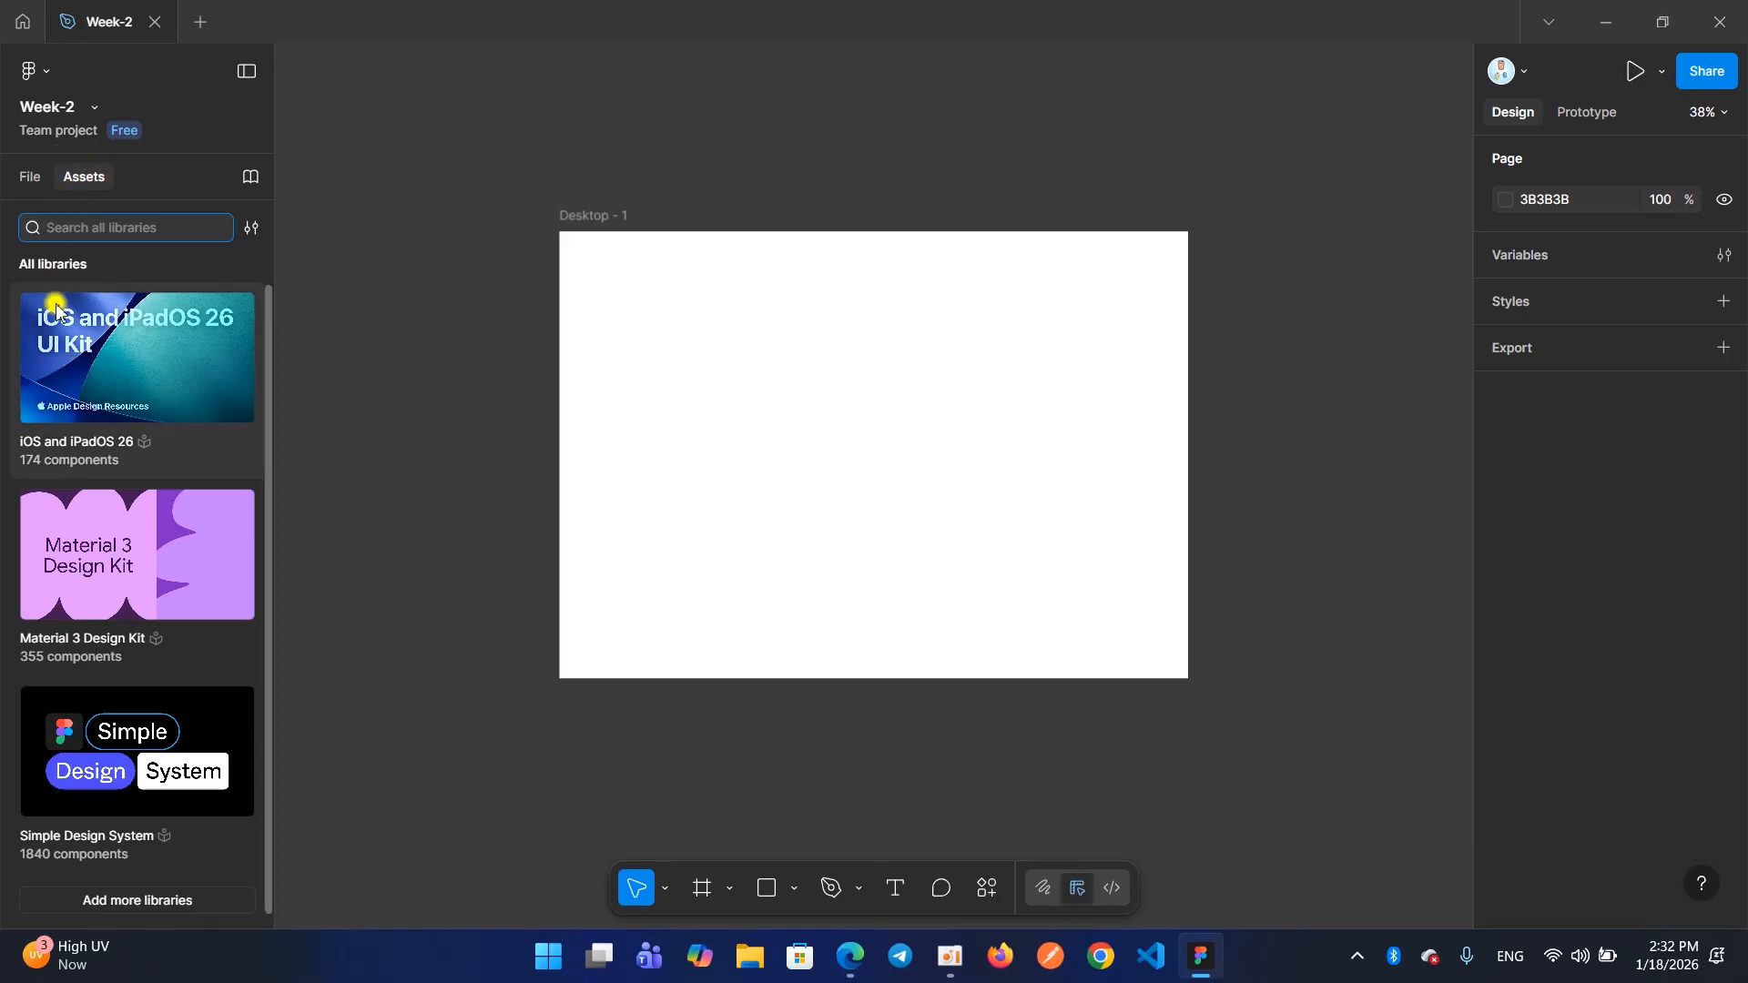
{"action": "left_click", "coordinate": [24, 180]}
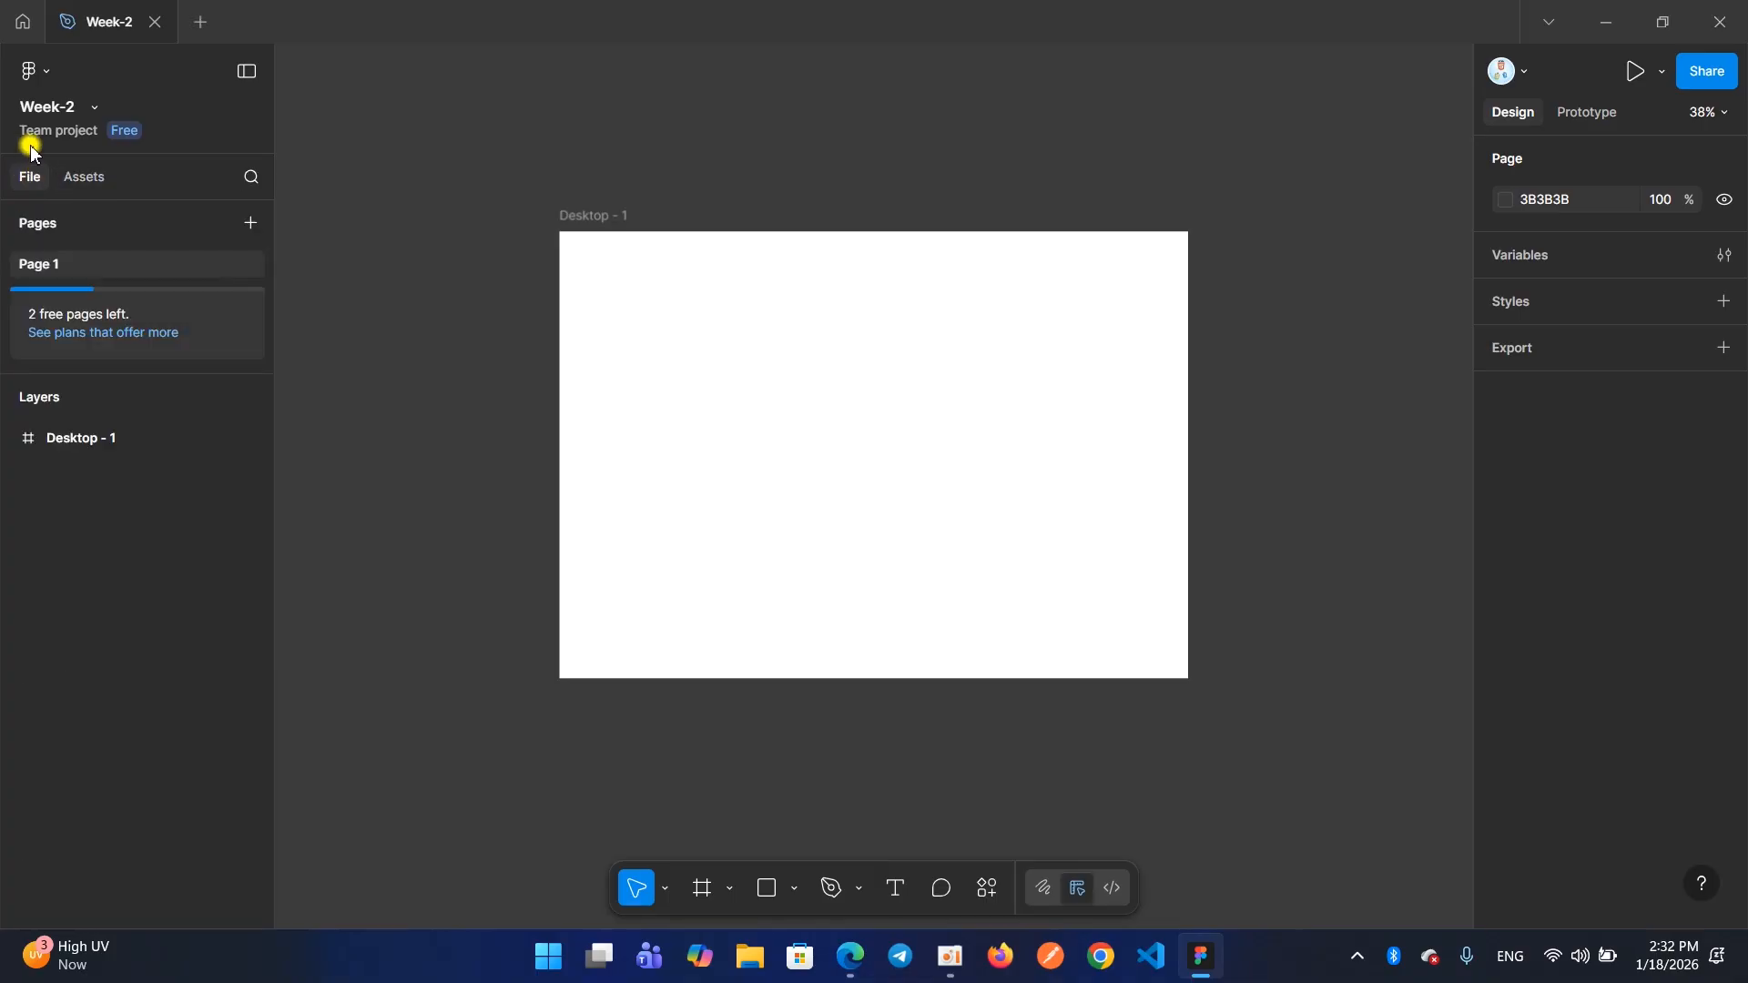
{"action": "left_click", "coordinate": [80, 176]}
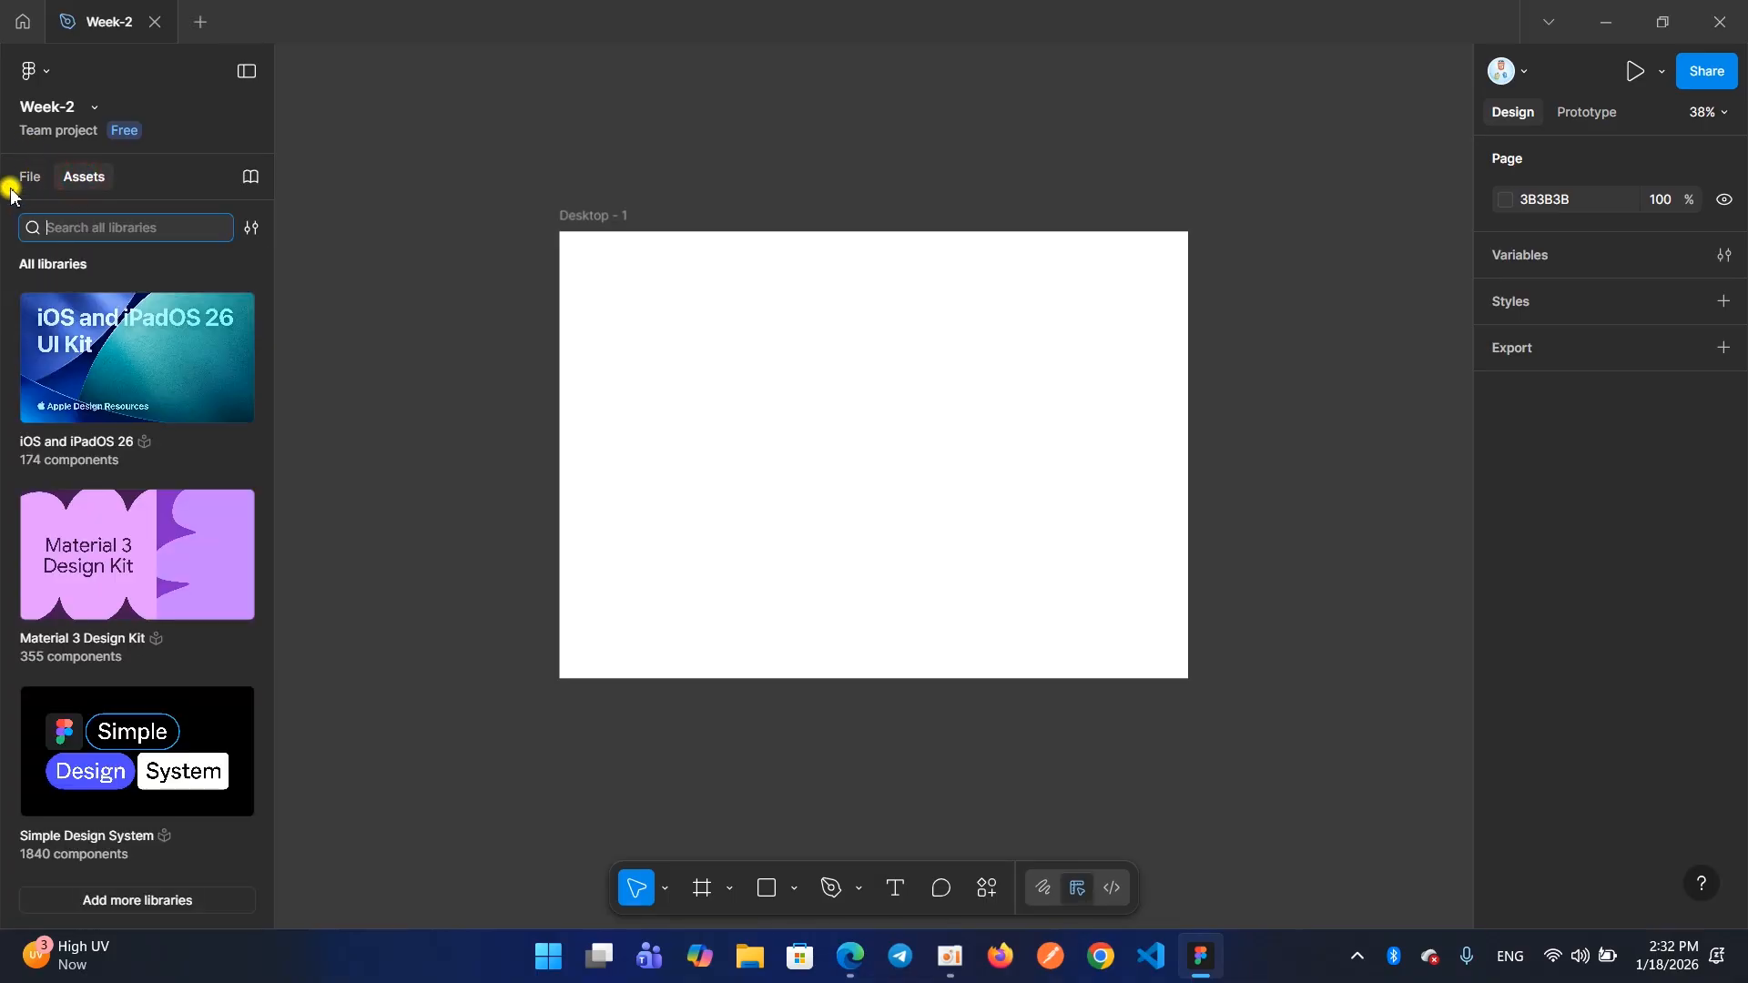
{"action": "left_click", "coordinate": [31, 177]}
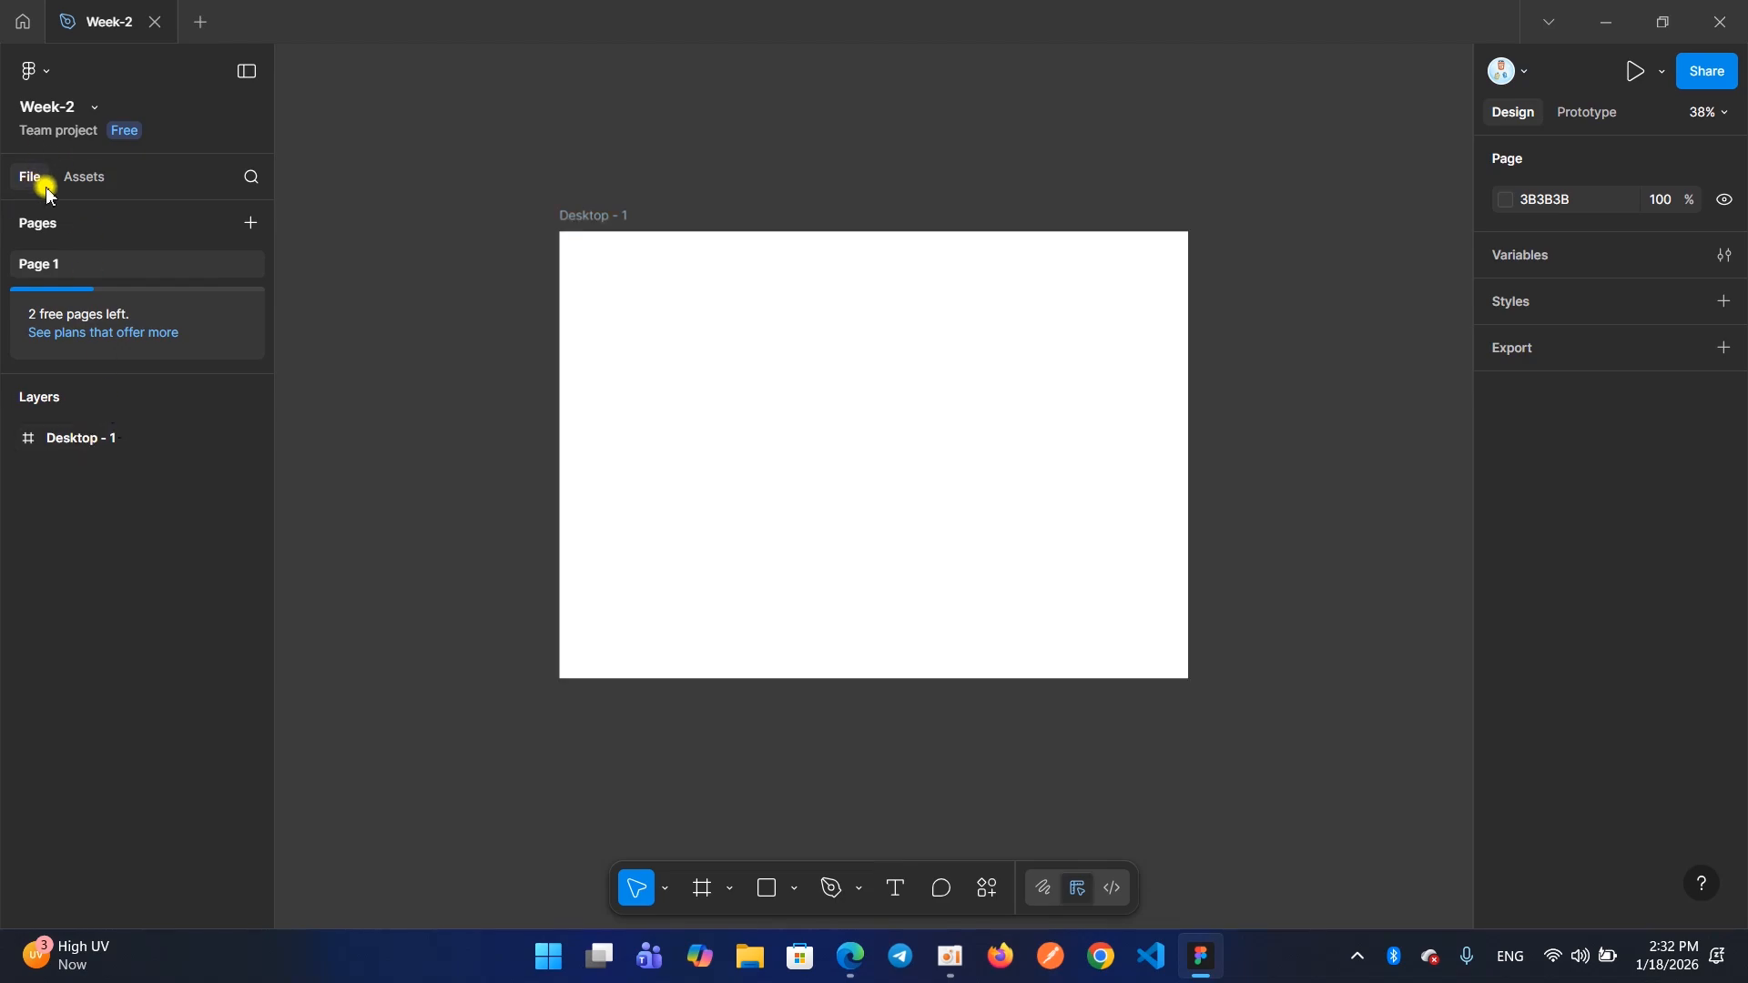
{"action": "left_click_drag", "start_coordinate": [12, 159], "coordinate": [28, 180]}
{"action": "left_click_drag", "start_coordinate": [54, 166], "coordinate": [74, 177]}
Rename Page 1 as Project
{"action": "double_click", "coordinate": [48, 264]}
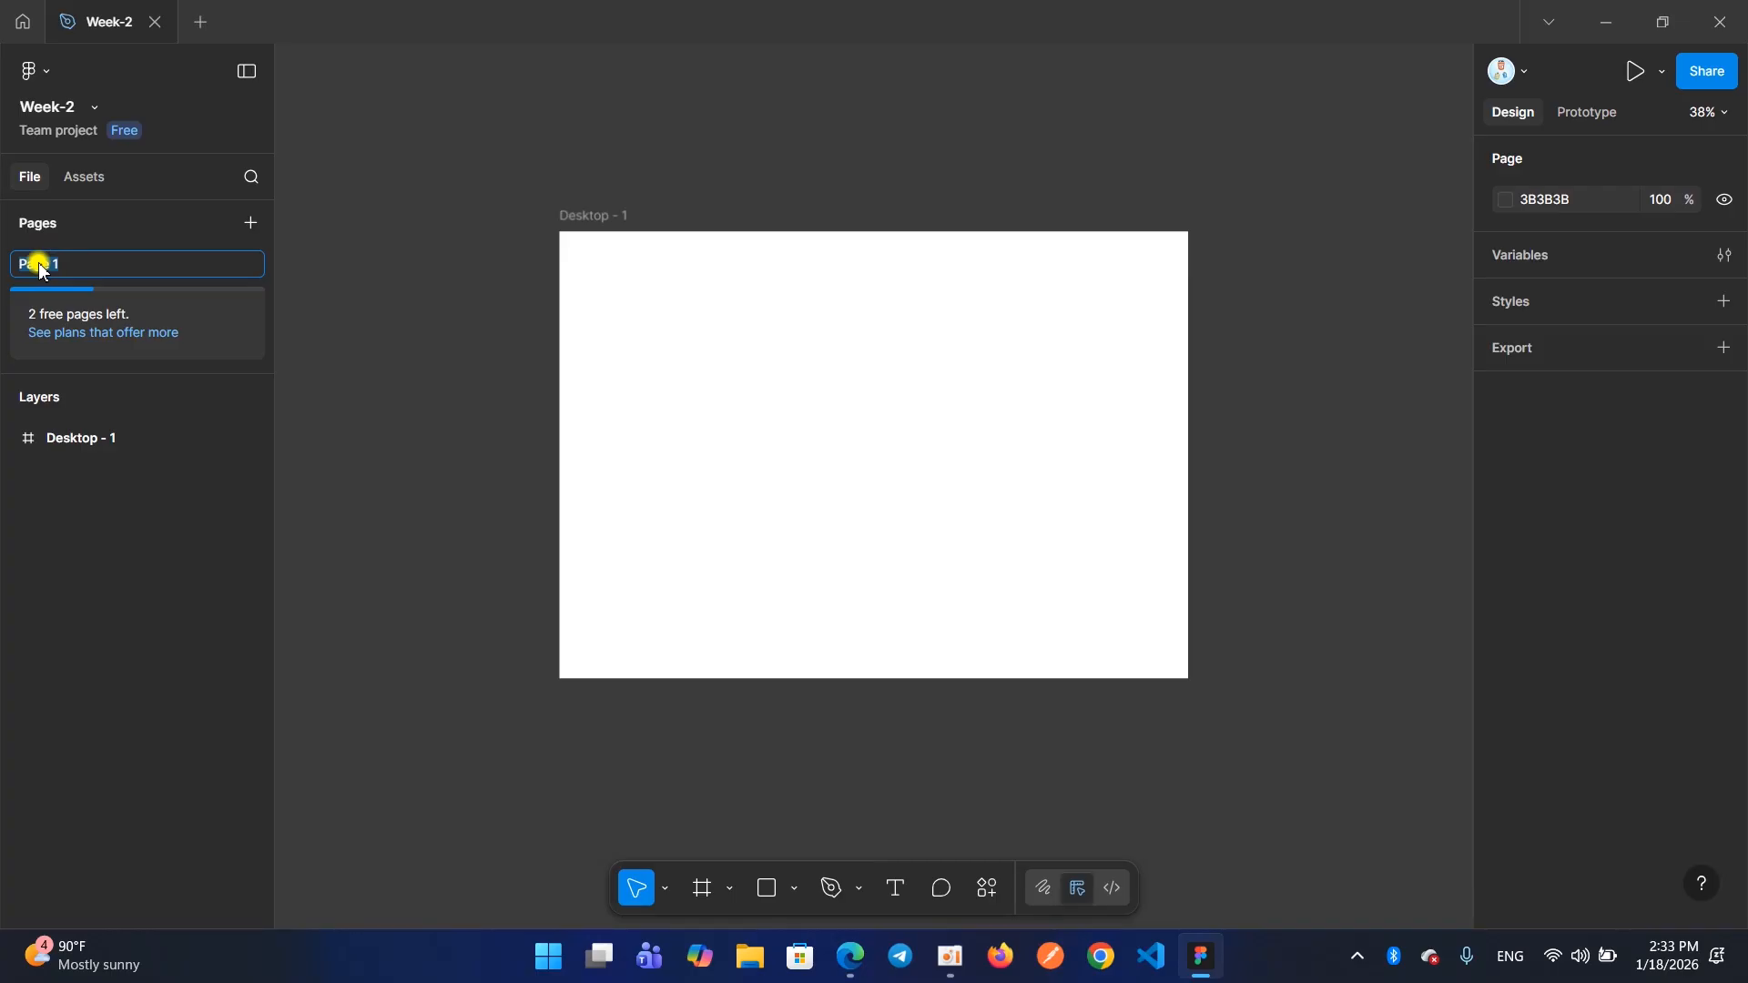
{"action": "key", "text": "BackSpace"}
{"action": "type", "text": "Pra"}
{"action": "type", "text": "c"}
{"action": "type", "text": "t"}
{"action": "key", "text": "Return"}
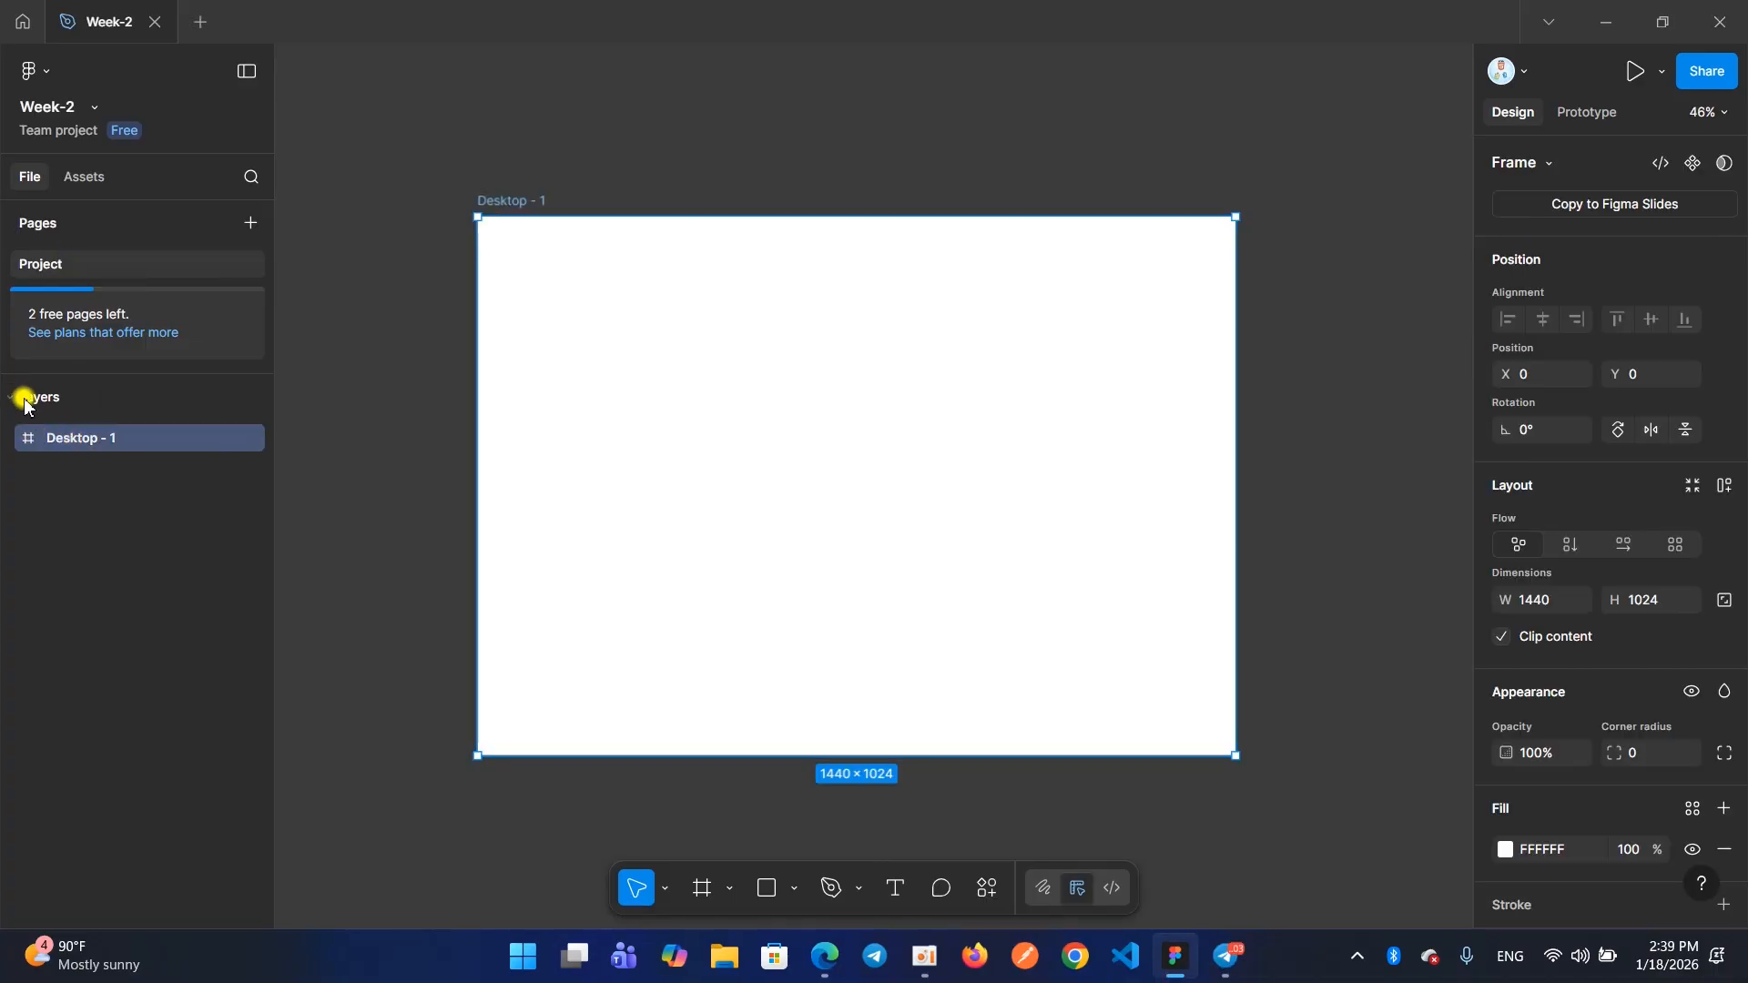
Collapse and re-expand the Layers section that lists the Desktop - 1 frame
{"action": "mouse_move", "coordinate": [8, 386]}
{"action": "left_mouse_down"}
{"action": "mouse_move", "coordinate": [254, 438]}
{"action": "mouse_move", "coordinate": [270, 462]}
{"action": "left_mouse_up"}
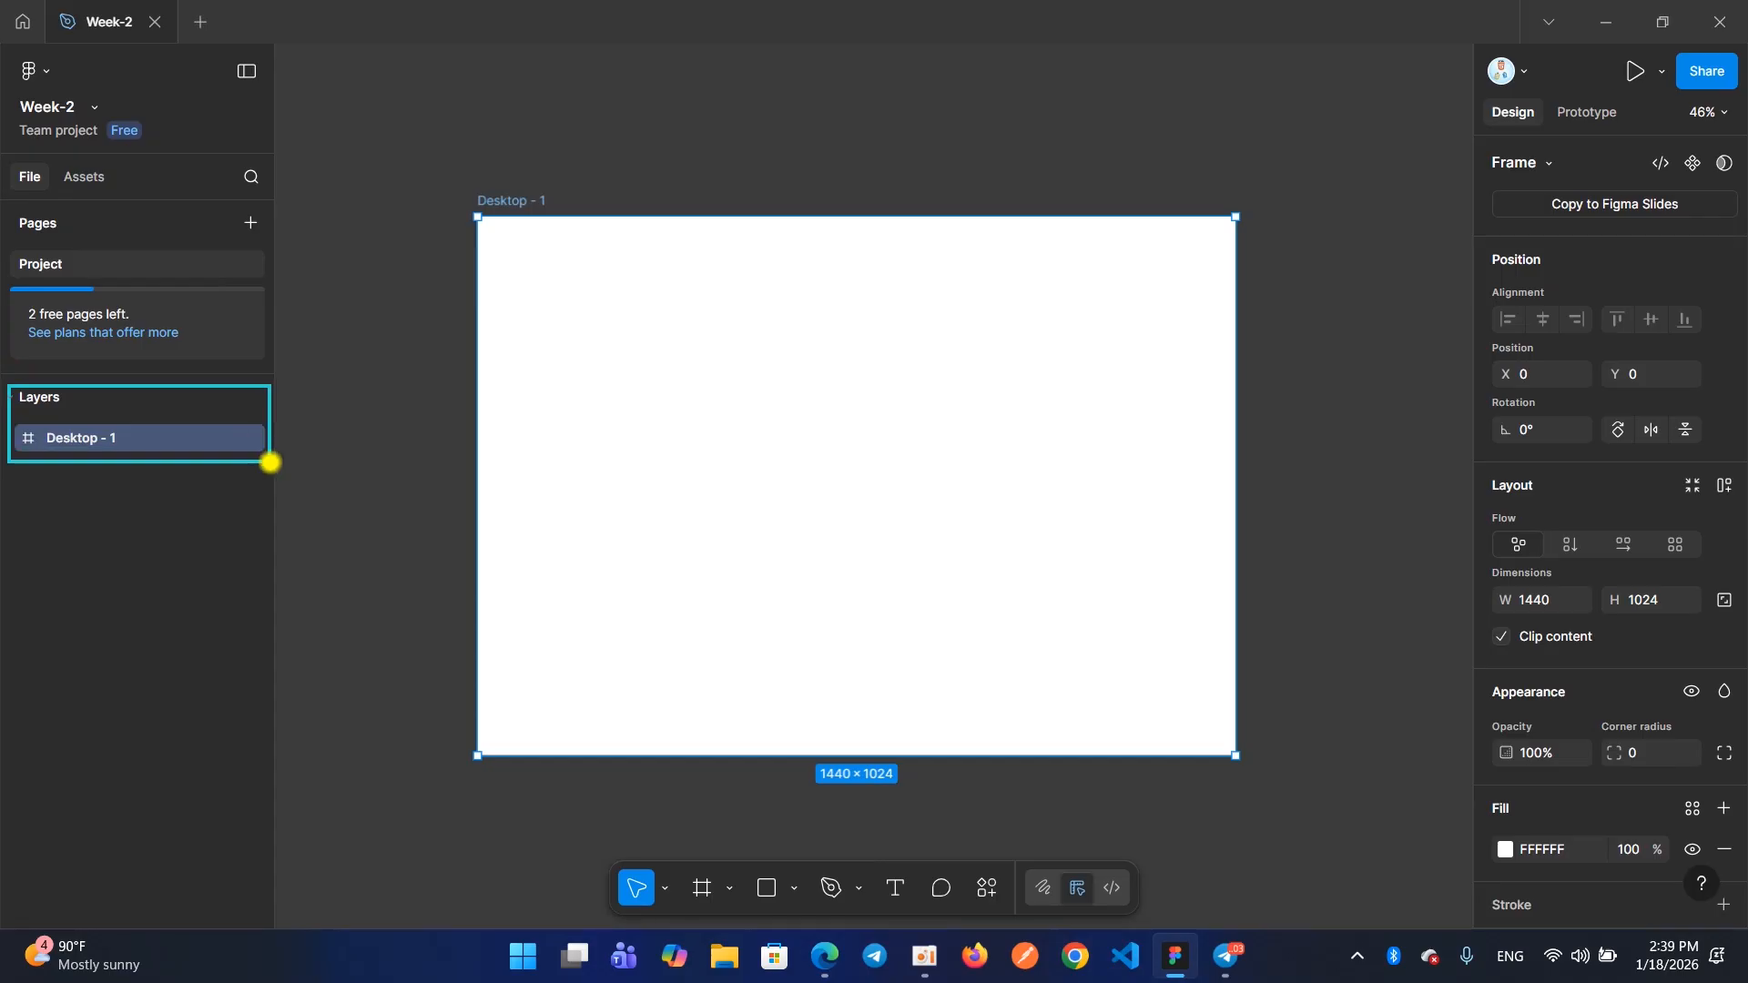
{"action": "left_click", "coordinate": [10, 402]}
{"action": "left_click", "coordinate": [10, 402]}
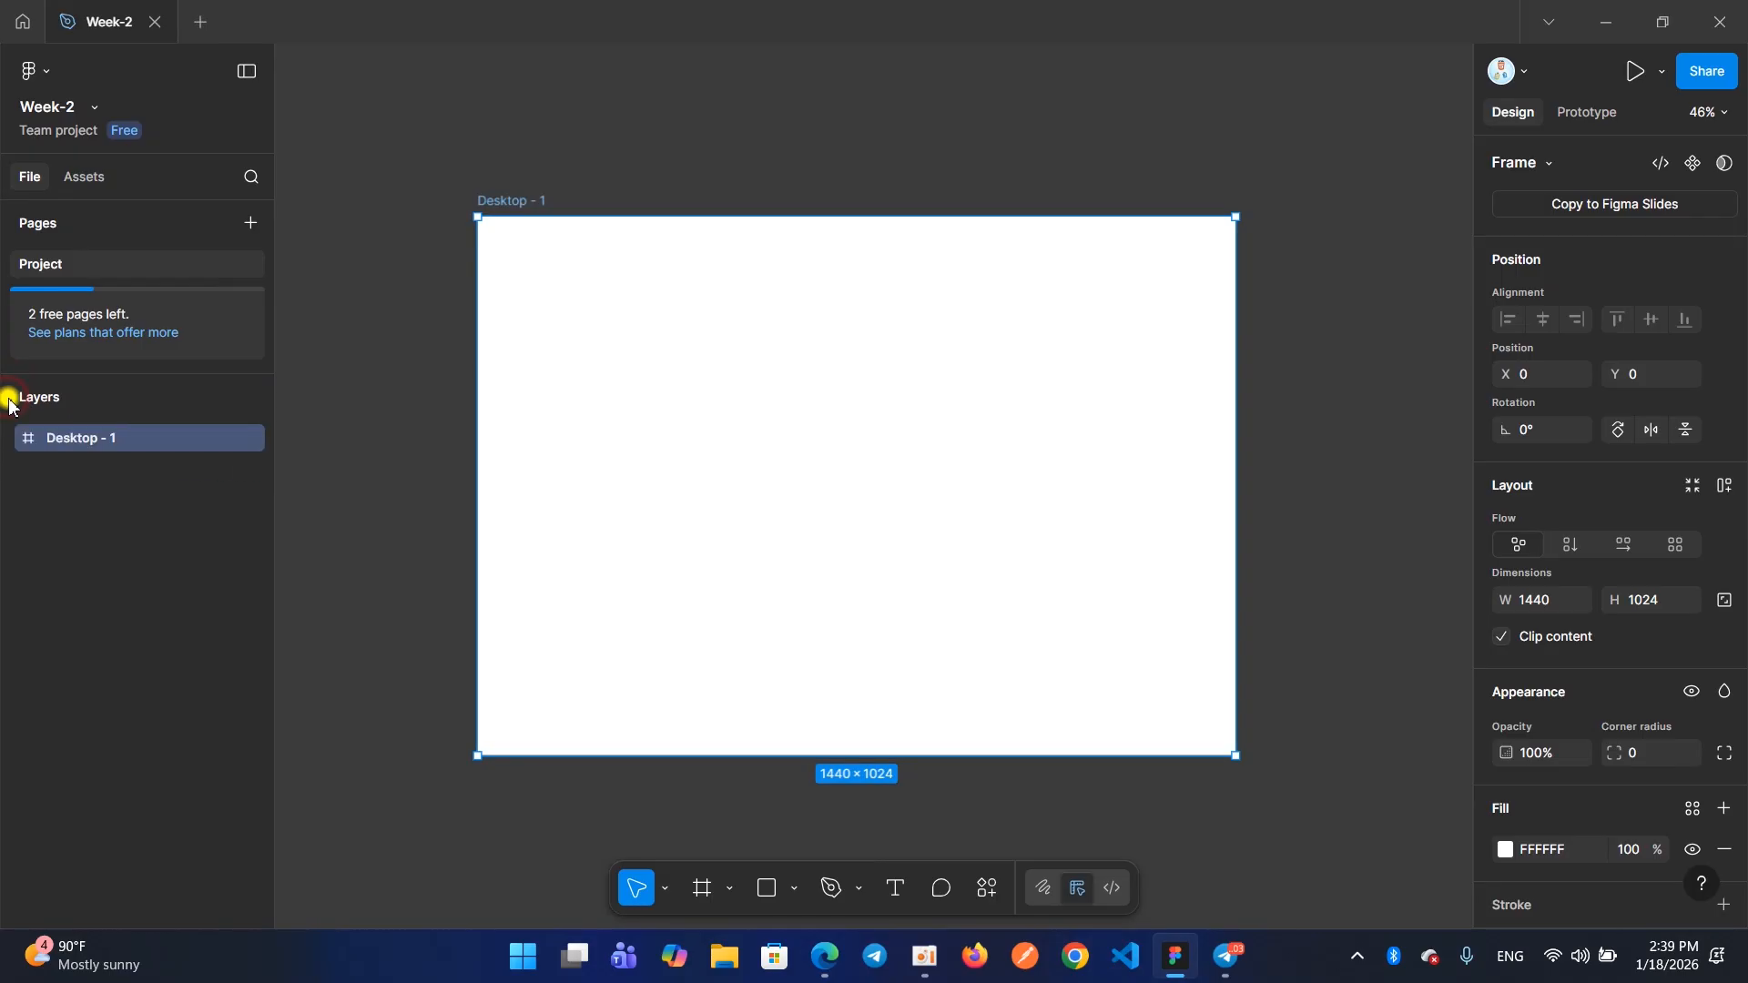
{"action": "left_click", "coordinate": [10, 401]}
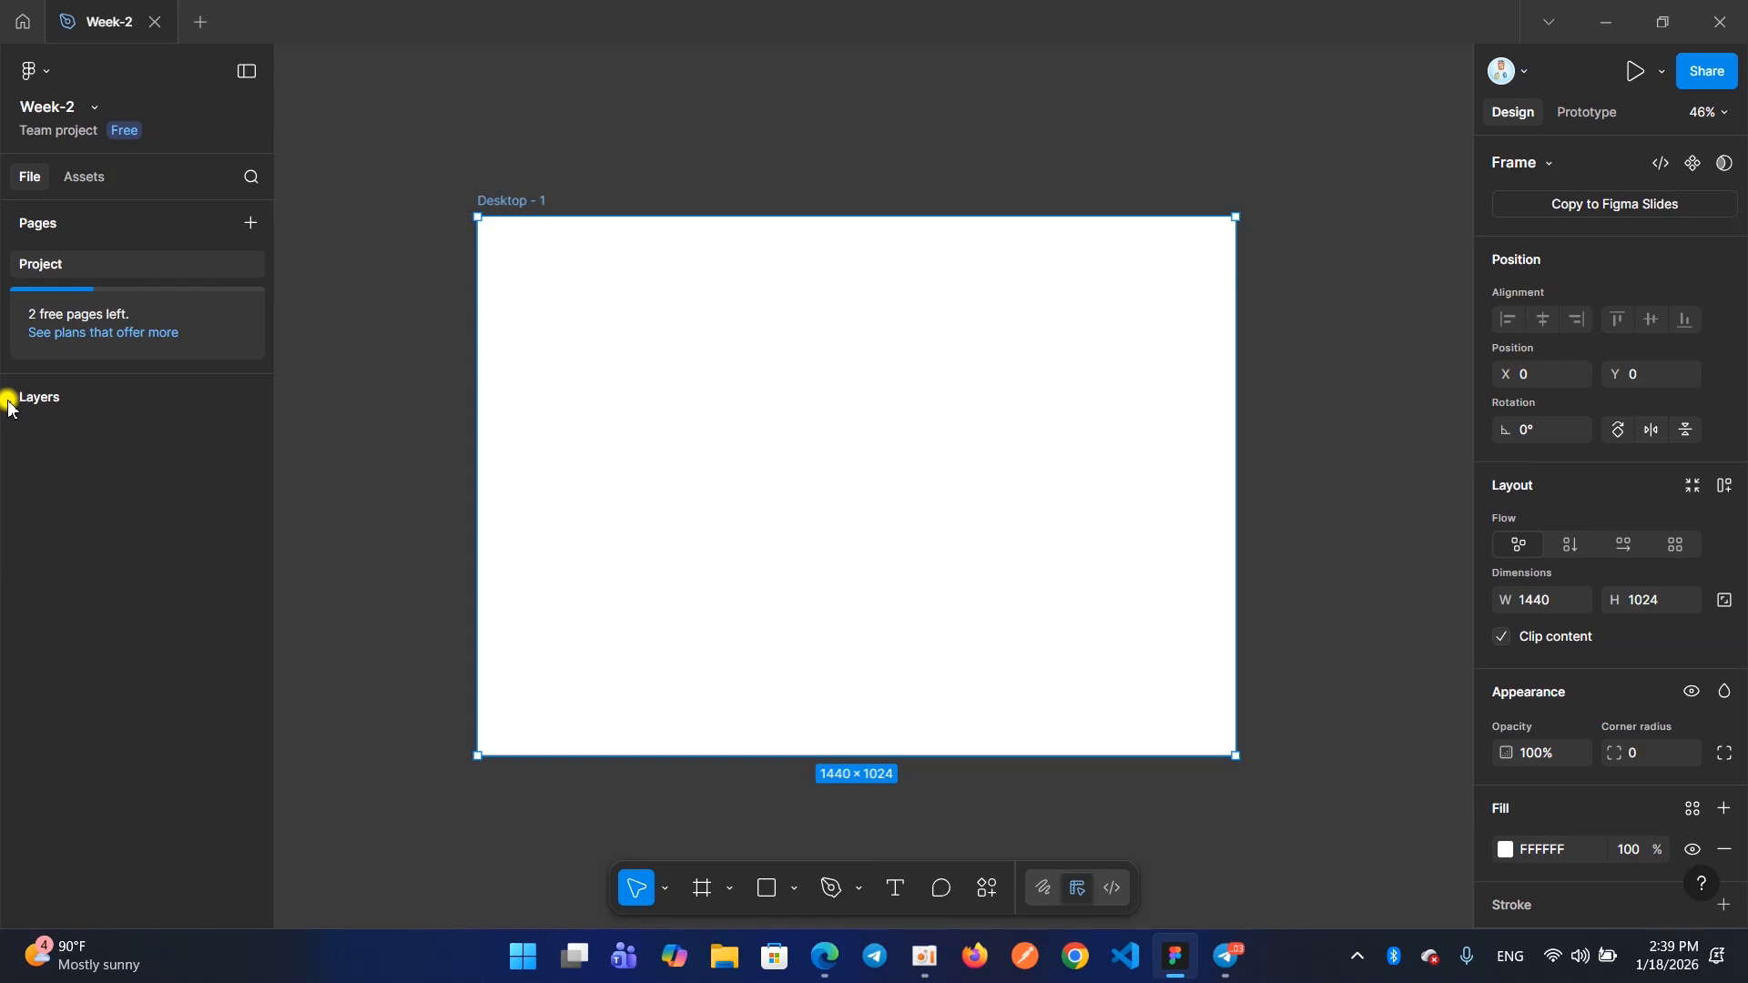
{"action": "left_click", "coordinate": [9, 405]}
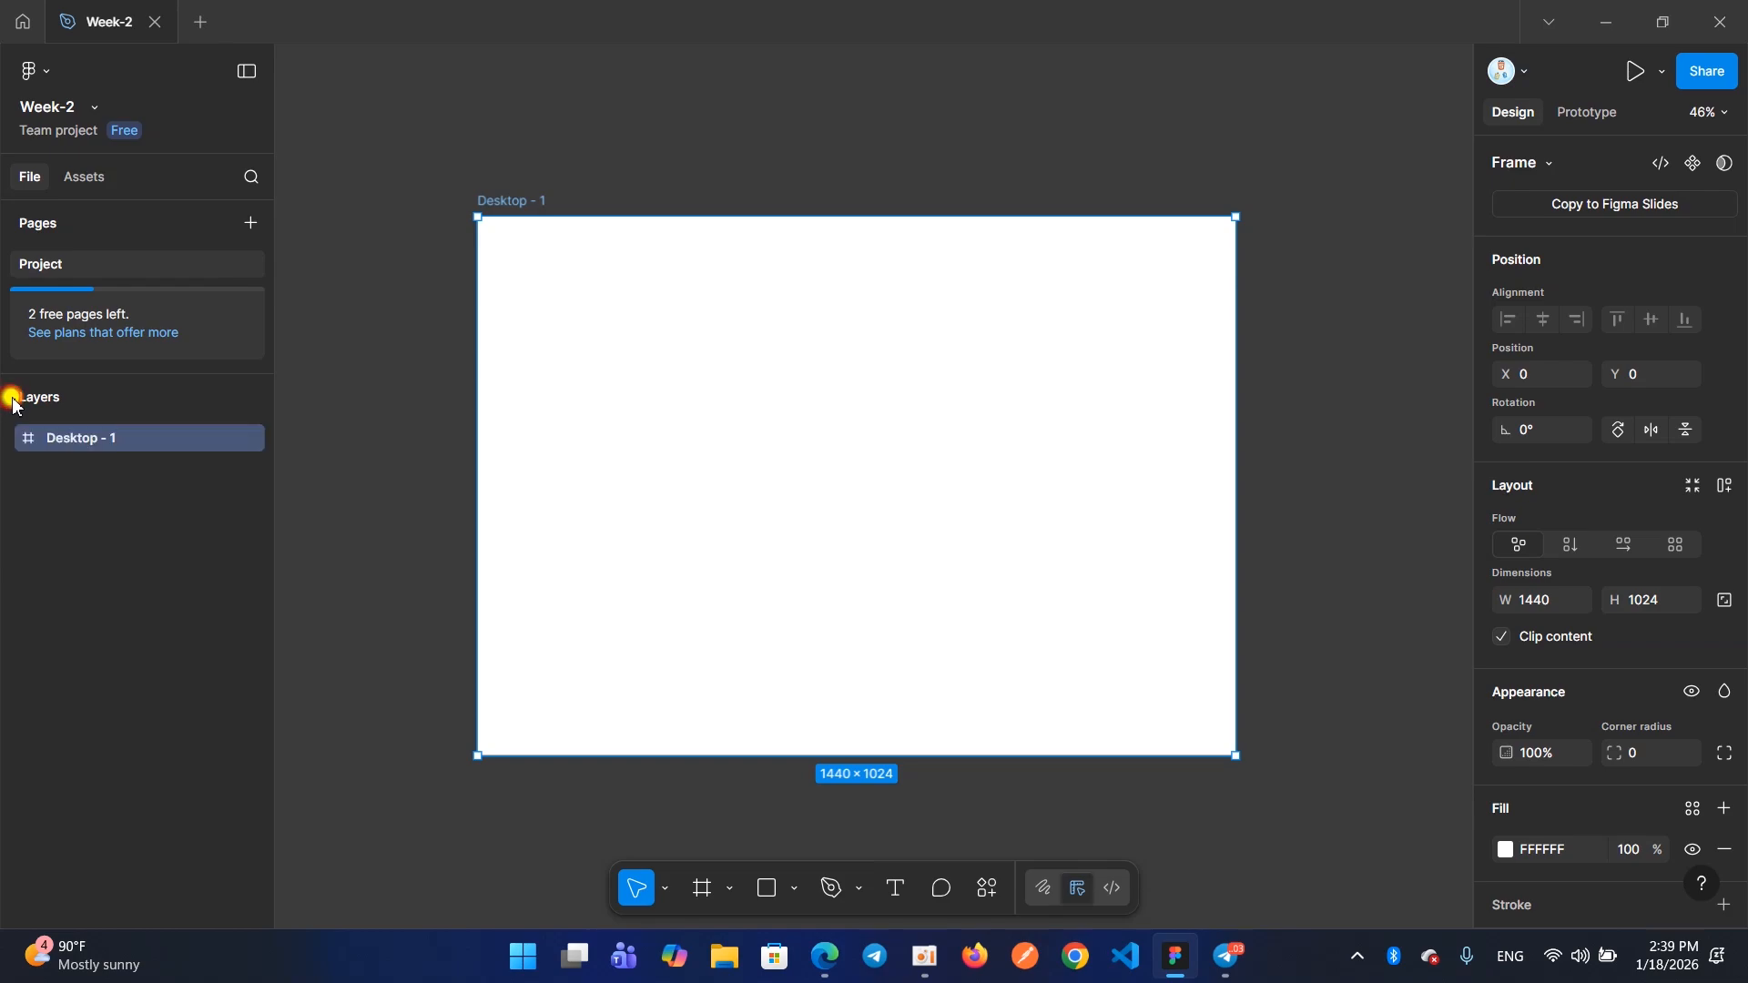
Rename the Desktop - 1 frame as container and view its name label up close on the canvas
{"action": "double_click", "coordinate": [75, 438]}
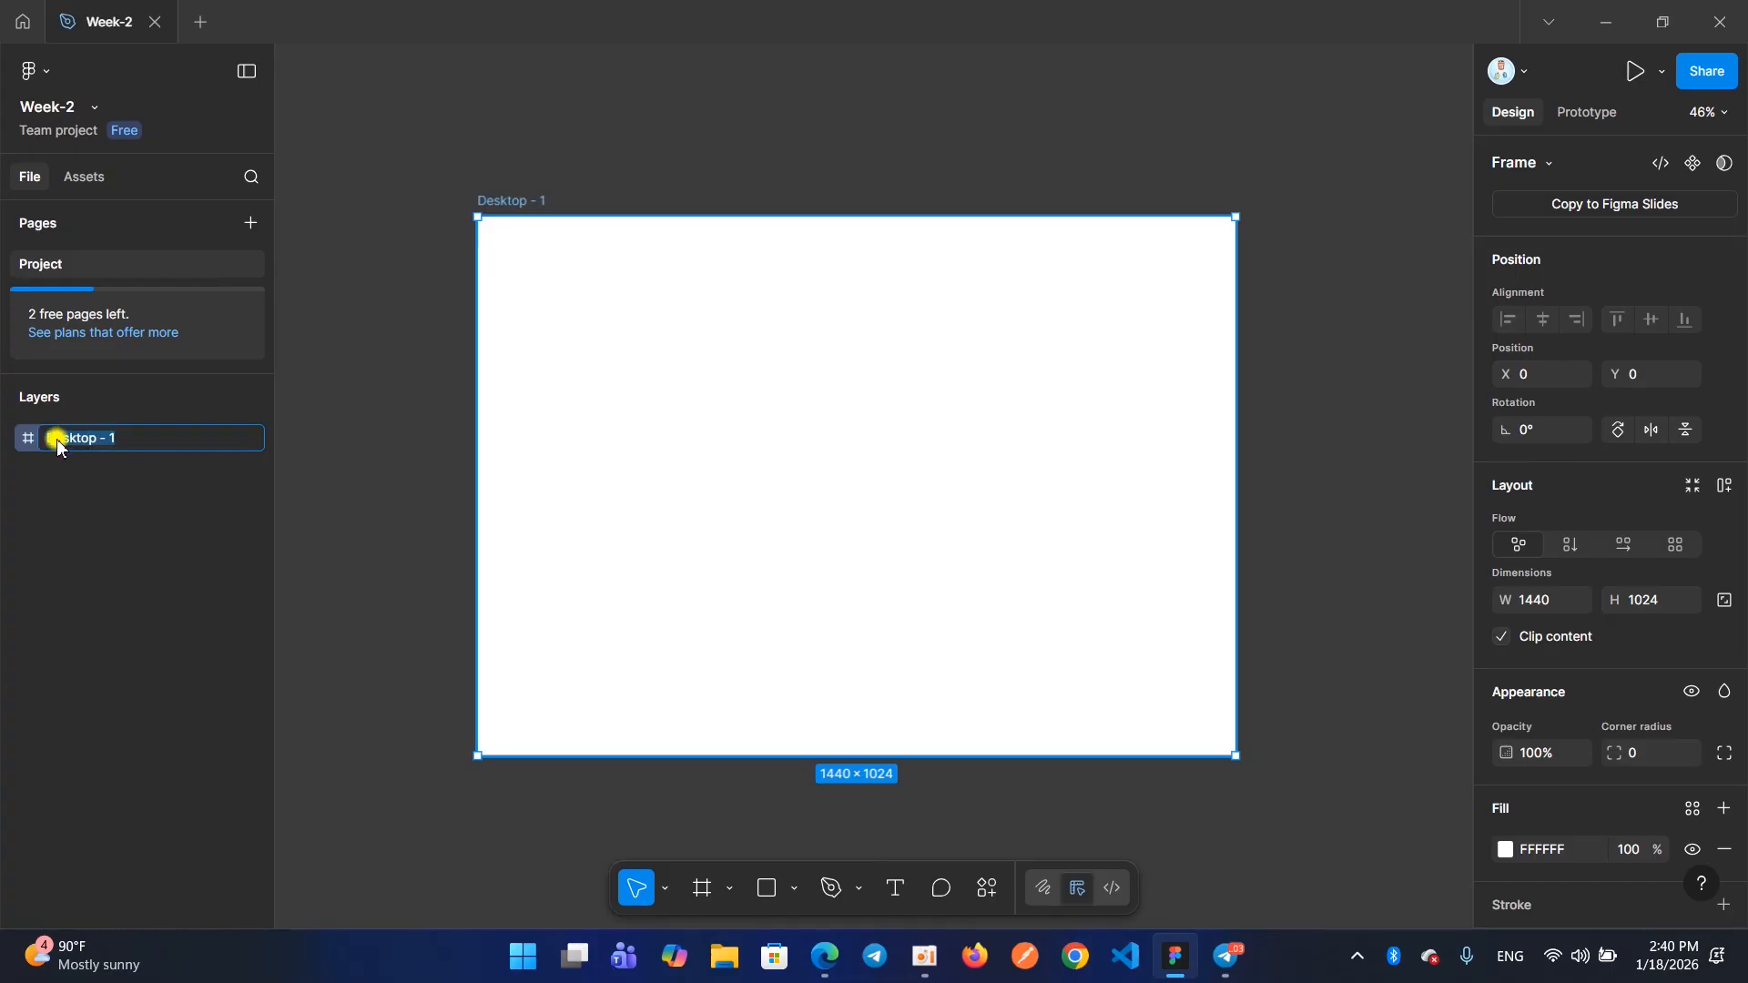
{"action": "key", "text": "BackSpace"}
{"action": "type", "text": "Container"}
{"action": "key", "text": "Return"}
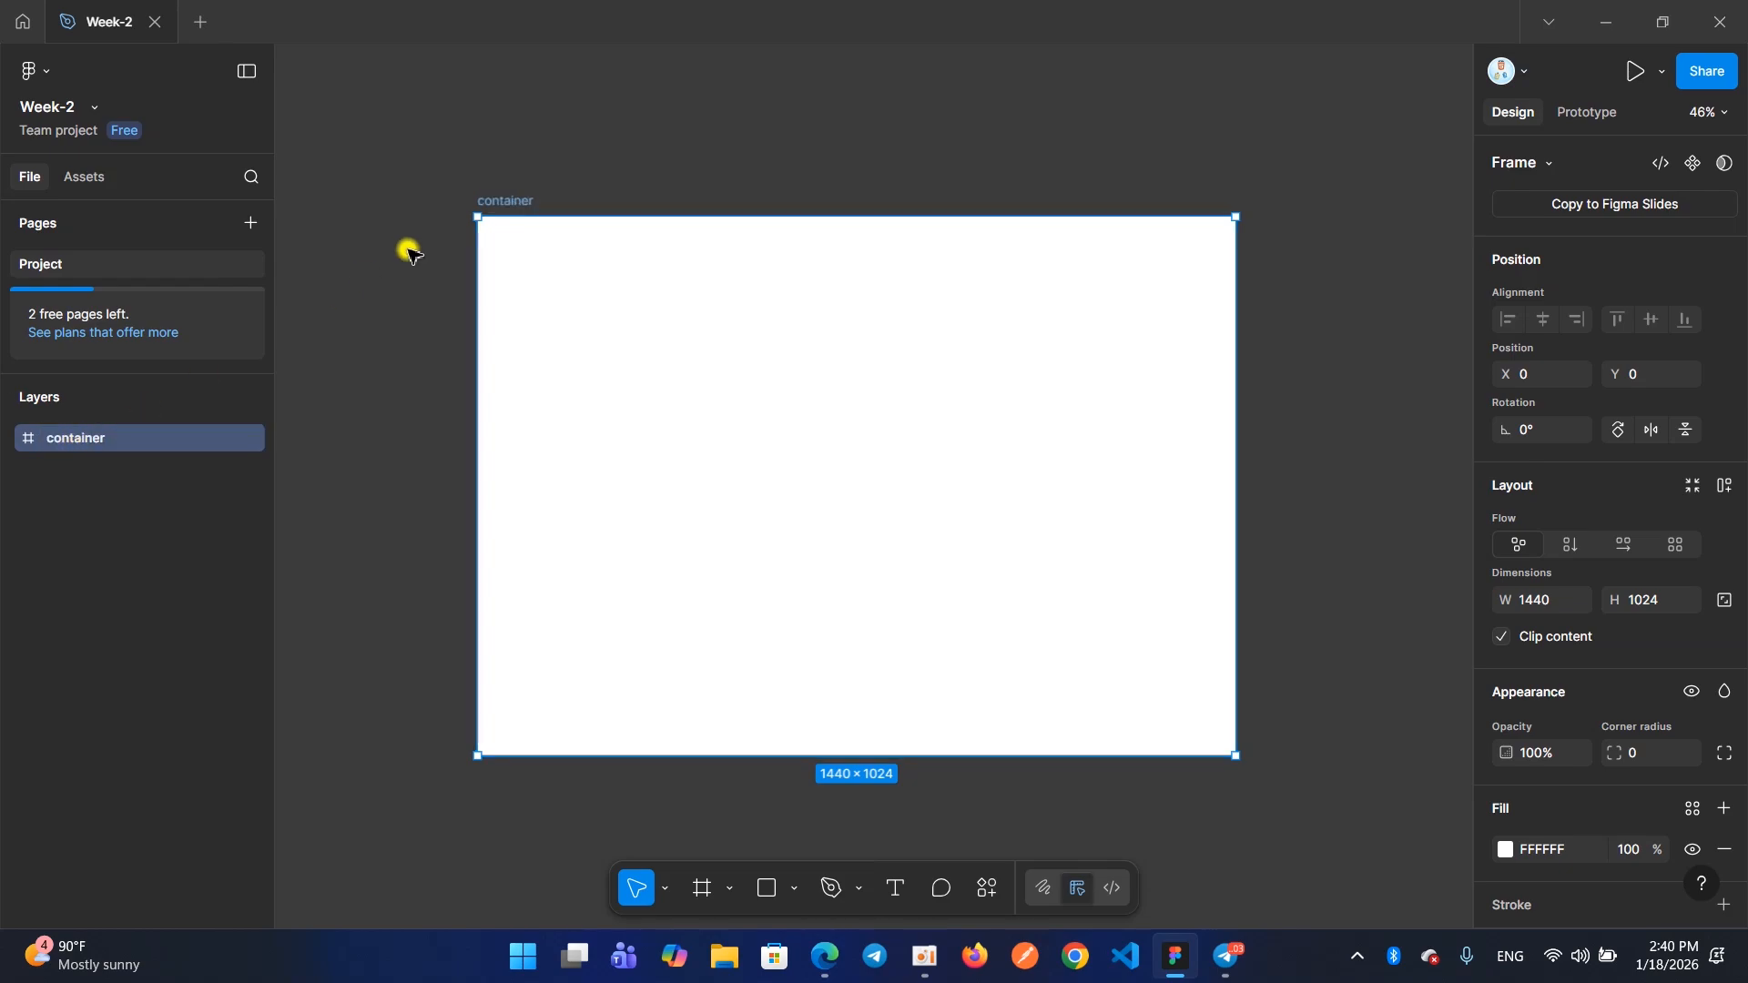
{"action": "scroll", "coordinate": [497, 201], "scroll_direction": "up", "scroll_amount": 5}
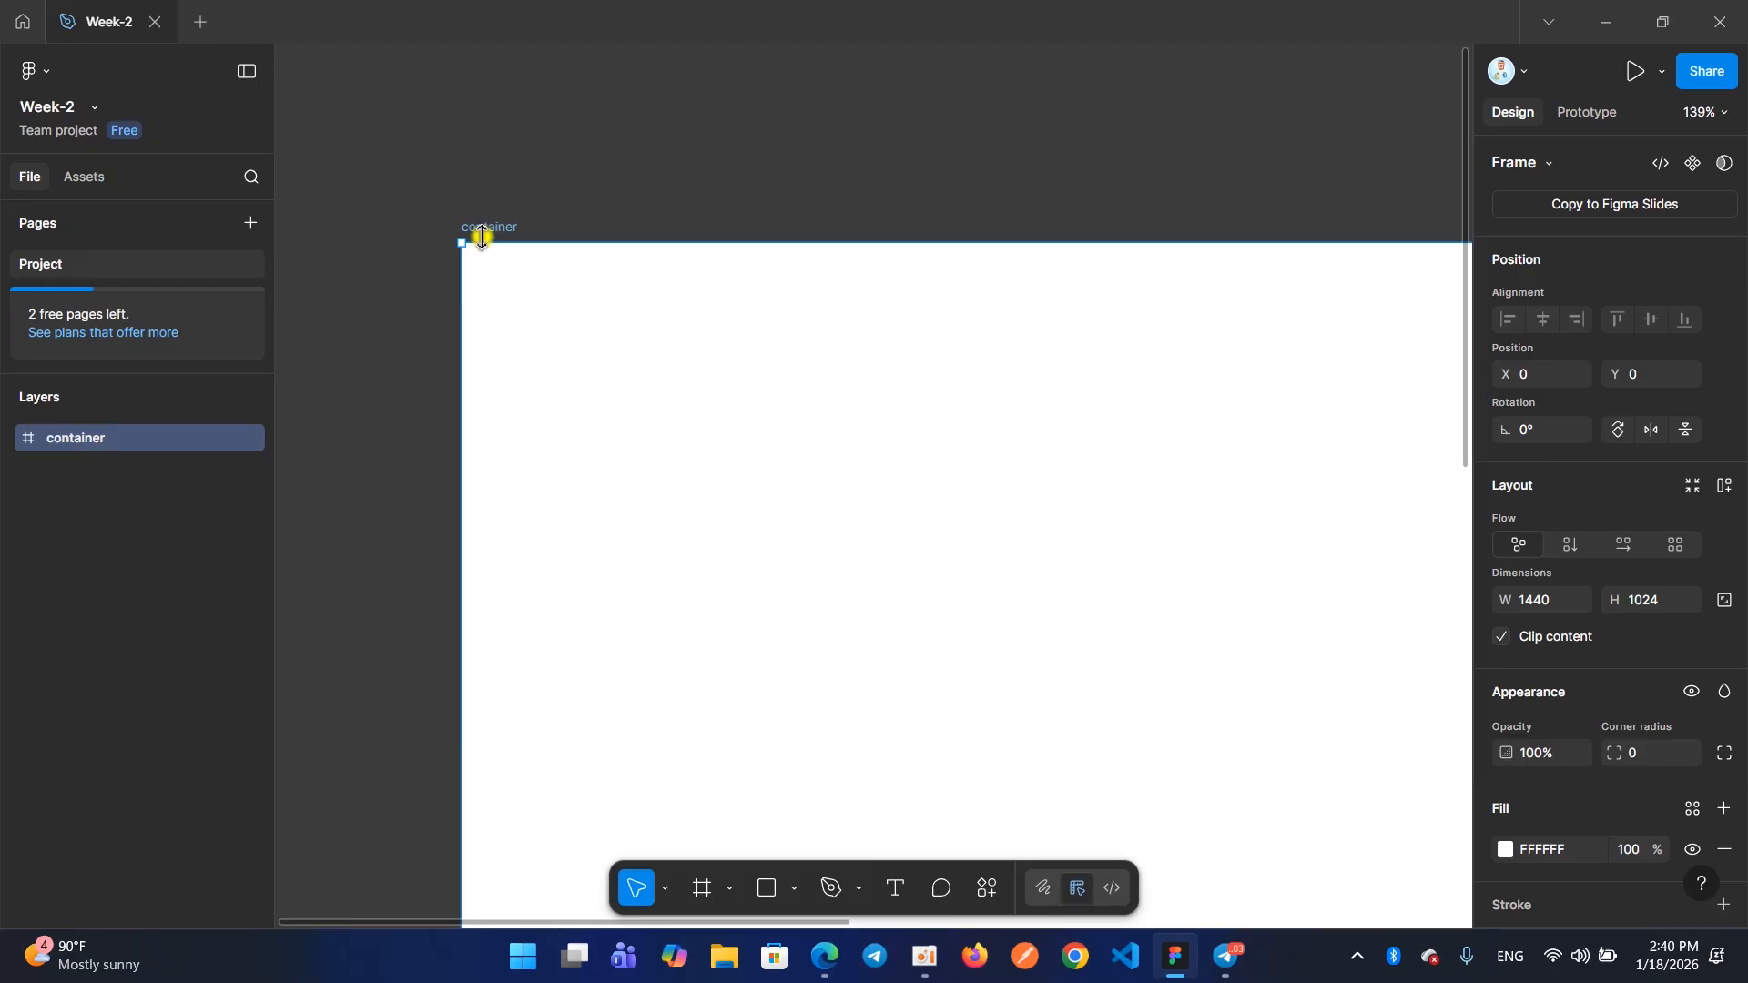
{"action": "left_click_drag", "start_coordinate": [454, 208], "coordinate": [531, 247]}
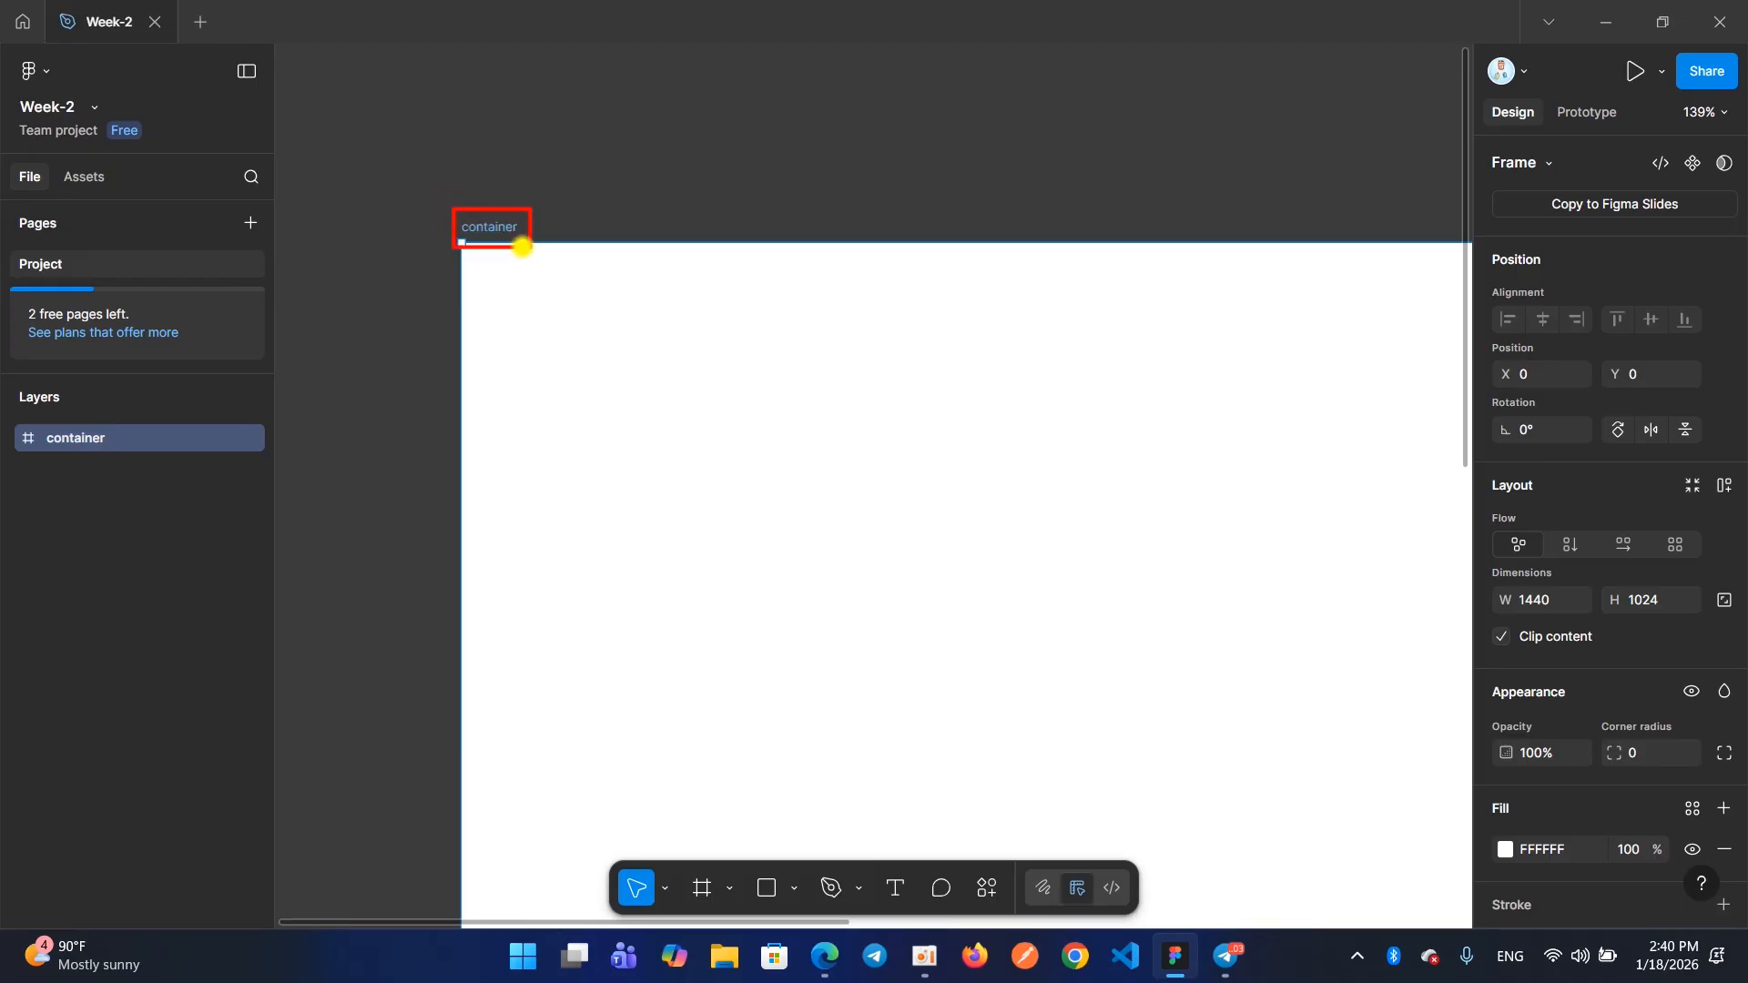
Rename the container frame layer as Container, with a capital C, and select its name label on the canvas
{"action": "double_click", "coordinate": [77, 441]}
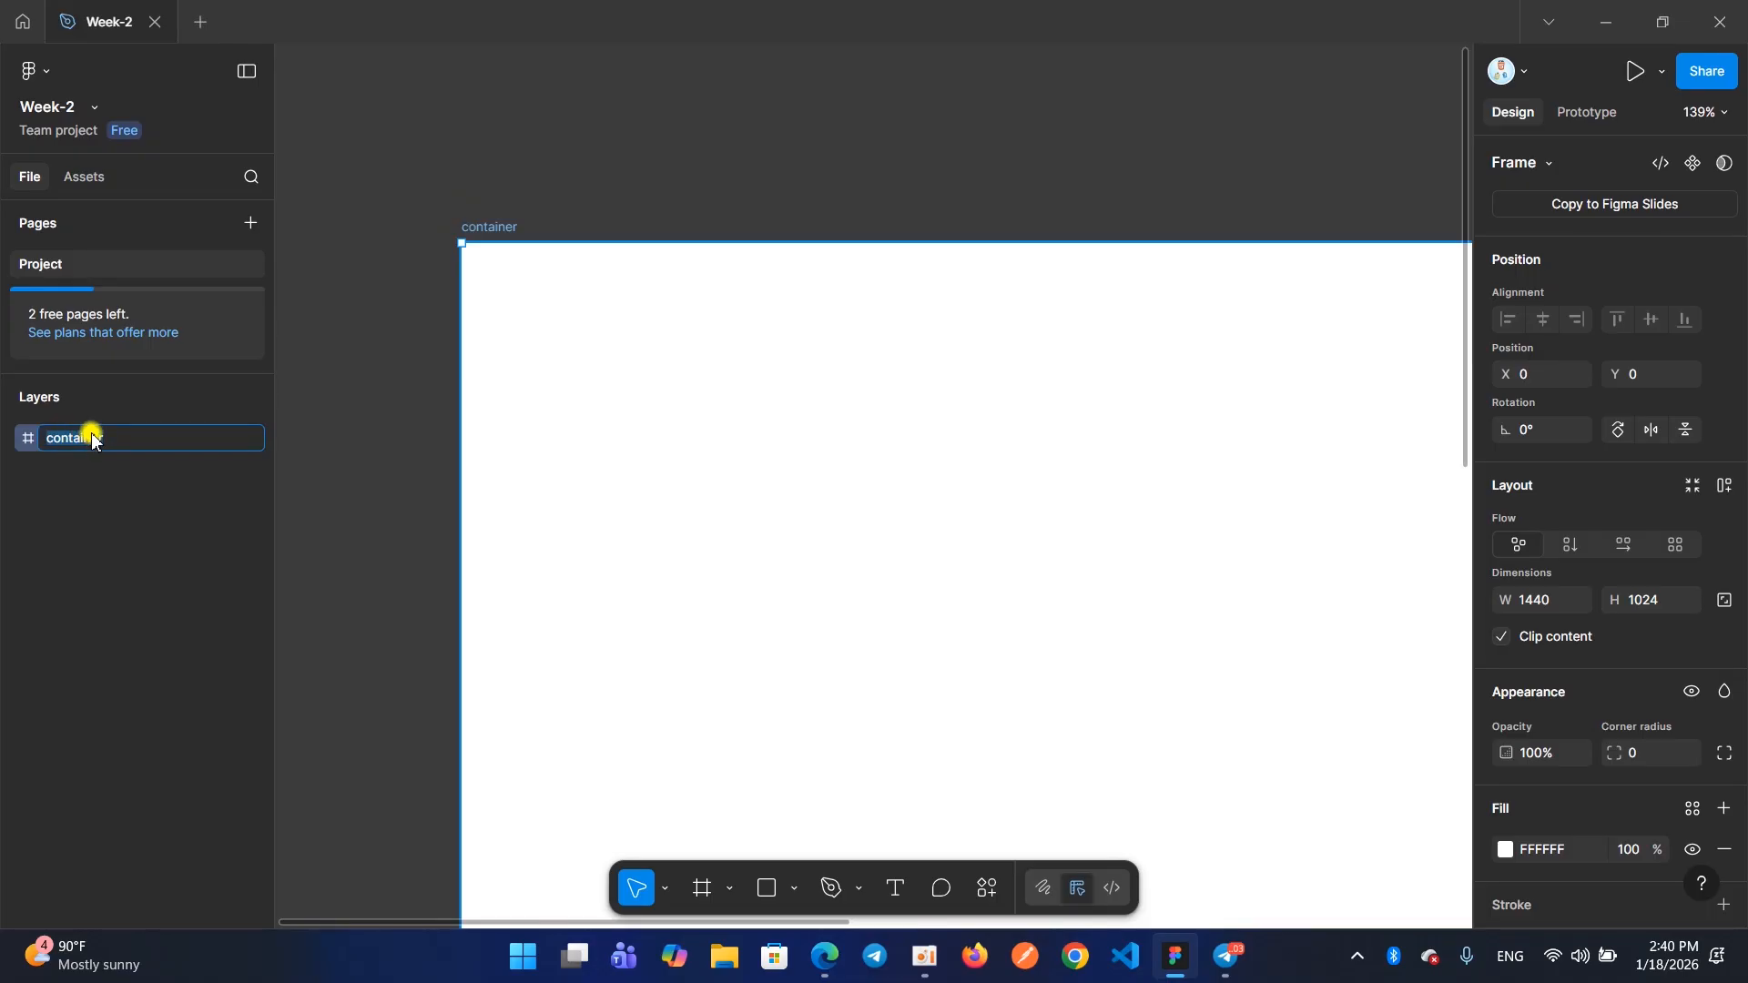
{"action": "key", "text": "BackSpace"}
{"action": "type", "text": "Container"}
{"action": "key", "text": "Return"}
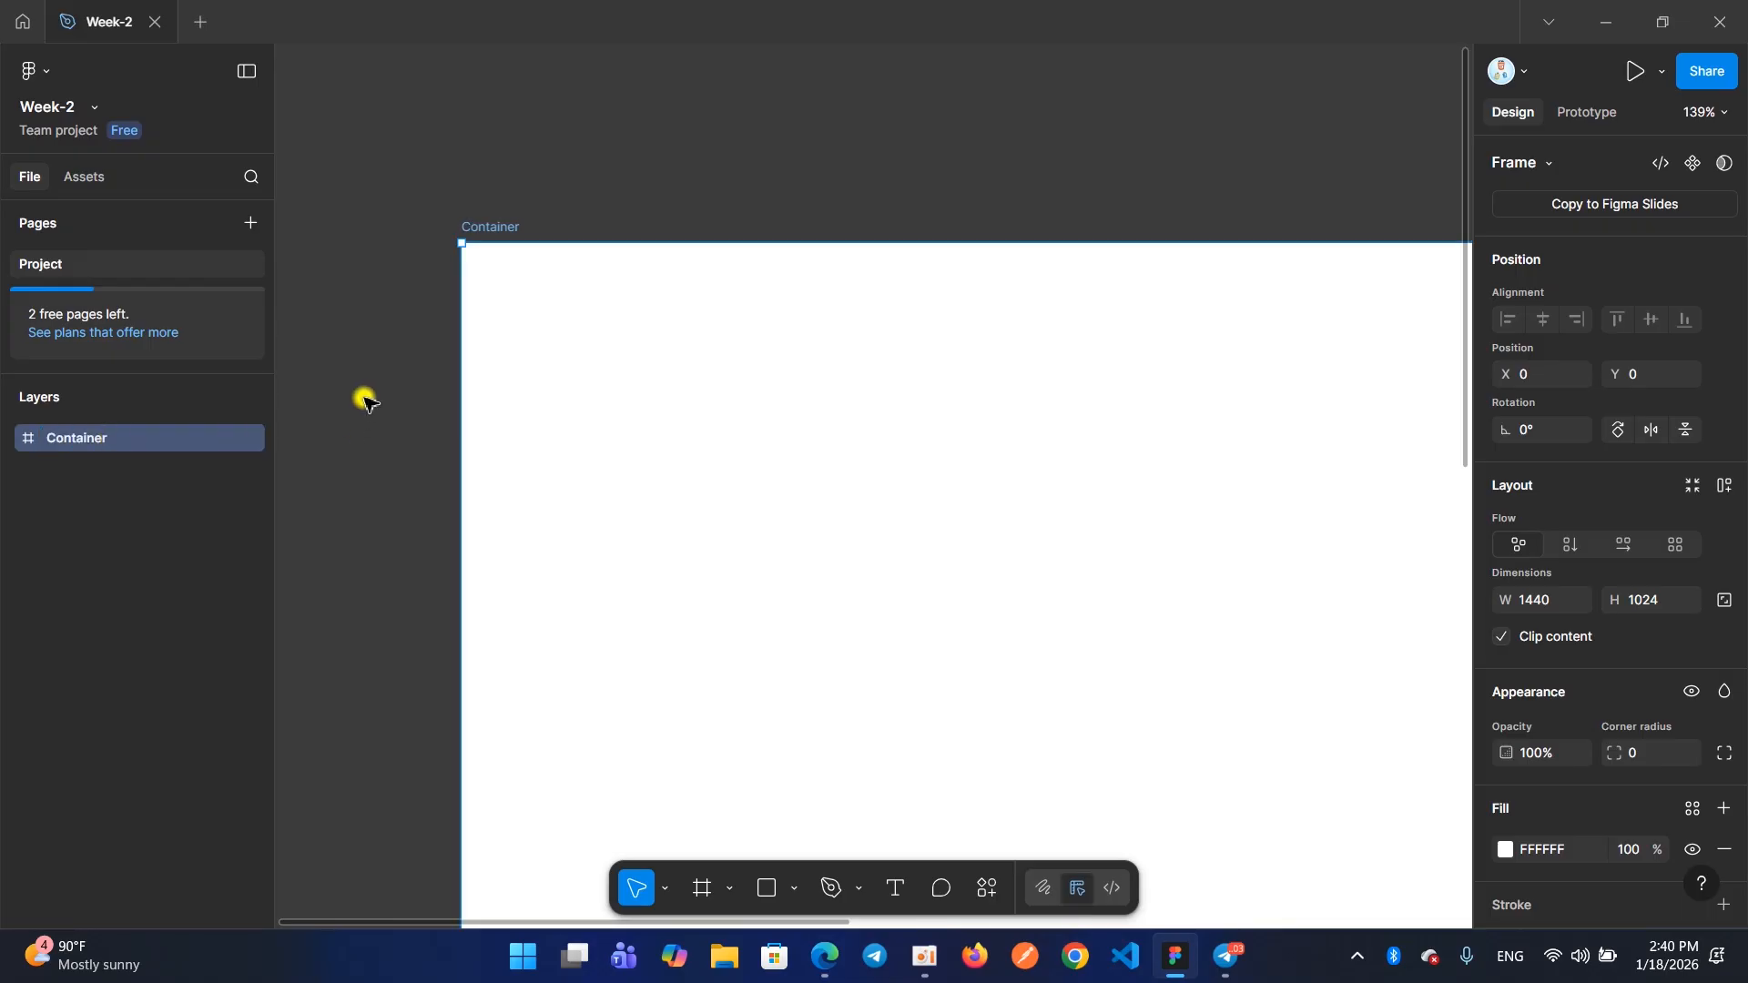
{"action": "left_click", "coordinate": [501, 228]}
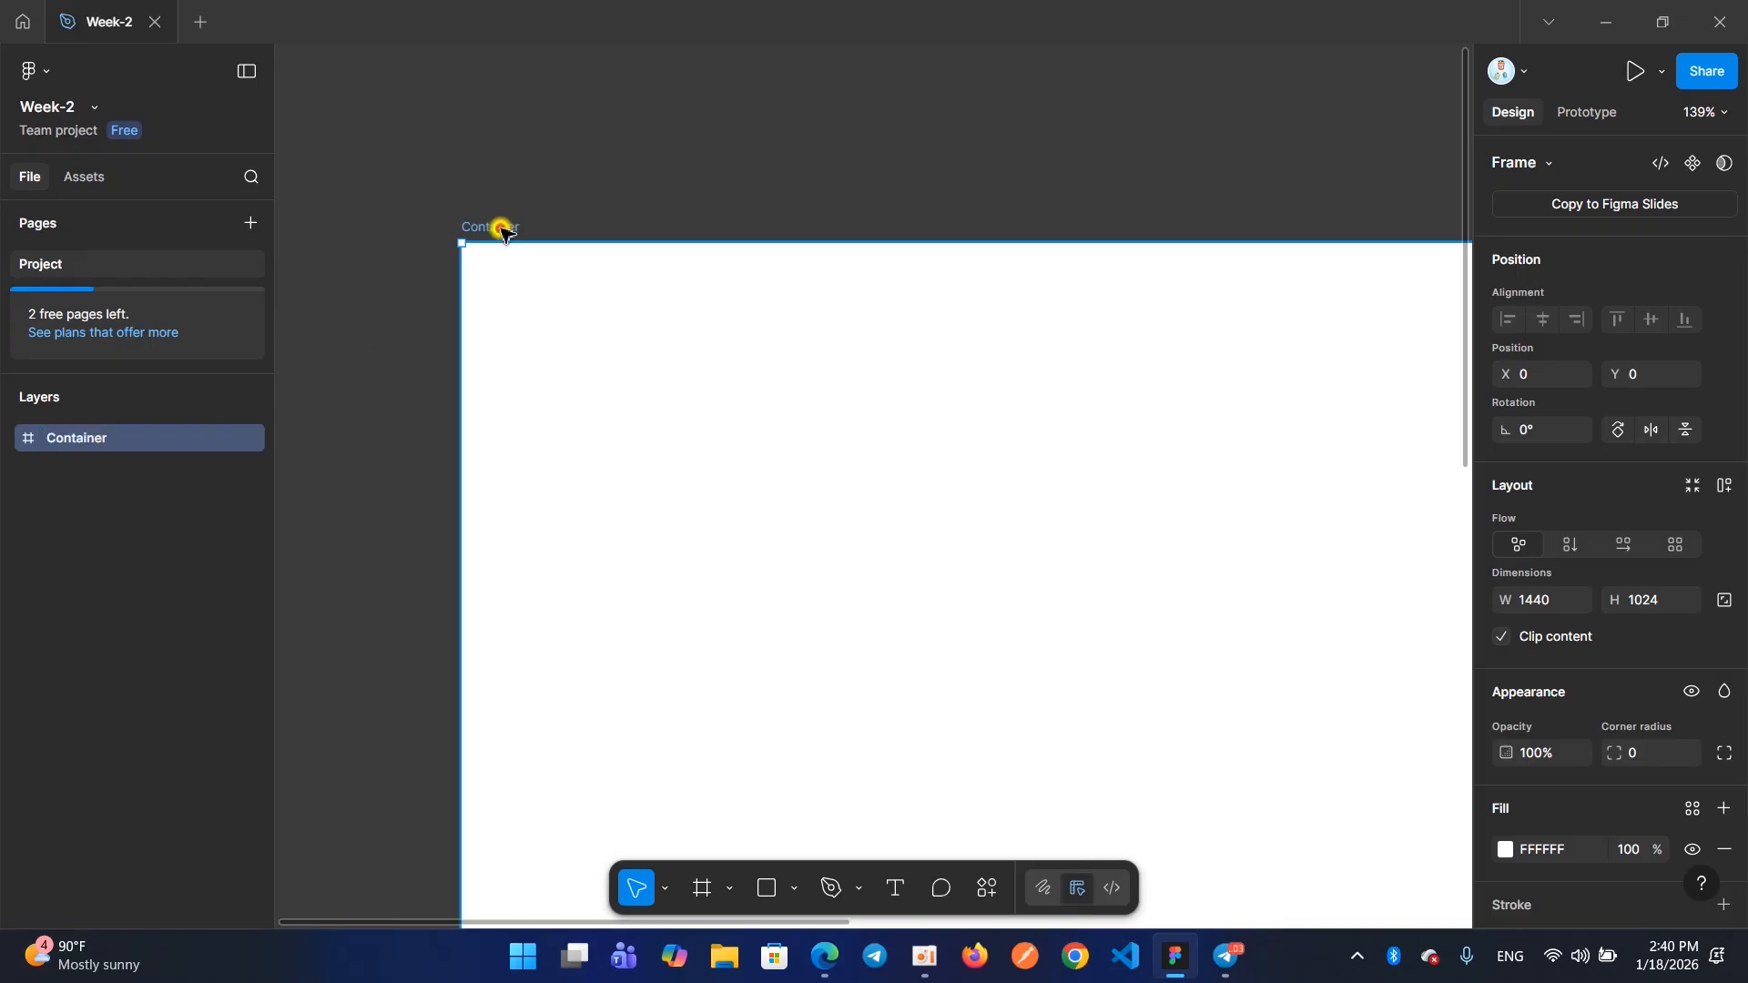
{"action": "left_click", "coordinate": [500, 227]}
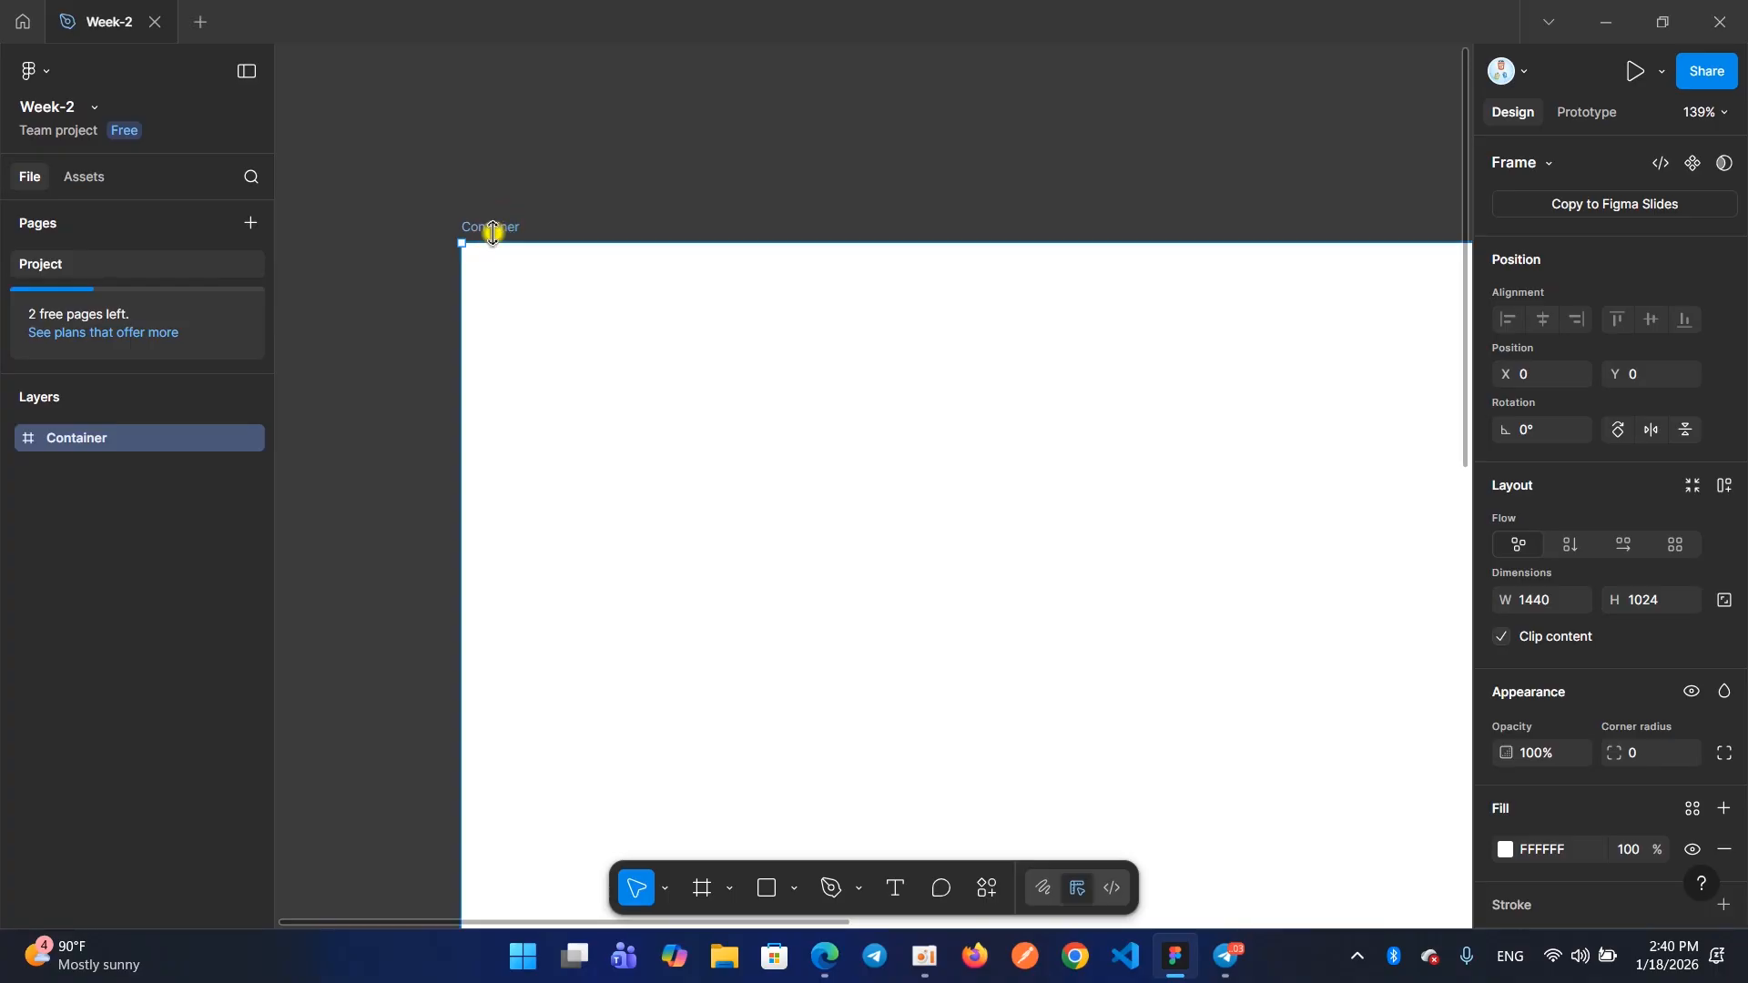
Zoom in and out on the Container frame and use Zoom to Selection to bring it back to fill the view
{"action": "scroll", "coordinate": [493, 234], "scroll_direction": "up", "scroll_amount": 10}
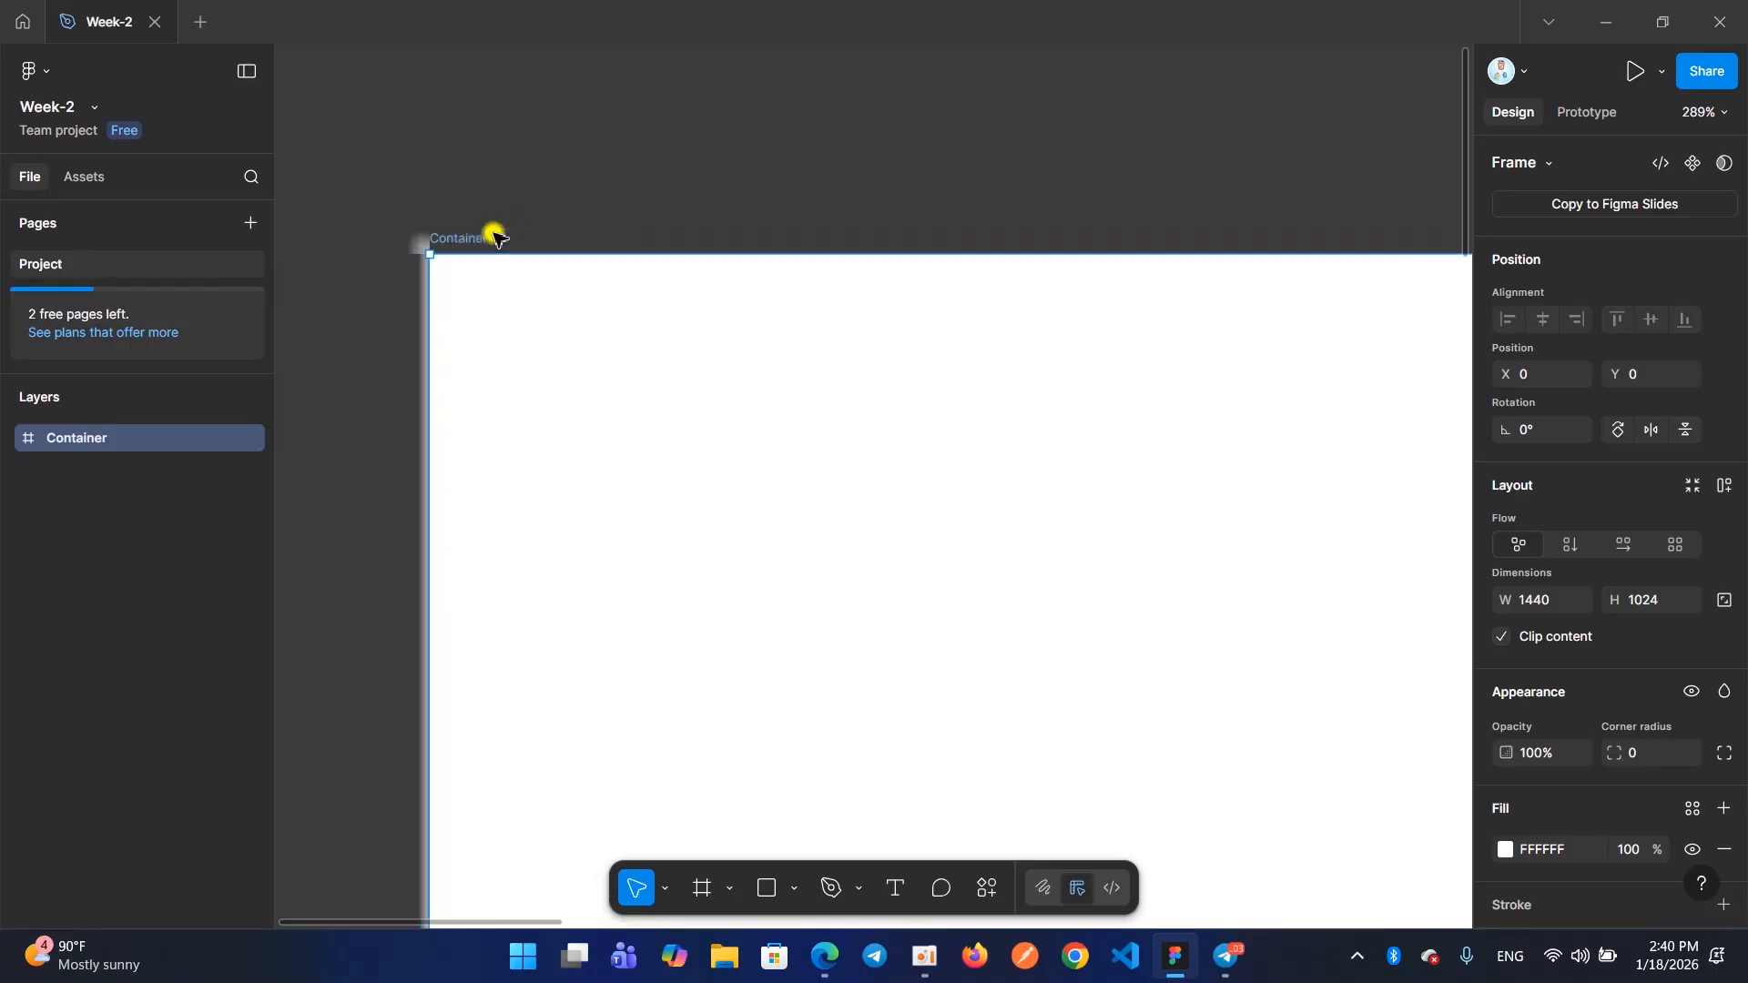
{"action": "scroll", "coordinate": [448, 294], "scroll_direction": "down", "scroll_amount": 10}
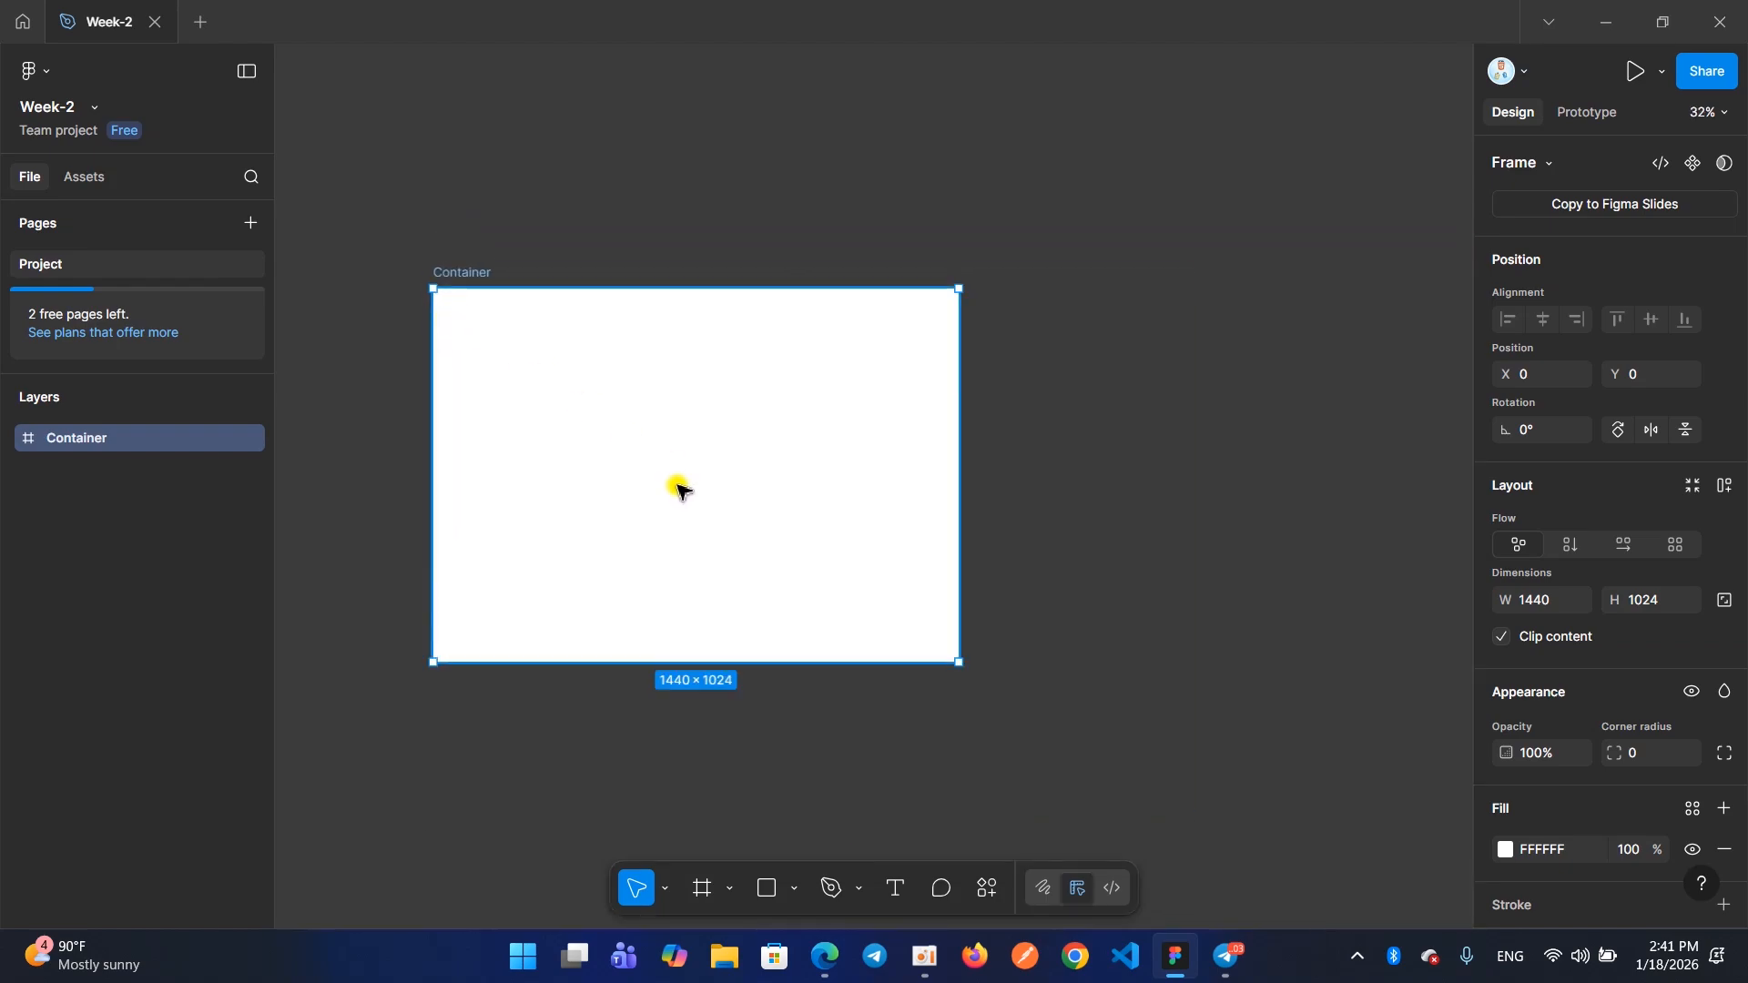
{"action": "scroll", "coordinate": [671, 487], "scroll_direction": "up", "scroll_amount": 5}
{"action": "scroll", "coordinate": [671, 487], "scroll_direction": "down", "scroll_amount": 3}
{"action": "scroll", "coordinate": [672, 487], "scroll_direction": "up", "scroll_amount": 3}
{"action": "scroll", "coordinate": [671, 487], "scroll_direction": "down", "scroll_amount": 2}
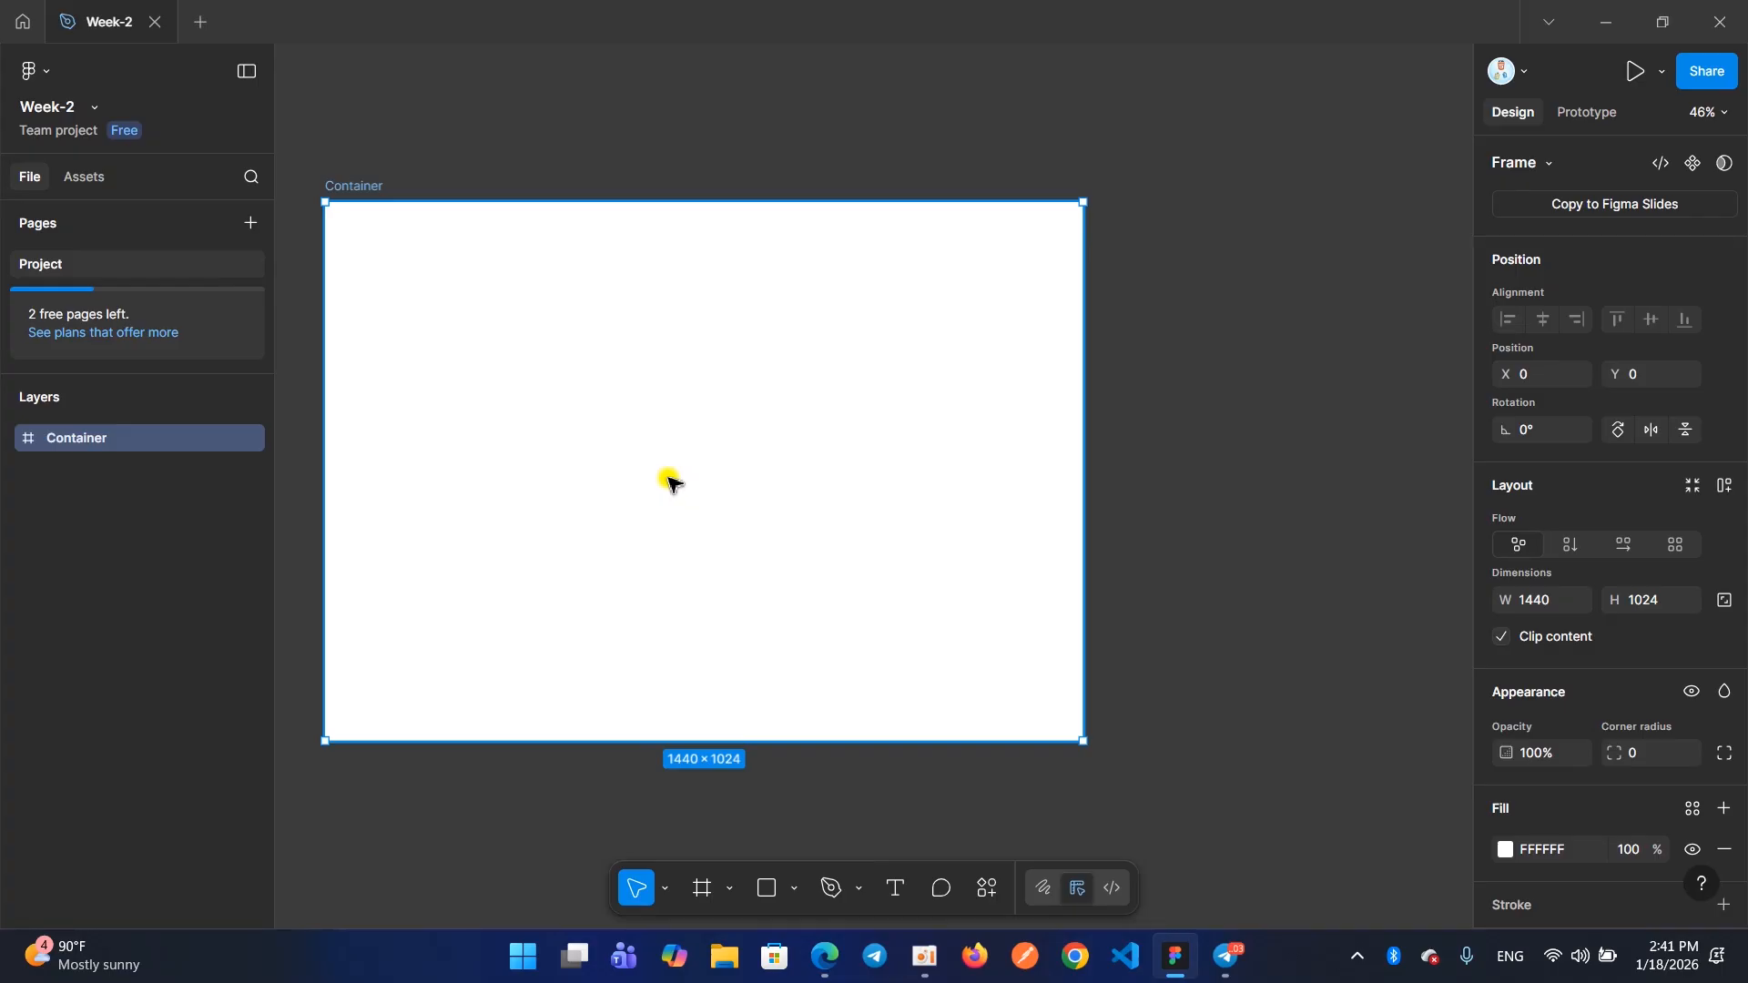
{"action": "key", "text": "shift+2"}
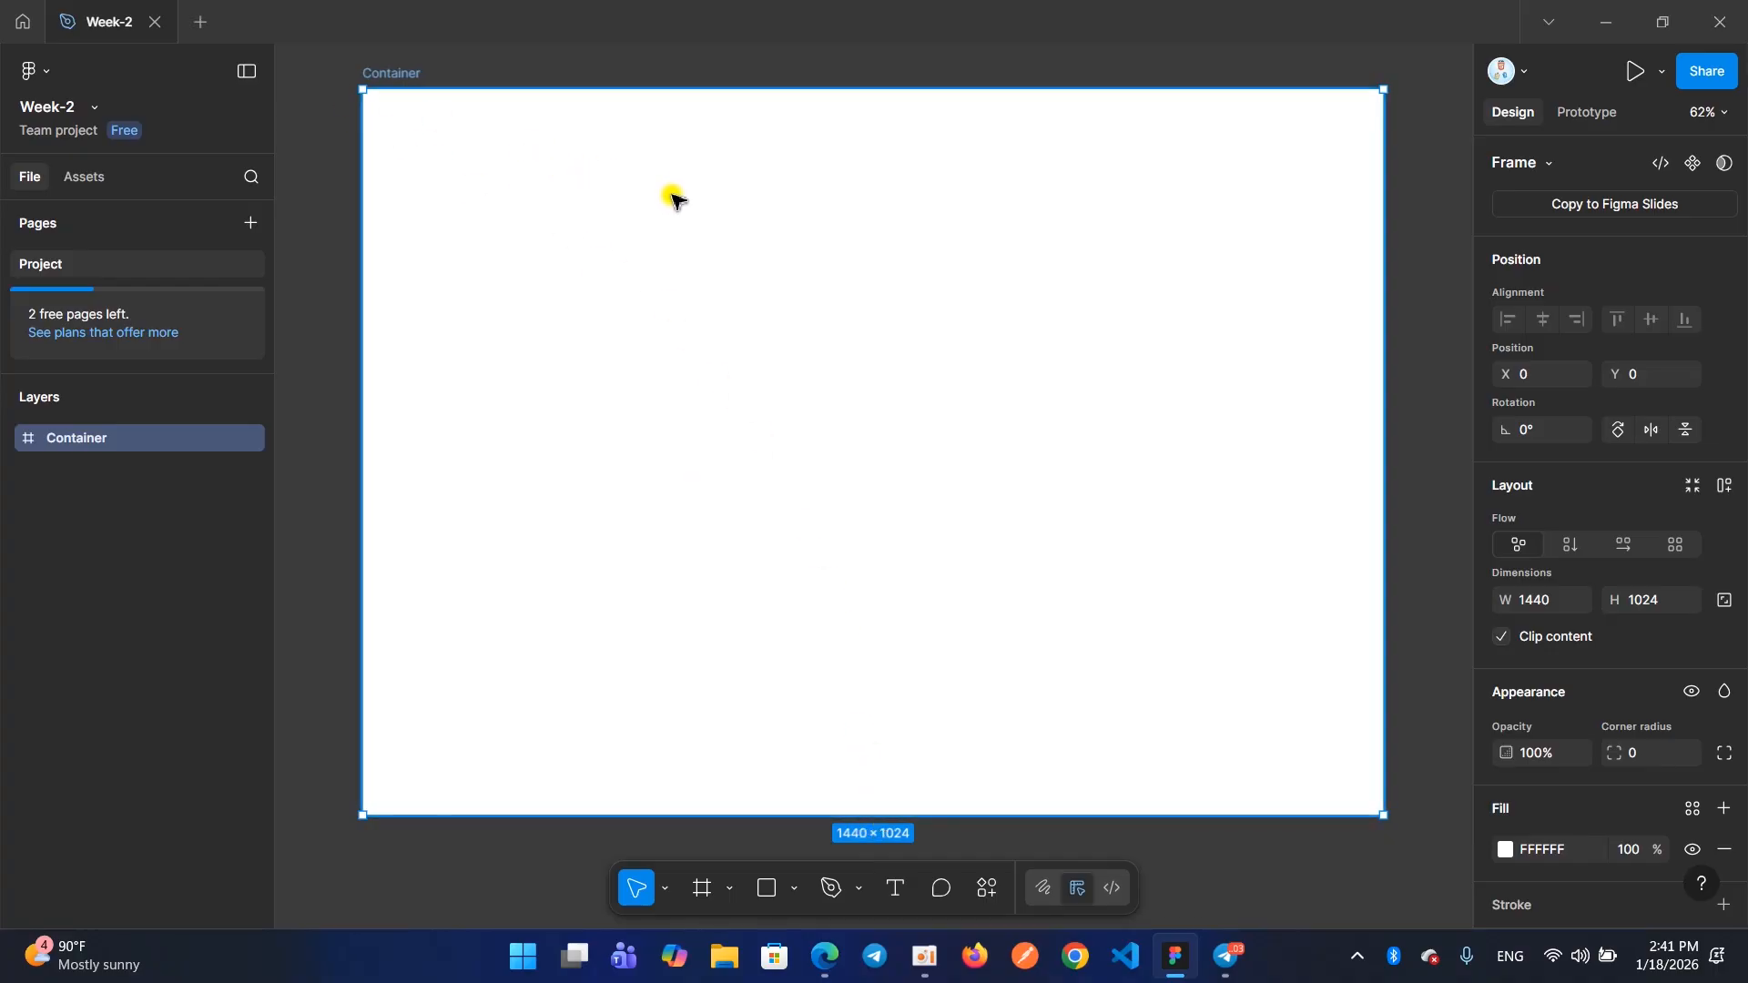
{"action": "scroll", "coordinate": [673, 198], "scroll_direction": "down", "scroll_amount": 5}
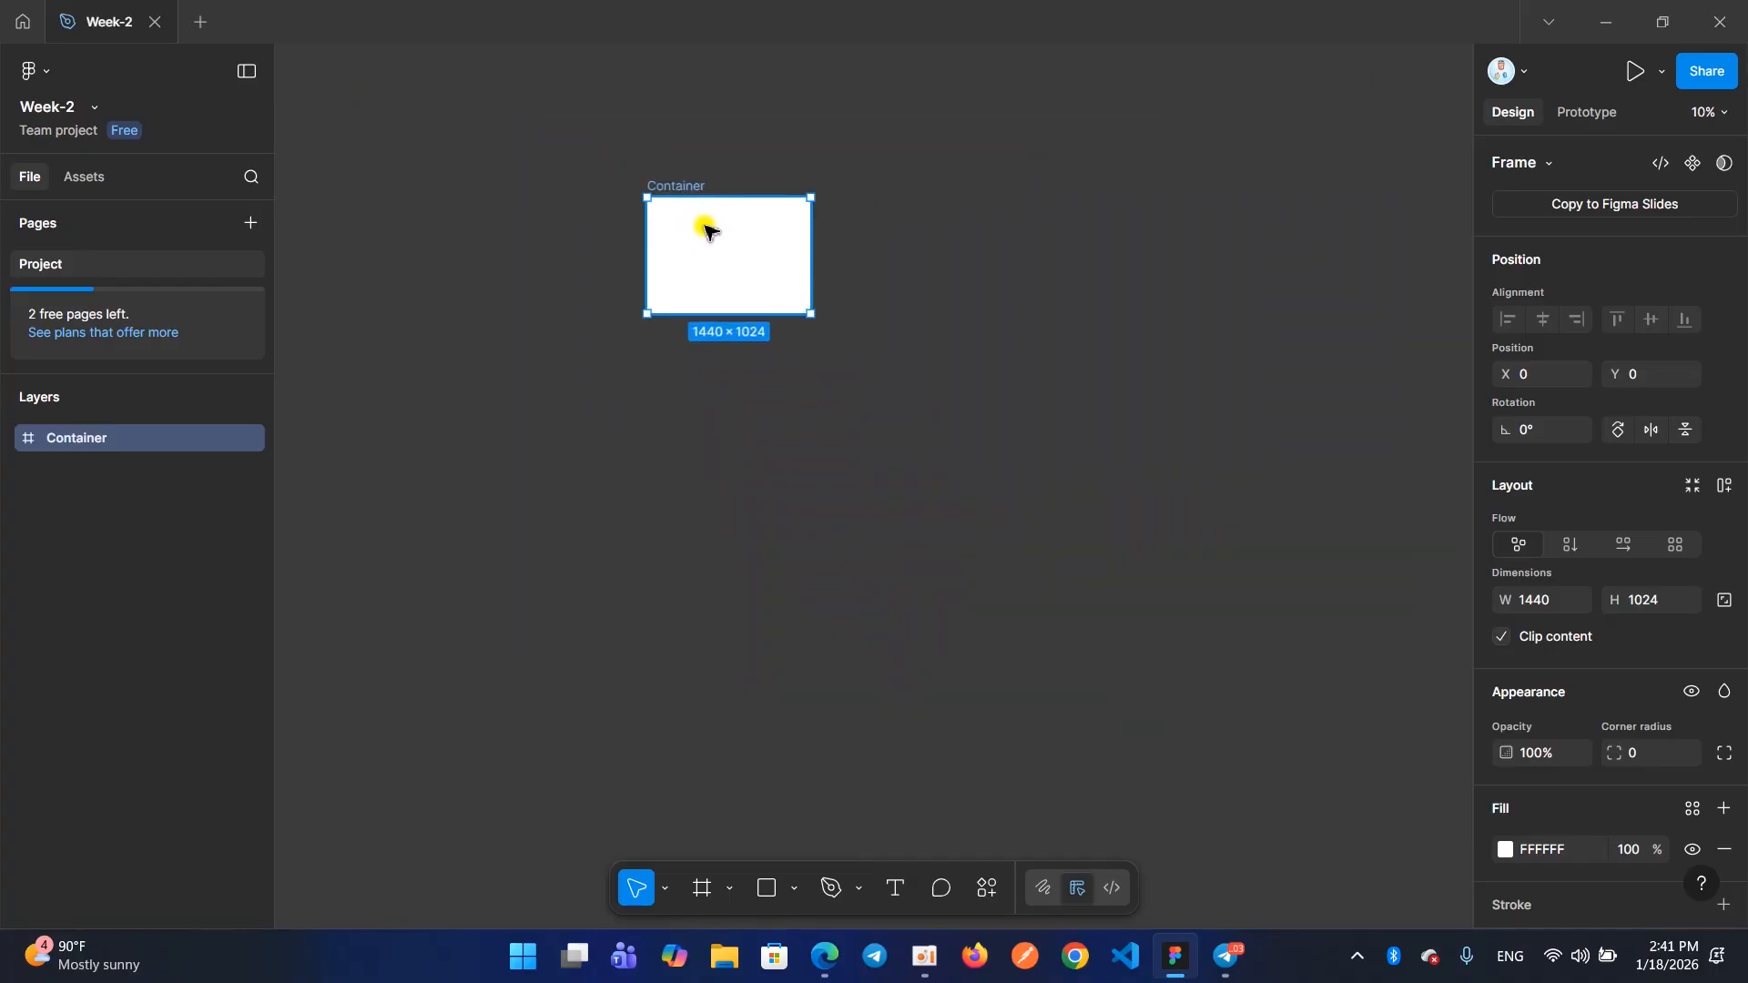
{"action": "scroll", "coordinate": [708, 231], "scroll_direction": "up", "scroll_amount": 3}
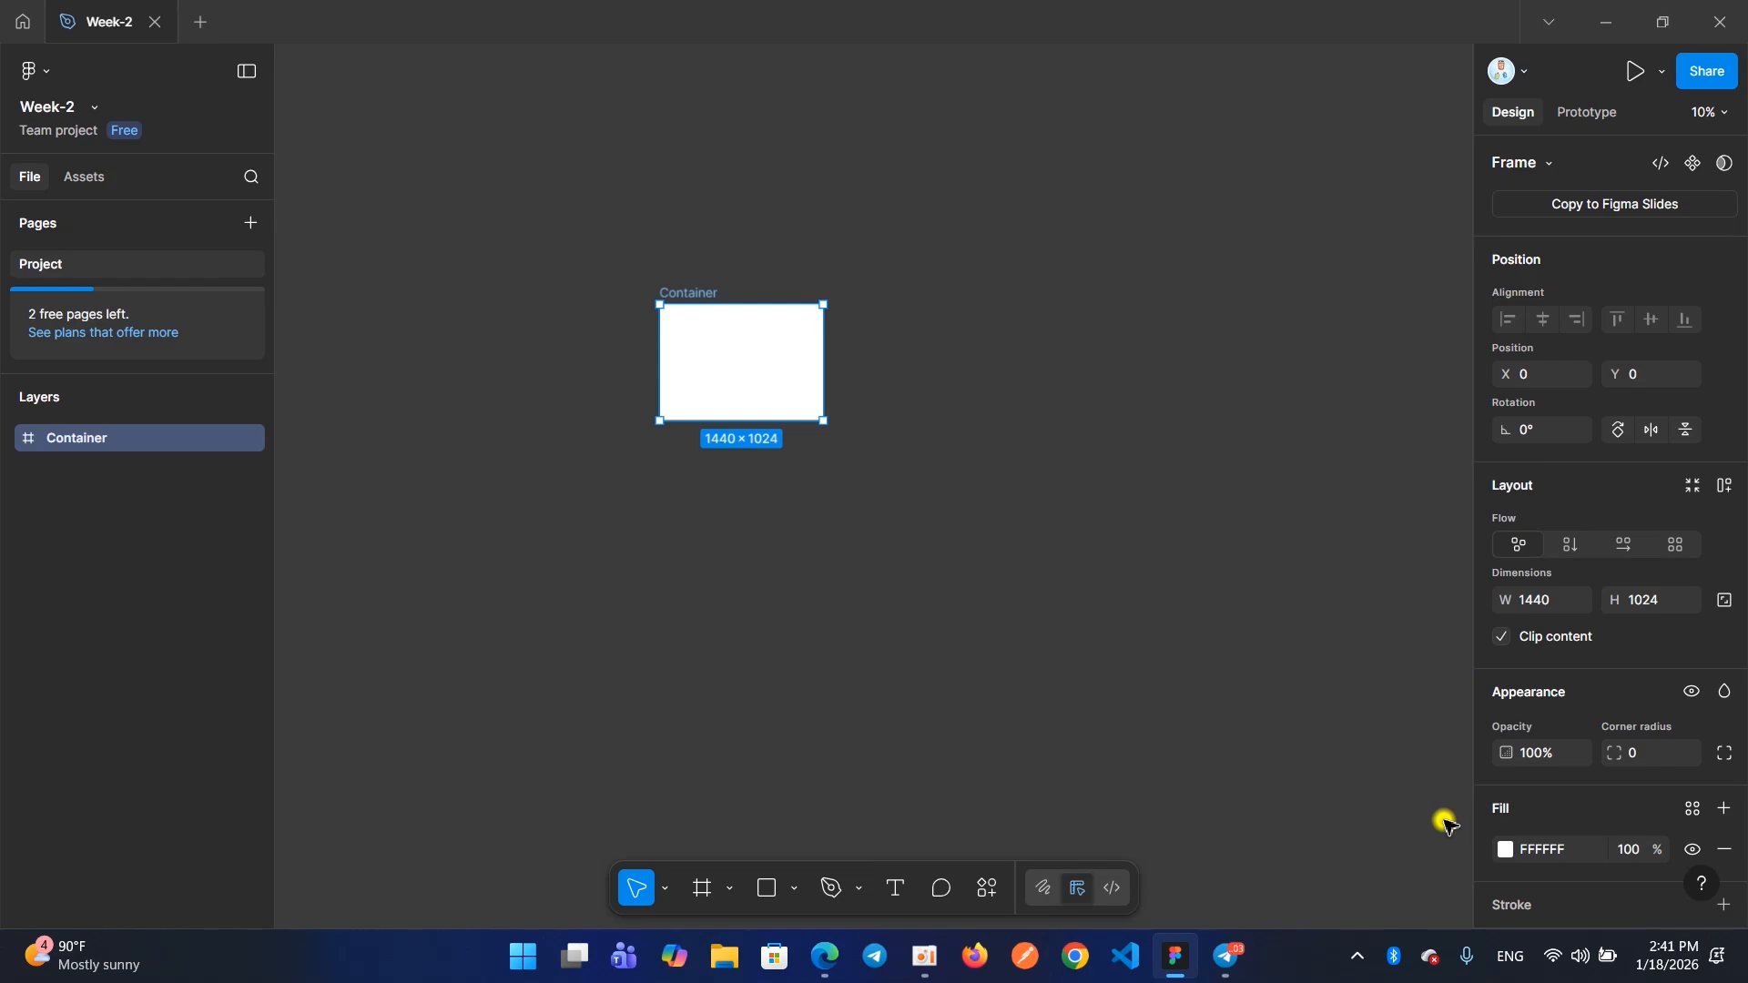
{"action": "key", "text": "shift+2"}
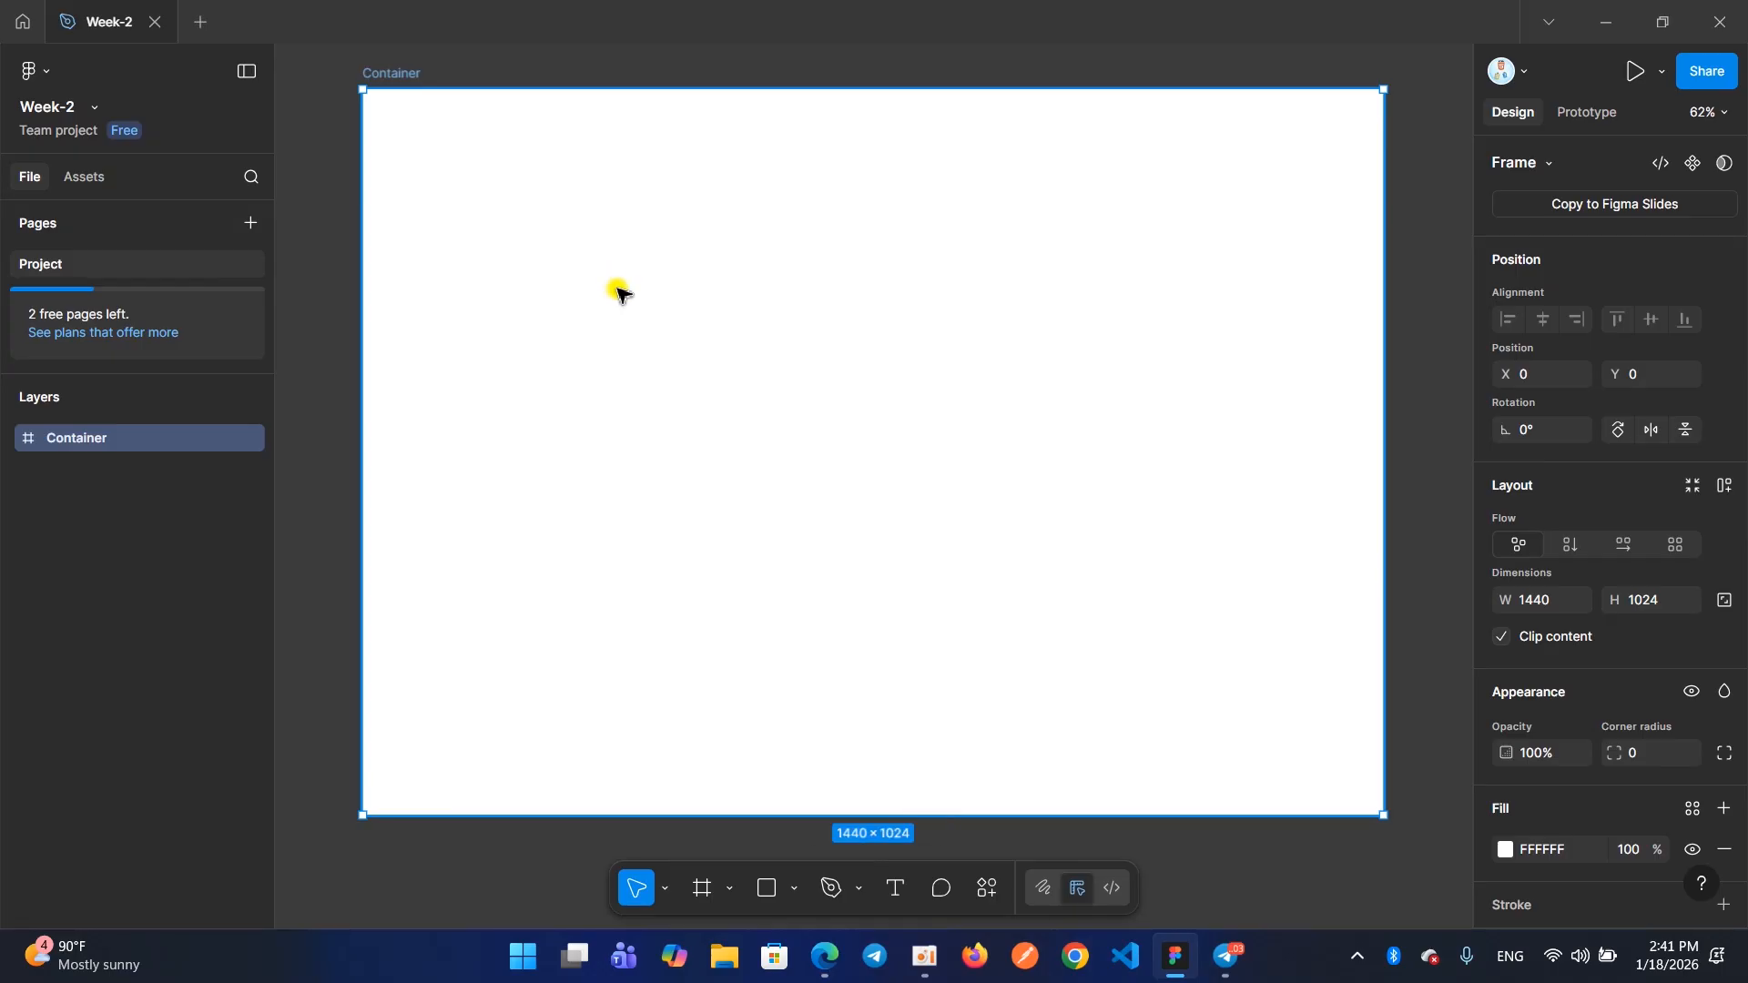
{"action": "left_click", "coordinate": [920, 971]}
{"action": "left_click", "coordinate": [651, 401]}
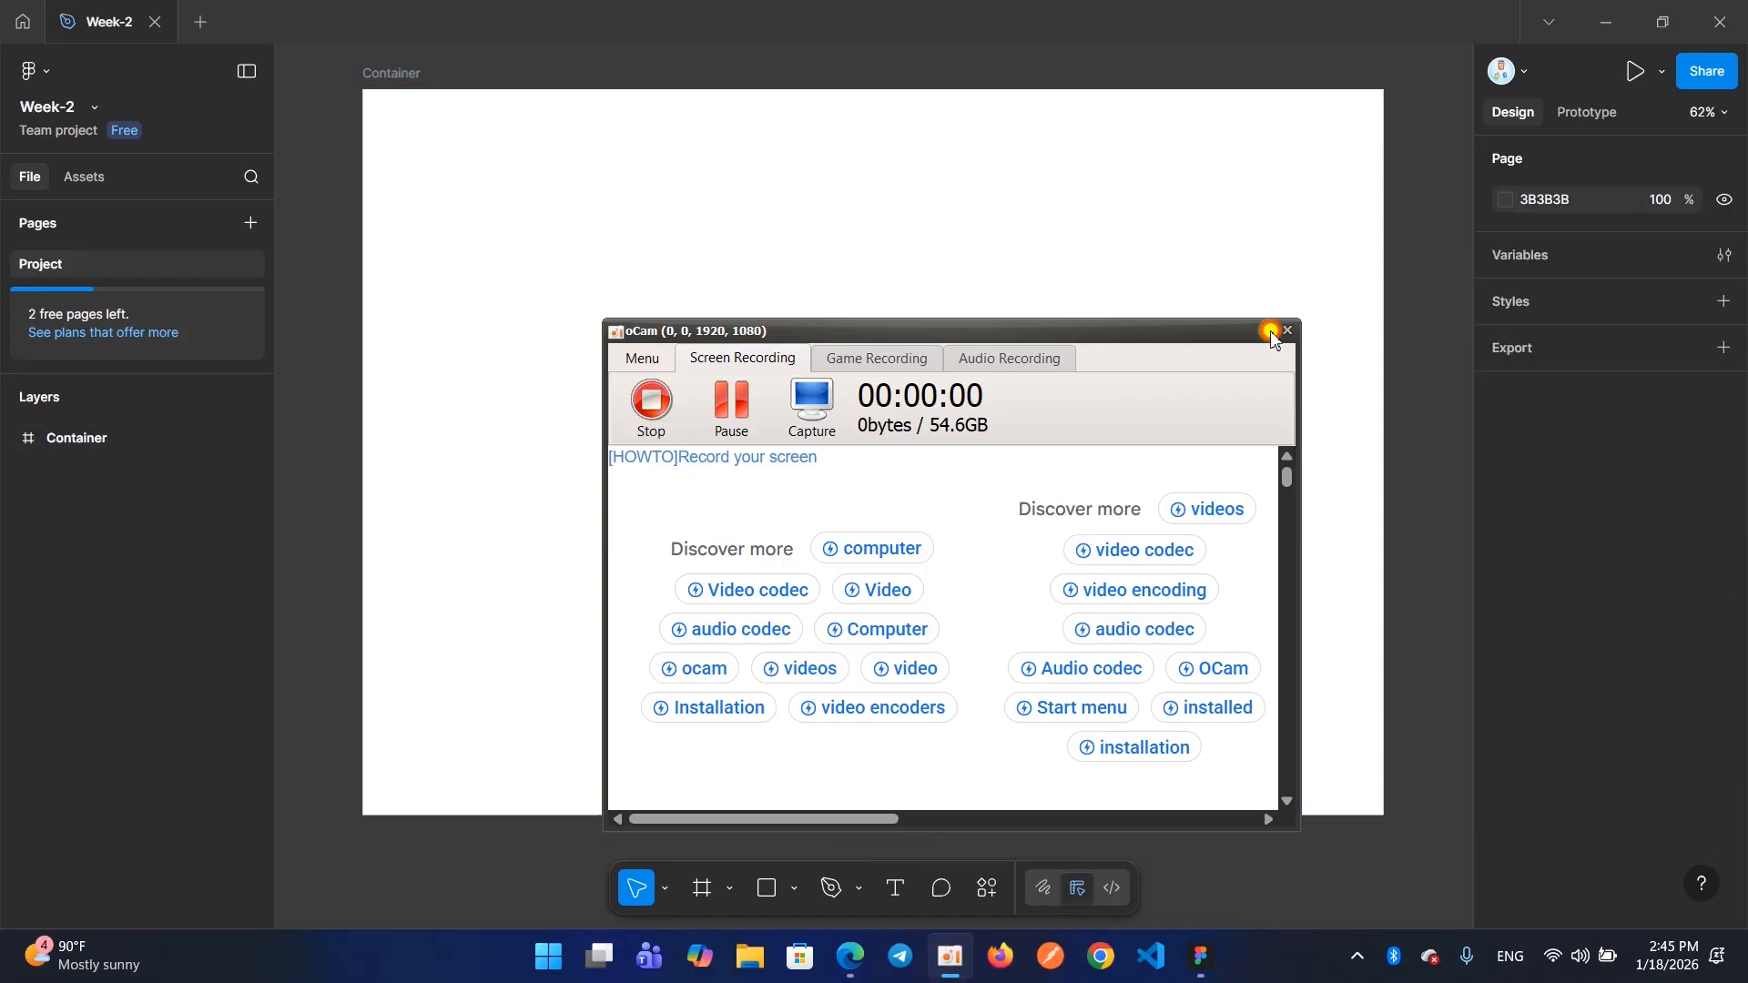
{"action": "left_click", "coordinate": [1271, 332]}
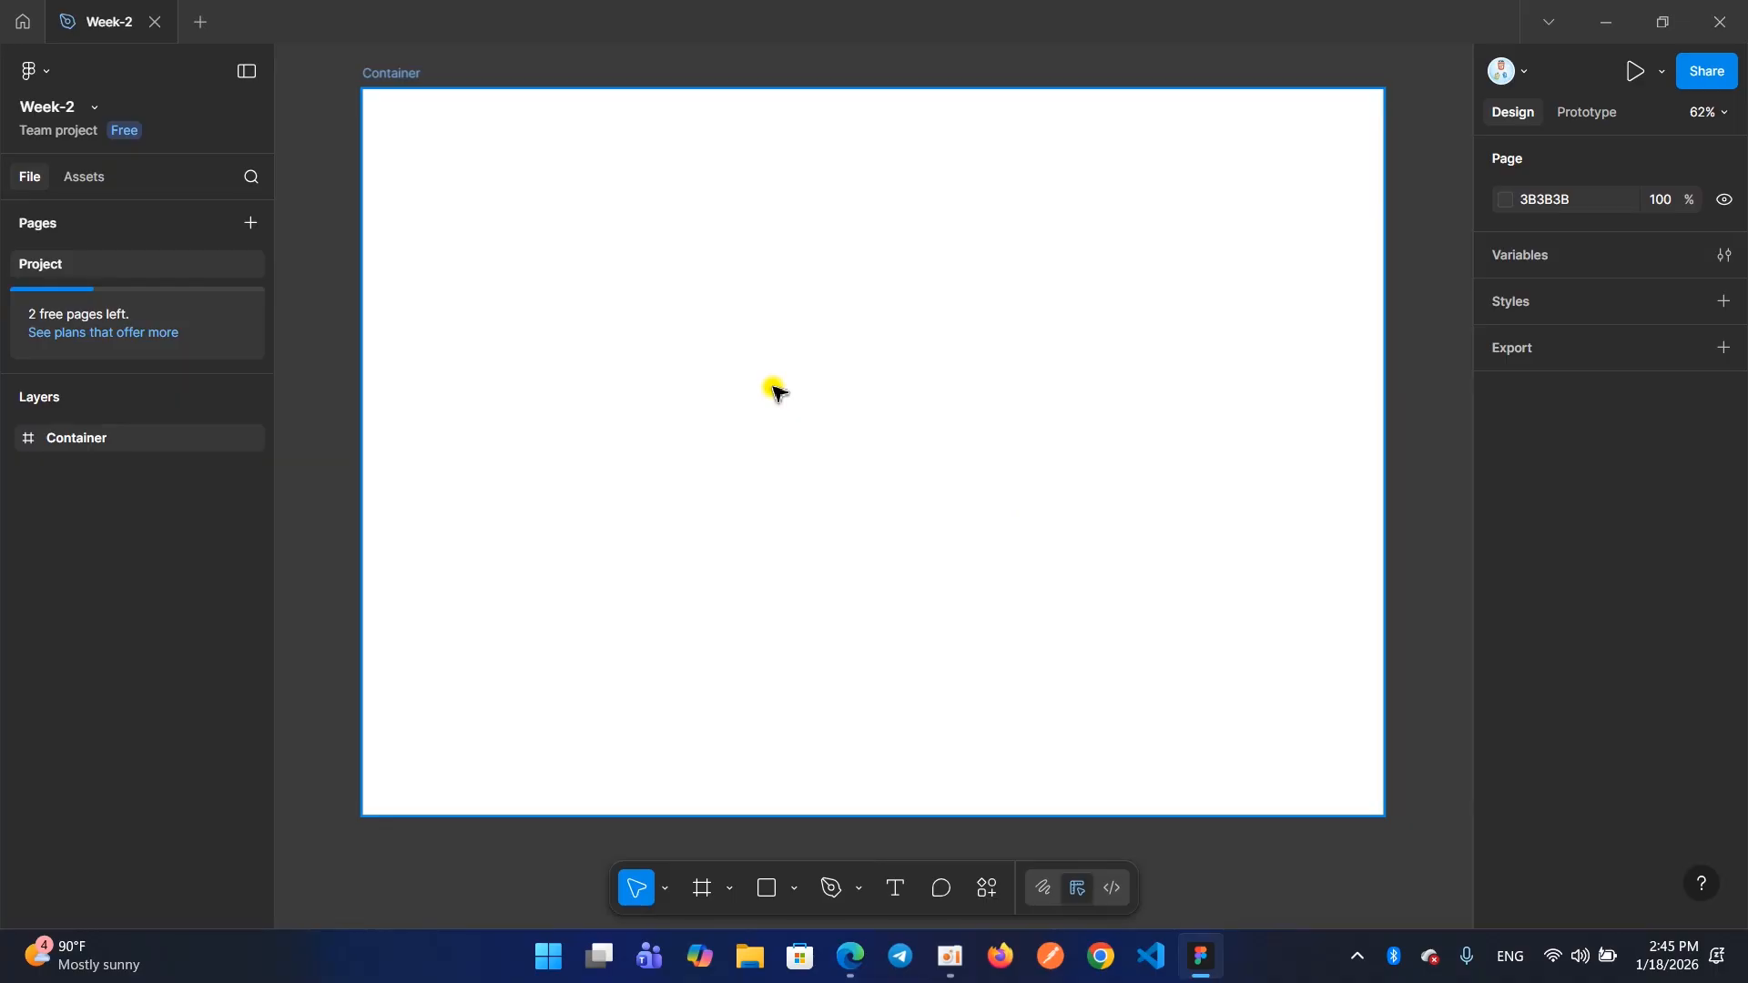
Add a 1440×1024 Desktop preset frame and align it beside the Container frame at X 1533, Y 0
{"action": "left_click", "coordinate": [702, 890]}
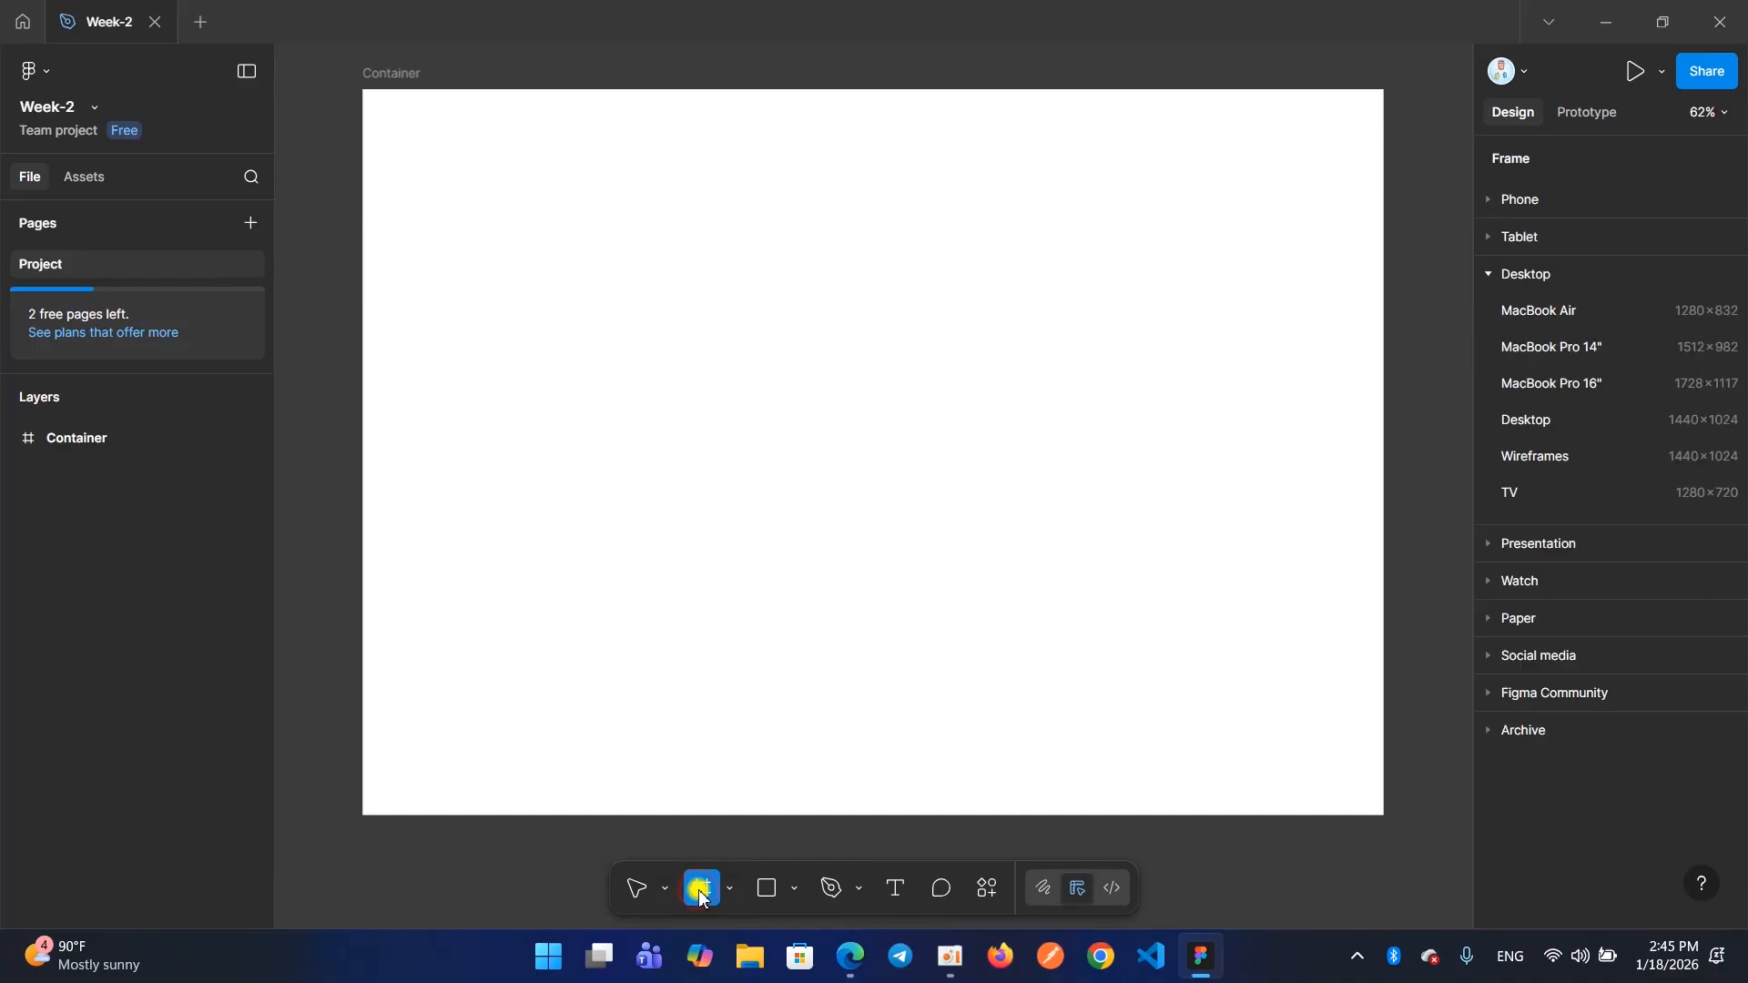
{"action": "scroll", "coordinate": [665, 684], "scroll_direction": "down", "scroll_amount": 3}
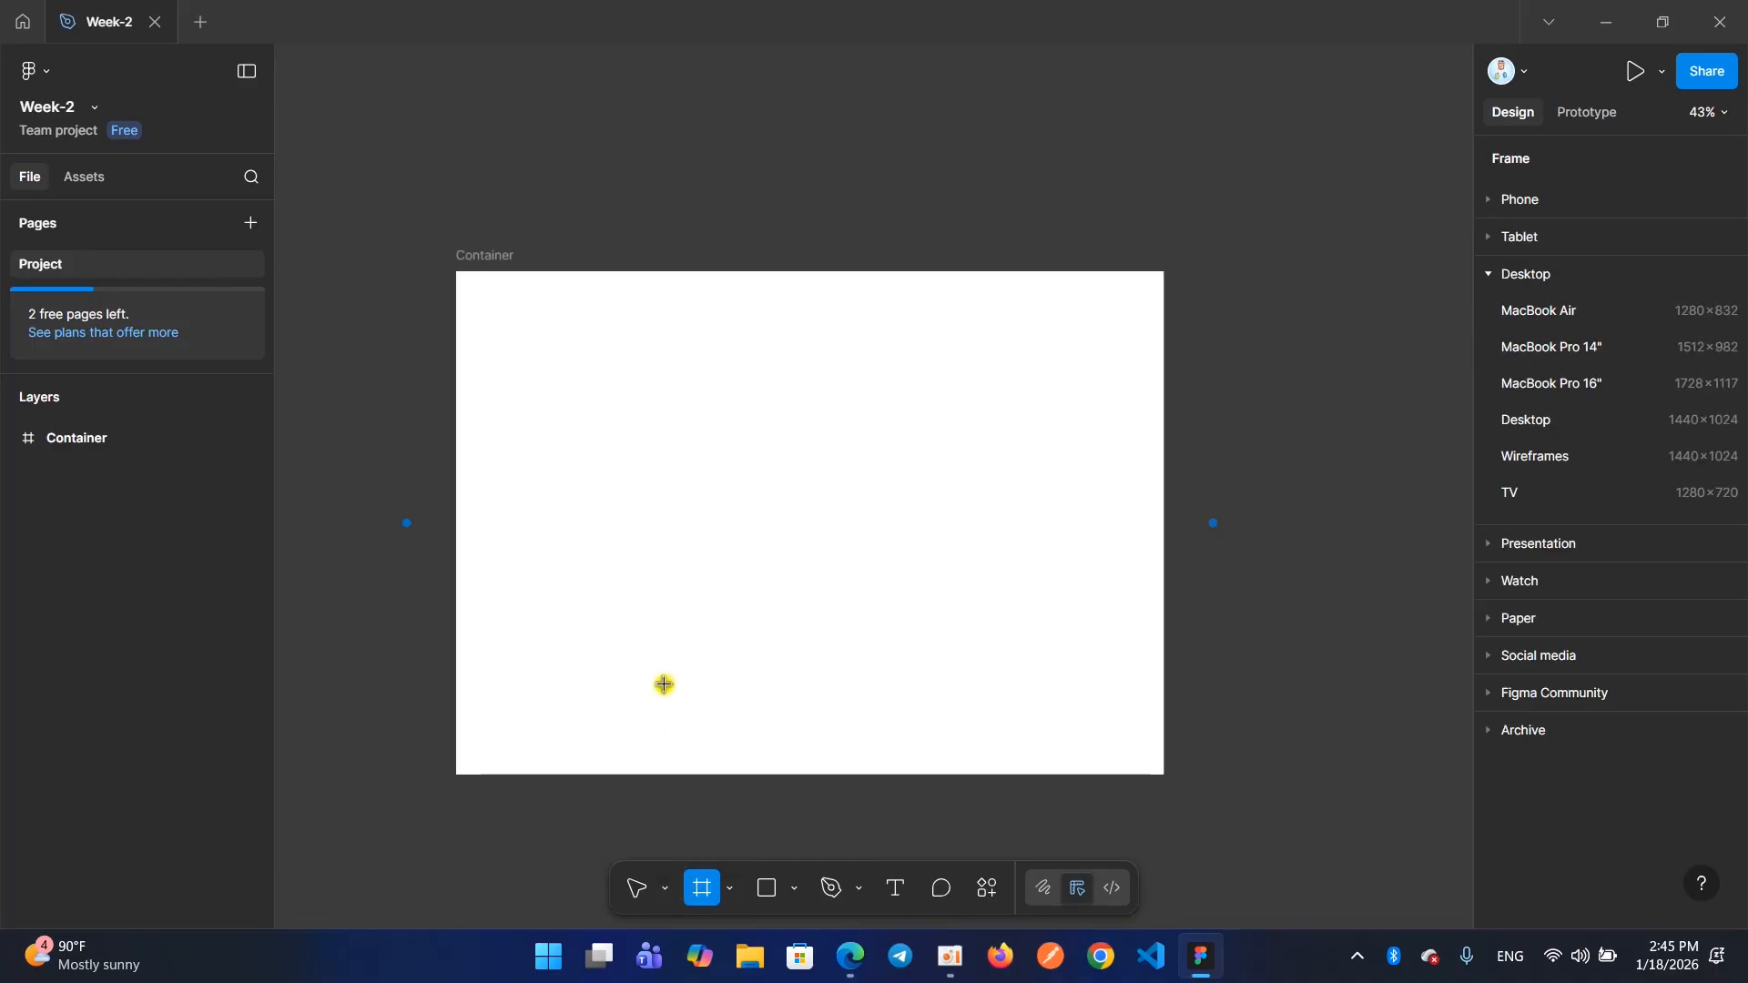
{"action": "scroll", "coordinate": [665, 684], "scroll_direction": "down", "scroll_amount": 3}
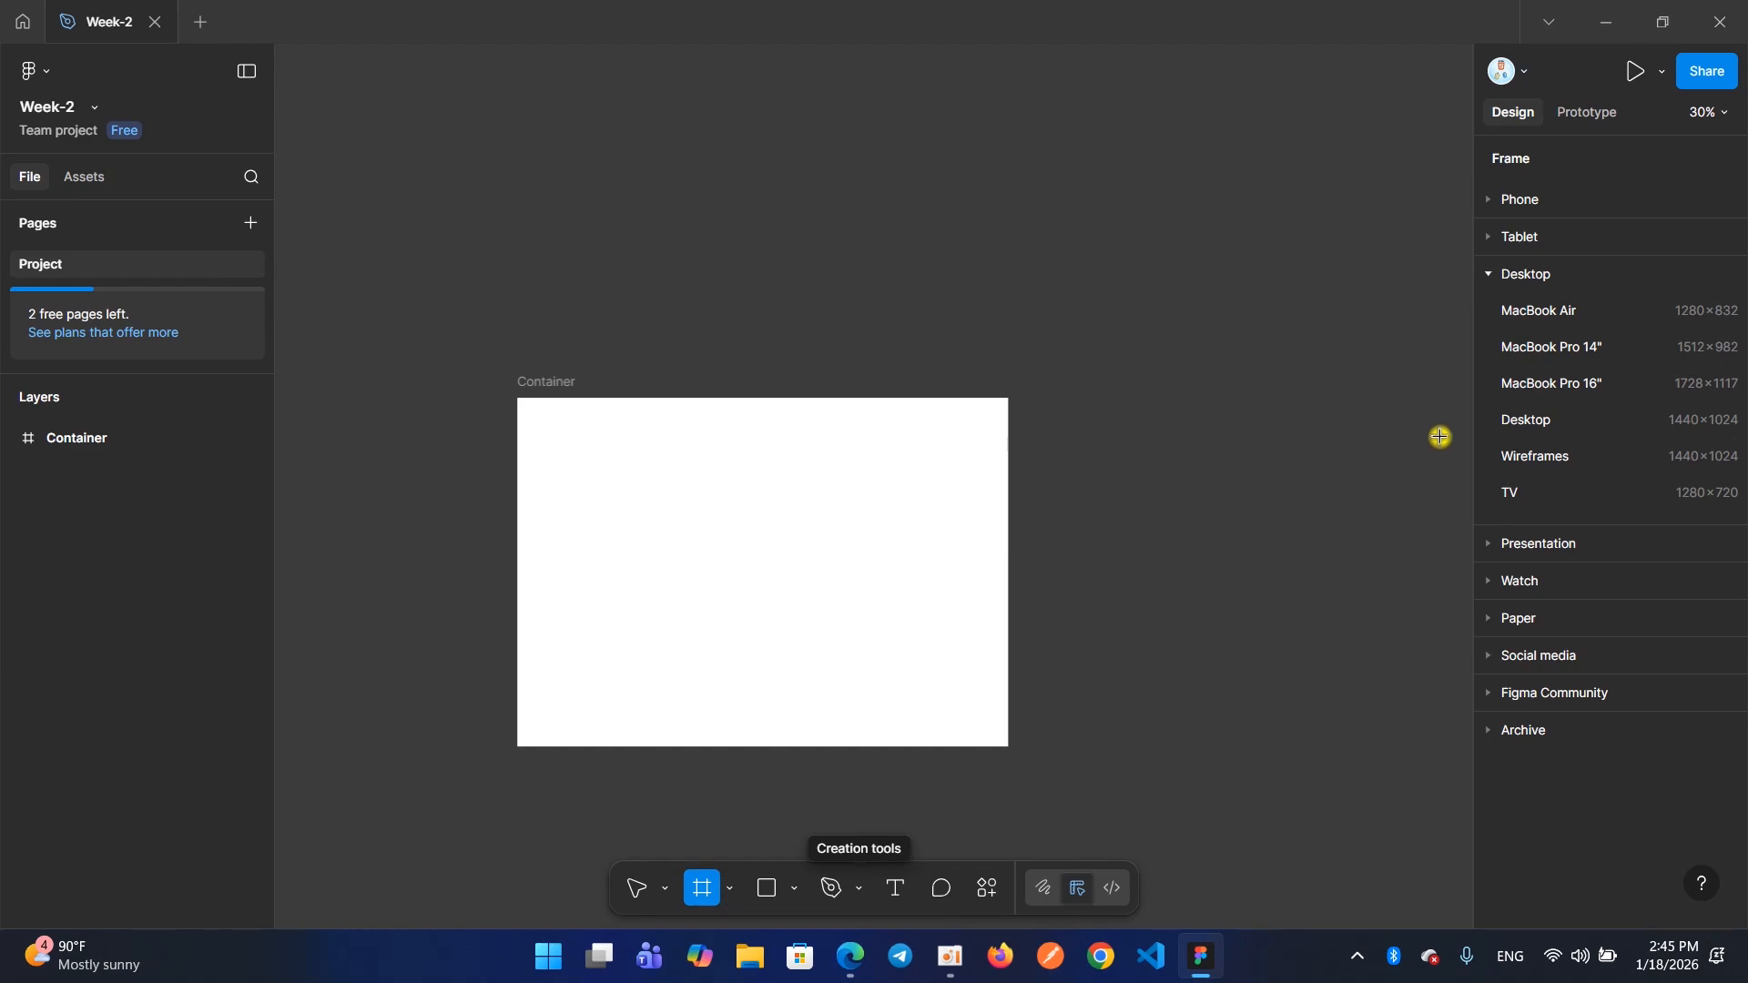
{"action": "left_click", "coordinate": [1623, 418]}
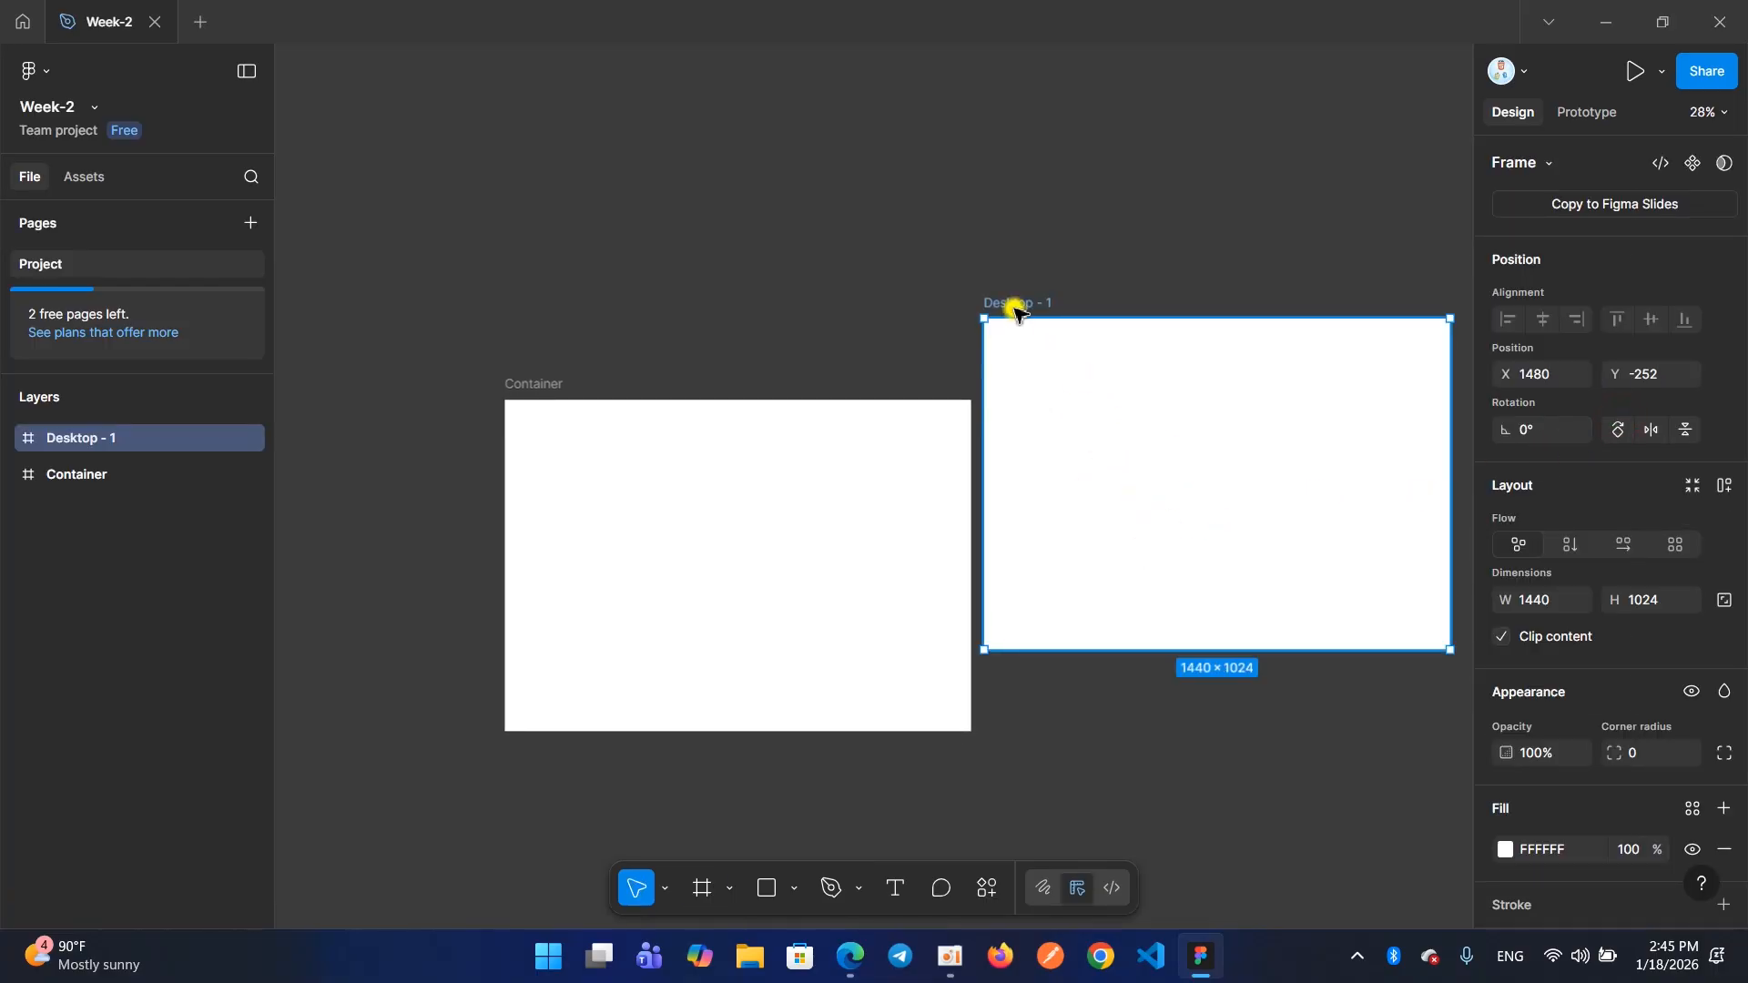
{"action": "left_click_drag", "start_coordinate": [1058, 392], "coordinate": [1069, 479]}
{"action": "mouse_move", "coordinate": [1044, 389]}
{"action": "left_mouse_down"}
{"action": "mouse_move", "coordinate": [1026, 324]}
{"action": "mouse_move", "coordinate": [1062, 390]}
{"action": "mouse_move", "coordinate": [1047, 386]}
{"action": "left_mouse_up"}
{"action": "scroll", "coordinate": [1052, 390], "scroll_direction": "right", "scroll_amount": 4}
{"action": "scroll", "coordinate": [1048, 386], "scroll_direction": "down", "scroll_amount": 3}
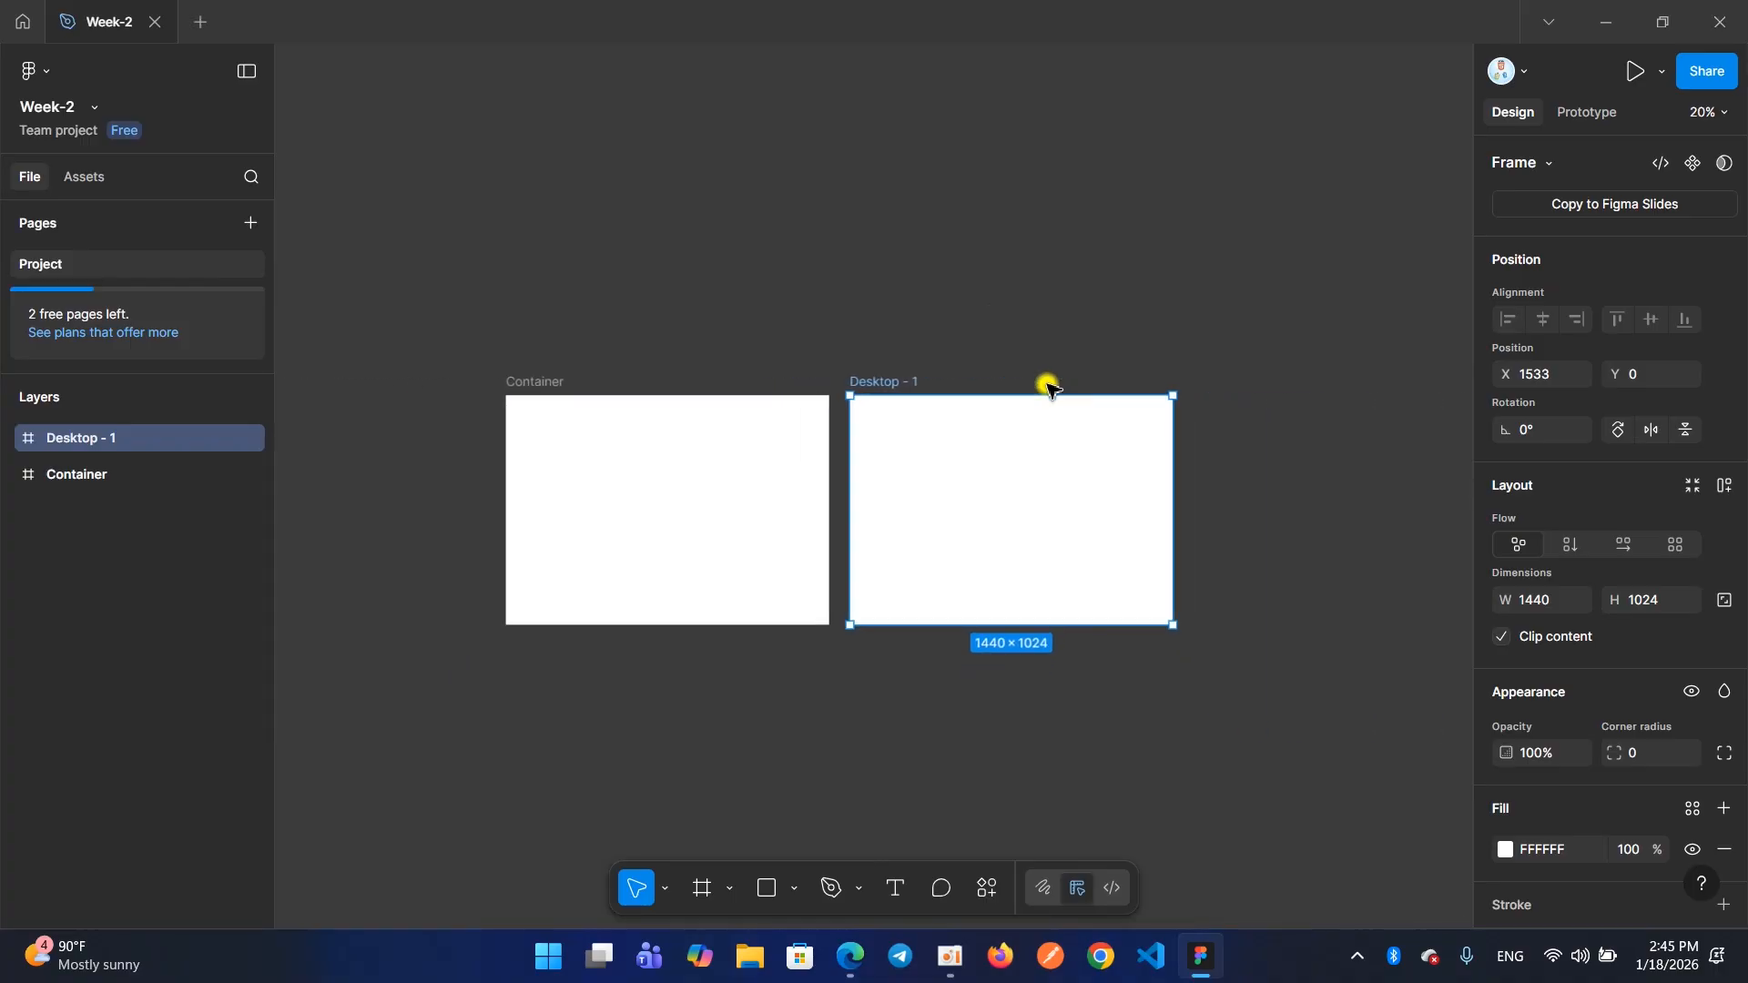
Add another 1440×1024 Desktop preset frame and align it with the row at X 3018, Y 0
{"action": "left_click", "coordinate": [697, 891]}
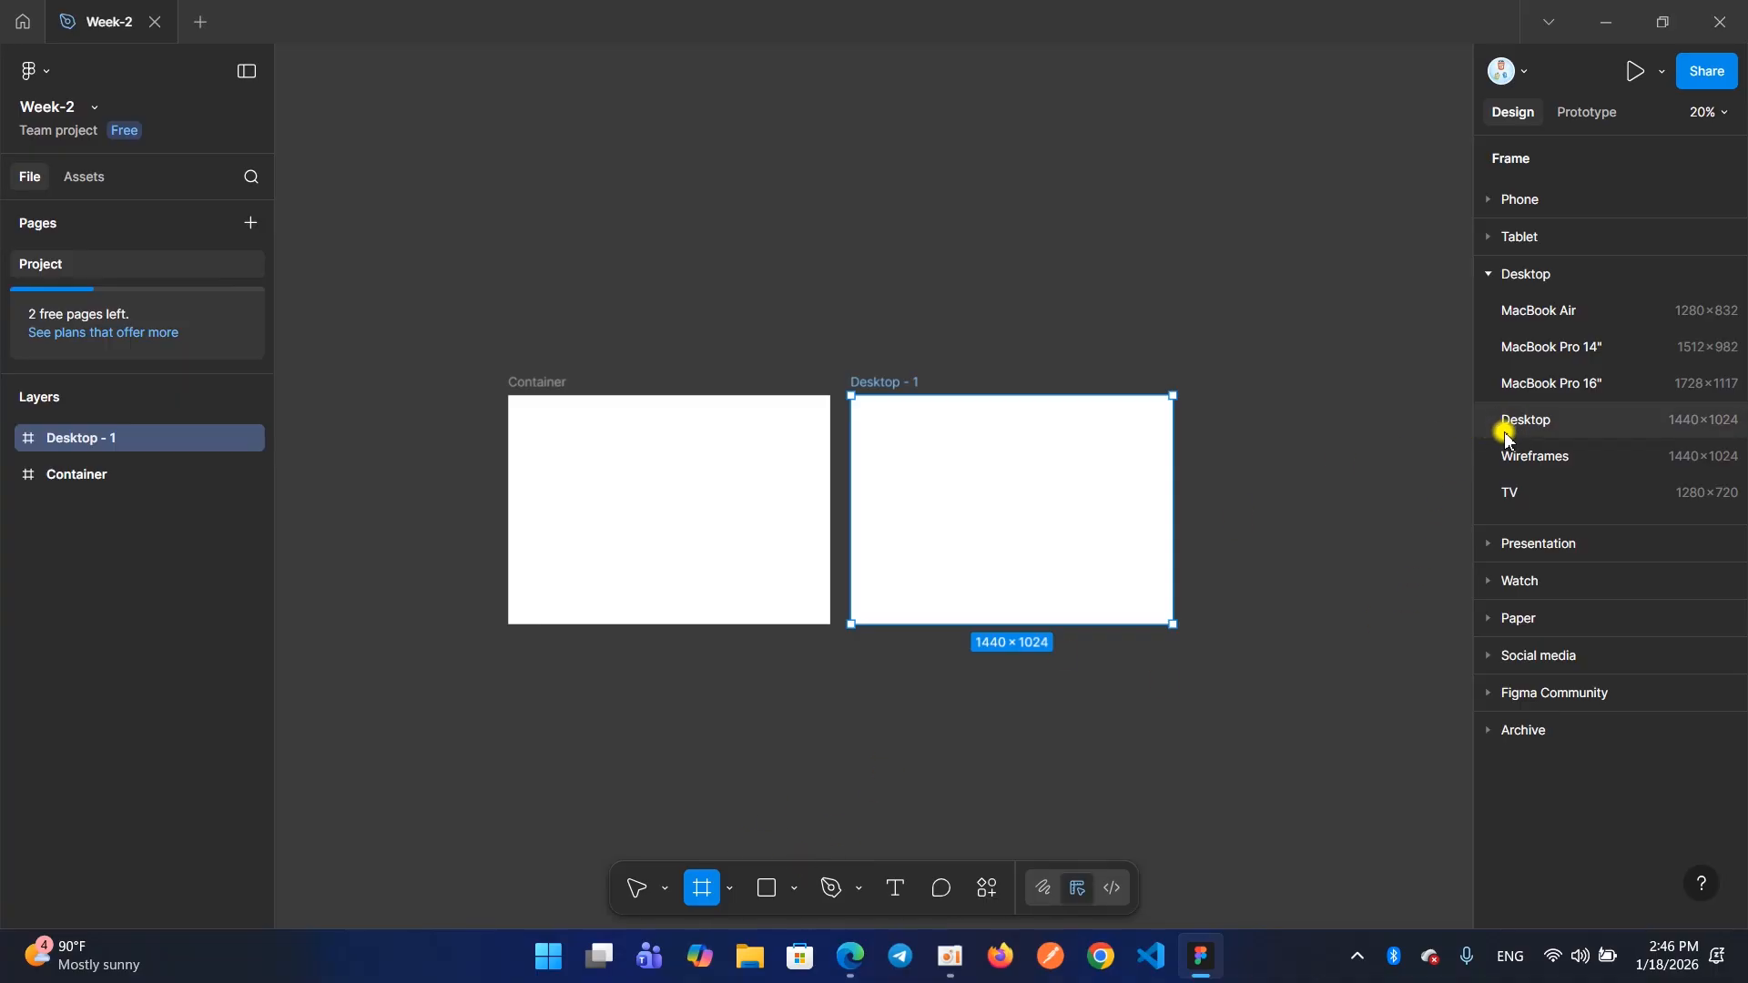
{"action": "left_click", "coordinate": [1490, 275]}
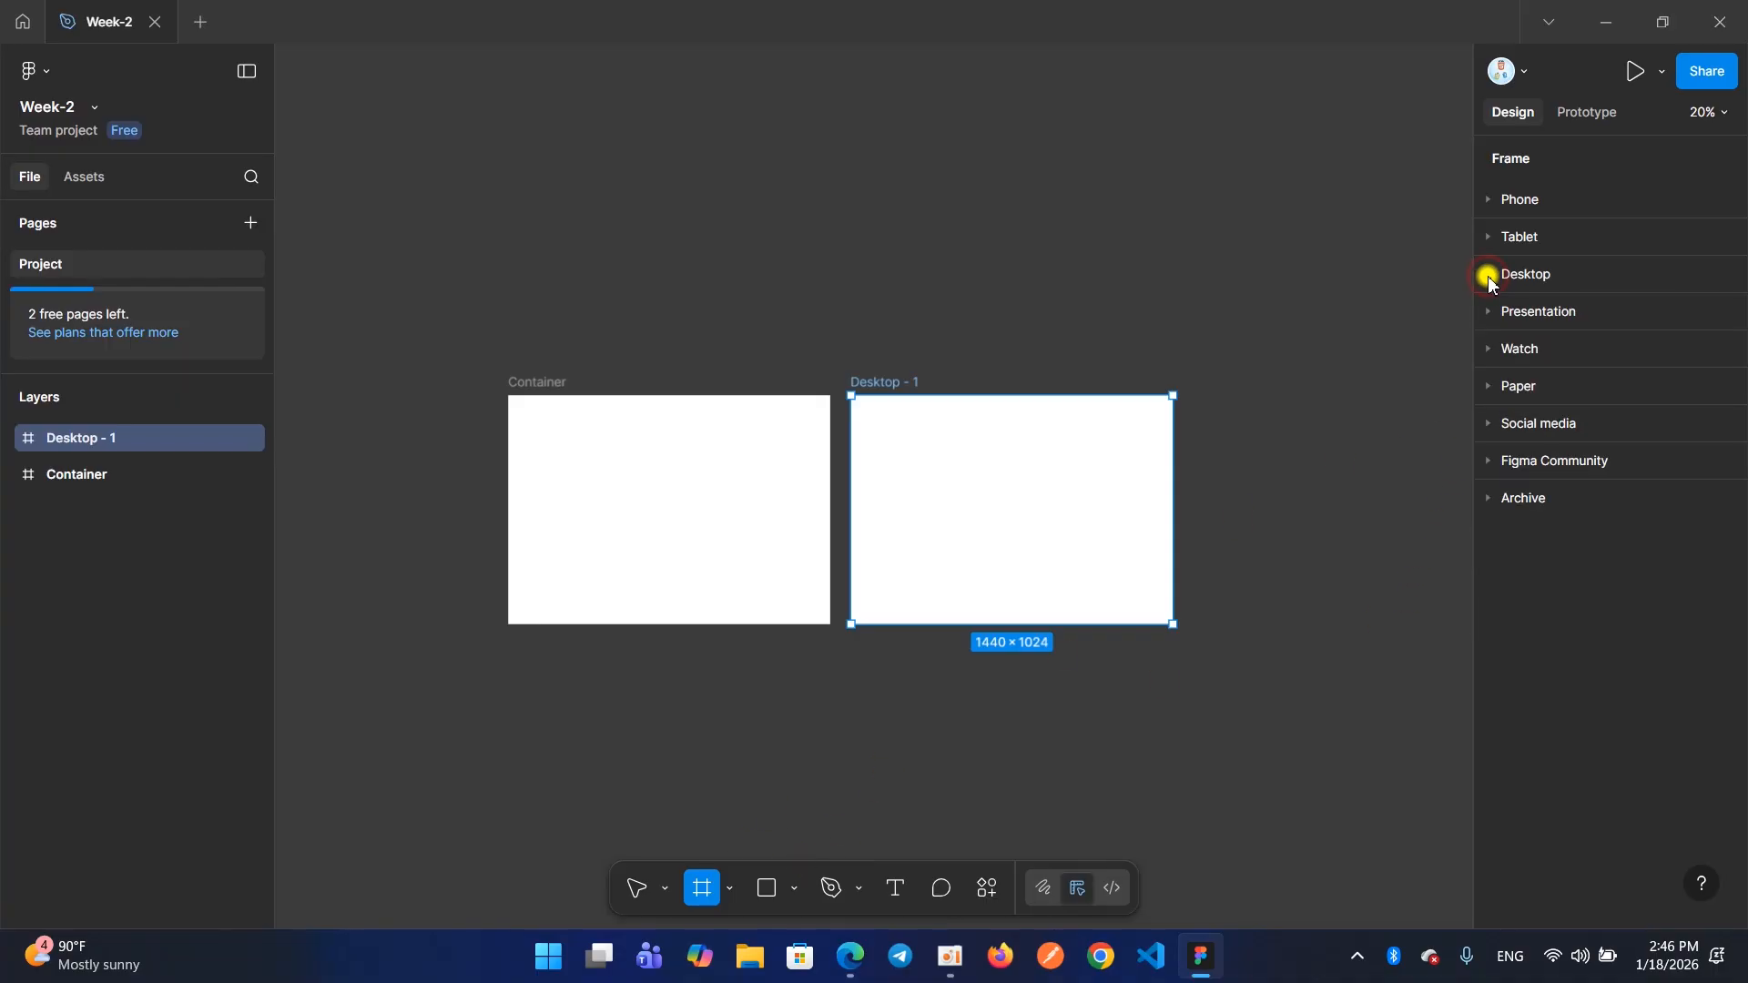
{"action": "left_click", "coordinate": [1492, 278]}
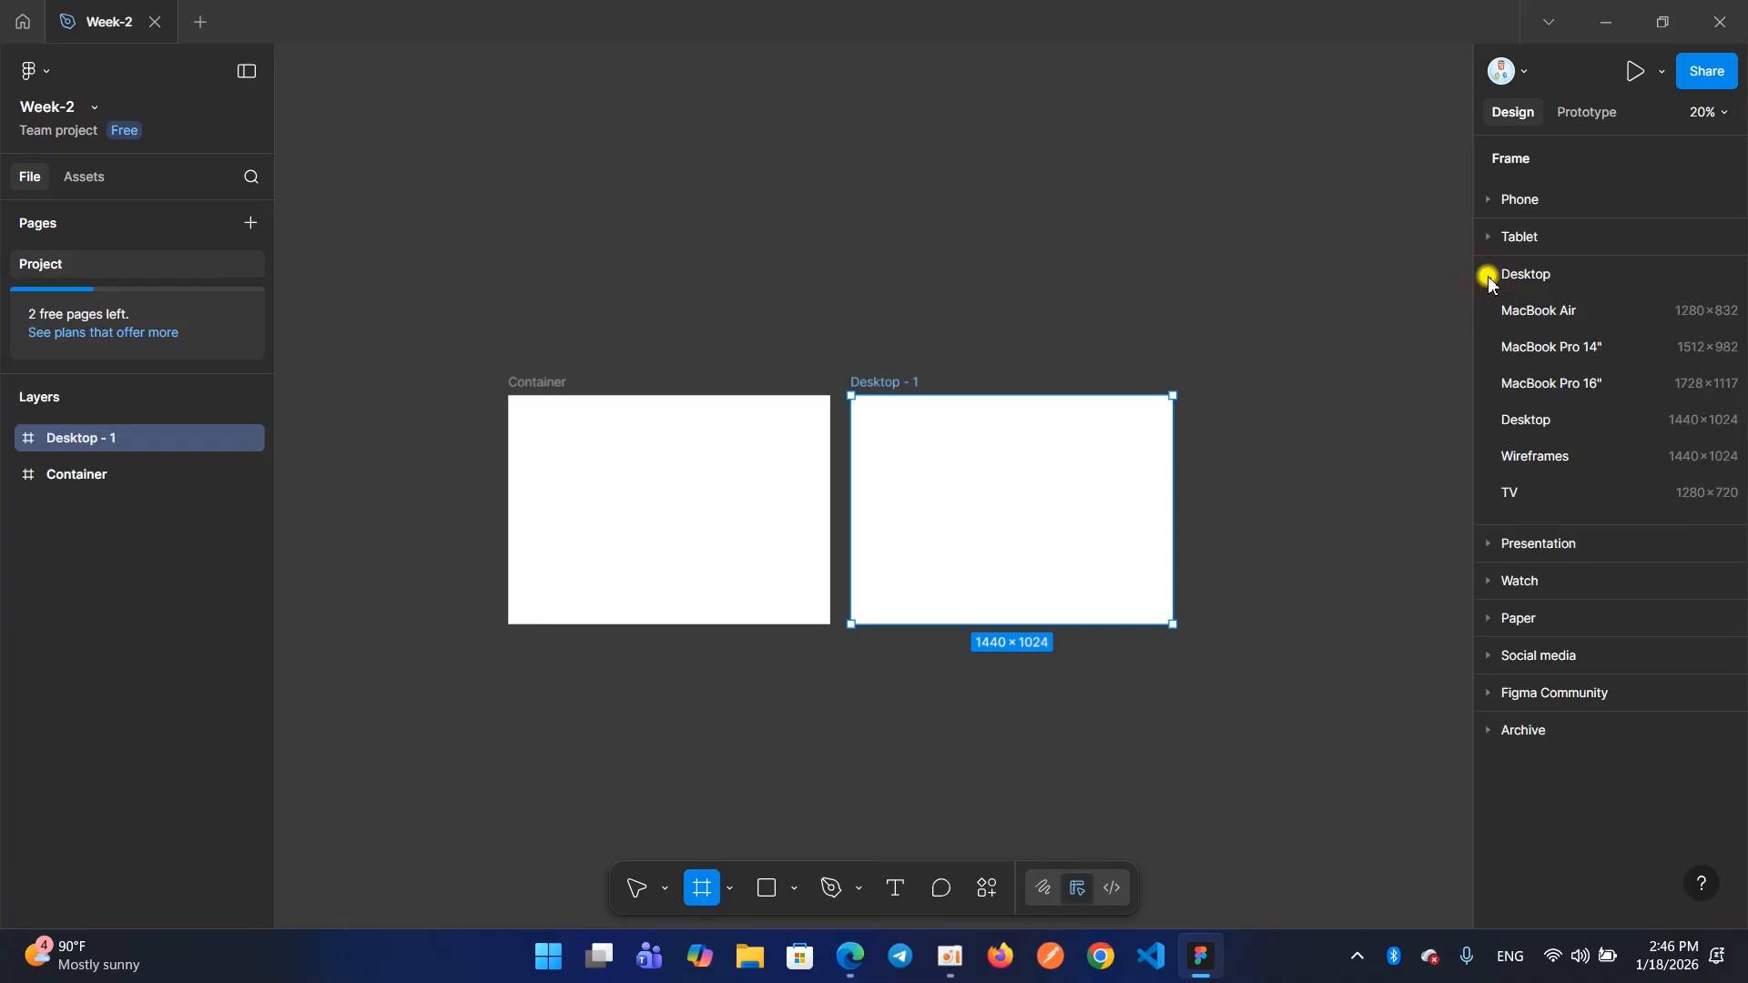
{"action": "left_click", "coordinate": [1514, 418]}
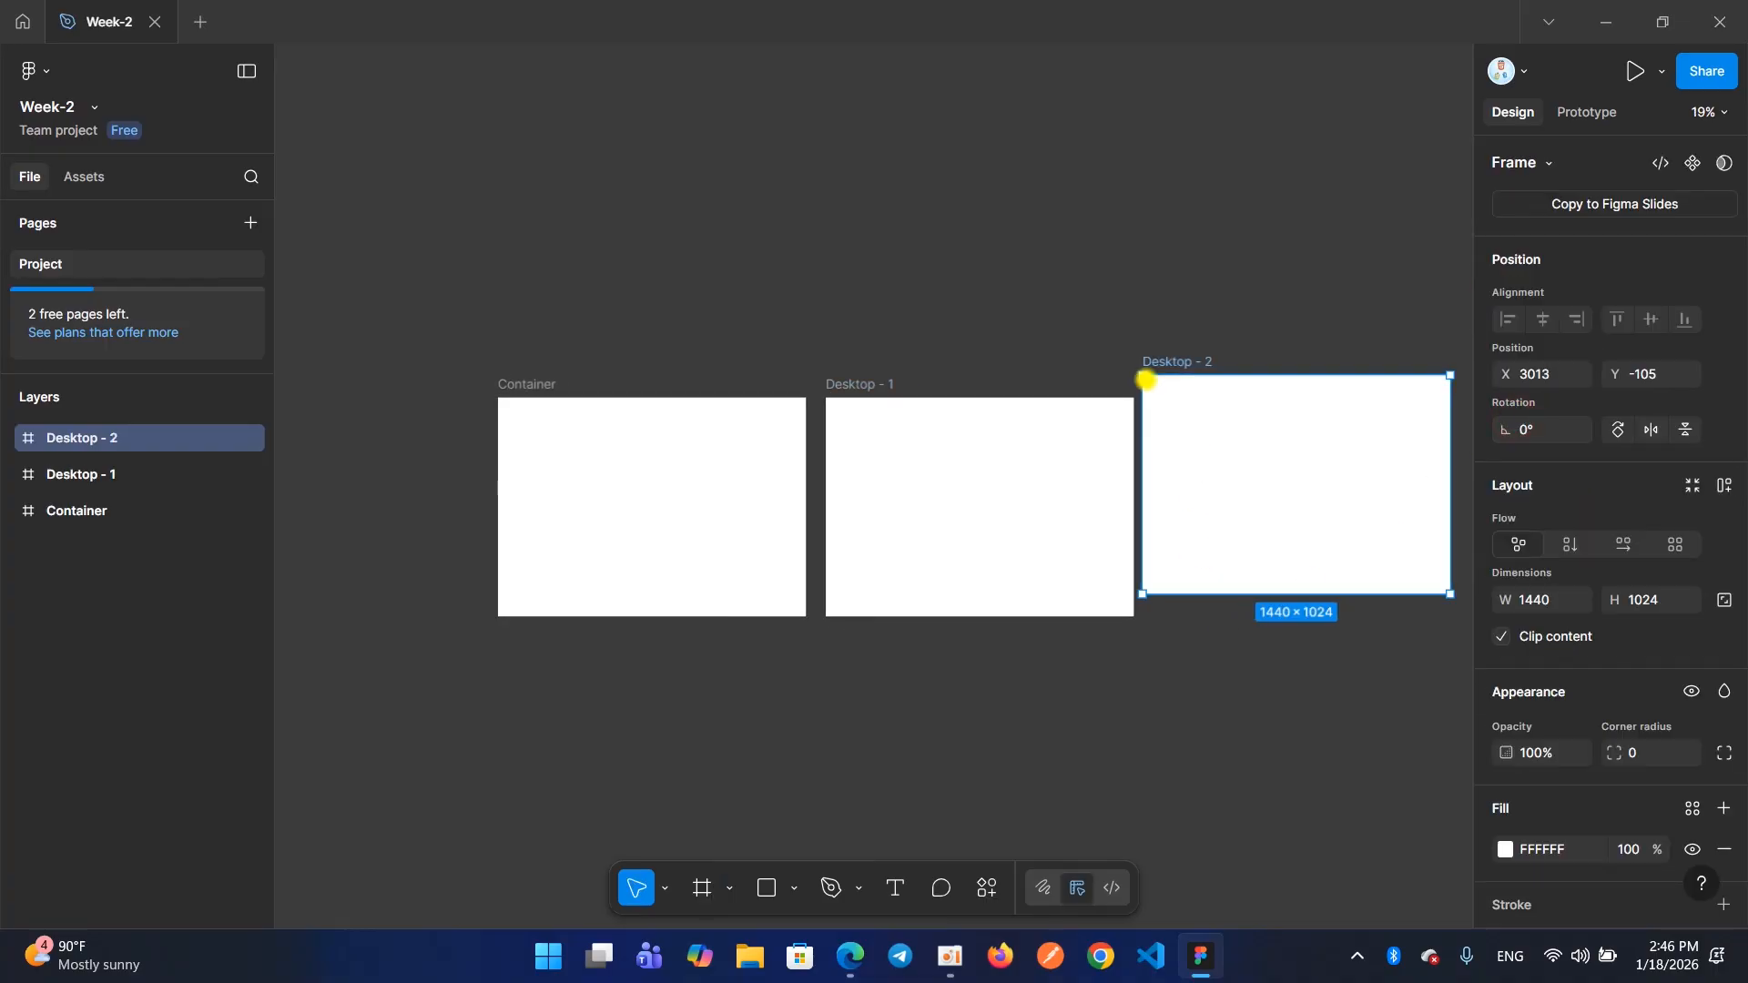
{"action": "left_click_drag", "start_coordinate": [1169, 372], "coordinate": [1169, 391]}
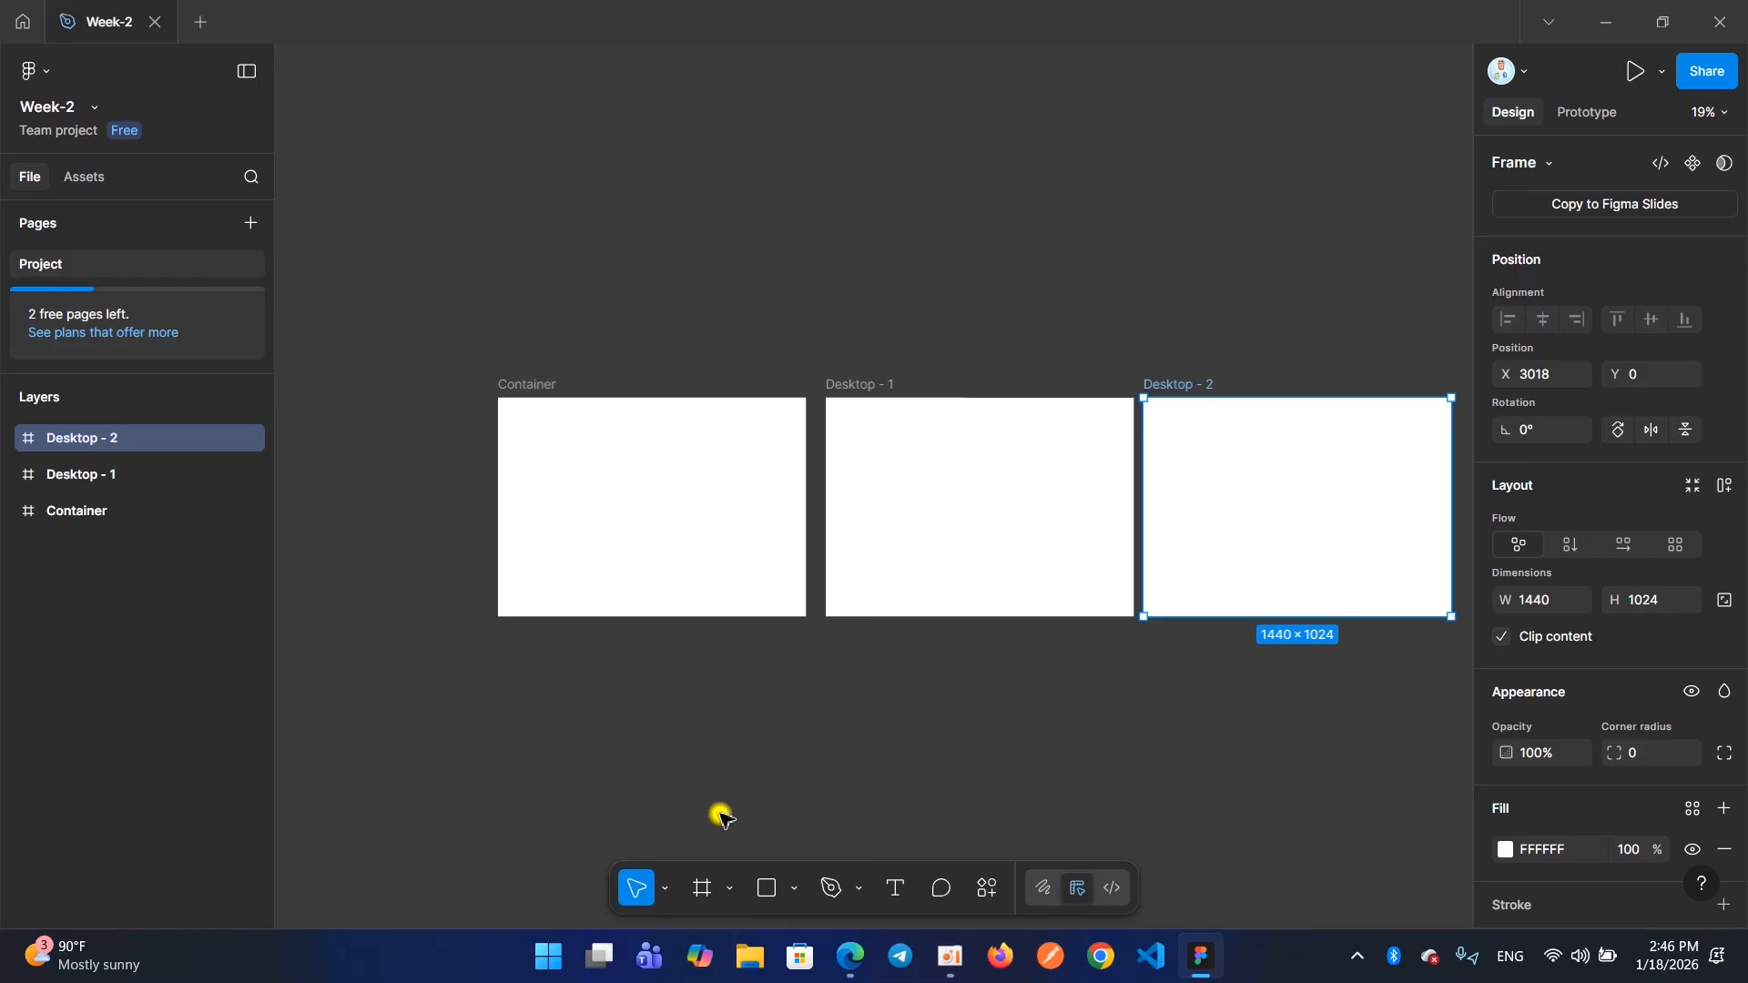
Add three more 1440×1024 Desktop preset frames at the end of the row
{"action": "left_click", "coordinate": [706, 900]}
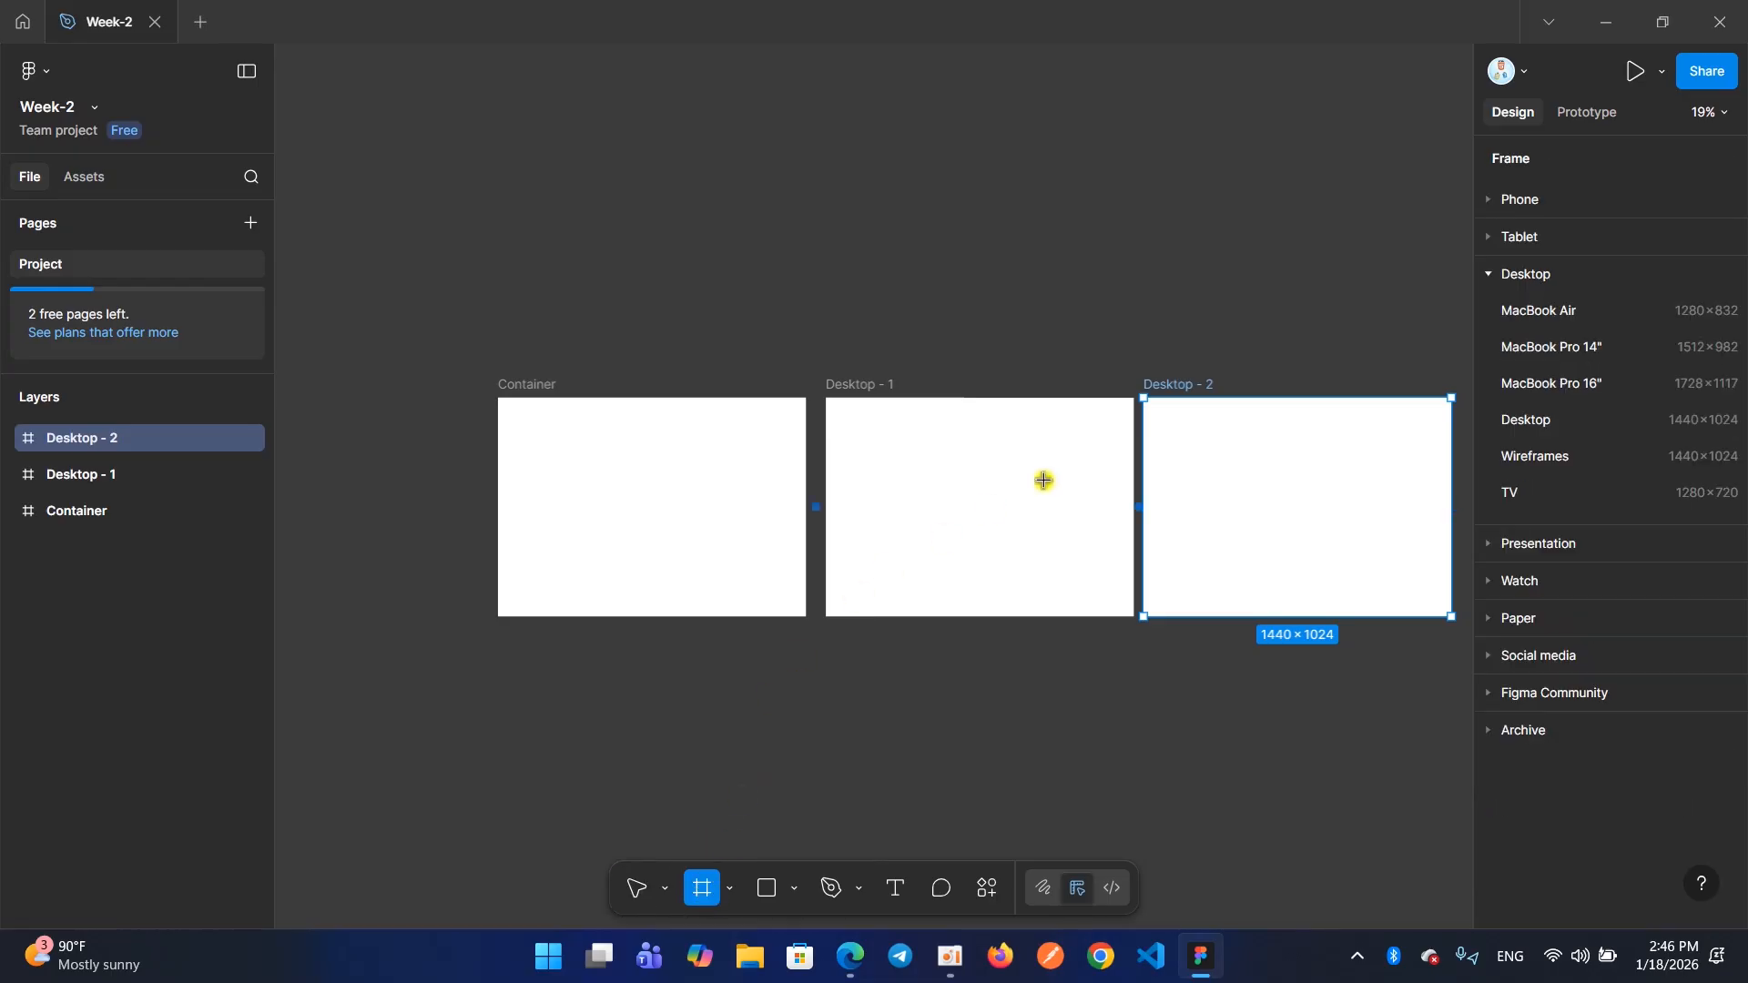
{"action": "left_click", "coordinate": [1509, 420]}
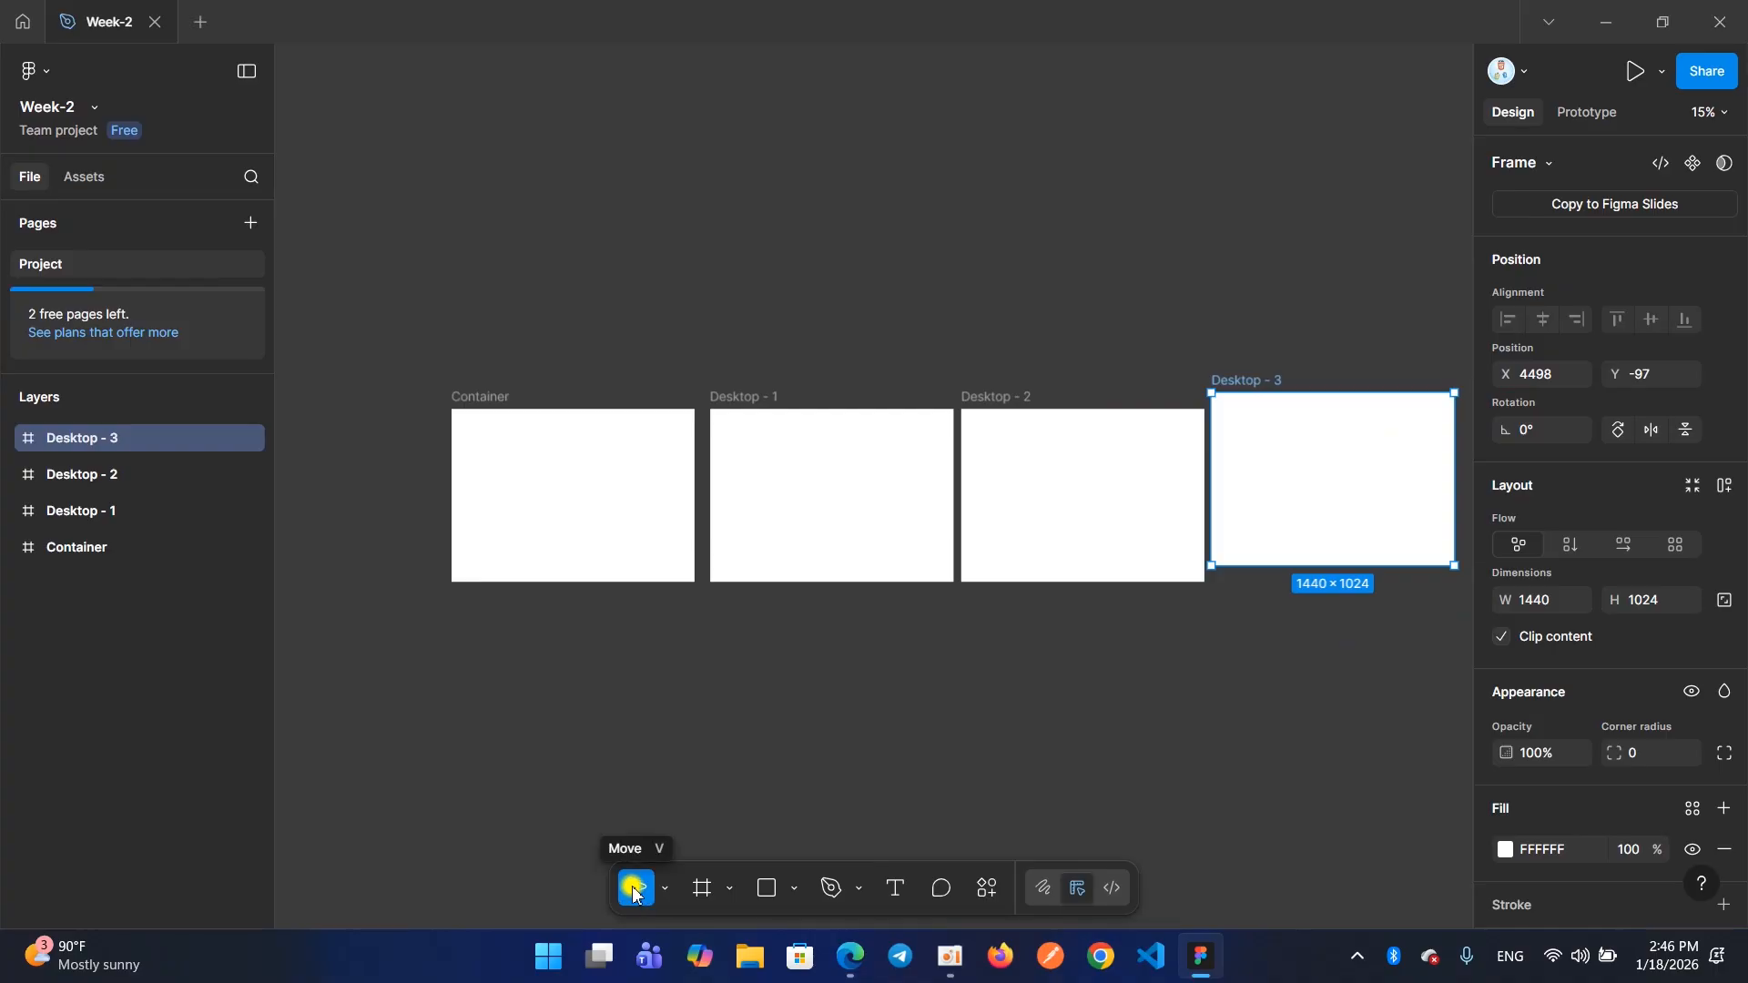
{"action": "left_click", "coordinate": [698, 890]}
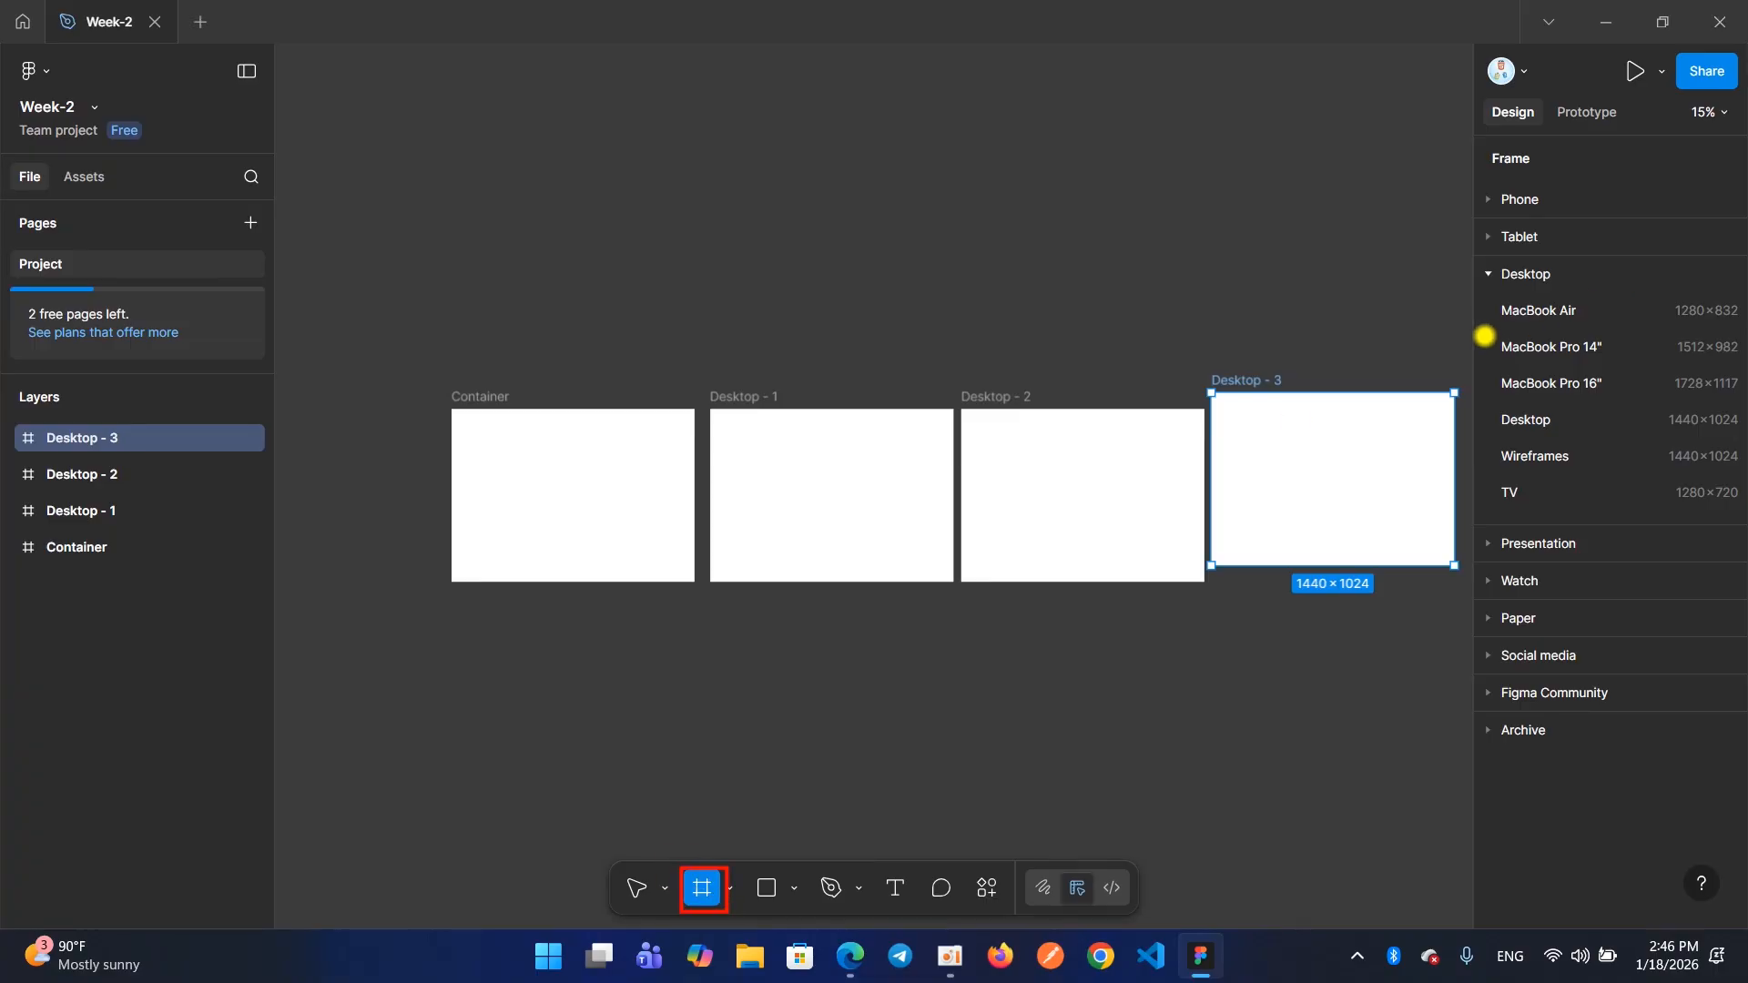
{"action": "mouse_move", "coordinate": [1479, 189]}
{"action": "left_mouse_down"}
{"action": "mouse_move", "coordinate": [1469, 594]}
{"action": "mouse_move", "coordinate": [1534, 734]}
{"action": "mouse_move", "coordinate": [1701, 380]}
{"action": "mouse_move", "coordinate": [1677, 227]}
{"action": "mouse_move", "coordinate": [1489, 234]}
{"action": "left_mouse_up"}
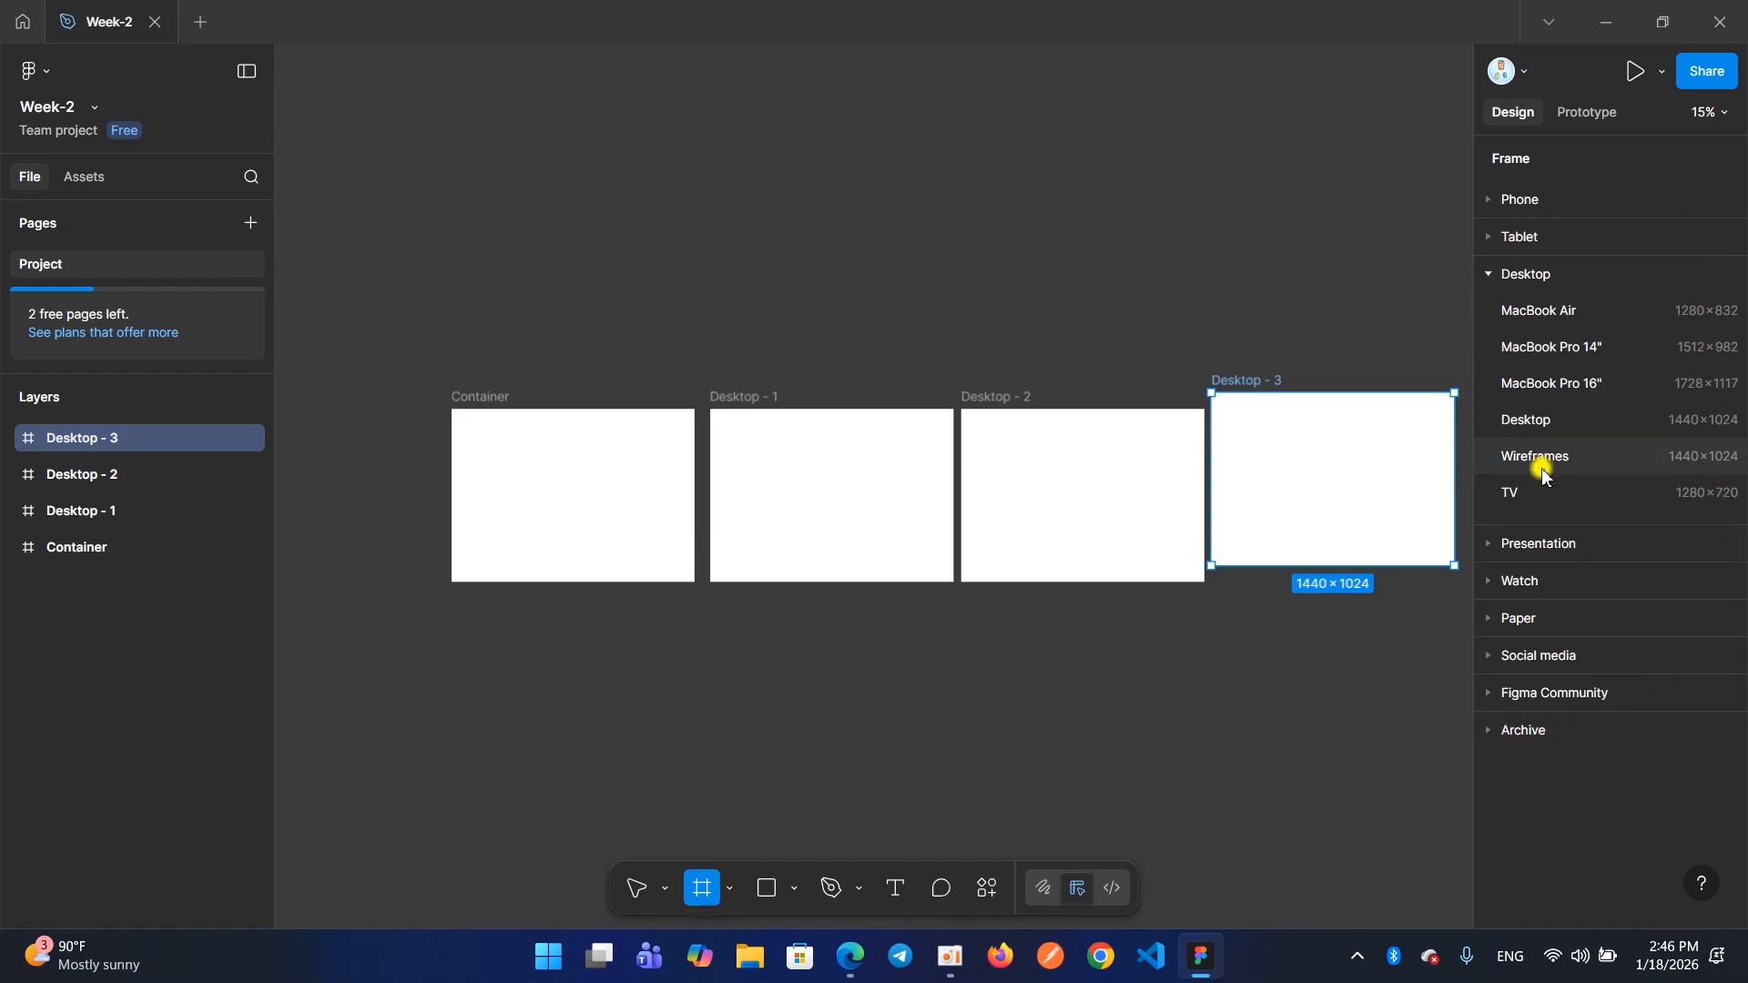
{"action": "left_click", "coordinate": [1527, 422]}
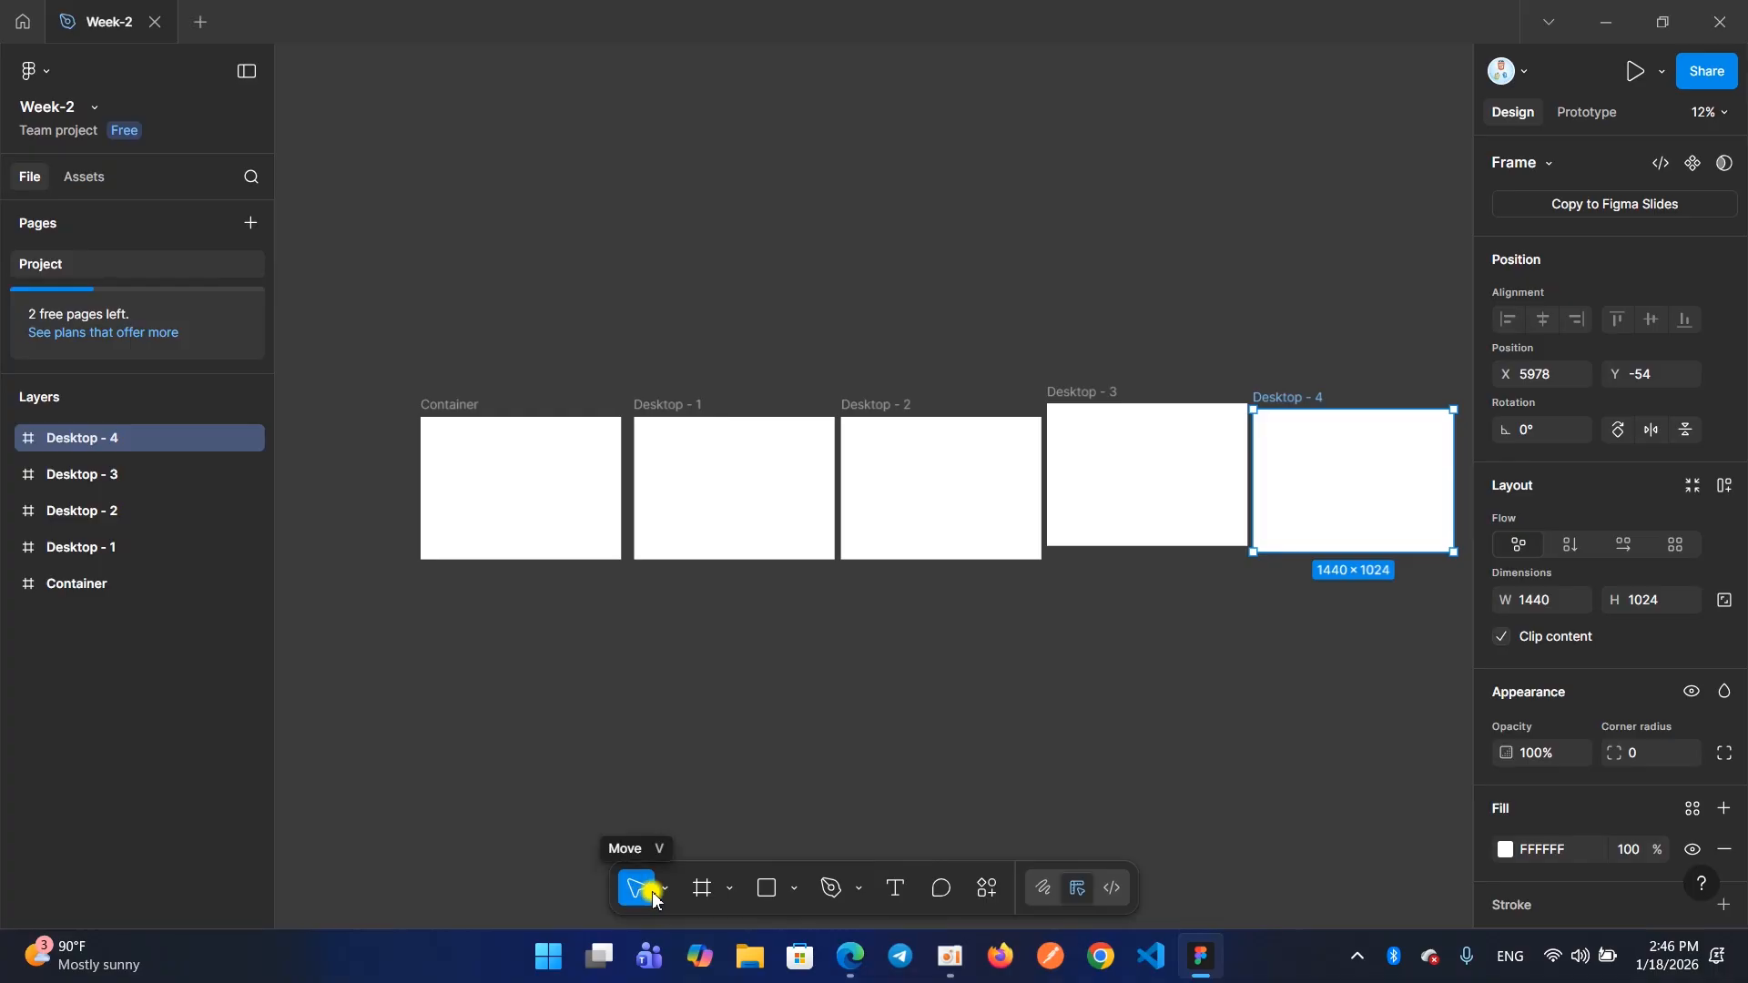
{"action": "left_click", "coordinate": [701, 890]}
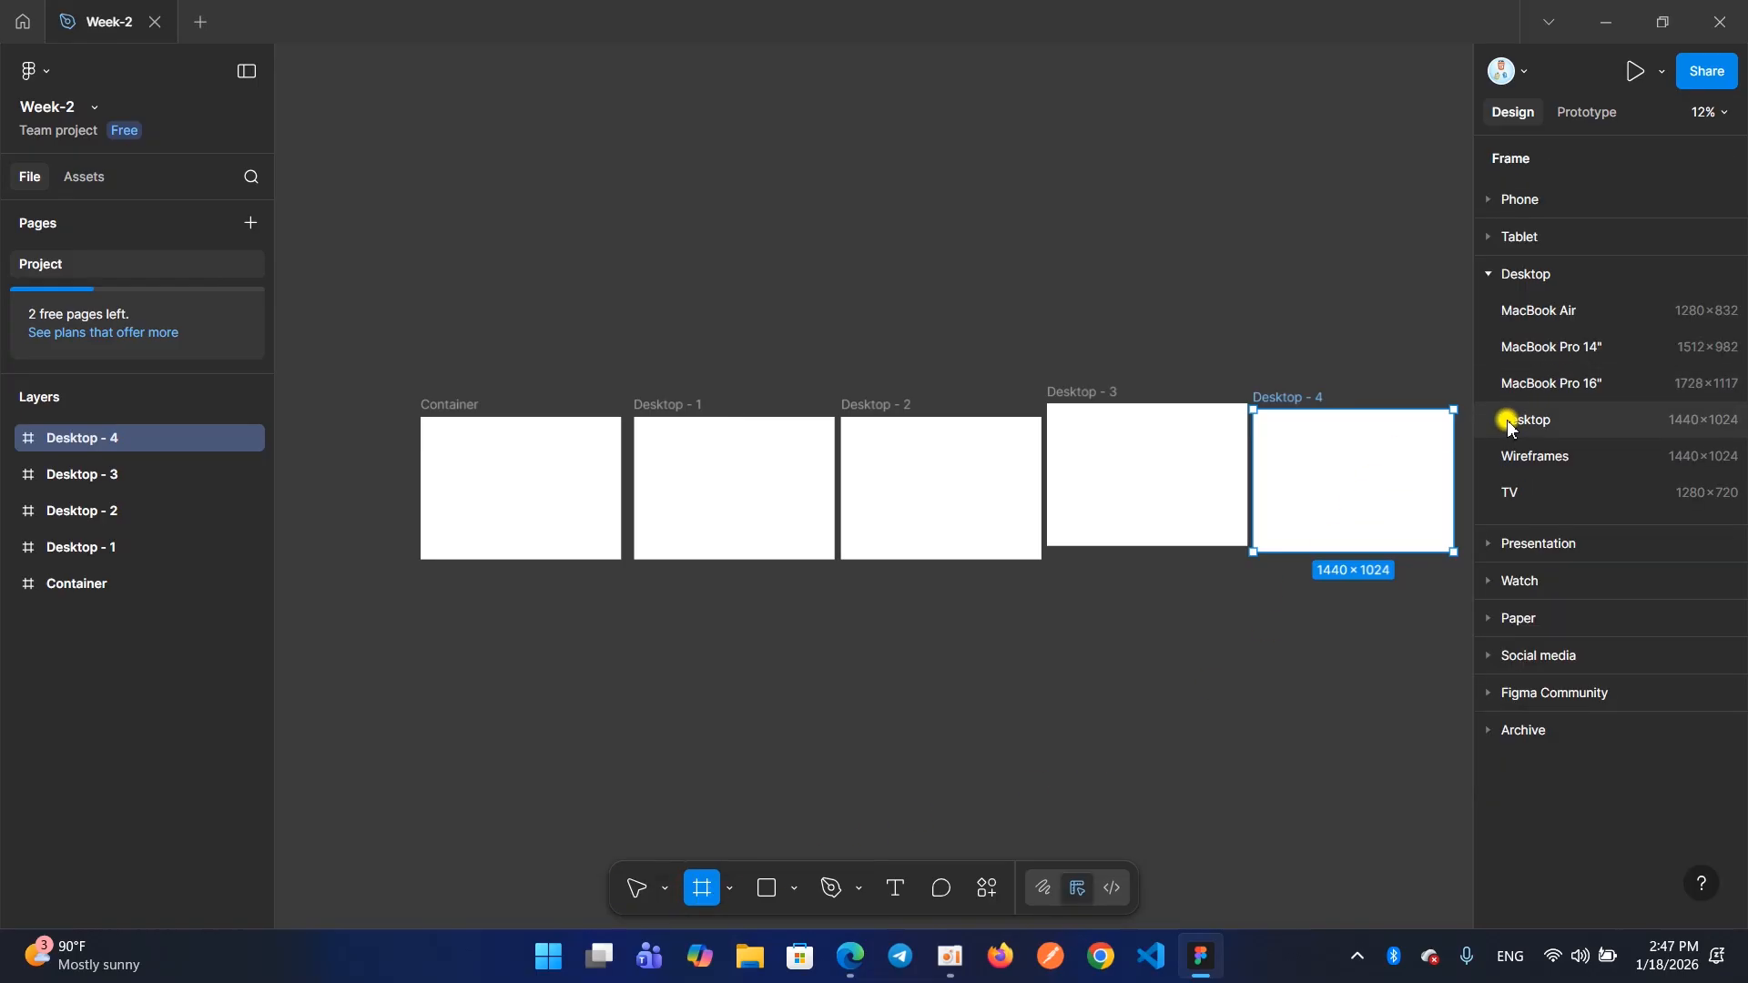
{"action": "left_click", "coordinate": [1511, 423]}
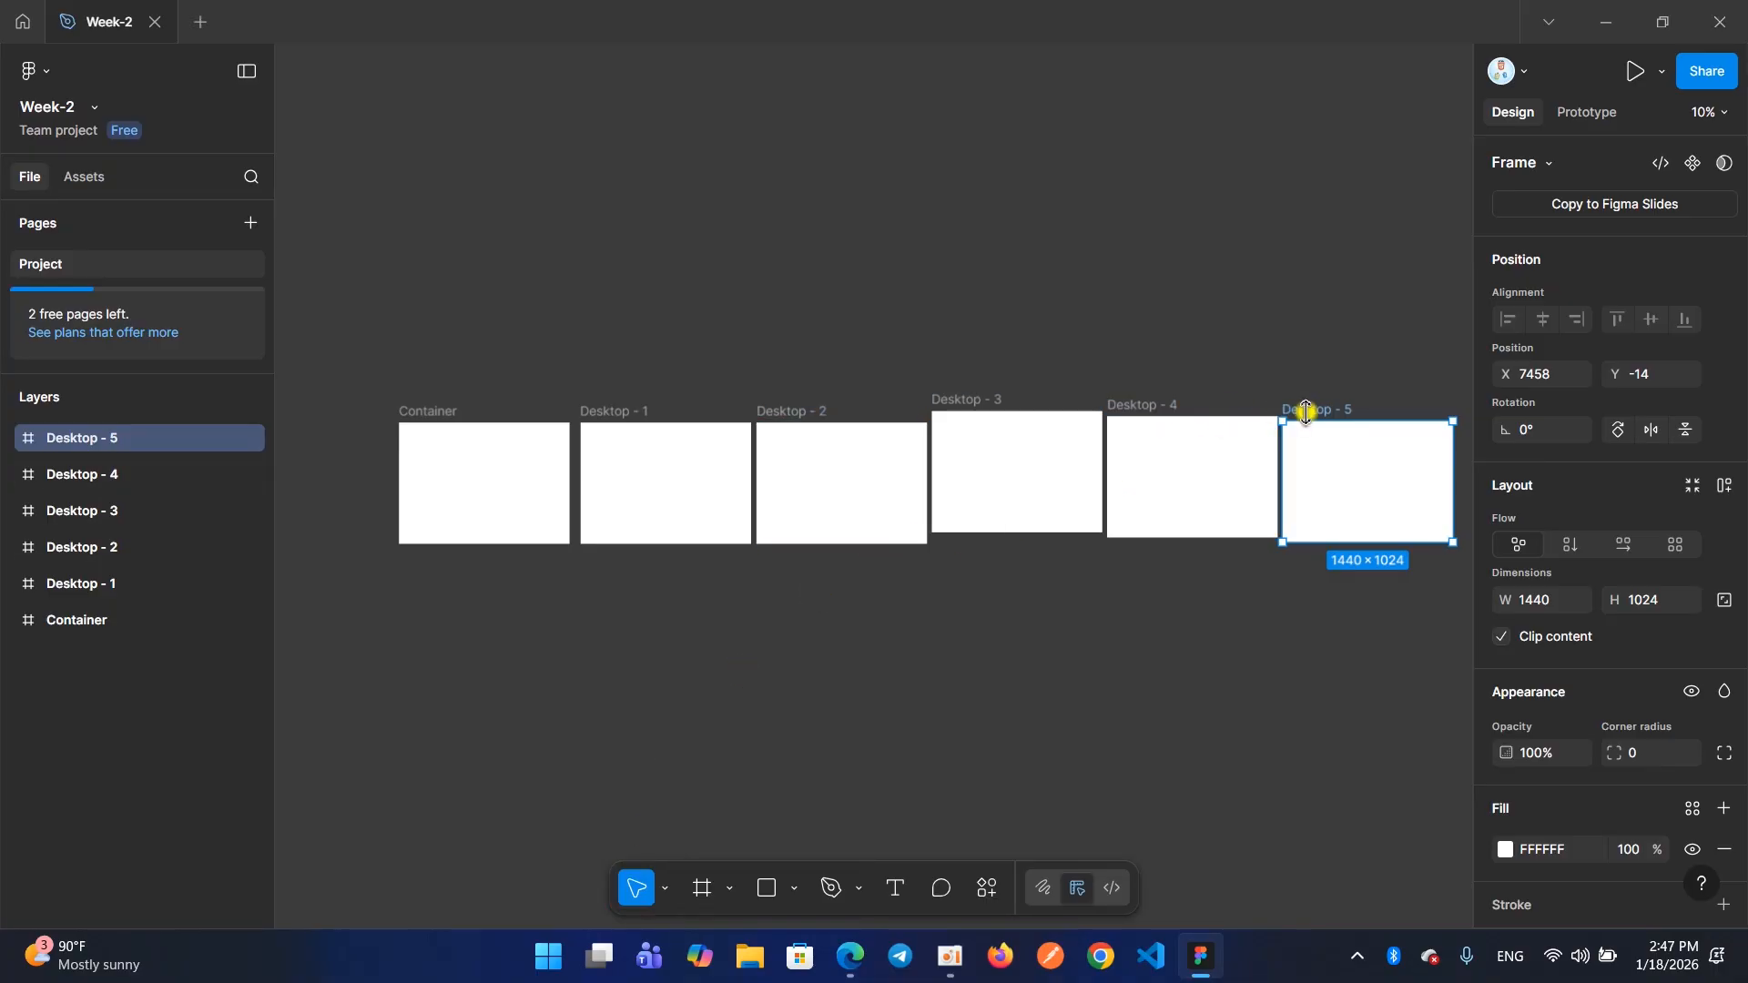
Move the Desktop - 5 frame above the row to X 6564, Y -1244, and select the other frames one by one
{"action": "left_click_drag", "start_coordinate": [1306, 412], "coordinate": [1206, 263]}
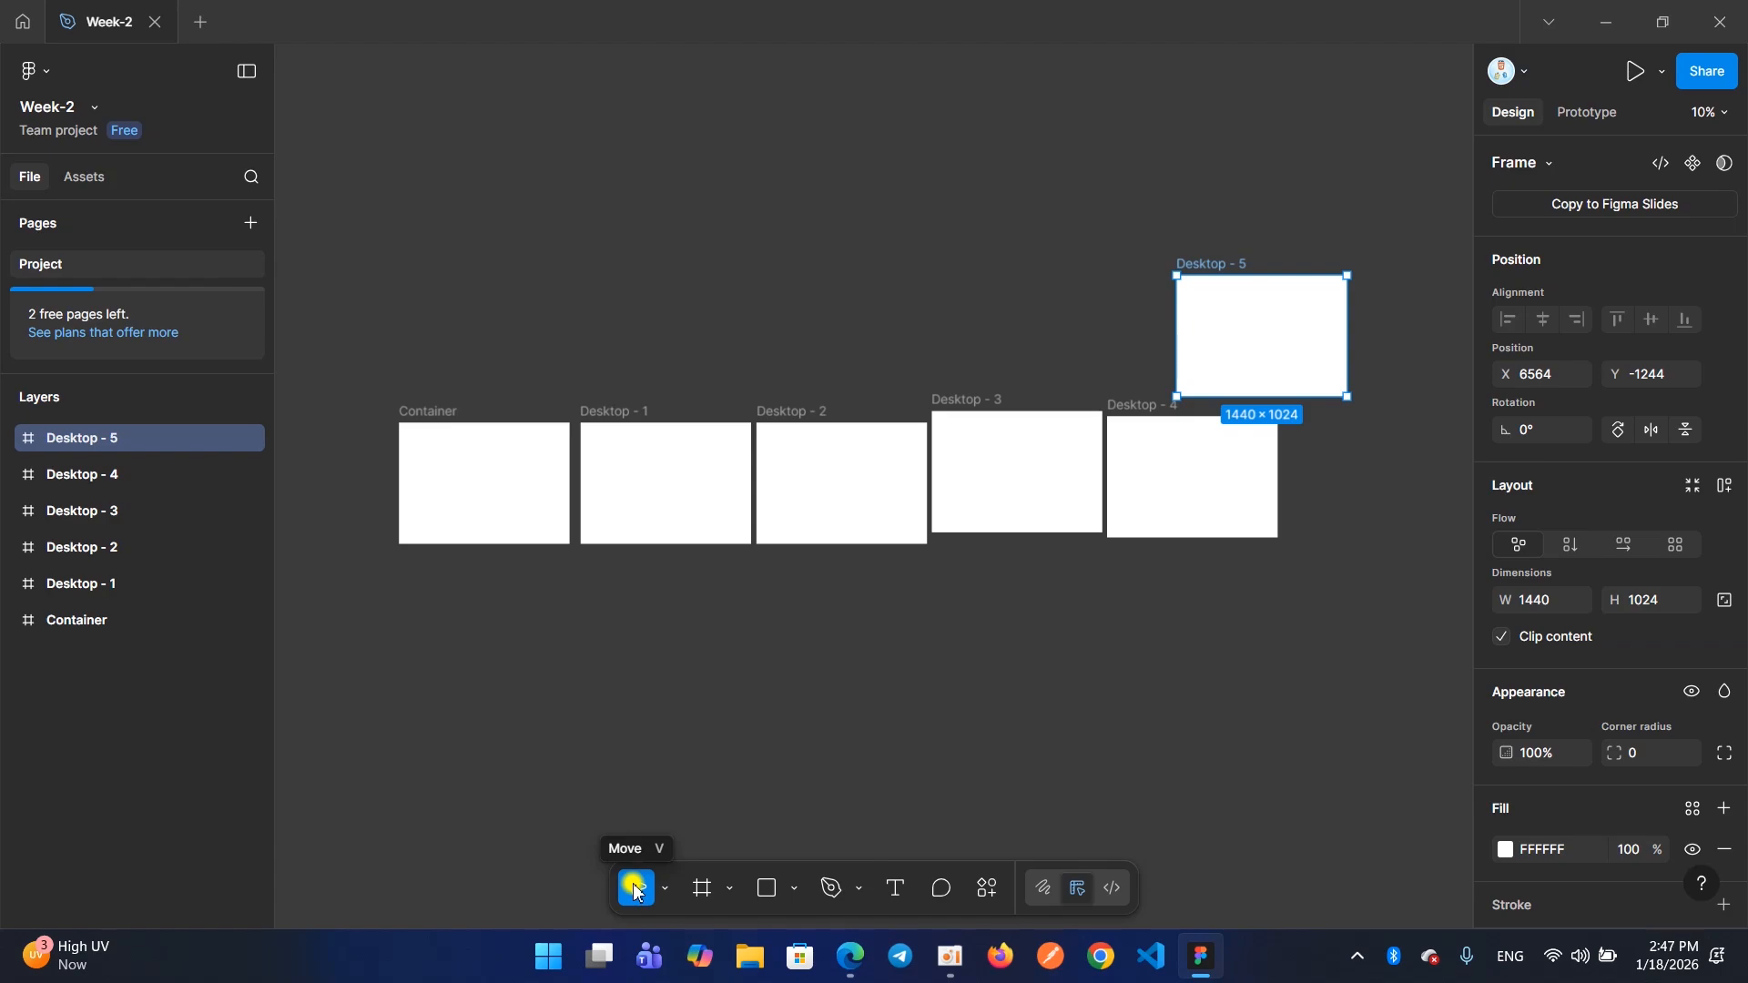
{"action": "left_click", "coordinate": [593, 495]}
{"action": "left_click", "coordinate": [458, 486]}
{"action": "left_click", "coordinate": [795, 467]}
{"action": "left_click", "coordinate": [1056, 449]}
{"action": "left_click", "coordinate": [1218, 461]}
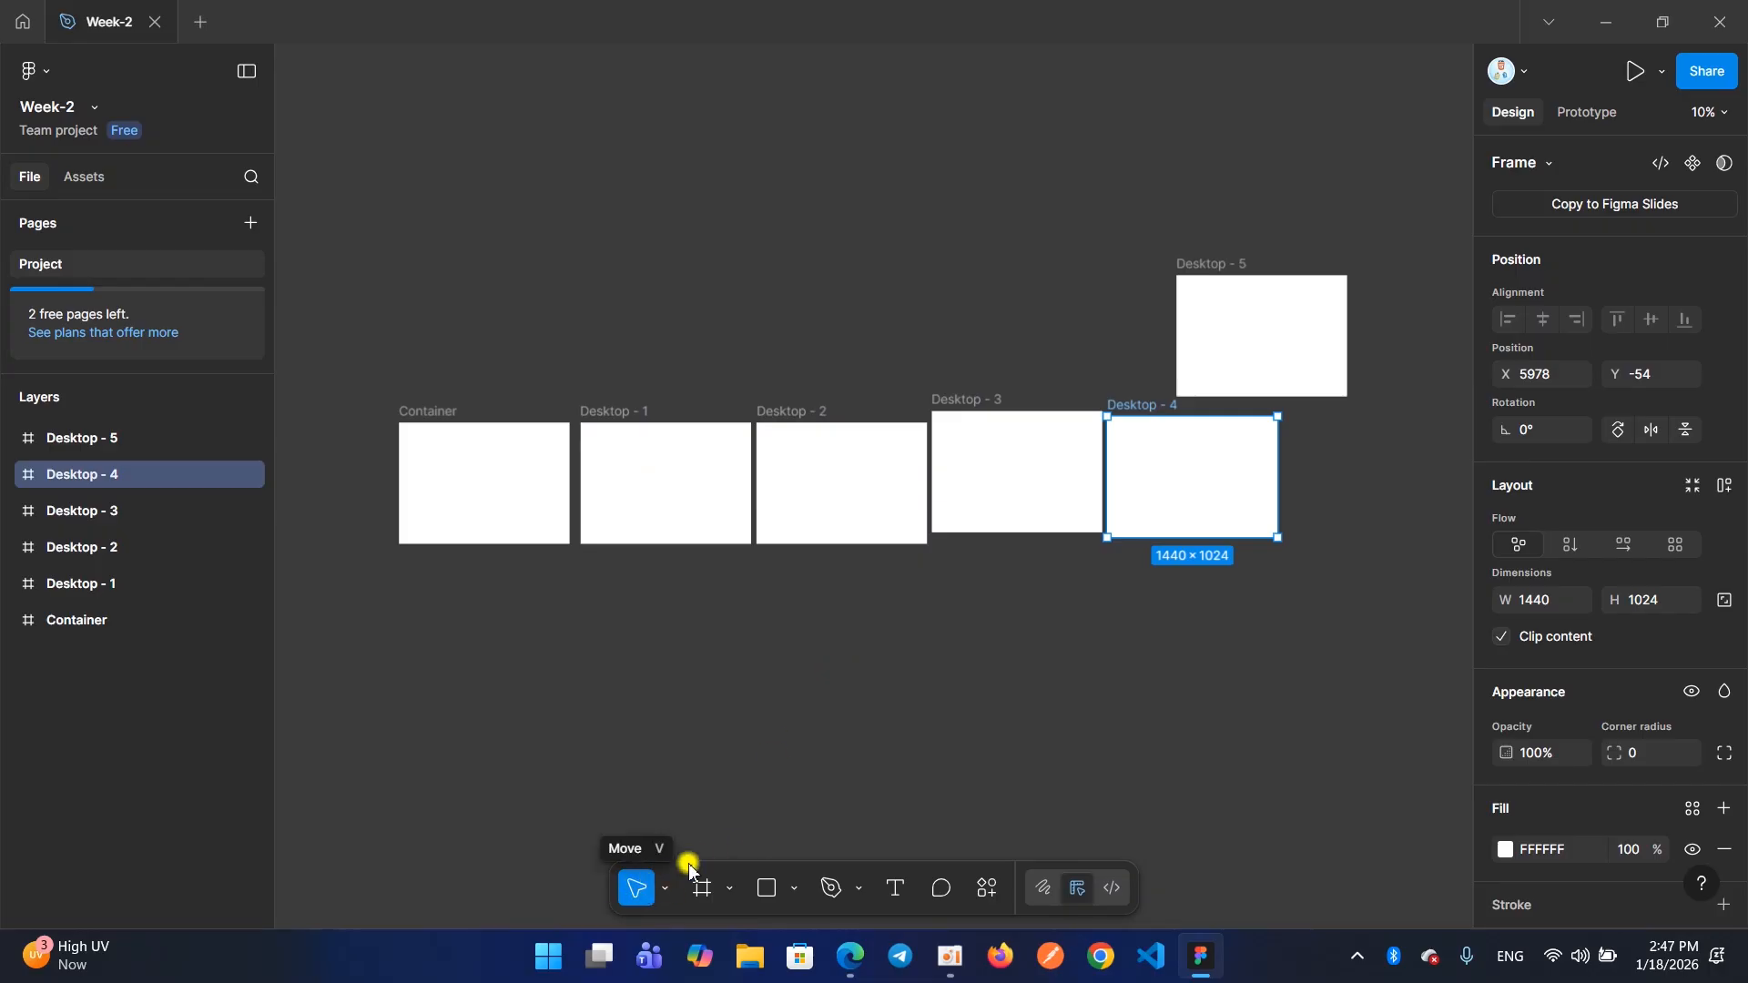
Add one more 1440×1024 Desktop preset frame beside Desktop - 4
{"action": "left_click", "coordinate": [697, 893]}
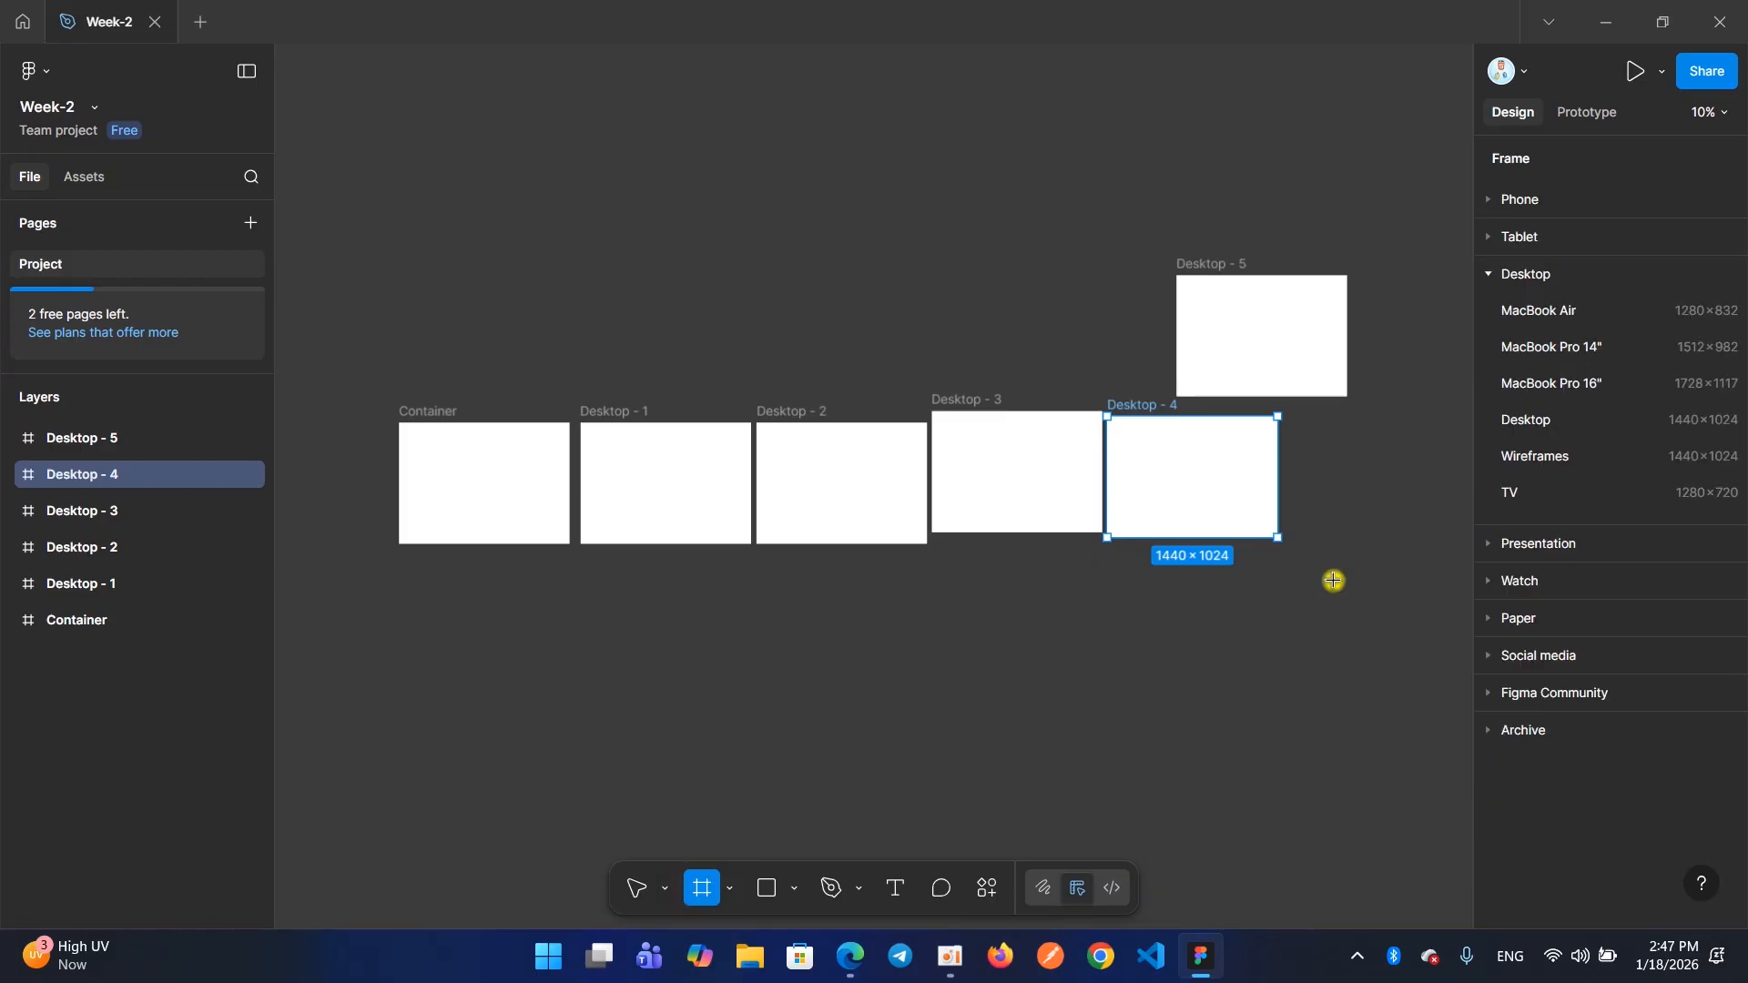
{"action": "left_click", "coordinate": [1557, 426]}
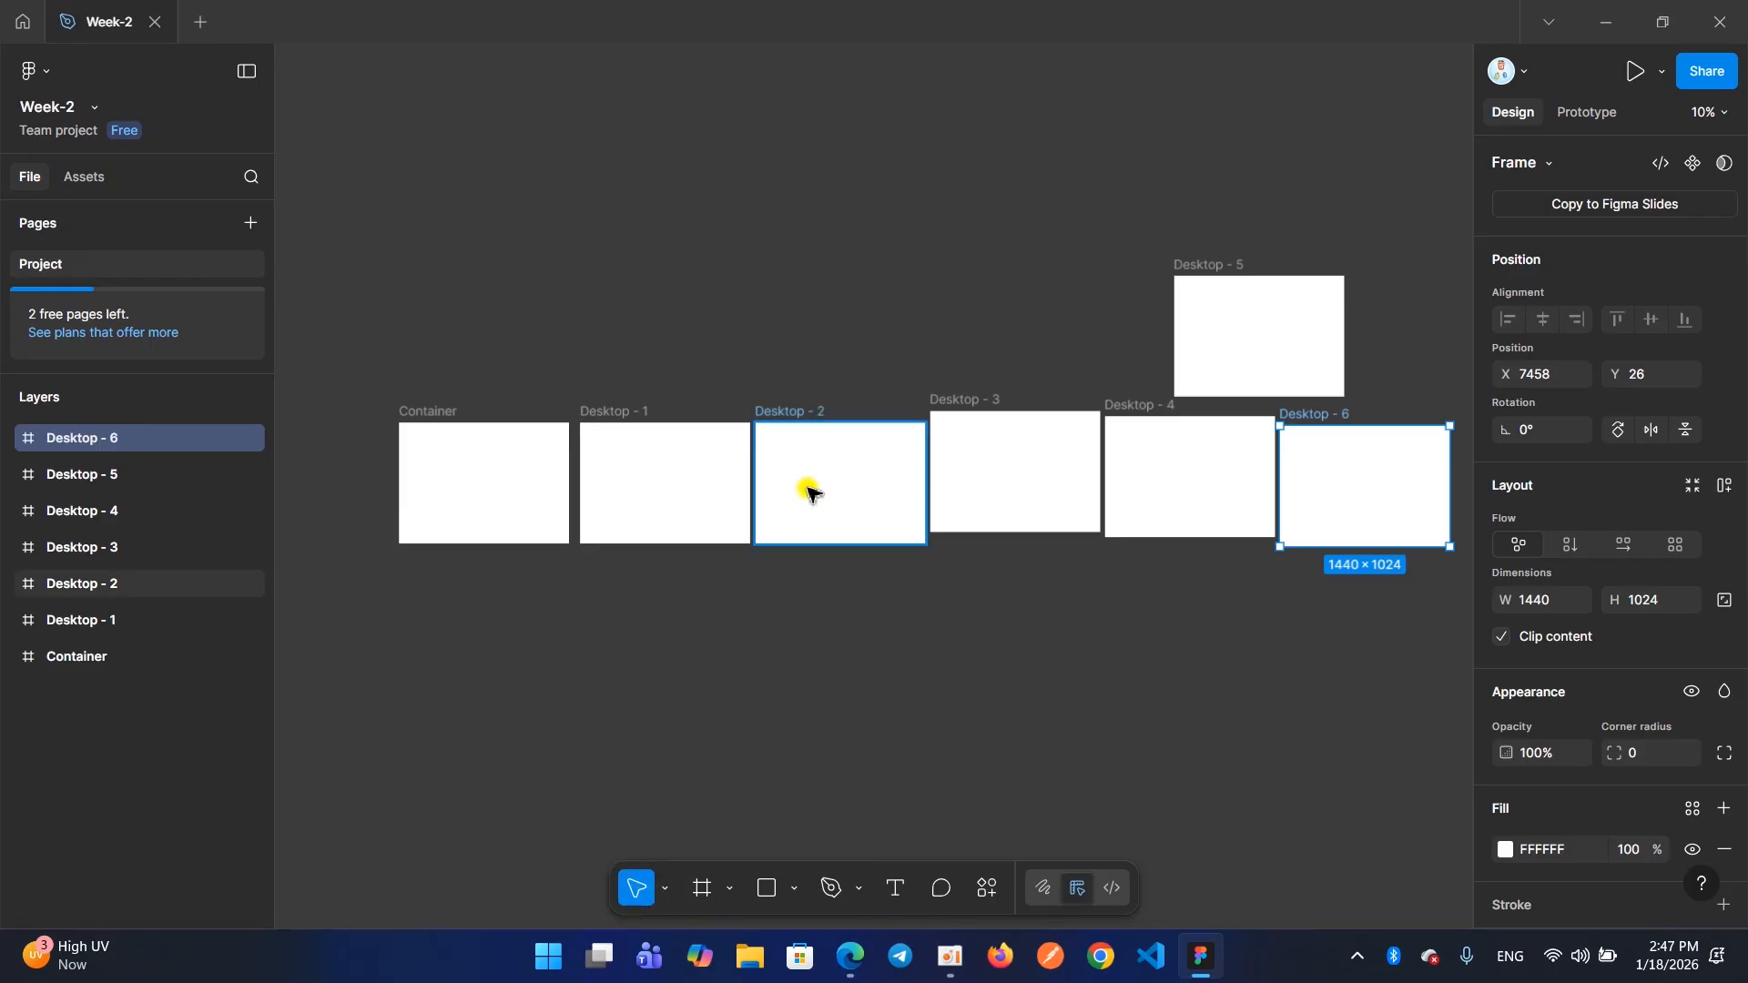
Select a few frames individually with the Move tool, finishing with all seven frames selected together
{"action": "left_click", "coordinate": [829, 464]}
{"action": "left_click", "coordinate": [967, 471]}
{"action": "left_click", "coordinate": [1217, 468]}
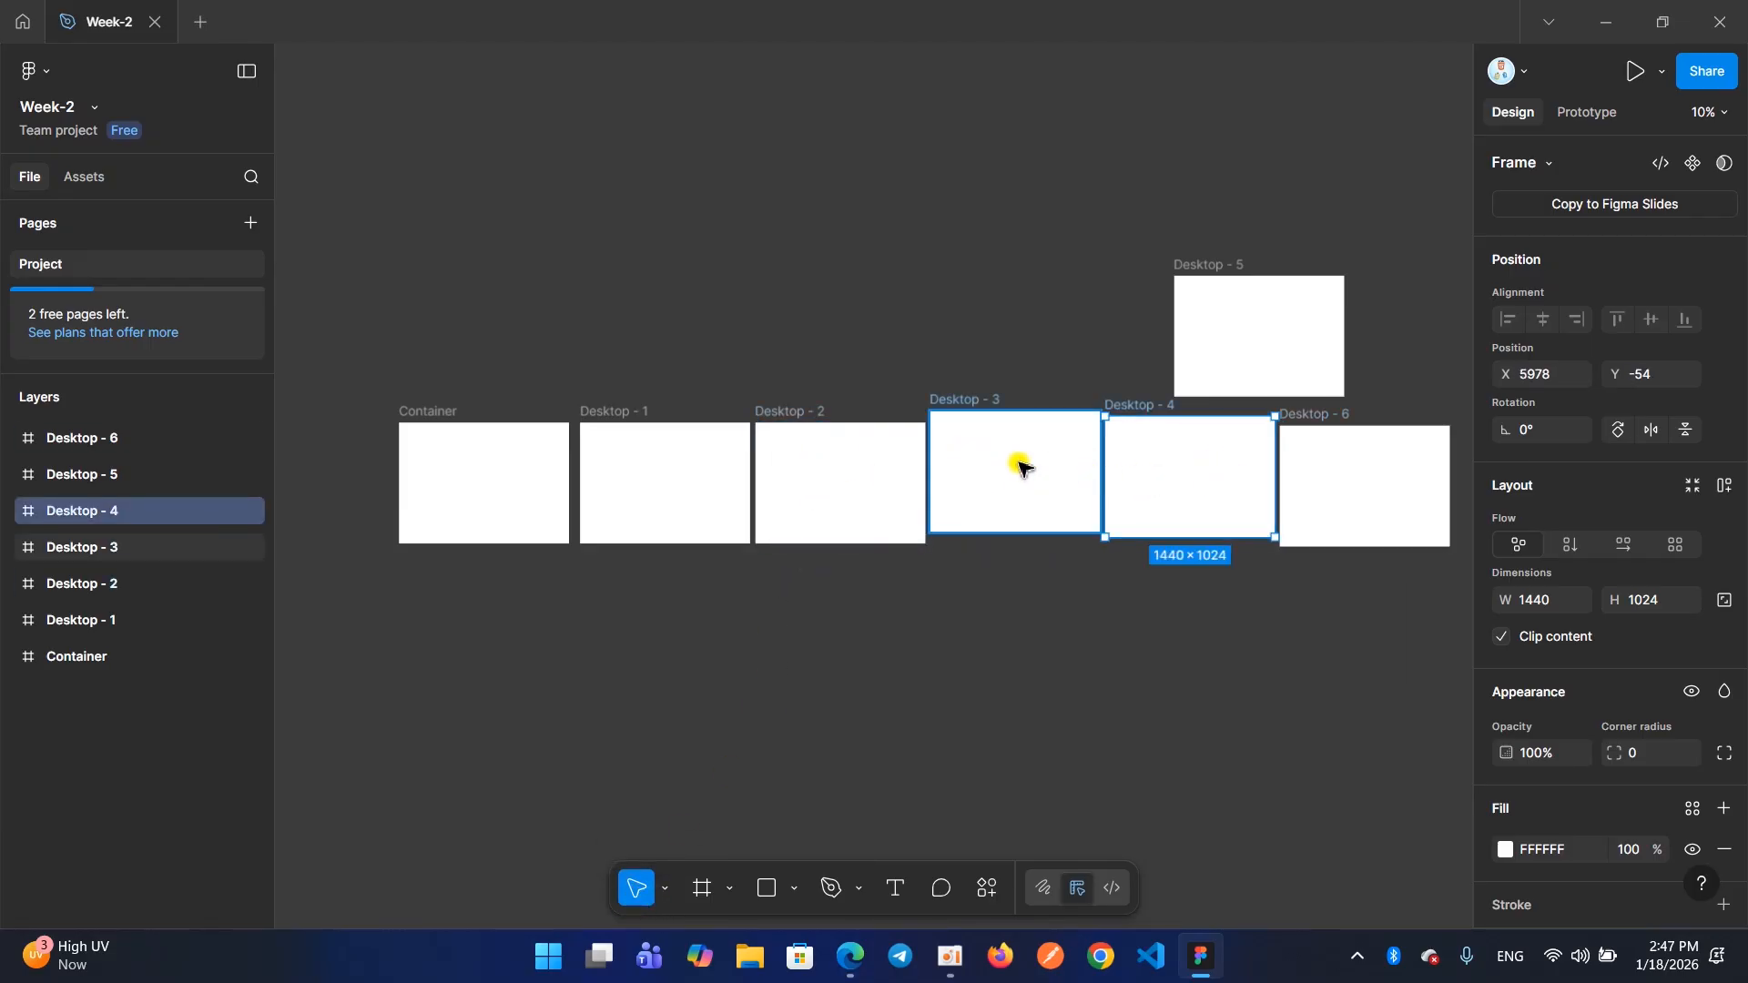
{"action": "left_click_drag", "start_coordinate": [353, 146], "coordinate": [1366, 652]}
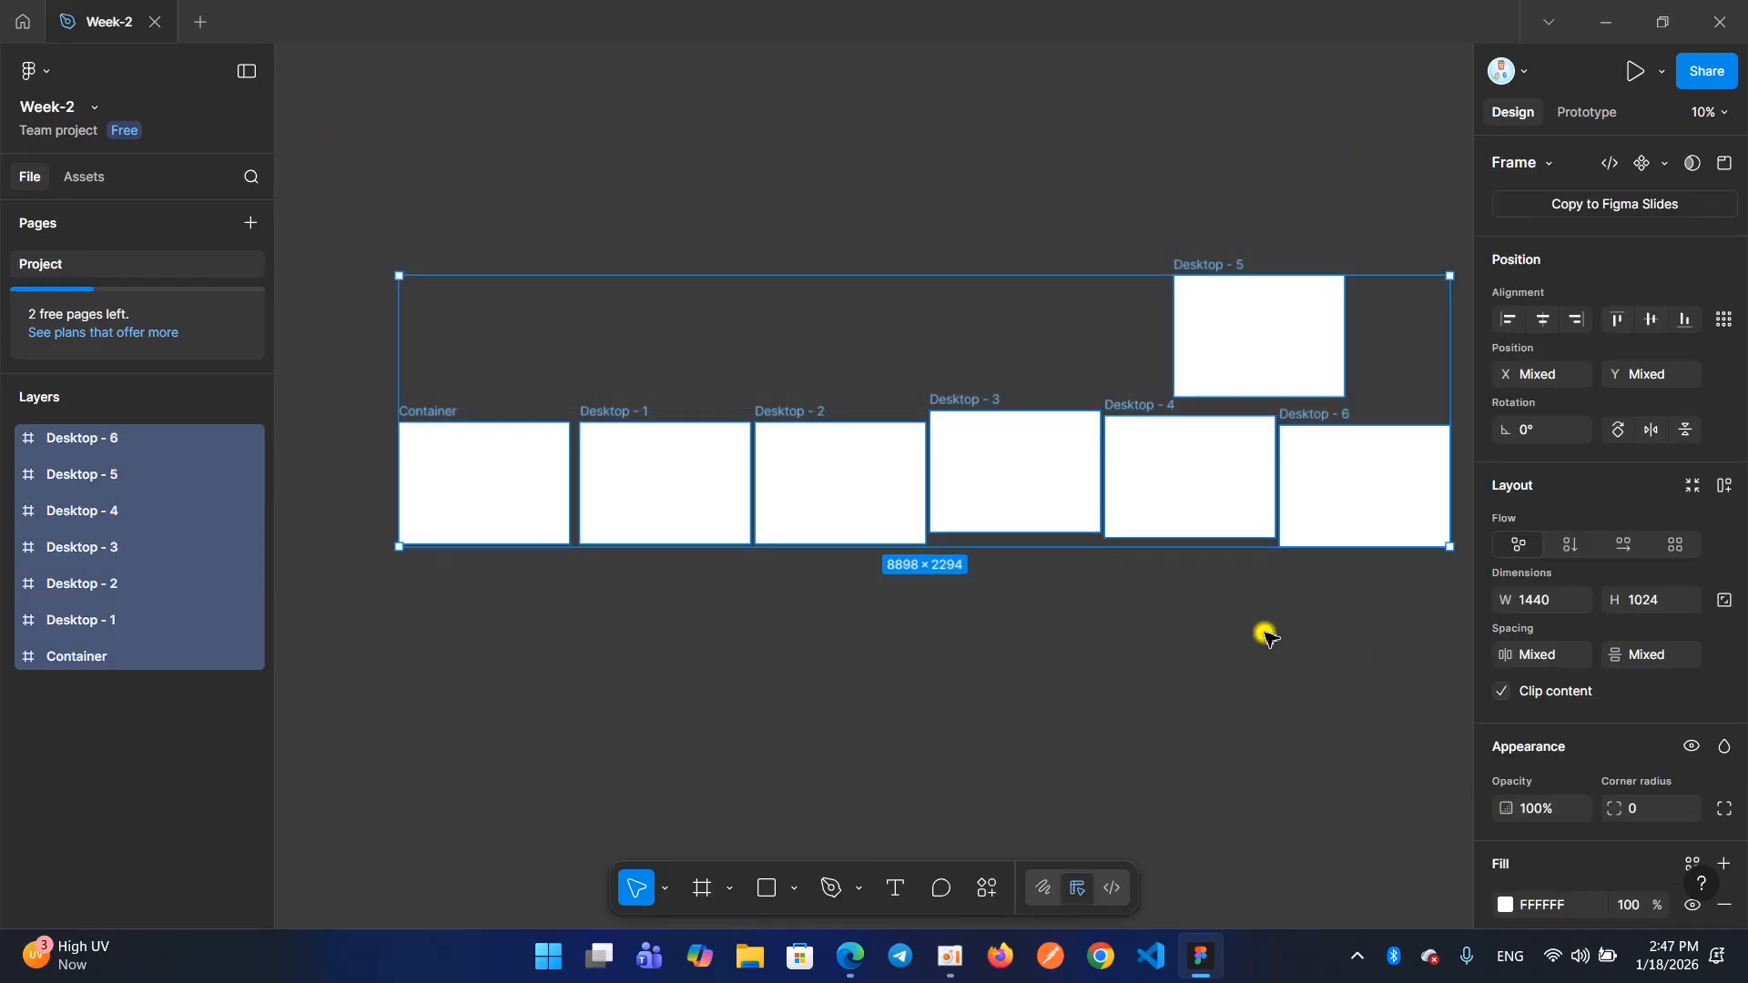
Select only the Desktop - 1 frame, and finish by clearing the selection
{"action": "left_click", "coordinate": [1018, 590]}
{"action": "left_click", "coordinate": [865, 507]}
{"action": "left_click", "coordinate": [749, 474]}
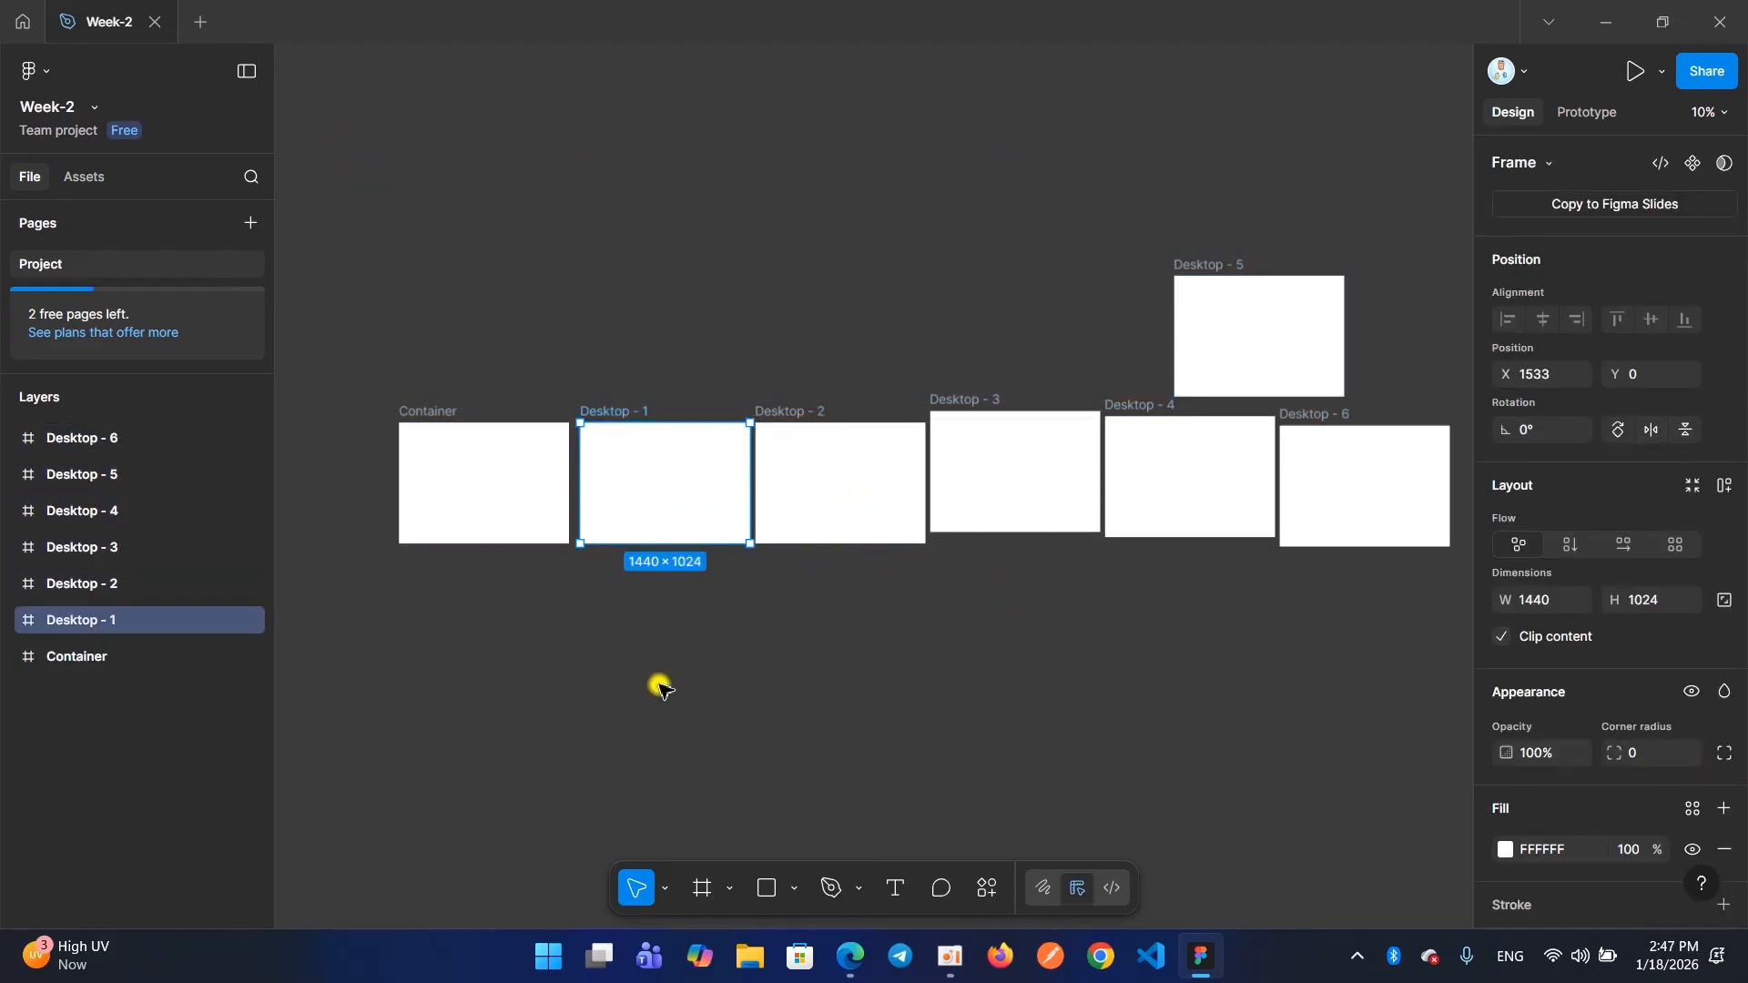
{"action": "left_click", "coordinate": [648, 478]}
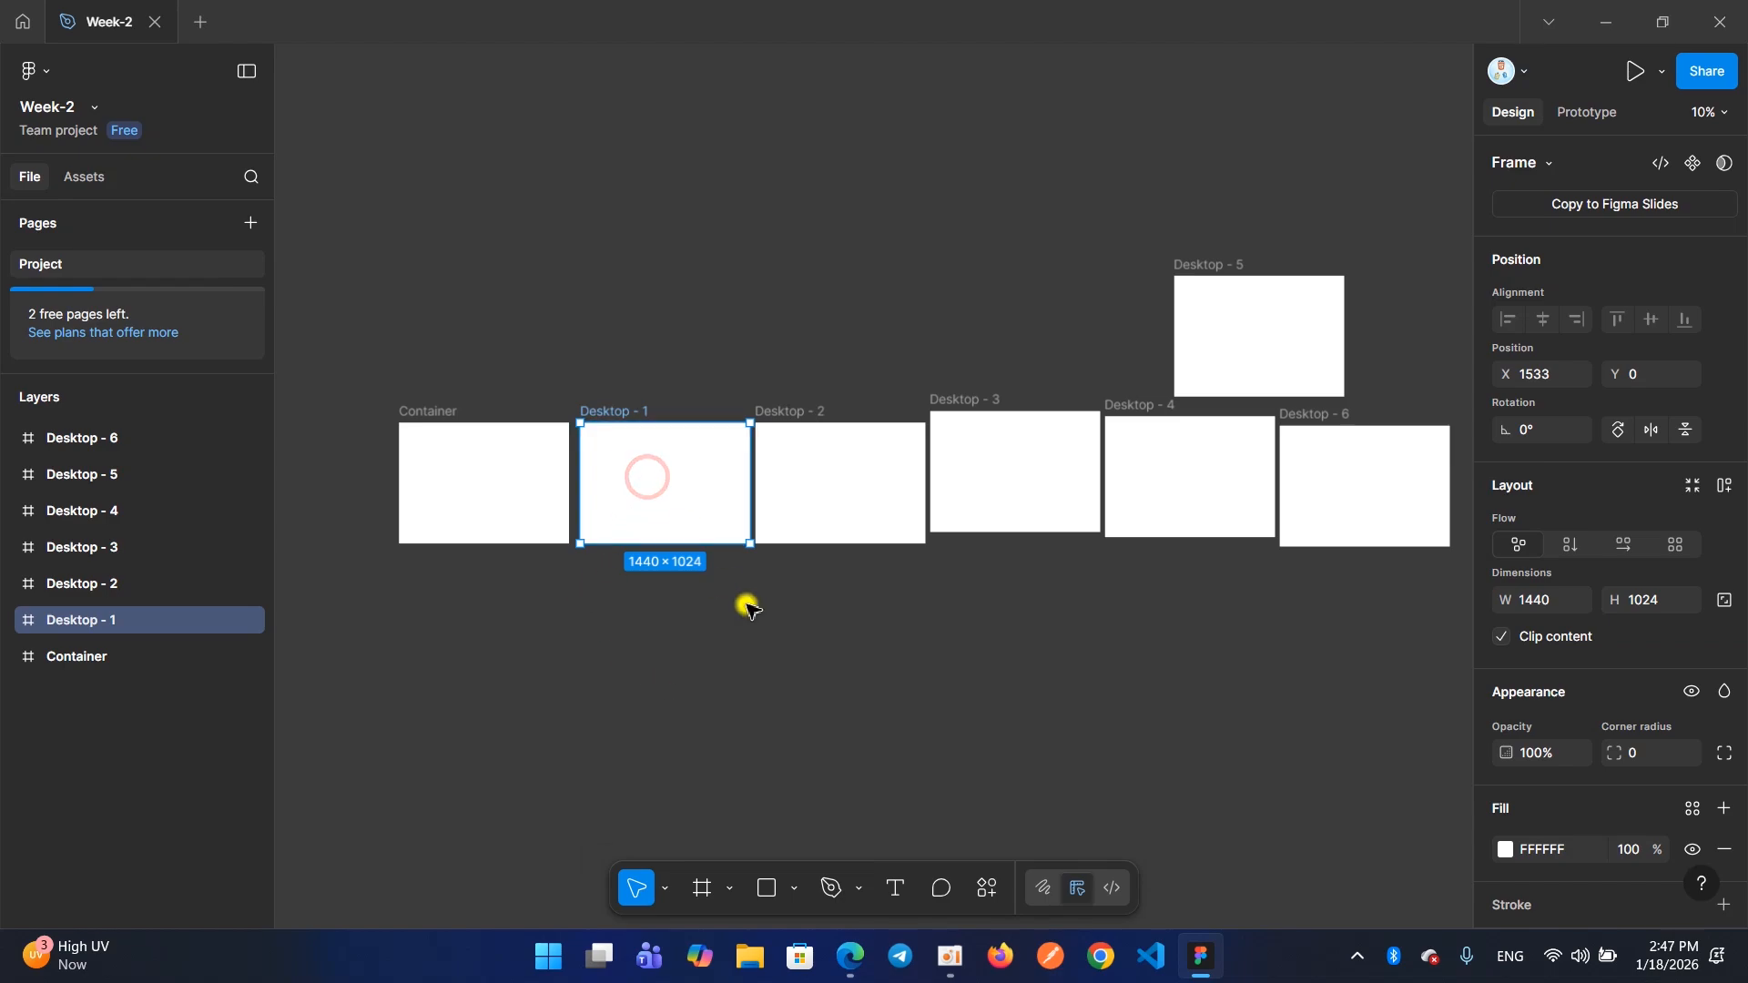
{"action": "left_click", "coordinate": [805, 603]}
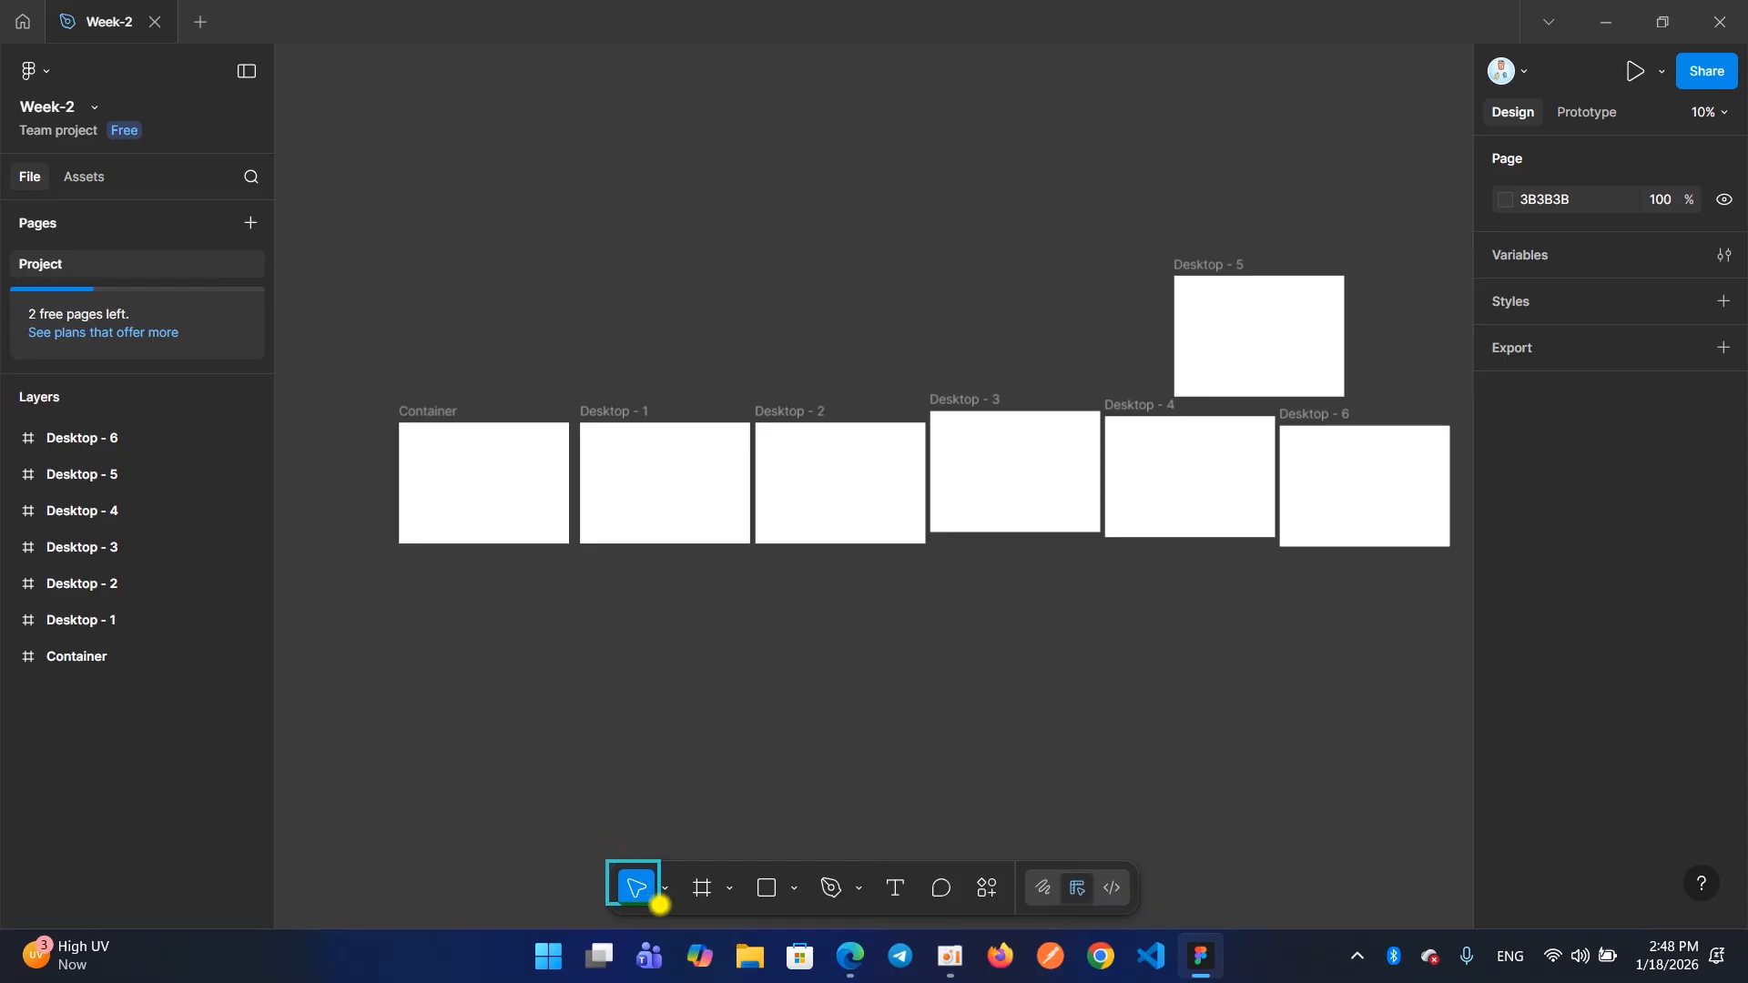
{"action": "left_click_drag", "start_coordinate": [607, 862], "coordinate": [671, 916]}
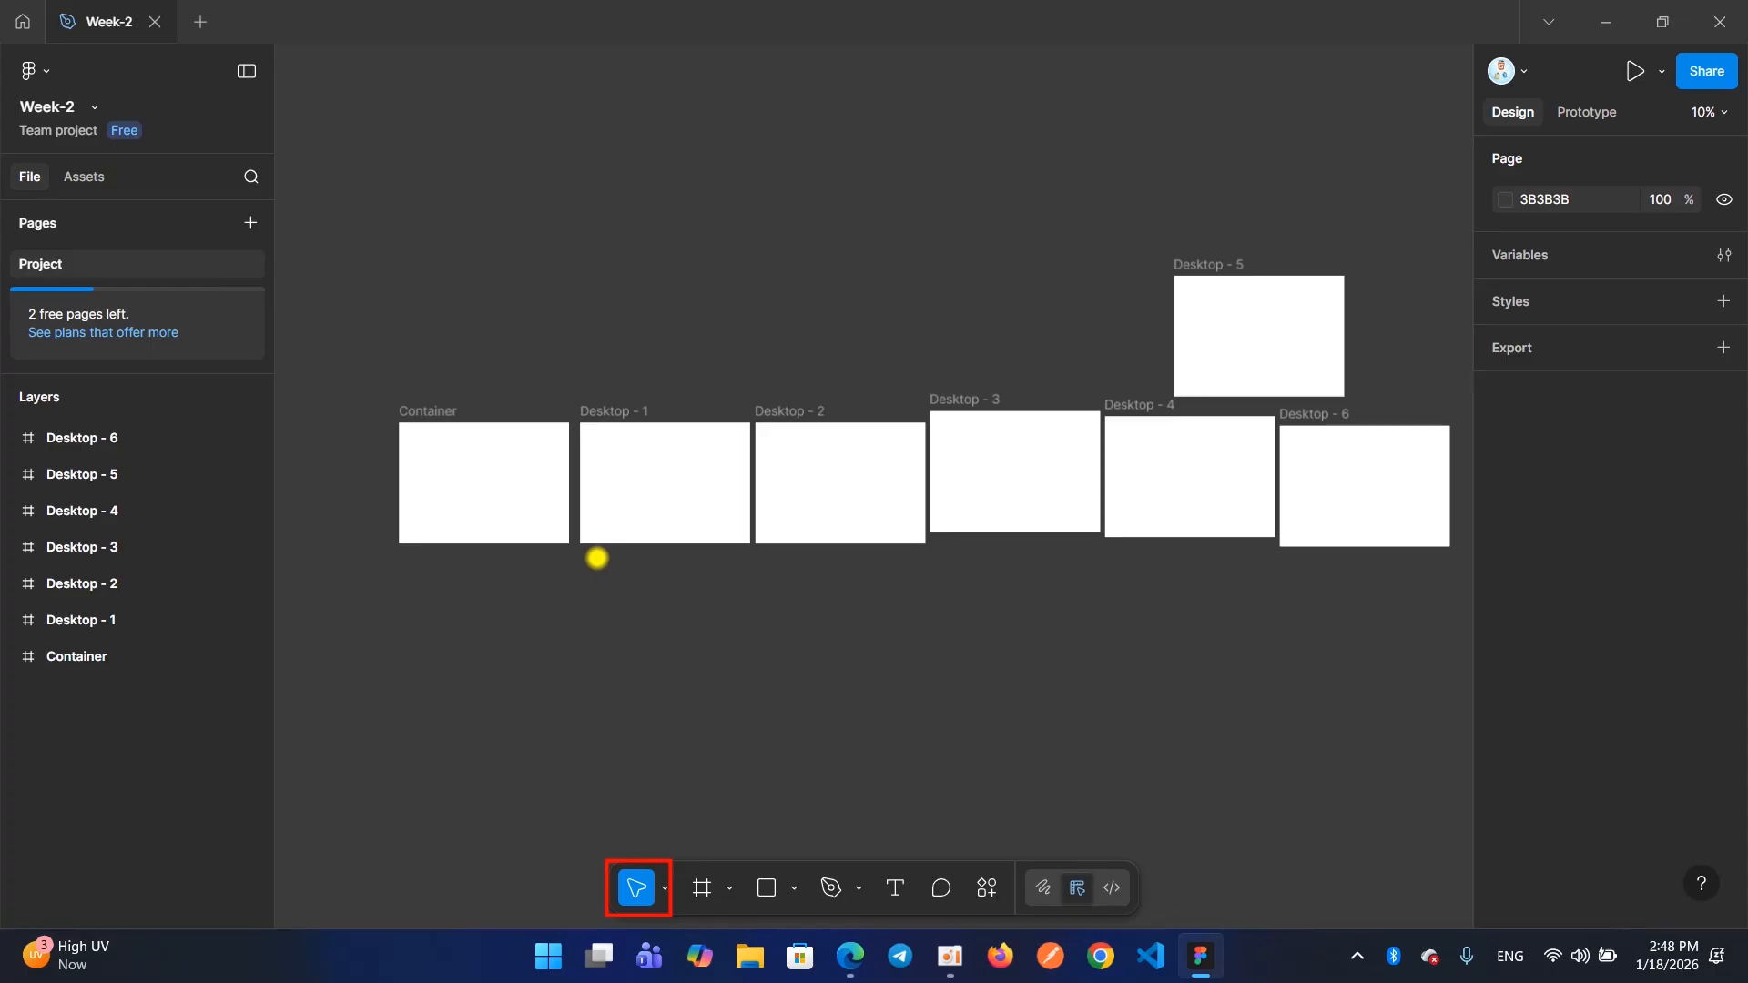
Place a 100×100 frame inside Desktop - 1 and a 1440×1024 frame overlapping Desktop - 1 and Desktop - 2
{"action": "left_click", "coordinate": [702, 891]}
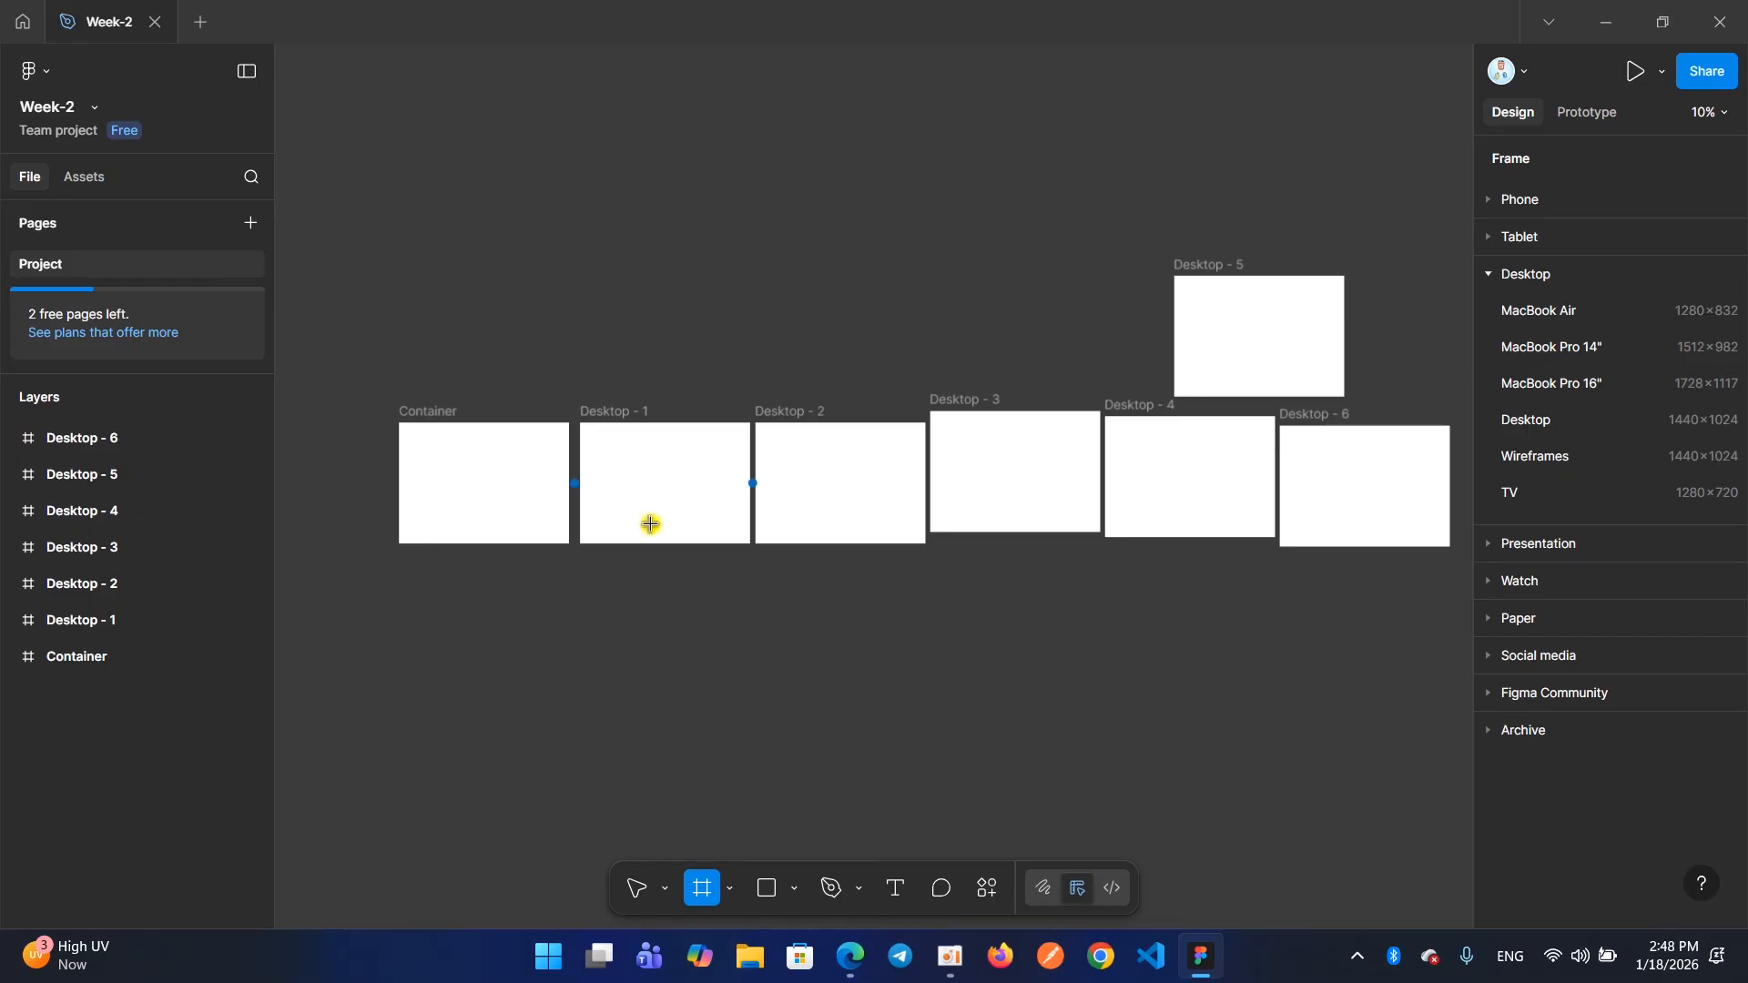
{"action": "left_click", "coordinate": [641, 486]}
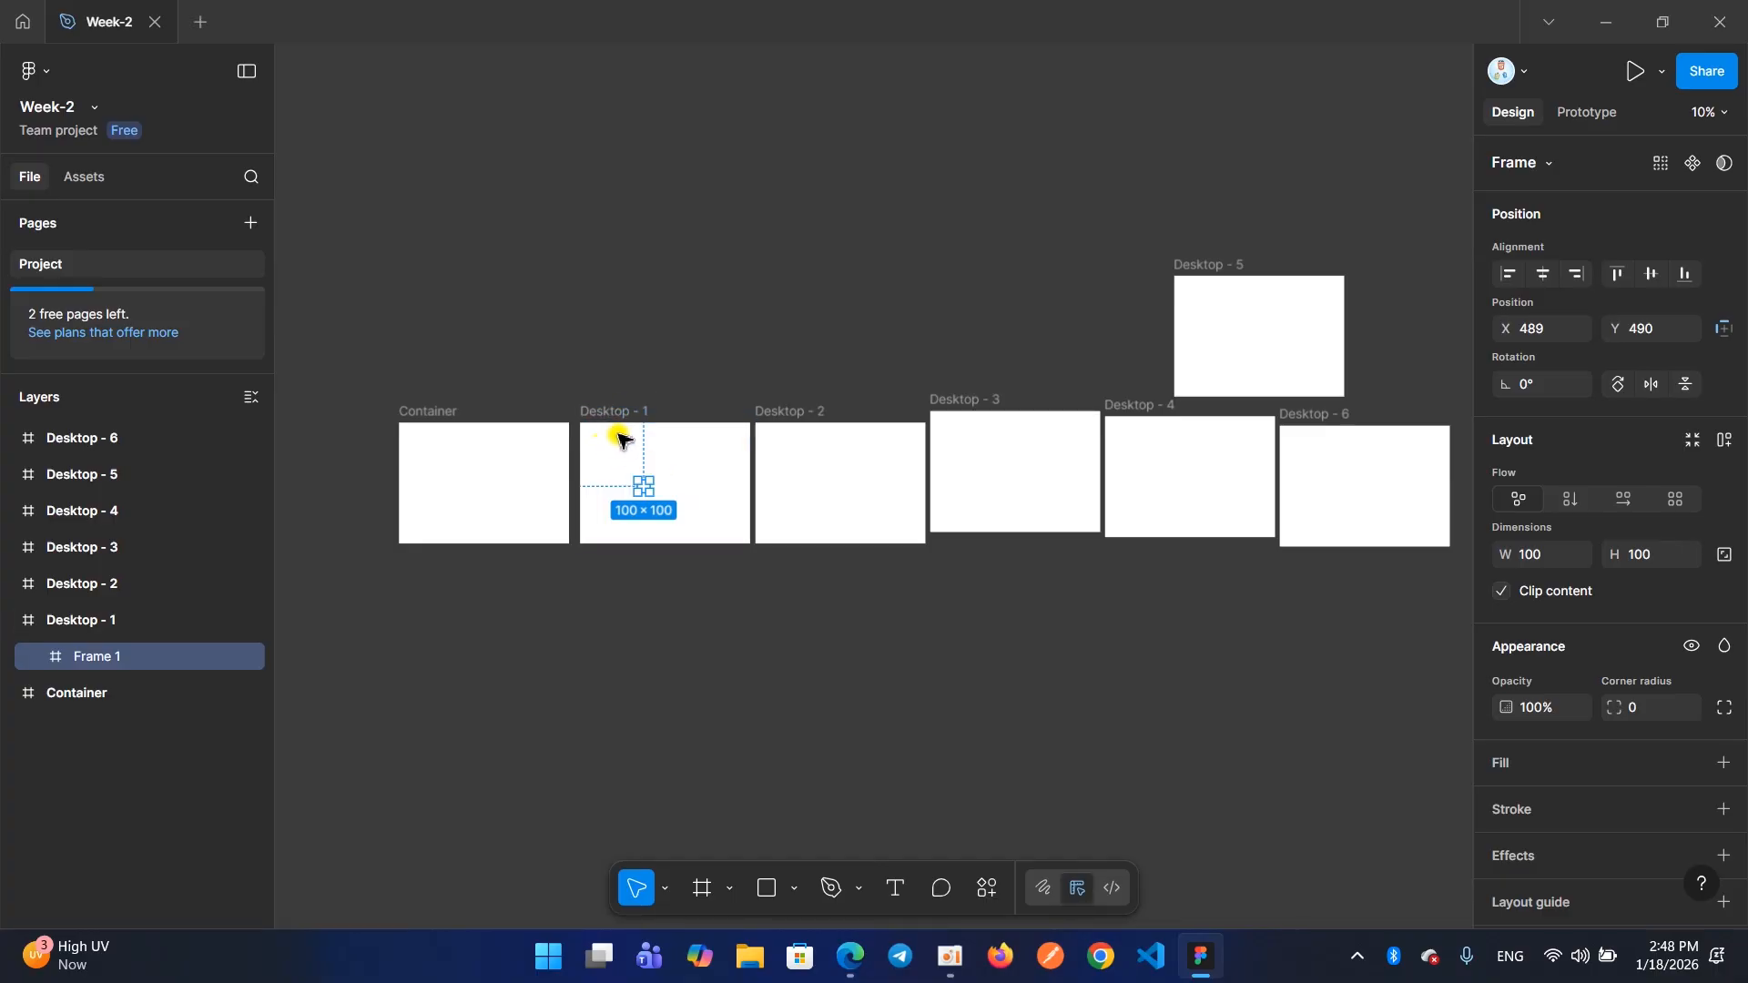
{"action": "scroll", "coordinate": [628, 444], "scroll_direction": "up", "scroll_amount": 2}
{"action": "scroll", "coordinate": [627, 446], "scroll_direction": "up", "scroll_amount": 3}
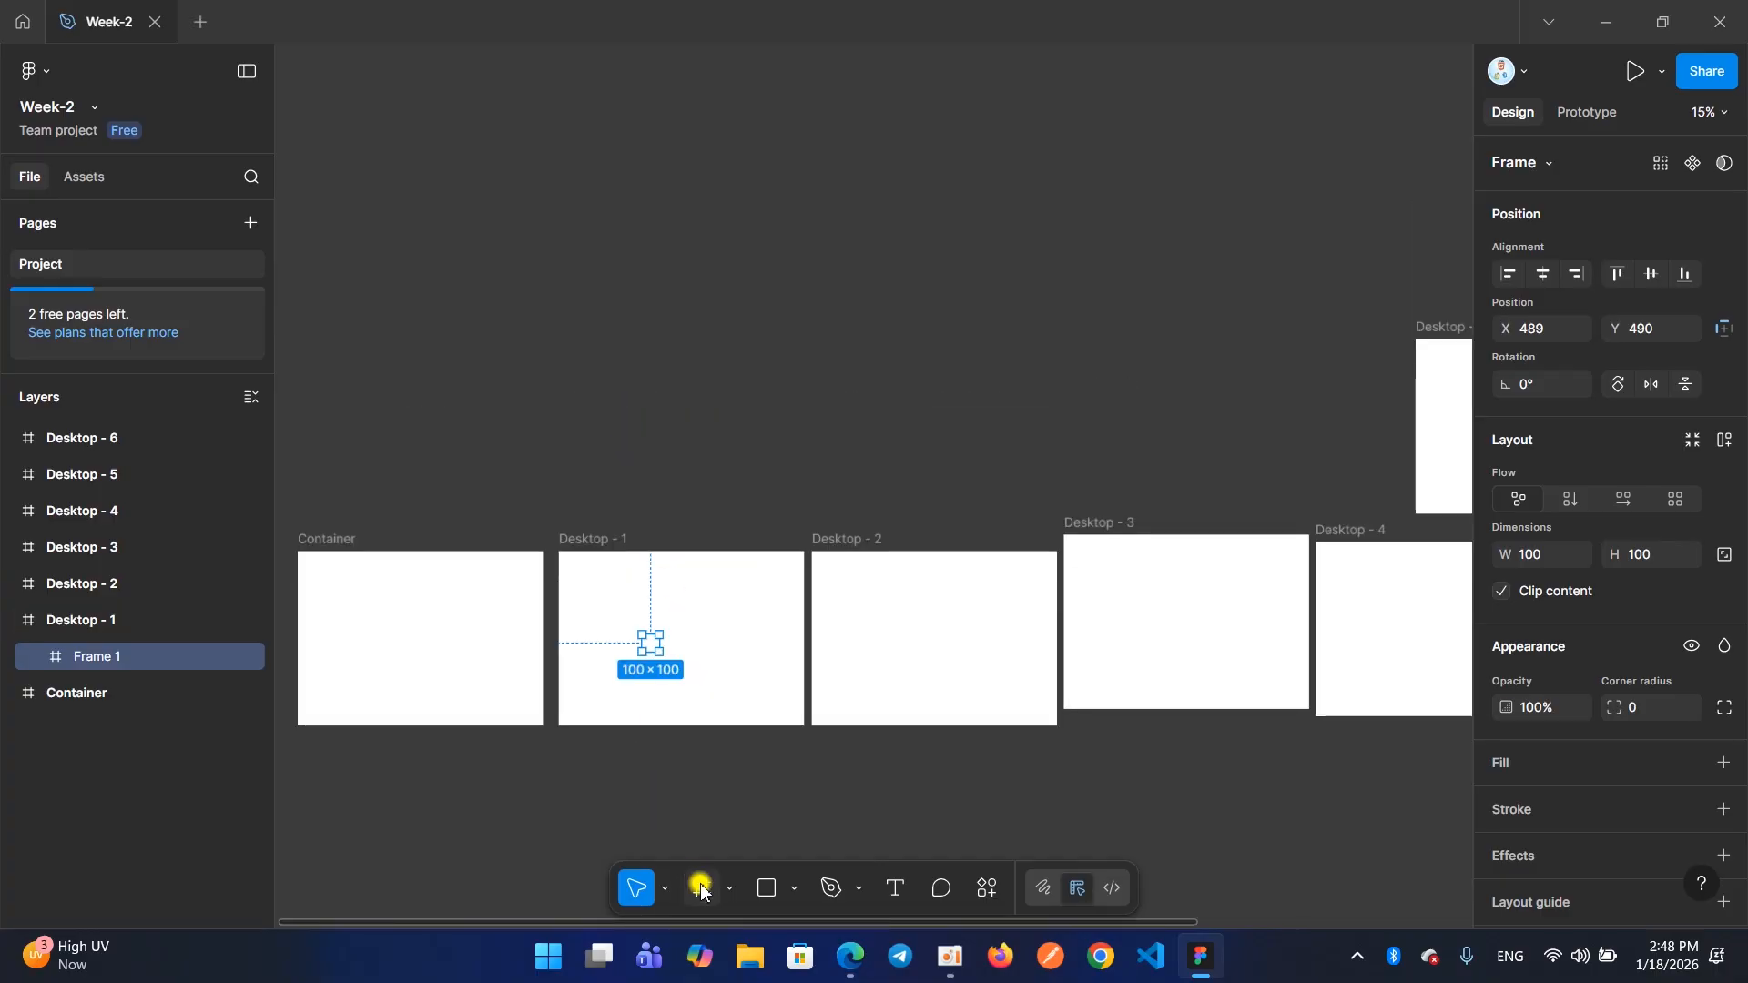
{"action": "left_click", "coordinate": [701, 890]}
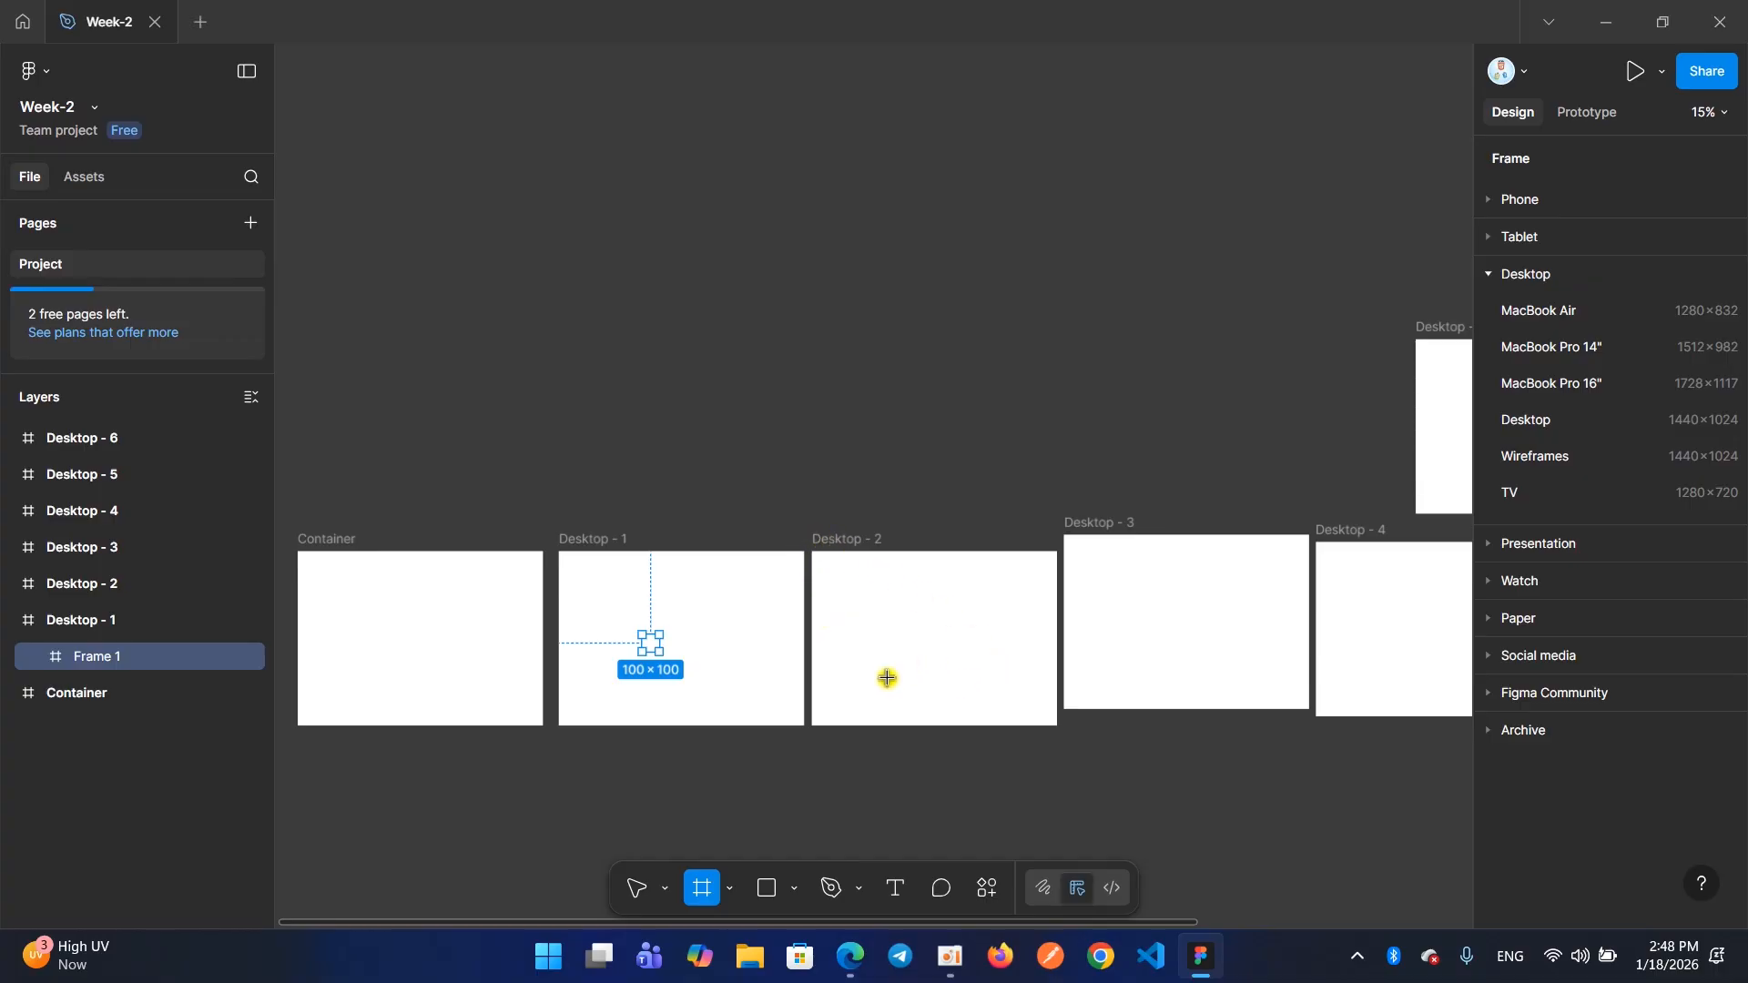
{"action": "left_click", "coordinate": [820, 542]}
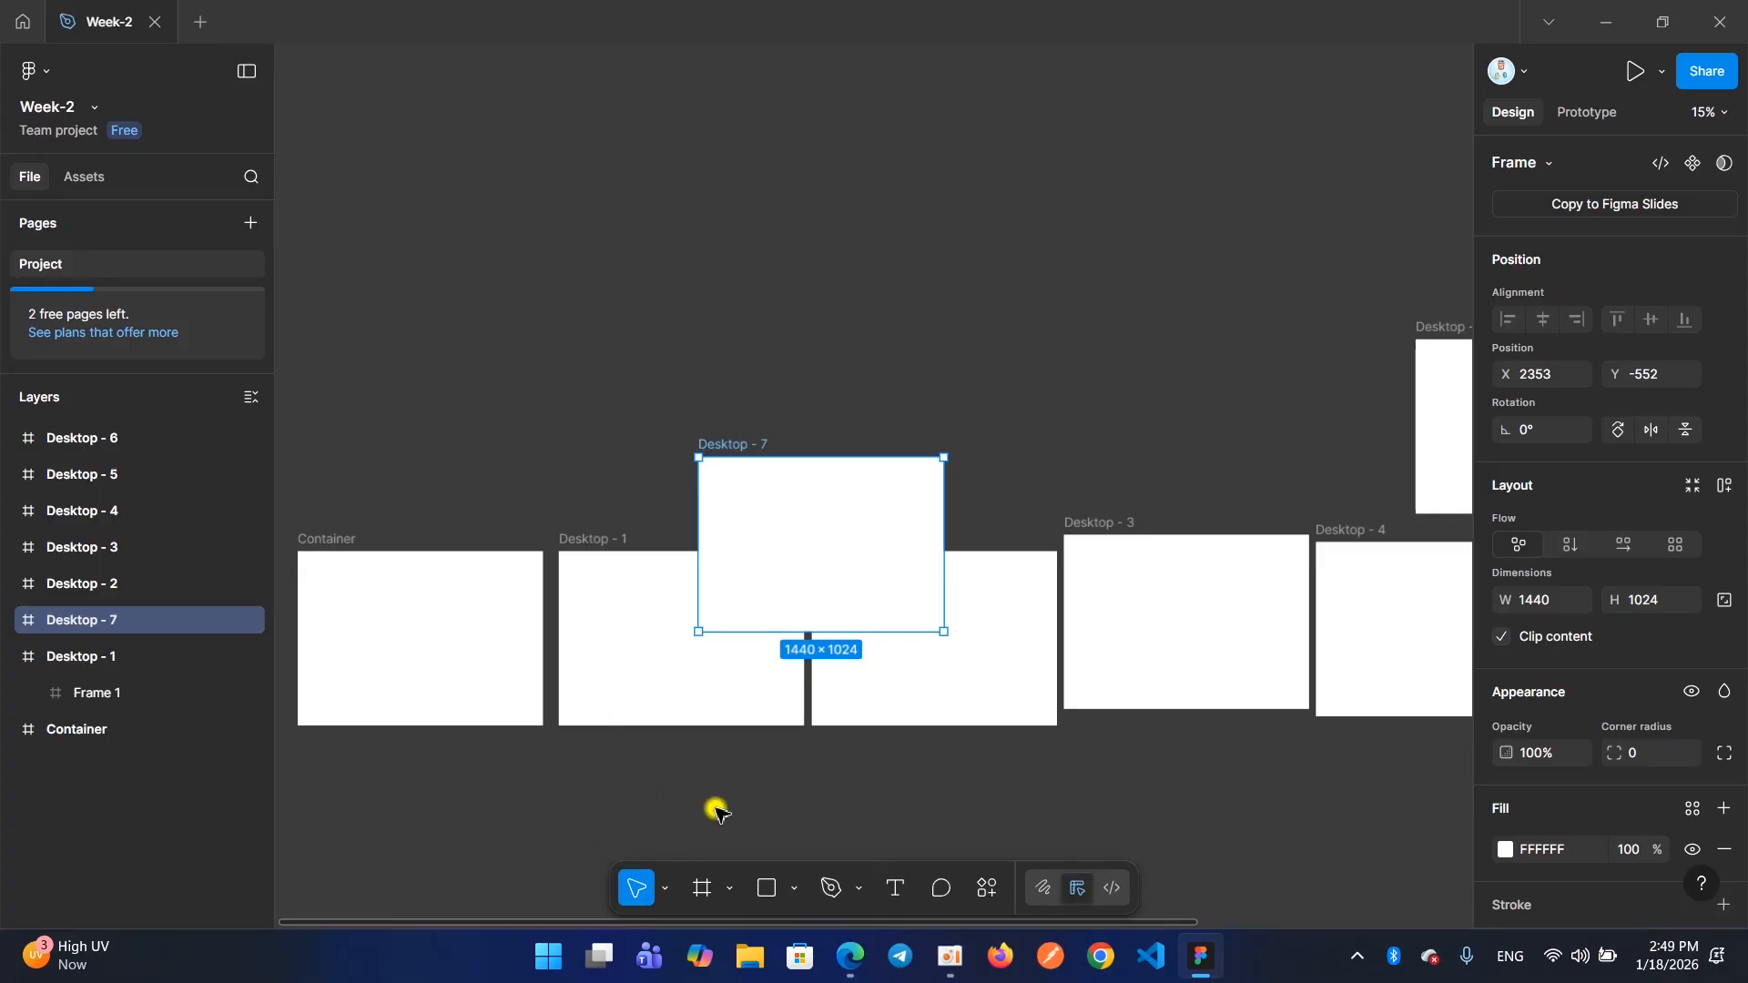
{"action": "left_click", "coordinate": [947, 964]}
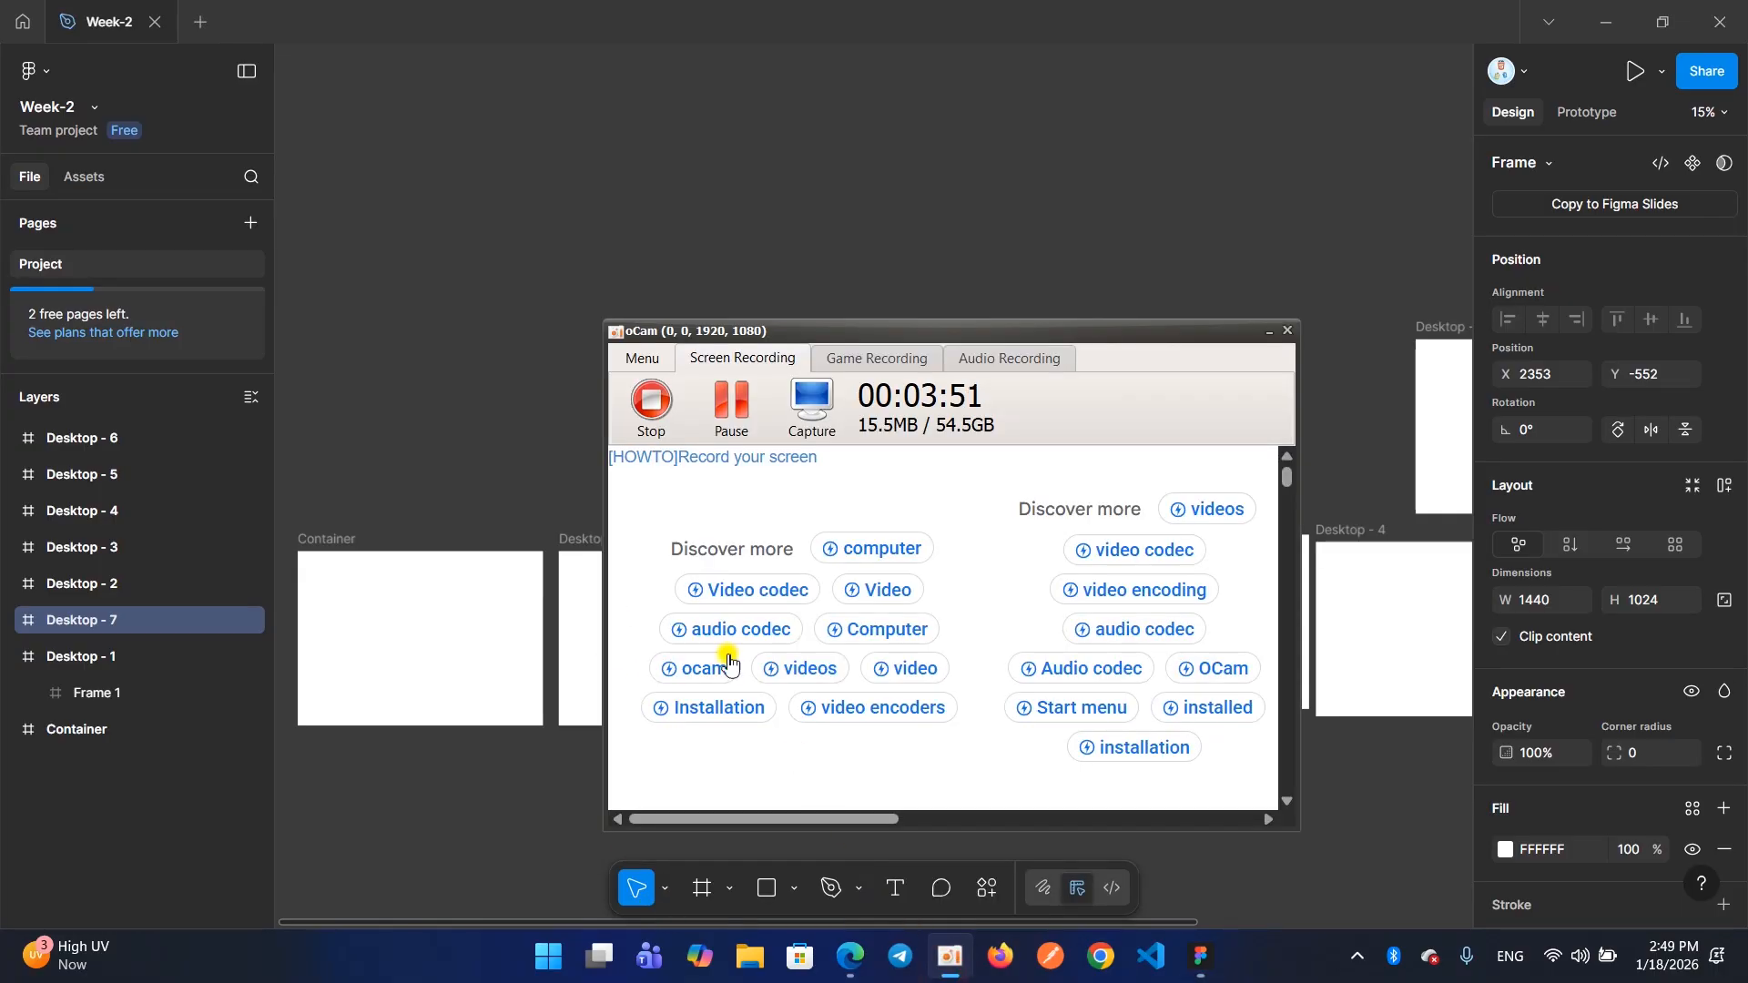
{"action": "left_click", "coordinate": [650, 408]}
{"action": "left_click", "coordinate": [1268, 330]}
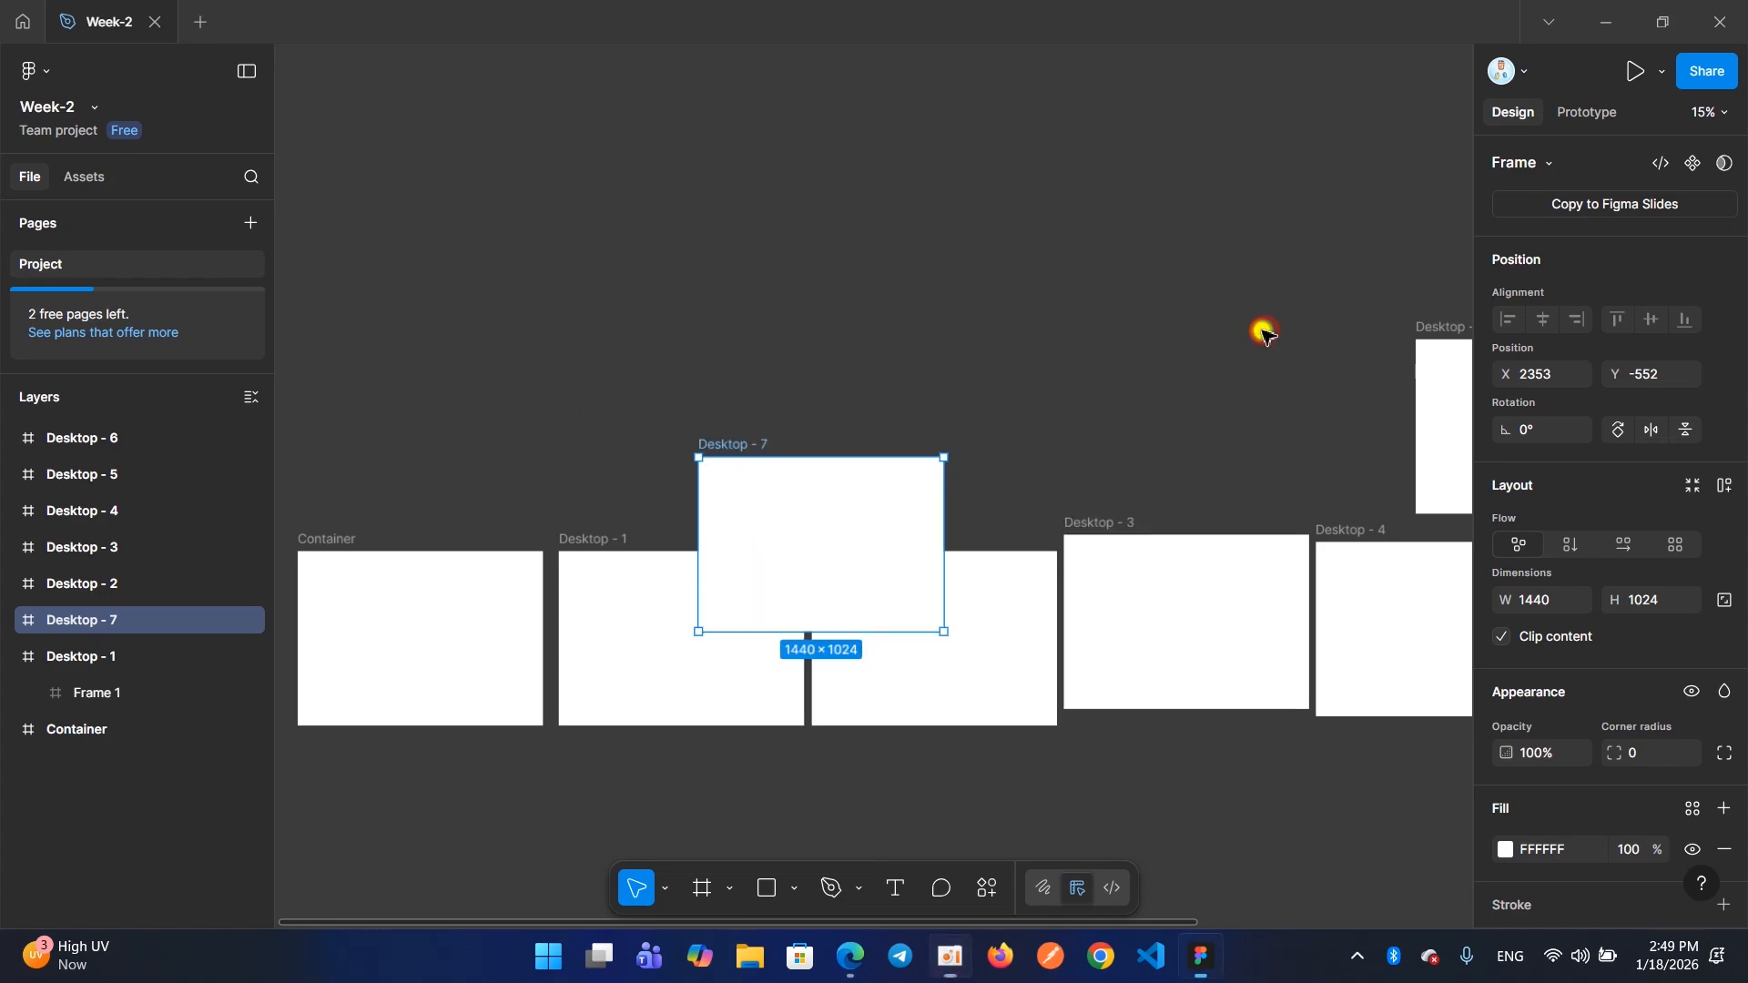
Select all the frames except Container together and delete them
{"action": "scroll", "coordinate": [939, 455], "scroll_direction": "down", "scroll_amount": 3}
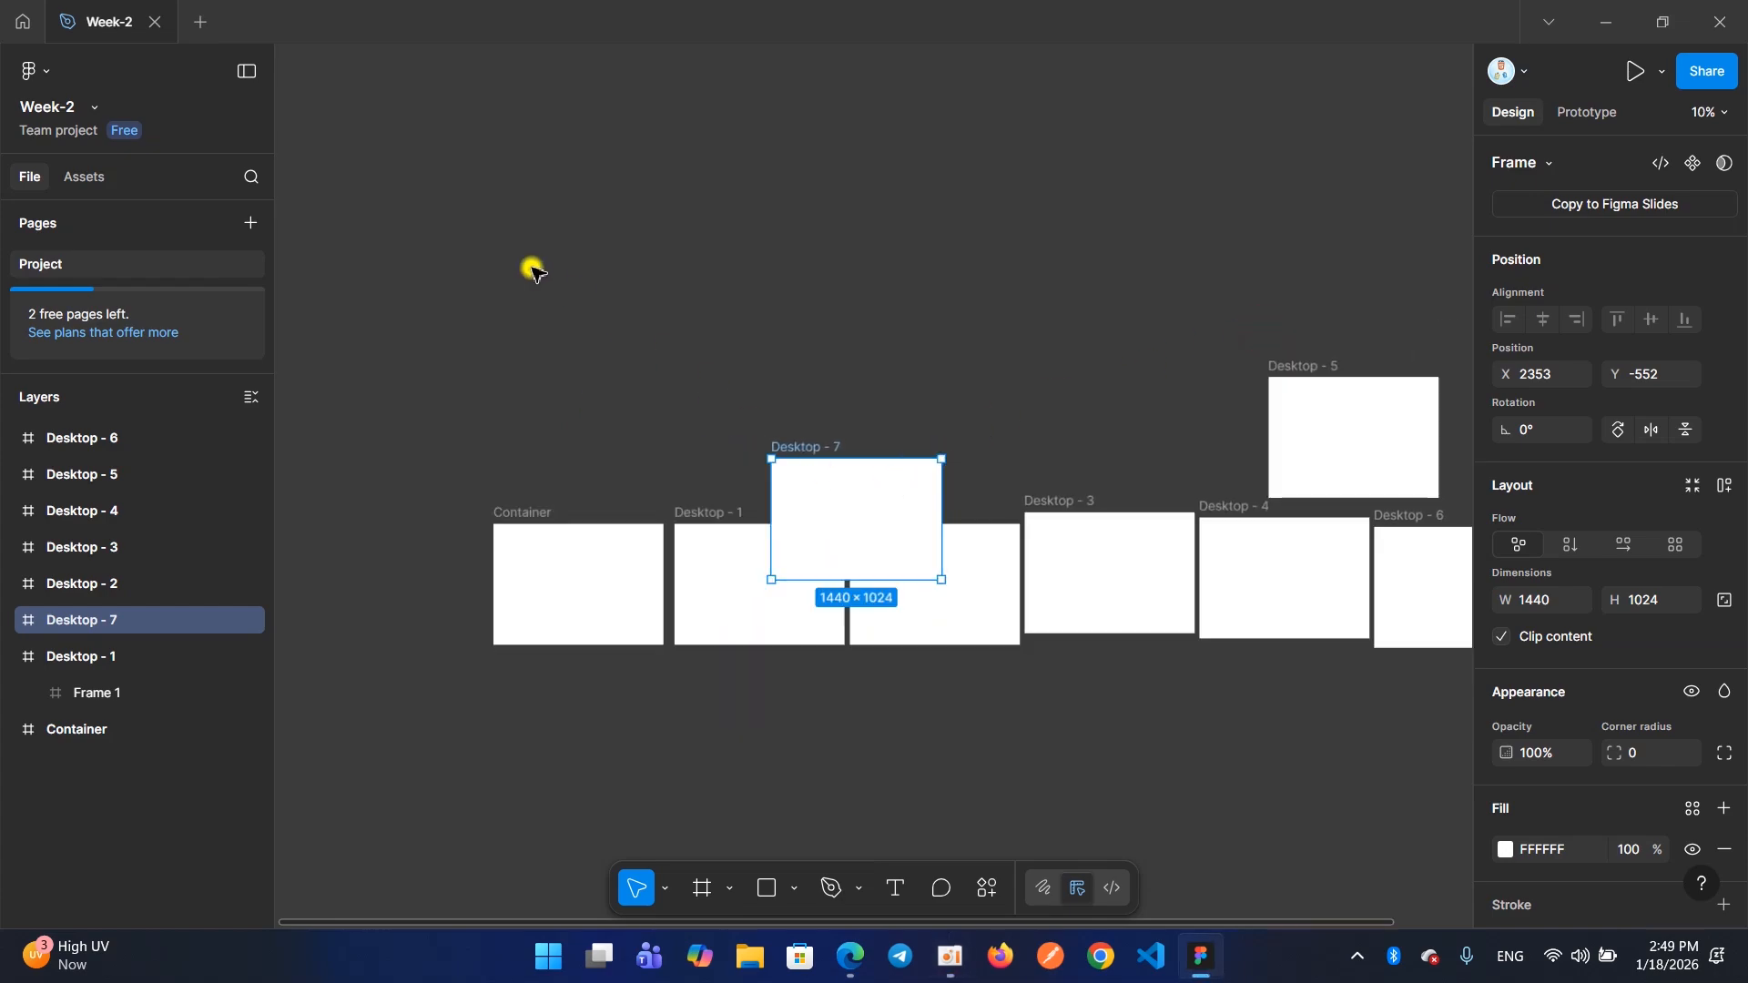
{"action": "scroll", "coordinate": [661, 249], "scroll_direction": "right", "scroll_amount": 4}
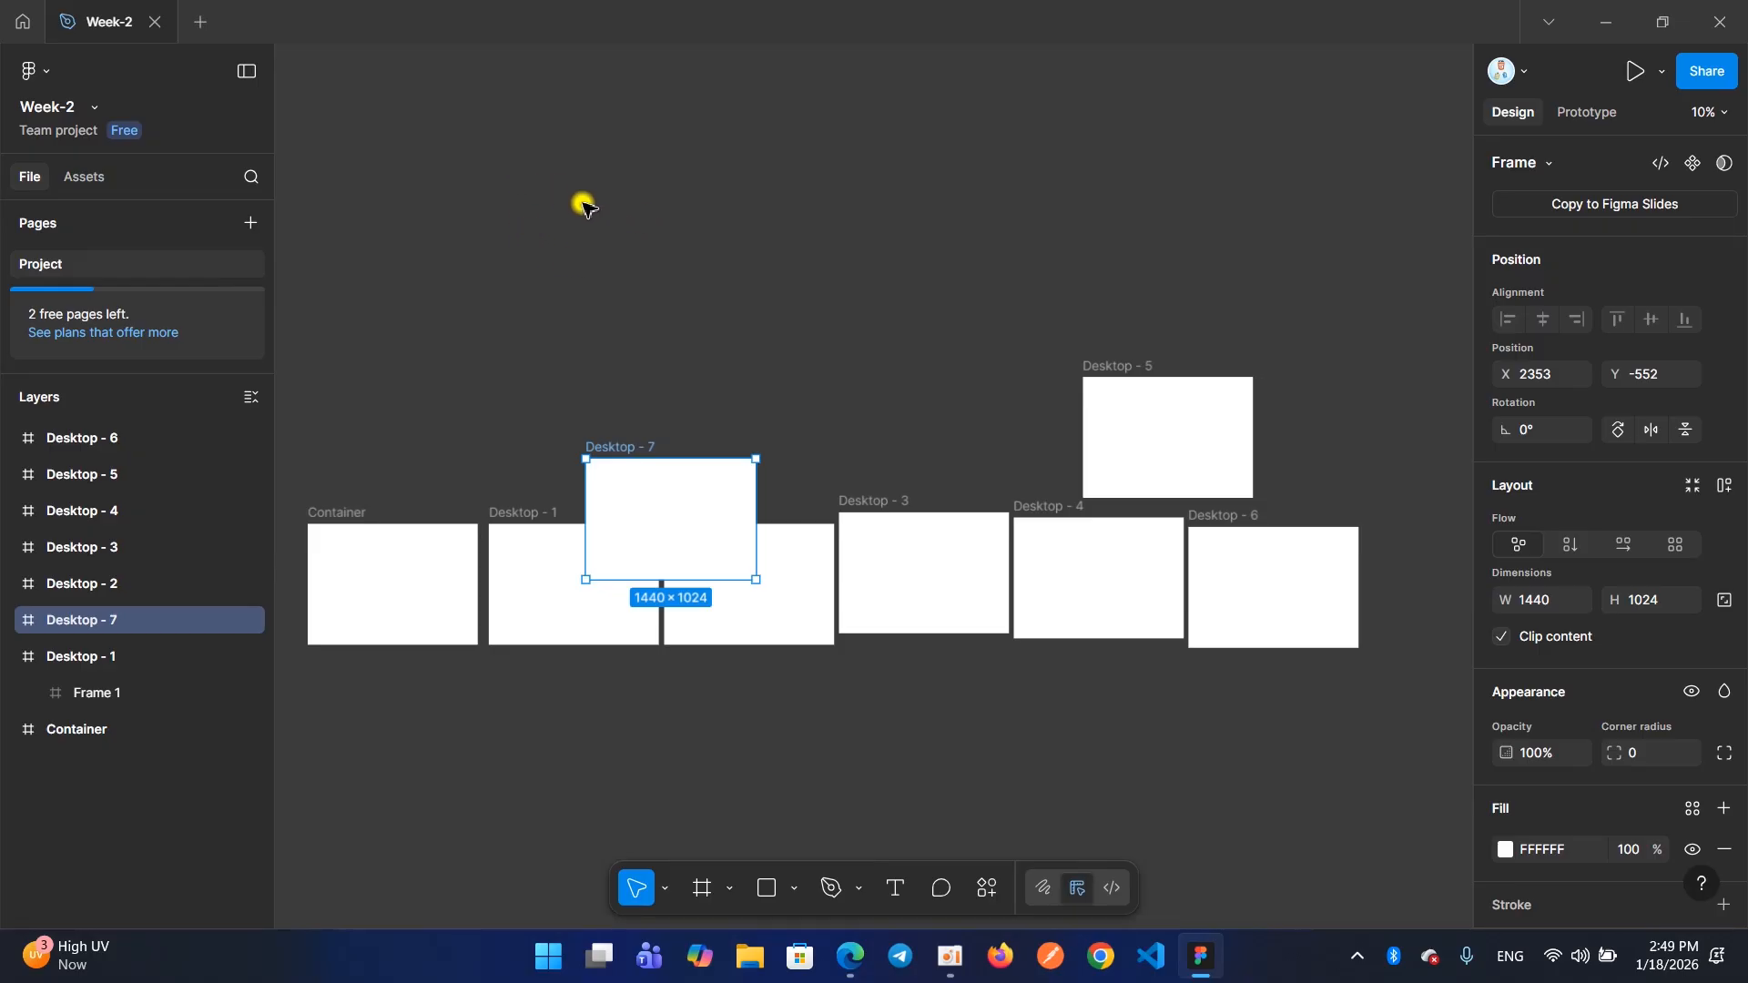
{"action": "left_click_drag", "start_coordinate": [512, 145], "coordinate": [1253, 729]}
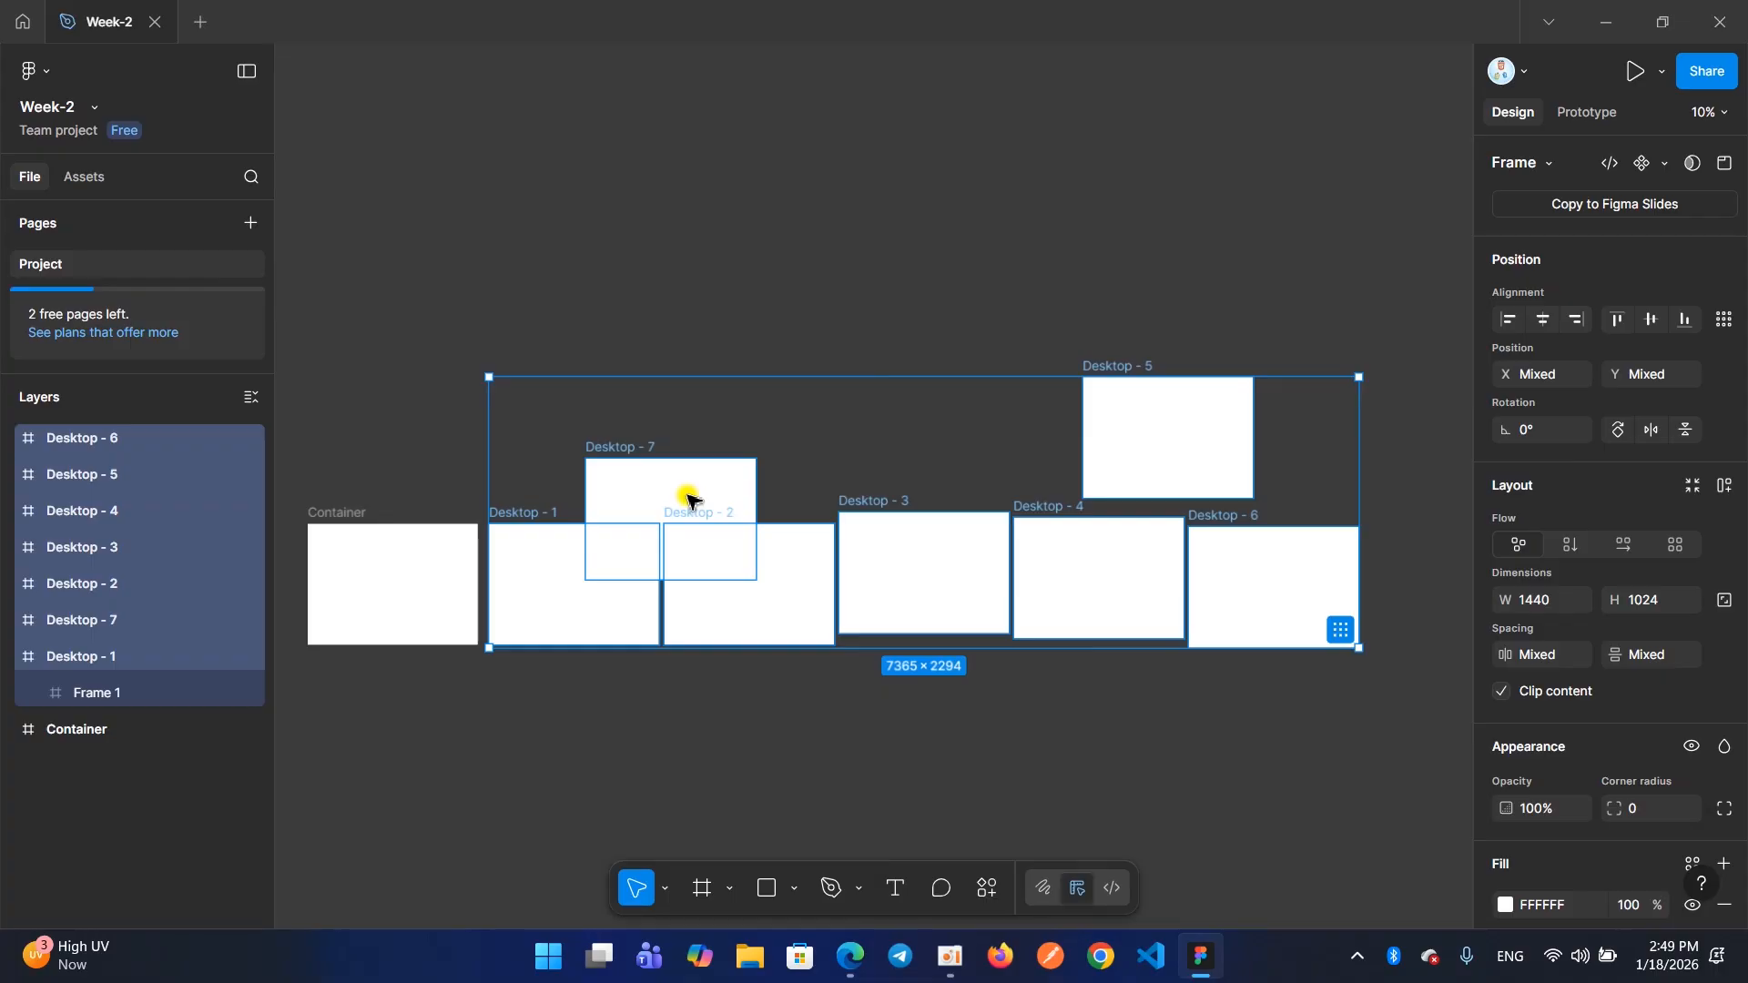
{"action": "key", "text": "Delete"}
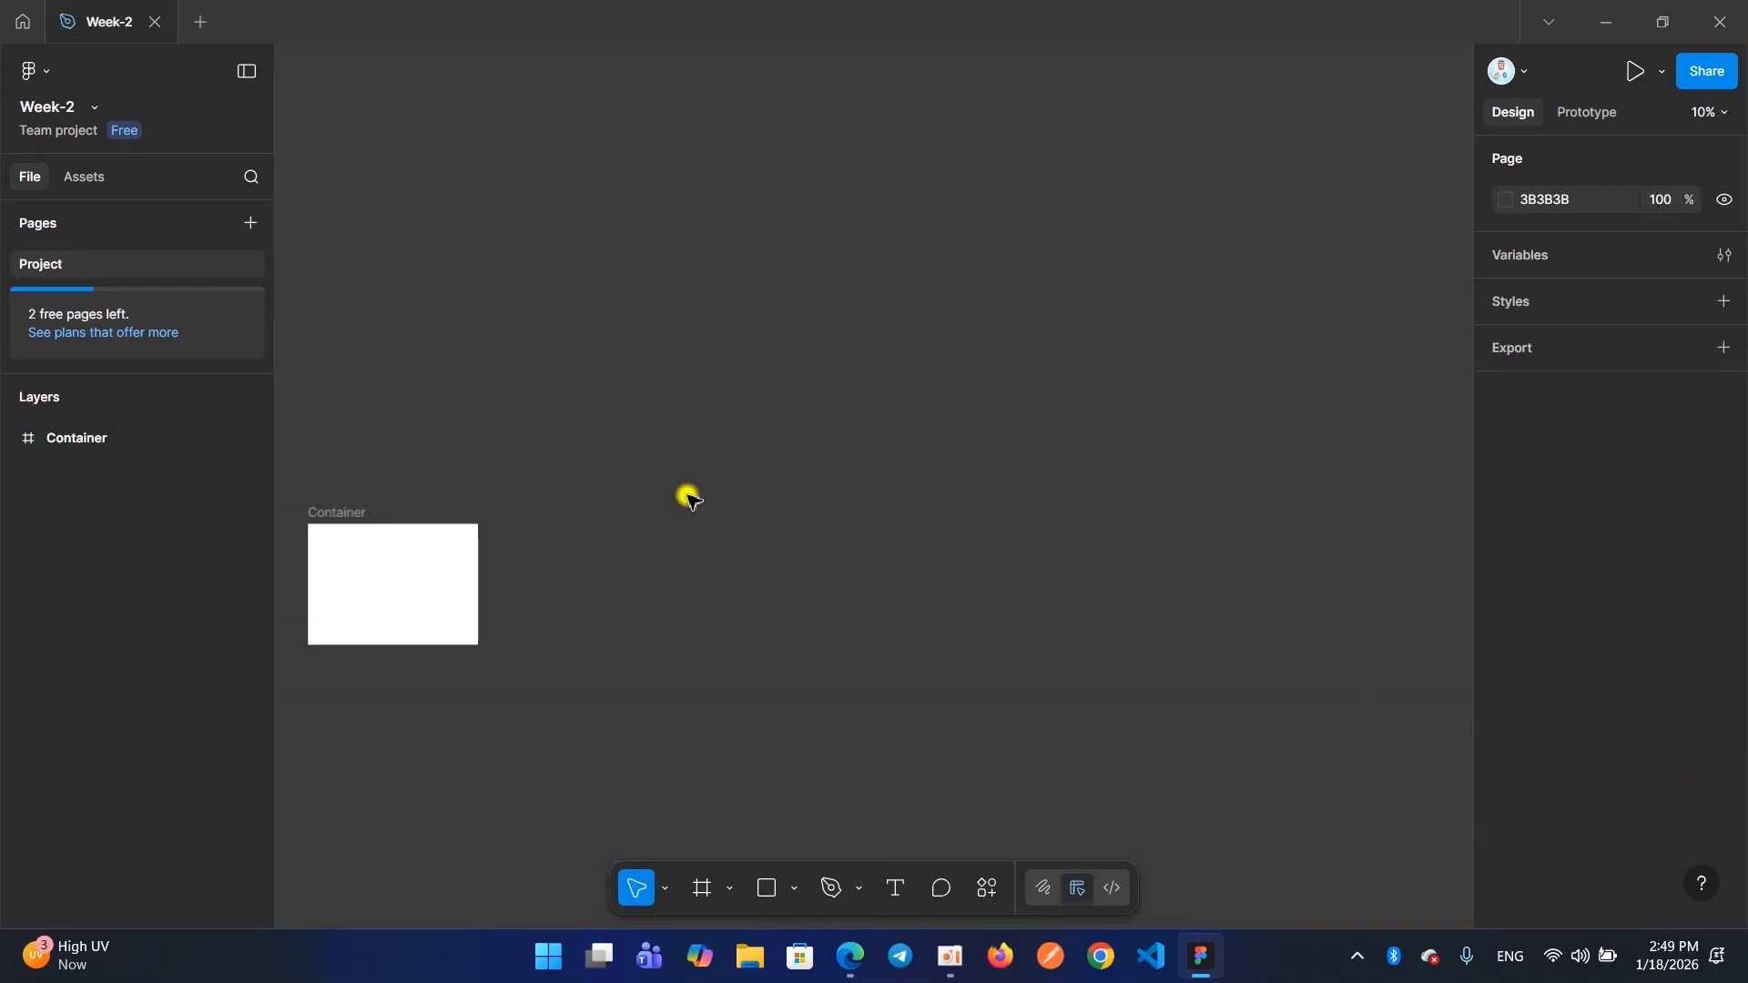
{"action": "scroll", "coordinate": [689, 498], "scroll_direction": "left", "scroll_amount": 5}
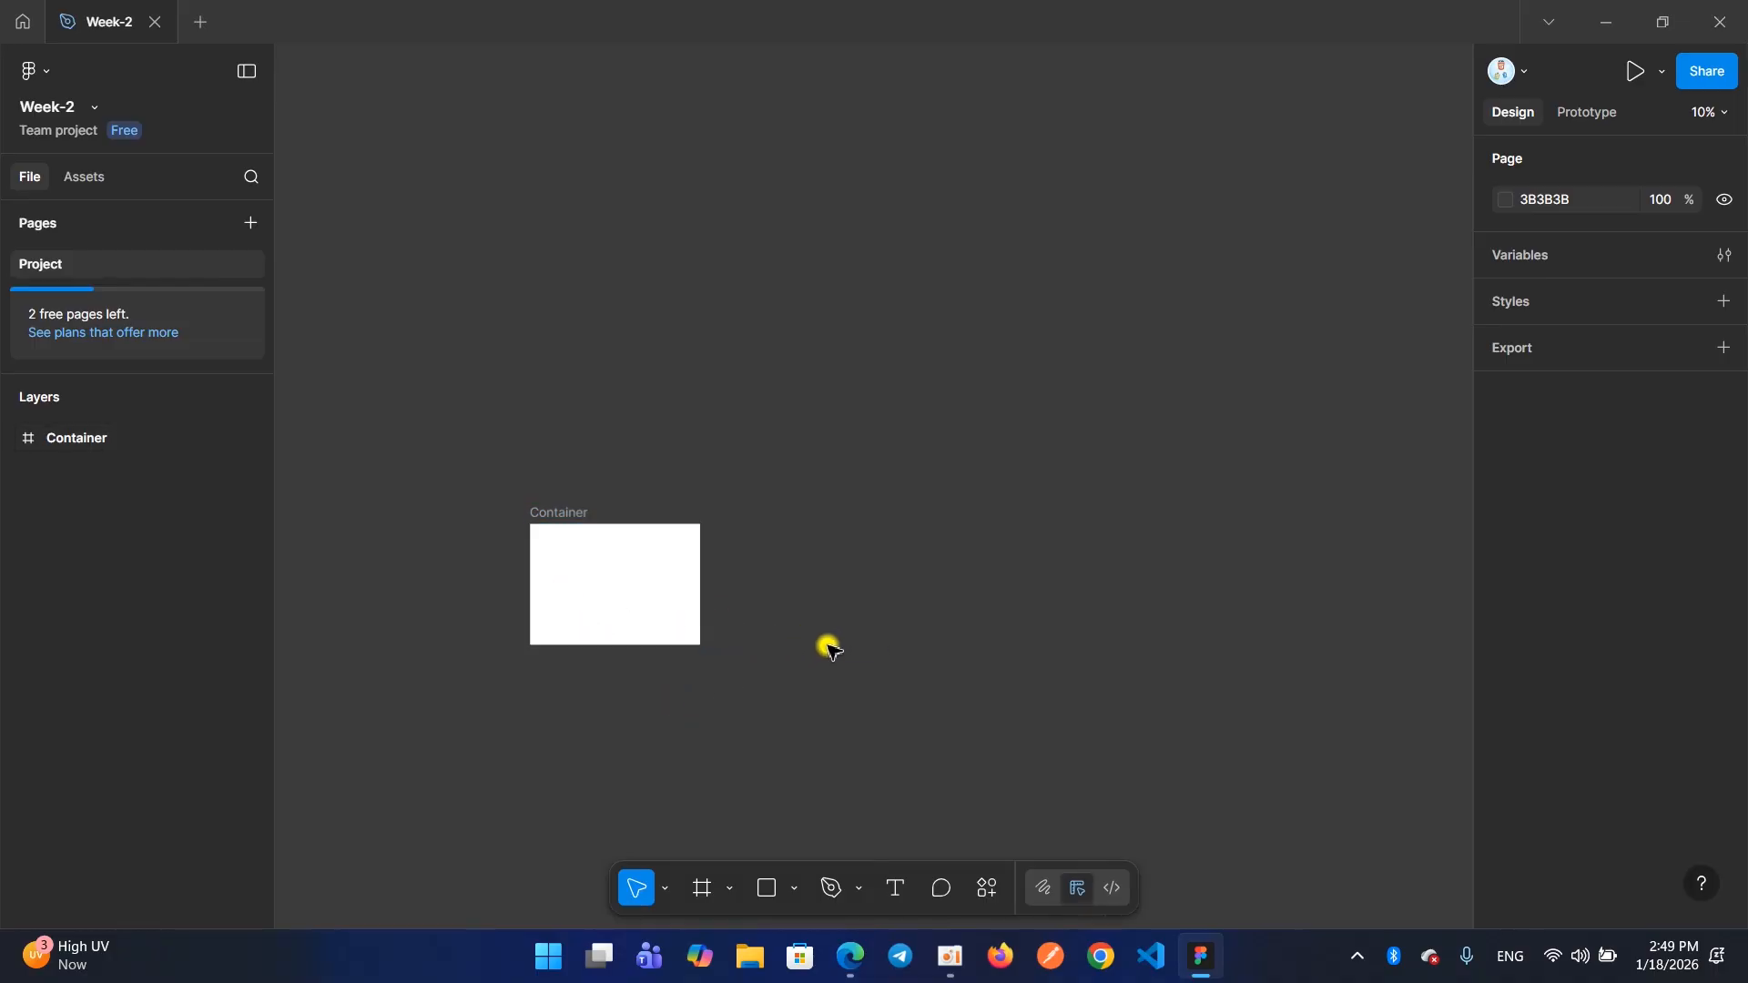
Select the Container frame and zoom the view to the selection
{"action": "key", "text": "shift+2"}
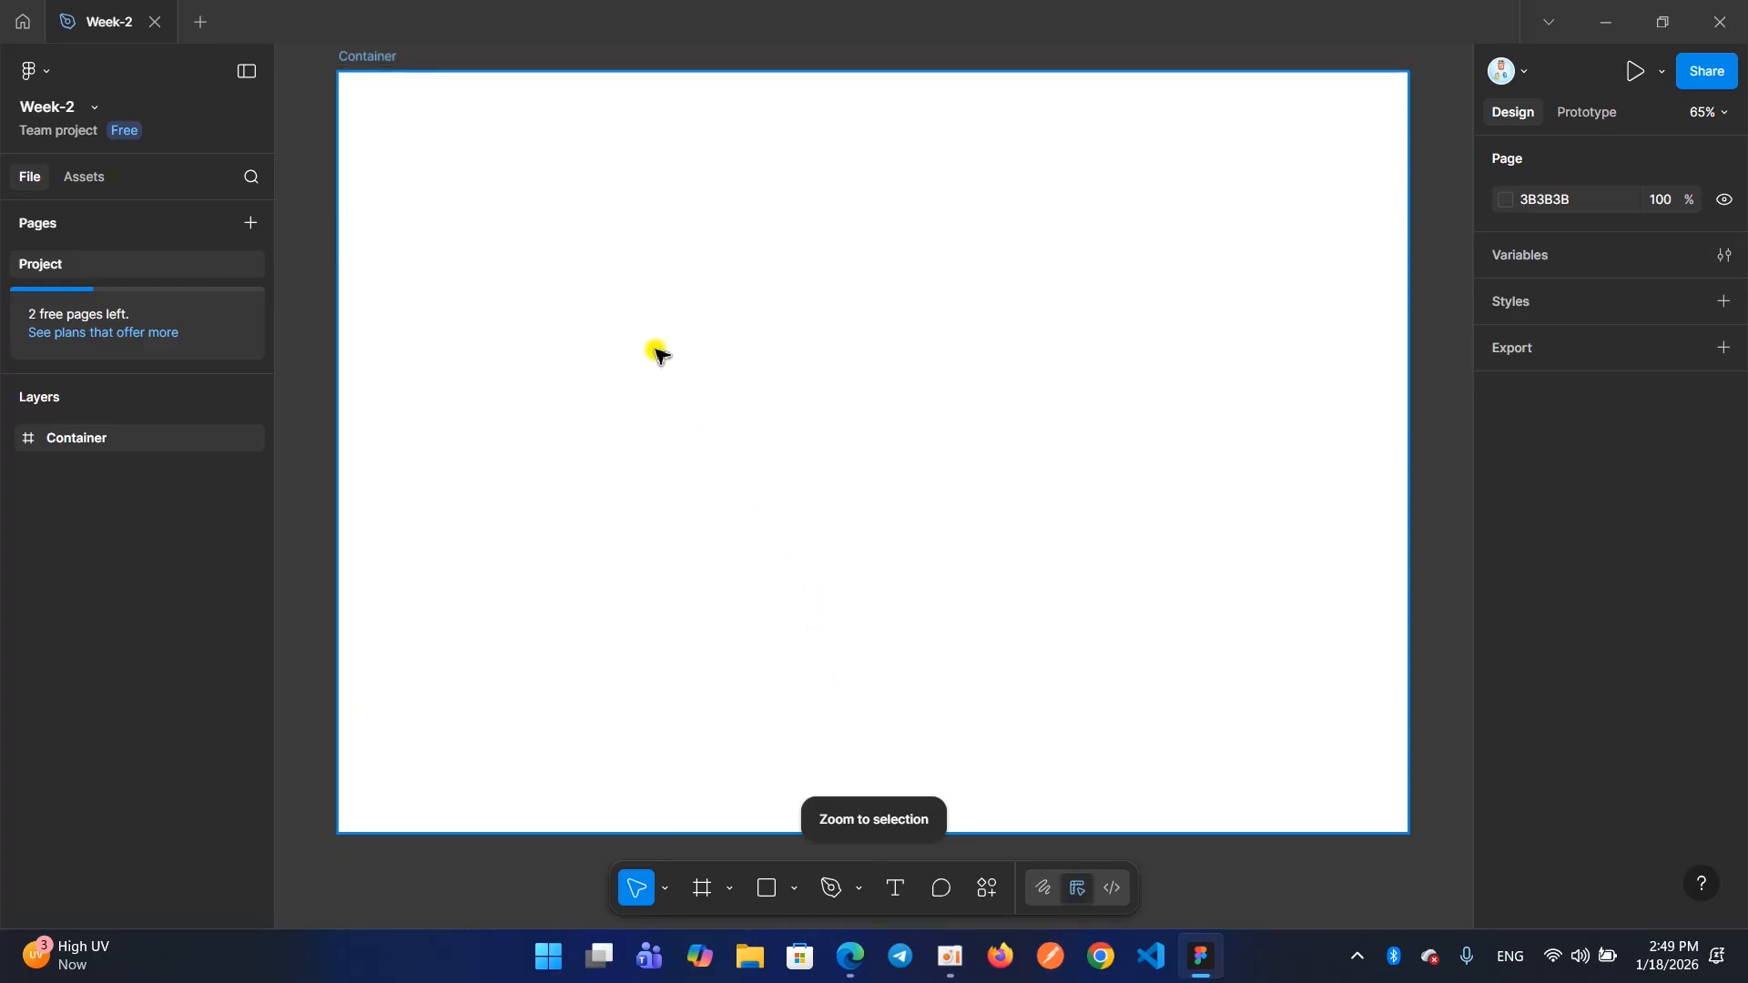
{"action": "scroll", "coordinate": [660, 355], "scroll_direction": "down", "scroll_amount": 5, "text": "ctrl"}
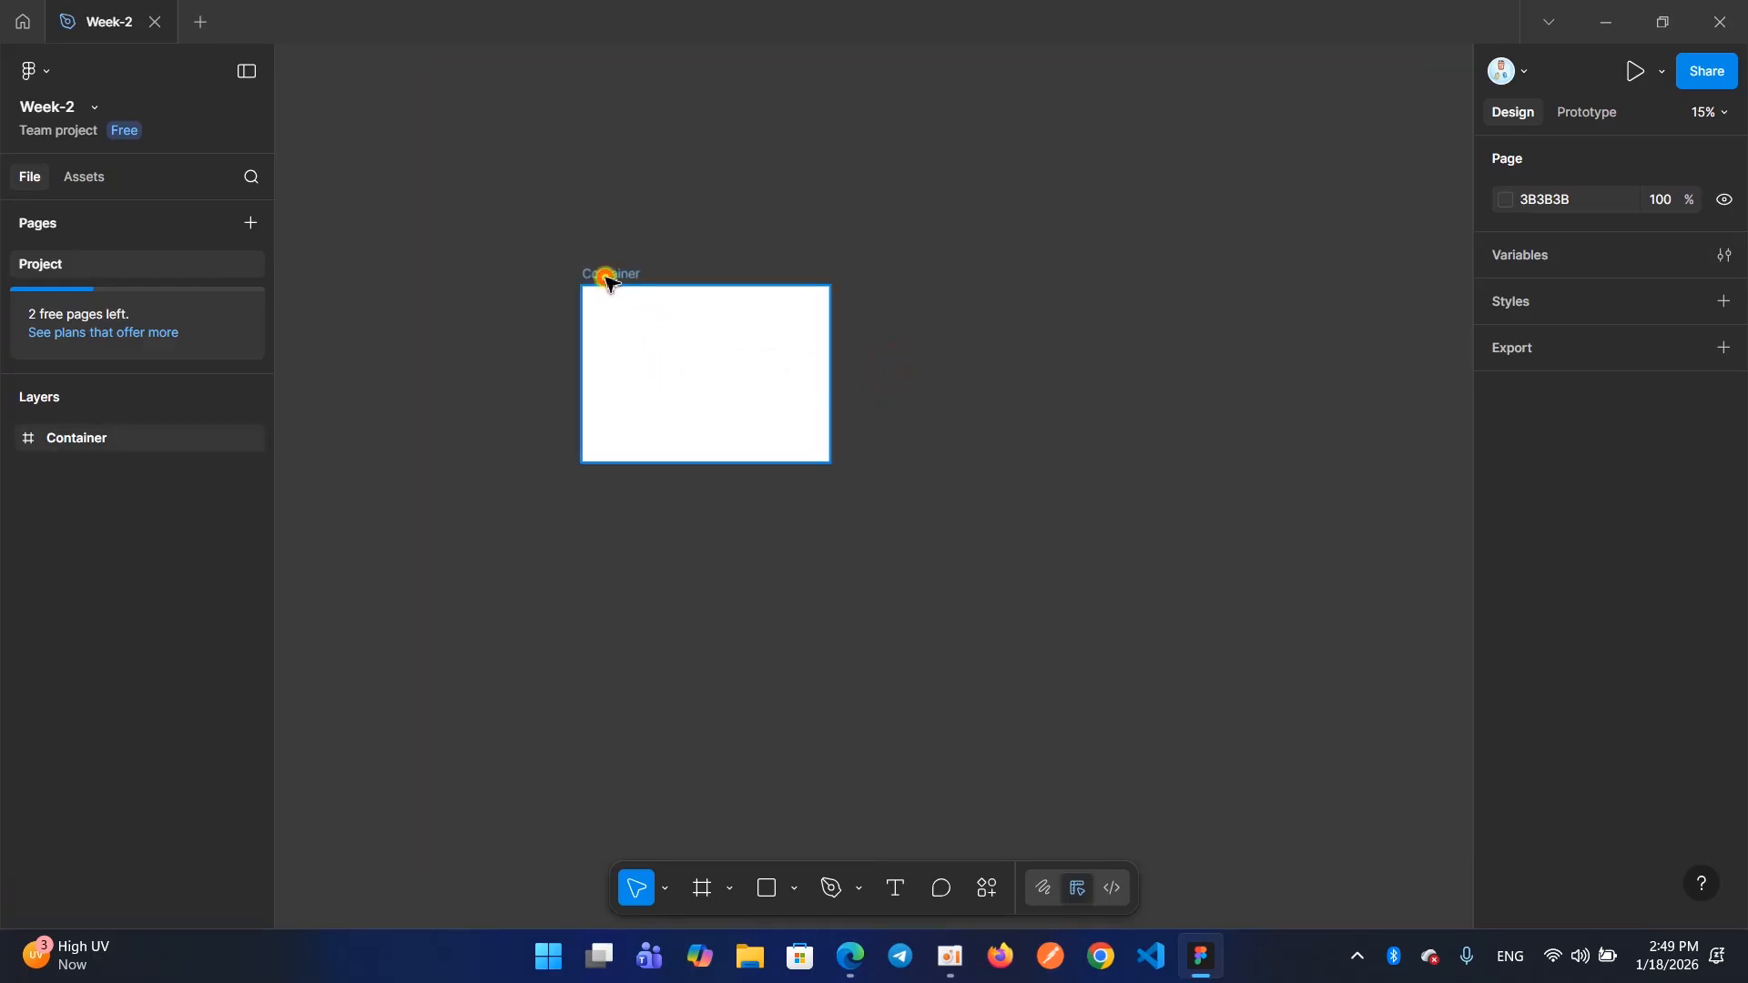
{"action": "left_click", "coordinate": [610, 279]}
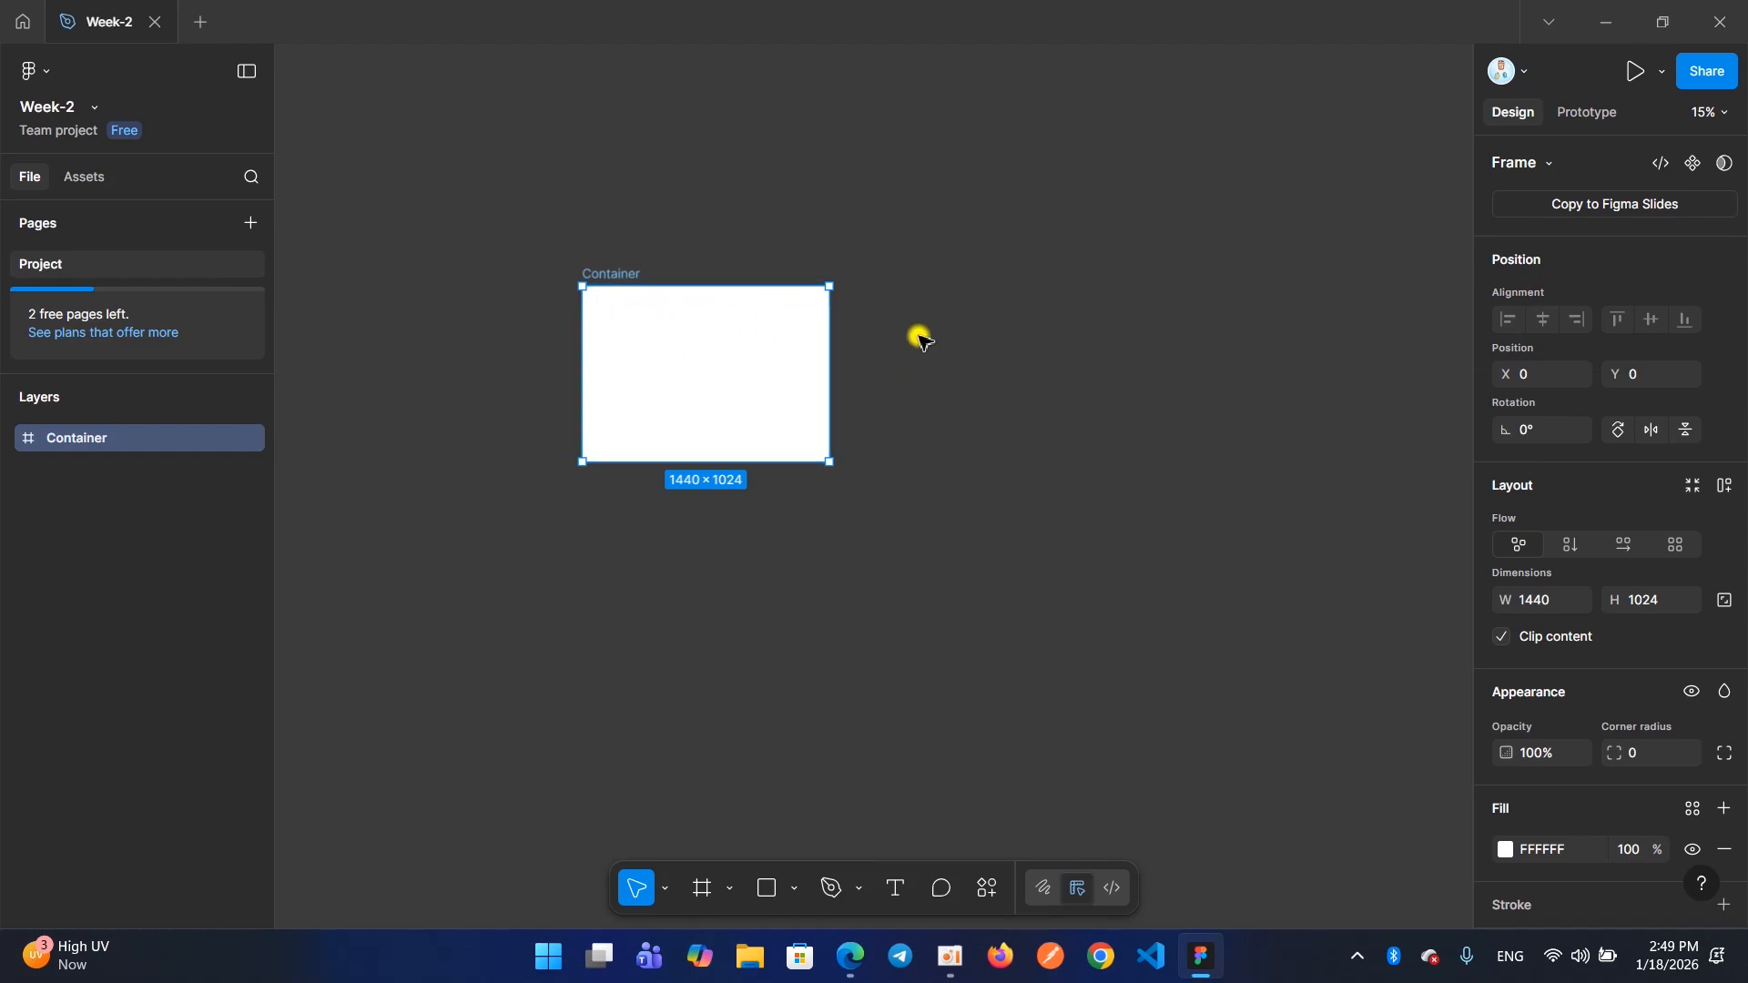
{"action": "left_click", "coordinate": [1032, 371]}
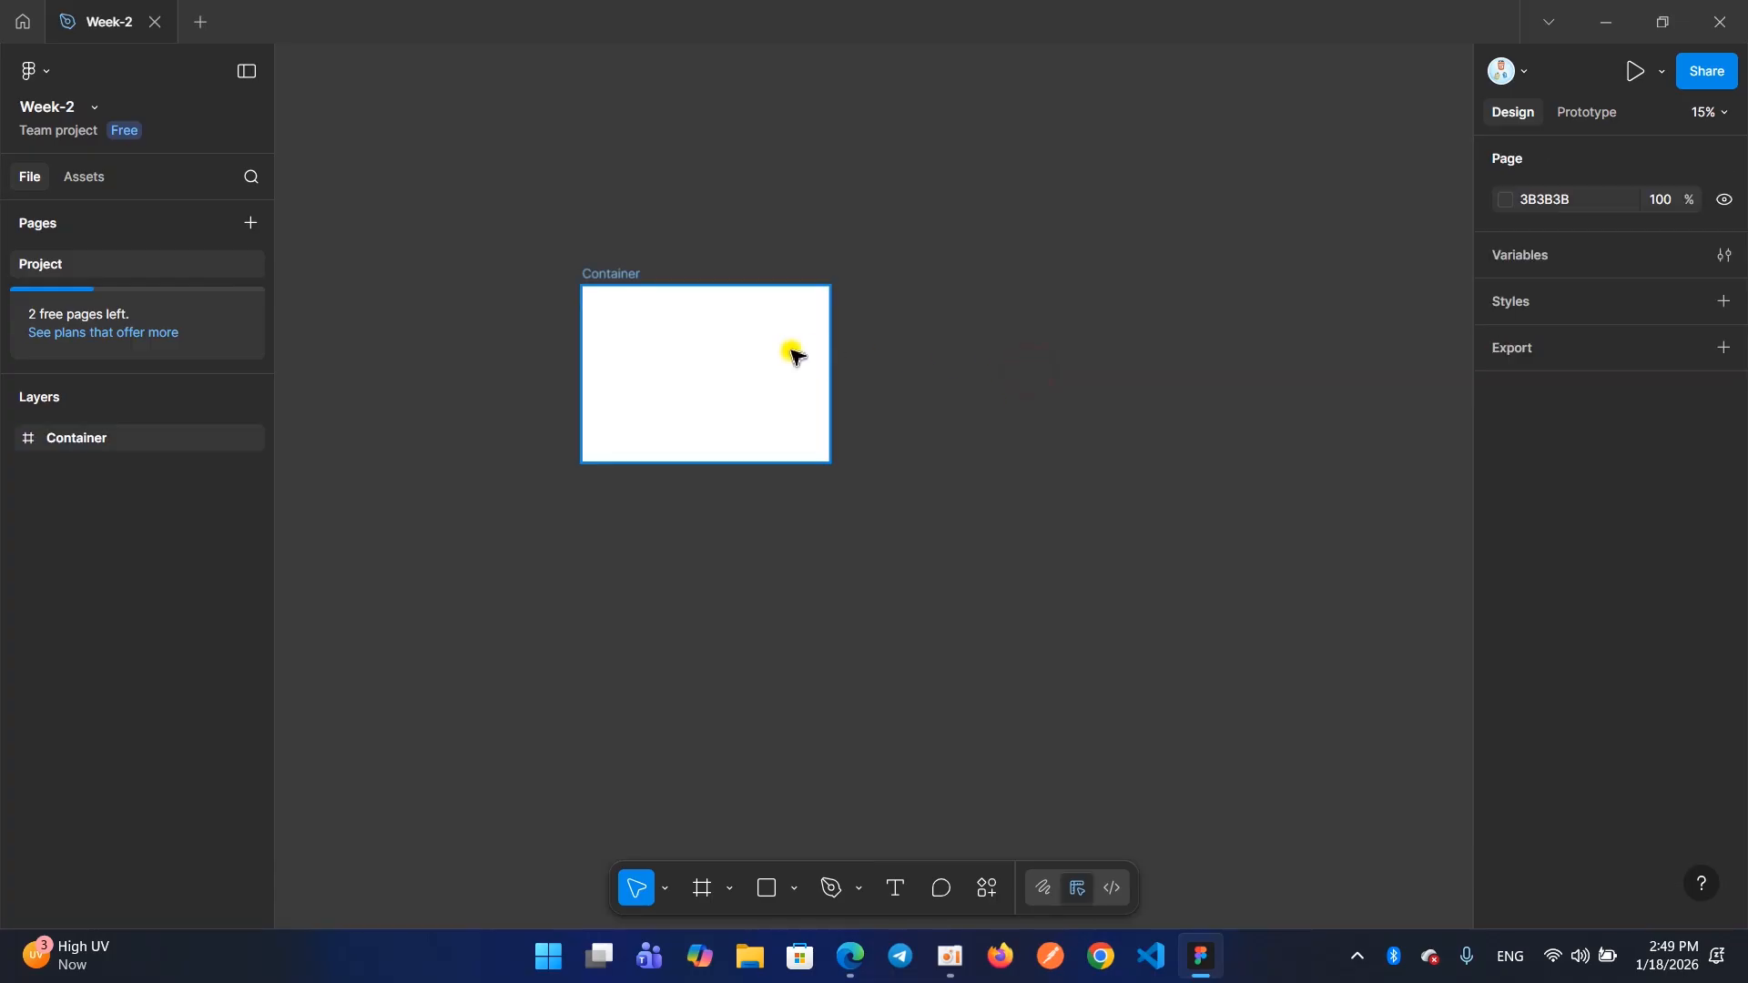
{"action": "left_click", "coordinate": [609, 278]}
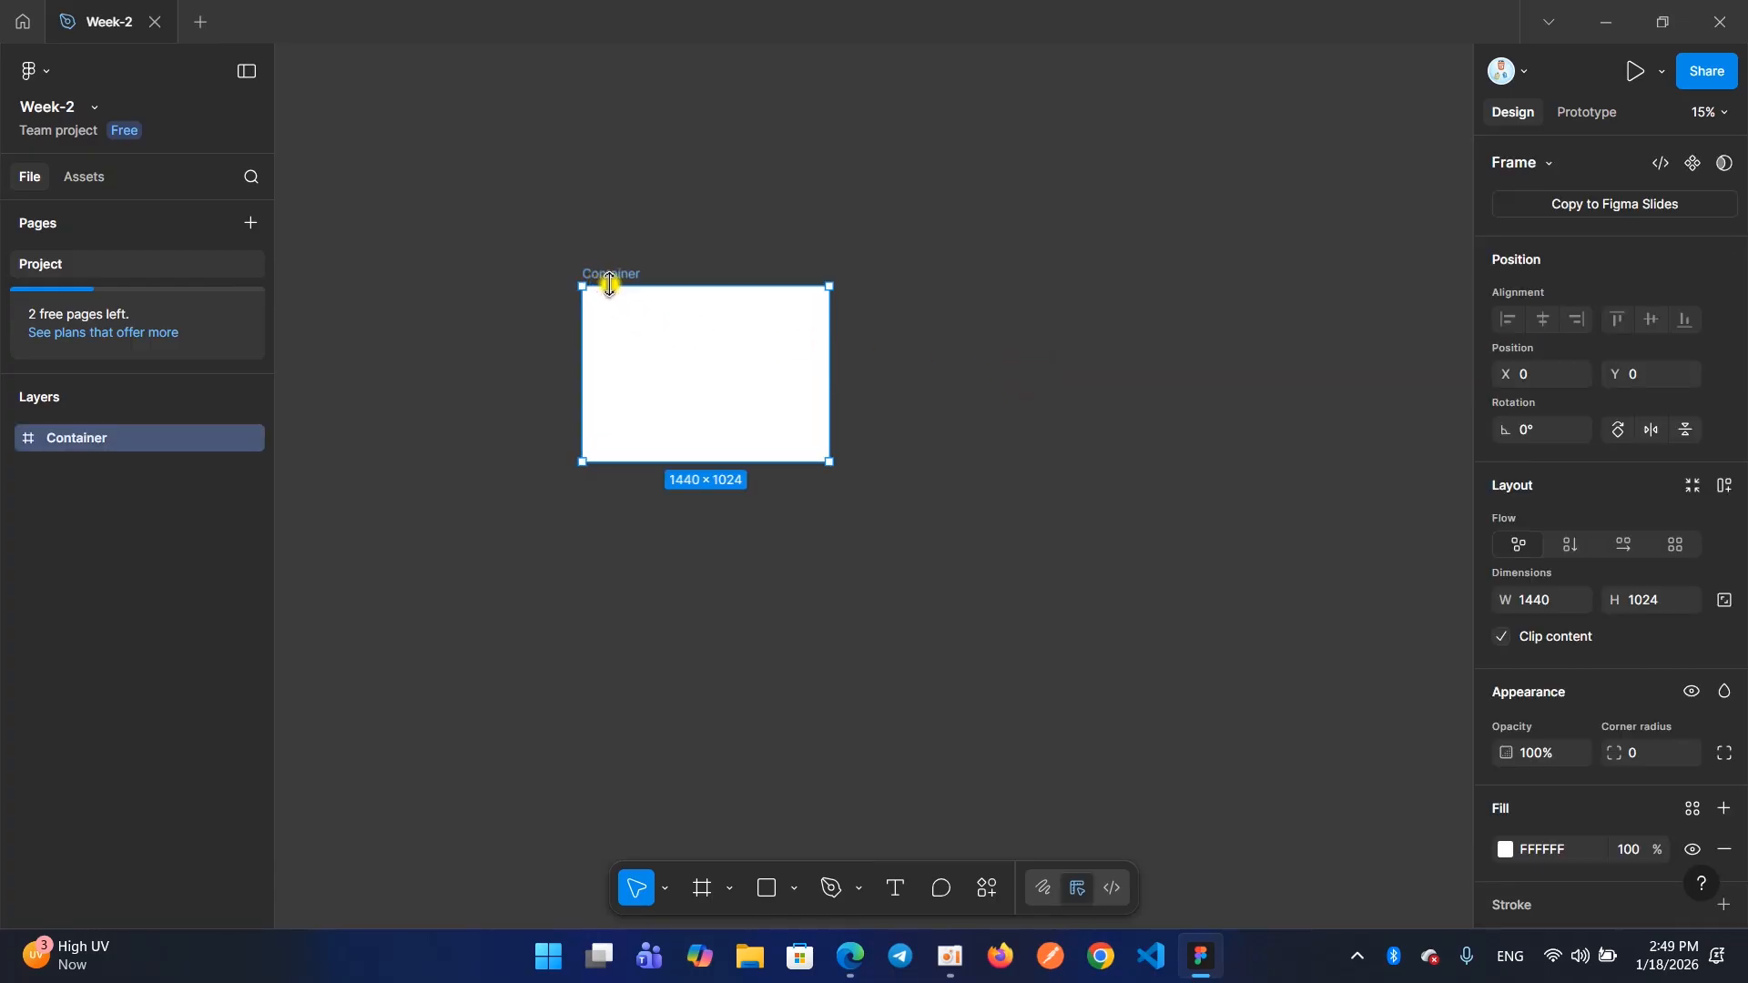
{"action": "key", "text": "shift+2"}
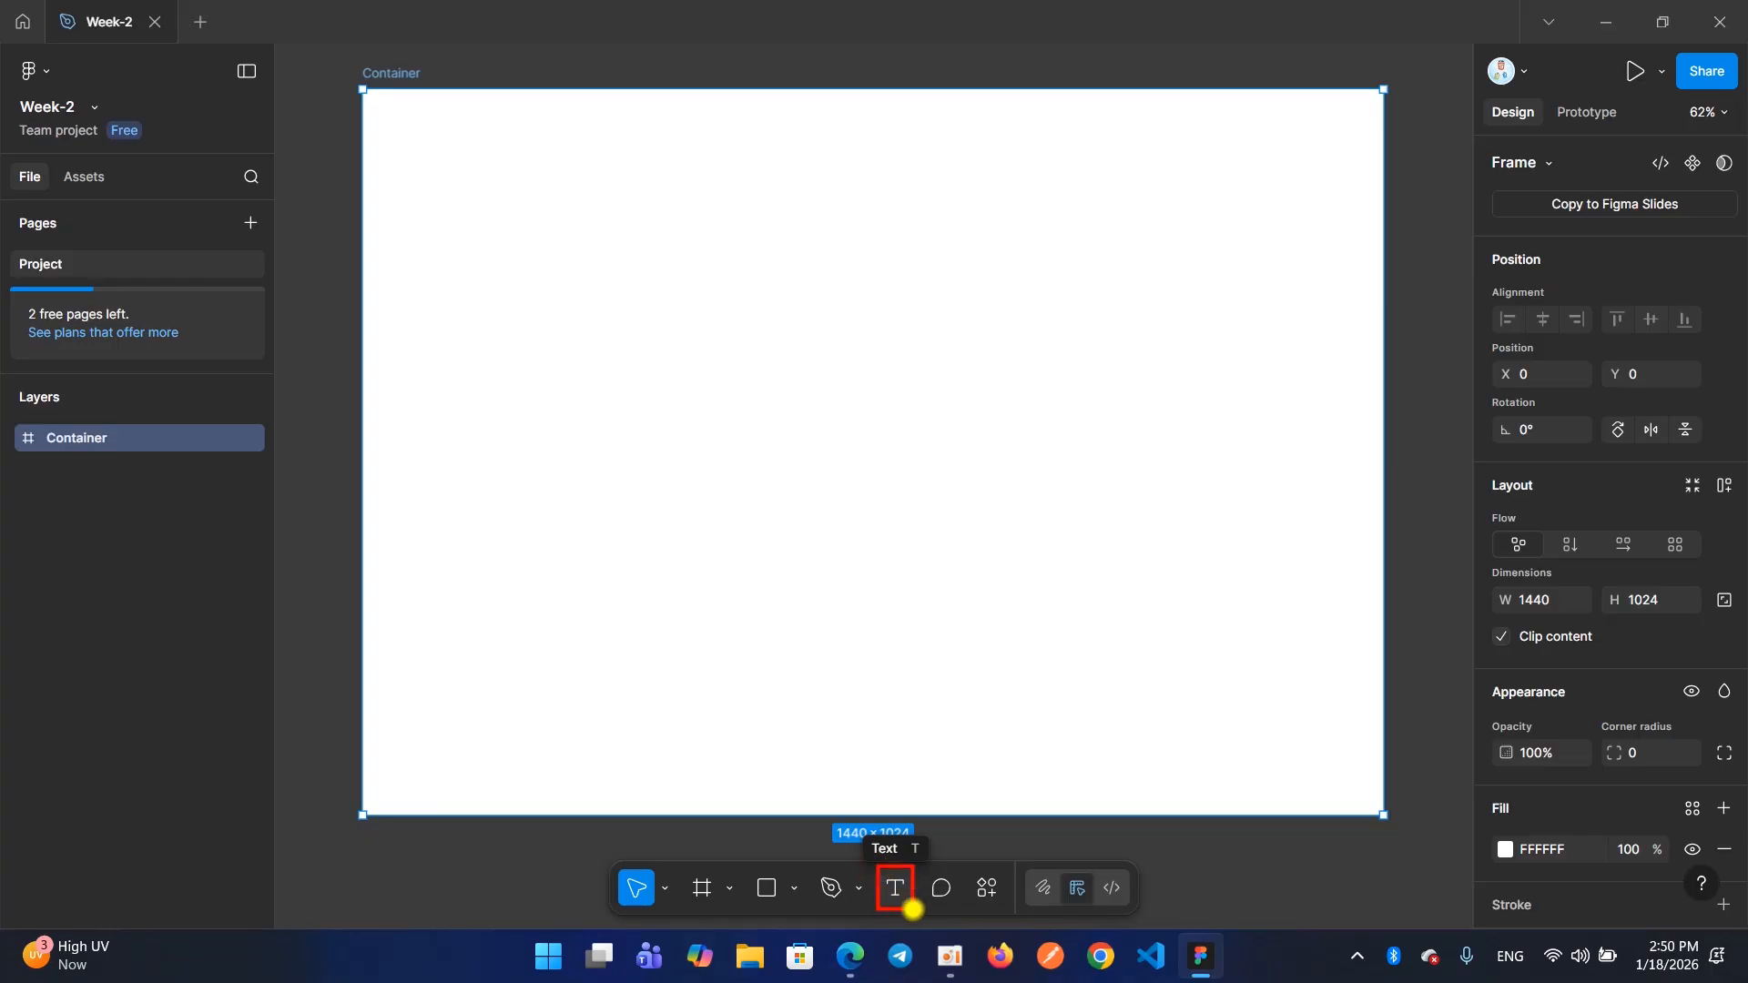
Add the text "Website" inside the Container frame at X 270, Y 424
{"action": "left_click", "coordinate": [895, 892]}
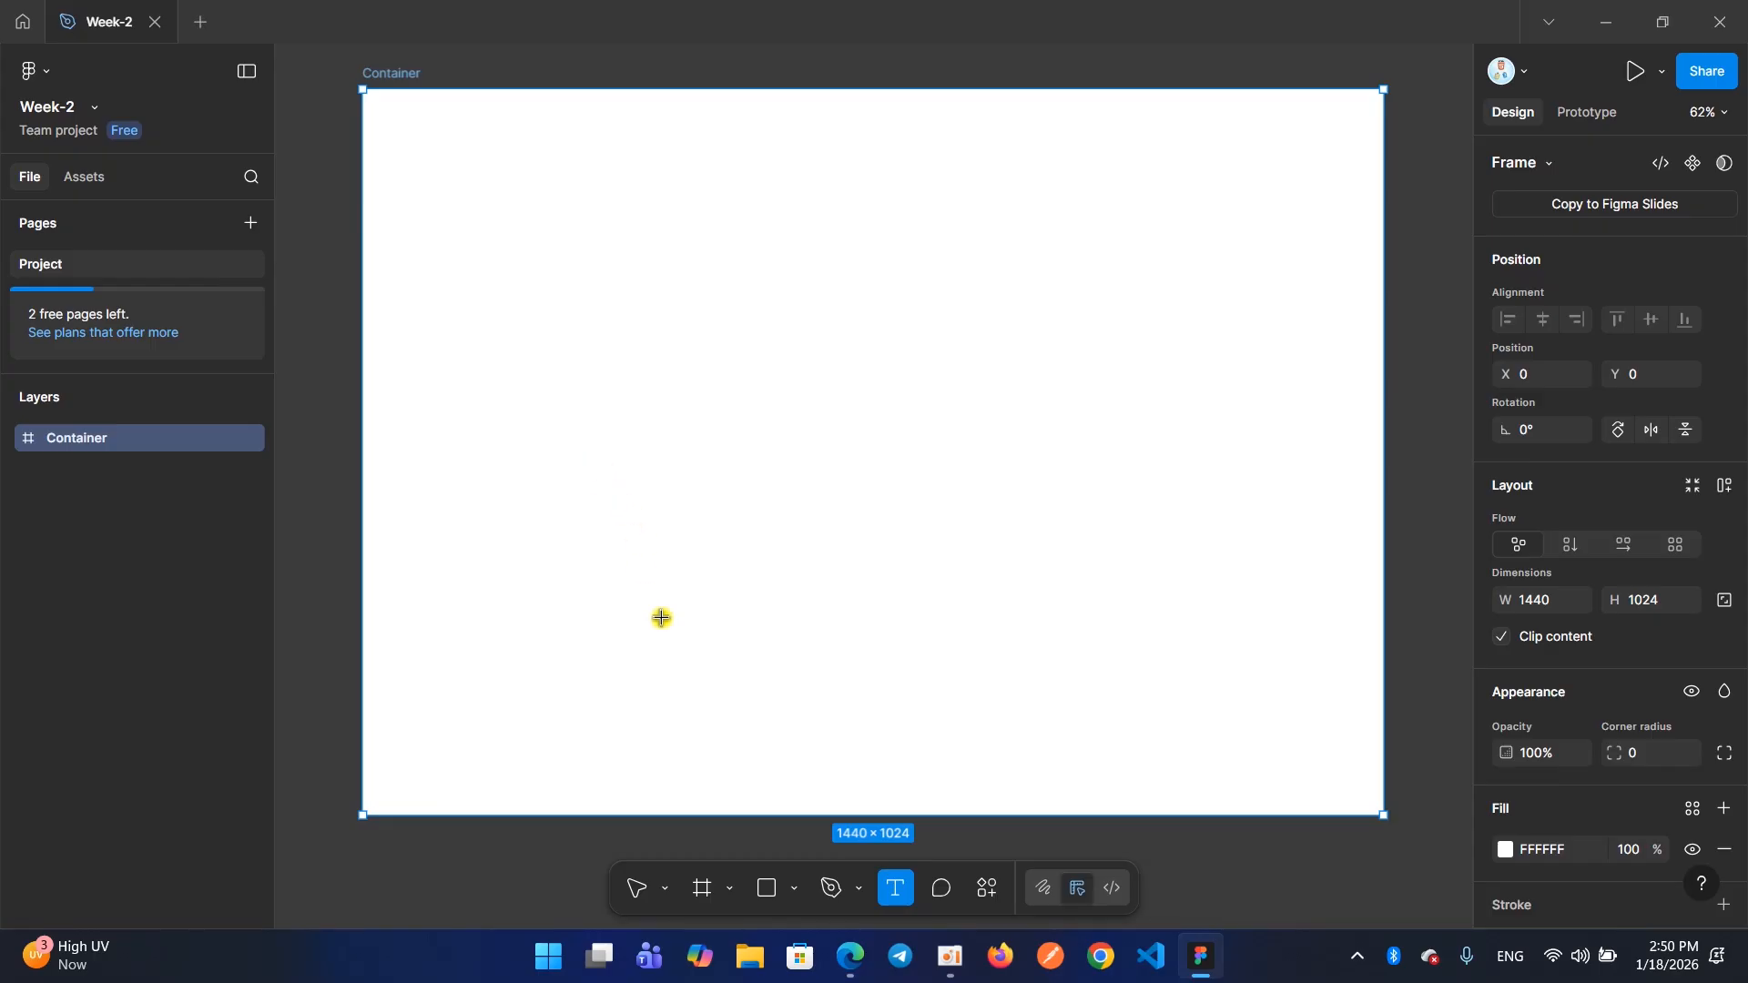
{"action": "left_click", "coordinate": [555, 389]}
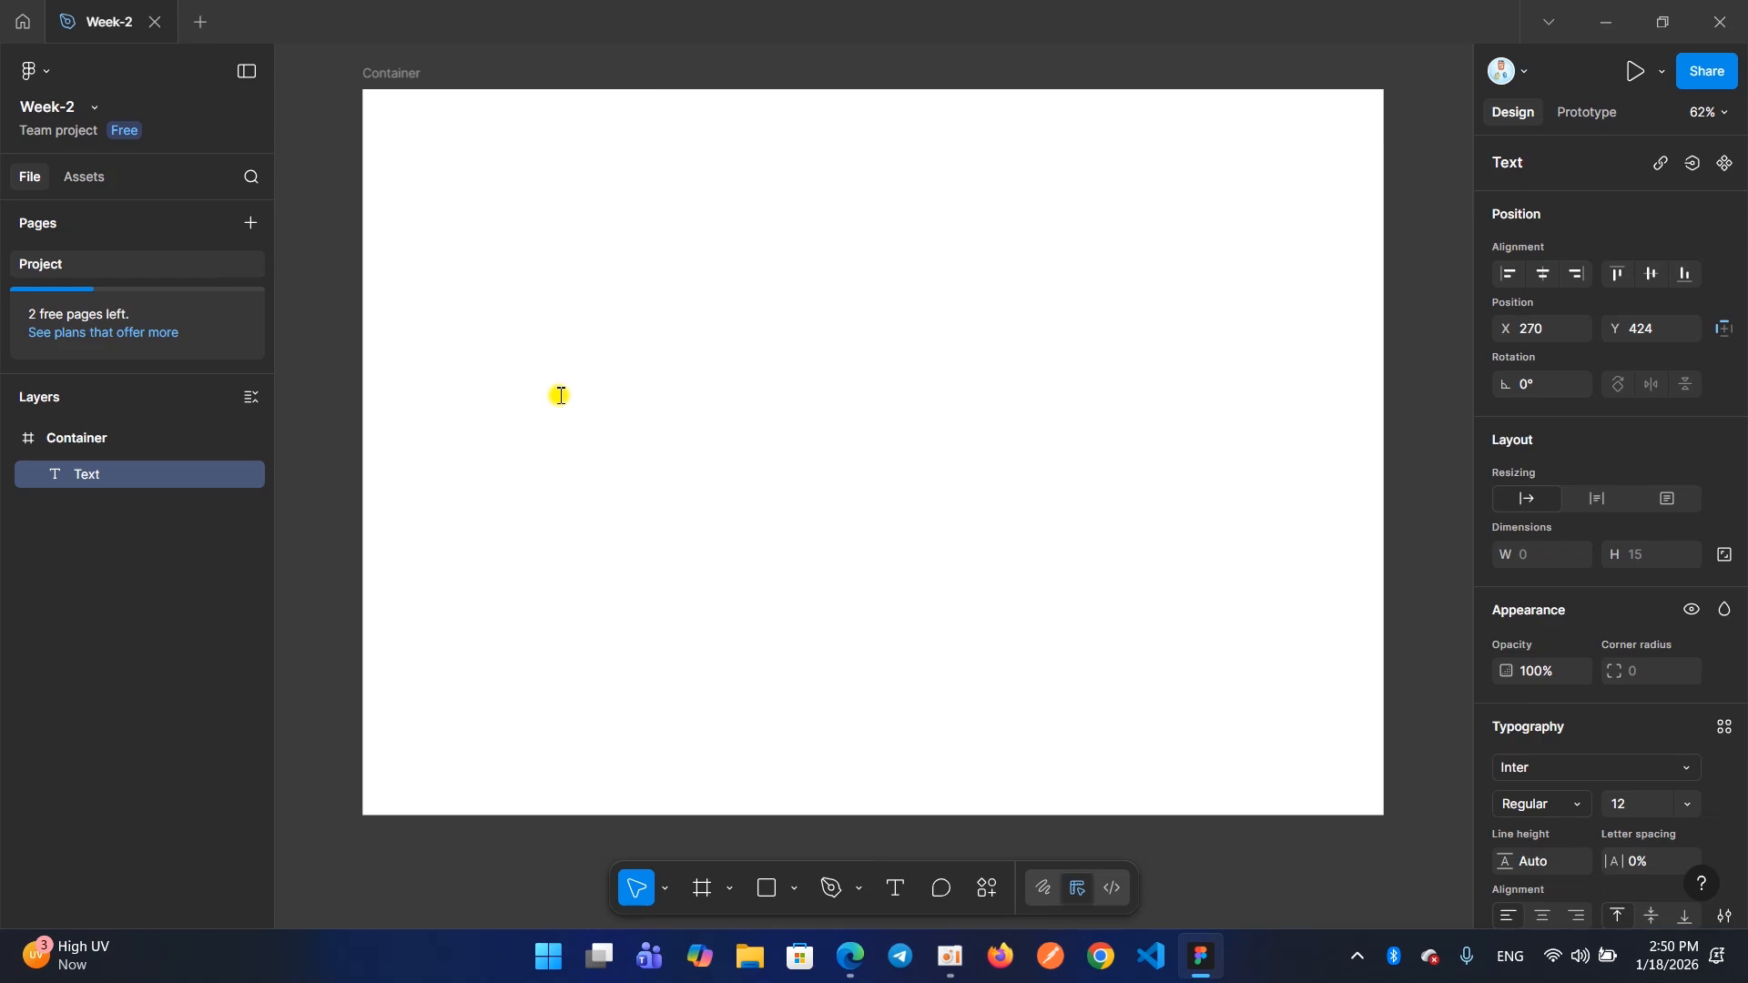
{"action": "type", "text": "Website"}
{"action": "scroll", "coordinate": [556, 395], "scroll_direction": "up", "scroll_amount": 5}
{"action": "scroll", "coordinate": [574, 395], "scroll_direction": "down", "scroll_amount": 5}
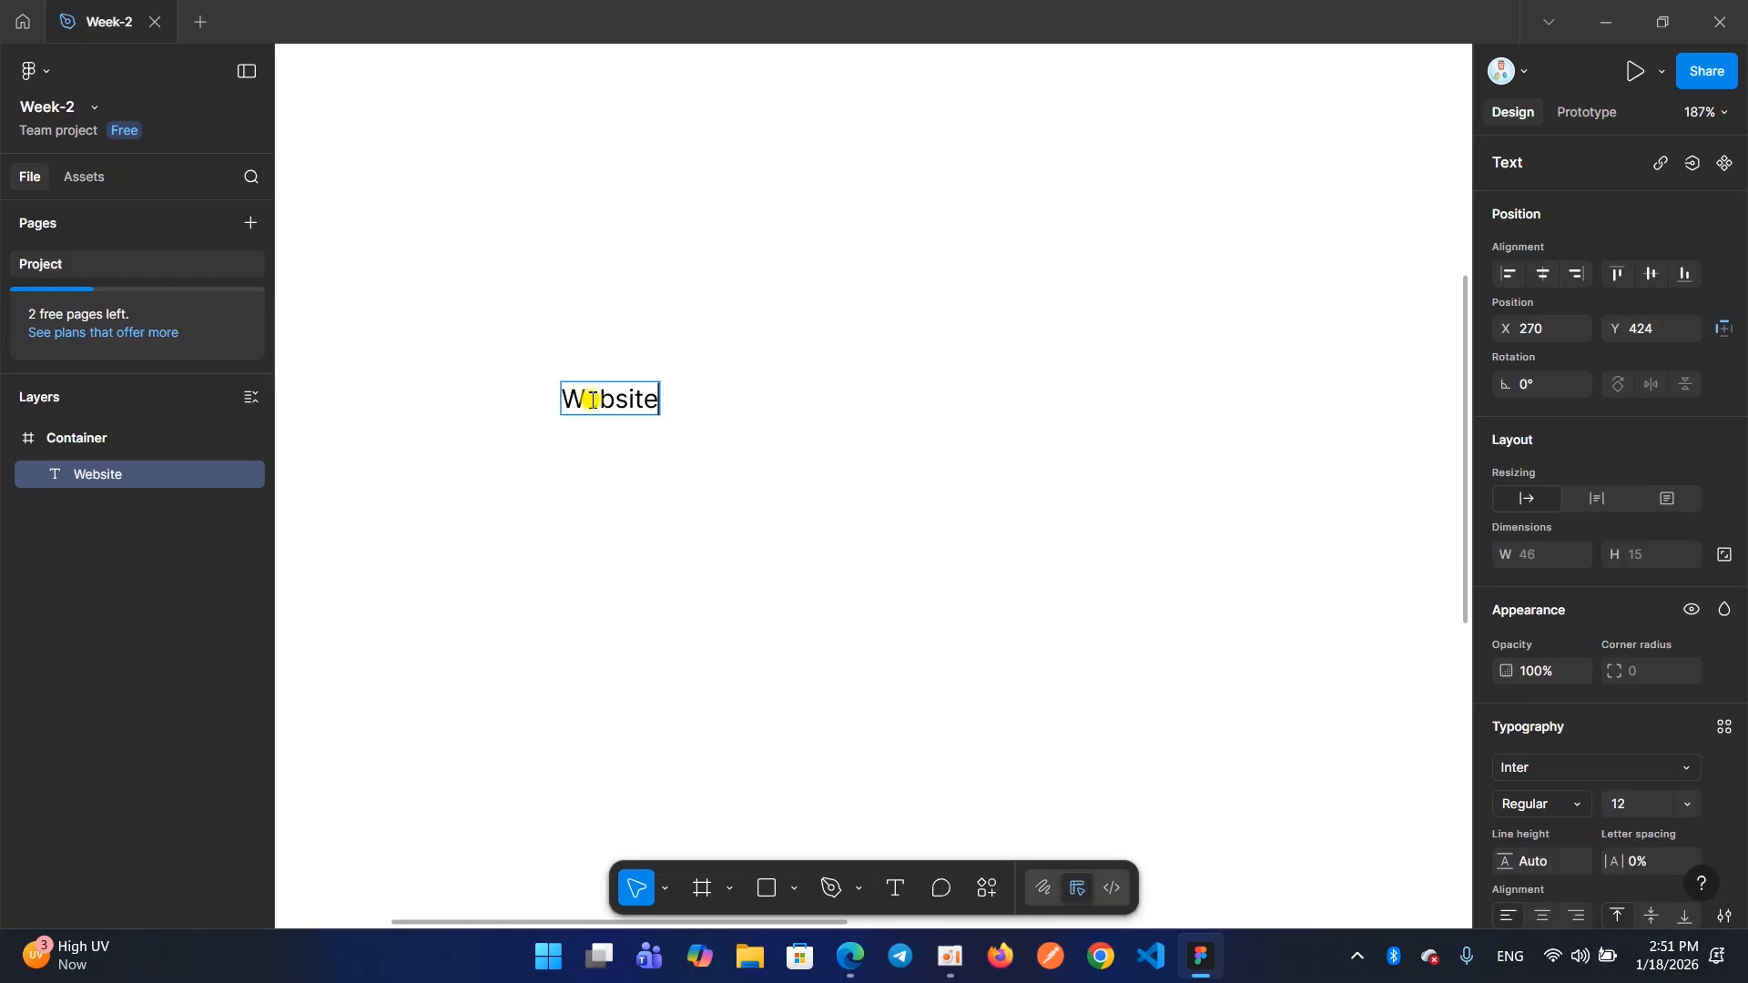
{"action": "scroll", "coordinate": [592, 399], "scroll_direction": "up", "scroll_amount": 2}
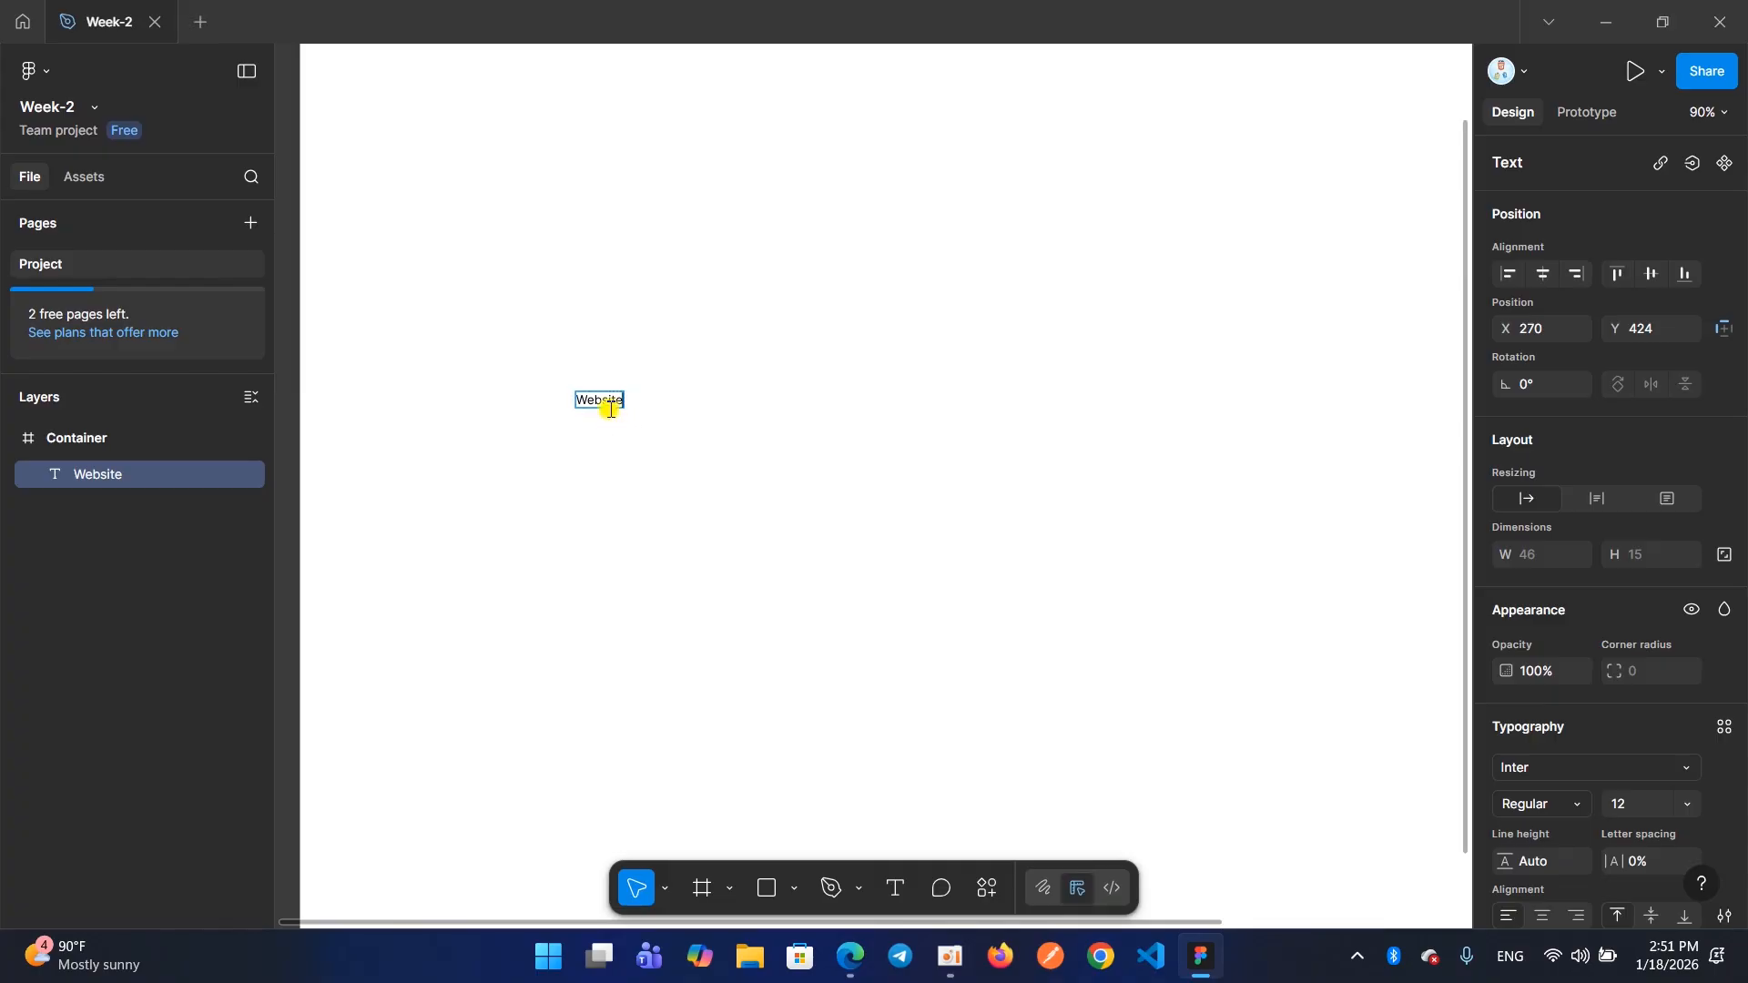
{"action": "key", "text": "Escape"}
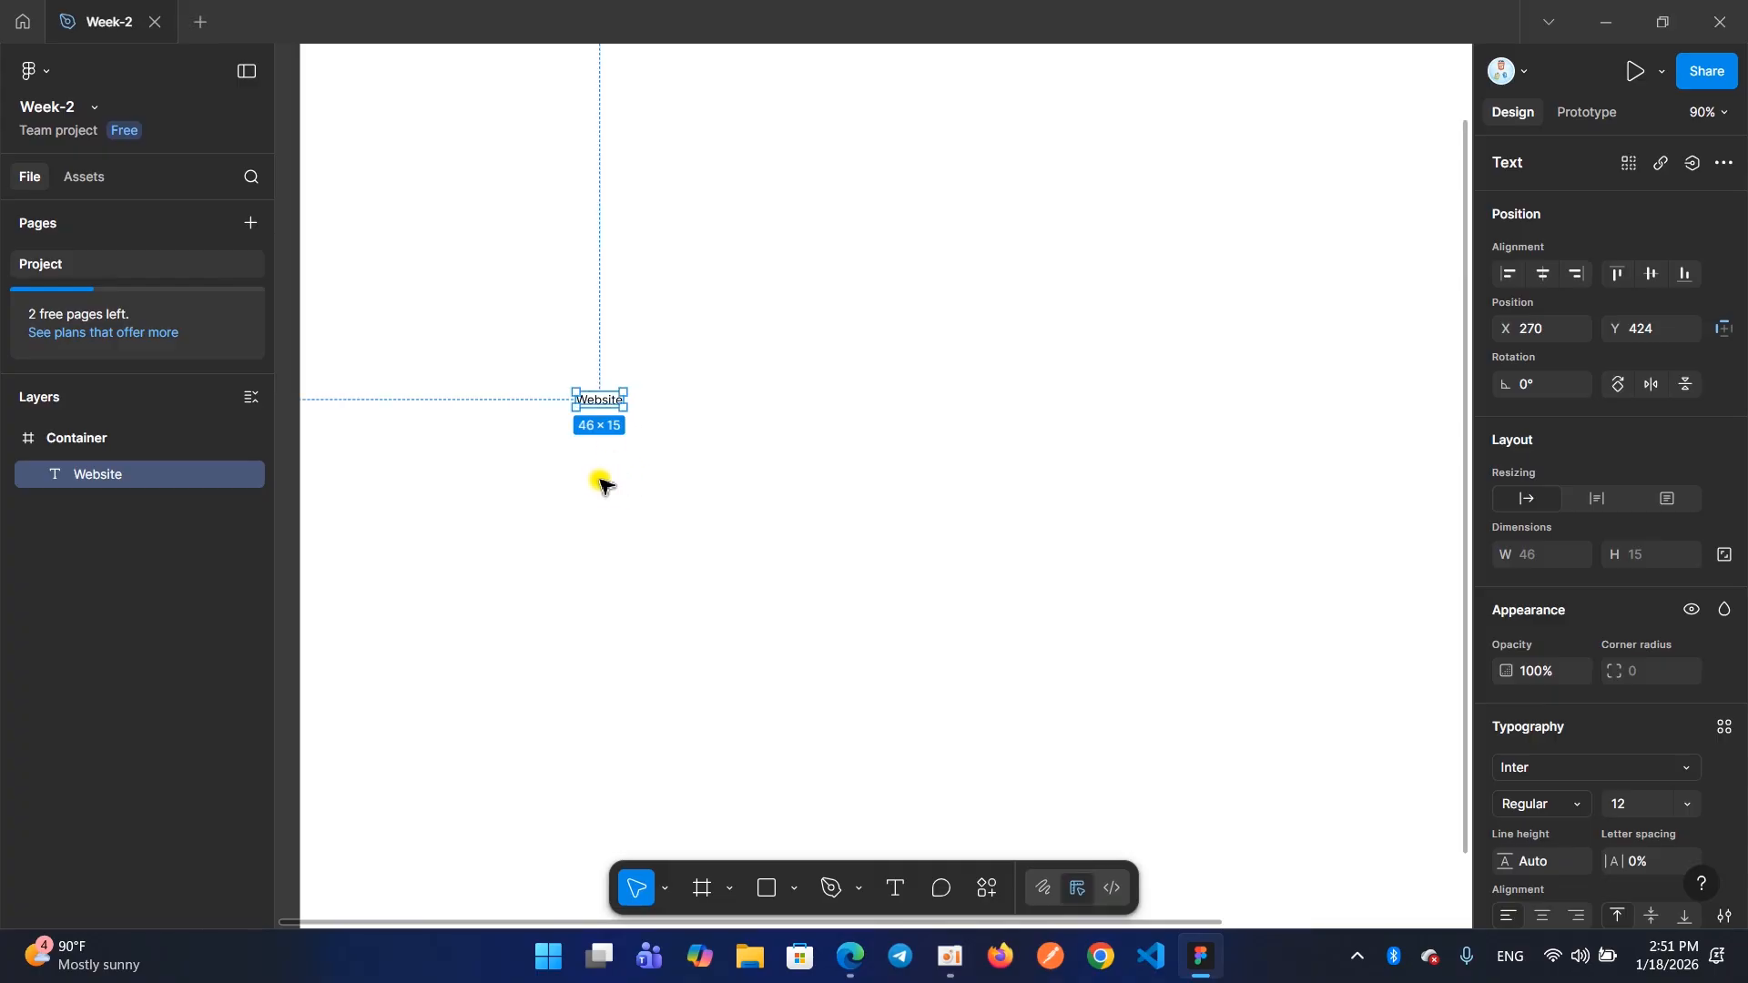
{"action": "left_click", "coordinate": [894, 897]}
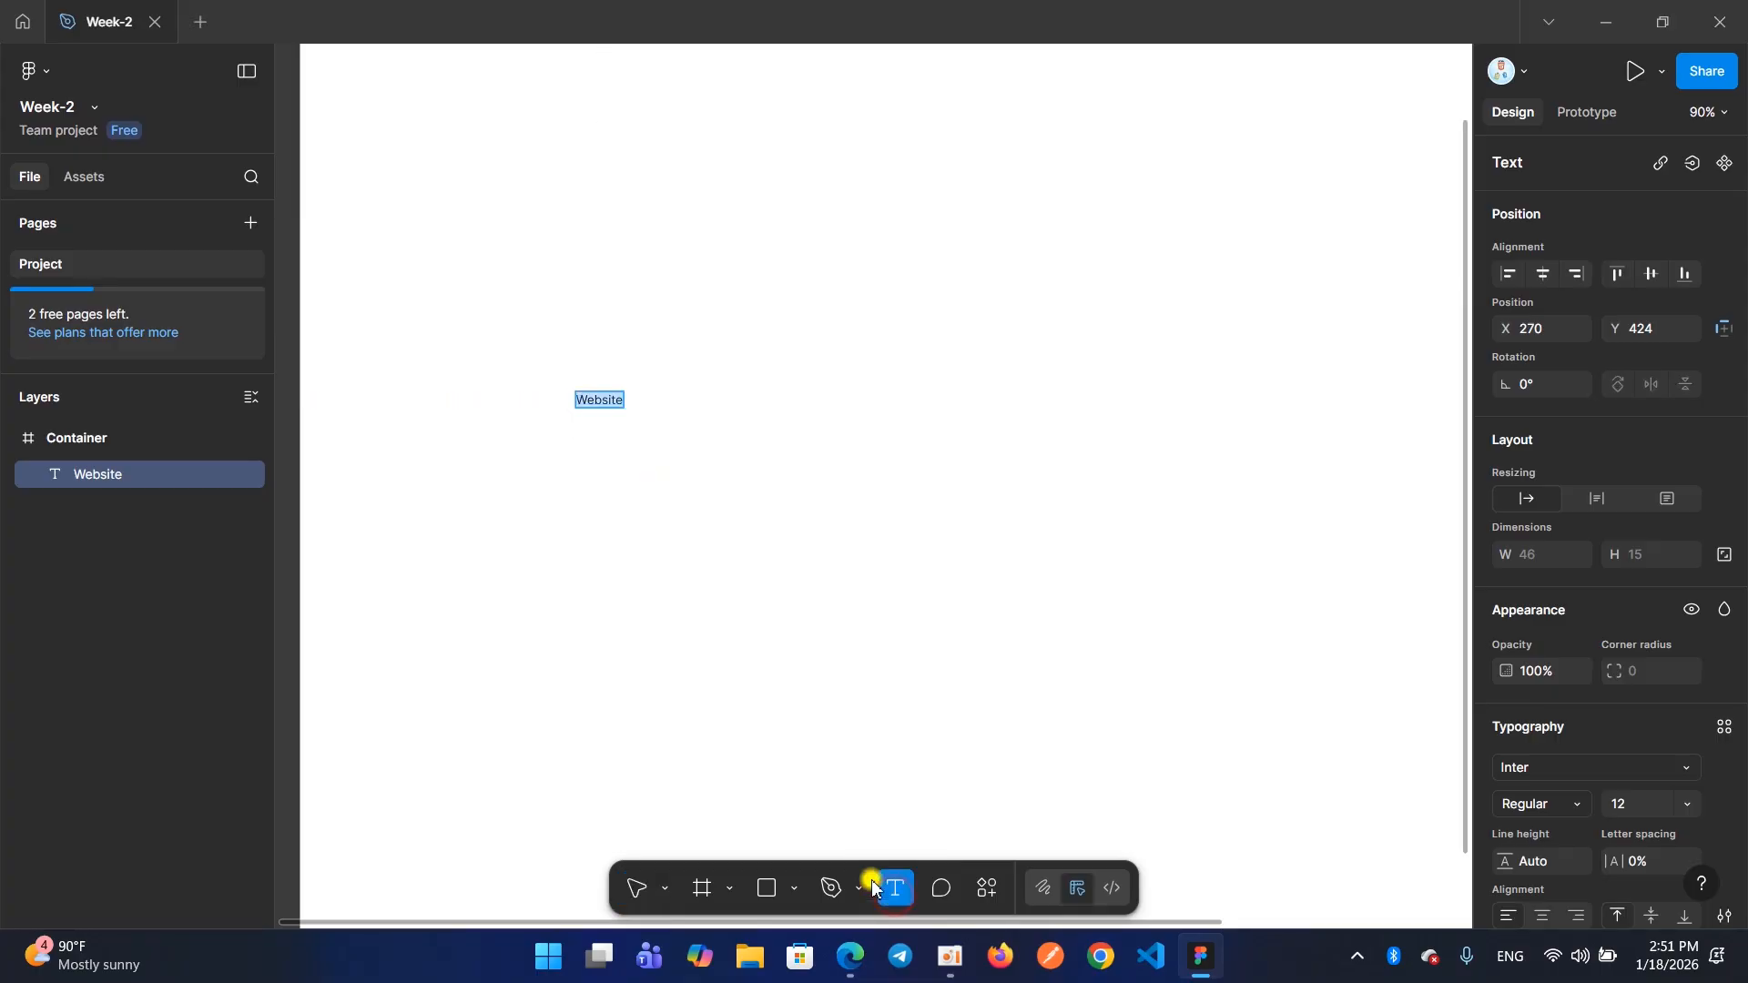
{"action": "left_click", "coordinate": [577, 455]}
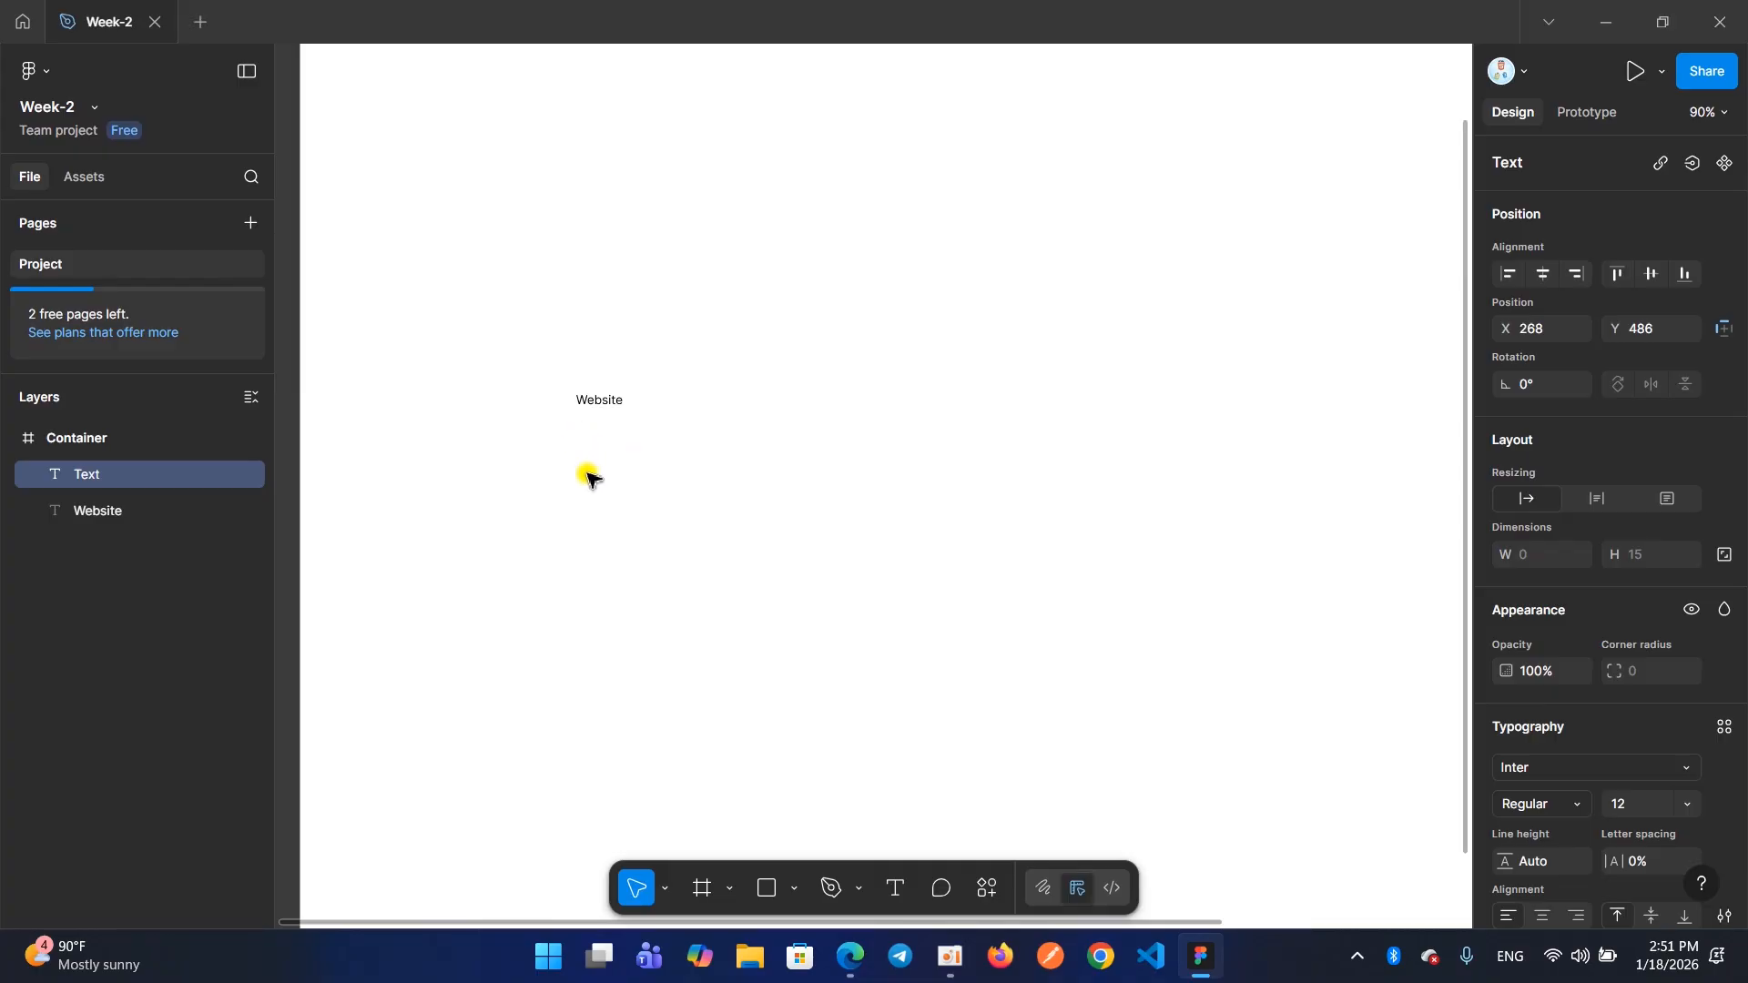
{"action": "key", "text": "alt+shift"}
{"action": "type", "text": "ស្ន"}
{"action": "key", "text": "BackSpace"}
{"action": "key", "text": "BackSpace"}
{"action": "key", "text": "BackSpace"}
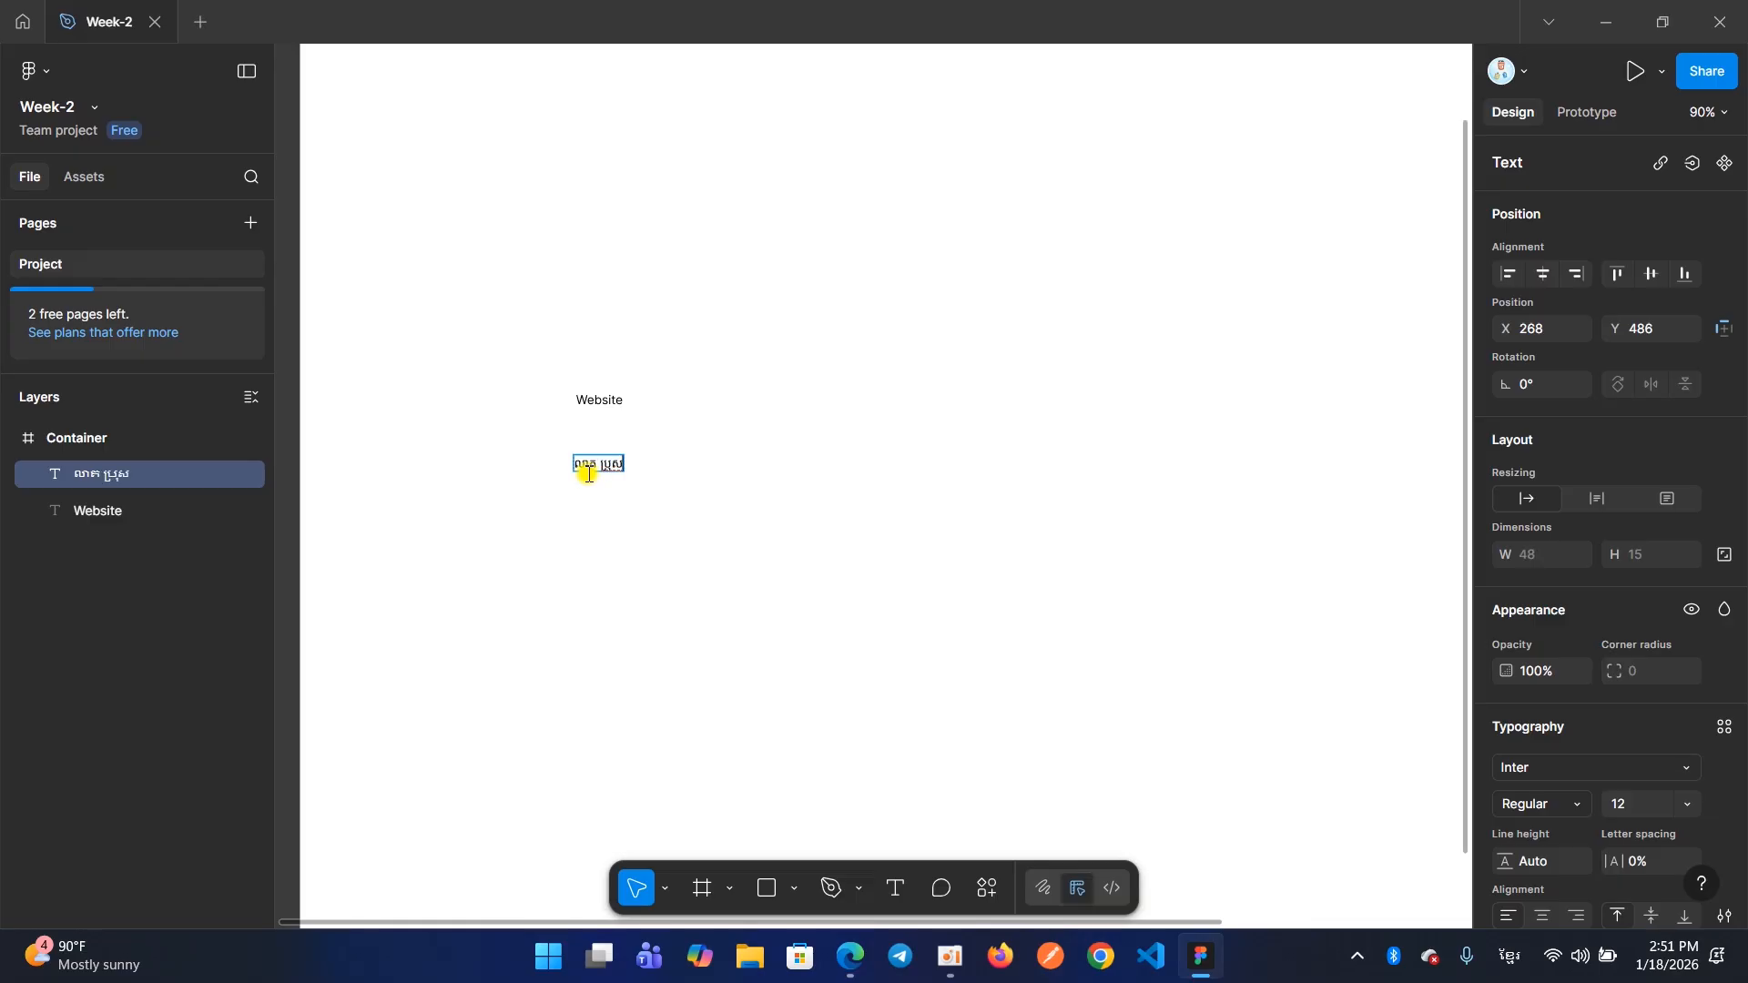
{"action": "key", "text": "Escape"}
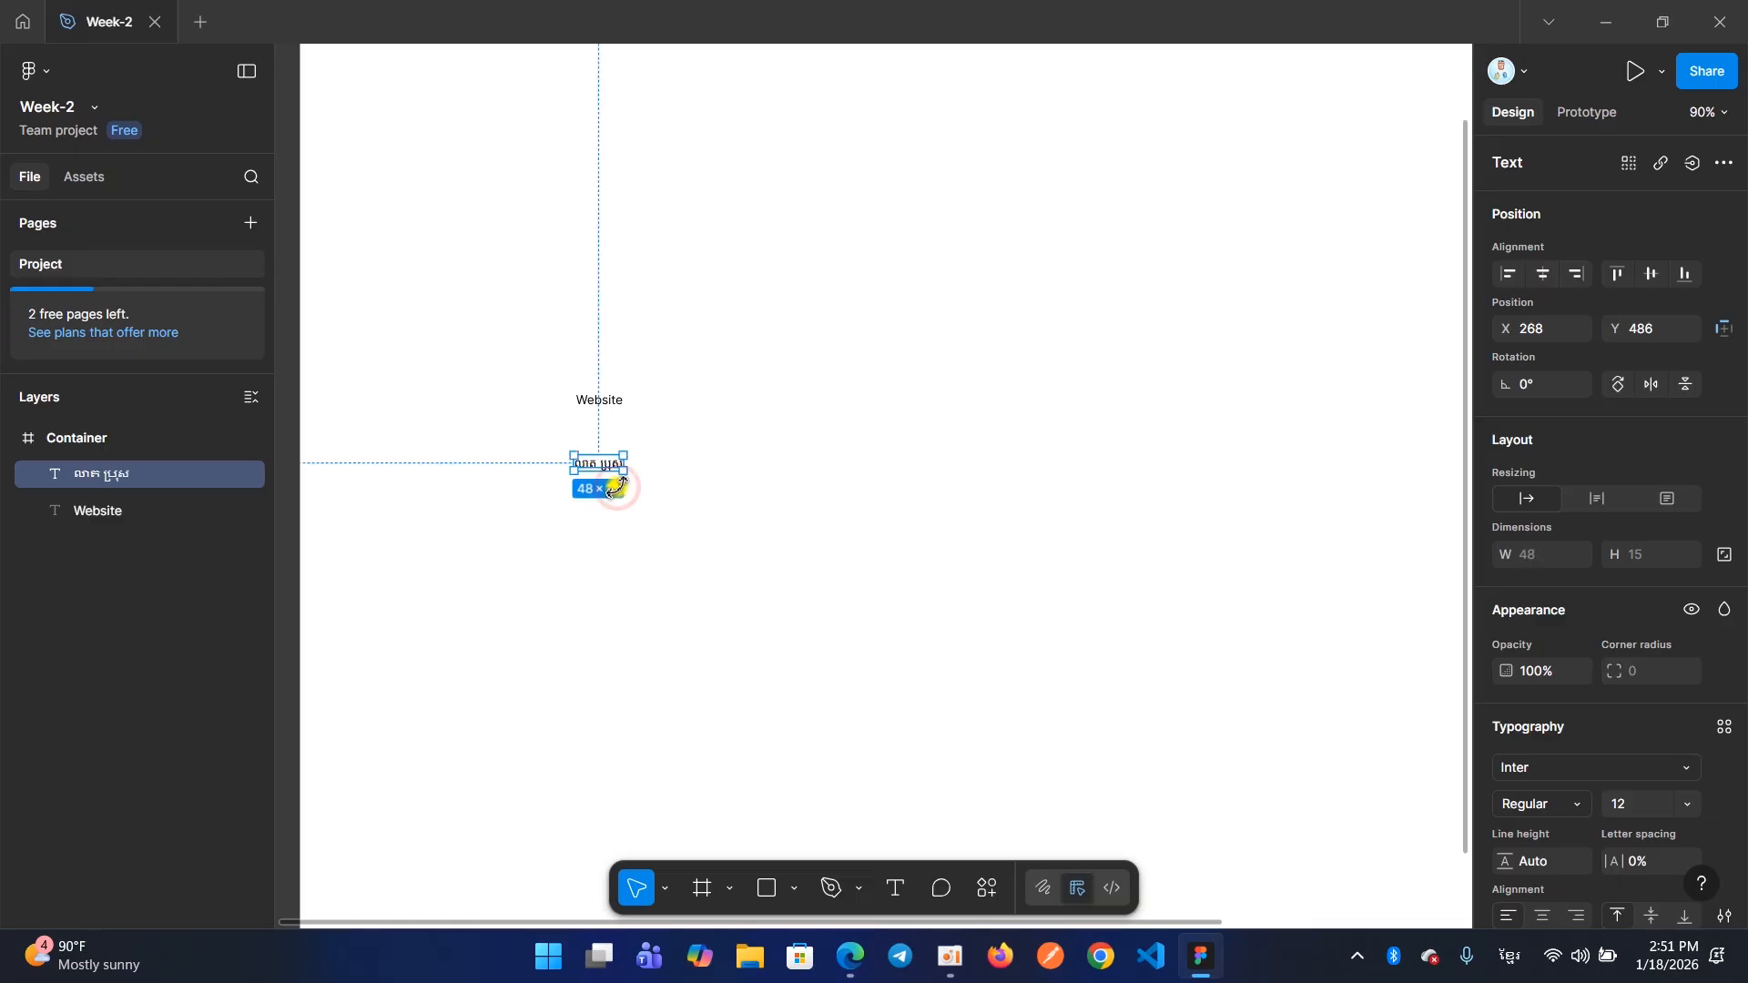
{"action": "left_click", "coordinate": [675, 487]}
{"action": "left_click", "coordinate": [594, 465]}
Add the English text "Heading-1" below the Khmer text at X 262, Y 569
{"action": "left_click", "coordinate": [895, 892]}
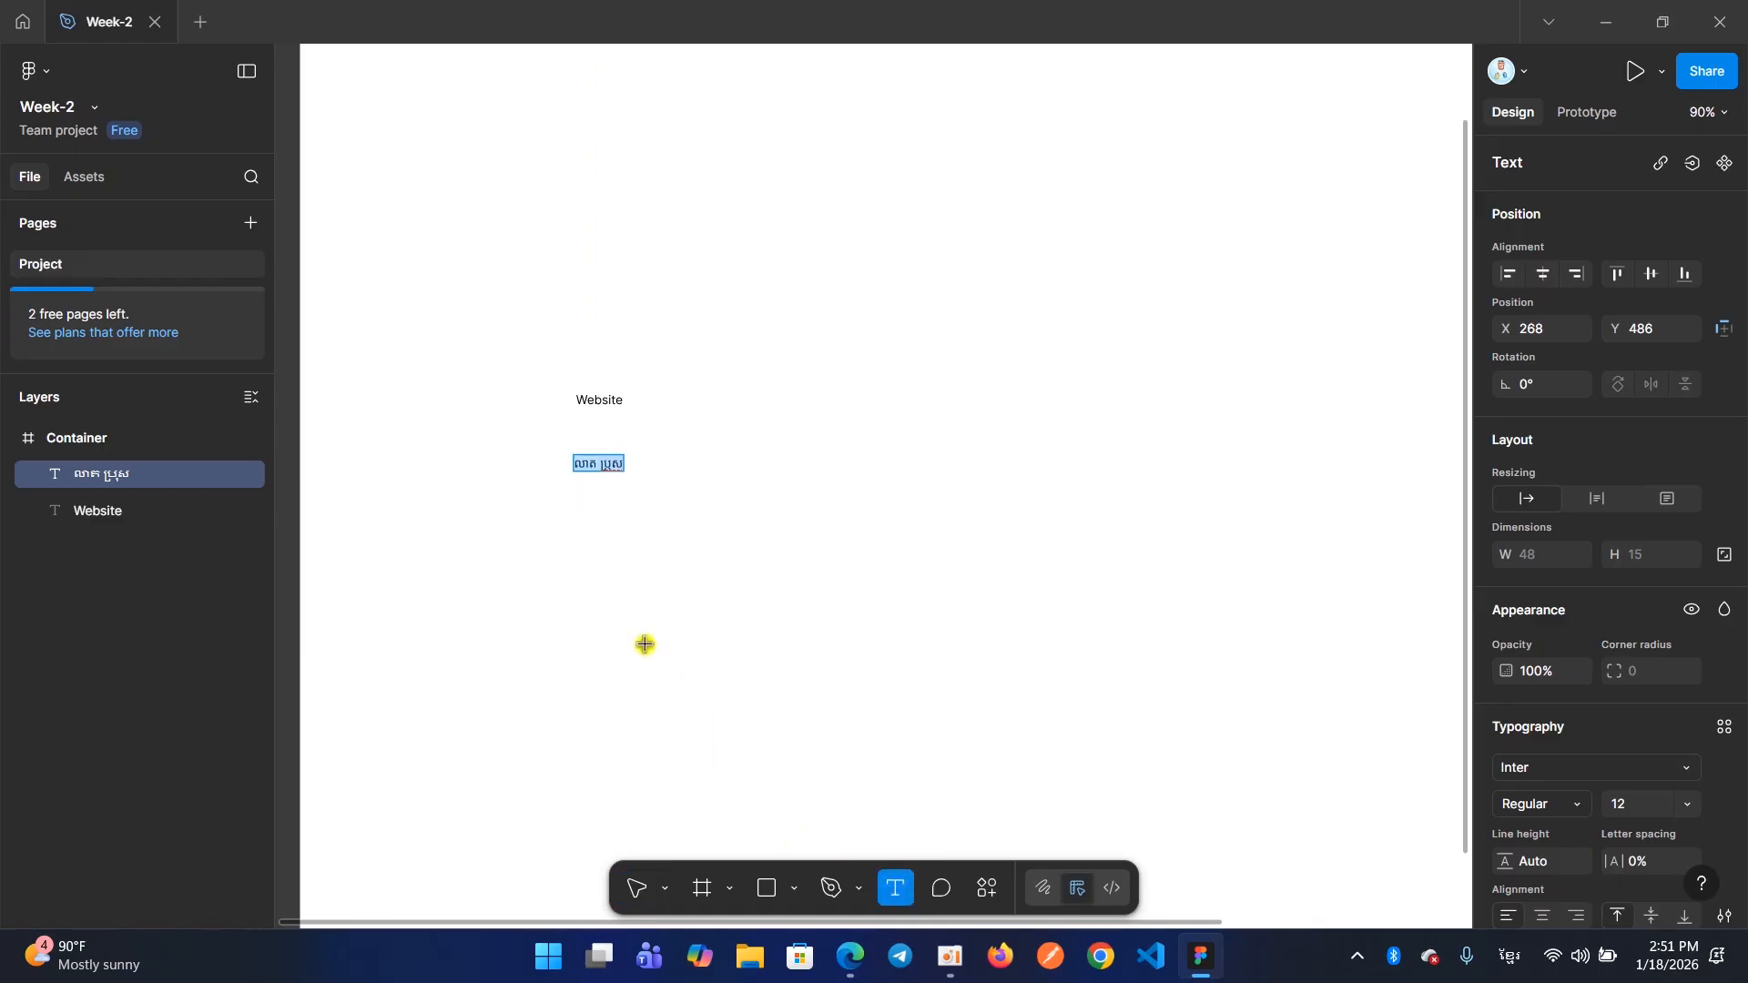
{"action": "left_click", "coordinate": [571, 545]}
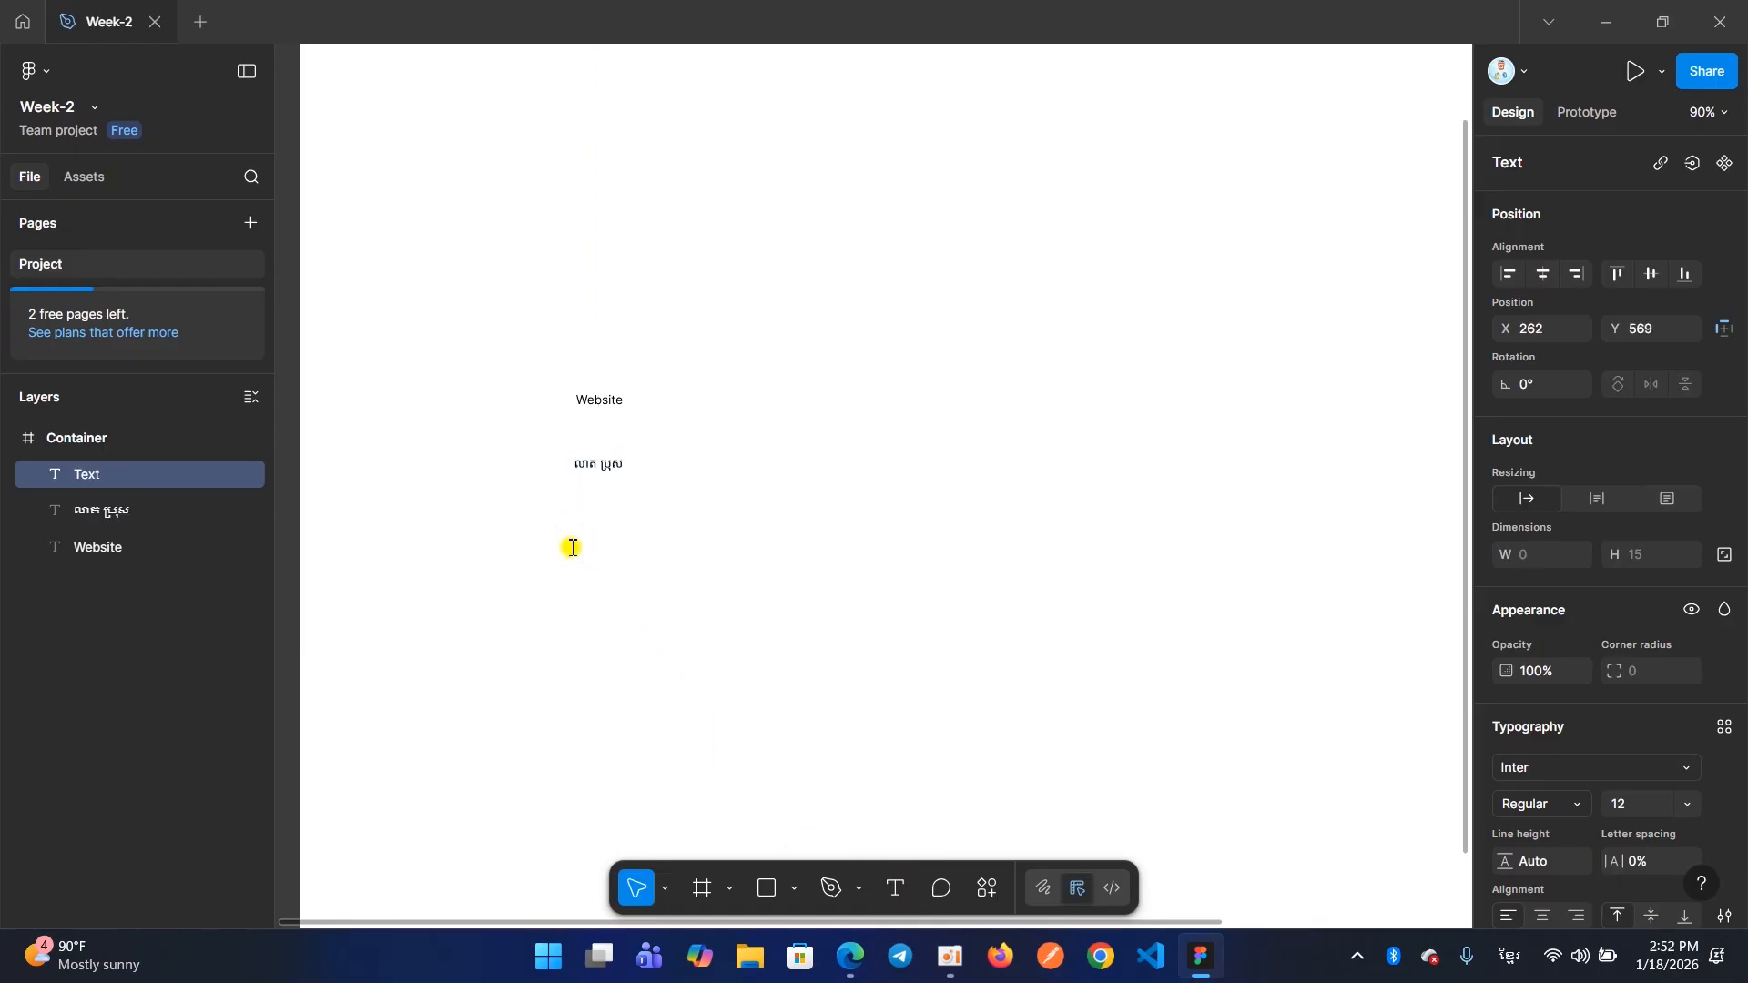
{"action": "key", "text": "super+space"}
{"action": "type", "text": "Heading-1"}
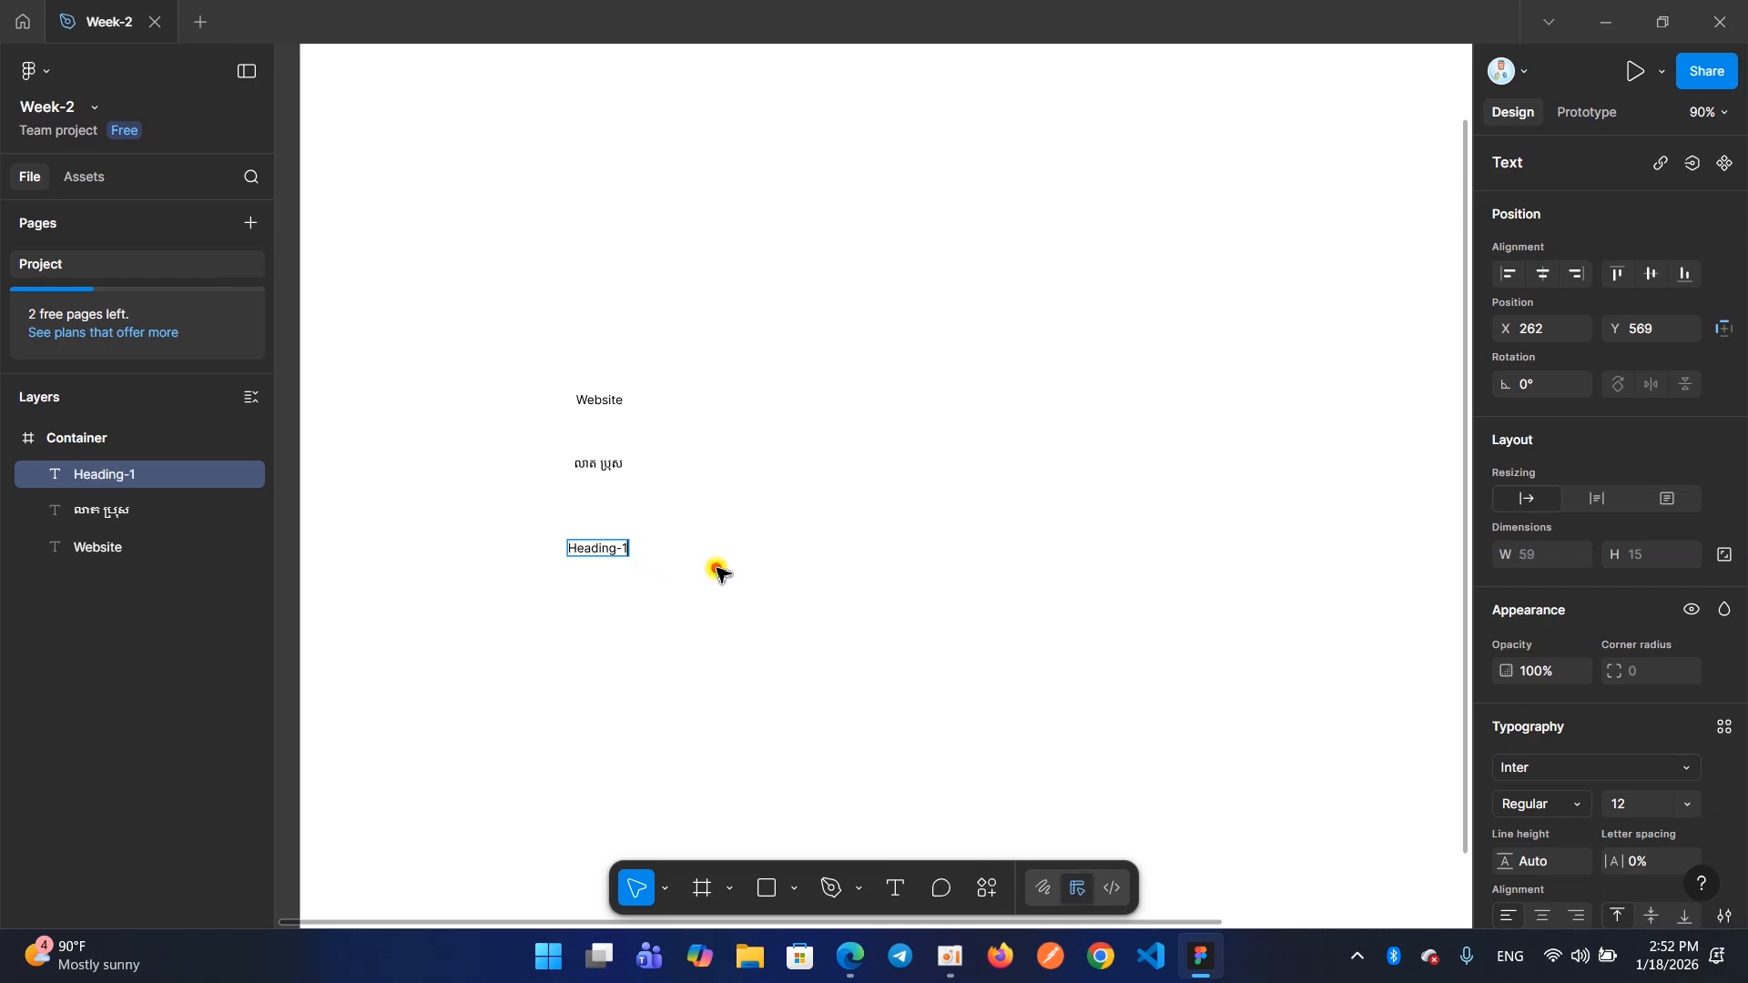
{"action": "key", "text": "Escape"}
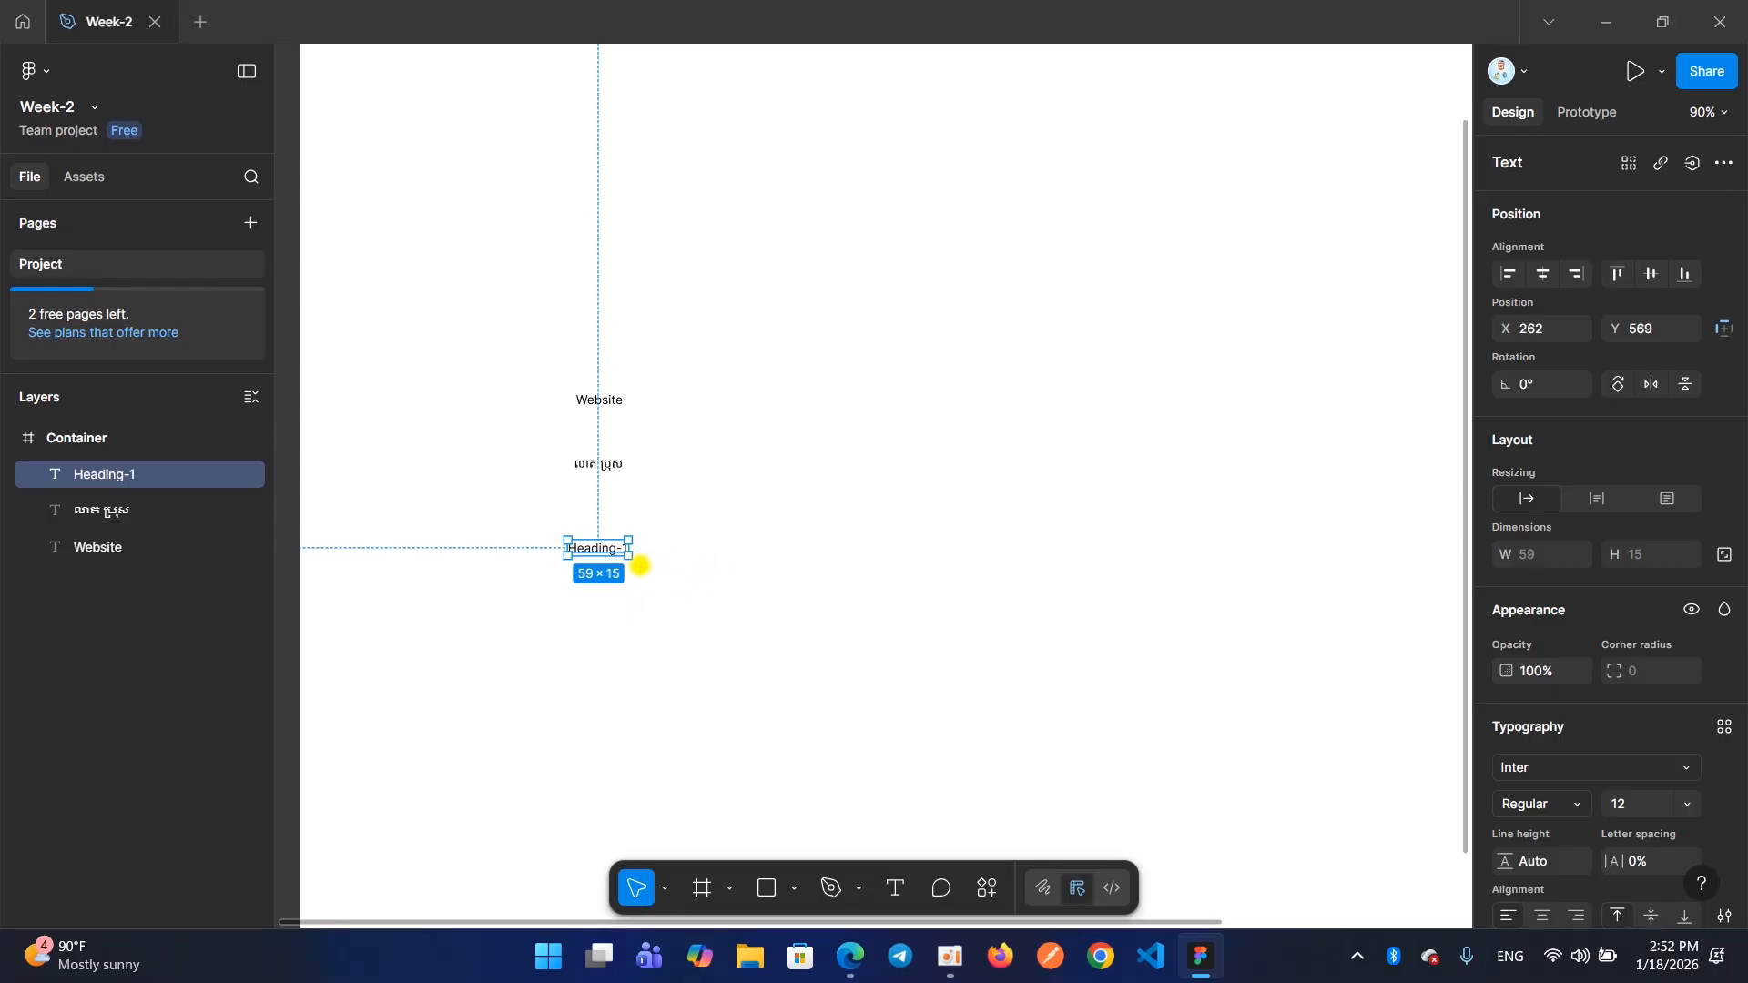
Add the text "Heading-2" below Heading-1 in the Container frame at X 260, Y 642
{"action": "left_click", "coordinate": [889, 894]}
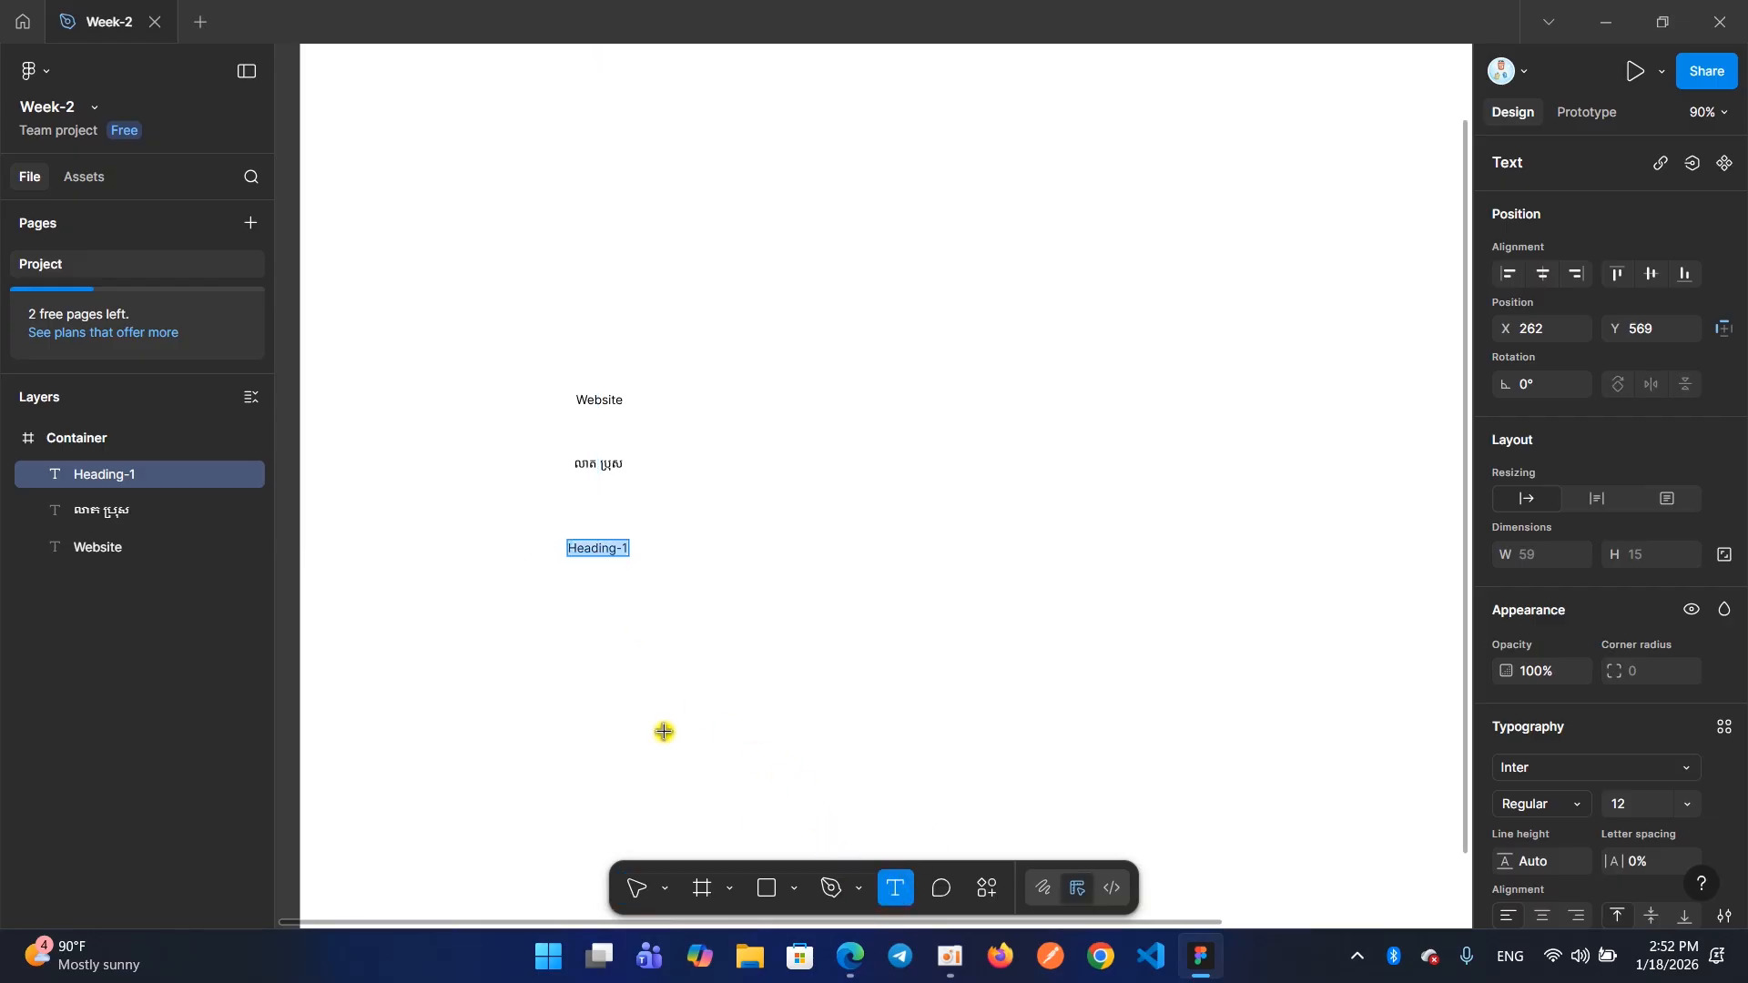
{"action": "left_click", "coordinate": [566, 616]}
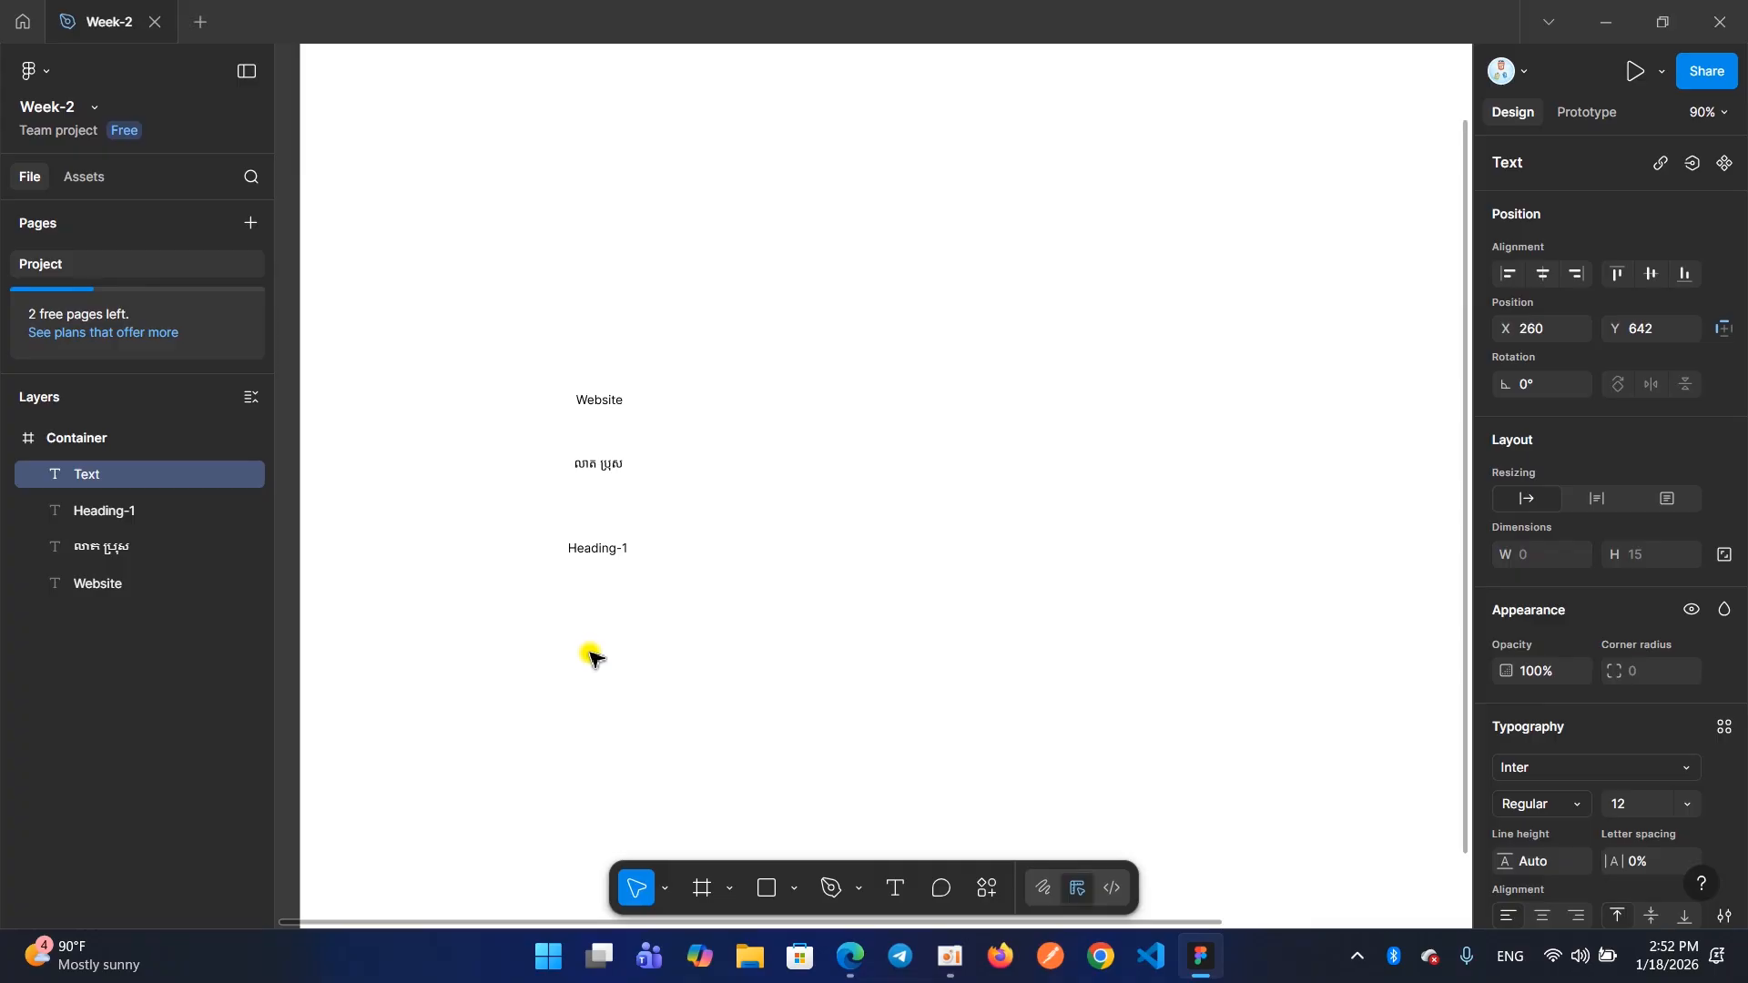
{"action": "type", "text": "Heading-2"}
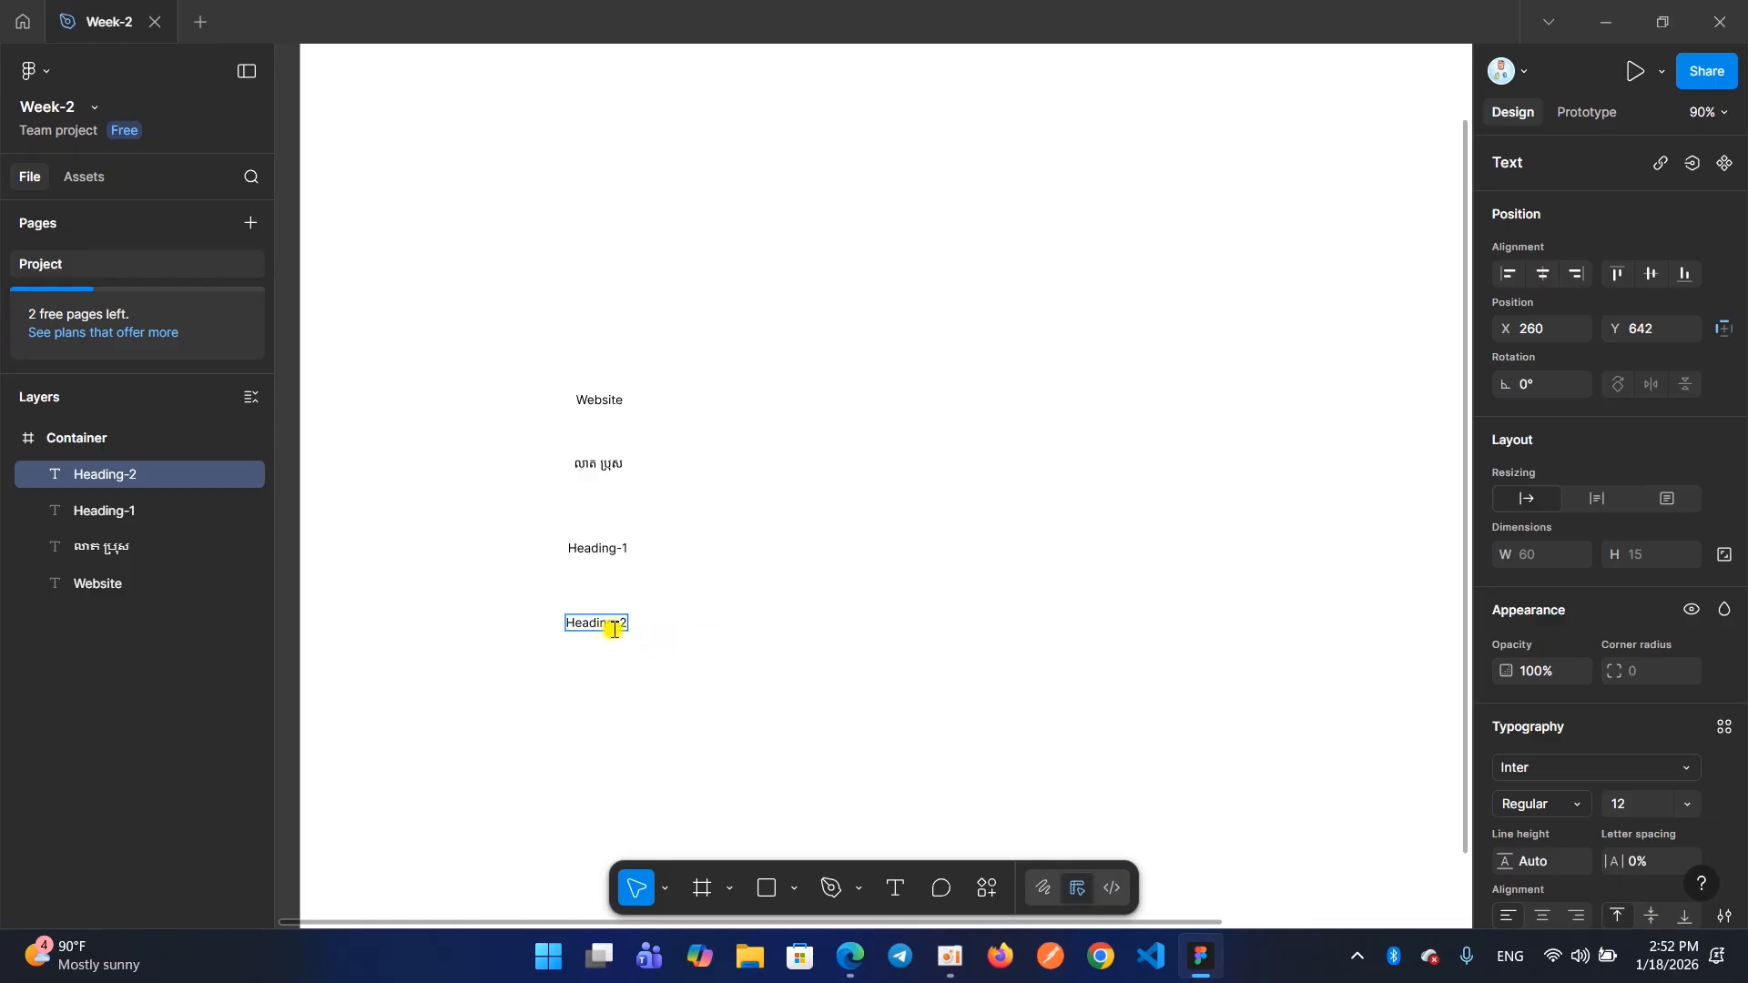
Continue the same text block with the lines "Heading-3" and "Heading-4", each on its own line
{"action": "key", "text": "Return"}
{"action": "type", "text": "Heading"}
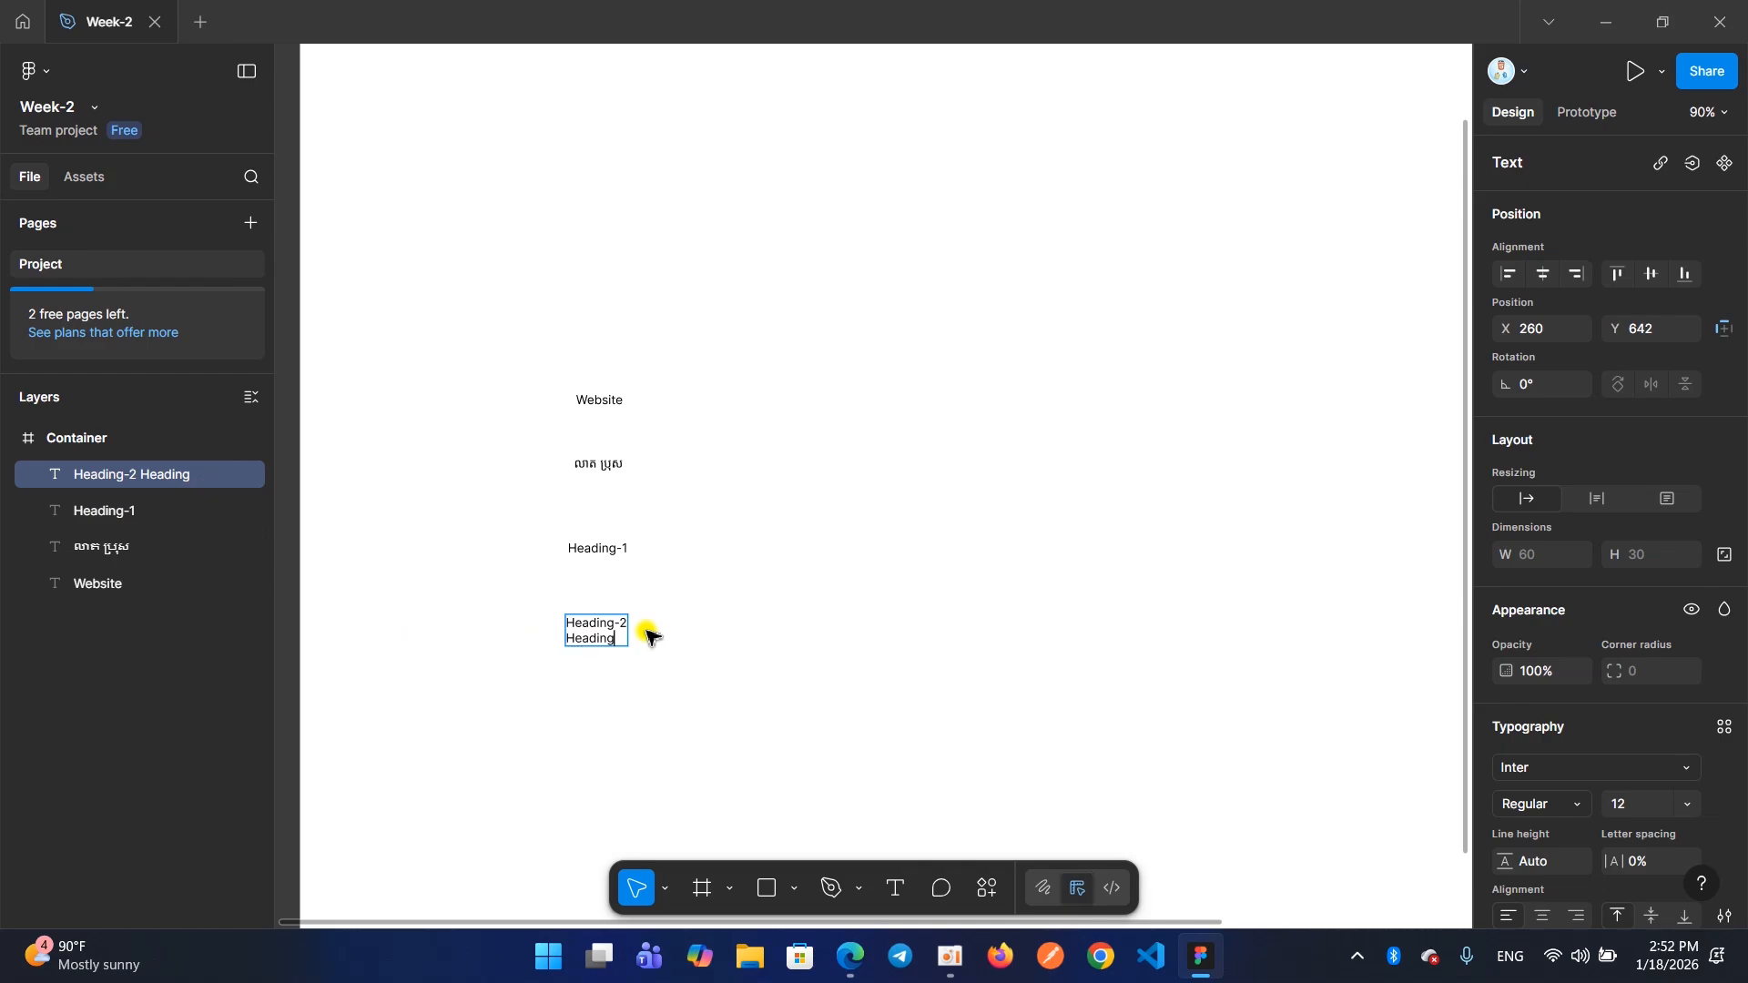
{"action": "type", "text": "-3"}
{"action": "key", "text": "Return"}
{"action": "type", "text": "Headin"}
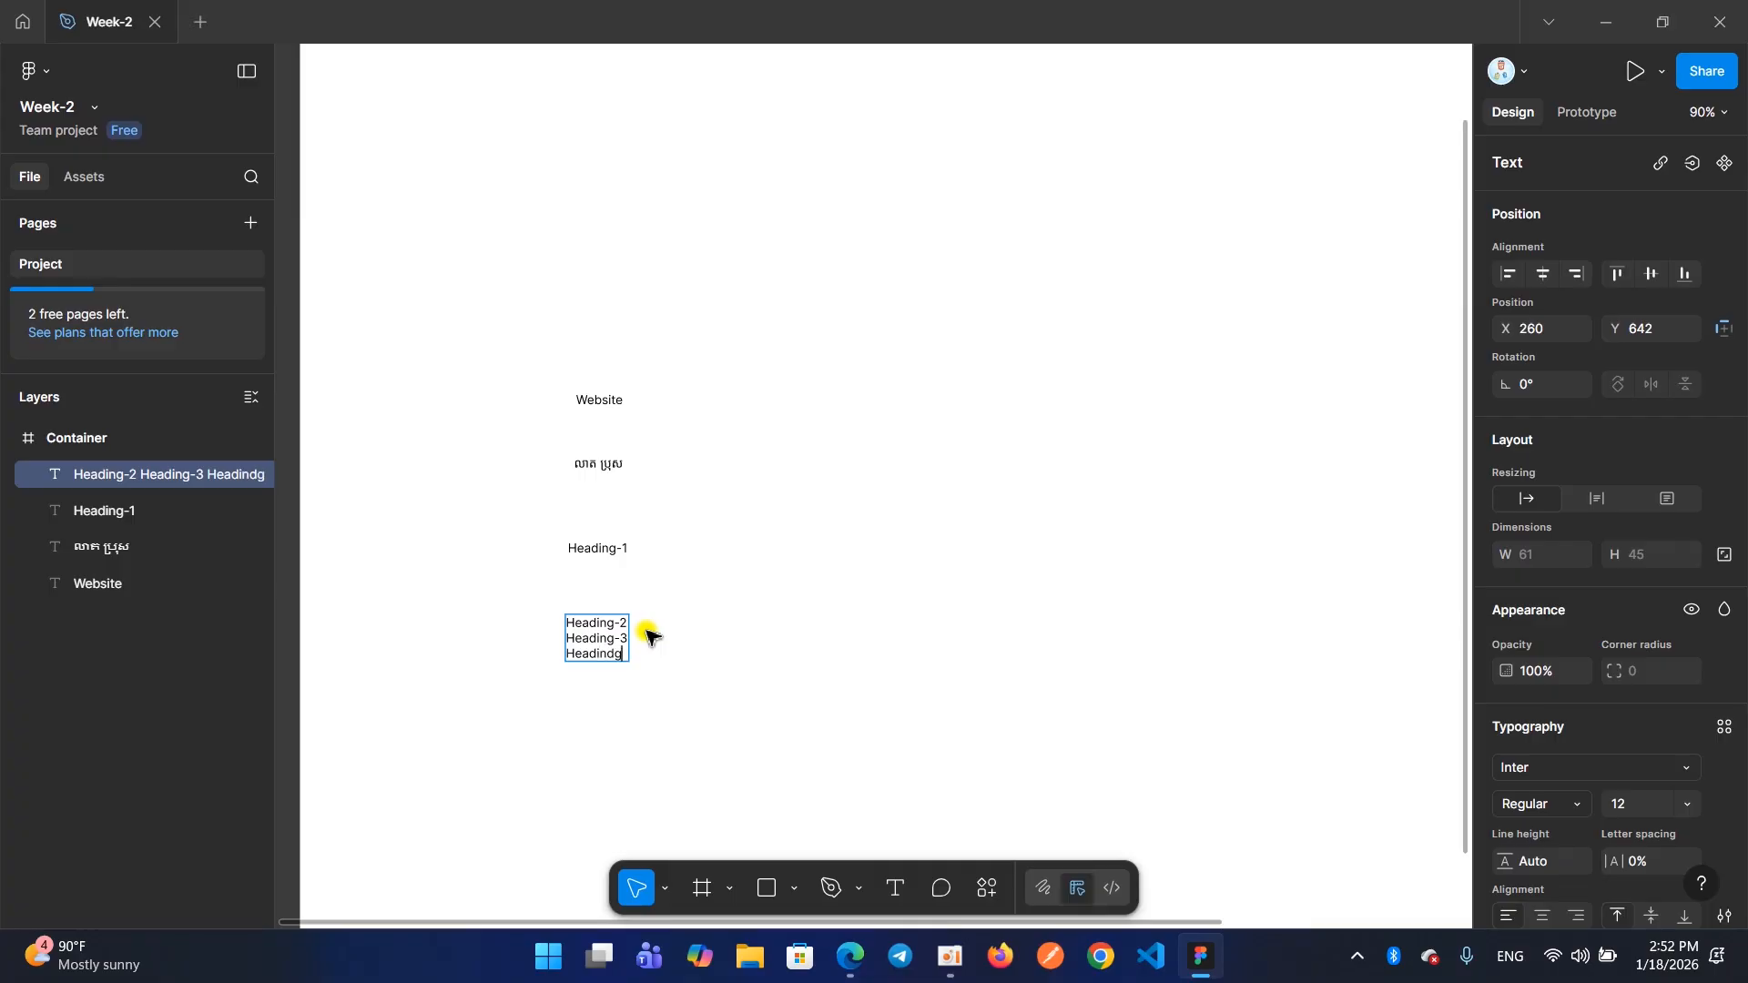
{"action": "type", "text": "g-4"}
Append the lines "Heading-5" and "Heading-6" to the text block and finish editing it
{"action": "key", "text": "Return"}
{"action": "type", "text": "Heading-5"}
{"action": "key", "text": "Return"}
{"action": "type", "text": "Heading"}
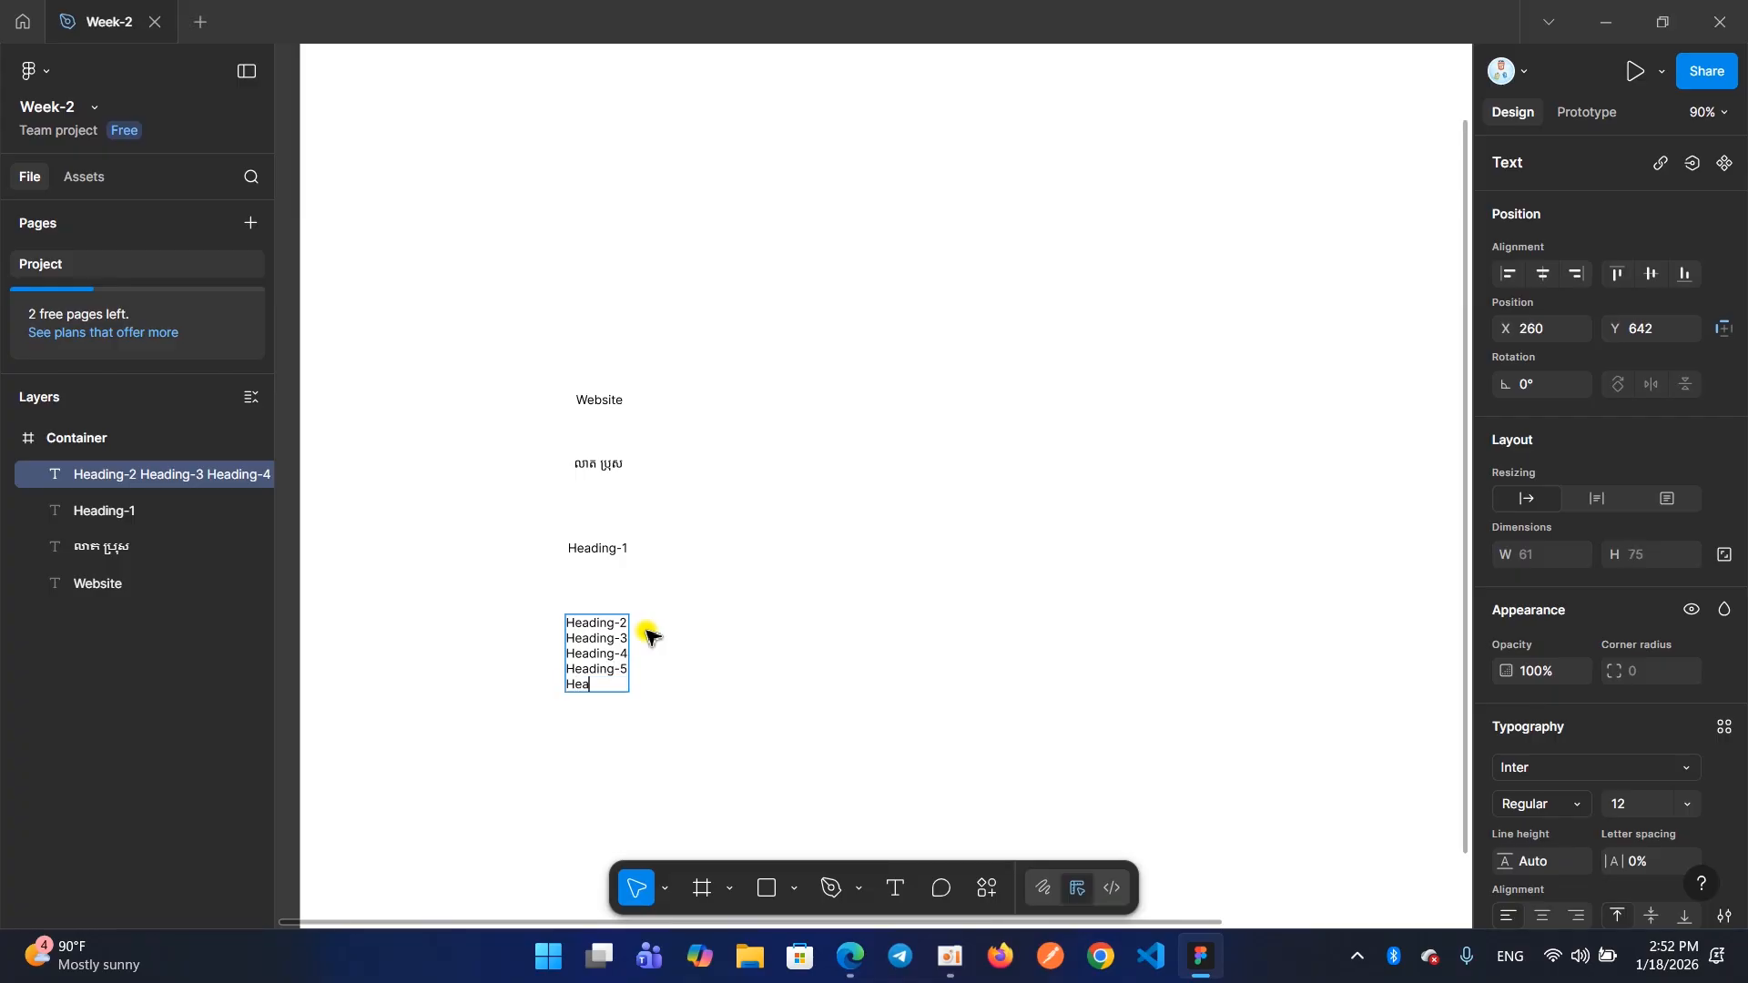
{"action": "key", "text": "BackSpace"}
{"action": "key", "text": "BackSpace"}
{"action": "key", "text": "BackSpace"}
{"action": "key", "text": "BackSpace"}
{"action": "type", "text": "iding"}
{"action": "key", "text": "BackSpace"}
{"action": "type", "text": "ding-6"}
{"action": "key", "text": "Escape"}
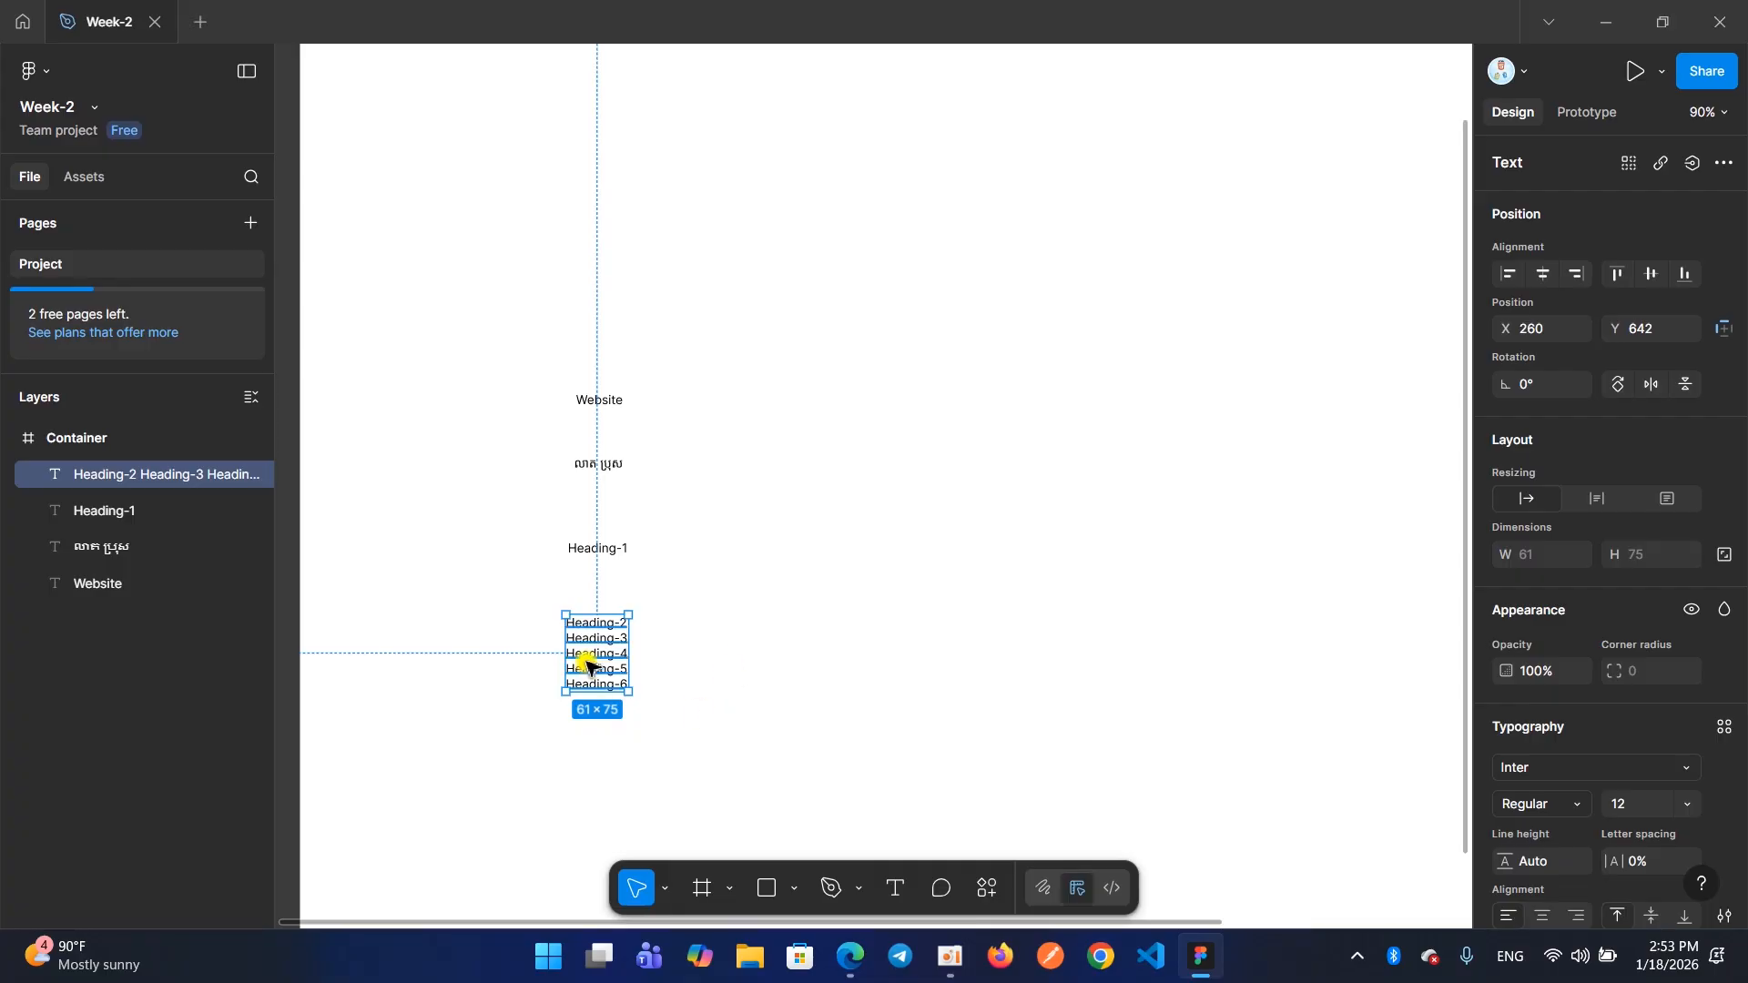
Move the Heading-2 to Heading-6 text block to the right of Heading-1, at X 454, Y 531
{"action": "left_click_drag", "start_coordinate": [589, 664], "coordinate": [851, 587]}
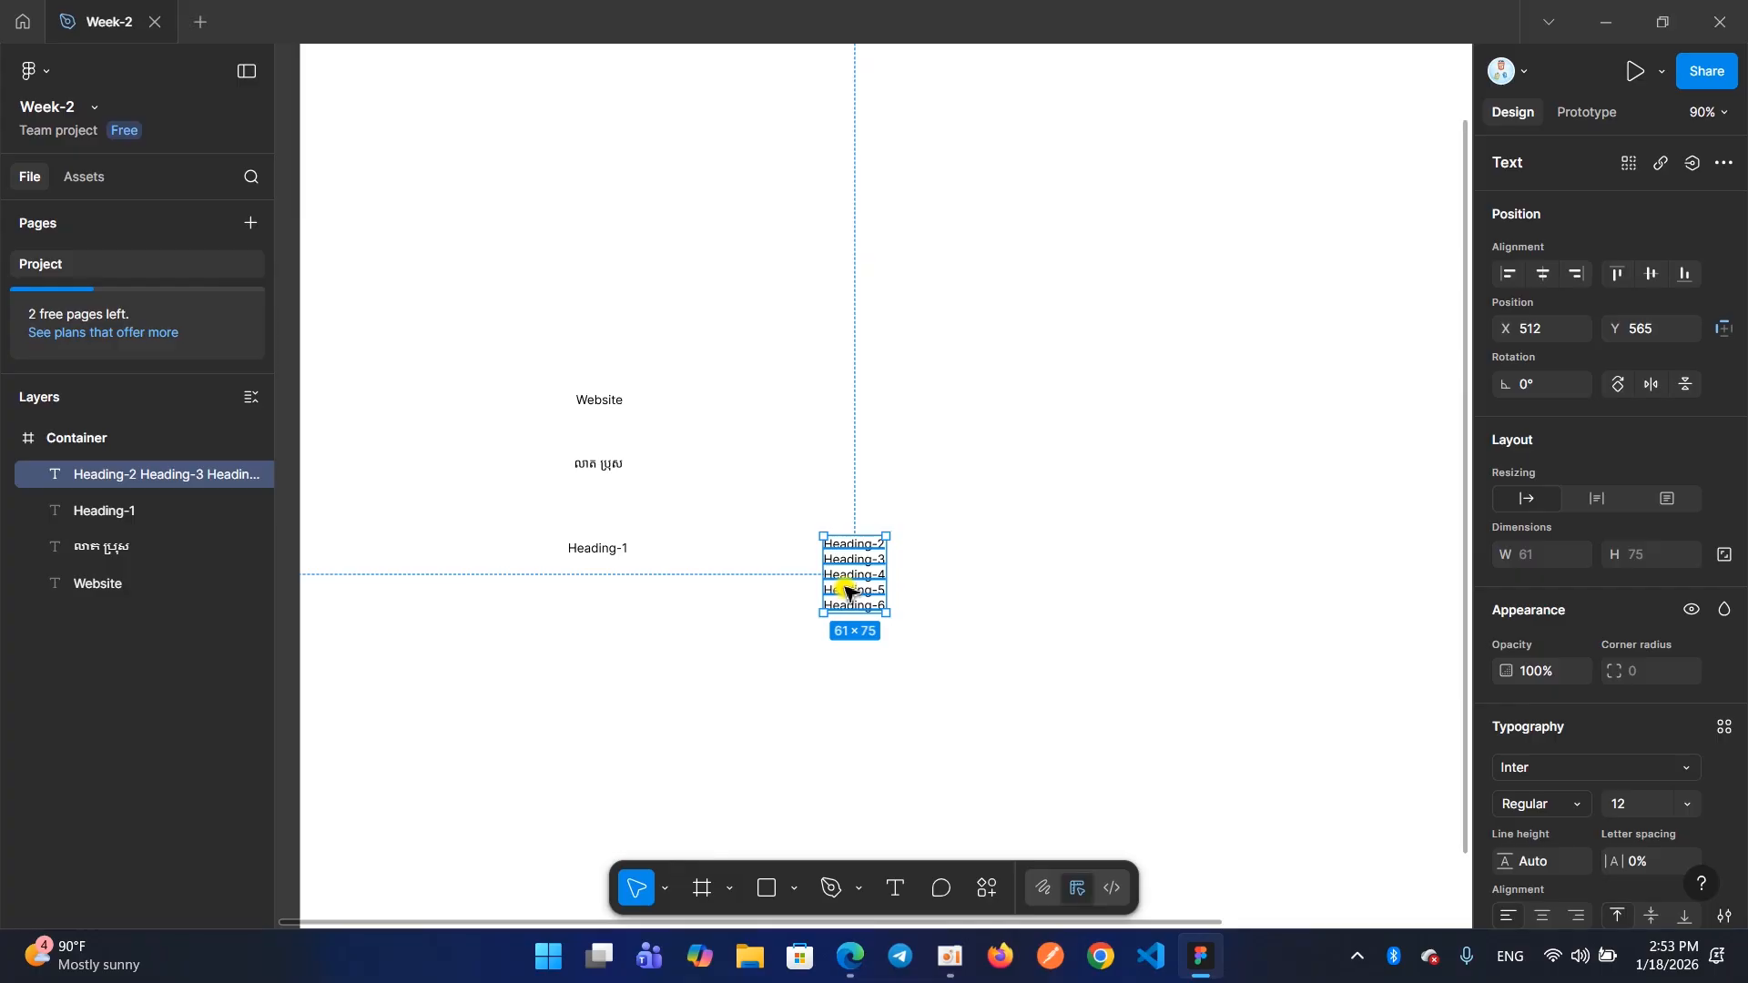
{"action": "left_click_drag", "start_coordinate": [853, 586], "coordinate": [892, 598]}
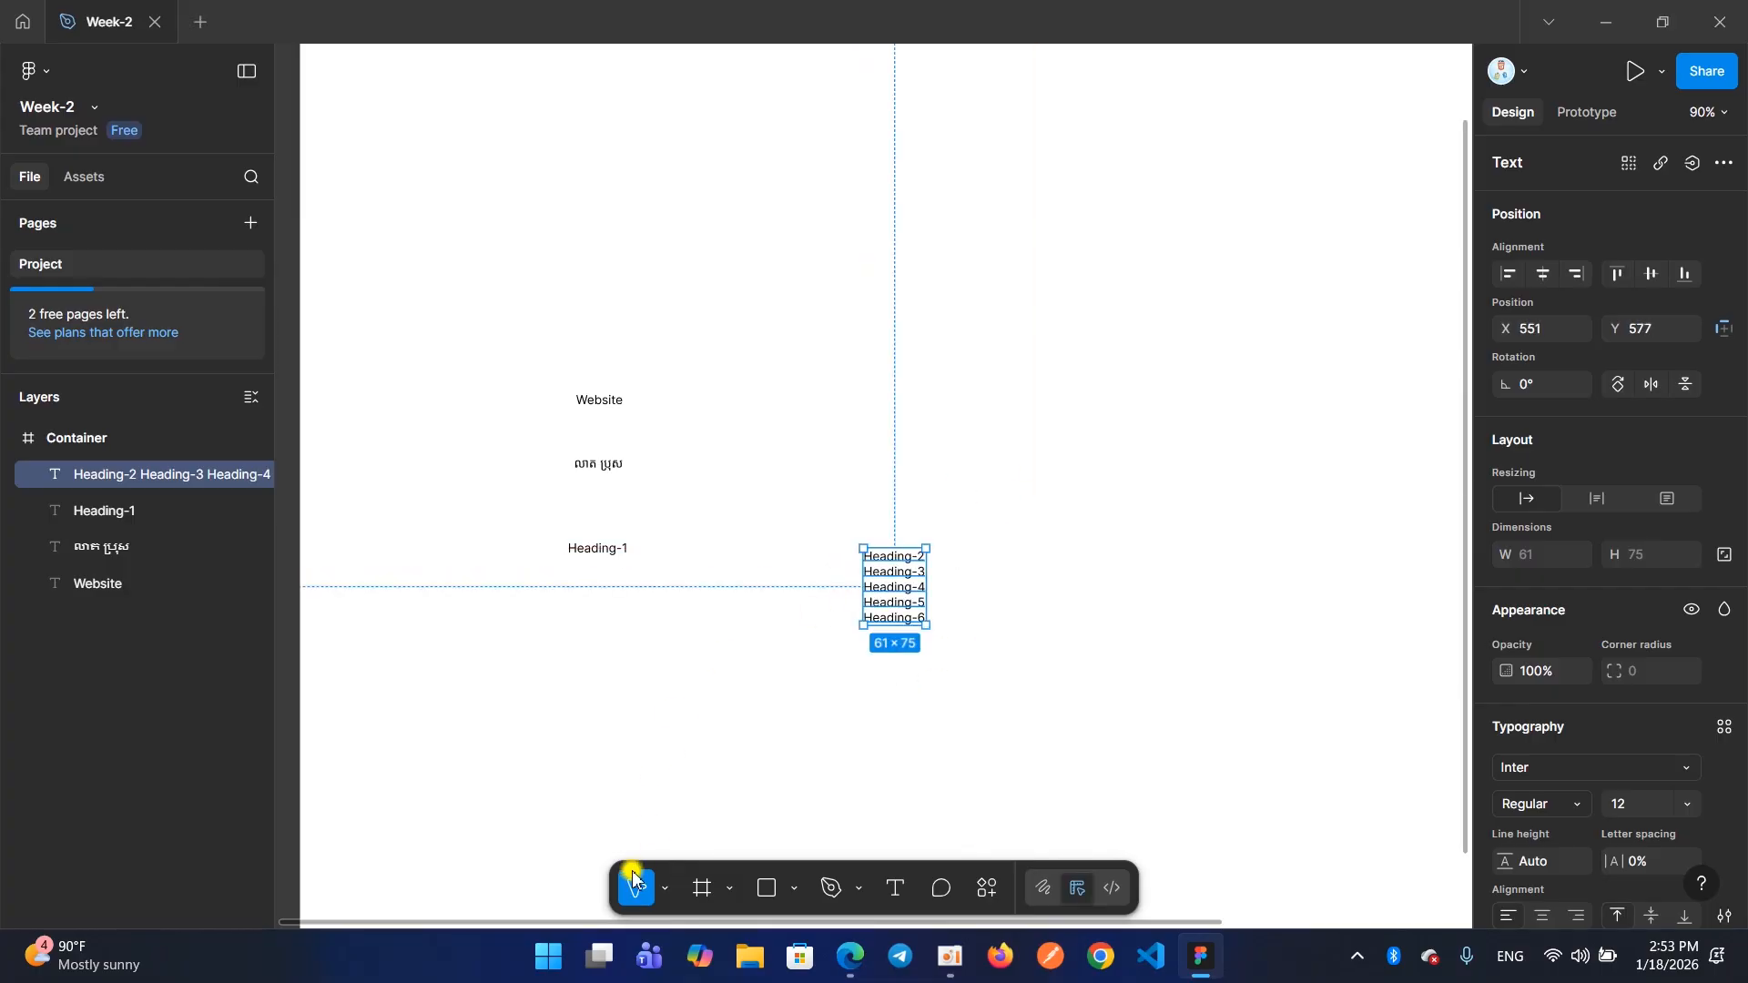
{"action": "left_click_drag", "start_coordinate": [886, 582], "coordinate": [789, 544]}
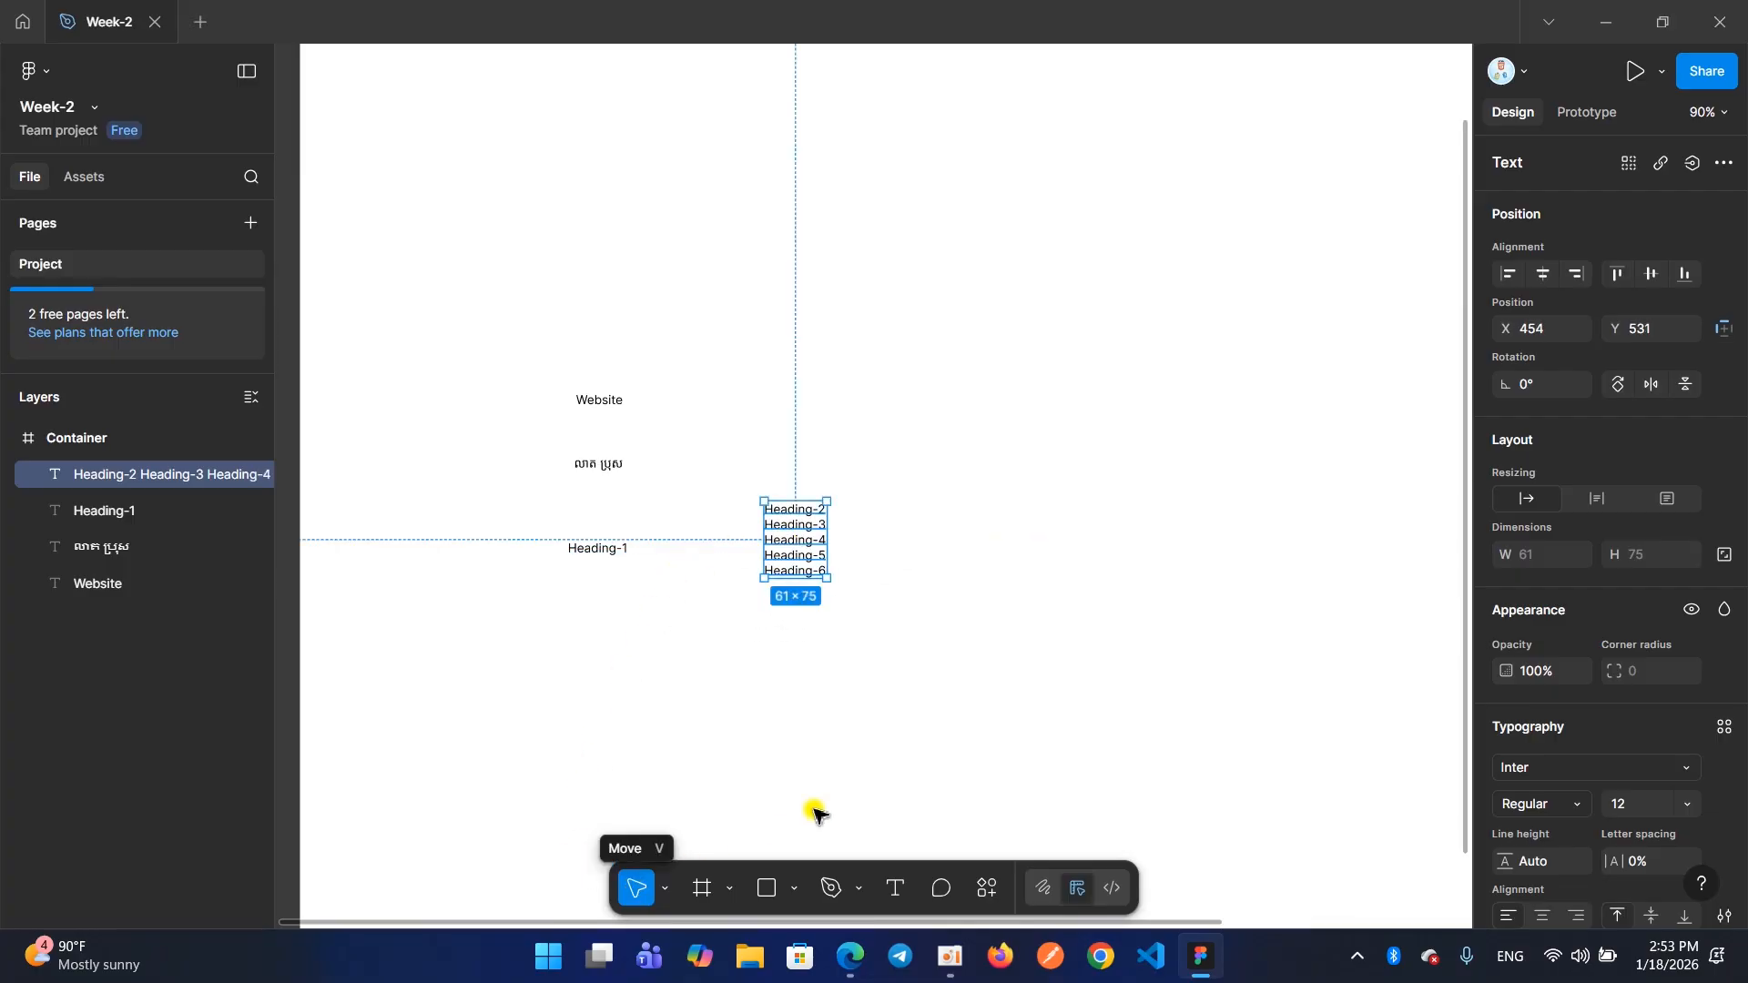
{"action": "left_click", "coordinate": [950, 956]}
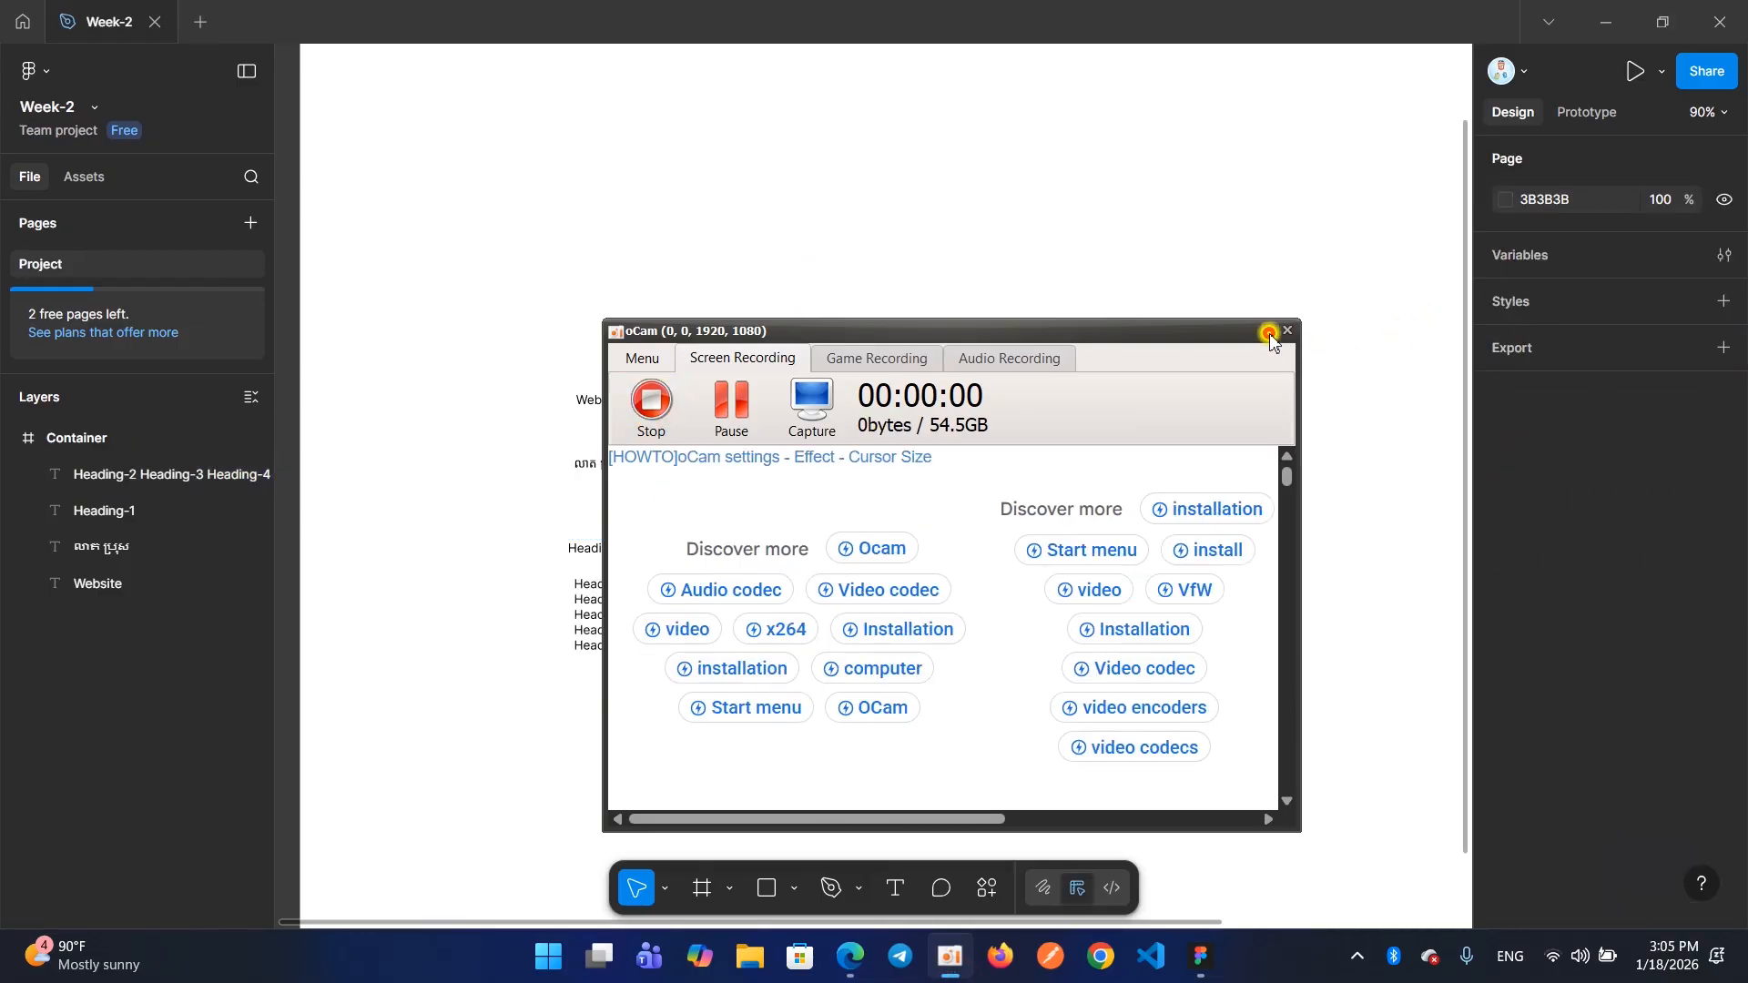
{"action": "left_click", "coordinate": [1270, 334]}
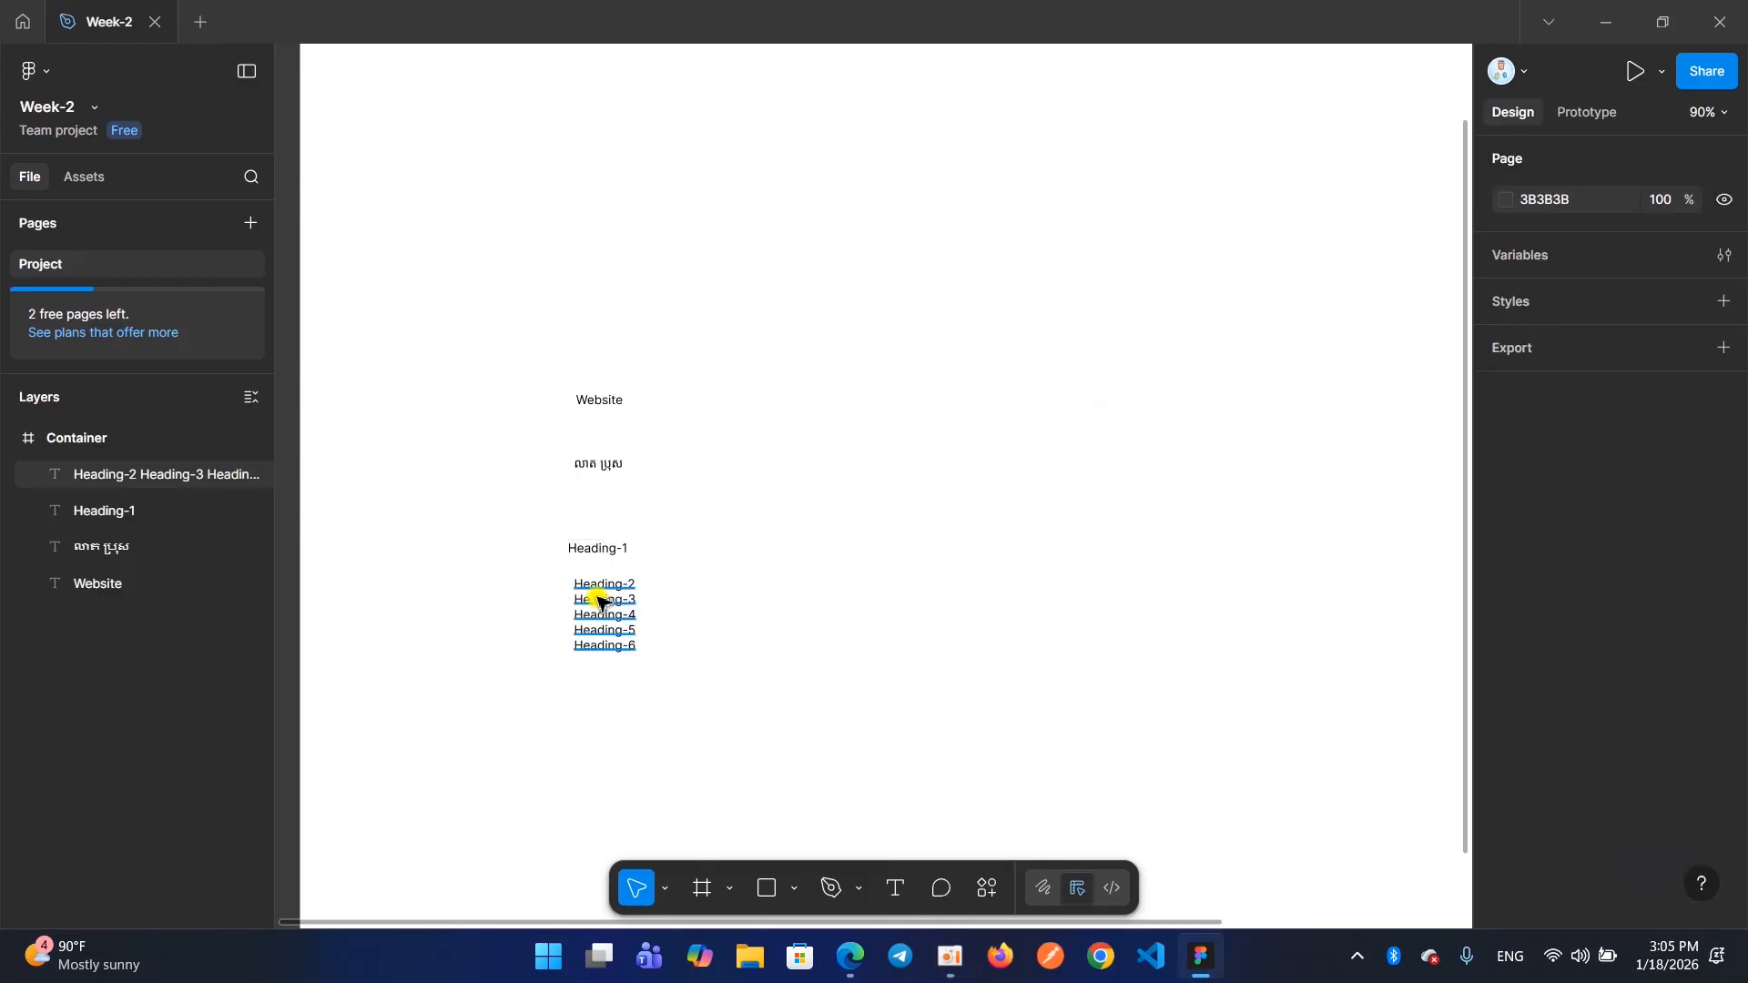
Select all four texts in the Container frame together, and after that only the Website text
{"action": "left_click_drag", "start_coordinate": [534, 371], "coordinate": [665, 683]}
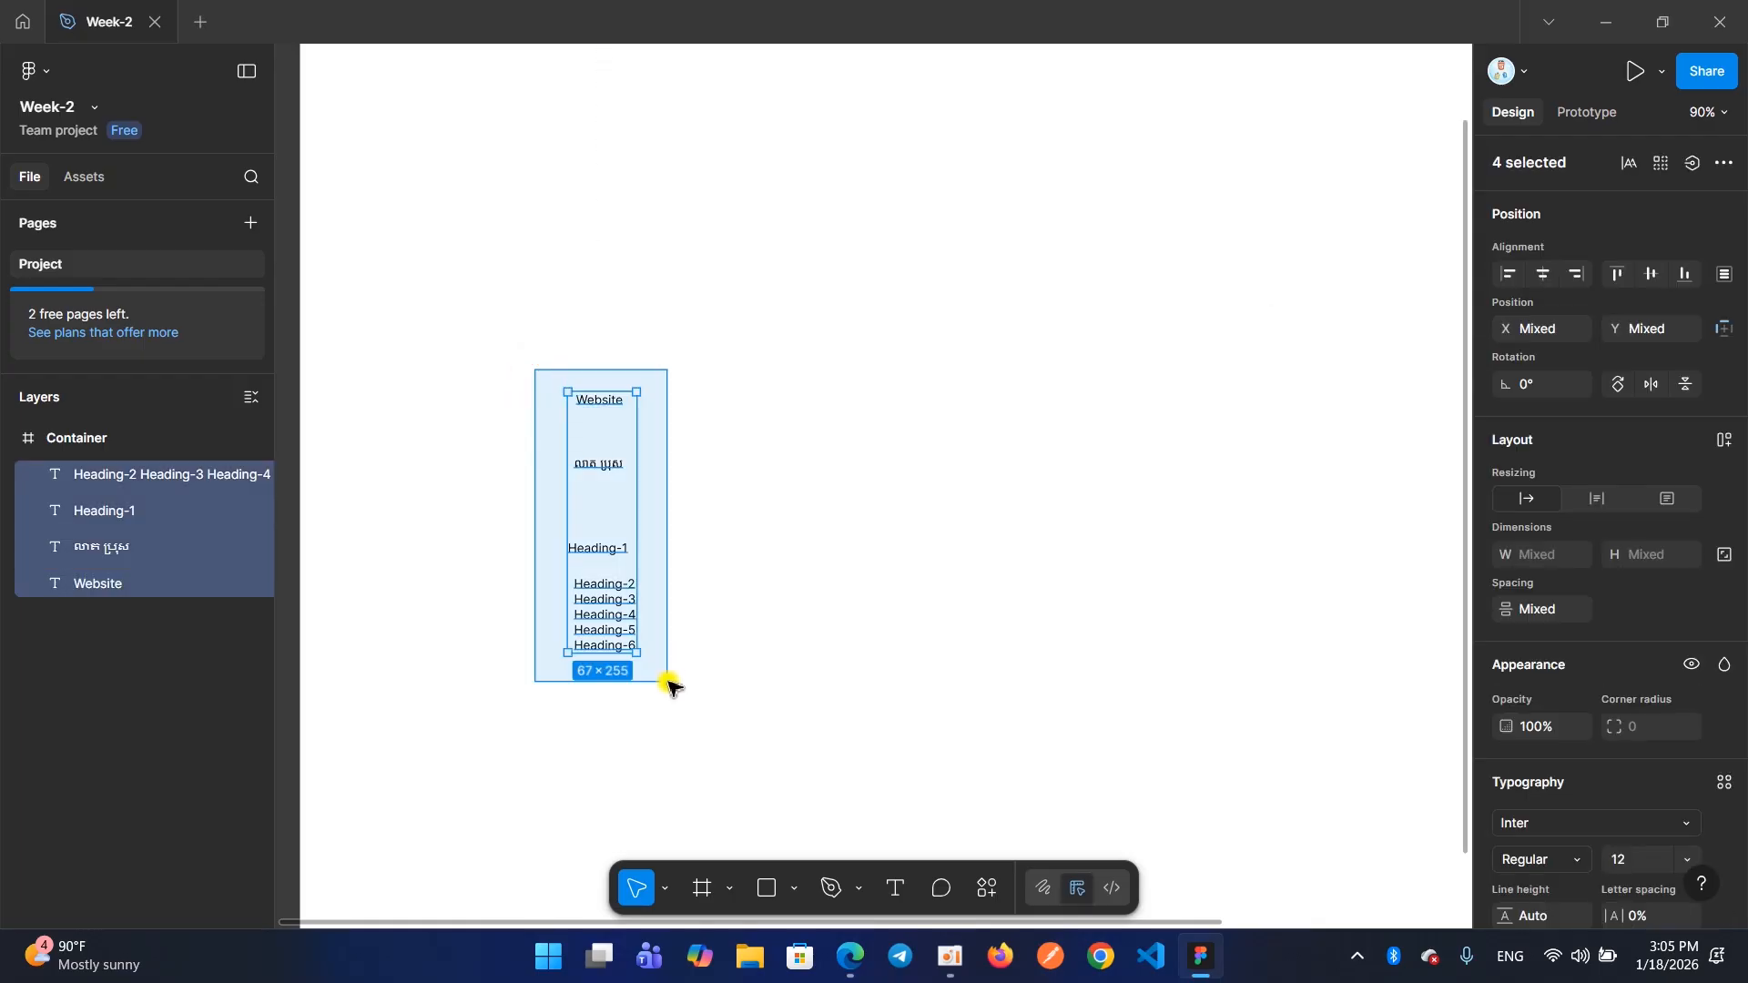
{"action": "left_click", "coordinate": [695, 516]}
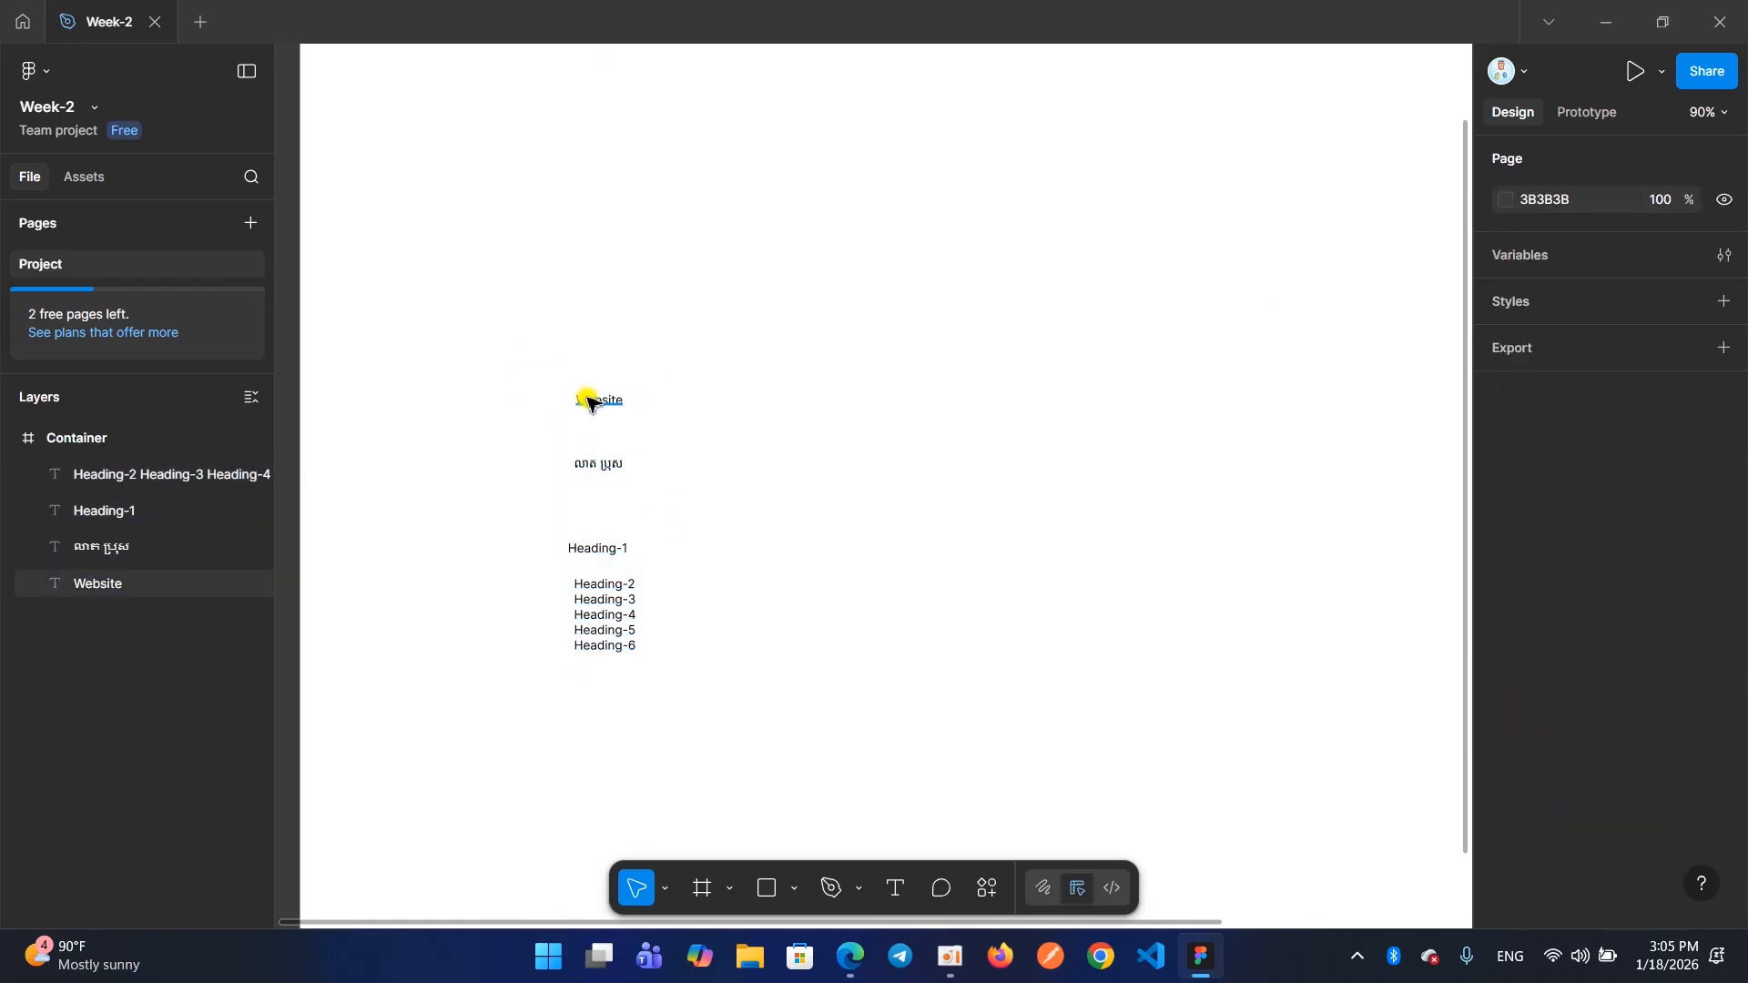
{"action": "left_click", "coordinate": [587, 401]}
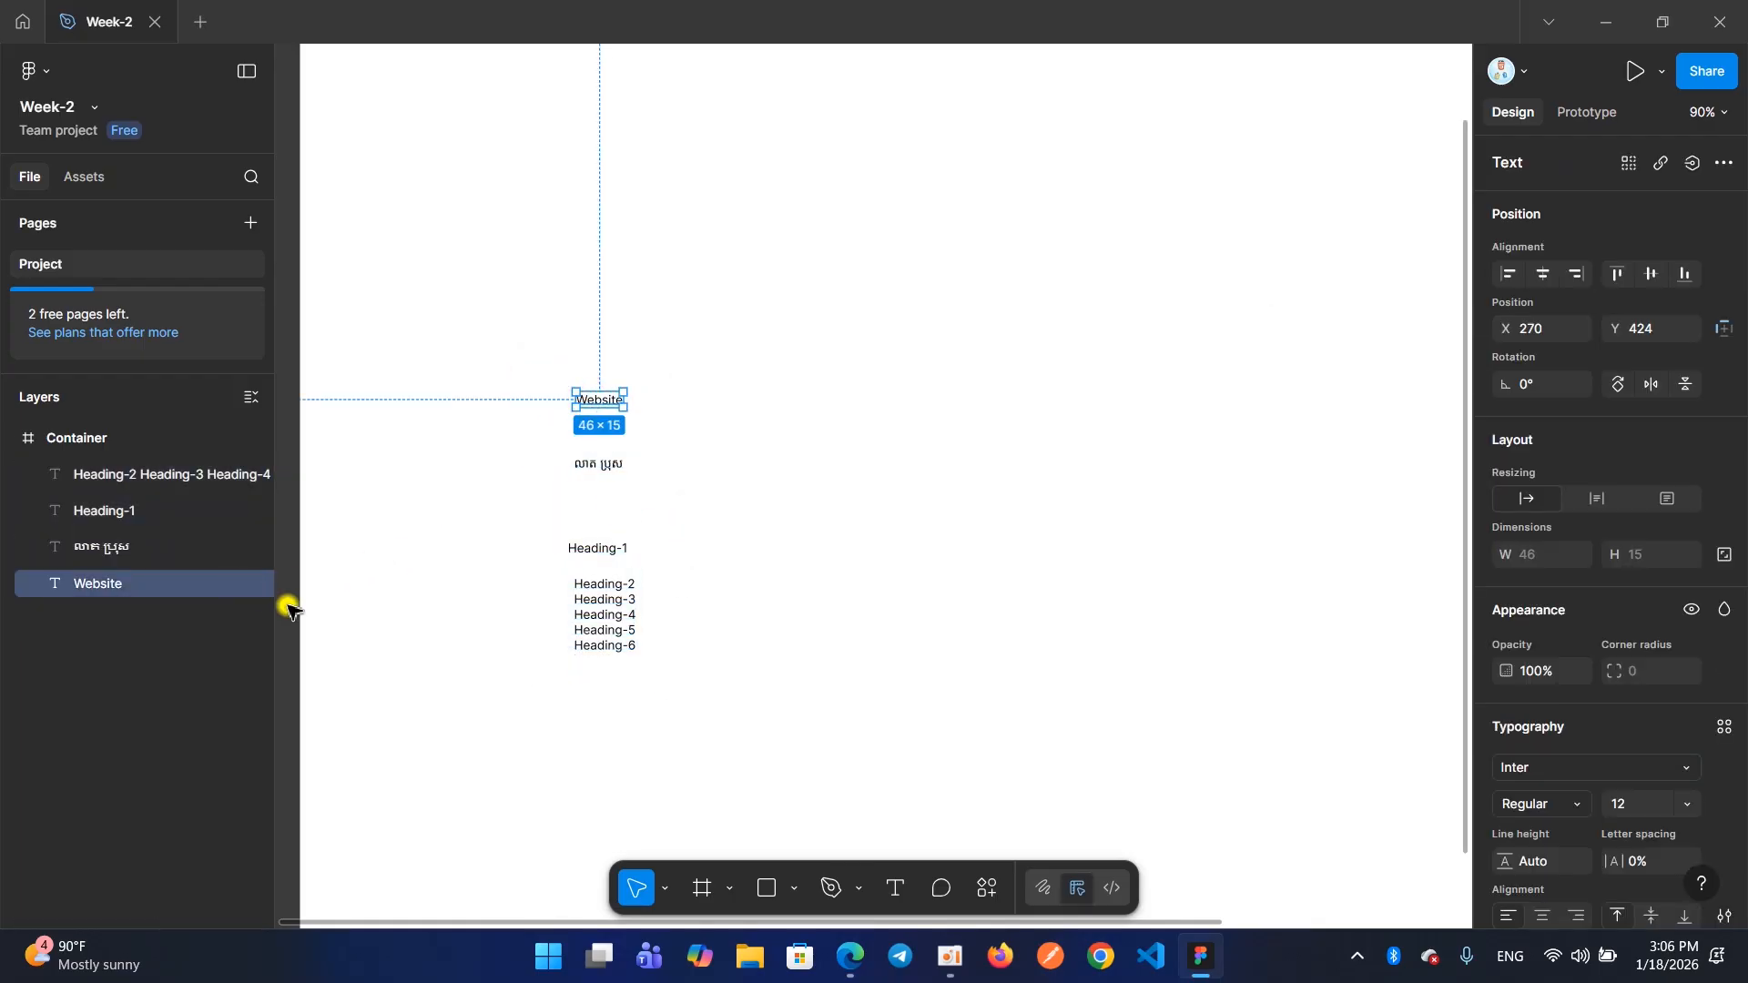
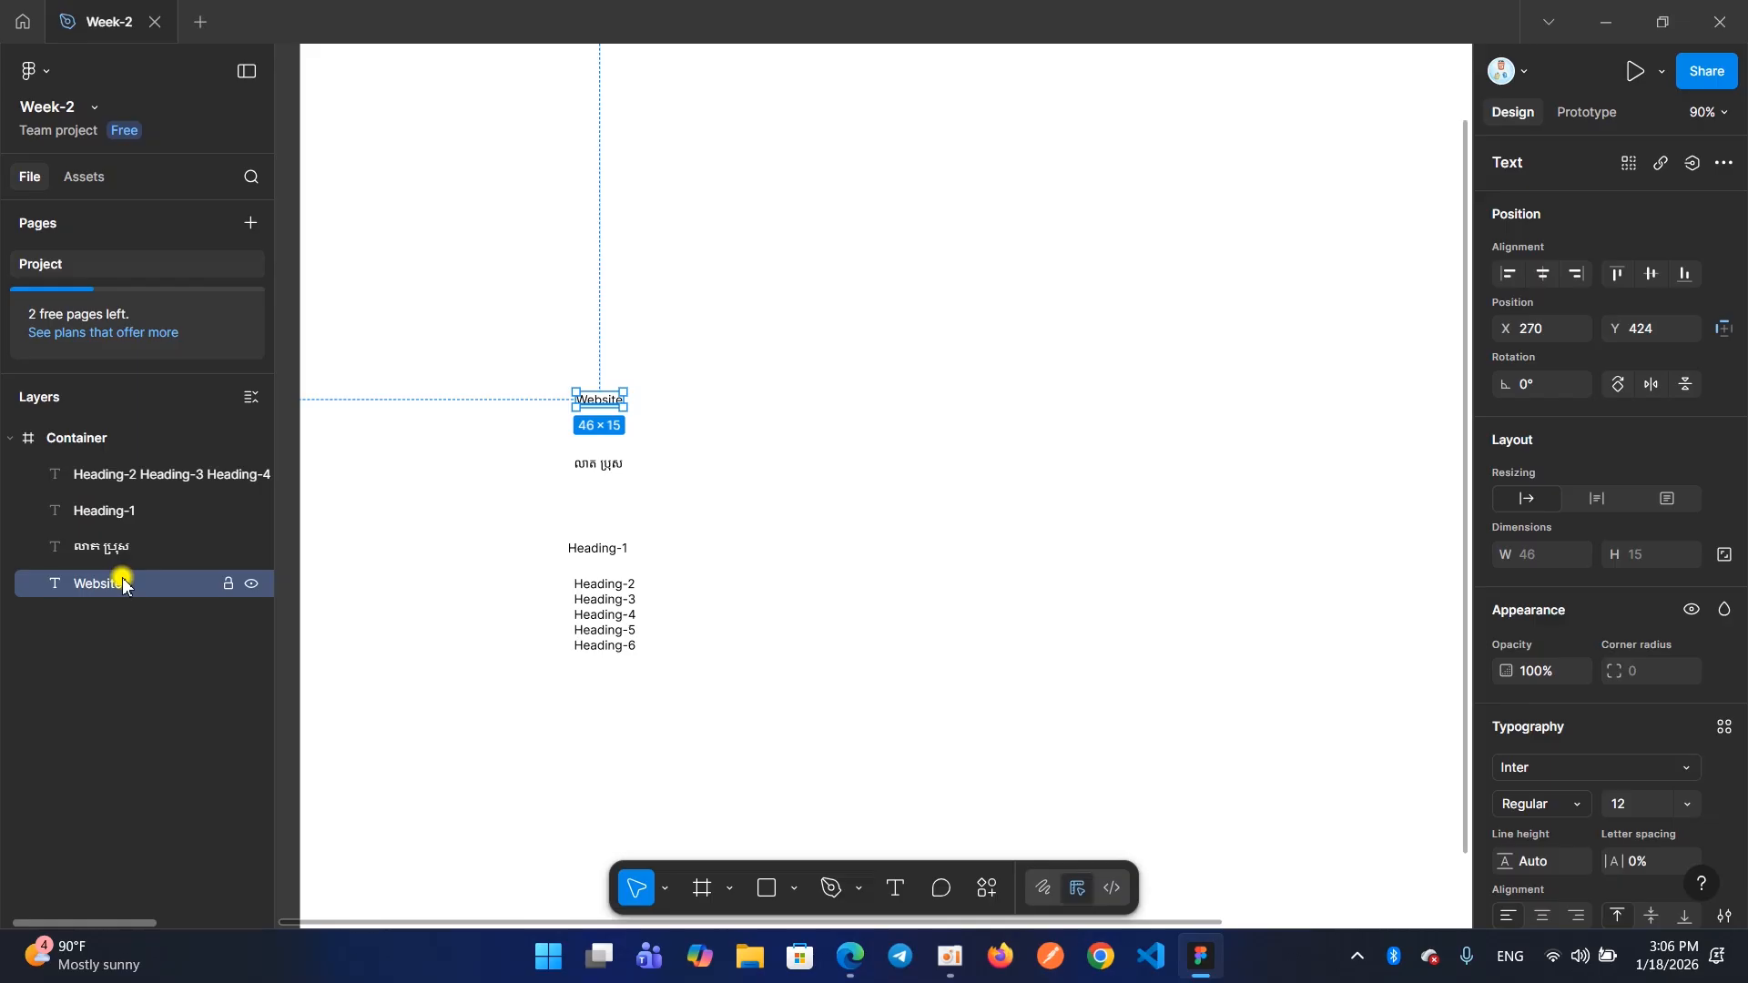
Select the Khmer text and the Heading-2 to Heading-6 text block in turn to examine their layers, clearing the selection between them
{"action": "left_click", "coordinate": [454, 427]}
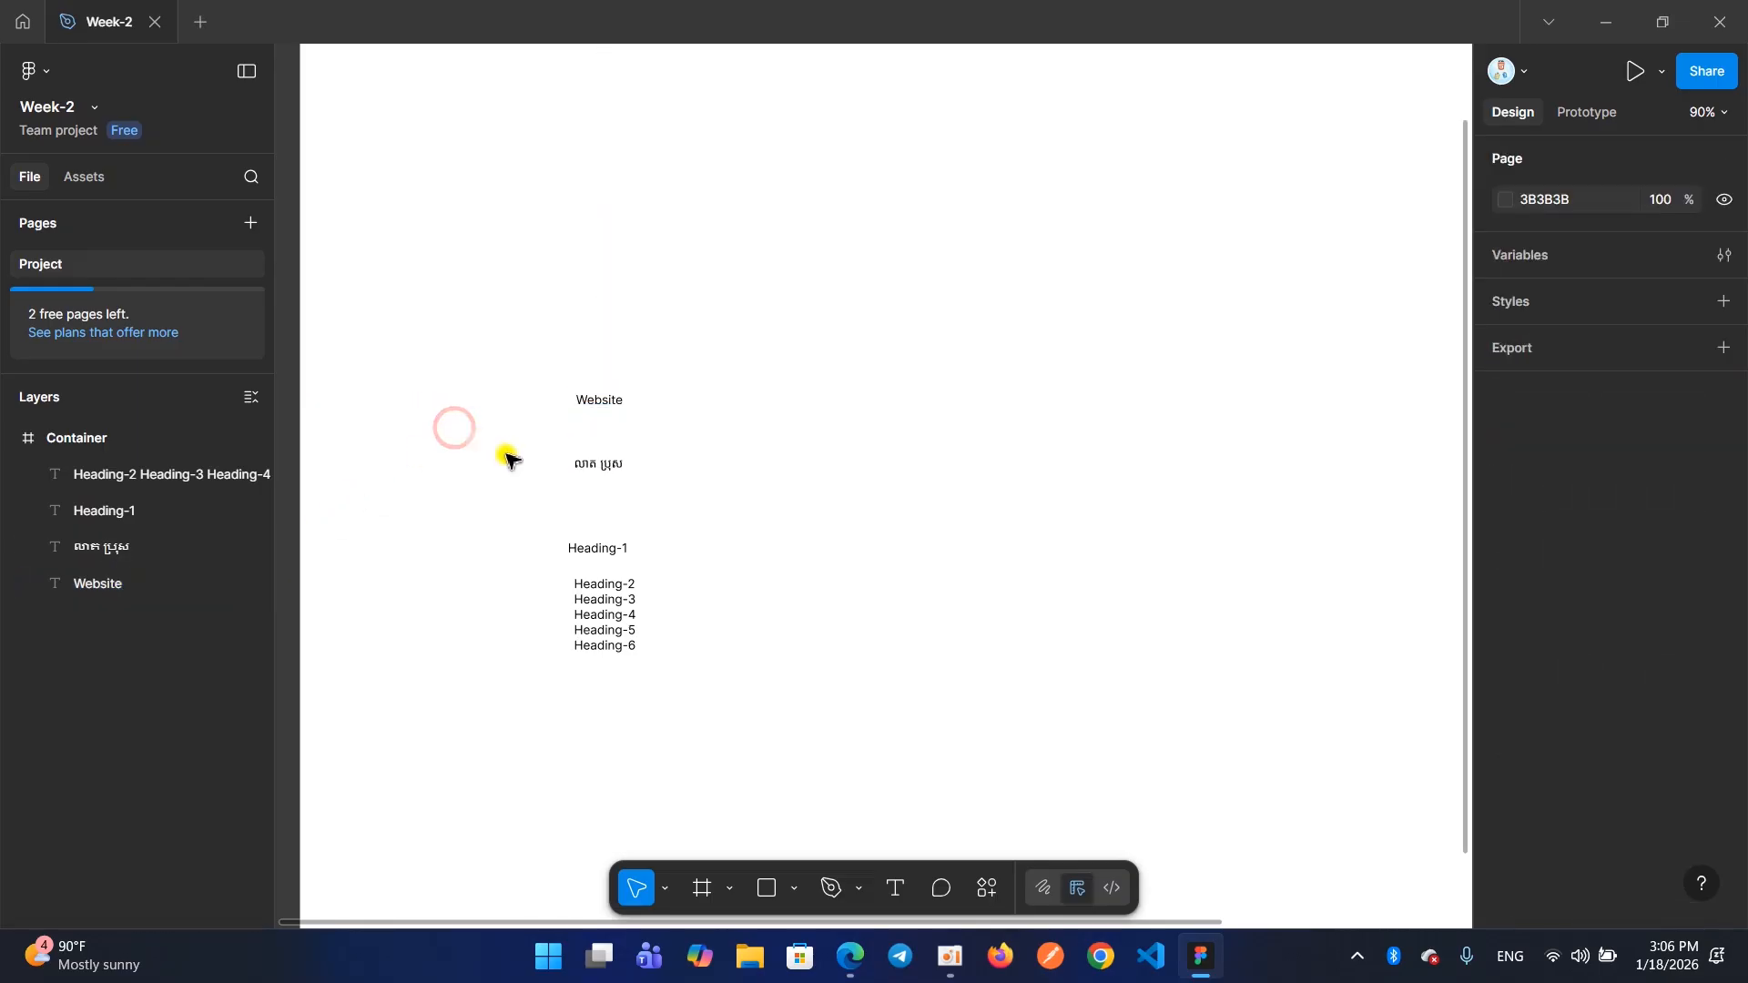
{"action": "left_click", "coordinate": [593, 466]}
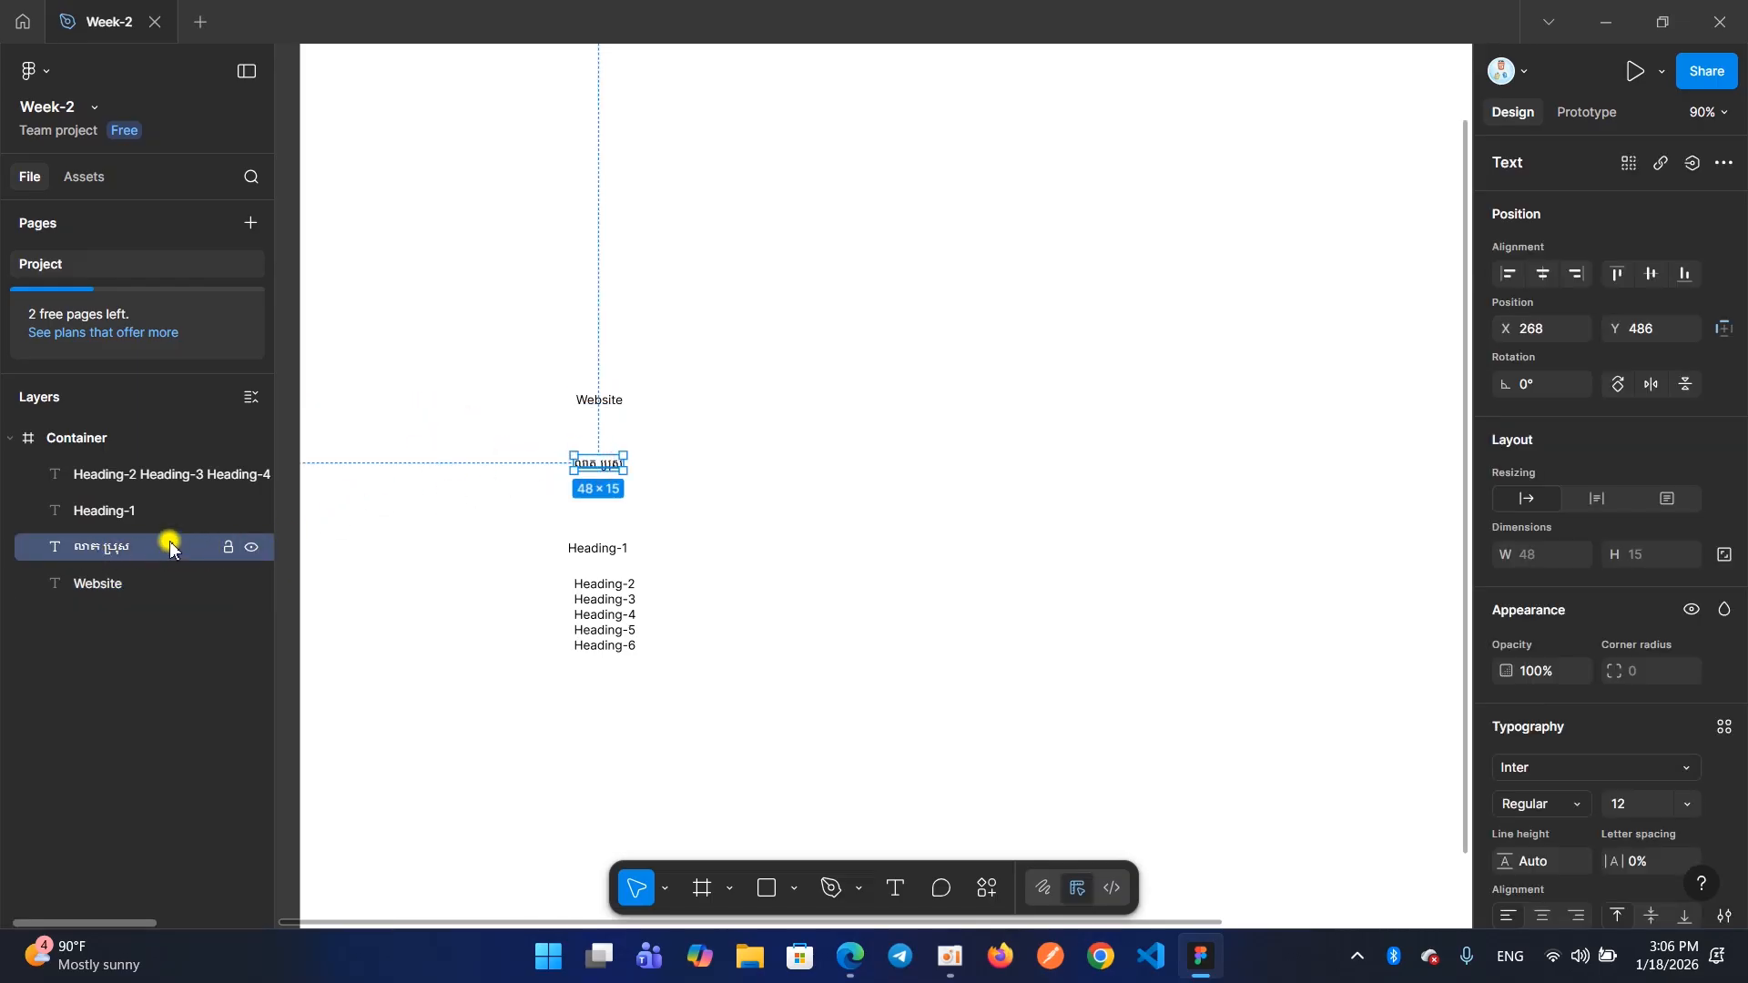
{"action": "left_click", "coordinate": [601, 608]}
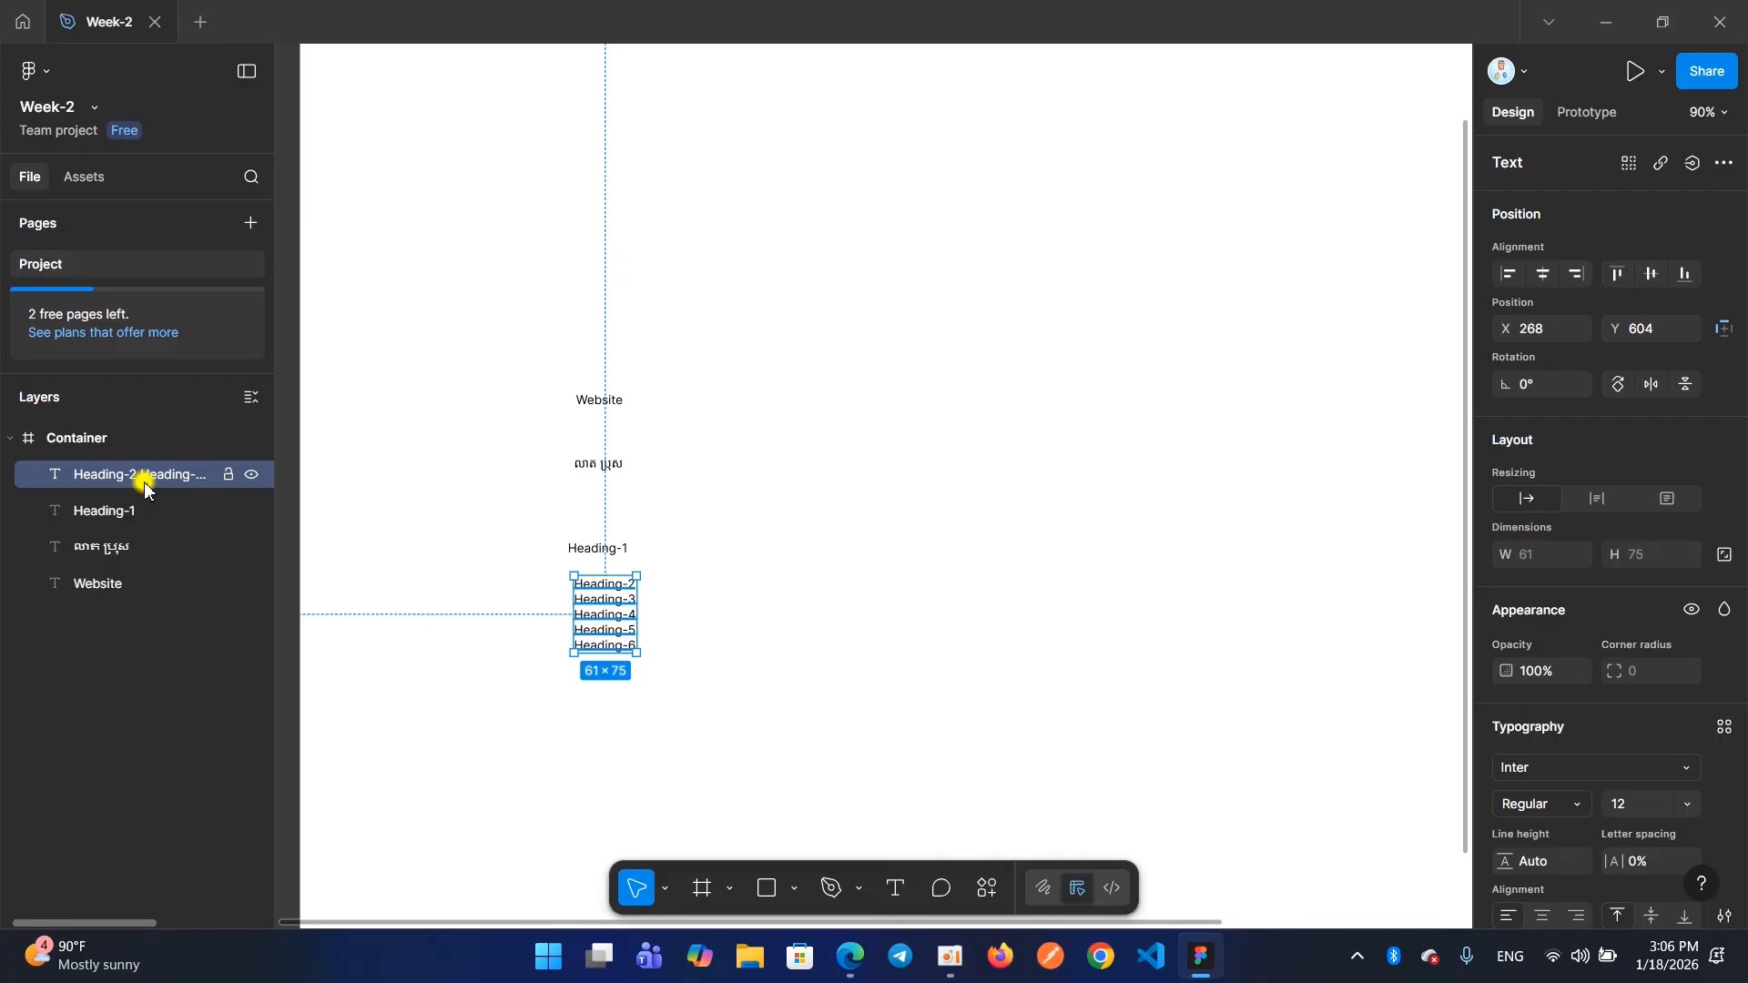
{"action": "left_click", "coordinate": [495, 499]}
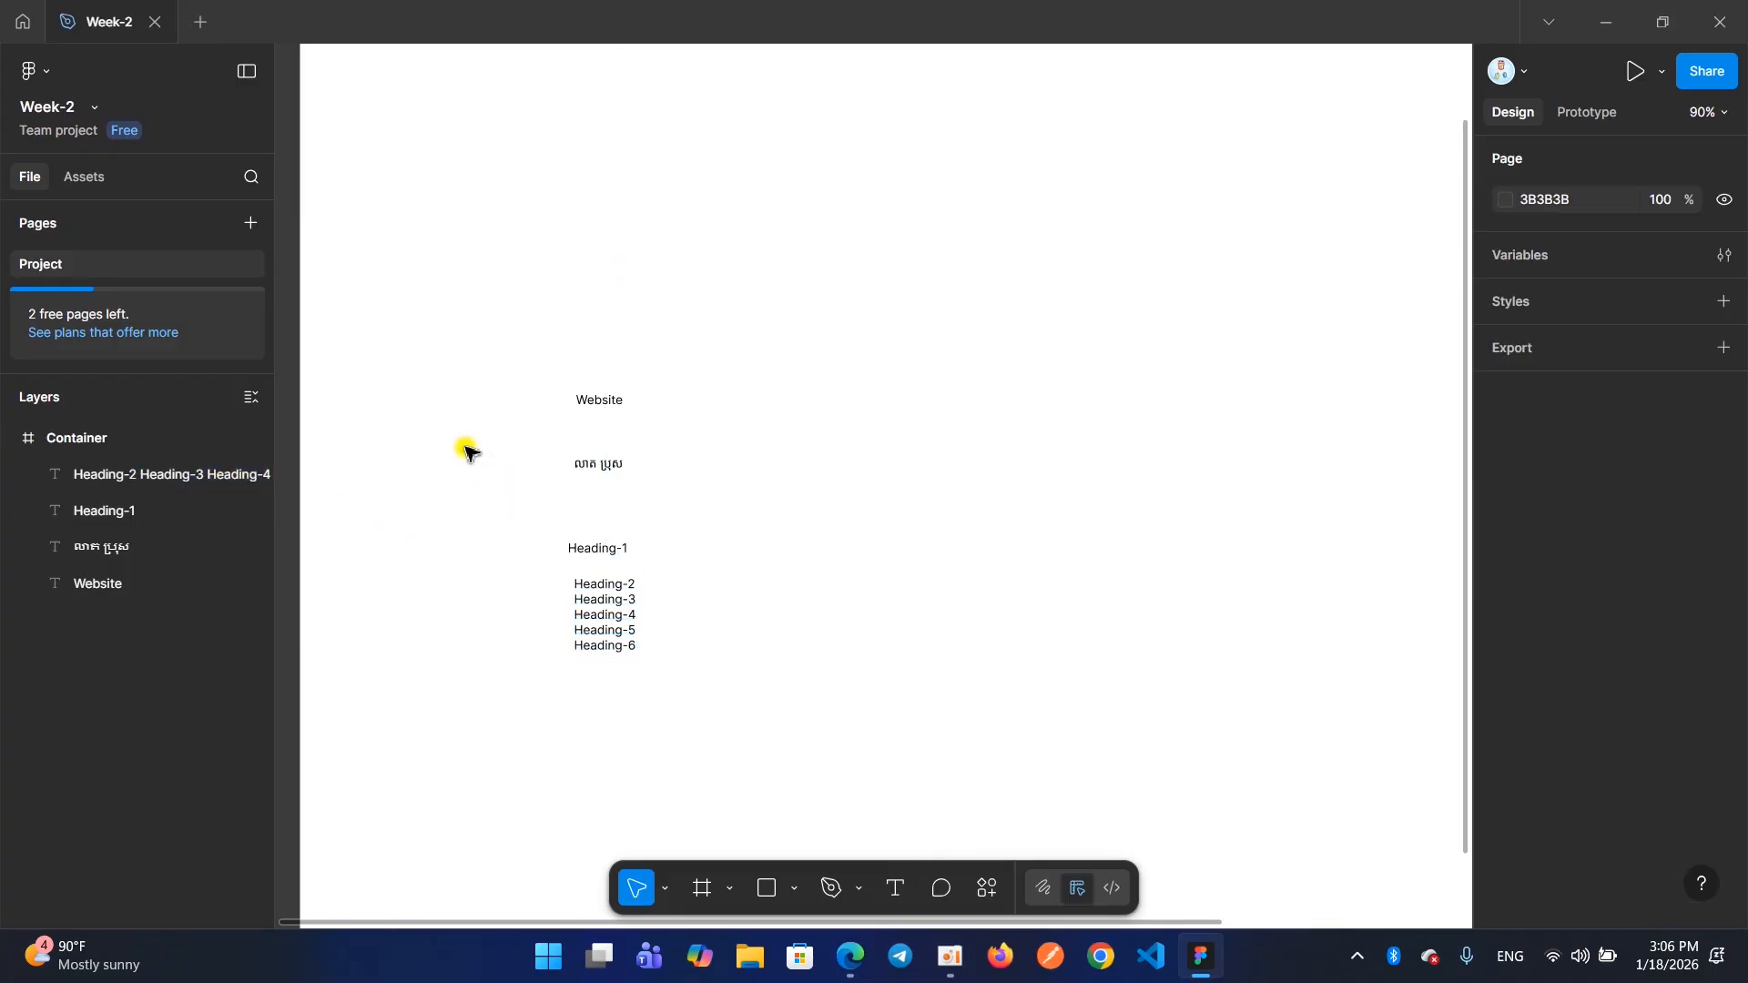
{"action": "left_click", "coordinate": [604, 622]}
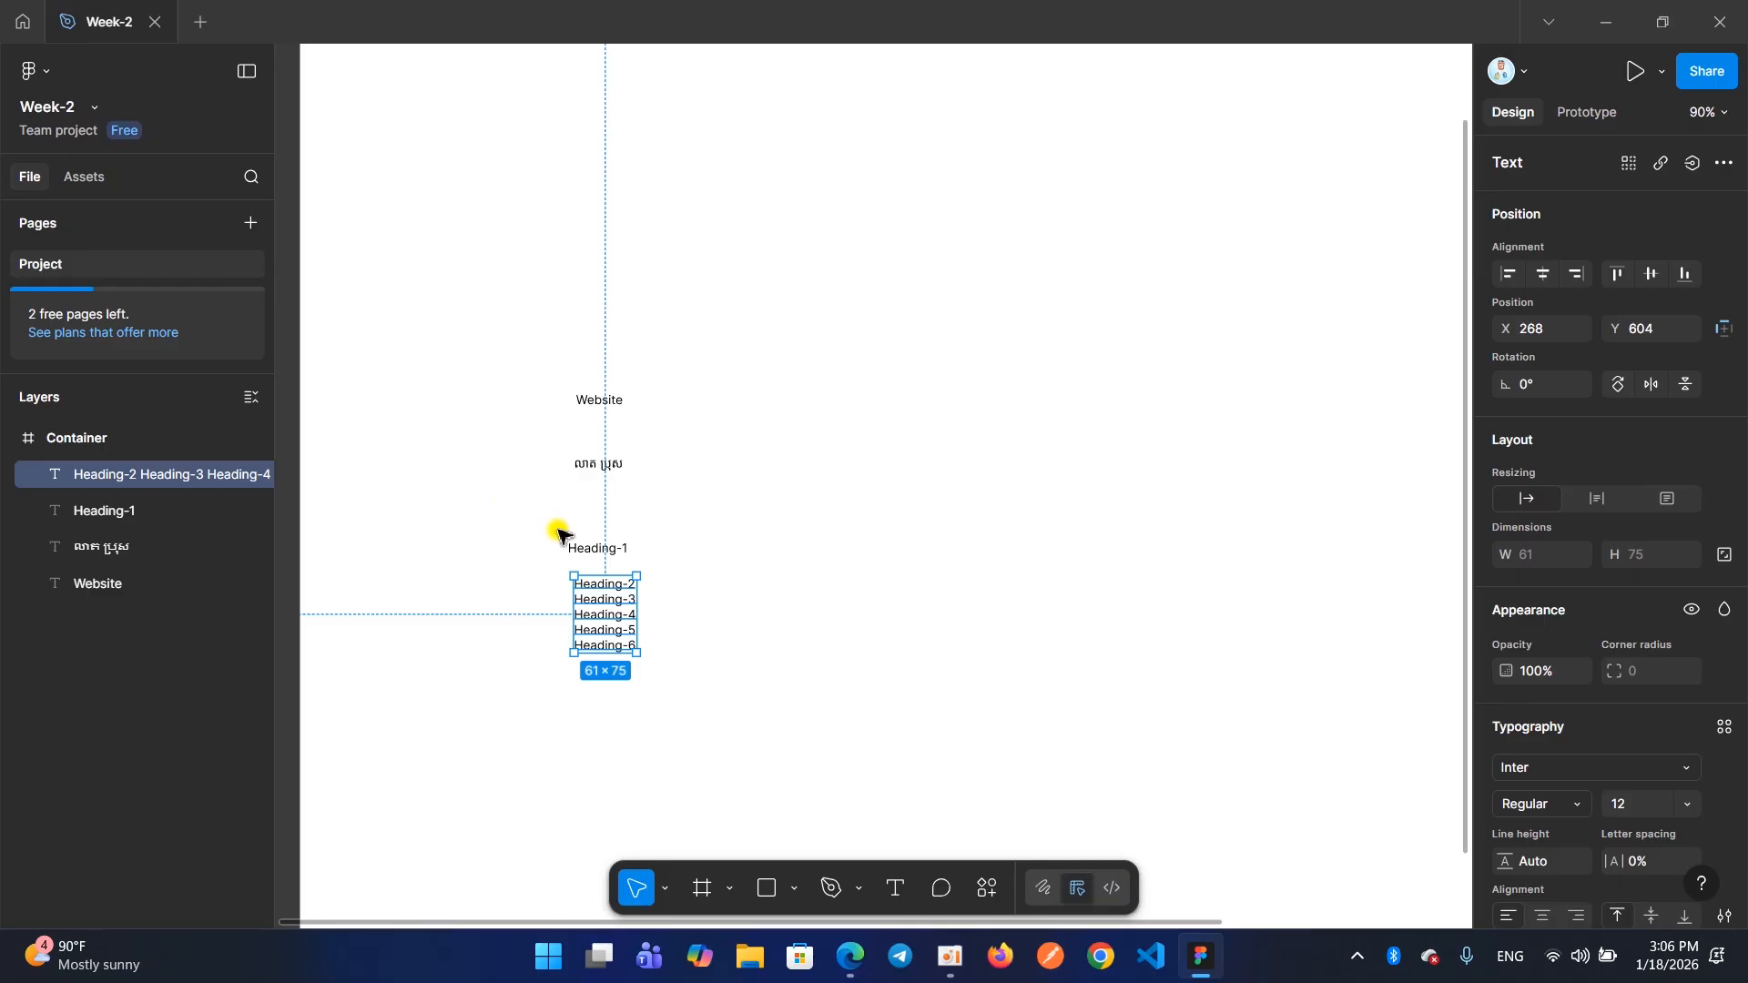
{"action": "left_click", "coordinate": [455, 446]}
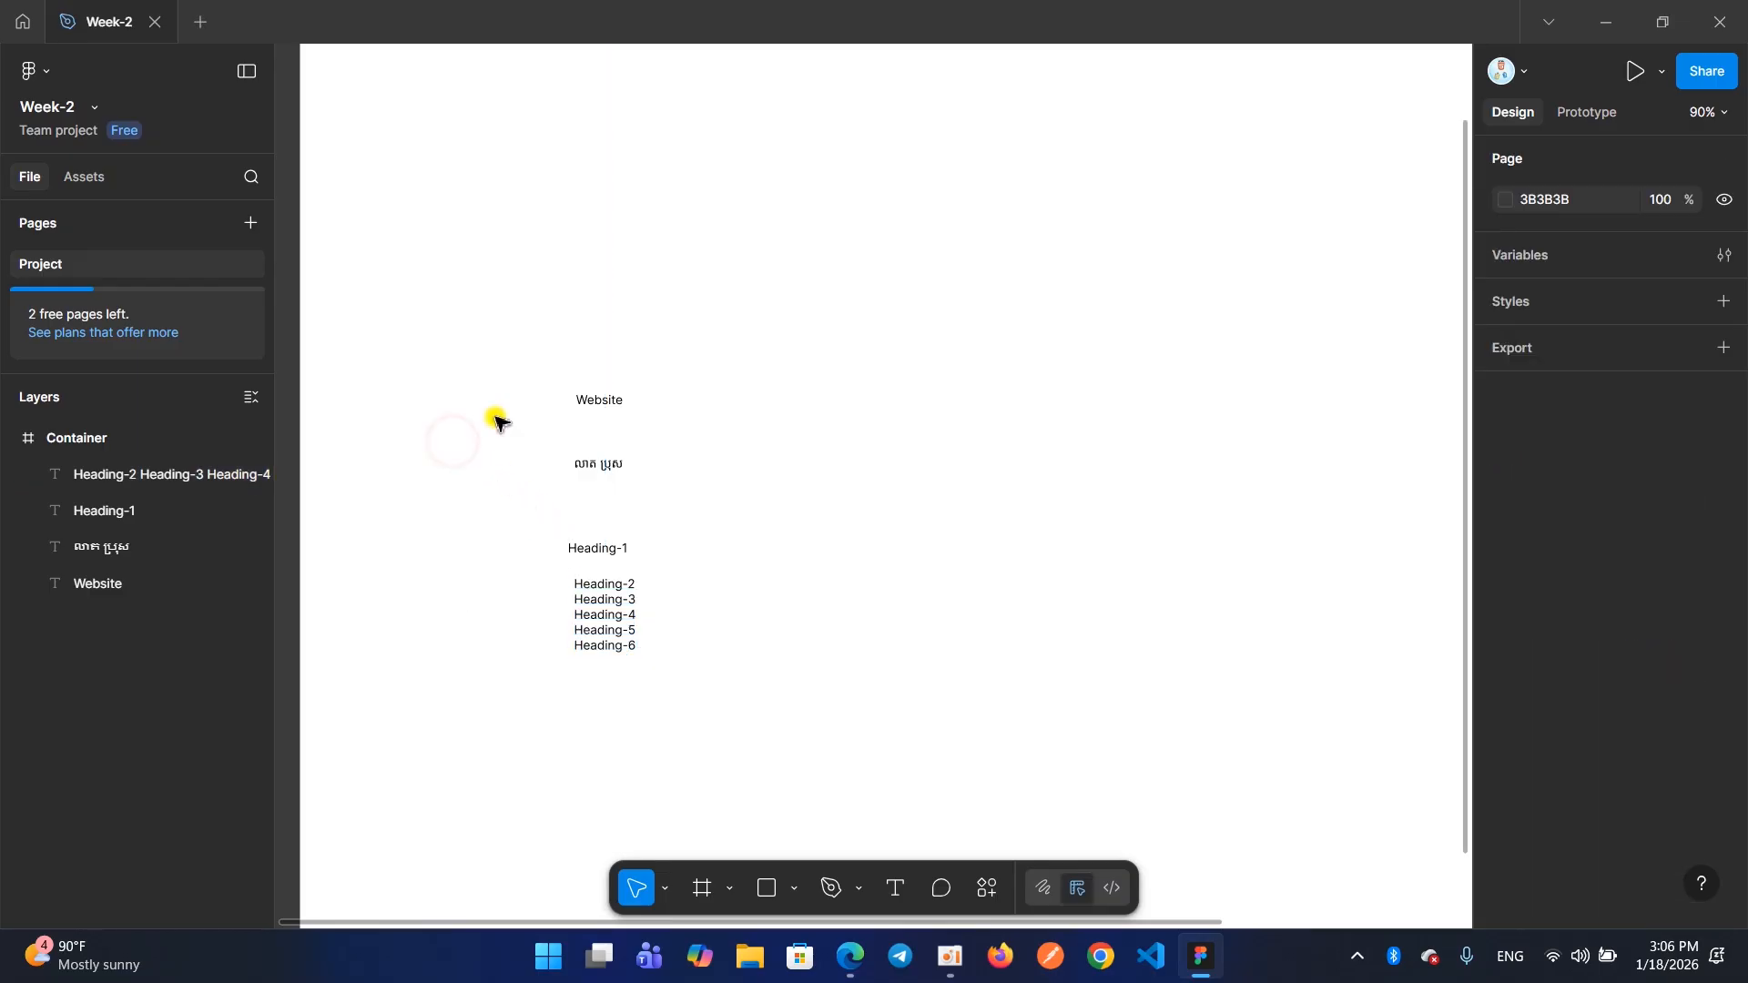
Delete the Heading-2 to Heading-6 text block and undo the deletion, twice in a row
{"action": "left_click", "coordinate": [586, 612]}
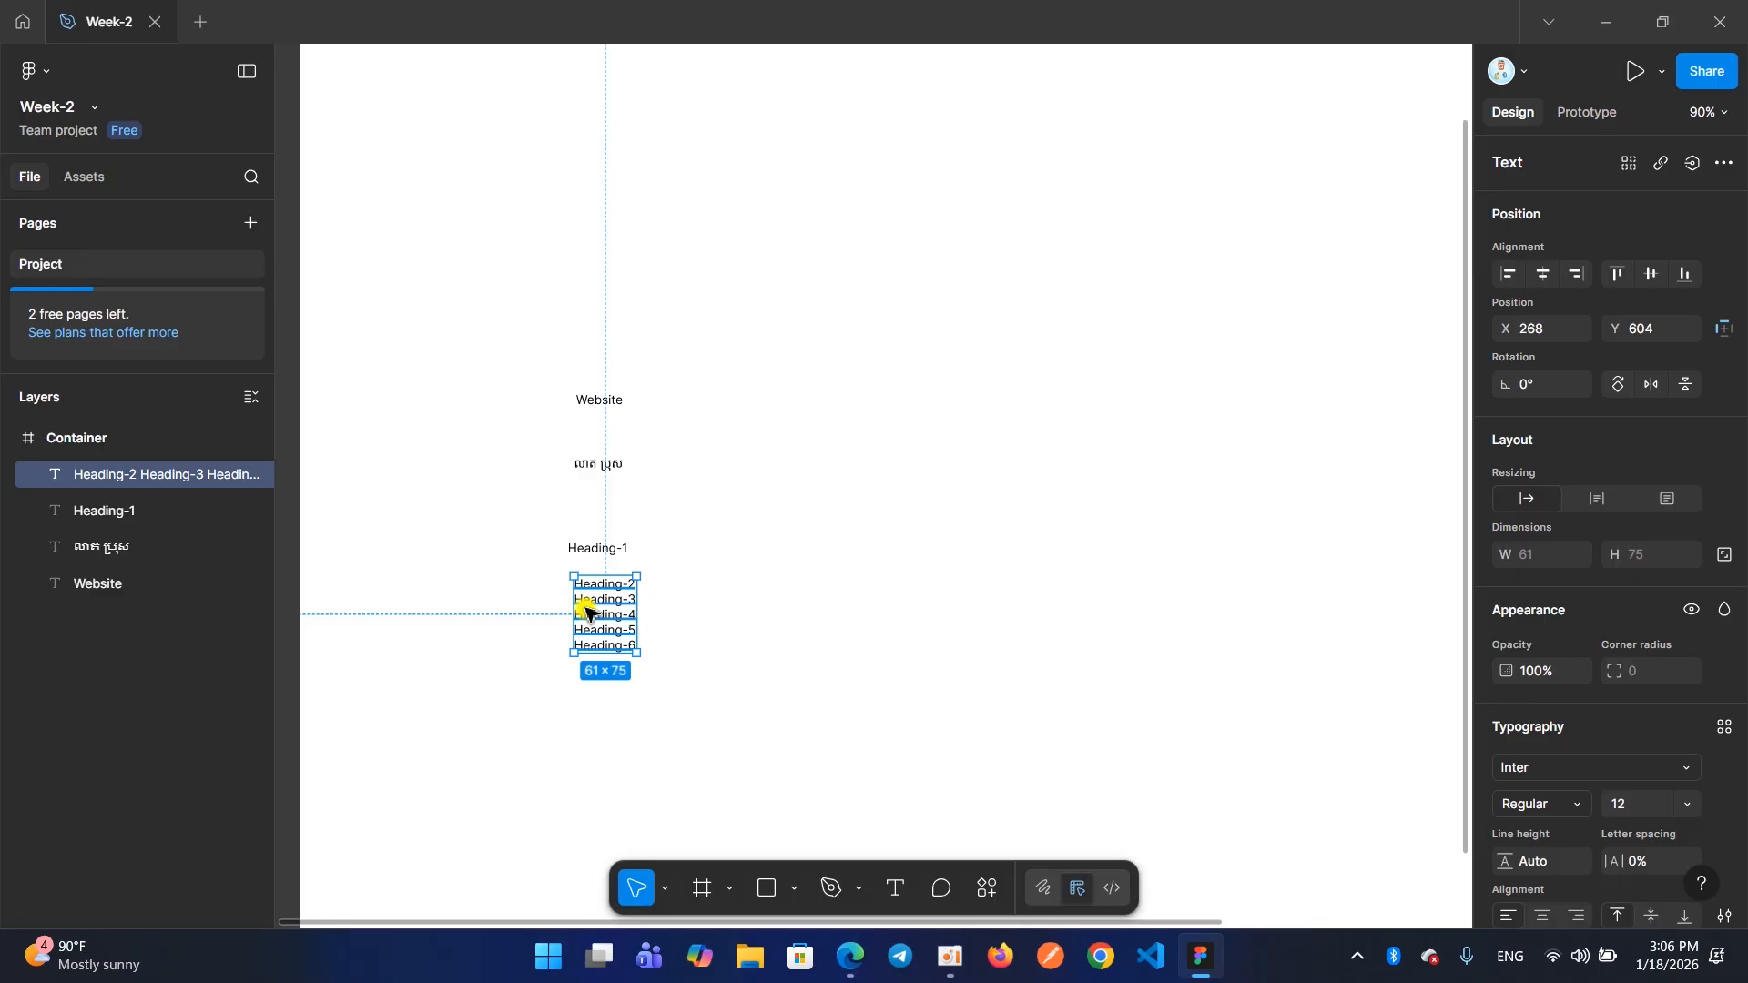
{"action": "key", "text": "Delete"}
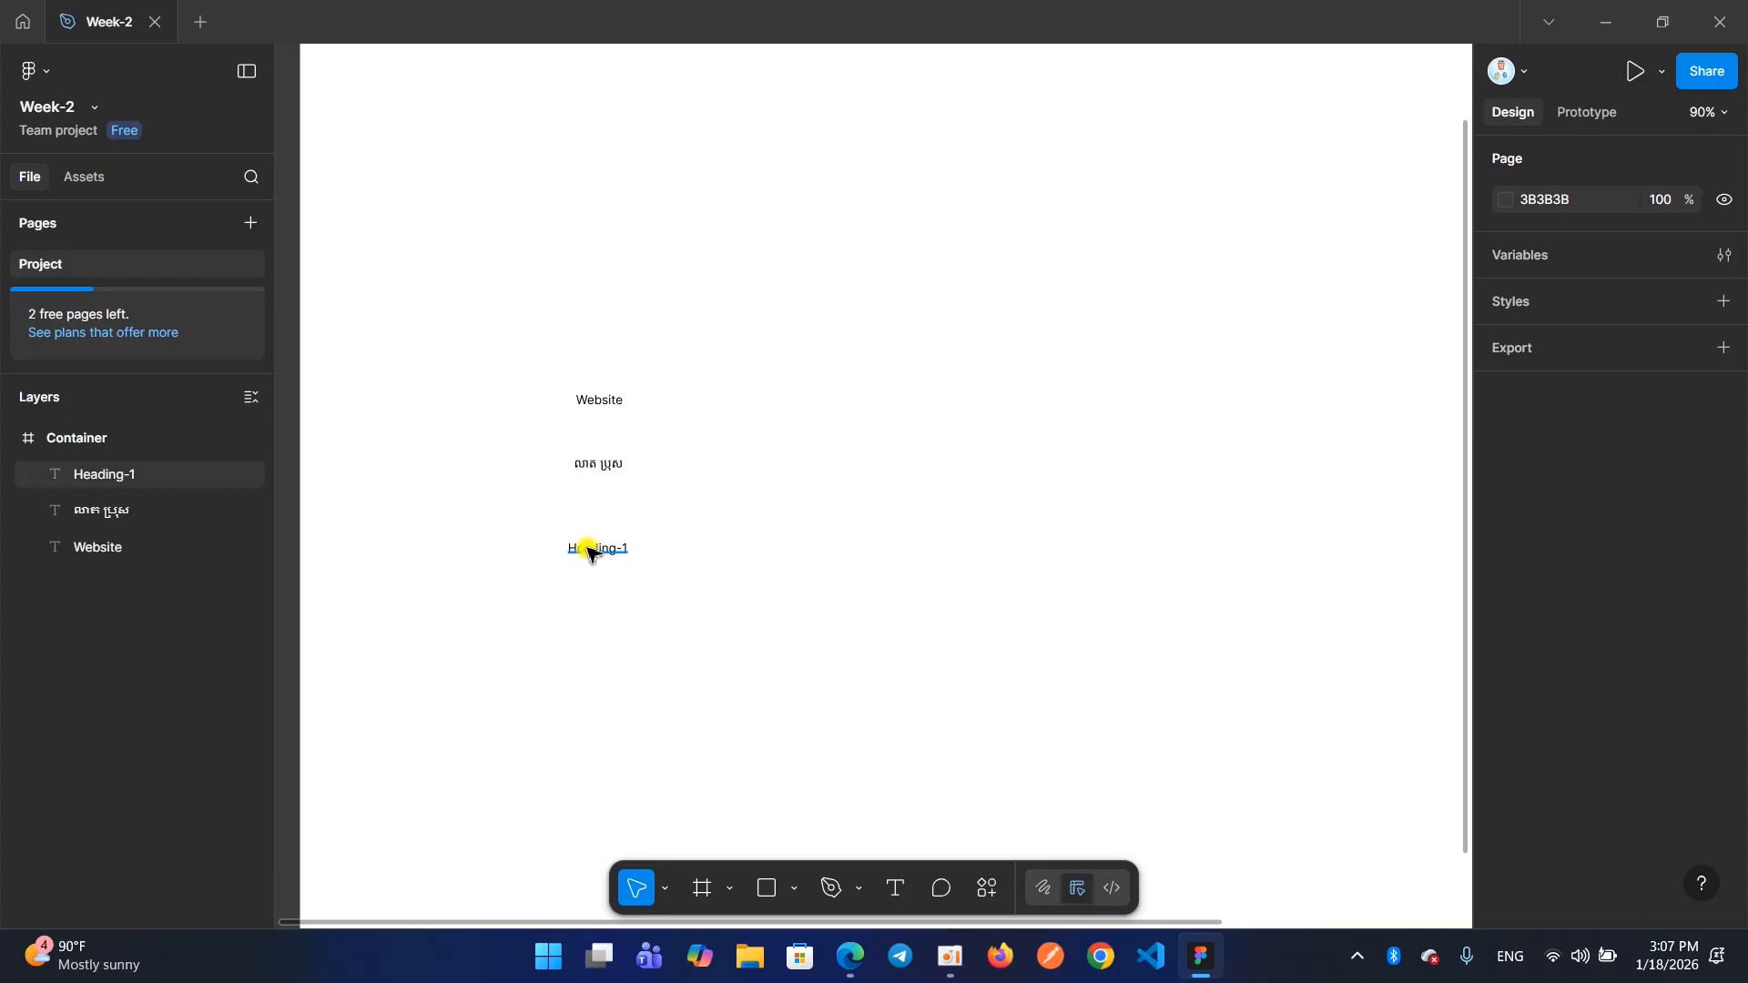
{"action": "key", "text": "ctrl+z"}
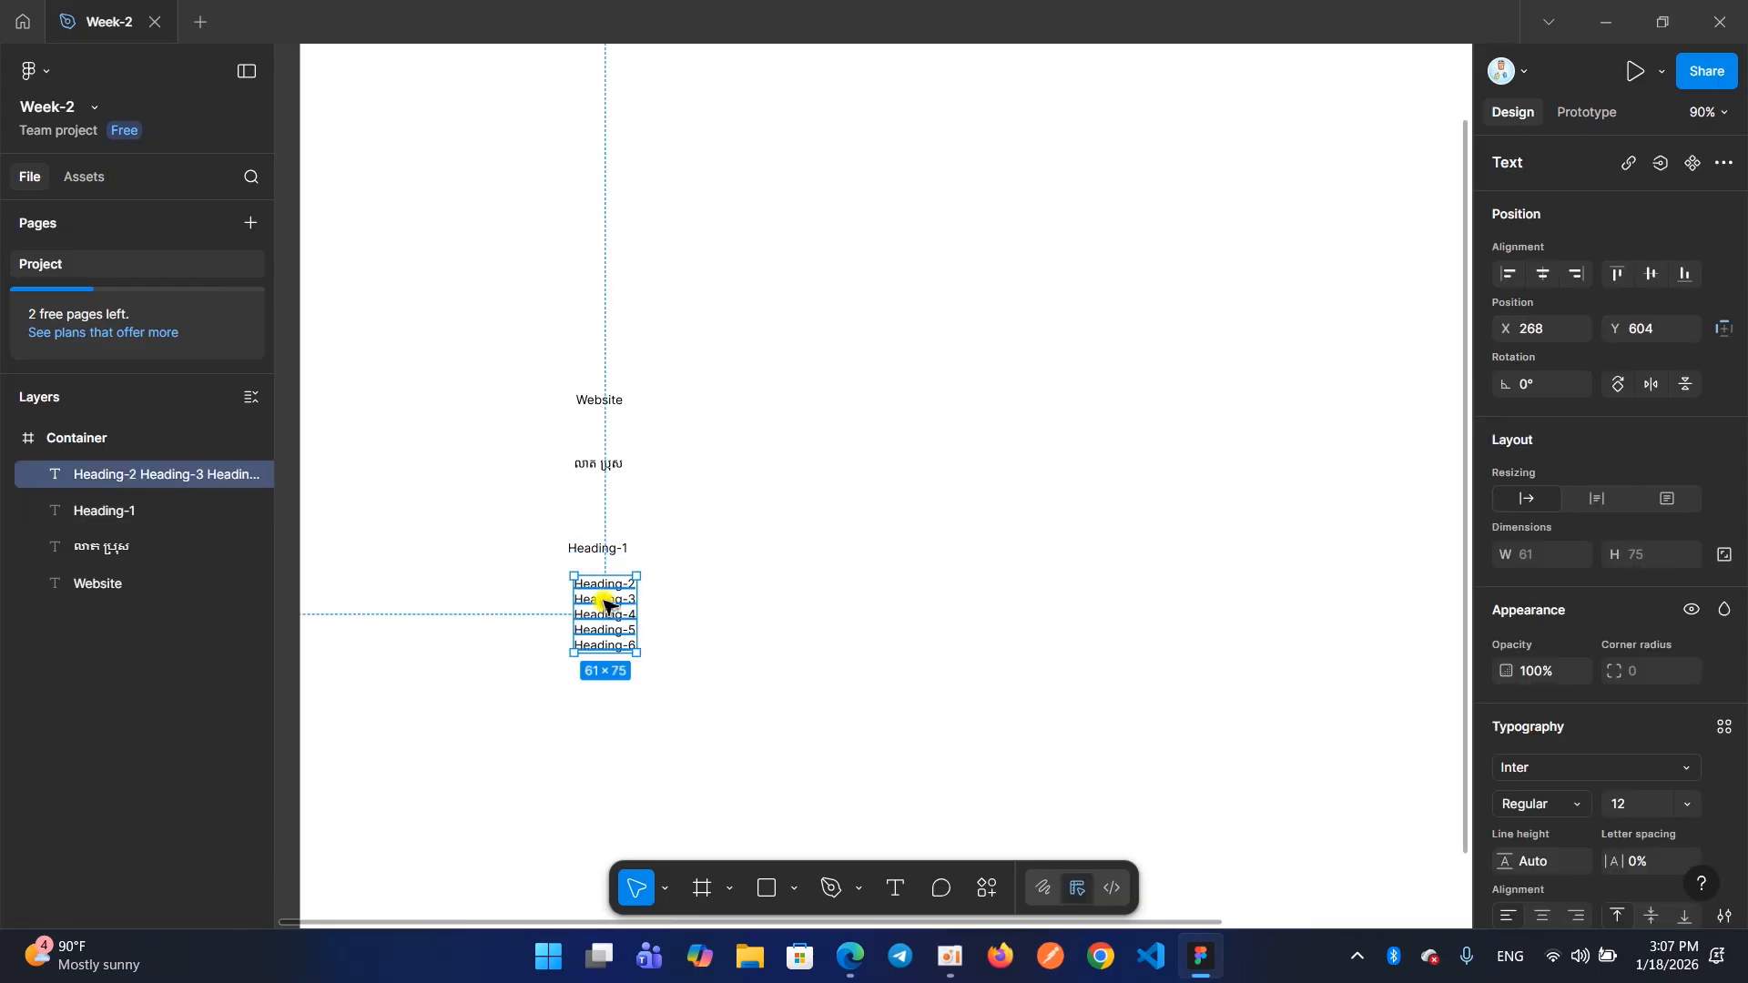
{"action": "key", "text": "Delete"}
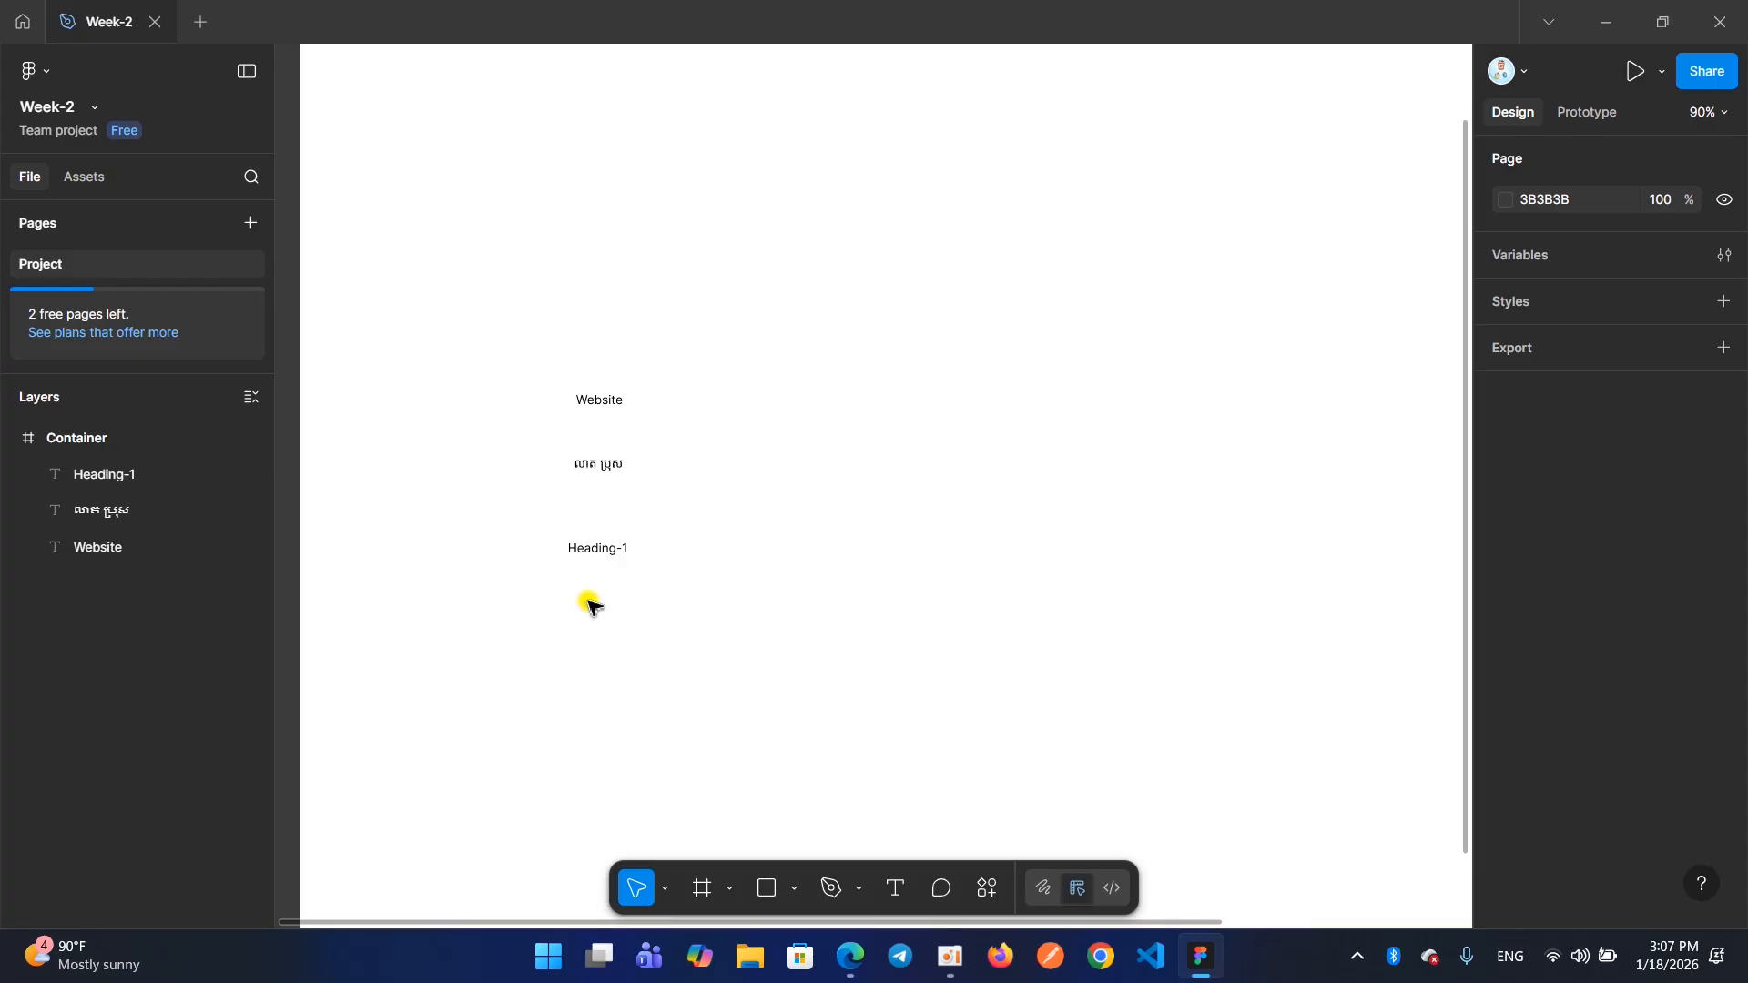
{"action": "key", "text": "ctrl+z"}
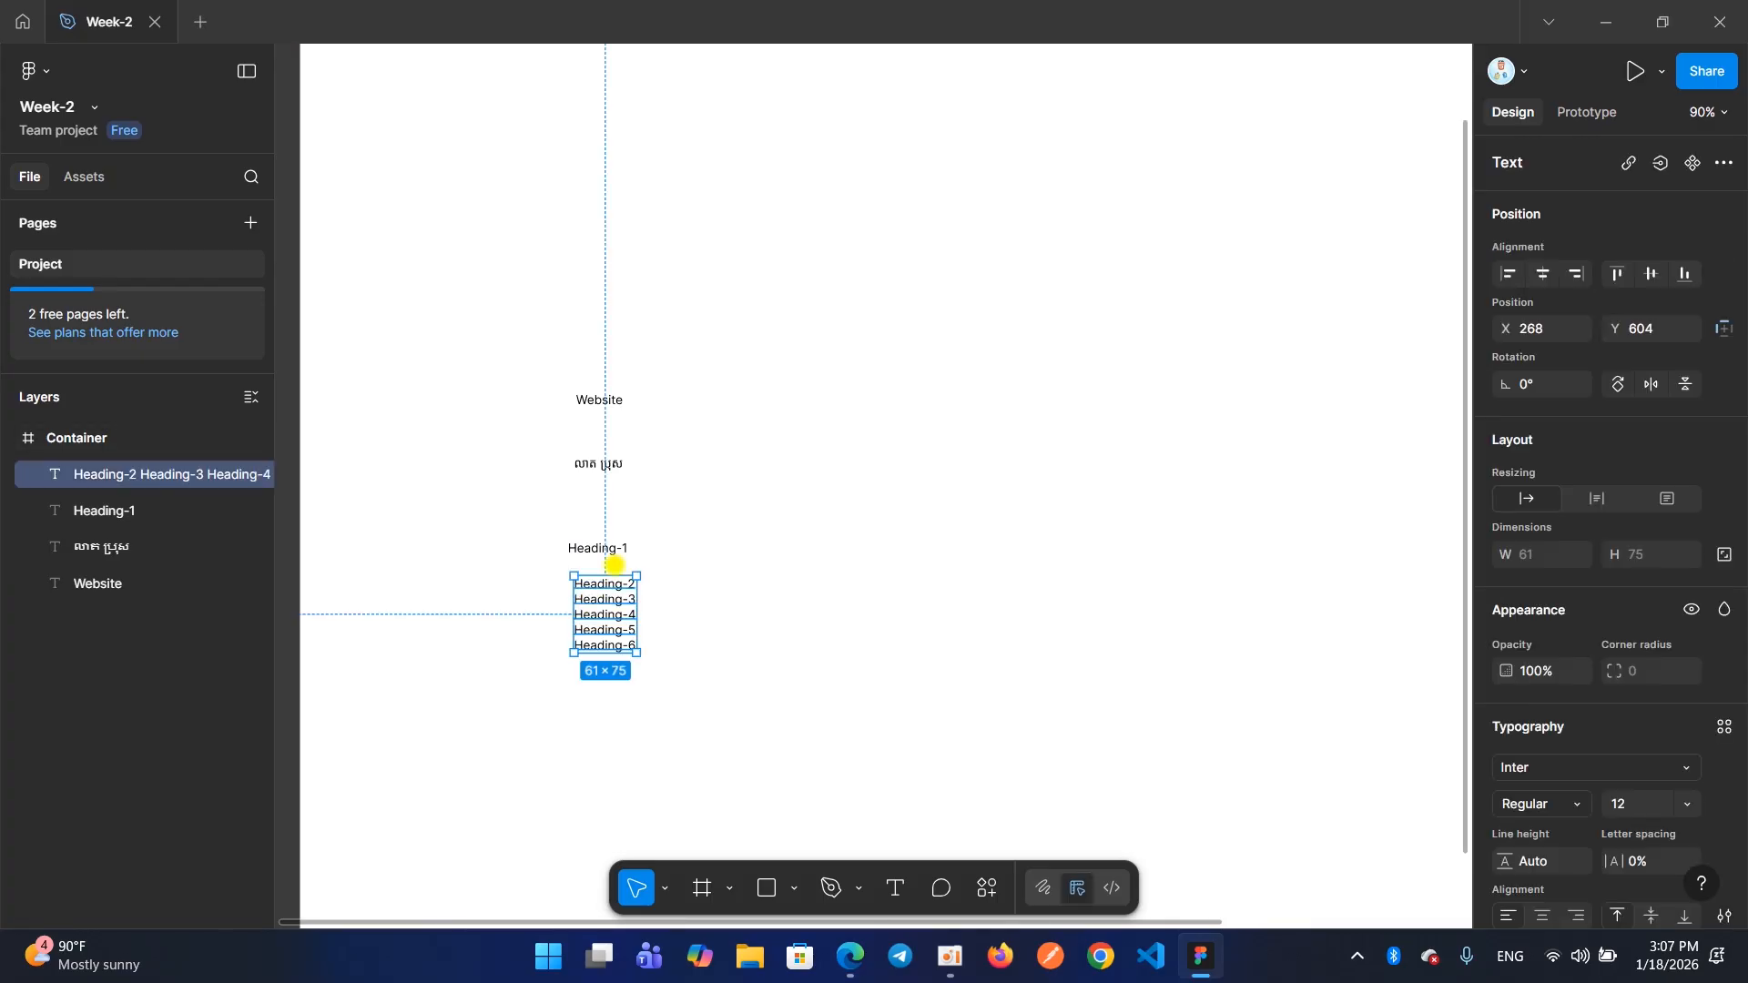
Select Heading-1, the Heading-2 to Heading-6 block and the Khmer text one after another
{"action": "left_click", "coordinate": [605, 550]}
{"action": "left_click", "coordinate": [565, 594]}
{"action": "left_click", "coordinate": [590, 605]}
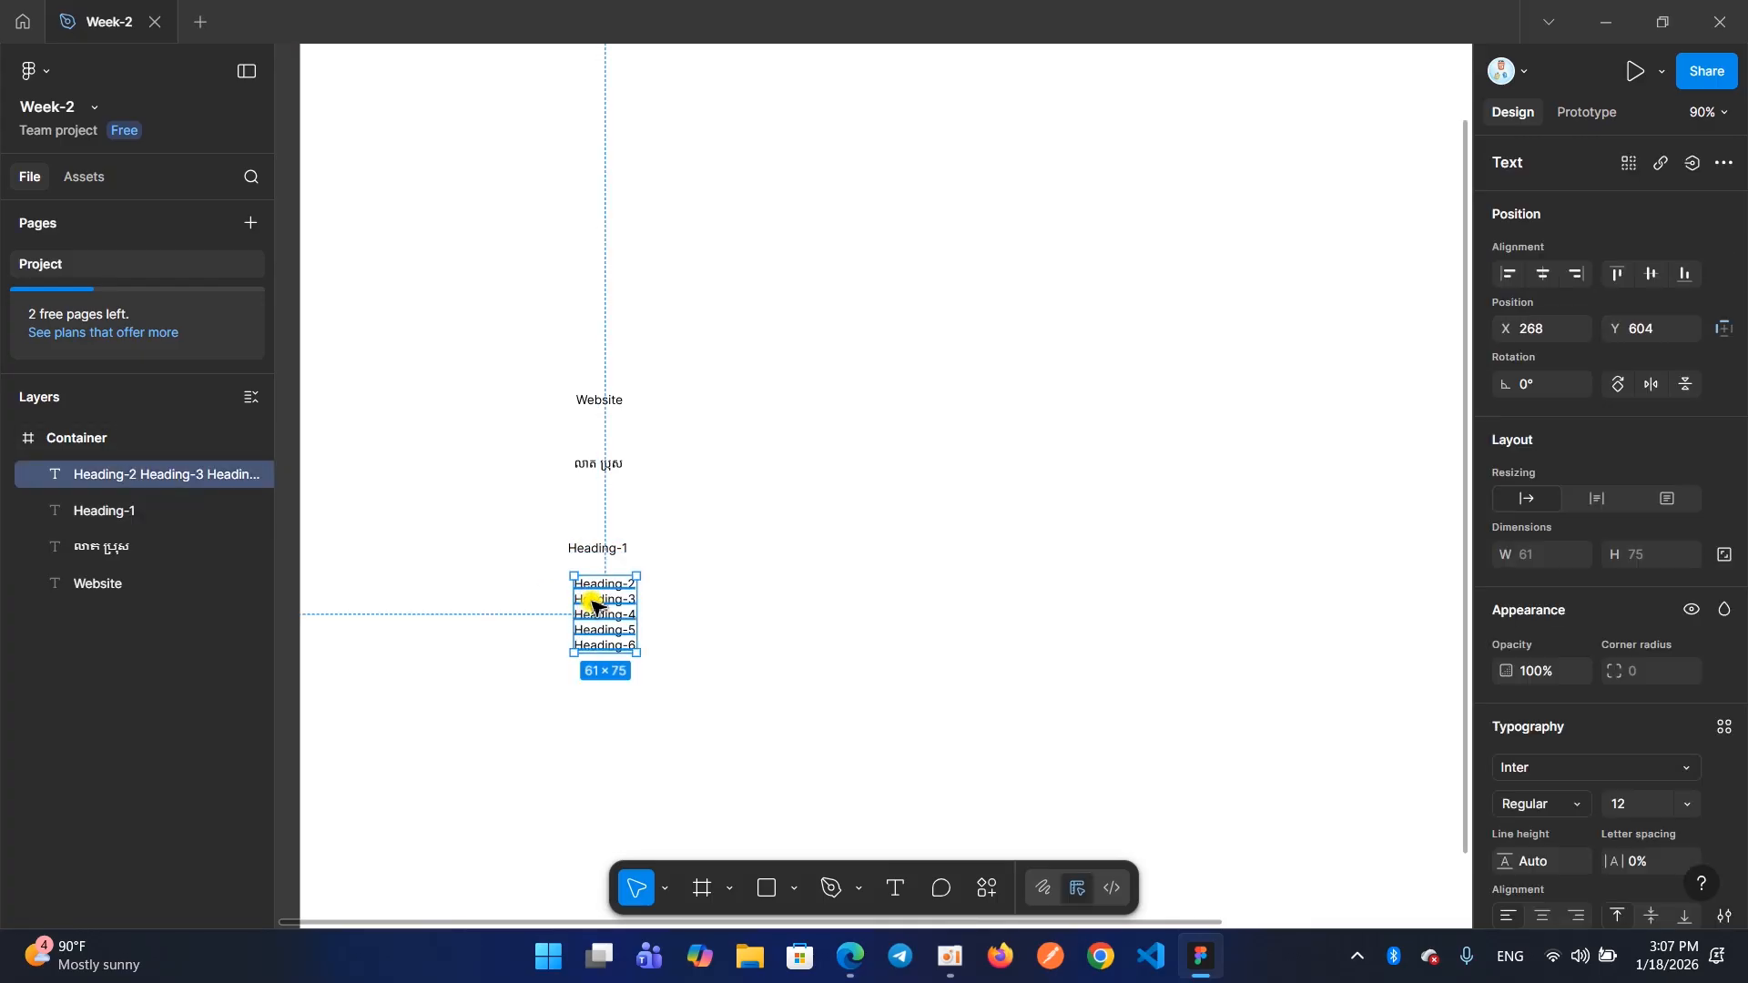
{"action": "left_click", "coordinate": [596, 550]}
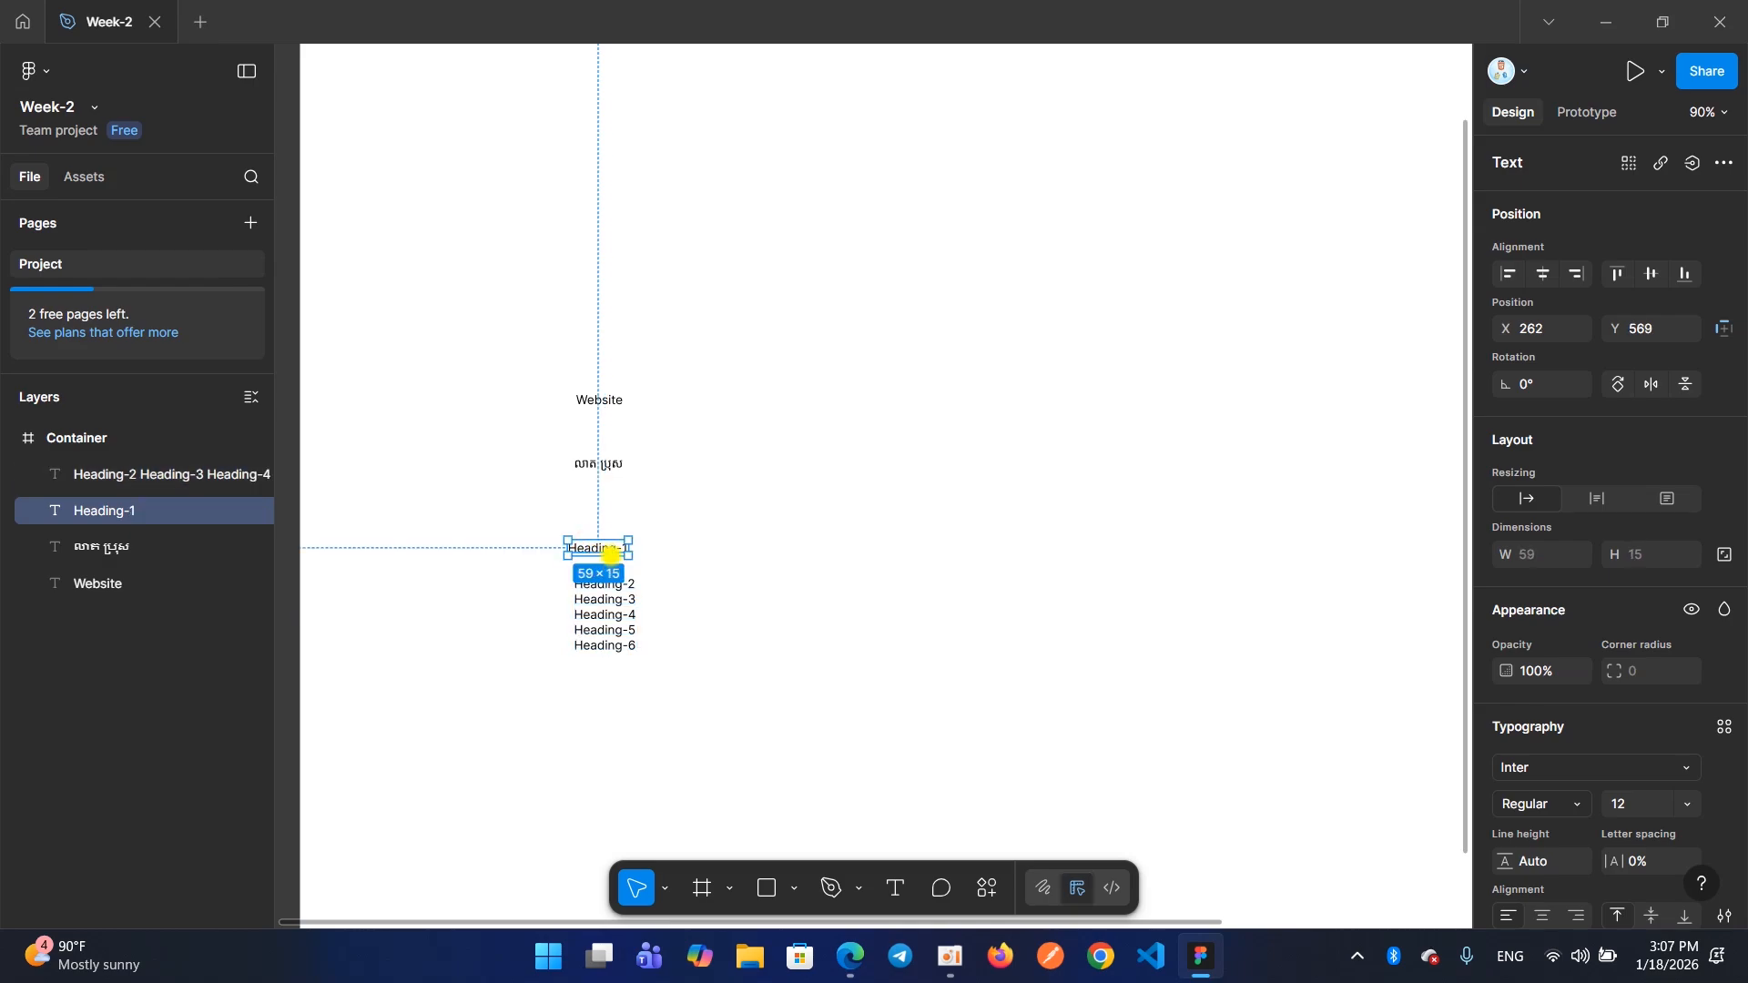
{"action": "left_click", "coordinate": [587, 472]}
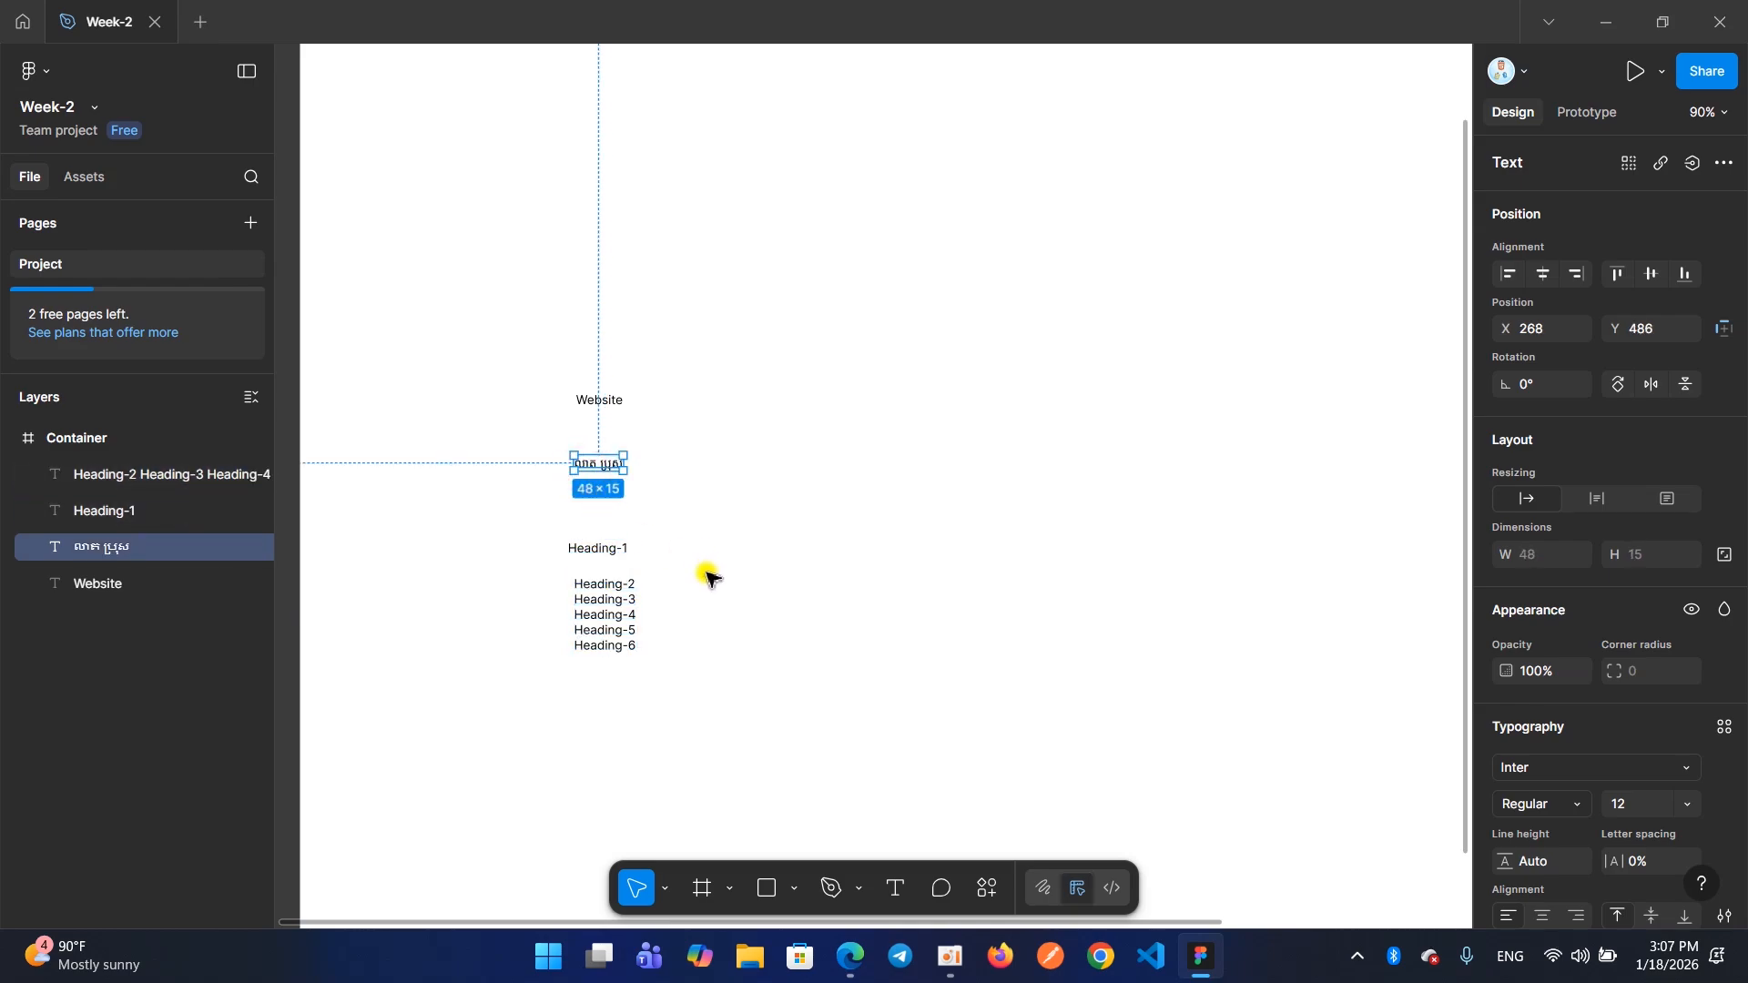
Edit the Khmer text, delete the last consonant of its first word, and undo that deletion
{"action": "scroll", "coordinate": [674, 547], "scroll_direction": "up", "scroll_amount": 5}
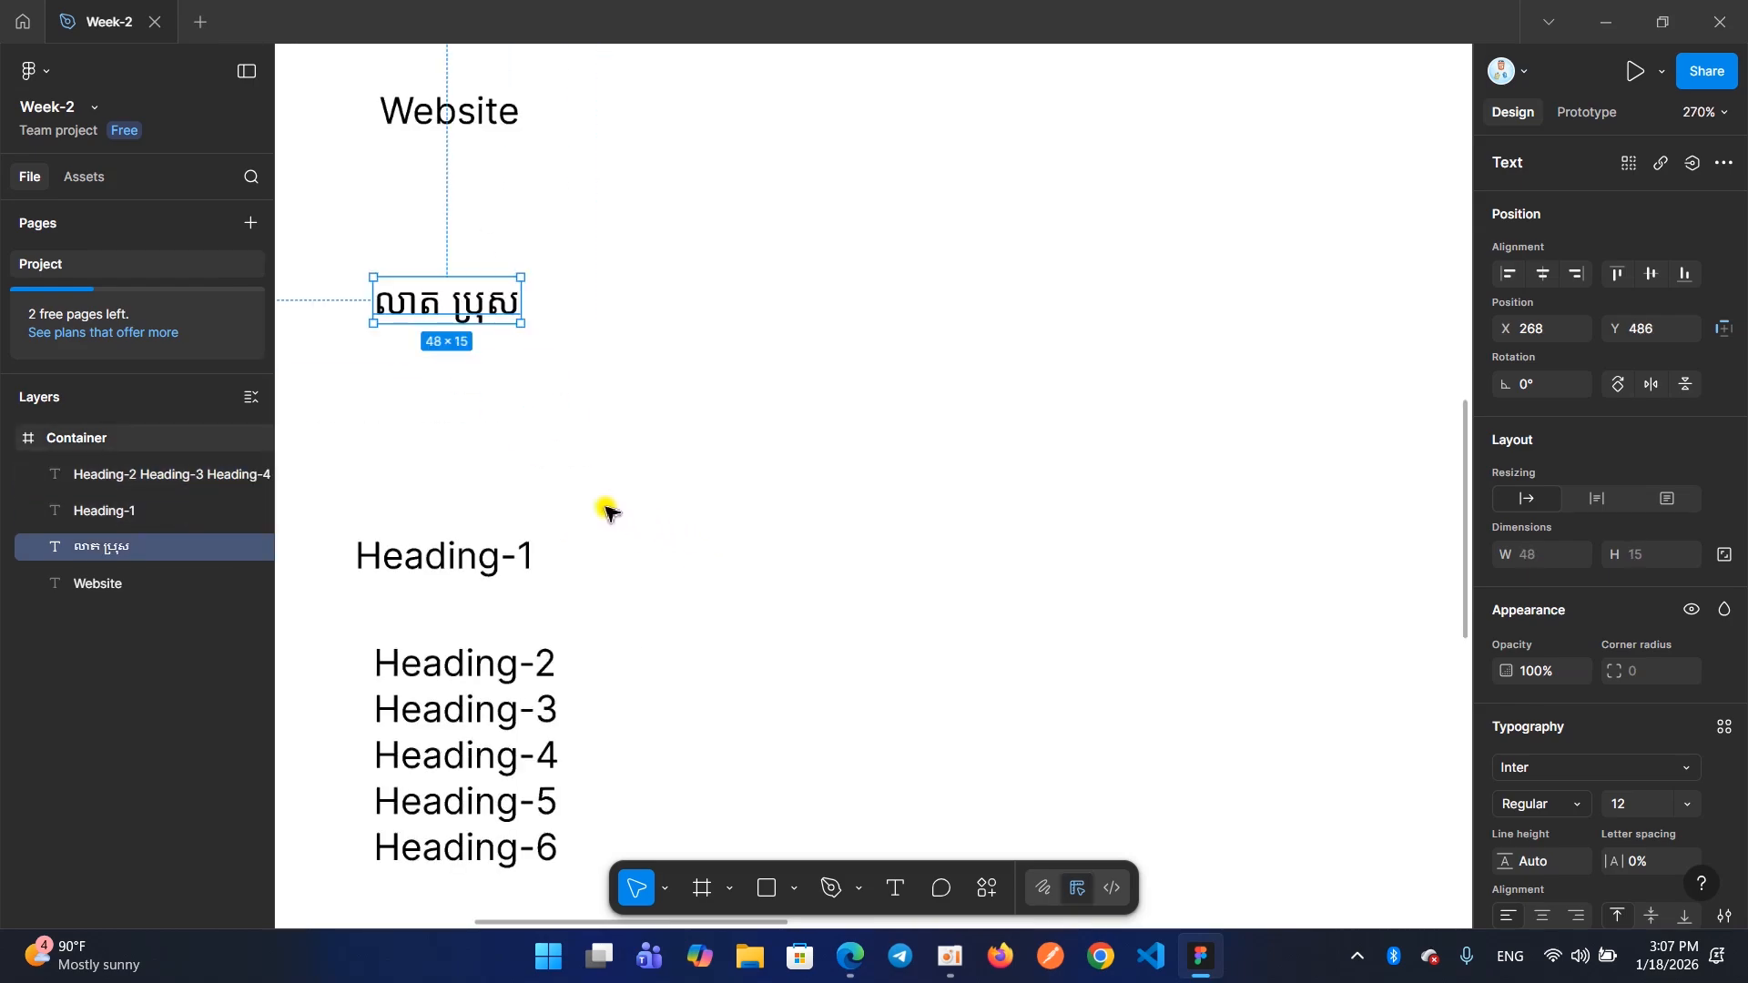
{"action": "double_click", "coordinate": [445, 310]}
{"action": "left_click", "coordinate": [469, 303]}
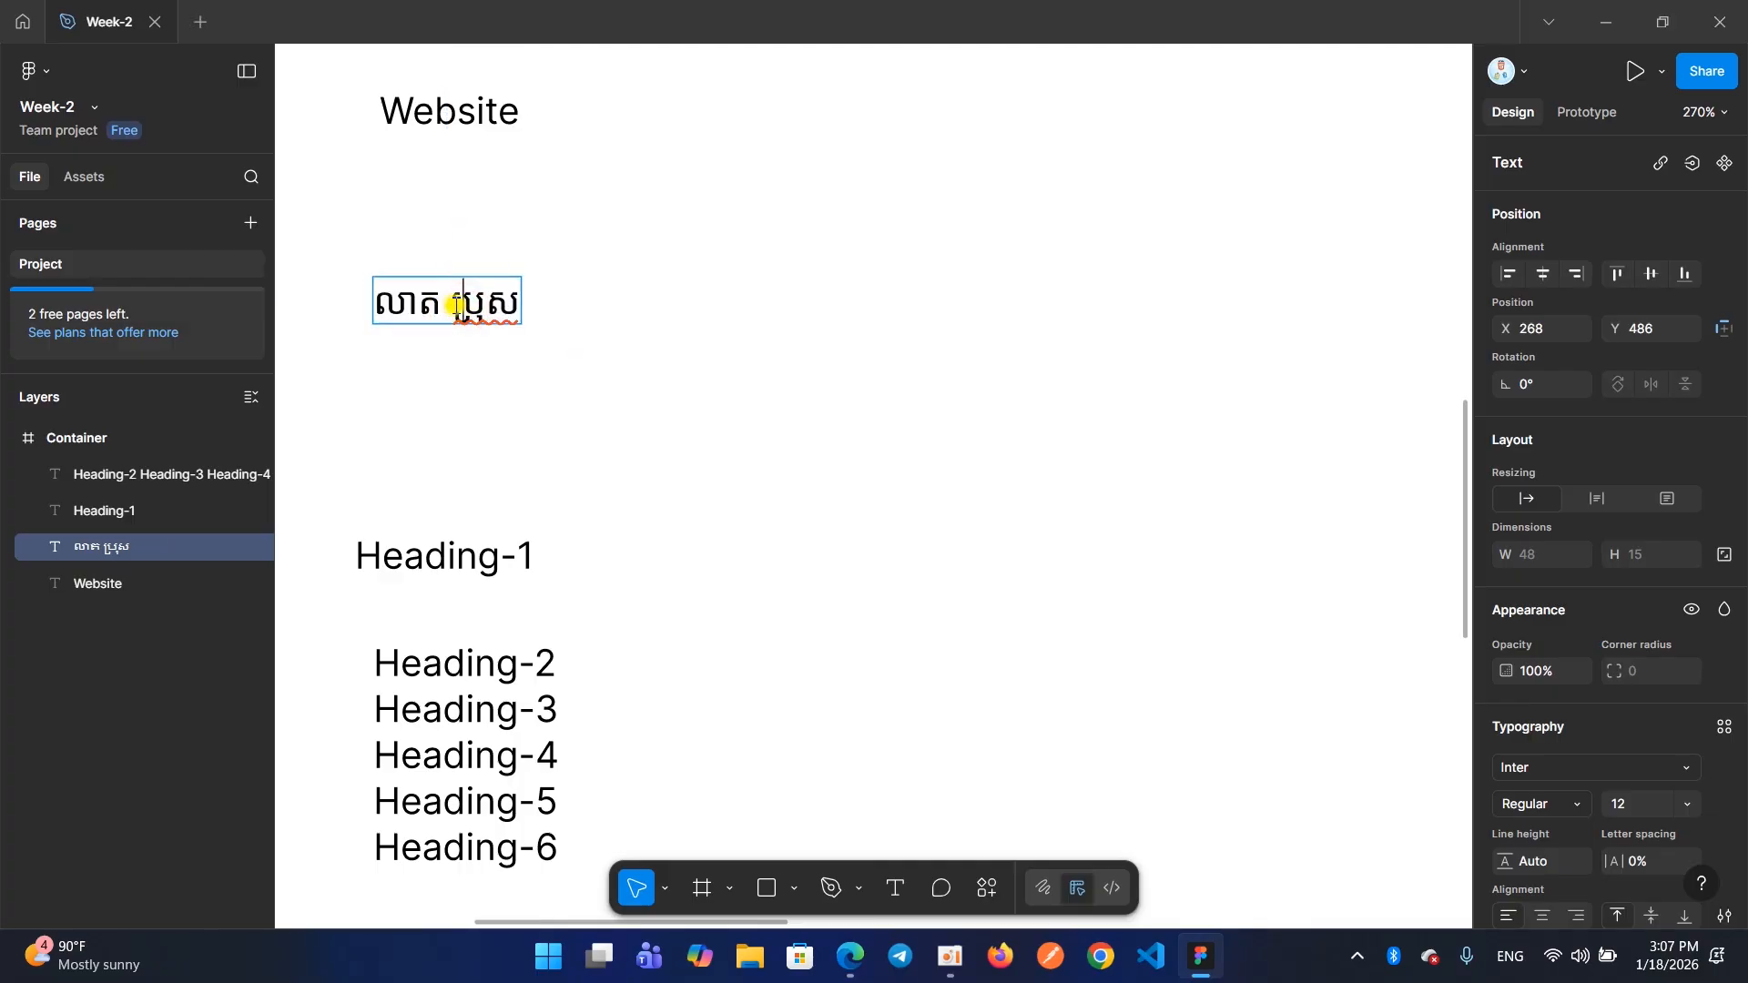
{"action": "left_click", "coordinate": [409, 304]}
{"action": "left_click", "coordinate": [421, 306]}
{"action": "left_click_drag", "start_coordinate": [419, 303], "coordinate": [433, 305]}
{"action": "left_click", "coordinate": [413, 303]}
{"action": "left_click", "coordinate": [417, 310]}
{"action": "double_click", "coordinate": [429, 305]}
{"action": "left_click", "coordinate": [425, 319]}
{"action": "key", "text": "Delete"}
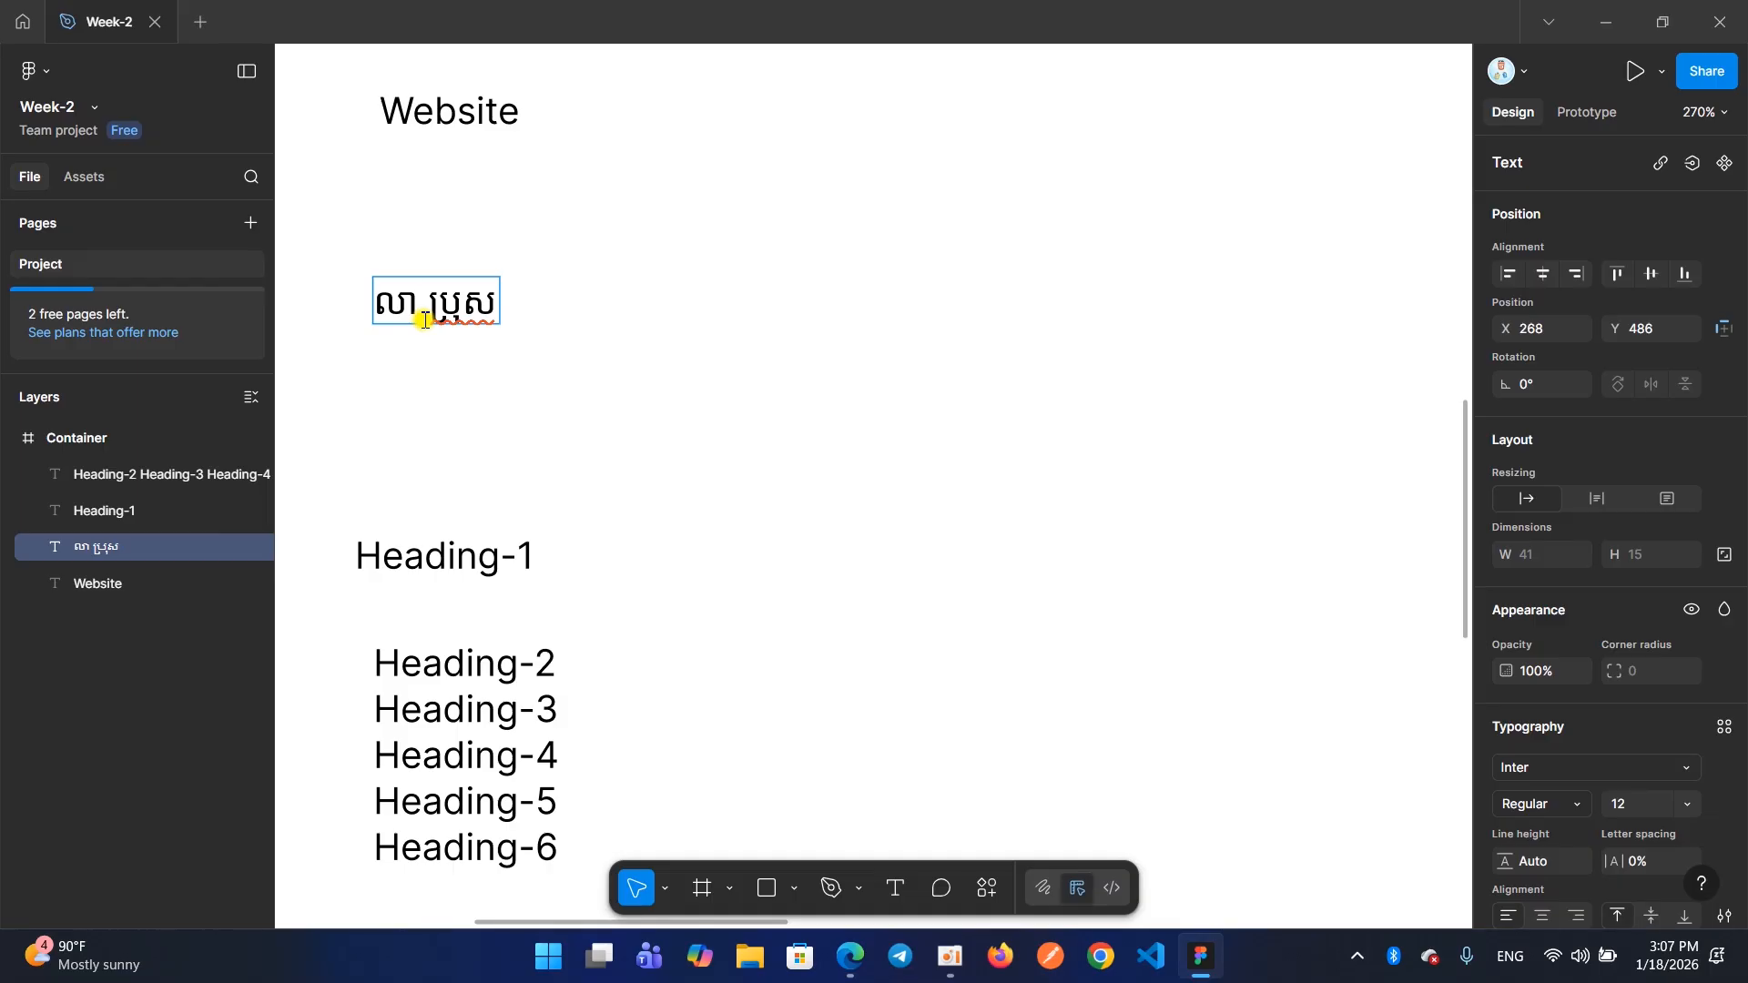
{"action": "key", "text": "ctrl+z"}
Remove the vowel sign from the Khmer text's first word, undo the removal, and finish editing the text
{"action": "left_click", "coordinate": [424, 320]}
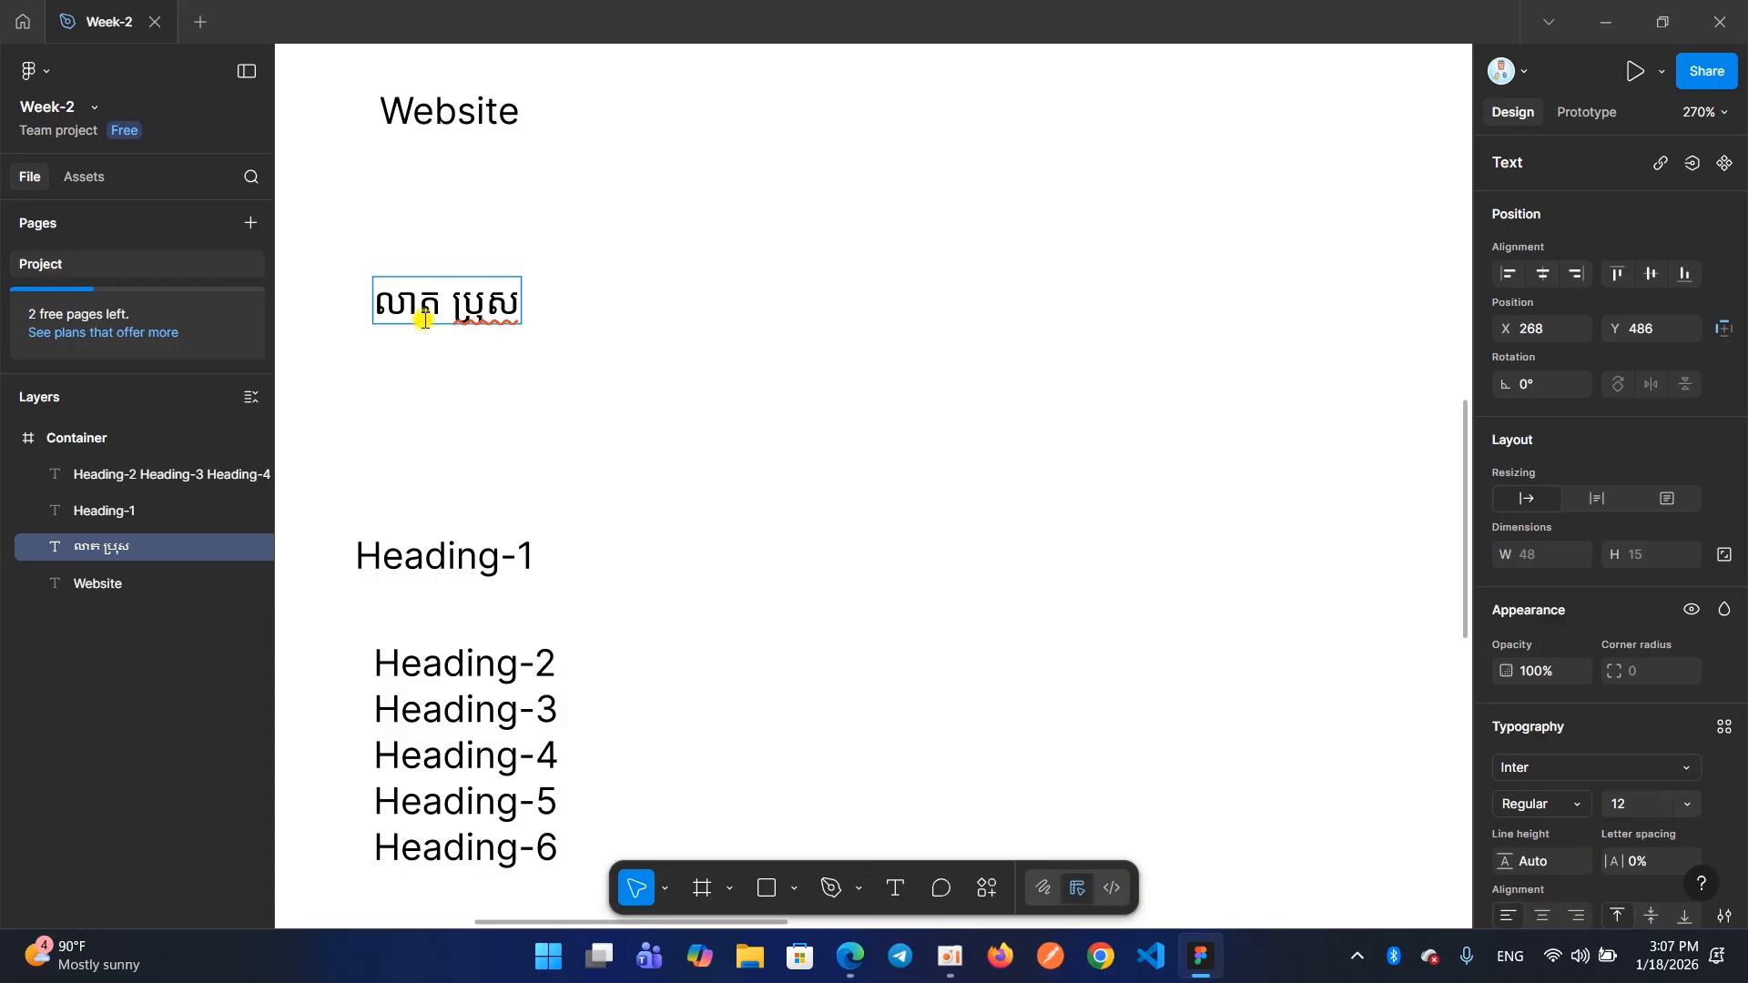
{"action": "key", "text": "BackSpace"}
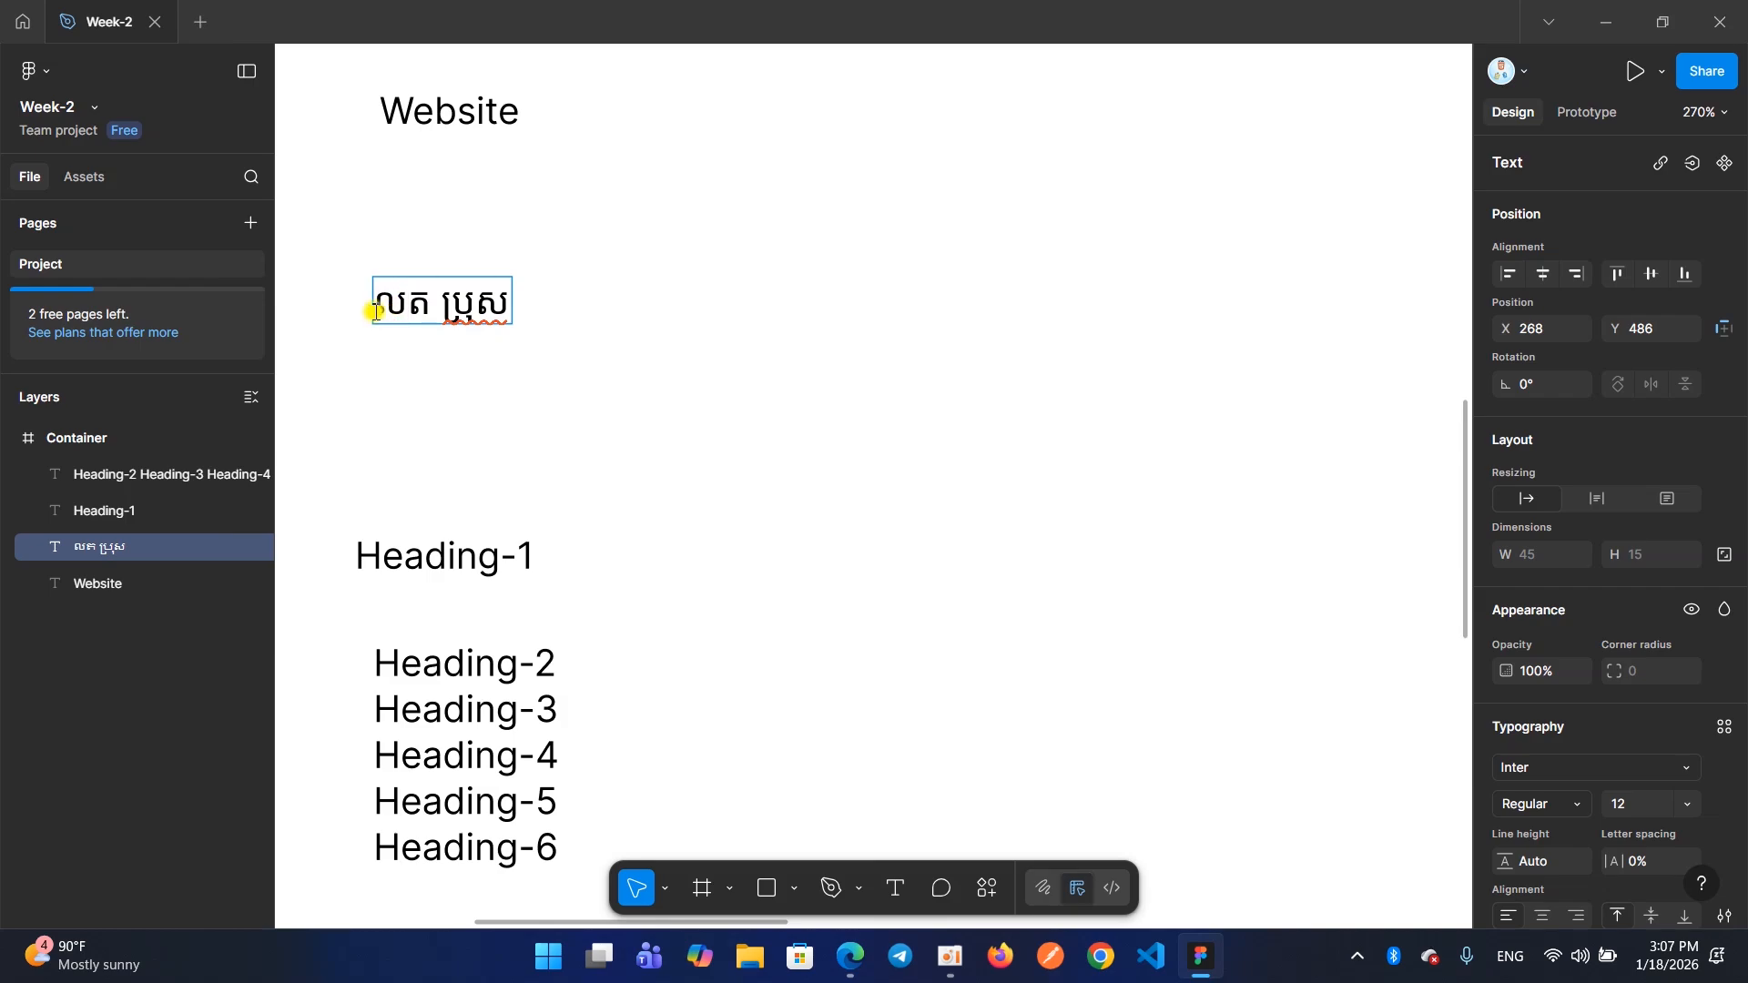
{"action": "key", "text": "ctrl+z"}
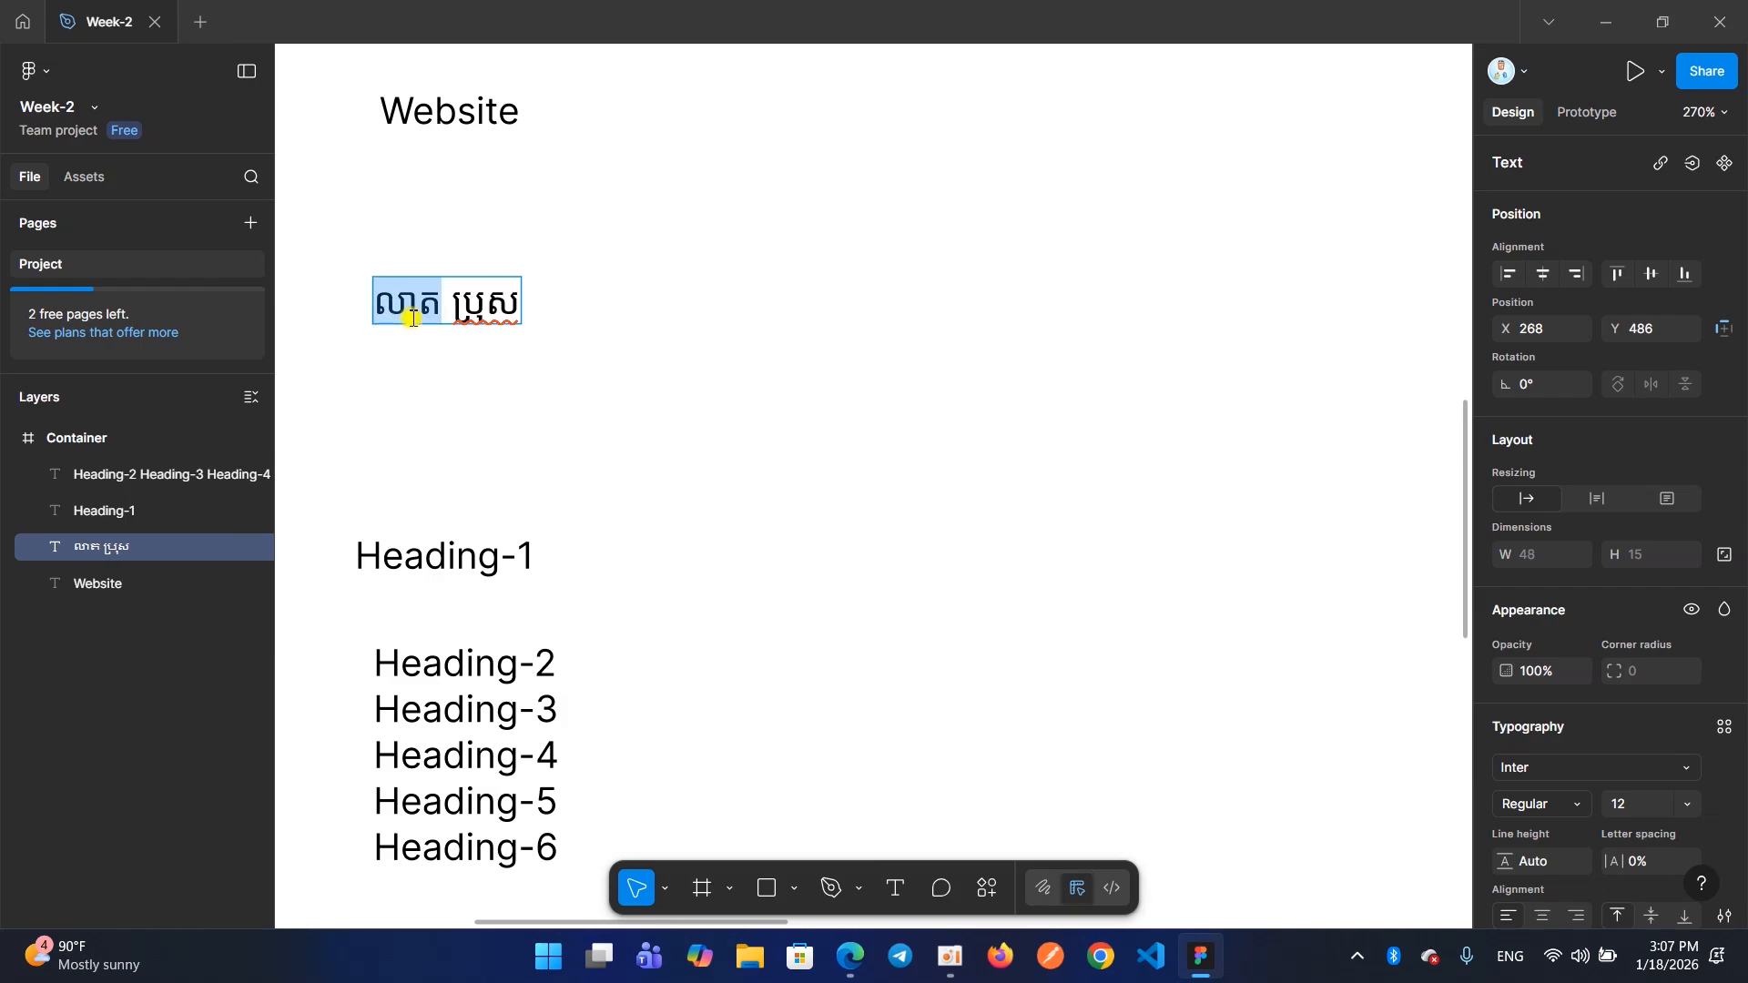
{"action": "left_click", "coordinate": [552, 325]}
{"action": "left_click", "coordinate": [592, 311]}
Place the text cursor inside the first word of the Khmer text and leave text editing again
{"action": "left_click", "coordinate": [447, 307]}
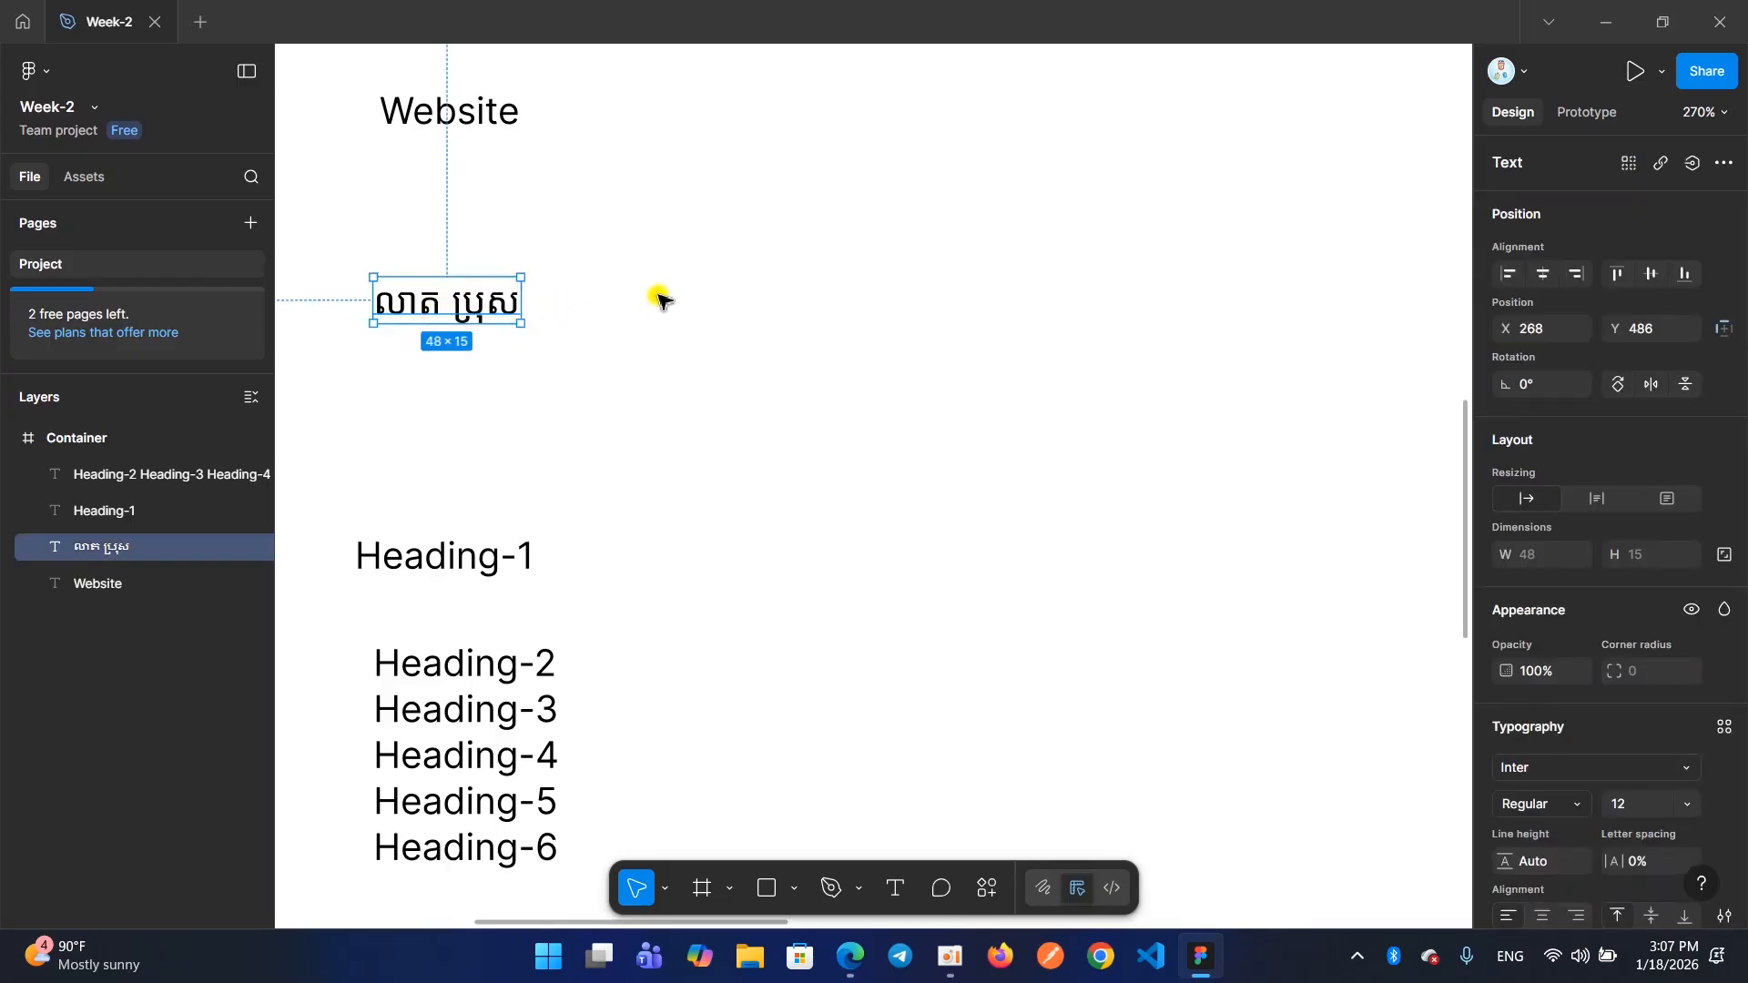
{"action": "double_click", "coordinate": [419, 309]}
{"action": "left_click", "coordinate": [419, 312]}
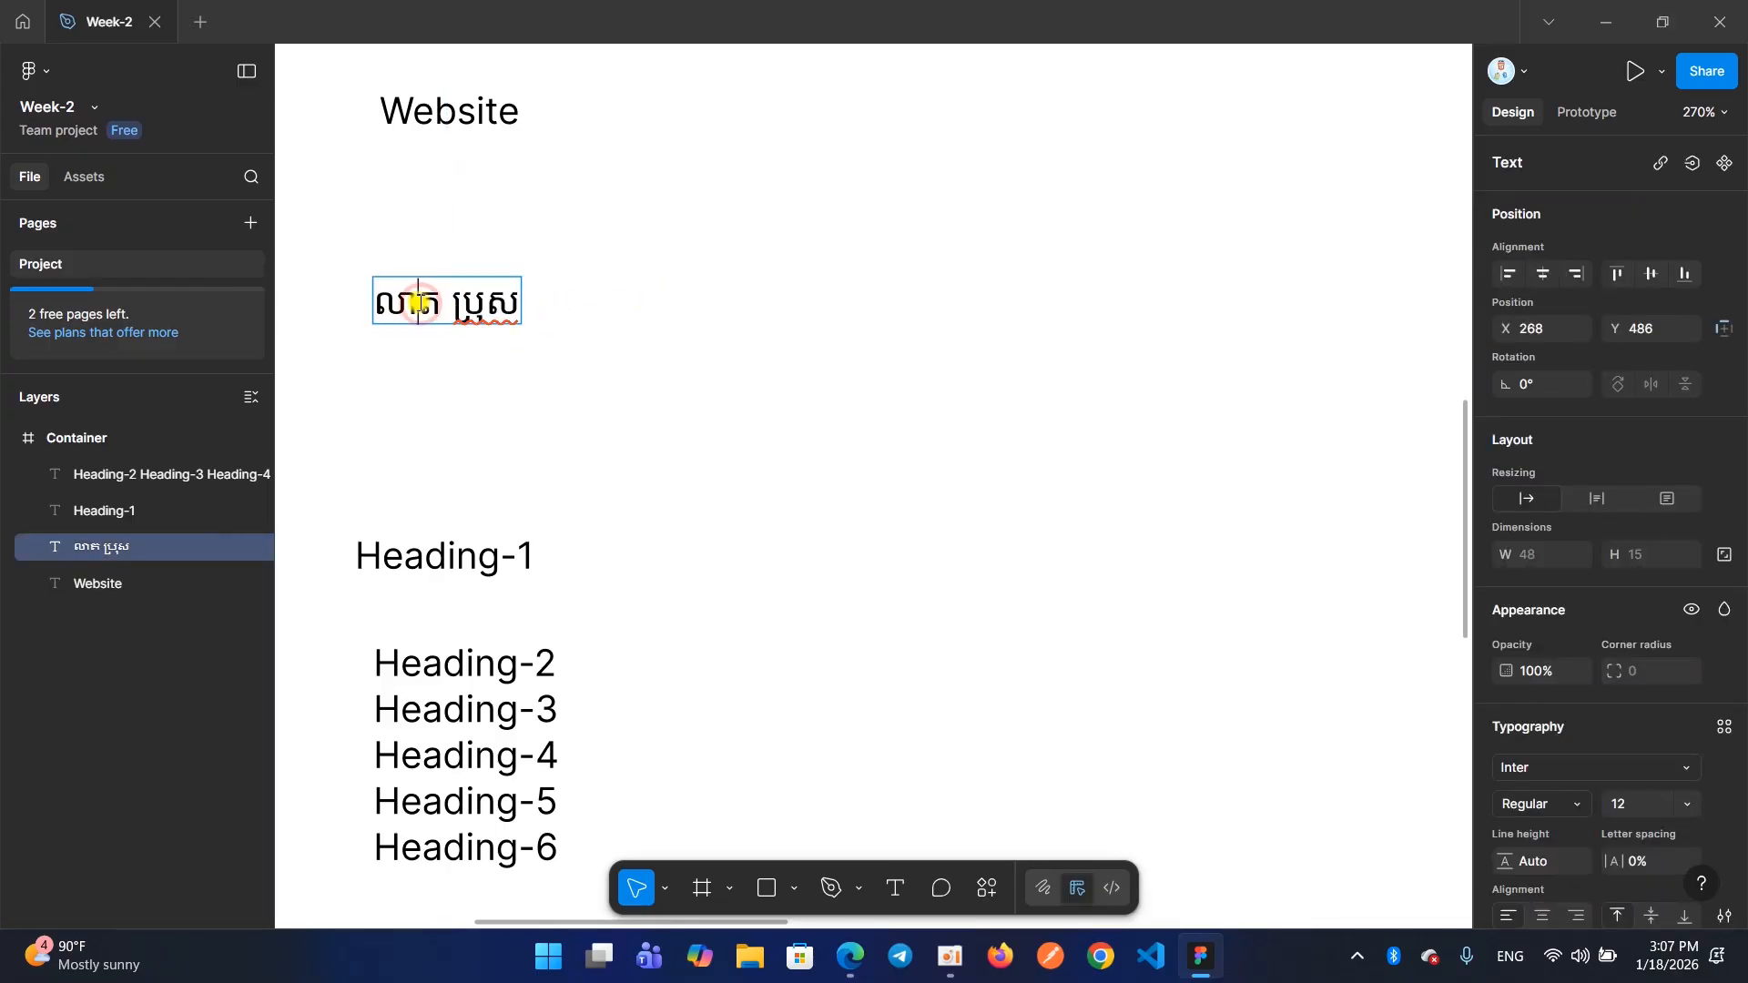
{"action": "left_click", "coordinate": [565, 330]}
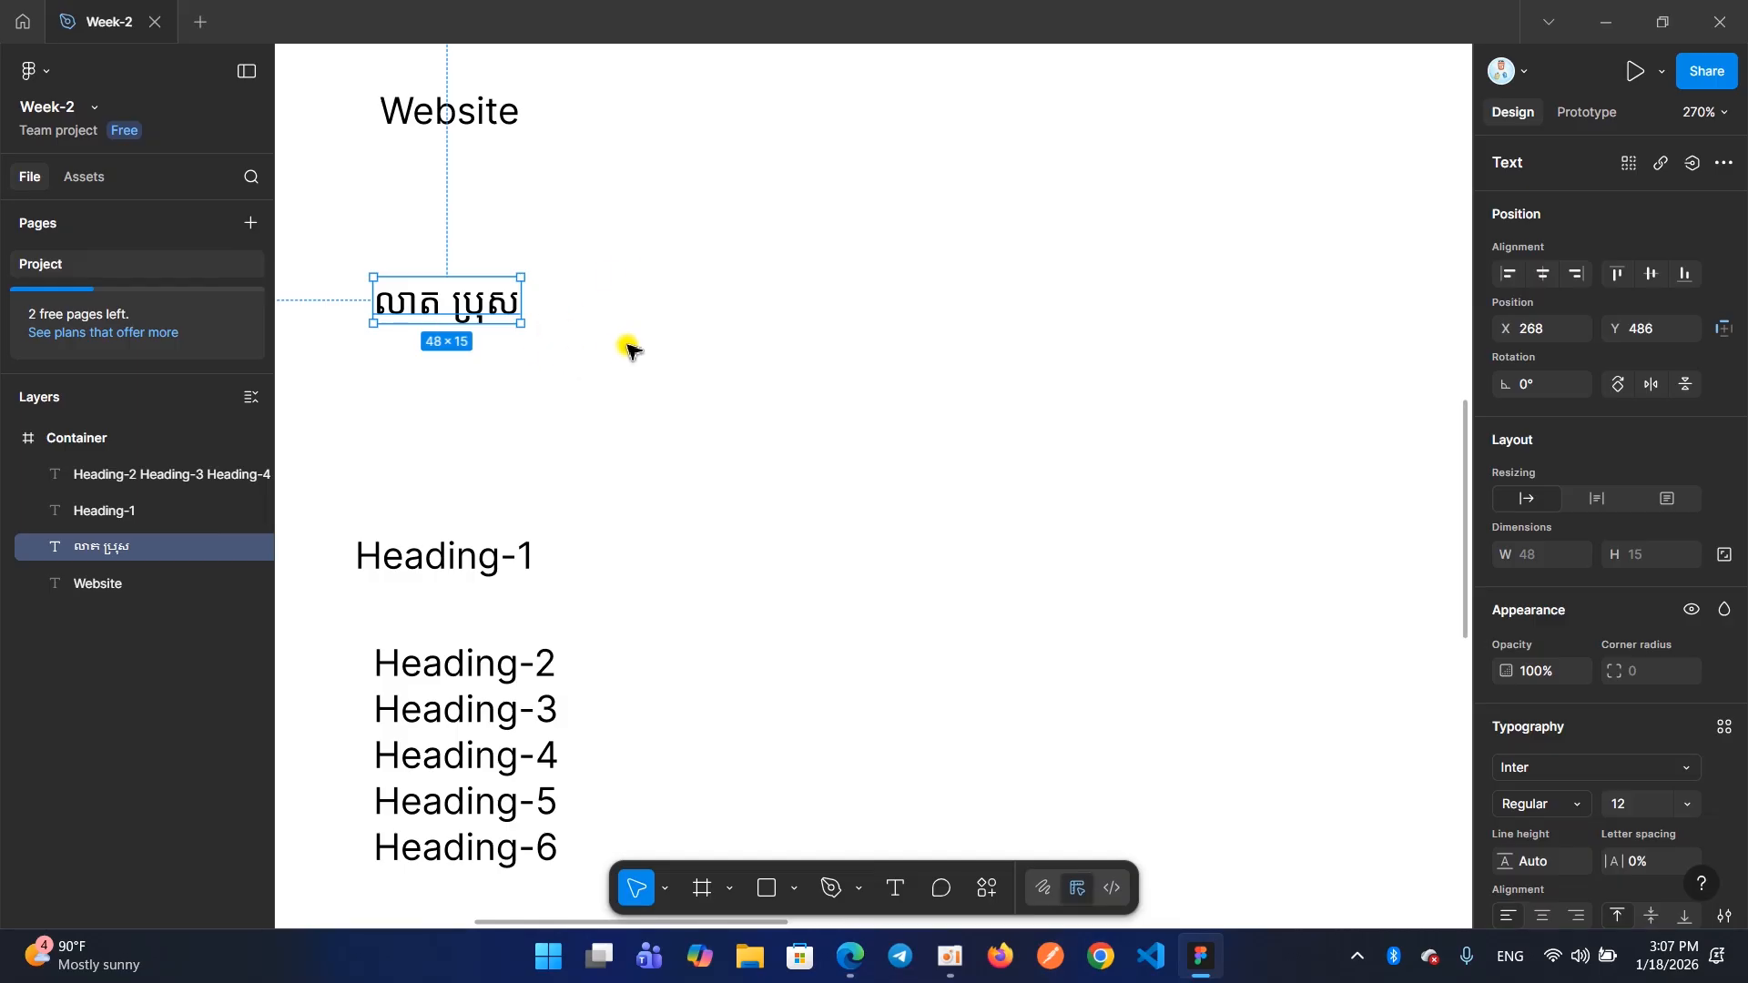
Delete the whole Khmer text from the Container frame and undo the deletion
{"action": "scroll", "coordinate": [625, 347], "scroll_direction": "down", "scroll_amount": 5}
{"action": "scroll", "coordinate": [548, 364], "scroll_direction": "up", "scroll_amount": 2}
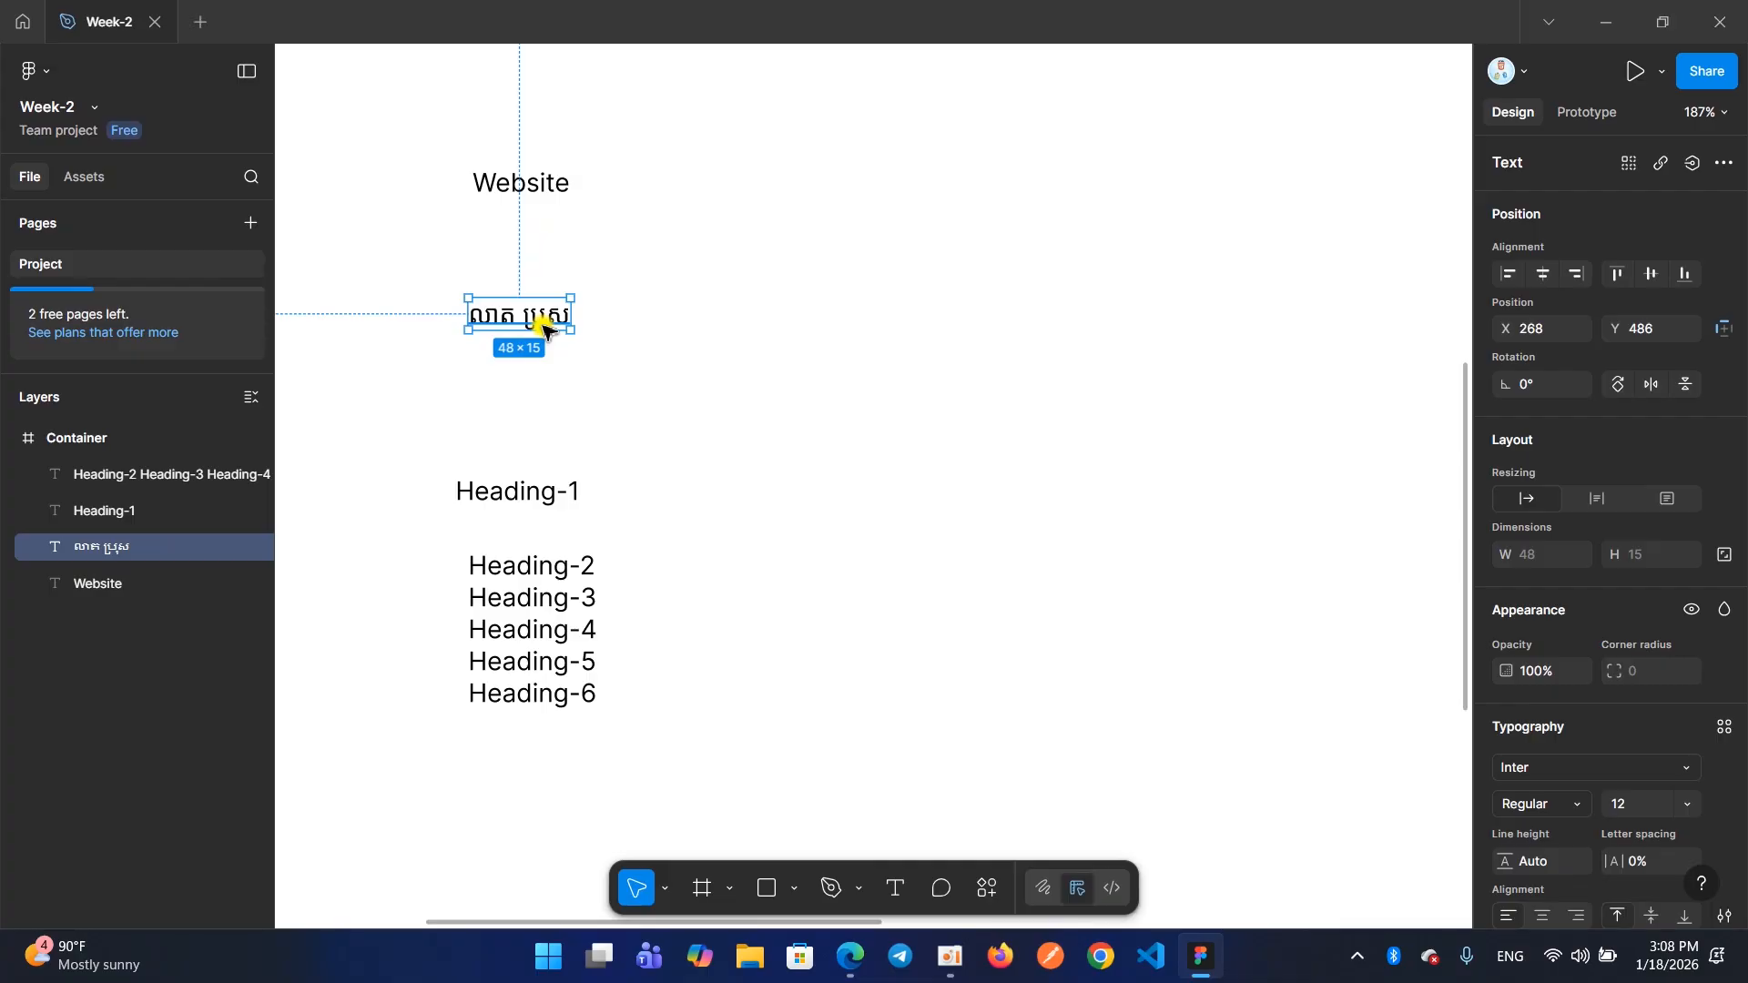
{"action": "left_click", "coordinate": [617, 374]}
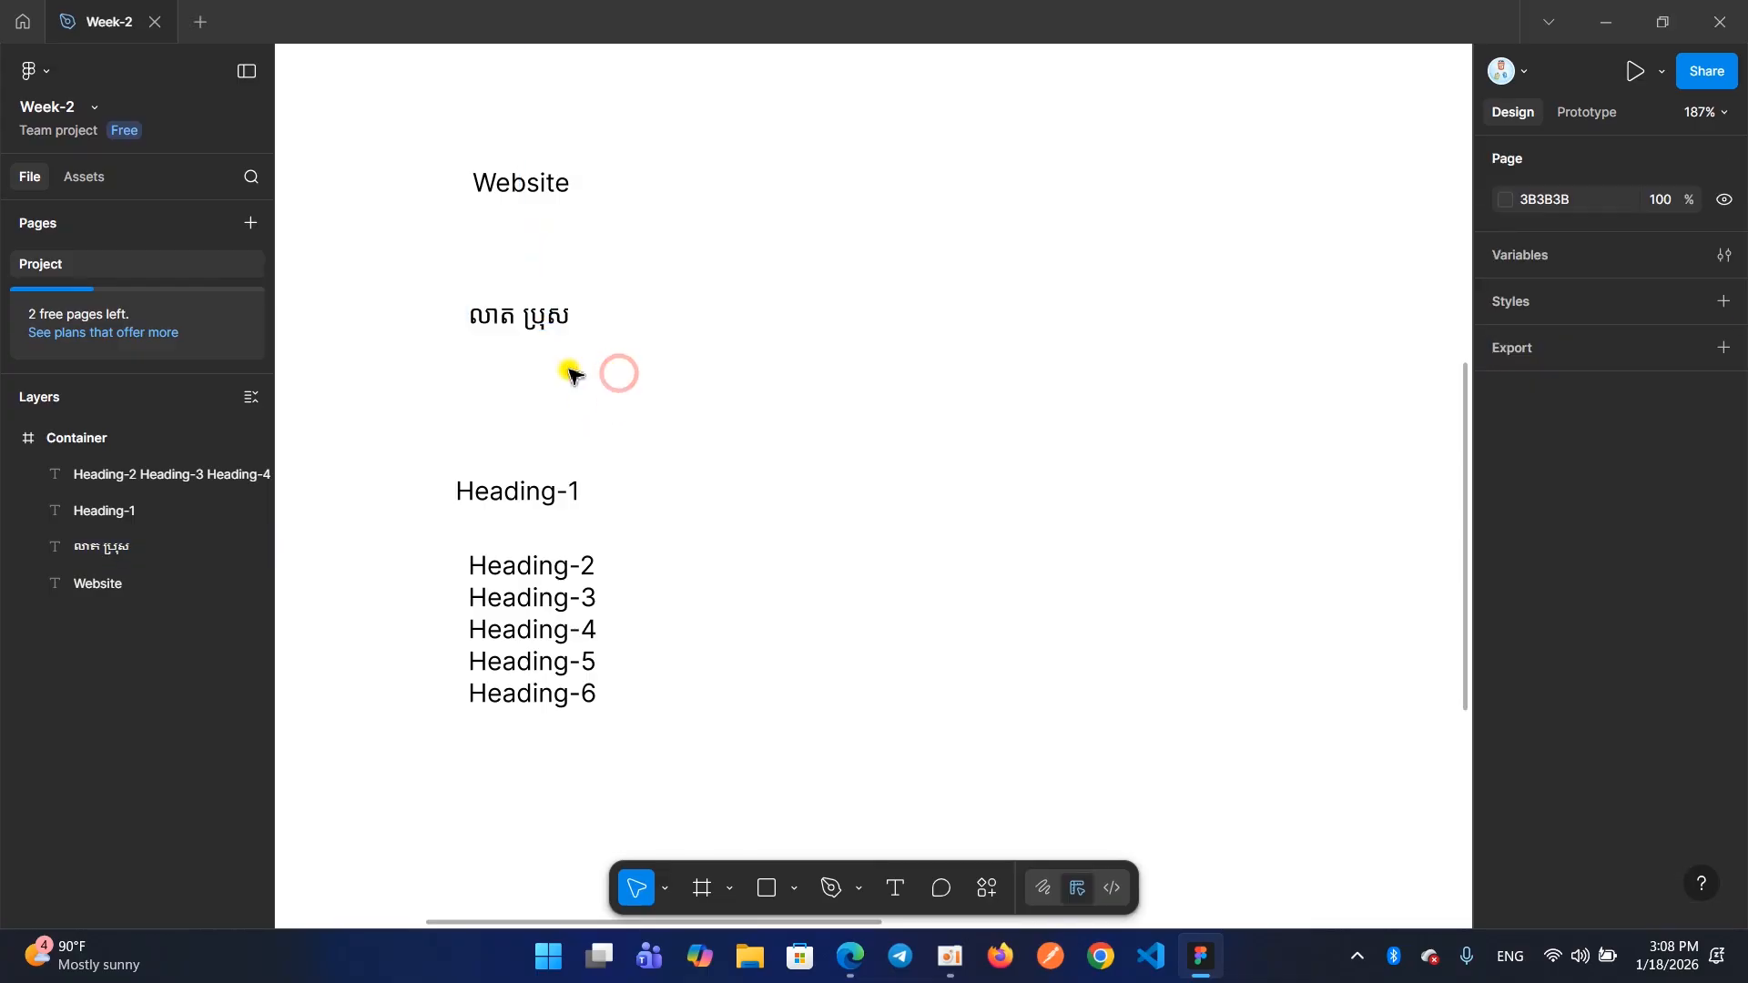
{"action": "left_click", "coordinate": [528, 331]}
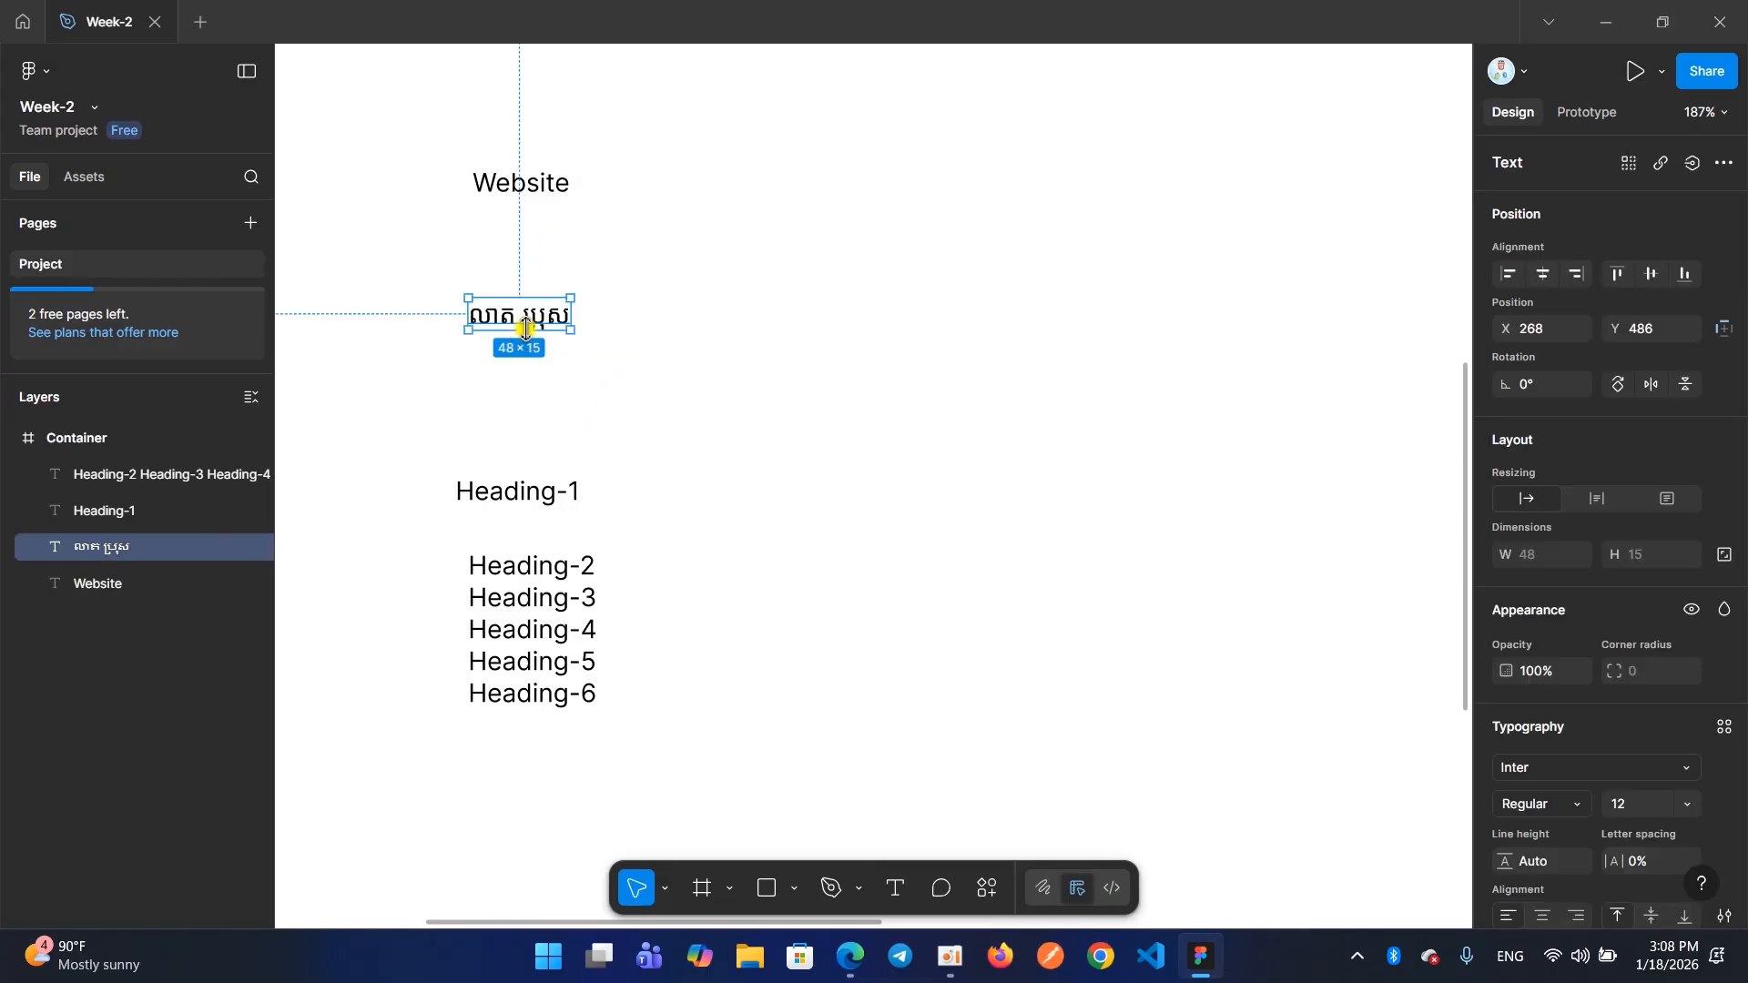
{"action": "key", "text": "Delete"}
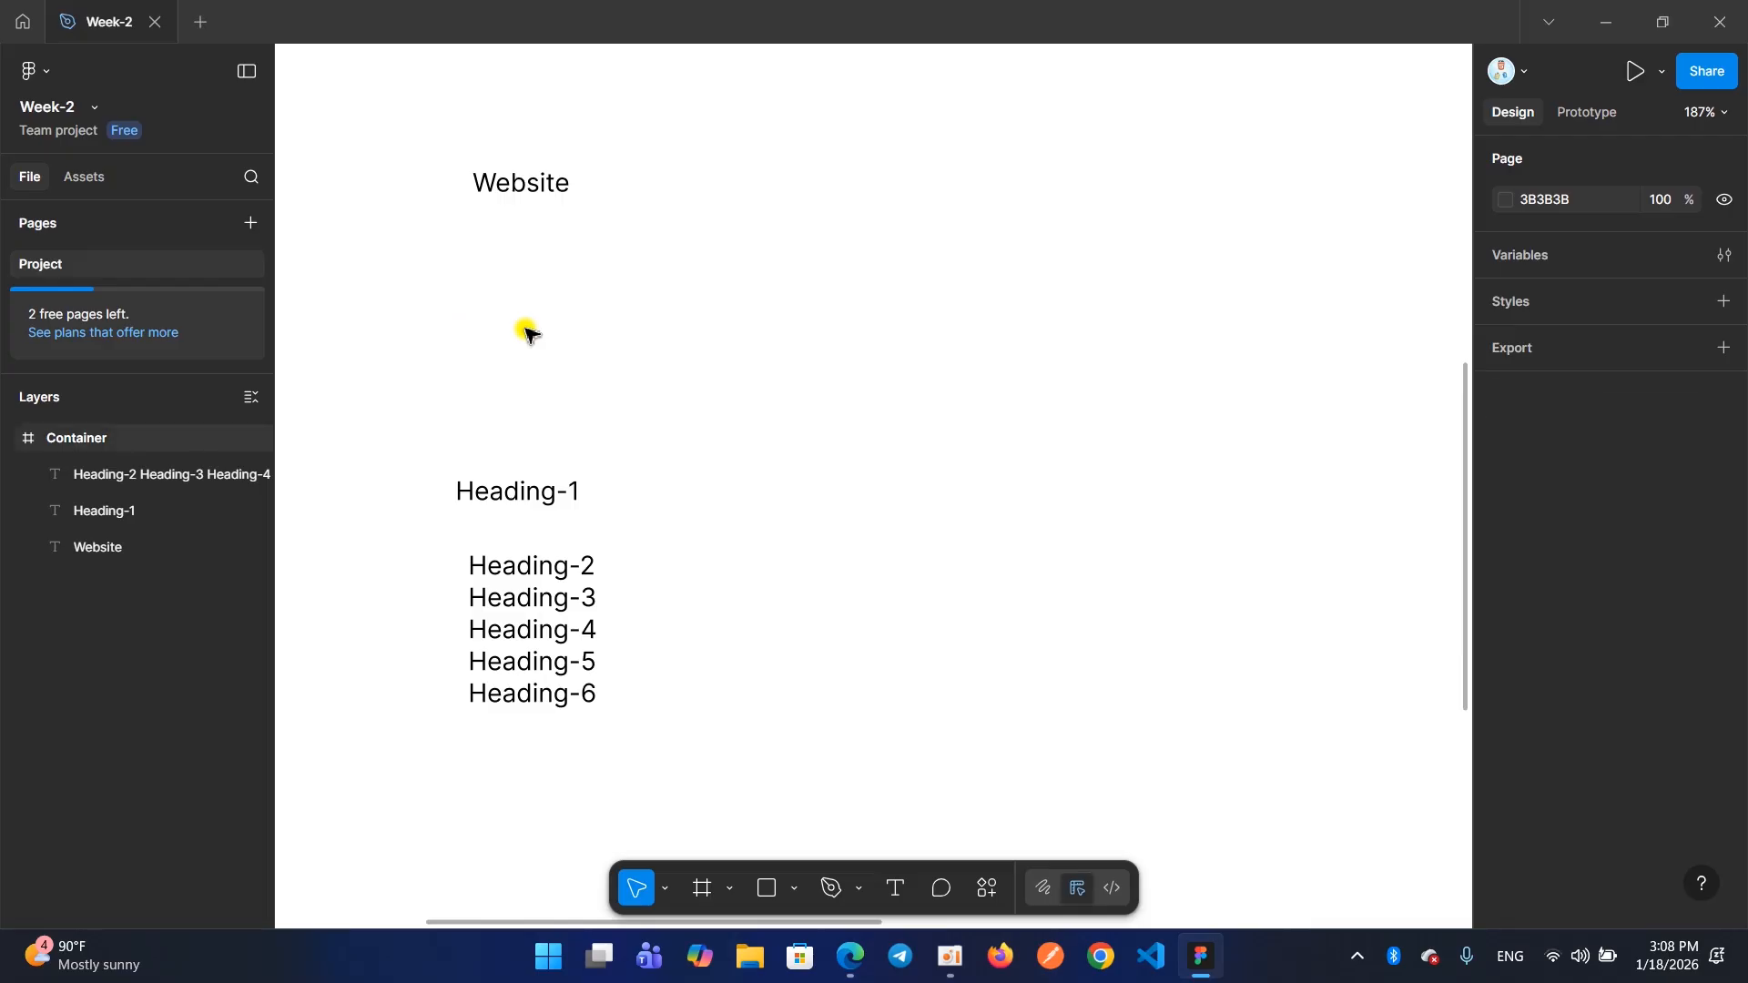
{"action": "key", "text": "ctrl+z"}
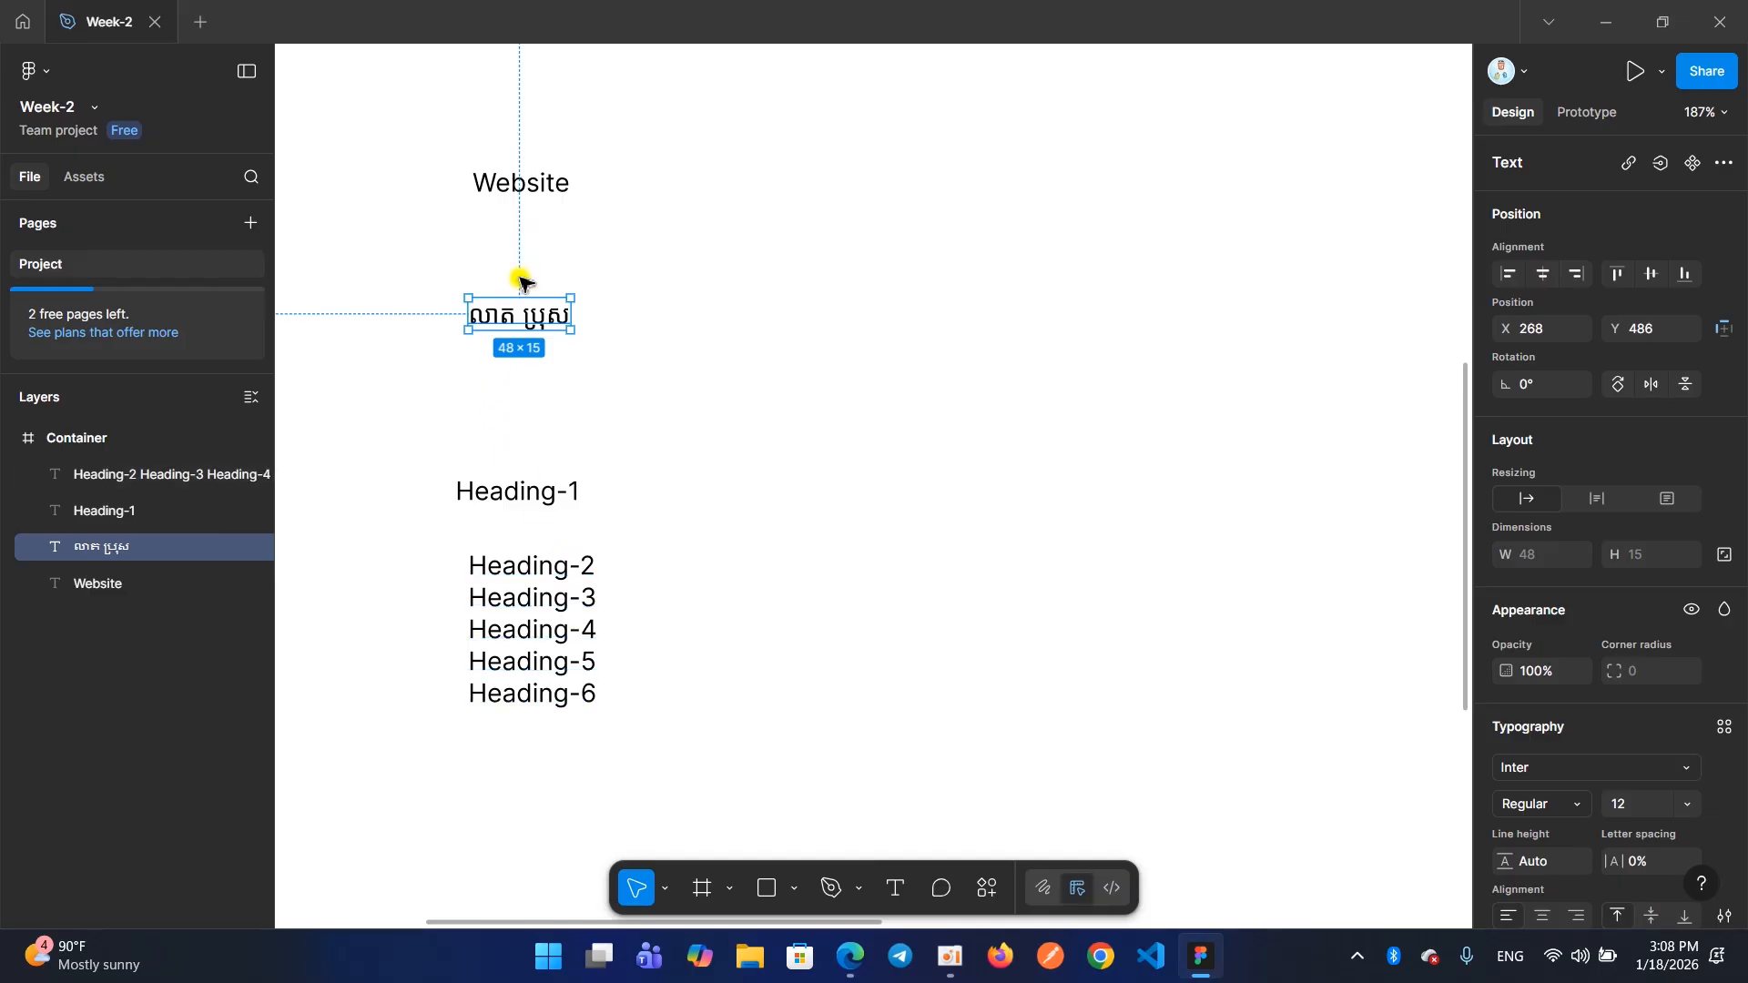
Select all four texts in the Container frame together and delete them
{"action": "left_click_drag", "start_coordinate": [412, 119], "coordinate": [633, 738]}
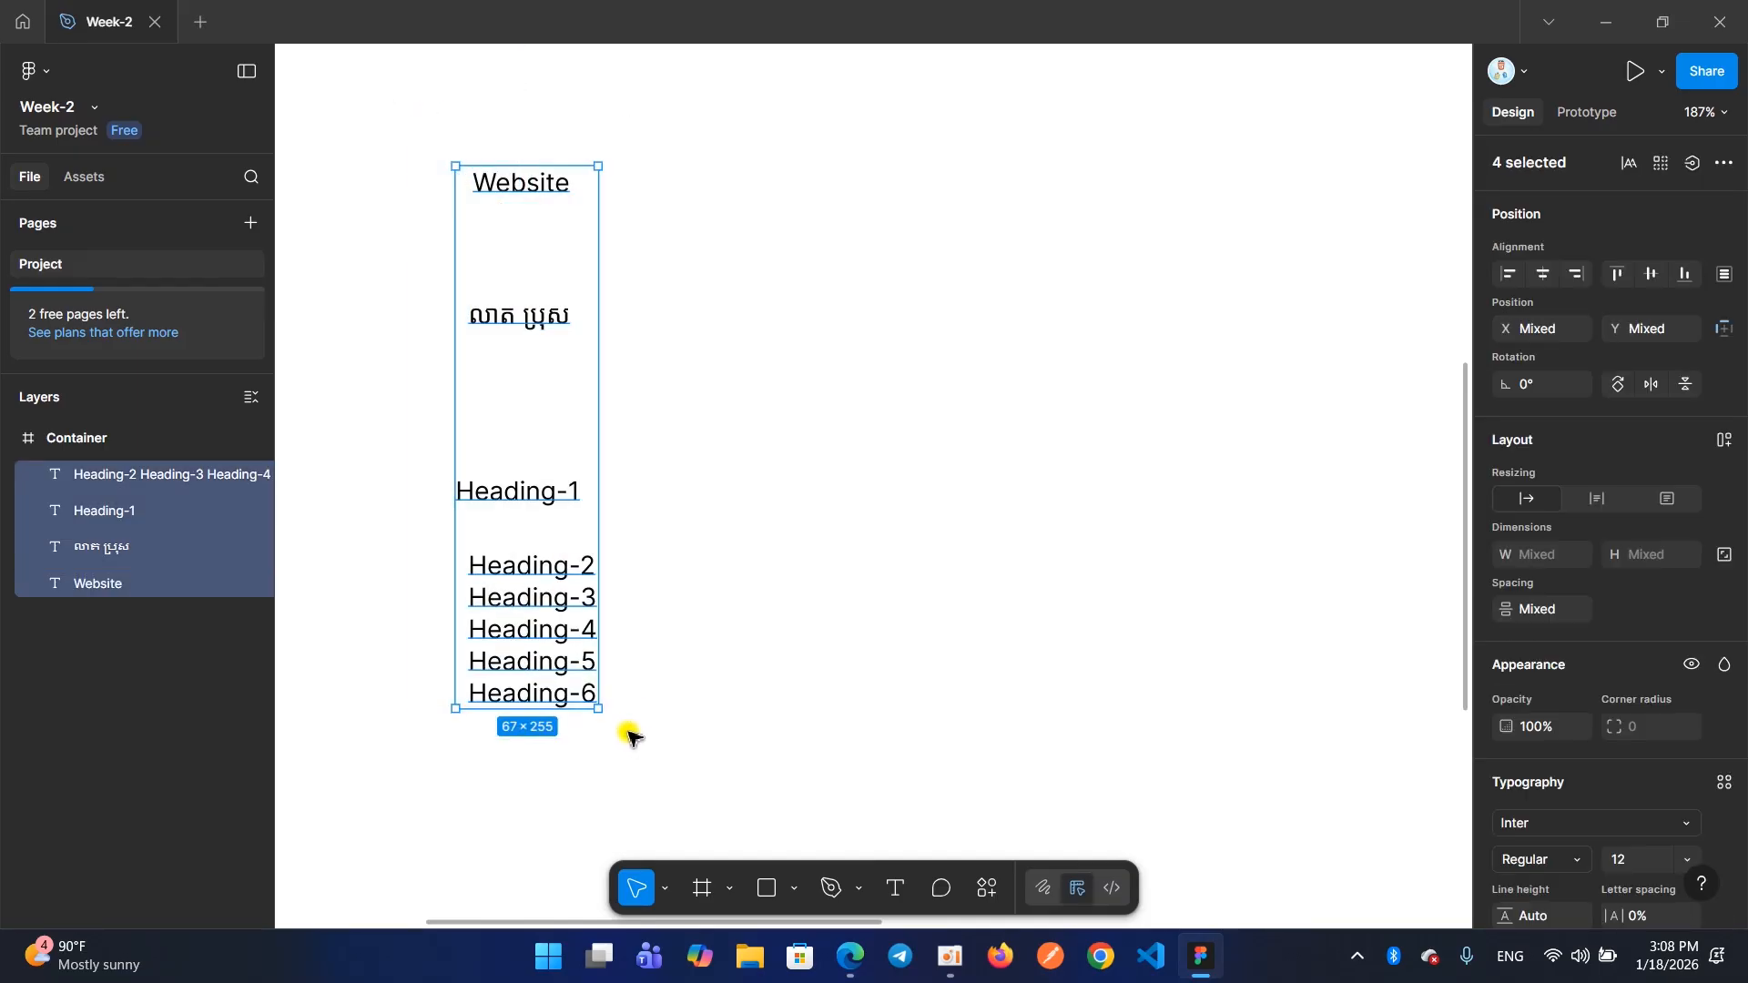
{"action": "key", "text": "Delete"}
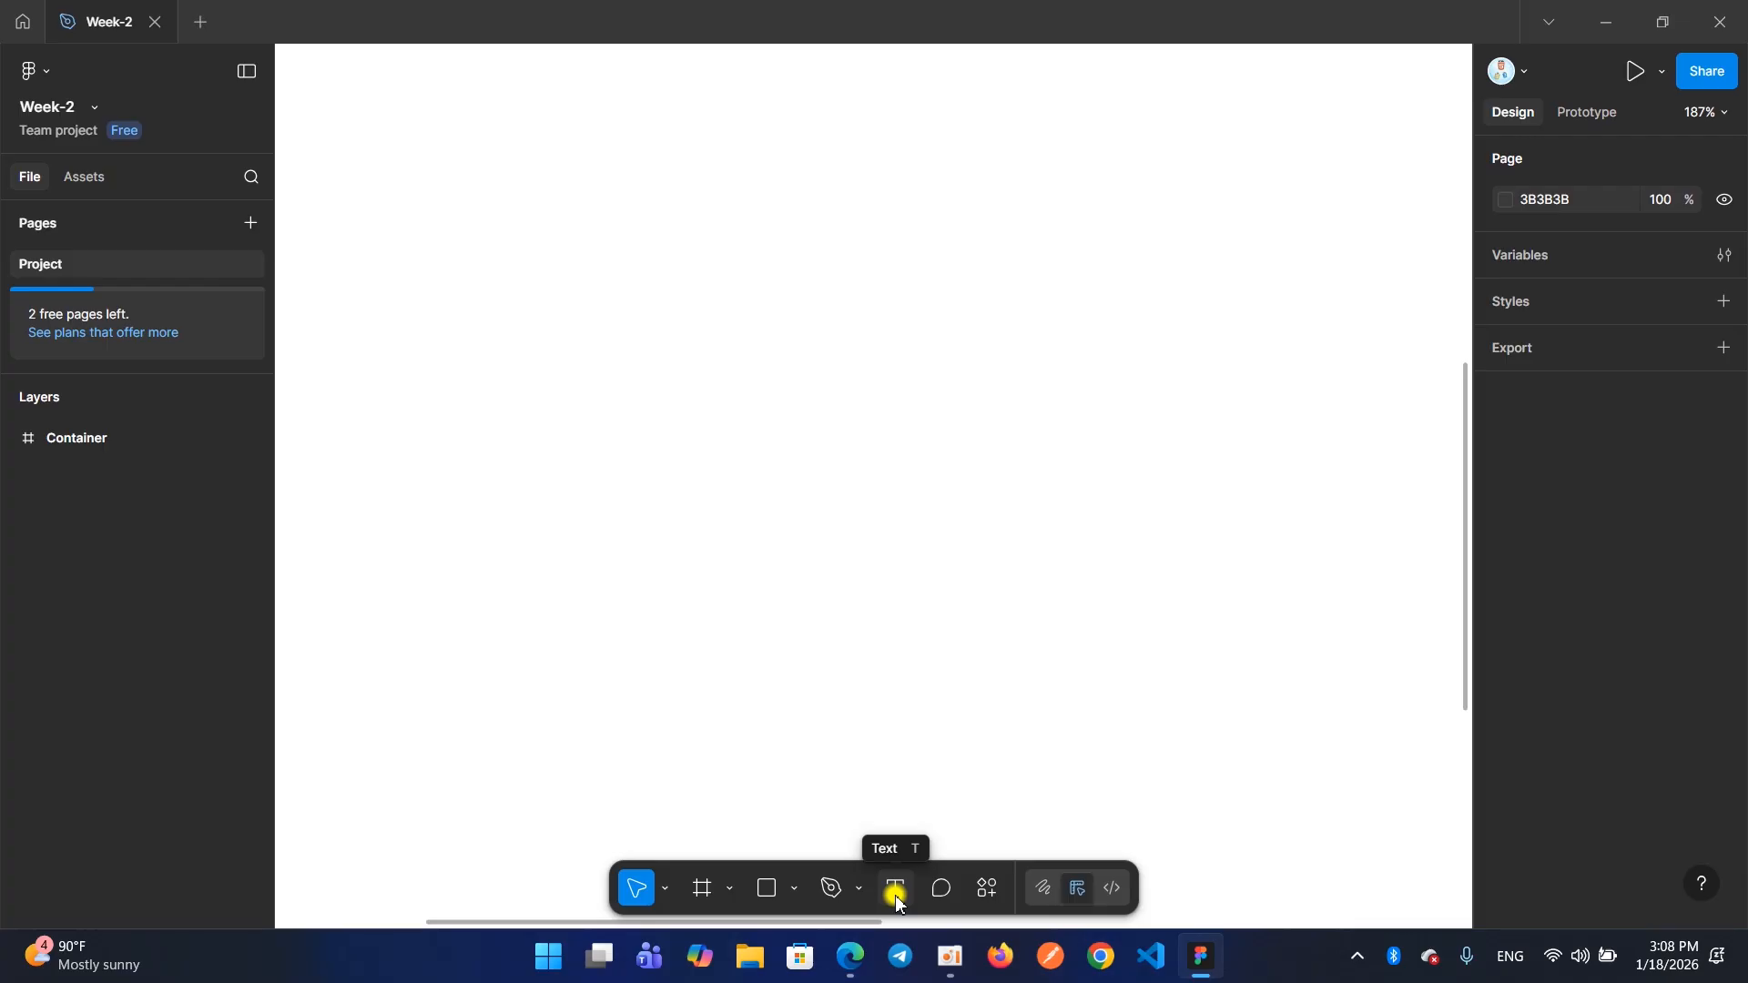
Add the text "Hello world" to the Container frame at X 309, Y 574 and finish editing it
{"action": "left_click_drag", "start_coordinate": [871, 869], "coordinate": [915, 910]}
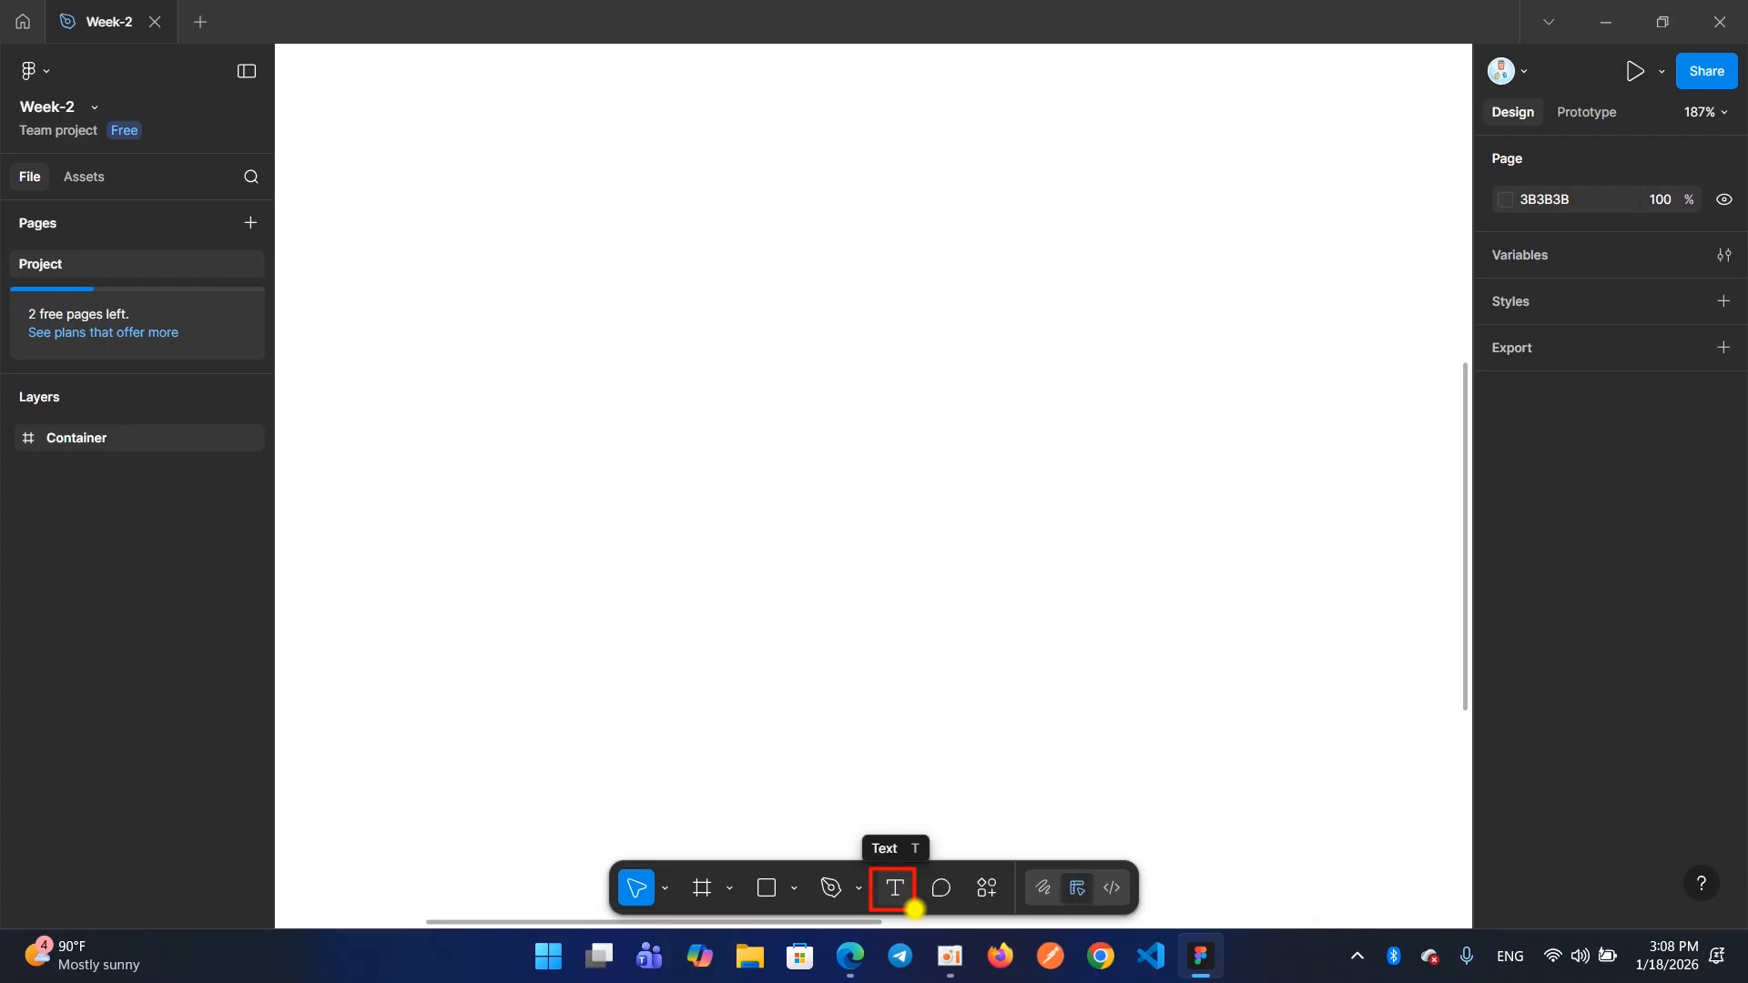
{"action": "left_click", "coordinate": [893, 896]}
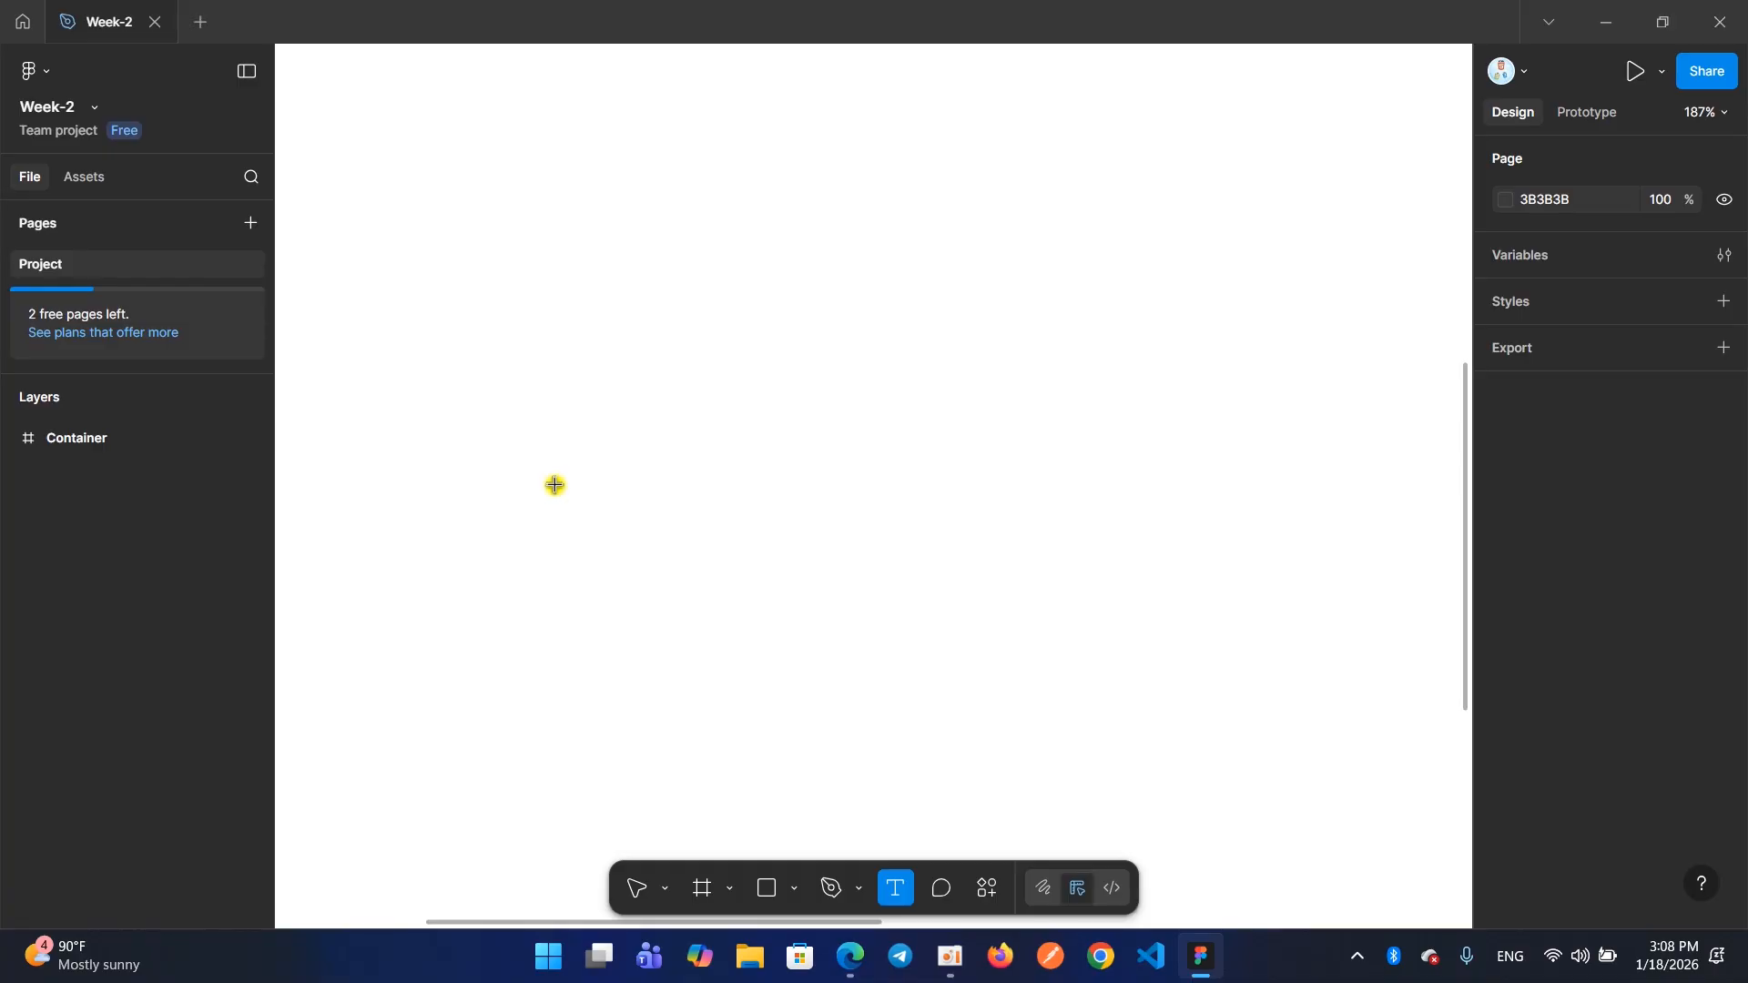
{"action": "left_click", "coordinate": [554, 484]}
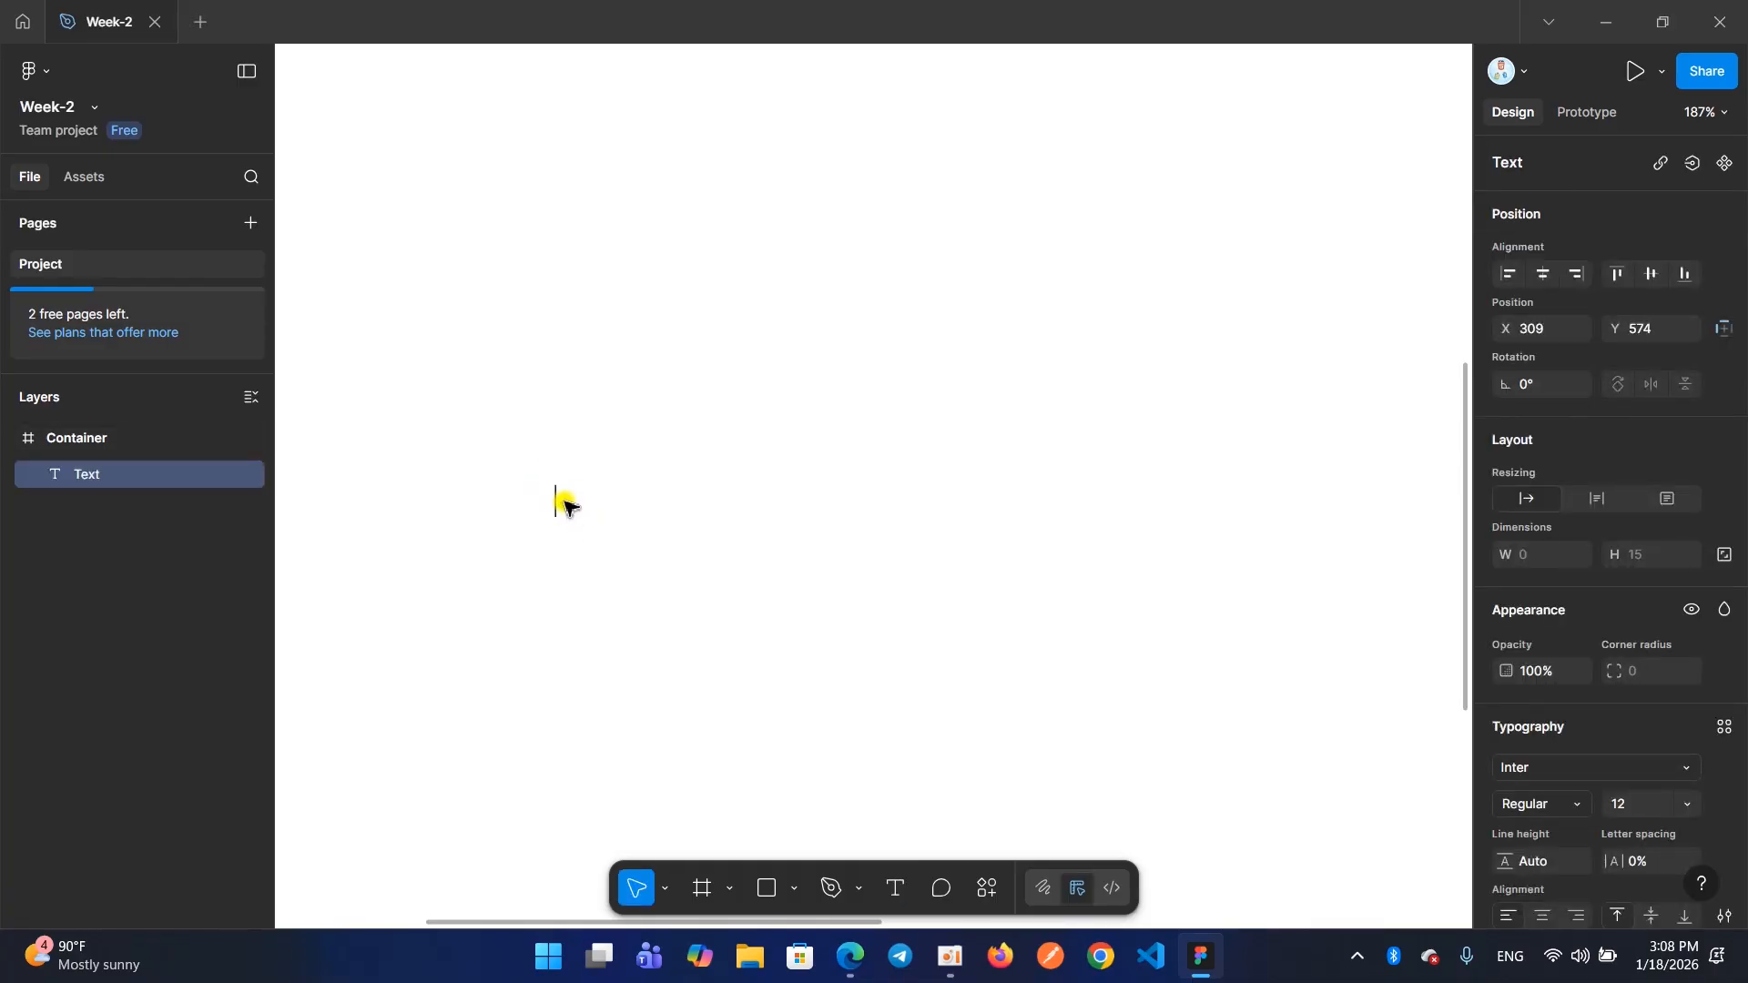
{"action": "type", "text": "Hello world"}
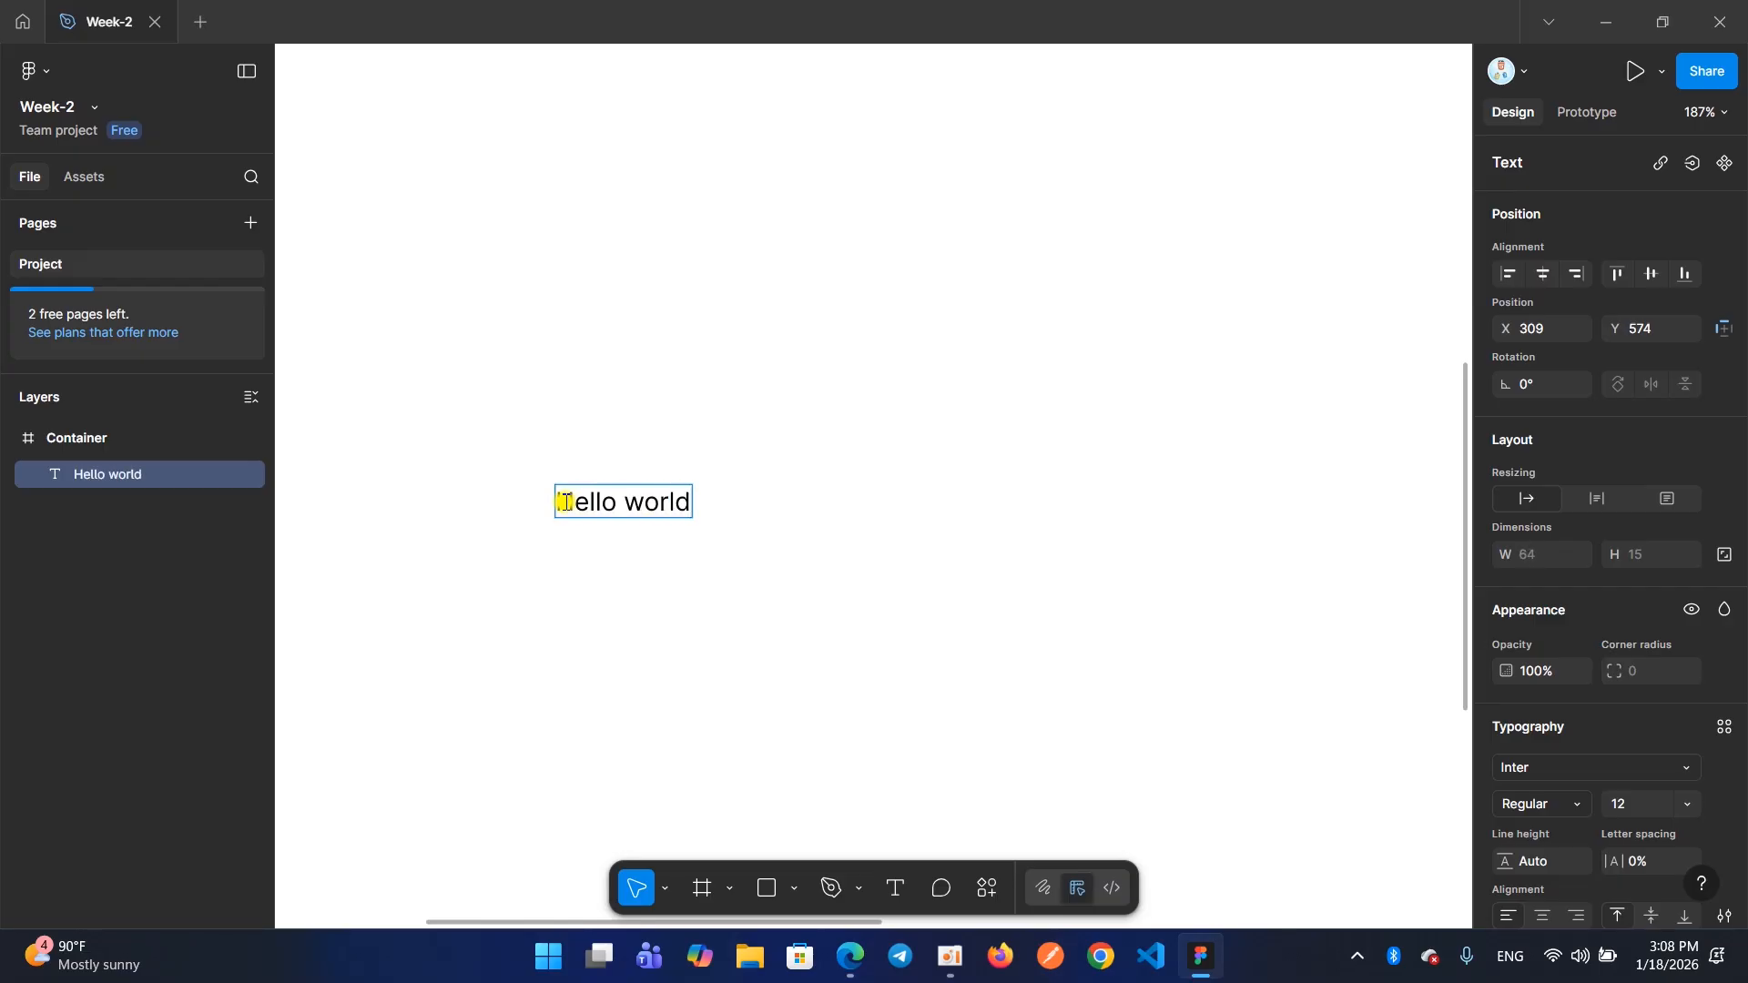
{"action": "key", "text": "Escape"}
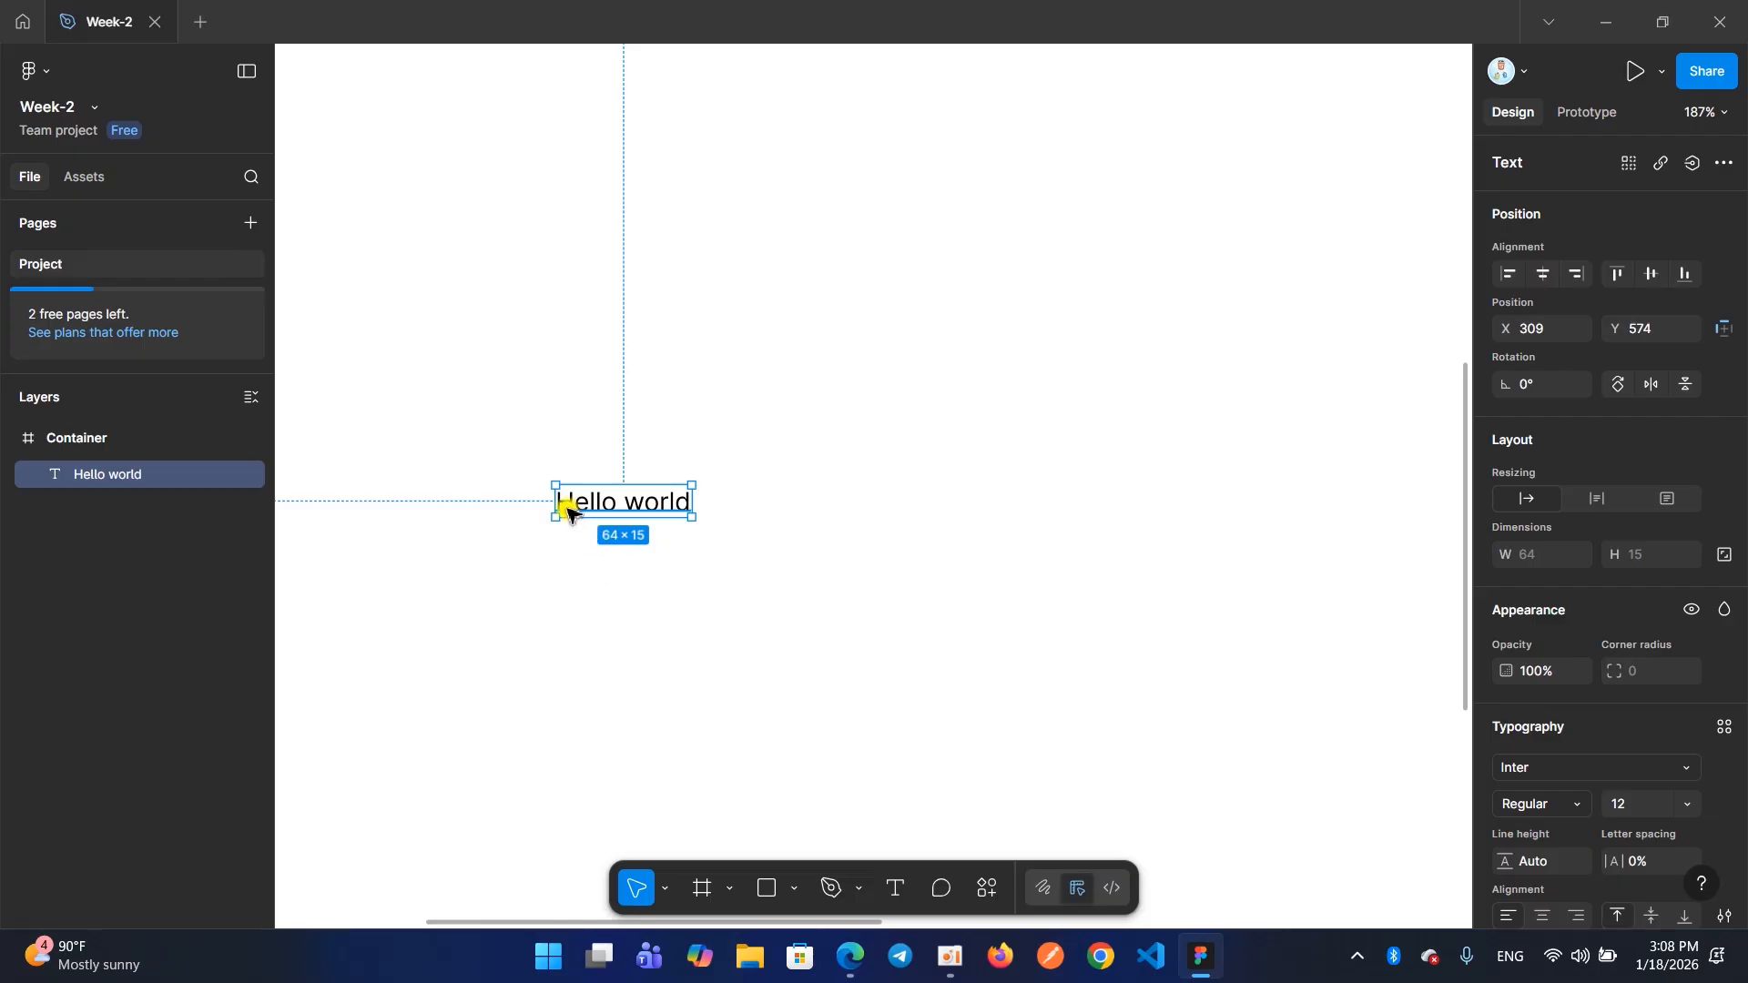
Move the "Hello world" text to X 319, Y 572 in the Container frame and keep it selected
{"action": "mouse_move", "coordinate": [571, 507]}
{"action": "left_mouse_down"}
{"action": "mouse_move", "coordinate": [583, 487]}
{"action": "mouse_move", "coordinate": [587, 507]}
{"action": "left_mouse_up"}
{"action": "left_click", "coordinate": [590, 538]}
{"action": "left_click", "coordinate": [585, 499]}
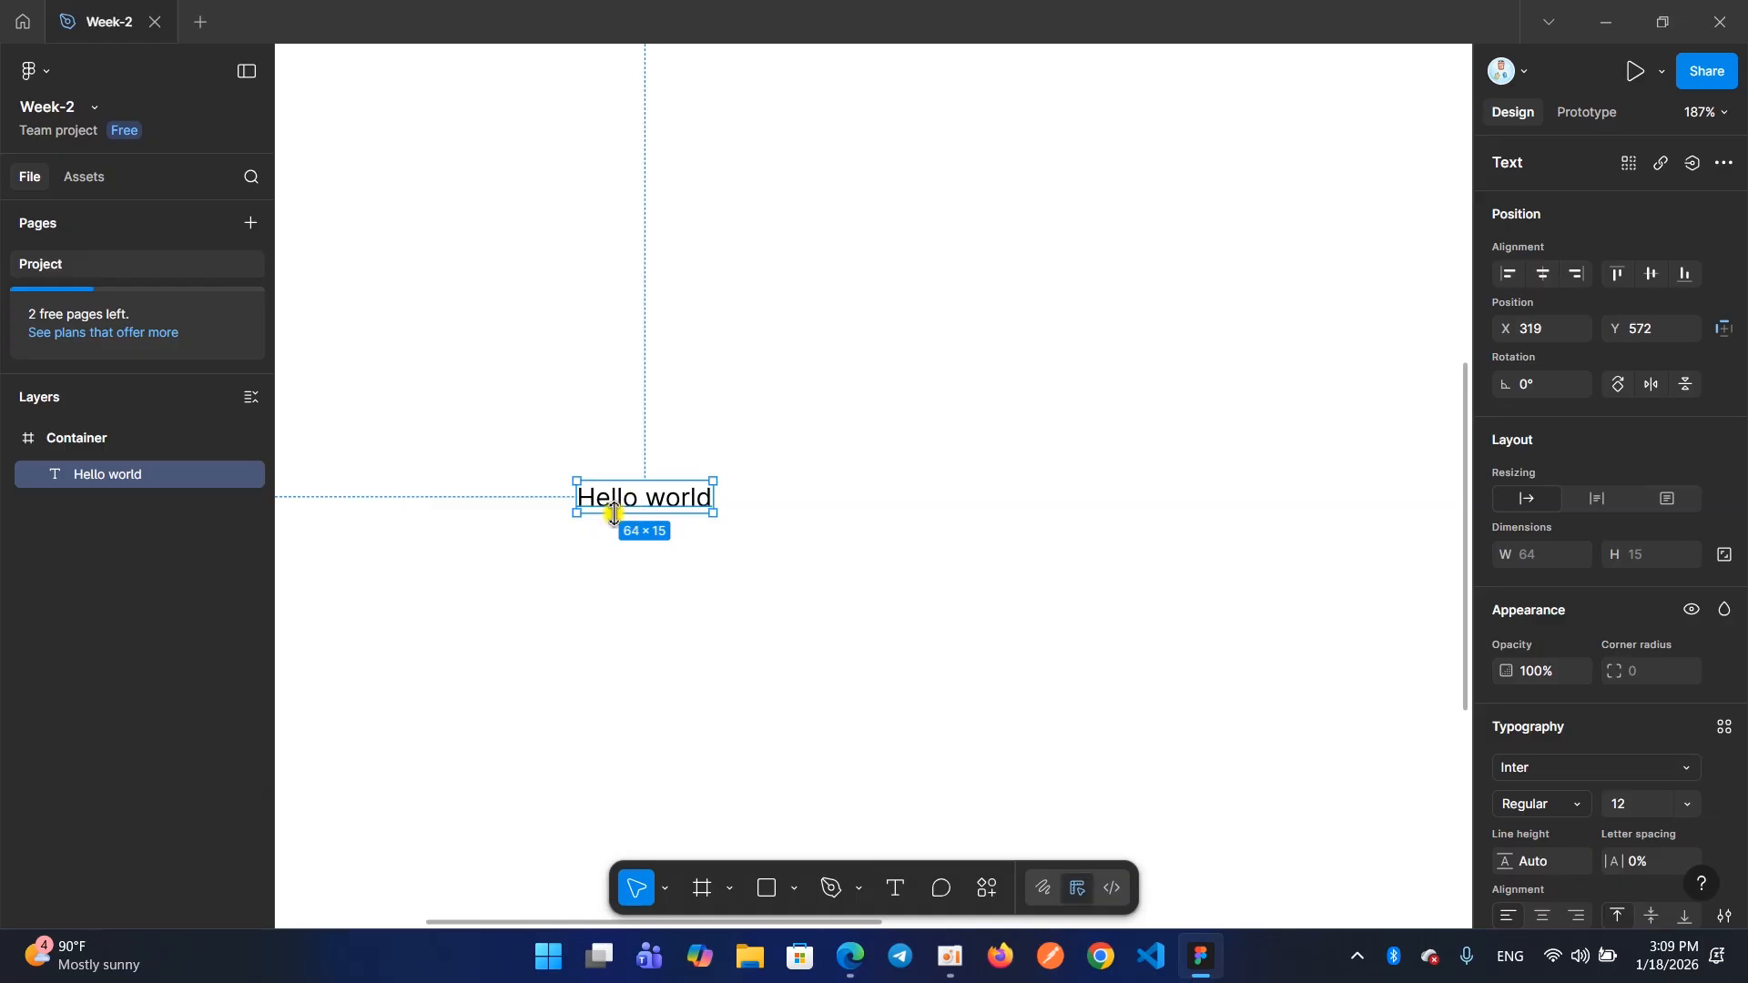
{"action": "left_click", "coordinate": [626, 575]}
{"action": "left_click", "coordinate": [605, 509]}
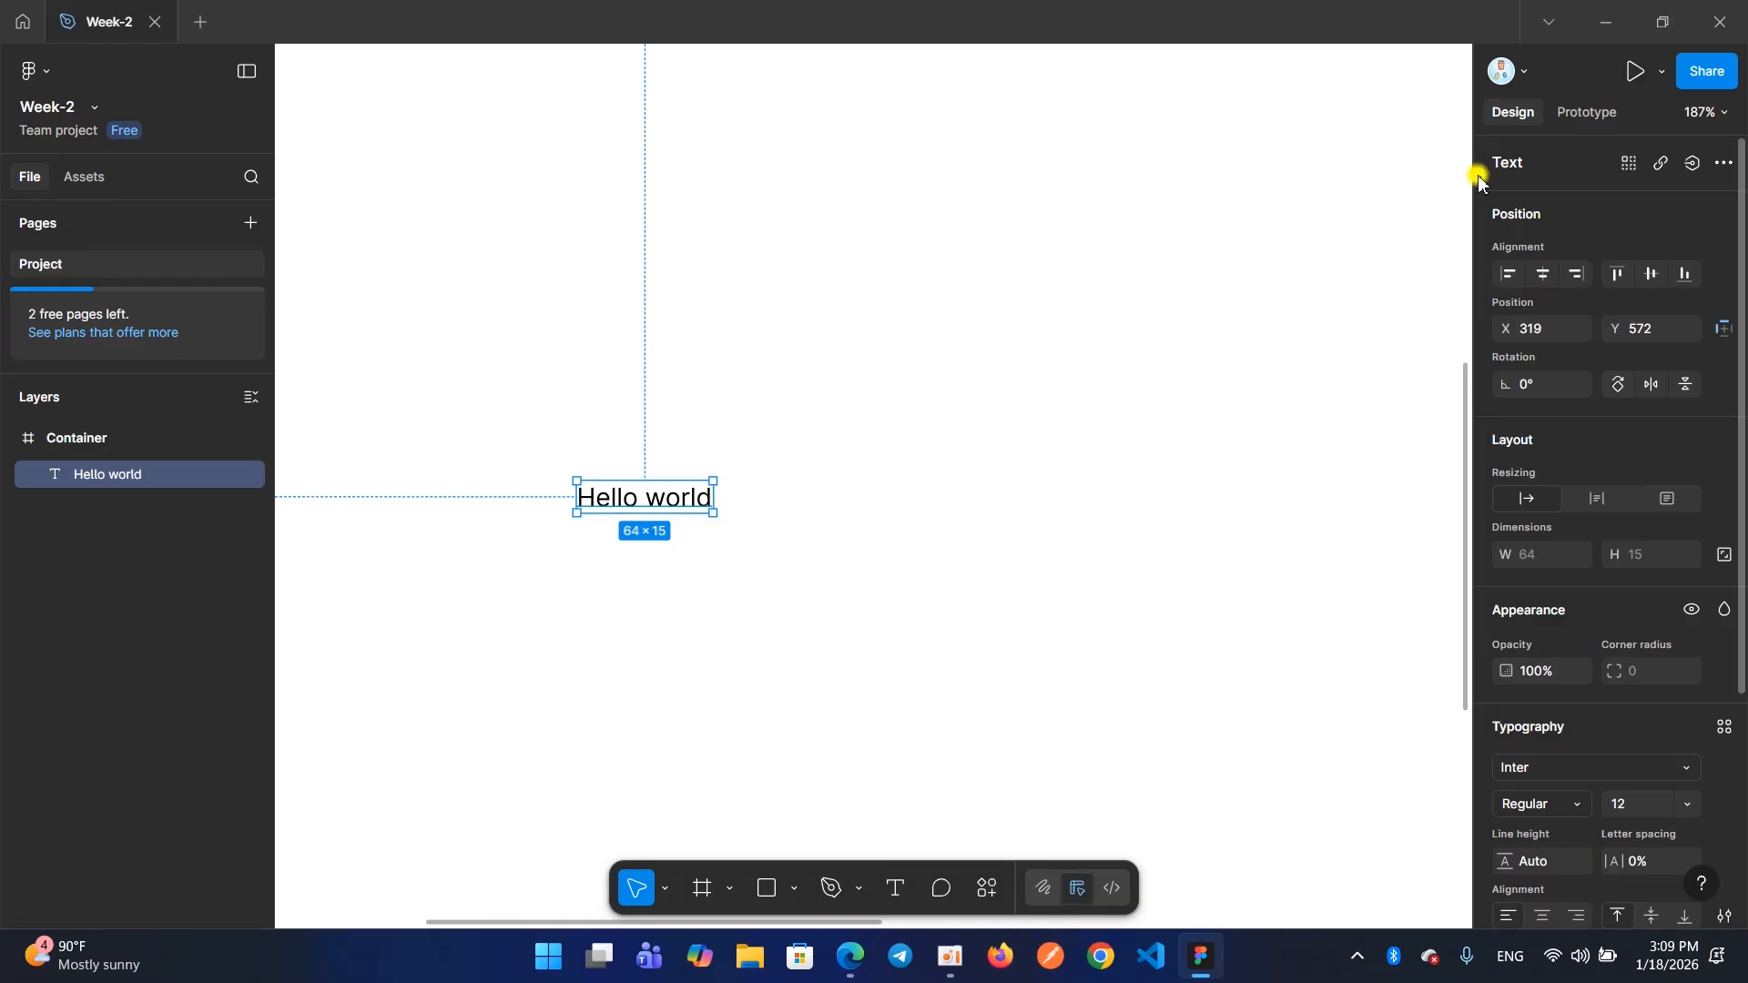
Examine the areas around the canvas and the design properties offered for the selected "Hello world" text
{"action": "mouse_move", "coordinate": [1473, 89]}
{"action": "left_mouse_down"}
{"action": "mouse_move", "coordinate": [1549, 241]}
{"action": "mouse_move", "coordinate": [1743, 931]}
{"action": "left_mouse_up"}
{"action": "left_click_drag", "start_coordinate": [3, 40], "coordinate": [271, 938]}
{"action": "key", "text": "Escape"}
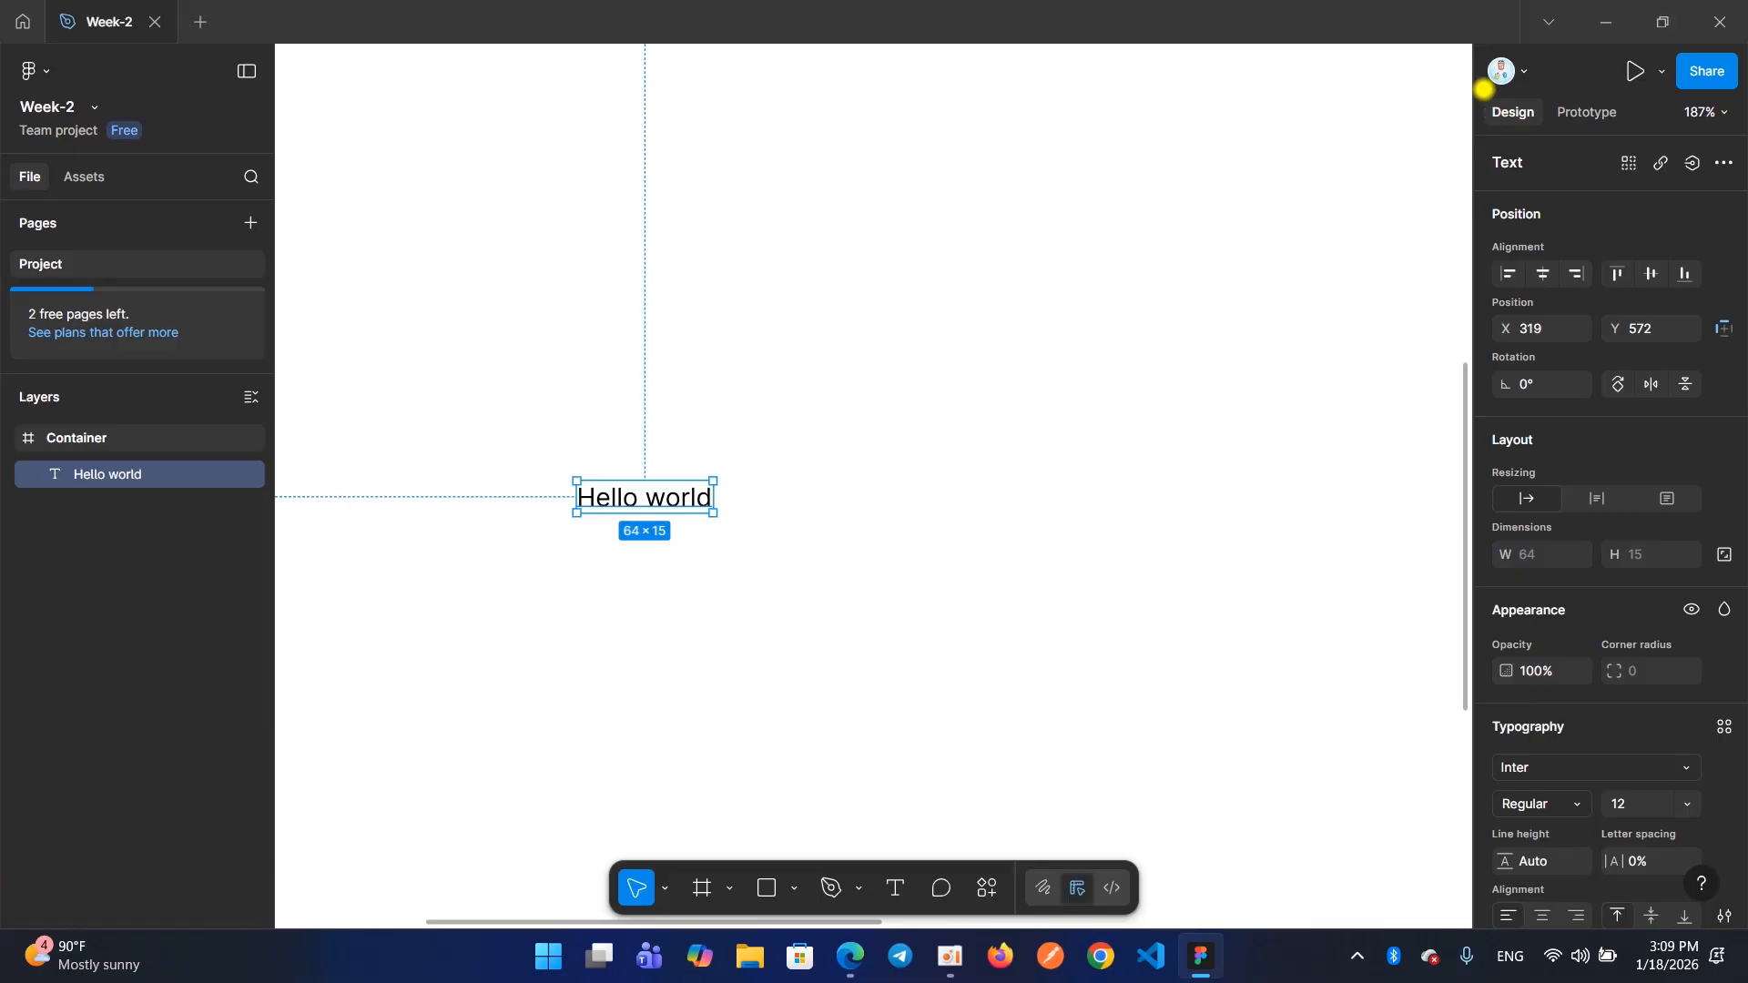
{"action": "mouse_move", "coordinate": [1476, 94]}
{"action": "left_mouse_down"}
{"action": "mouse_move", "coordinate": [1553, 228]}
{"action": "mouse_move", "coordinate": [1718, 736]}
{"action": "mouse_move", "coordinate": [1743, 927]}
{"action": "left_mouse_up"}
{"action": "key", "text": "Escape"}
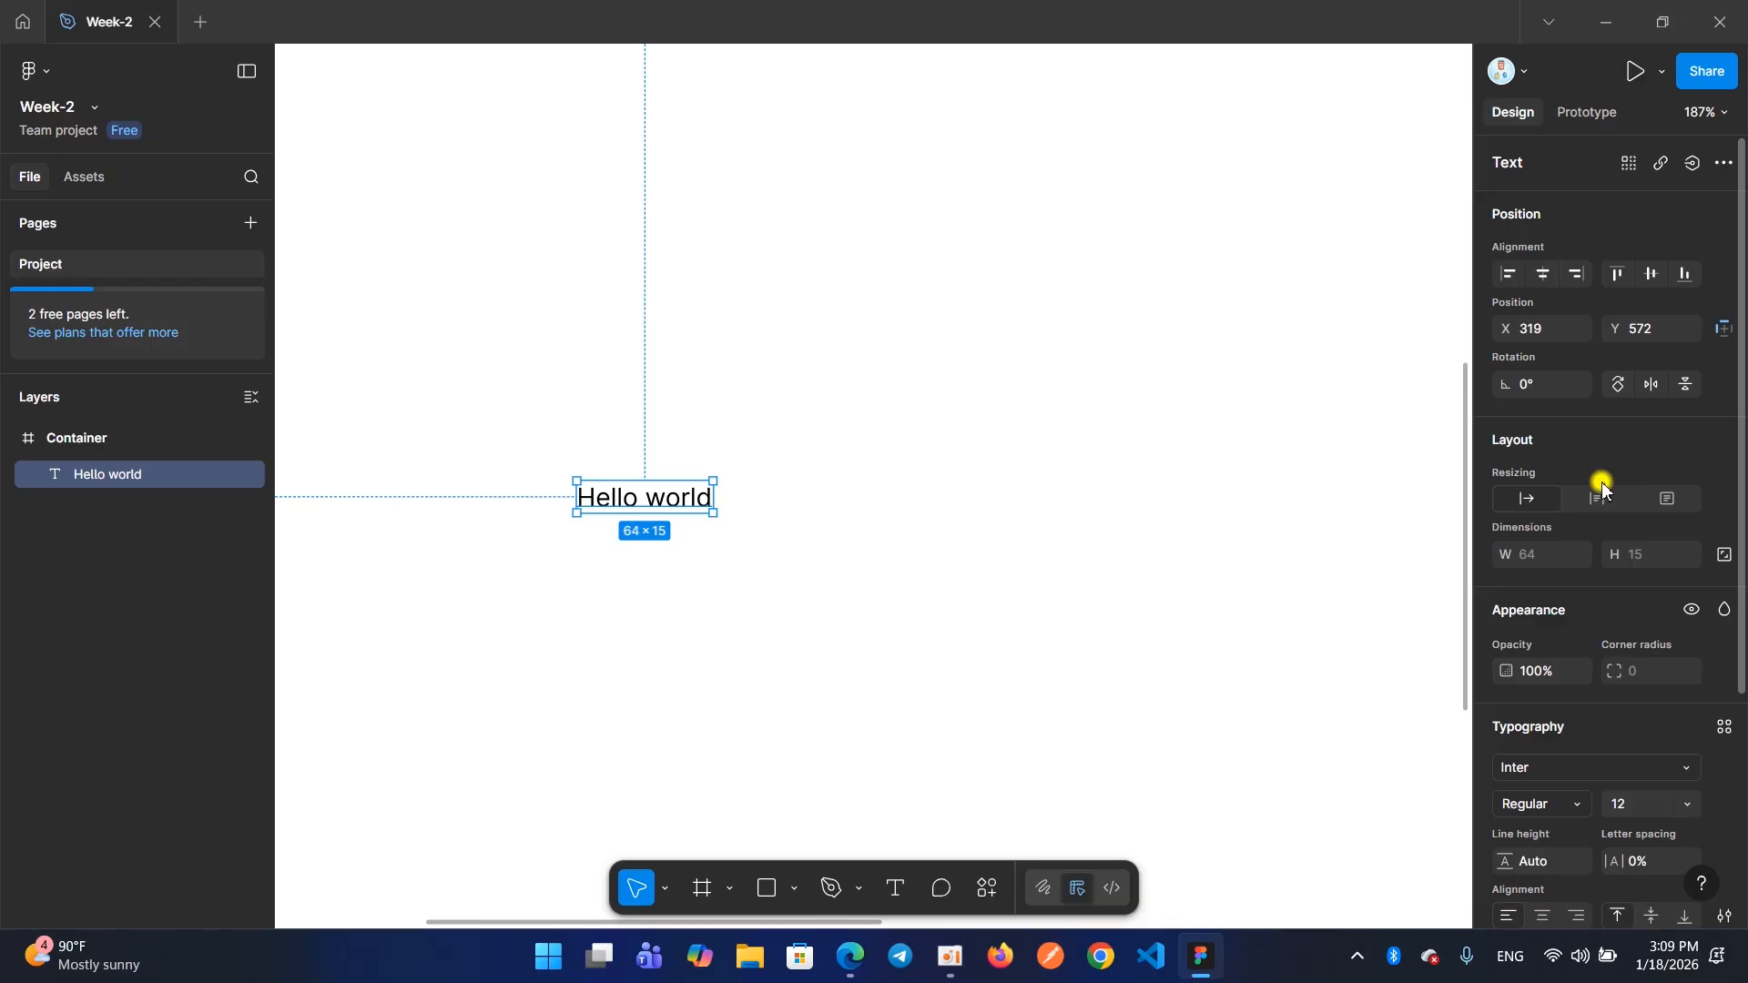
{"action": "scroll", "coordinate": [1601, 482], "scroll_direction": "down", "scroll_amount": 3}
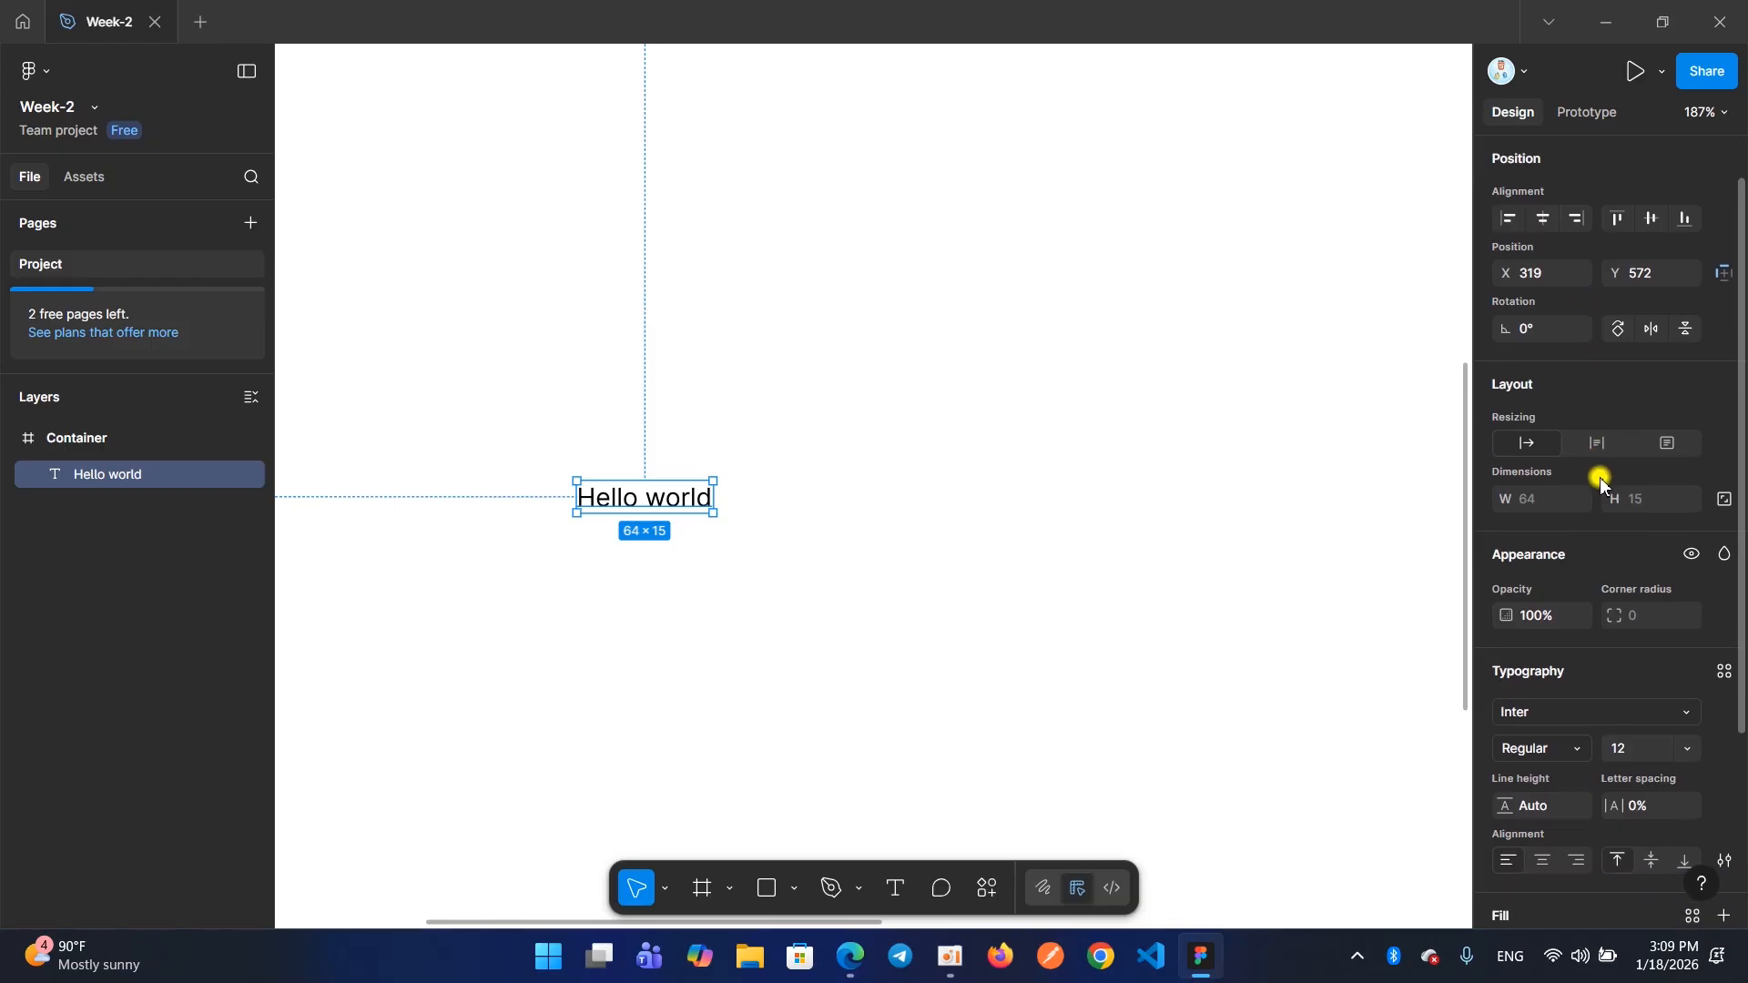
{"action": "scroll", "coordinate": [1601, 481], "scroll_direction": "up", "scroll_amount": 3}
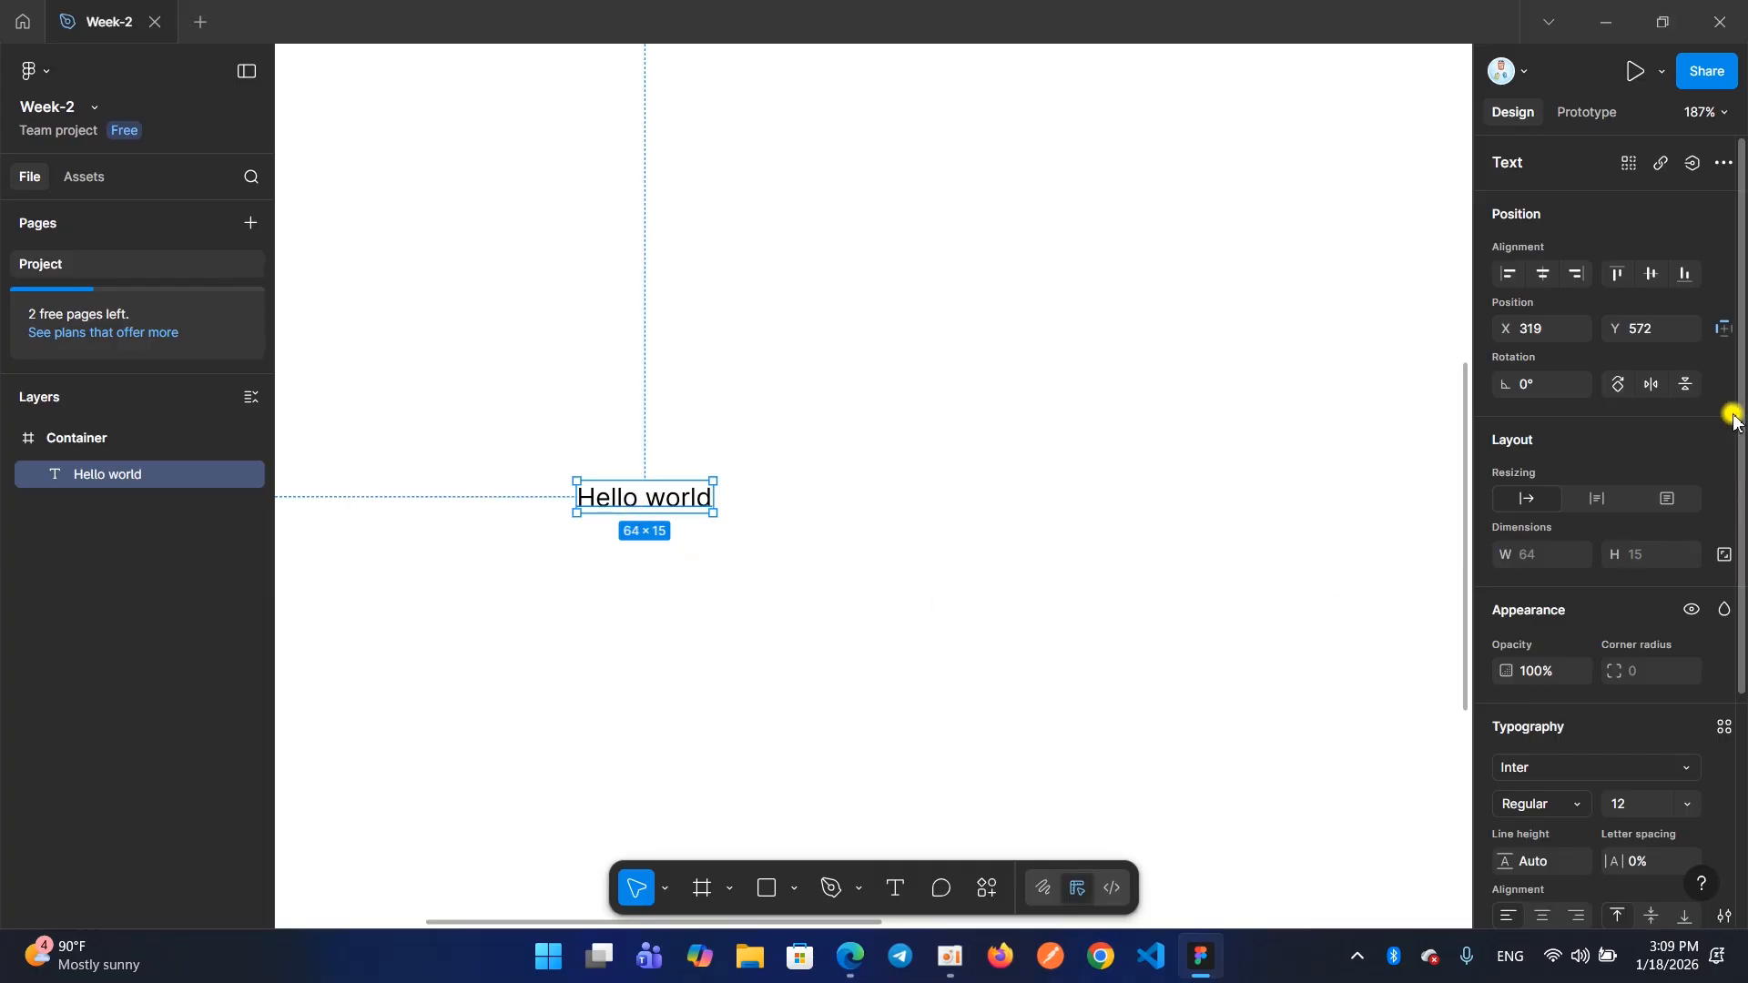
Deselect and reselect the "Hello world" text, view its prototype settings and return to its design properties
{"action": "left_click", "coordinate": [897, 535]}
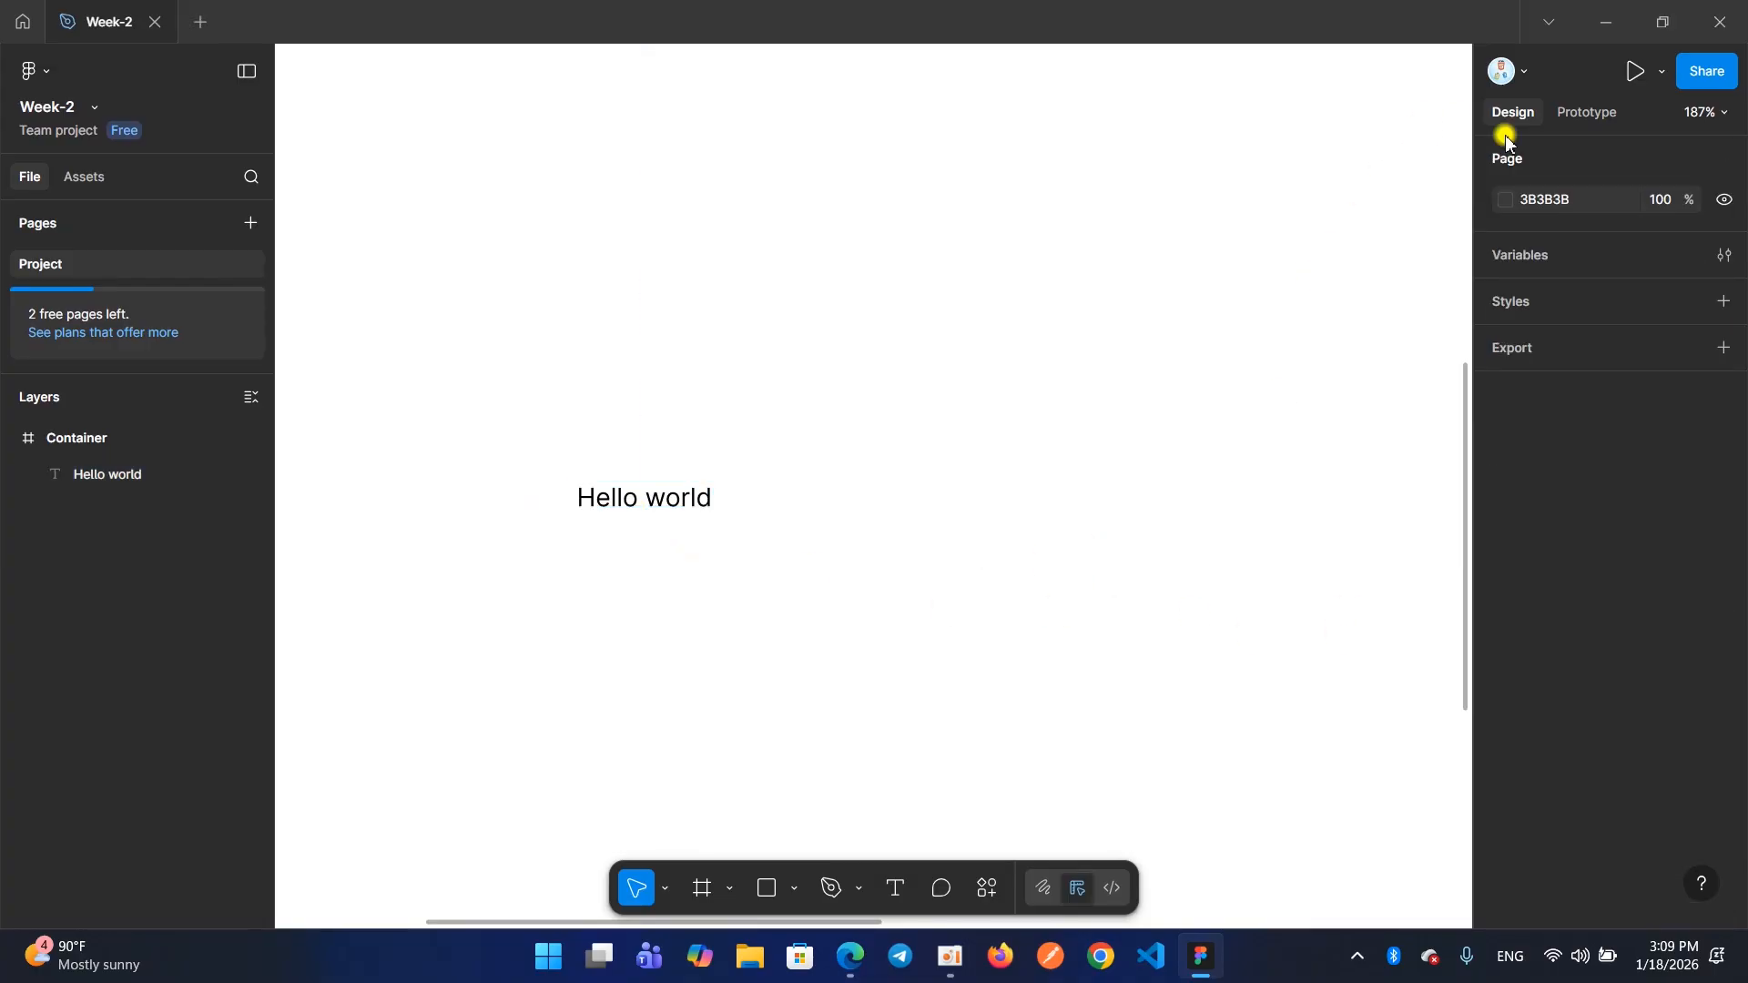
{"action": "left_click", "coordinate": [632, 500]}
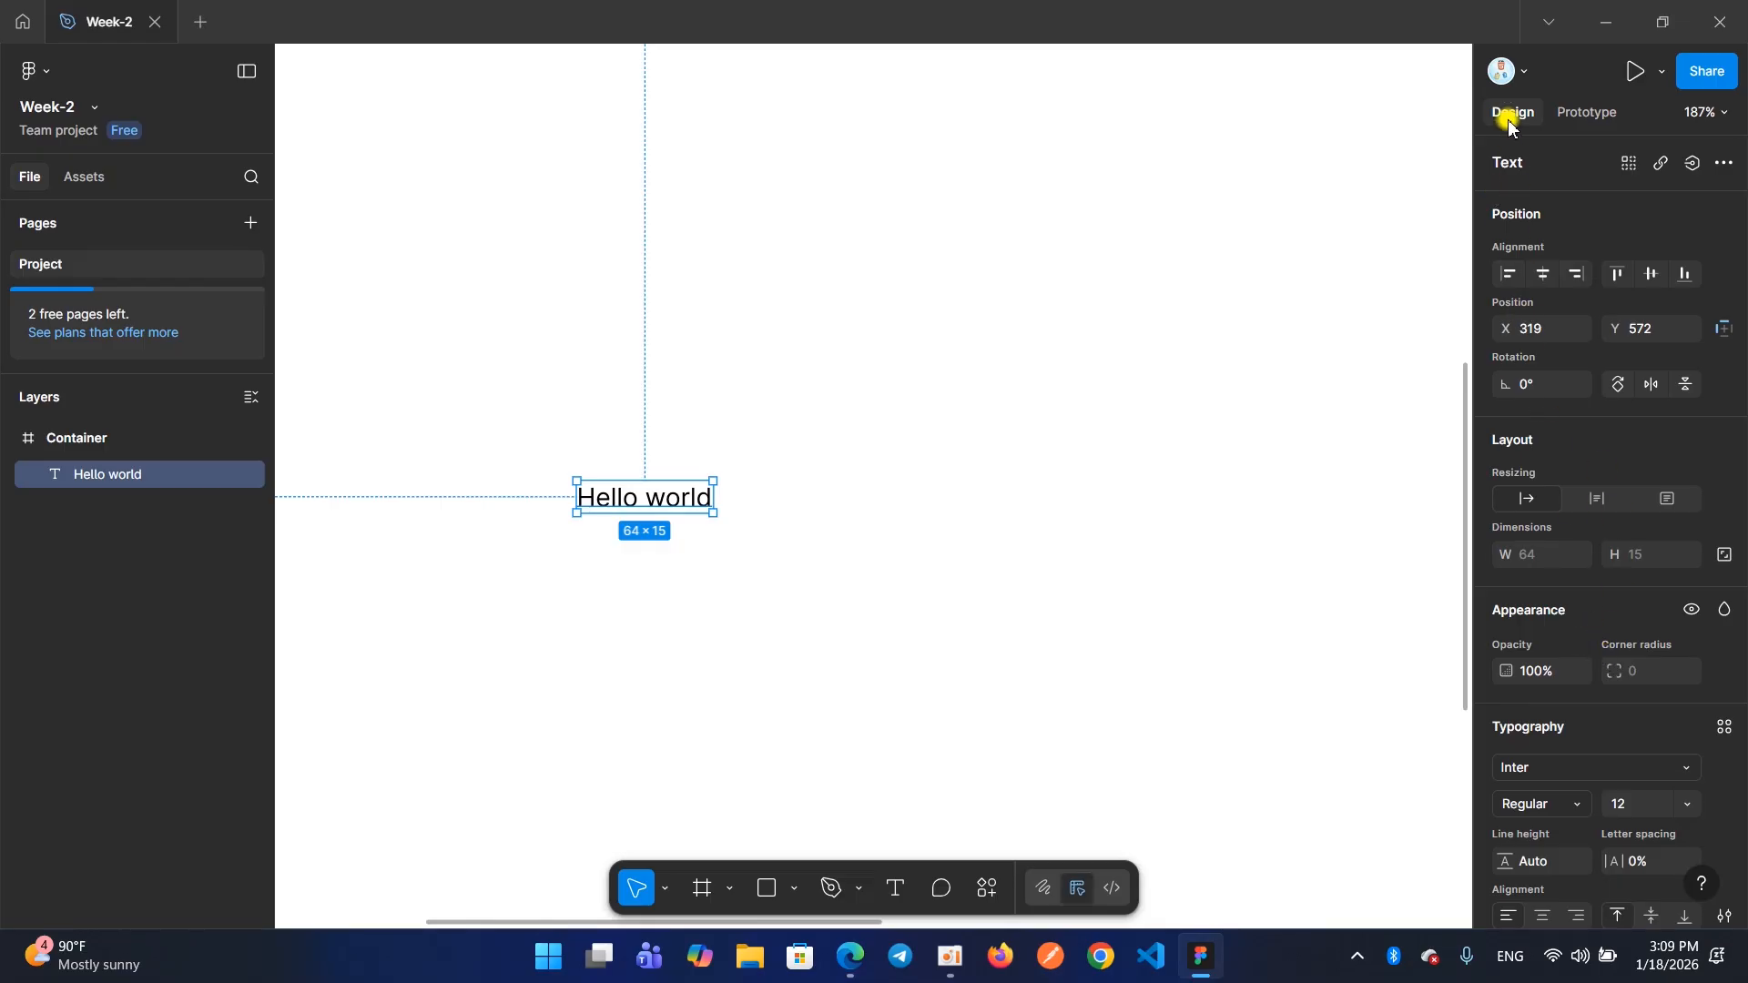
{"action": "left_click", "coordinate": [1565, 116]}
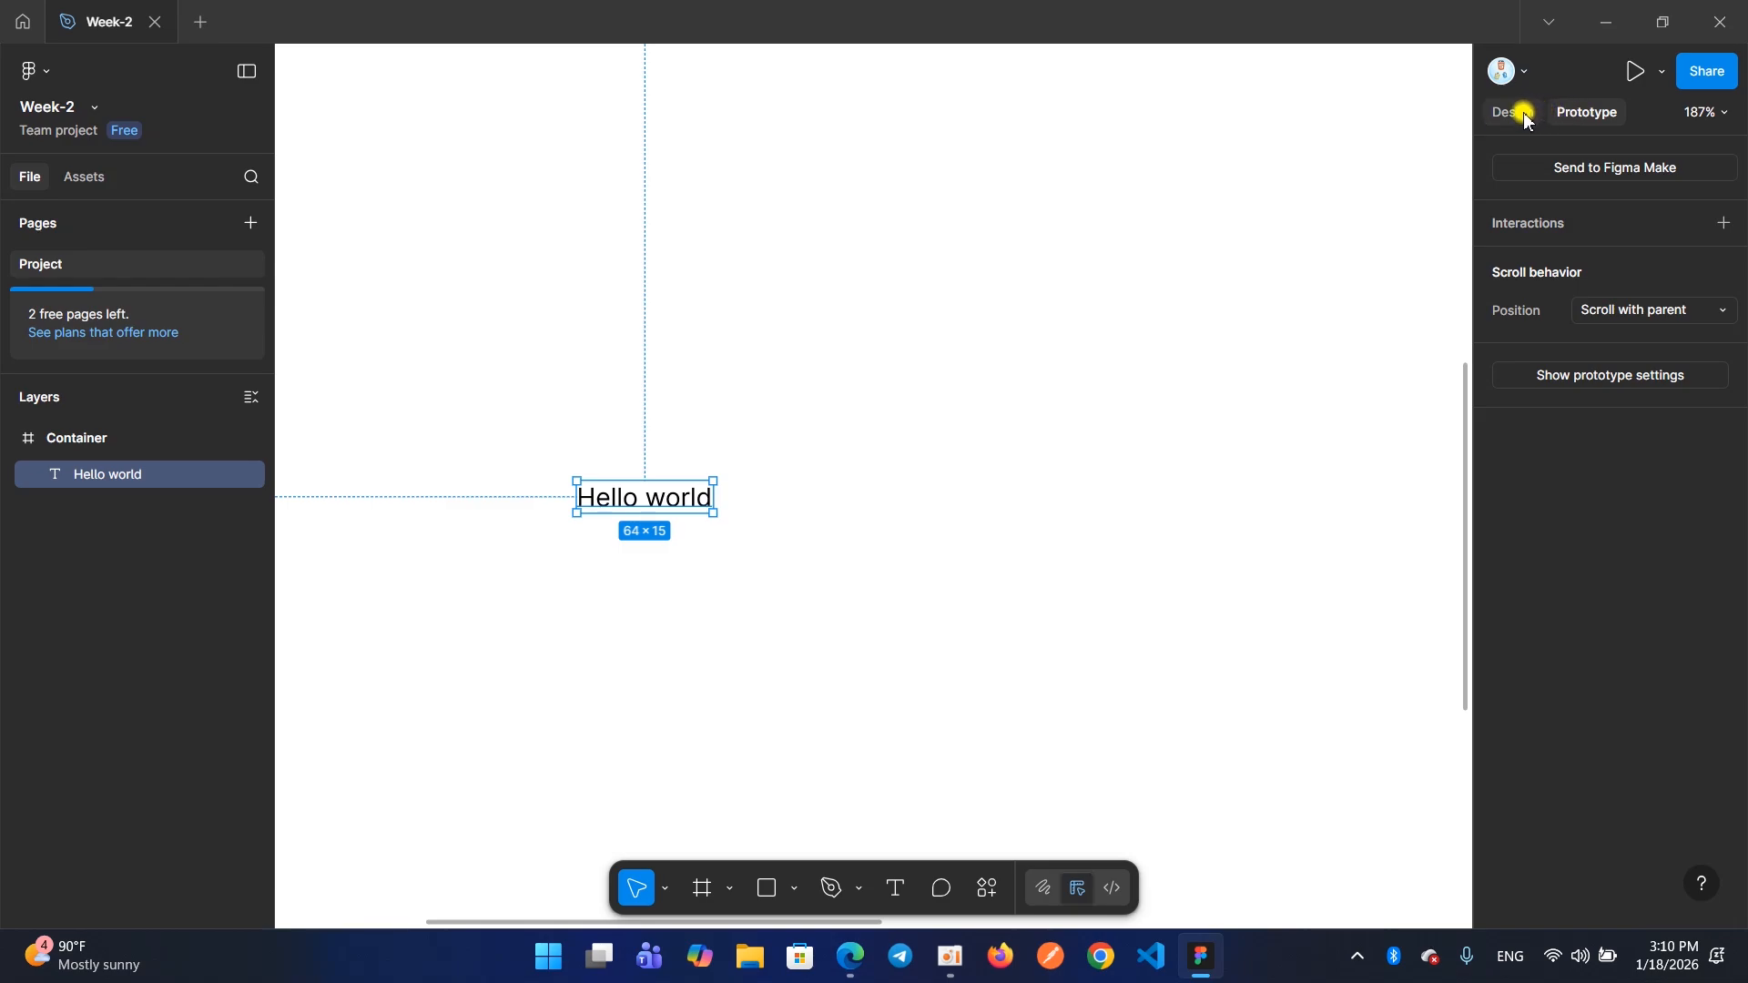
{"action": "left_click", "coordinate": [1527, 114]}
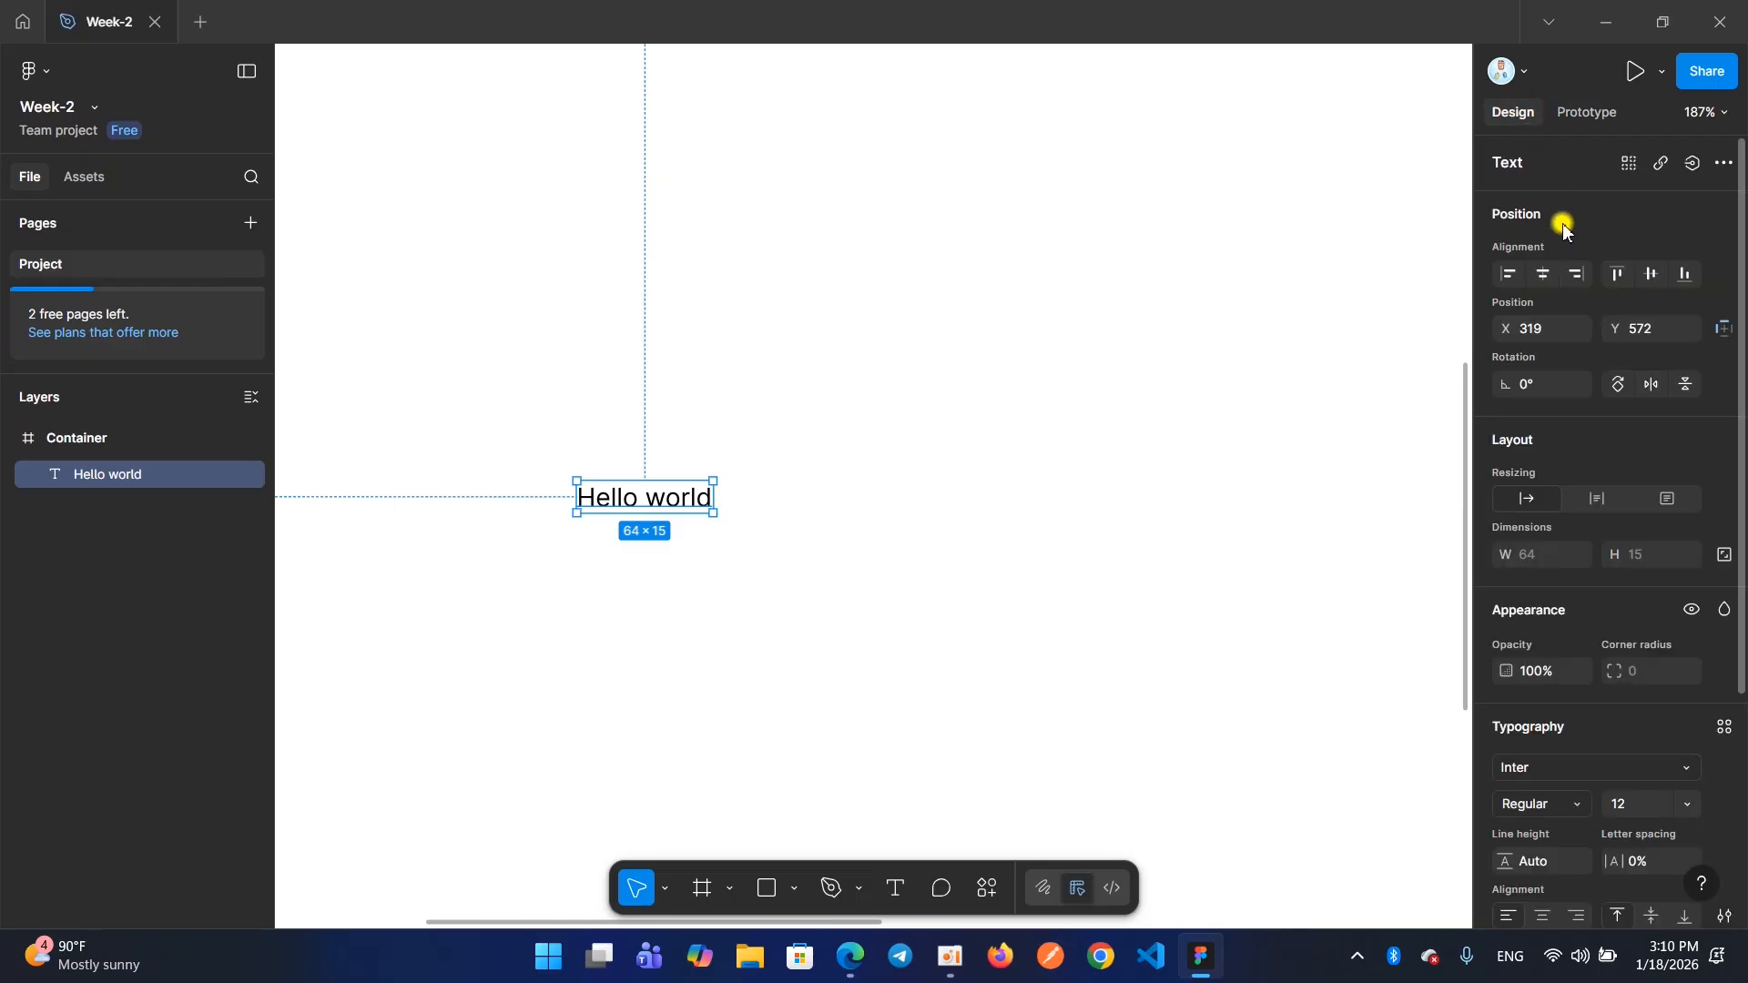
Look through the position, layout, appearance and typography properties of the "Hello world" text
{"action": "scroll", "coordinate": [1563, 226], "scroll_direction": "down", "scroll_amount": 1}
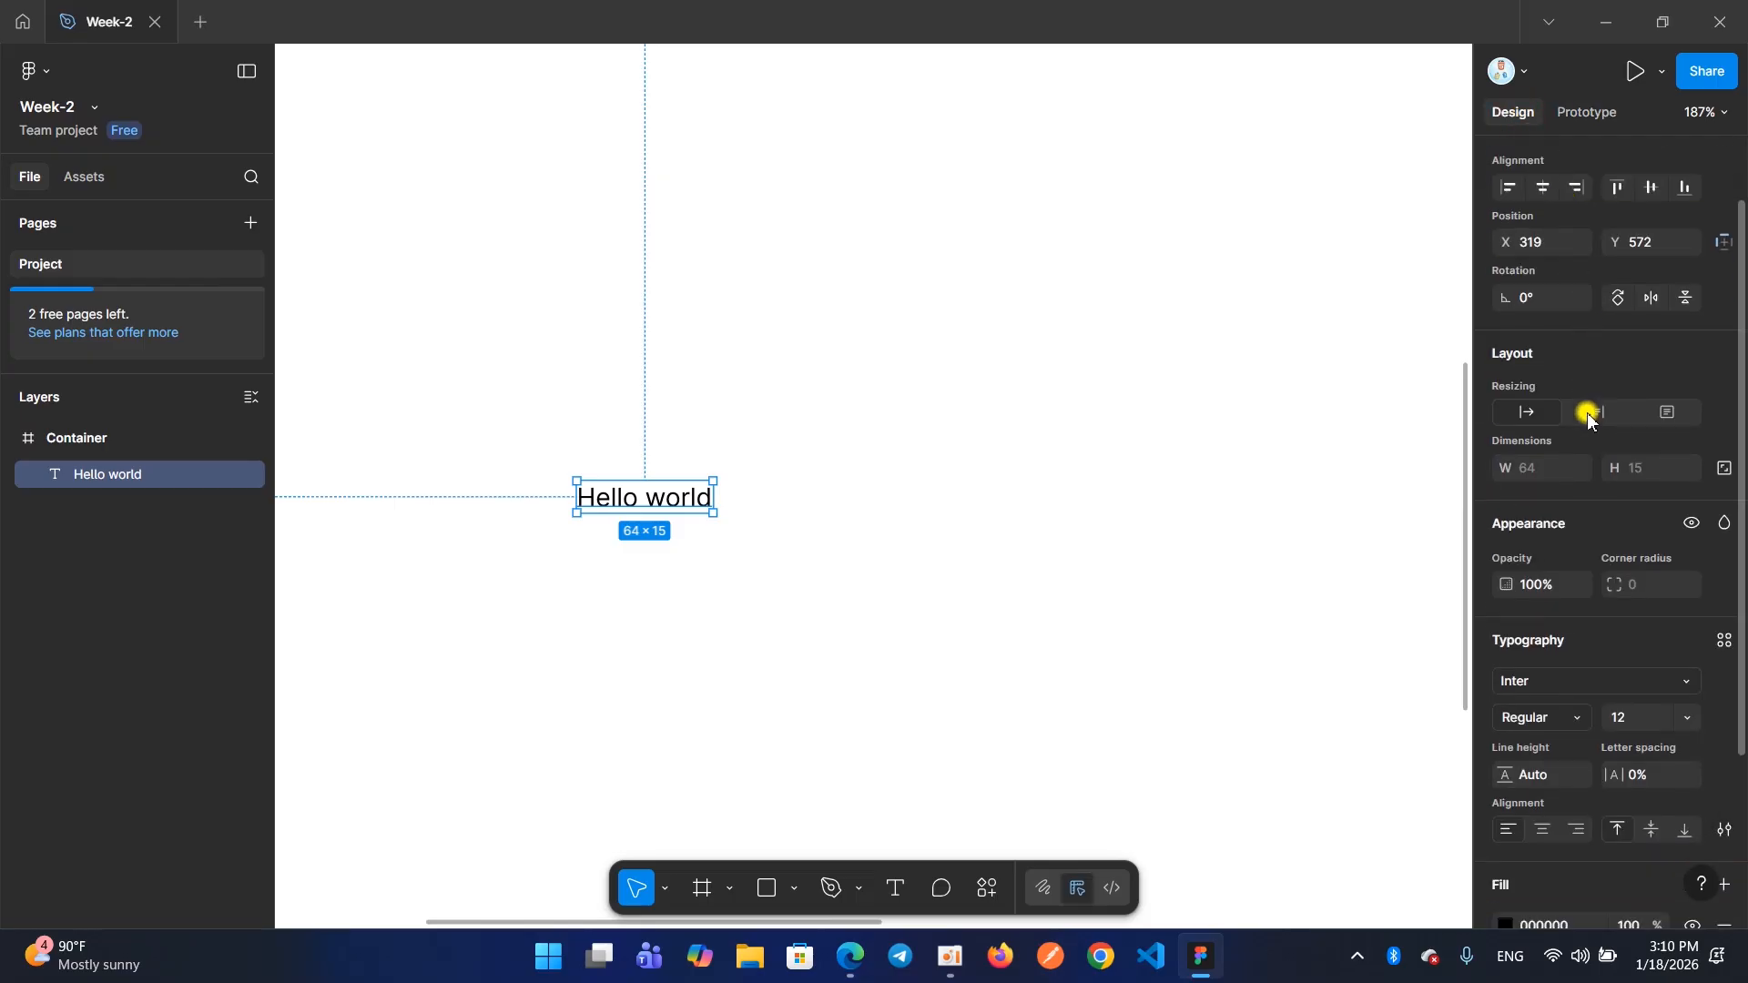
{"action": "scroll", "coordinate": [1589, 419], "scroll_direction": "up", "scroll_amount": 1}
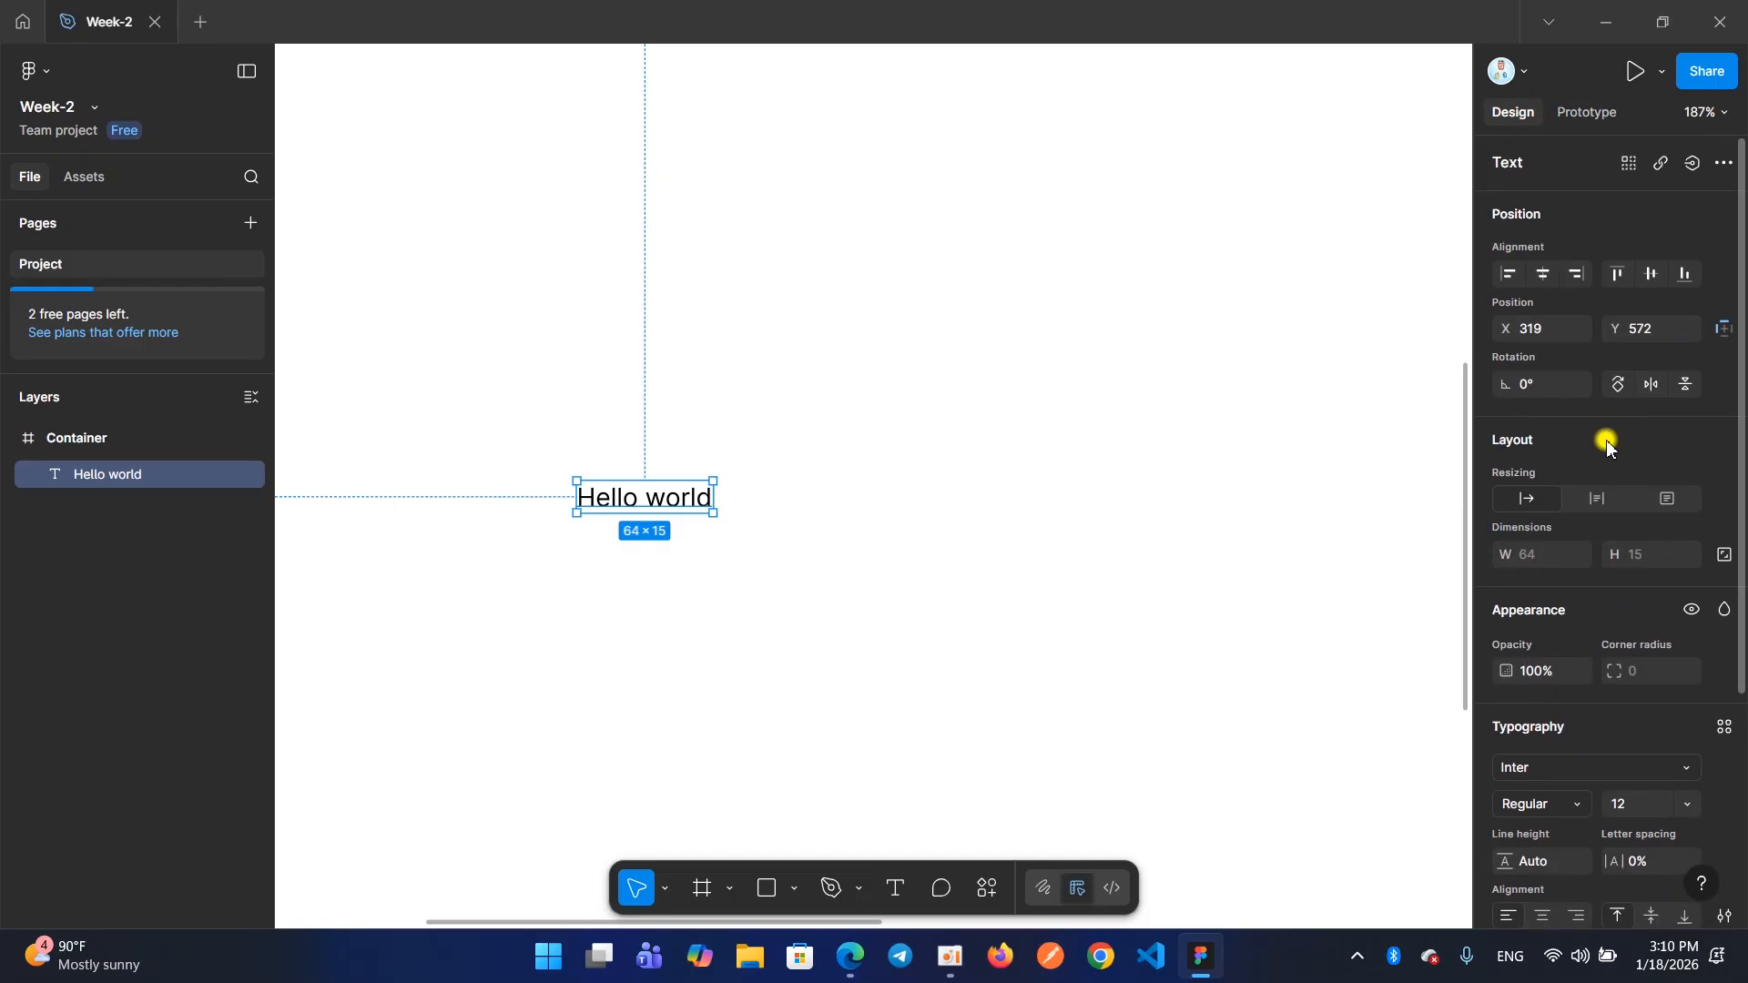
{"action": "scroll", "coordinate": [1590, 430], "scroll_direction": "down", "scroll_amount": 2}
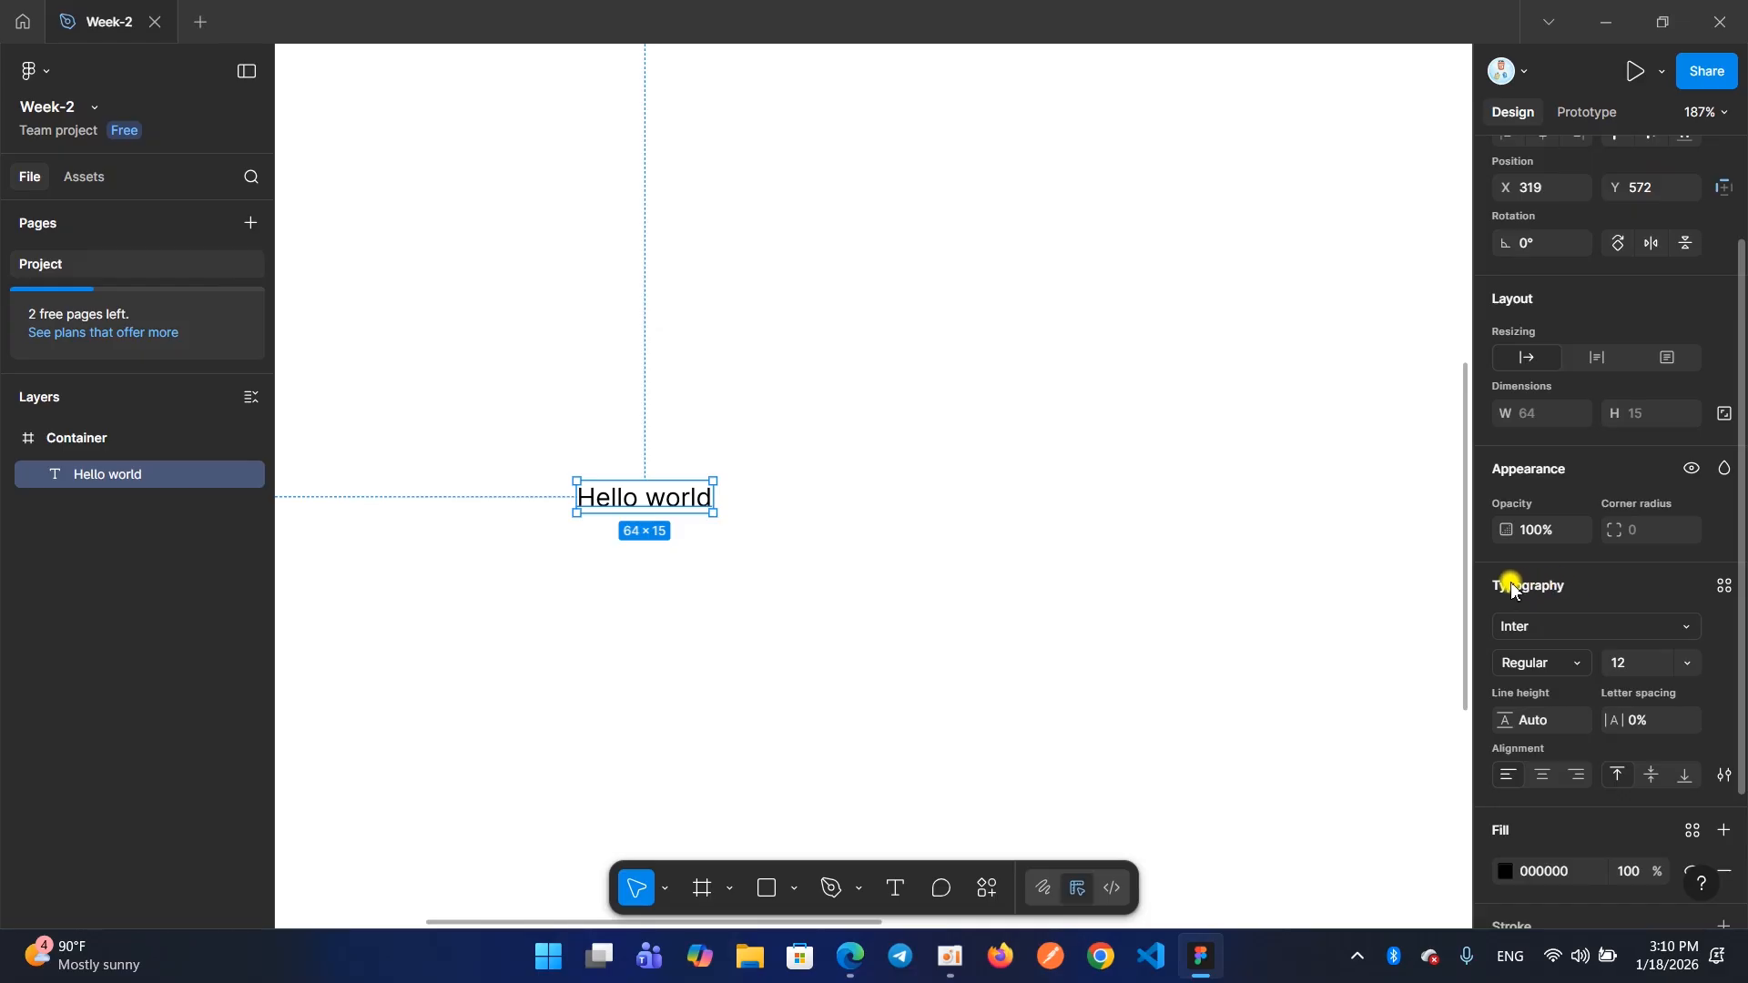
{"action": "scroll", "coordinate": [1511, 587], "scroll_direction": "down", "scroll_amount": 1}
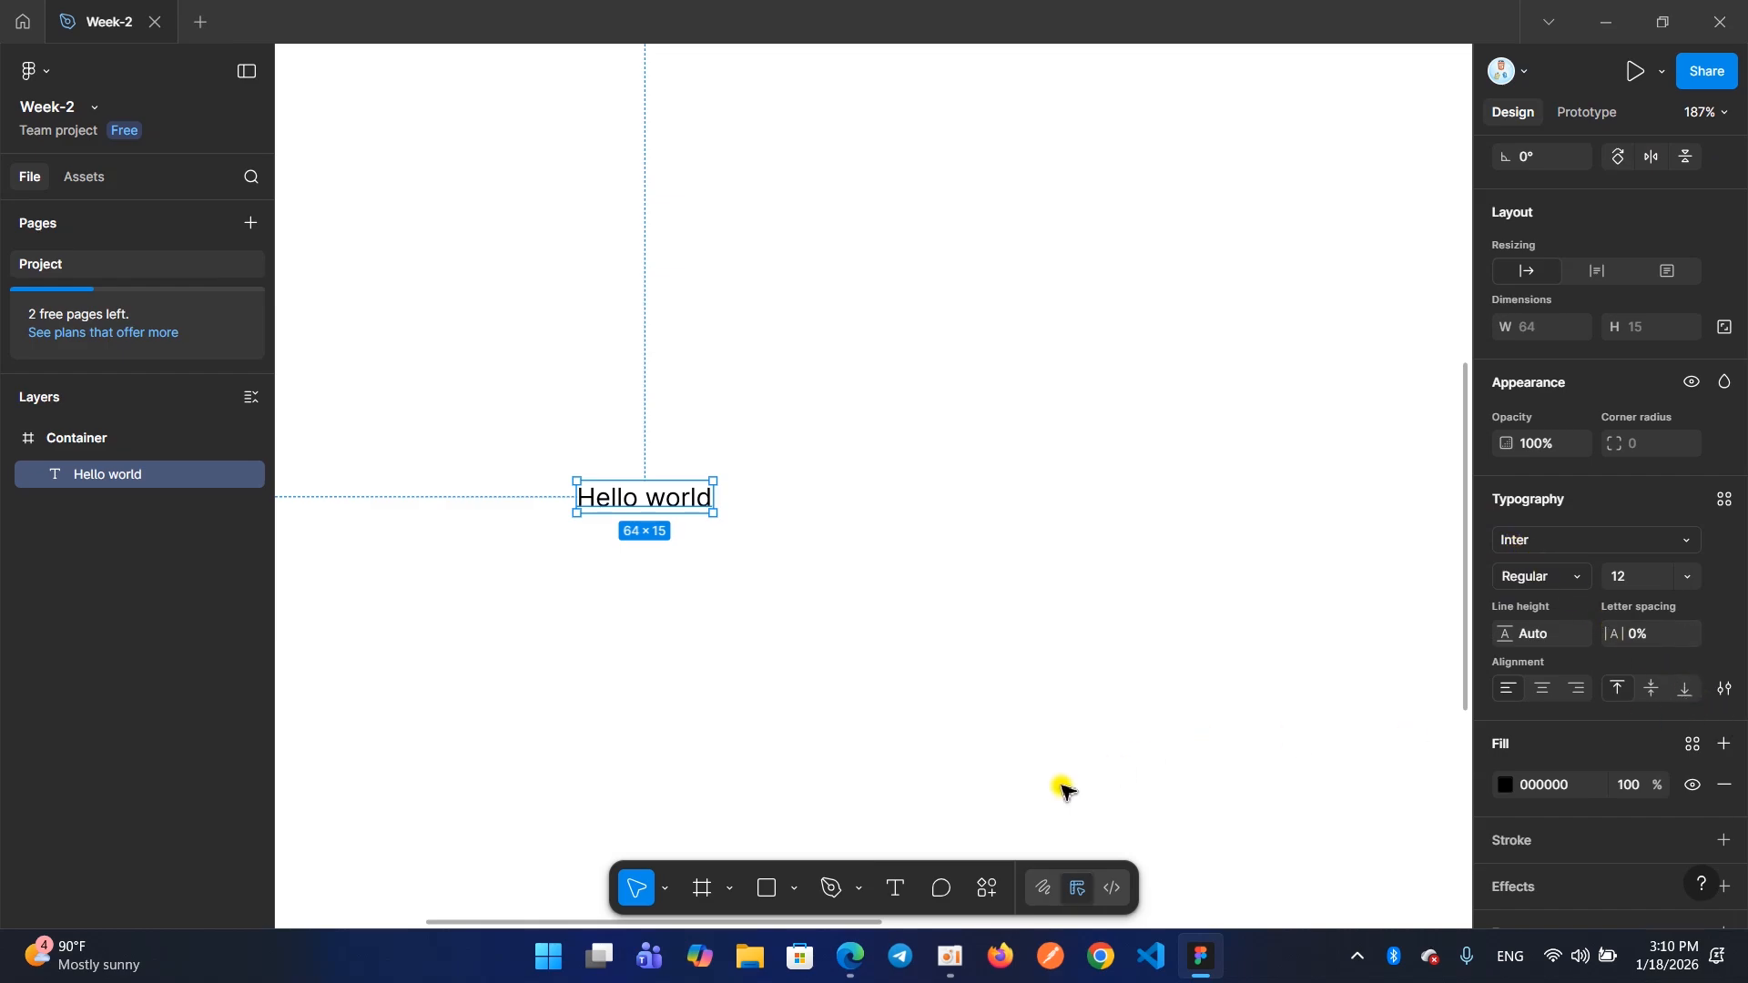
{"action": "left_click", "coordinate": [950, 956]}
{"action": "left_click", "coordinate": [652, 406]}
{"action": "left_click", "coordinate": [1287, 330]}
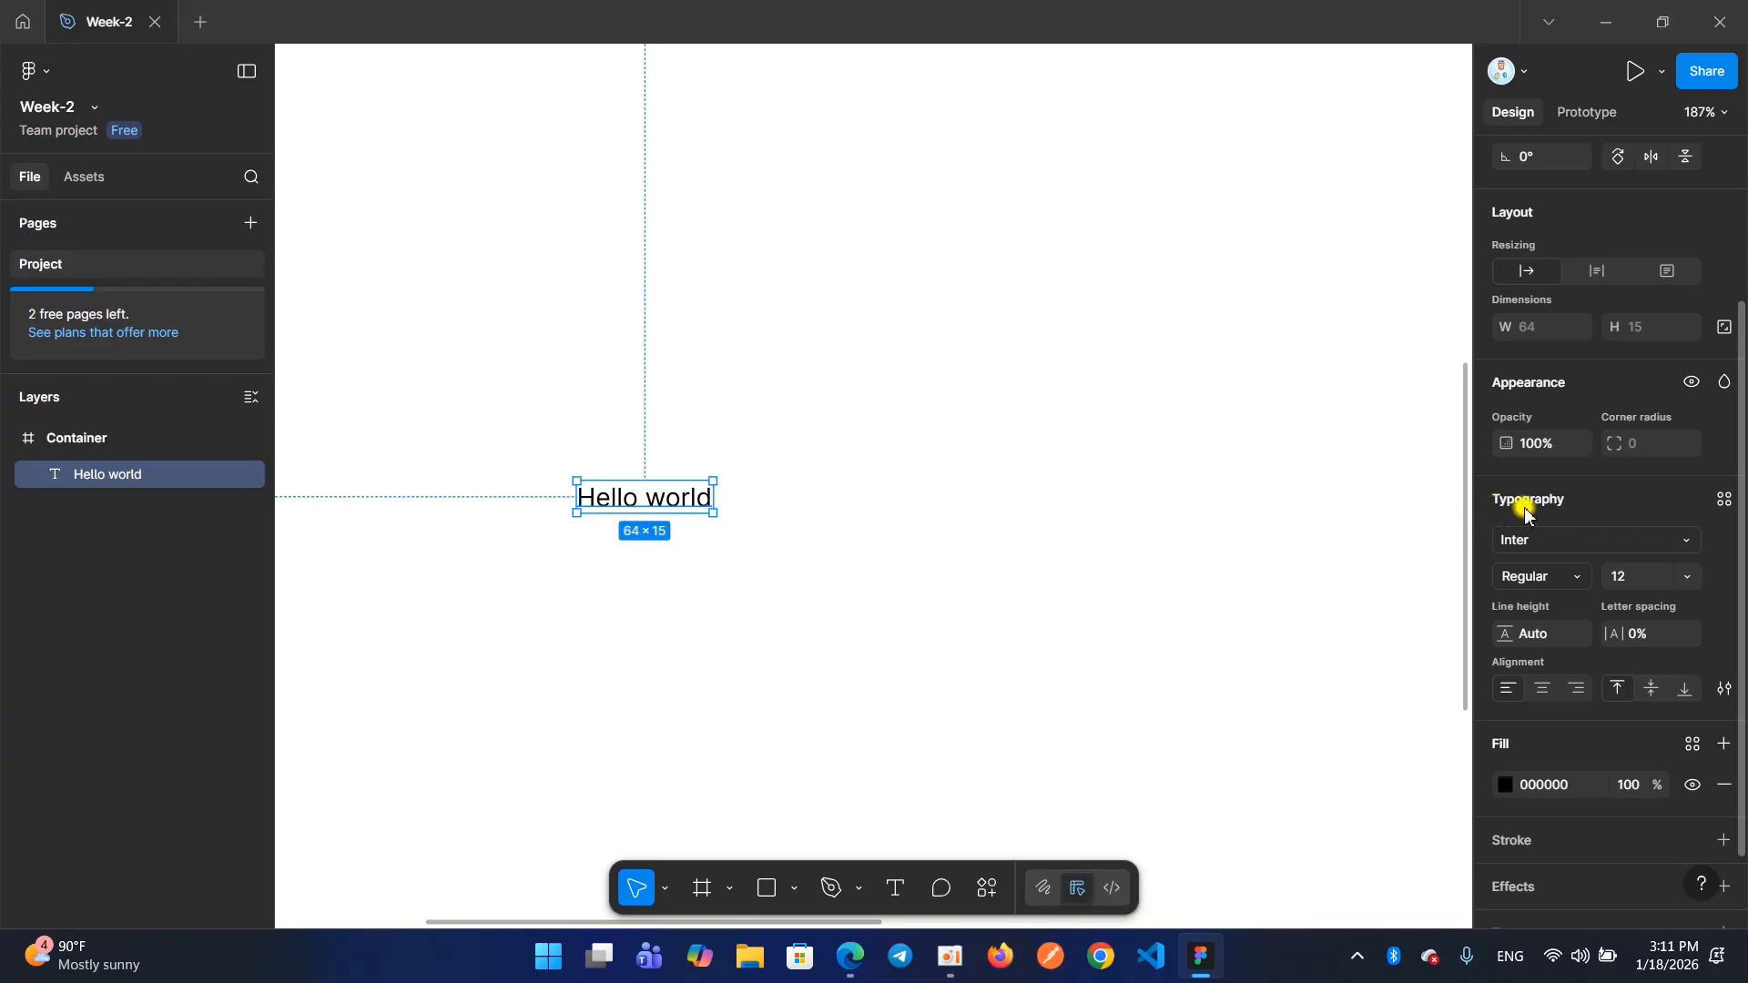
Review all design property sections of the "Hello world" text from Position to Export, ending at Typography
{"action": "scroll", "coordinate": [1510, 474], "scroll_direction": "down", "scroll_amount": 1}
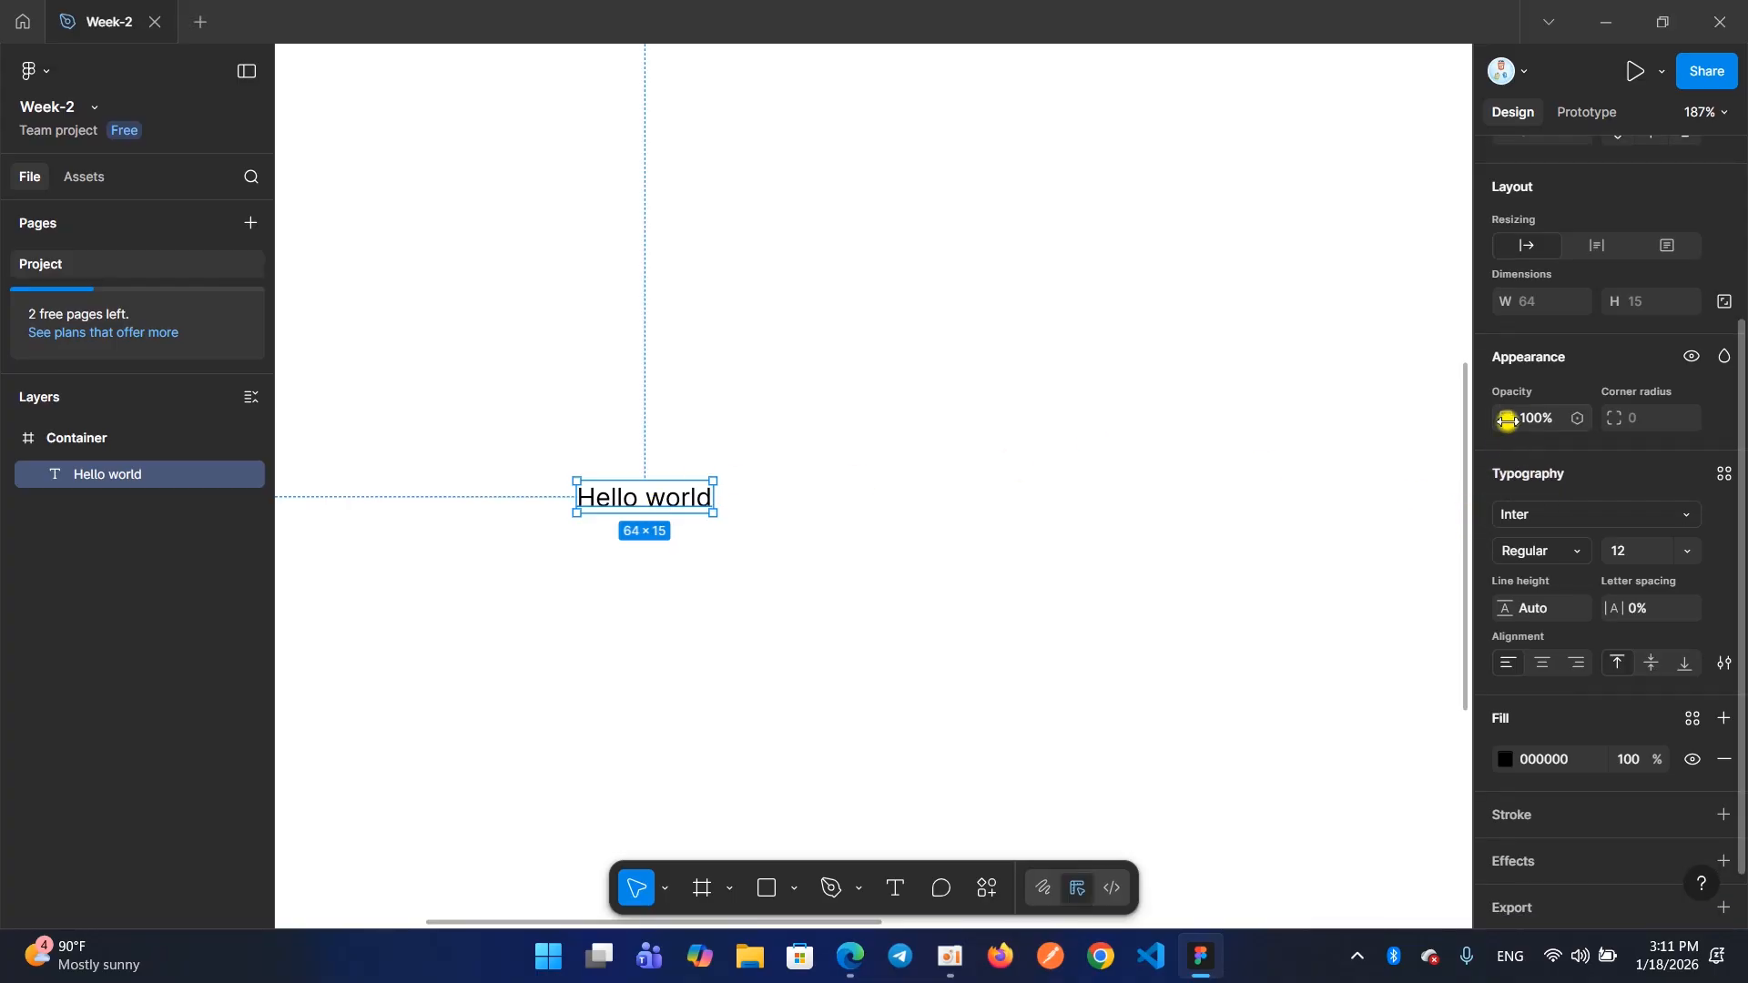
{"action": "scroll", "coordinate": [1502, 510], "scroll_direction": "down", "scroll_amount": 1}
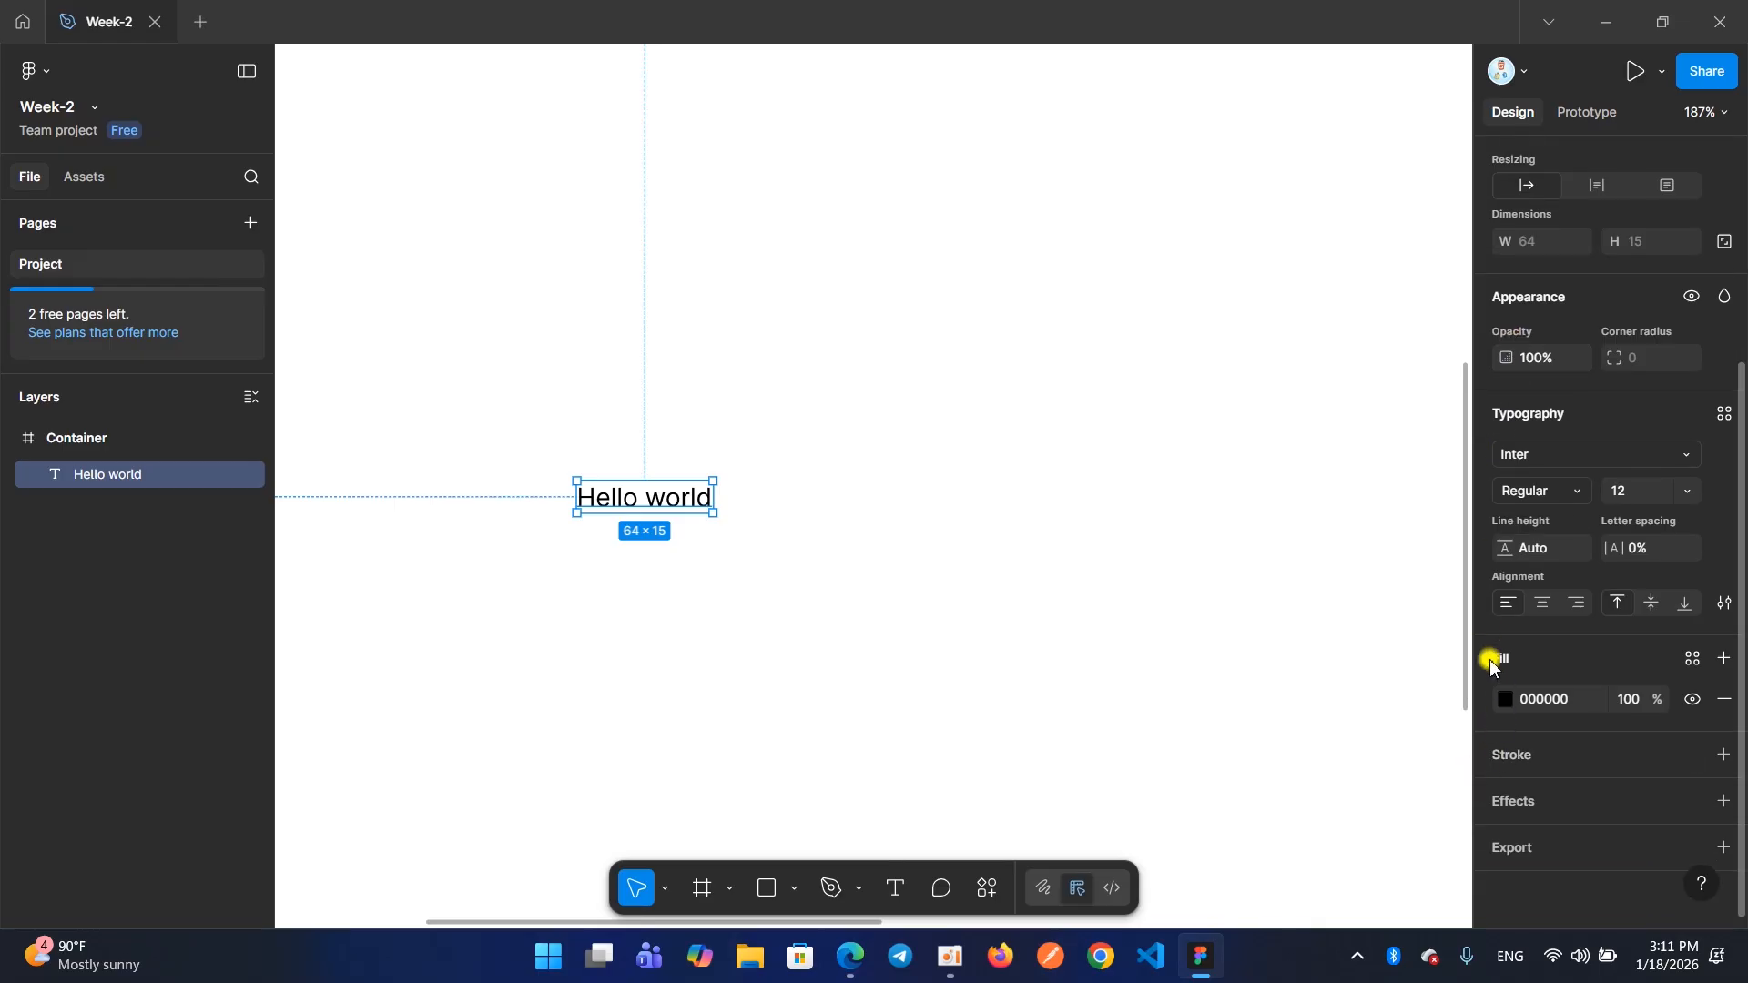
{"action": "scroll", "coordinate": [1503, 674], "scroll_direction": "up", "scroll_amount": 1}
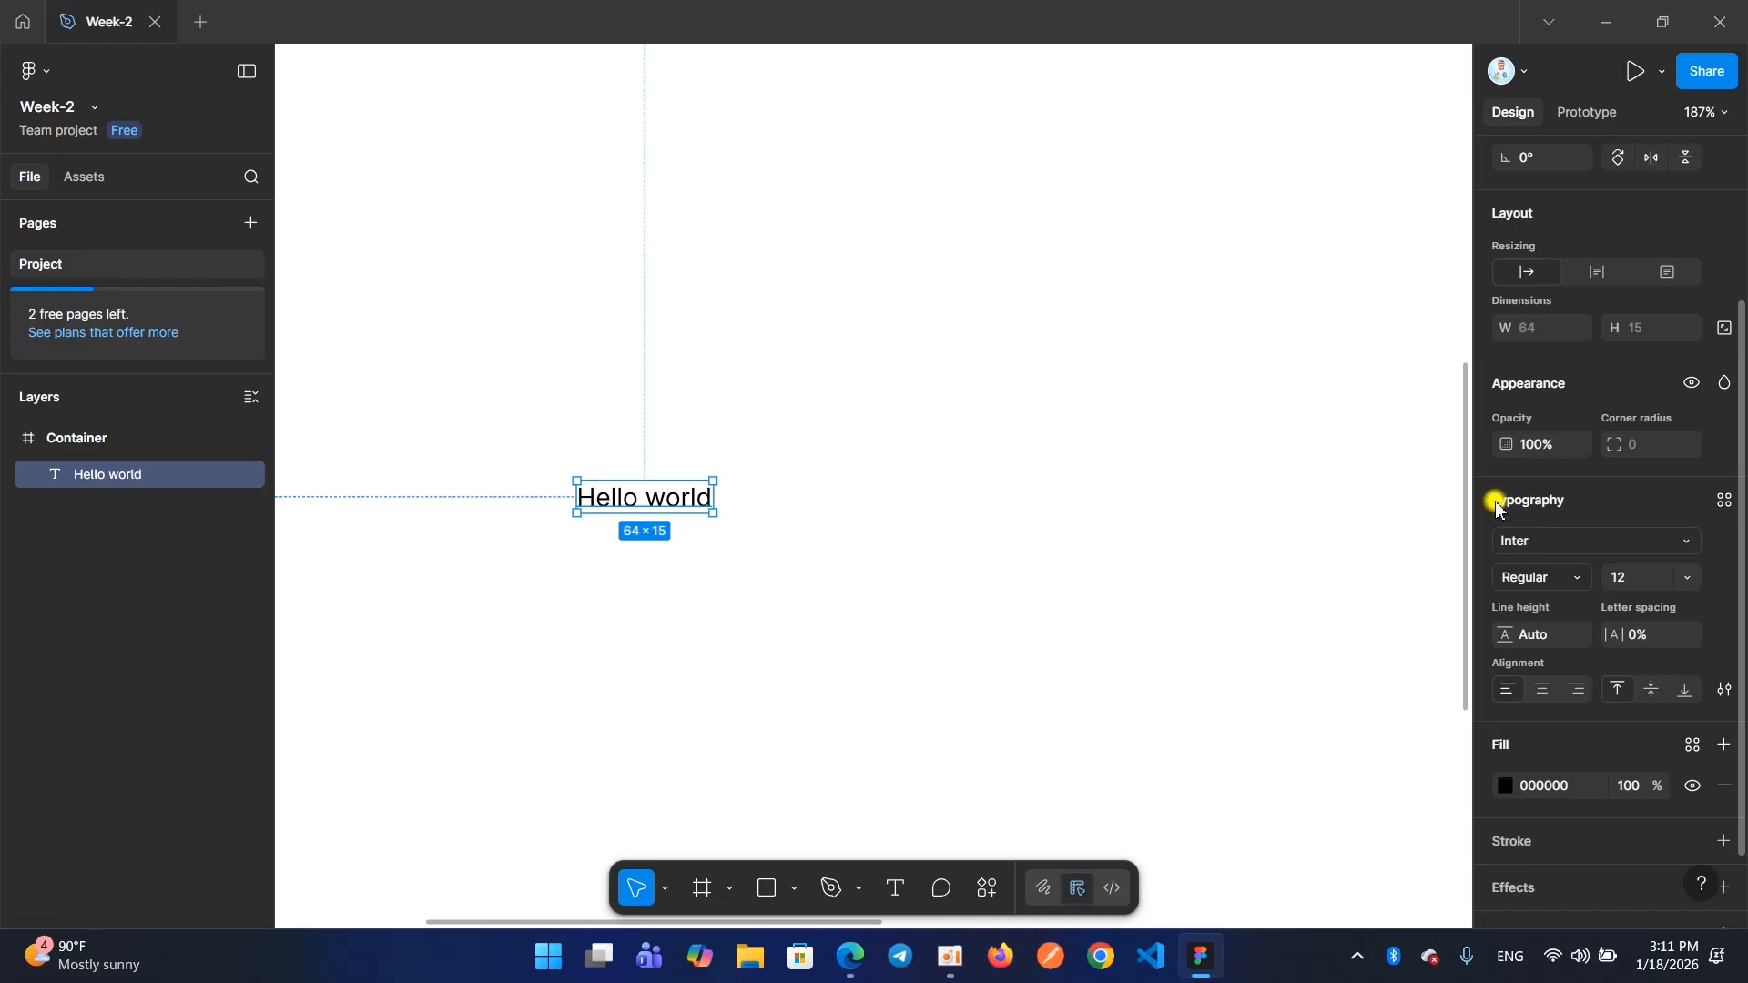
{"action": "scroll", "coordinate": [1549, 501], "scroll_direction": "up", "scroll_amount": 5}
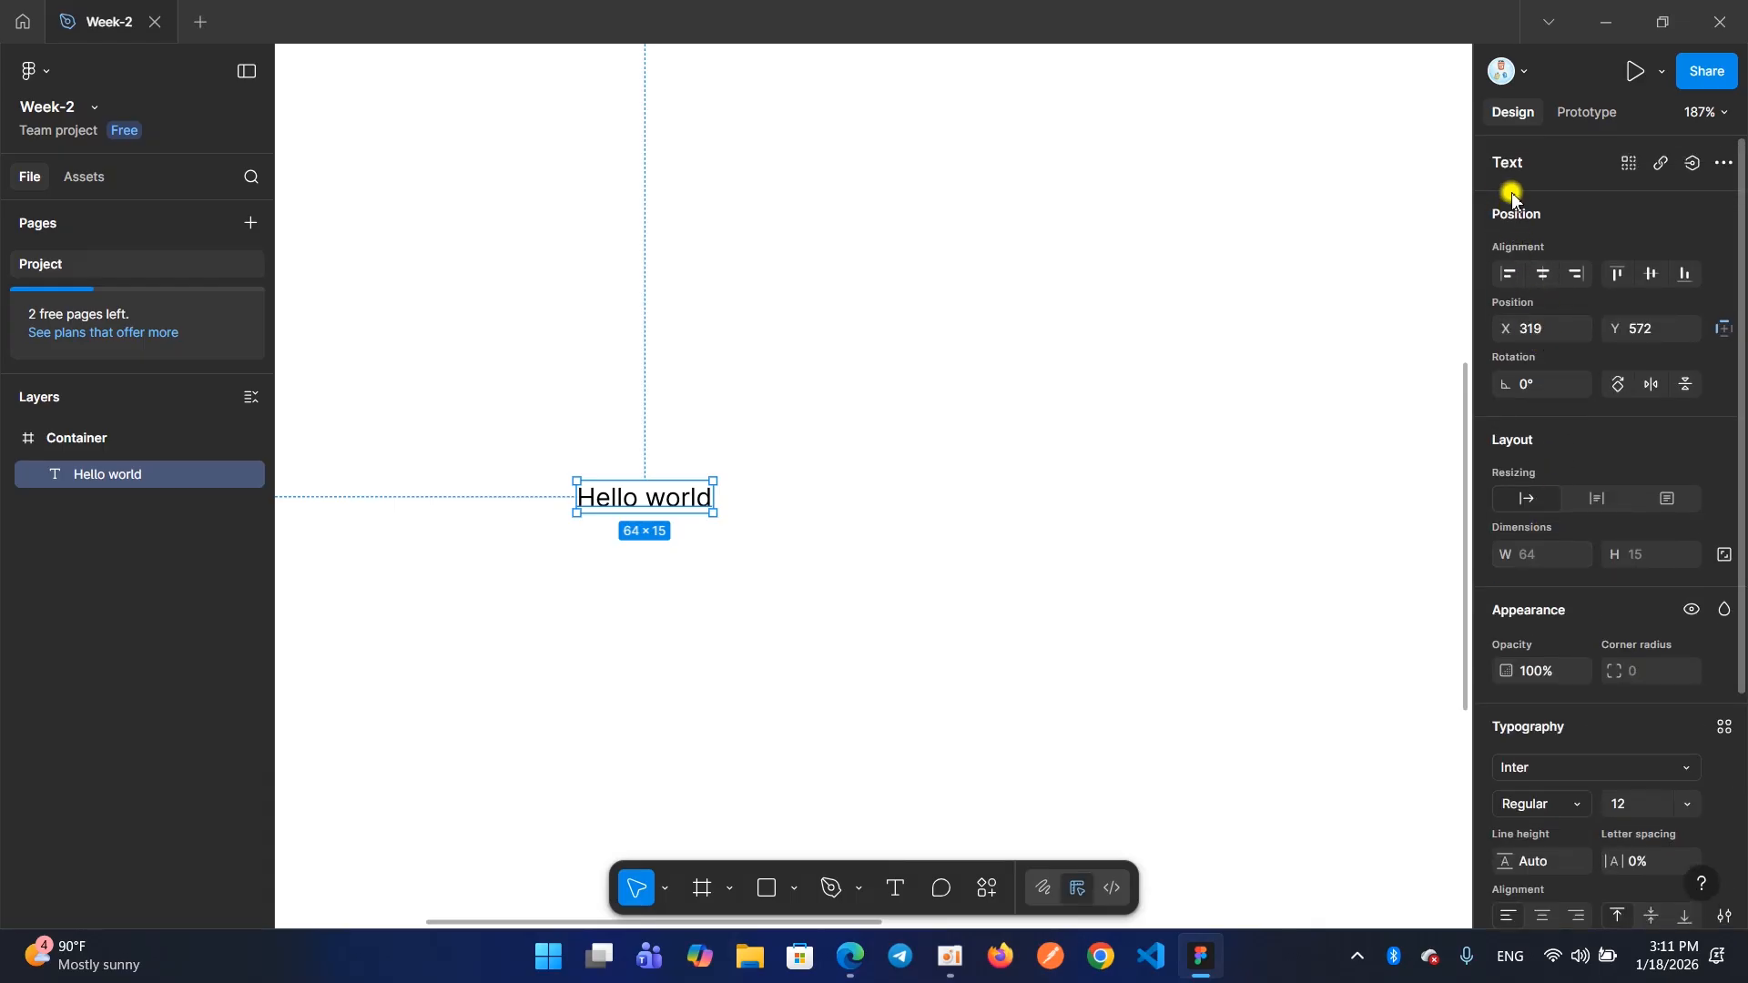
{"action": "scroll", "coordinate": [1508, 228], "scroll_direction": "down", "scroll_amount": 1}
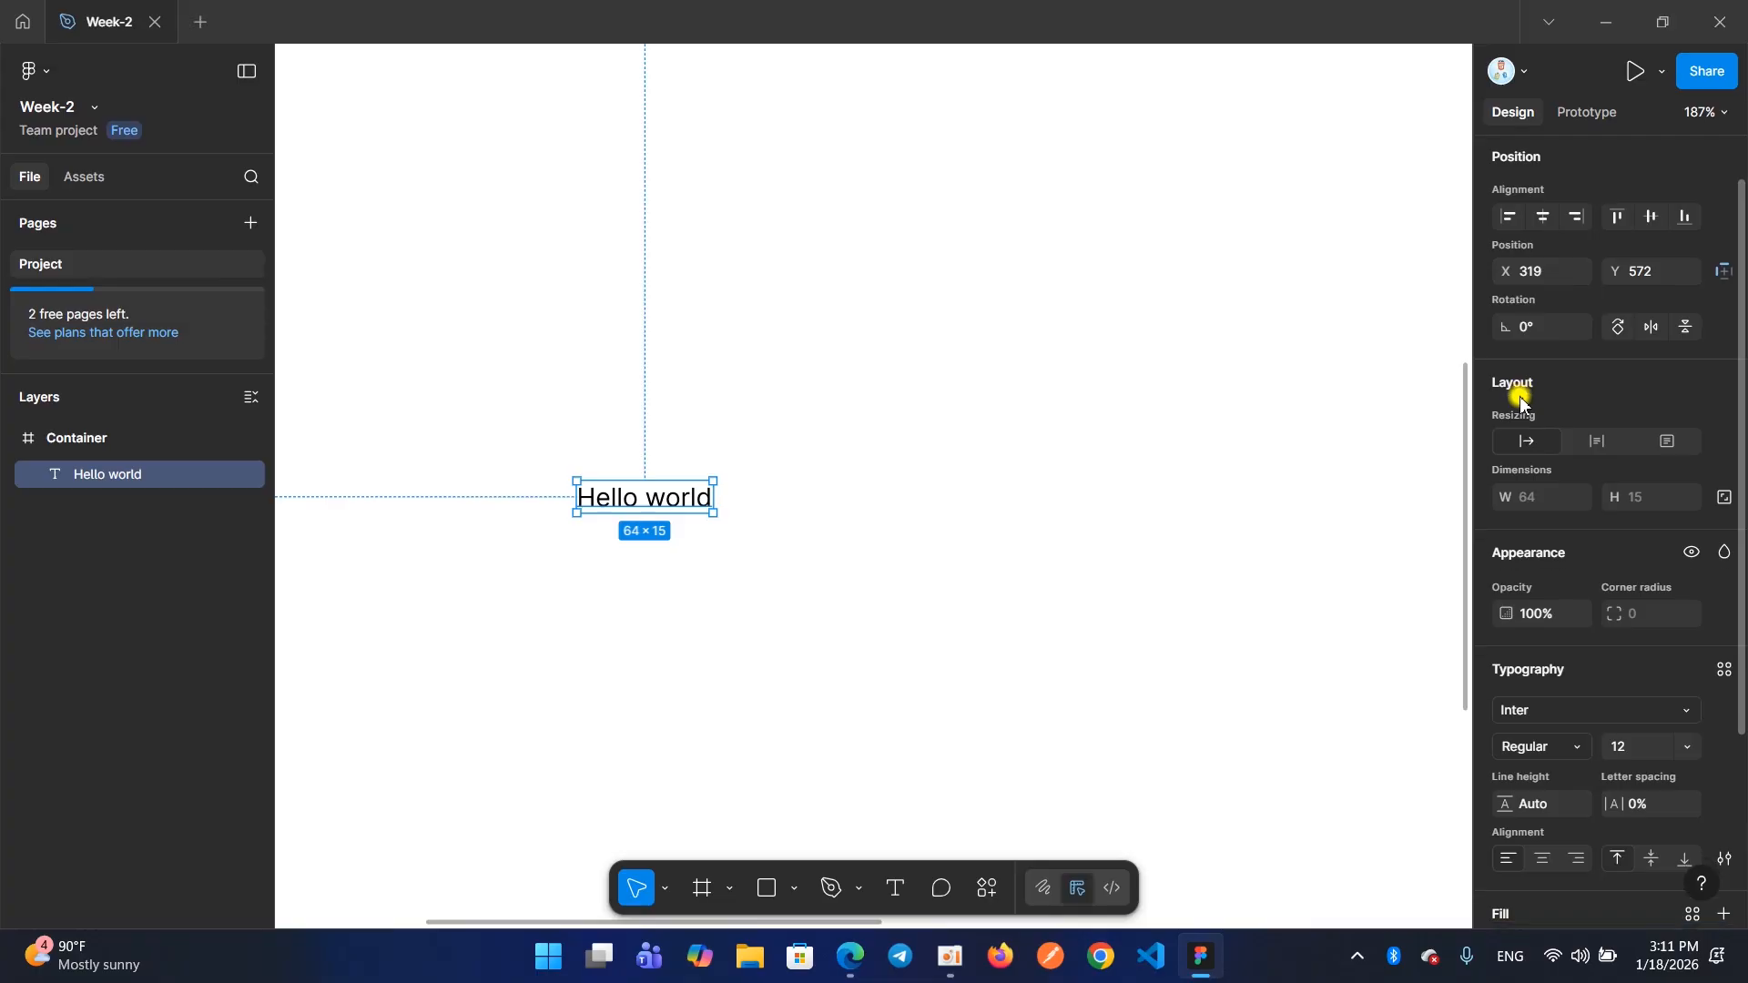
{"action": "scroll", "coordinate": [1509, 465], "scroll_direction": "down", "scroll_amount": 1}
{"action": "scroll", "coordinate": [1513, 547], "scroll_direction": "down", "scroll_amount": 2}
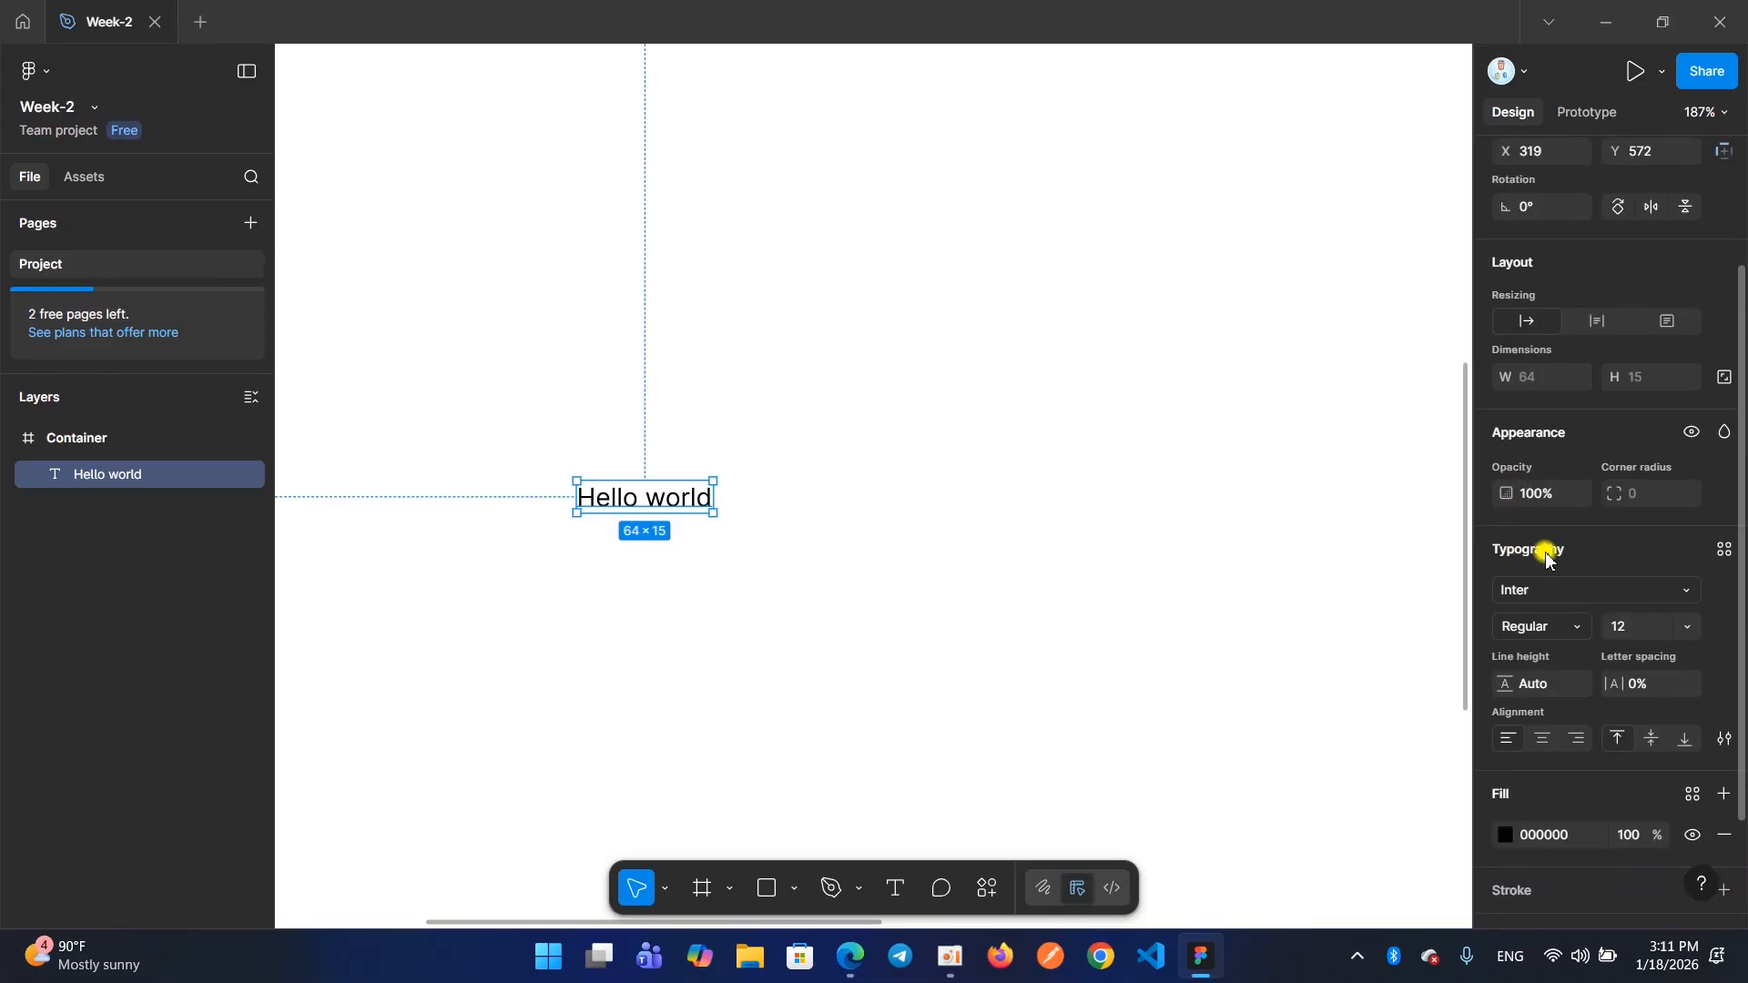
{"action": "scroll", "coordinate": [1561, 553], "scroll_direction": "down", "scroll_amount": 3}
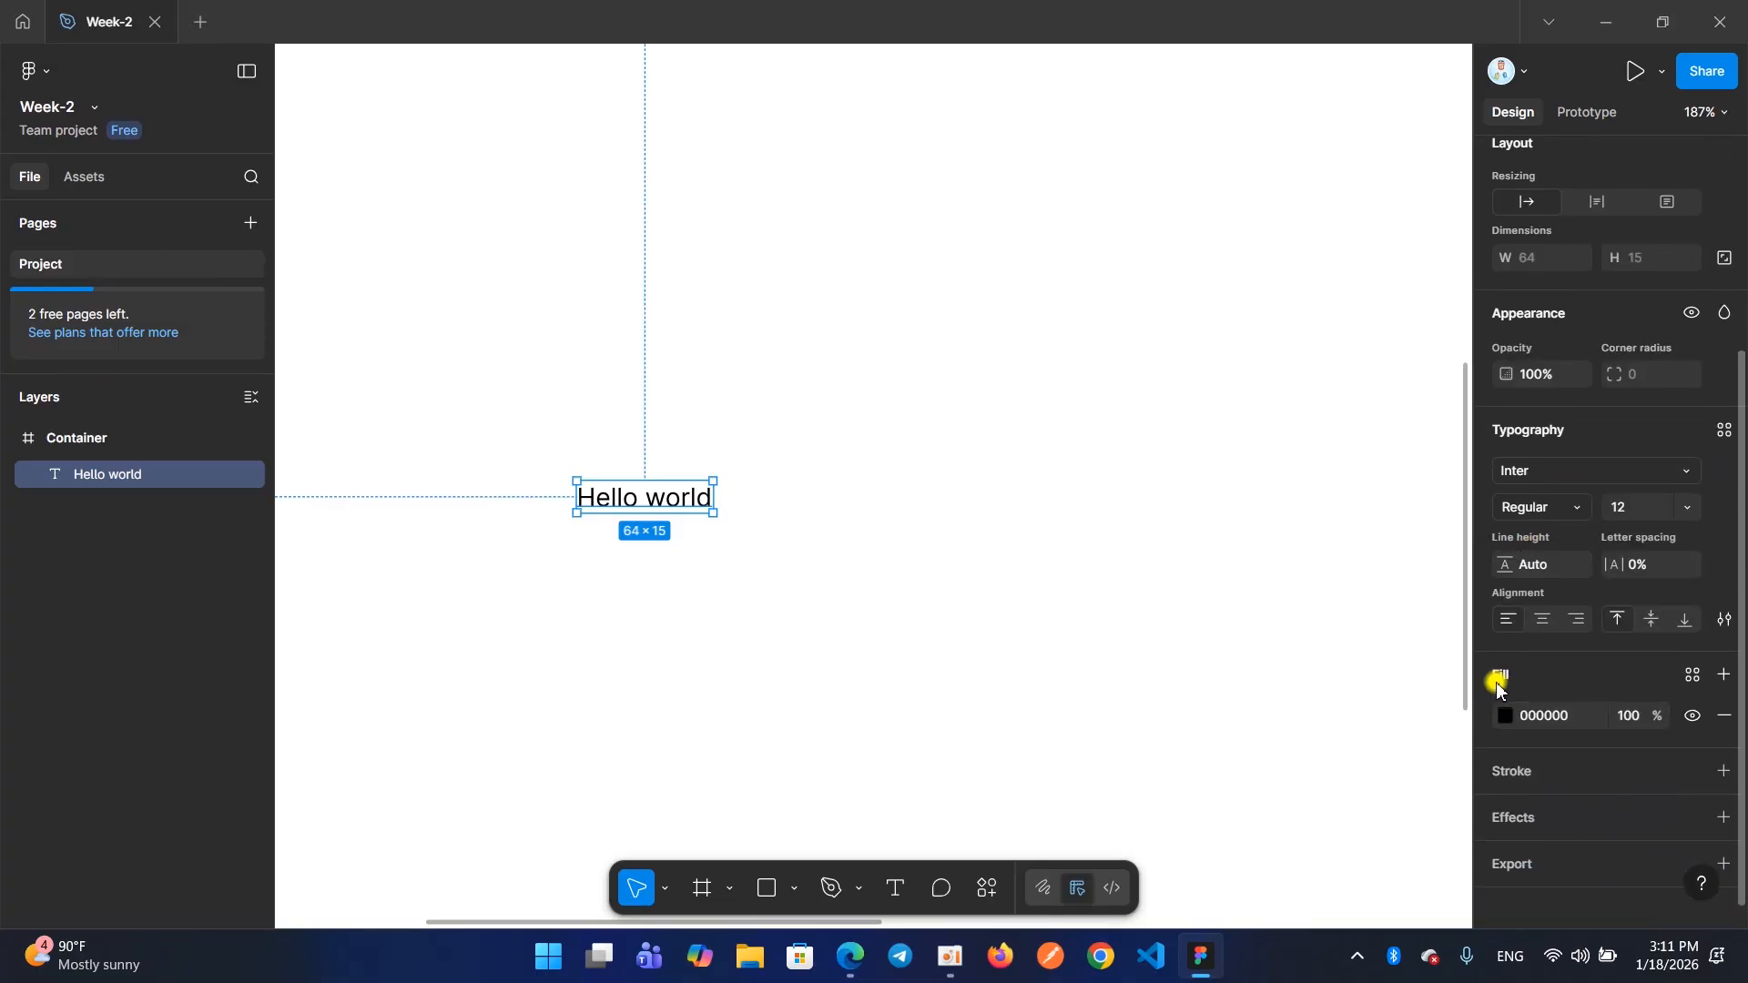
{"action": "scroll", "coordinate": [1489, 413], "scroll_direction": "up", "scroll_amount": 1}
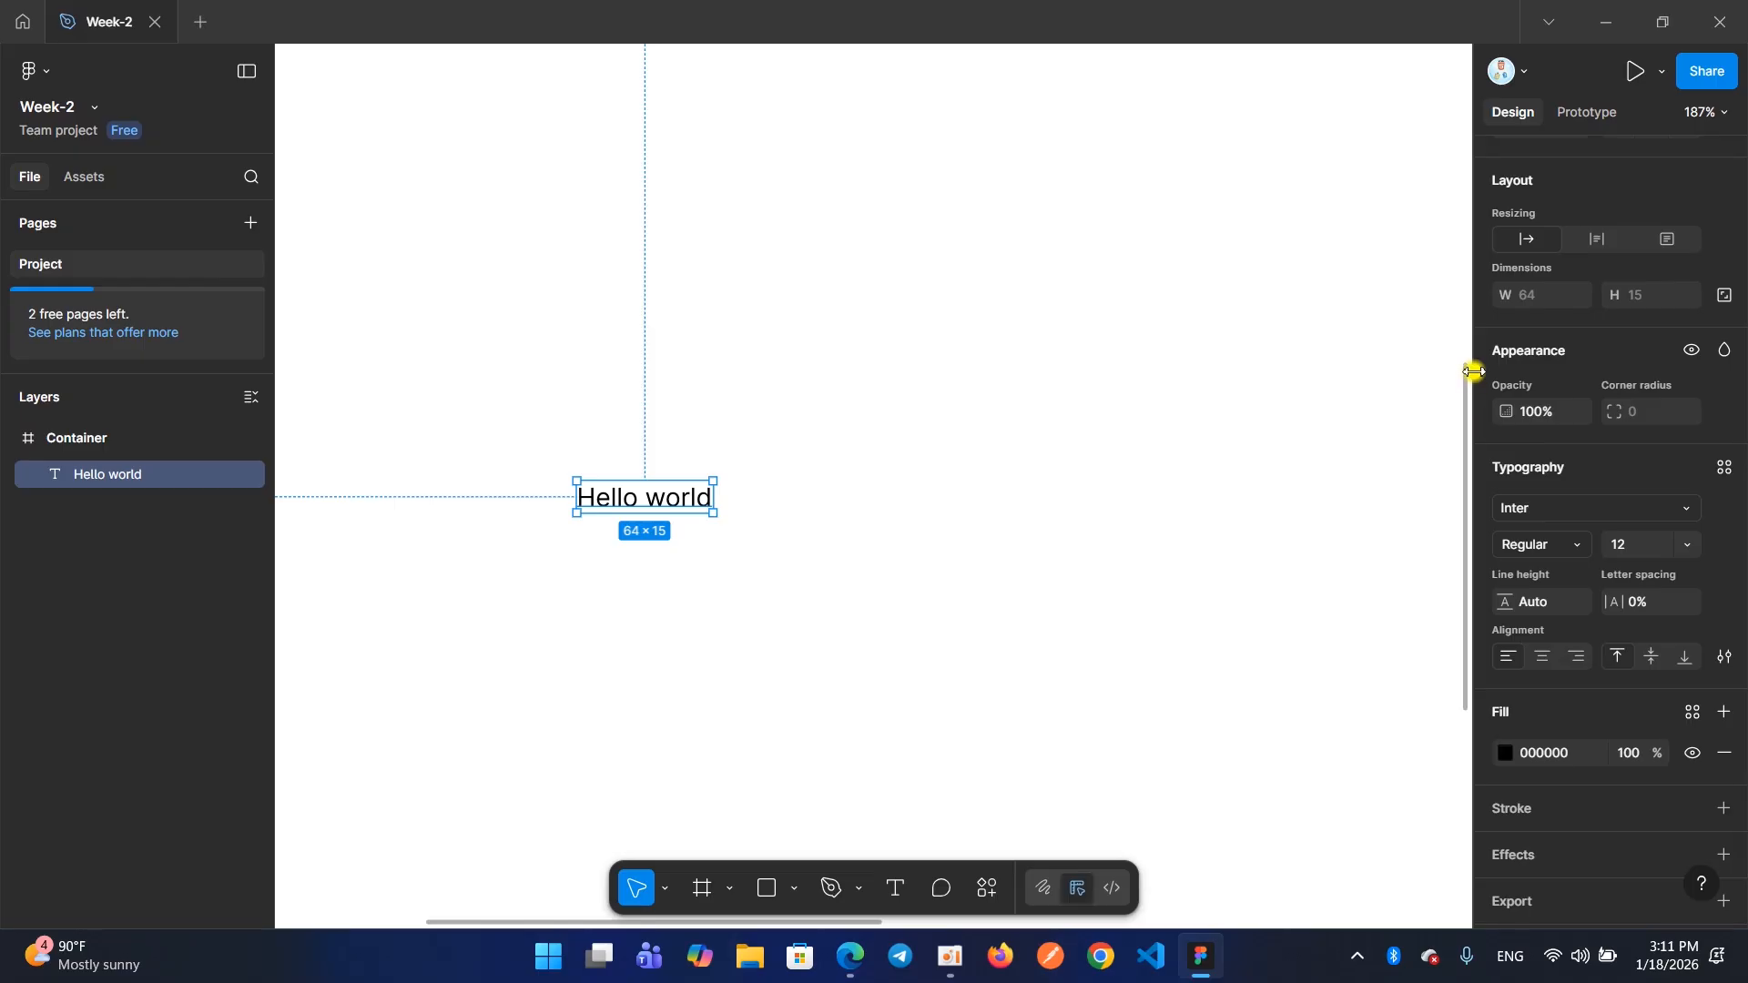
{"action": "scroll", "coordinate": [1488, 458], "scroll_direction": "down", "scroll_amount": 1}
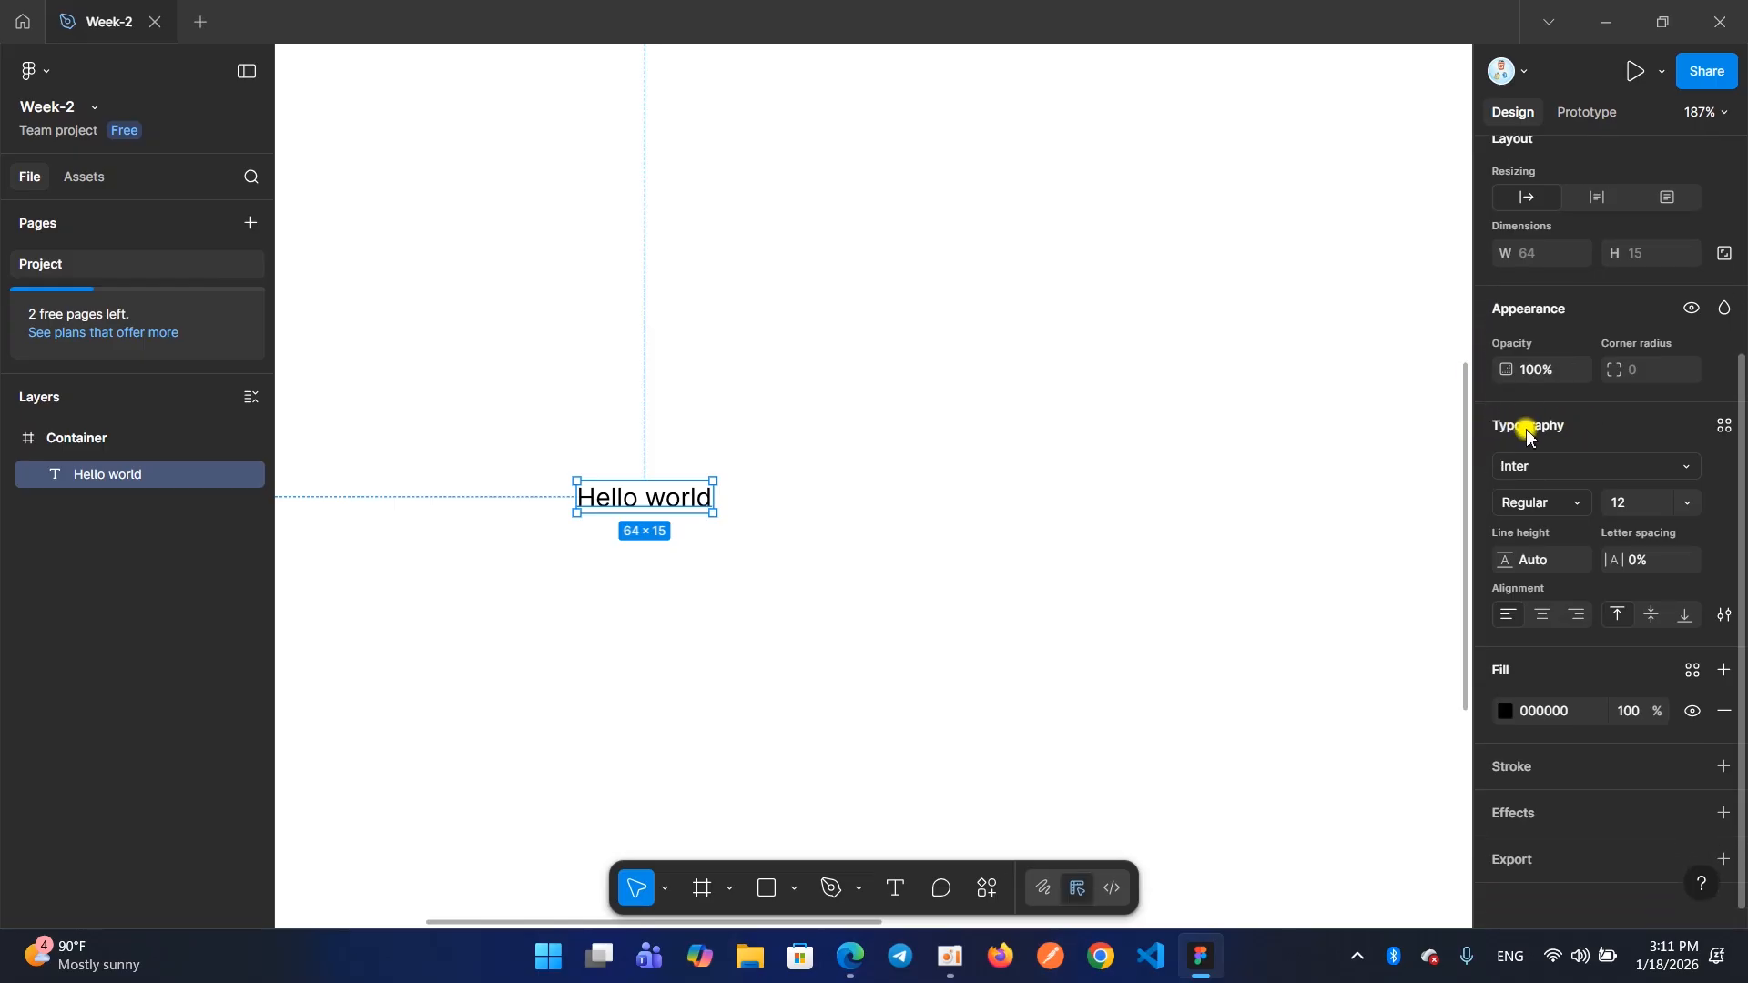
Mark the Typography section with a red rectangle and capture a screenshot of the text's design properties
{"action": "mouse_move", "coordinate": [1492, 409]}
{"action": "left_mouse_down"}
{"action": "mouse_move", "coordinate": [1545, 460]}
{"action": "mouse_move", "coordinate": [1540, 431]}
{"action": "mouse_move", "coordinate": [1582, 437]}
{"action": "mouse_move", "coordinate": [1655, 616]}
{"action": "mouse_move", "coordinate": [1739, 644]}
{"action": "left_mouse_up"}
{"action": "mouse_move", "coordinate": [1479, 403]}
{"action": "left_mouse_down"}
{"action": "mouse_move", "coordinate": [1600, 546]}
{"action": "mouse_move", "coordinate": [1717, 656]}
{"action": "mouse_move", "coordinate": [1737, 653]}
{"action": "left_mouse_up"}
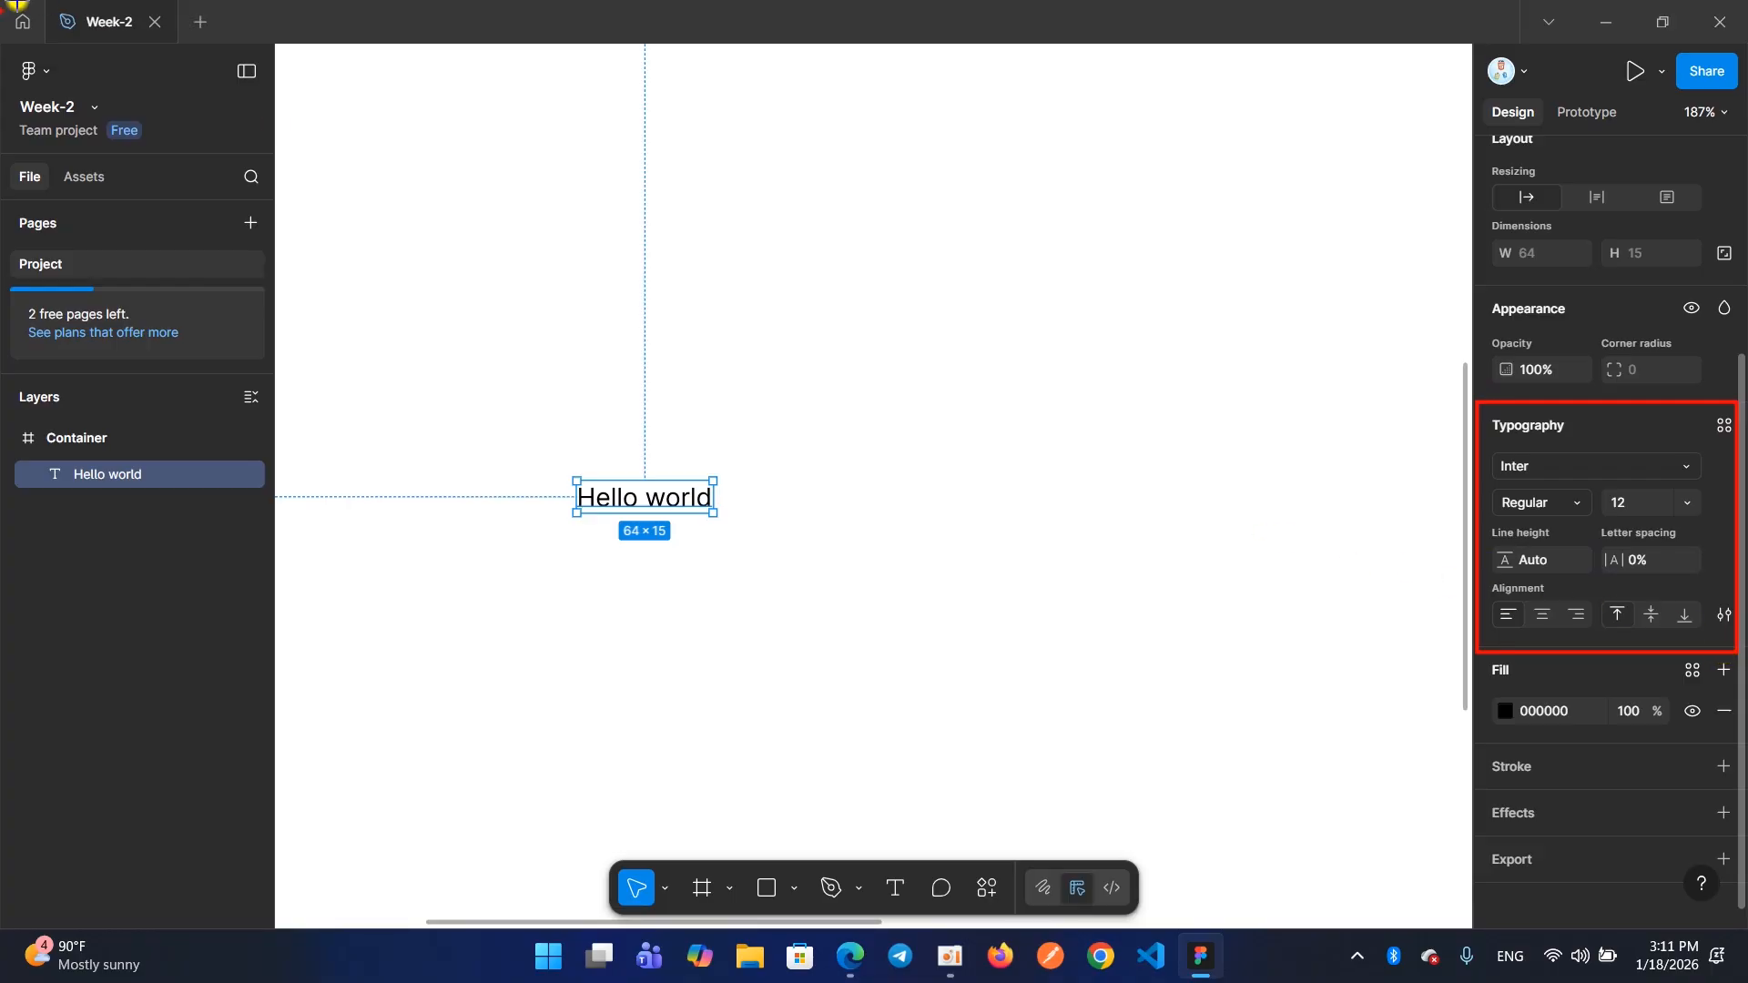
{"action": "key", "text": "shift+super+s"}
{"action": "left_click_drag", "start_coordinate": [1454, 29], "coordinate": [1742, 928]}
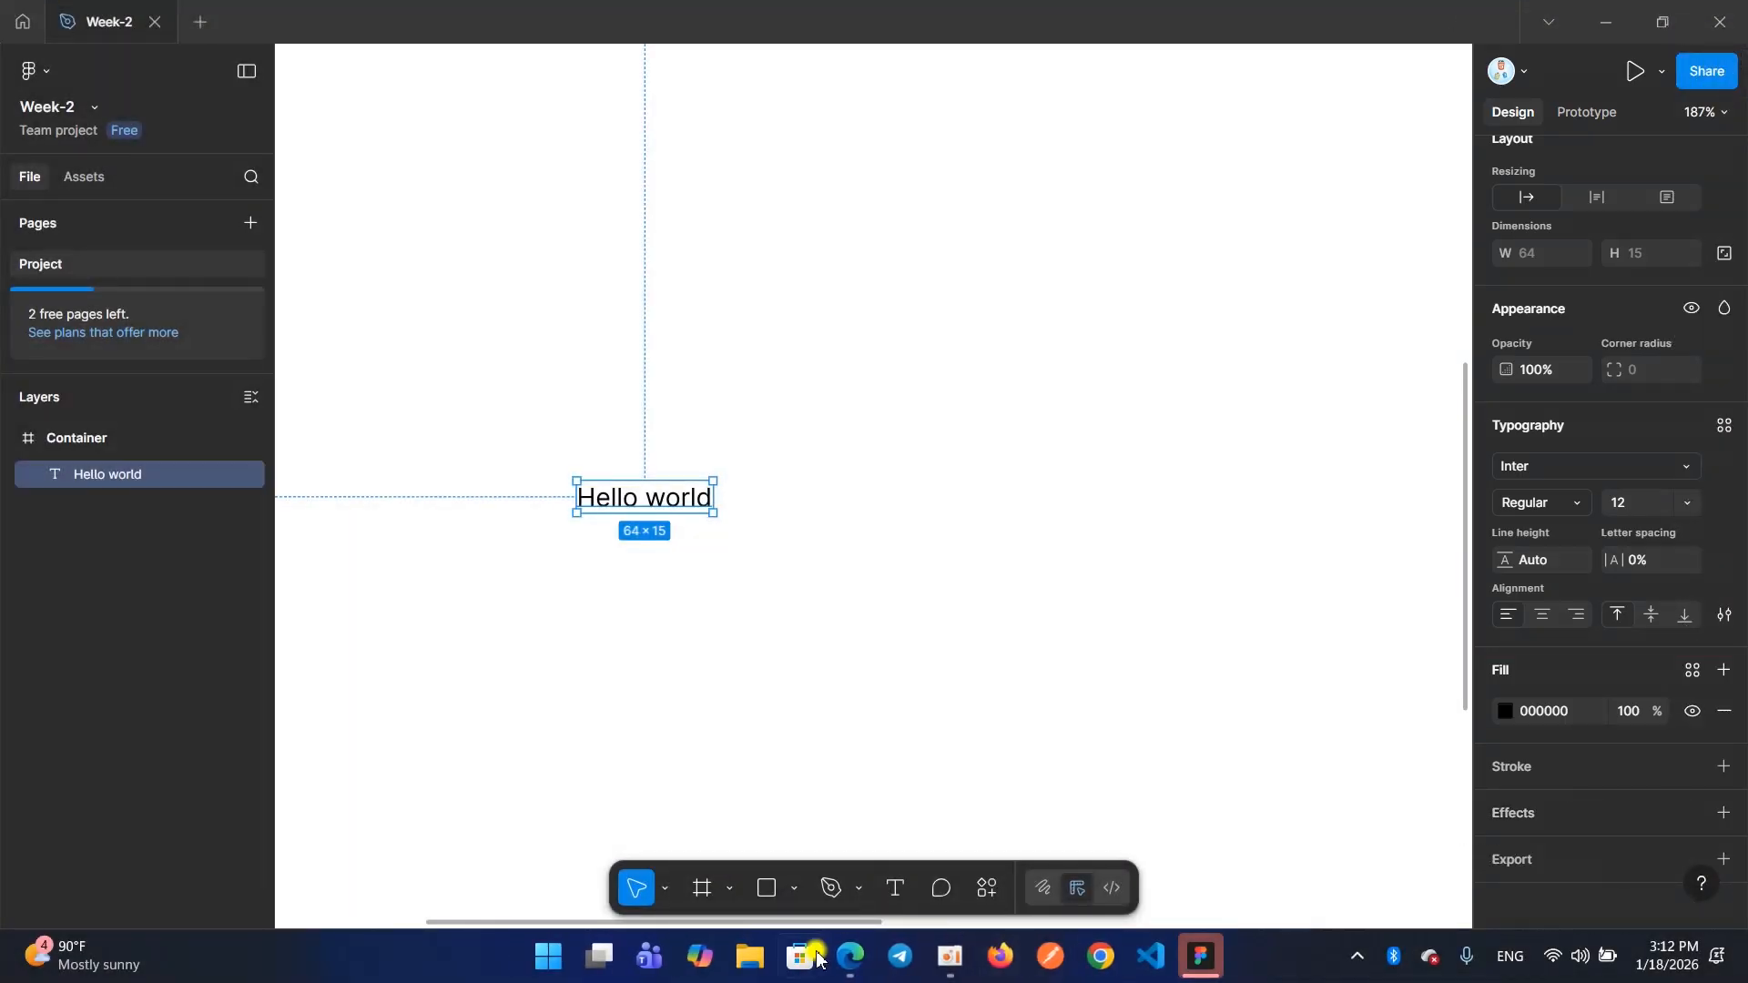
Switch to Telegram, send the captured screenshot to the Note topic of the WEB FRONT-END group and return to Figma
{"action": "left_click", "coordinate": [899, 964]}
{"action": "scroll", "coordinate": [441, 734], "scroll_direction": "down", "scroll_amount": 3}
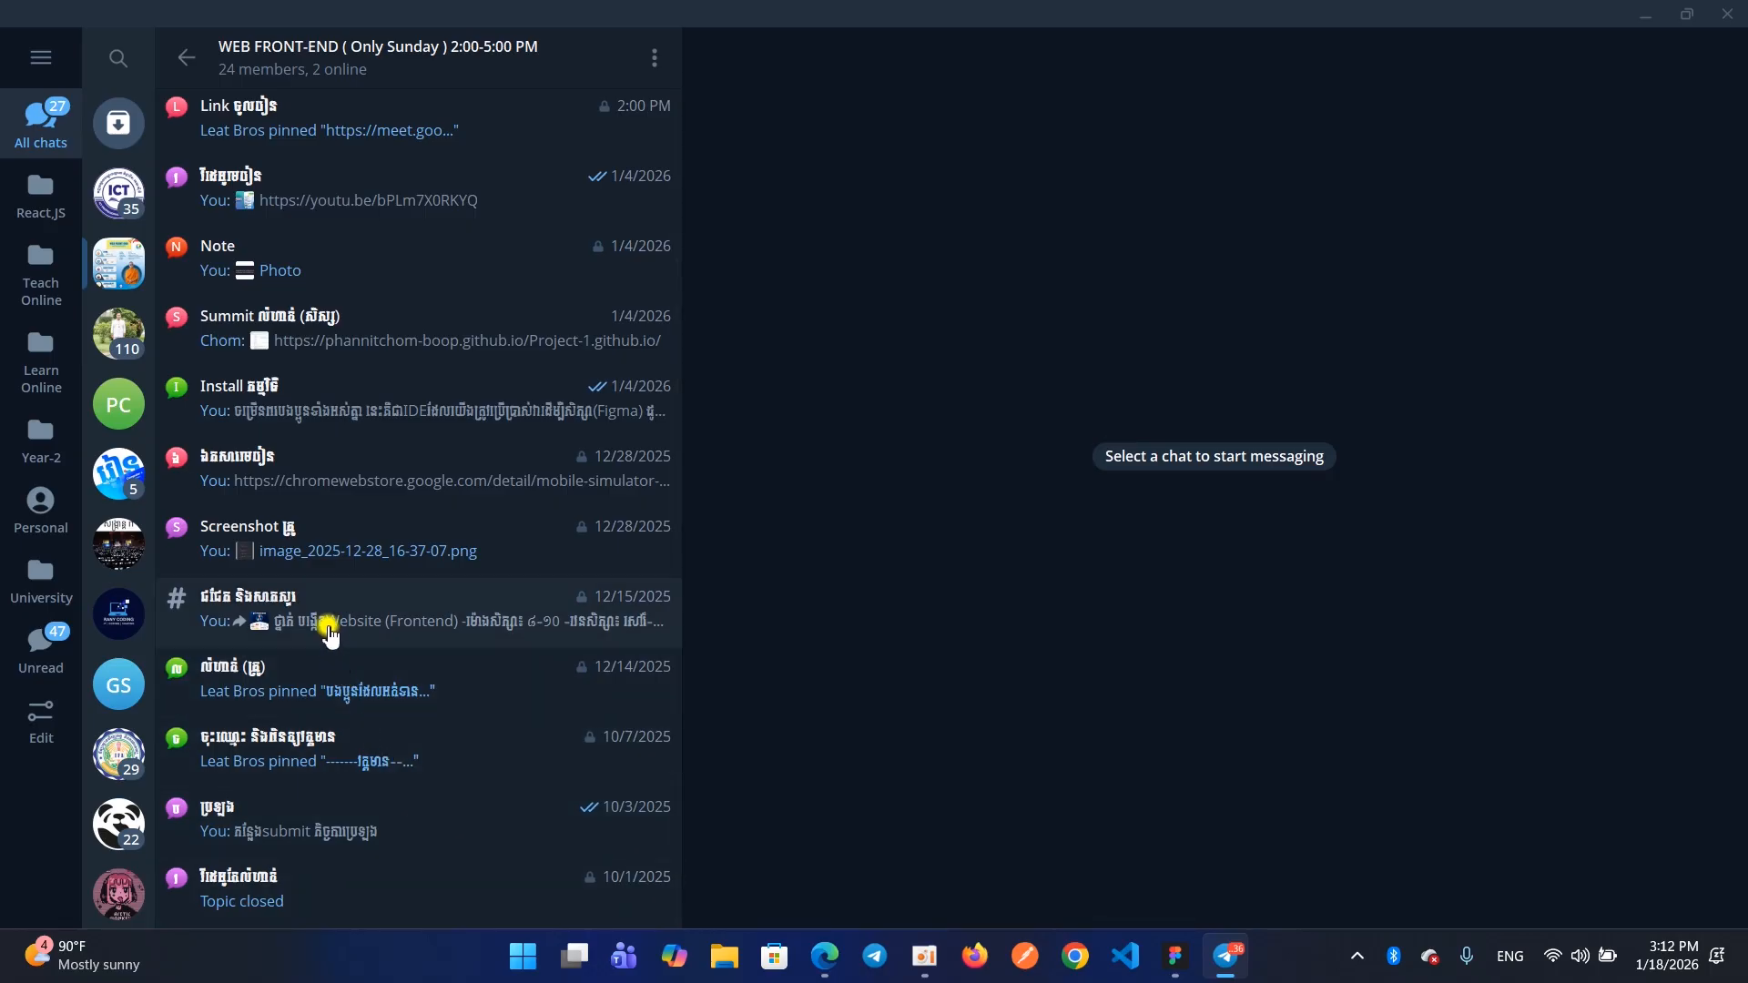
{"action": "left_click", "coordinate": [373, 244]}
{"action": "key", "text": "ctrl+v"}
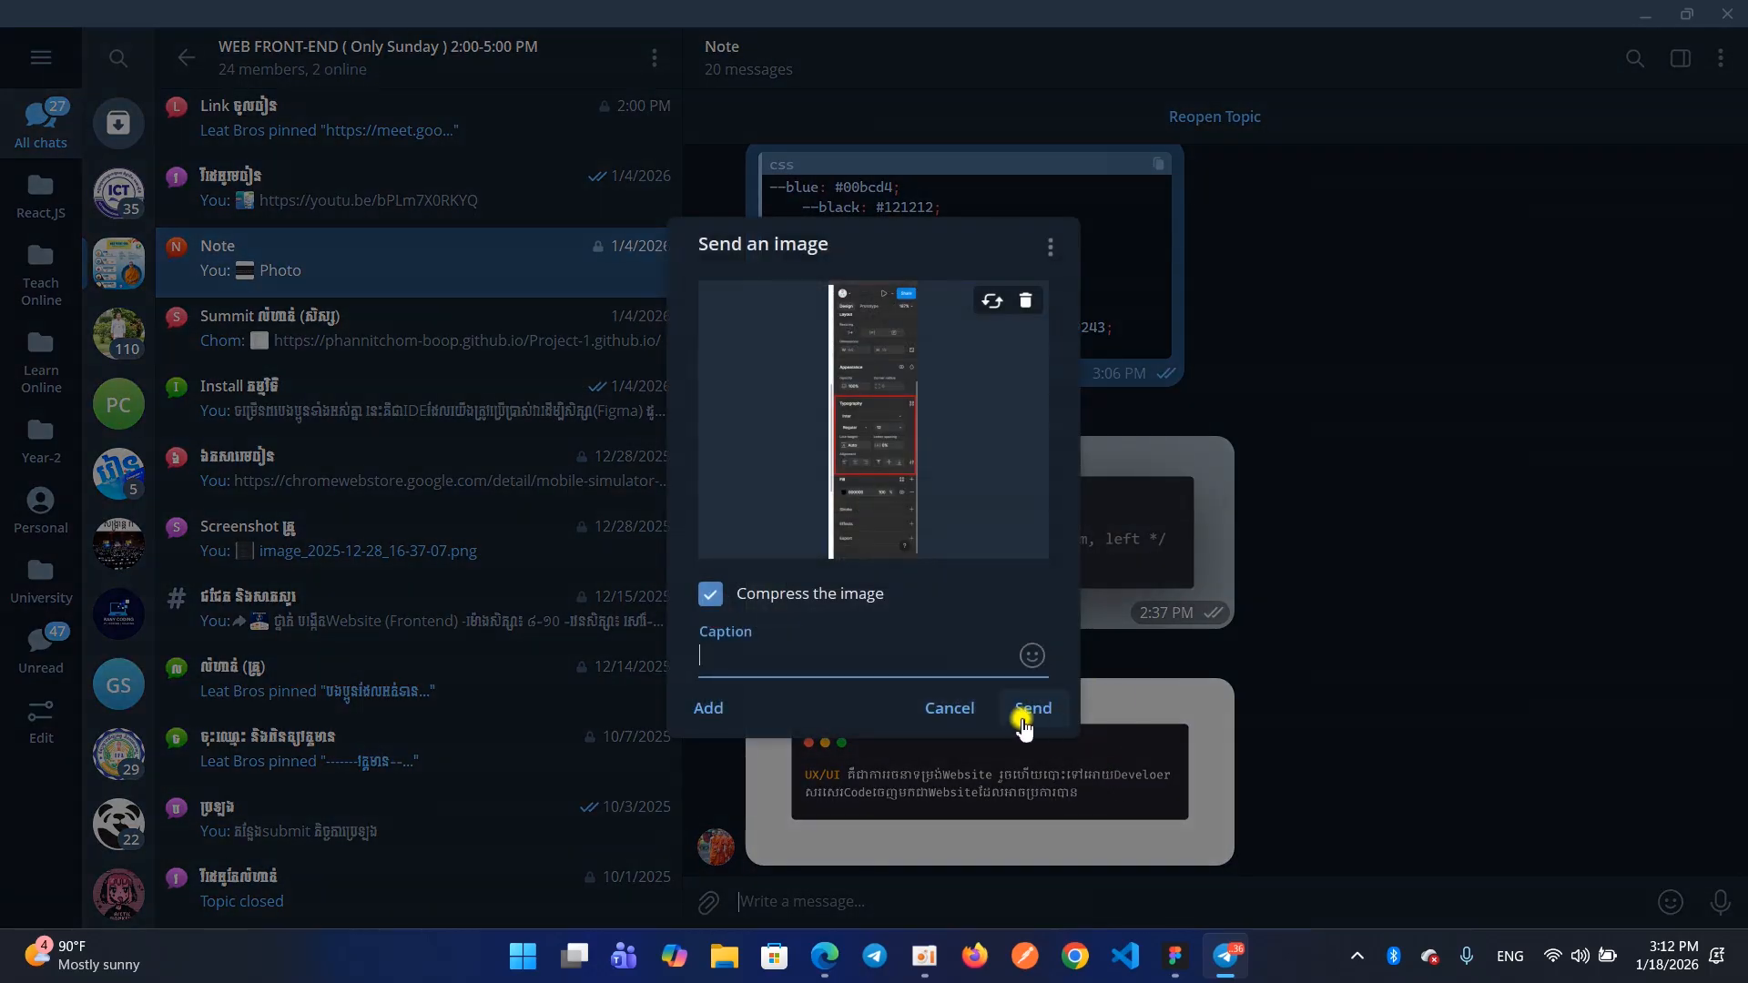
{"action": "left_click", "coordinate": [1024, 711]}
{"action": "left_click", "coordinate": [1645, 16]}
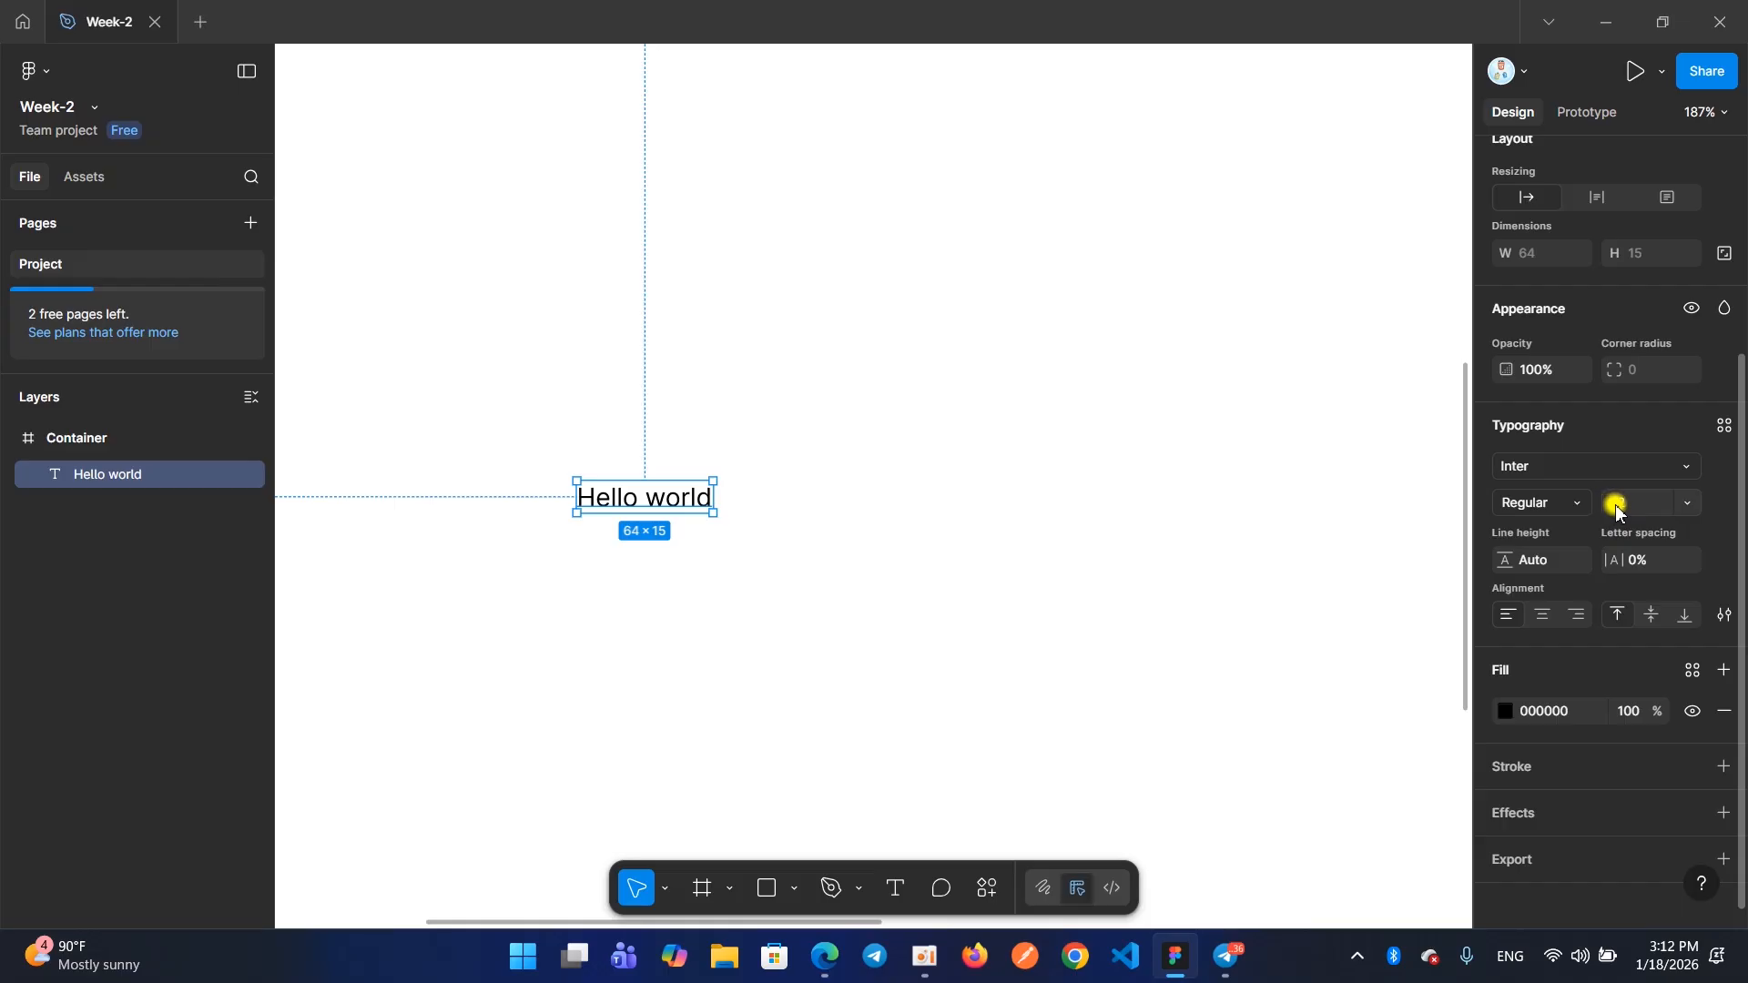
Set the "Hello world" text's font size to the preset 15 and replace it with a custom size of 19
{"action": "left_click", "coordinate": [1690, 504]}
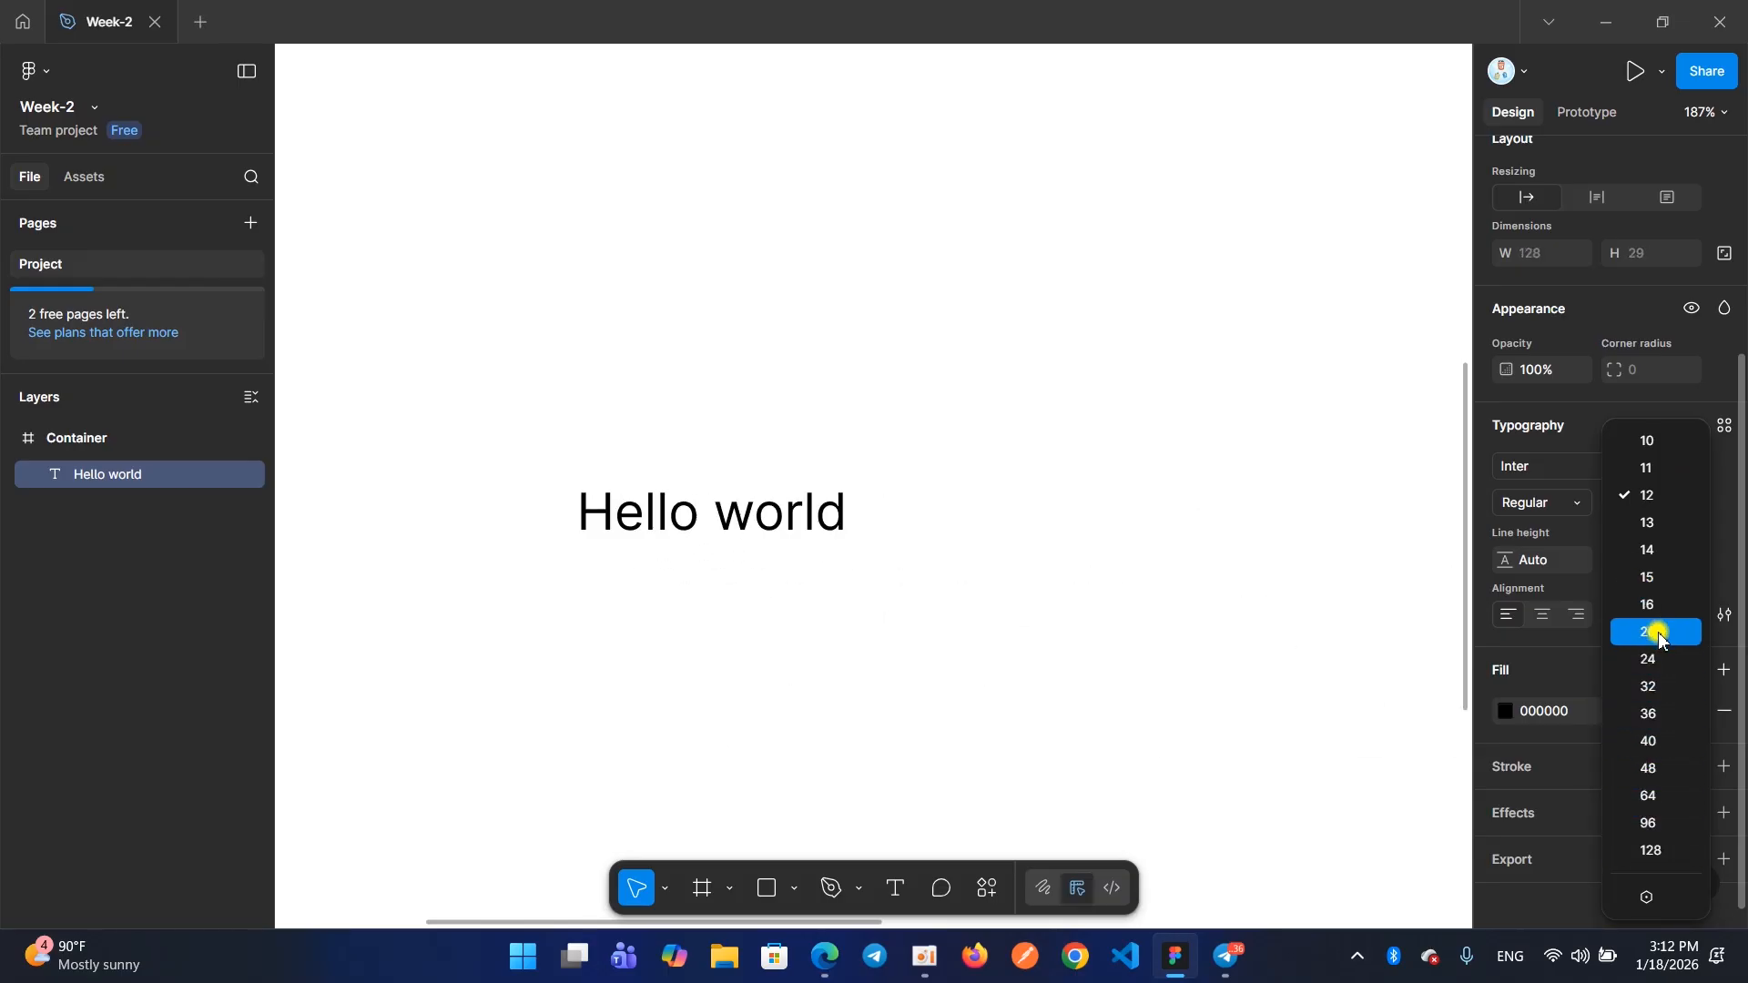
{"action": "left_click", "coordinate": [1652, 576]}
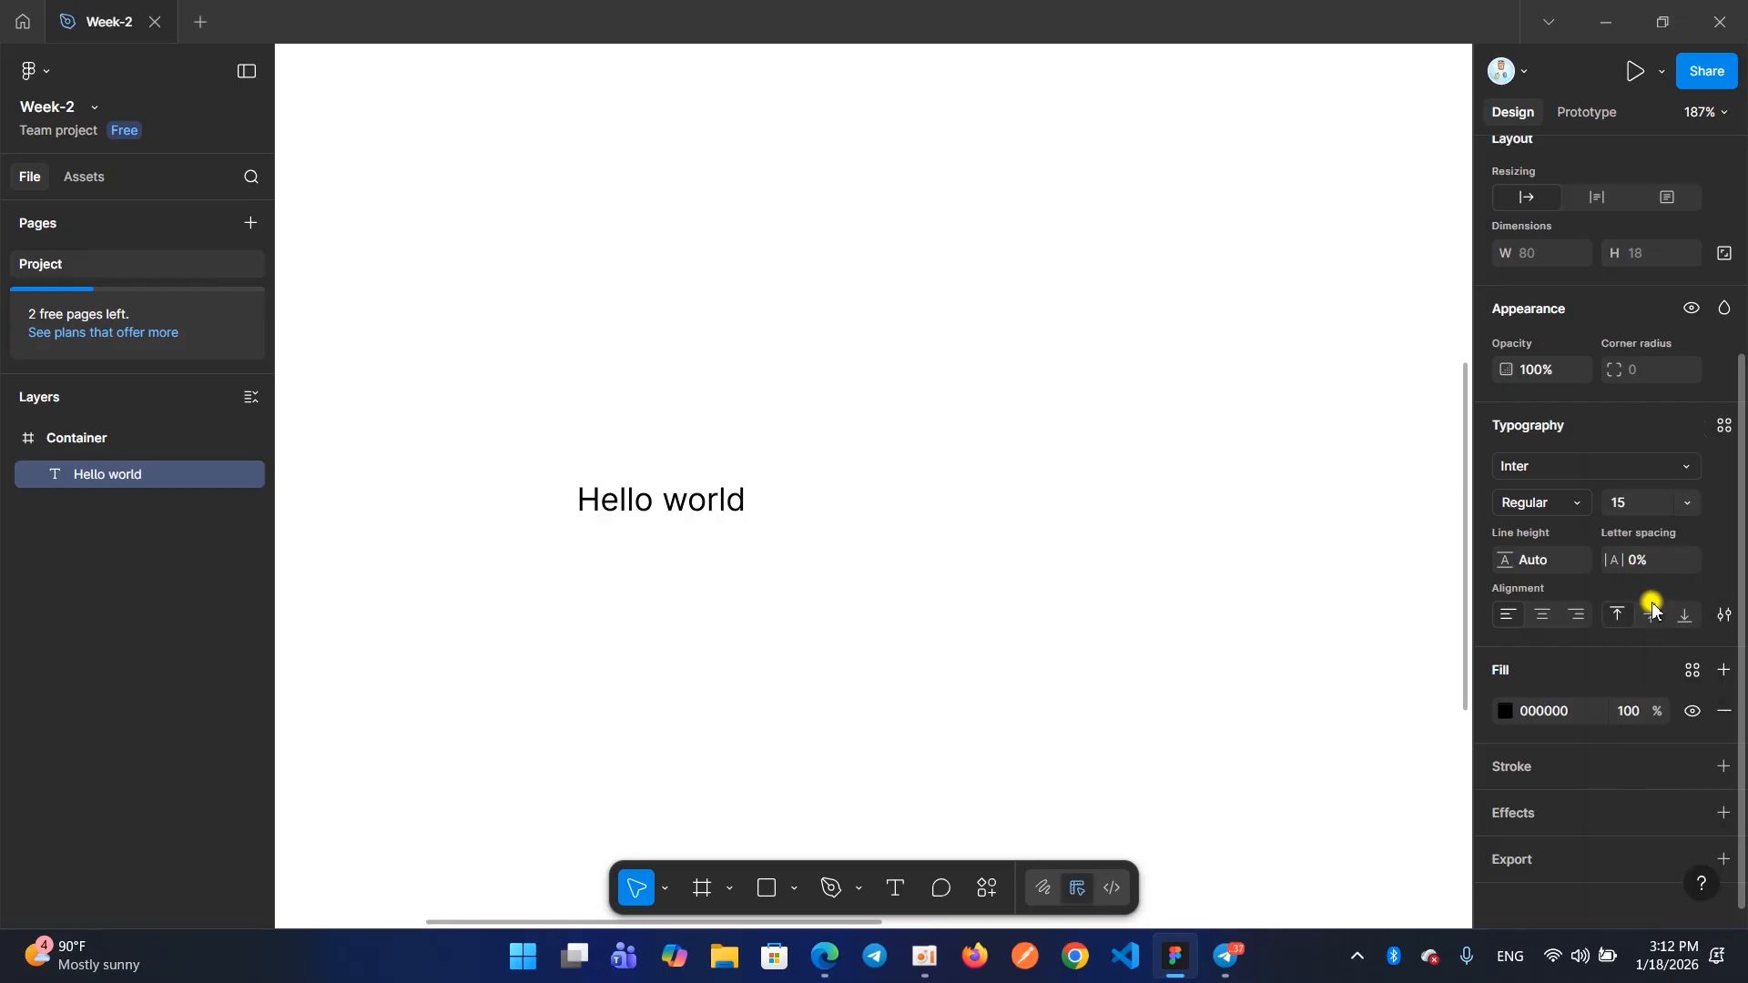
{"action": "left_click", "coordinate": [1633, 501]}
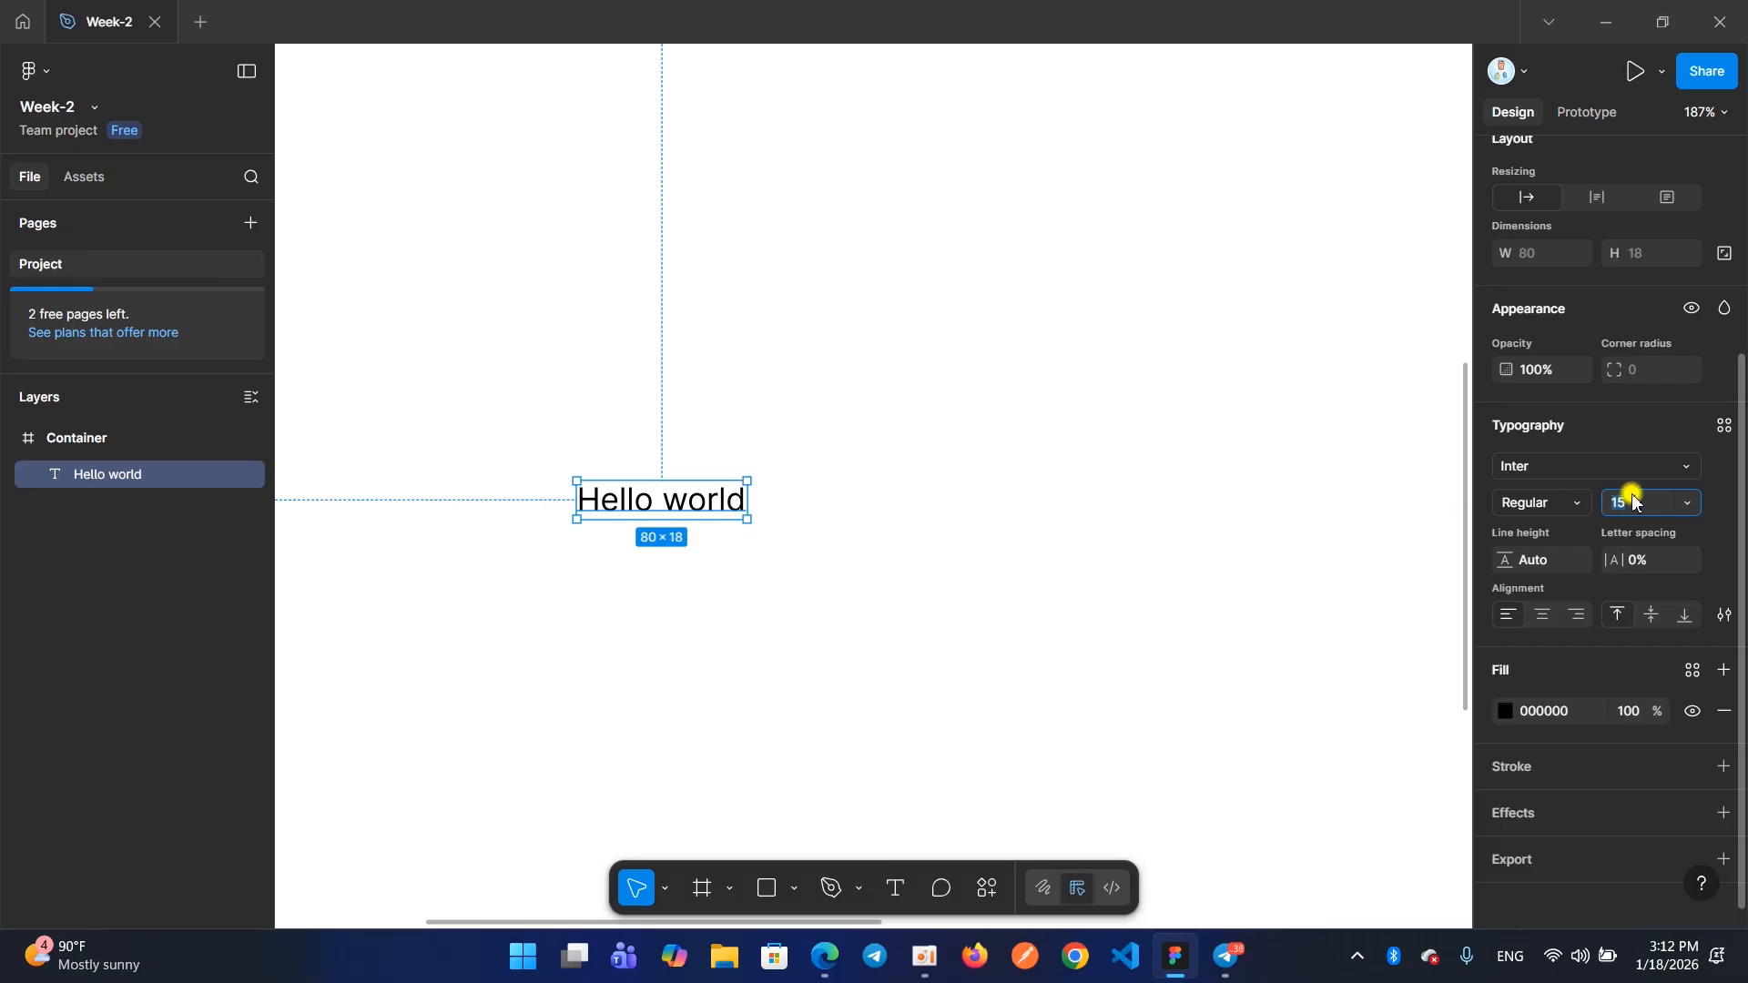
{"action": "left_click", "coordinate": [1687, 503]}
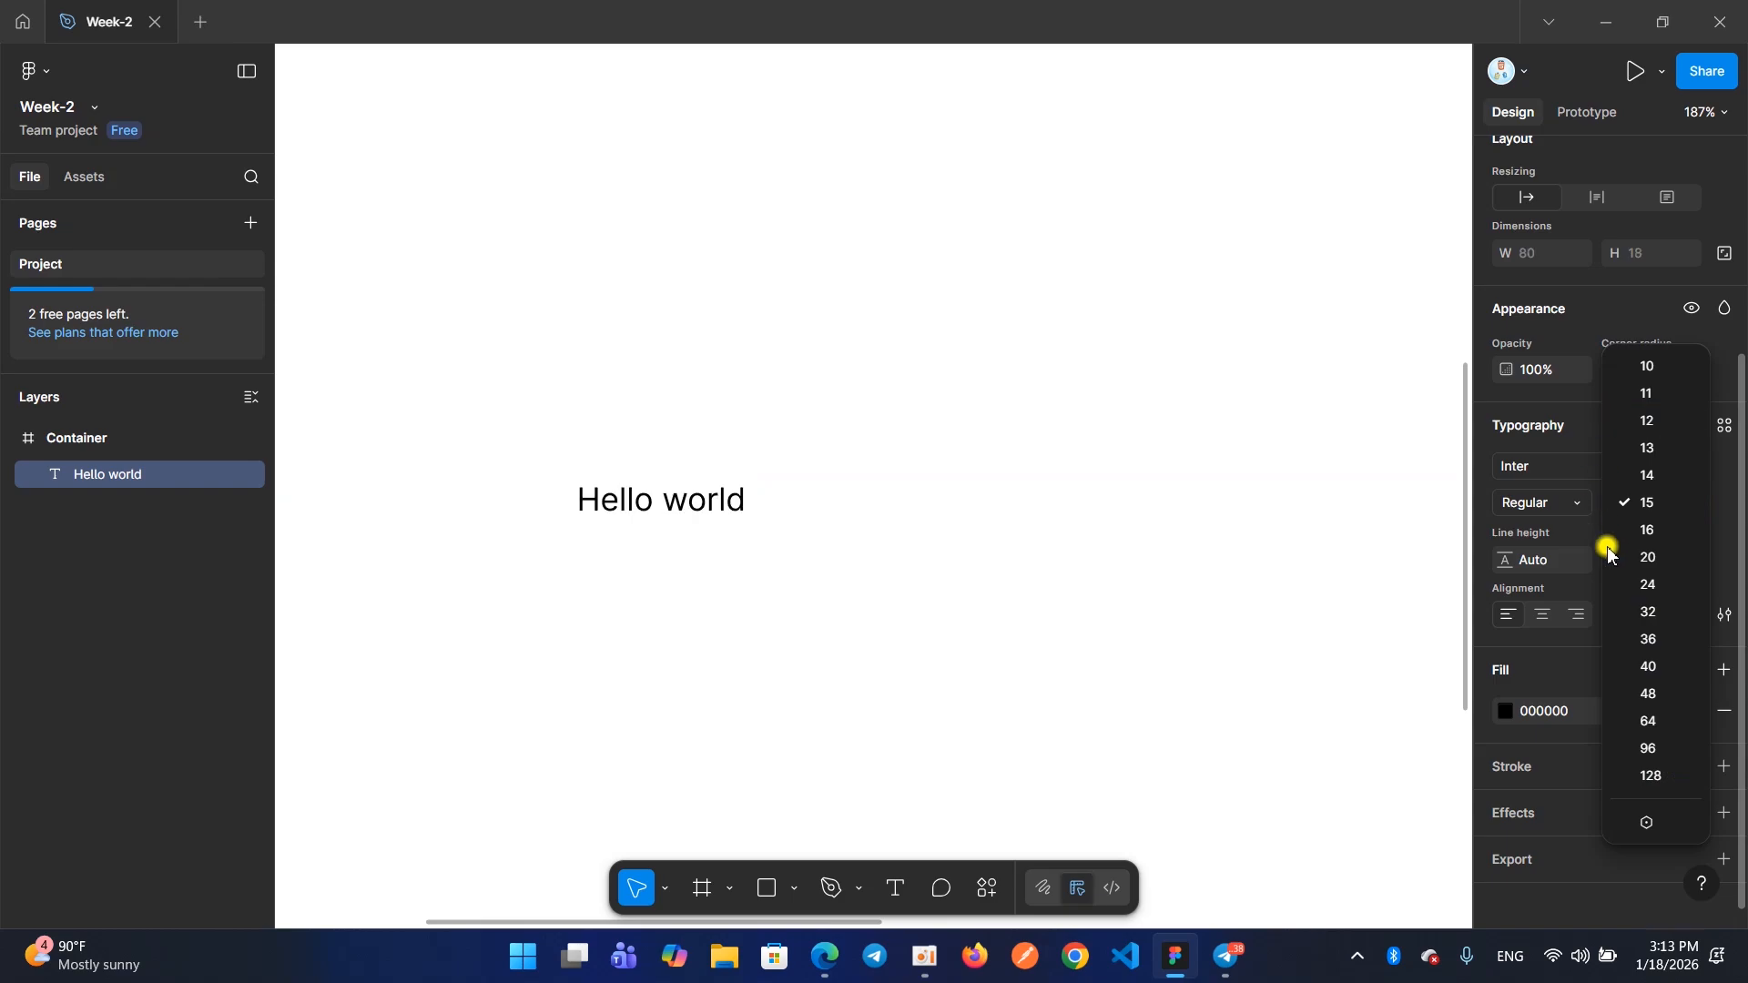
{"action": "left_click", "coordinate": [1591, 534]}
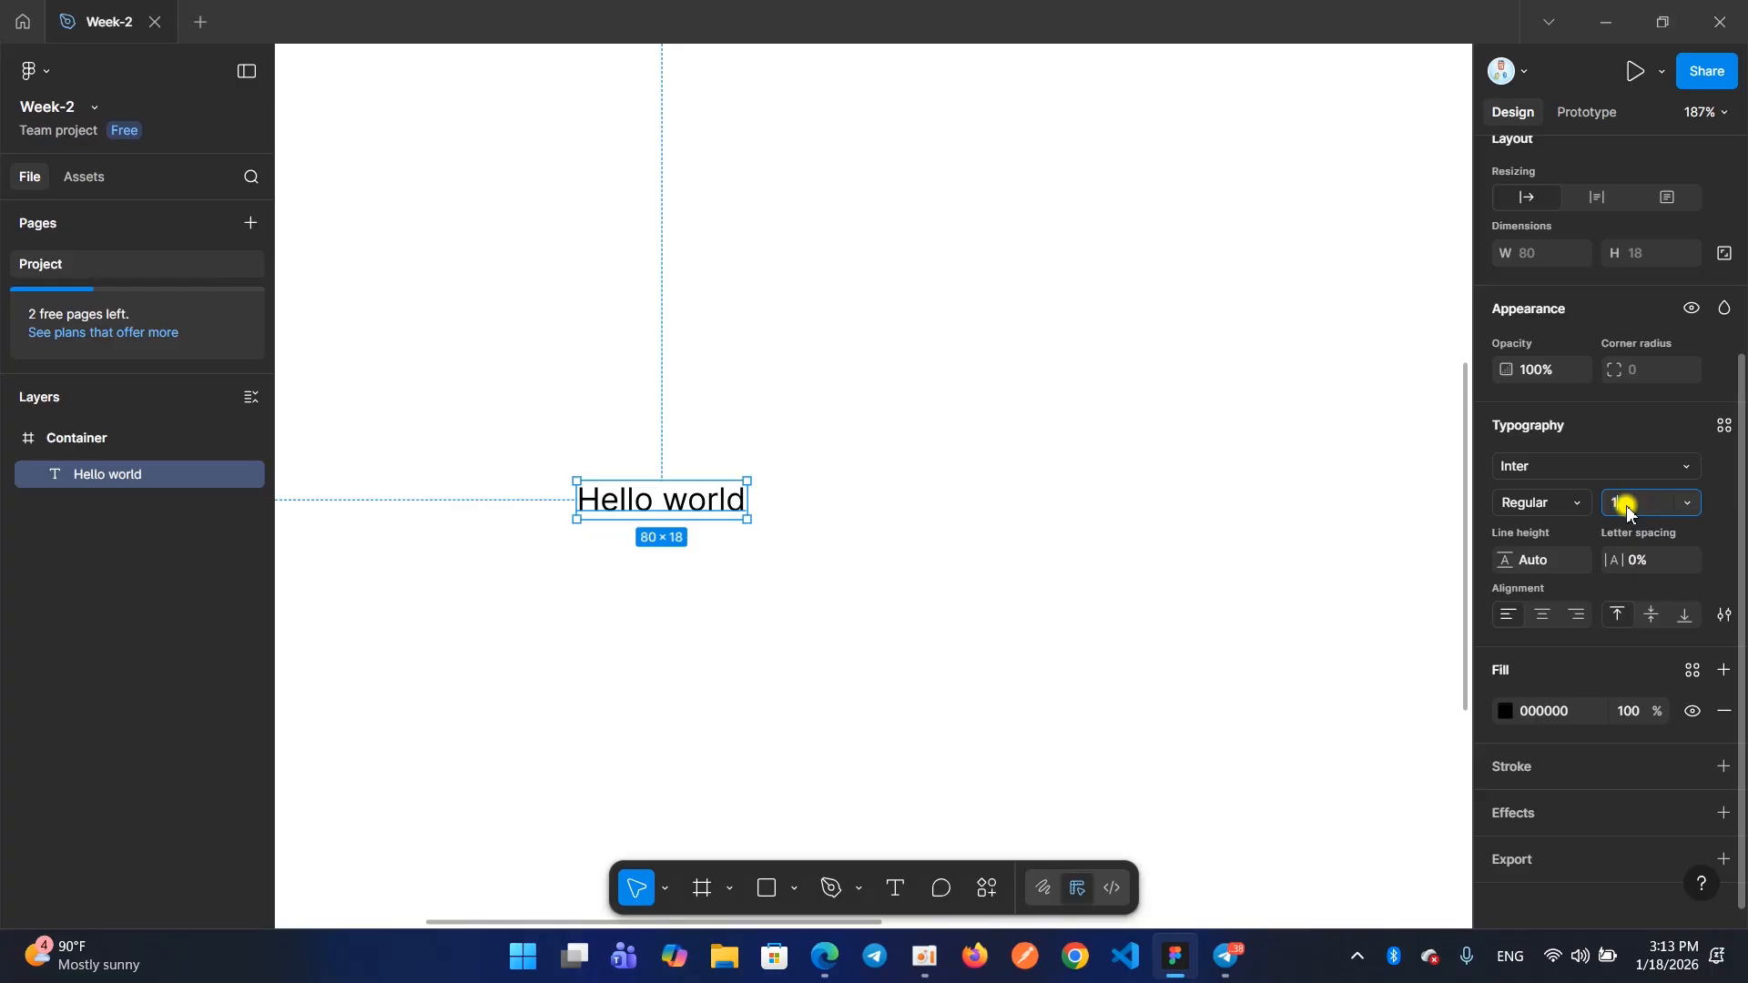
{"action": "key", "text": "Return"}
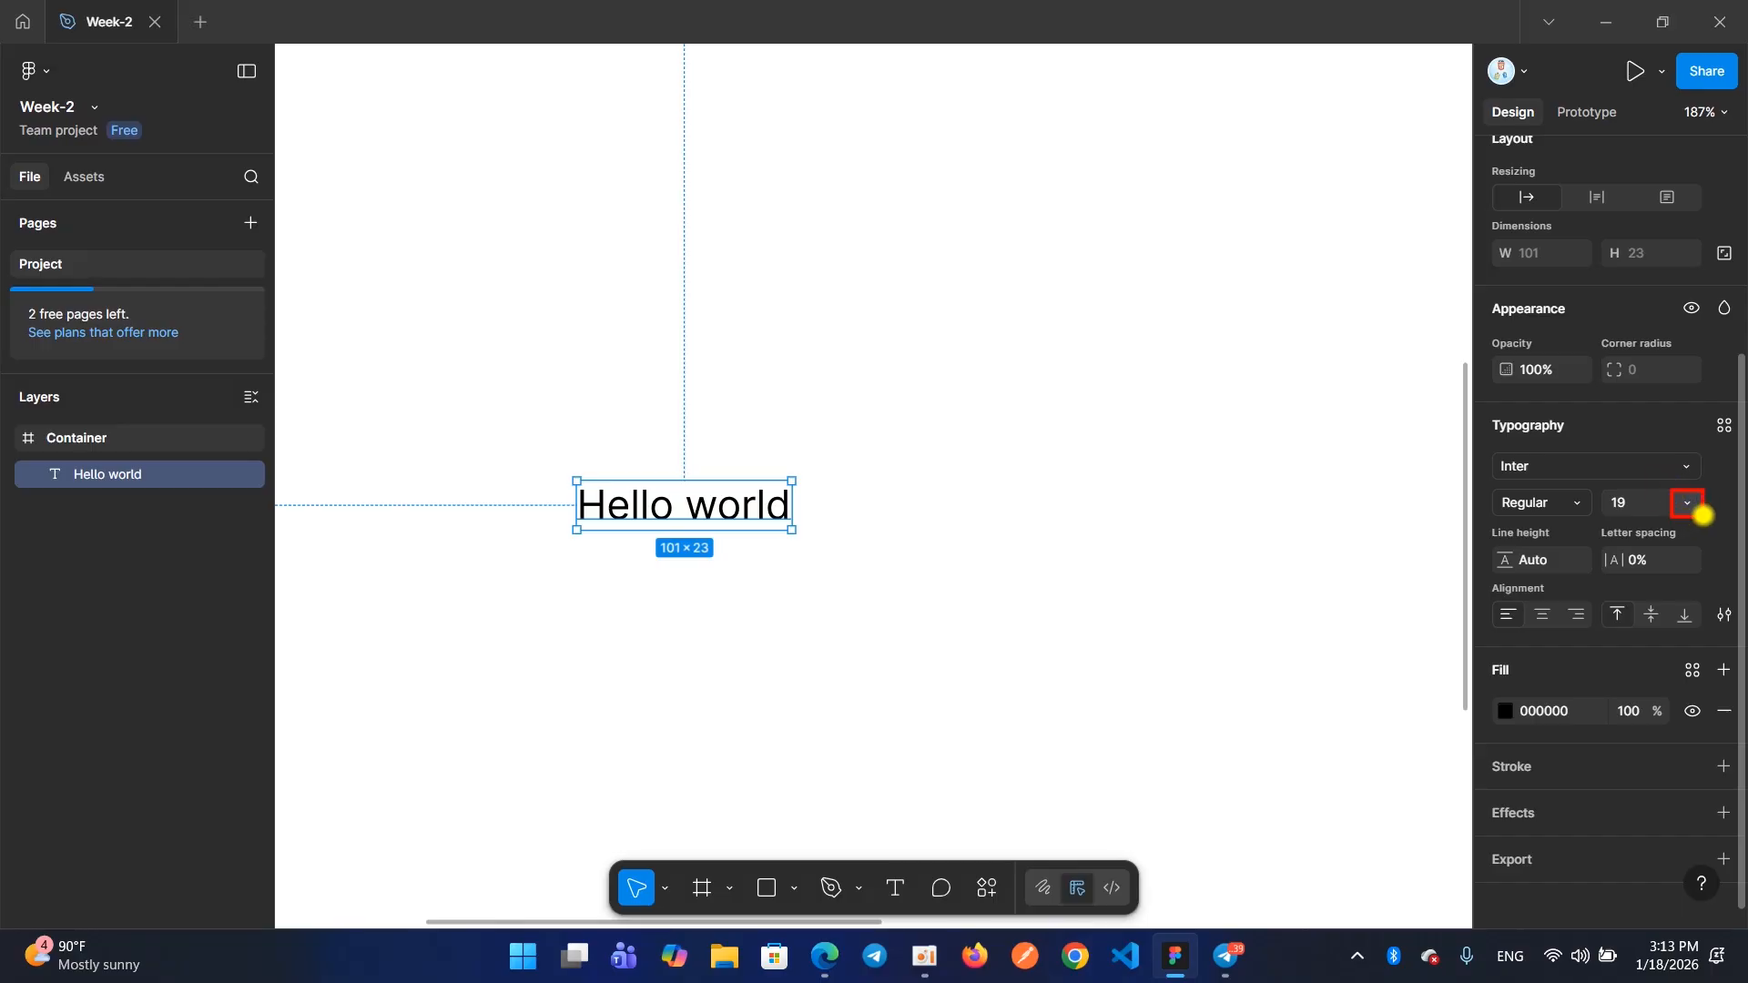
Set the "Hello world" text's font size to the preset 24 and replace it with a custom size of 17
{"action": "left_click", "coordinate": [1689, 507]}
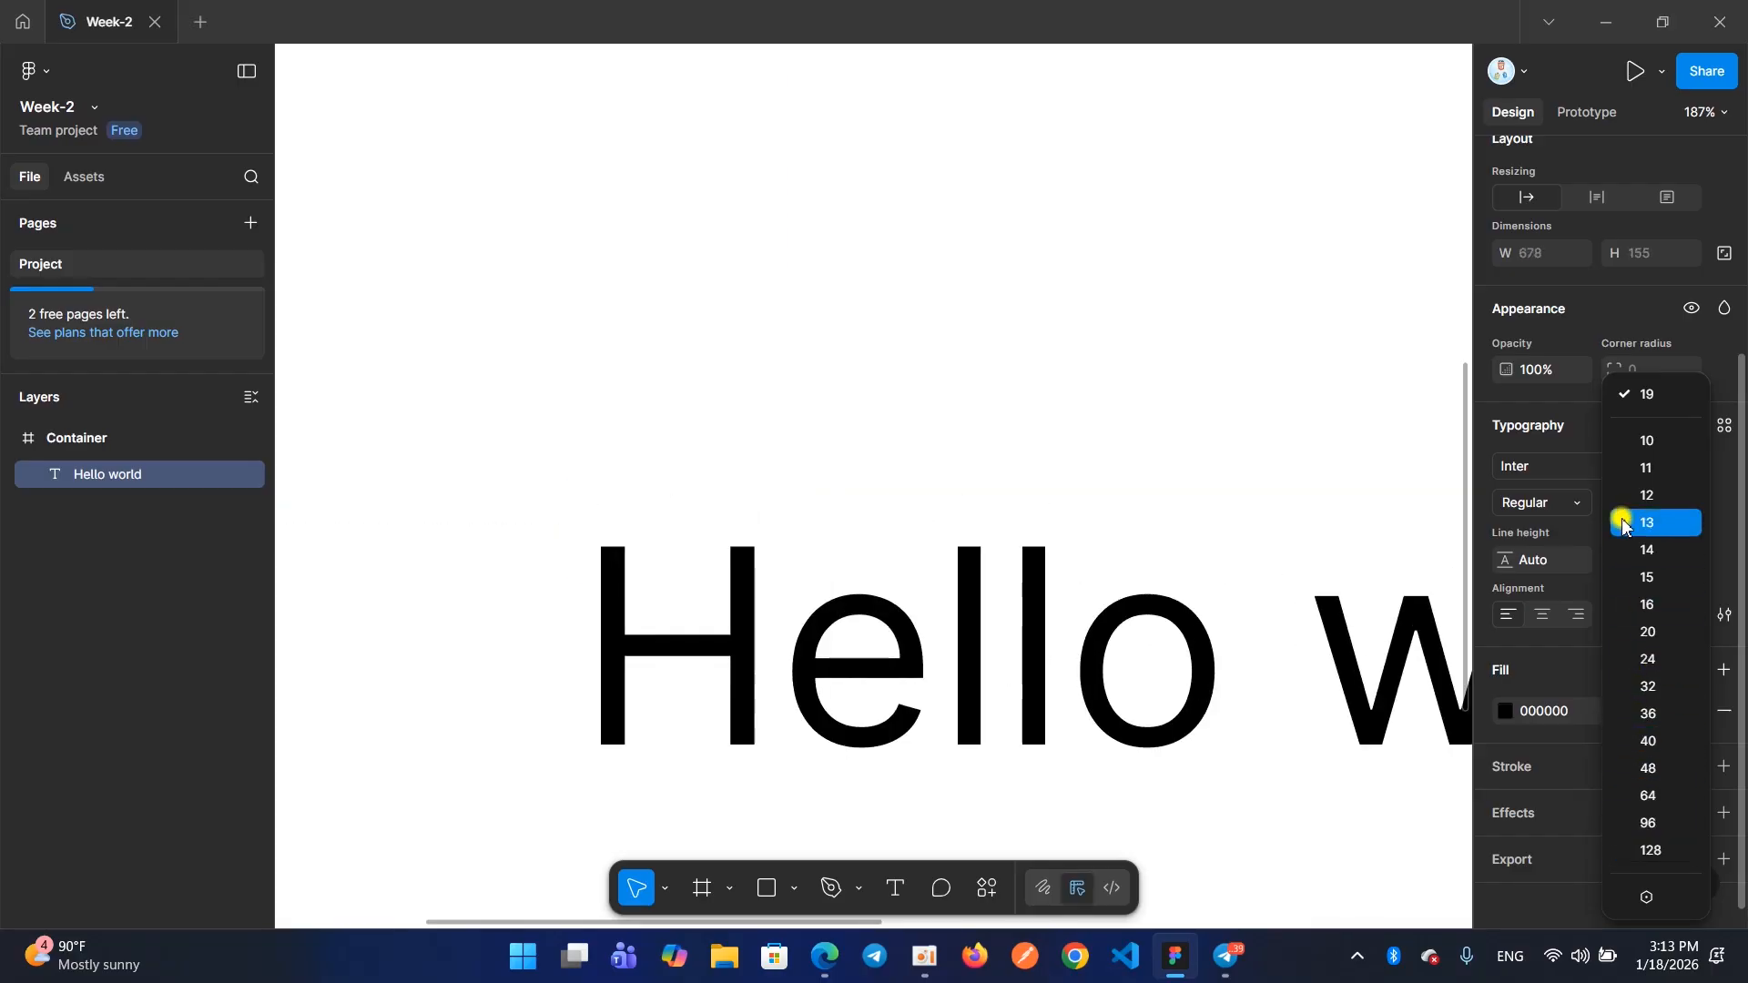
{"action": "left_click", "coordinate": [1651, 661]}
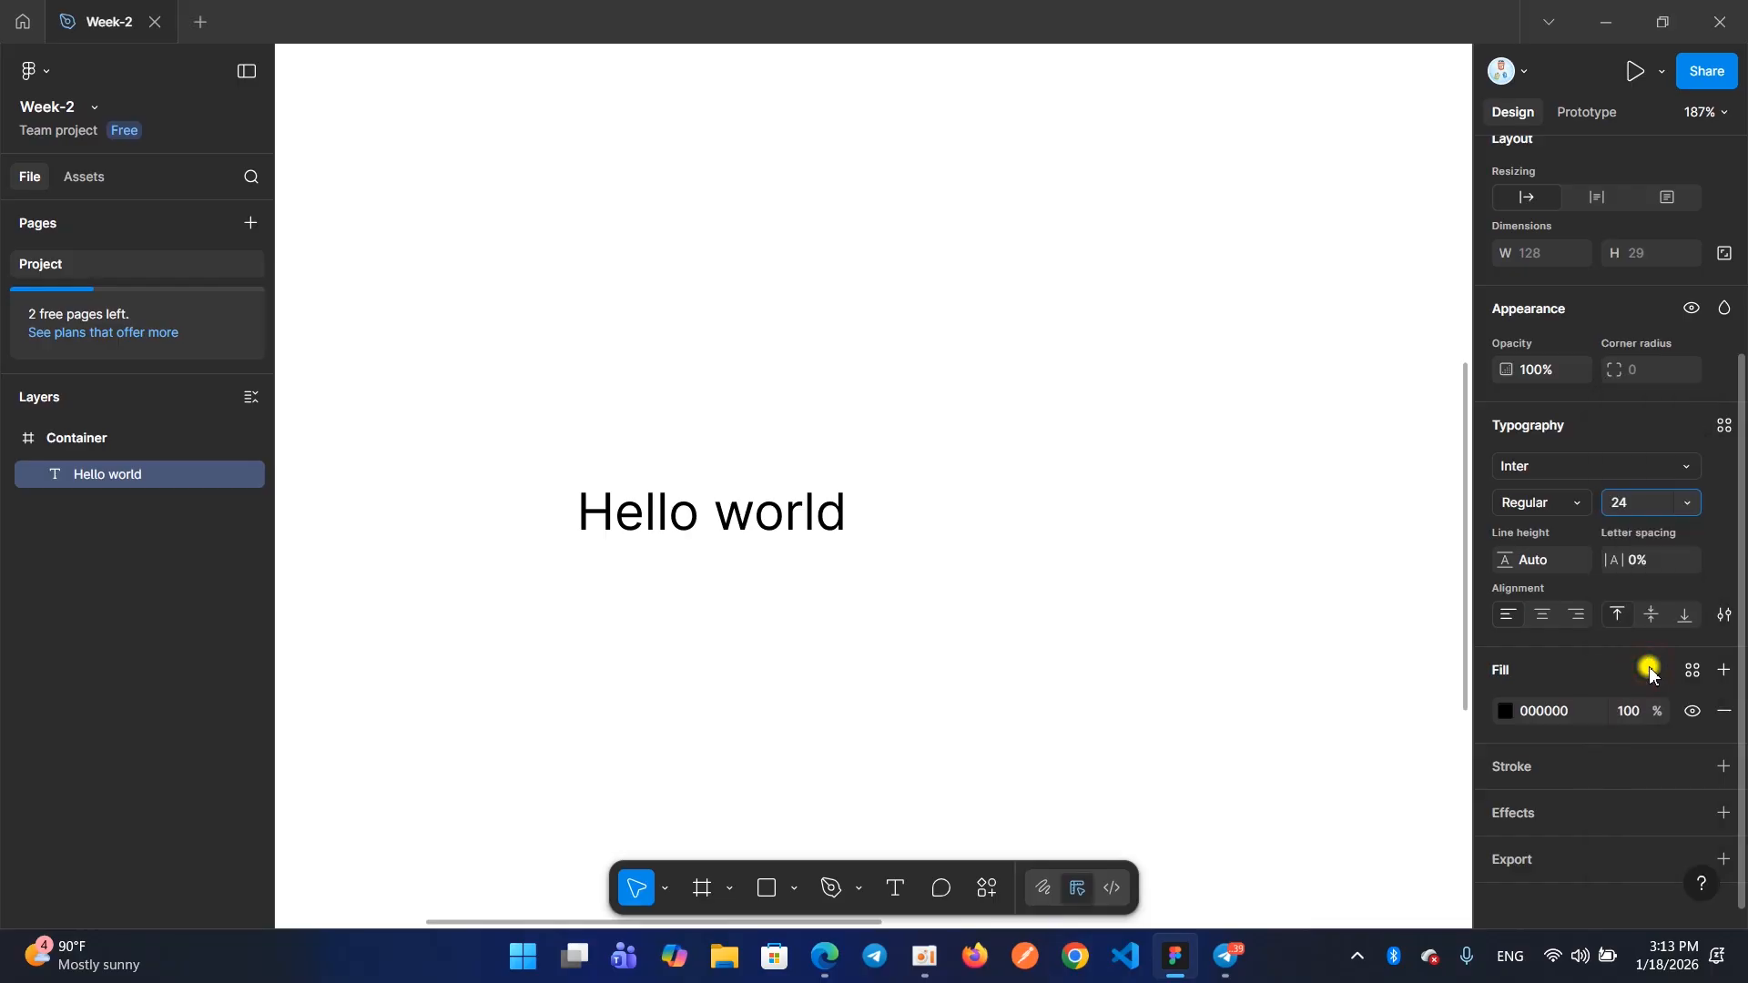
{"action": "left_click", "coordinate": [1684, 502]}
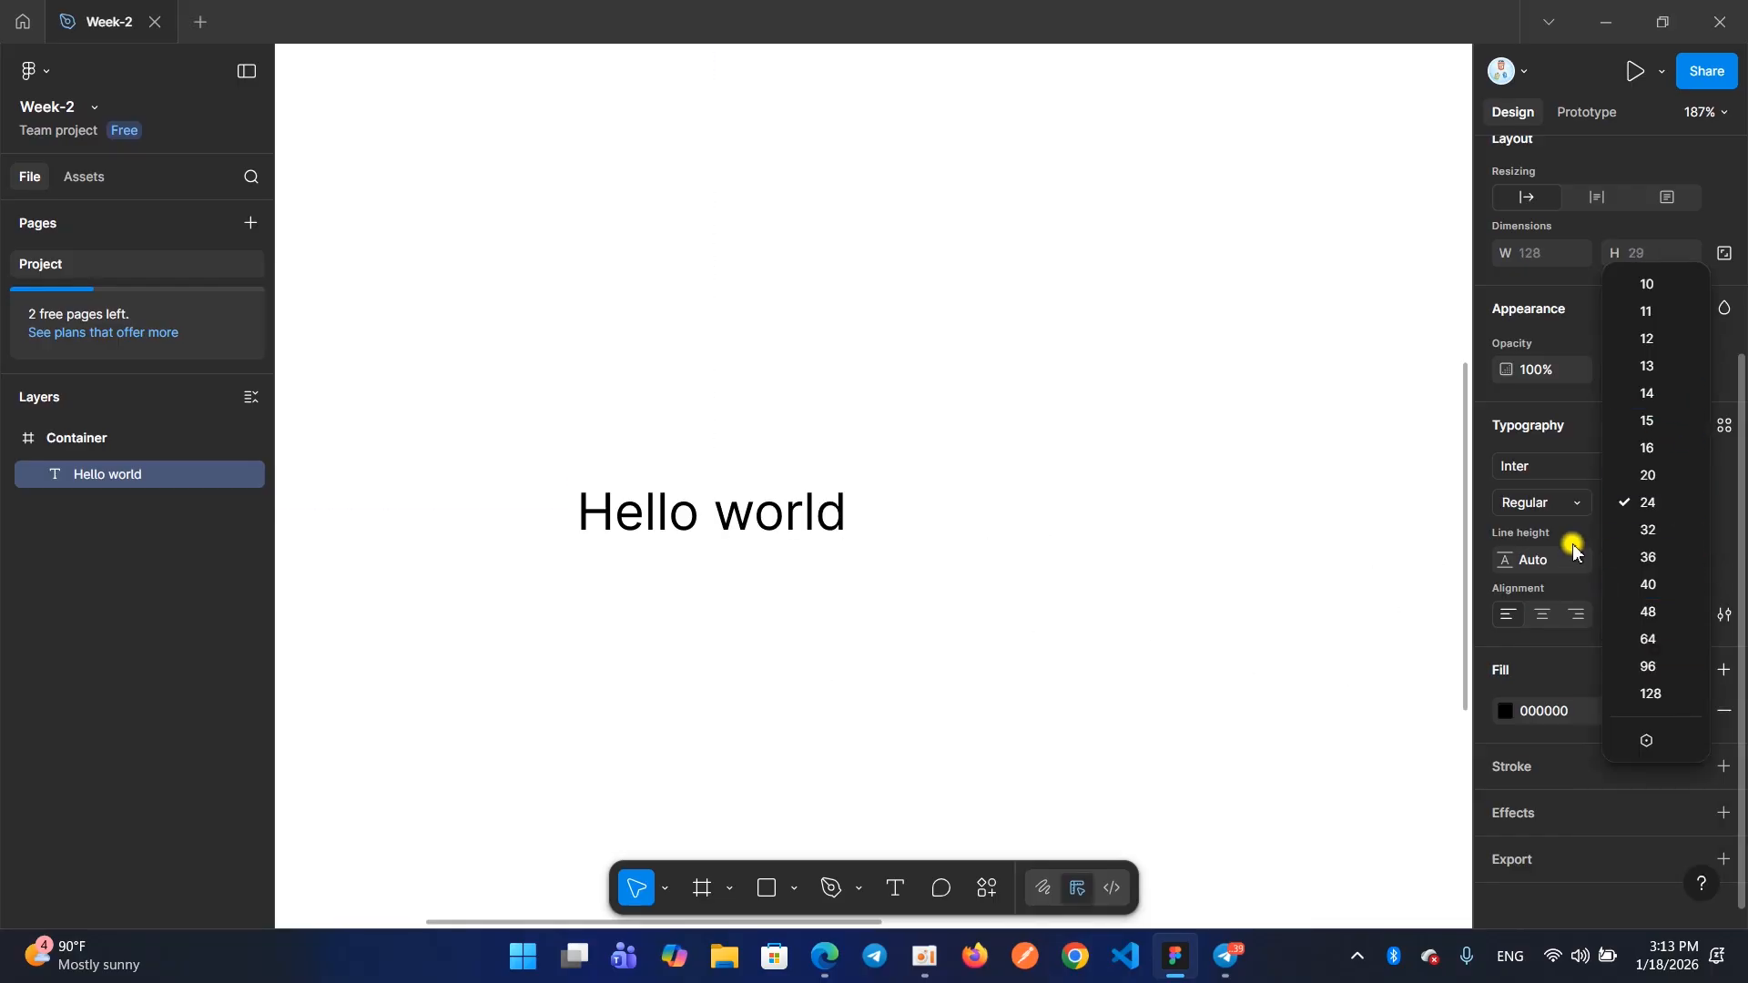
{"action": "left_click", "coordinate": [1586, 530]}
{"action": "left_click", "coordinate": [1619, 506]}
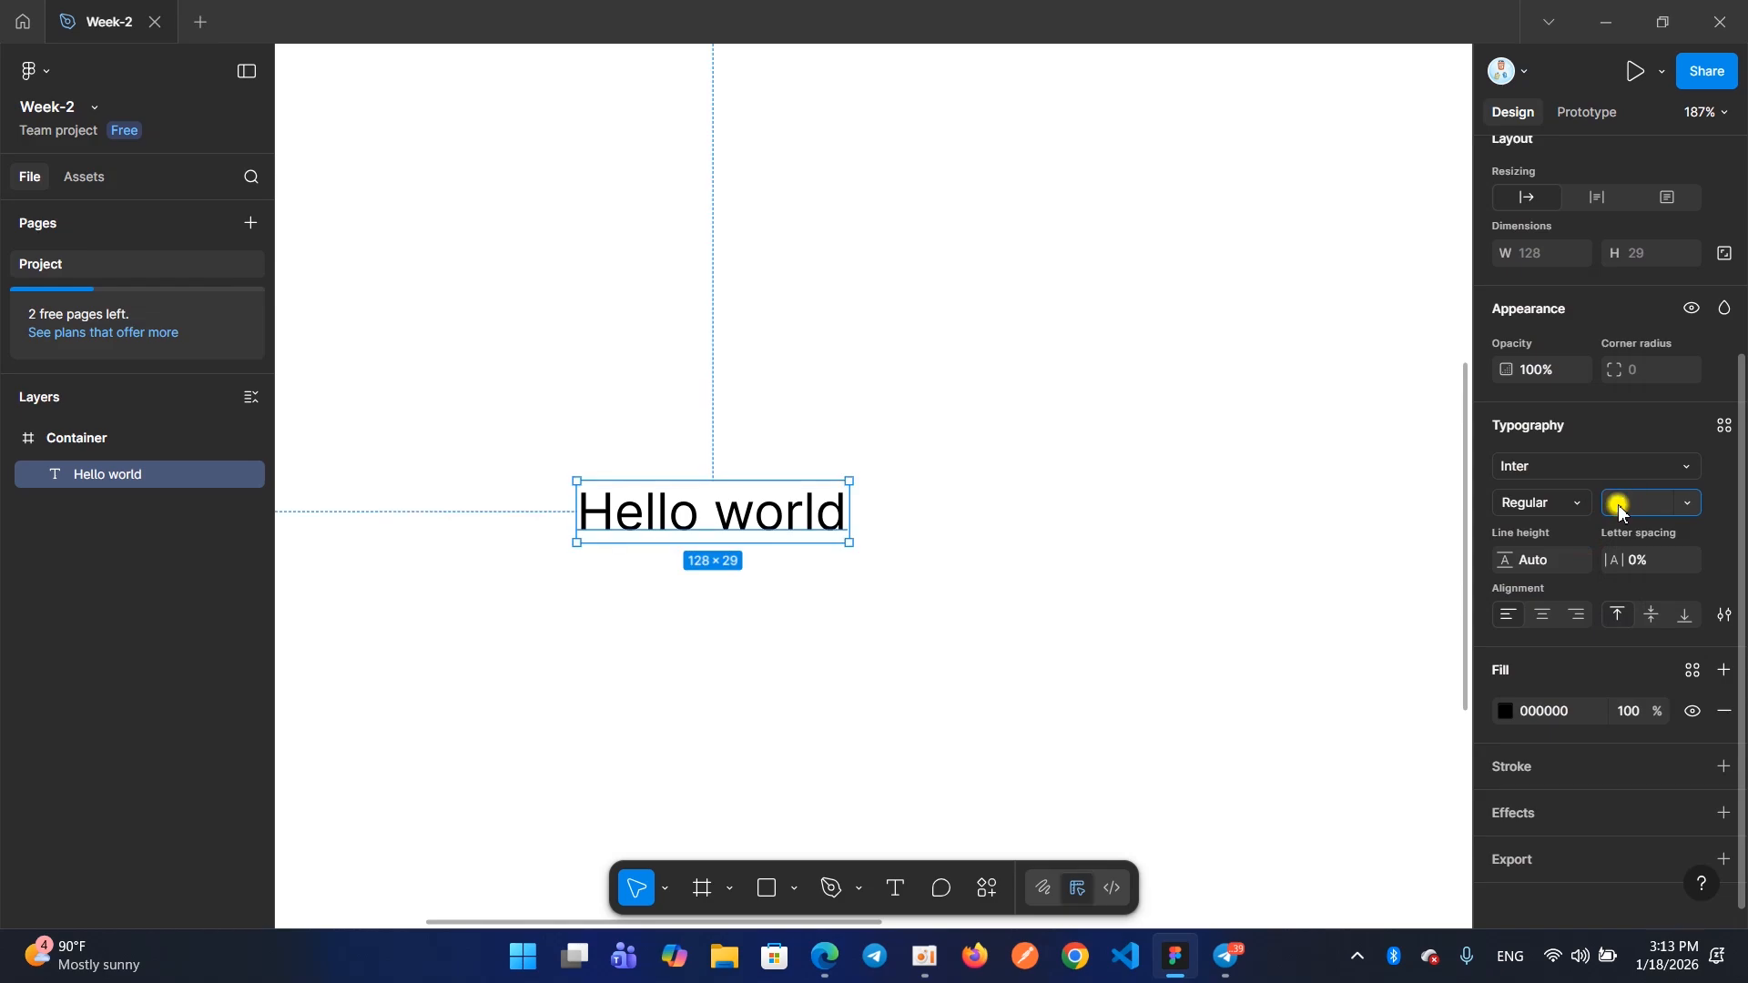
{"action": "type", "text": "17"}
{"action": "key", "text": "Return"}
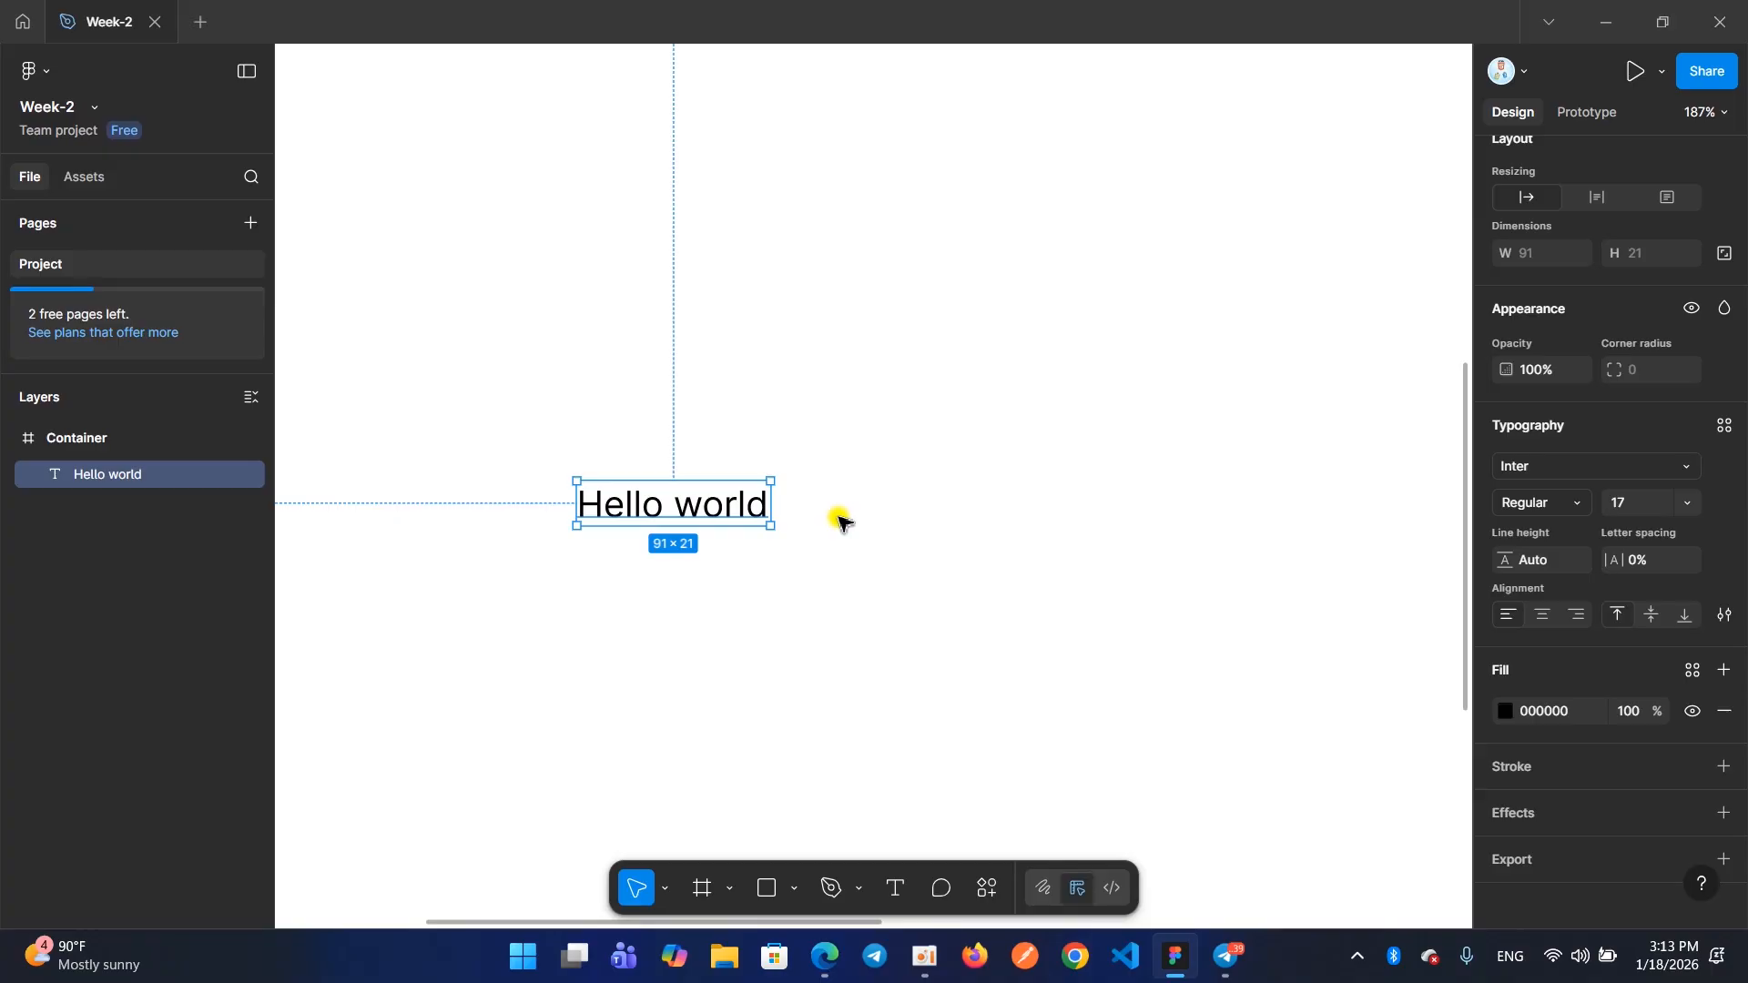
Set the "Hello world" text's font weight to Black
{"action": "left_click", "coordinate": [1512, 504]}
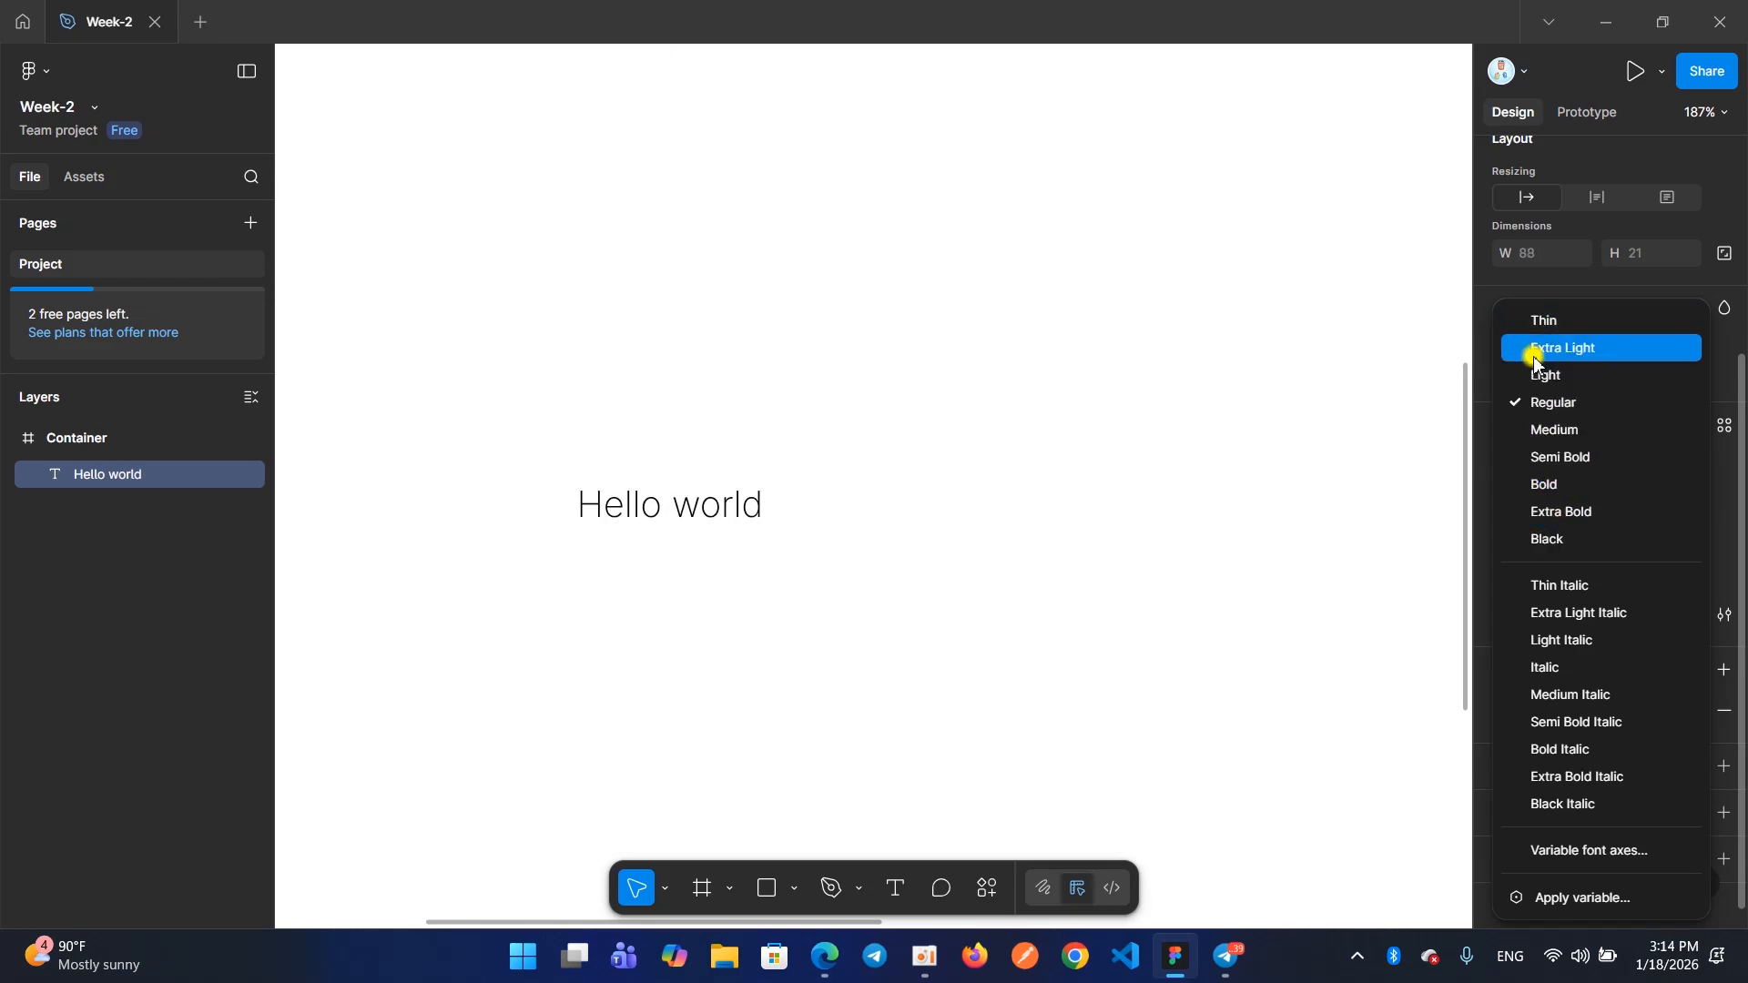
{"action": "left_click", "coordinate": [1321, 561]}
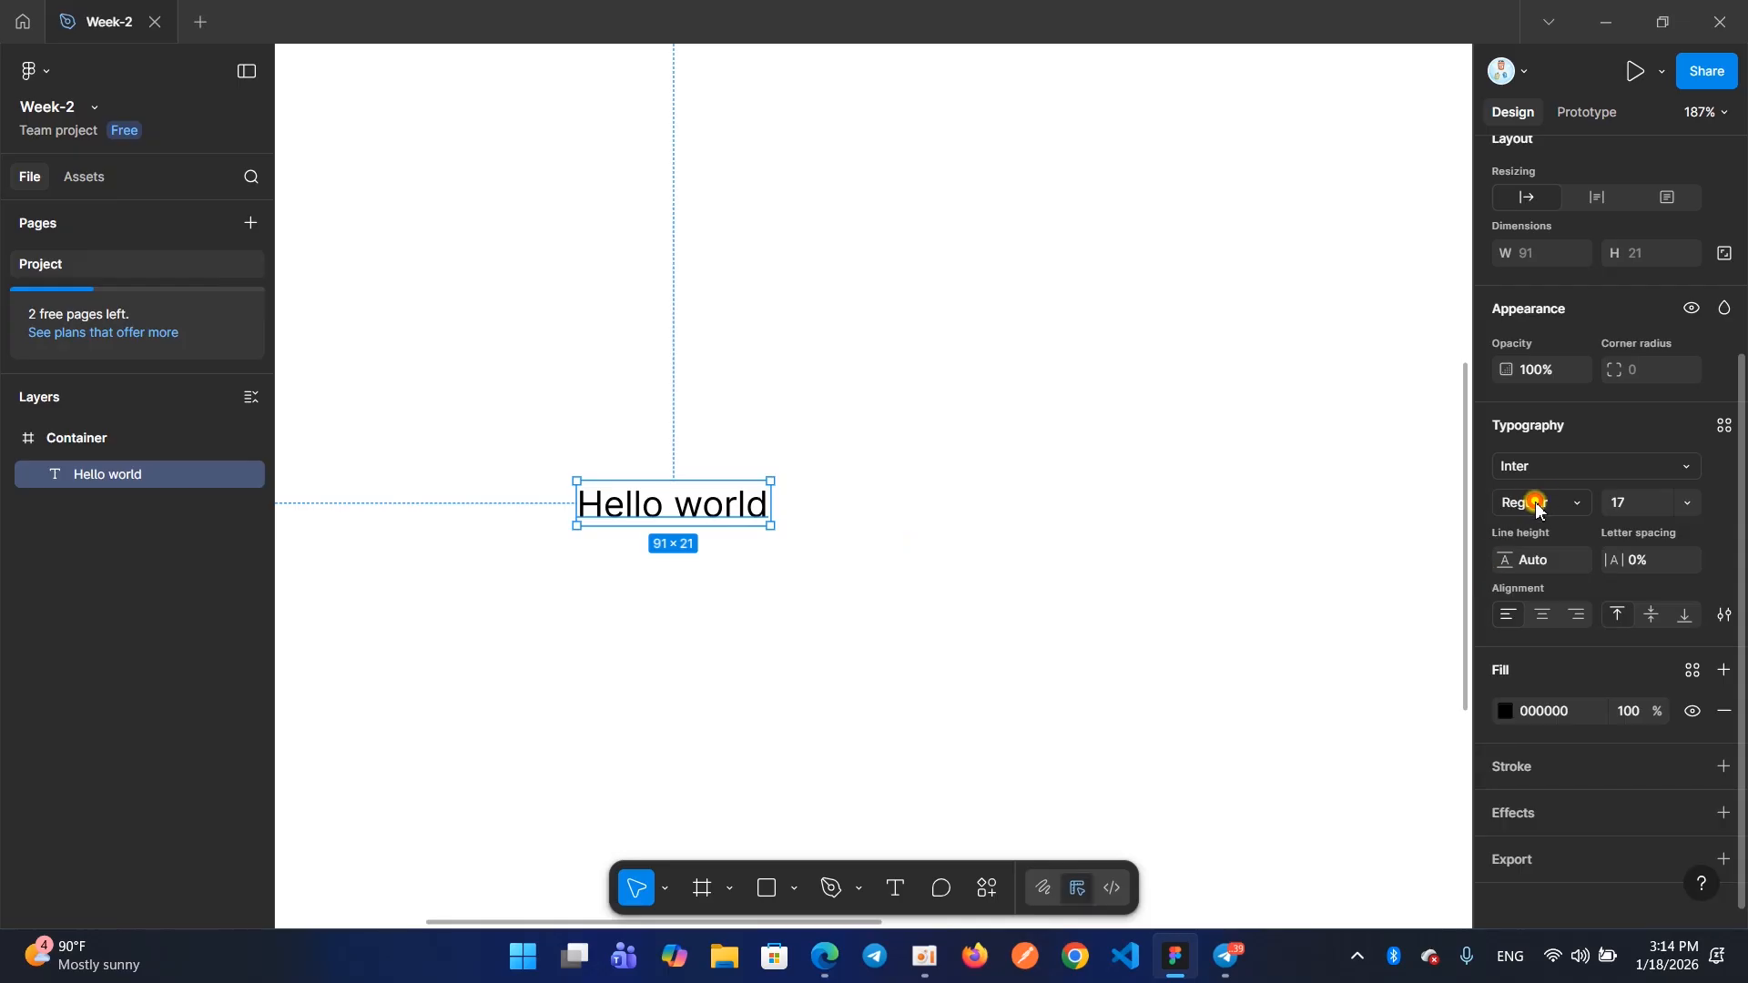
{"action": "left_click", "coordinate": [1537, 507]}
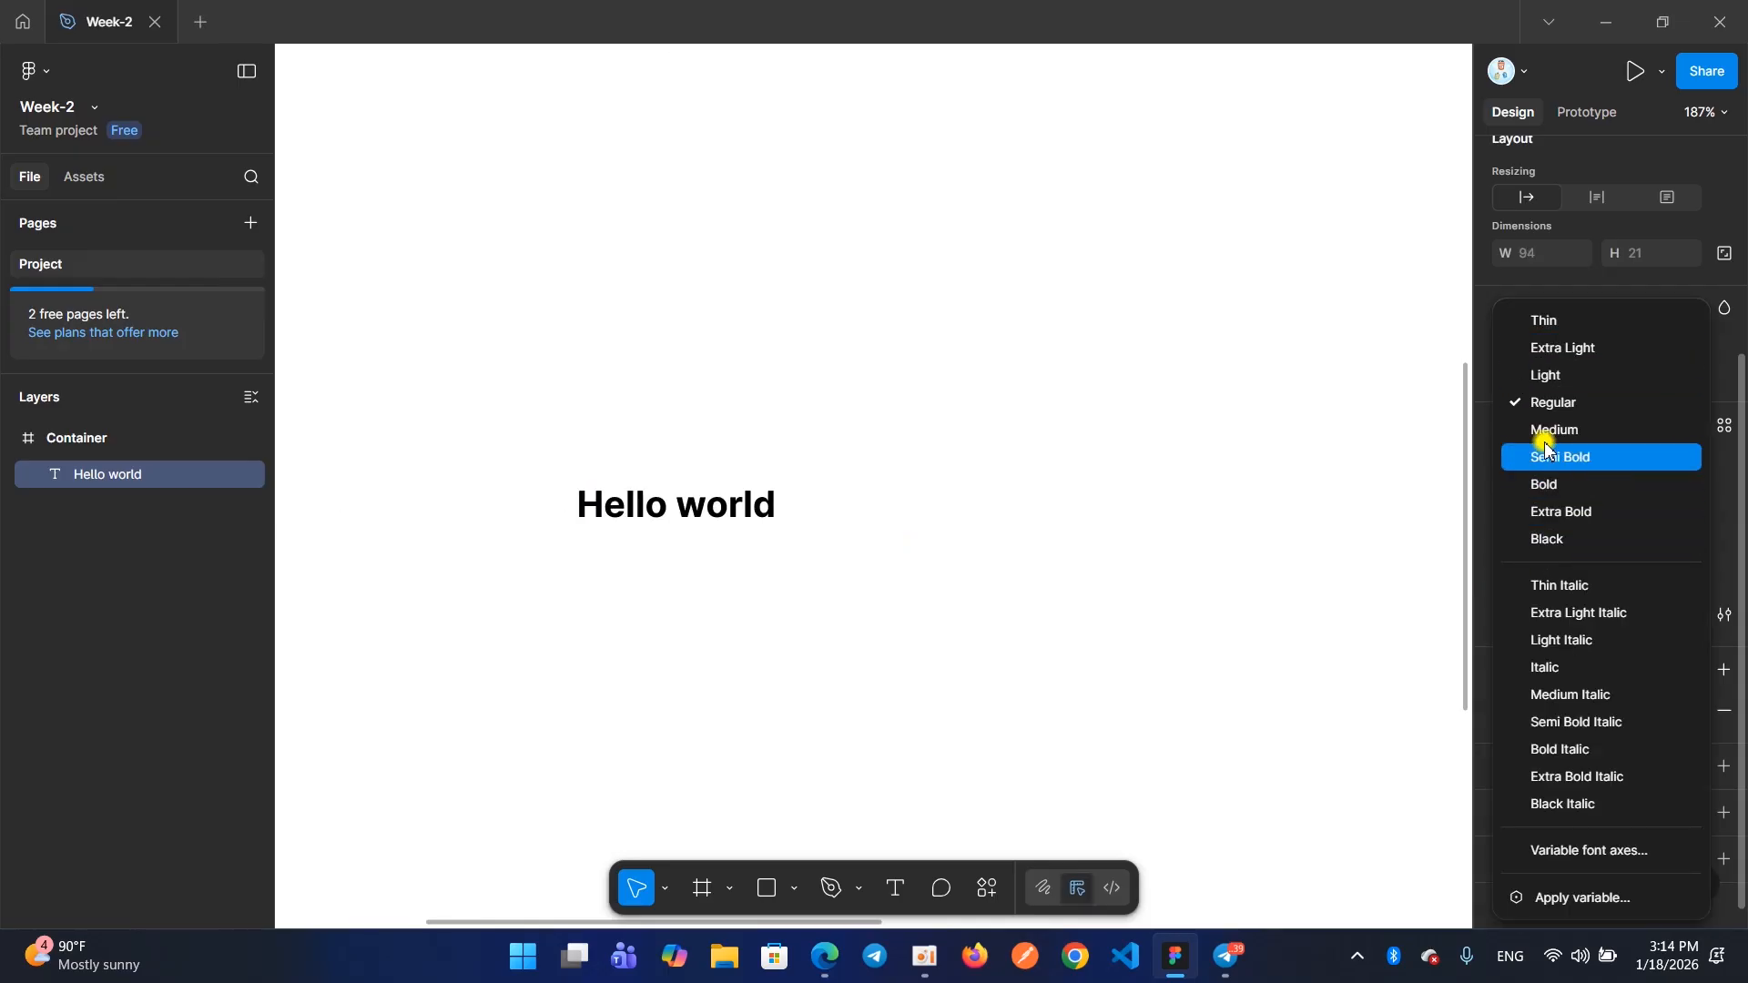
{"action": "left_click", "coordinate": [1541, 545]}
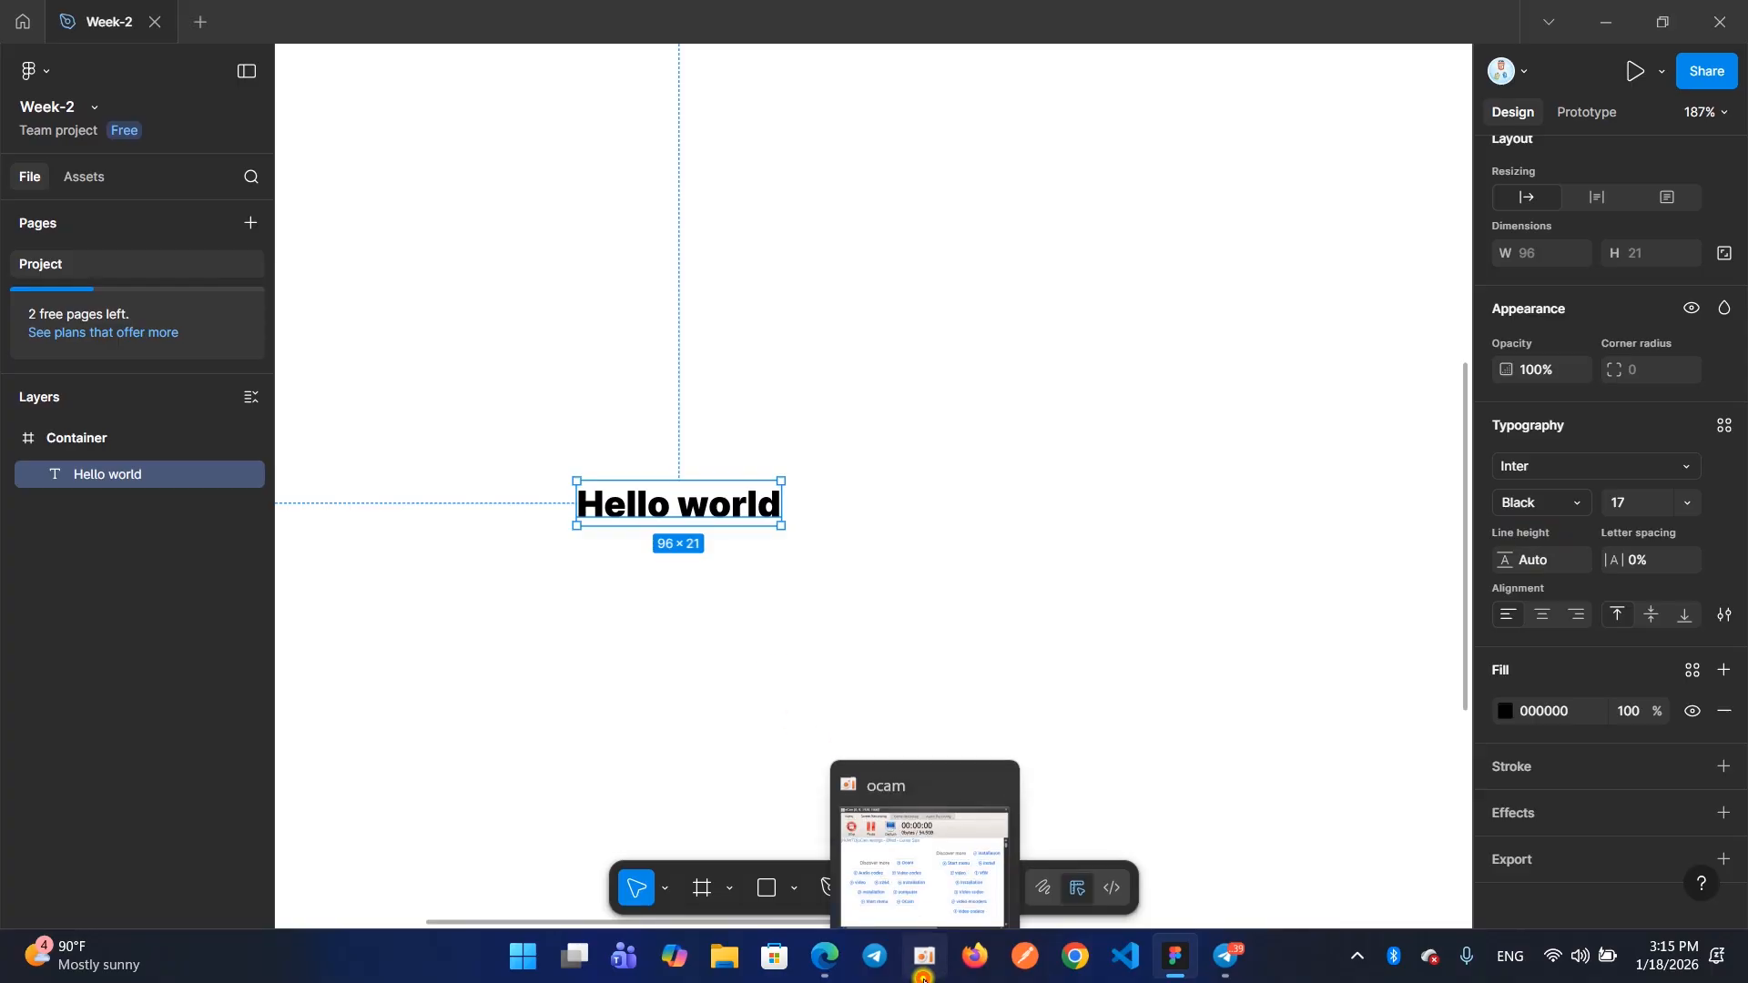
{"action": "left_click", "coordinate": [924, 956]}
{"action": "left_click", "coordinate": [650, 428]}
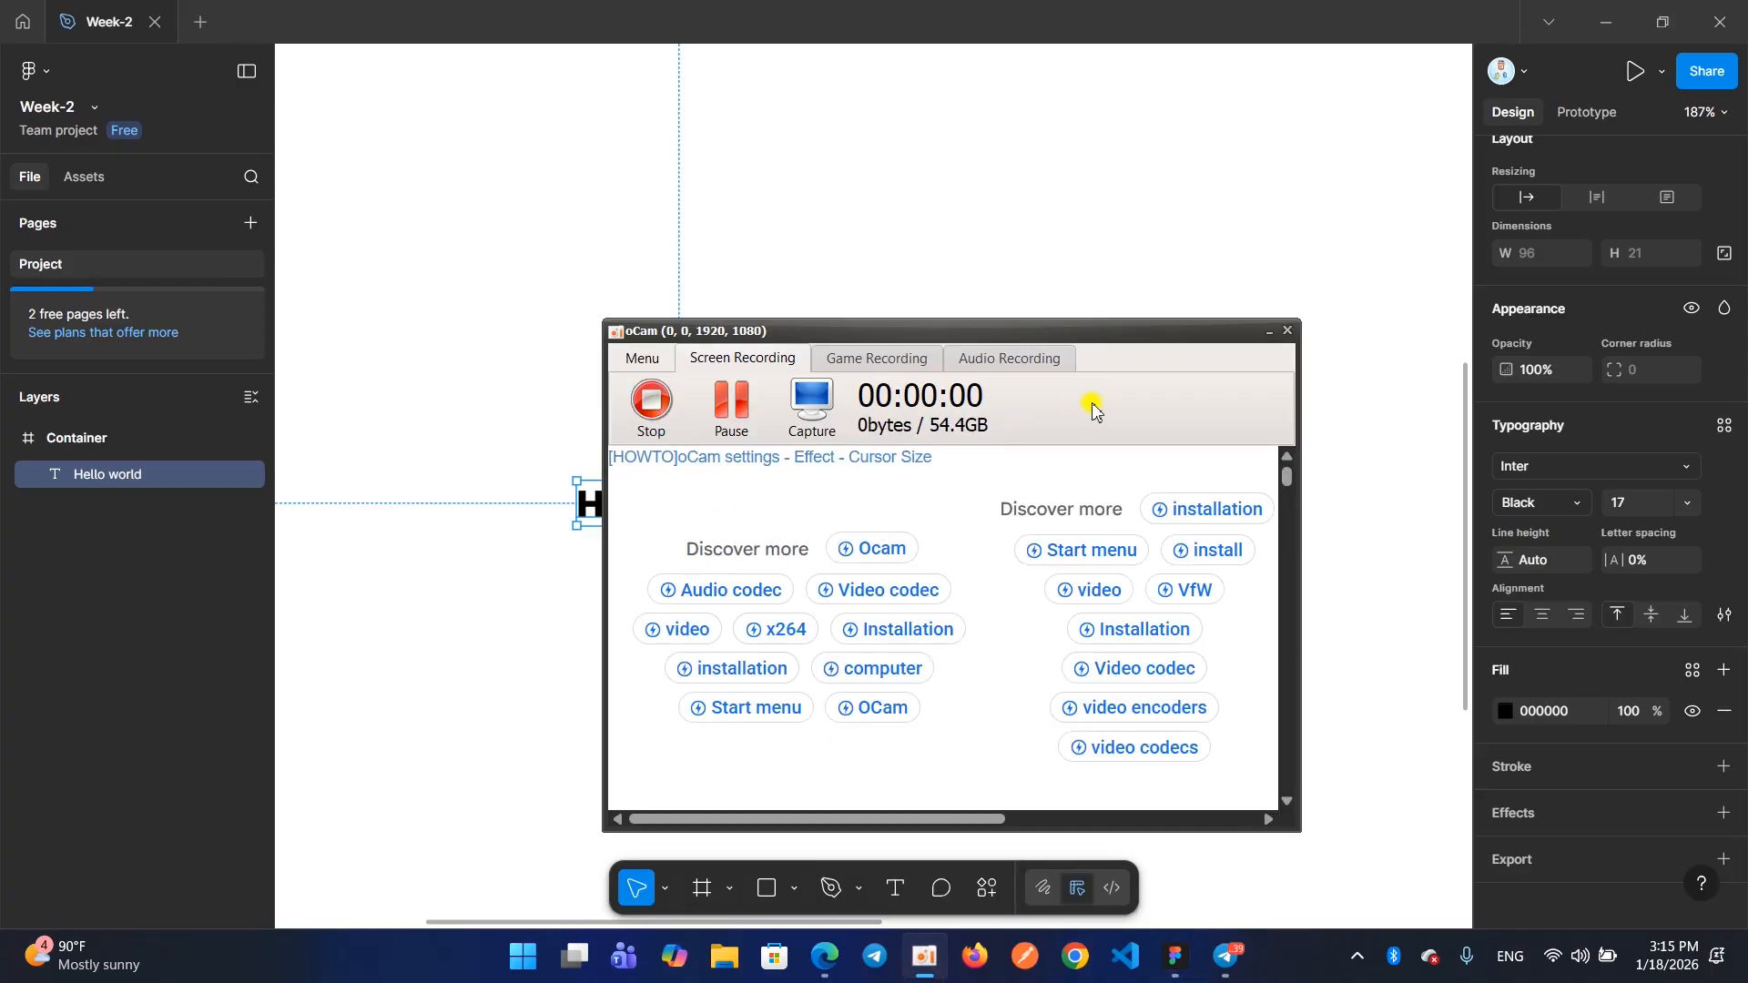
{"action": "left_click", "coordinate": [1270, 330]}
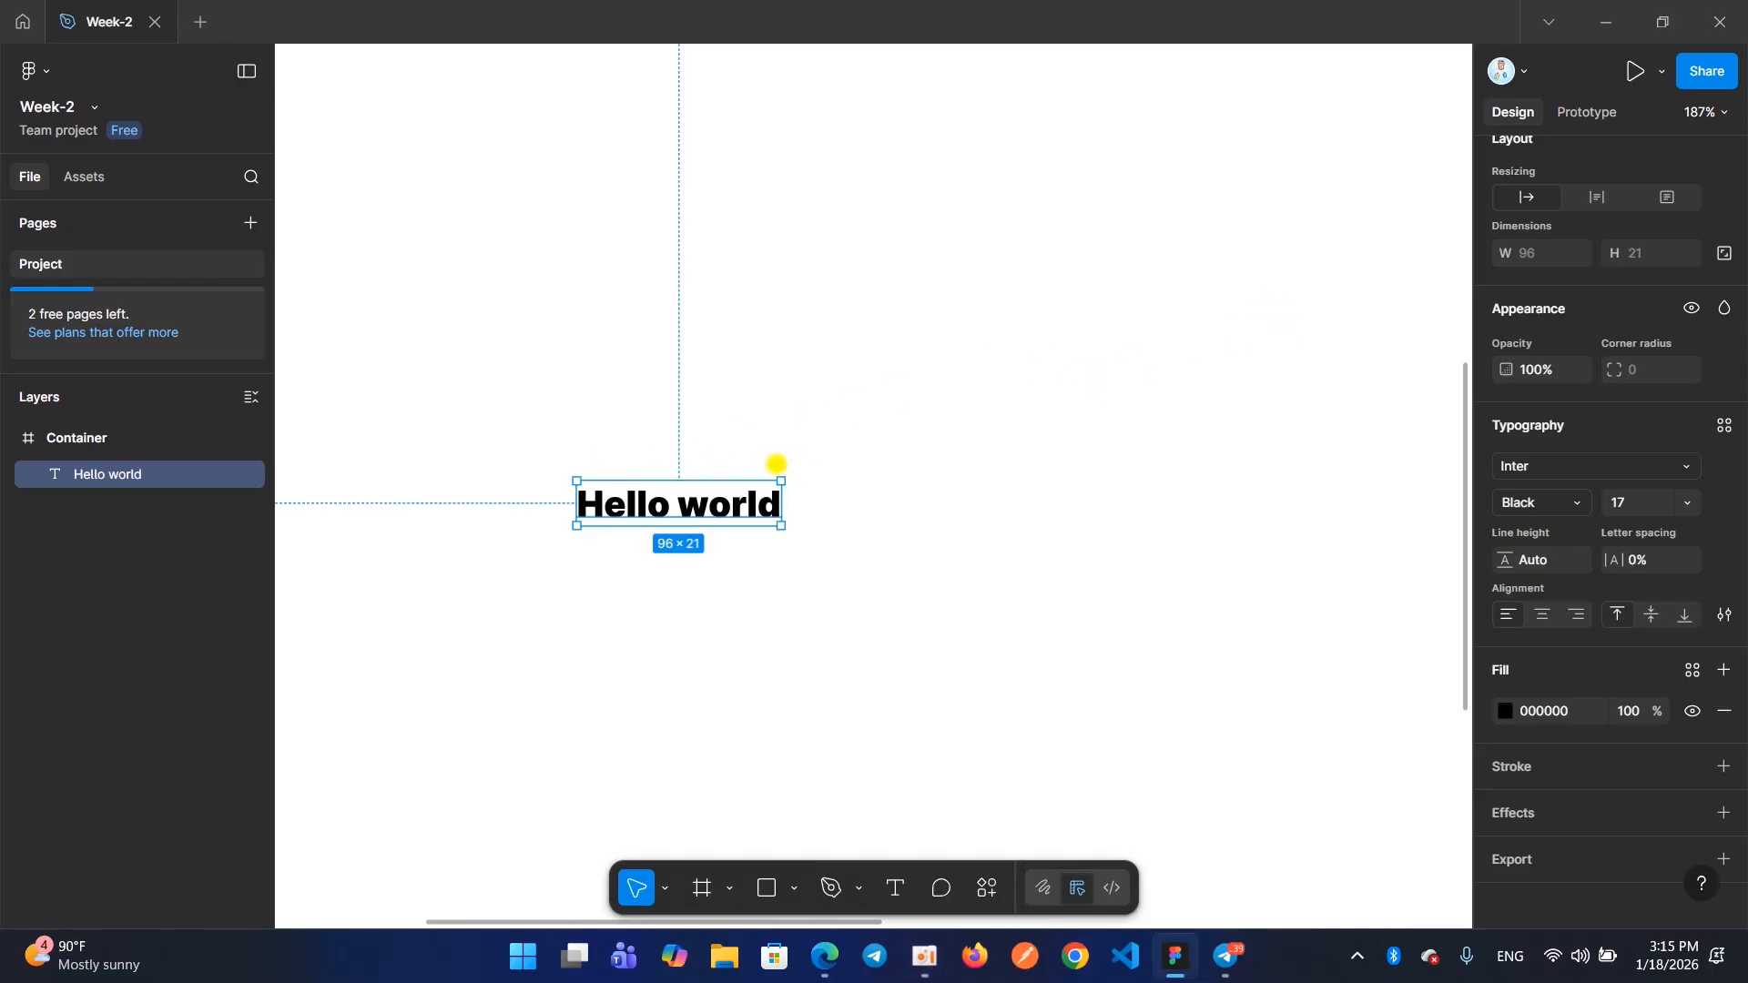
Add a new text reading "Heading-1" below the "Hello world" text in the Container frame
{"action": "left_click", "coordinate": [896, 903]}
{"action": "key", "text": "Escape"}
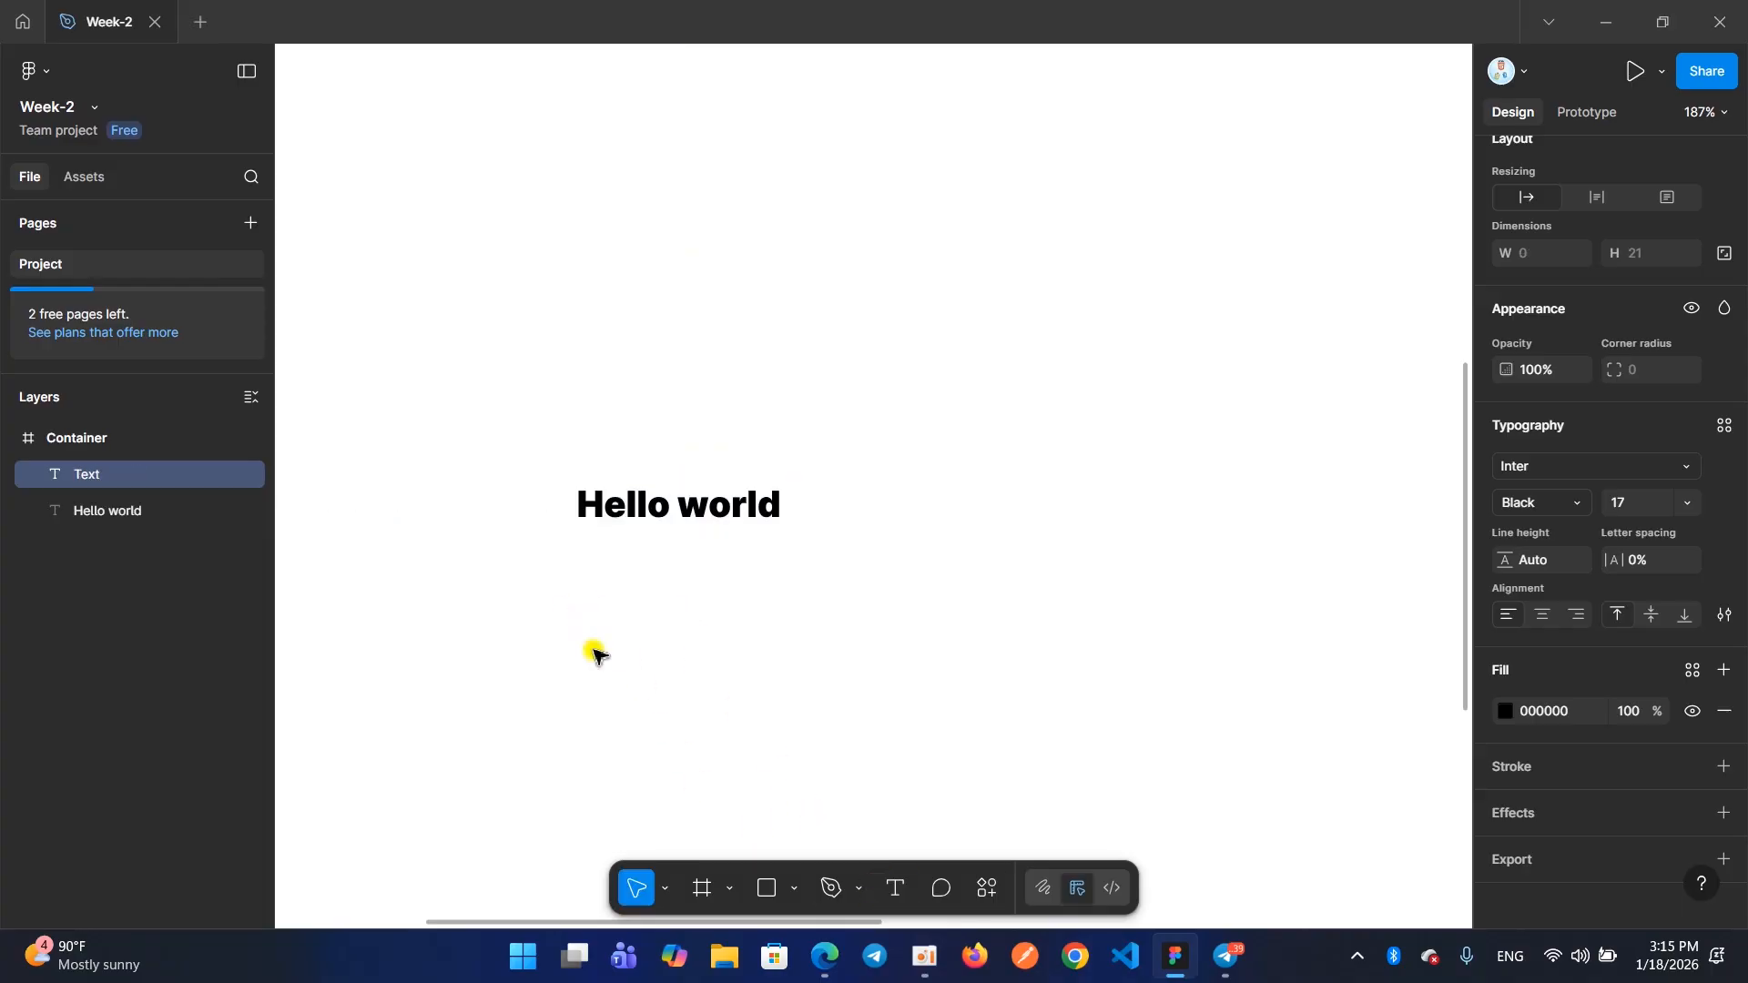
{"action": "type", "text": "Heaing"}
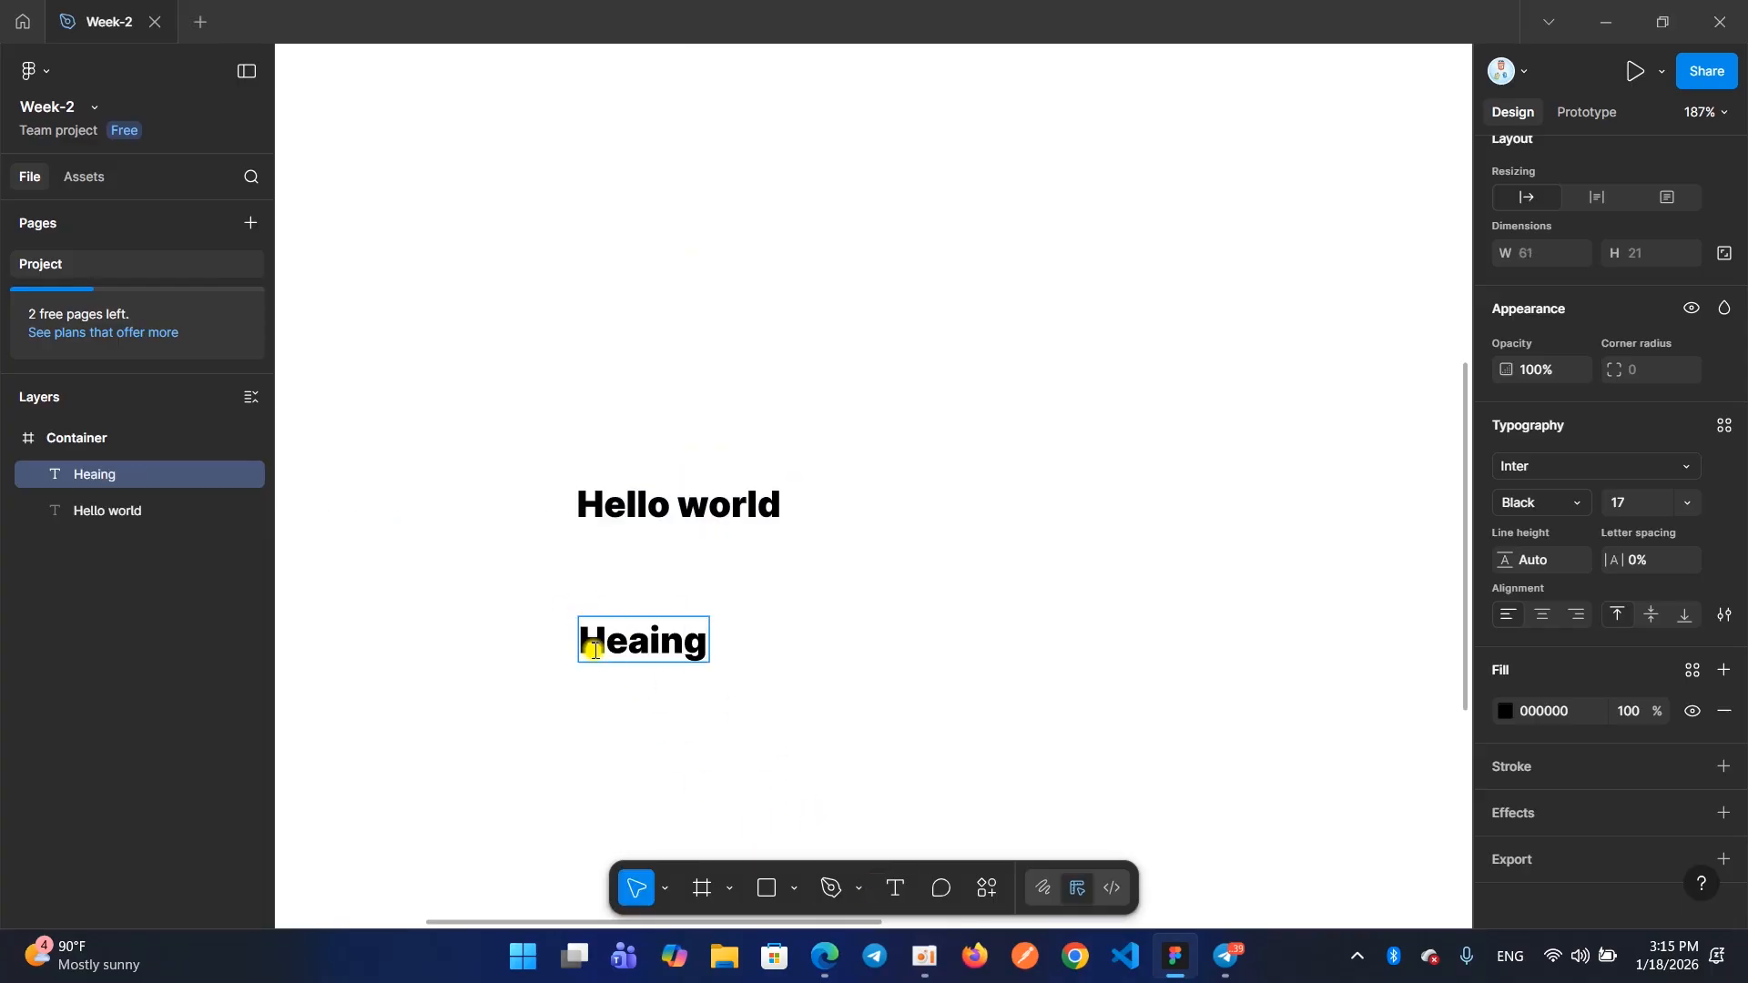
{"action": "key", "text": "BackSpace"}
{"action": "key", "text": "BackSpace"}
{"action": "key", "text": "BackSpace"}
{"action": "type", "text": "ding"}
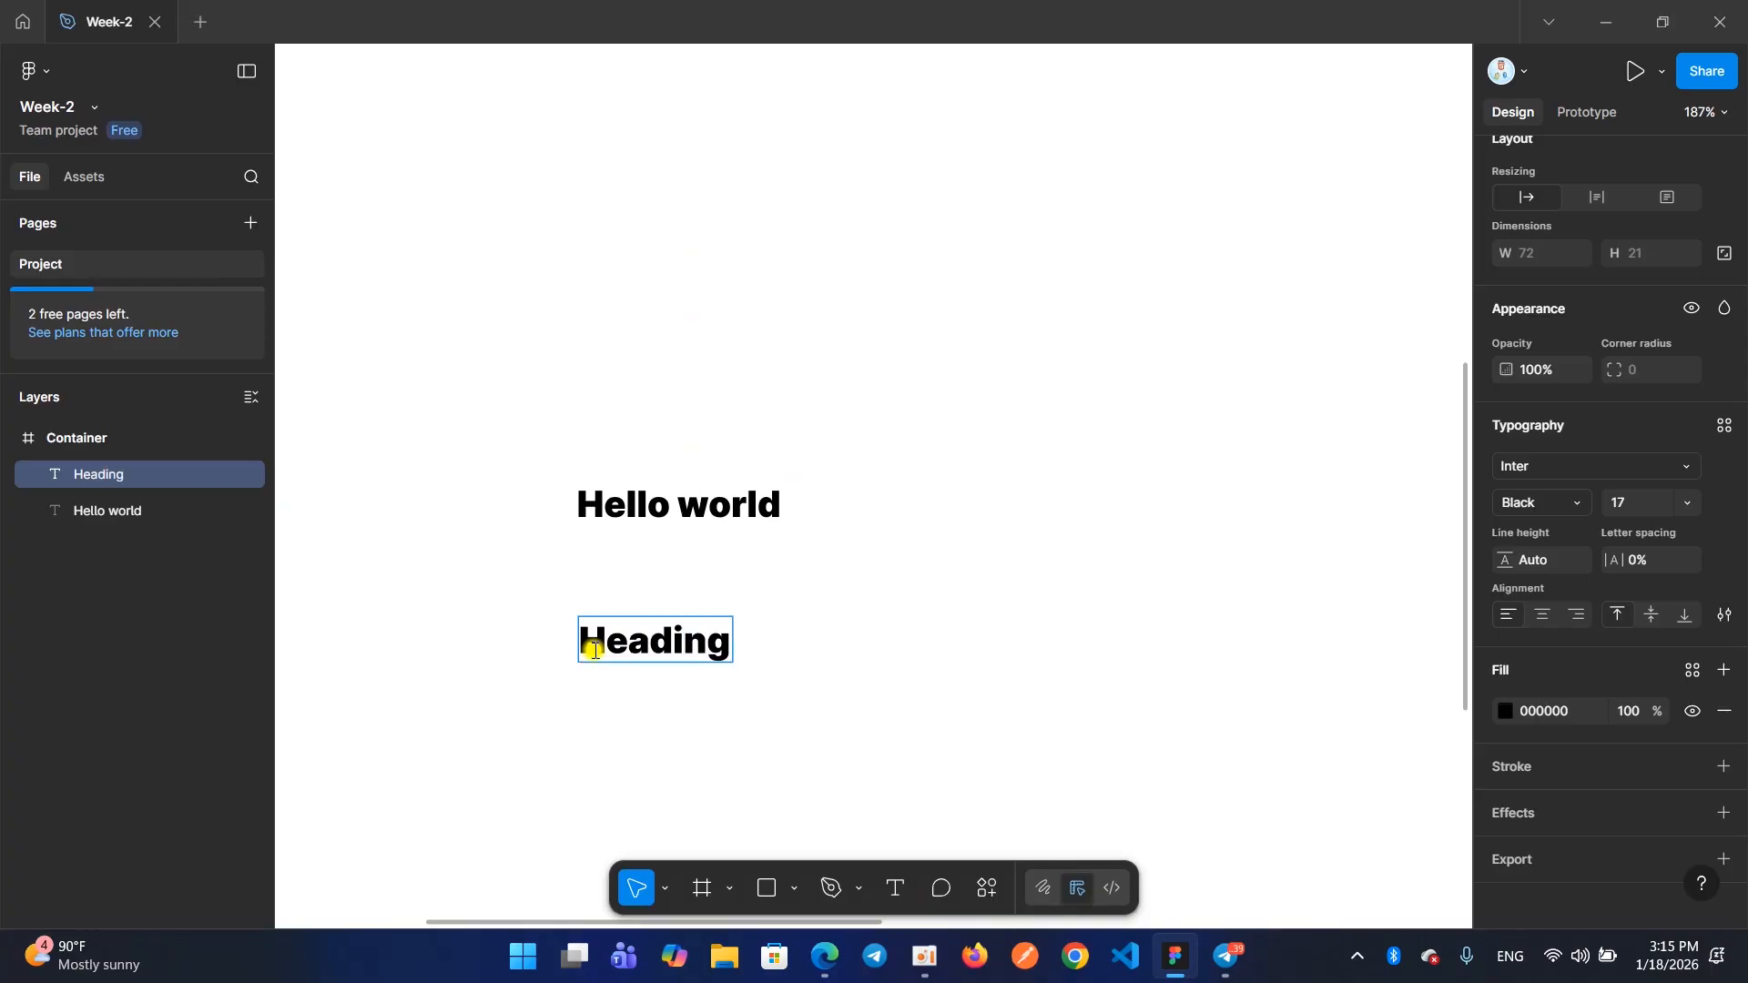
{"action": "type", "text": "-1"}
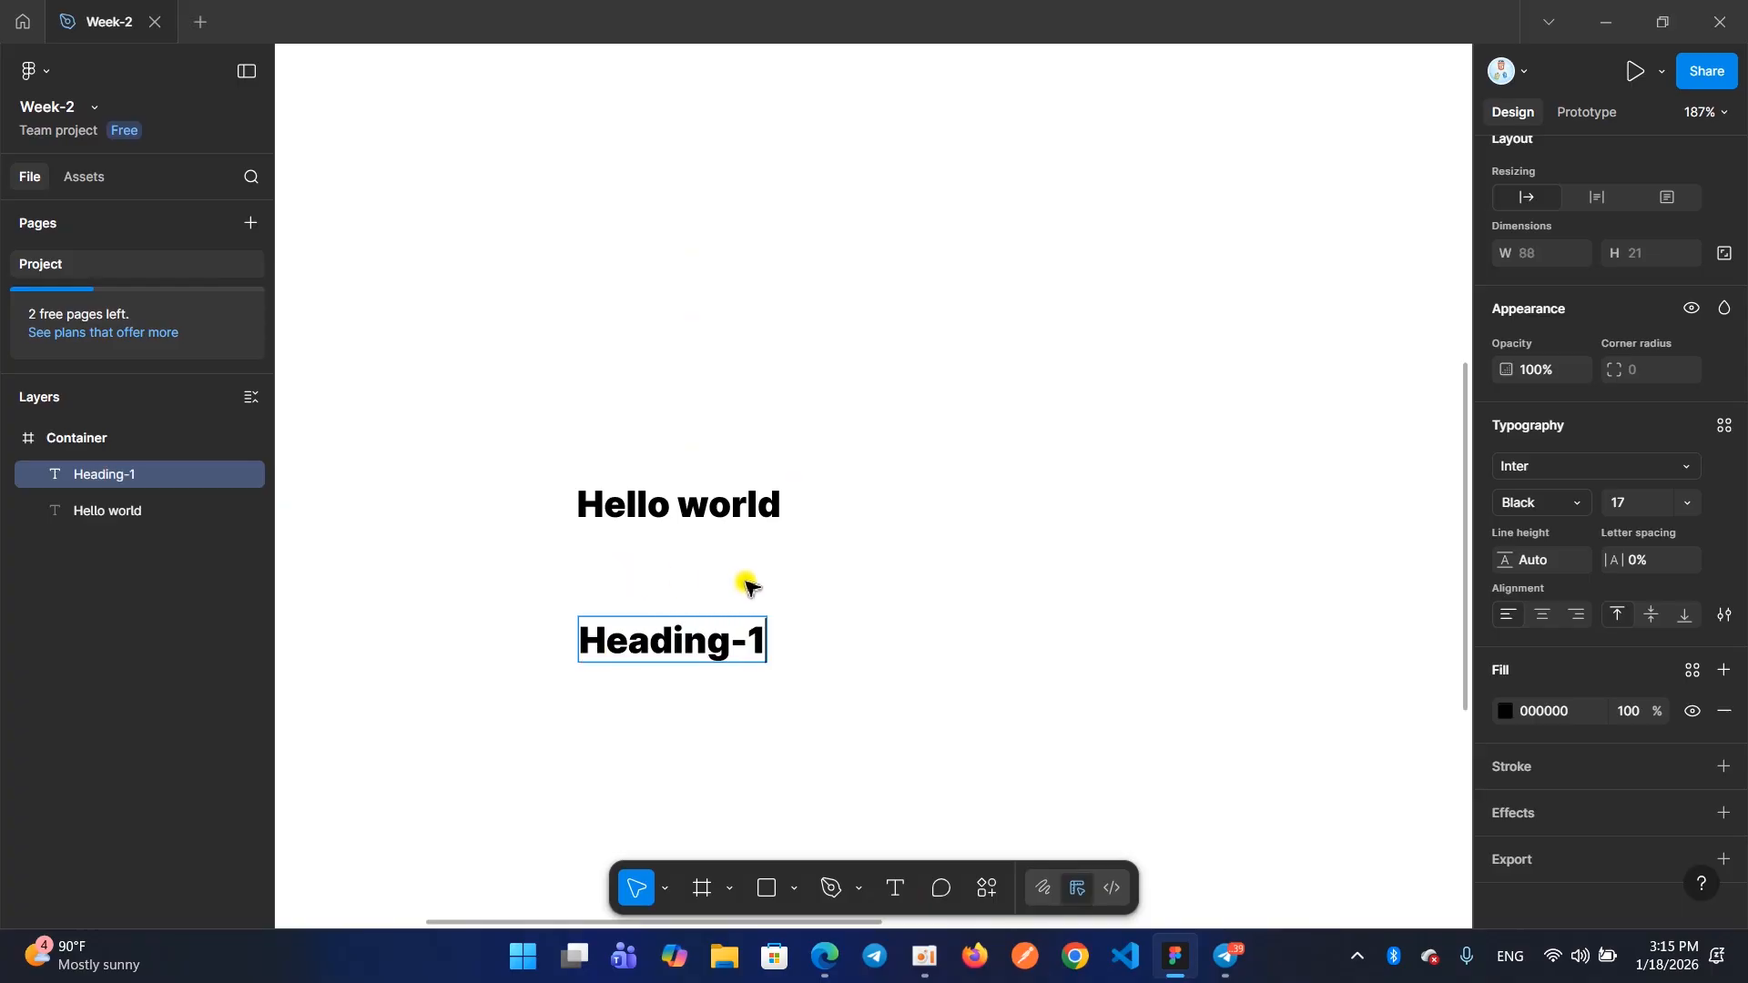
{"action": "key", "text": "Escape"}
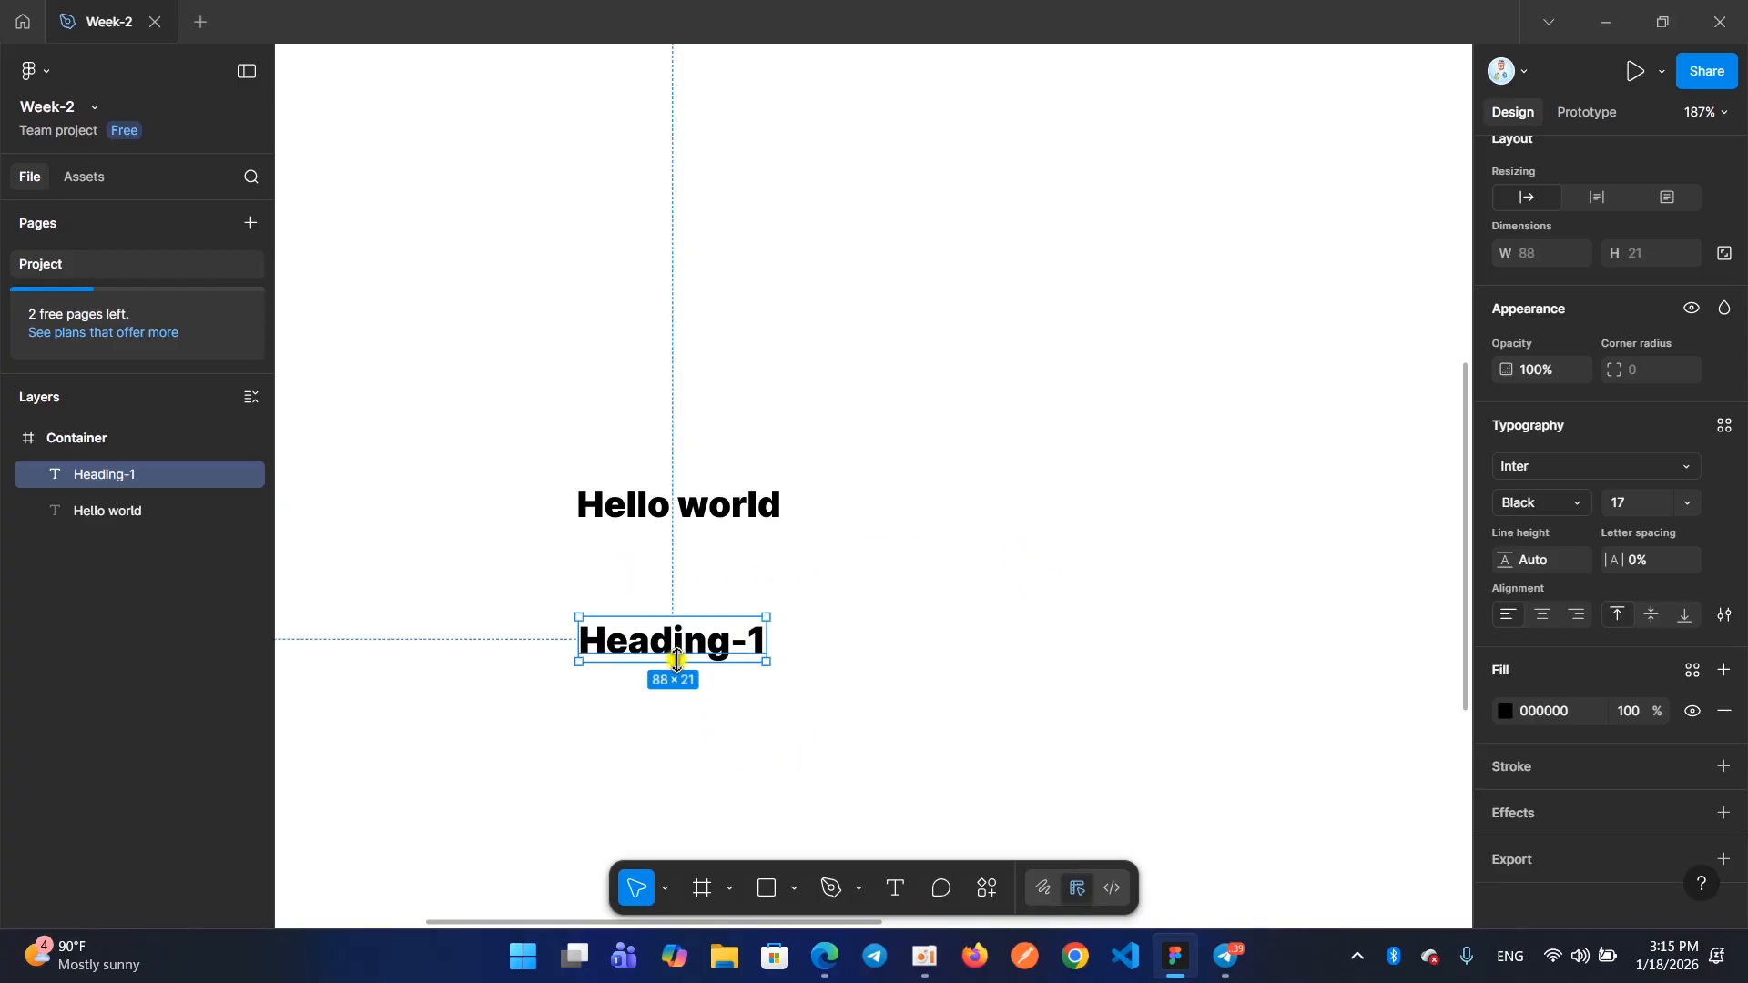
Move the "Heading-1" text up, left-aligned with "Hello world", and set its font size to 15
{"action": "left_click_drag", "start_coordinate": [669, 647], "coordinate": [667, 600]}
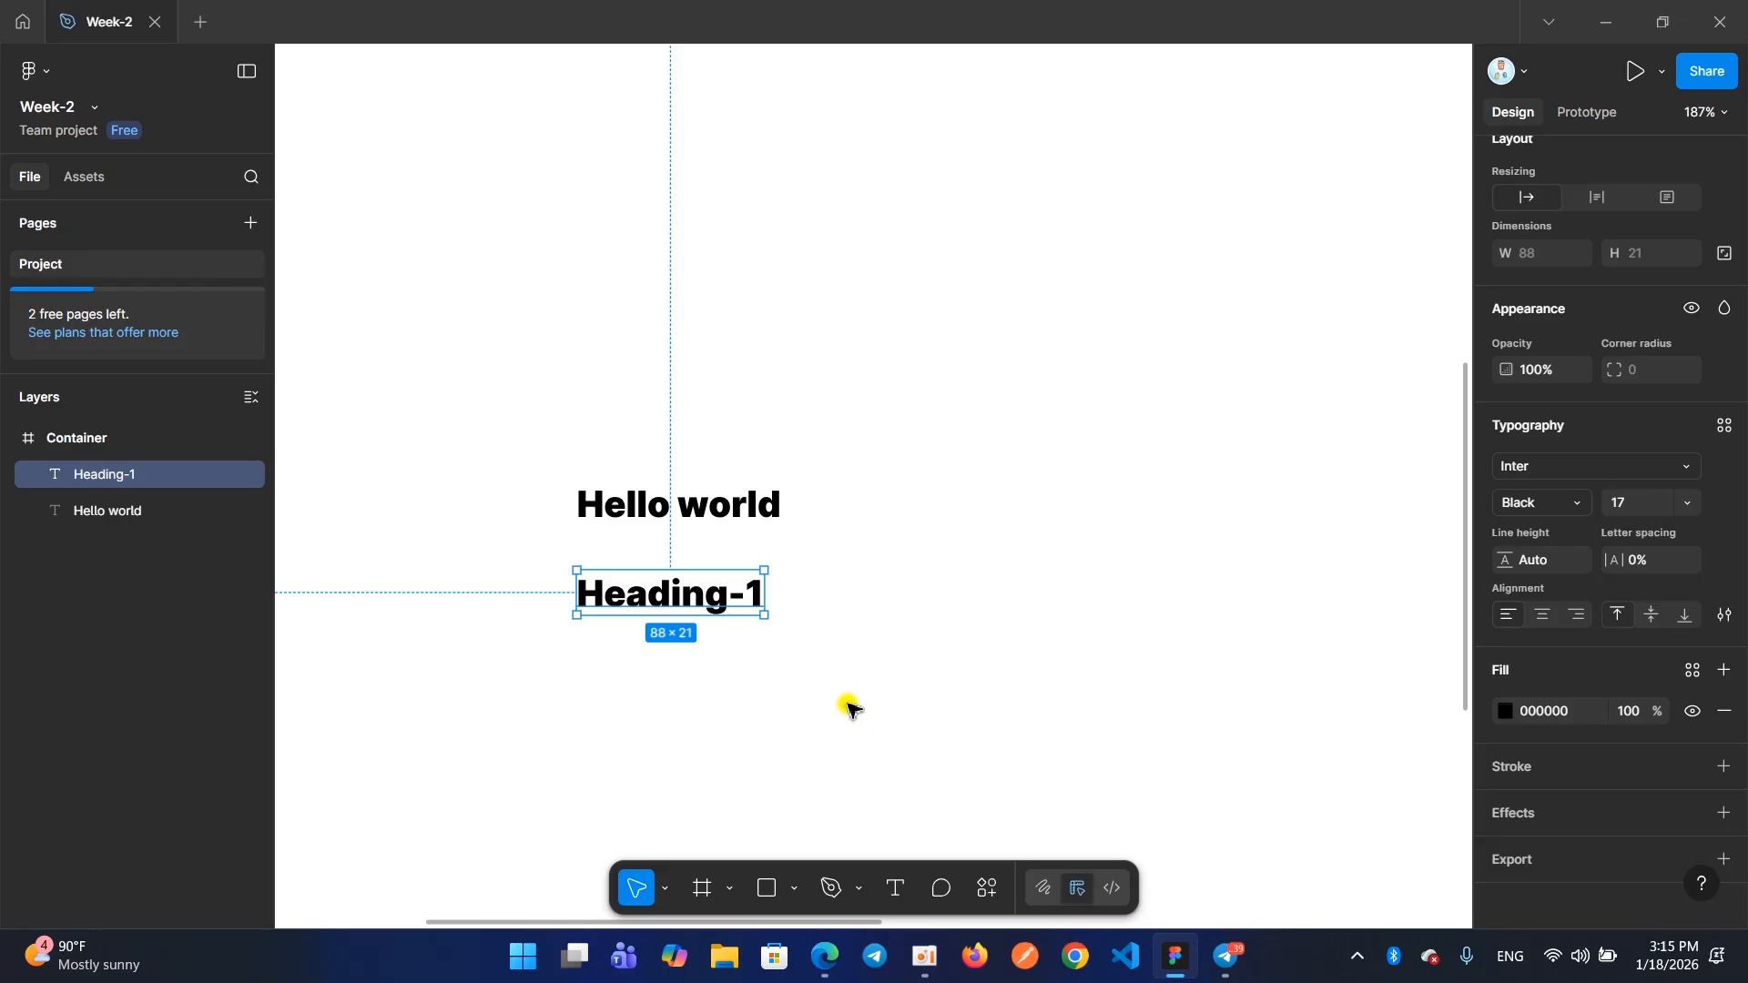
{"action": "left_click", "coordinate": [1680, 510]}
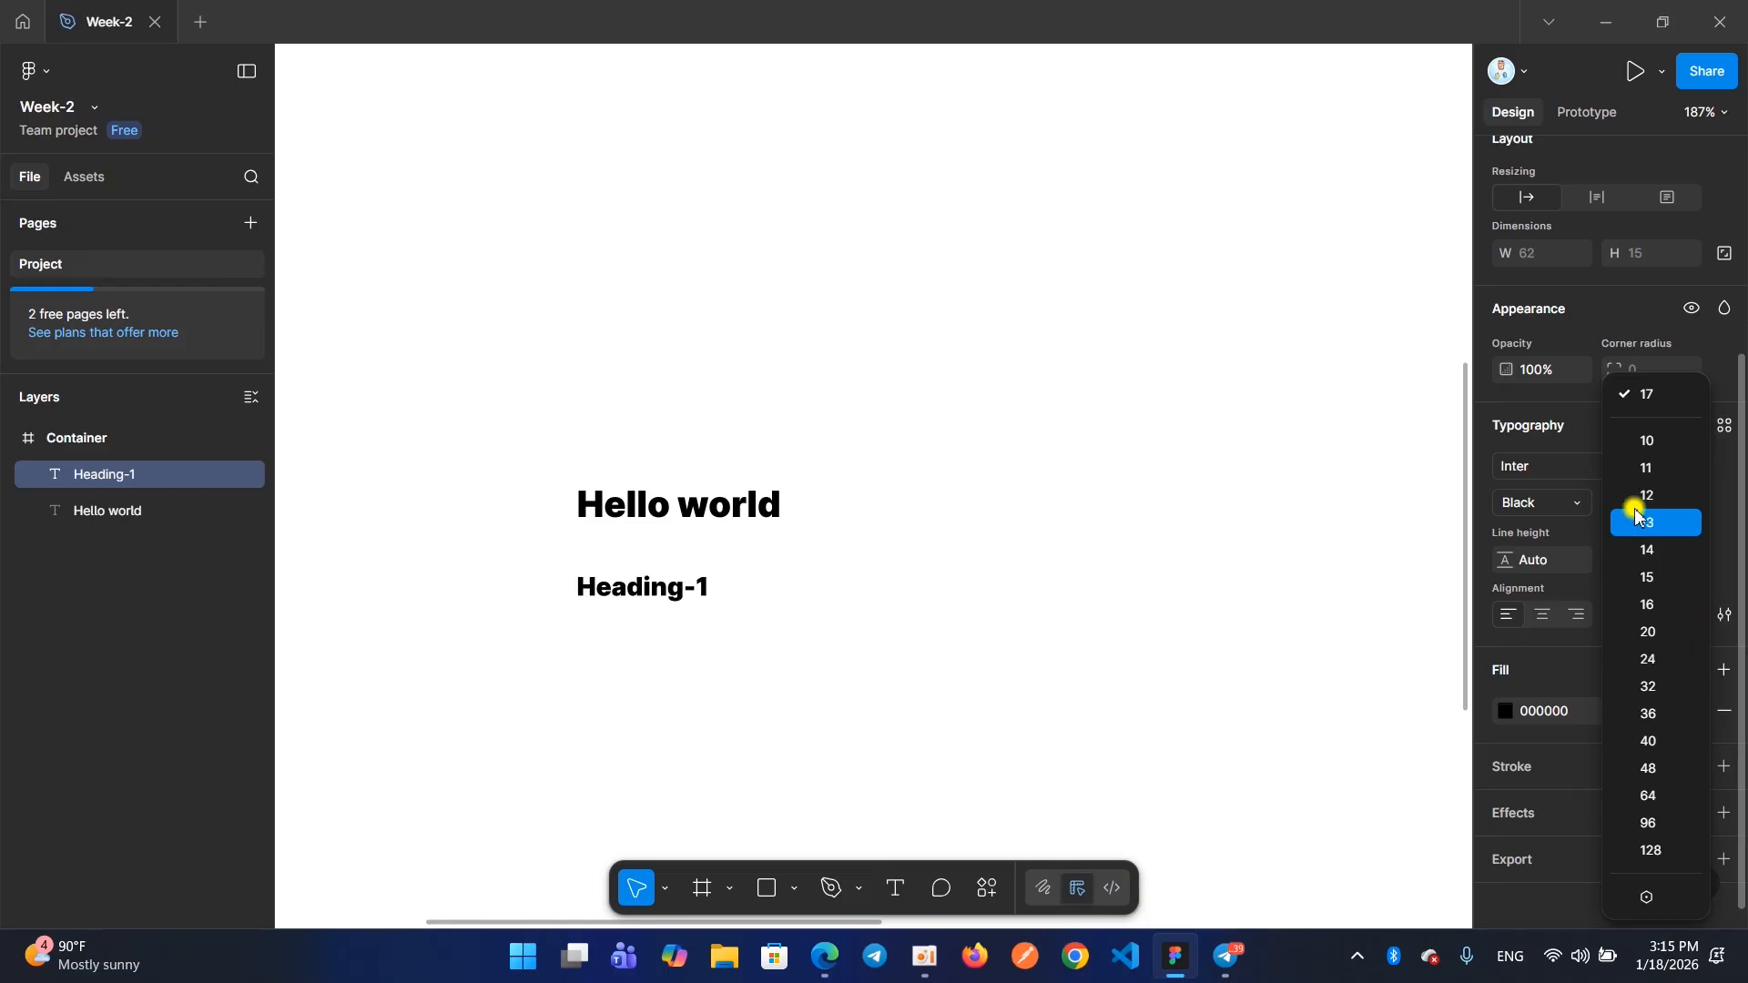
{"action": "left_click", "coordinate": [1649, 579]}
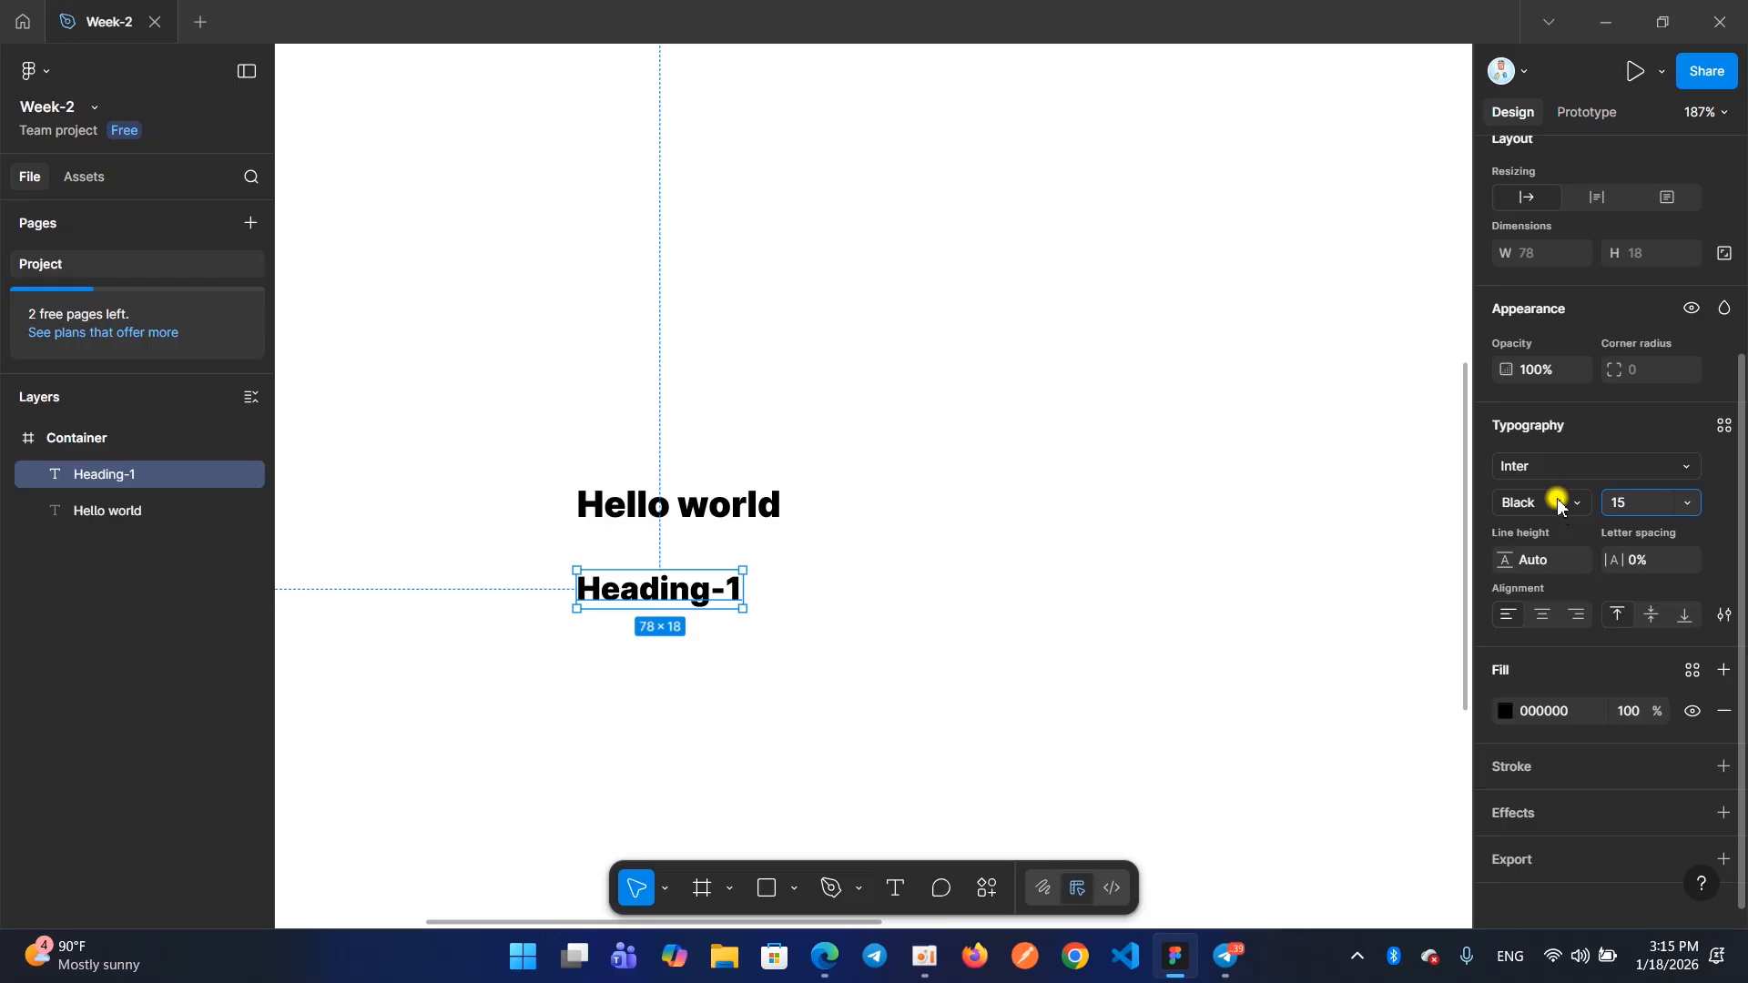
Set the "Heading-1" text's weight to Thin and move it up directly beneath "Hello world"
{"action": "left_click", "coordinate": [1557, 500]}
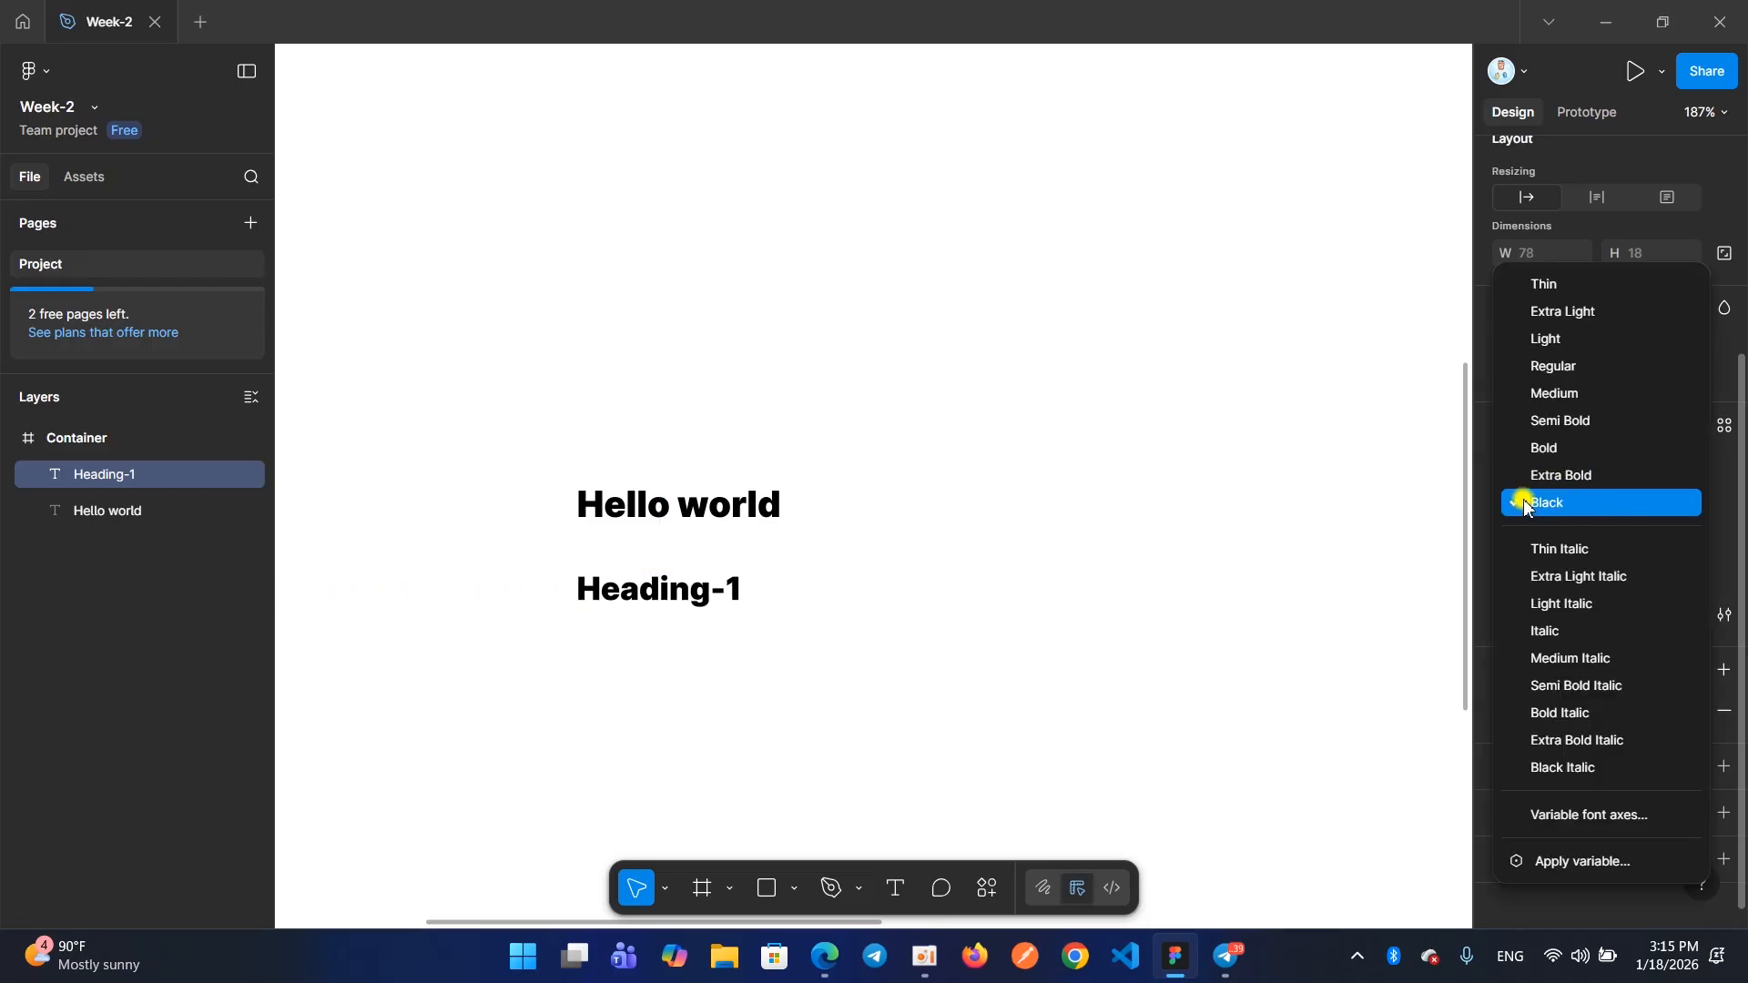
{"action": "left_click", "coordinate": [1304, 513]}
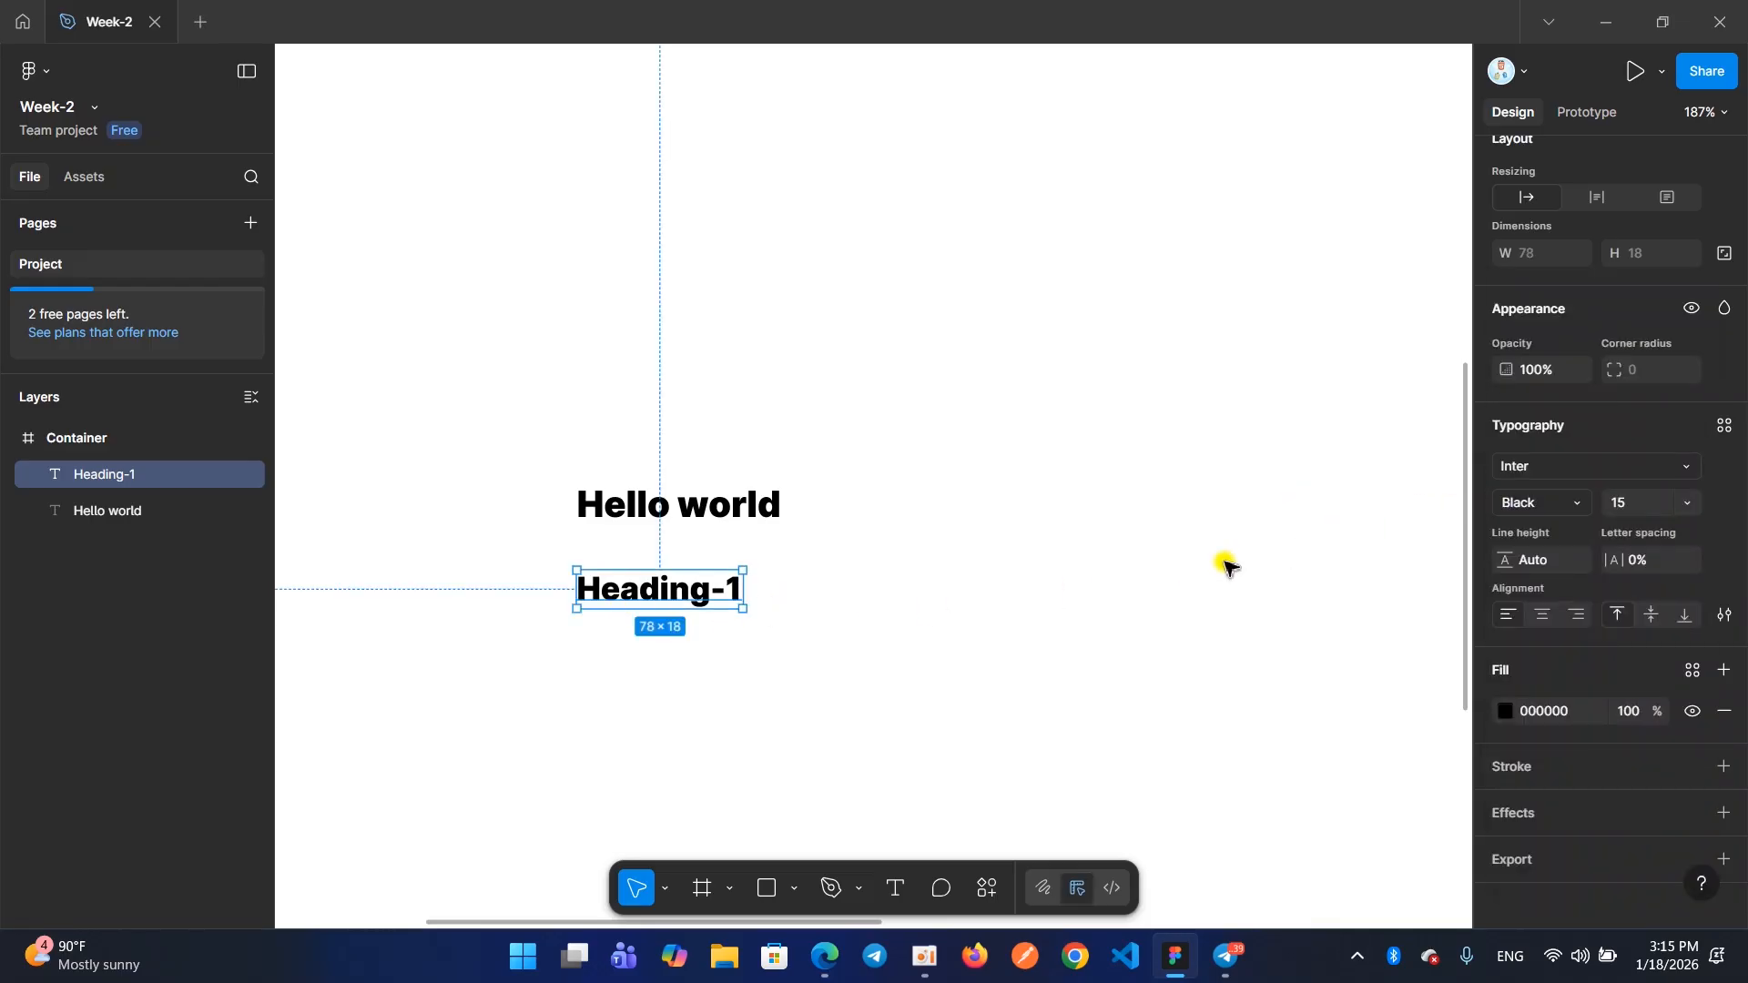
{"action": "left_click", "coordinate": [1515, 505]}
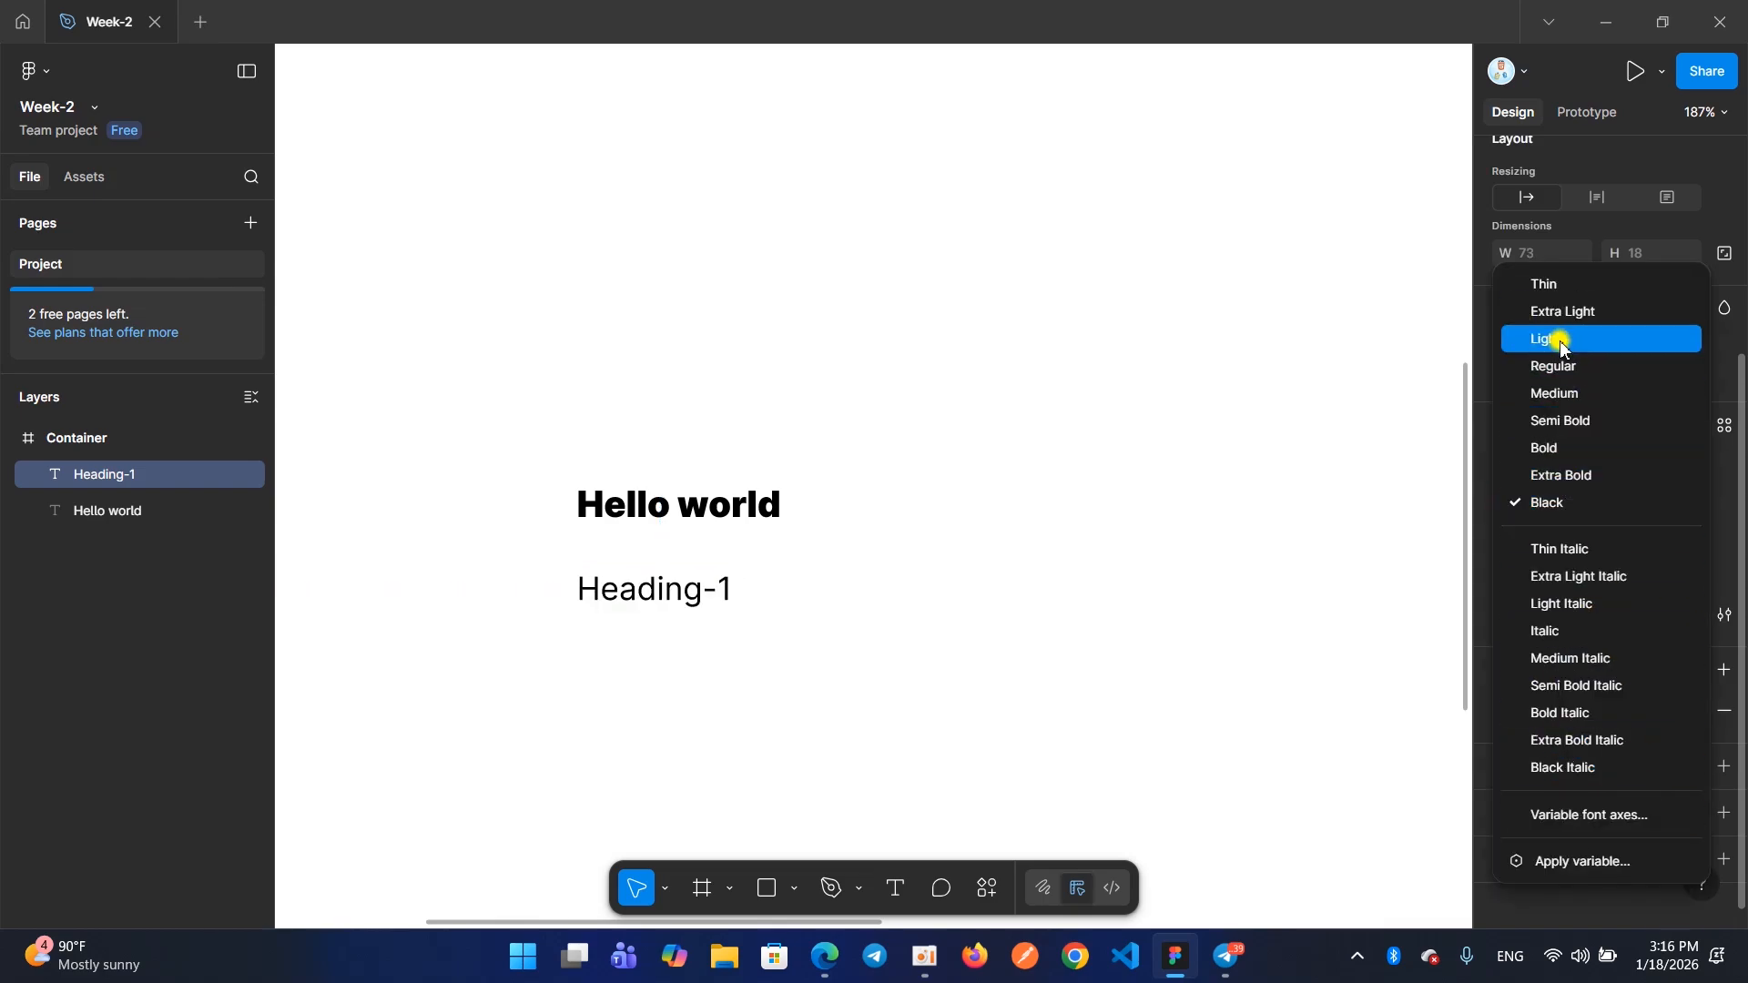
{"action": "left_click", "coordinate": [1545, 285]}
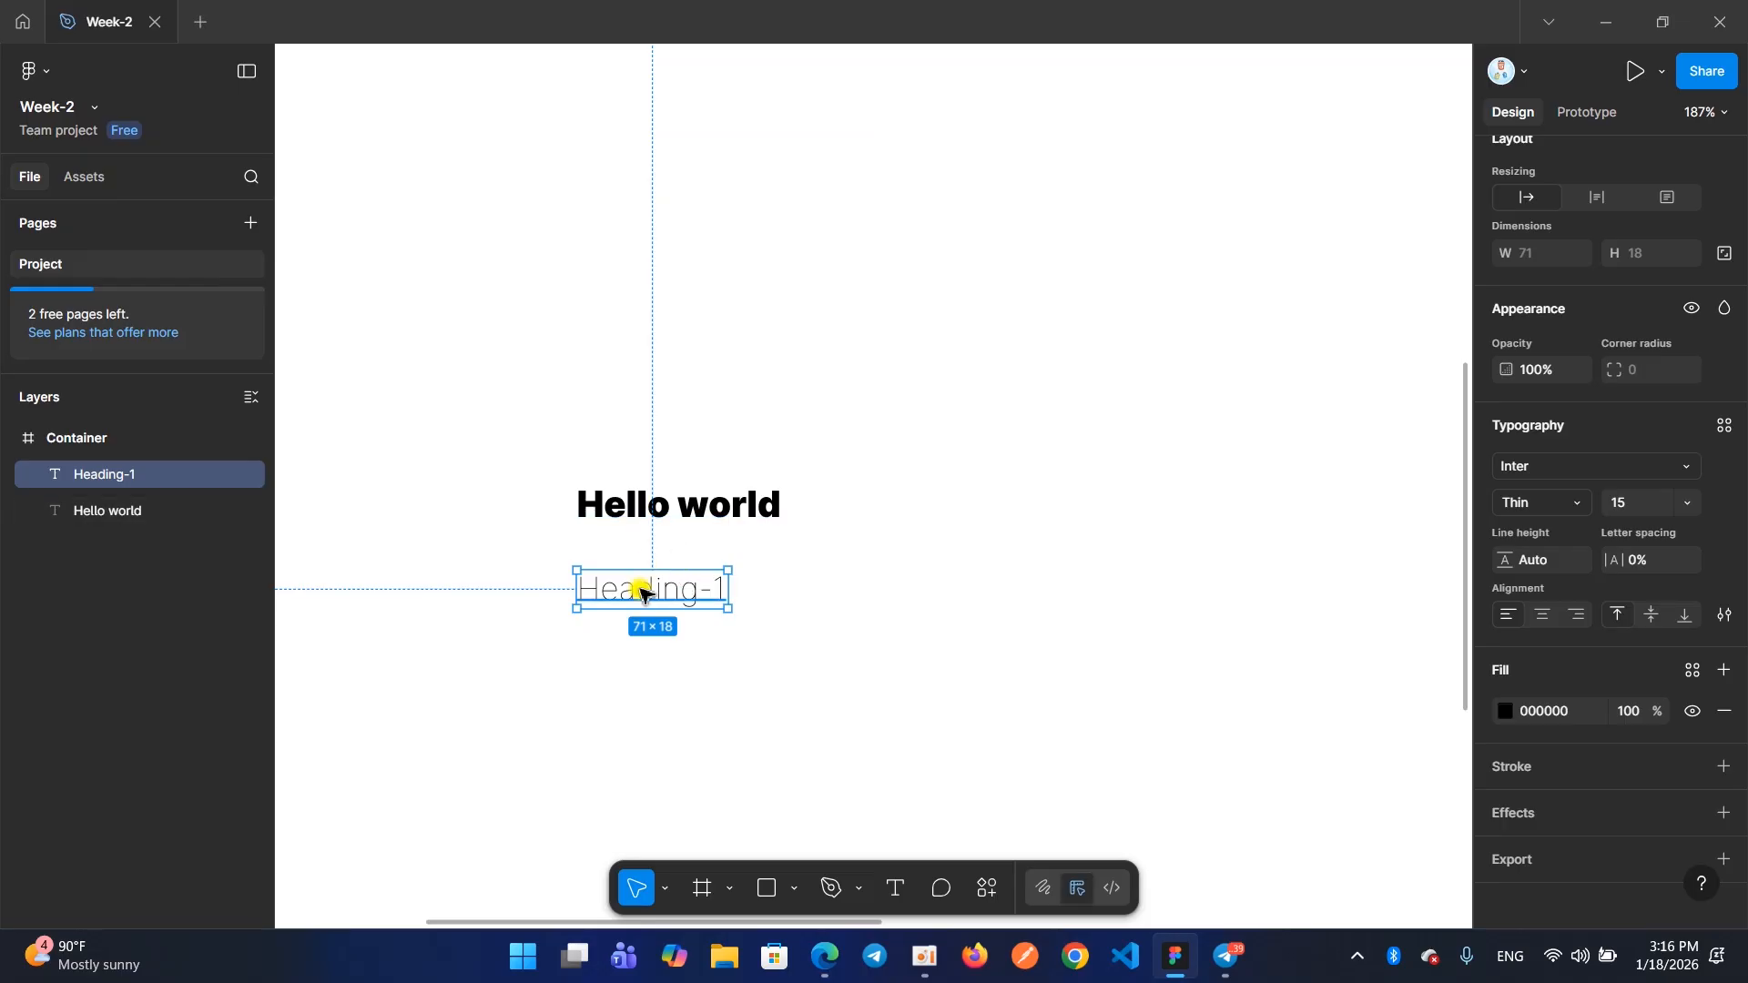
{"action": "left_click_drag", "start_coordinate": [648, 597], "coordinate": [622, 562]}
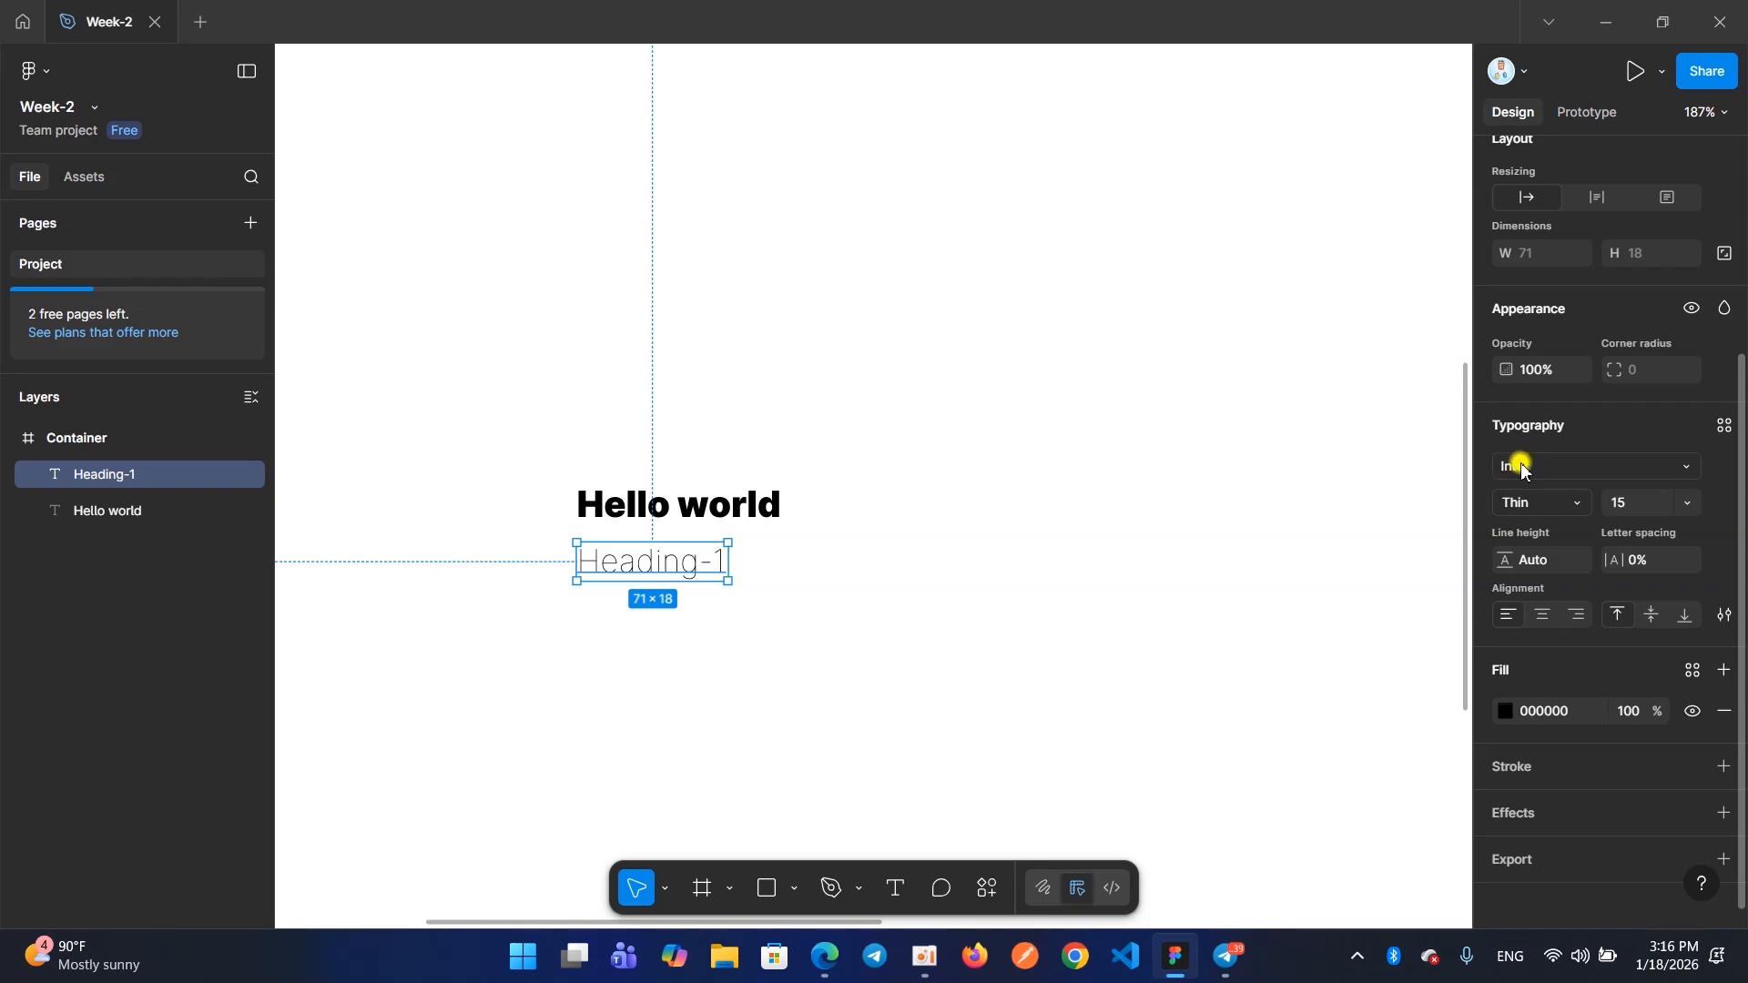
Browse the list of all fonts and preview several of them on the "Heading-1" text
{"action": "left_click", "coordinate": [1526, 468]}
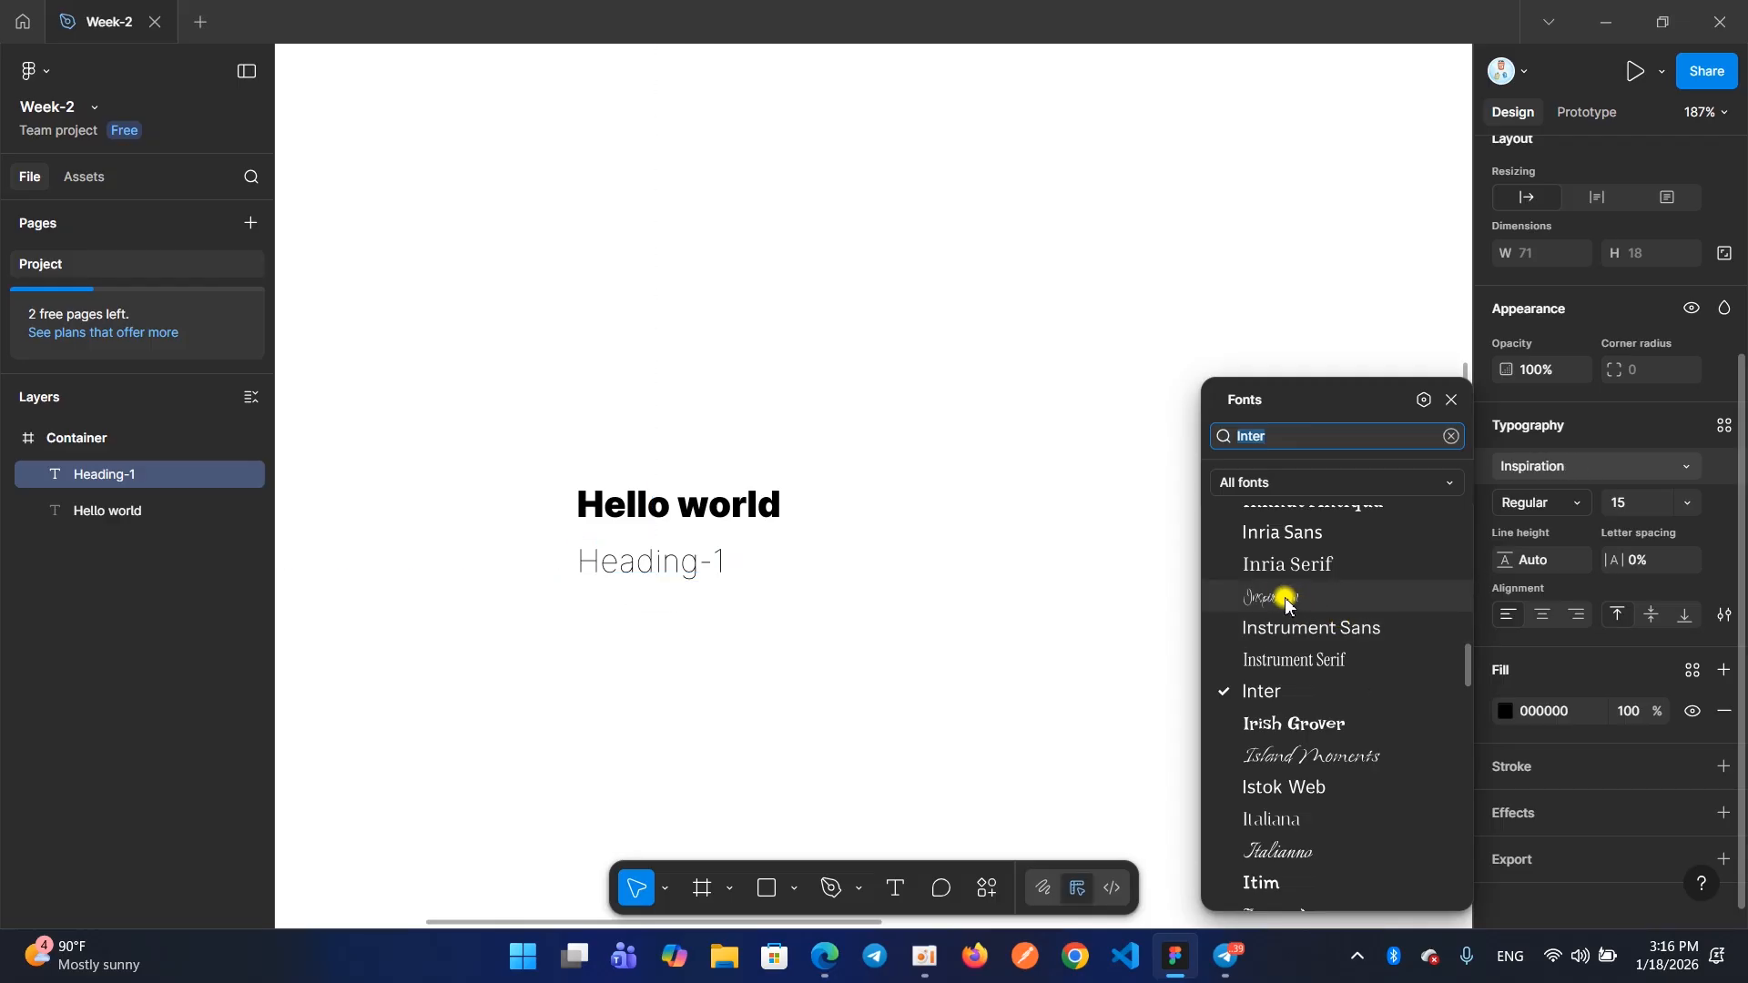
{"action": "scroll", "coordinate": [1264, 590], "scroll_direction": "up", "scroll_amount": 8}
{"action": "scroll", "coordinate": [1266, 596], "scroll_direction": "up", "scroll_amount": 15}
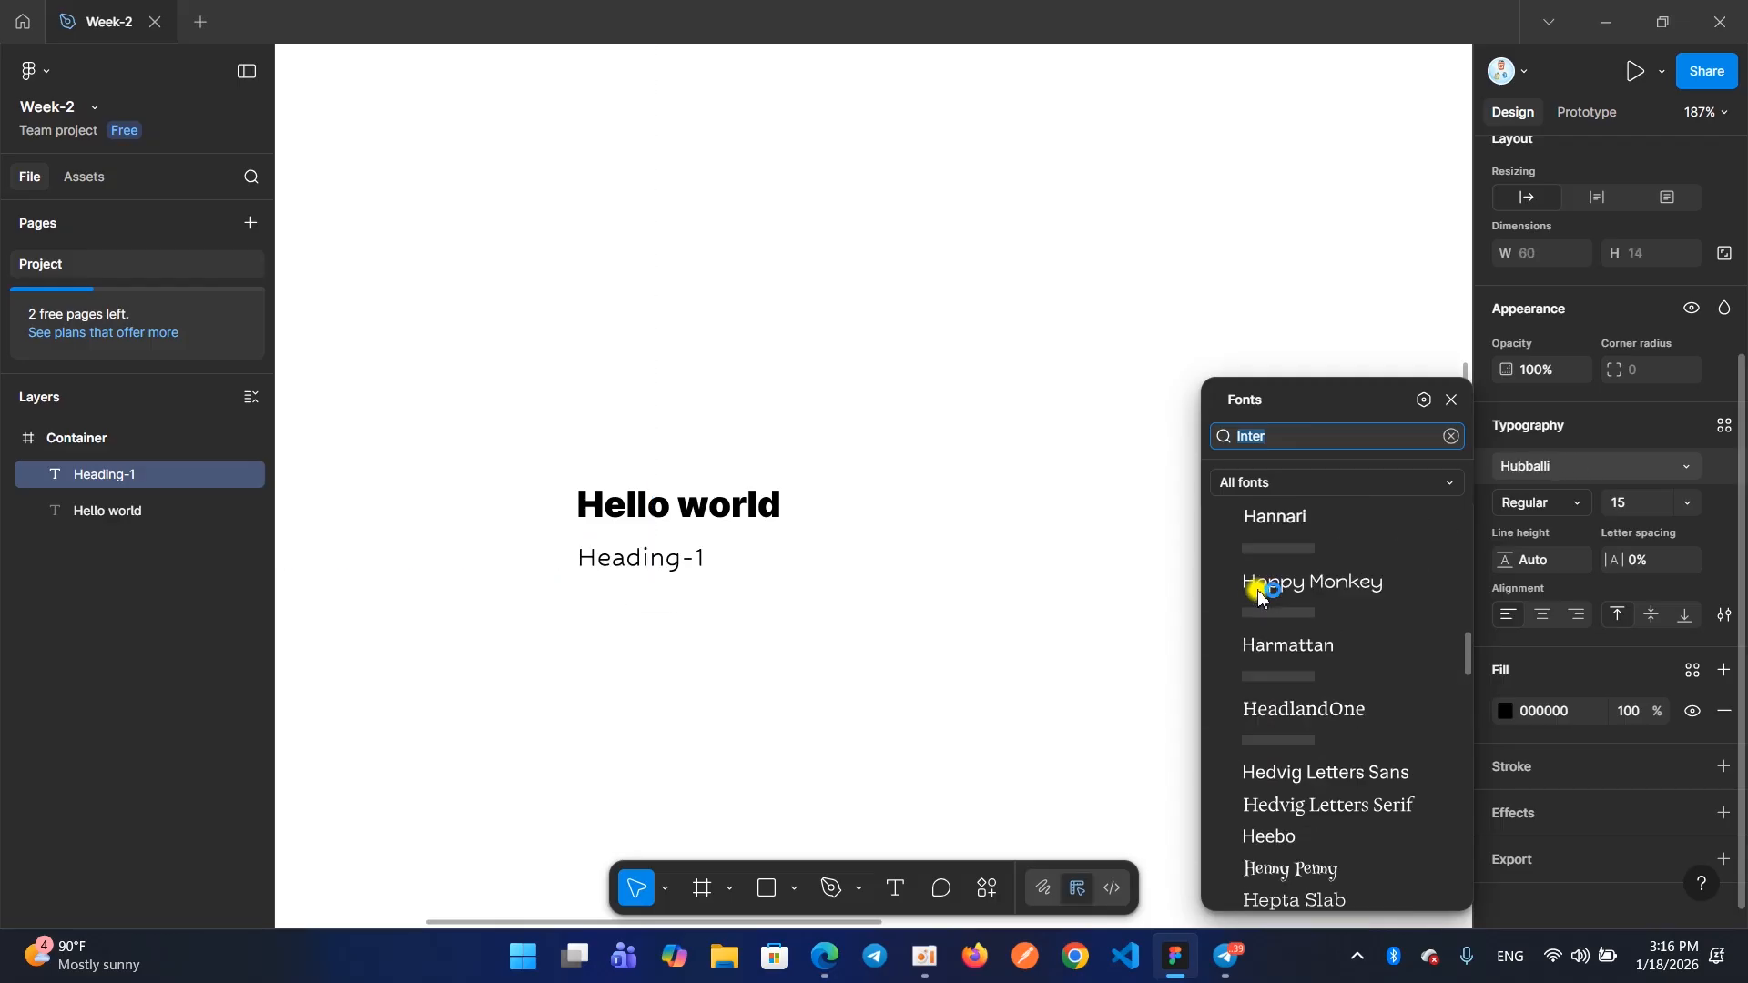
{"action": "scroll", "coordinate": [1251, 638], "scroll_direction": "up", "scroll_amount": 20}
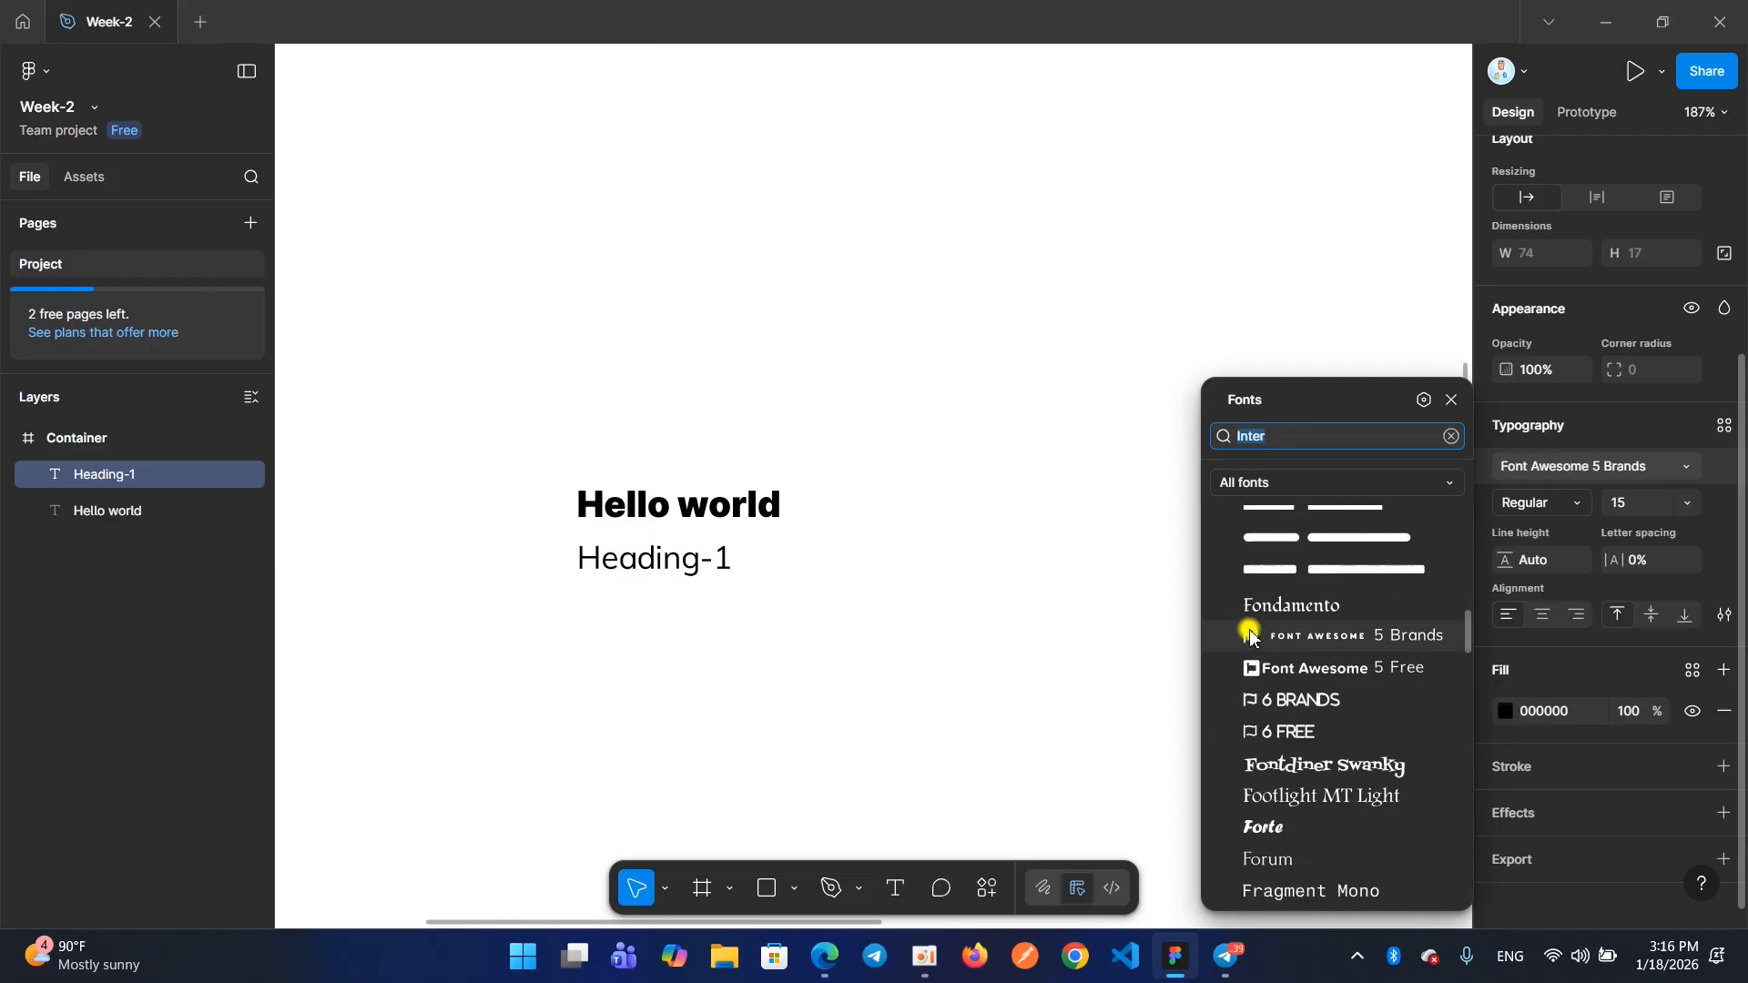
{"action": "scroll", "coordinate": [1251, 647], "scroll_direction": "up", "scroll_amount": 5}
{"action": "scroll", "coordinate": [1251, 645], "scroll_direction": "down", "scroll_amount": 20}
{"action": "scroll", "coordinate": [1253, 643], "scroll_direction": "up", "scroll_amount": 20}
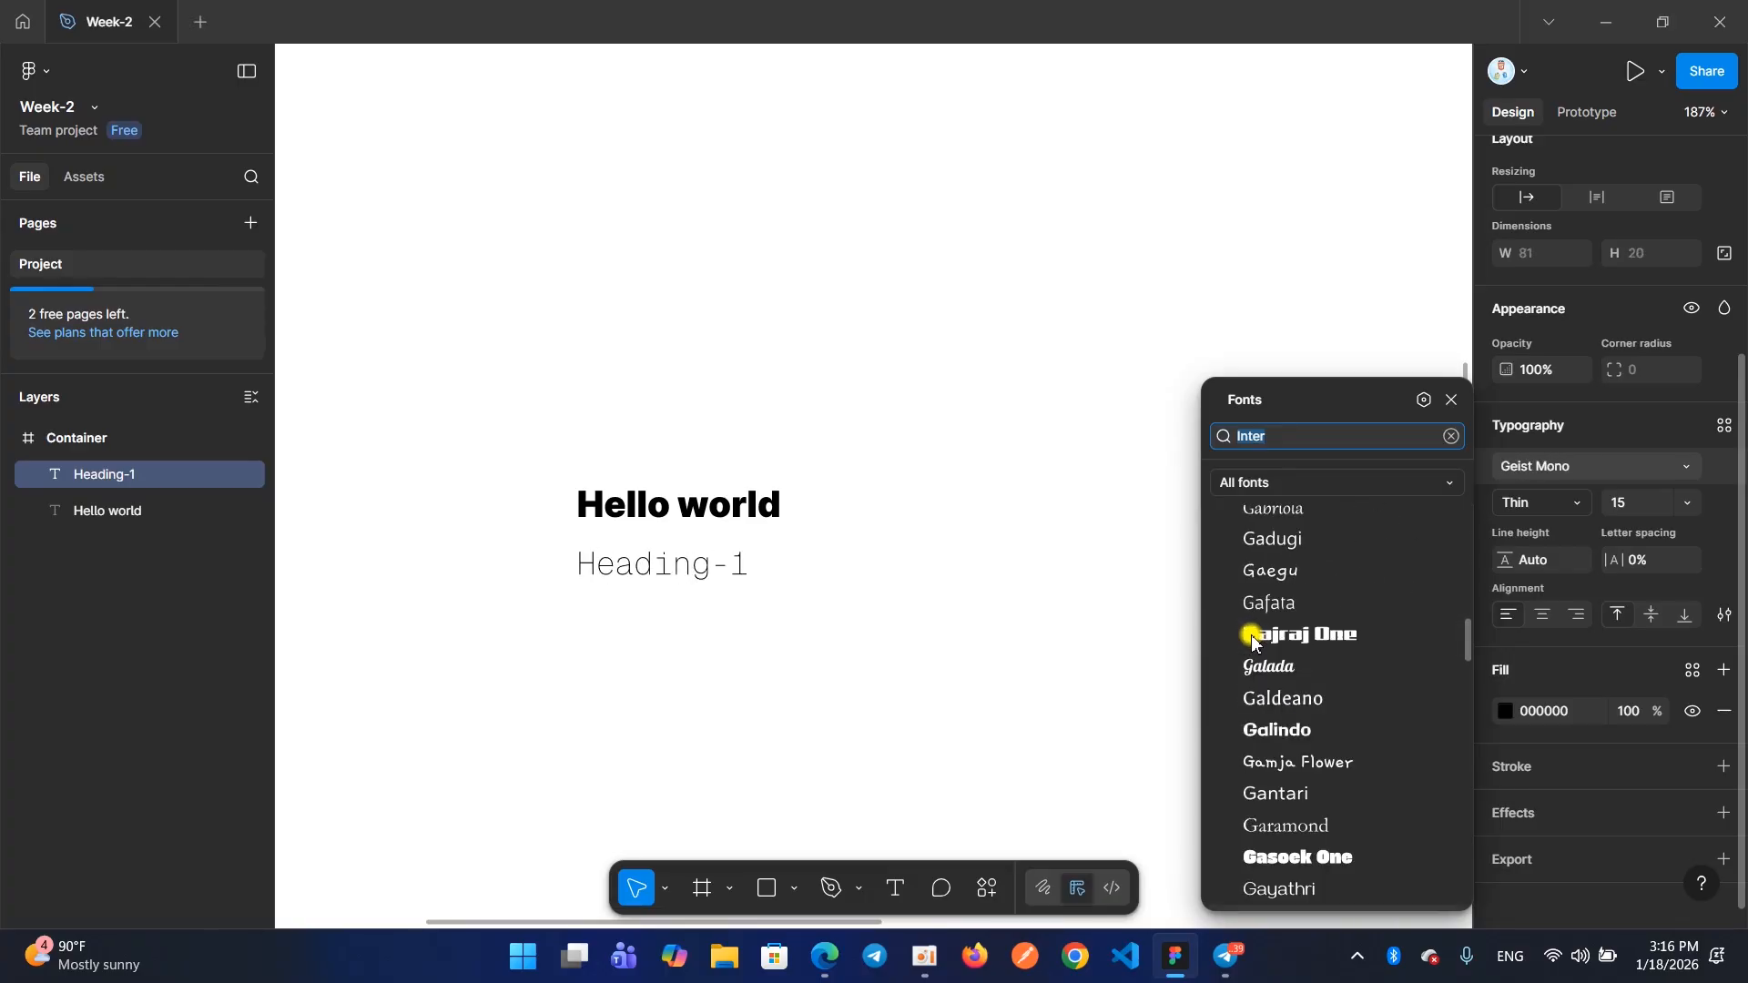
{"action": "scroll", "coordinate": [1258, 639], "scroll_direction": "down", "scroll_amount": 20}
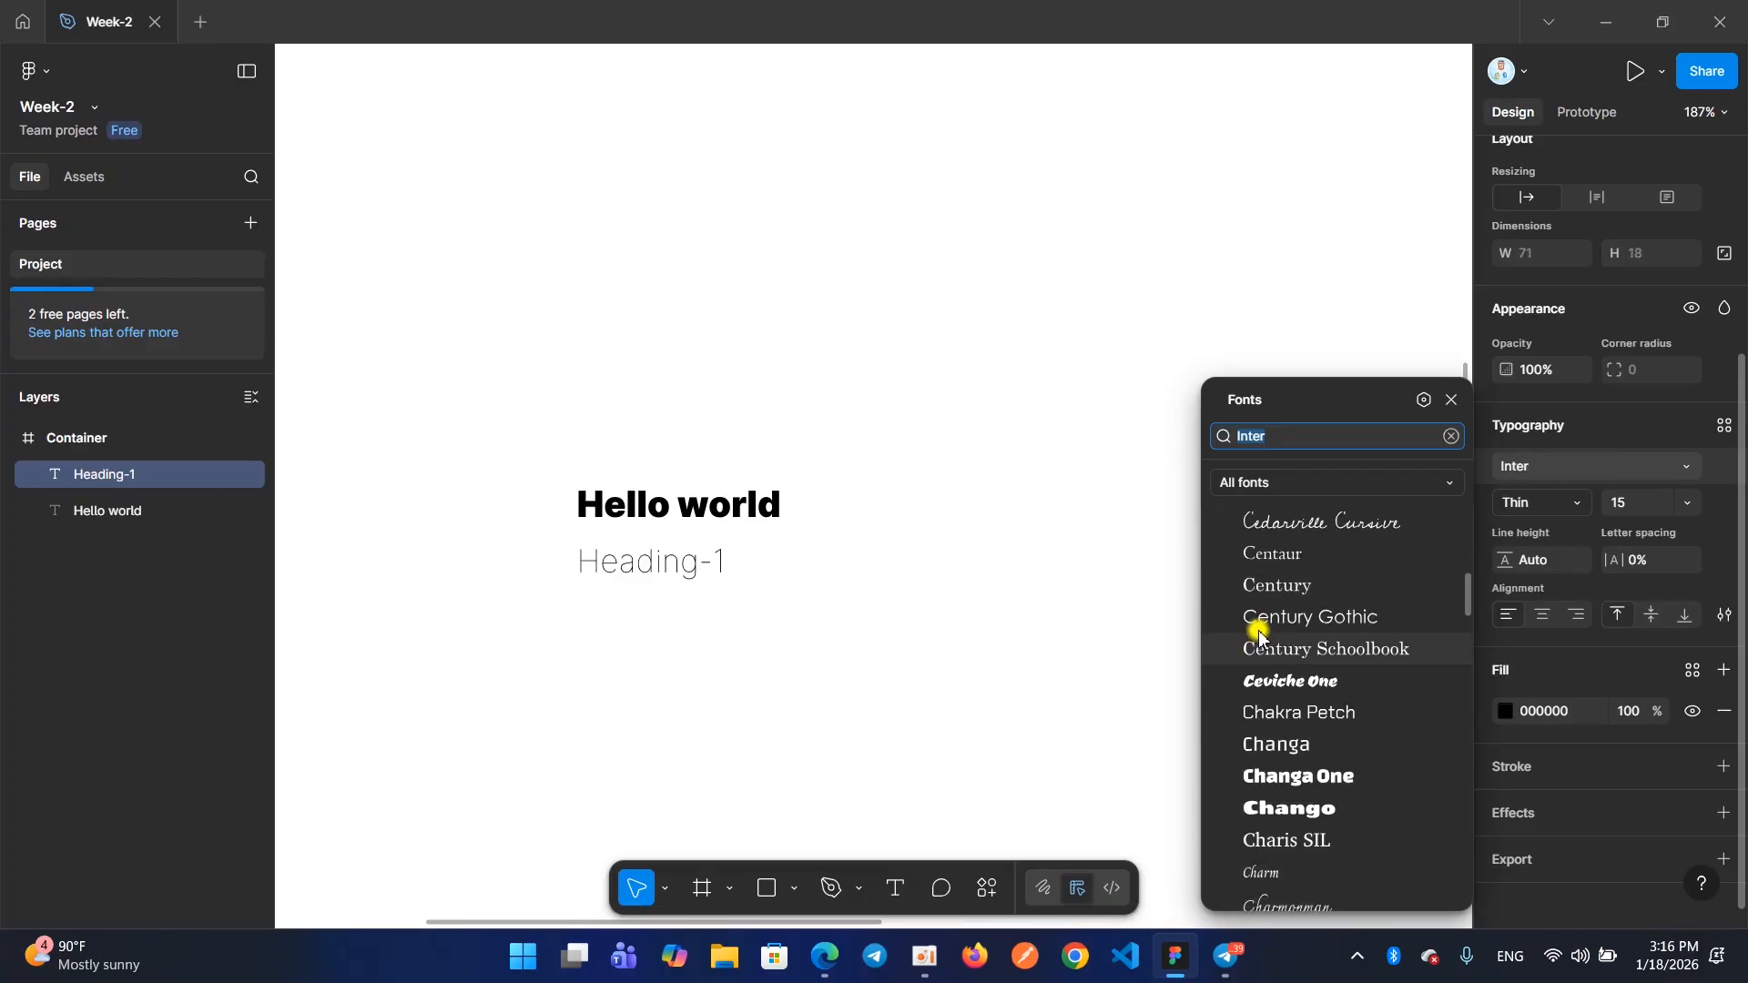
{"action": "scroll", "coordinate": [1266, 634], "scroll_direction": "down", "scroll_amount": 20}
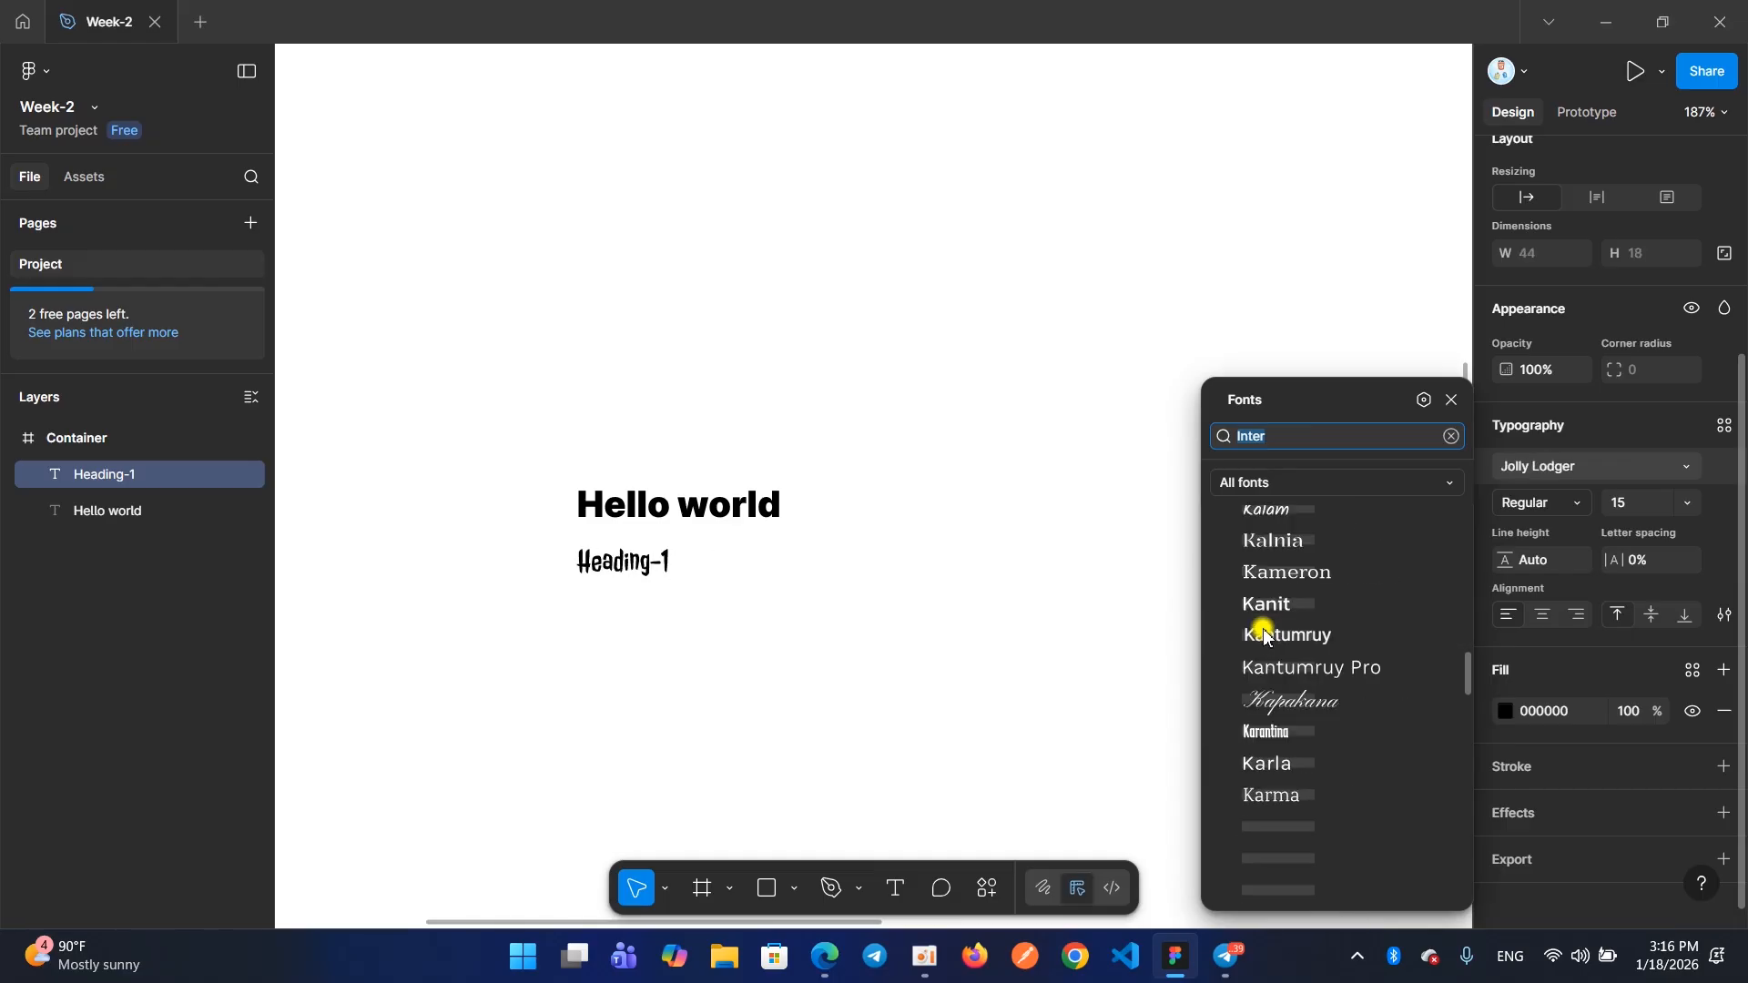
{"action": "scroll", "coordinate": [1265, 635], "scroll_direction": "up", "scroll_amount": 10}
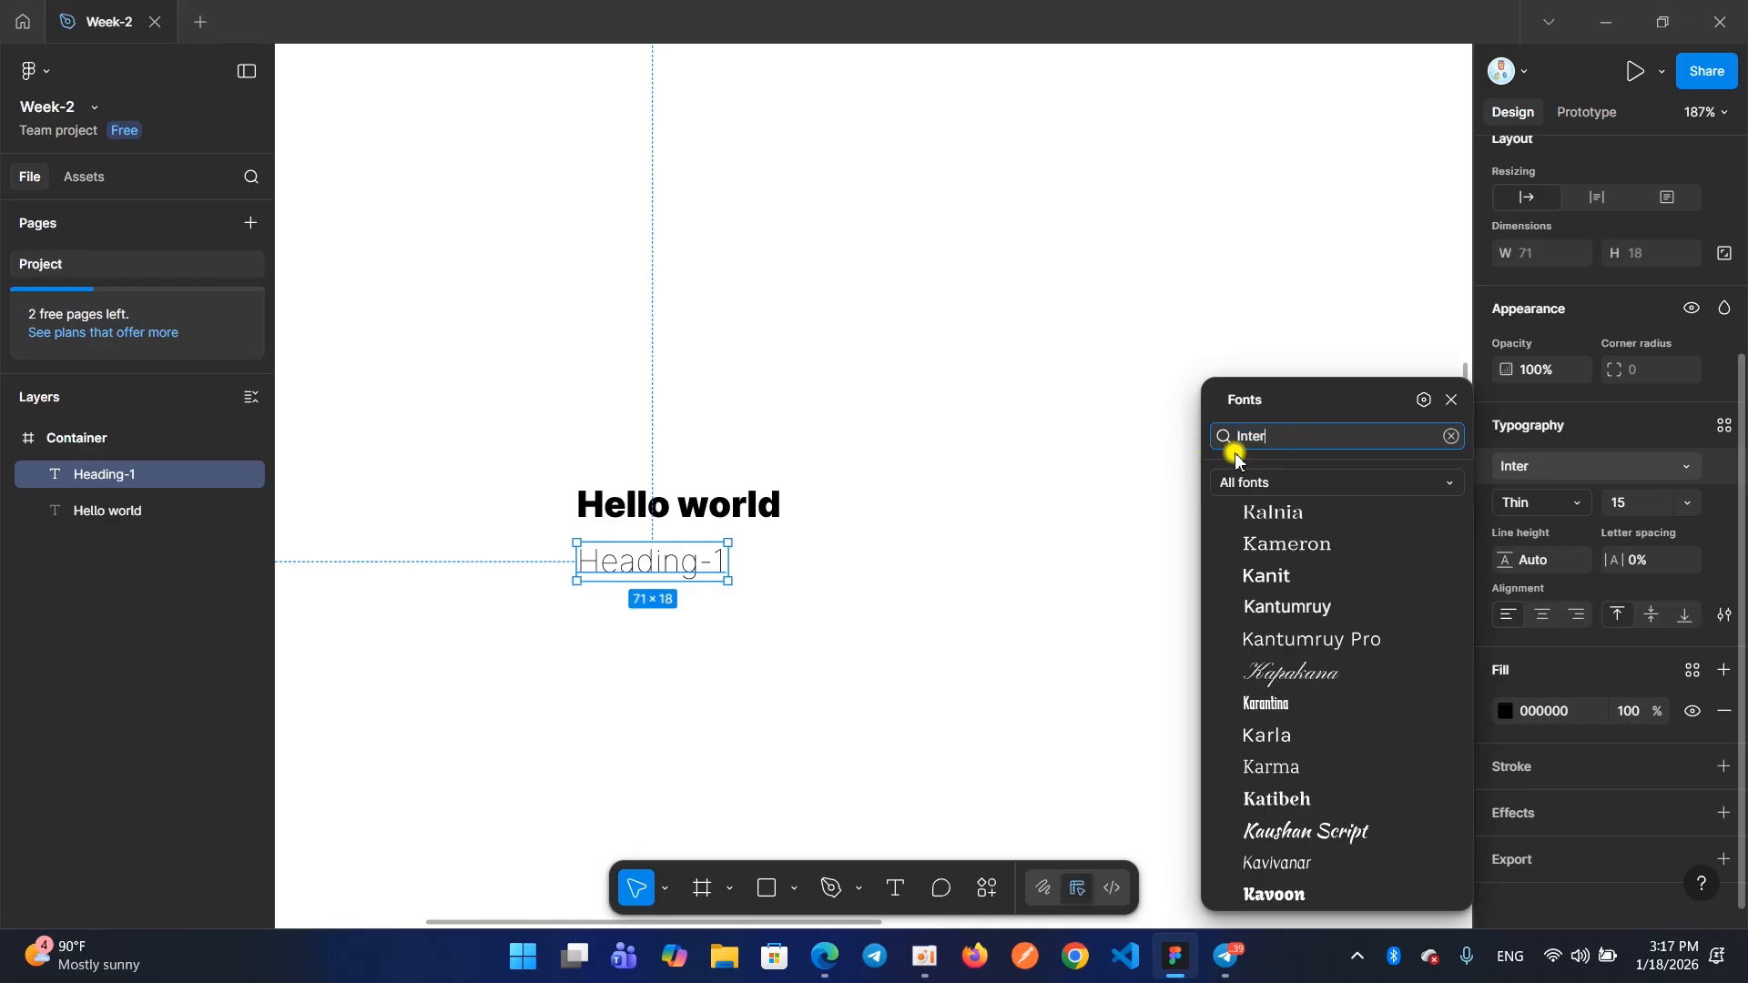
Search the fonts for "Khmer Os" and apply Khmer OS Apsara to the "Heading-1" text
{"action": "double_click", "coordinate": [1250, 437]}
{"action": "scroll", "coordinate": [1311, 564], "scroll_direction": "up", "scroll_amount": 15}
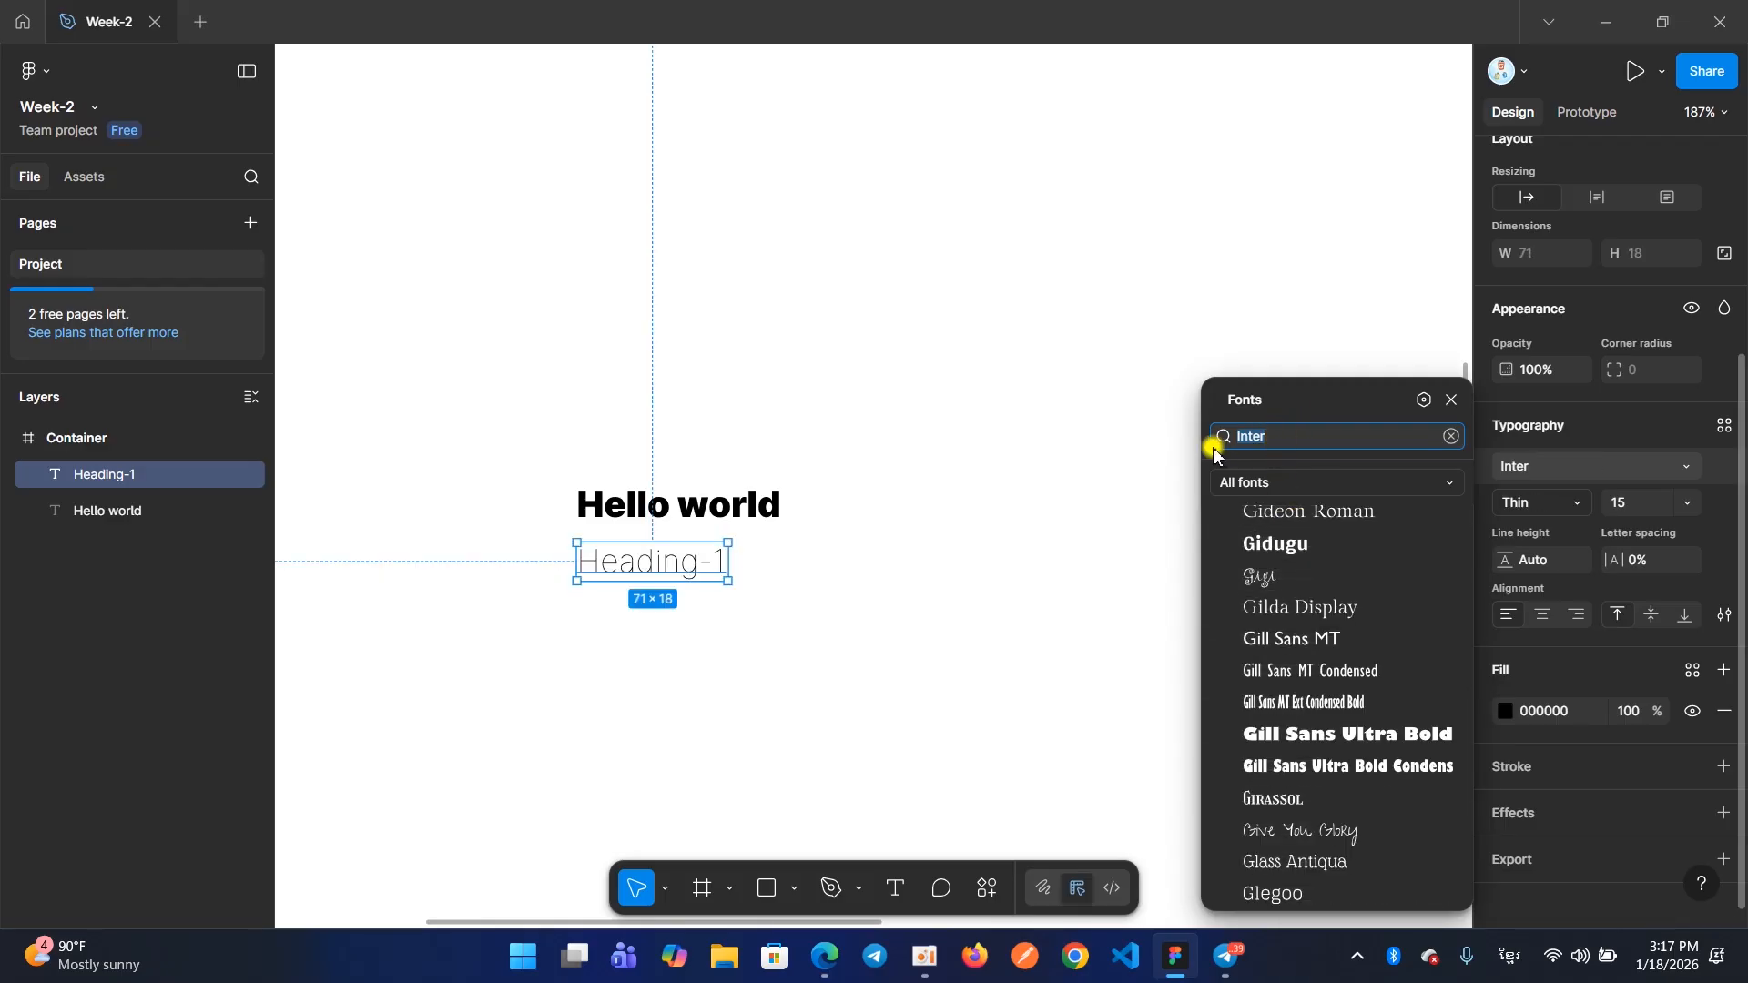
{"action": "type", "text": "KHmer"}
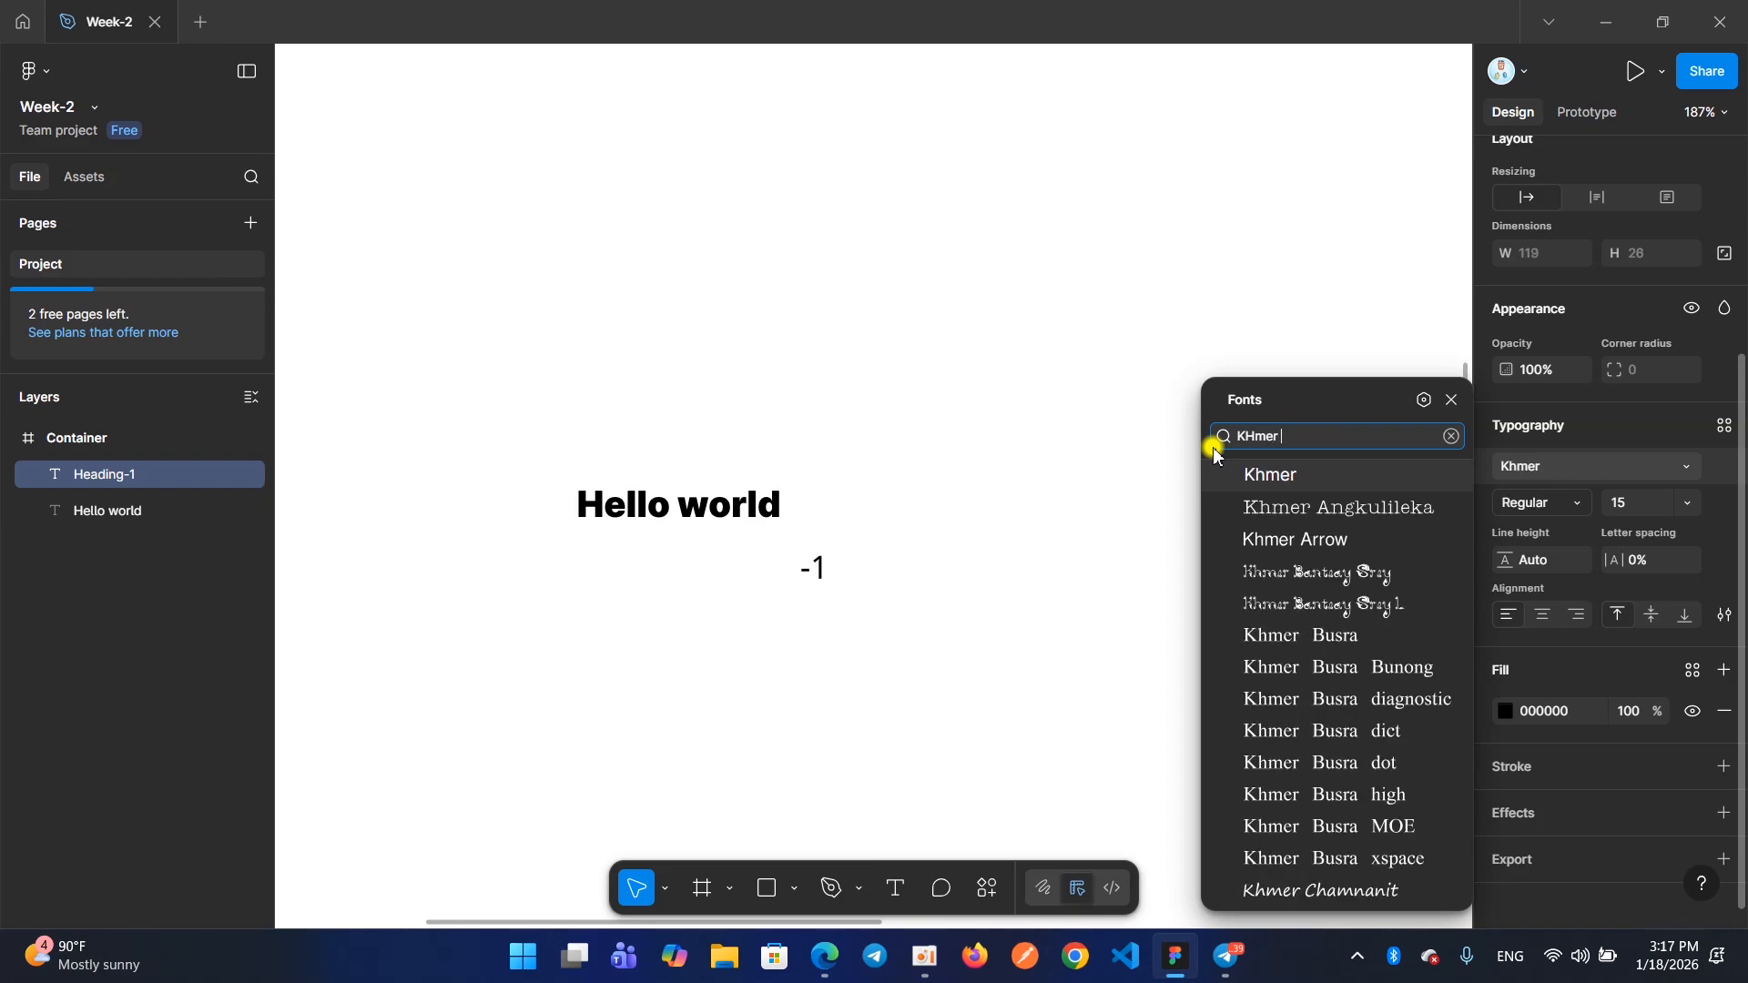
{"action": "key", "text": "BackSpace"}
{"action": "key", "text": "BackSpace"}
{"action": "key", "text": "BackSpace"}
{"action": "key", "text": "BackSpace"}
{"action": "key", "text": "BackSpace"}
{"action": "type", "text": "hmer Os"}
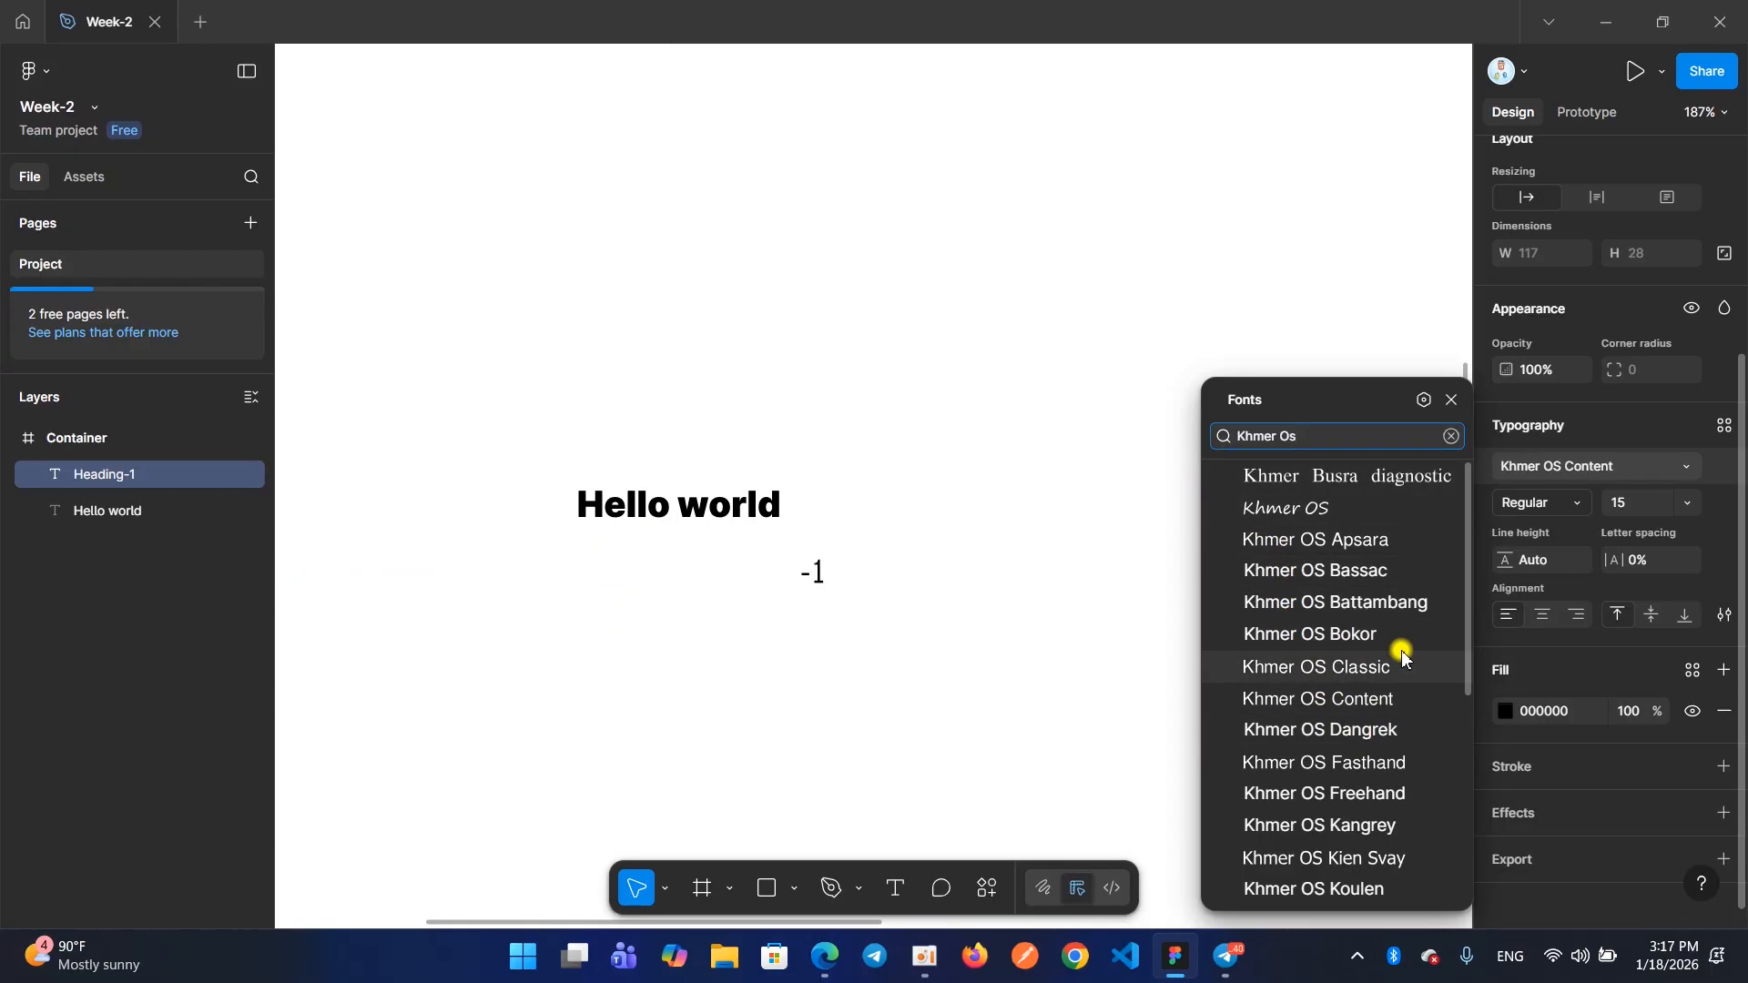
{"action": "left_click", "coordinate": [1298, 545]}
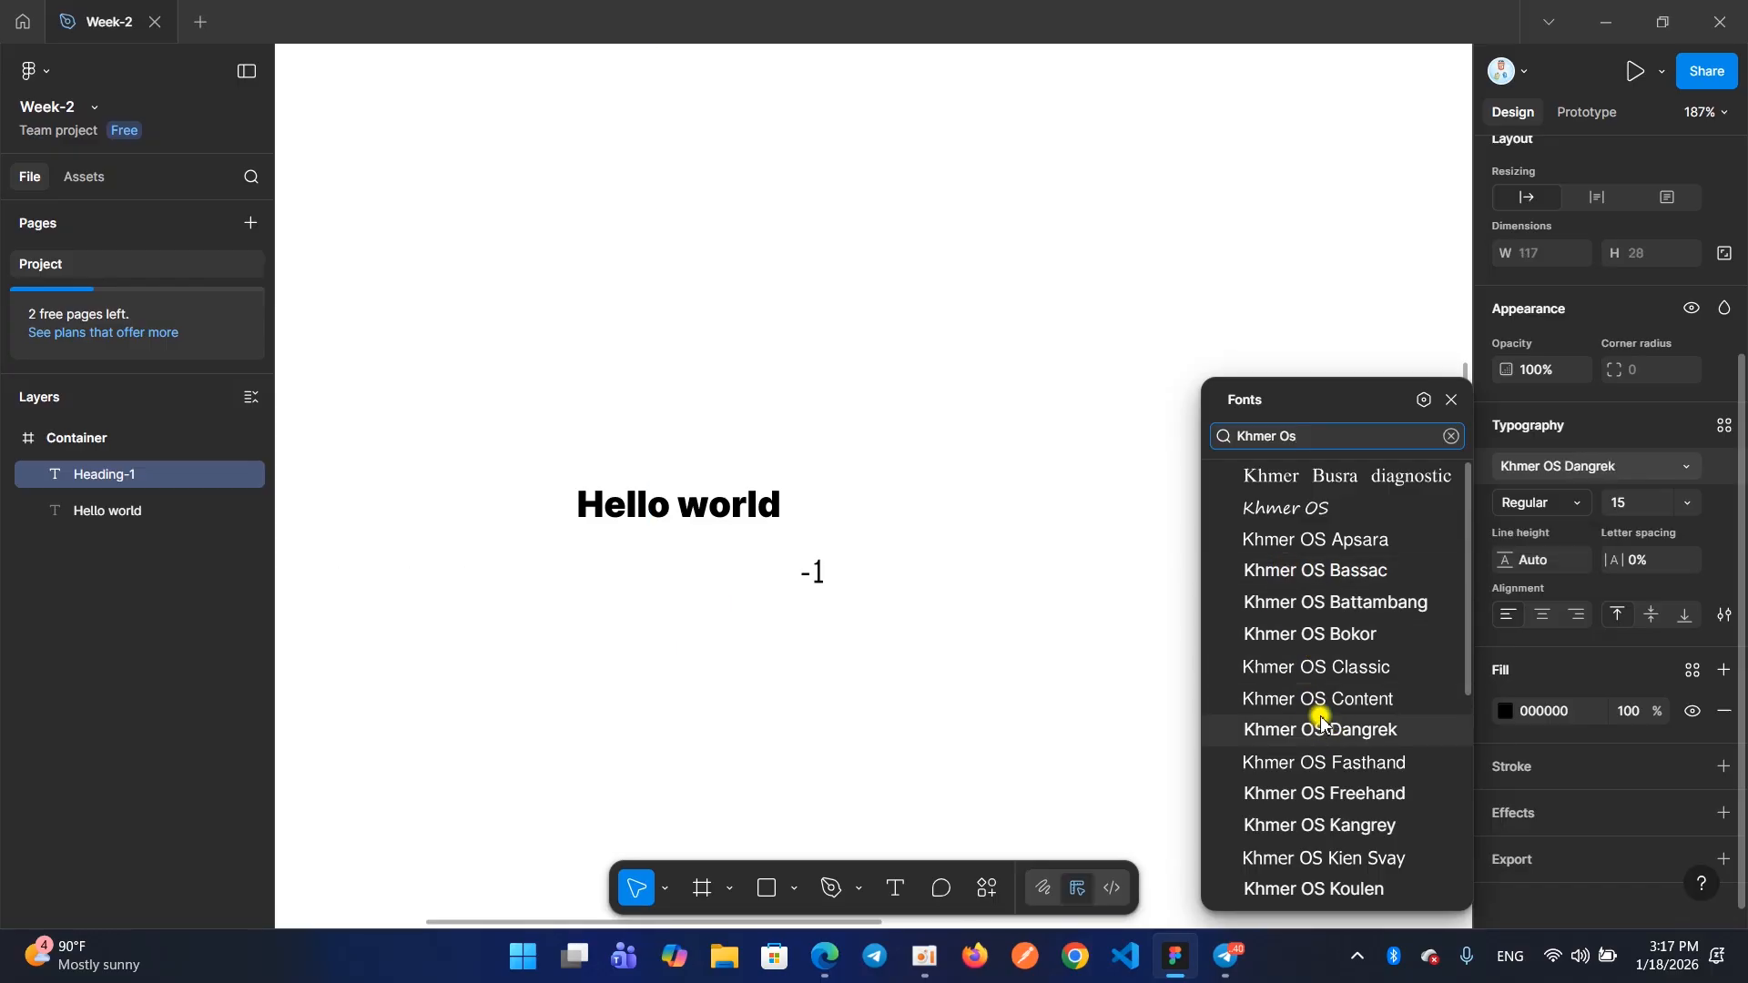
Apply Khmer OS Bokor to the "Heading-1" text and browse further fonts in the full list, previewing them on the text
{"action": "left_click", "coordinate": [1314, 649]}
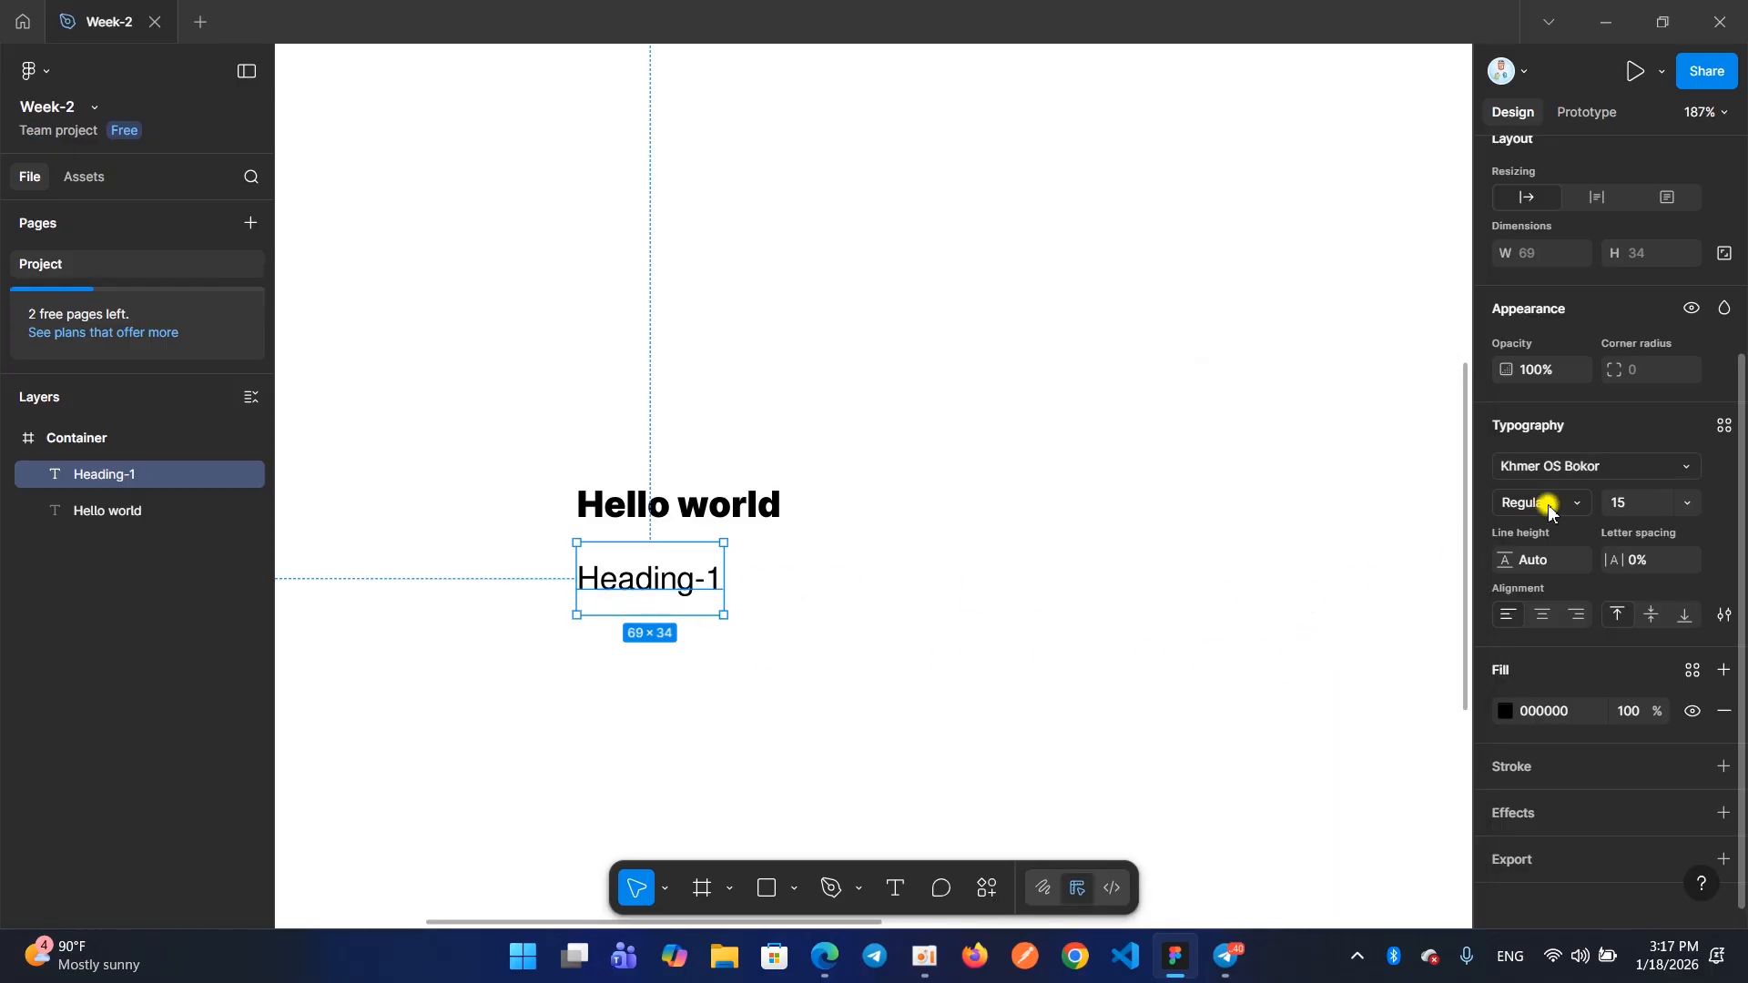
{"action": "left_click", "coordinate": [1648, 469]}
{"action": "scroll", "coordinate": [1260, 616], "scroll_direction": "down", "scroll_amount": 10}
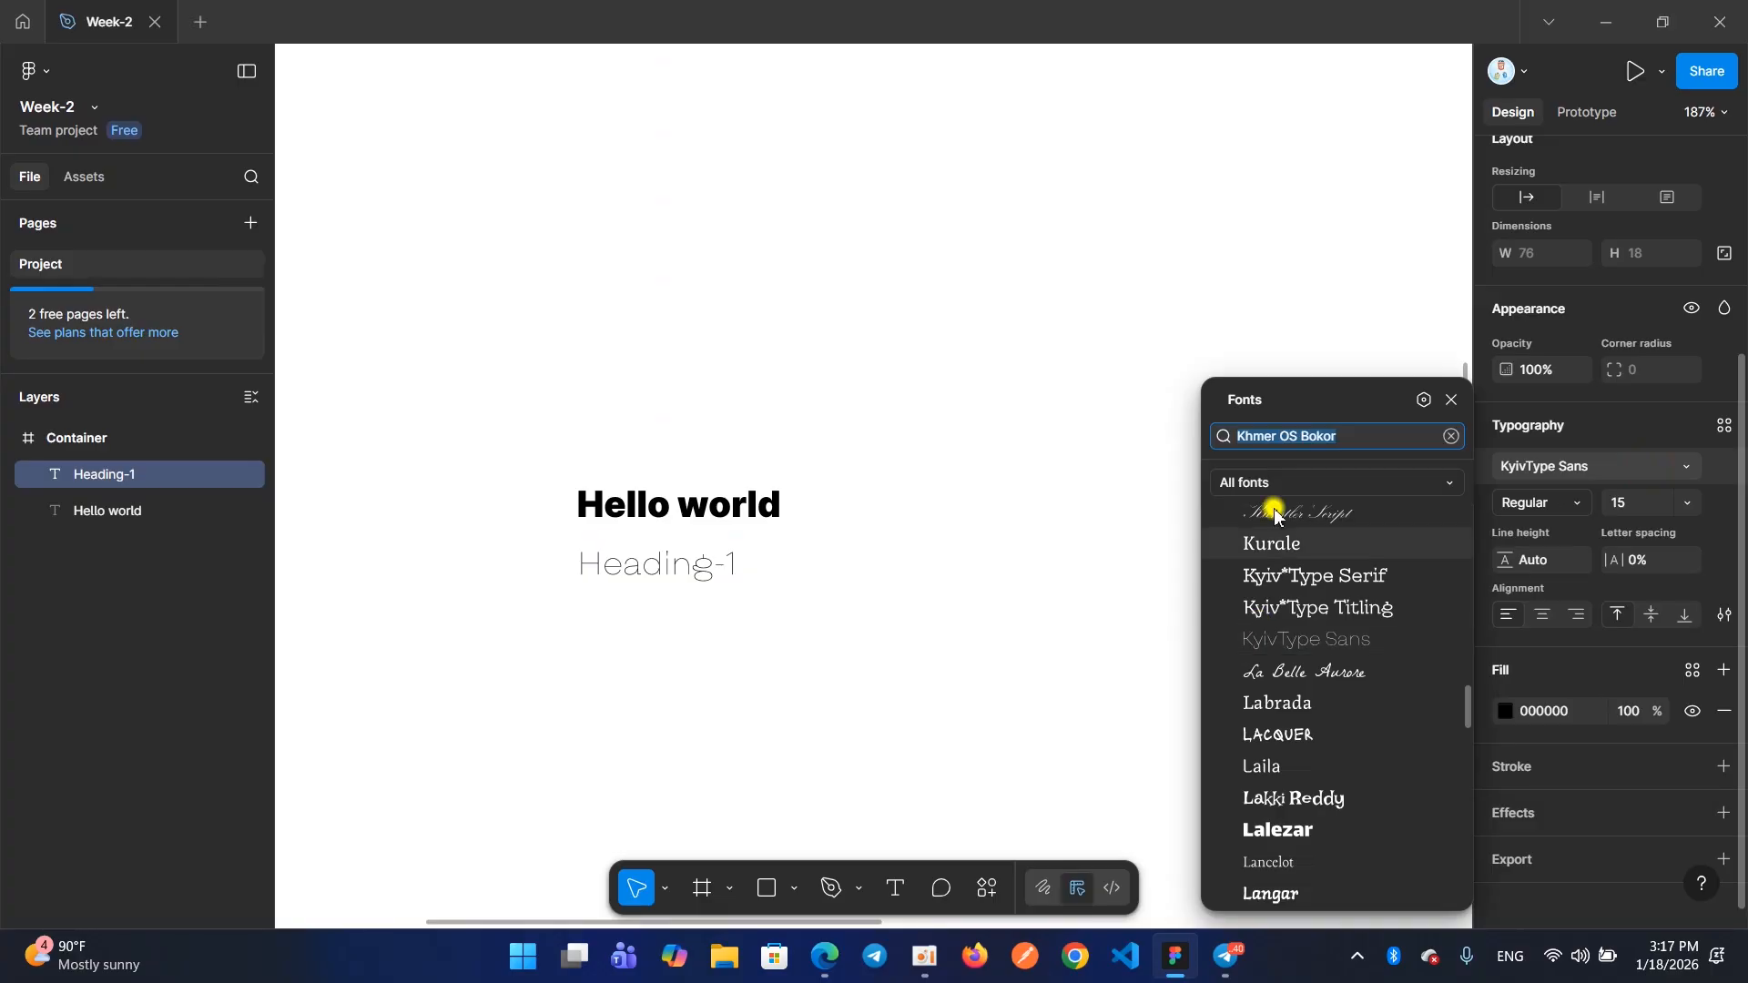
{"action": "scroll", "coordinate": [1242, 687], "scroll_direction": "down", "scroll_amount": 10}
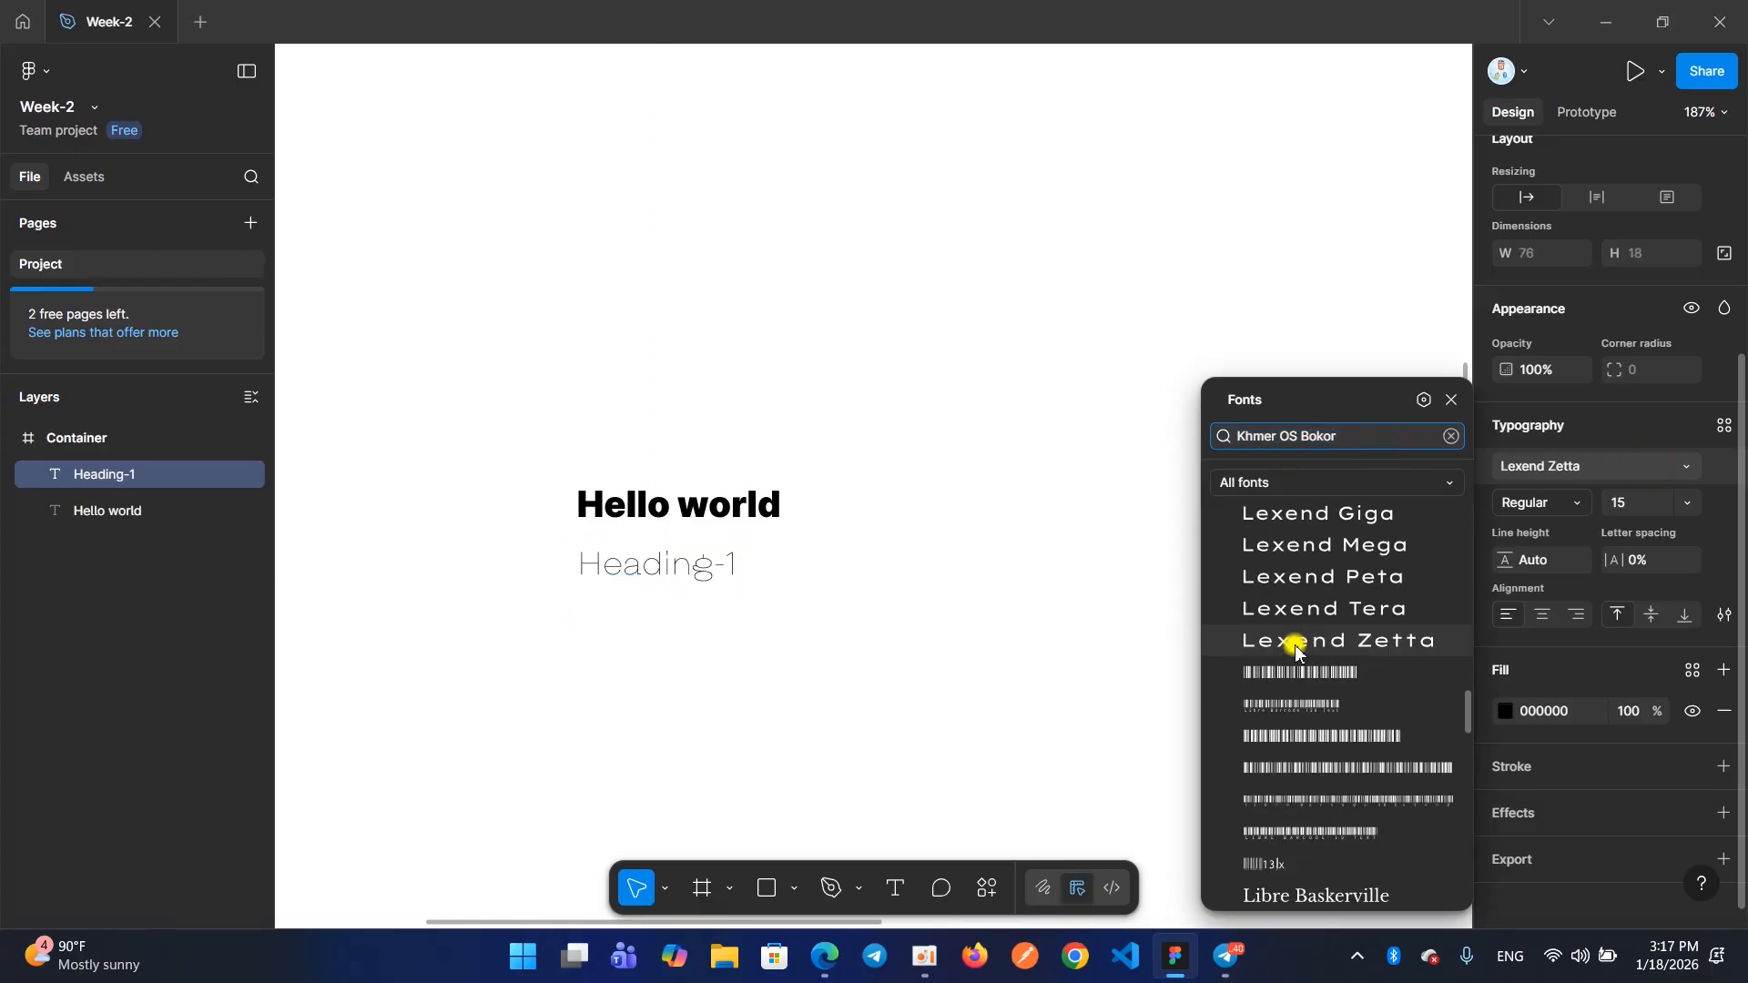
{"action": "scroll", "coordinate": [1264, 549], "scroll_direction": "up", "scroll_amount": 3}
{"action": "scroll", "coordinate": [1266, 563], "scroll_direction": "down", "scroll_amount": 8}
{"action": "scroll", "coordinate": [1268, 571], "scroll_direction": "down", "scroll_amount": 20}
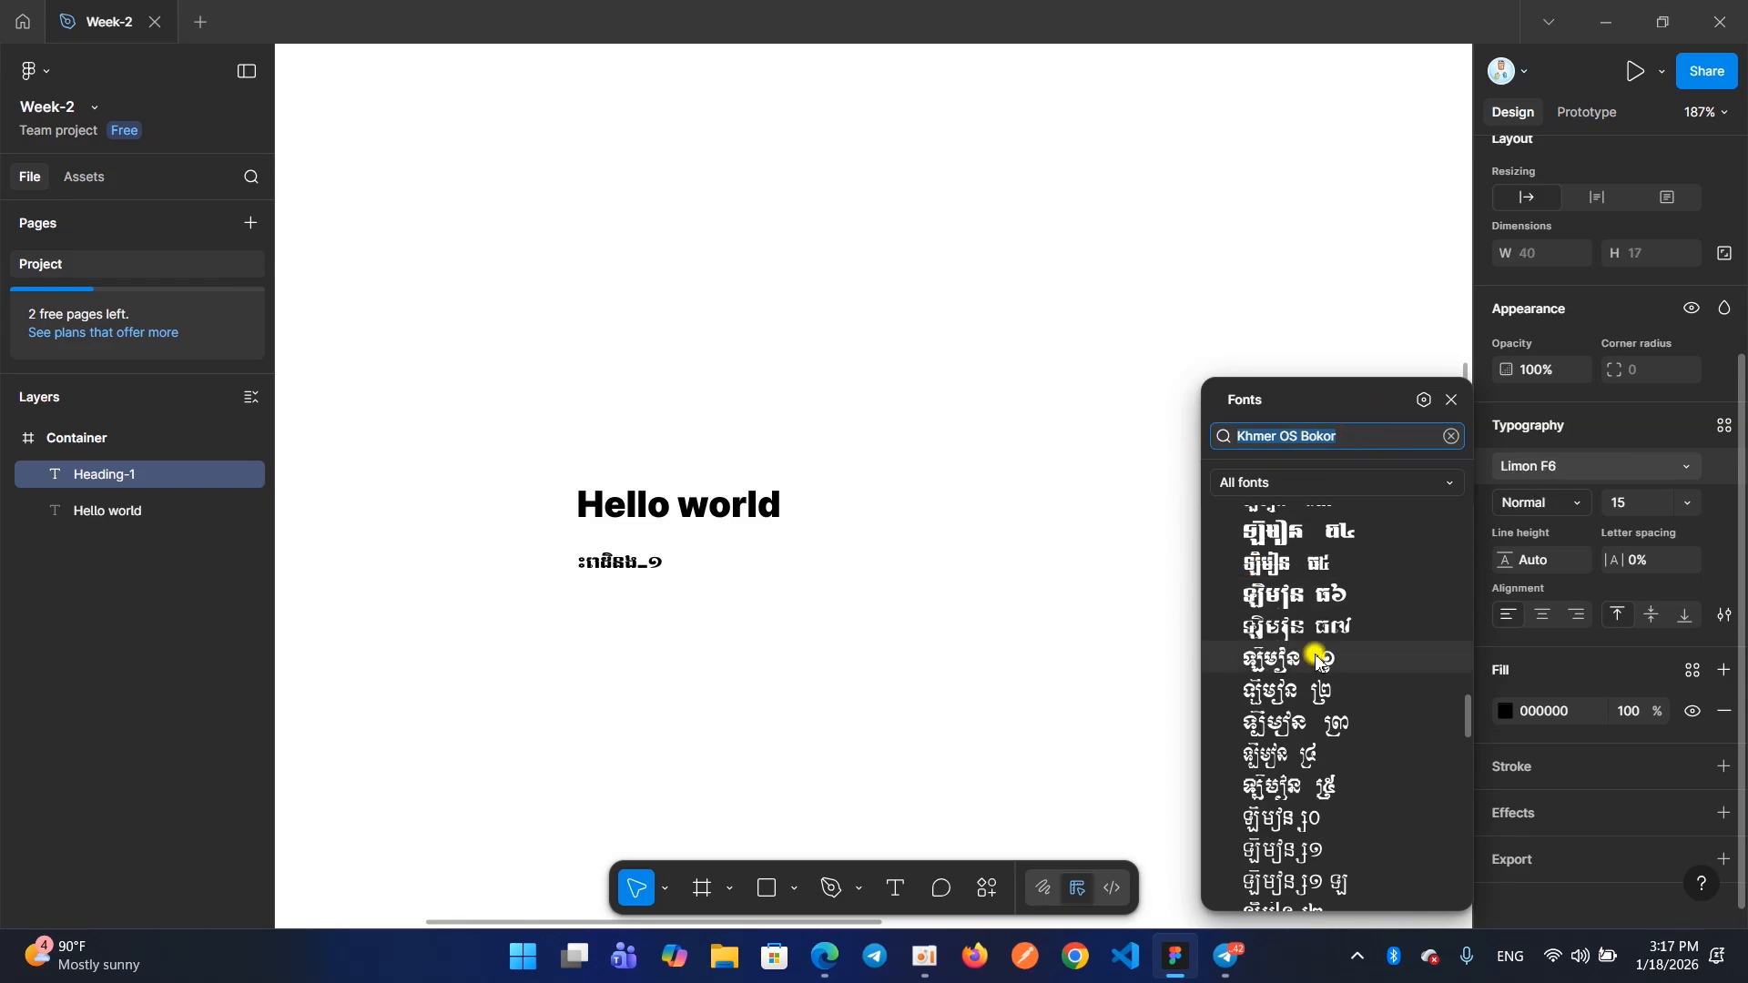
{"action": "scroll", "coordinate": [1253, 688], "scroll_direction": "down", "scroll_amount": 15}
{"action": "scroll", "coordinate": [1255, 665], "scroll_direction": "up", "scroll_amount": 20}
{"action": "scroll", "coordinate": [1247, 601], "scroll_direction": "down", "scroll_amount": 3}
{"action": "scroll", "coordinate": [1246, 622], "scroll_direction": "down", "scroll_amount": 10}
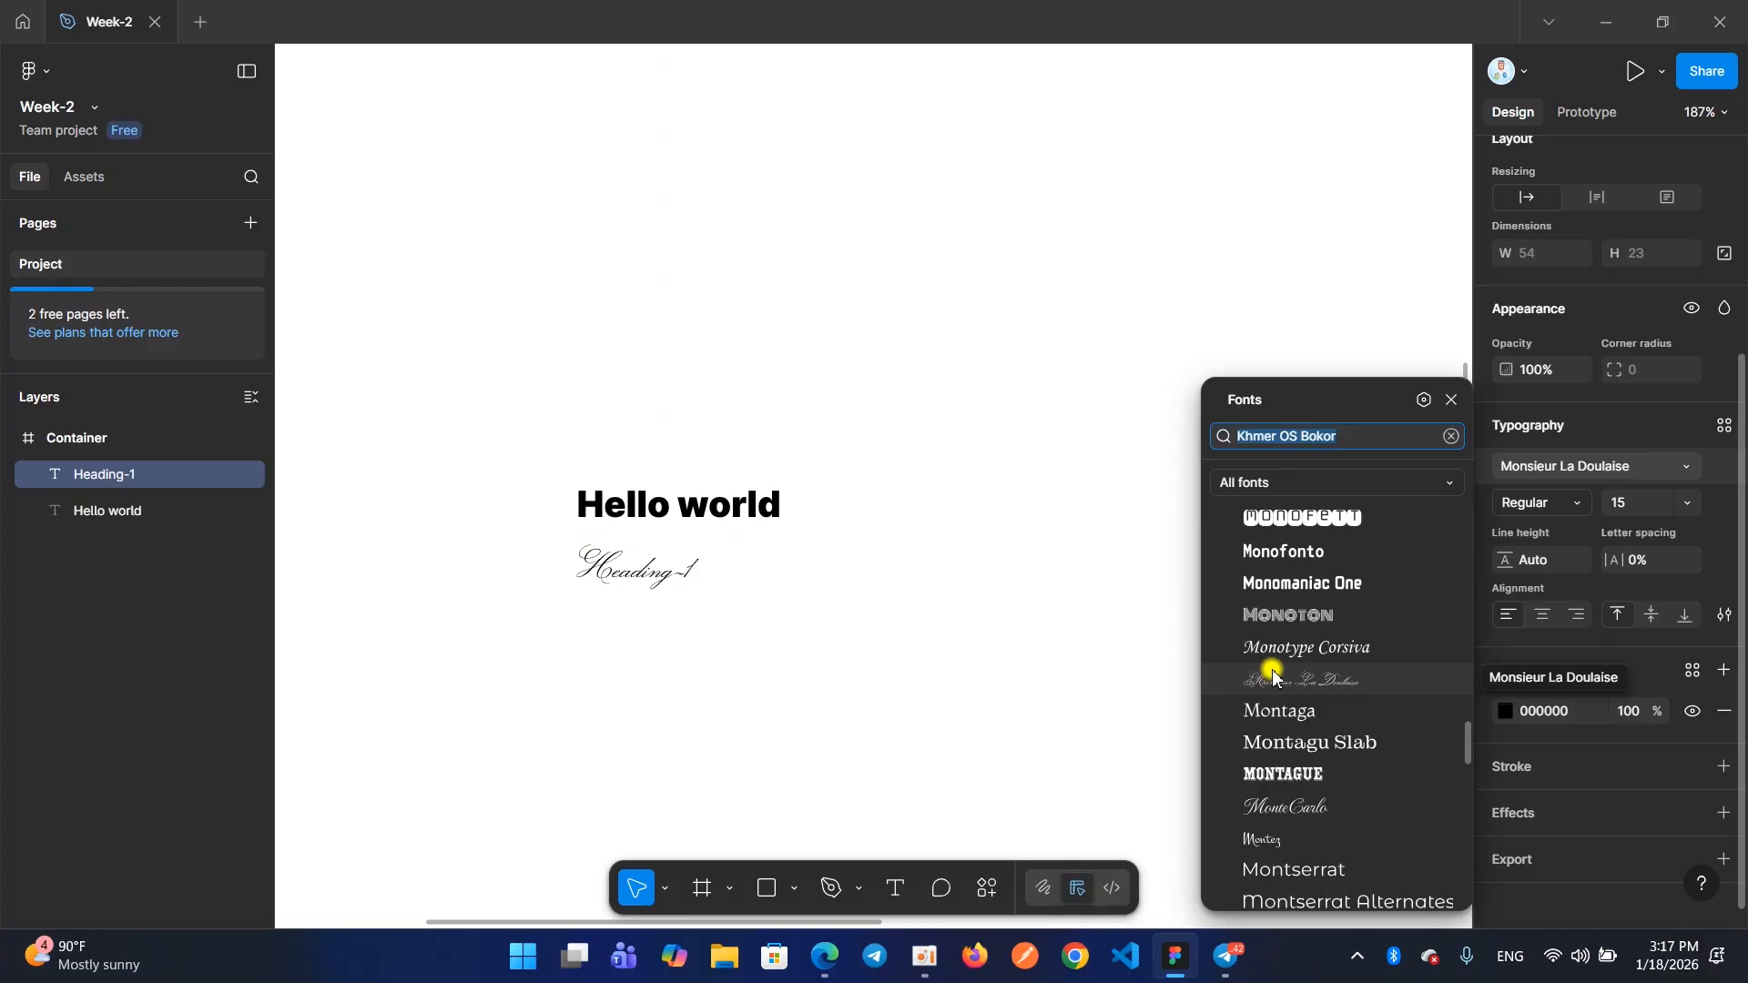
{"action": "scroll", "coordinate": [1293, 638], "scroll_direction": "up", "scroll_amount": 20}
{"action": "left_click", "coordinate": [754, 635]}
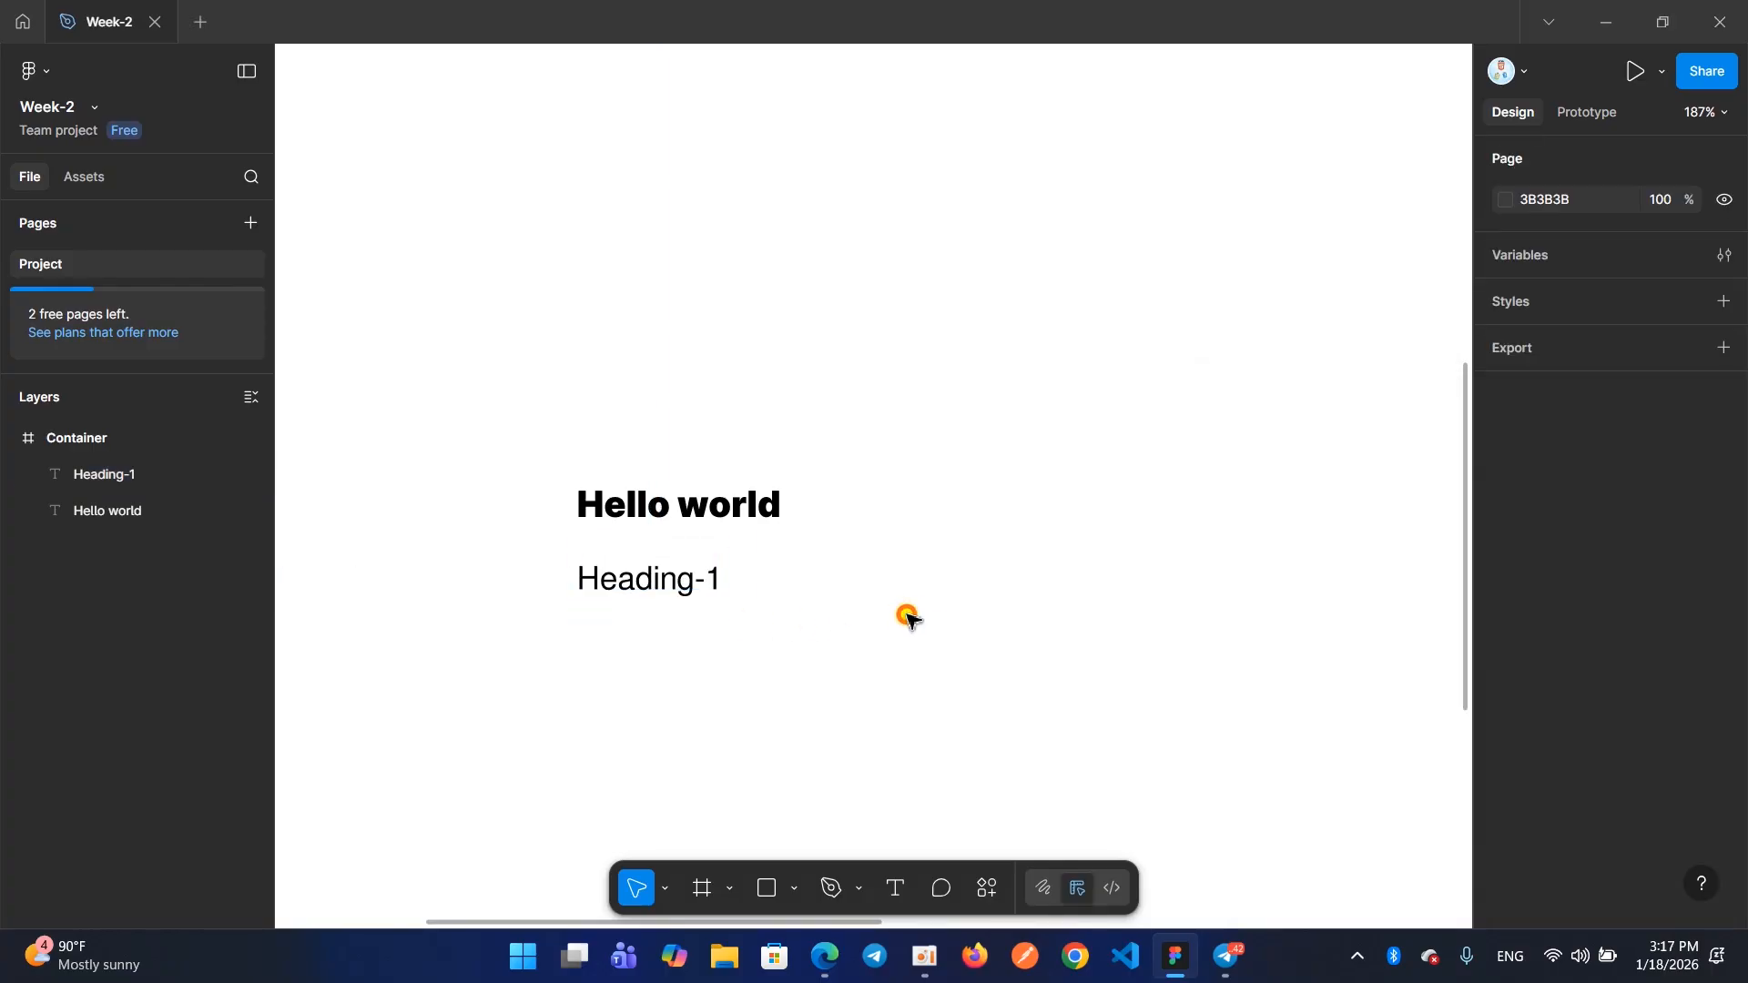
Examine which weights are available for the "Heading-1" text in the Khmer OS Bokor font
{"action": "left_click", "coordinate": [660, 597]}
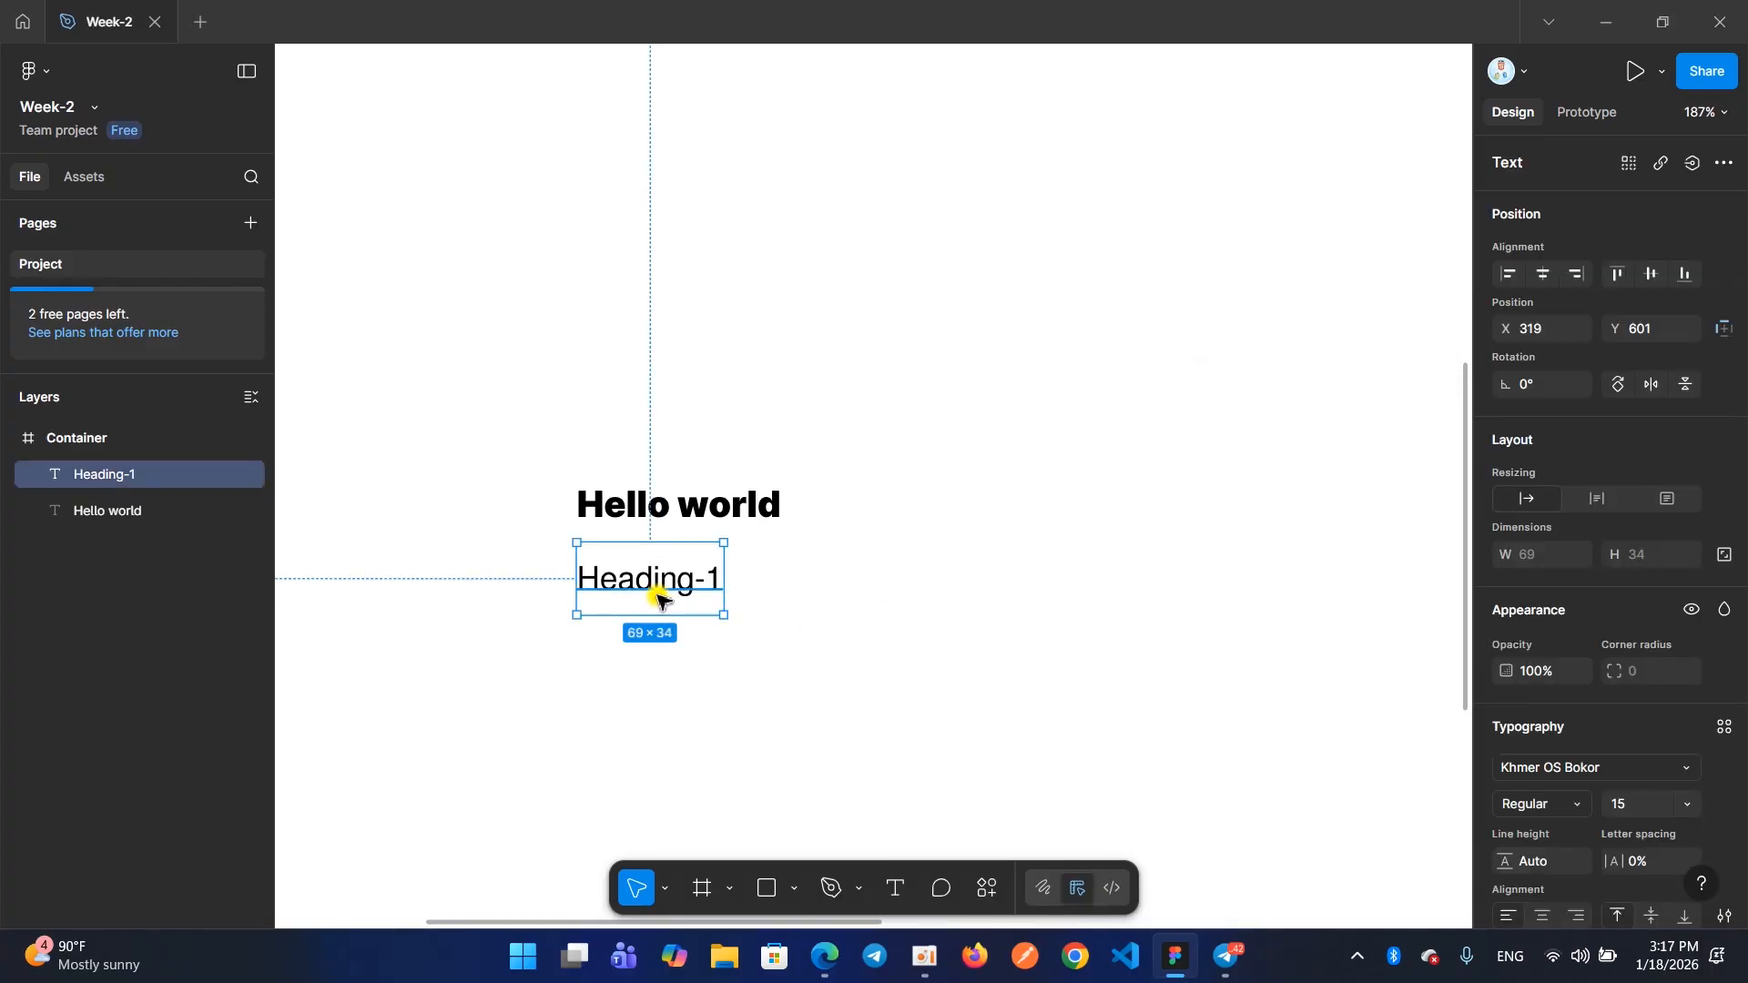
{"action": "scroll", "coordinate": [1549, 610], "scroll_direction": "down", "scroll_amount": 2}
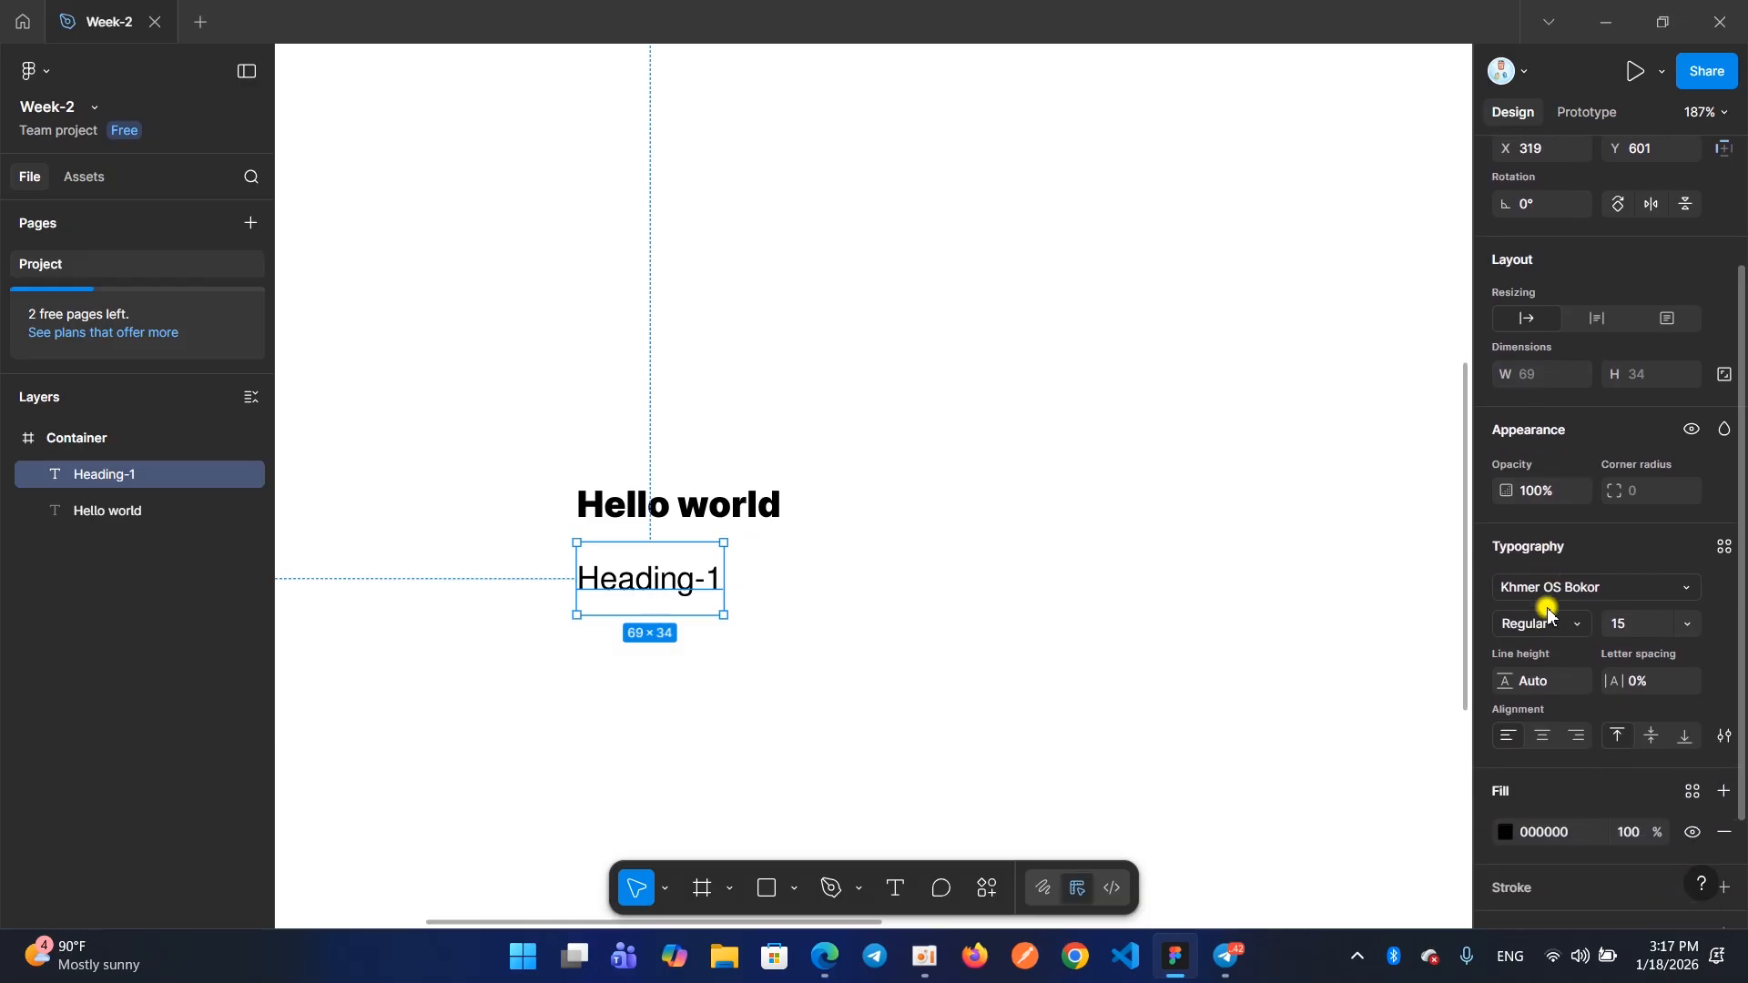
{"action": "left_click", "coordinate": [1549, 621]}
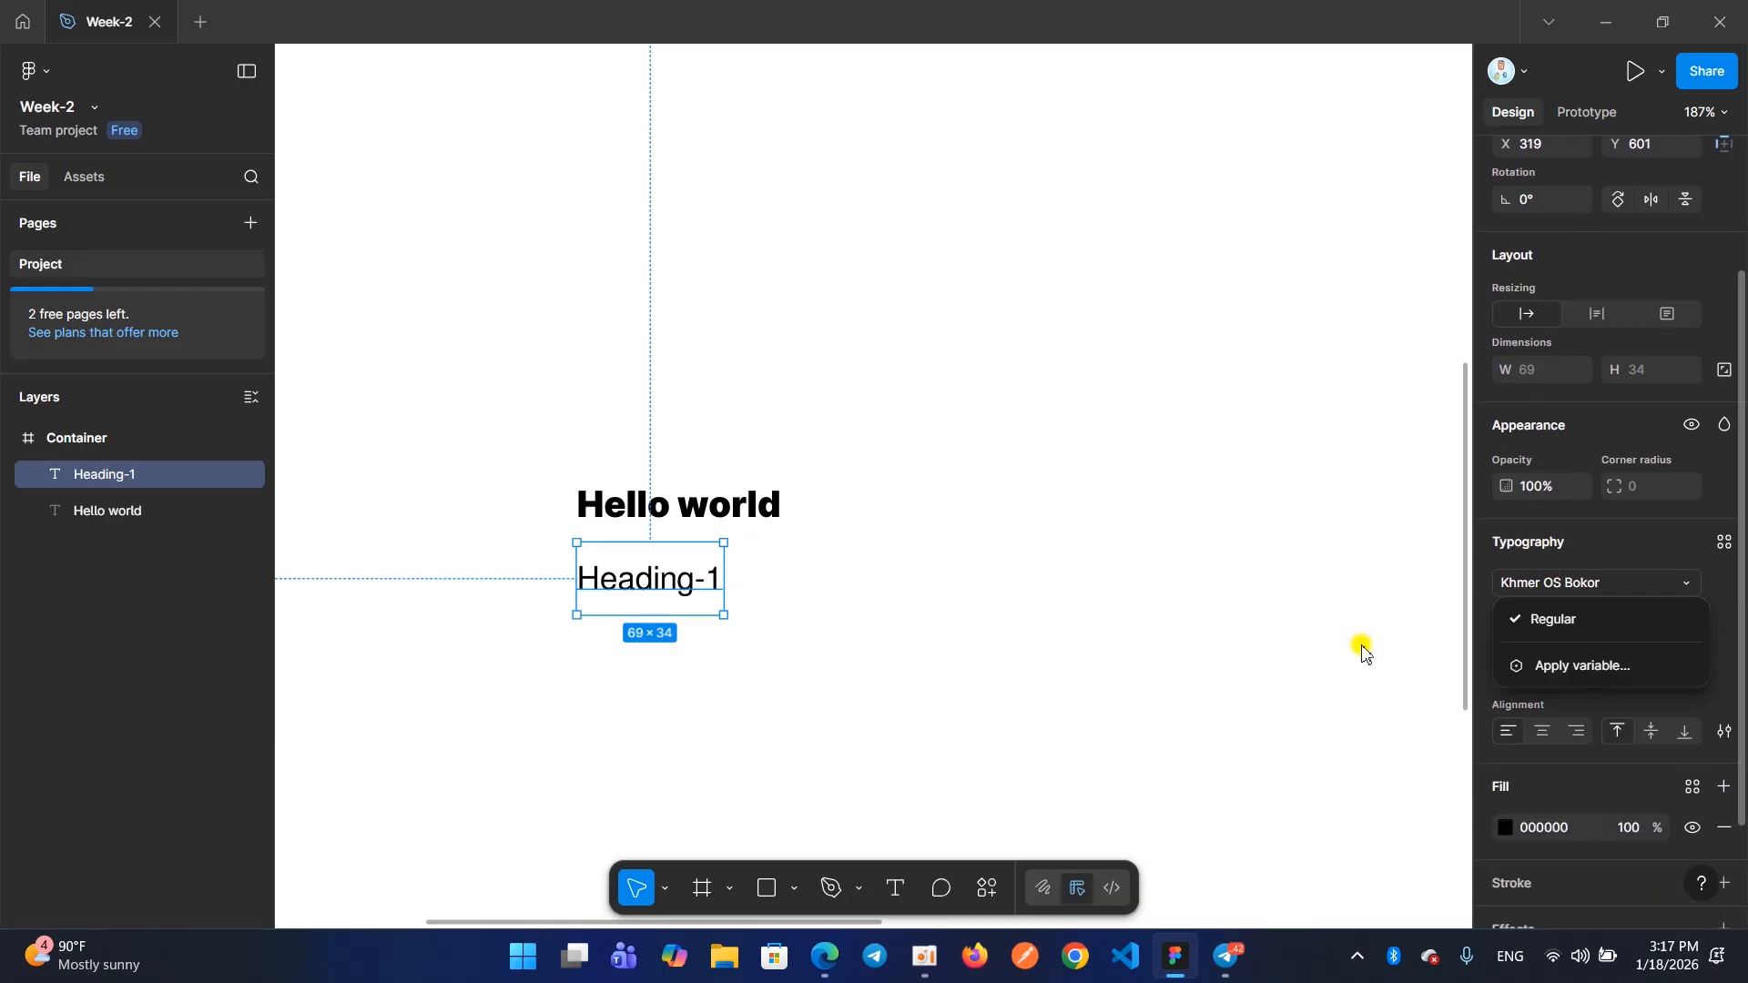
{"action": "left_click", "coordinate": [1329, 641]}
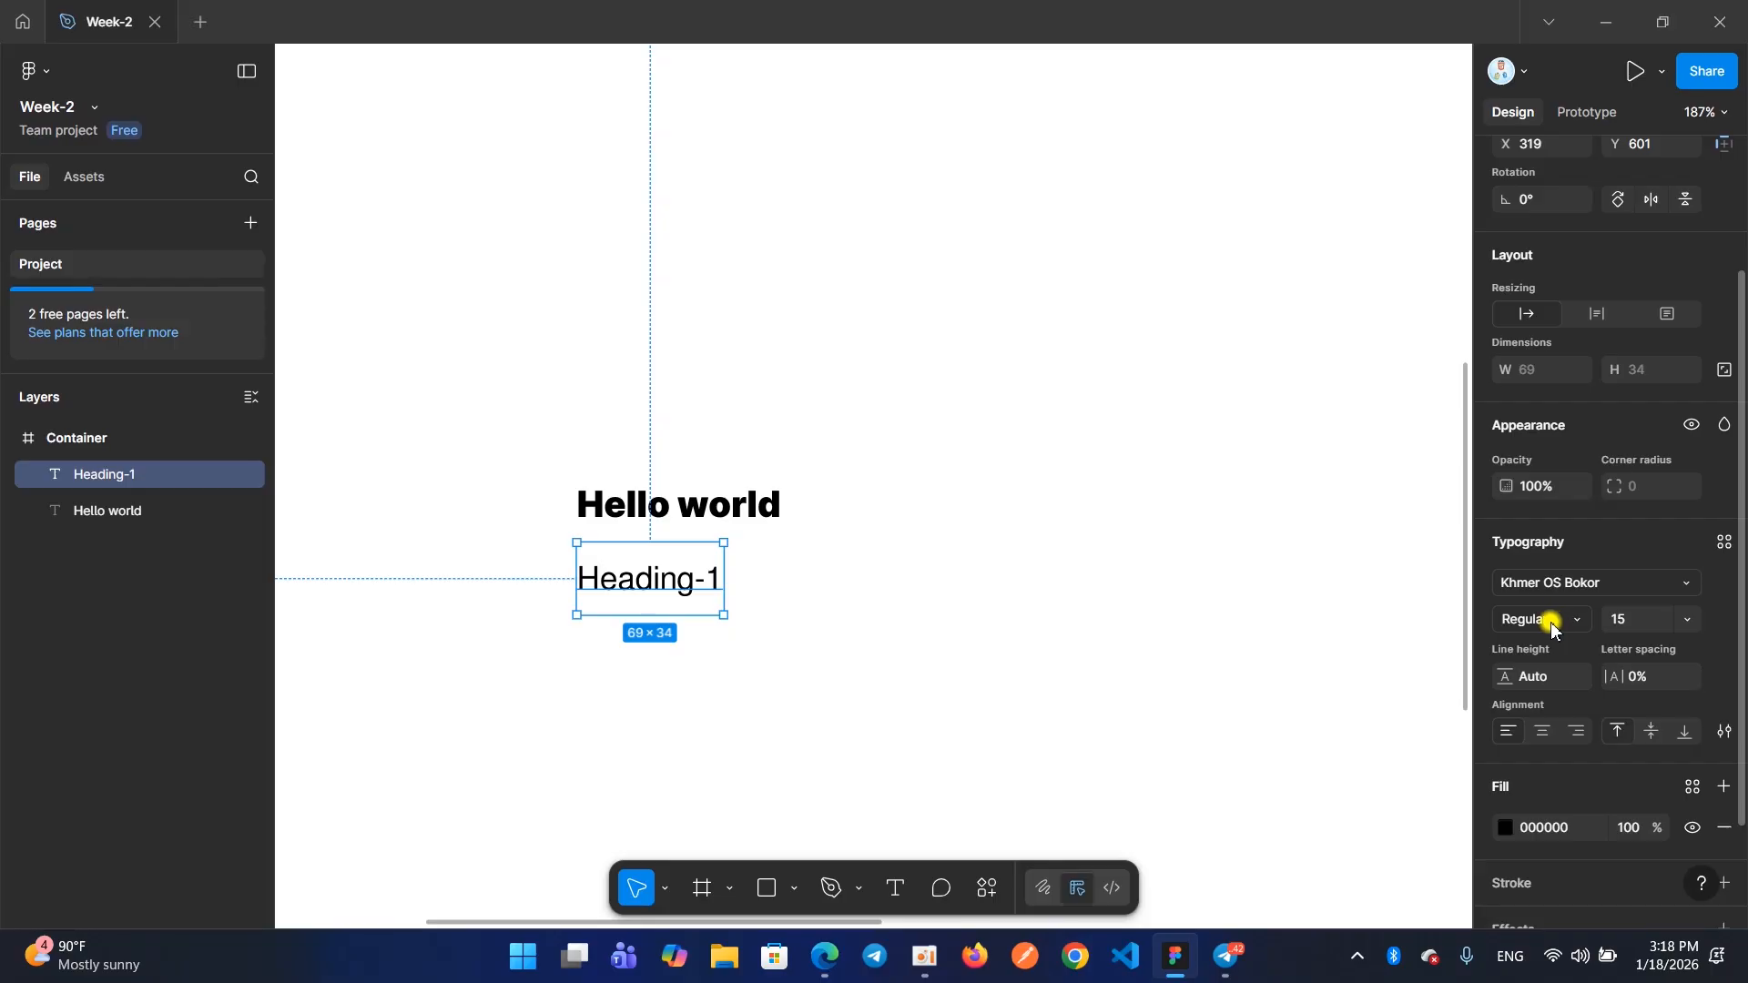
{"action": "left_click", "coordinate": [1553, 627]}
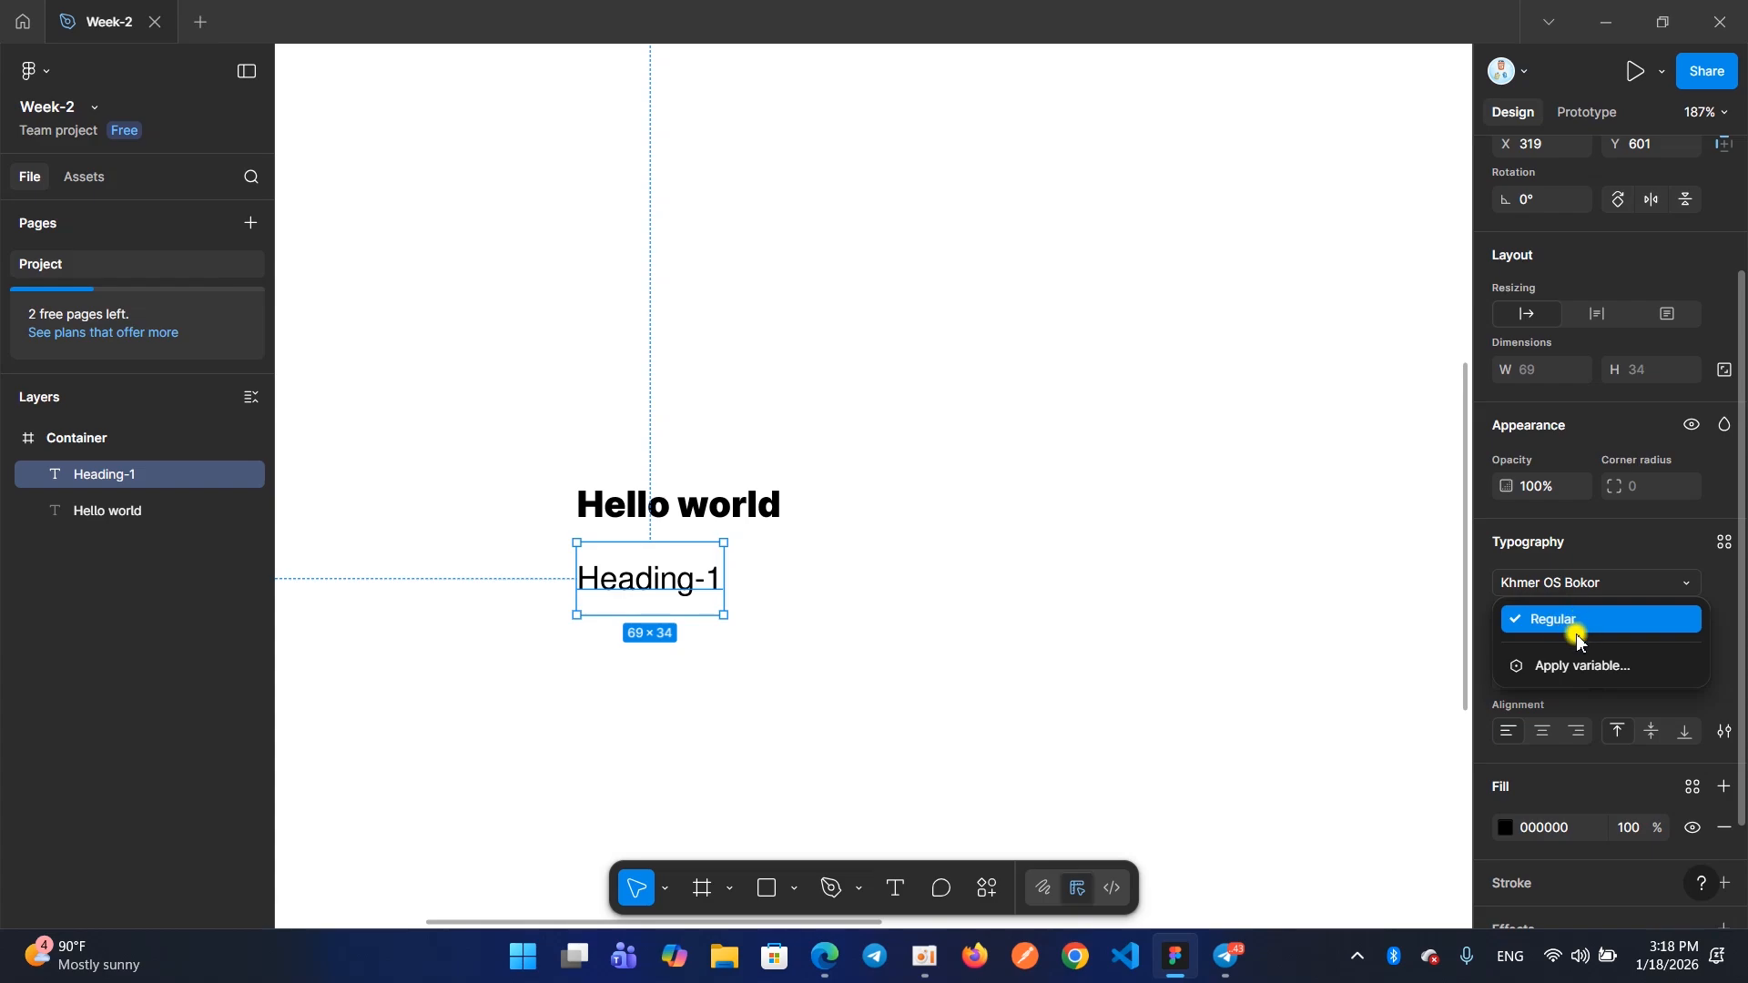
{"action": "left_click", "coordinate": [1361, 601]}
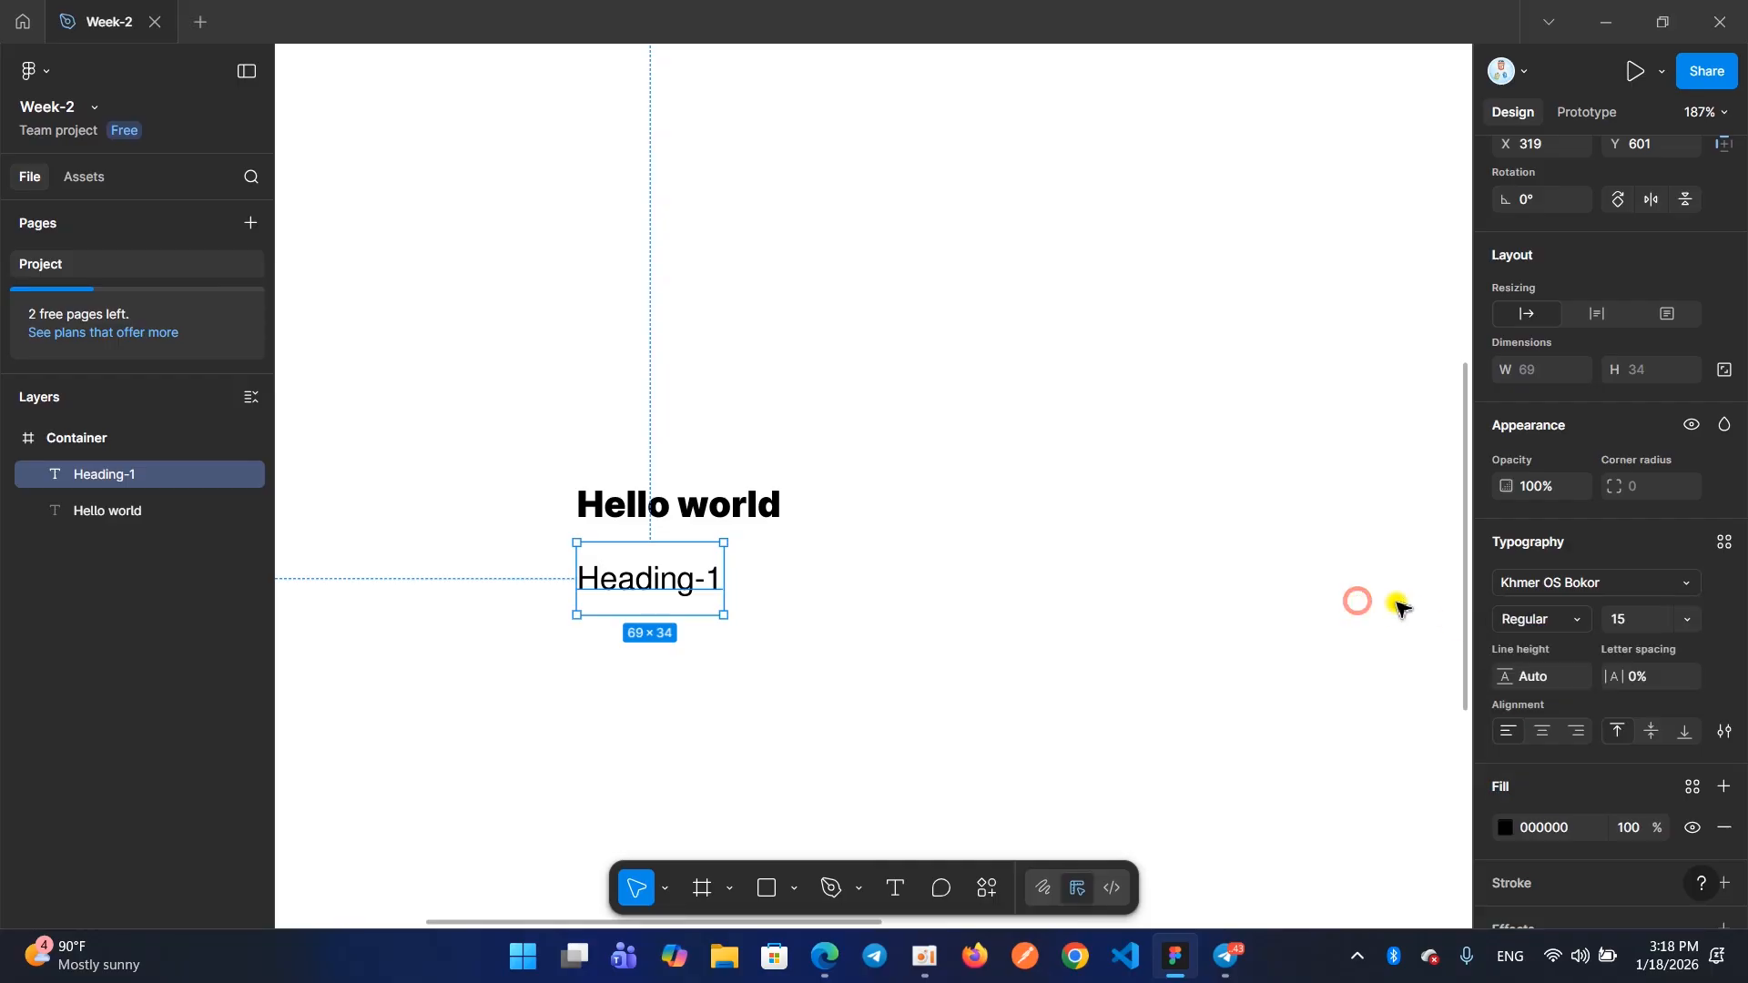
Change the "Heading-1" text's font to Khmer OS Apsara with the Regular weight
{"action": "left_click", "coordinate": [1581, 582]}
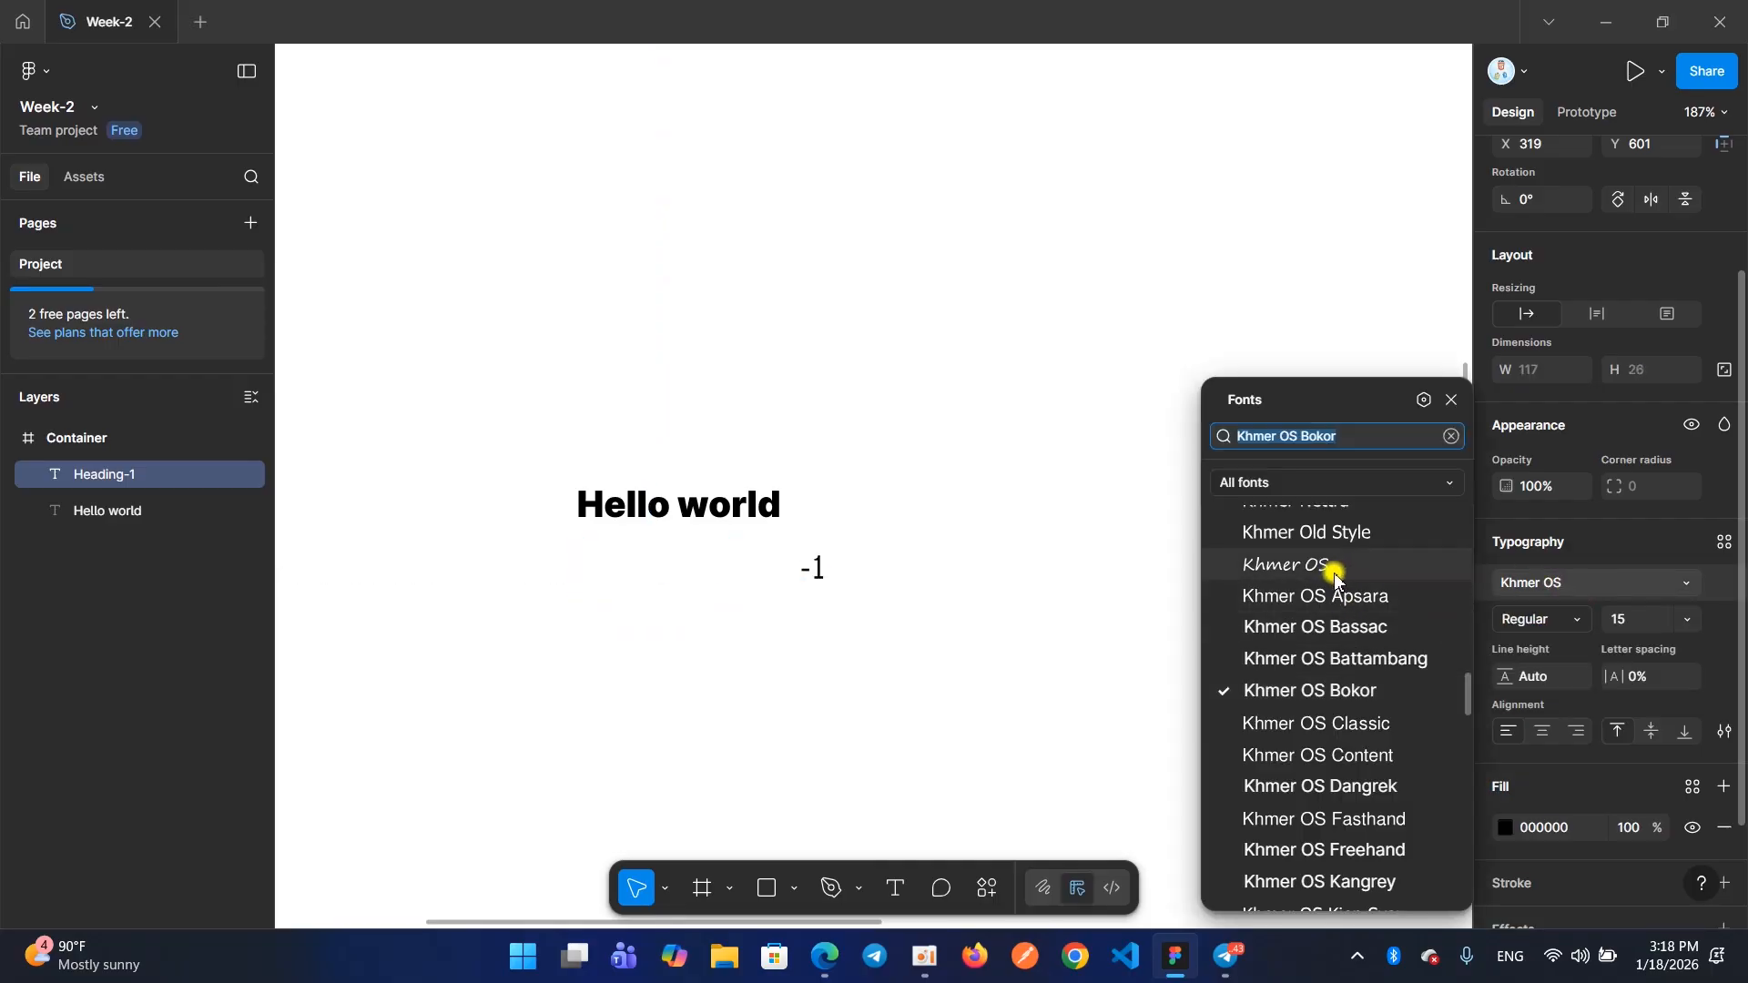
{"action": "left_click", "coordinate": [1291, 597]}
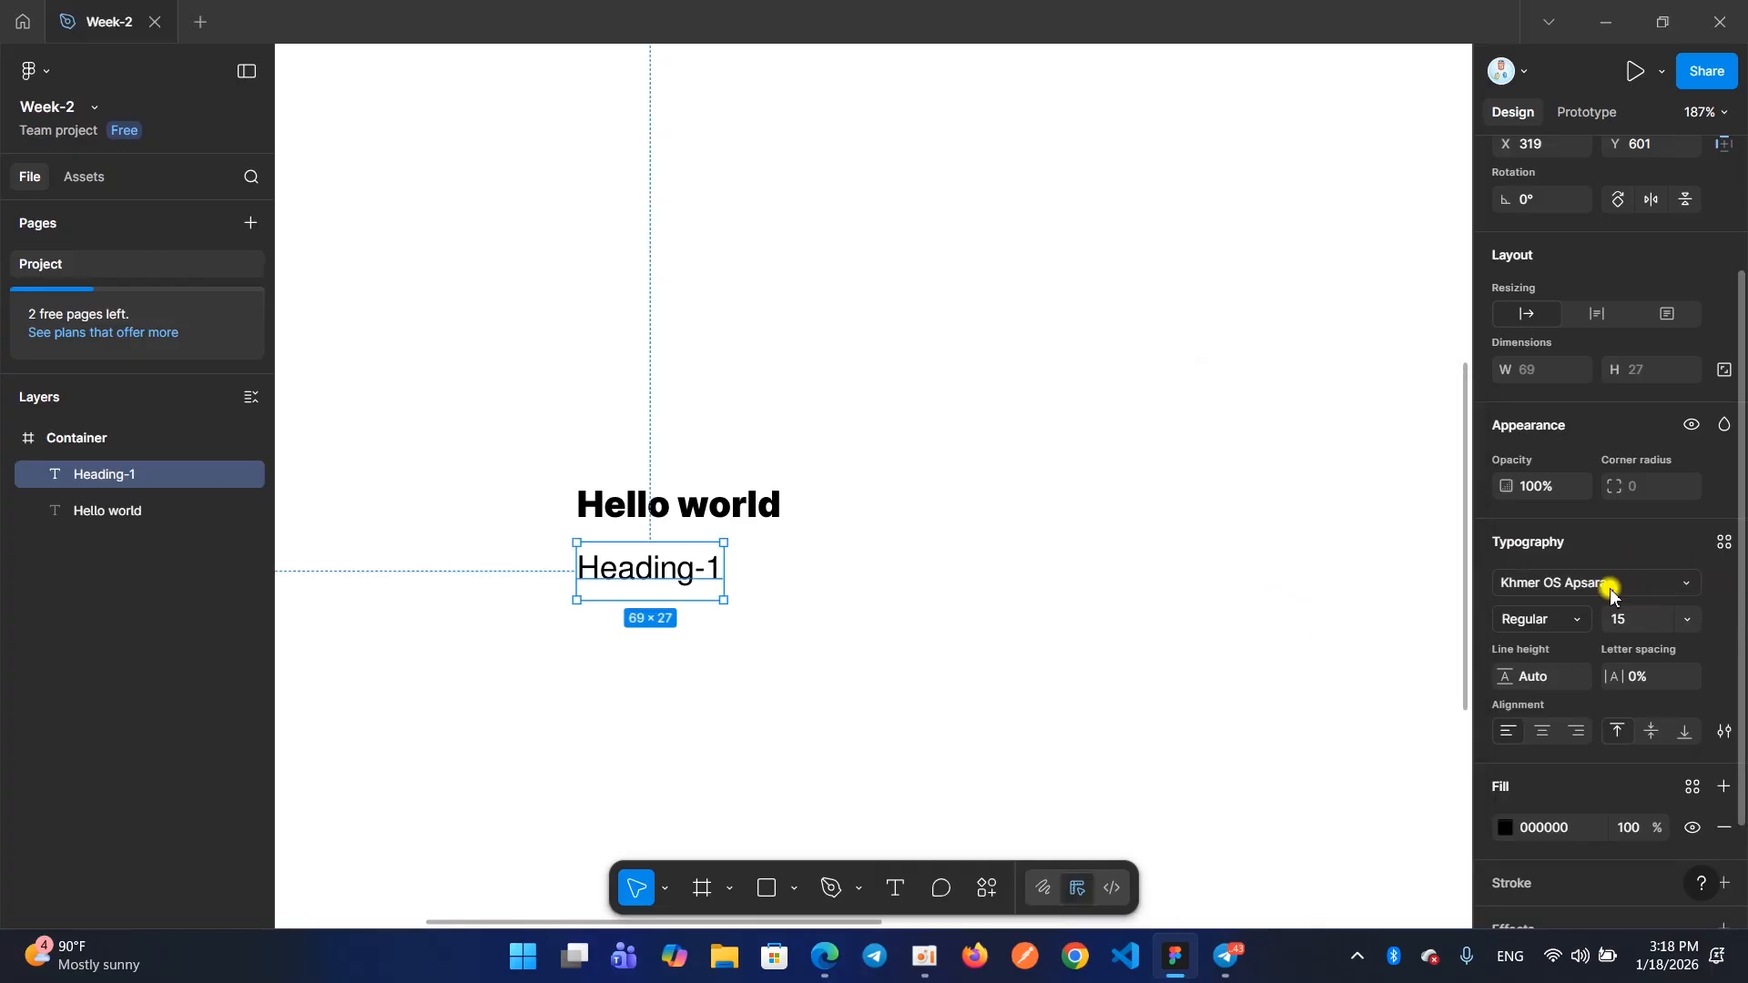
{"action": "left_click", "coordinate": [1511, 621]}
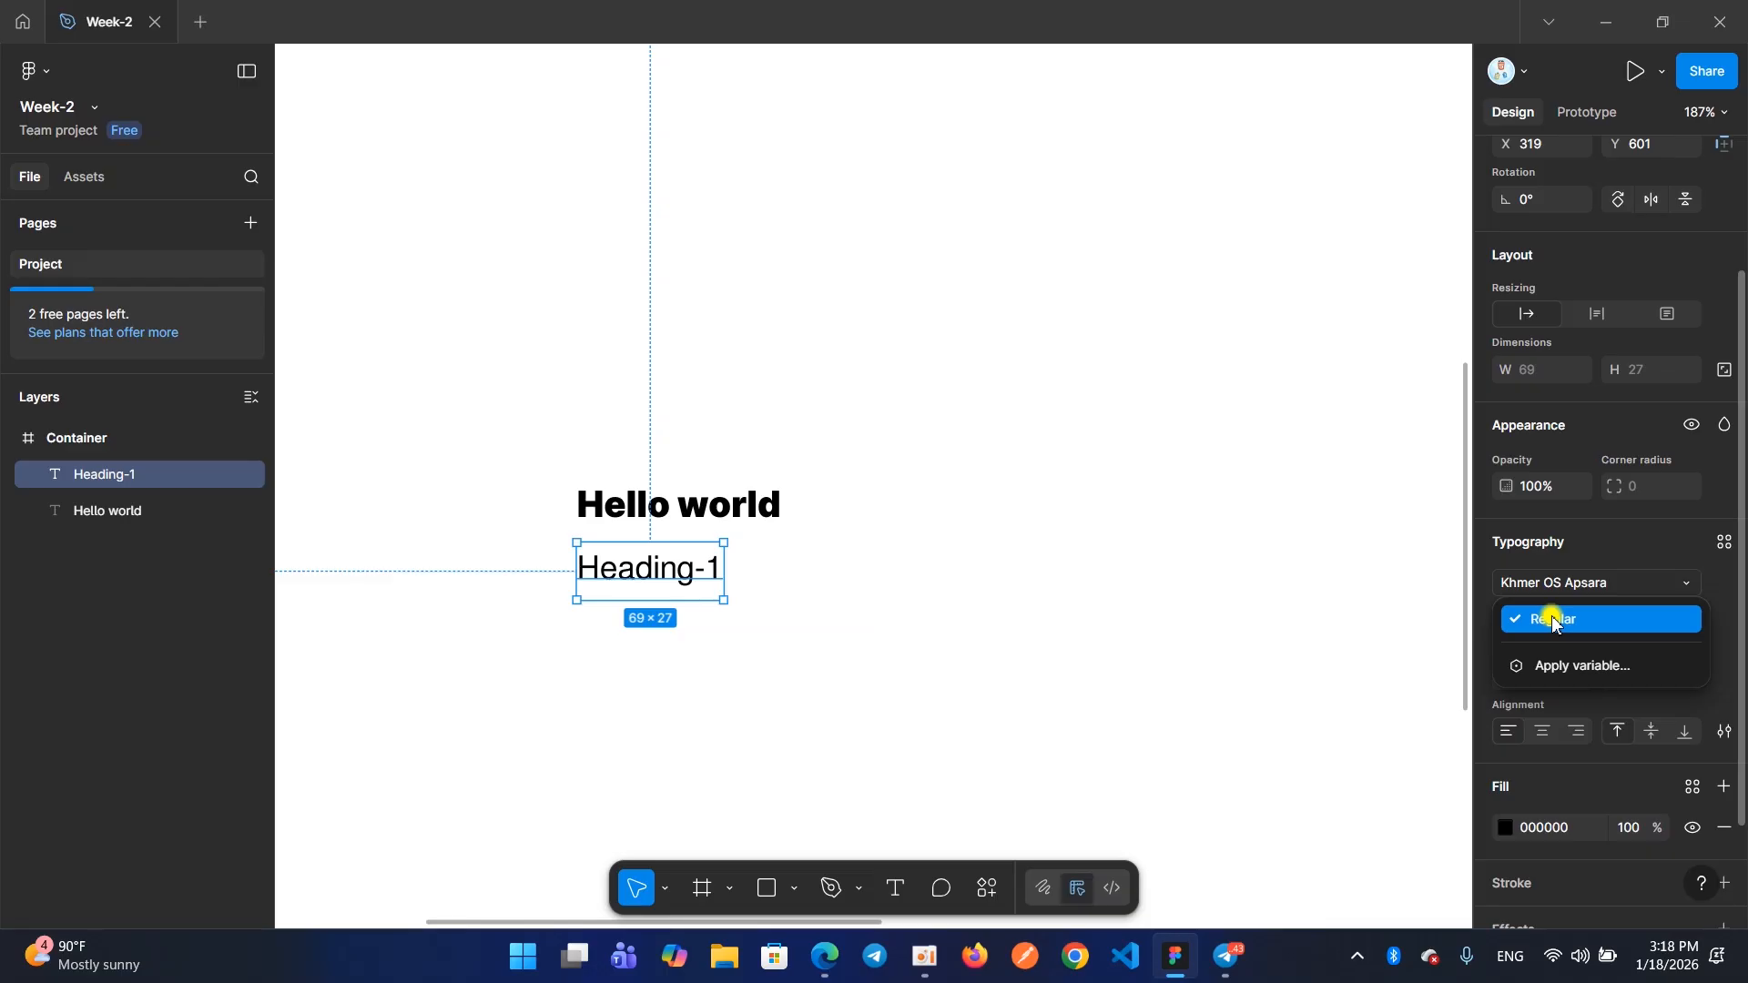
{"action": "left_click", "coordinate": [1554, 622]}
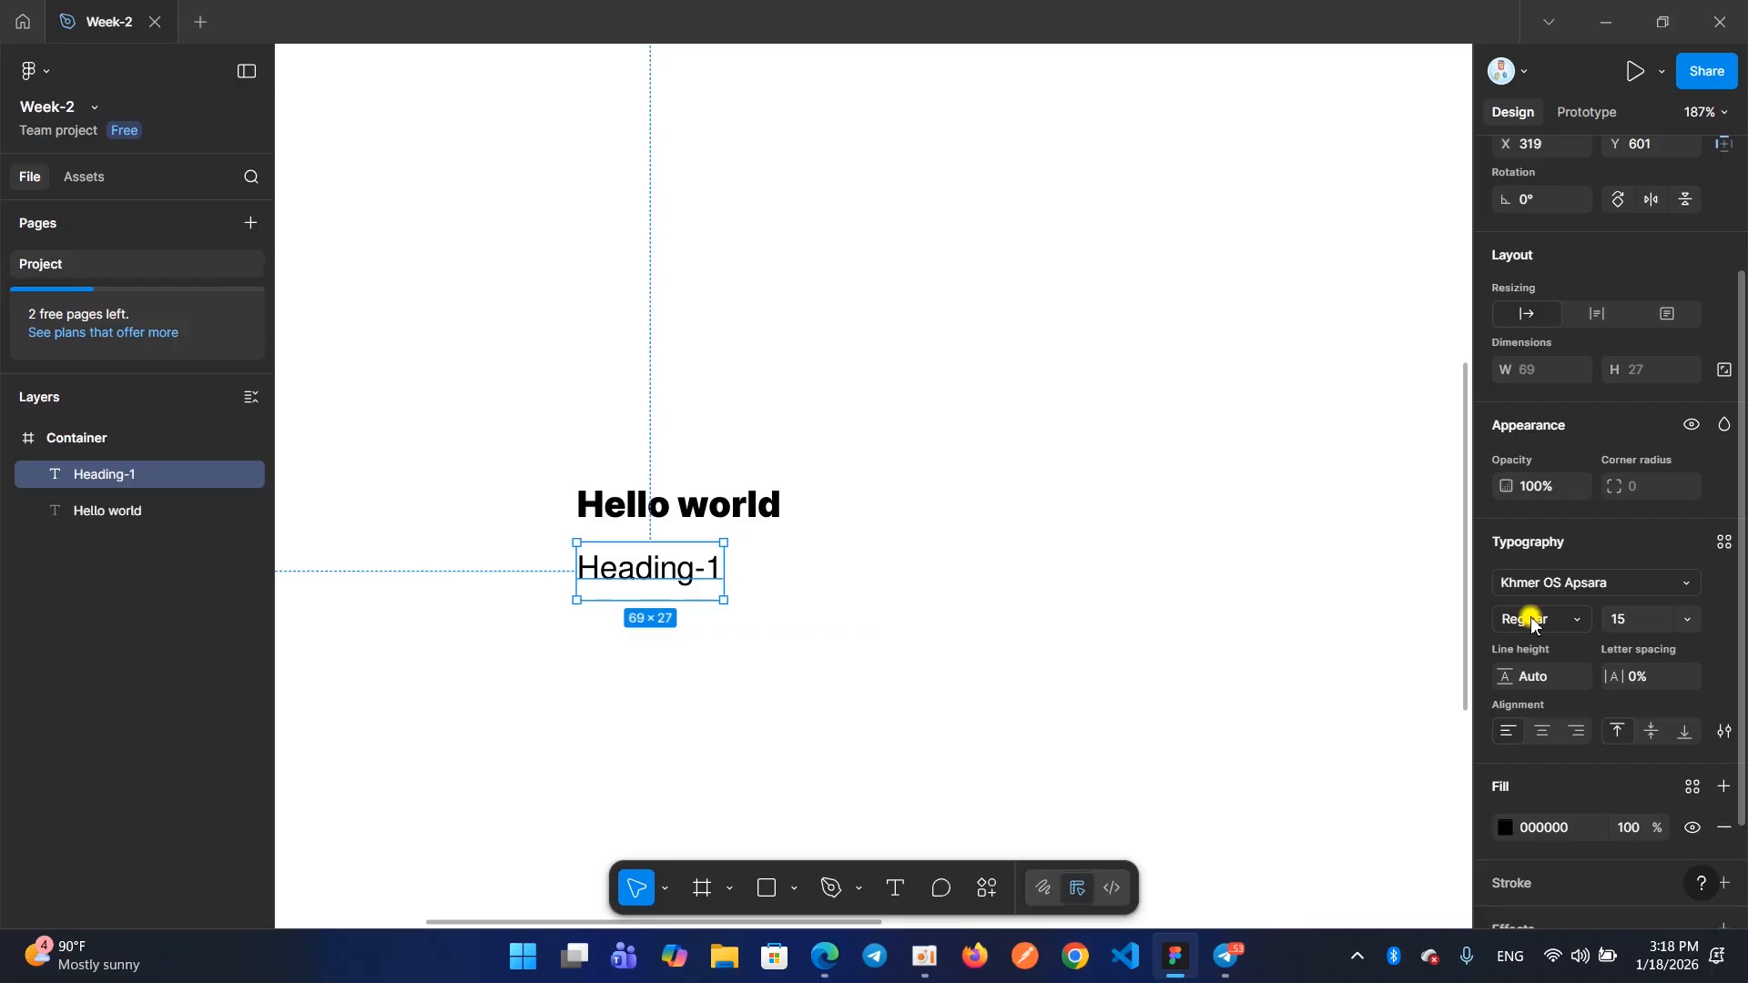
Examine the weight options of the "Hello world" text's Inter font and compare its typography settings with "Heading-1"
{"action": "left_click", "coordinate": [674, 519]}
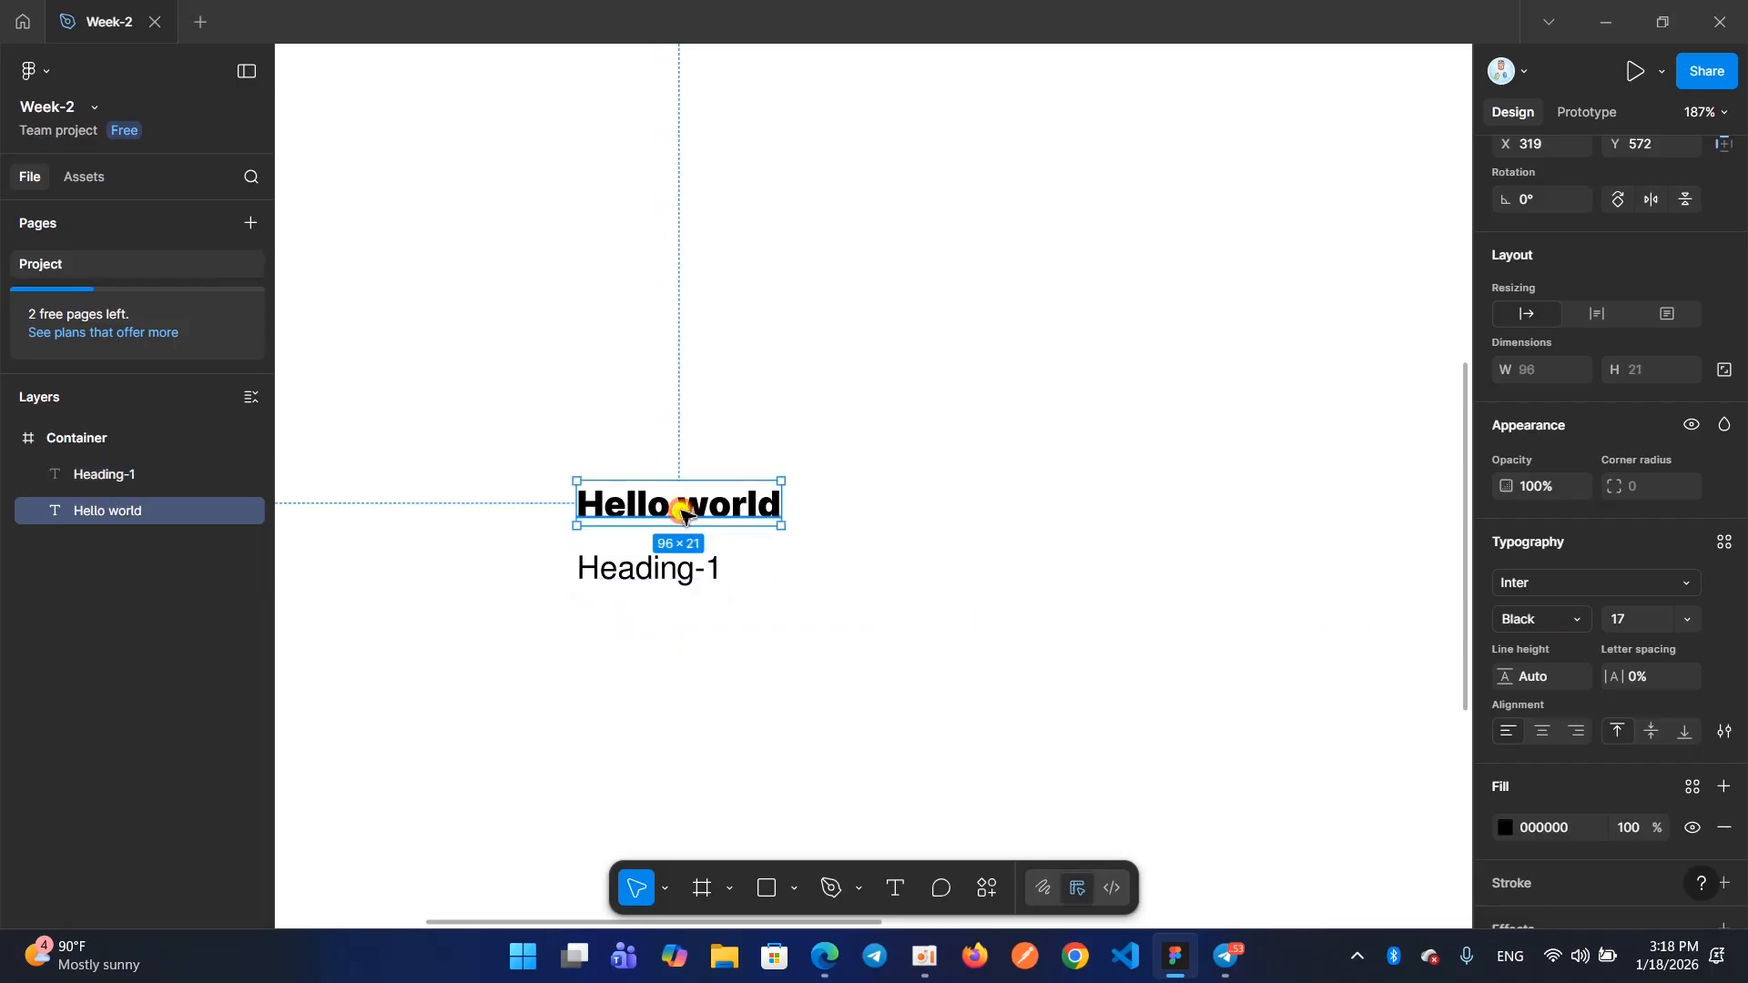
{"action": "left_click", "coordinate": [1519, 620]}
{"action": "left_click", "coordinate": [956, 607]}
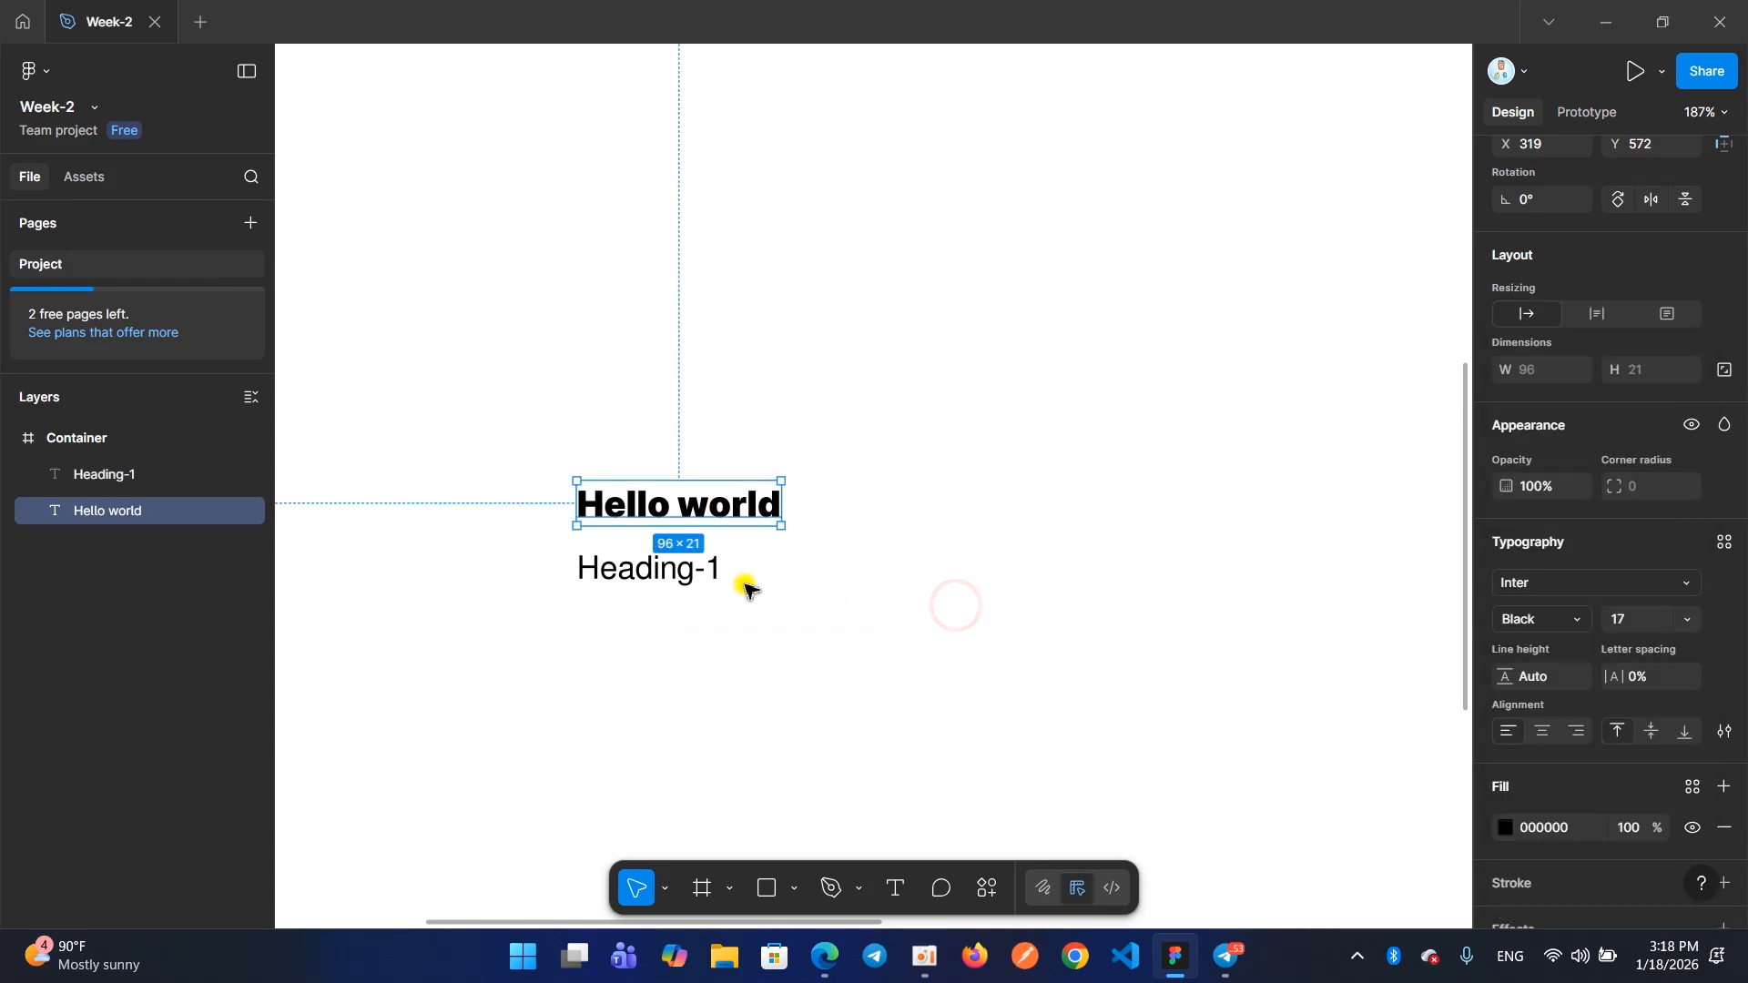
{"action": "left_click", "coordinate": [691, 570]}
{"action": "left_click", "coordinate": [694, 519]}
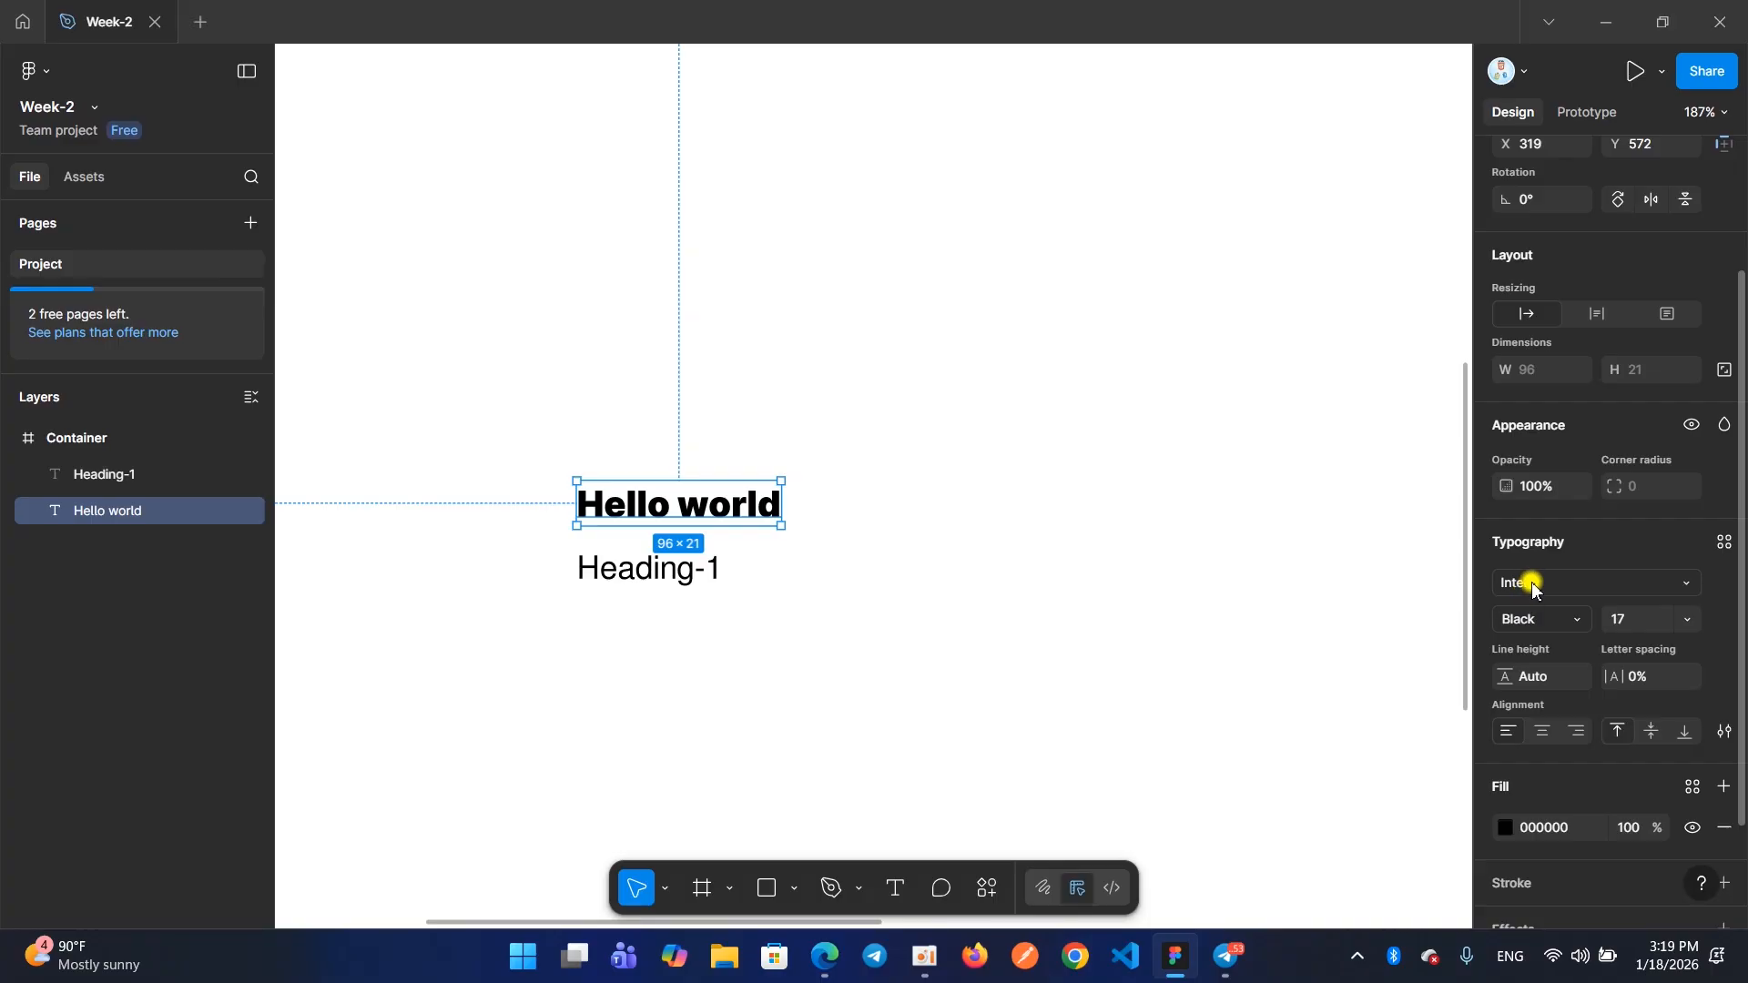
{"action": "scroll", "coordinate": [1533, 589], "scroll_direction": "down", "scroll_amount": 2}
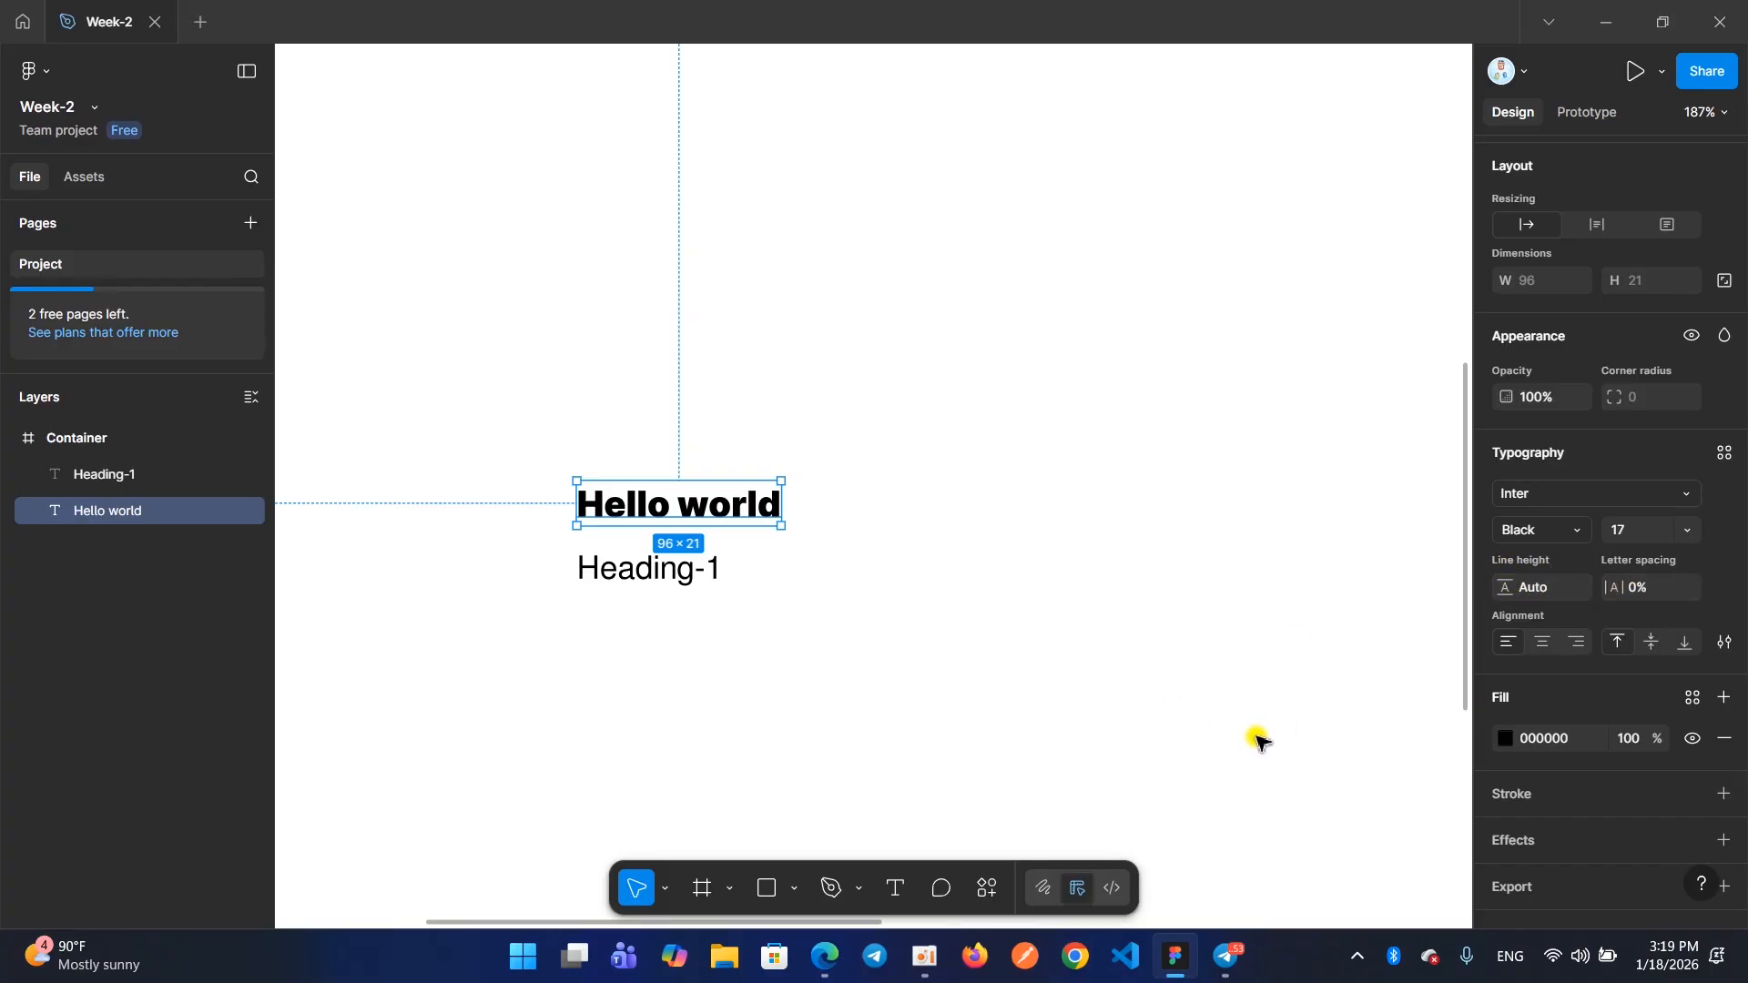
{"action": "left_click", "coordinate": [925, 956]}
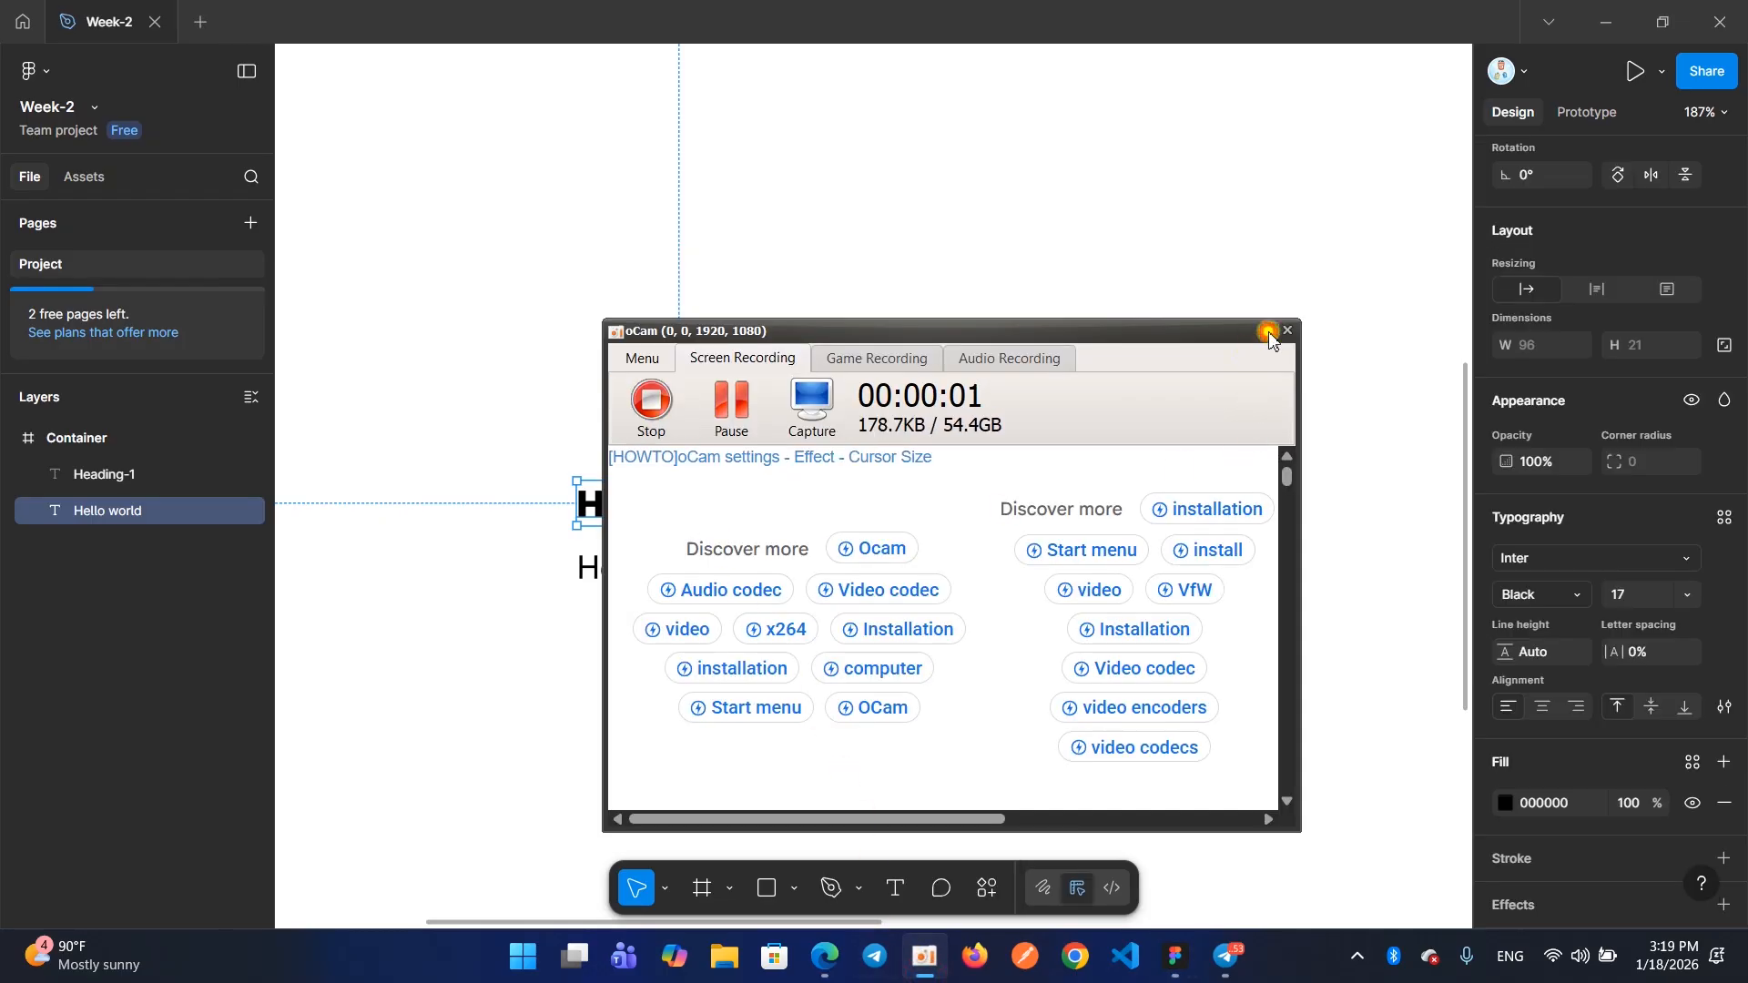
{"action": "left_click", "coordinate": [1270, 331]}
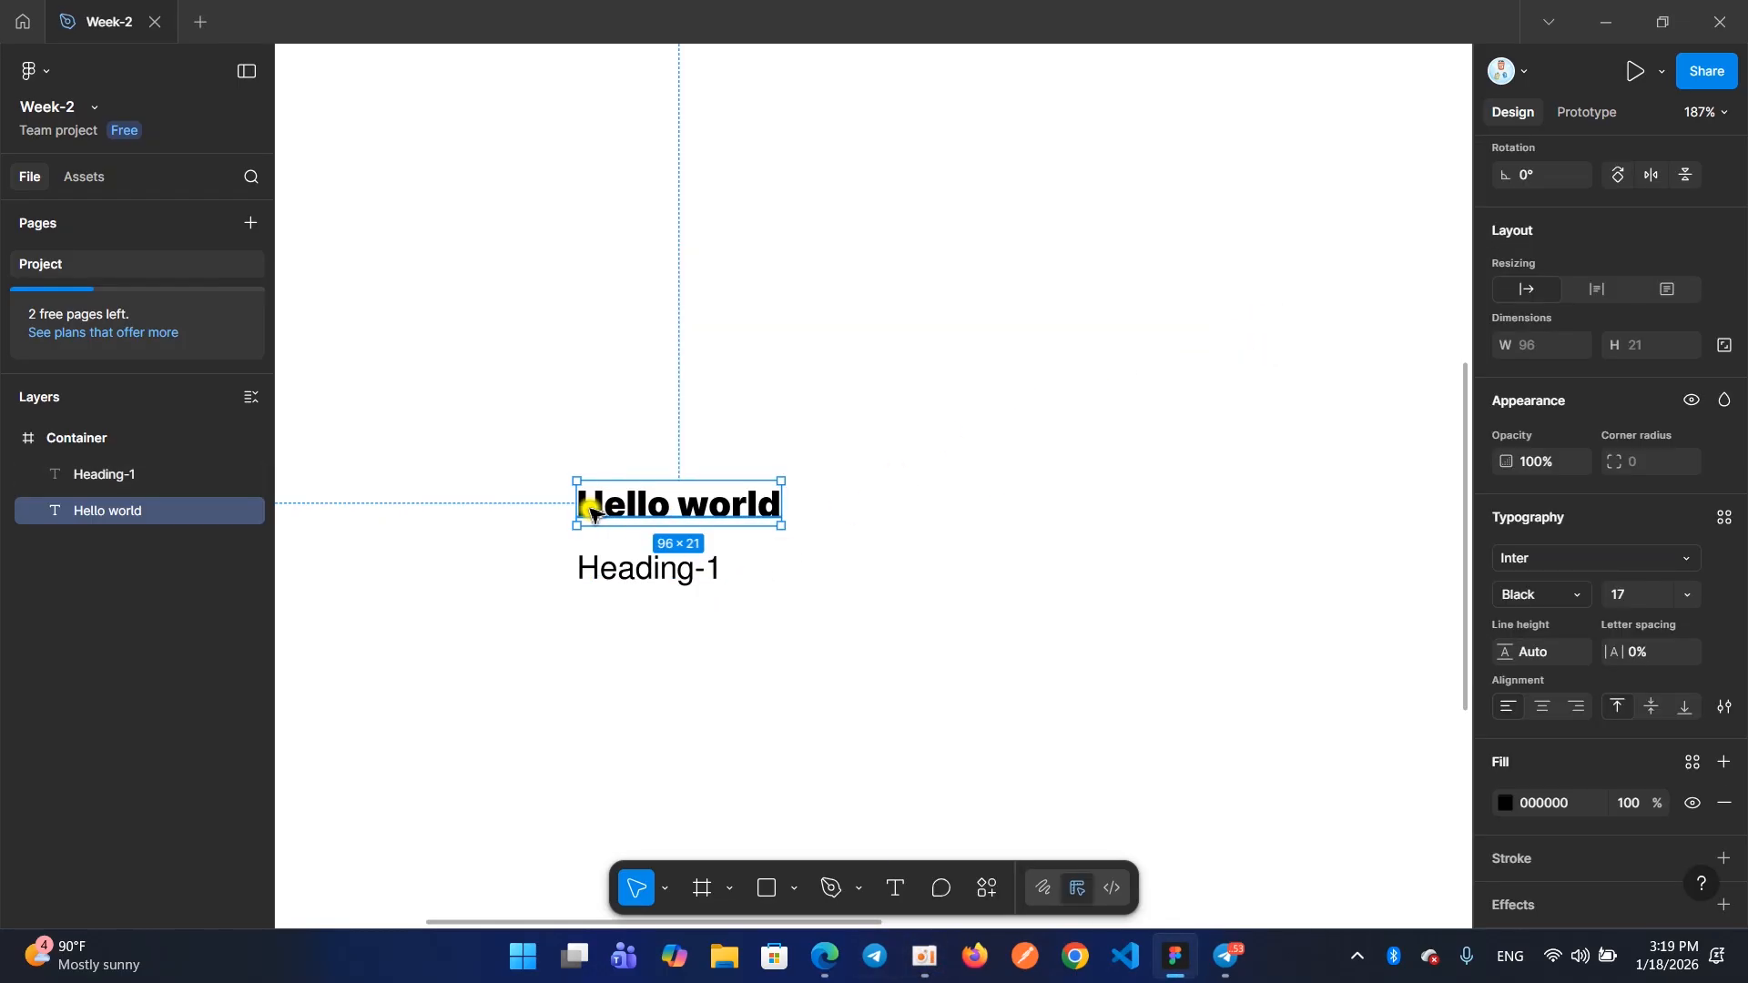
Replace the content of the "Hello world" text with "Hello"
{"action": "double_click", "coordinate": [649, 507]}
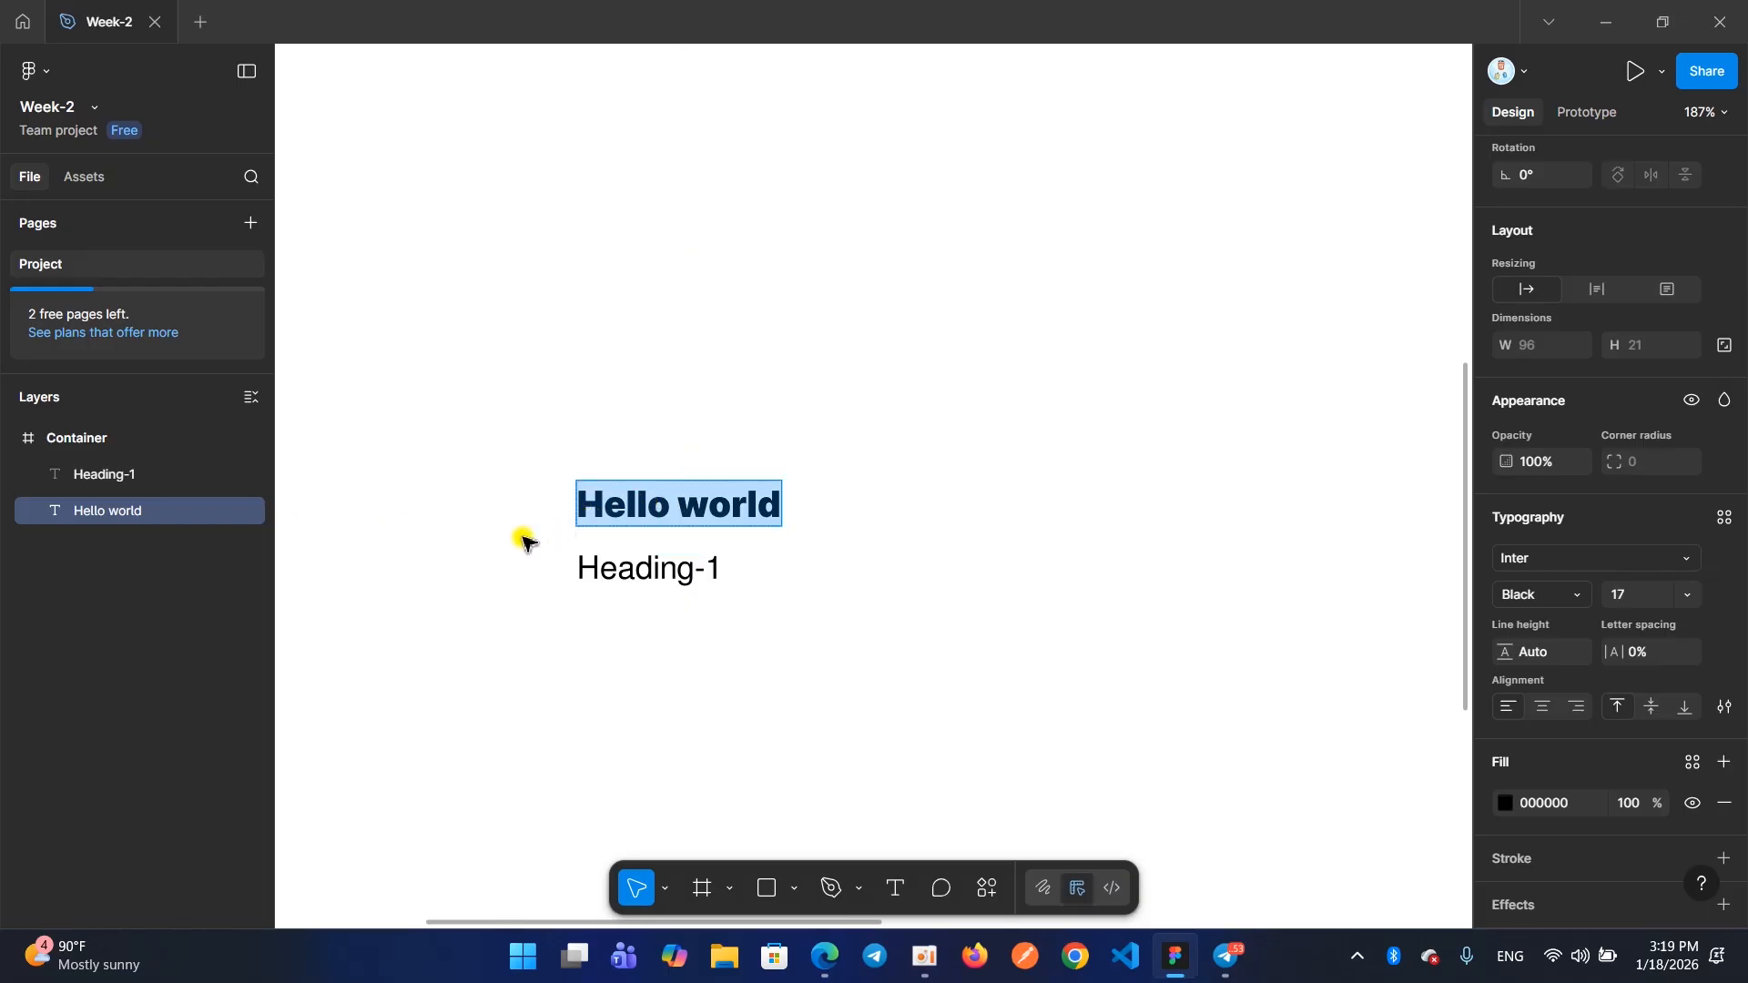
{"action": "key", "text": "Escape"}
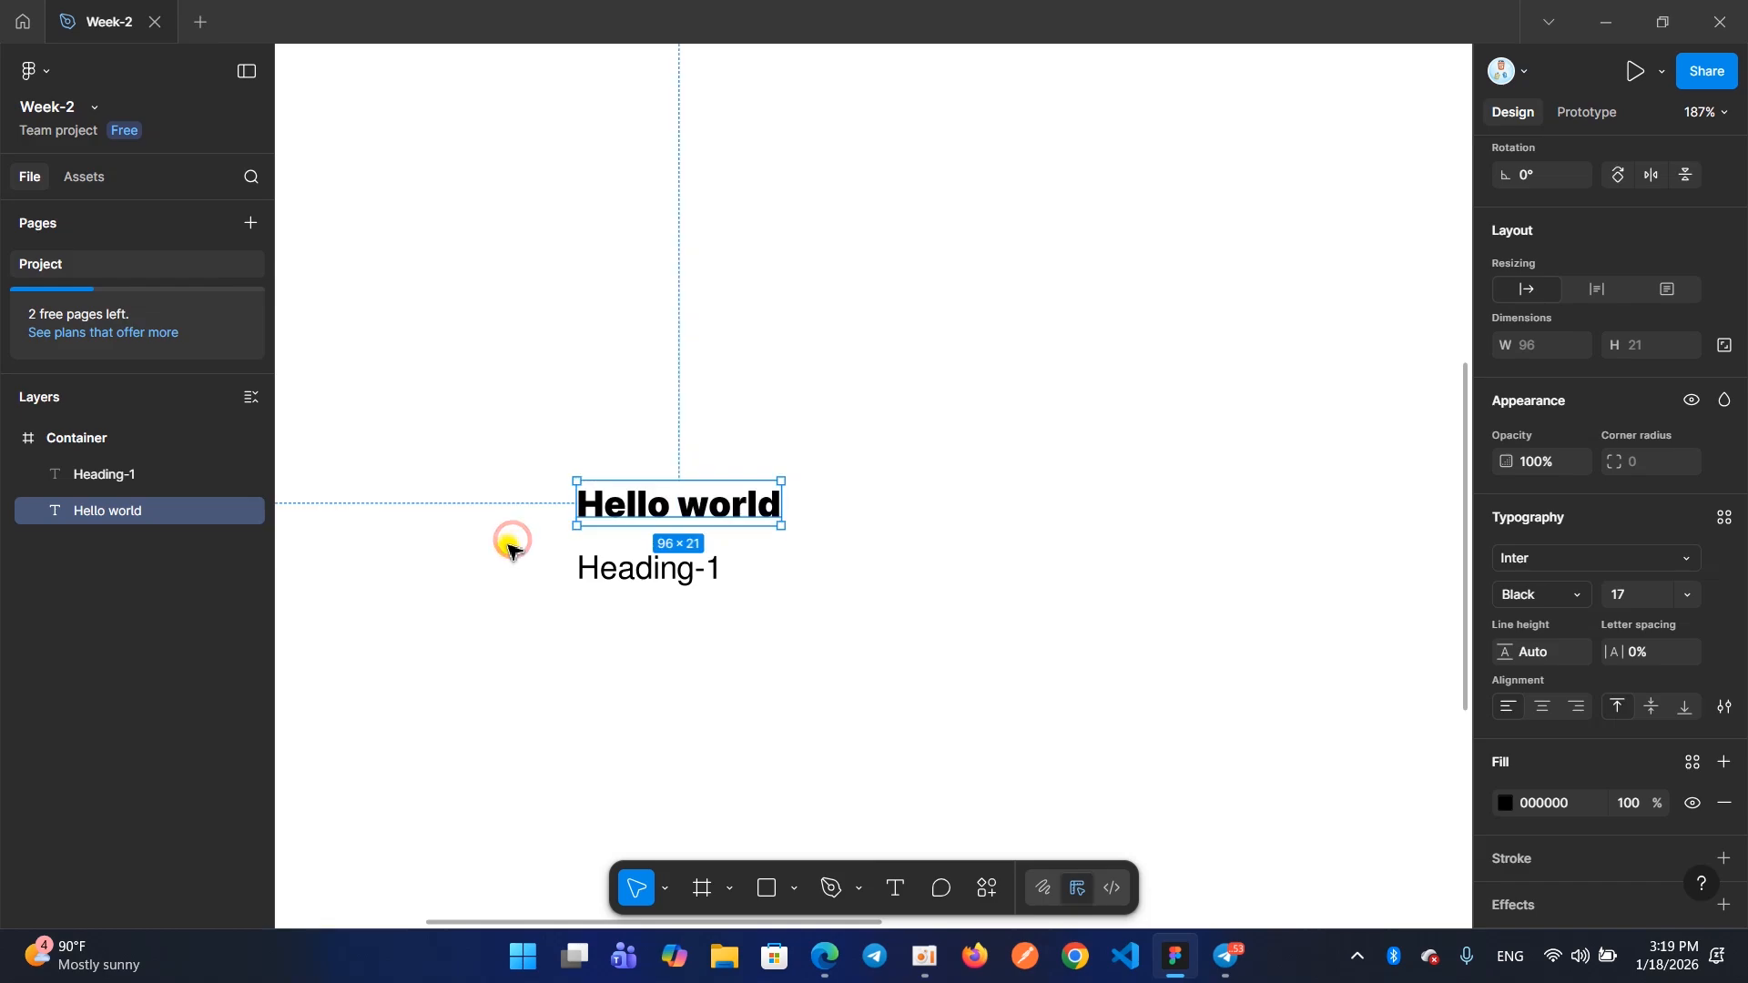
{"action": "double_click", "coordinate": [606, 510]}
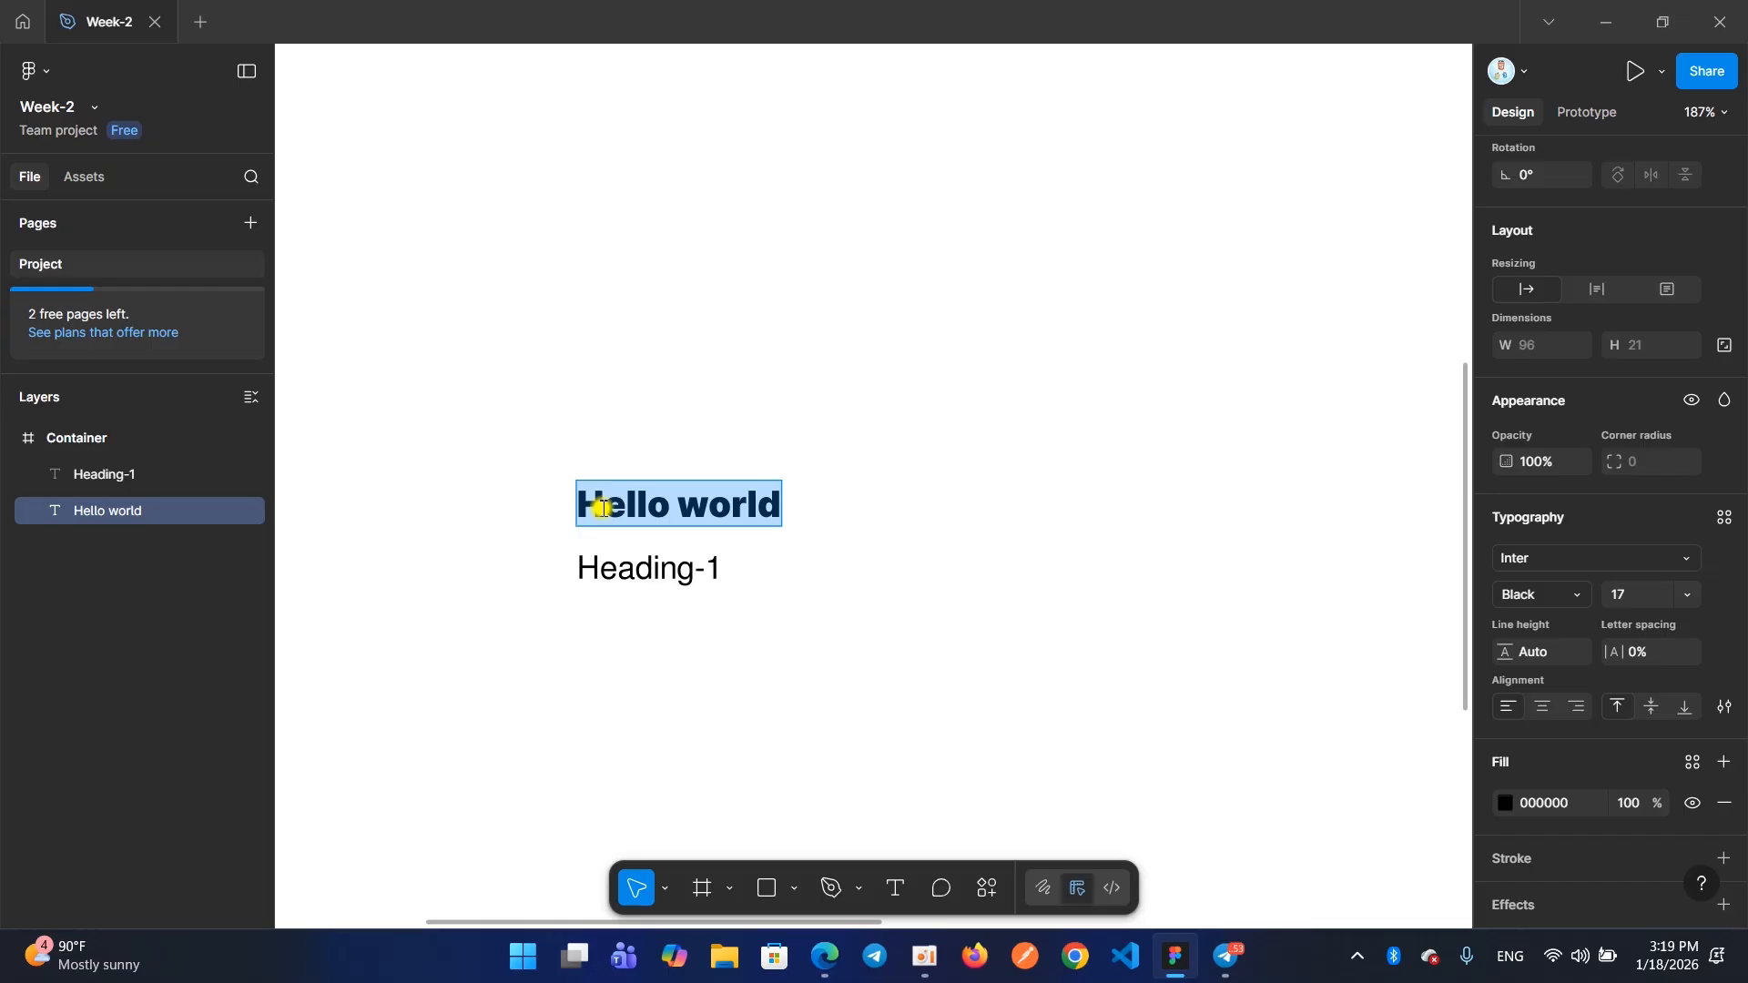
{"action": "key", "text": "BackSpace"}
{"action": "type", "text": "Hello"}
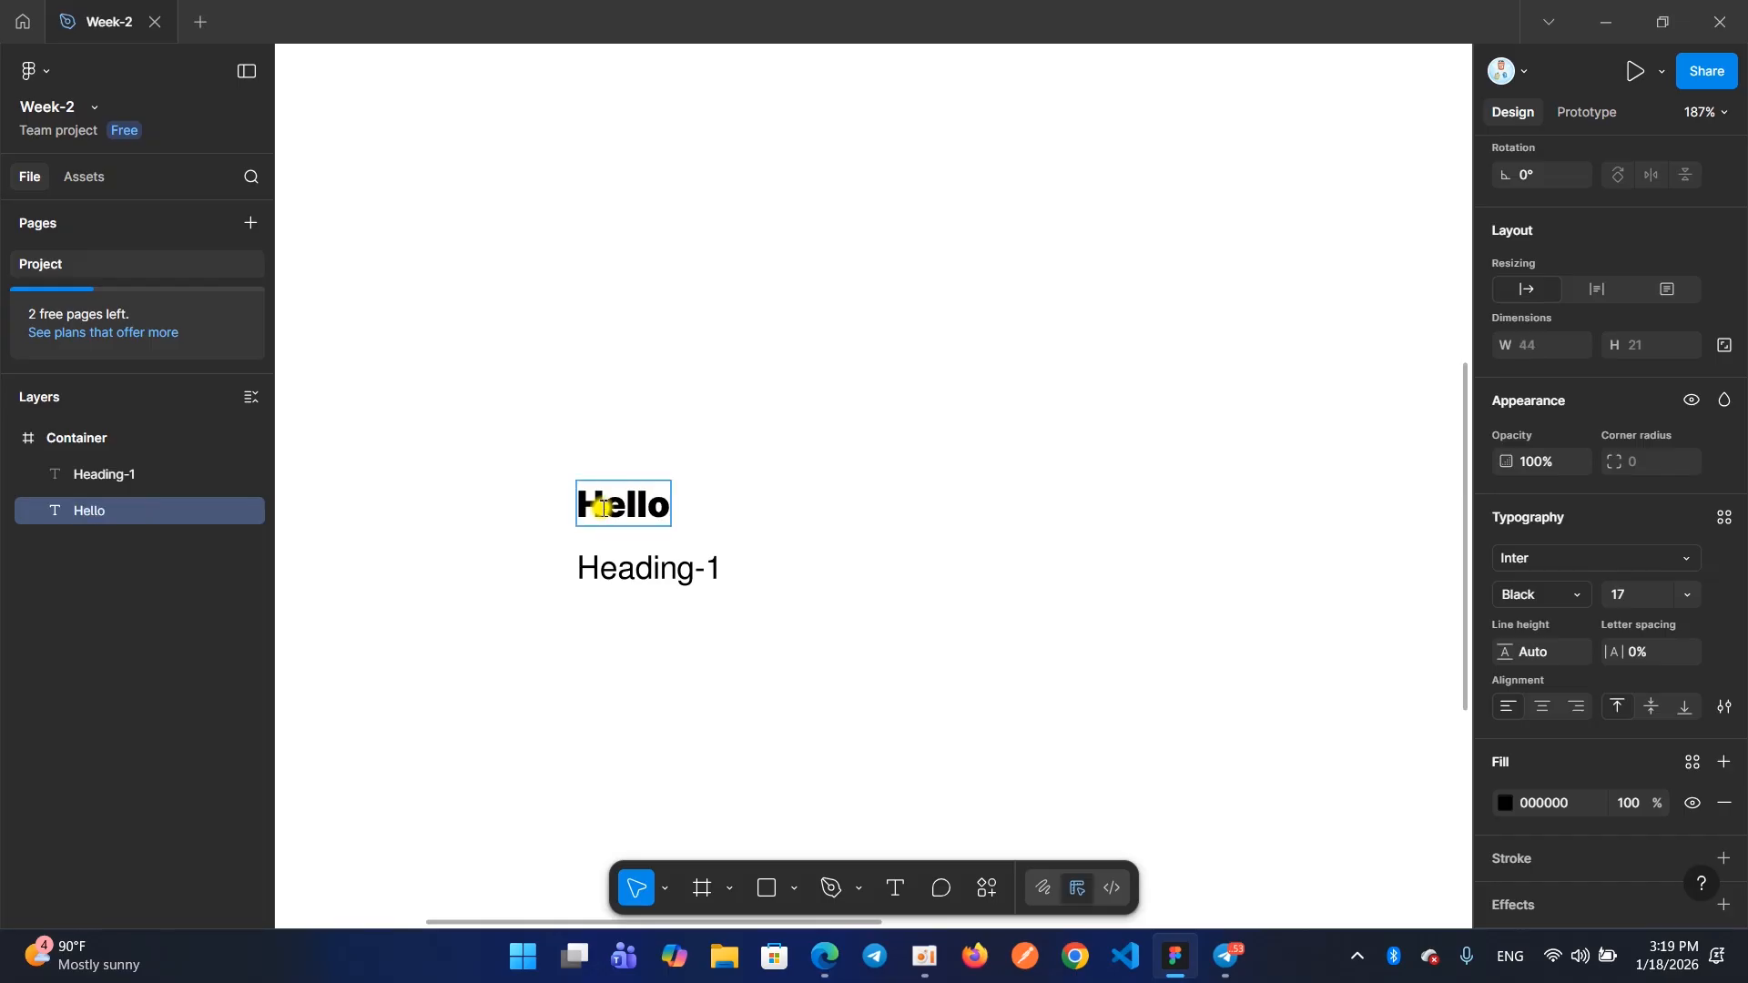
{"action": "key", "text": "Escape"}
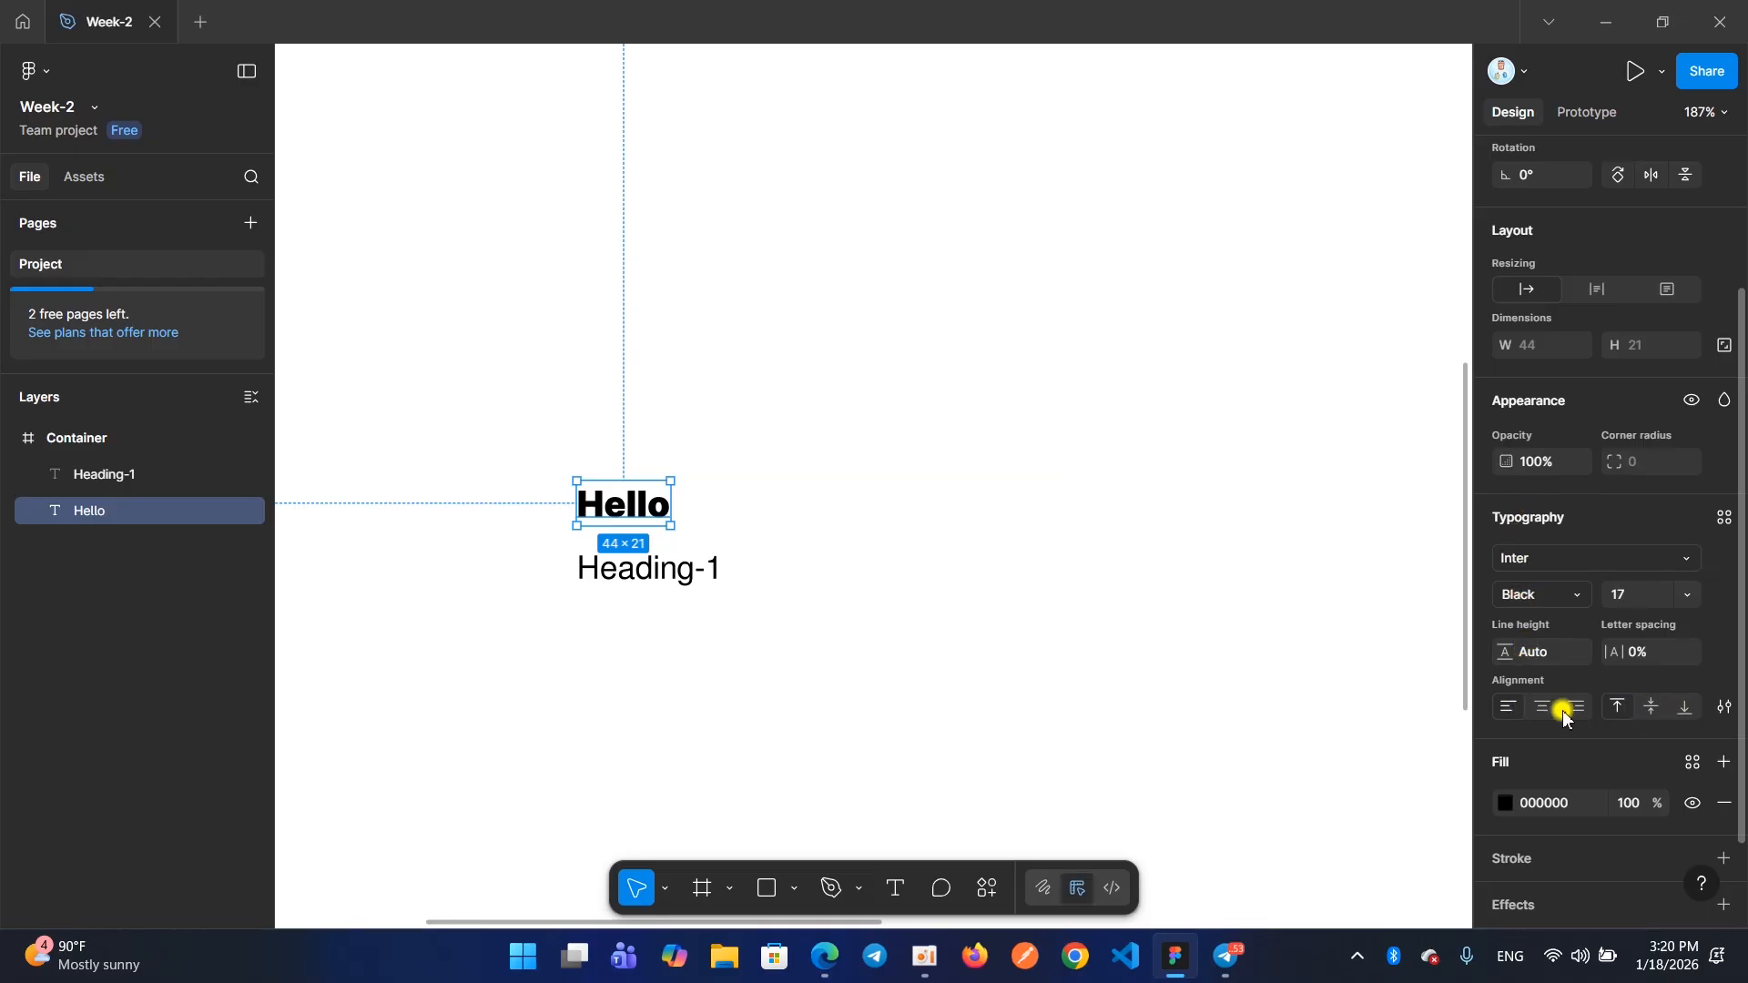
Add a second line reading "Hello world" below "Hello" in the same text layer
{"action": "double_click", "coordinate": [656, 507]}
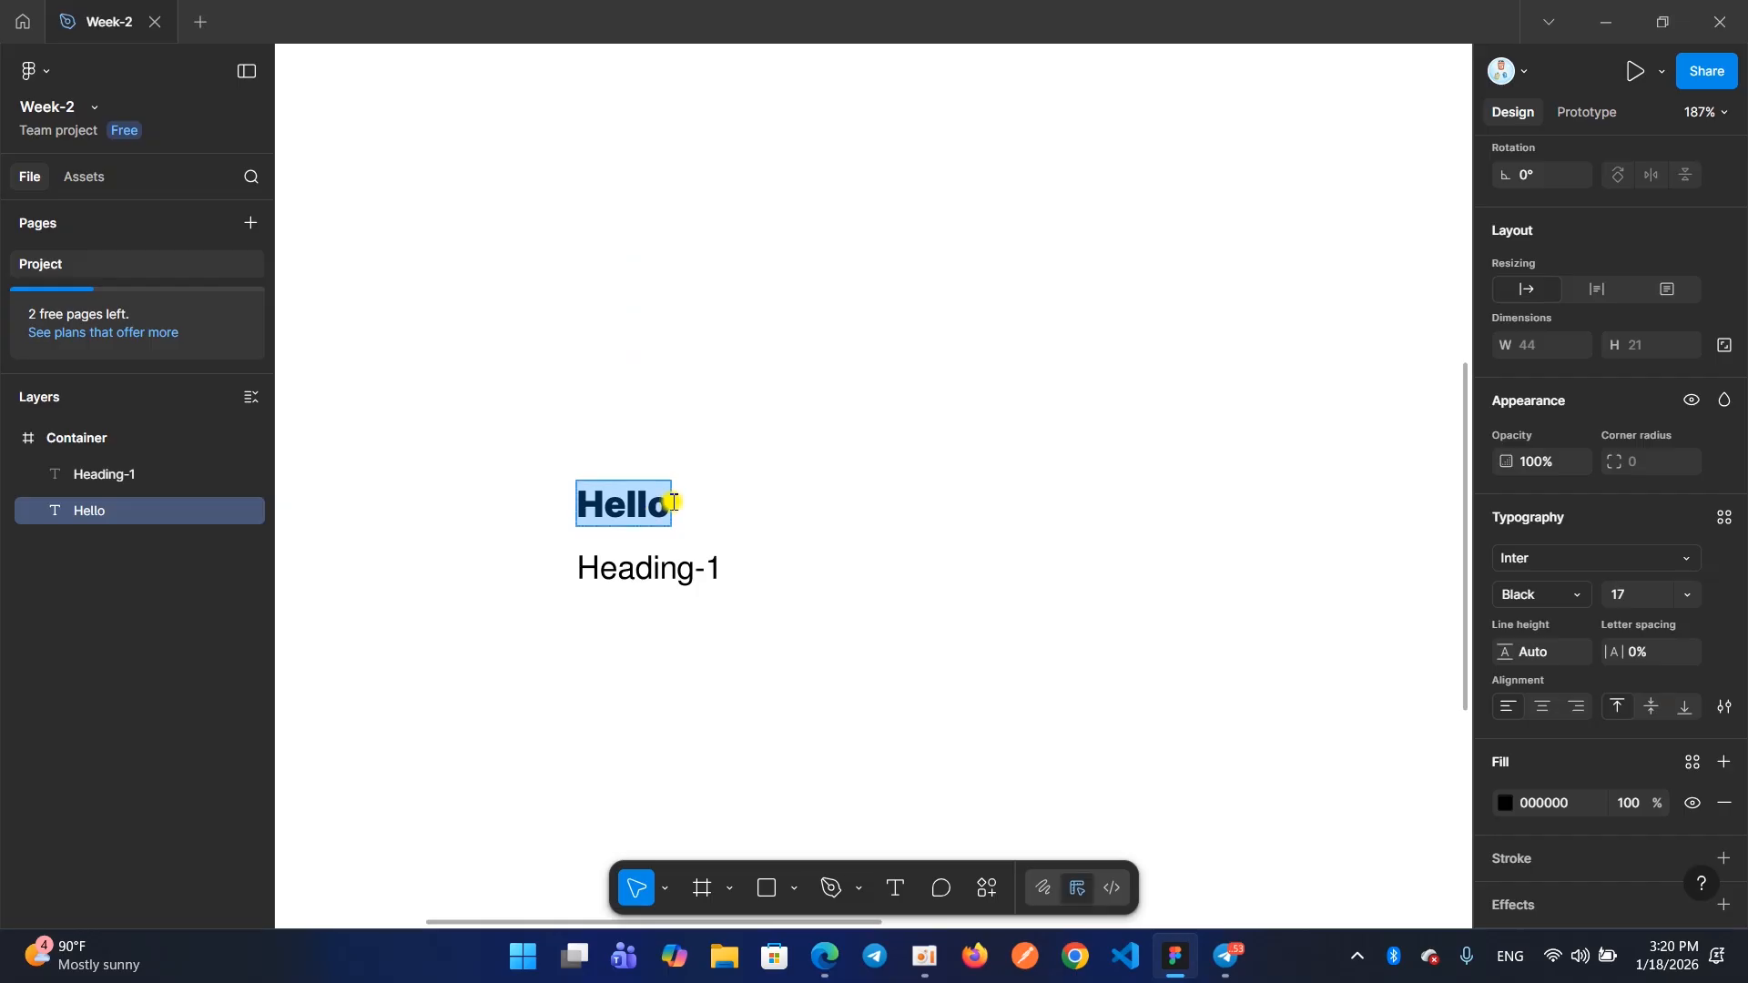
{"action": "key", "text": "Escape"}
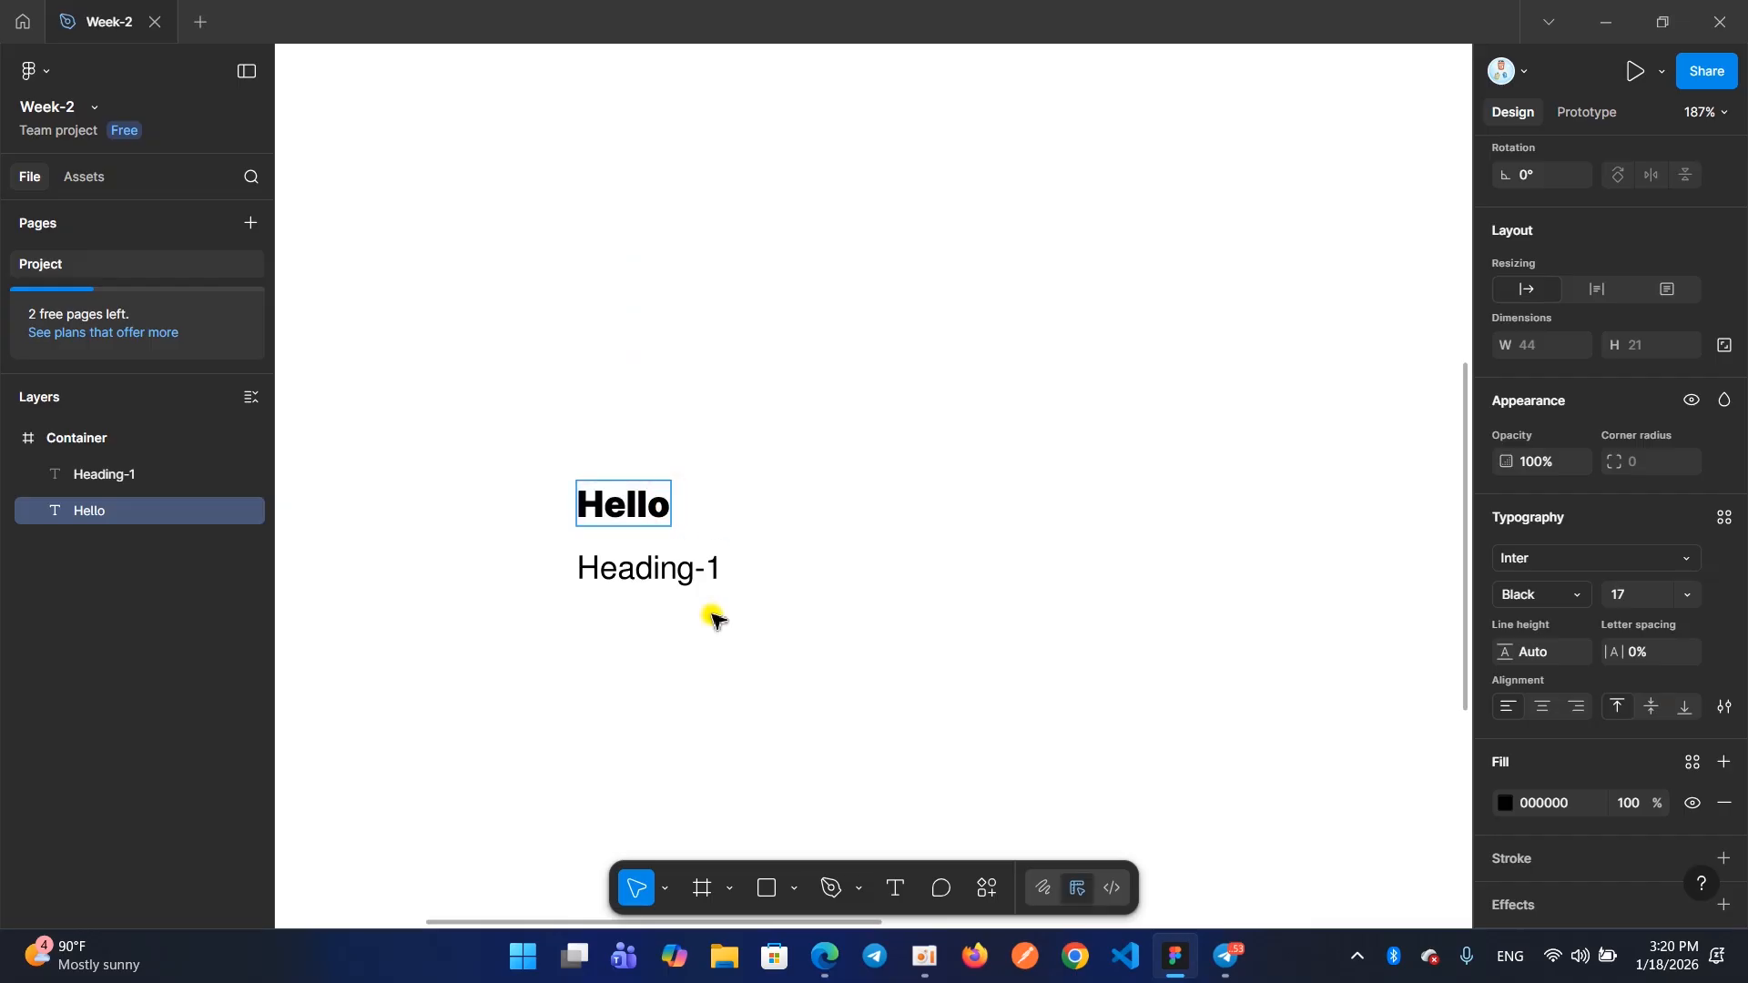
{"action": "key", "text": "Return"}
{"action": "type", "text": "Hello wo"}
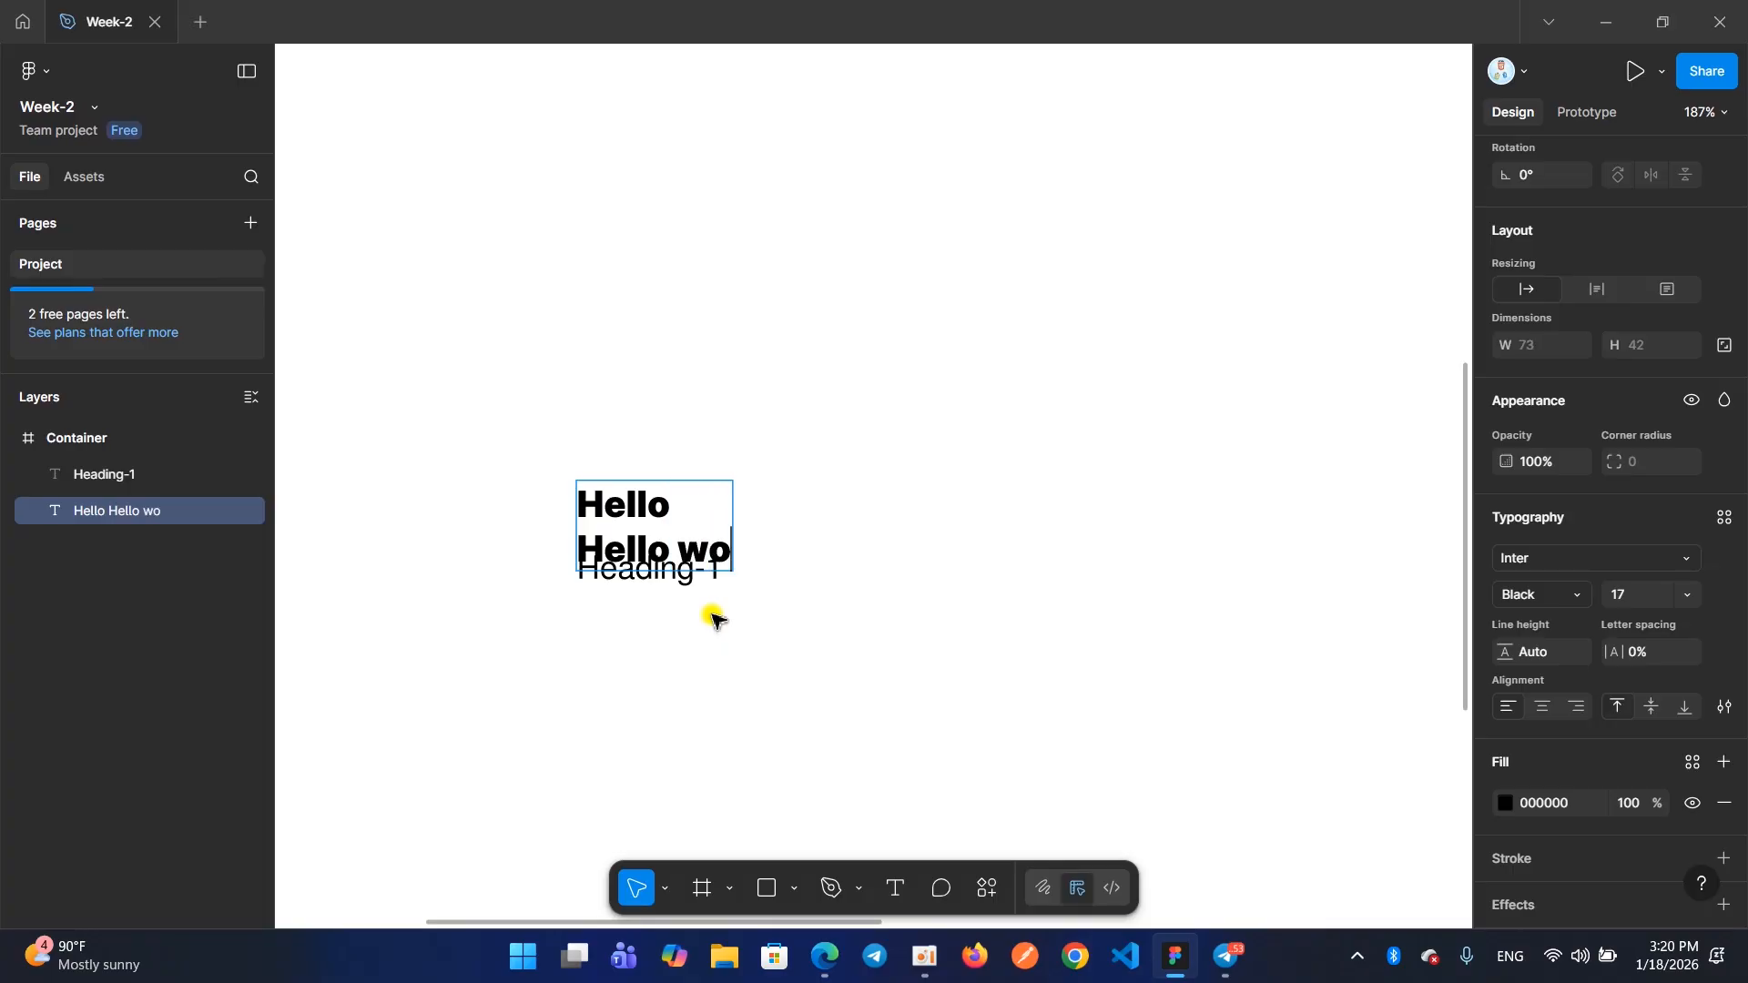
{"action": "type", "text": "rld"}
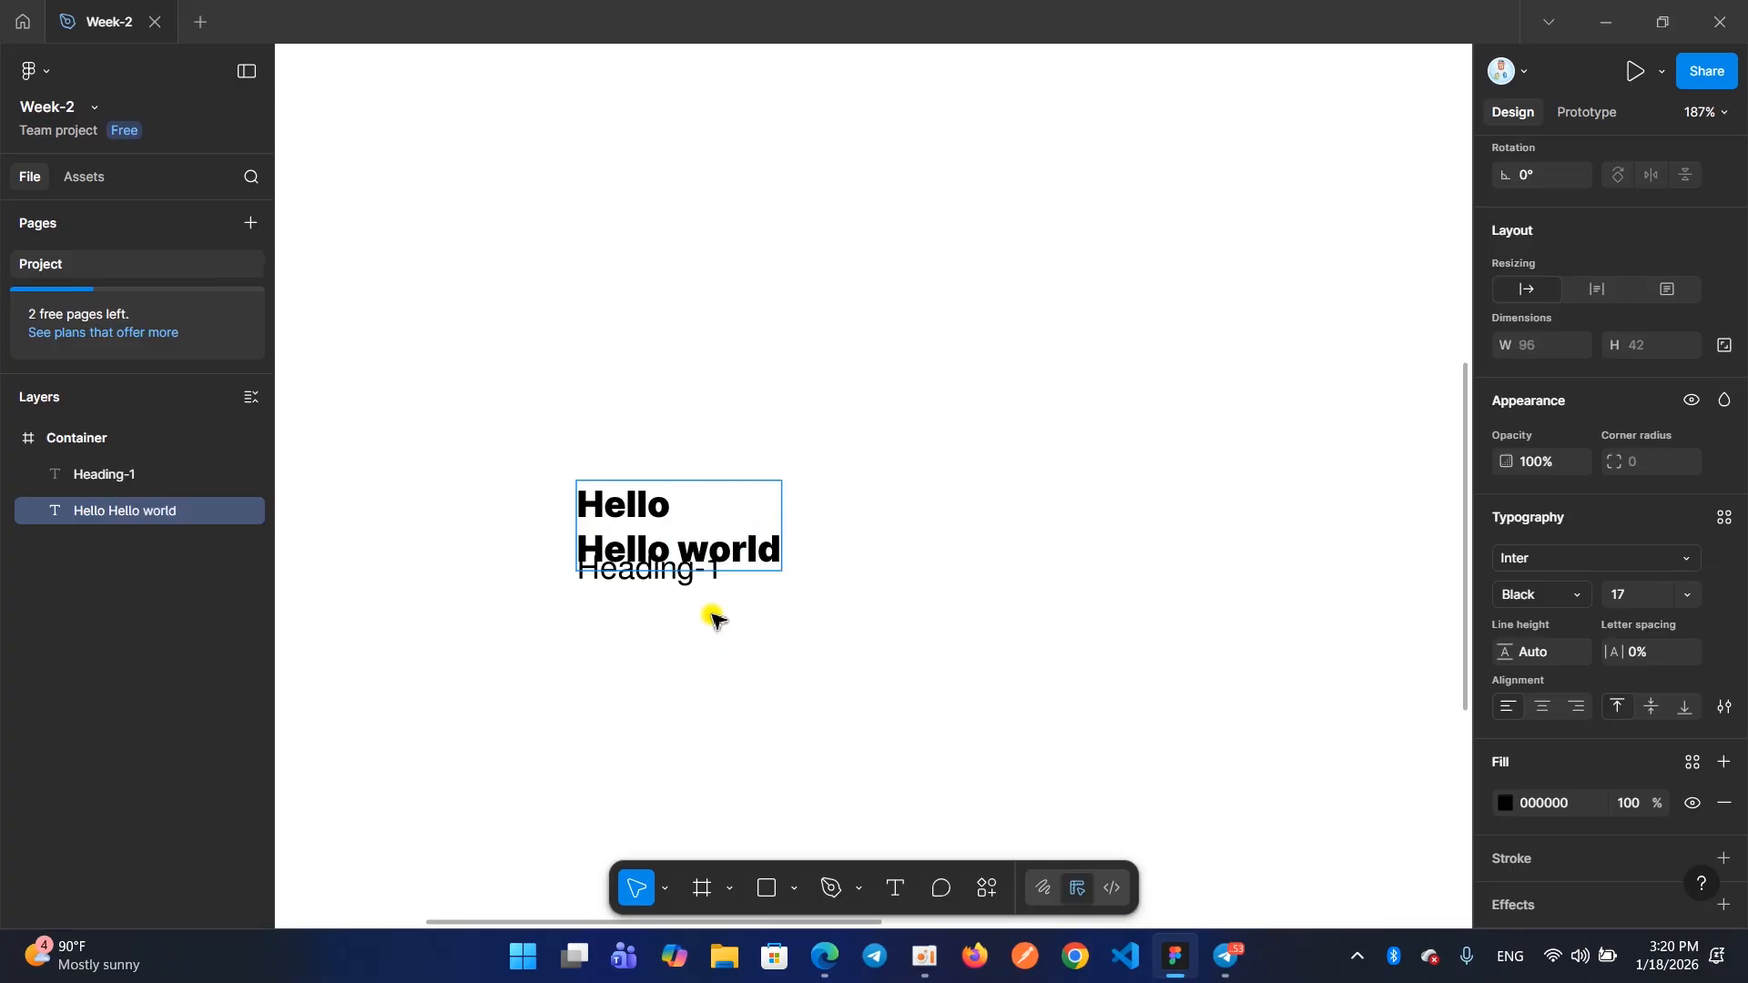
{"action": "key", "text": "Escape"}
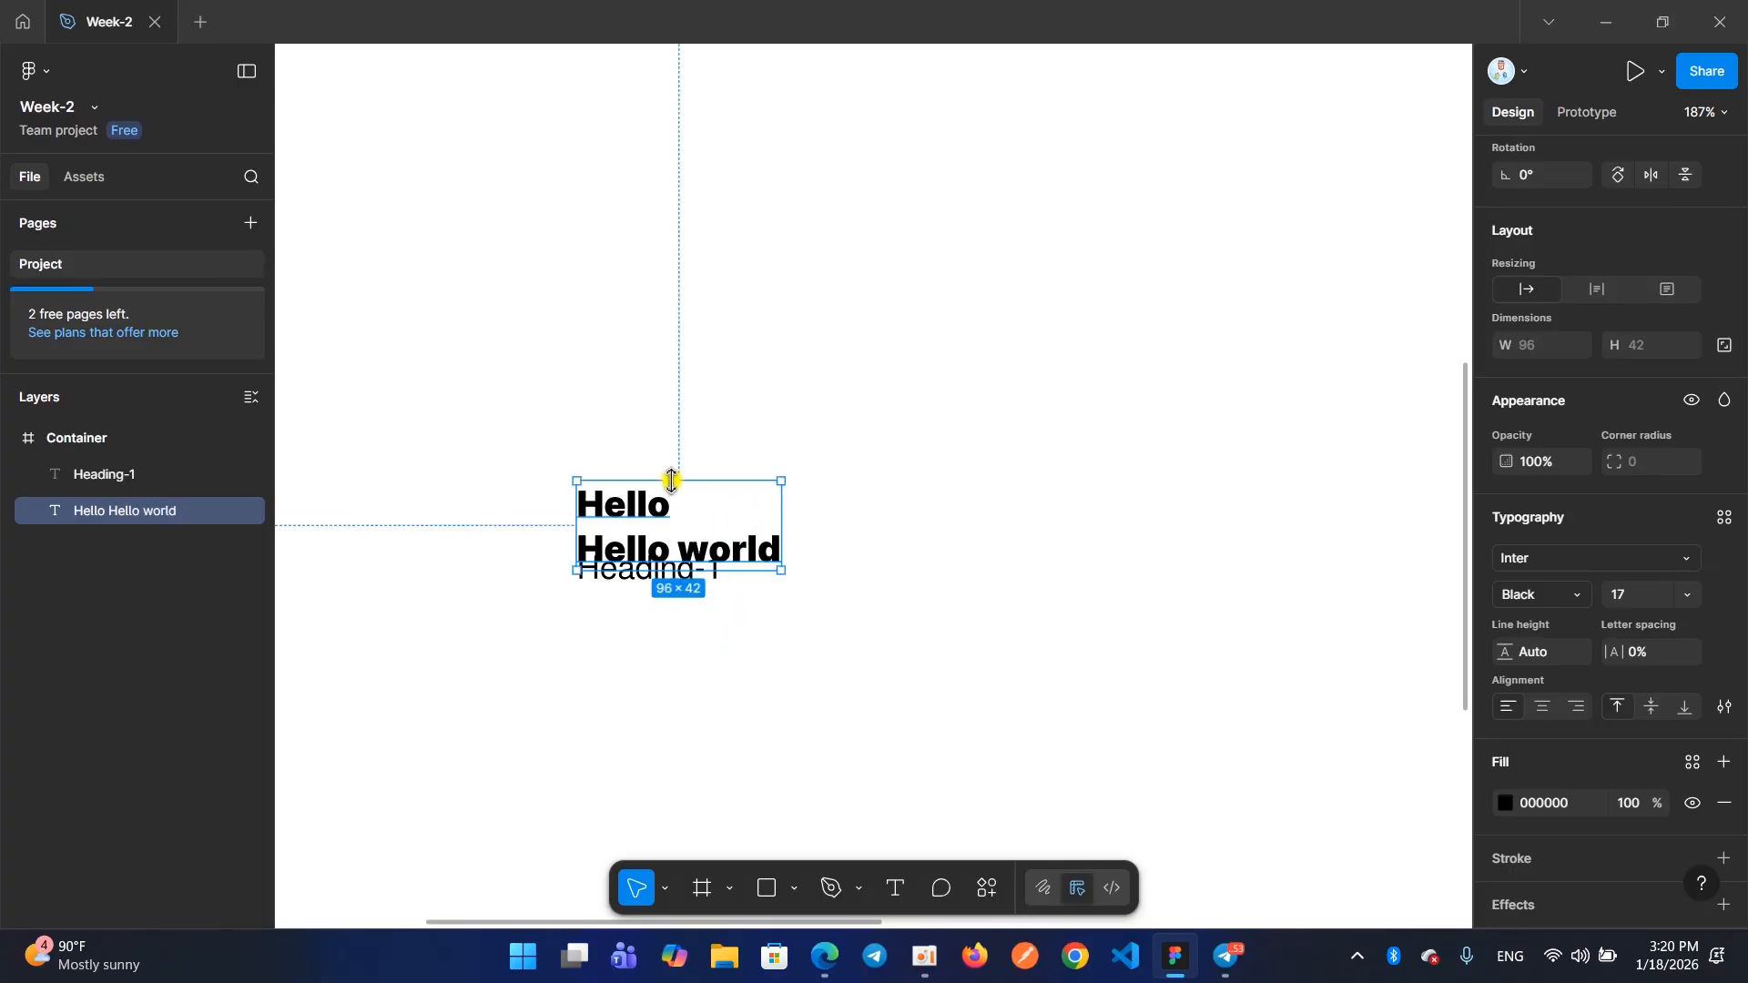
Move the two-line "Hello" / "Hello world" text up and to the right, clear of "Heading-1", and align its lines to the center
{"action": "left_click_drag", "start_coordinate": [671, 495], "coordinate": [741, 386]}
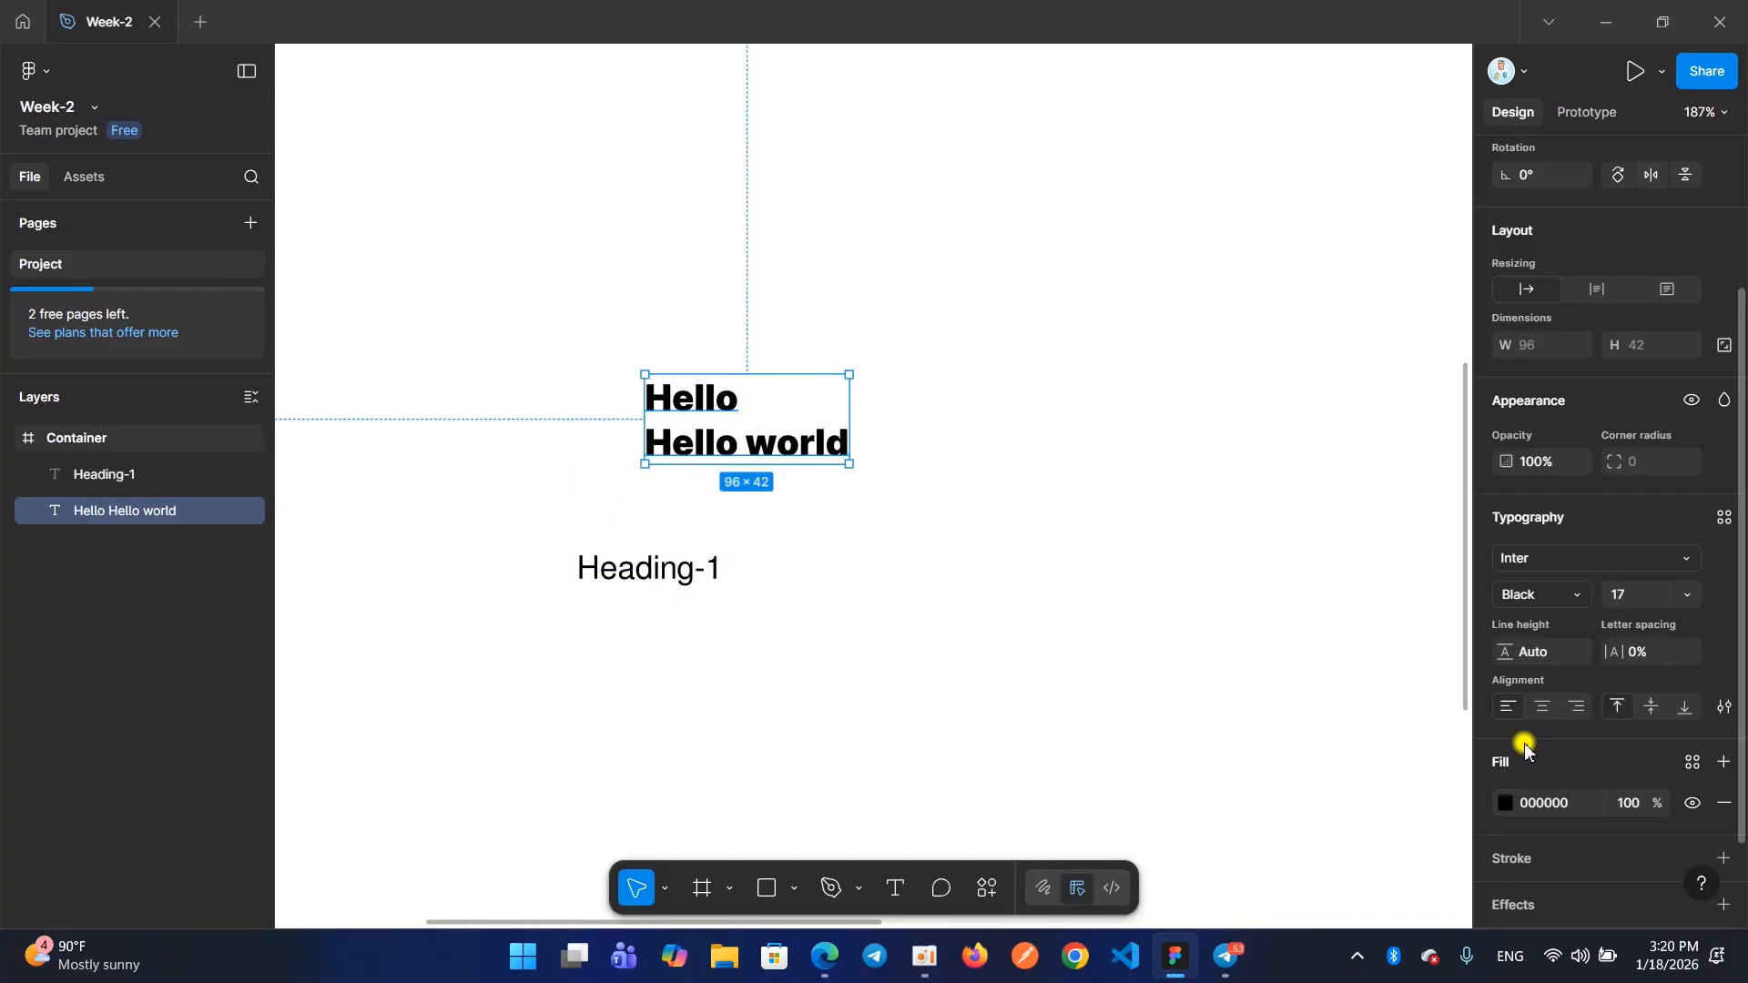
{"action": "left_click_drag", "start_coordinate": [1494, 625], "coordinate": [1709, 681]}
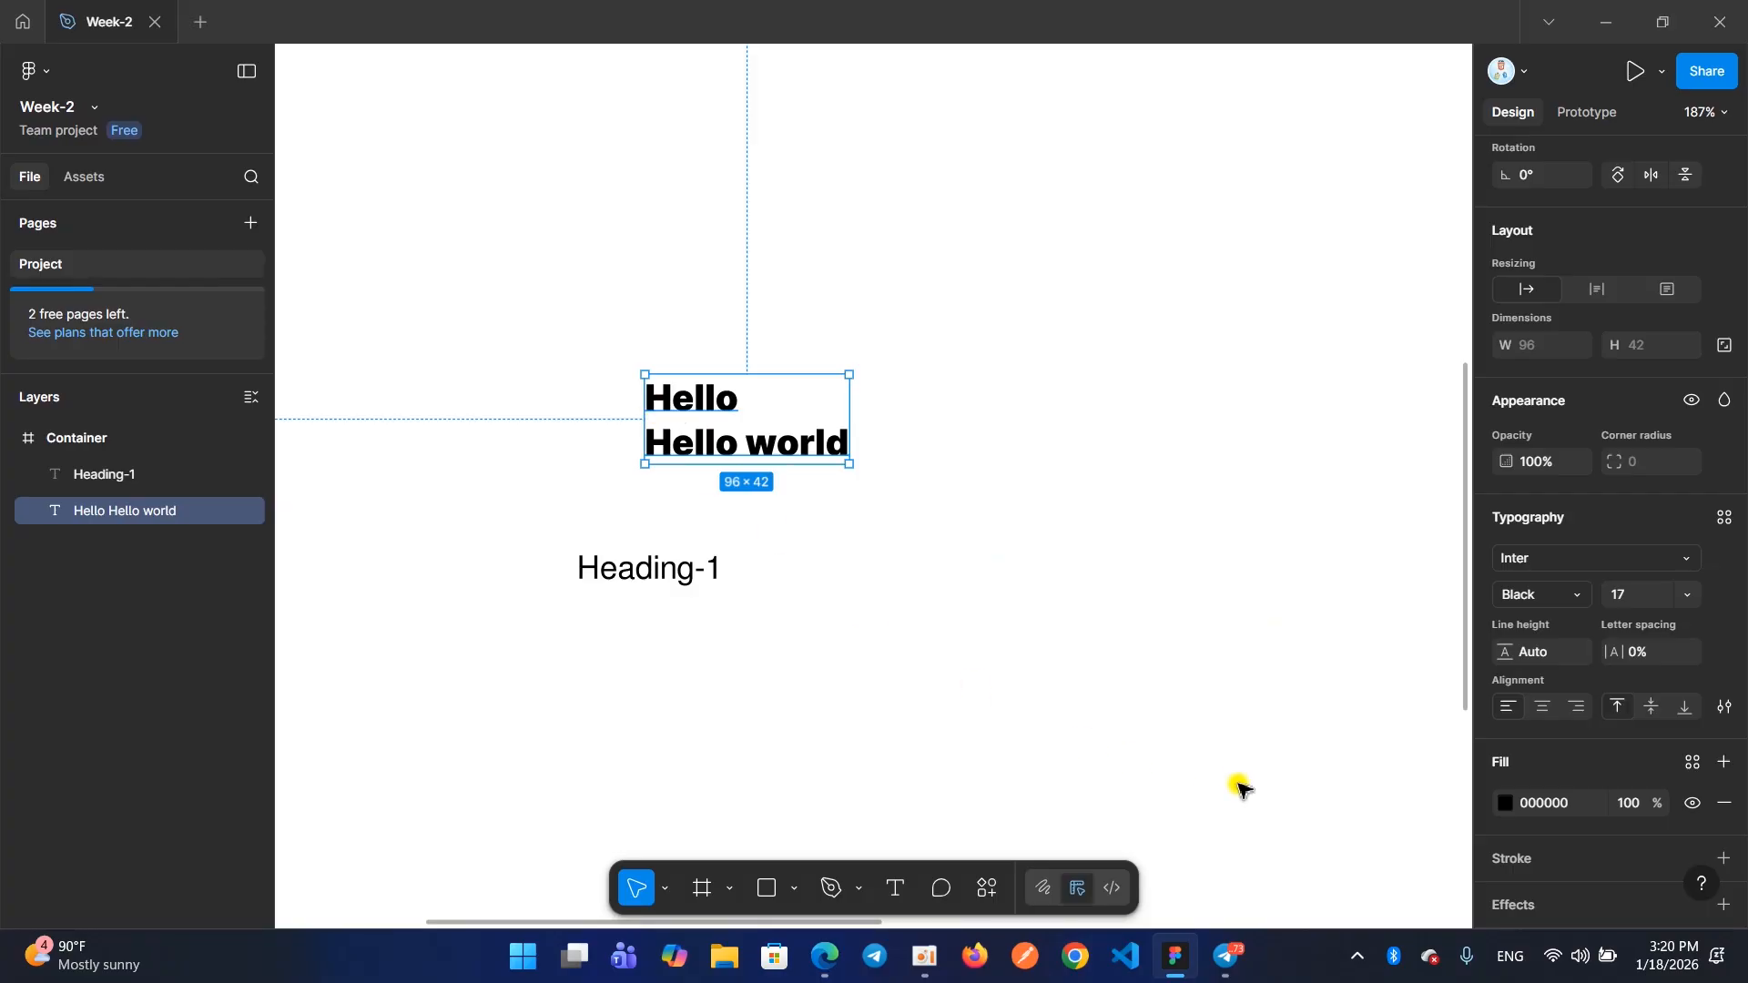
{"action": "left_click", "coordinate": [1538, 709]}
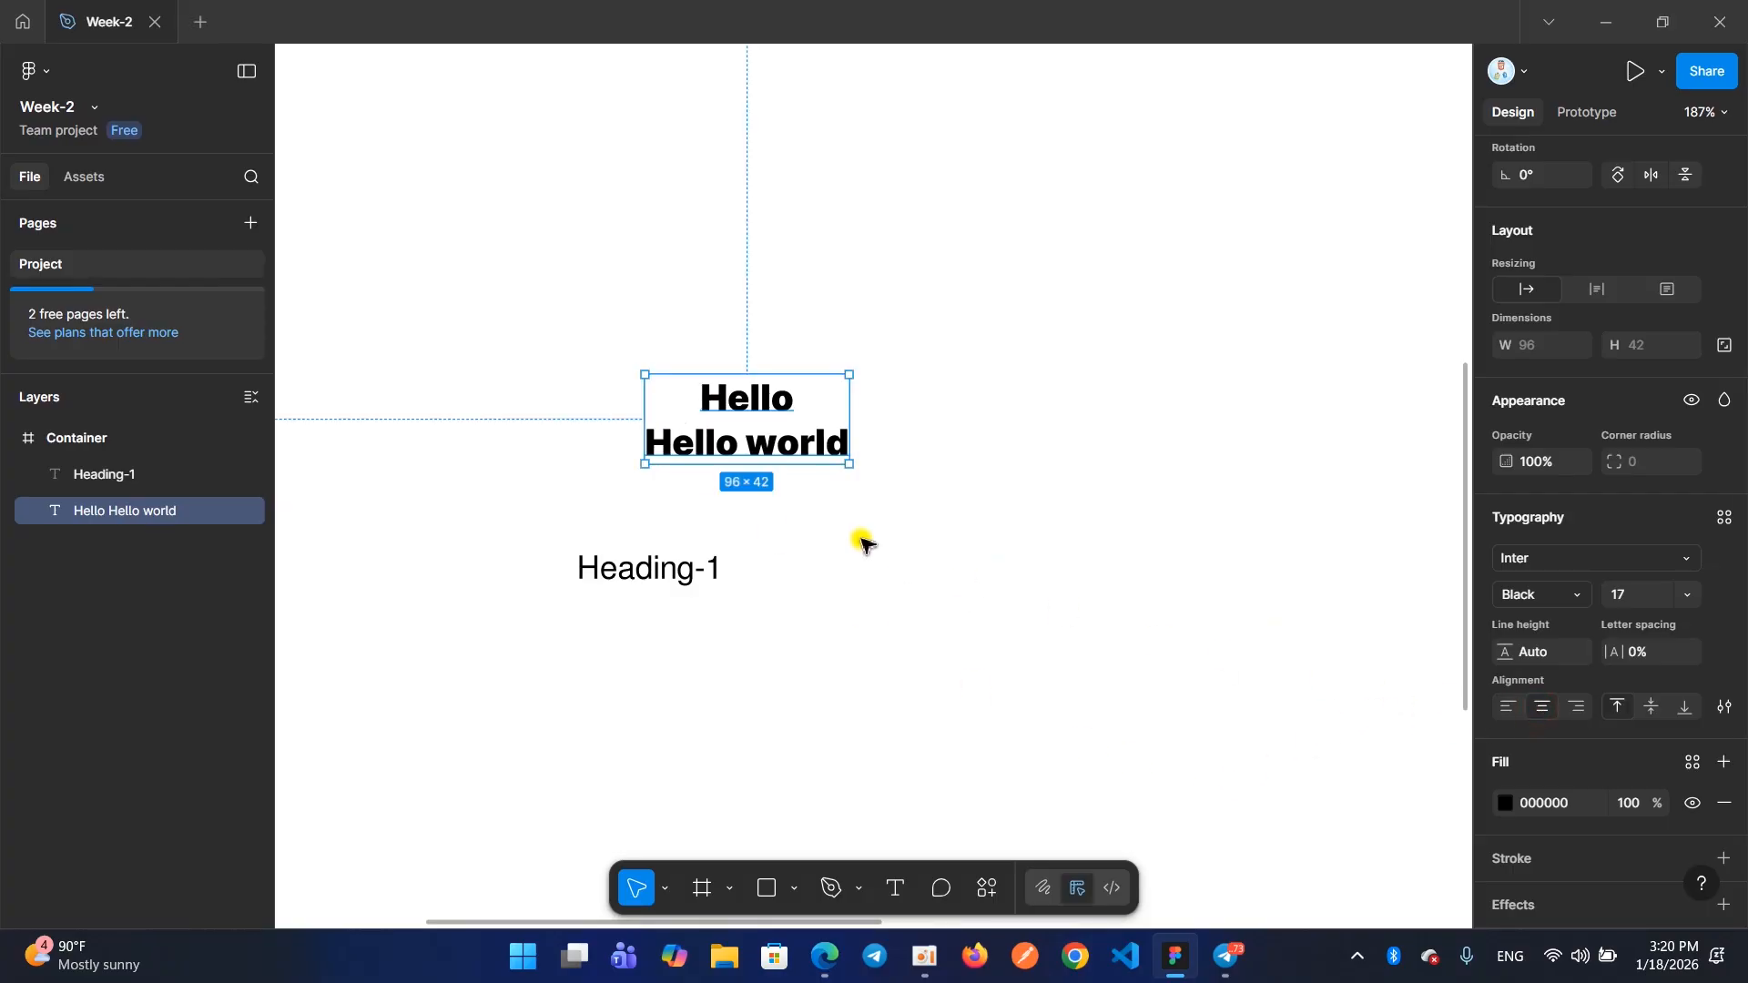
Replace the "Hello" / "Hello world" text with two lines reading "alsdkfjasdlfkasjdlfk" and "sldkfas"
{"action": "double_click", "coordinate": [700, 409]}
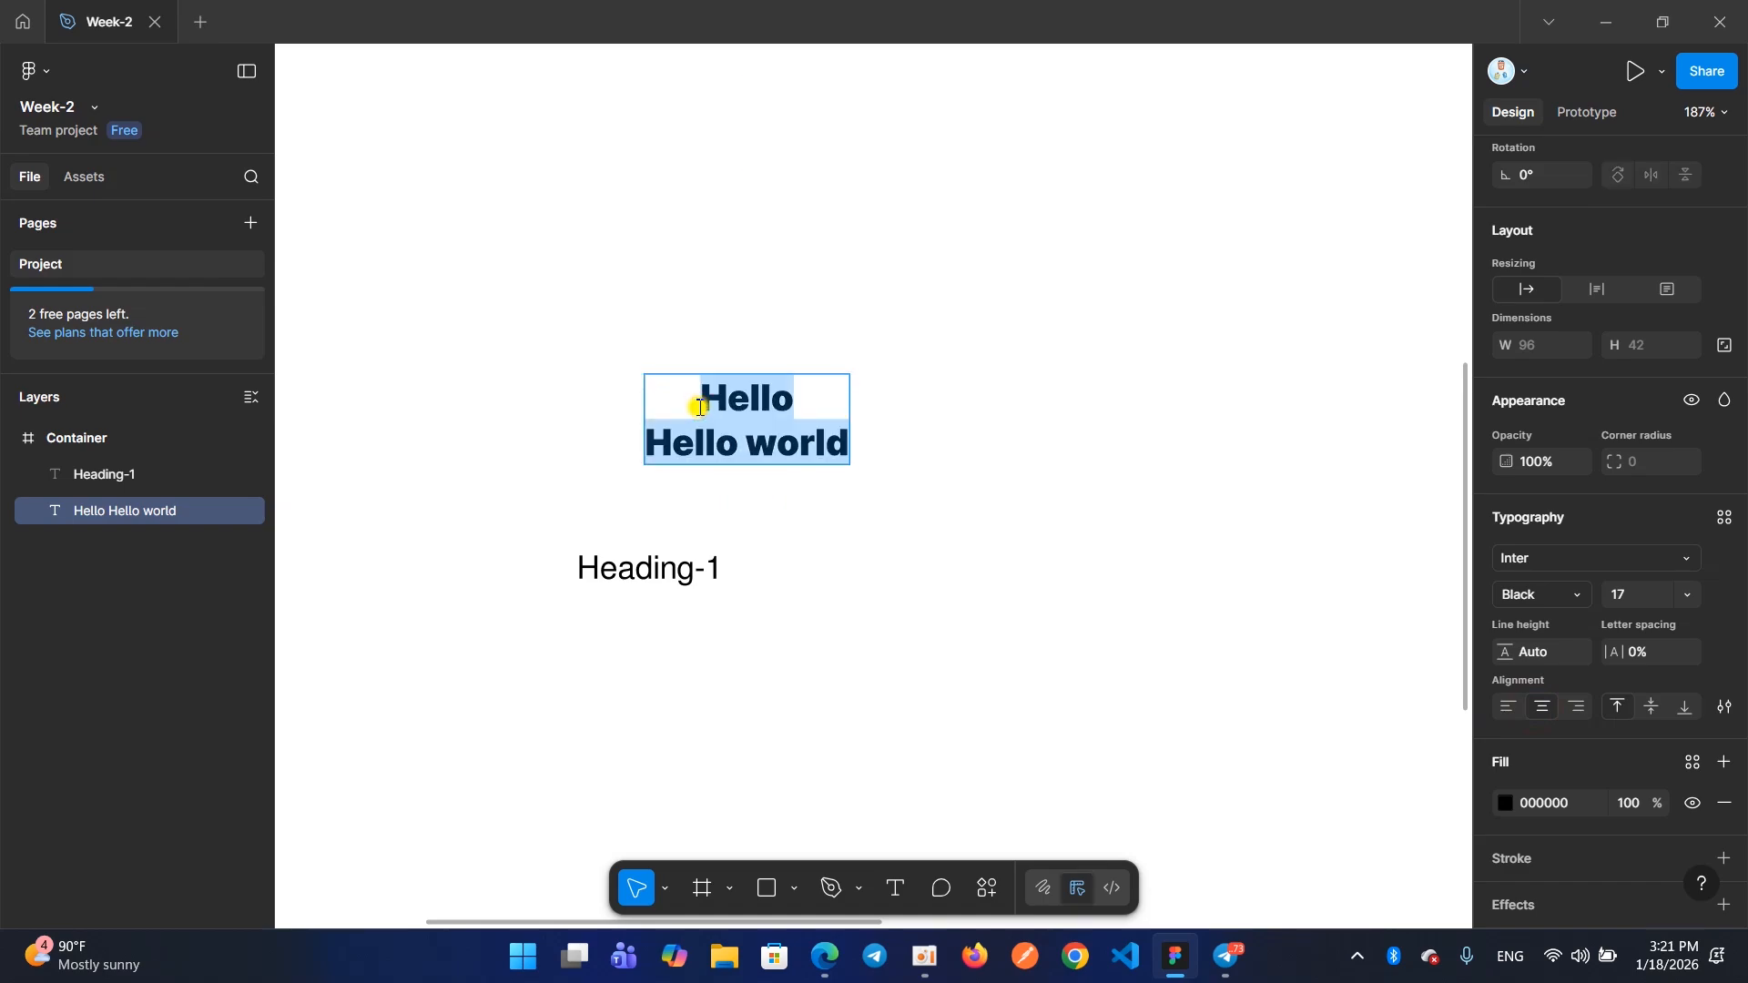
{"action": "type", "text": "alsdkfjasdlfkasjdlfk"}
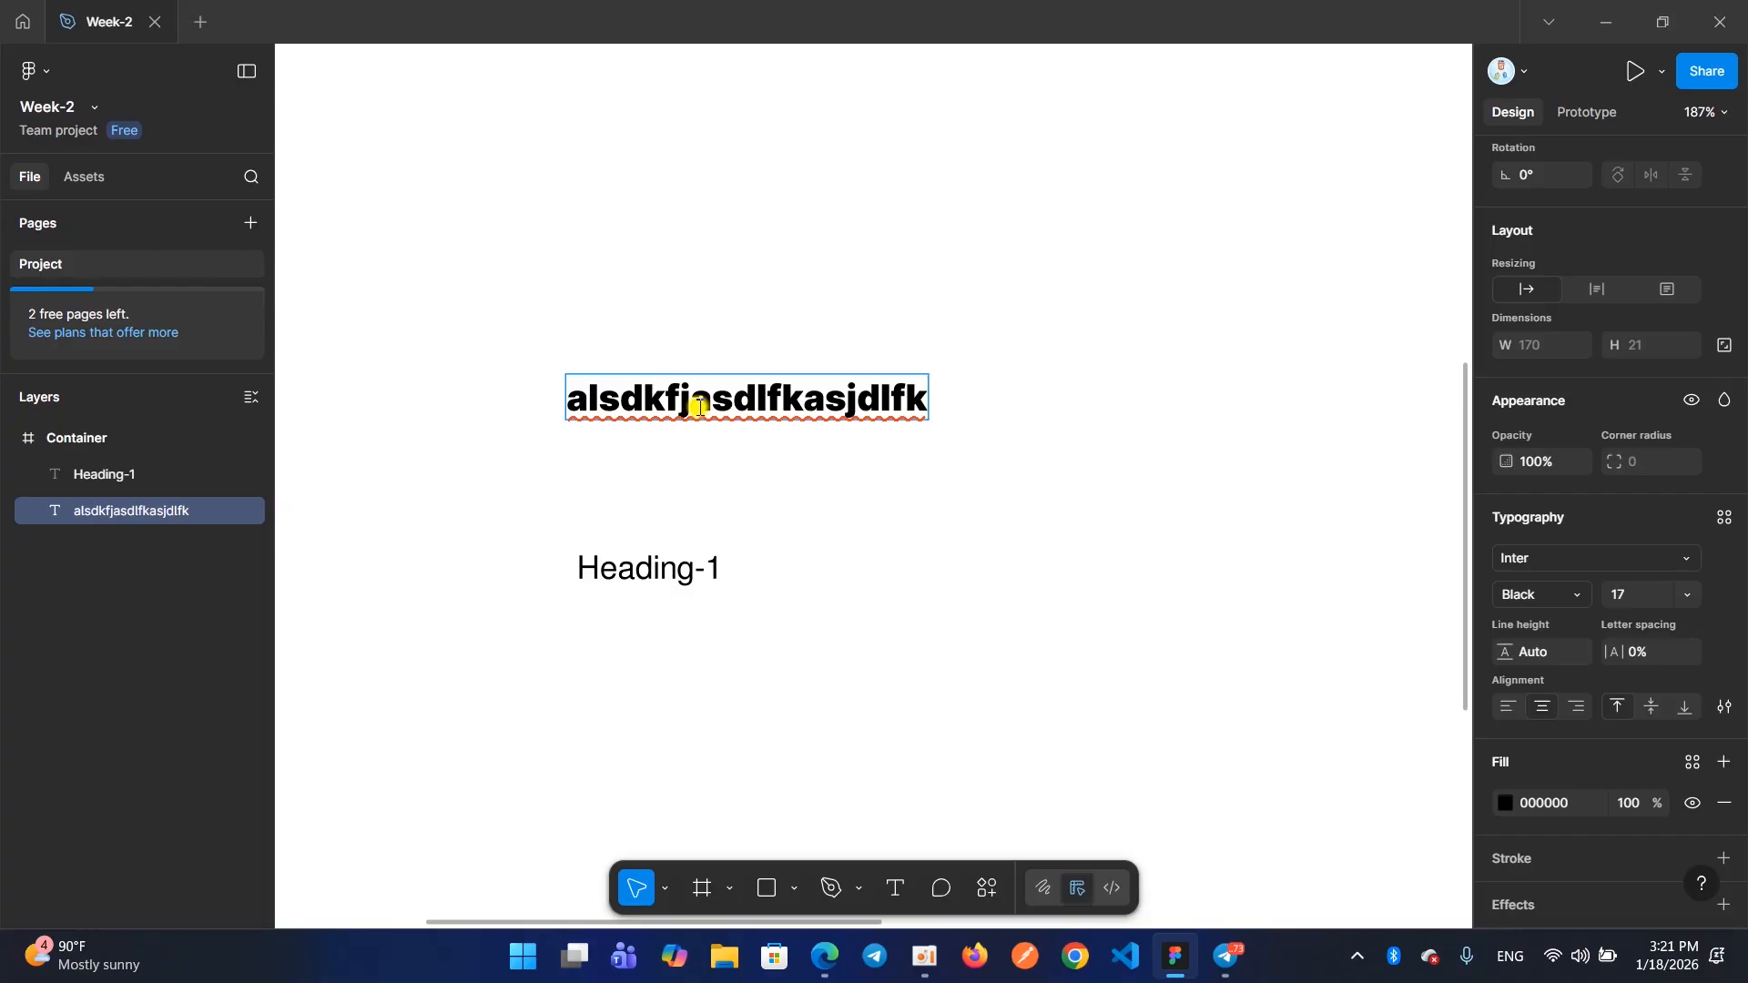
{"action": "key", "text": "Return"}
{"action": "type", "text": "sldkfas"}
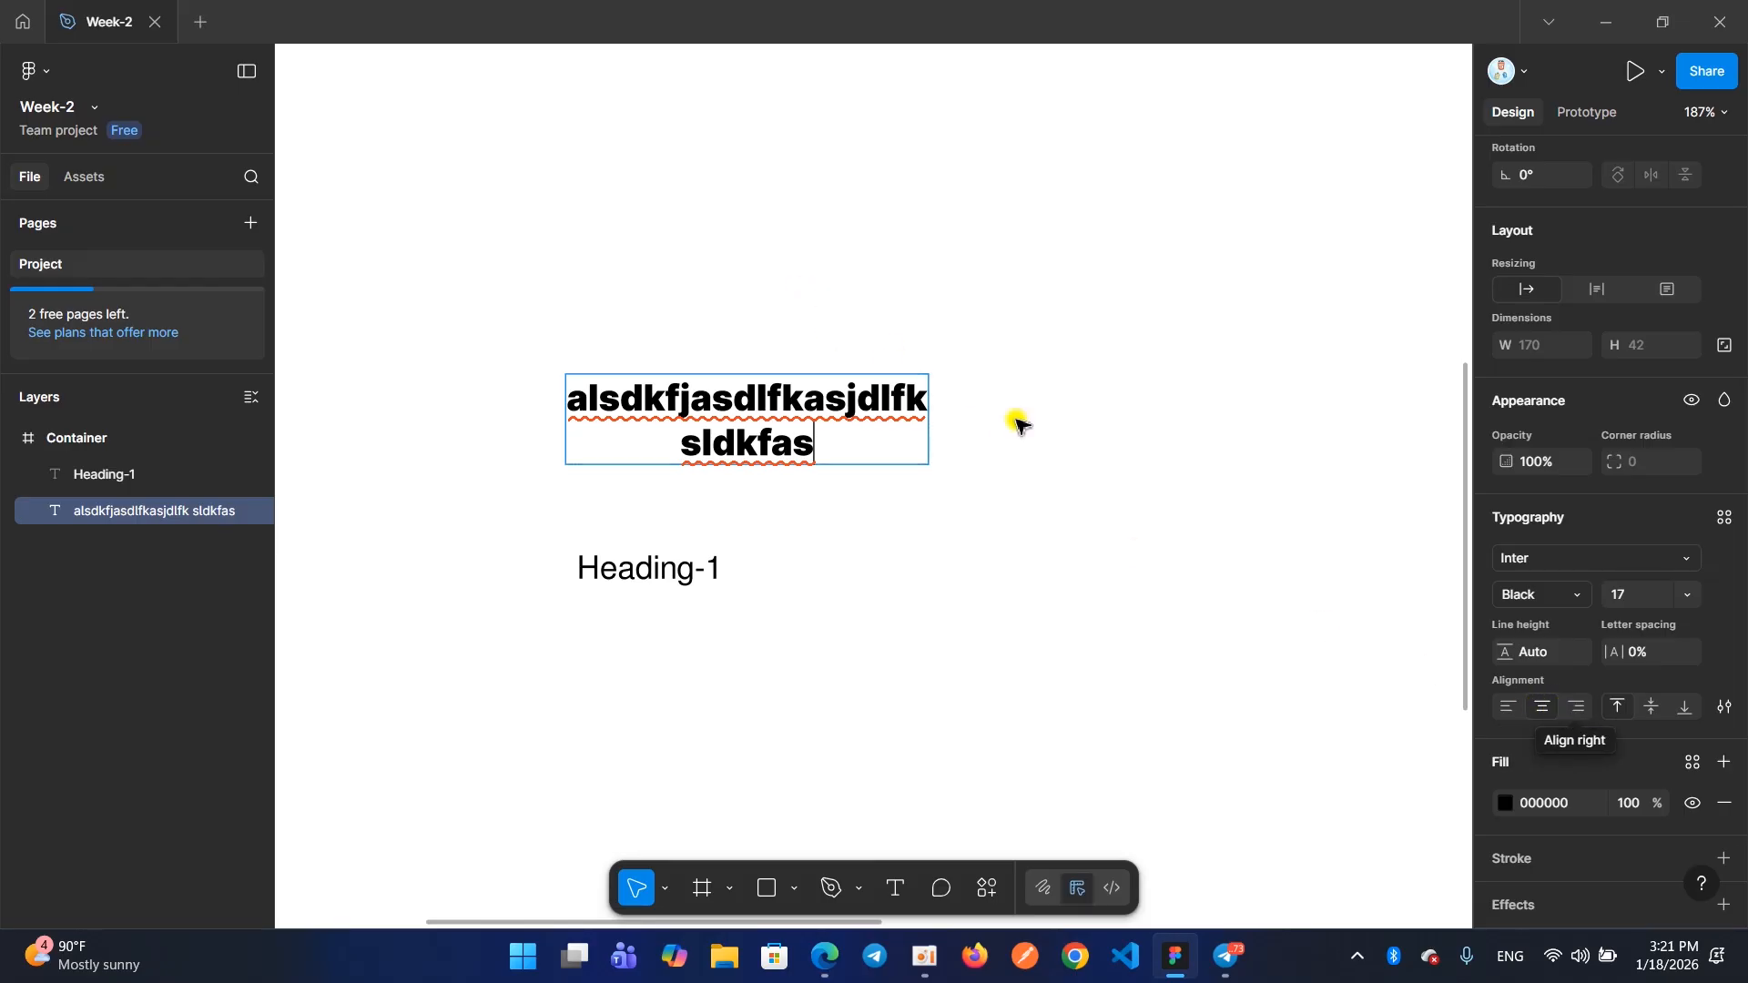
Align the two lines of the "alsdkfjasdlfkasjdlfk sldkfas" text to the right and finish editing it
{"action": "left_click", "coordinate": [1575, 707]}
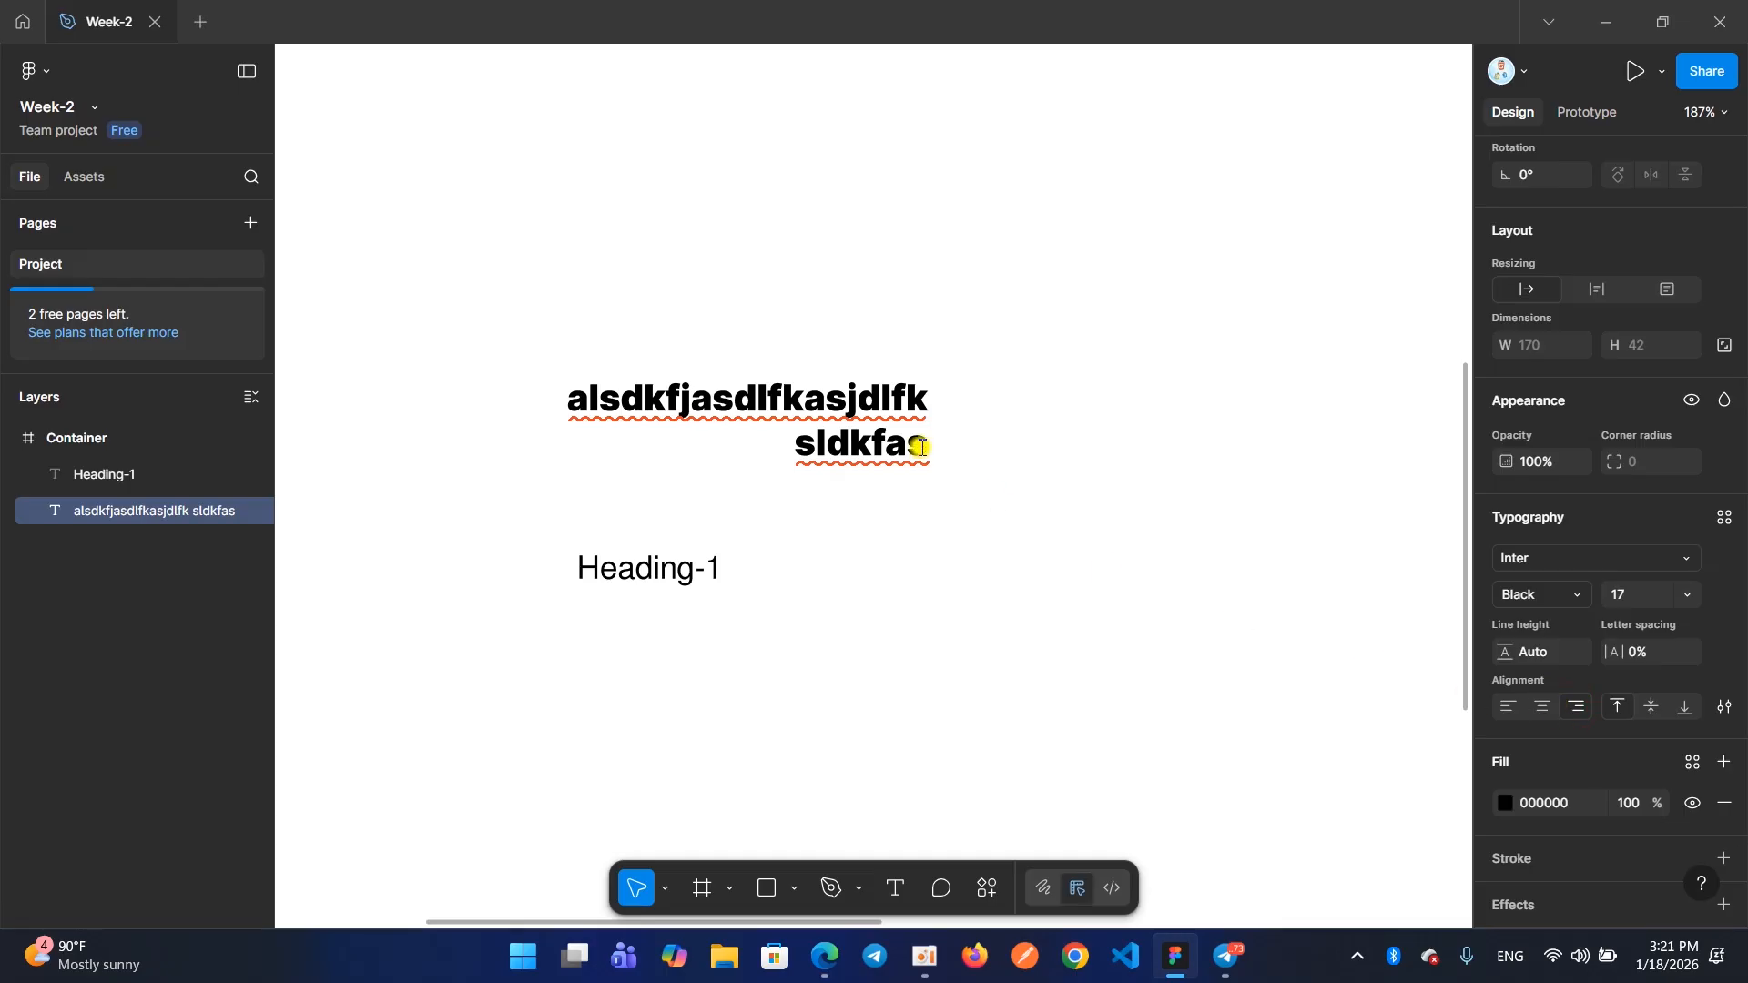
{"action": "key", "text": "Escape"}
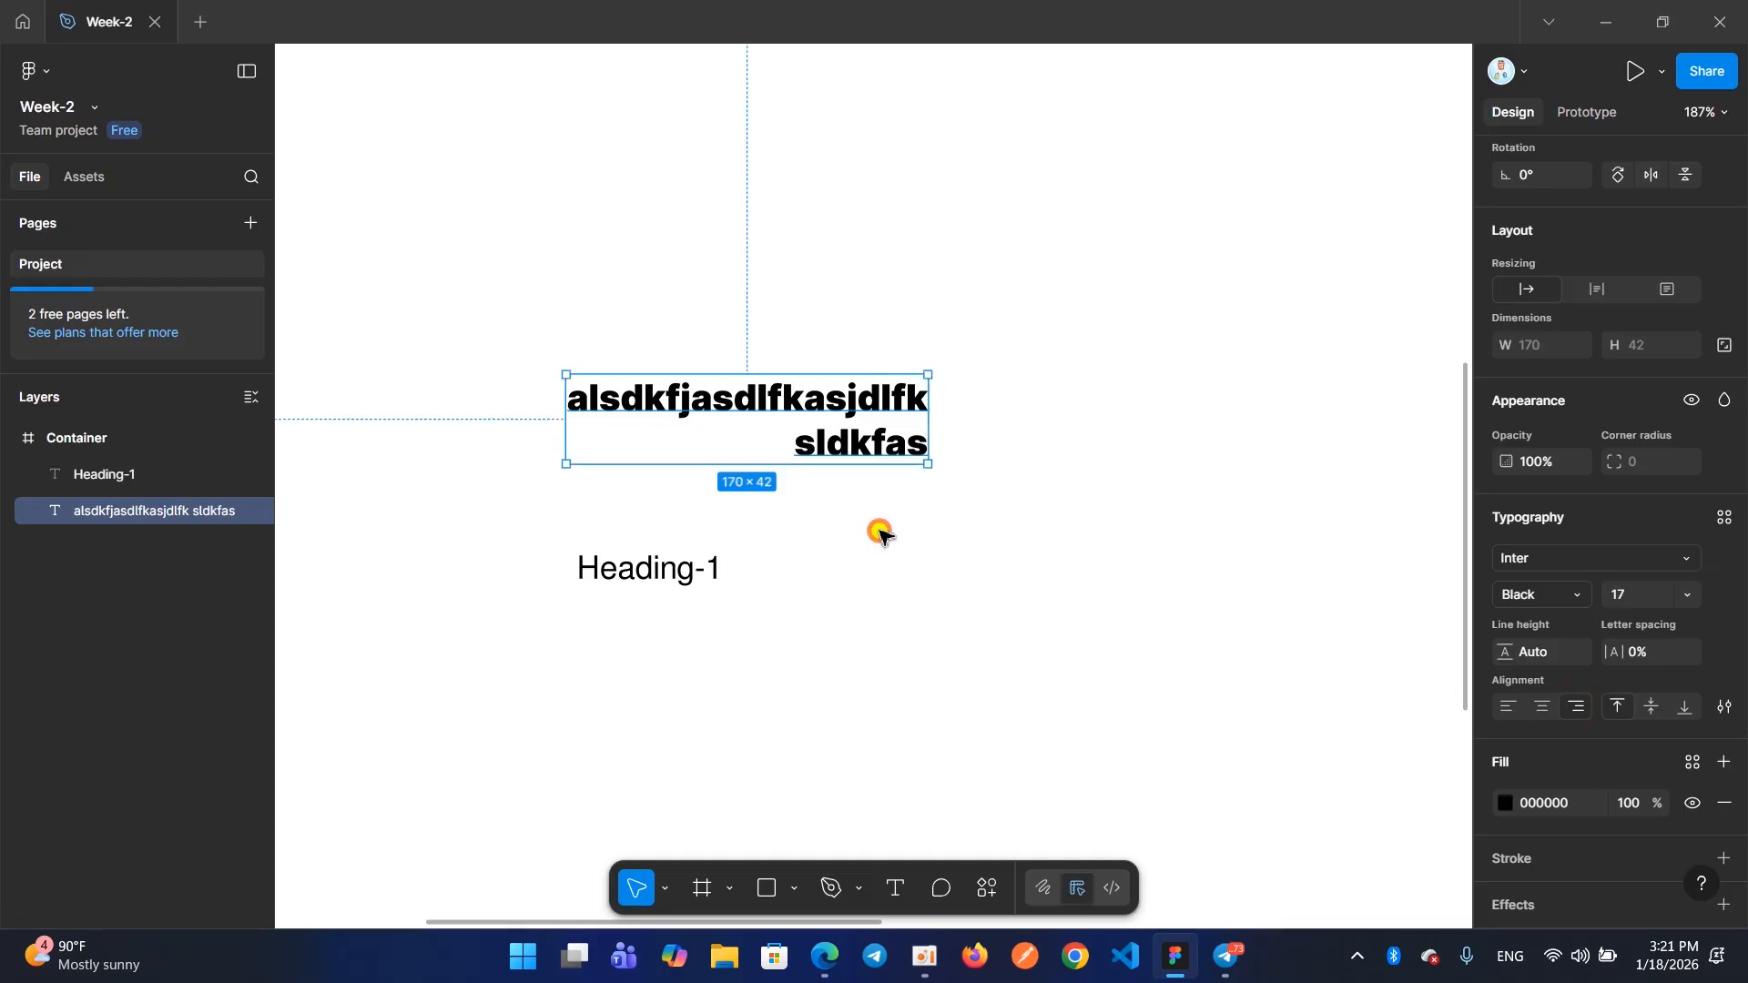
{"action": "left_click", "coordinate": [919, 484]}
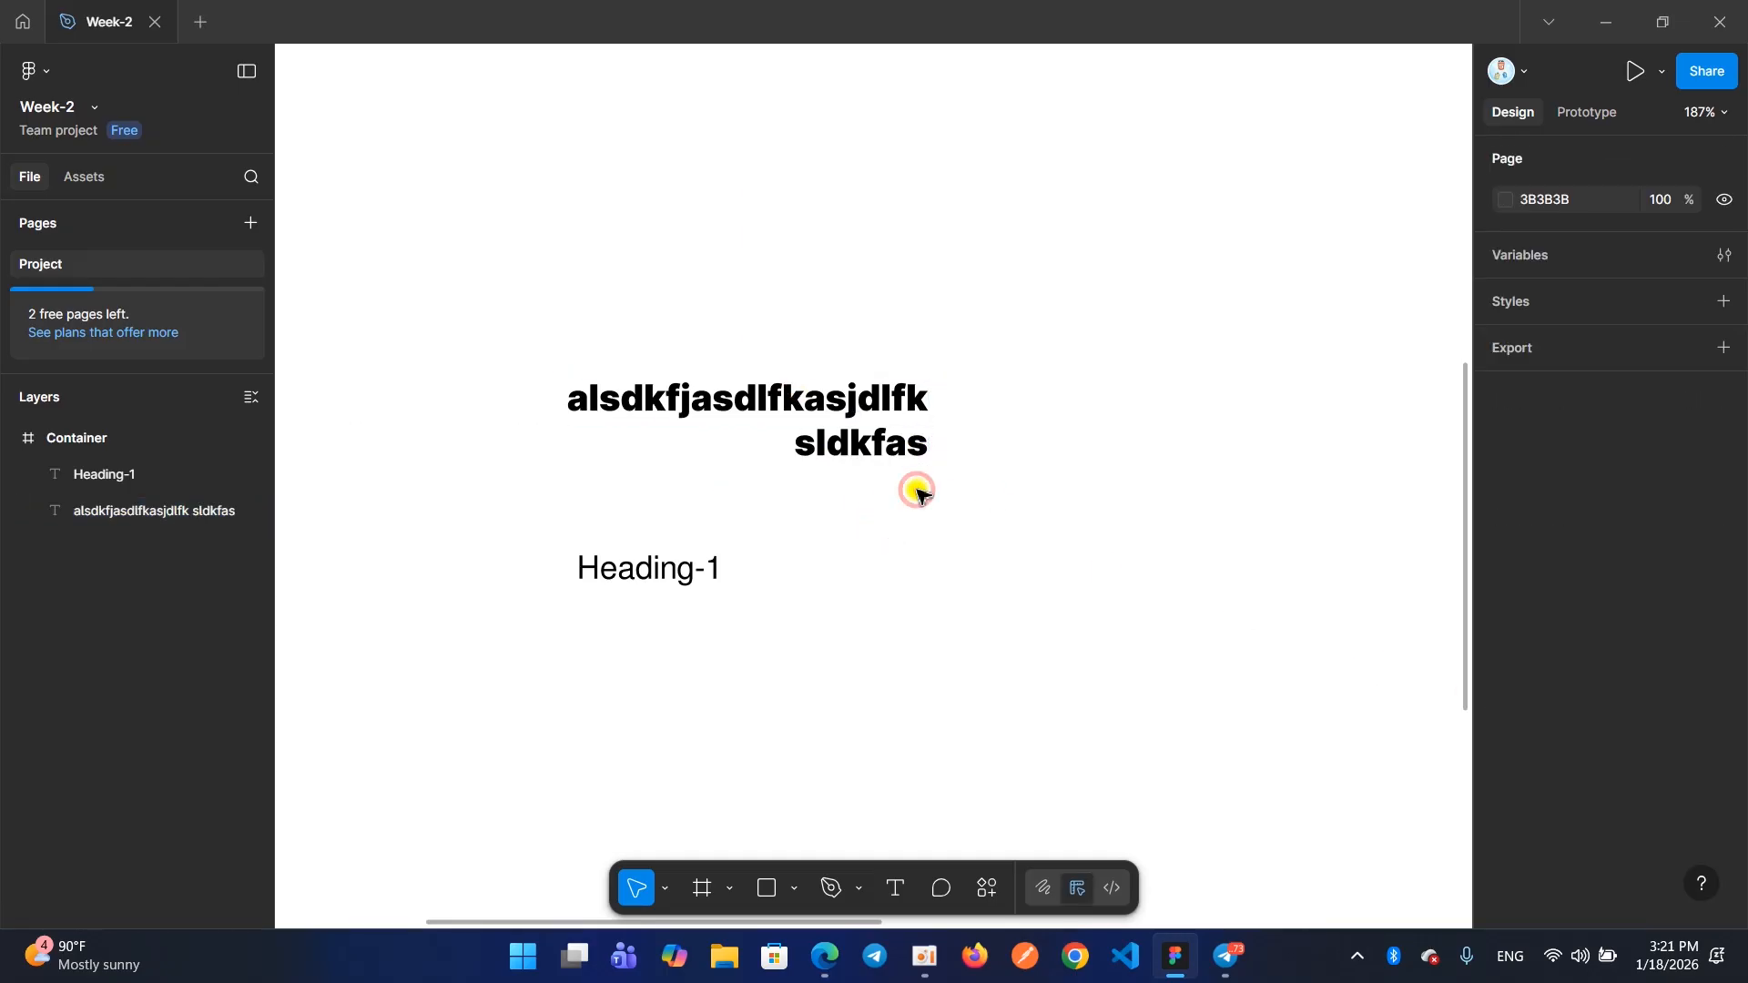
Enlarge the "alsdkfjasdlfkasjdlfk sldkfas" text box to about 193 × 109 and move it up, clear of "Heading-1"
{"action": "left_click", "coordinate": [839, 407]}
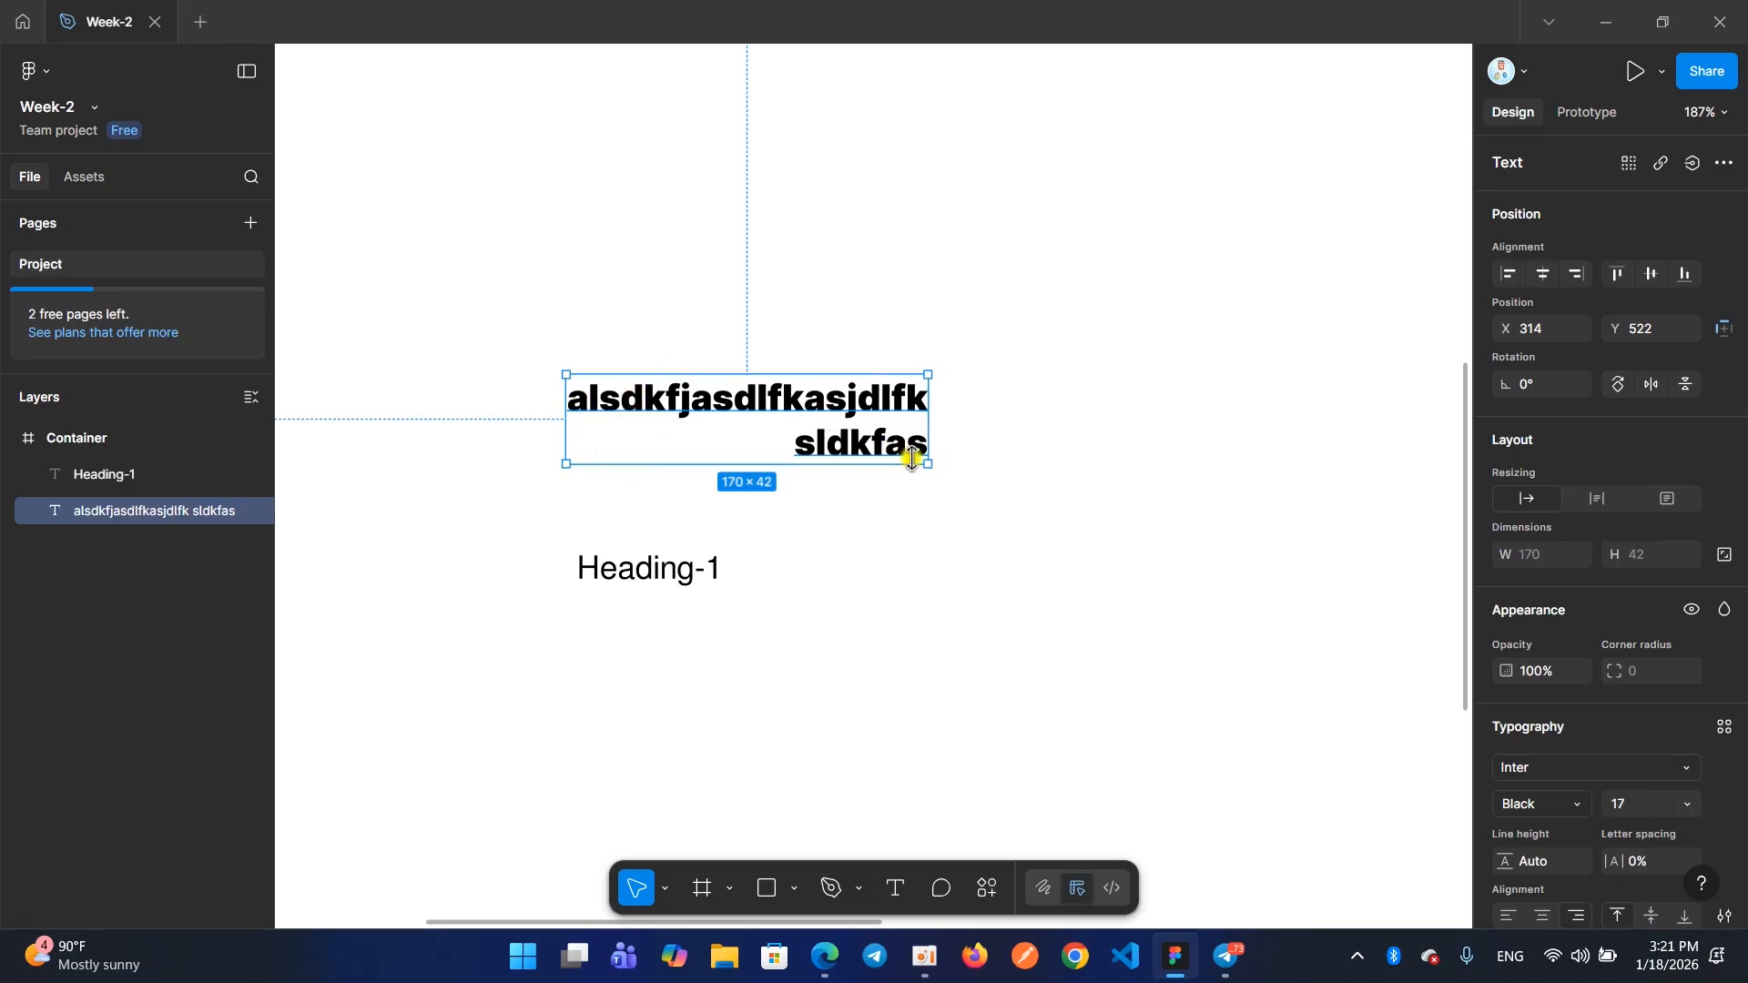
{"action": "left_click_drag", "start_coordinate": [927, 465], "coordinate": [976, 608]}
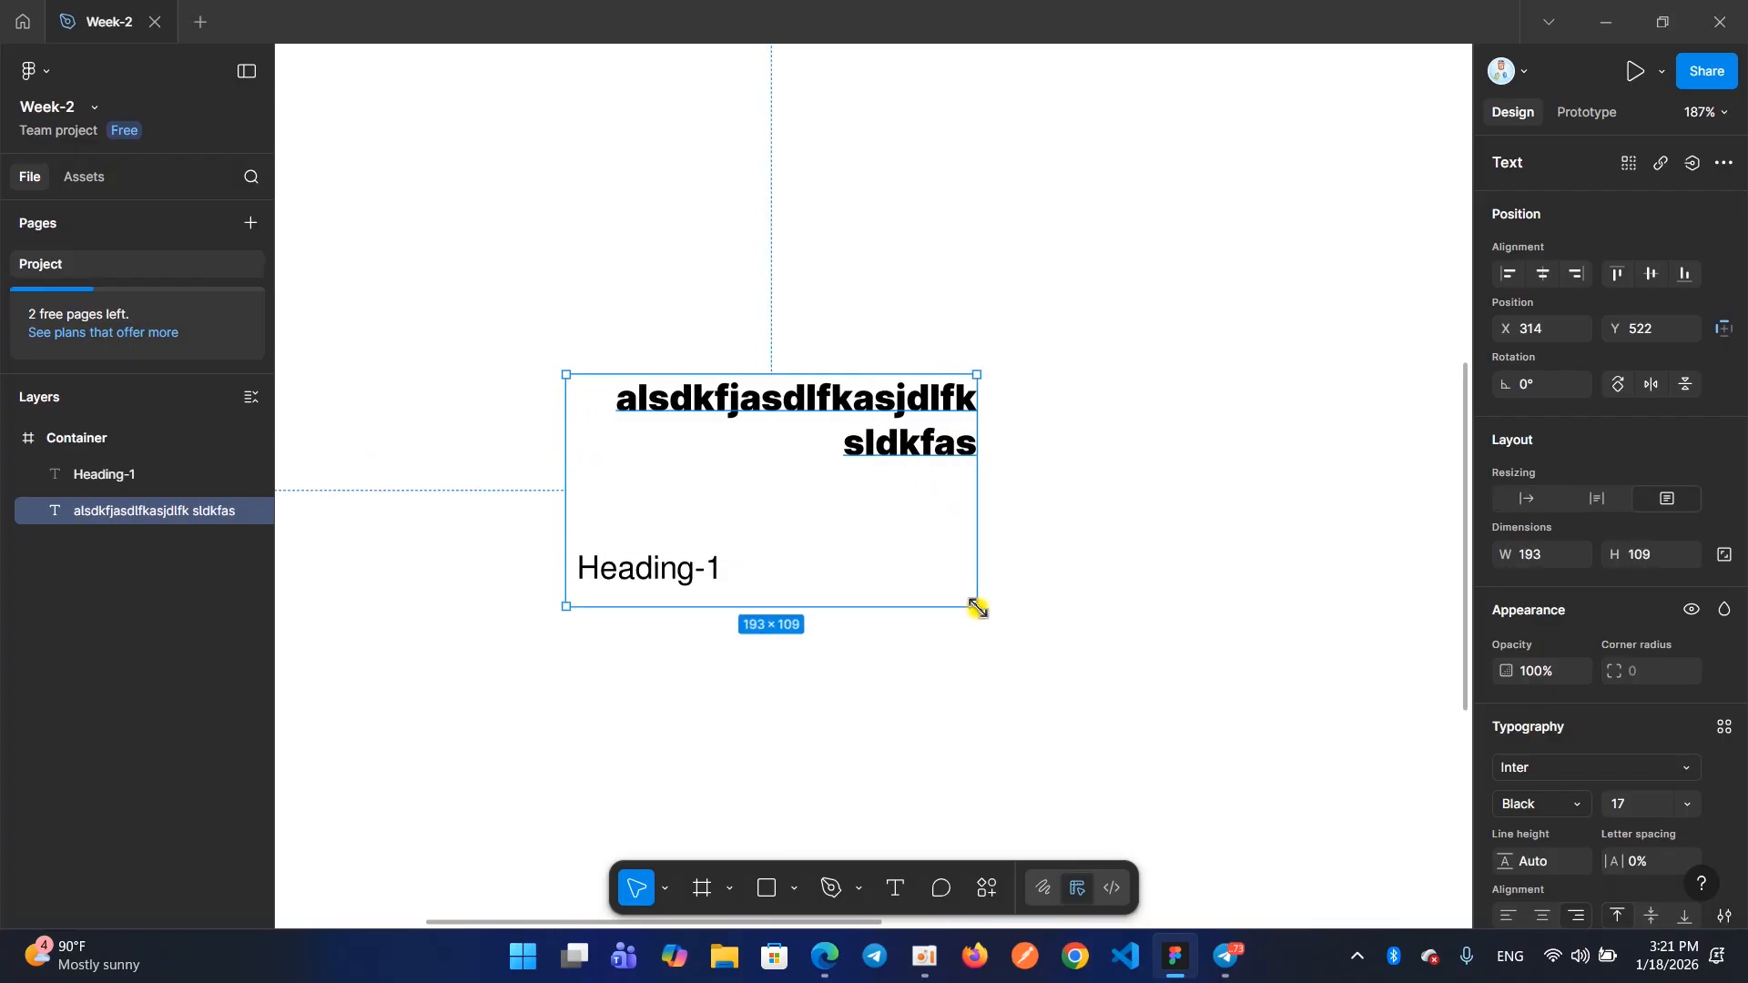
{"action": "left_click_drag", "start_coordinate": [734, 402], "coordinate": [744, 245]}
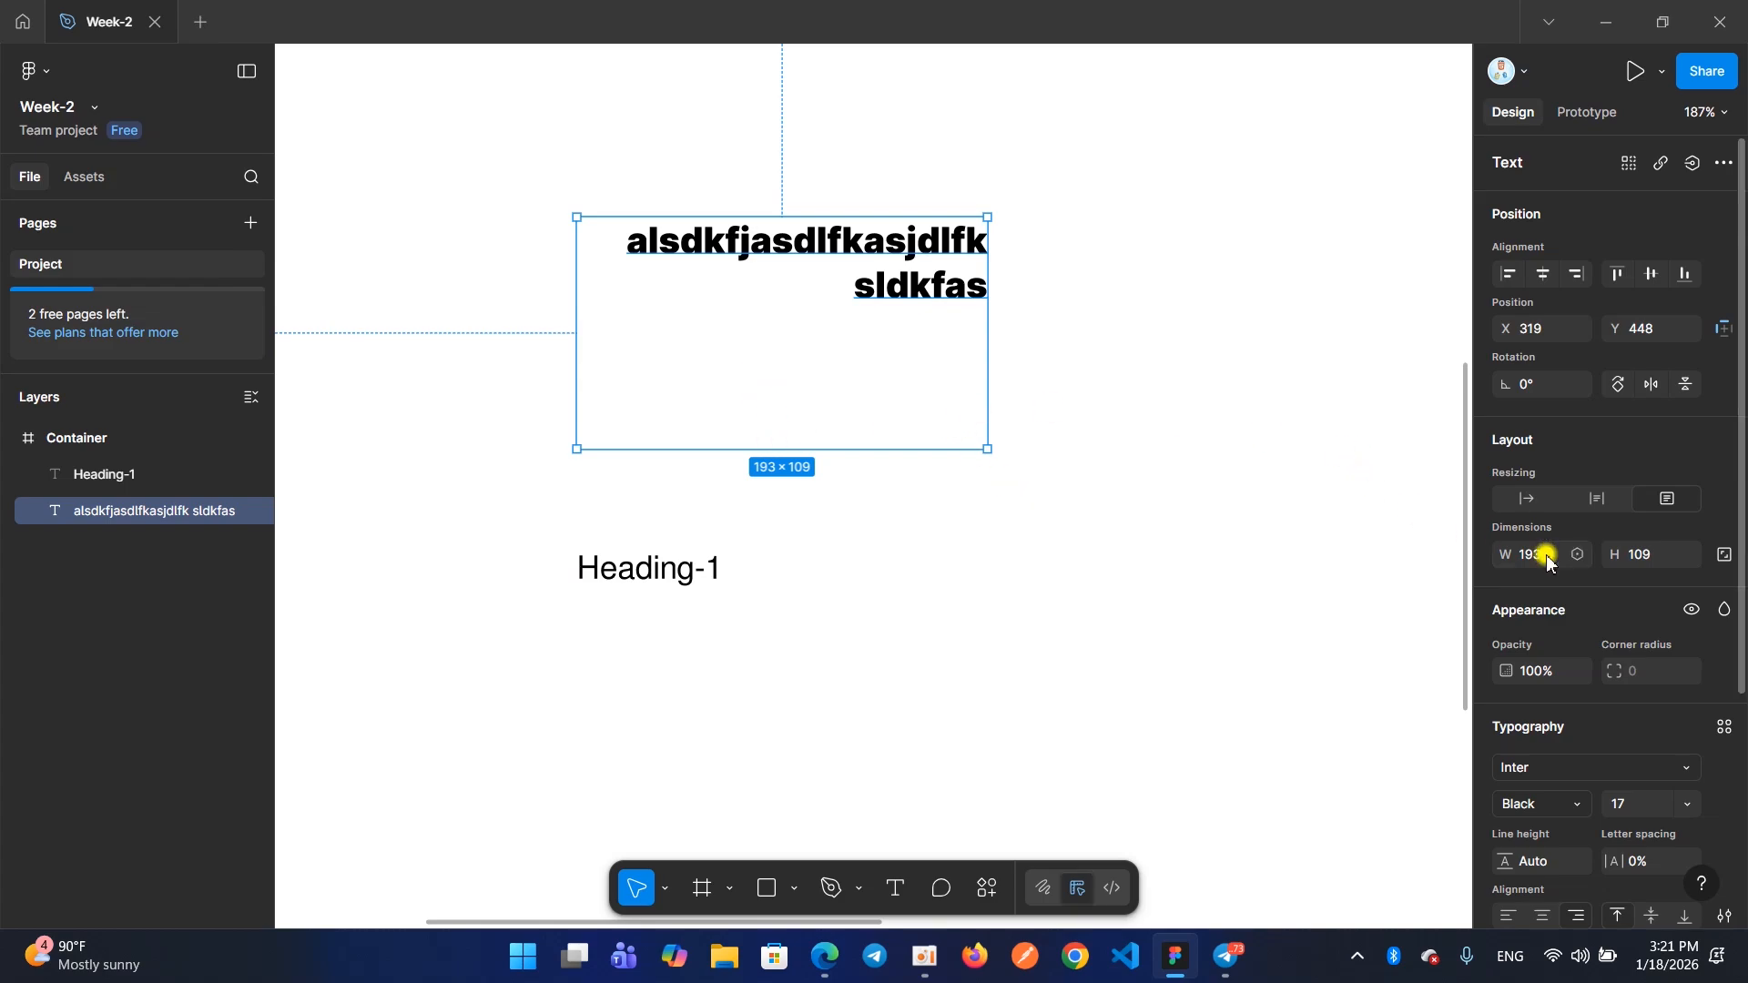
Try the bottom, middle and top vertical alignments of the text within its enlarged box, ending with bottom alignment
{"action": "scroll", "coordinate": [1548, 558], "scroll_direction": "down", "scroll_amount": 3}
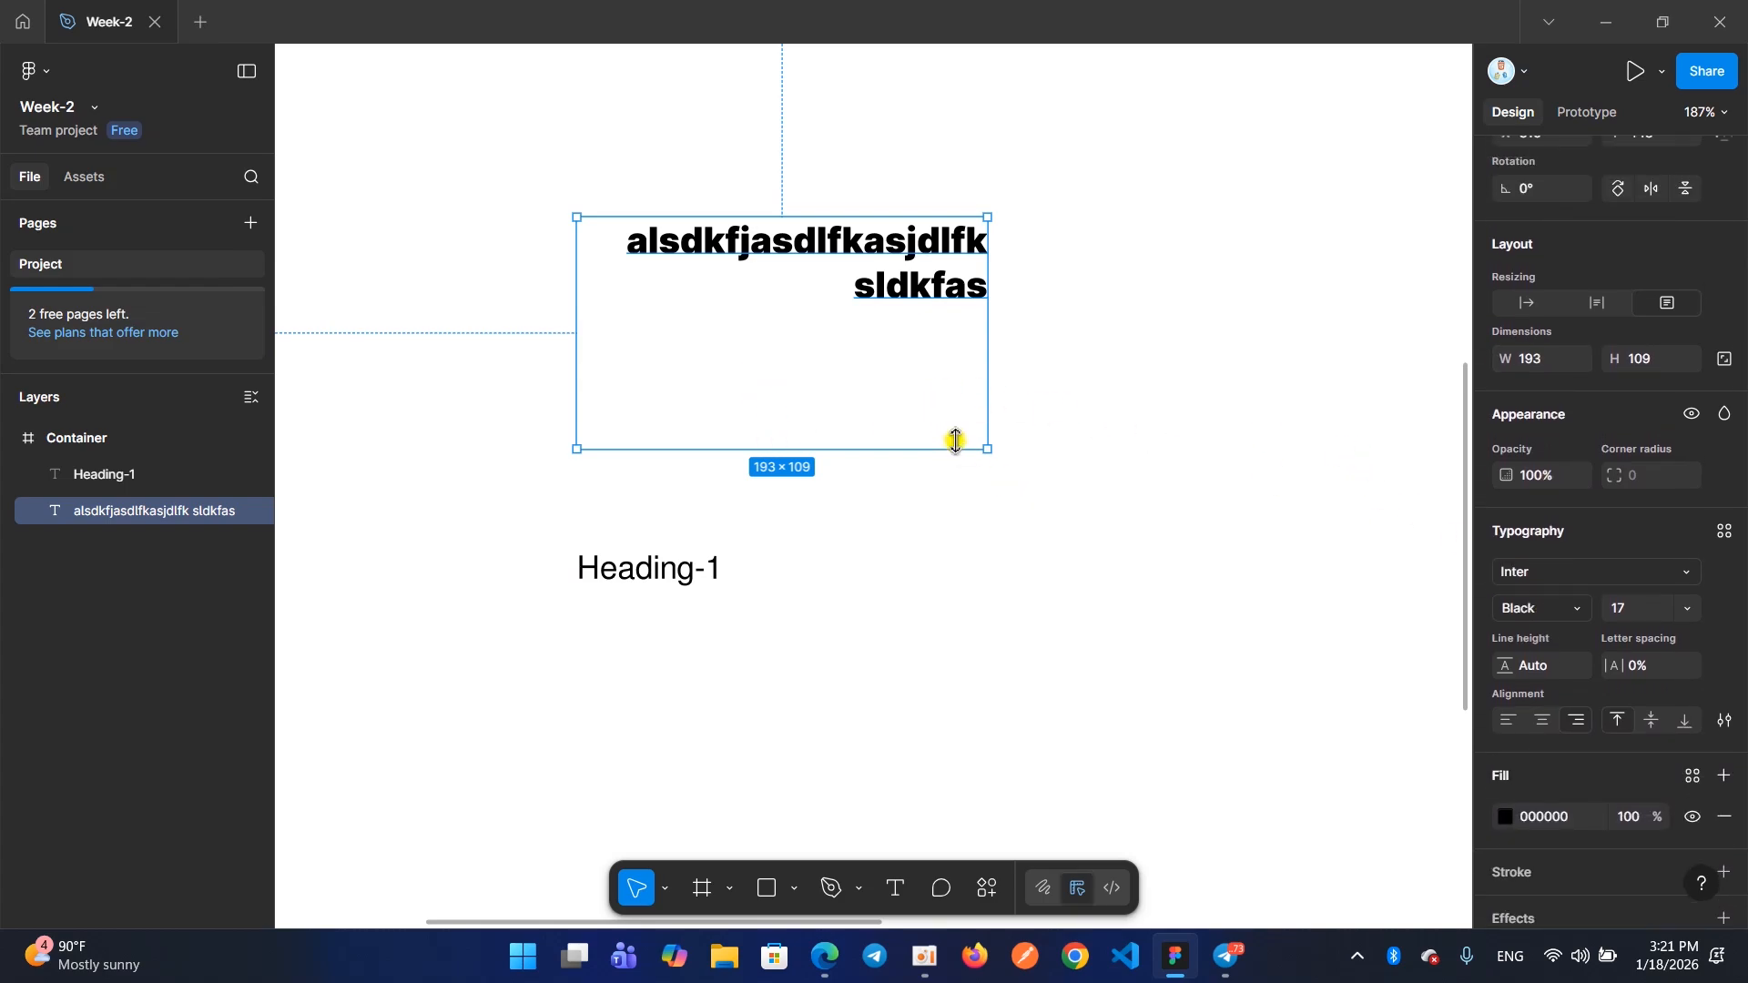
{"action": "scroll", "coordinate": [1669, 666], "scroll_direction": "down", "scroll_amount": 1}
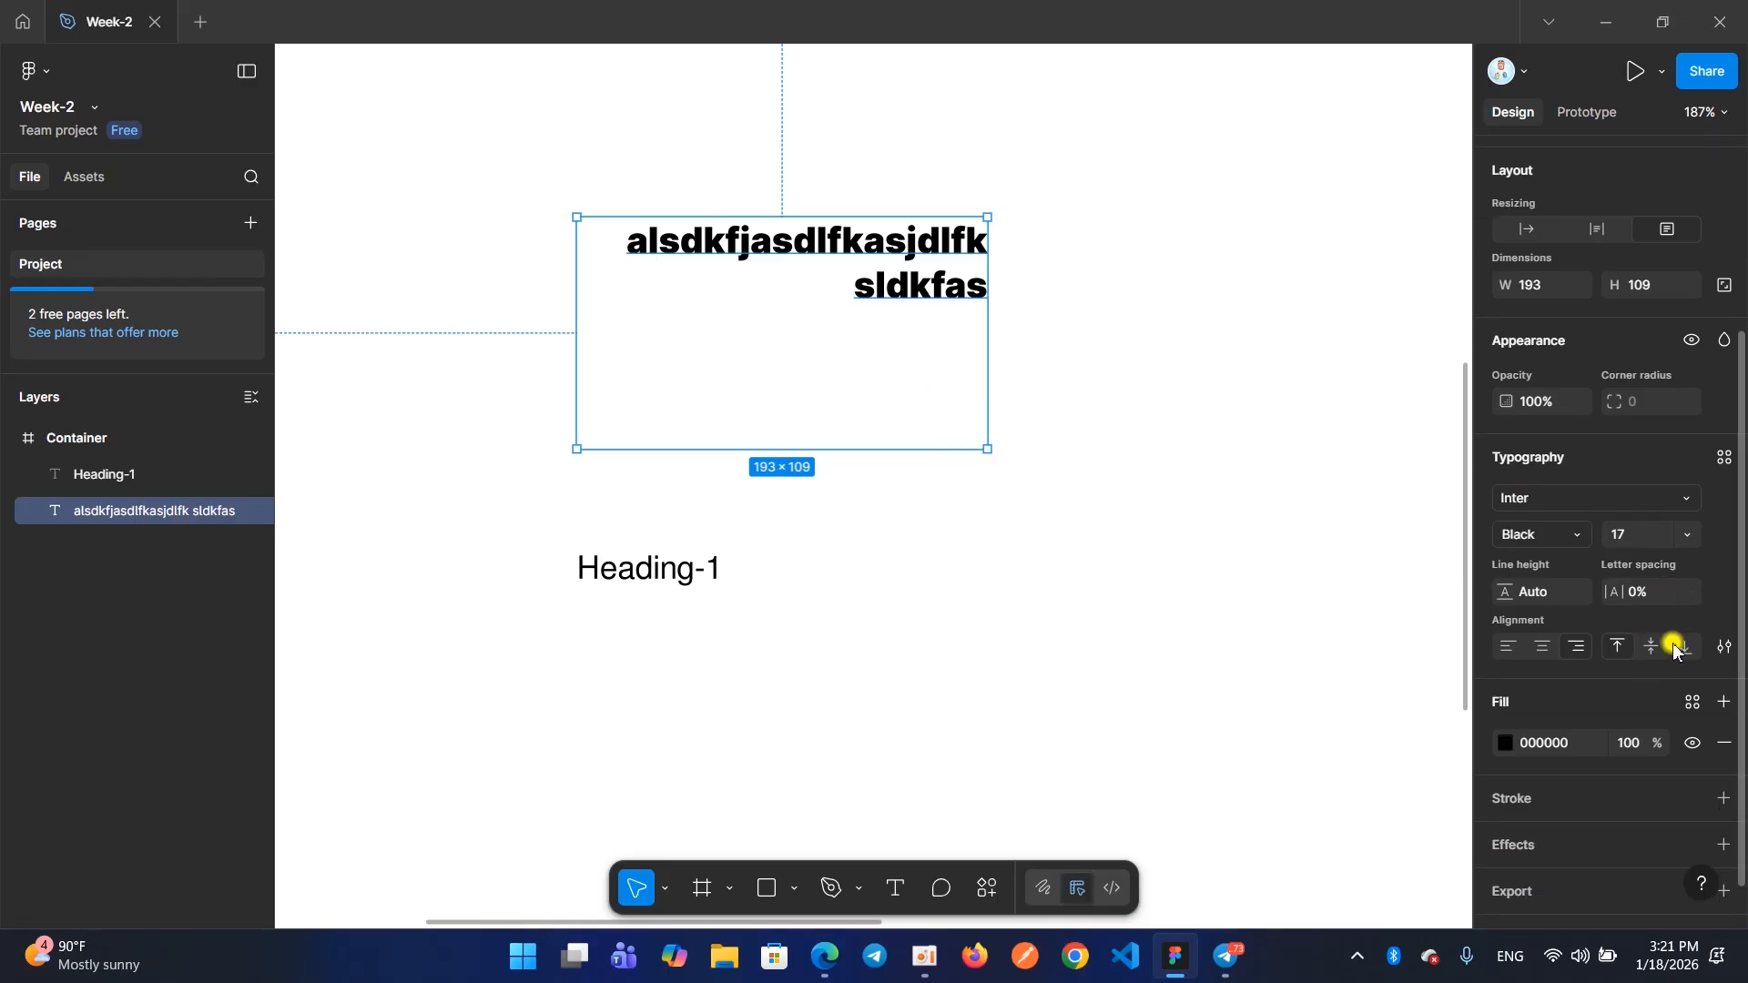
{"action": "left_click", "coordinate": [1681, 648]}
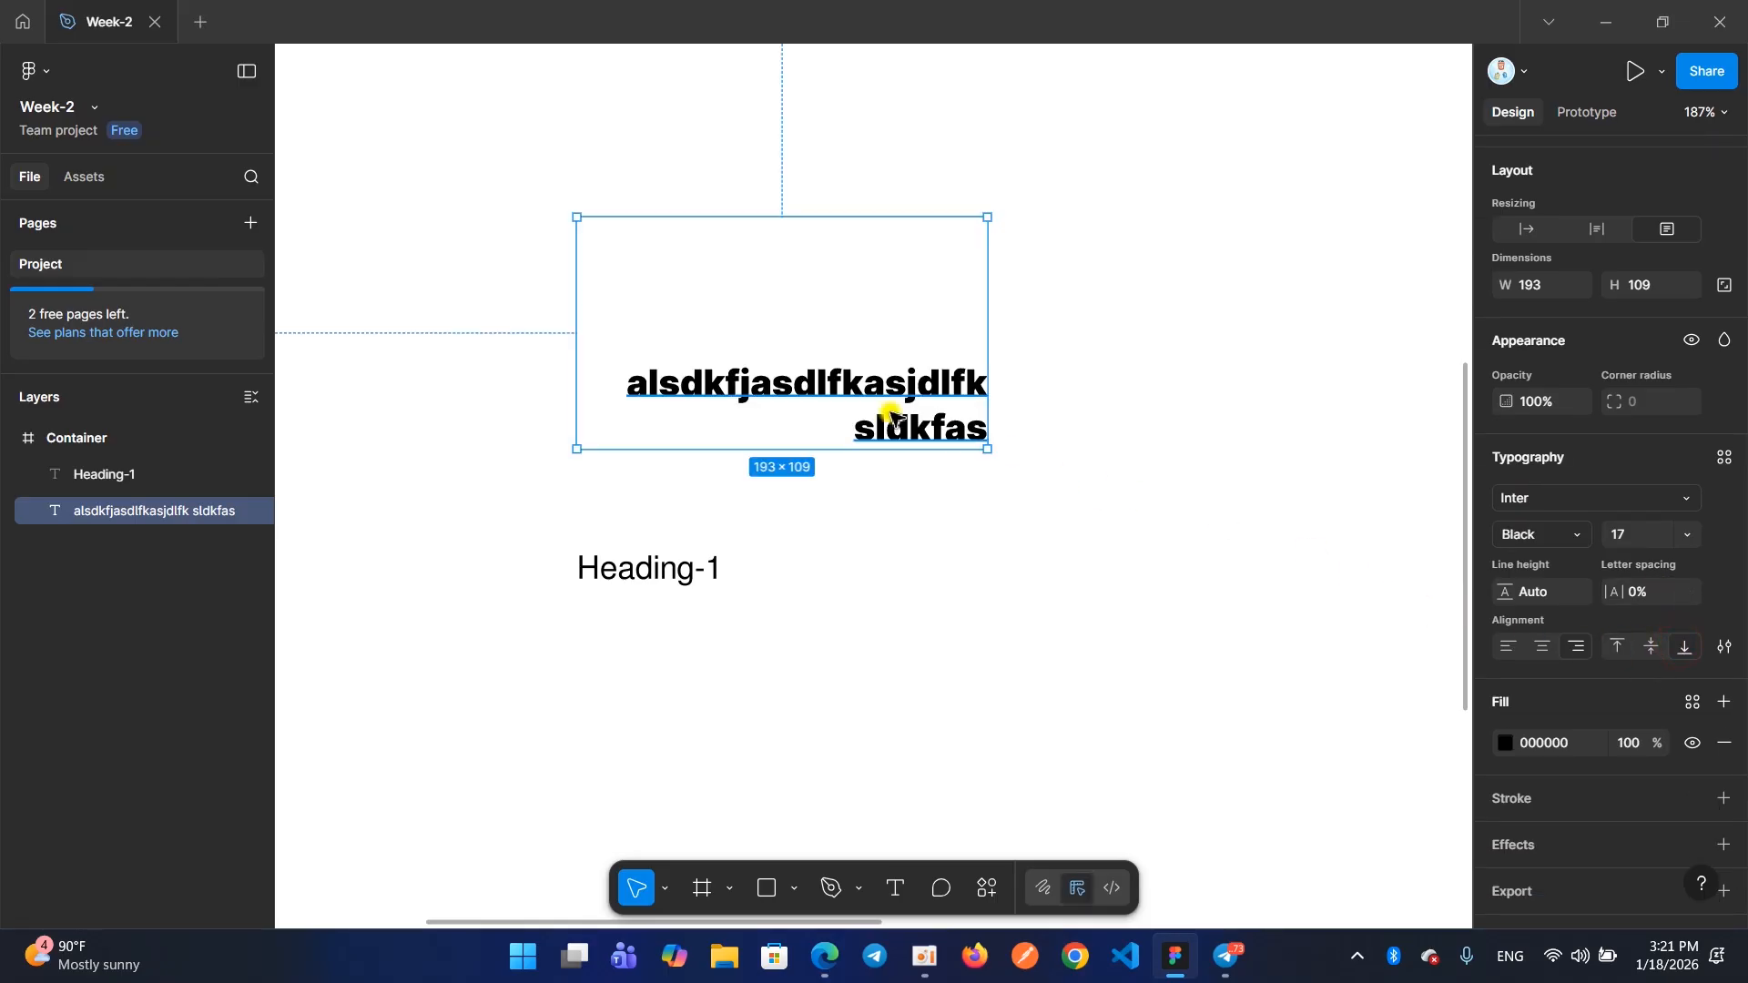
{"action": "left_click", "coordinate": [1660, 651]}
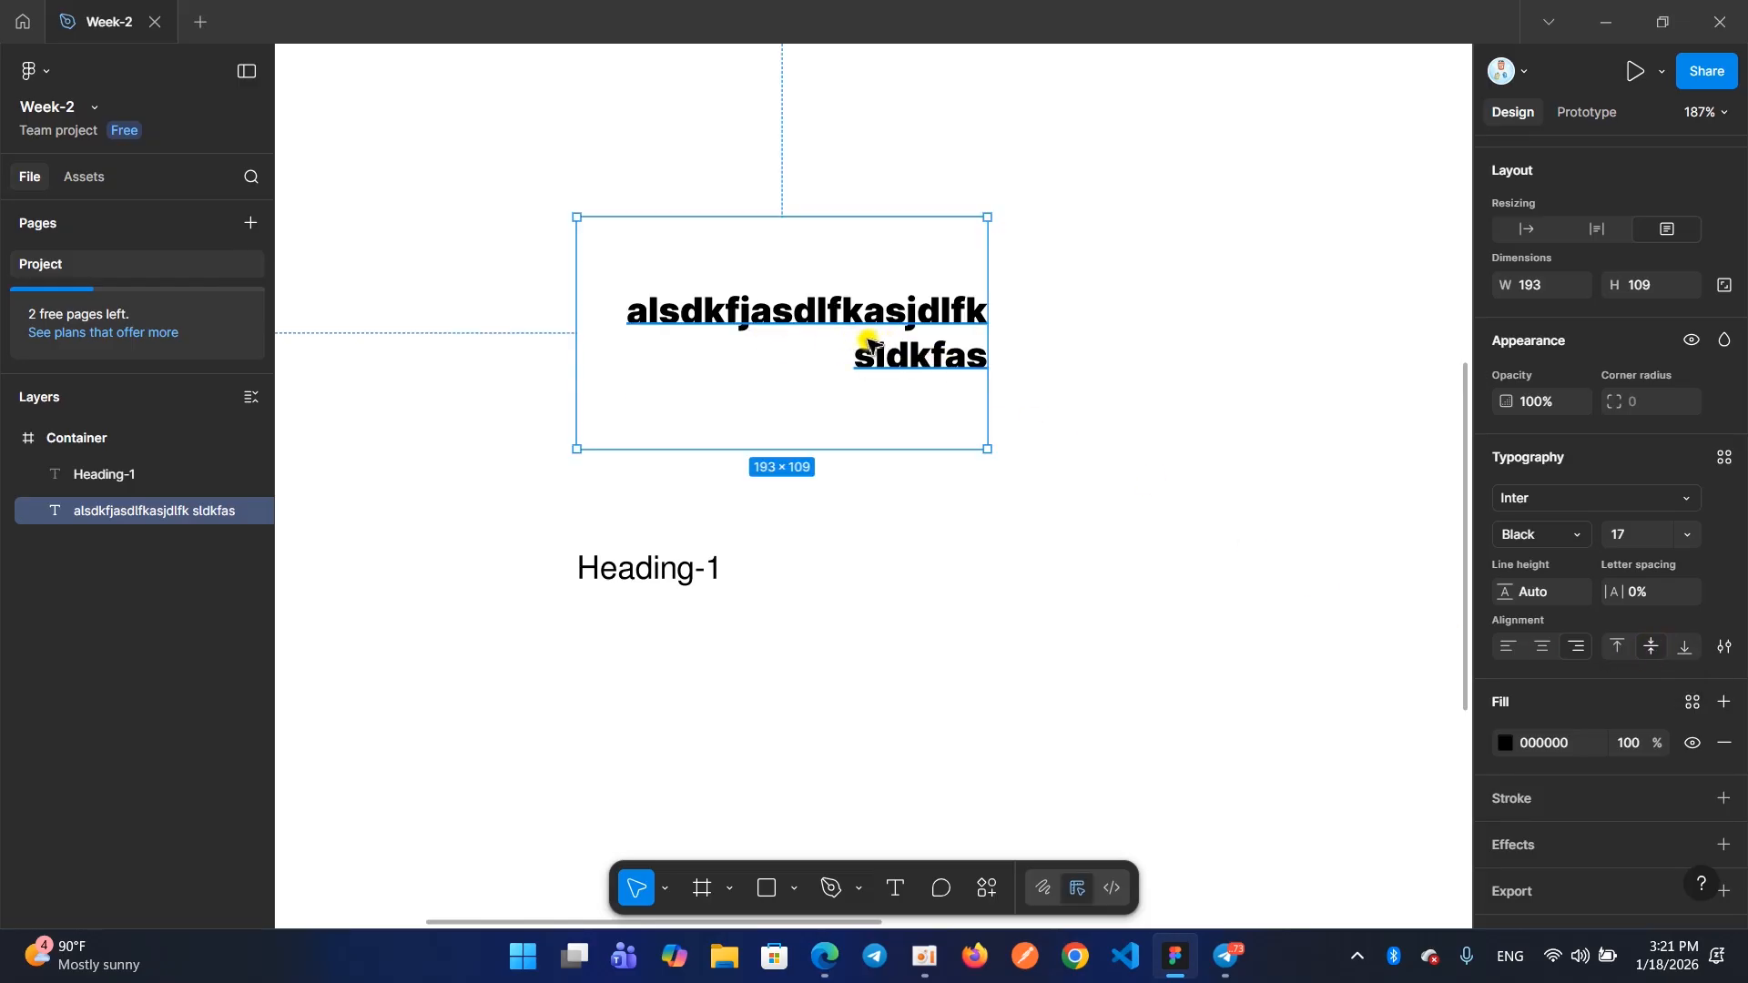
{"action": "left_click", "coordinate": [1614, 649]}
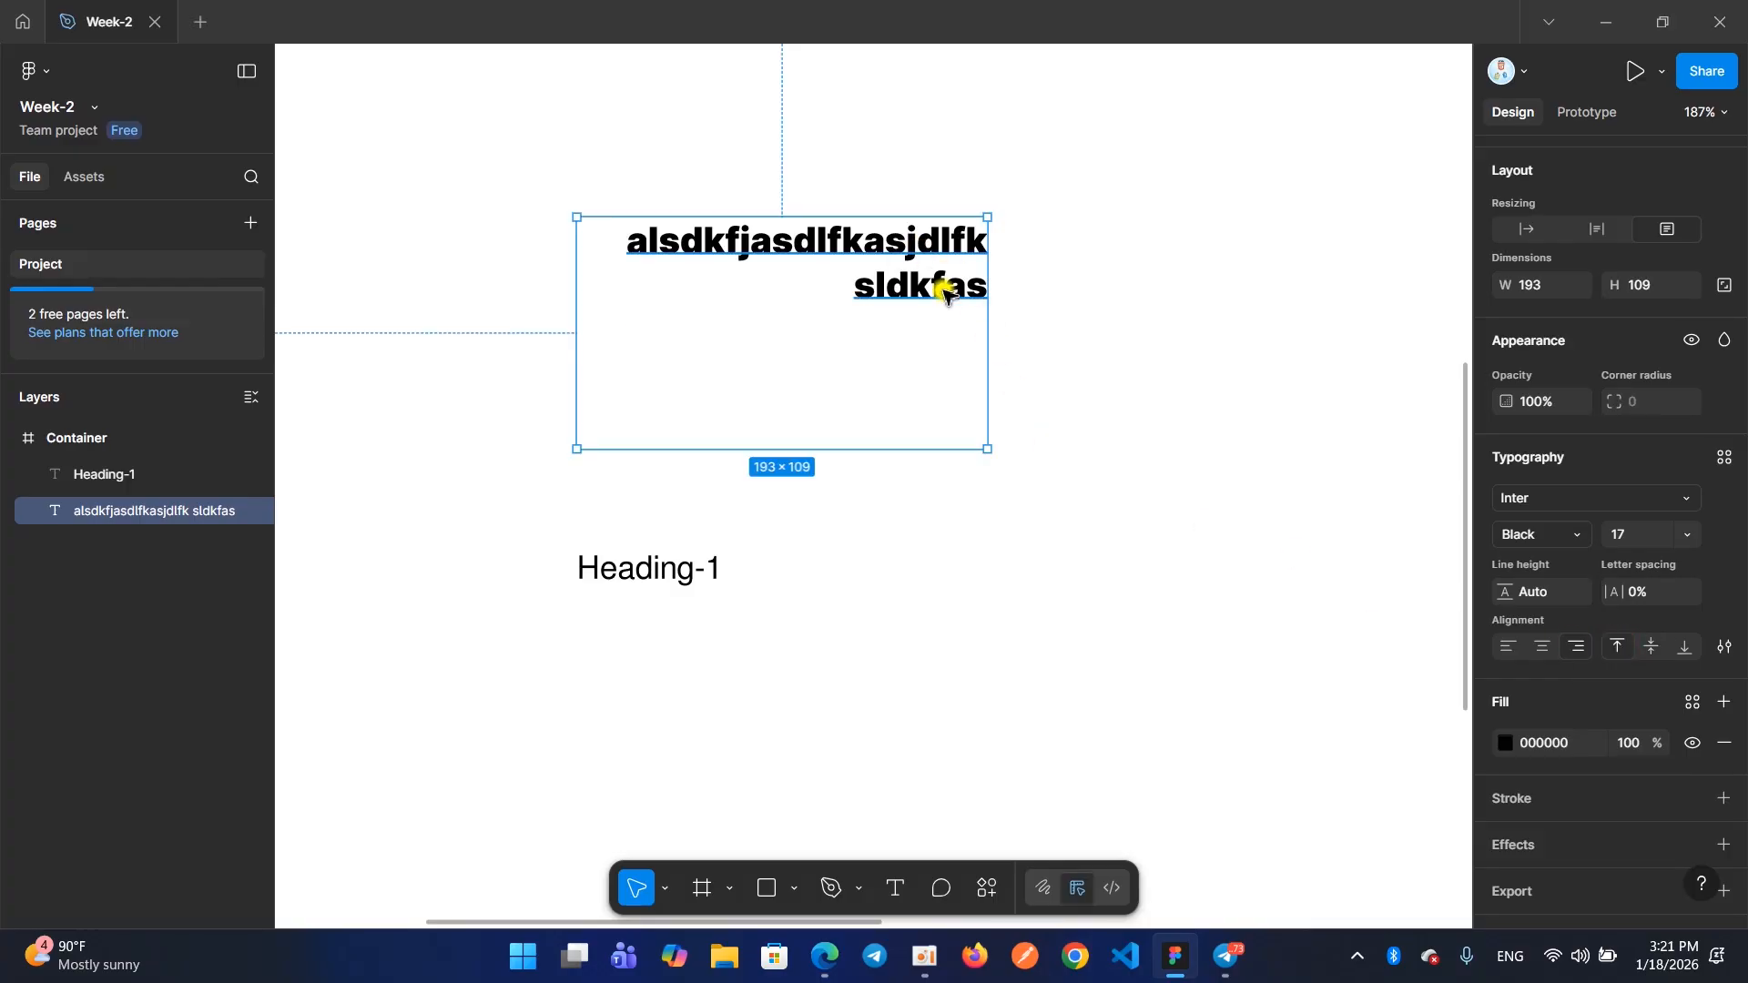
{"action": "left_click", "coordinate": [1651, 647]}
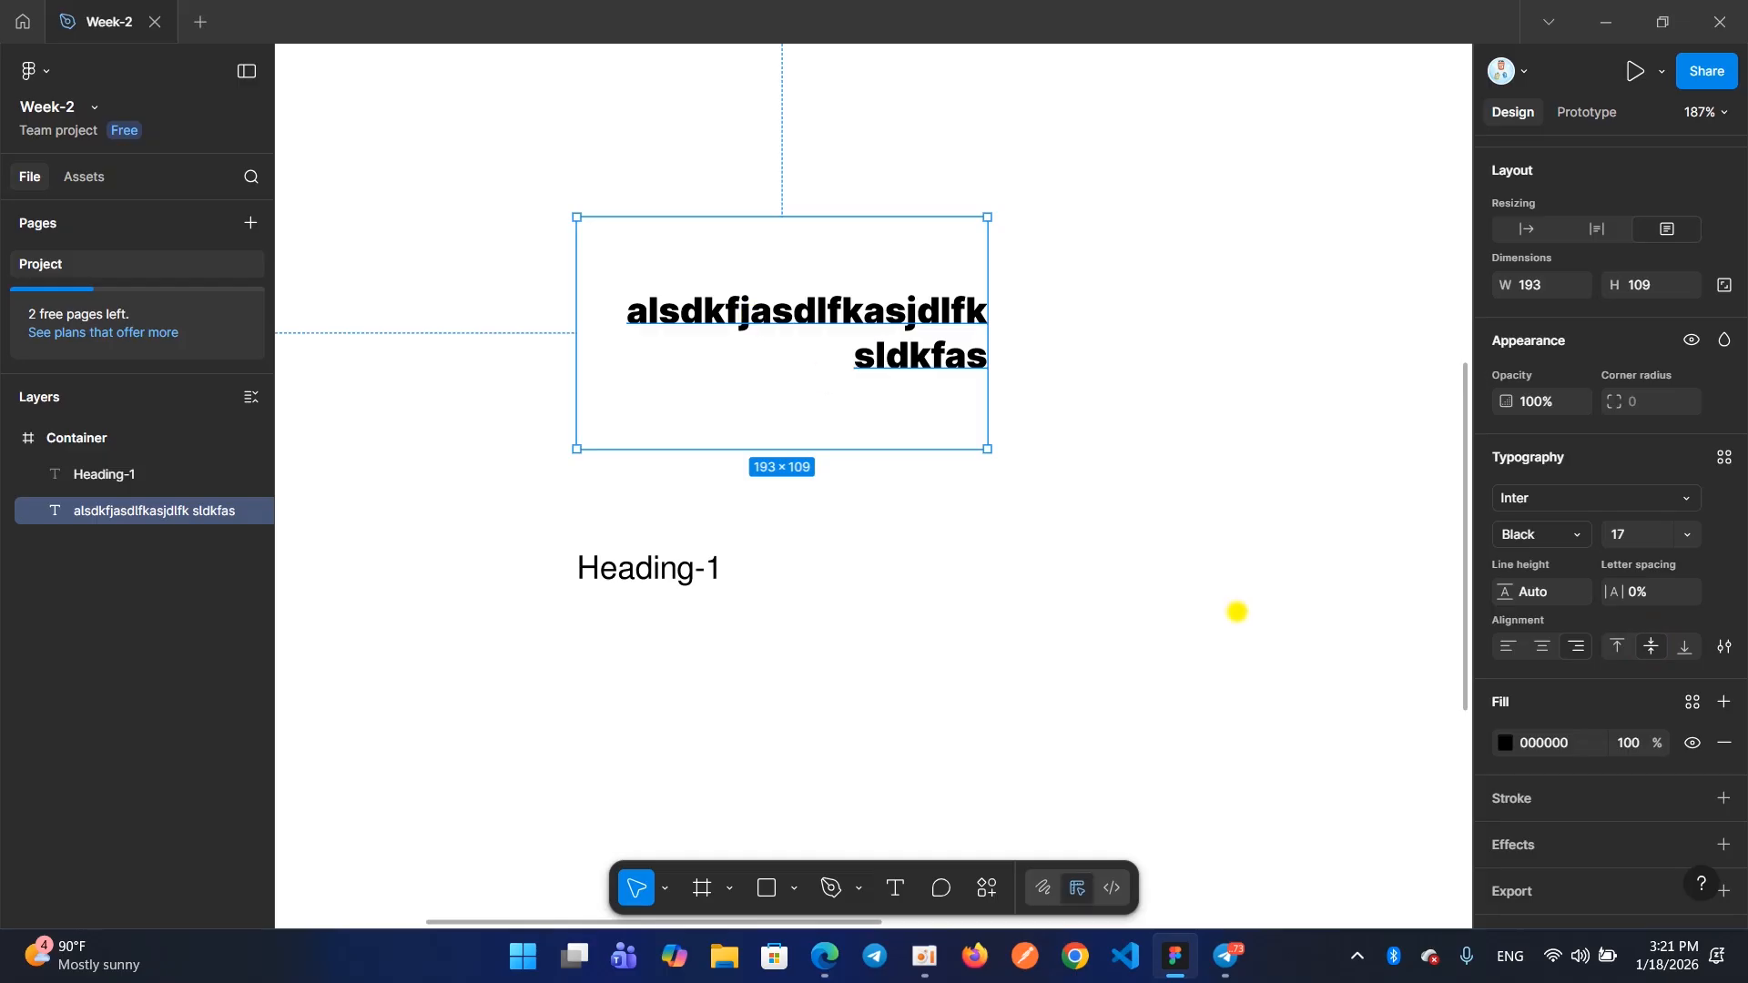
{"action": "left_click", "coordinate": [1682, 649]}
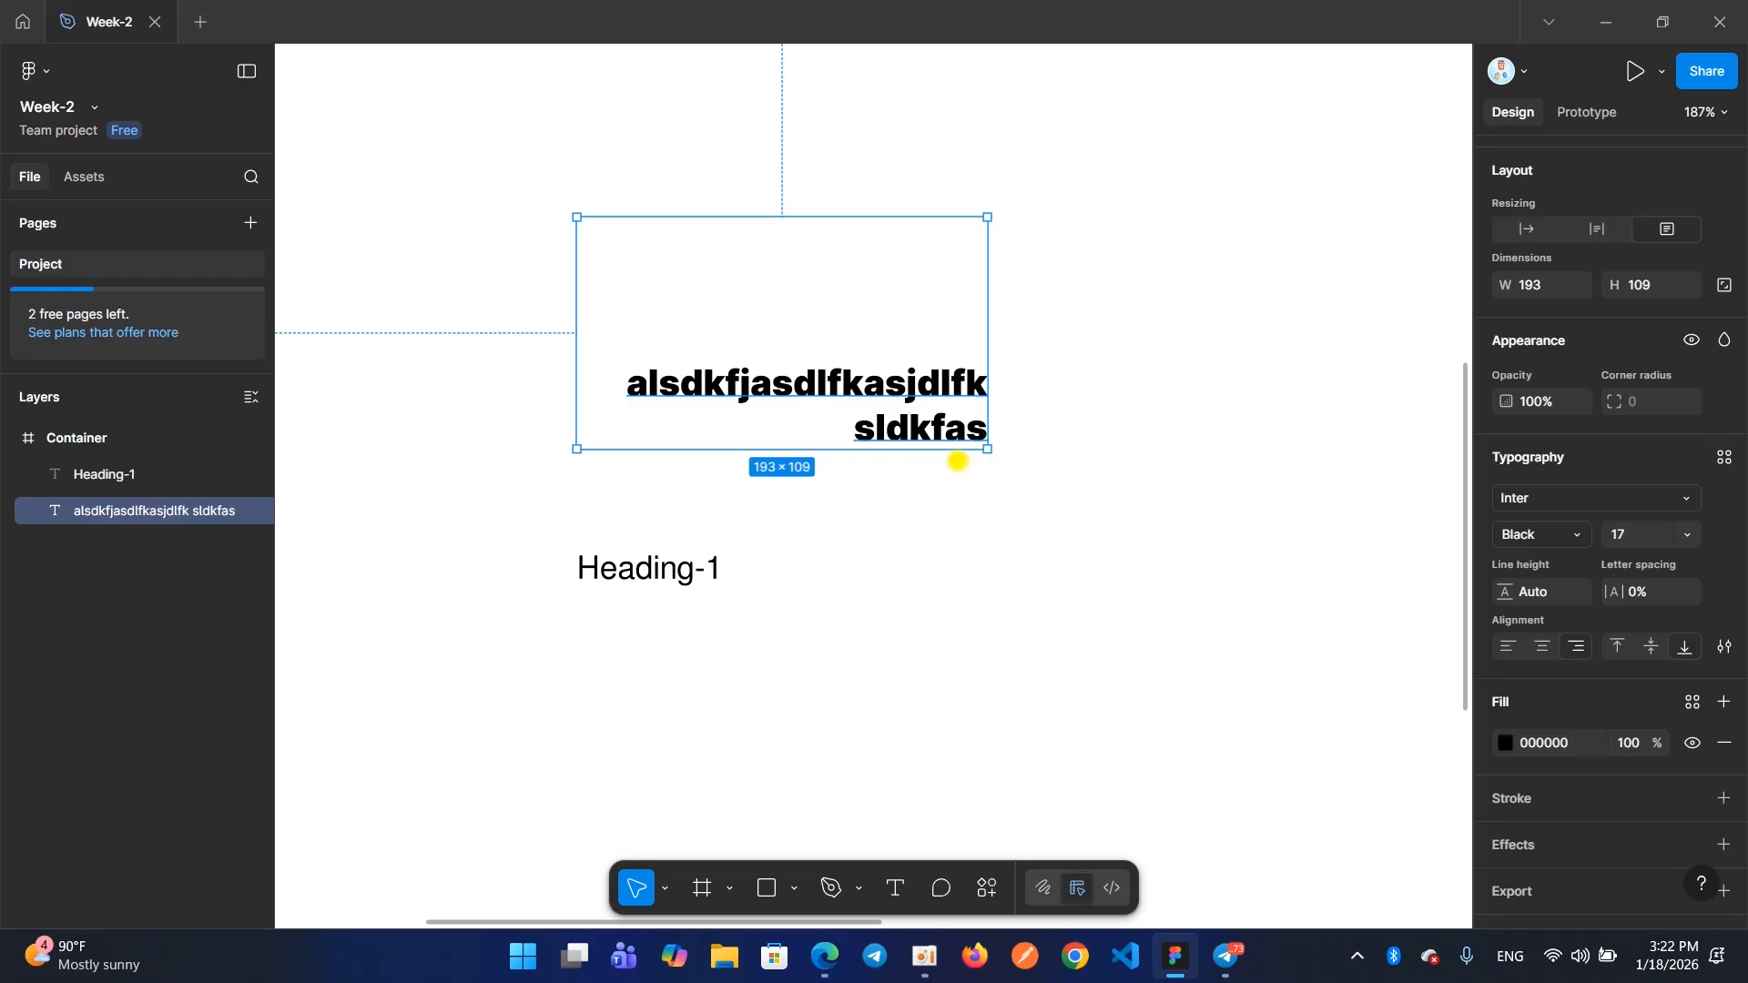
Shrink the "alsdkfjasdlfkasjdlfk sldkfas" text box to about 148 × 64 and delete all of its content
{"action": "left_click_drag", "start_coordinate": [988, 451], "coordinate": [808, 441]}
{"action": "key", "text": "Return"}
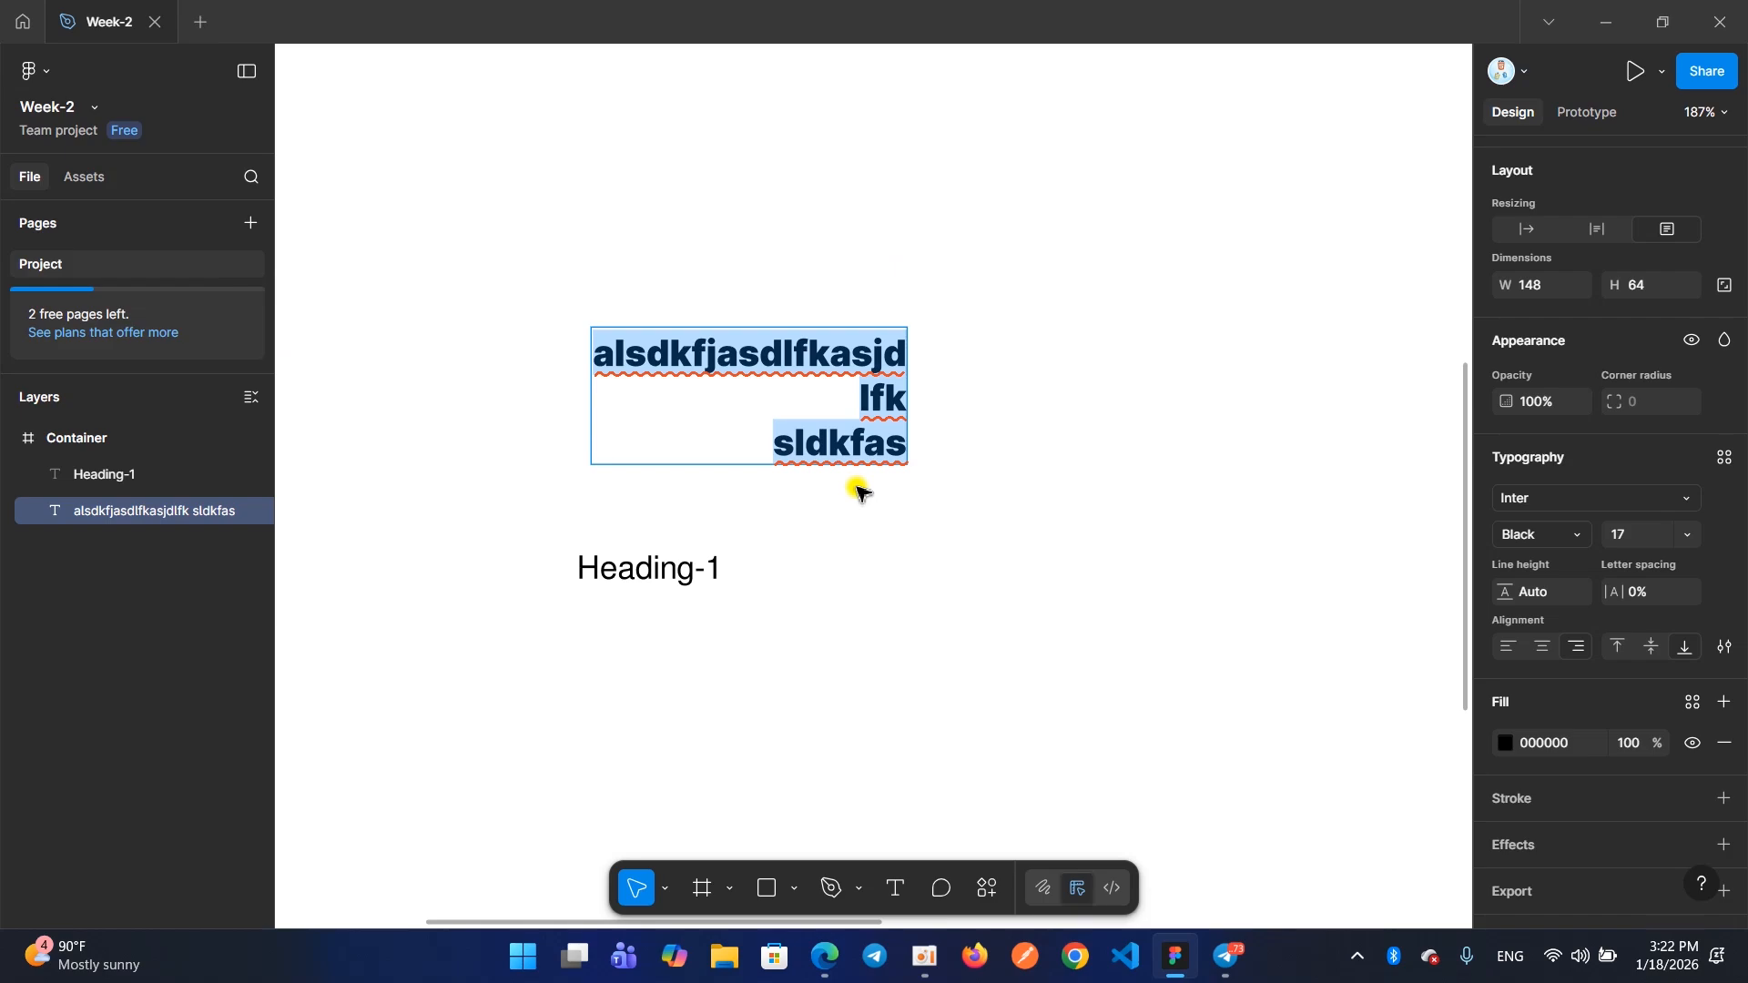
{"action": "key", "text": "BackSpace"}
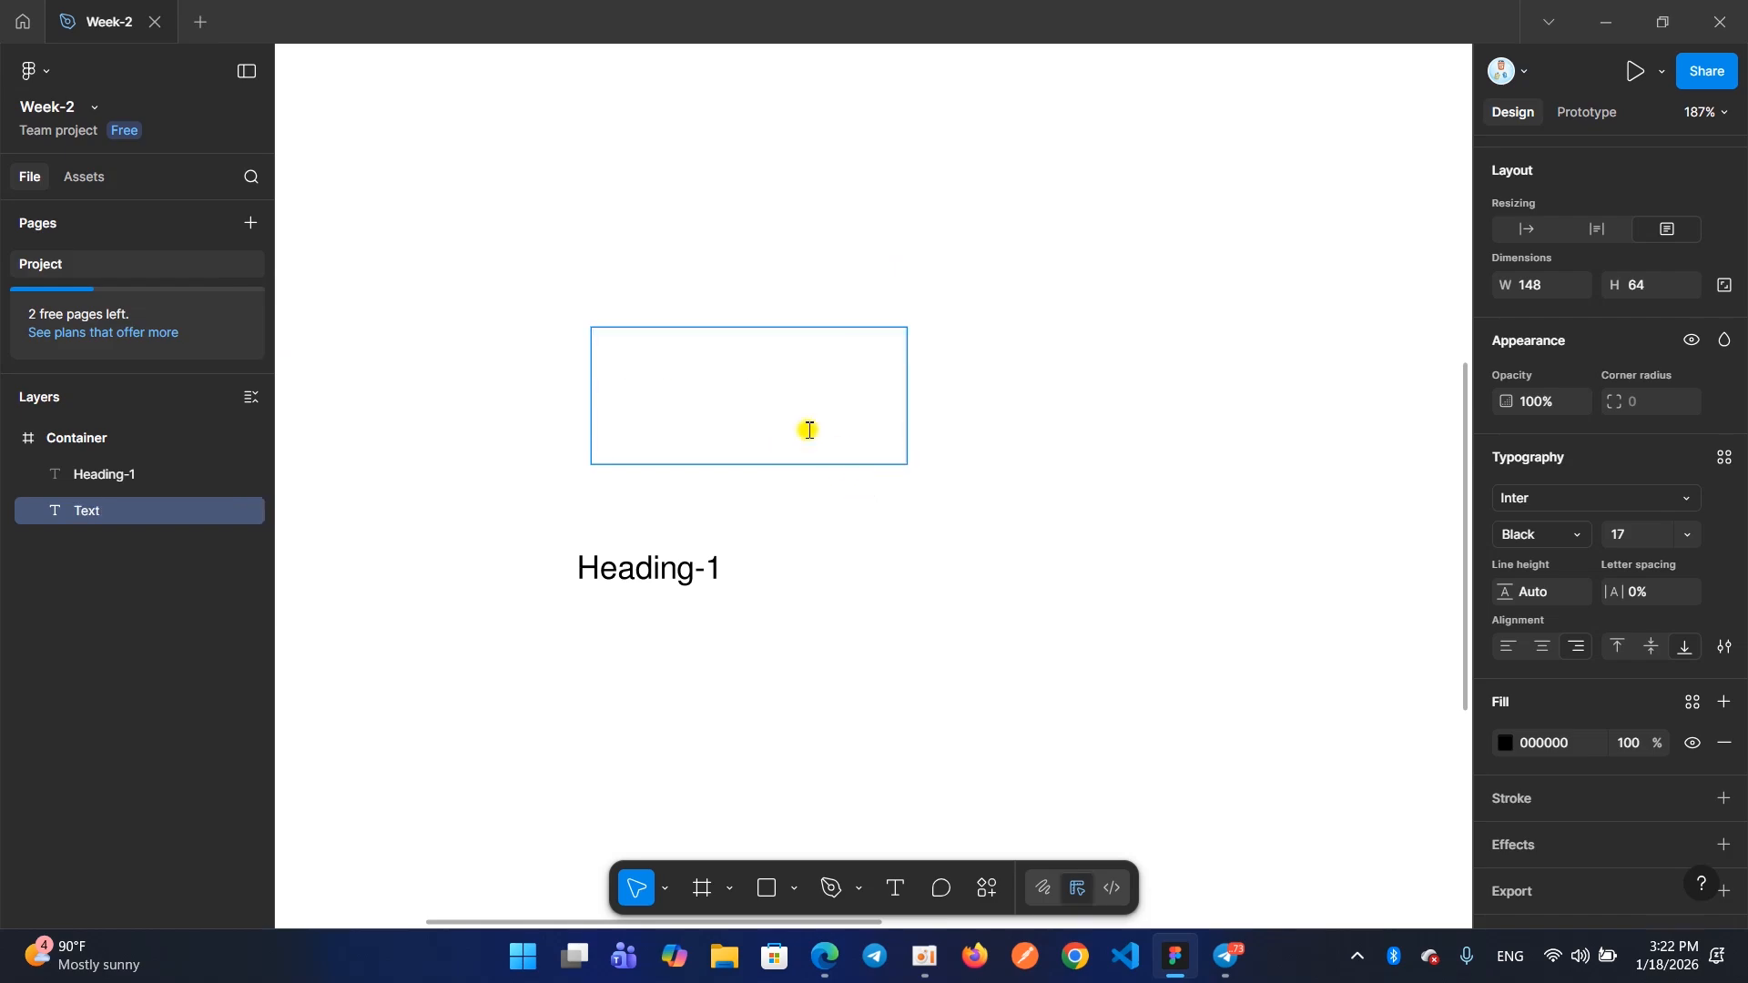
Set the emptied text's alignment to left and middle, and leave its editing with no content
{"action": "left_click", "coordinate": [1507, 647]}
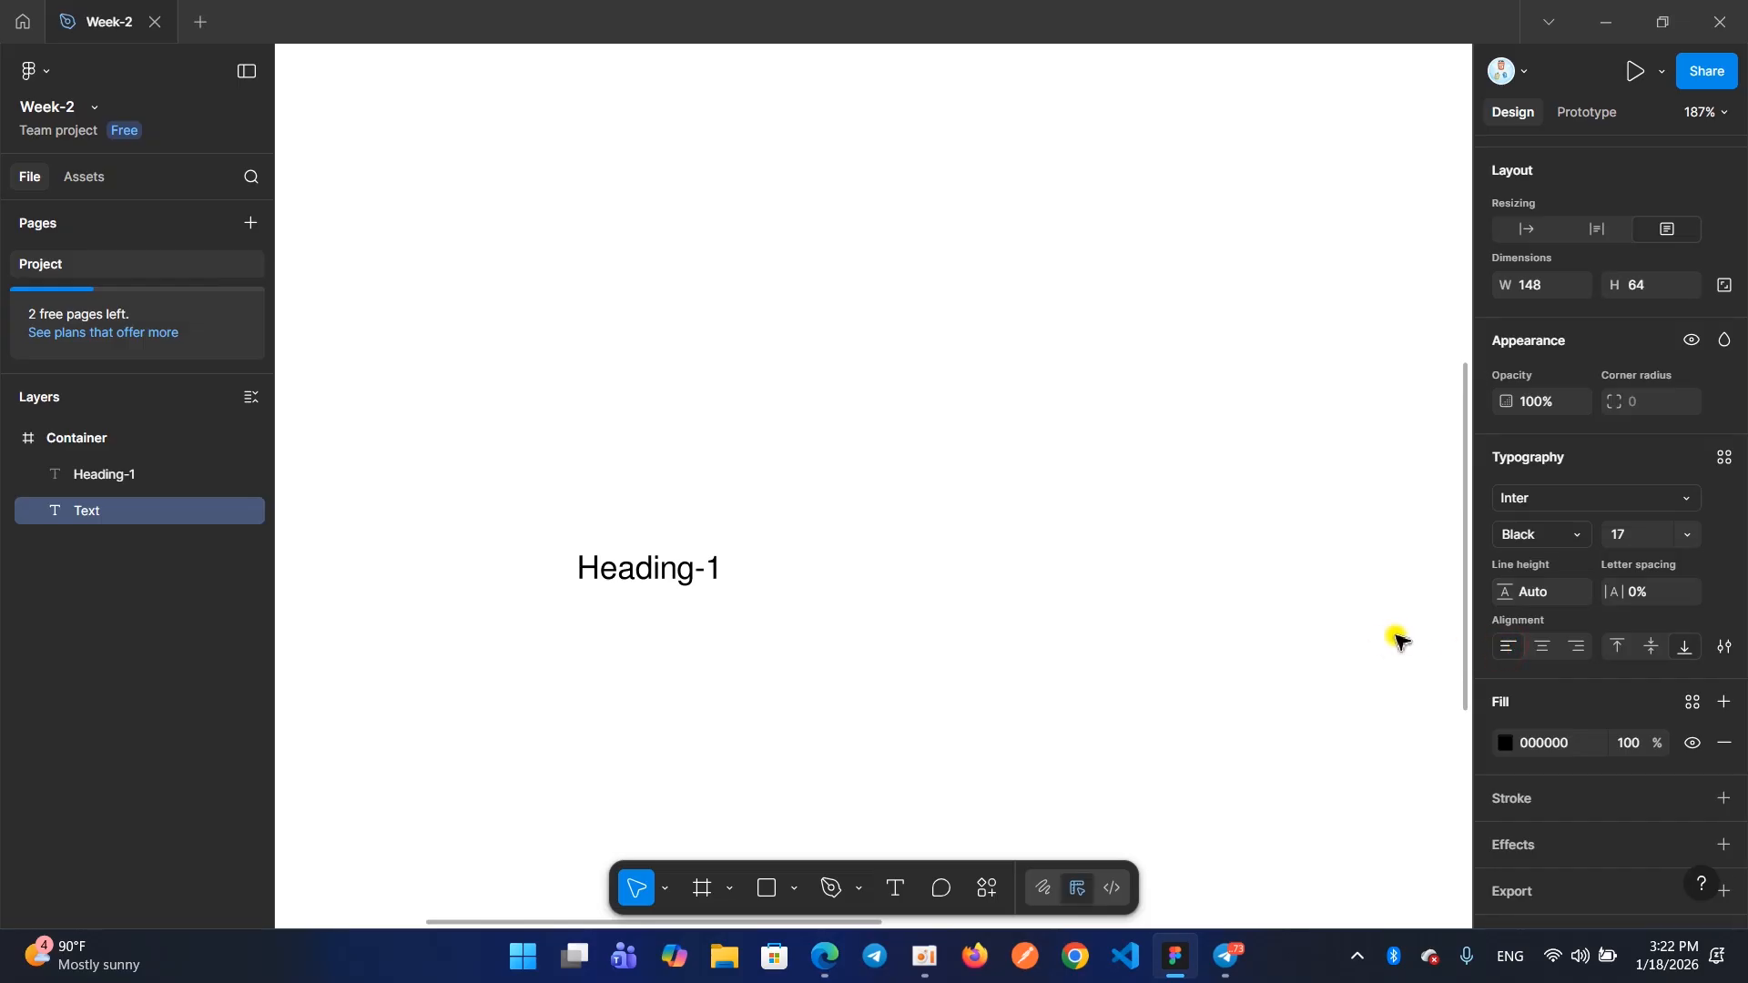
{"action": "left_click", "coordinate": [1646, 650]}
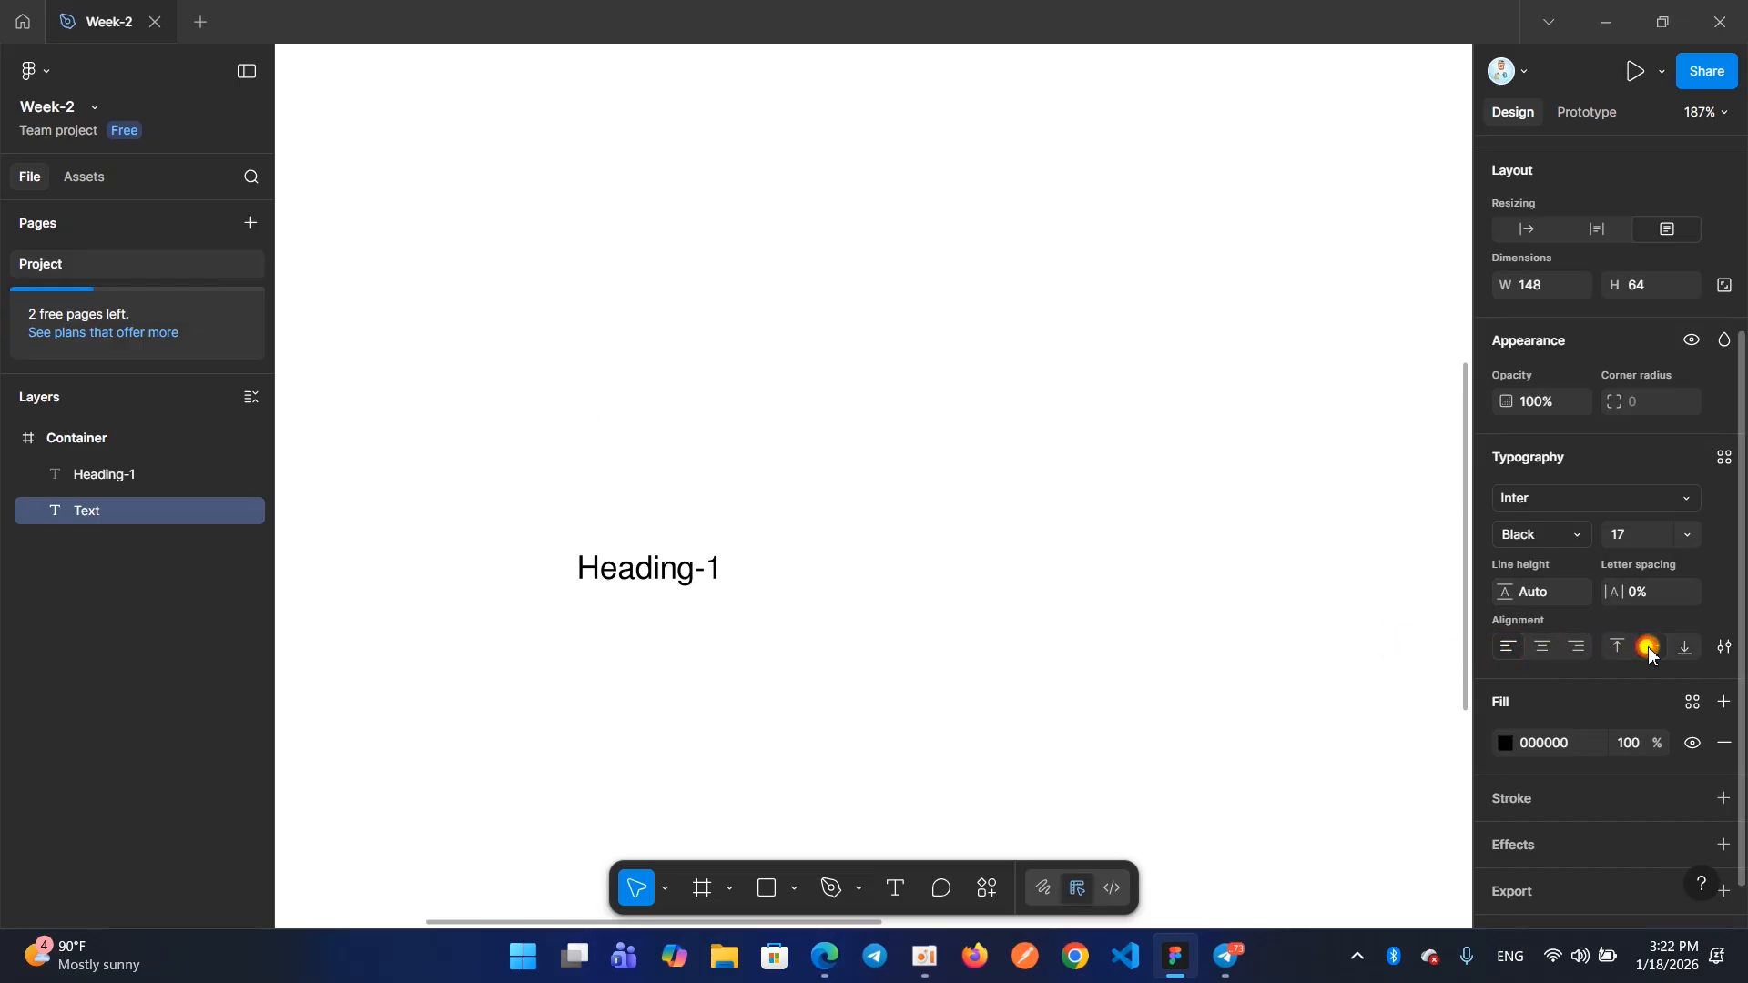
{"action": "left_click", "coordinate": [620, 399]}
{"action": "left_click", "coordinate": [925, 489]}
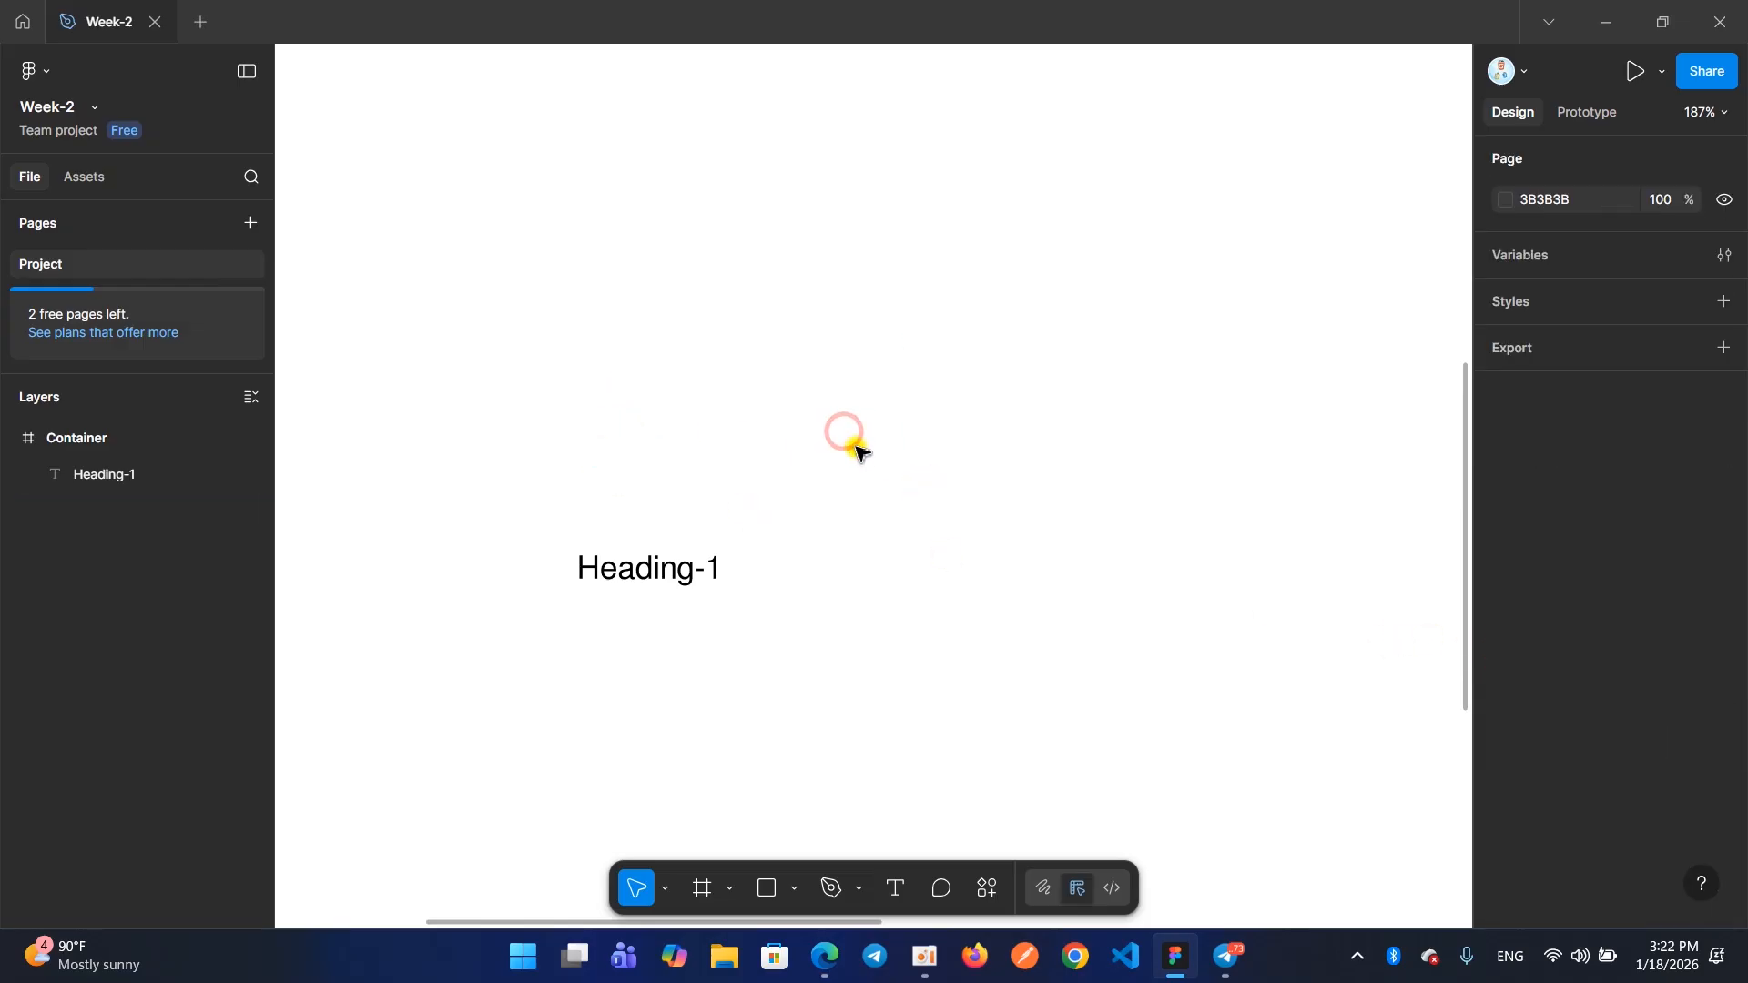
{"action": "left_click", "coordinate": [724, 438]}
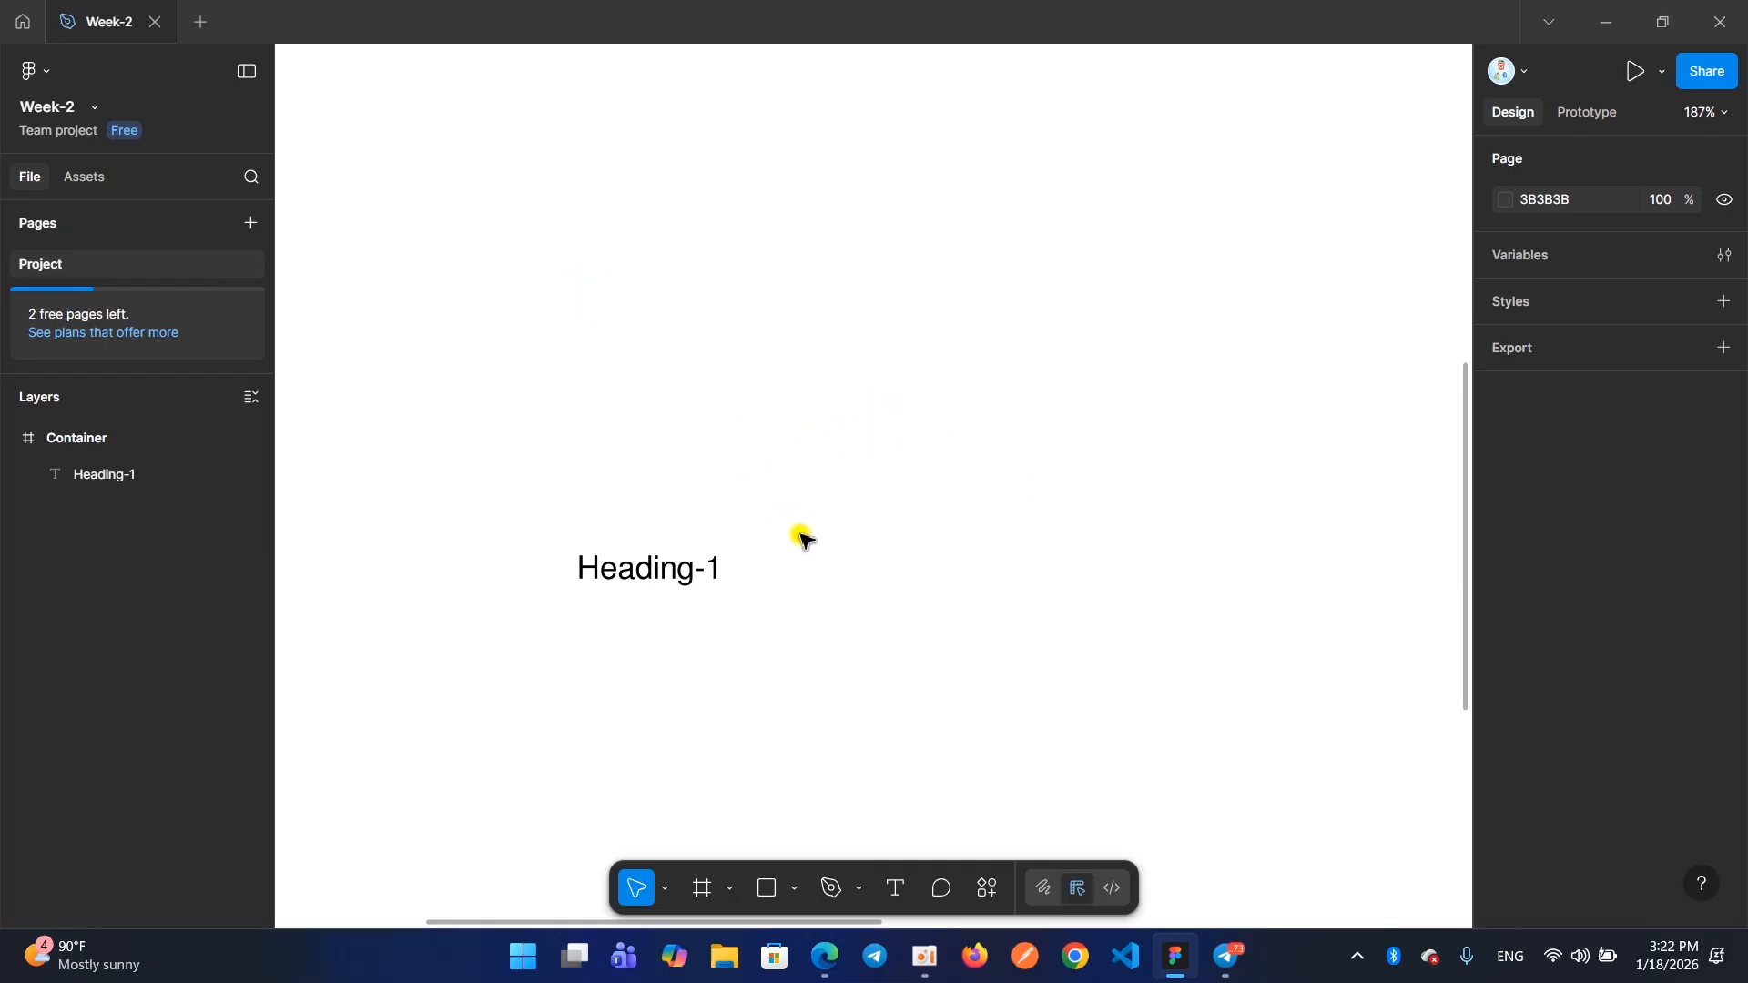
Add a new text reading "Hello" above "Heading-1" in the Container frame
{"action": "left_click", "coordinate": [893, 898]}
{"action": "left_click", "coordinate": [601, 347]}
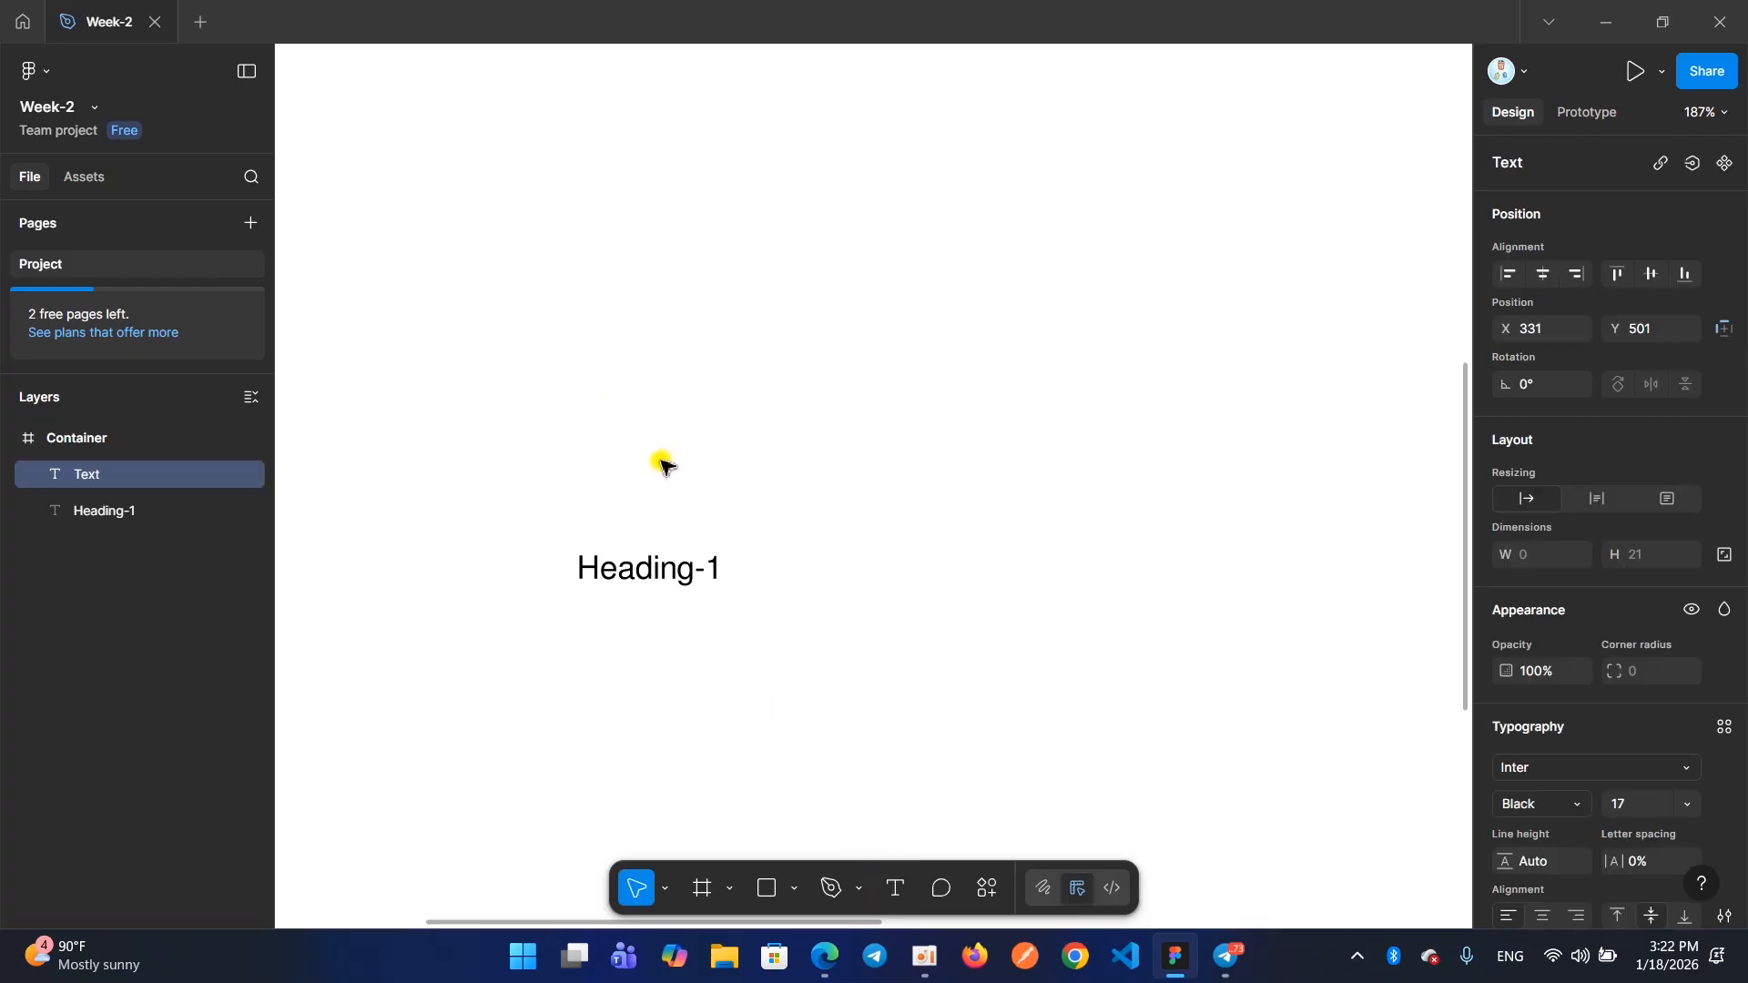
{"action": "type", "text": "Helllo"}
{"action": "key", "text": "Escape"}
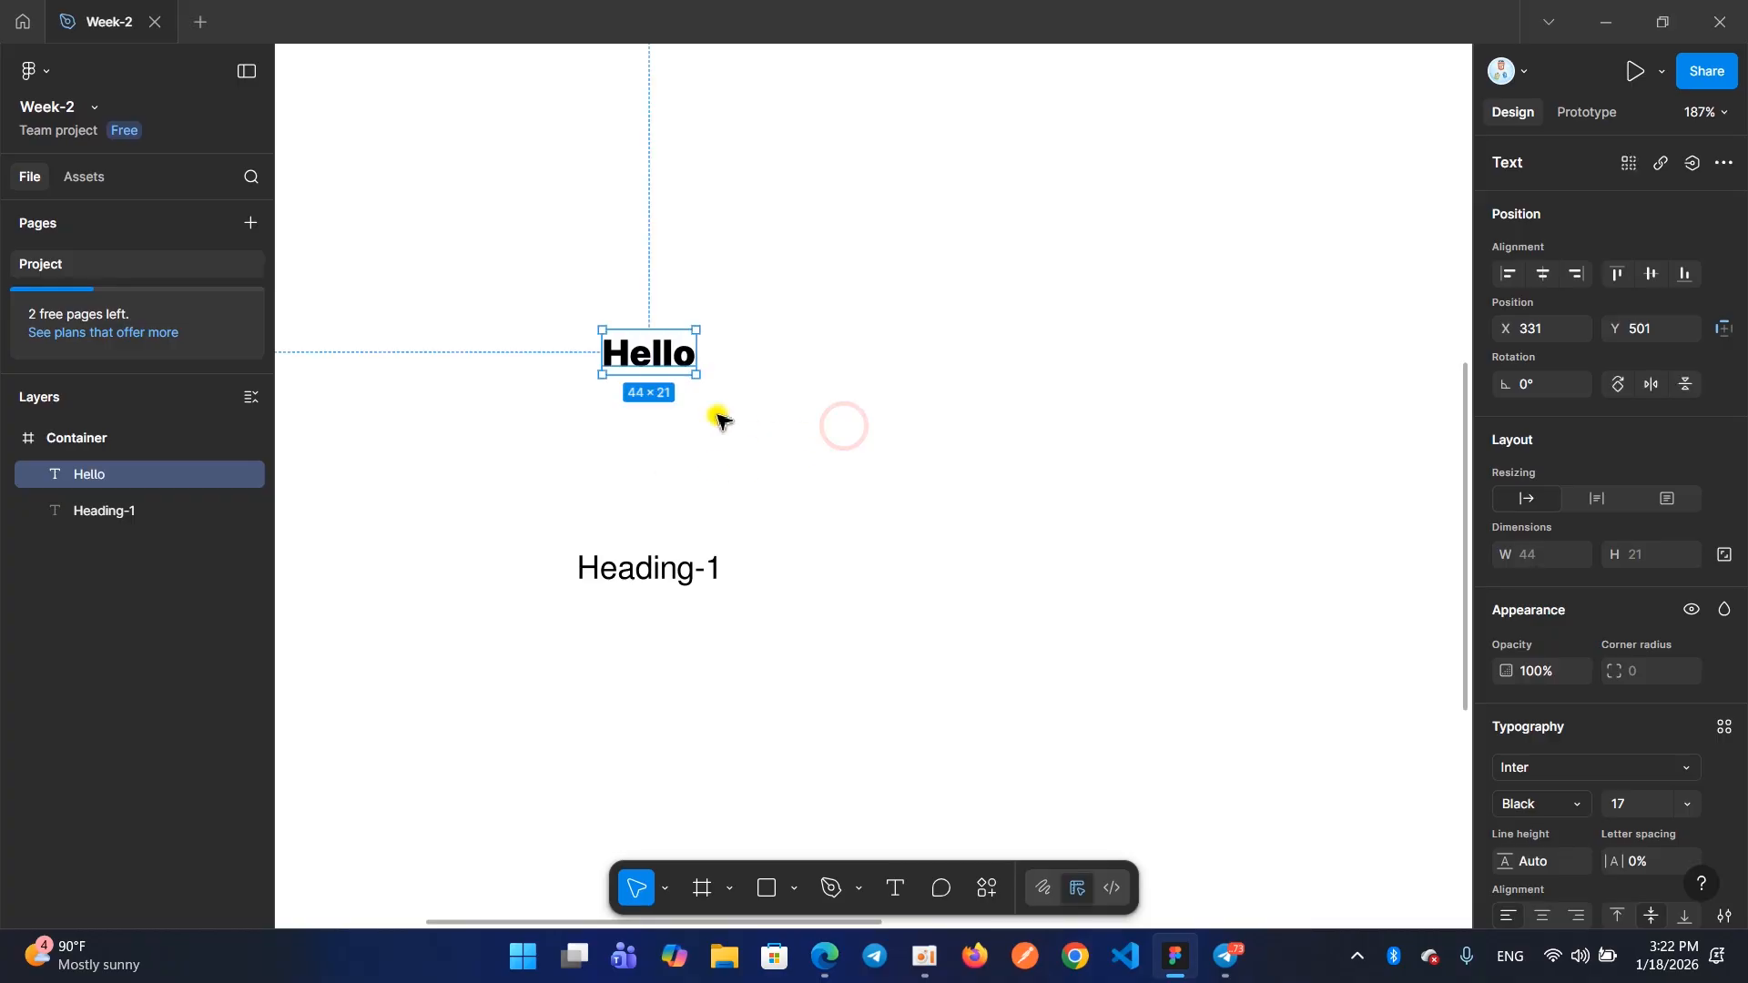
Try several fill colors on the "Hello" text and settle on the blue 272EF5
{"action": "scroll", "coordinate": [1586, 548], "scroll_direction": "down", "scroll_amount": 4}
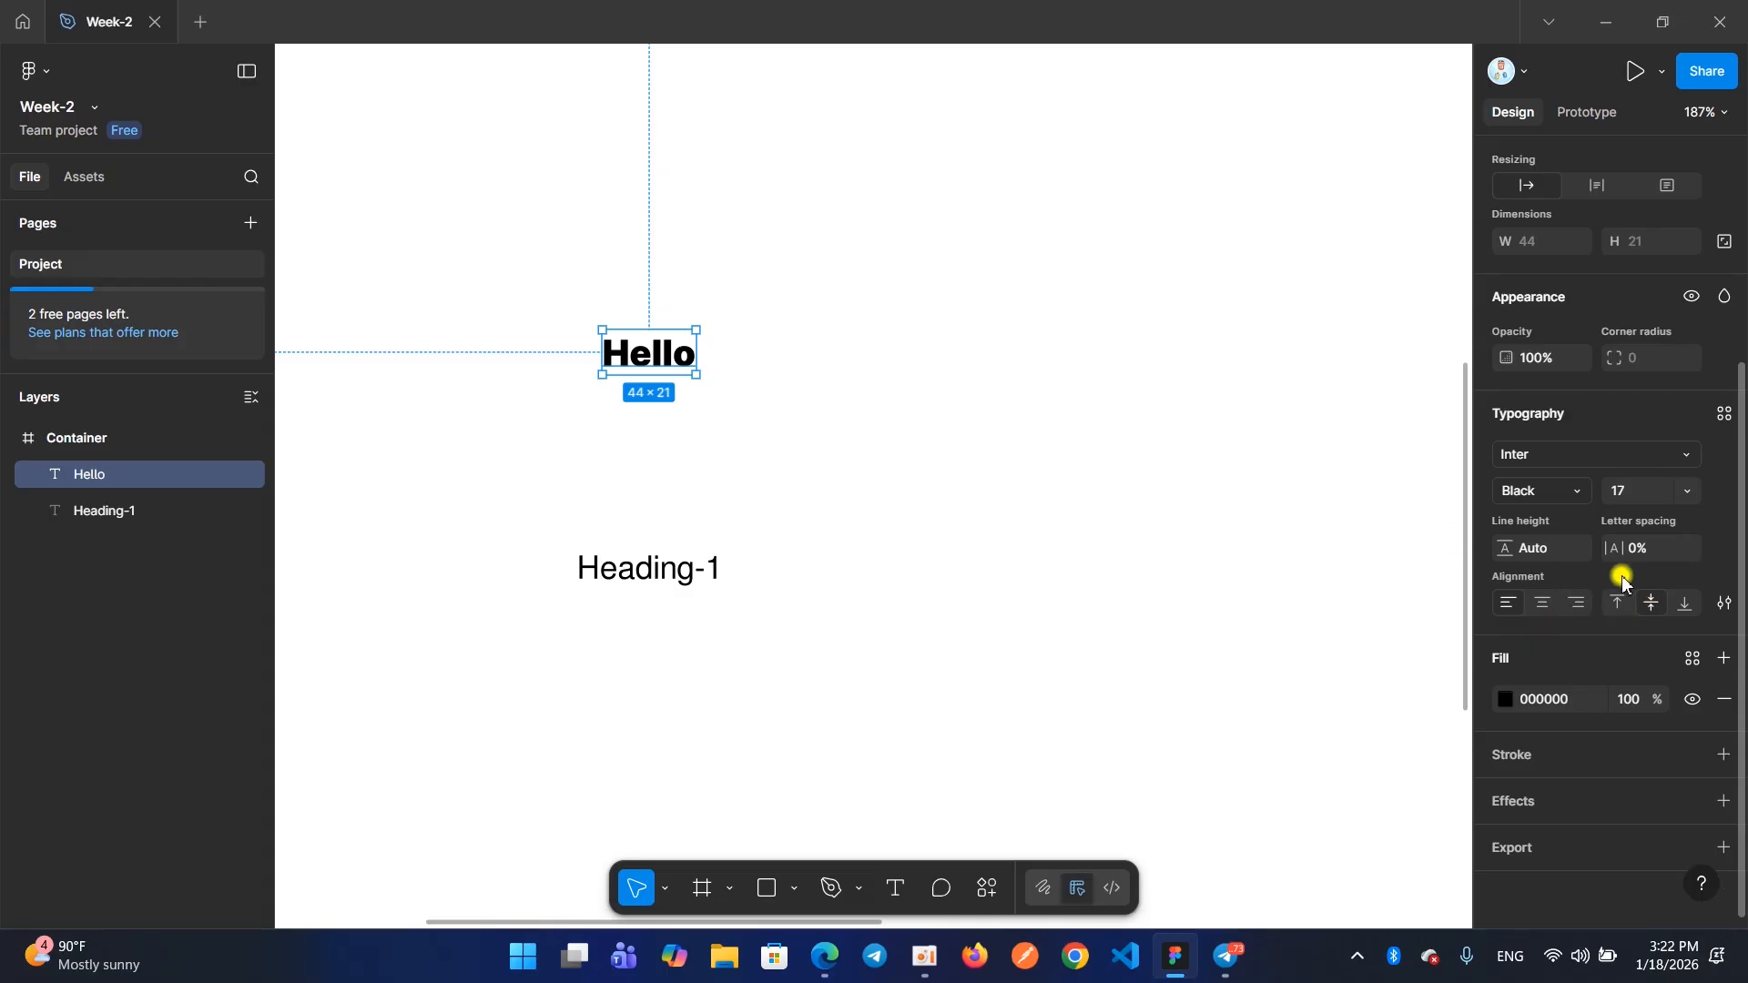
{"action": "left_click", "coordinate": [1502, 699]}
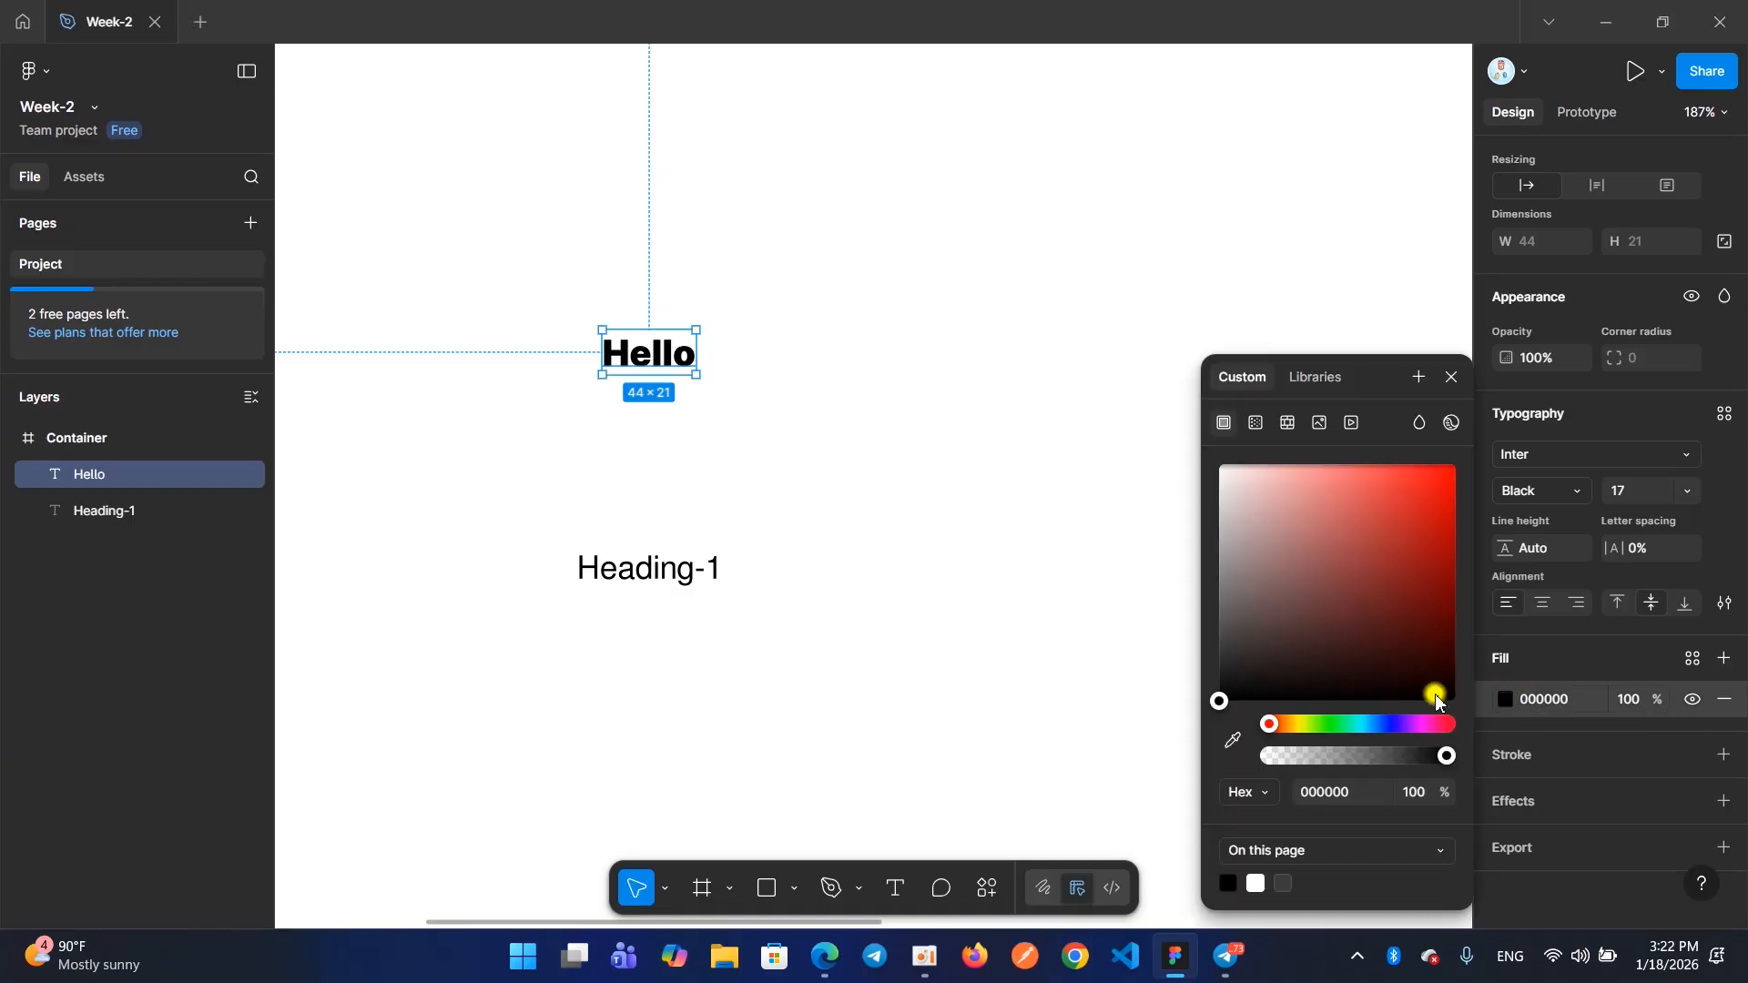
{"action": "left_click", "coordinate": [1409, 488]}
{"action": "left_click", "coordinate": [1423, 528]}
{"action": "mouse_move", "coordinate": [1441, 492]}
{"action": "left_mouse_down"}
{"action": "mouse_move", "coordinate": [1350, 534]}
{"action": "mouse_move", "coordinate": [1420, 546]}
{"action": "mouse_move", "coordinate": [1421, 484]}
{"action": "mouse_move", "coordinate": [1385, 570]}
{"action": "left_mouse_up"}
{"action": "mouse_move", "coordinate": [1261, 724]}
{"action": "left_mouse_down"}
{"action": "mouse_move", "coordinate": [1412, 726]}
{"action": "mouse_move", "coordinate": [1280, 729]}
{"action": "mouse_move", "coordinate": [1386, 726]}
{"action": "left_mouse_up"}
{"action": "left_click", "coordinate": [1399, 524]}
{"action": "mouse_move", "coordinate": [1399, 523]}
{"action": "left_mouse_down"}
{"action": "mouse_move", "coordinate": [1397, 476]}
{"action": "mouse_move", "coordinate": [1418, 473]}
{"action": "left_mouse_up"}
{"action": "left_click", "coordinate": [1456, 377]}
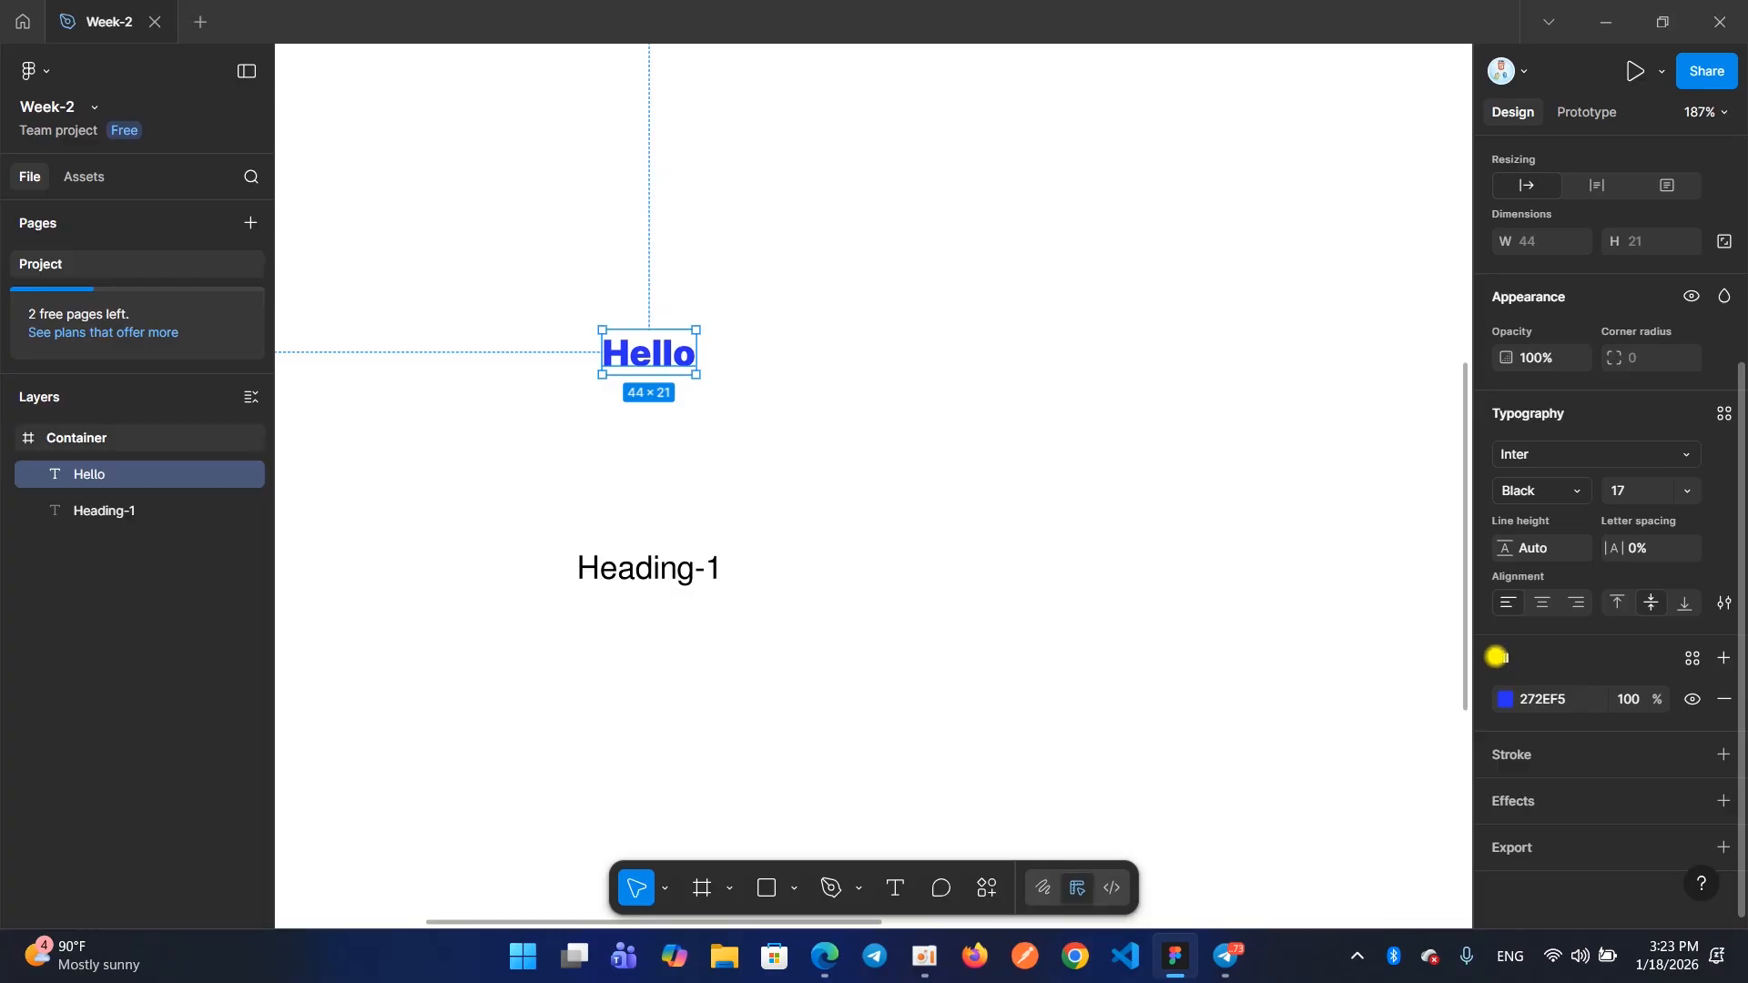
Remove the blue fill from the "Hello" text and add a new red fill, E80B0B
{"action": "mouse_move", "coordinate": [1490, 636]}
{"action": "left_mouse_down"}
{"action": "mouse_move", "coordinate": [1608, 753]}
{"action": "mouse_move", "coordinate": [1701, 894]}
{"action": "mouse_move", "coordinate": [1729, 882]}
{"action": "left_mouse_up"}
{"action": "key", "text": "Escape"}
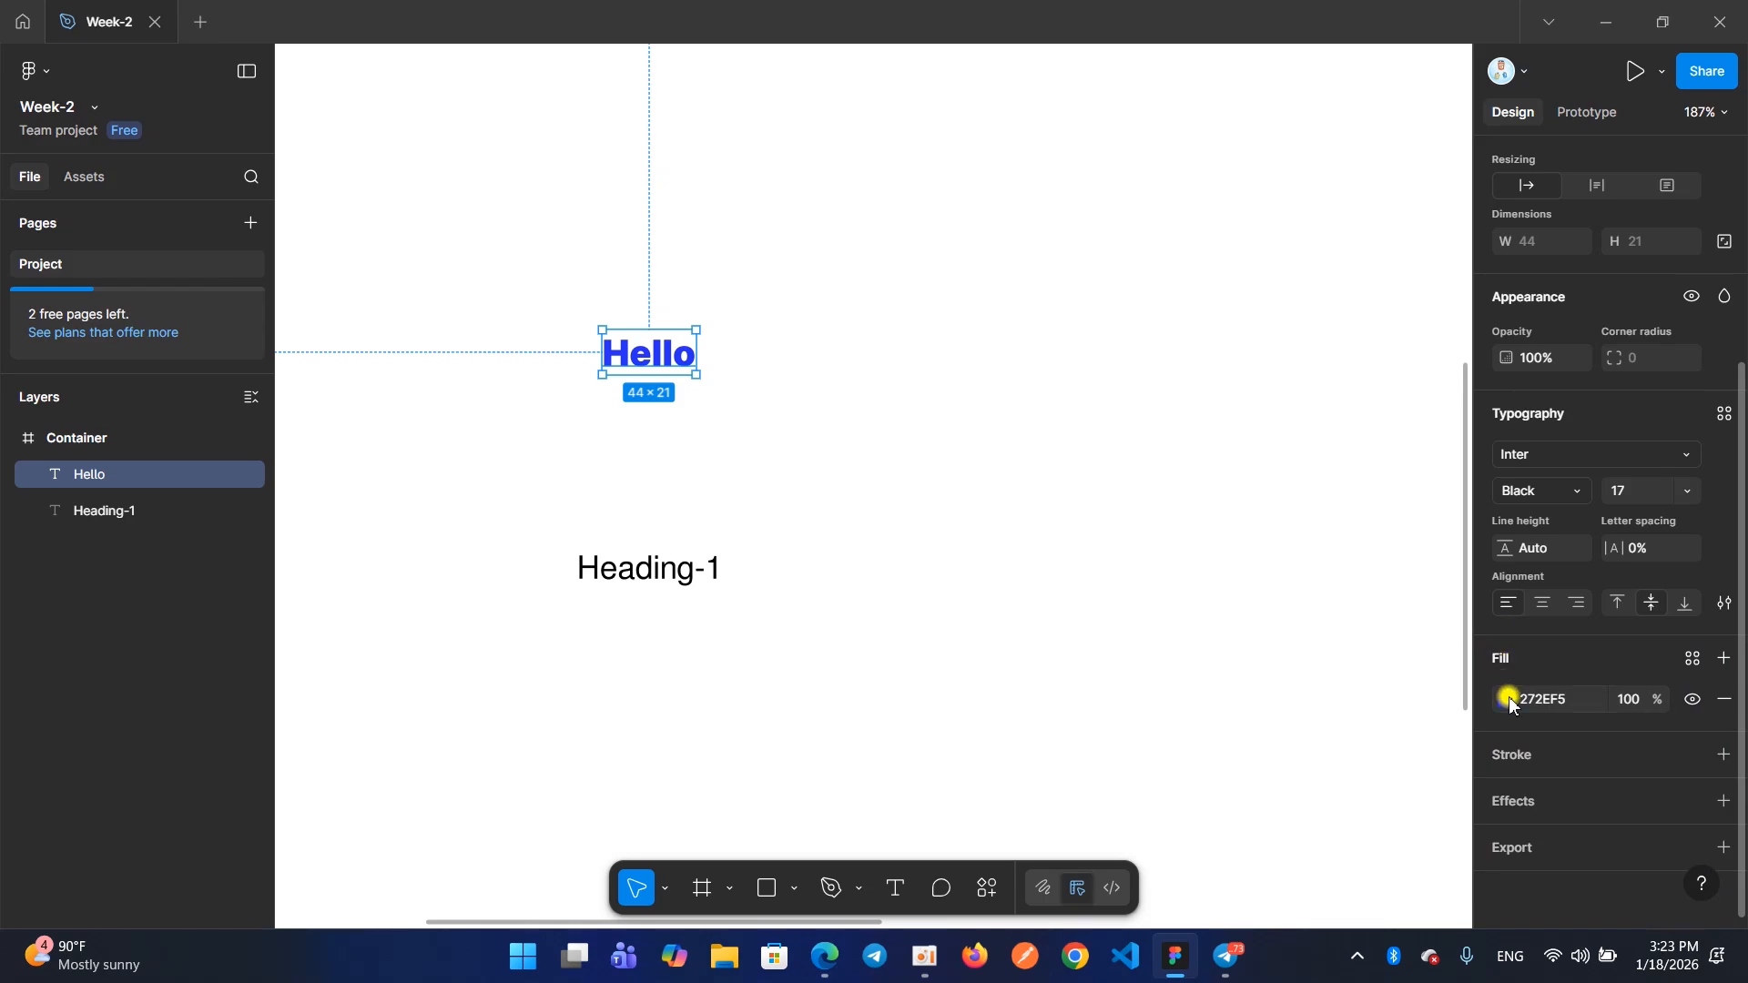
{"action": "left_click", "coordinate": [1724, 699]}
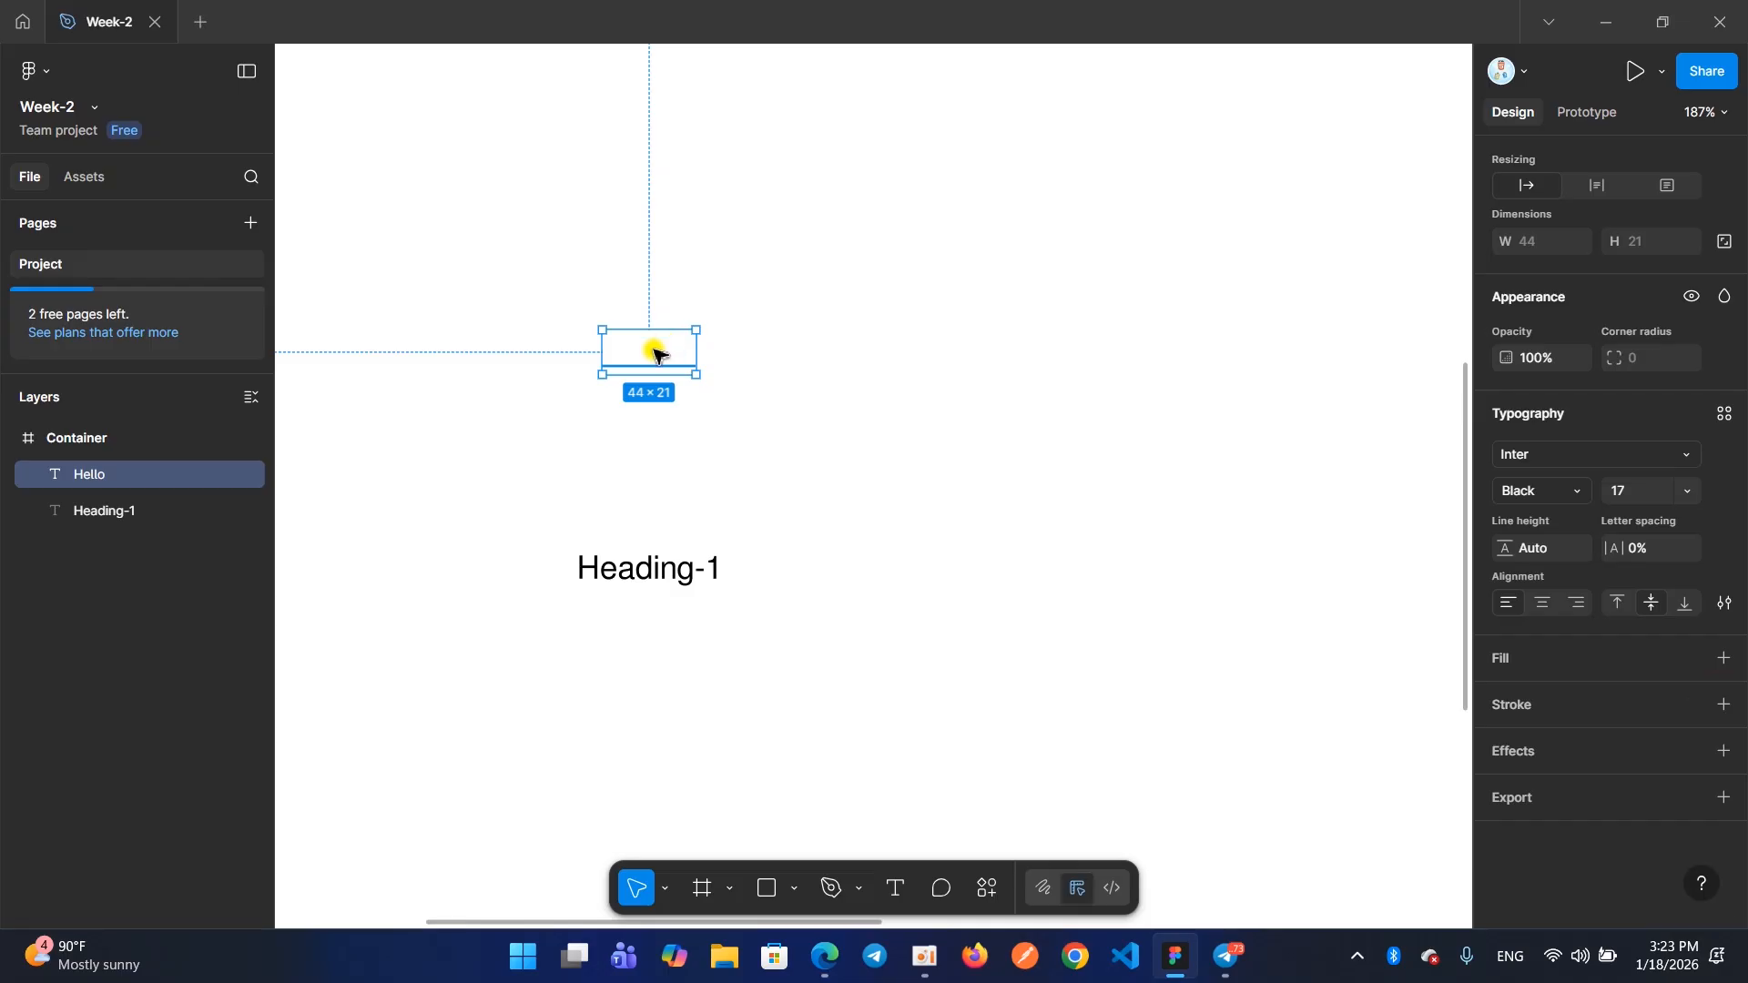
{"action": "left_click", "coordinate": [1507, 665]}
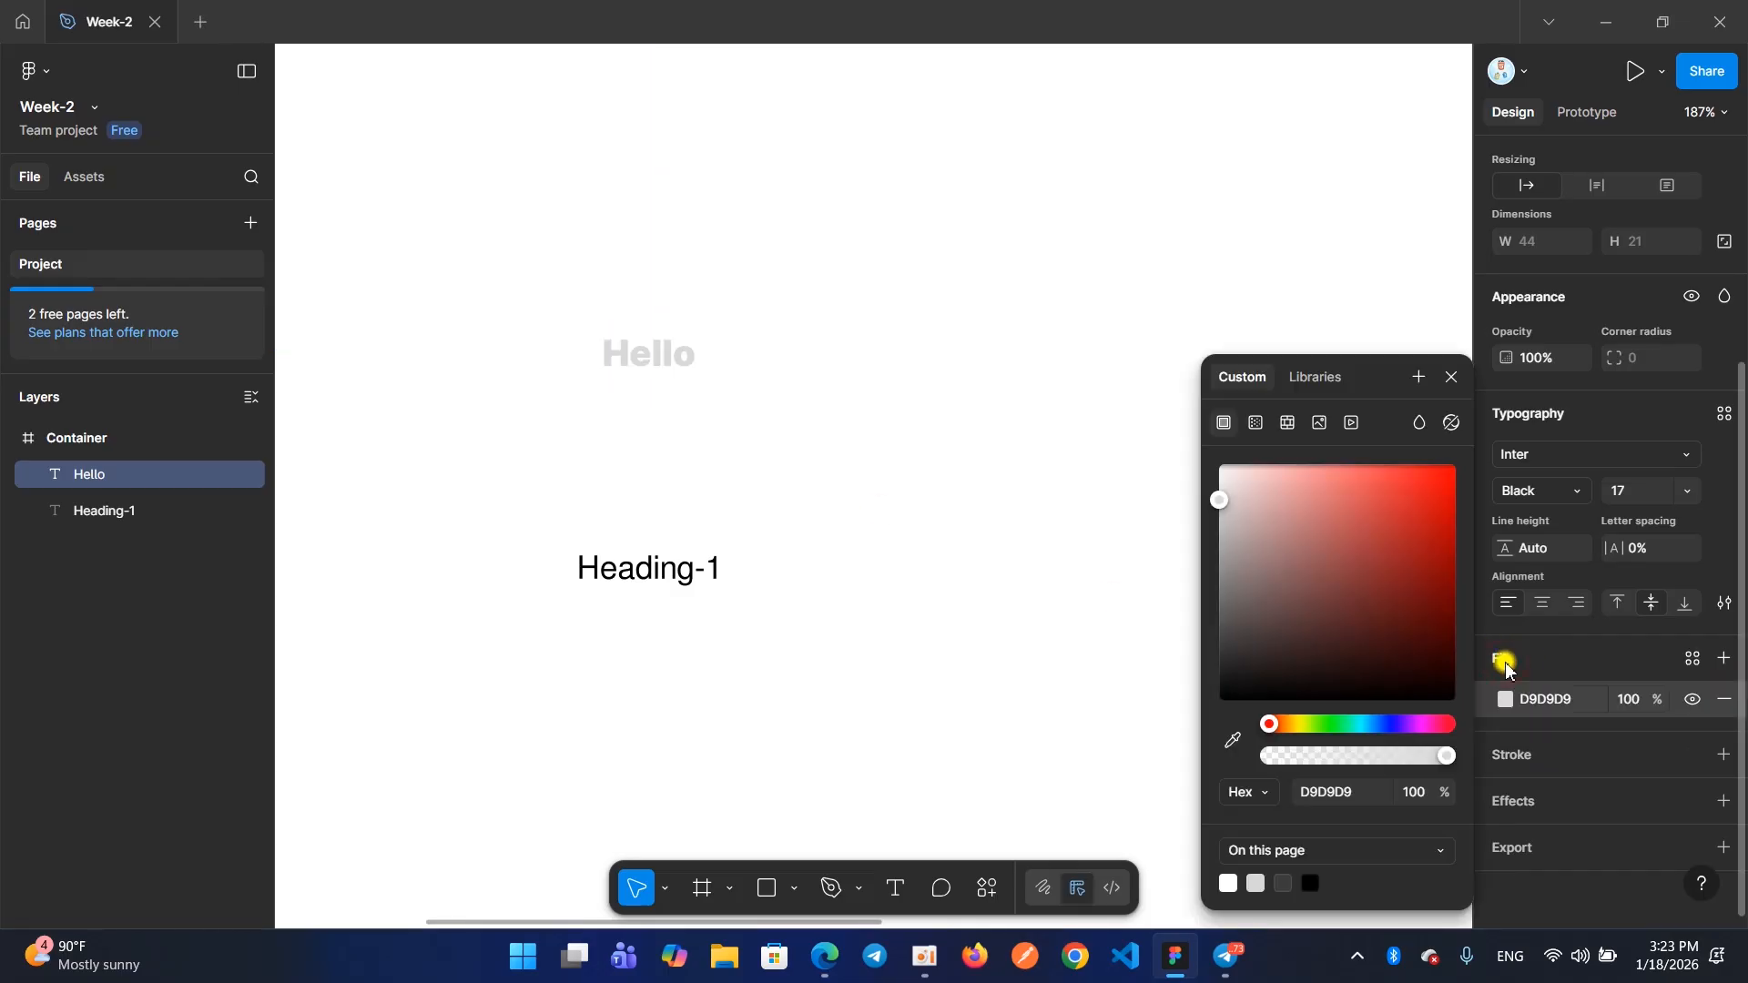
{"action": "left_click", "coordinate": [1283, 521]}
{"action": "left_click_drag", "start_coordinate": [1366, 524], "coordinate": [1447, 499]}
{"action": "left_click", "coordinate": [1450, 377]}
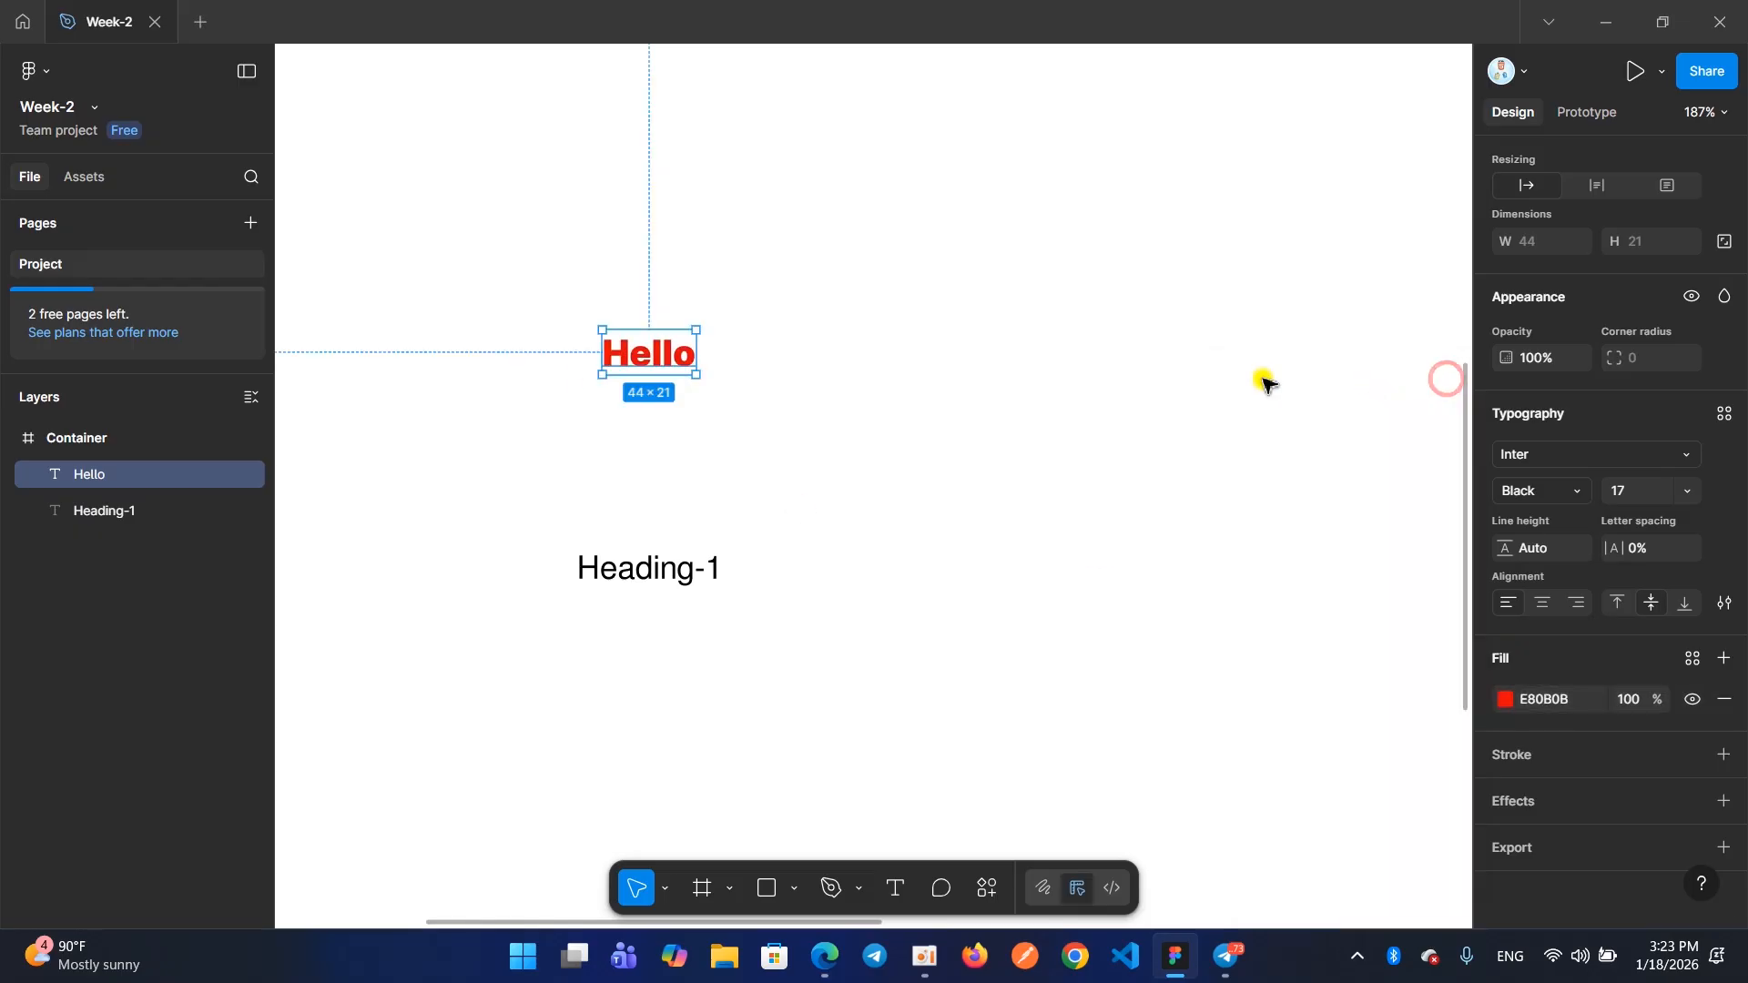
Move "Heading-1" up closer to "Hello" and replace its black fill with a new red fill, F00000
{"action": "left_click_drag", "start_coordinate": [681, 566], "coordinate": [691, 476]}
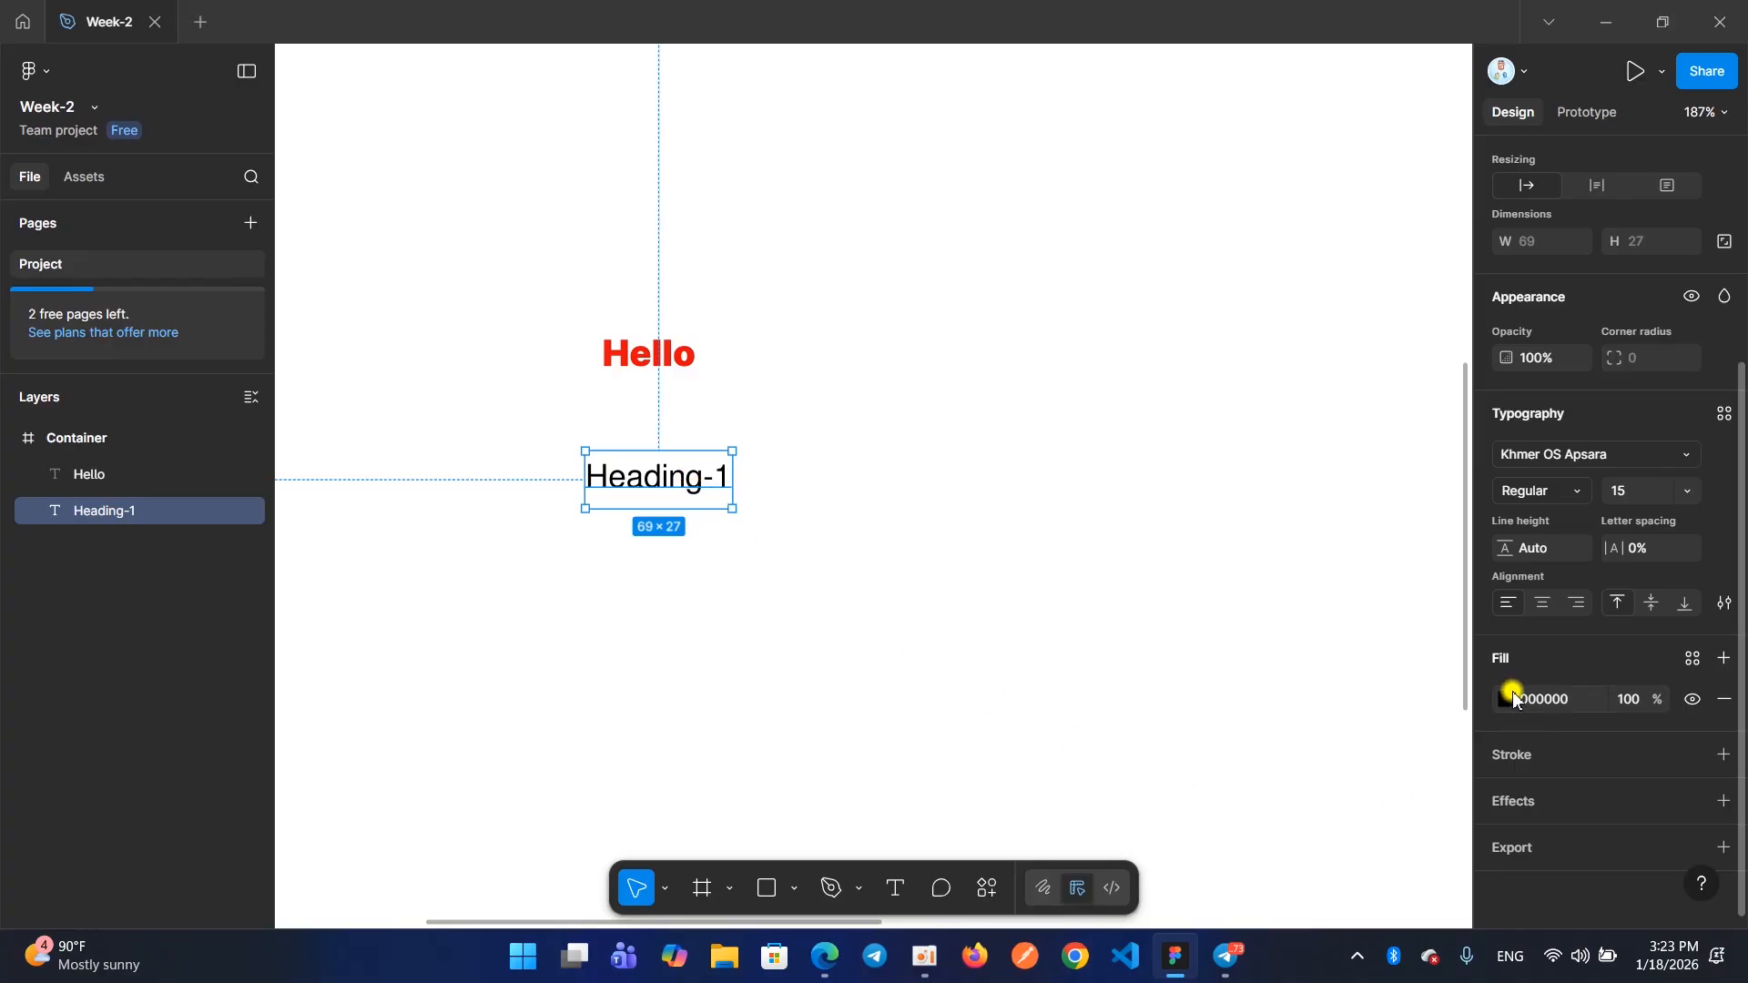
{"action": "left_click", "coordinate": [1718, 700]}
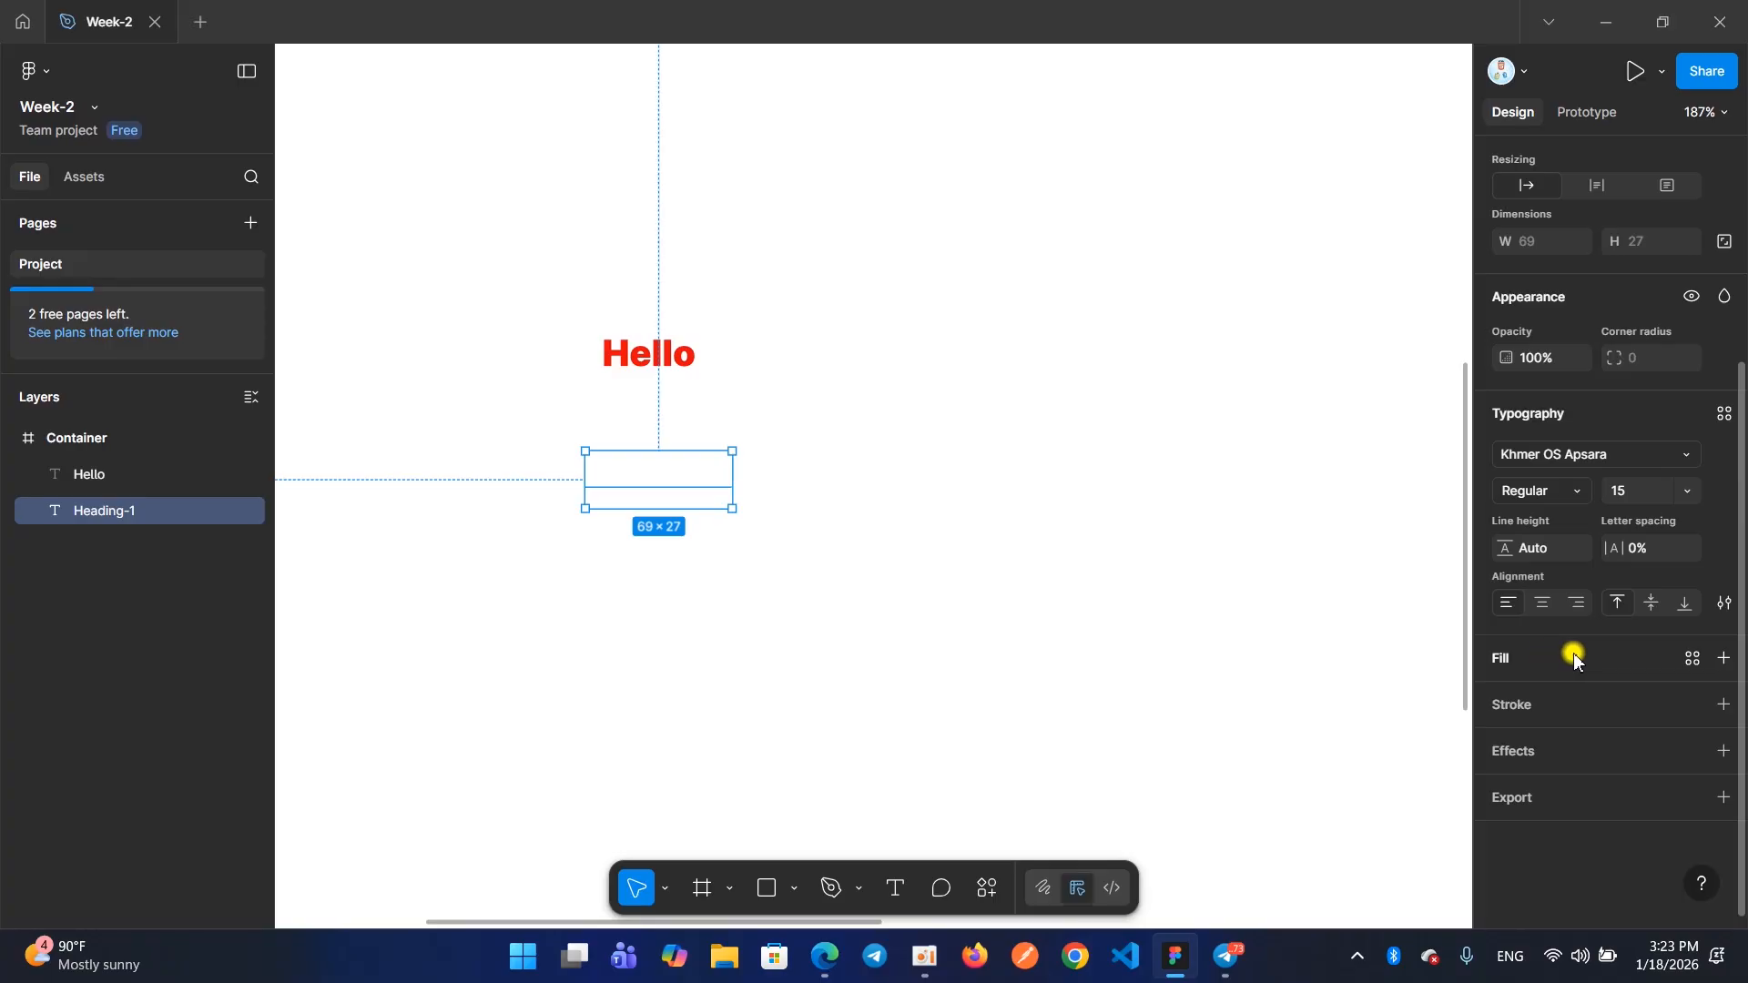
{"action": "left_click", "coordinate": [1595, 665]}
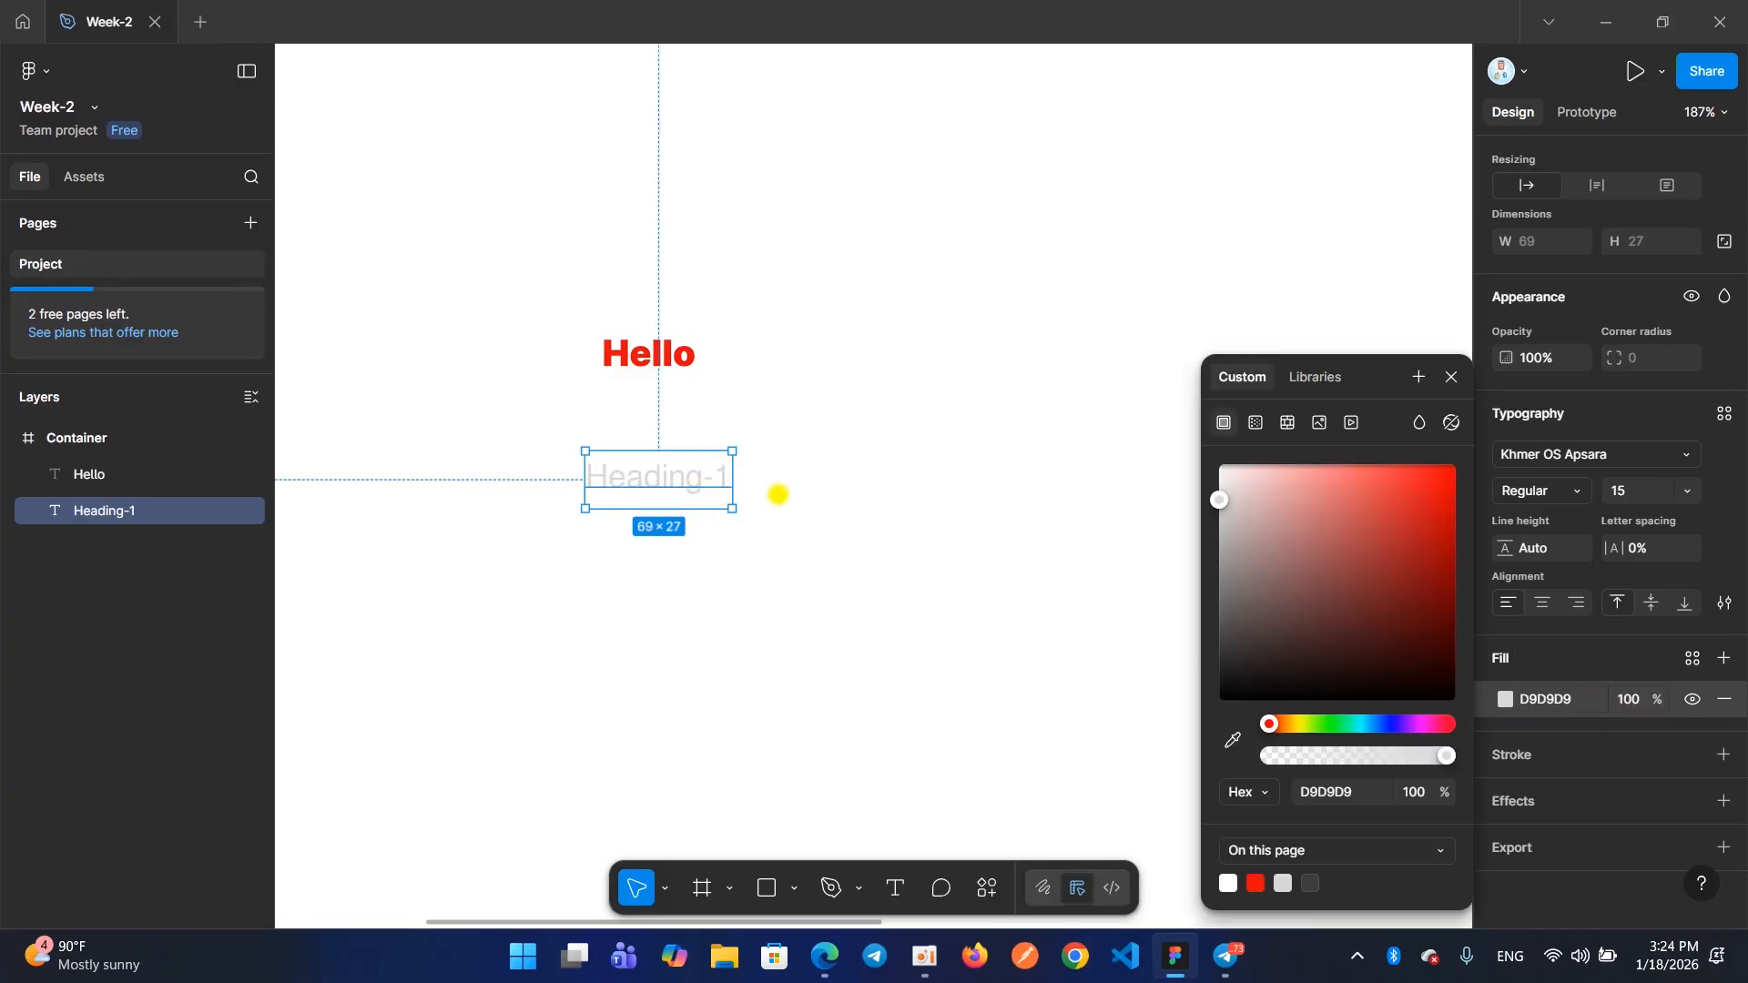
{"action": "left_click_drag", "start_coordinate": [1229, 496], "coordinate": [1448, 488]}
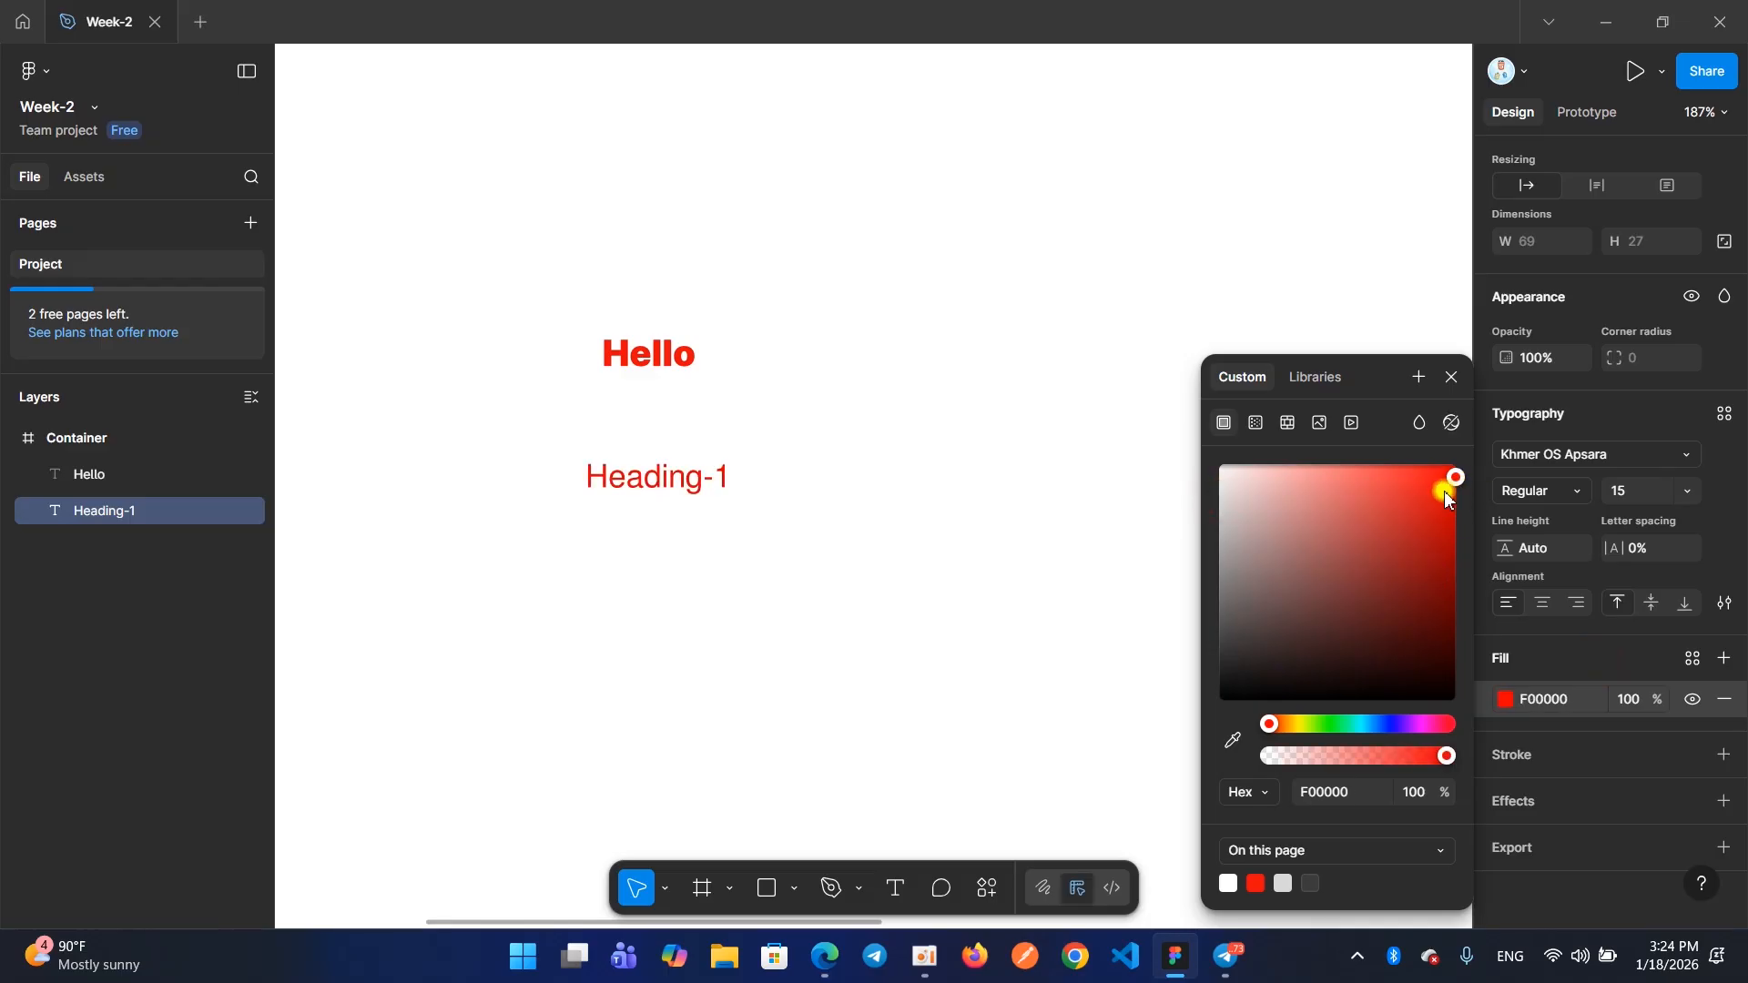
Add another text reading "Hello" under "Heading-1" in the Container frame and move it up closer to that heading
{"action": "left_click", "coordinate": [1452, 377]}
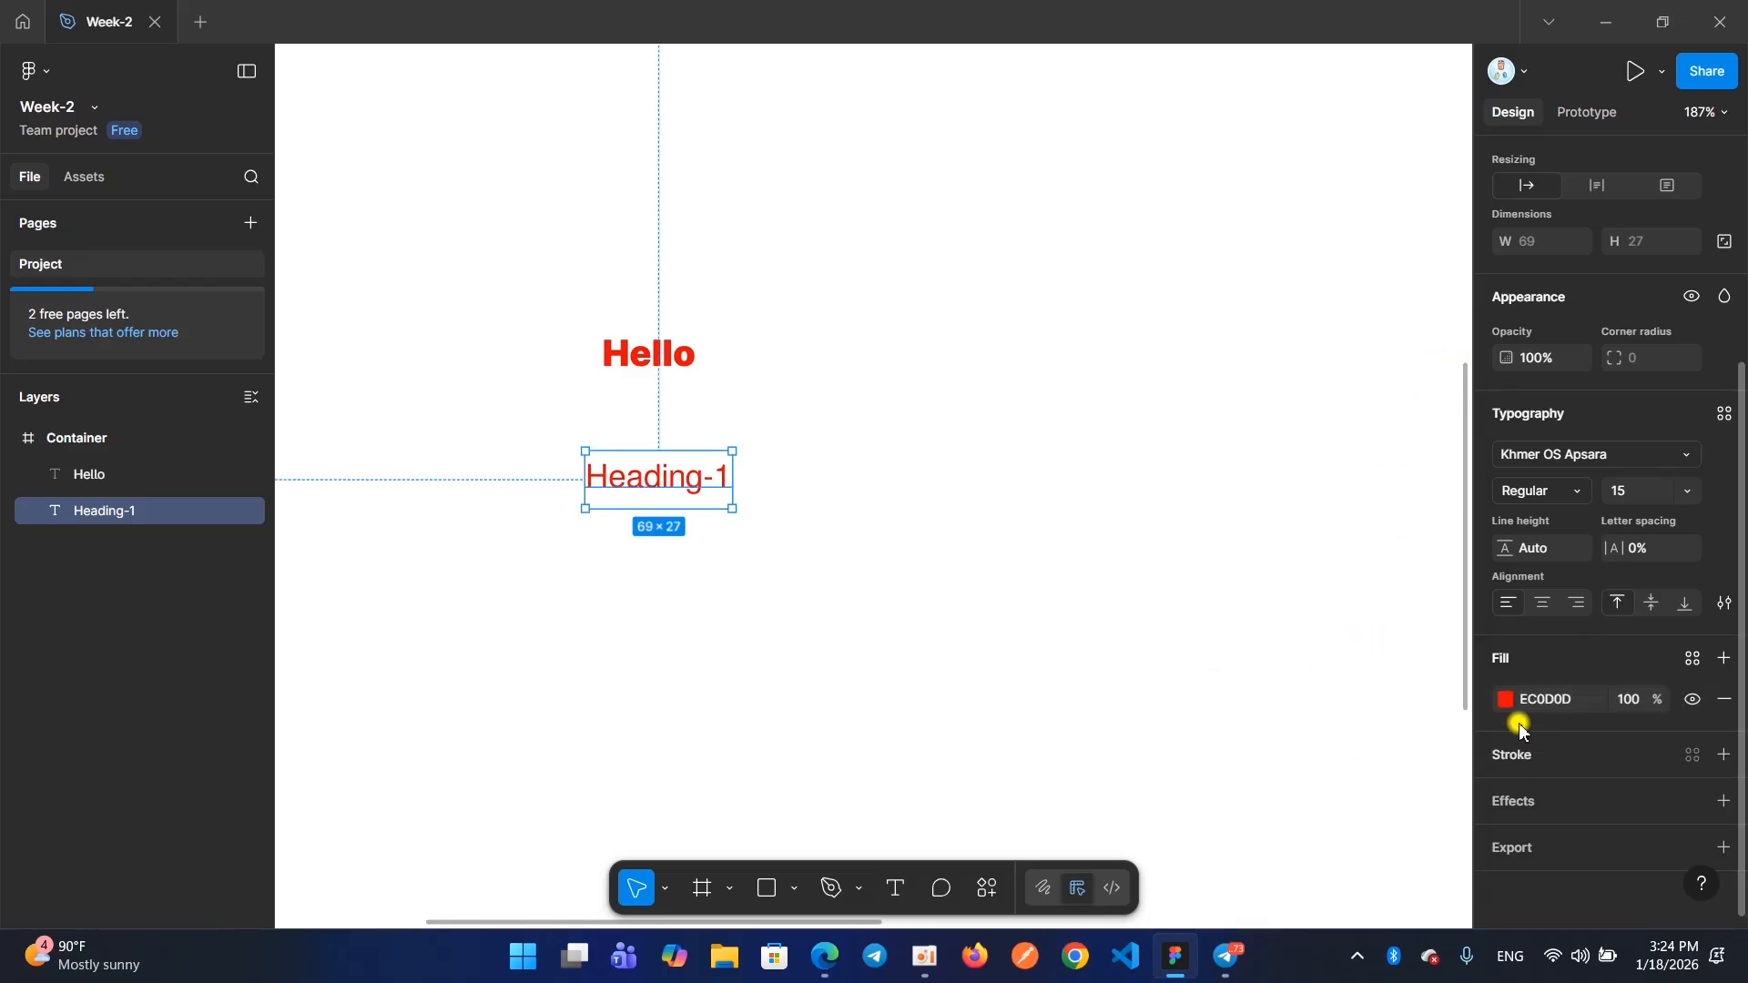
{"action": "left_click", "coordinate": [893, 888]}
{"action": "left_click", "coordinate": [628, 688]}
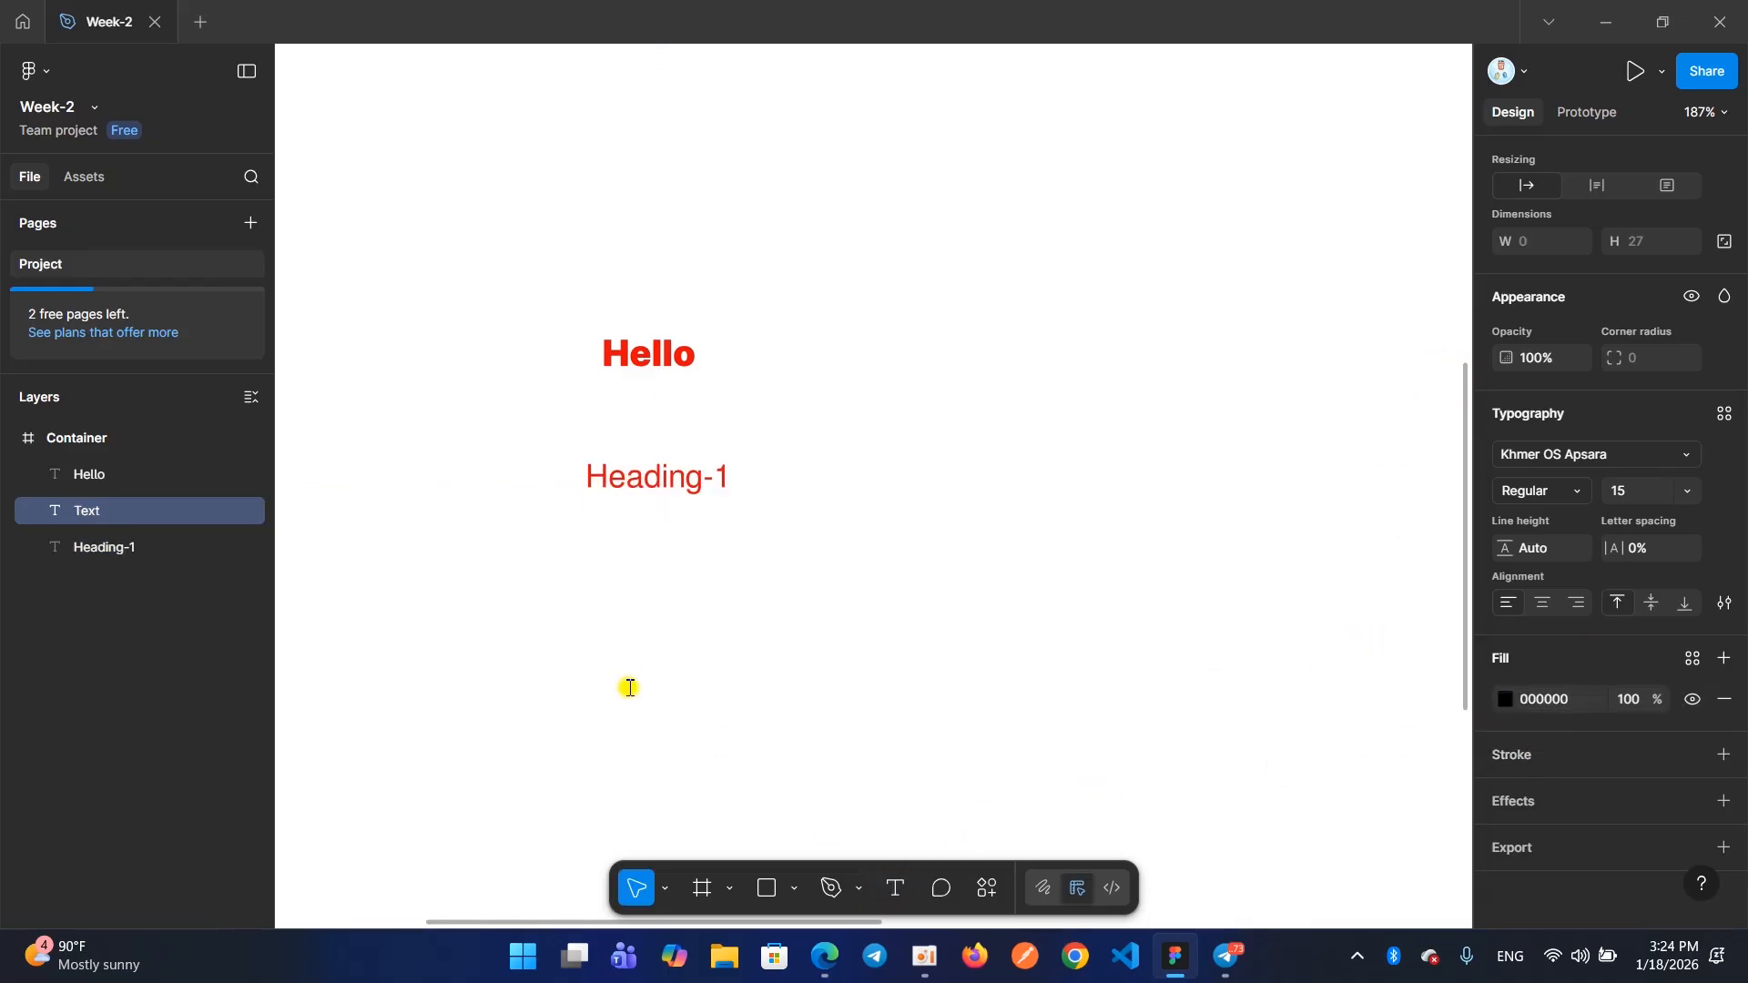
{"action": "type", "text": "Hello"}
{"action": "left_click", "coordinate": [788, 648]}
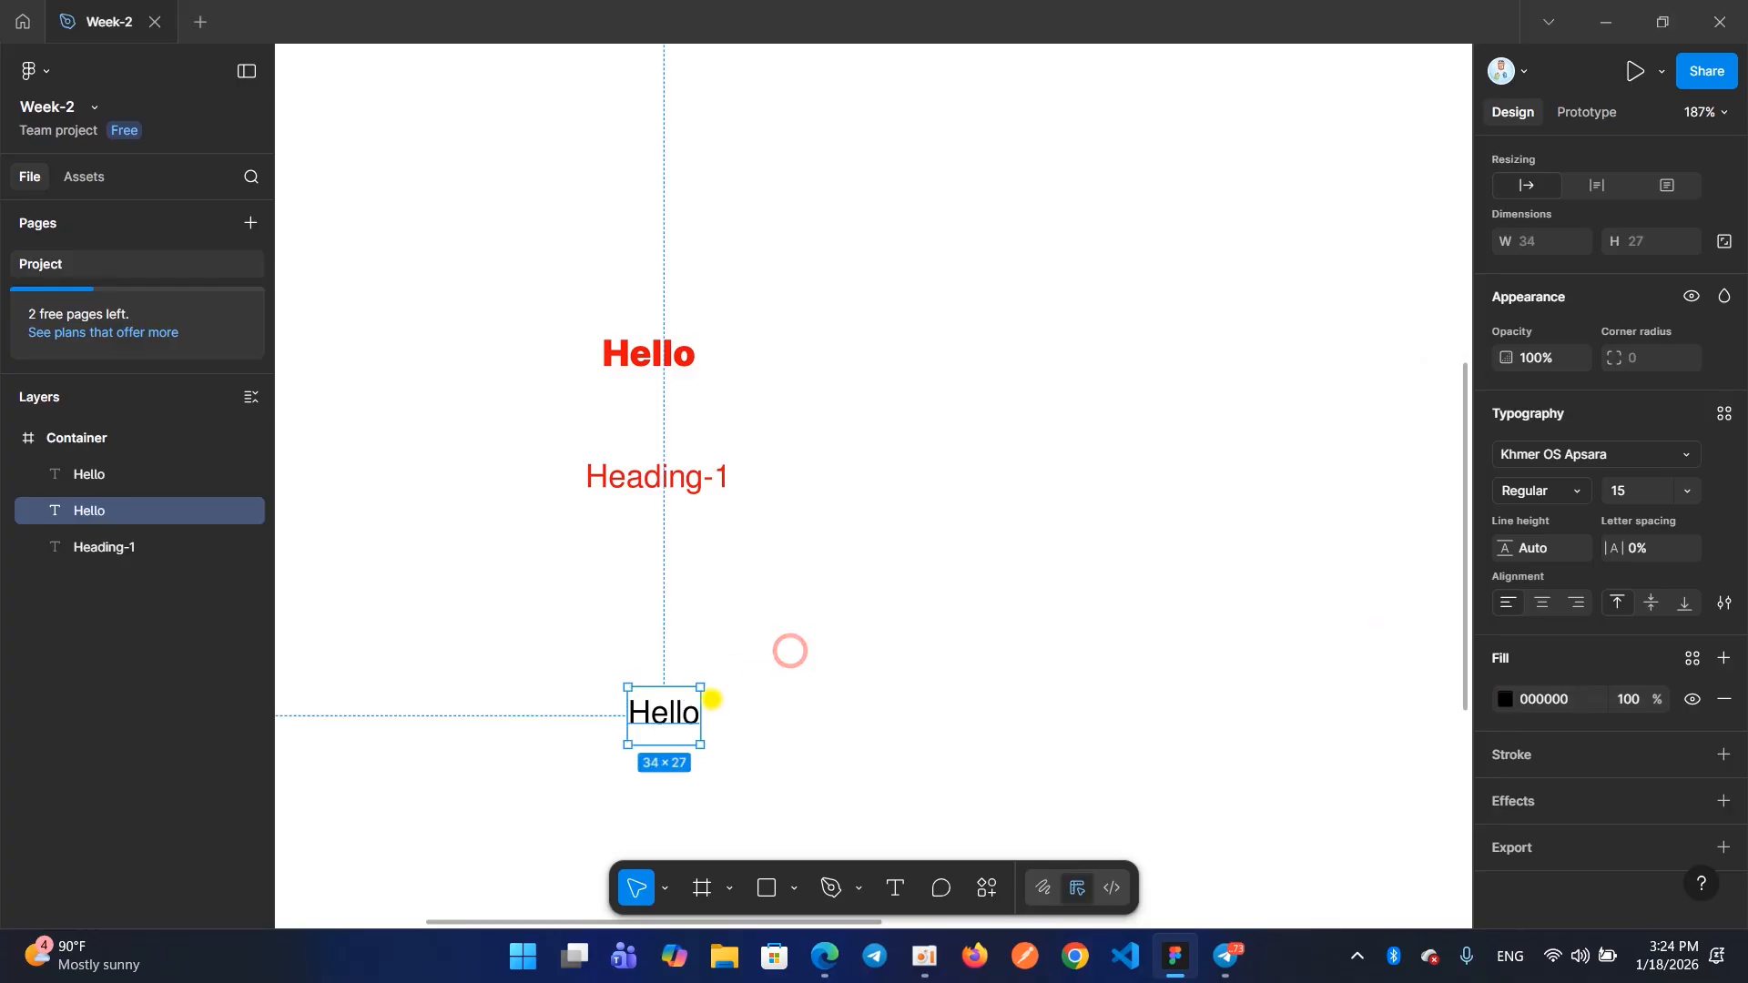
{"action": "left_click_drag", "start_coordinate": [655, 718], "coordinate": [656, 590]}
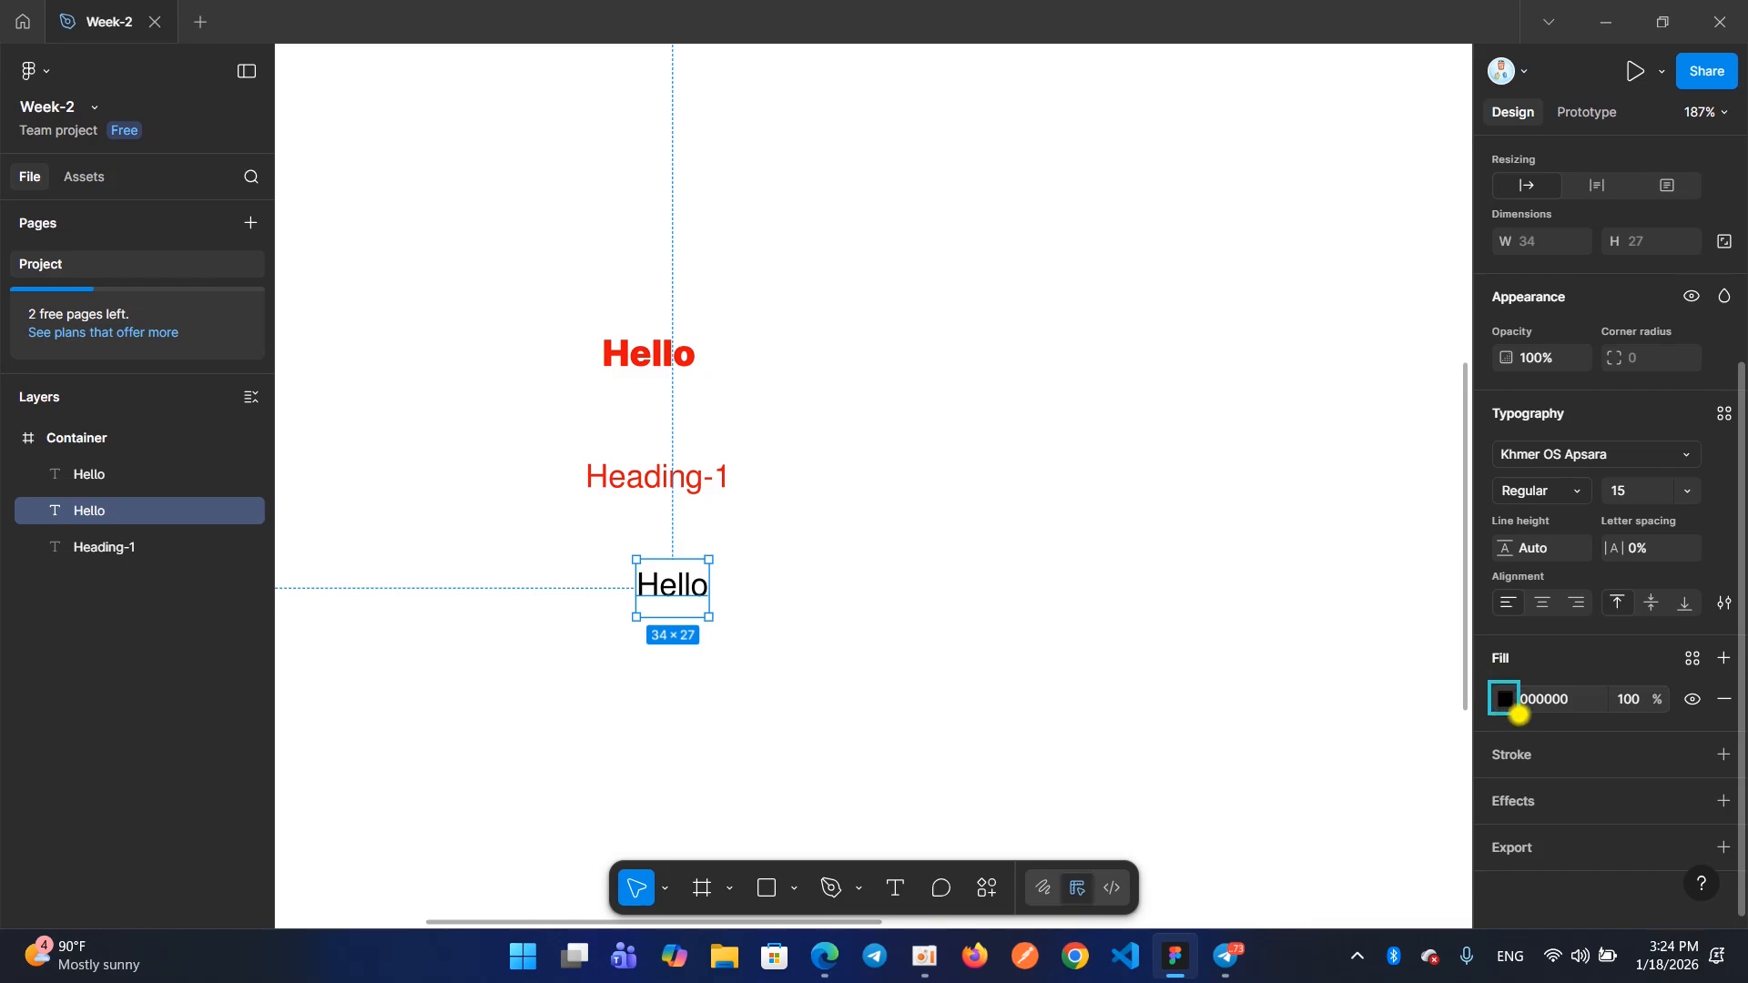
Try the light red fill EF5454 on the lower "Hello" text and return its fill to black, 000000
{"action": "left_click", "coordinate": [1504, 696]}
{"action": "left_click_drag", "start_coordinate": [1335, 594], "coordinate": [1373, 480]}
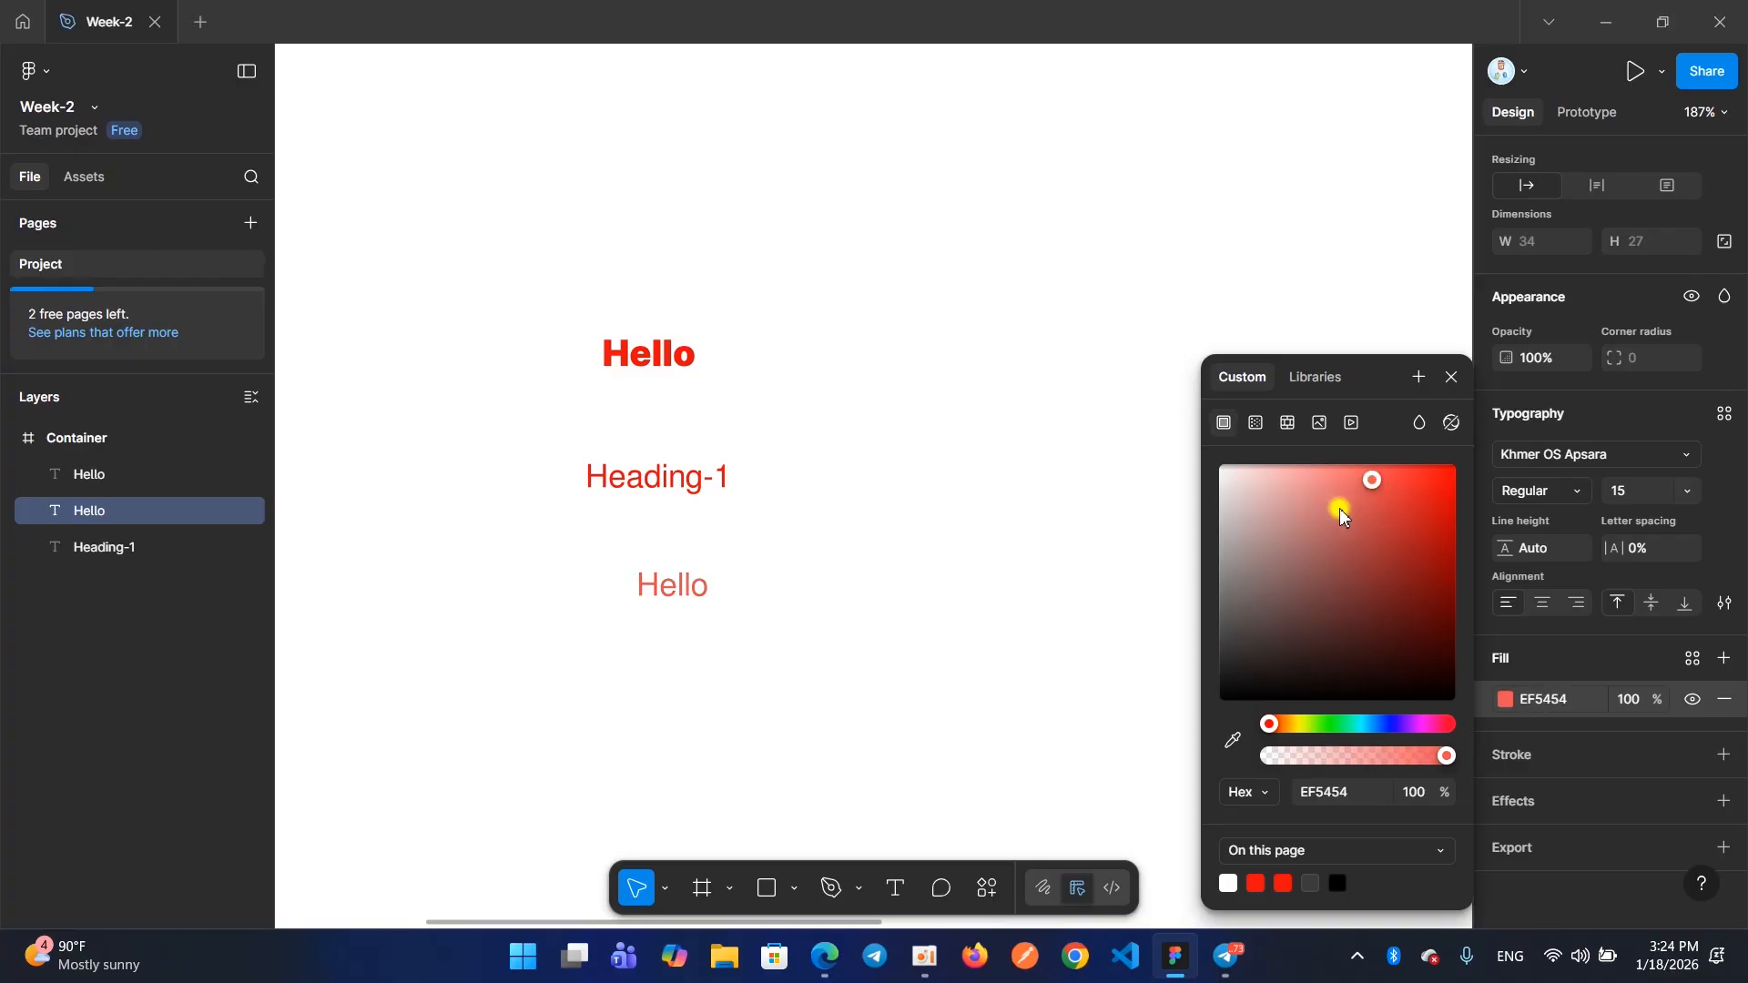
{"action": "left_click", "coordinate": [1450, 375]}
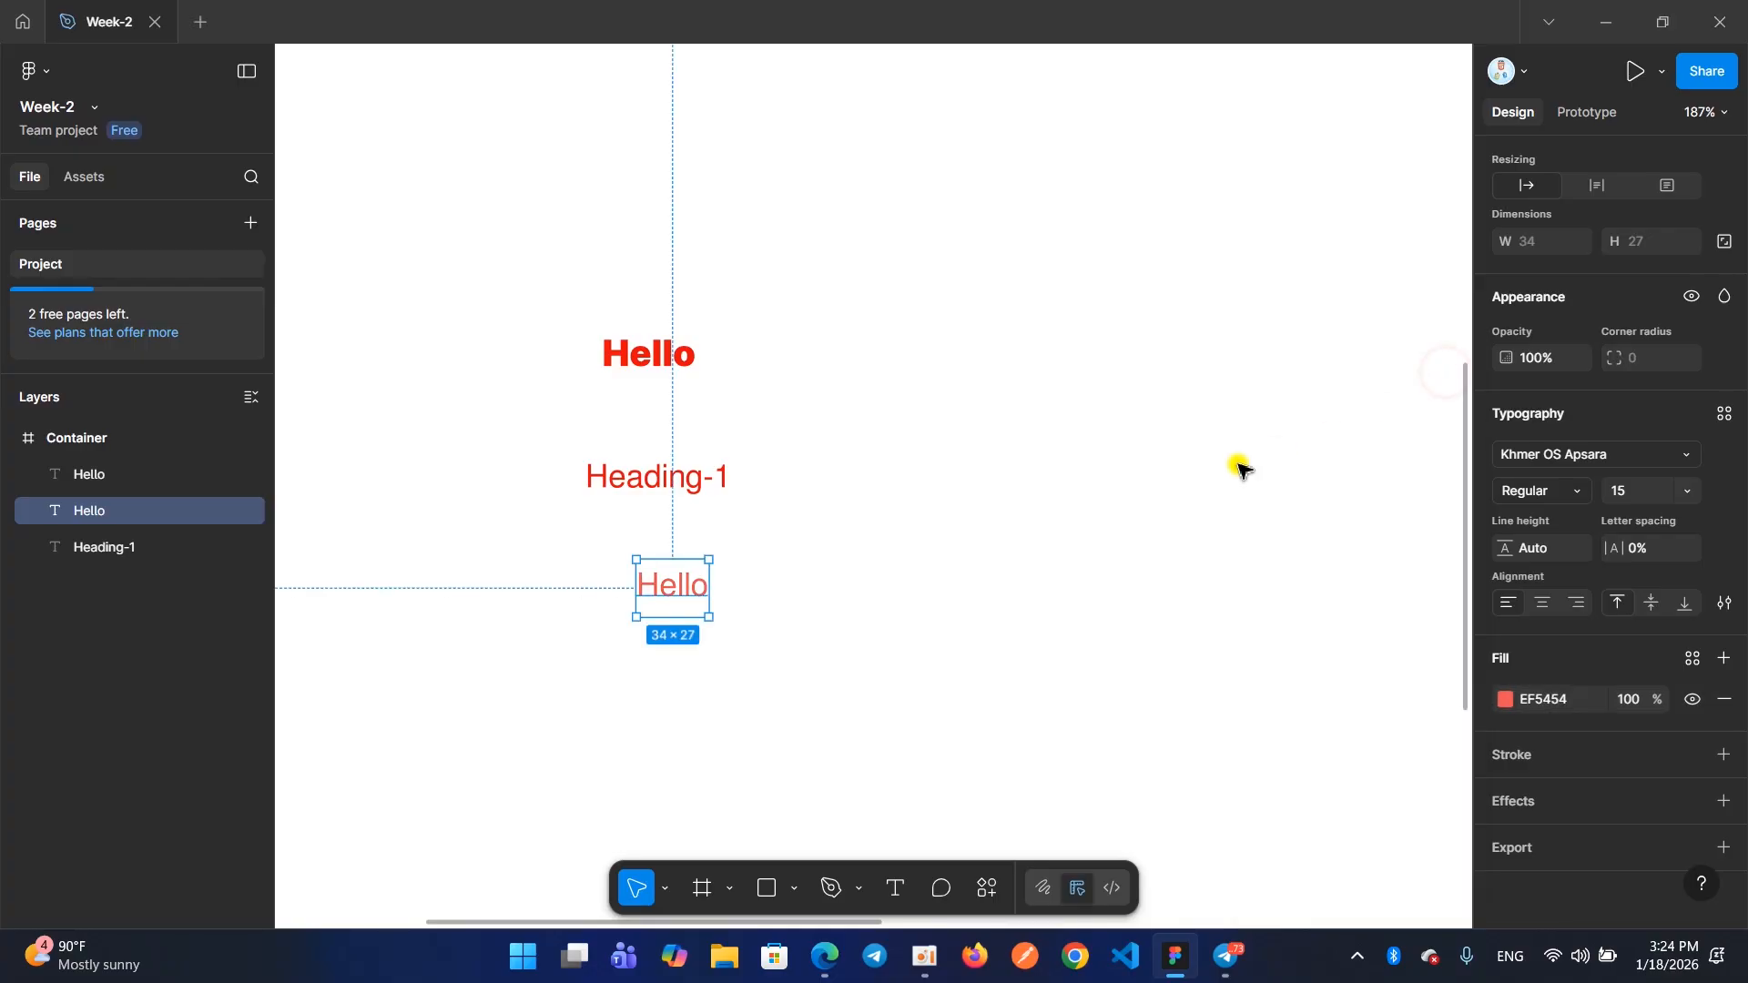
{"action": "left_click", "coordinate": [1505, 698]}
{"action": "left_click", "coordinate": [1340, 545]}
{"action": "left_click_drag", "start_coordinate": [1340, 545], "coordinate": [1445, 814]}
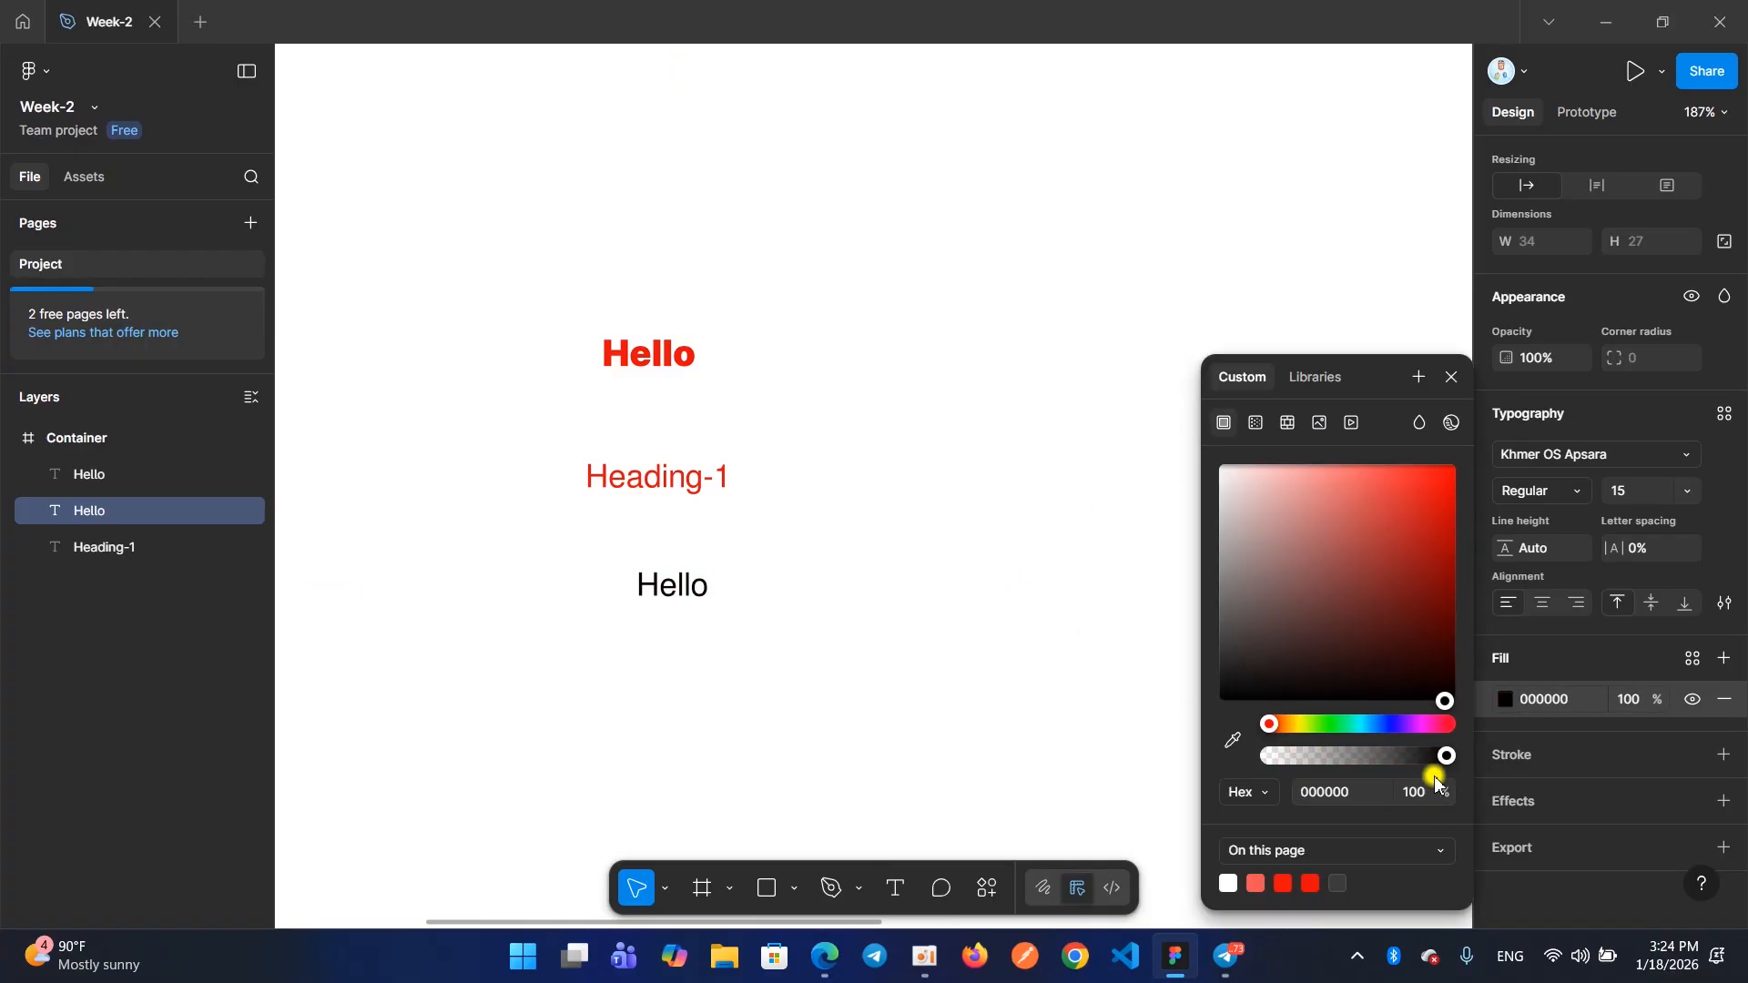
{"action": "left_click", "coordinate": [1451, 377]}
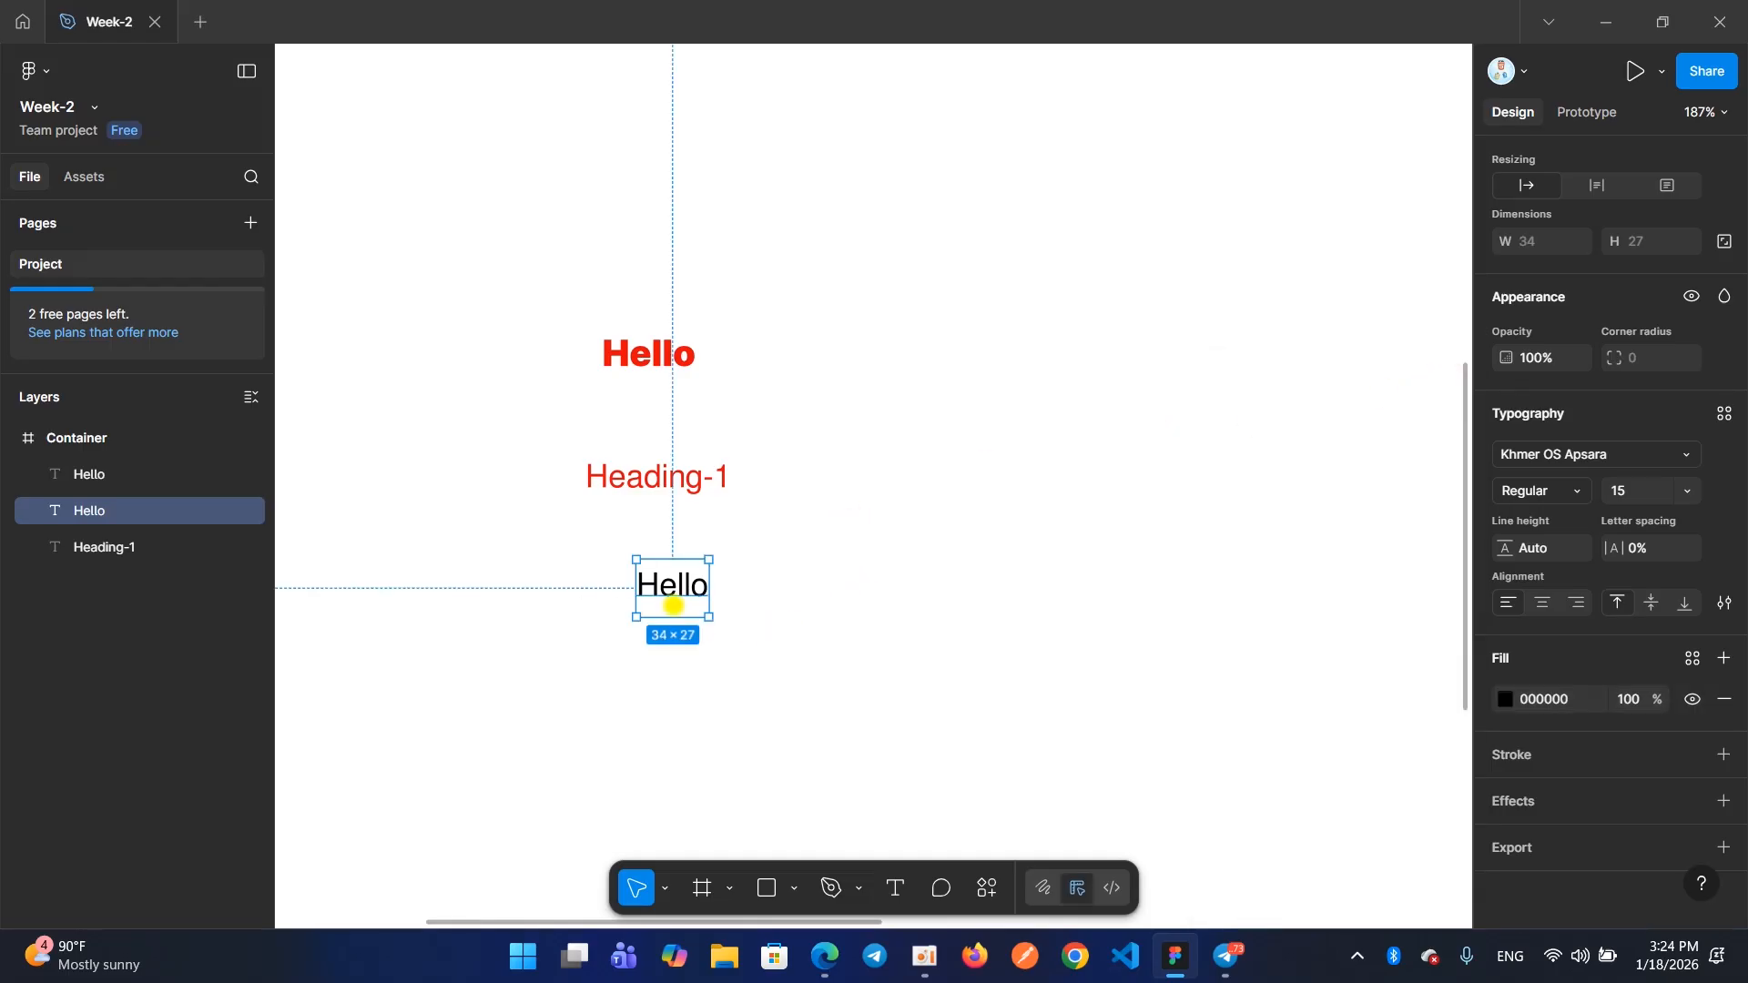
Move the black "Hello" text directly beneath "Heading-1", roughly aligned with its left edge, and select all three texts
{"action": "left_click_drag", "start_coordinate": [668, 597], "coordinate": [624, 544]}
{"action": "left_click", "coordinate": [725, 565]}
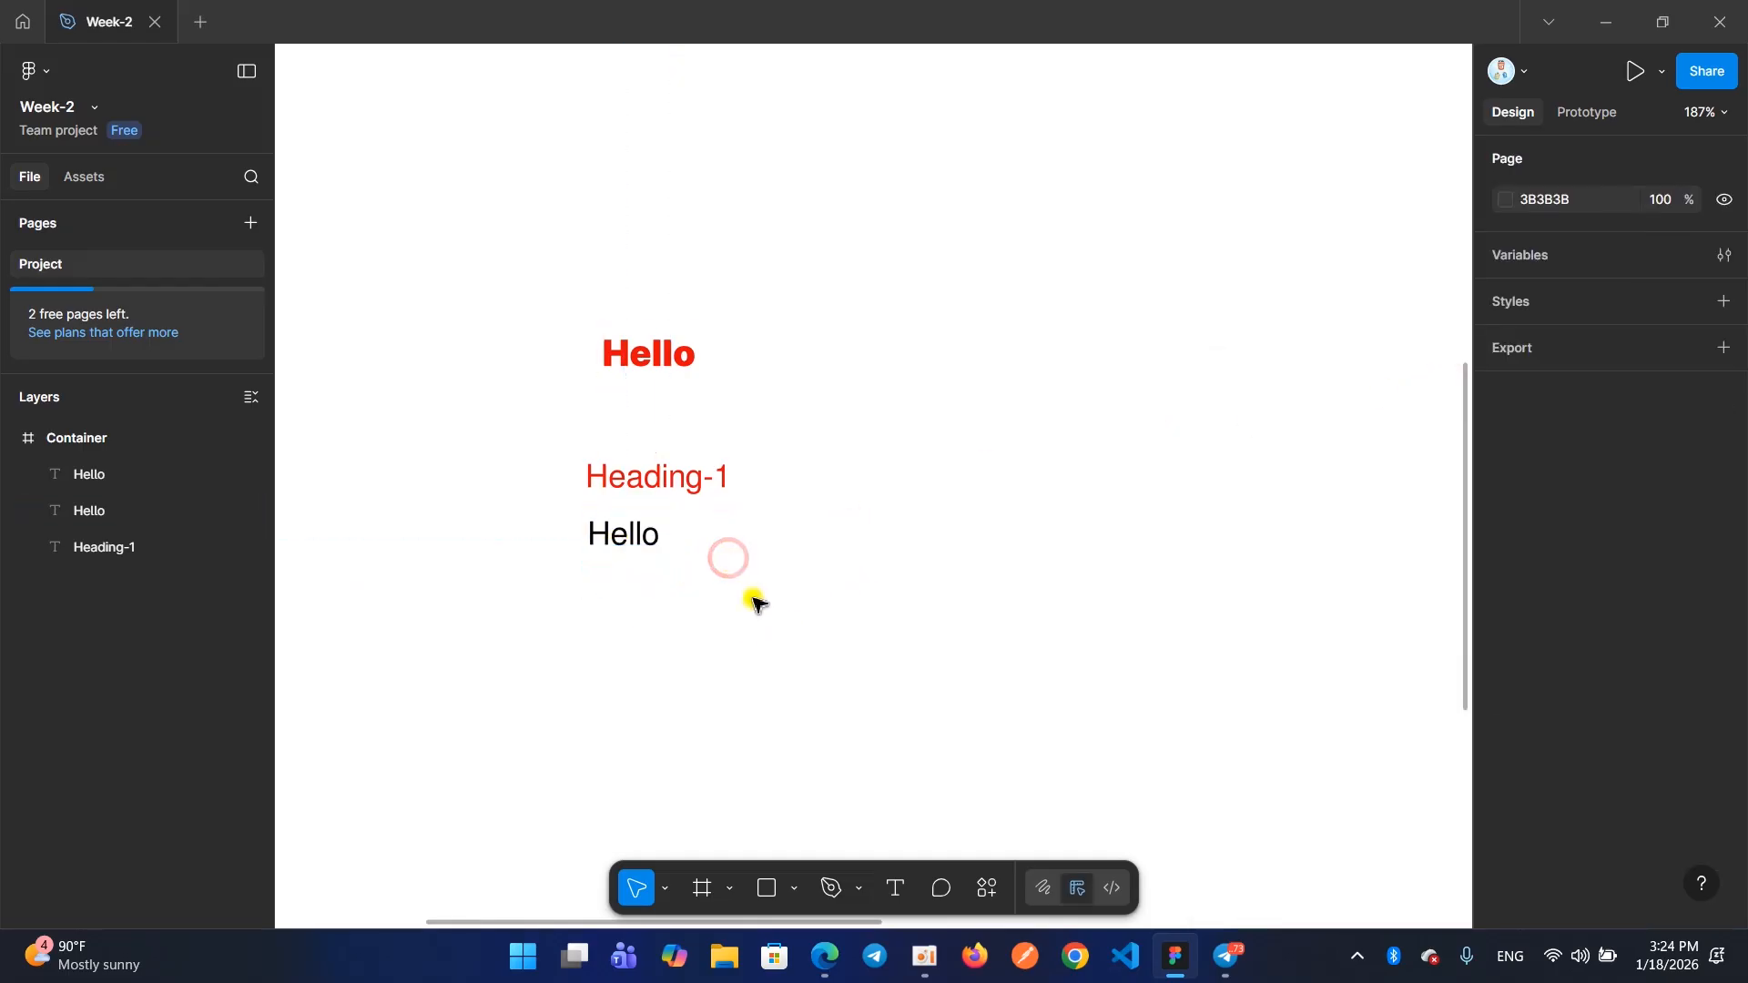
{"action": "left_click_drag", "start_coordinate": [500, 289], "coordinate": [719, 548]}
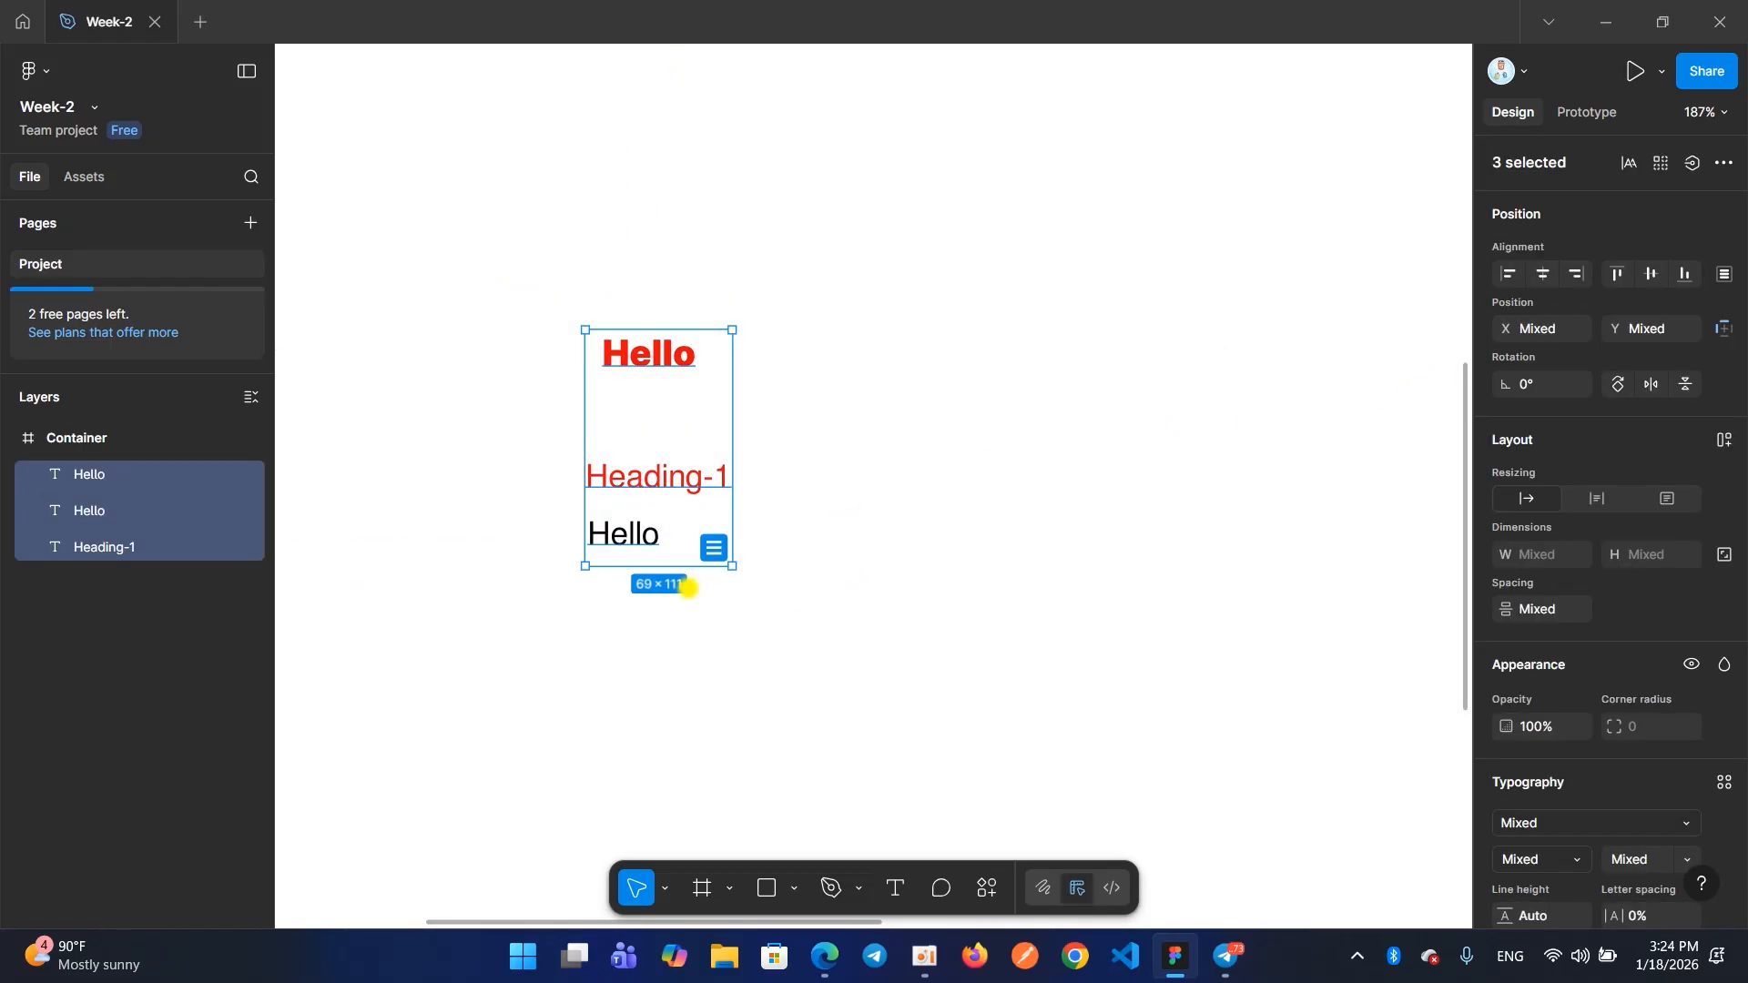
Delete all the texts in the Container frame, including the tool notes, "Heading-1" and both "Hello" texts
{"action": "left_click", "coordinate": [925, 958]}
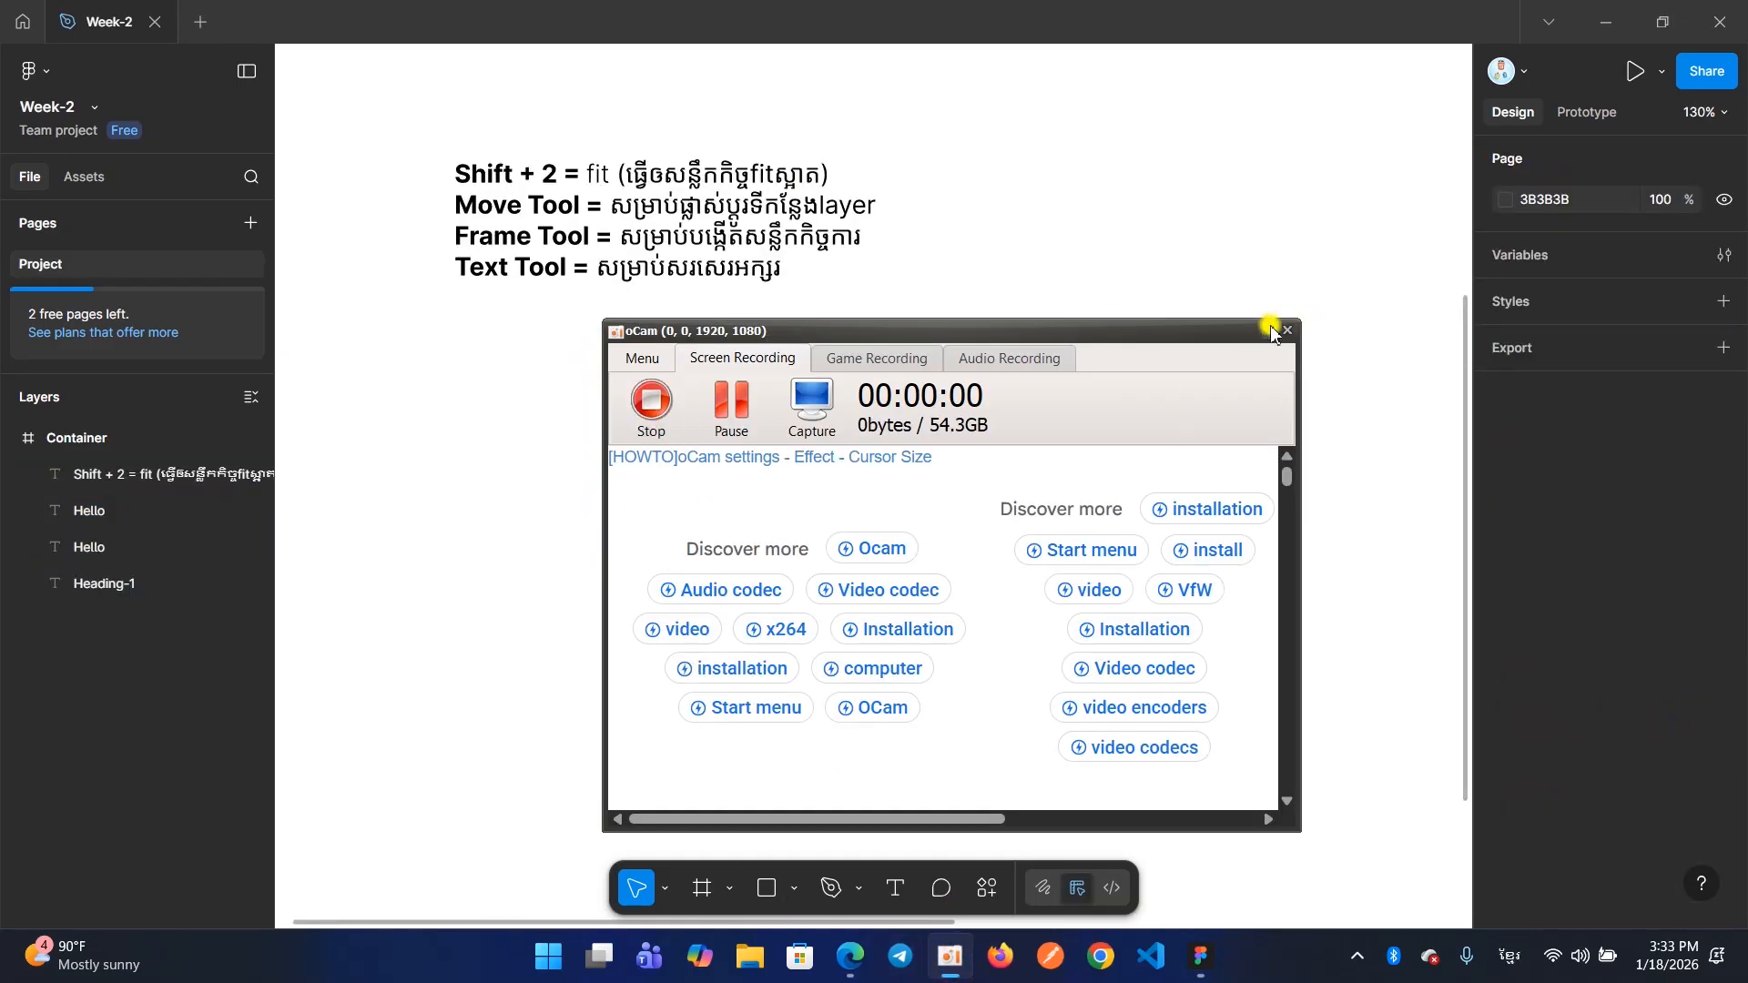
{"action": "left_click", "coordinate": [1270, 331]}
{"action": "scroll", "coordinate": [571, 288], "scroll_direction": "down", "scroll_amount": 3}
{"action": "left_click_drag", "start_coordinate": [397, 79], "coordinate": [728, 434]}
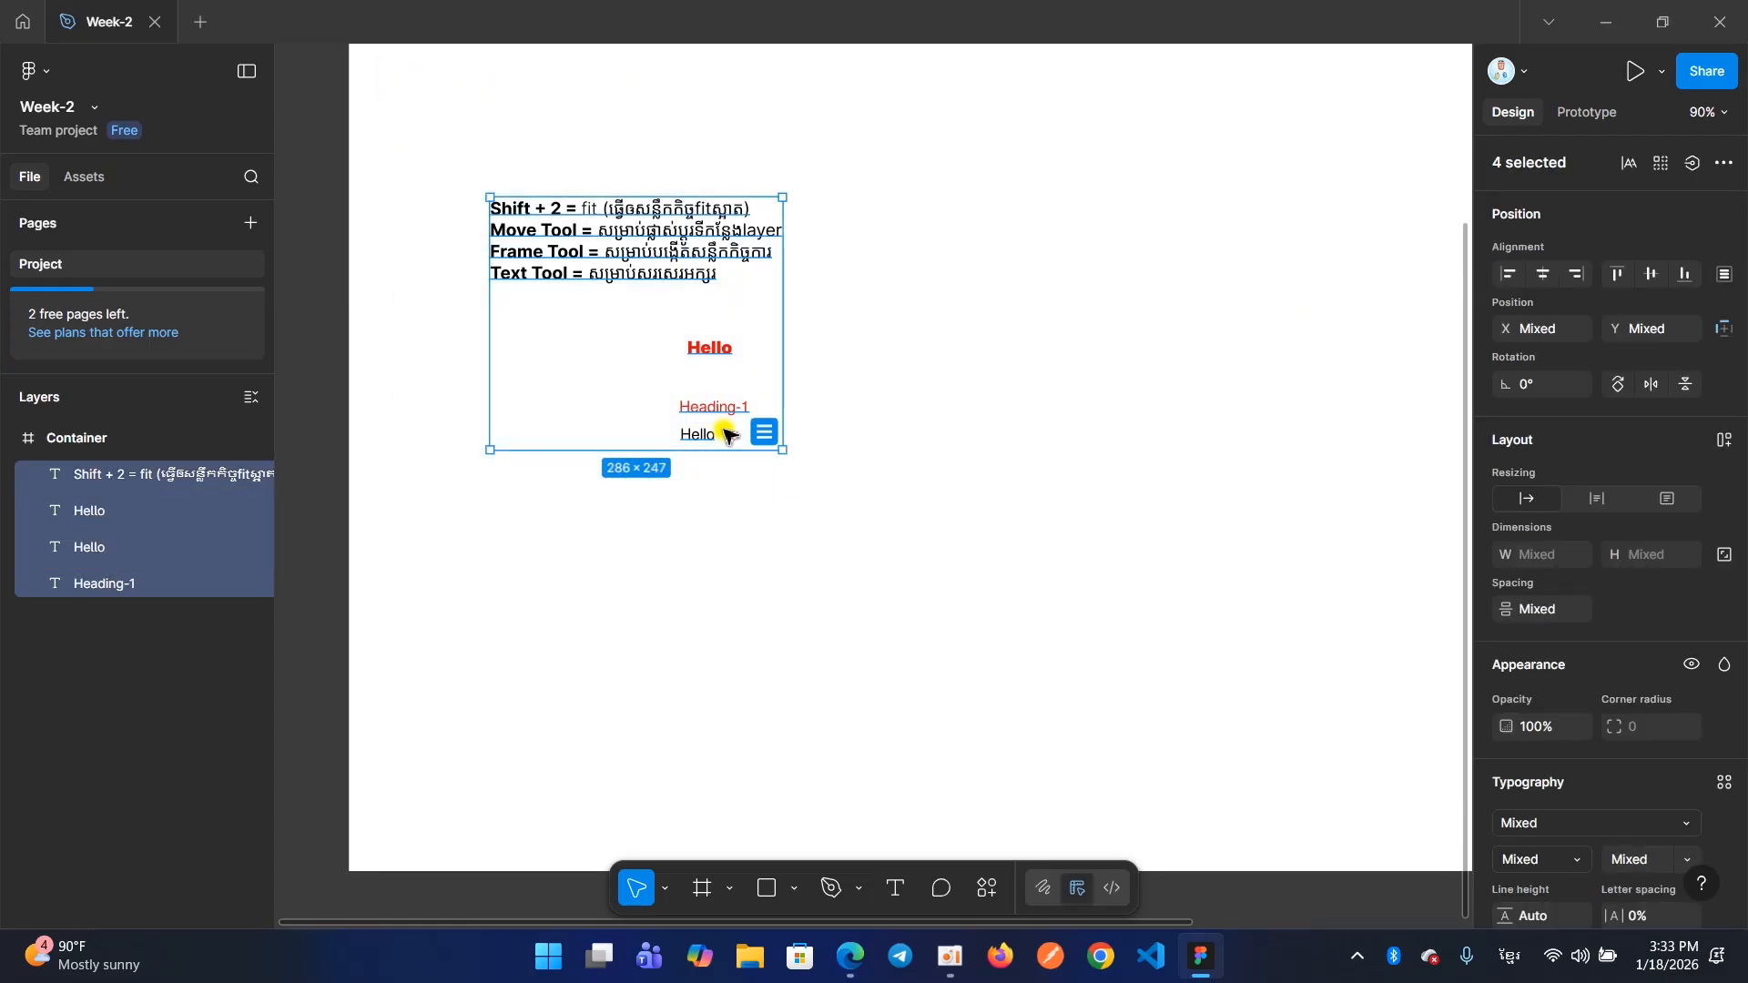
{"action": "key", "text": "Delete"}
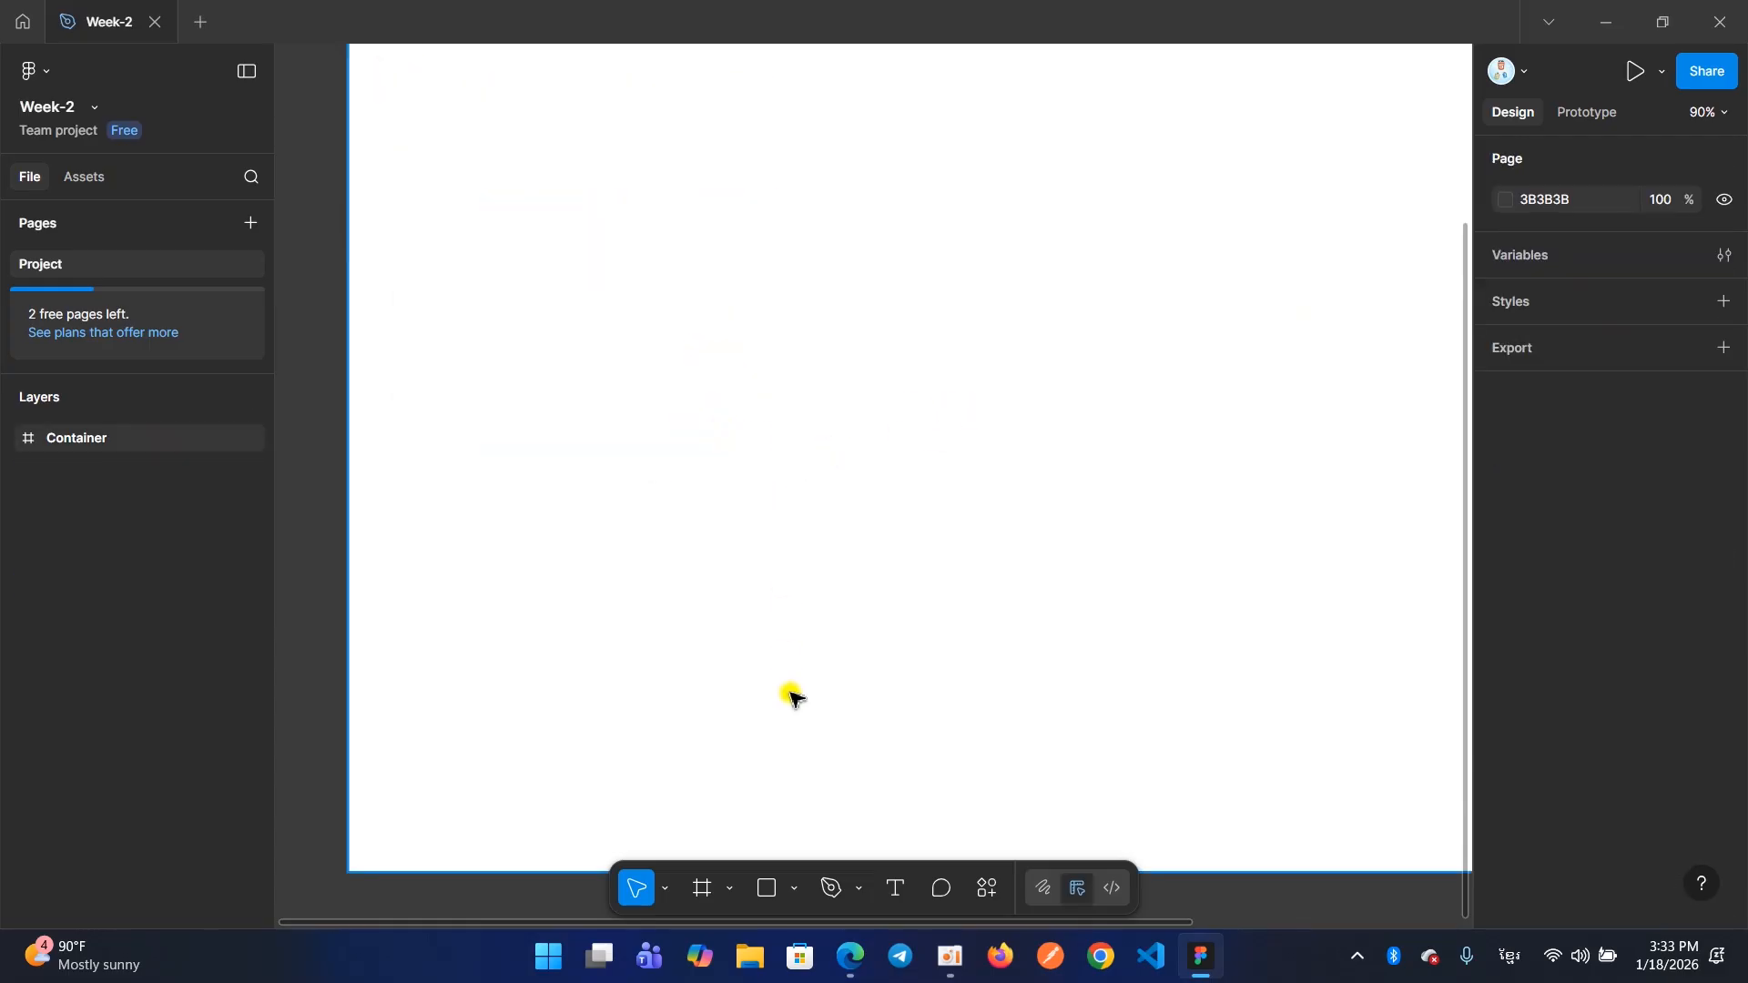
Add a text reading "Home" near the Container frame's upper-left corner, at about X 68, Y 80
{"action": "scroll", "coordinate": [767, 664], "scroll_direction": "down", "scroll_amount": 5}
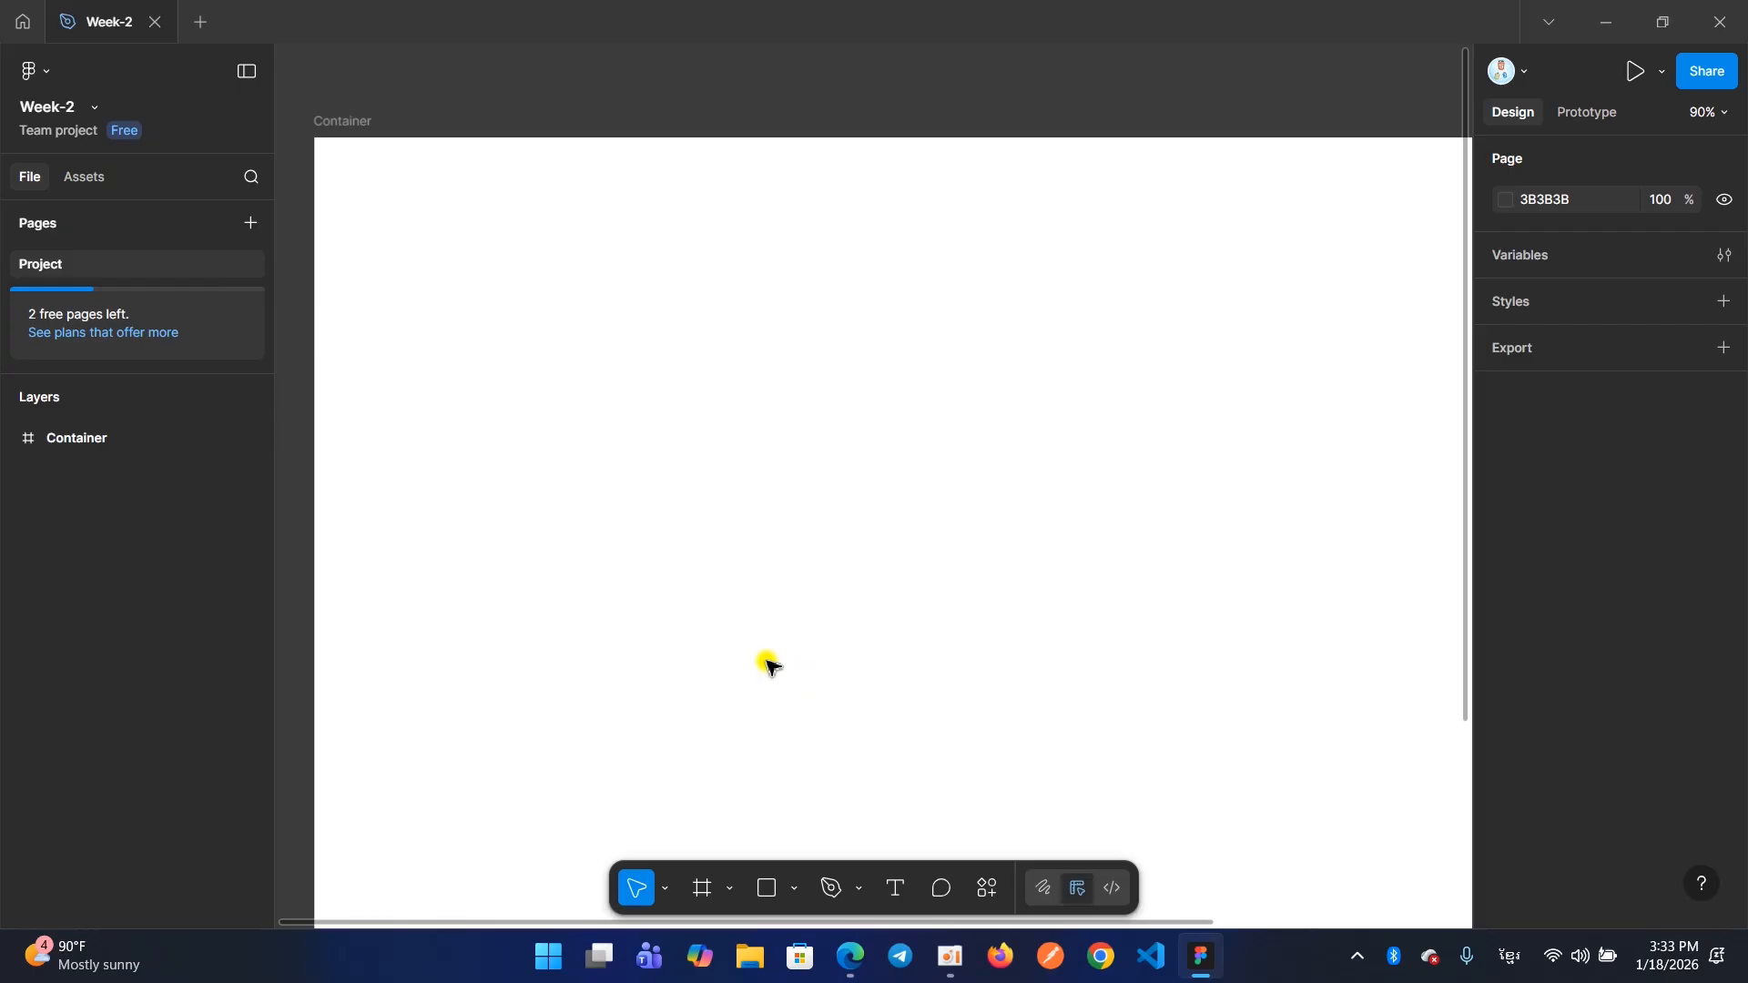
{"action": "key", "text": "shift+1"}
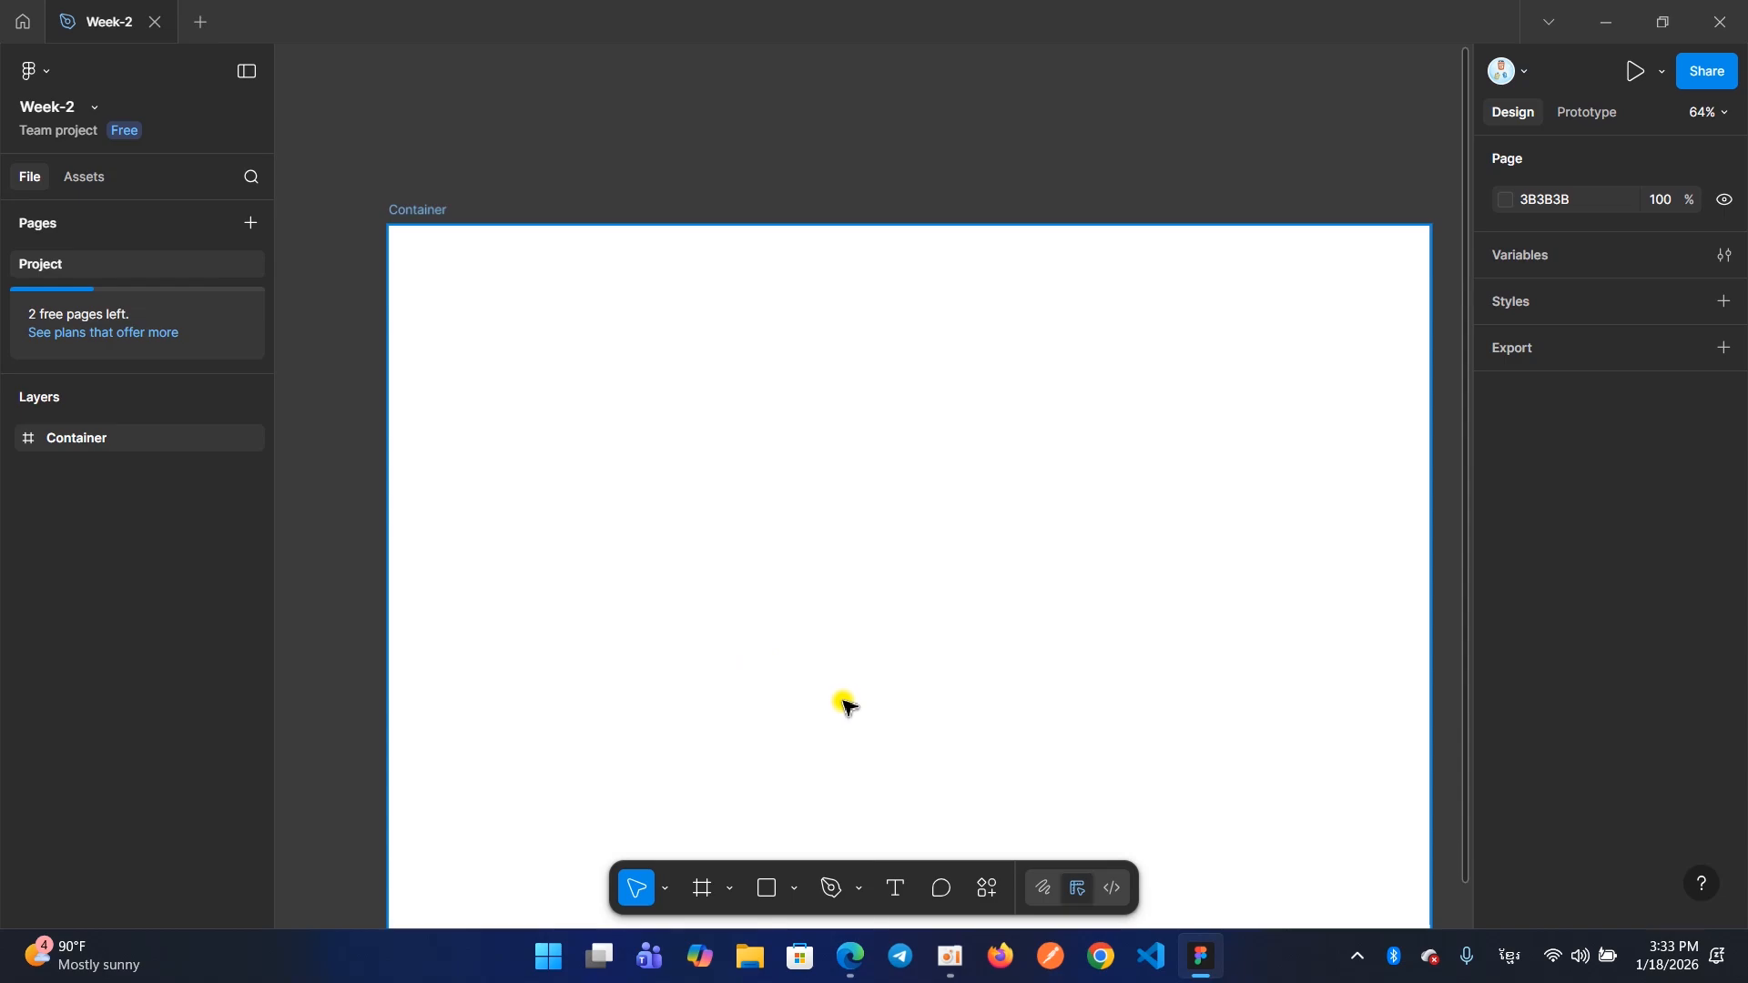
{"action": "left_click", "coordinate": [895, 902]}
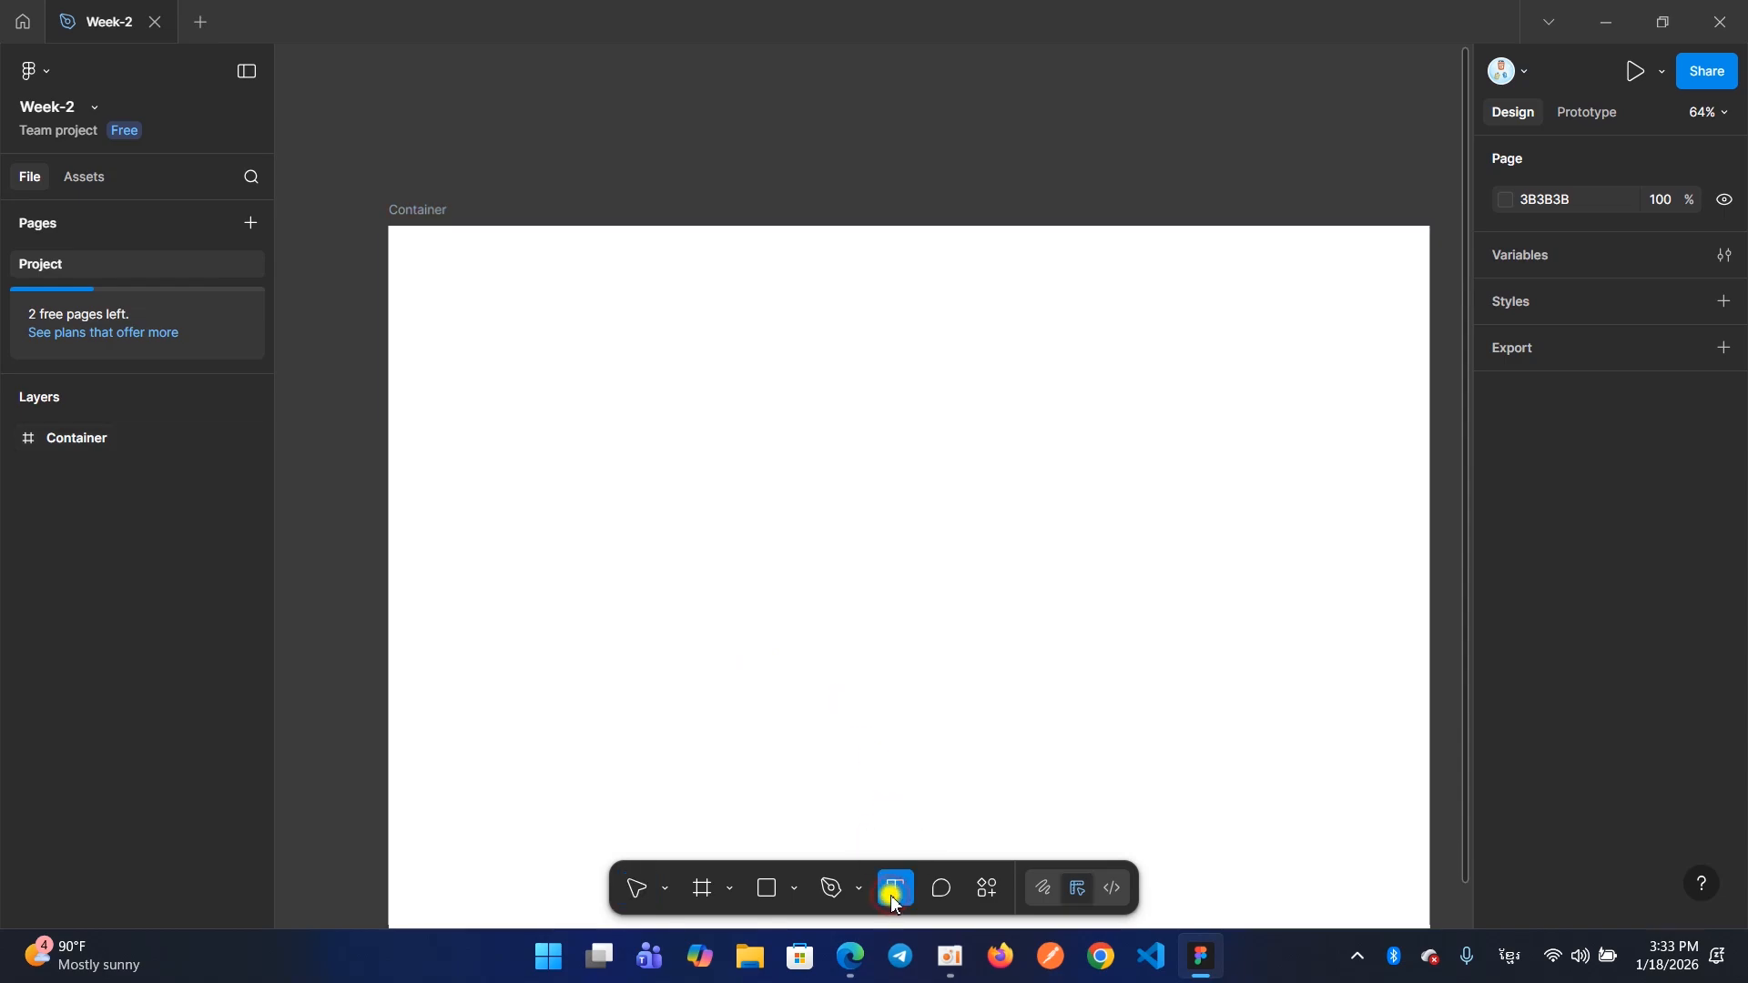
{"action": "left_click", "coordinate": [438, 290]}
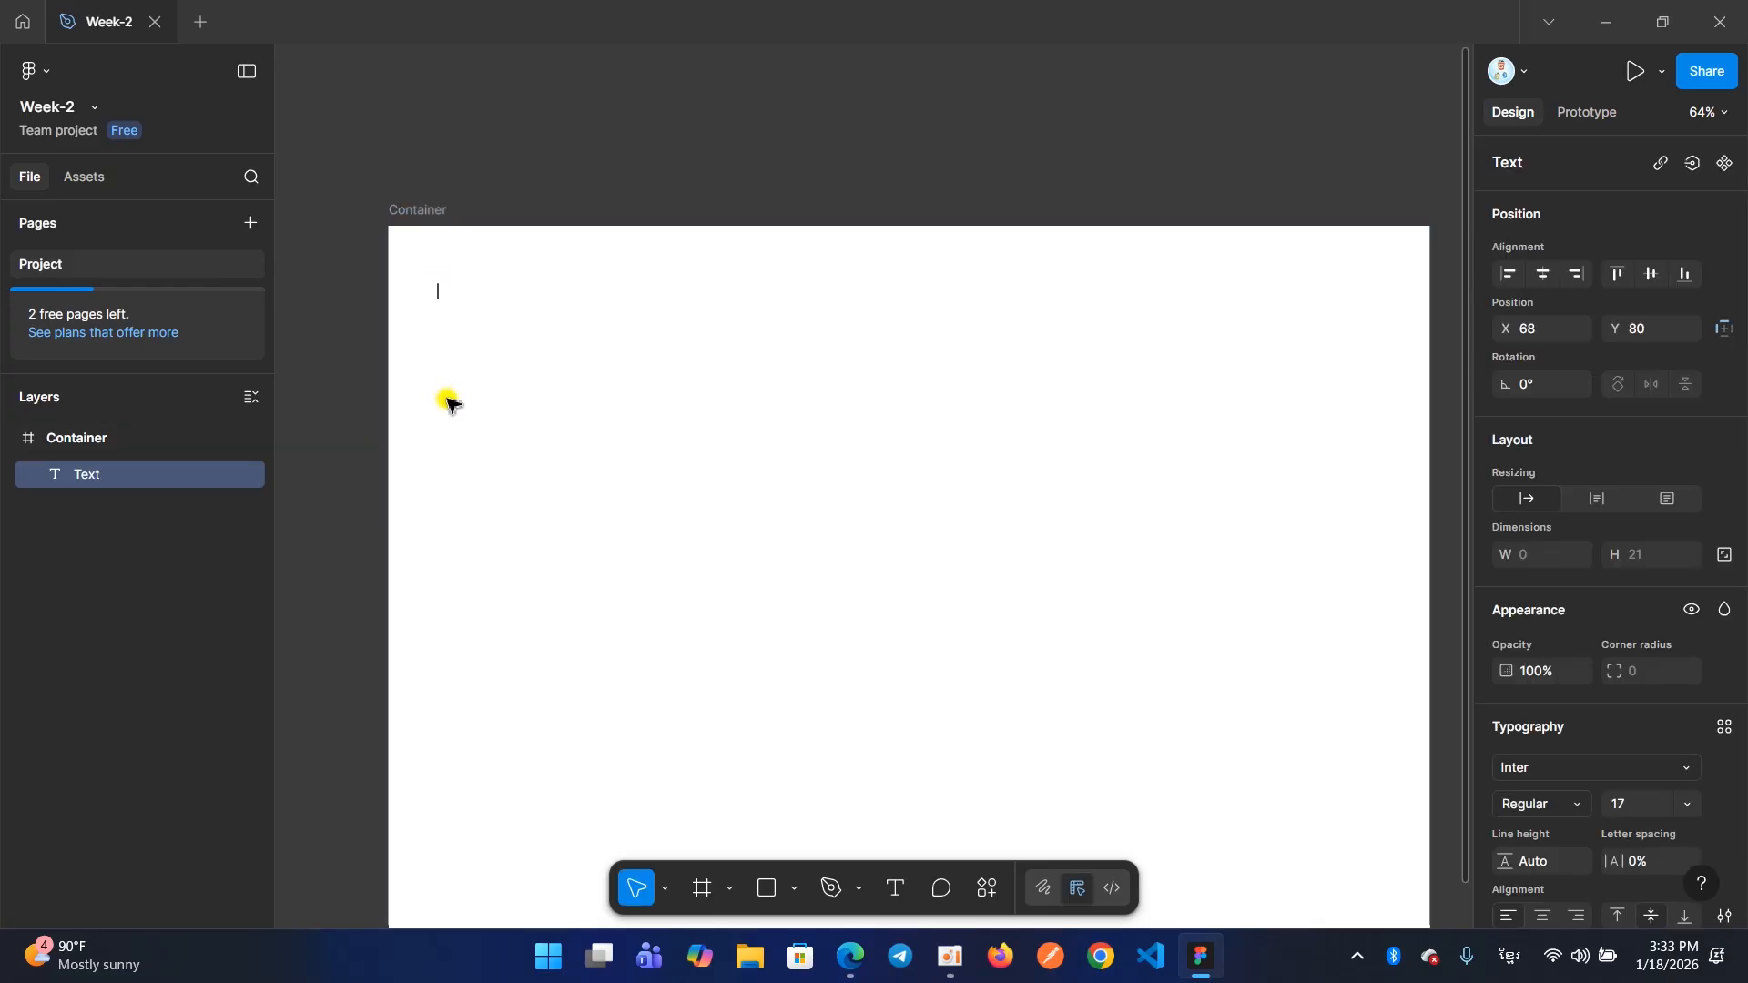
{"action": "type", "text": "ះោម"}
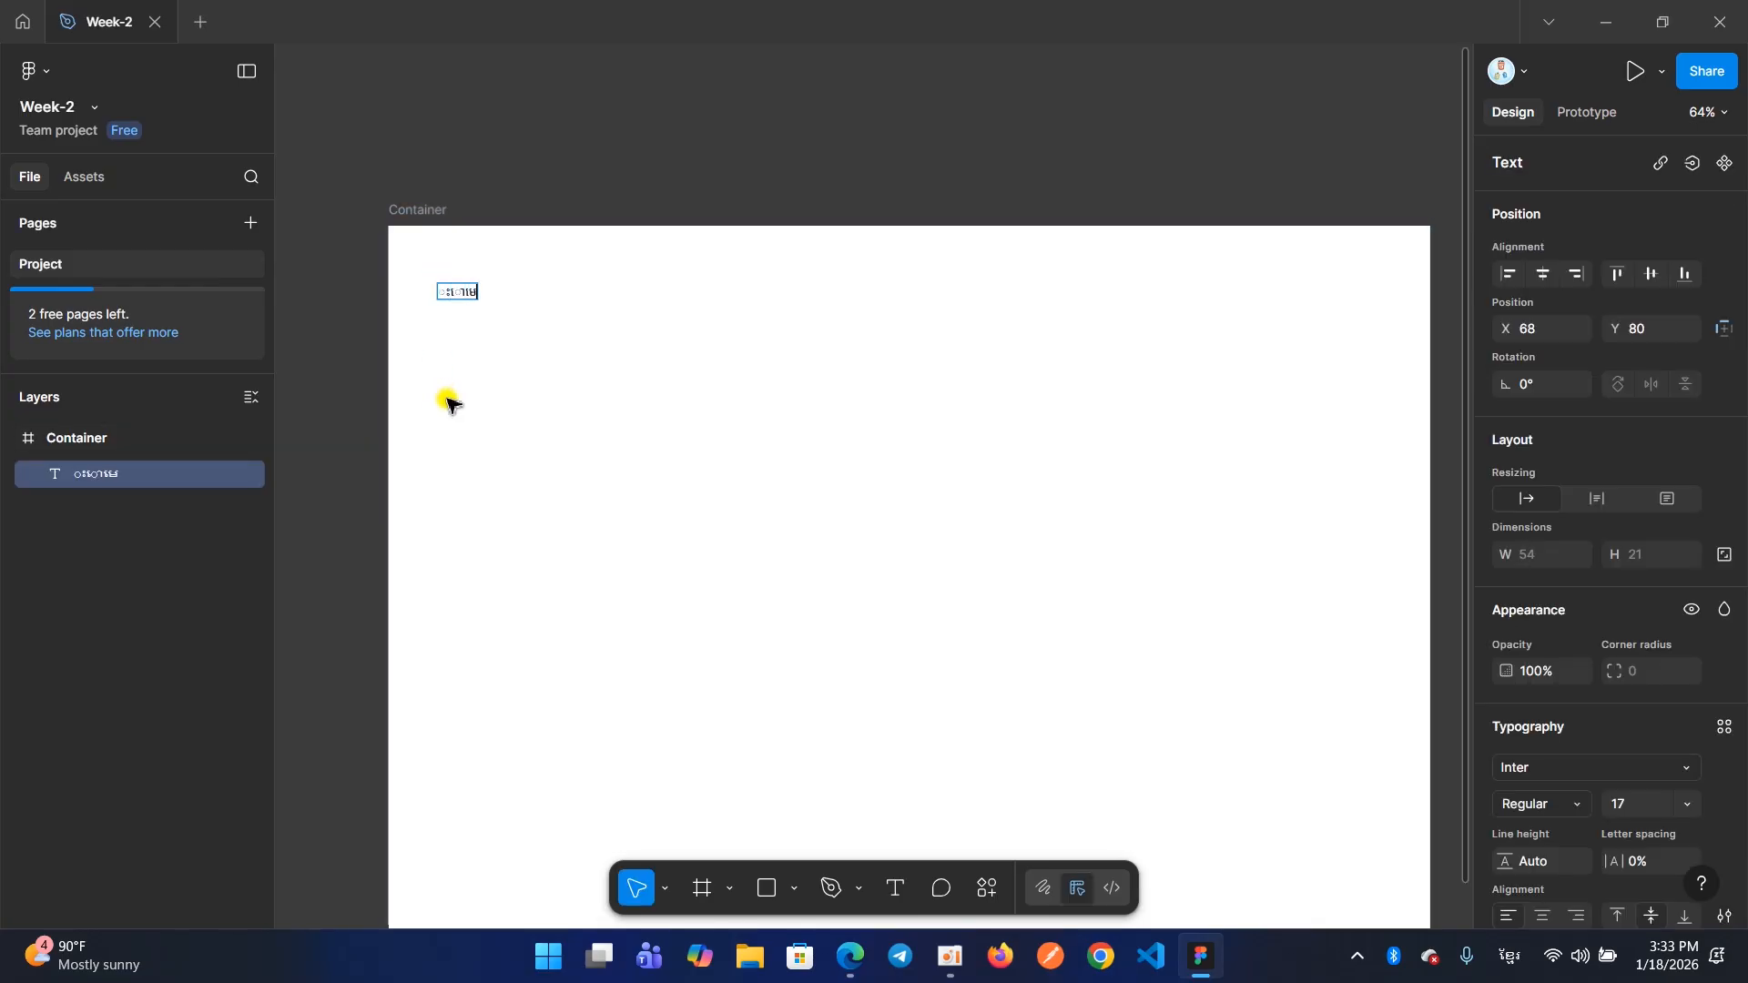
{"action": "key", "text": "BackSpace"}
{"action": "key", "text": "BackSpace"}
{"action": "type", "text": "H"}
{"action": "key", "text": "Escape"}
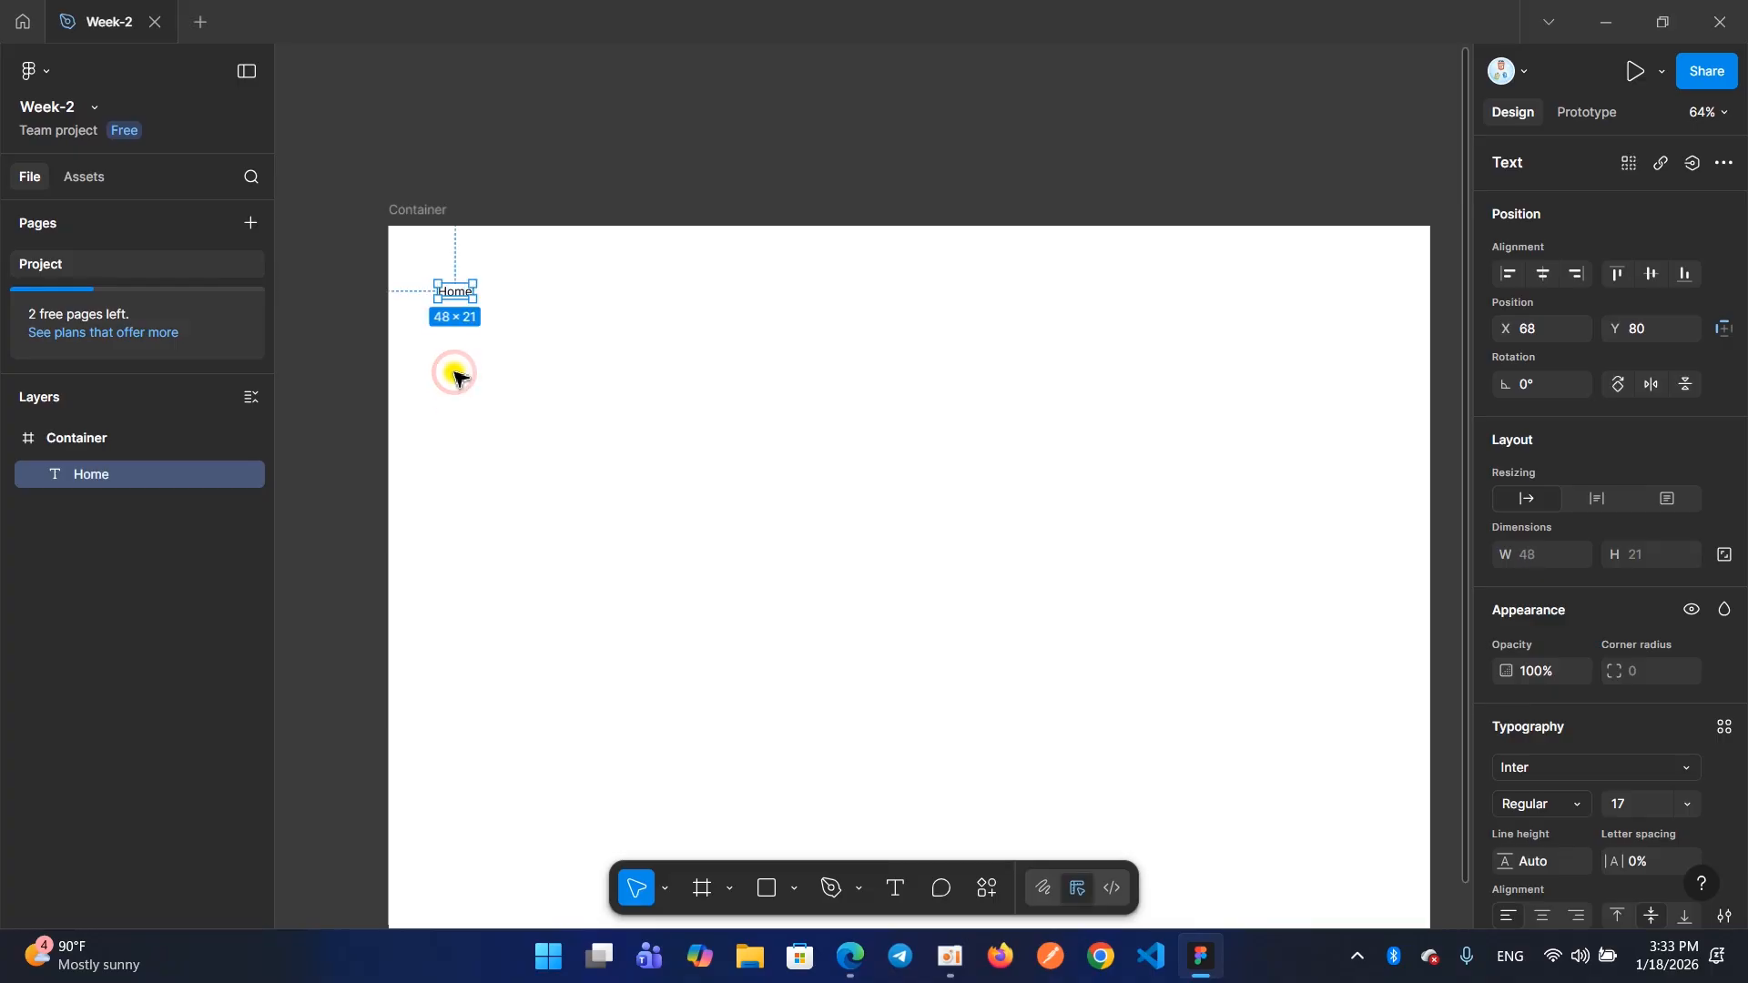
{"action": "left_click", "coordinate": [456, 376]}
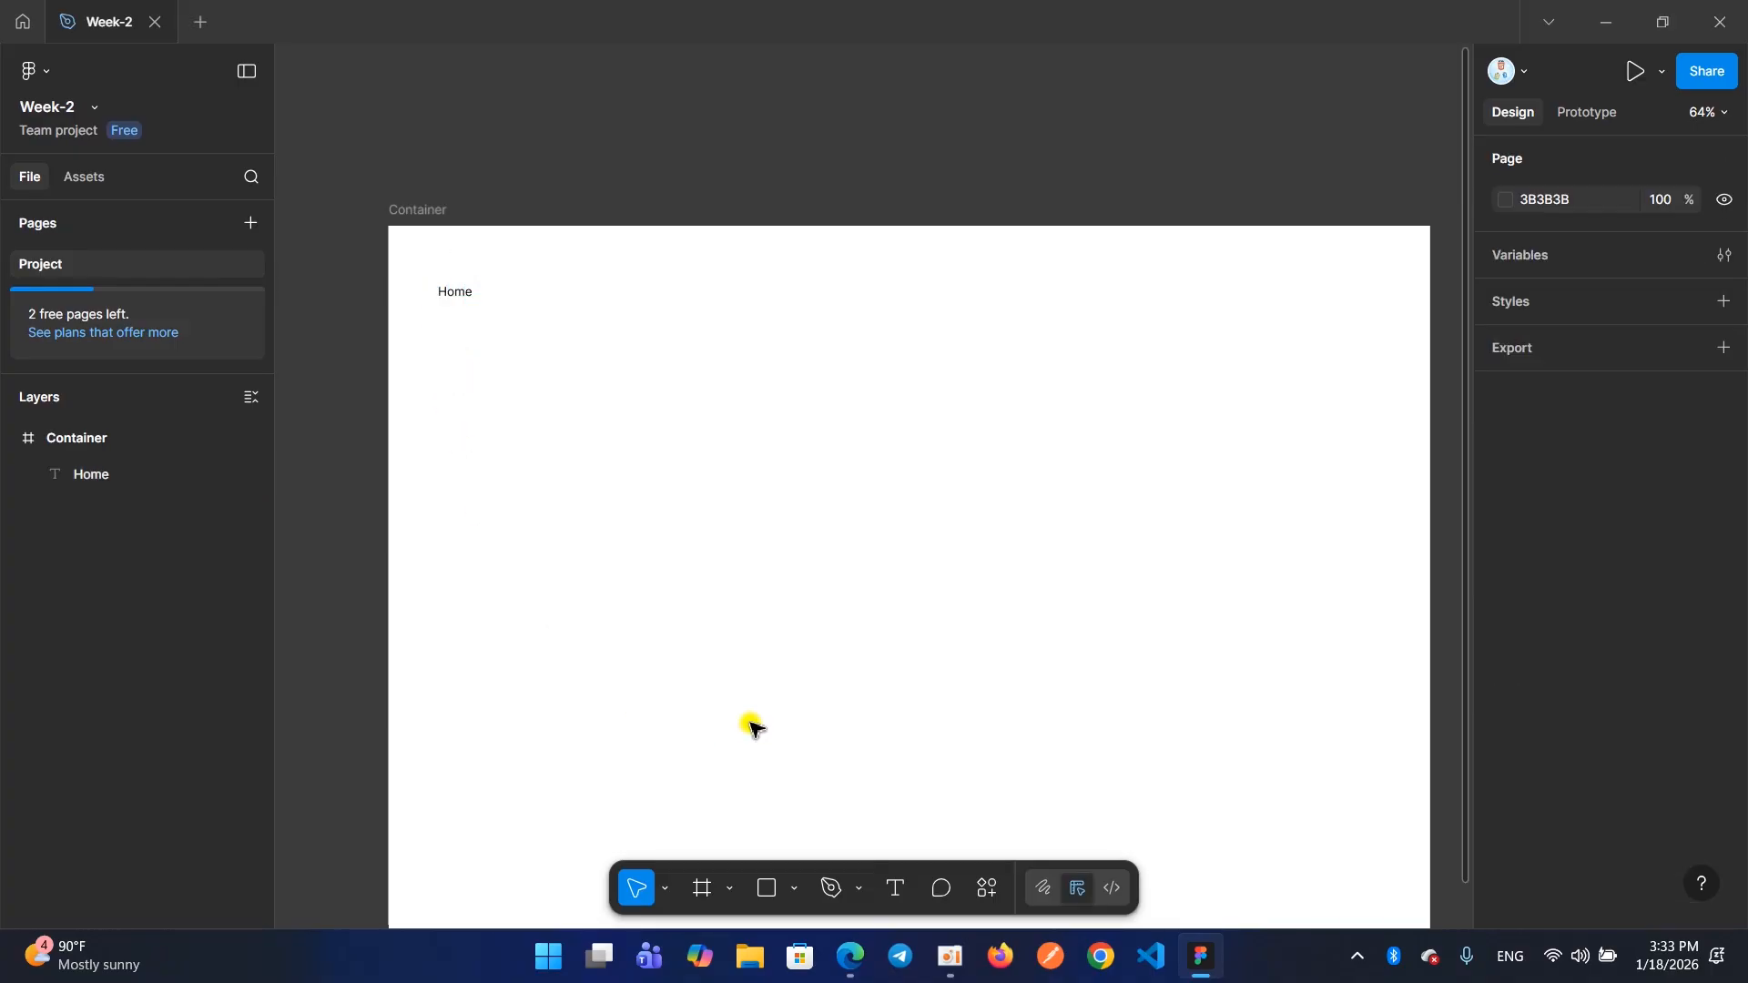
Add a text reading "About" to the right of "Home", at about X 170, Y 89
{"action": "left_click", "coordinate": [895, 890]}
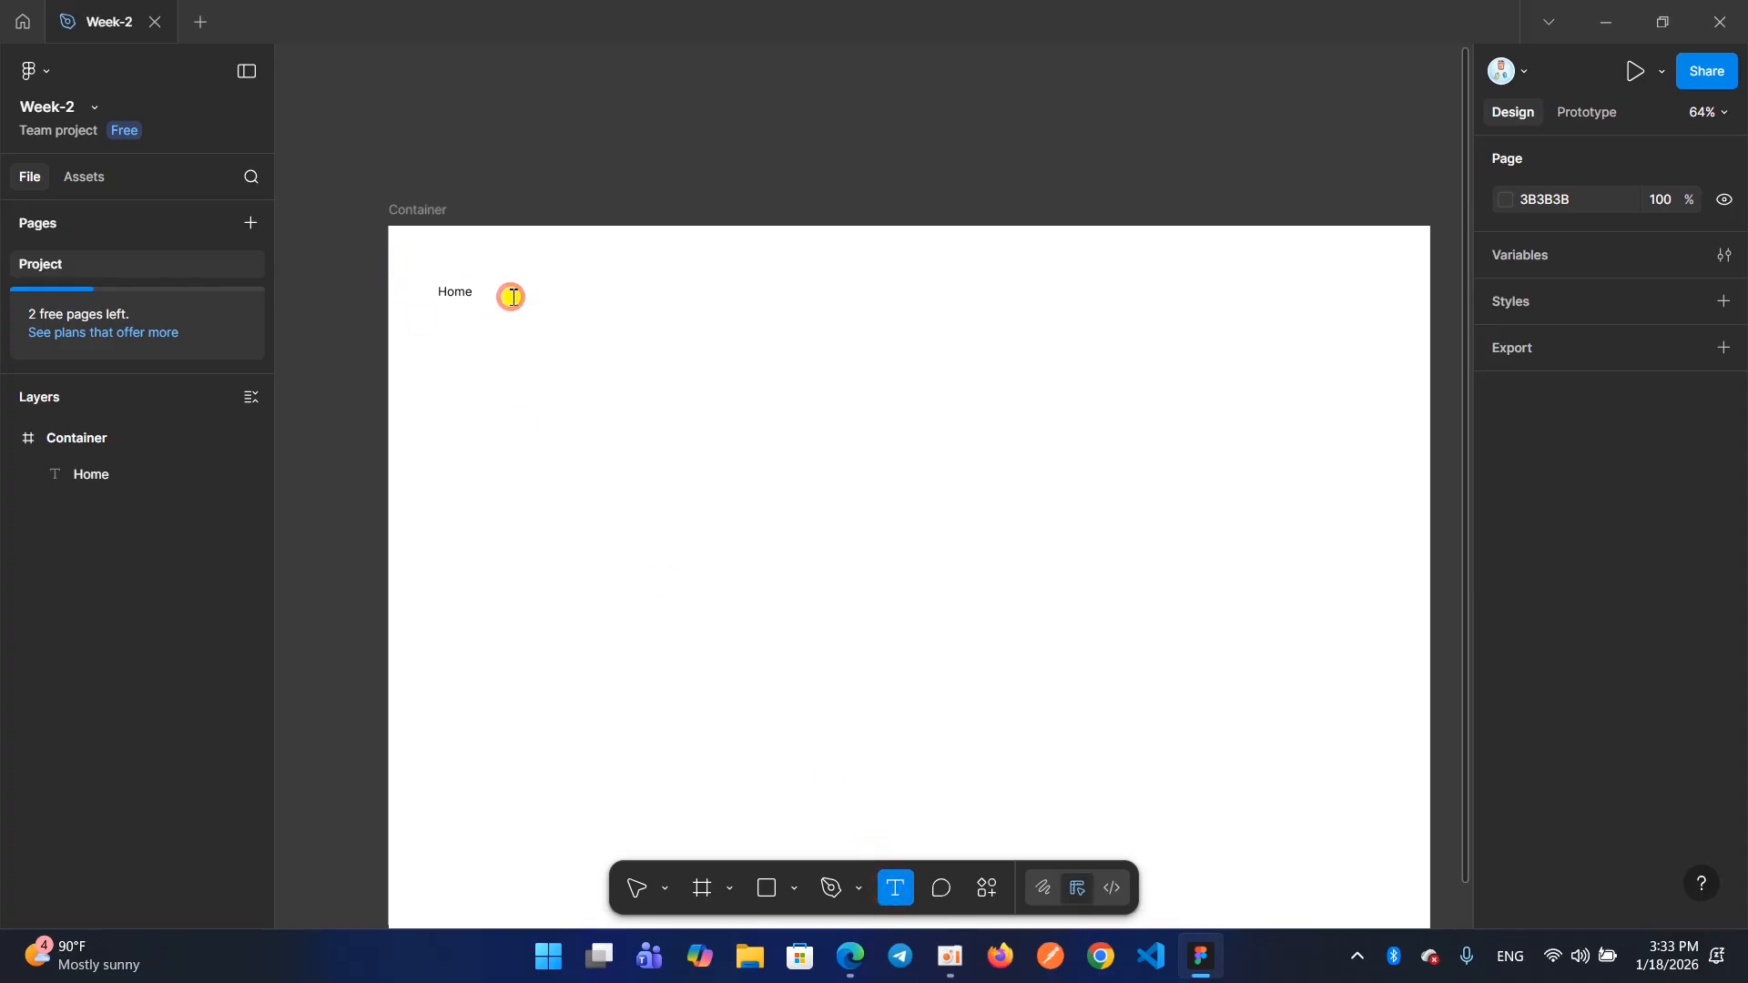
{"action": "left_click", "coordinate": [512, 299]}
{"action": "type", "text": "About"}
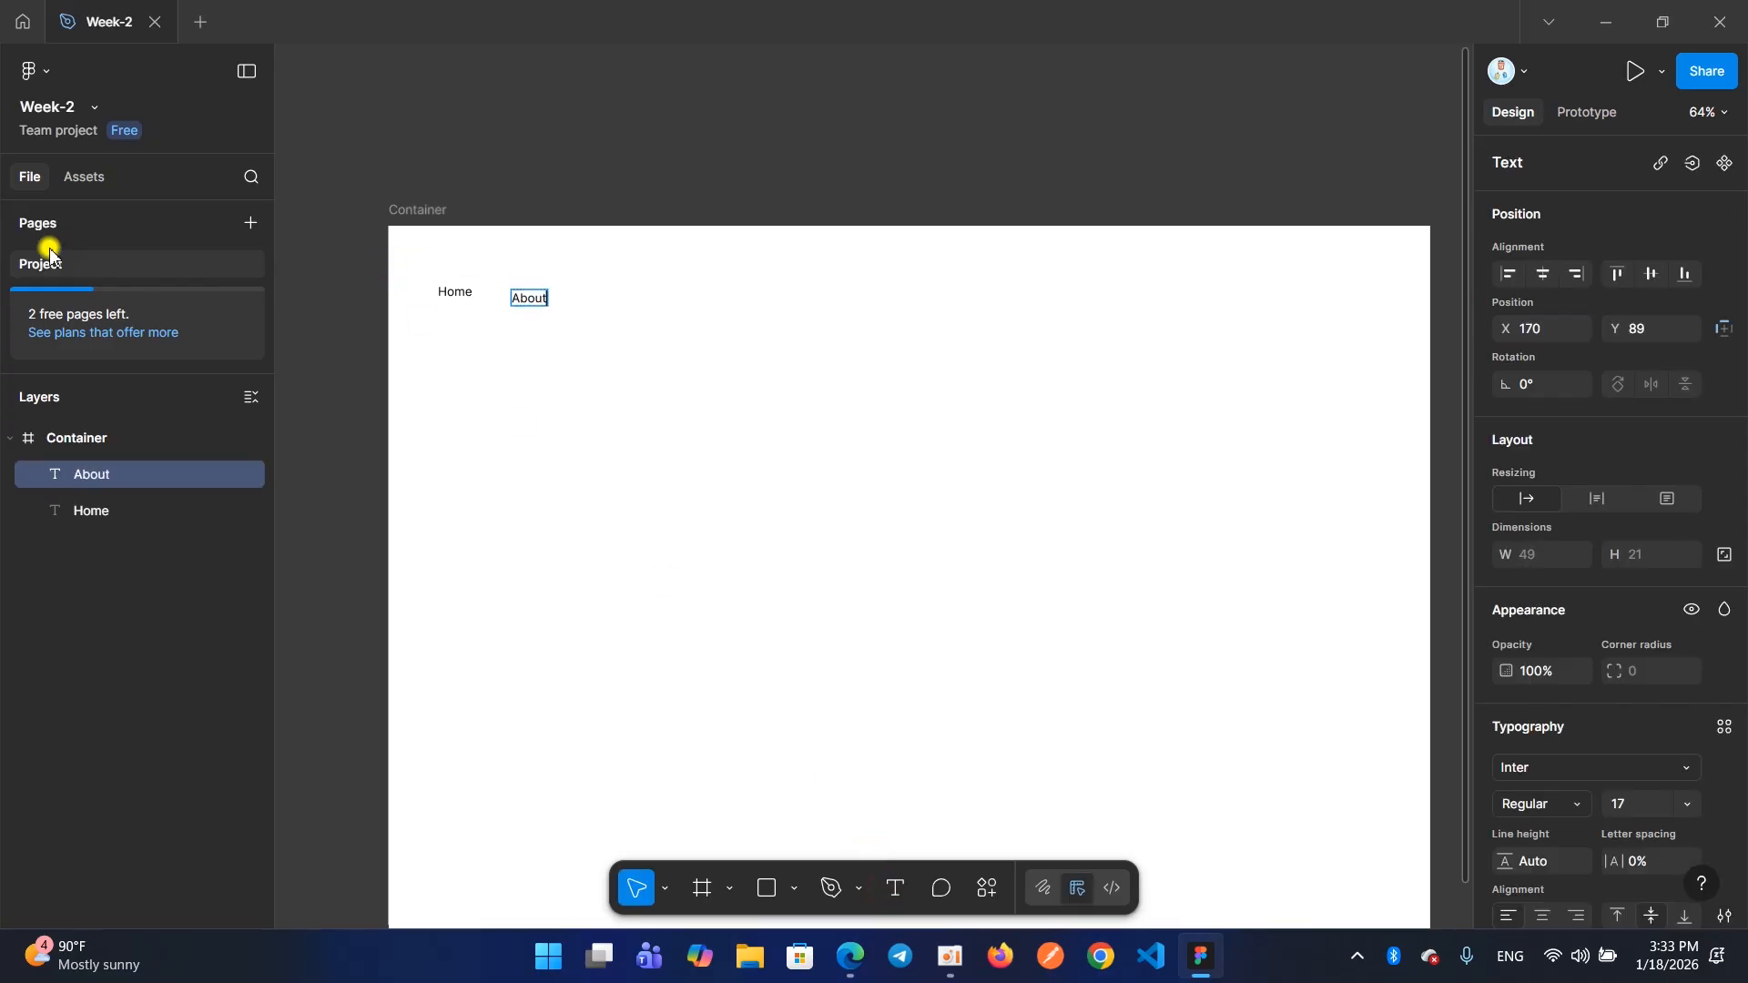
{"action": "key", "text": "Escape"}
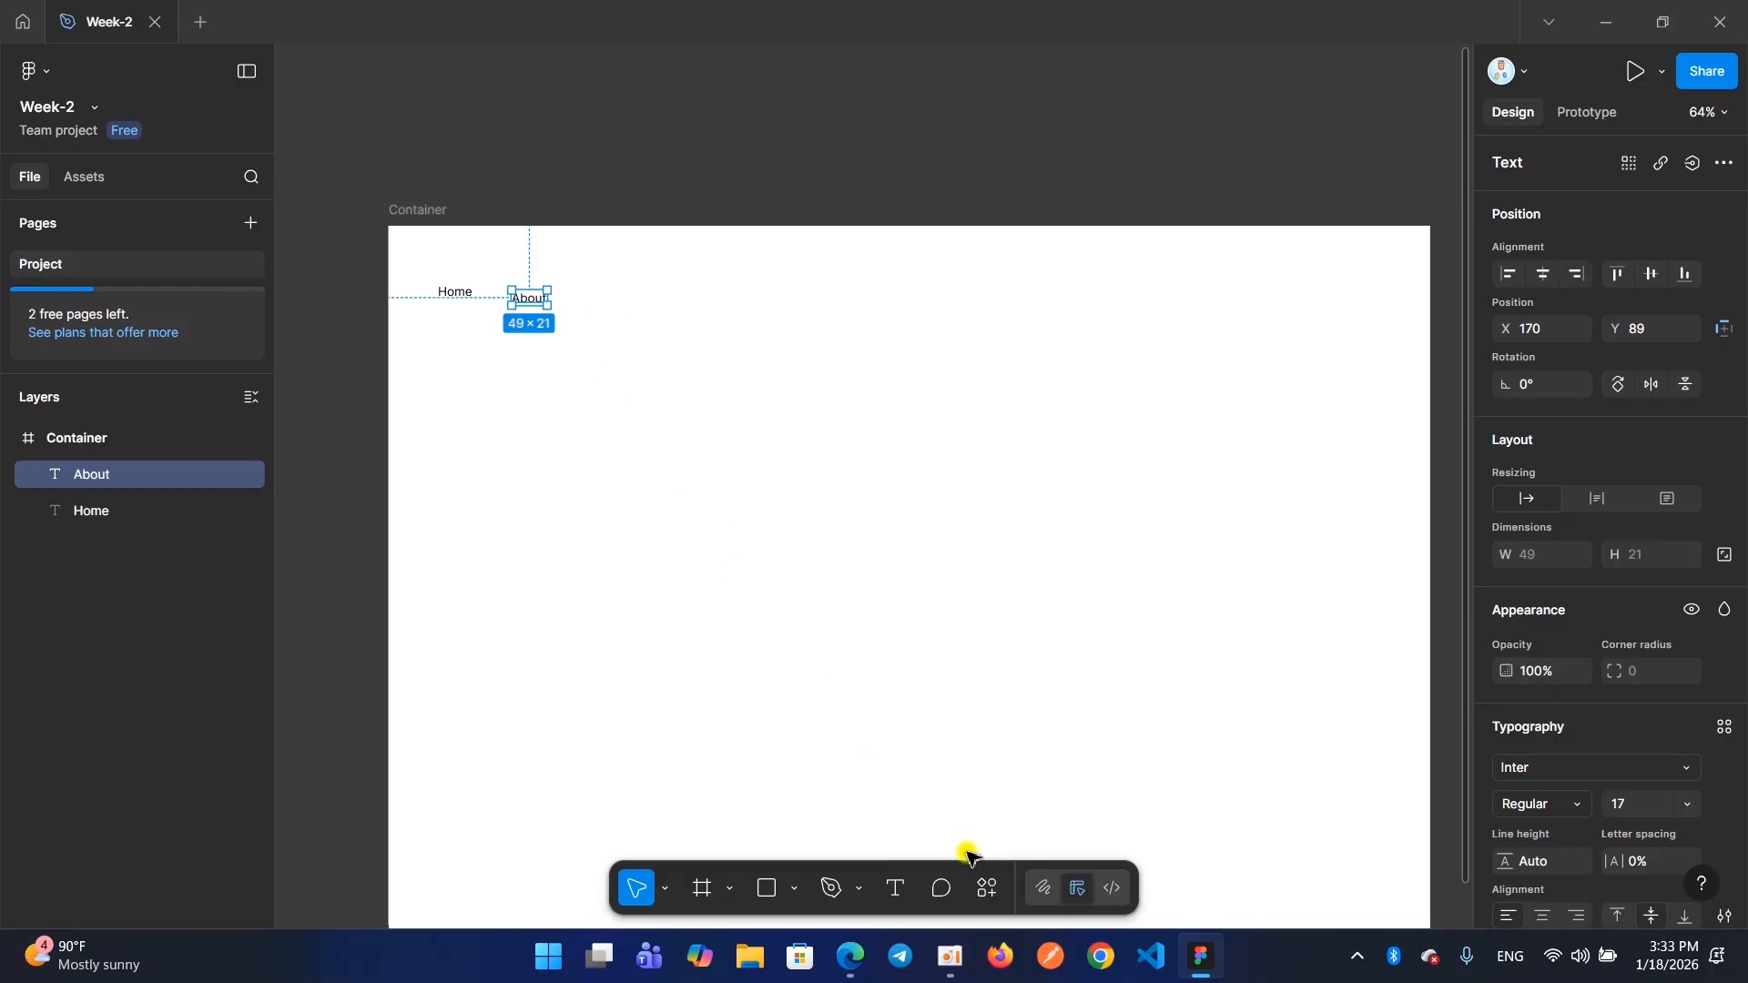
Add a text reading "Services" to the right of "About", at about X 321, Y 89
{"action": "left_click", "coordinate": [895, 888]}
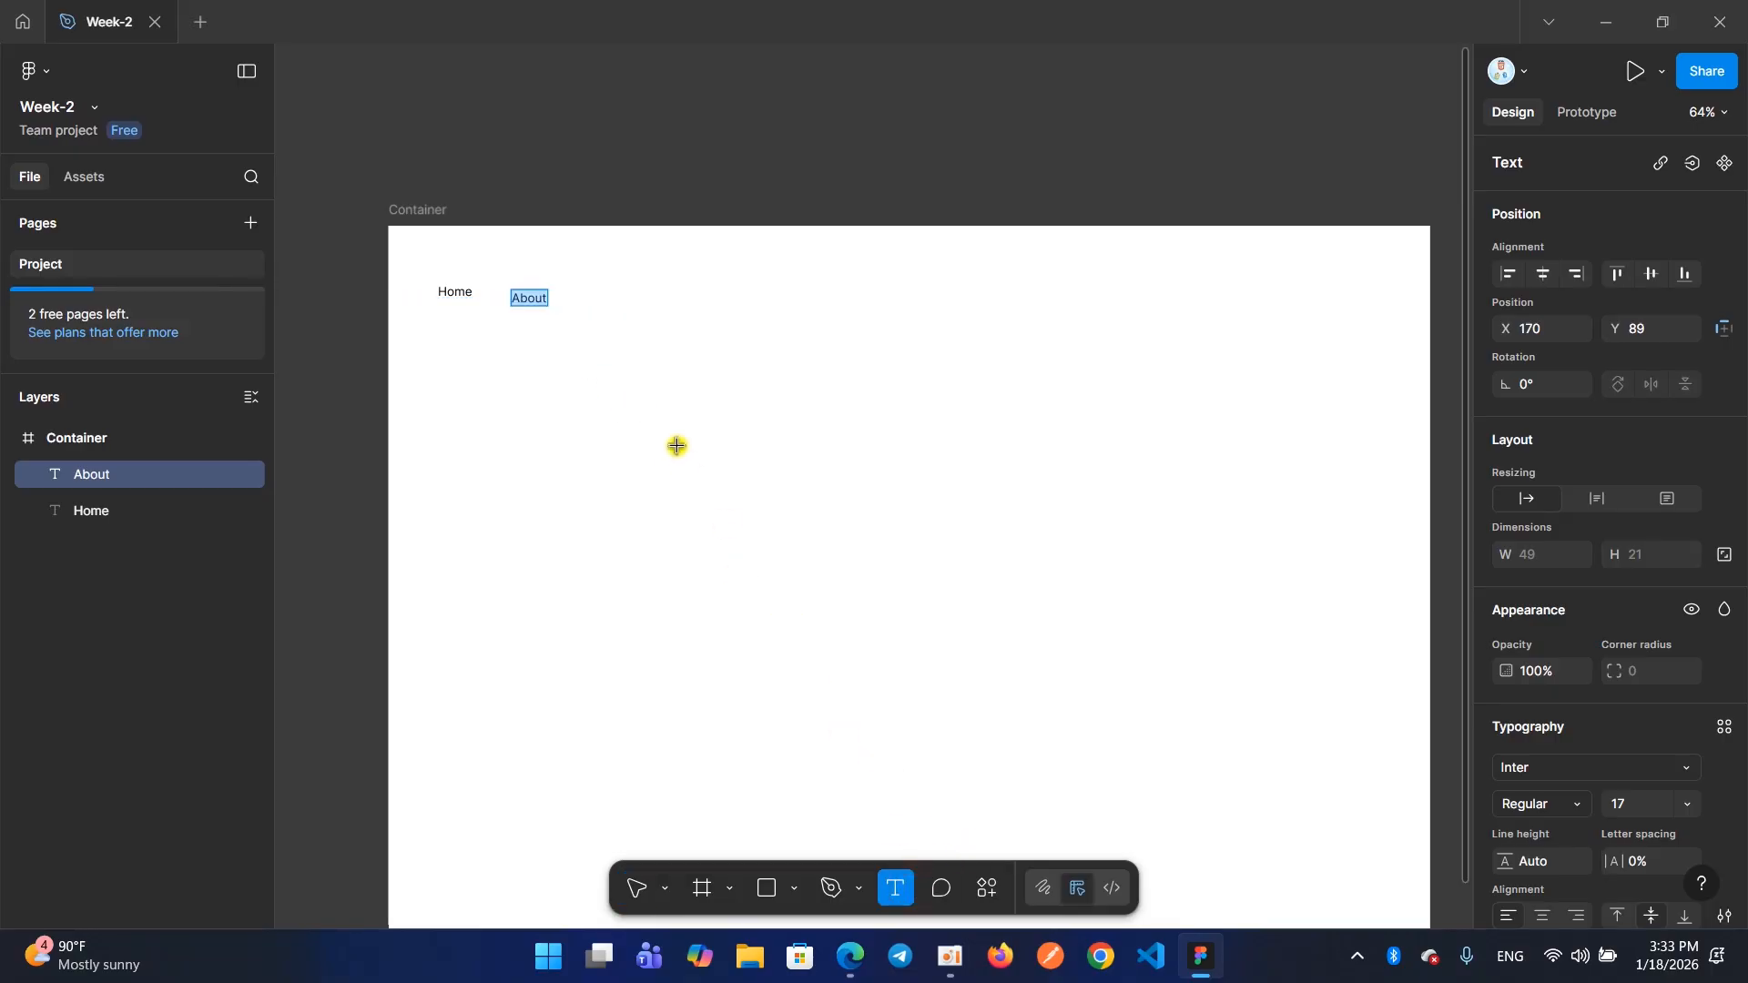
{"action": "left_click", "coordinate": [616, 298]}
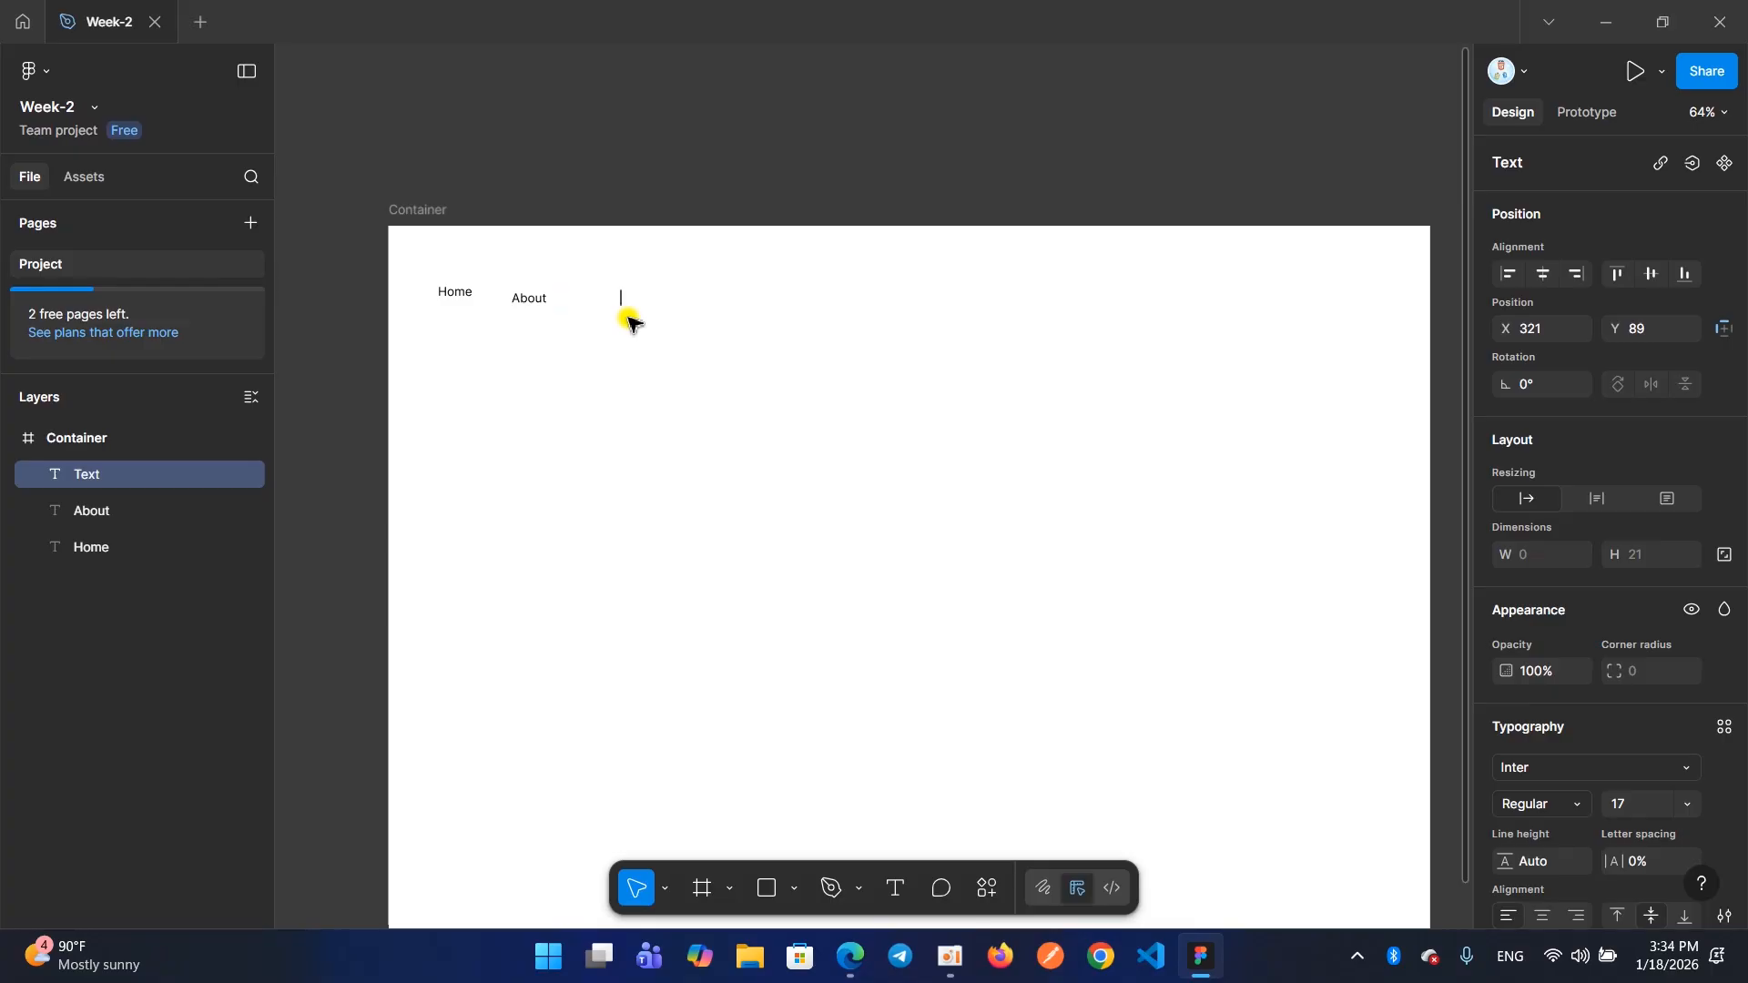
{"action": "type", "text": "Services"}
{"action": "key", "text": "Escape"}
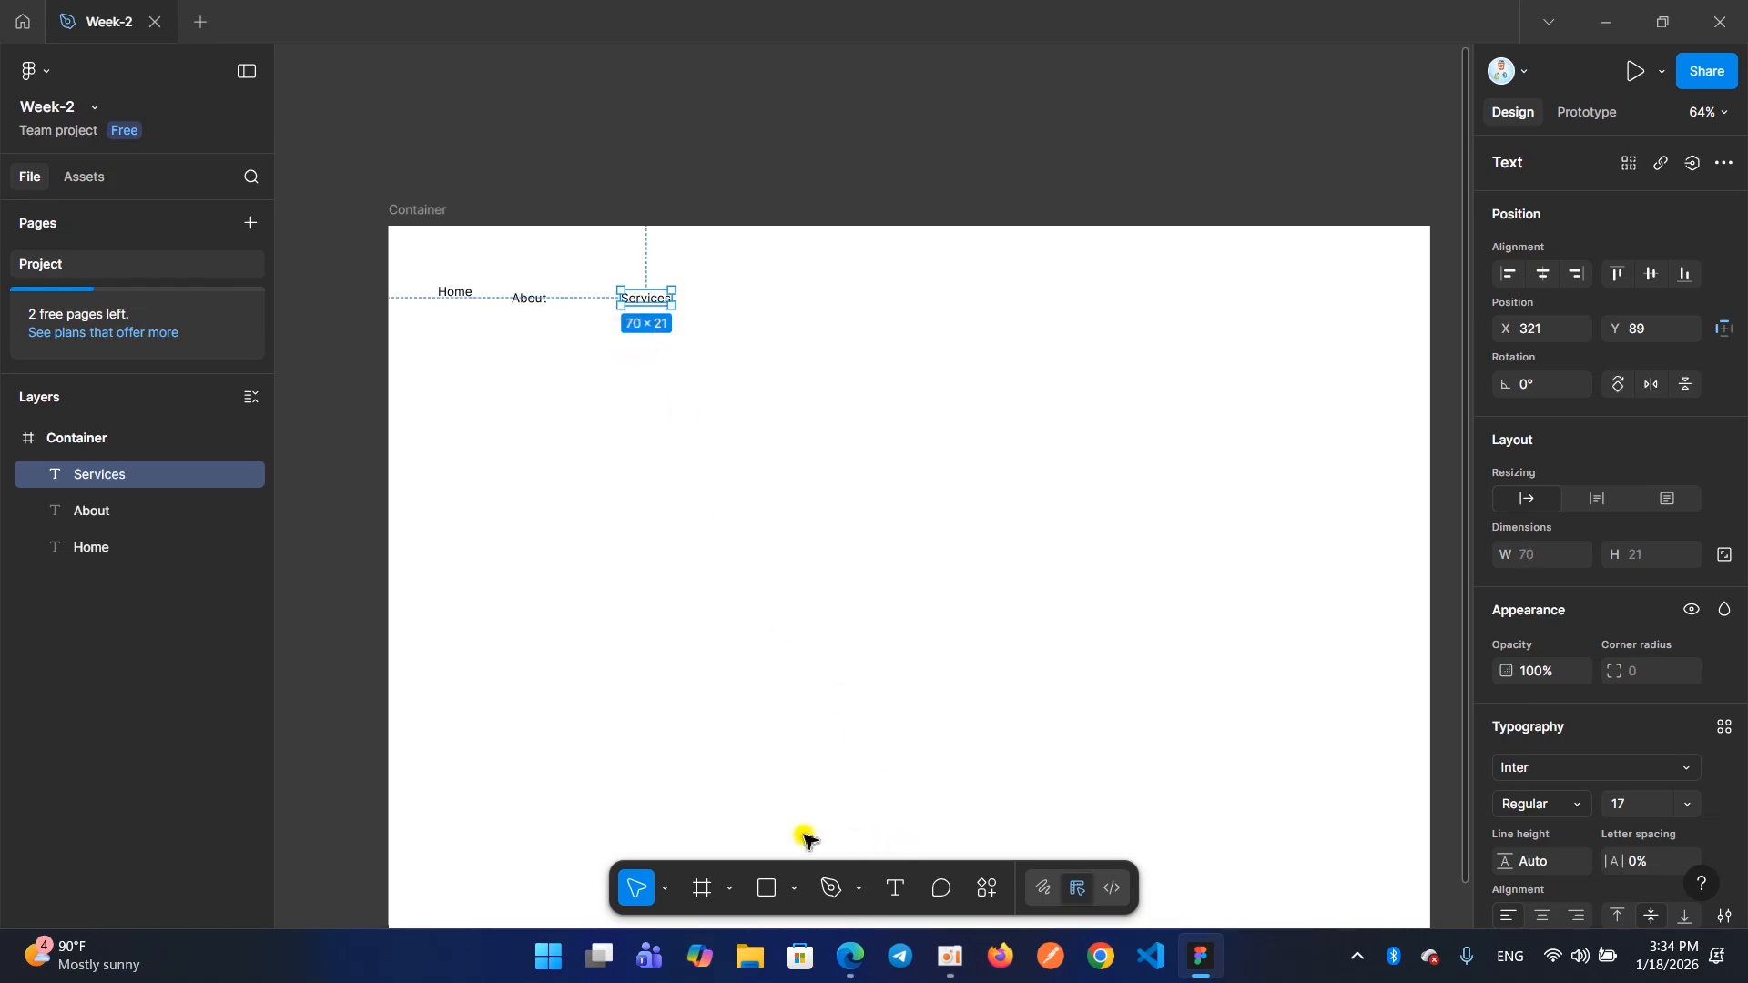
Add a text reading "Contact" to the right of "Services" and move it closer, to about X 493, Y 91
{"action": "left_click", "coordinate": [895, 888]}
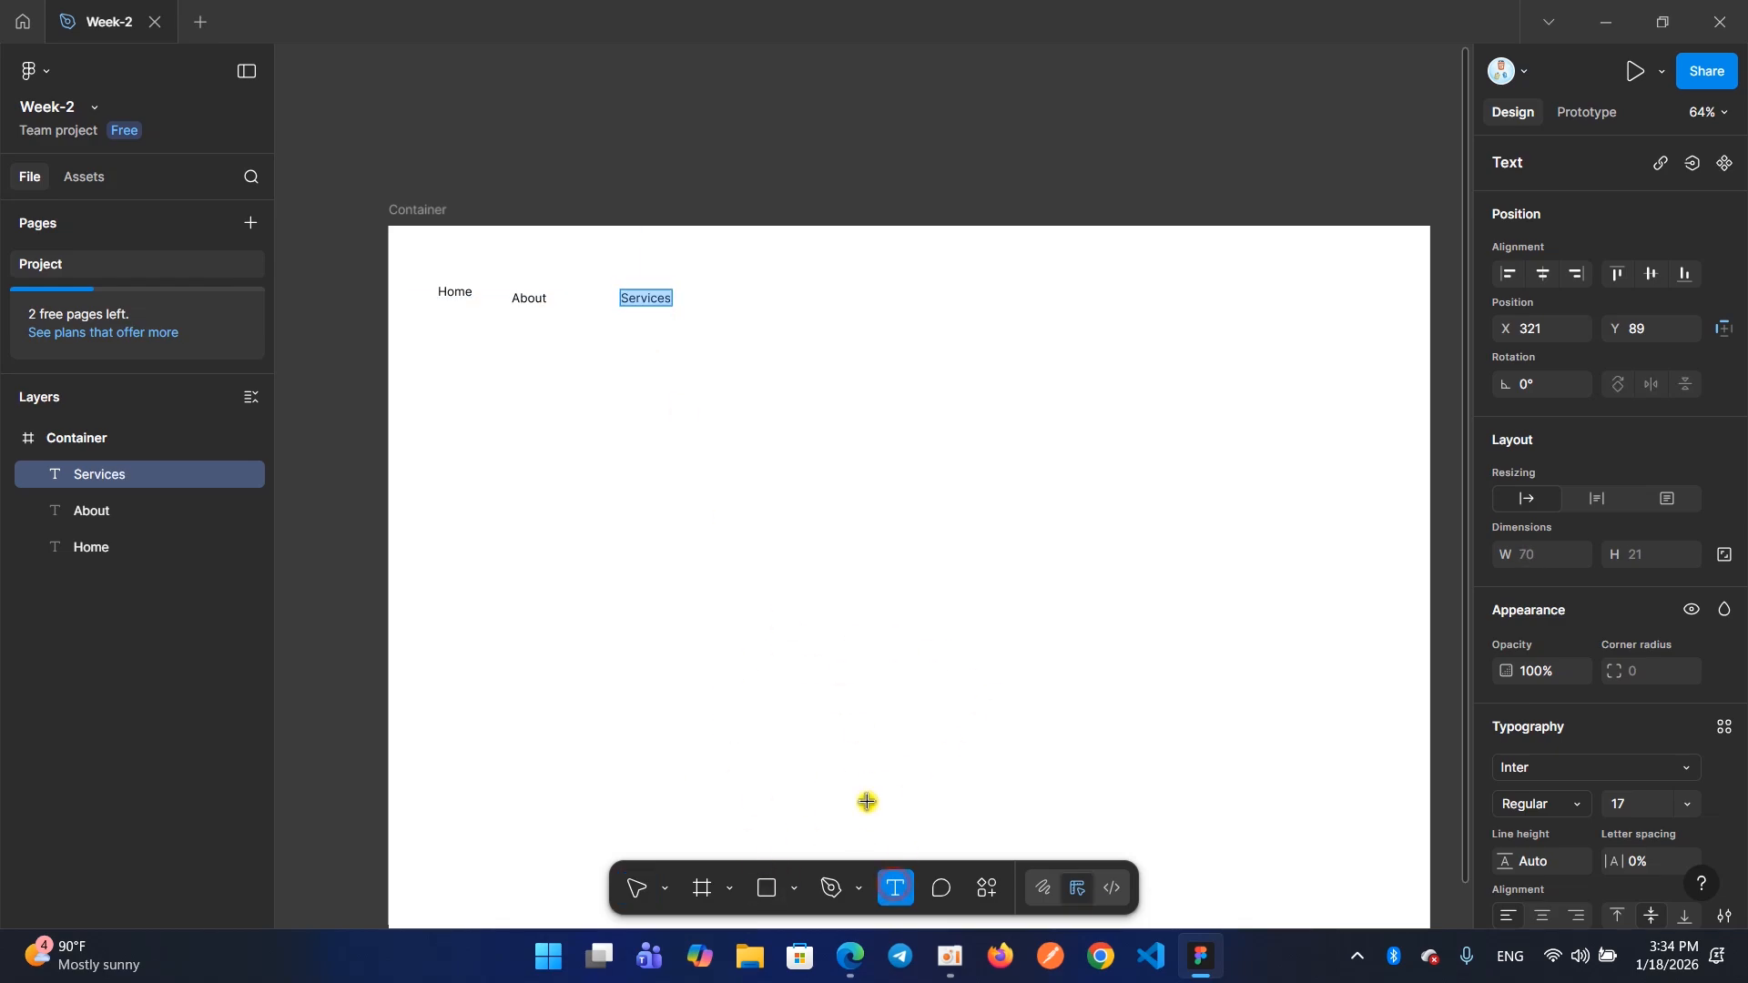
{"action": "left_click", "coordinate": [782, 300]}
{"action": "type", "text": "Contace"}
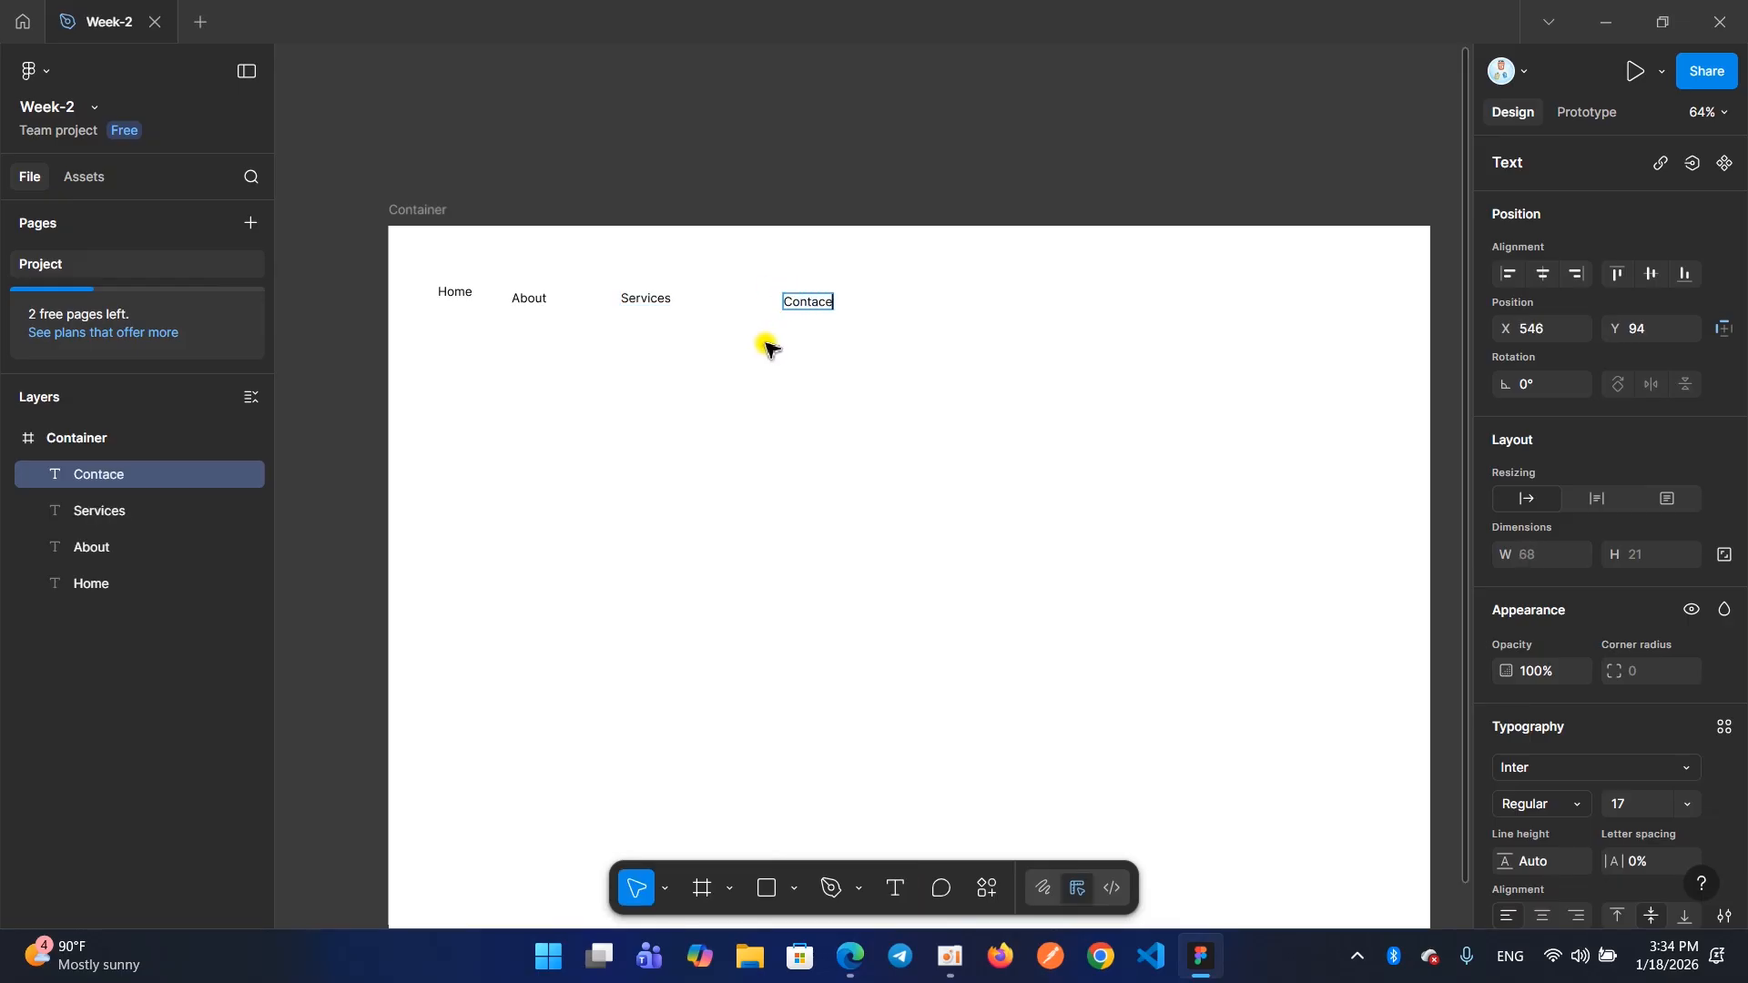
{"action": "key", "text": "BackSpace"}
{"action": "type", "text": "t"}
{"action": "key", "text": "Escape"}
{"action": "left_click_drag", "start_coordinate": [802, 310], "coordinate": [762, 304]}
Select the "Home", "About", "Services" and "Contact" texts together and examine their Layout settings
{"action": "scroll", "coordinate": [761, 304], "scroll_direction": "up", "scroll_amount": 3}
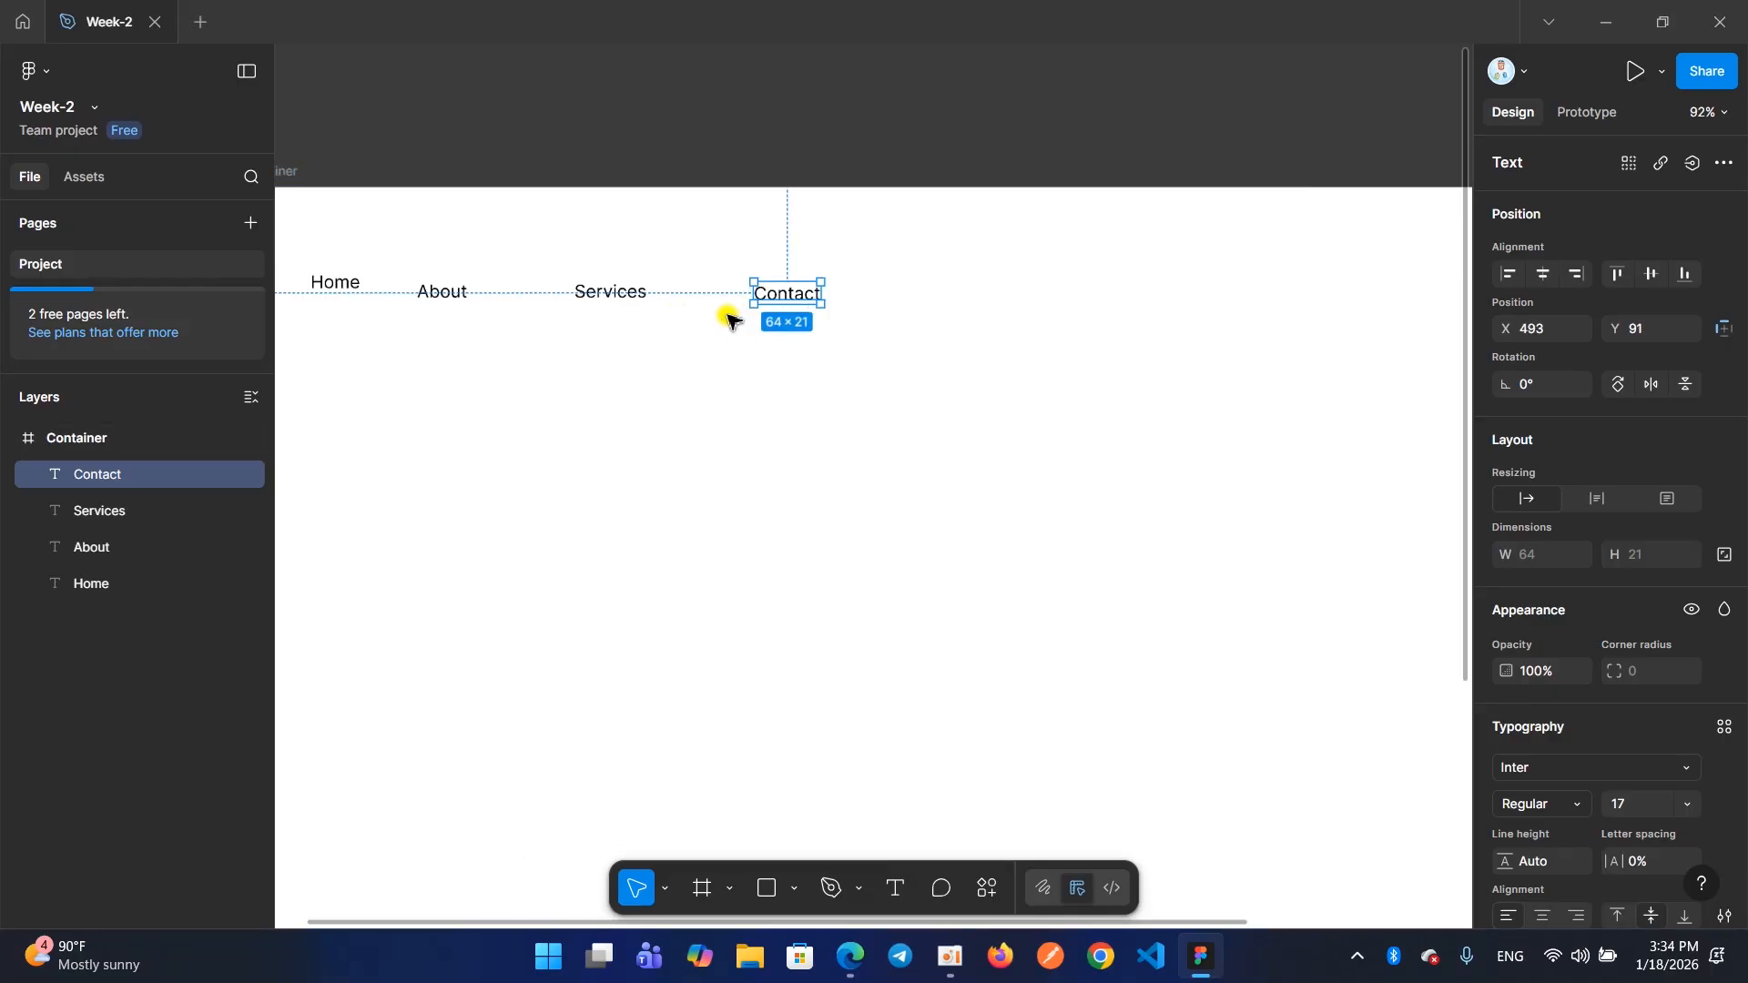
{"action": "scroll", "coordinate": [686, 312], "scroll_direction": "left", "scroll_amount": 2}
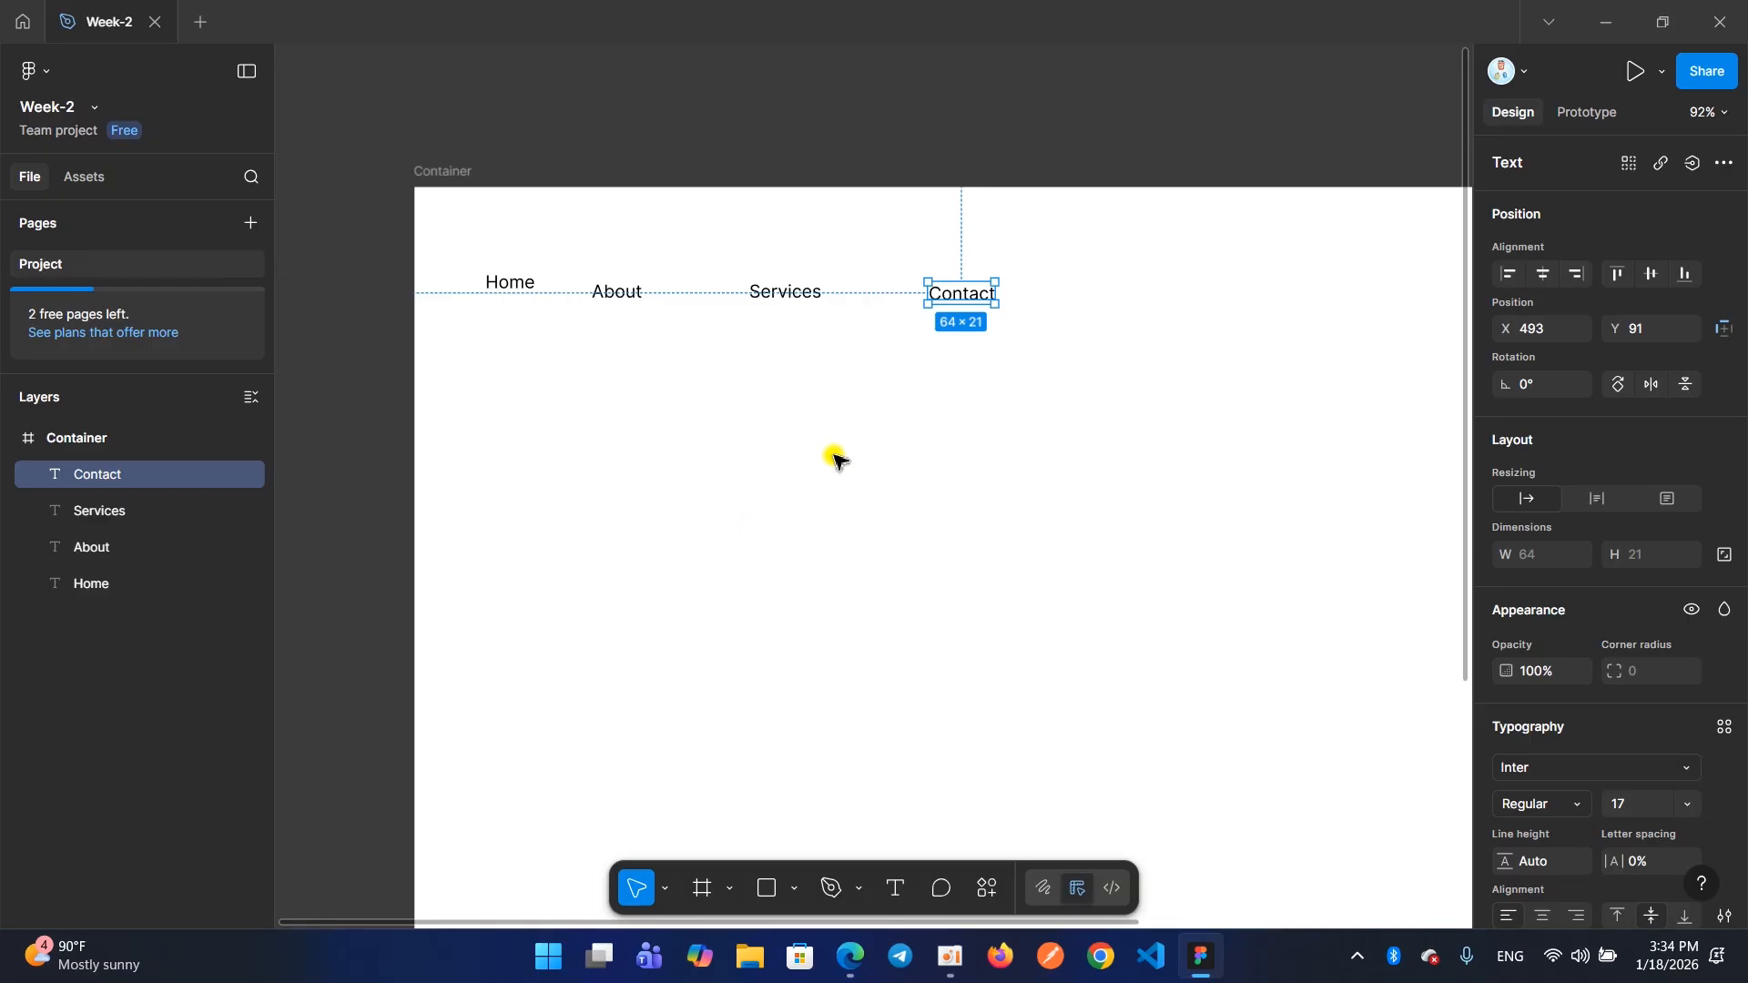
{"action": "left_click", "coordinate": [971, 383]}
{"action": "left_click_drag", "start_coordinate": [1012, 333], "coordinate": [492, 268]}
{"action": "left_click", "coordinate": [852, 392]}
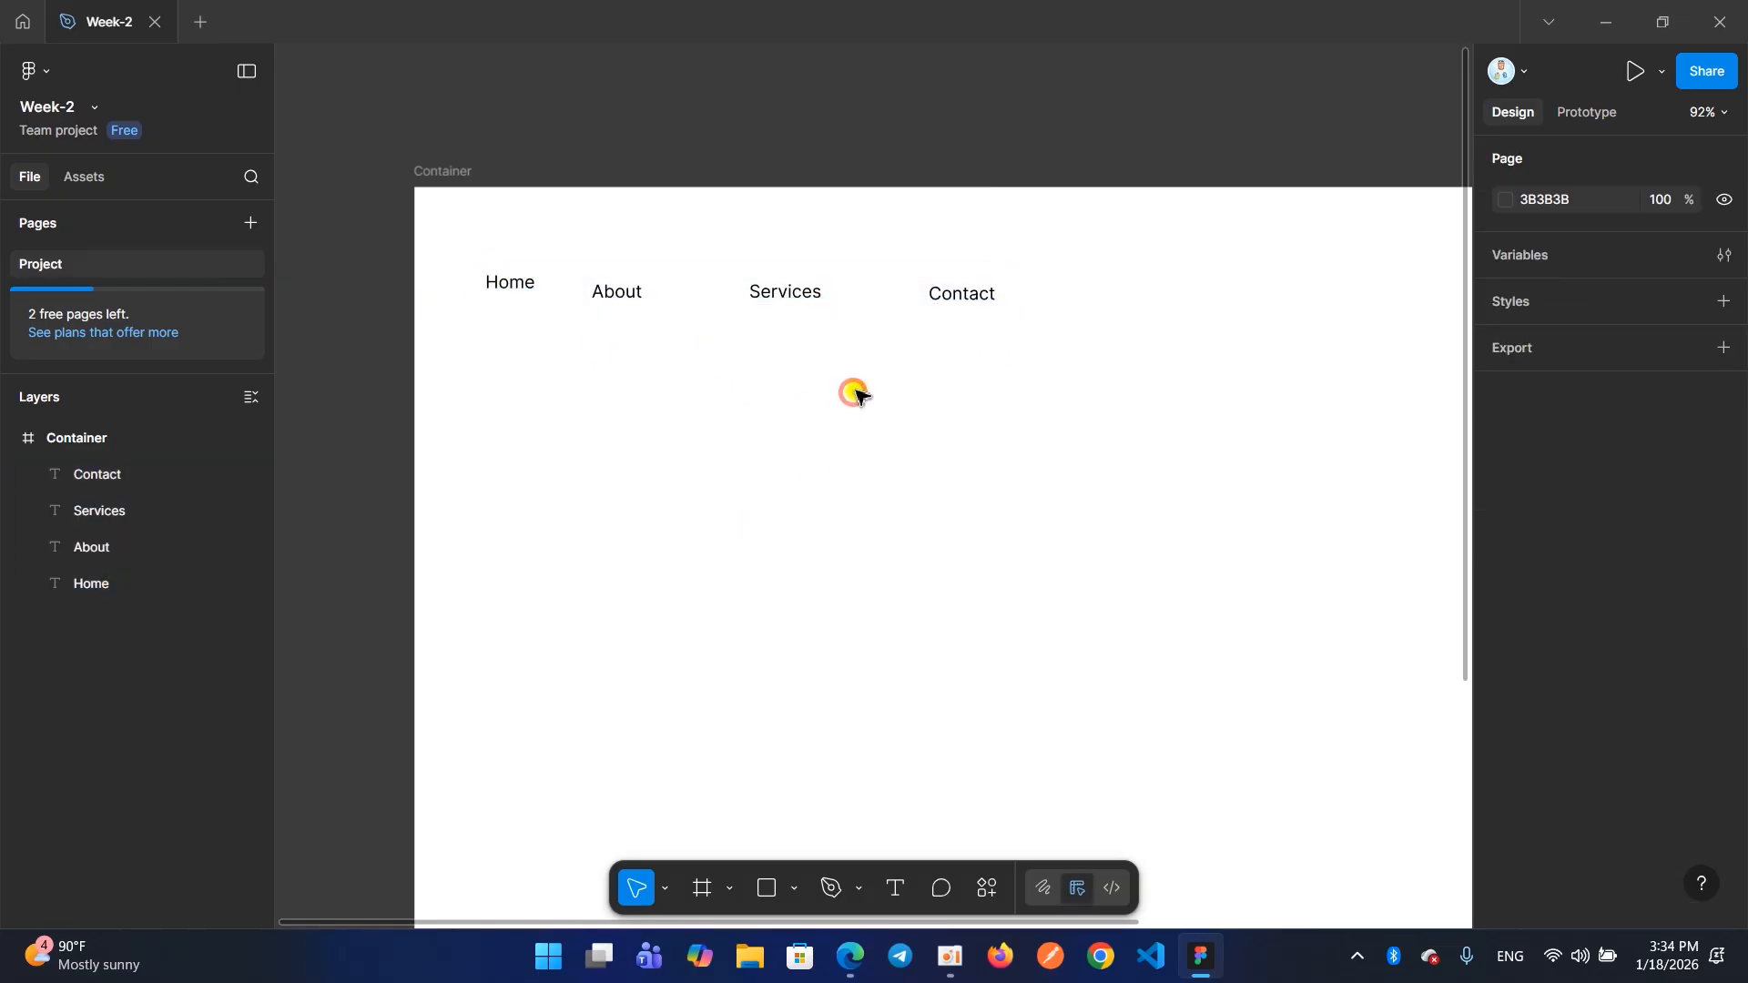
{"action": "left_click_drag", "start_coordinate": [1039, 396], "coordinate": [480, 237]}
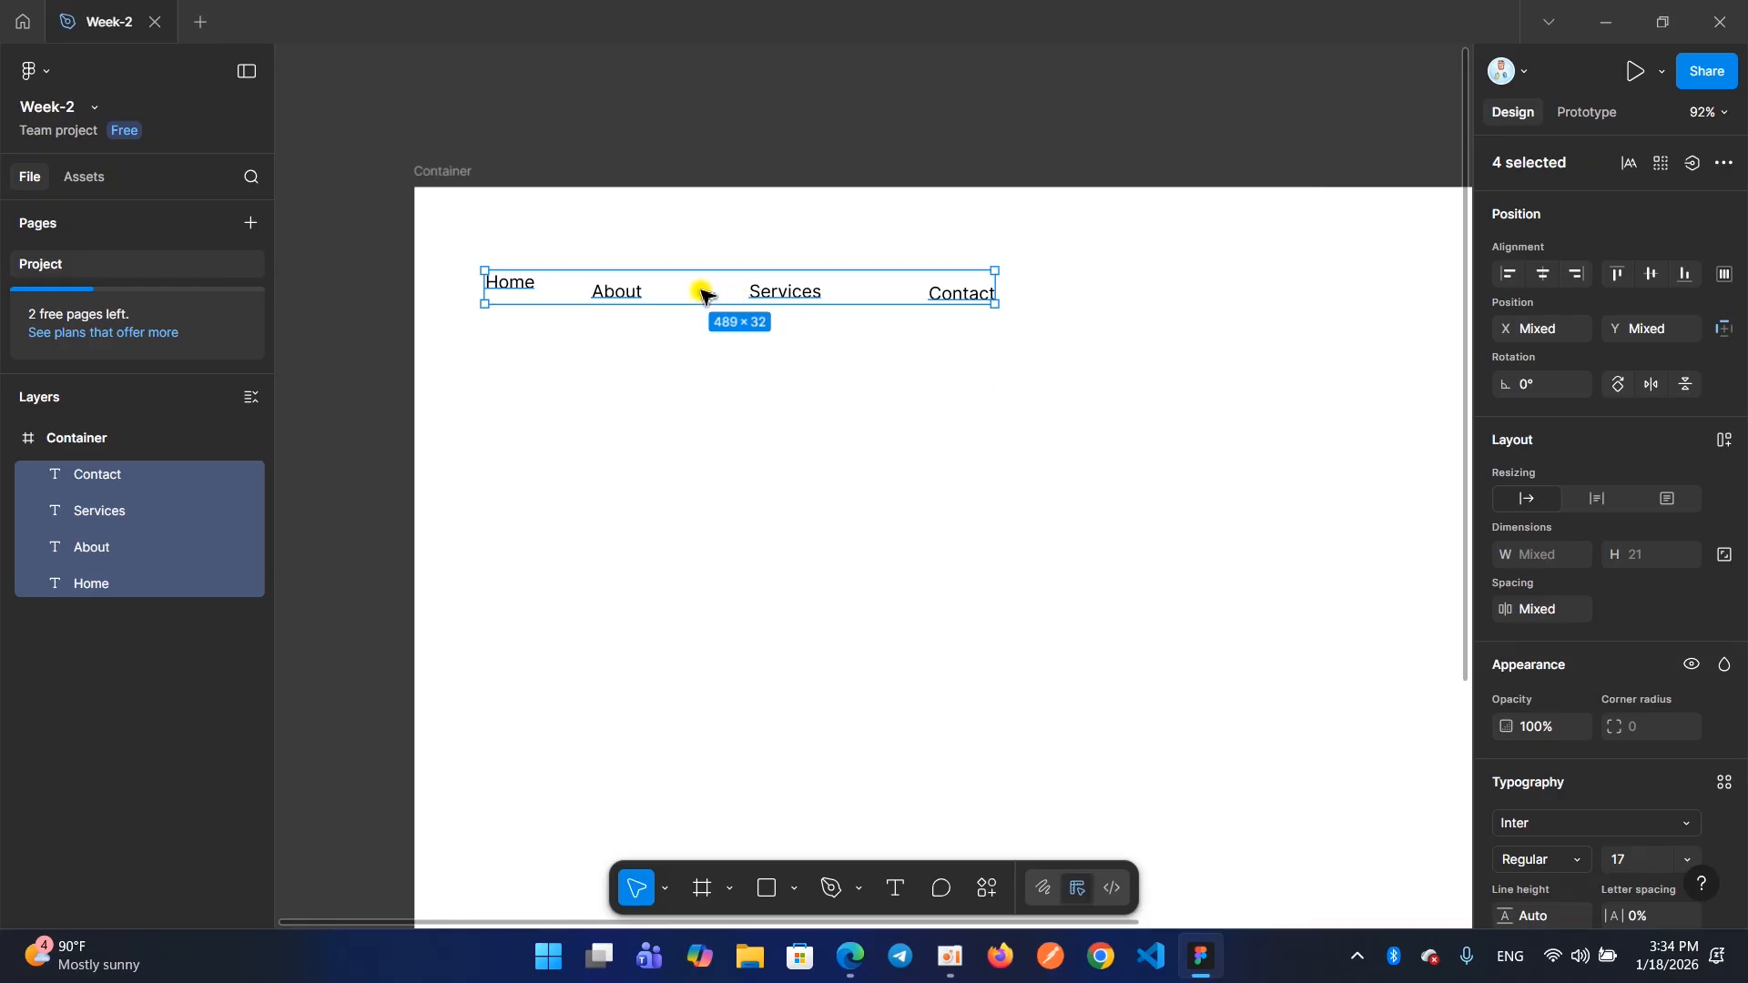
{"action": "scroll", "coordinate": [1477, 576], "scroll_direction": "down", "scroll_amount": 2}
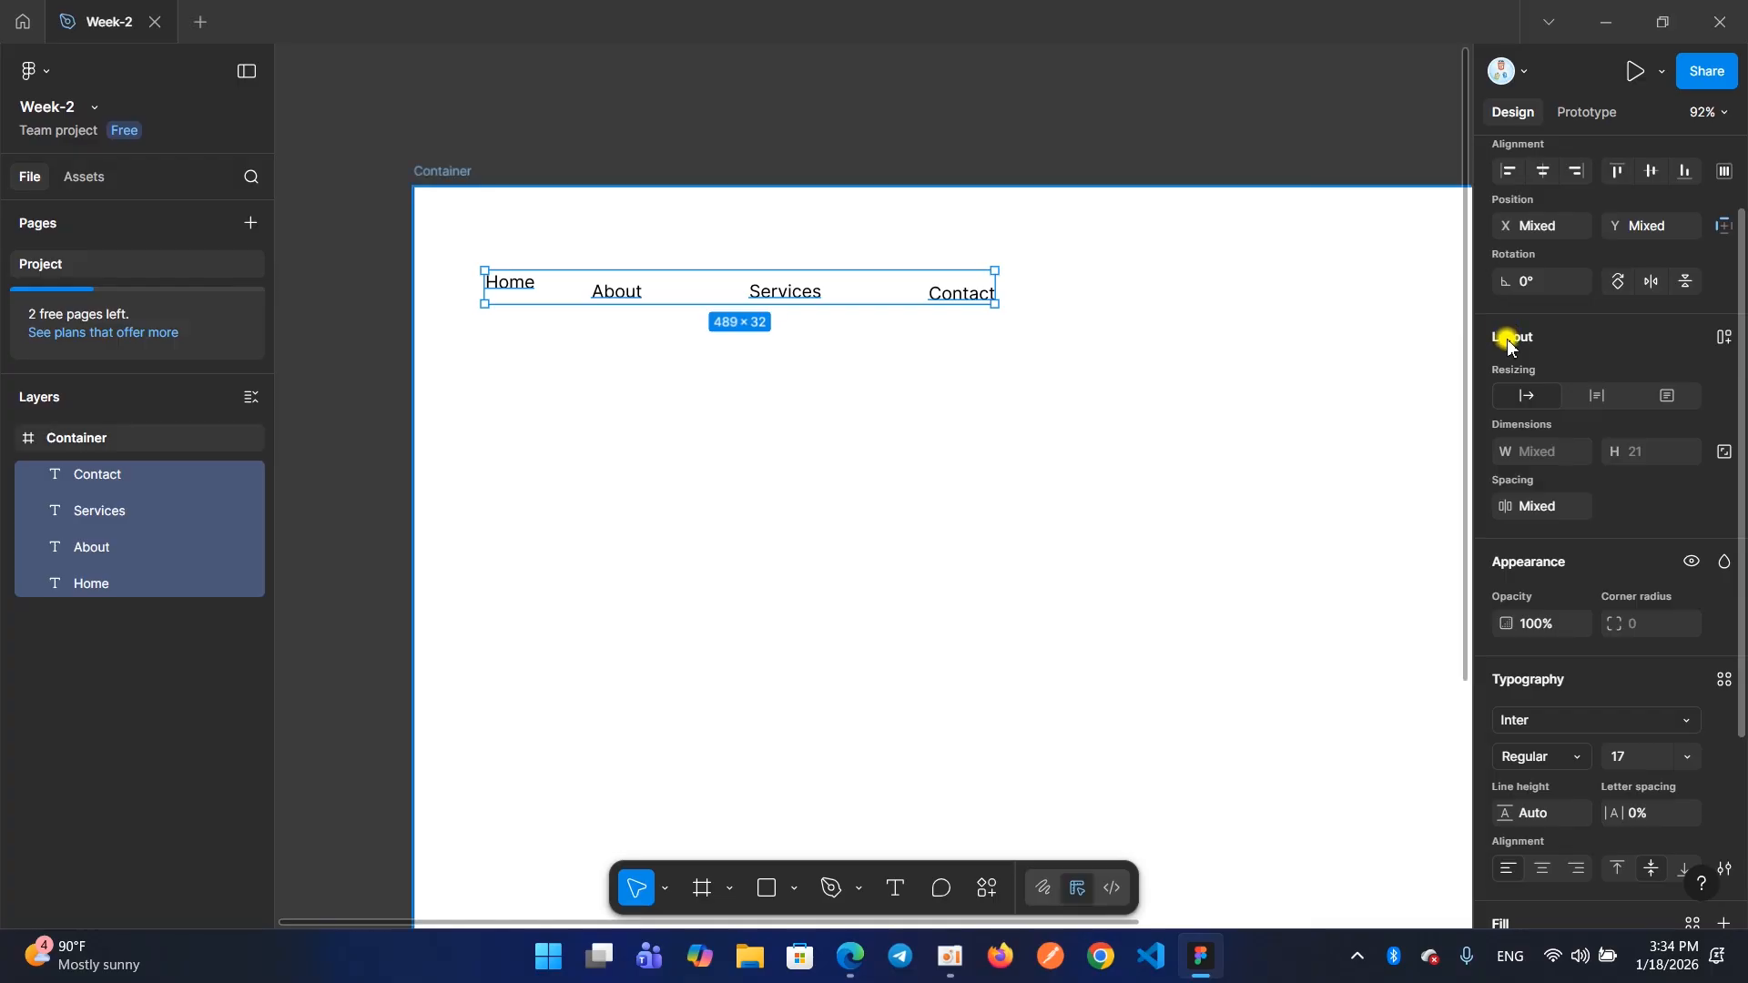
{"action": "key", "text": "ctrl+2"}
{"action": "left_click_drag", "start_coordinate": [1483, 318], "coordinate": [1542, 351]}
{"action": "key", "text": "Escape"}
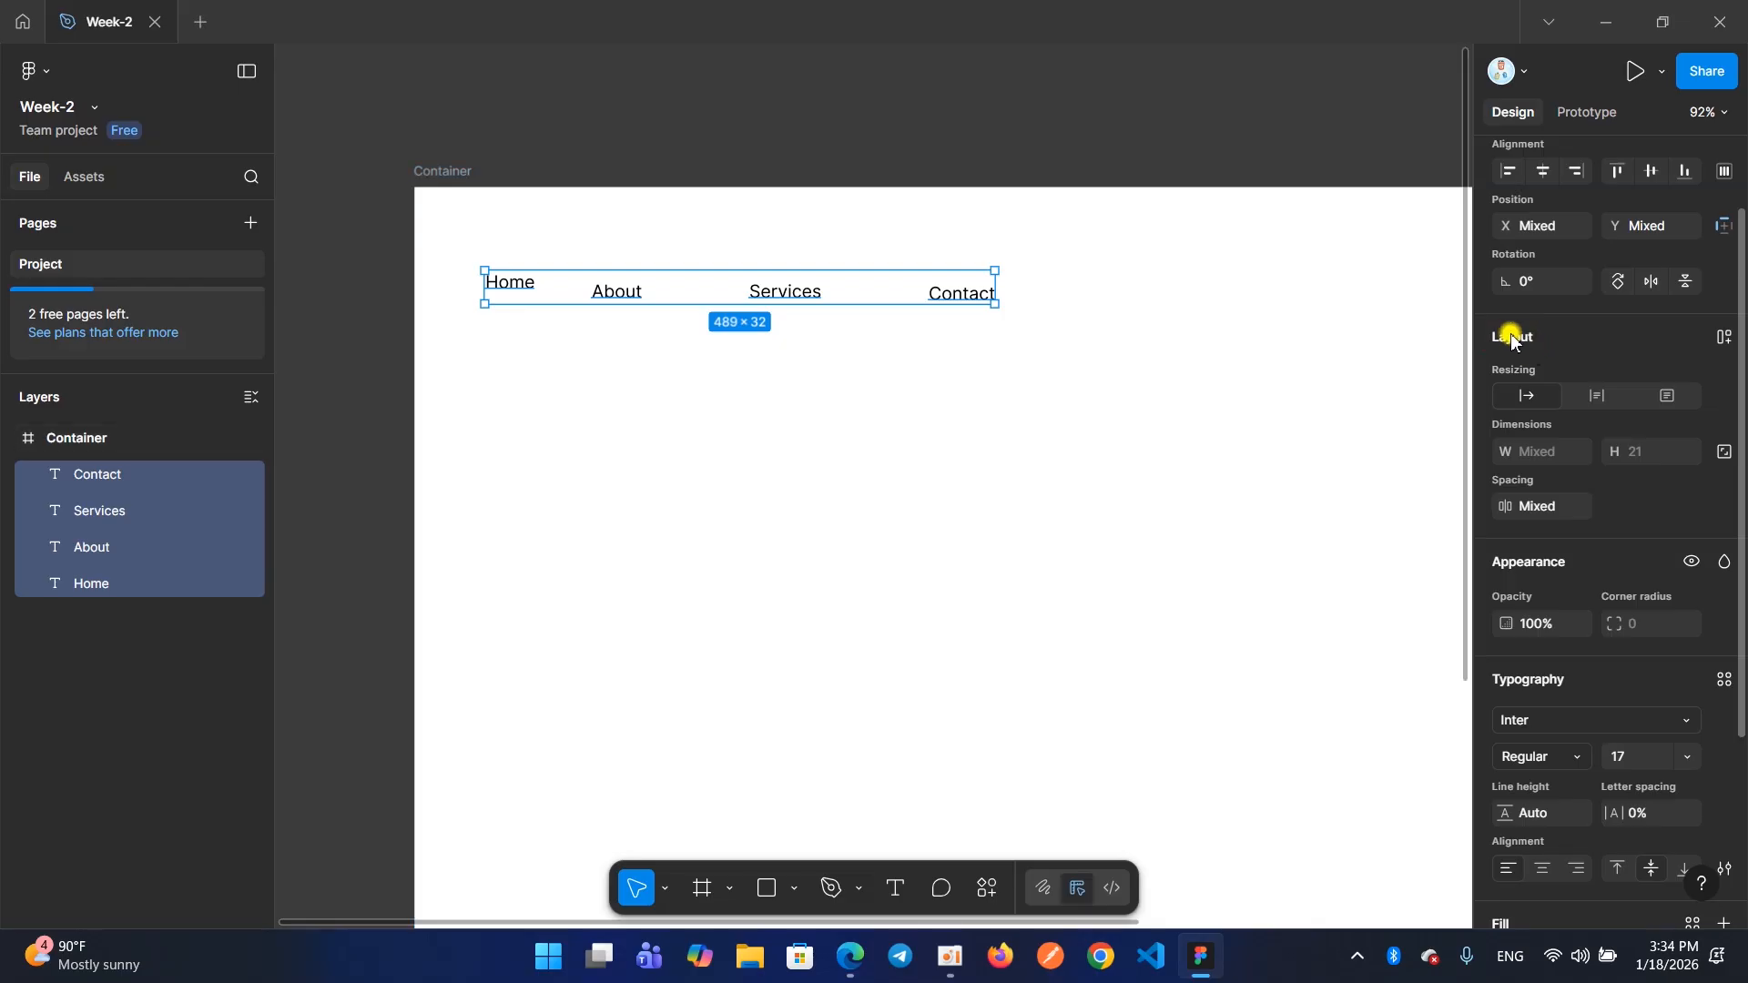
{"action": "left_click", "coordinate": [1039, 391]}
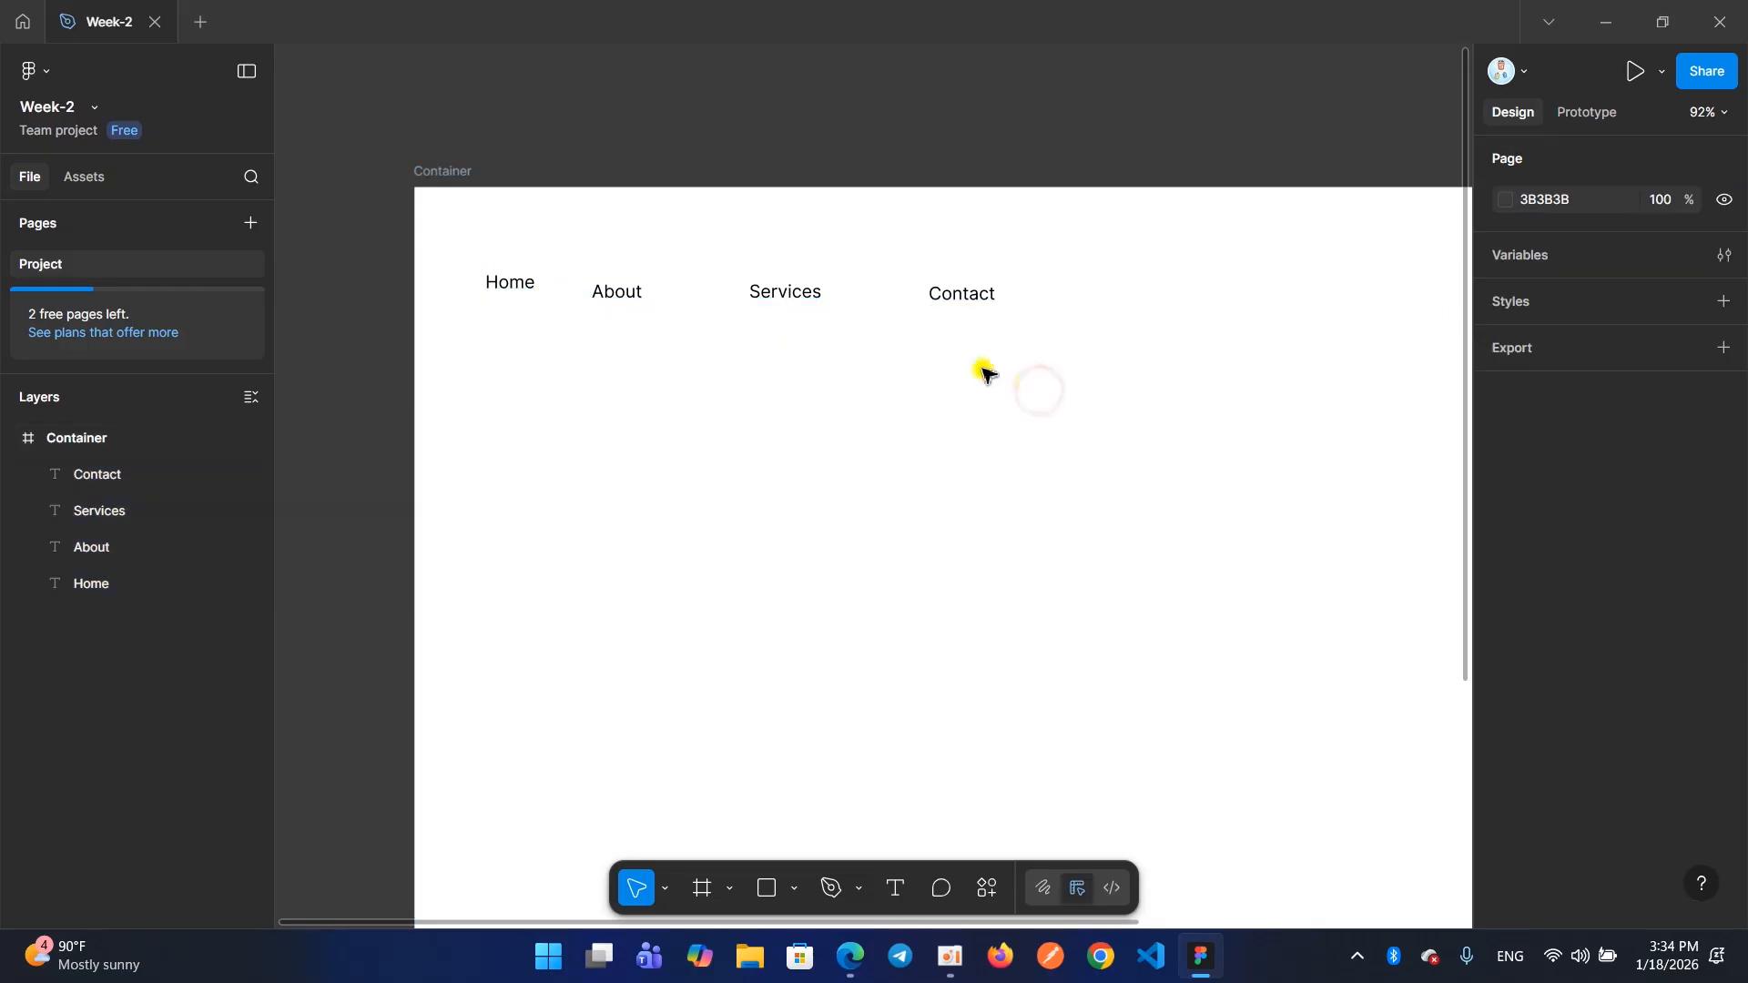
Try auto layout on the "Home", "About", "Services" and "Contact" texts together, and undo it
{"action": "left_click_drag", "start_coordinate": [1064, 380], "coordinate": [458, 226]}
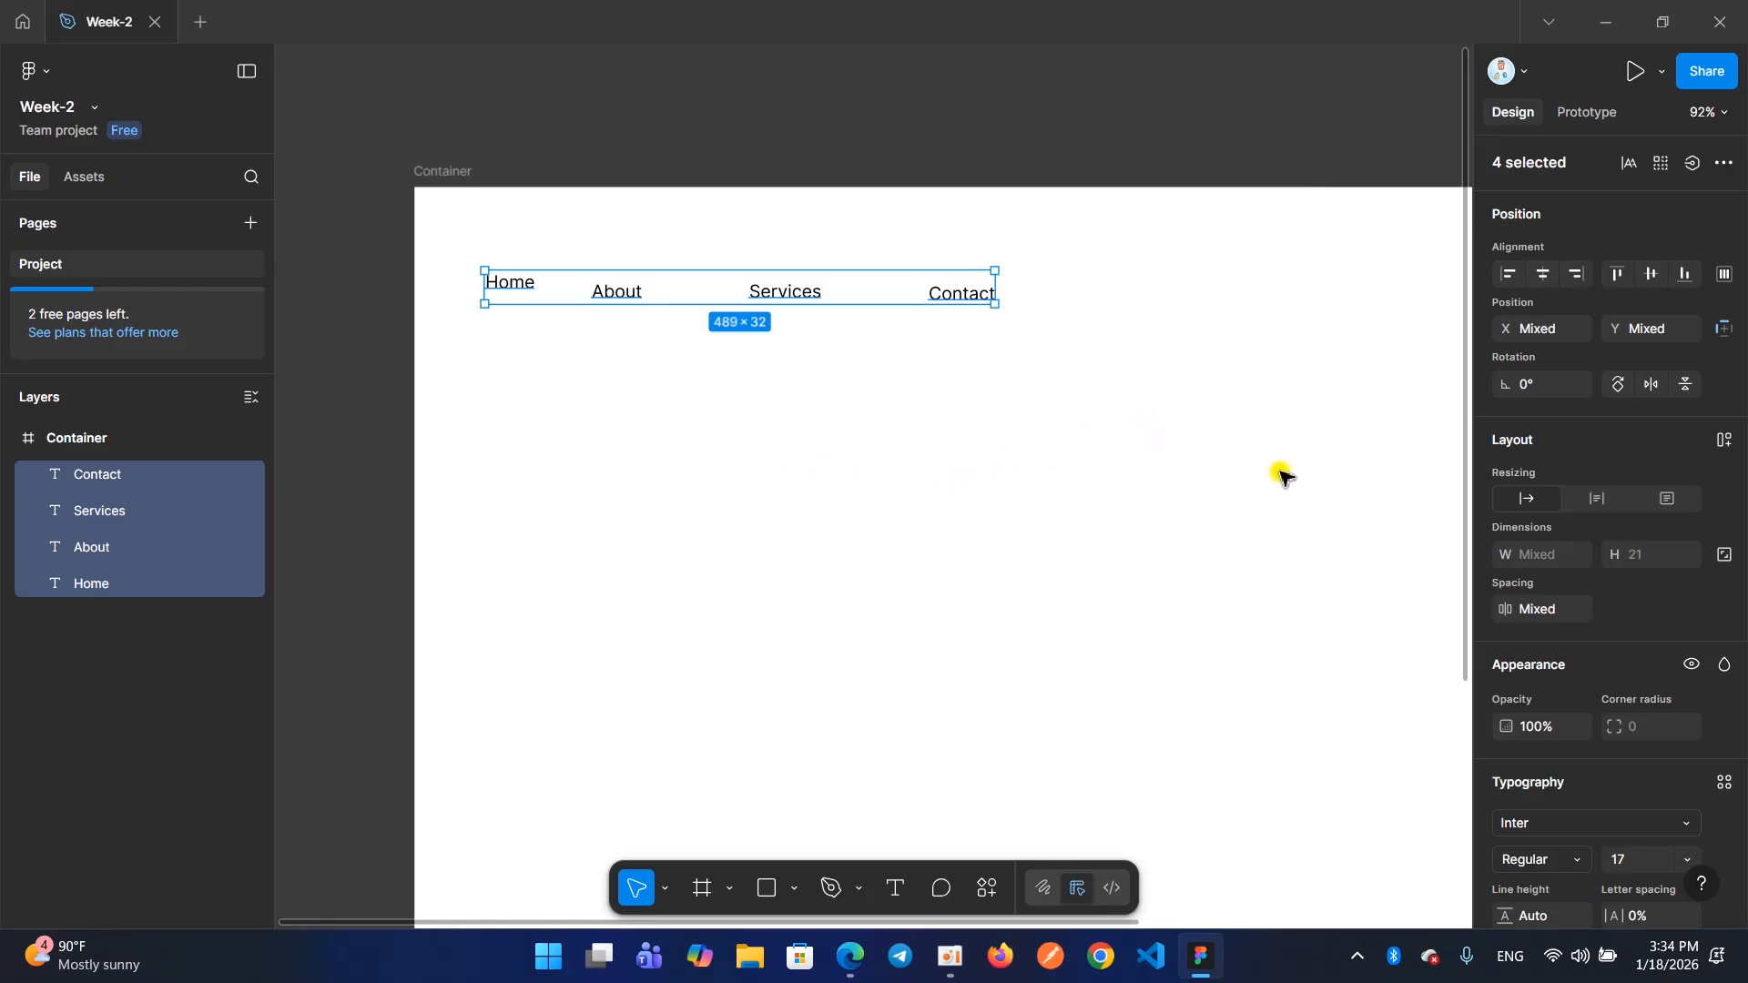
{"action": "scroll", "coordinate": [1610, 601], "scroll_direction": "down", "scroll_amount": 4}
{"action": "scroll", "coordinate": [1610, 601], "scroll_direction": "up", "scroll_amount": 1}
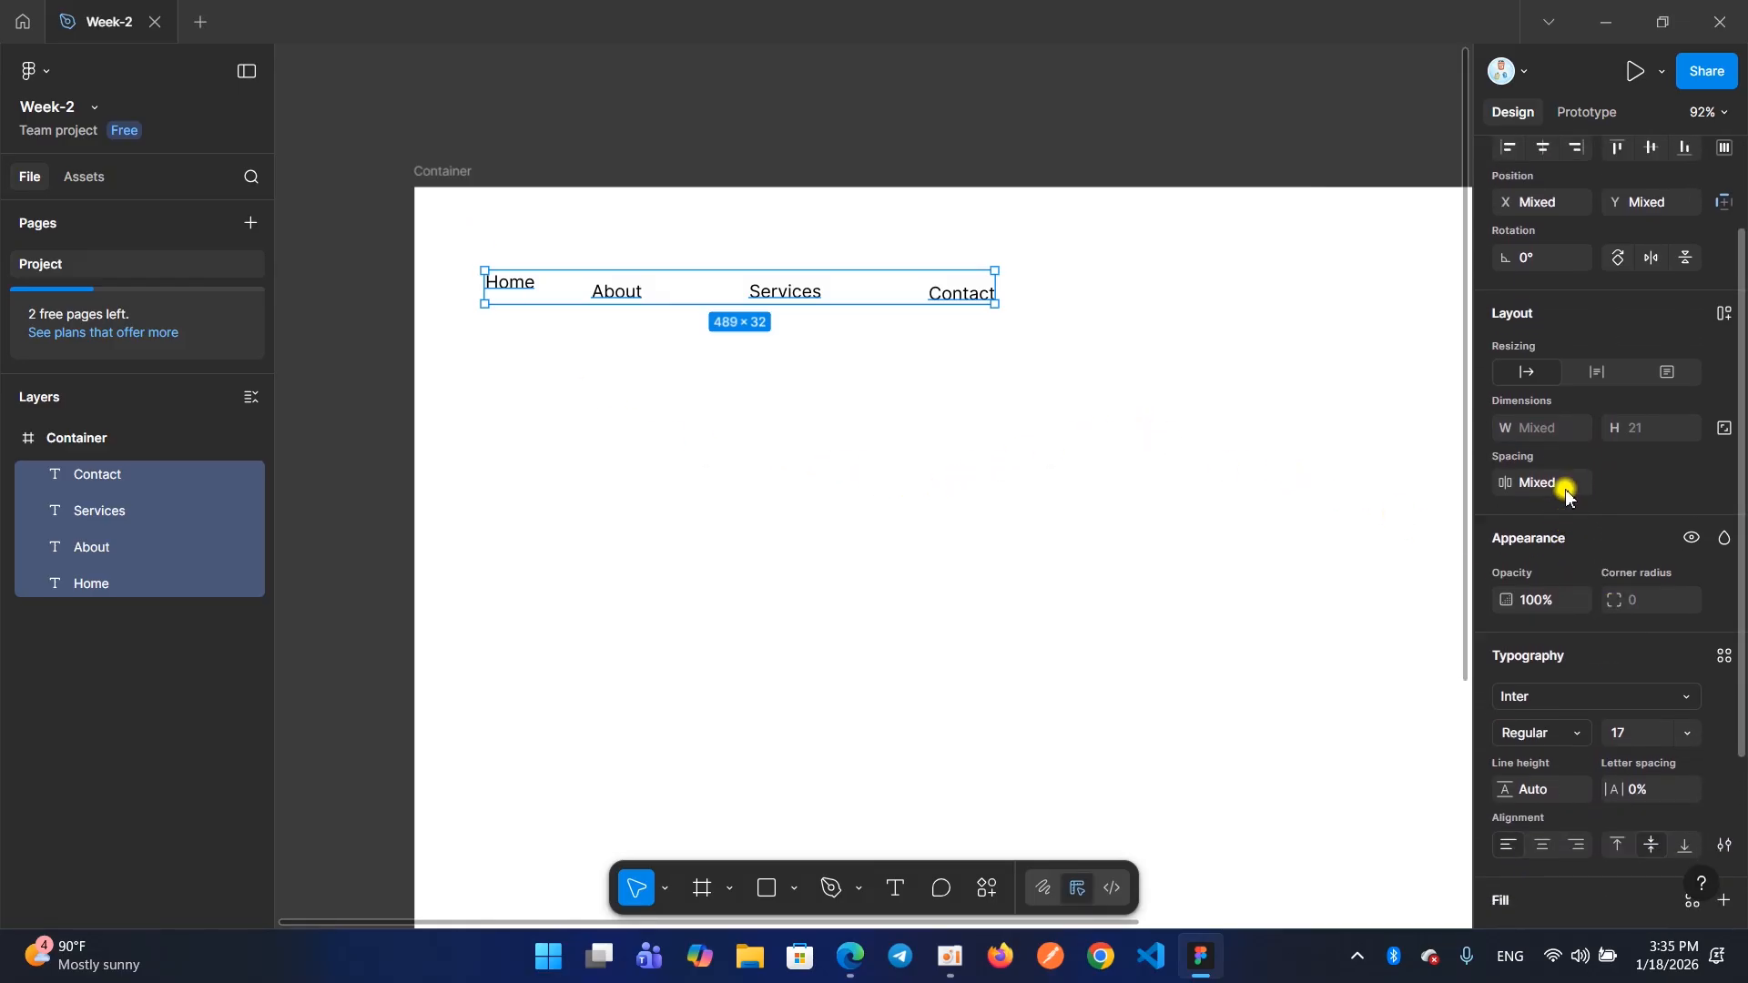
{"action": "scroll", "coordinate": [1566, 496], "scroll_direction": "up", "scroll_amount": 1}
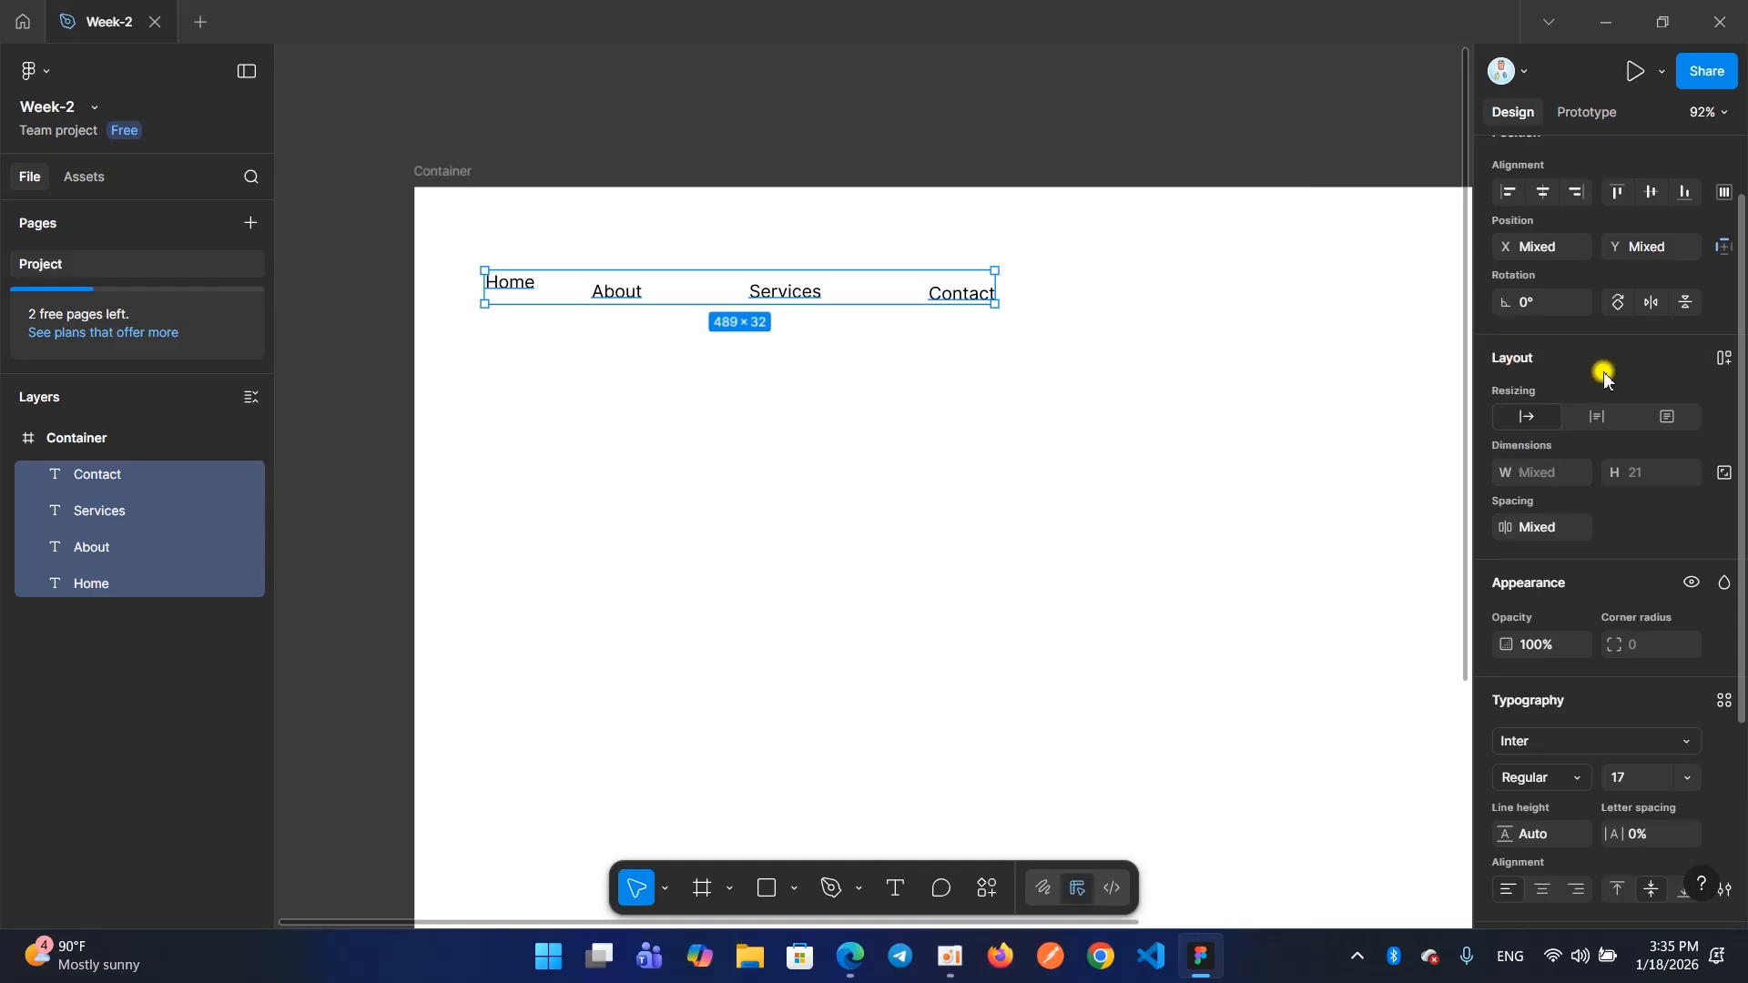
{"action": "left_click", "coordinate": [1720, 360]}
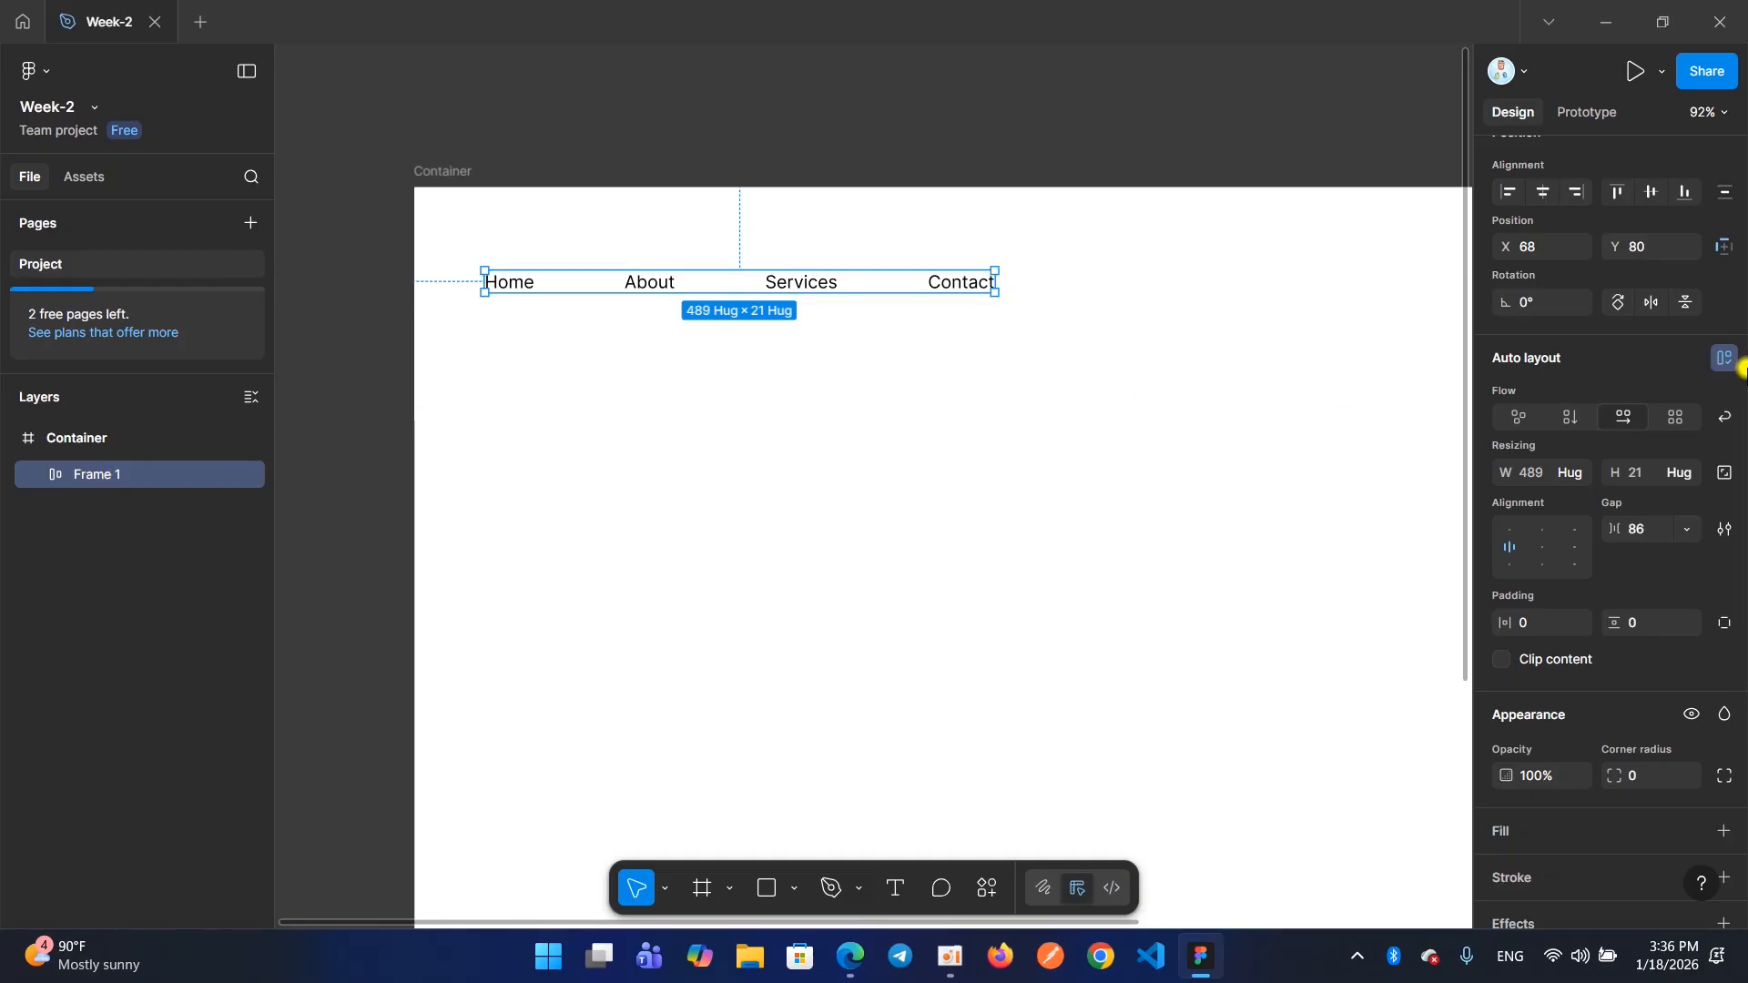
{"action": "left_click", "coordinate": [999, 385]}
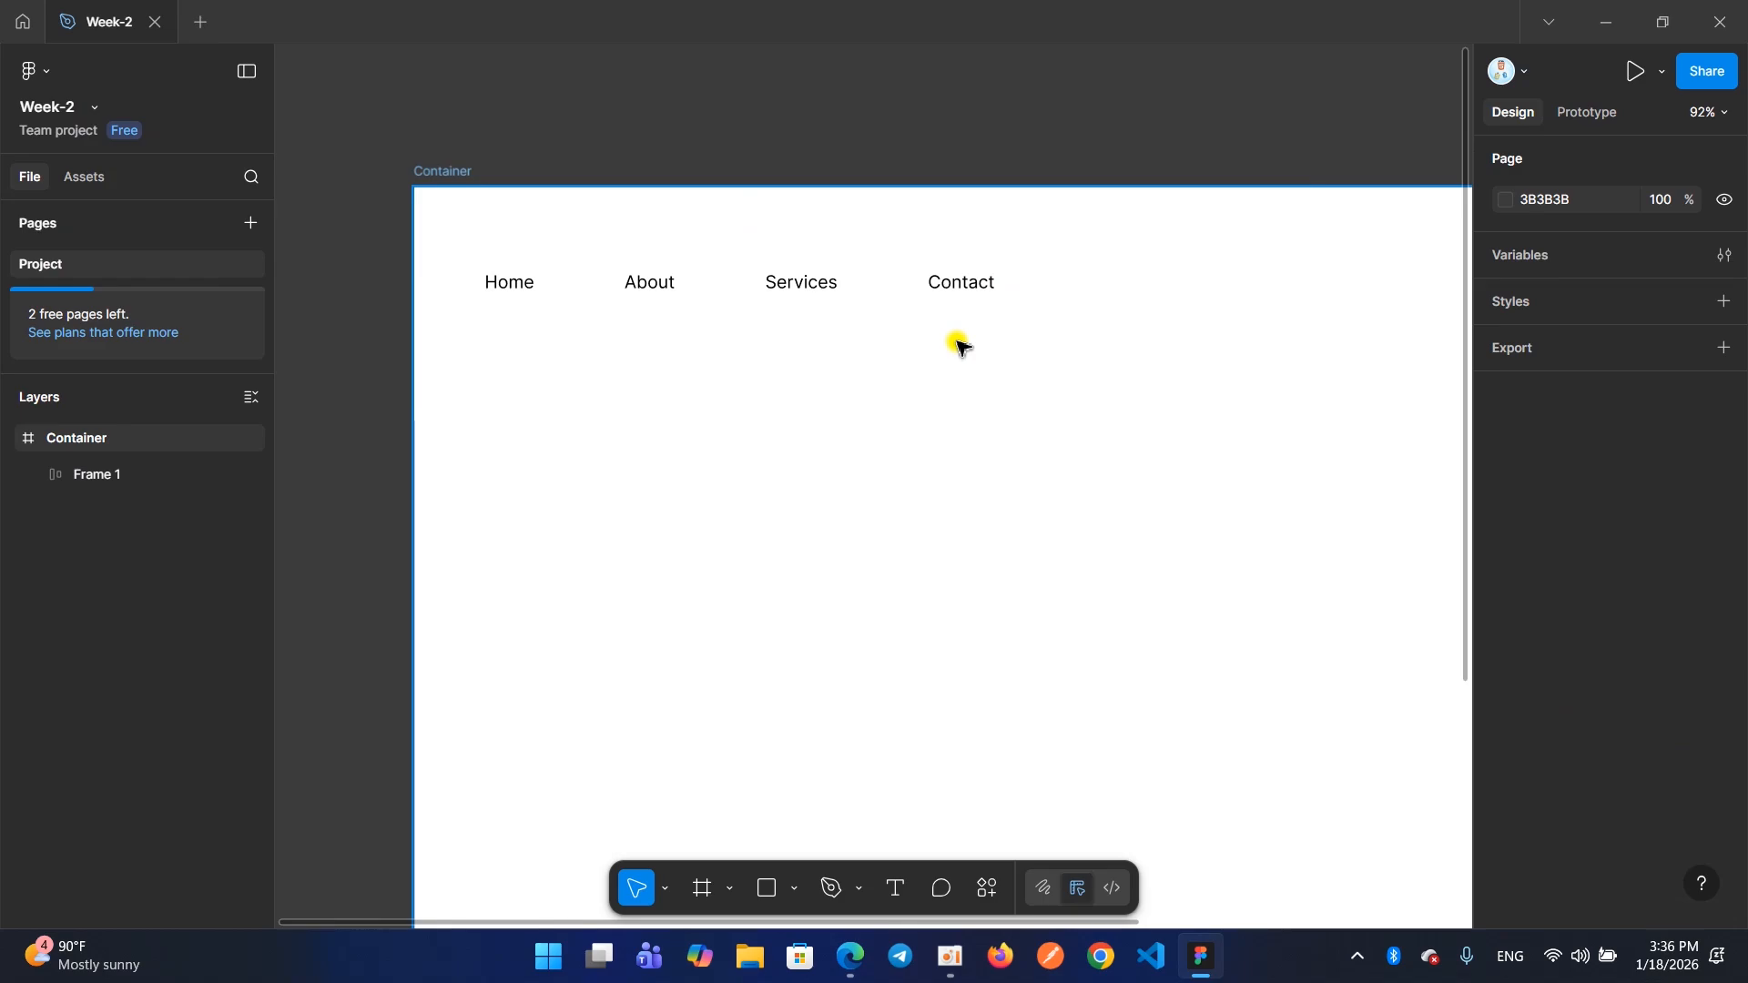
{"action": "key", "text": "ctrl+z"}
{"action": "key", "text": "ctrl+z"}
Select all four menu texts in the Container frame and wrap them in a horizontal auto layout
{"action": "left_click_drag", "start_coordinate": [1053, 351], "coordinate": [462, 264]}
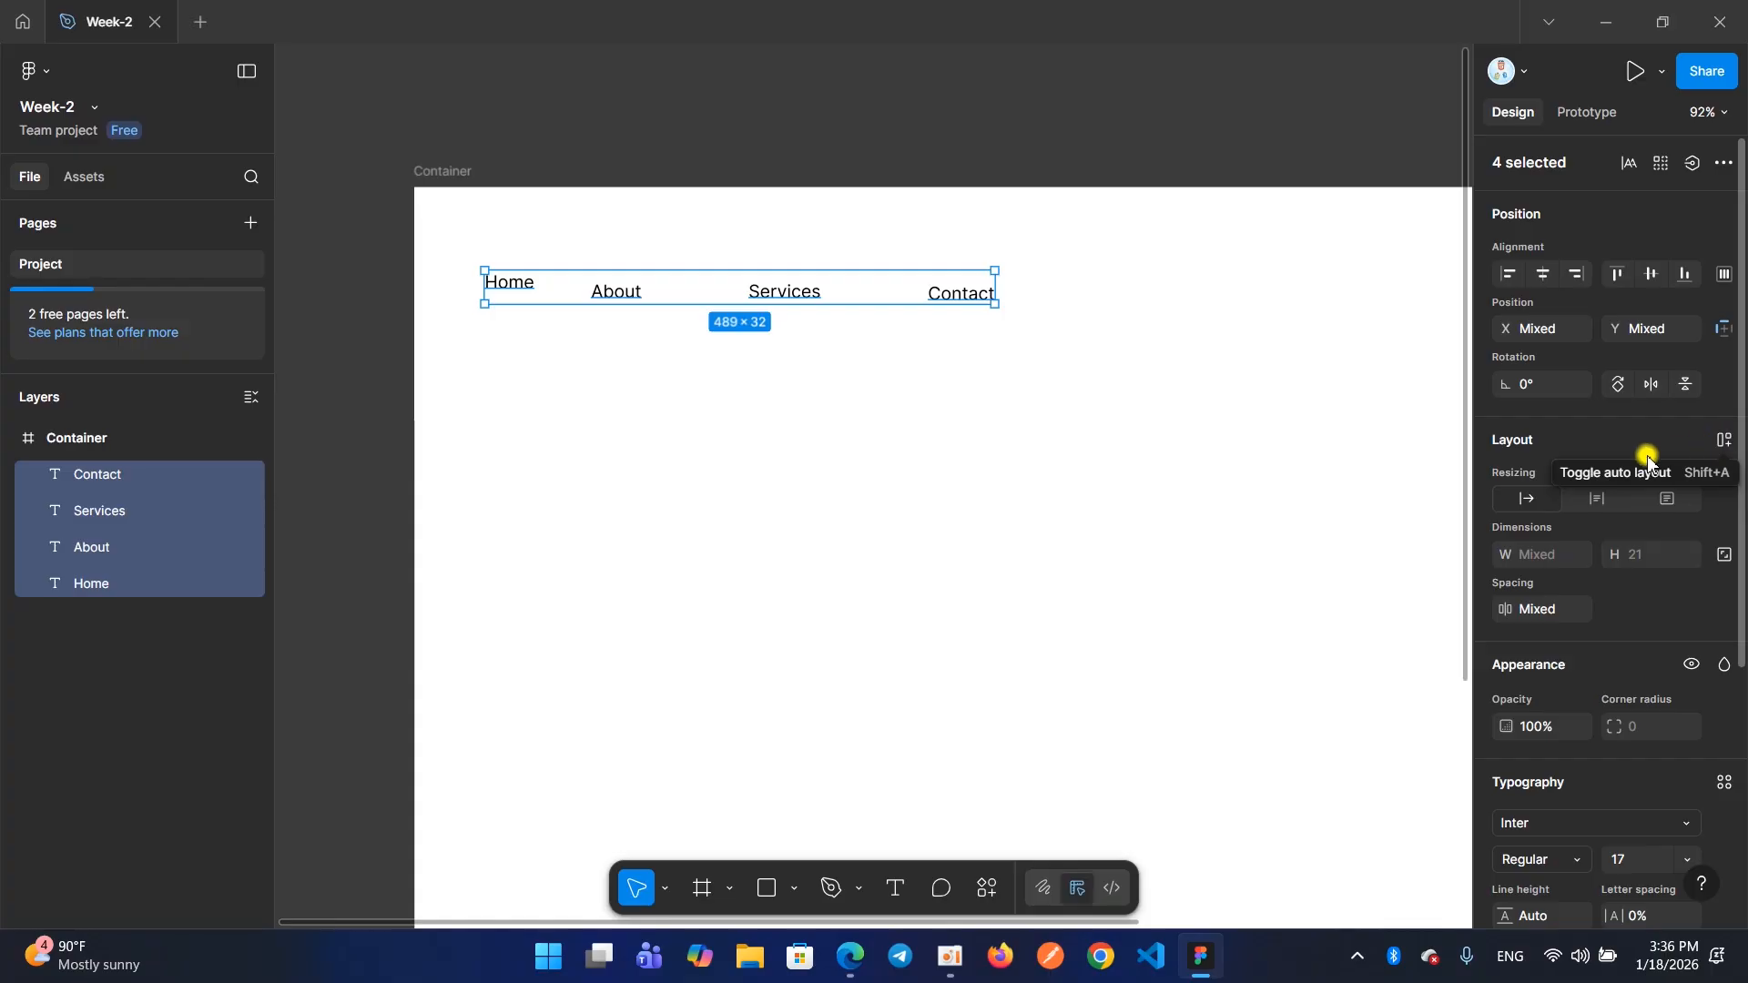
{"action": "left_click", "coordinate": [1721, 446]}
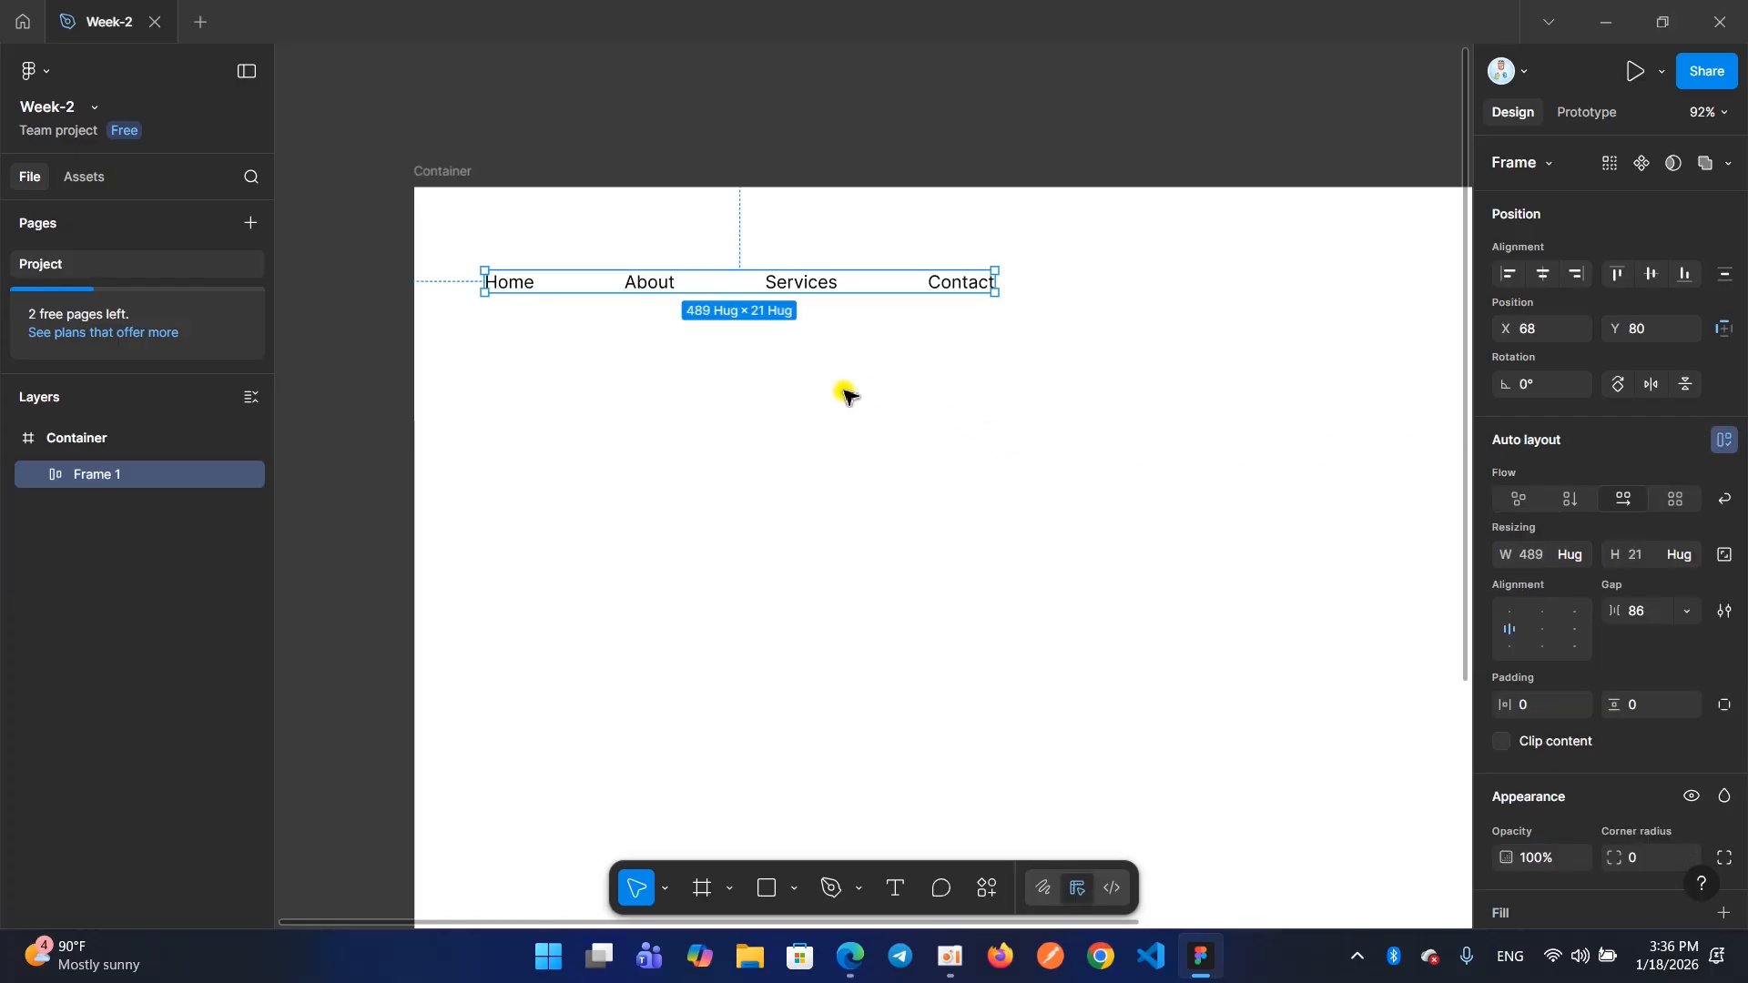
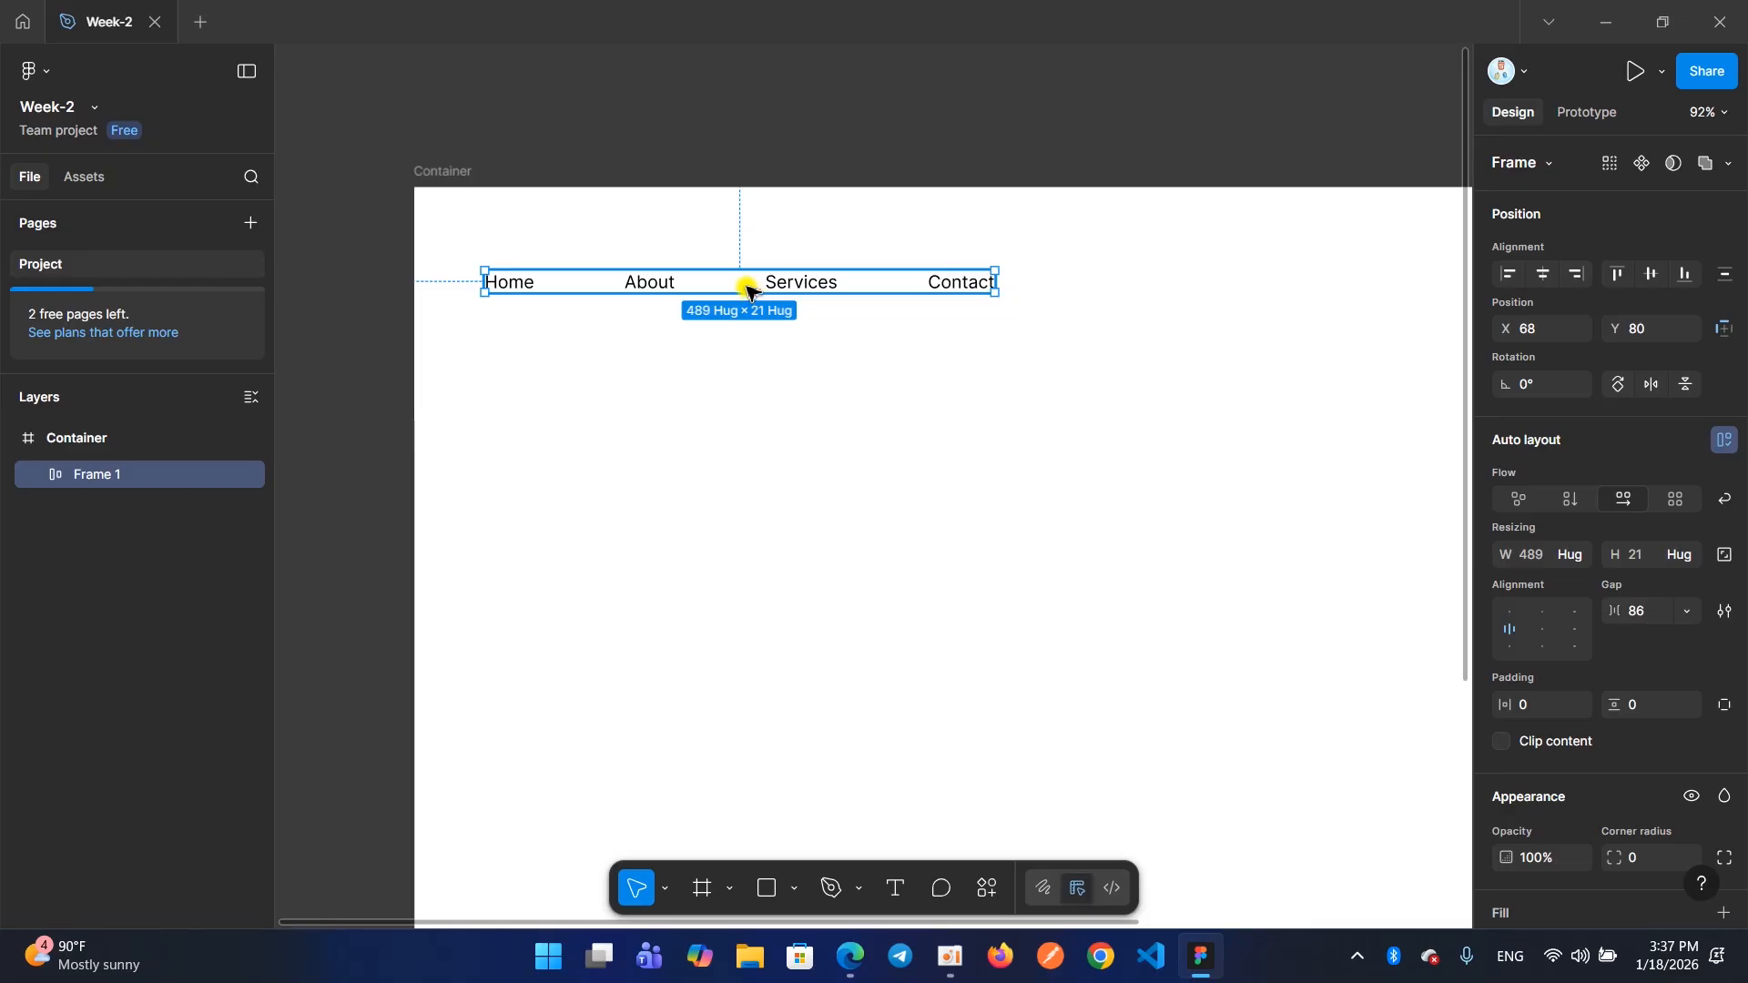
Move the "Contact" text out of the auto layout row to below it, at about X 557, Y 202
{"action": "left_click", "coordinate": [819, 304]}
{"action": "left_click", "coordinate": [818, 293]}
{"action": "left_click", "coordinate": [968, 290]}
{"action": "left_click_drag", "start_coordinate": [950, 290], "coordinate": [1020, 415]}
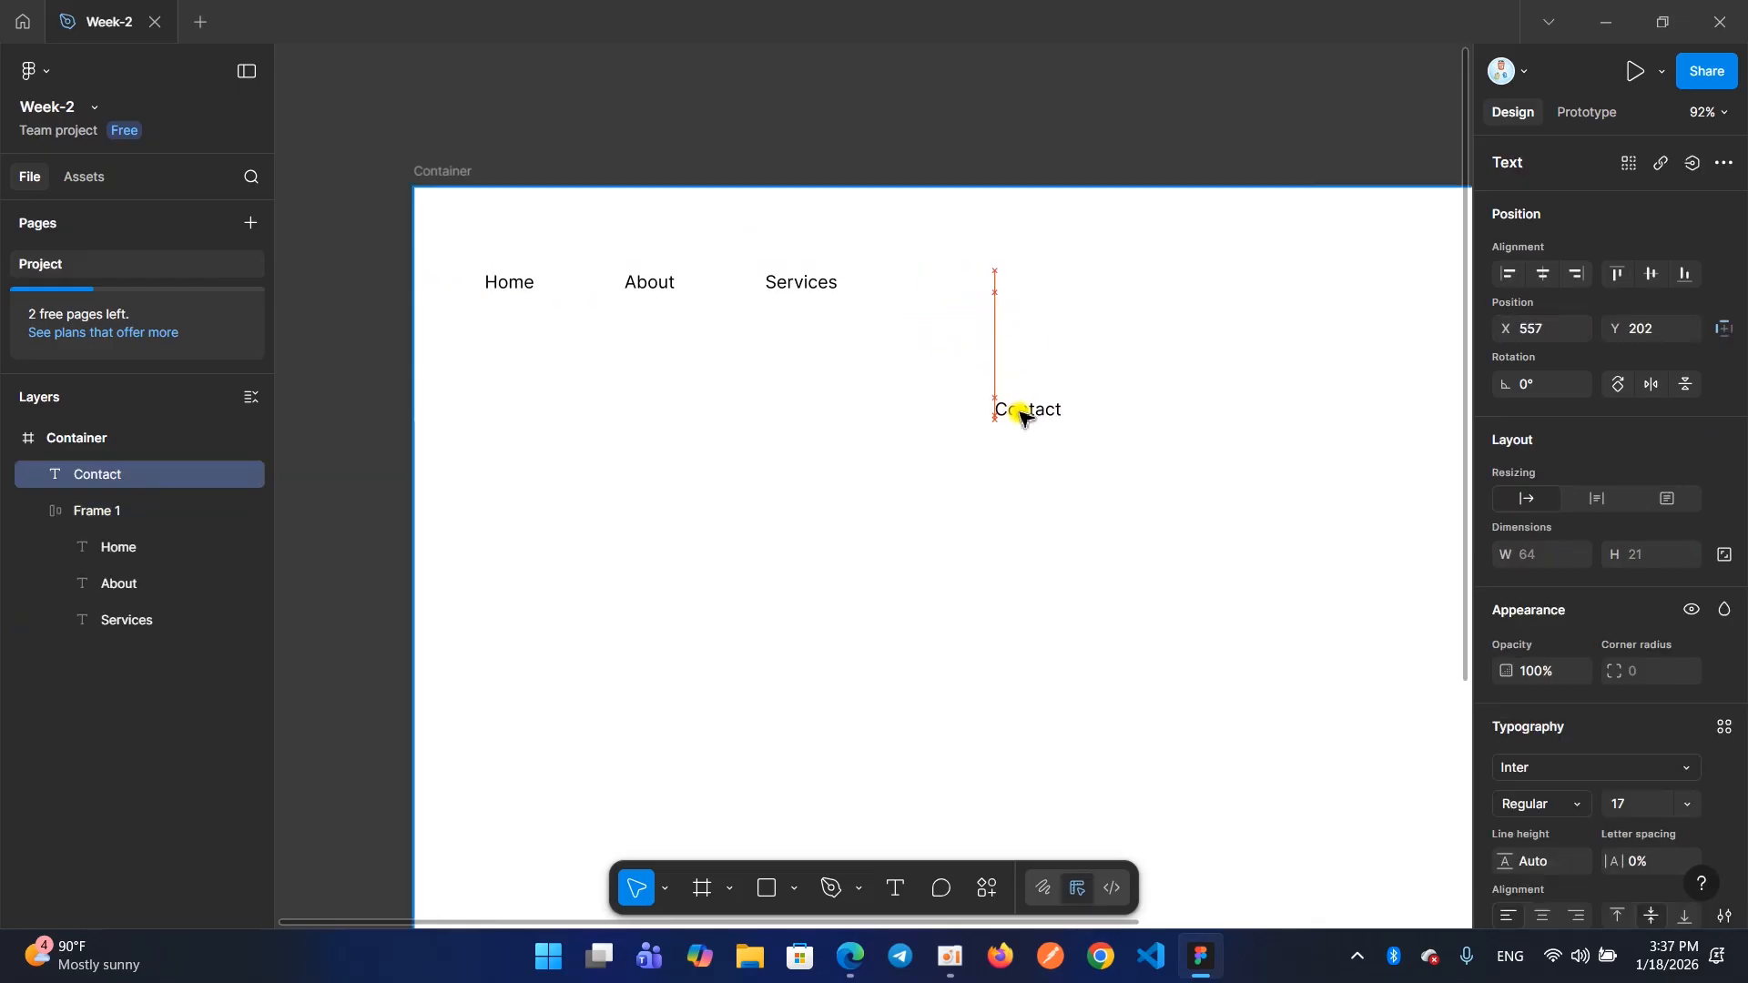
Try enlarging the auto layout frame with the remaining three texts to about 489 × 53, and undo the resize
{"action": "left_click", "coordinate": [831, 434]}
{"action": "left_click", "coordinate": [788, 289]}
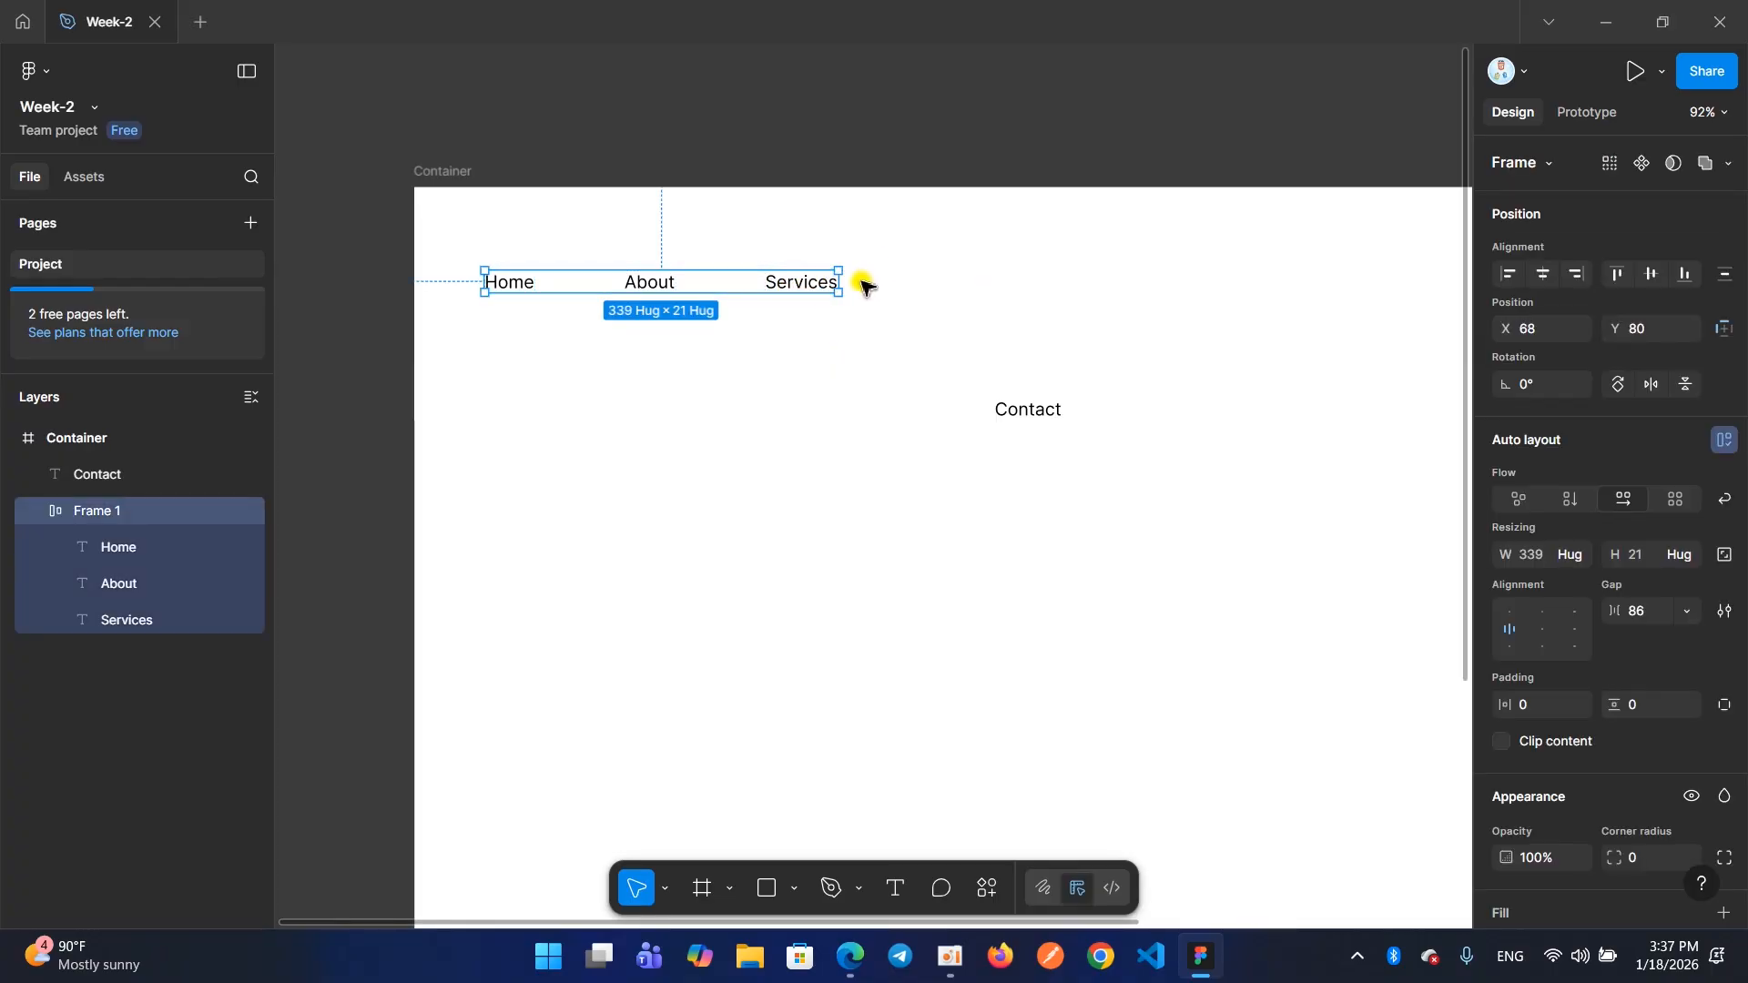
{"action": "left_click_drag", "start_coordinate": [835, 291], "coordinate": [996, 326]}
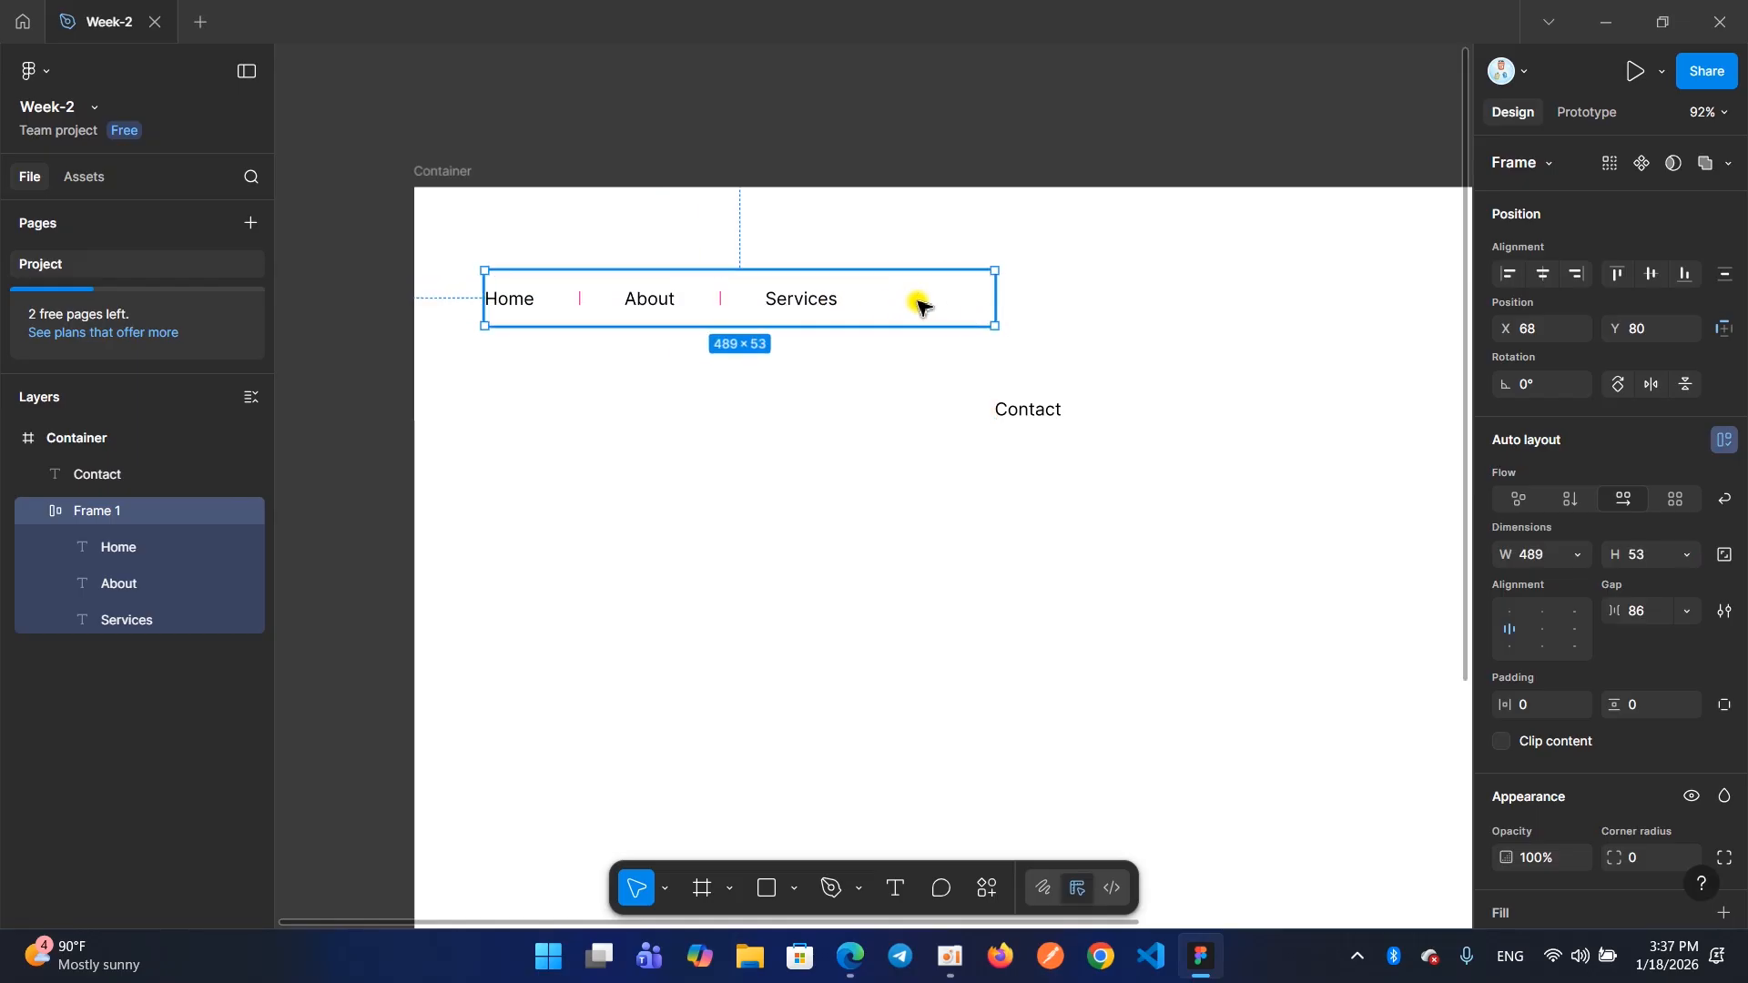
{"action": "key", "text": "ctrl+z"}
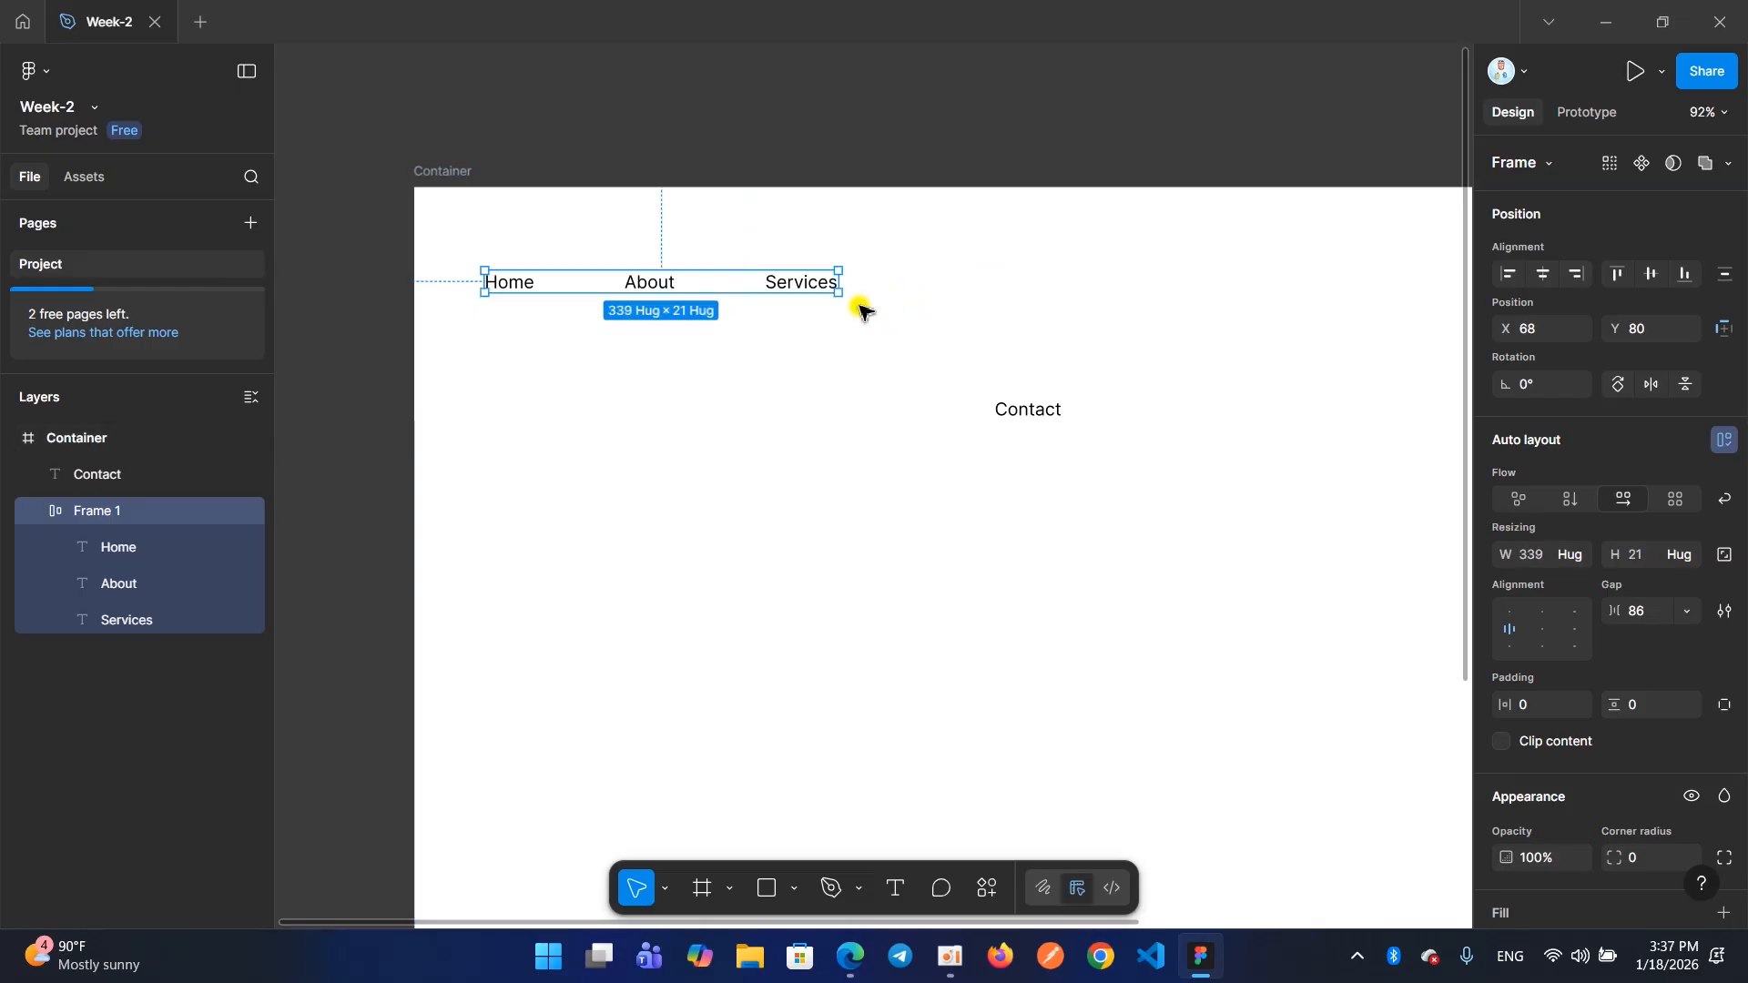
Select the three-text menu frame and examine its properties, from auto layout down to selection colors
{"action": "left_click", "coordinate": [786, 344]}
{"action": "left_click", "coordinate": [795, 284]}
{"action": "scroll", "coordinate": [1553, 428], "scroll_direction": "down", "scroll_amount": 3}
{"action": "scroll", "coordinate": [1553, 428], "scroll_direction": "down", "scroll_amount": 2}
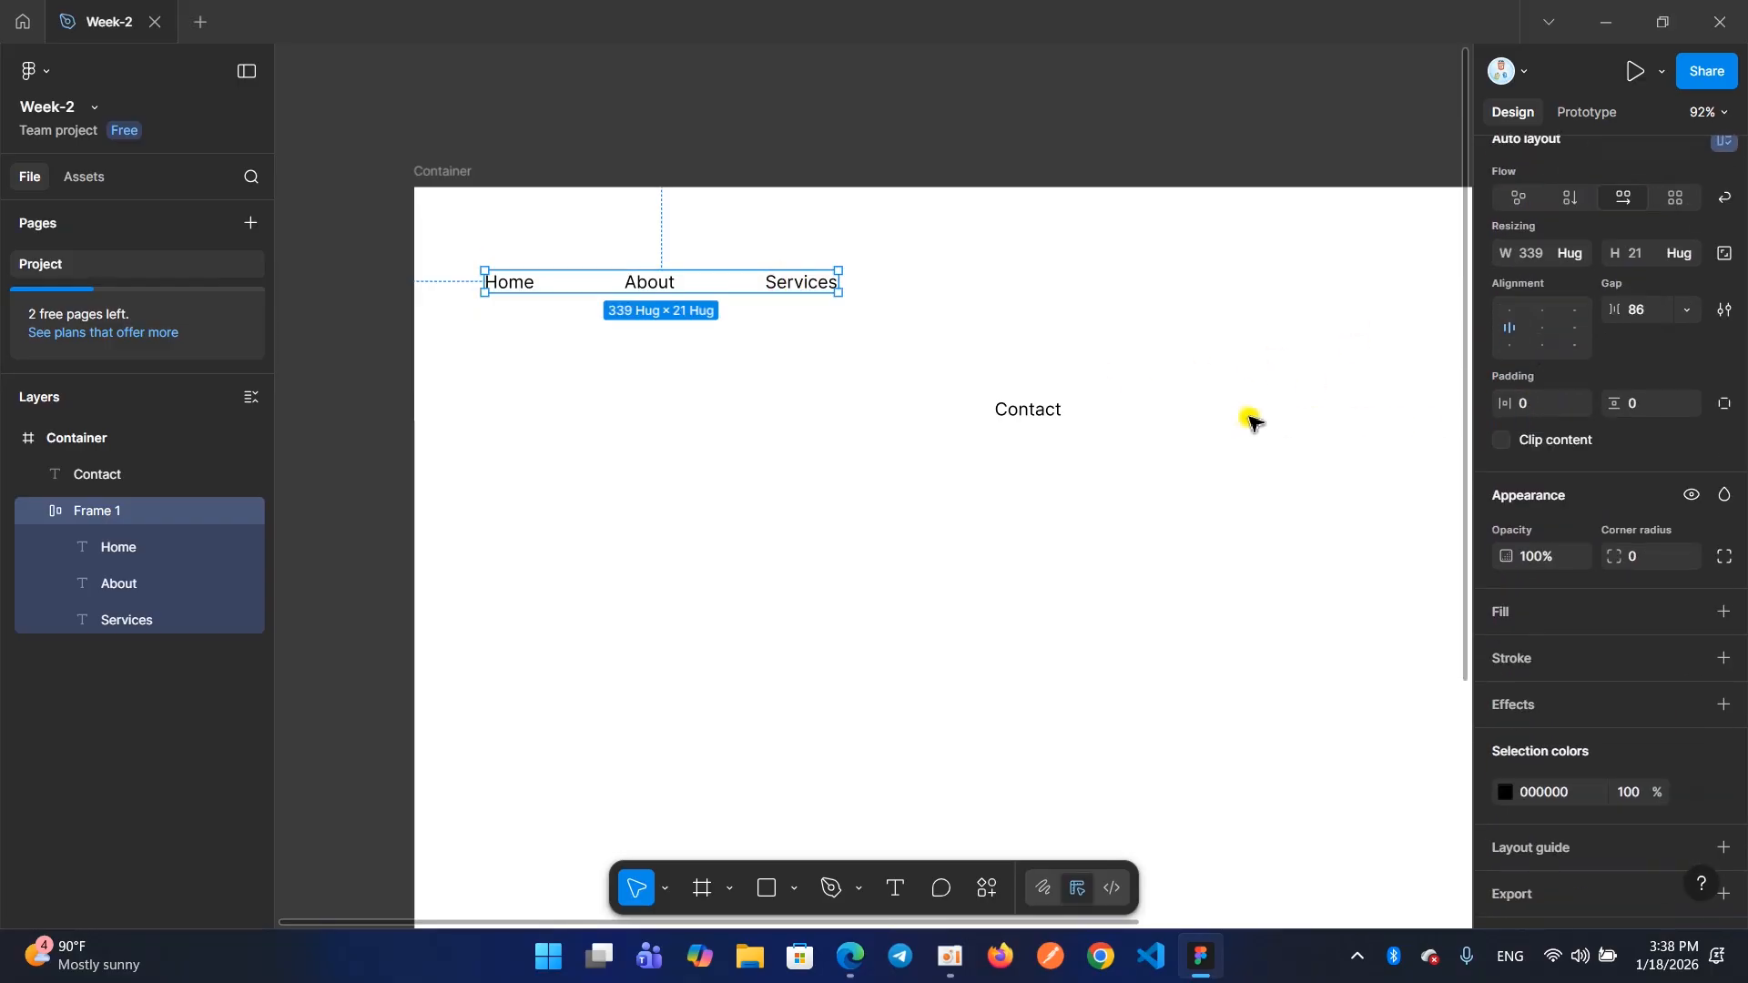
{"action": "scroll", "coordinate": [1282, 422], "scroll_direction": "right", "scroll_amount": 2}
{"action": "scroll", "coordinate": [1244, 422], "scroll_direction": "left", "scroll_amount": 1}
{"action": "scroll", "coordinate": [1245, 422], "scroll_direction": "up", "scroll_amount": 1}
{"action": "scroll", "coordinate": [721, 401], "scroll_direction": "right", "scroll_amount": 2}
{"action": "scroll", "coordinate": [742, 387], "scroll_direction": "down", "scroll_amount": 1}
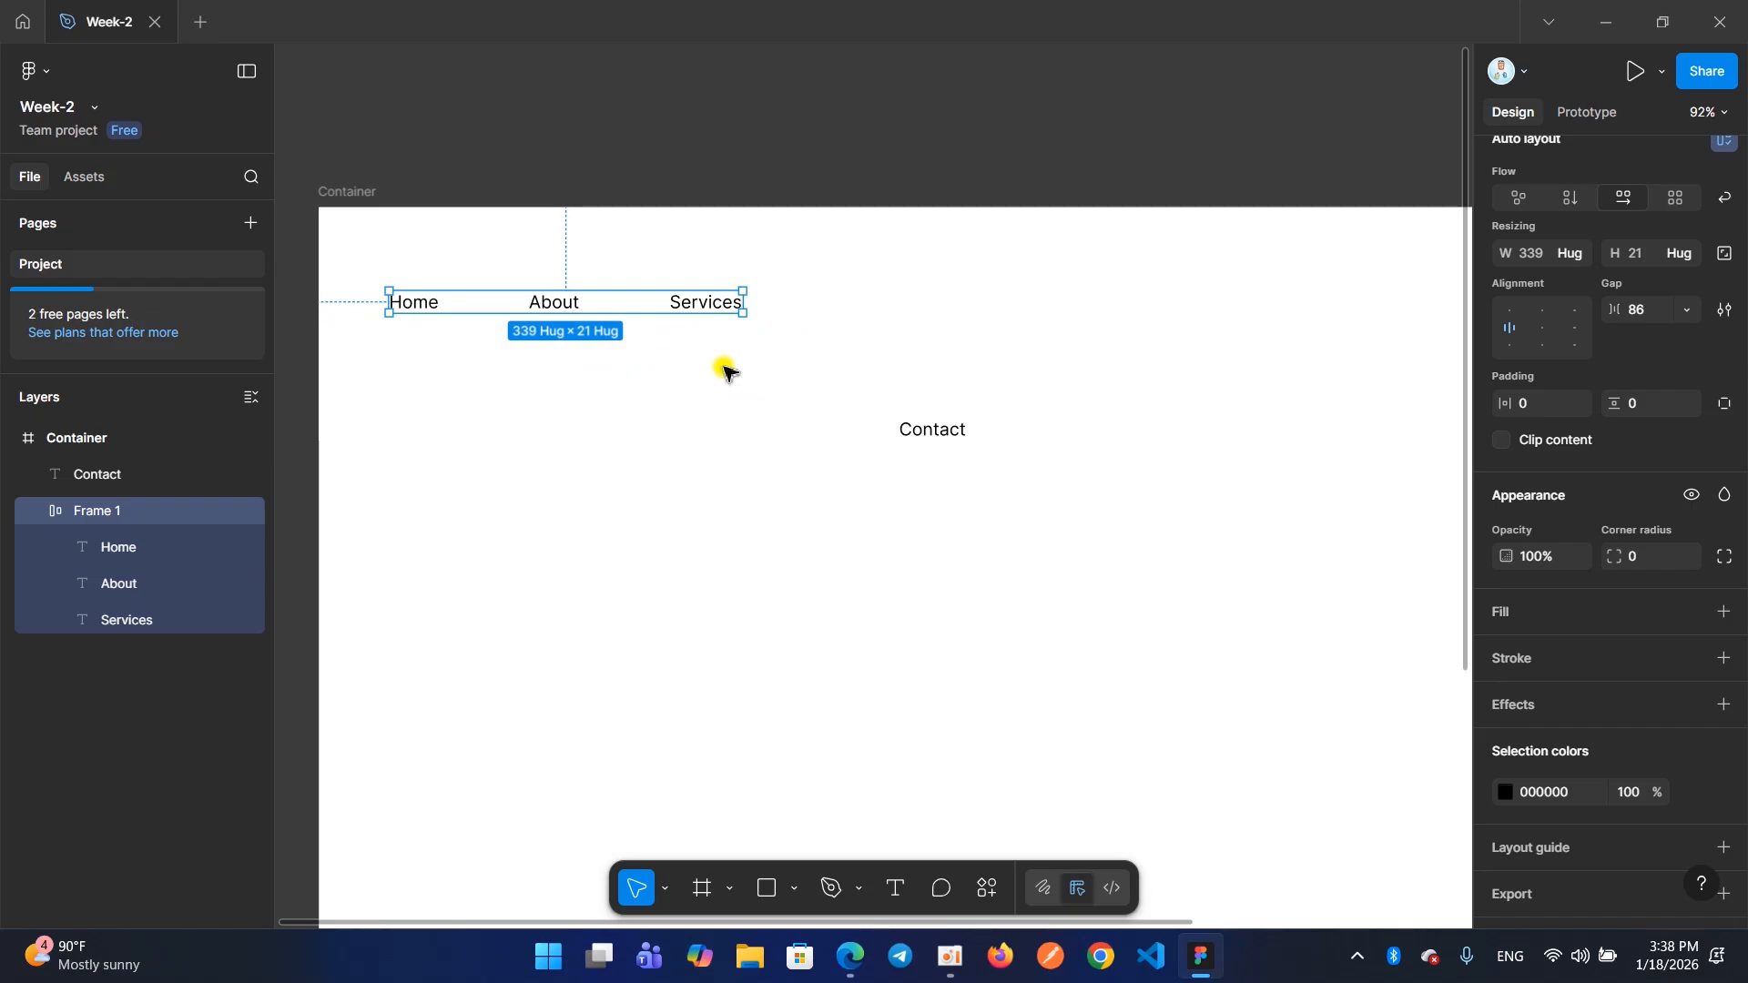
{"action": "scroll", "coordinate": [1533, 401], "scroll_direction": "up", "scroll_amount": 3}
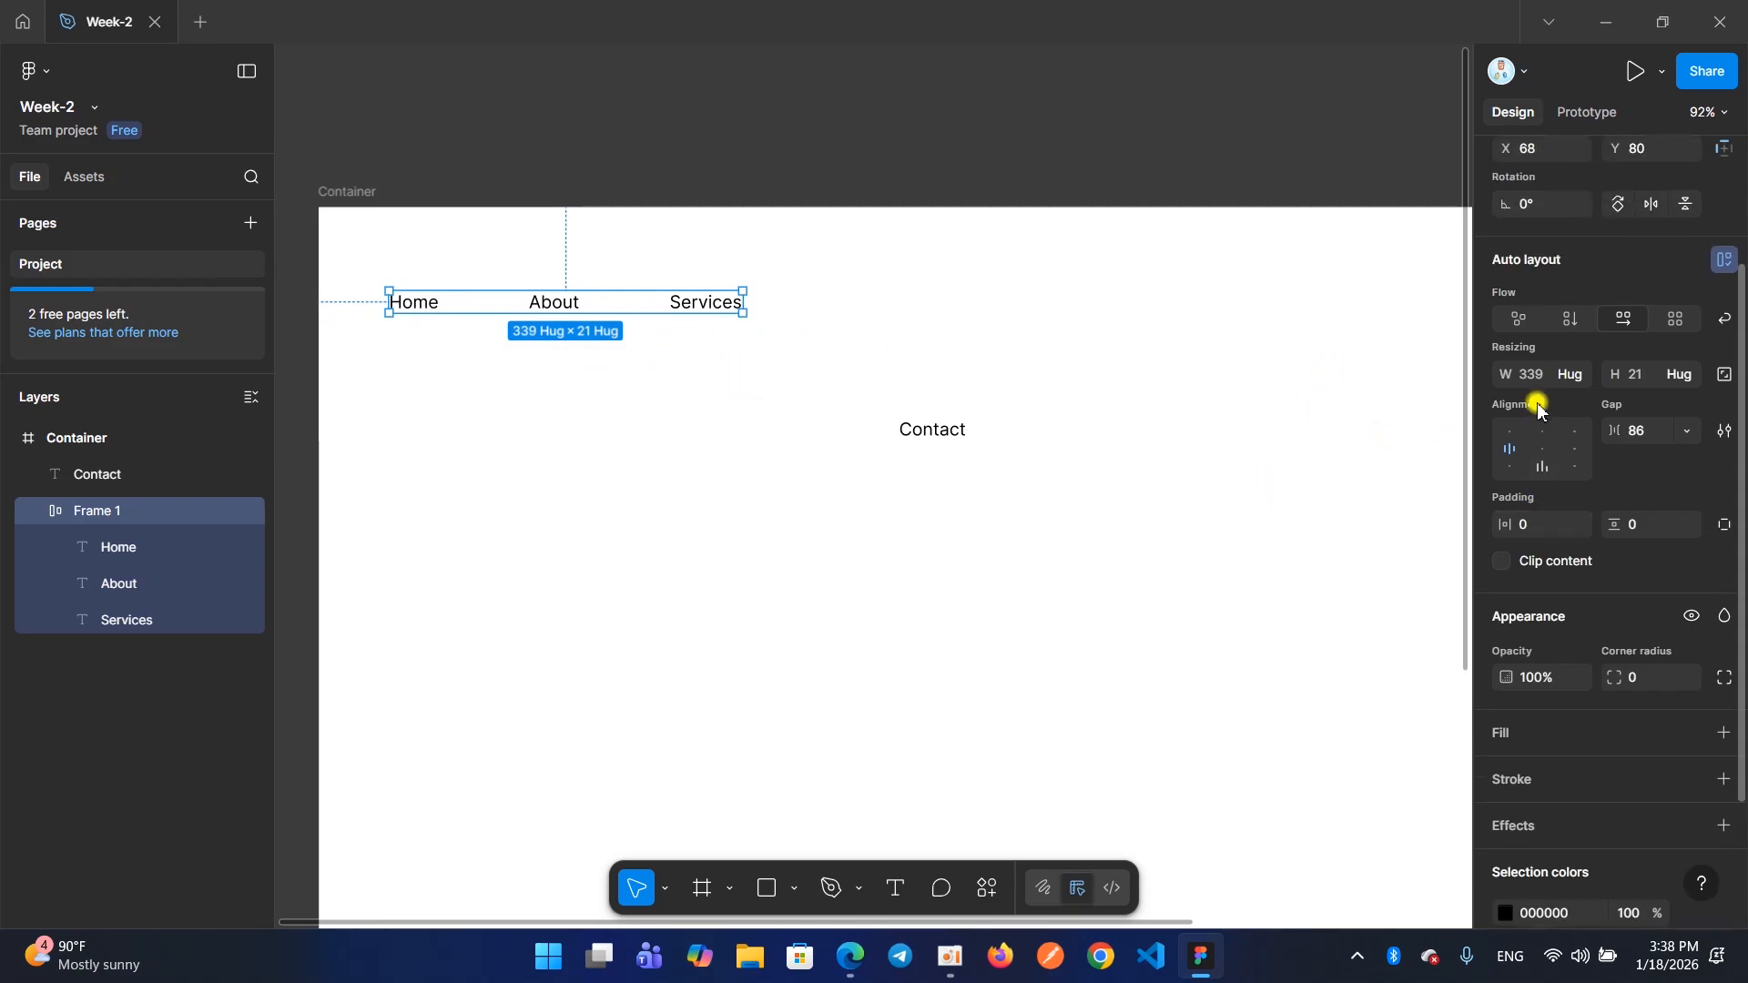
{"action": "scroll", "coordinate": [1560, 422], "scroll_direction": "up", "scroll_amount": 1}
{"action": "scroll", "coordinate": [1005, 478], "scroll_direction": "down", "scroll_amount": 1}
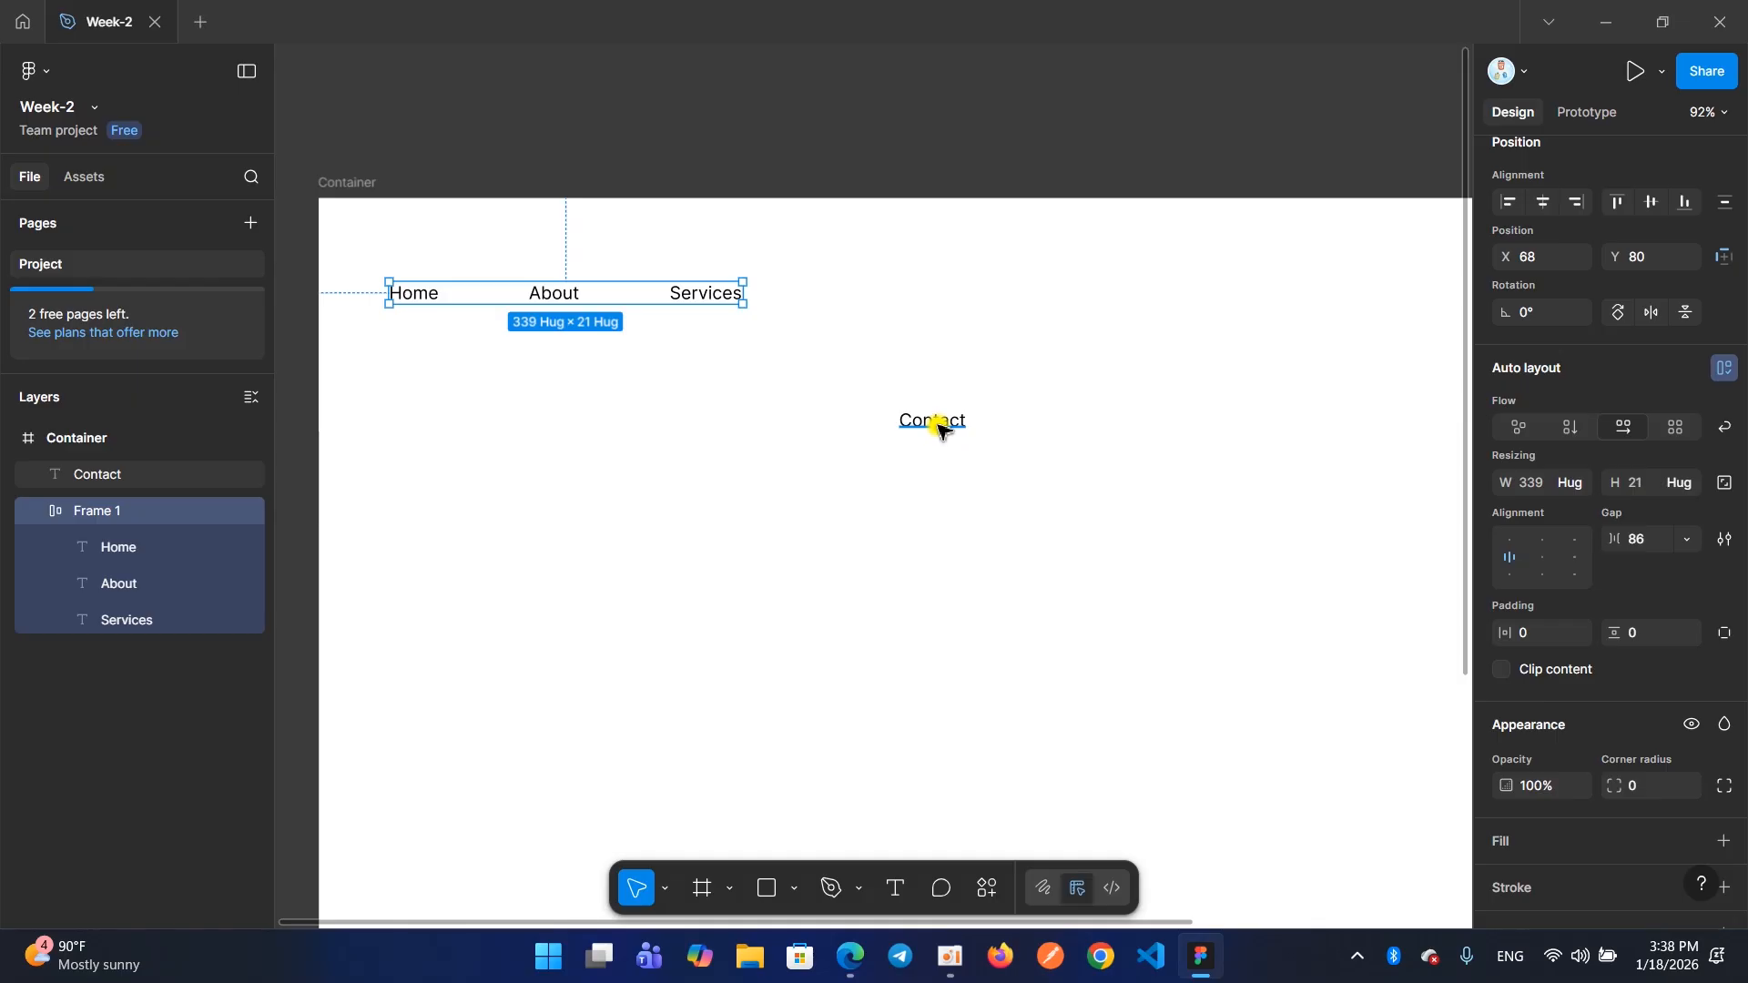
Put the "Contact" text back into the row between "About" and "Services", and enlarge the menu frame to about 504 × 95
{"action": "mouse_move", "coordinate": [928, 433]}
{"action": "left_mouse_down"}
{"action": "mouse_move", "coordinate": [866, 507]}
{"action": "mouse_move", "coordinate": [644, 382]}
{"action": "mouse_move", "coordinate": [683, 314]}
{"action": "mouse_move", "coordinate": [644, 305]}
{"action": "left_mouse_up"}
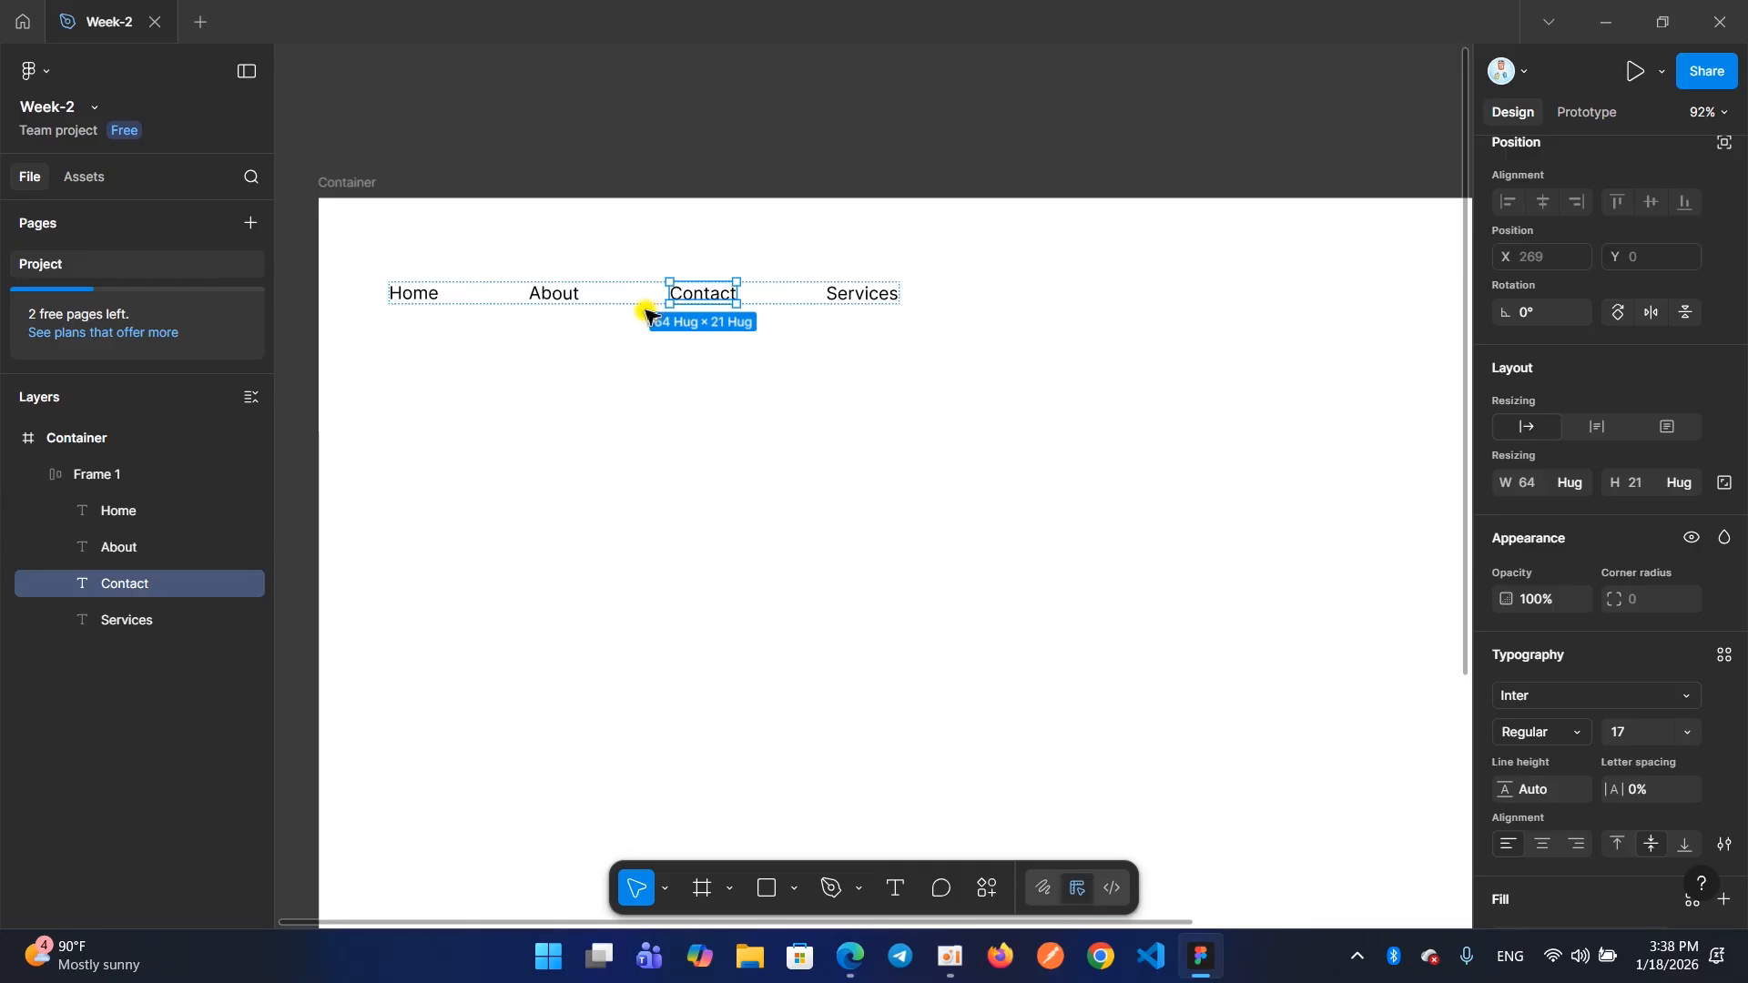
{"action": "left_click", "coordinate": [619, 305]}
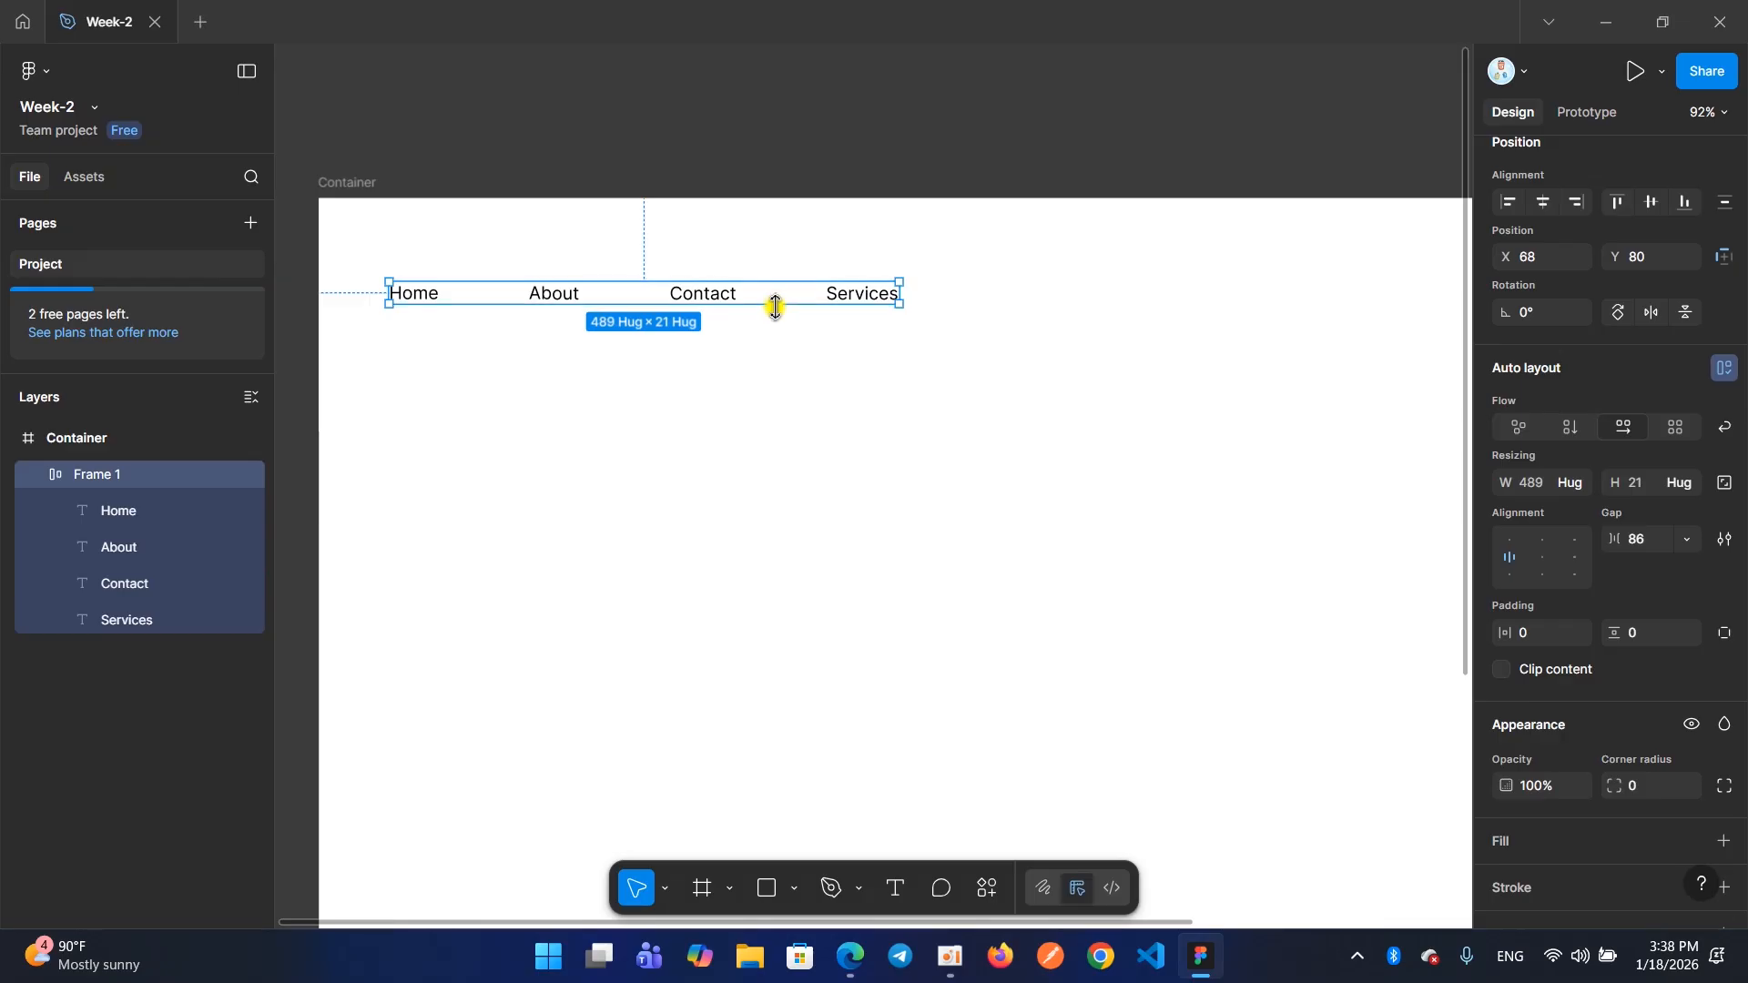
{"action": "left_click_drag", "start_coordinate": [902, 306], "coordinate": [910, 340]}
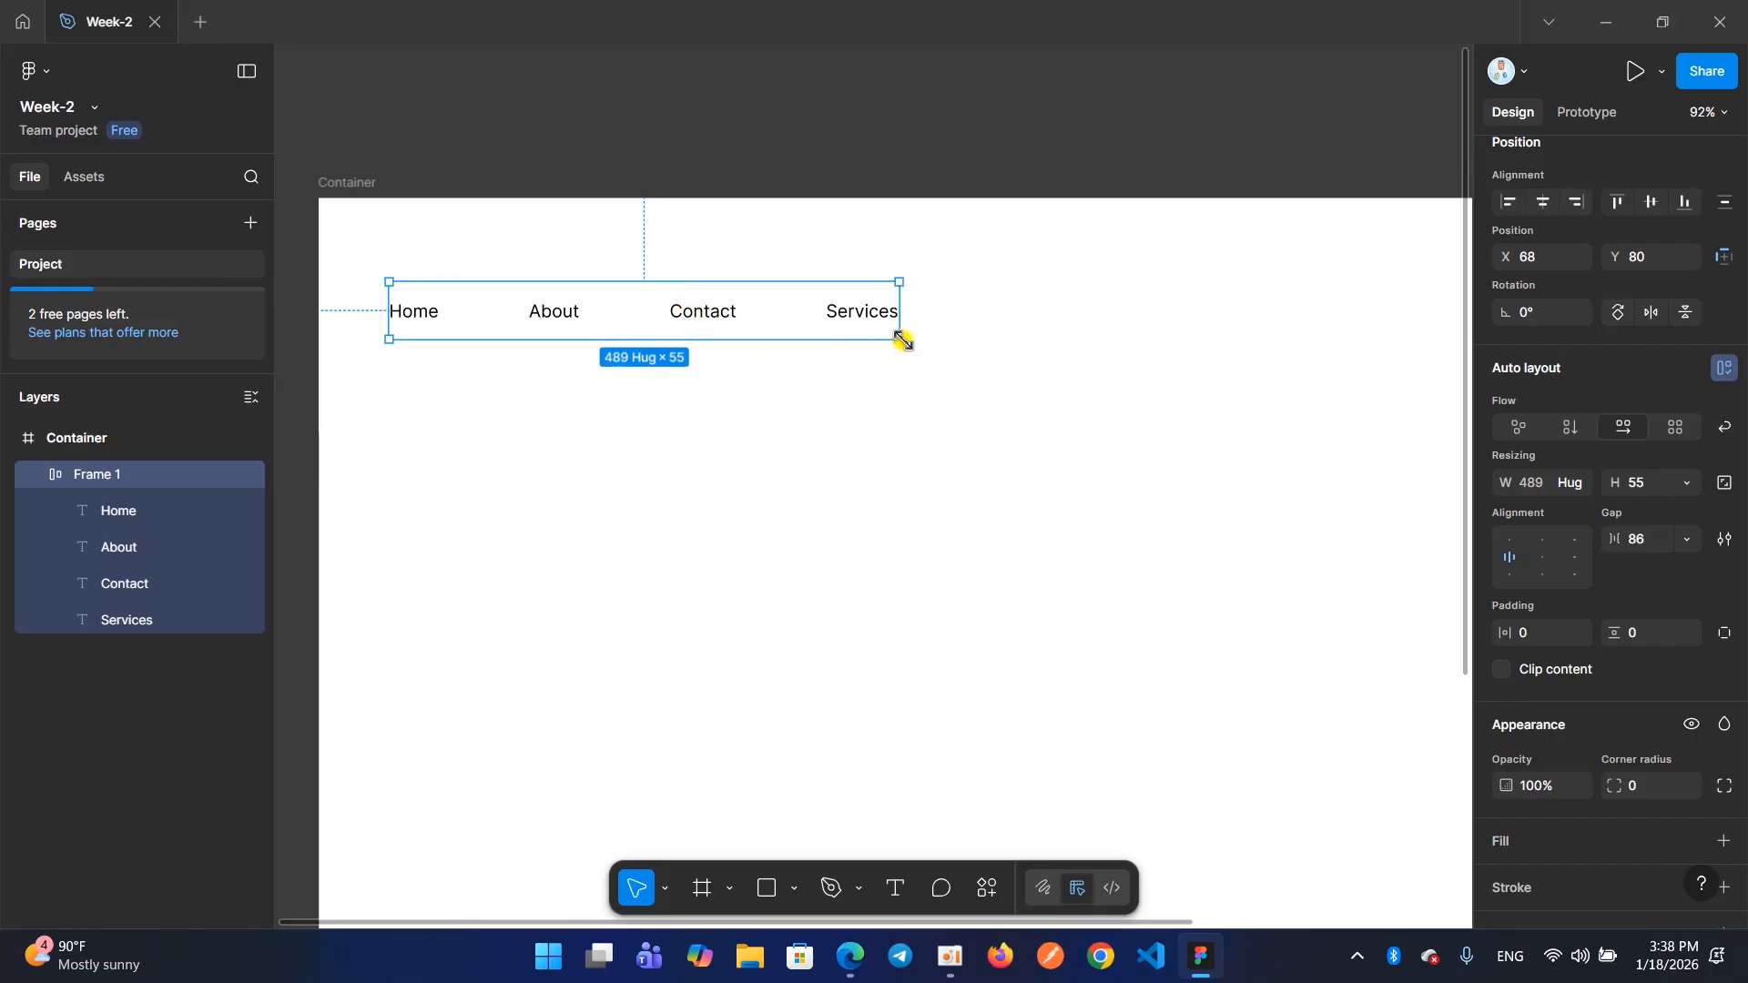
{"action": "left_click_drag", "start_coordinate": [899, 340], "coordinate": [914, 380]}
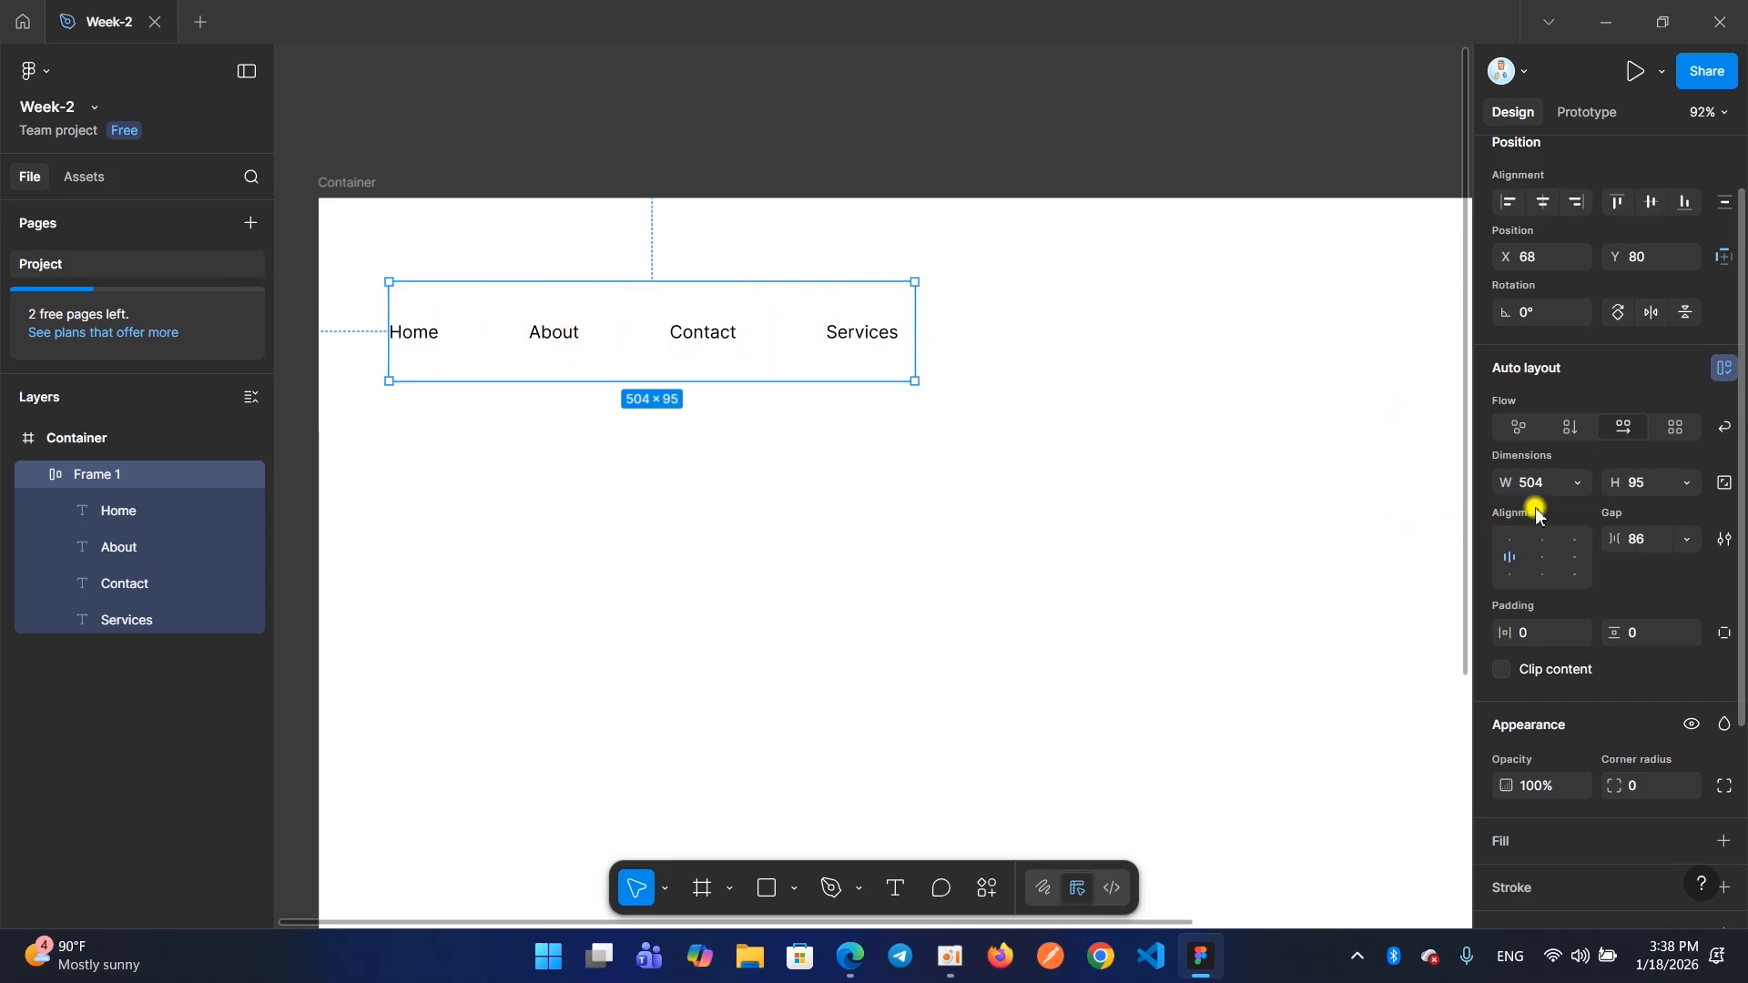
Examine the enlarged menu frame's auto layout settings for flow, dimensions, alignment, gap and padding
{"action": "scroll", "coordinate": [1529, 510], "scroll_direction": "down", "scroll_amount": 2}
{"action": "scroll", "coordinate": [1512, 505], "scroll_direction": "up", "scroll_amount": 3}
{"action": "scroll", "coordinate": [1514, 497], "scroll_direction": "up", "scroll_amount": 1}
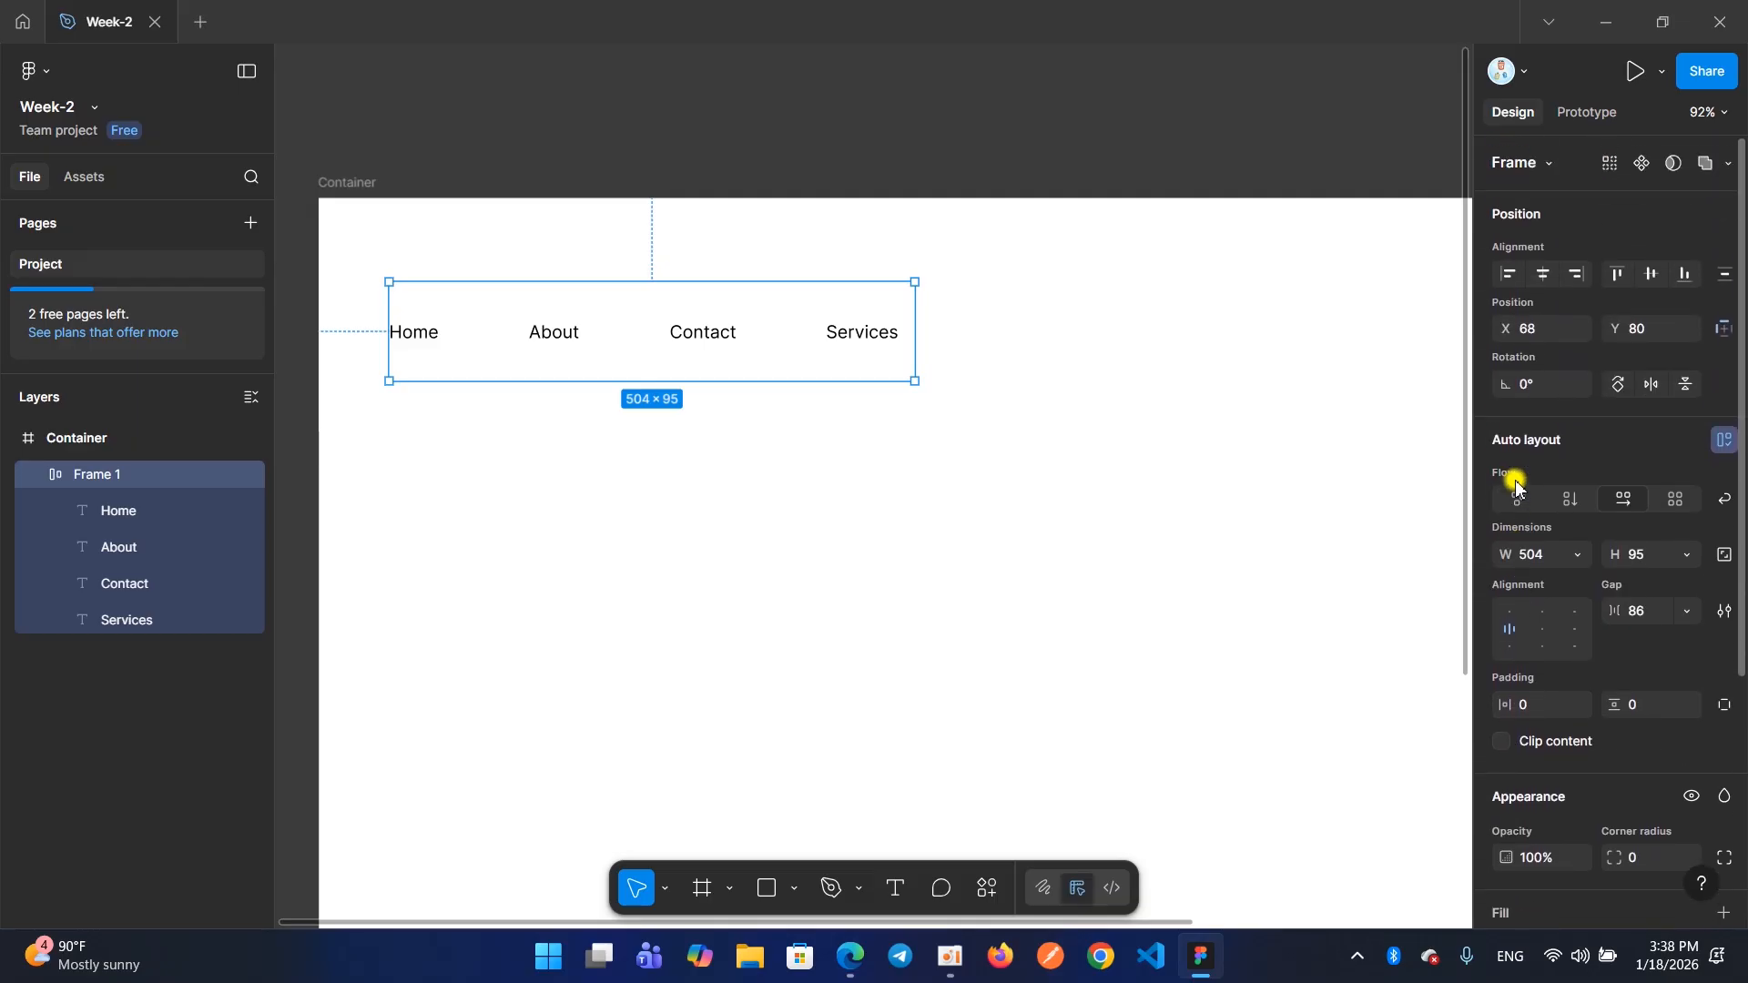
{"action": "scroll", "coordinate": [1520, 487], "scroll_direction": "down", "scroll_amount": 4}
{"action": "scroll", "coordinate": [1526, 503], "scroll_direction": "up", "scroll_amount": 1}
{"action": "scroll", "coordinate": [1528, 509], "scroll_direction": "down", "scroll_amount": 1}
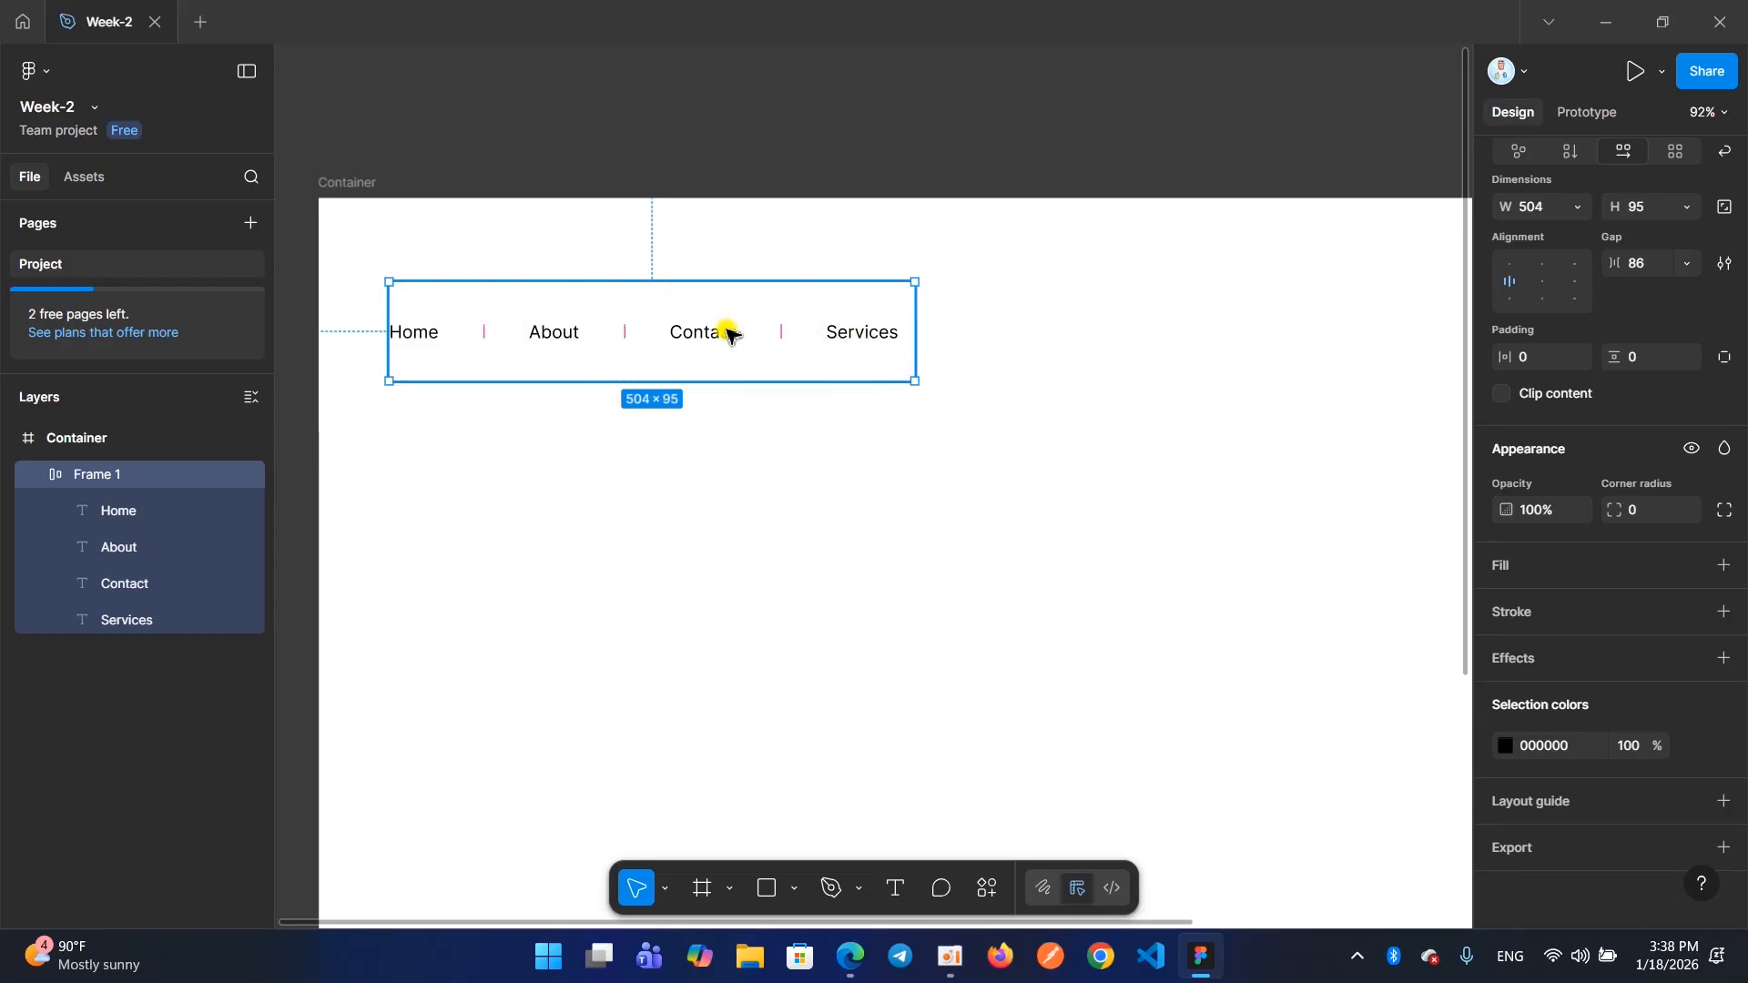
{"action": "scroll", "coordinate": [1548, 450], "scroll_direction": "up", "scroll_amount": 2}
{"action": "scroll", "coordinate": [553, 376], "scroll_direction": "up", "scroll_amount": 1}
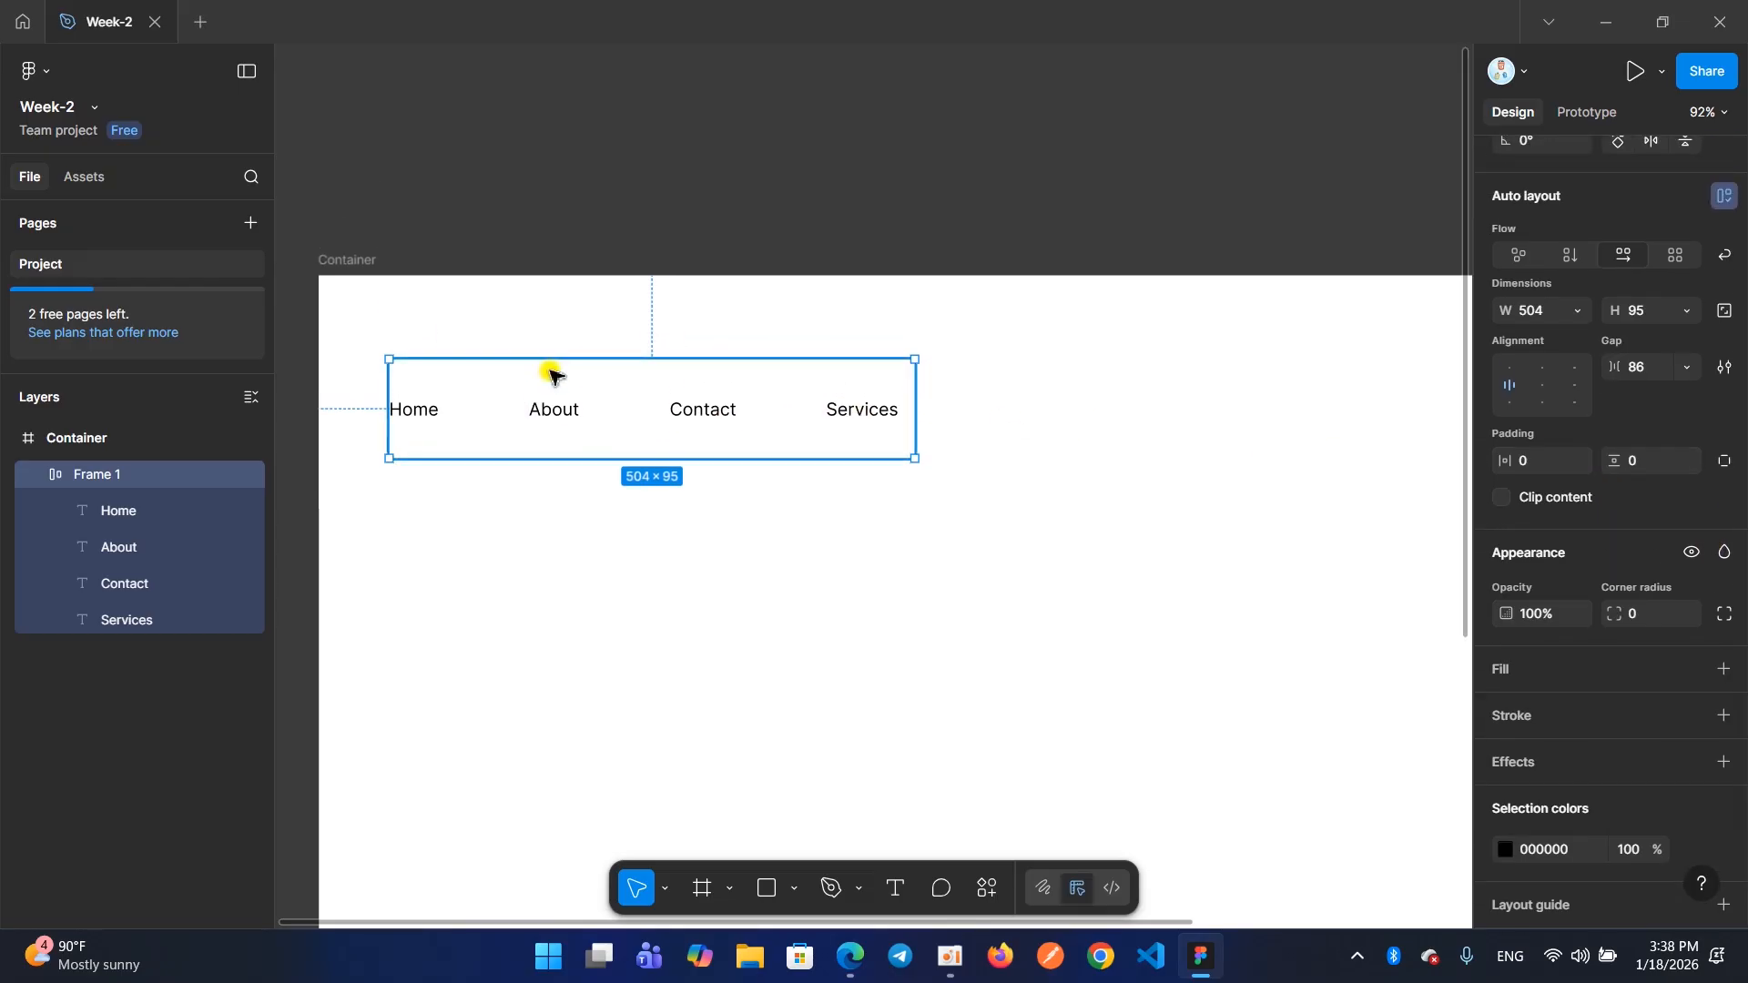
{"action": "scroll", "coordinate": [1611, 492], "scroll_direction": "down", "scroll_amount": 2}
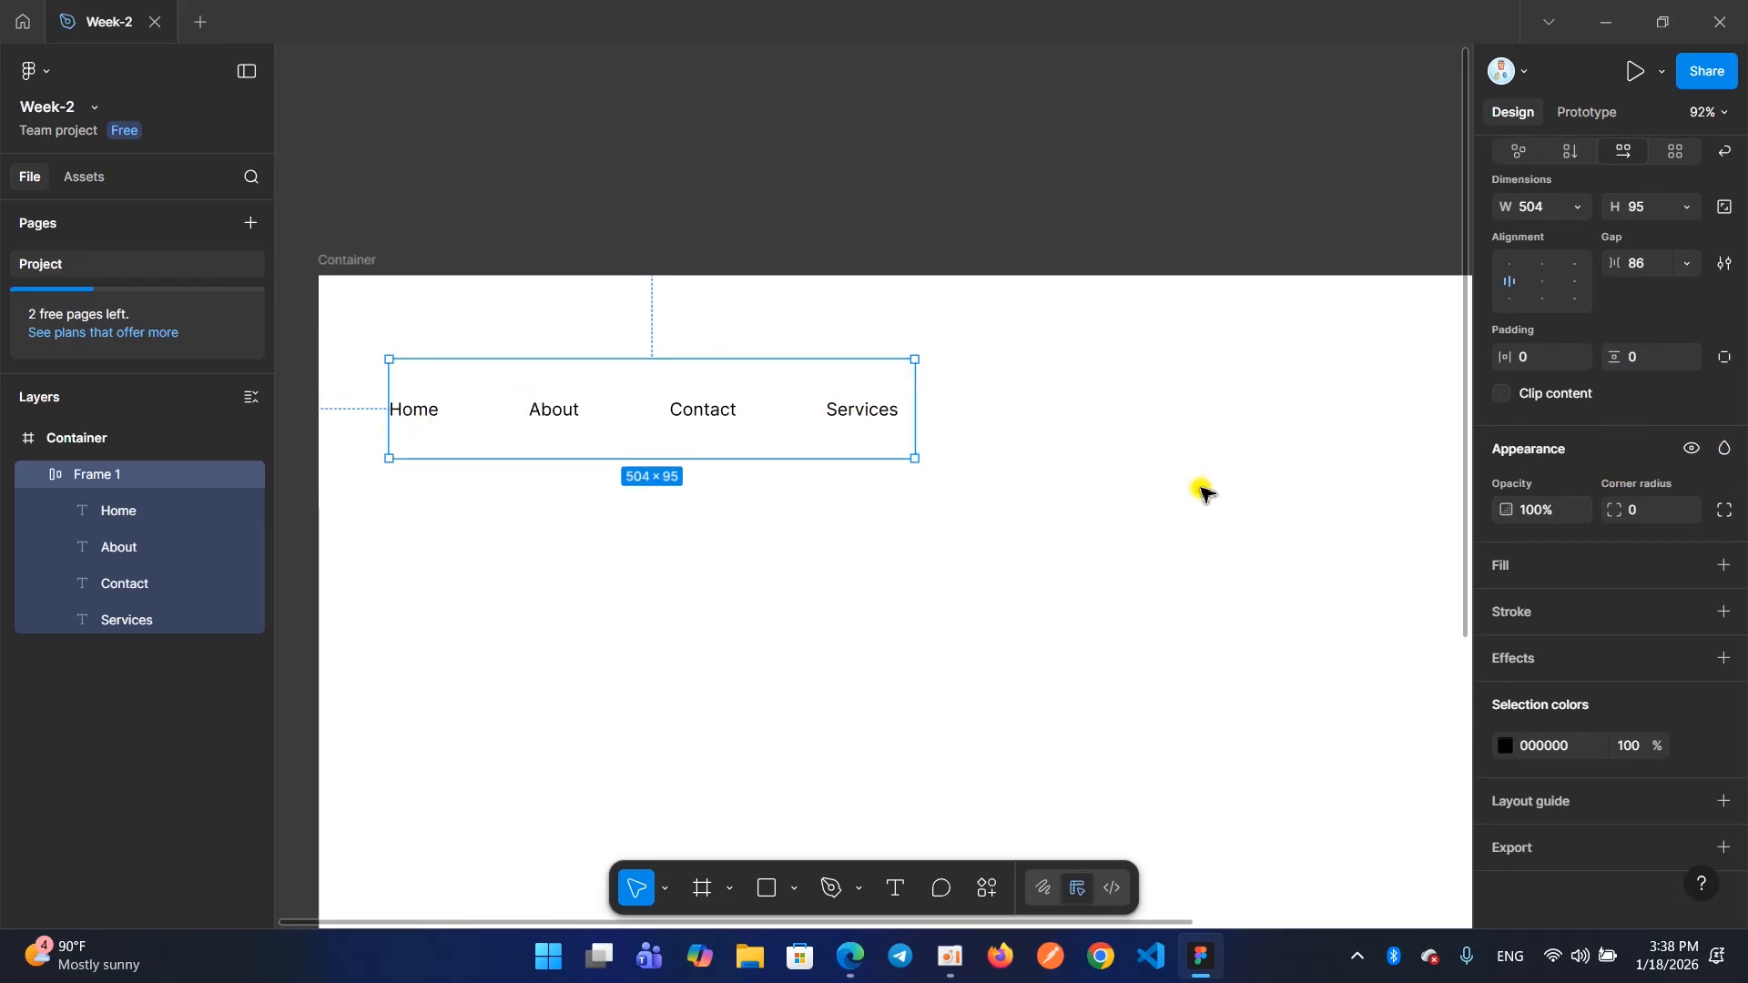
{"action": "scroll", "coordinate": [1612, 383], "scroll_direction": "up", "scroll_amount": 2}
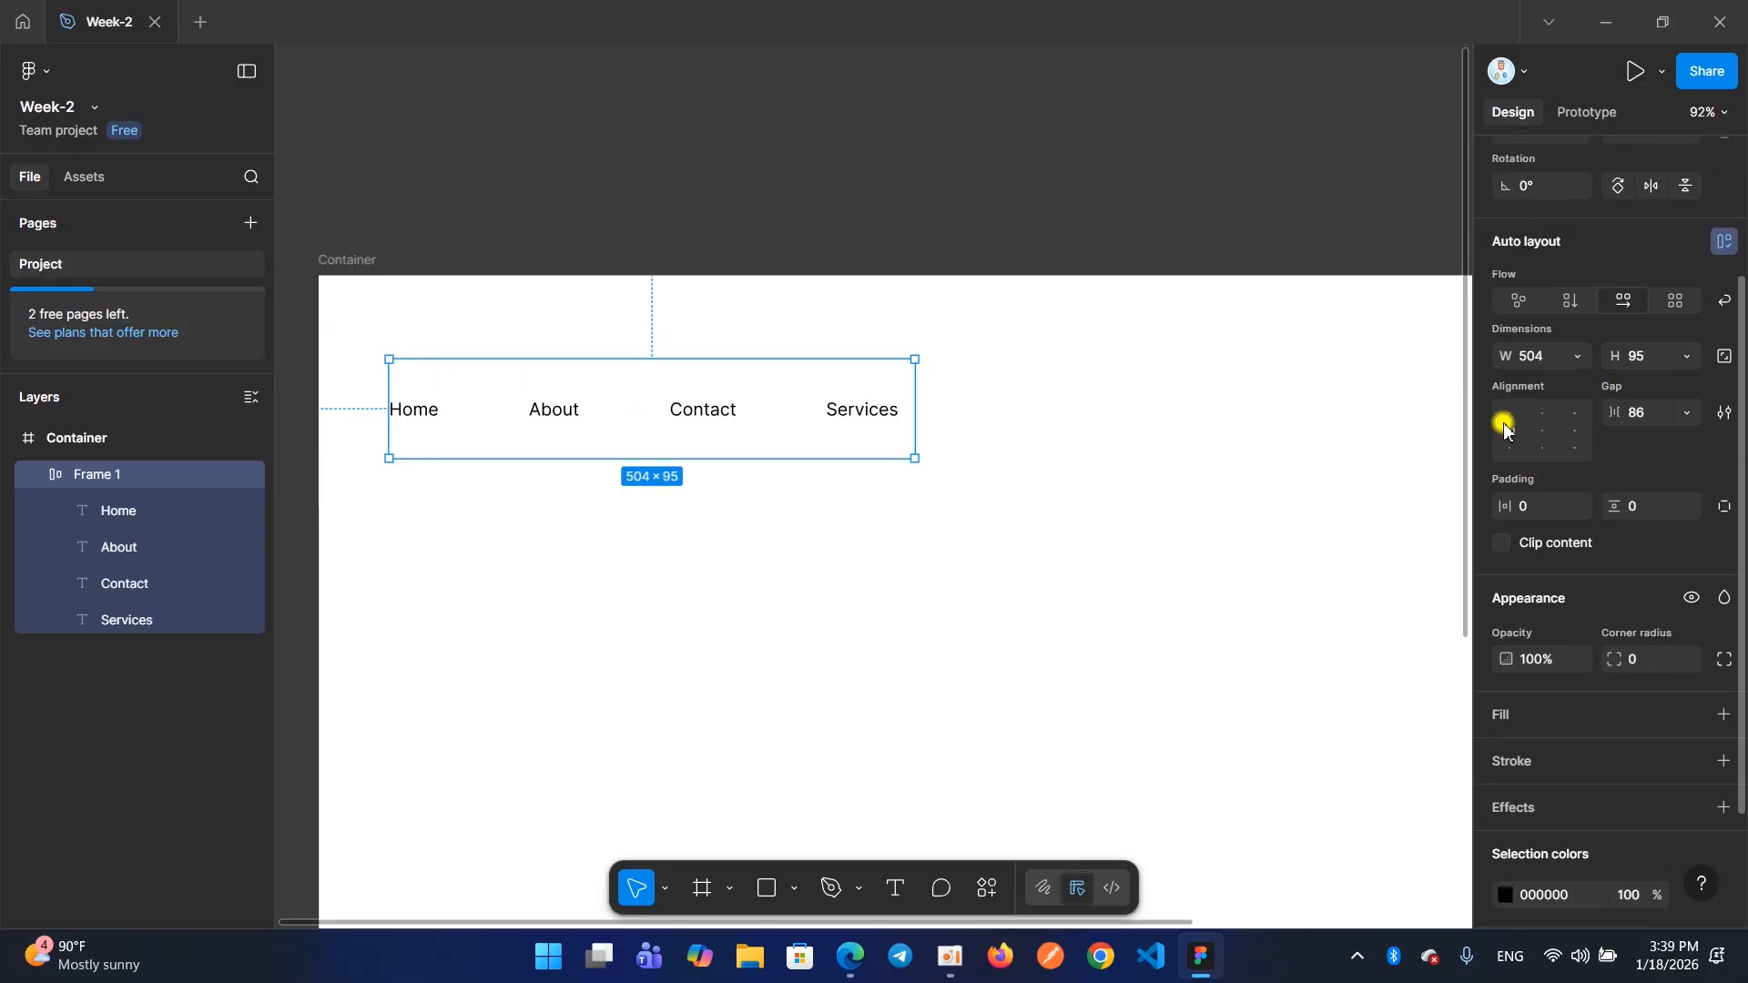
{"action": "scroll", "coordinate": [1508, 419], "scroll_direction": "up", "scroll_amount": 1}
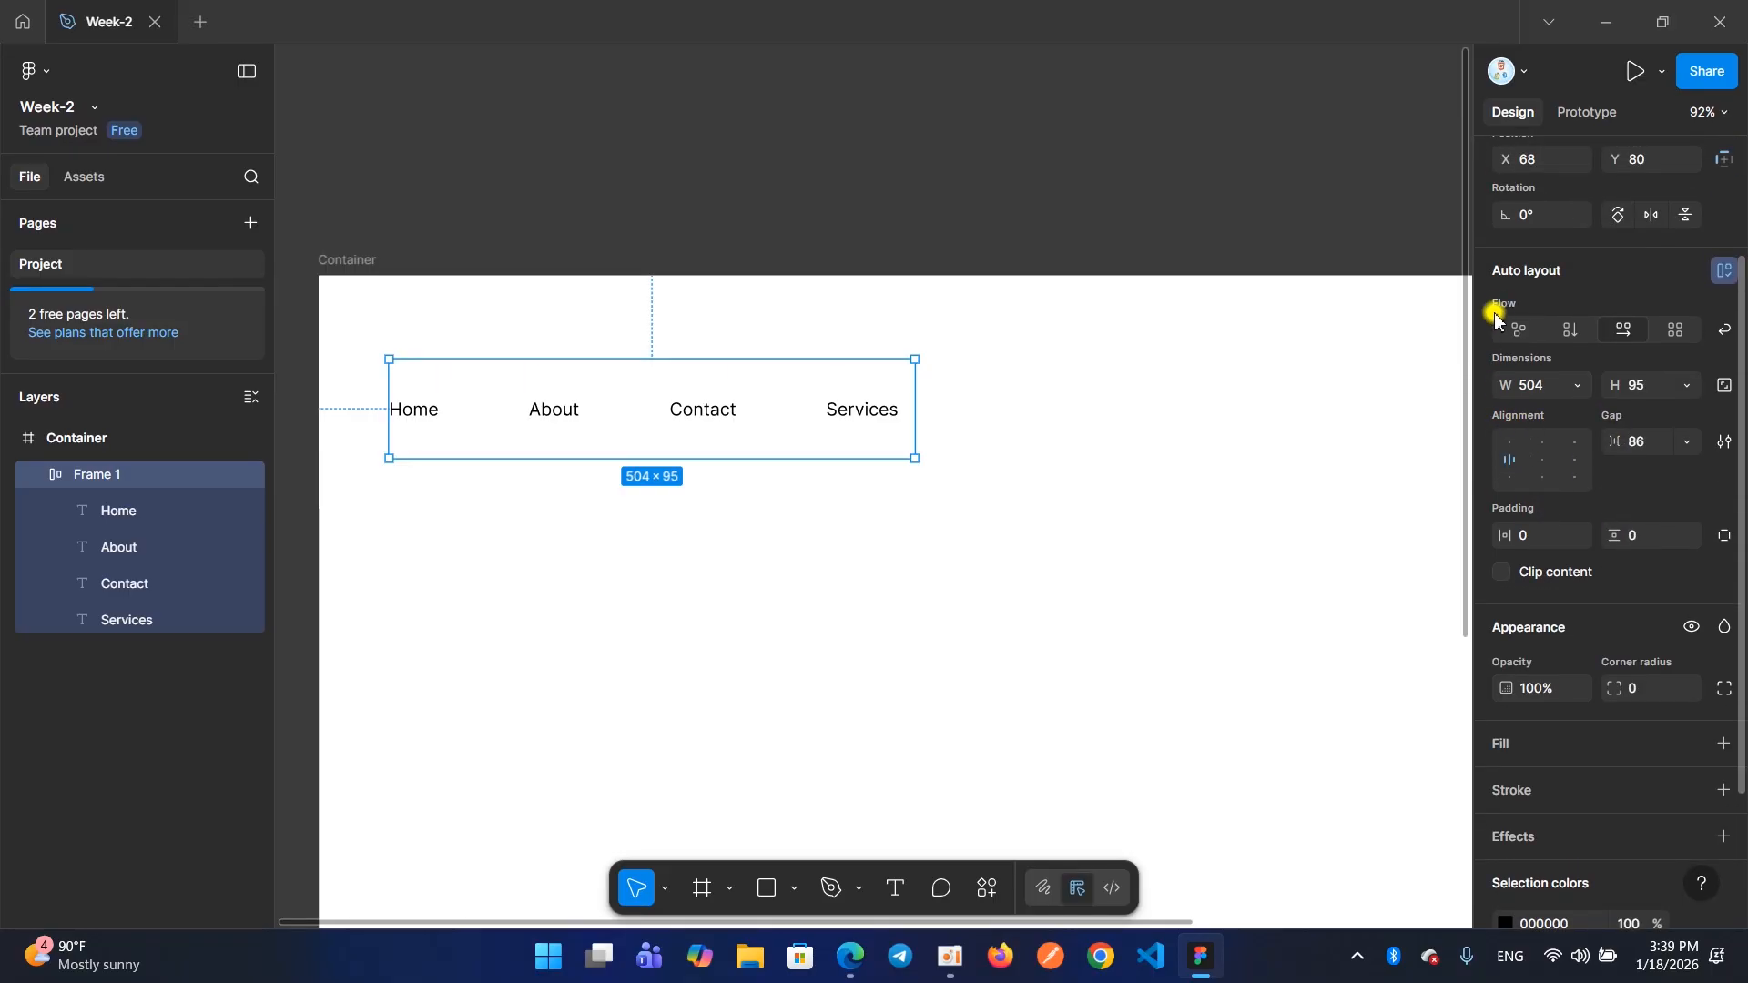
Try the top left, left and bottom left auto layout alignments on the menu frame
{"action": "left_click", "coordinate": [1506, 441]}
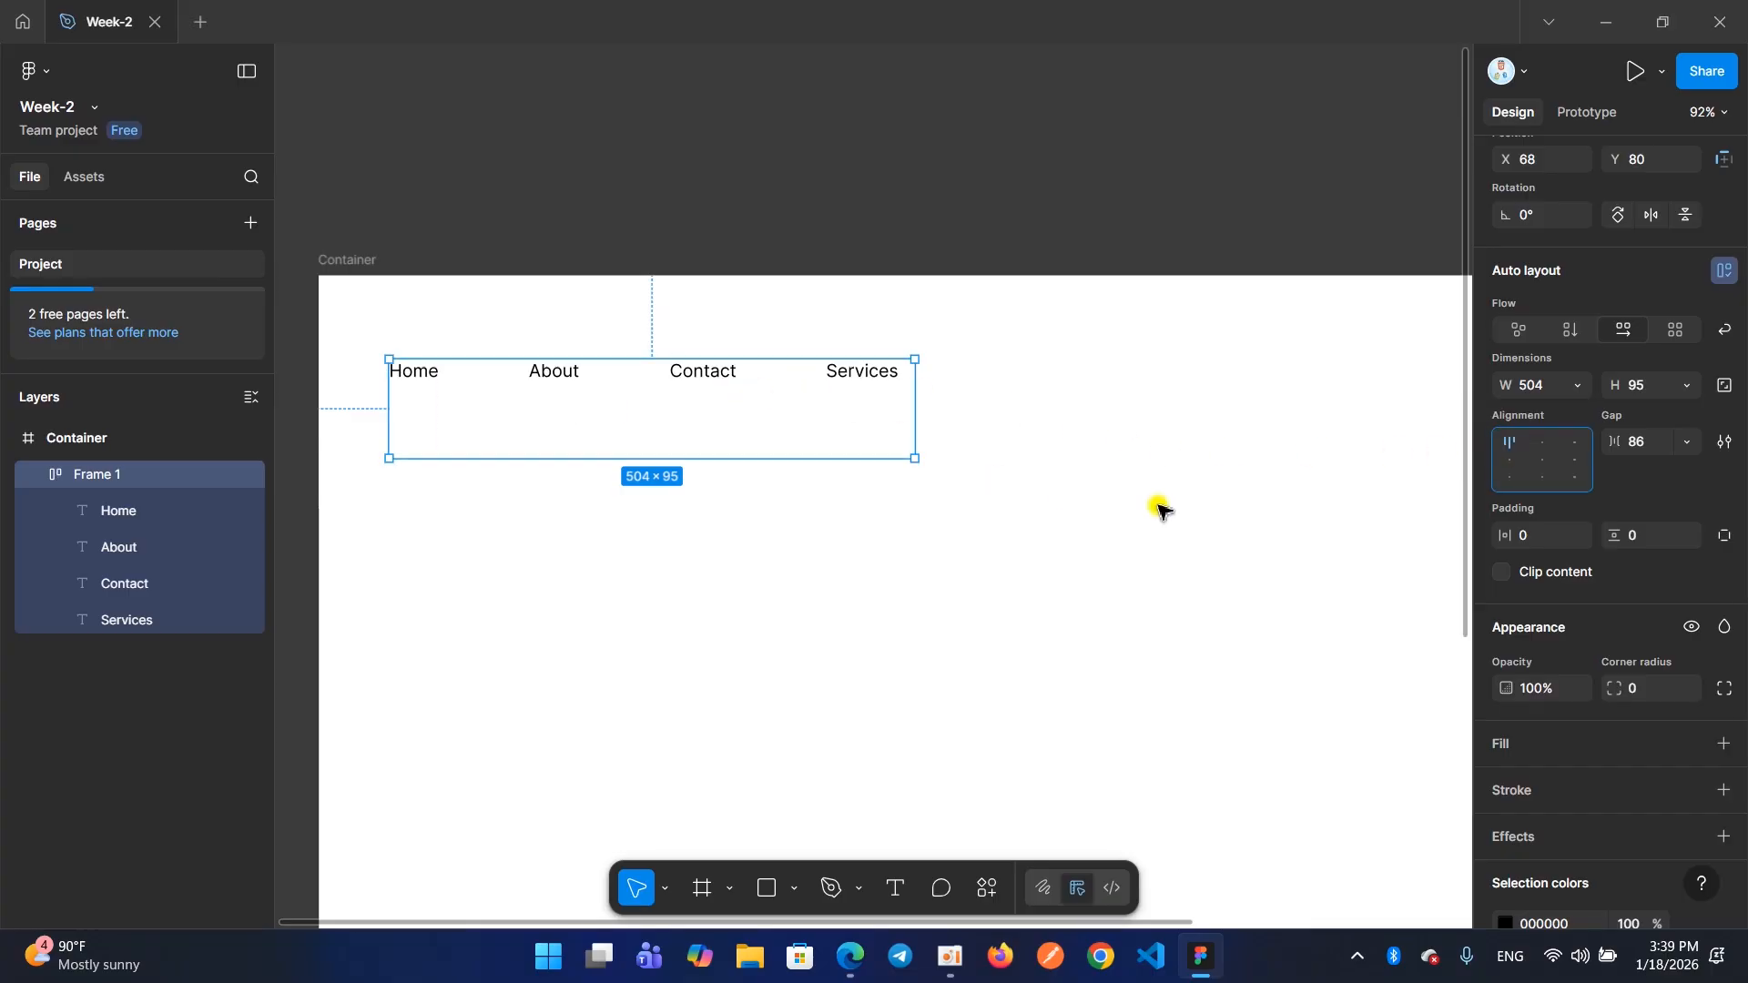
{"action": "left_click", "coordinate": [1510, 459]}
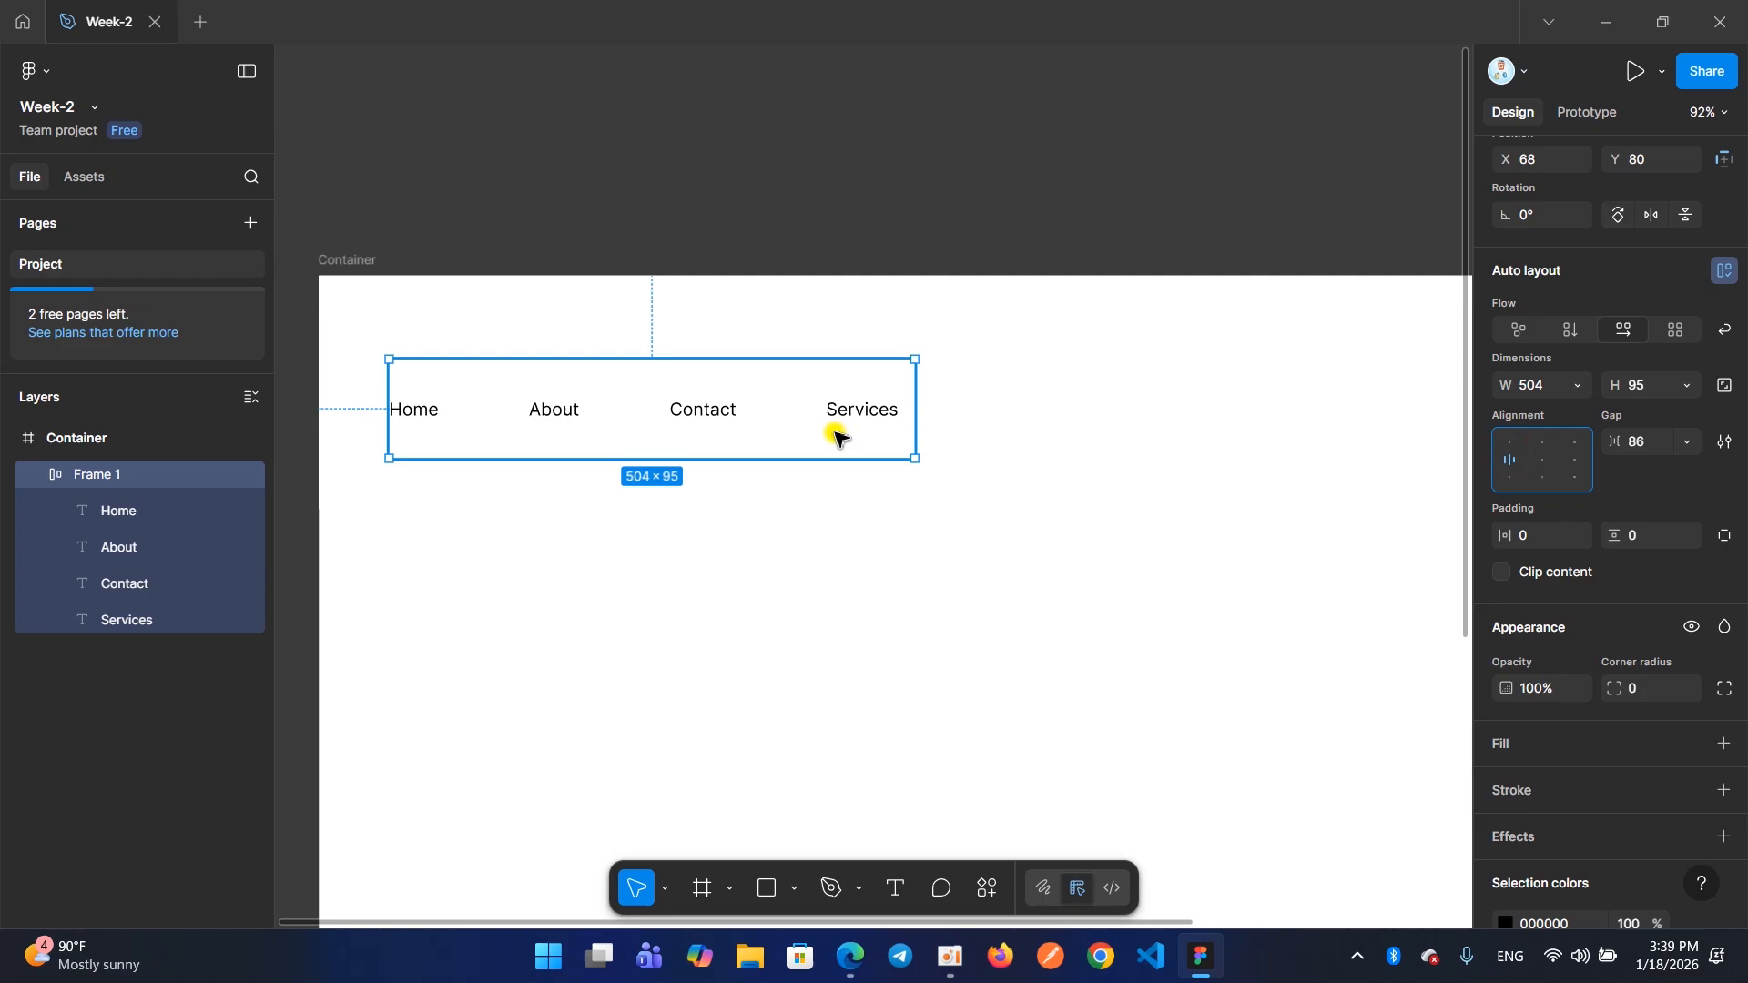
{"action": "left_click", "coordinate": [1509, 477]}
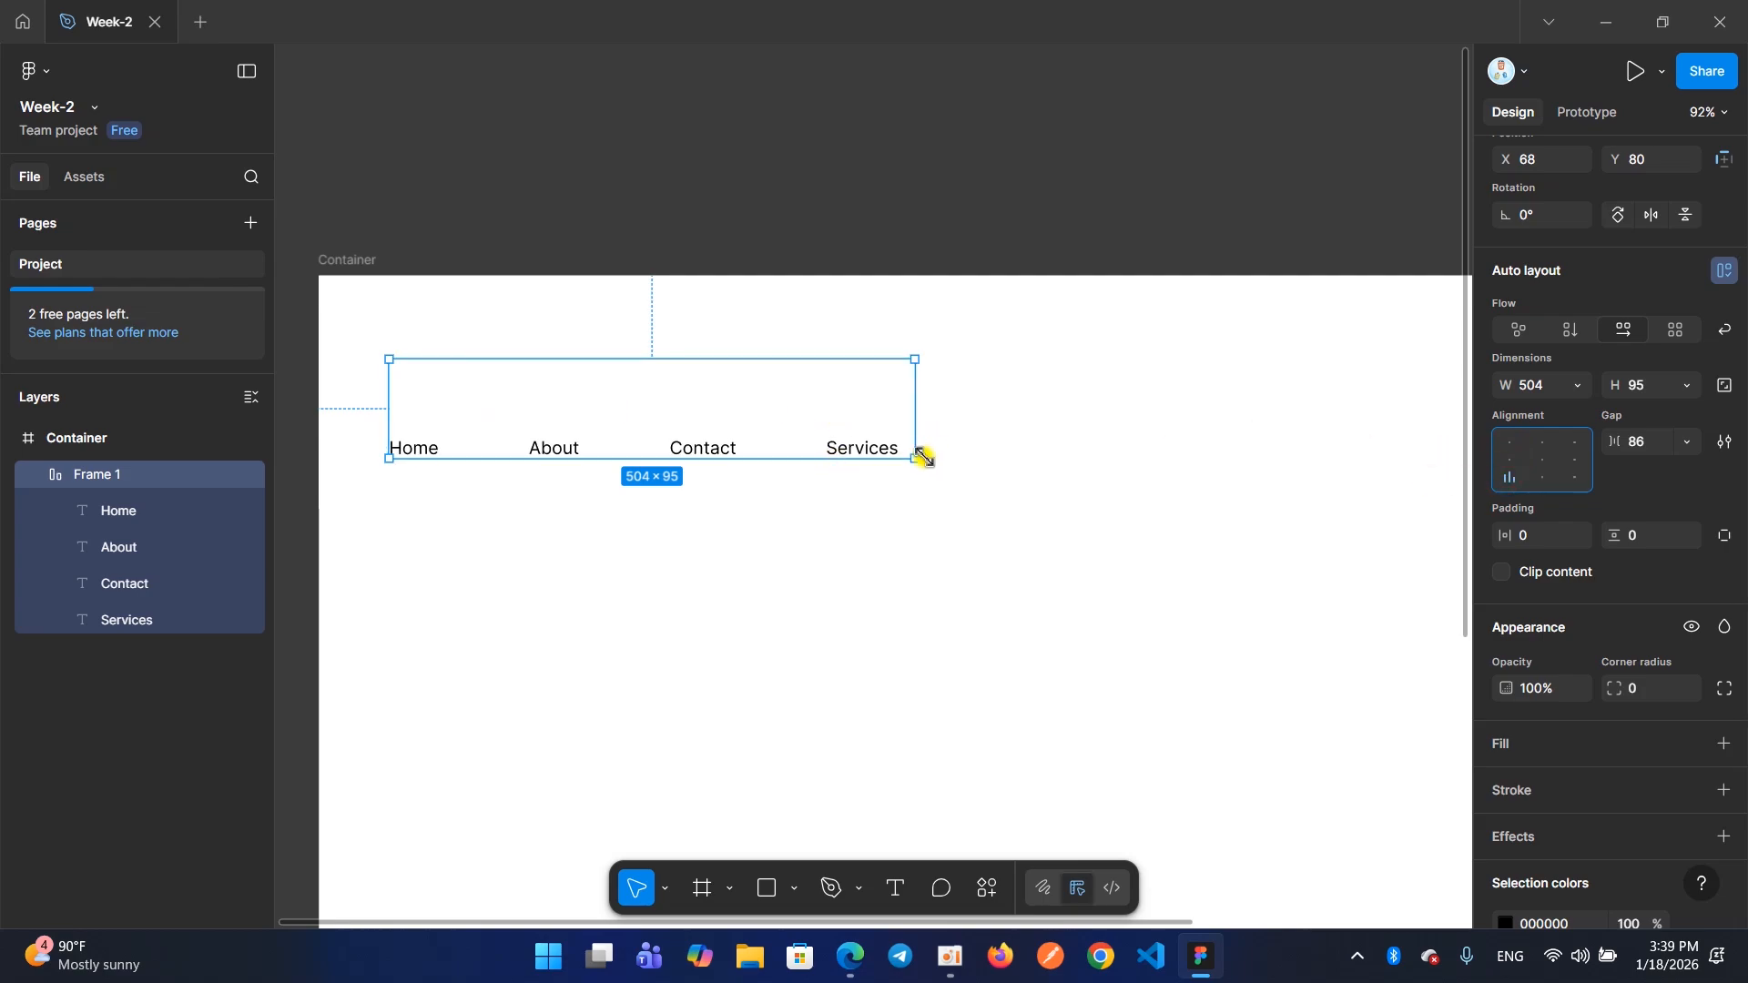
Enlarge the menu frame to about 539 × 111 and compare the left, bottom left and top left alignments, ending on left
{"action": "left_click_drag", "start_coordinate": [916, 458], "coordinate": [949, 472]}
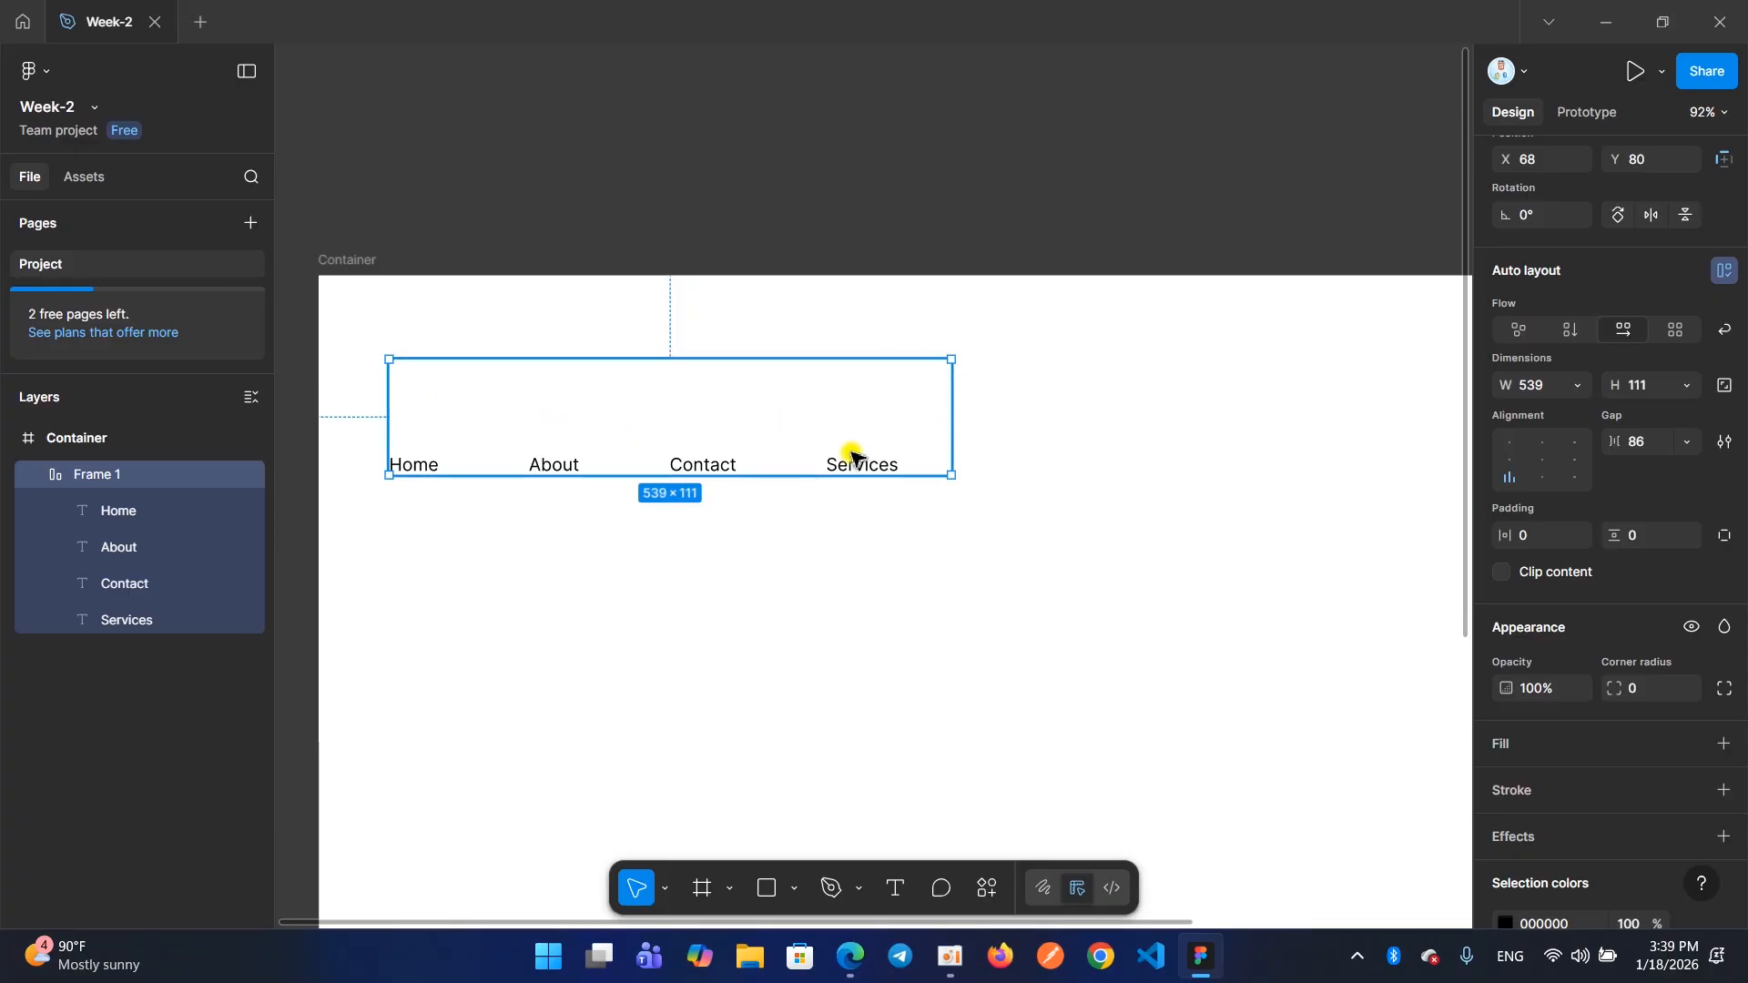
{"action": "left_click", "coordinate": [1518, 464]}
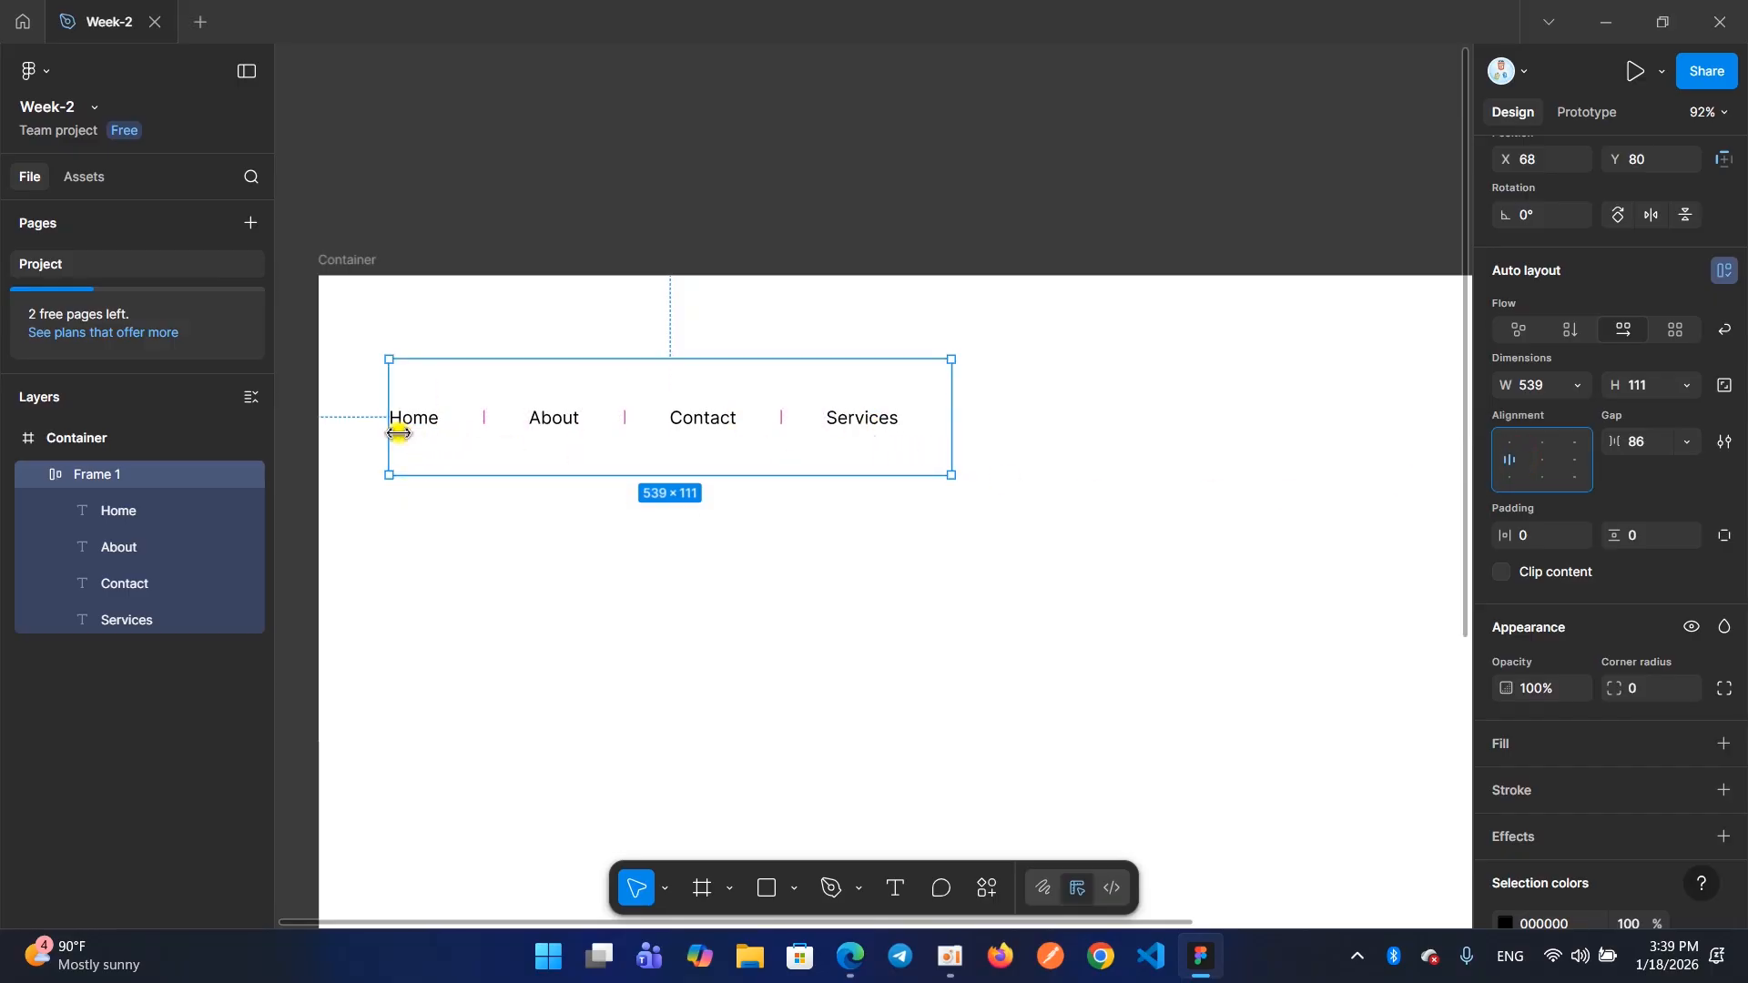
{"action": "left_click", "coordinate": [1500, 480]}
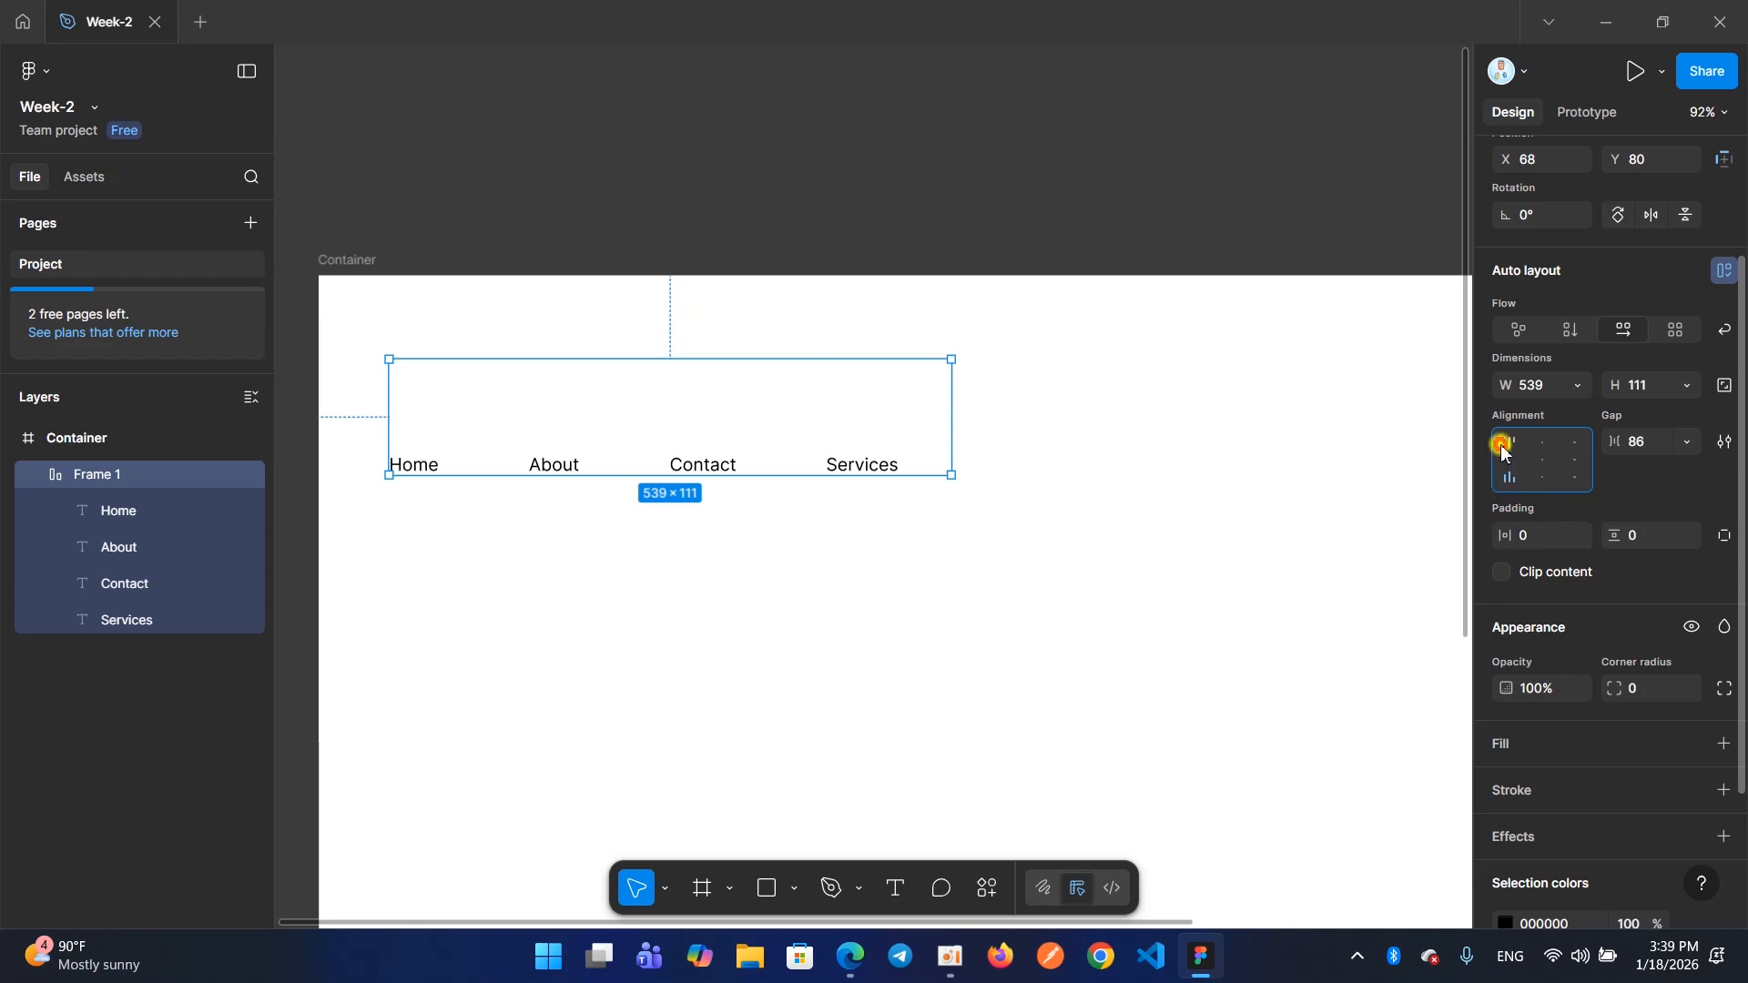
{"action": "left_click", "coordinate": [1504, 450]}
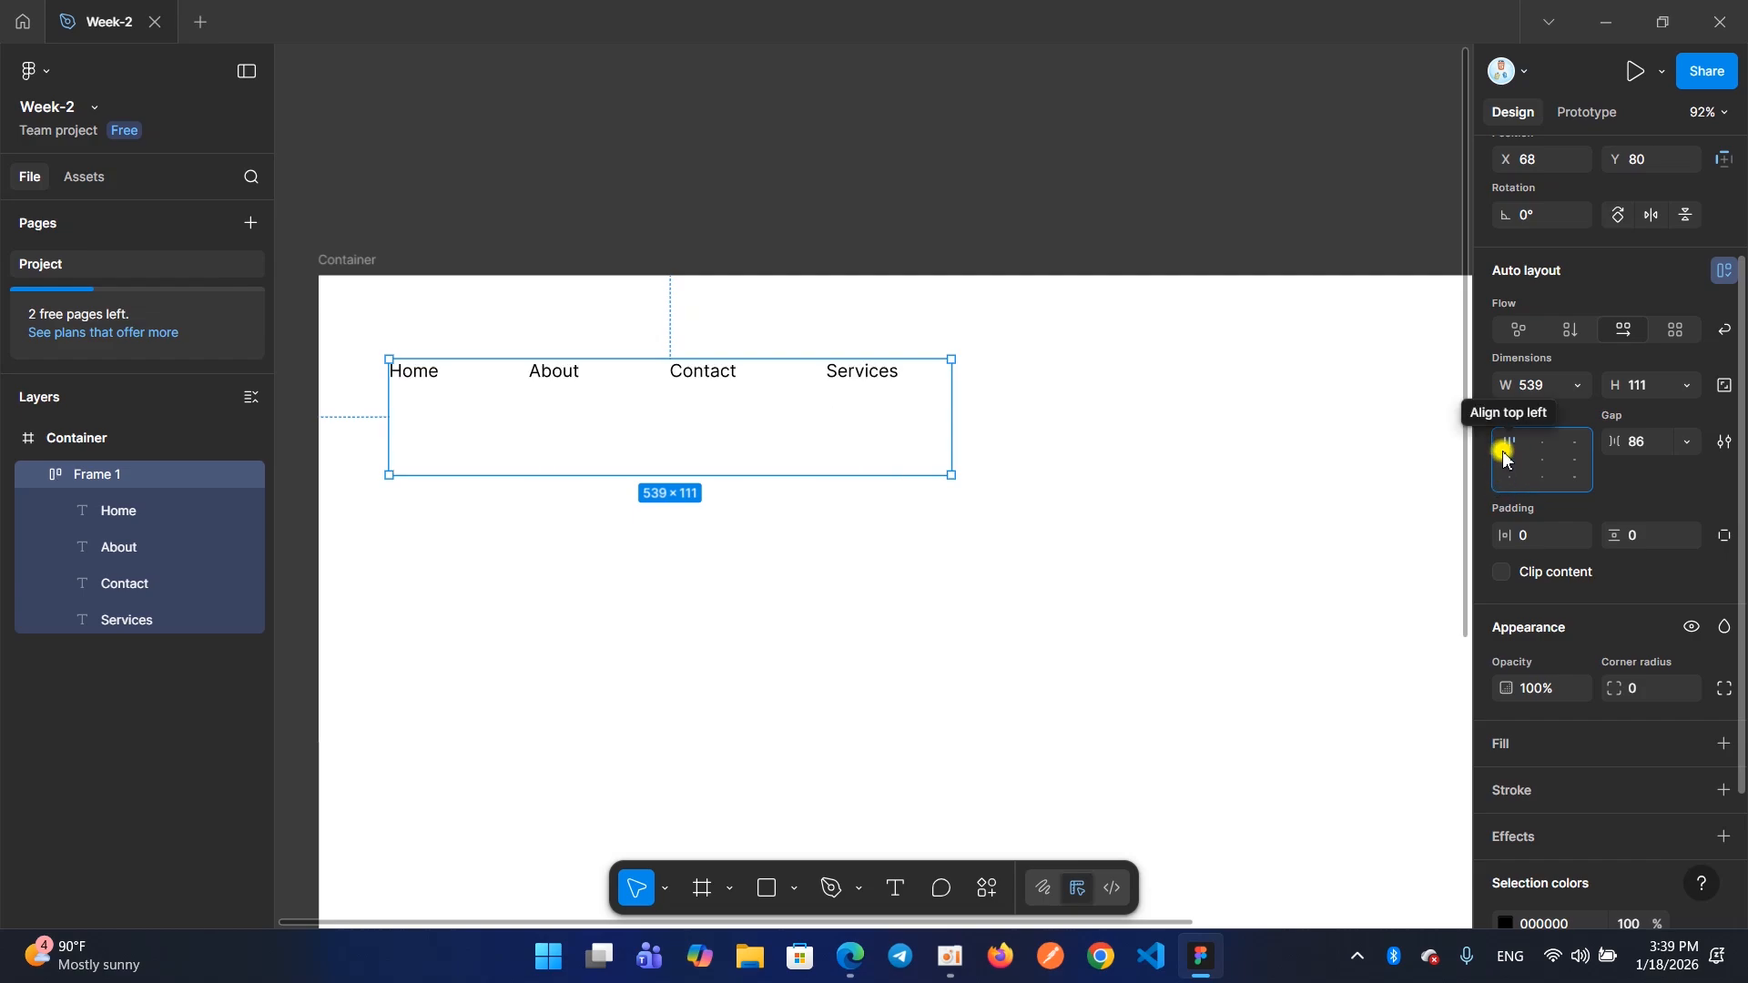
{"action": "left_click", "coordinate": [1507, 463]}
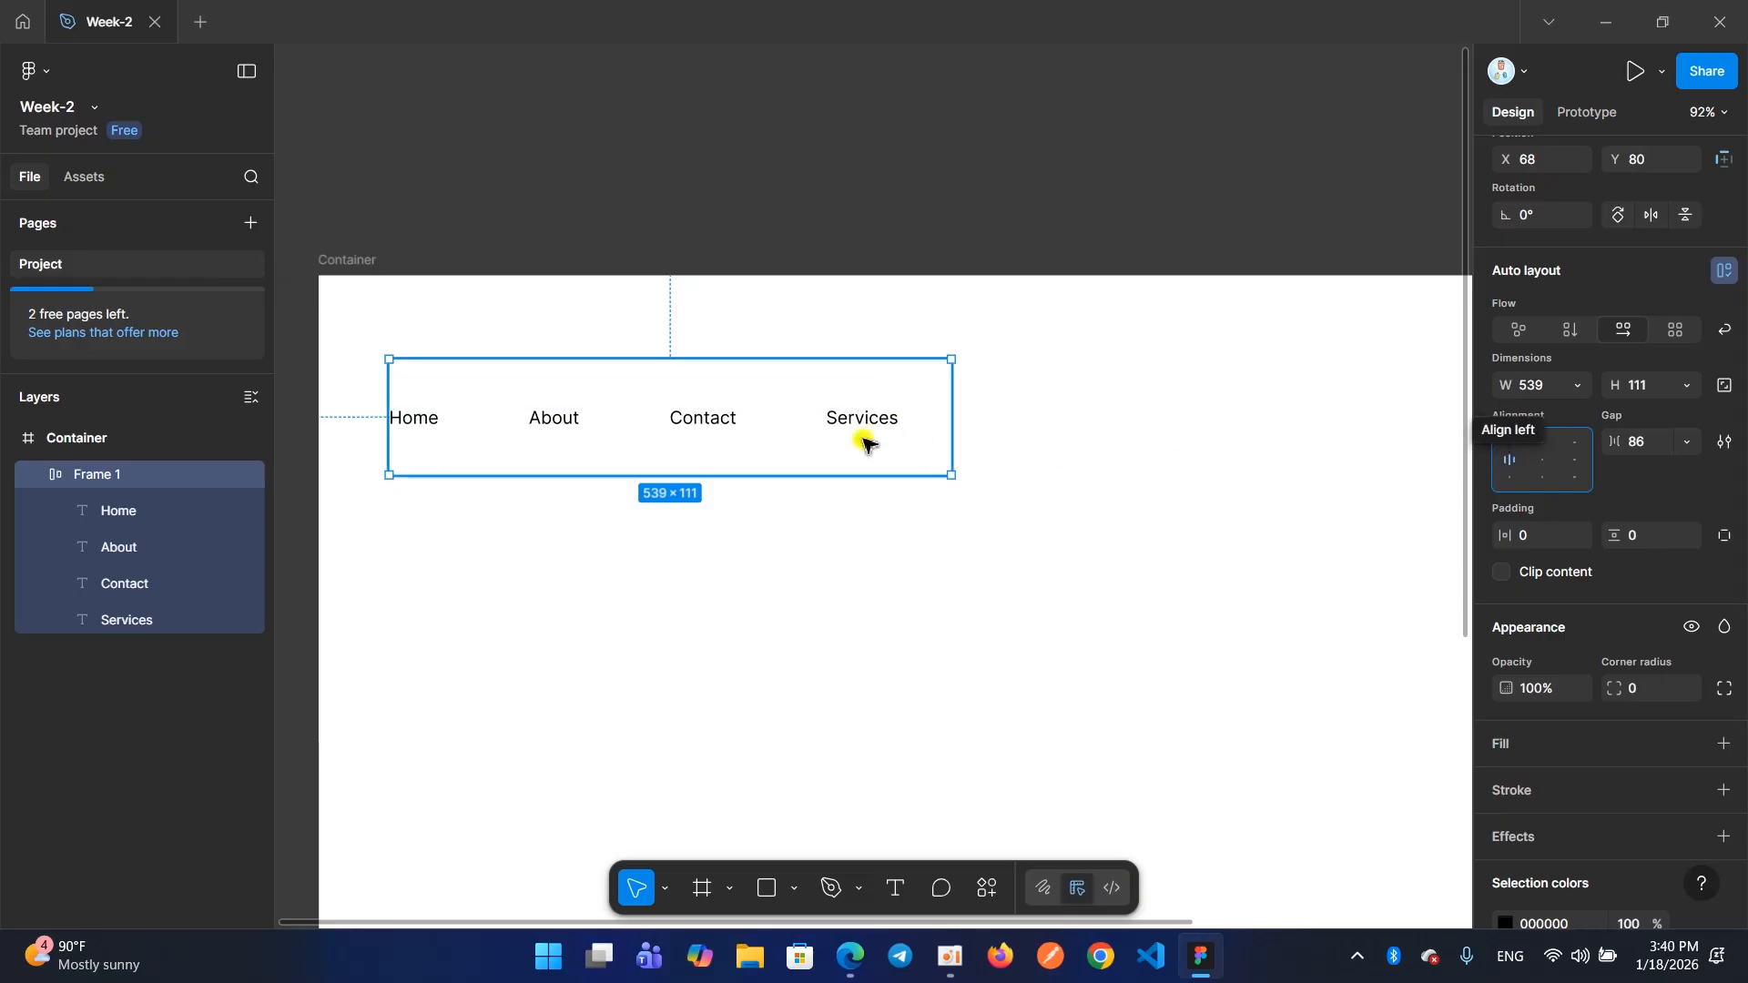
Align the menu items to the center of the frame and enlarge it to about 664 × 112
{"action": "left_click", "coordinate": [1539, 461]}
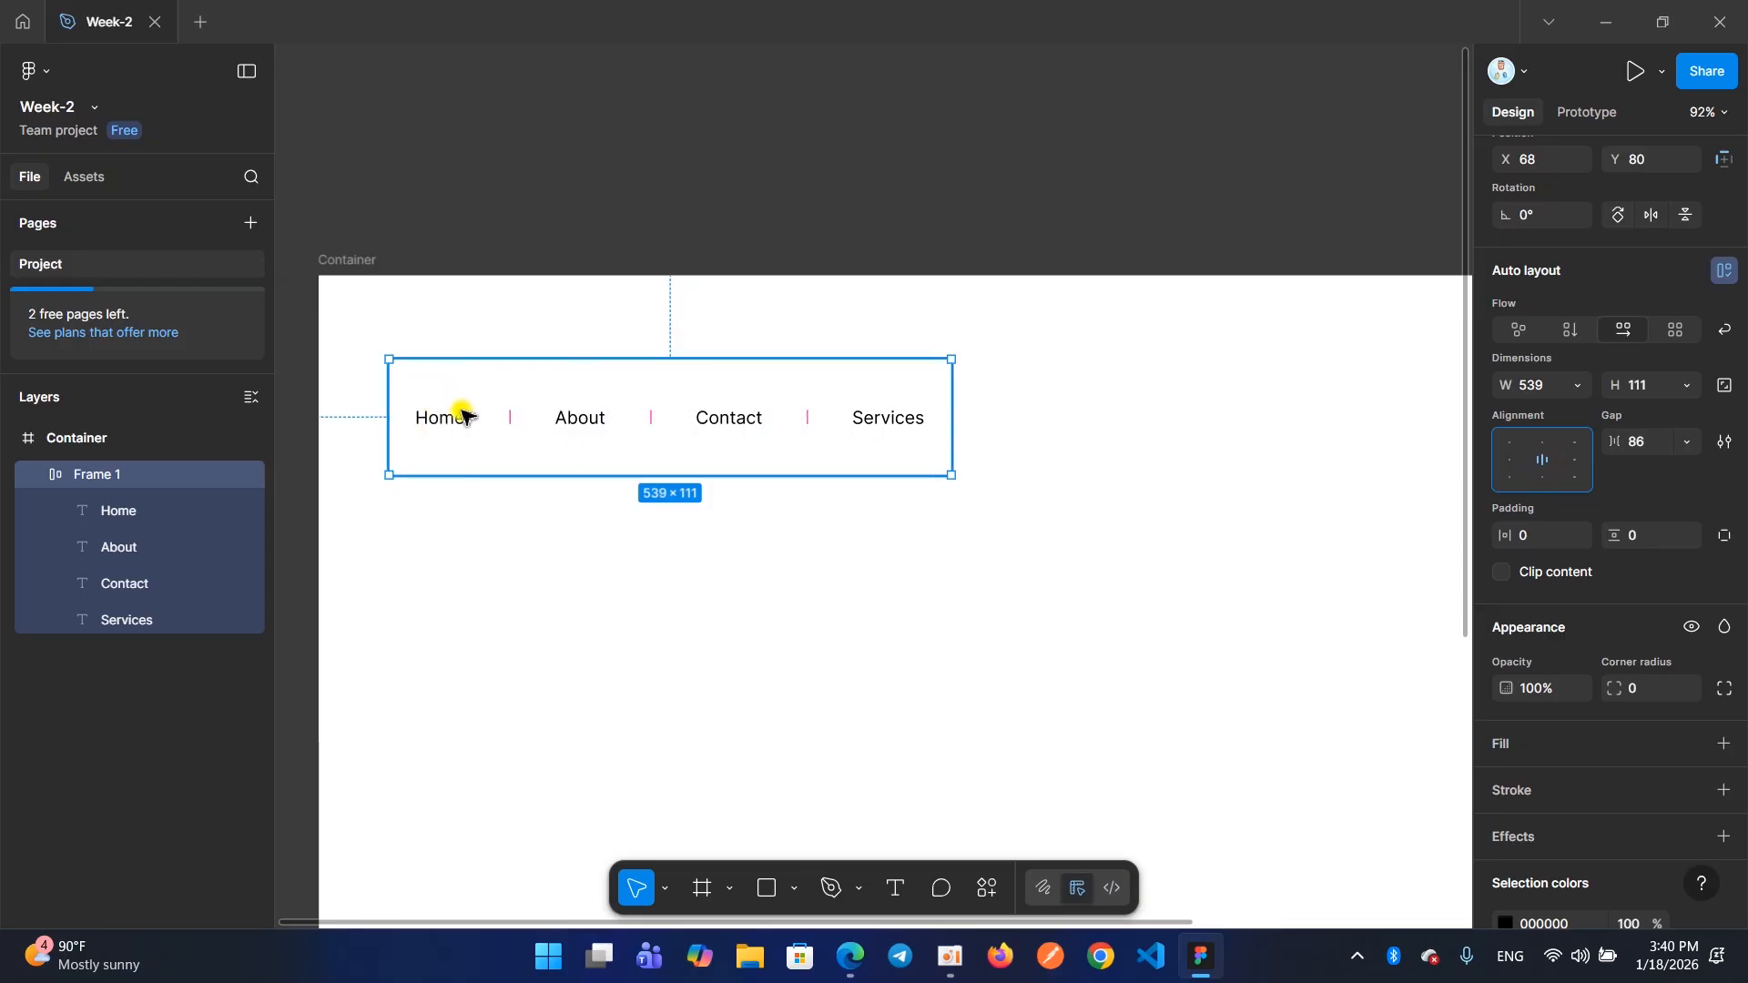
{"action": "mouse_move", "coordinate": [497, 441]}
{"action": "left_click_drag", "start_coordinate": [951, 475], "coordinate": [1082, 475]}
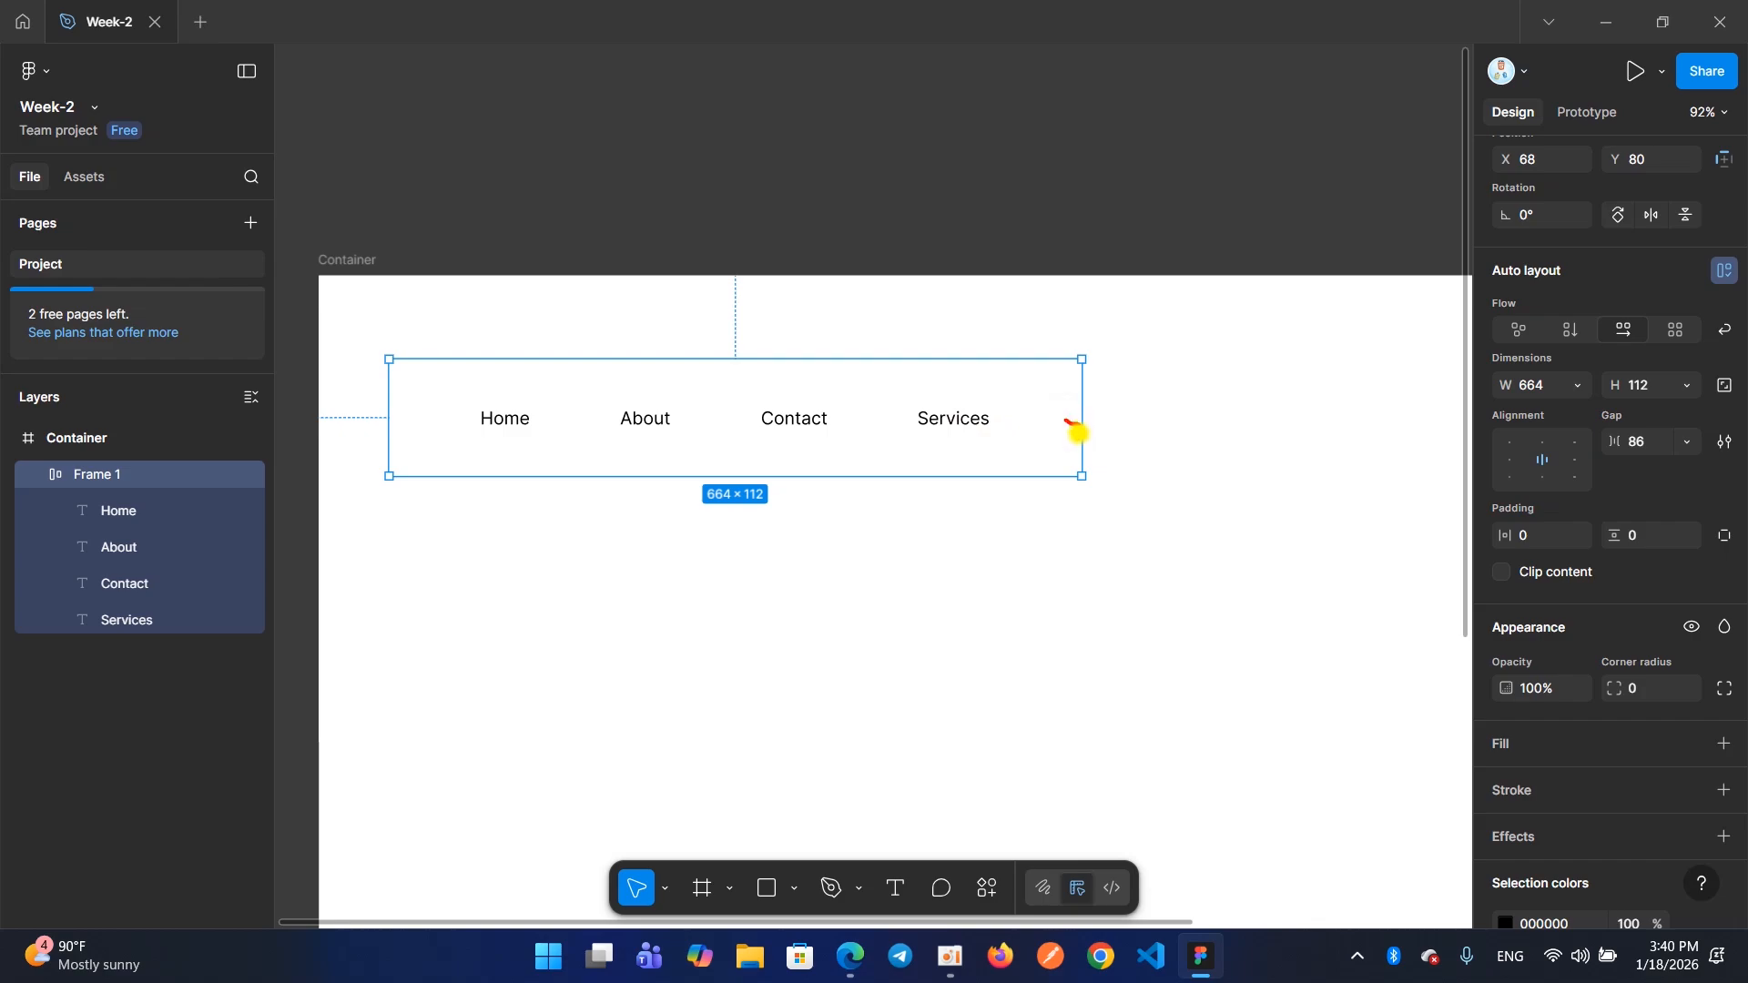
Try the right, center, bottom center, top center and bottom right alignments on the menu frame
{"action": "left_click", "coordinate": [1574, 460]}
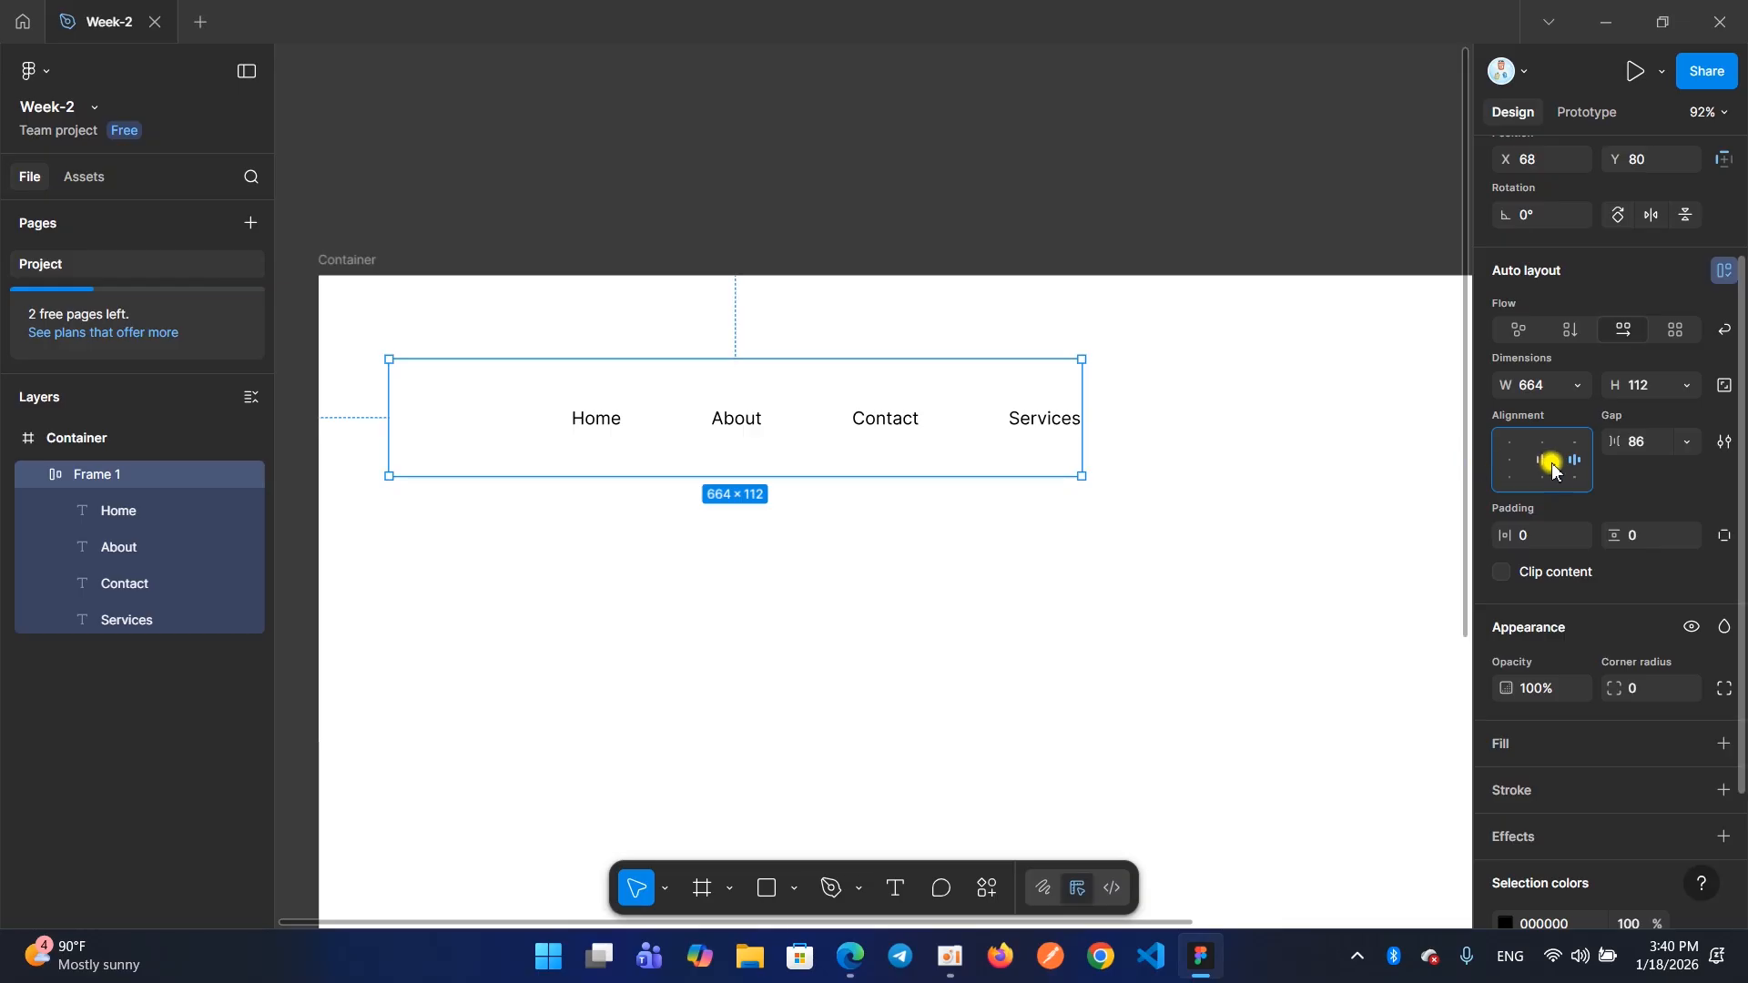
{"action": "left_click", "coordinate": [1551, 468]}
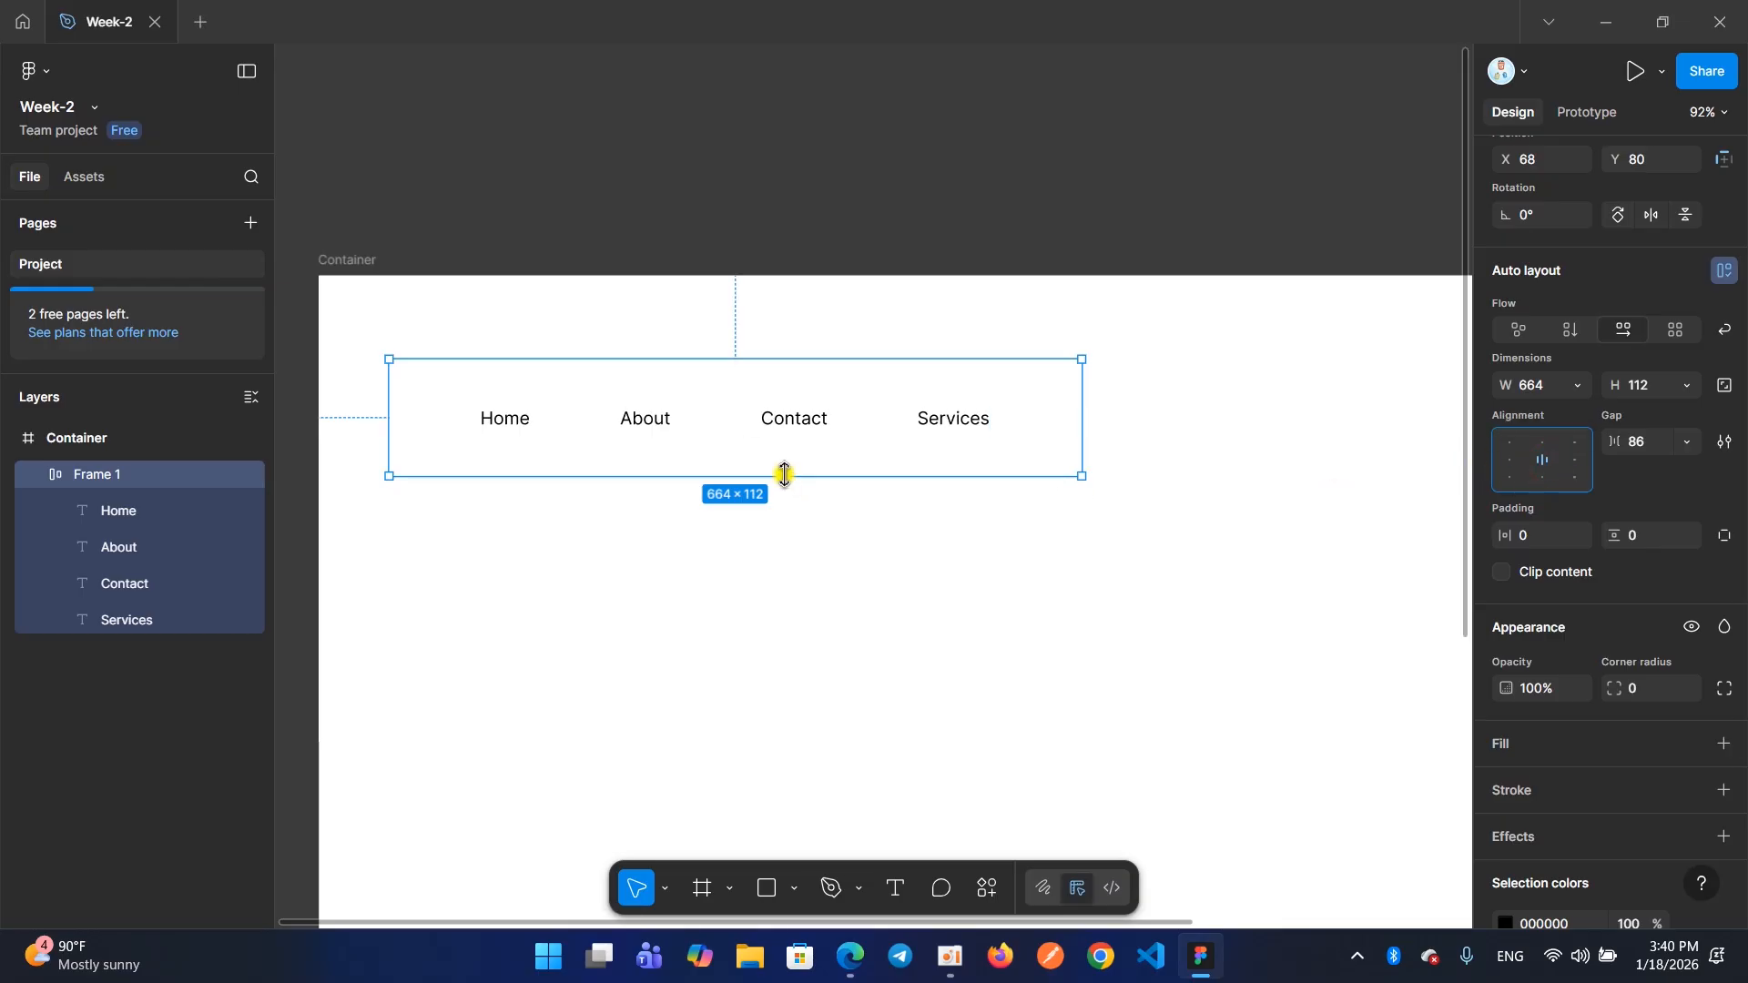
{"action": "left_click", "coordinate": [1538, 474]}
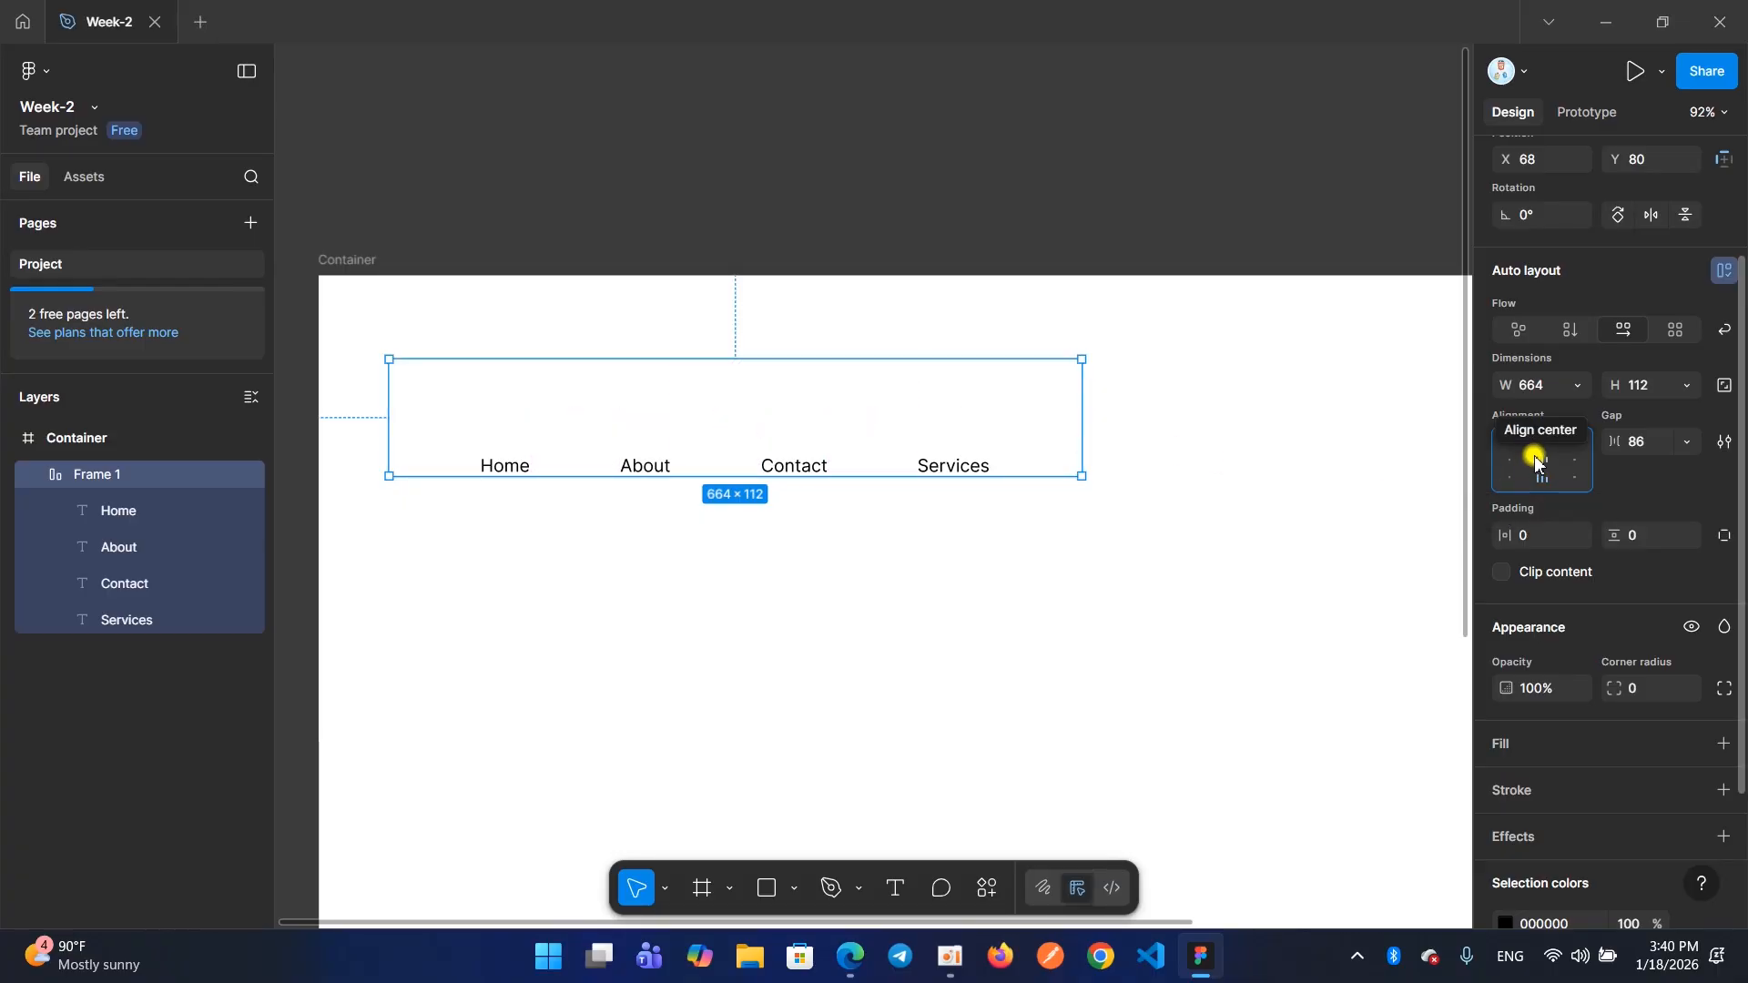
{"action": "left_click", "coordinate": [1536, 460]}
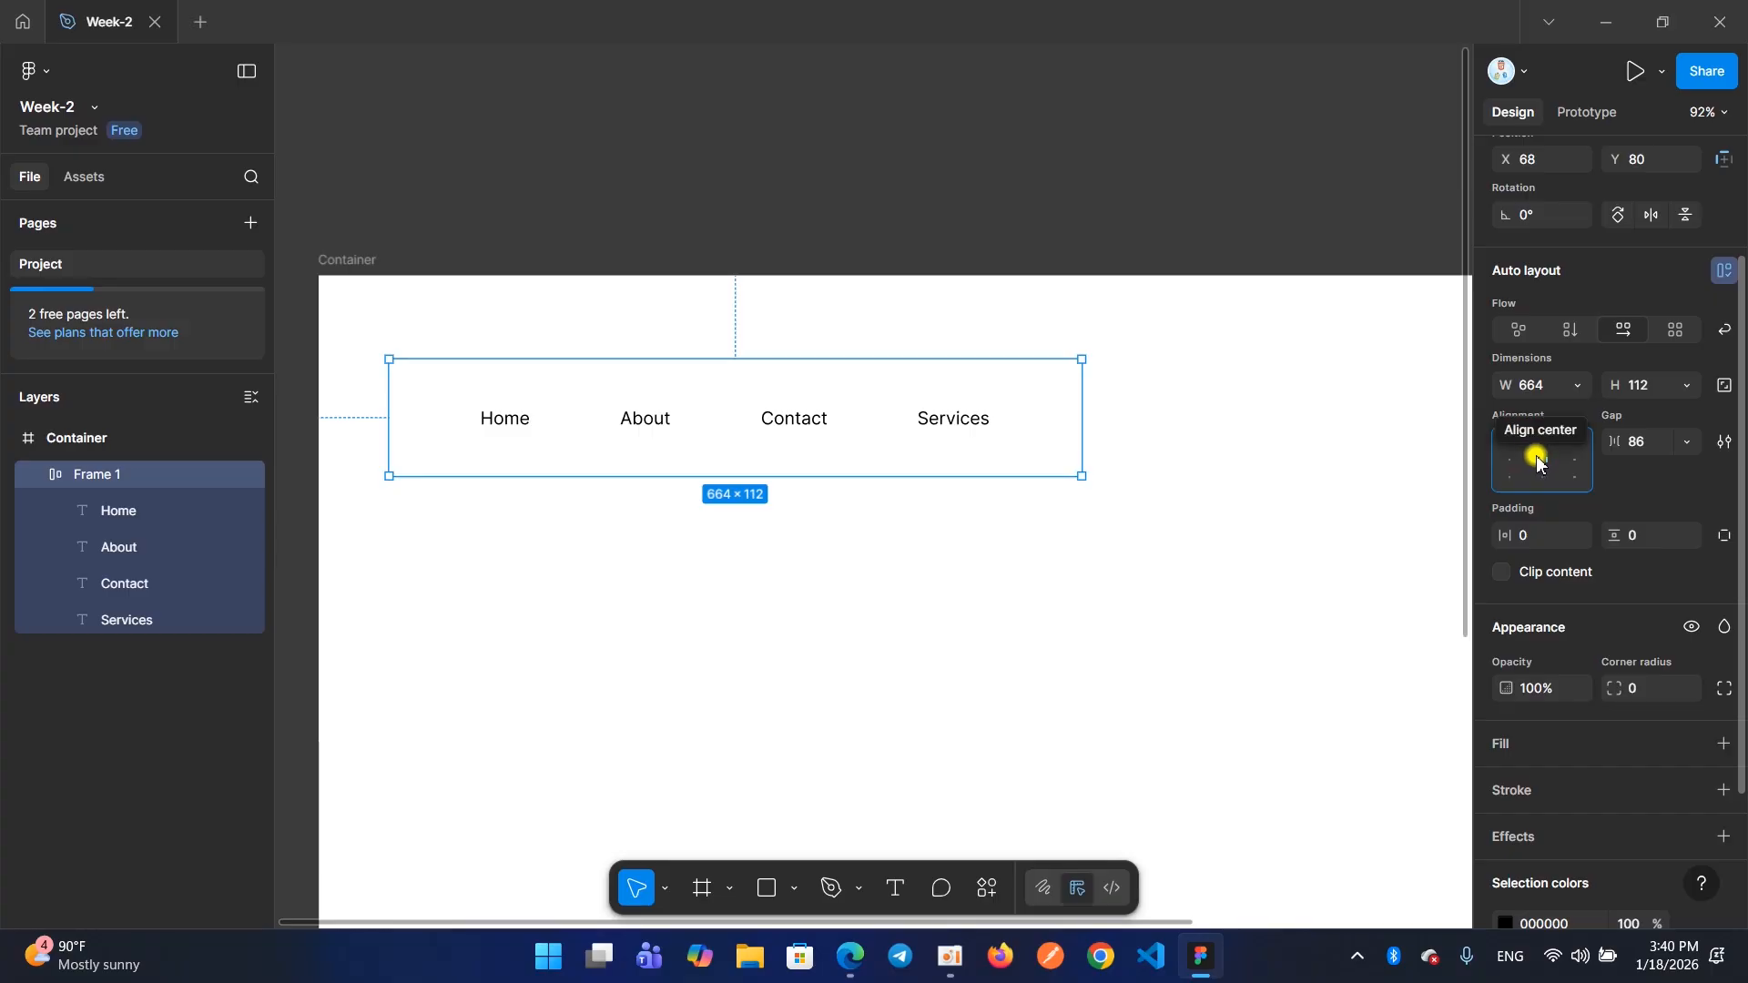
{"action": "left_click", "coordinate": [1541, 444]}
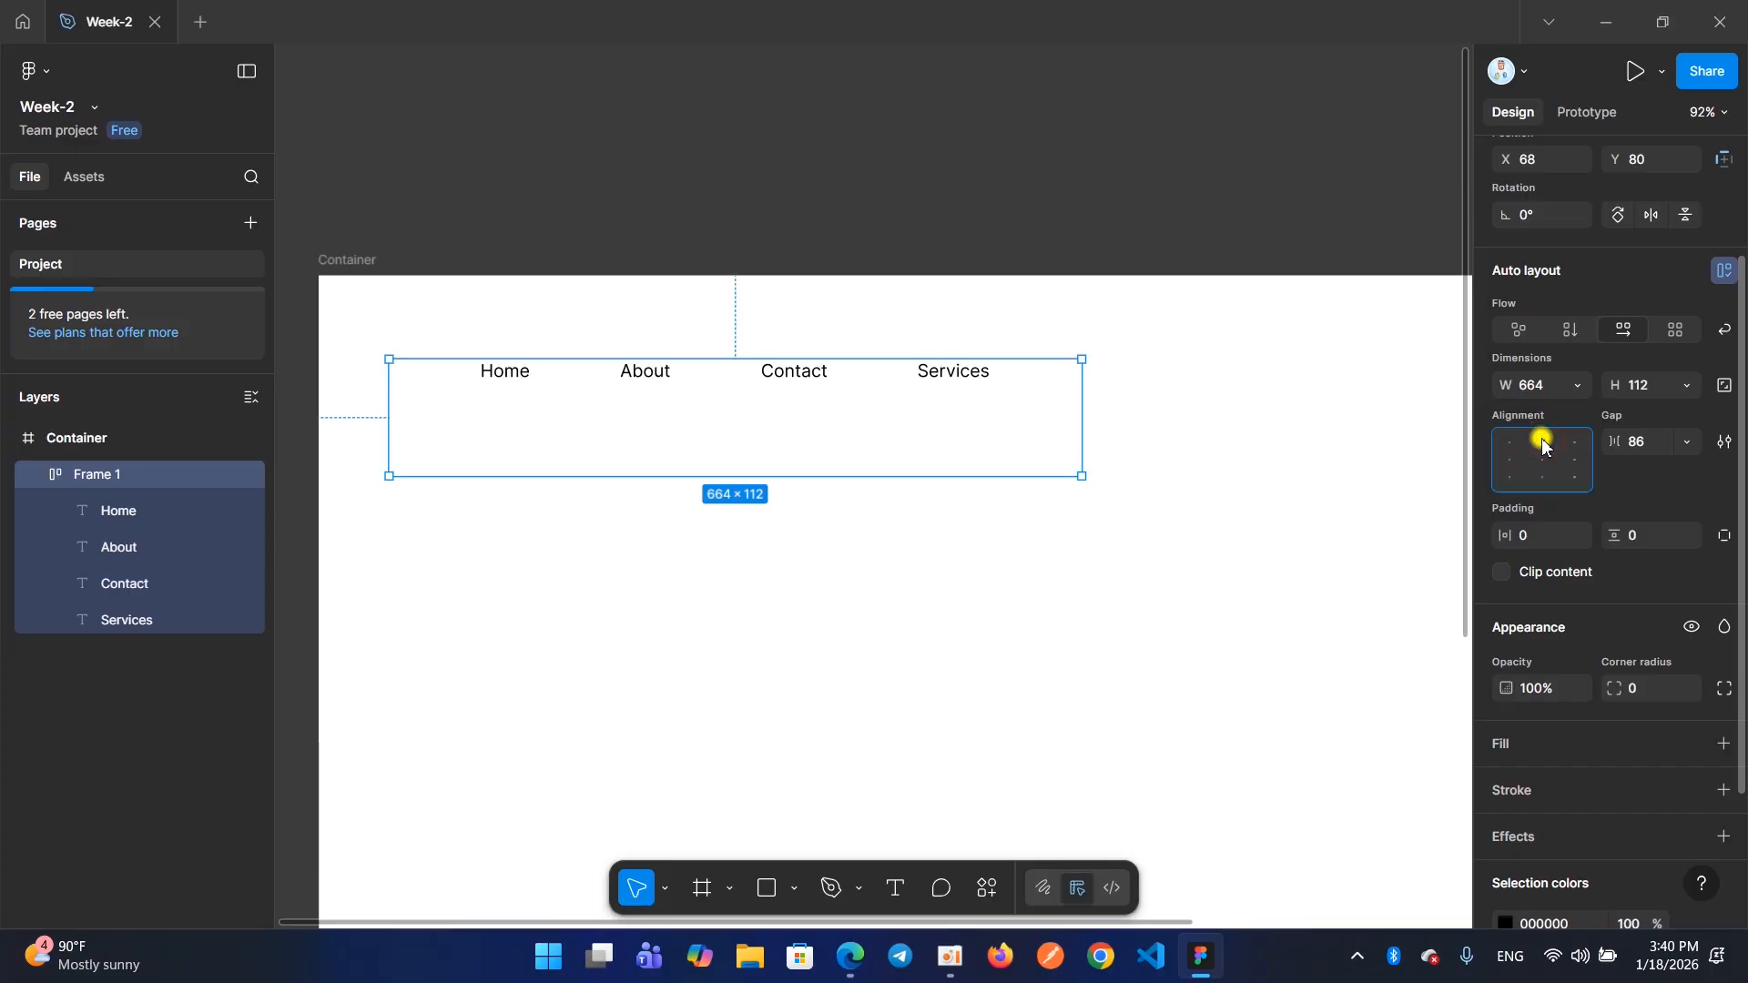
{"action": "left_click", "coordinate": [1576, 482]}
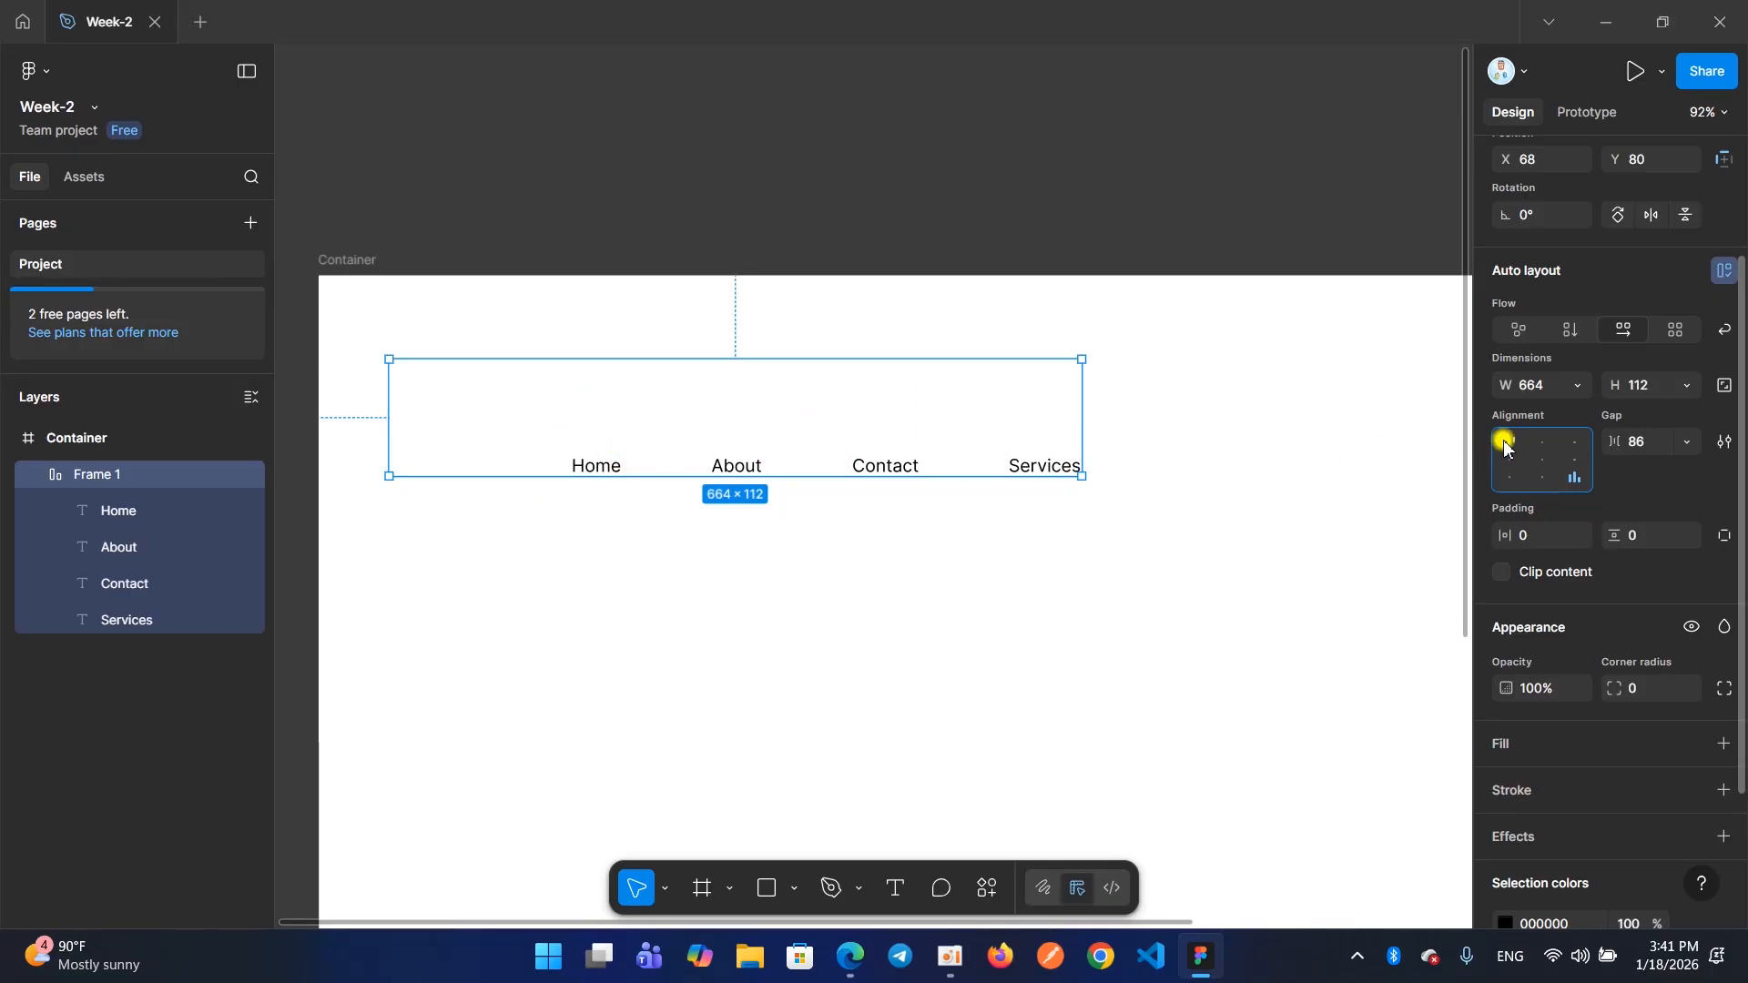
Switch the menu items between center and top center alignment, ending on top center
{"action": "left_click", "coordinate": [1539, 457]}
{"action": "left_click", "coordinate": [1541, 443]}
{"action": "left_click", "coordinate": [1541, 460]}
{"action": "left_click", "coordinate": [1541, 443]}
Remove auto layout from the menu frame and reselect the frame
{"action": "right_click", "coordinate": [878, 406]}
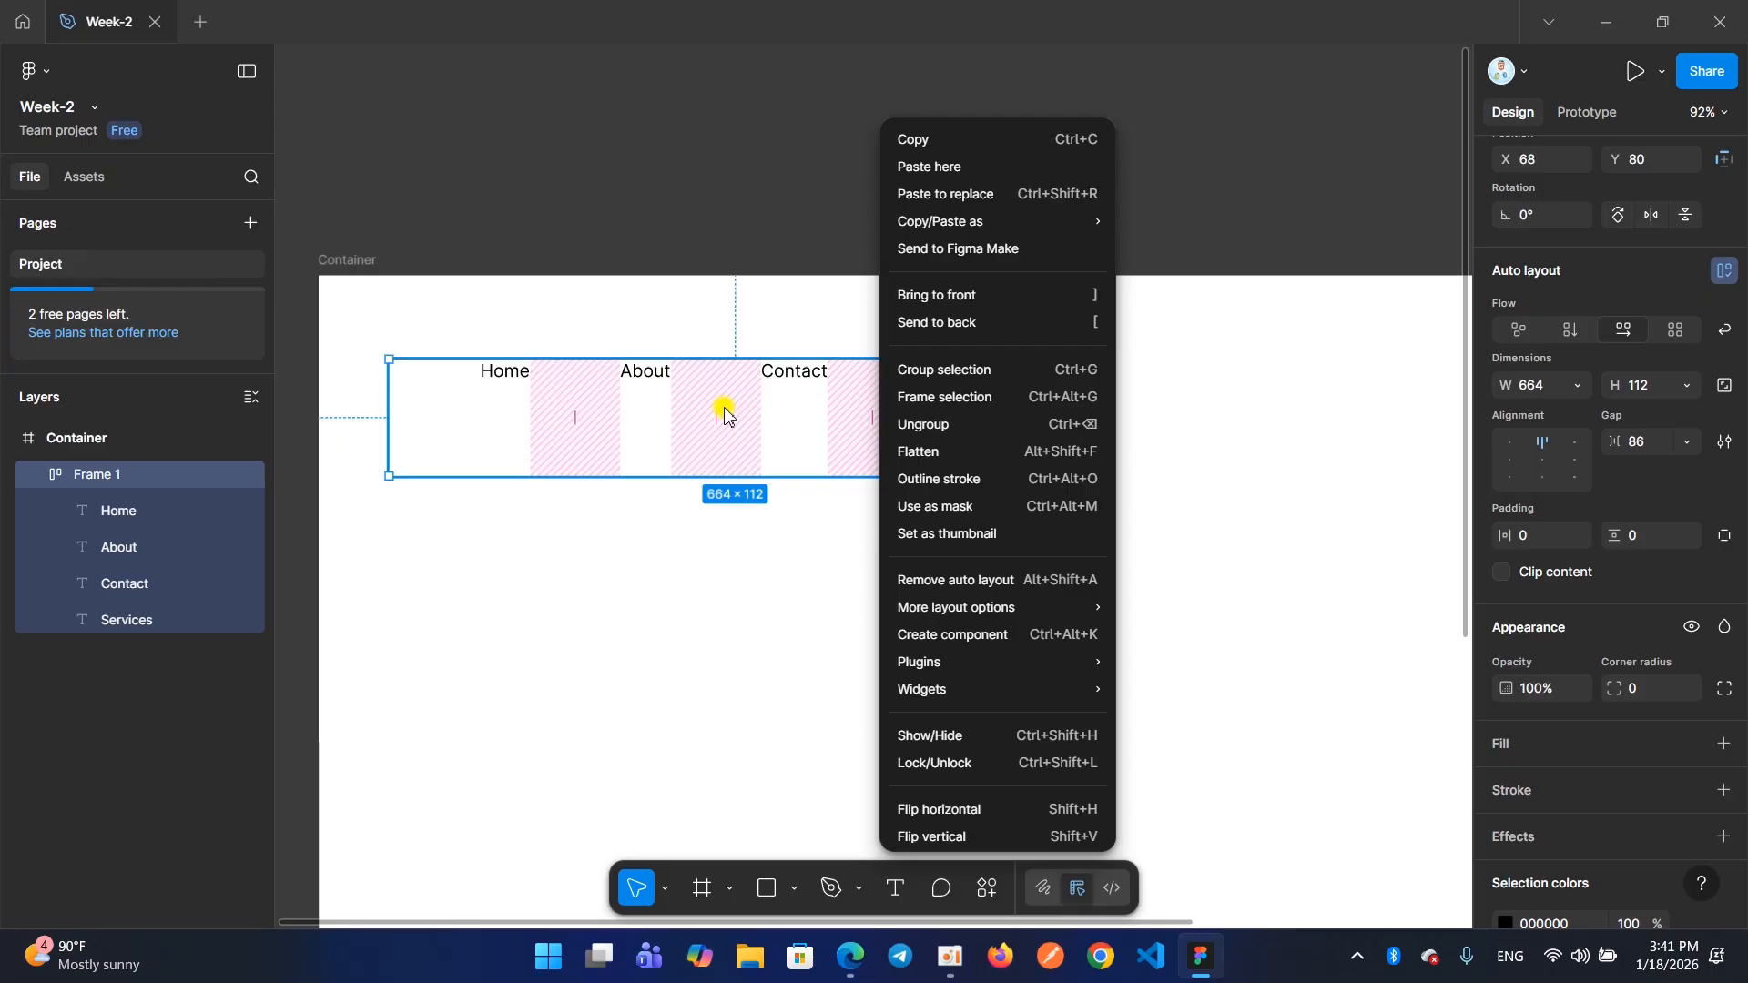
{"action": "left_click", "coordinate": [961, 585]}
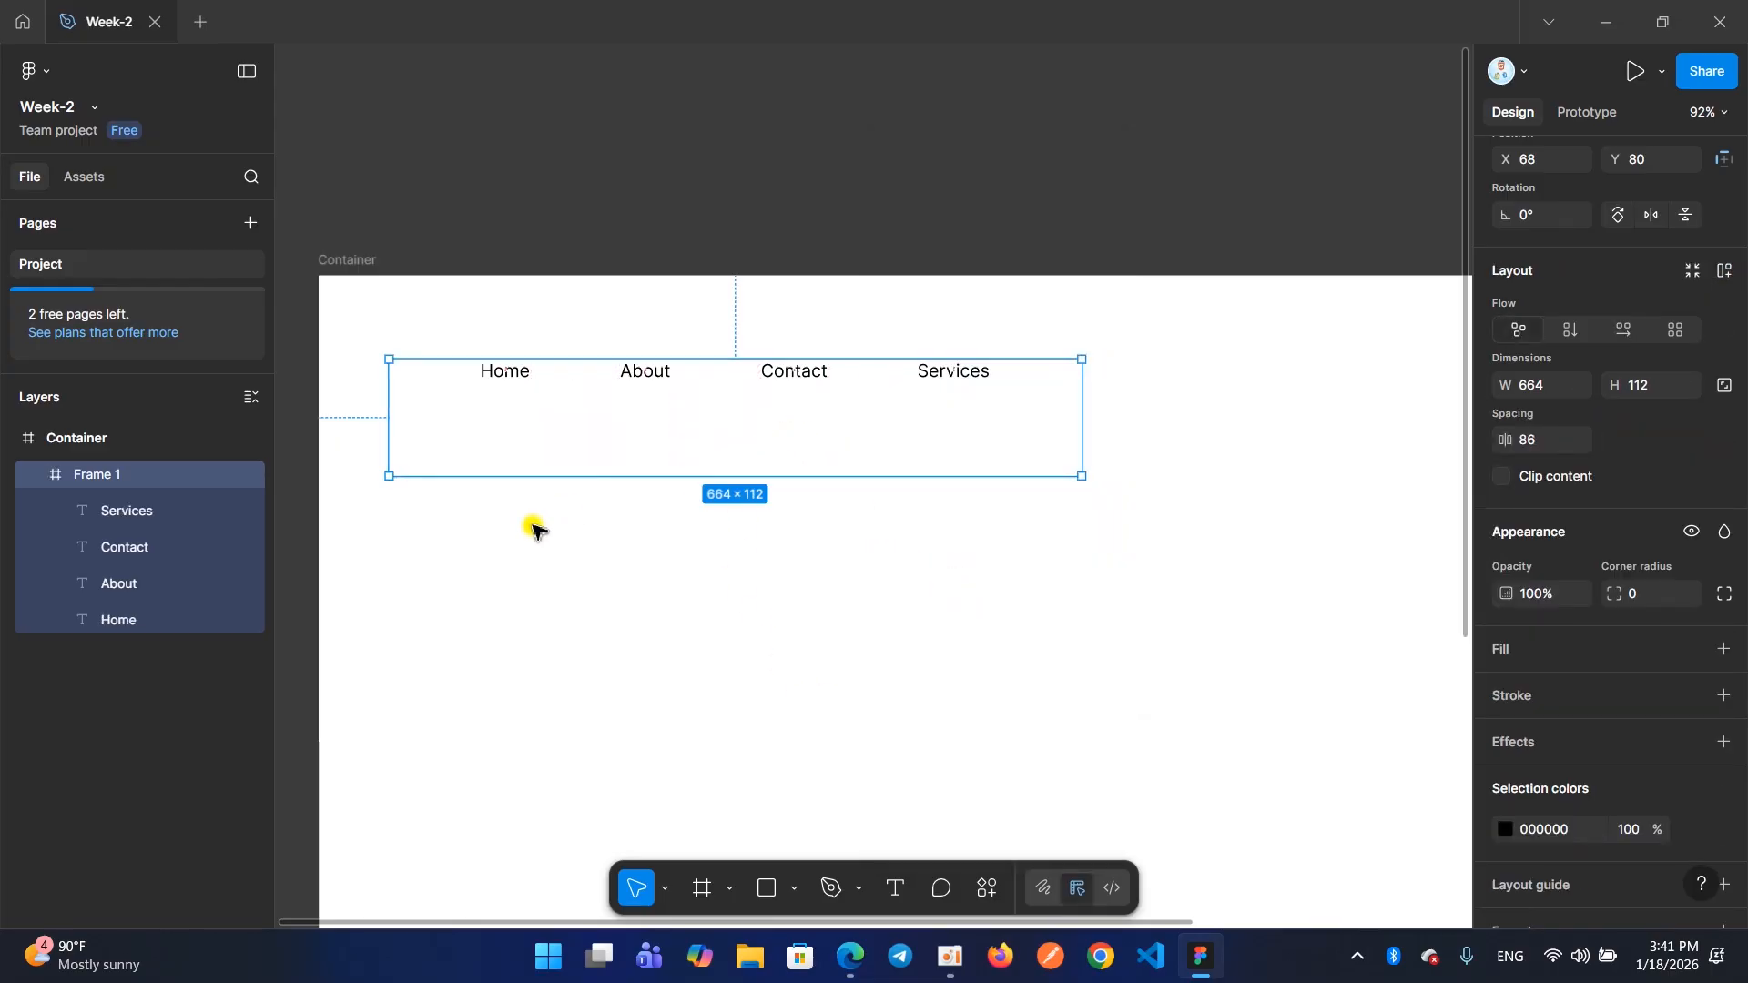
{"action": "left_click", "coordinate": [537, 554]}
{"action": "left_click", "coordinate": [552, 440]}
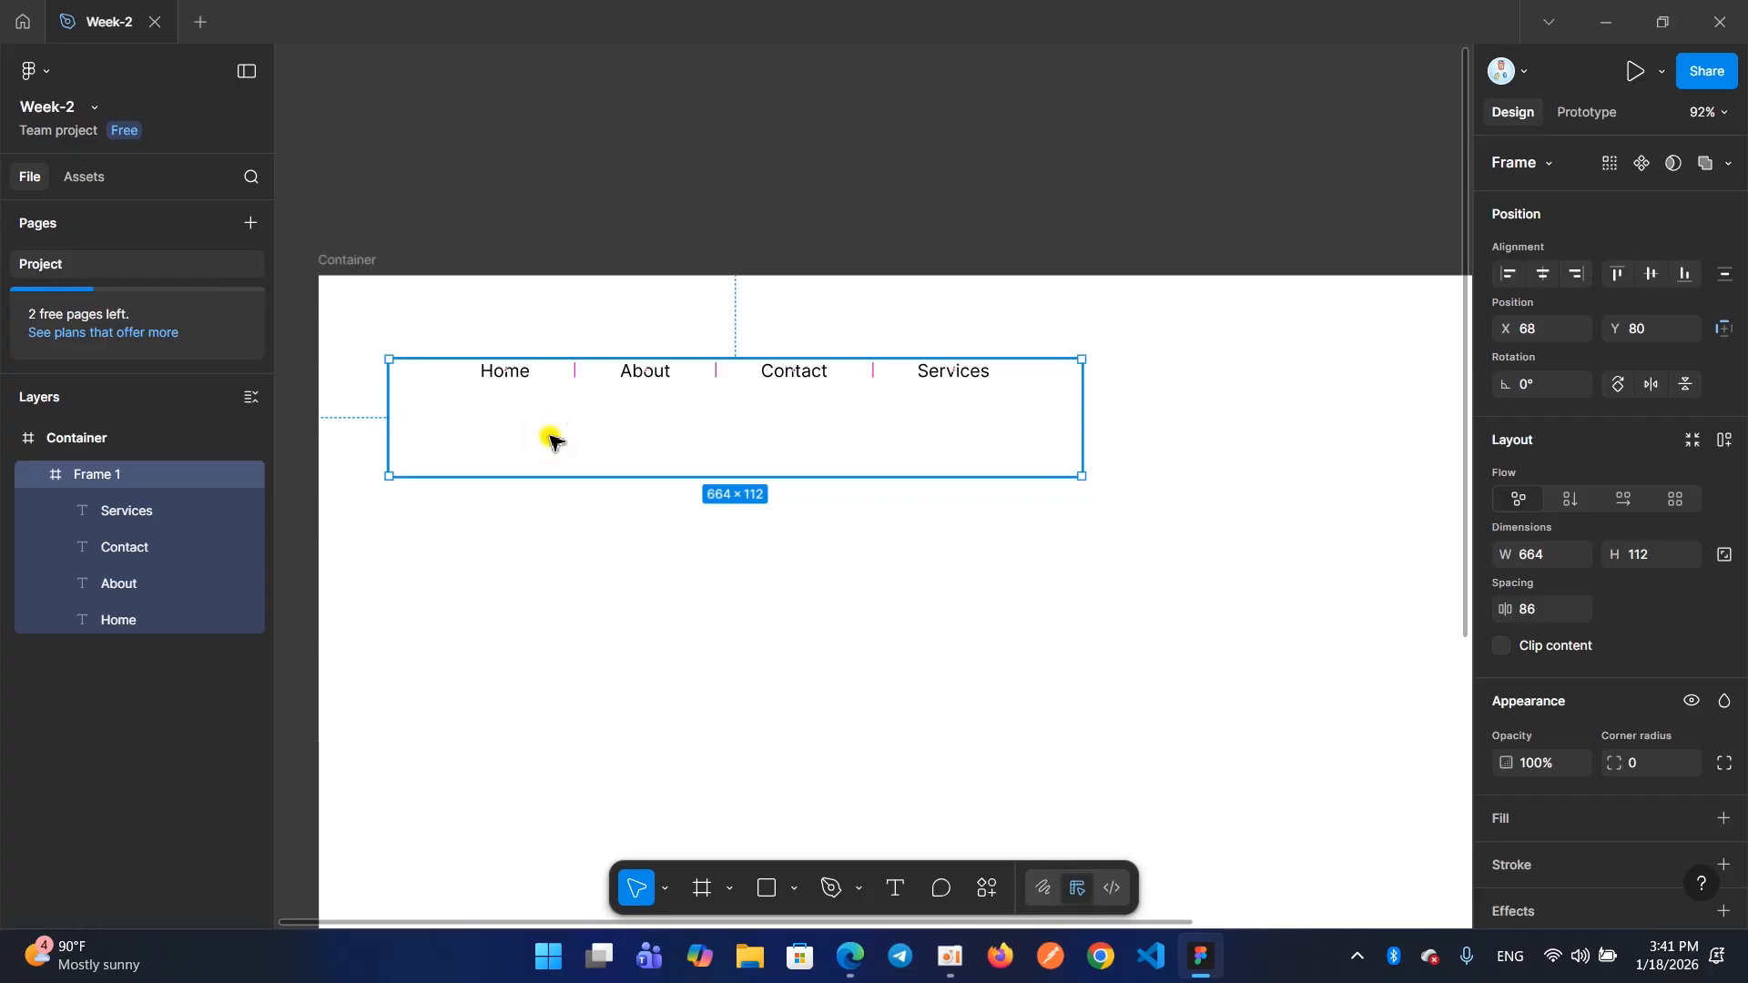
Add auto layout to the menu frame again
{"action": "right_click", "coordinate": [552, 442]}
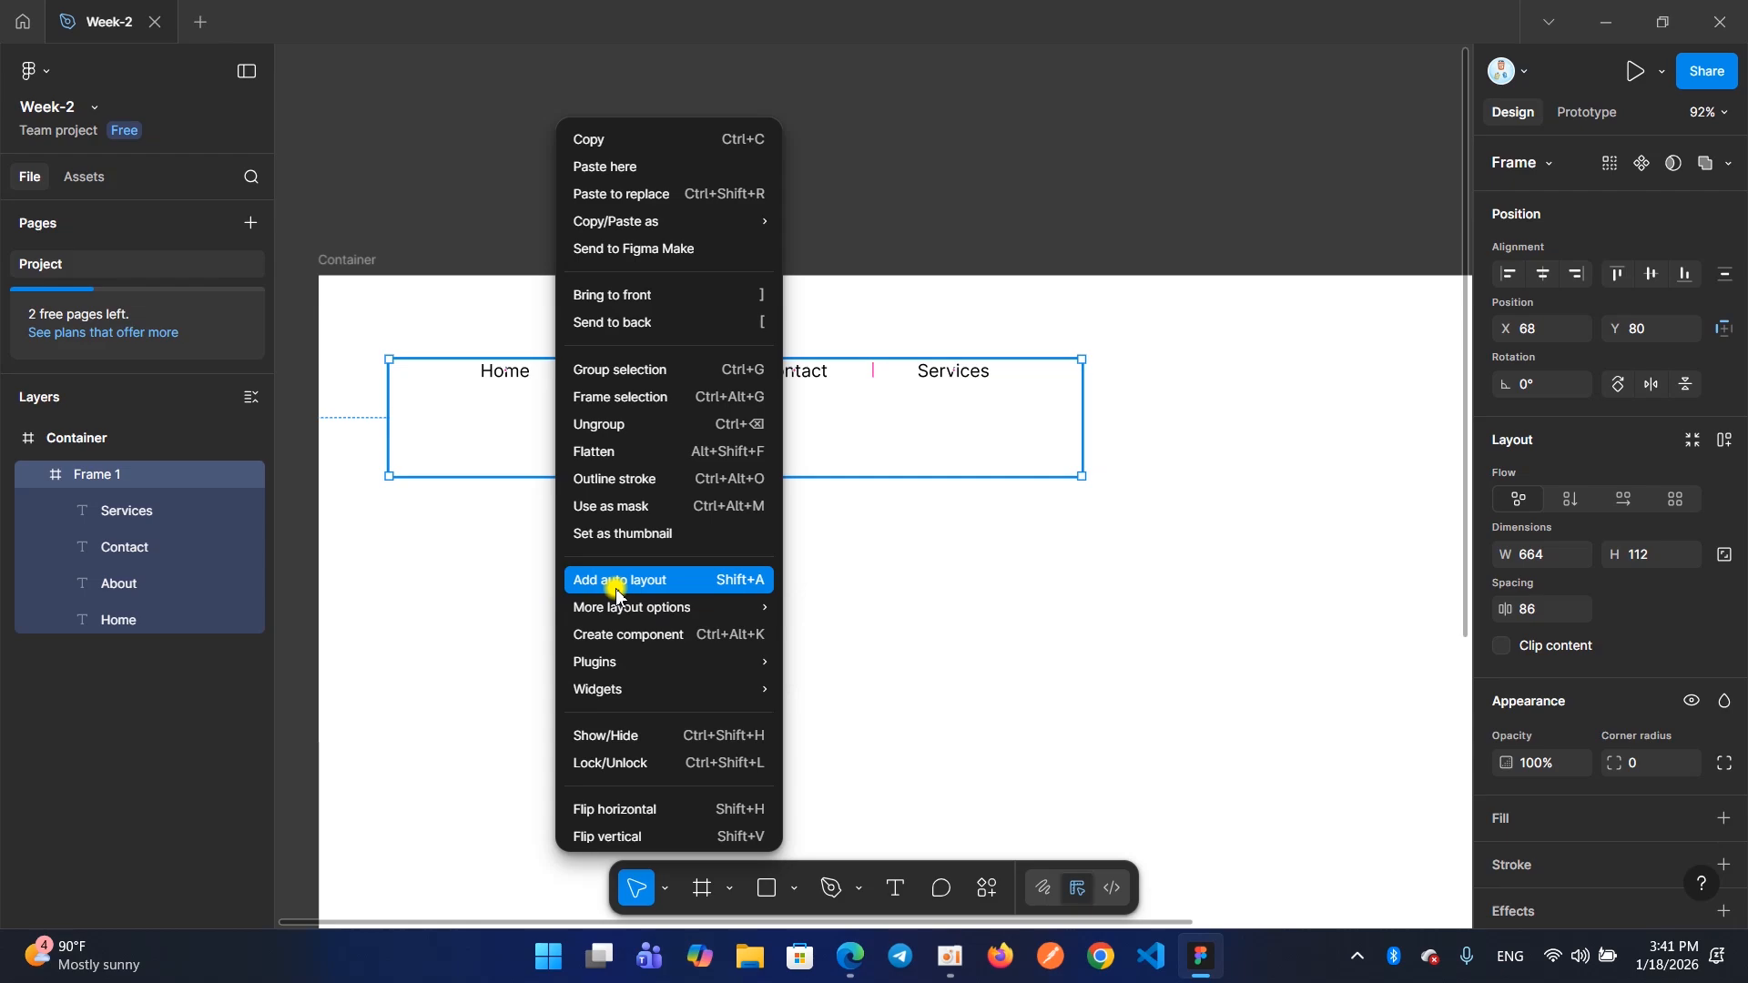
{"action": "left_click", "coordinate": [845, 536]}
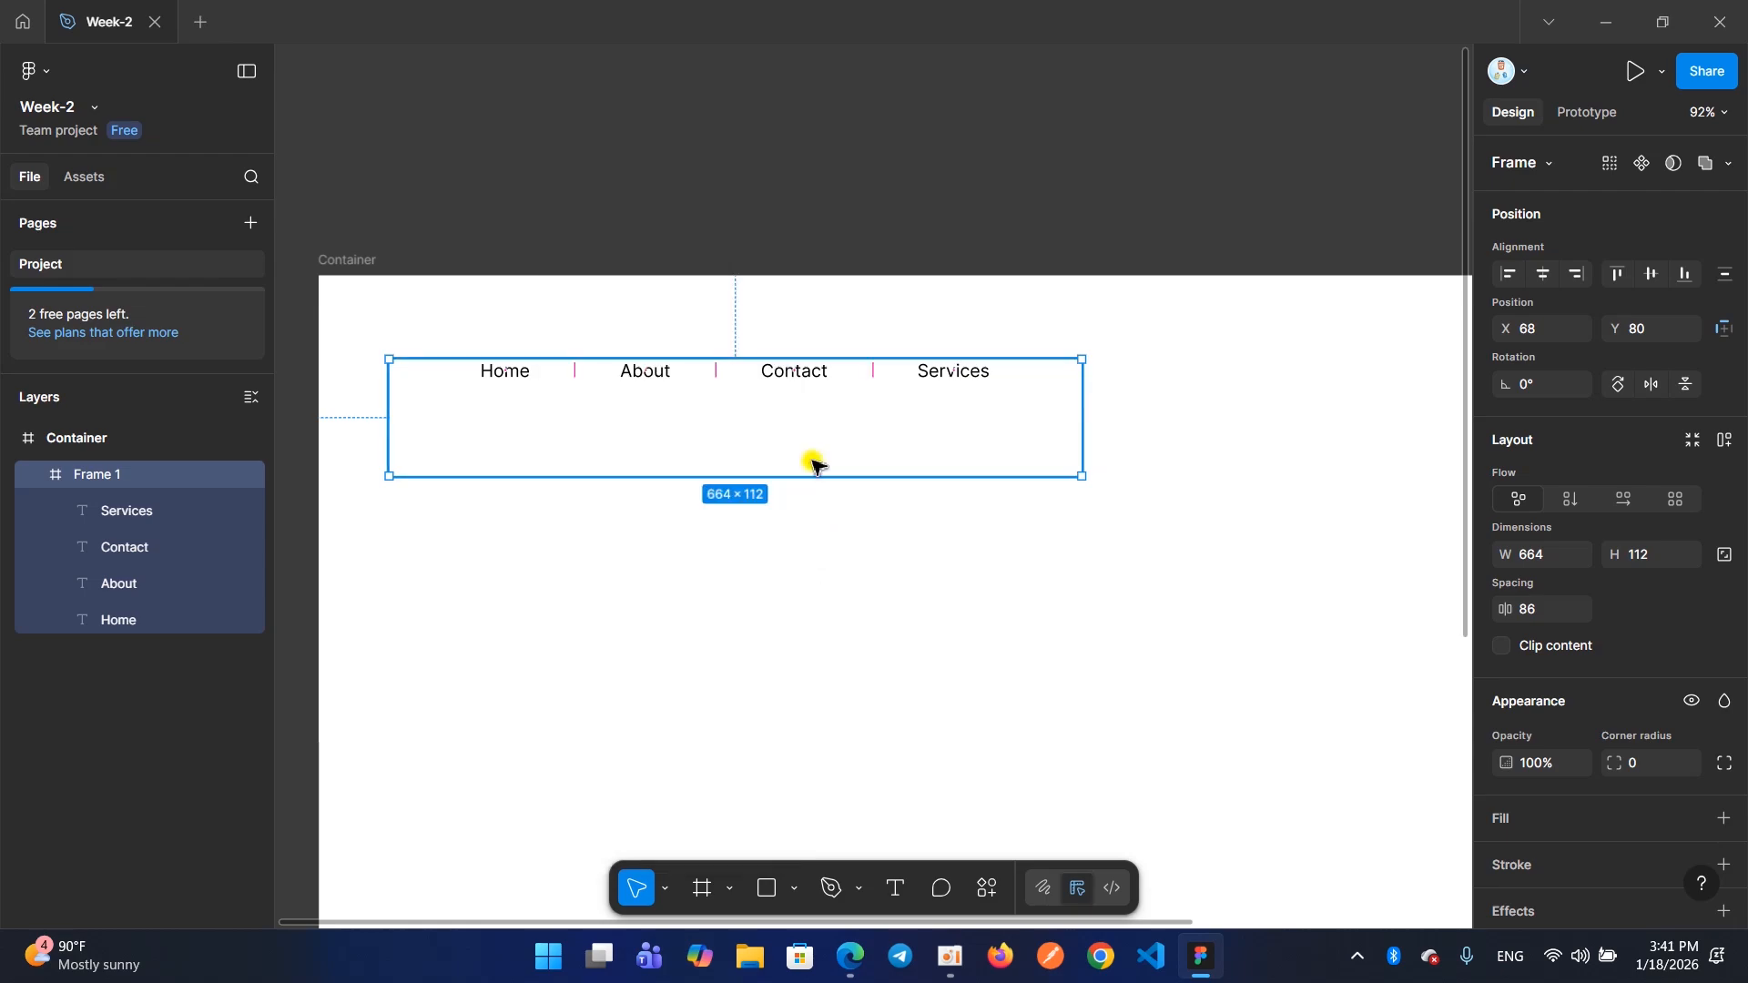
{"action": "left_click", "coordinate": [813, 462]}
{"action": "left_click", "coordinate": [807, 420]}
{"action": "scroll", "coordinate": [806, 457], "scroll_direction": "up", "scroll_amount": 1}
{"action": "scroll", "coordinate": [774, 430], "scroll_direction": "down", "scroll_amount": 1}
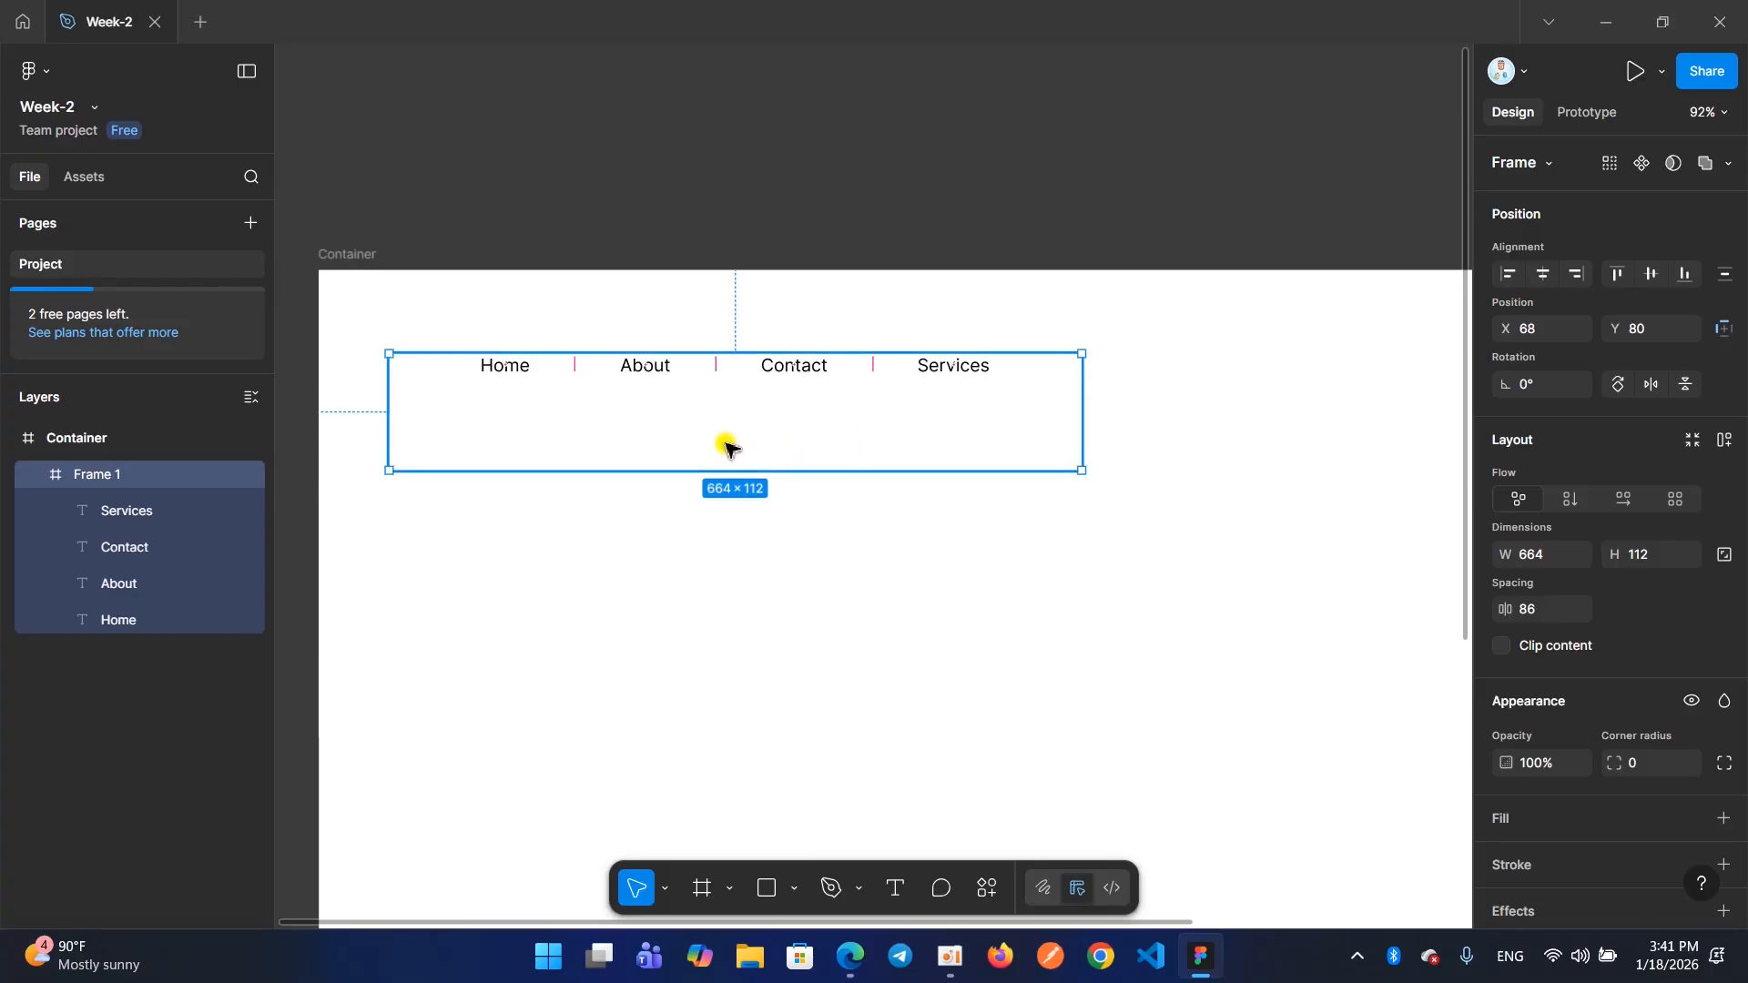
{"action": "left_click", "coordinate": [1718, 444]}
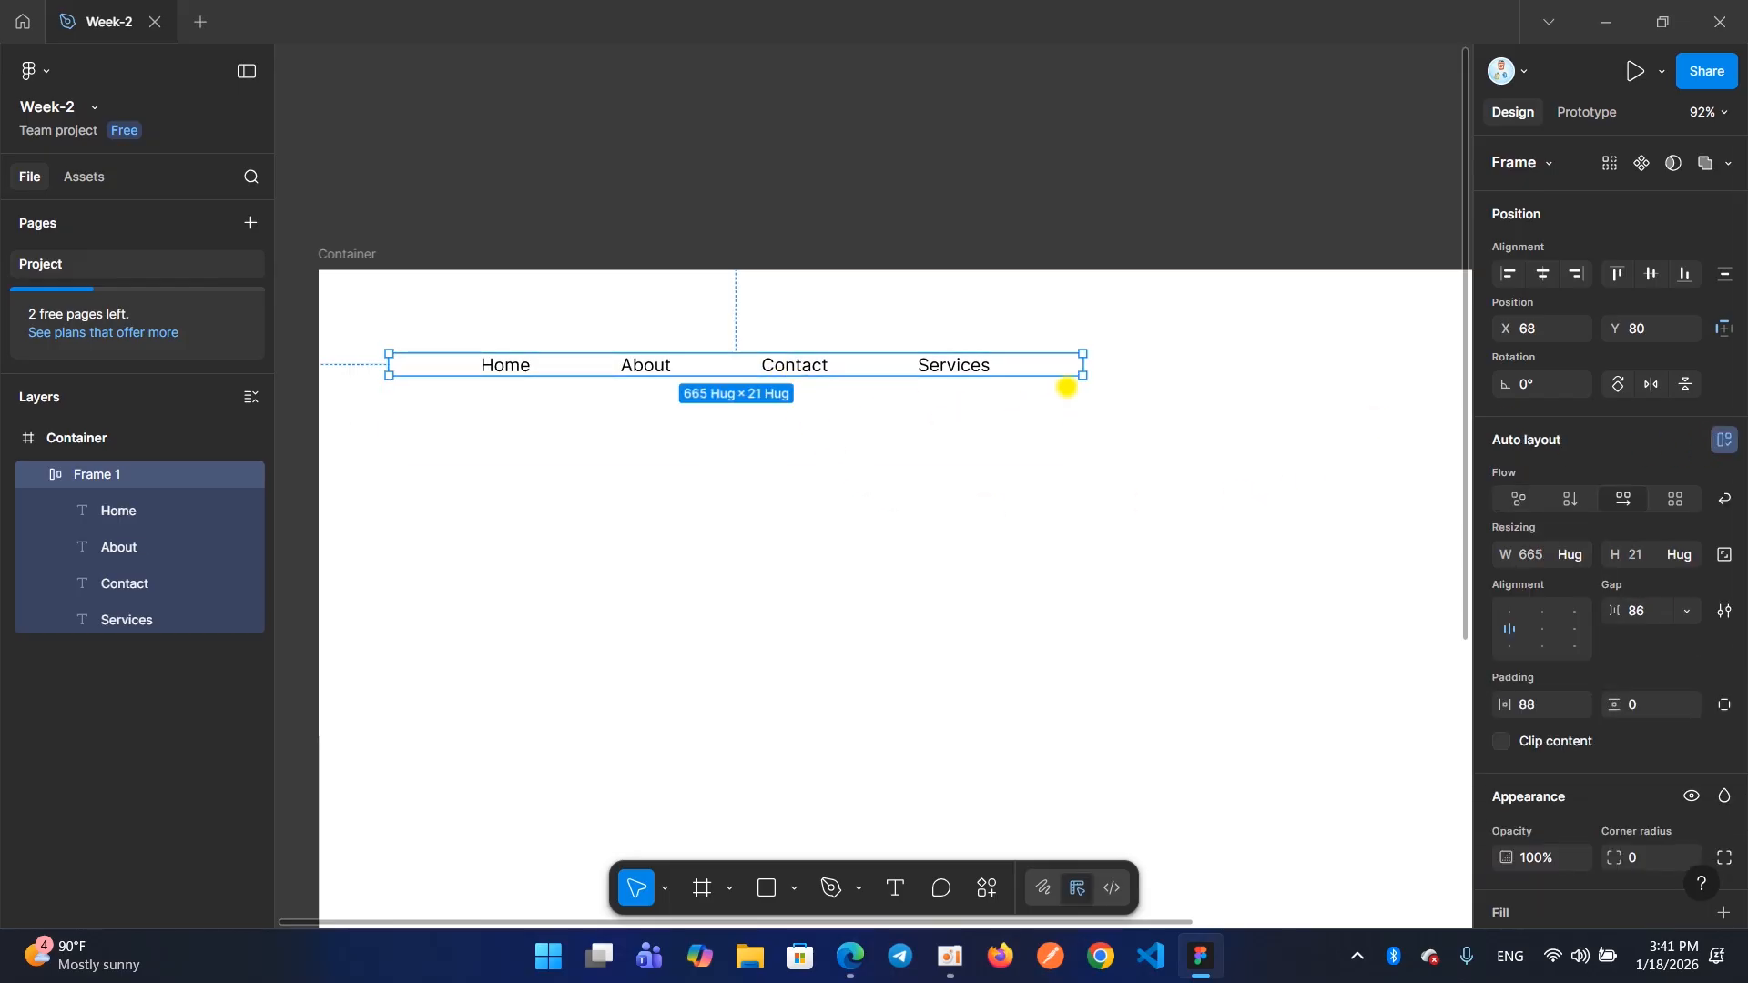
Enlarge the menu frame's height to about 65 and compare the top left and left alignments, ending on left
{"action": "left_click_drag", "start_coordinate": [1083, 376], "coordinate": [1083, 422]}
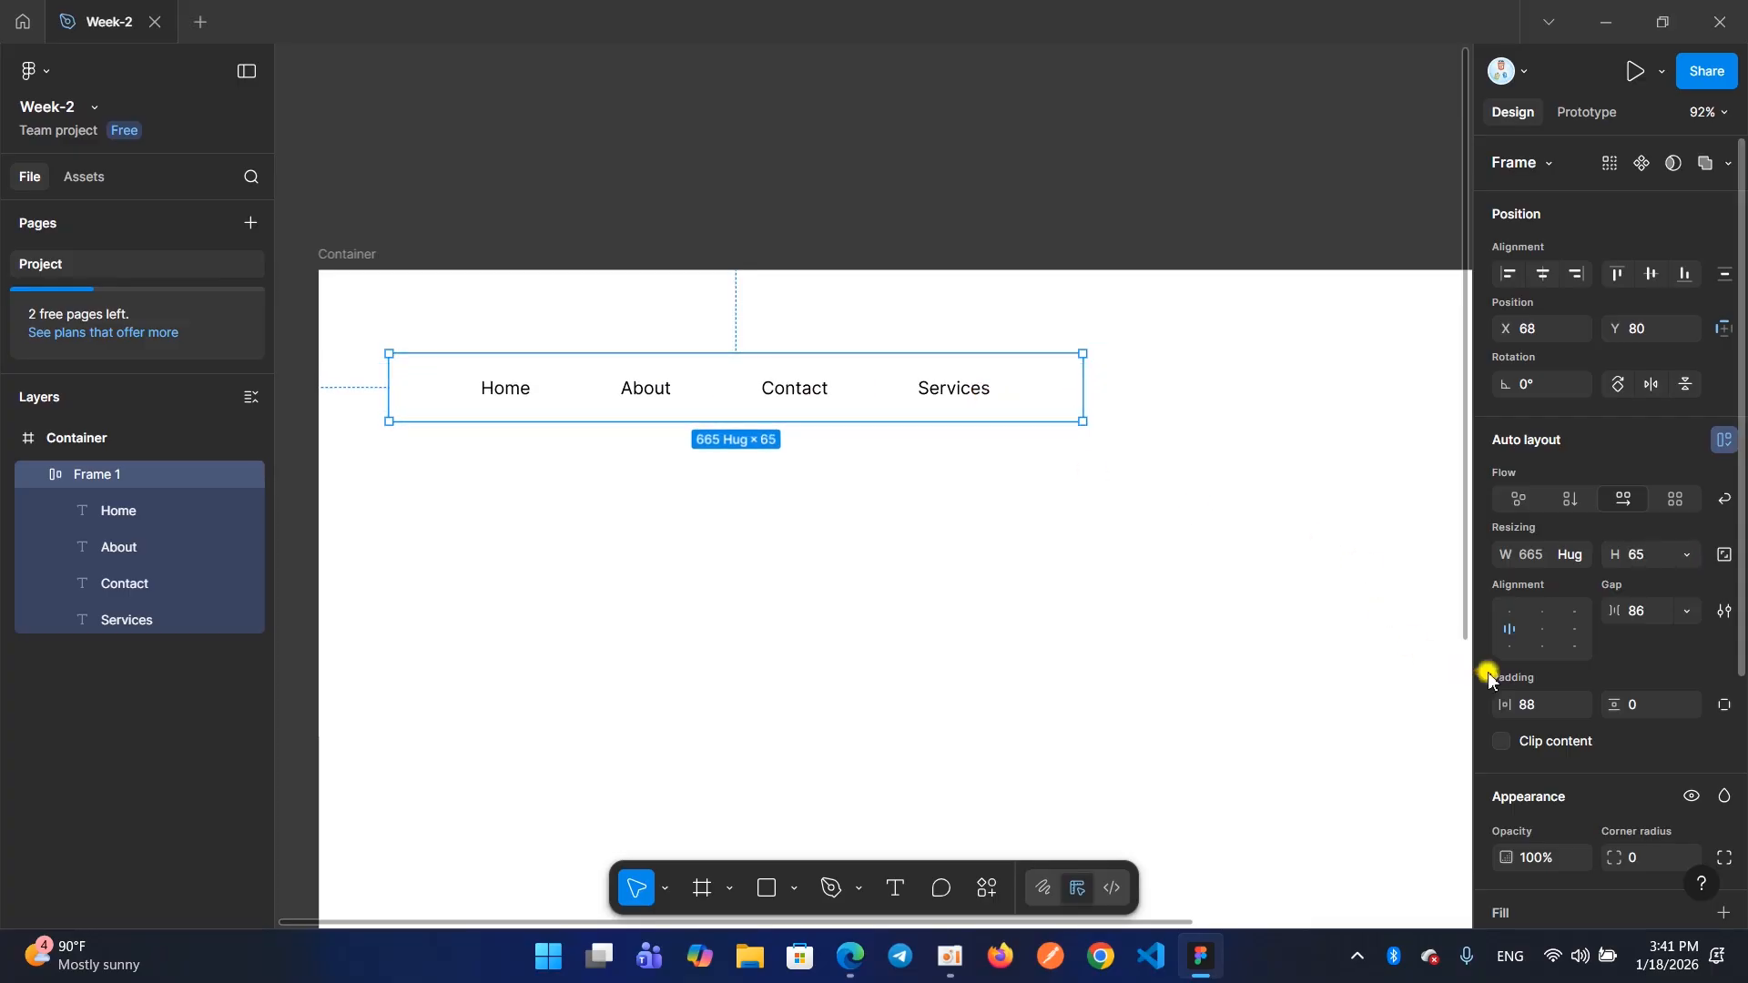
{"action": "left_click", "coordinate": [1510, 618]}
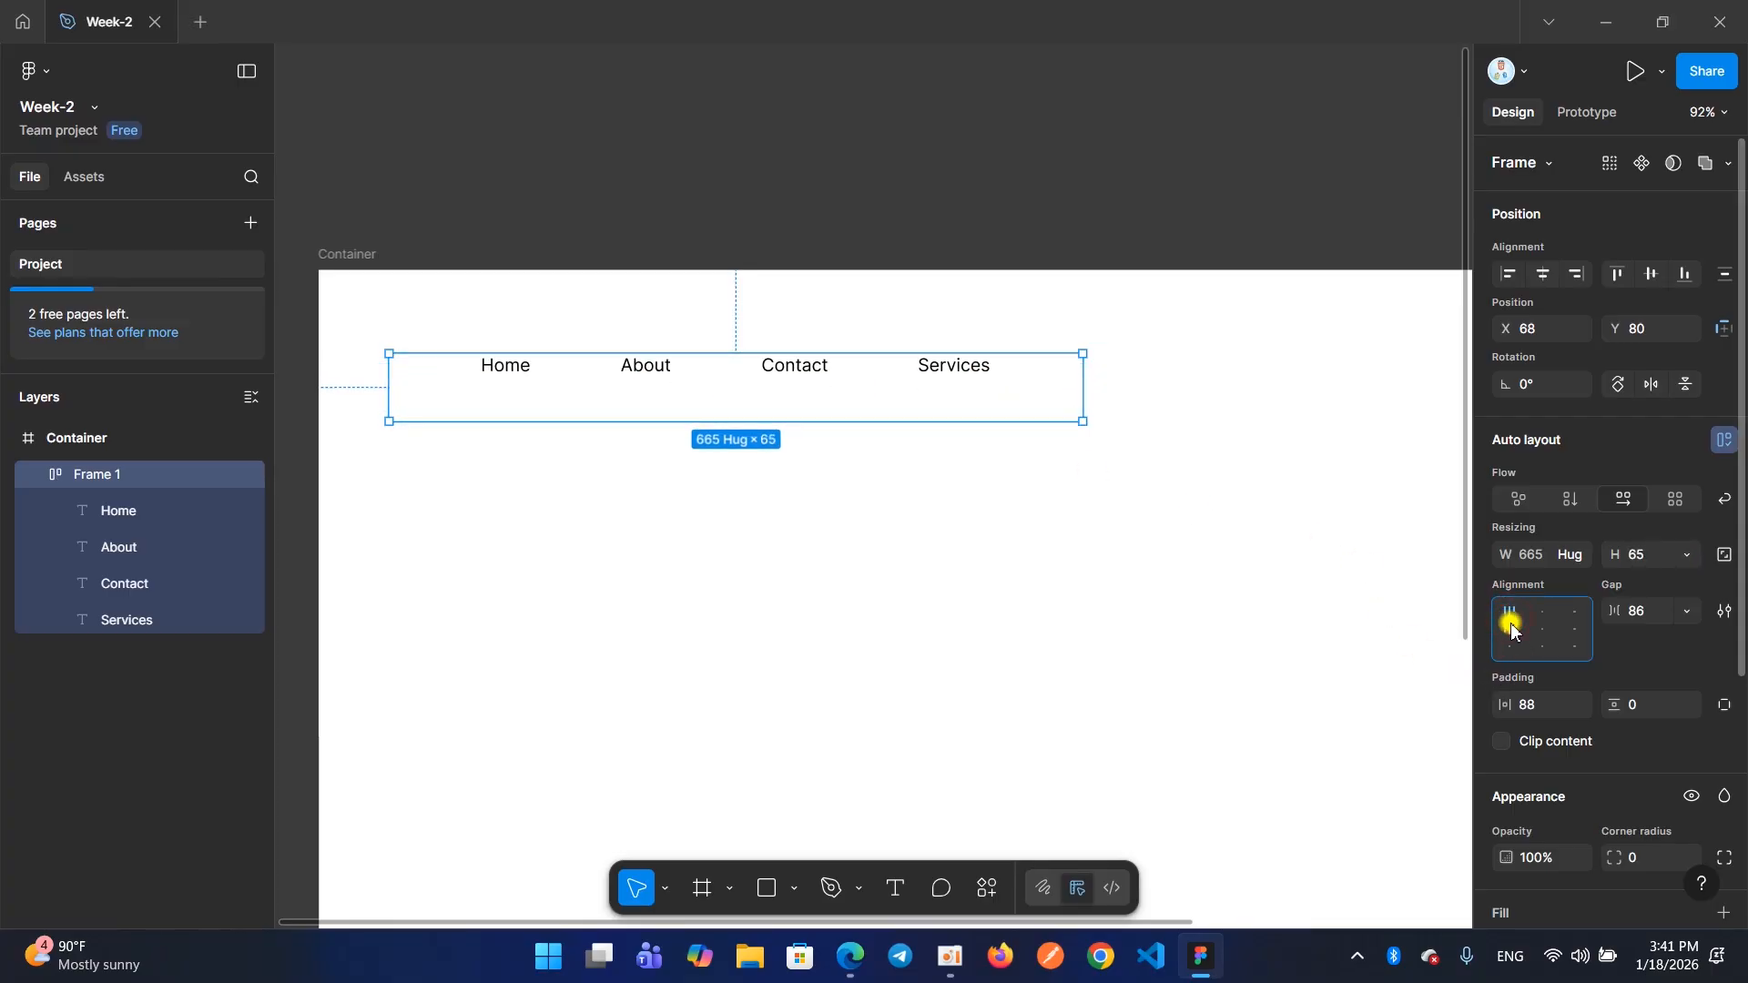
{"action": "left_click", "coordinate": [1511, 628]}
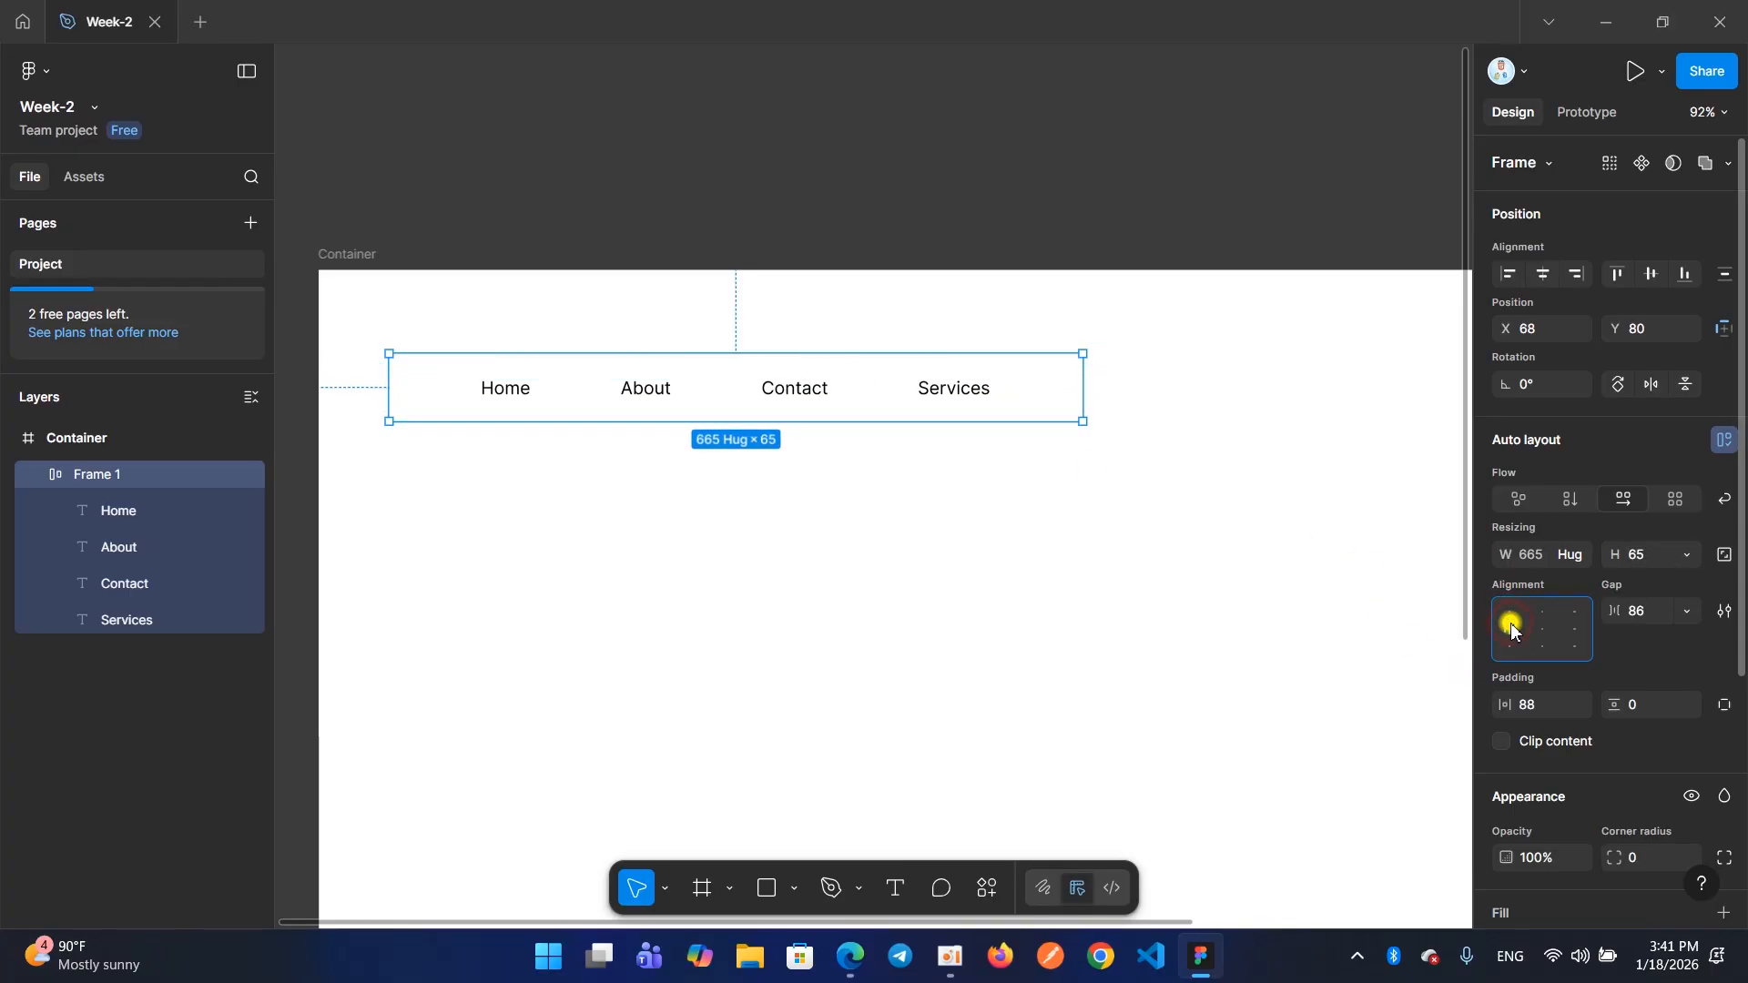
Remove auto layout from the menu frame and ungroup it into separate menu texts
{"action": "right_click", "coordinate": [990, 380]}
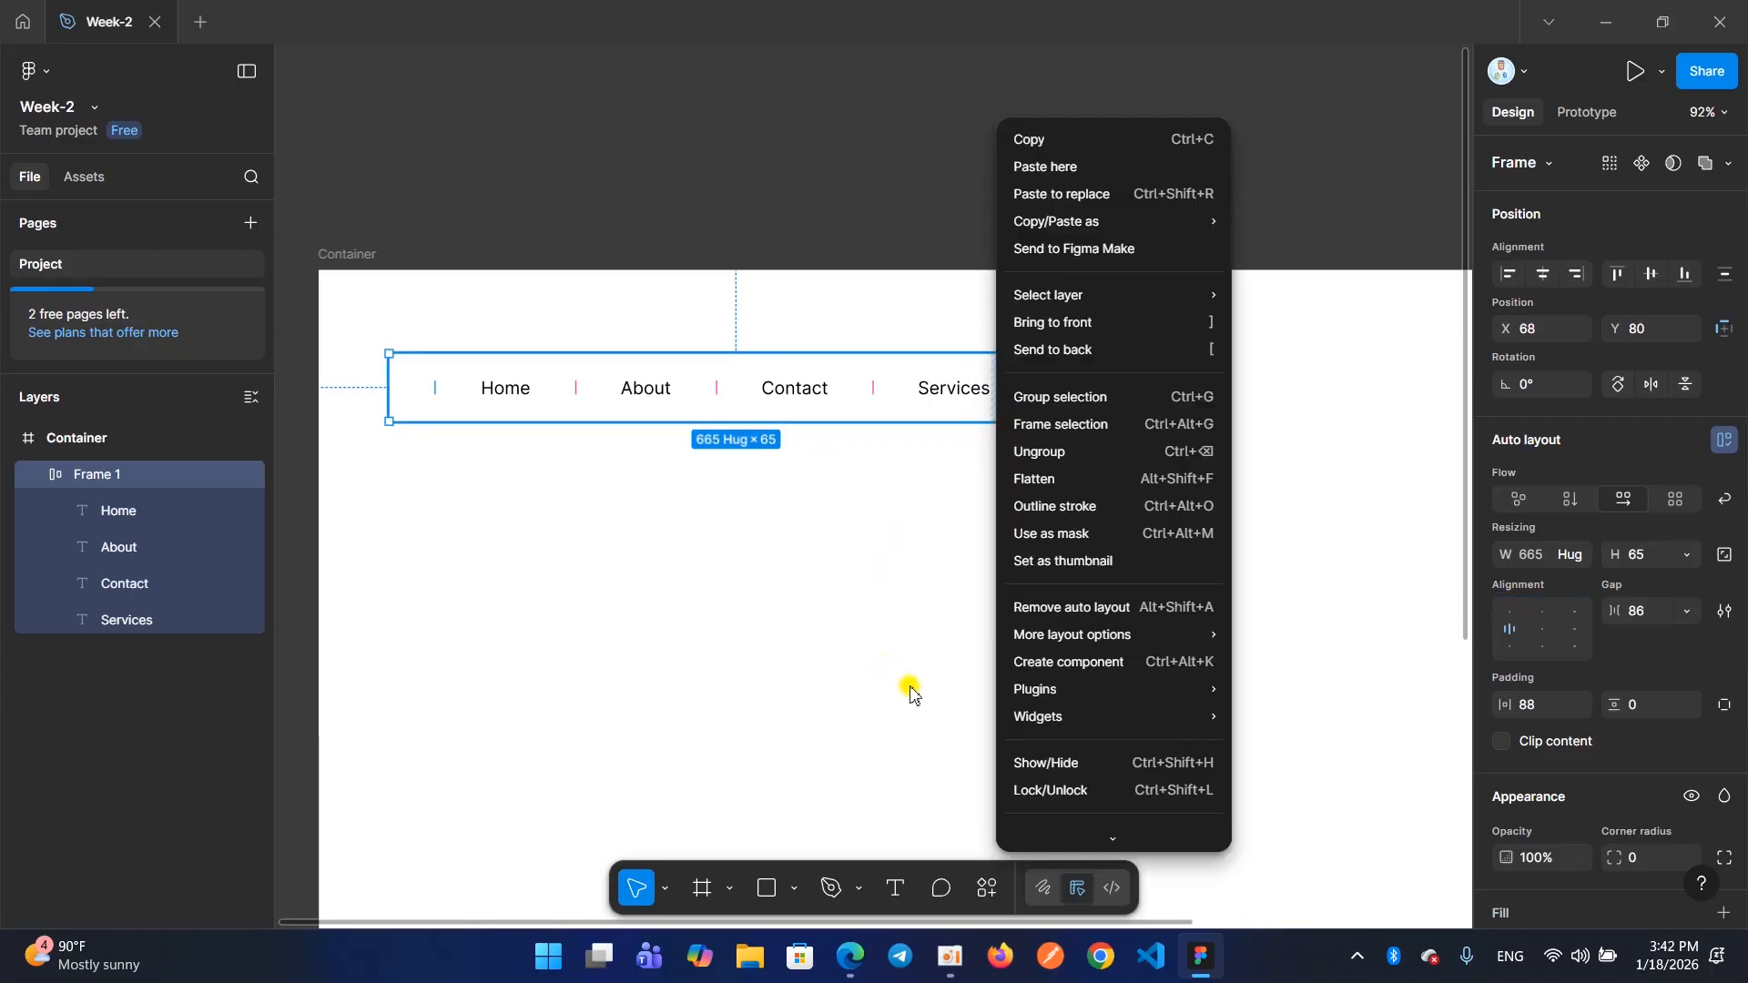
{"action": "left_click", "coordinate": [1040, 612]}
{"action": "left_click", "coordinate": [866, 463]}
{"action": "left_click", "coordinate": [847, 414]}
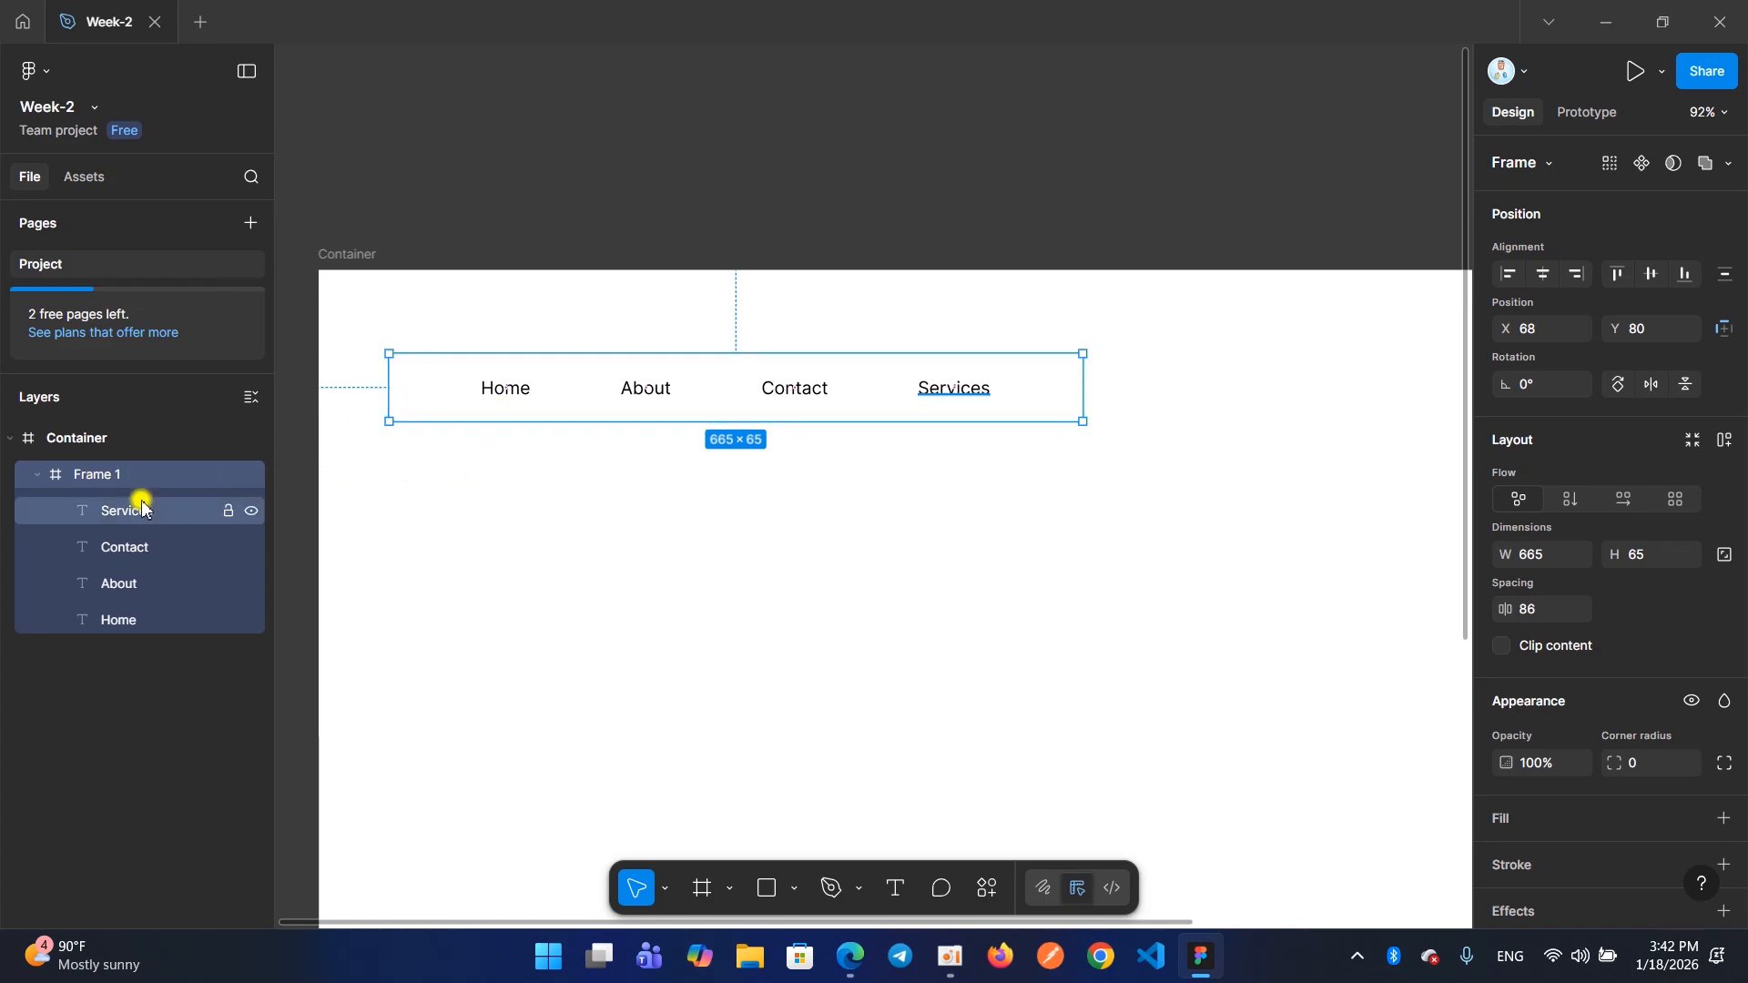
{"action": "right_click", "coordinate": [557, 396]}
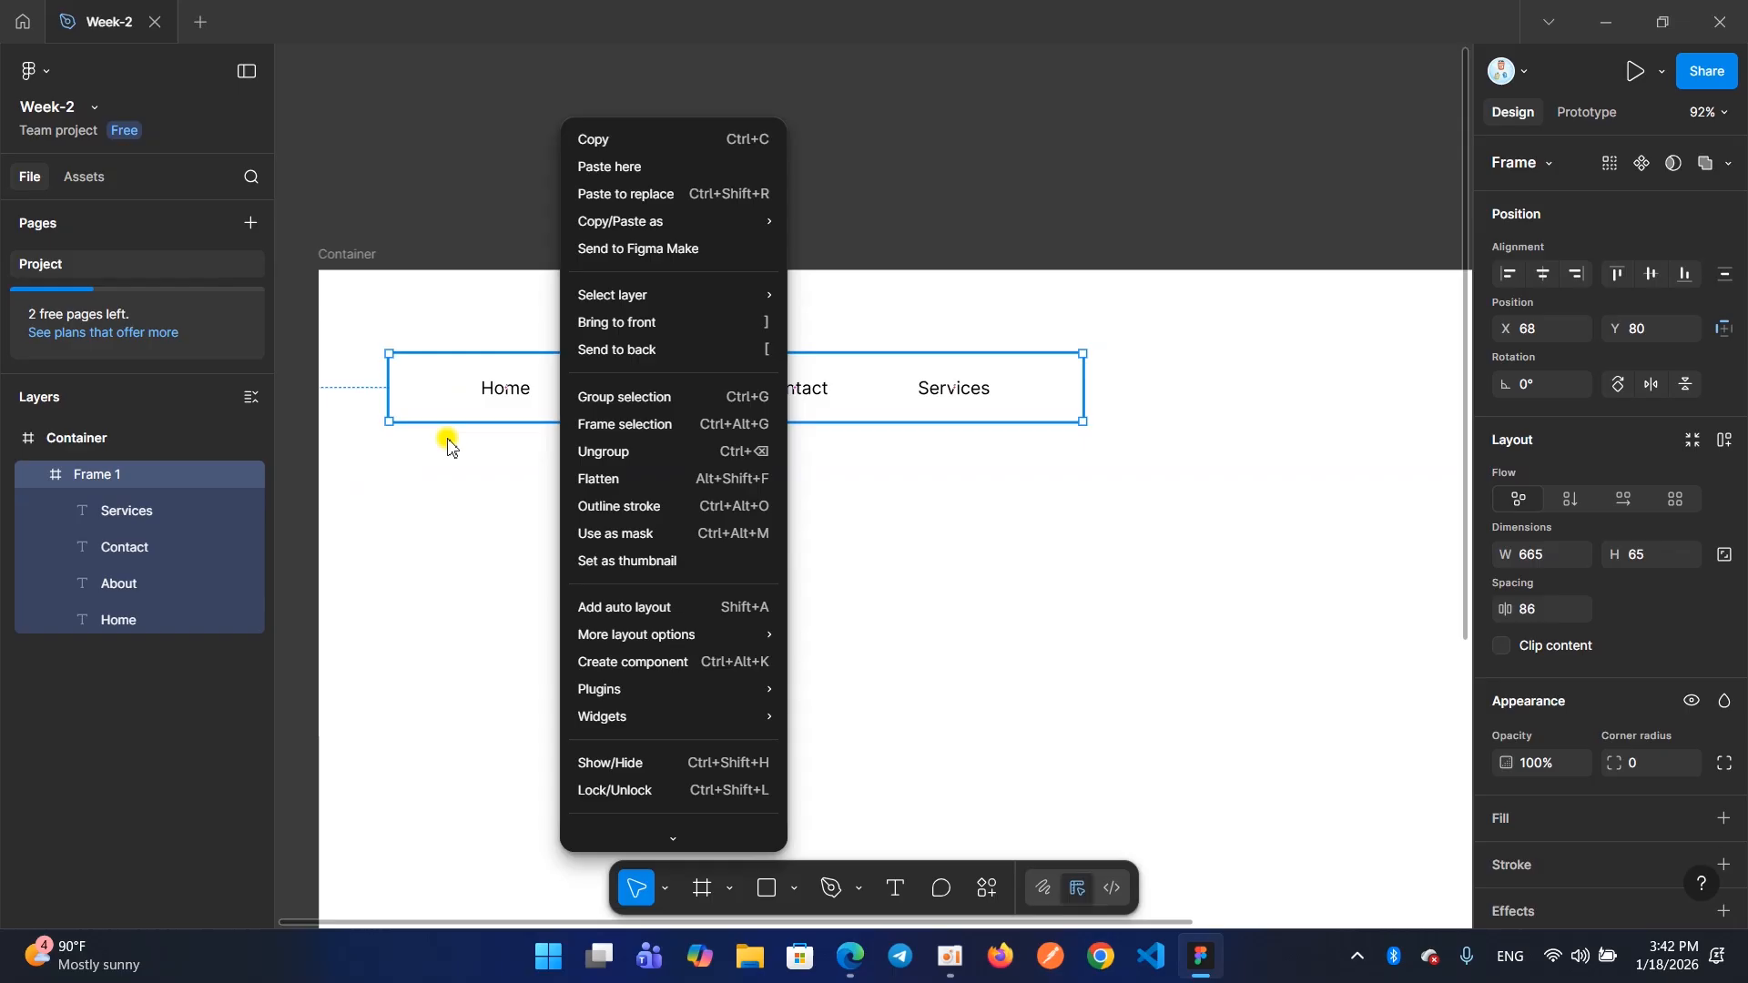
{"action": "left_click", "coordinate": [580, 453]}
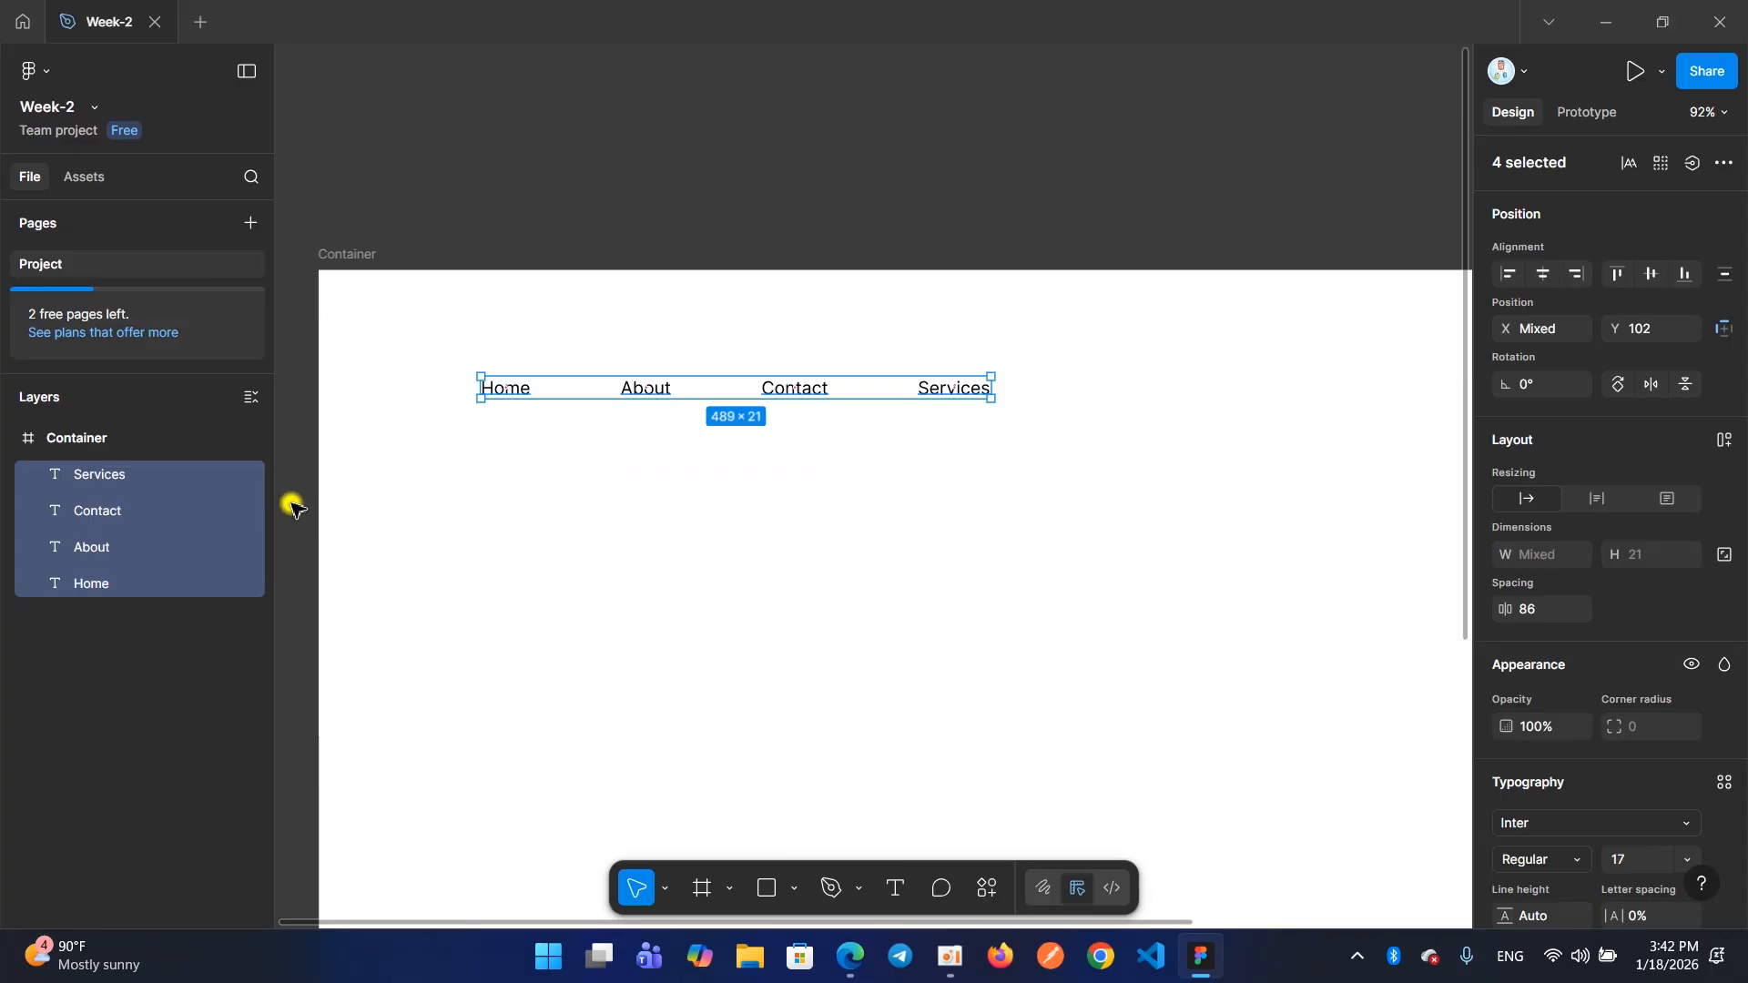
Wrap the four menu texts in an auto layout frame, switching the auto layout off and on again
{"action": "left_click", "coordinate": [538, 442]}
{"action": "left_click_drag", "start_coordinate": [458, 336], "coordinate": [1006, 416]}
{"action": "left_click", "coordinate": [1719, 439]}
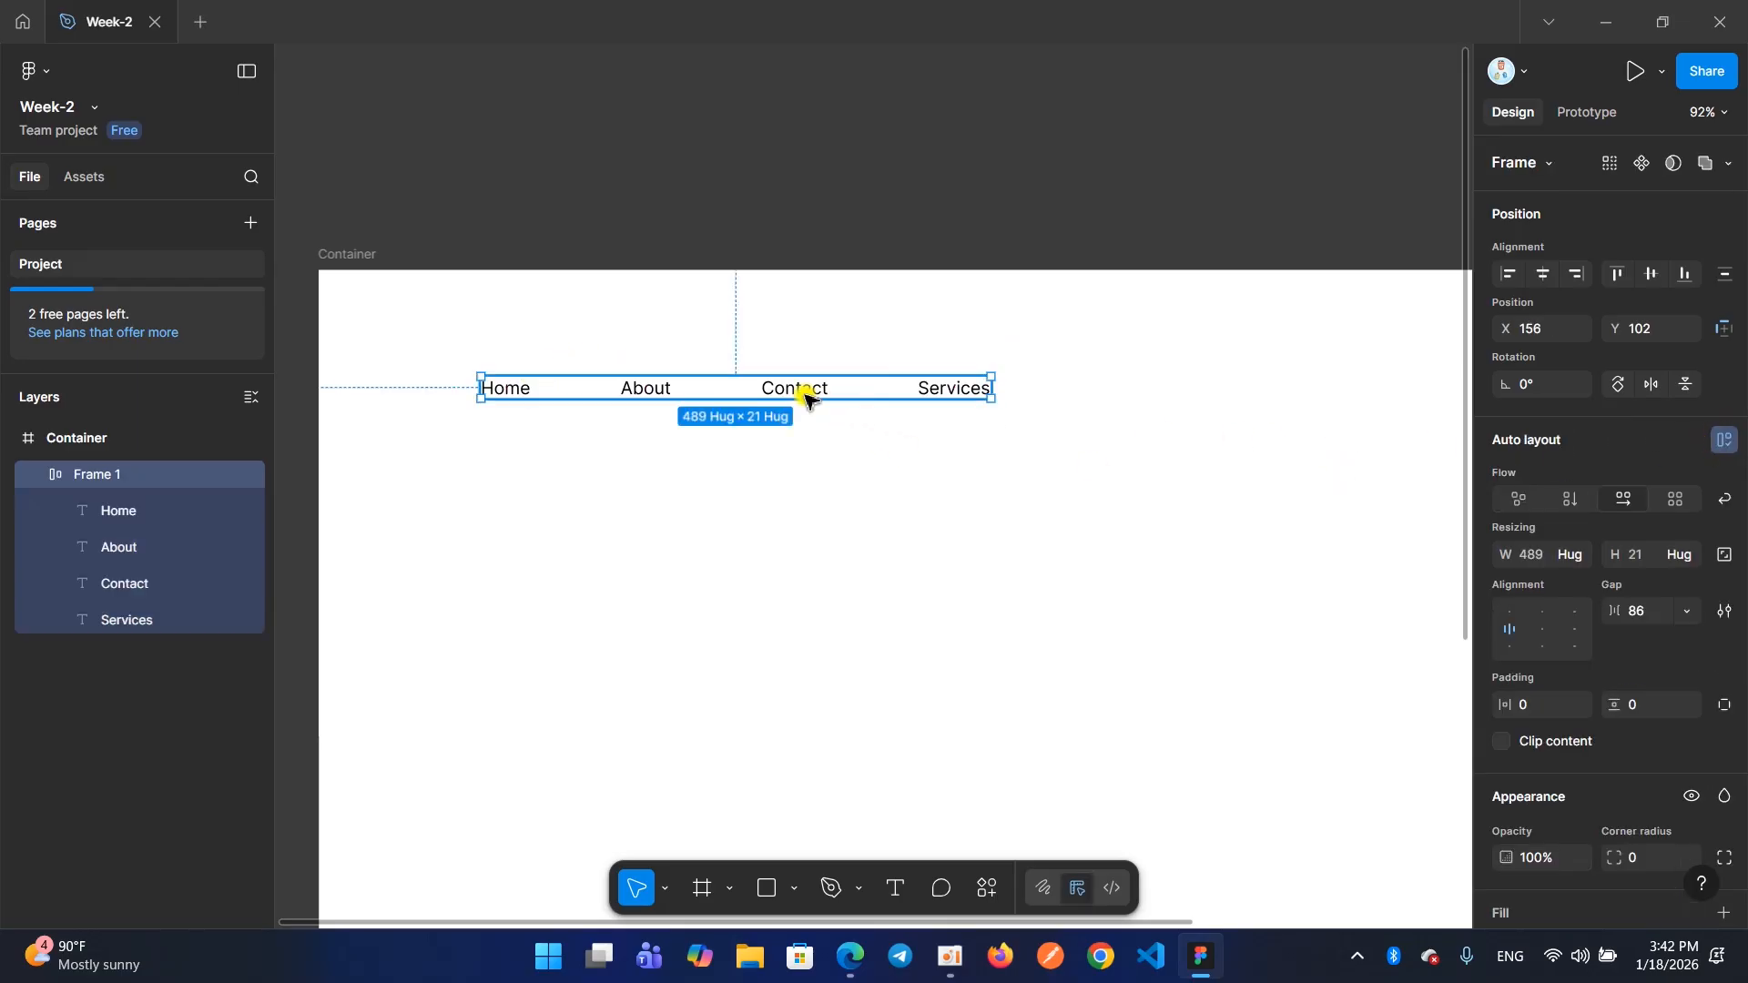
{"action": "left_click", "coordinate": [1724, 440]}
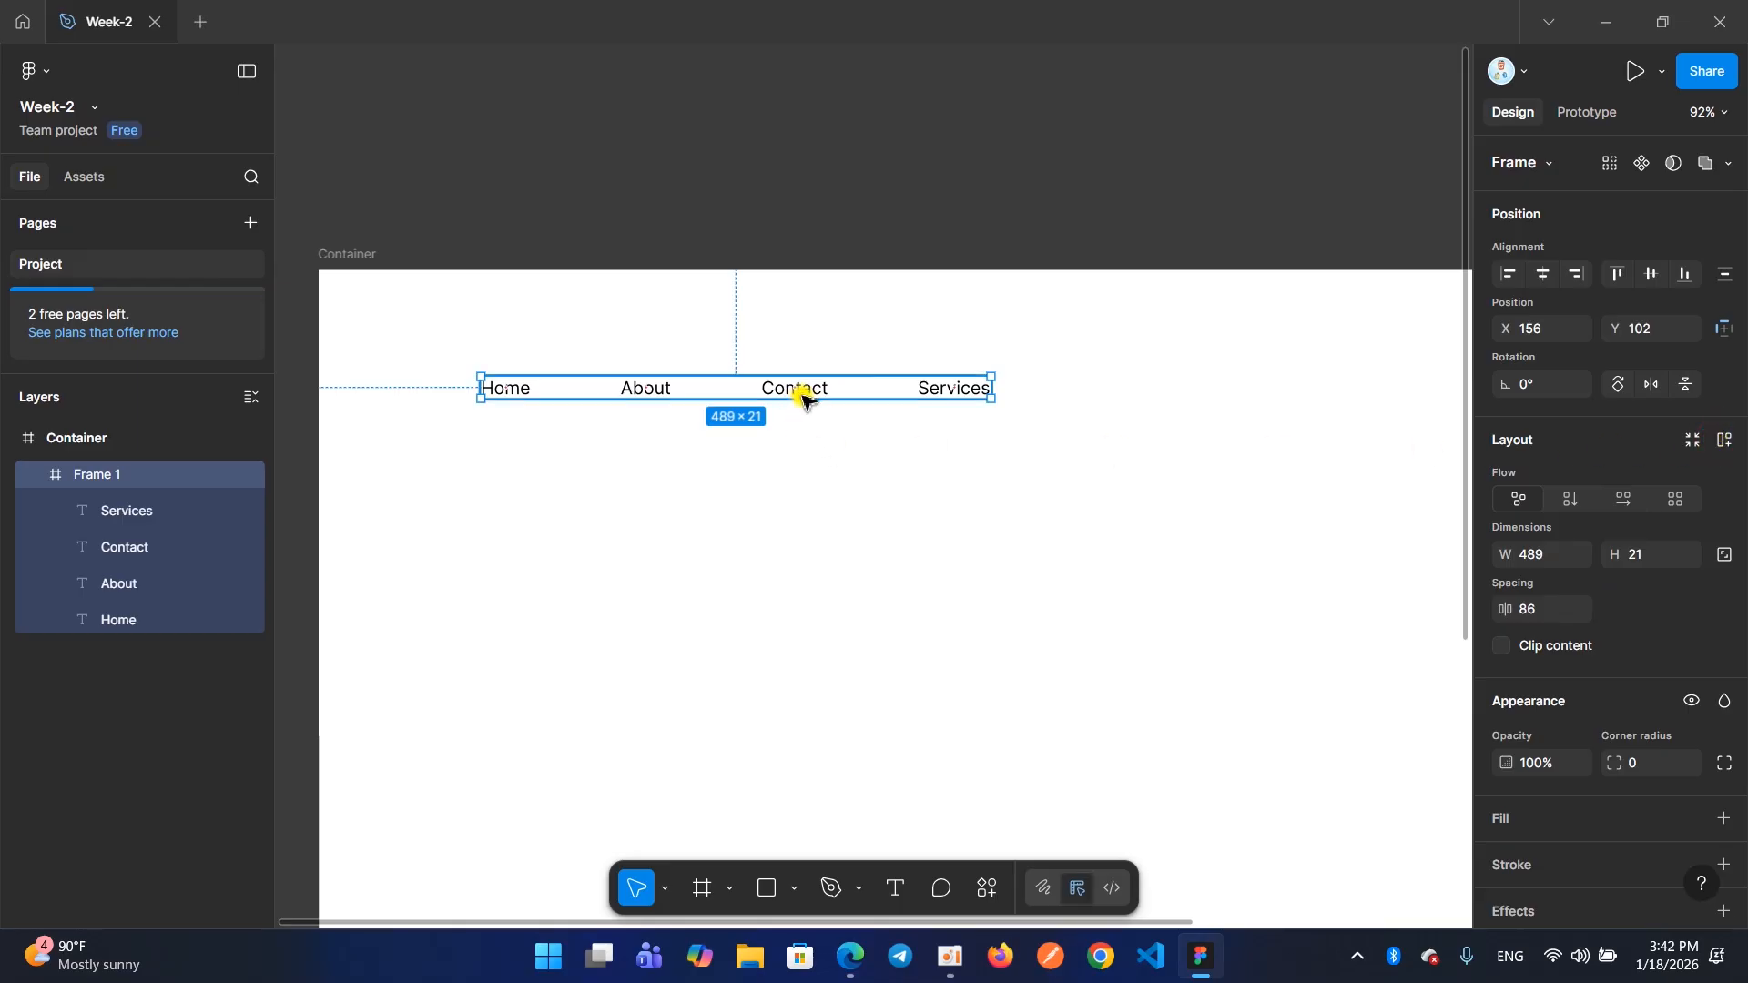
{"action": "key", "text": "shift+a"}
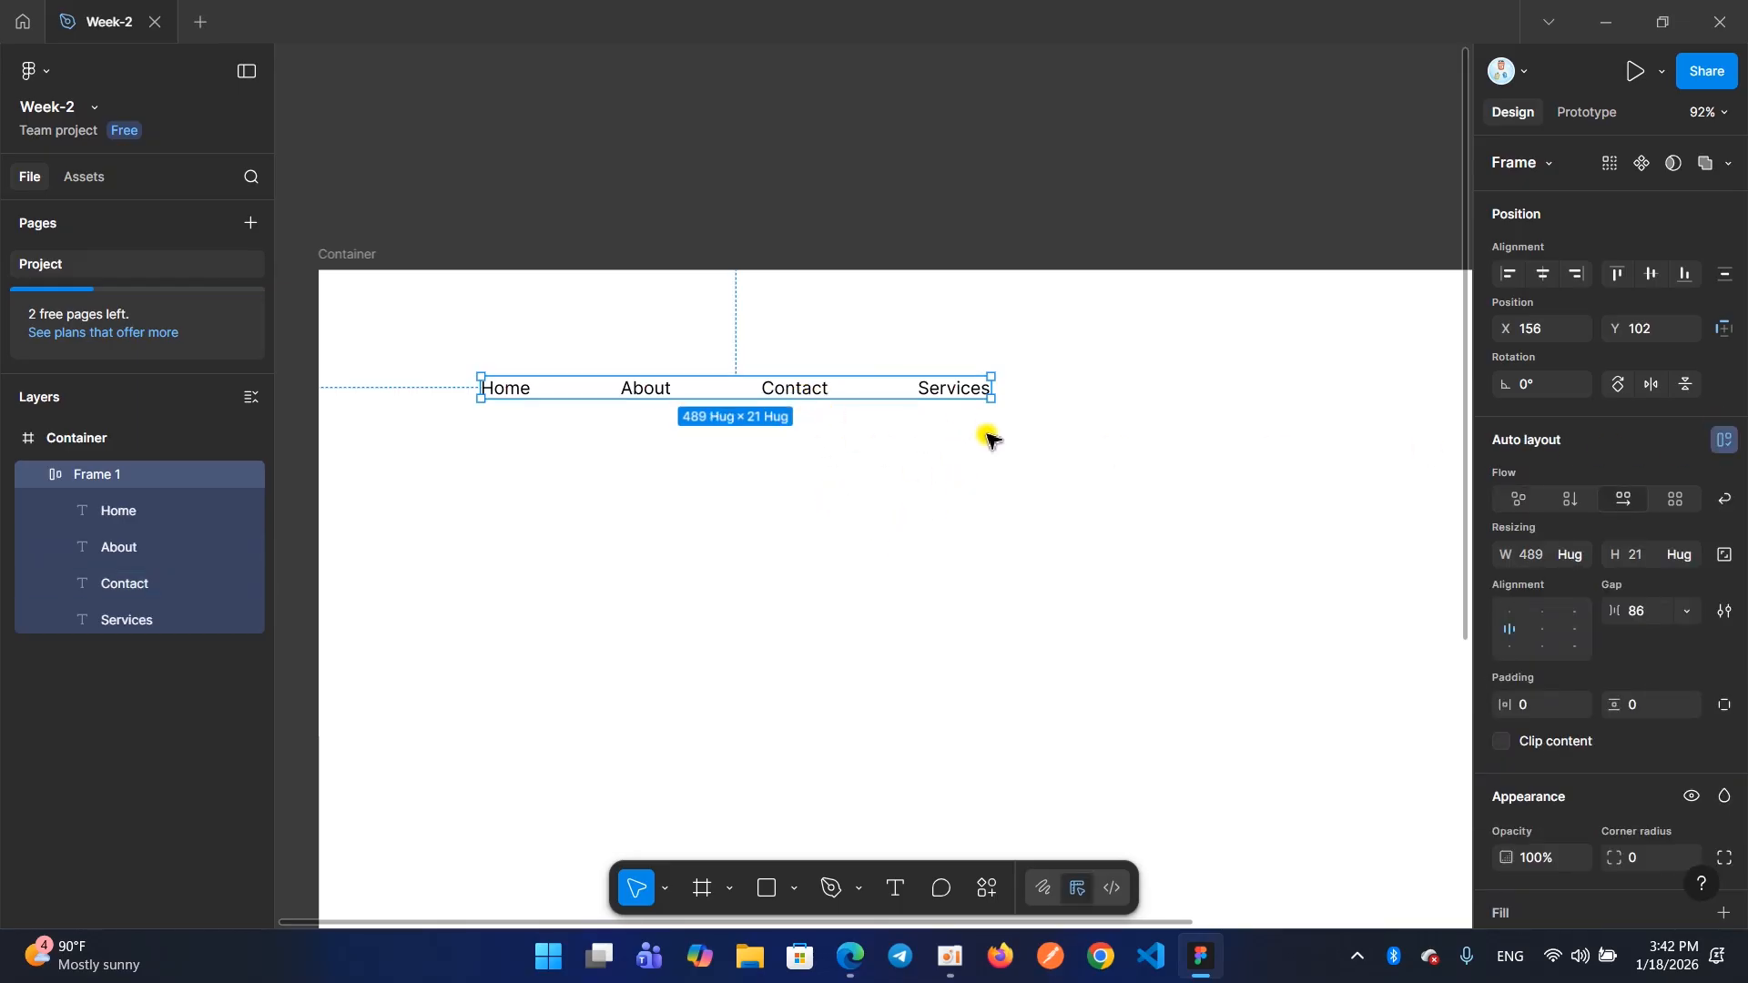
Enlarge the menu frame's height to about 87 and ungroup the frame
{"action": "left_click_drag", "start_coordinate": [988, 401], "coordinate": [892, 460]}
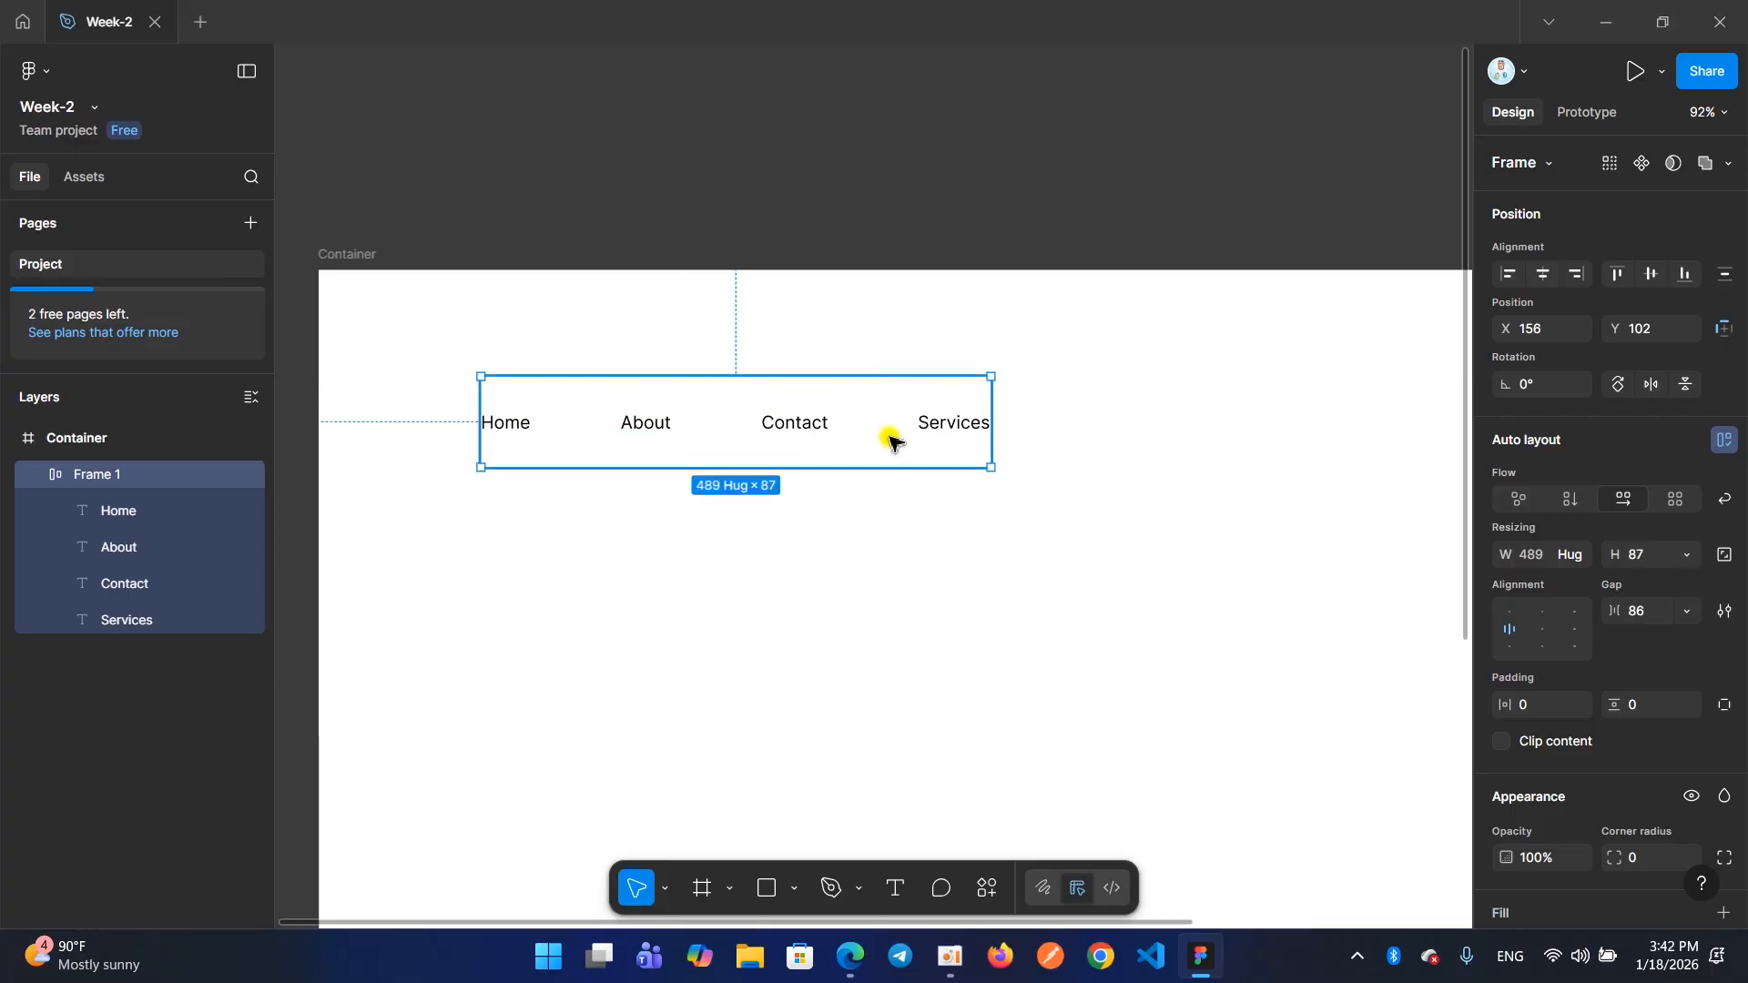
{"action": "right_click", "coordinate": [890, 441]}
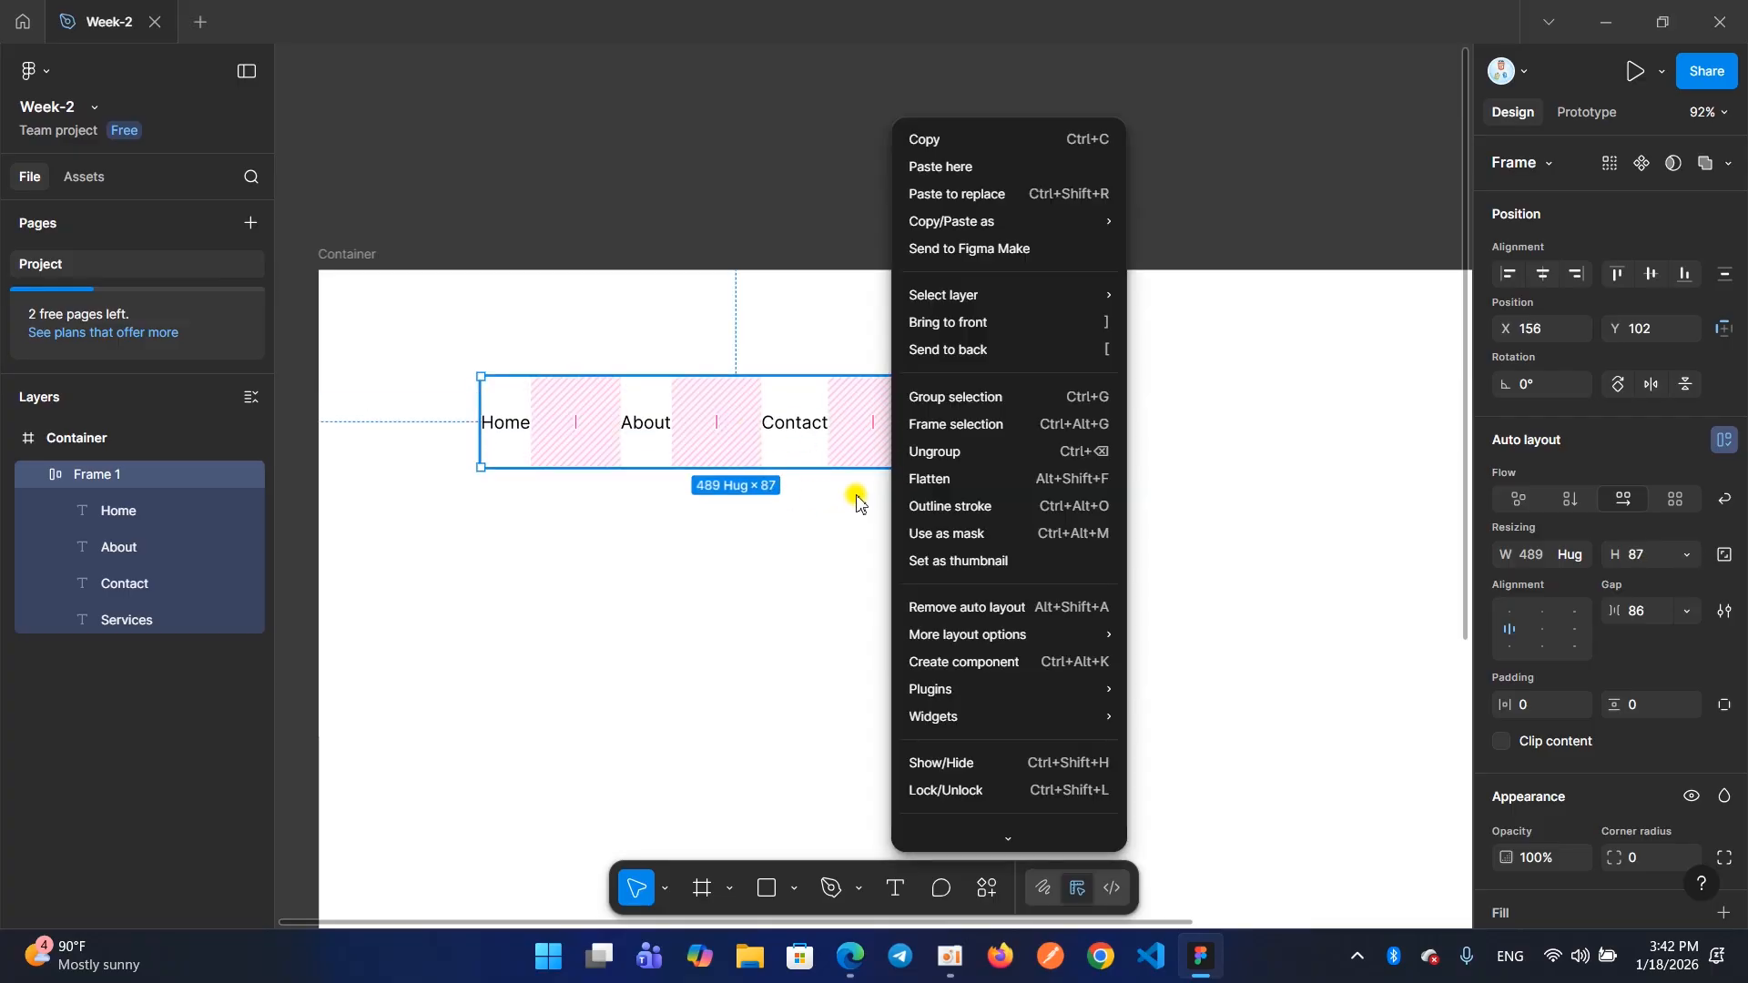
{"action": "left_click", "coordinate": [914, 453]}
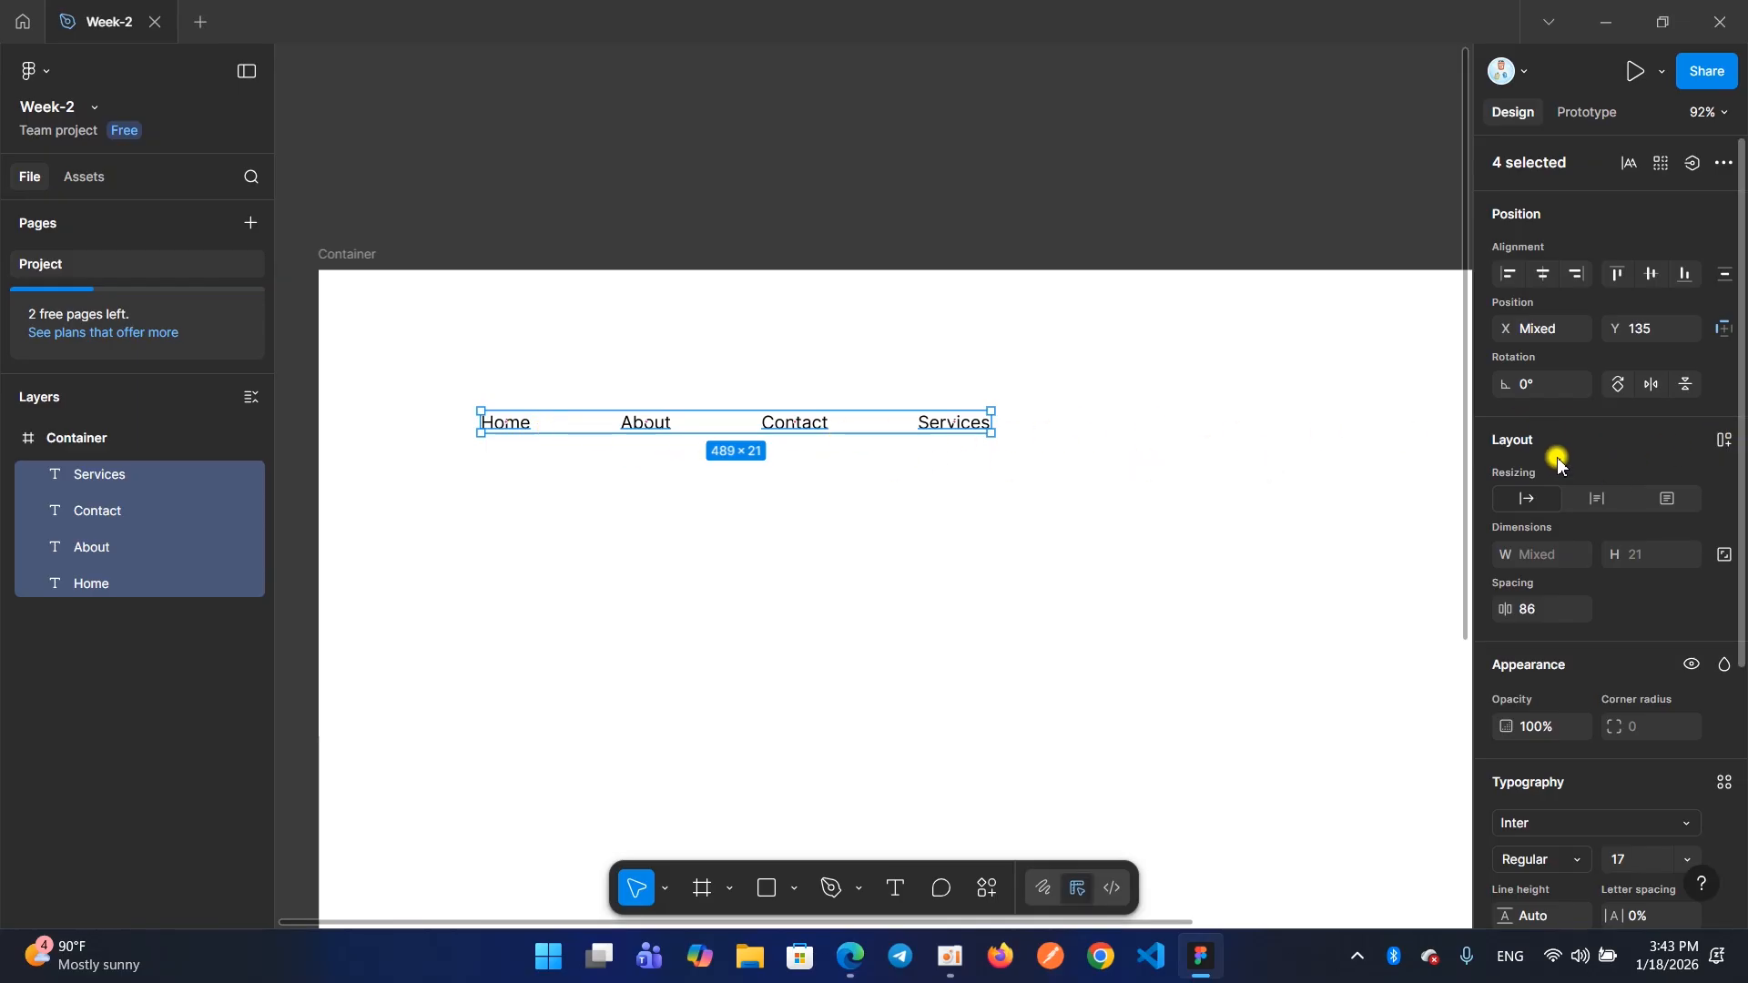
Add auto layout to the four selected menu texts and enlarge their frame to about 614 × 105
{"action": "left_click", "coordinate": [1725, 441]}
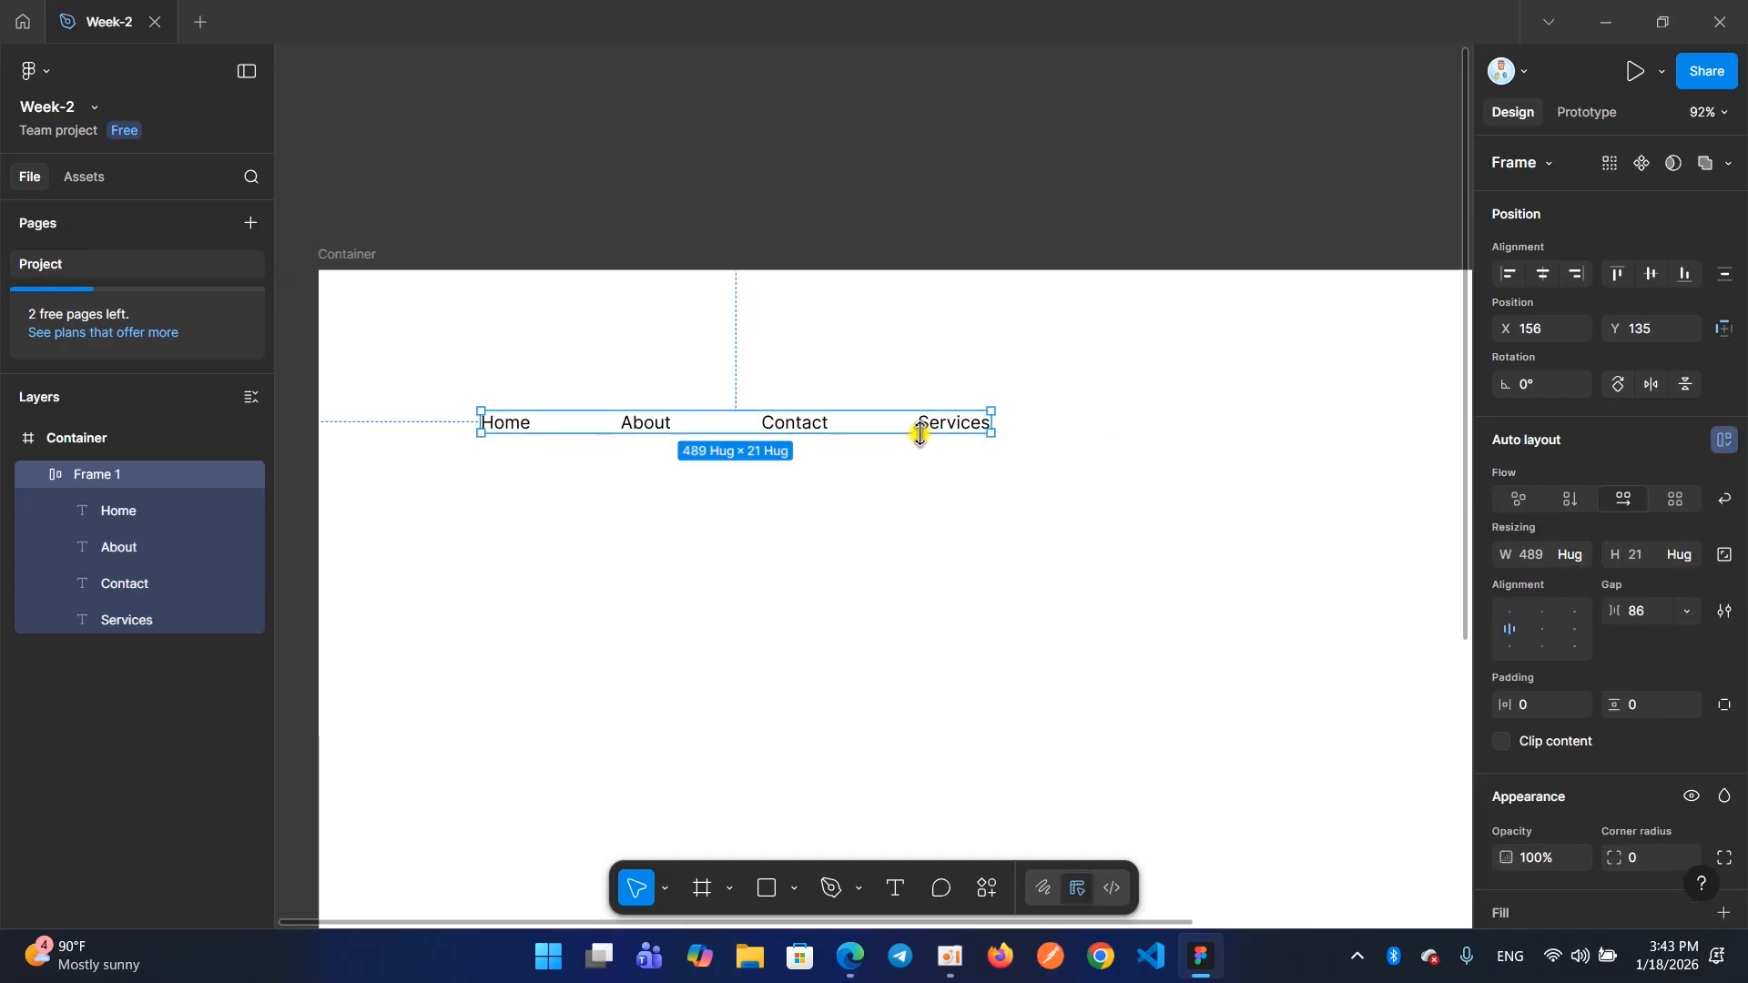
{"action": "left_click_drag", "start_coordinate": [991, 439], "coordinate": [1124, 521]}
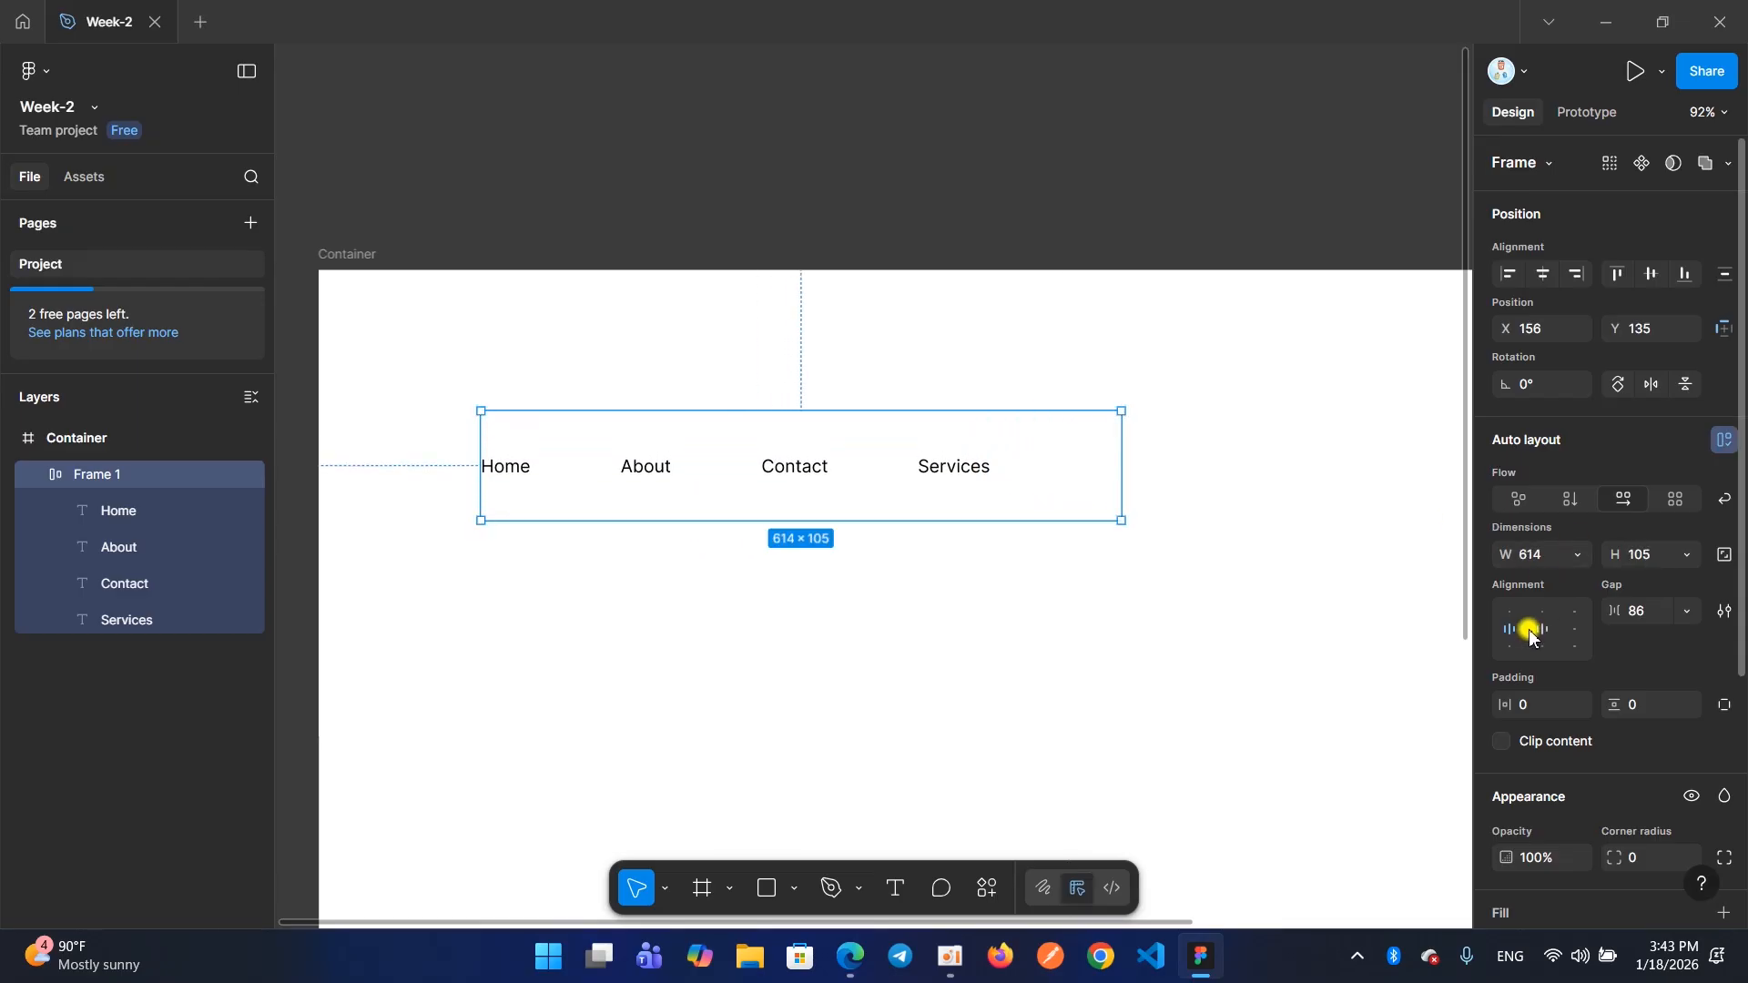
Try the center, bottom center, top center and bottom right alignments on the 614 × 105 menu frame
{"action": "left_click", "coordinate": [1540, 633]}
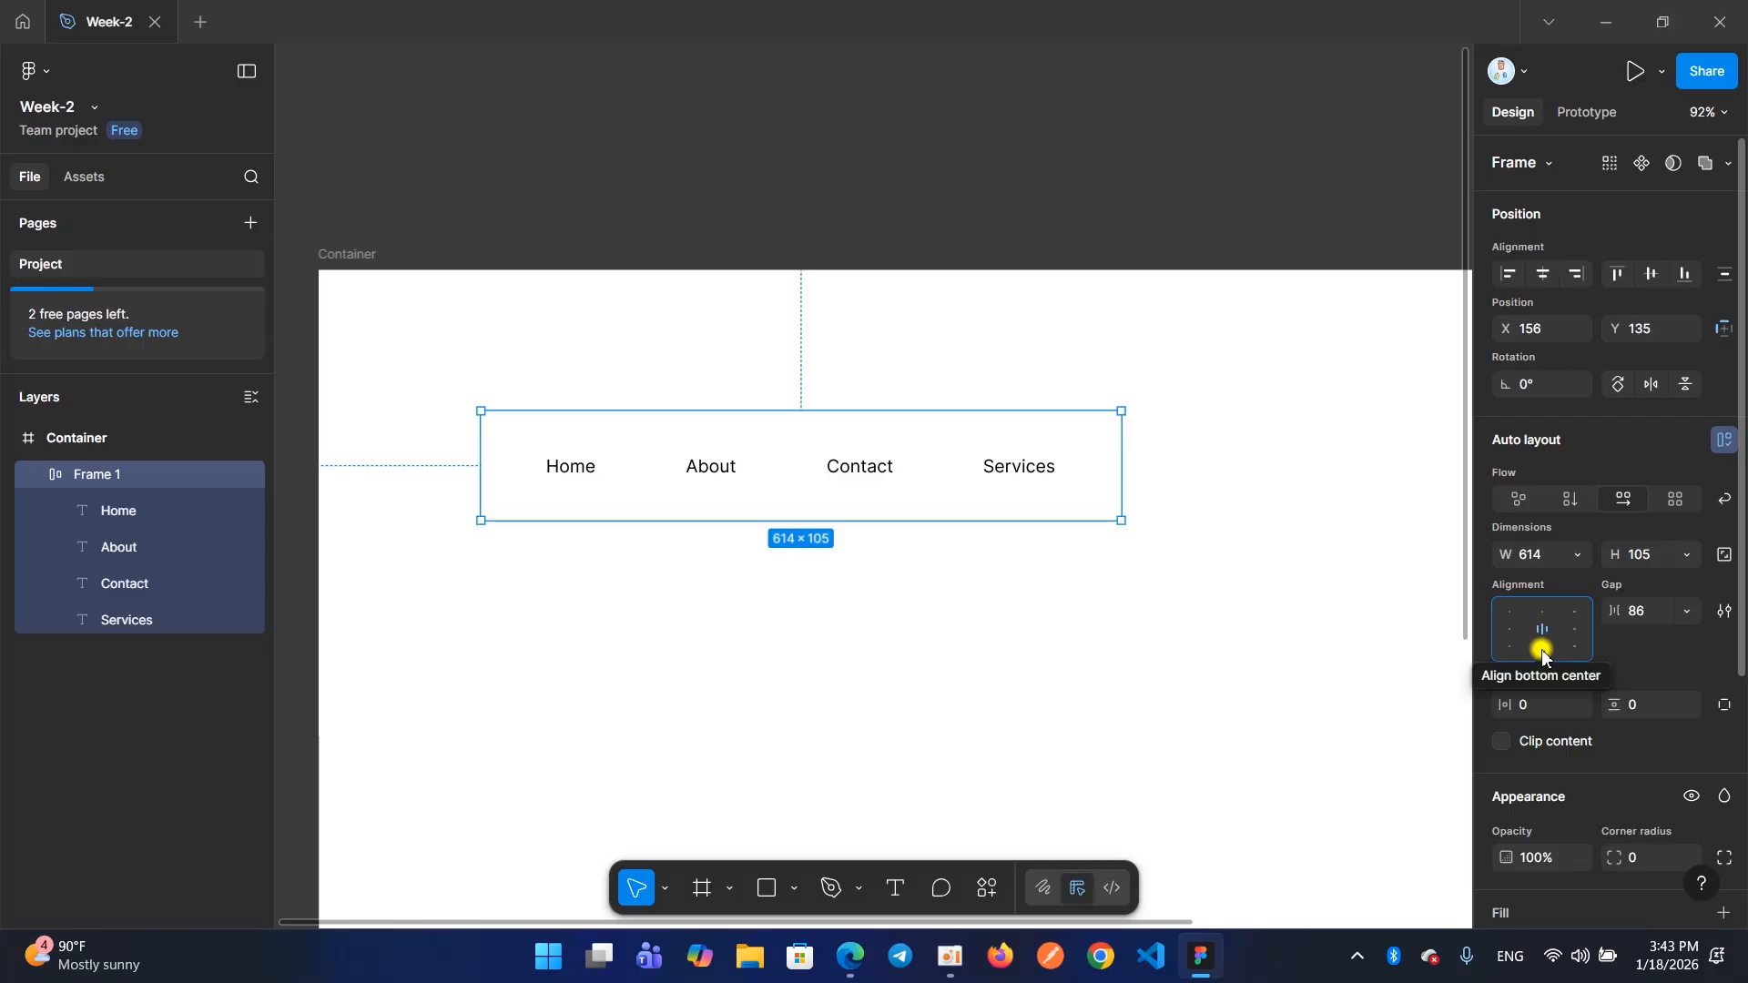
{"action": "left_click", "coordinate": [1542, 648]}
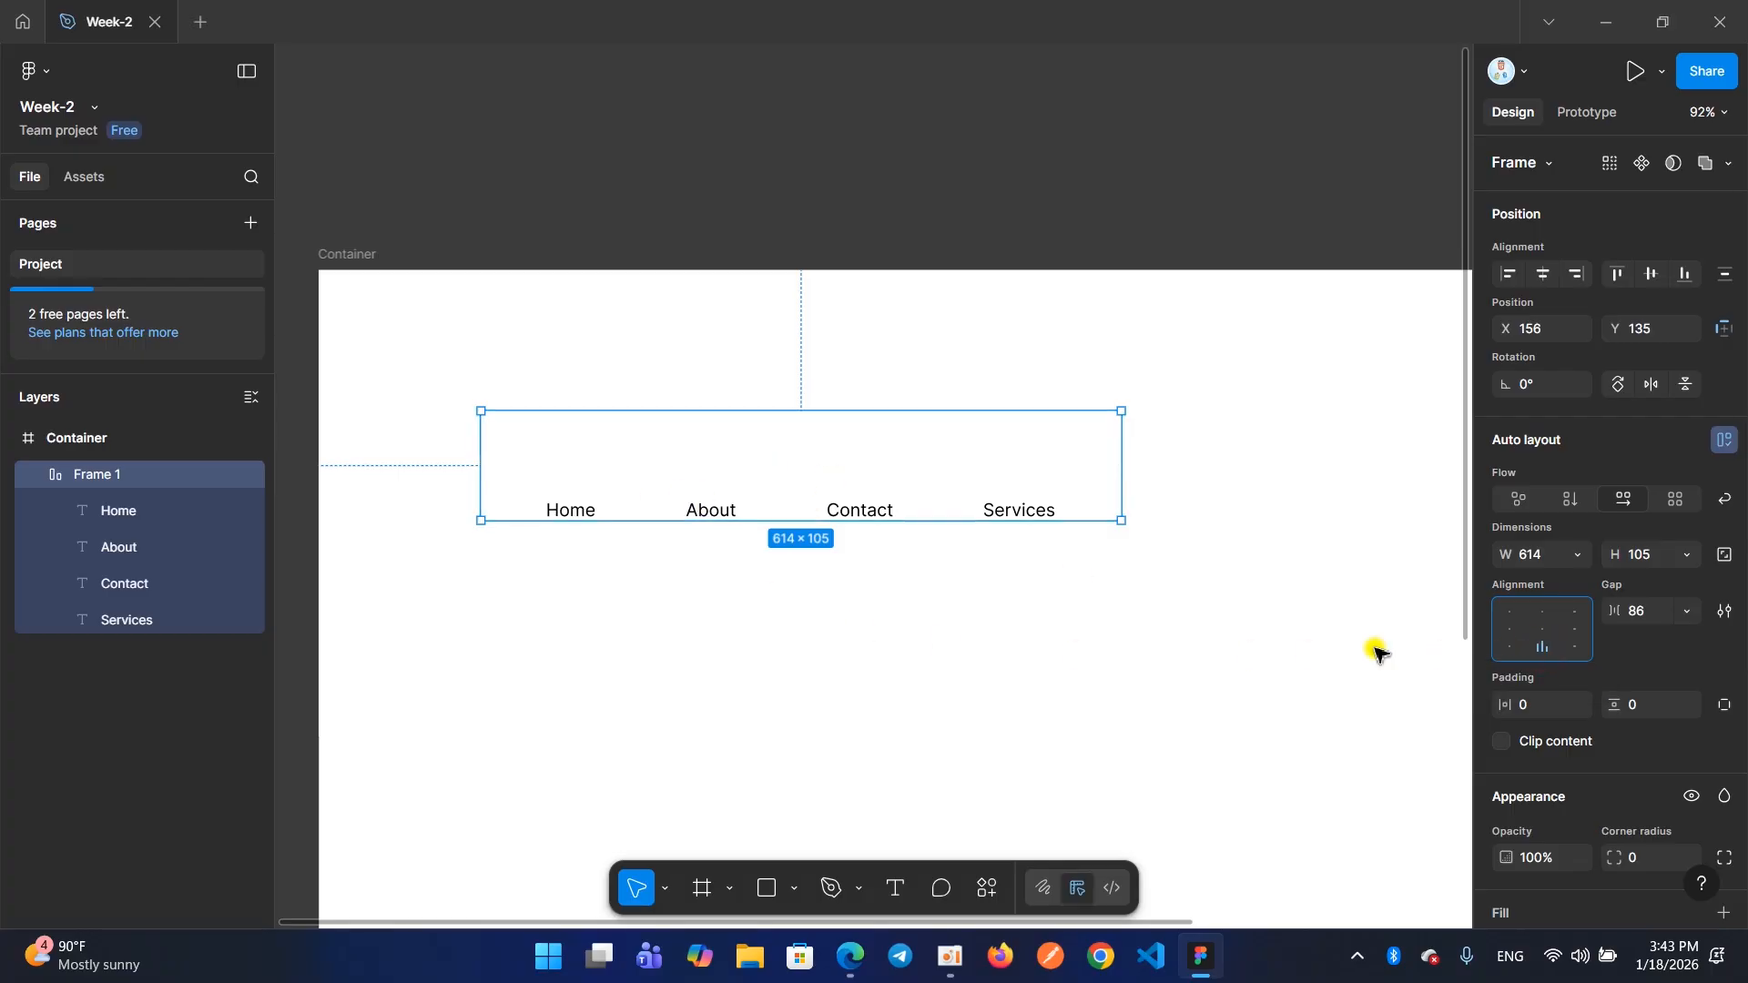
{"action": "left_click", "coordinate": [1543, 612]}
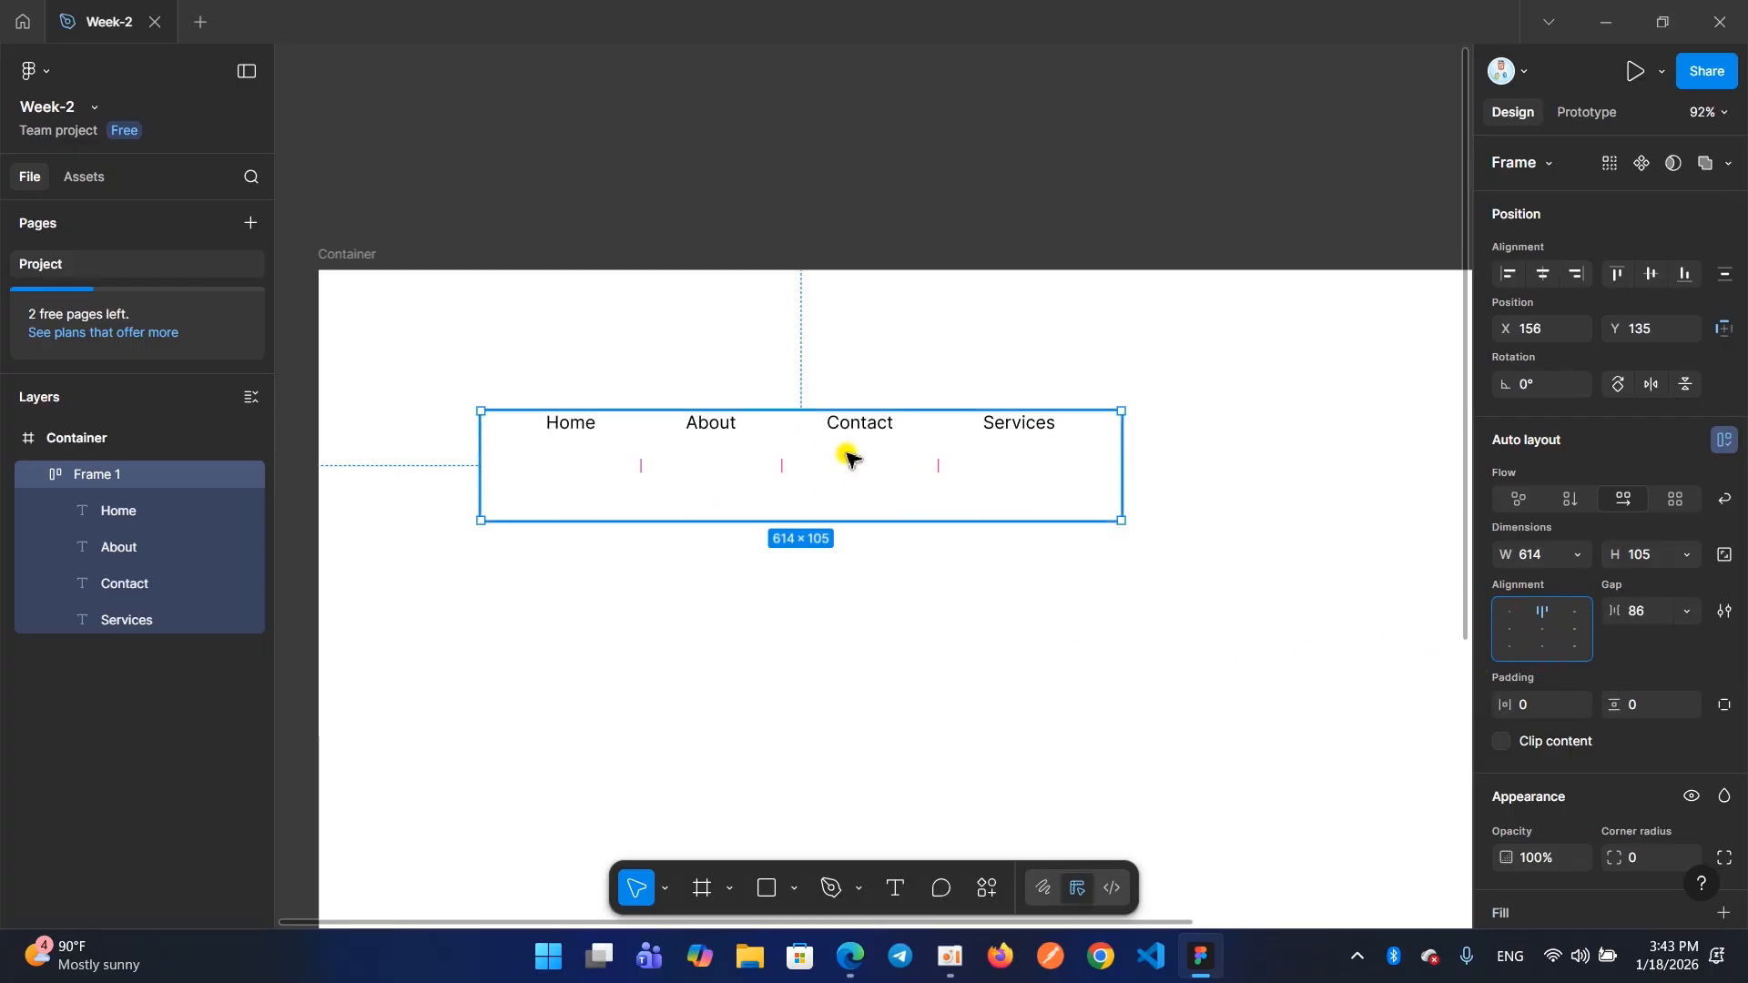
{"action": "left_click", "coordinate": [1574, 649]}
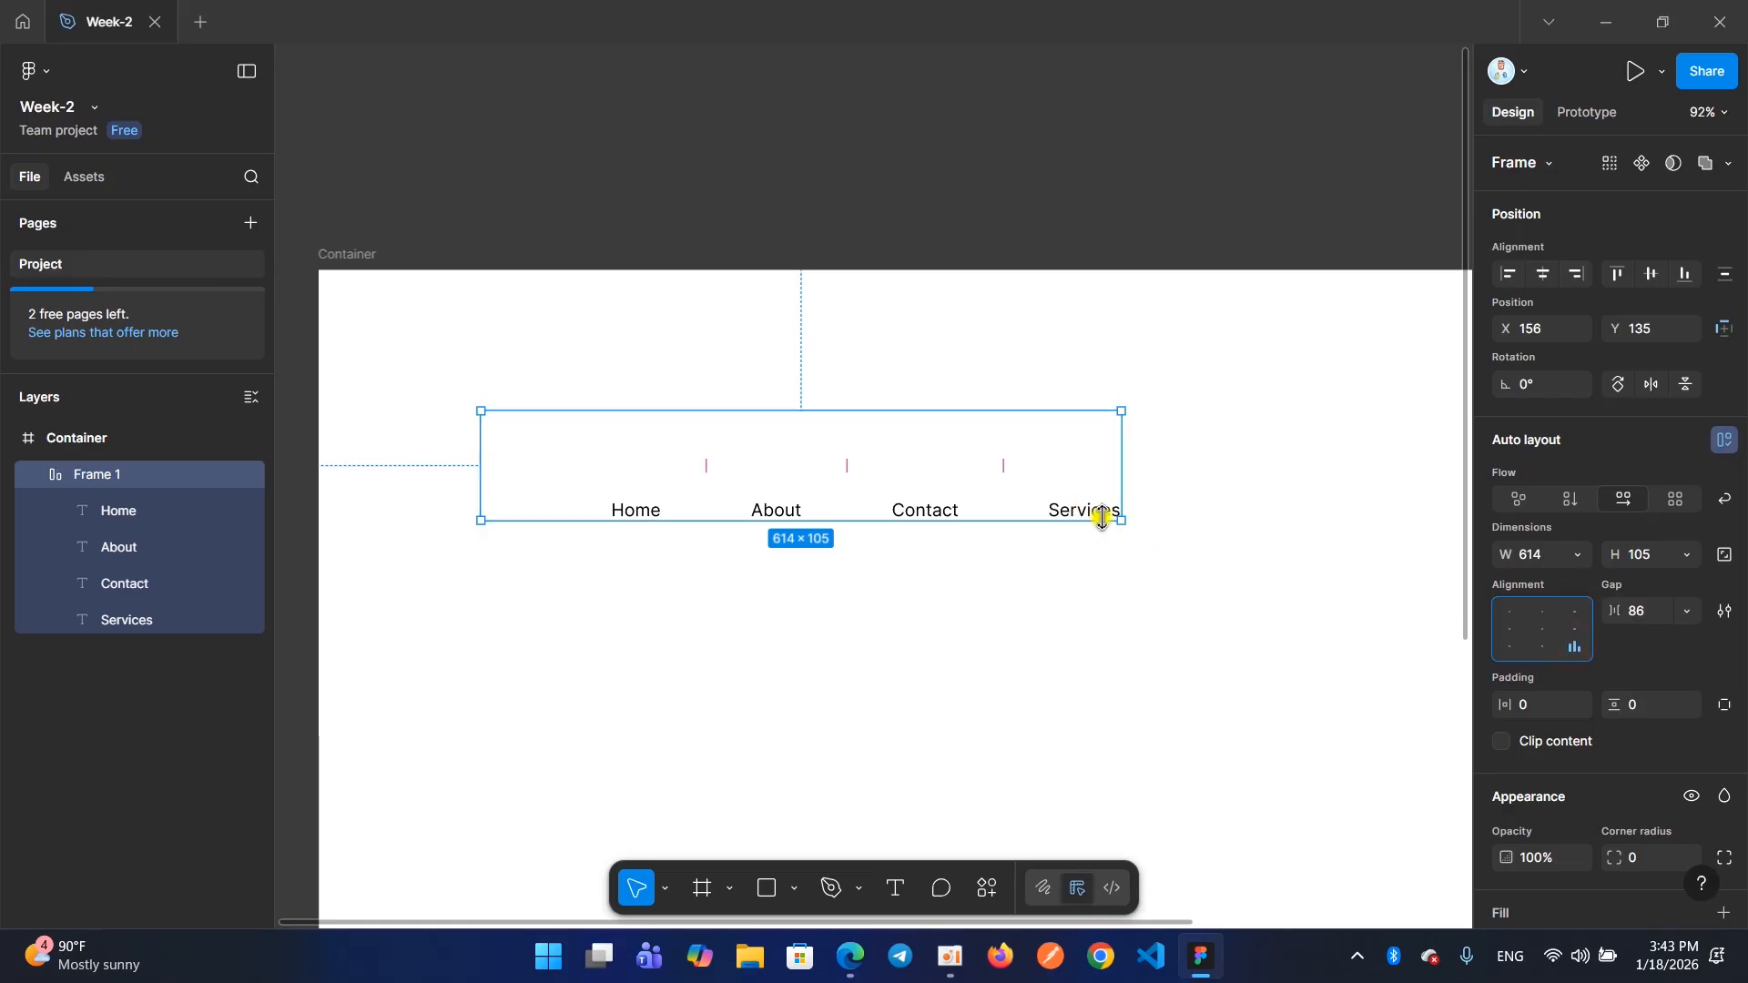
Cycle the menu items through the left, center, right and top alignment positions, ending on bottom left
{"action": "left_click", "coordinate": [1507, 613]}
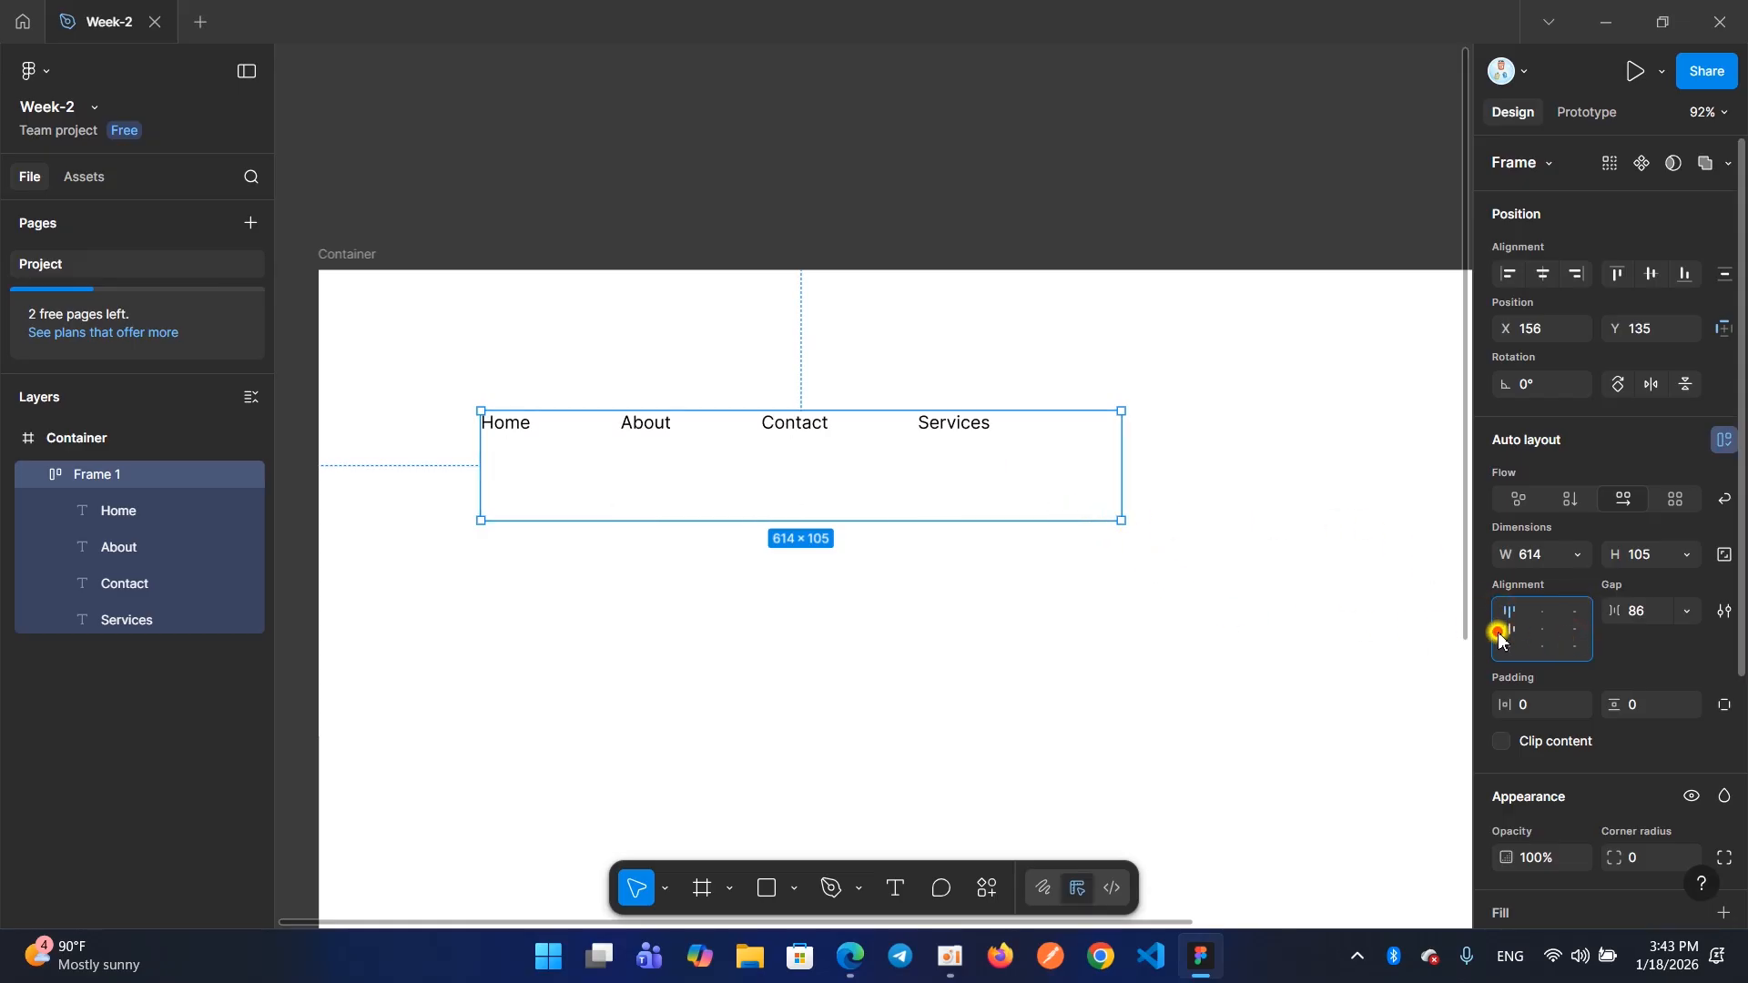
{"action": "left_click", "coordinate": [1500, 633]}
{"action": "left_click", "coordinate": [1507, 648]}
{"action": "left_click", "coordinate": [1537, 645]}
{"action": "left_click", "coordinate": [1538, 630]}
{"action": "left_click", "coordinate": [1508, 628]}
{"action": "left_click", "coordinate": [1566, 628]}
{"action": "left_click", "coordinate": [1543, 612]}
{"action": "left_click", "coordinate": [1574, 612]}
{"action": "left_click", "coordinate": [1541, 628]}
{"action": "left_click", "coordinate": [1508, 628]}
{"action": "left_click", "coordinate": [1507, 648]}
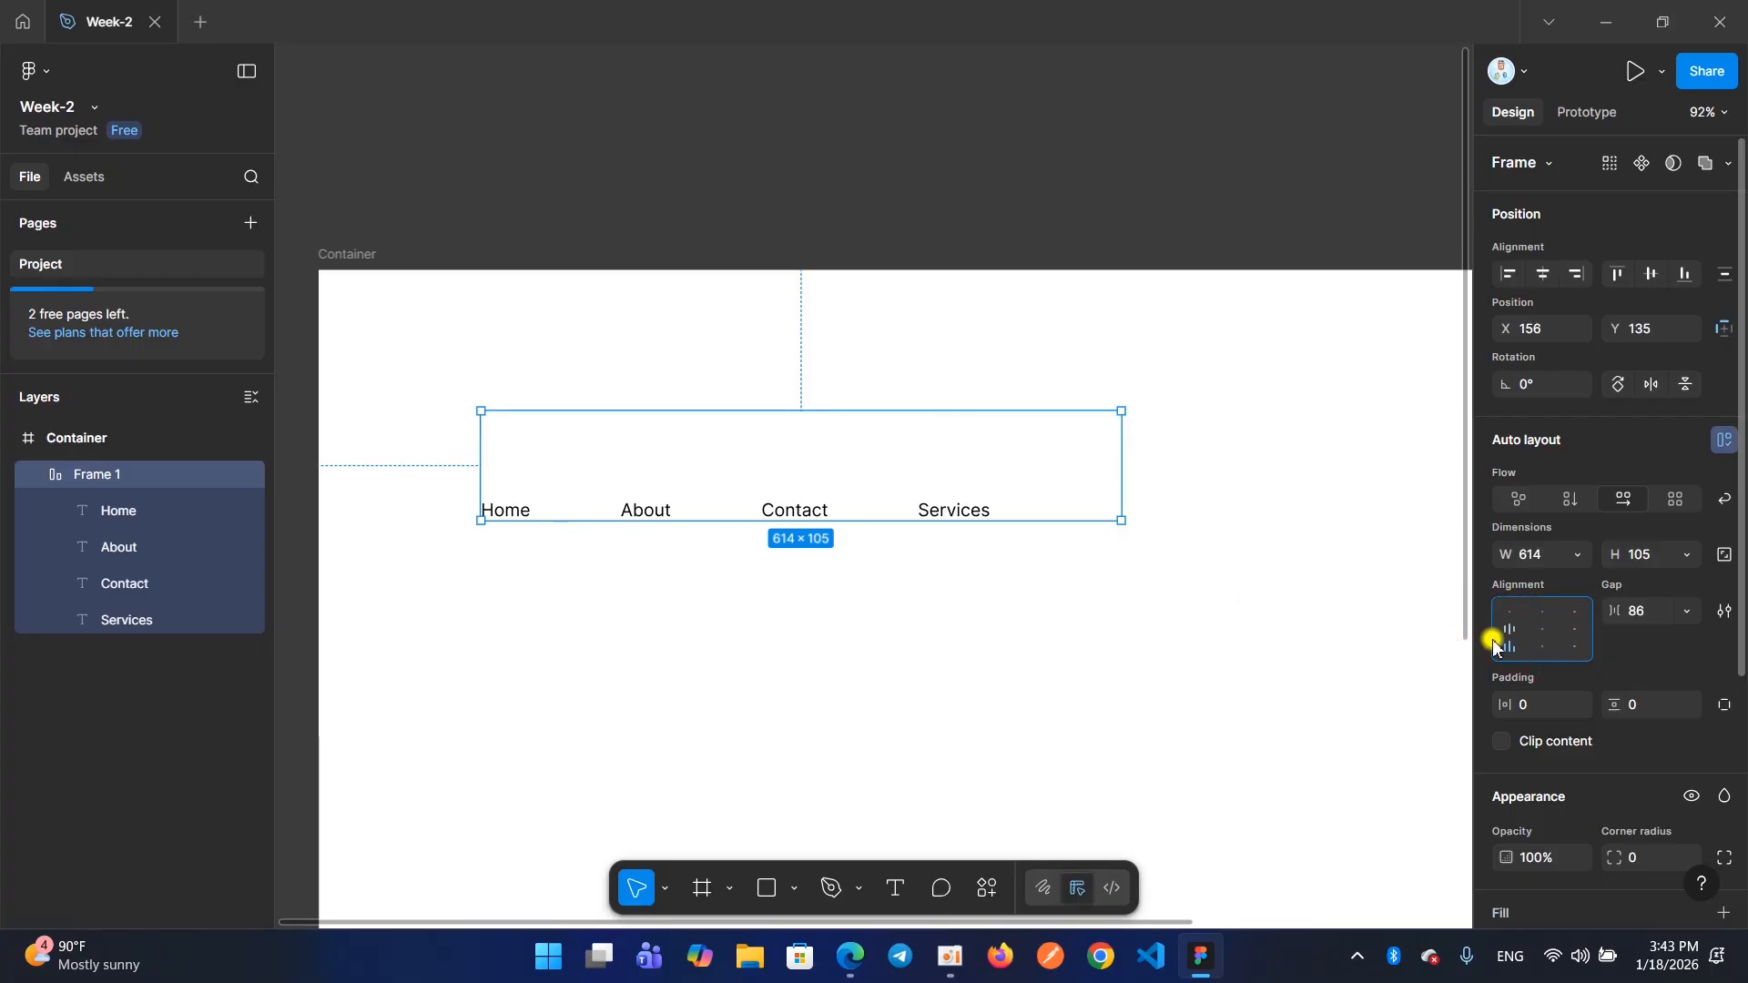
{"action": "left_click", "coordinate": [553, 596]}
{"action": "left_click", "coordinate": [431, 381]}
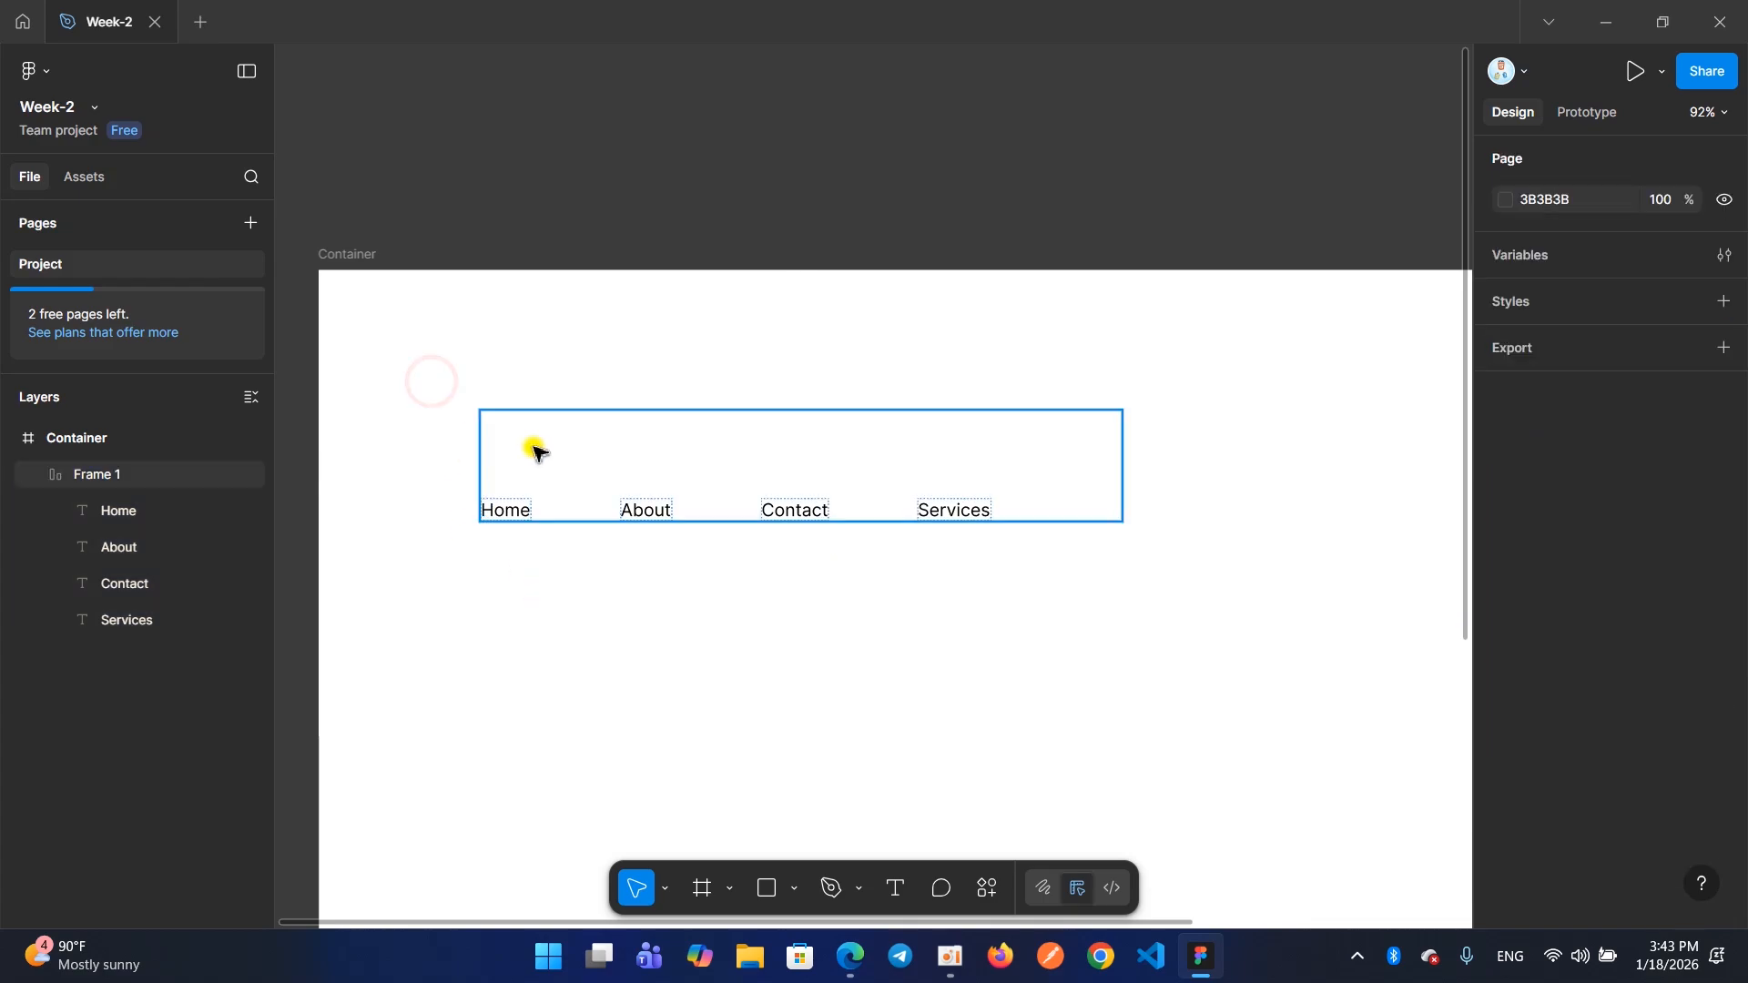
{"action": "left_click", "coordinate": [537, 450]}
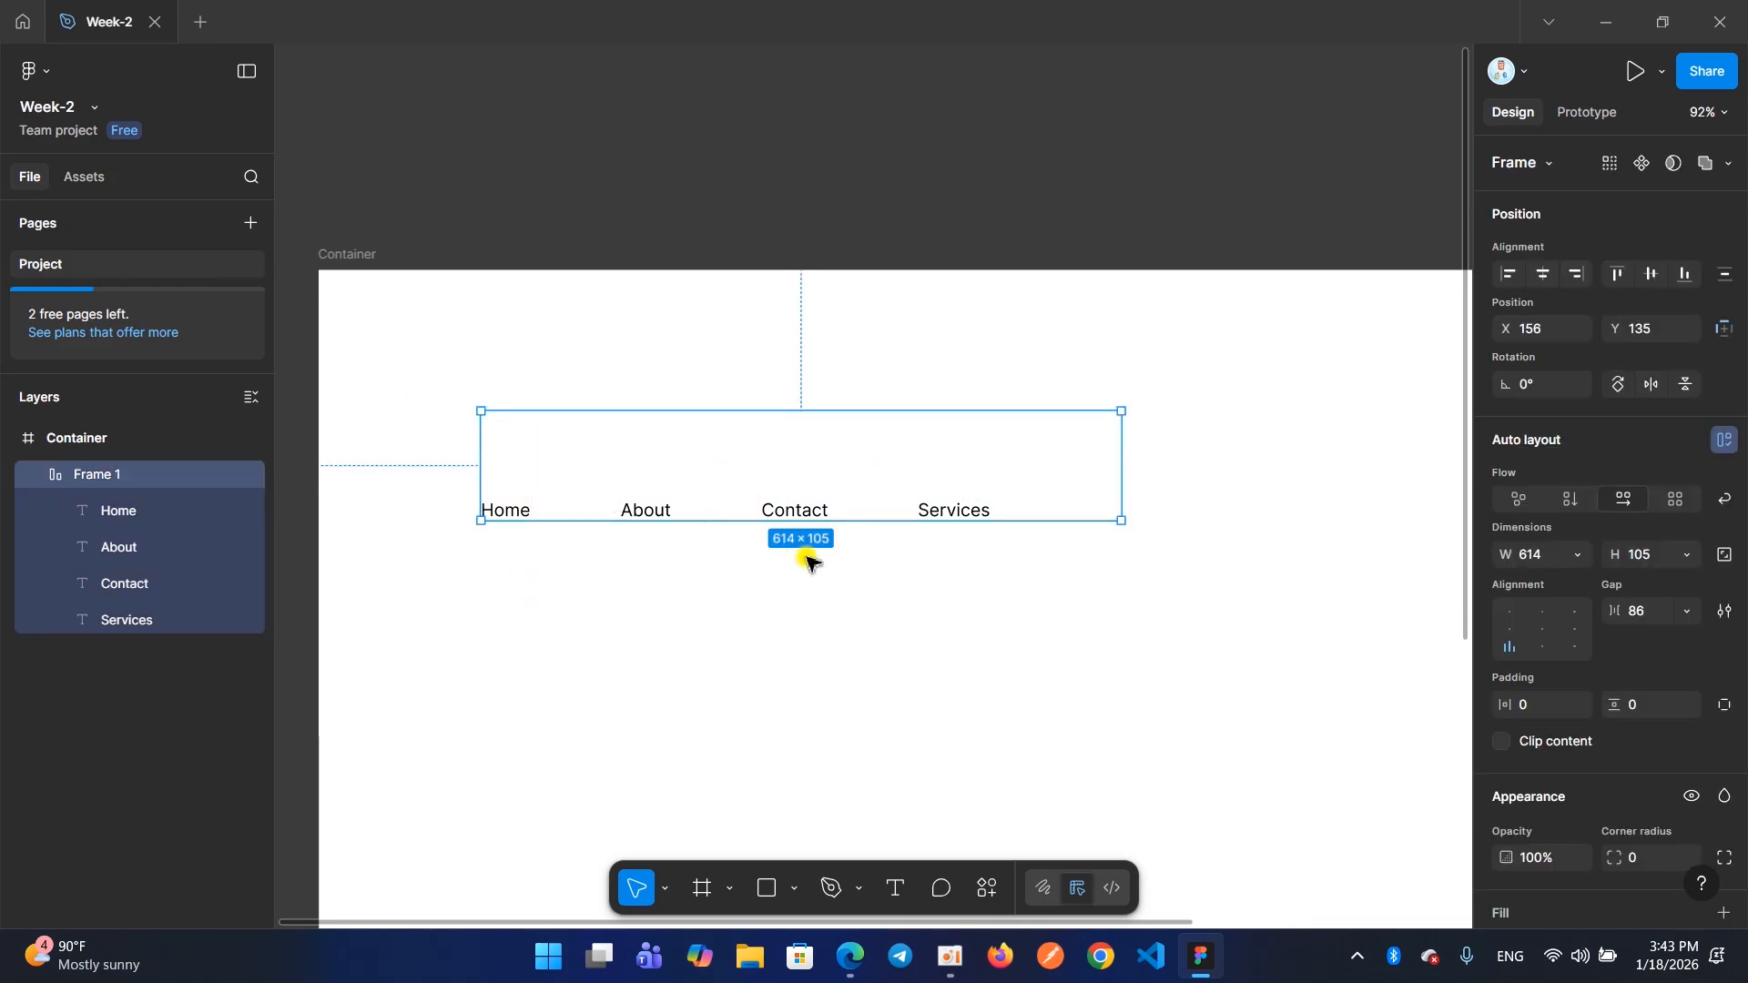
{"action": "left_click", "coordinate": [952, 976]}
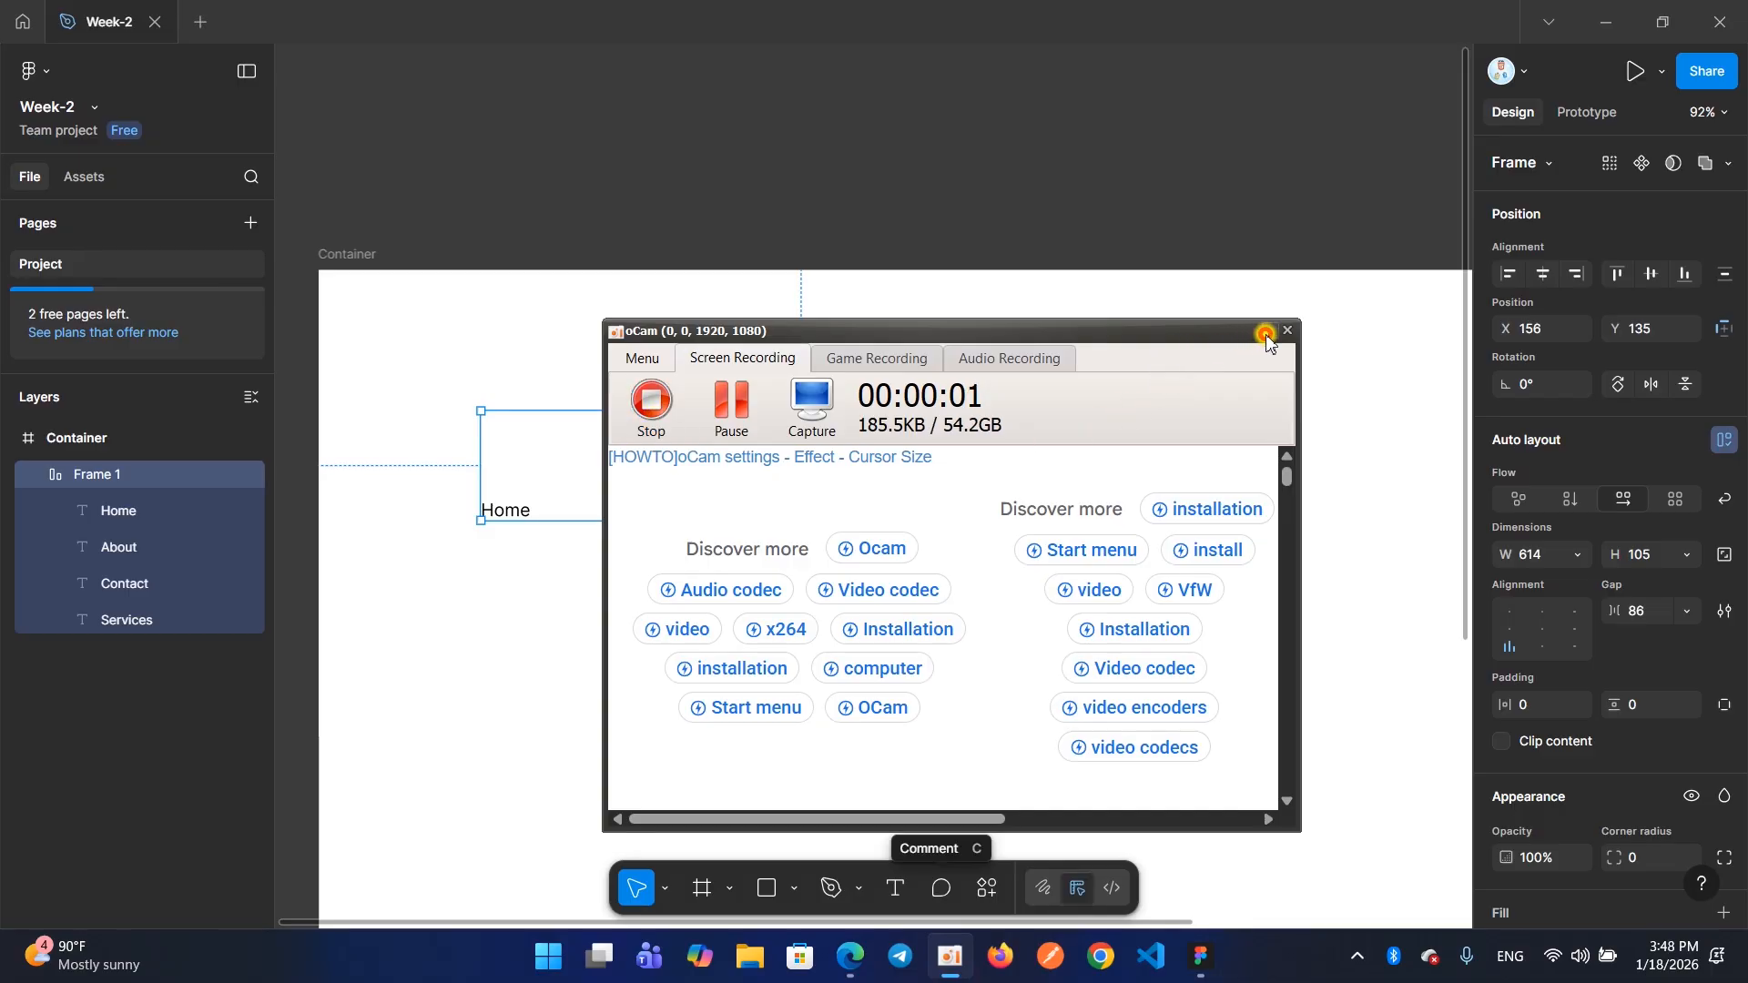
{"action": "left_click", "coordinate": [1264, 335]}
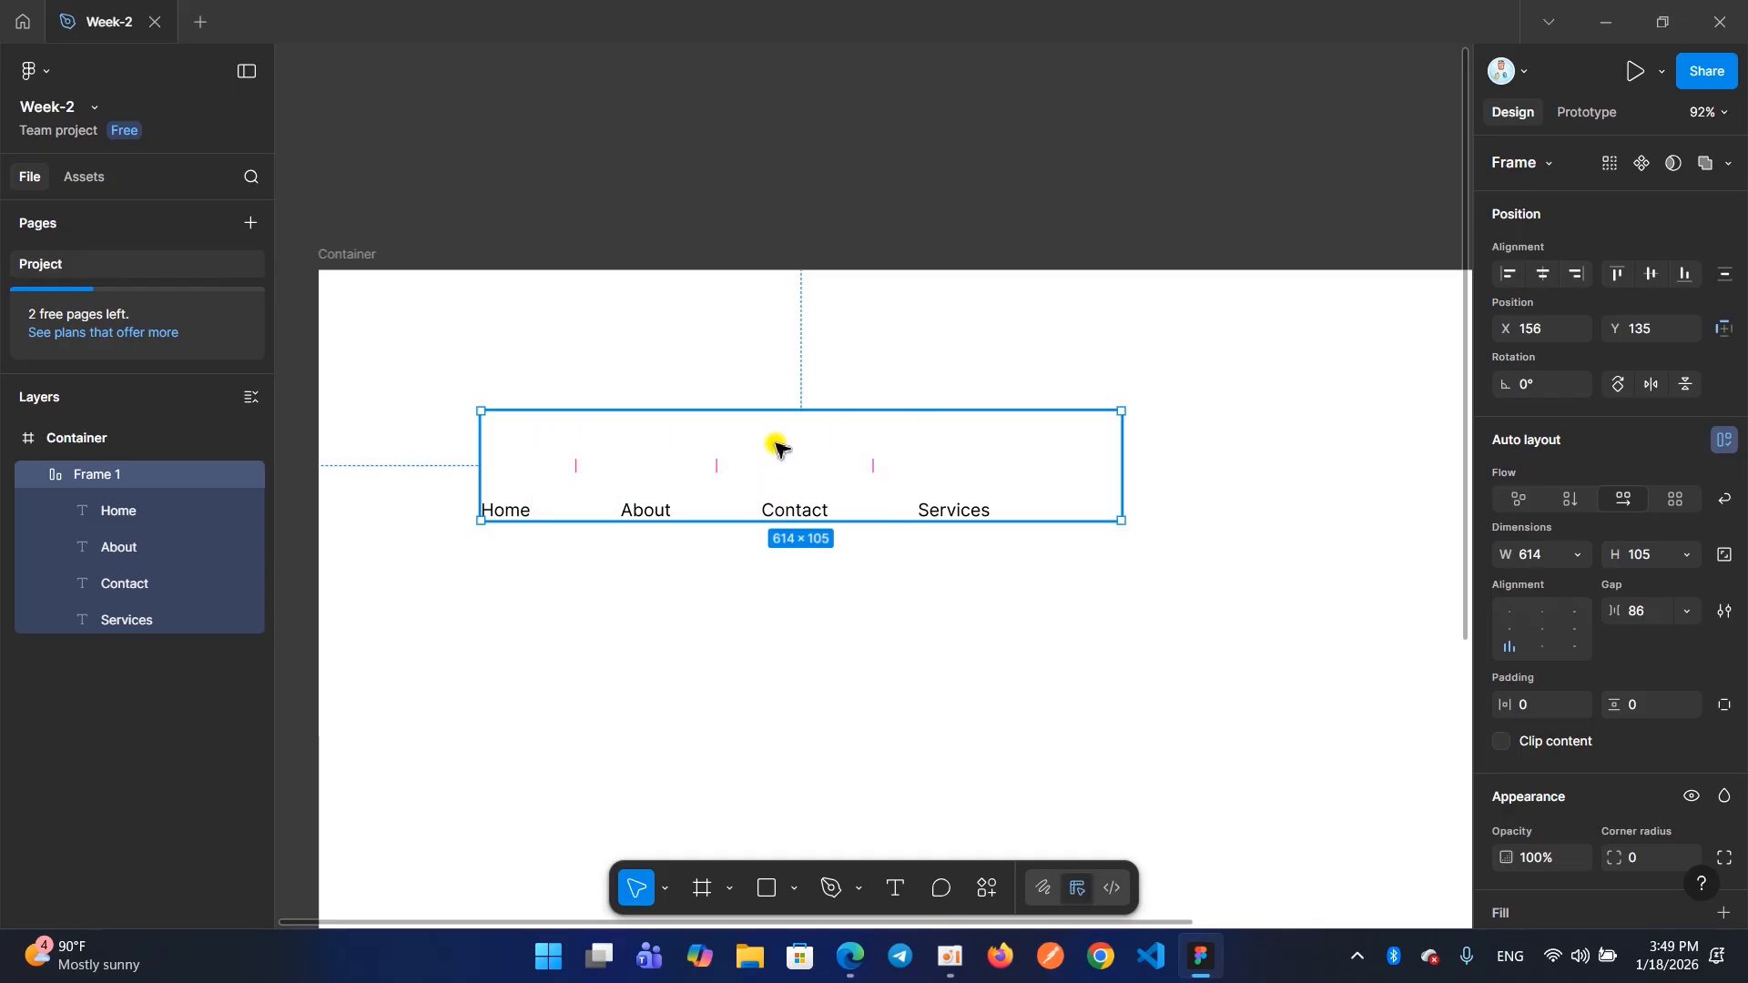
Move the menu frame to about X 118, Y 101 and align its items to the bottom center
{"action": "left_click_drag", "start_coordinate": [773, 433], "coordinate": [736, 396]}
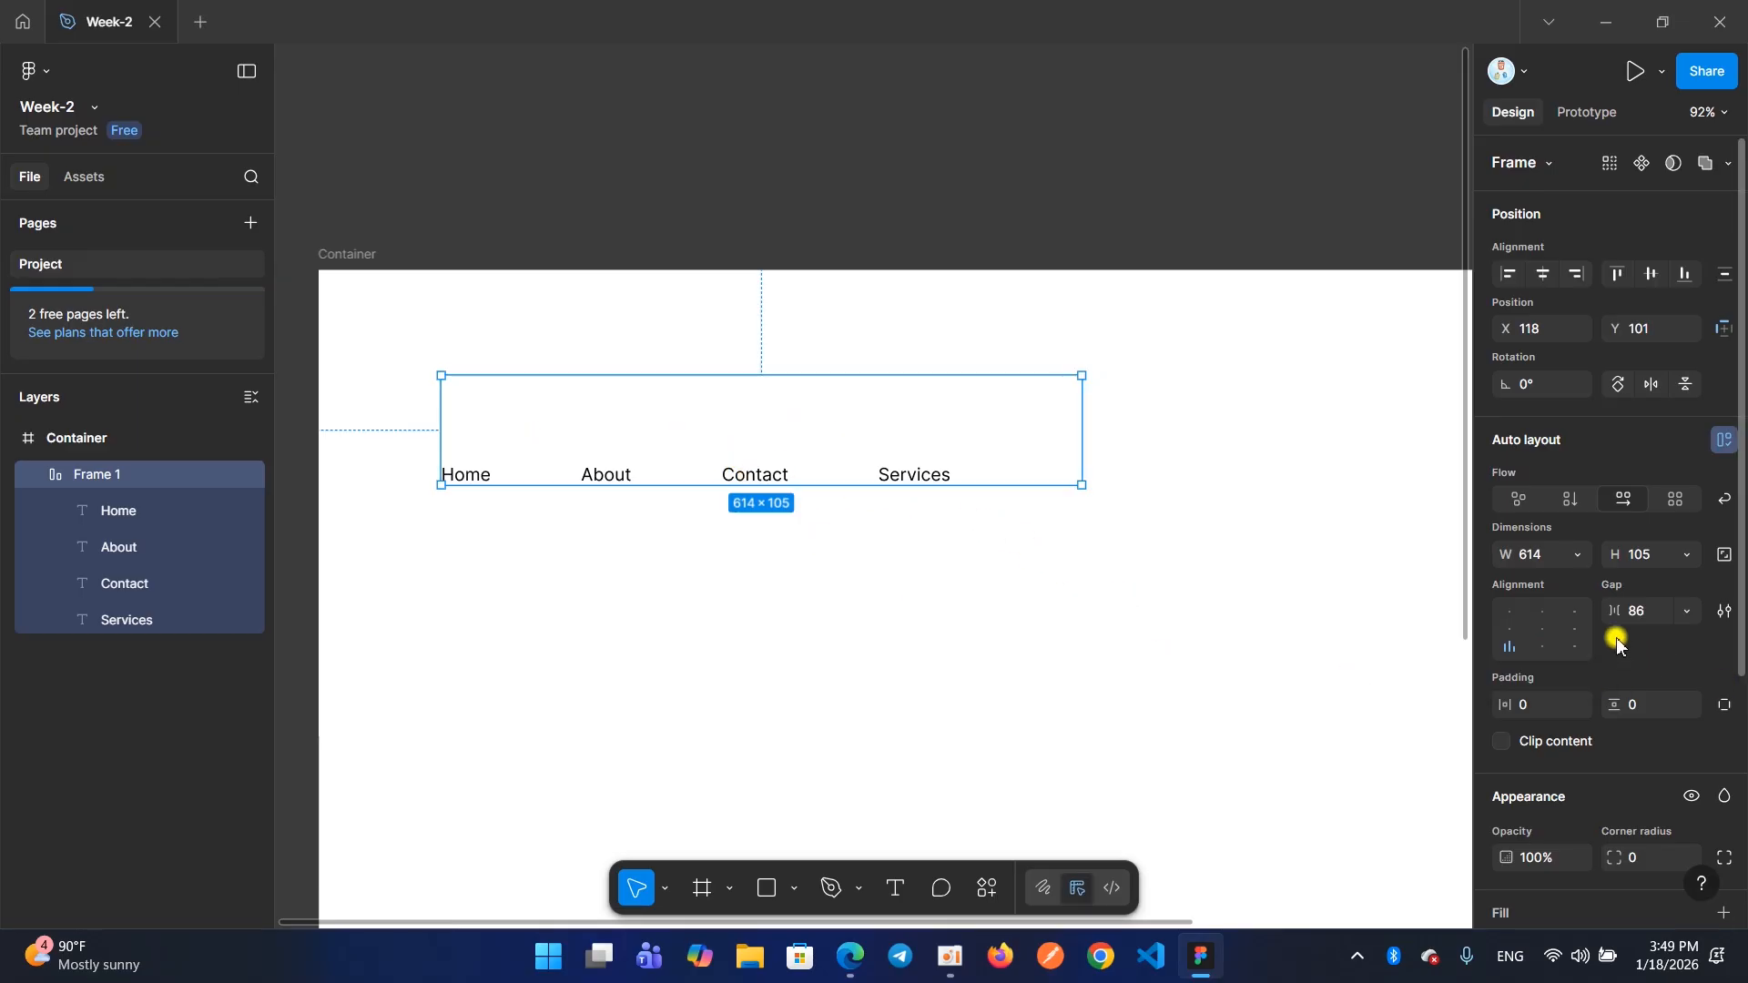
{"action": "left_click", "coordinate": [1543, 647]}
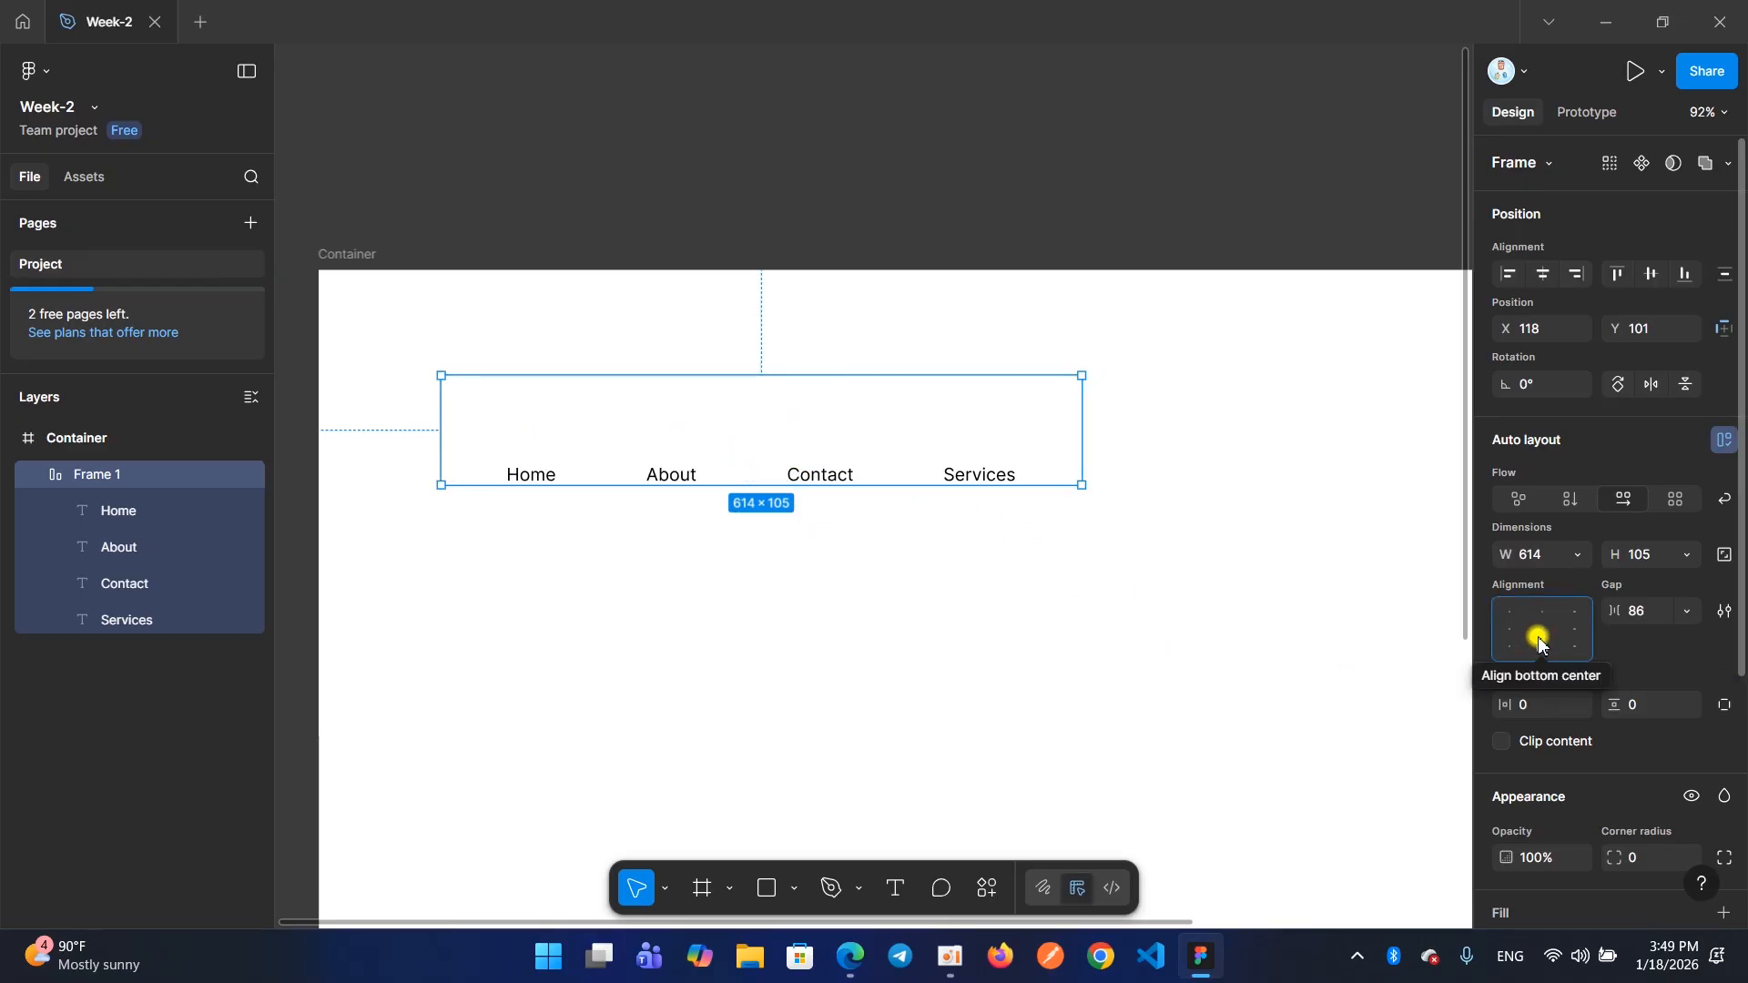
Align the menu items to the center of their frame and enlarge the frame to about 862 × 101
{"action": "left_click", "coordinate": [1538, 636]}
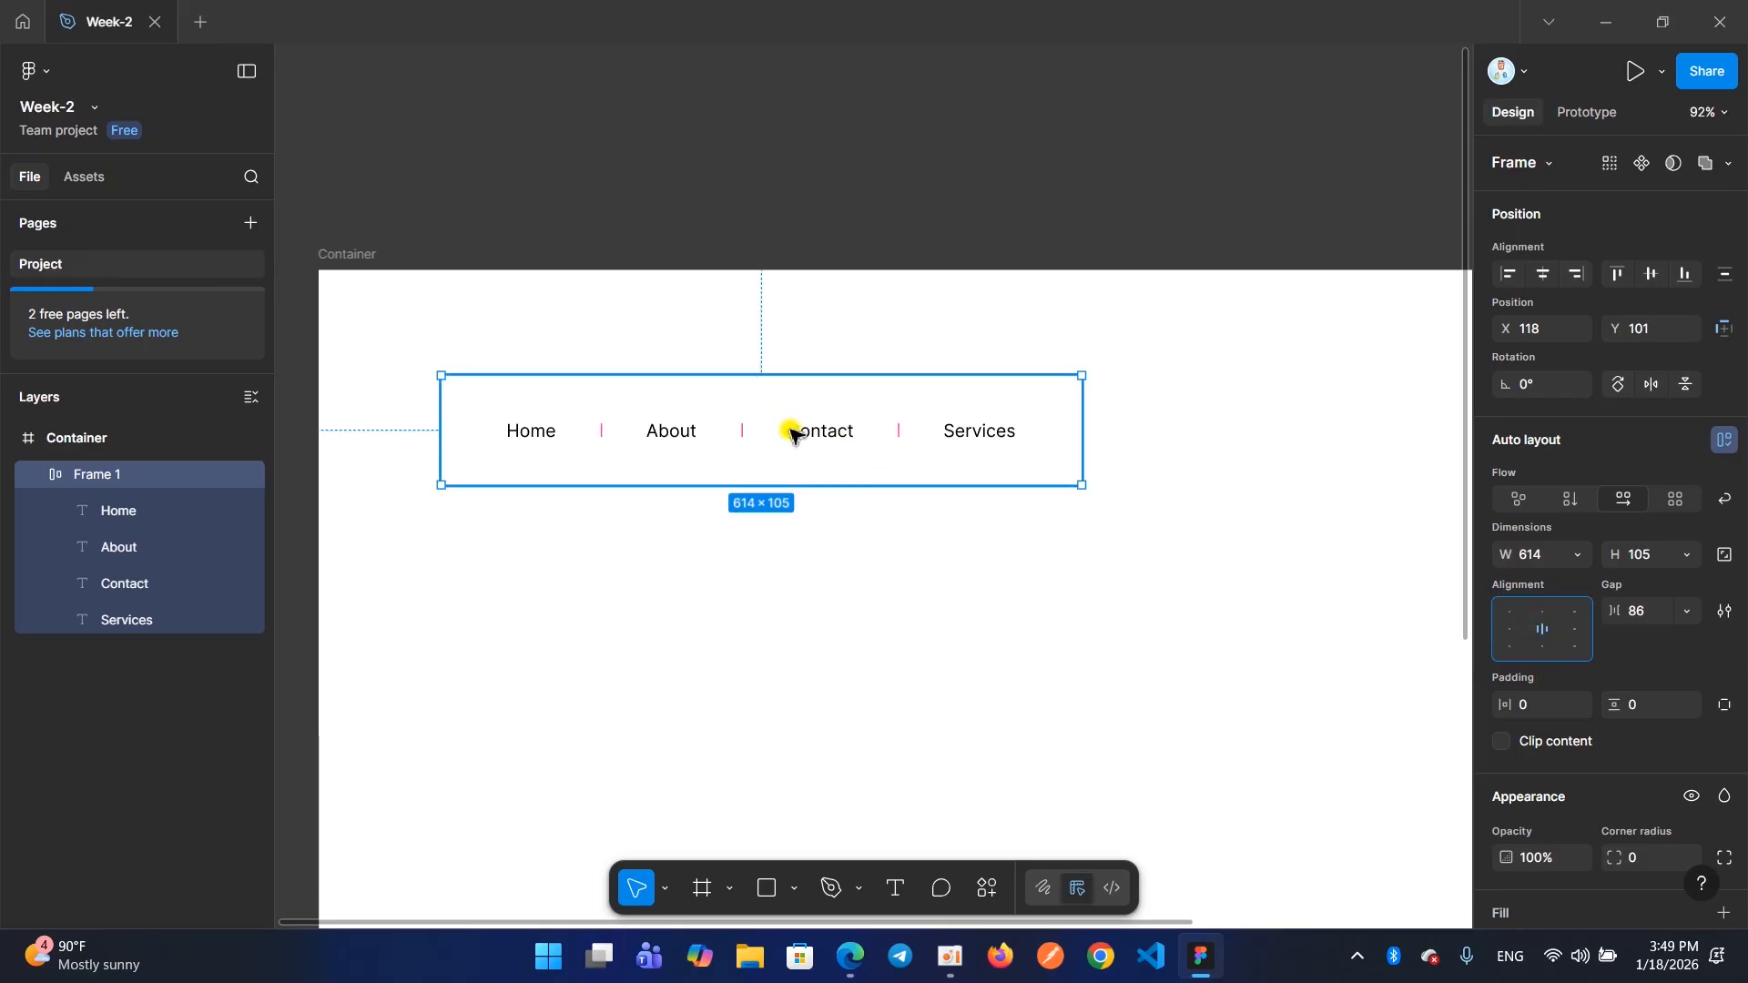
{"action": "left_click_drag", "start_coordinate": [1081, 484], "coordinate": [1341, 479]}
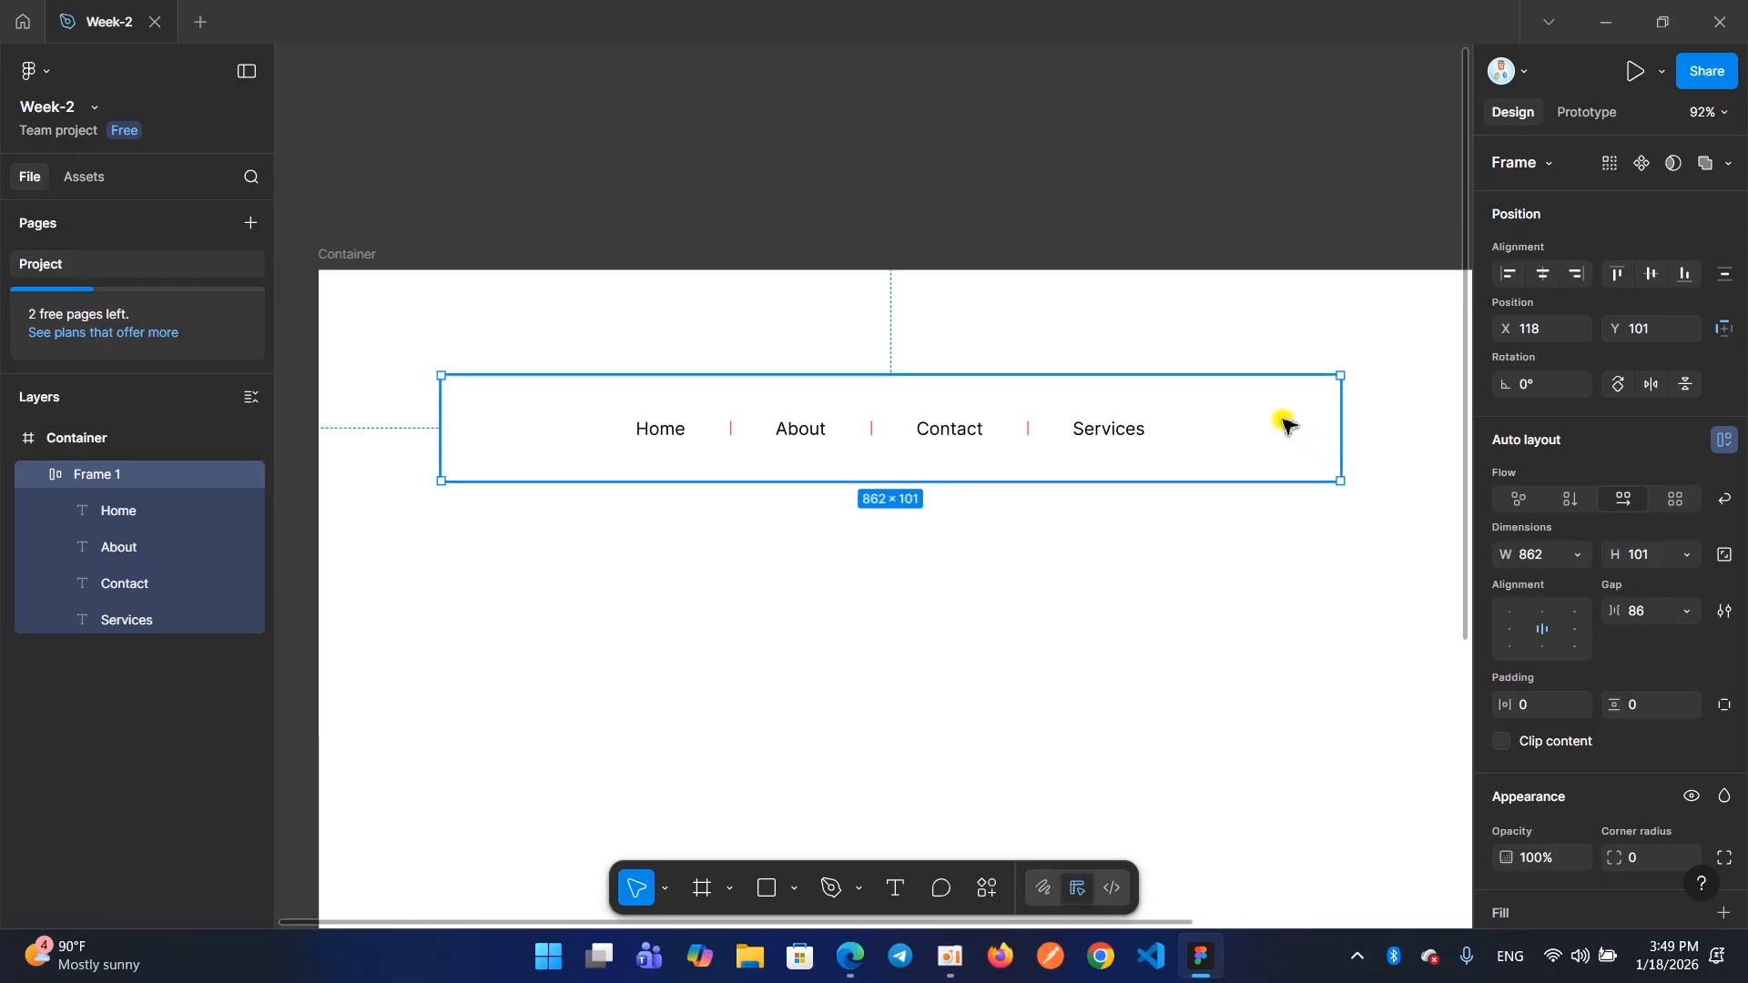
Toggle the menu gap between Auto and 86, try right alignment, and finish with centered items and an Auto gap
{"action": "double_click", "coordinate": [1540, 635]}
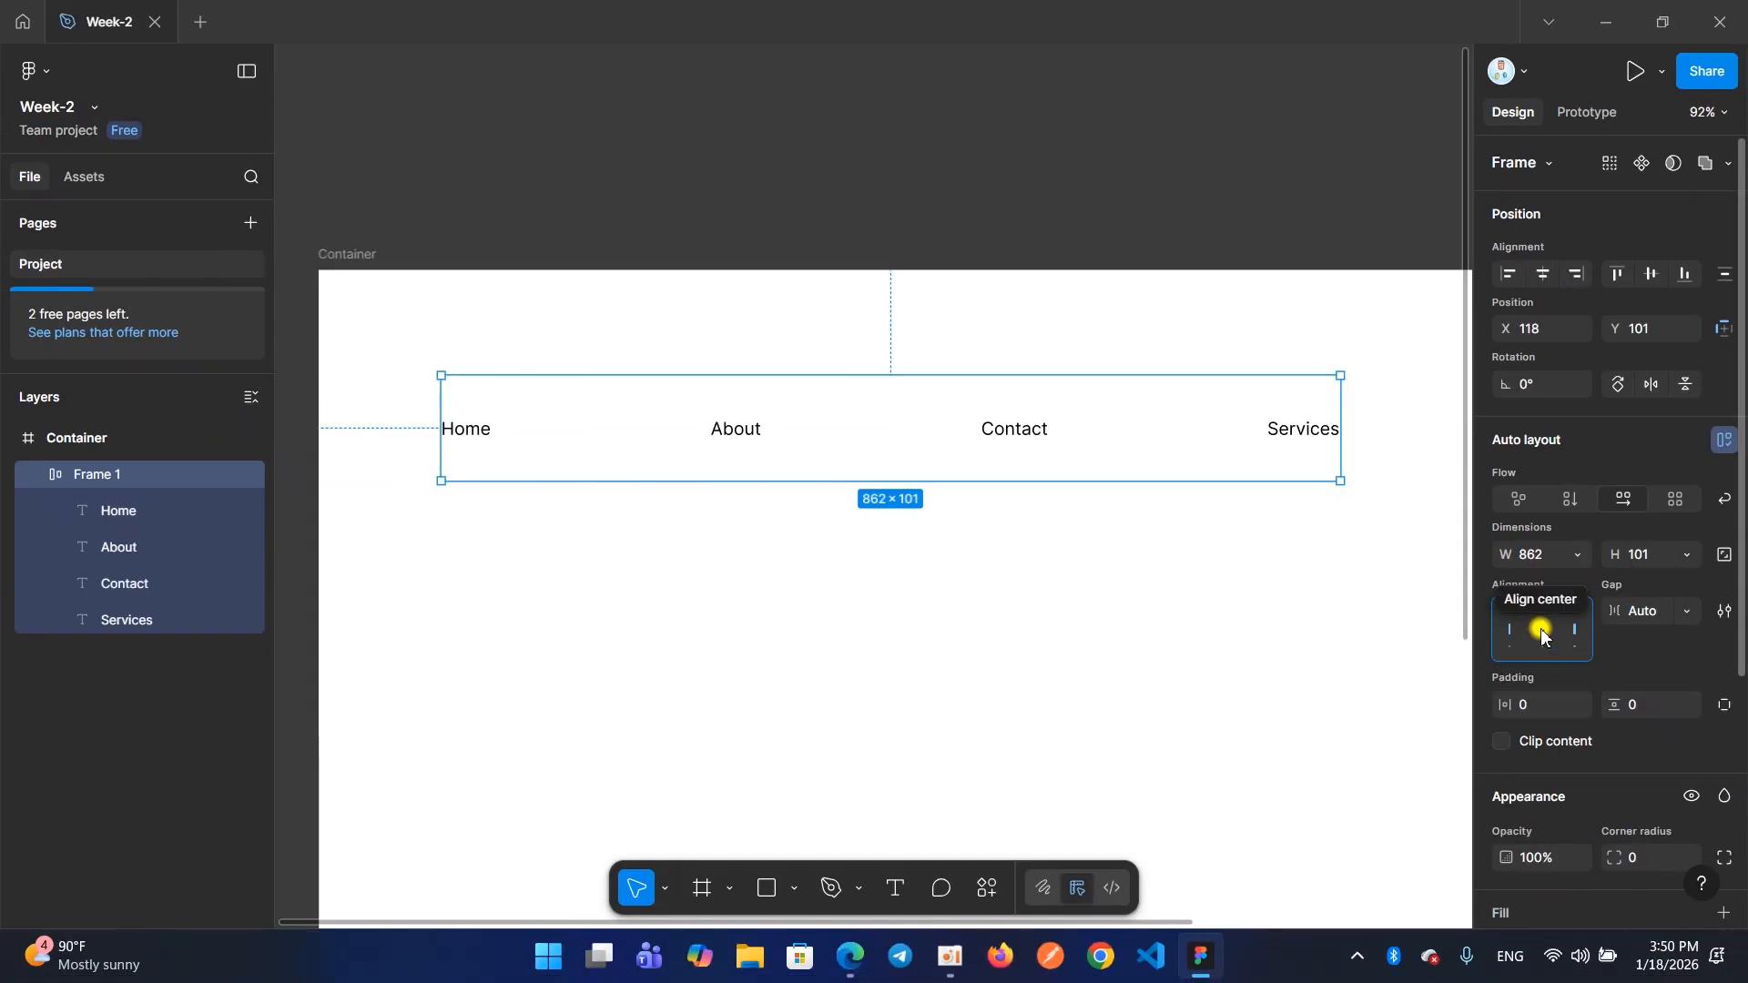
{"action": "left_click", "coordinate": [1541, 634]}
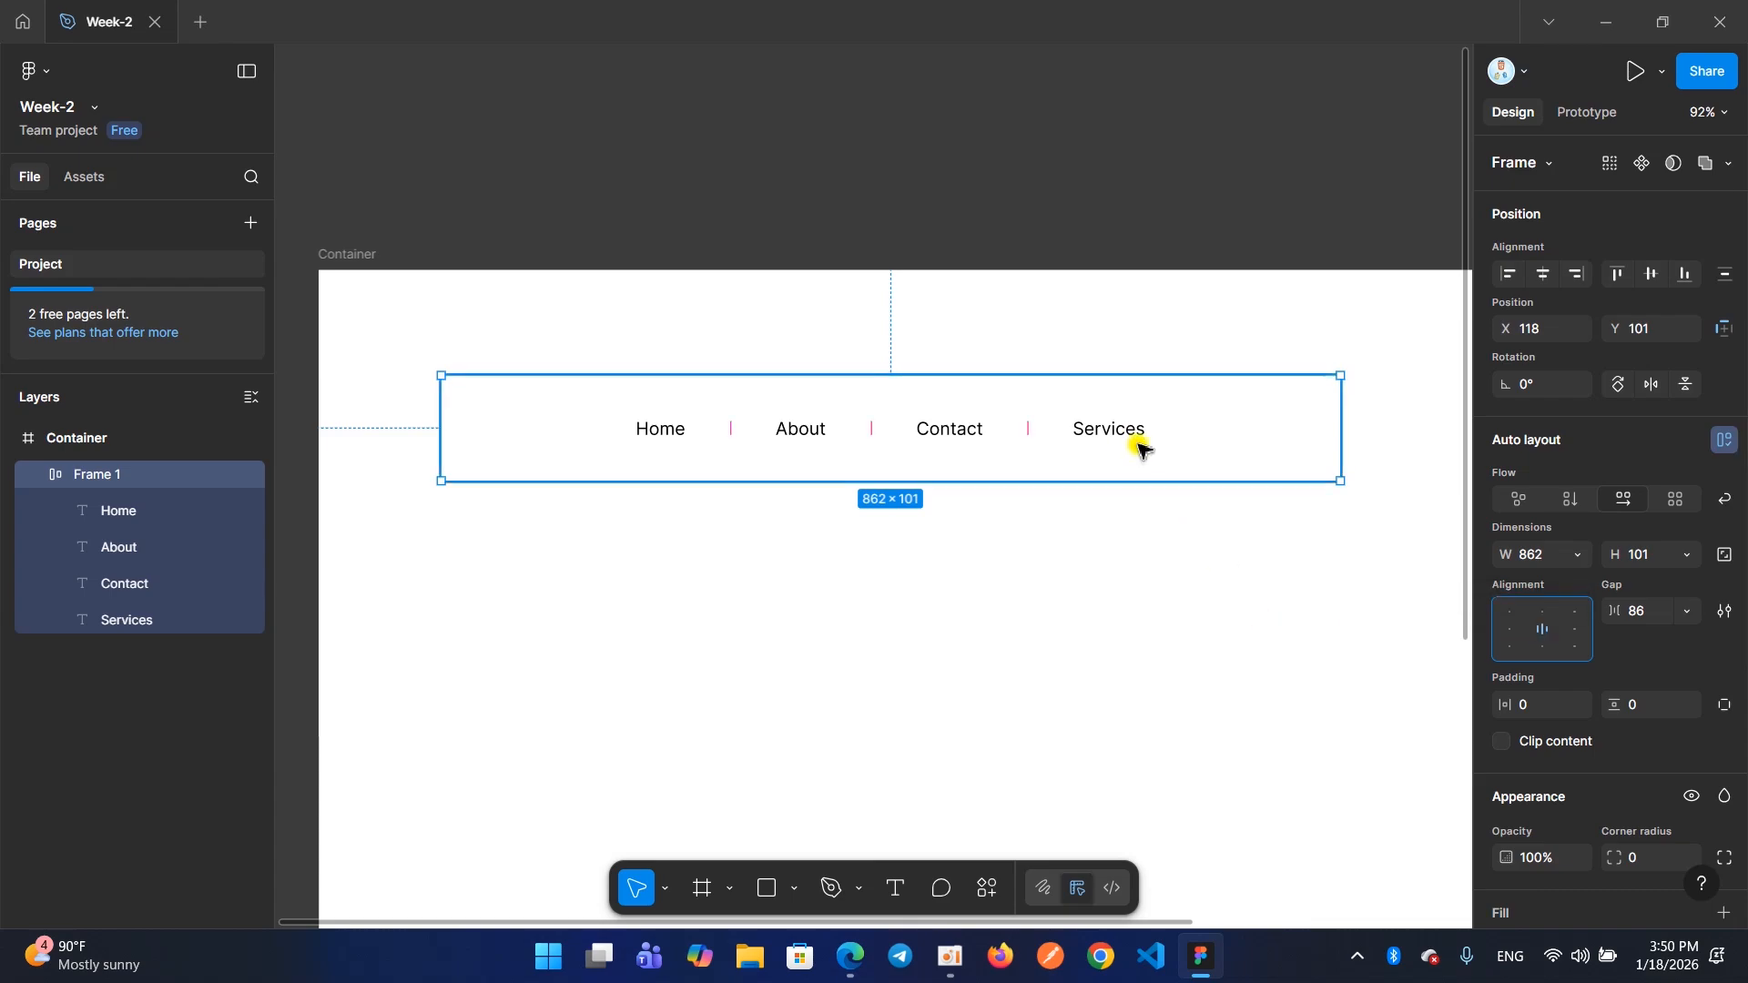
{"action": "double_click", "coordinate": [1538, 635]}
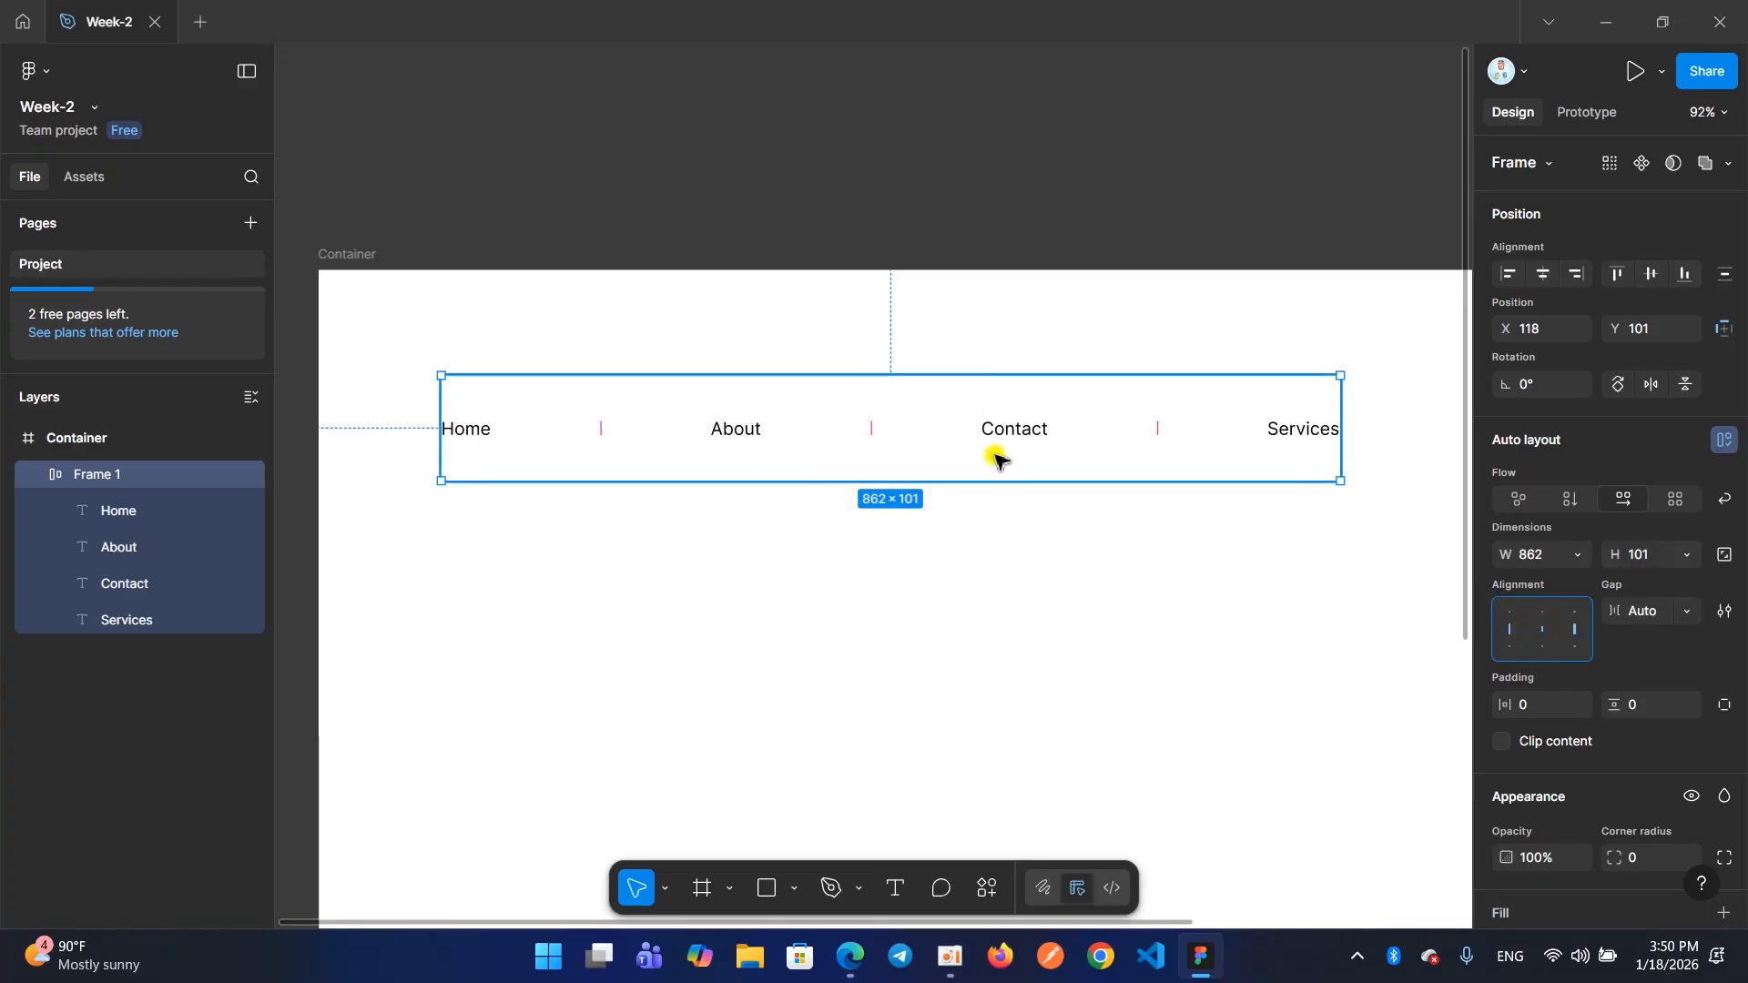
{"action": "double_click", "coordinate": [1539, 631]}
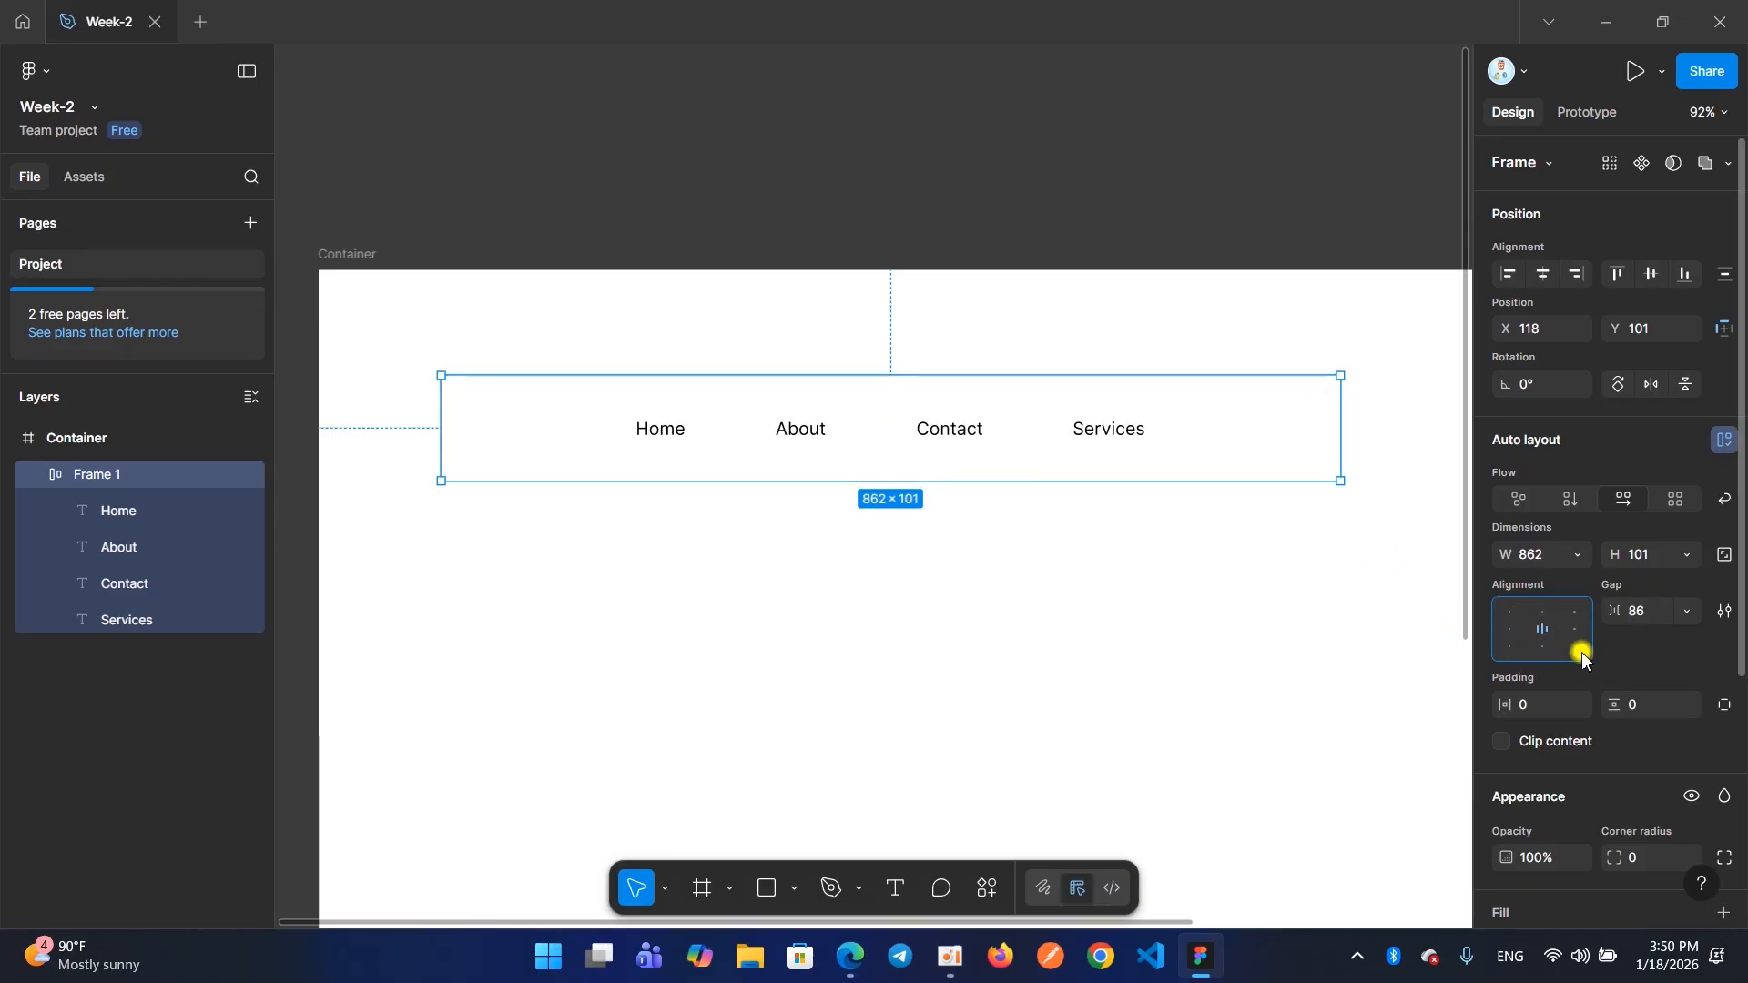
{"action": "left_click", "coordinate": [1576, 635]}
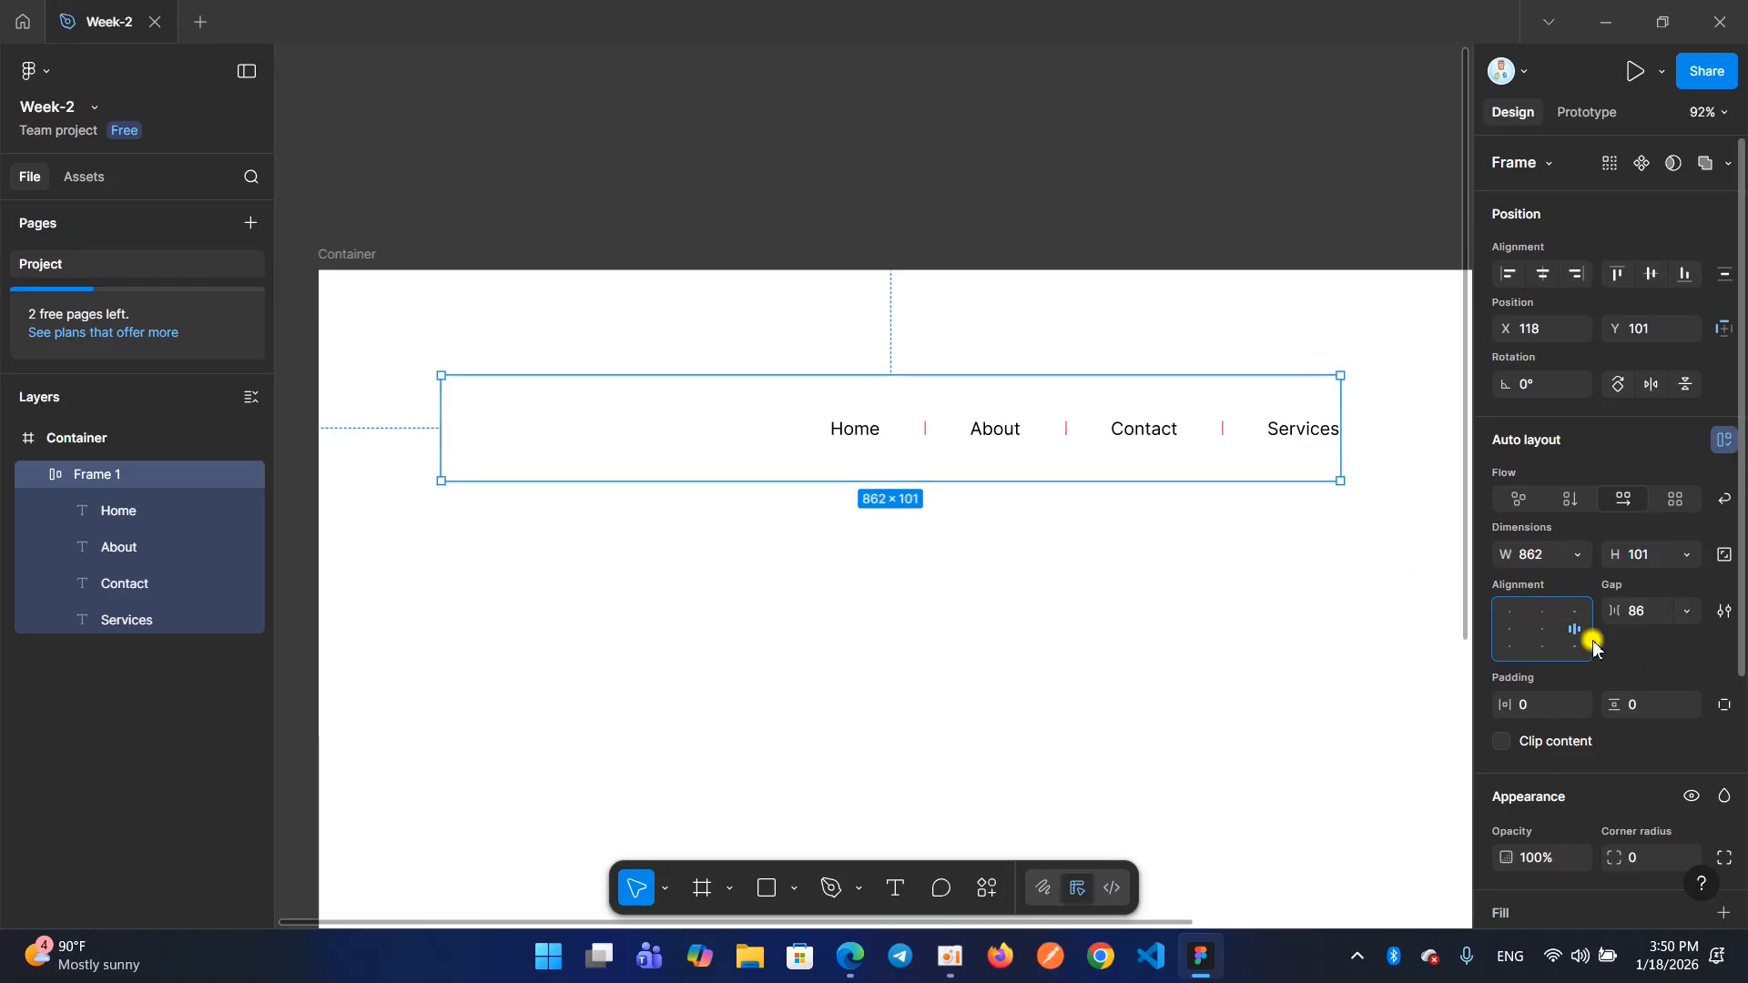
{"action": "left_click", "coordinate": [1549, 632]}
{"action": "left_click", "coordinate": [1543, 635]}
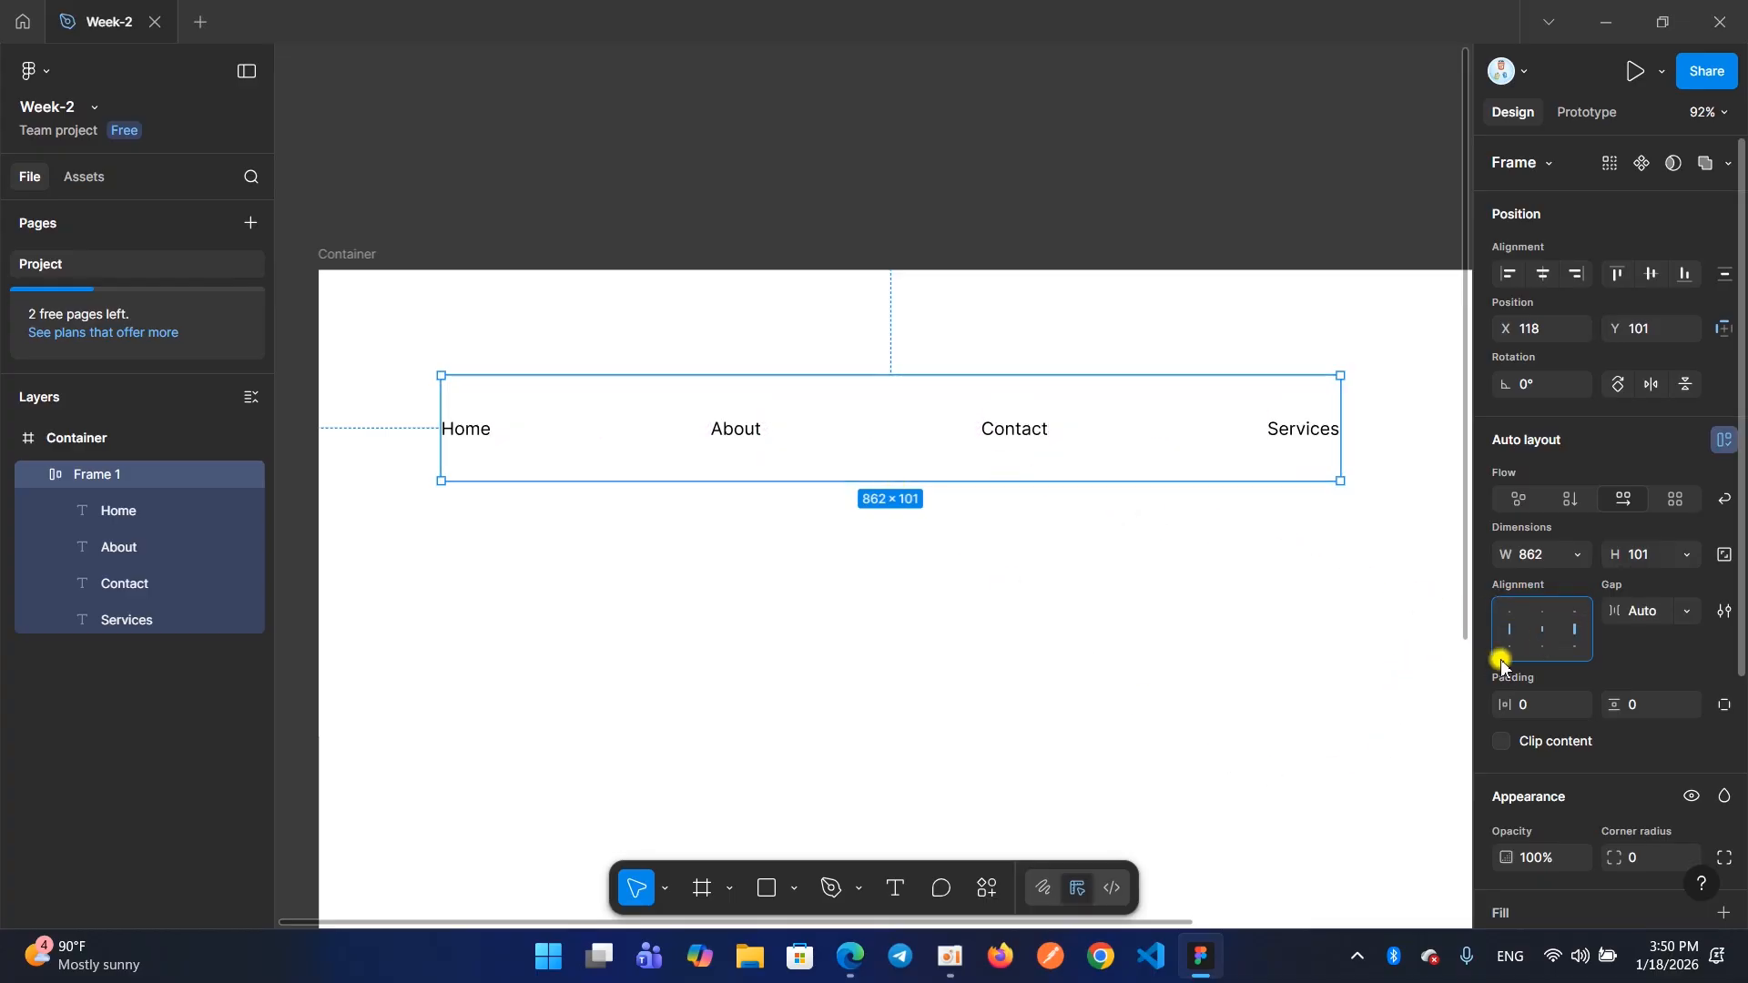
Cycle the evenly spread menu items through the bottom, top and center alignments, ending on center
{"action": "left_click", "coordinate": [1529, 648]}
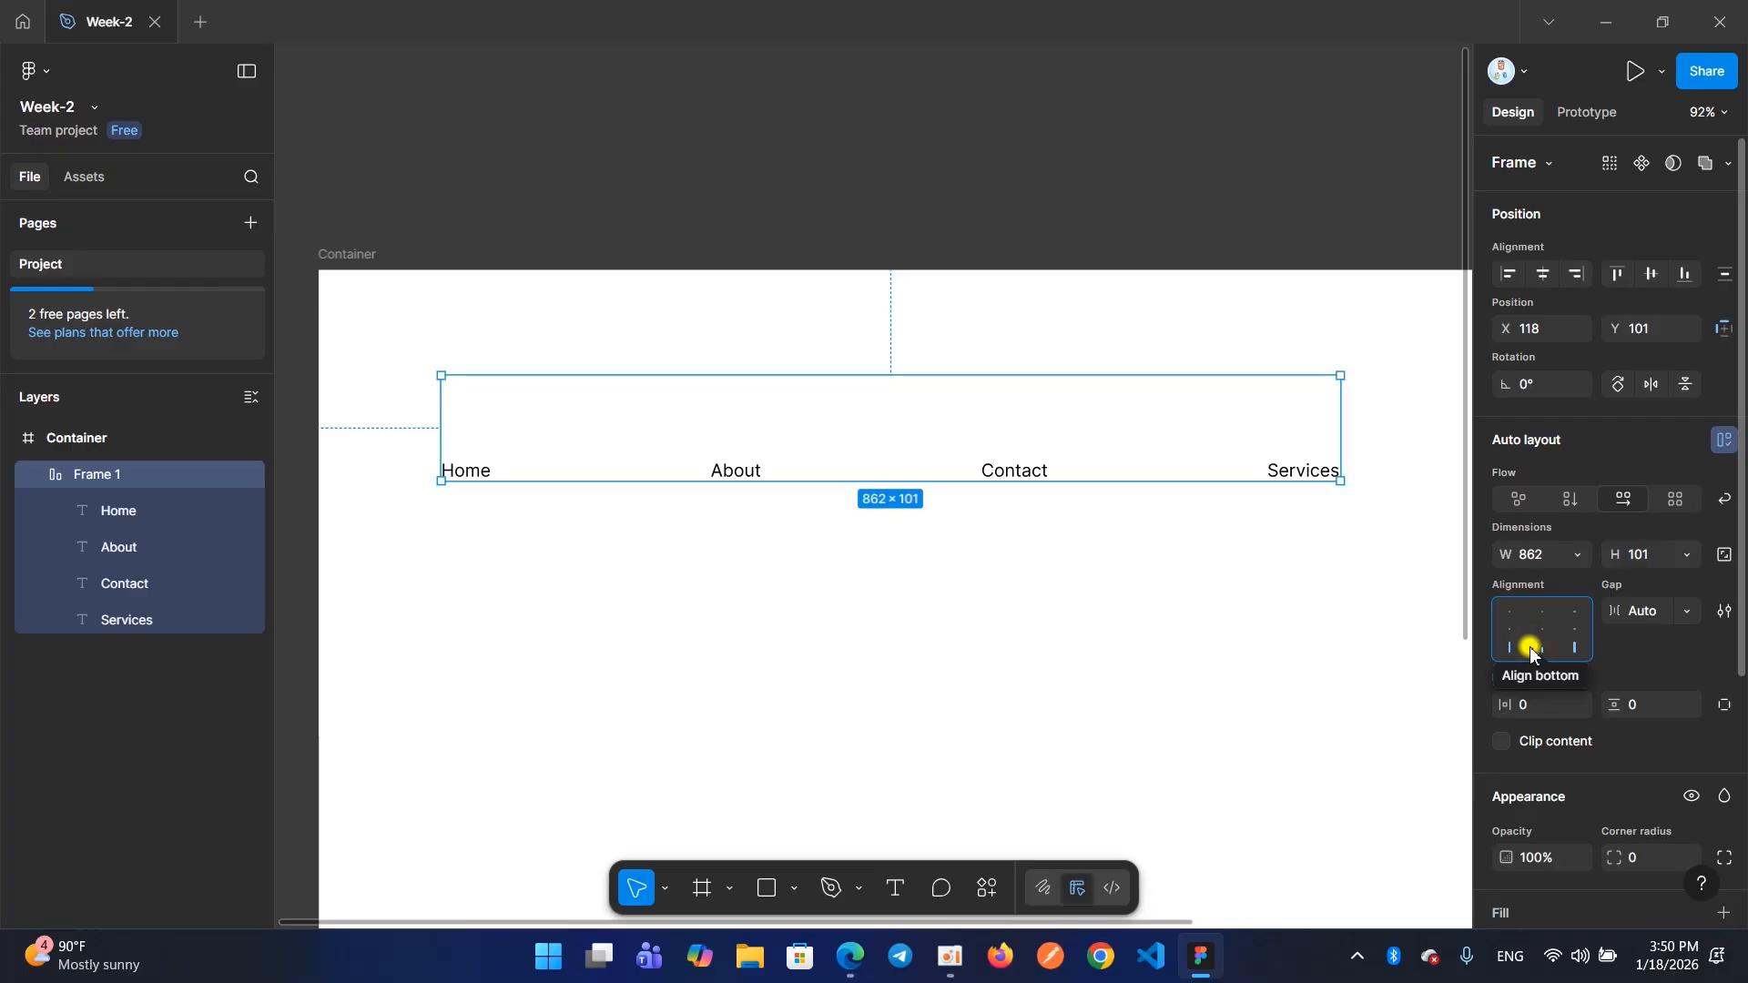
{"action": "left_click", "coordinate": [1534, 614]}
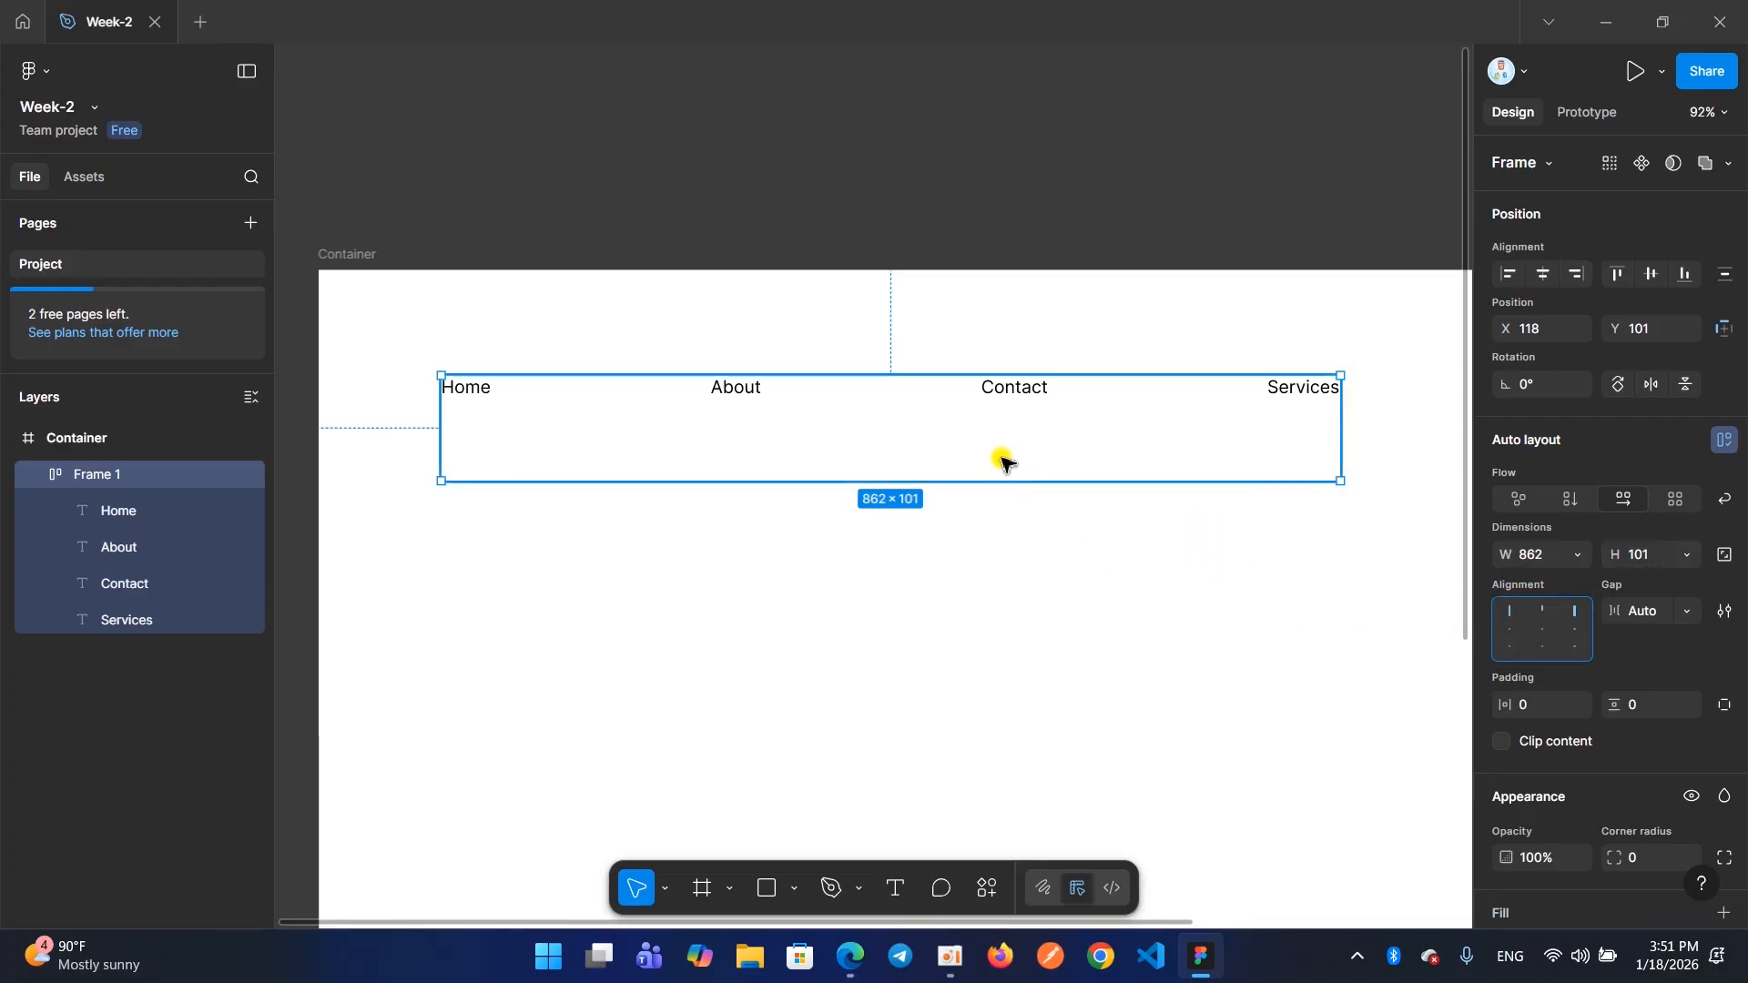
{"action": "left_click", "coordinate": [1537, 649]}
{"action": "left_click", "coordinate": [1537, 629]}
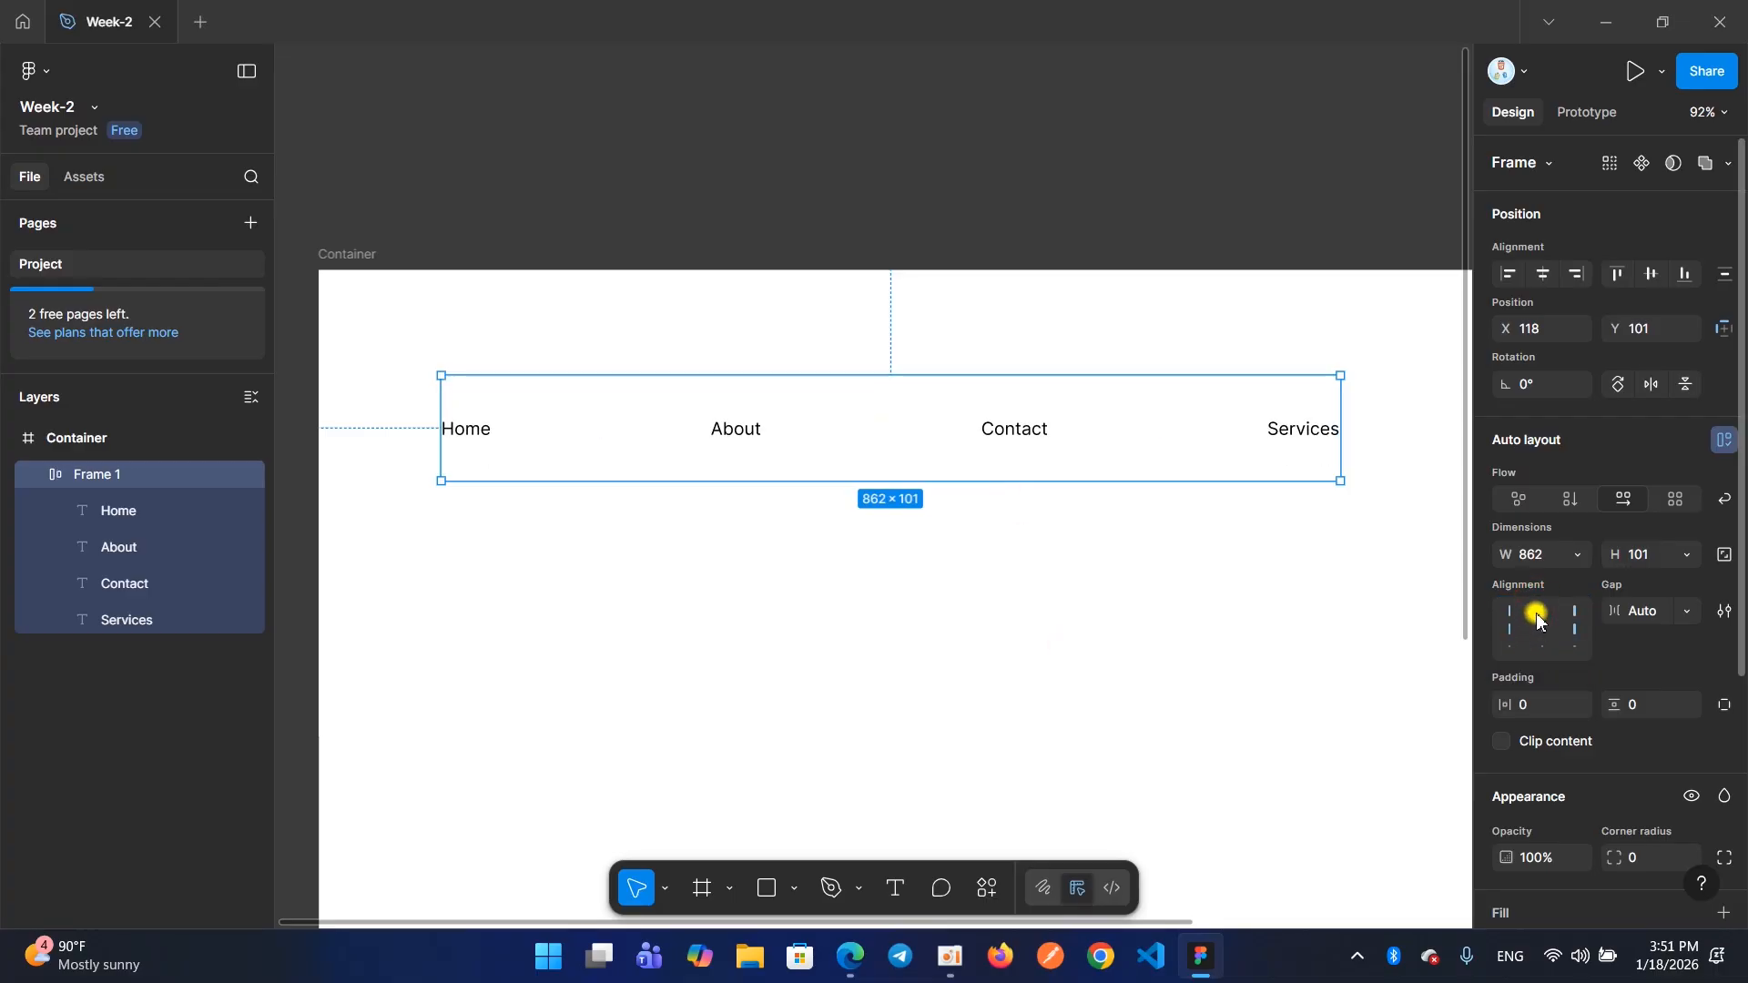
{"action": "left_click", "coordinate": [1537, 611]}
{"action": "left_click", "coordinate": [1539, 629]}
{"action": "left_click", "coordinate": [1539, 611]}
{"action": "left_click", "coordinate": [1540, 646]}
{"action": "left_click", "coordinate": [1538, 630]}
{"action": "left_click", "coordinate": [1537, 611]}
{"action": "left_click", "coordinate": [1539, 628]}
{"action": "left_click", "coordinate": [1539, 643]}
{"action": "left_click", "coordinate": [1541, 628]}
{"action": "left_click", "coordinate": [1545, 611]}
{"action": "left_click", "coordinate": [1540, 645]}
{"action": "left_click", "coordinate": [1541, 628]}
{"action": "left_click", "coordinate": [1540, 612]}
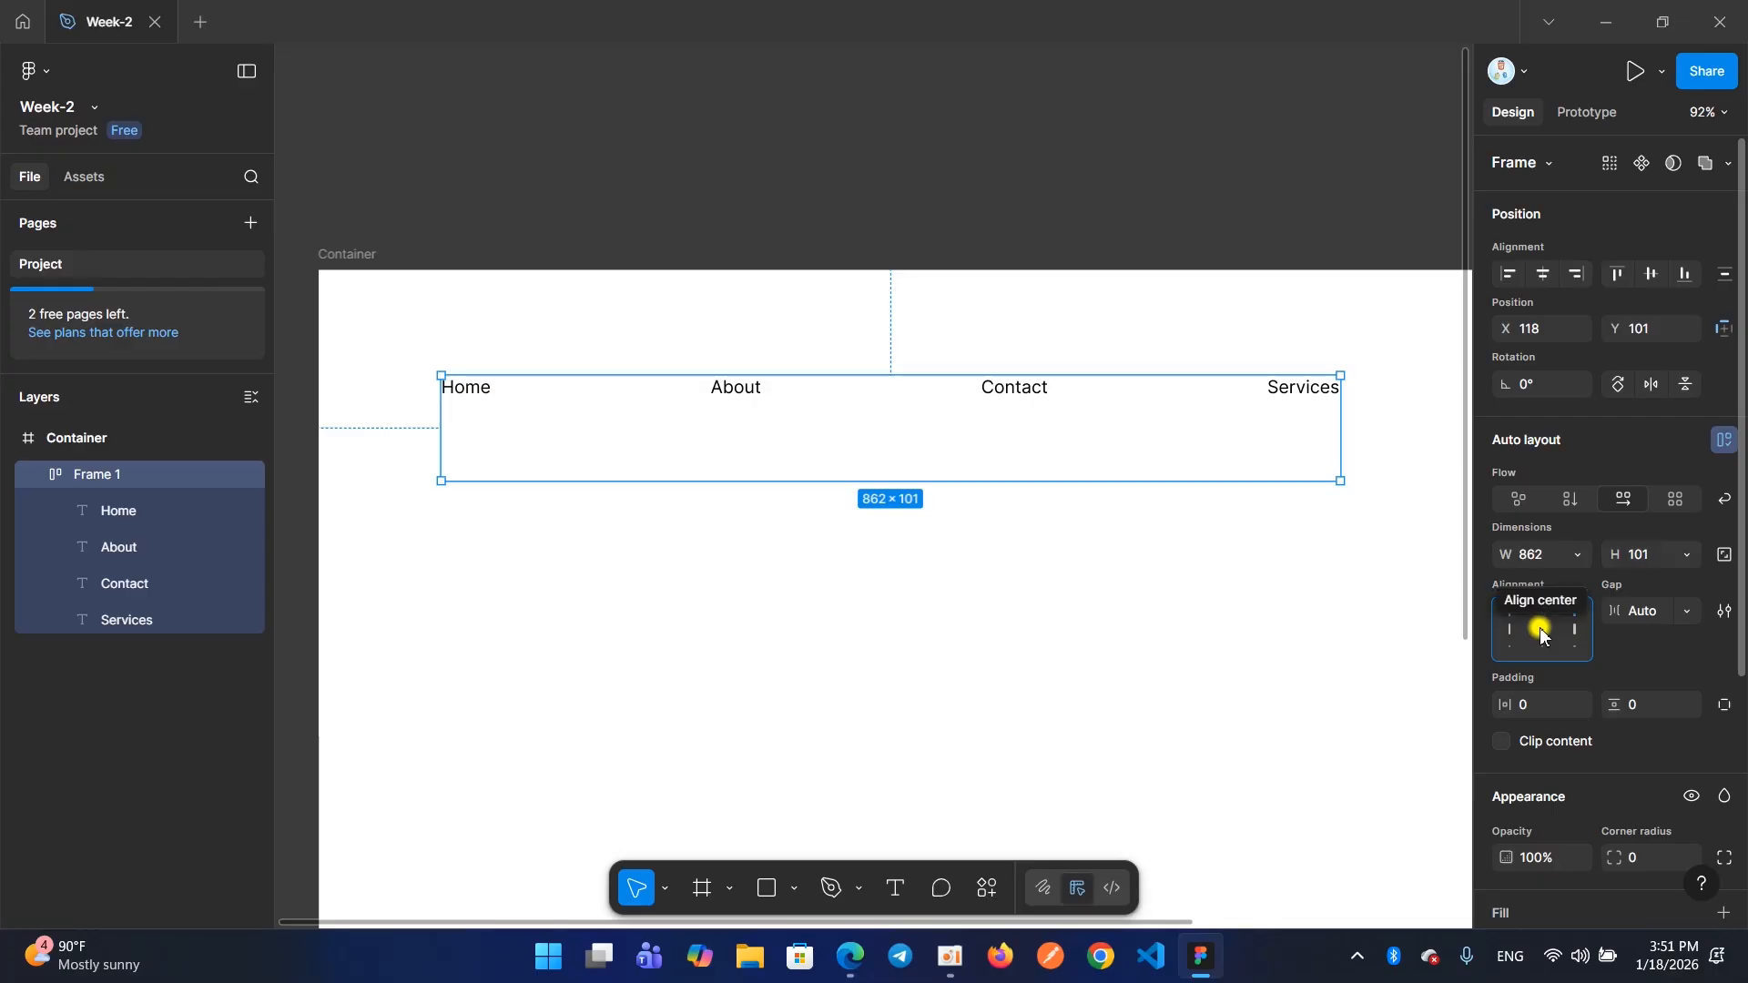
{"action": "left_click", "coordinate": [1539, 630]}
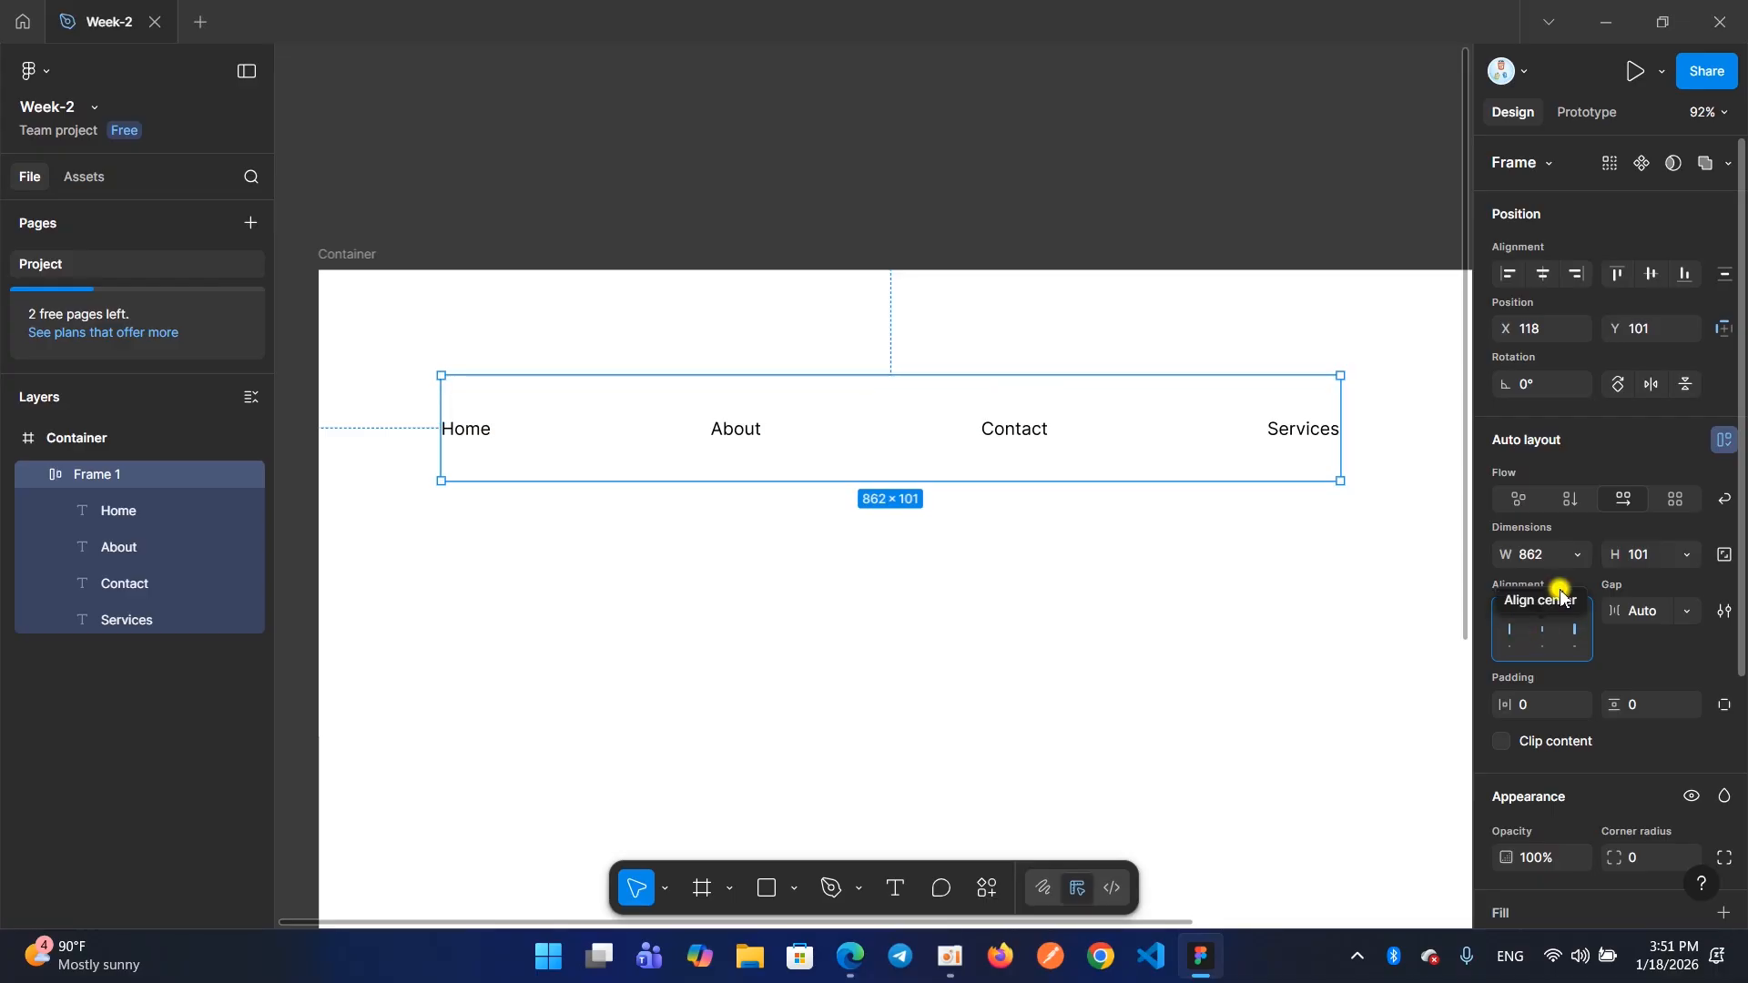
Enlarge the menu frame from its lower-left corner to about 877 × 131
{"action": "left_click", "coordinate": [1018, 519]}
{"action": "left_click", "coordinate": [990, 480]}
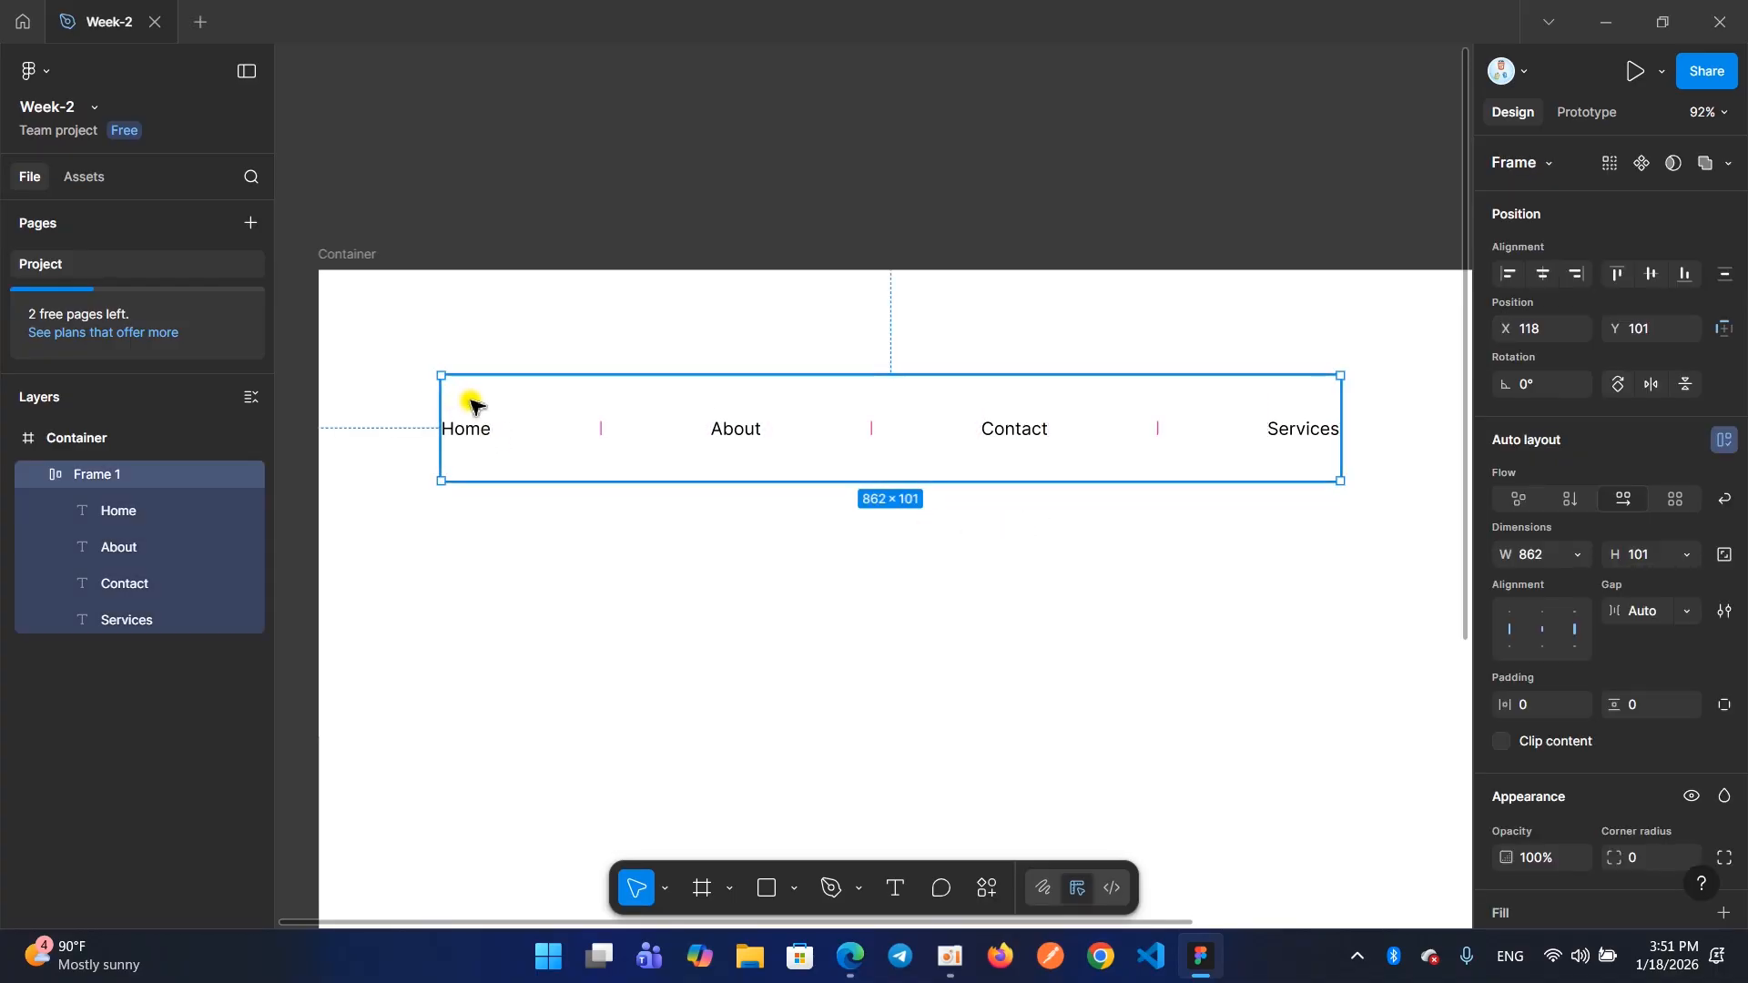
{"action": "left_click_drag", "start_coordinate": [440, 401], "coordinate": [1259, 376]}
{"action": "mouse_move", "coordinate": [1286, 375]}
{"action": "left_mouse_down"}
{"action": "mouse_move", "coordinate": [1351, 369]}
{"action": "mouse_move", "coordinate": [1335, 390]}
{"action": "left_mouse_up"}
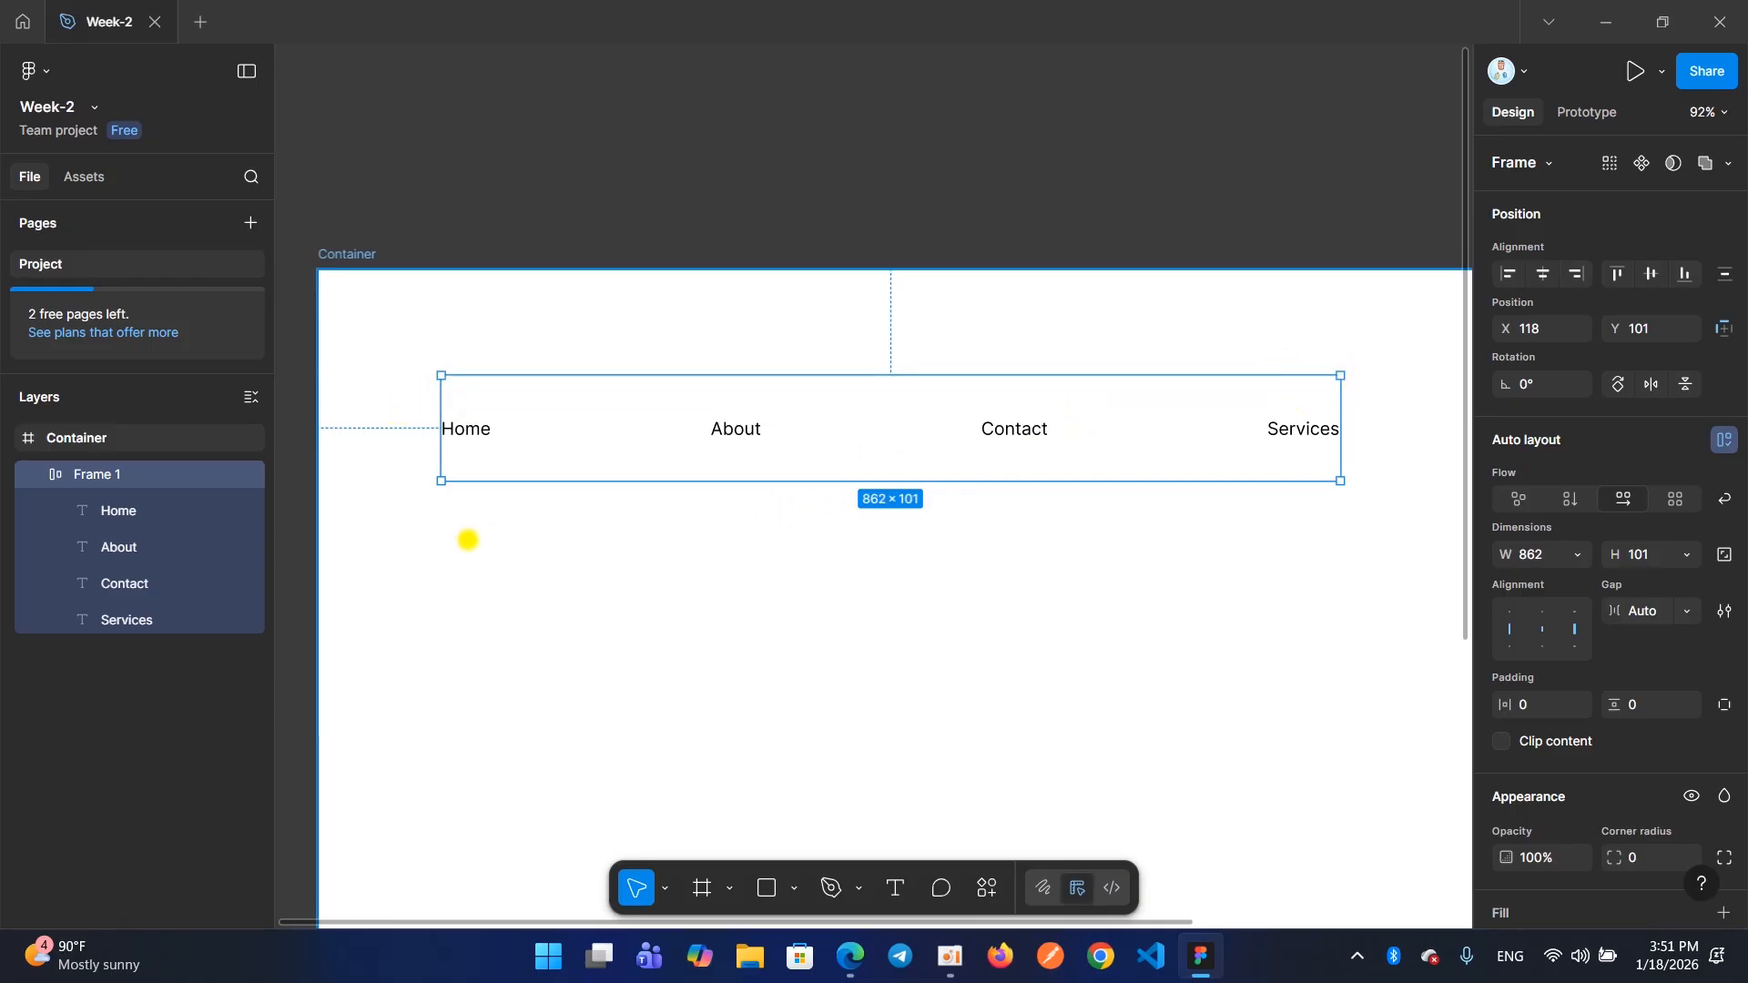
{"action": "mouse_move", "coordinate": [444, 485]}
{"action": "left_mouse_down"}
{"action": "mouse_move", "coordinate": [463, 653]}
{"action": "mouse_move", "coordinate": [456, 570]}
{"action": "mouse_move", "coordinate": [441, 598]}
{"action": "mouse_move", "coordinate": [461, 538]}
{"action": "mouse_move", "coordinate": [438, 481]}
{"action": "mouse_move", "coordinate": [425, 512]}
{"action": "left_mouse_up"}
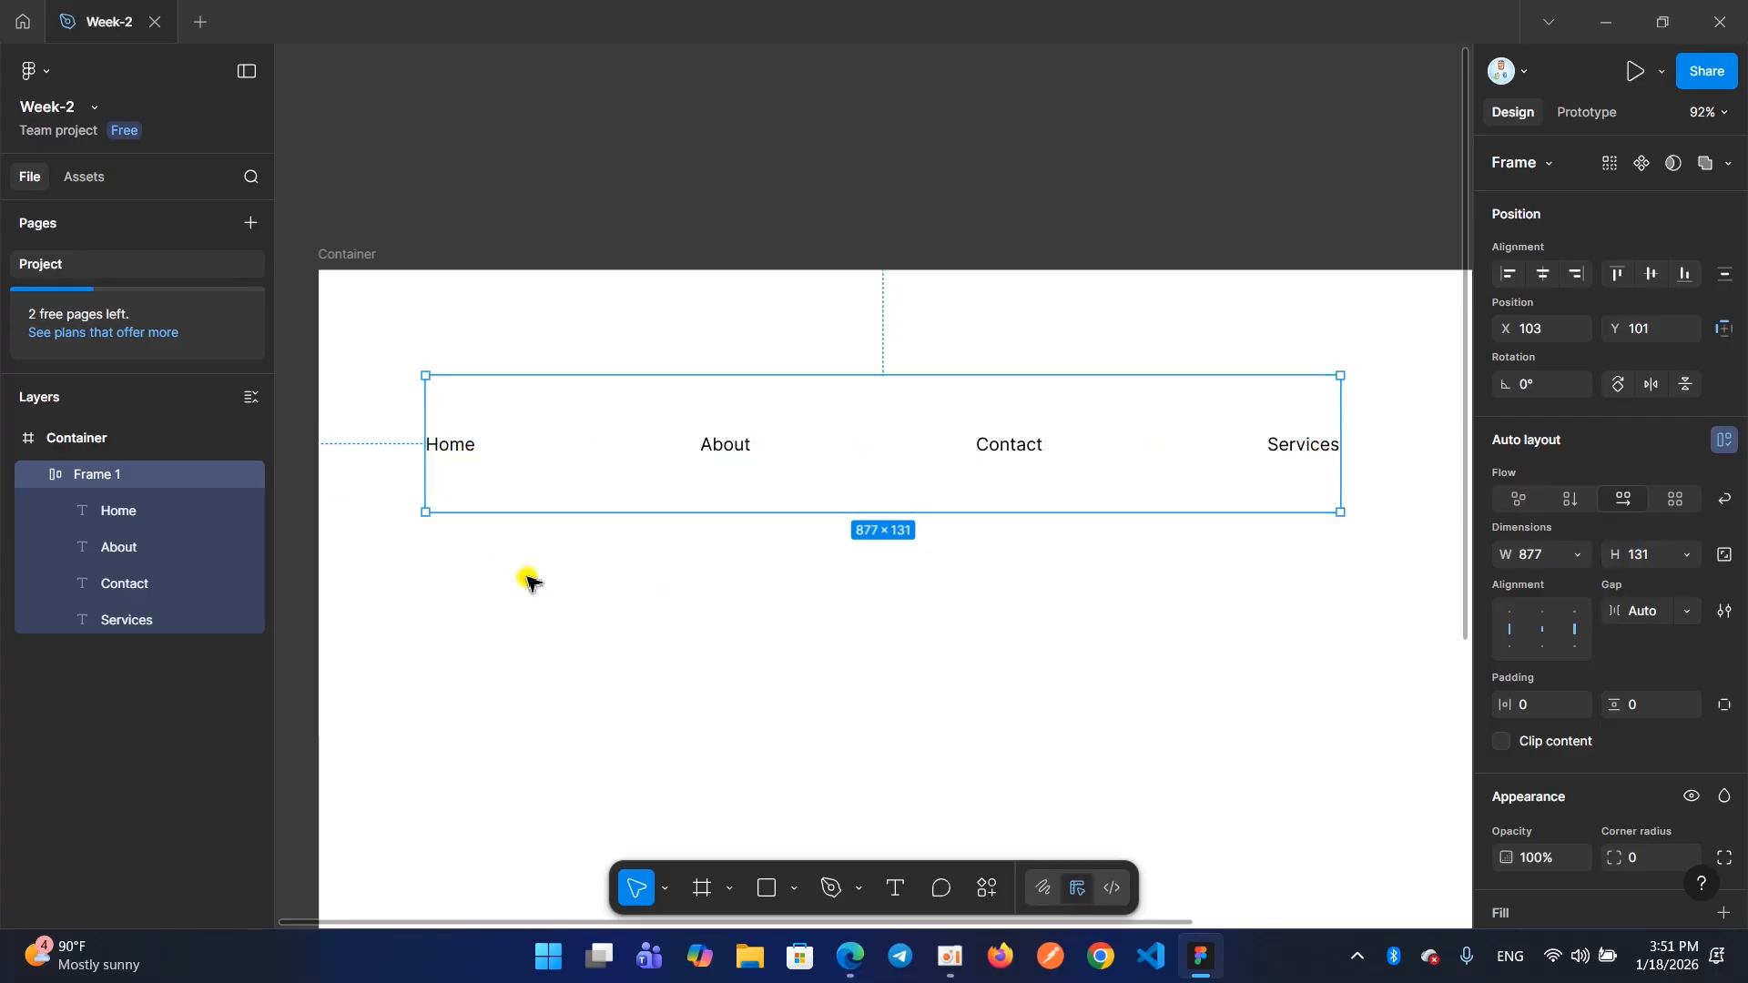
Make the menu frame's height hug its contents, undoing and repeating the change several times and ending with Hug
{"action": "double_click", "coordinate": [740, 515]}
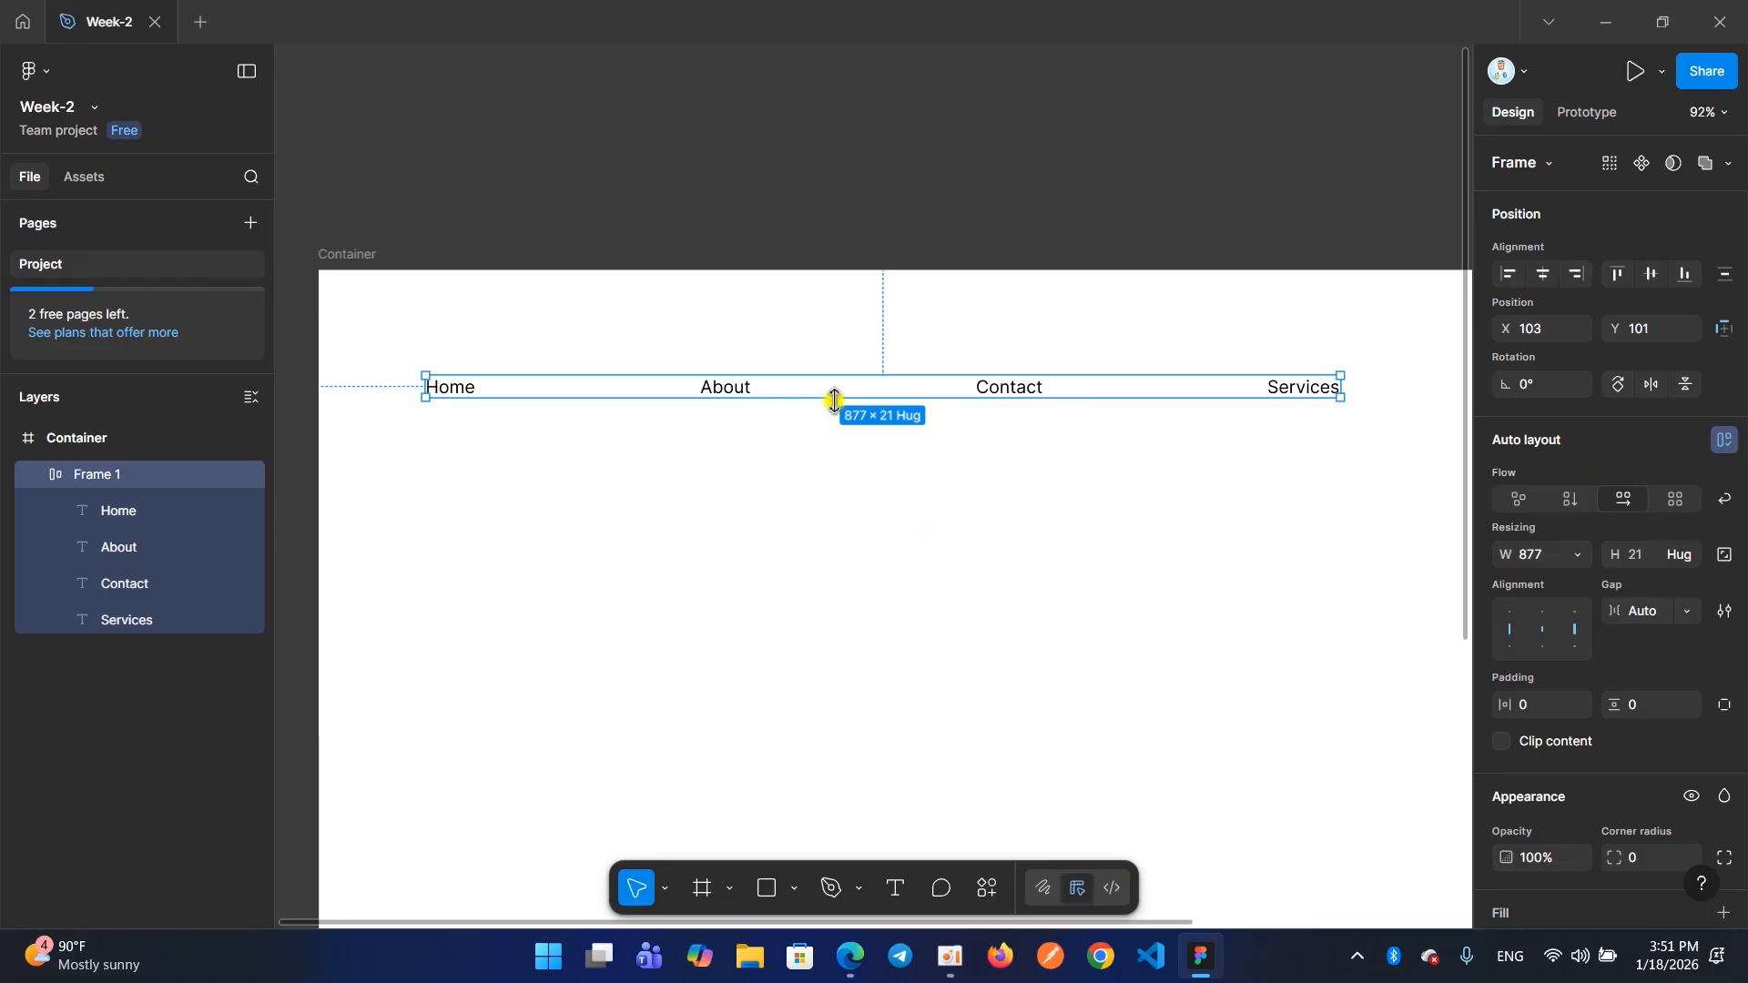
{"action": "key", "text": "ctrl+z"}
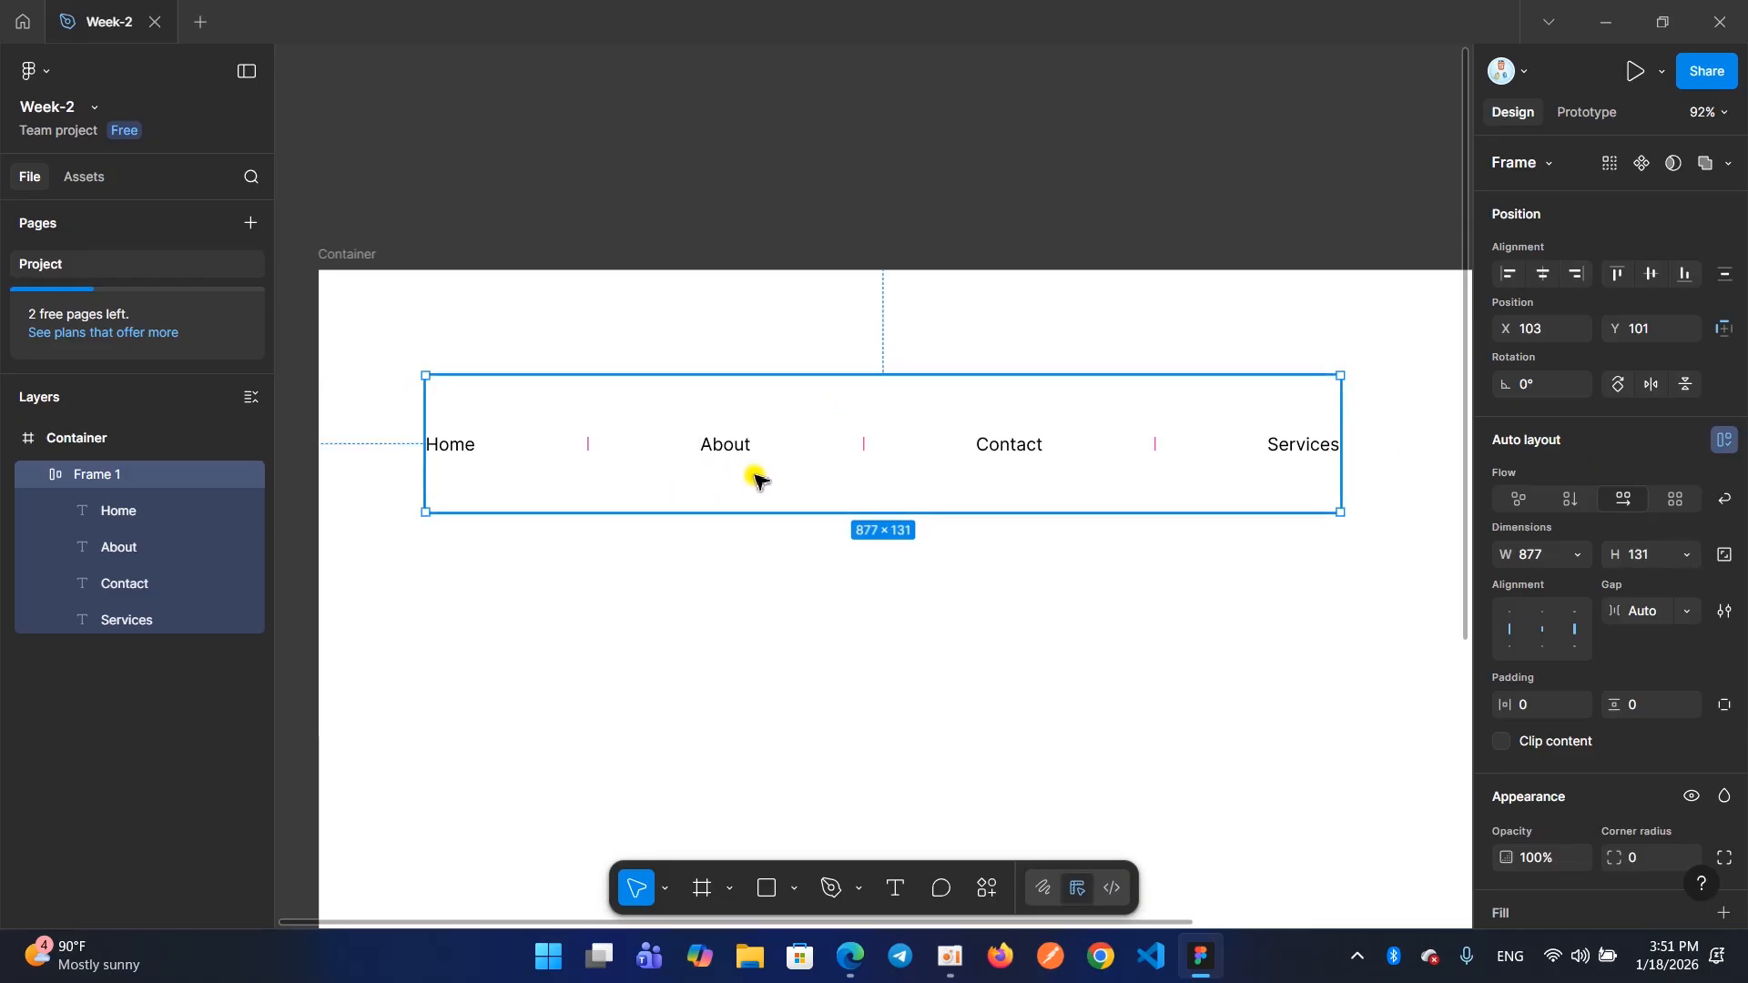
{"action": "double_click", "coordinate": [898, 515]}
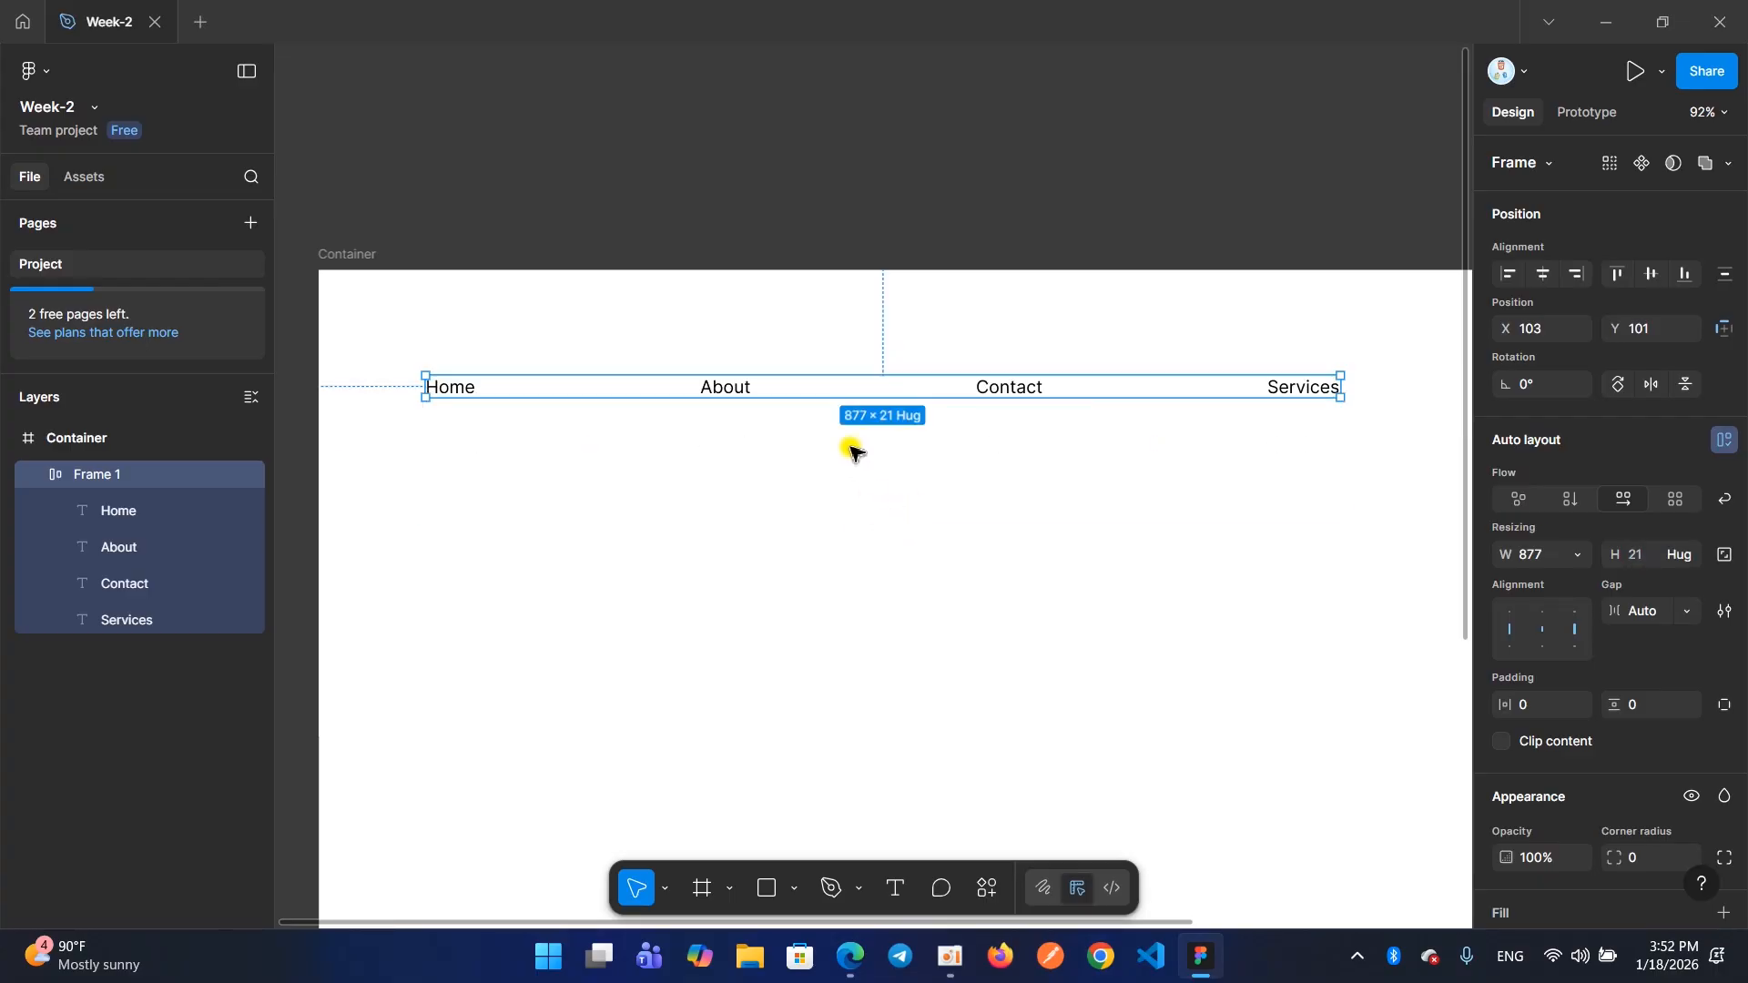
{"action": "key", "text": "ctrl+z"}
{"action": "double_click", "coordinate": [851, 510]}
{"action": "key", "text": "ctrl+z"}
{"action": "double_click", "coordinate": [788, 375]}
{"action": "left_click_drag", "start_coordinate": [788, 427], "coordinate": [774, 525]}
{"action": "double_click", "coordinate": [766, 513]}
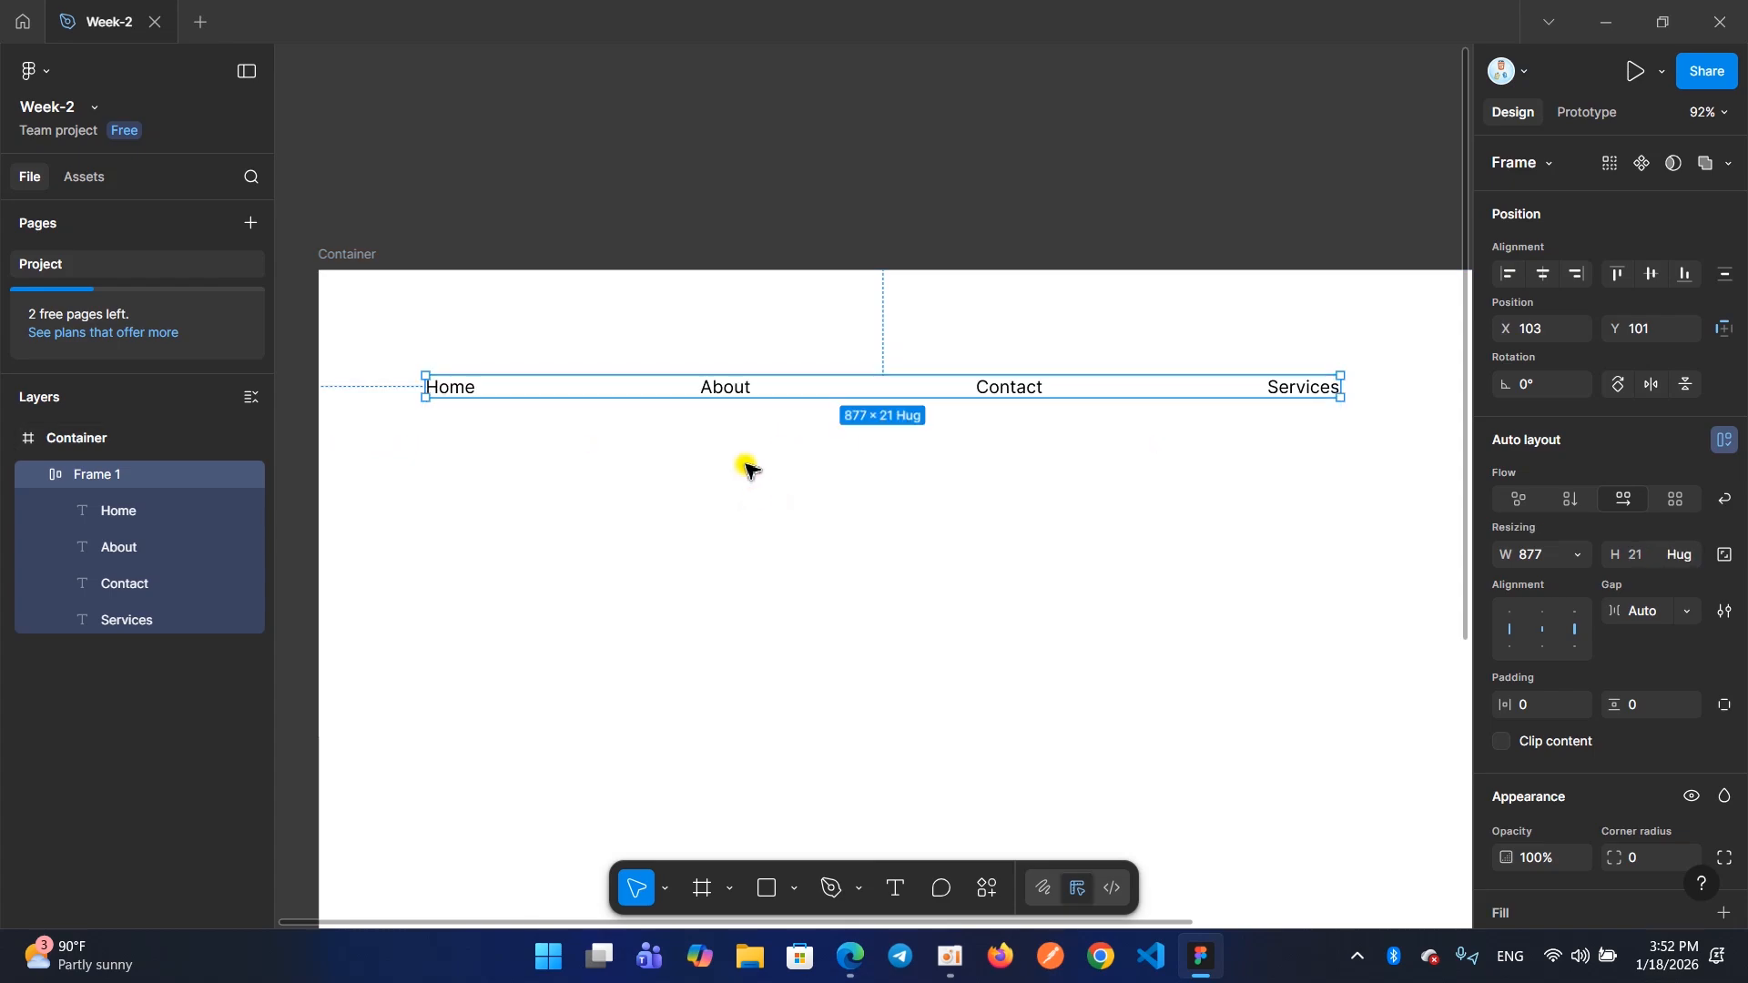
{"action": "scroll", "coordinate": [748, 470], "scroll_direction": "up", "scroll_amount": 2}
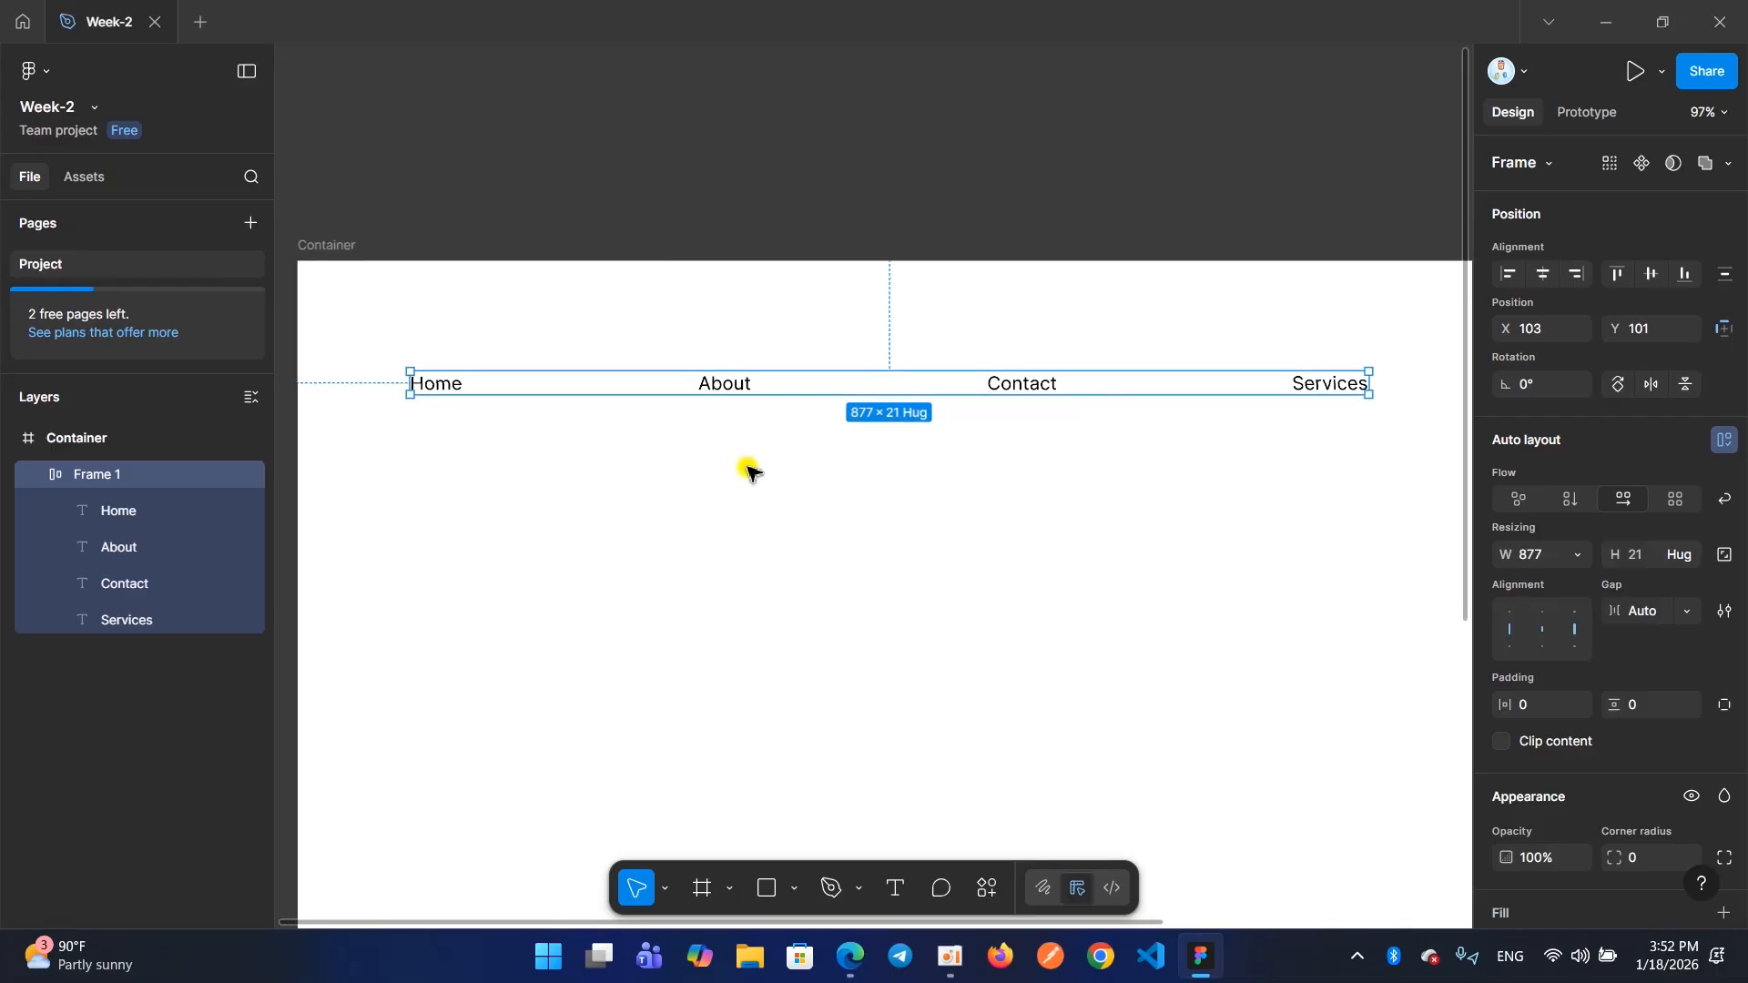
{"action": "key", "text": "ctrl+z"}
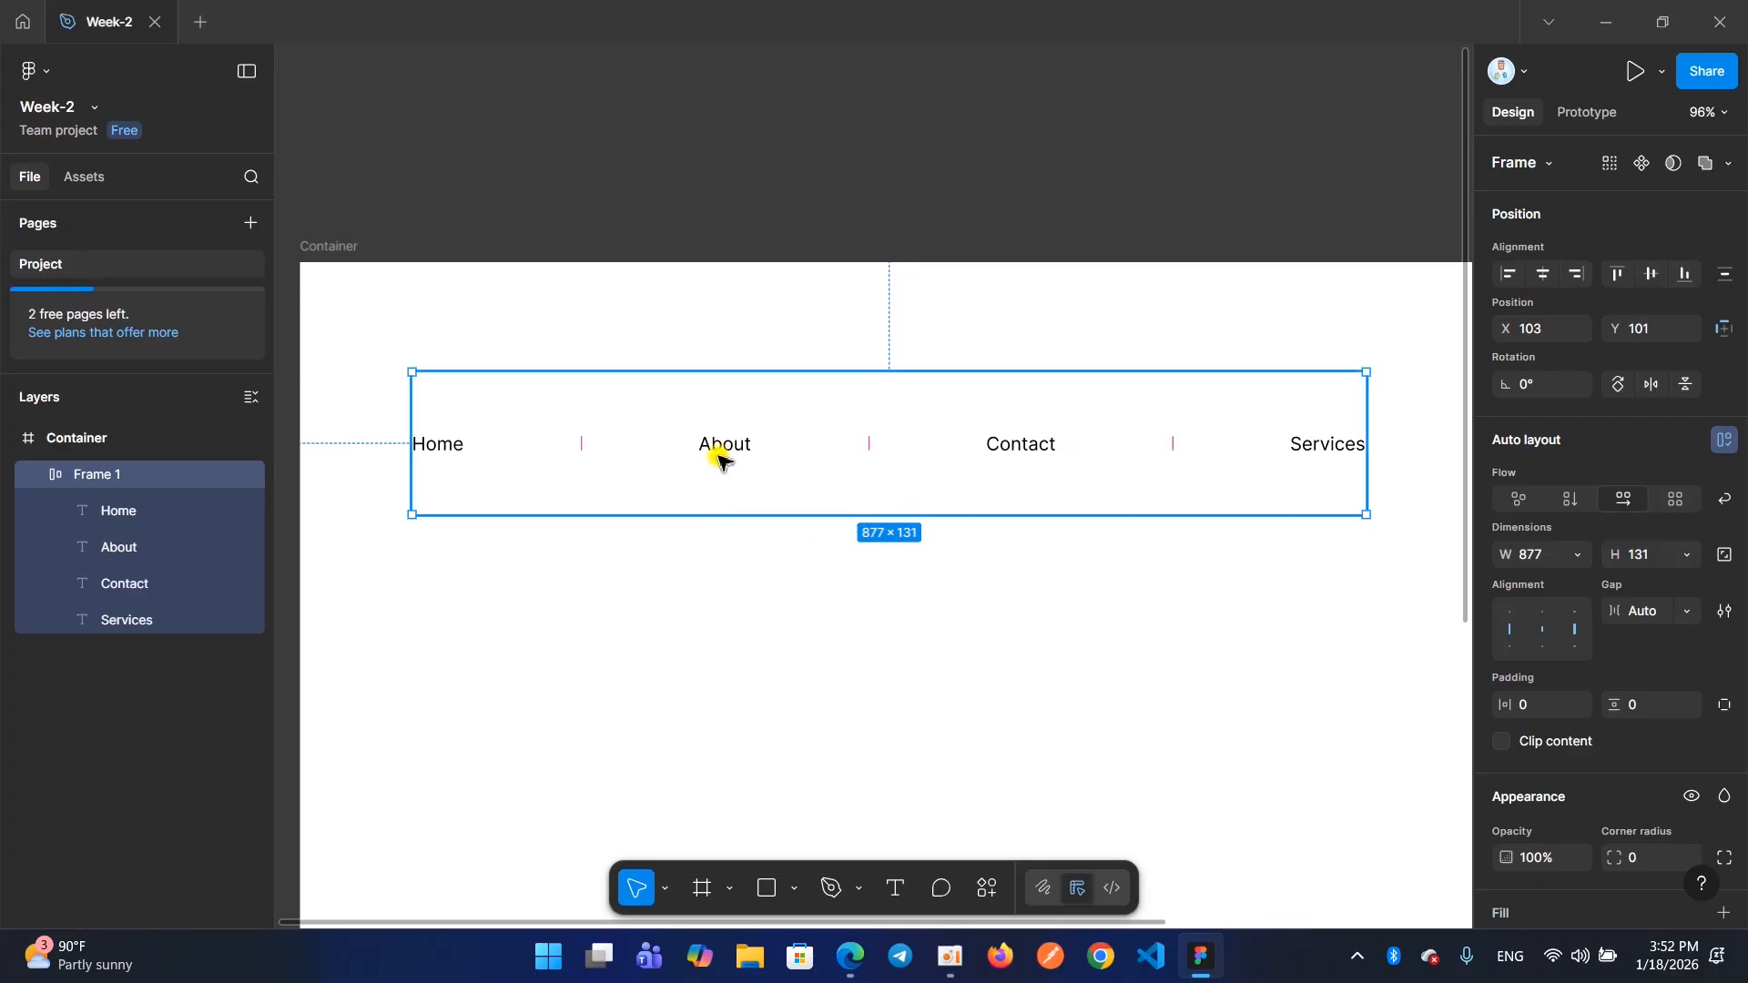
{"action": "double_click", "coordinate": [702, 514]}
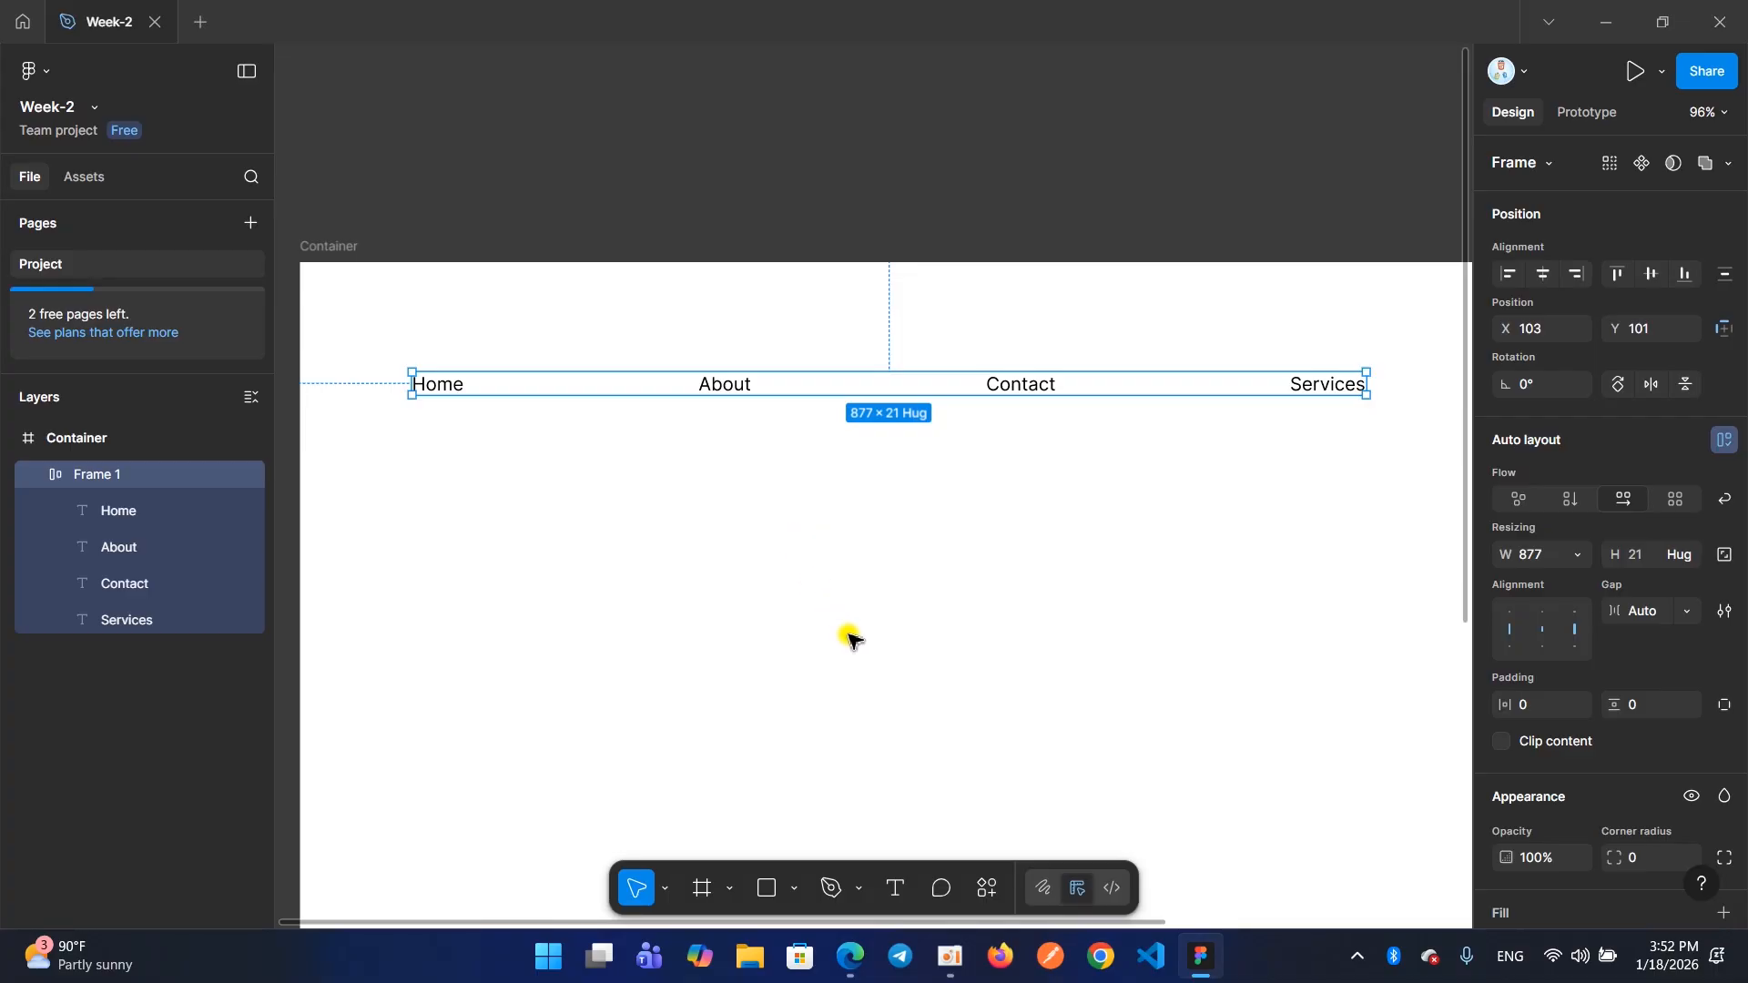
{"action": "left_click", "coordinate": [949, 960]}
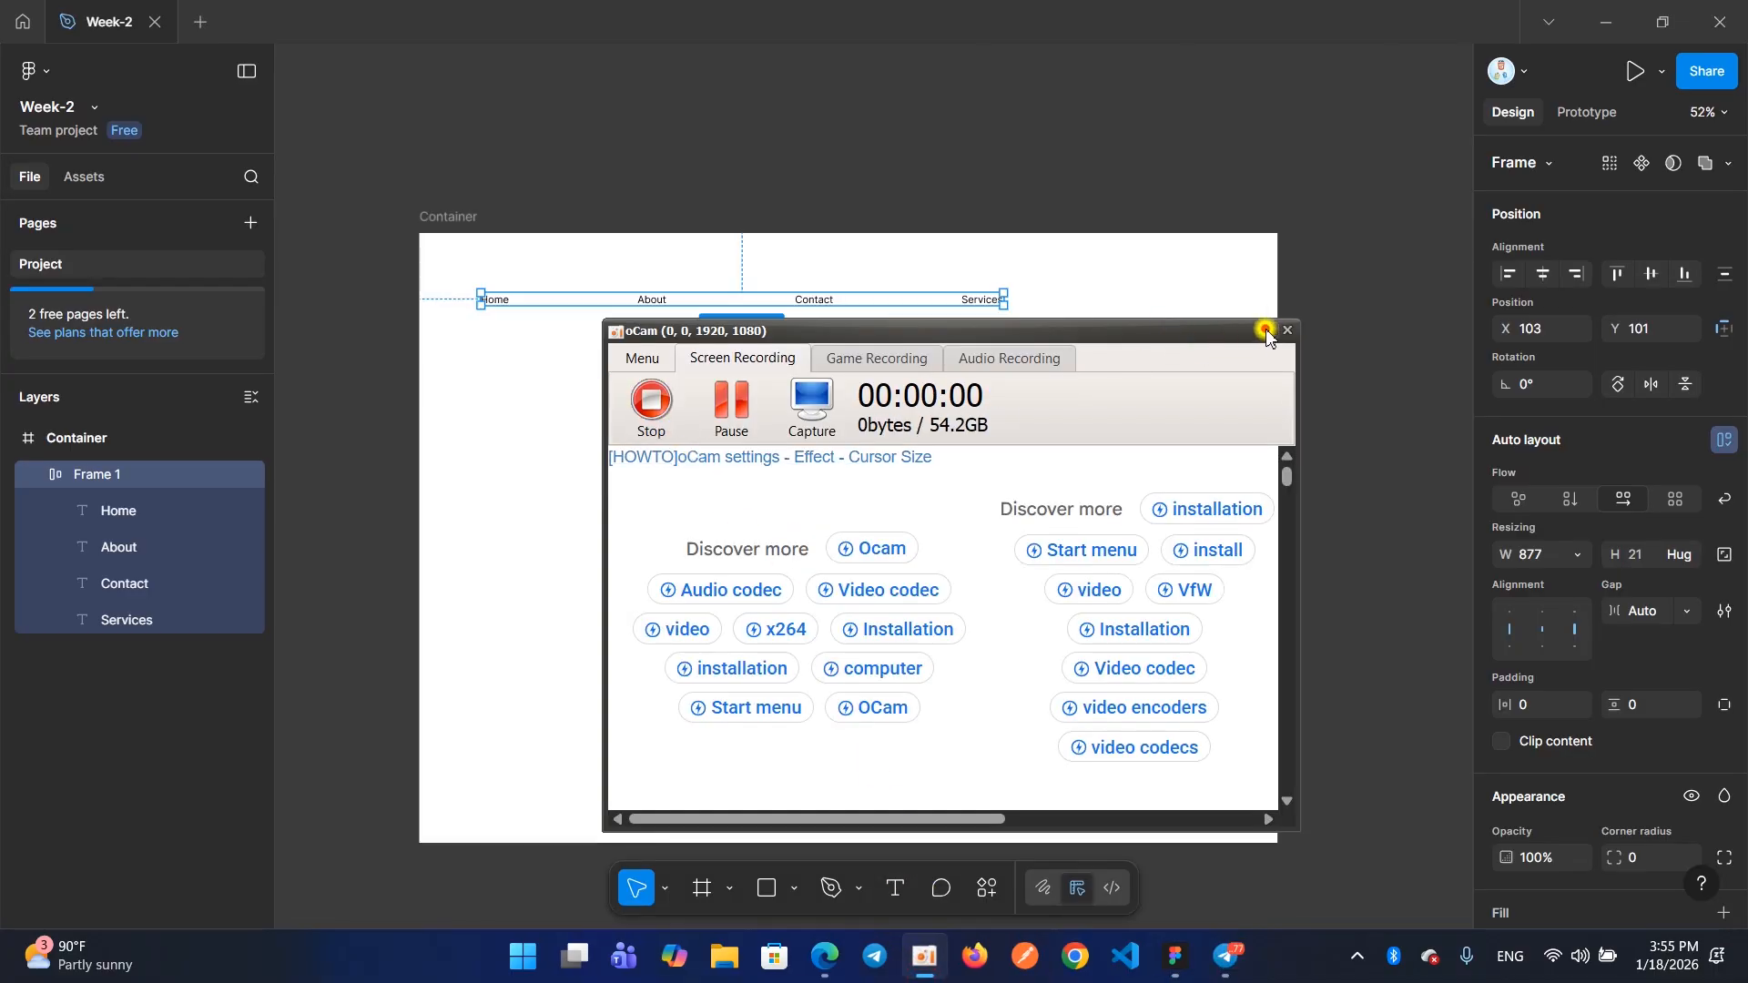
{"action": "left_click", "coordinate": [1266, 330]}
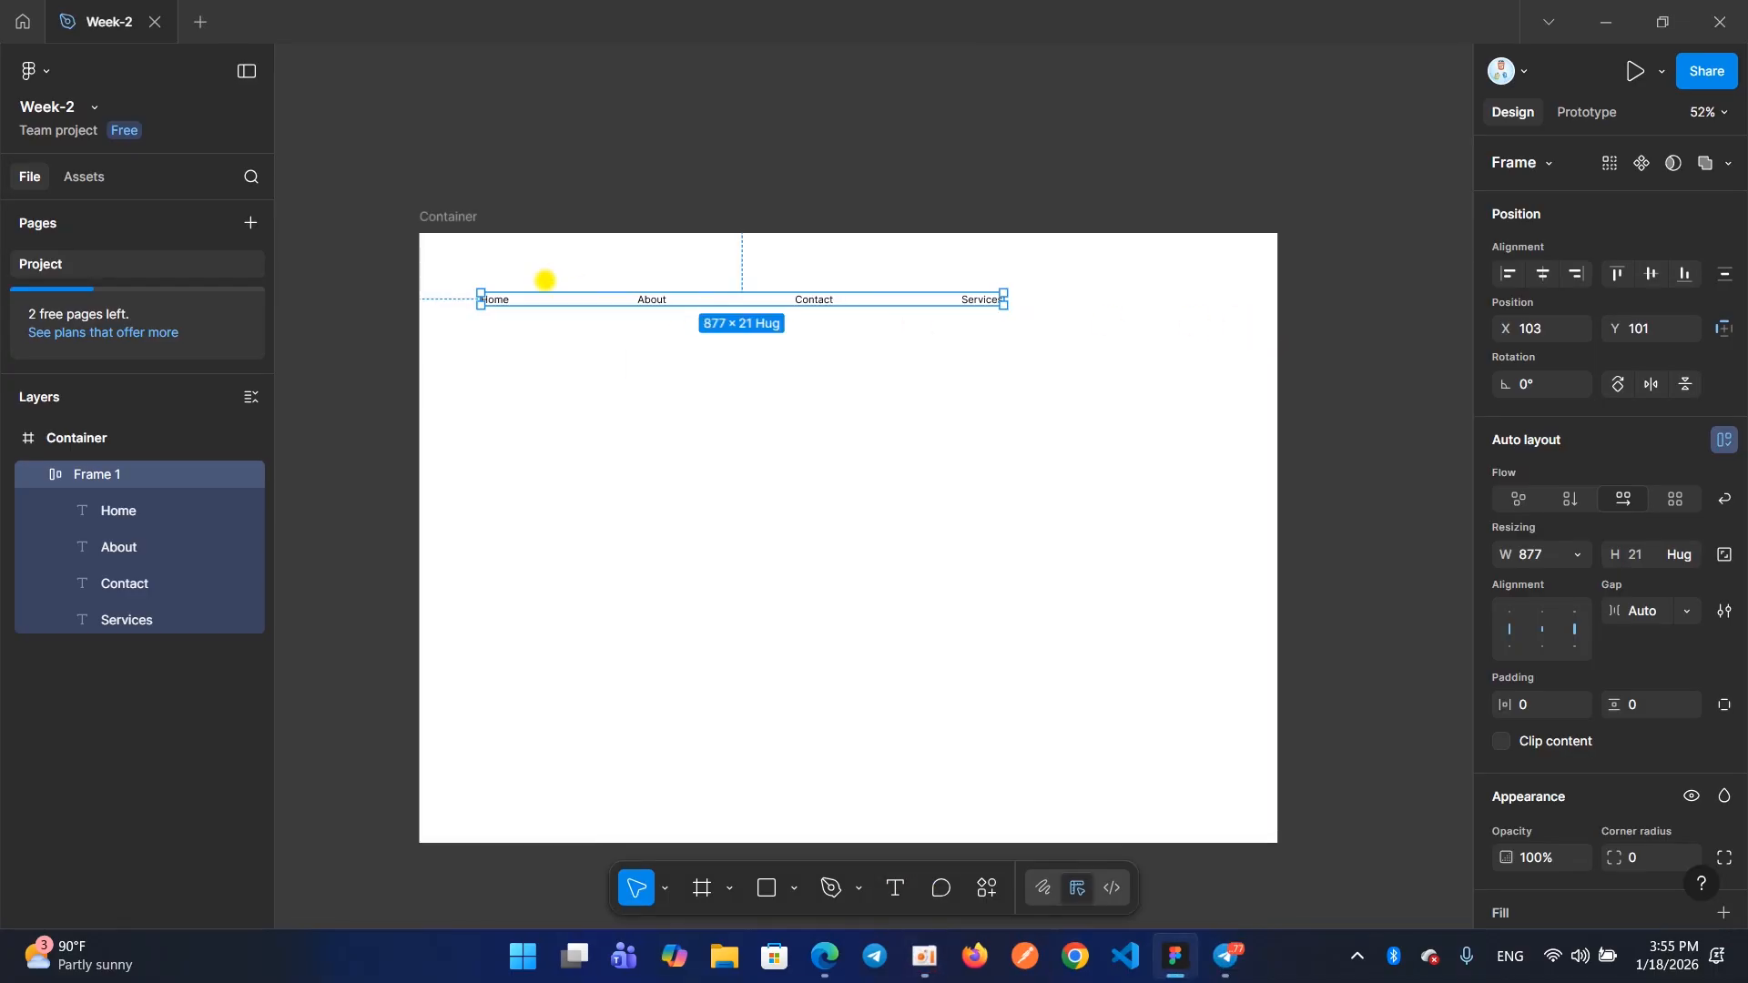
Delete the whole menu frame with its four texts from the Container frame
{"action": "left_click", "coordinate": [679, 402]}
{"action": "left_click", "coordinate": [850, 353]}
{"action": "left_click_drag", "start_coordinate": [1093, 401], "coordinate": [487, 274]}
{"action": "key", "text": "Delete"}
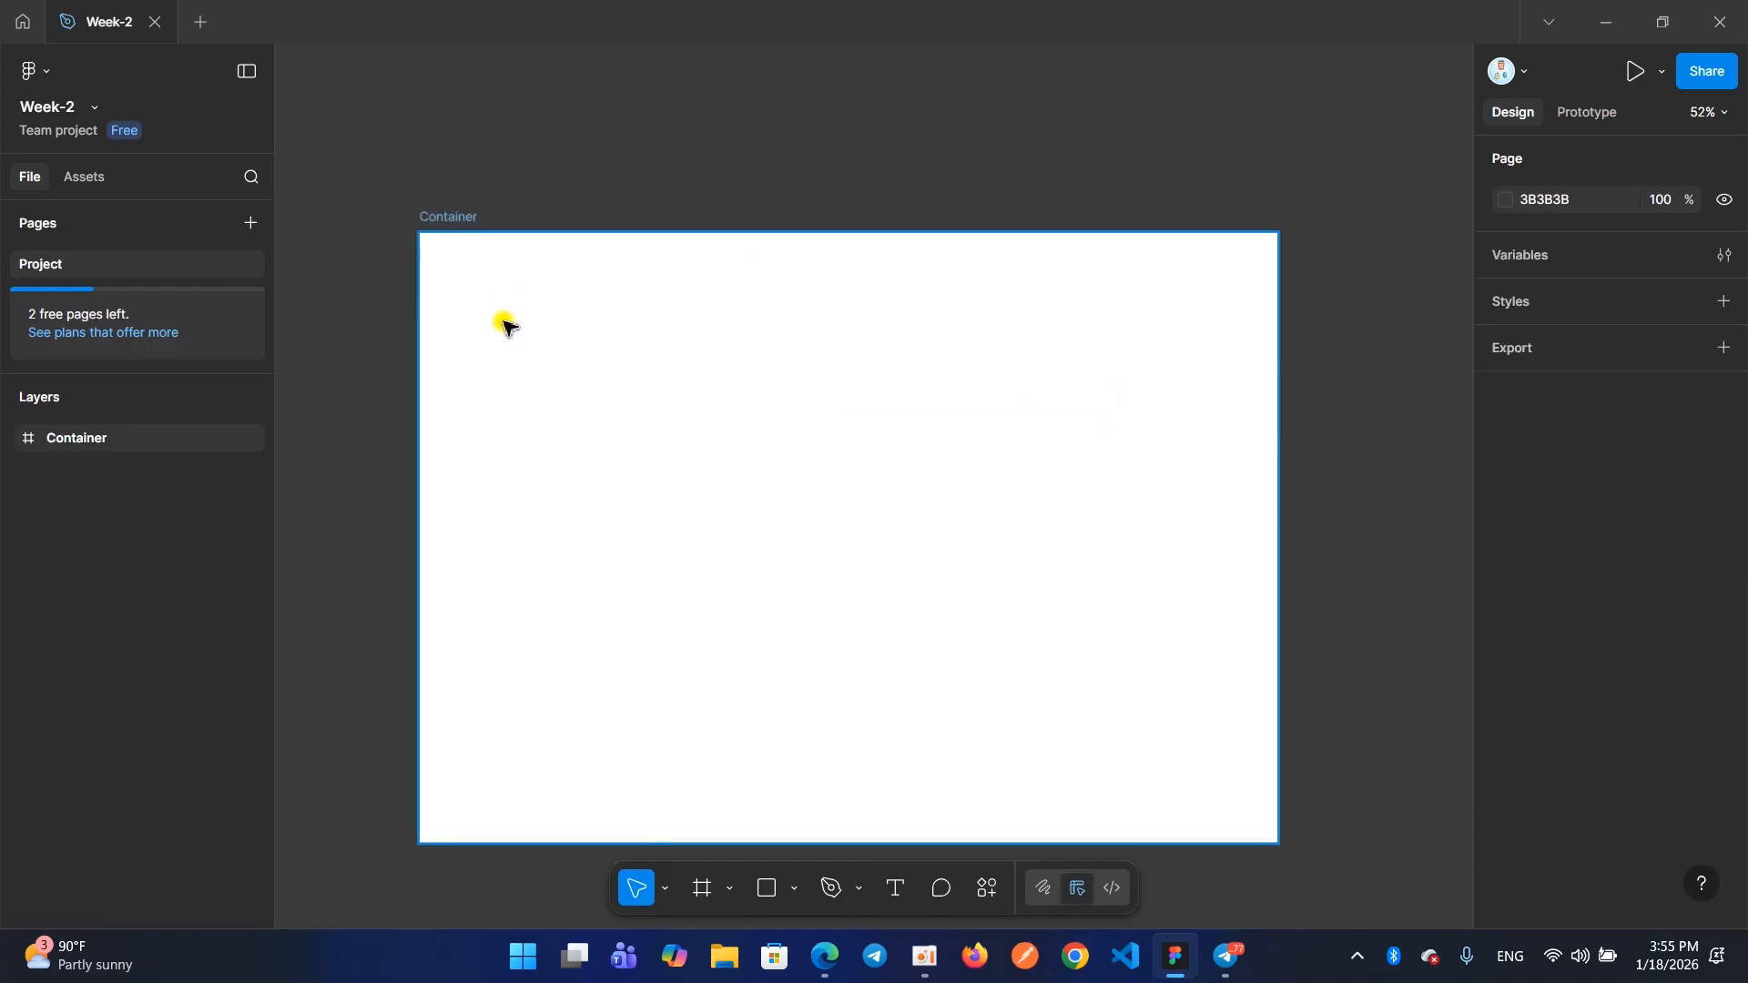
Select the empty Container frame, open its name for editing and leave the name as it is
{"action": "left_click", "coordinate": [443, 217]}
{"action": "scroll", "coordinate": [445, 218], "scroll_direction": "right", "scroll_amount": 3}
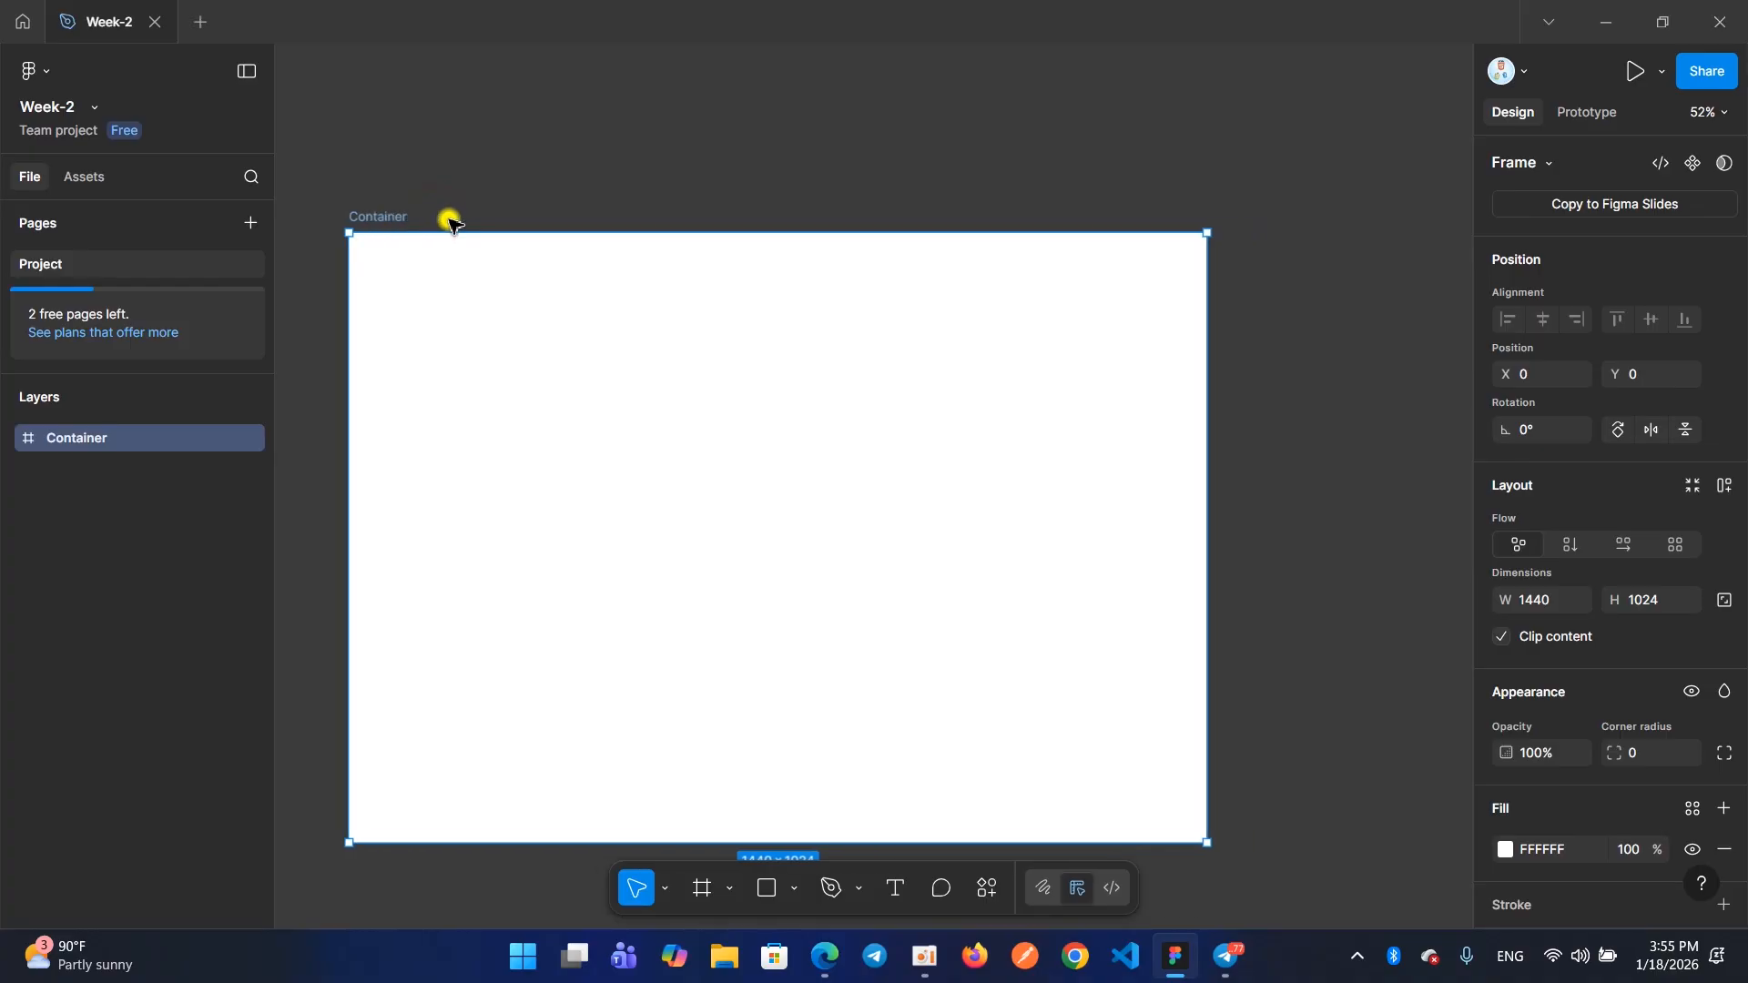
{"action": "scroll", "coordinate": [451, 221], "scroll_direction": "left", "scroll_amount": 2}
{"action": "scroll", "coordinate": [451, 221], "scroll_direction": "down", "scroll_amount": 2}
{"action": "scroll", "coordinate": [450, 222], "scroll_direction": "up", "scroll_amount": 2}
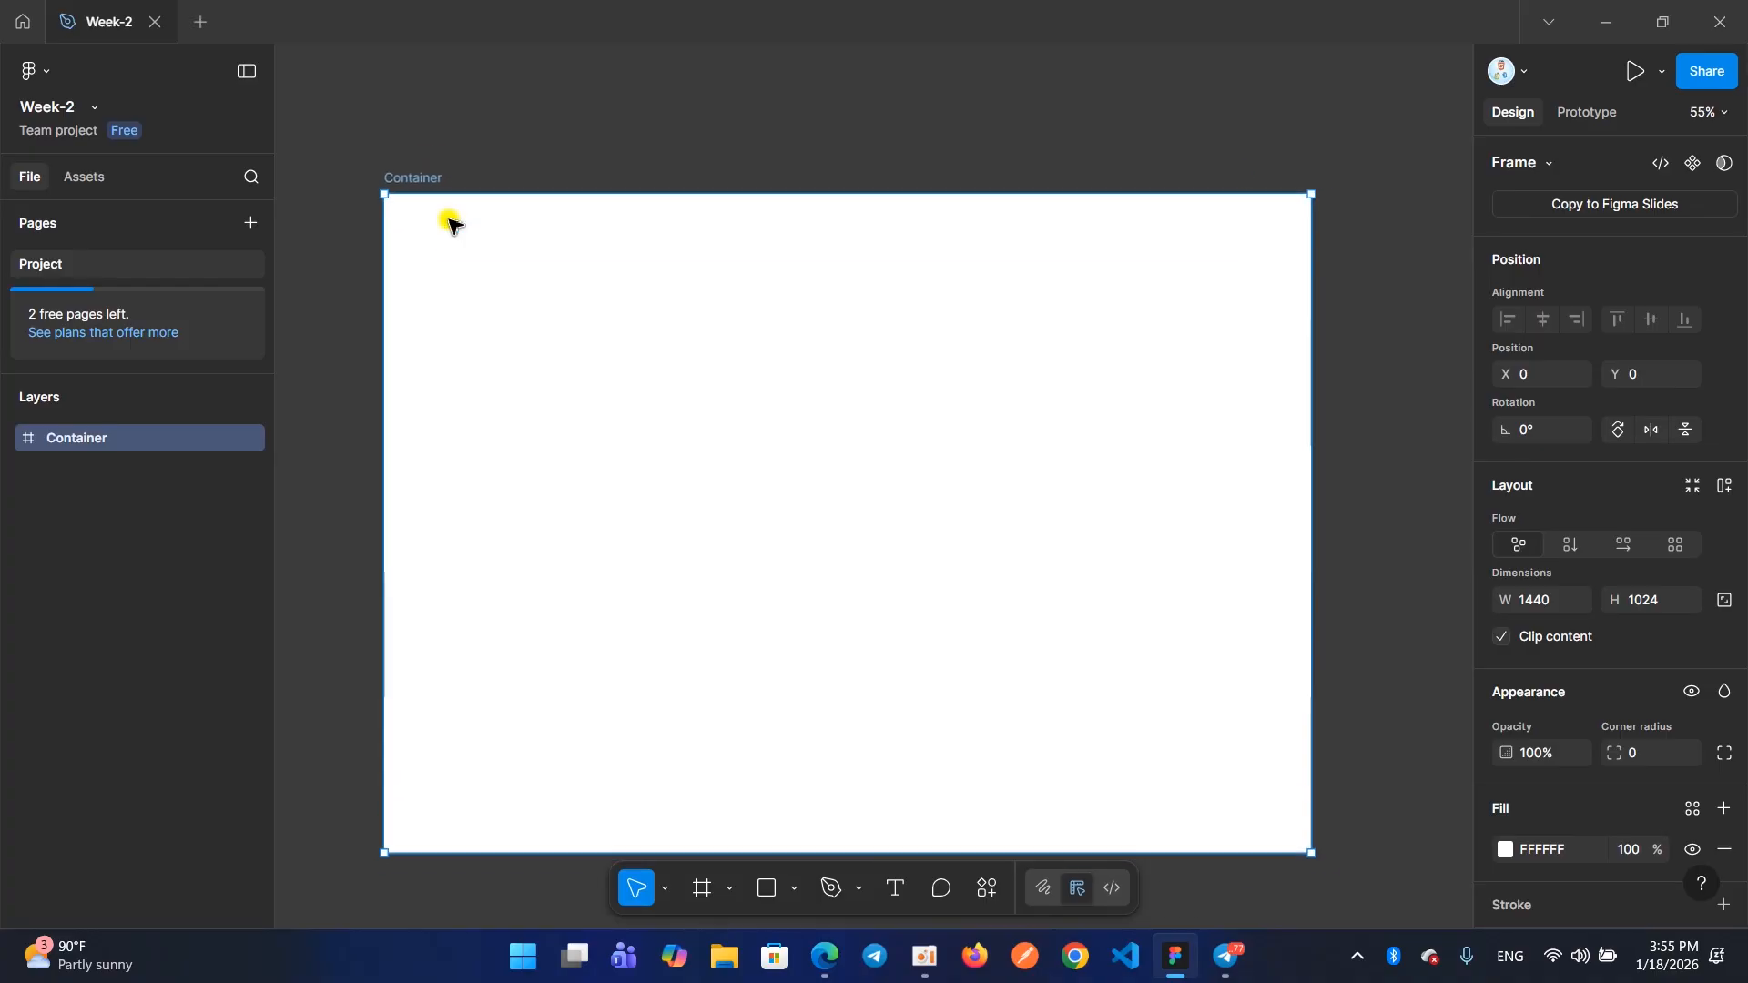
{"action": "scroll", "coordinate": [451, 222], "scroll_direction": "down", "scroll_amount": 2}
{"action": "scroll", "coordinate": [450, 222], "scroll_direction": "right", "scroll_amount": 1}
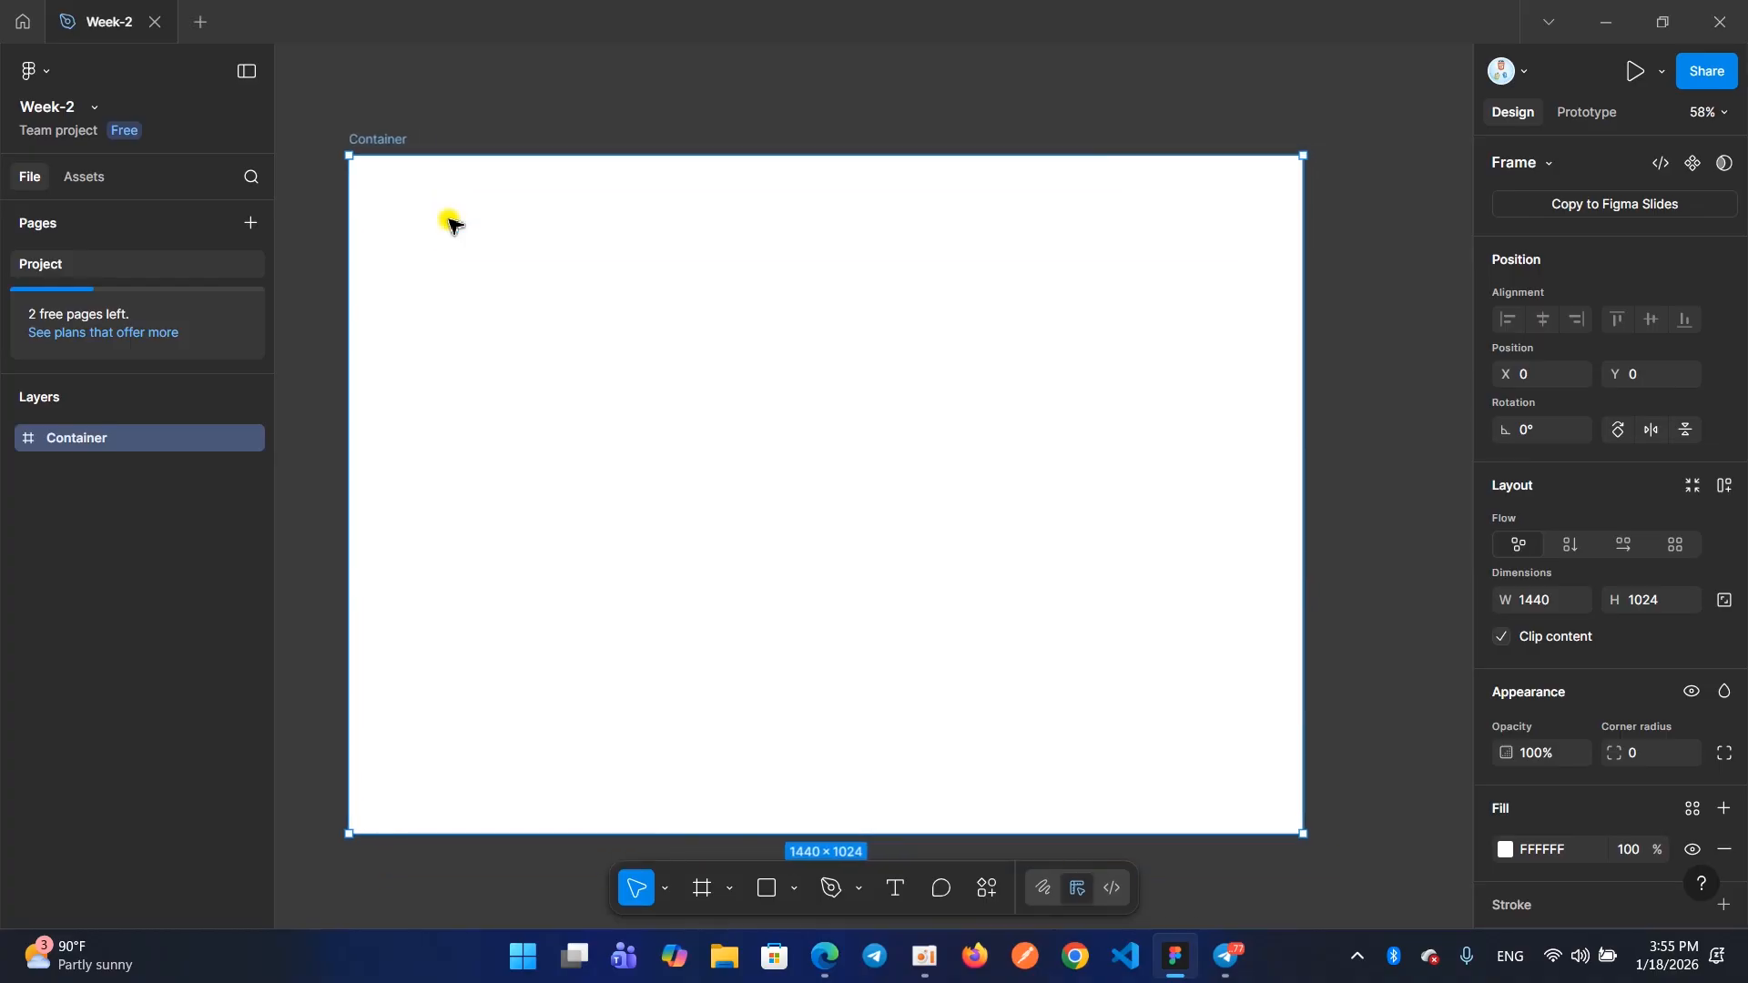
{"action": "double_click", "coordinate": [383, 138]}
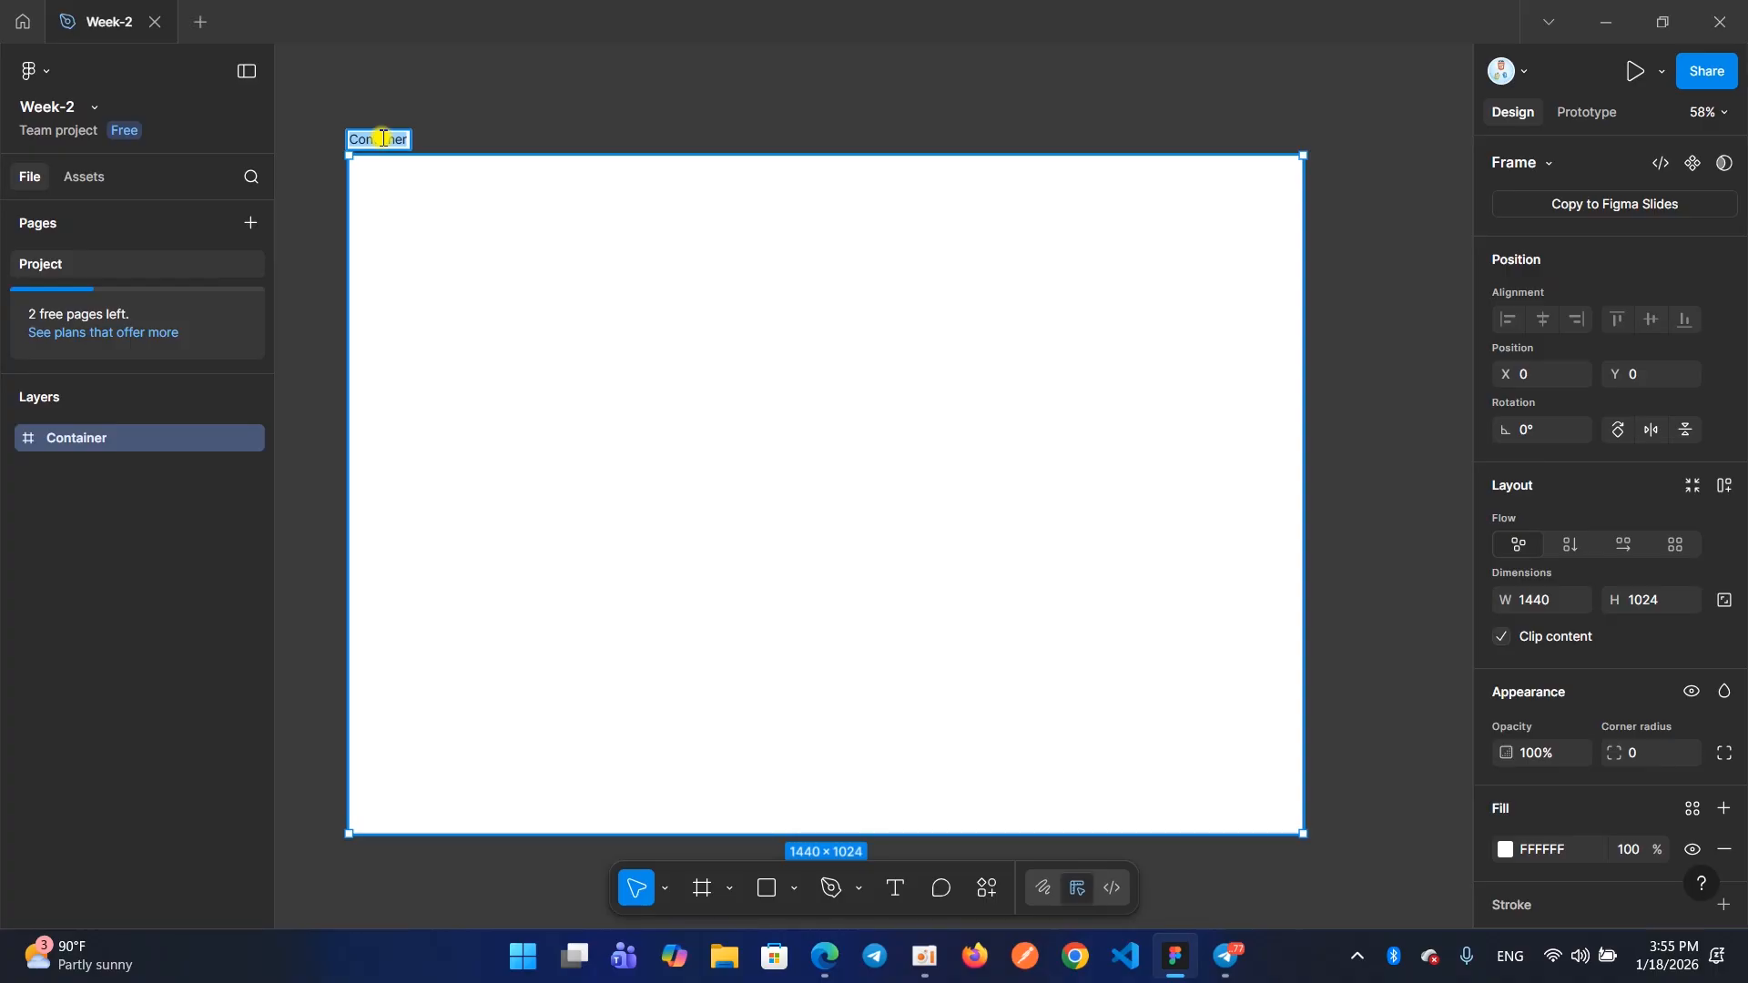
{"action": "left_click", "coordinate": [383, 138]}
{"action": "left_click", "coordinate": [499, 129]}
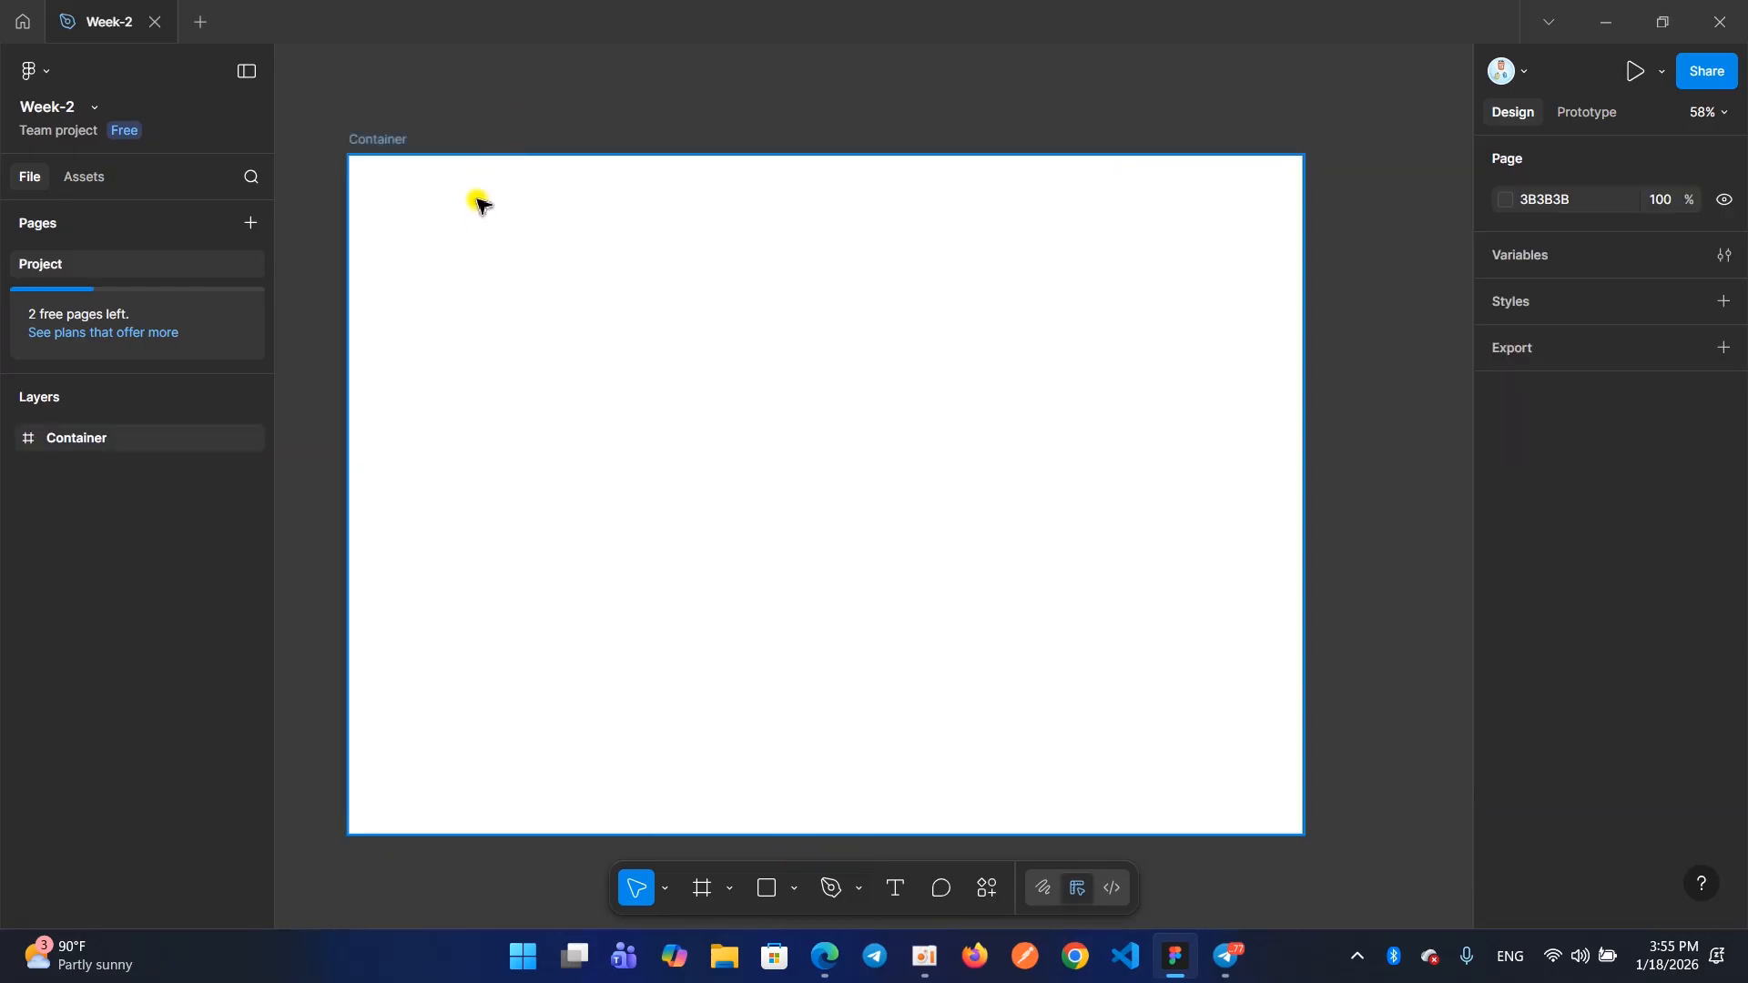
{"action": "left_click", "coordinate": [394, 145]}
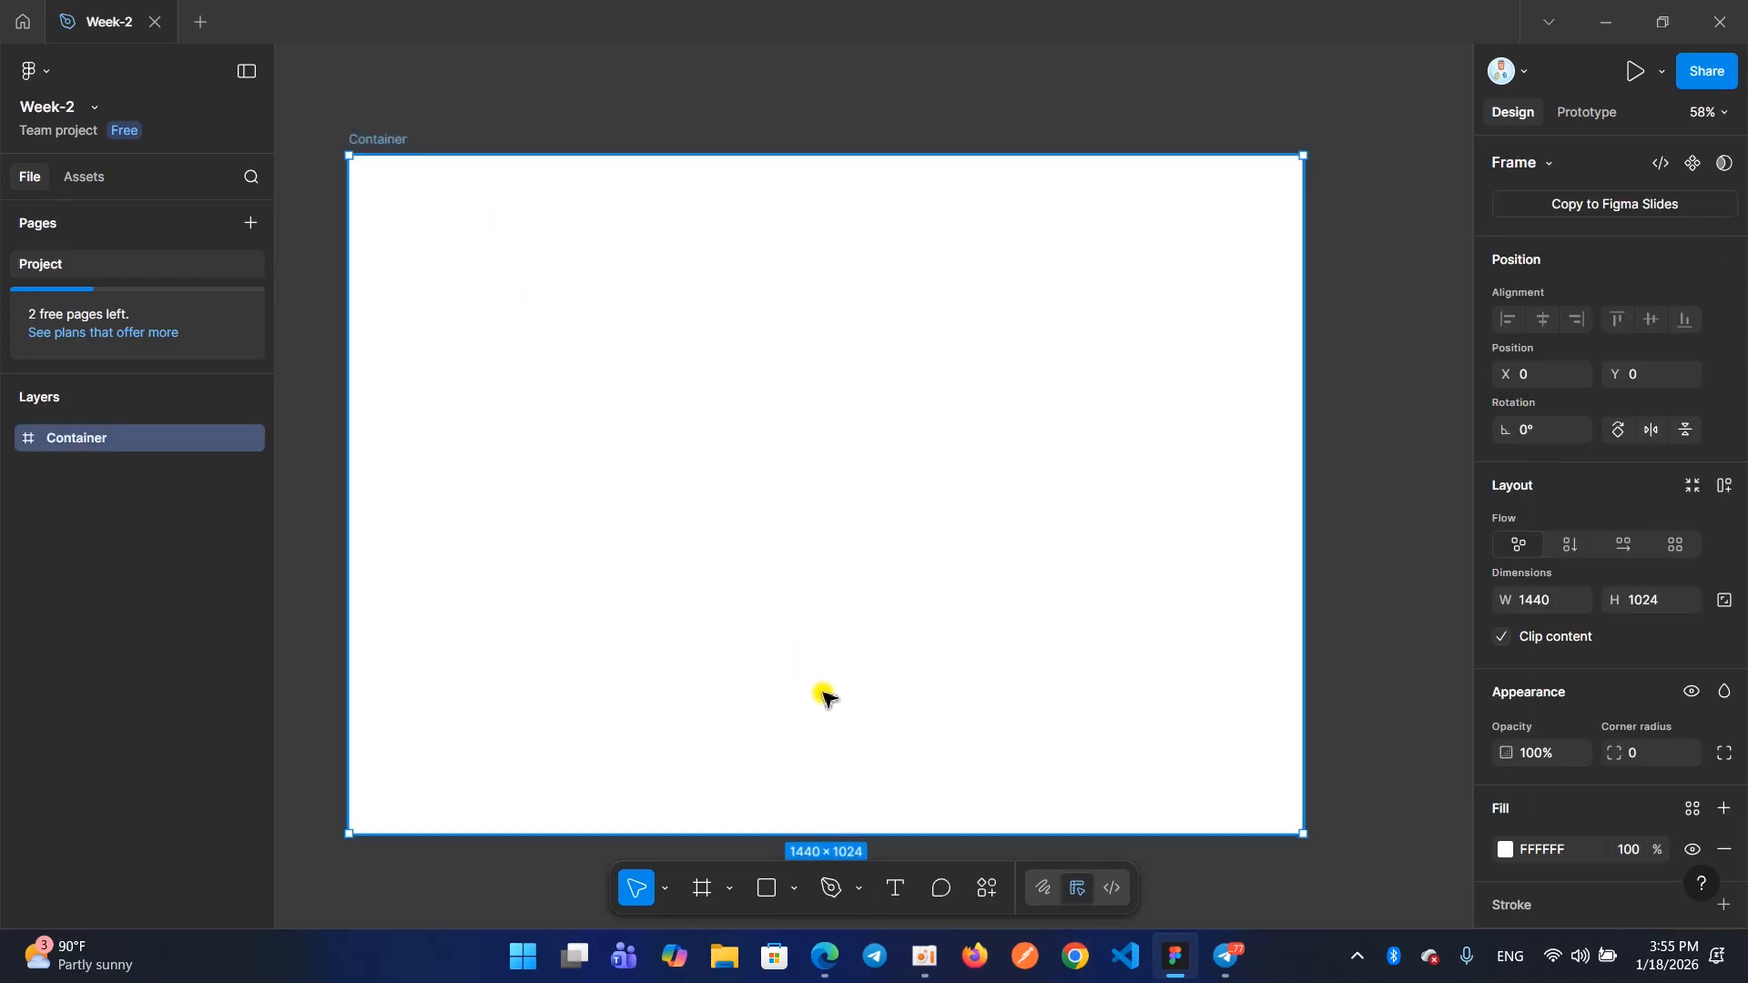
Switch to the browser to view the Ecommerce example page, and return to the Figma design
{"action": "mouse_move", "coordinate": [837, 974]}
{"action": "left_click", "coordinate": [696, 847]}
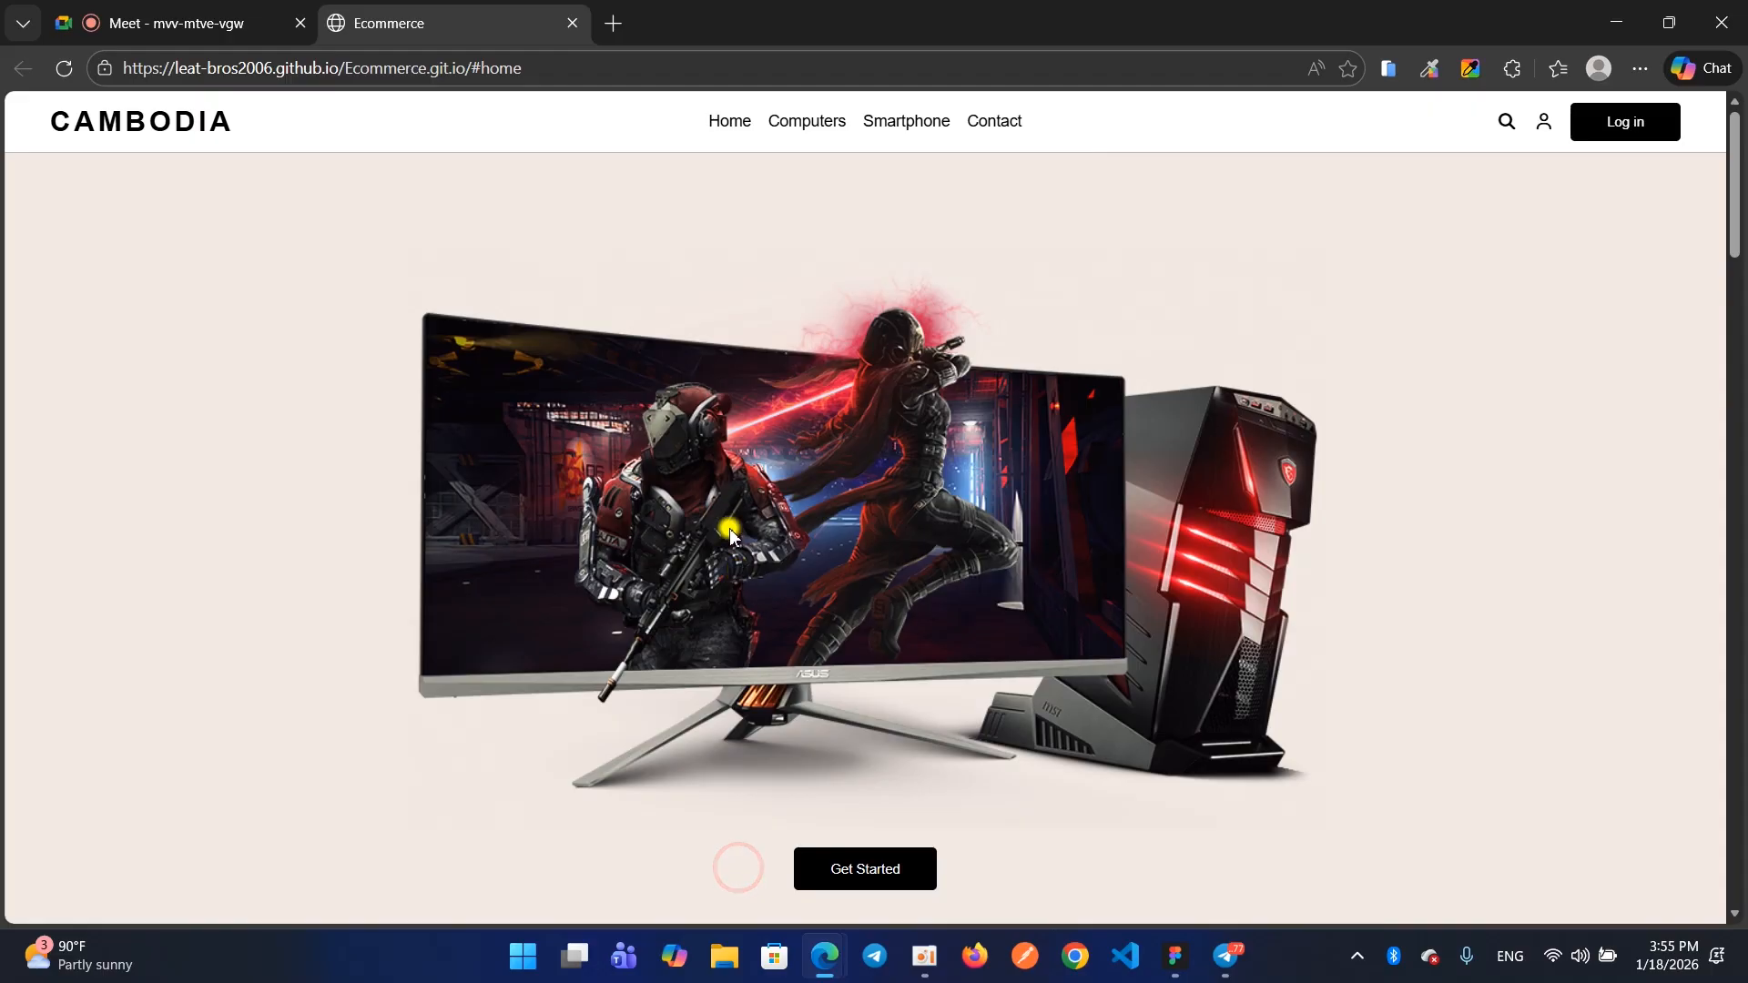
{"action": "left_click", "coordinate": [1616, 21]}
Add the text "Cambodia" to the Container frame and move it near the upper-left corner, at about X 48, Y 95
{"action": "left_click", "coordinate": [910, 900]}
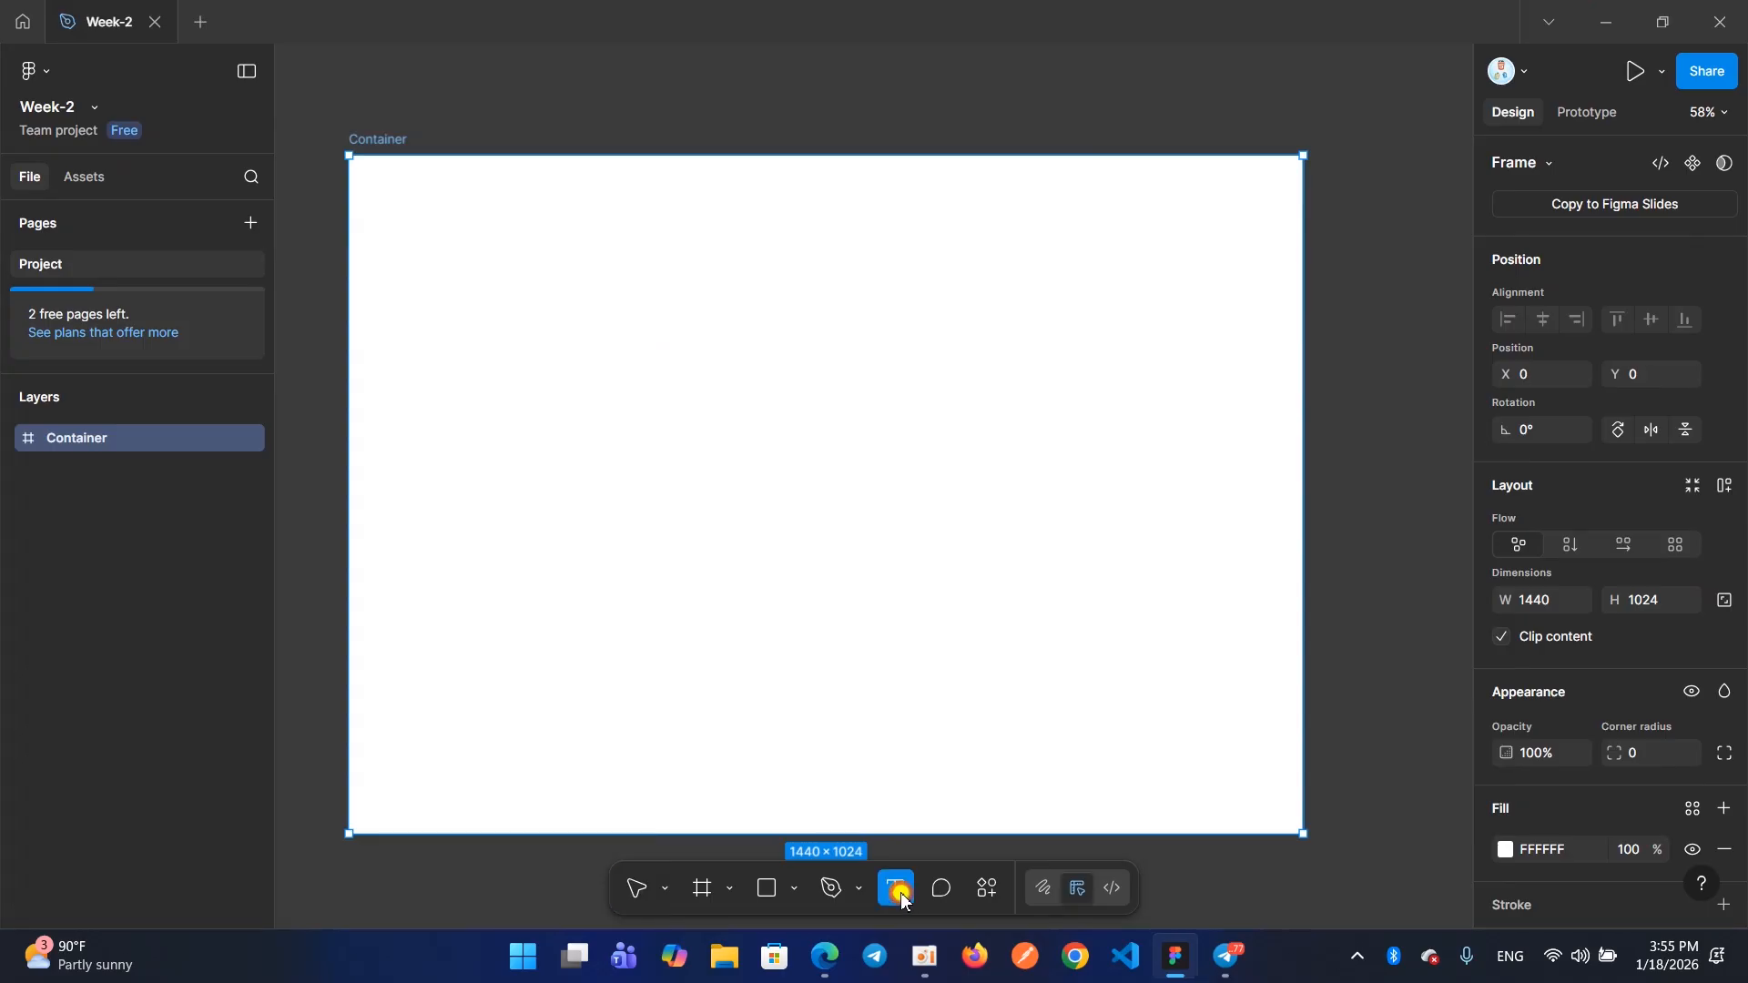
{"action": "left_click", "coordinate": [613, 544]}
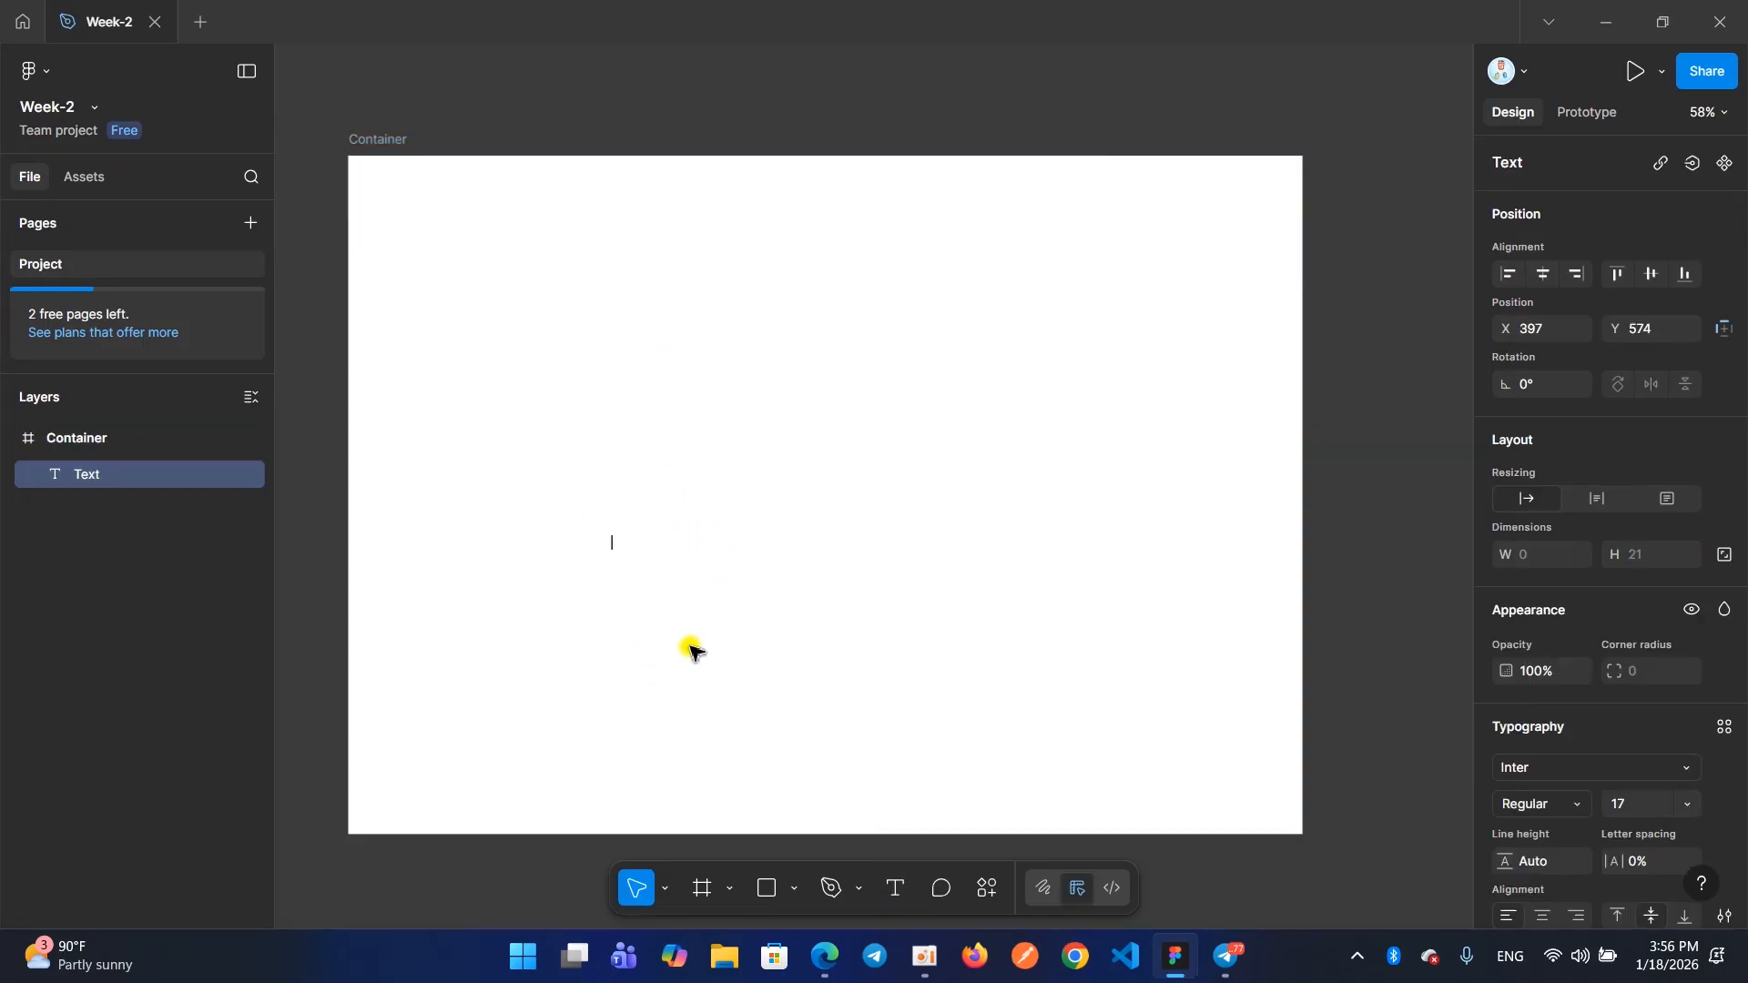
{"action": "type", "text": "Cambodia"}
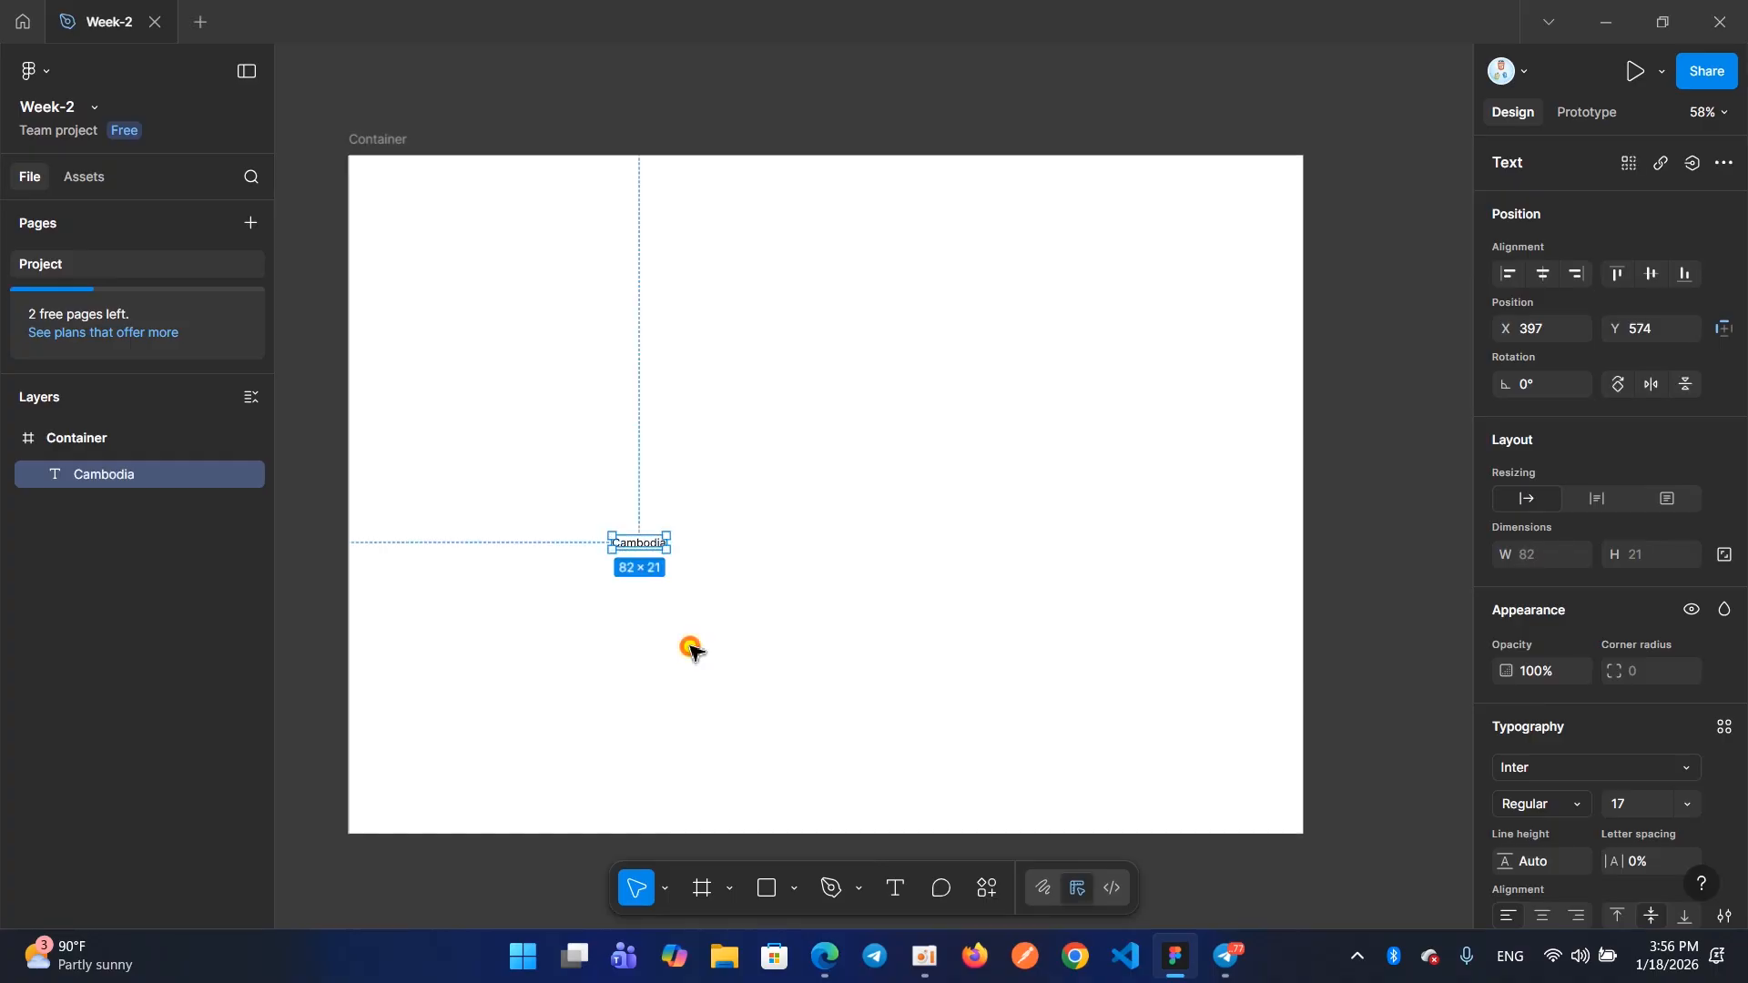
{"action": "left_click_drag", "start_coordinate": [662, 545], "coordinate": [424, 231]}
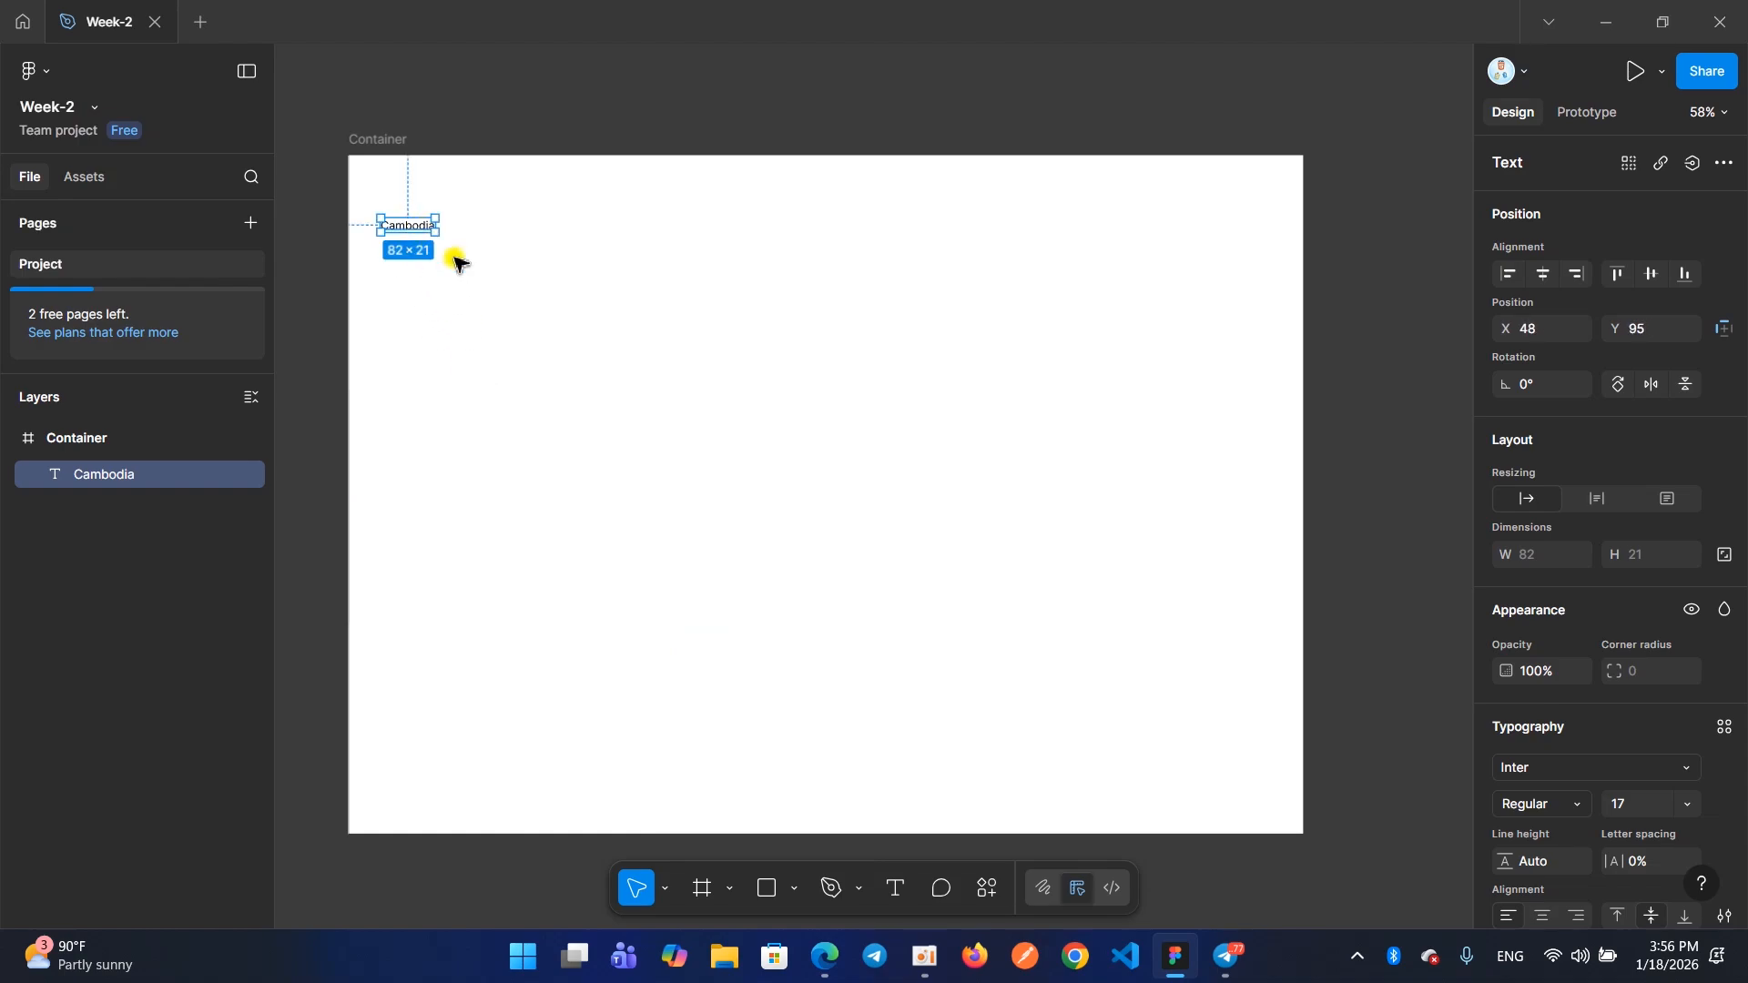
Switch to the browser to examine the CAMBODIA logo on the Ecommerce page, and return to the Figma design
{"action": "mouse_move", "coordinate": [829, 978]}
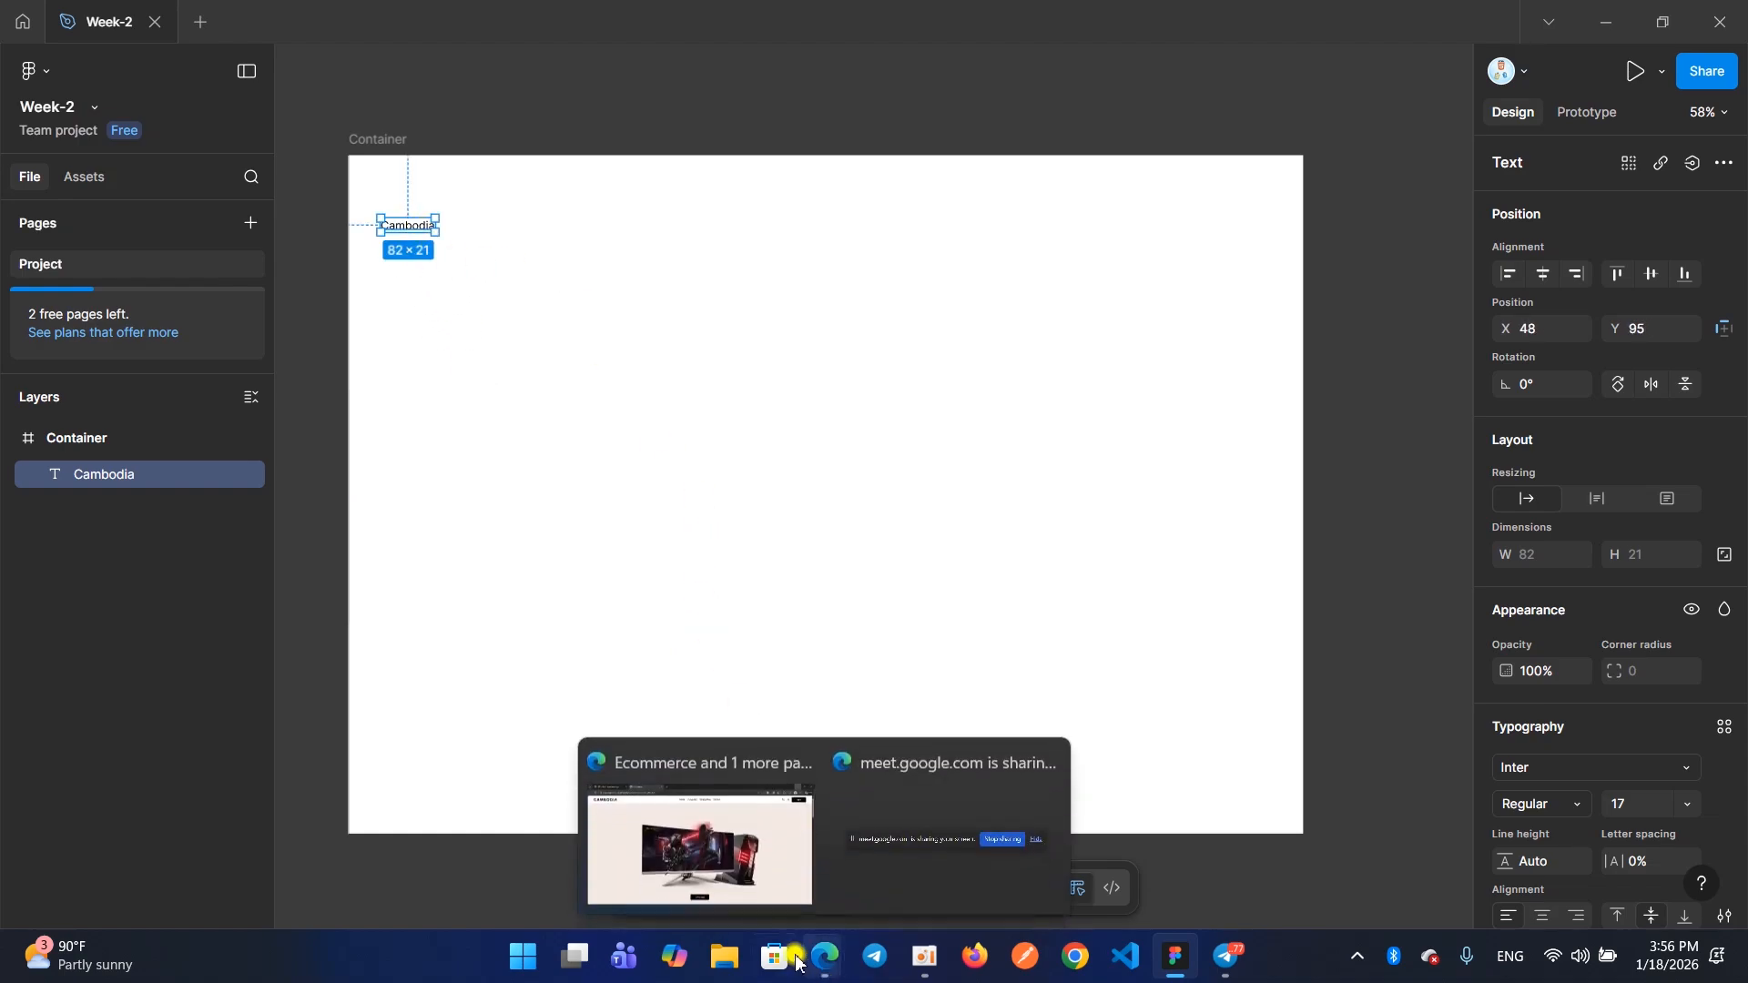
{"action": "left_click", "coordinate": [703, 827]}
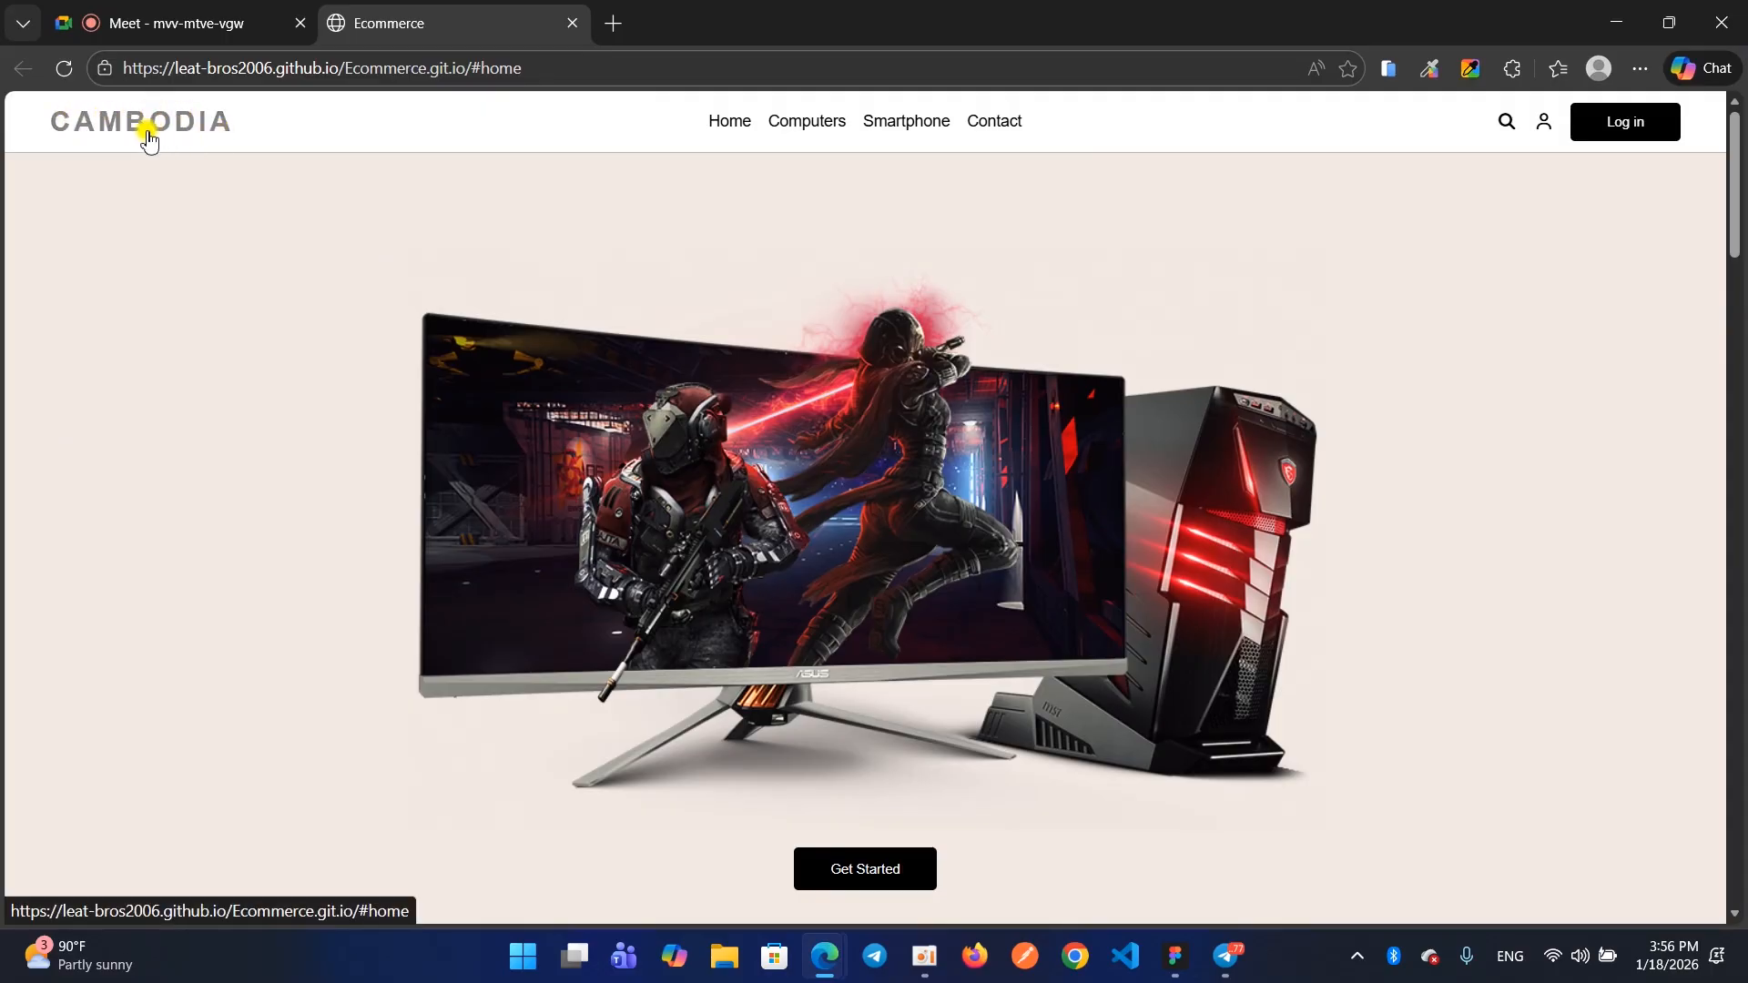
{"action": "left_click", "coordinate": [1617, 24]}
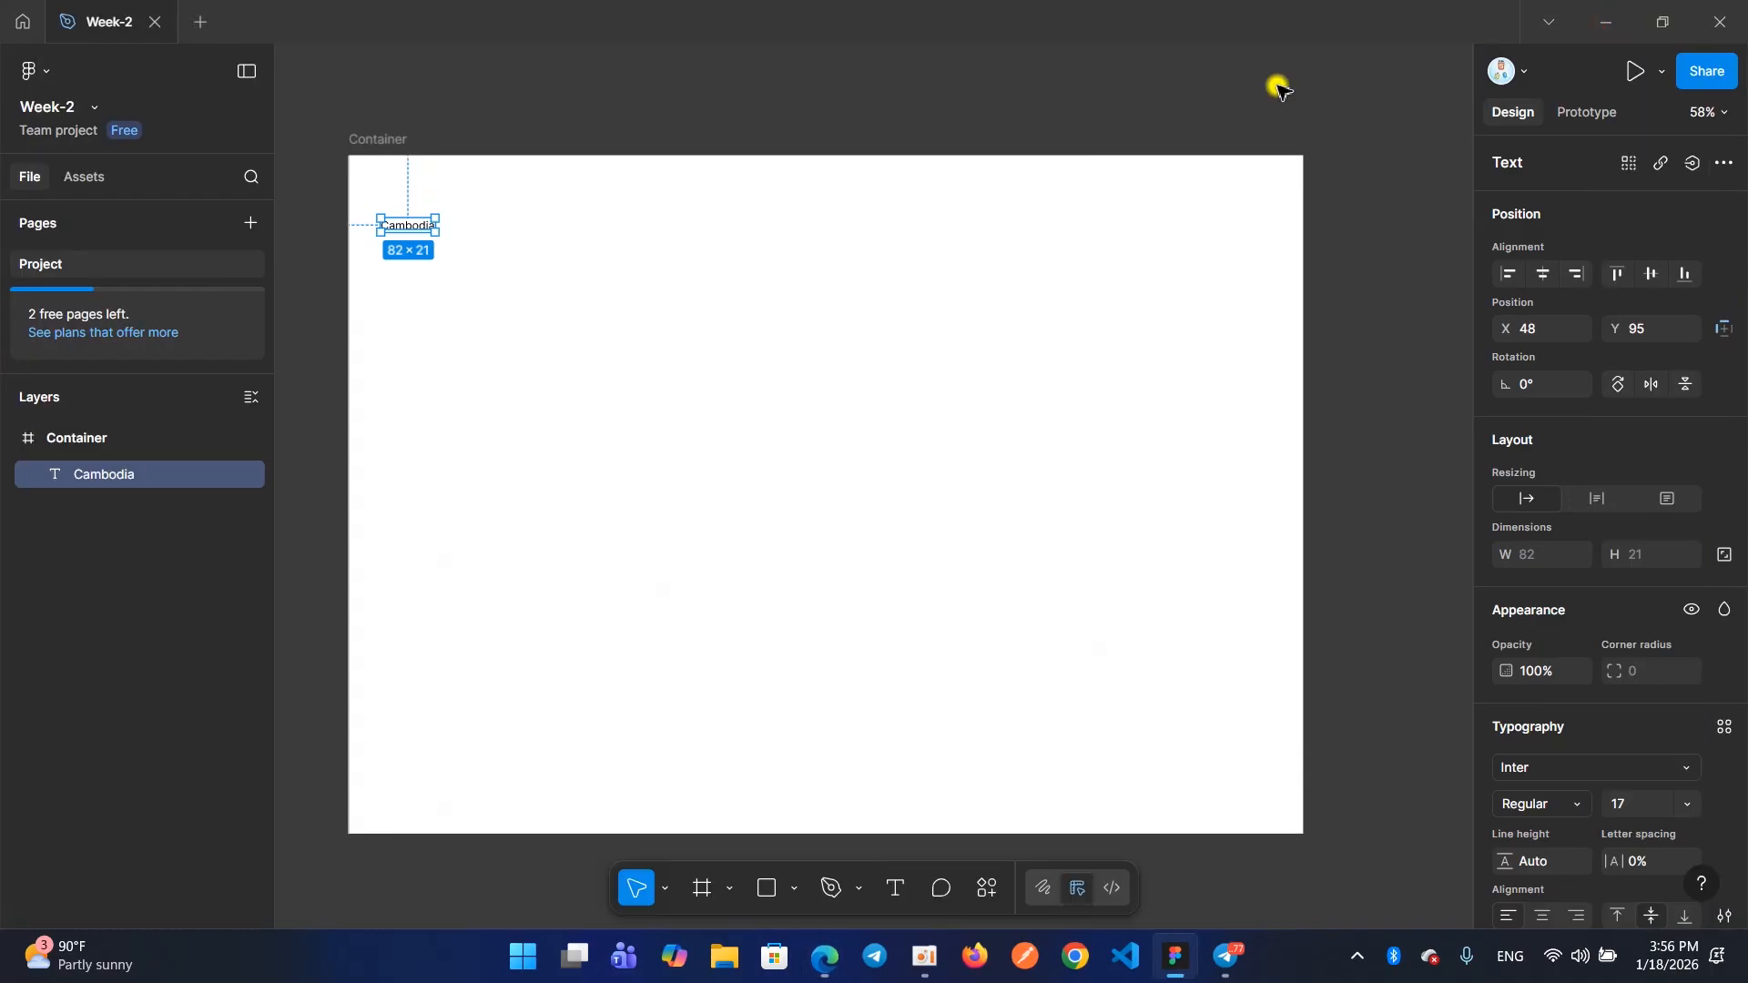
Move the Cambodia text inward to about X 328, Y 191 and open its type settings
{"action": "scroll", "coordinate": [1583, 648], "scroll_direction": "down", "scroll_amount": 5}
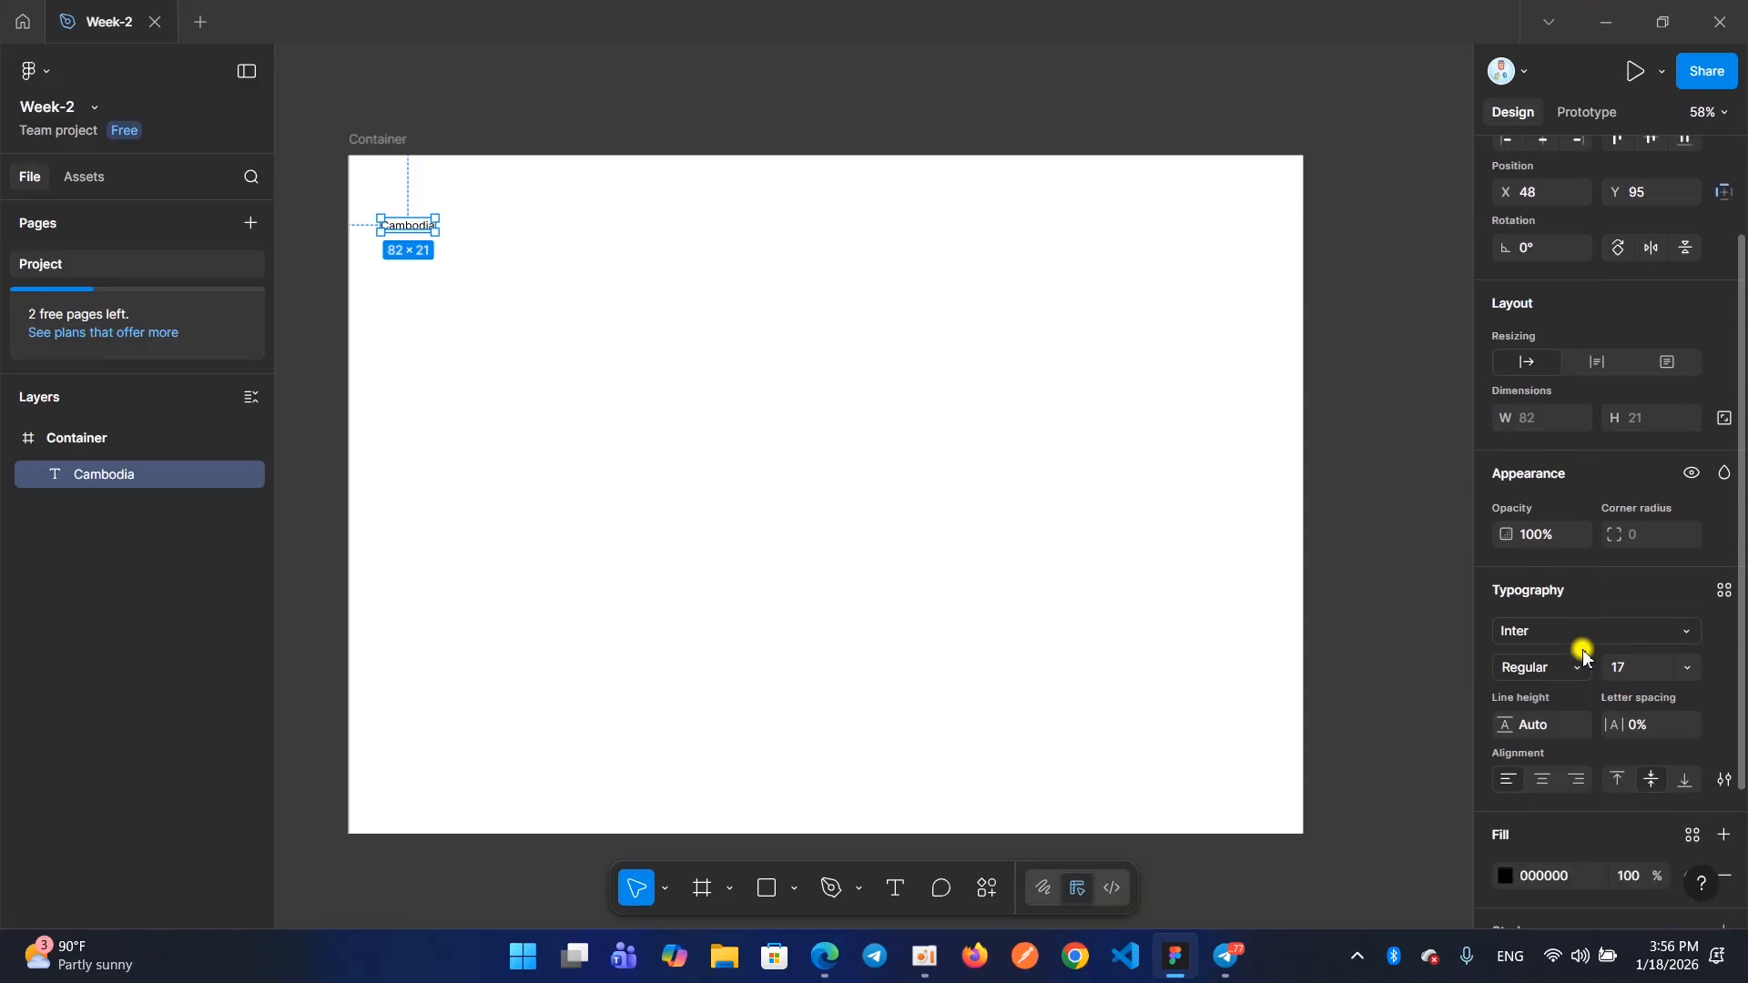
{"action": "scroll", "coordinate": [1582, 648], "scroll_direction": "down", "scroll_amount": 1}
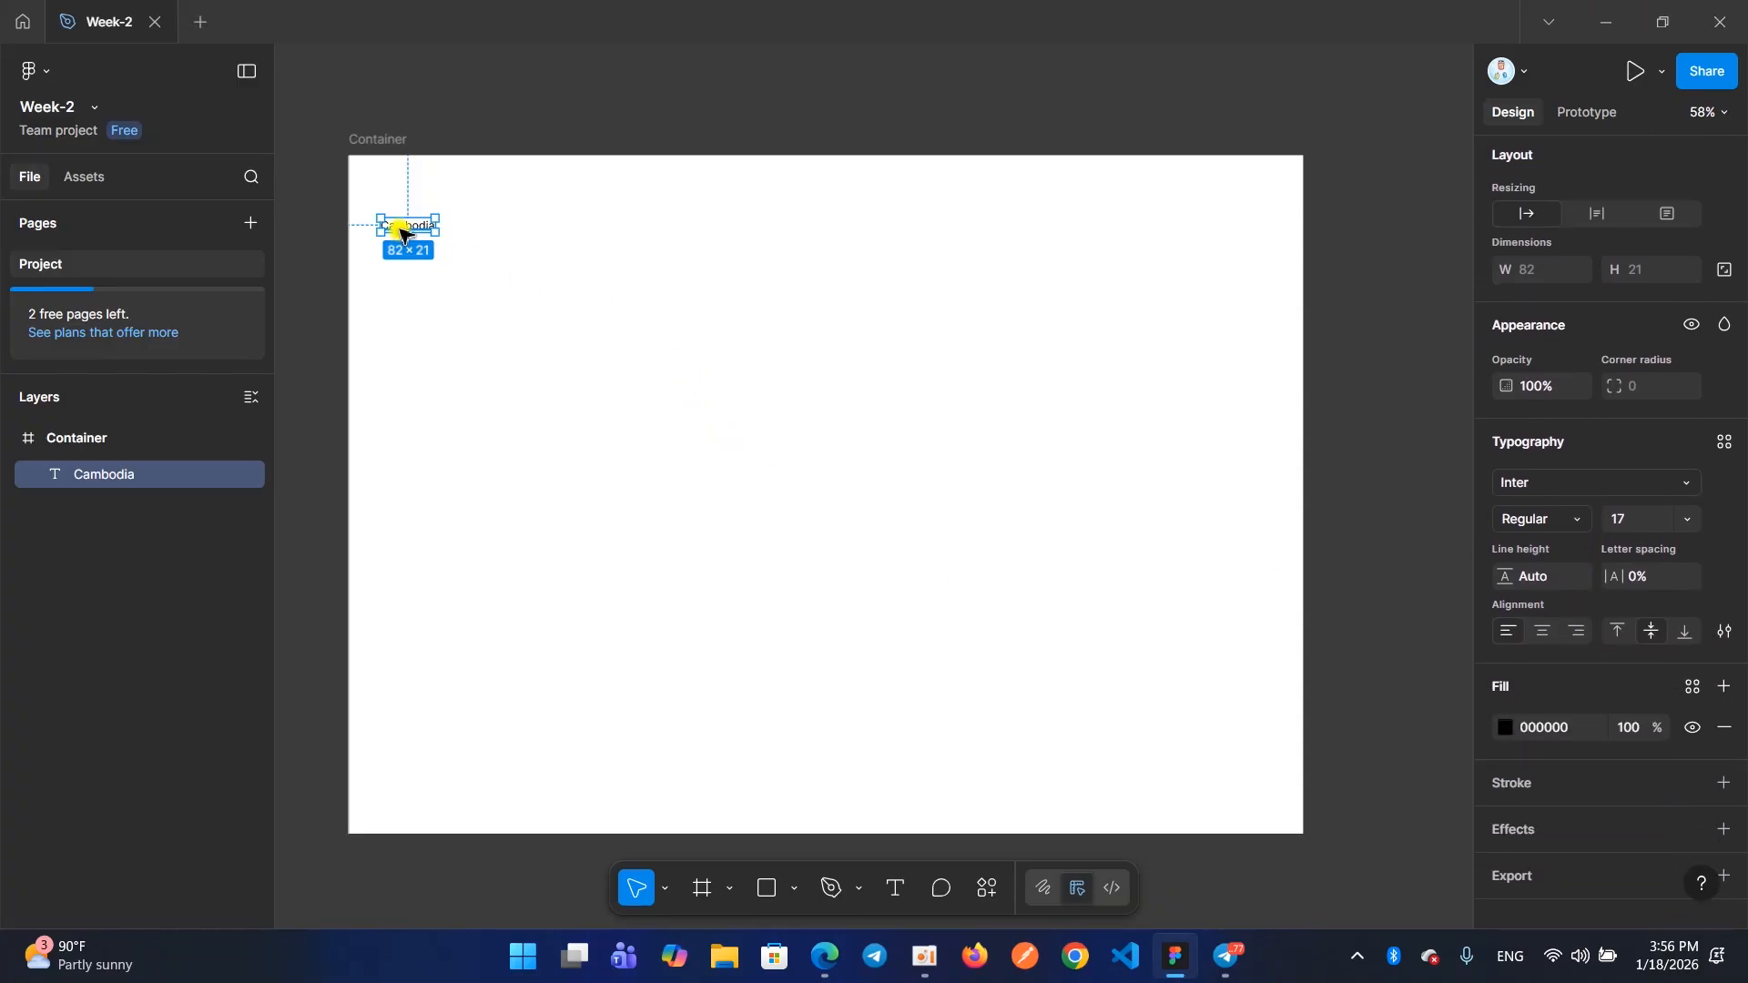
{"action": "left_click_drag", "start_coordinate": [402, 233], "coordinate": [589, 297]}
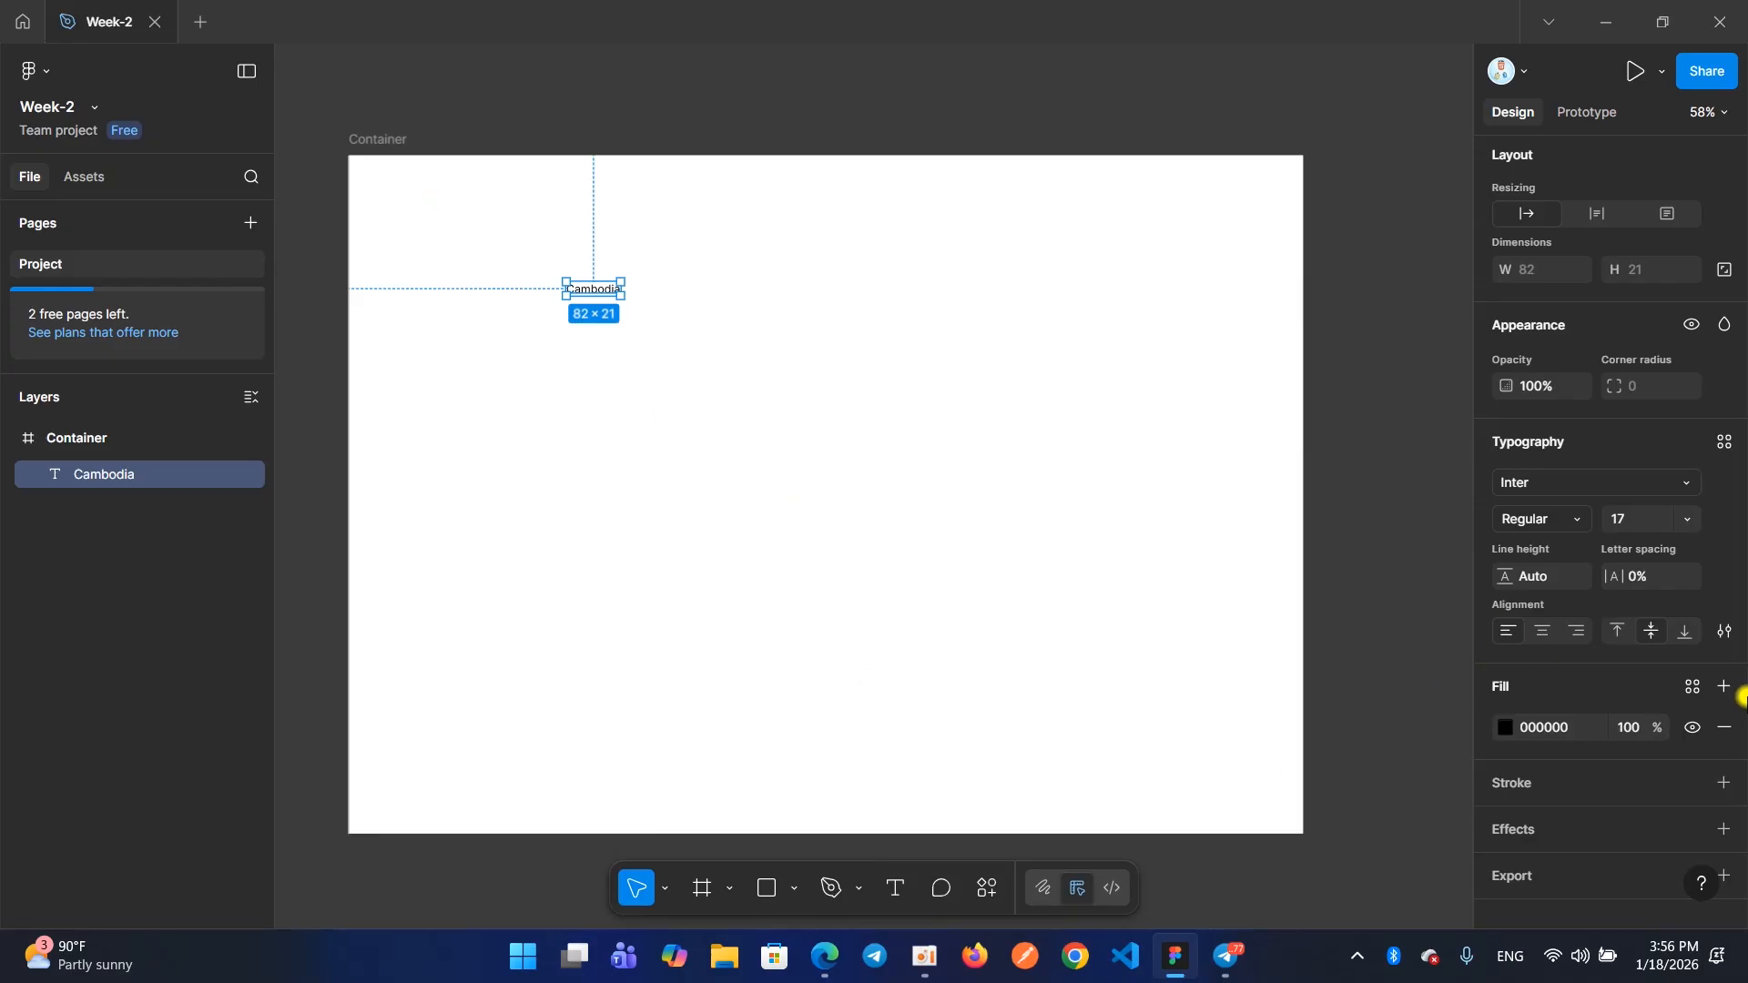
{"action": "left_click", "coordinate": [1724, 637]}
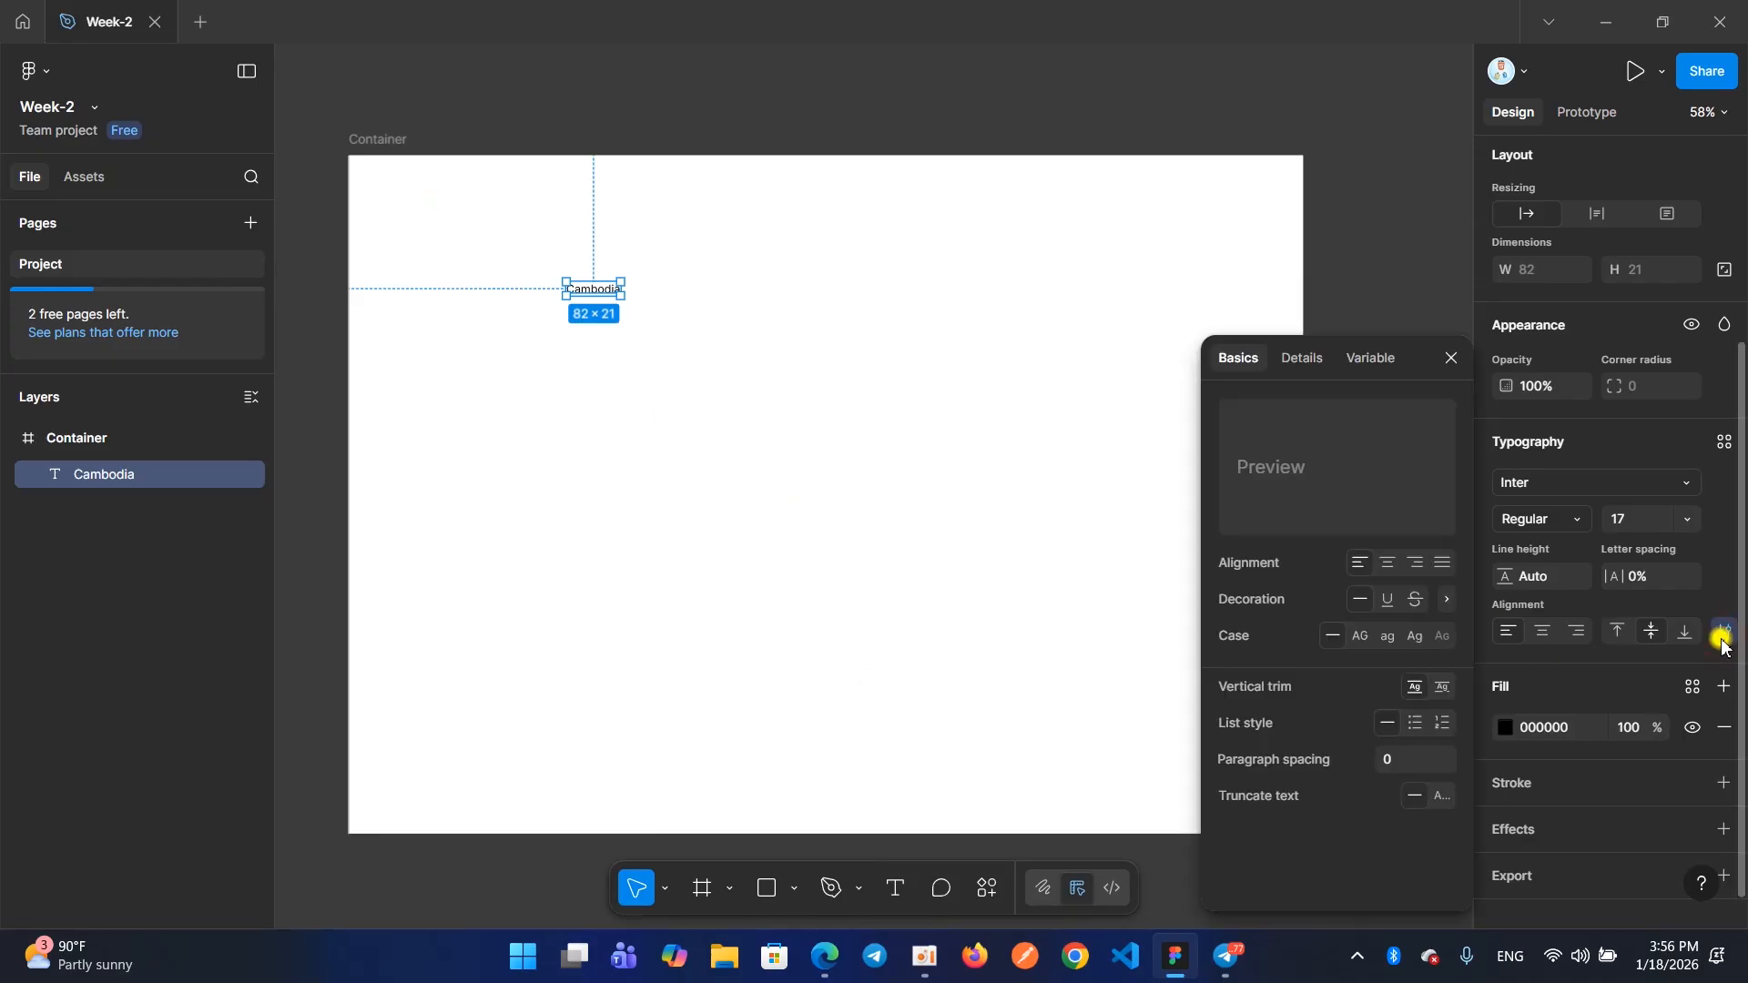
{"action": "left_click_drag", "start_coordinate": [1413, 368], "coordinate": [1243, 293]}
{"action": "left_click", "coordinate": [1285, 290]}
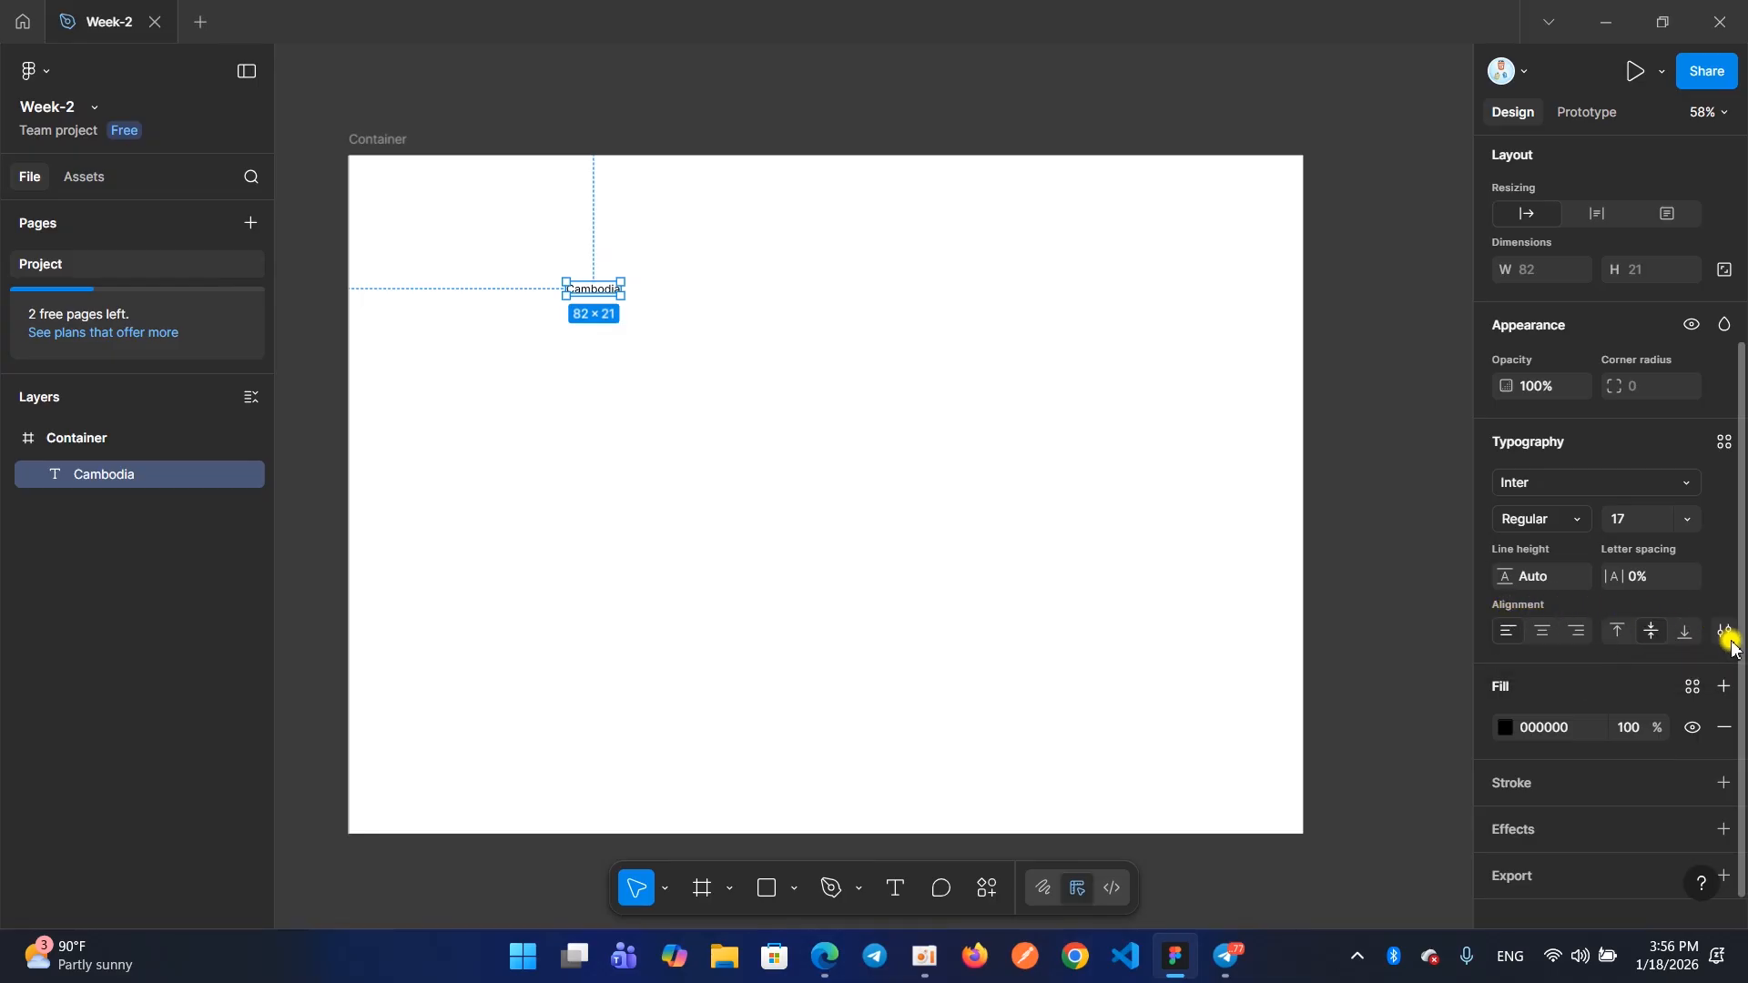
{"action": "left_click", "coordinate": [1711, 622]}
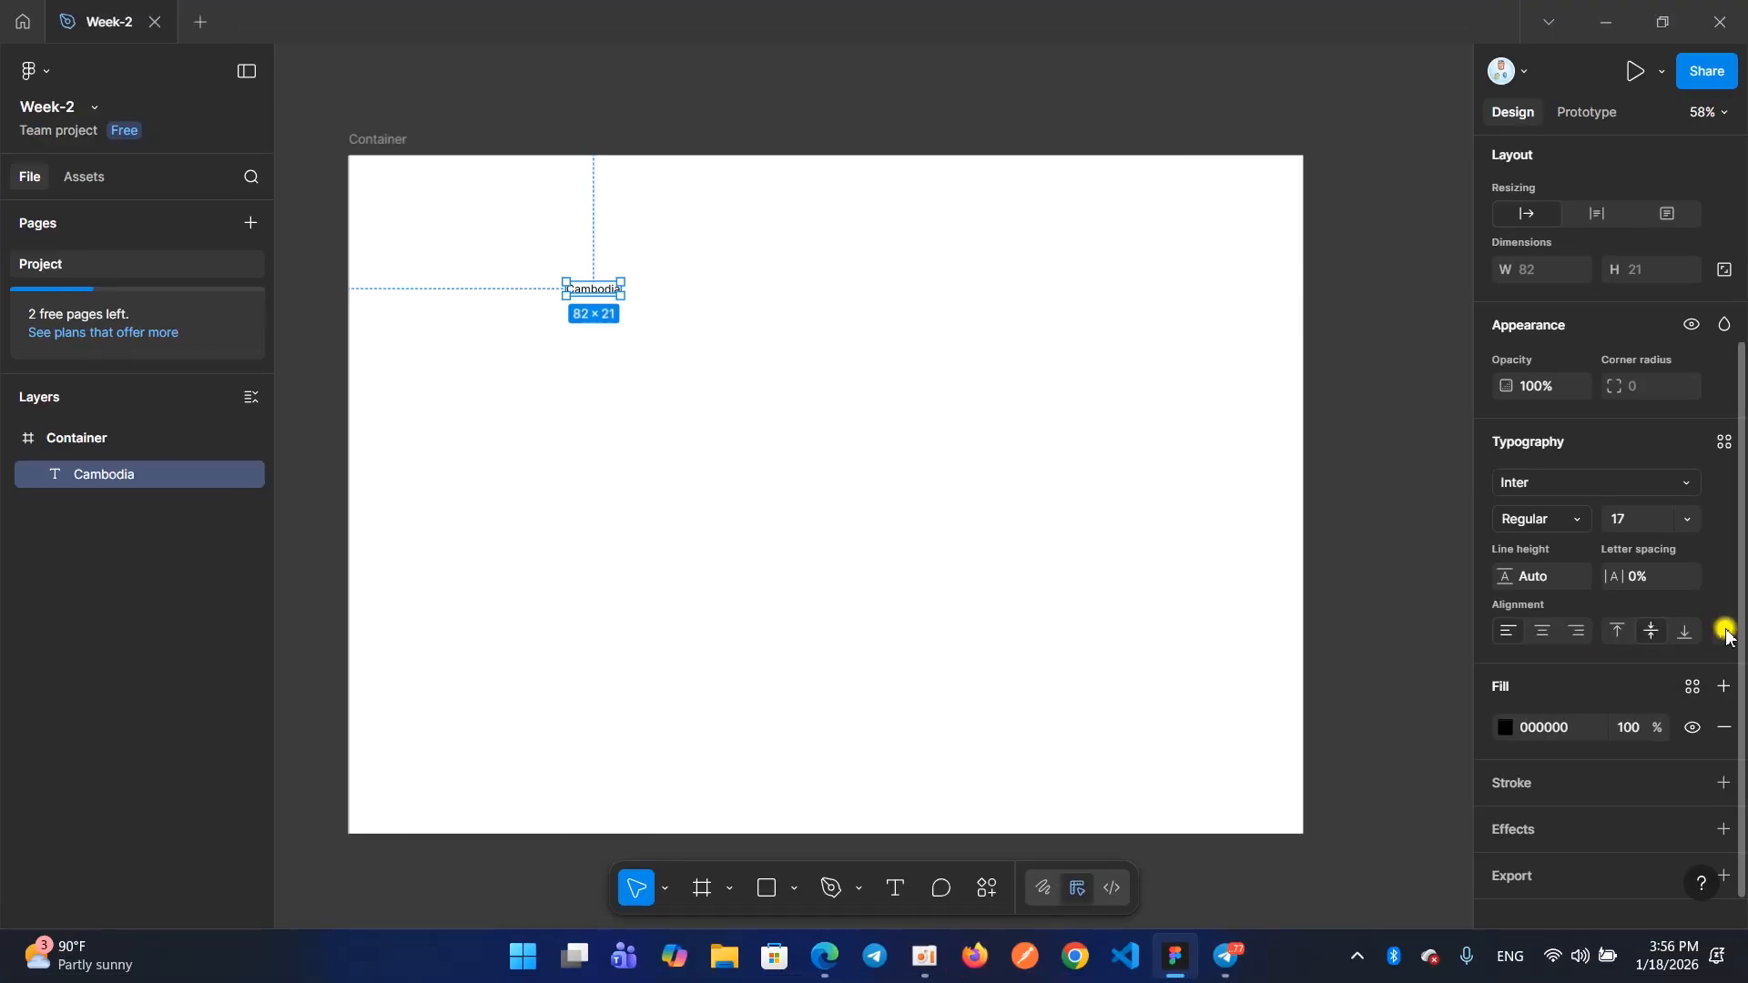
{"action": "left_click", "coordinate": [1726, 631]}
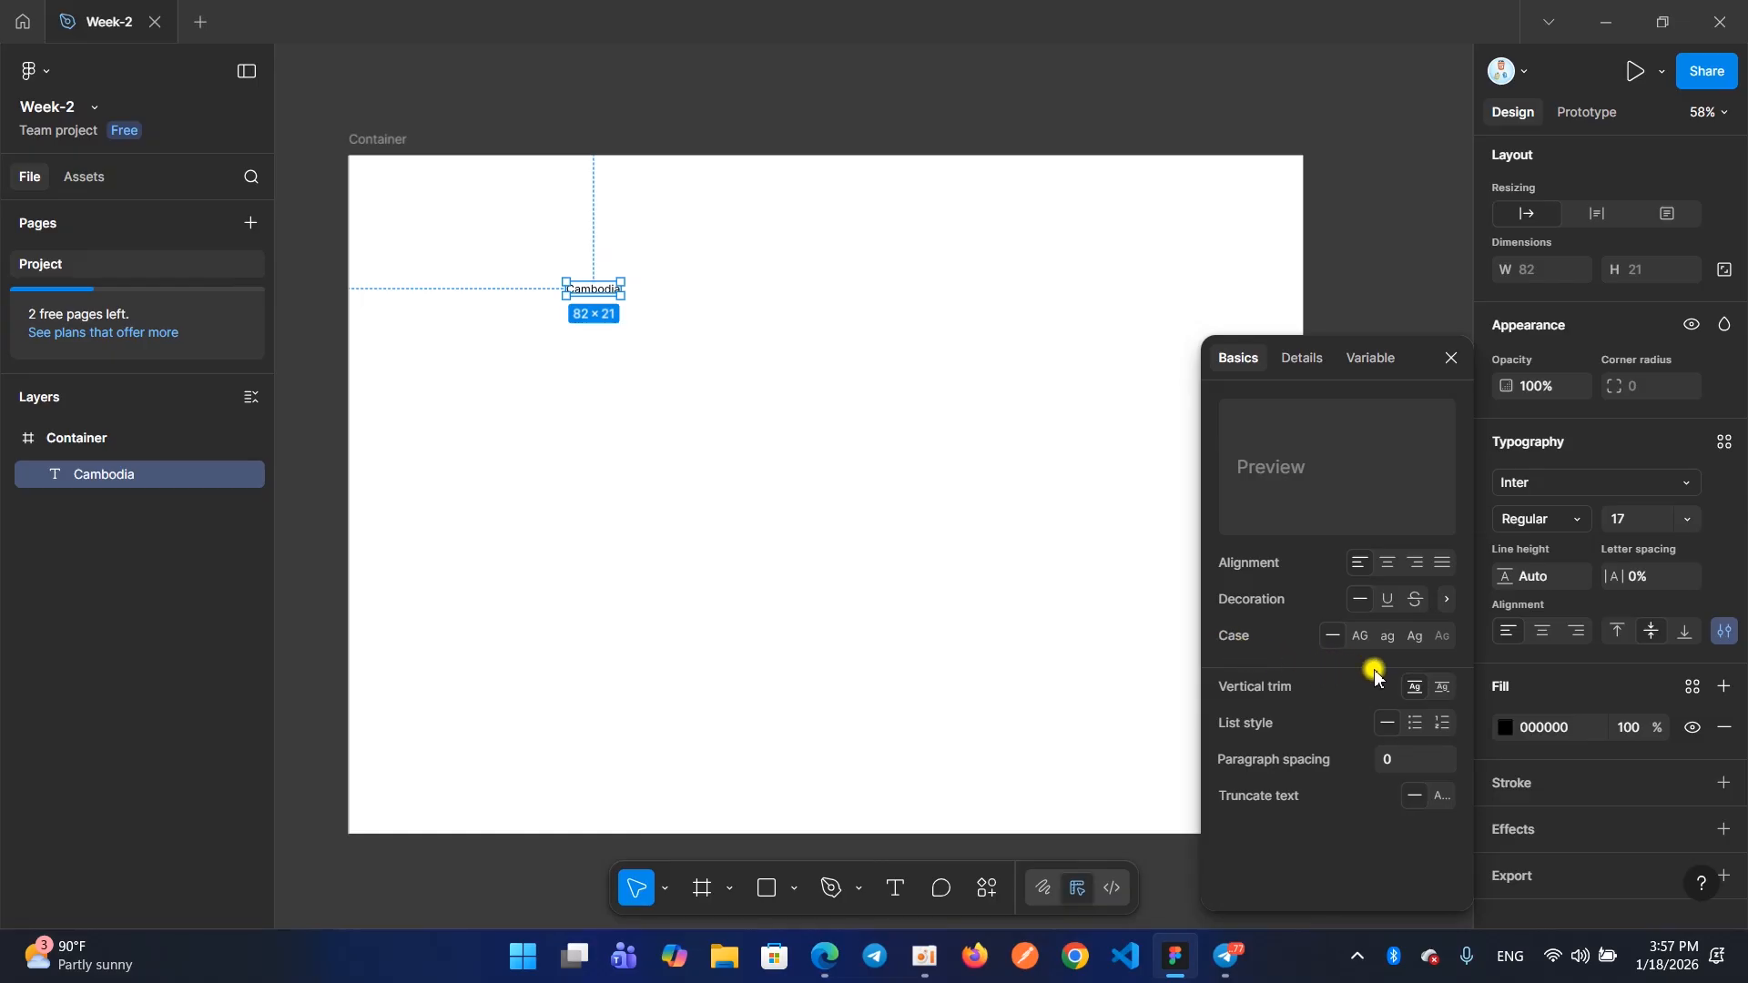
Try uppercase, underline and strikethrough on the Cambodia text, and set its decoration back to none
{"action": "left_click", "coordinate": [1360, 635]}
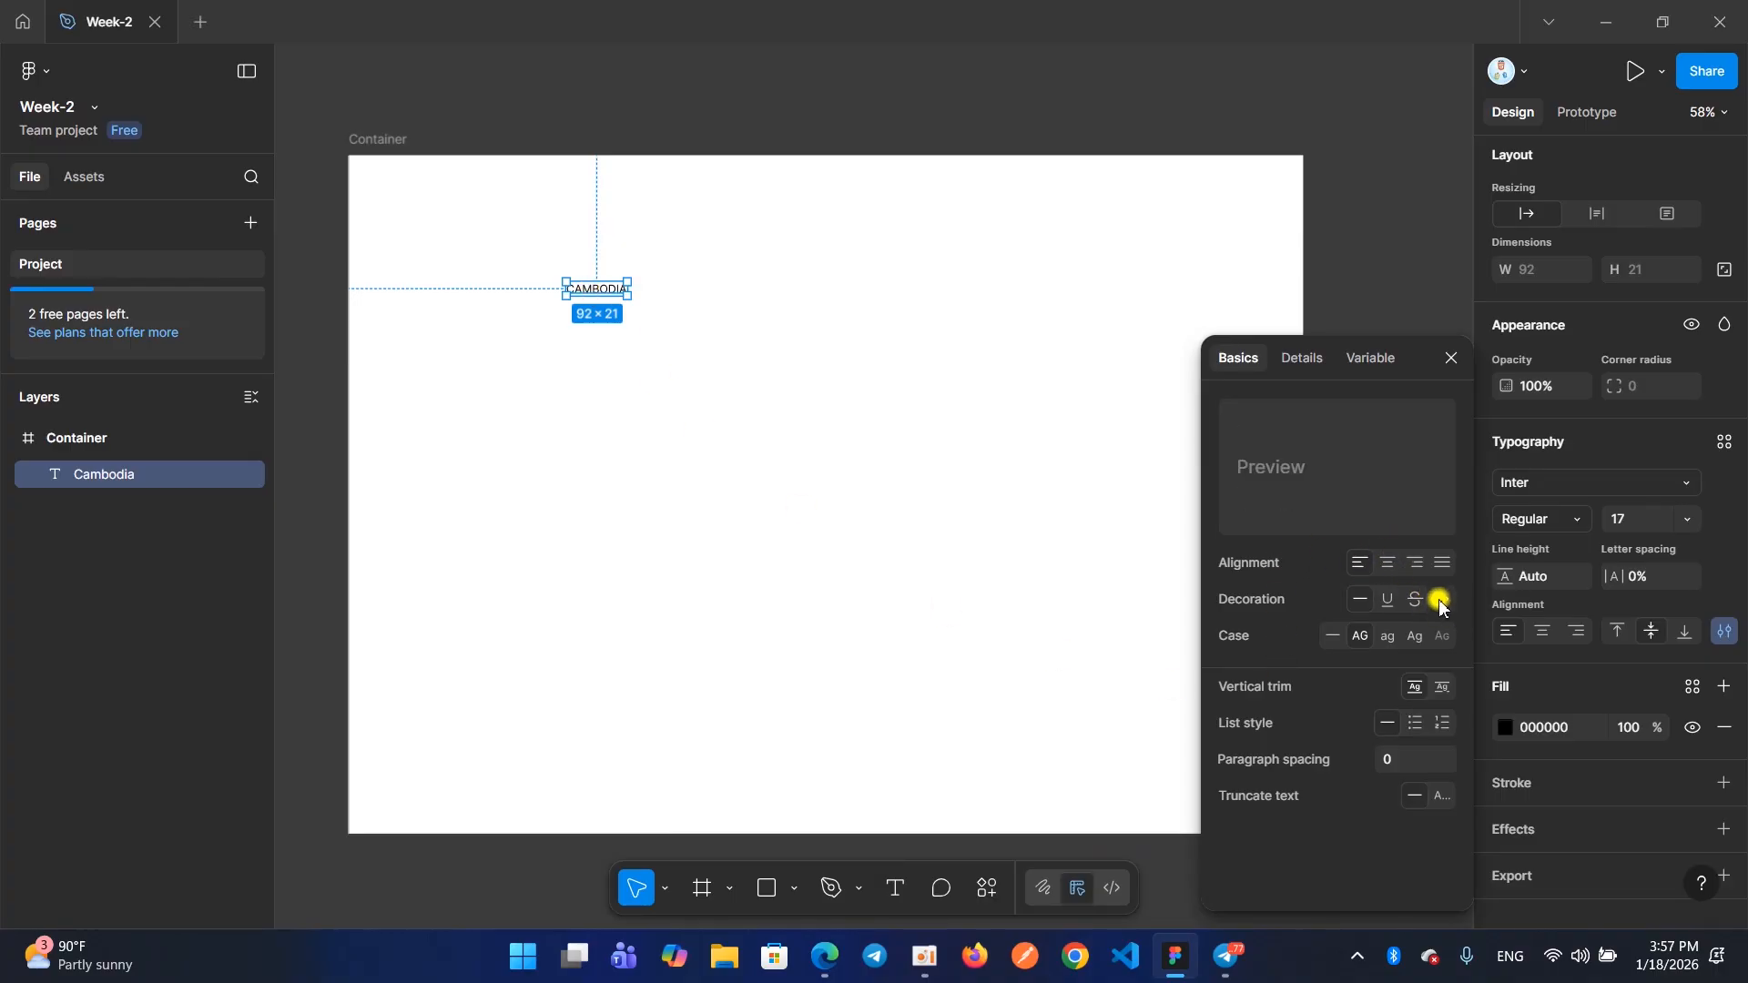
{"action": "left_click", "coordinate": [1385, 603]}
{"action": "left_click", "coordinate": [1411, 601]}
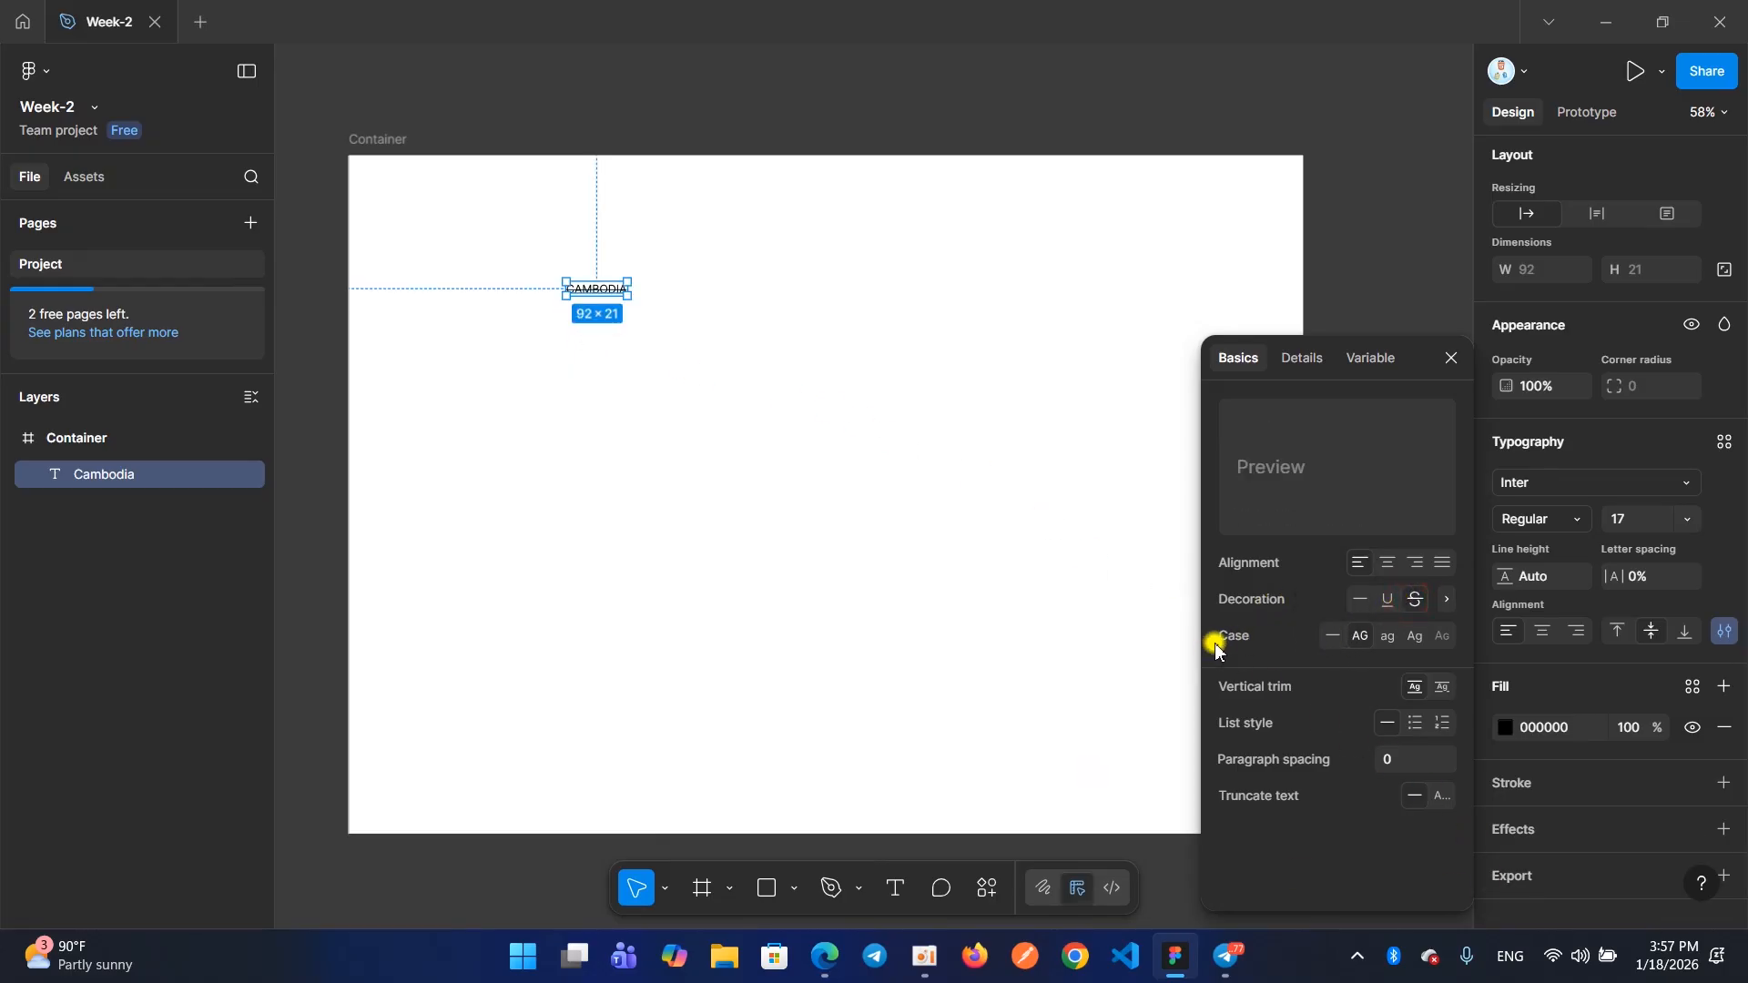
{"action": "left_click", "coordinate": [1359, 637]}
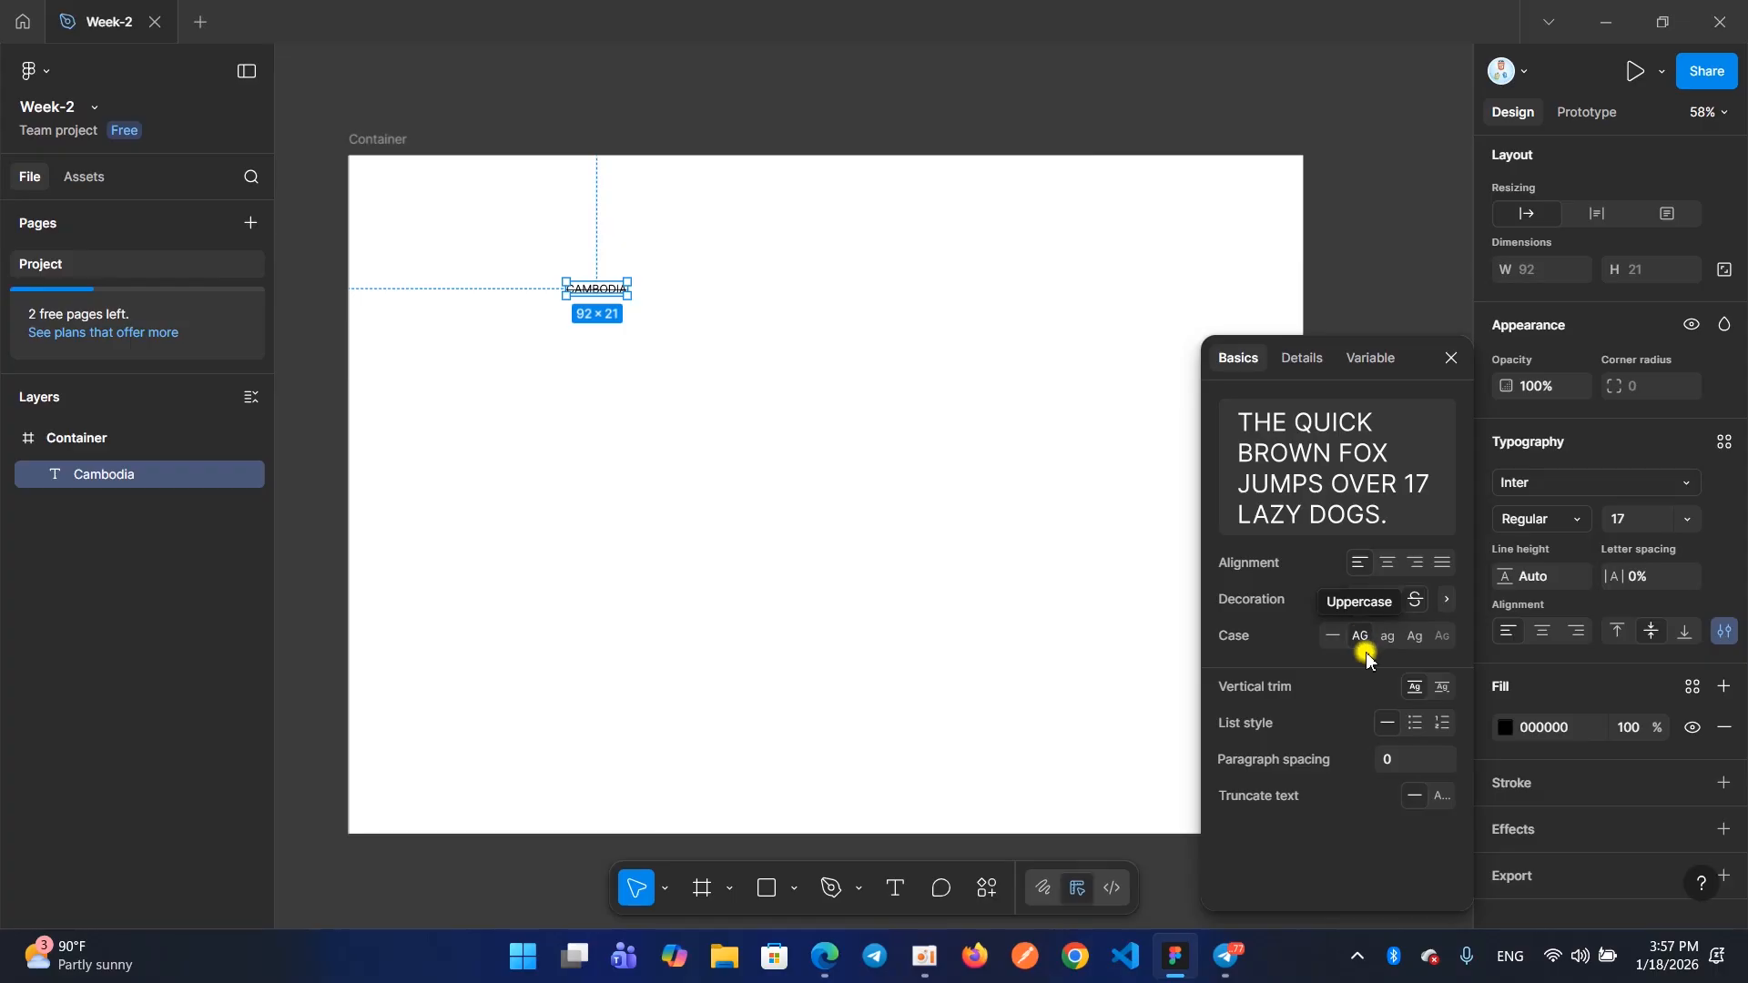
{"action": "left_click", "coordinate": [1413, 603]}
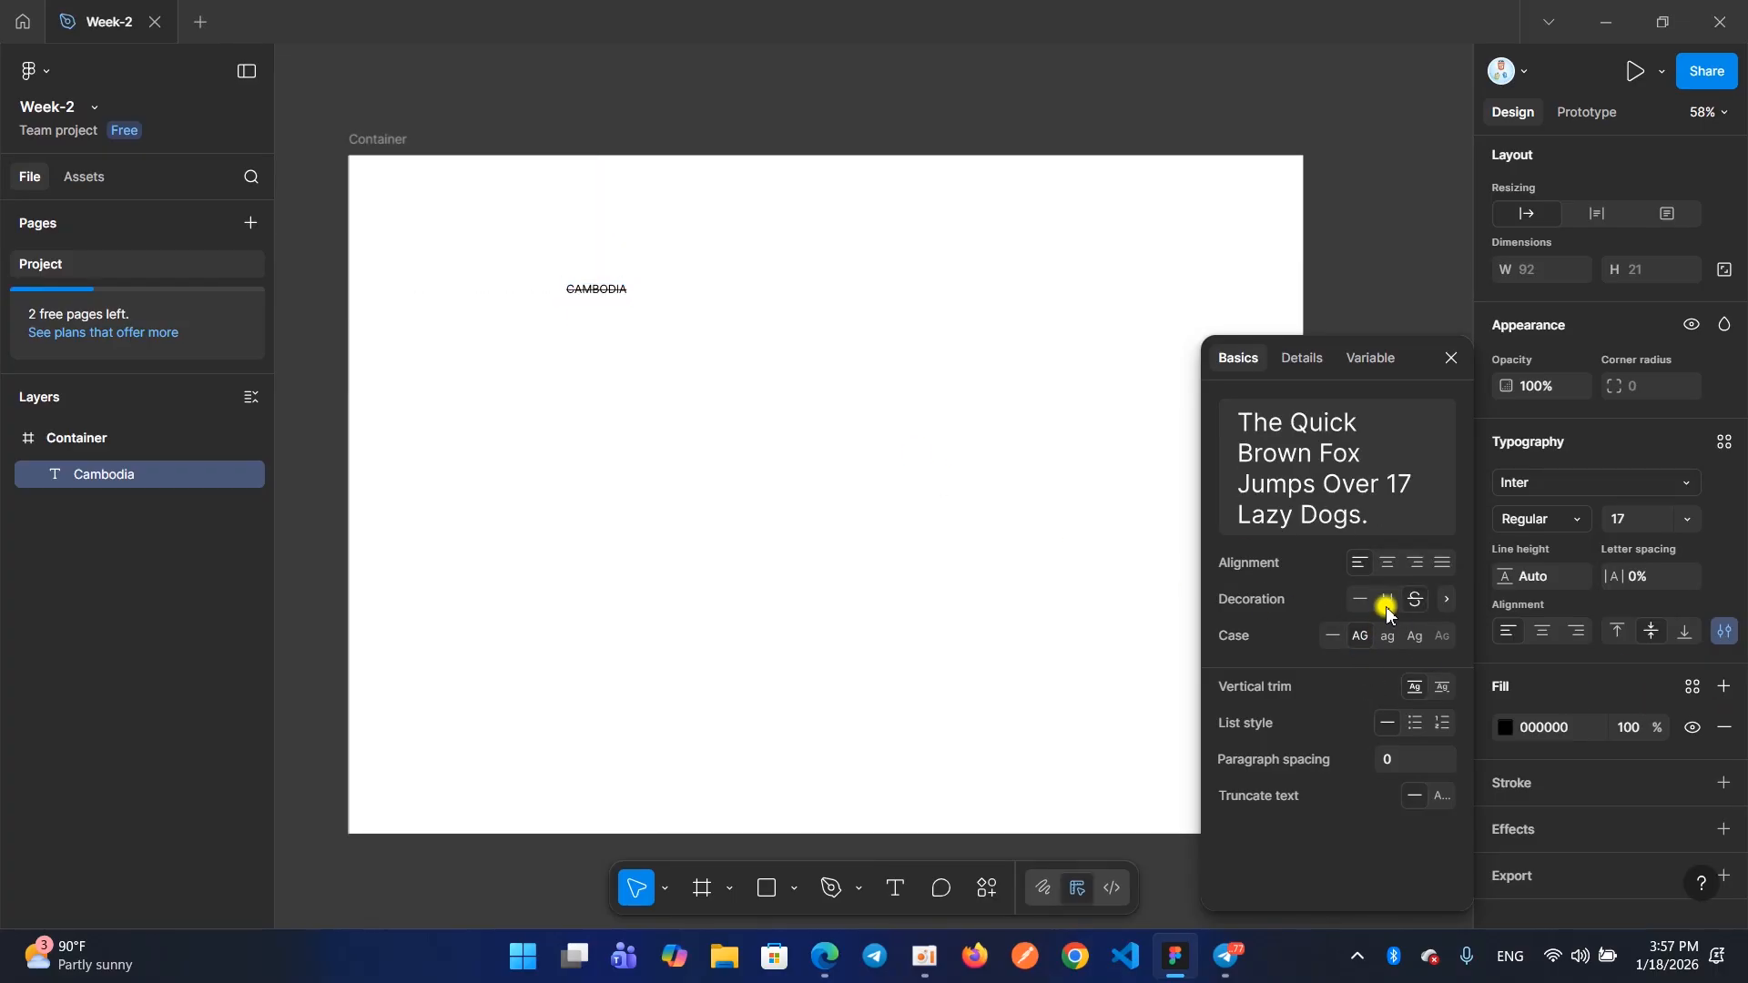
{"action": "left_click", "coordinate": [1361, 599]}
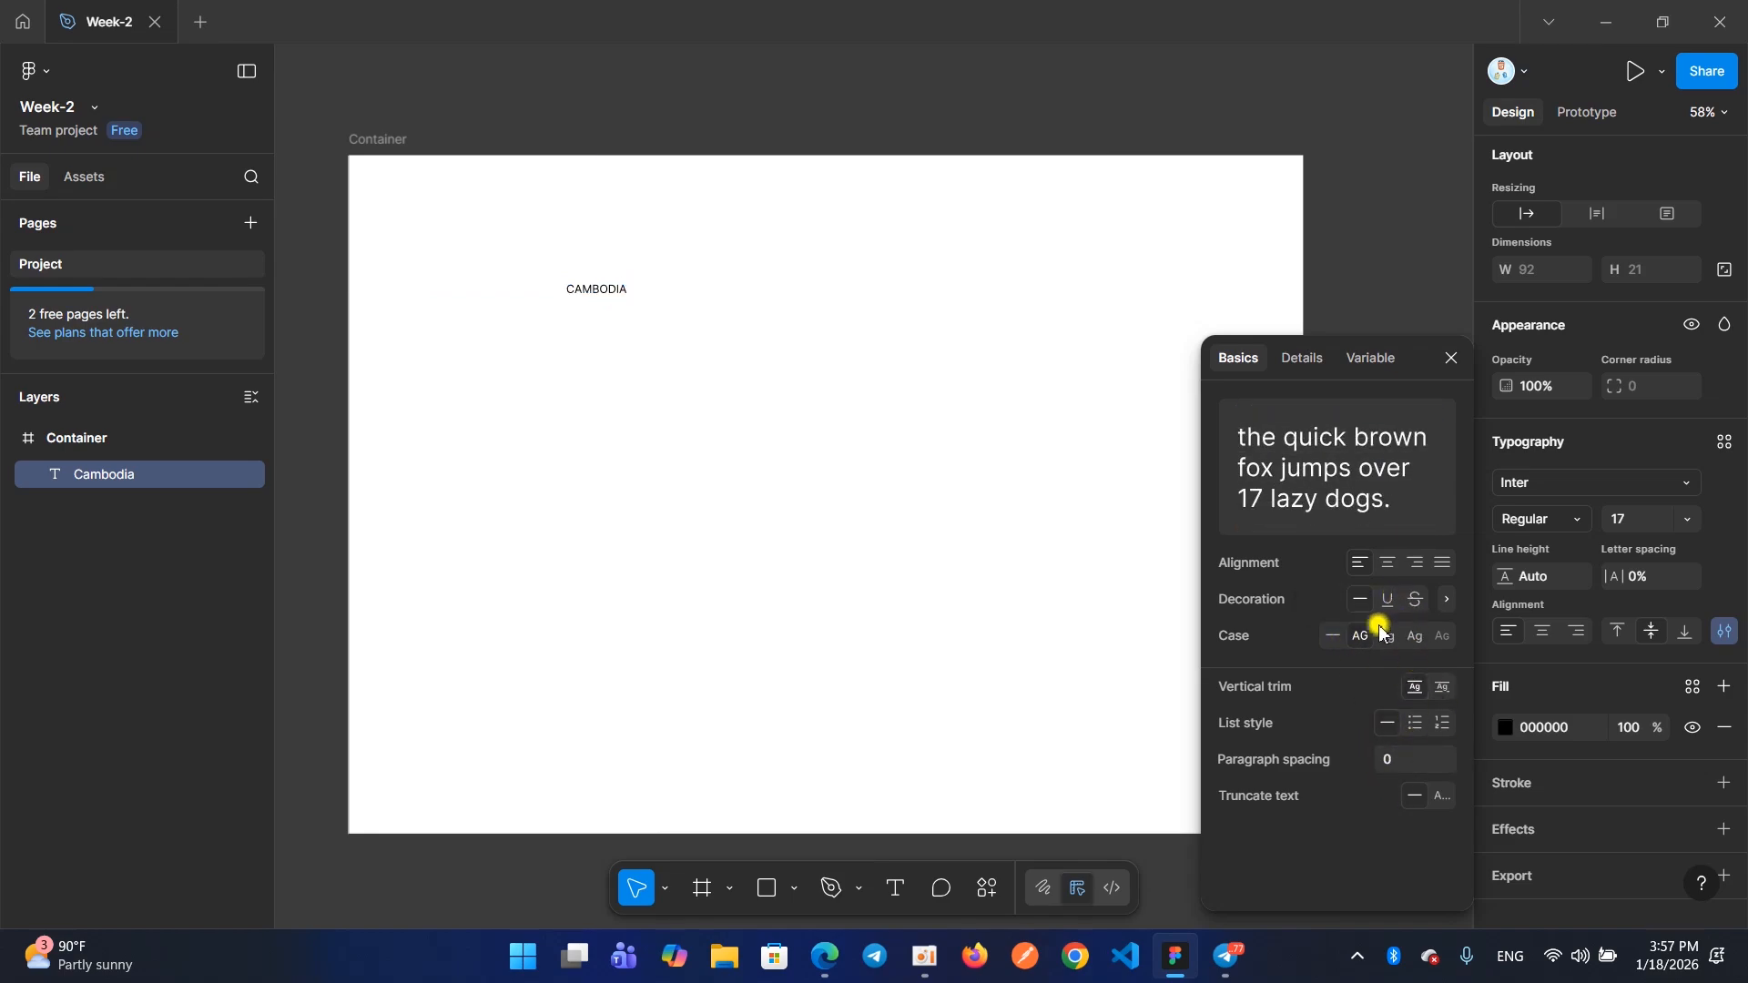
Set the Cambodia text's case back to As typed, close the type settings and deselect the text
{"action": "left_click", "coordinate": [1354, 637]}
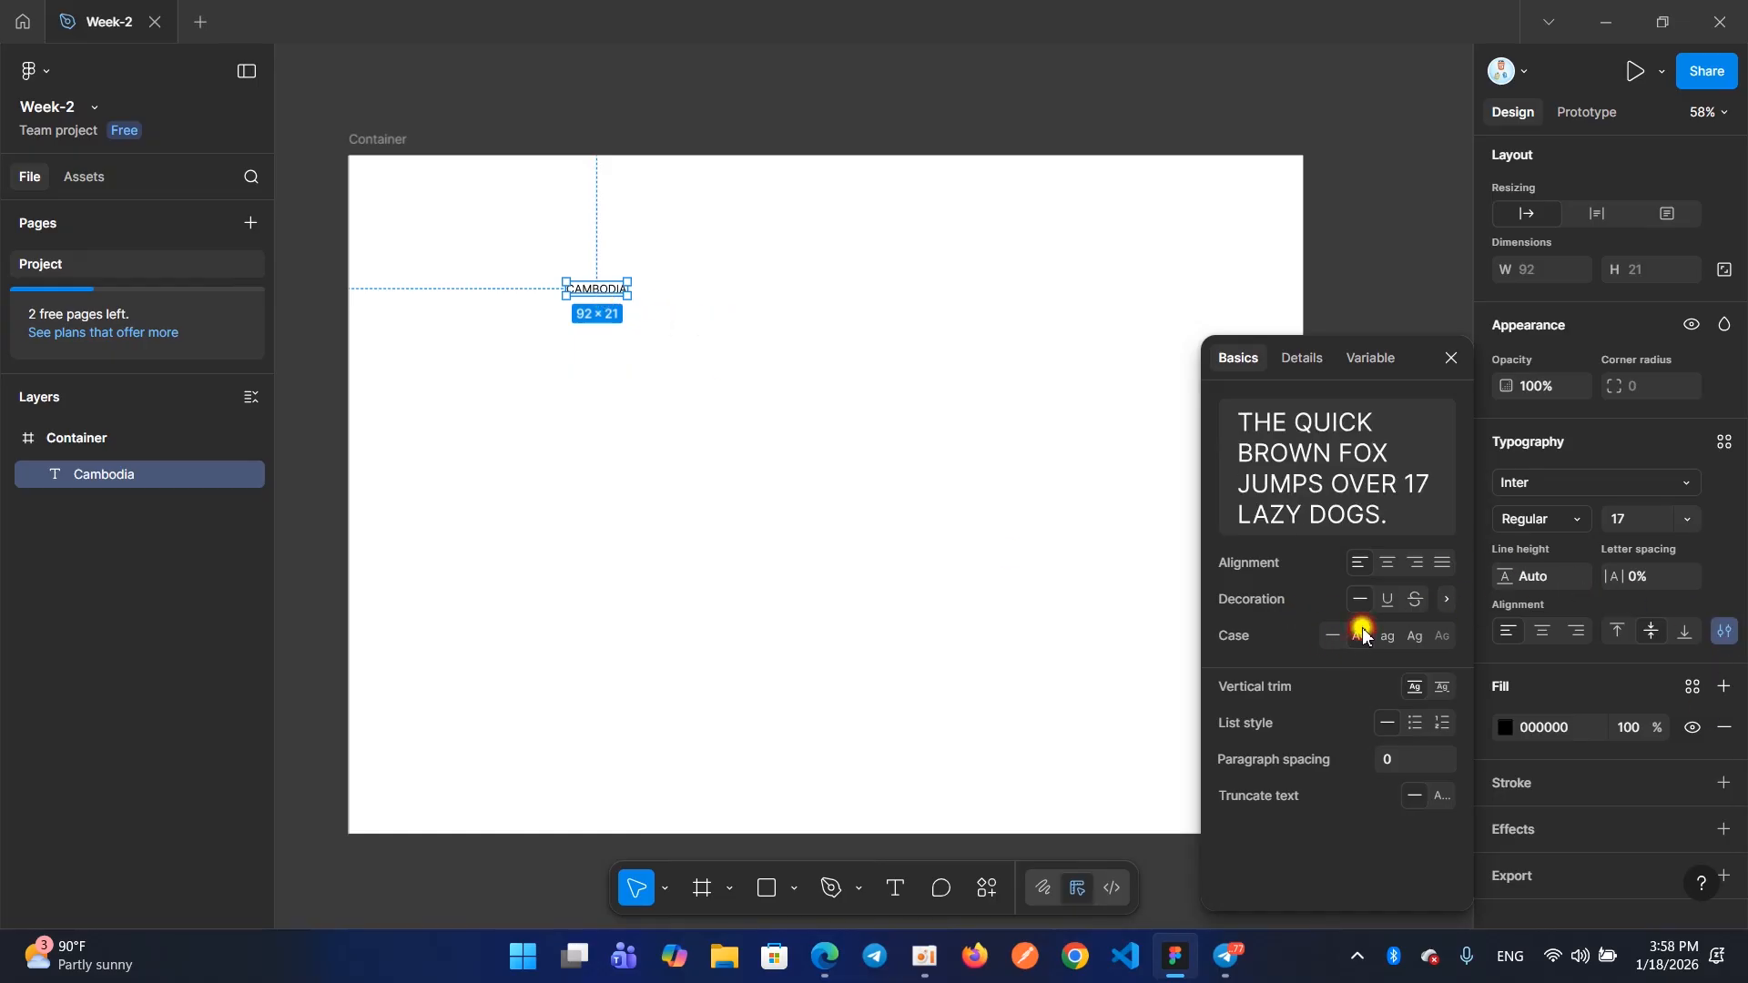
{"action": "left_click", "coordinate": [1333, 635]}
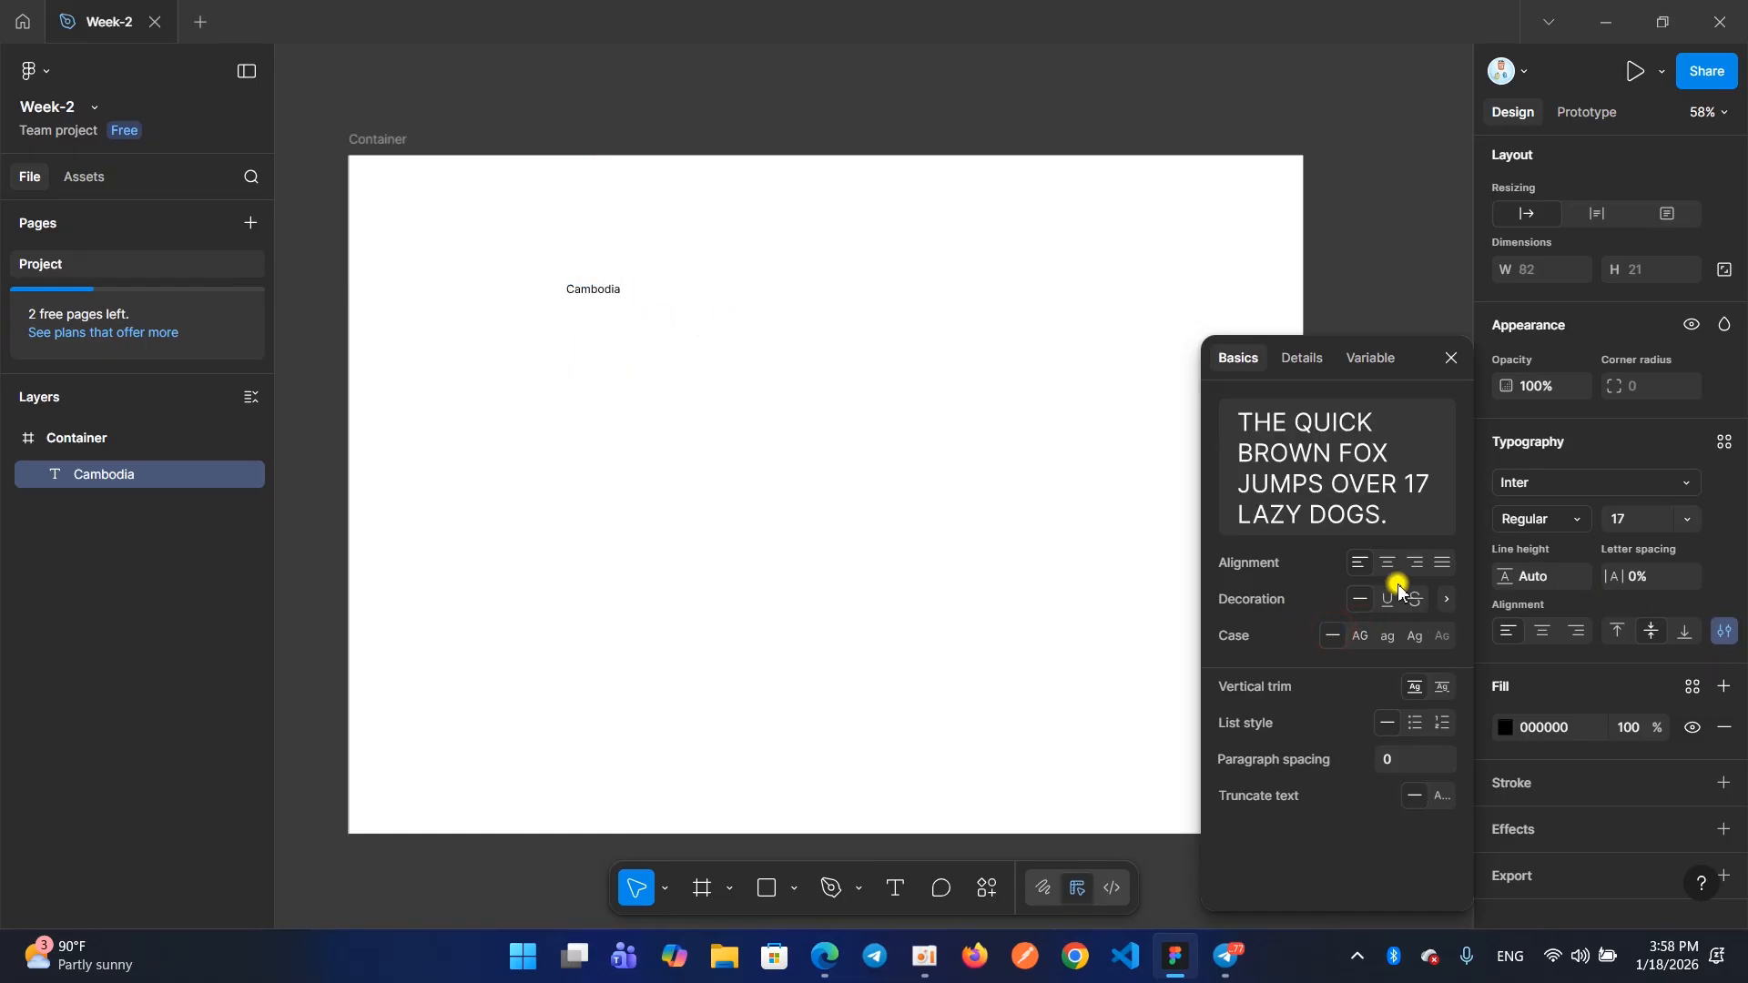
{"action": "left_click", "coordinate": [1453, 359]}
{"action": "left_click", "coordinate": [695, 366]}
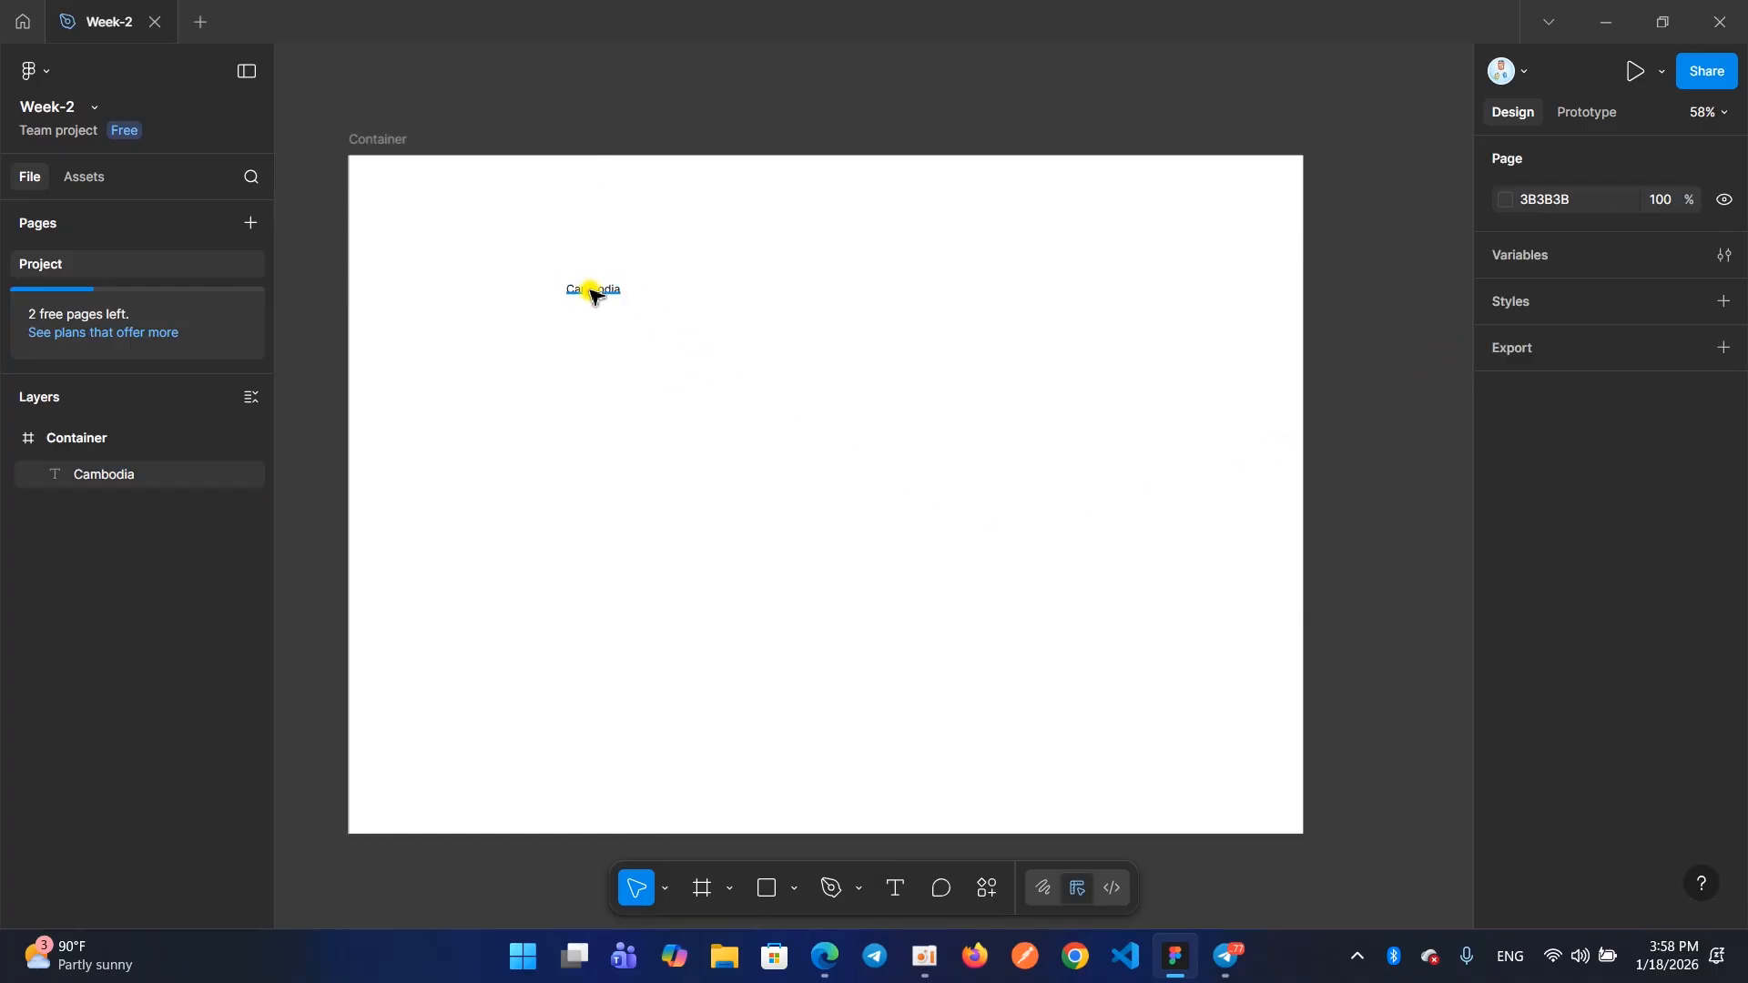
Select the Cambodia text again and set its case to Uppercase in the type settings
{"action": "scroll", "coordinate": [589, 468], "scroll_direction": "up", "scroll_amount": 5}
{"action": "left_click", "coordinate": [585, 393]}
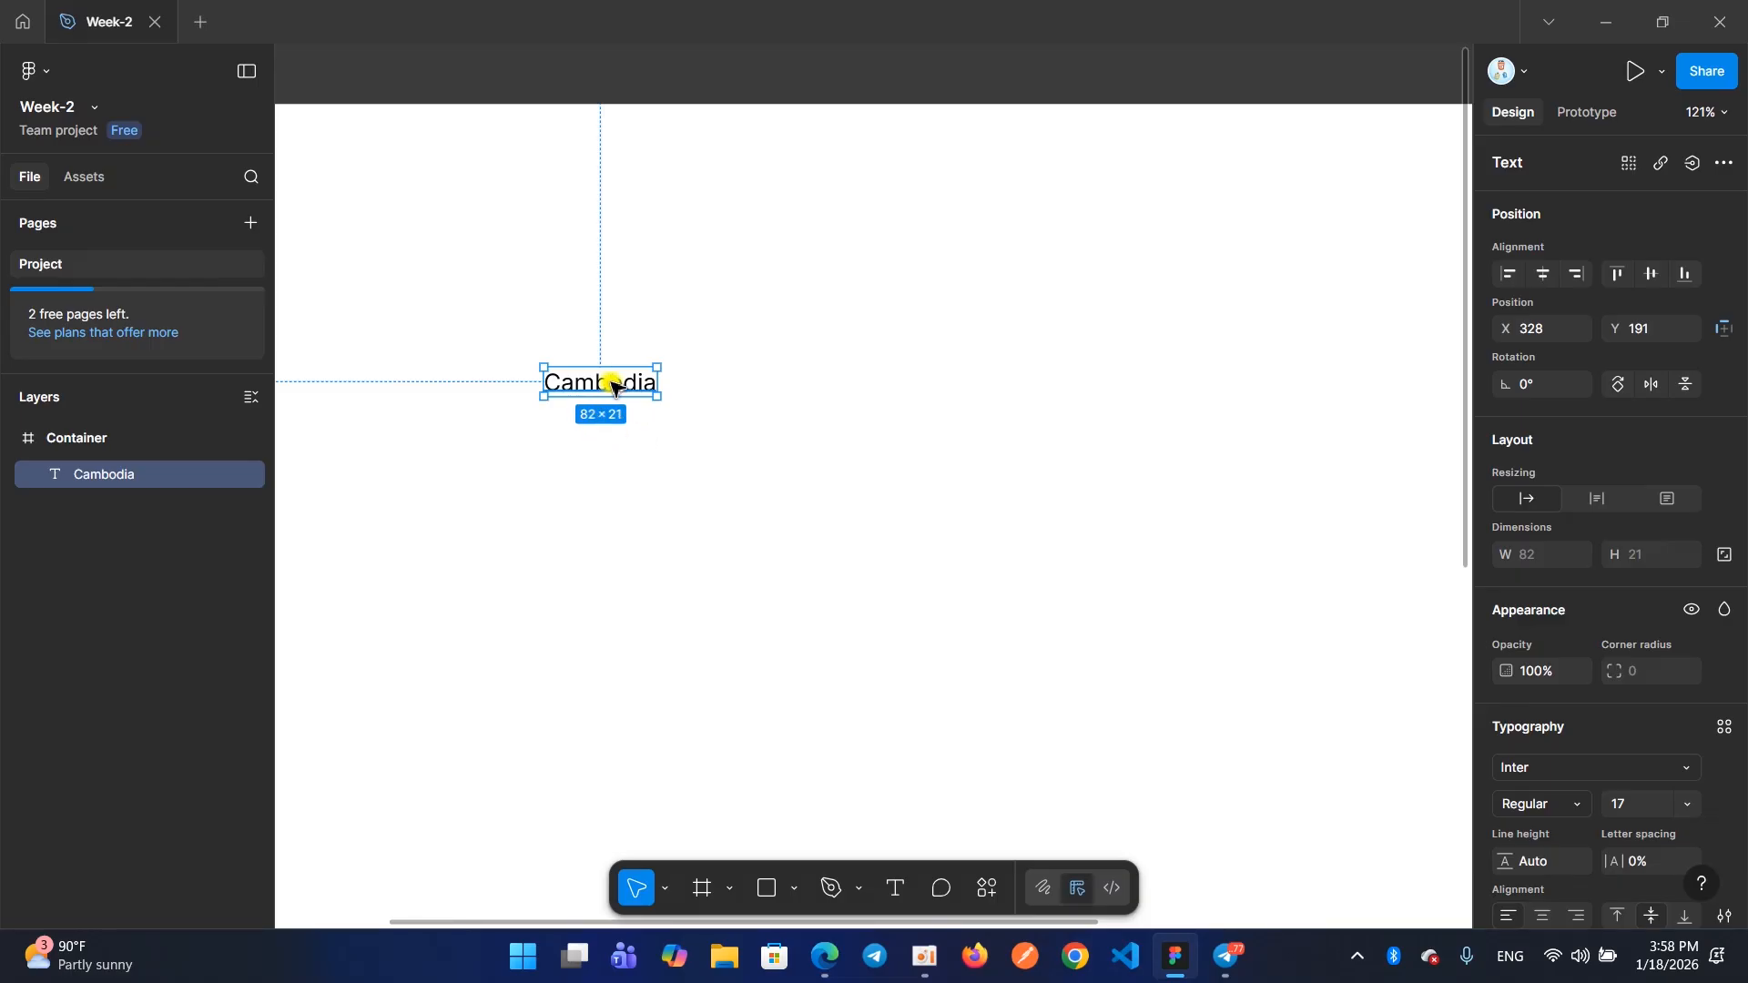
{"action": "scroll", "coordinate": [1606, 641], "scroll_direction": "down", "scroll_amount": 2}
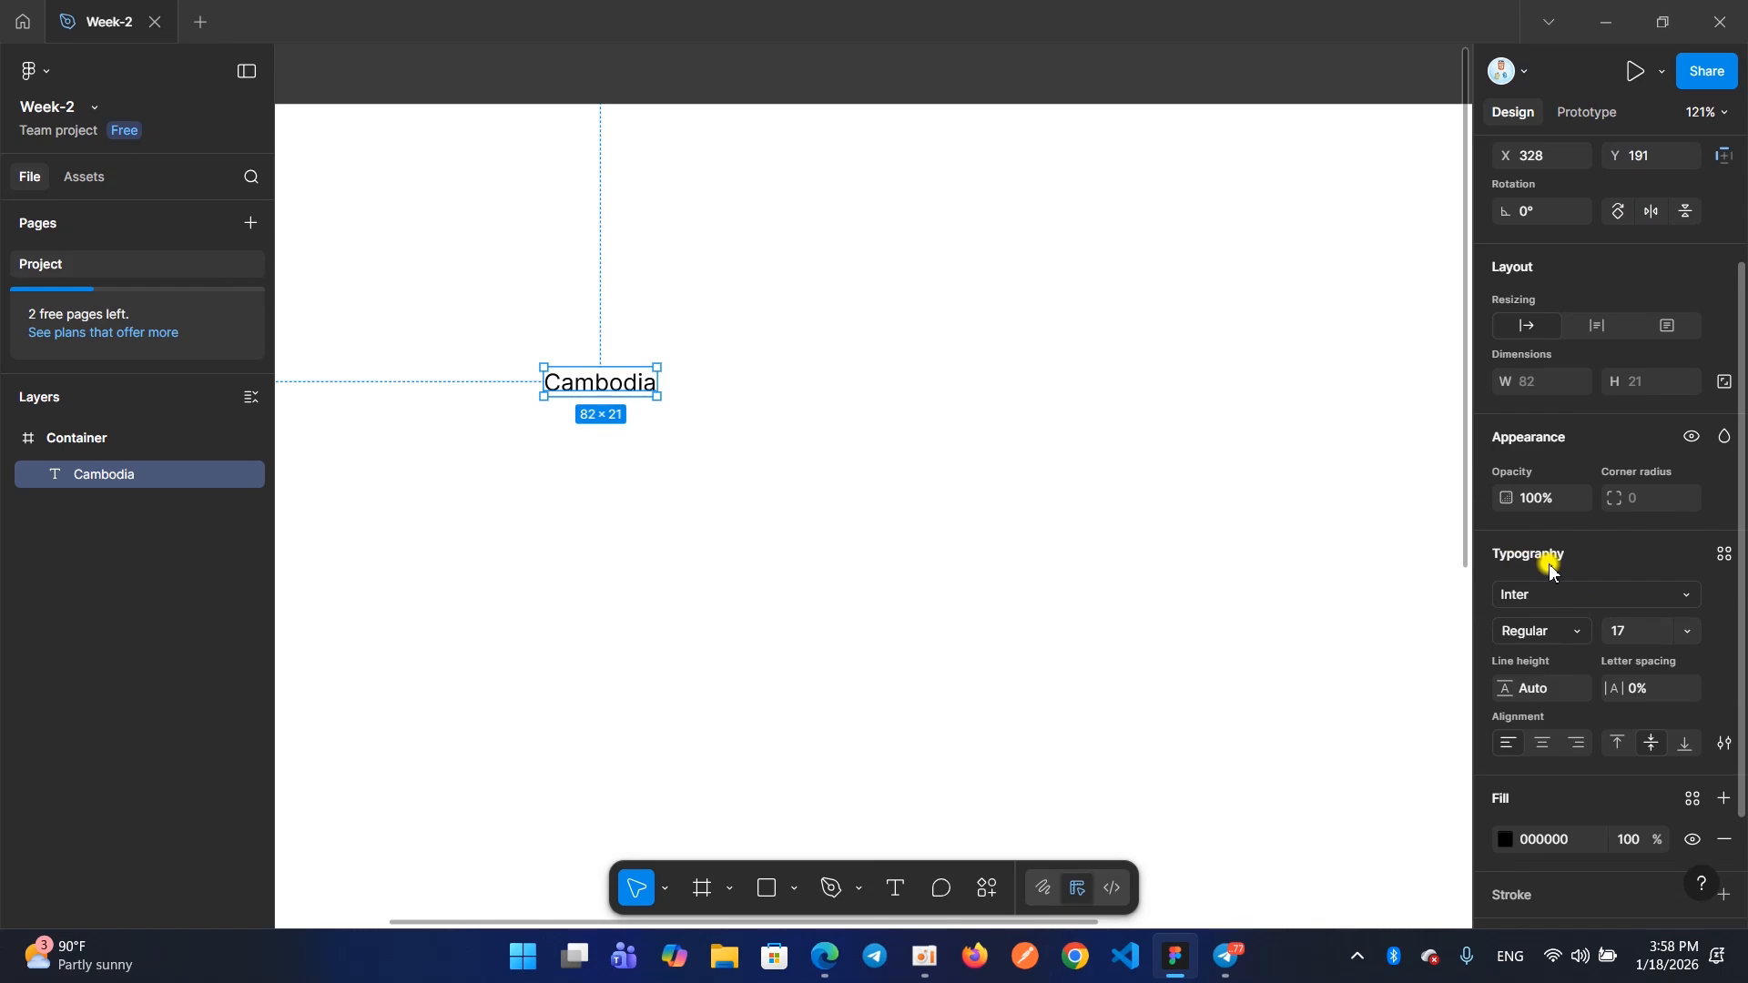
{"action": "left_click", "coordinate": [1725, 745]}
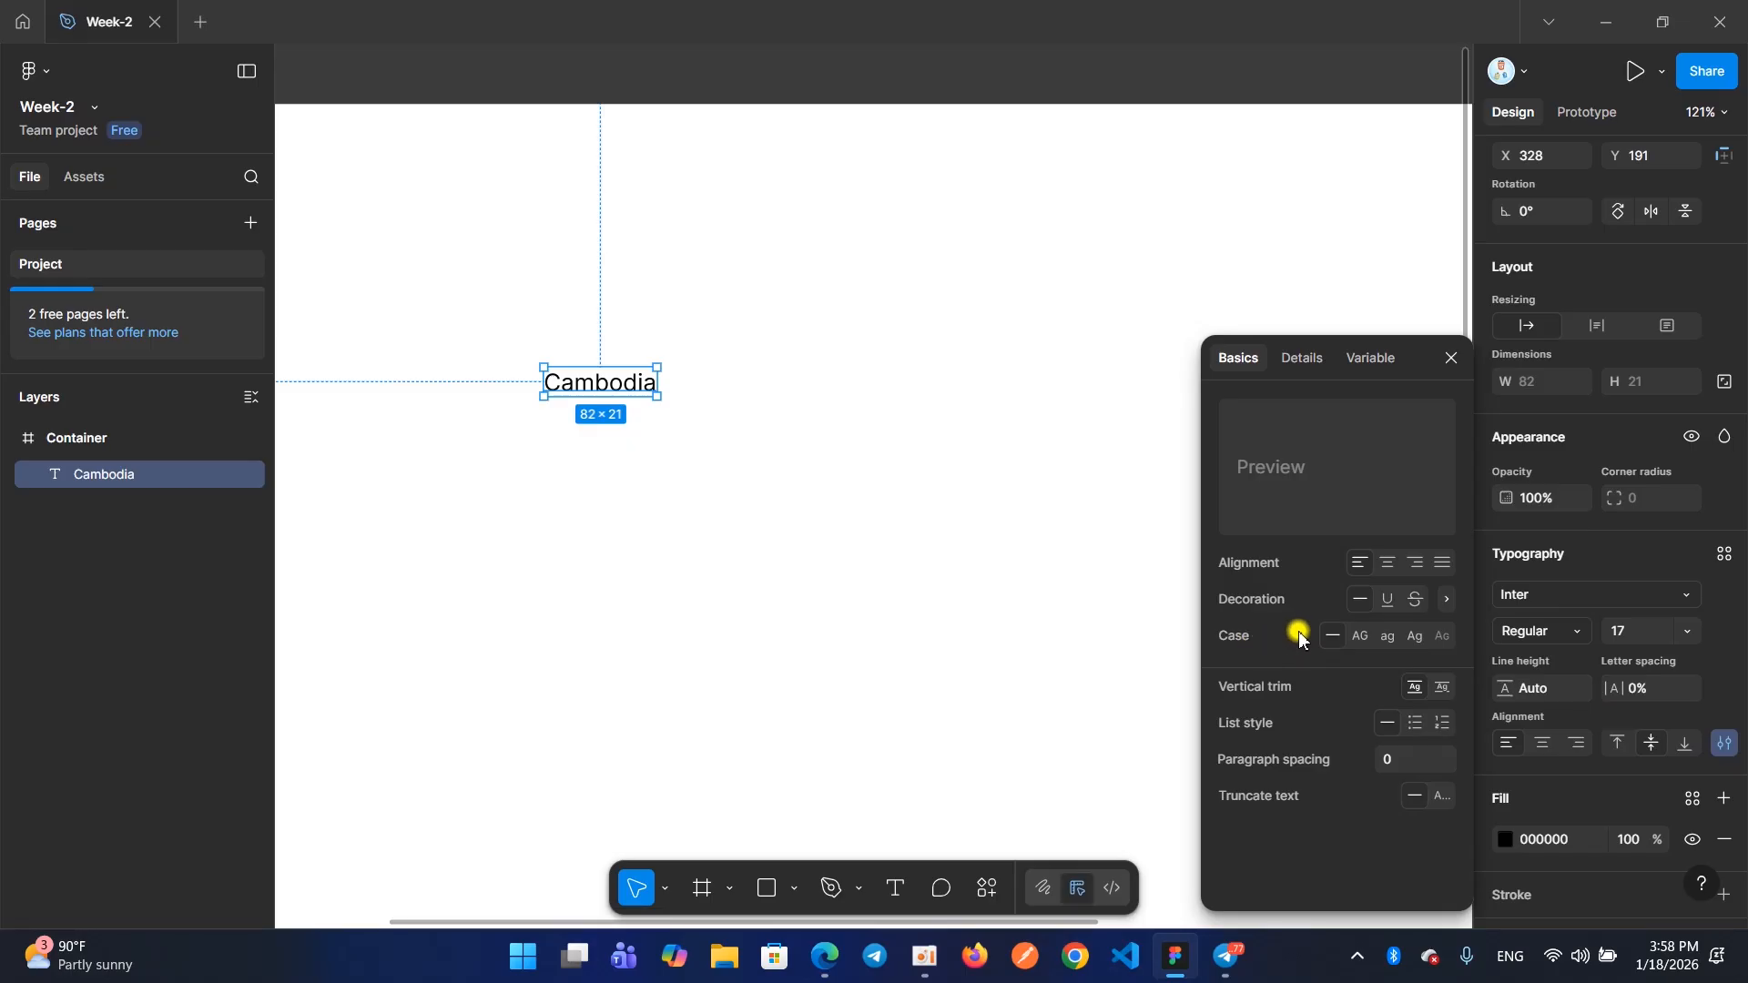
{"action": "left_click", "coordinate": [1358, 636]}
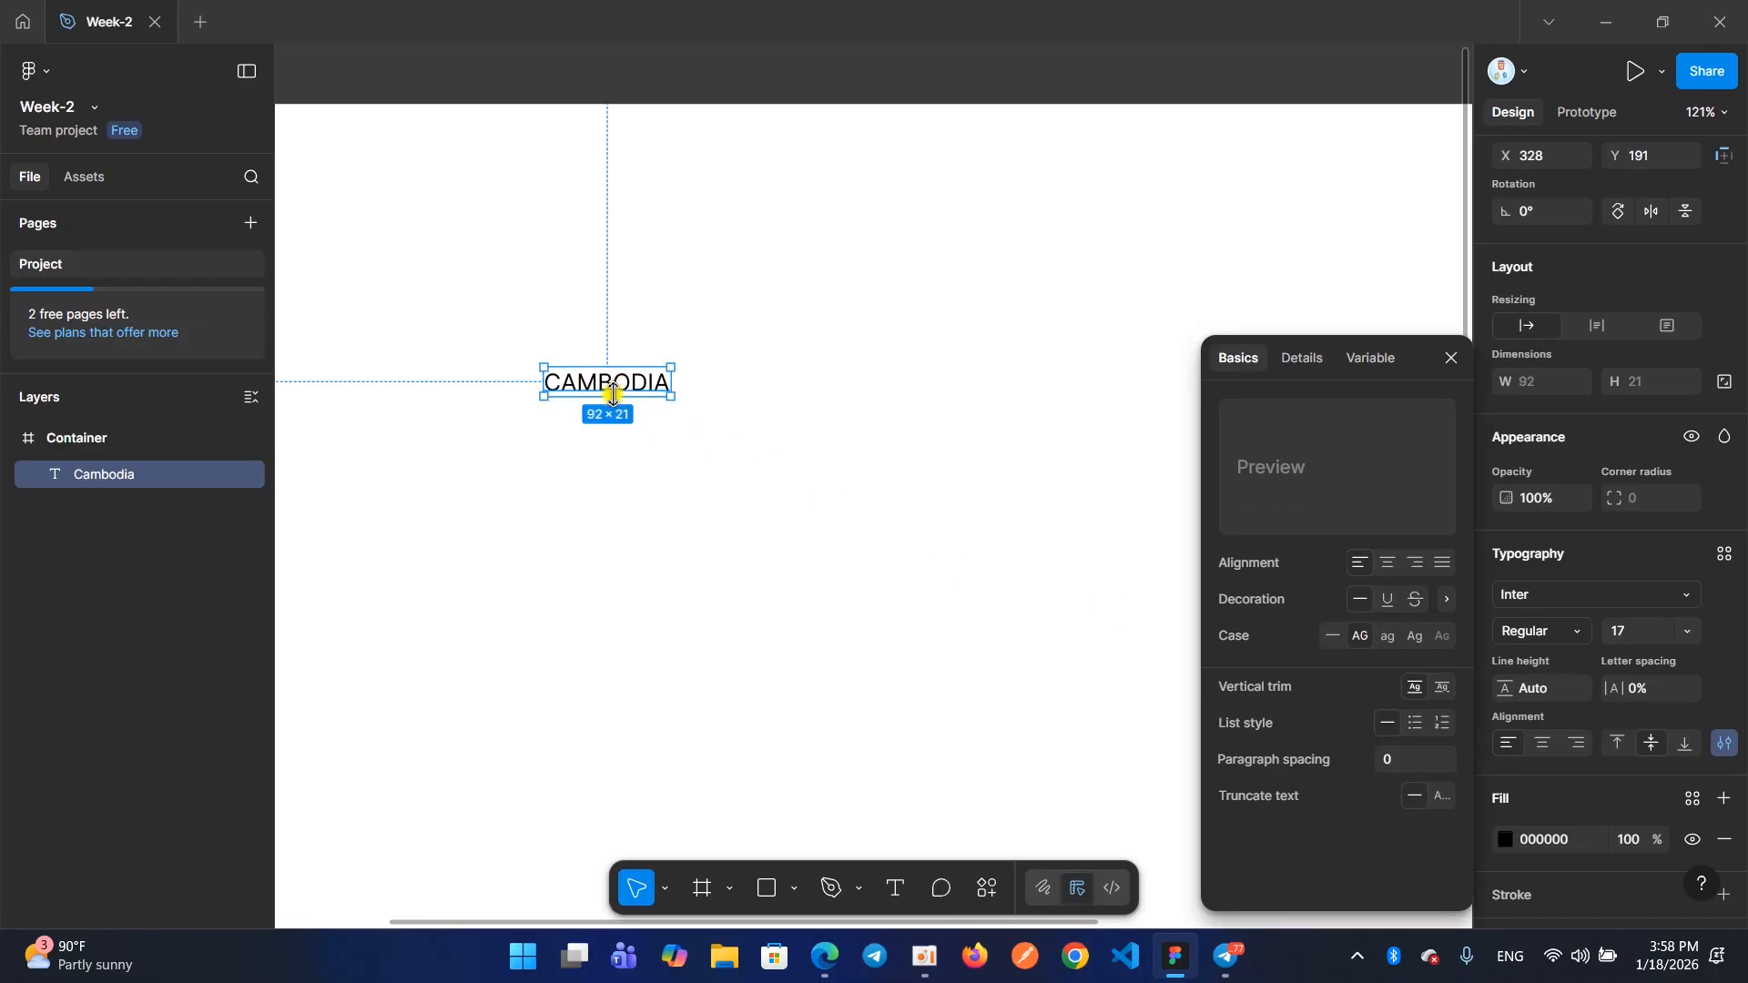
Try the lowercase, title case and As typed options on the Cambodia text, ending with Uppercase
{"action": "left_click", "coordinate": [1385, 638]}
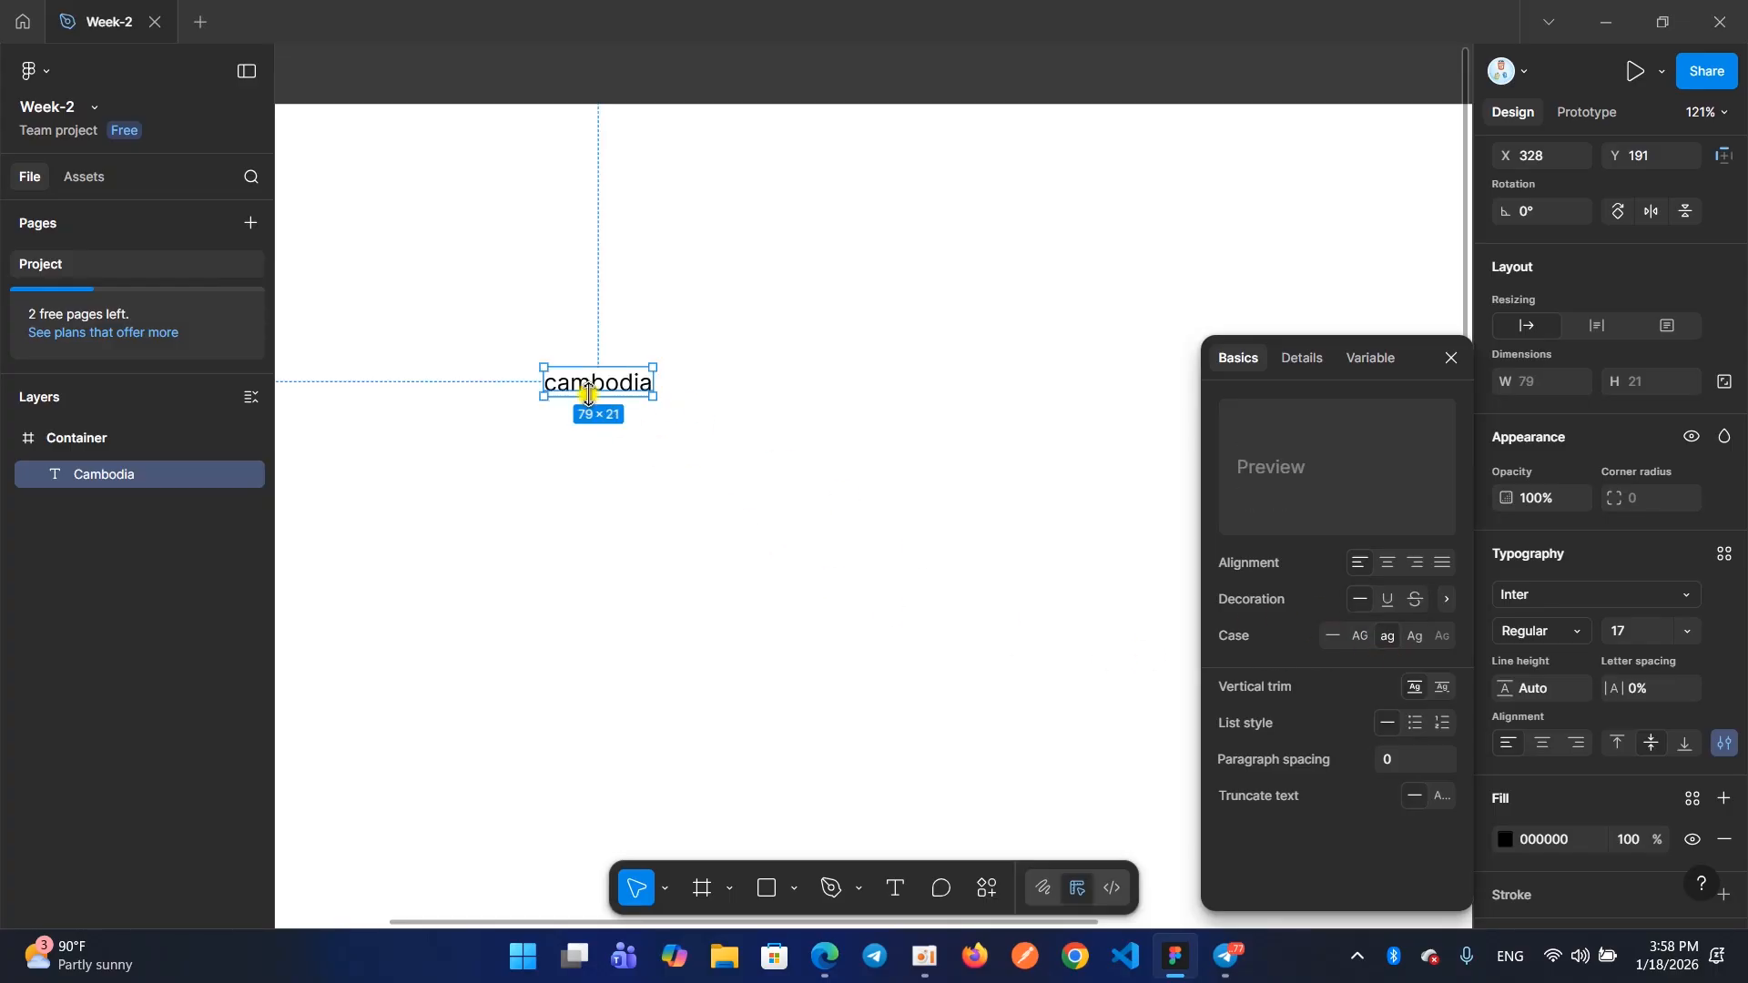
{"action": "left_click", "coordinate": [1415, 637]}
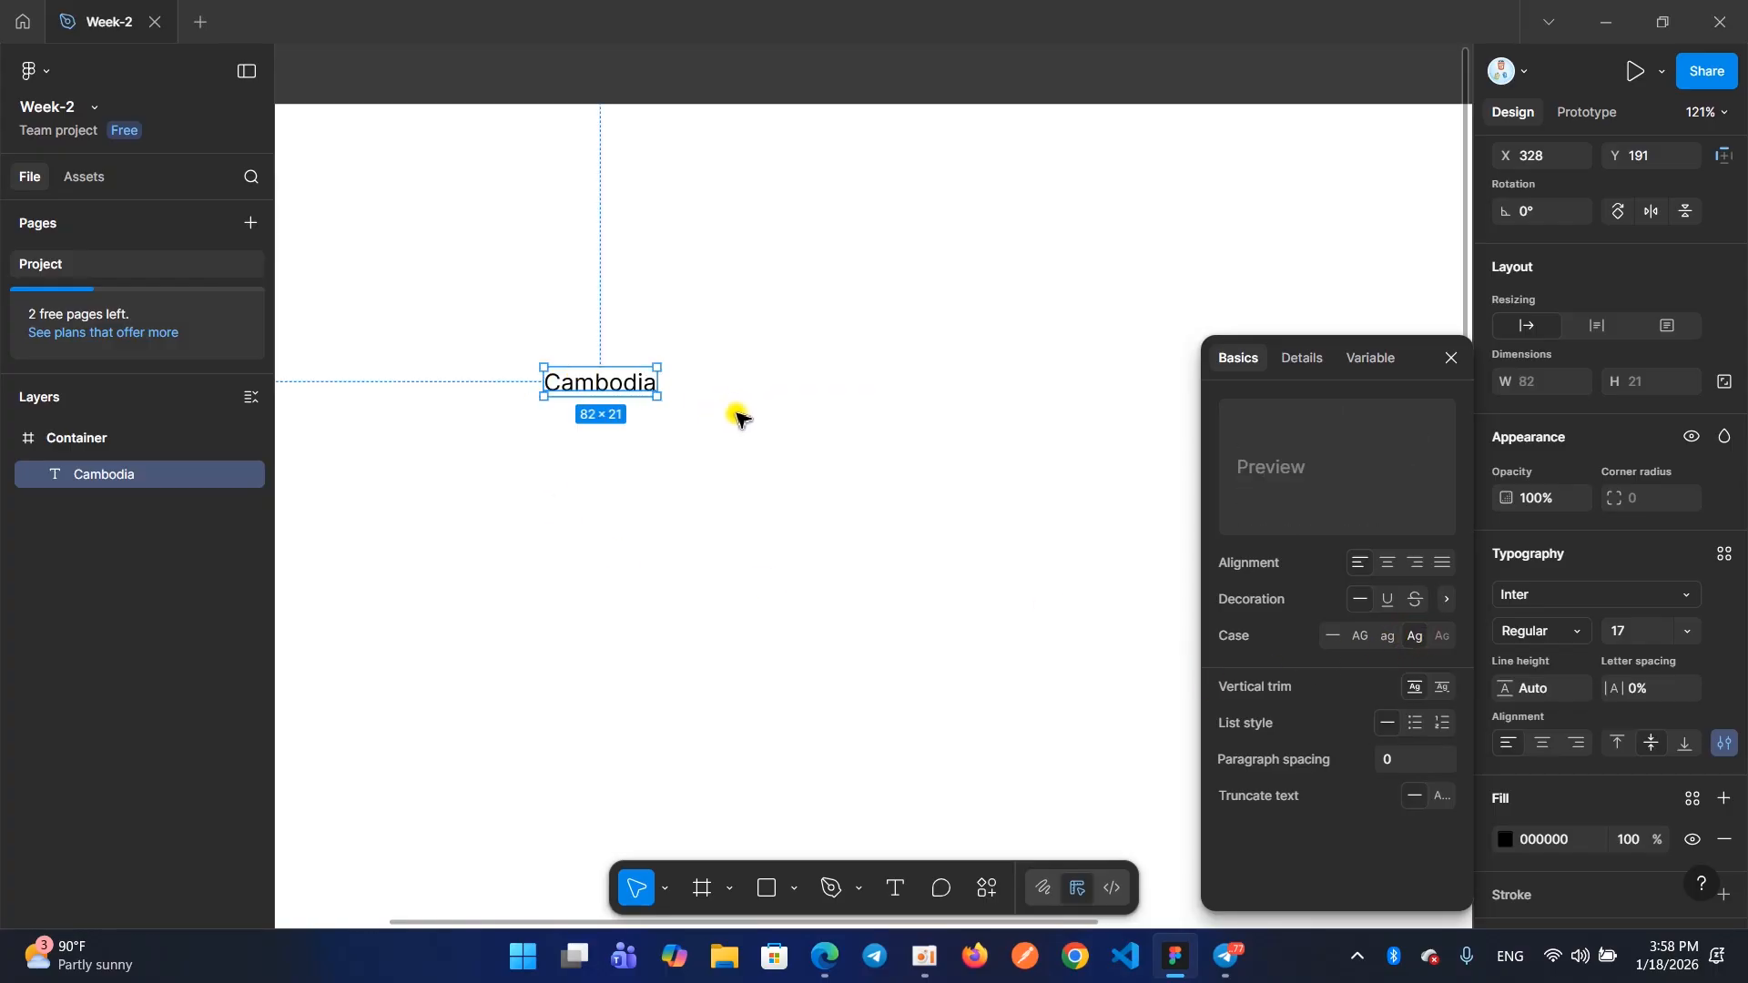
{"action": "left_click", "coordinate": [1359, 635]}
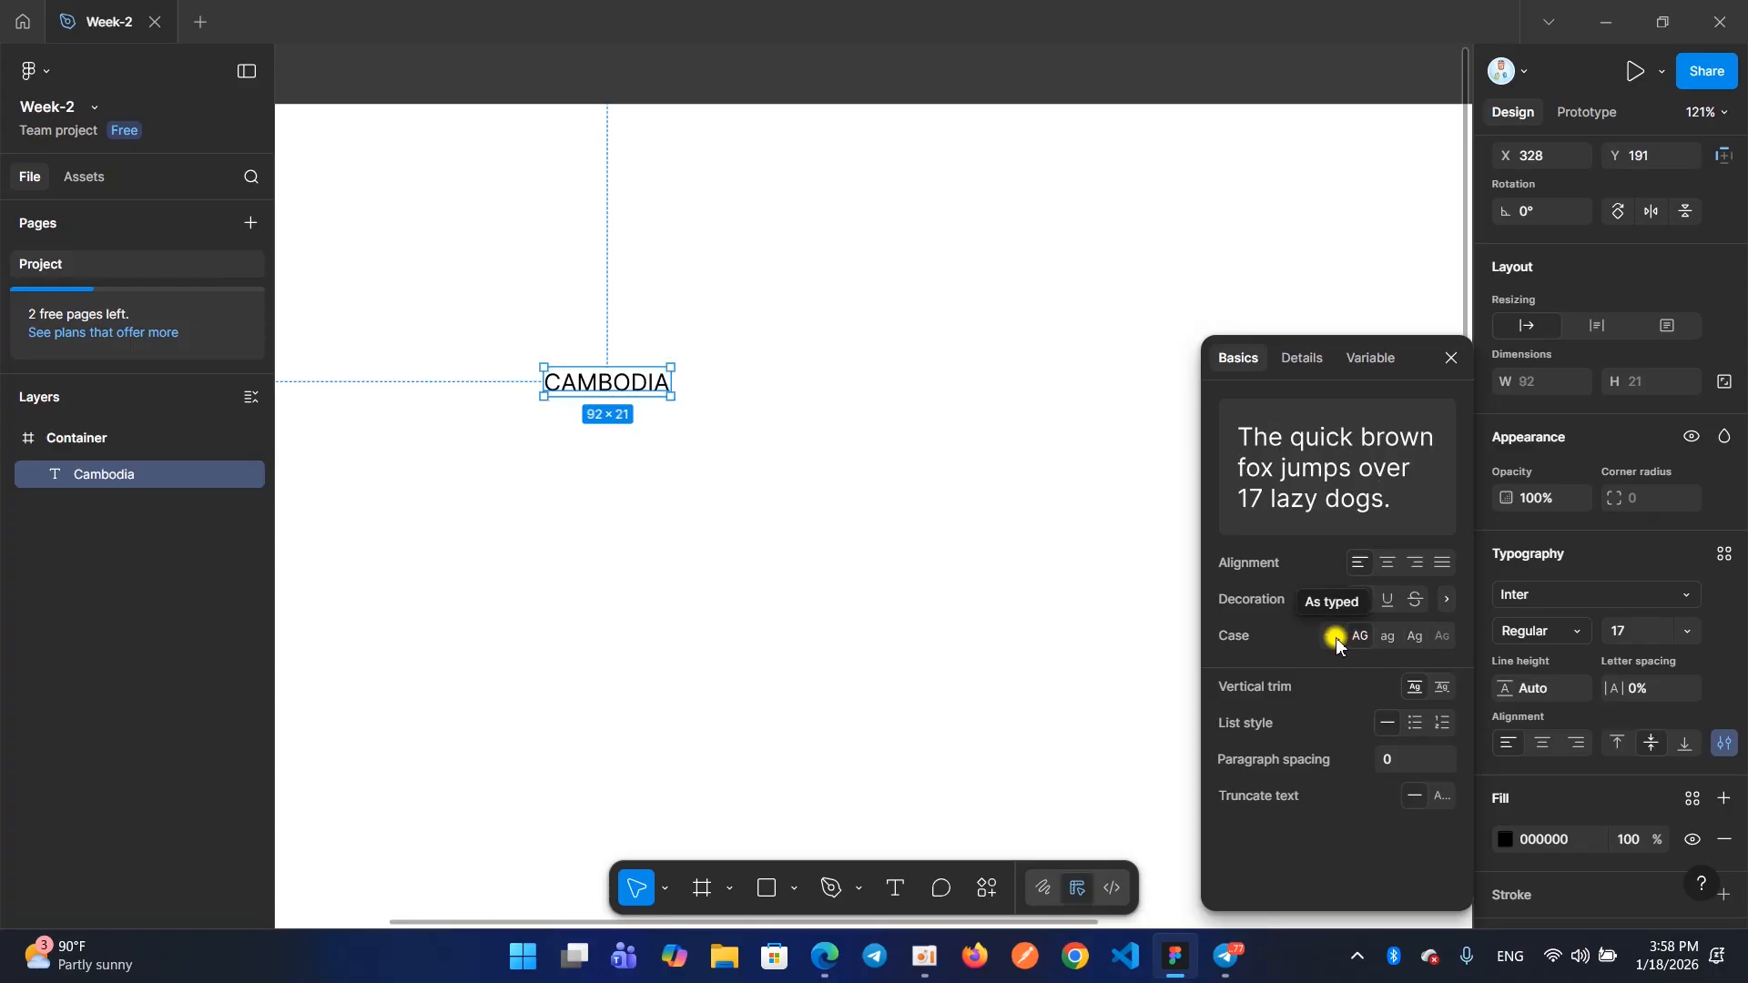
{"action": "left_click", "coordinate": [1335, 638]}
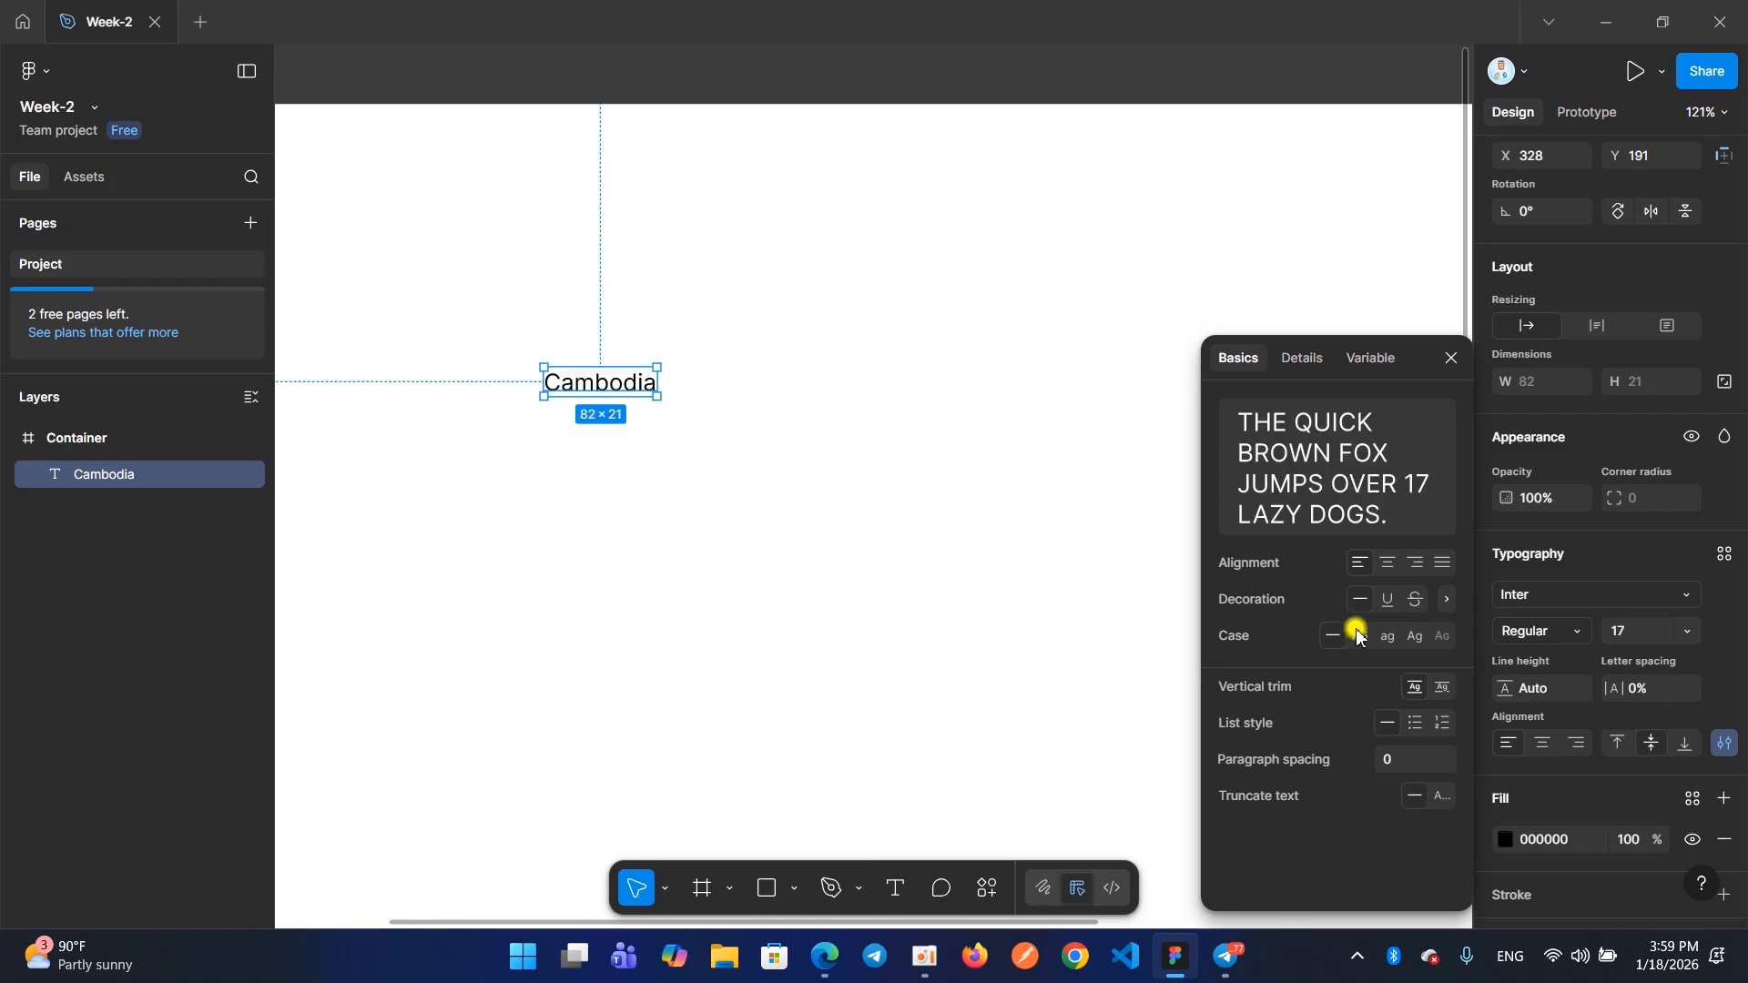
{"action": "left_click", "coordinate": [1361, 639]}
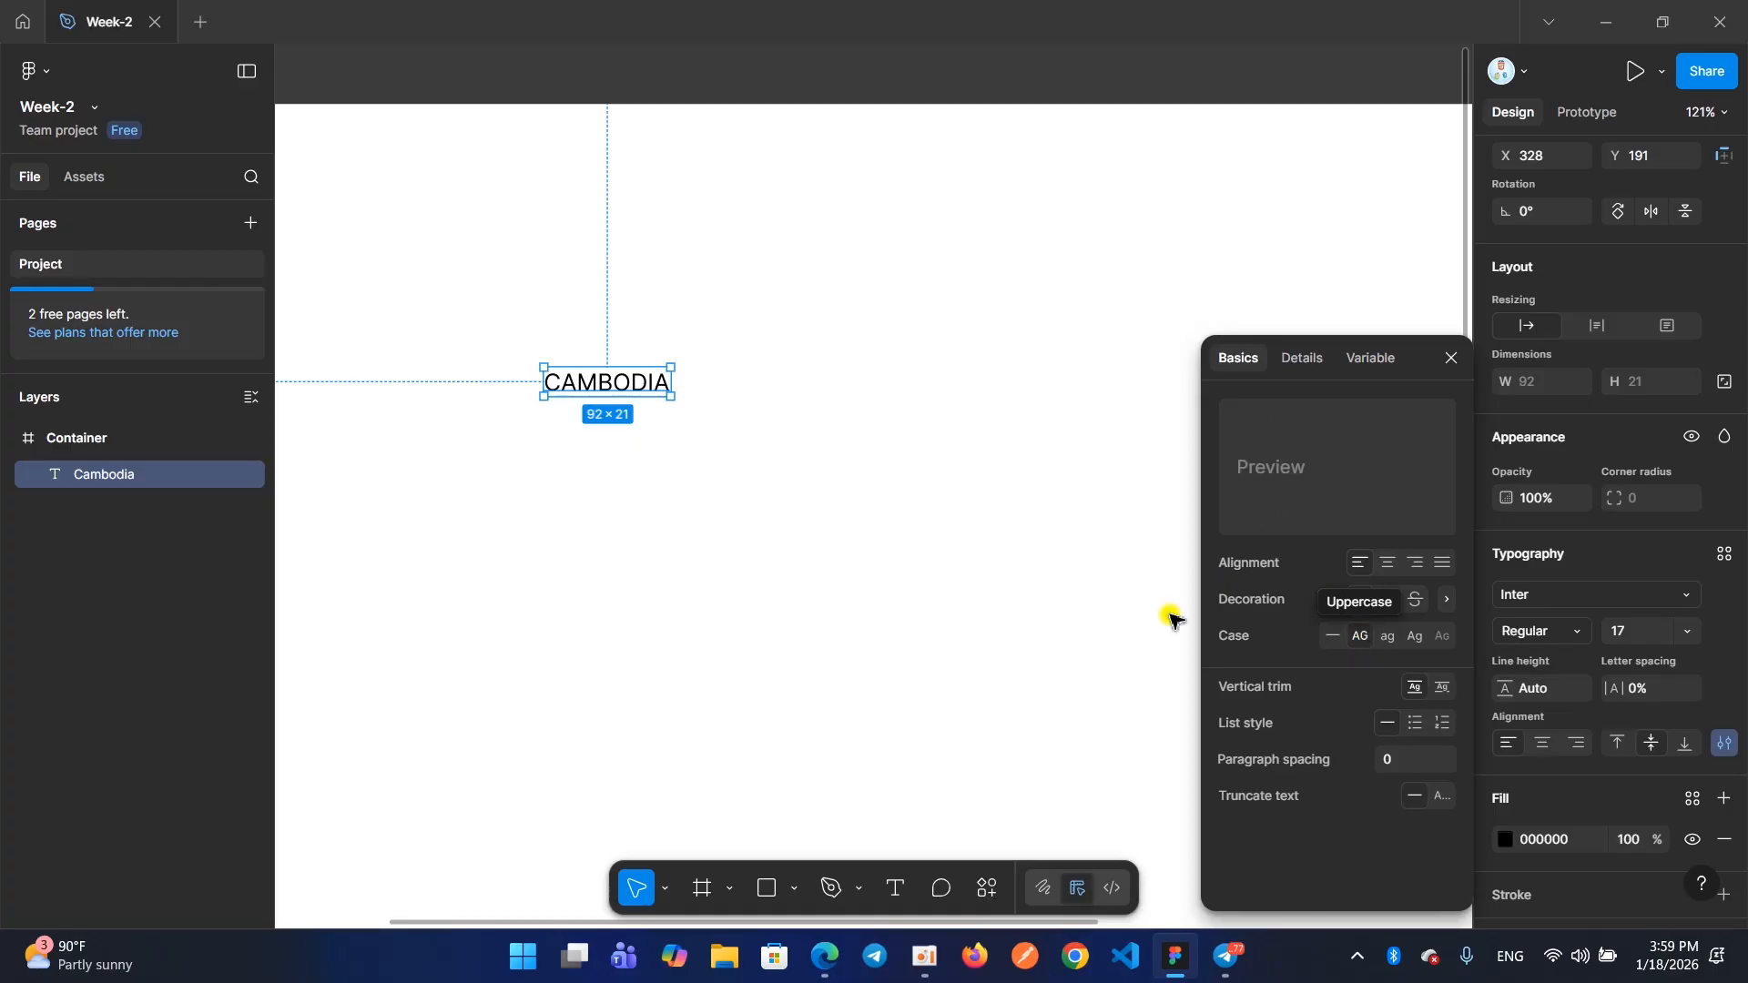
Move the uppercase CAMBODIA text to about X 240, Y 92 in the Container frame and close the type settings
{"action": "left_click_drag", "start_coordinate": [592, 394], "coordinate": [470, 256]}
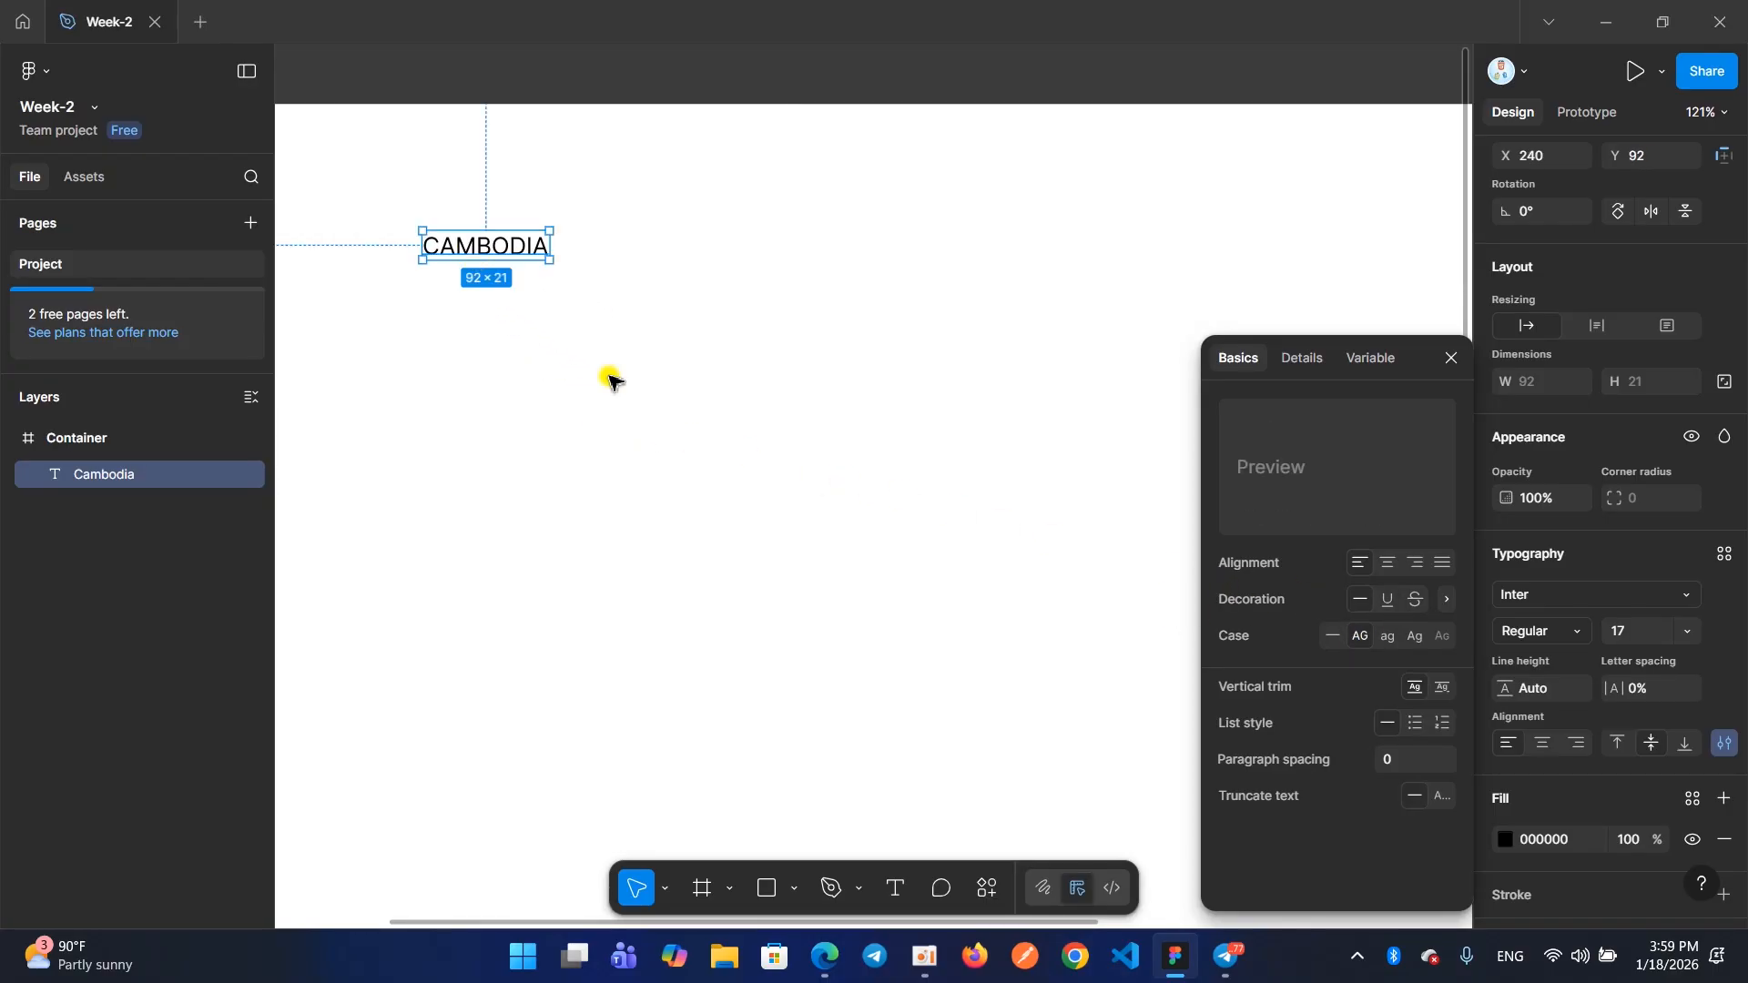
{"action": "left_click", "coordinate": [1448, 358]}
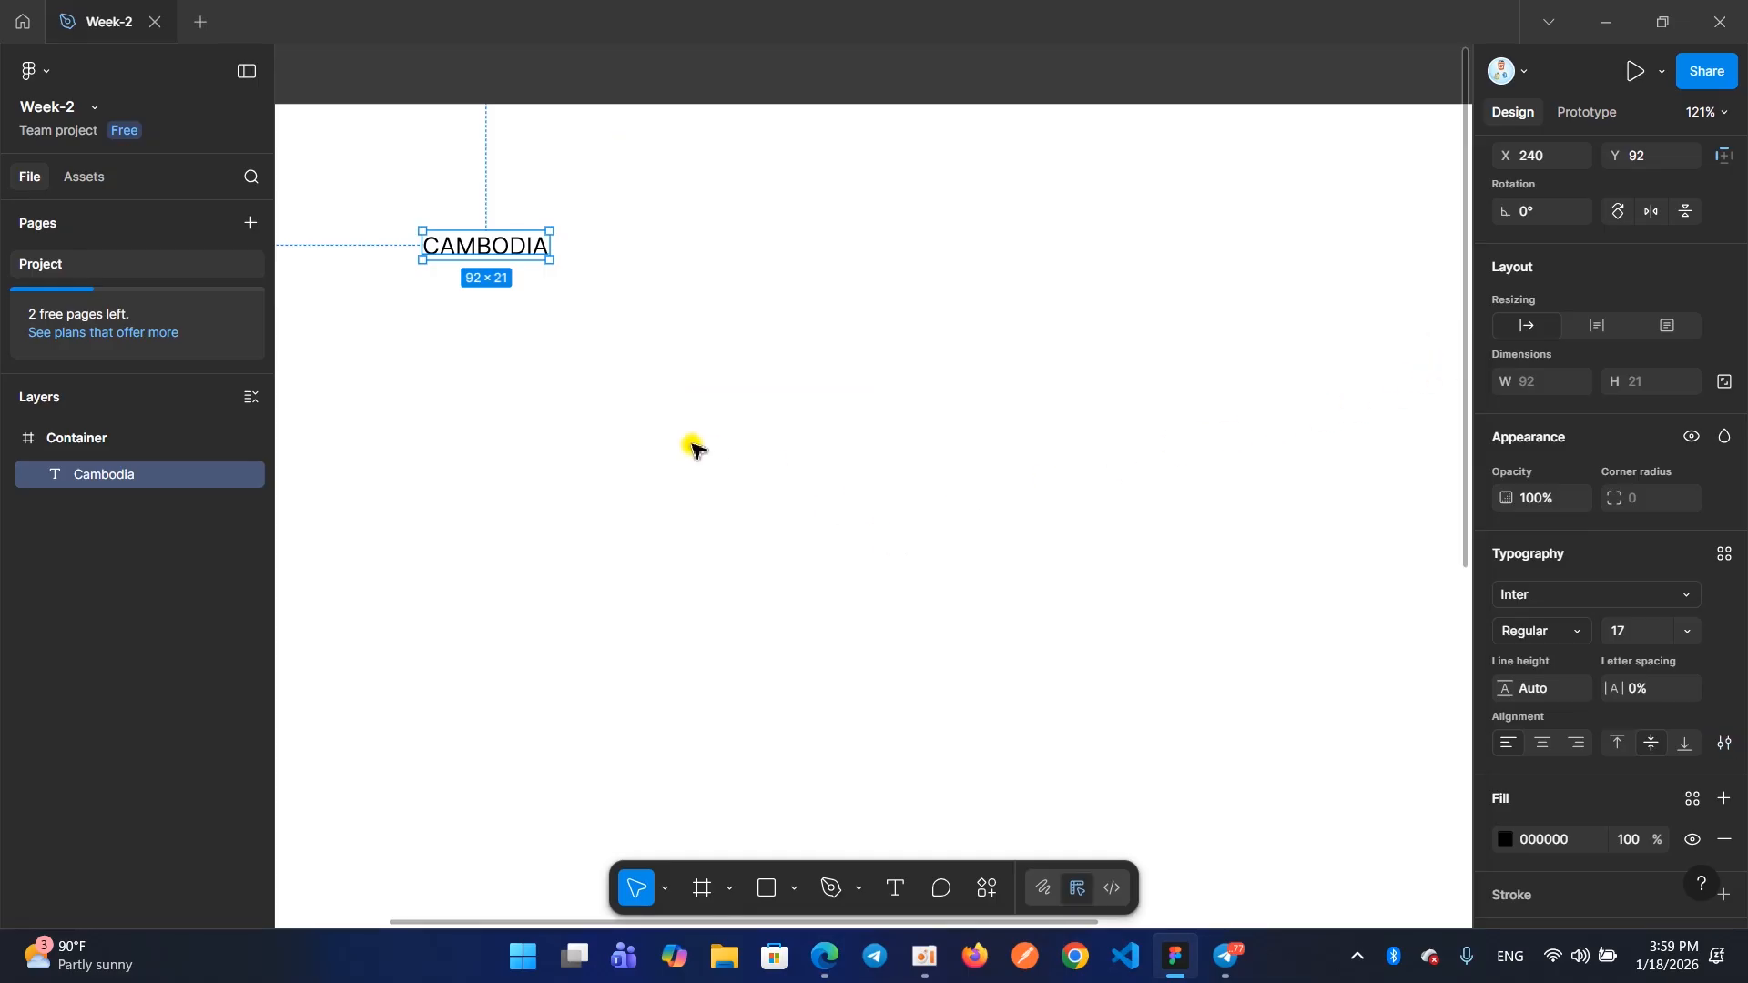
{"action": "scroll", "coordinate": [678, 435], "scroll_direction": "left", "scroll_amount": 3}
{"action": "scroll", "coordinate": [678, 435], "scroll_direction": "up", "scroll_amount": 3}
{"action": "scroll", "coordinate": [678, 435], "scroll_direction": "left", "scroll_amount": 2}
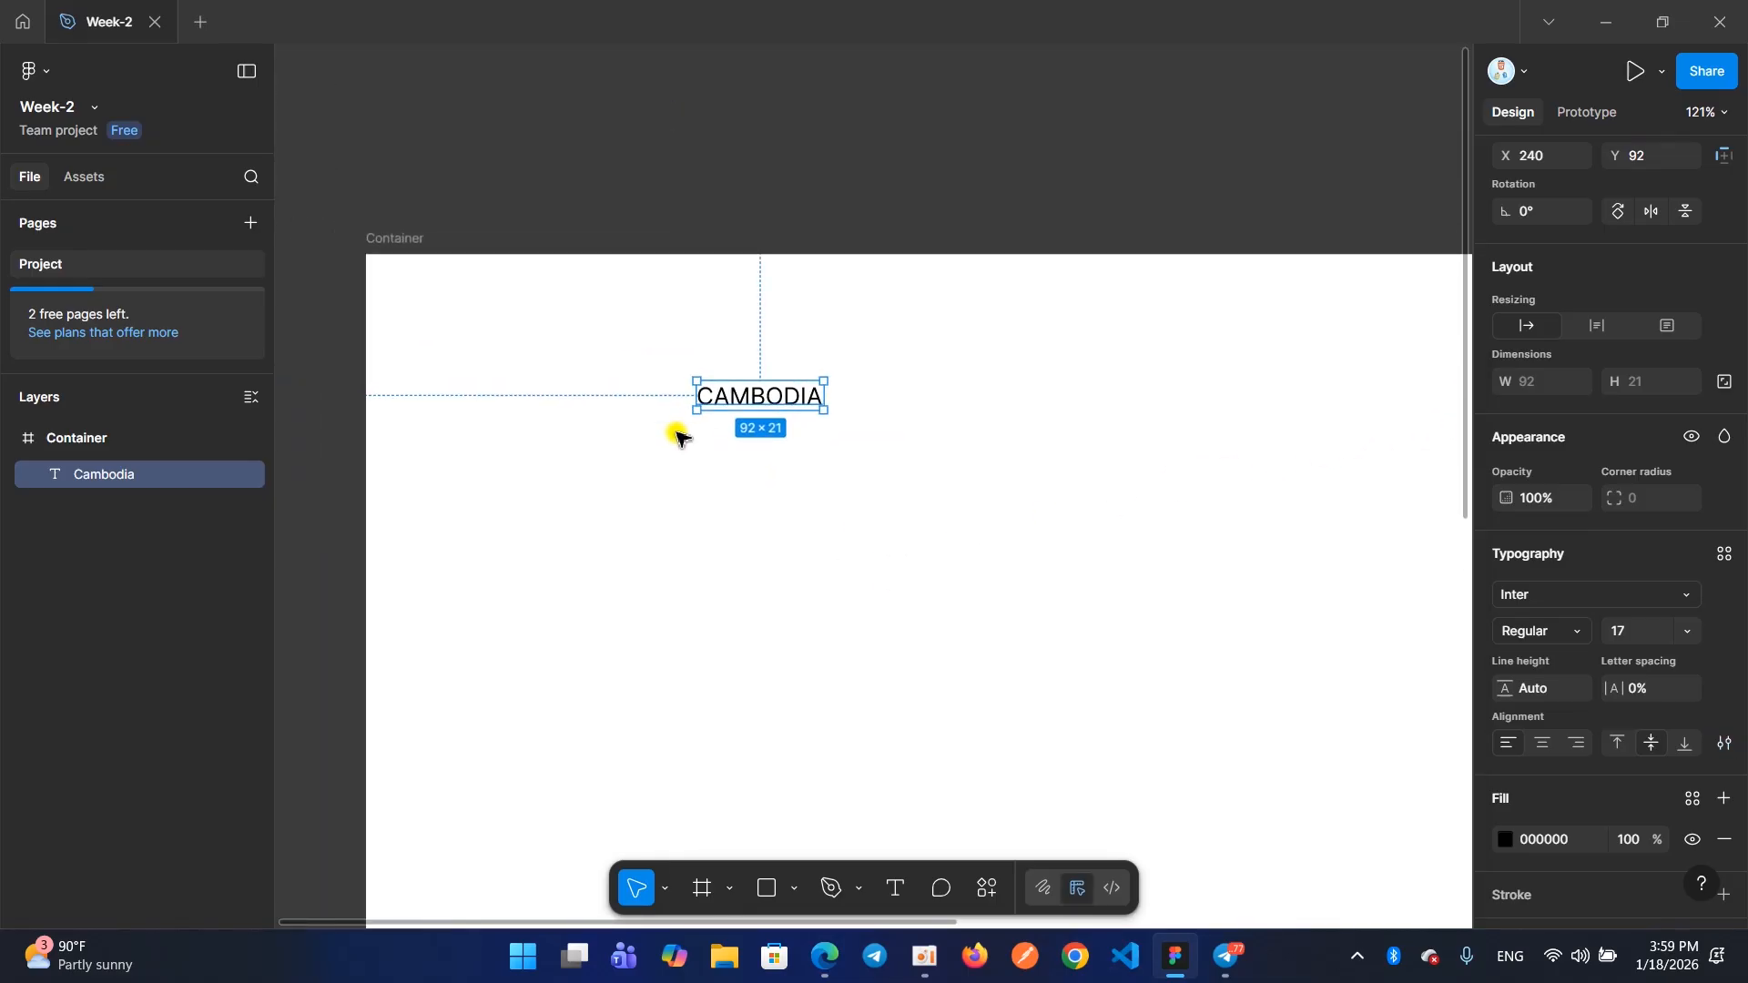
{"action": "scroll", "coordinate": [679, 436], "scroll_direction": "down", "scroll_amount": 2, "text": "ctrl"}
{"action": "scroll", "coordinate": [793, 429], "scroll_direction": "down", "scroll_amount": 1, "text": "ctrl"}
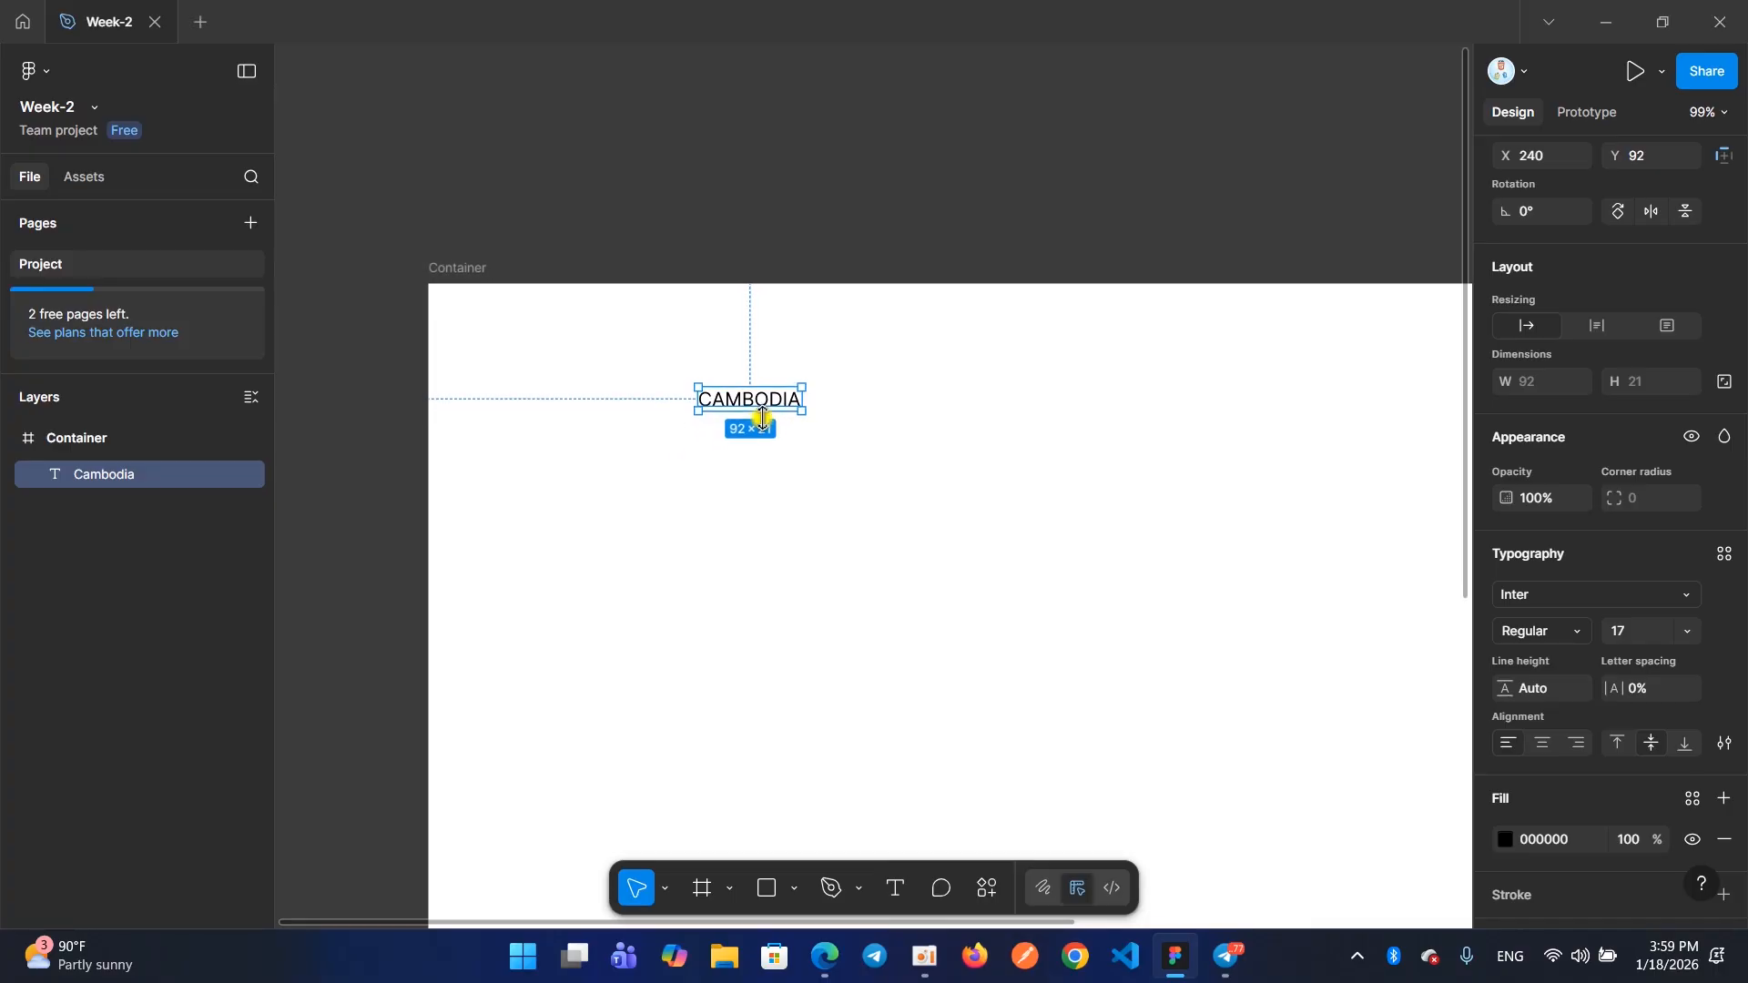
Move the CAMBODIA text to about X 203, Y 83 and set its font to Bold, size 42
{"action": "scroll", "coordinate": [763, 408], "scroll_direction": "right", "scroll_amount": 2}
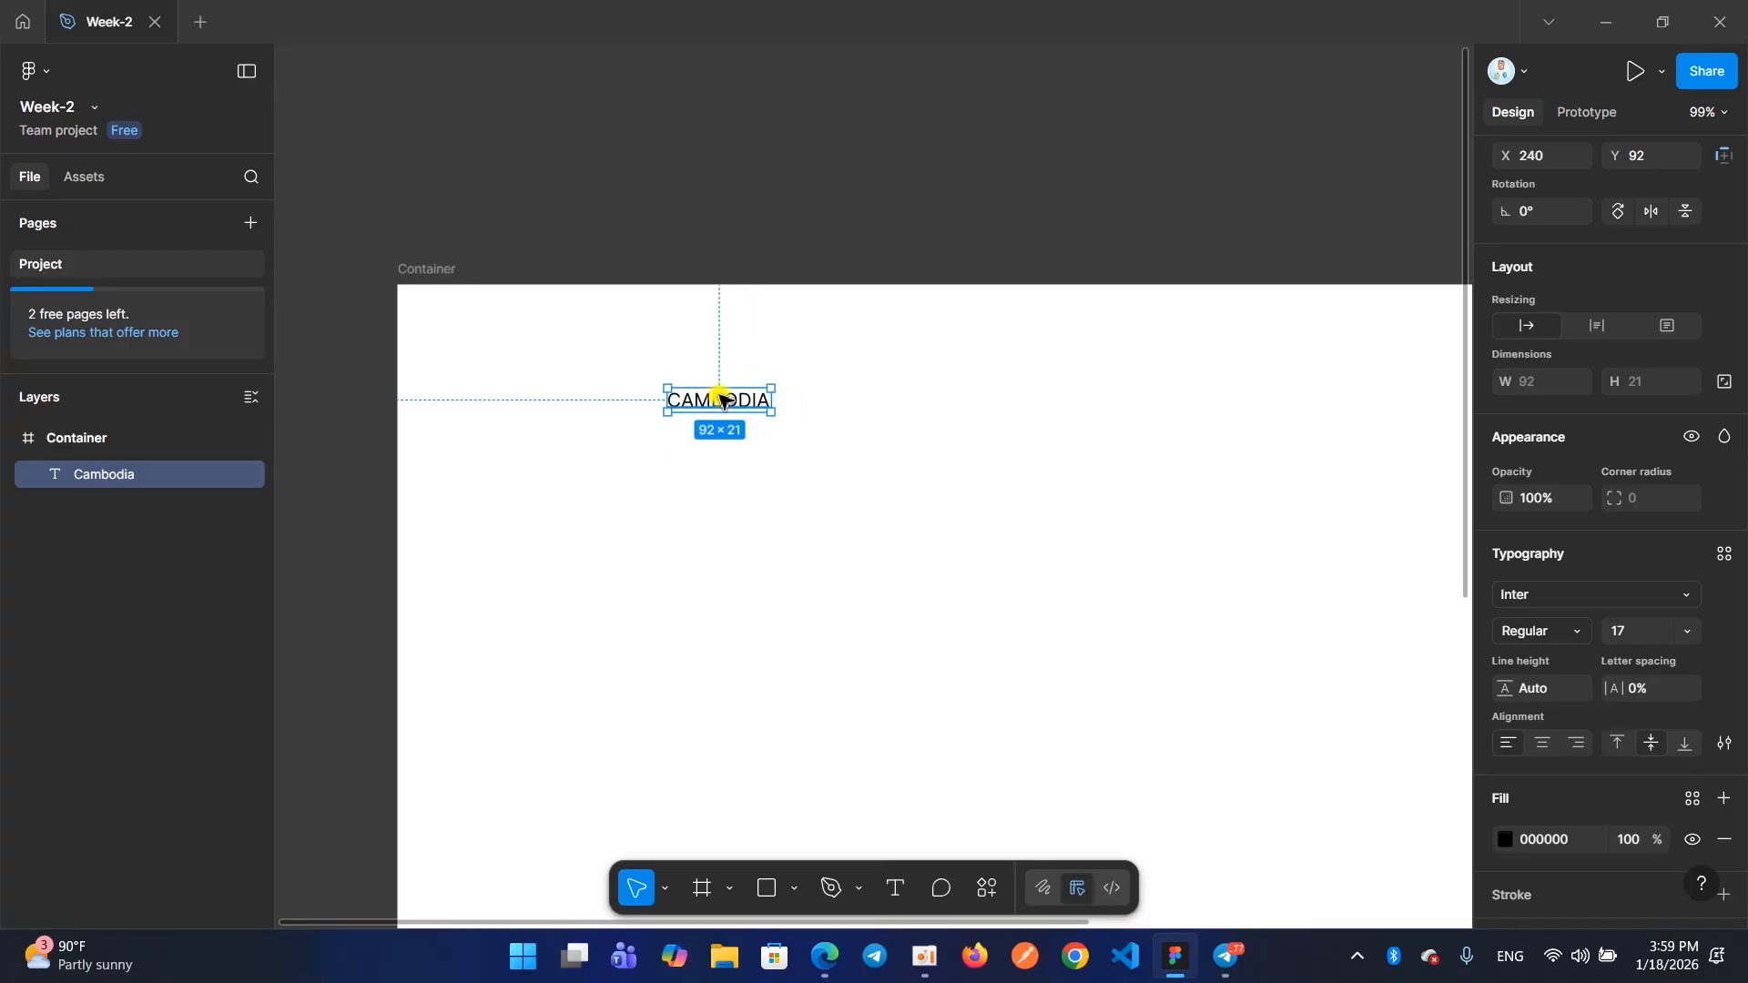
{"action": "left_click_drag", "start_coordinate": [711, 408], "coordinate": [669, 399]}
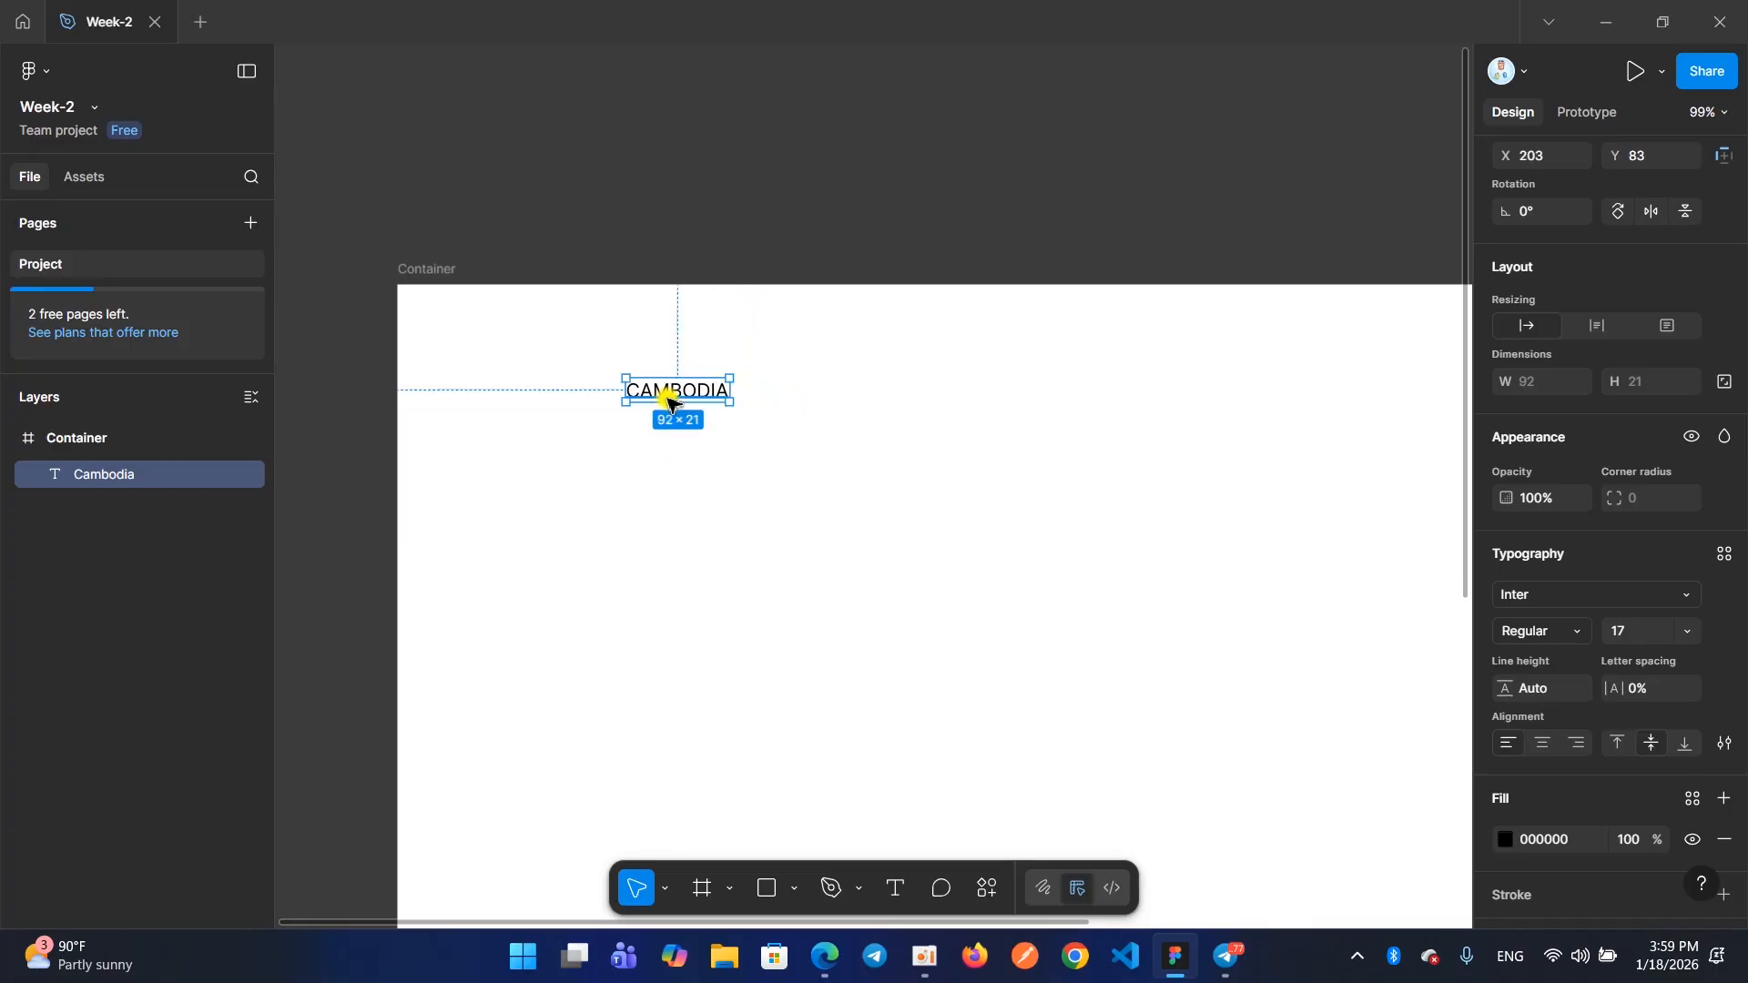
{"action": "left_click", "coordinate": [1562, 630]}
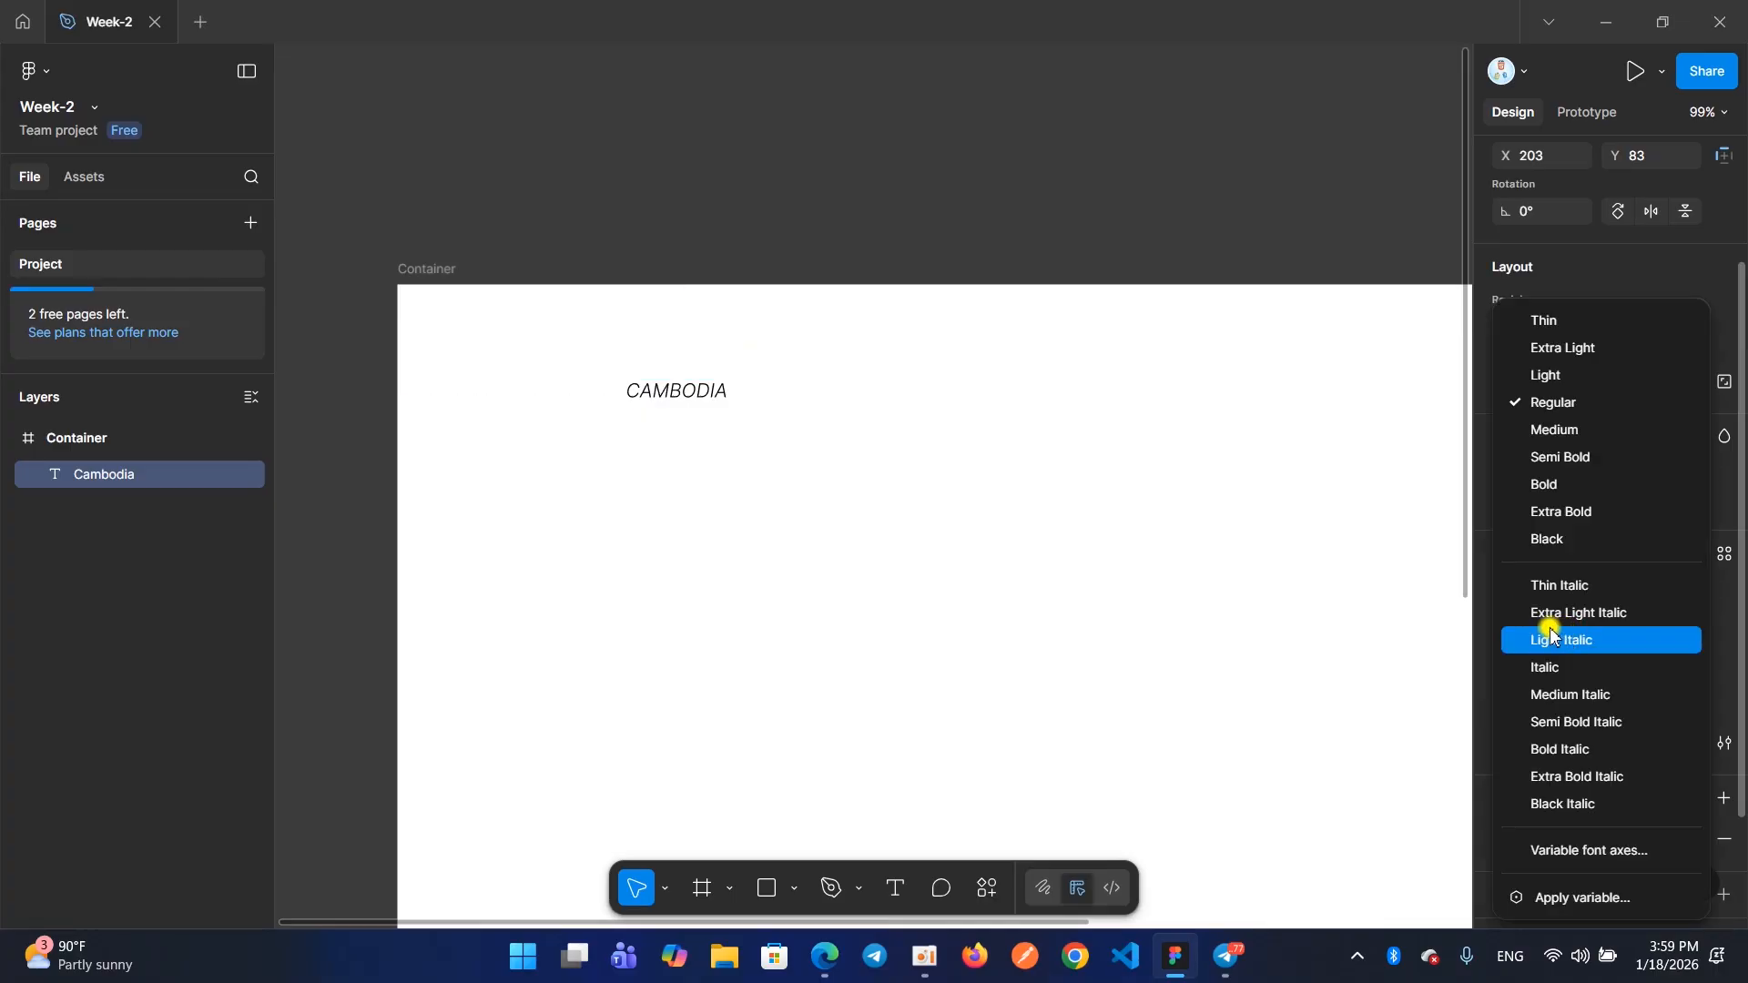
{"action": "left_click", "coordinate": [1523, 486]}
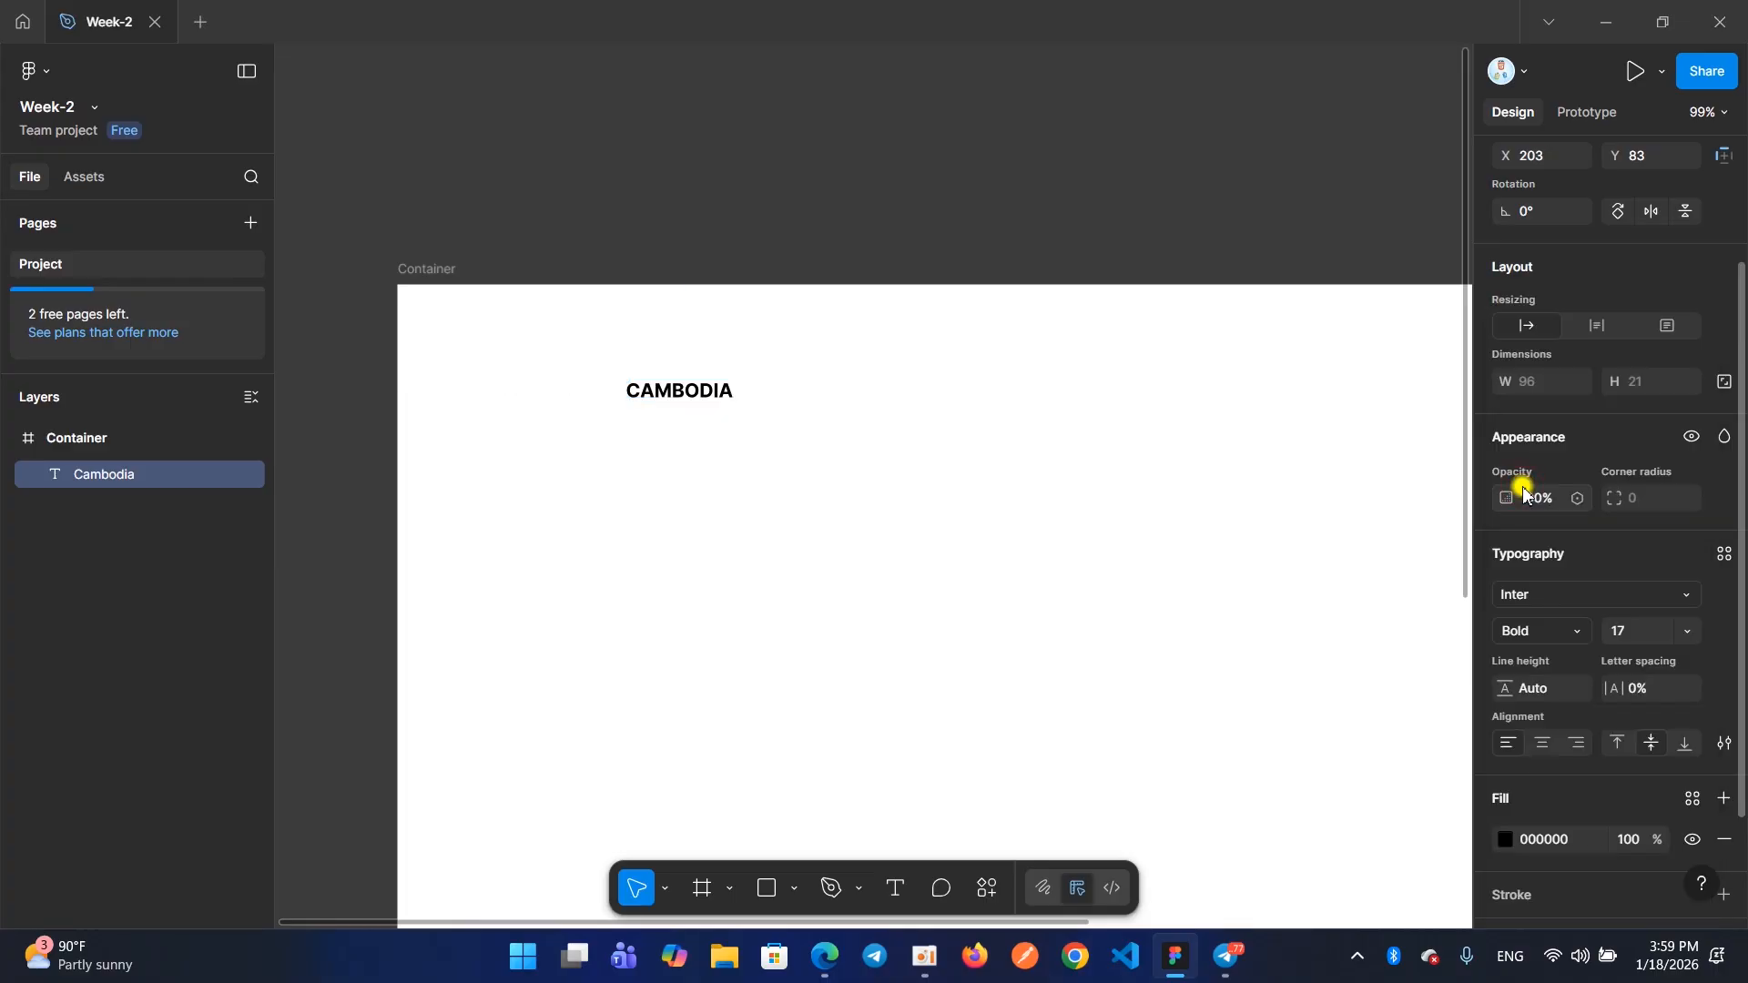
{"action": "left_click", "coordinate": [1635, 630]}
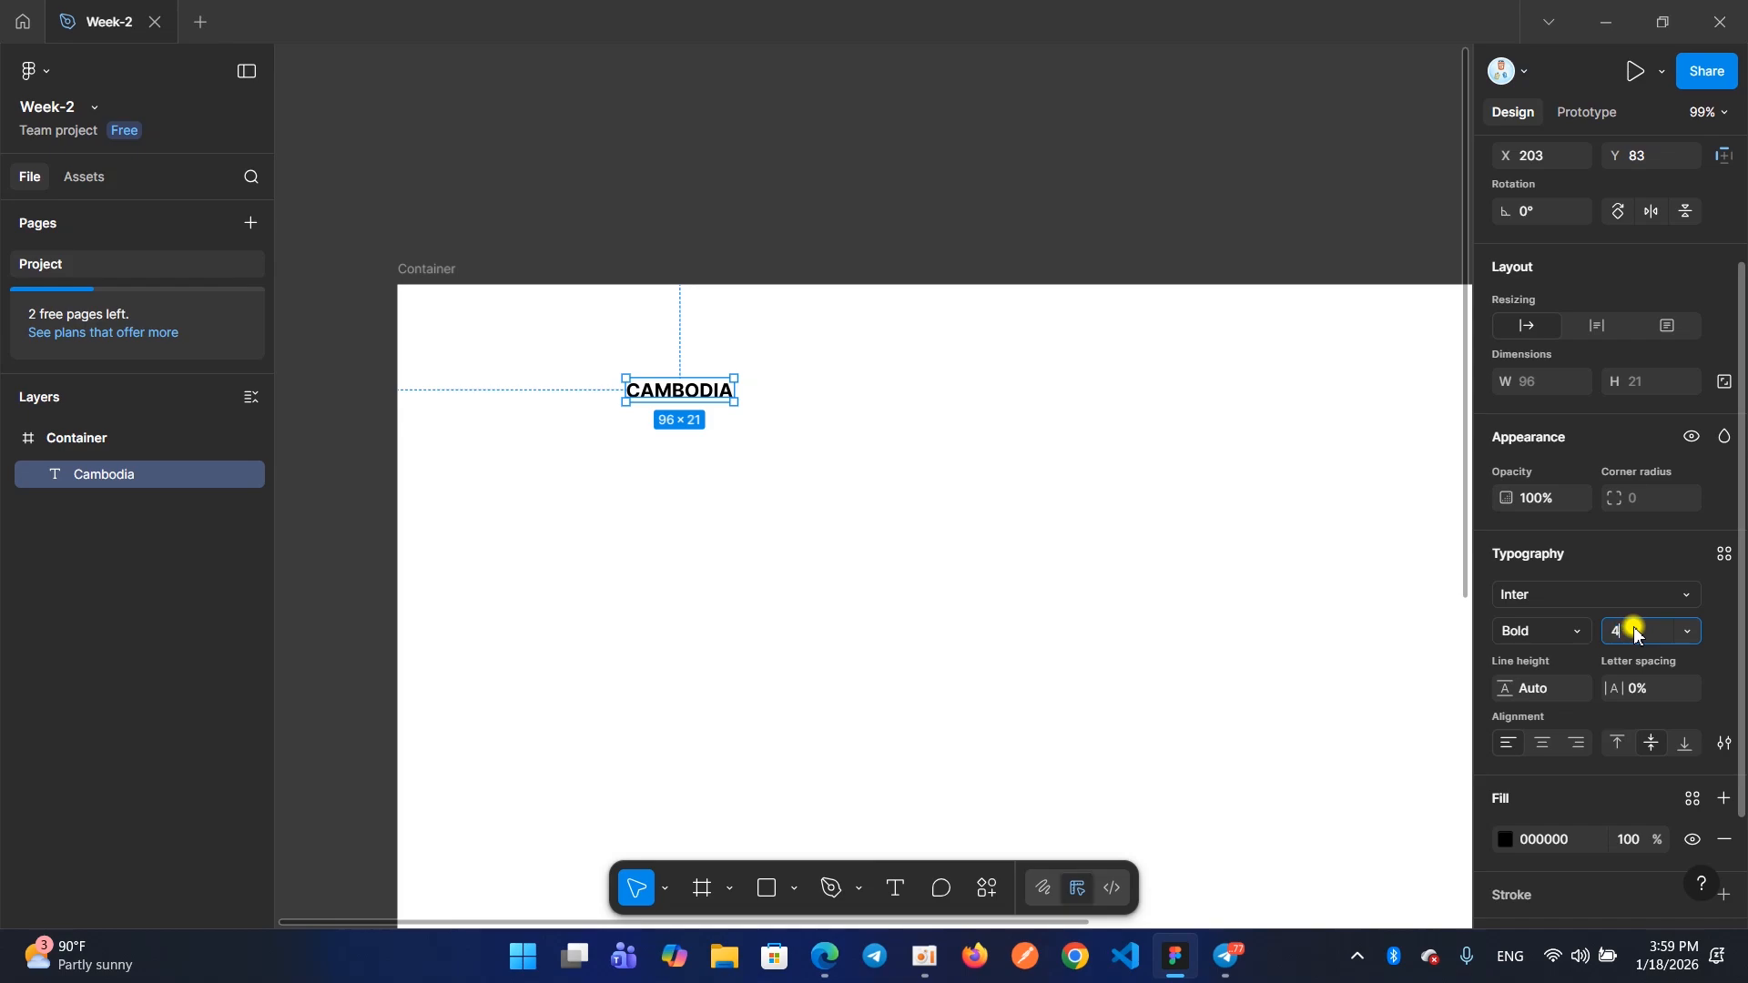
{"action": "key", "text": "Return"}
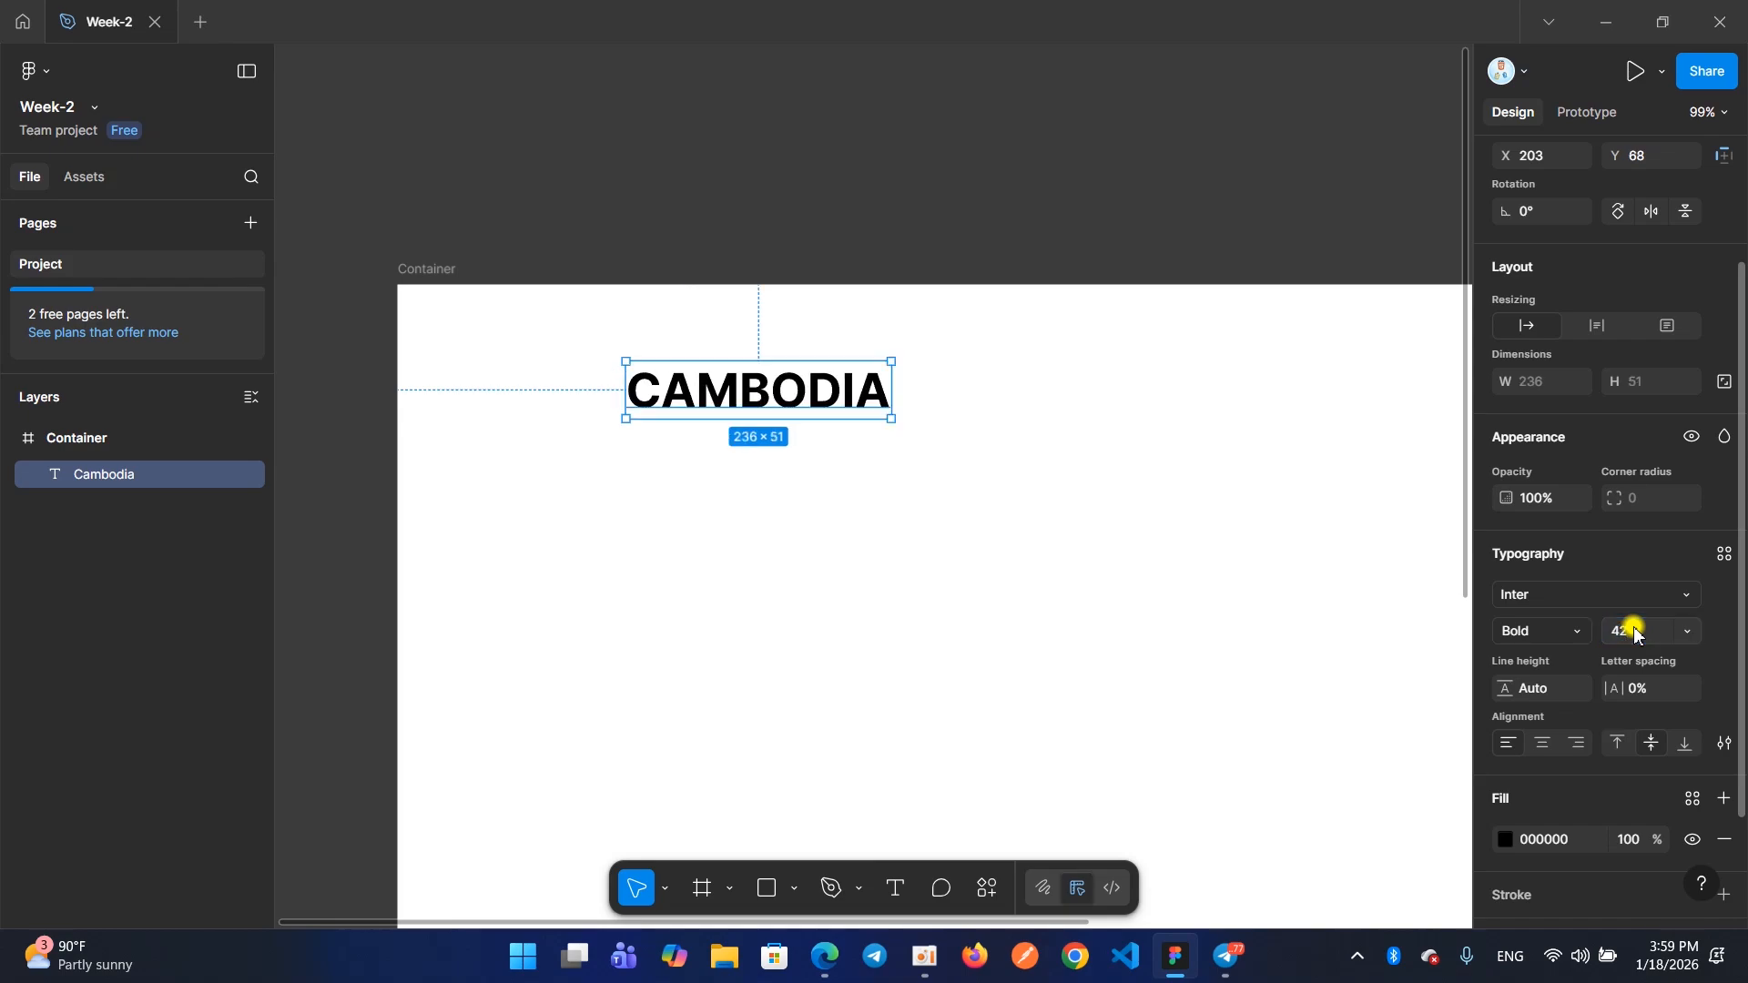
Select the Container frame and shift it to about X -48, Y 9
{"action": "left_click", "coordinate": [426, 271]}
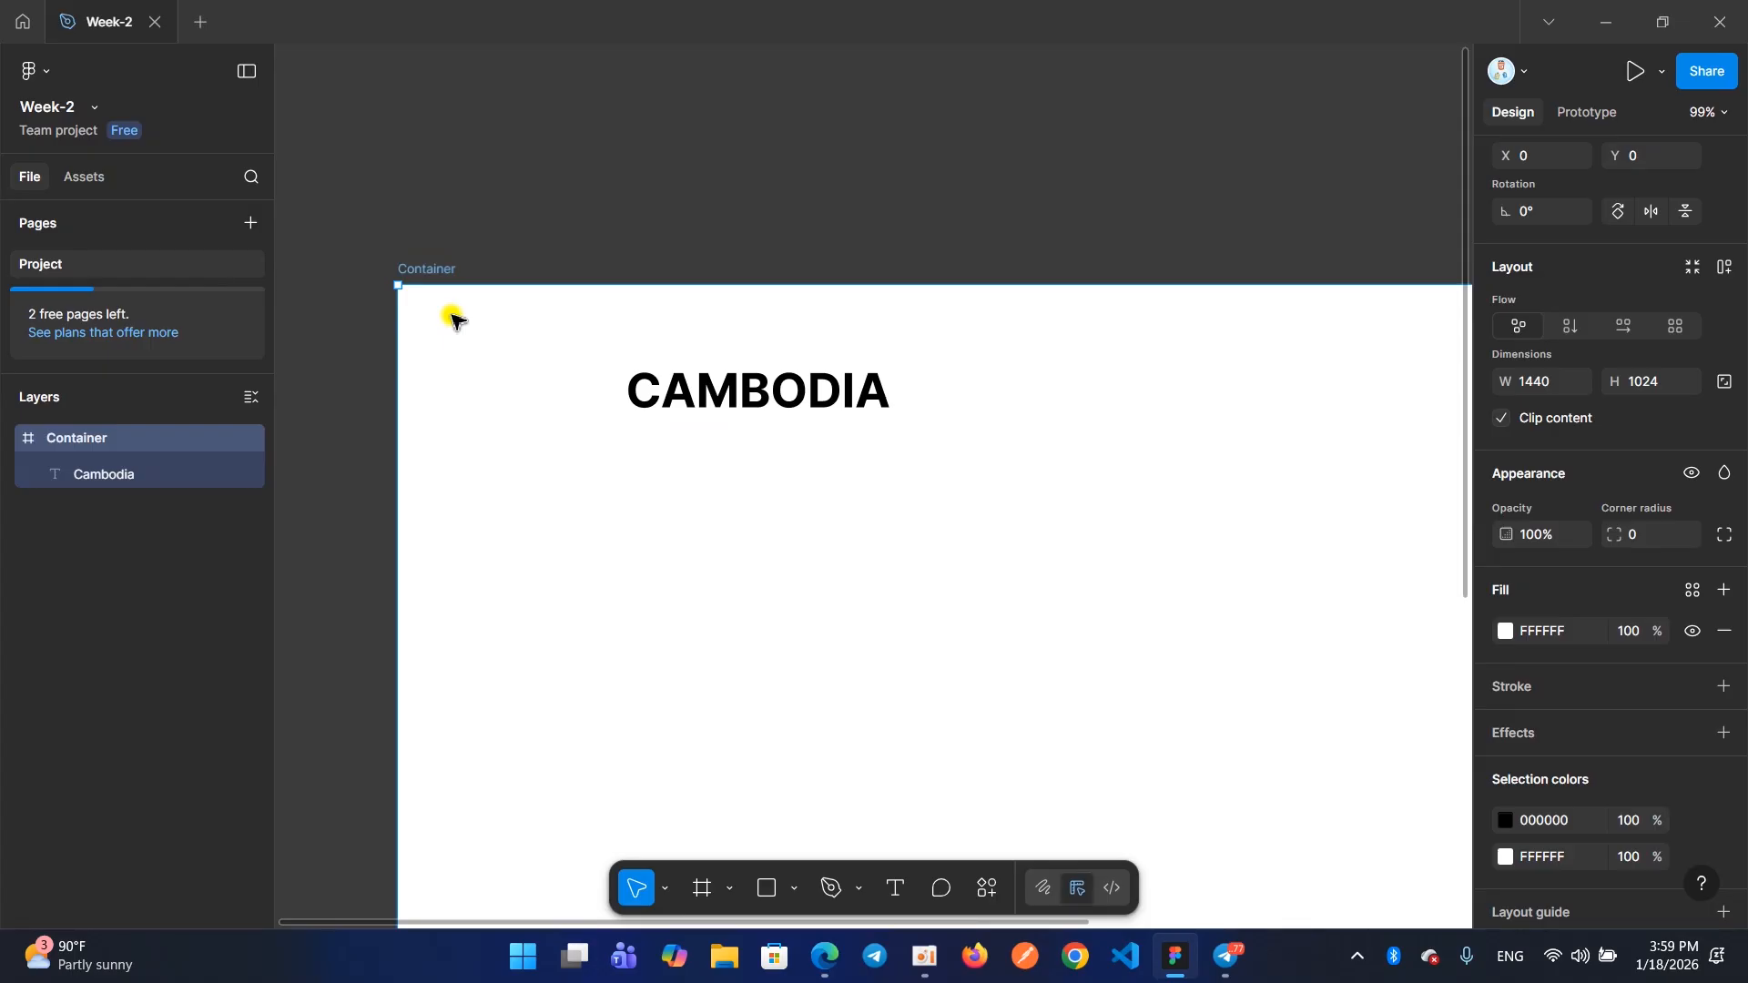
{"action": "key", "text": "shift+2"}
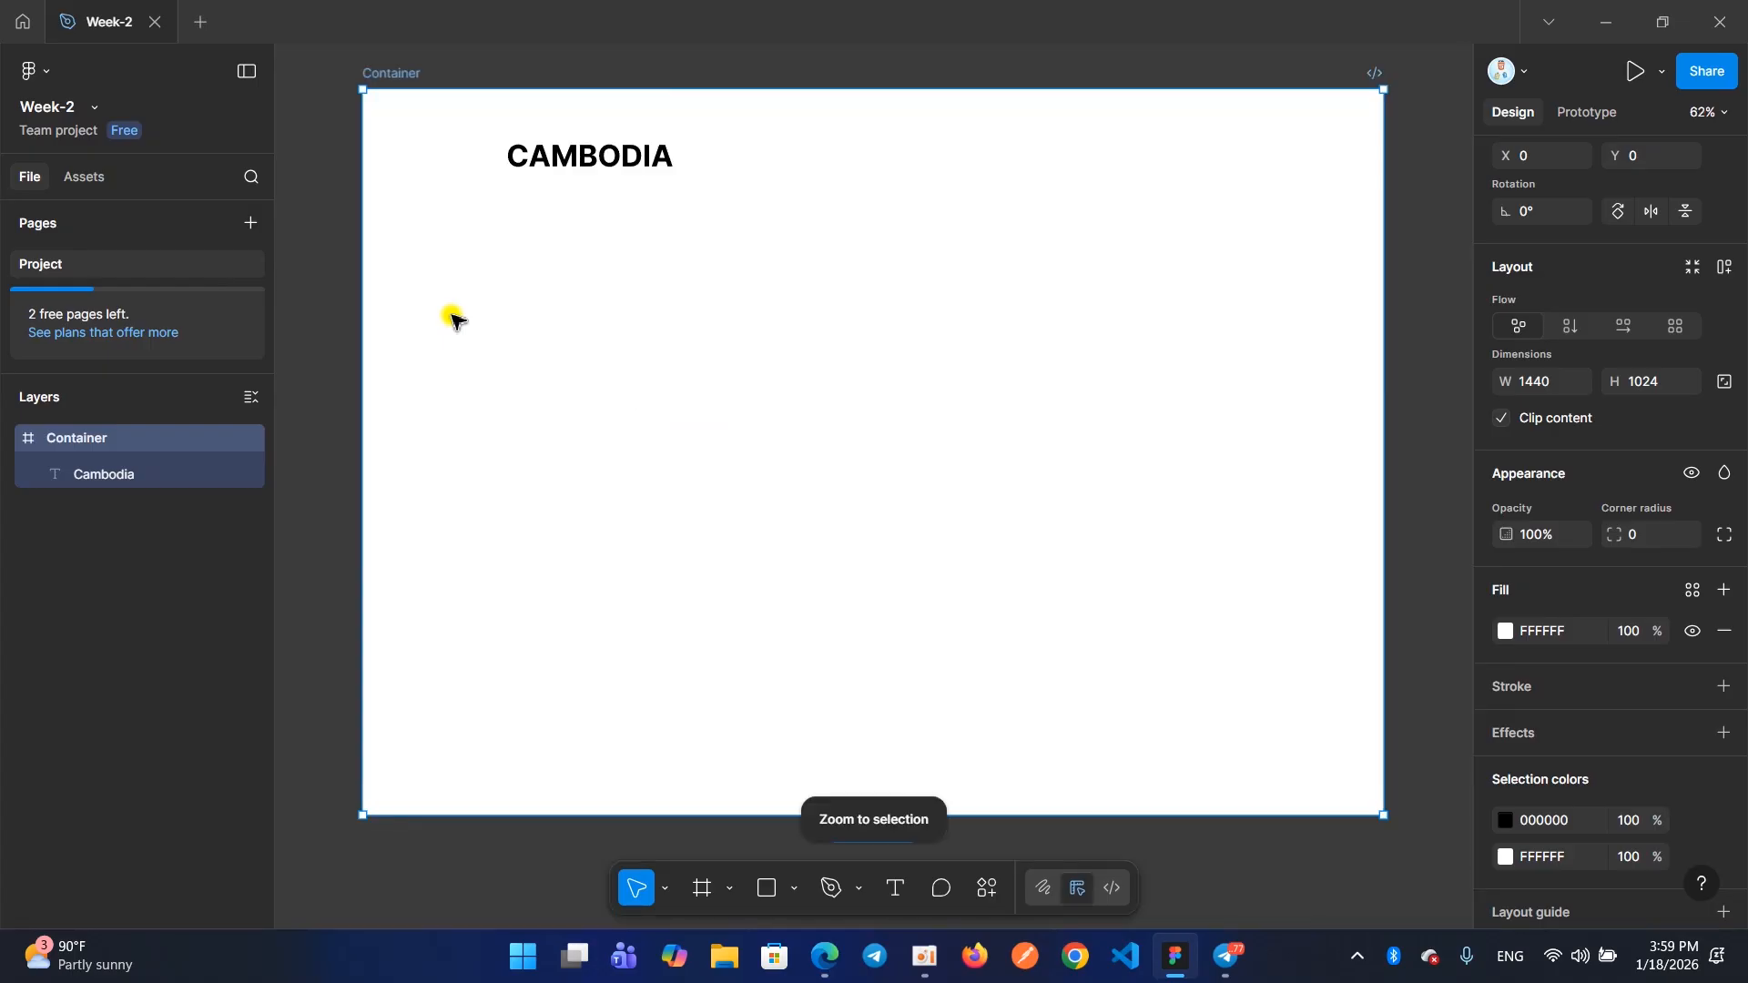
{"action": "left_click_drag", "start_coordinate": [545, 167], "coordinate": [503, 174]}
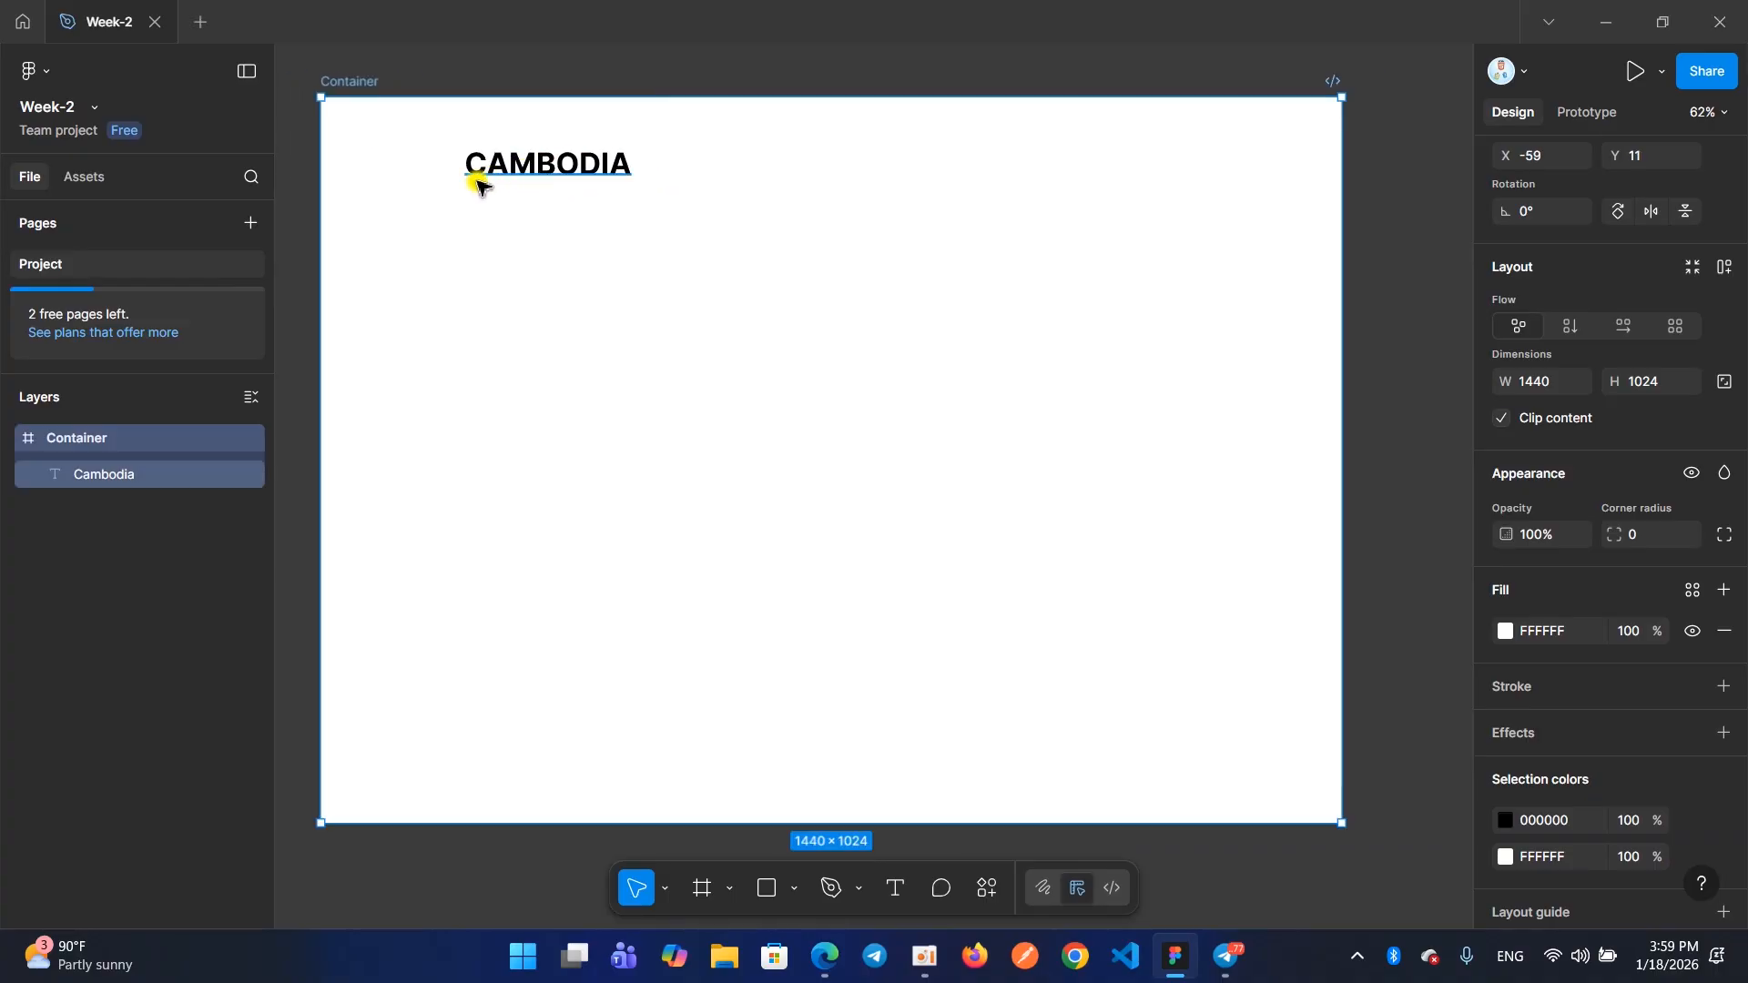
{"action": "mouse_move", "coordinate": [414, 236]}
{"action": "left_mouse_down"}
{"action": "mouse_move", "coordinate": [448, 263]}
{"action": "mouse_move", "coordinate": [423, 235]}
{"action": "left_mouse_up"}
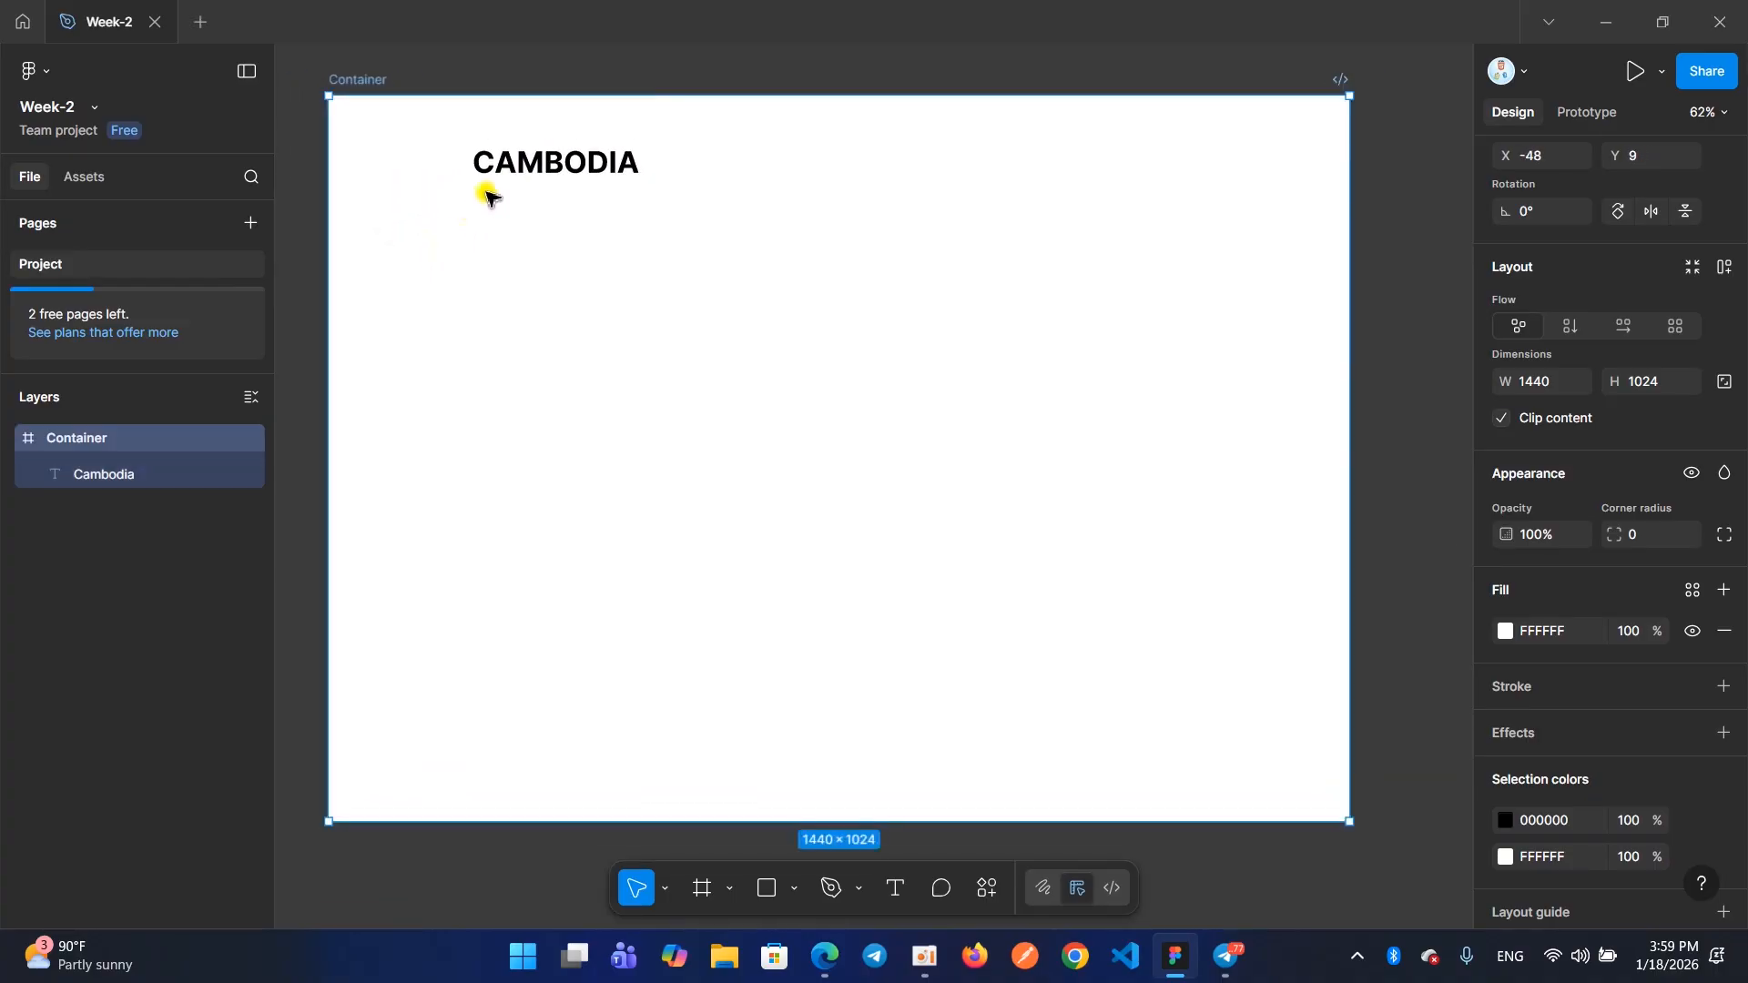
Move the CAMBODIA text to about X 38, Y 18 near the Container's upper-left corner and set its font size to 32
{"action": "left_click", "coordinate": [500, 173]}
{"action": "left_click_drag", "start_coordinate": [492, 176], "coordinate": [387, 138]}
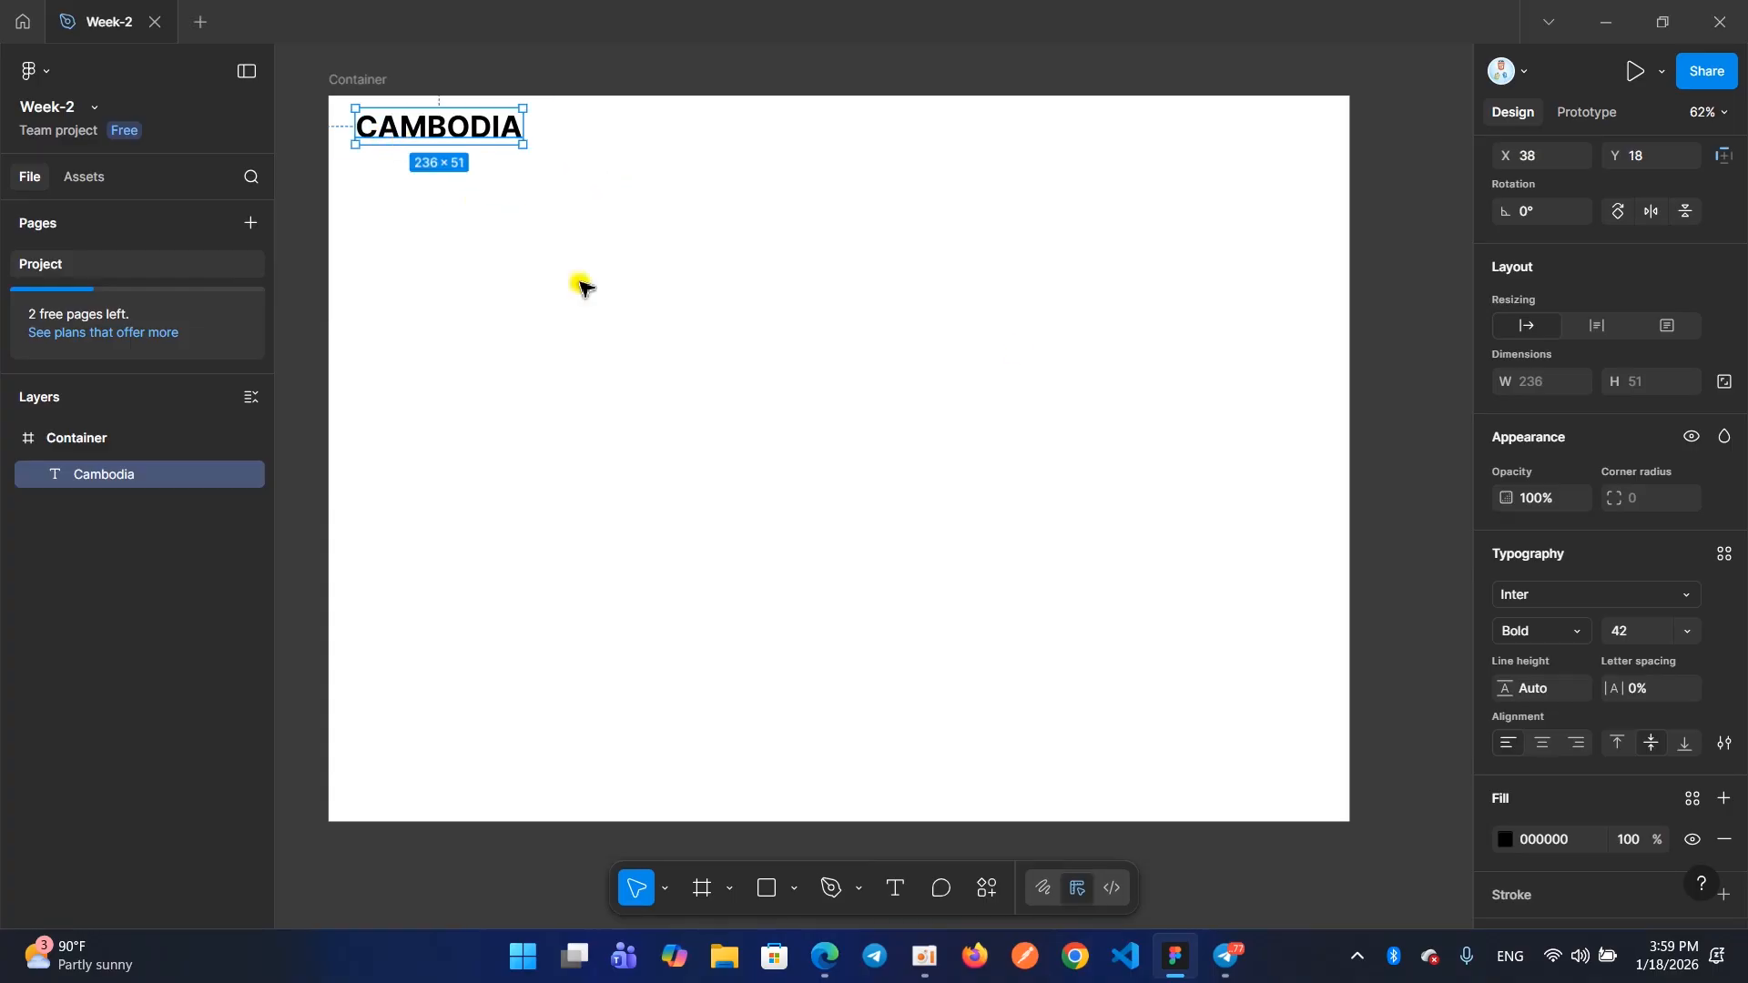
{"action": "left_click", "coordinate": [1628, 634]}
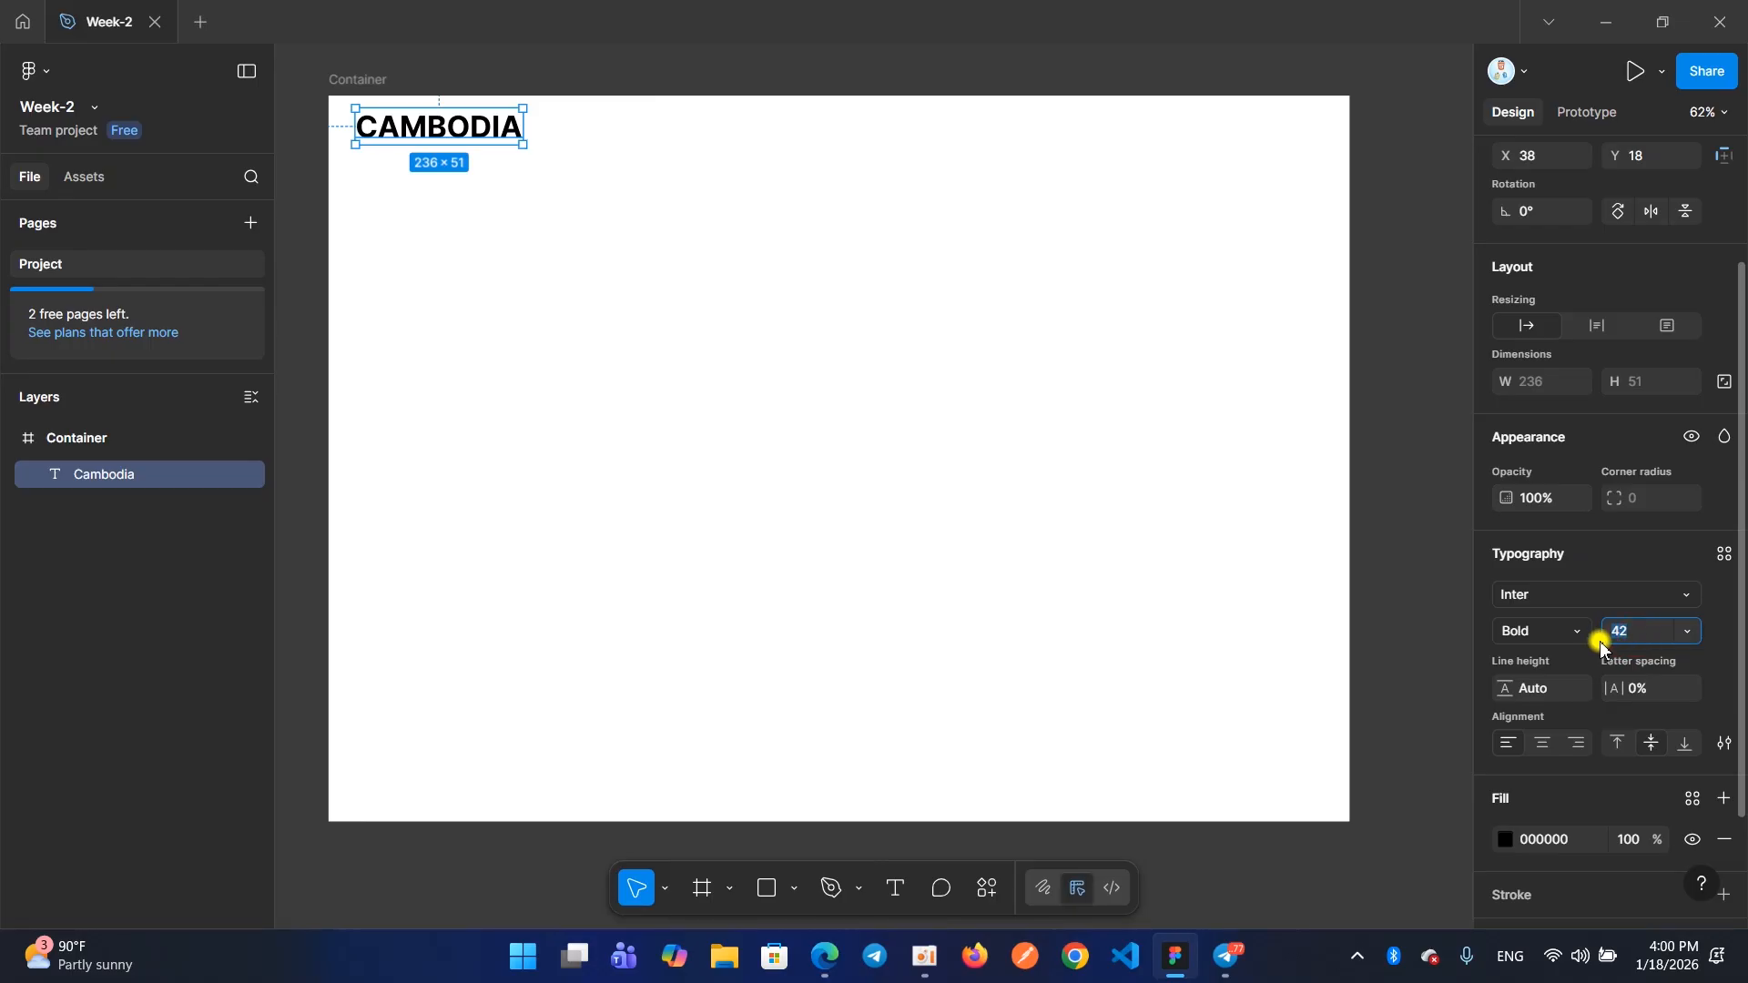
{"action": "type", "text": "3"}
{"action": "key", "text": "Return"}
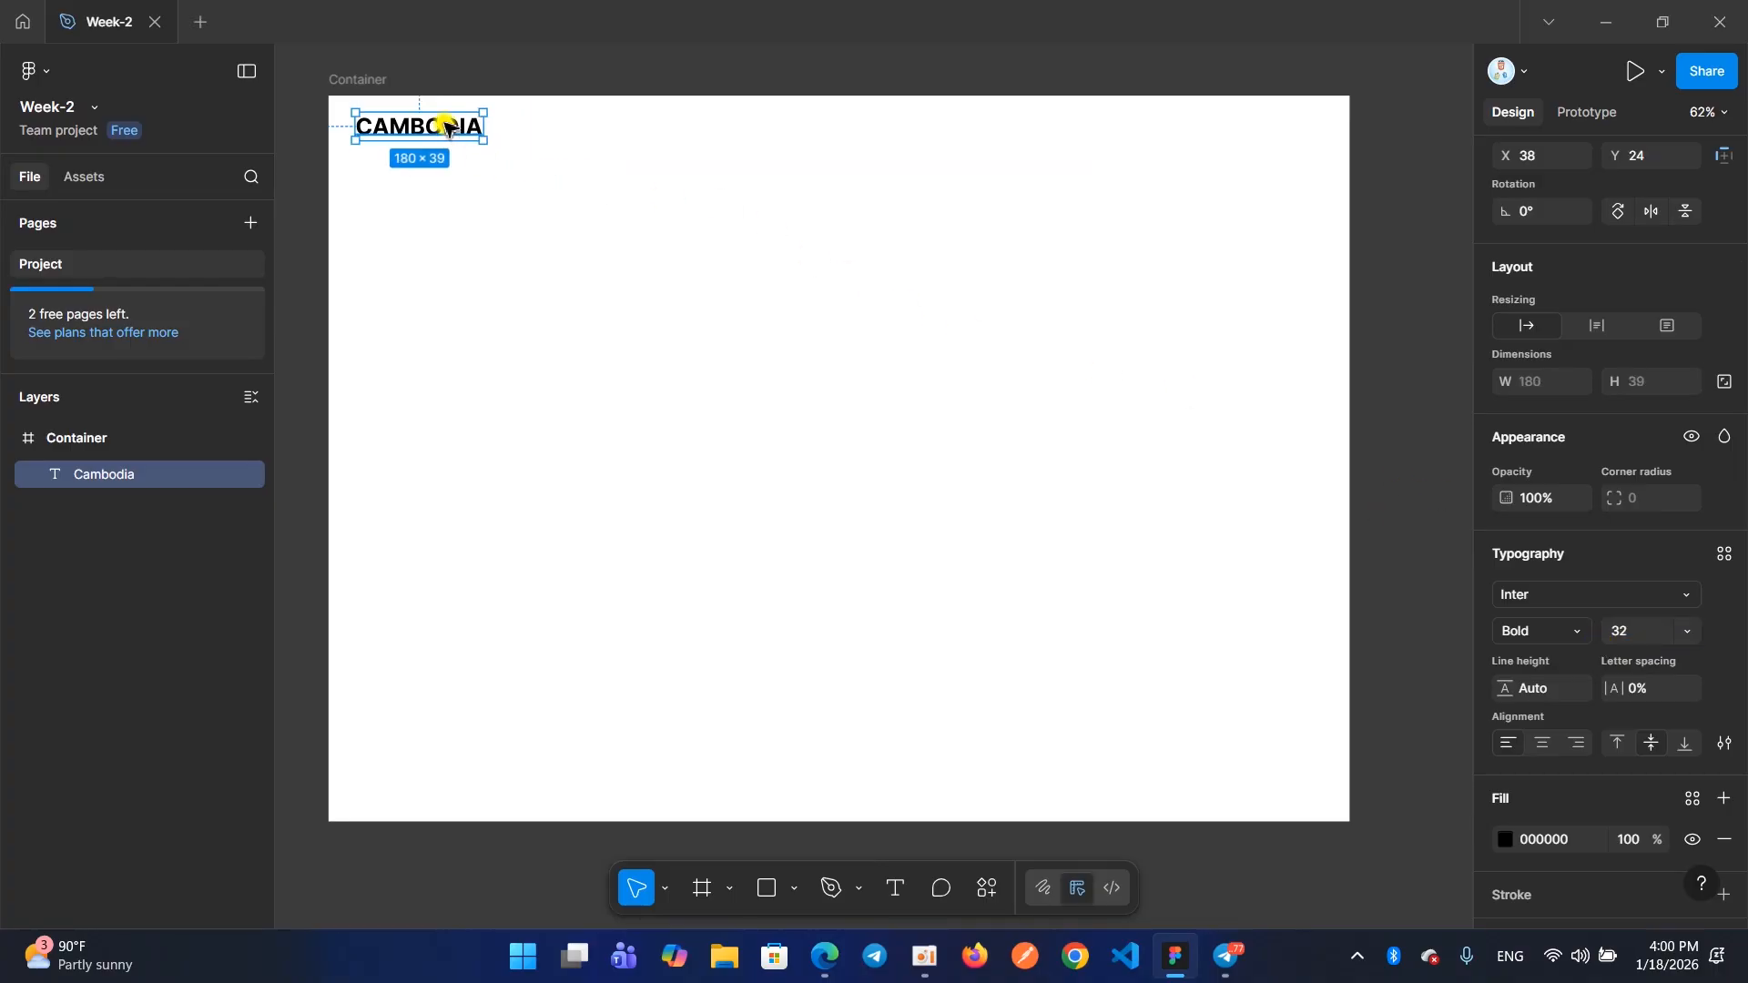
{"action": "left_click", "coordinate": [925, 957]}
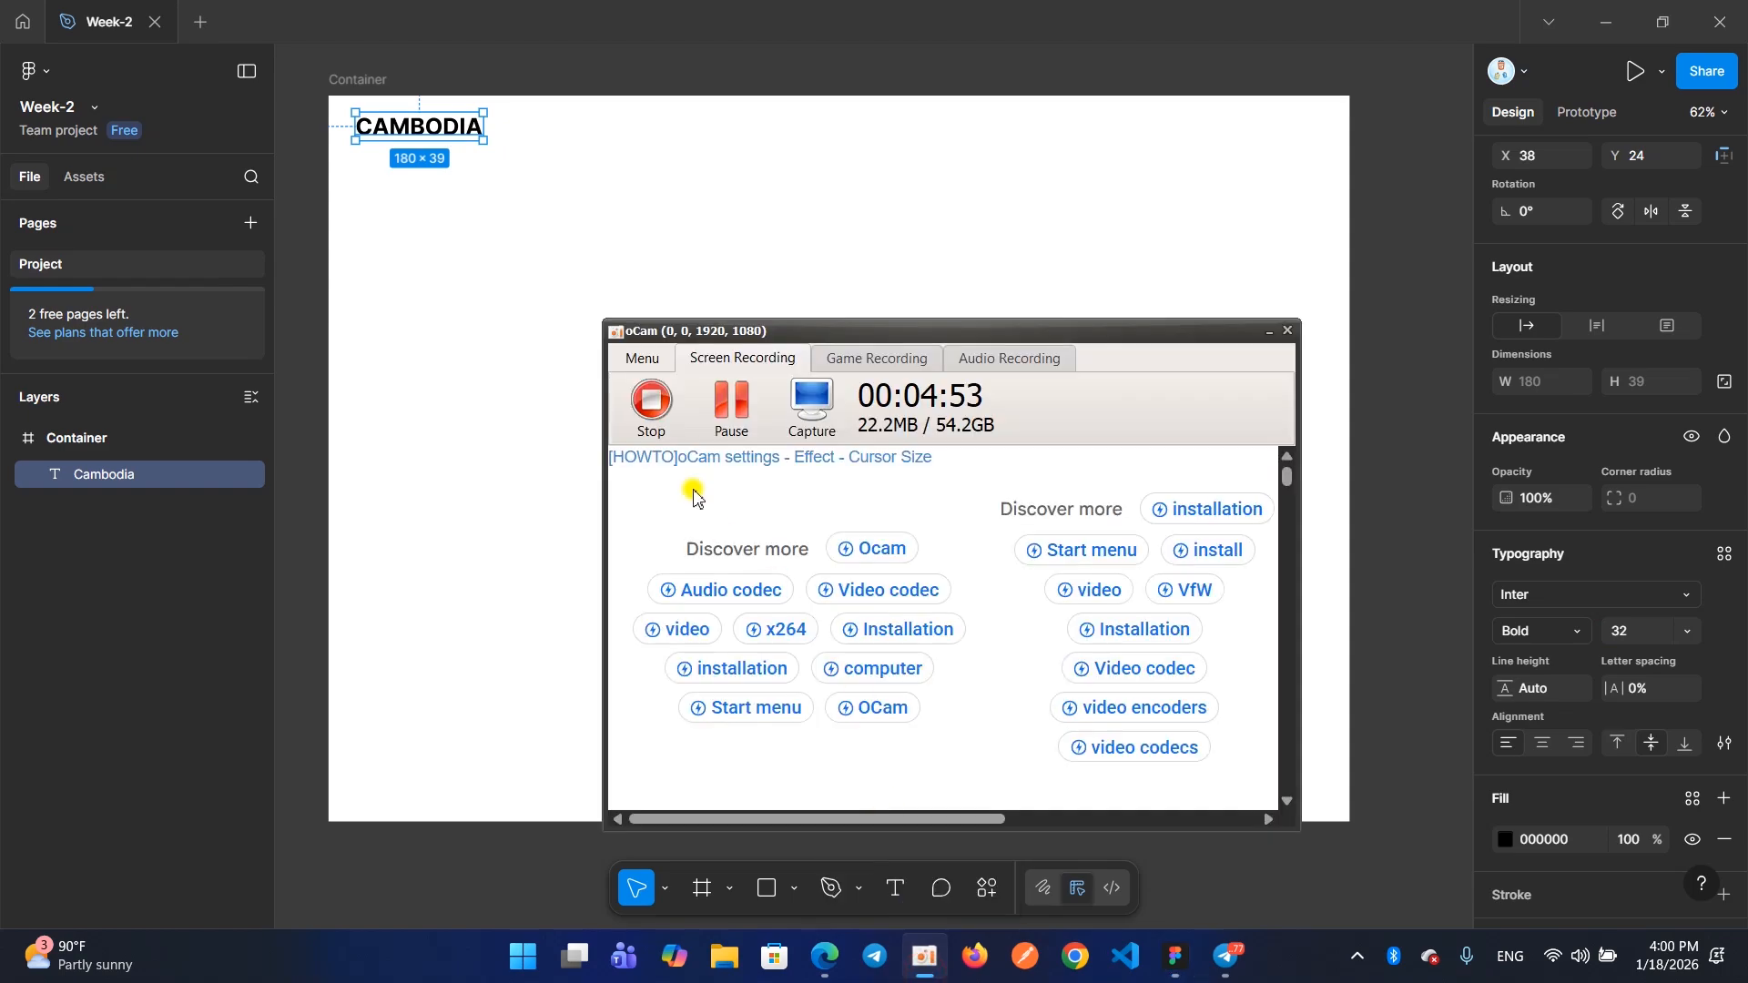
{"action": "left_click", "coordinate": [651, 400]}
{"action": "left_click", "coordinate": [1268, 331]}
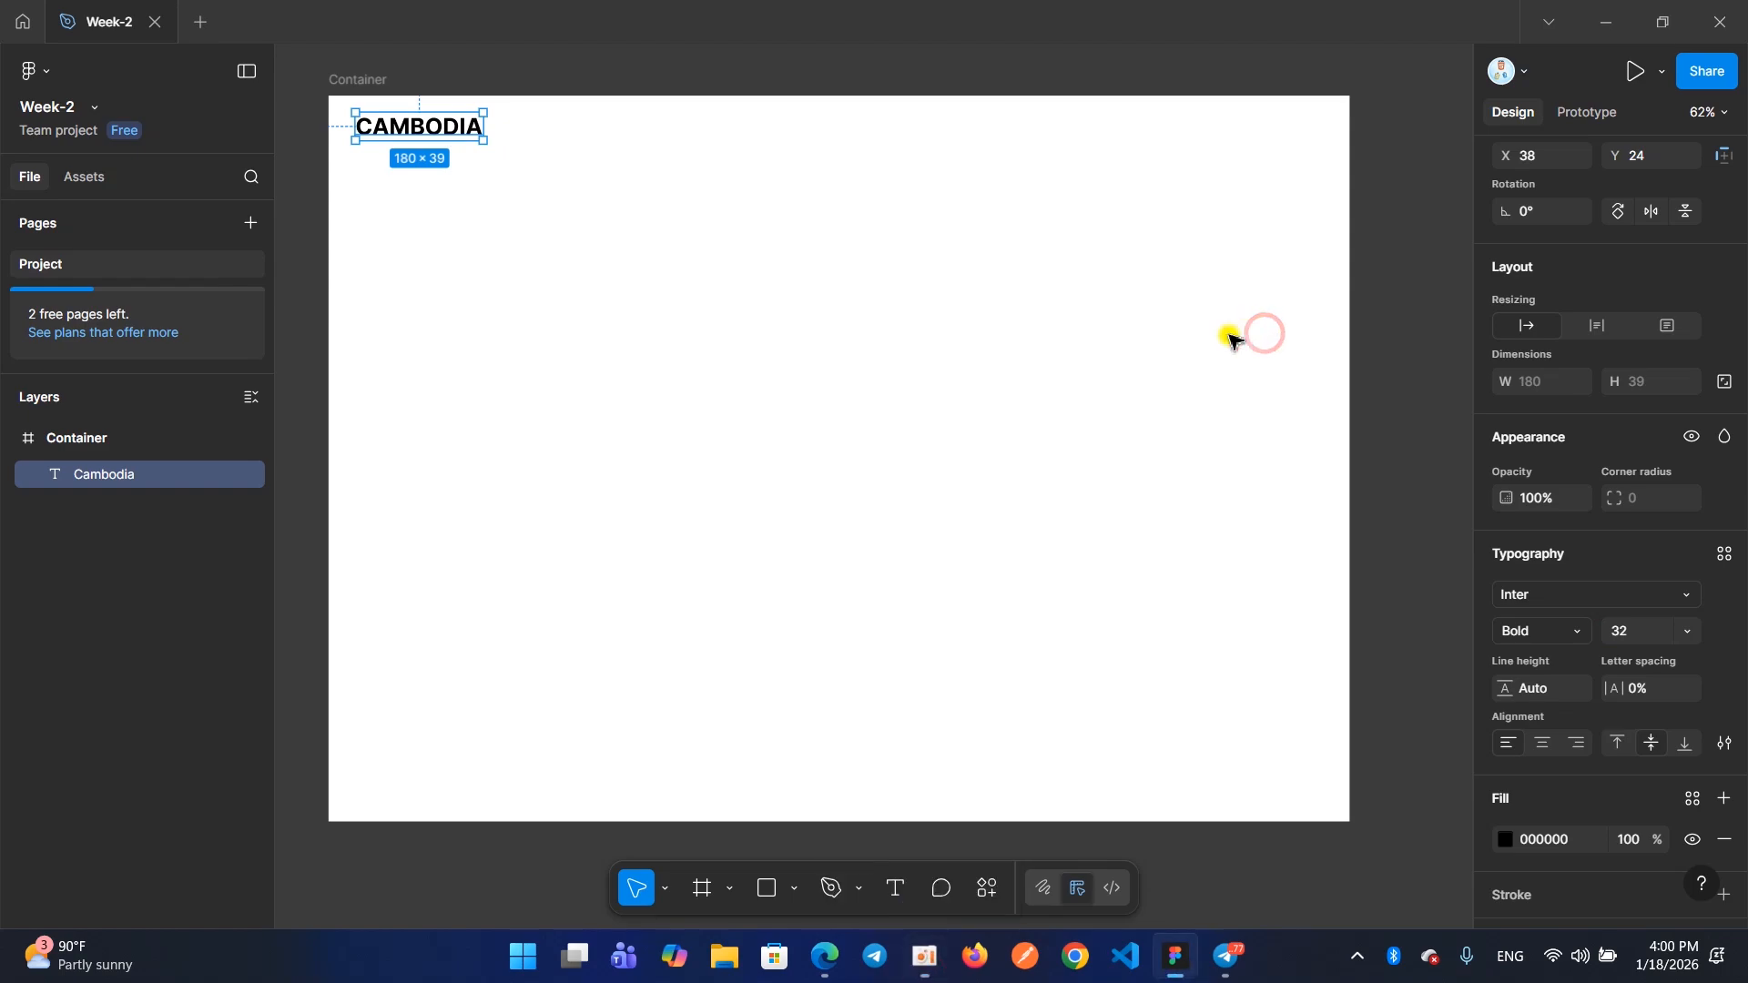
Switch to the Ecommerce site in the browser to check its navigation labels and return to the Figma design
{"action": "mouse_move", "coordinate": [825, 956]}
{"action": "left_click", "coordinate": [742, 889]}
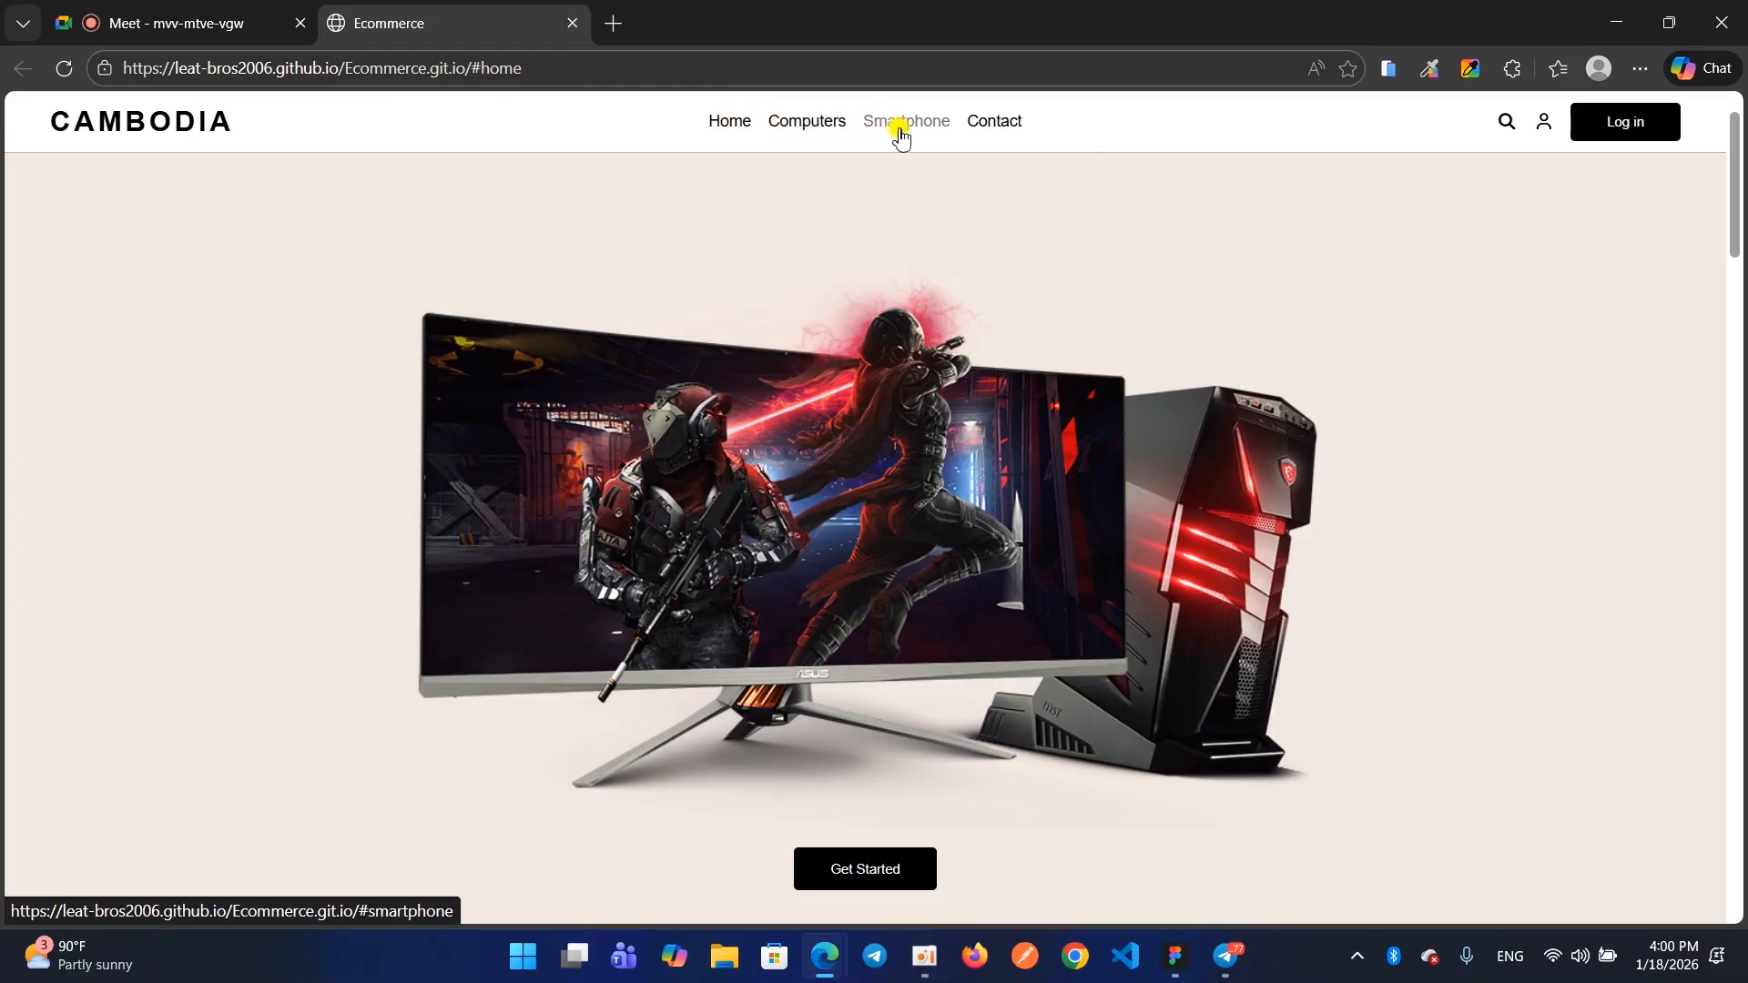
{"action": "left_click", "coordinate": [1616, 22]}
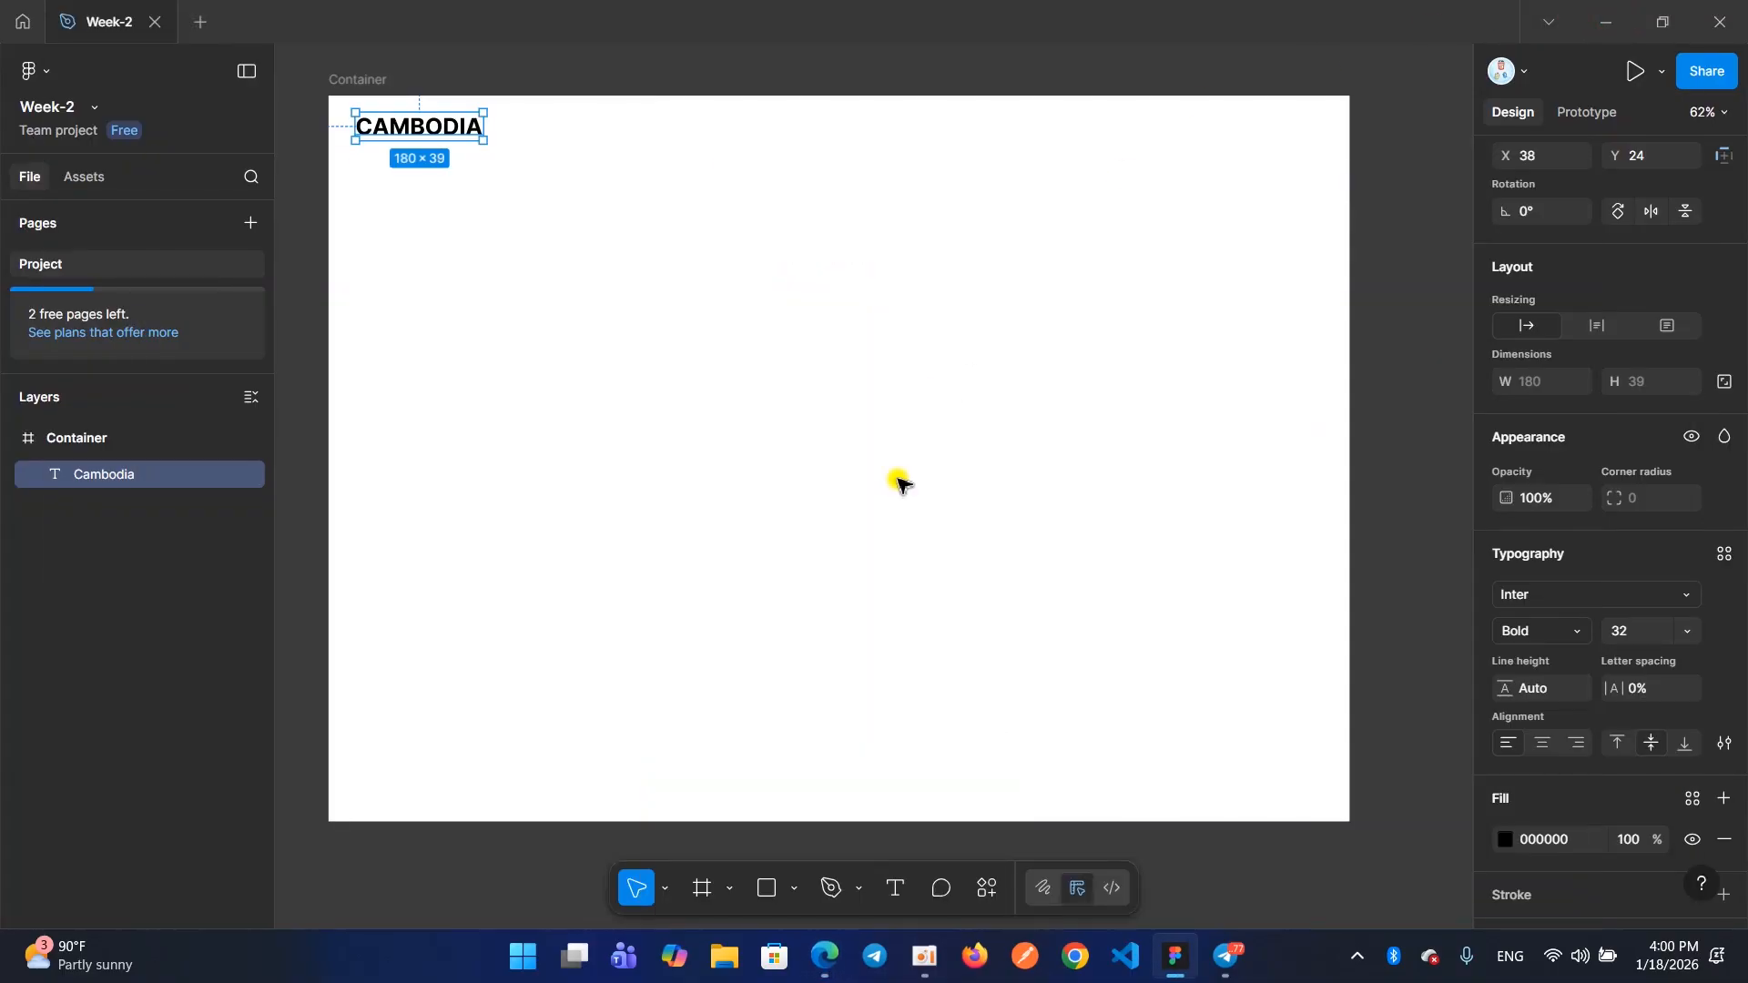
Add a new text reading Home in the Container frame at about X 399, Y 253
{"action": "left_click", "coordinate": [892, 899]}
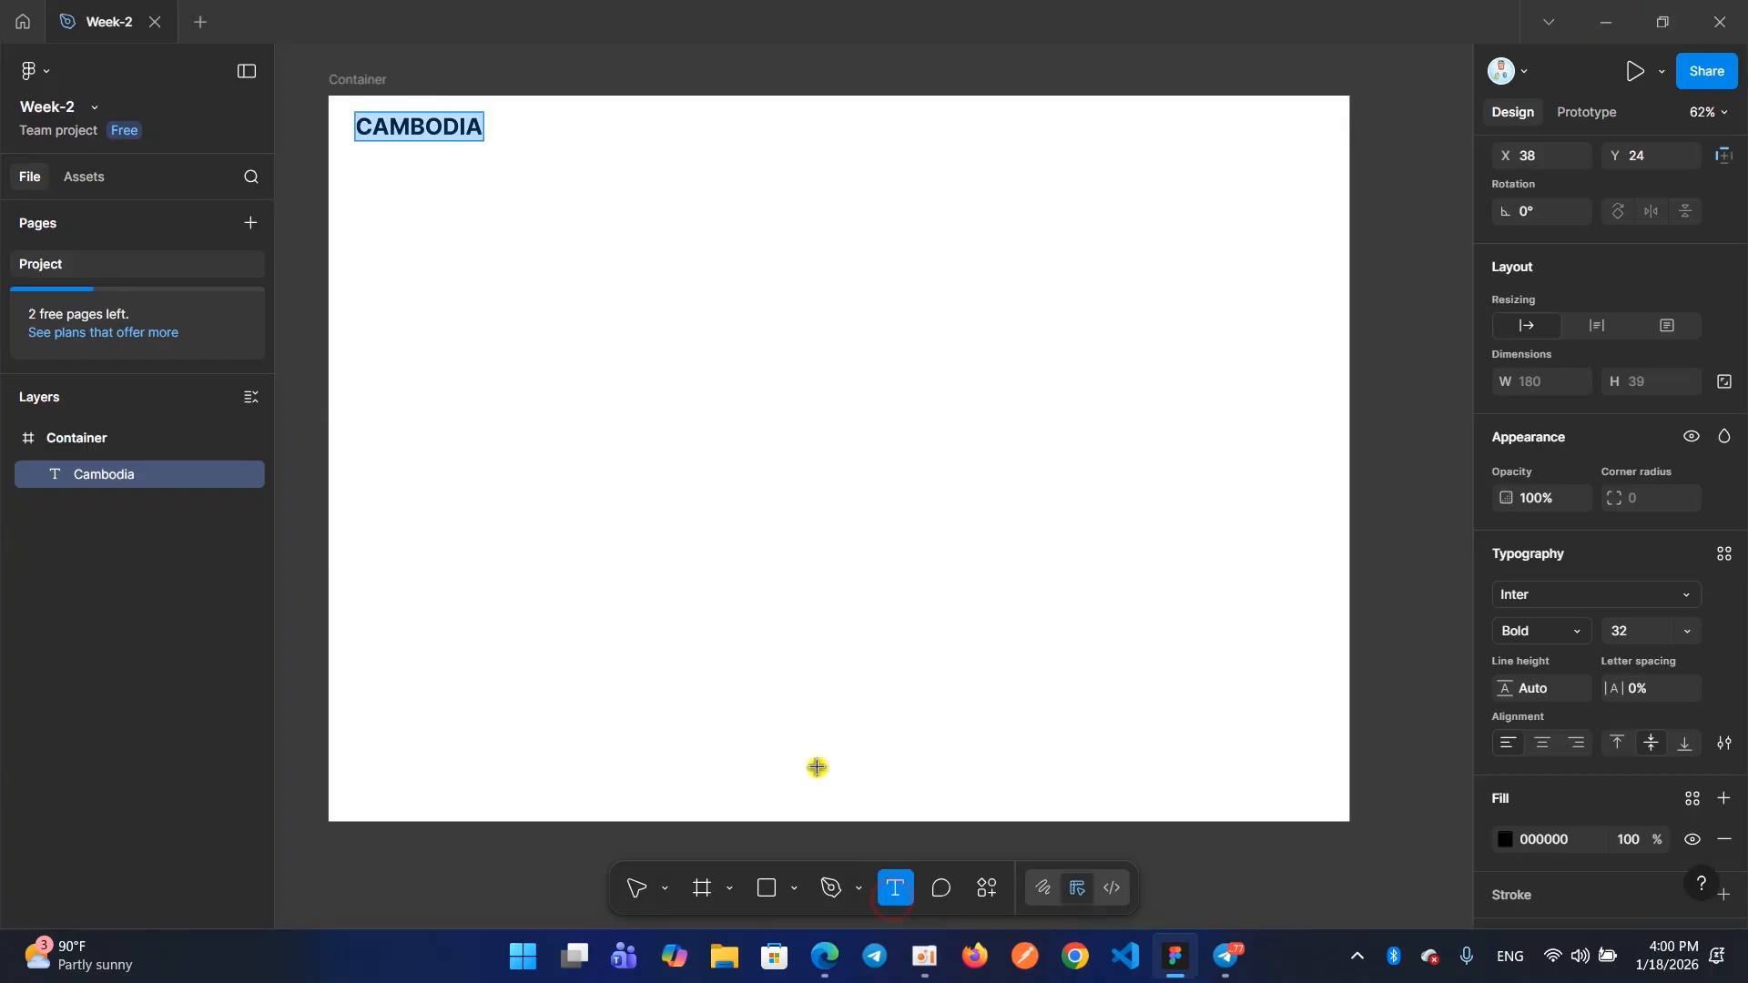
{"action": "left_click", "coordinate": [610, 287]}
{"action": "type", "text": "HOME"}
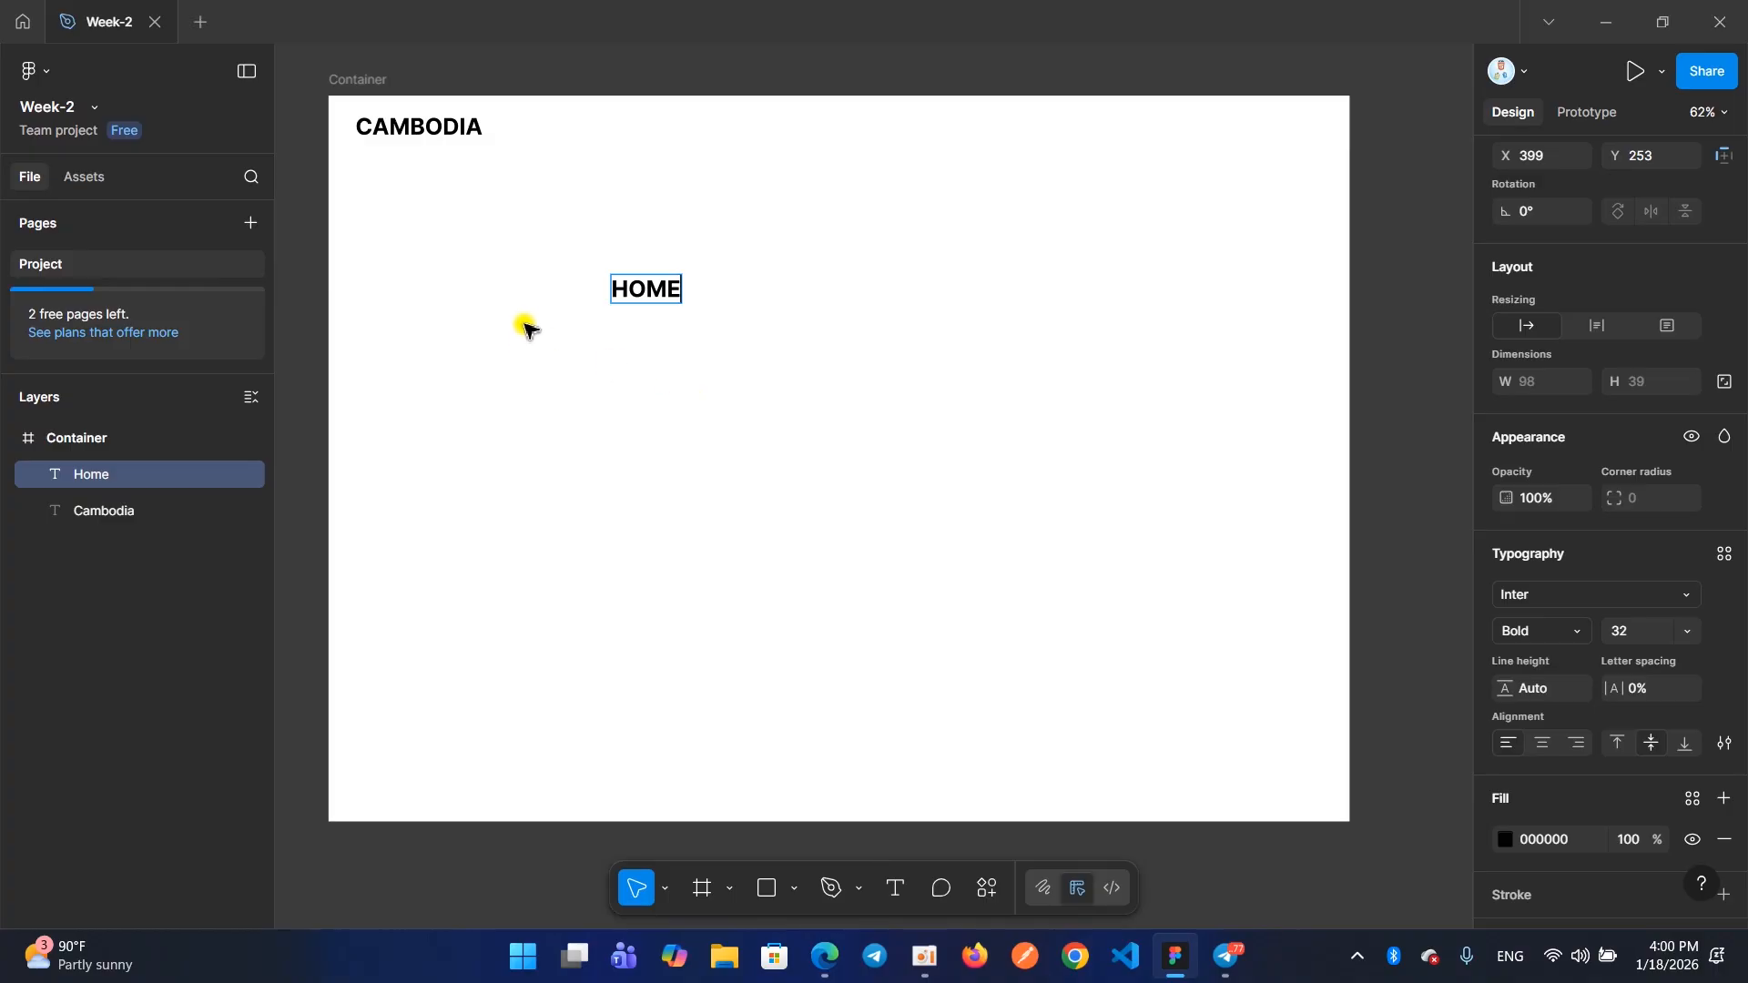
Set the Home text's case to As typed in the type settings and close them
{"action": "left_click_drag", "start_coordinate": [626, 289], "coordinate": [702, 297]}
{"action": "left_click", "coordinate": [642, 290]}
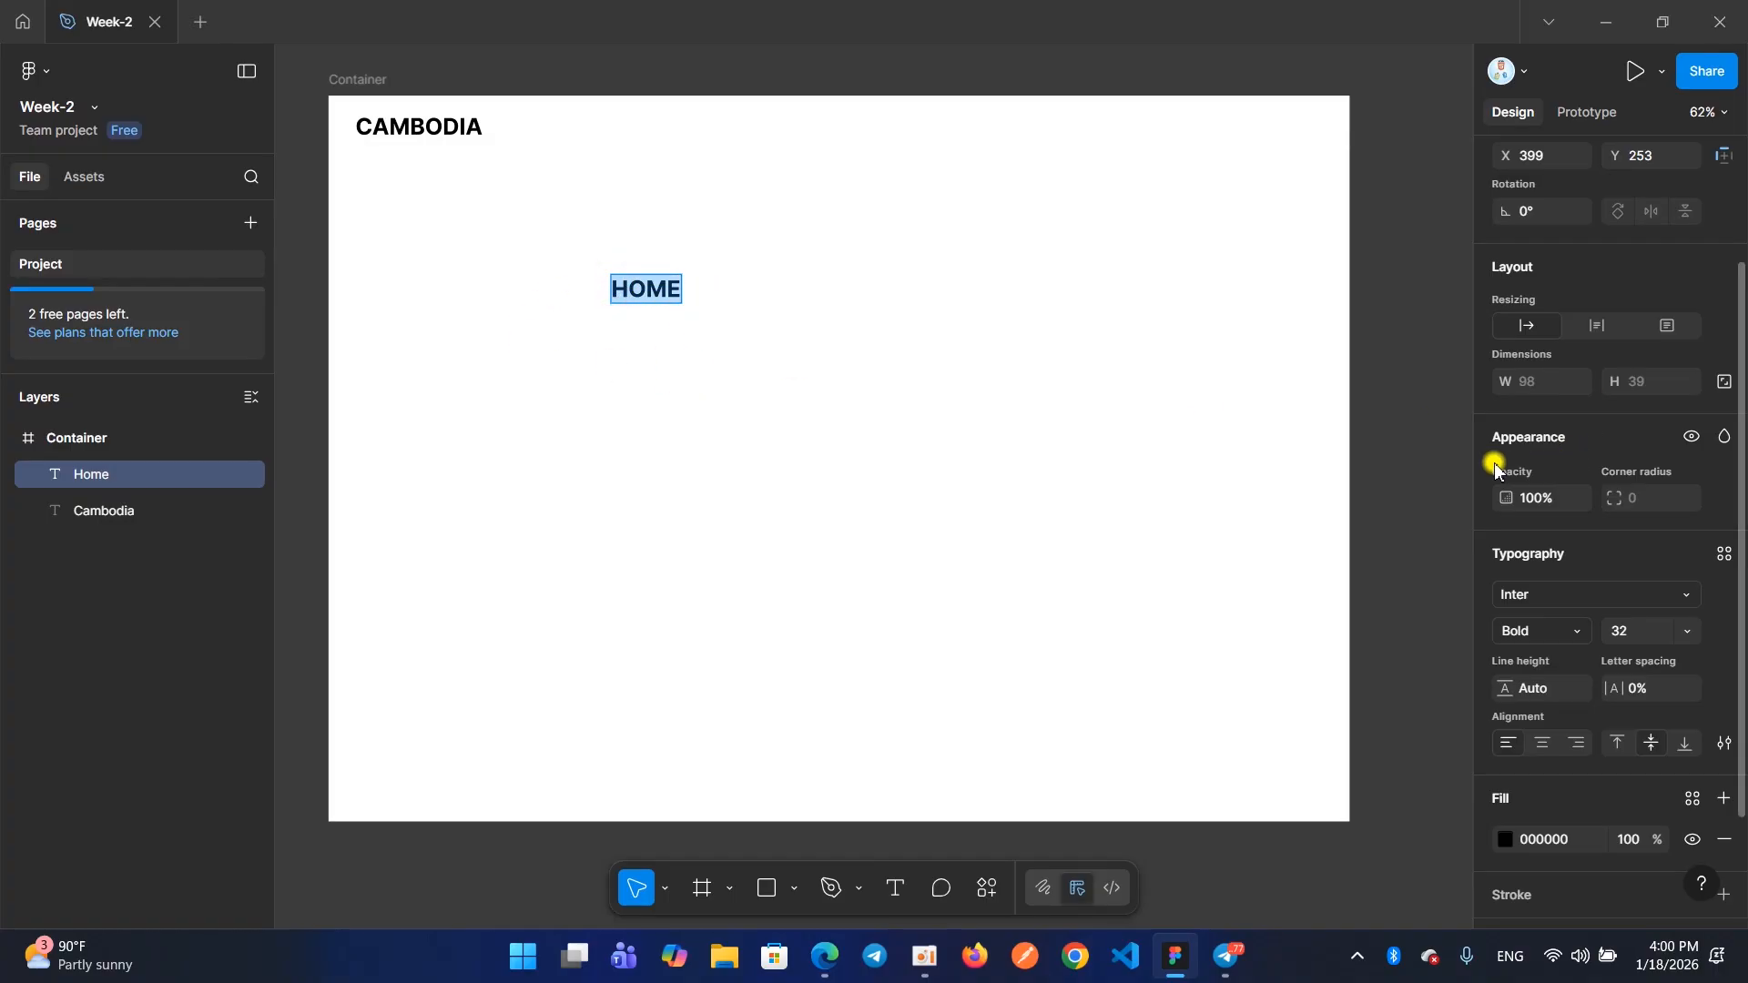
{"action": "left_click", "coordinate": [638, 287]}
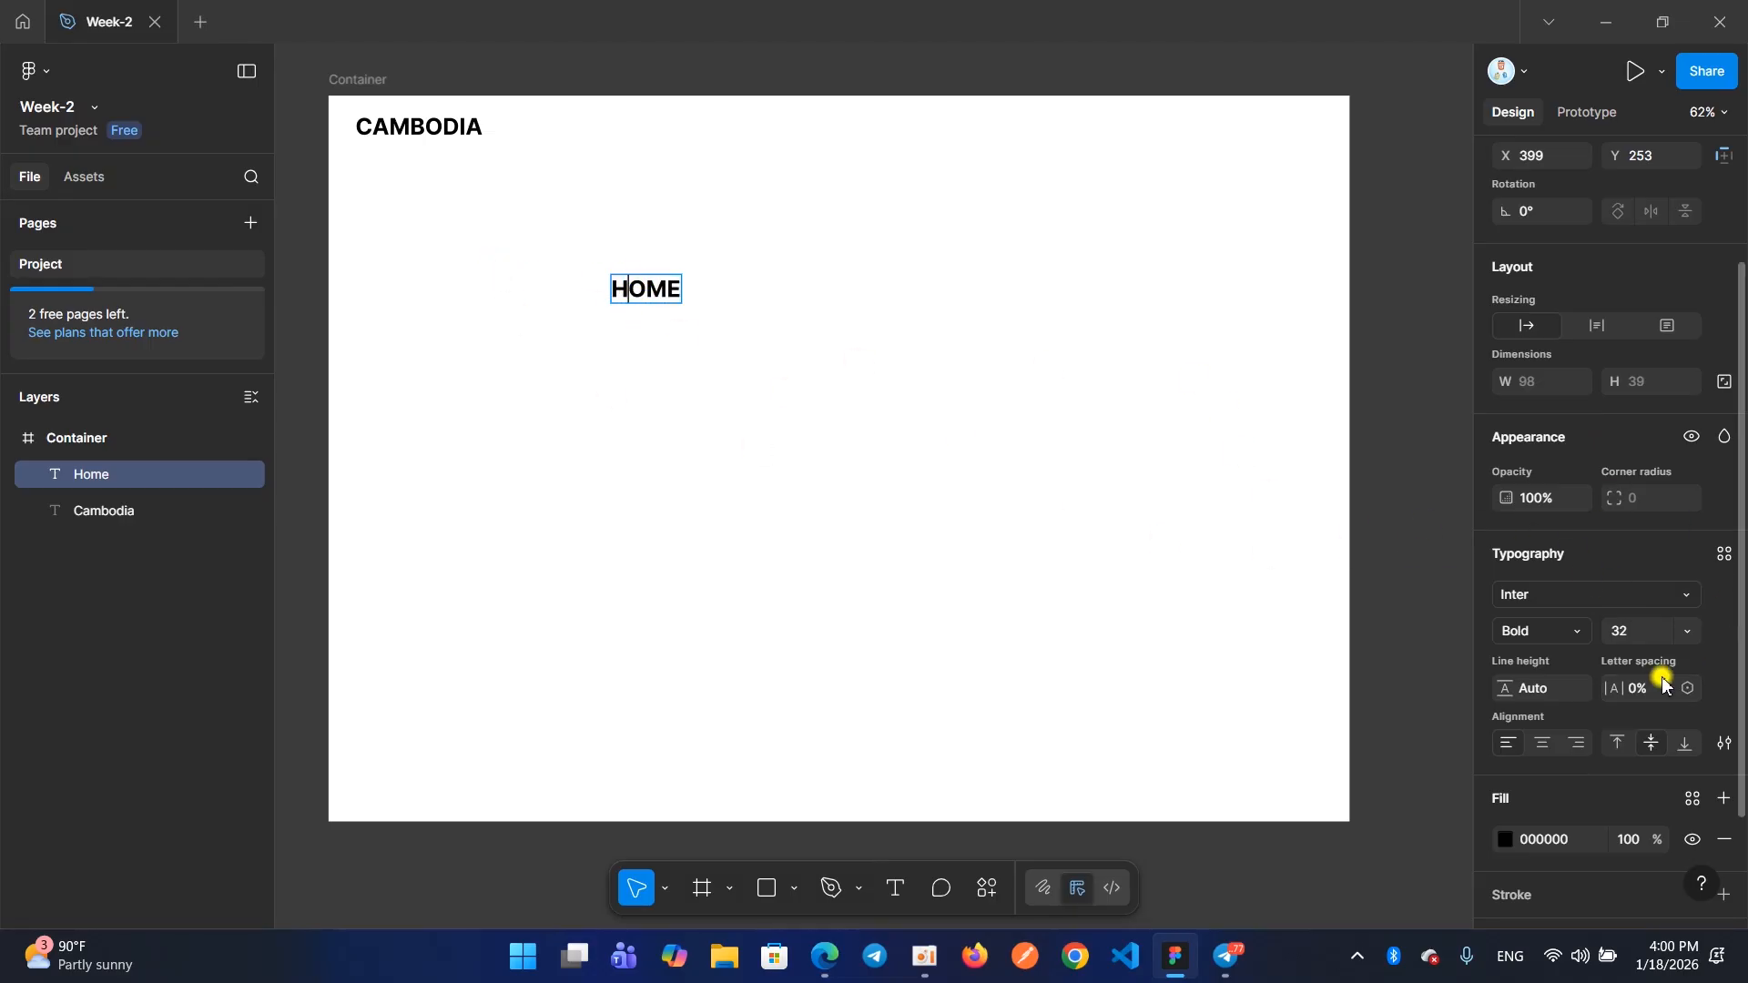
{"action": "key", "text": "Escape"}
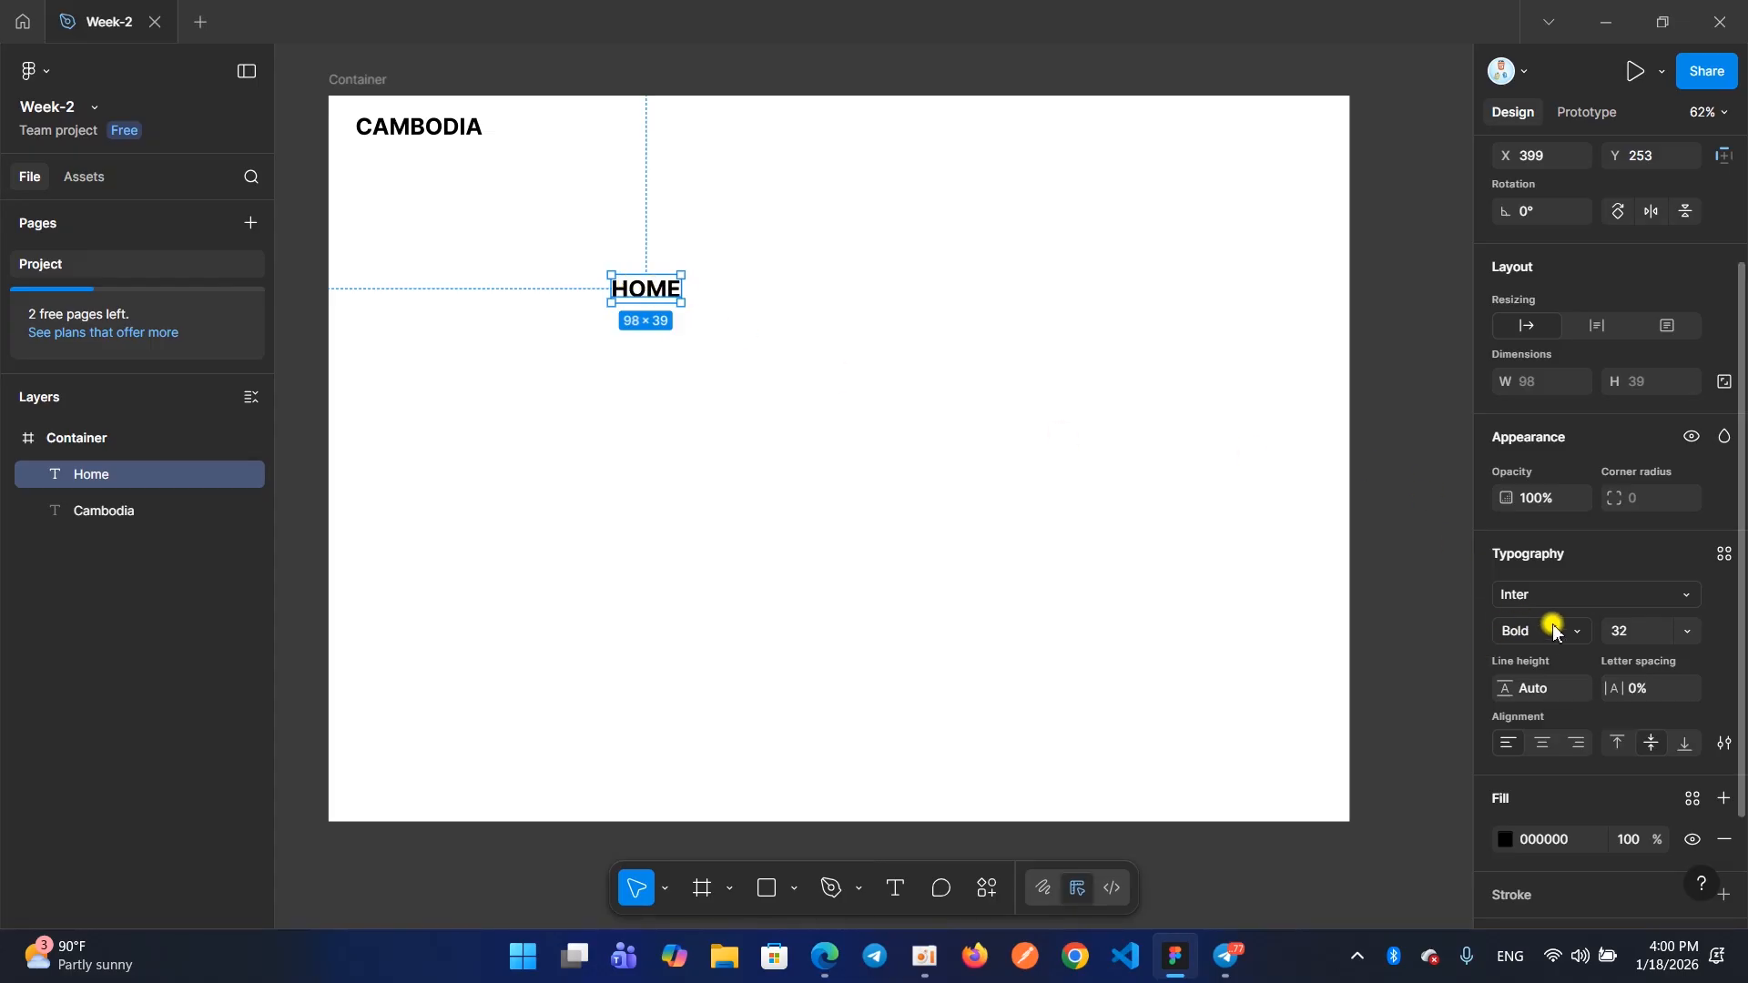
{"action": "left_click", "coordinate": [1727, 745]}
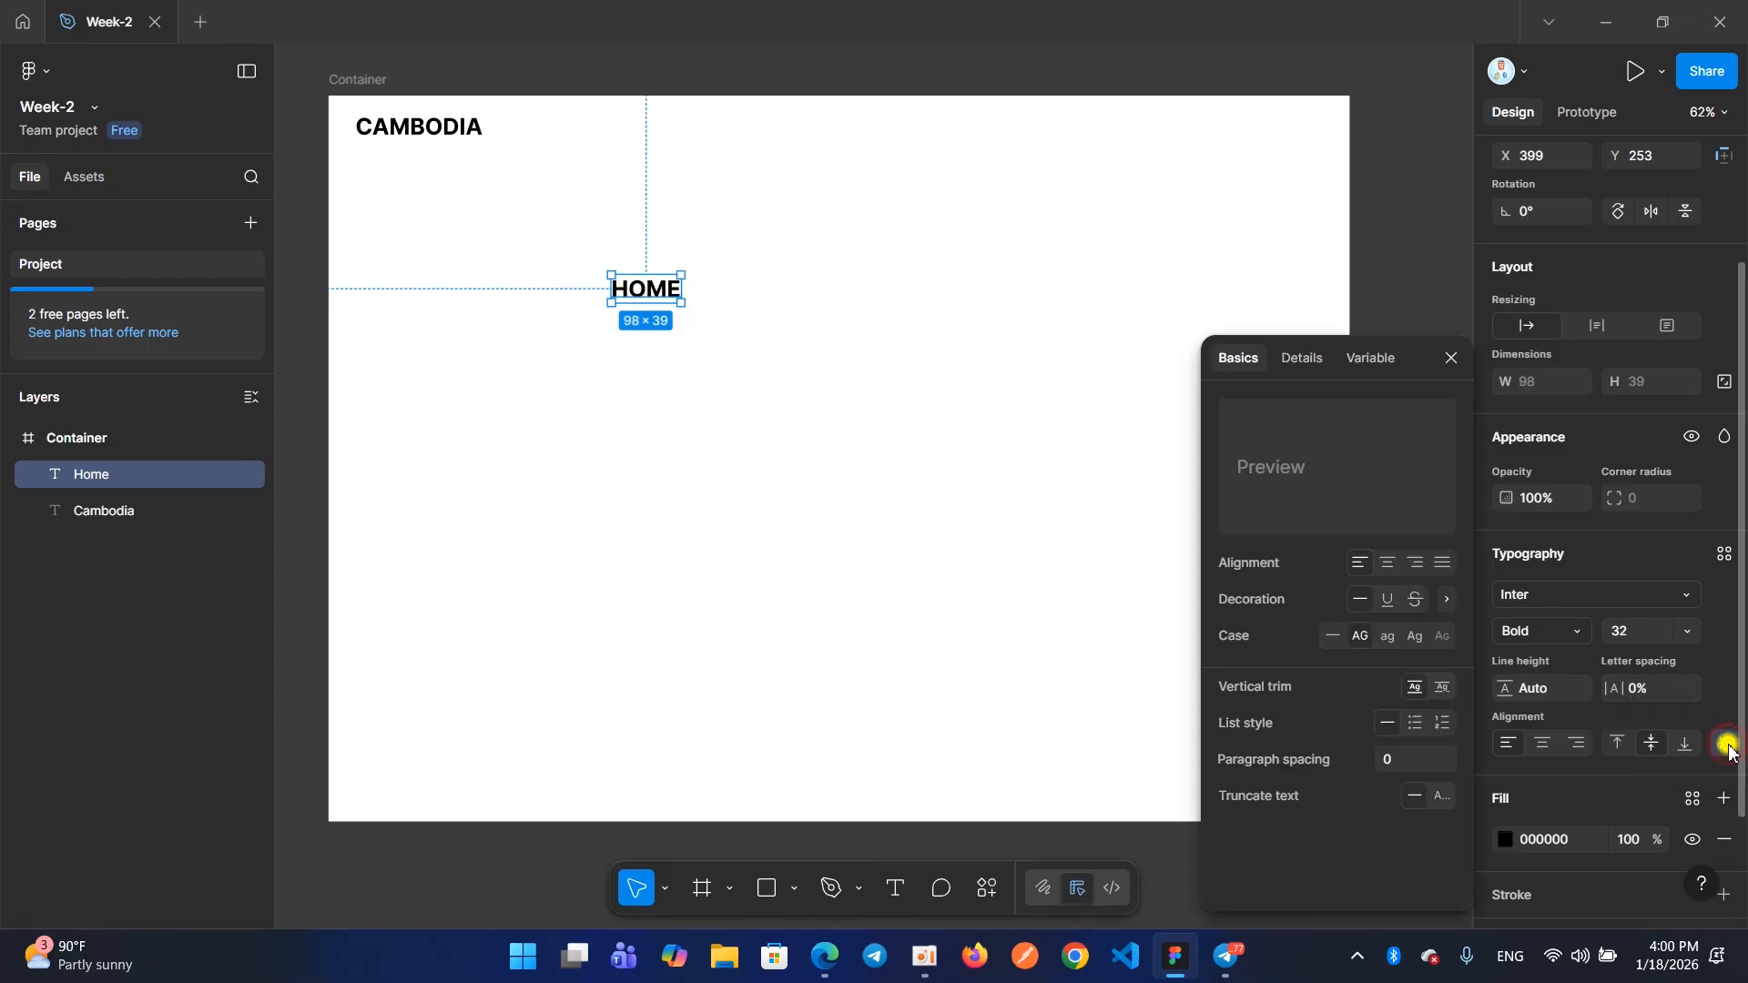
{"action": "left_click", "coordinate": [1337, 637]}
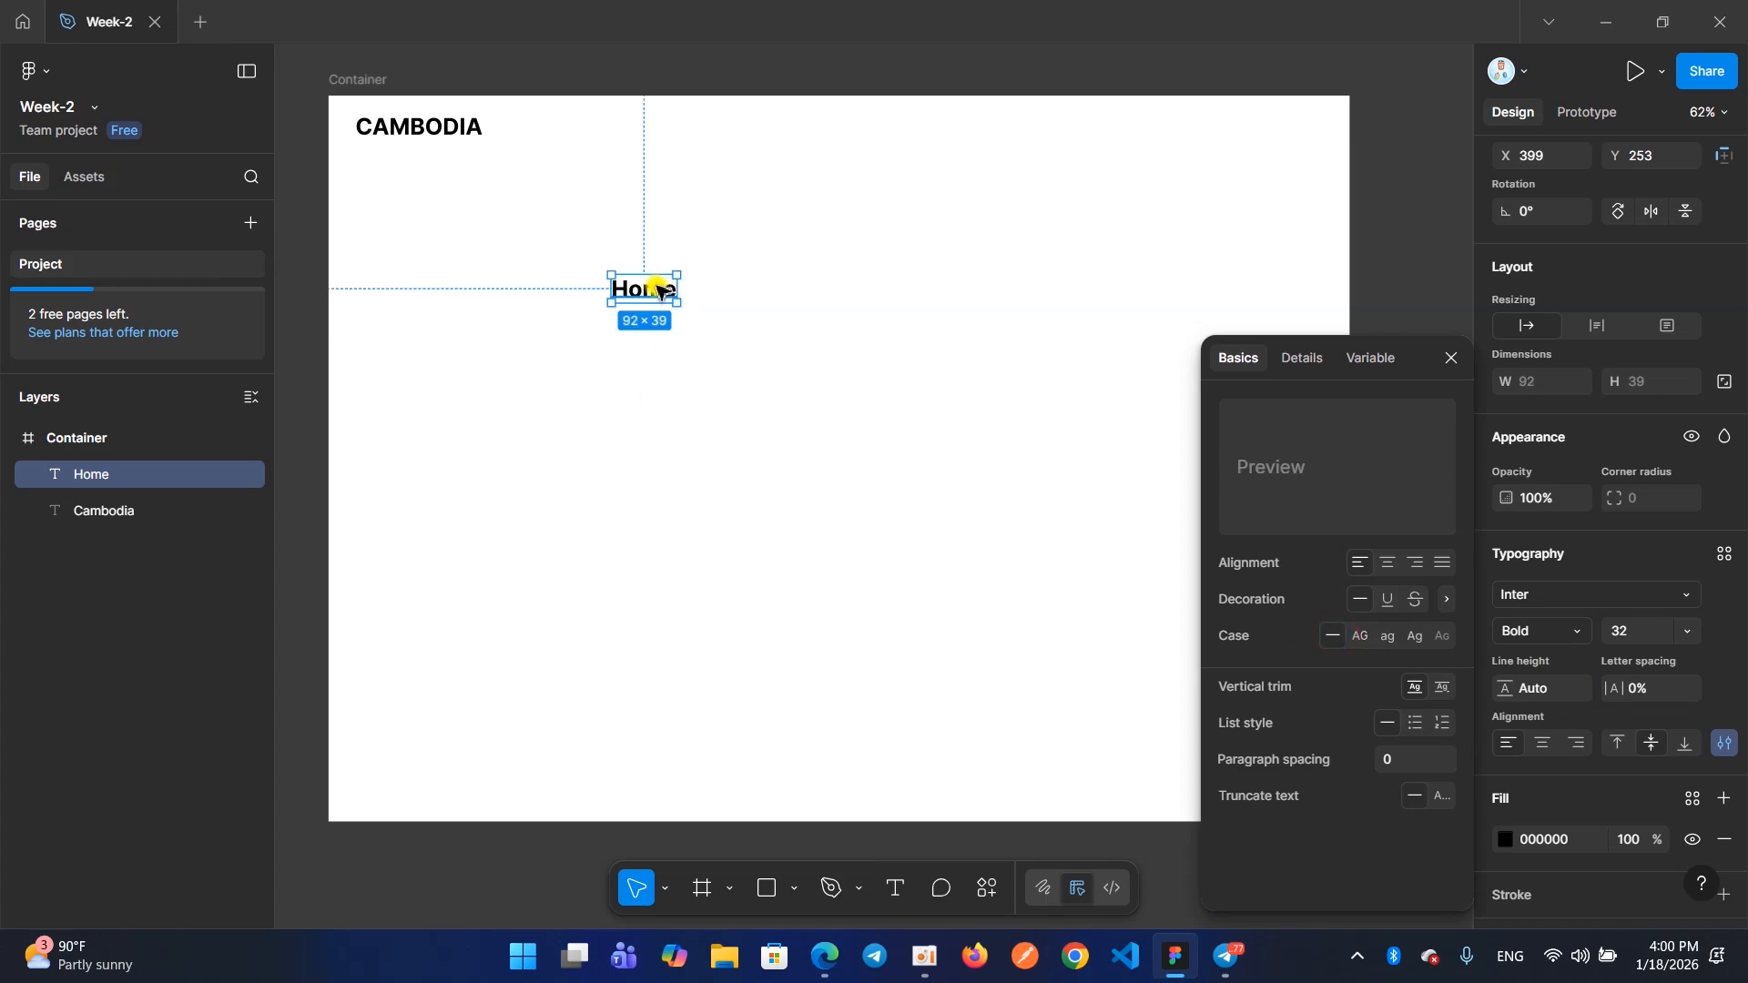
{"action": "left_click", "coordinate": [1450, 360]}
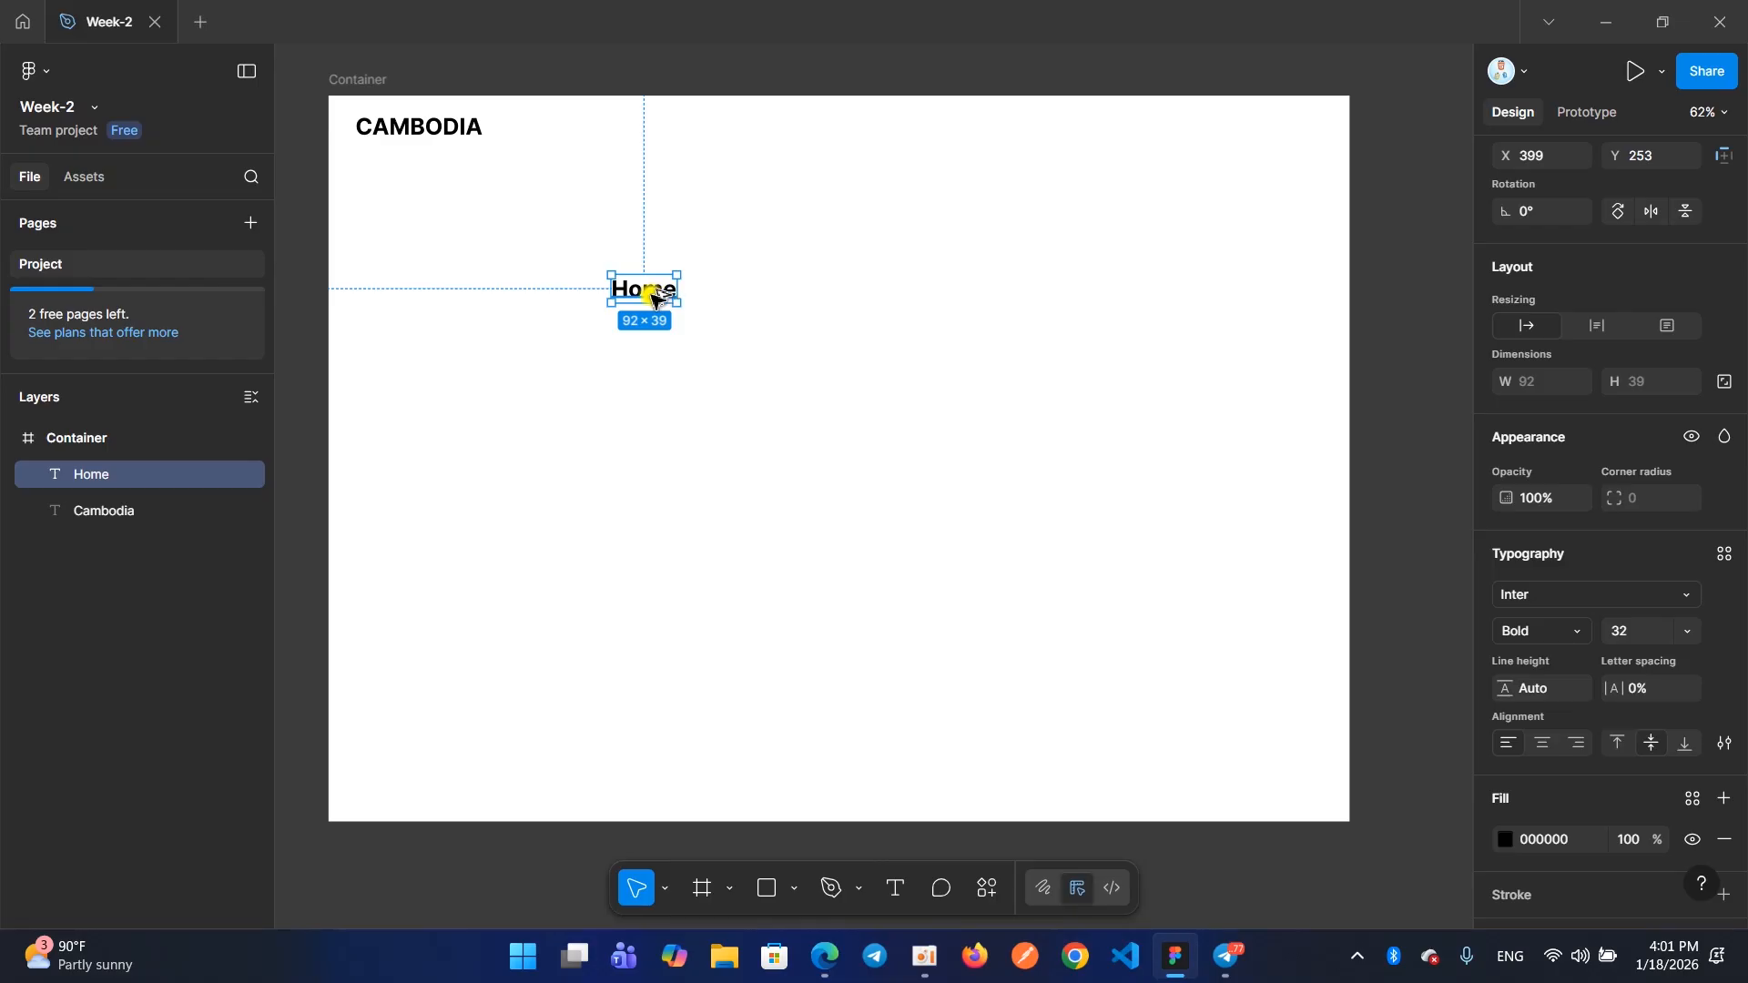
Try duplicating the Home text three times across the frame and undo the copies
{"action": "left_click_drag", "start_coordinate": [643, 299], "coordinate": [1047, 292]}
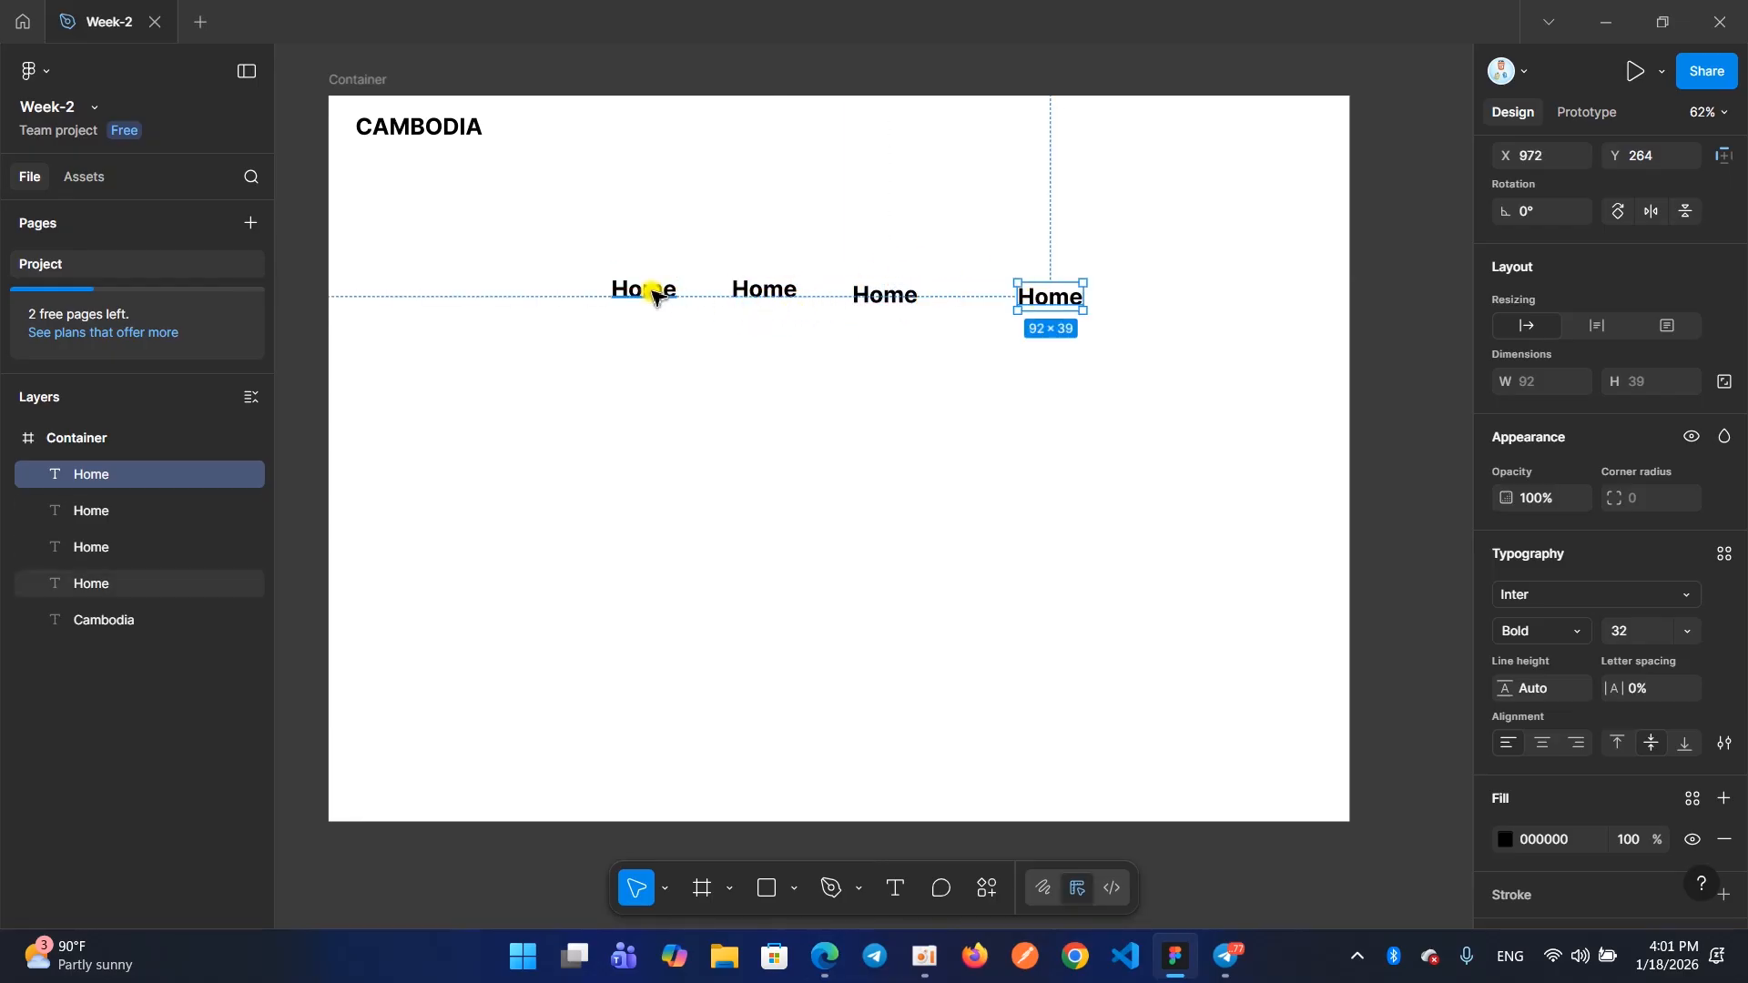
{"action": "key", "text": "ctrl+z"}
{"action": "key", "text": "ctrl+z"}
{"action": "key", "text": "ctrl+z"}
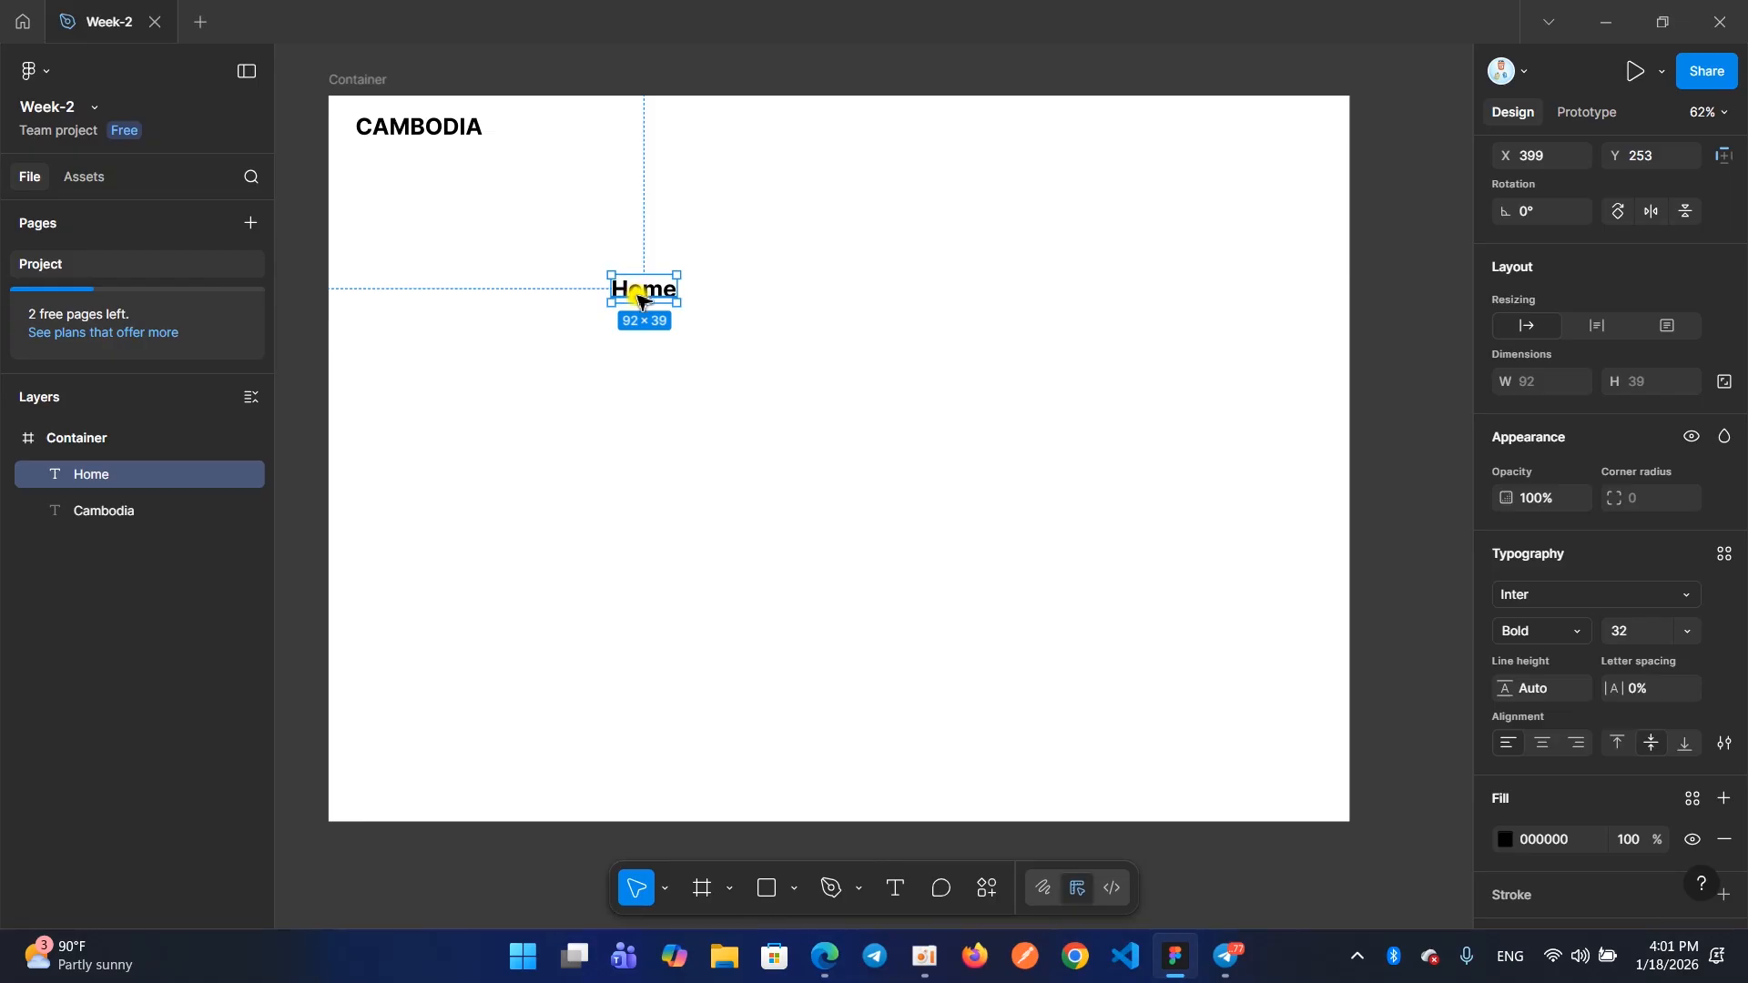
Set the Home text's weight to Medium and its font size to 16
{"action": "left_click", "coordinate": [1562, 630]}
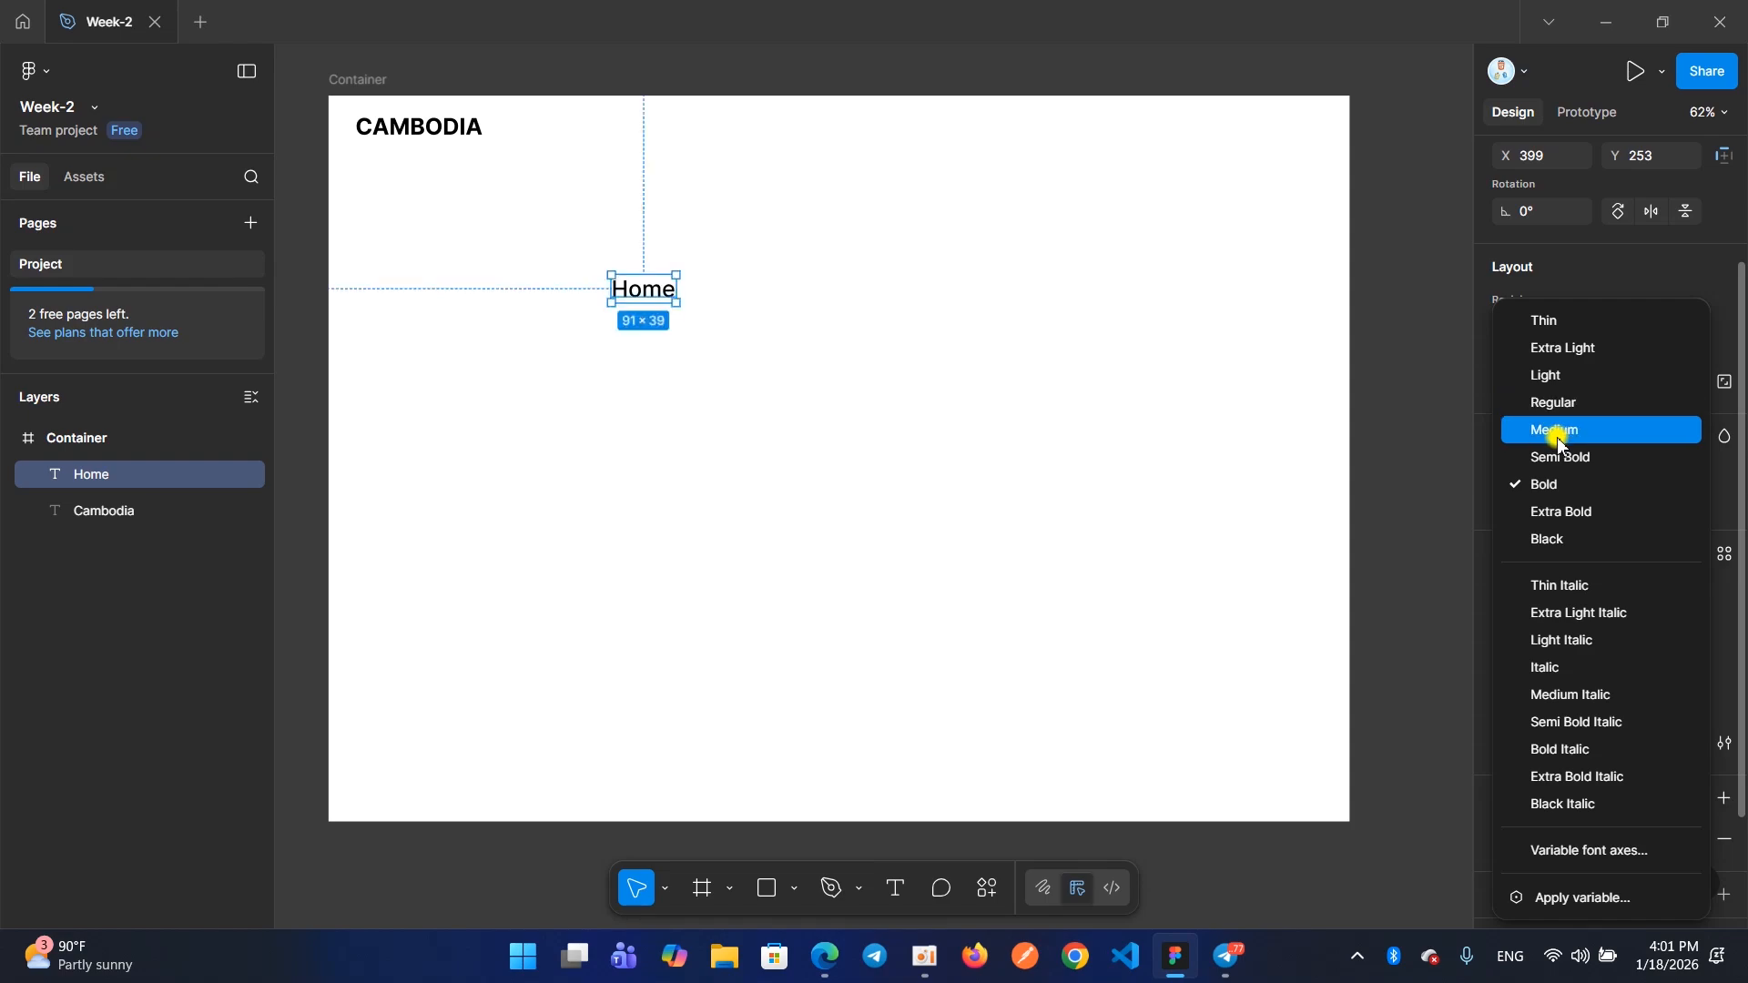
{"action": "left_click", "coordinate": [1560, 432]}
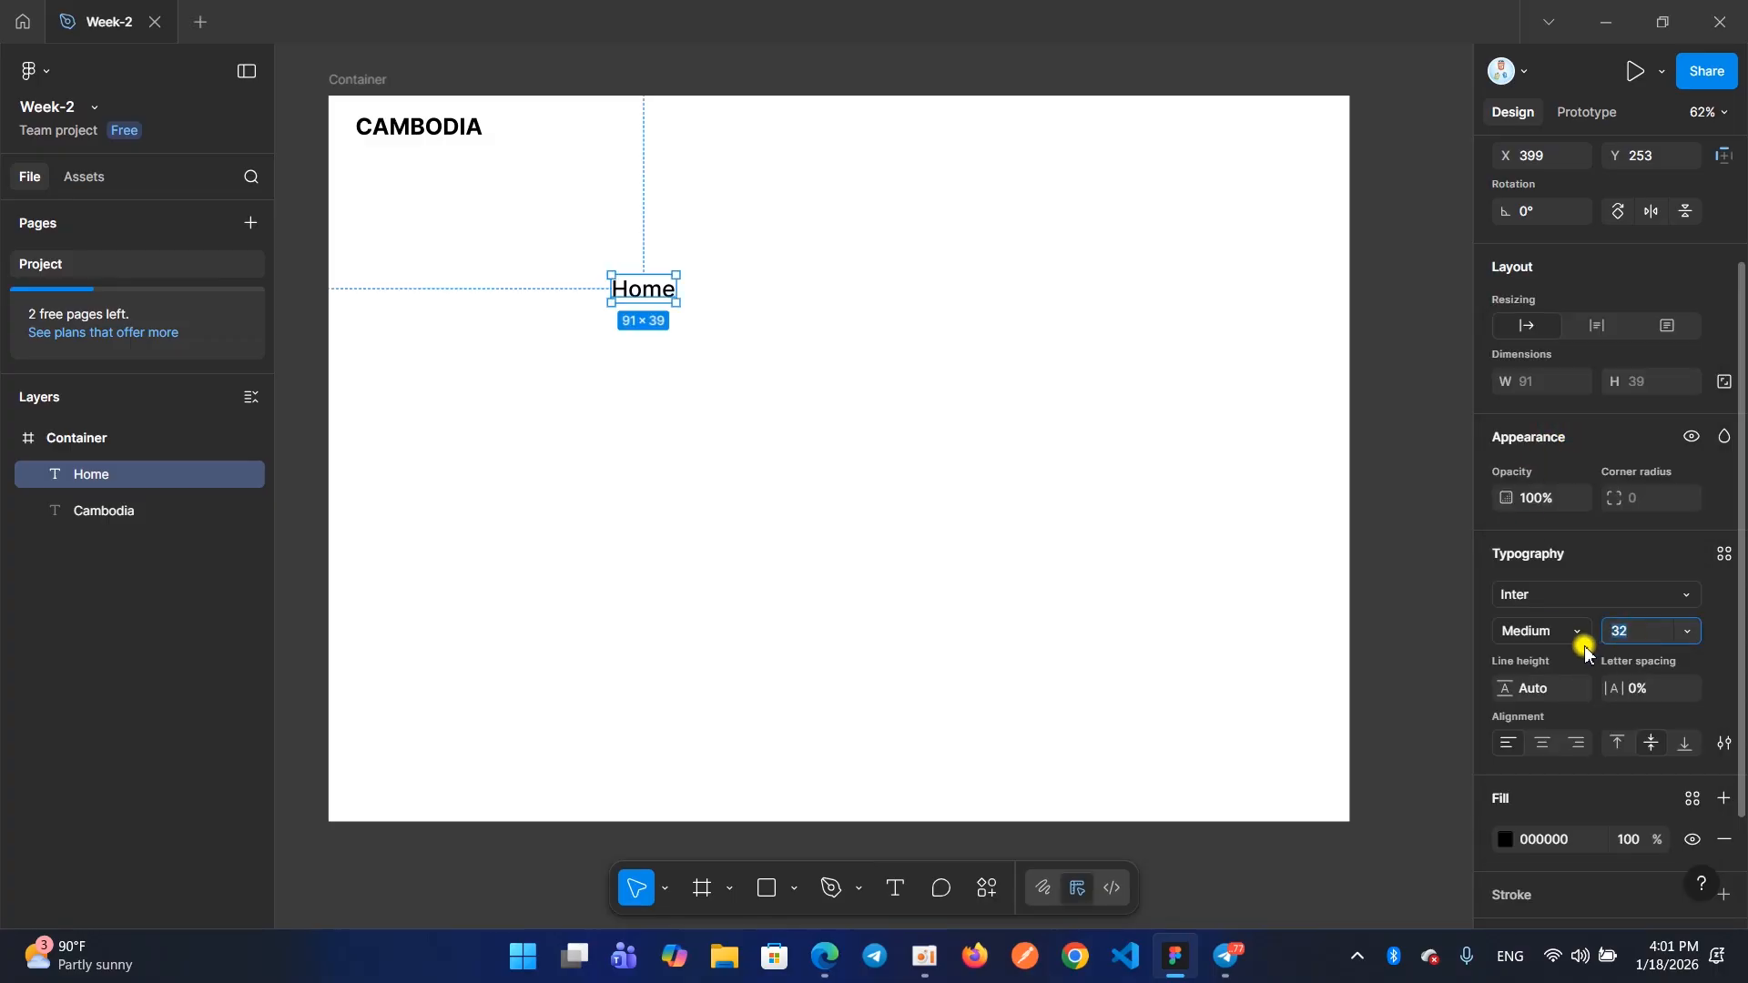
{"action": "type", "text": "16"}
{"action": "key", "text": "Return"}
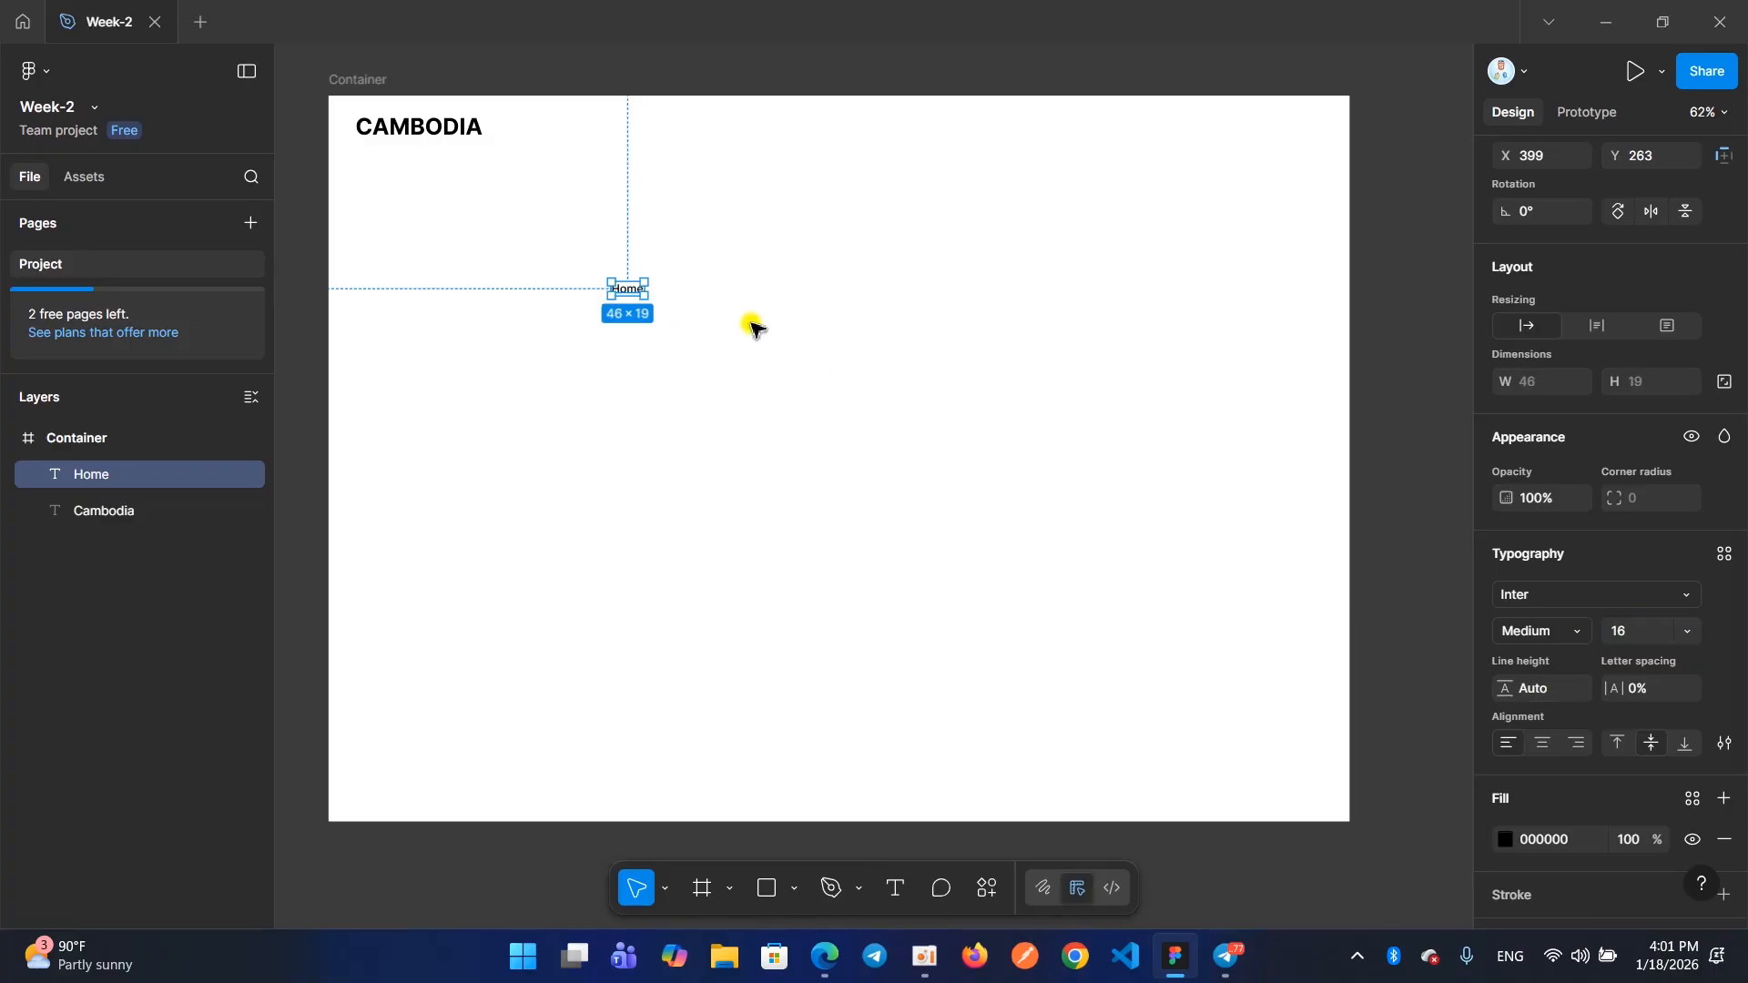
Move the Home text up to about X 396, Y 213 in the Container frame
{"action": "scroll", "coordinate": [630, 304], "scroll_direction": "up", "scroll_amount": 1}
{"action": "scroll", "coordinate": [630, 304], "scroll_direction": "down", "scroll_amount": 2}
{"action": "scroll", "coordinate": [630, 304], "scroll_direction": "up", "scroll_amount": 1}
{"action": "scroll", "coordinate": [635, 310], "scroll_direction": "down", "scroll_amount": 2}
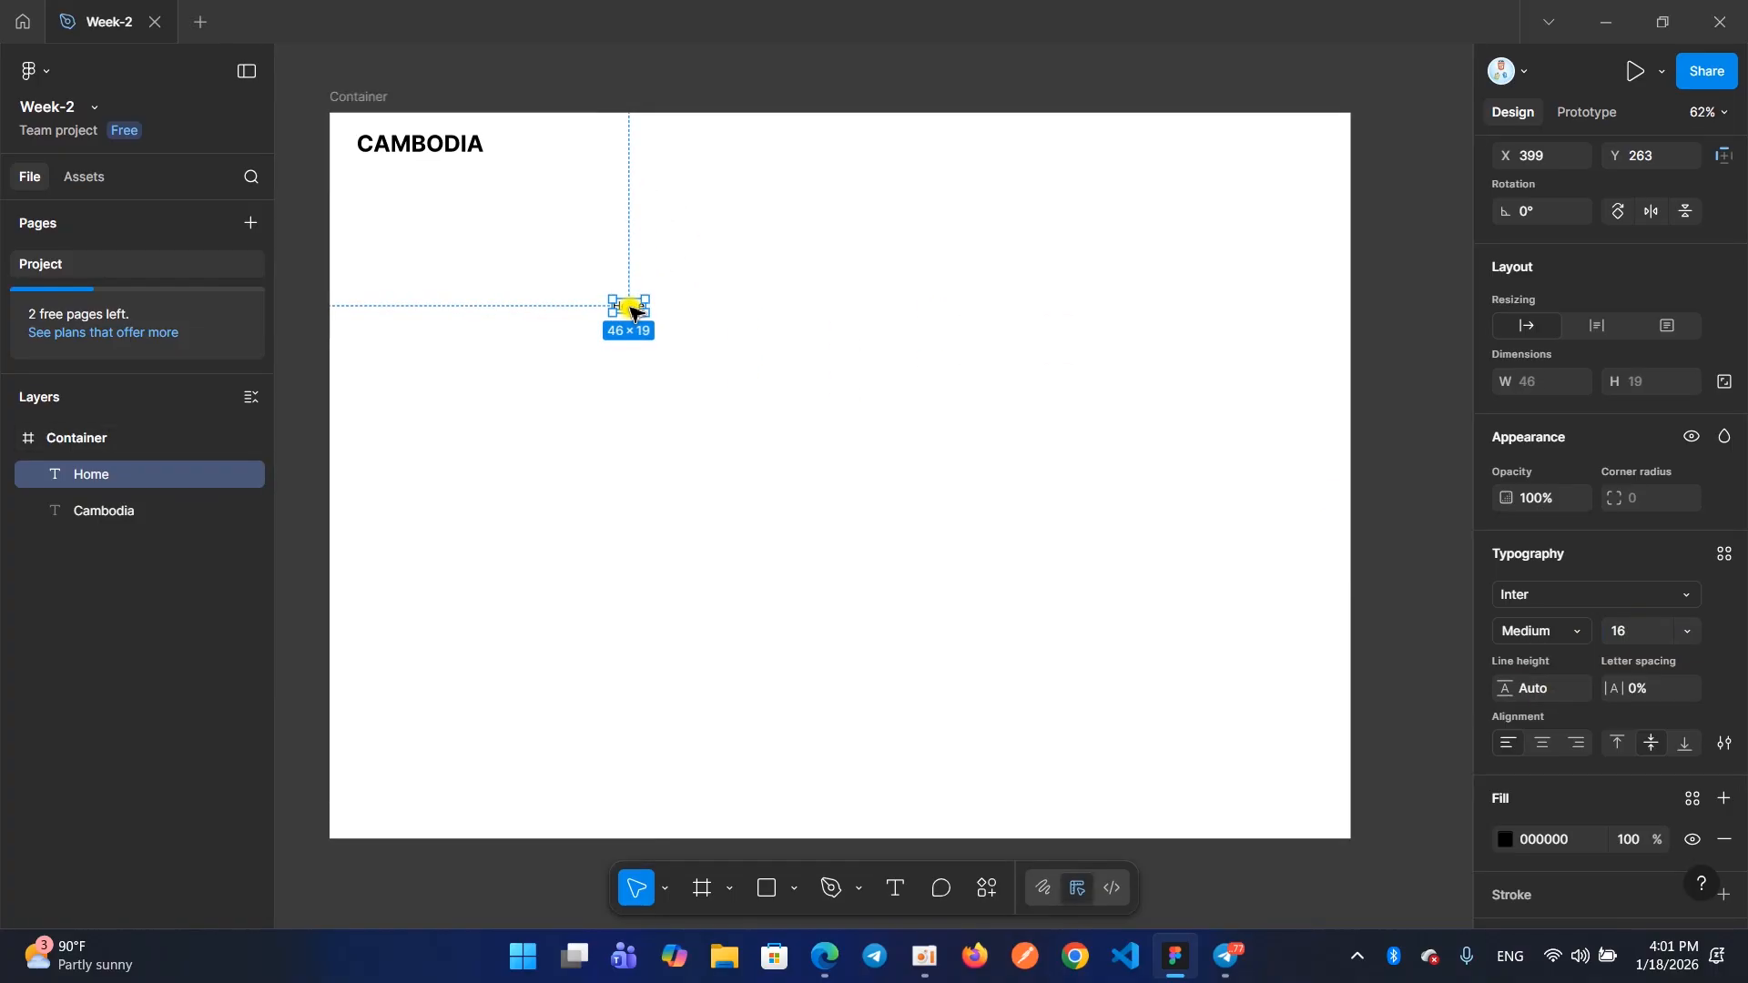
{"action": "scroll", "coordinate": [635, 313], "scroll_direction": "up", "scroll_amount": 1}
{"action": "scroll", "coordinate": [635, 313], "scroll_direction": "down", "scroll_amount": 1}
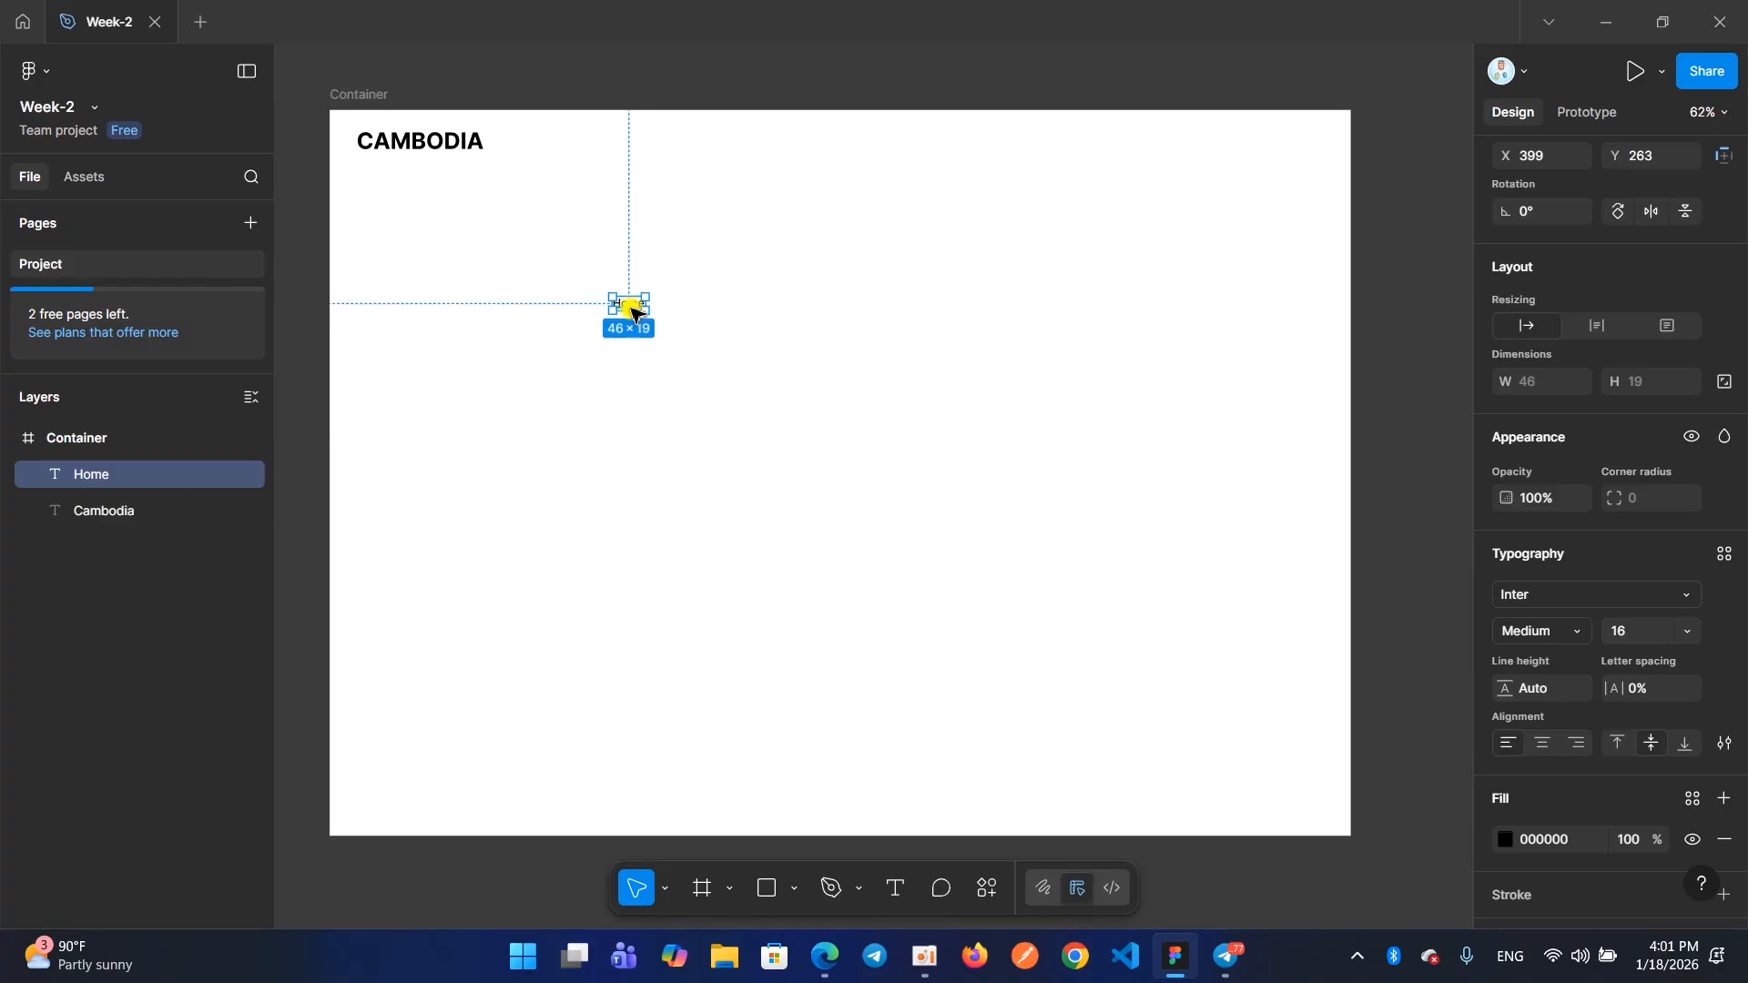
{"action": "left_click_drag", "start_coordinate": [635, 311], "coordinate": [632, 276]}
{"action": "left_click", "coordinate": [1623, 631]}
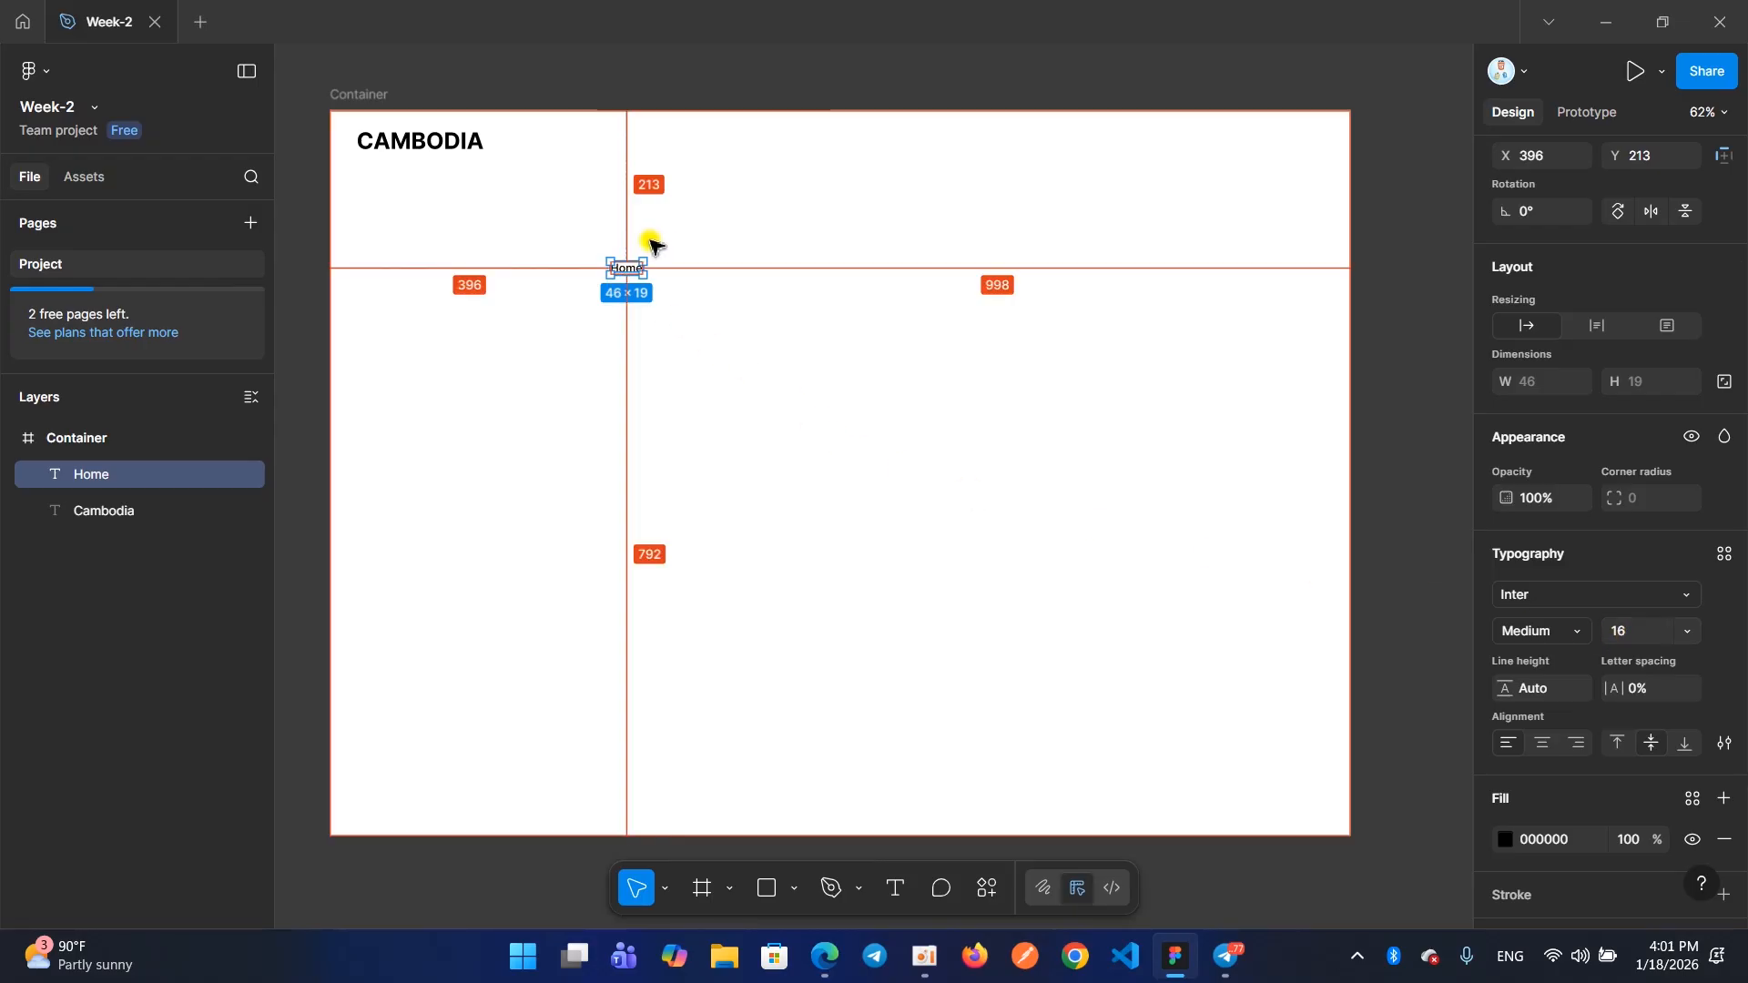
Try duplicating the size 16 Home text along a horizontal row and undo the copies
{"action": "scroll", "coordinate": [660, 255], "scroll_direction": "up", "scroll_amount": 5}
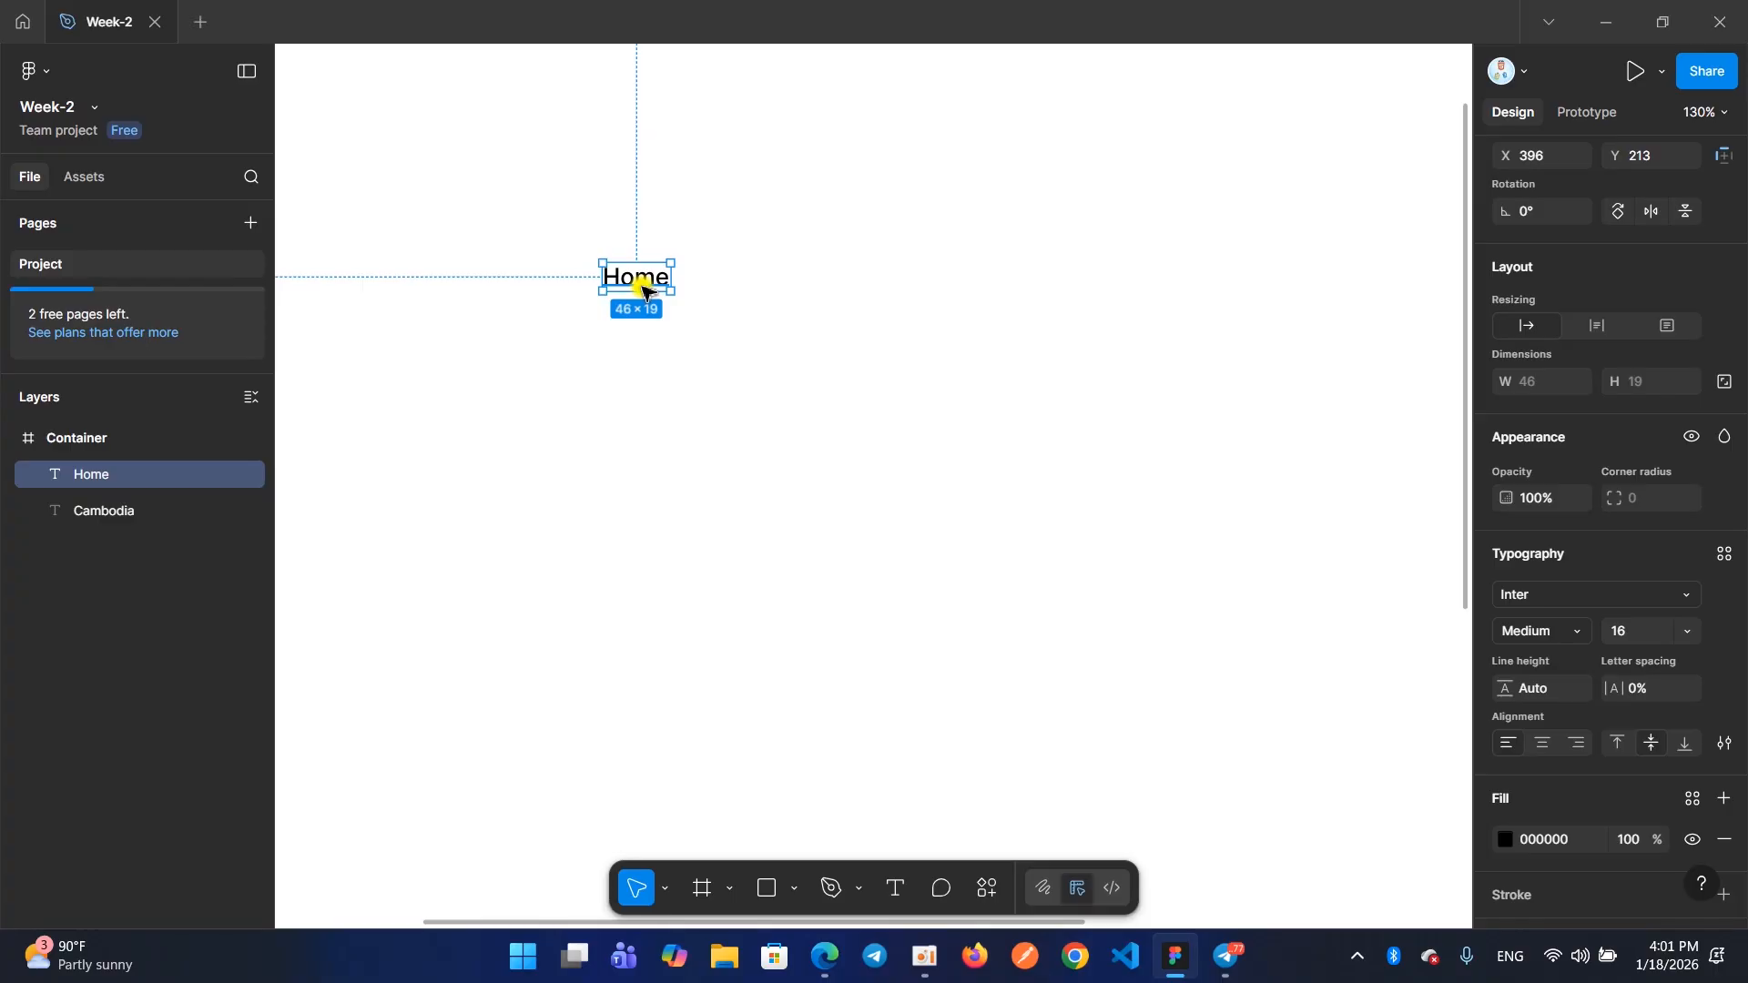
{"action": "left_click_drag", "start_coordinate": [640, 284], "coordinate": [1160, 278]}
{"action": "key", "text": "ctrl+z"}
{"action": "key", "text": "ctrl+z"}
{"action": "key", "text": "ctrl+z"}
Duplicate the Home text three times in a horizontal row at Y 213, placing the last copy at about X 675
{"action": "left_click_drag", "start_coordinate": [622, 288], "coordinate": [1029, 285]}
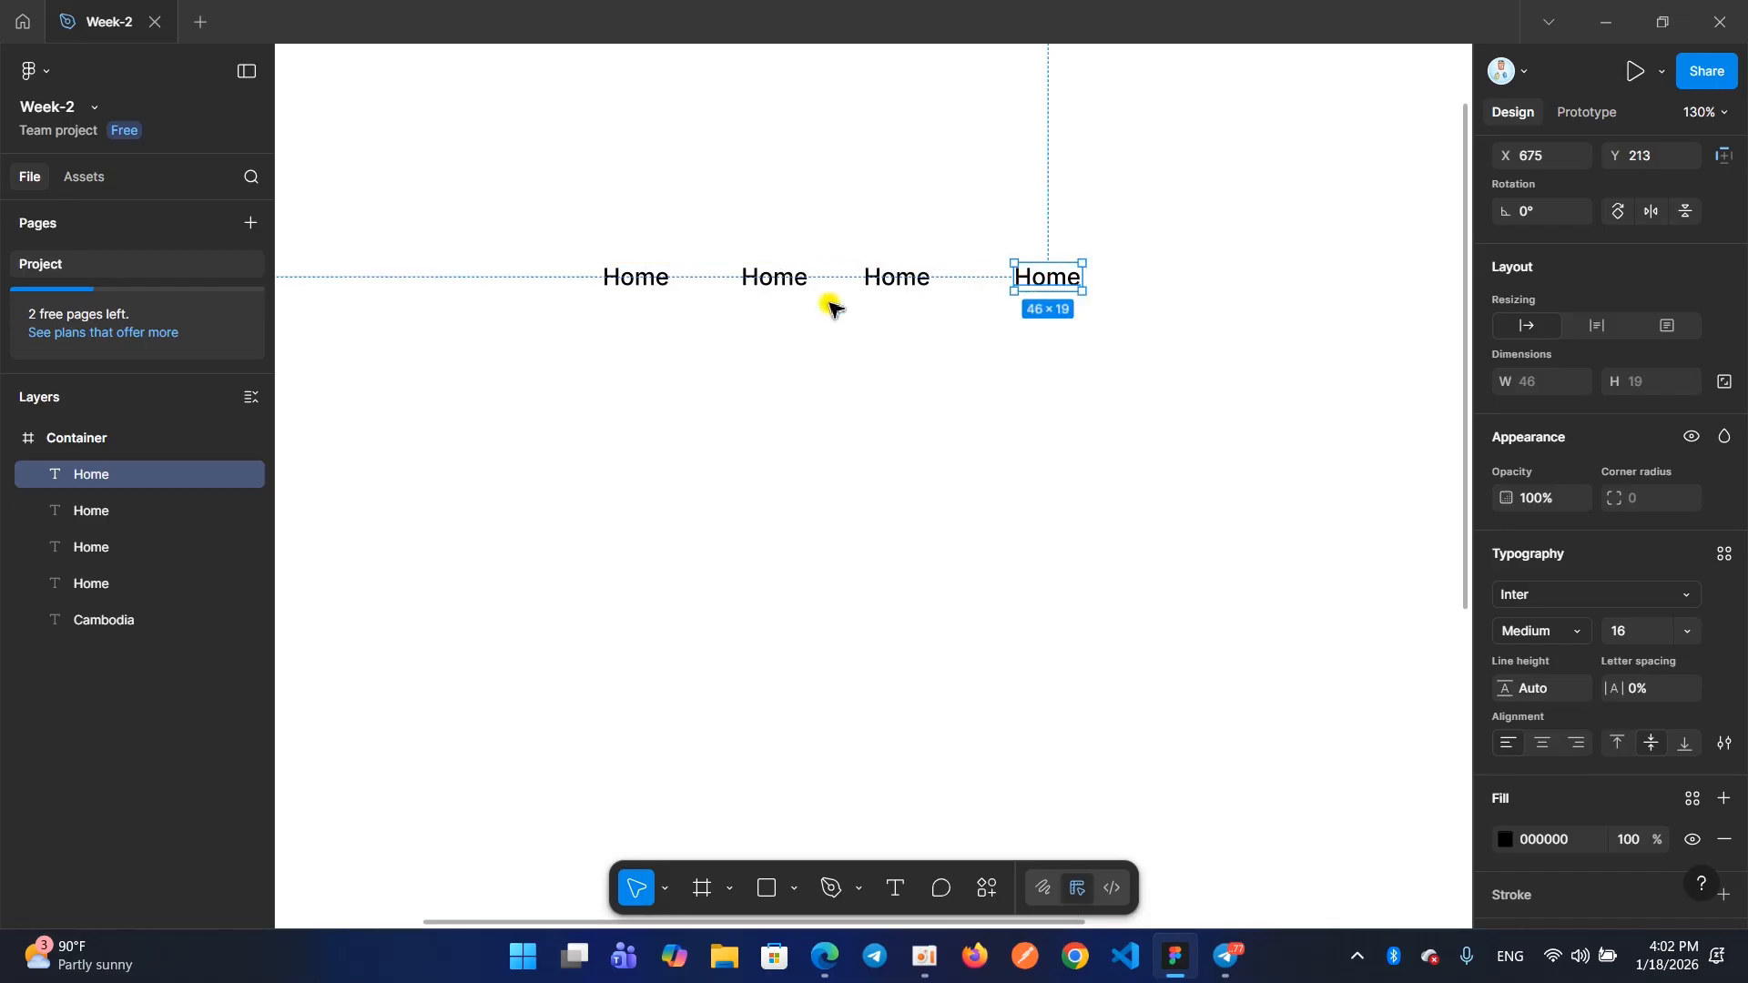
Change the second Home text in the row to read Computer
{"action": "mouse_move", "coordinate": [824, 956]}
{"action": "mouse_move", "coordinate": [762, 892]}
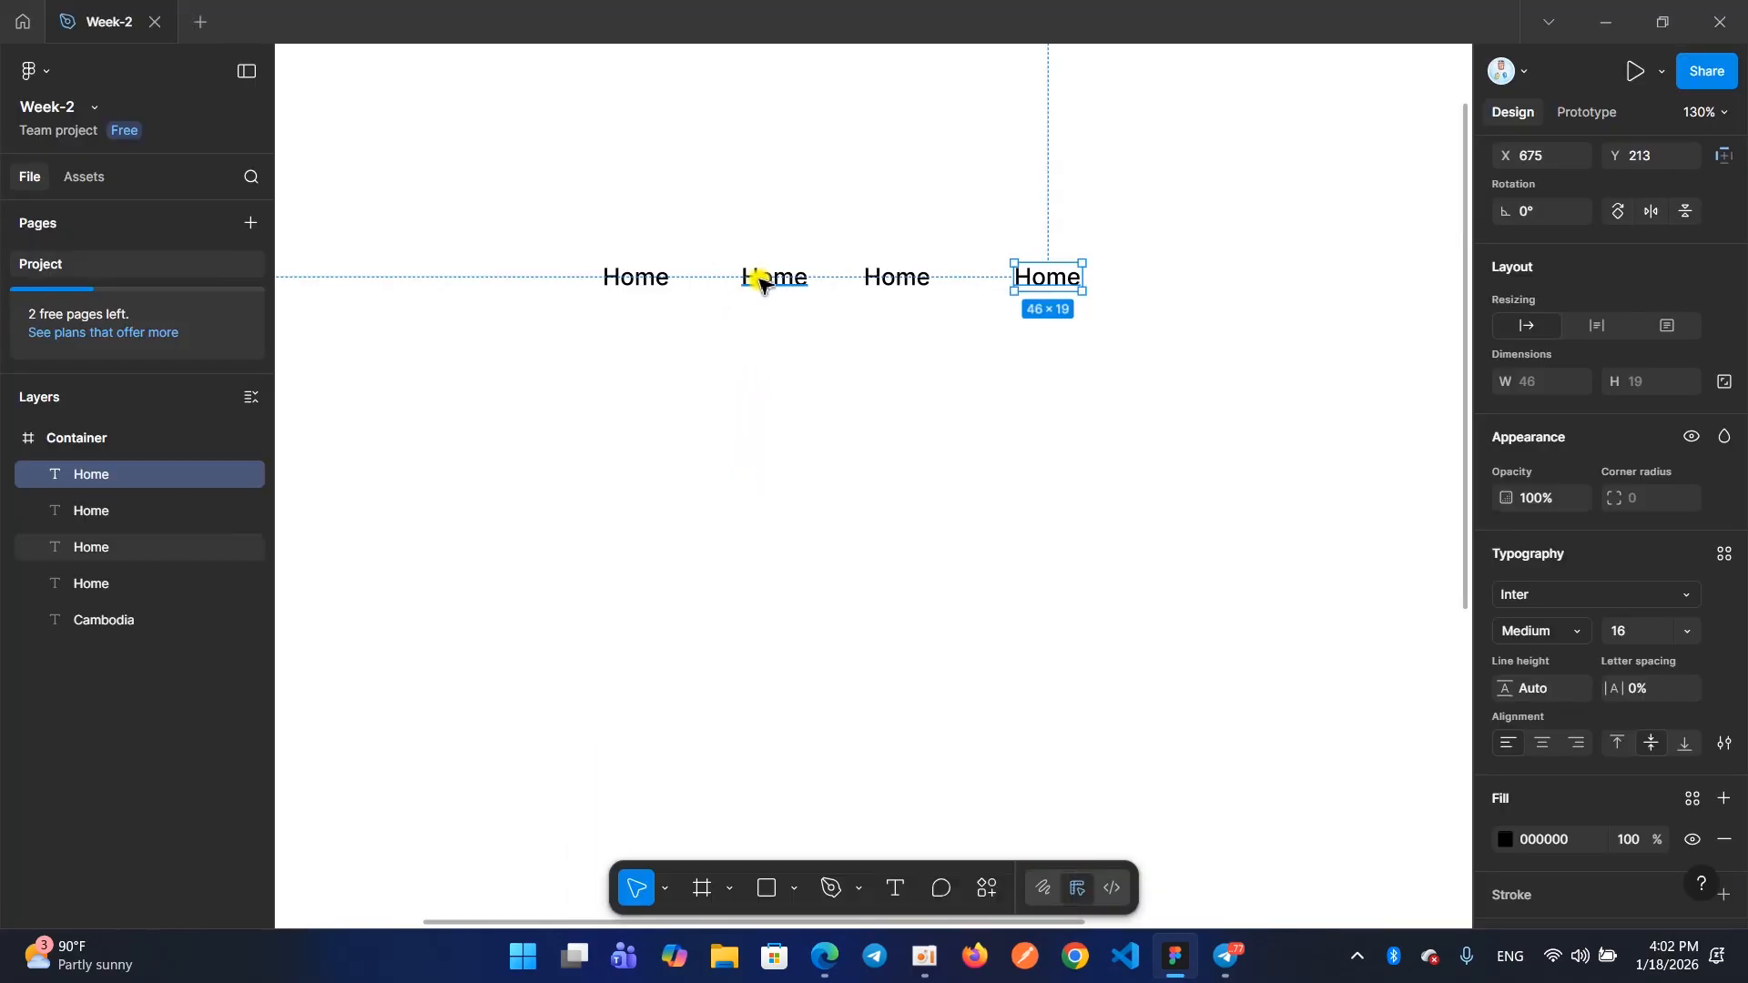
{"action": "double_click", "coordinate": [762, 279]}
{"action": "type", "text": "Coomputer"}
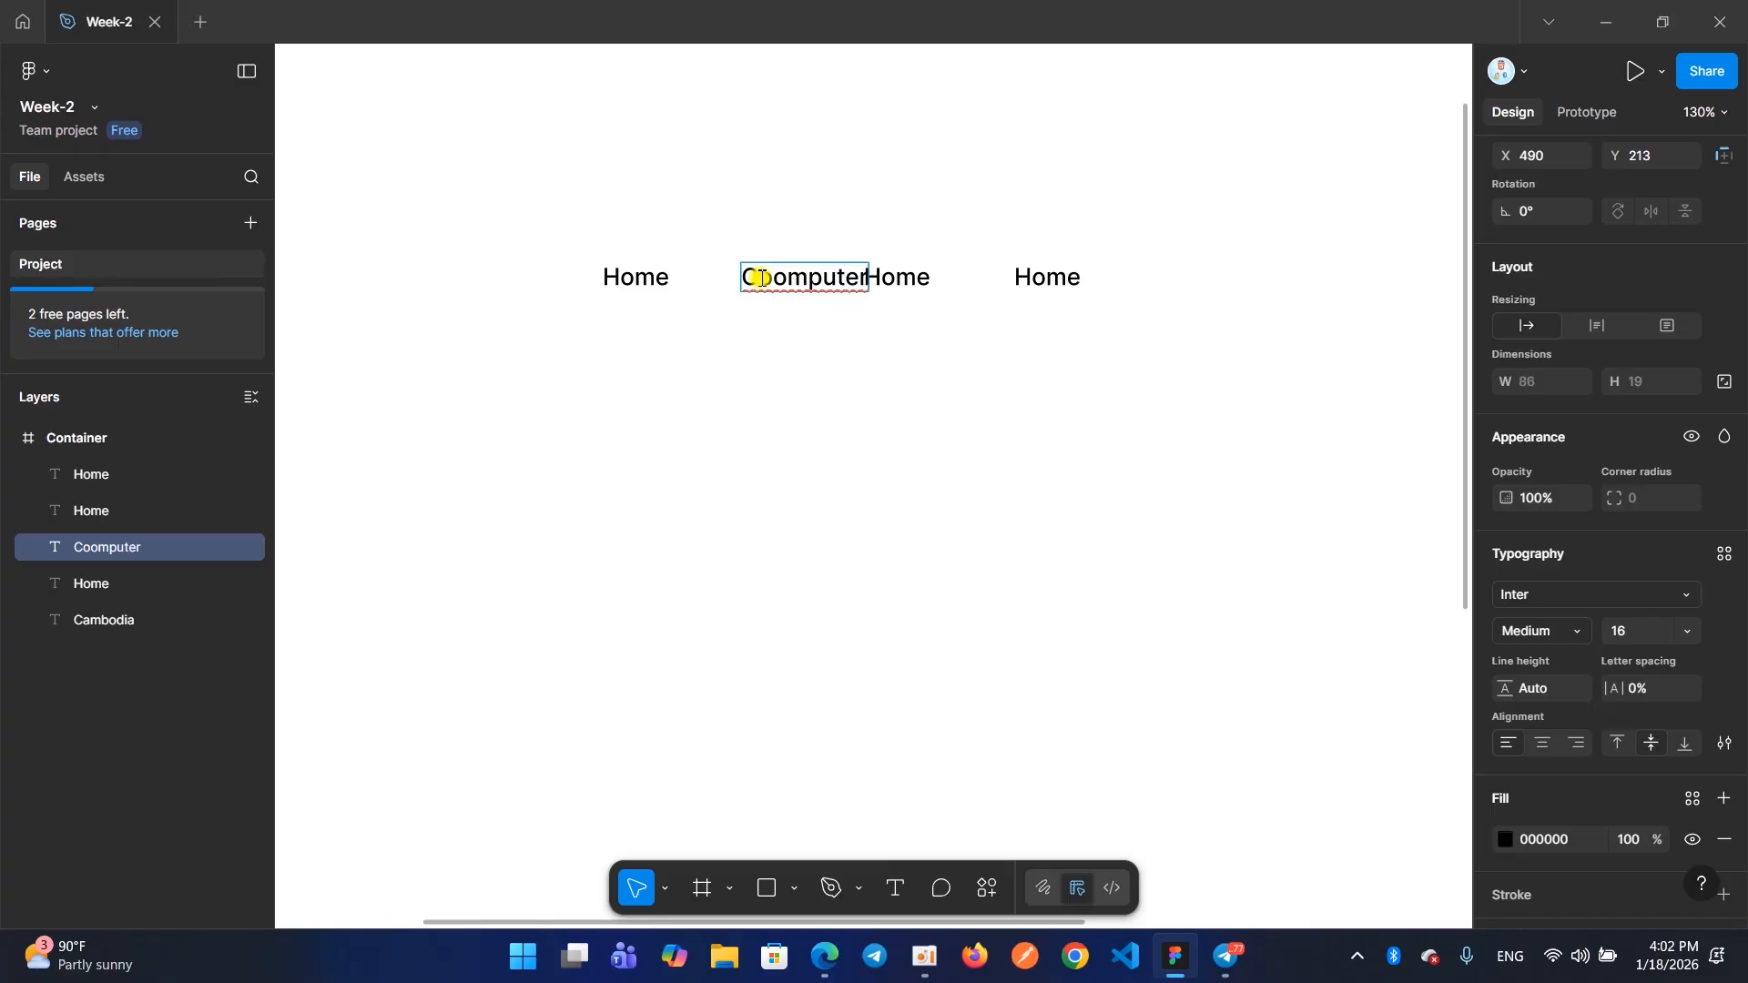
{"action": "key", "text": "BackSpace"}
{"action": "left_click", "coordinate": [820, 374]}
Change the third text in the row to read SmartPhone
{"action": "double_click", "coordinate": [888, 282]}
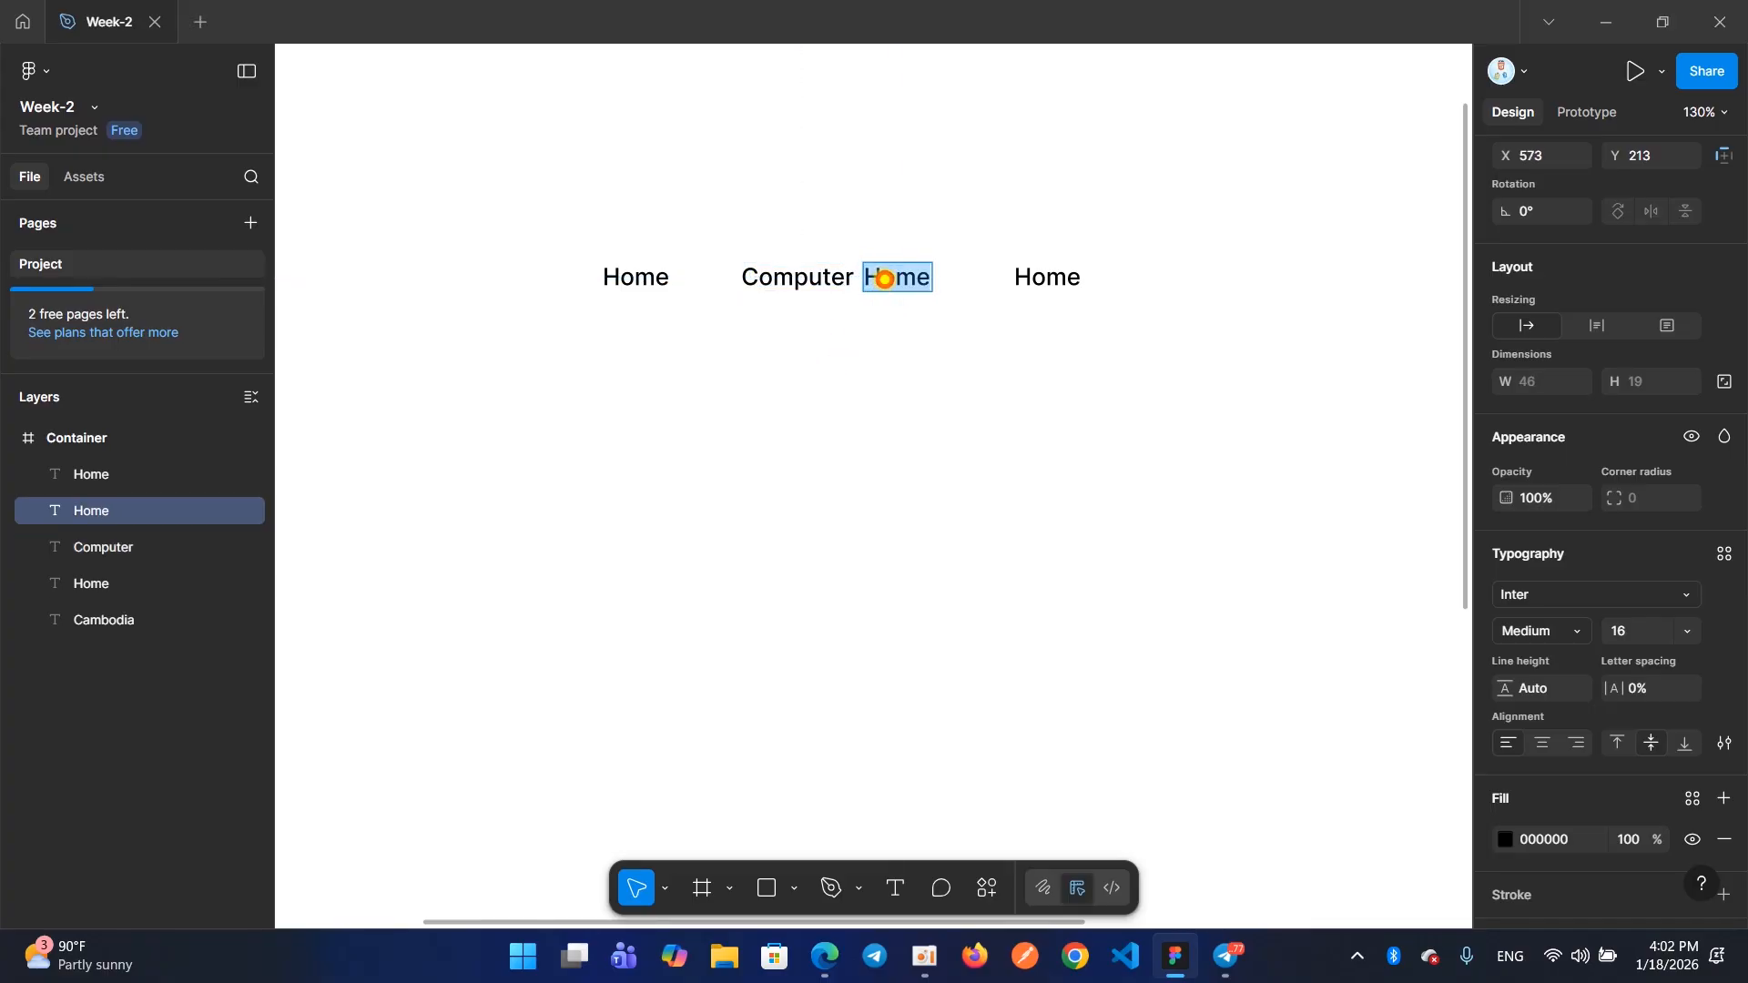
{"action": "type", "text": "Sma"}
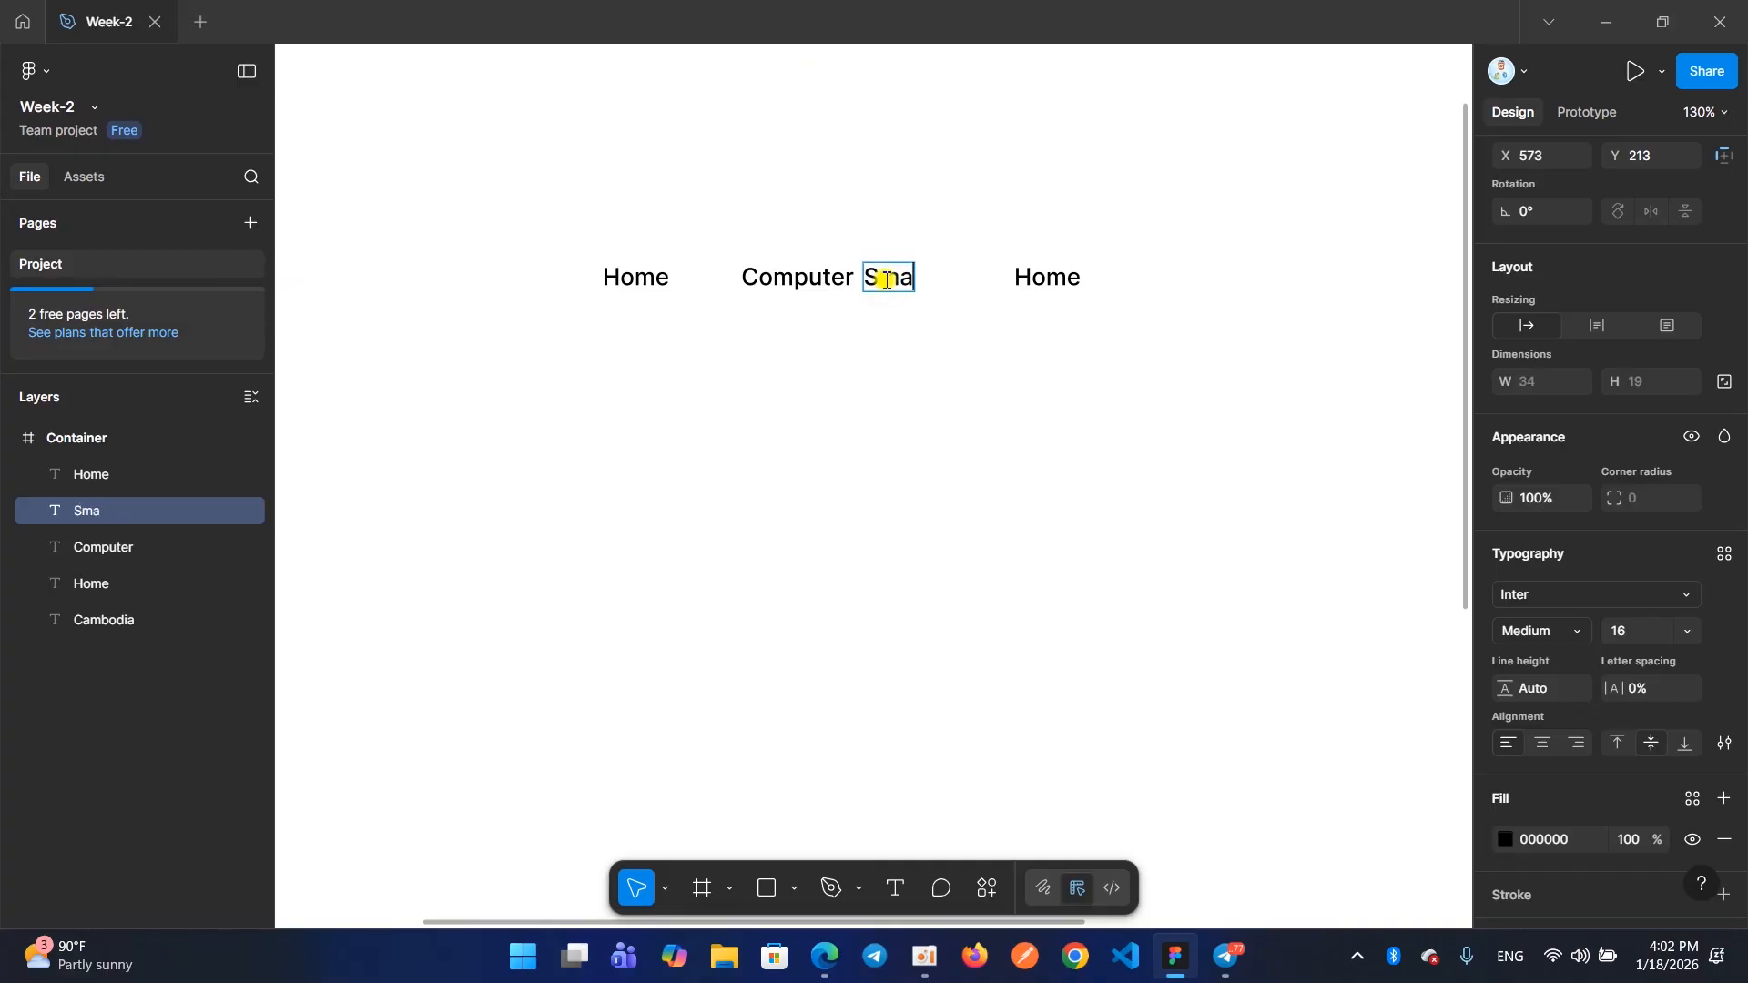
{"action": "type", "text": "rtPhon"}
{"action": "key", "text": "BackSpace"}
{"action": "type", "text": "one"}
{"action": "key", "text": "Escape"}
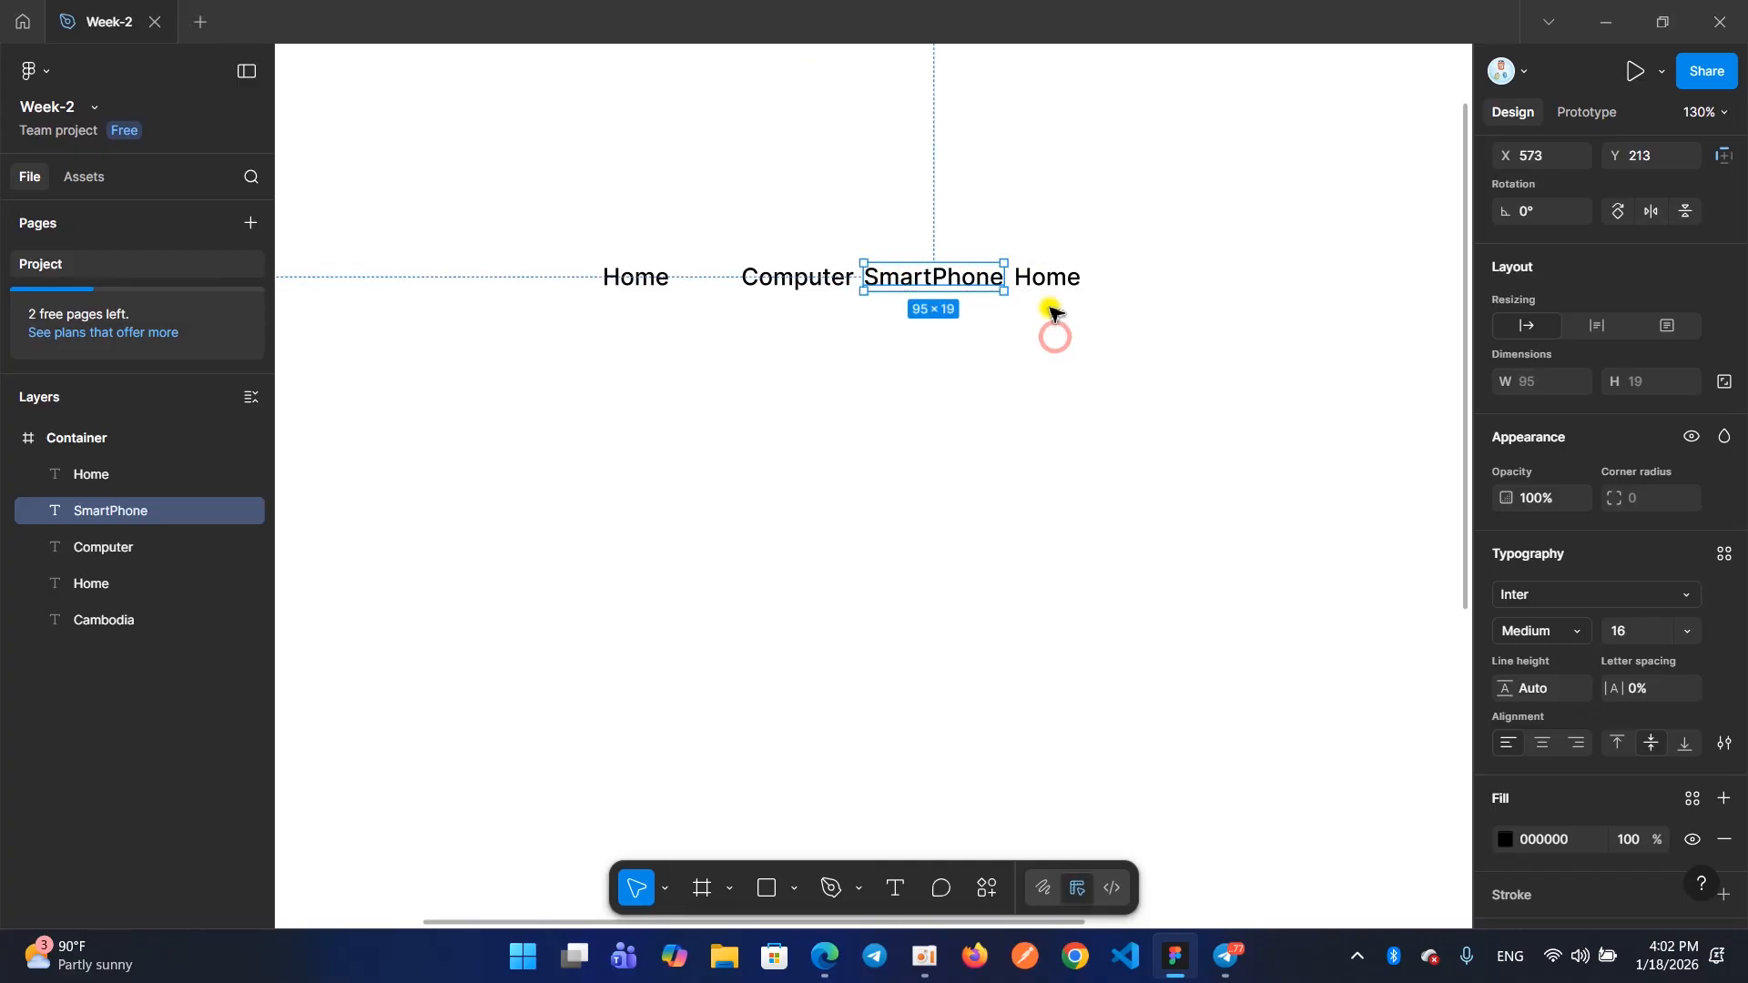
Change the last Home text in the row to read Contact
{"action": "left_click", "coordinate": [1045, 277]}
{"action": "double_click", "coordinate": [1047, 273]}
{"action": "type", "text": "Ca"}
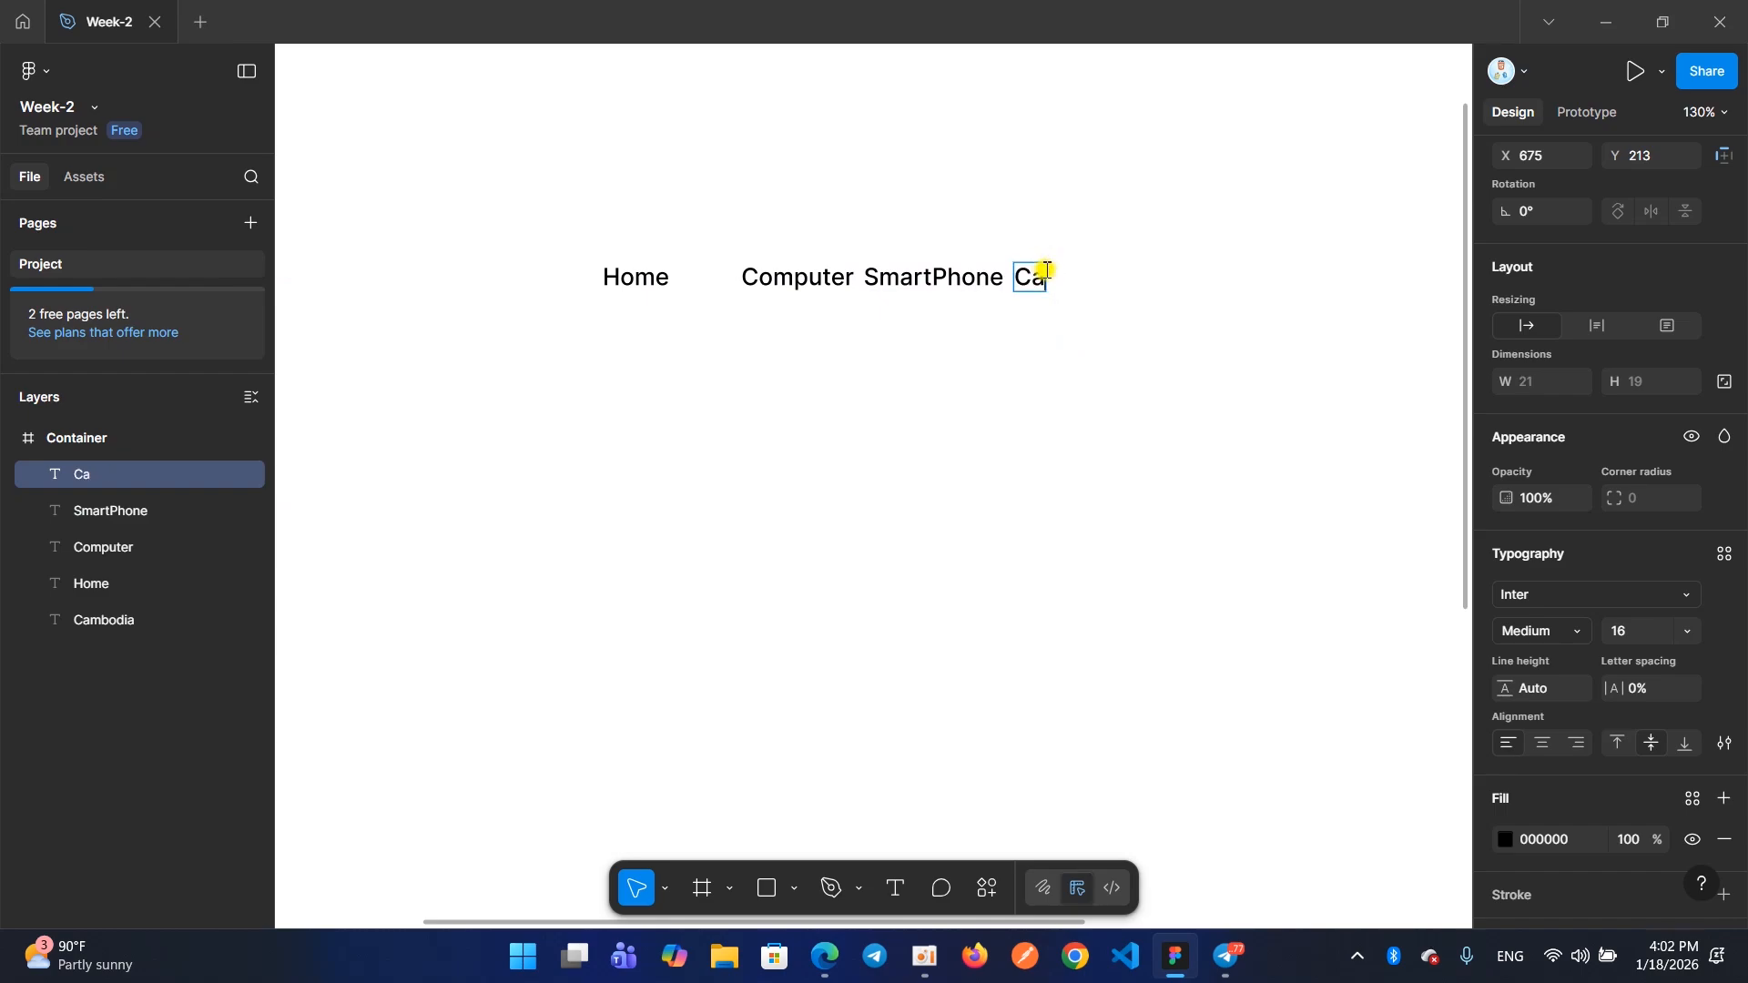
{"action": "key", "text": "BackSpace"}
{"action": "type", "text": "ontact"}
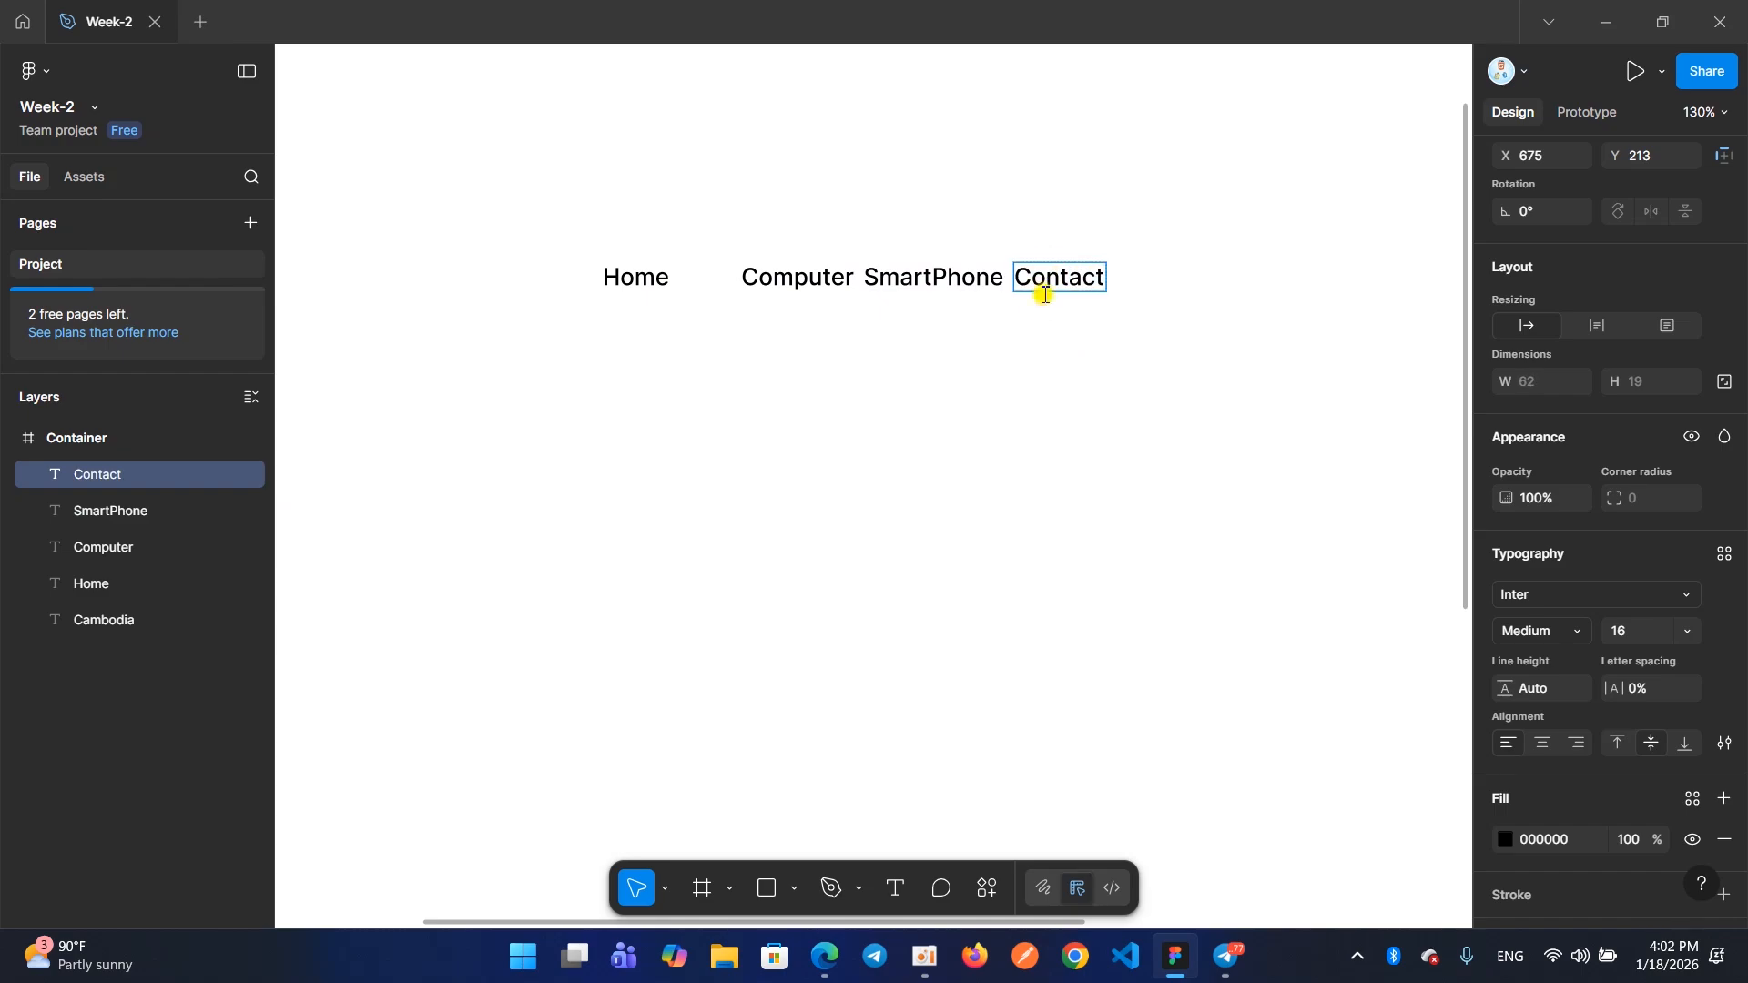
{"action": "key", "text": "Escape"}
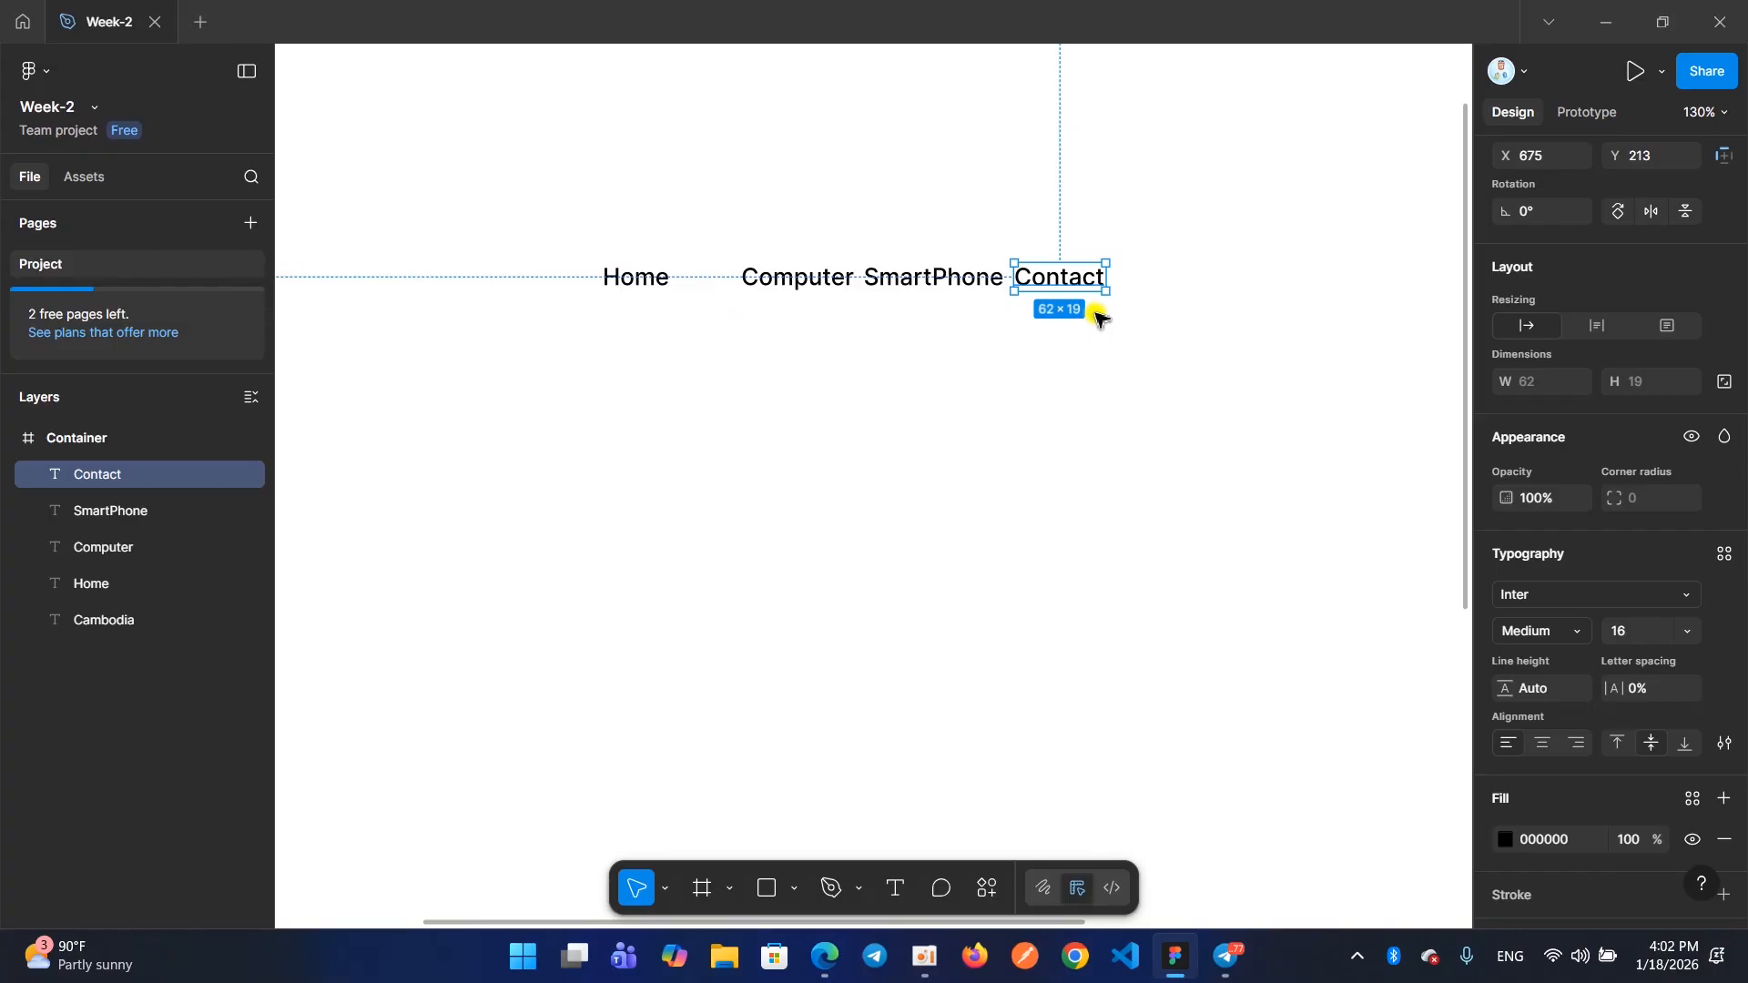
Group the Home, Computer, SmartPhone and Contact texts into one horizontal auto layout frame
{"action": "left_click_drag", "start_coordinate": [1127, 348], "coordinate": [599, 237]}
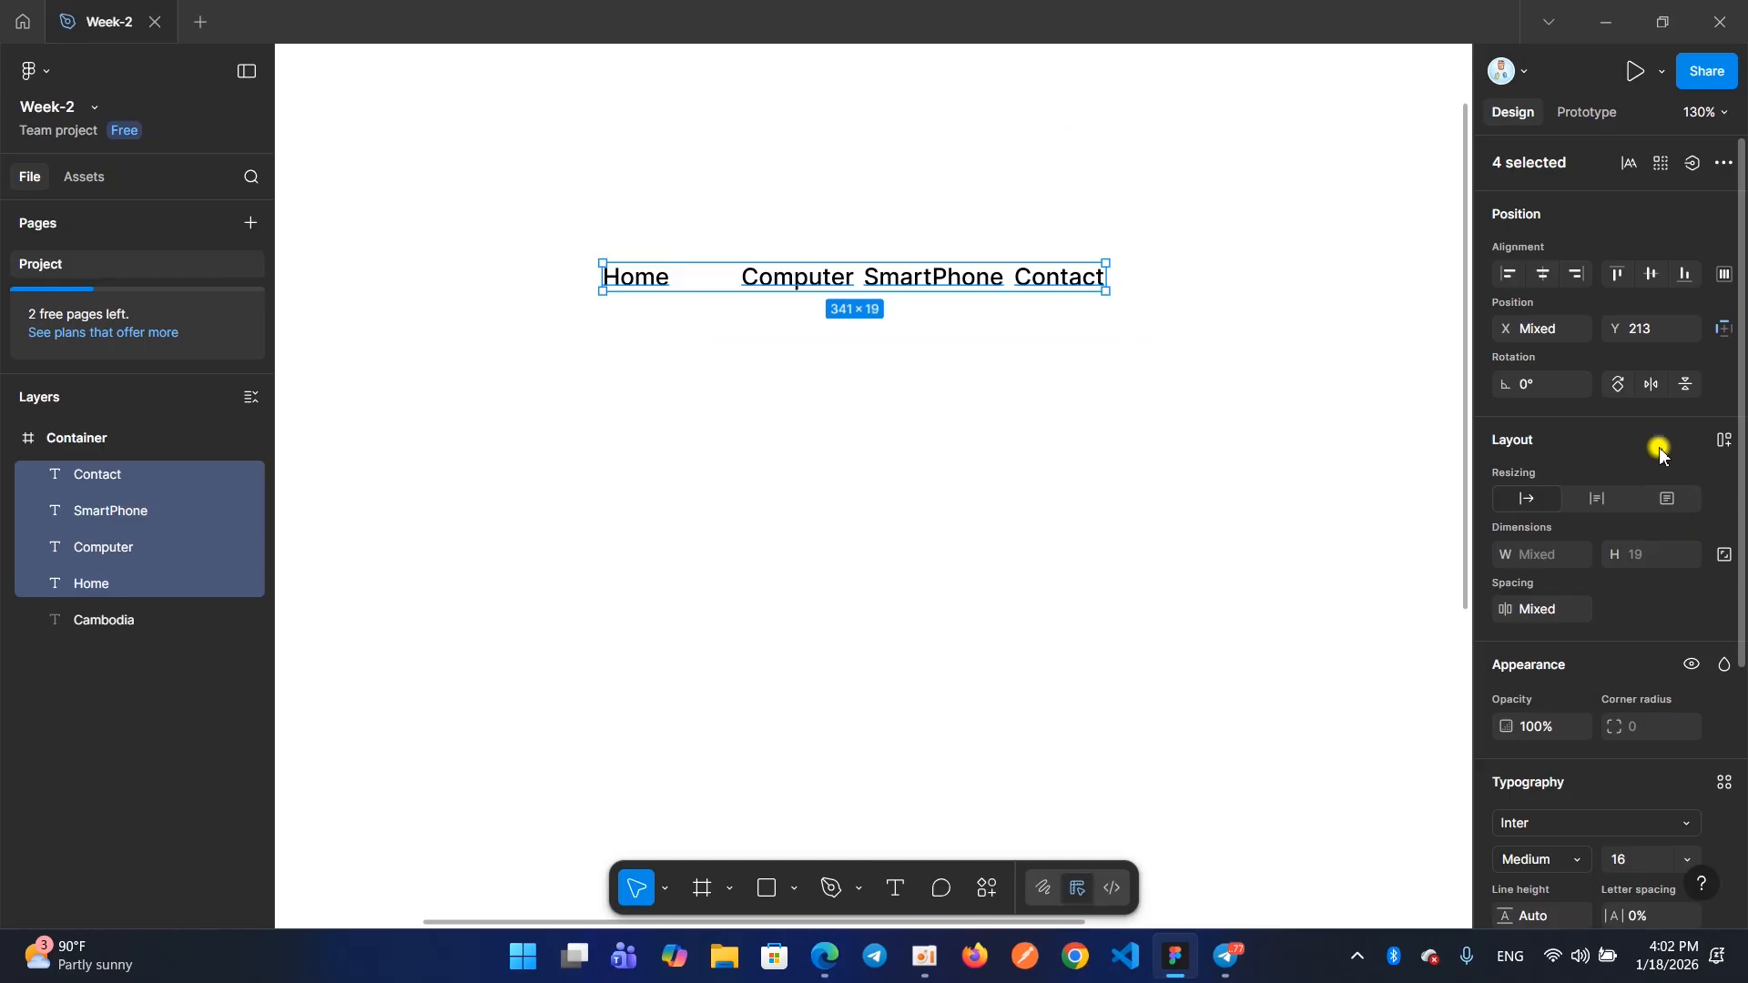
{"action": "left_click", "coordinate": [1726, 441]}
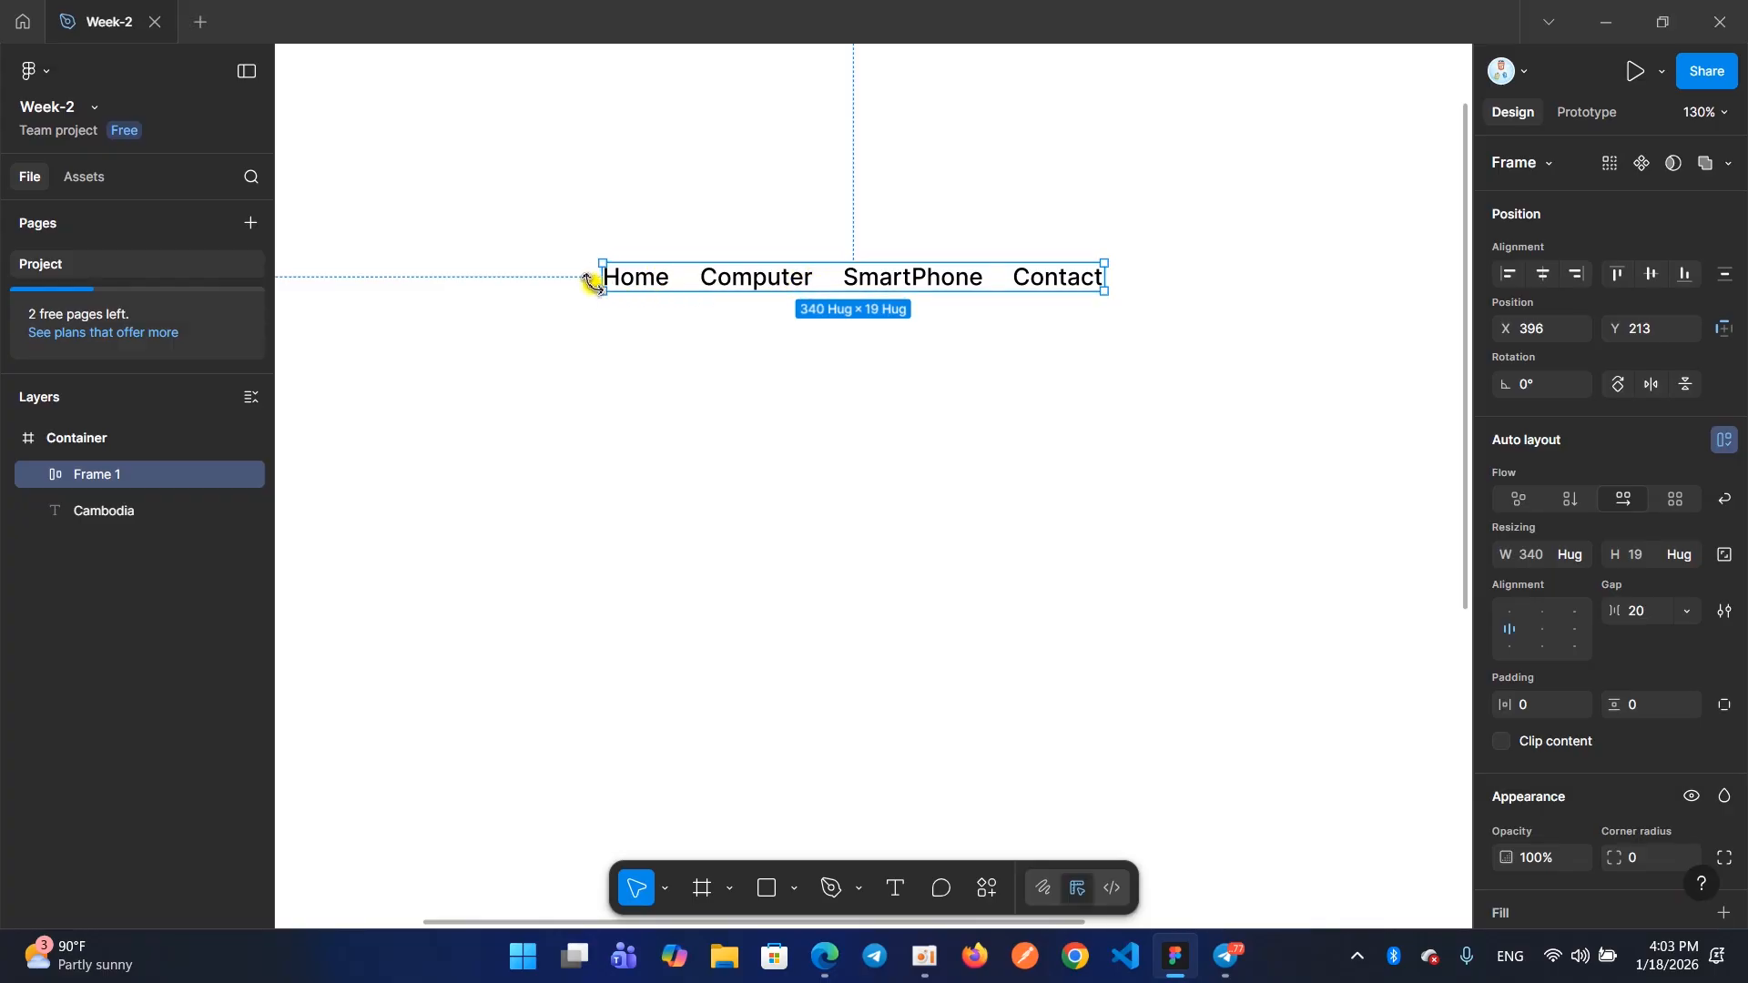
{"action": "left_click_drag", "start_coordinate": [594, 283], "coordinate": [562, 287]}
{"action": "key", "text": "ctrl+z"}
Widen the navigation auto layout frame leftward to about 431 and set its gap to Auto
{"action": "scroll", "coordinate": [619, 289], "scroll_direction": "up", "scroll_amount": 5}
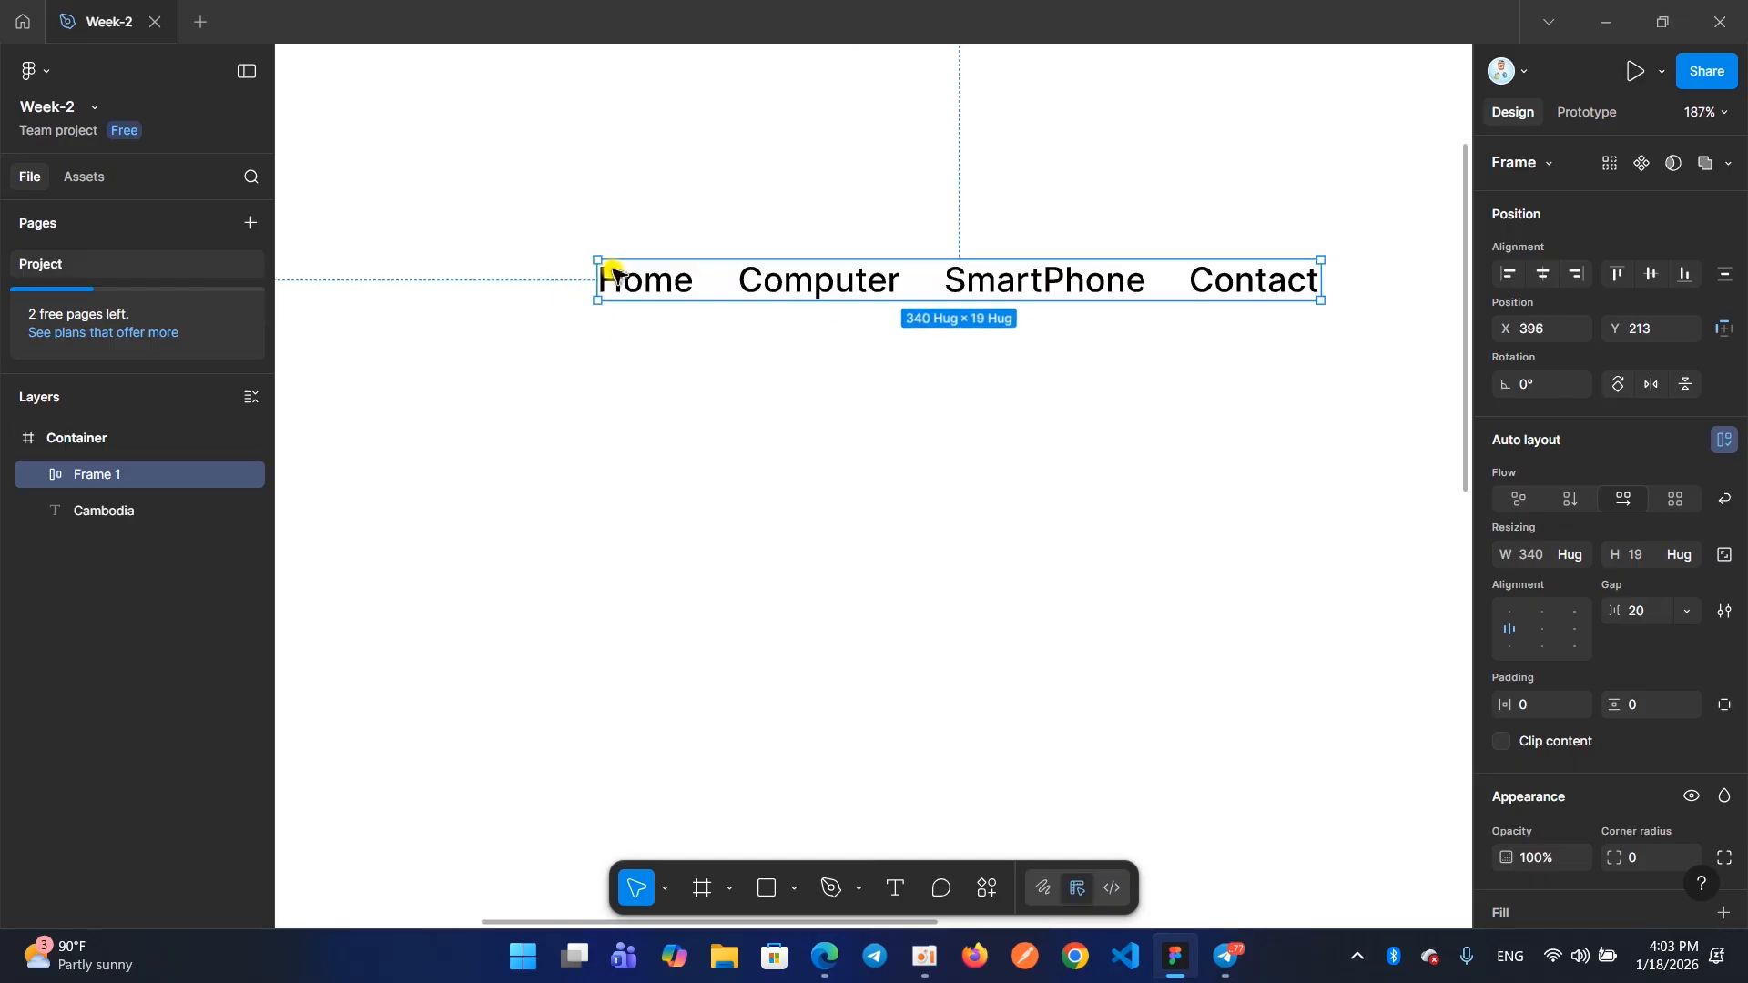
{"action": "scroll", "coordinate": [586, 289], "scroll_direction": "down", "scroll_amount": 2}
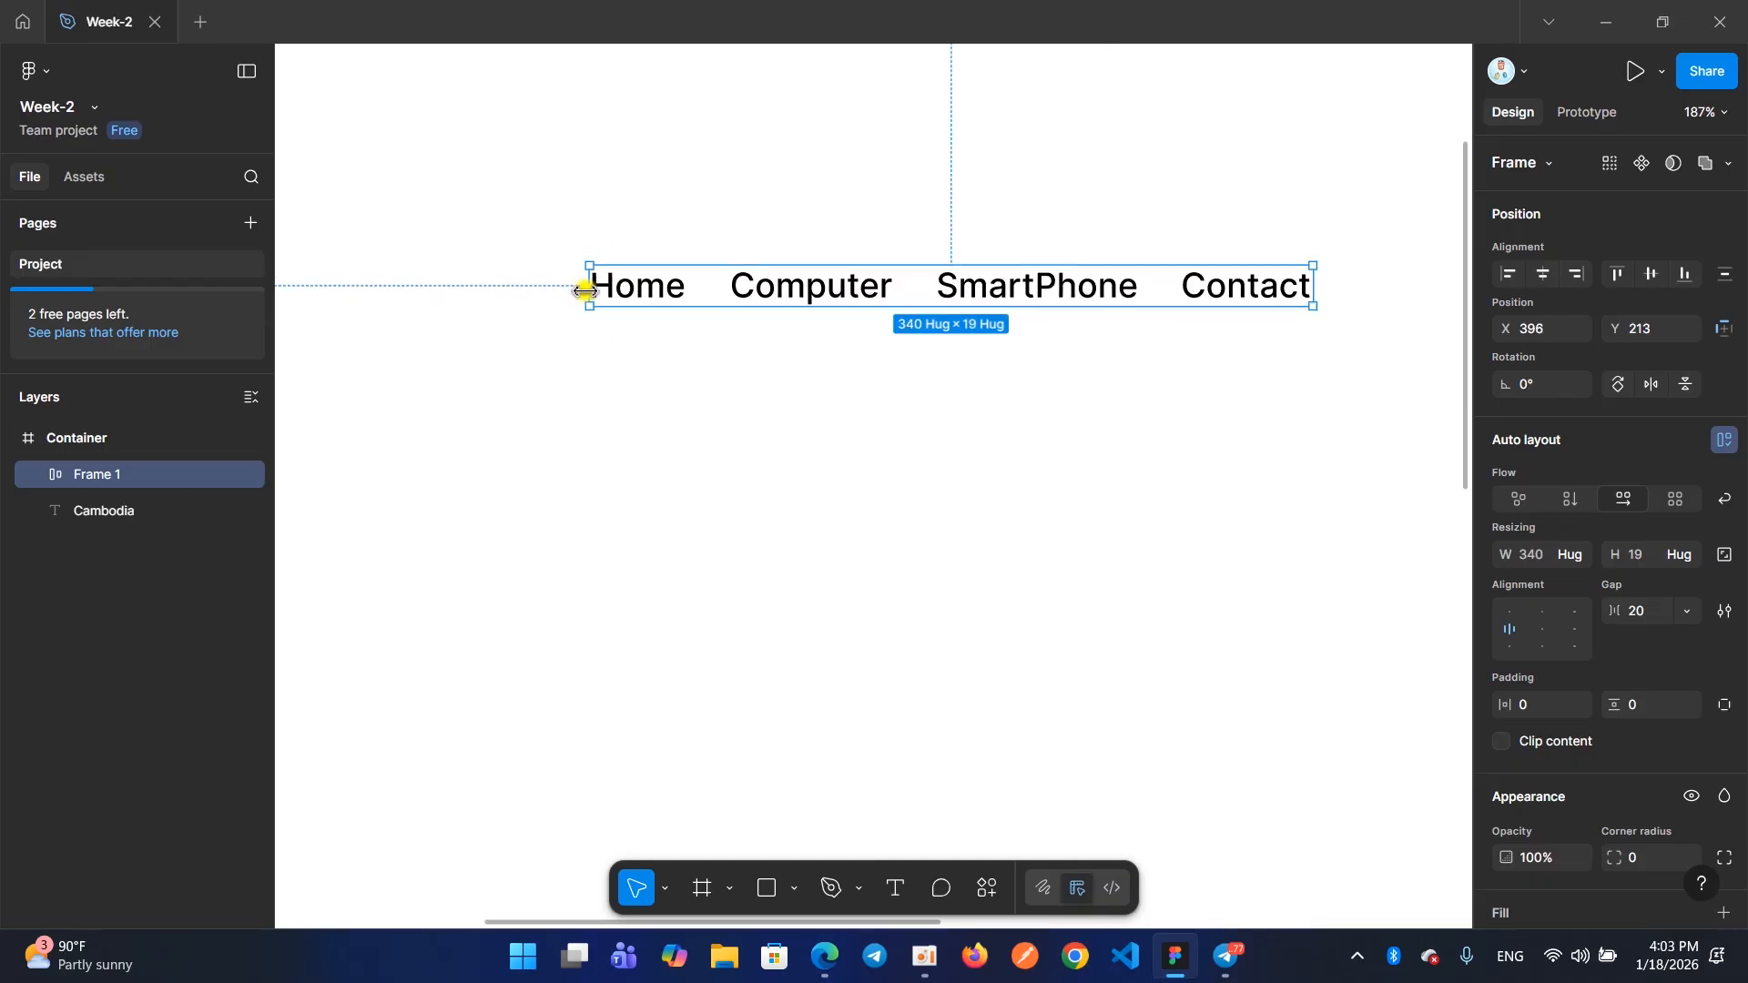
{"action": "left_click", "coordinate": [584, 289]}
{"action": "left_click_drag", "start_coordinate": [581, 289], "coordinate": [395, 289]}
{"action": "scroll", "coordinate": [611, 344], "scroll_direction": "down", "scroll_amount": 3}
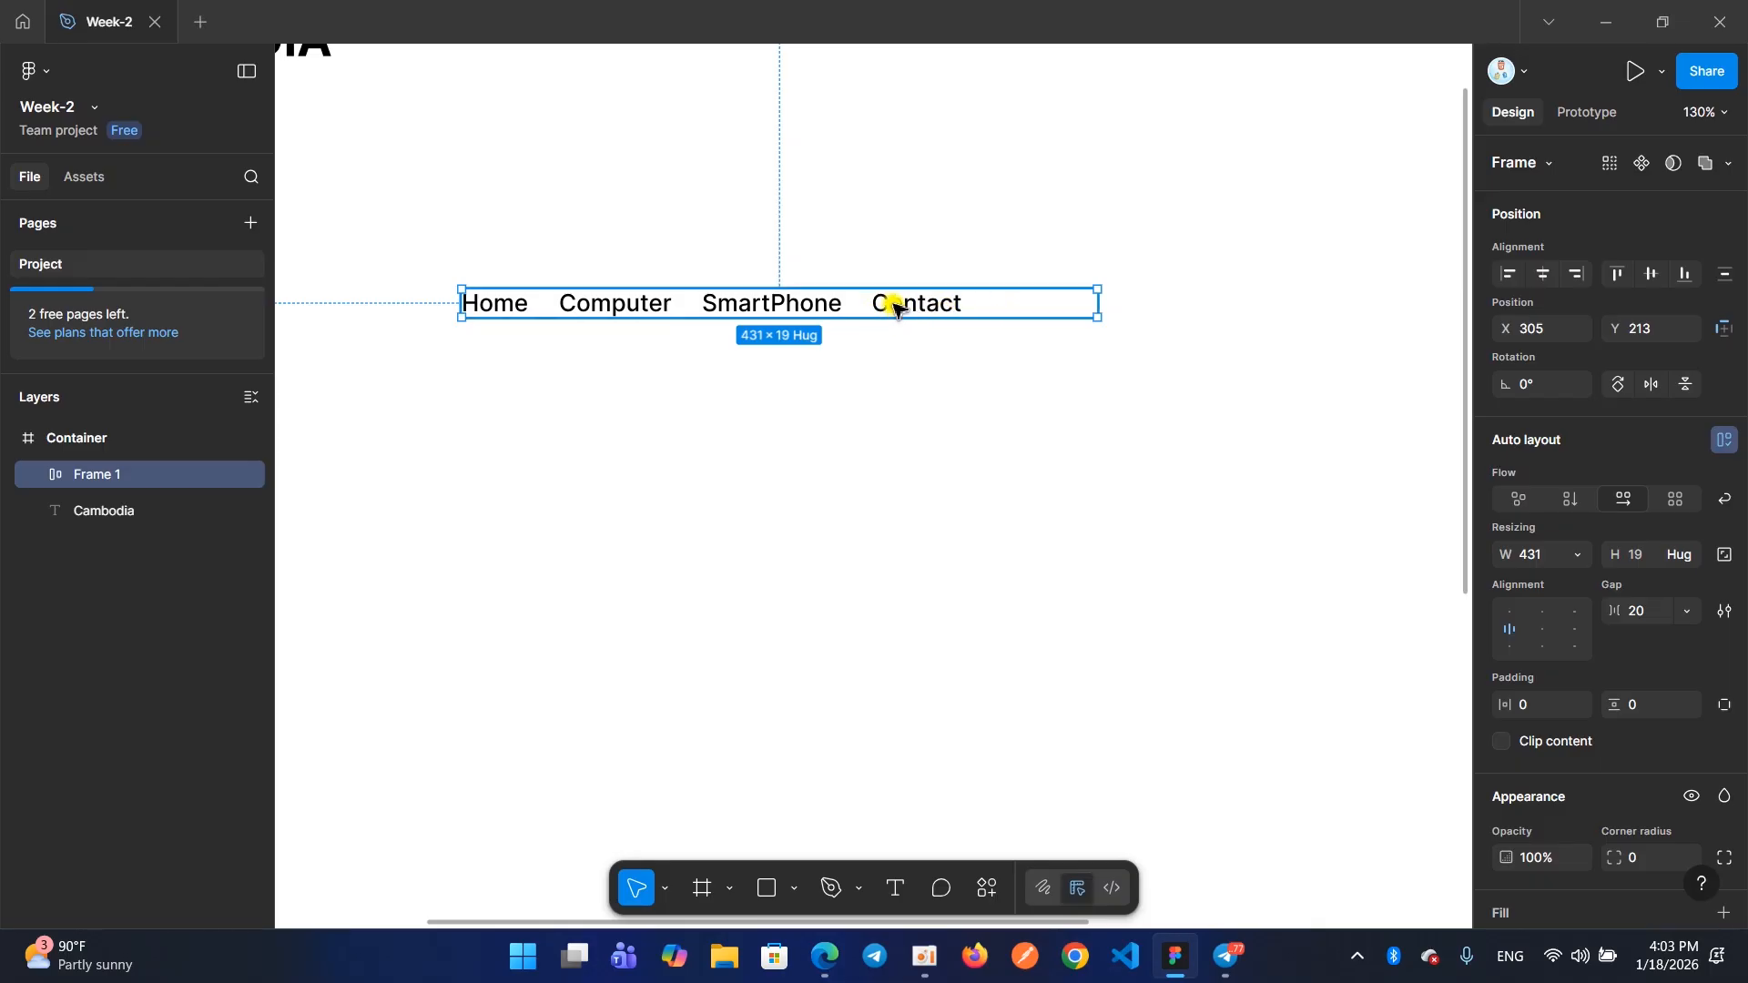
{"action": "double_click", "coordinate": [1504, 635]}
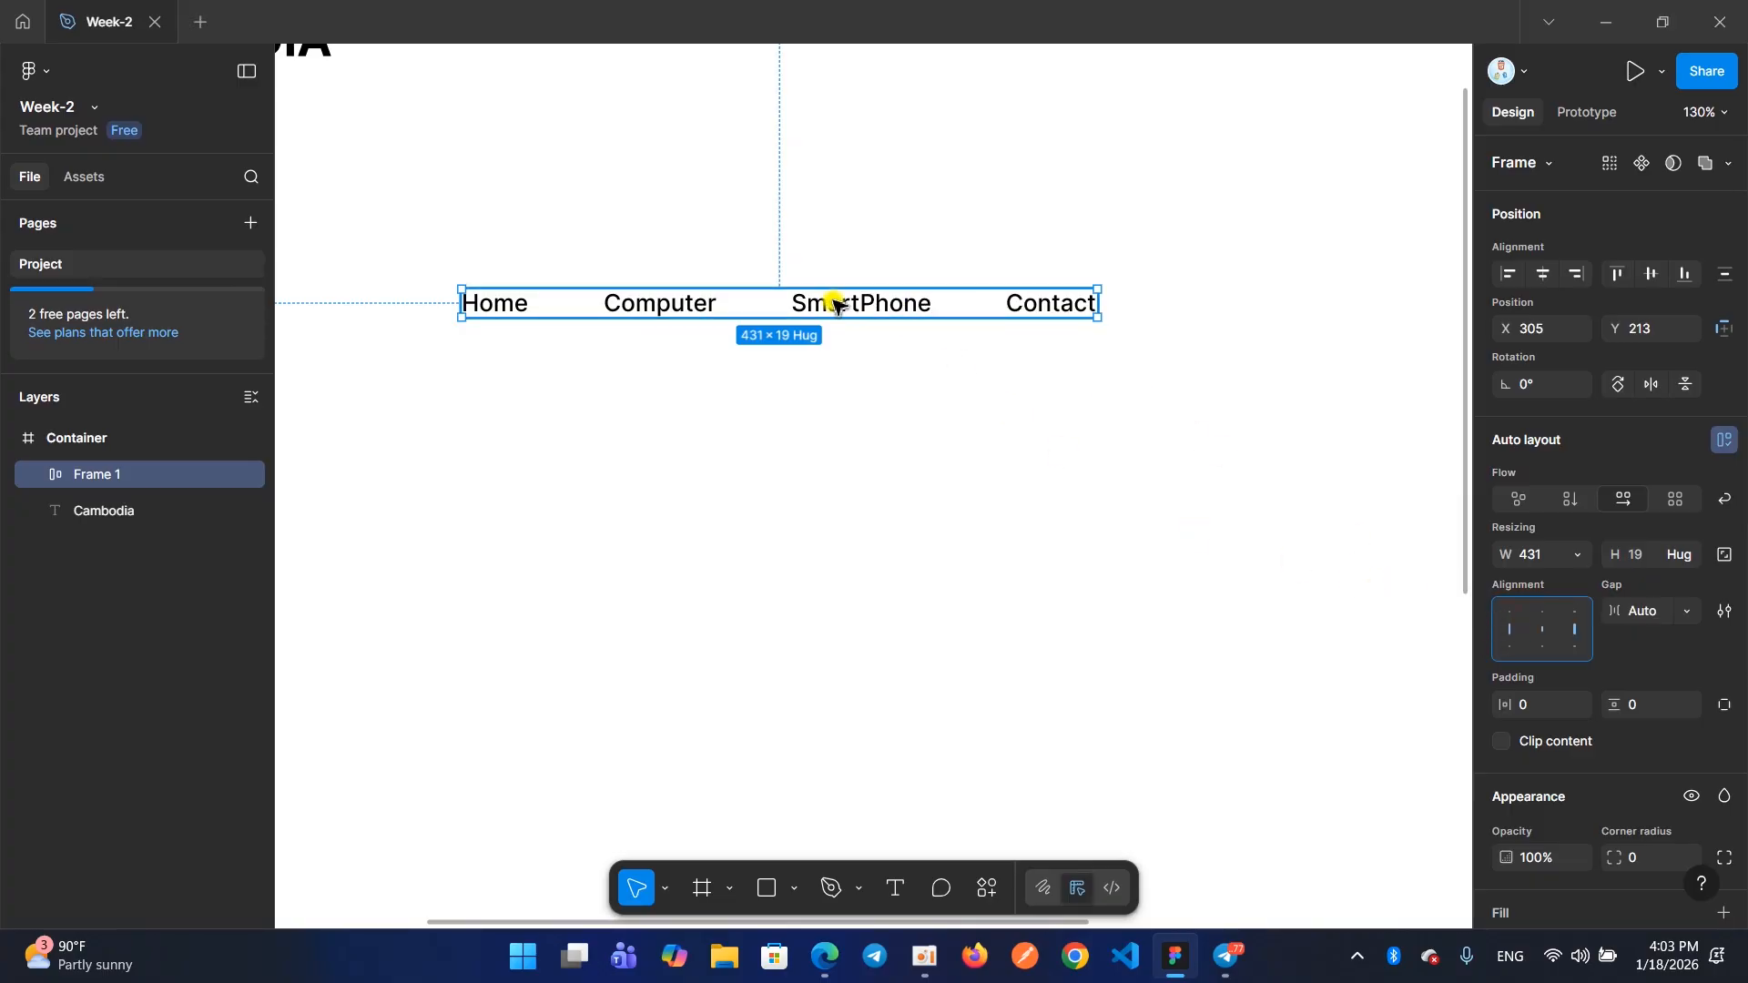
Move the navigation frame up level with the CAMBODIA logo, at about X 449, Y 34
{"action": "scroll", "coordinate": [833, 305], "scroll_direction": "down", "scroll_amount": 5}
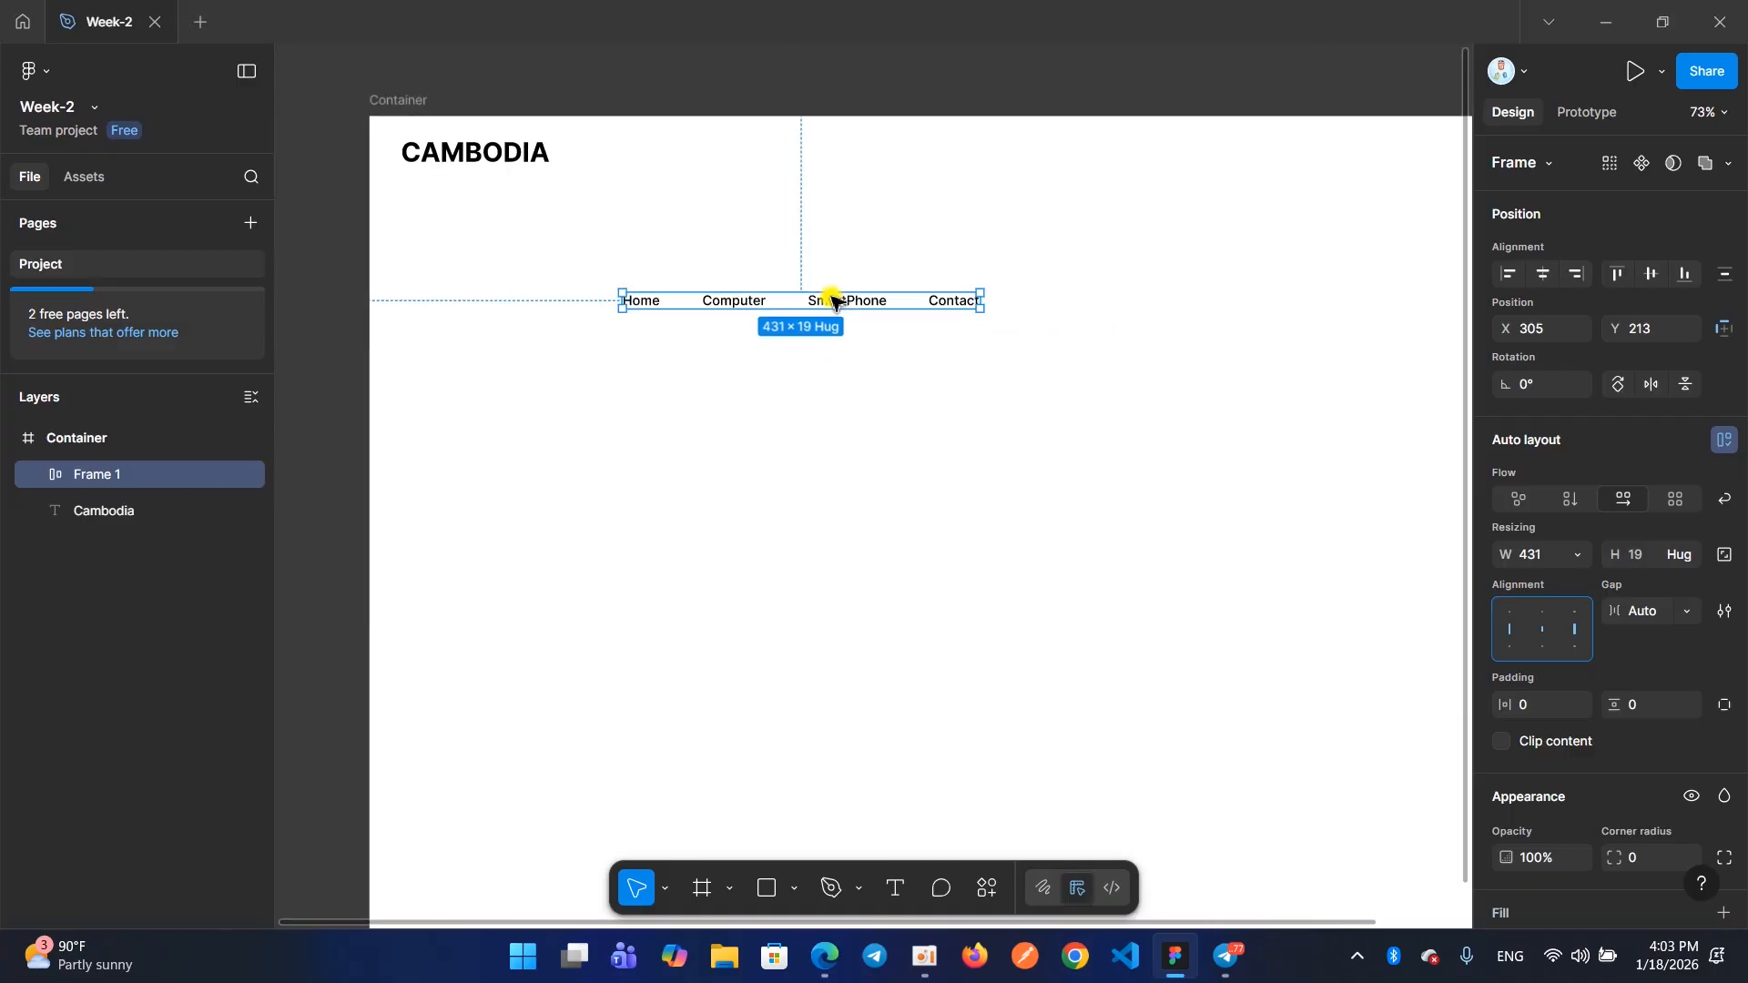
{"action": "left_click_drag", "start_coordinate": [822, 307], "coordinate": [940, 159]}
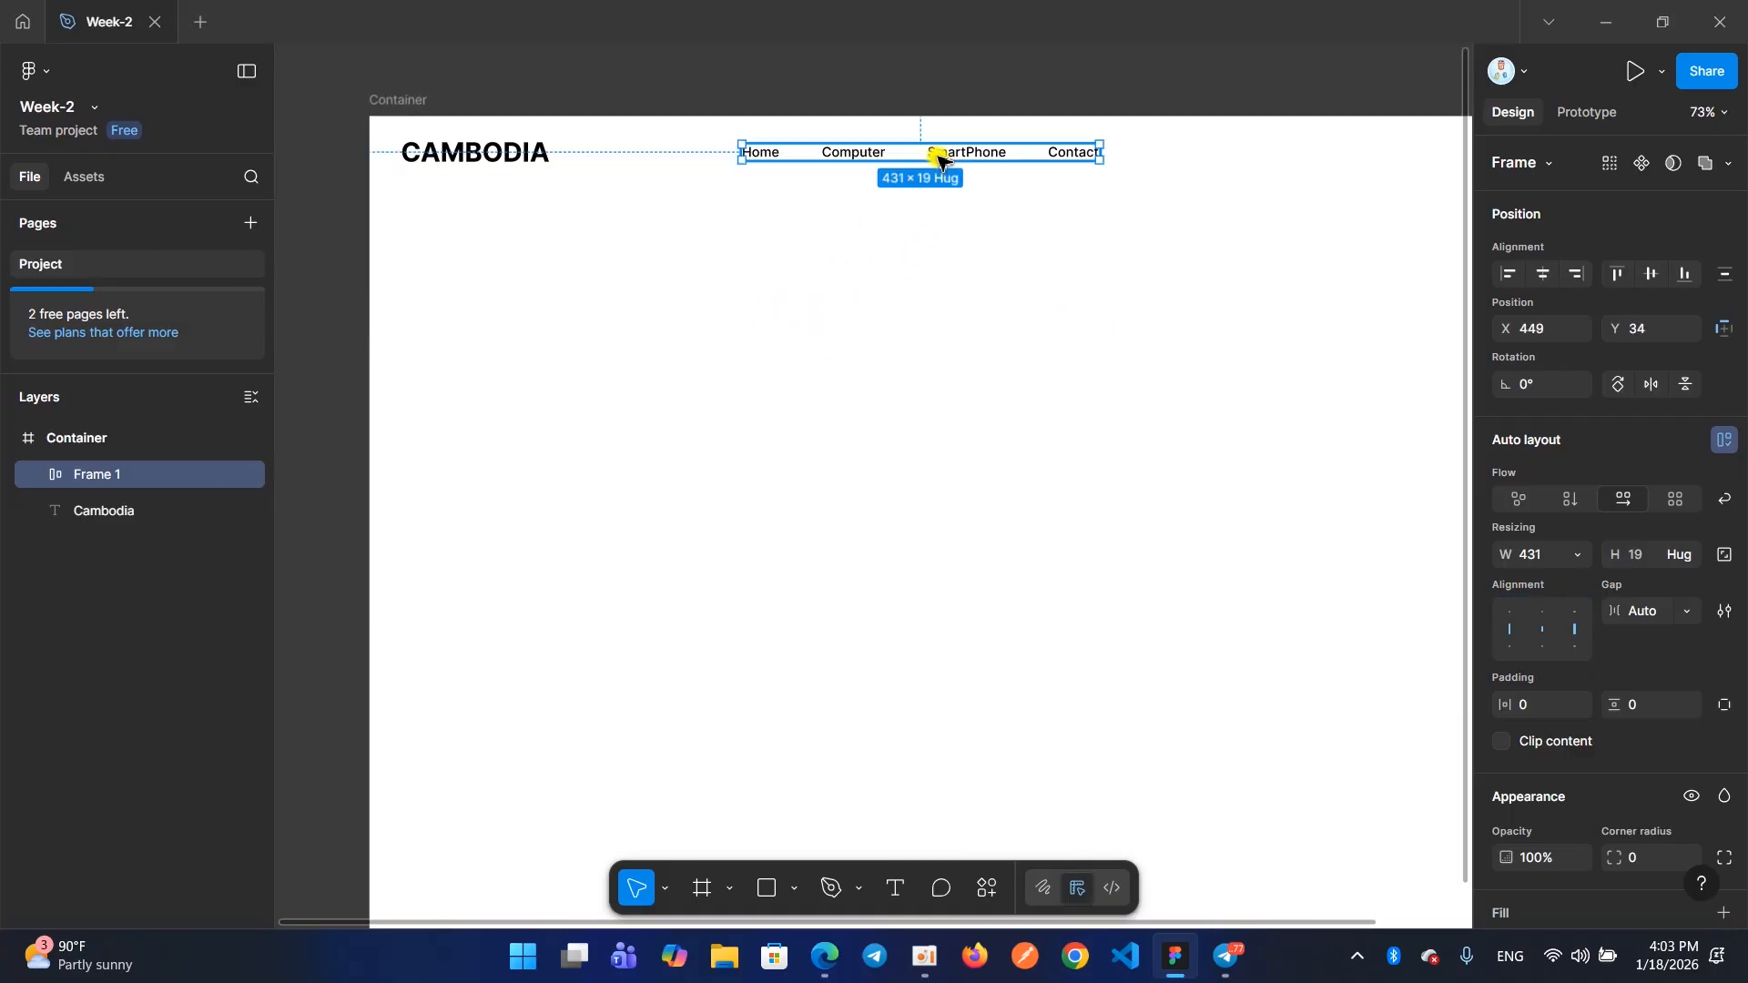
{"action": "left_click", "coordinate": [895, 223]}
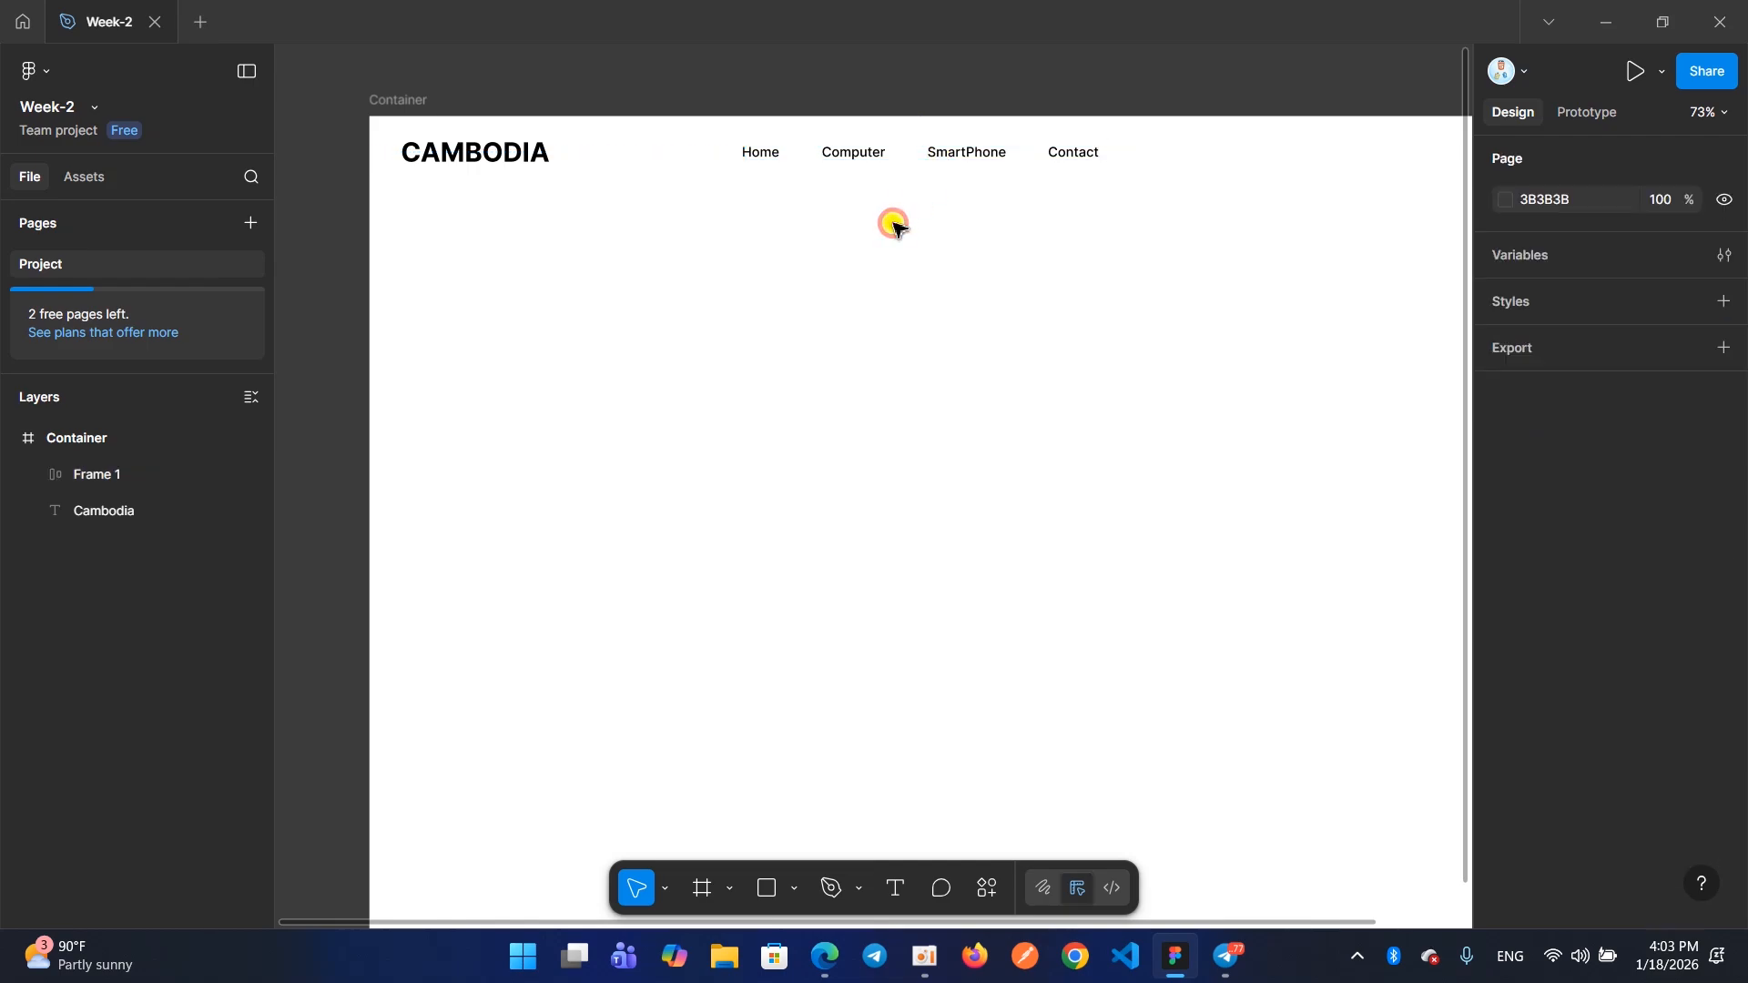
{"action": "left_click", "coordinate": [859, 157]}
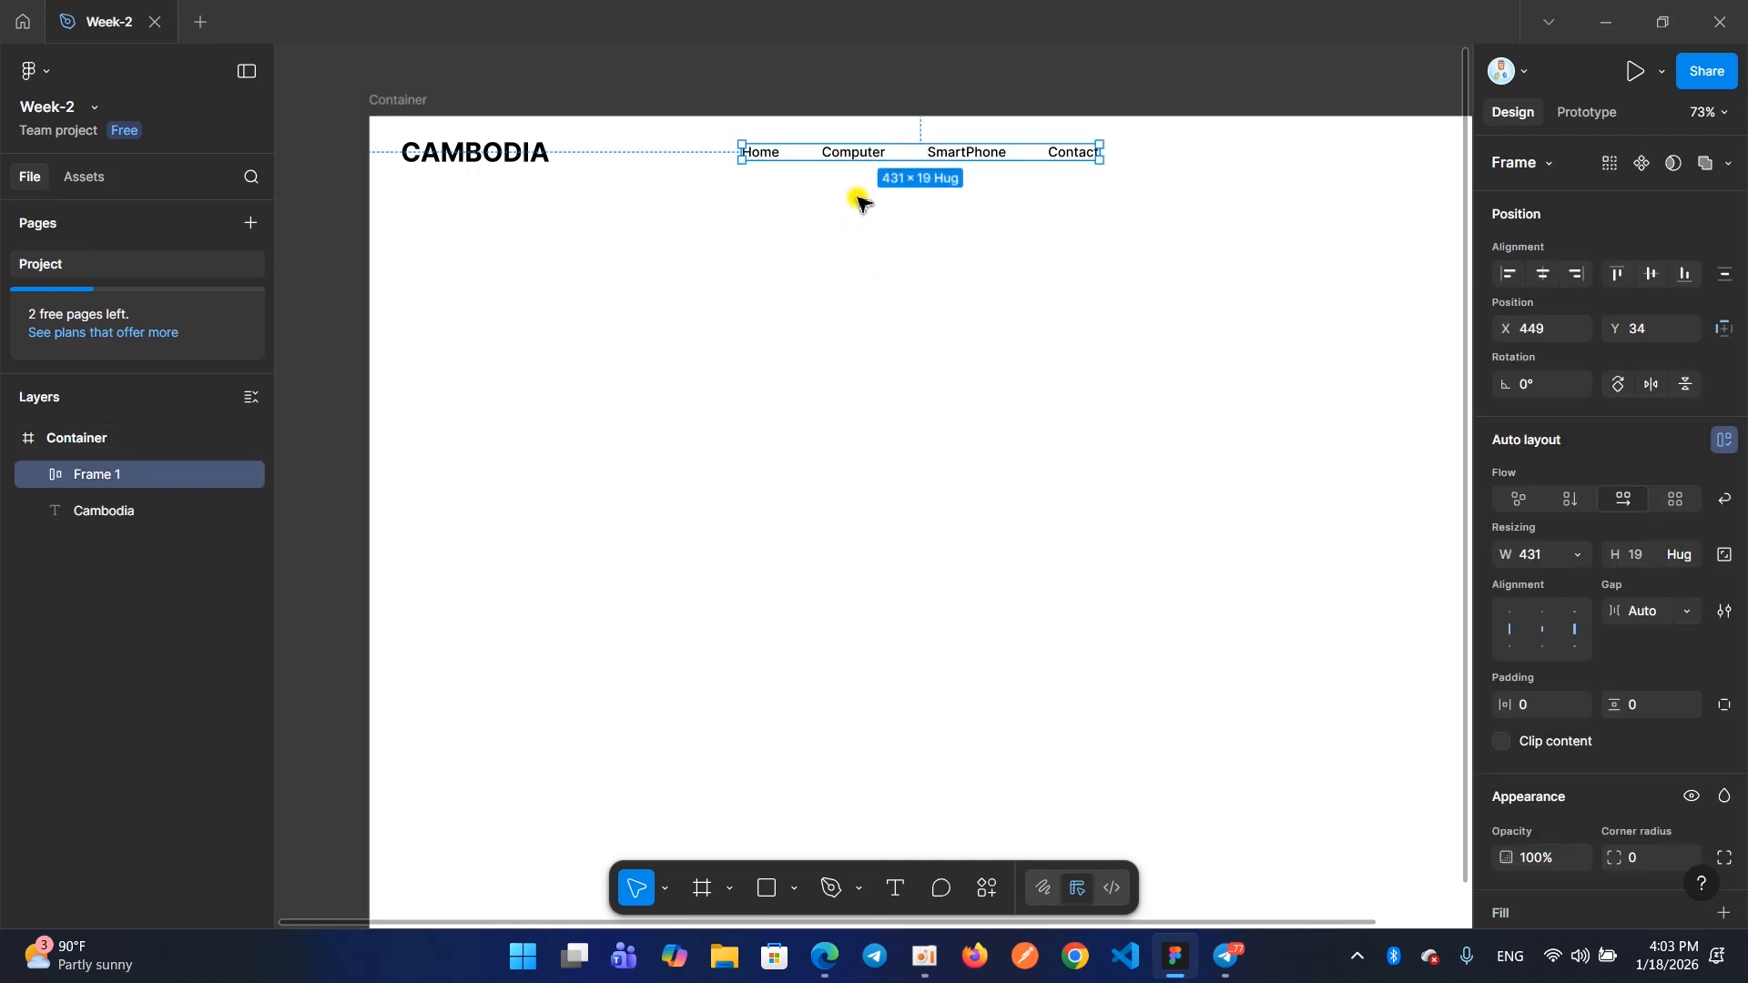
Check the icons and Log in button in the Ecommerce example's header in the browser, and return to Figma
{"action": "left_click", "coordinate": [925, 956]}
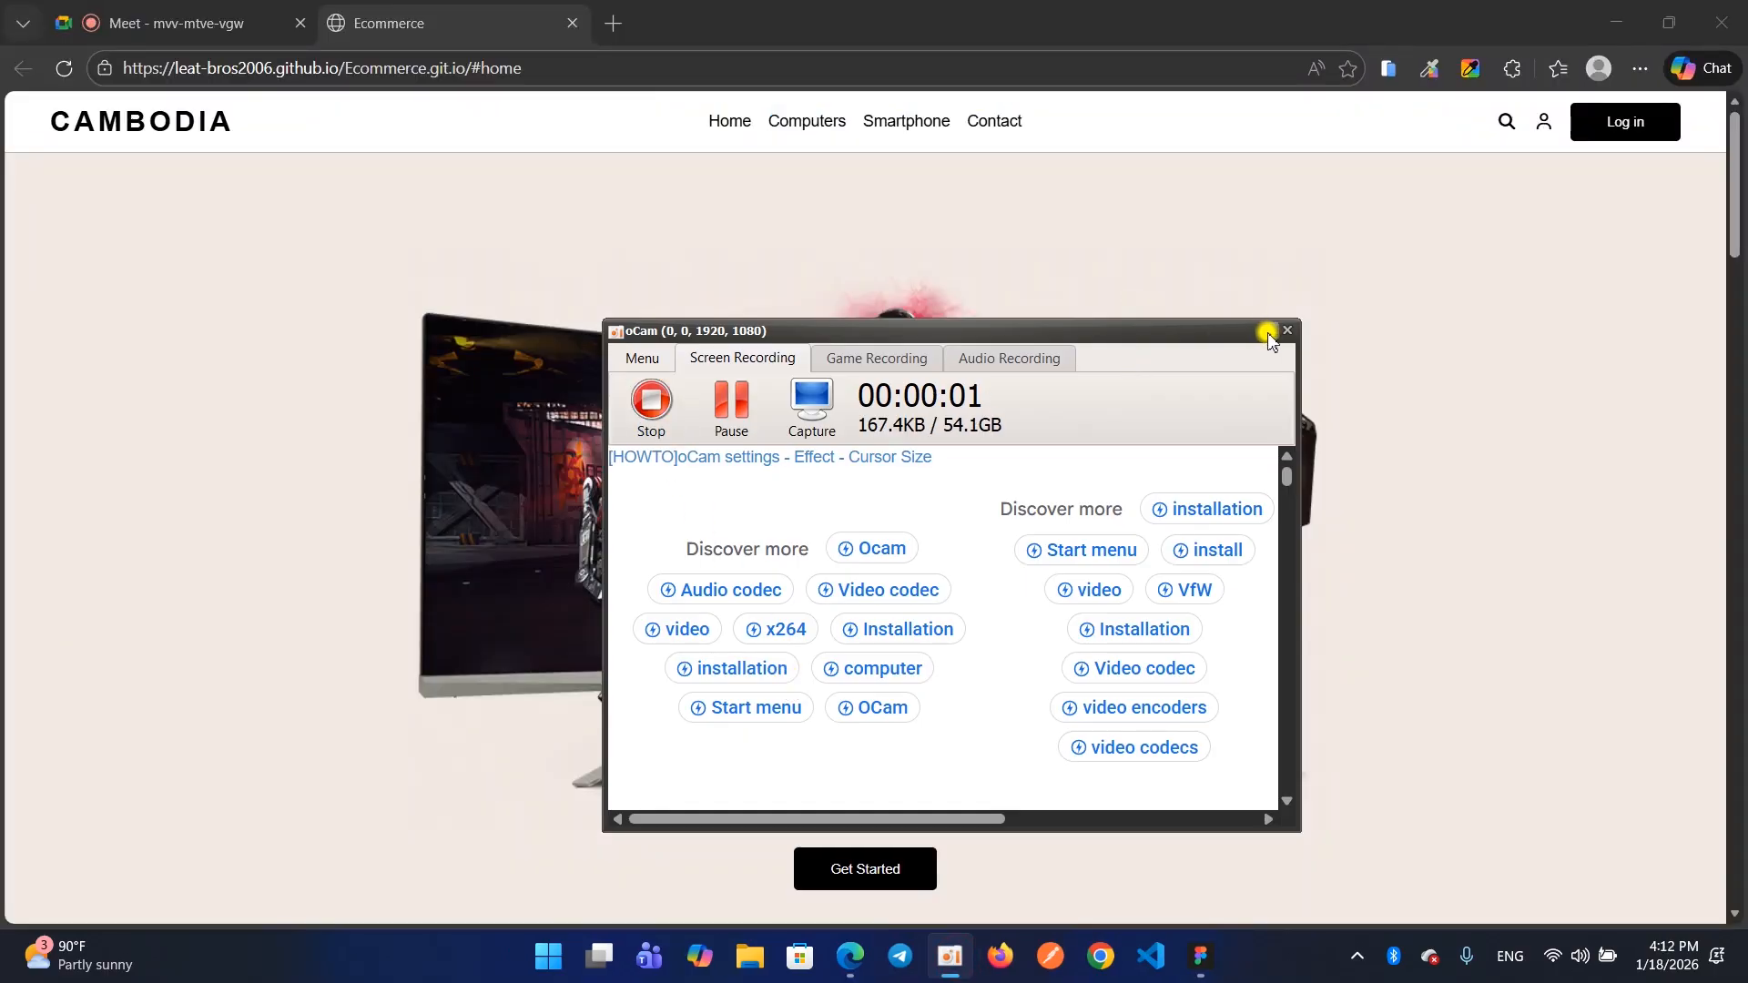
{"action": "left_click", "coordinate": [1269, 333]}
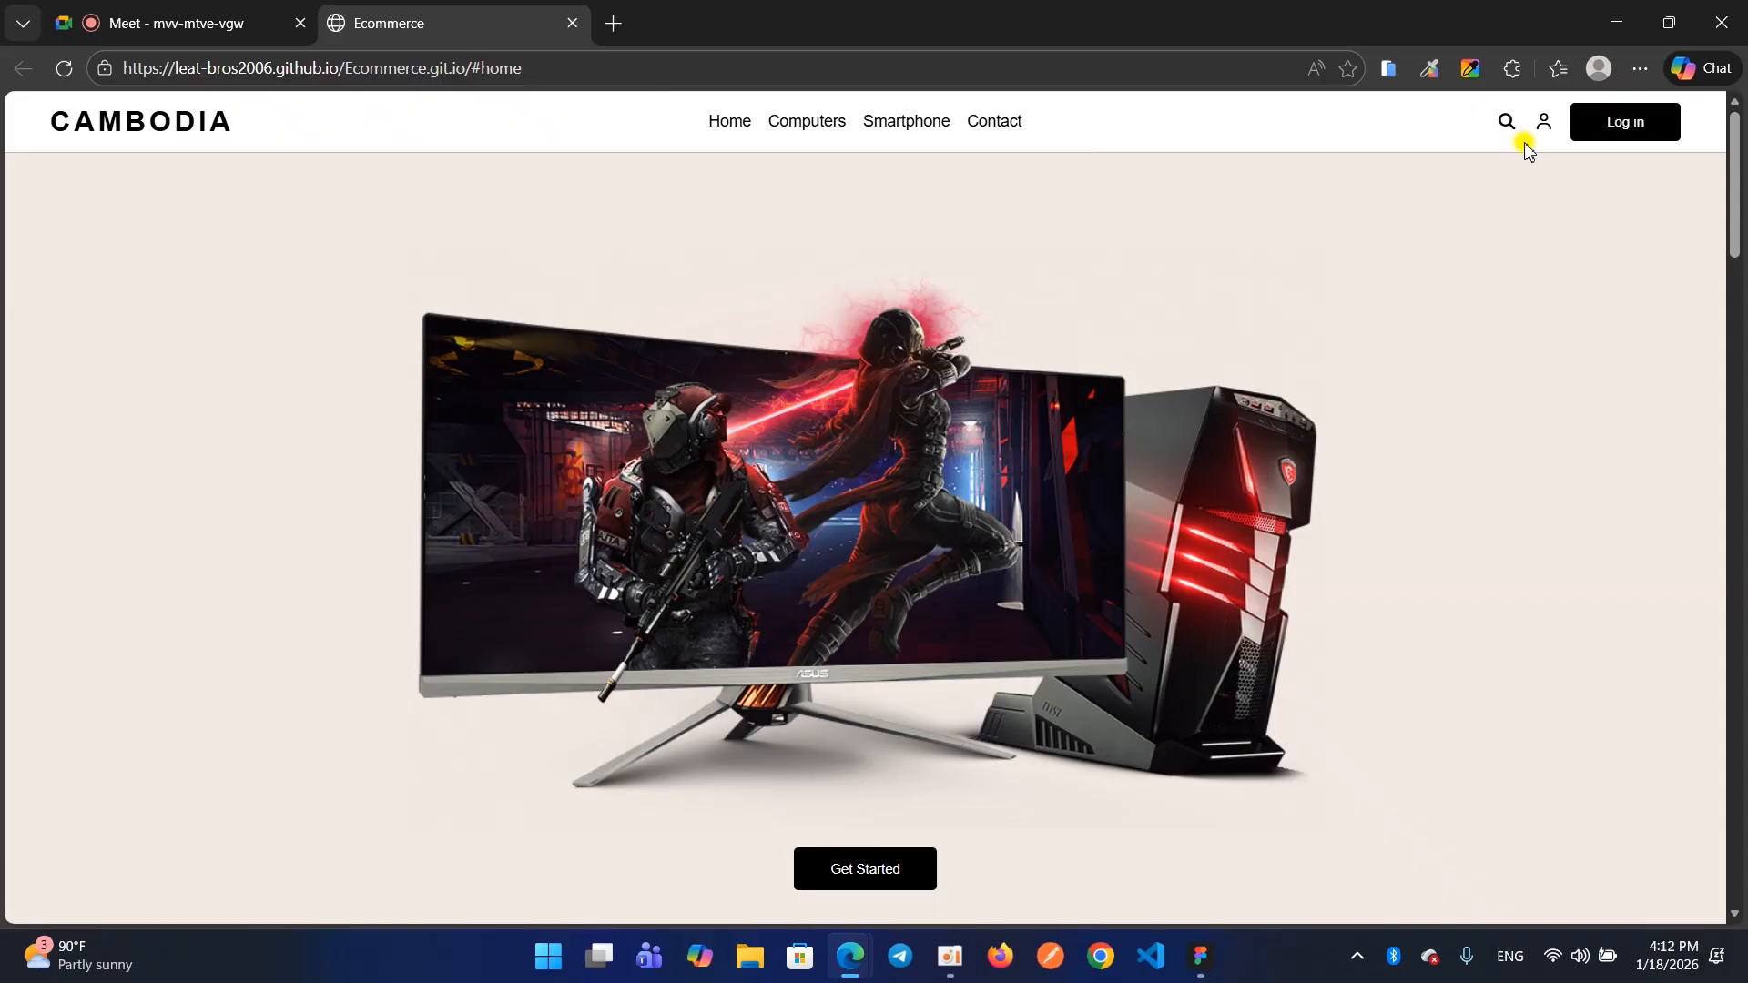
{"action": "left_click", "coordinate": [1613, 21]}
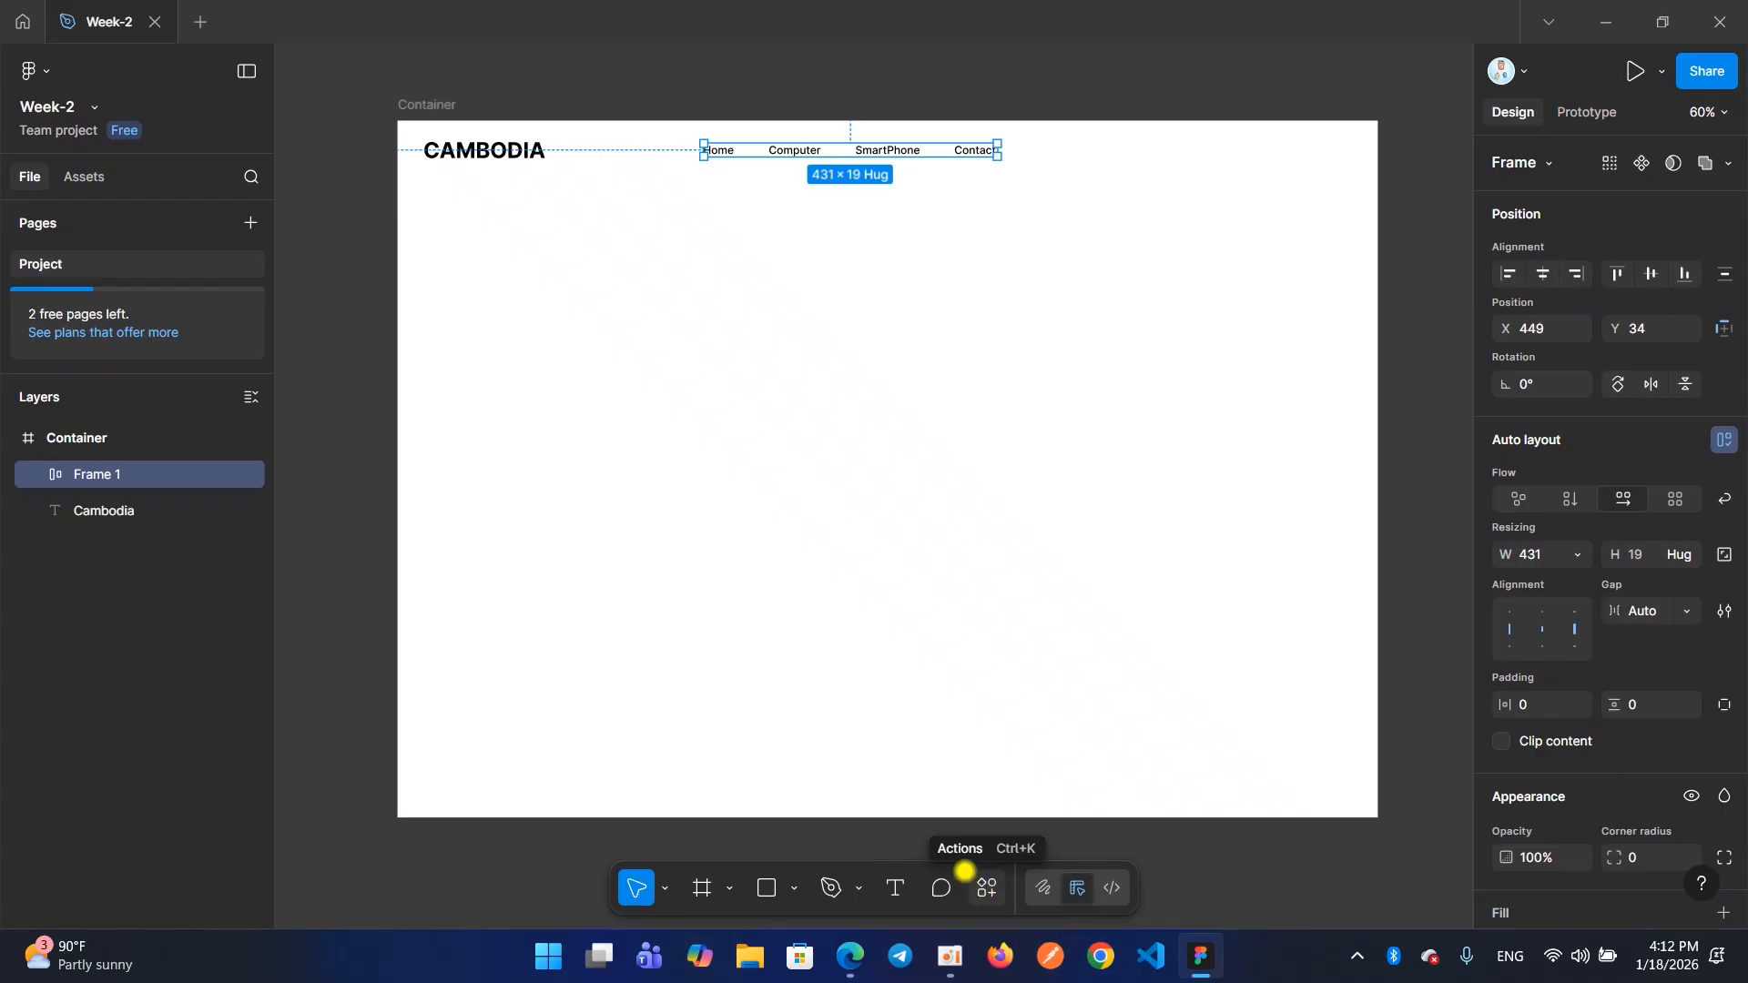
{"action": "left_click_drag", "start_coordinate": [966, 869], "coordinate": [1005, 910]}
{"action": "left_click", "coordinate": [984, 895]}
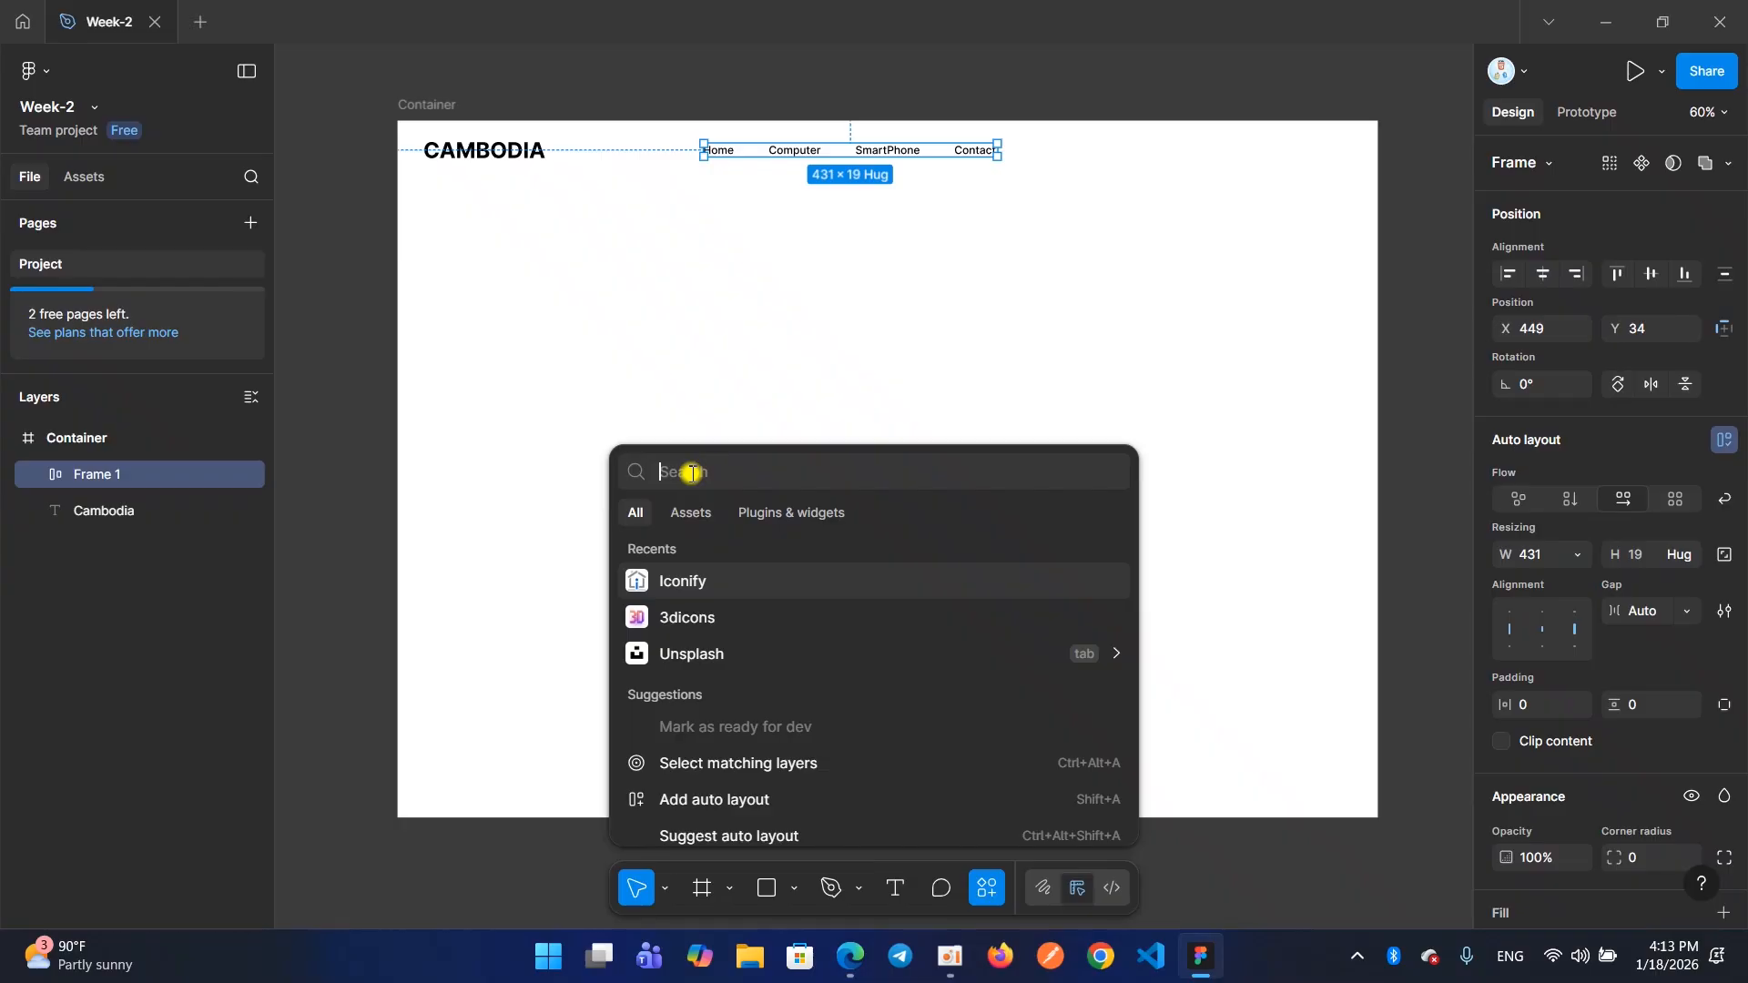
{"action": "type", "text": "I"}
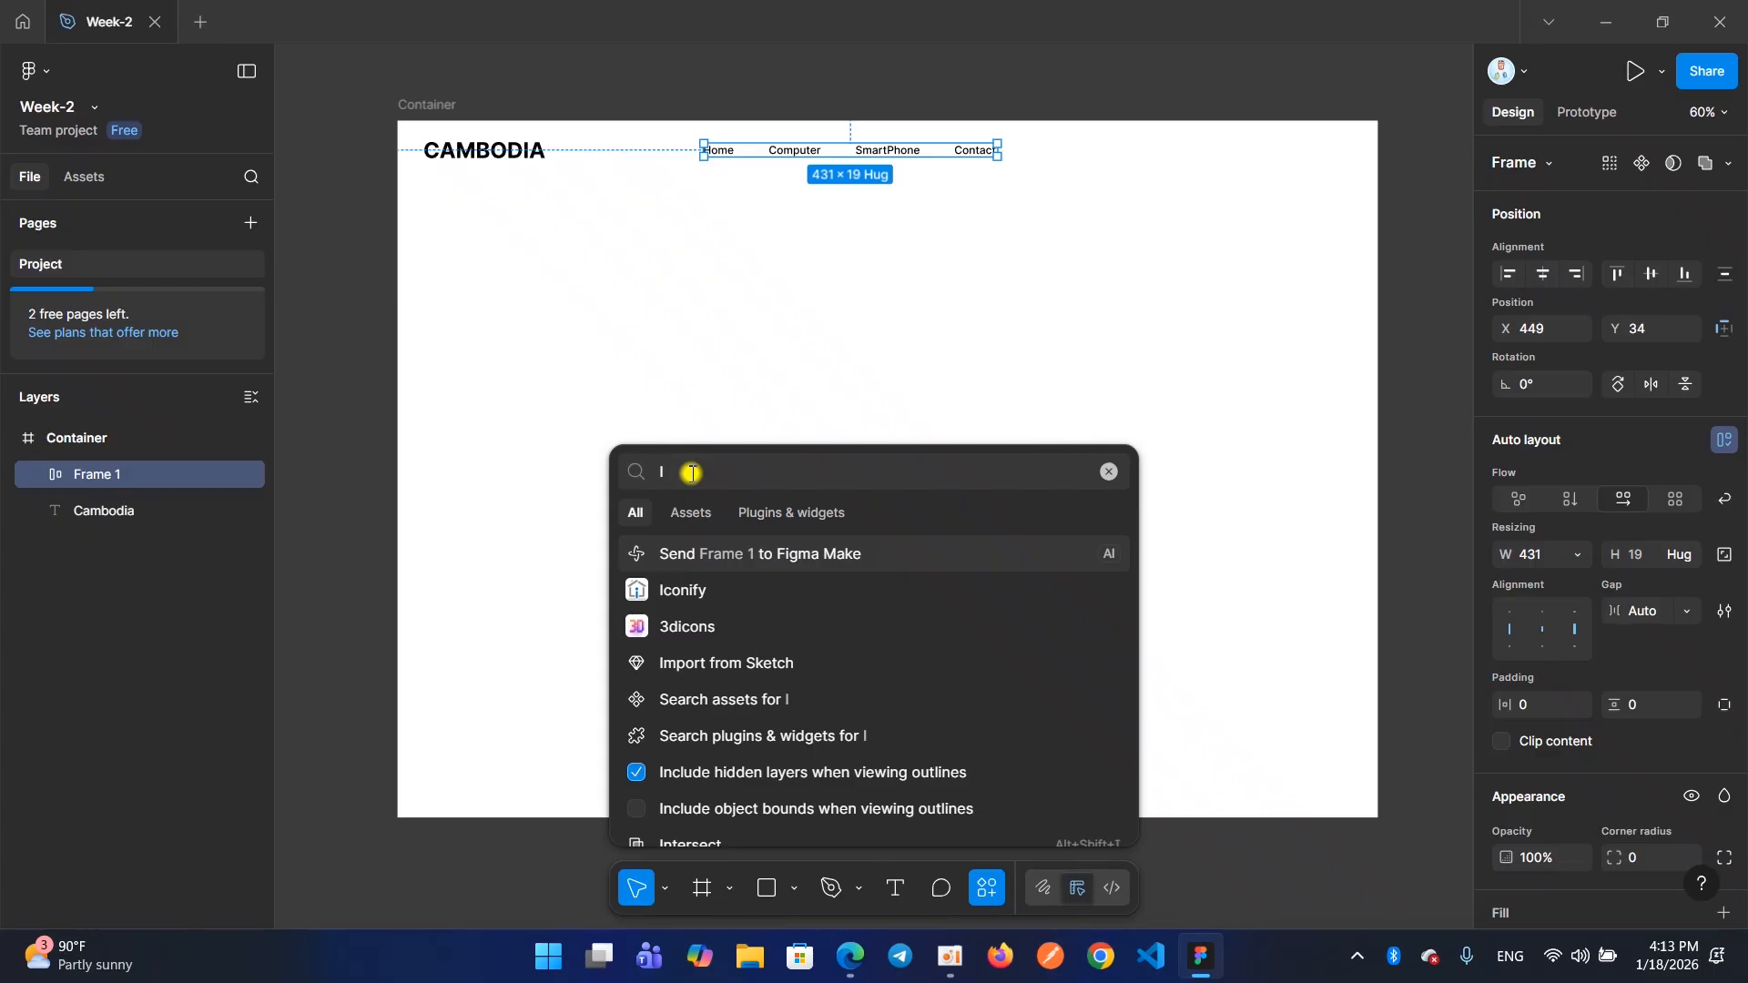
{"action": "key", "text": "BackSpace"}
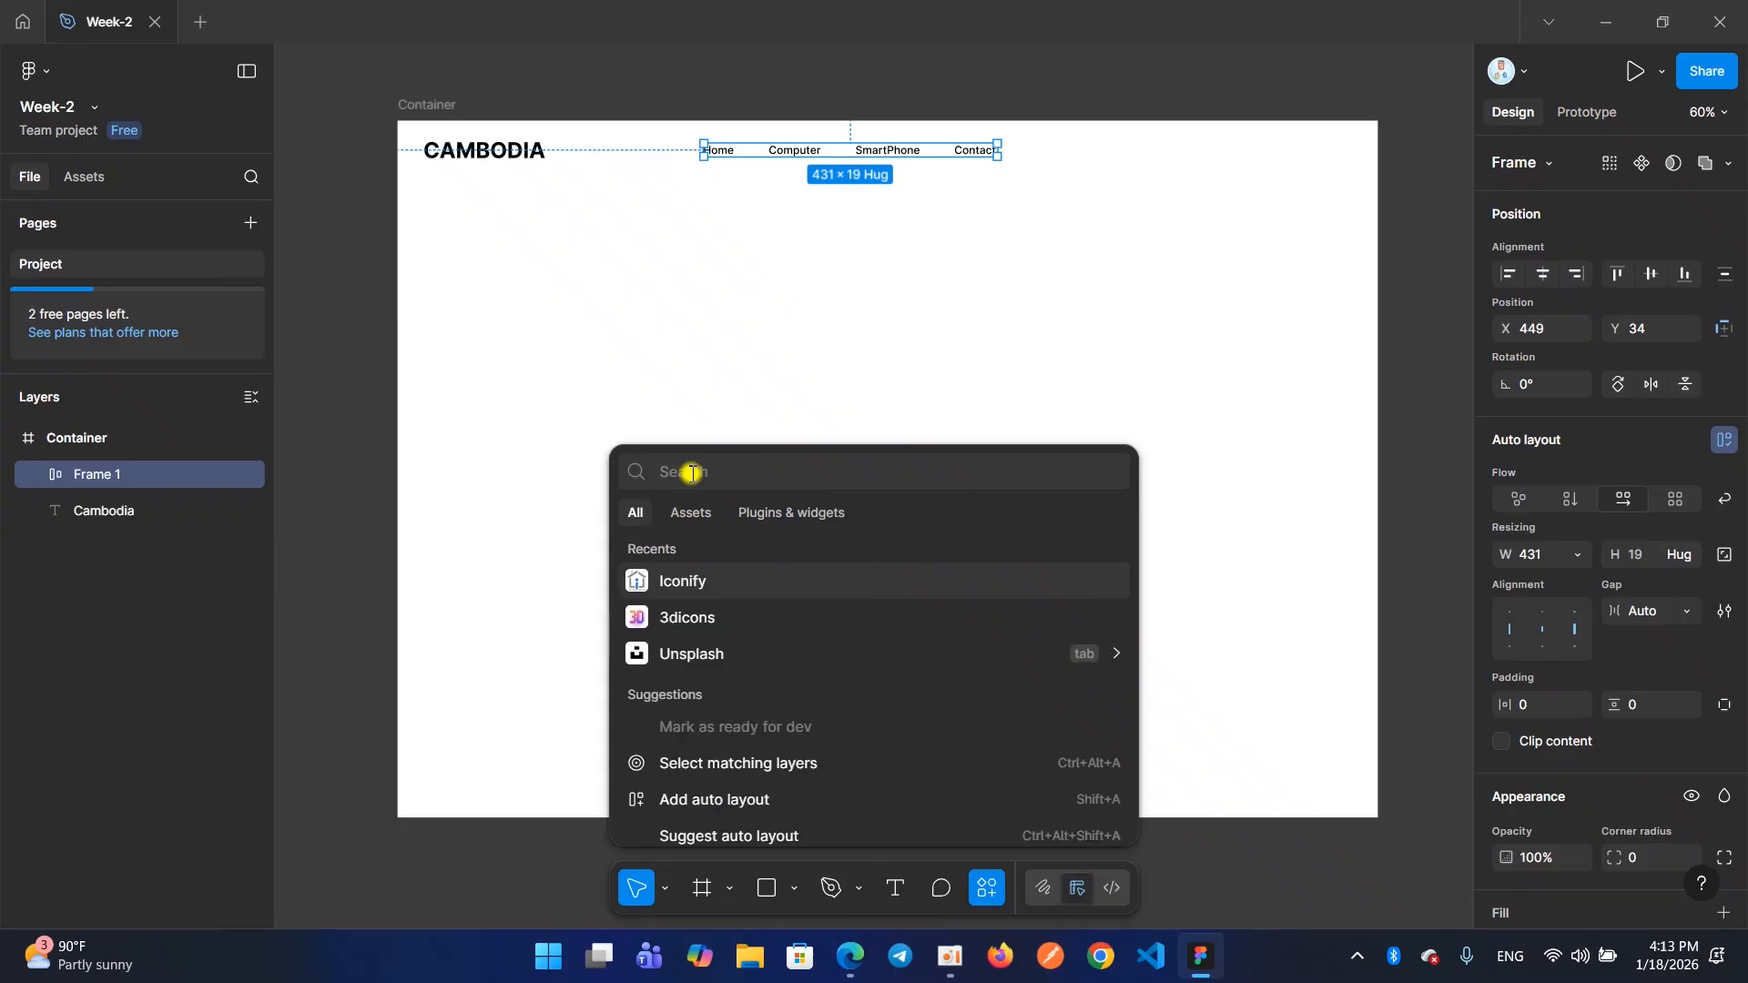
{"action": "type", "text": "lconify"}
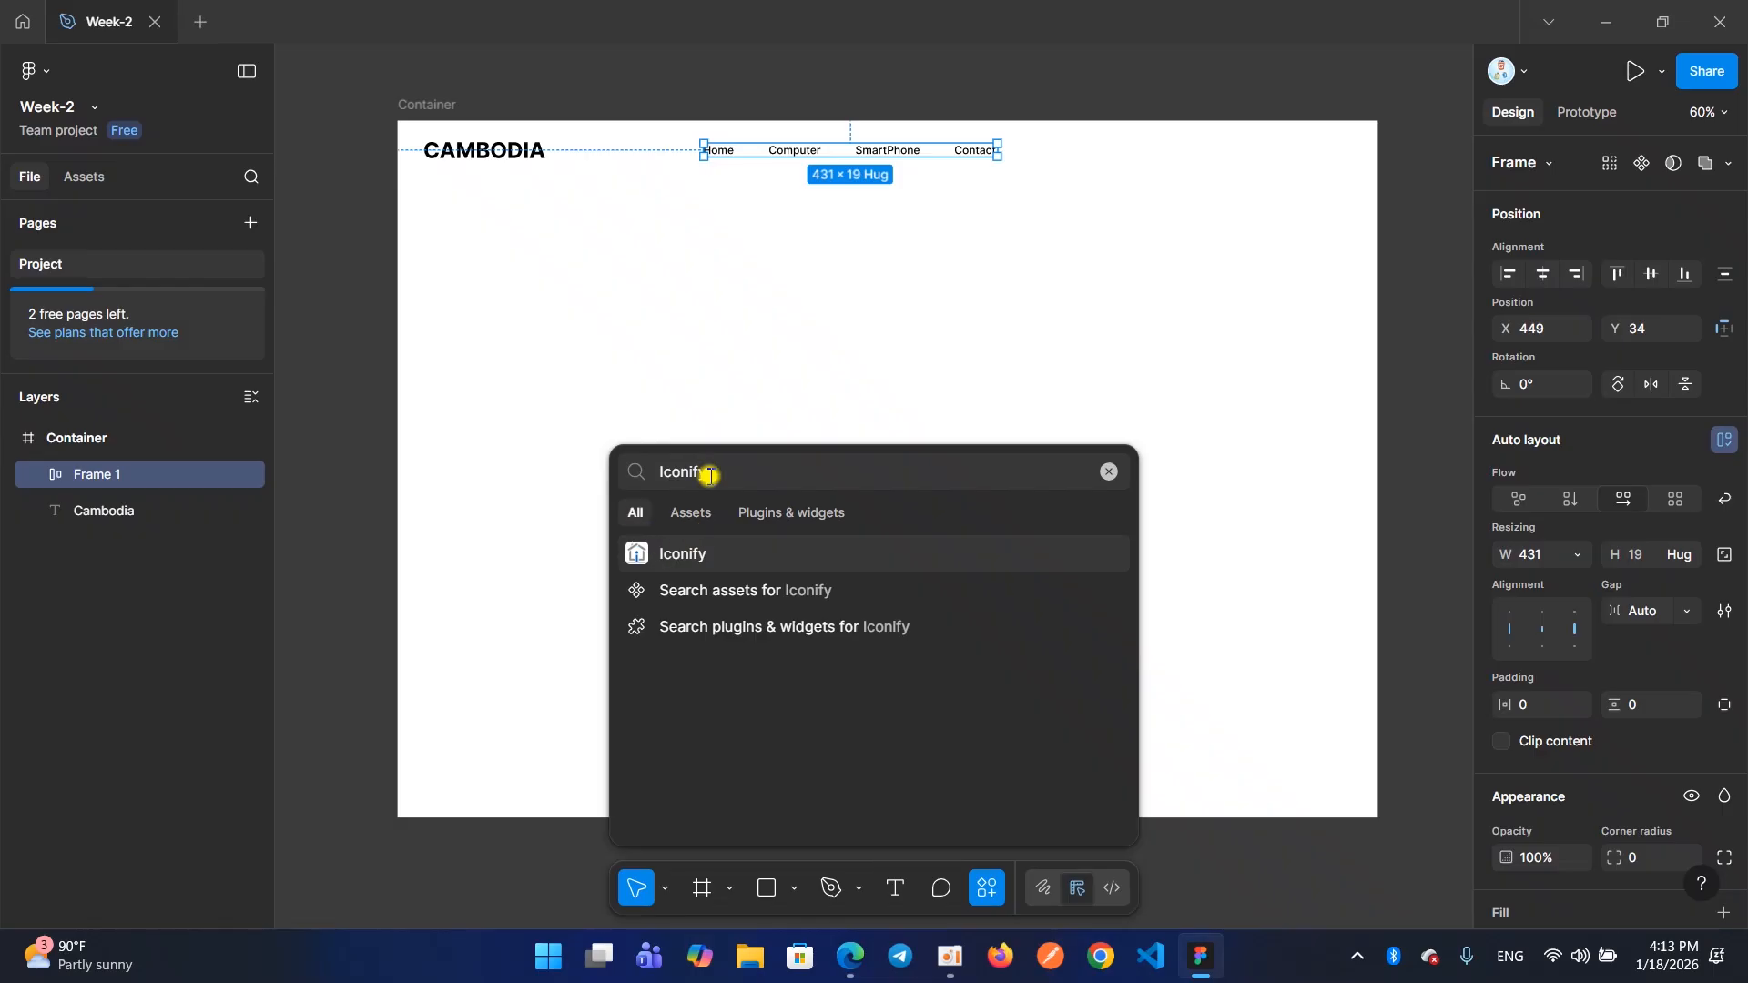
{"action": "left_click", "coordinate": [759, 513]}
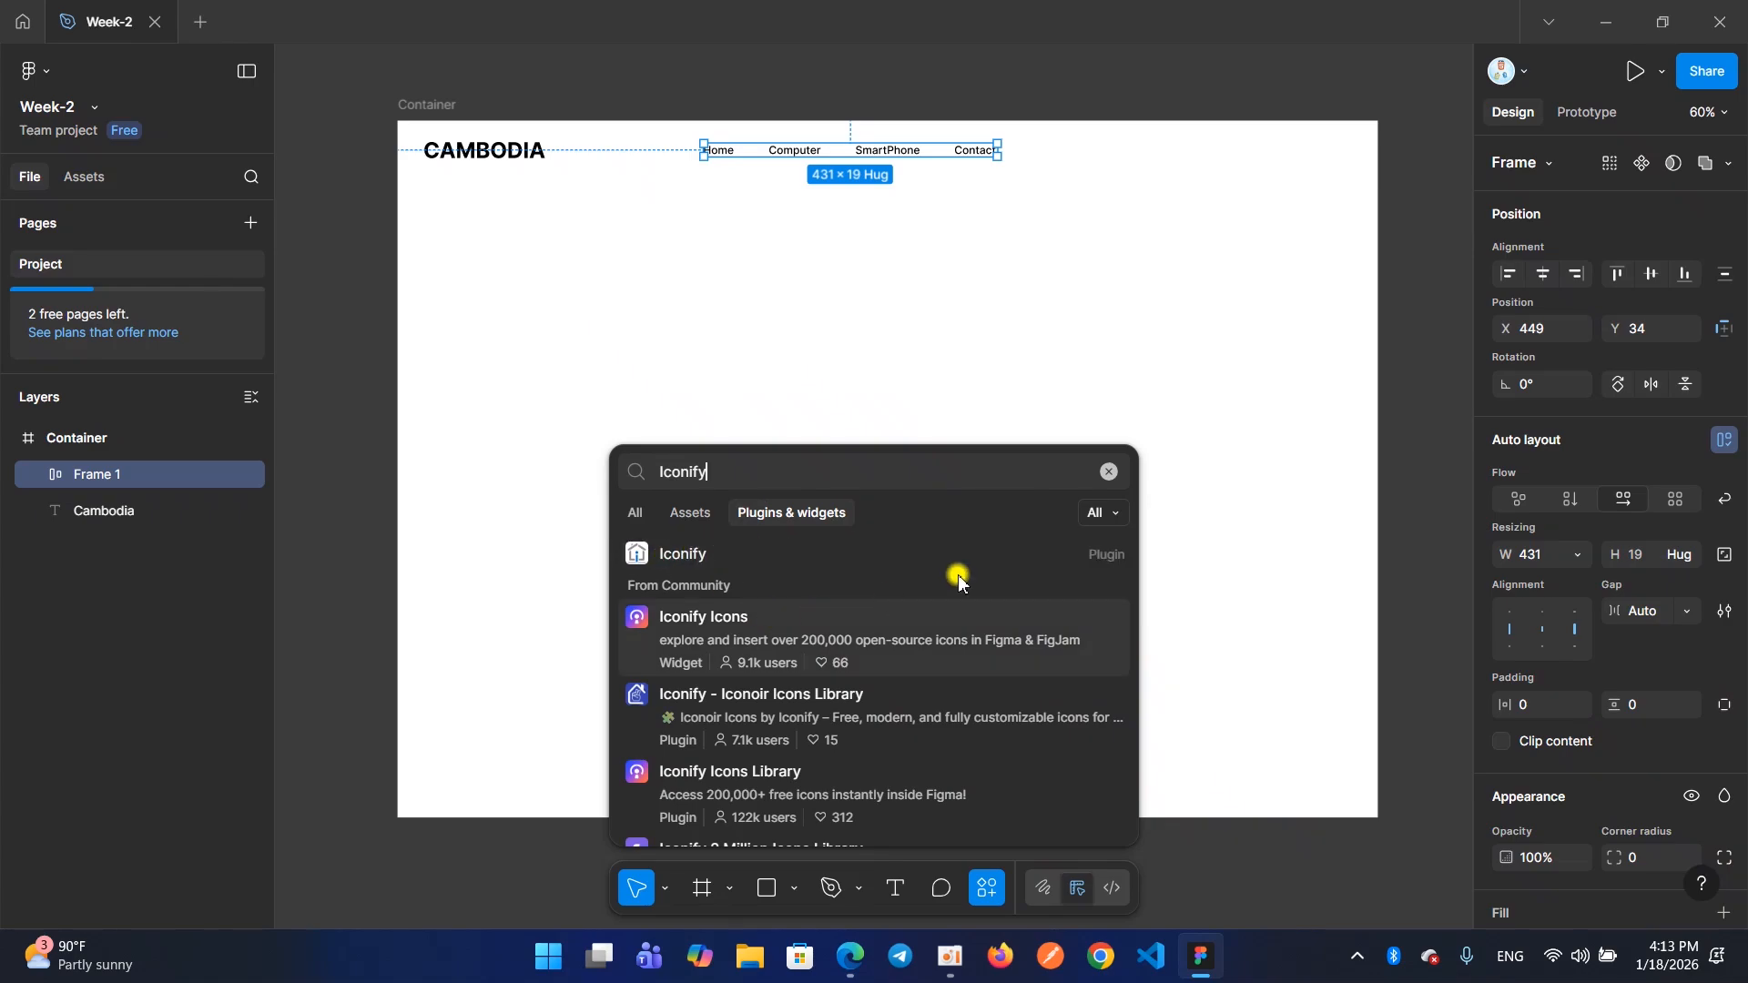
{"action": "left_click", "coordinate": [1109, 471]}
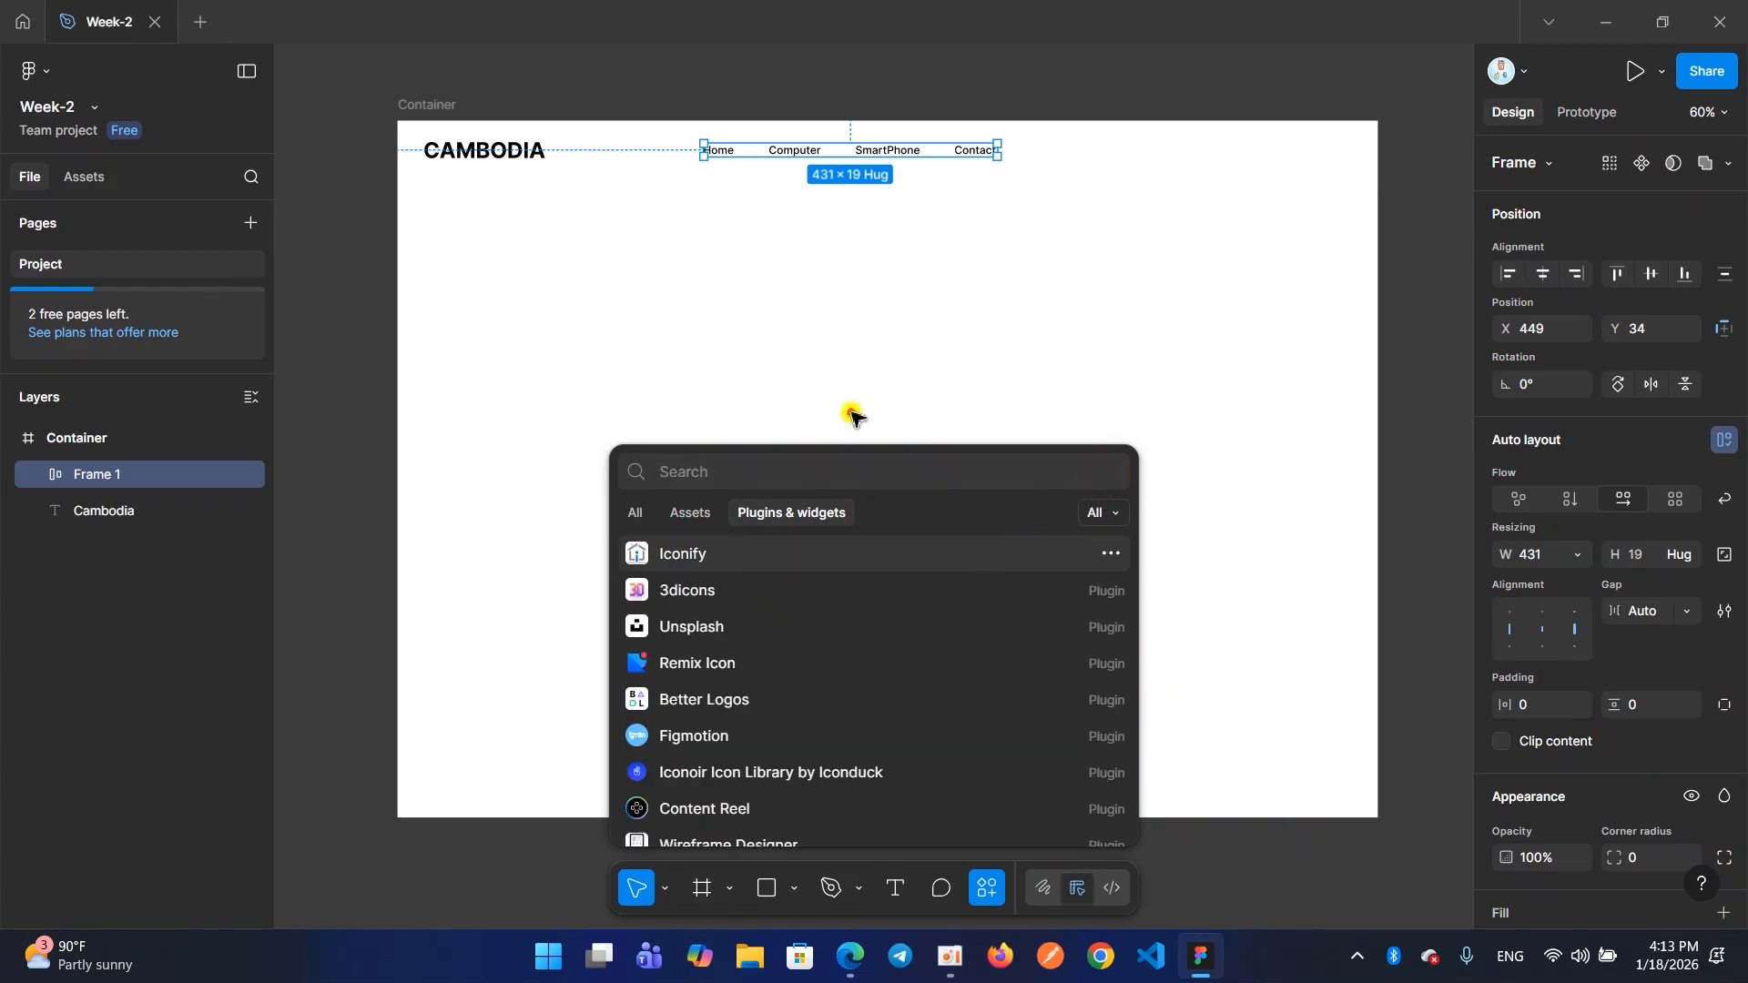
{"action": "left_click", "coordinate": [850, 412]}
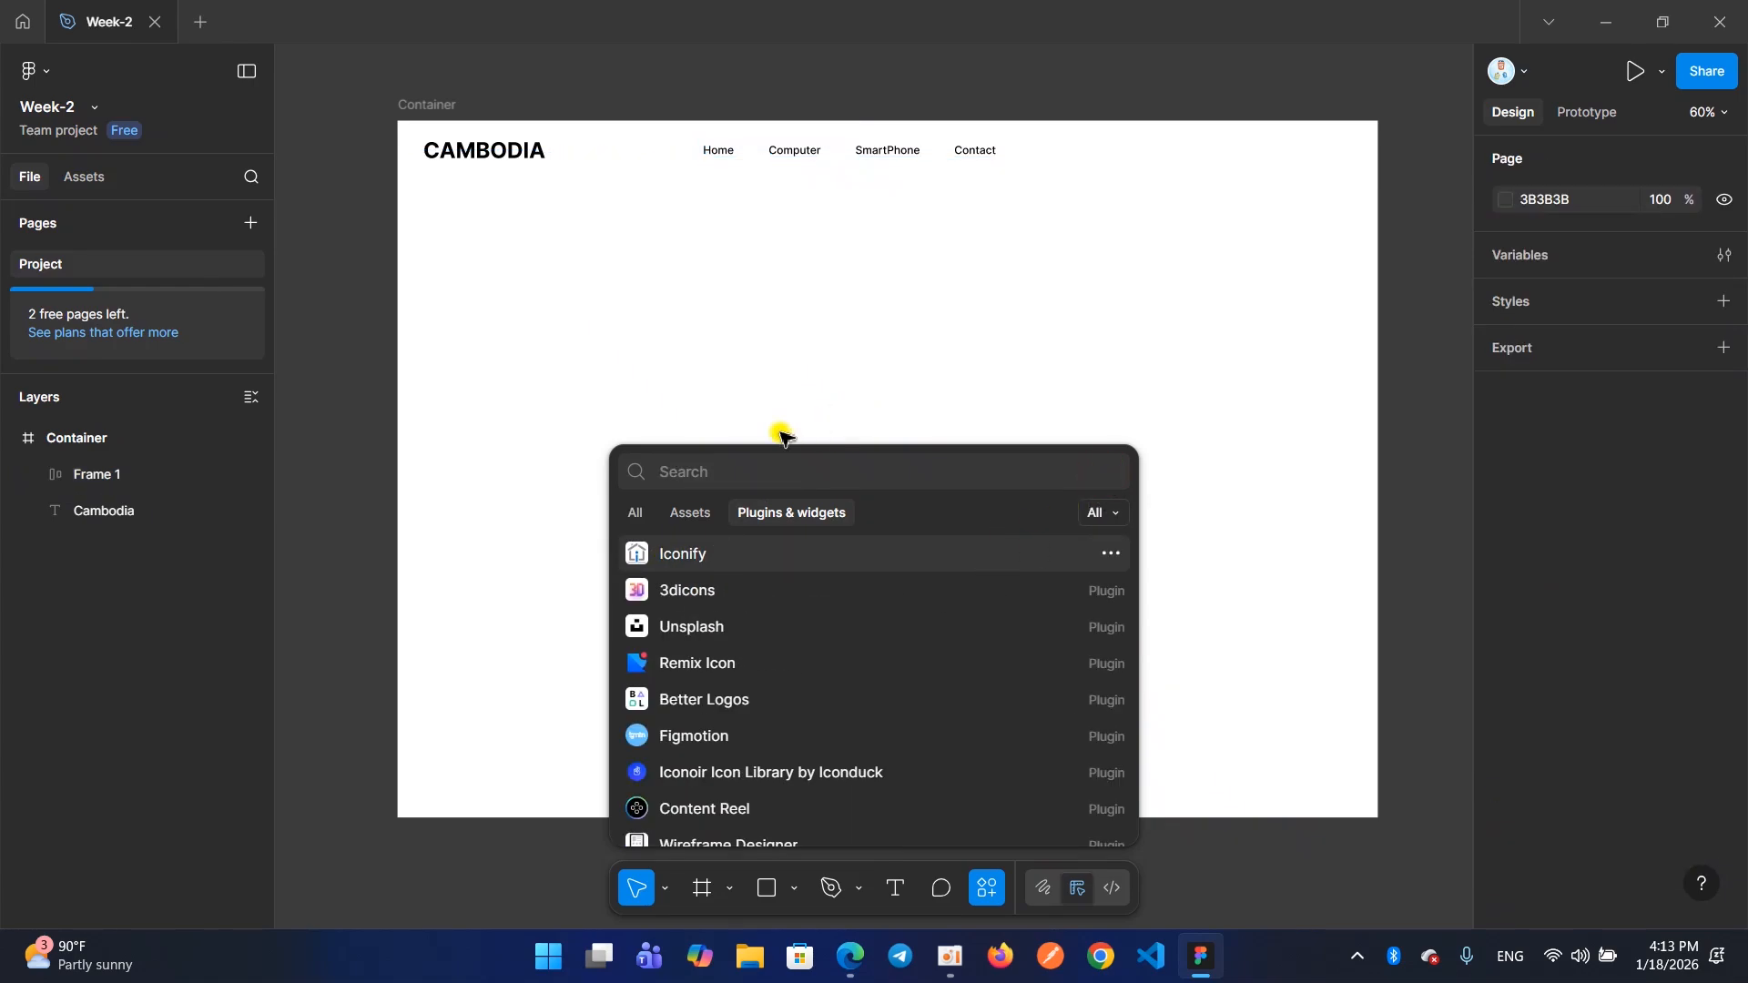
{"action": "left_click", "coordinate": [985, 889]}
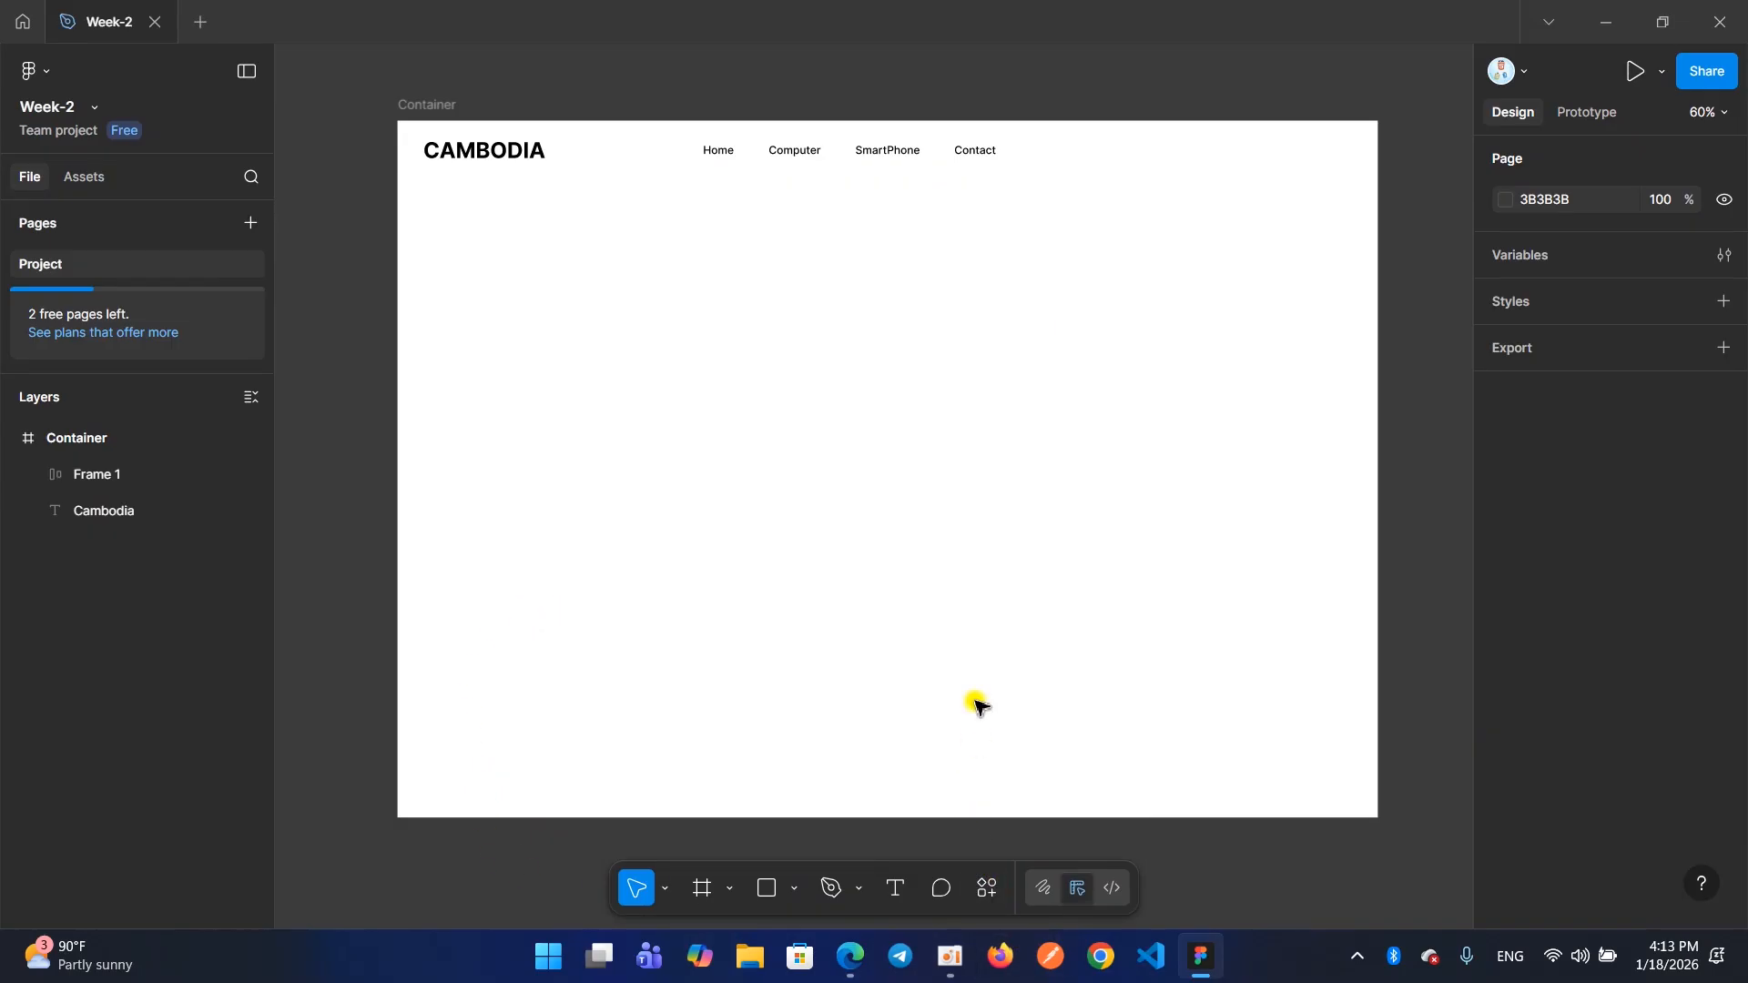
Search the actions for Iconify and limit the results to plugins and widgets
{"action": "left_click", "coordinate": [990, 897]}
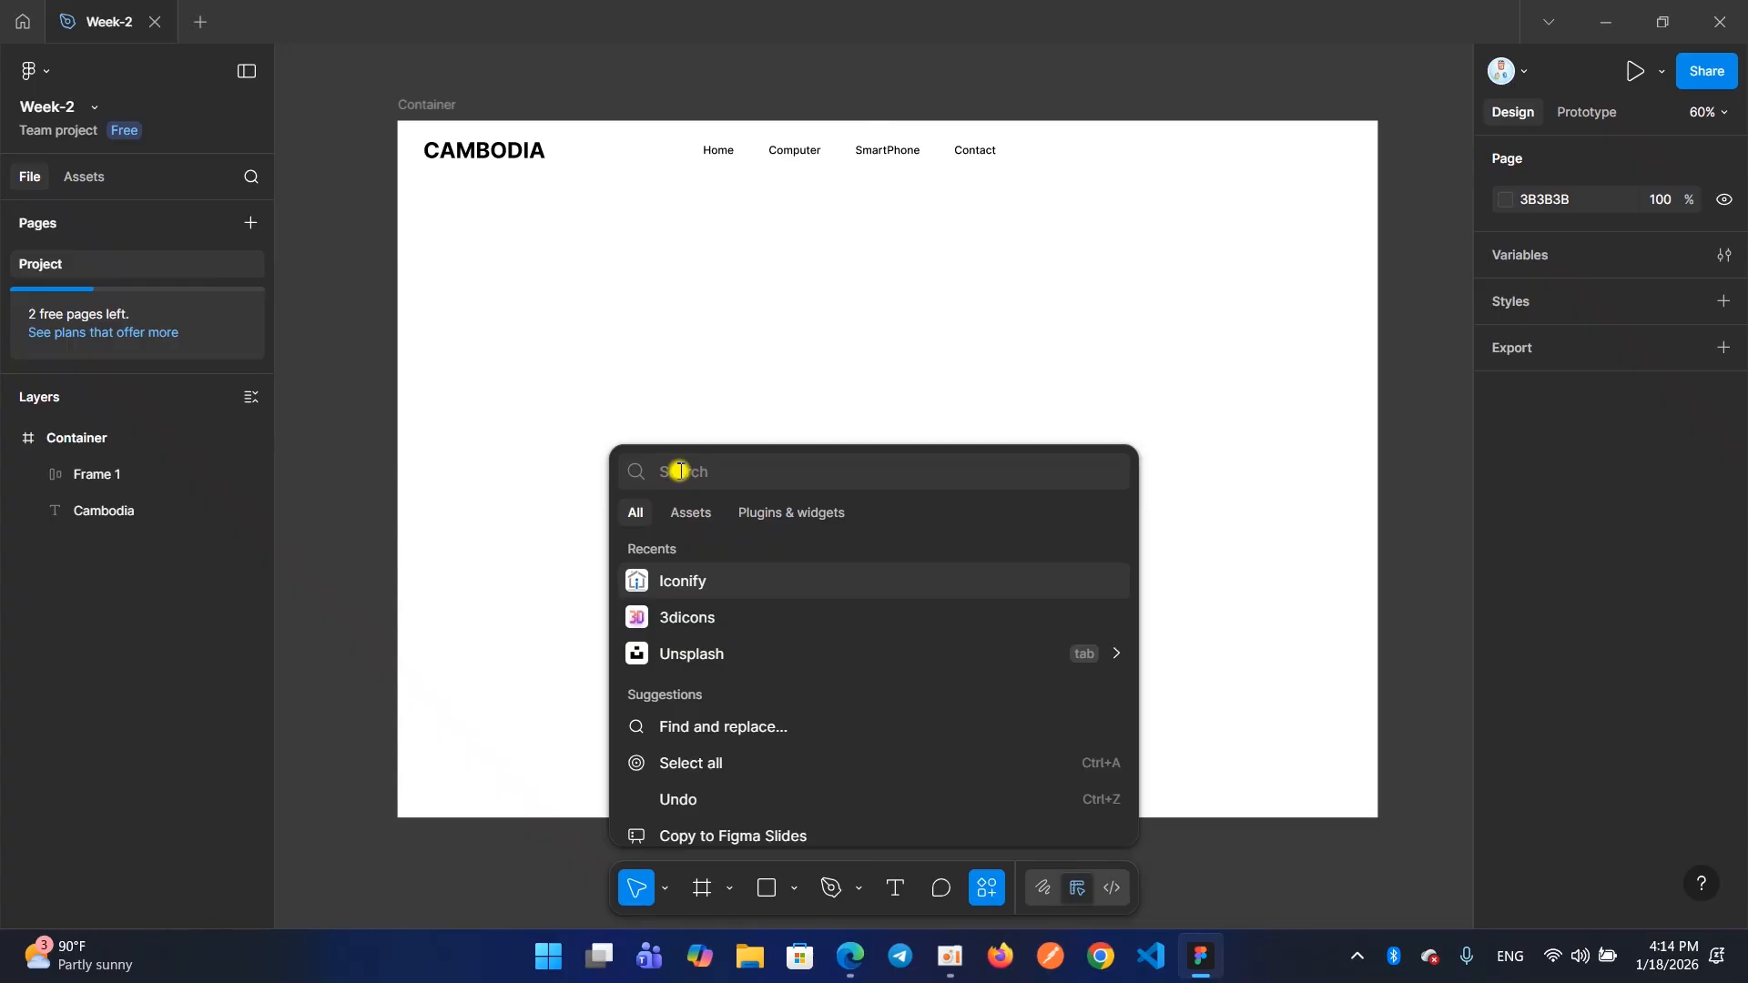
{"action": "type", "text": "I"}
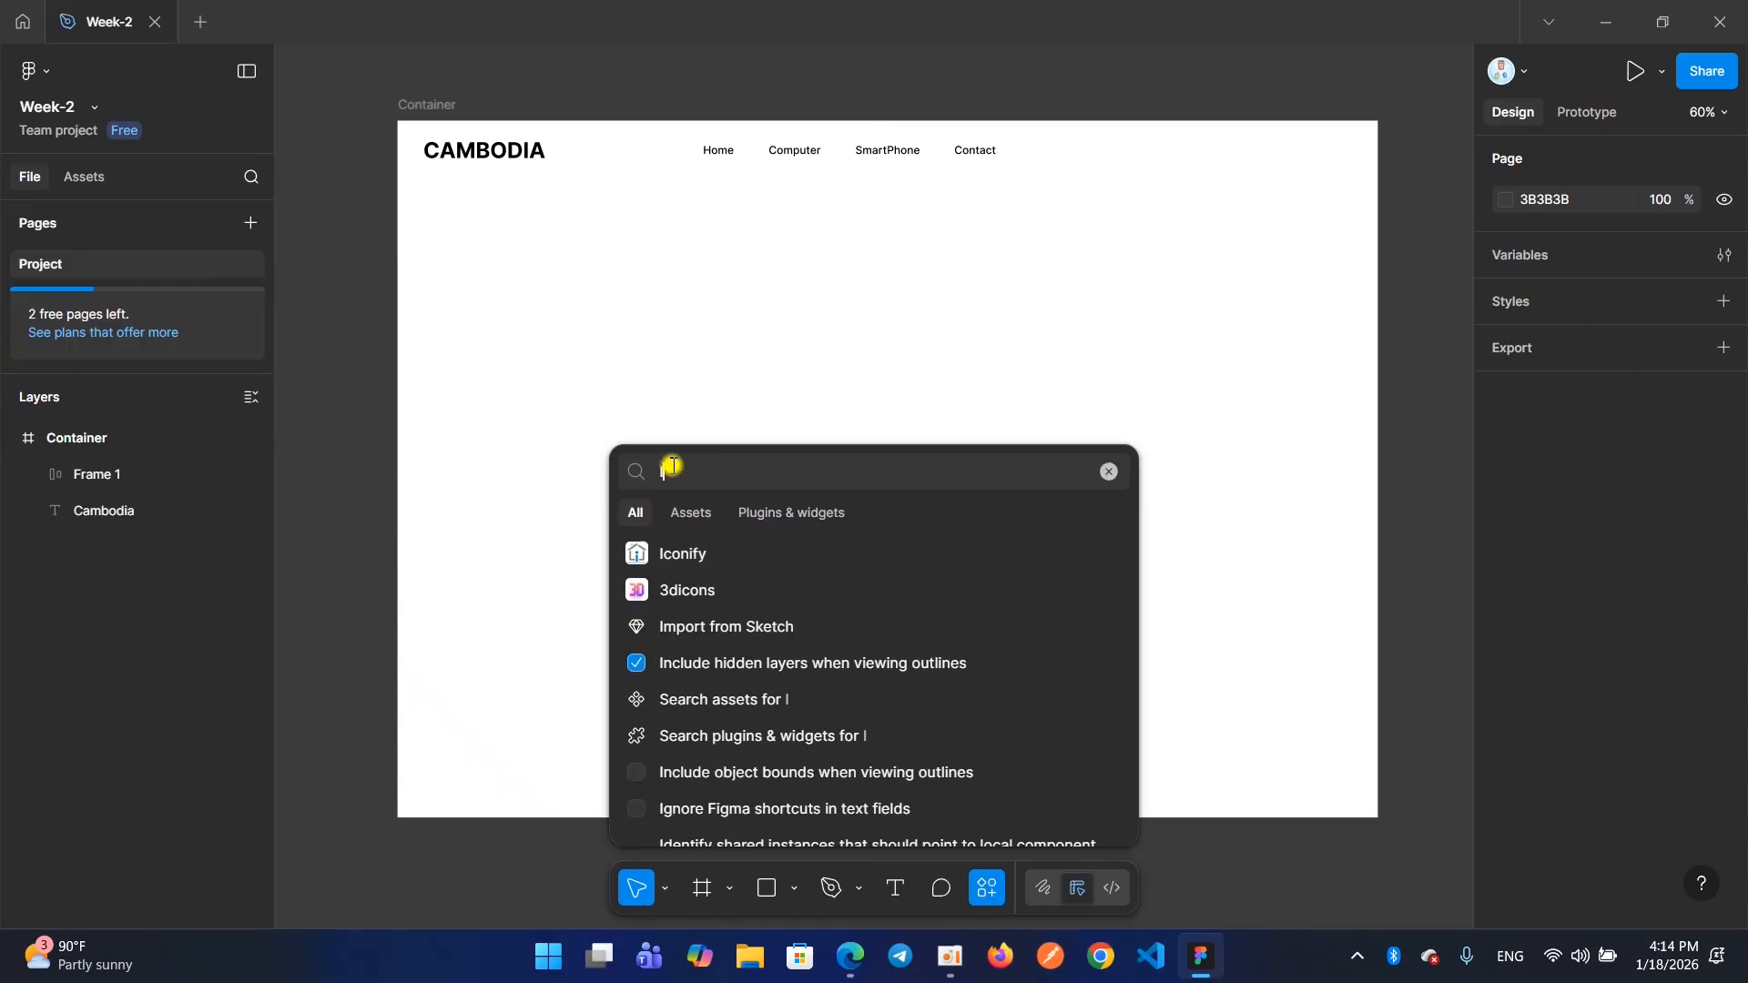
{"action": "type", "text": "conify"}
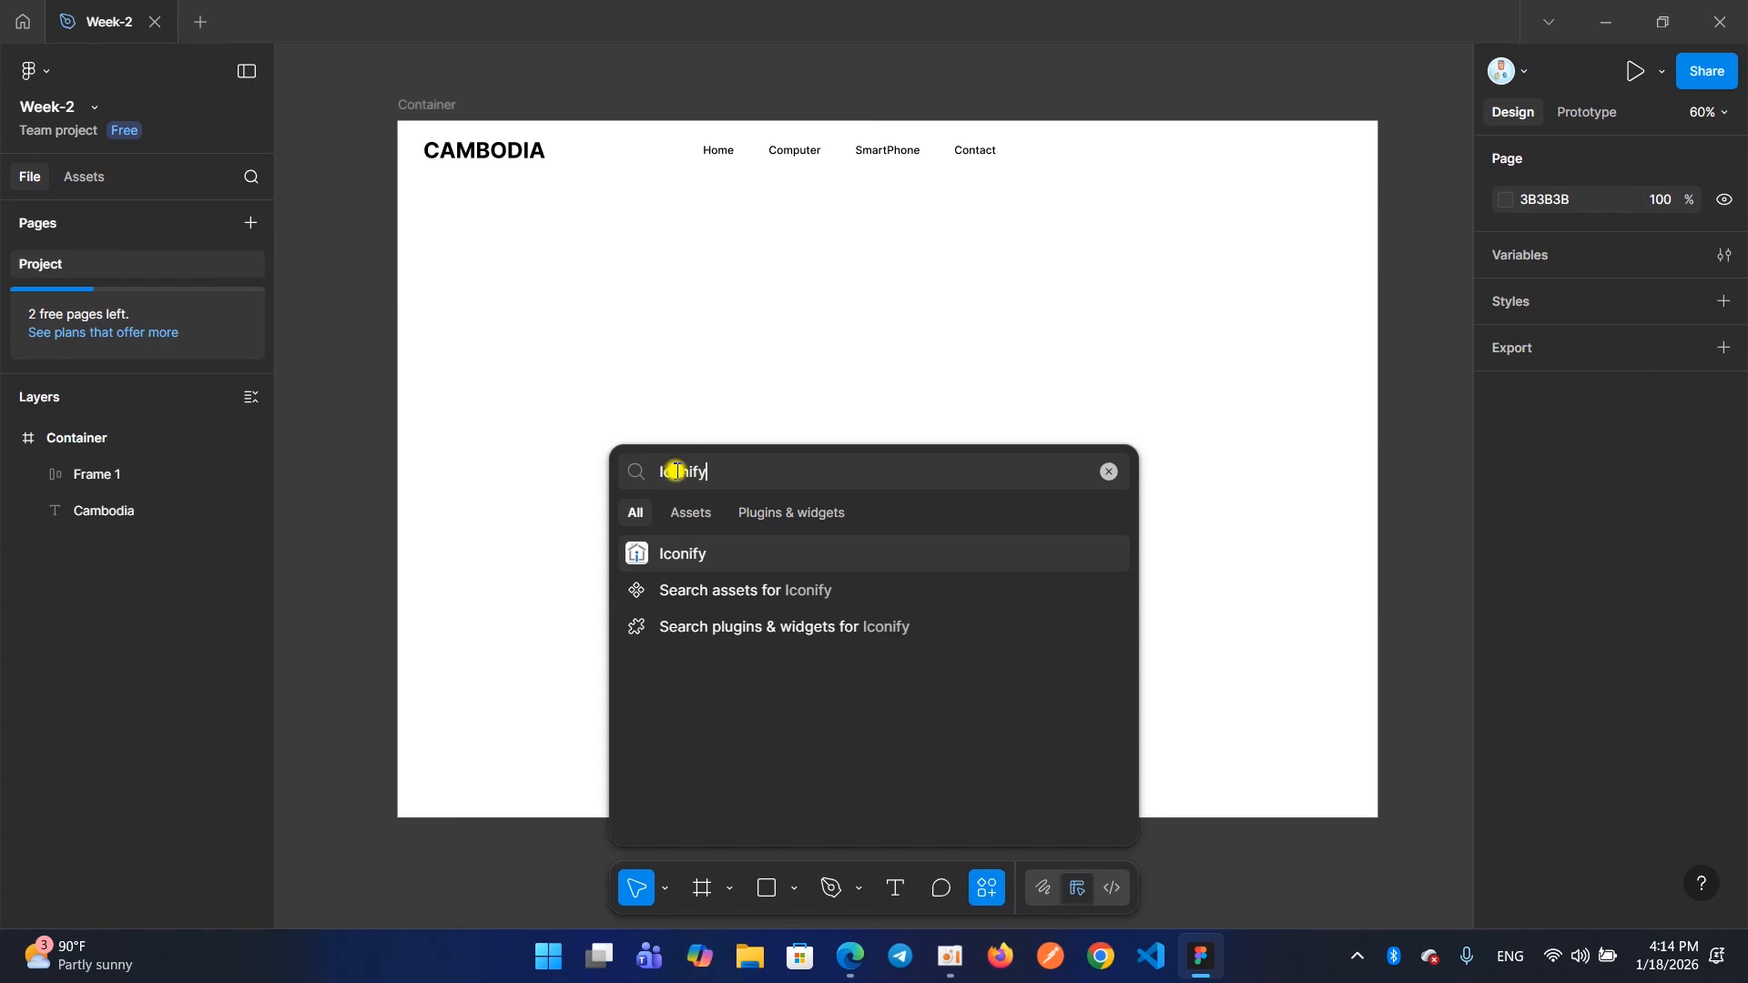
{"action": "left_click", "coordinate": [705, 473]}
{"action": "left_click", "coordinate": [657, 470]}
{"action": "left_click_drag", "start_coordinate": [715, 469], "coordinate": [648, 468]}
{"action": "left_click", "coordinate": [723, 470]}
{"action": "left_click", "coordinate": [812, 513]}
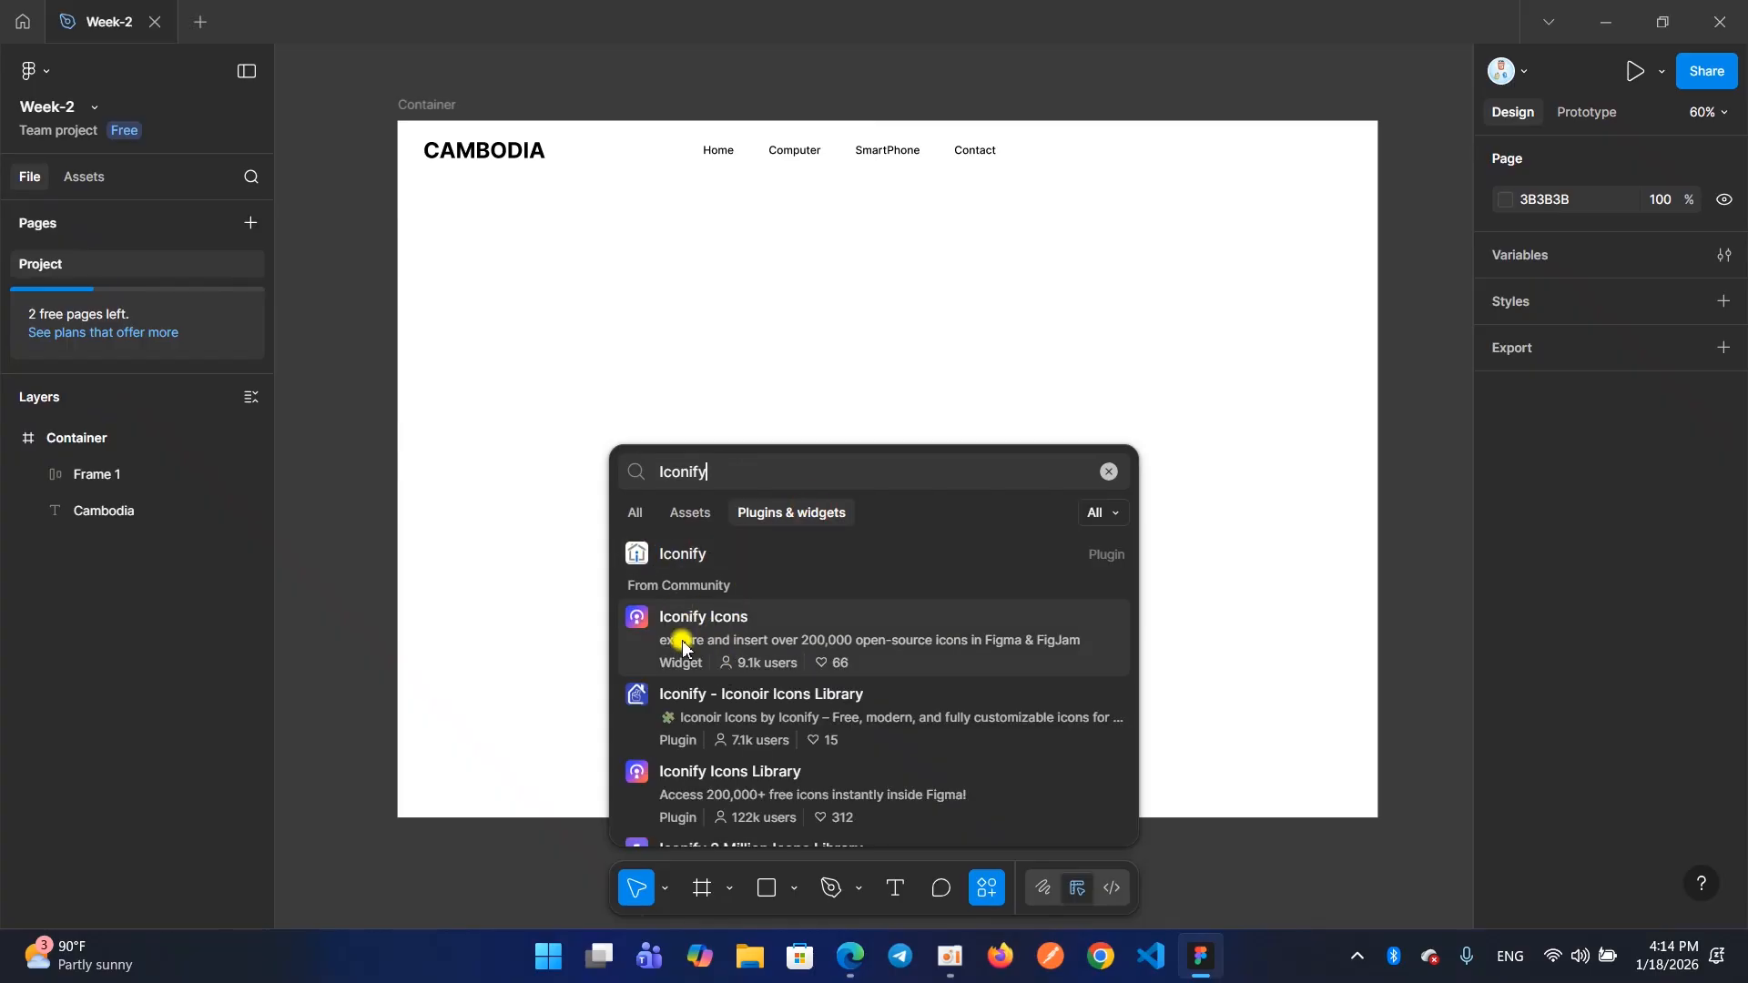
Look through the Iconify results, run the installed Iconify plugin and shift its window slightly to the left
{"action": "scroll", "coordinate": [672, 635], "scroll_direction": "down", "scroll_amount": 5}
{"action": "scroll", "coordinate": [672, 635], "scroll_direction": "down", "scroll_amount": 6}
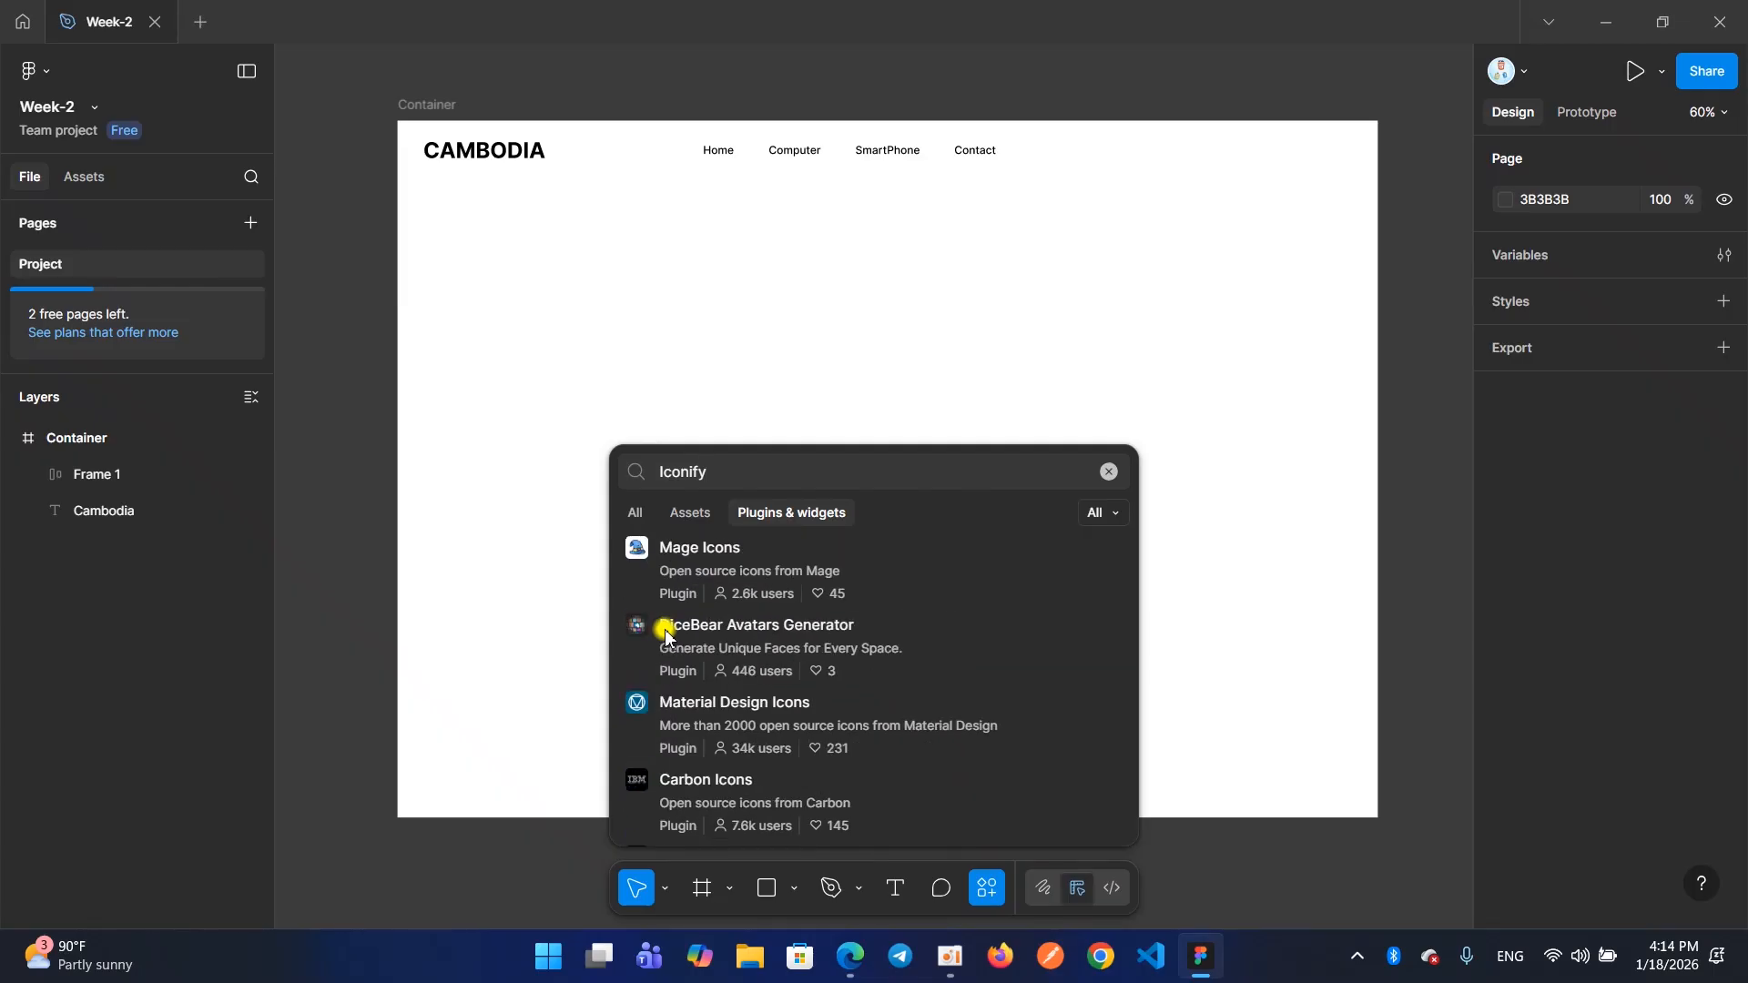
{"action": "scroll", "coordinate": [666, 635], "scroll_direction": "up", "scroll_amount": 11}
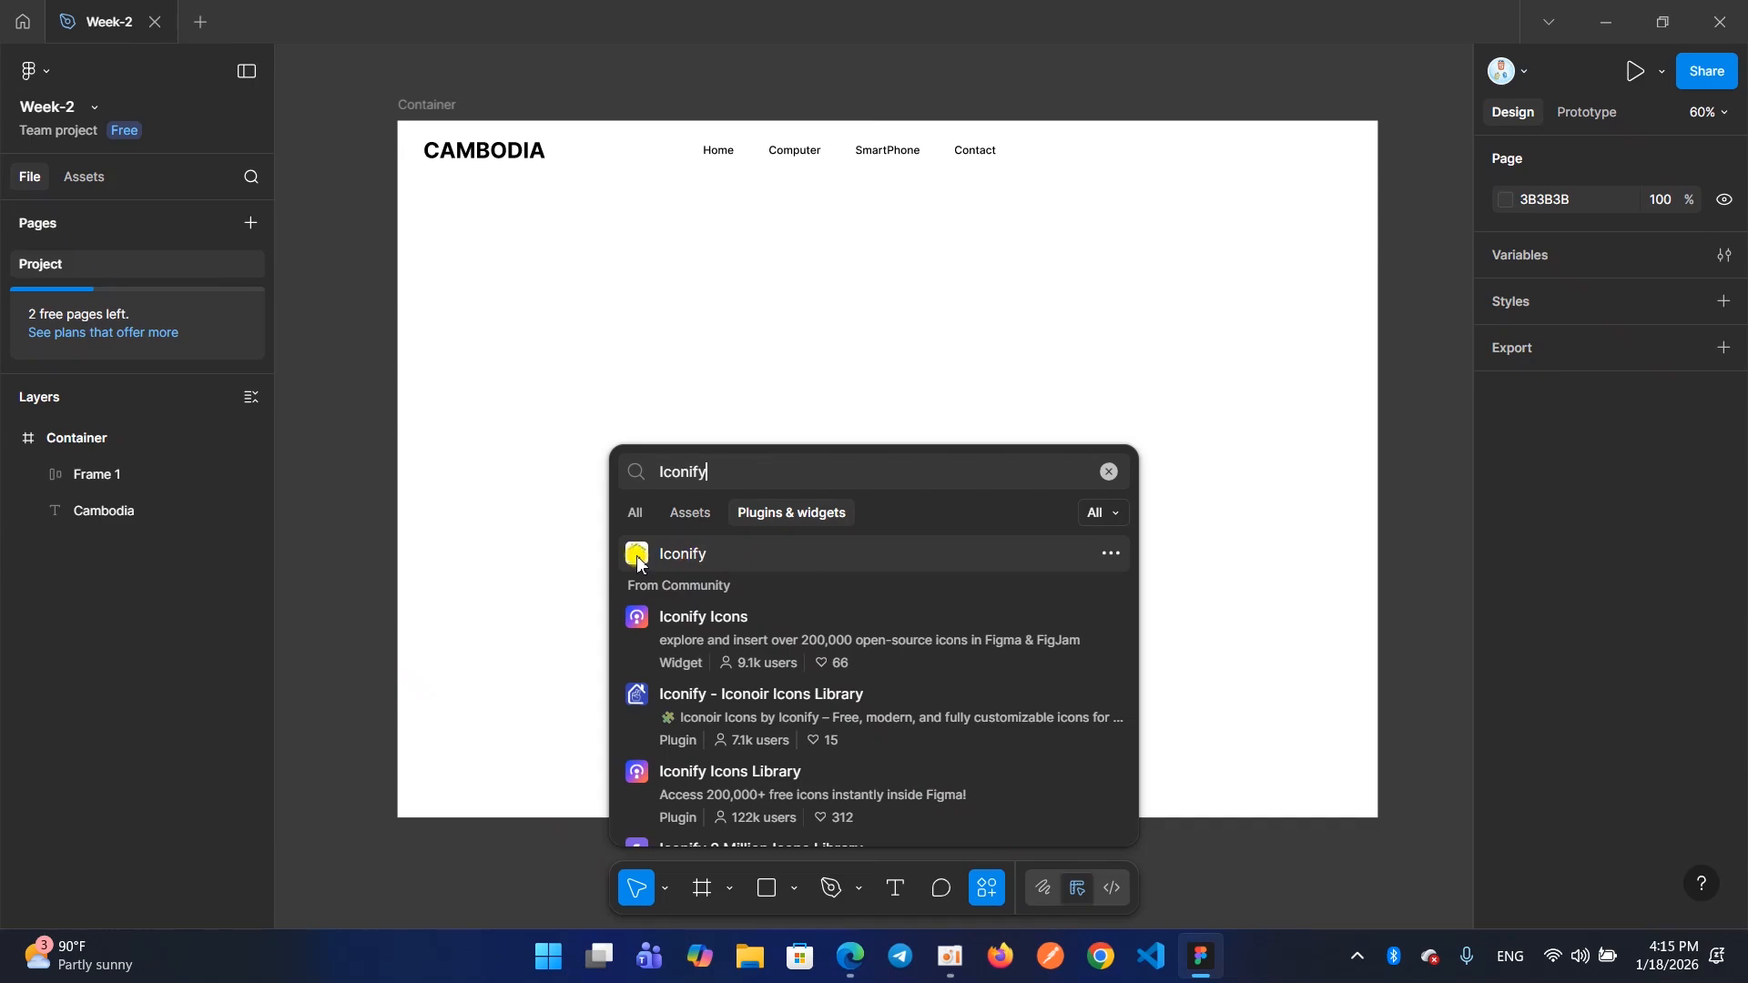
{"action": "left_click", "coordinate": [700, 555]}
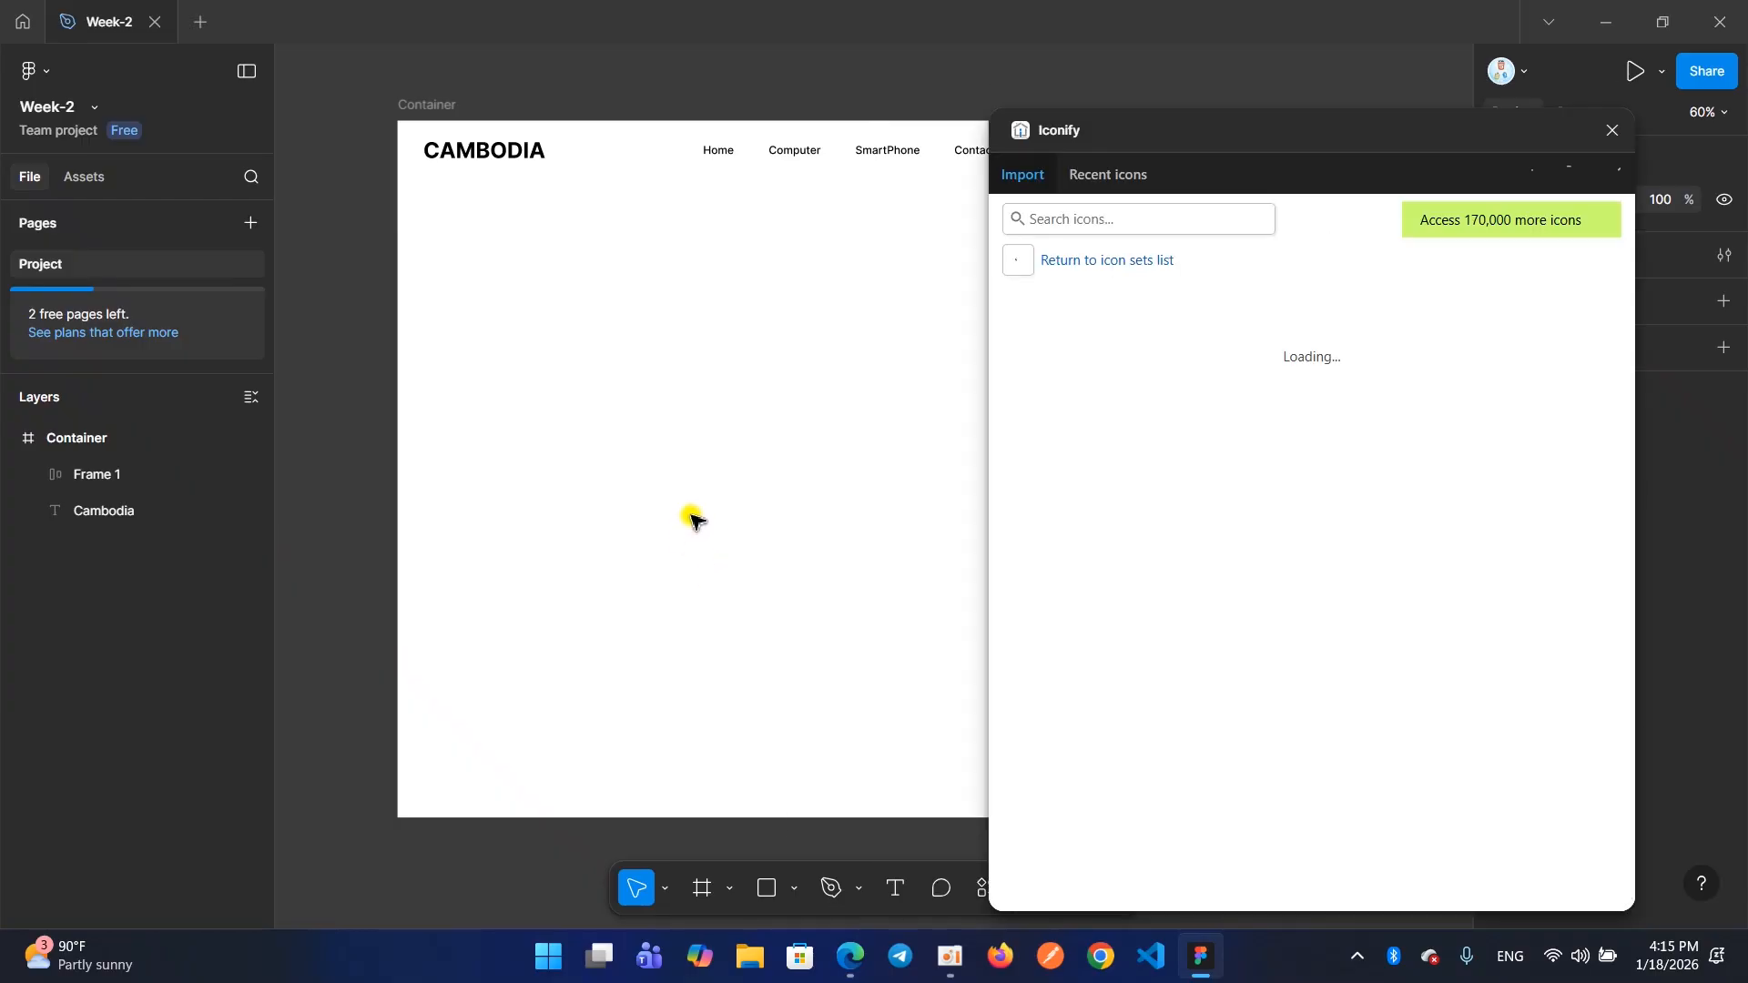
{"action": "left_click_drag", "start_coordinate": [1173, 145], "coordinate": [1133, 138]}
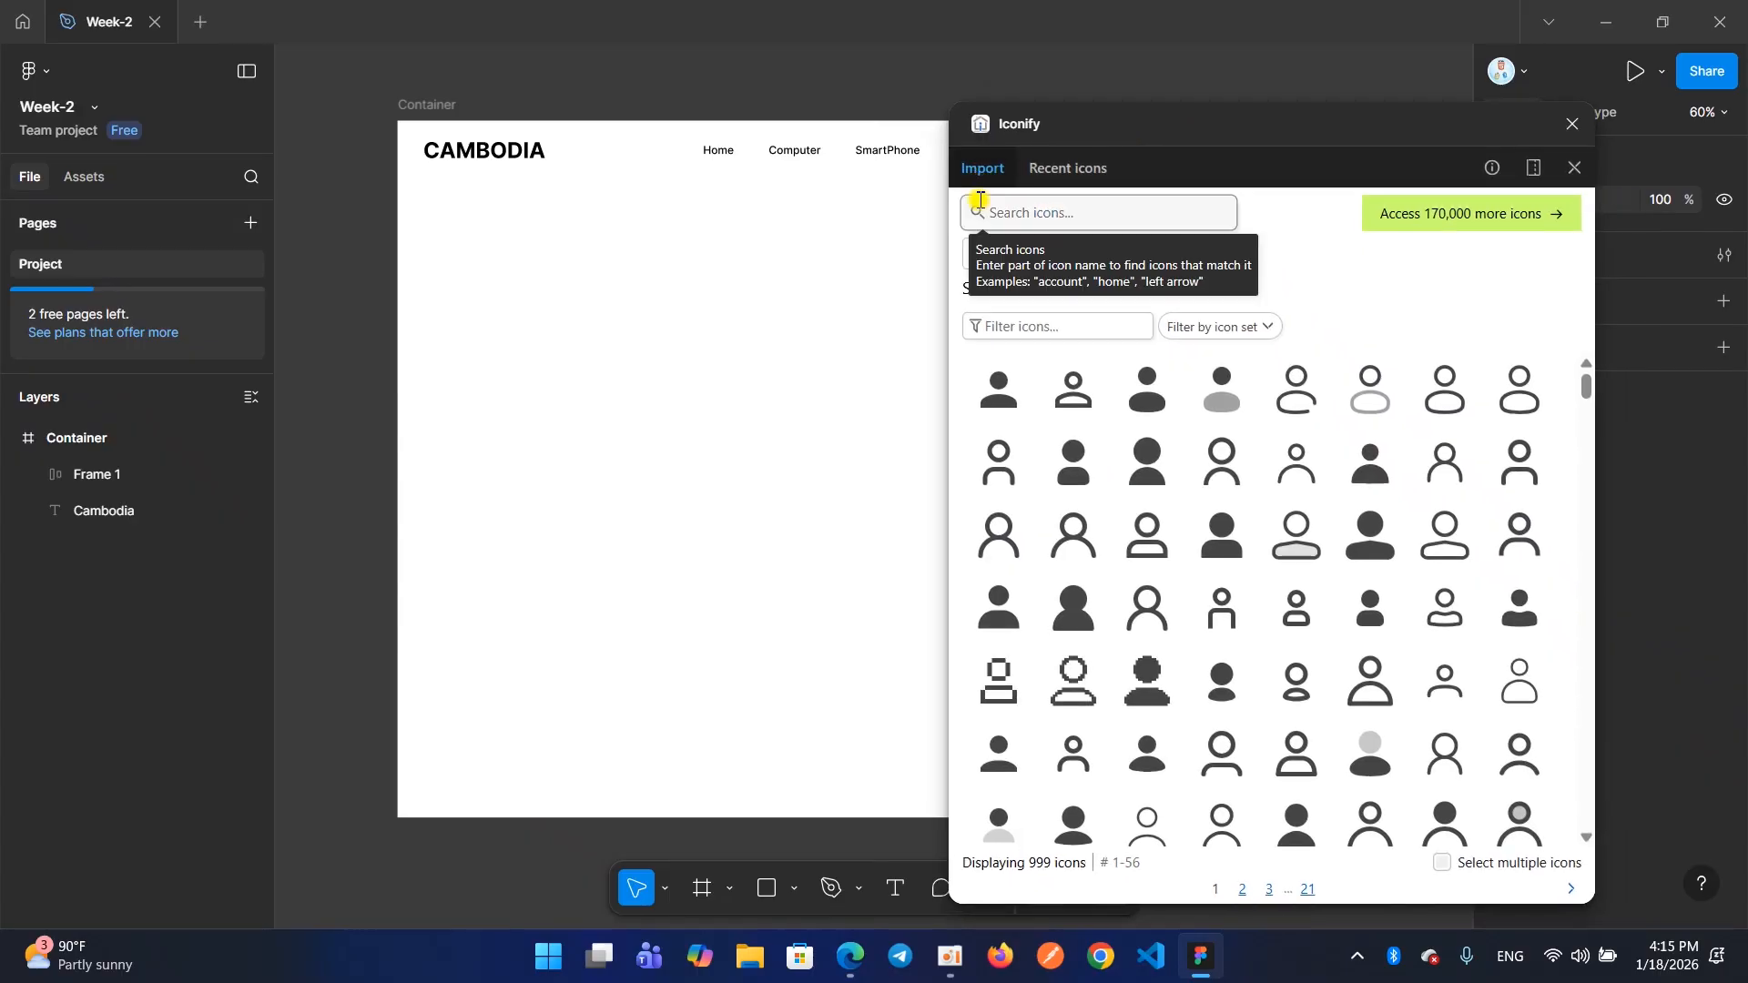
Search the Iconify library for Search icons
{"action": "left_click", "coordinate": [1010, 215]}
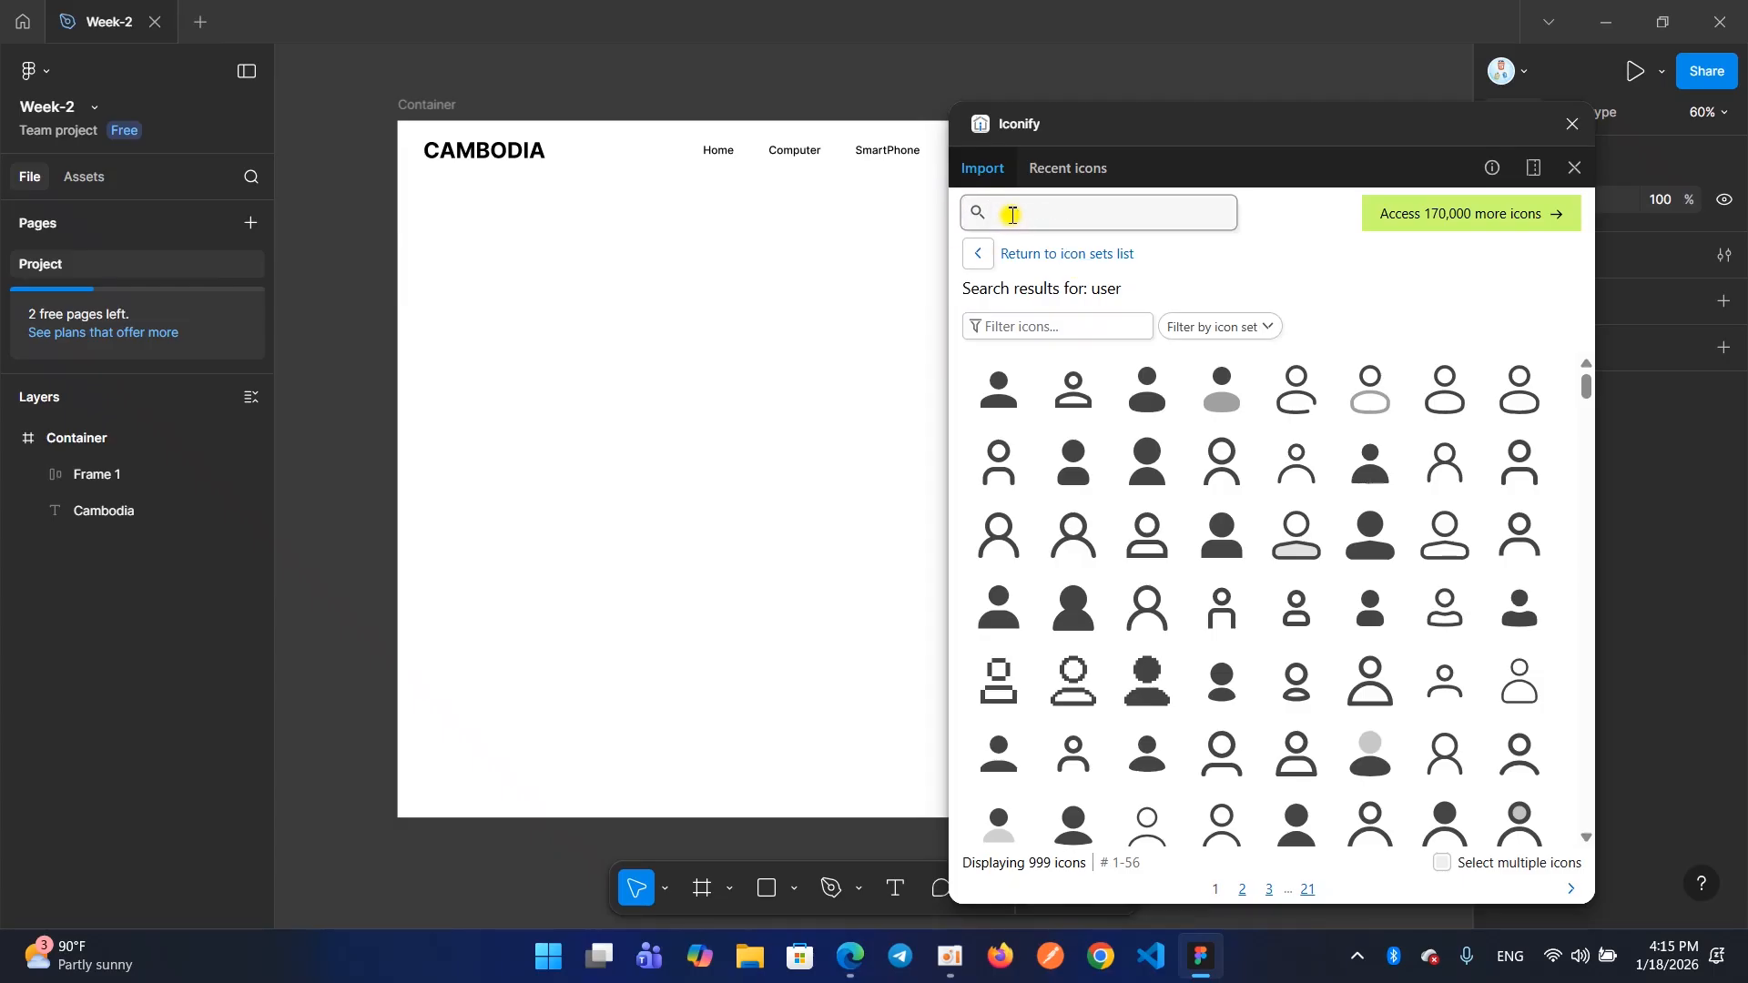
{"action": "type", "text": "Search"}
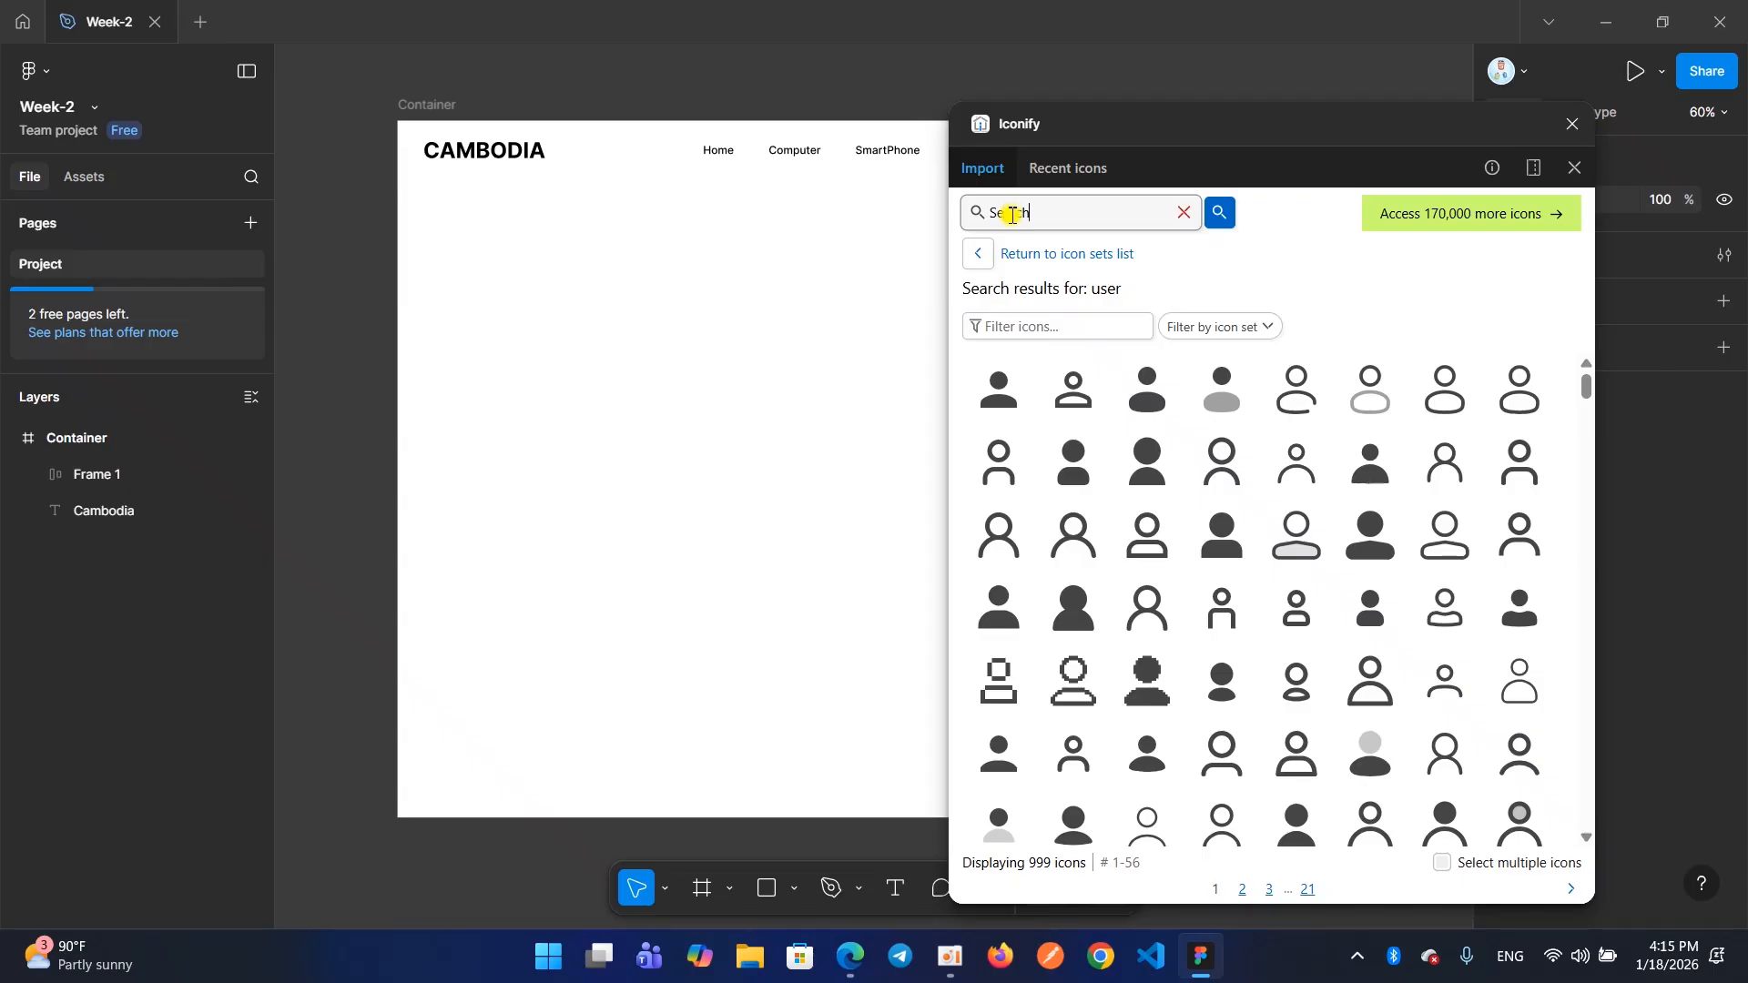
{"action": "key", "text": "Return"}
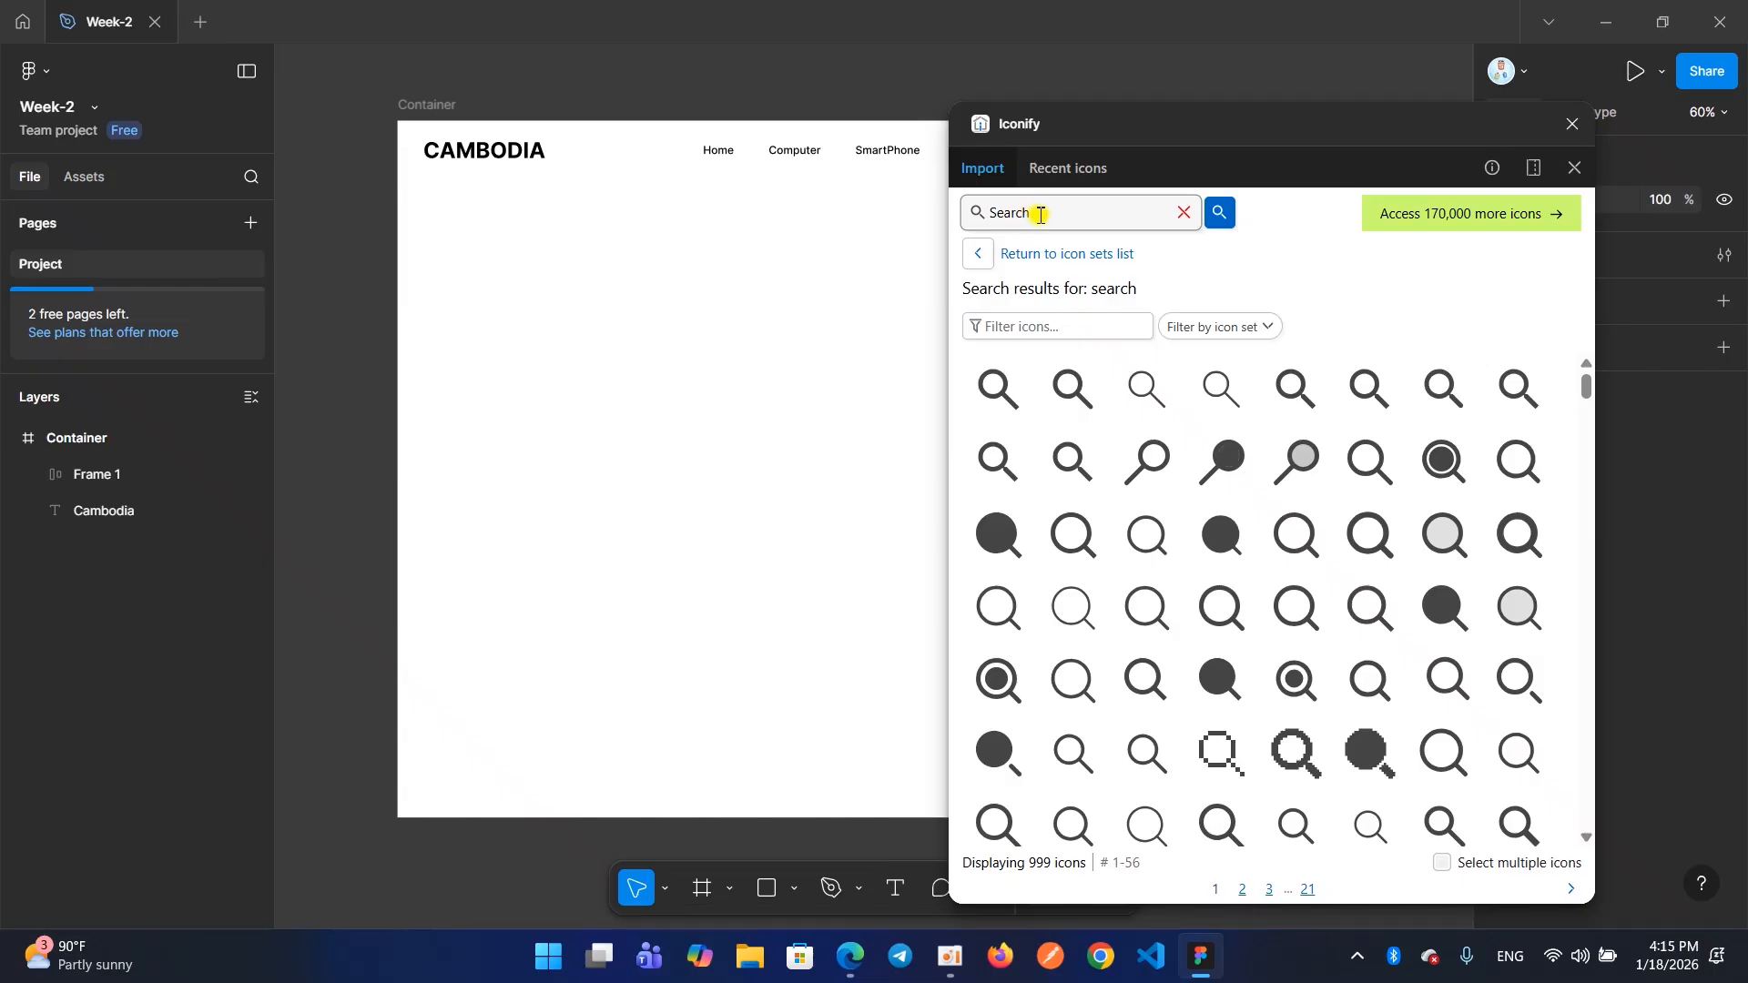
{"action": "key", "text": "BackSpace"}
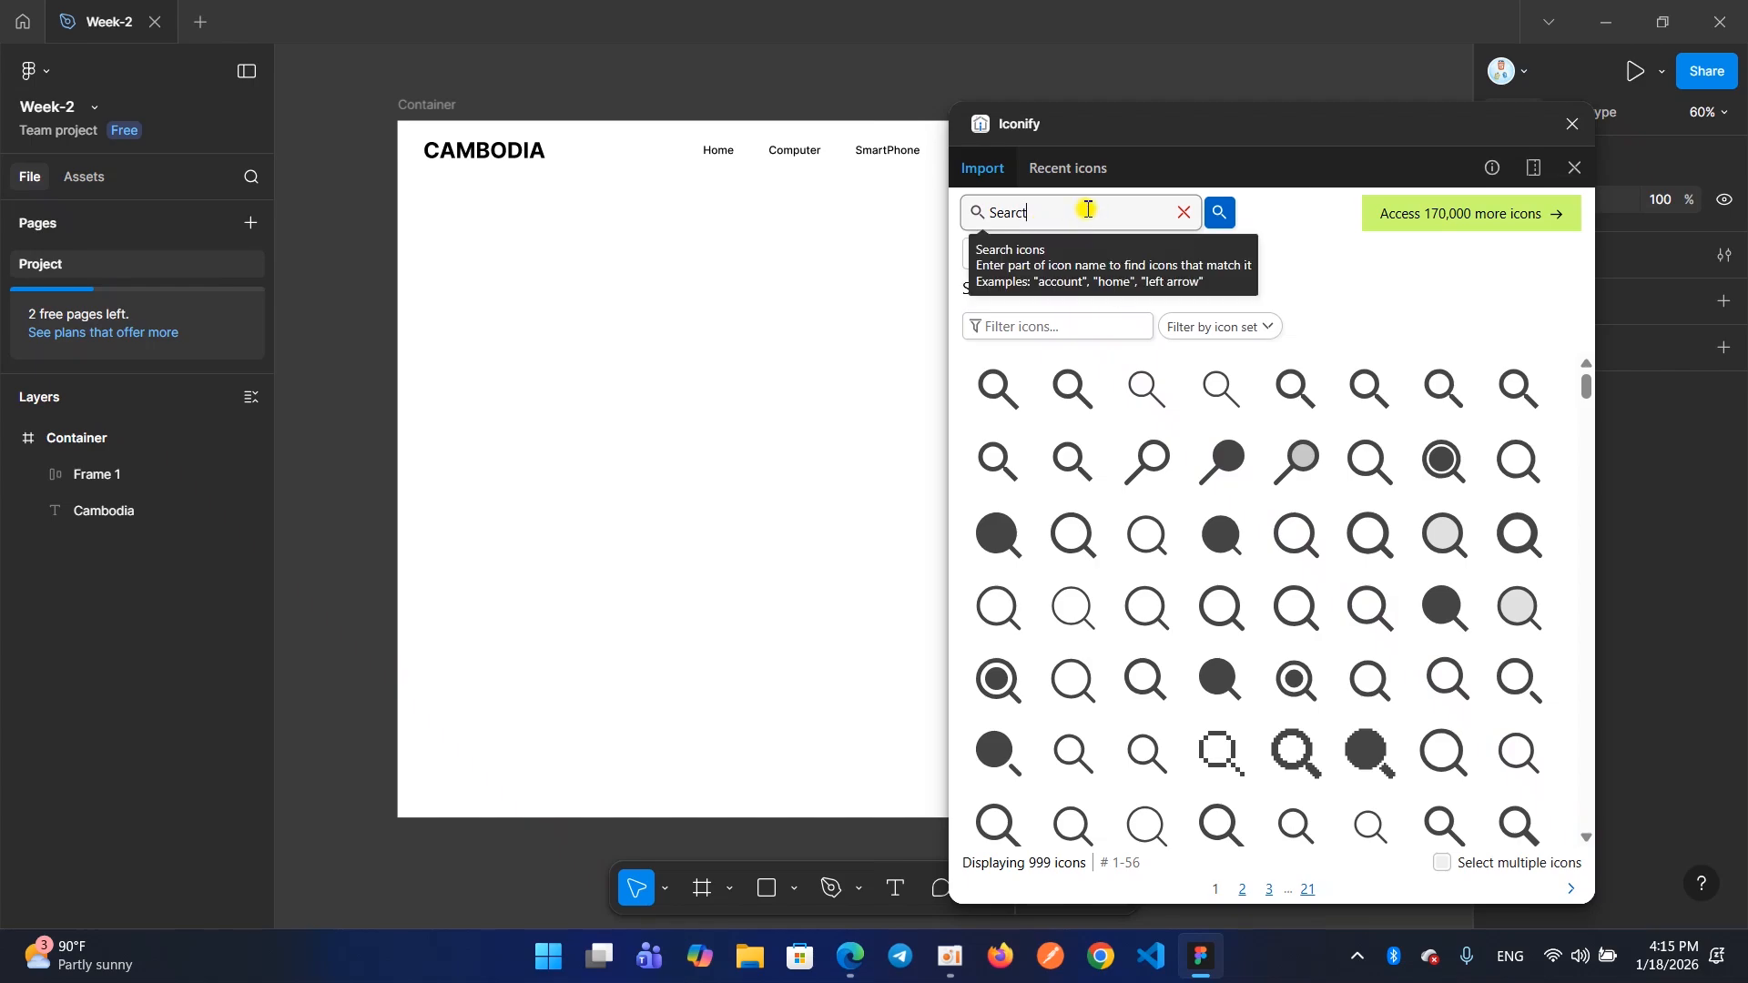
{"action": "key", "text": "Return"}
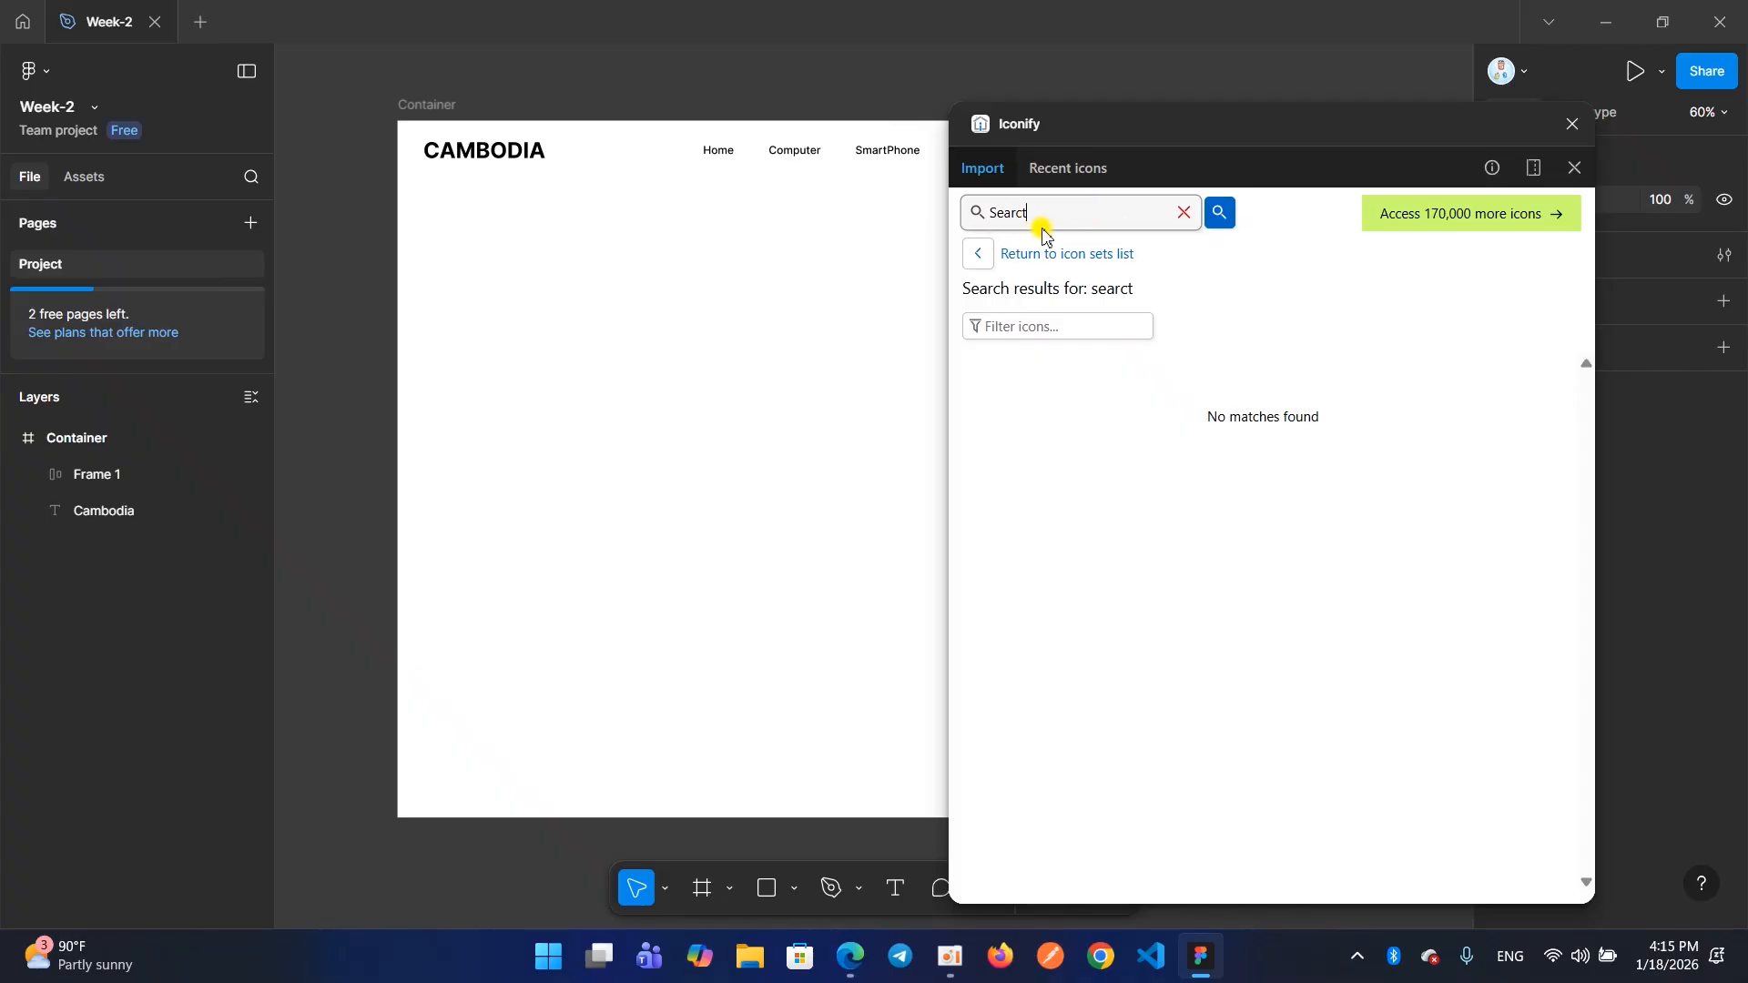
{"action": "left_click", "coordinate": [1043, 219]}
{"action": "key", "text": "BackSpace"}
{"action": "key", "text": "Return"}
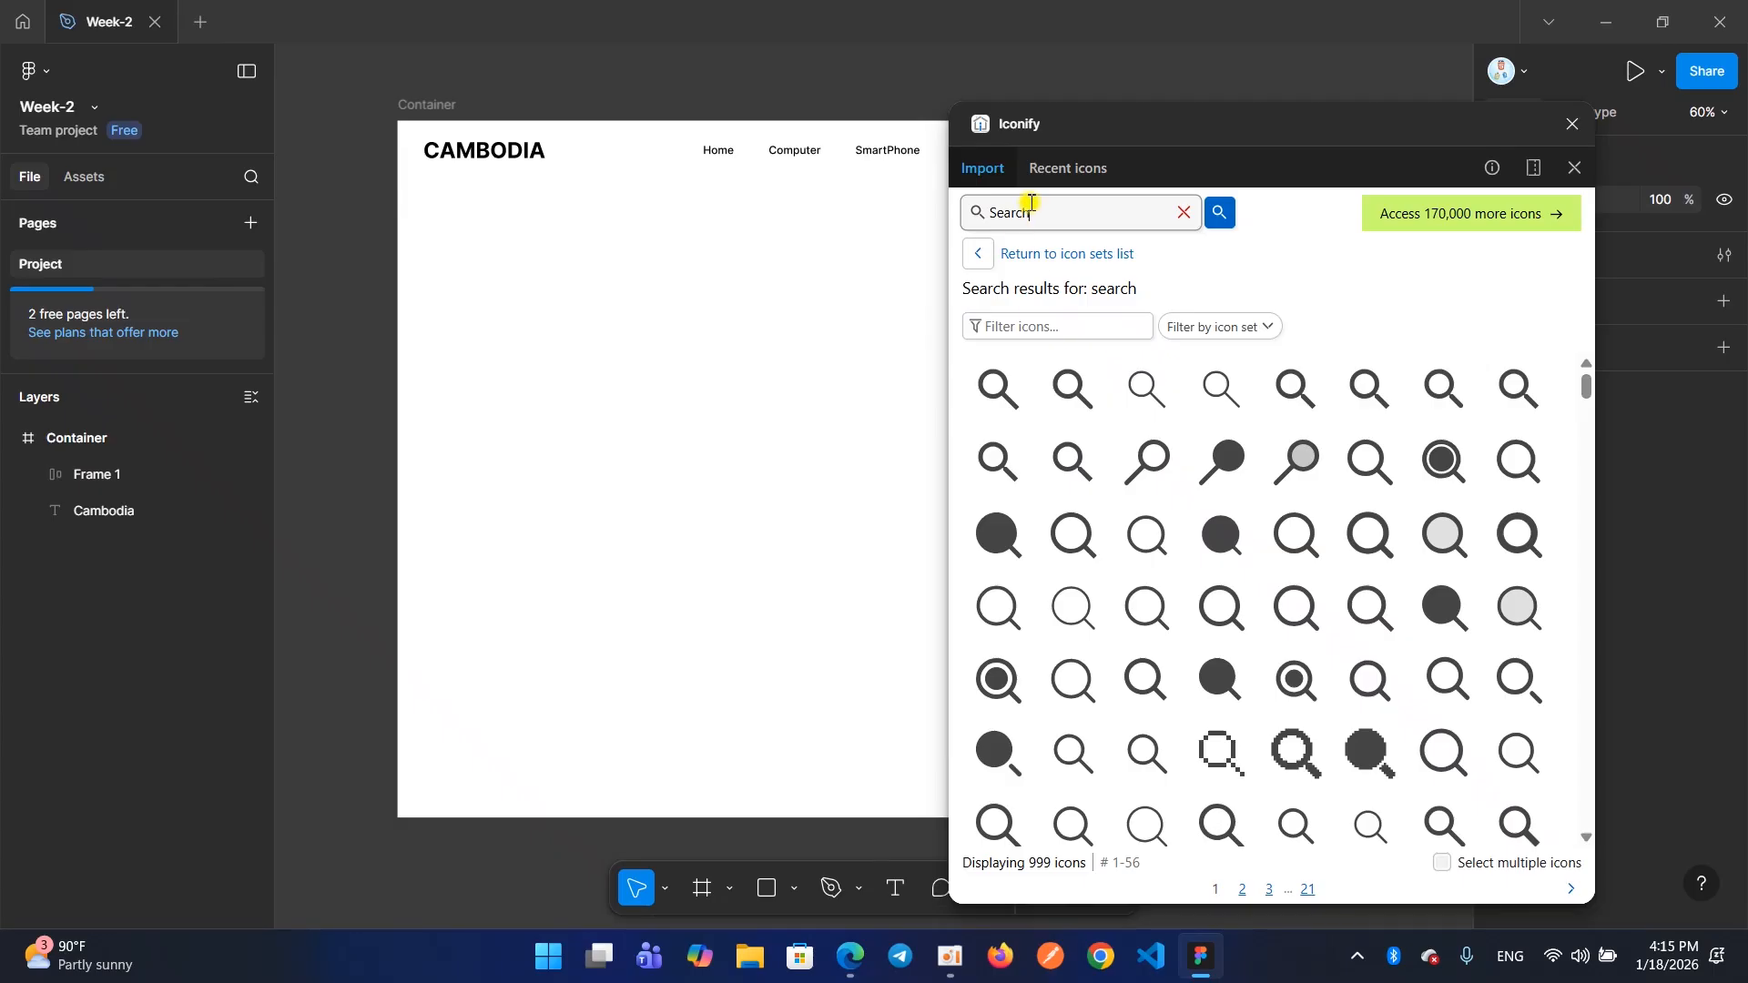
Place three material-symbols:search-rounded icons, one ri:search-fill and one mynaui:search-solid icon in the Container frame's empty area
{"action": "left_click_drag", "start_coordinate": [1056, 387], "coordinate": [656, 410]}
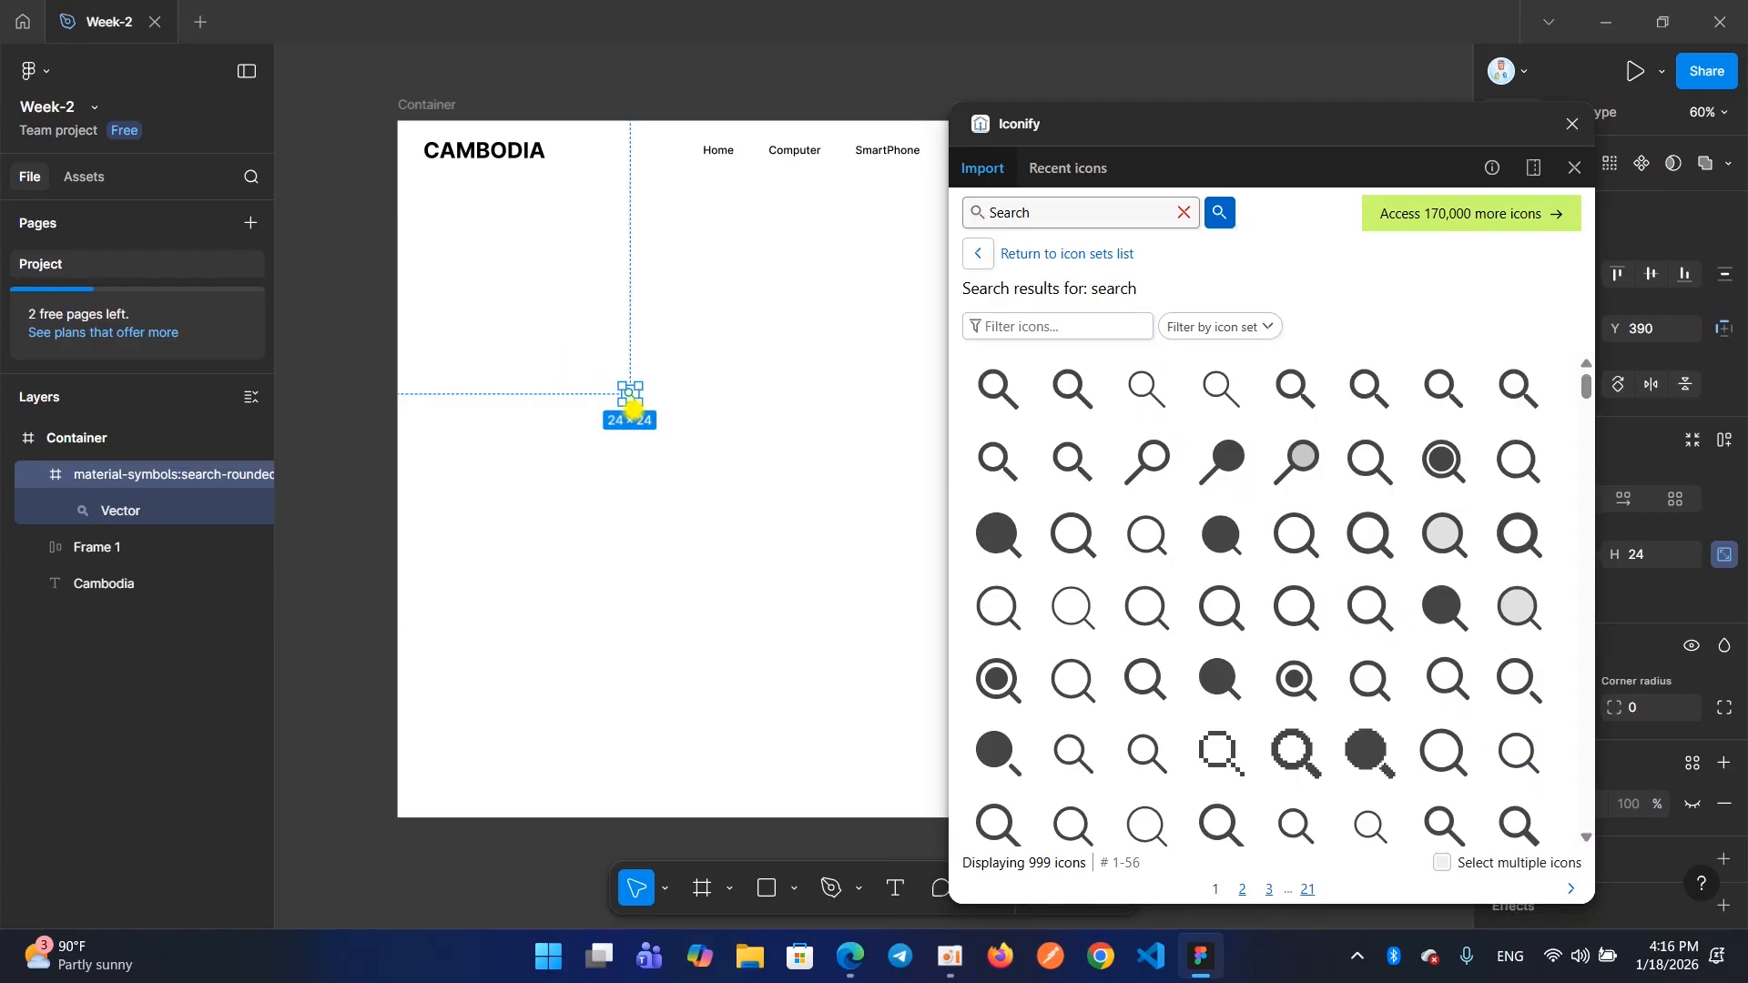
{"action": "left_click_drag", "start_coordinate": [1047, 215], "coordinate": [937, 222]}
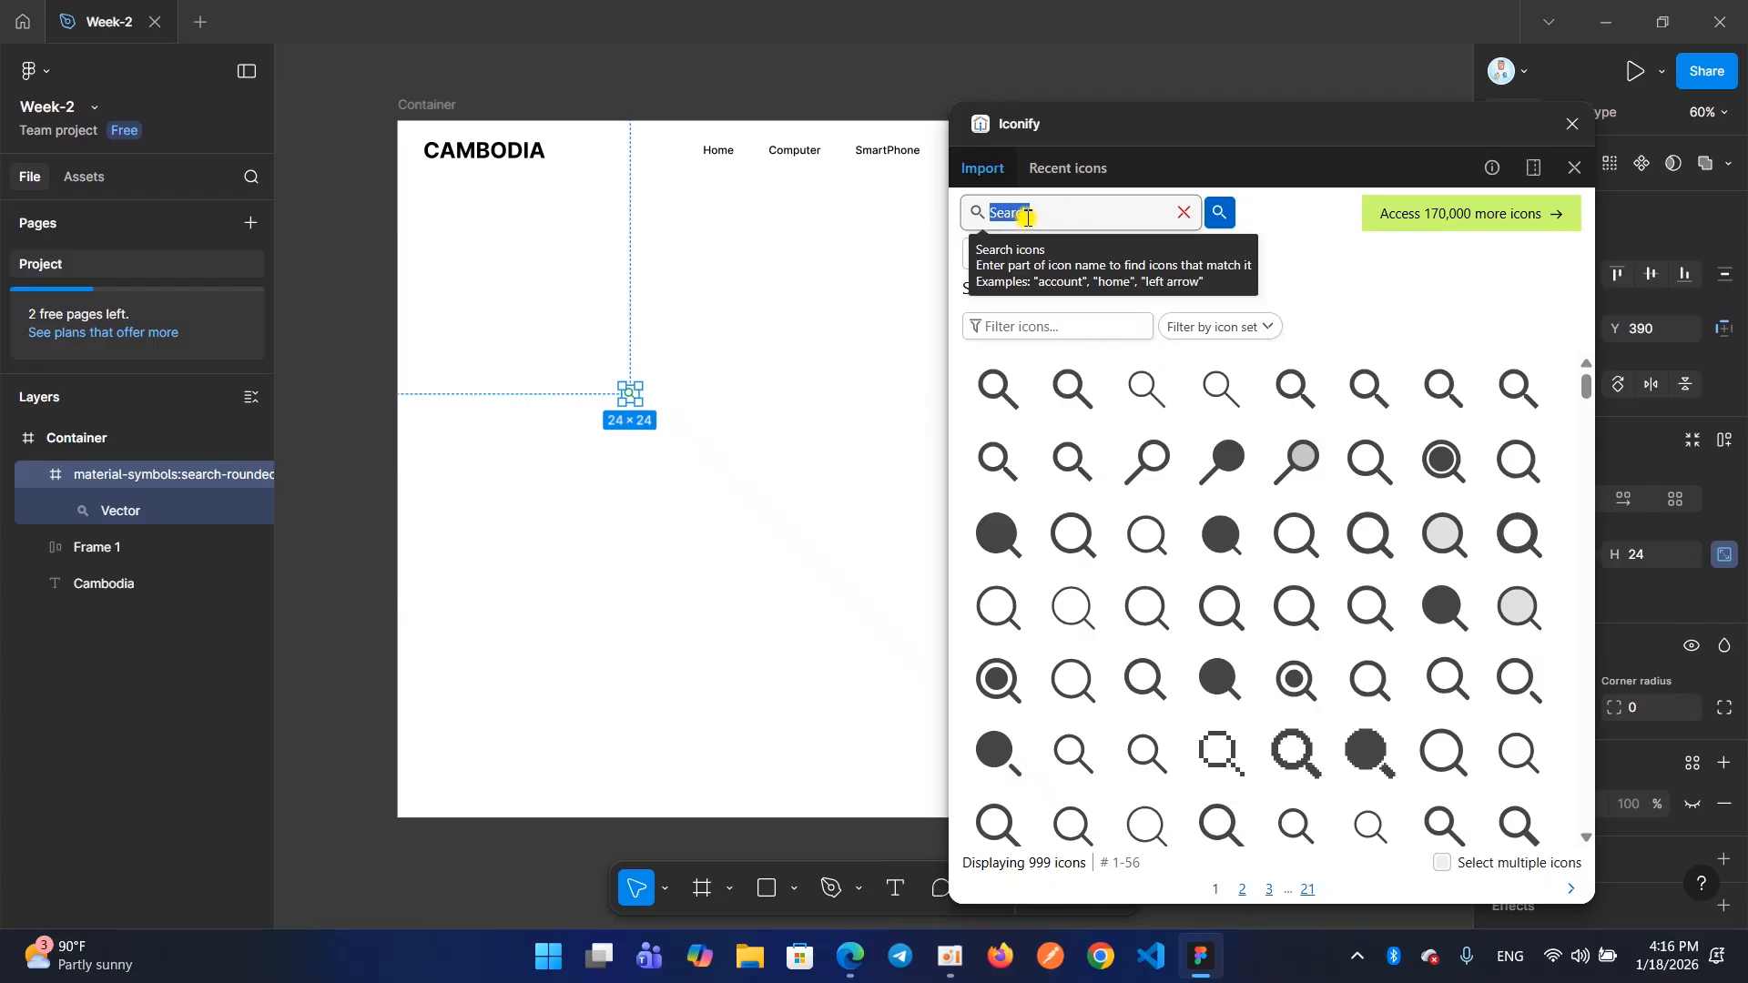
{"action": "left_click_drag", "start_coordinate": [1065, 383], "coordinate": [808, 324]}
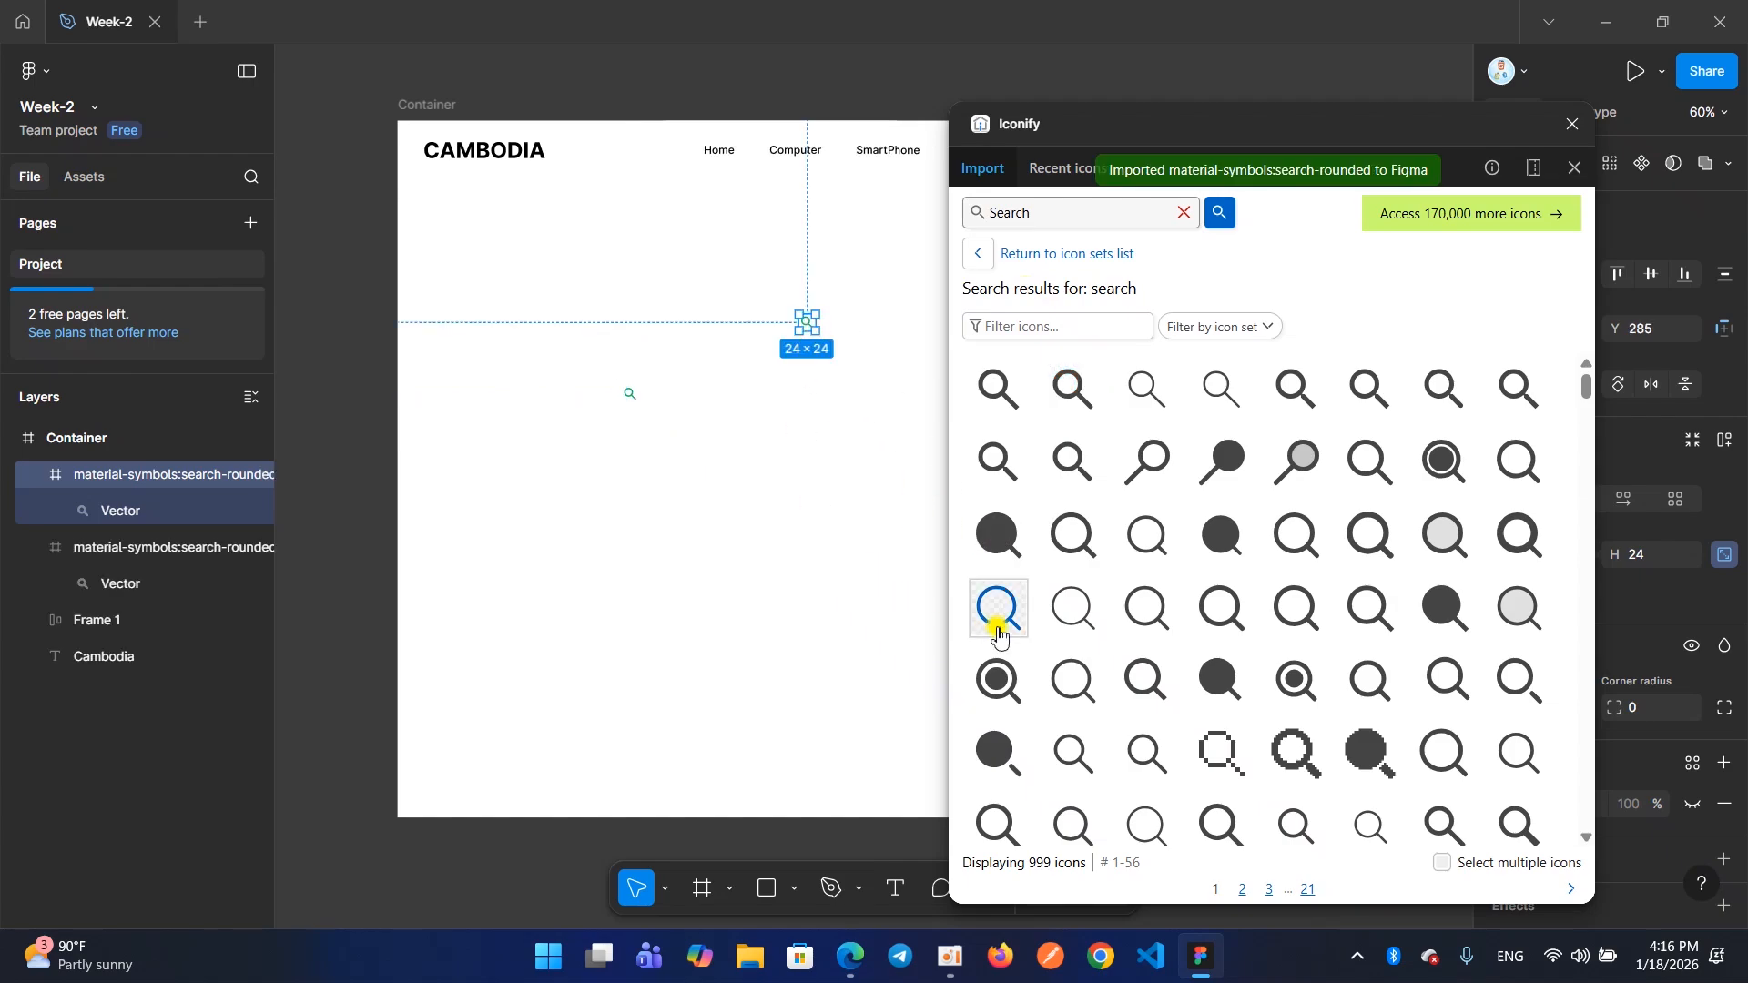
{"action": "left_click_drag", "start_coordinate": [1000, 545], "coordinate": [664, 504]}
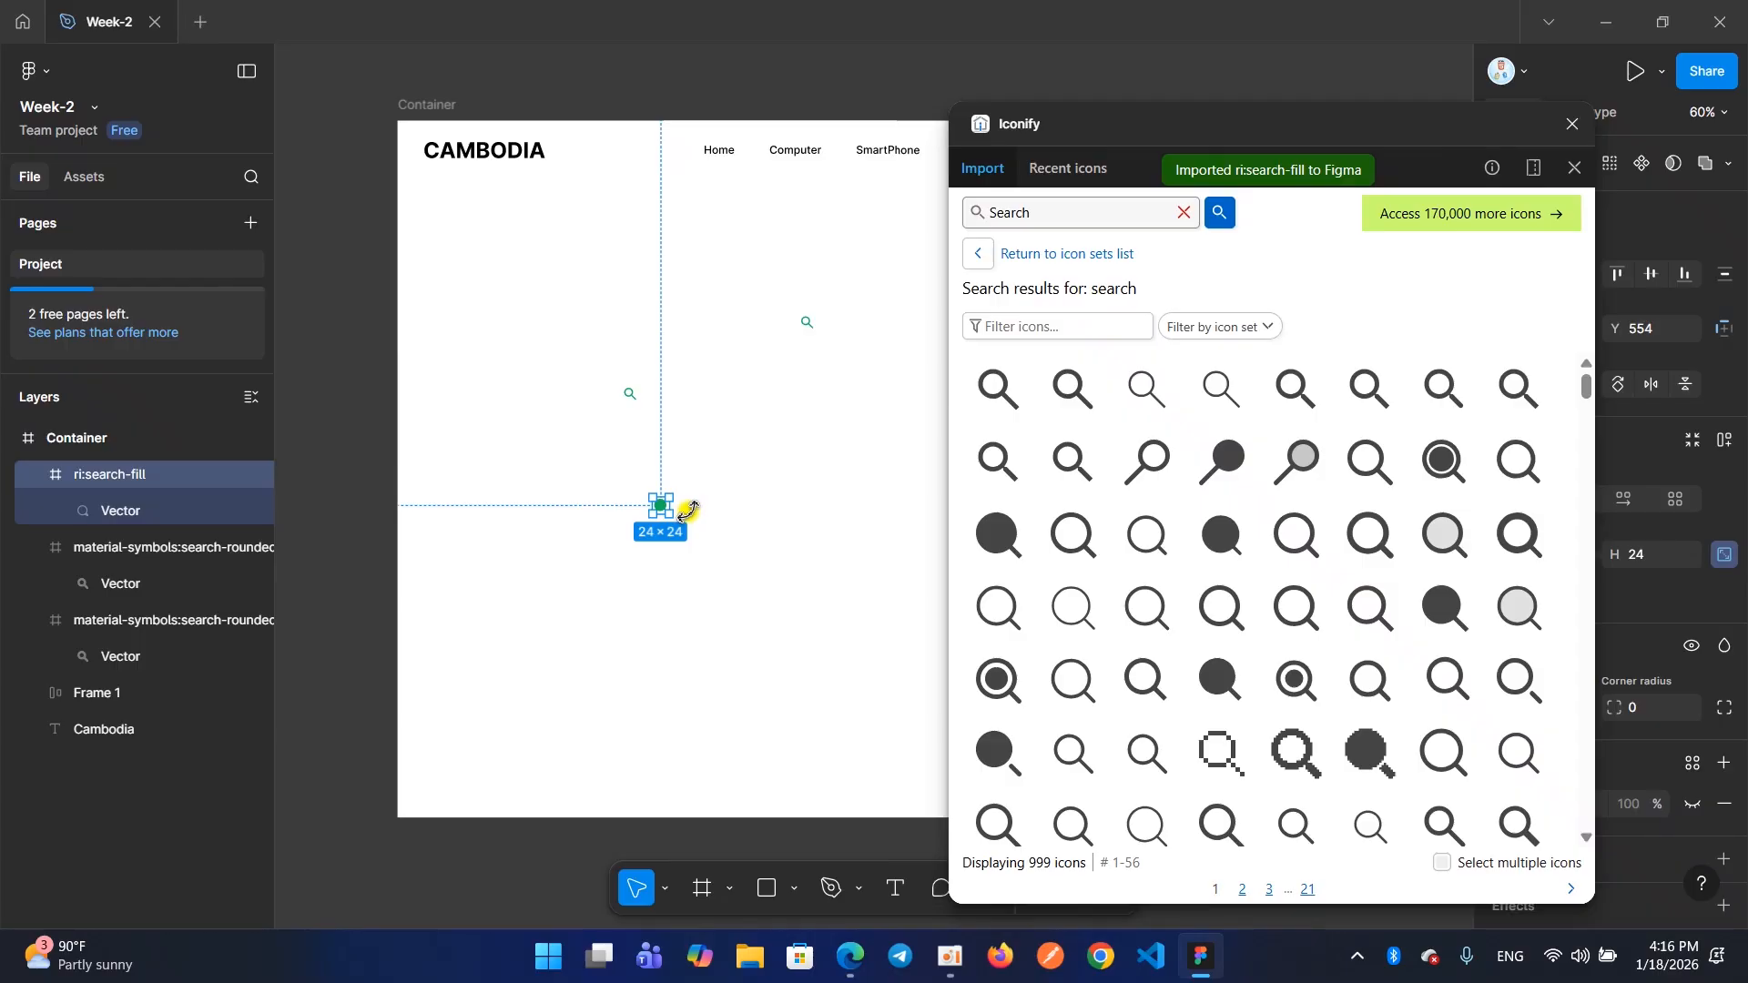
{"action": "left_click_drag", "start_coordinate": [1222, 534], "coordinate": [565, 338]}
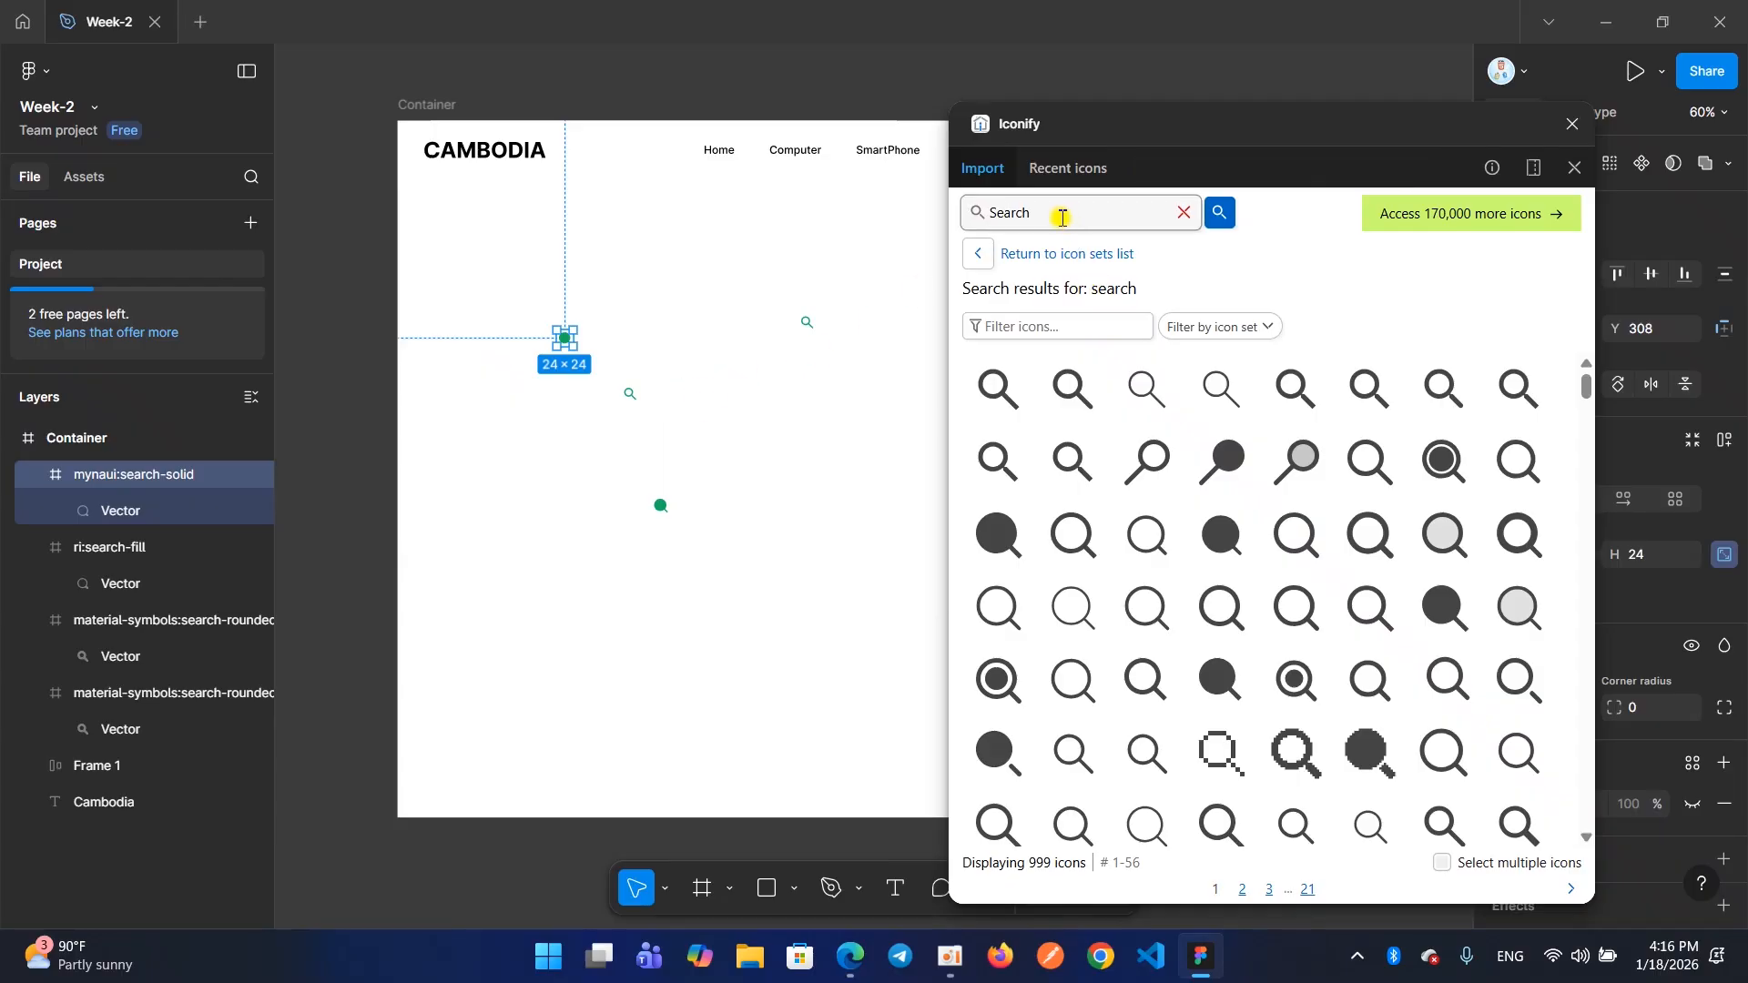
{"action": "left_click_drag", "start_coordinate": [1065, 394], "coordinate": [706, 264]}
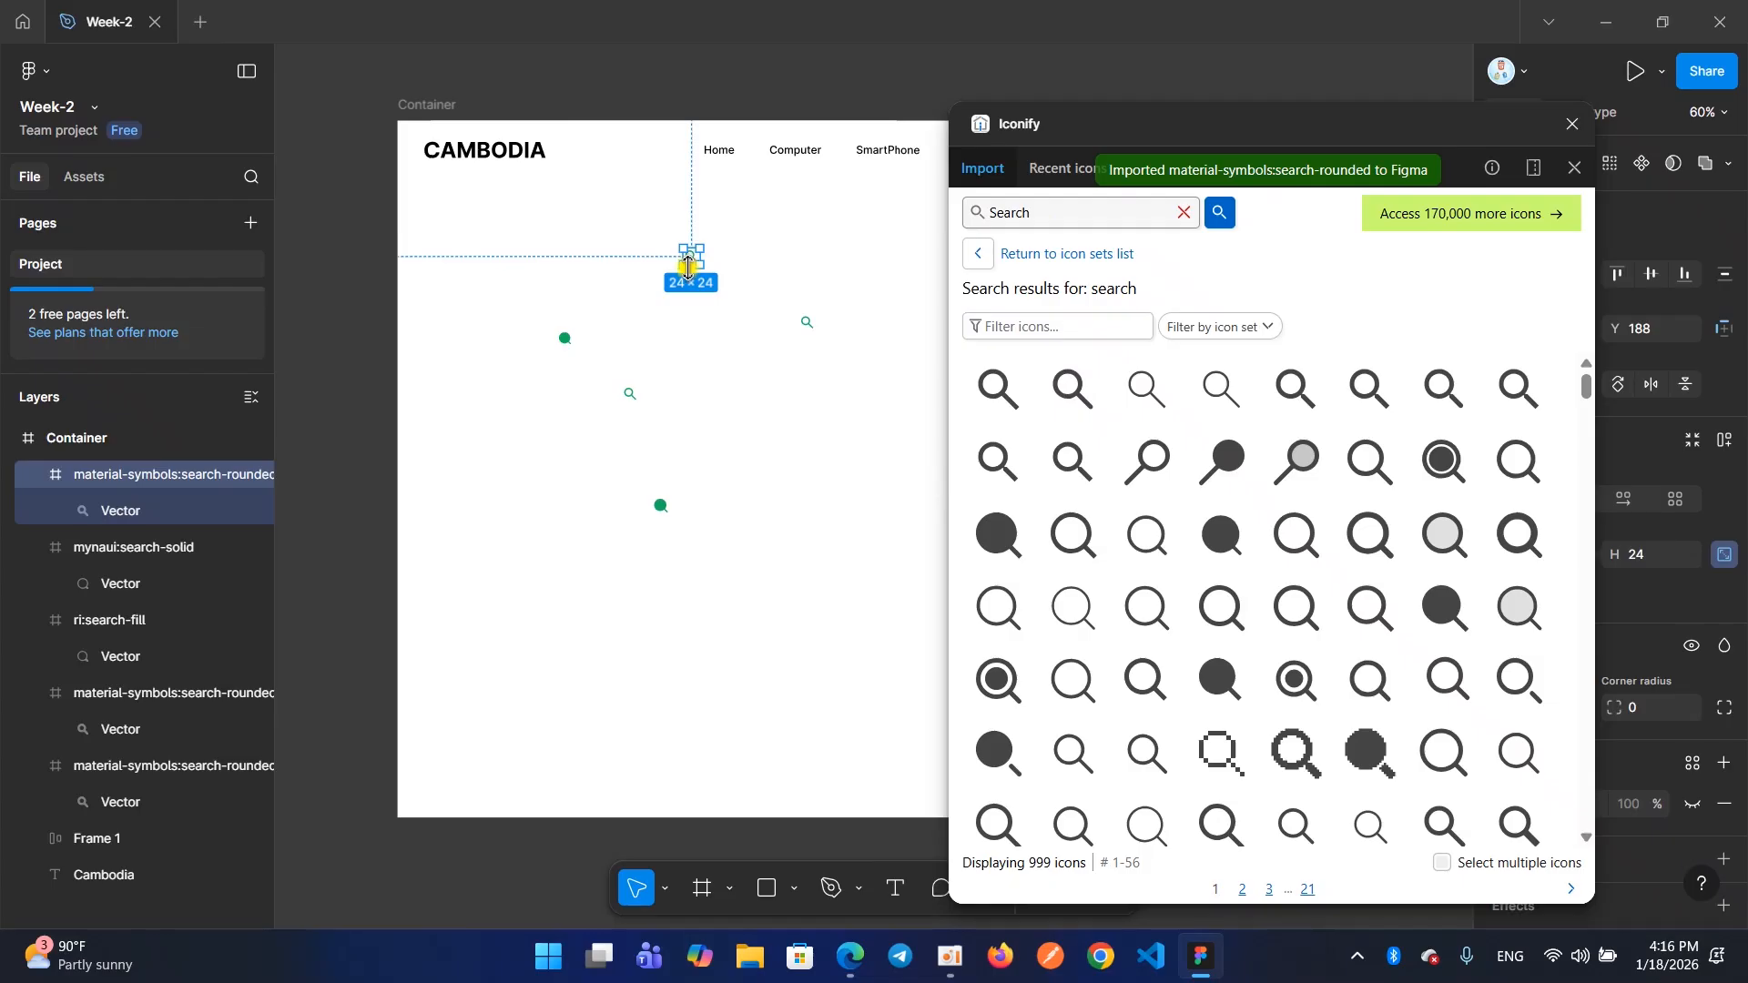
Replace the Iconify search term with User and look up matching icons
{"action": "left_click_drag", "start_coordinate": [1027, 216], "coordinate": [929, 228]}
{"action": "key", "text": "BackSpace"}
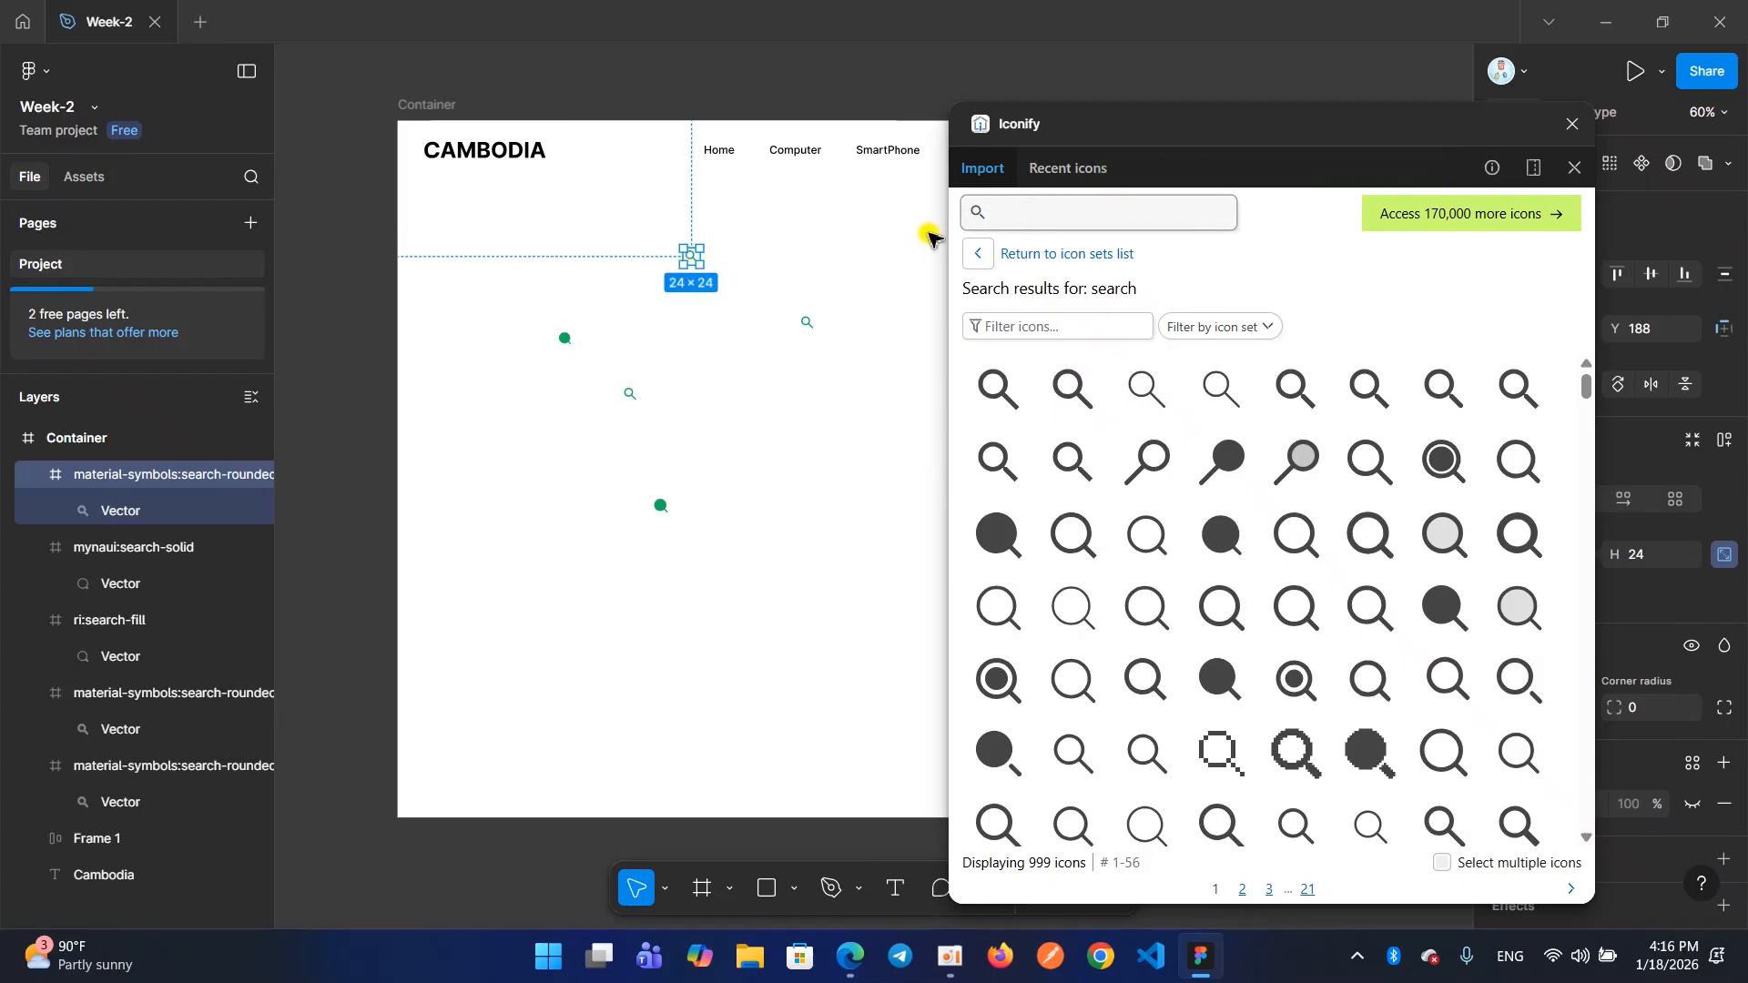
{"action": "type", "text": "User"}
{"action": "key", "text": "Return"}
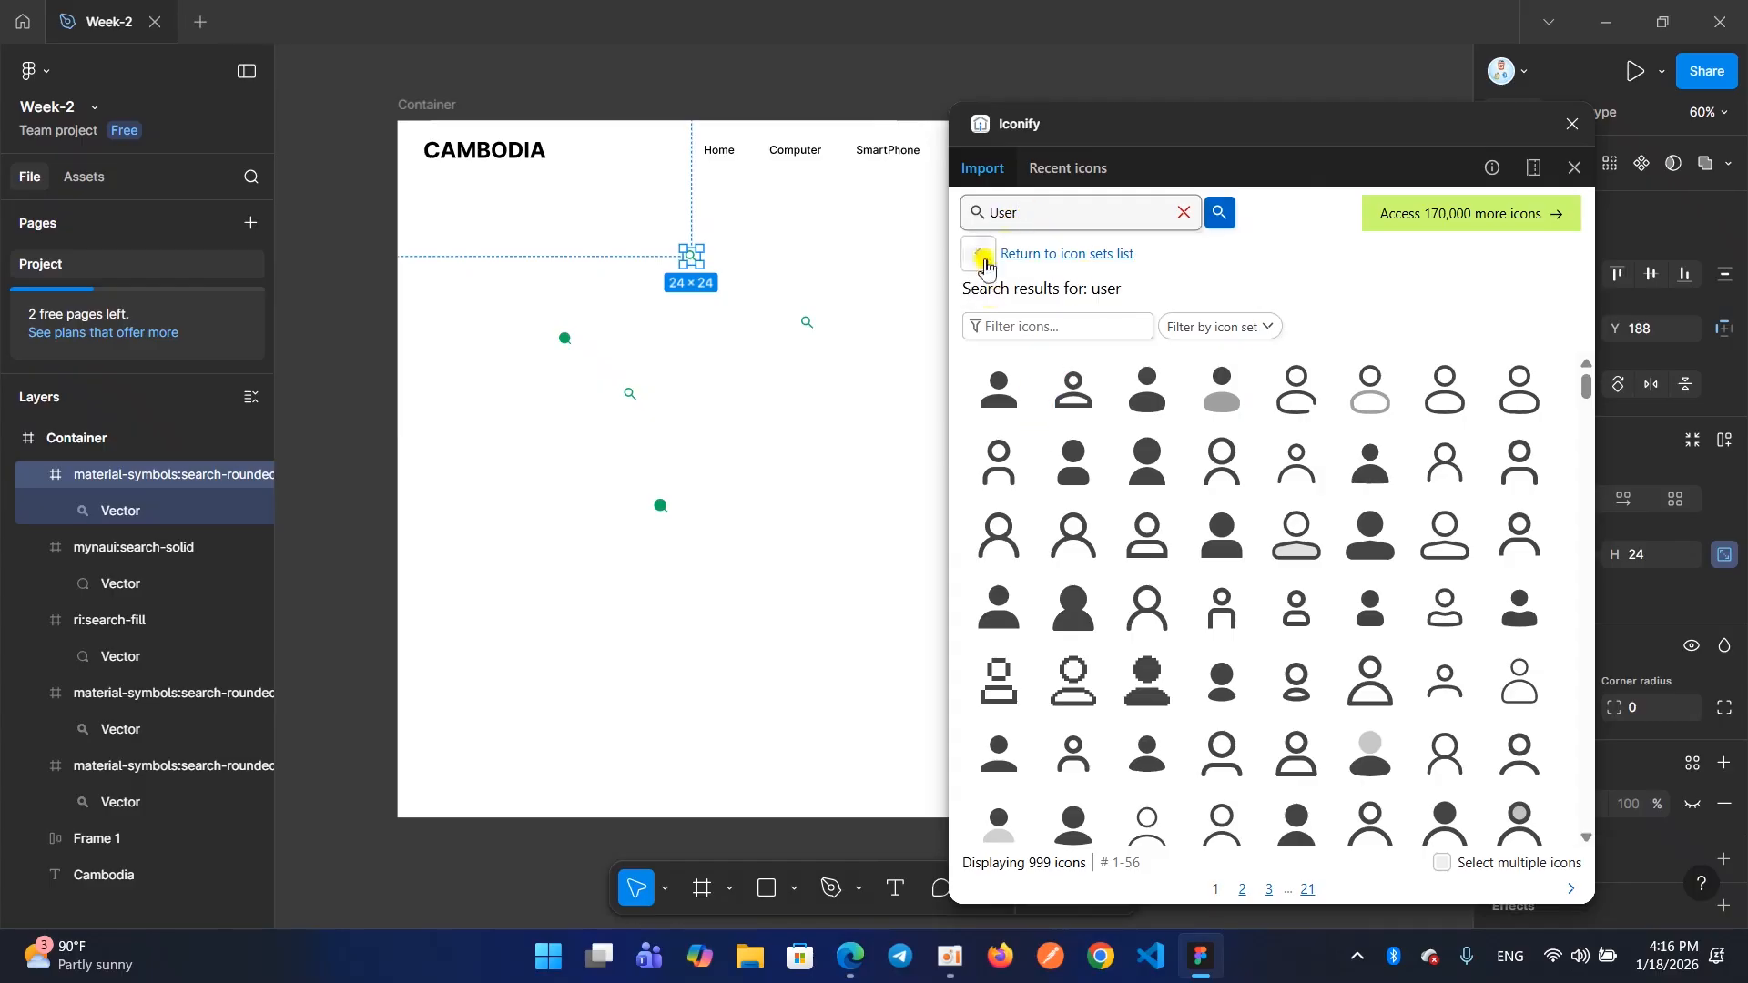
{"action": "double_click", "coordinate": [1032, 215]}
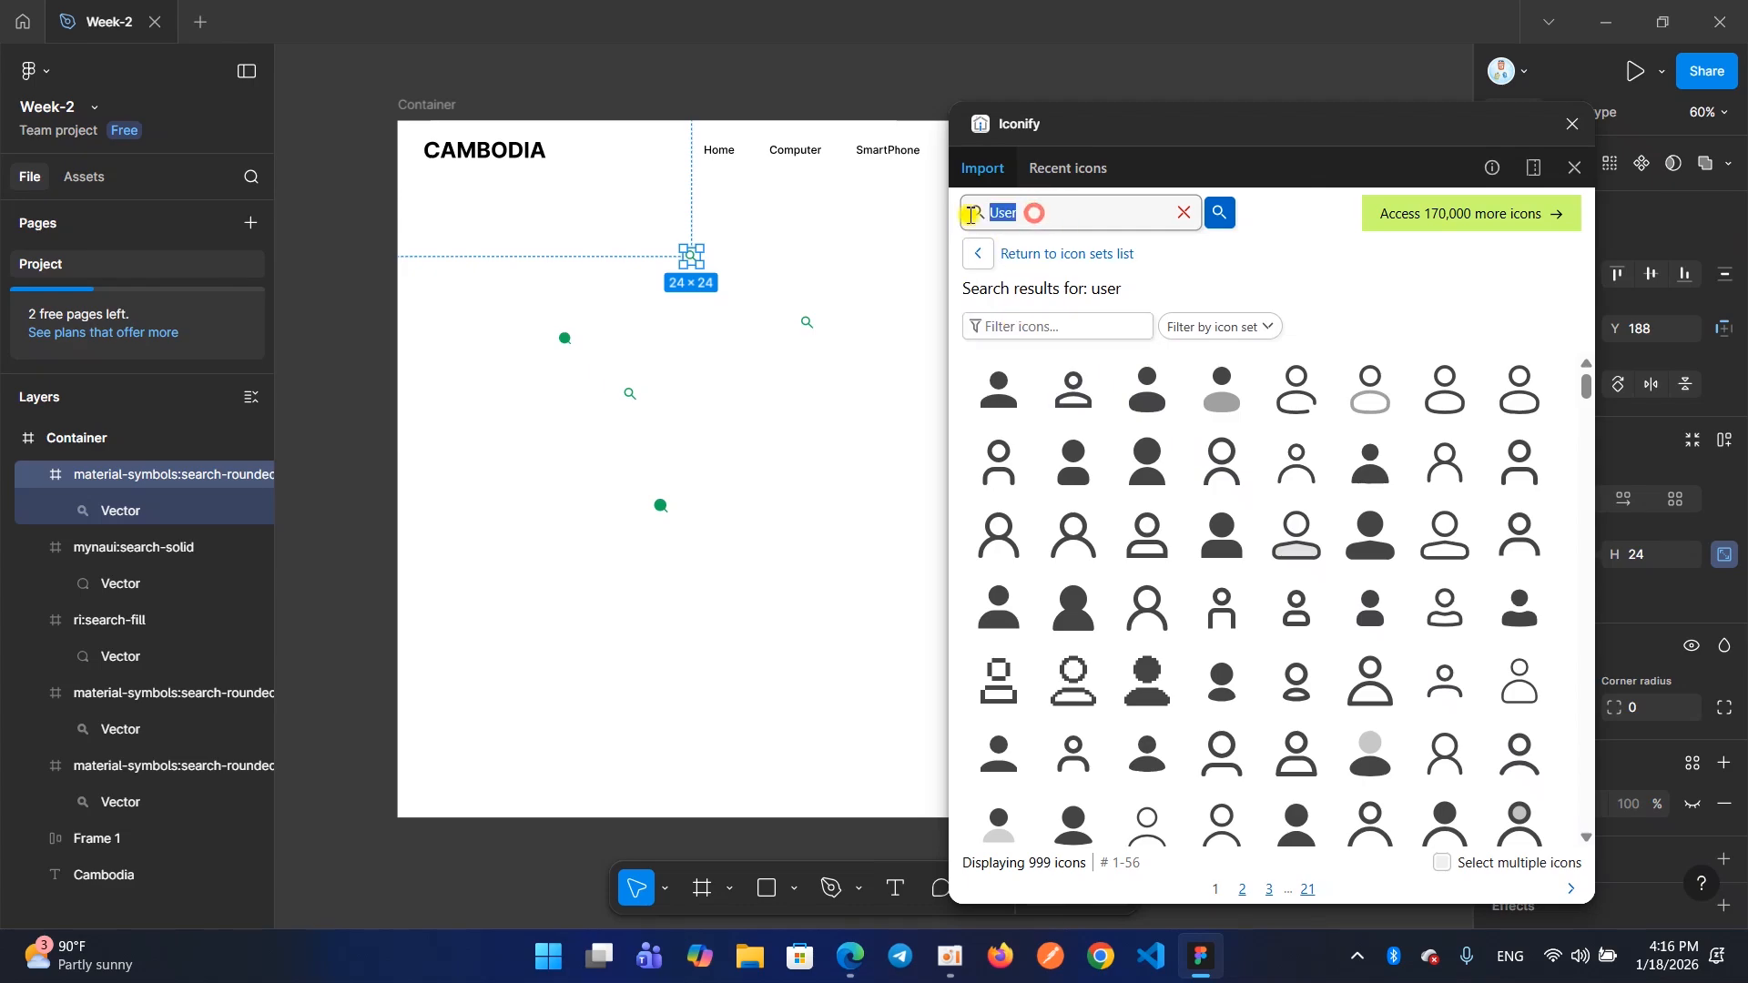
{"action": "left_click", "coordinate": [1026, 215]}
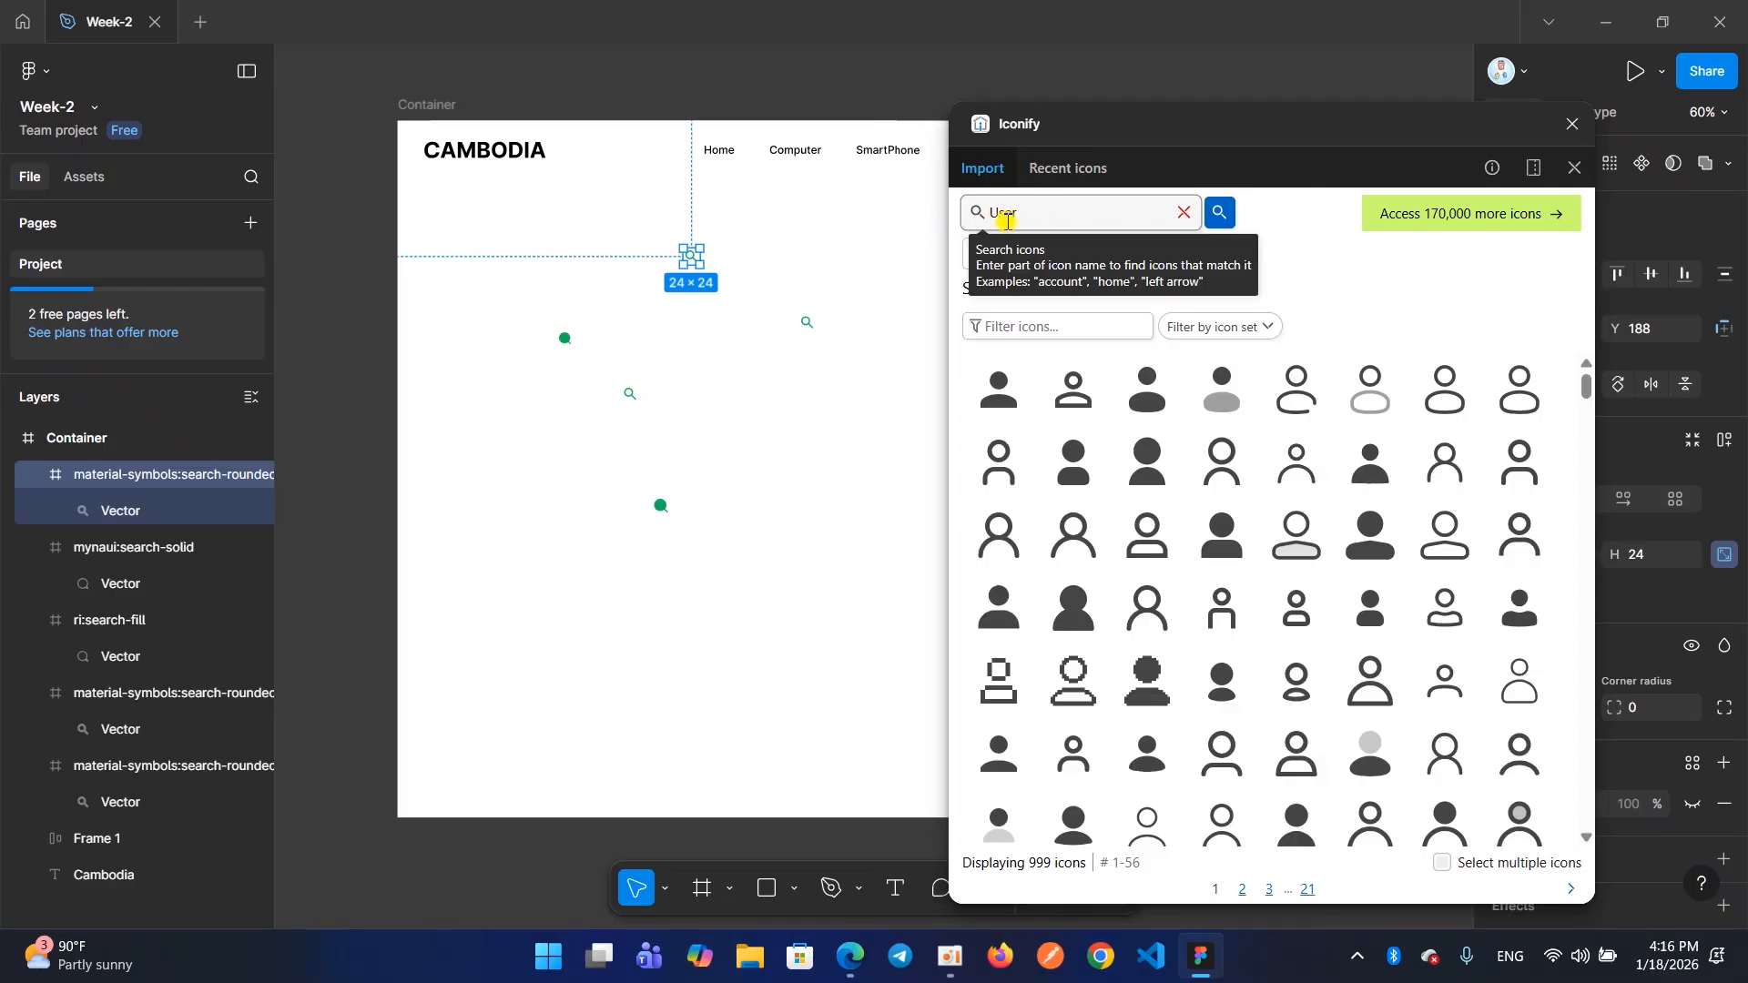
{"action": "left_click", "coordinate": [1036, 215]}
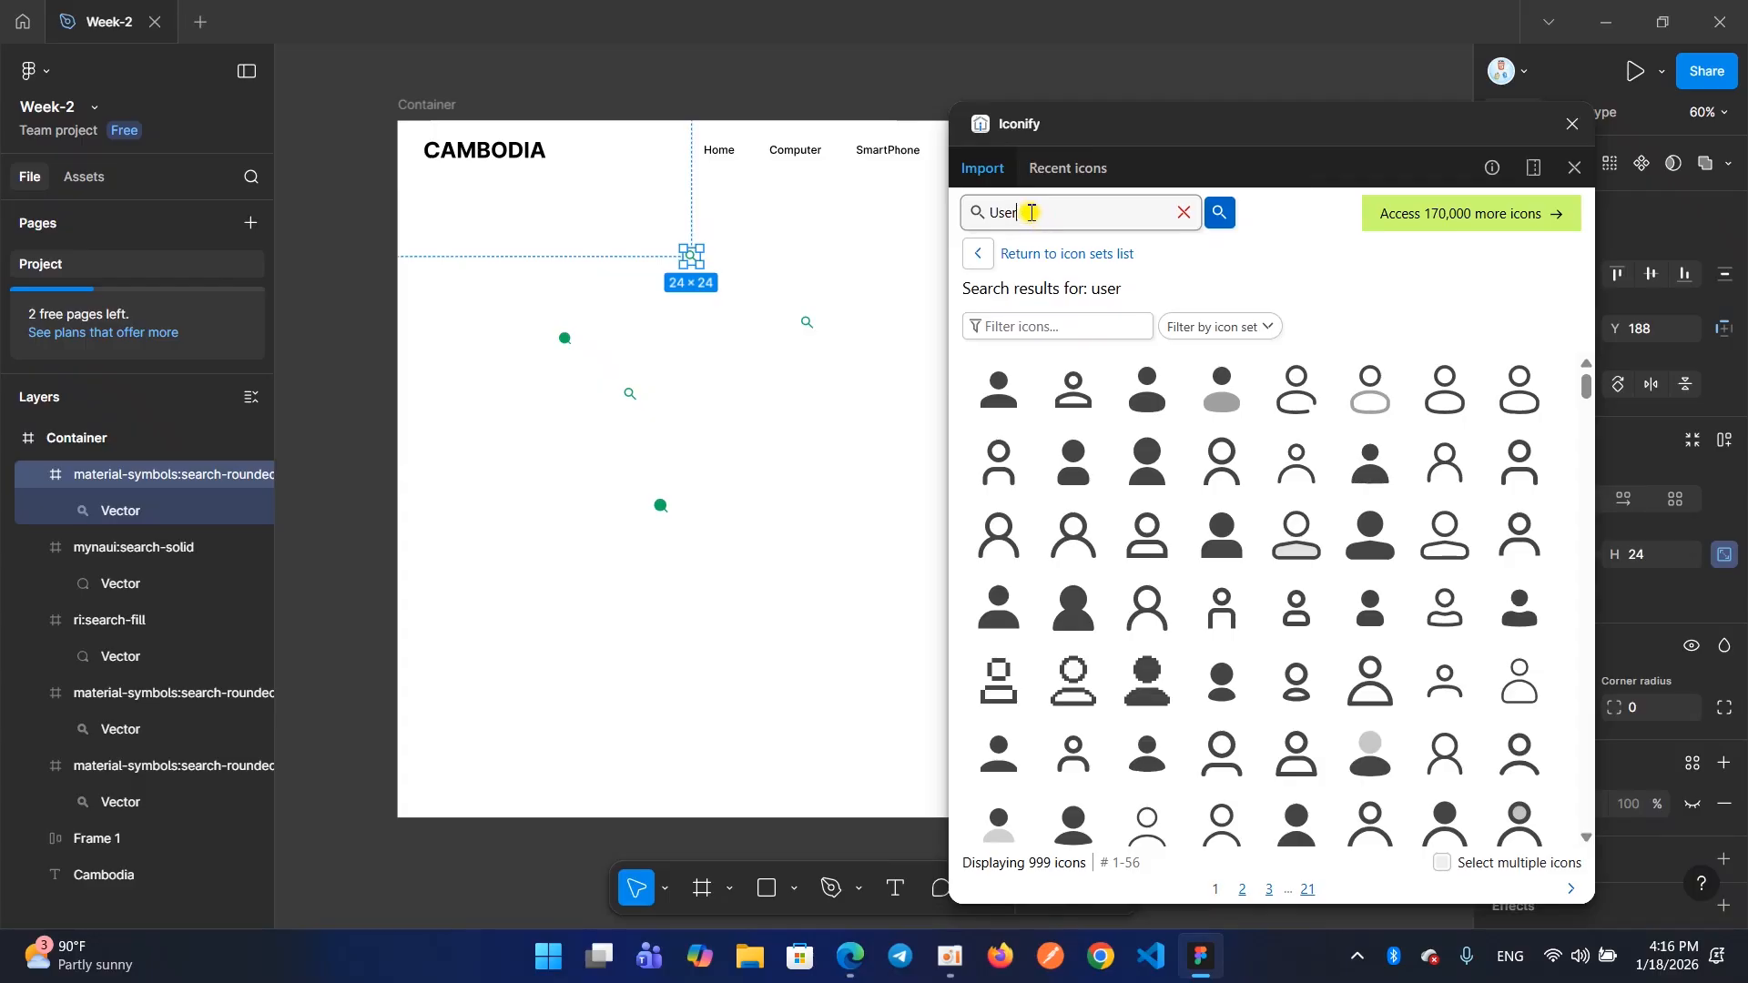
{"action": "key", "text": "BackSpace"}
{"action": "left_click_drag", "start_coordinate": [1030, 213], "coordinate": [937, 234]}
{"action": "left_click", "coordinate": [1043, 213]}
{"action": "scroll", "coordinate": [710, 281], "scroll_direction": "up", "scroll_amount": 3}
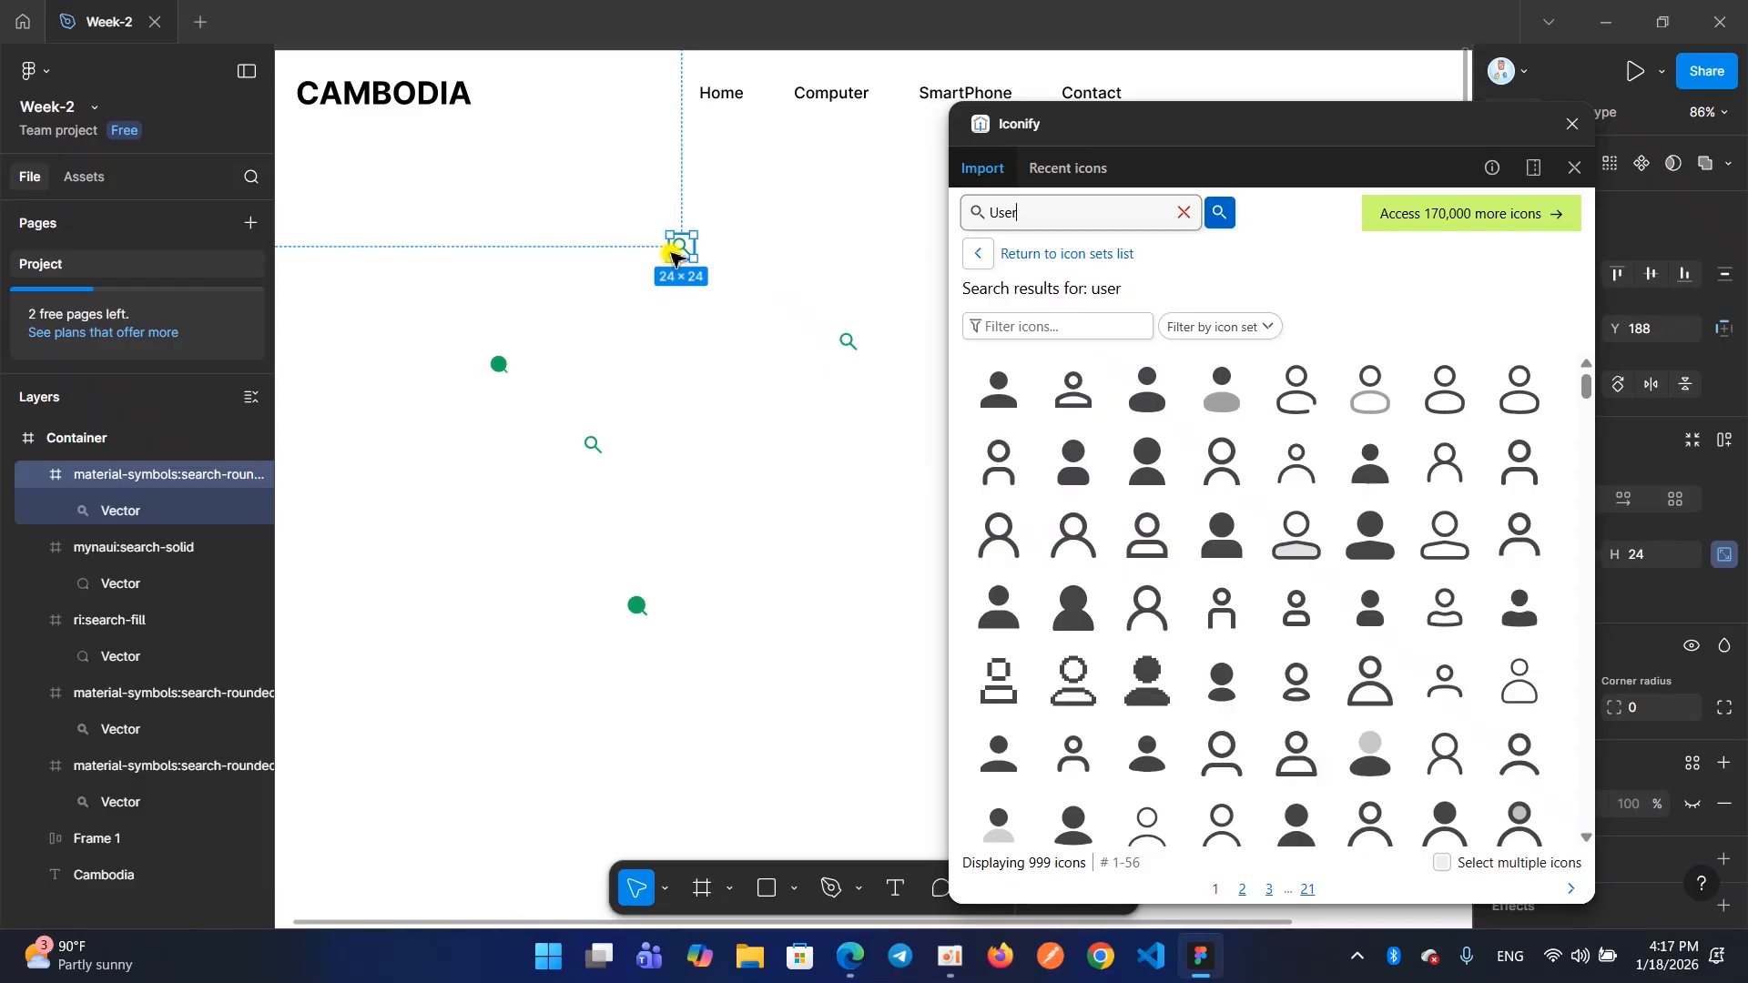
View the Ecommerce example page in the browser and return to Figma
{"action": "mouse_move", "coordinate": [852, 956]}
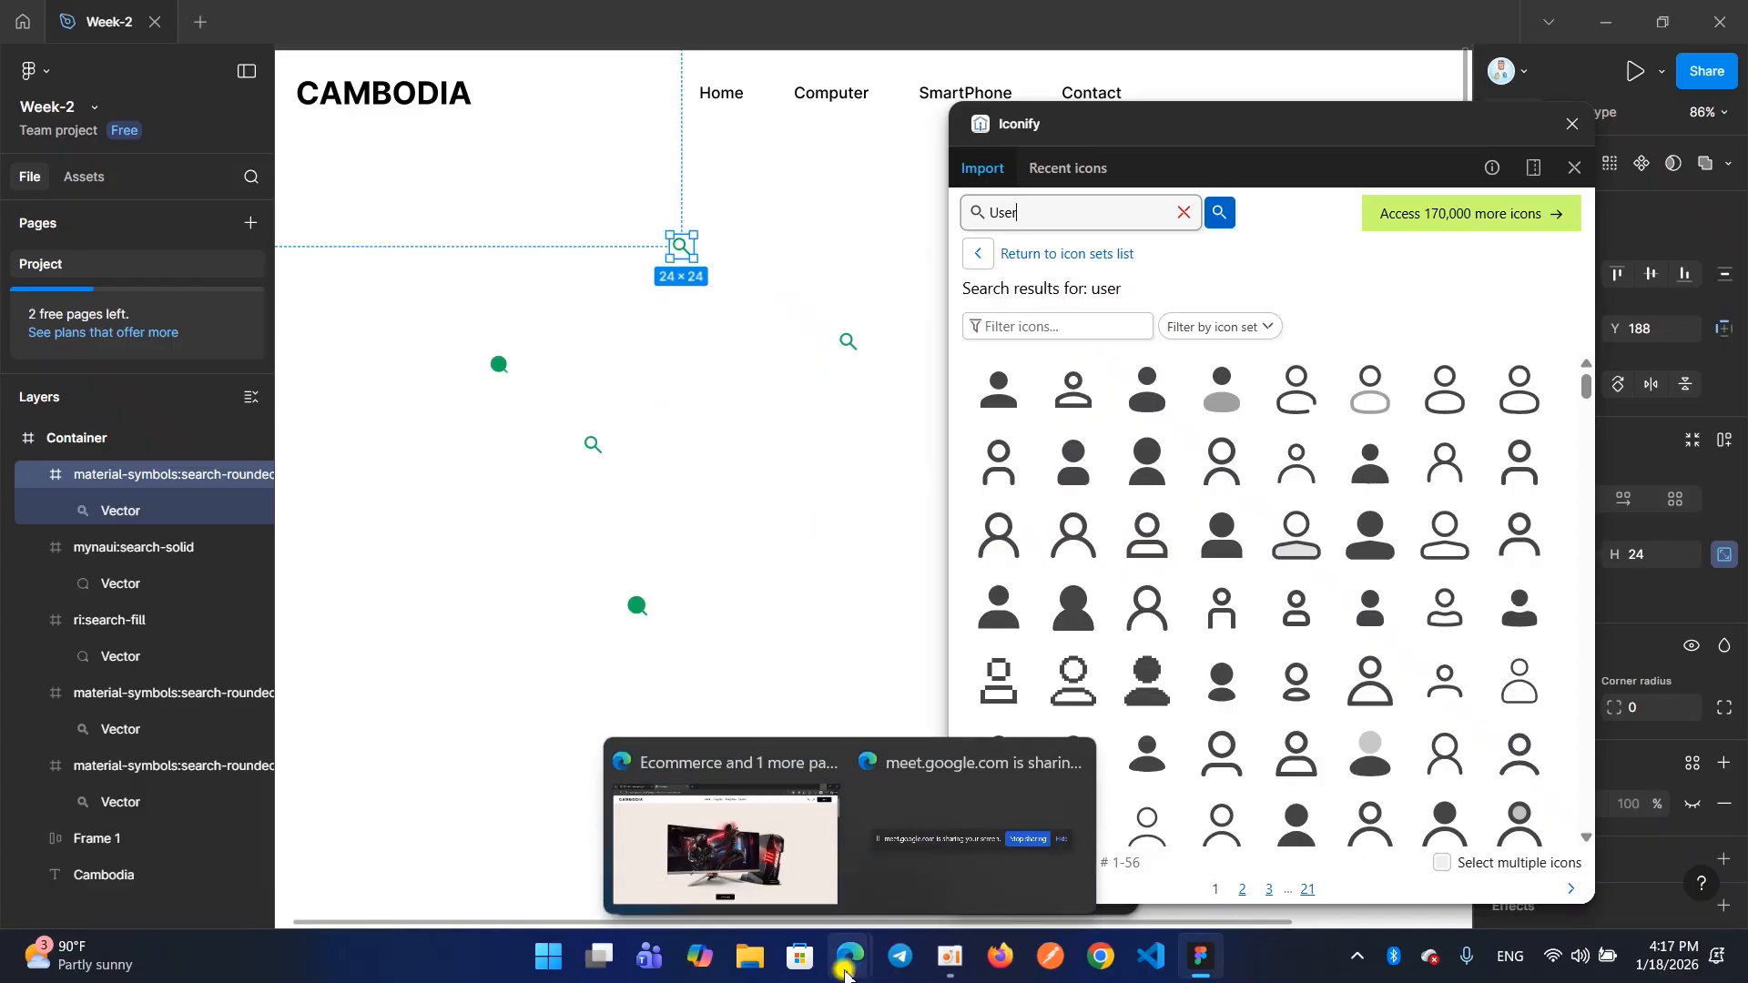
{"action": "left_click", "coordinate": [789, 878]}
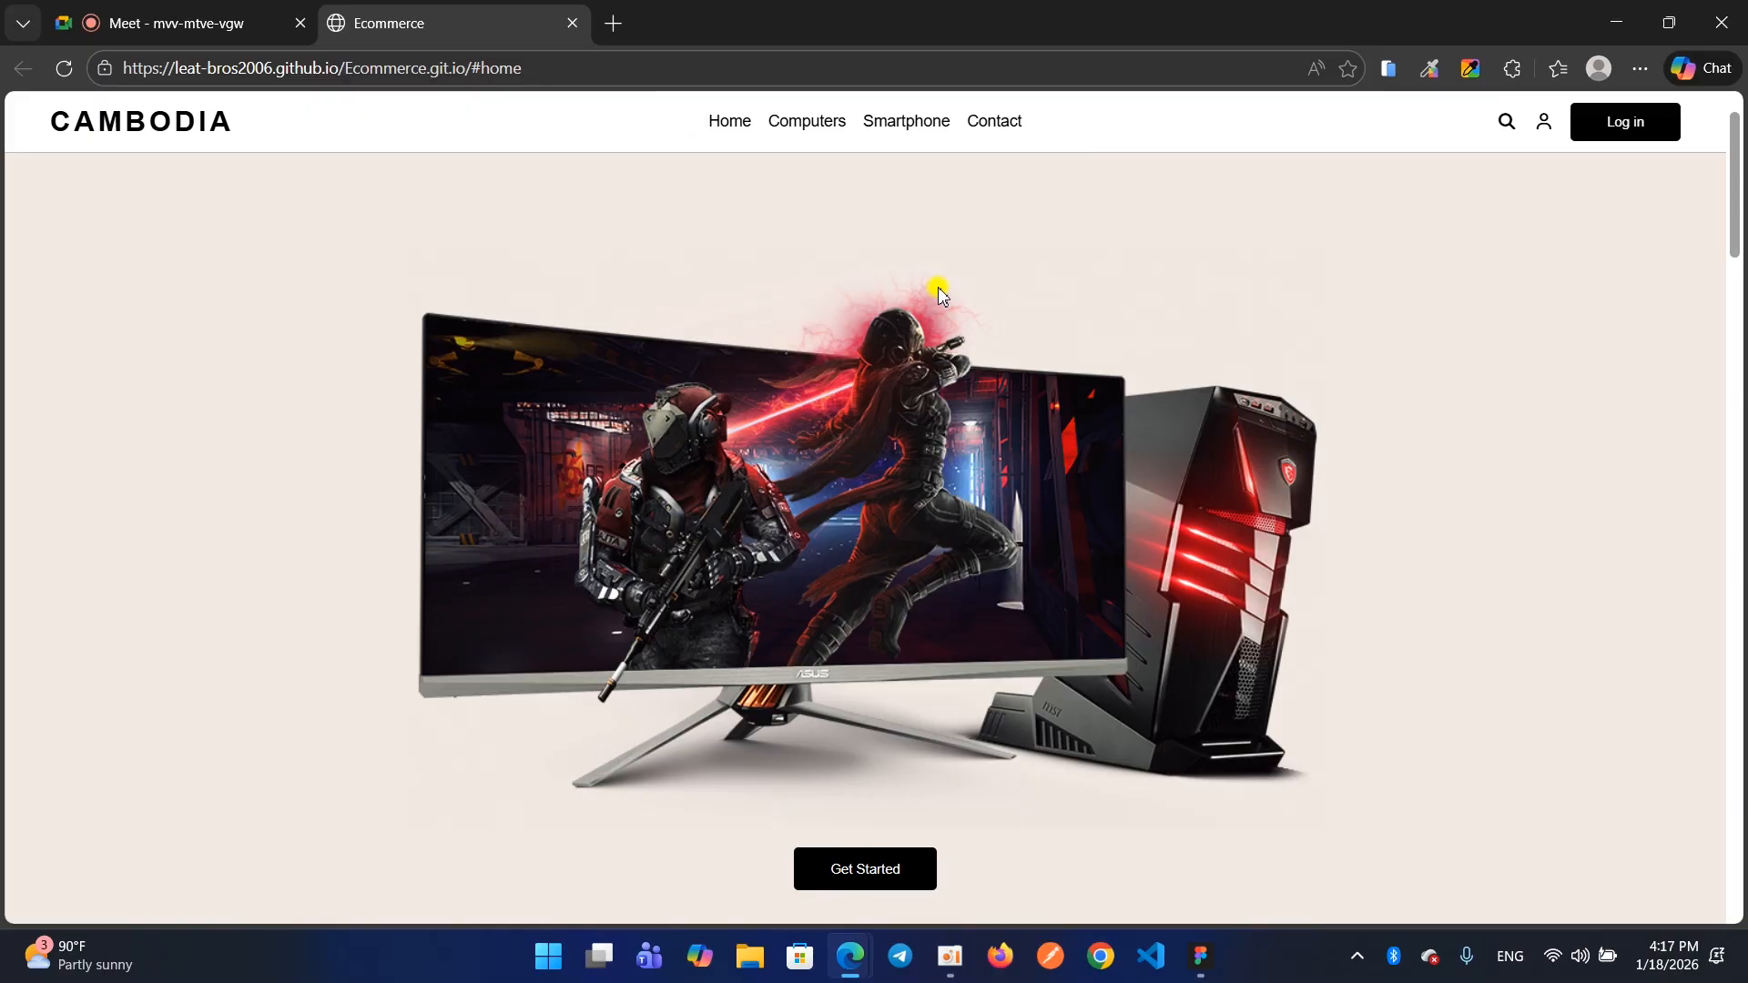
{"action": "scroll", "coordinate": [1075, 209], "scroll_direction": "down", "scroll_amount": 2}
{"action": "scroll", "coordinate": [1161, 250], "scroll_direction": "up", "scroll_amount": 1}
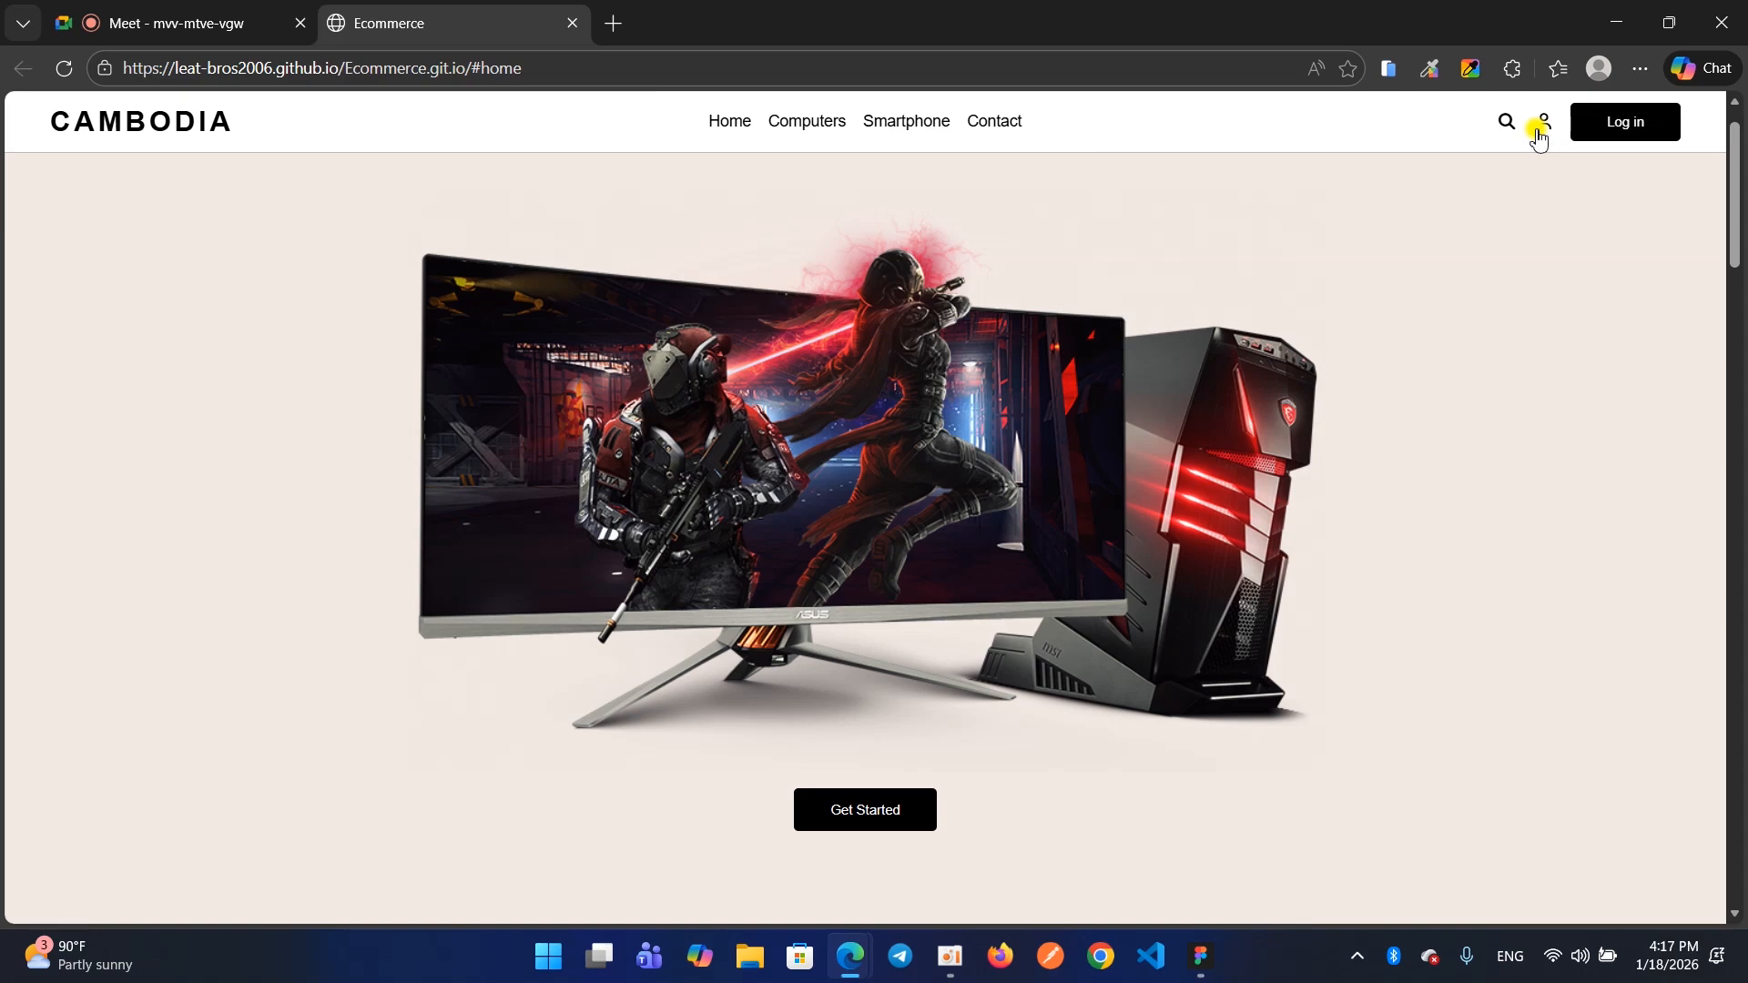
{"action": "left_click", "coordinate": [1611, 23]}
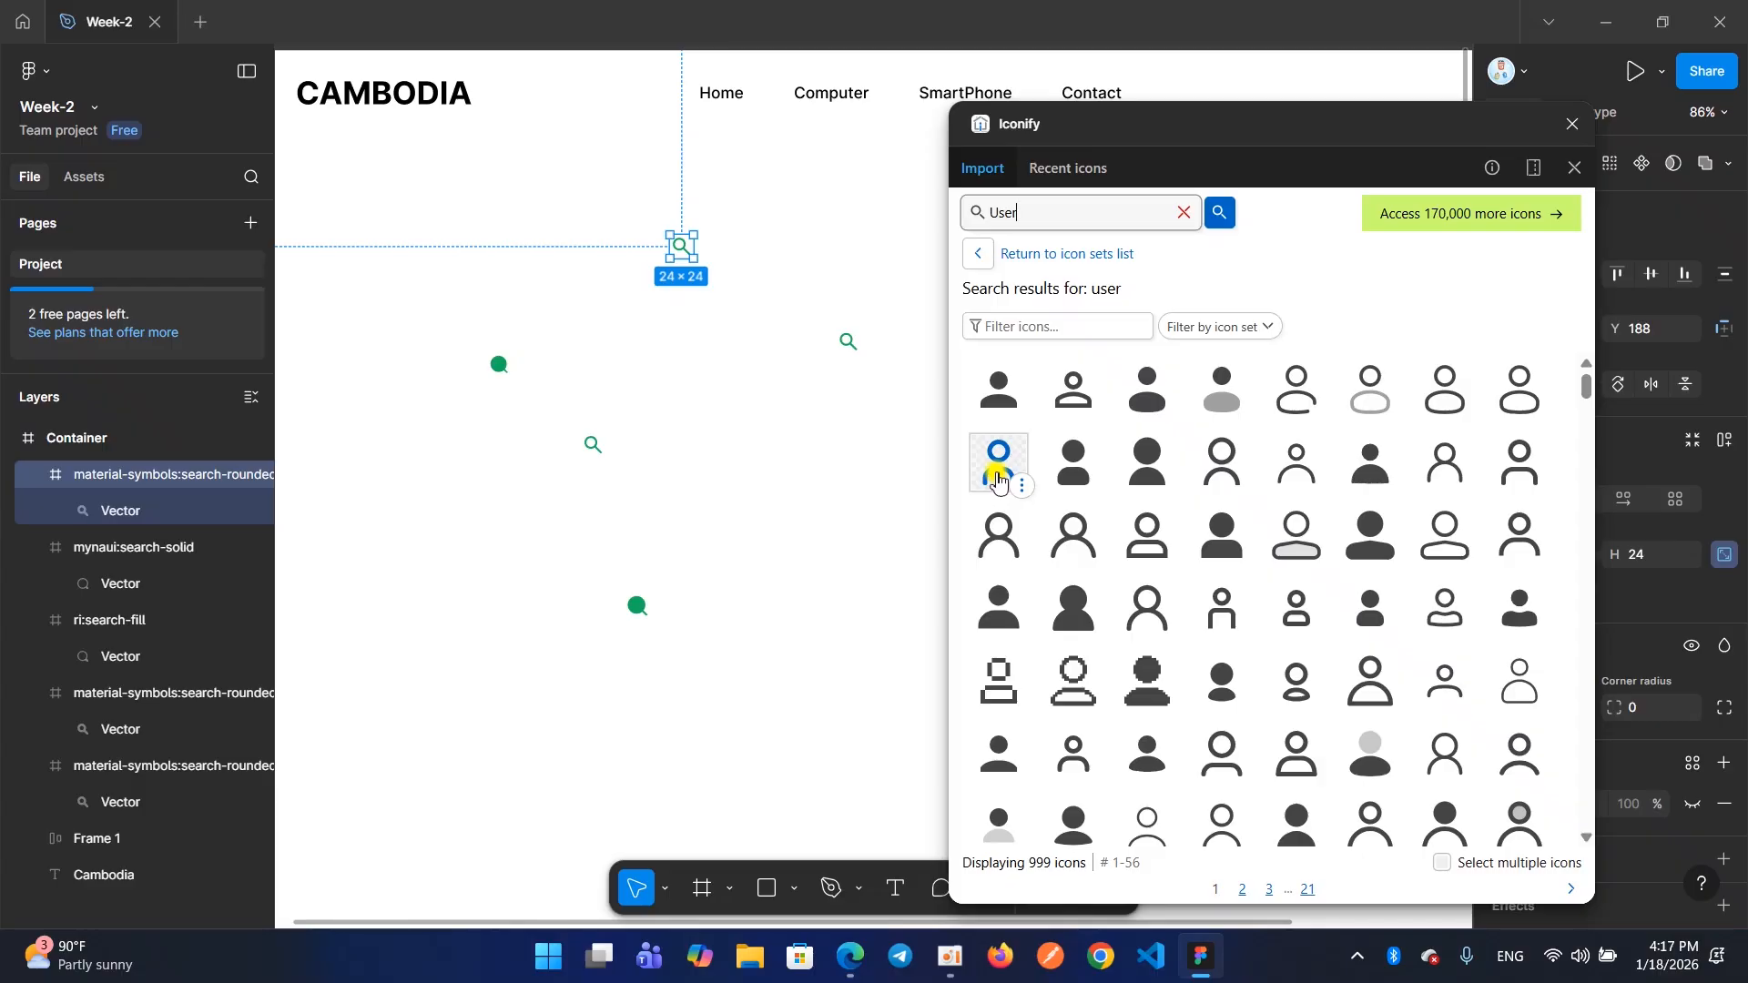
Check the search and user icons in the browser's Ecommerce header, and place Iconify's bx:user icon in Figma's Container frame below the navigation
{"action": "mouse_move", "coordinate": [843, 967]}
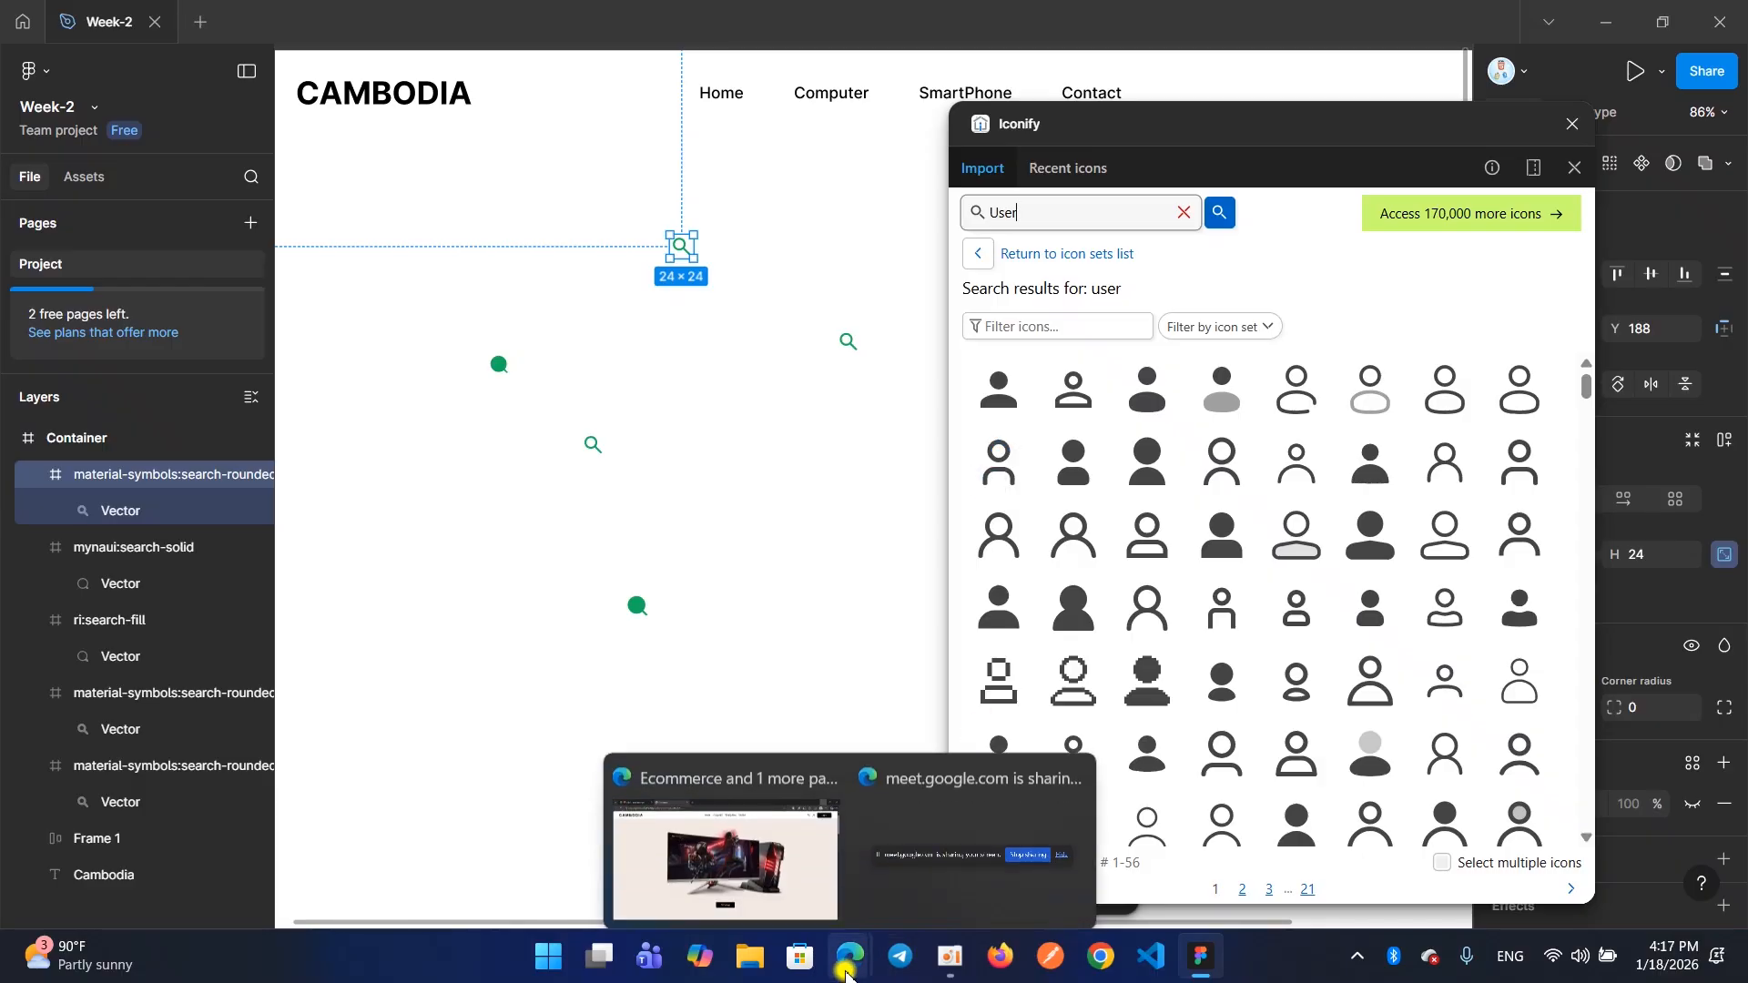
{"action": "left_click", "coordinate": [770, 851]}
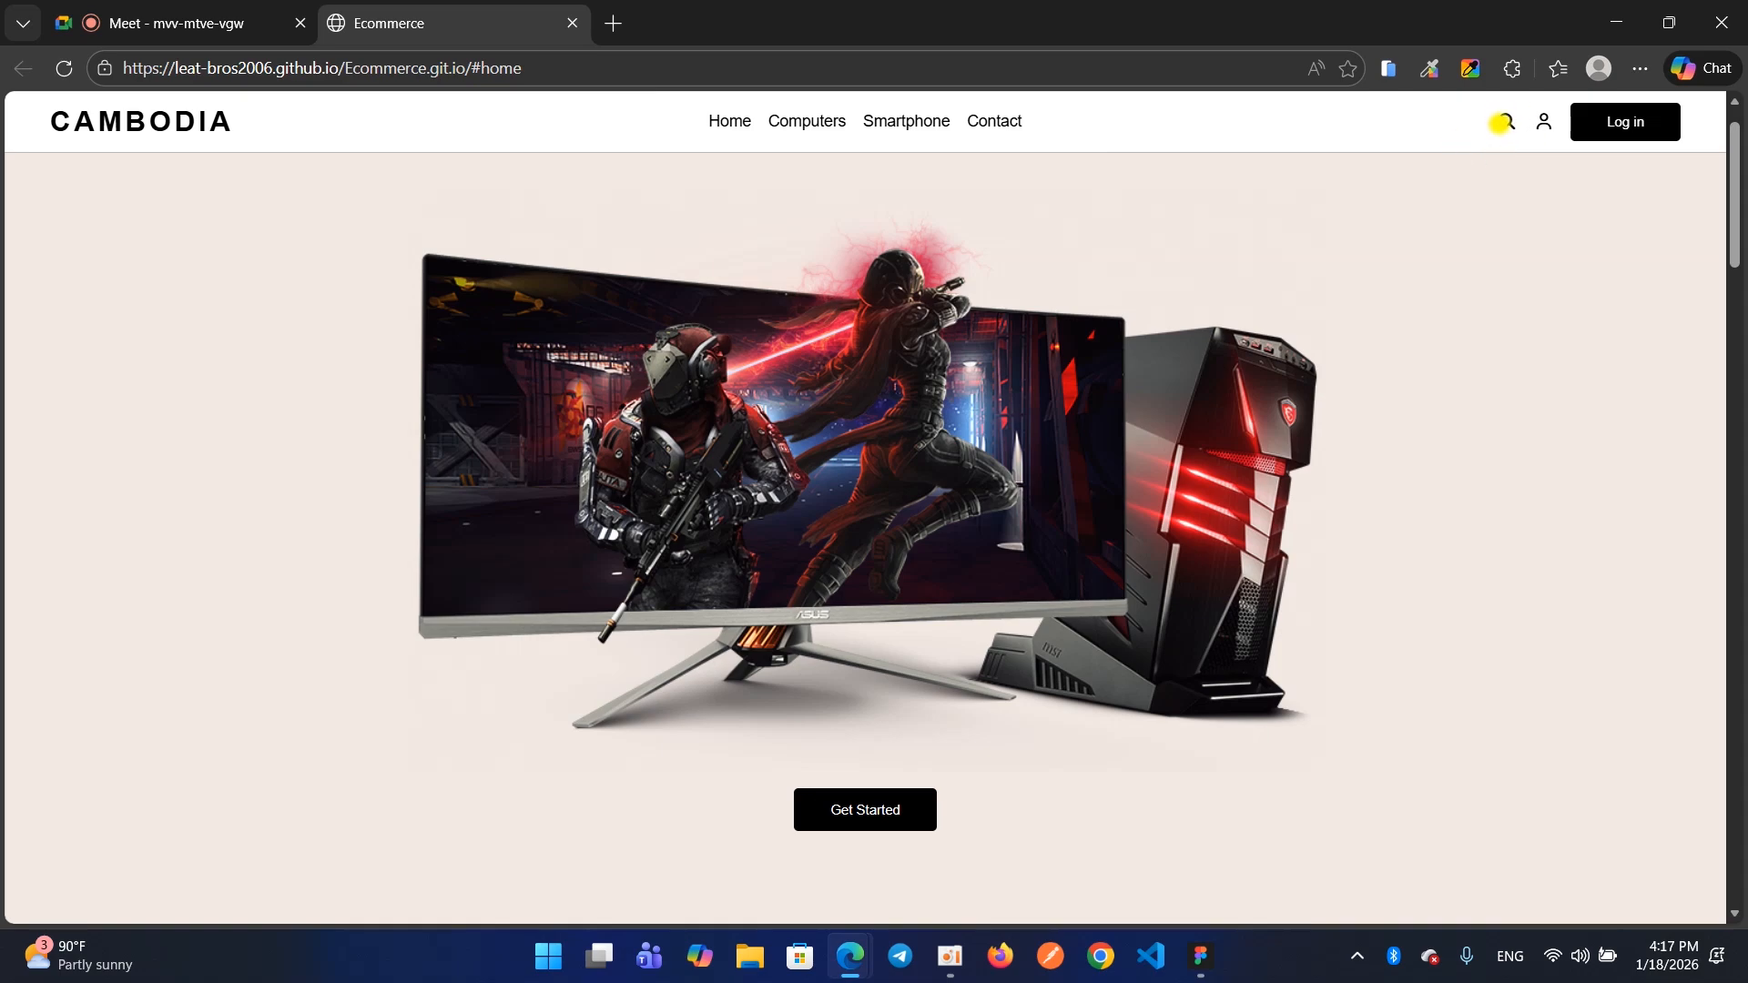
{"action": "left_click", "coordinate": [1506, 120]}
{"action": "left_click", "coordinate": [1535, 115]}
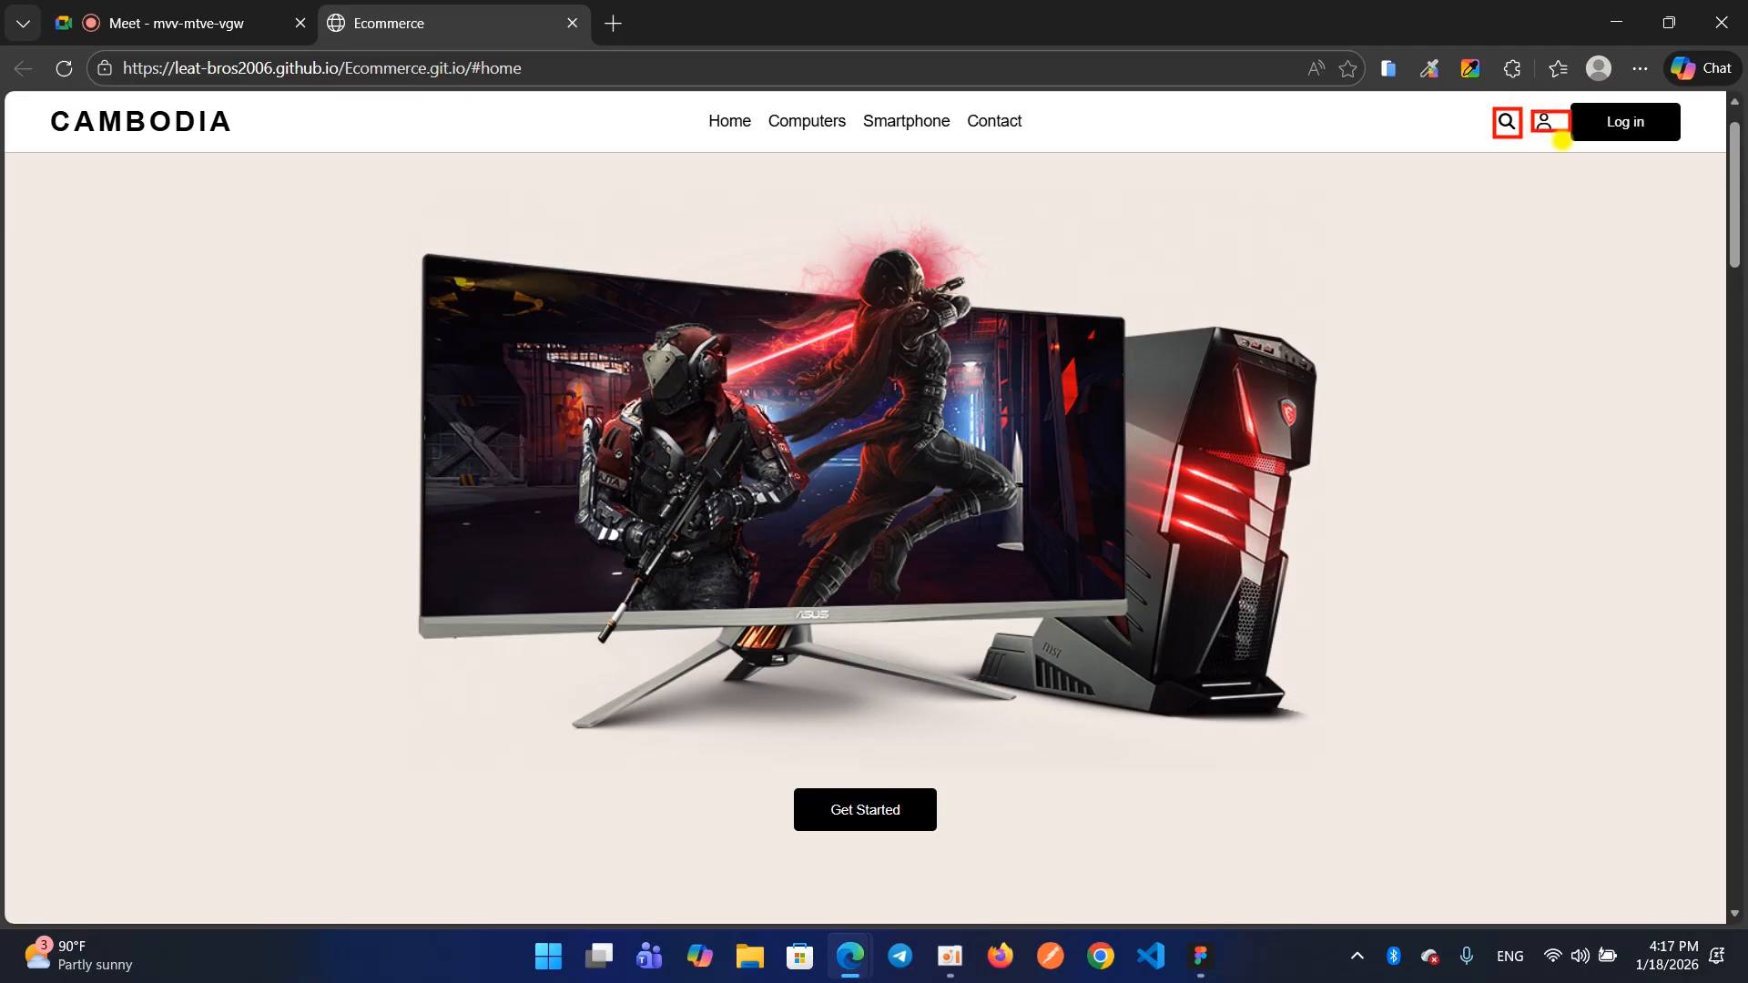
{"action": "key", "text": "Escape"}
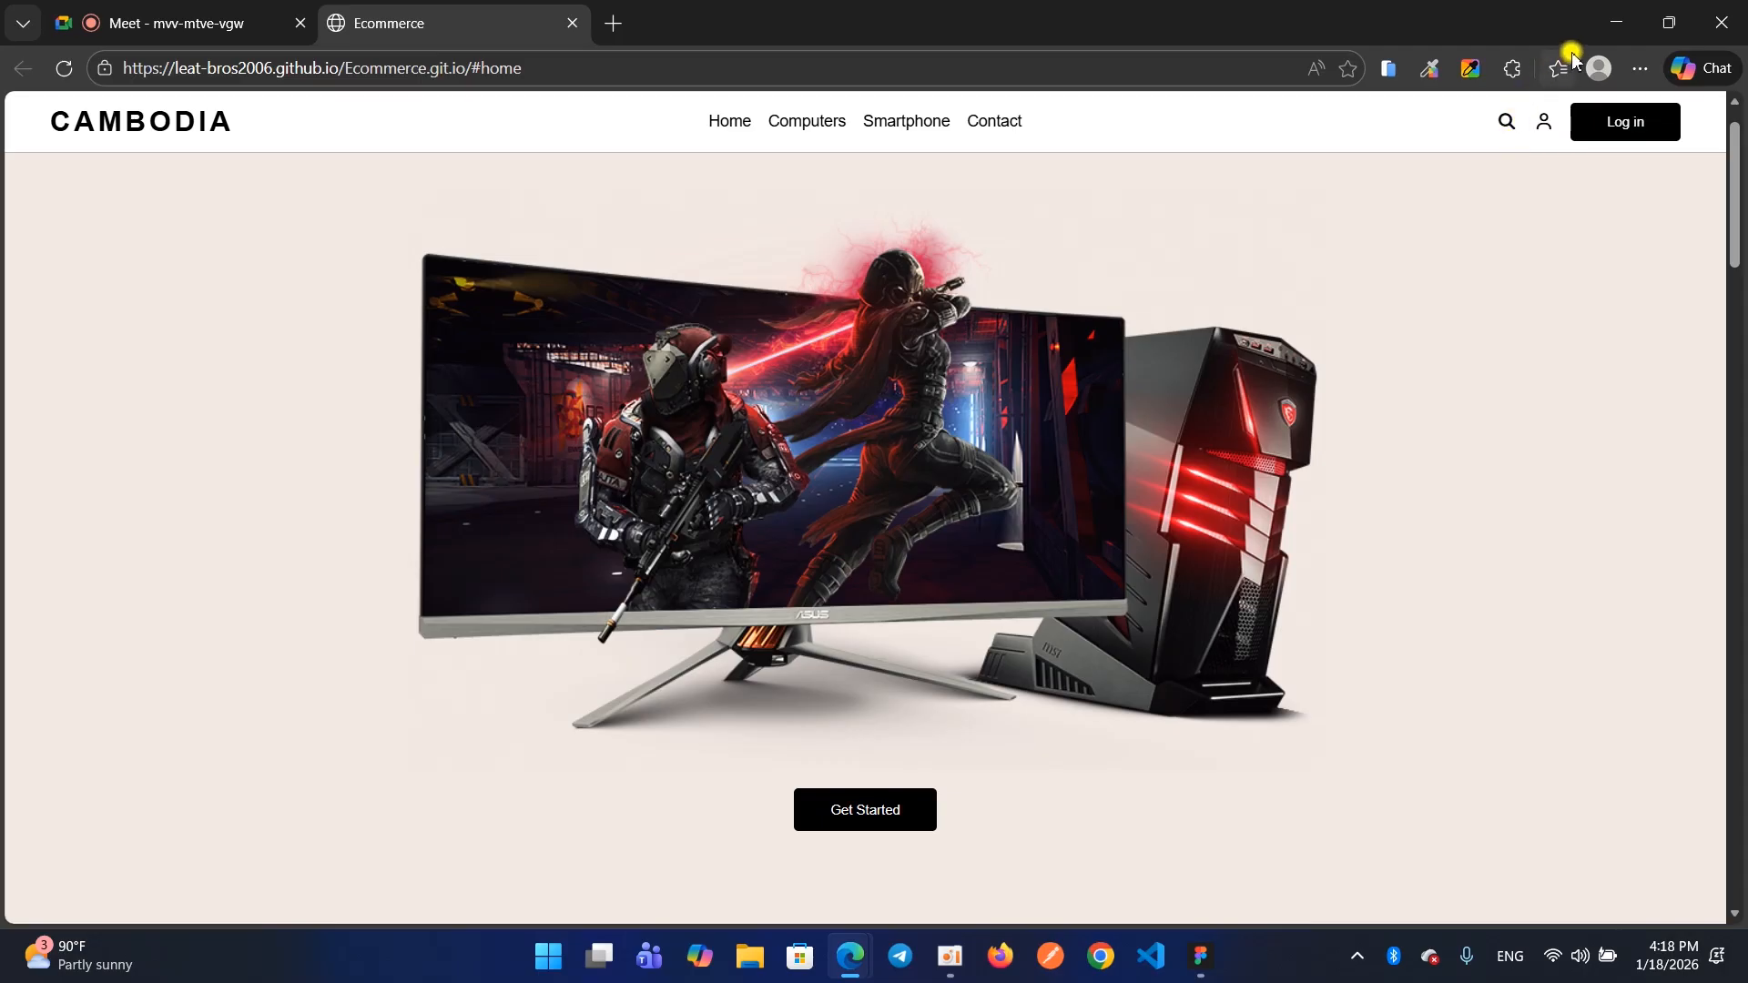
{"action": "left_click", "coordinate": [1607, 19]}
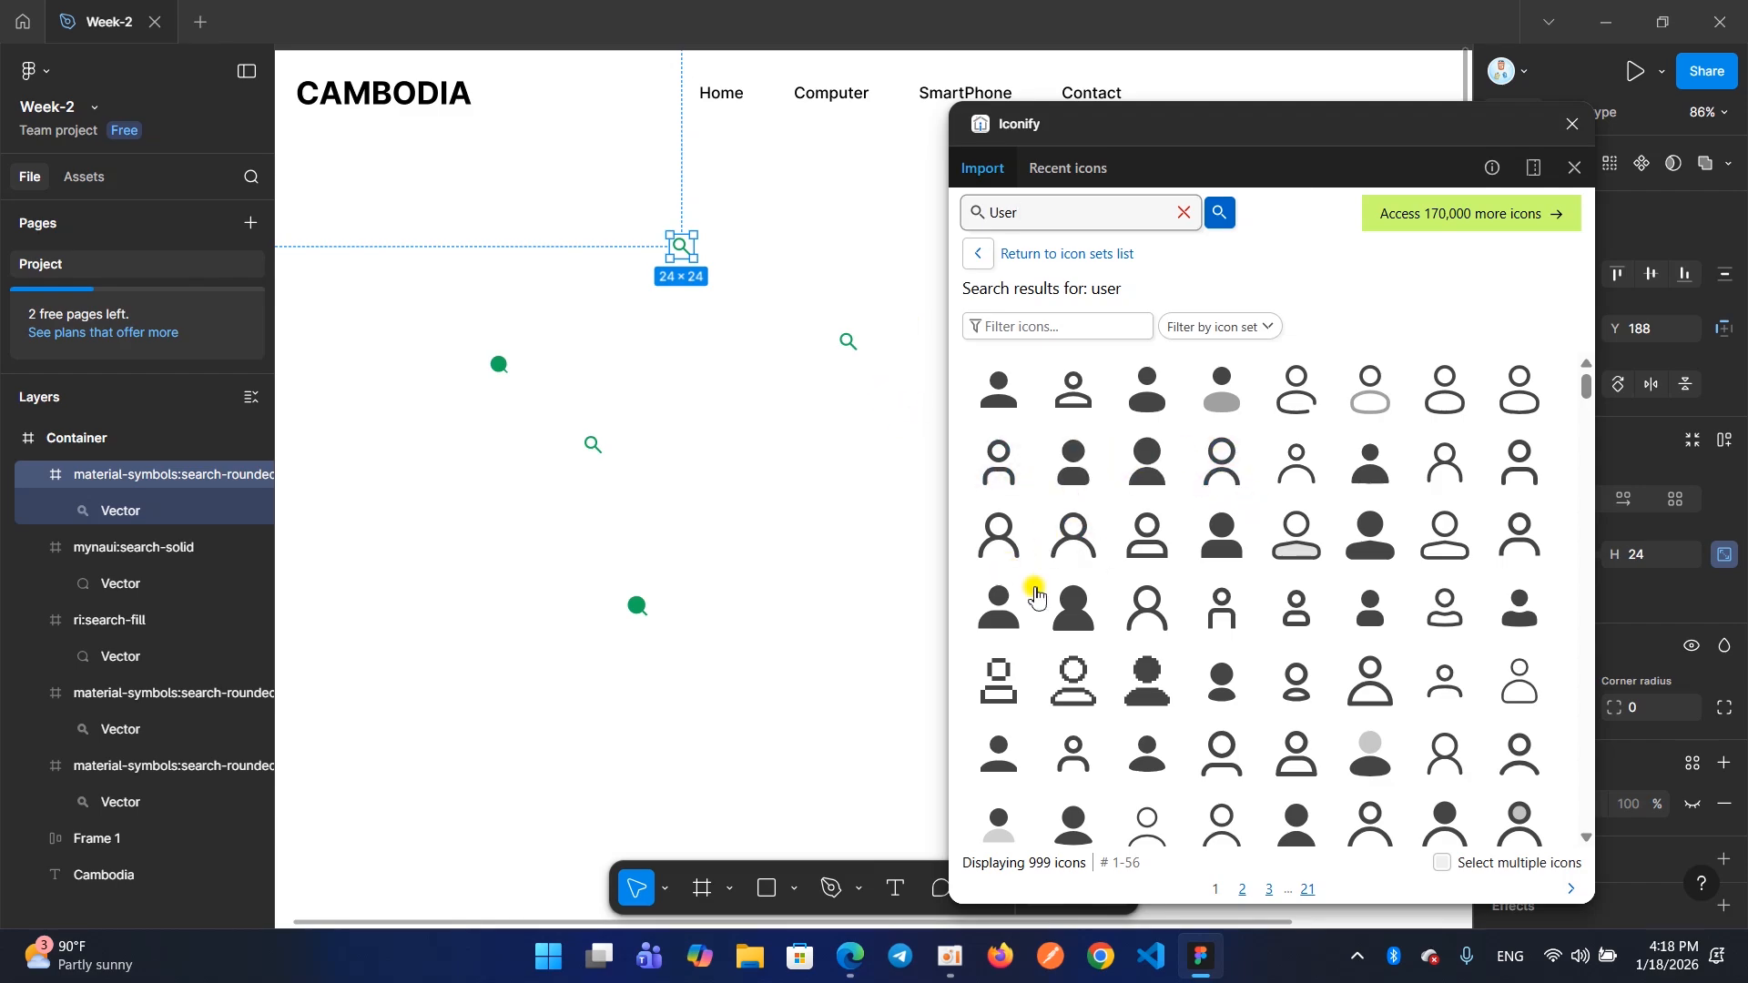
{"action": "left_click_drag", "start_coordinate": [1517, 542], "coordinate": [651, 351]}
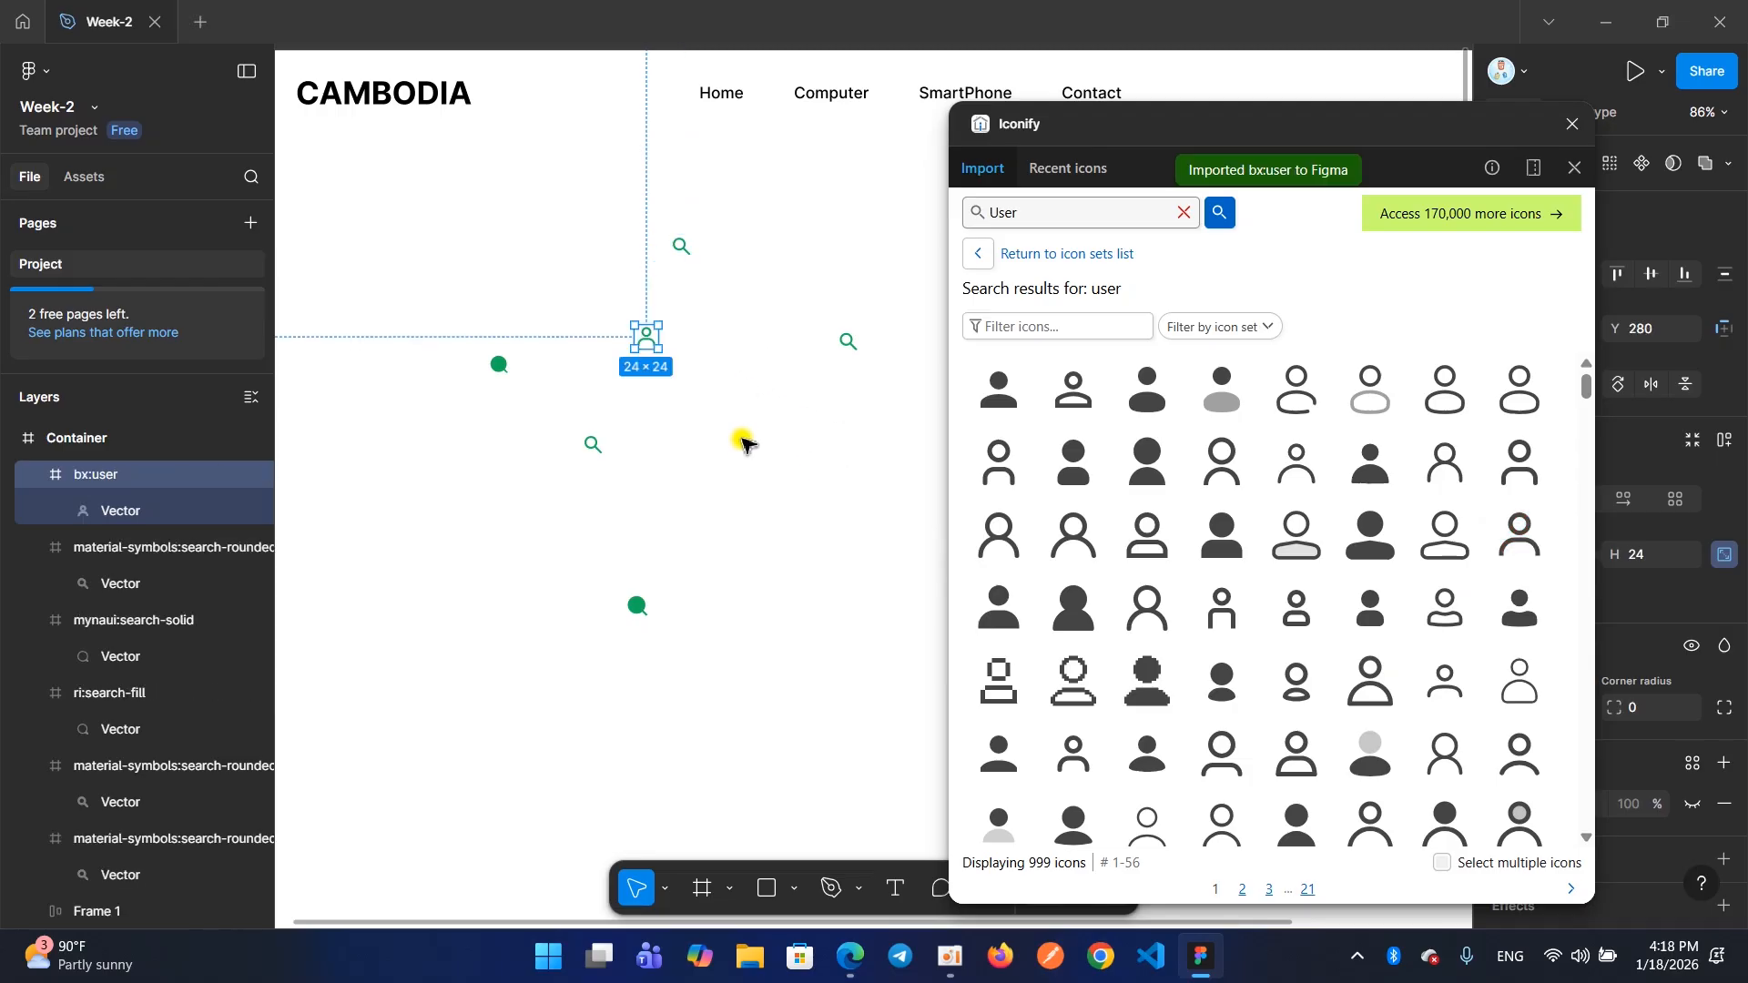
Close Iconify and delete the surplus search icons, keeping one material-symbols:search-rounded icon and the bx:user icon in the Container frame
{"action": "left_click", "coordinate": [1568, 131]}
{"action": "left_click_drag", "start_coordinate": [439, 331], "coordinate": [601, 570]}
{"action": "key", "text": "Delete"}
{"action": "left_click_drag", "start_coordinate": [507, 466], "coordinate": [712, 666]}
{"action": "key", "text": "Delete"}
{"action": "left_click_drag", "start_coordinate": [805, 300], "coordinate": [915, 453]}
{"action": "key", "text": "Delete"}
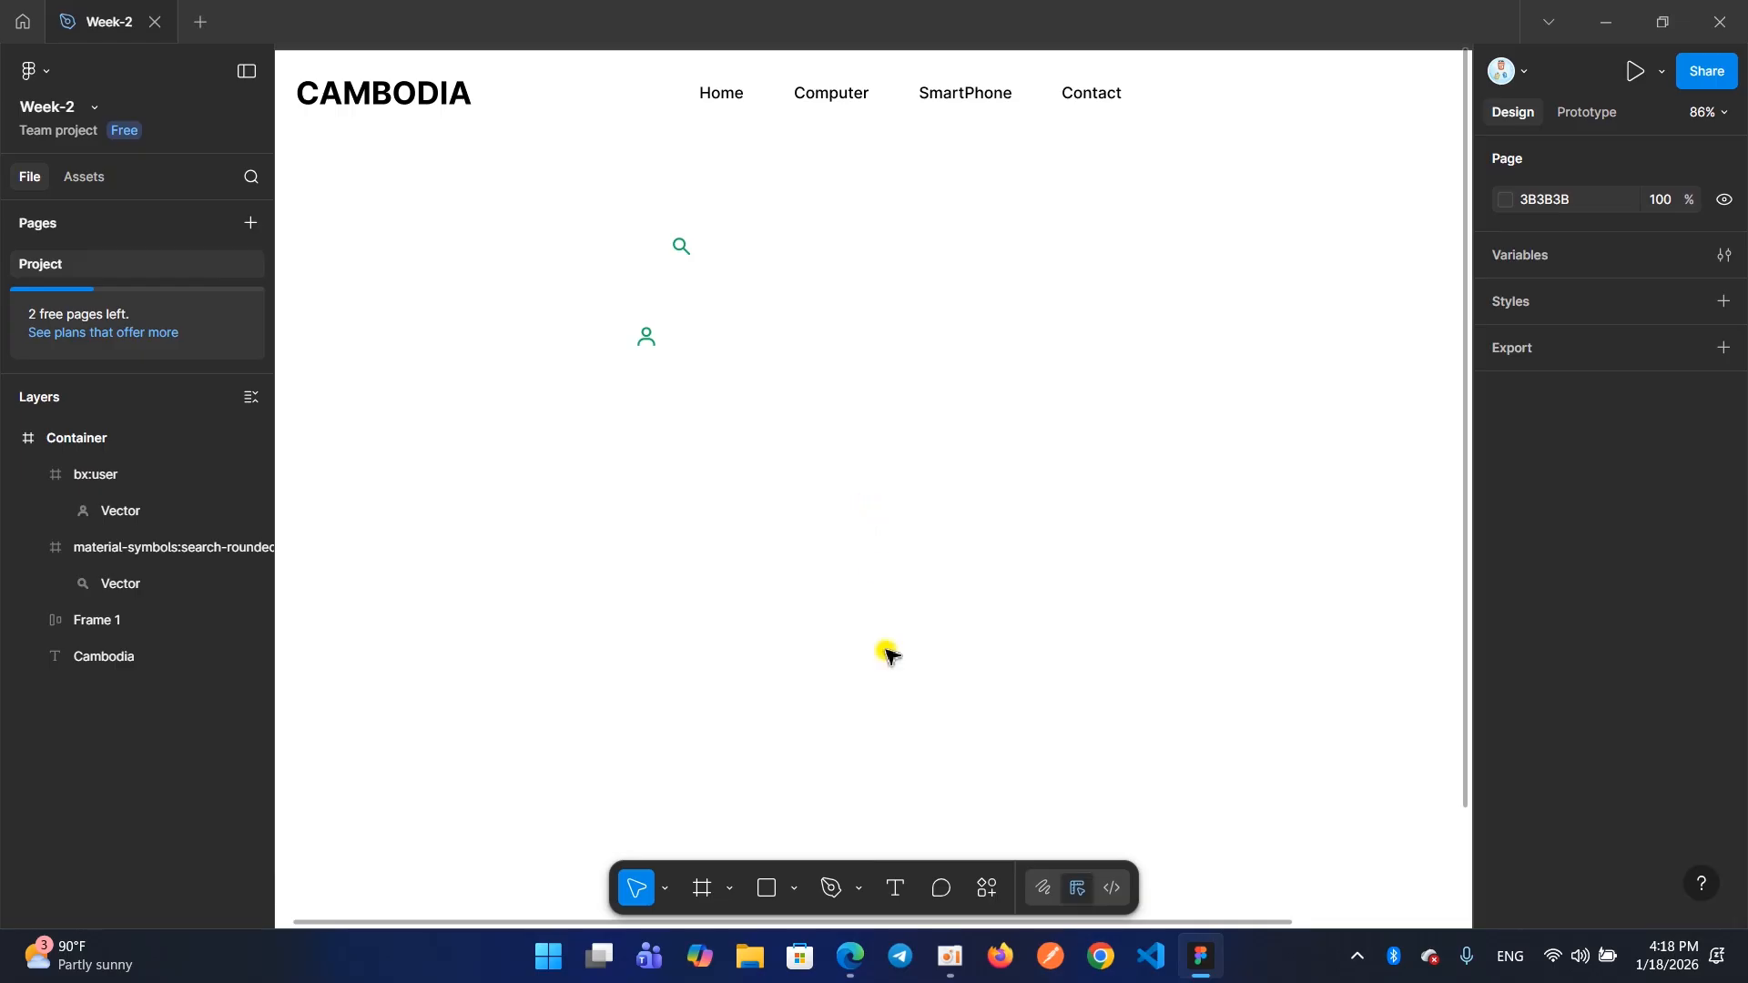
{"action": "left_click", "coordinate": [948, 971]}
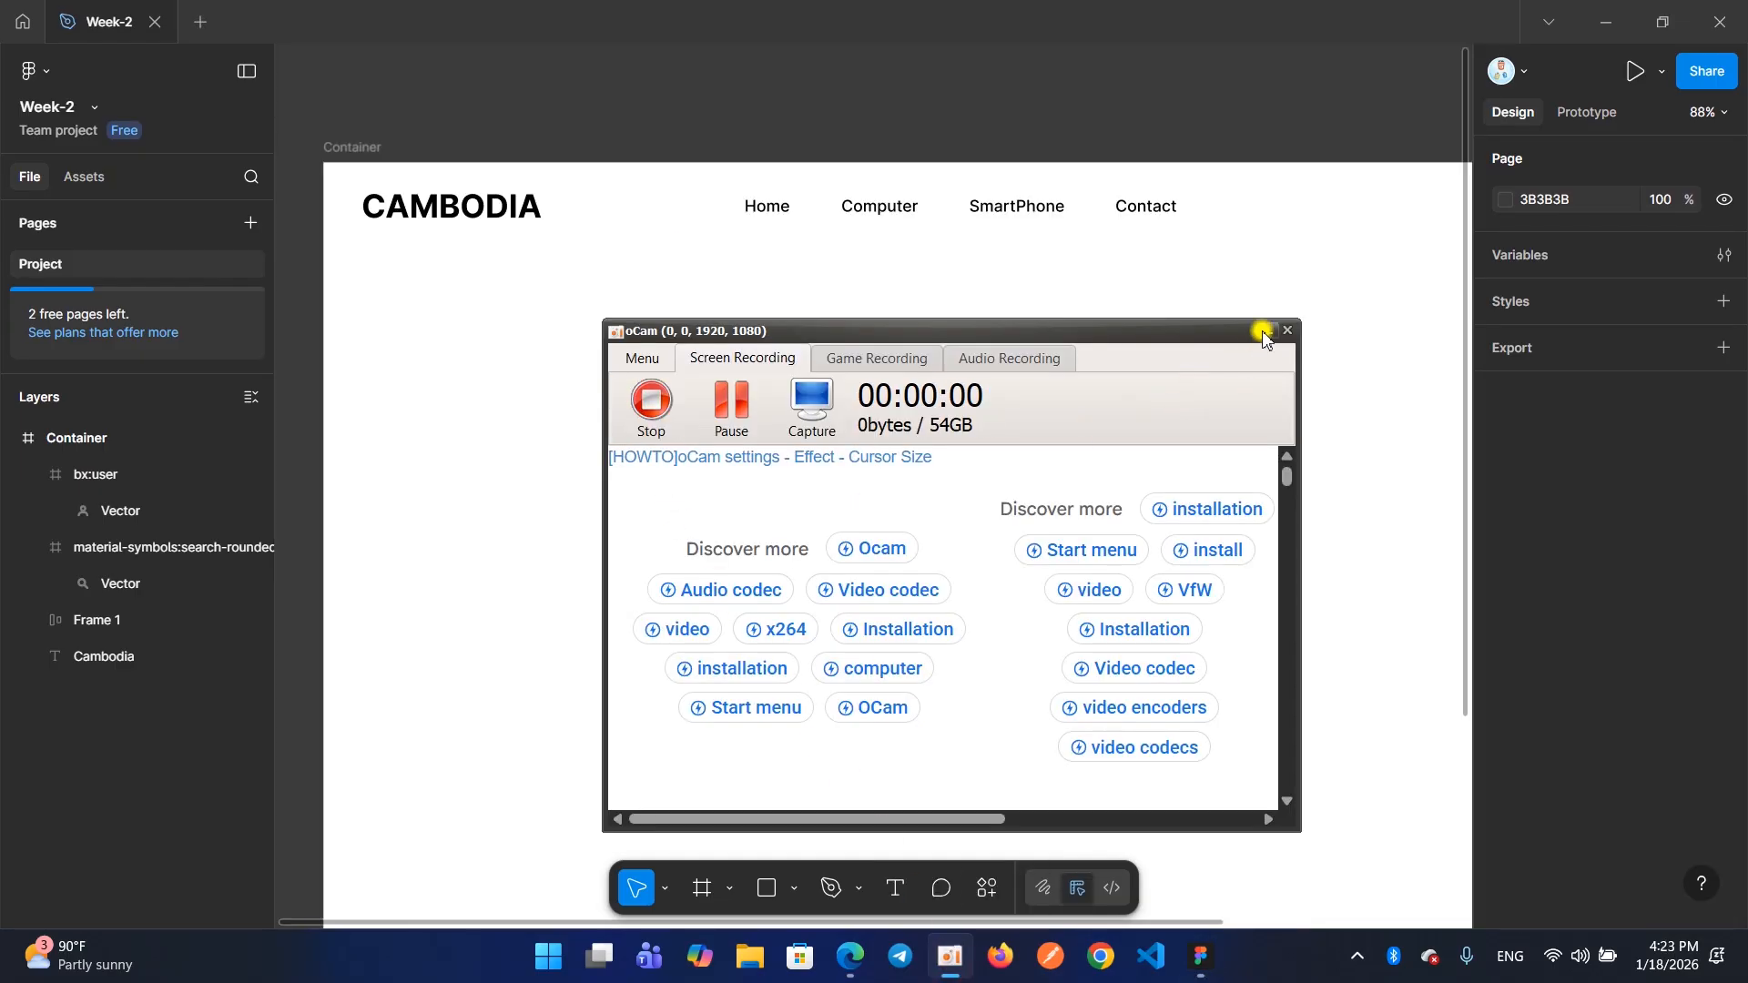
{"action": "left_click", "coordinate": [1263, 334]}
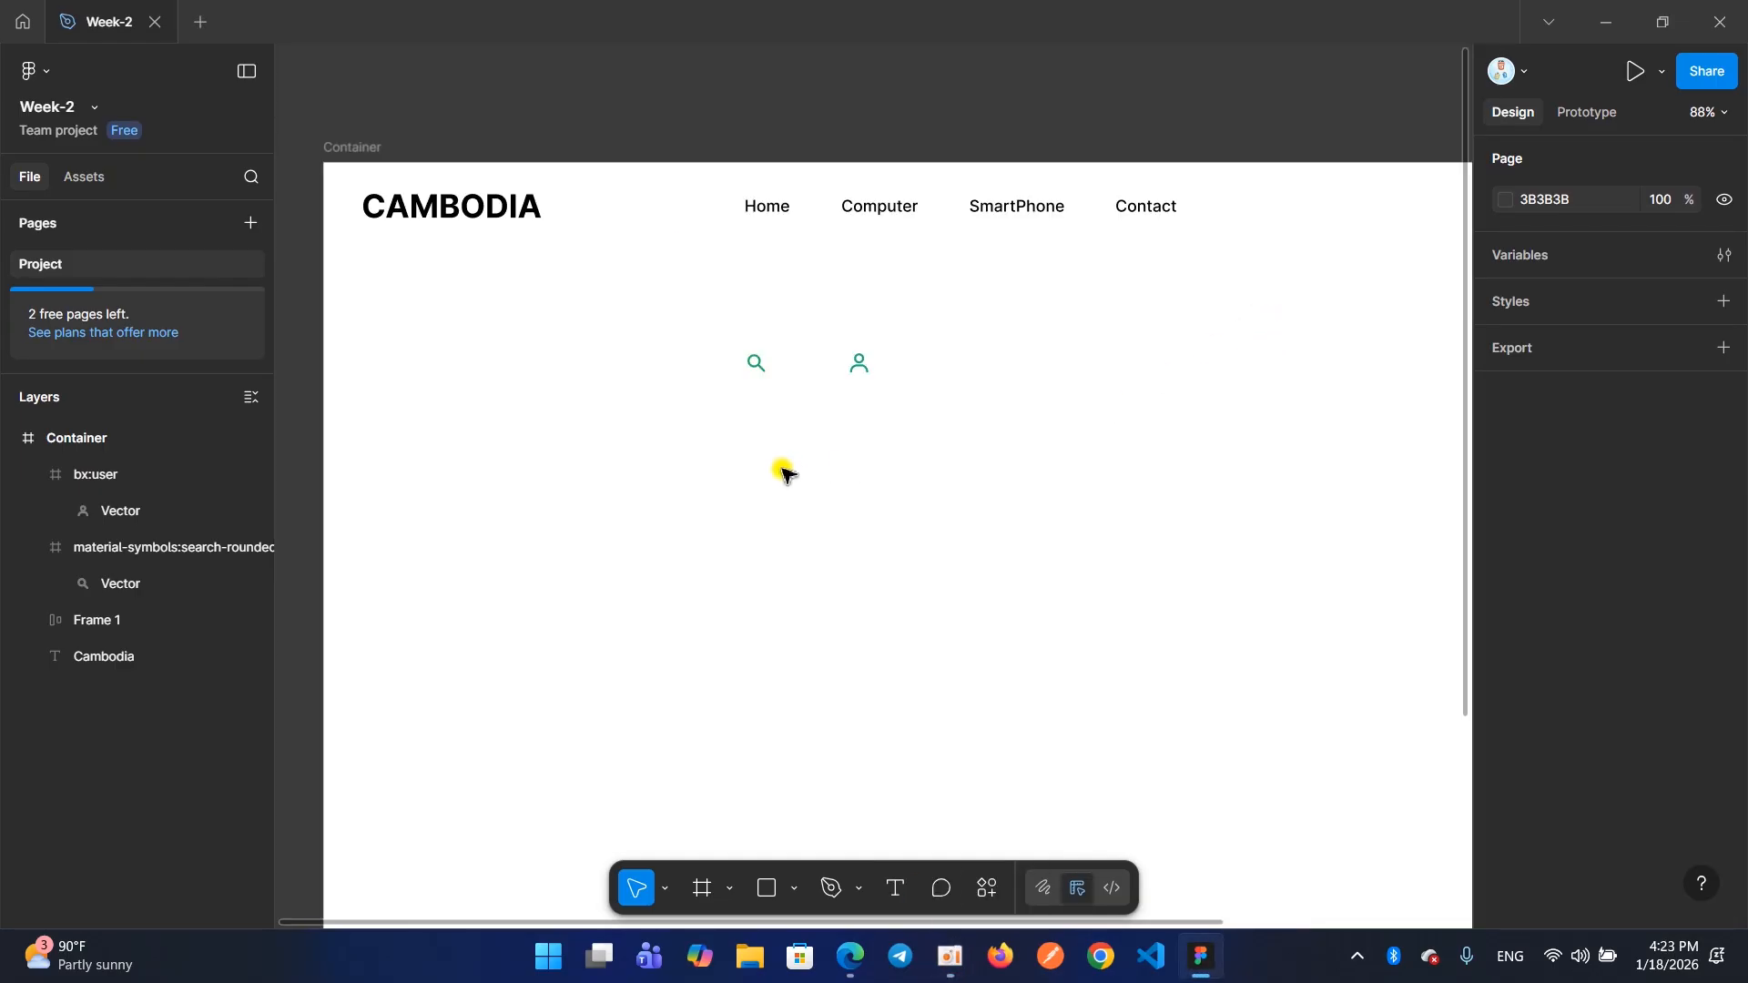
Select the search and user icons together and move them to Y 172, below and just right of the Contact navigation item
{"action": "left_click_drag", "start_coordinate": [711, 301], "coordinate": [890, 392]}
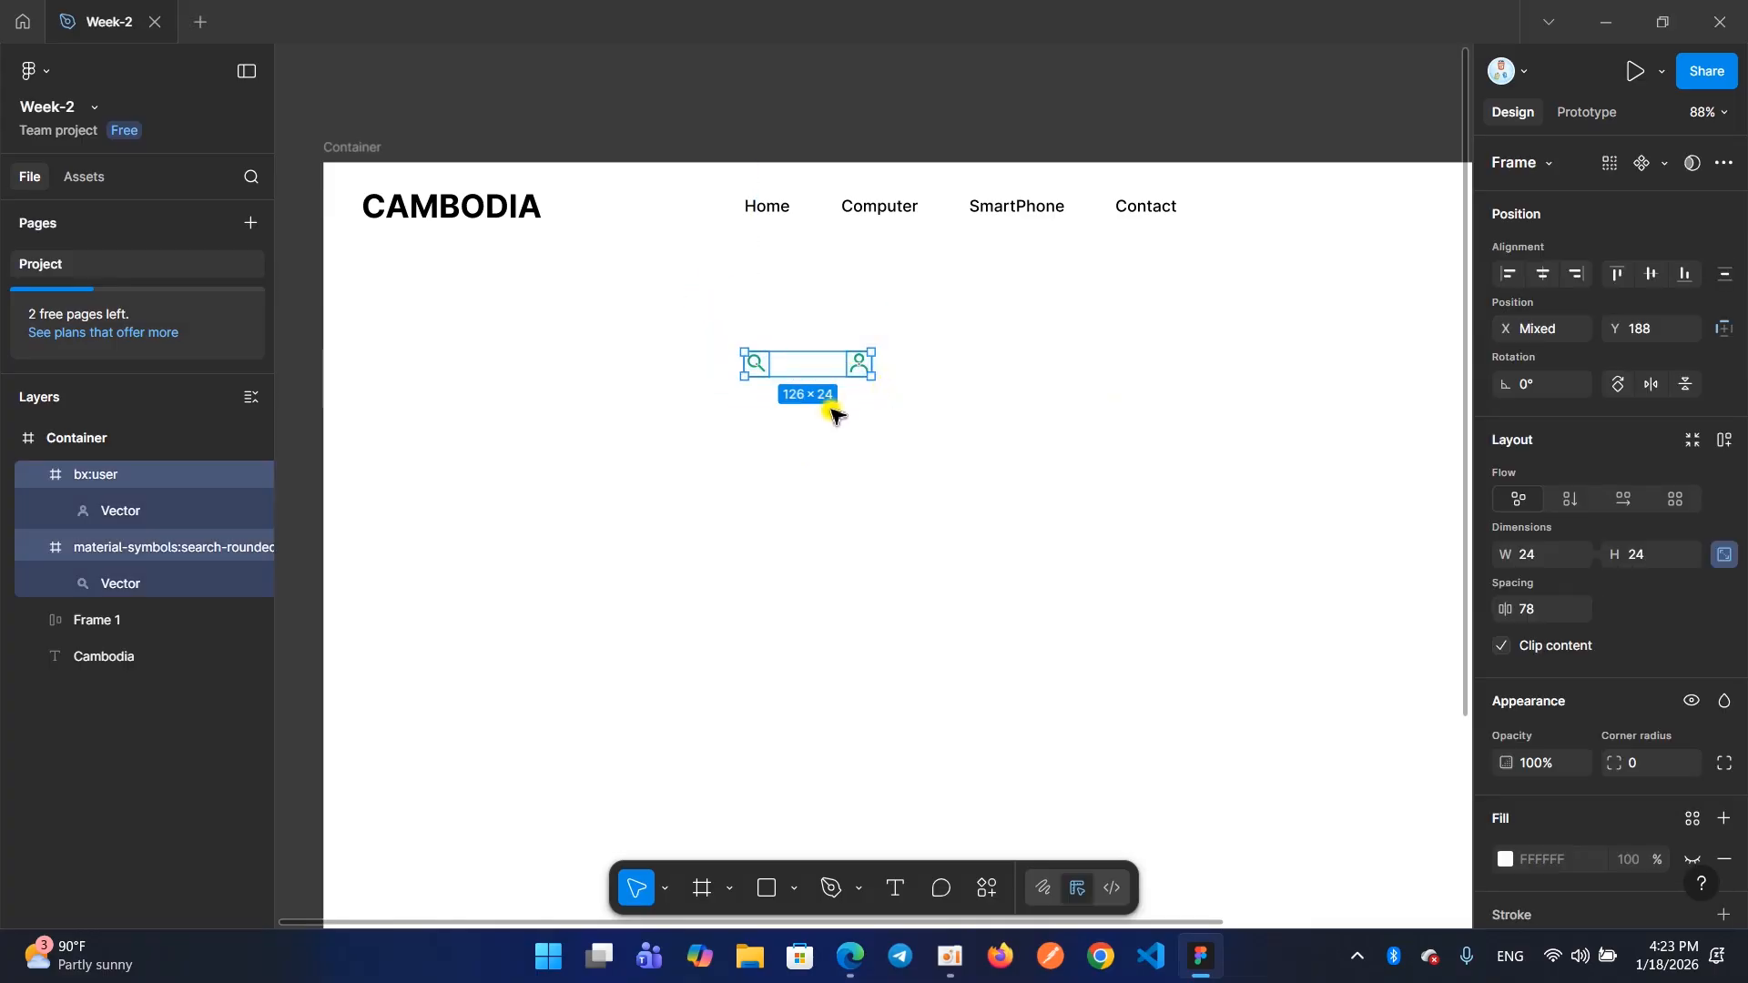
{"action": "left_click", "coordinate": [778, 401]}
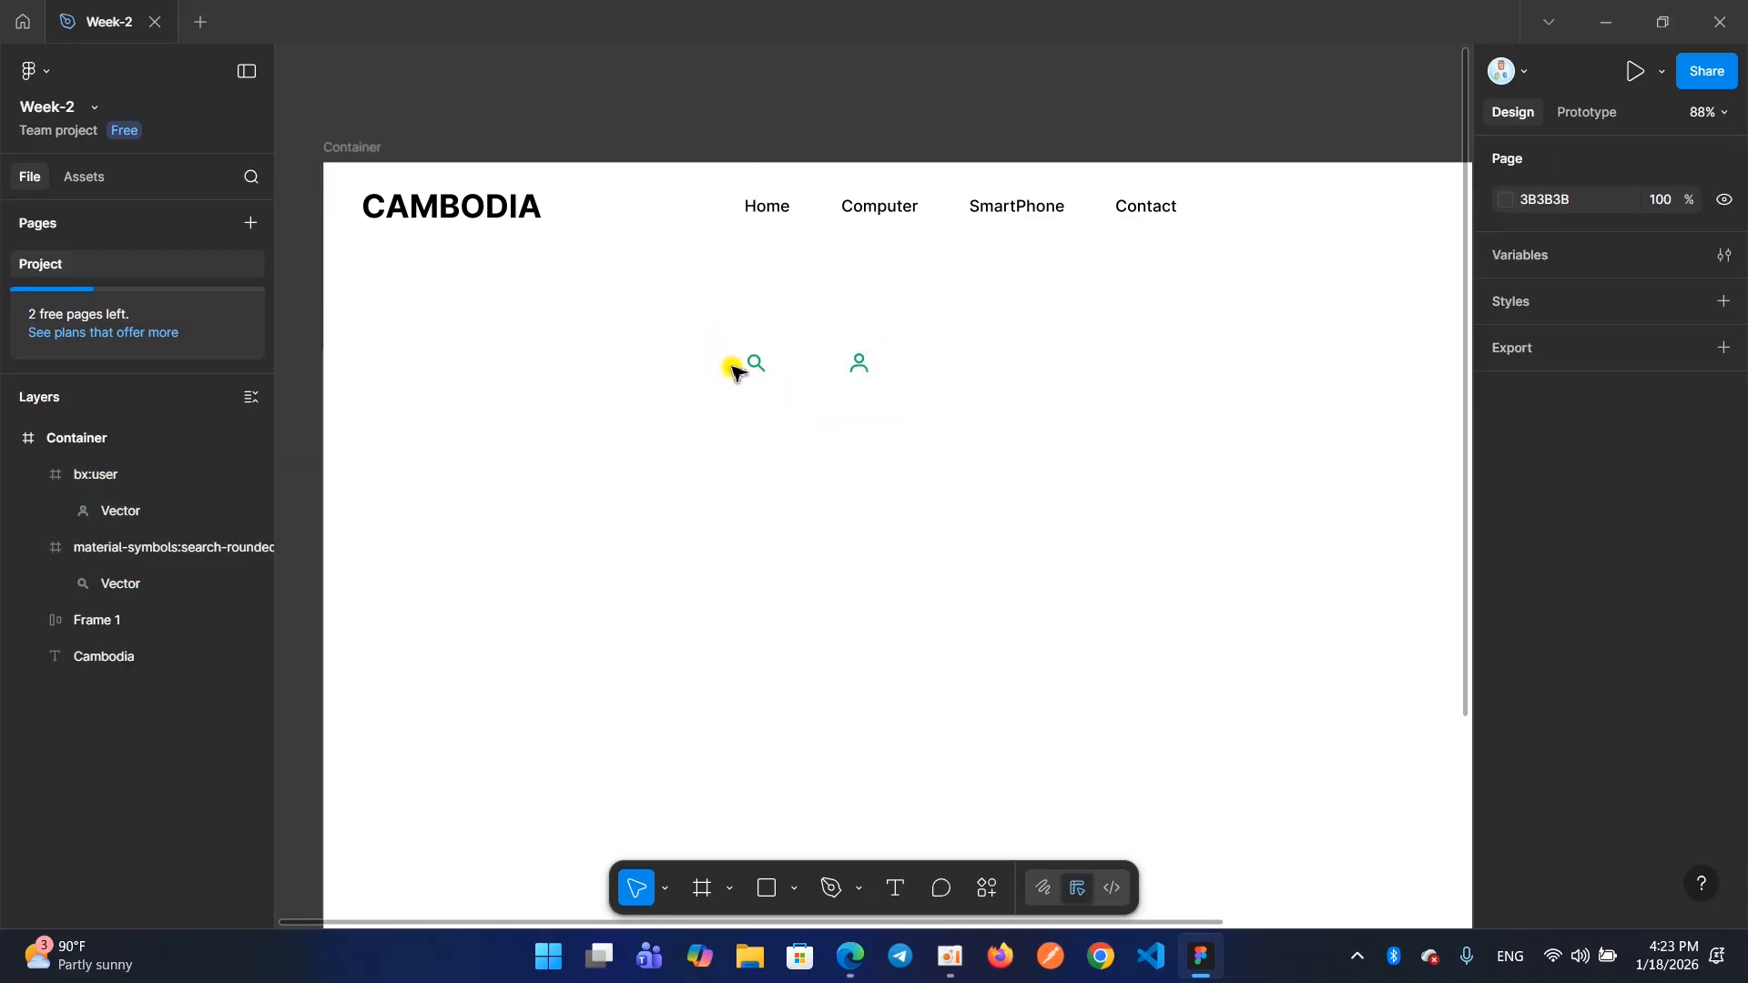
{"action": "left_click_drag", "start_coordinate": [718, 310], "coordinate": [902, 414]}
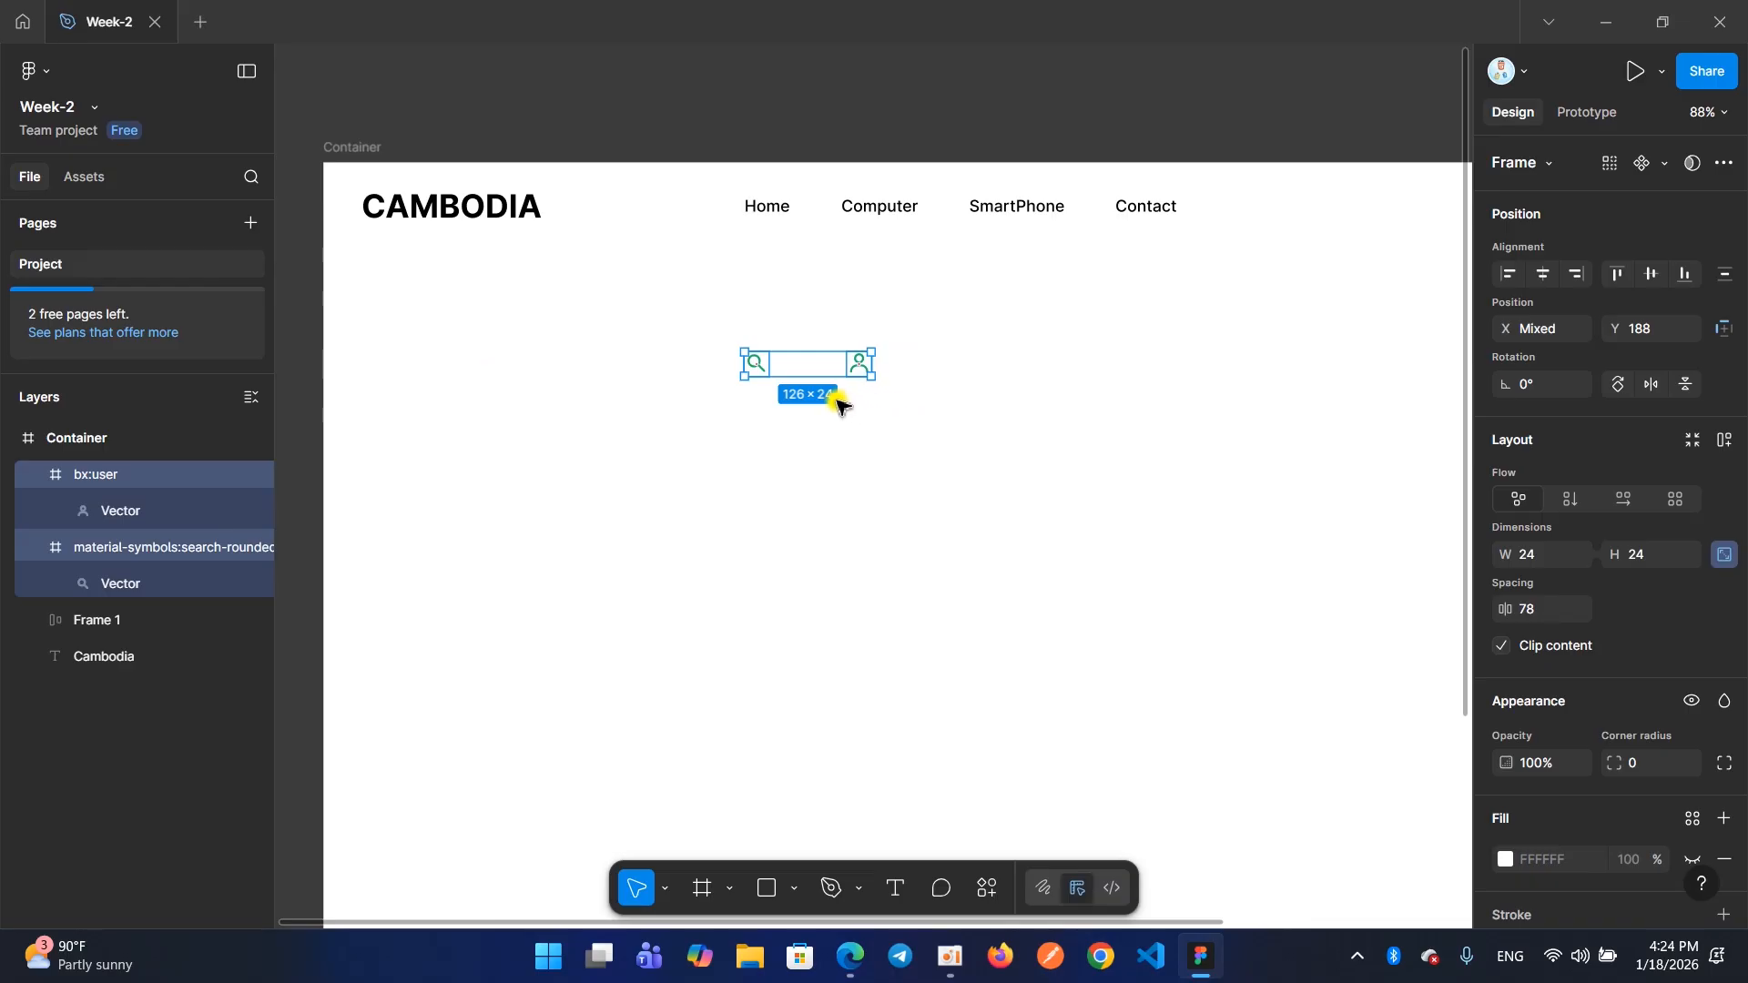
{"action": "left_click", "coordinate": [767, 415]}
{"action": "left_click", "coordinate": [756, 363]}
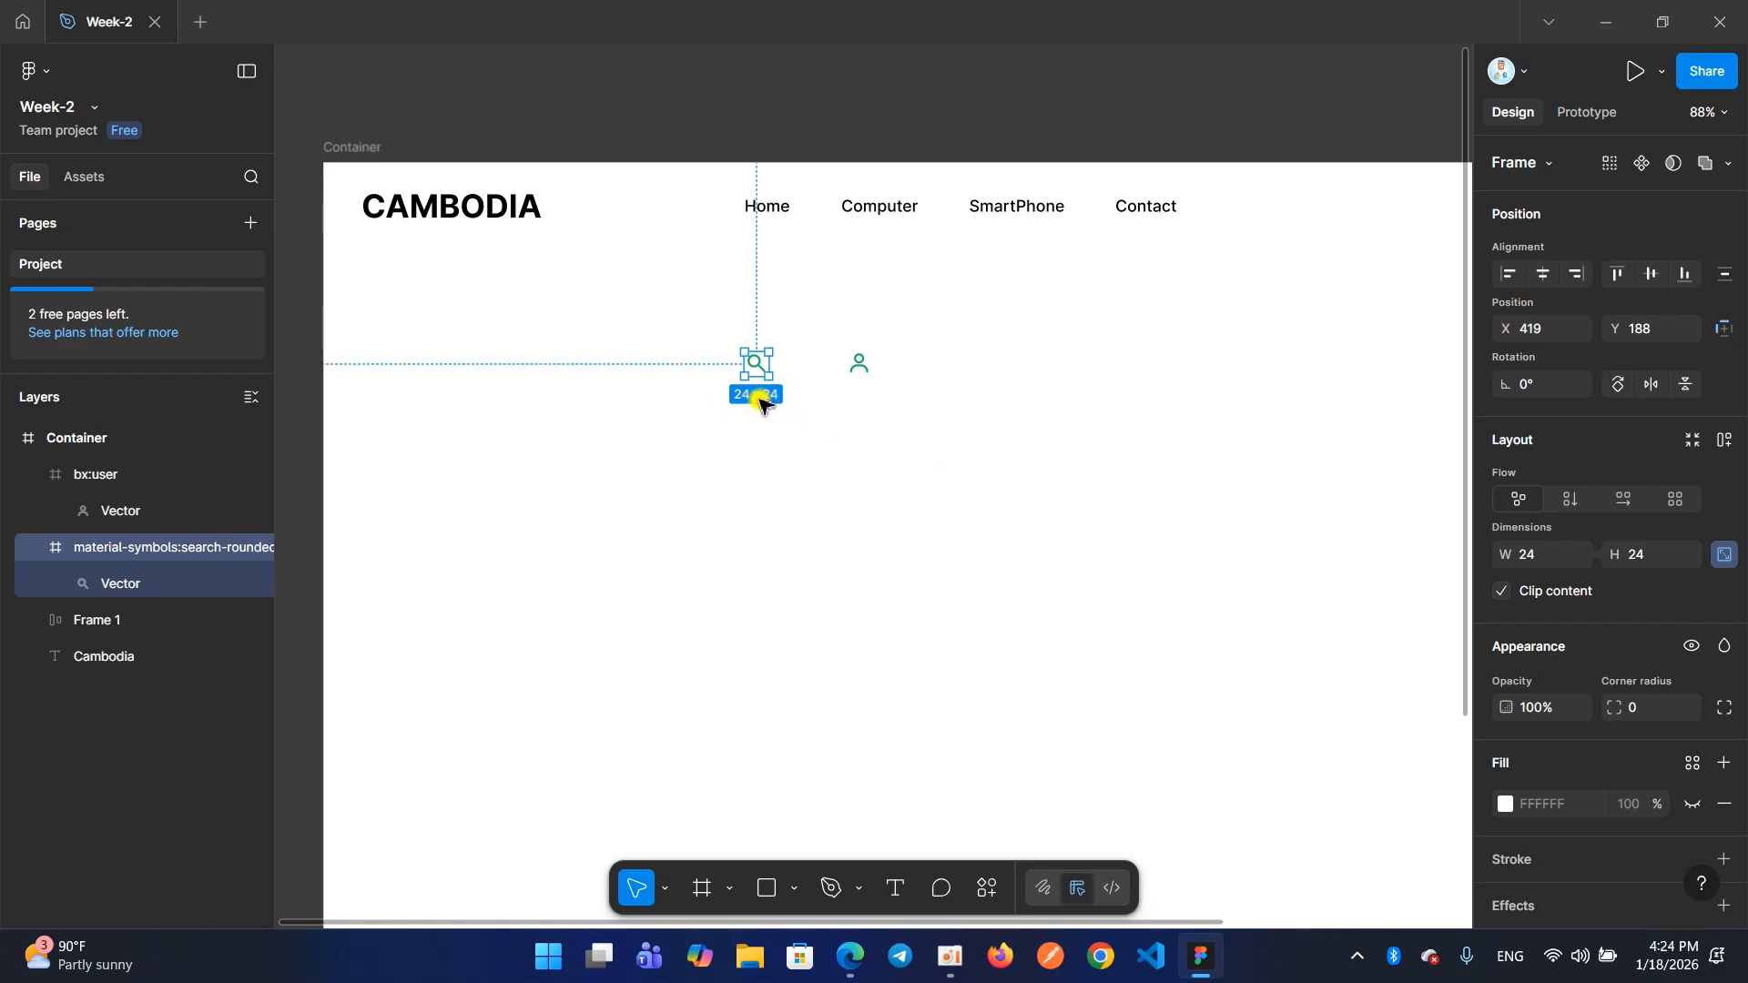
{"action": "left_click", "coordinate": [799, 443]}
{"action": "left_click_drag", "start_coordinate": [703, 314], "coordinate": [913, 417]}
{"action": "left_click_drag", "start_coordinate": [817, 375], "coordinate": [1046, 359]}
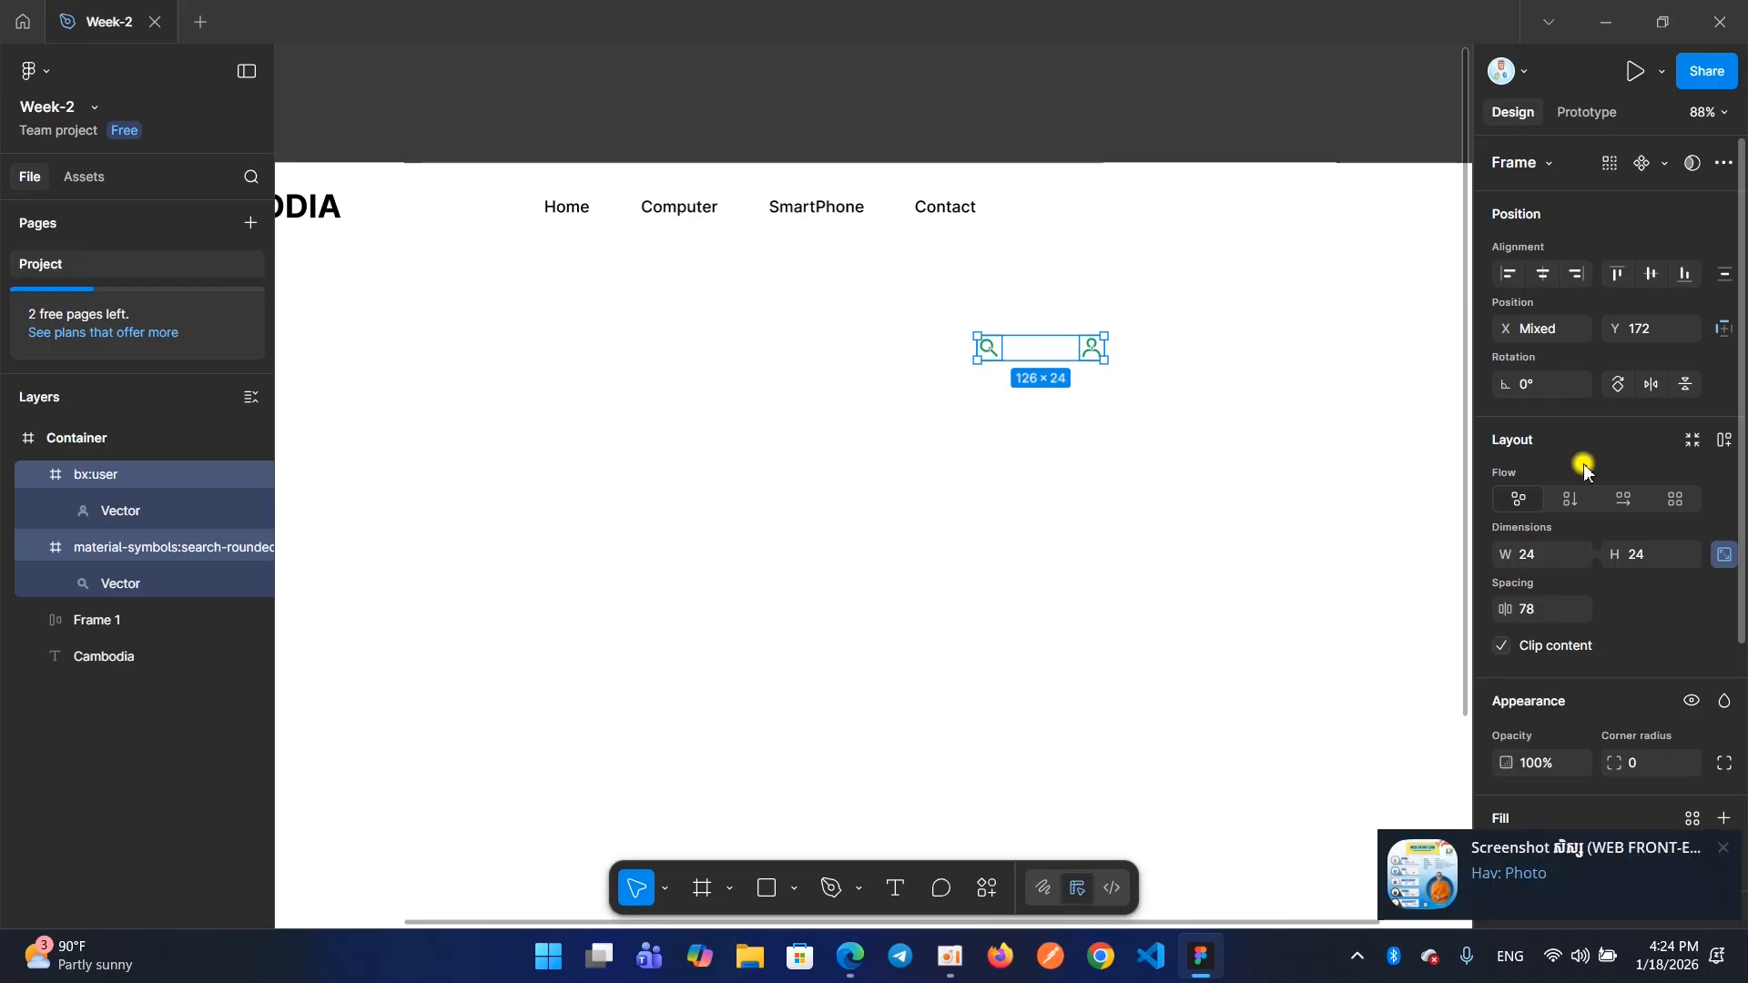
Set the fill of both the search and user icon frames to black, 000000 at 100% opacity
{"action": "scroll", "coordinate": [1542, 495], "scroll_direction": "down", "scroll_amount": 5}
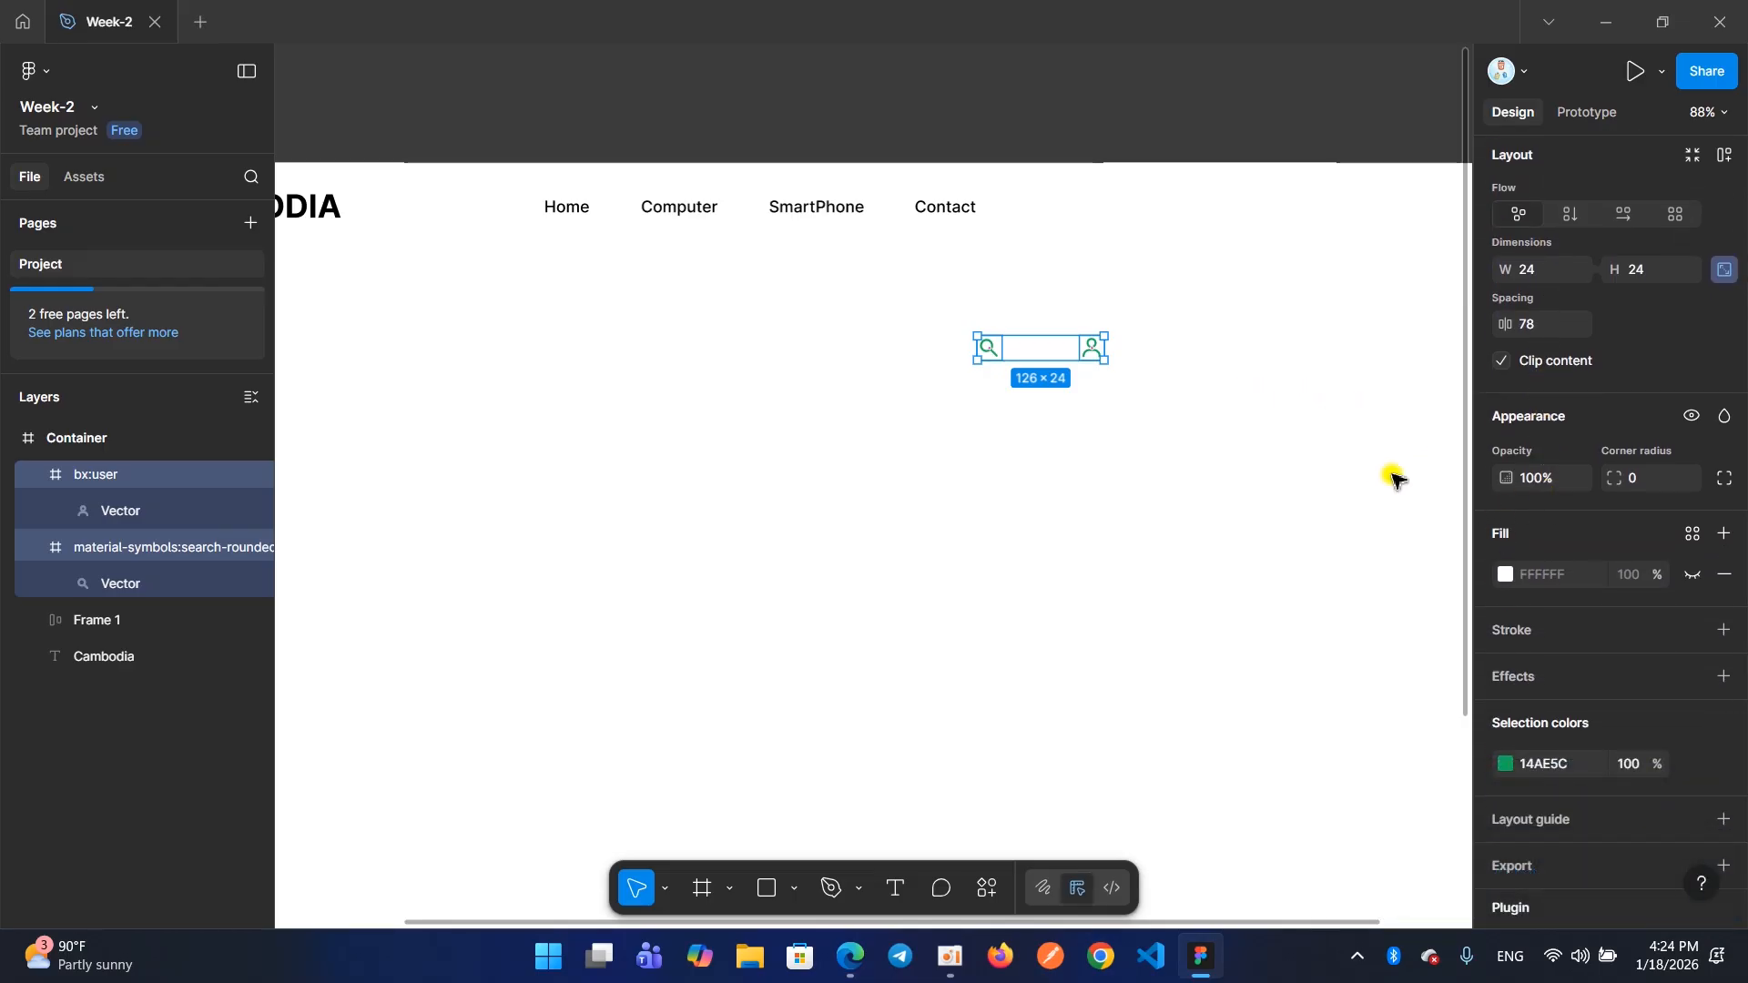
{"action": "left_click", "coordinate": [1504, 575]}
{"action": "left_click_drag", "start_coordinate": [1287, 578], "coordinate": [1160, 768]}
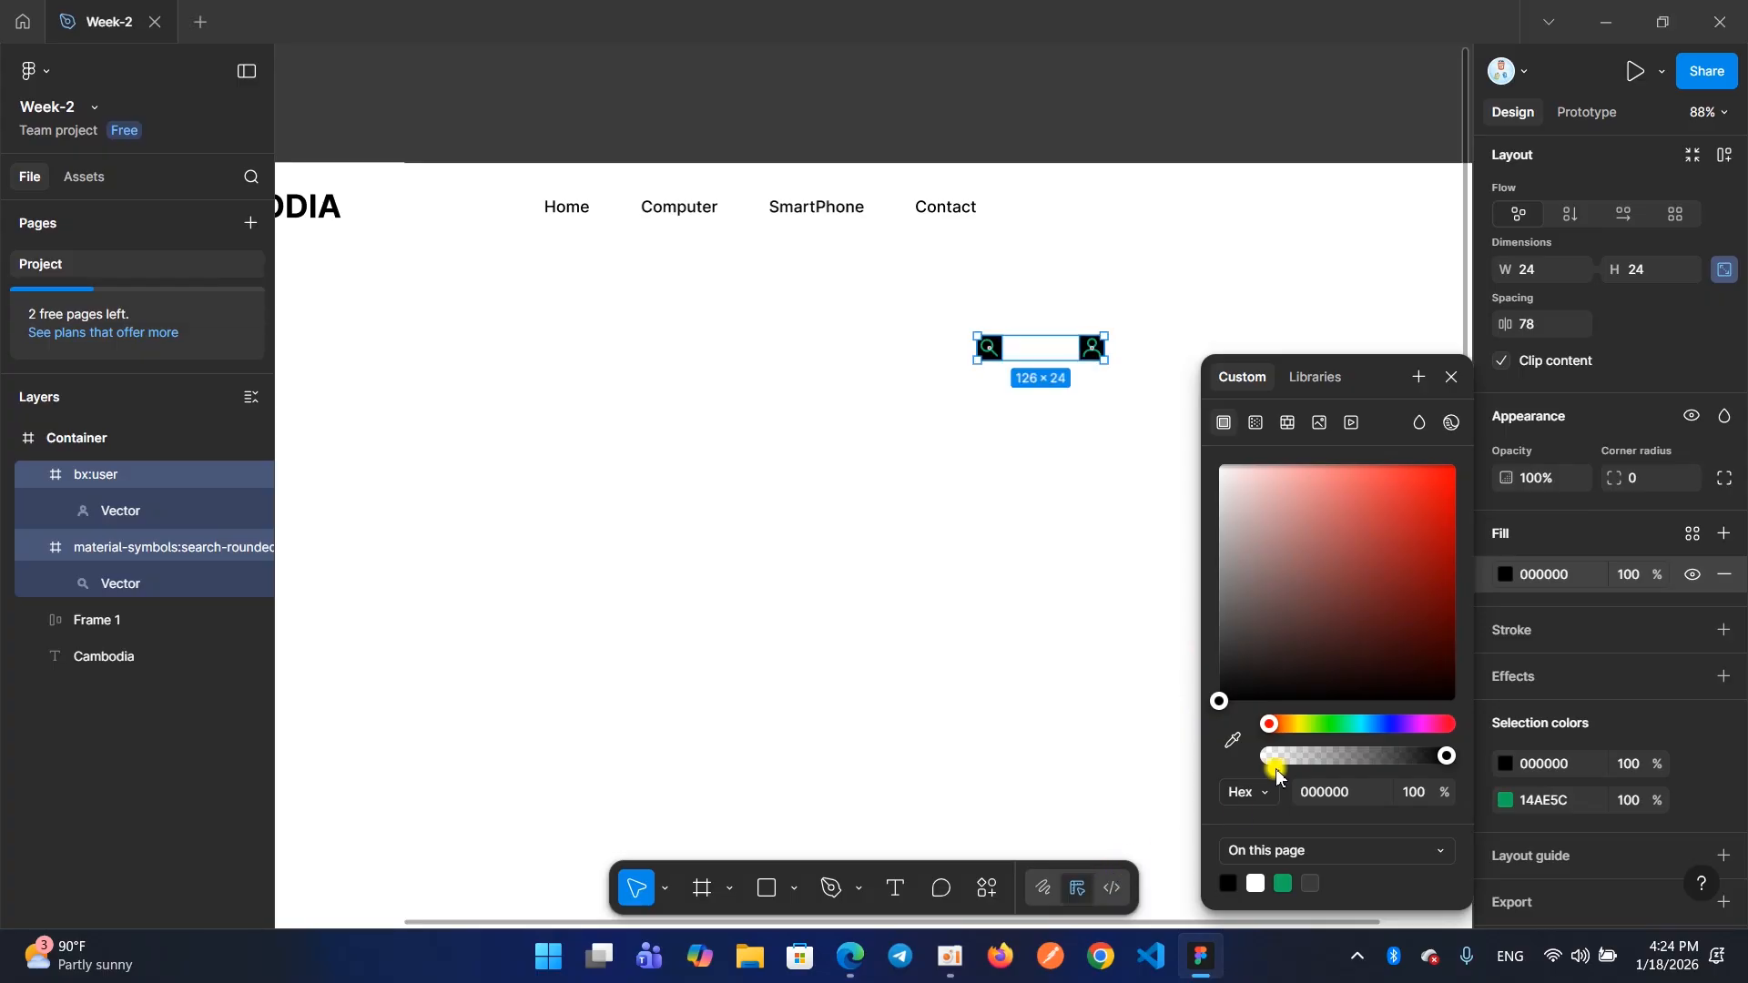
{"action": "left_click", "coordinate": [1448, 379]}
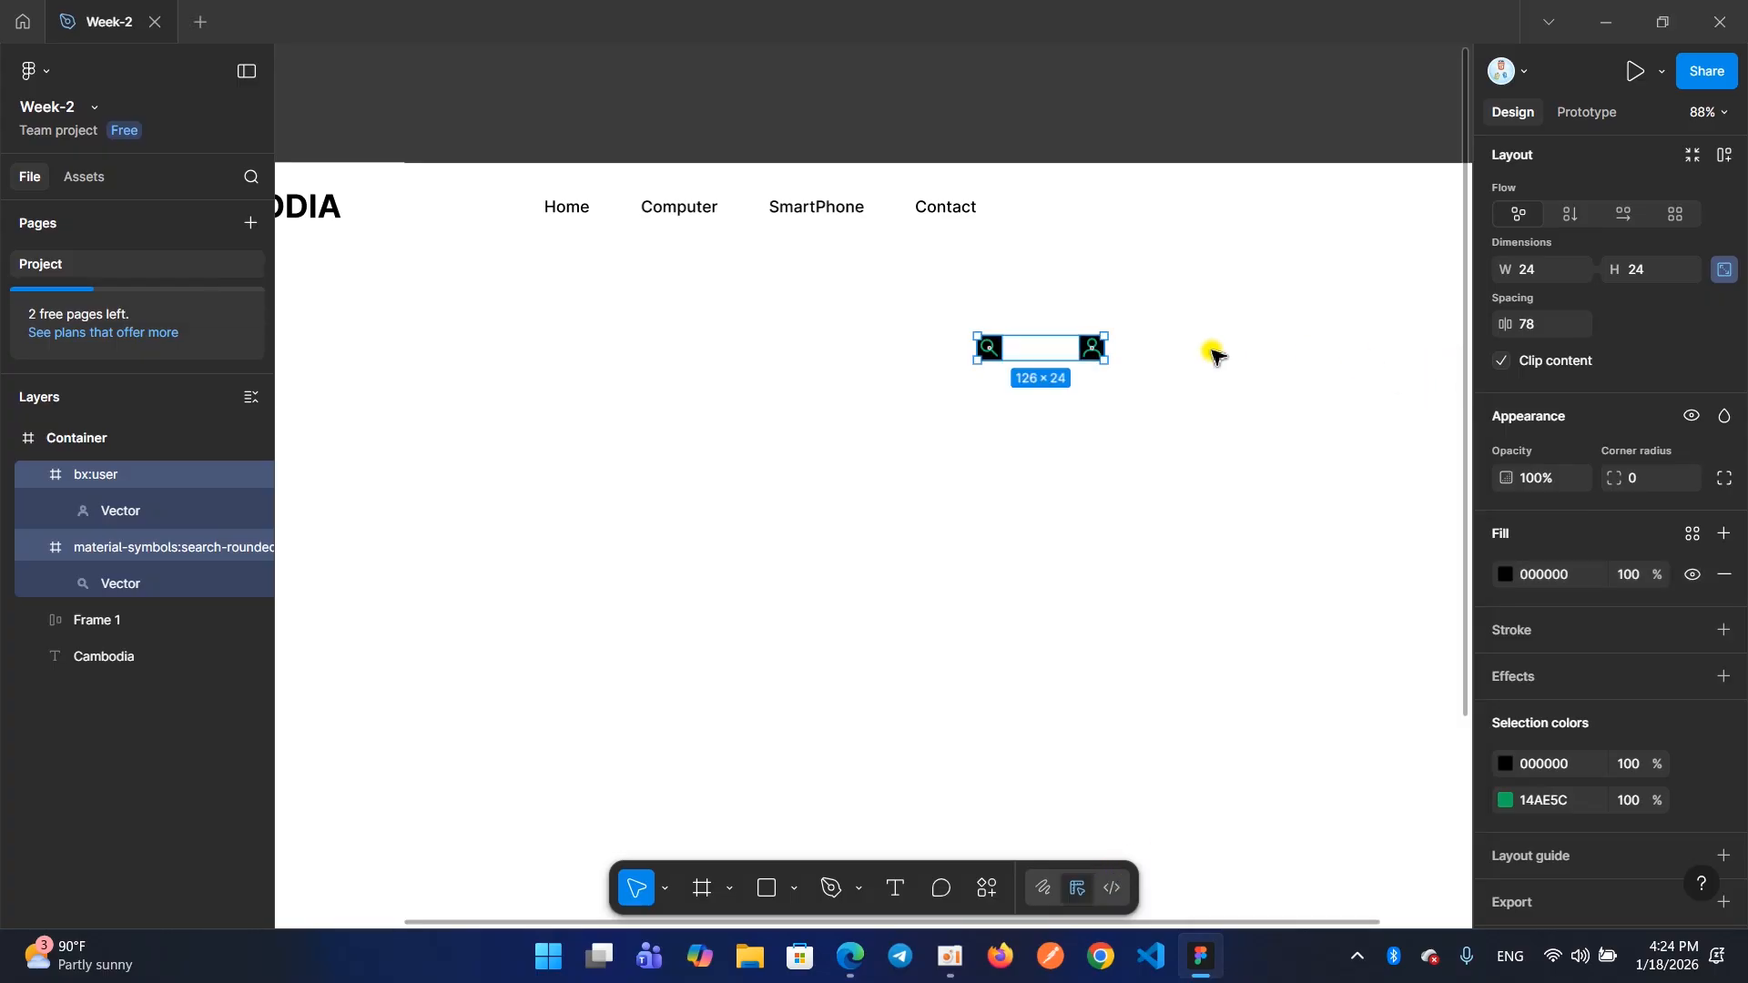
{"action": "scroll", "coordinate": [1093, 362], "scroll_direction": "up", "scroll_amount": 5, "text": "ctrl"}
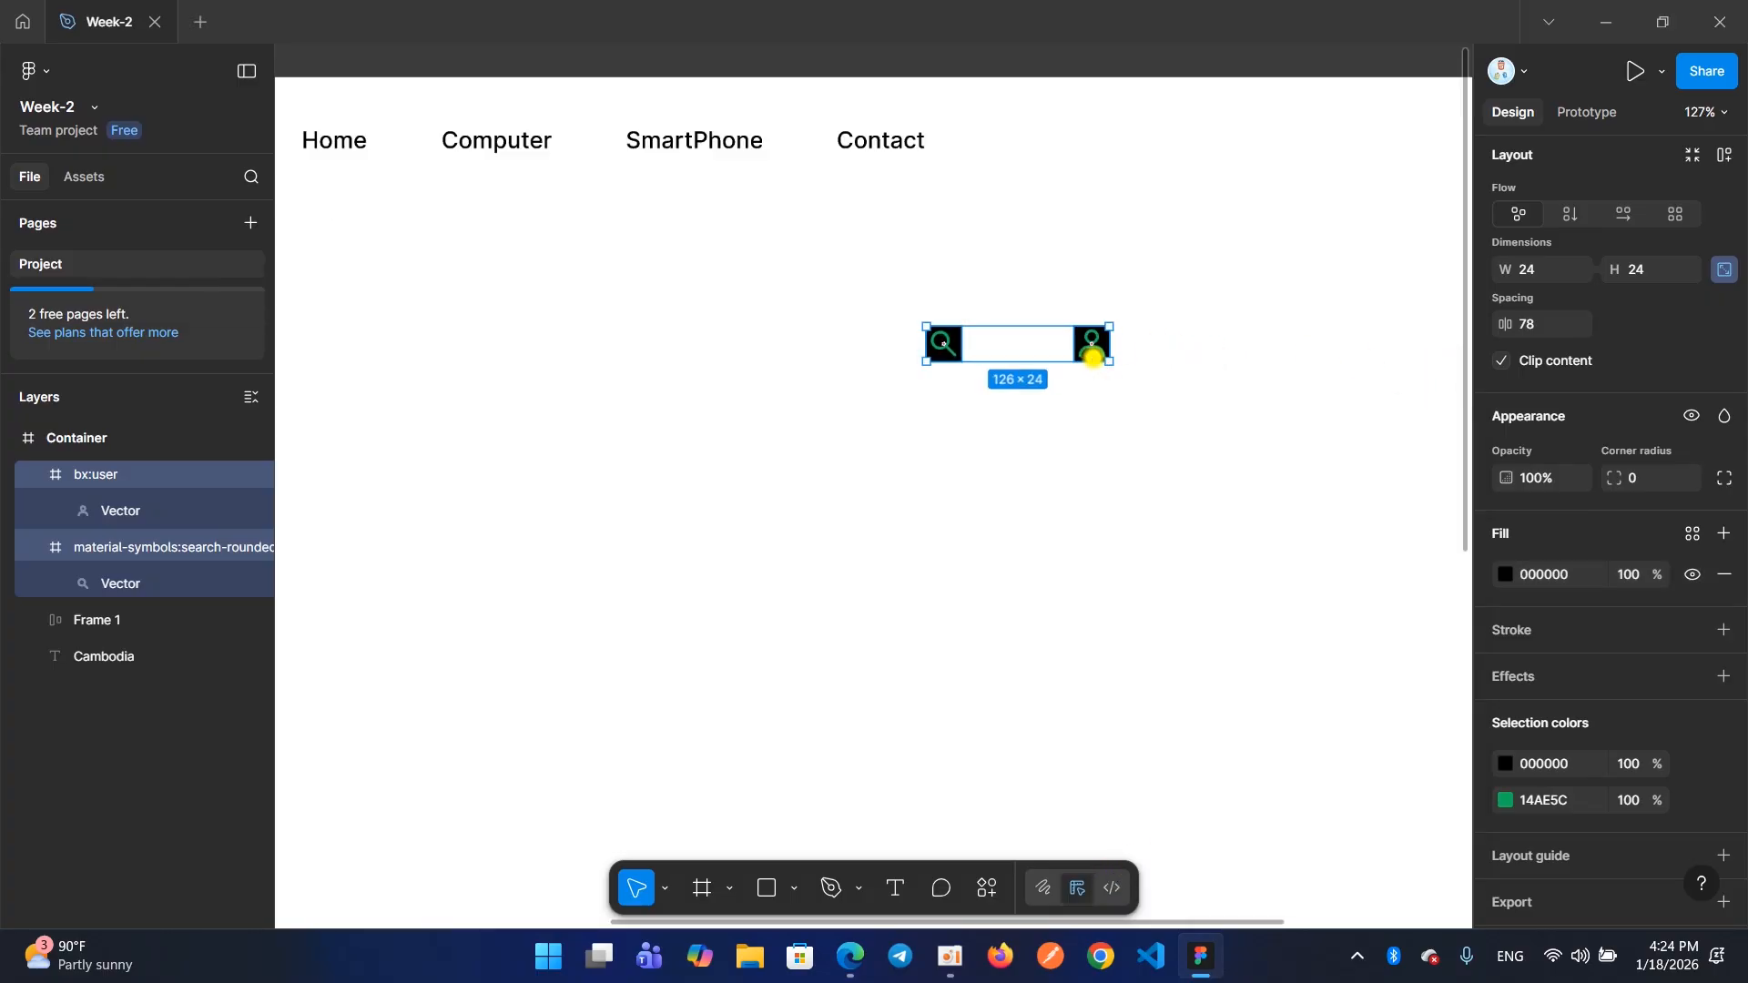
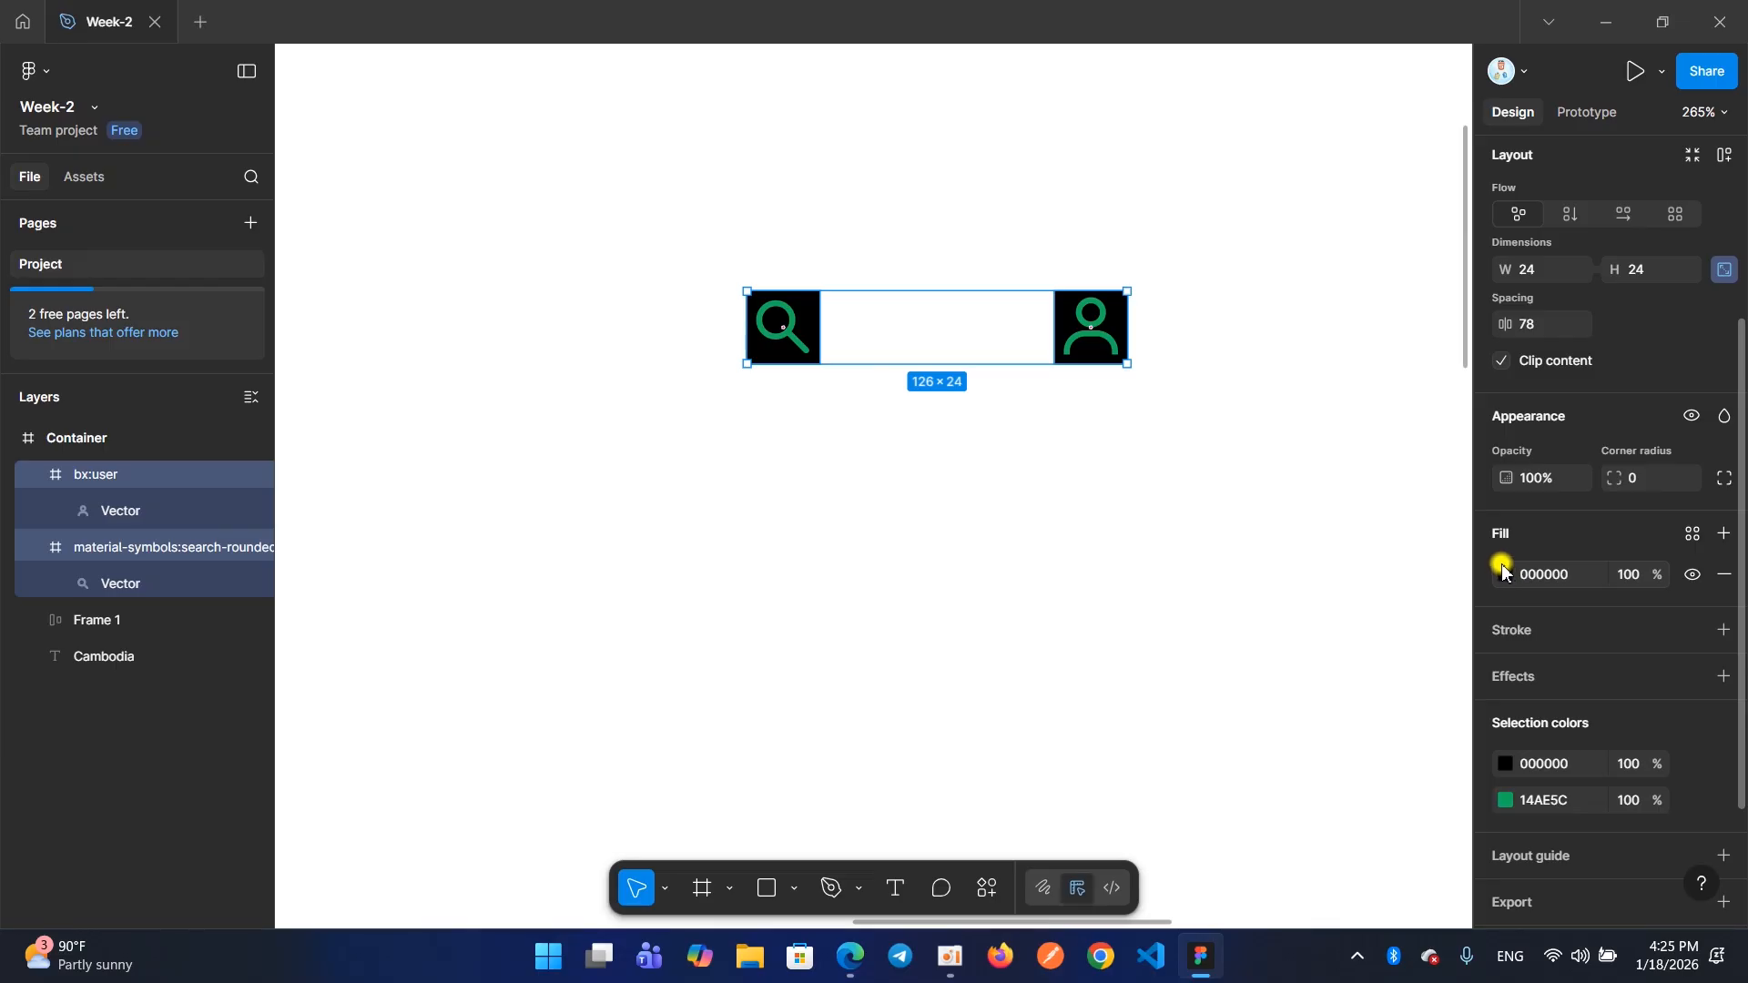
Remove the black fill from the search and user icon frames, and try a red FF0000 fill before removing it too
{"action": "left_click", "coordinate": [1718, 577]}
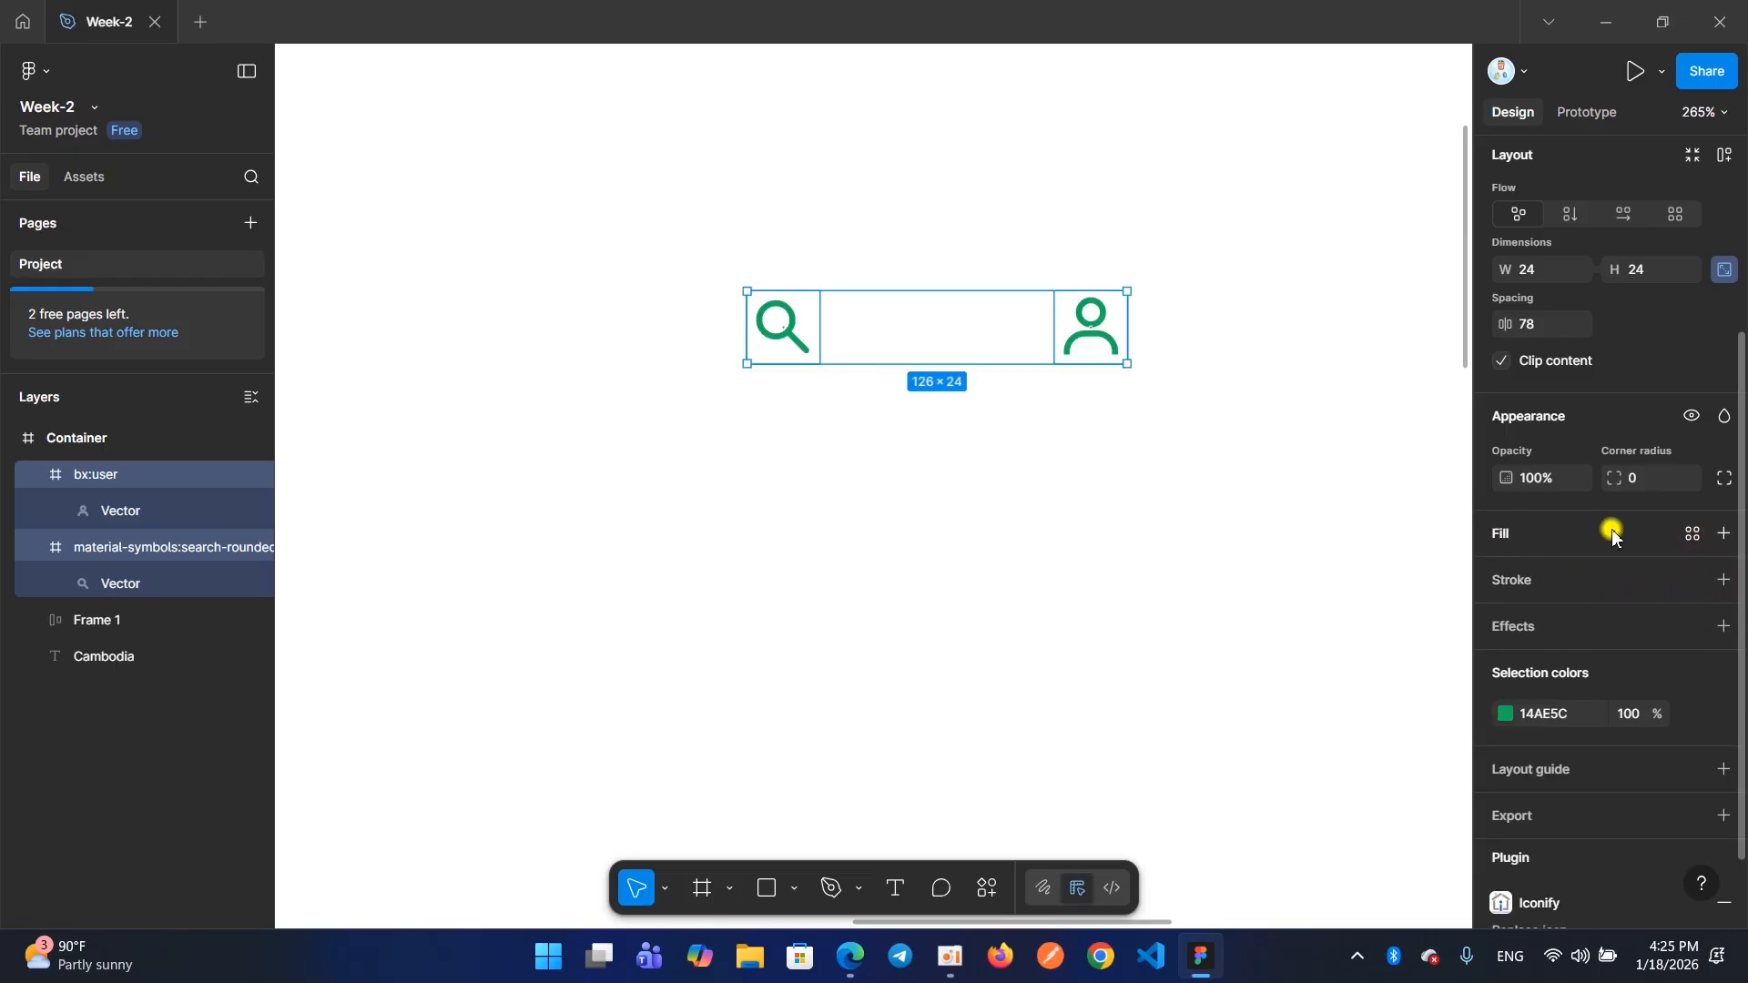
{"action": "left_click", "coordinate": [1580, 539]}
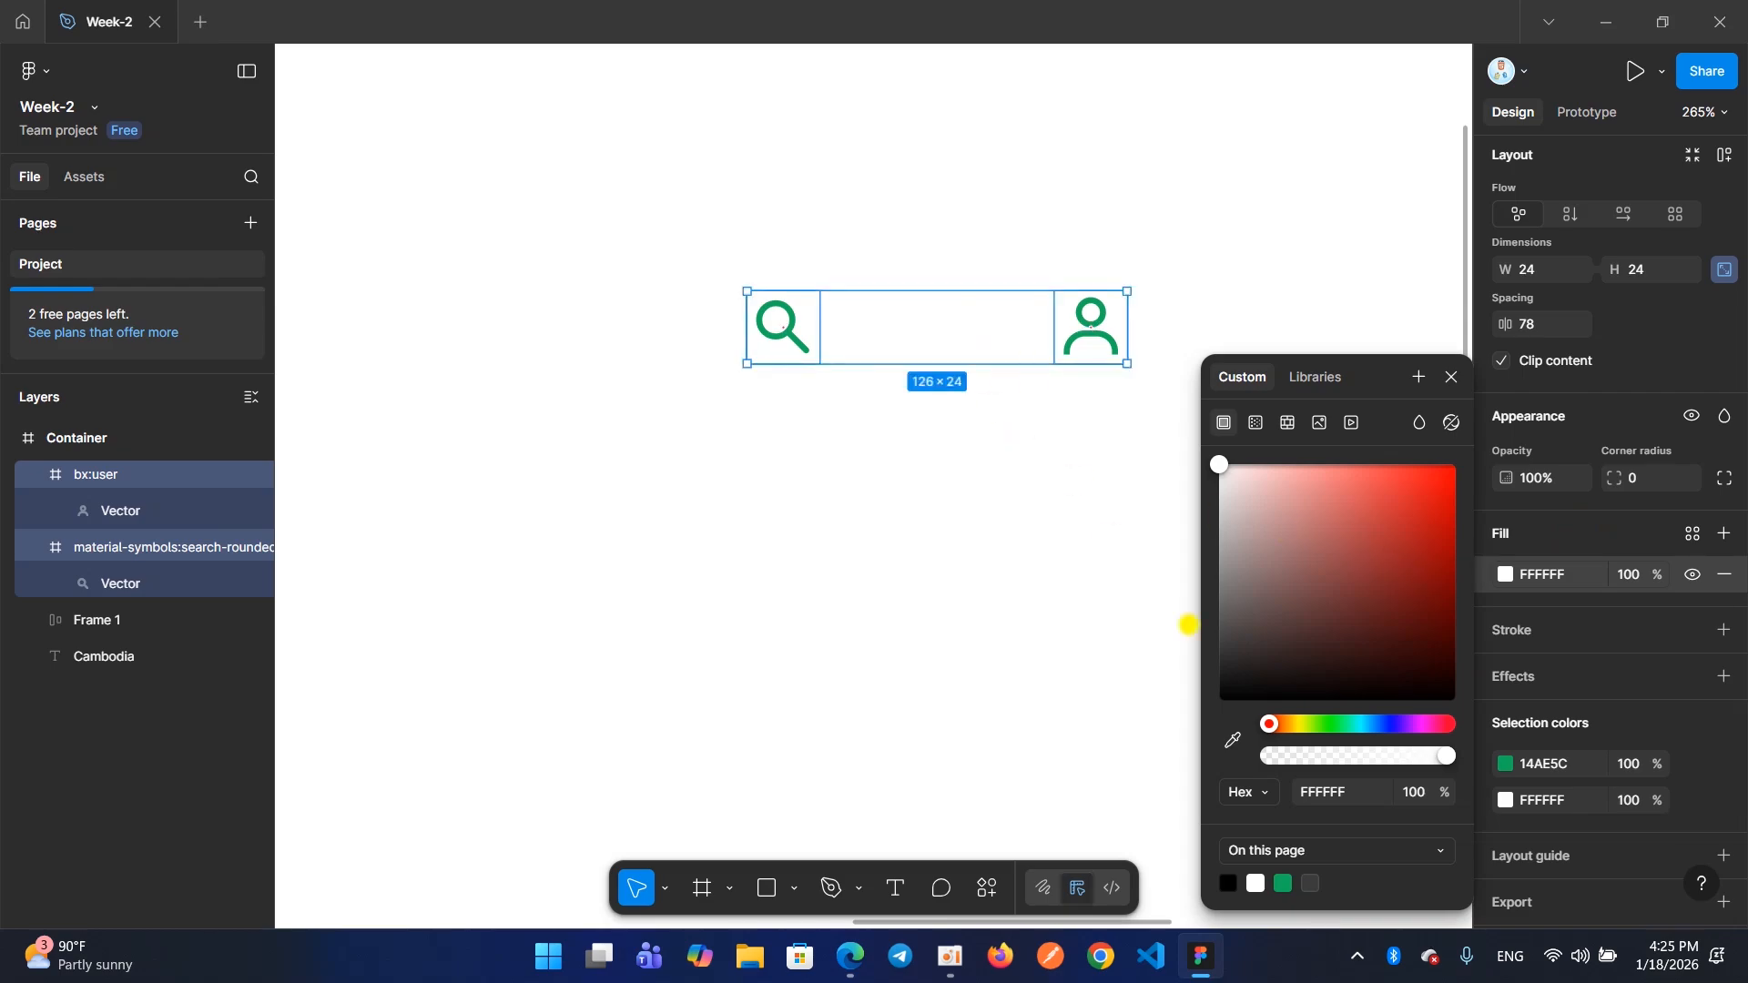
{"action": "left_click_drag", "start_coordinate": [1358, 531], "coordinate": [1456, 465]}
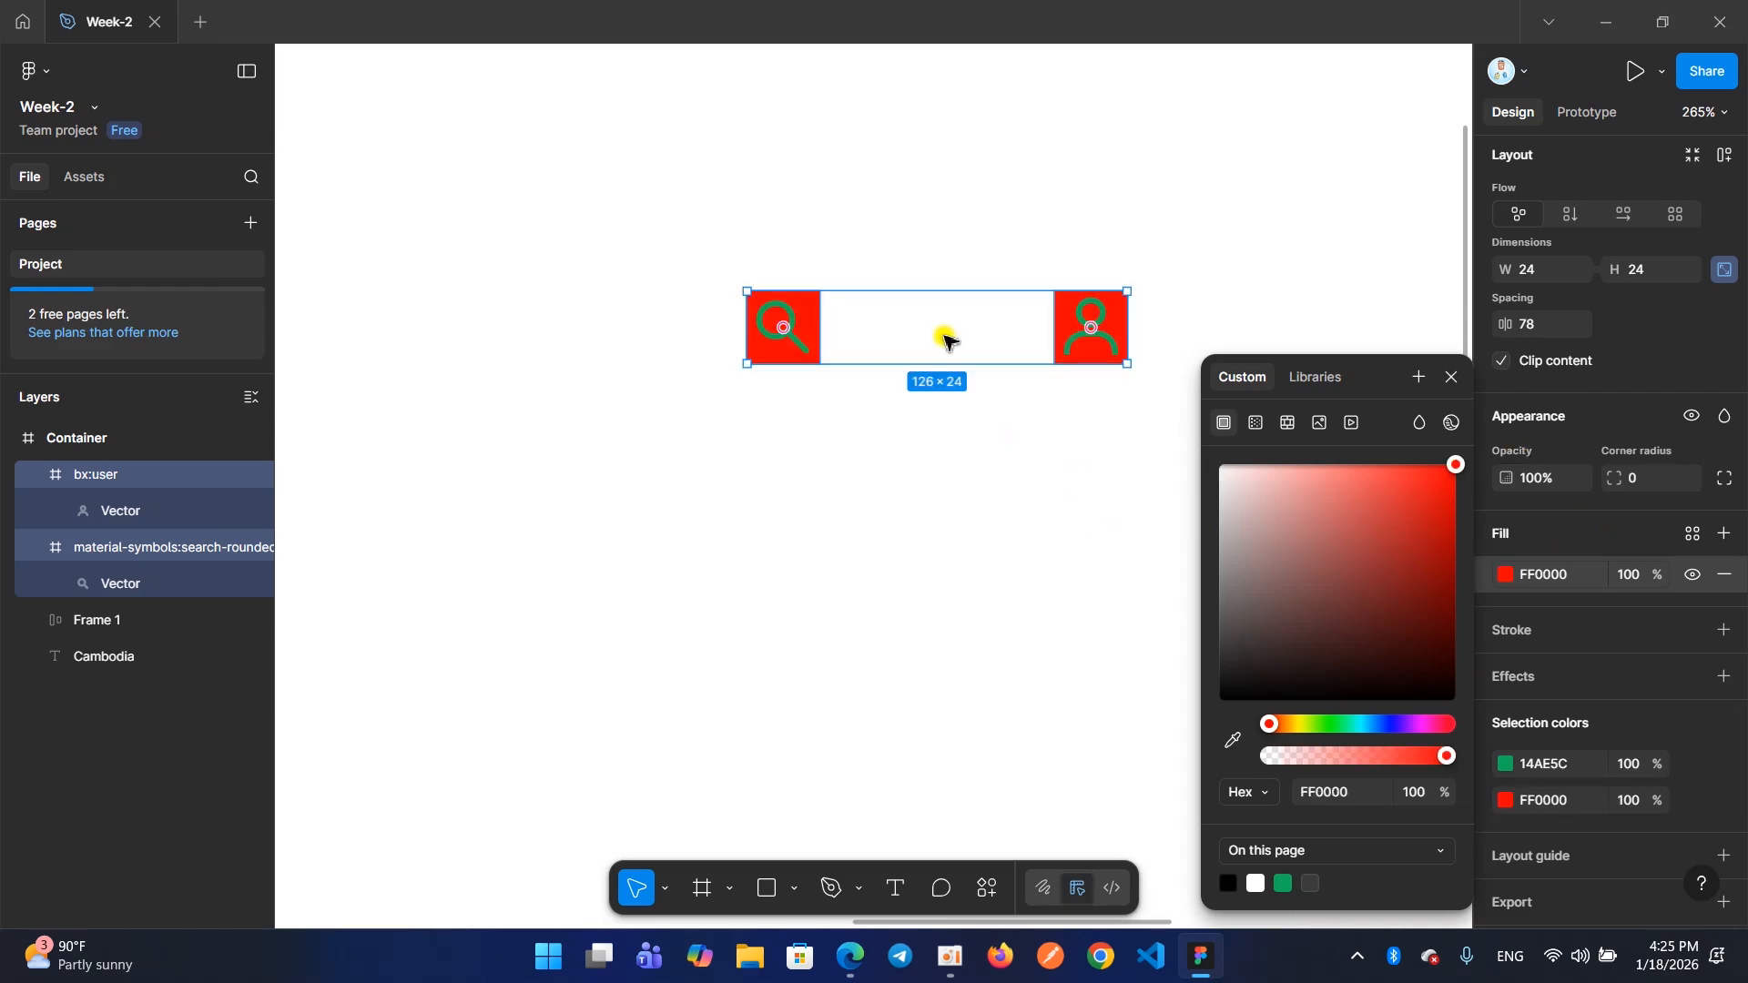
{"action": "left_click", "coordinate": [1722, 573]}
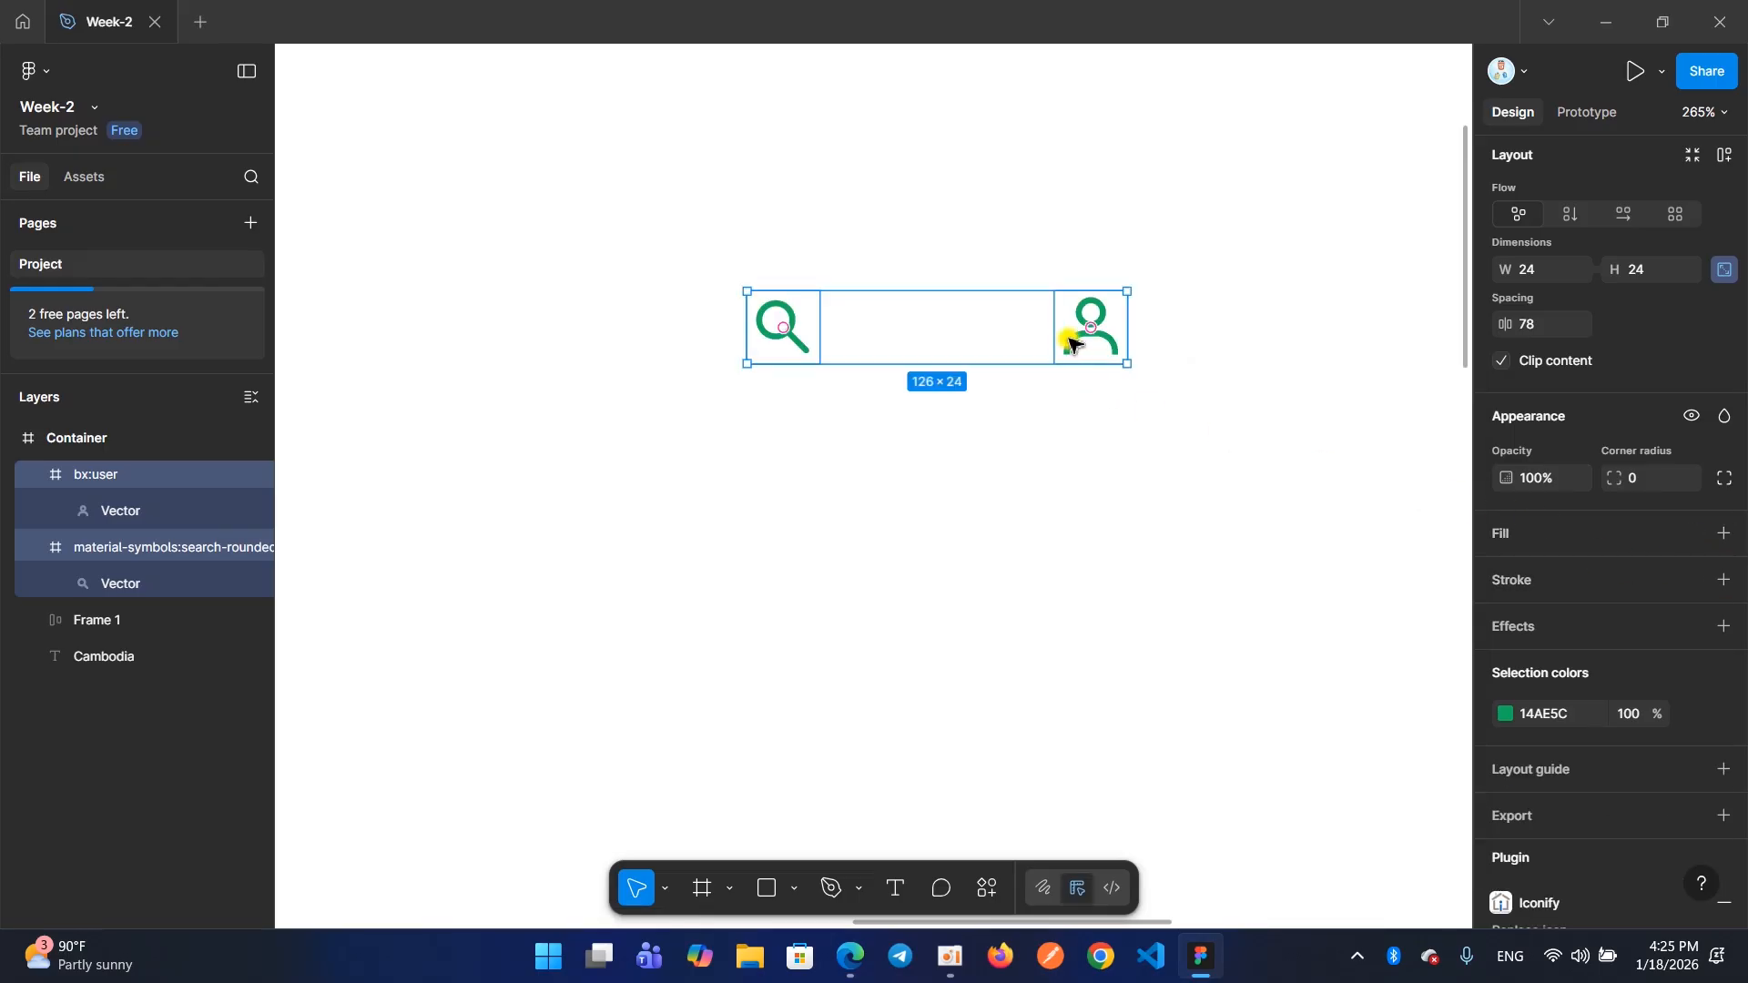
Add a black 000000 inside stroke of weight 1 to both icon frames
{"action": "left_click", "coordinate": [1523, 582]}
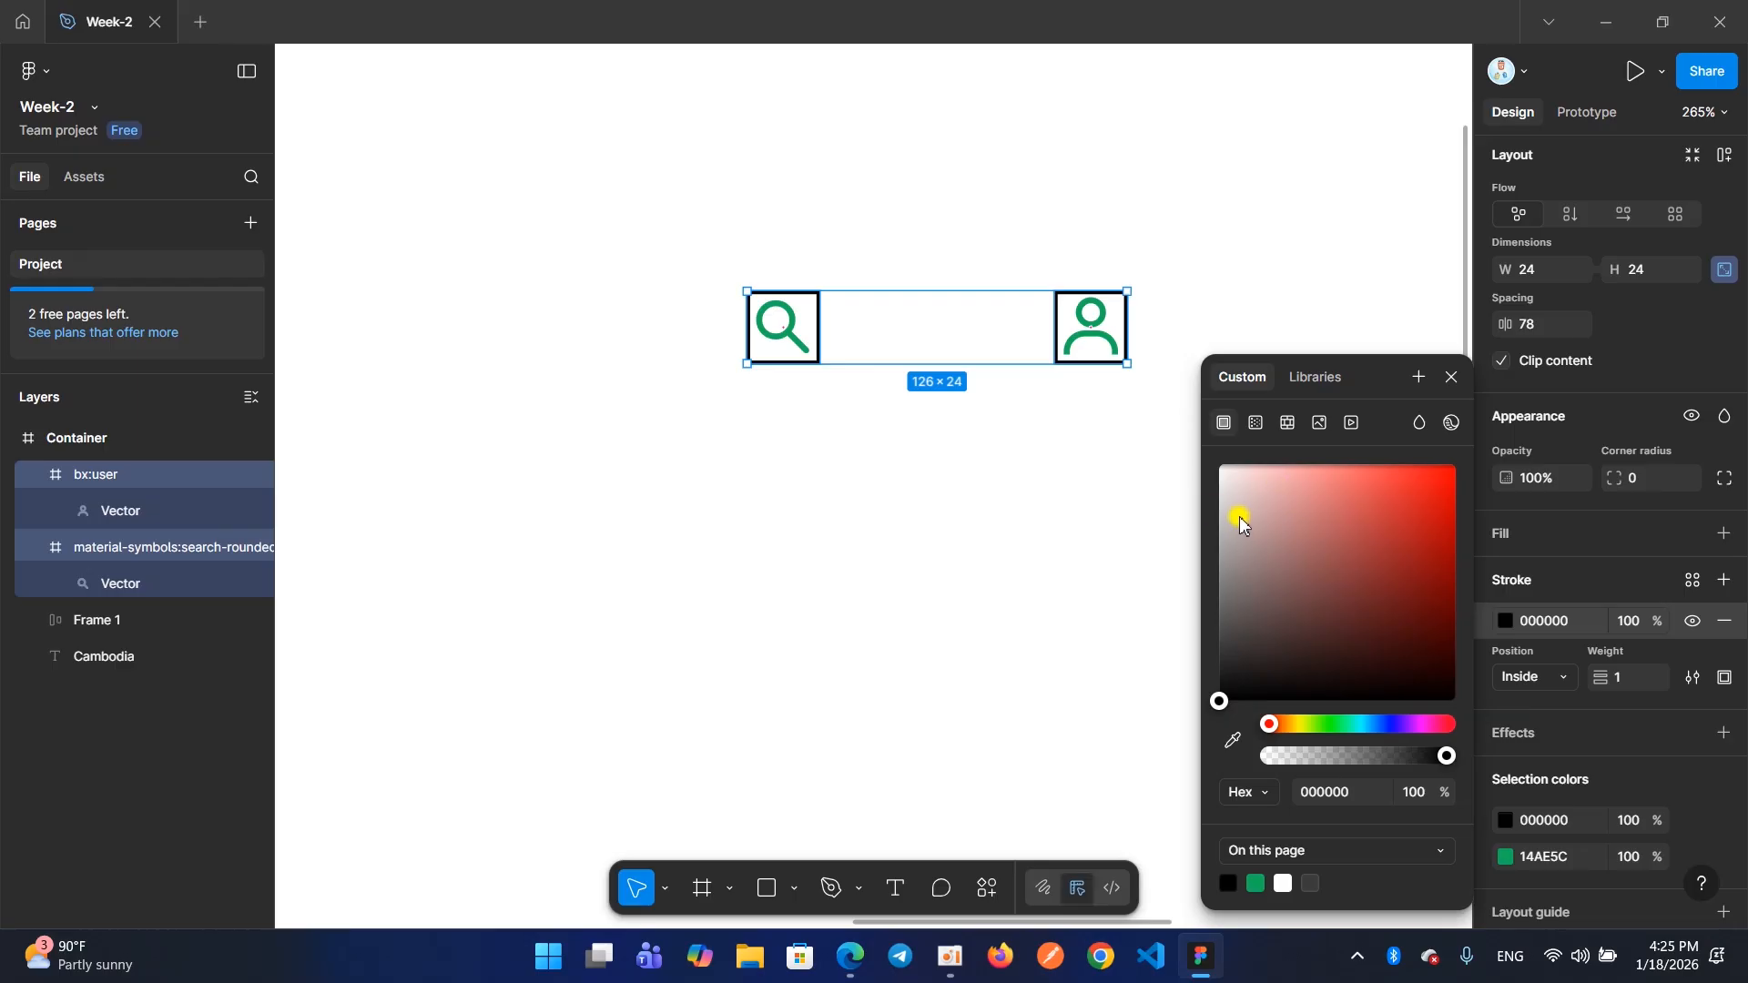
{"action": "left_click", "coordinate": [1452, 377]}
{"action": "left_click", "coordinate": [1151, 426]}
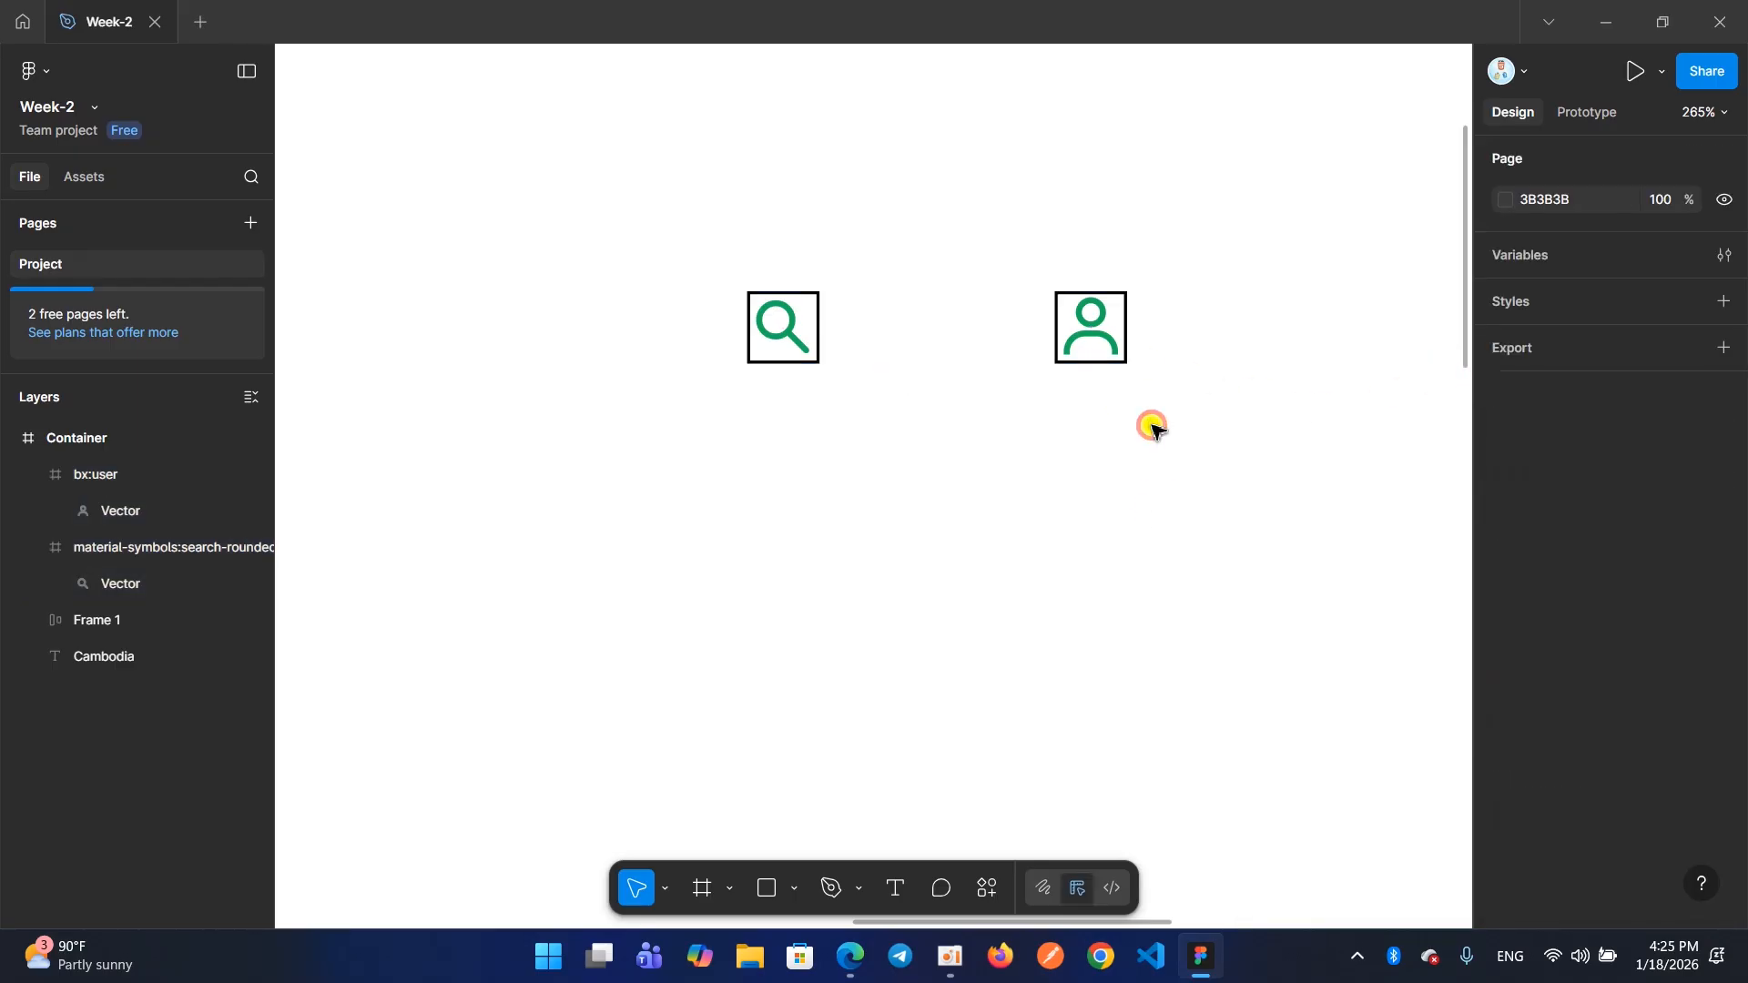
Move the user Vector out of its bx:user frame onto the Container and delete the emptied, outlined frame
{"action": "left_click", "coordinate": [1061, 350]}
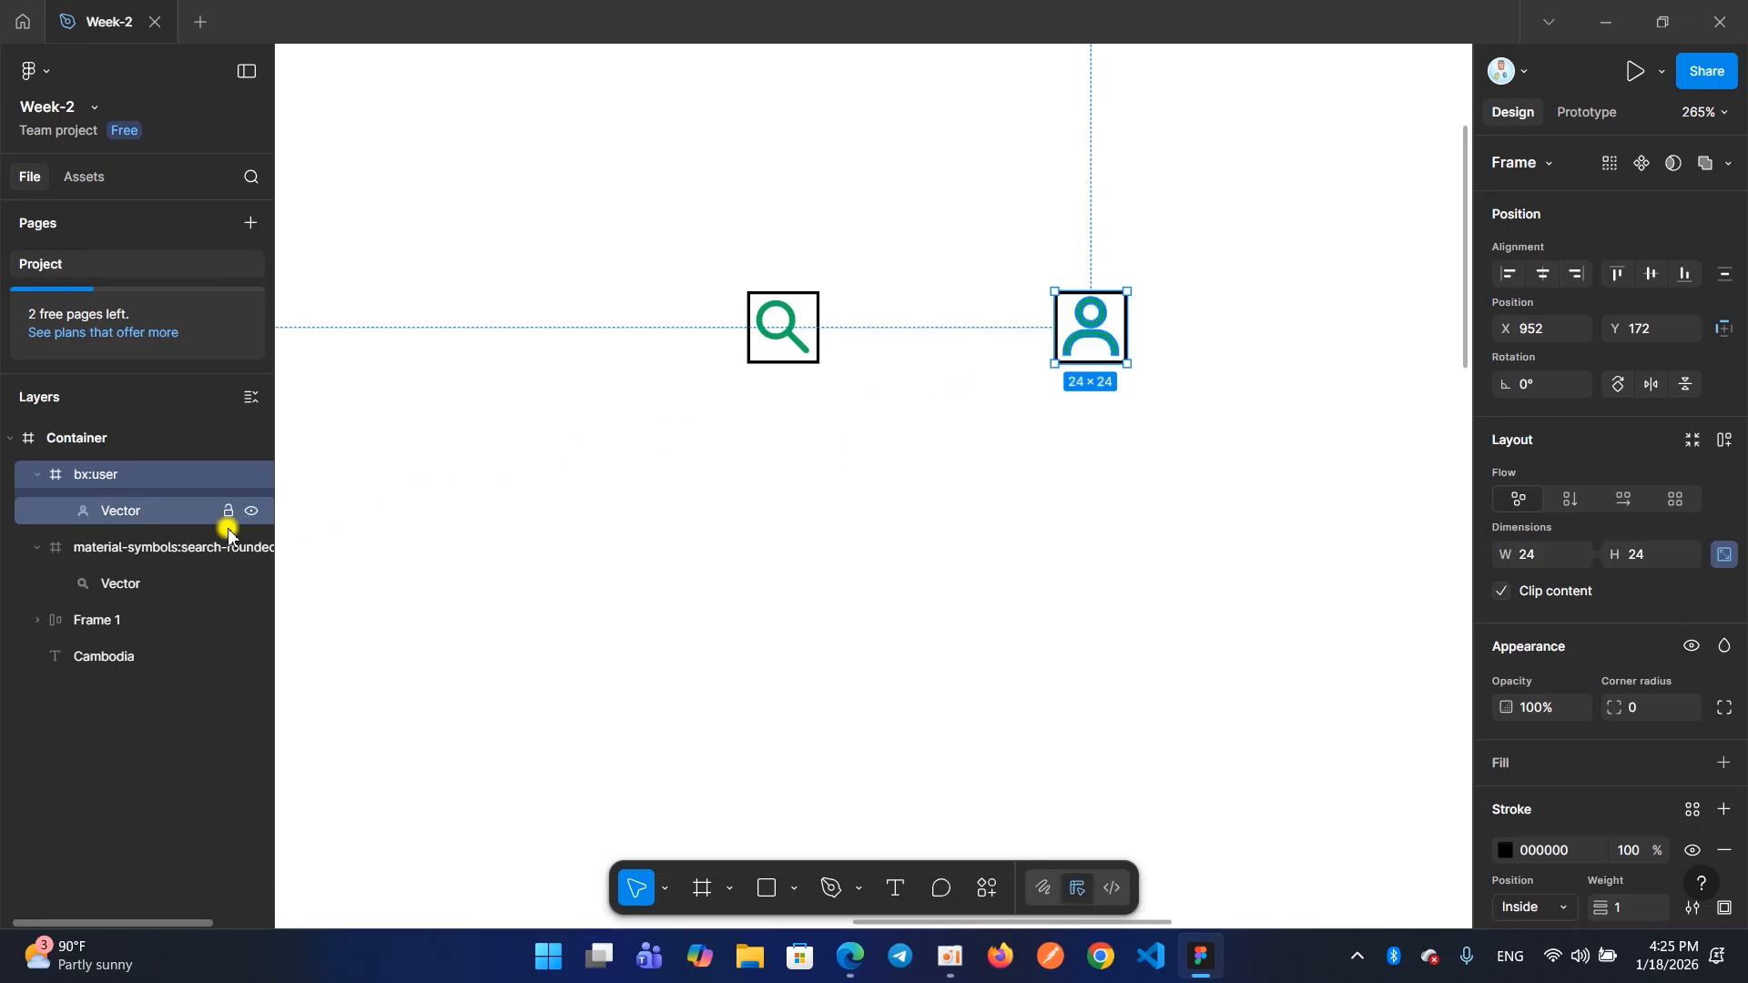
{"action": "left_click", "coordinate": [126, 519]}
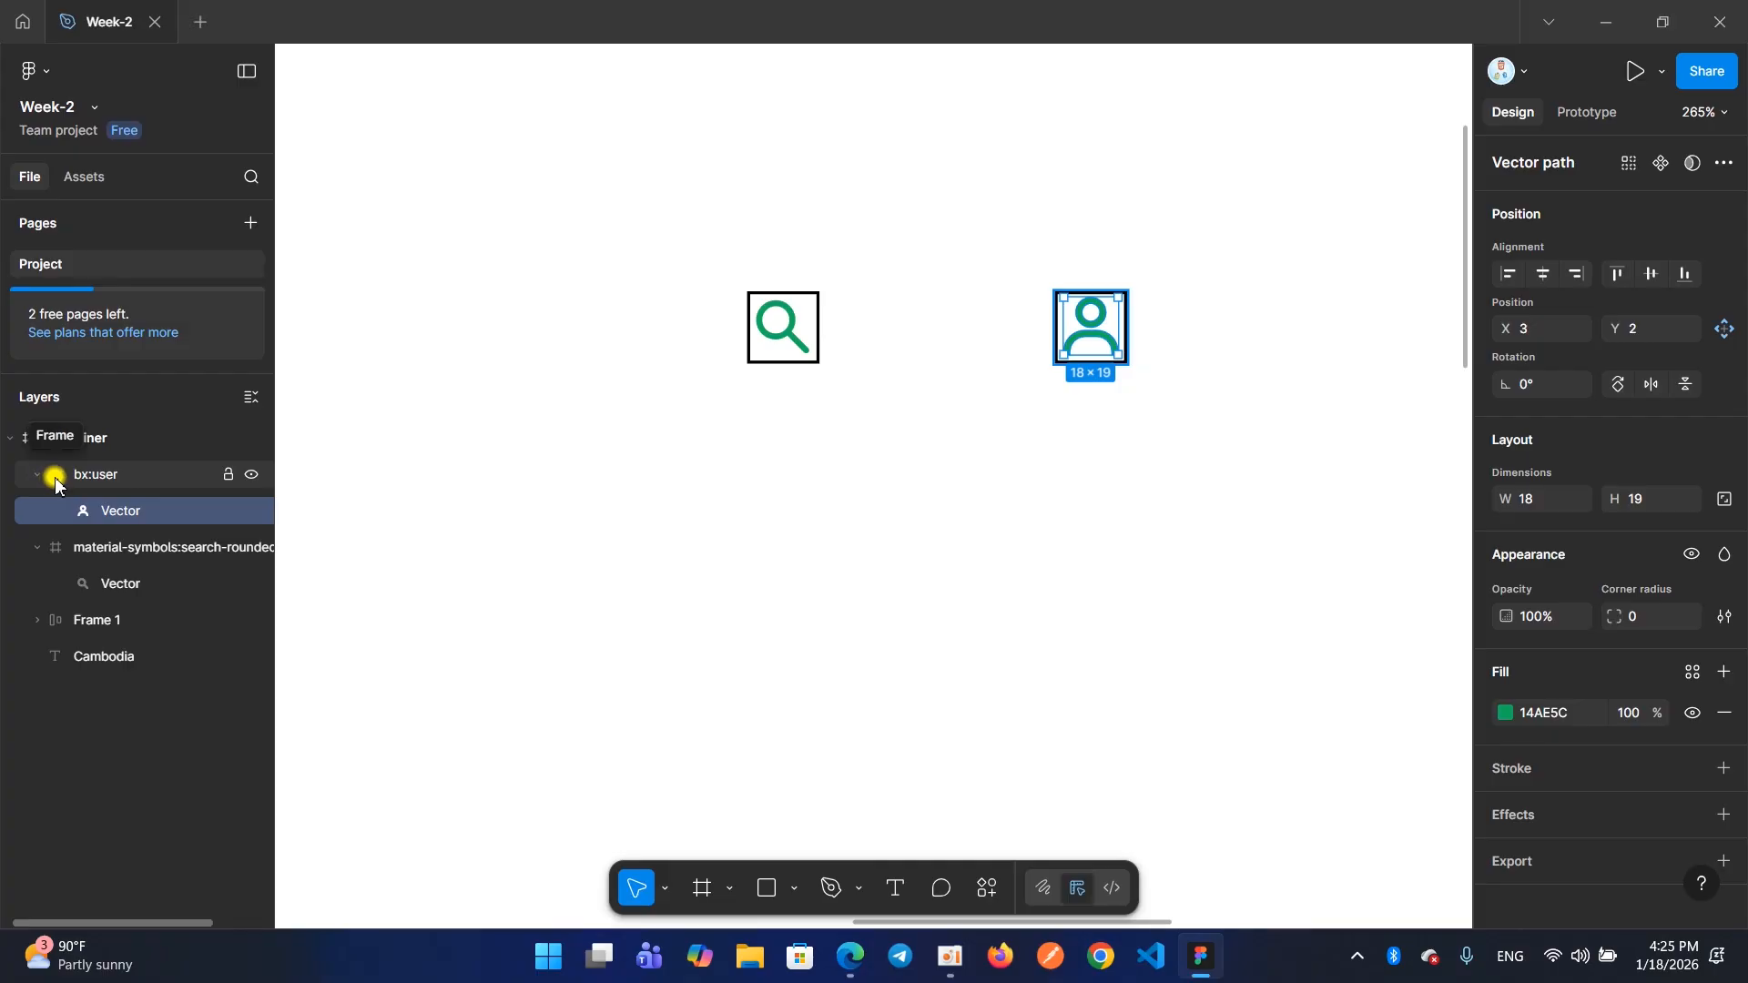
{"action": "left_click", "coordinate": [117, 473]}
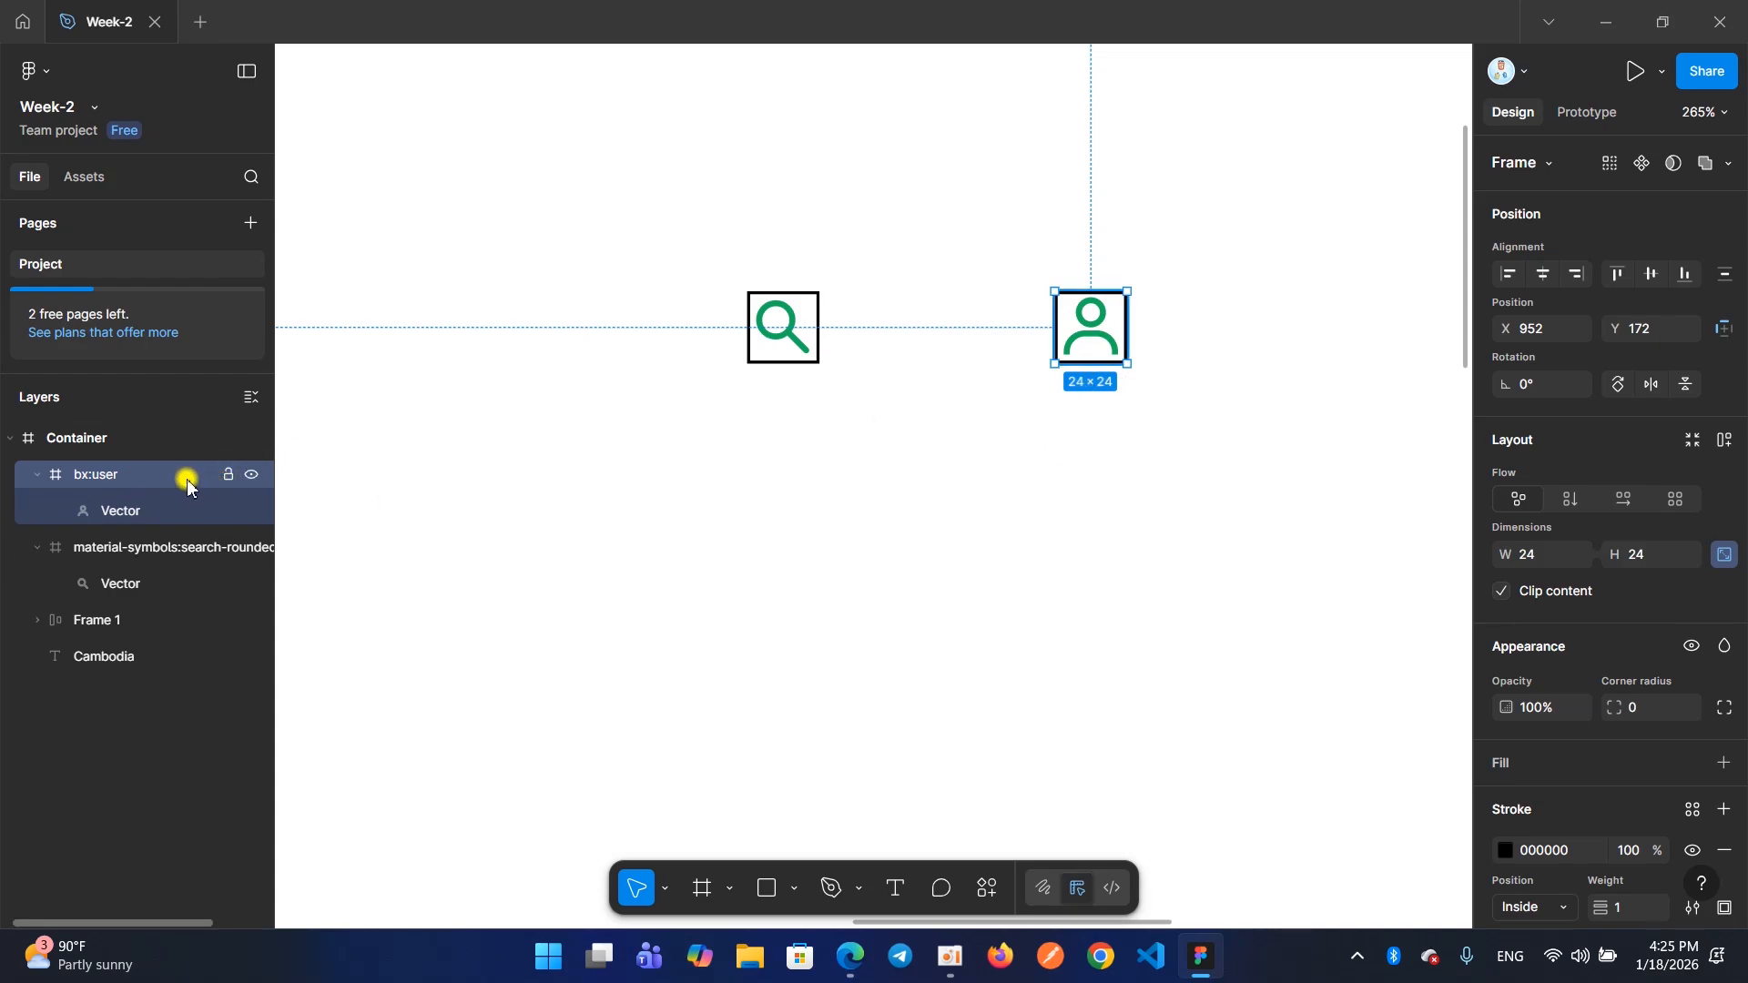
{"action": "left_click", "coordinate": [1096, 504]}
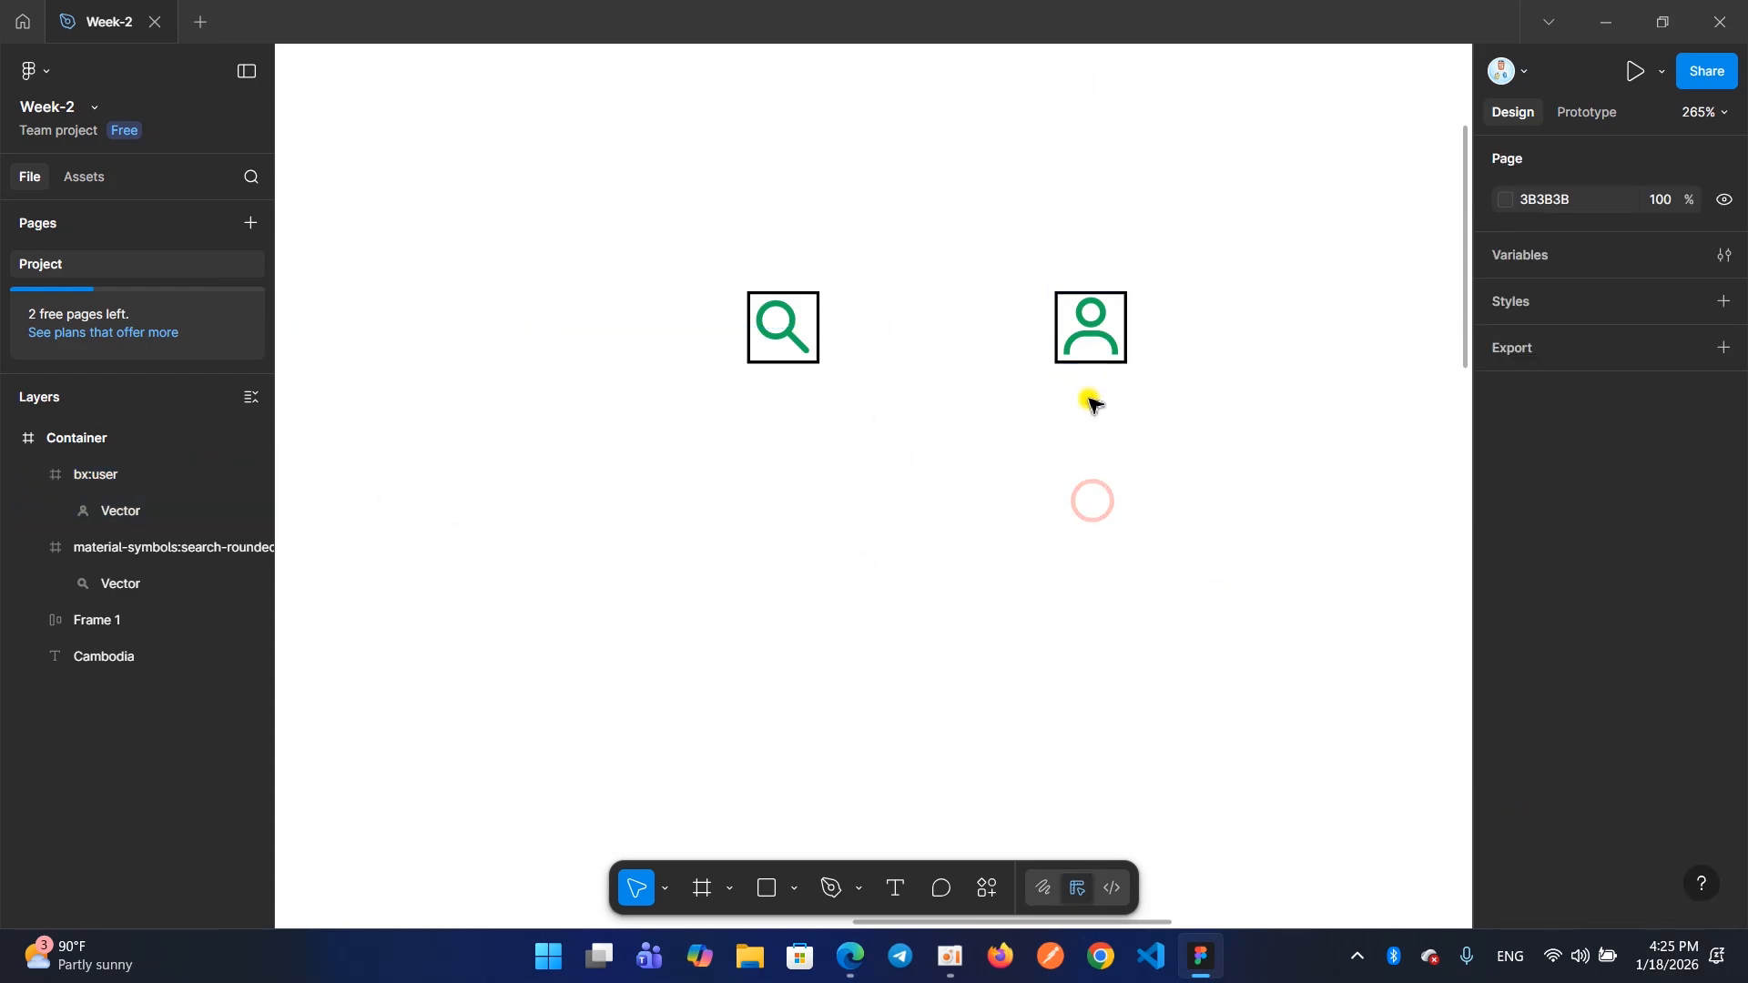
{"action": "left_click", "coordinate": [1078, 333]}
{"action": "left_click", "coordinate": [1088, 339]}
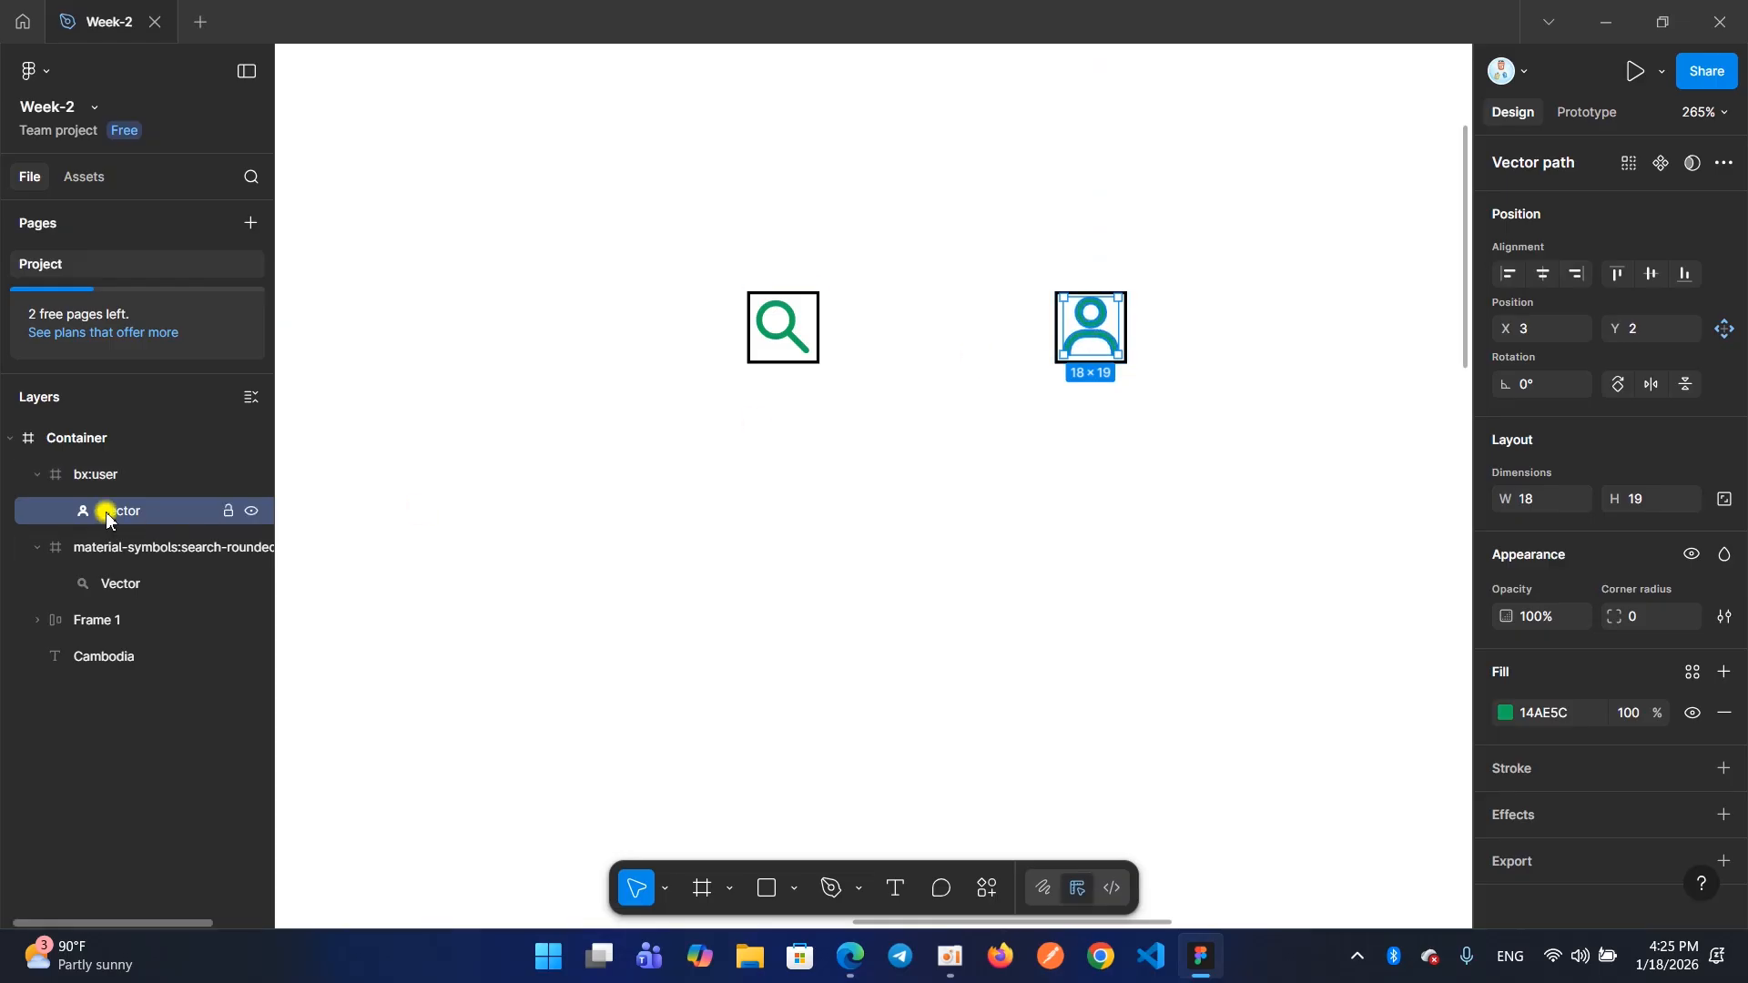
{"action": "left_click_drag", "start_coordinate": [1090, 340], "coordinate": [845, 484]}
{"action": "left_click_drag", "start_coordinate": [1007, 247], "coordinate": [1134, 381]}
{"action": "key", "text": "Delete"}
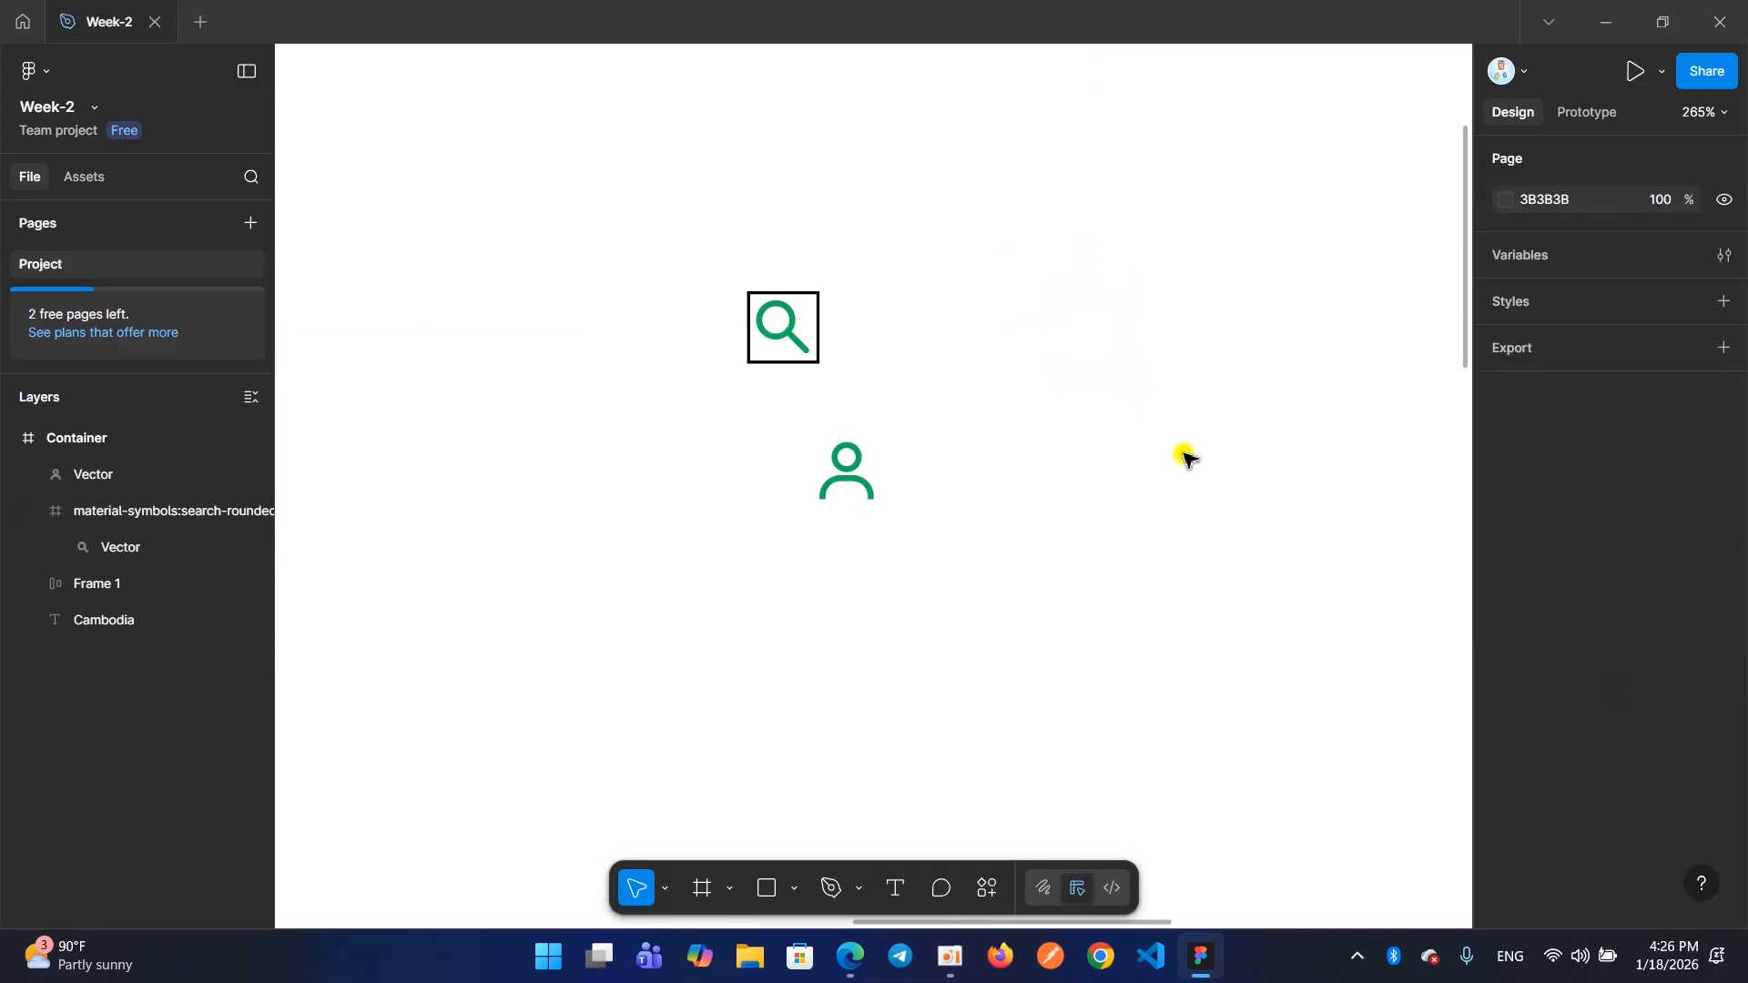
Move the search Vector out of its frame, delete the emptied frame, and place the magnifier just left of the user icon
{"action": "double_click", "coordinate": [787, 338]}
{"action": "left_click_drag", "start_coordinate": [786, 338], "coordinate": [988, 494]}
{"action": "left_click_drag", "start_coordinate": [678, 213], "coordinate": [847, 373]}
{"action": "key", "text": "Delete"}
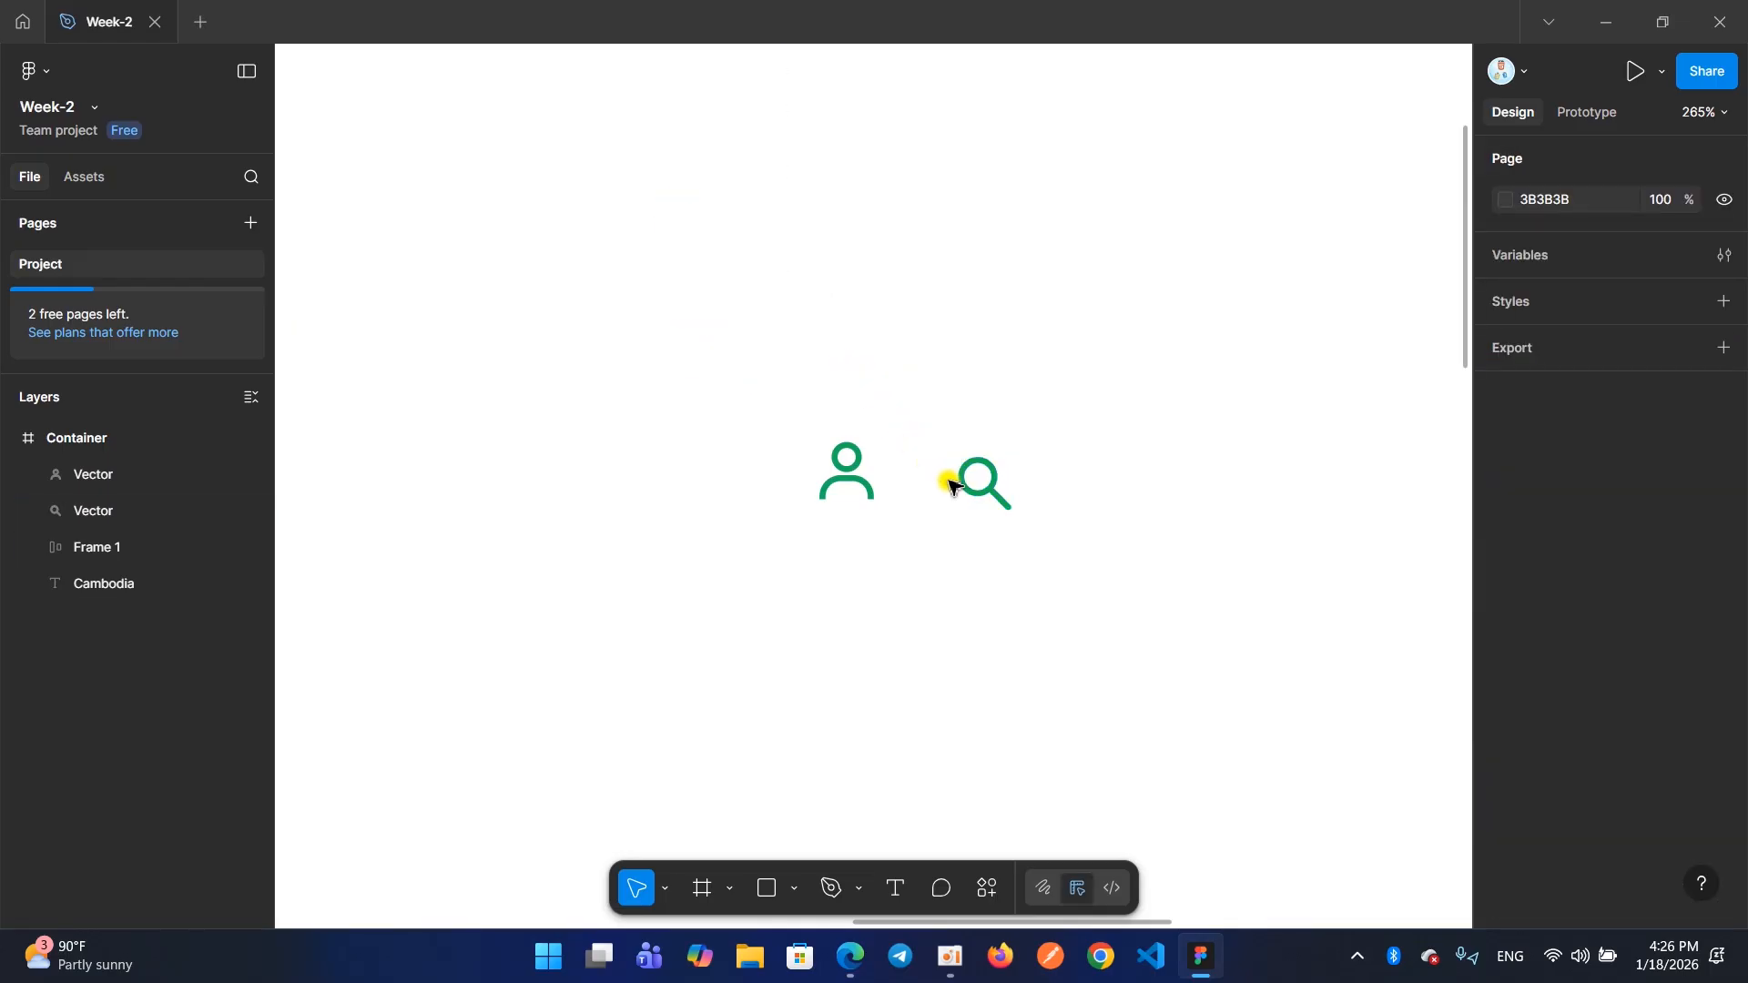
{"action": "left_click_drag", "start_coordinate": [960, 478], "coordinate": [639, 474]}
Set the fill of both icon vectors to green 2FD67D and add a black 000000 inside stroke of weight 1
{"action": "left_click_drag", "start_coordinate": [576, 361], "coordinate": [915, 550]}
{"action": "scroll", "coordinate": [1539, 785], "scroll_direction": "down", "scroll_amount": 2}
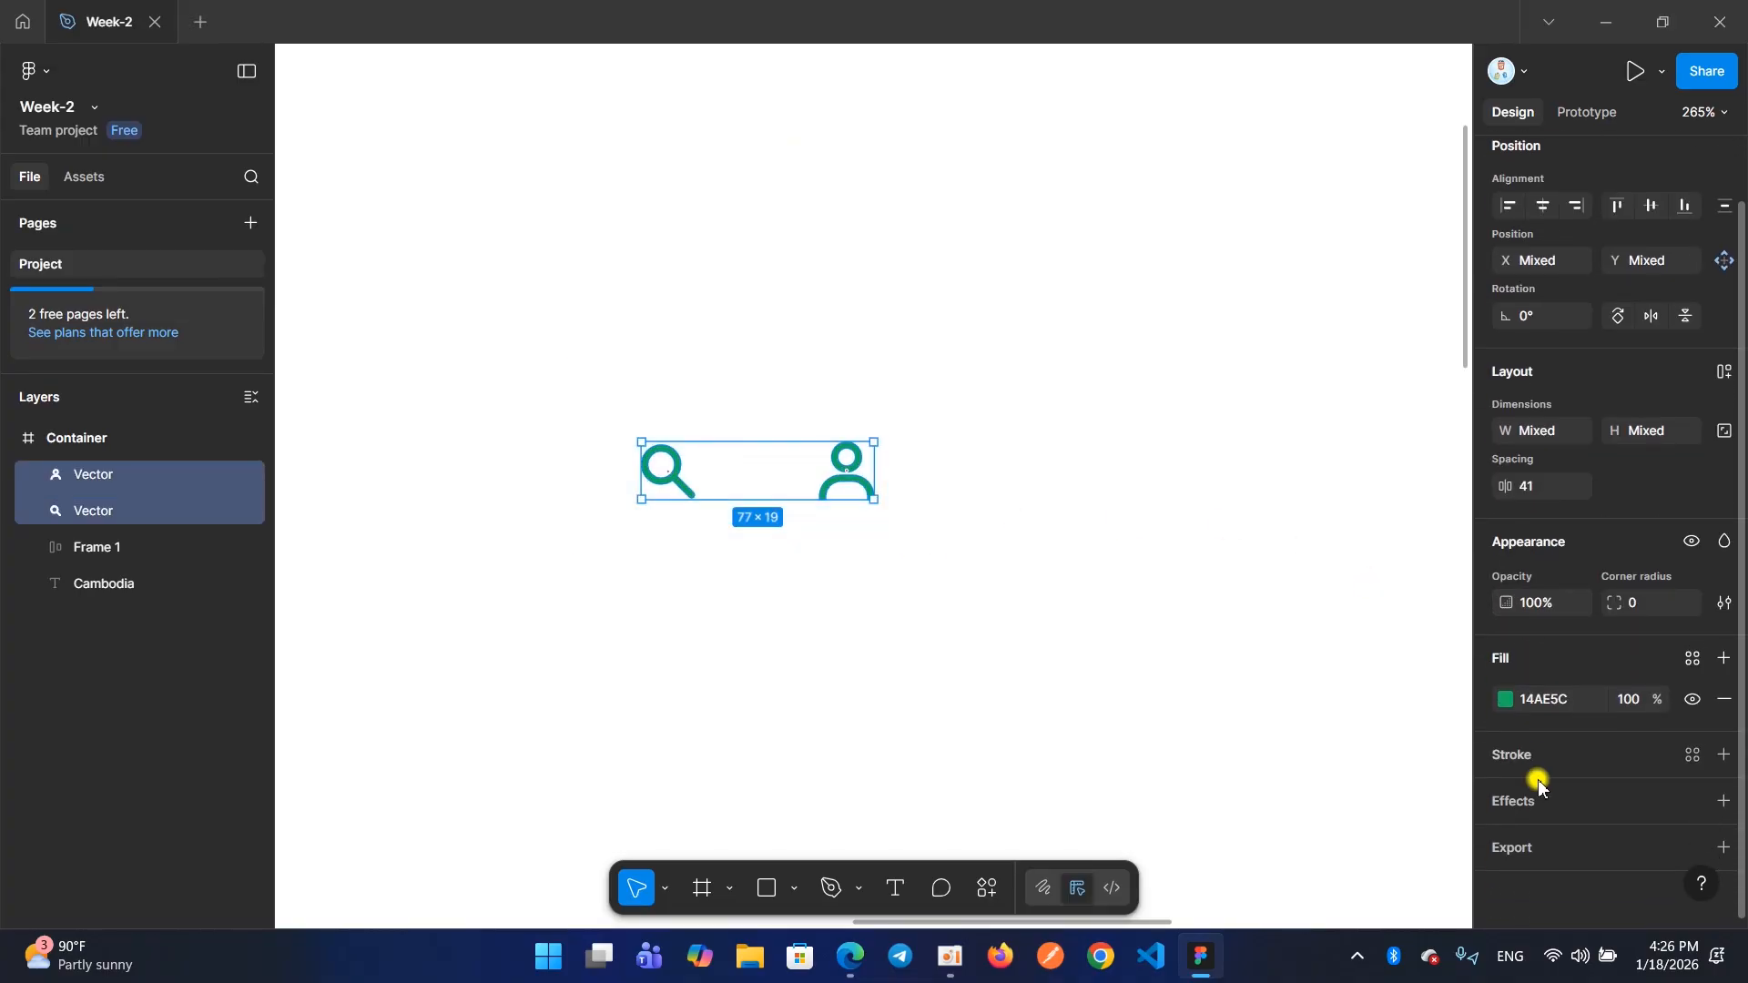
{"action": "left_click", "coordinate": [1506, 698]}
{"action": "mouse_move", "coordinate": [1377, 576]}
{"action": "left_mouse_down"}
{"action": "mouse_move", "coordinate": [1401, 516]}
{"action": "mouse_move", "coordinate": [1397, 587]}
{"action": "mouse_move", "coordinate": [1359, 638]}
{"action": "mouse_move", "coordinate": [1284, 617]}
{"action": "mouse_move", "coordinate": [1378, 574]}
{"action": "mouse_move", "coordinate": [1402, 502]}
{"action": "left_mouse_up"}
{"action": "left_click", "coordinate": [1451, 377]}
{"action": "left_click", "coordinate": [1548, 739]}
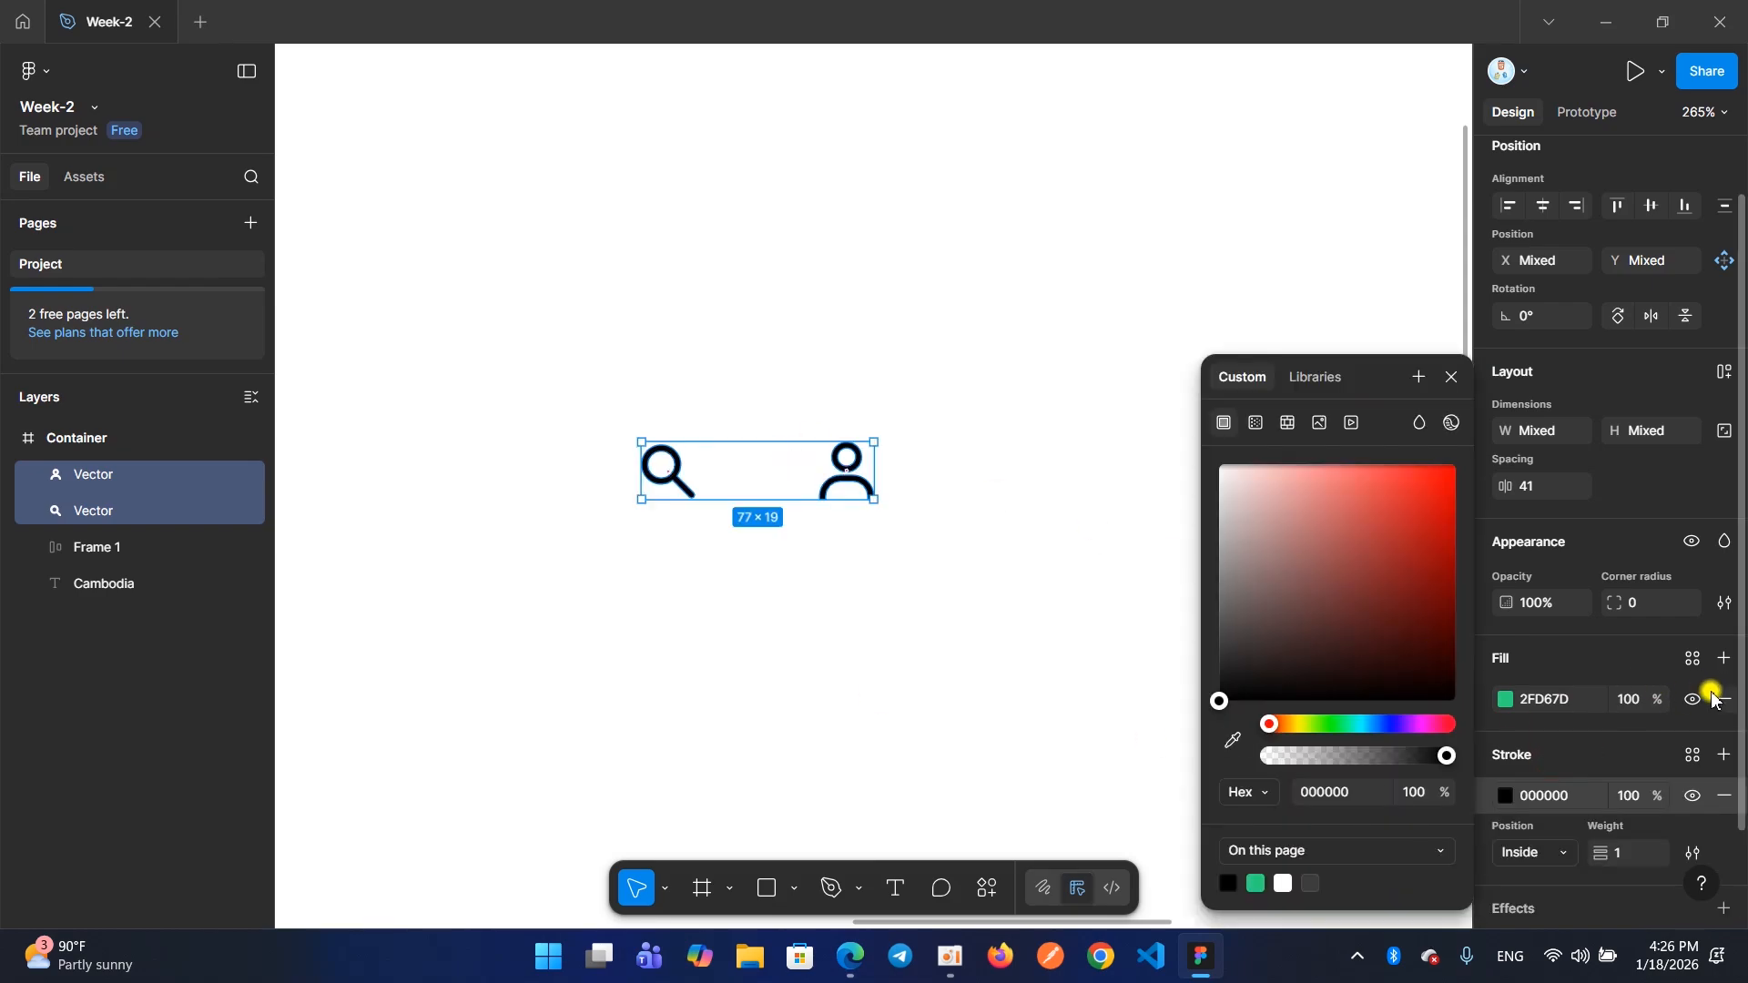
{"action": "left_click", "coordinate": [1452, 379]}
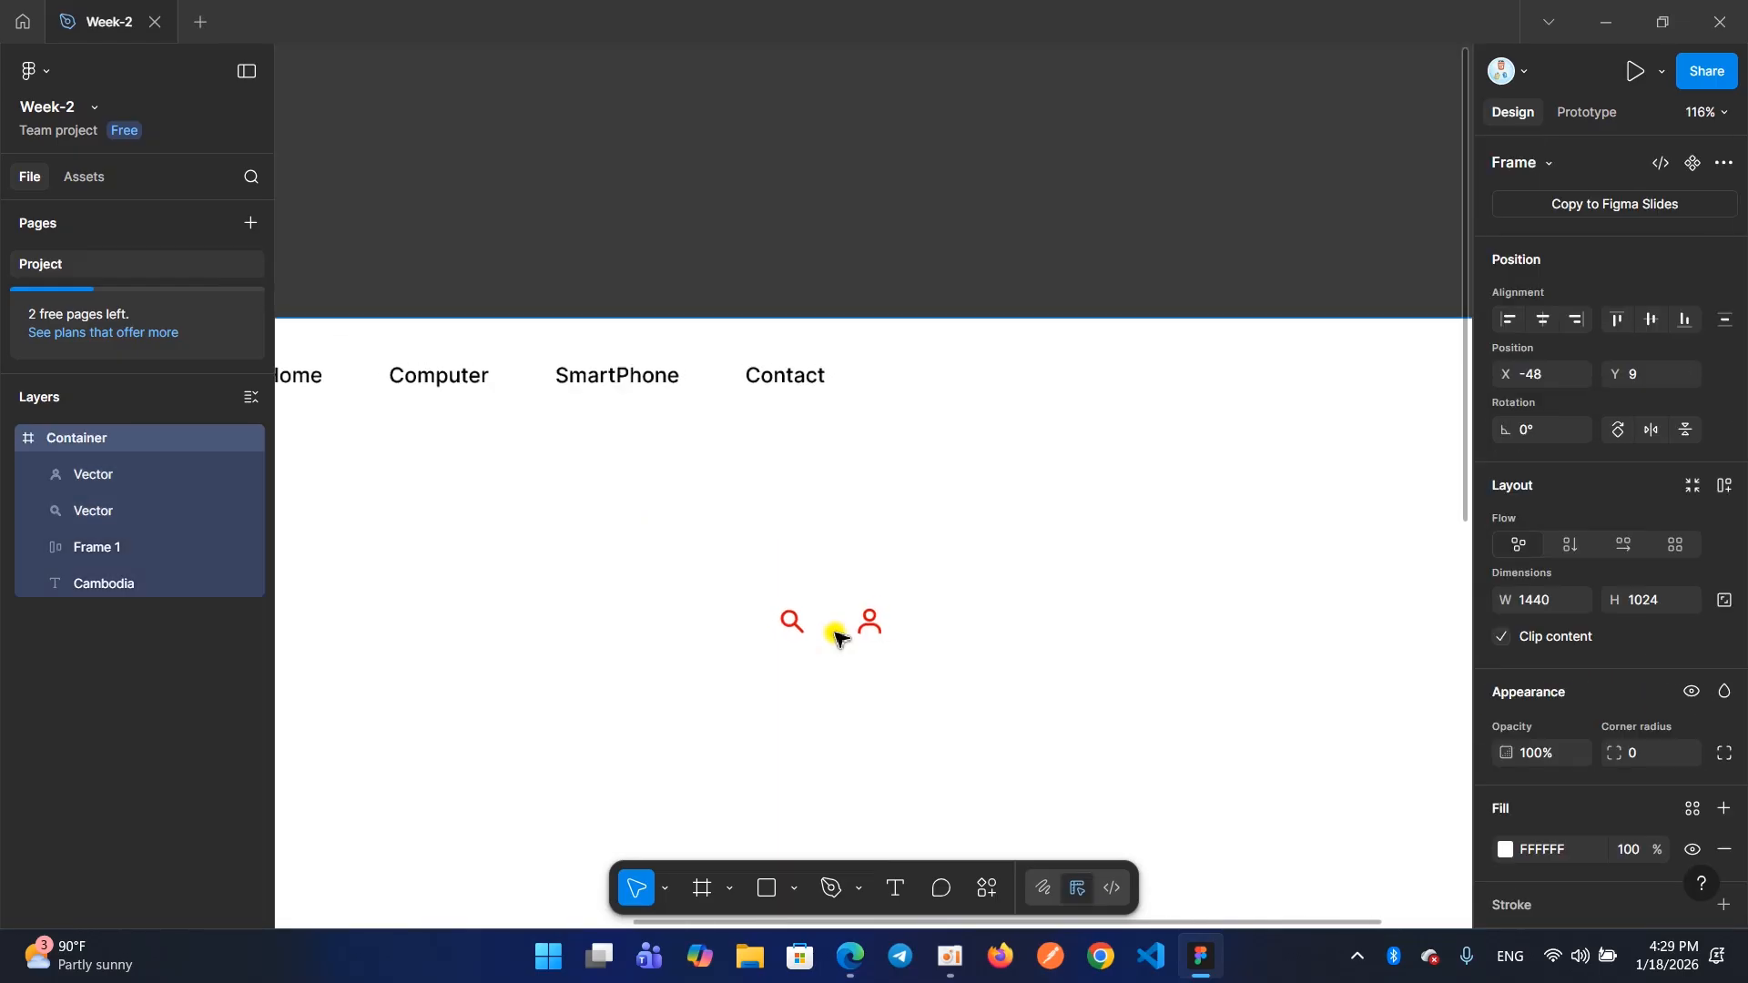
Examine the search and user icon vectors, their stroke settings and their placement below the Contact navigation item
{"action": "scroll", "coordinate": [835, 628], "scroll_direction": "down", "scroll_amount": 5}
{"action": "scroll", "coordinate": [835, 567], "scroll_direction": "left", "scroll_amount": 3}
{"action": "left_click_drag", "start_coordinate": [835, 567], "coordinate": [808, 538]}
{"action": "scroll", "coordinate": [808, 539], "scroll_direction": "down", "scroll_amount": 3}
{"action": "scroll", "coordinate": [807, 539], "scroll_direction": "up", "scroll_amount": 4}
{"action": "mouse_move", "coordinate": [963, 616]}
{"action": "left_mouse_down"}
{"action": "mouse_move", "coordinate": [851, 573]}
{"action": "mouse_move", "coordinate": [938, 596]}
{"action": "left_mouse_up"}
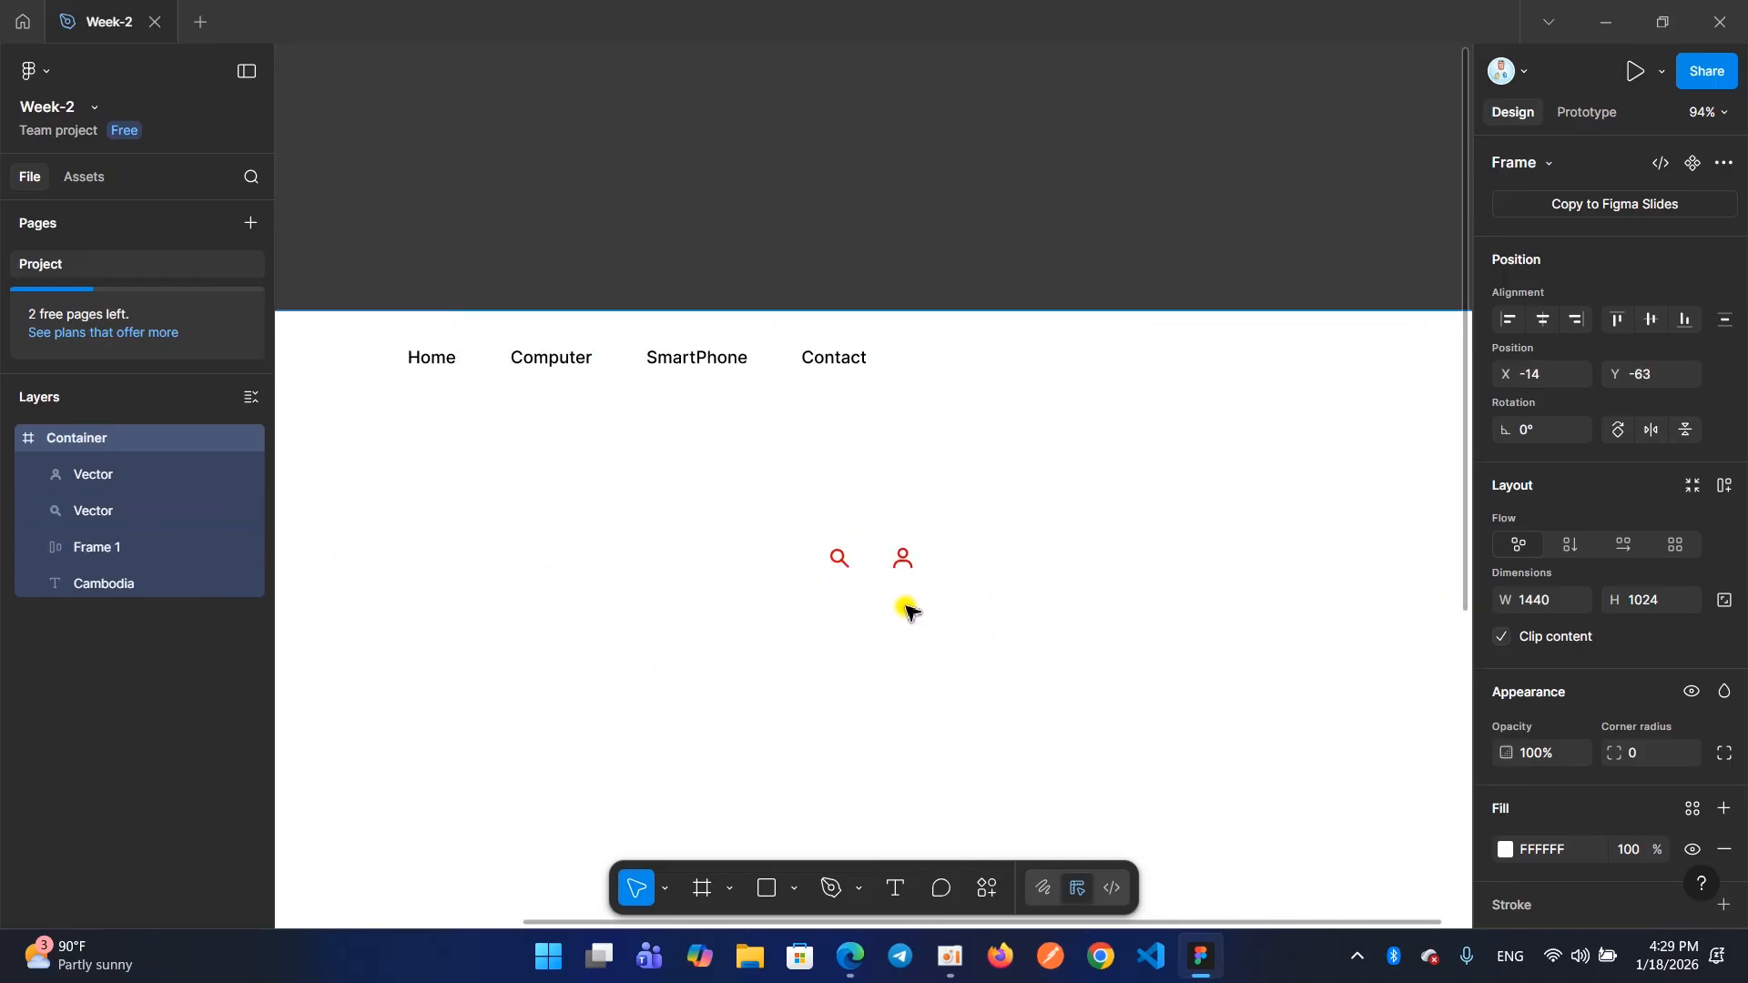
{"action": "left_click", "coordinate": [843, 565]}
{"action": "left_click", "coordinate": [842, 558]}
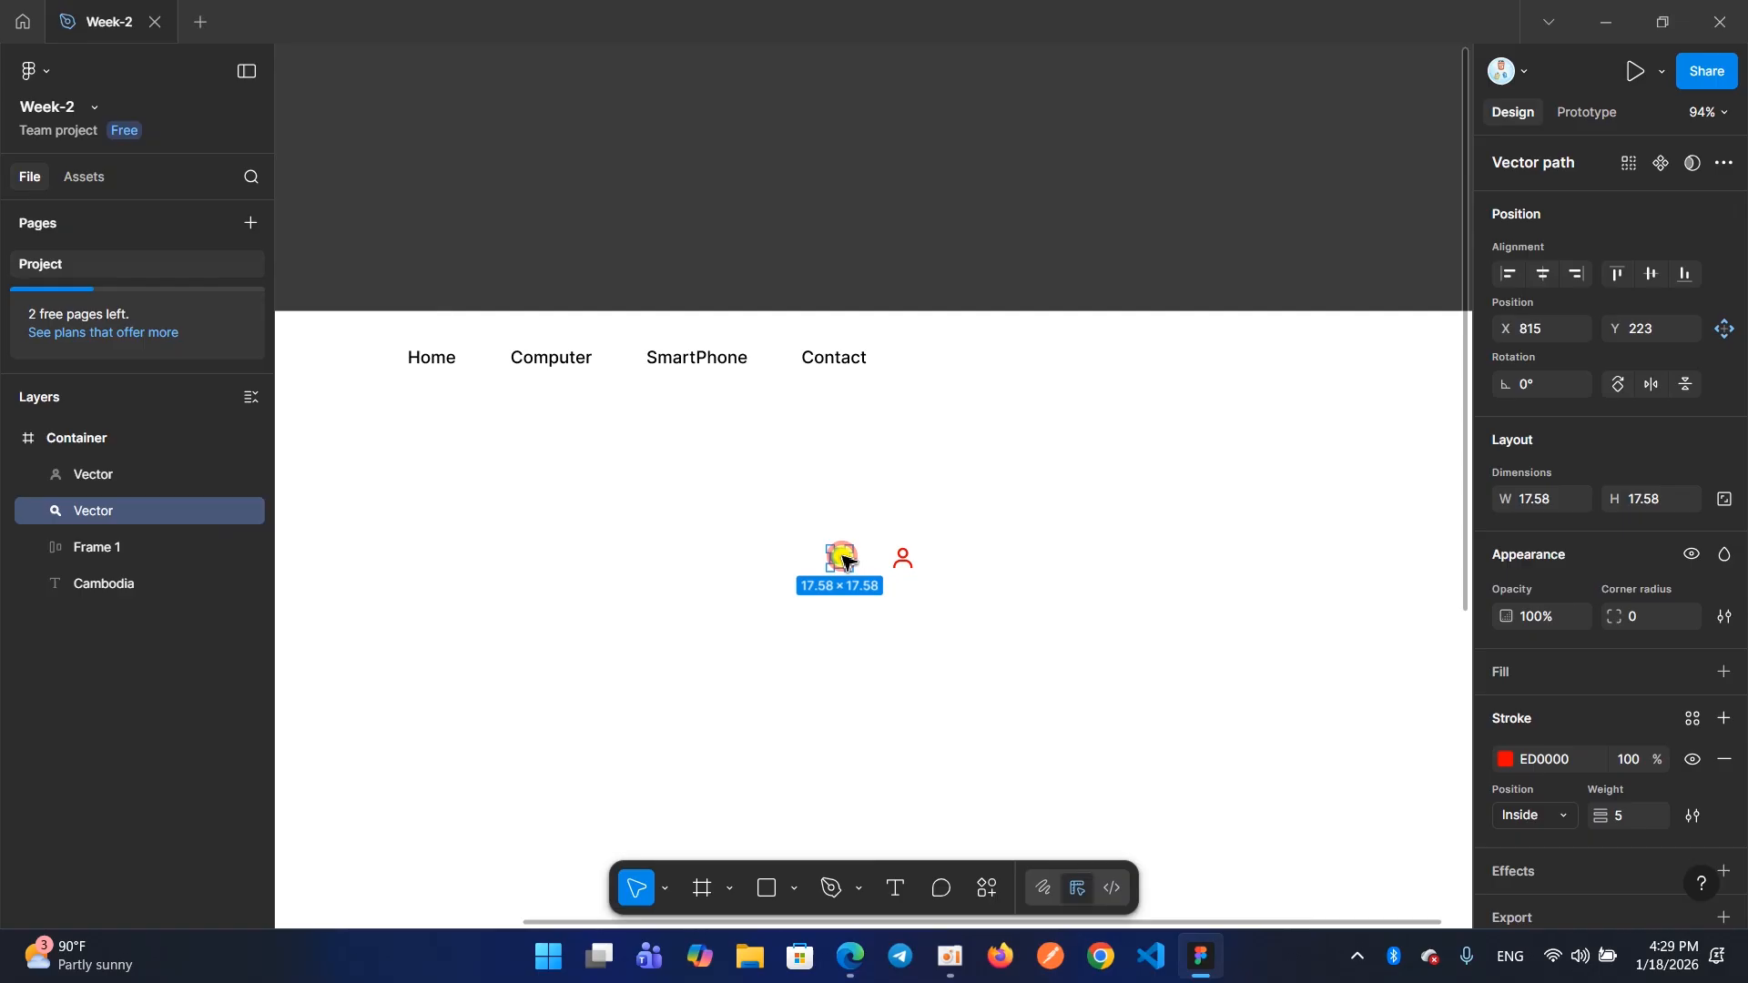
{"action": "left_click", "coordinate": [905, 563], "text": "shift"}
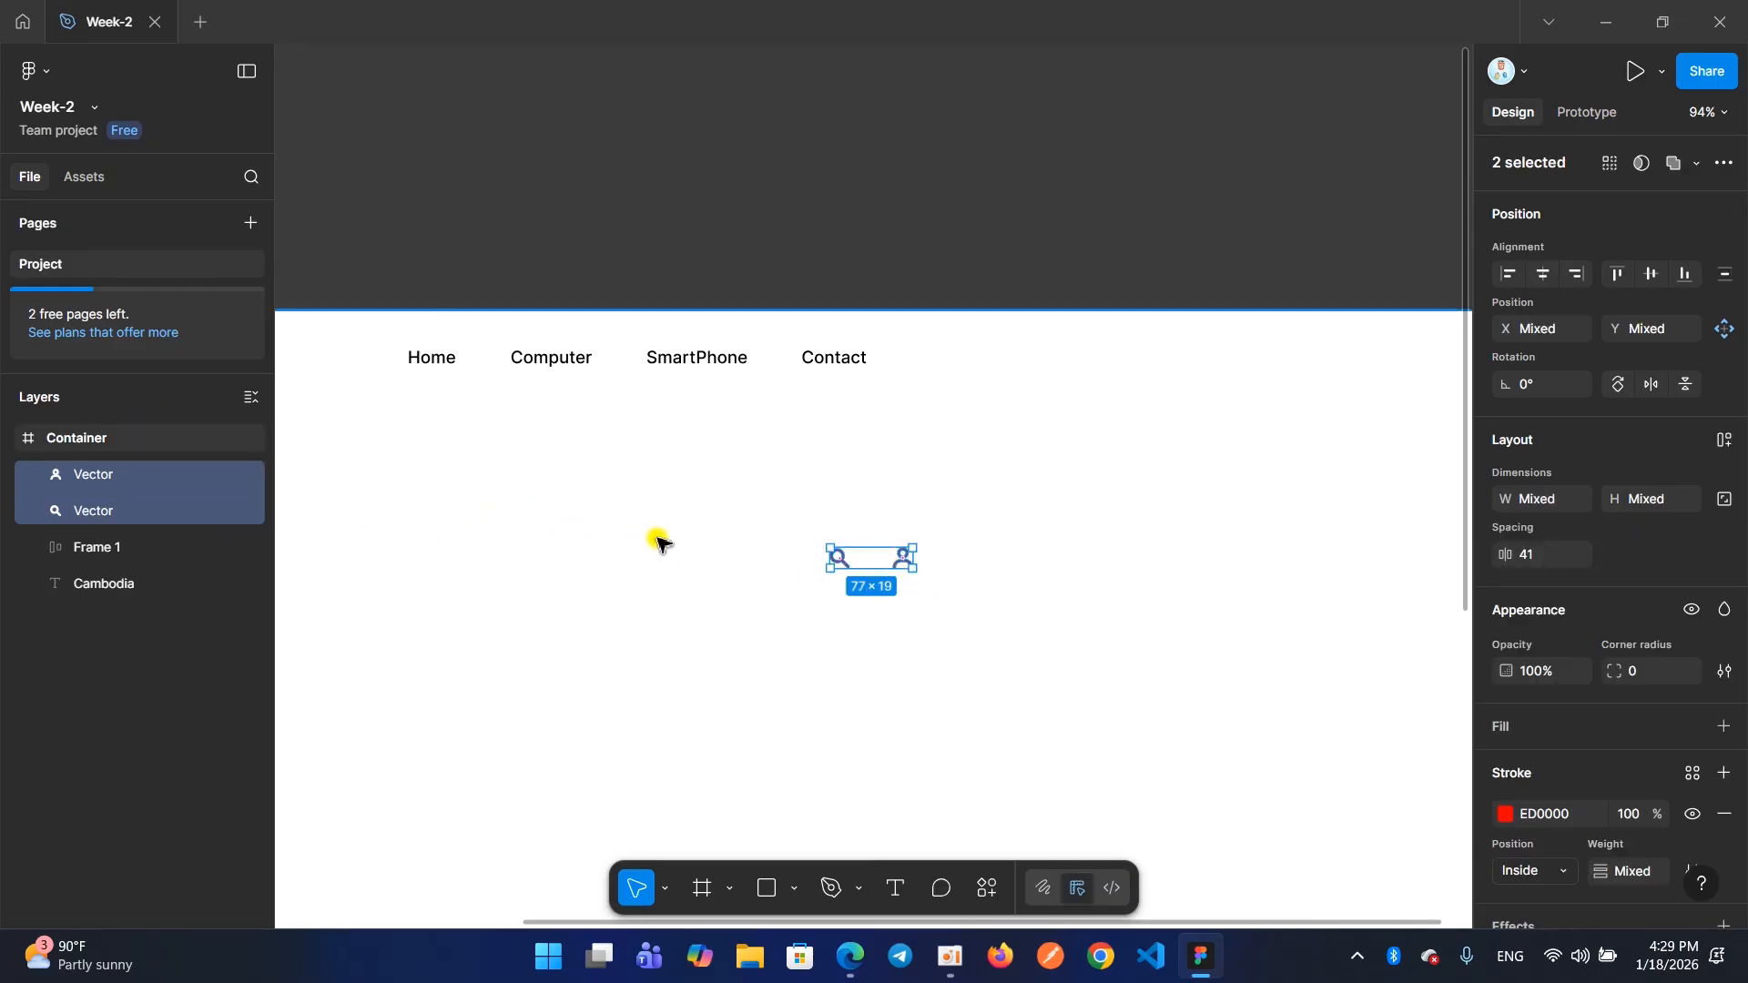
{"action": "scroll", "coordinate": [869, 560], "scroll_direction": "up", "scroll_amount": 5}
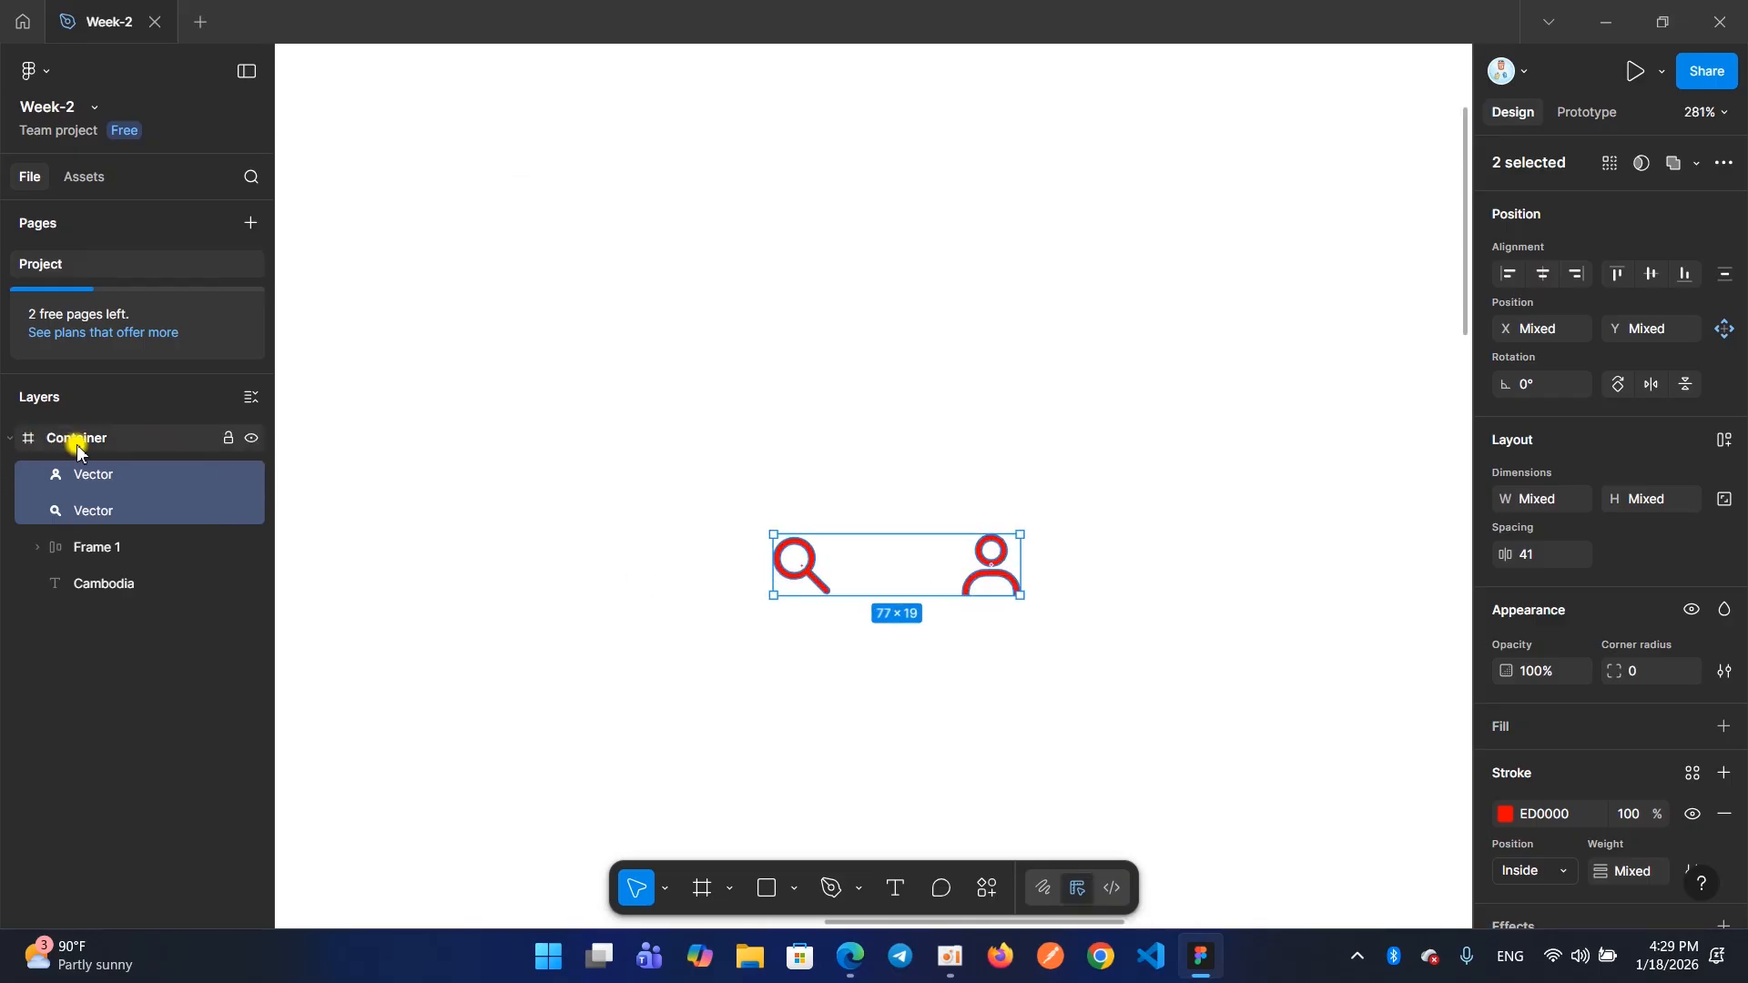
{"action": "left_click", "coordinate": [842, 663]}
{"action": "left_click_drag", "start_coordinate": [729, 497], "coordinate": [1061, 642]}
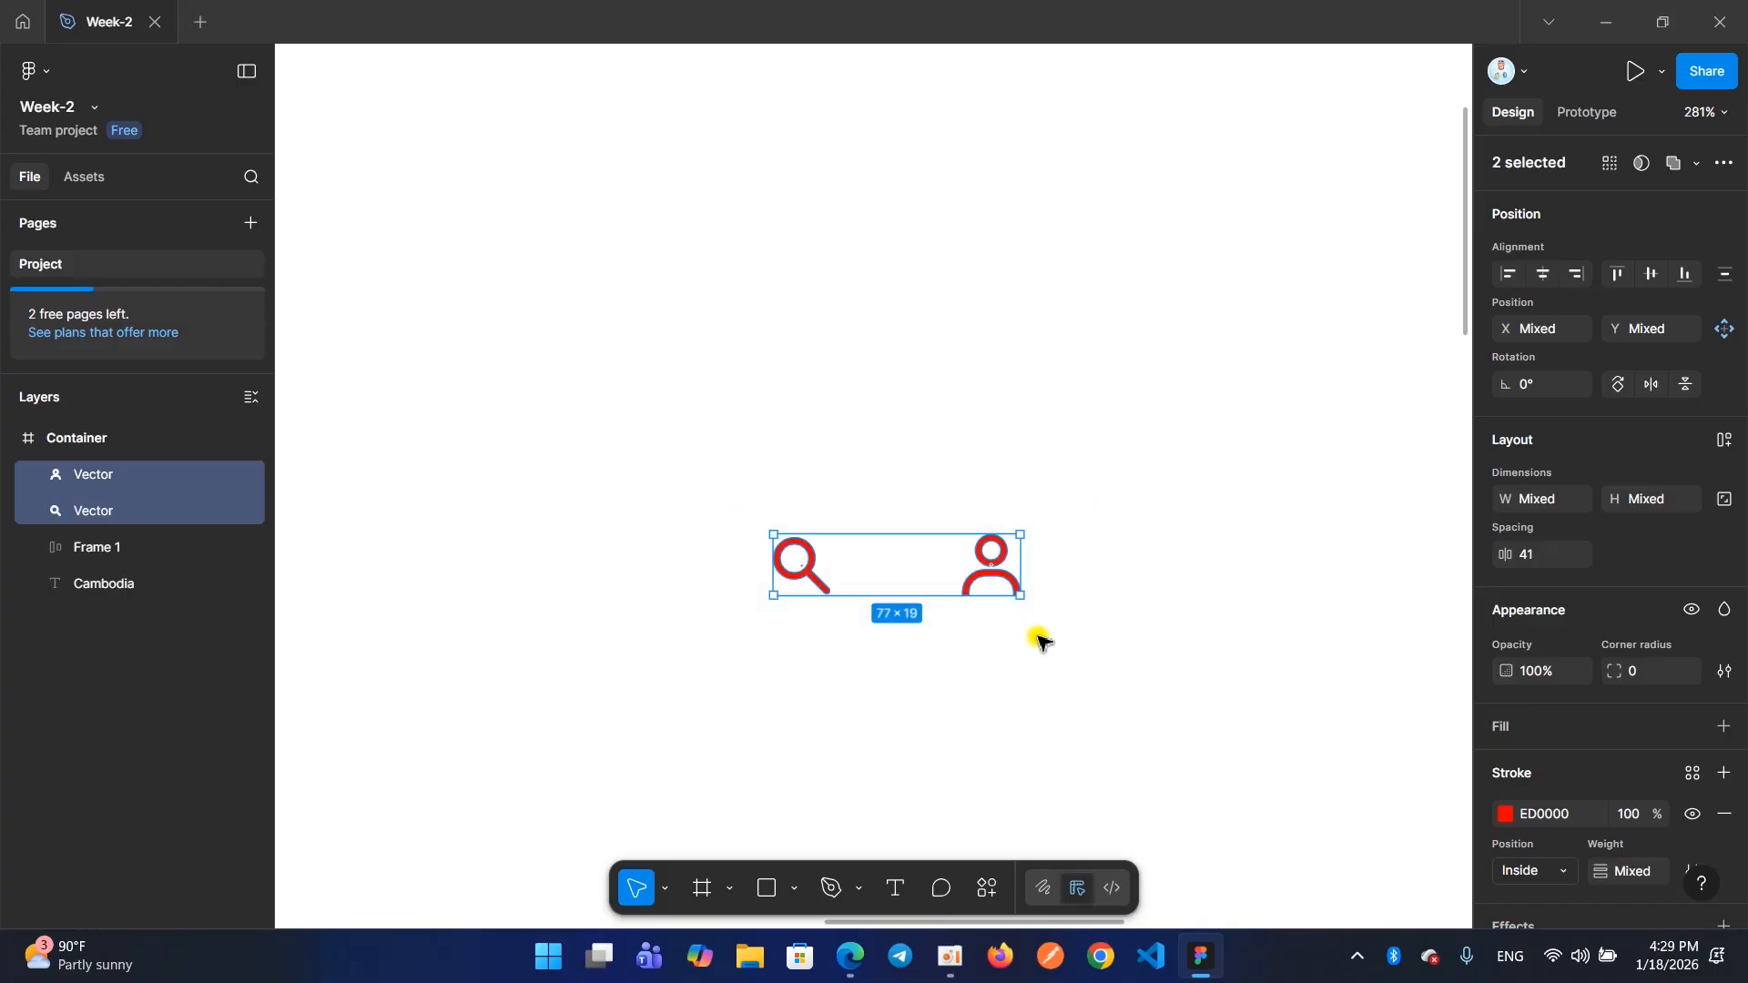
{"action": "scroll", "coordinate": [971, 647], "scroll_direction": "down", "scroll_amount": 3}
{"action": "left_click", "coordinate": [948, 656]}
{"action": "scroll", "coordinate": [943, 657], "scroll_direction": "down", "scroll_amount": 3}
{"action": "scroll", "coordinate": [940, 655], "scroll_direction": "up", "scroll_amount": 5}
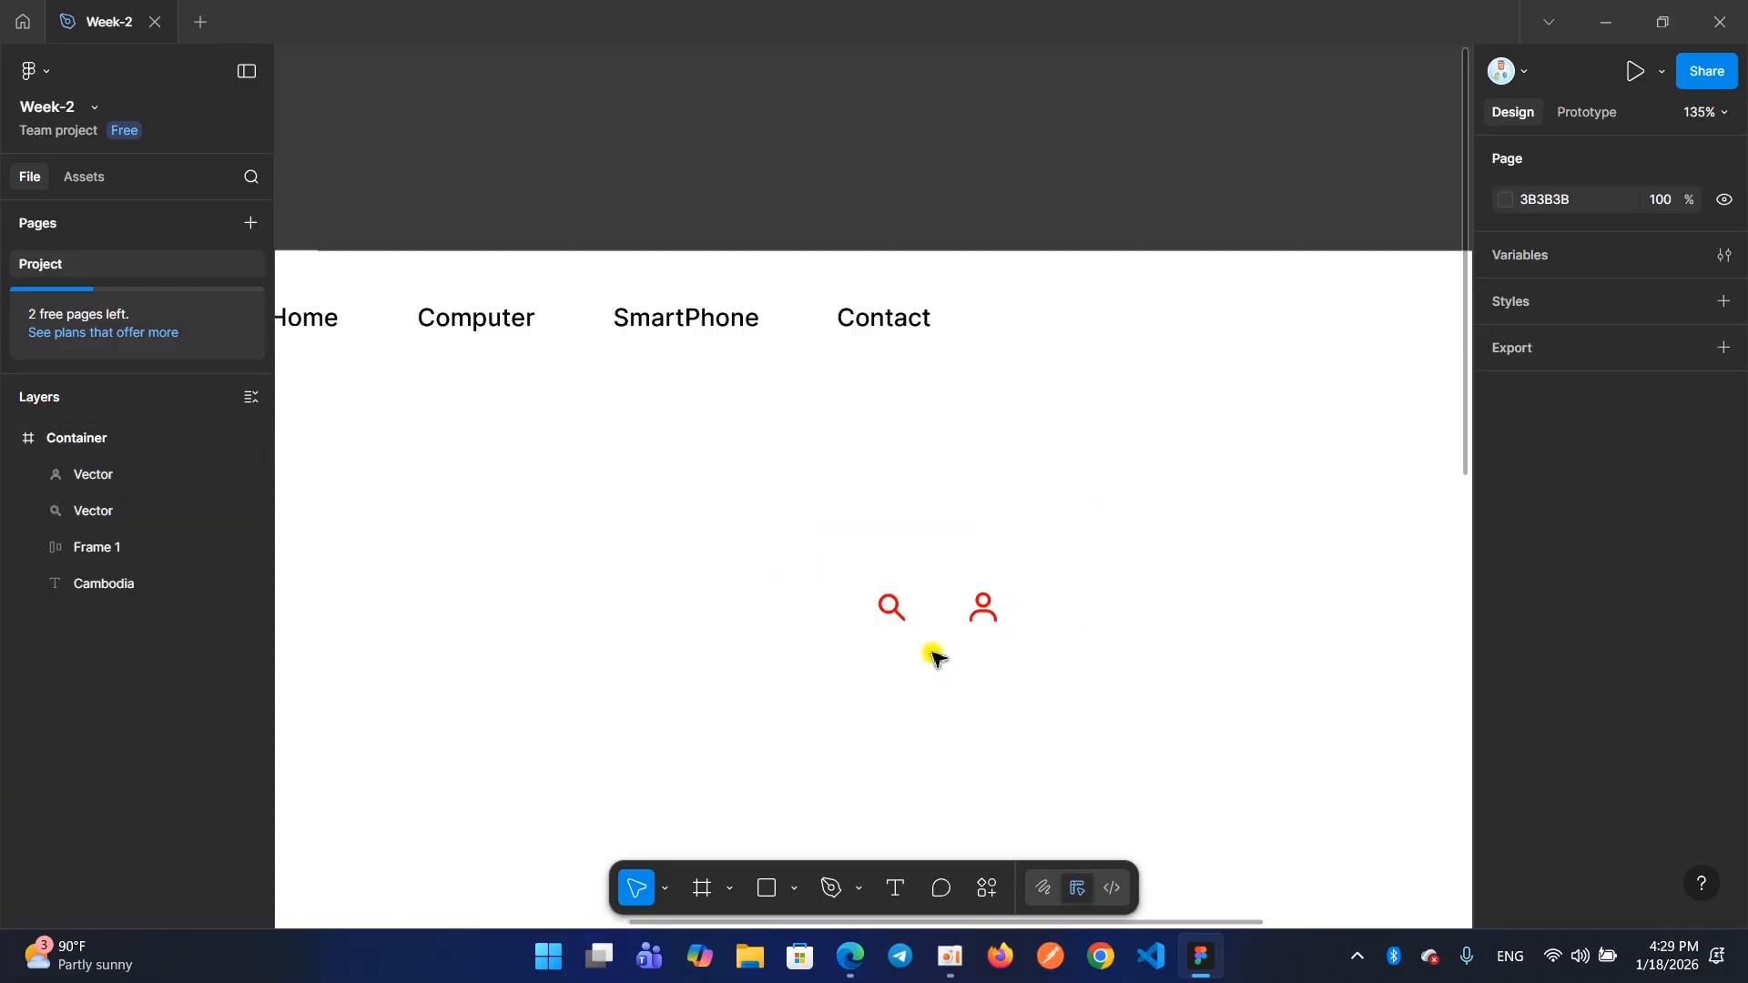
Select the search and user icon vectors together and wrap them in a horizontal auto layout frame
{"action": "left_click", "coordinate": [870, 587]}
{"action": "left_click", "coordinate": [1005, 587], "text": "shift"}
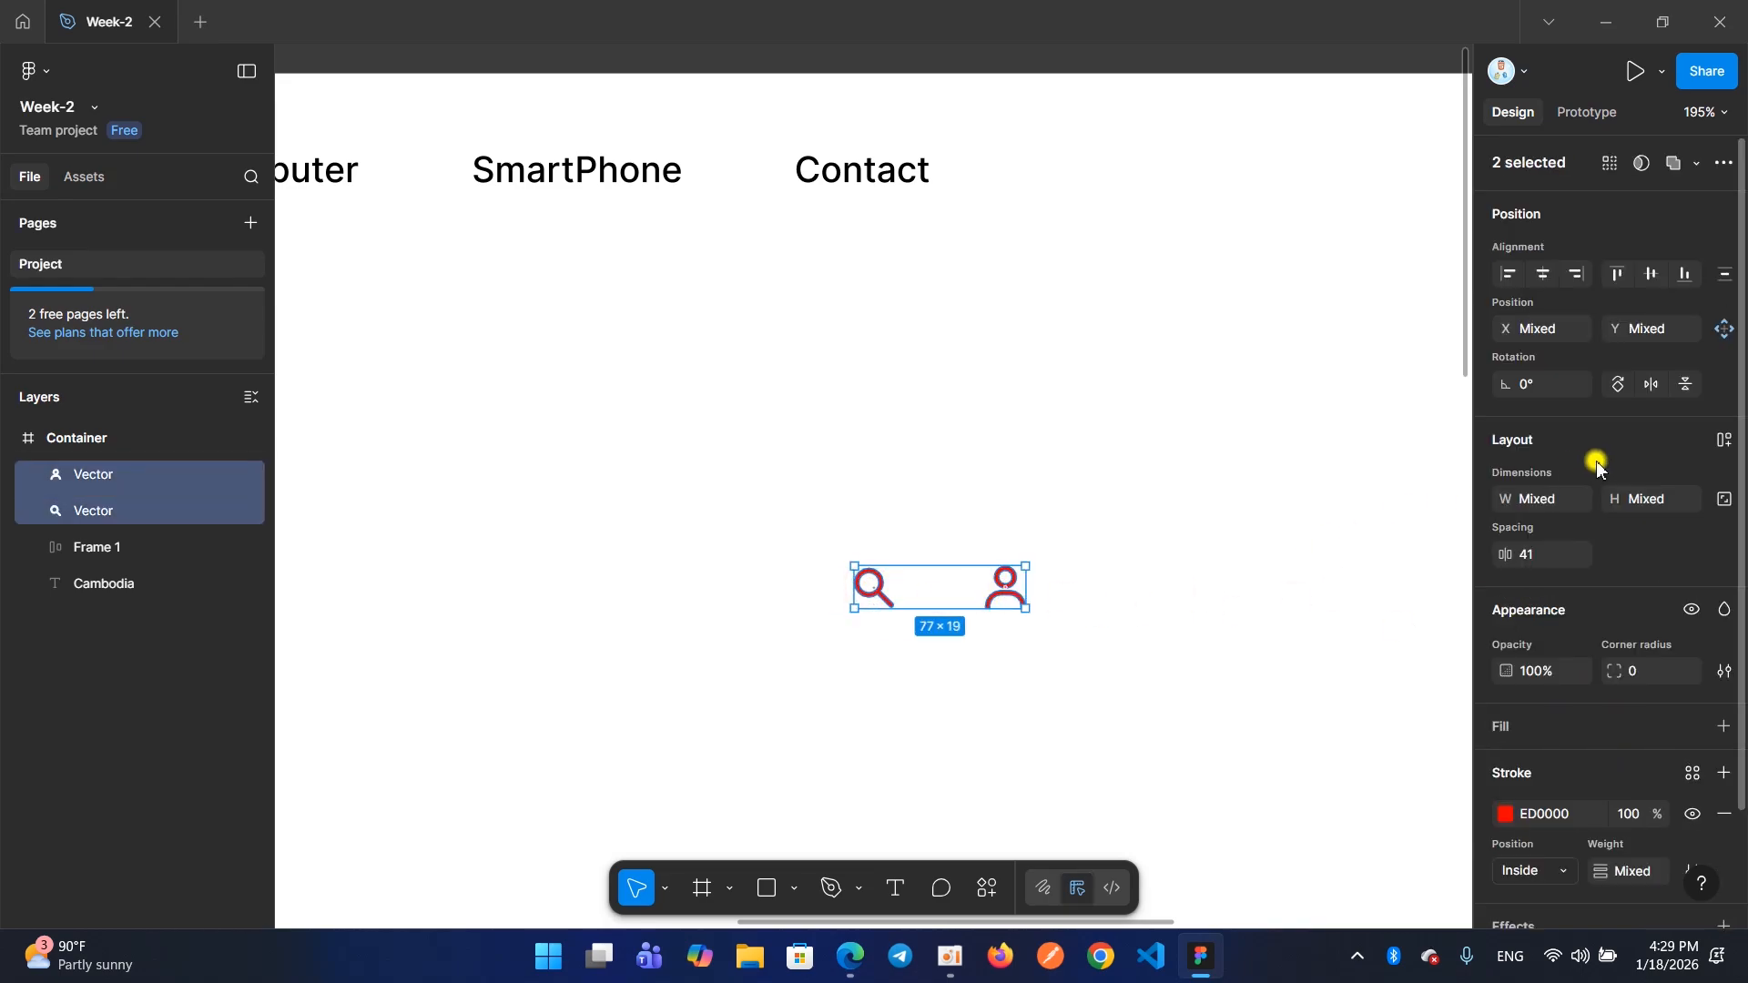
{"action": "left_click", "coordinate": [1724, 443]}
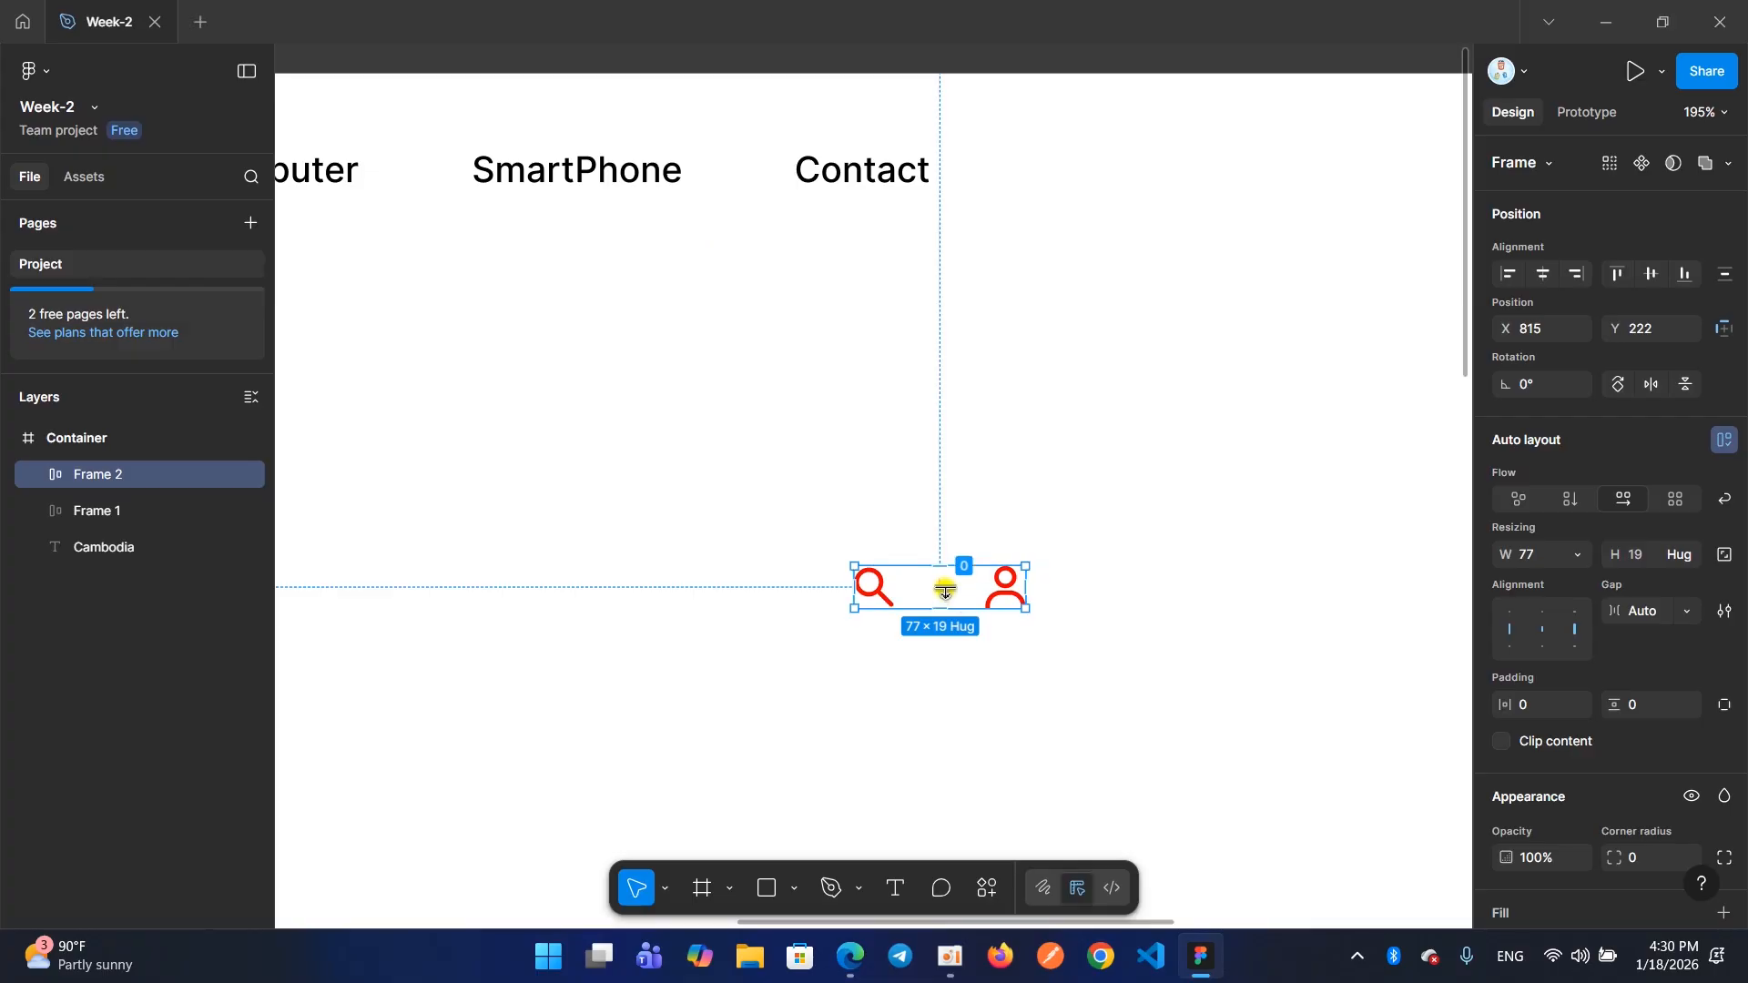
Test the icon frame at 150 × 24 with centred alignment, restore the Auto gap, and resize it to 79 × 24
{"action": "left_click_drag", "start_coordinate": [1032, 608], "coordinate": [1187, 619]}
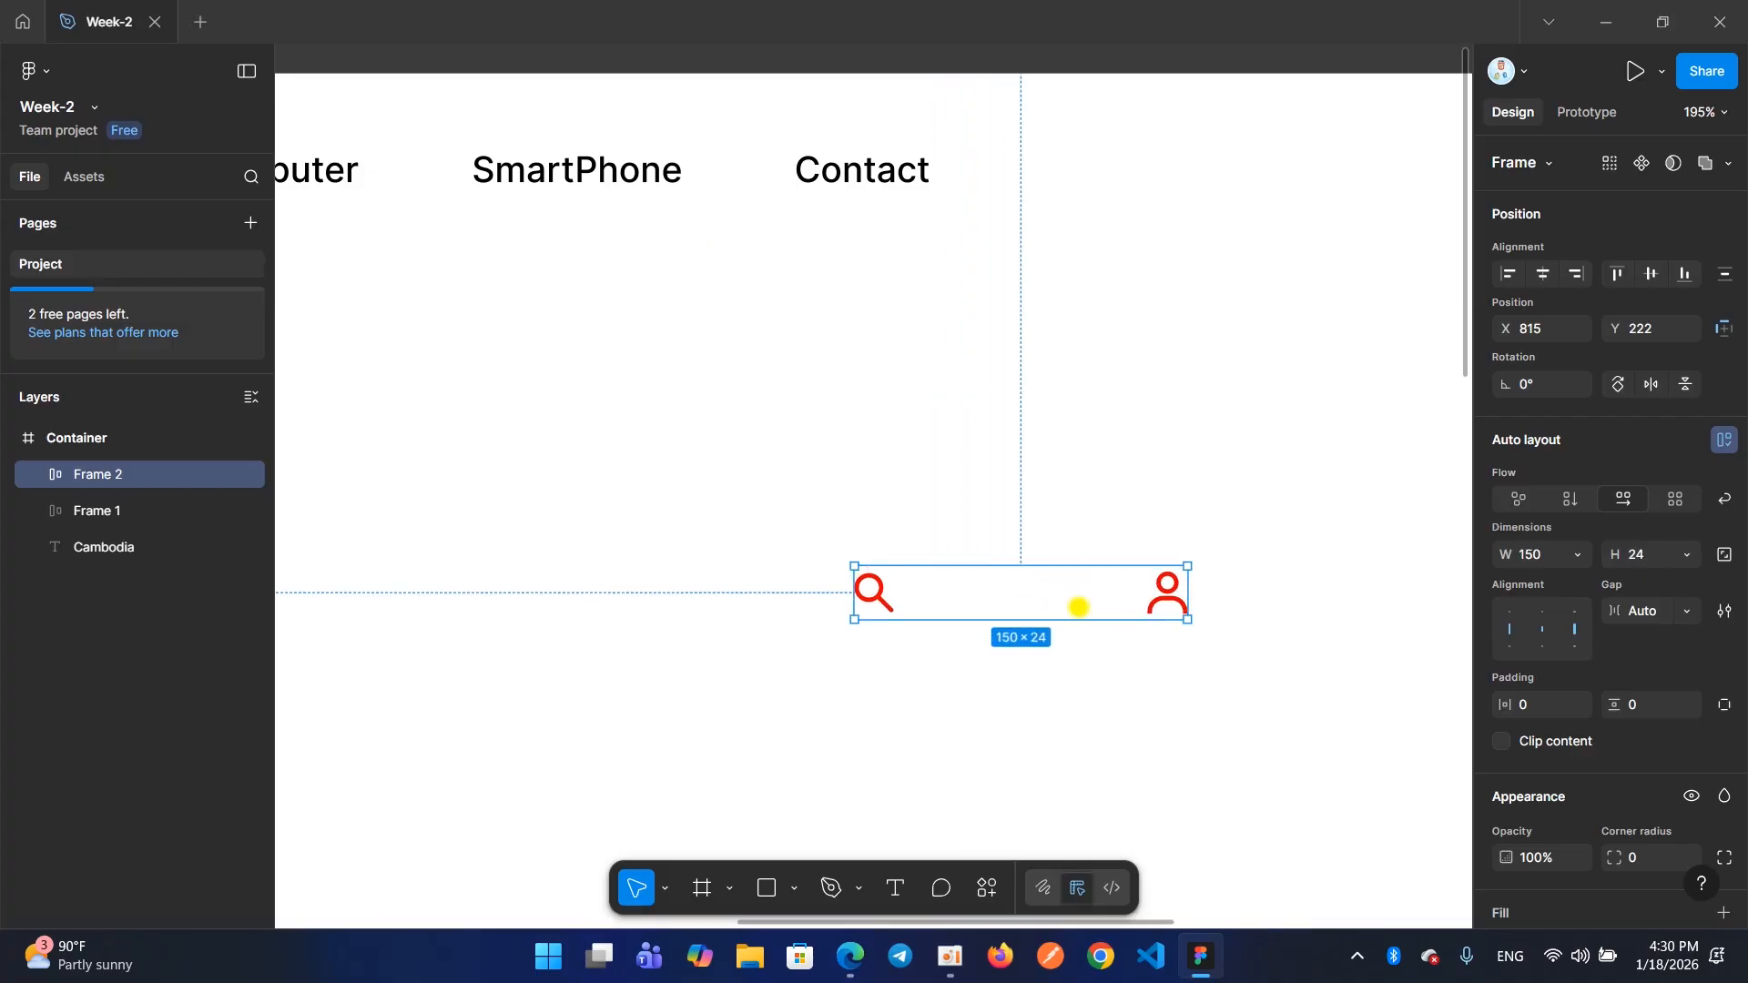
{"action": "left_click", "coordinate": [1545, 629]}
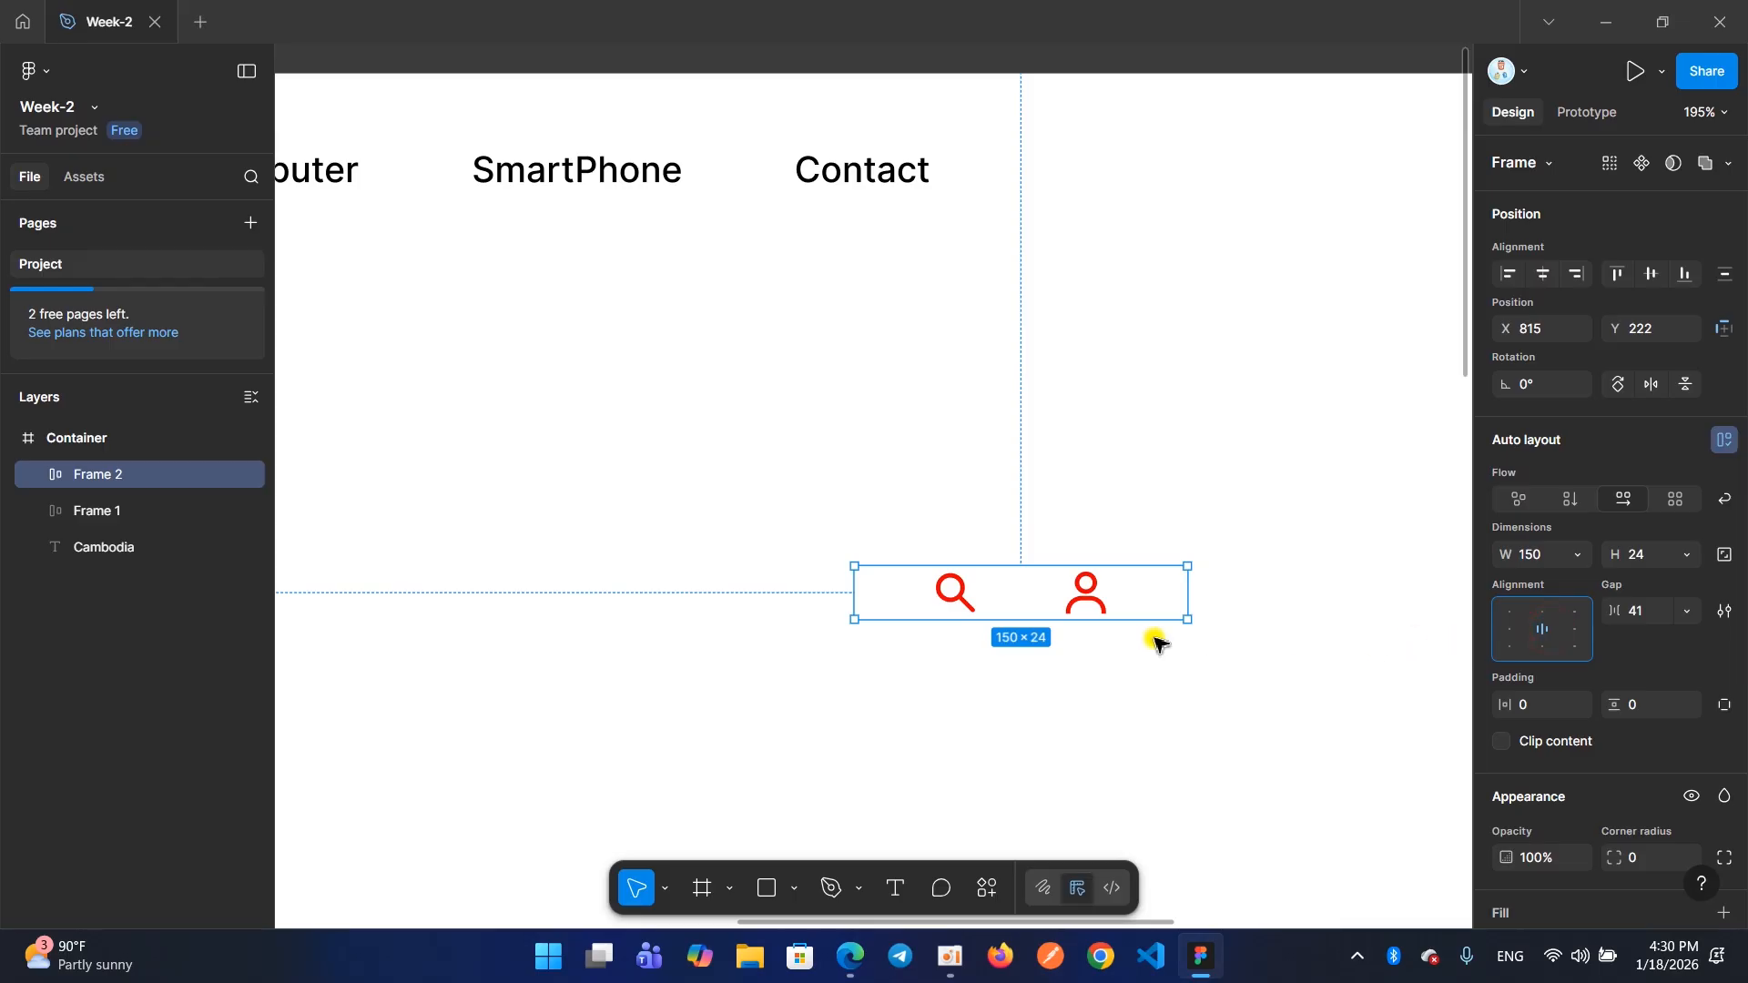
{"action": "double_click", "coordinate": [1543, 625]}
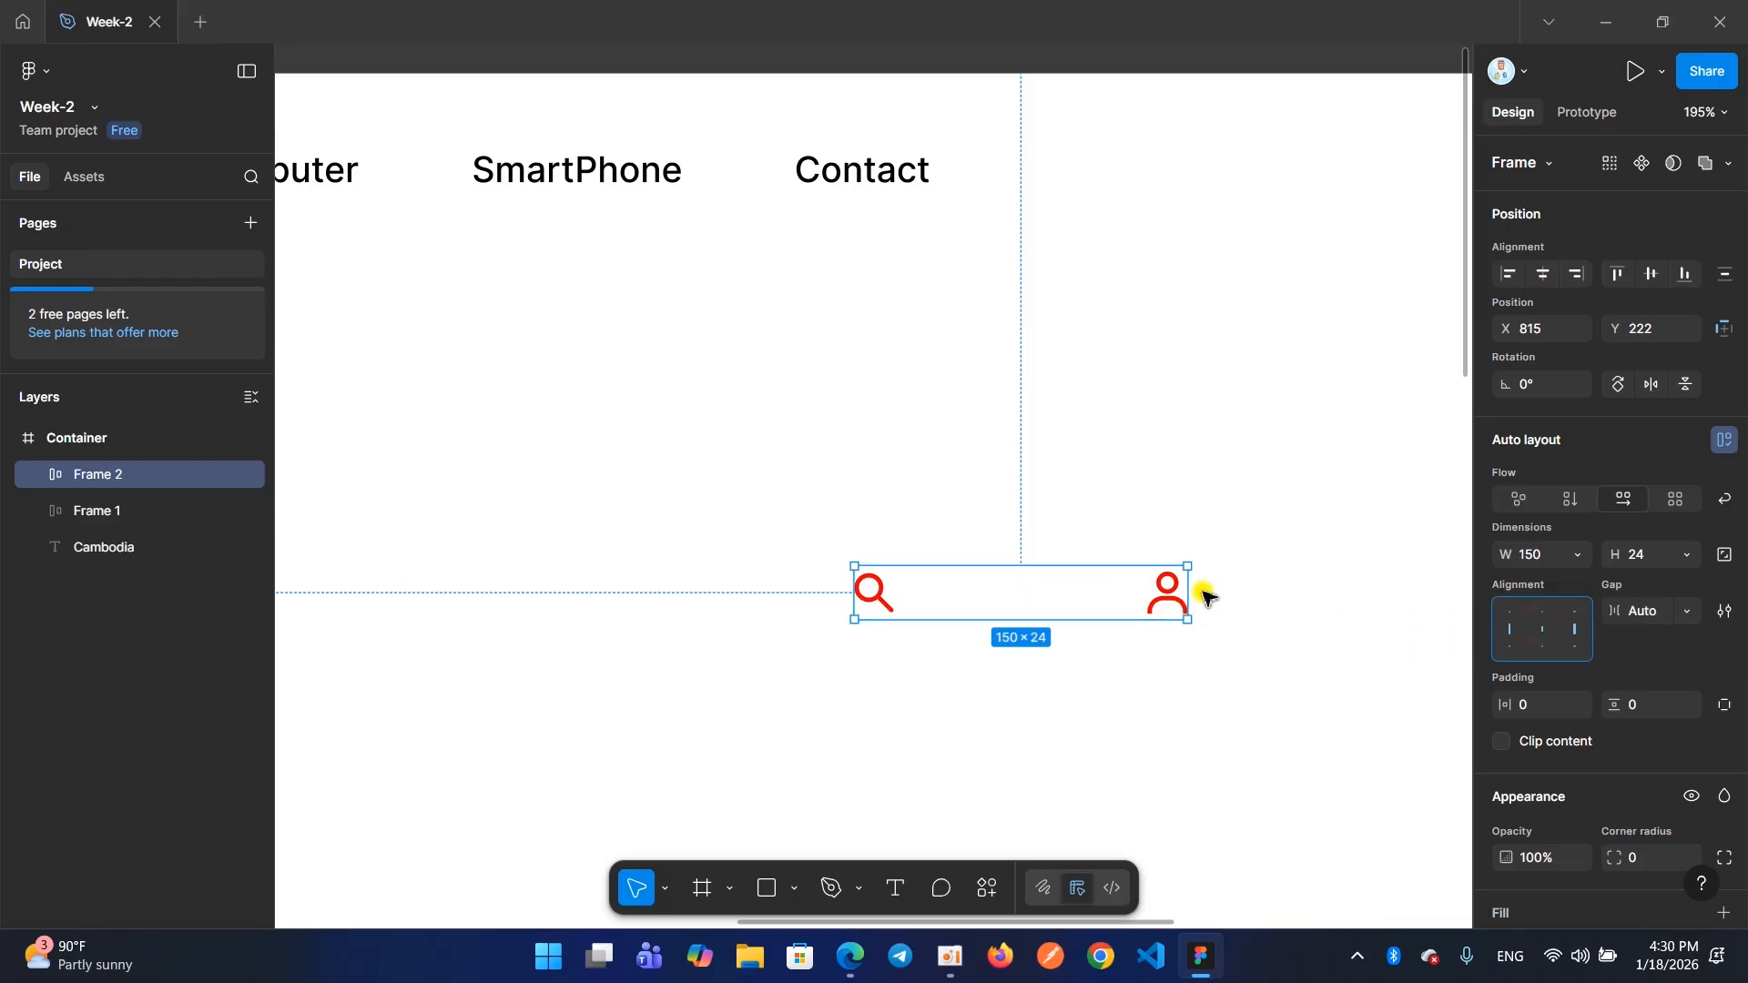
{"action": "left_click_drag", "start_coordinate": [1185, 590], "coordinate": [1031, 592]}
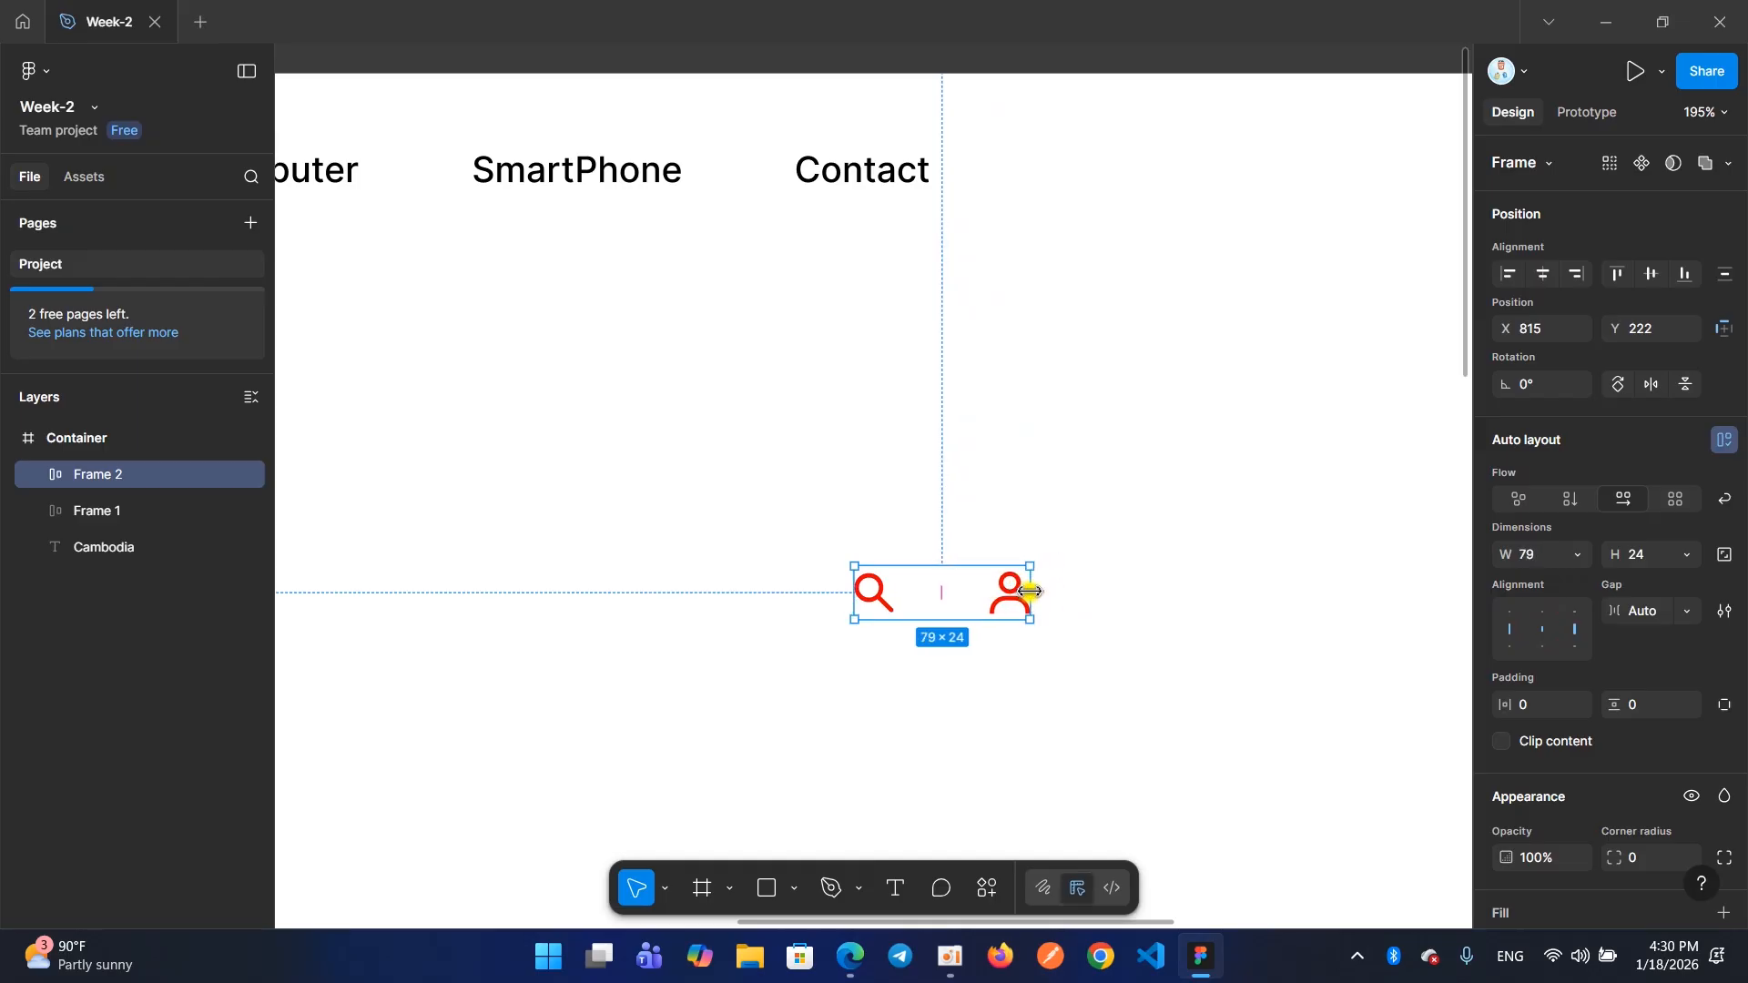
{"action": "scroll", "coordinate": [1029, 587], "scroll_direction": "down", "scroll_amount": 5}
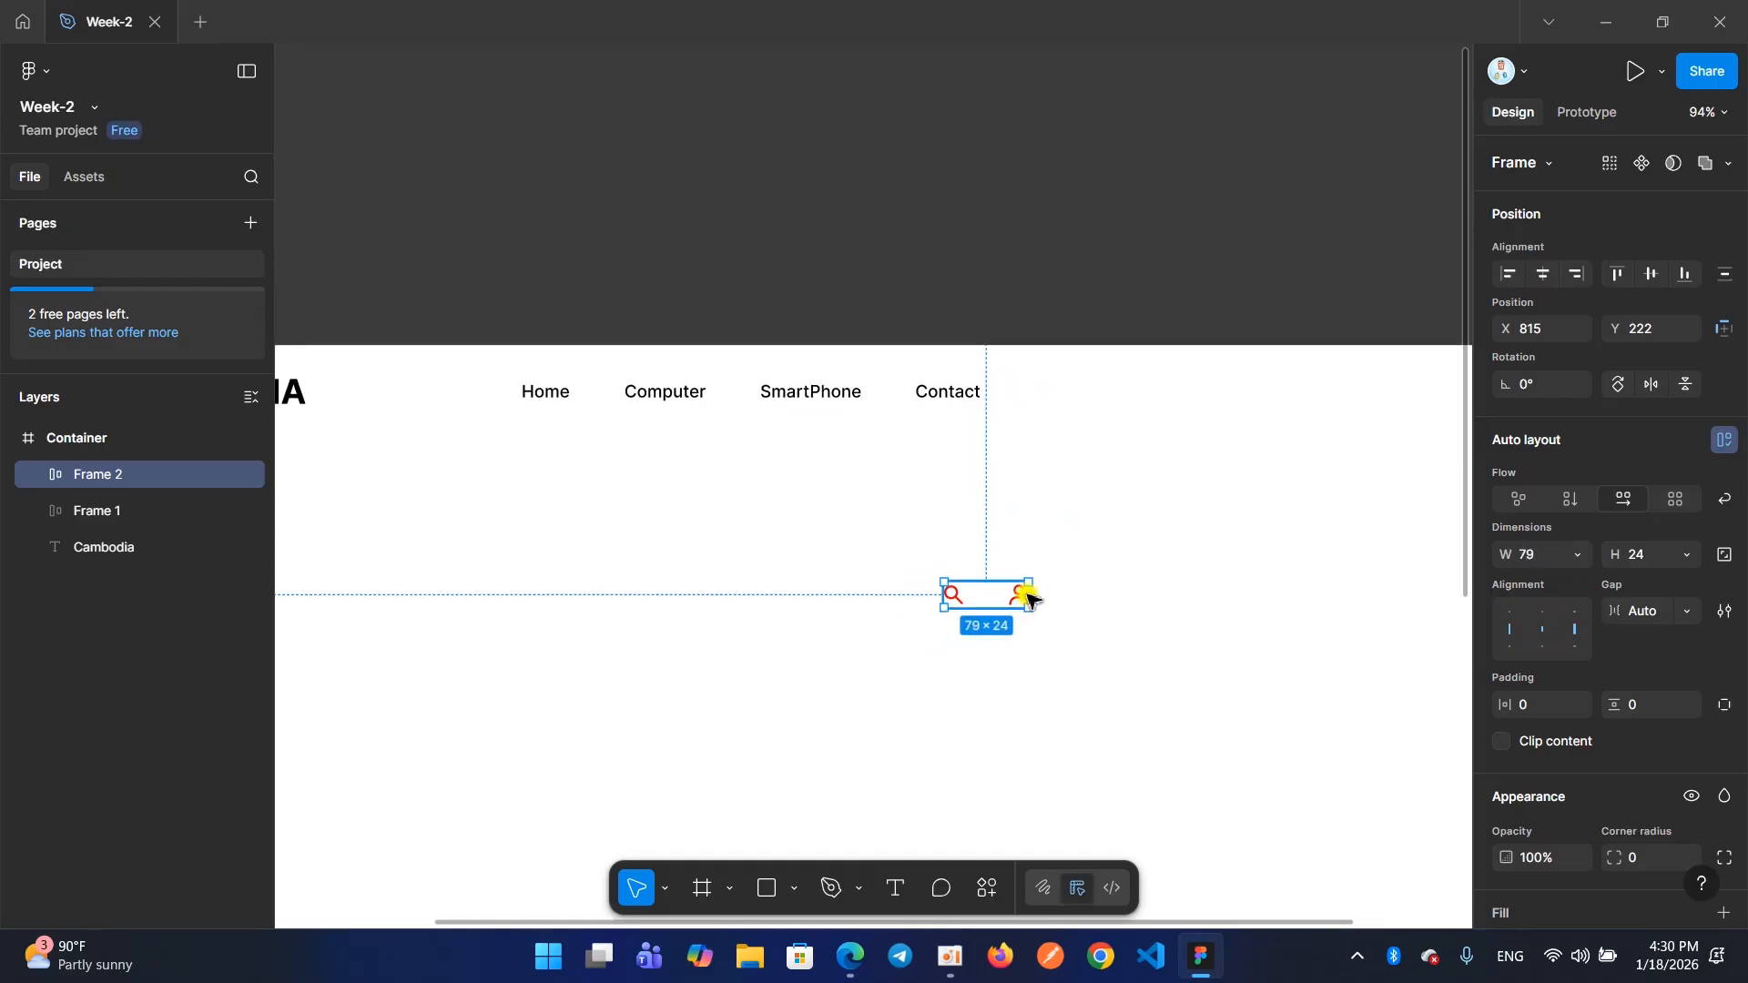
Try a gap of 10 between the two icons, change it to 20, and make the frame width hug its contents
{"action": "scroll", "coordinate": [987, 587], "scroll_direction": "up", "scroll_amount": 5}
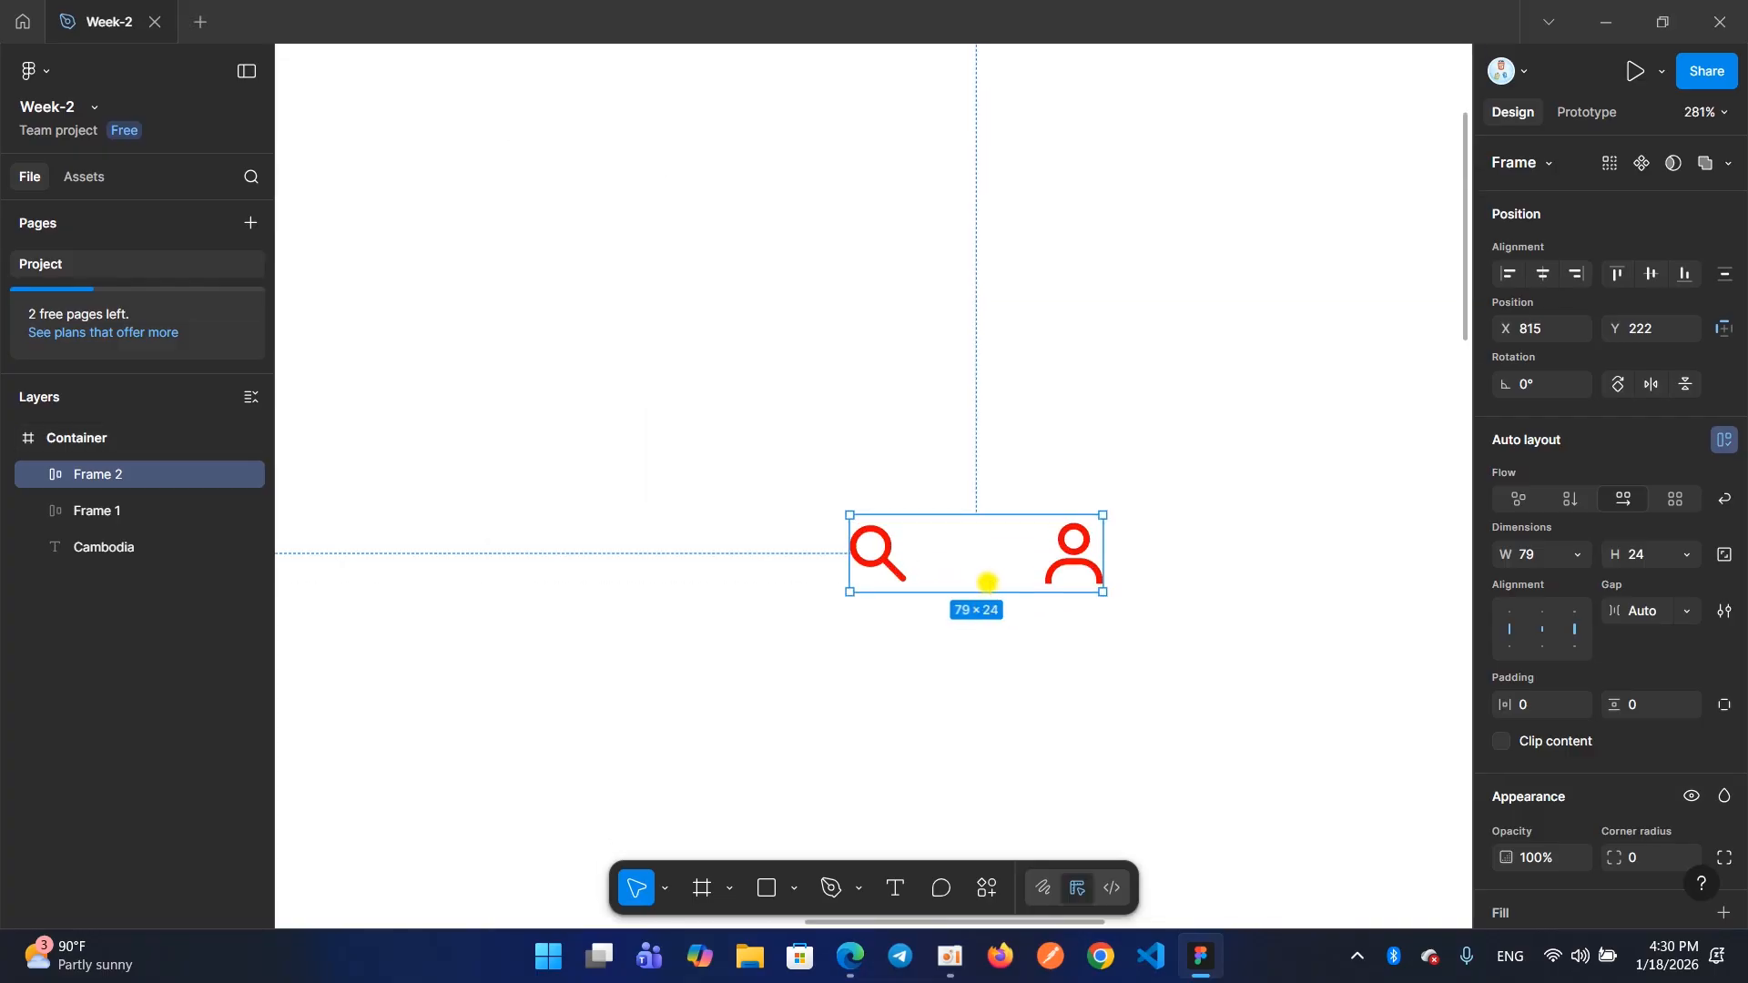
{"action": "left_click", "coordinate": [979, 552]}
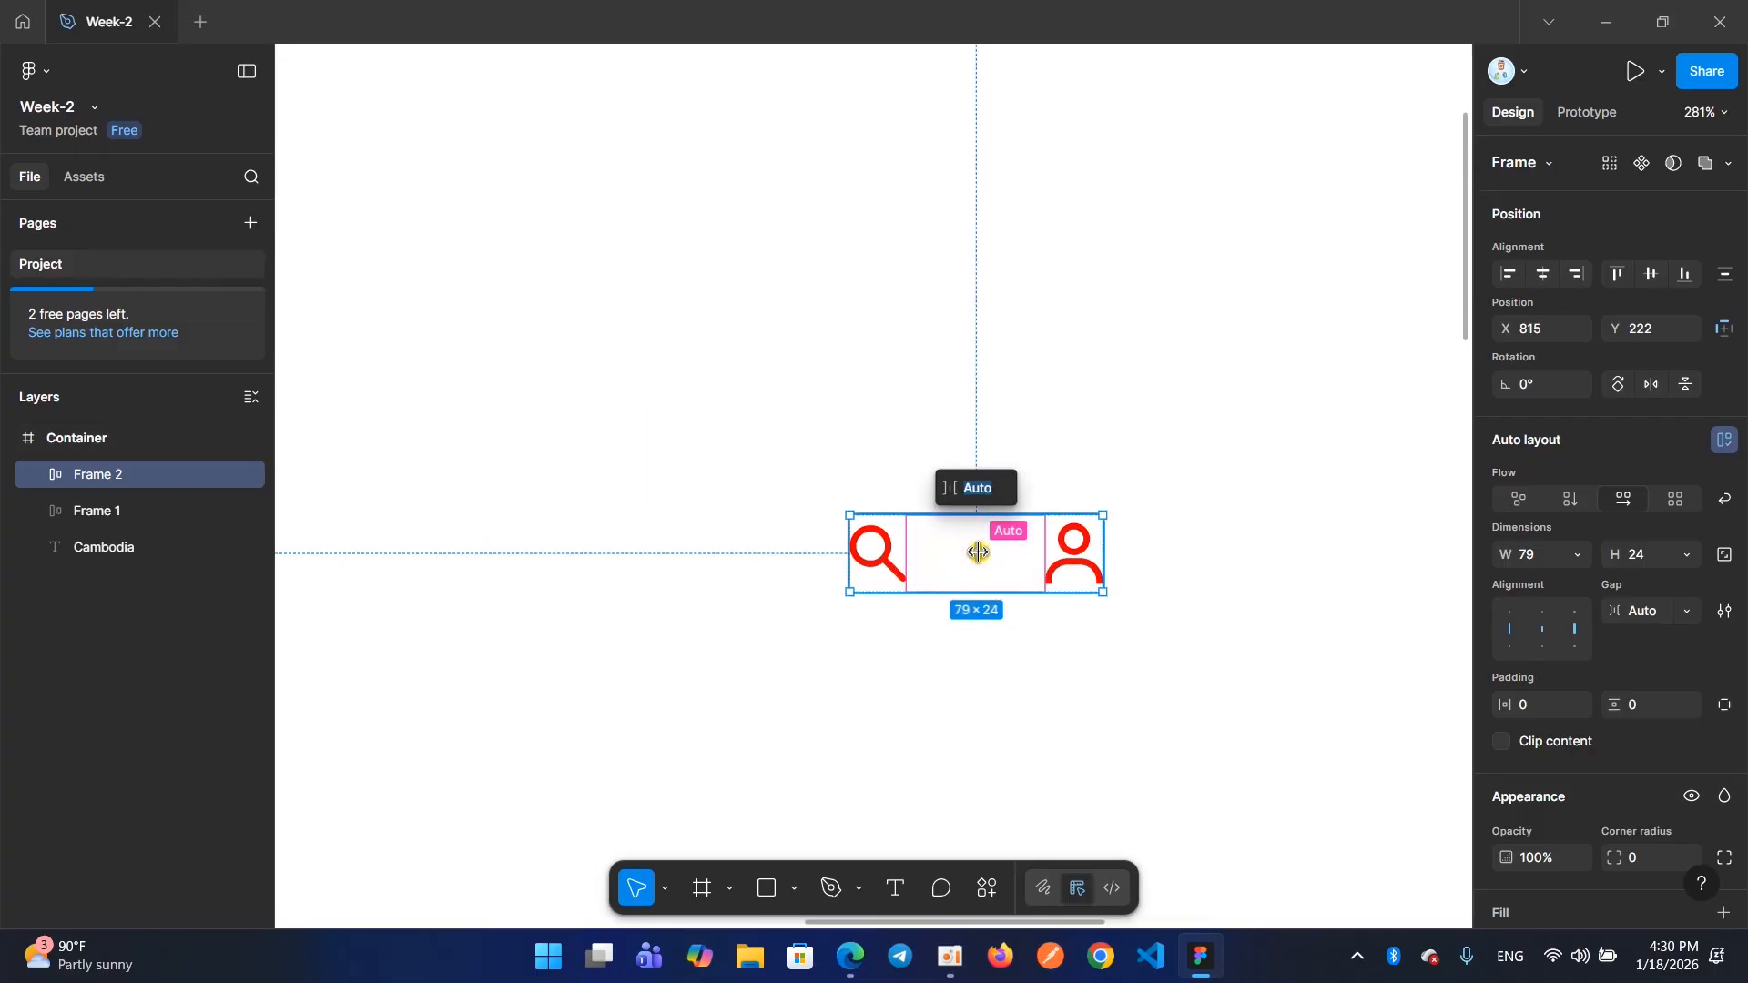
{"action": "key", "text": "Return"}
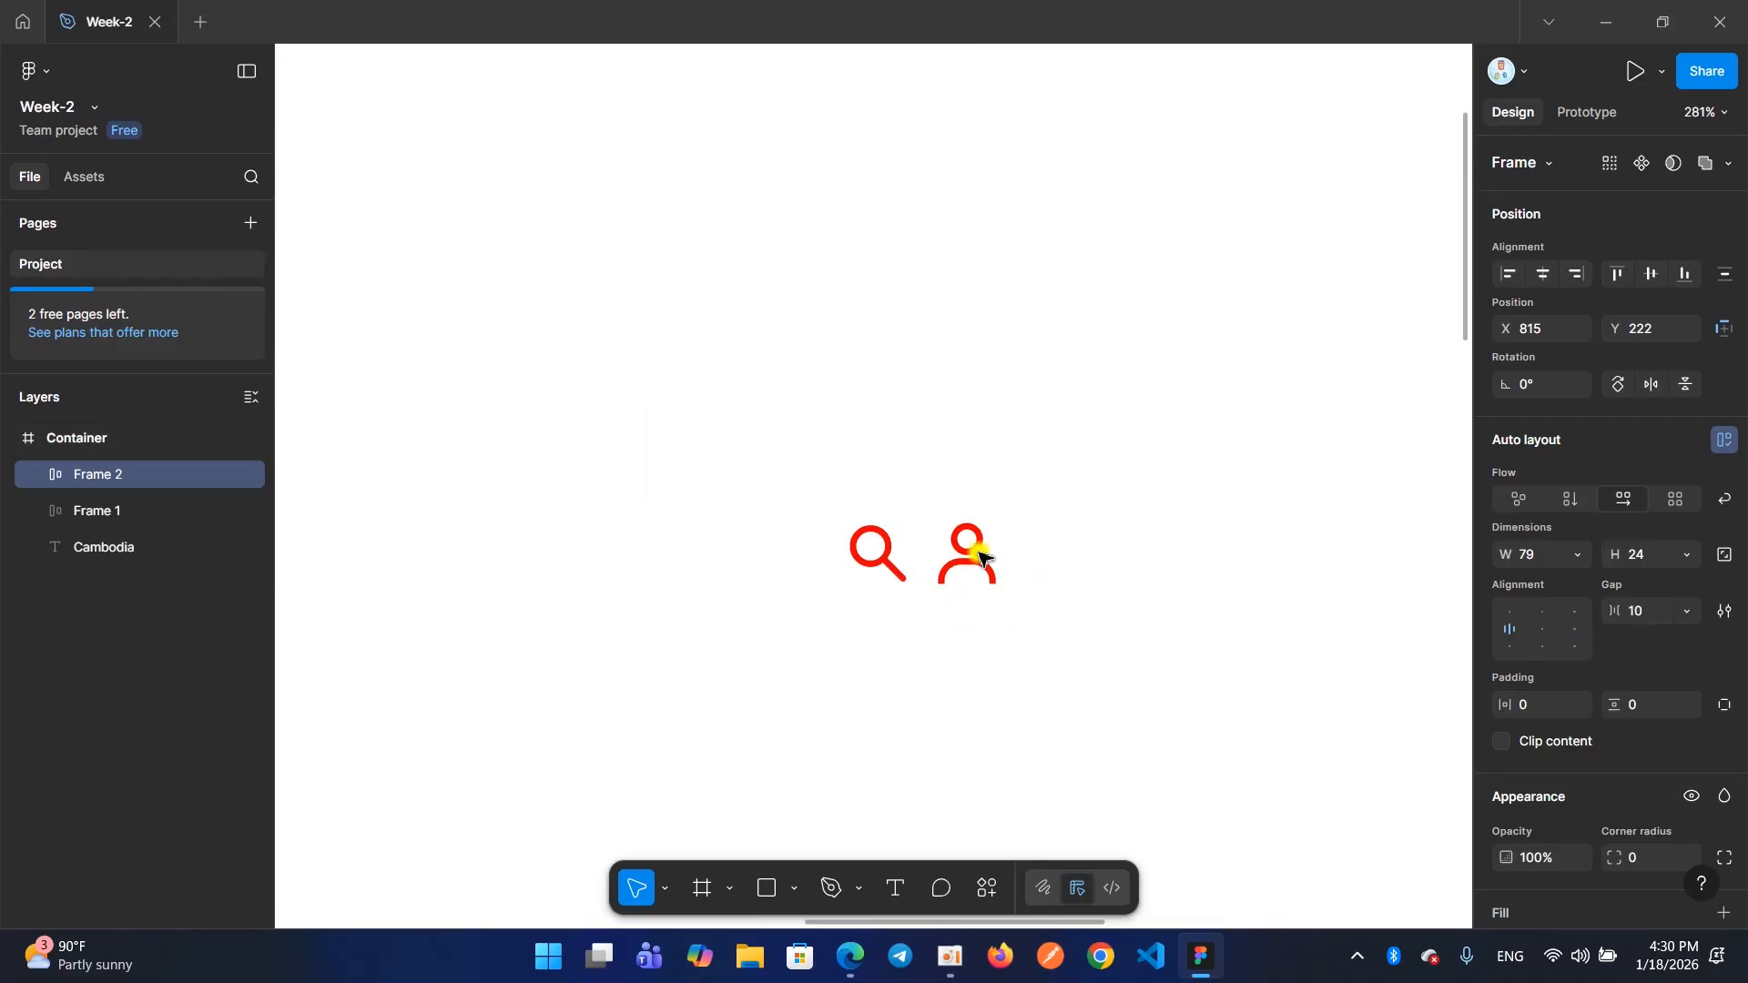
{"action": "left_click", "coordinate": [930, 557]}
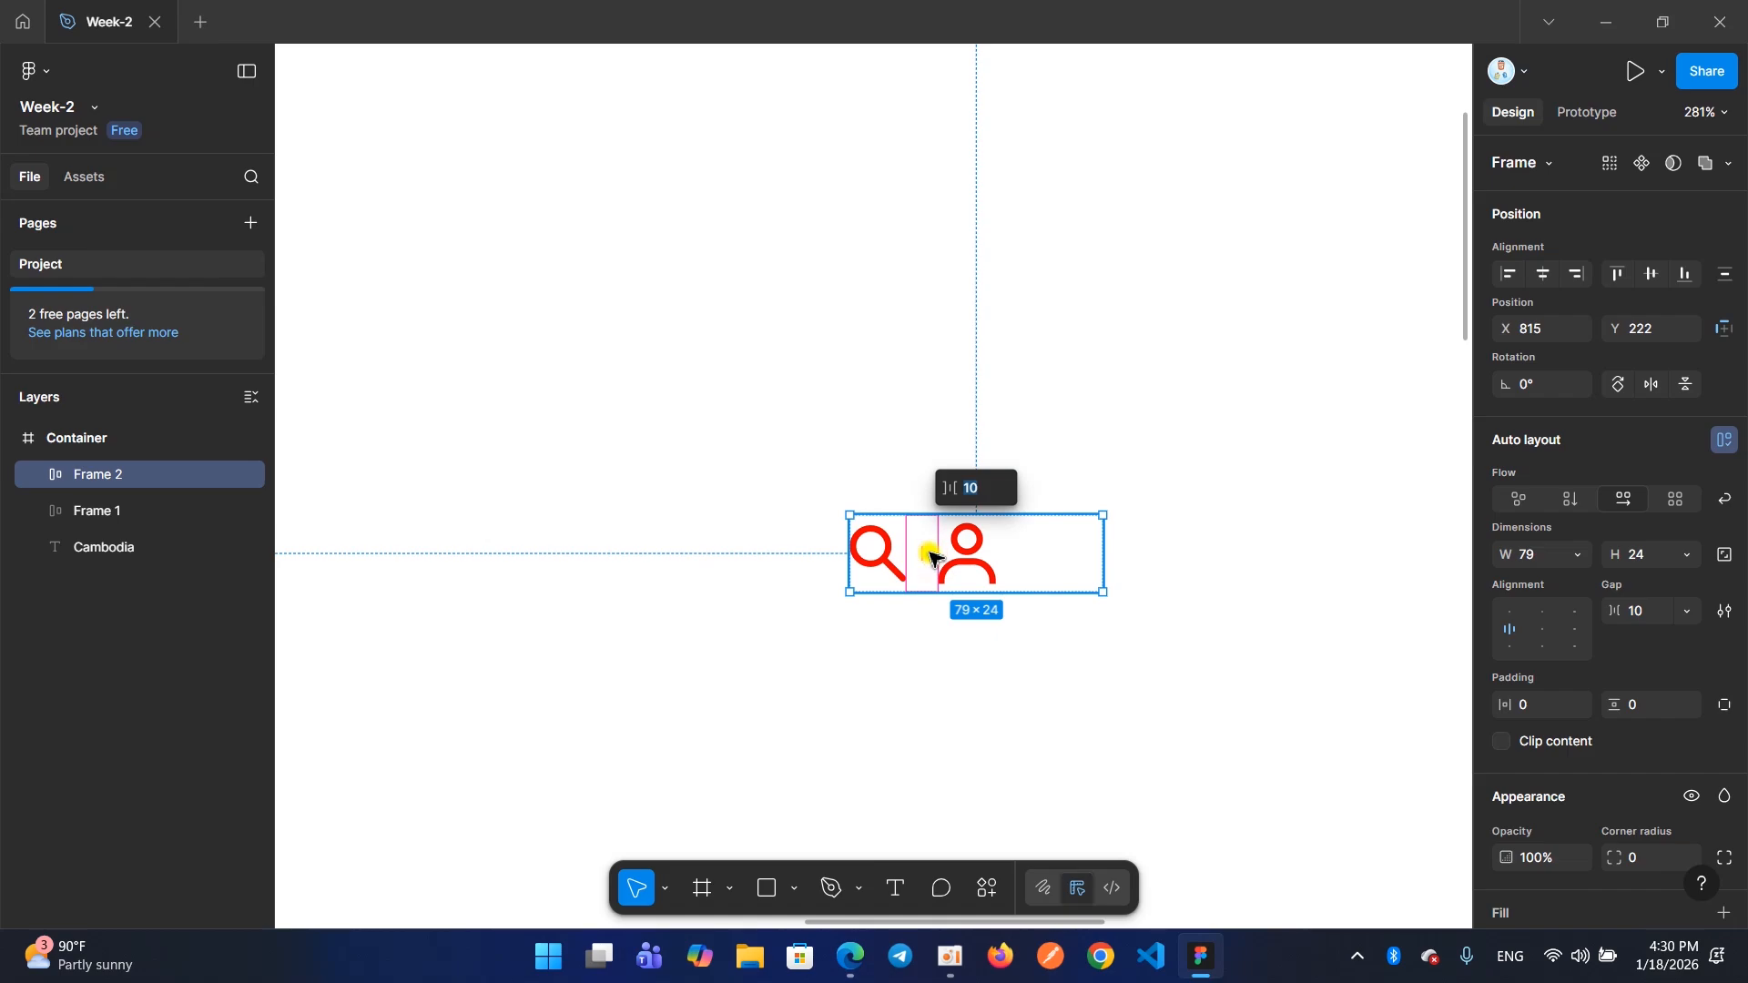
{"action": "key", "text": "Return"}
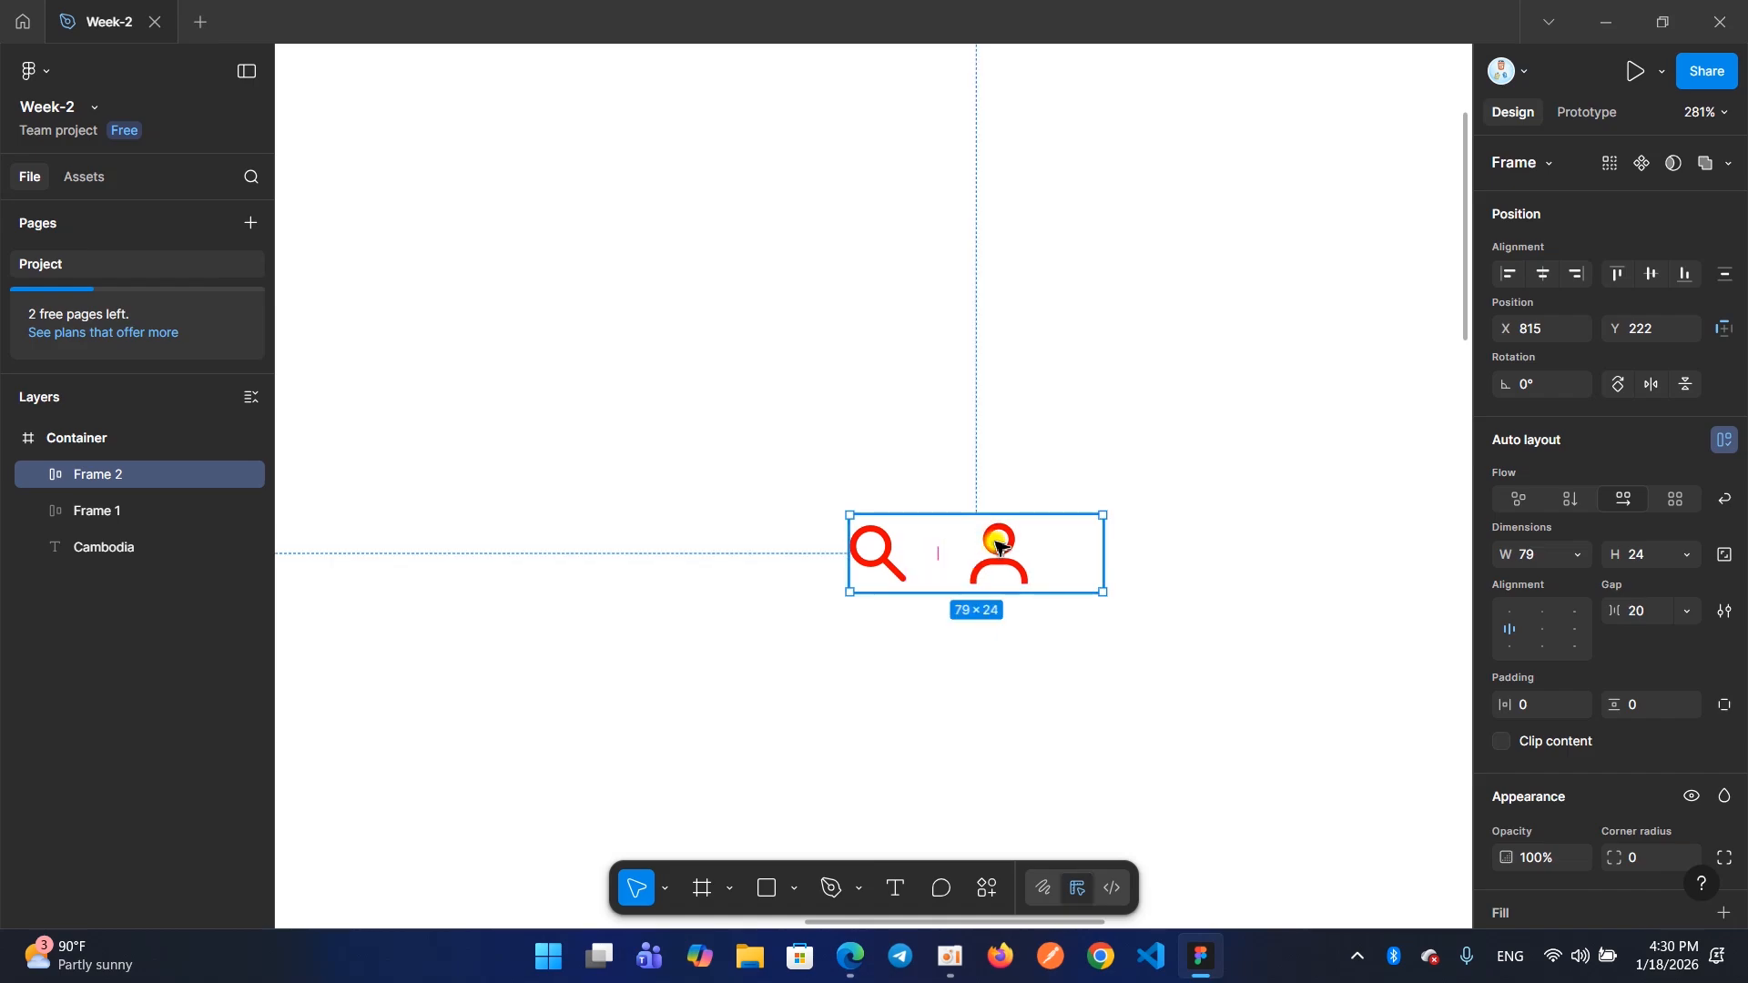
{"action": "double_click", "coordinate": [1101, 554]}
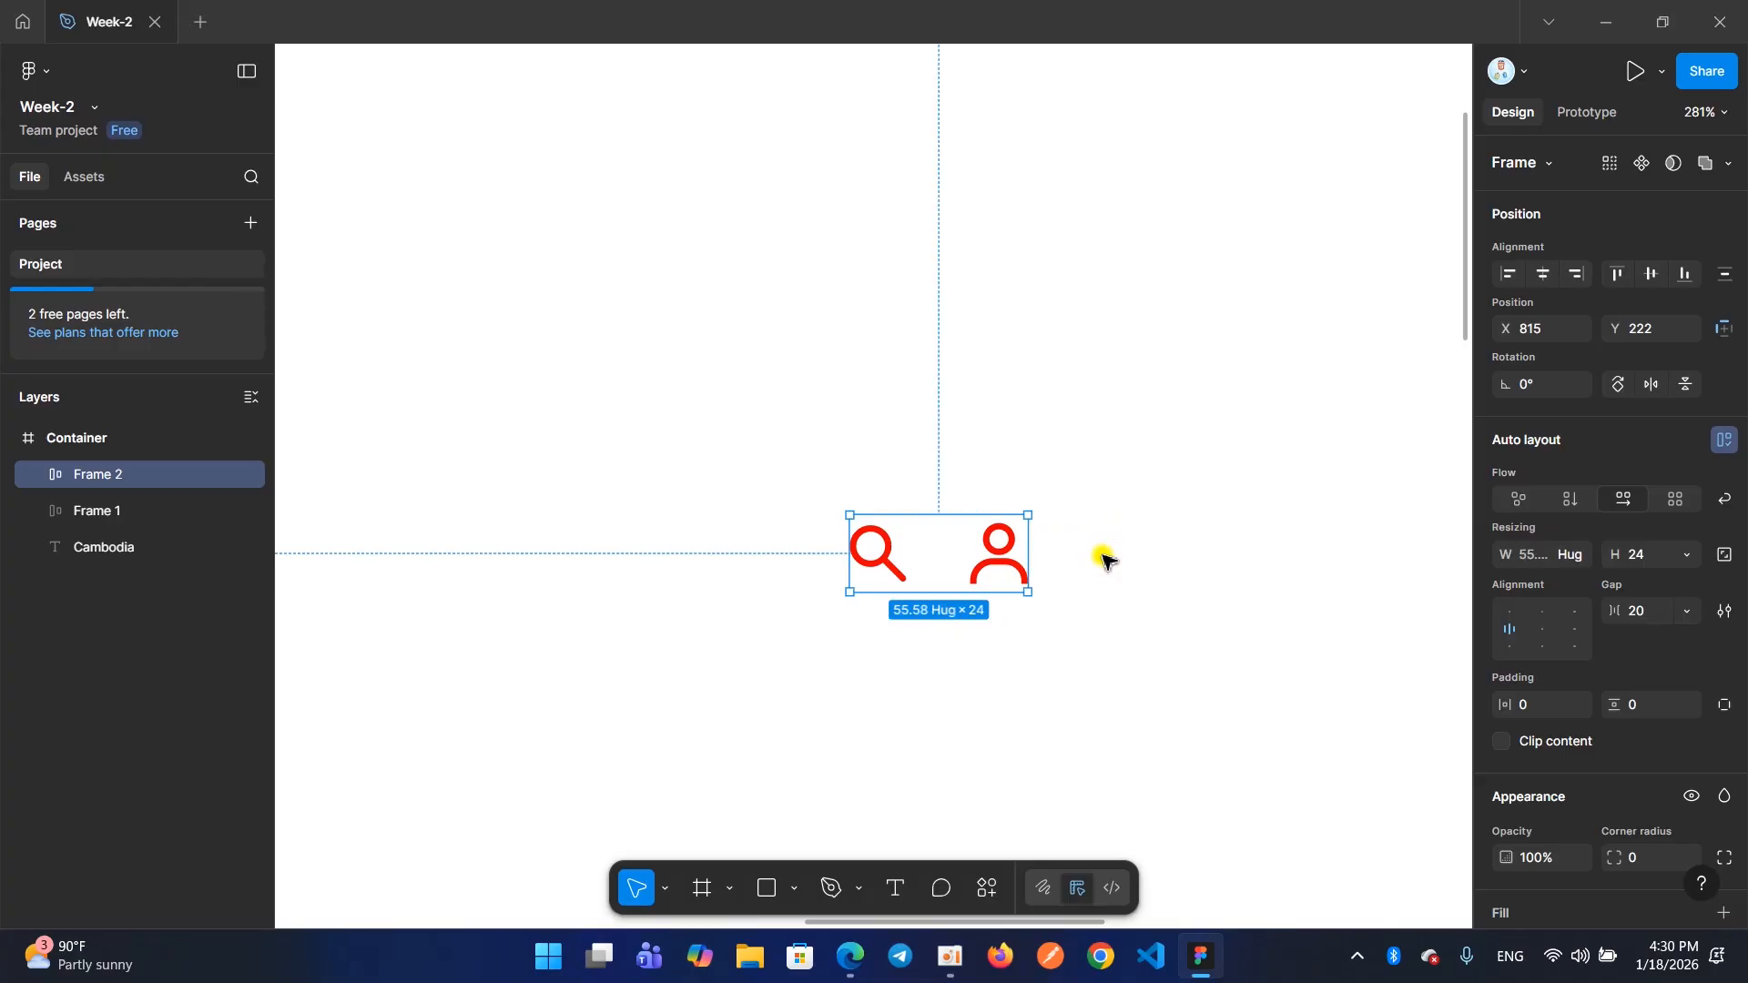
Move the search and user icon frame up into the header row beyond Contact, to about X 1025, Y 29
{"action": "scroll", "coordinate": [1102, 562], "scroll_direction": "down", "scroll_amount": 5}
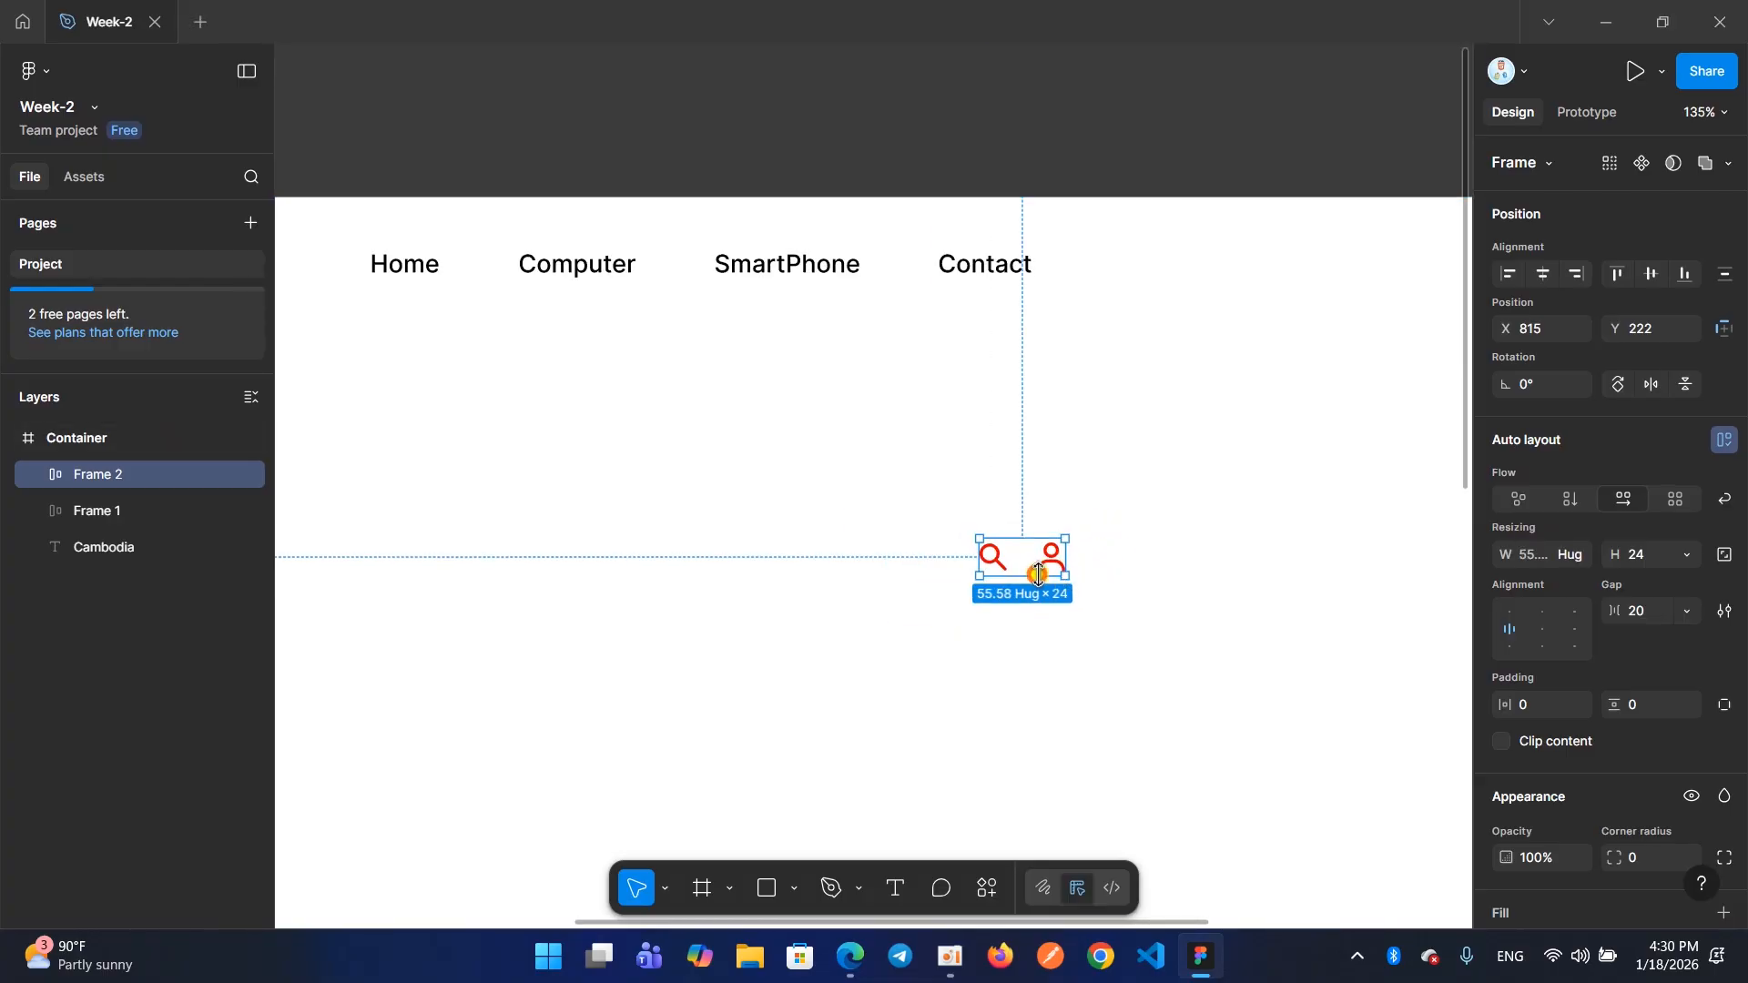
{"action": "left_click_drag", "start_coordinate": [1036, 572], "coordinate": [1357, 276]}
{"action": "scroll", "coordinate": [1357, 276], "scroll_direction": "right", "scroll_amount": 5}
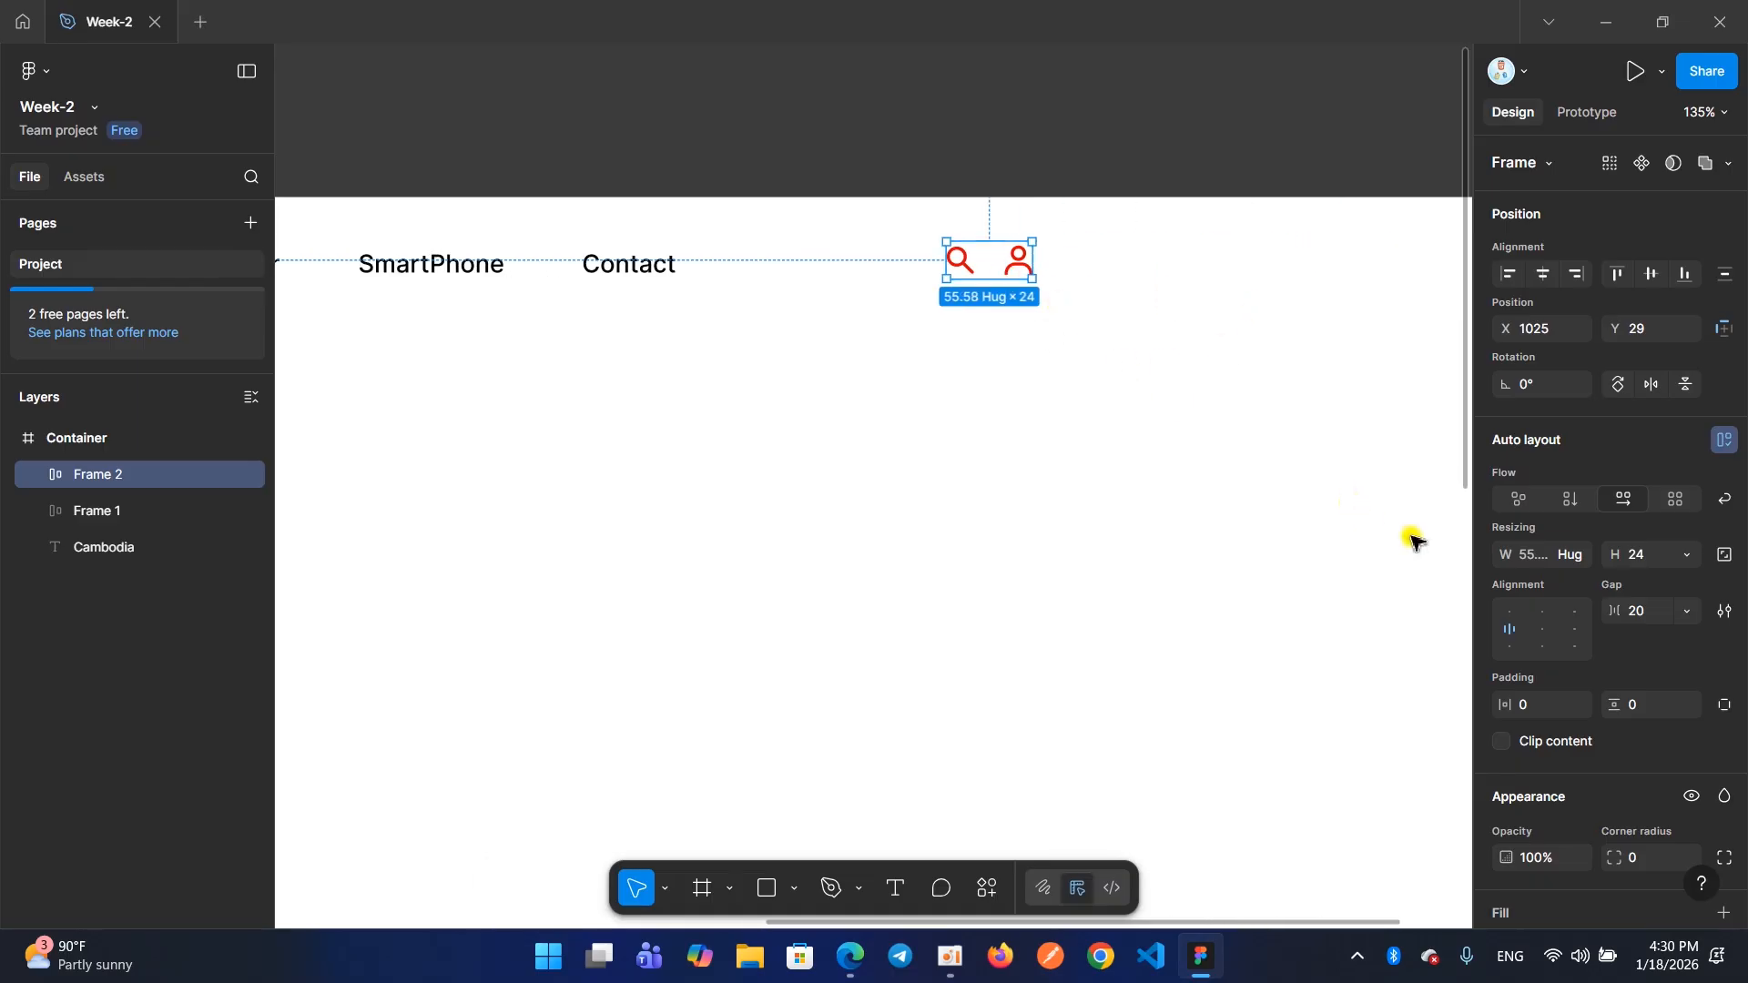
Recolour both icons in the frame to black, 000000
{"action": "scroll", "coordinate": [1565, 604], "scroll_direction": "down", "scroll_amount": 4}
{"action": "left_click", "coordinate": [1507, 748]}
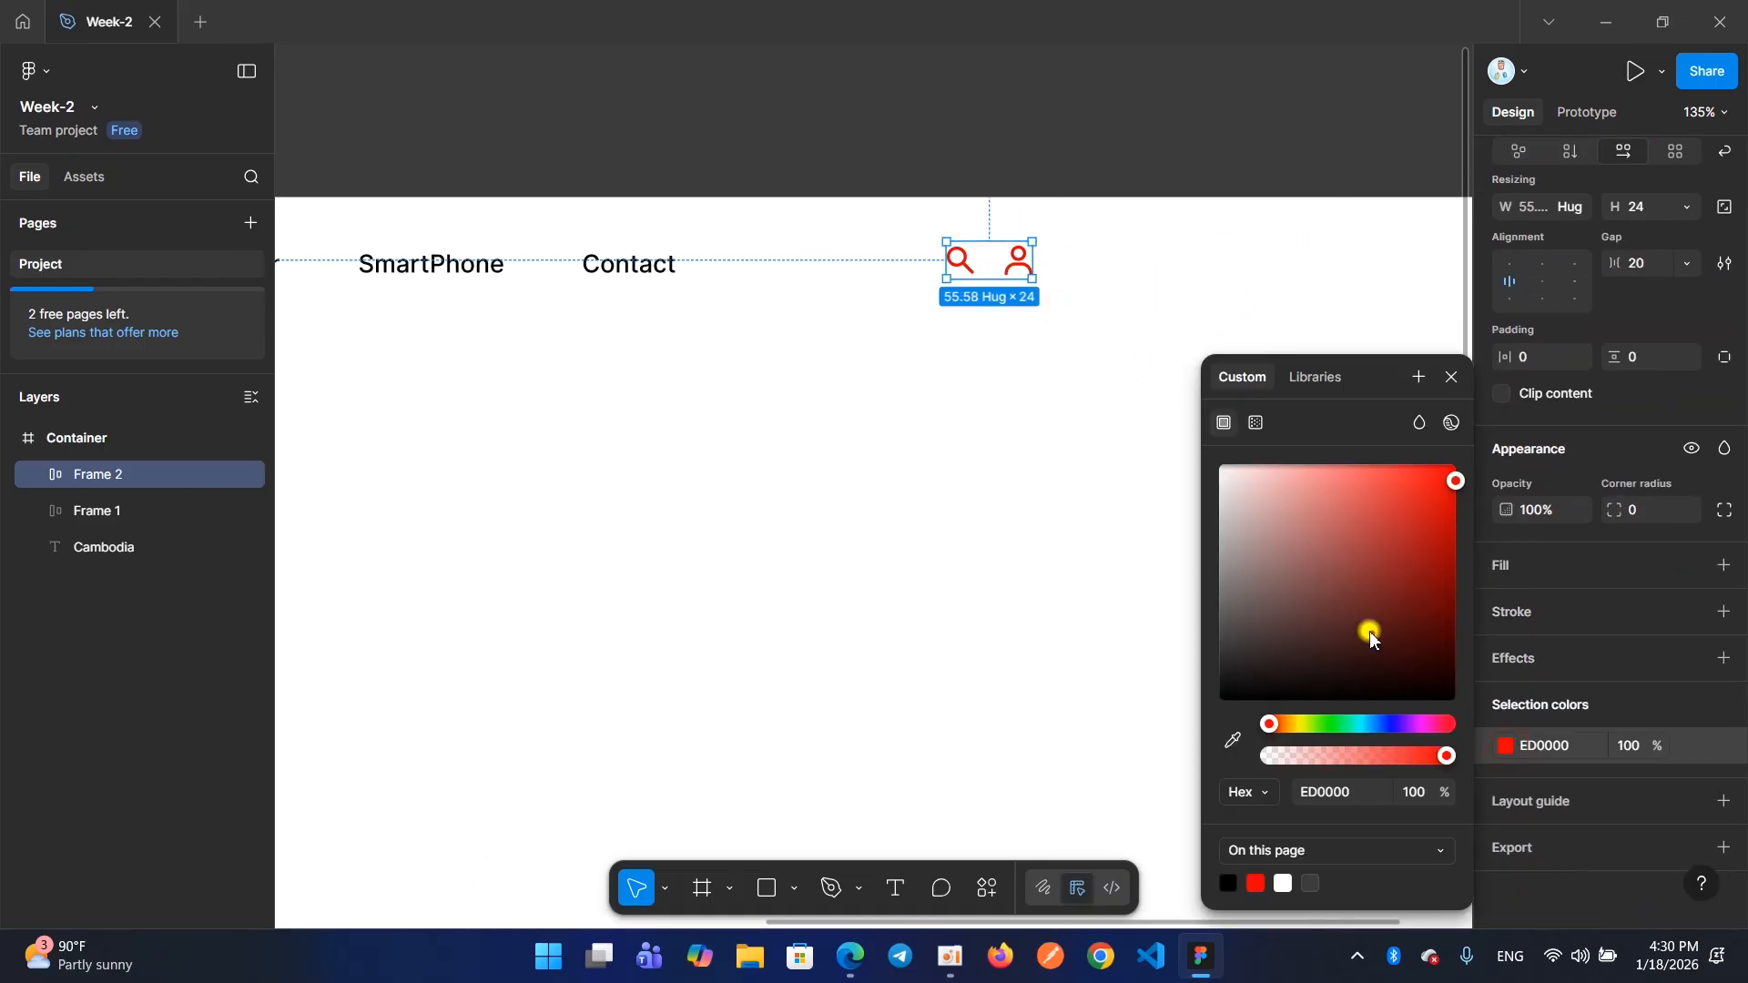
{"action": "left_click_drag", "start_coordinate": [1370, 631], "coordinate": [1457, 703]}
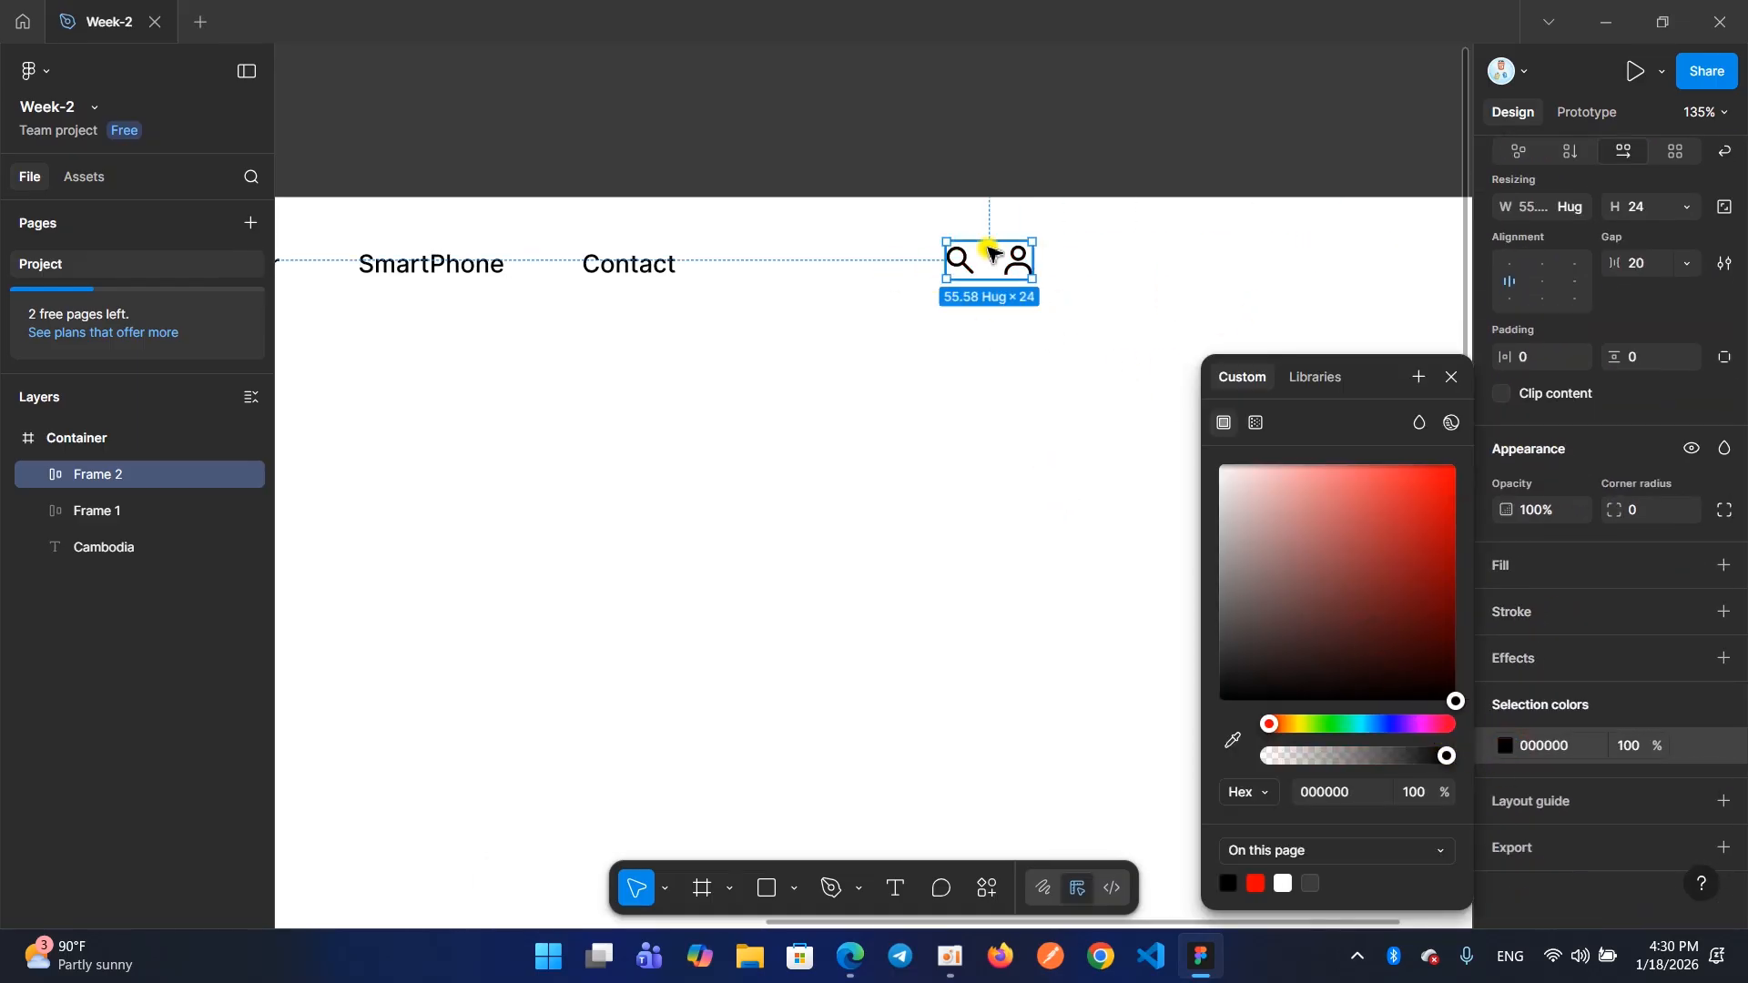
Move the icon frame closer to the header's far end, to about X 1241, Y 22, and close the colour picker
{"action": "left_click_drag", "start_coordinate": [1024, 261], "coordinate": [1344, 262]}
{"action": "left_click", "coordinate": [1451, 377]}
{"action": "scroll", "coordinate": [1293, 382], "scroll_direction": "right", "scroll_amount": 3}
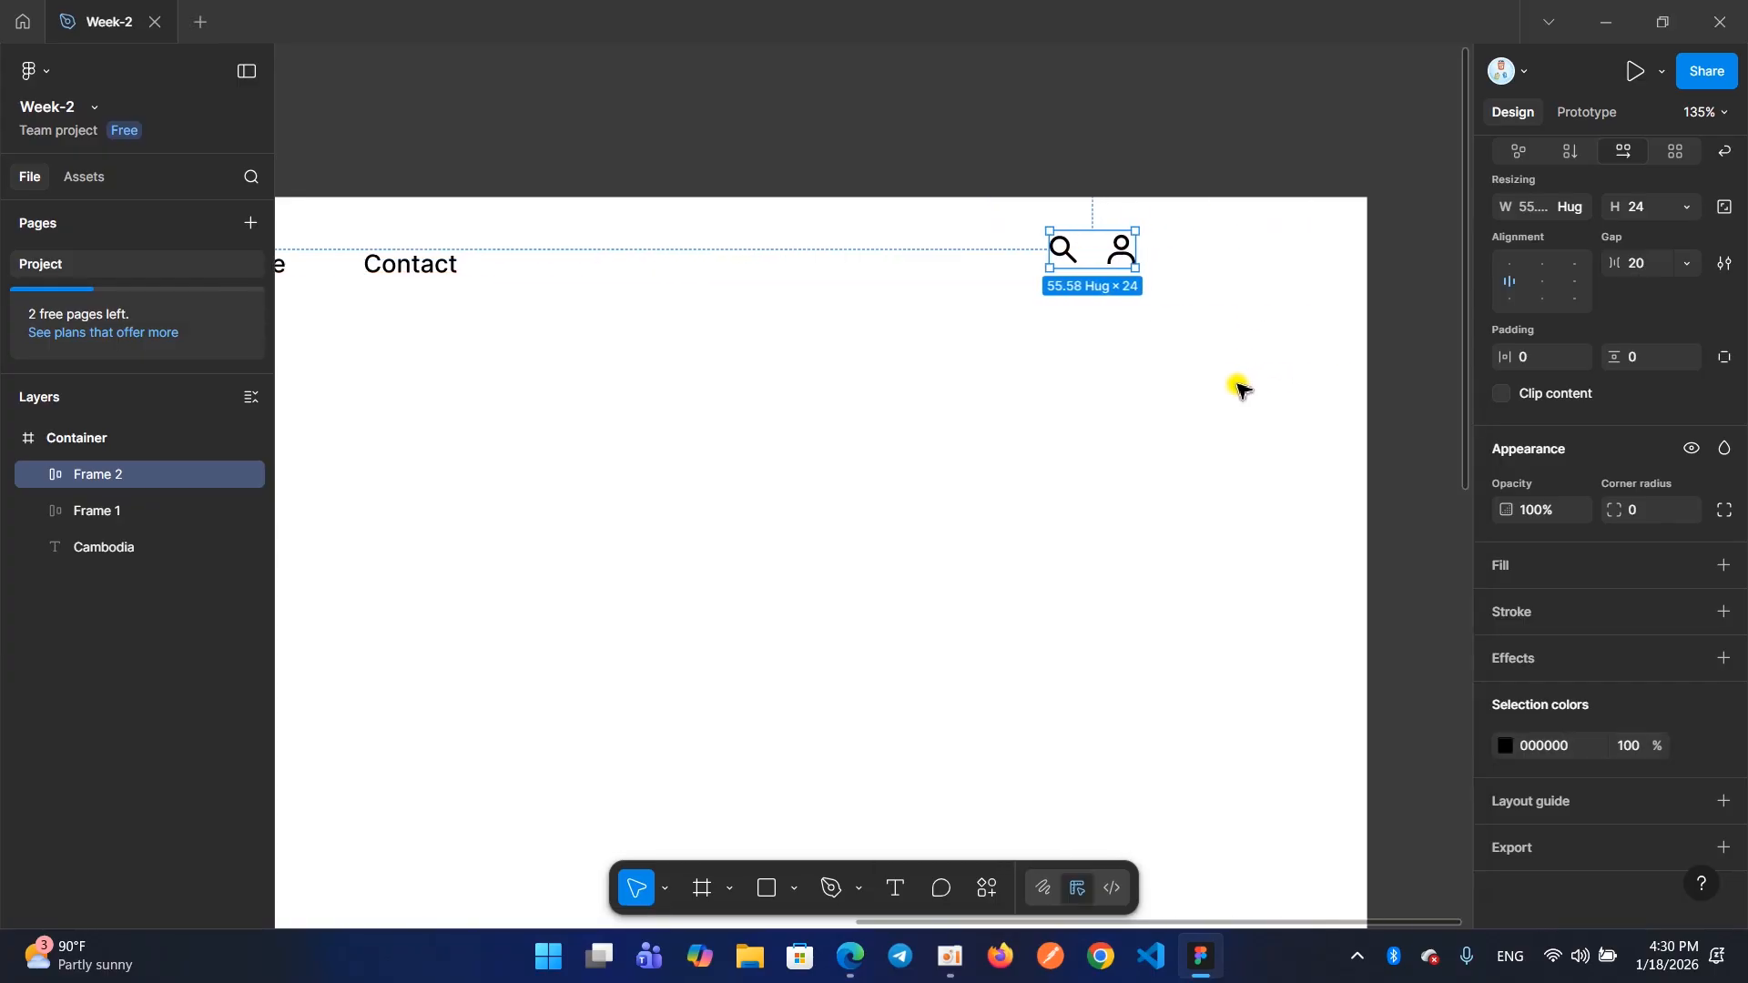
{"action": "left_click_drag", "start_coordinate": [1127, 262], "coordinate": [1138, 261]}
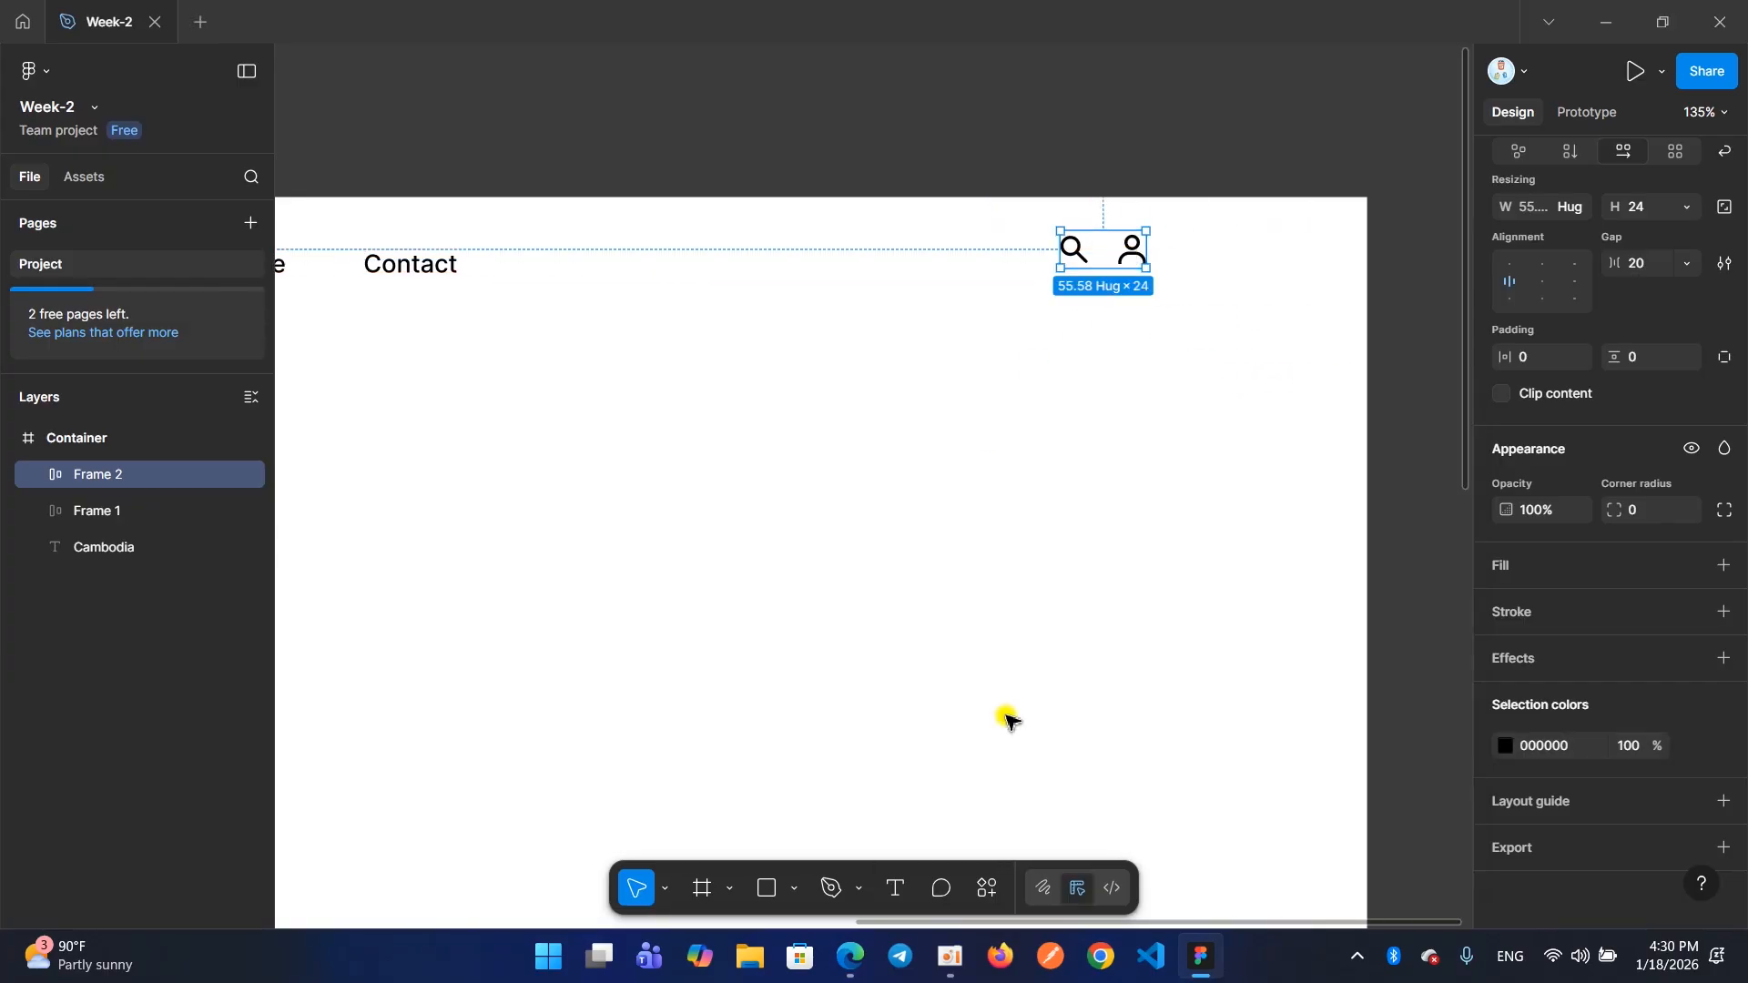
{"action": "left_click", "coordinate": [951, 956]}
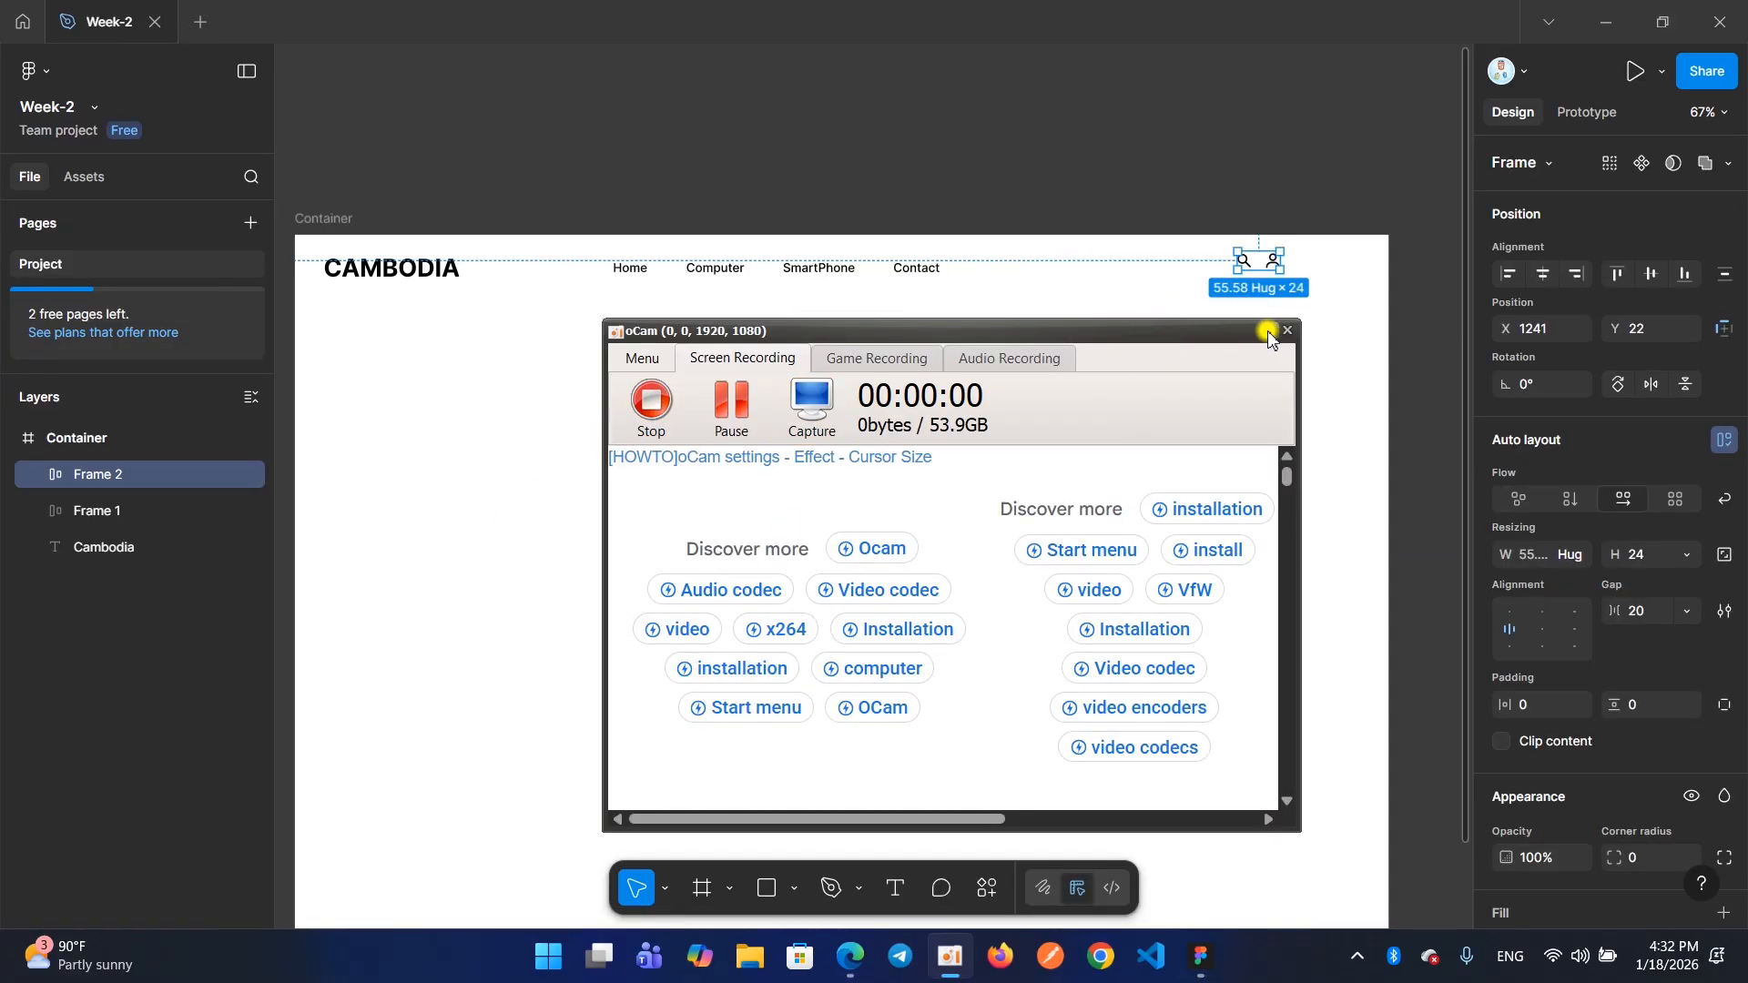
{"action": "left_click", "coordinate": [1269, 333]}
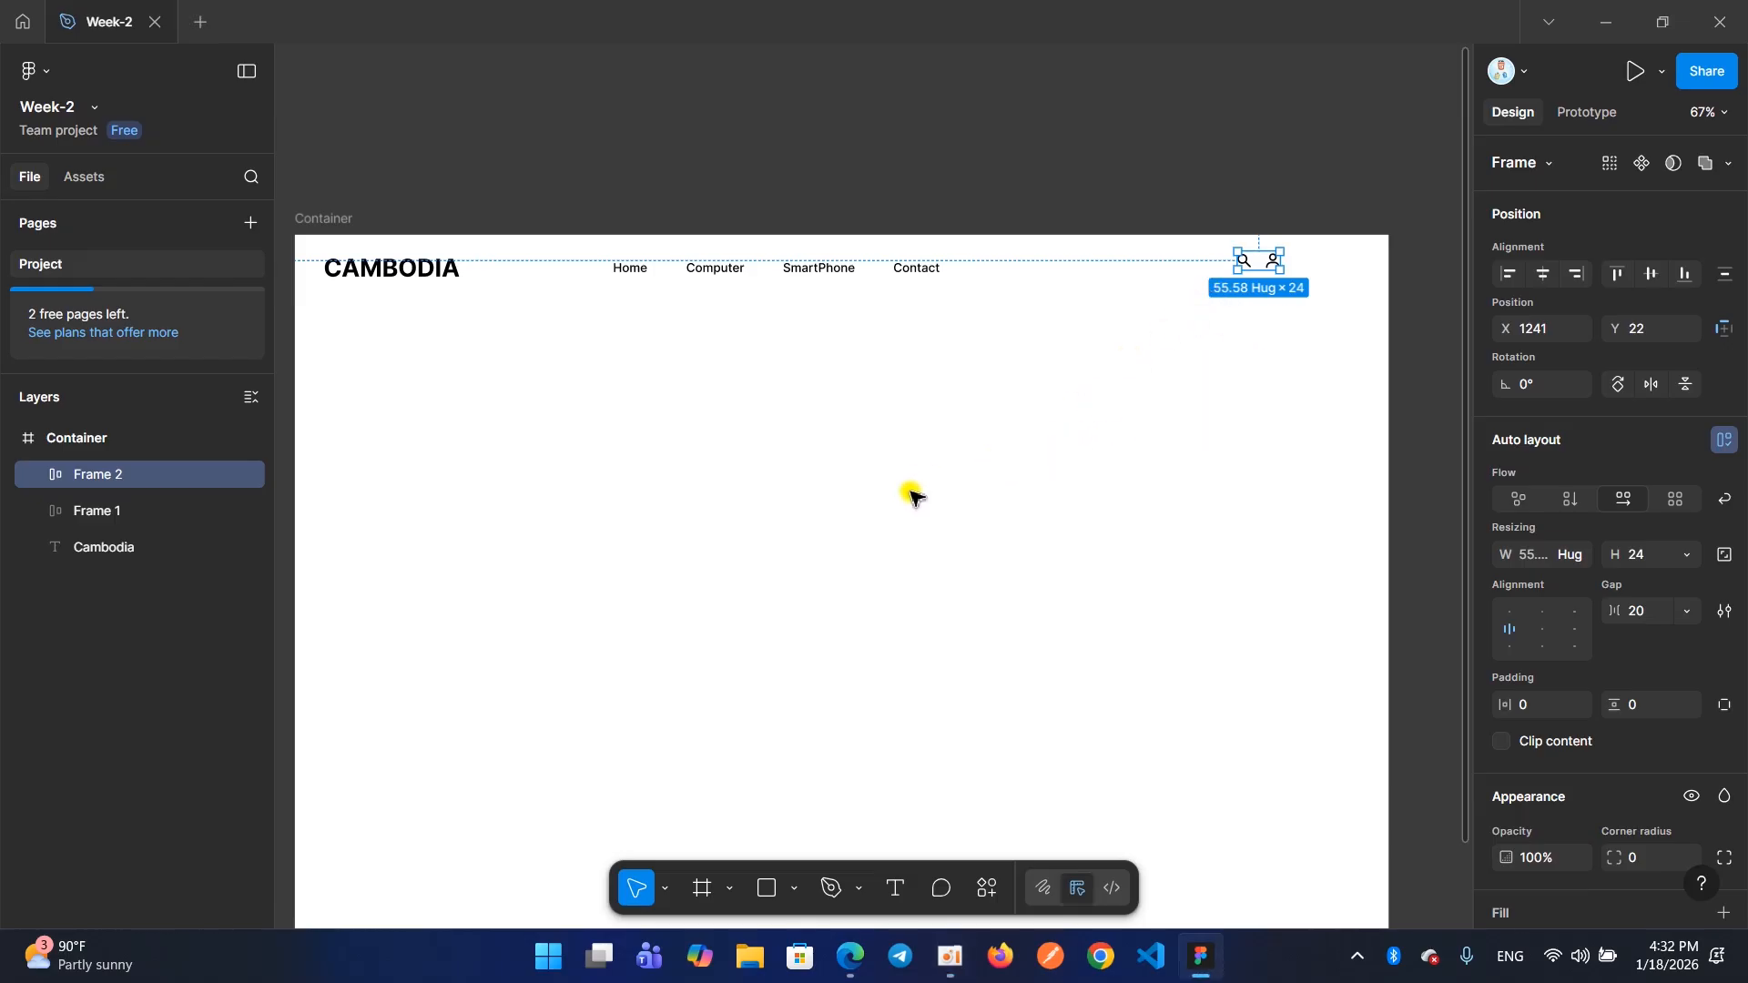
Check the header on the Ecommerce page in the browser, return to Figma, and add a "Log In" text in the empty area below the navigation
{"action": "mouse_move", "coordinate": [851, 968]}
{"action": "left_click", "coordinate": [764, 865]}
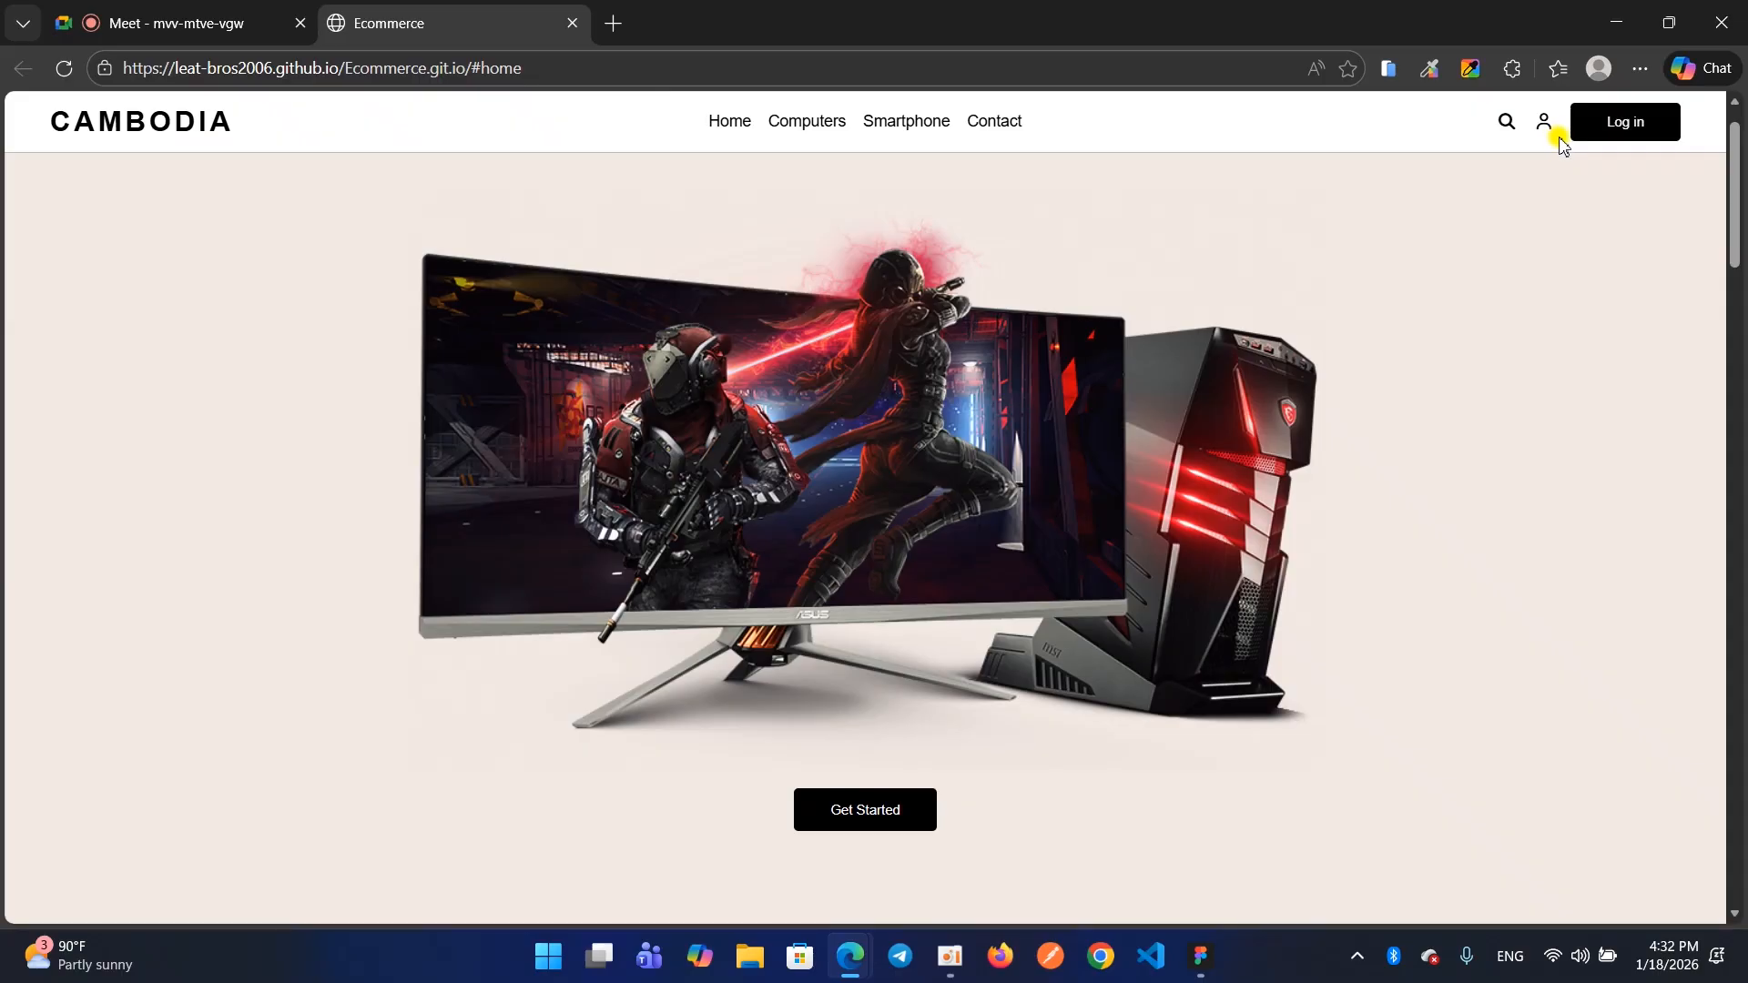
{"action": "left_click", "coordinate": [1608, 20]}
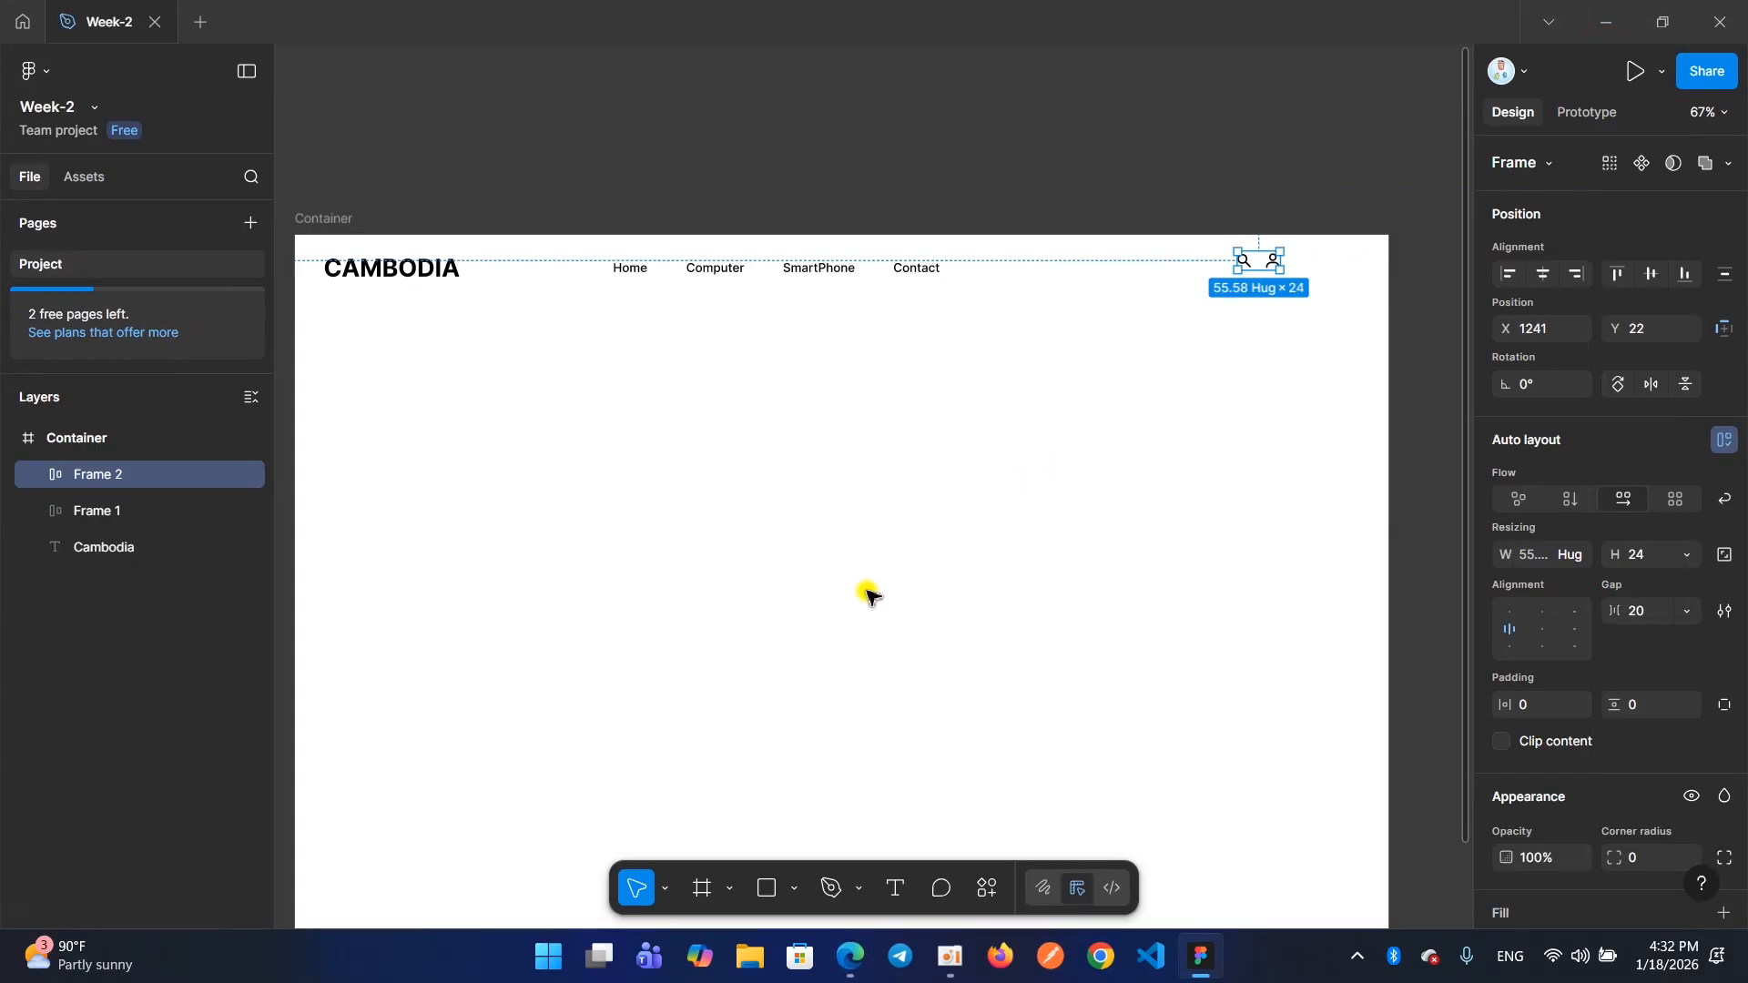
{"action": "left_click", "coordinate": [893, 901]}
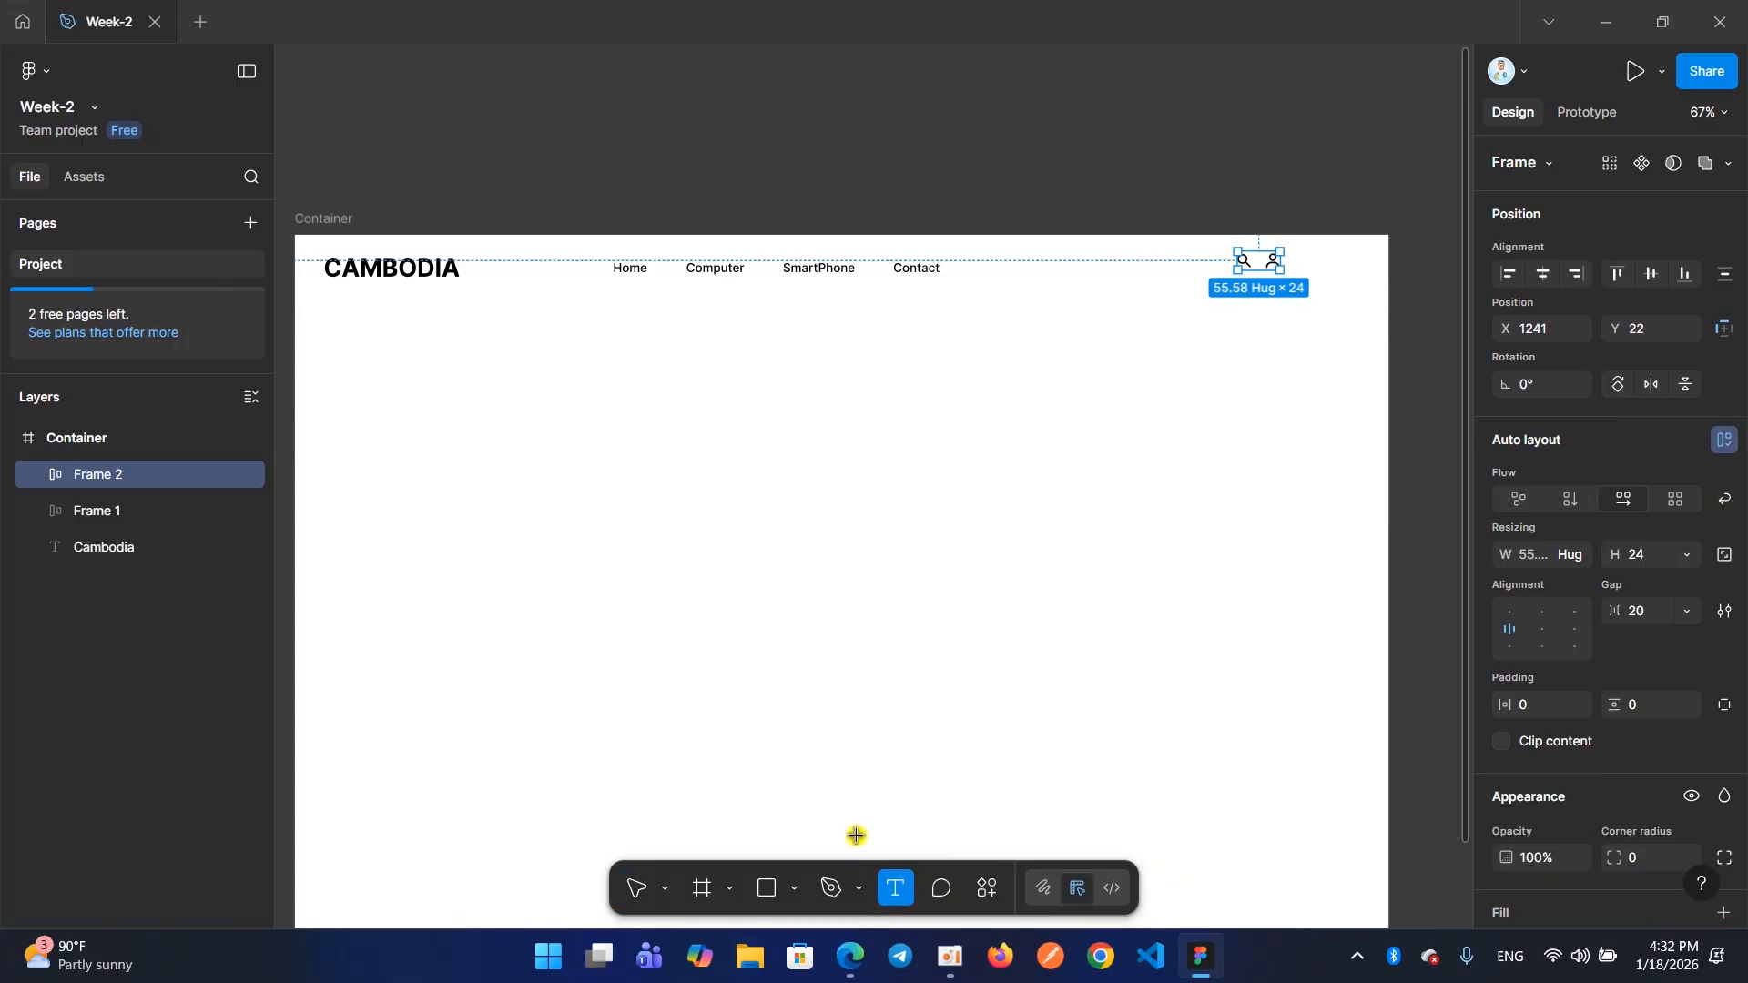
{"action": "left_click", "coordinate": [685, 453]}
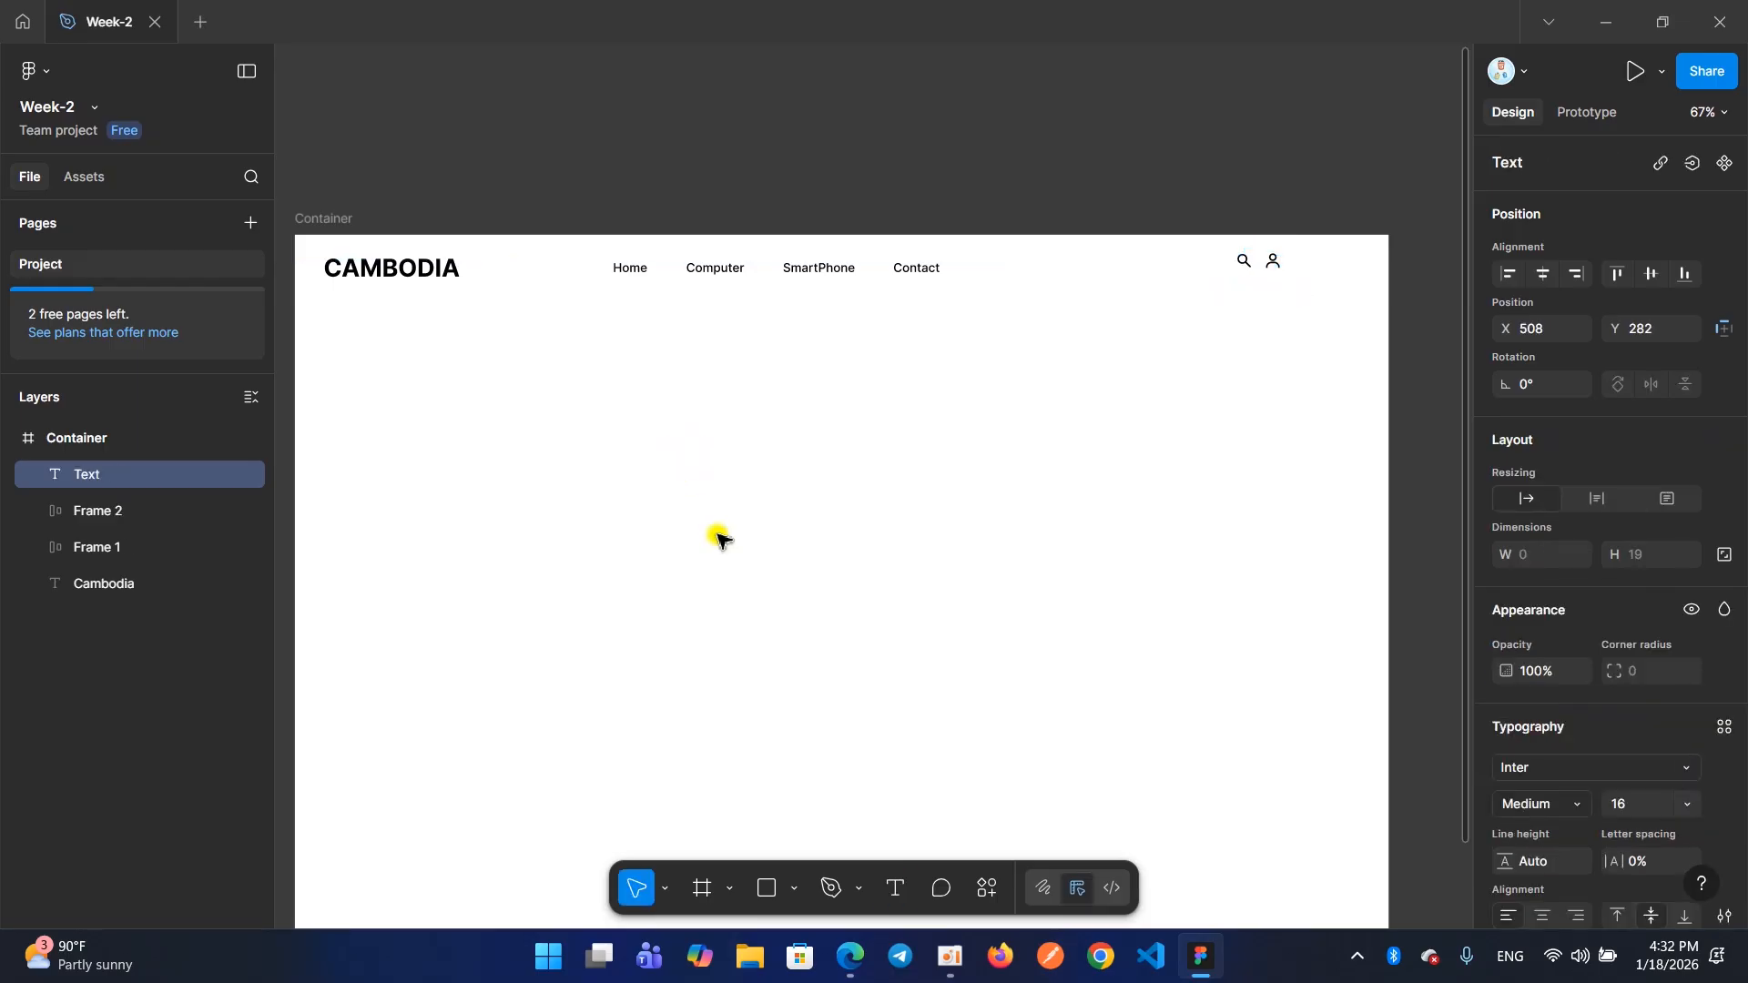
{"action": "type", "text": "Log In"}
{"action": "key", "text": "Escape"}
{"action": "scroll", "coordinate": [665, 417], "scroll_direction": "up", "scroll_amount": 5}
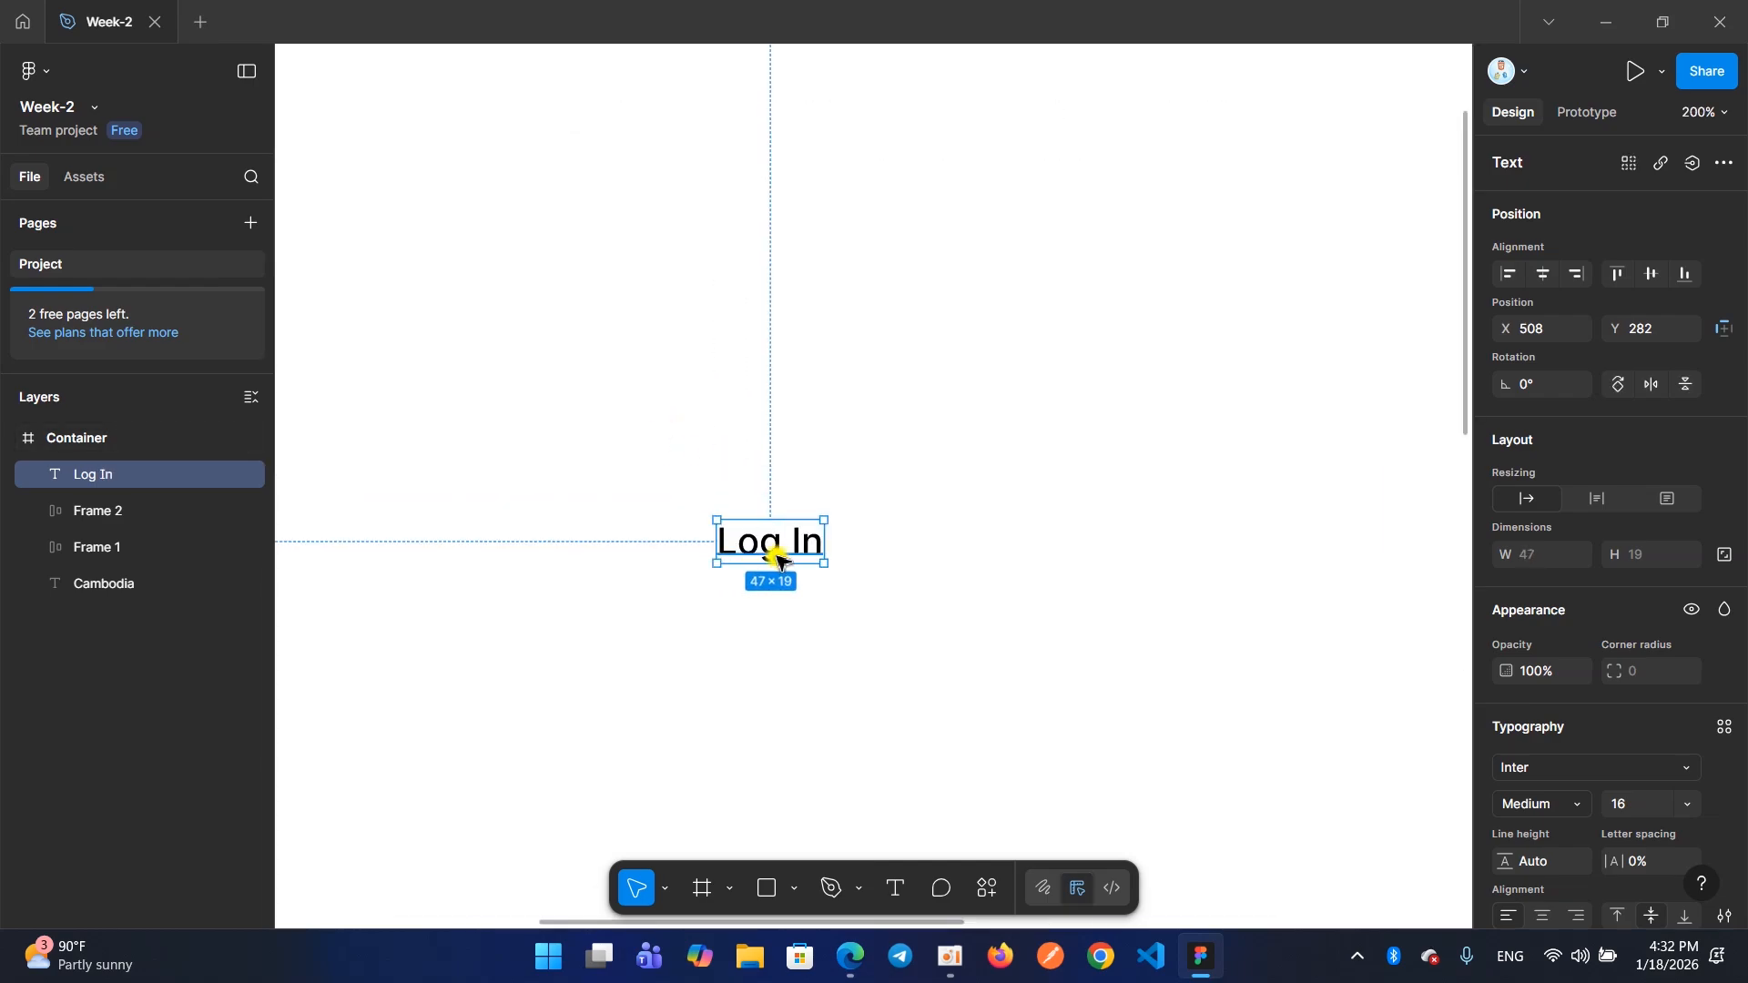
{"action": "scroll", "coordinate": [779, 555], "scroll_direction": "down", "scroll_amount": 3}
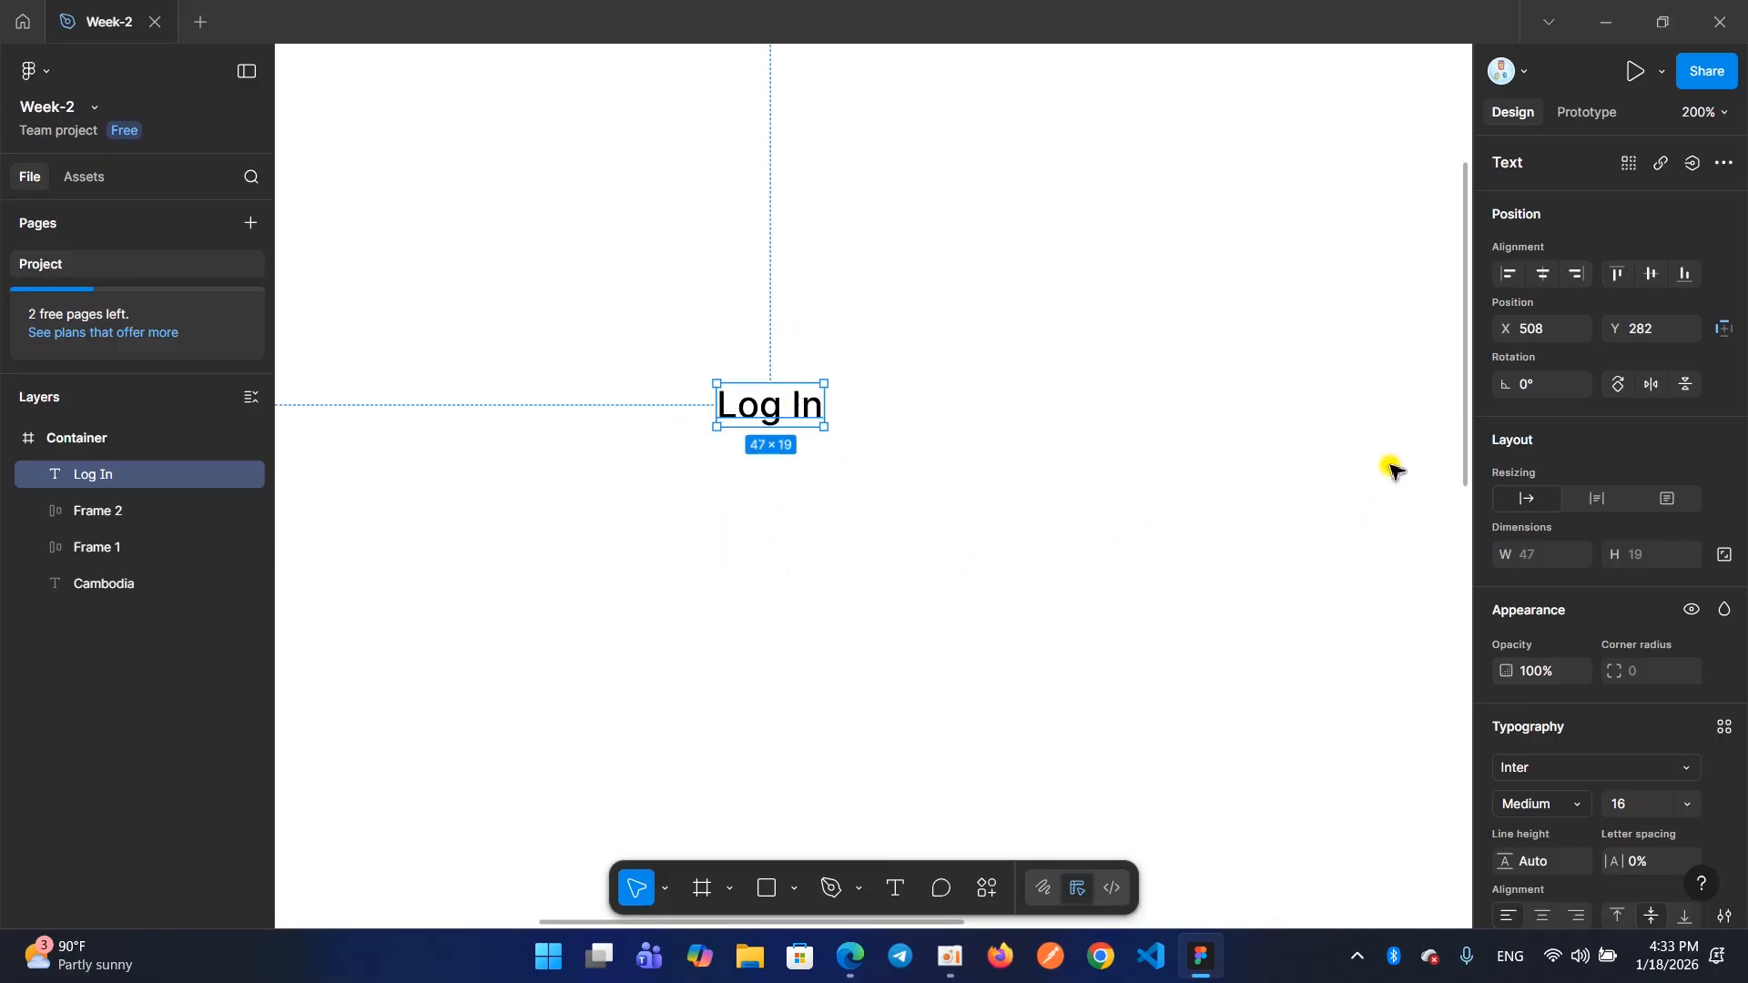
{"action": "scroll", "coordinate": [1570, 489], "scroll_direction": "down", "scroll_amount": 3}
{"action": "scroll", "coordinate": [1570, 489], "scroll_direction": "up", "scroll_amount": 3}
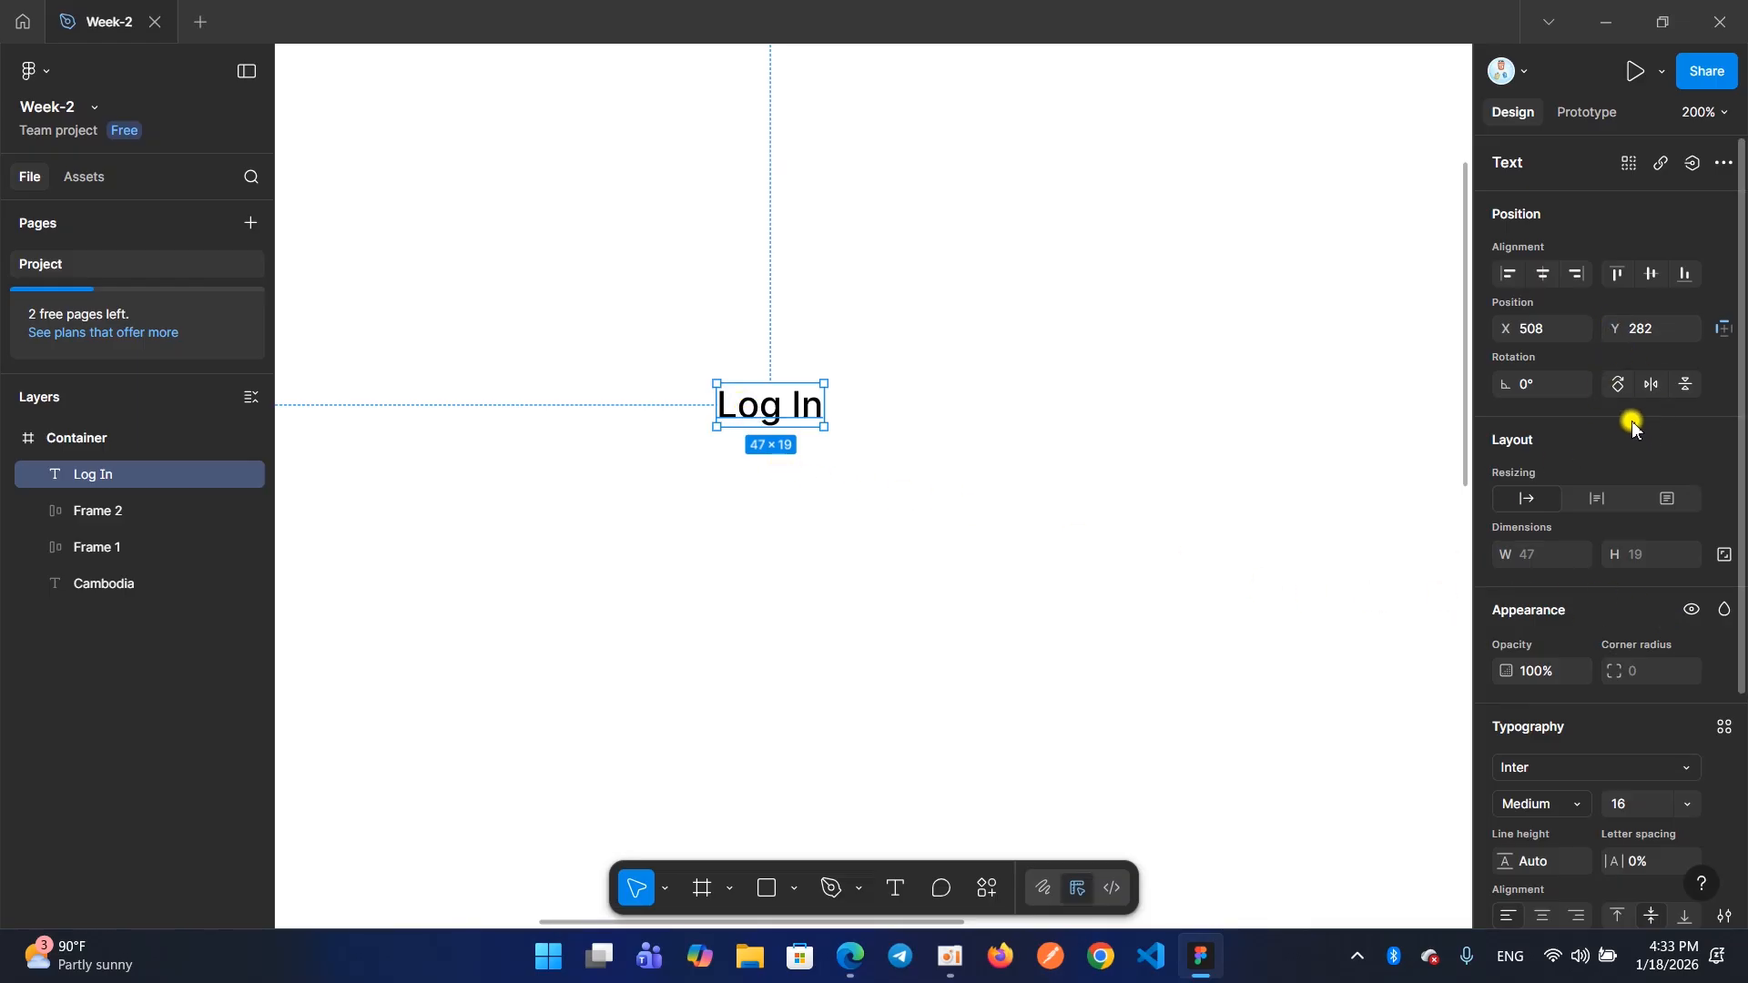
{"action": "scroll", "coordinate": [1630, 420], "scroll_direction": "down", "scroll_amount": 2}
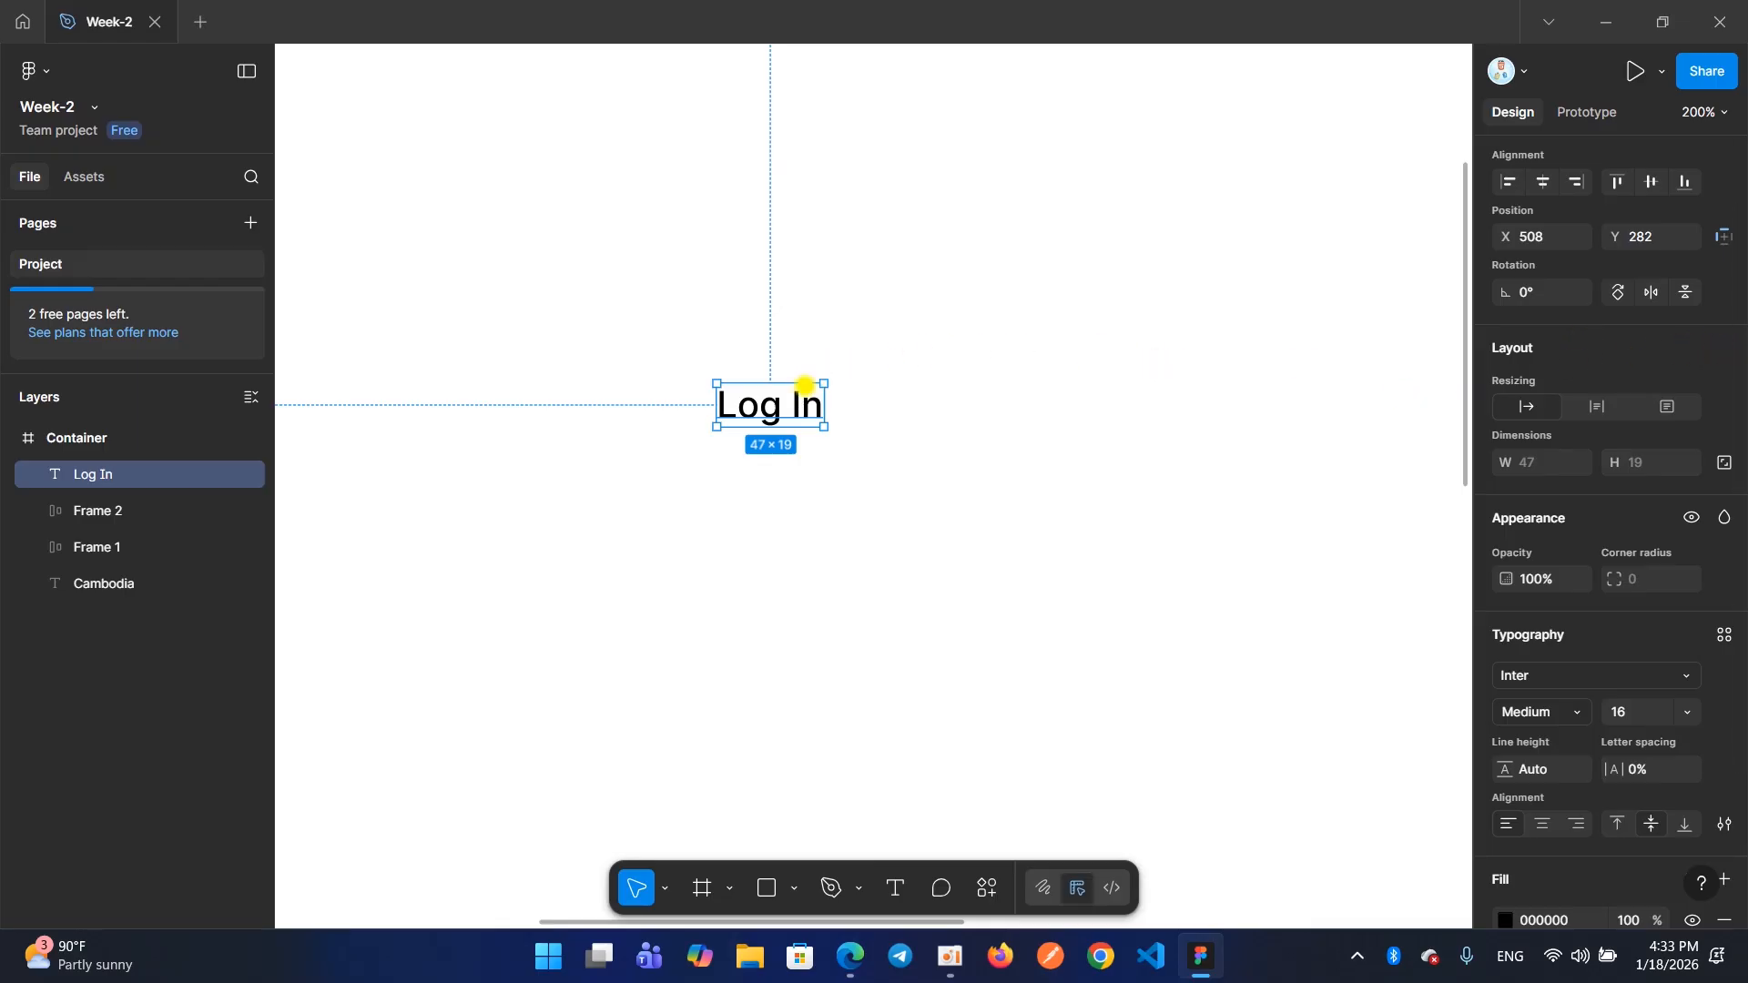
Try wrapping the Log In text in an auto layout frame and nesting that in a second one, and undo both
{"action": "right_click", "coordinate": [801, 413]}
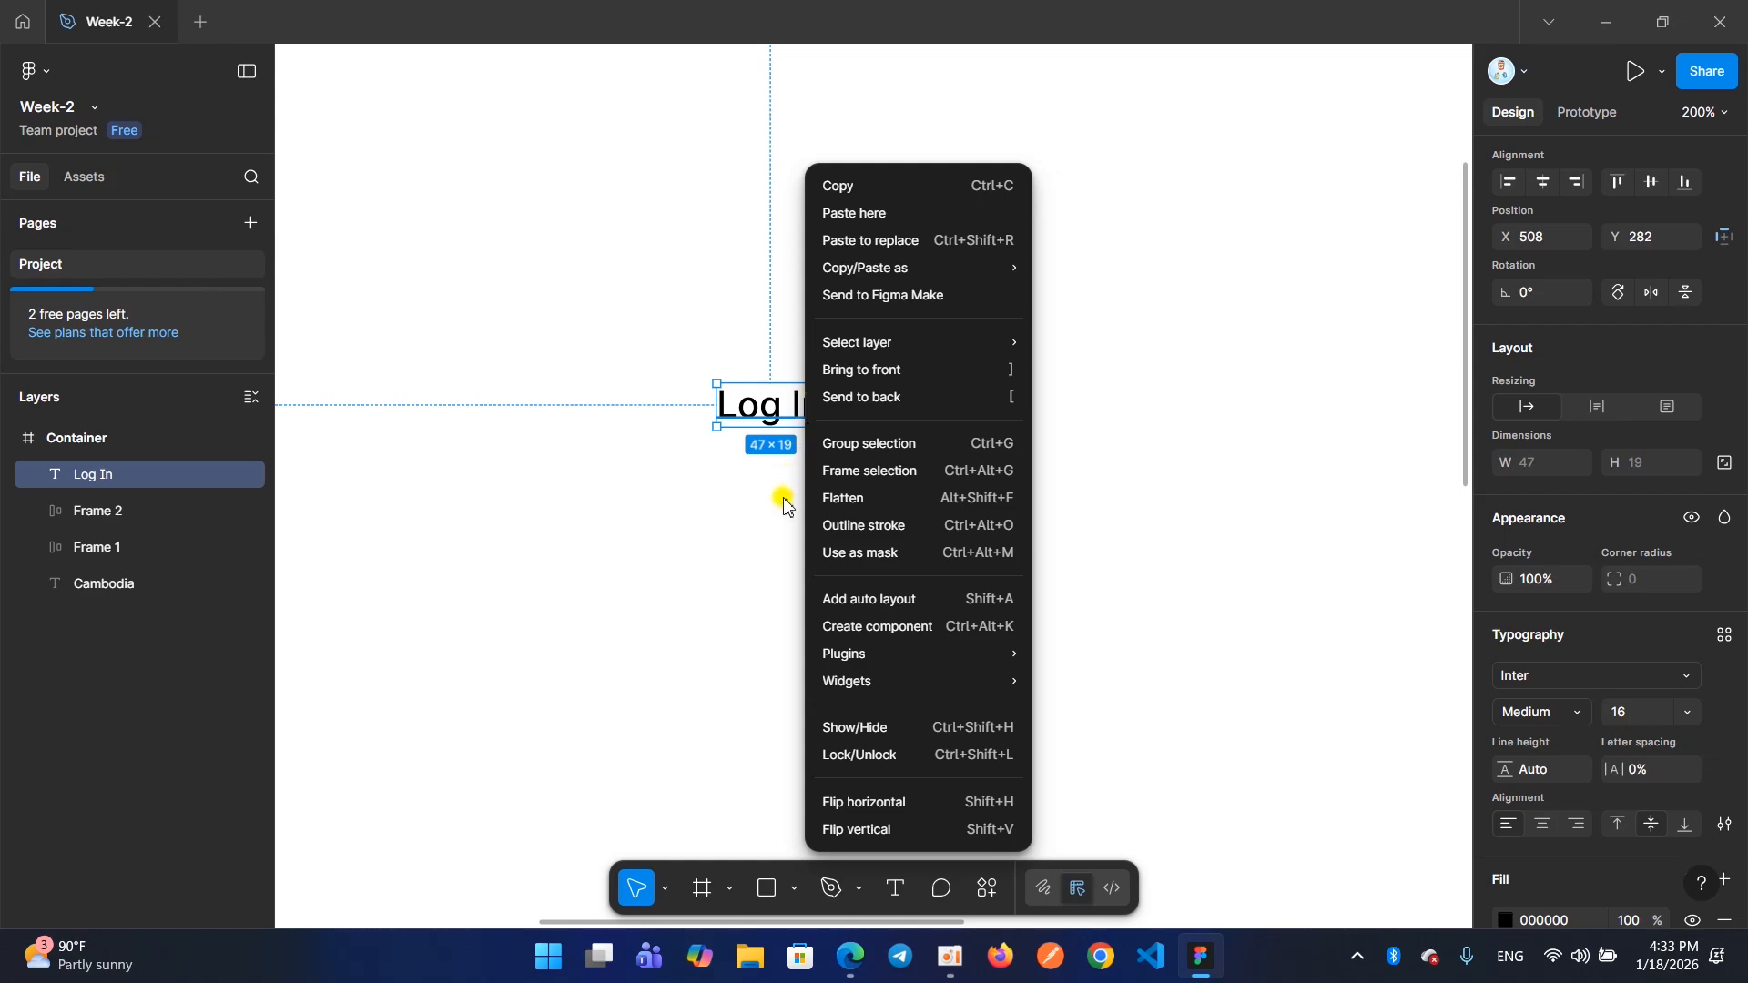
{"action": "left_click", "coordinate": [853, 603]}
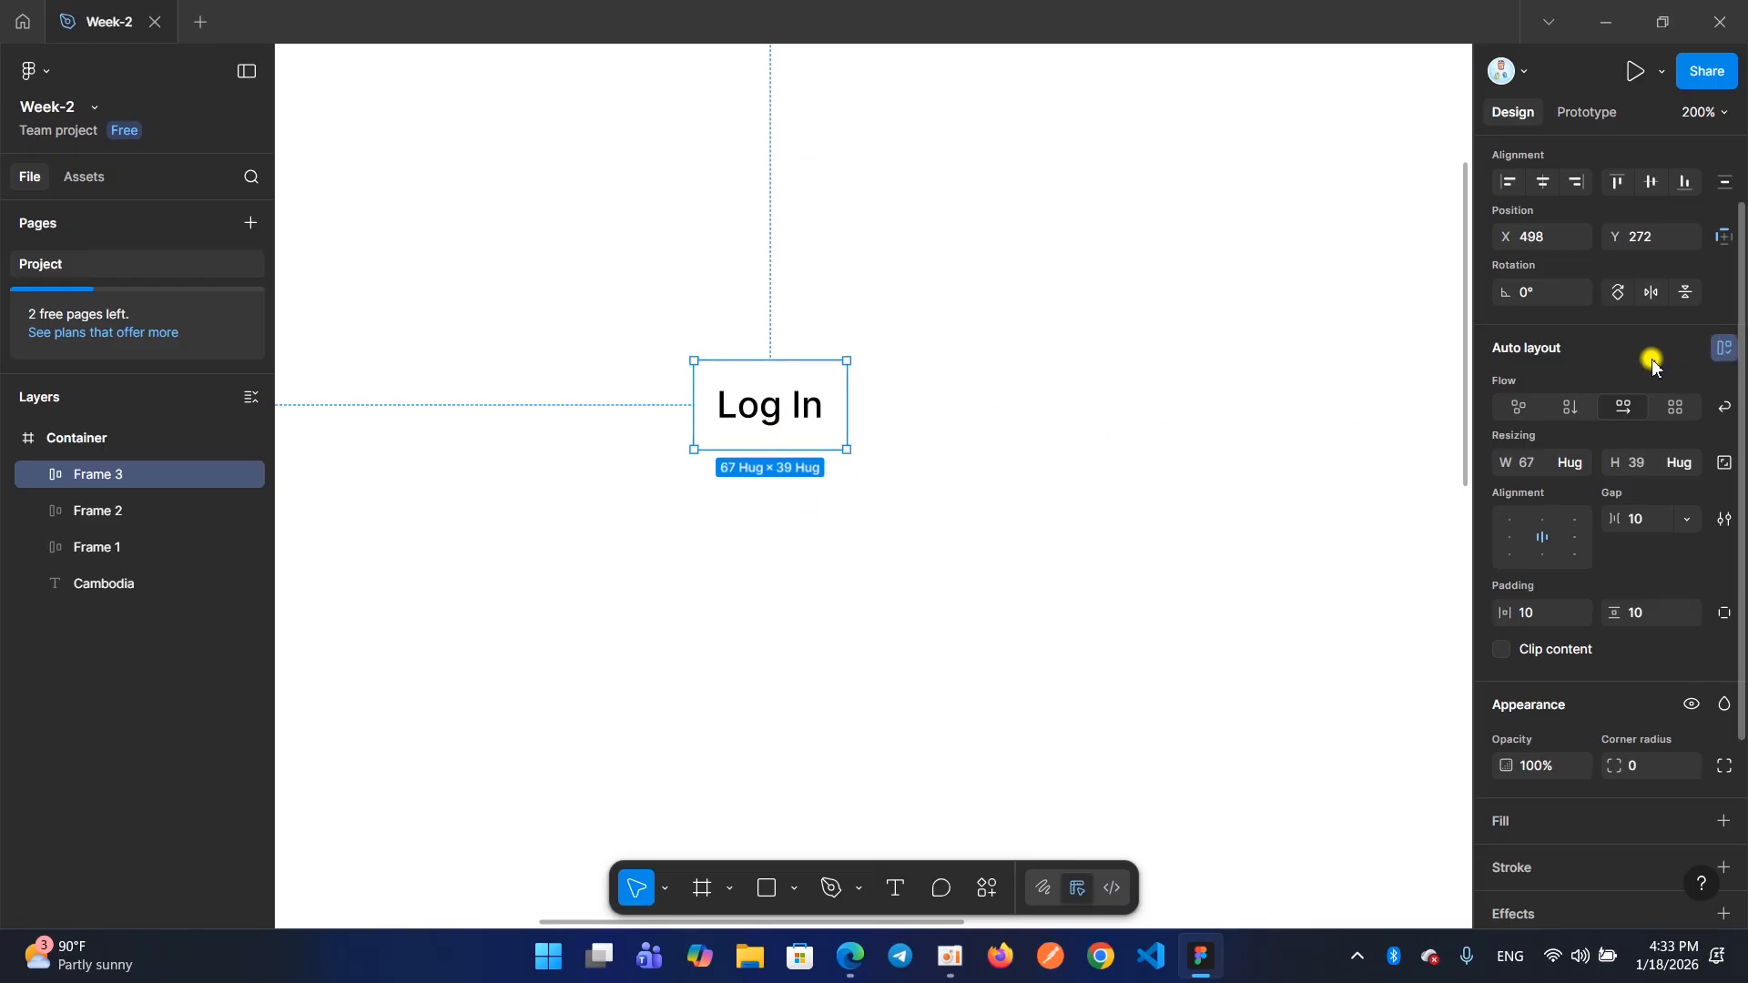
{"action": "key", "text": "shift+a"}
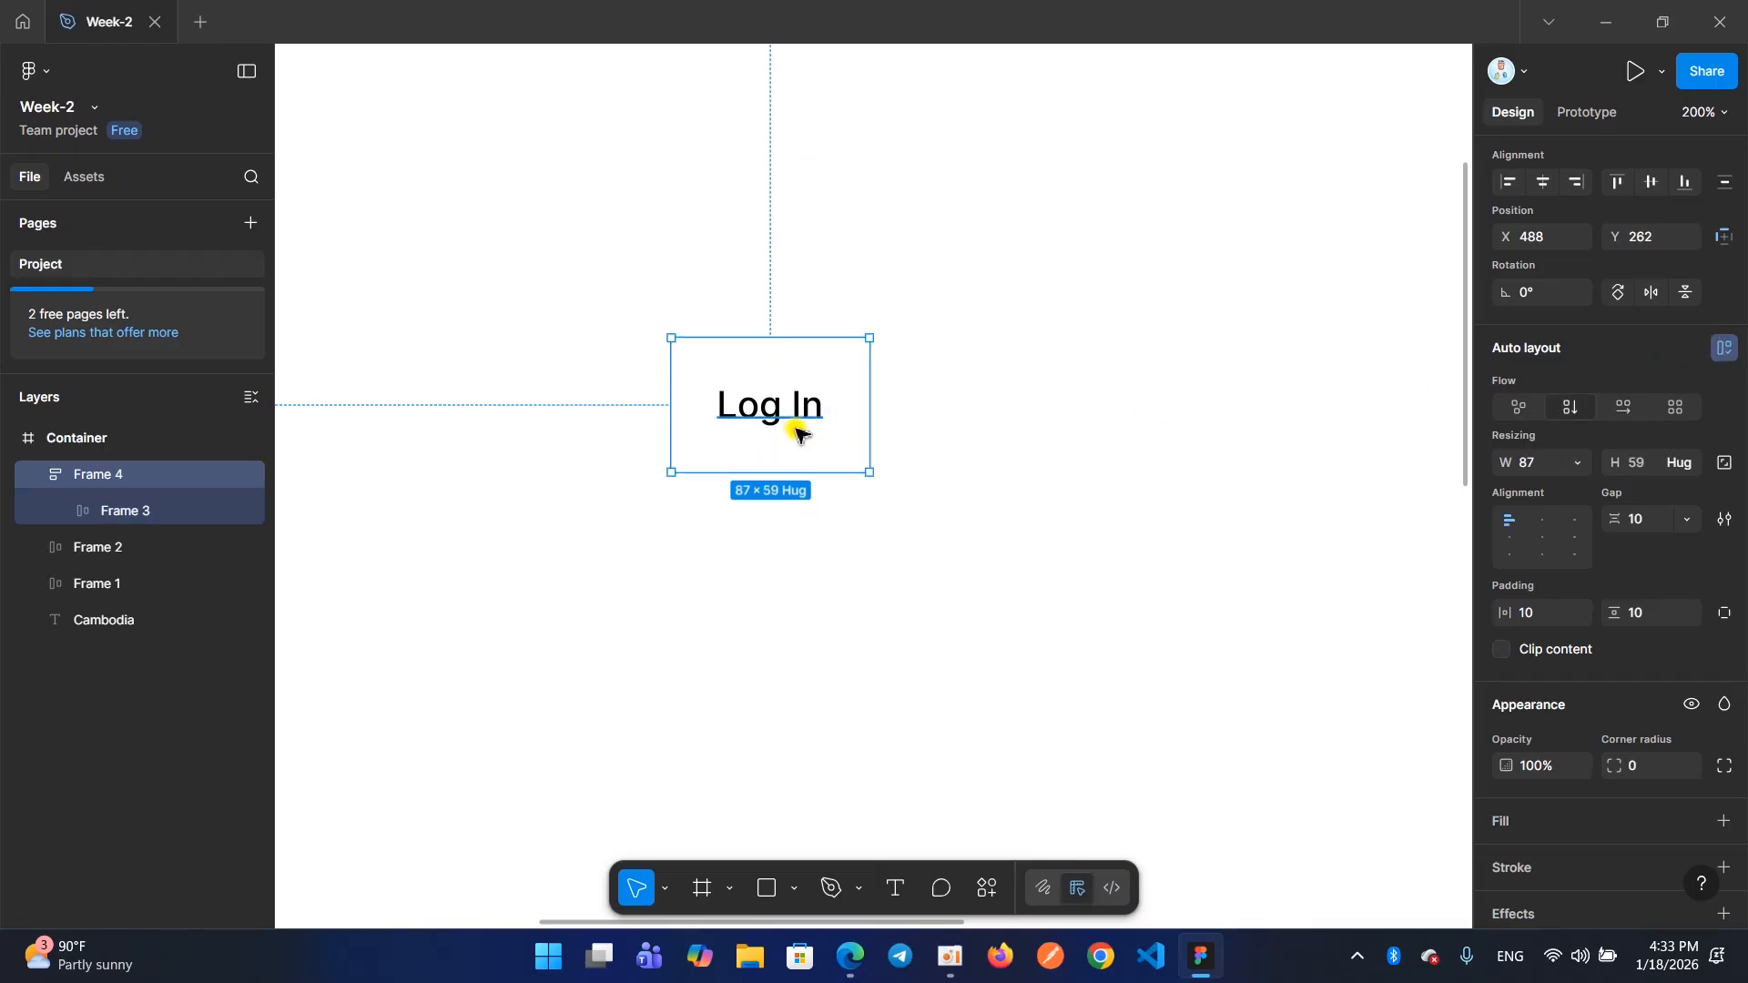
{"action": "key", "text": "ctrl+z"}
{"action": "key", "text": "ctrl+z"}
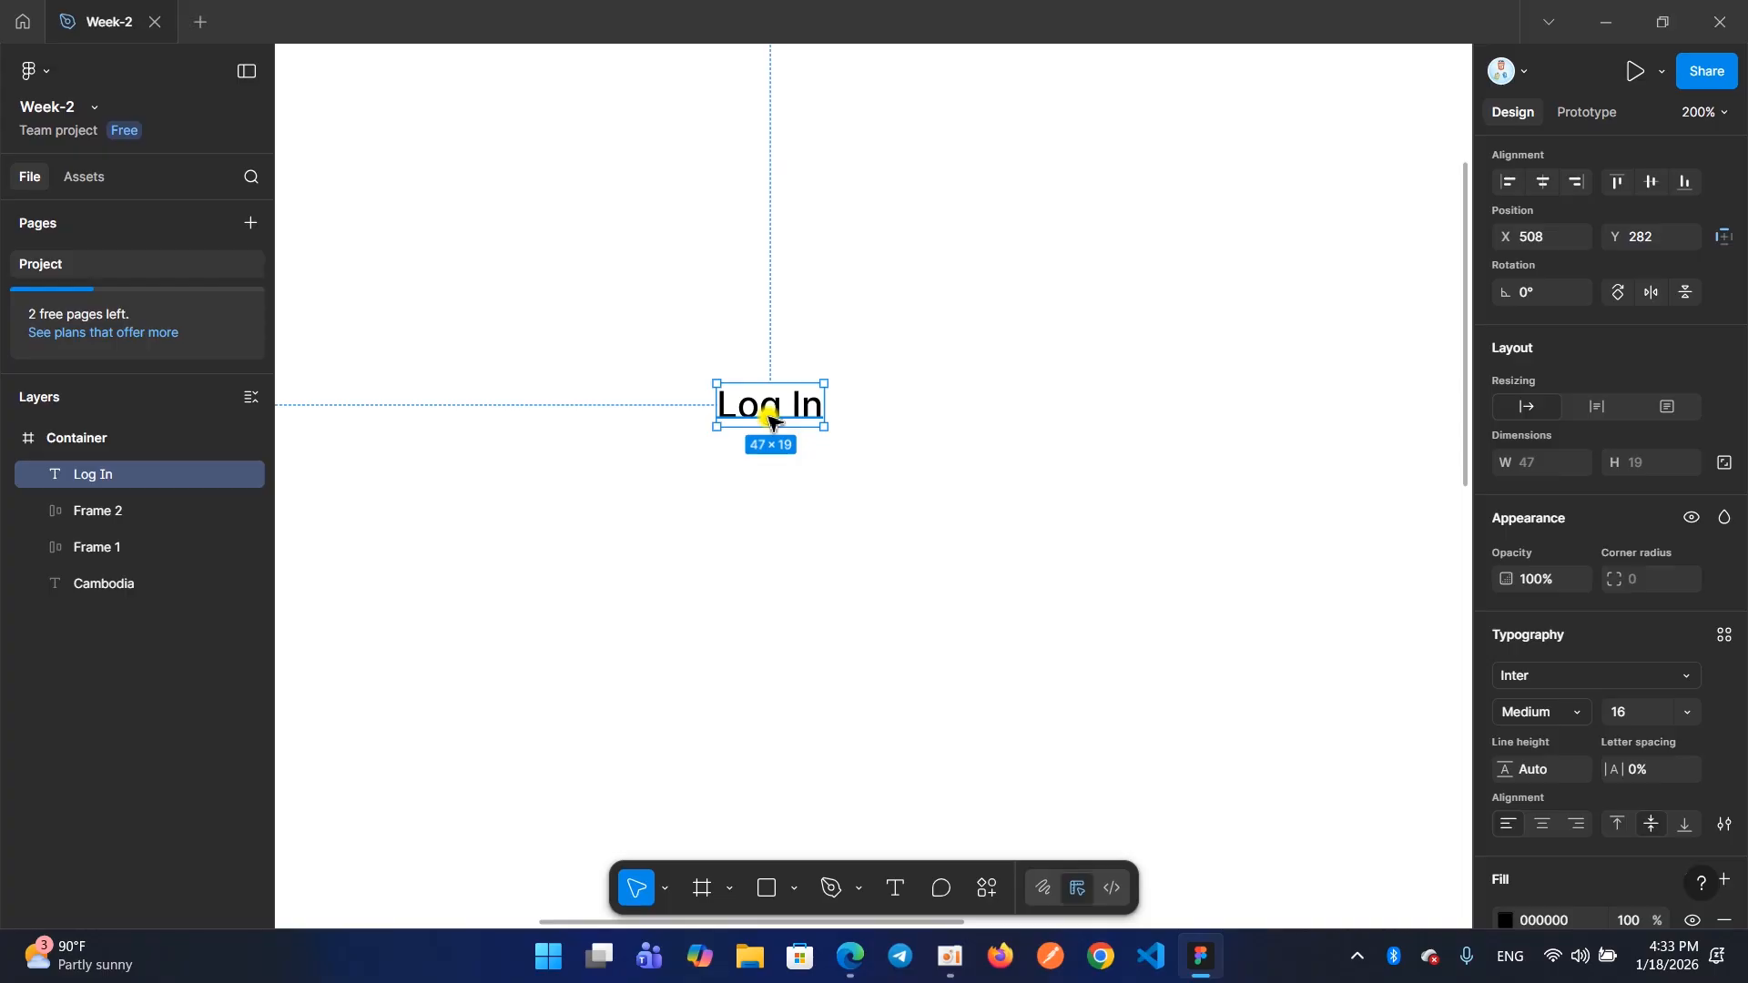
Try adding auto layout to the Log In text again and undo it
{"action": "right_click", "coordinate": [770, 421]}
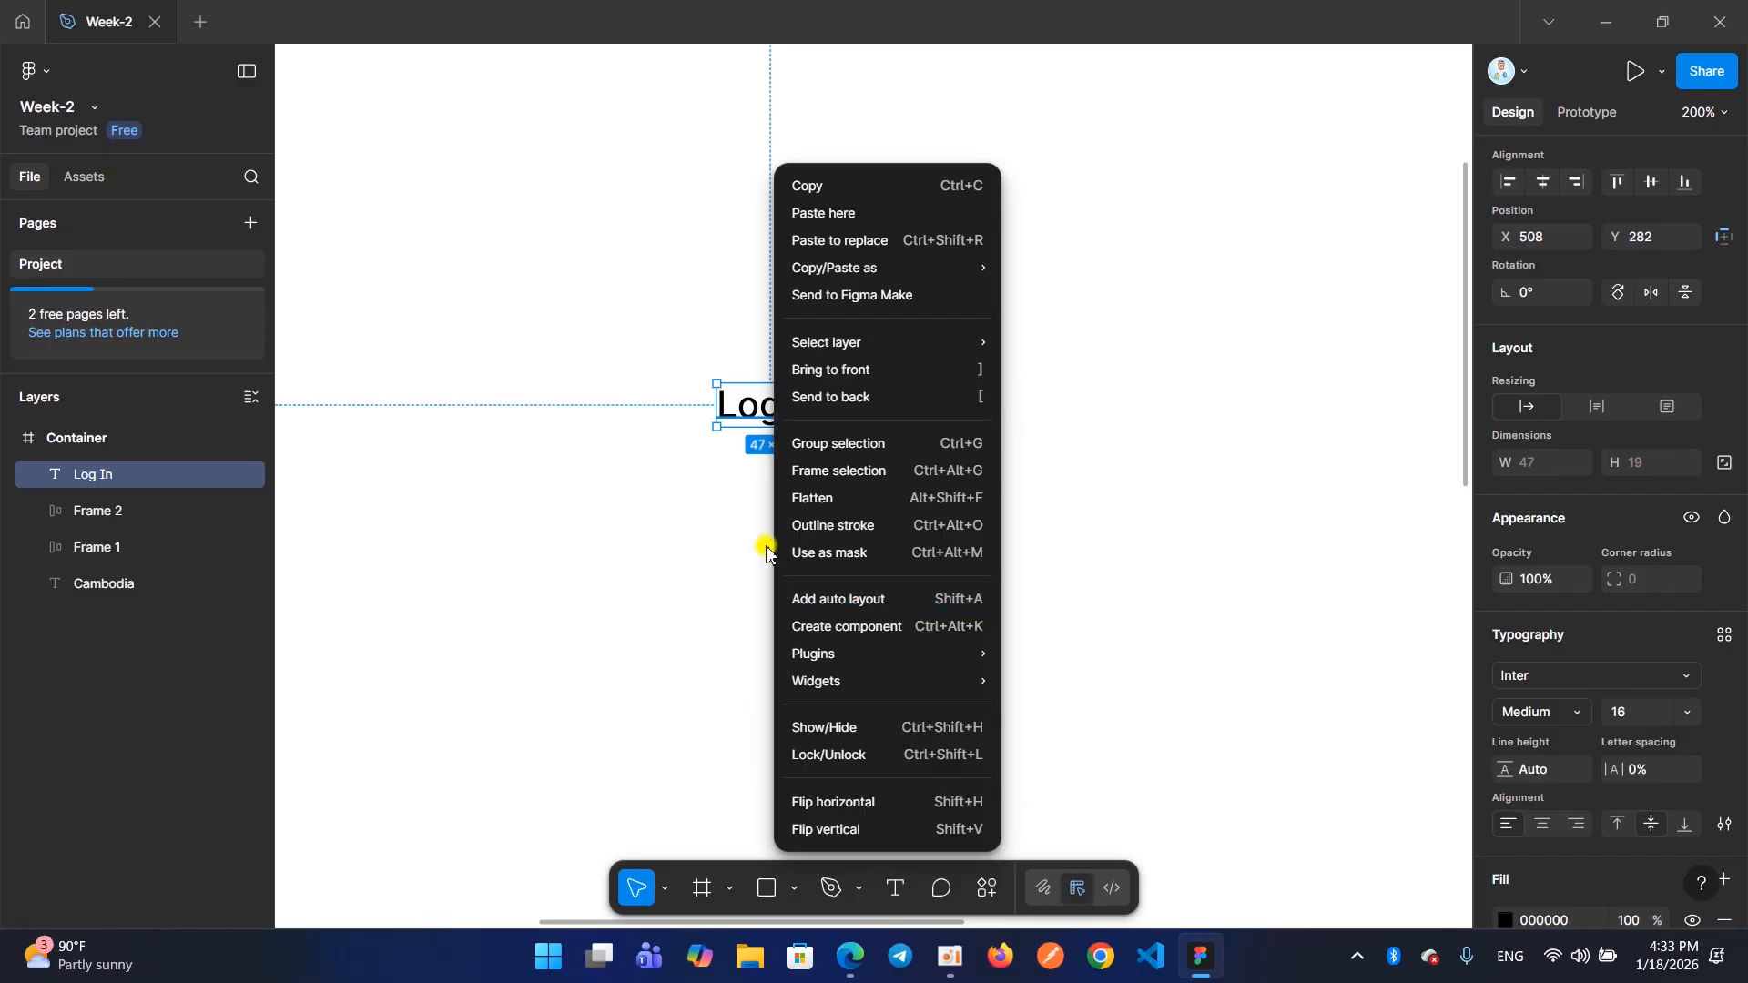
{"action": "mouse_move", "coordinate": [910, 654]}
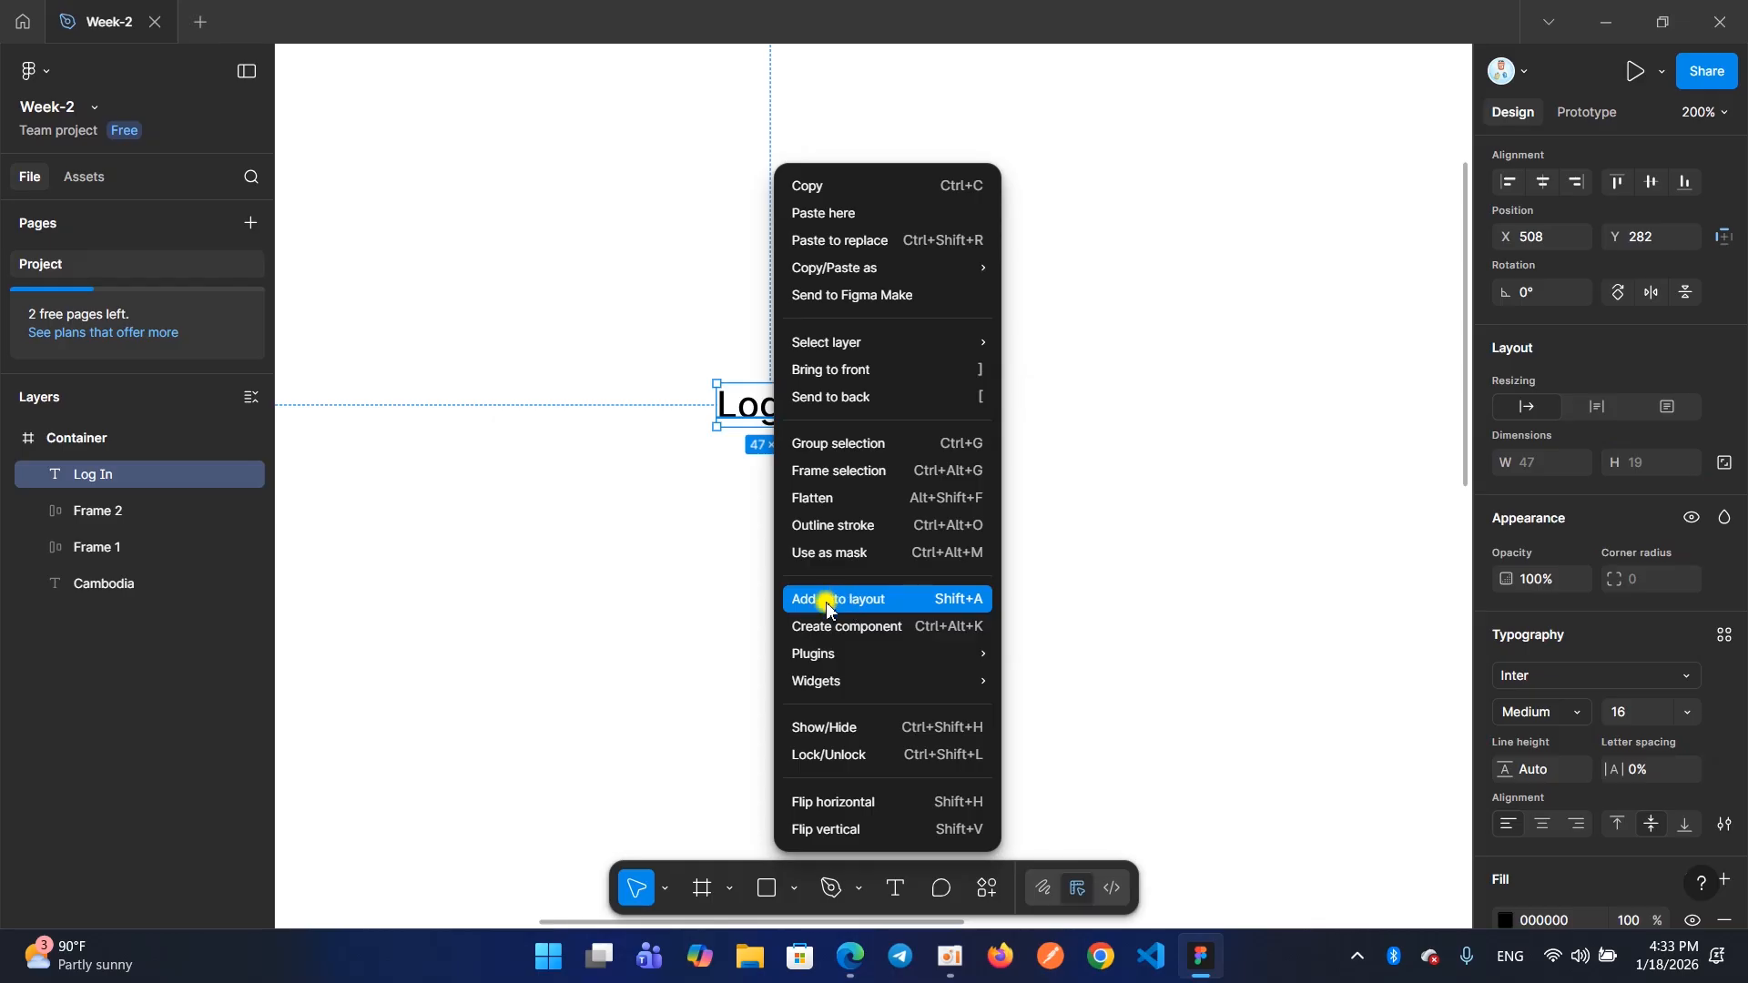
{"action": "left_click", "coordinate": [734, 412]}
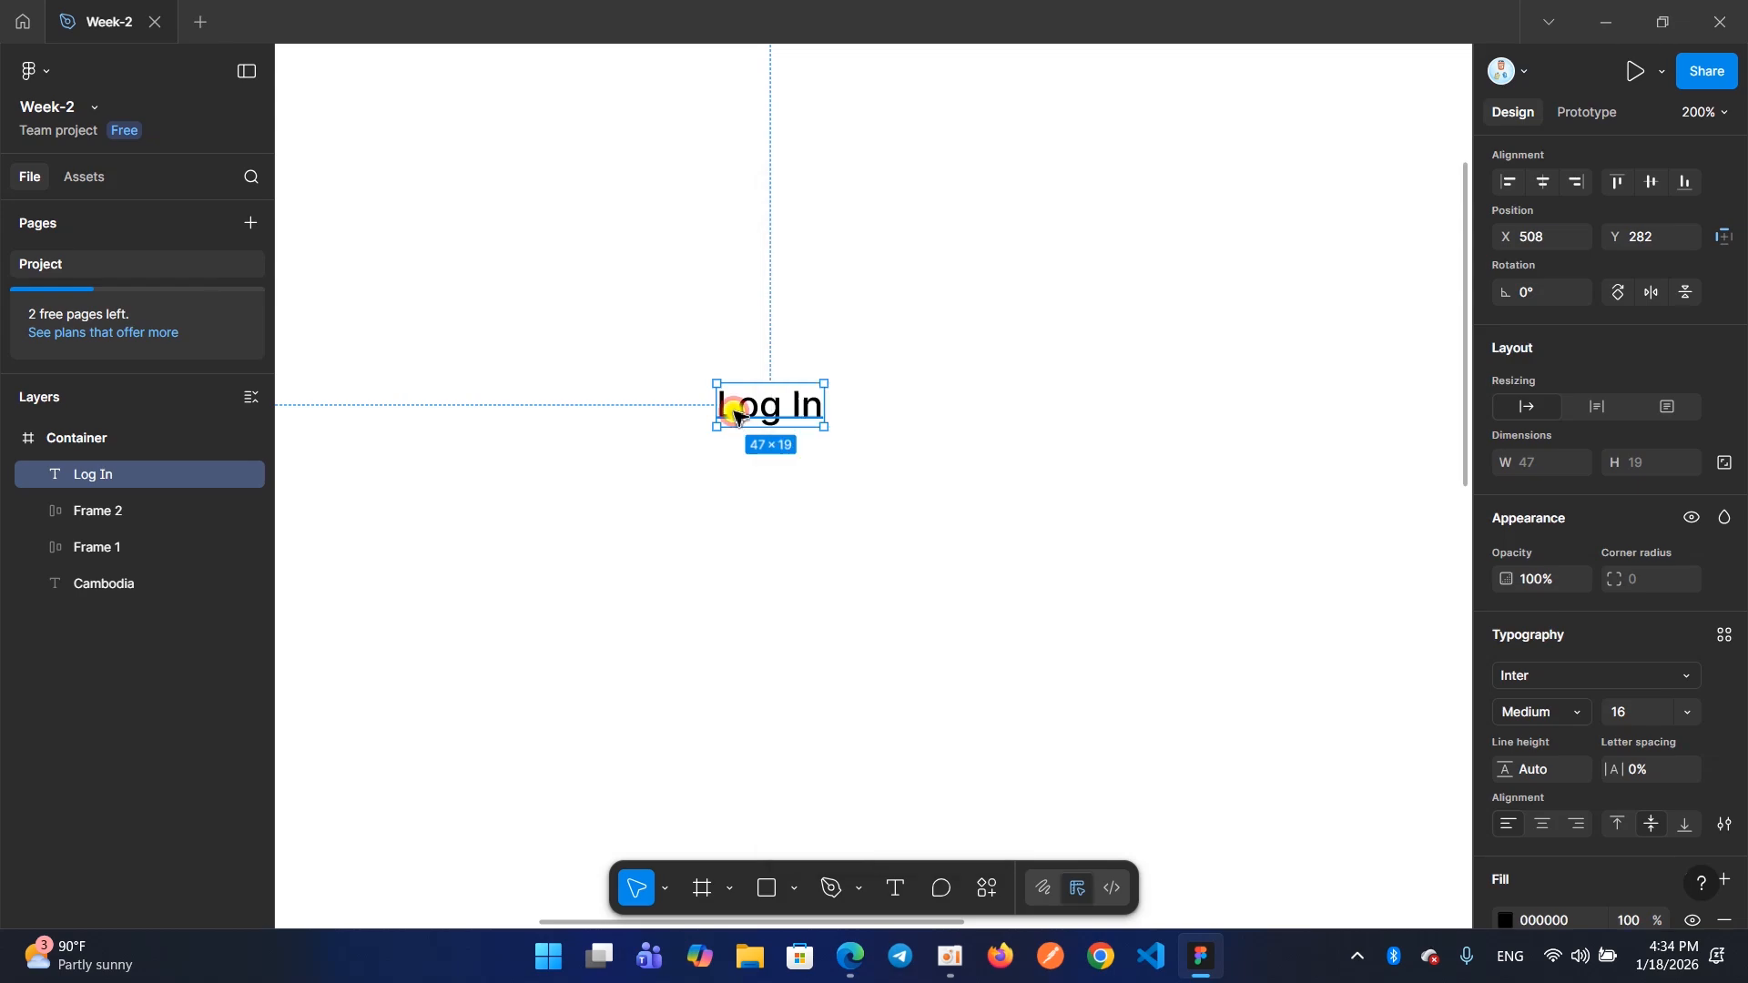
{"action": "right_click", "coordinate": [734, 414]}
{"action": "mouse_move", "coordinate": [809, 649]}
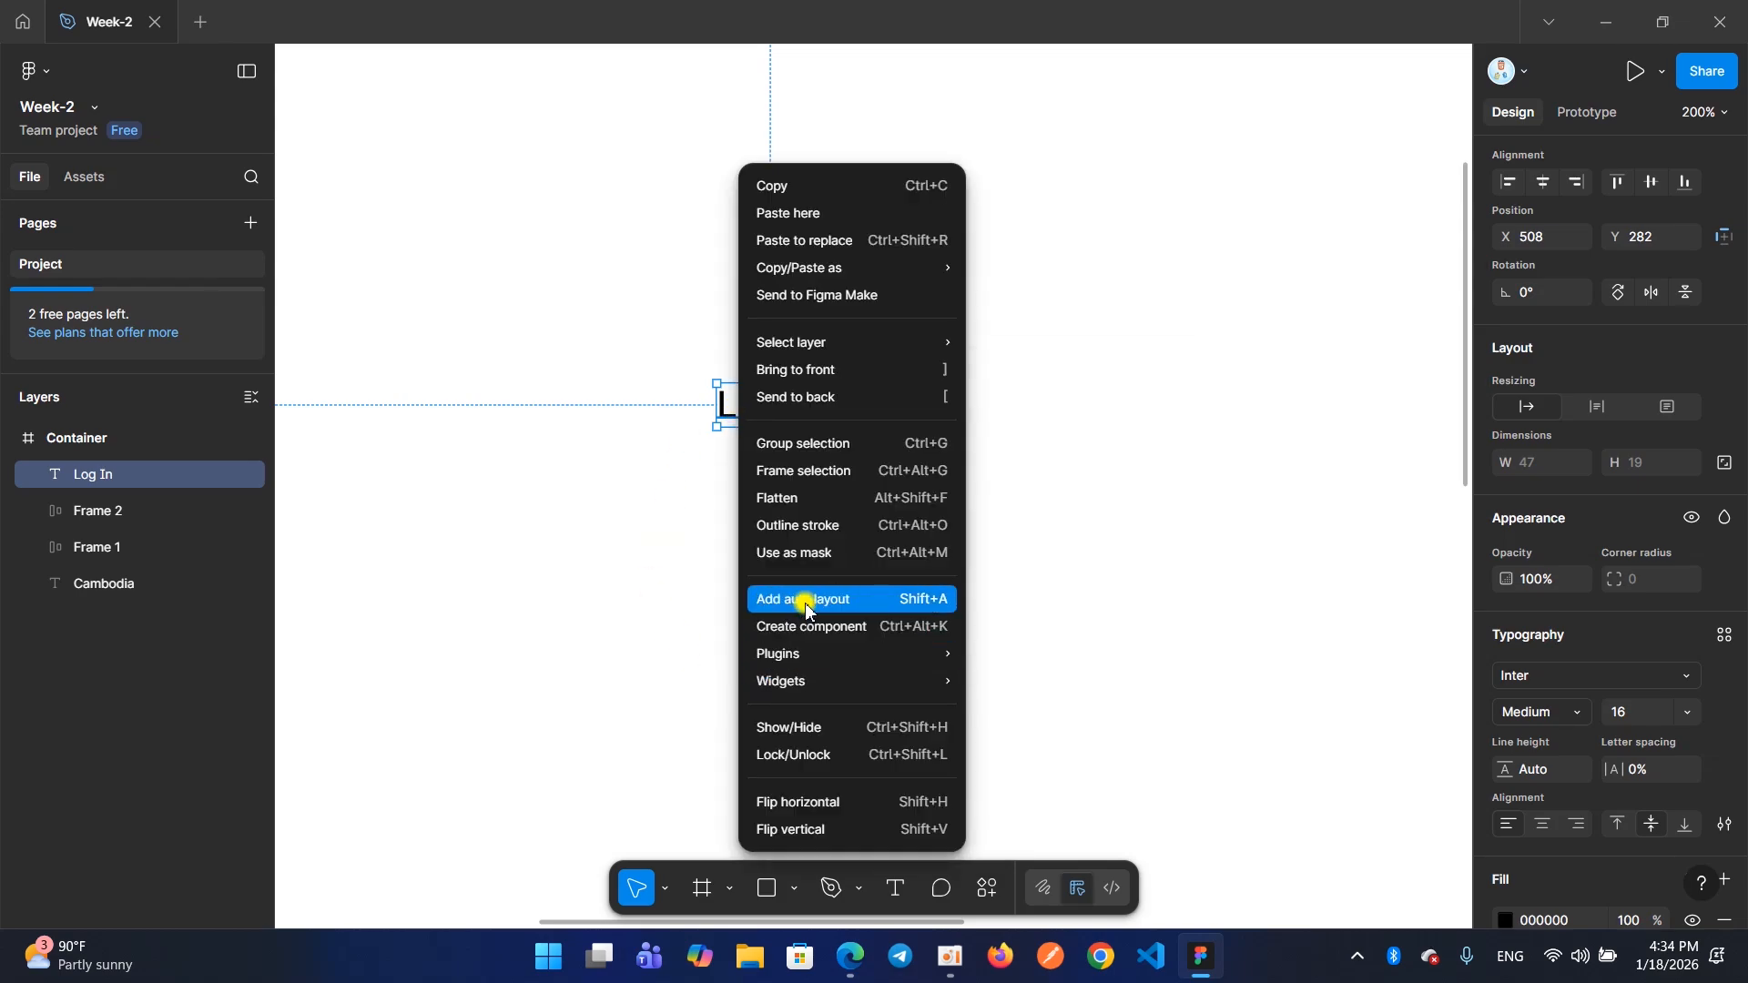
{"action": "left_click", "coordinate": [806, 605]}
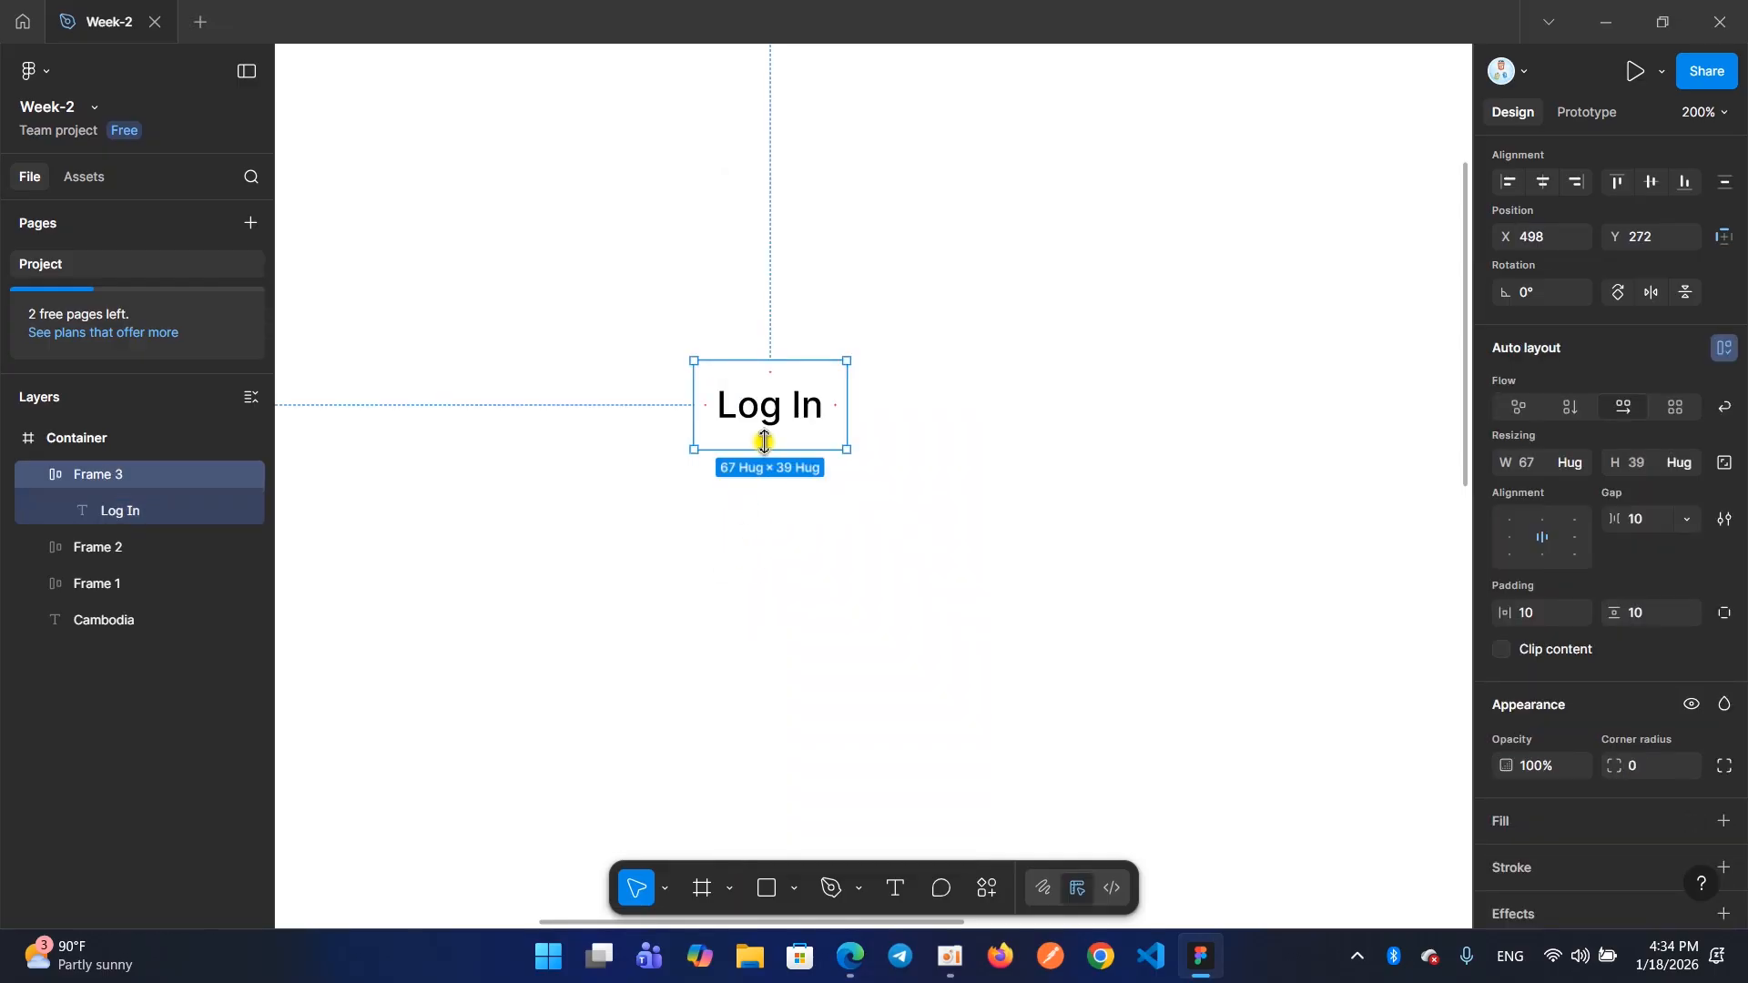
{"action": "key", "text": "ctrl+z"}
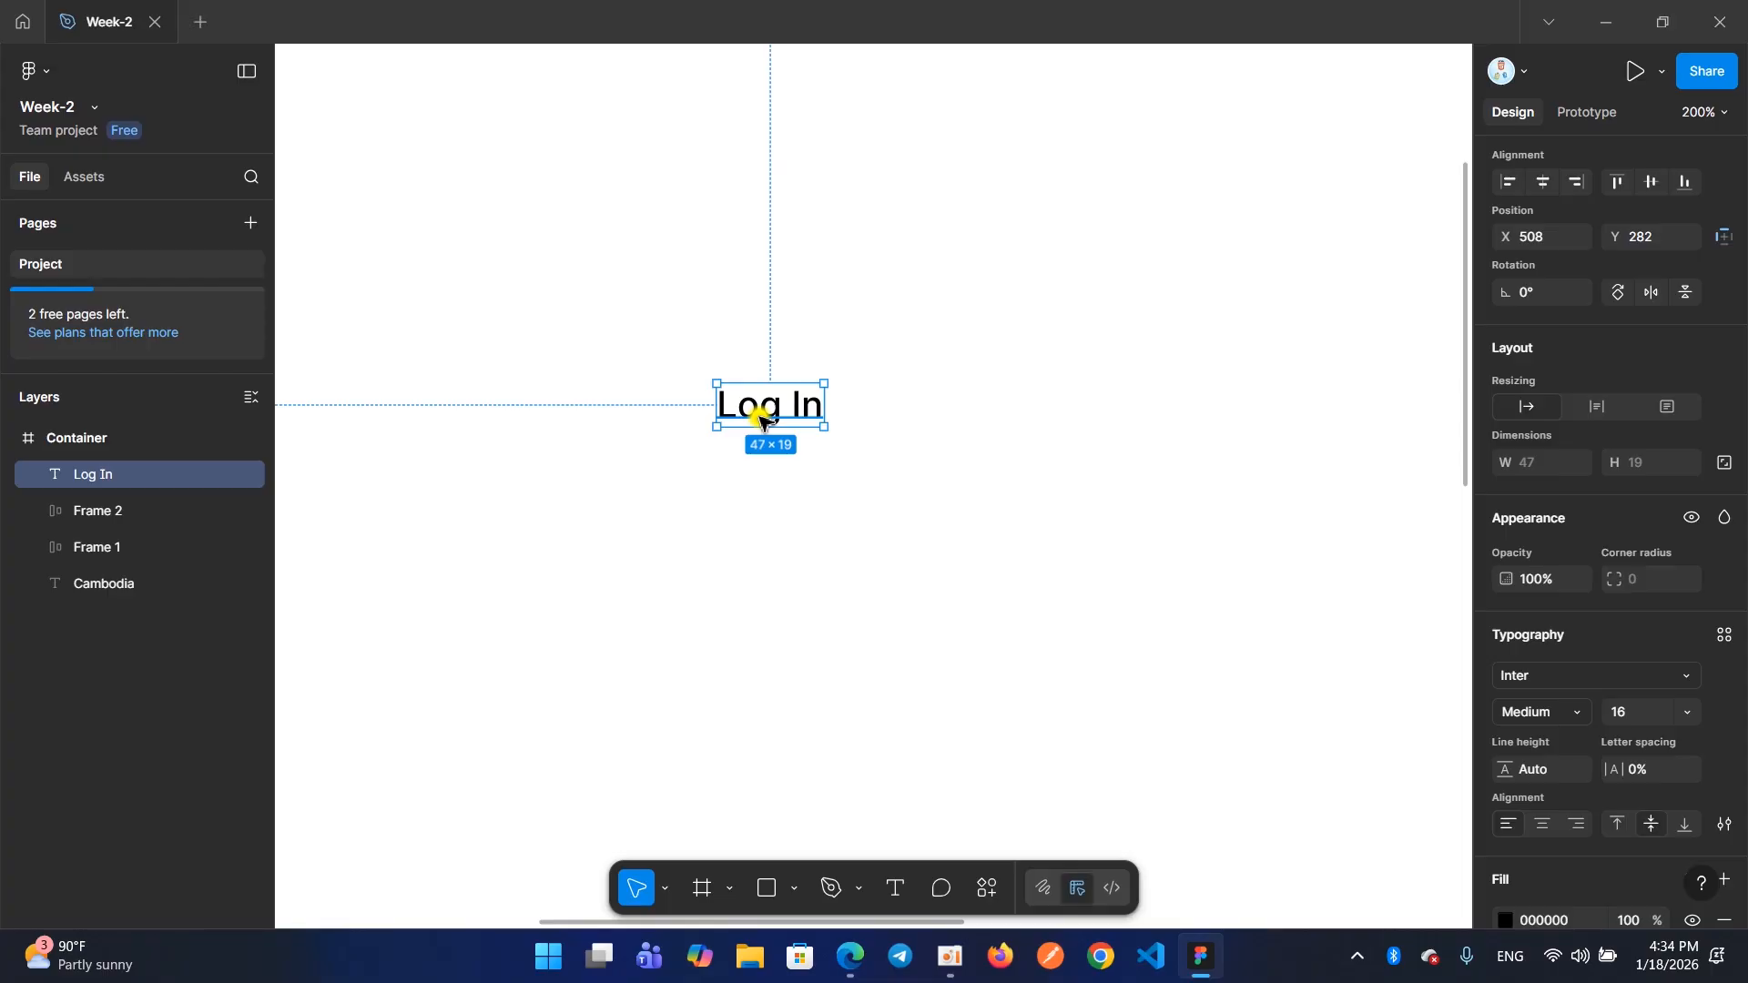
Wrap the Log In text in a horizontal auto layout frame, undo it, and redo it
{"action": "key", "text": "shift+a"}
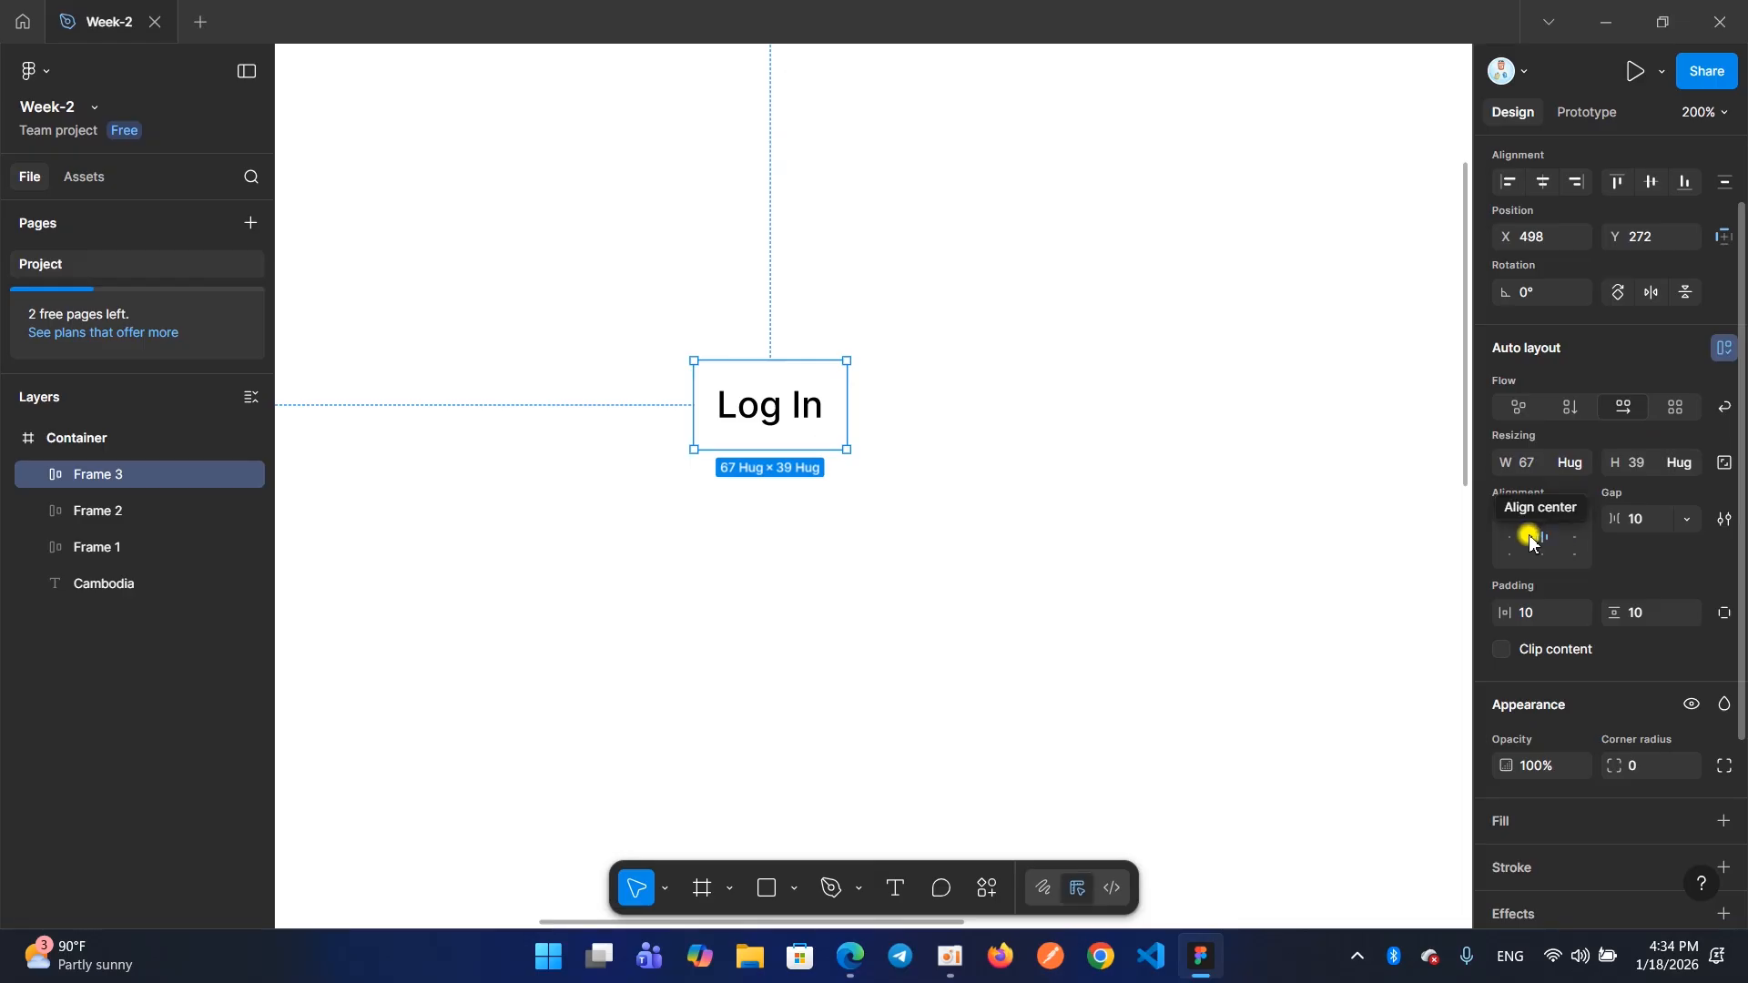
{"action": "key", "text": "ctrl+z"}
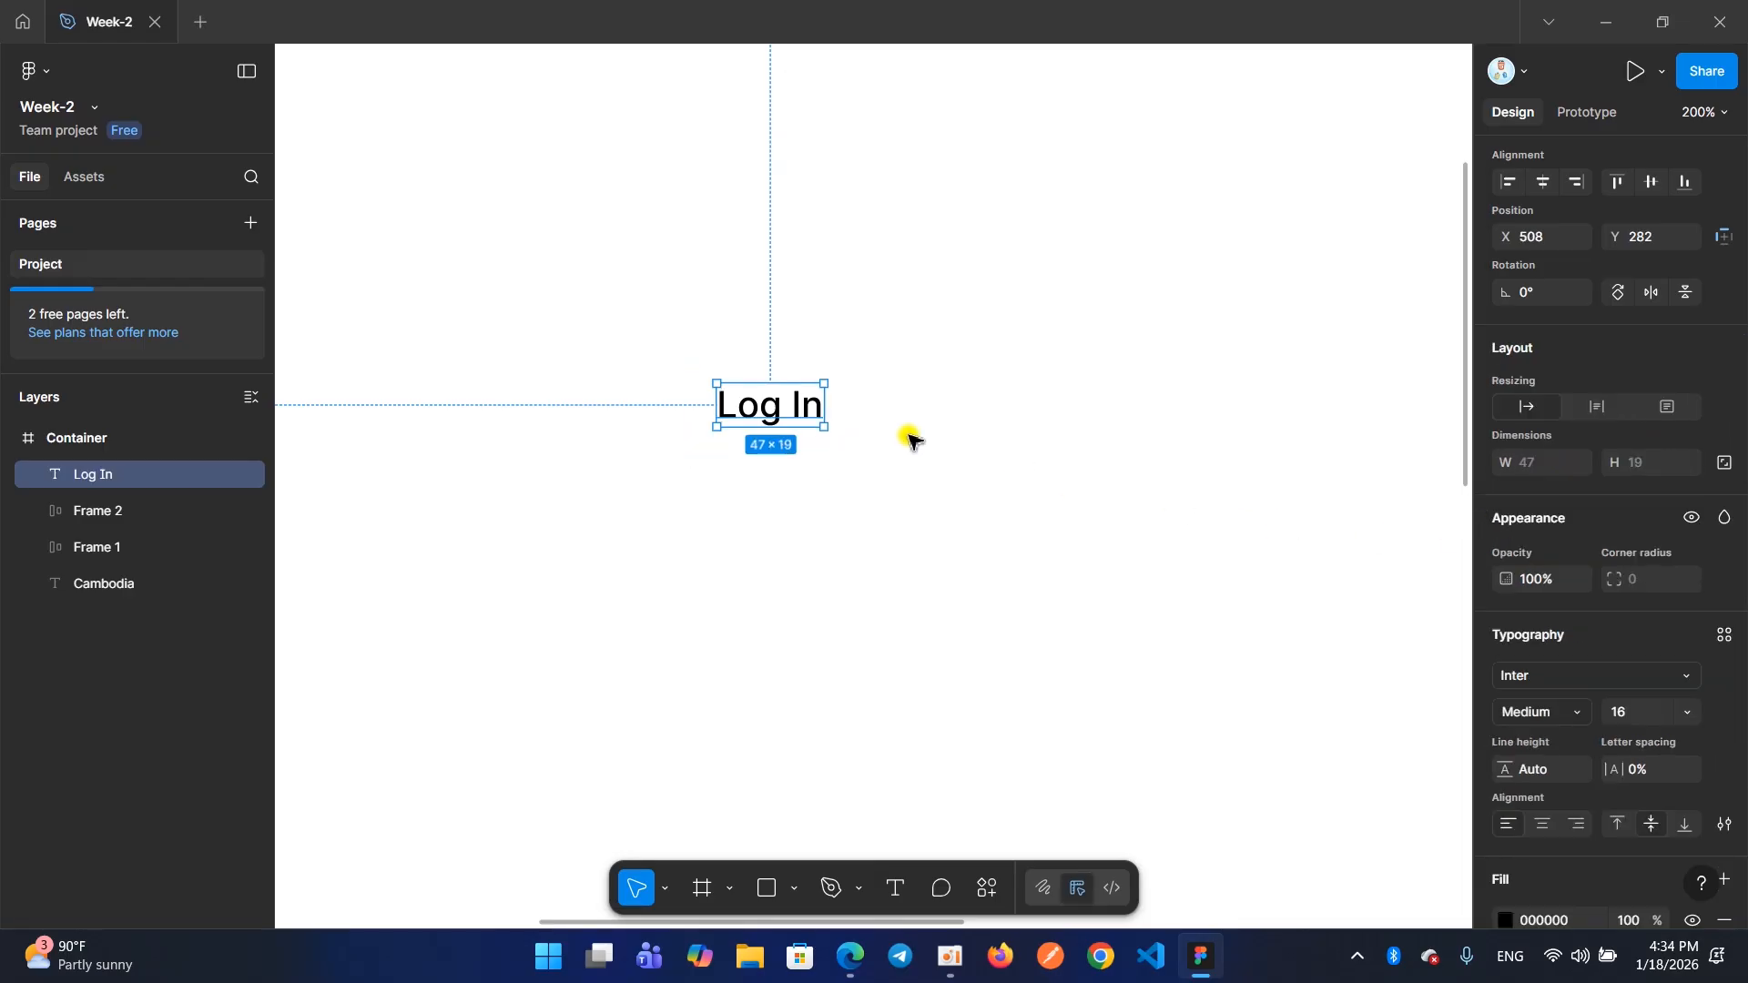
{"action": "key", "text": "ctrl+shift+z"}
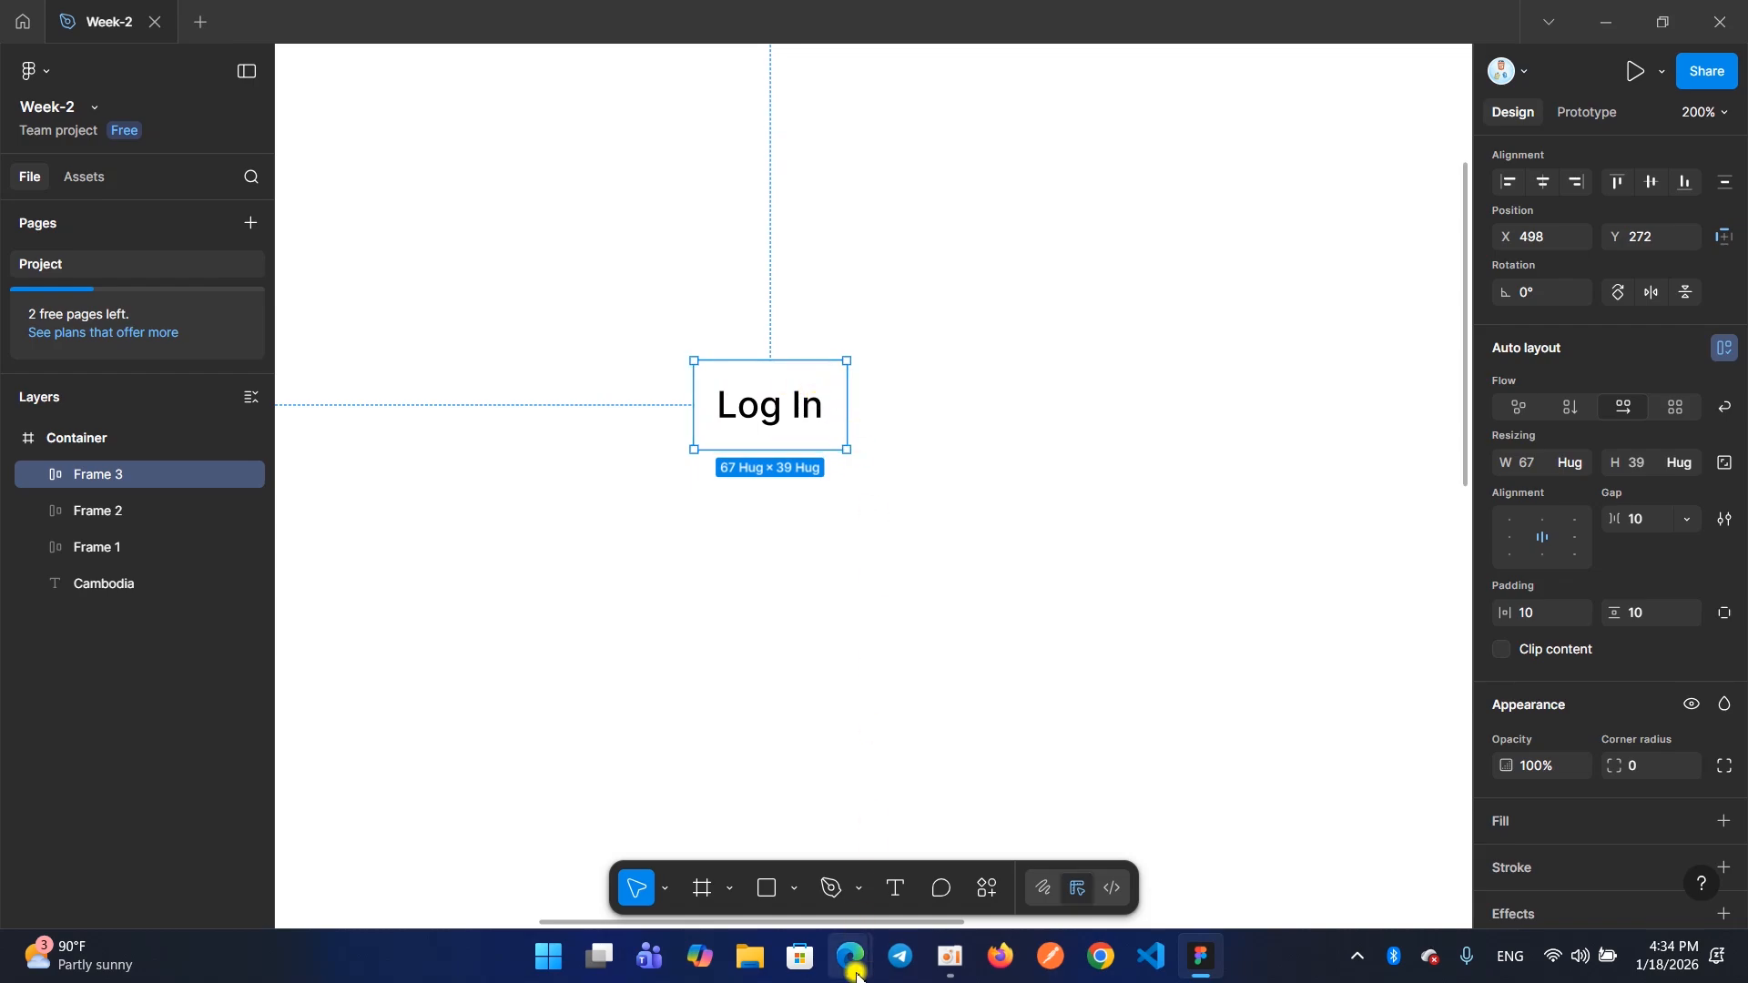
Check the Log in button on the Ecommerce page, return to Figma, and give the Log In frame a black fill, 000000
{"action": "mouse_move", "coordinate": [850, 956]}
{"action": "left_click", "coordinate": [788, 860]}
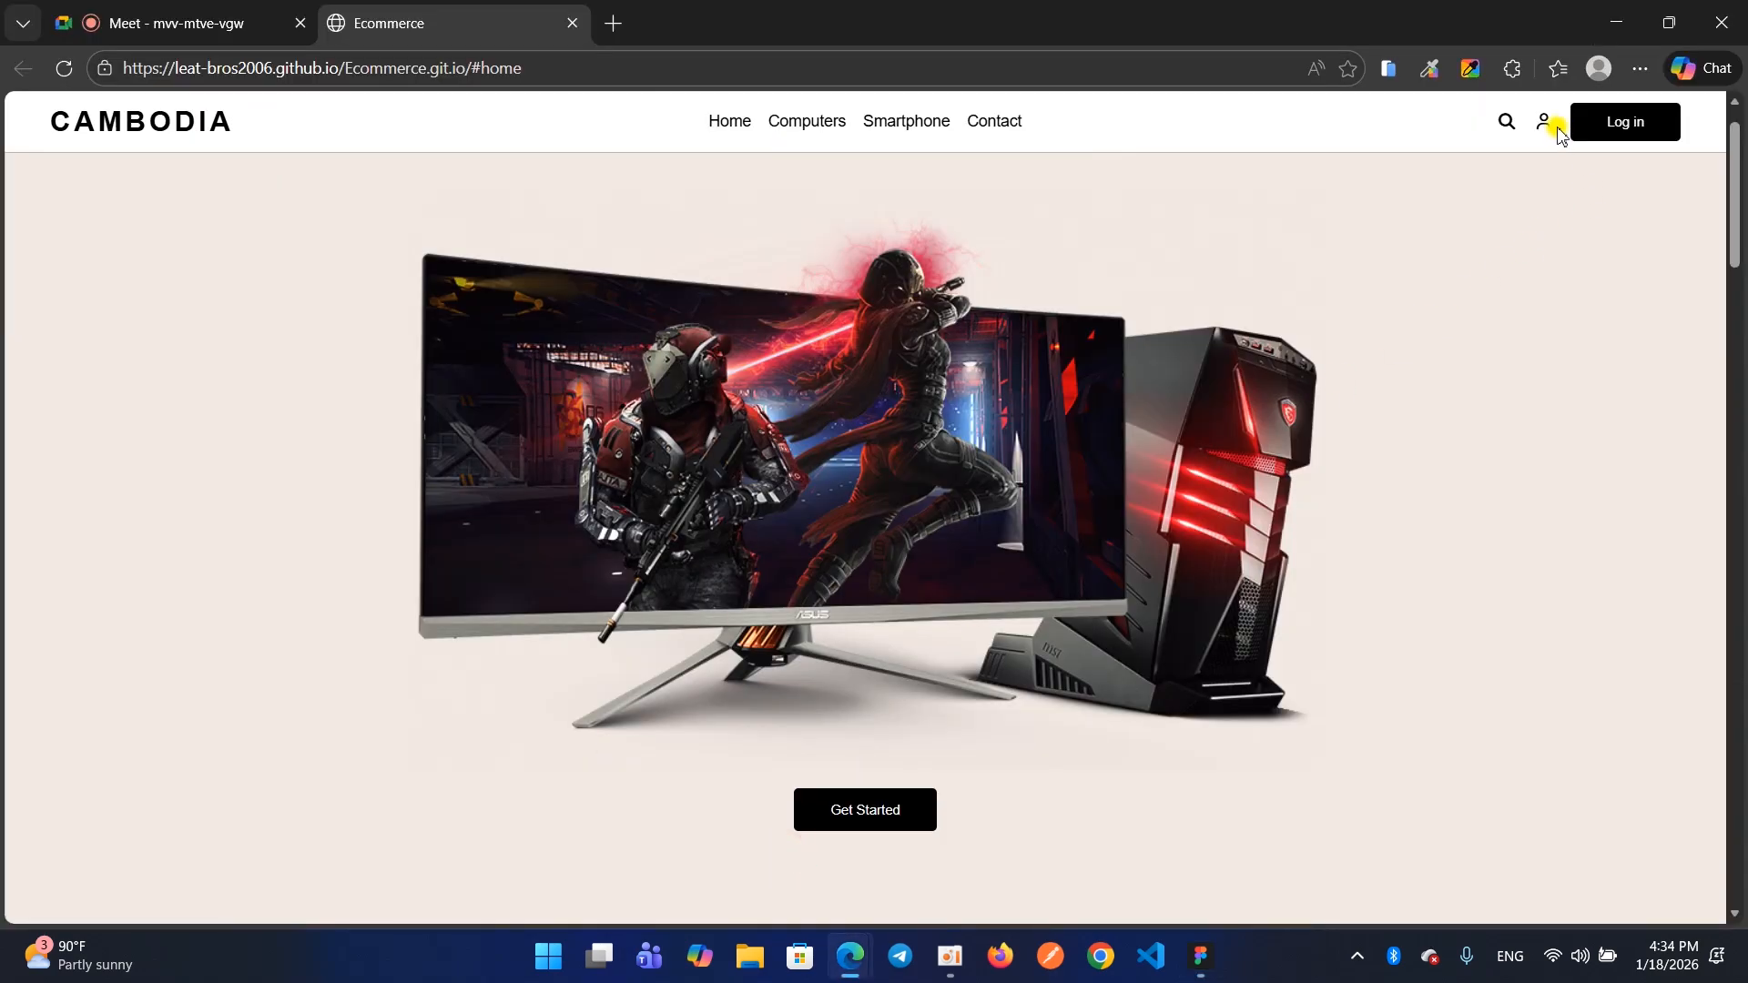
{"action": "left_click", "coordinate": [1608, 25]}
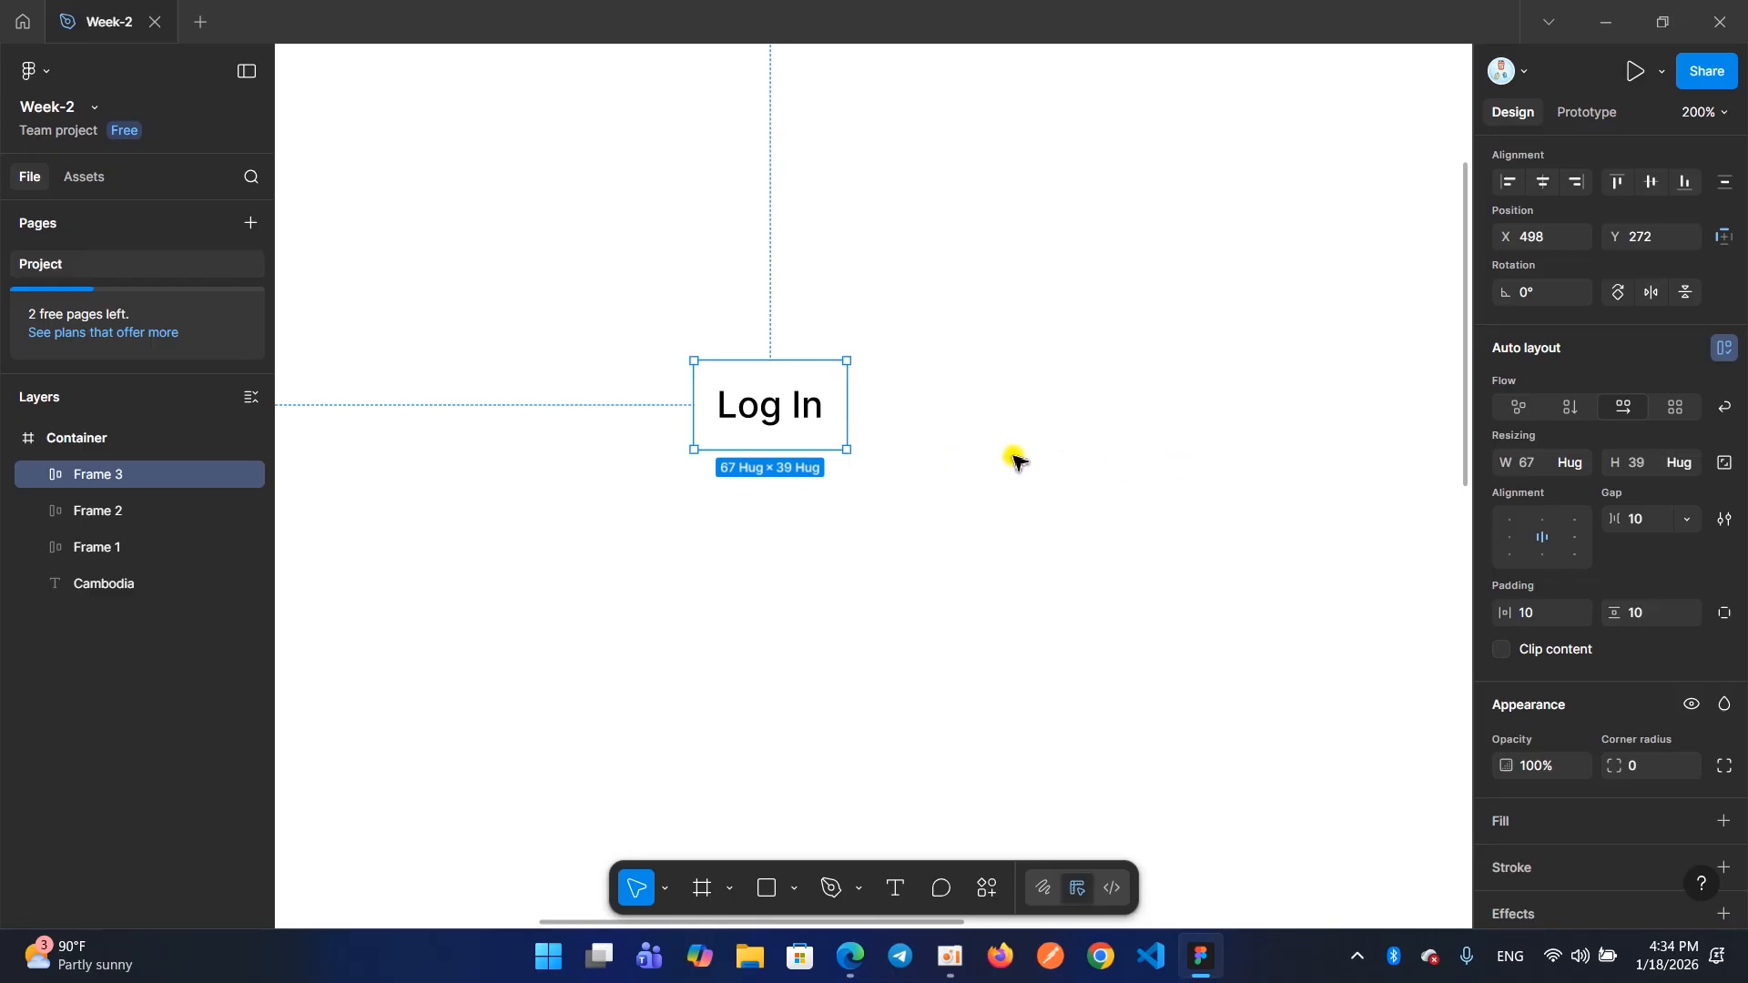
{"action": "scroll", "coordinate": [1499, 679], "scroll_direction": "down", "scroll_amount": 5}
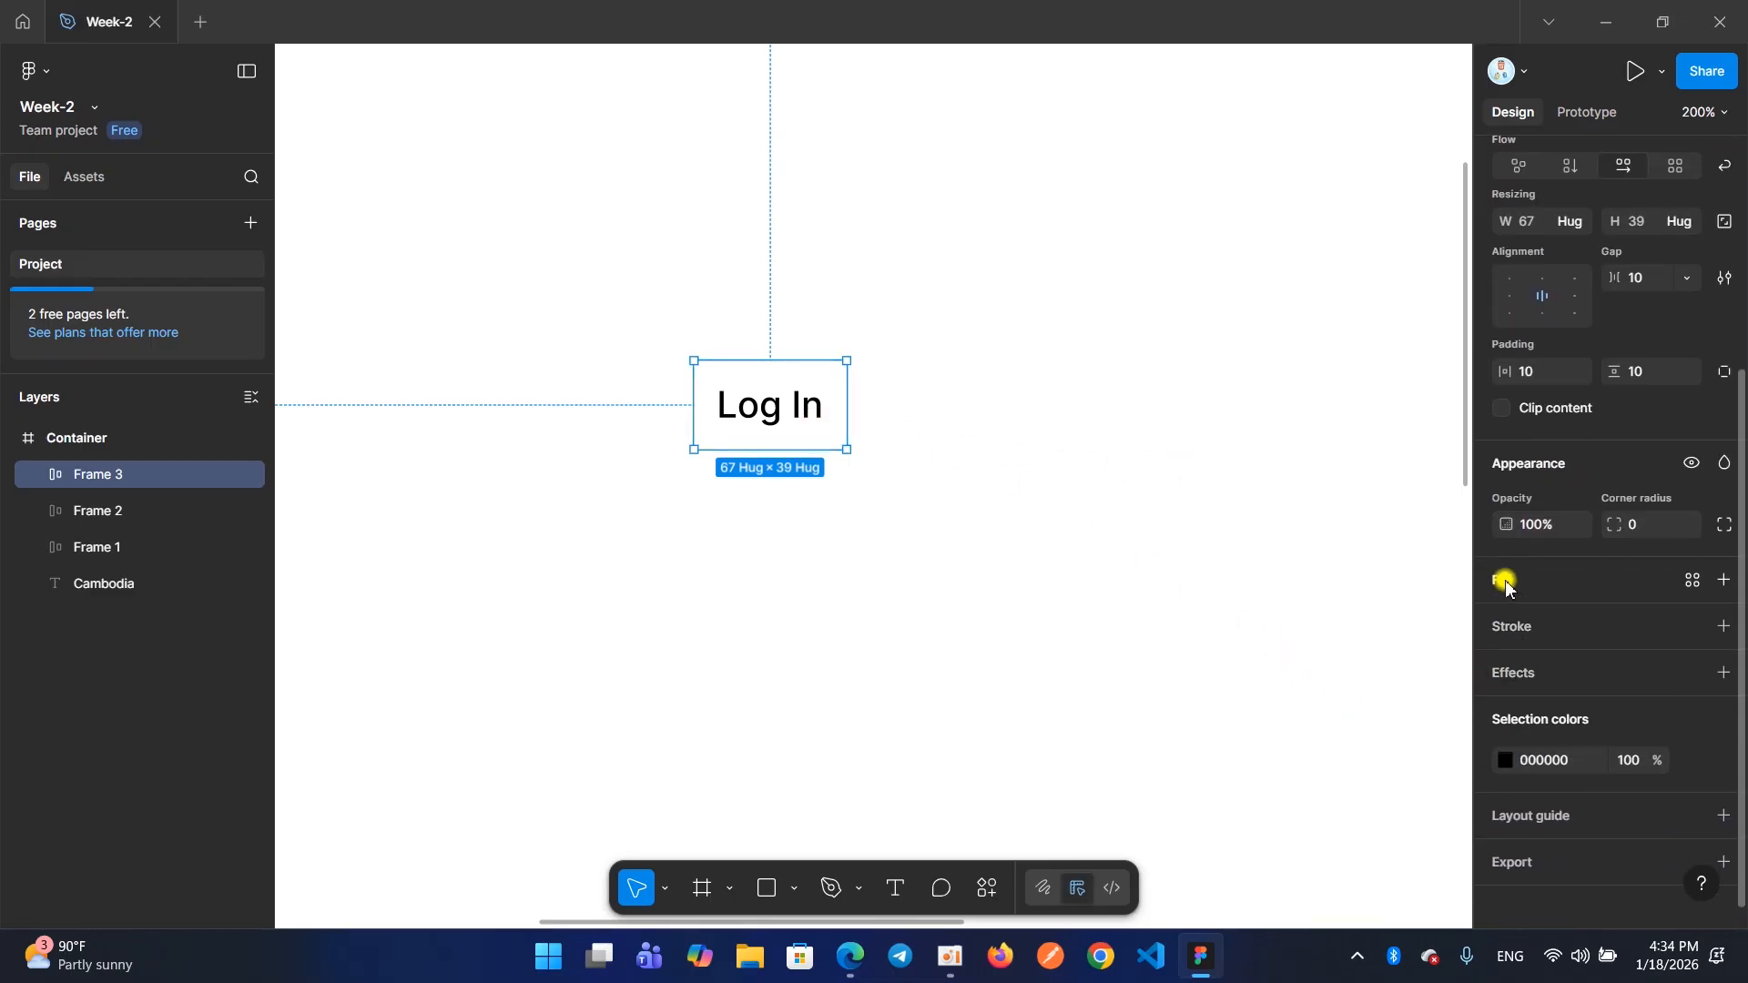
{"action": "left_click", "coordinate": [1506, 583]}
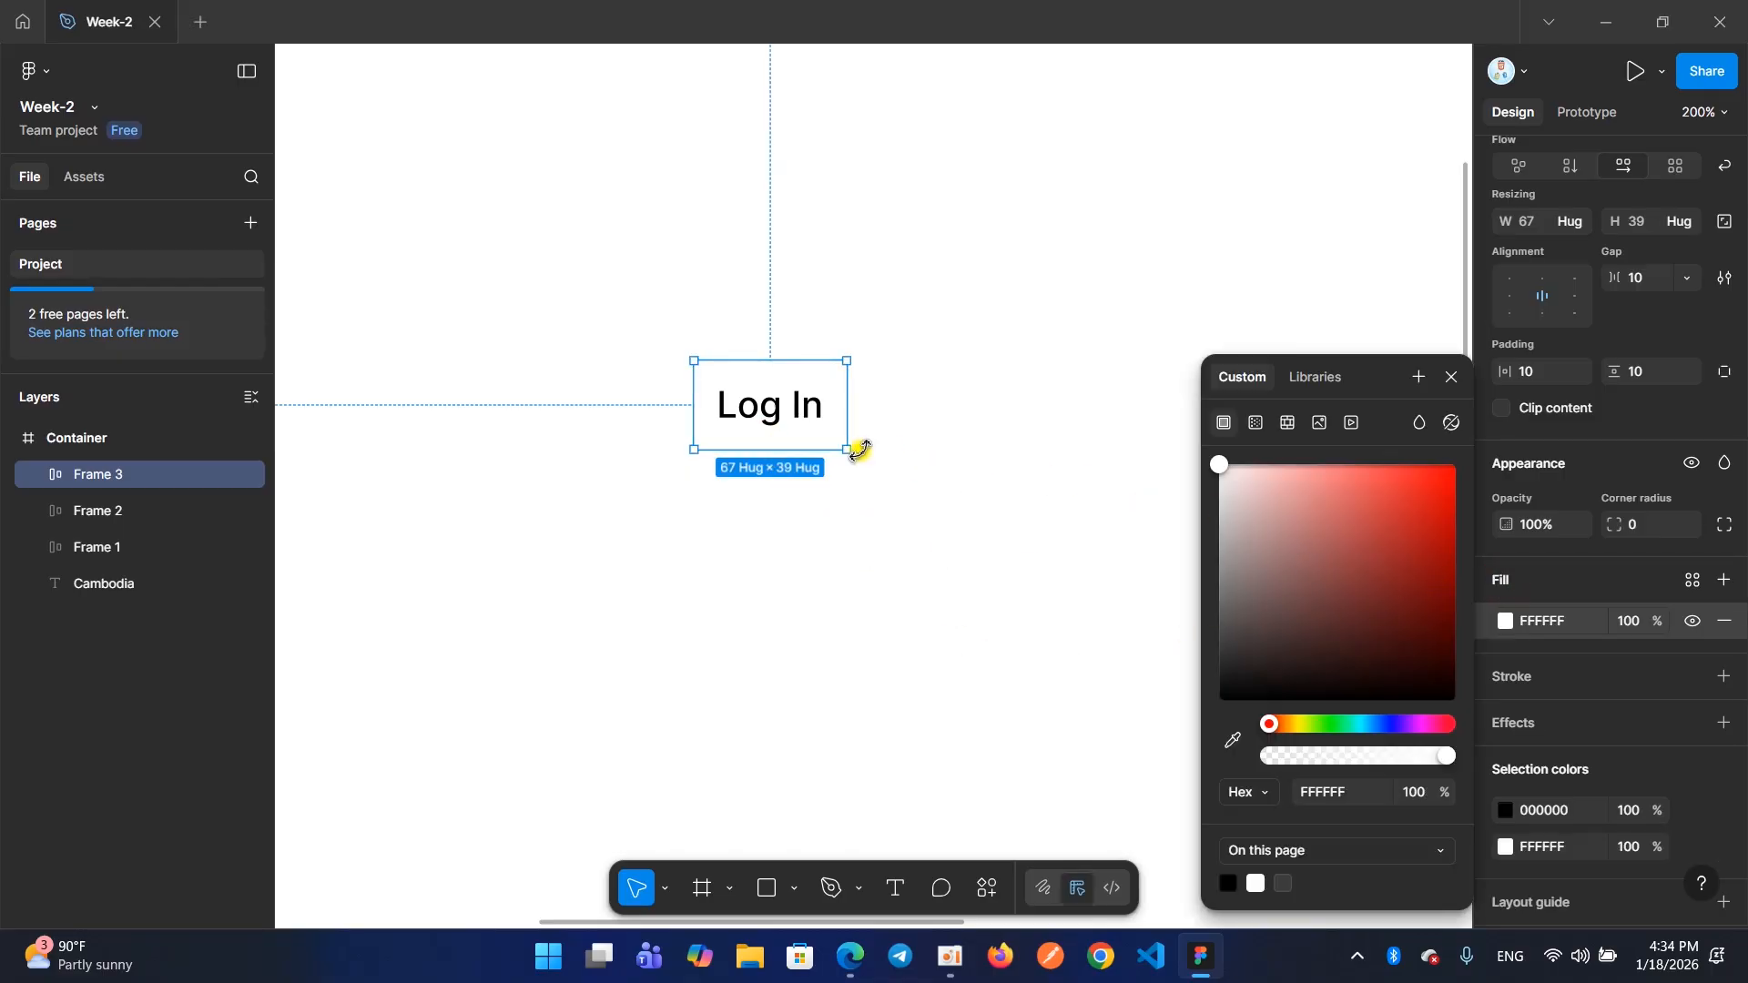
{"action": "left_click_drag", "start_coordinate": [1257, 558], "coordinate": [1163, 823]}
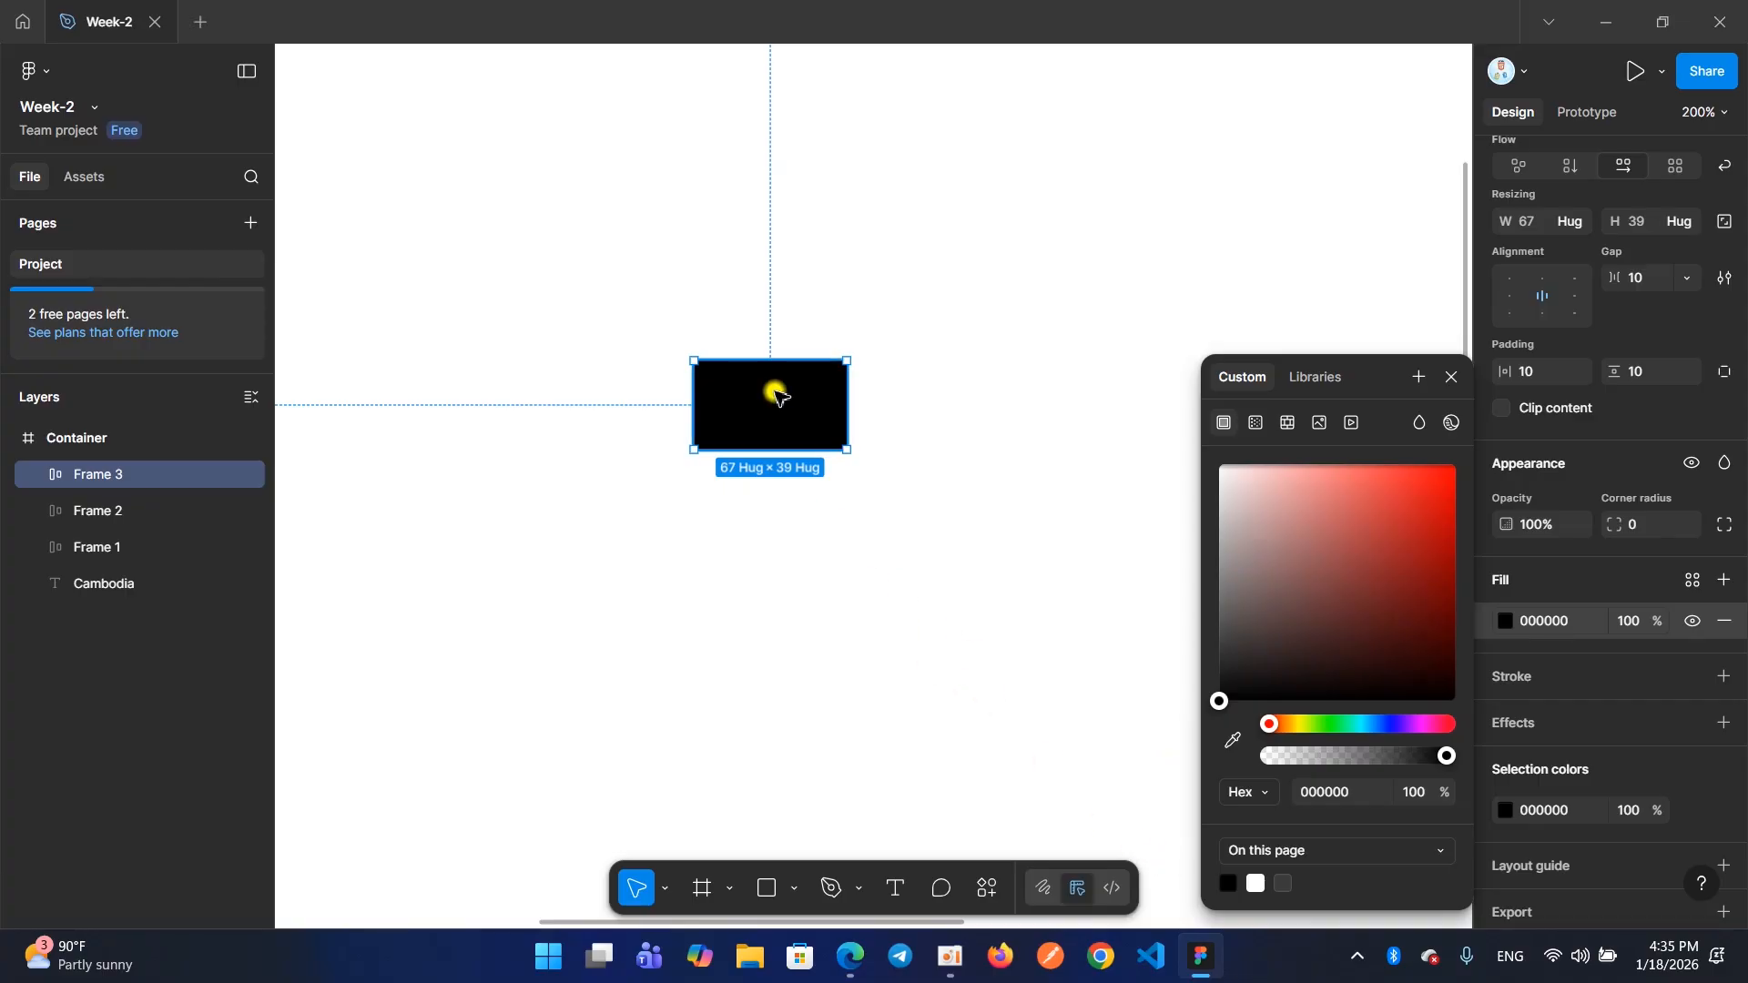
Try a white fill on the Log In text inside the black frame and undo it
{"action": "left_click", "coordinate": [772, 400]}
{"action": "left_click", "coordinate": [774, 405]}
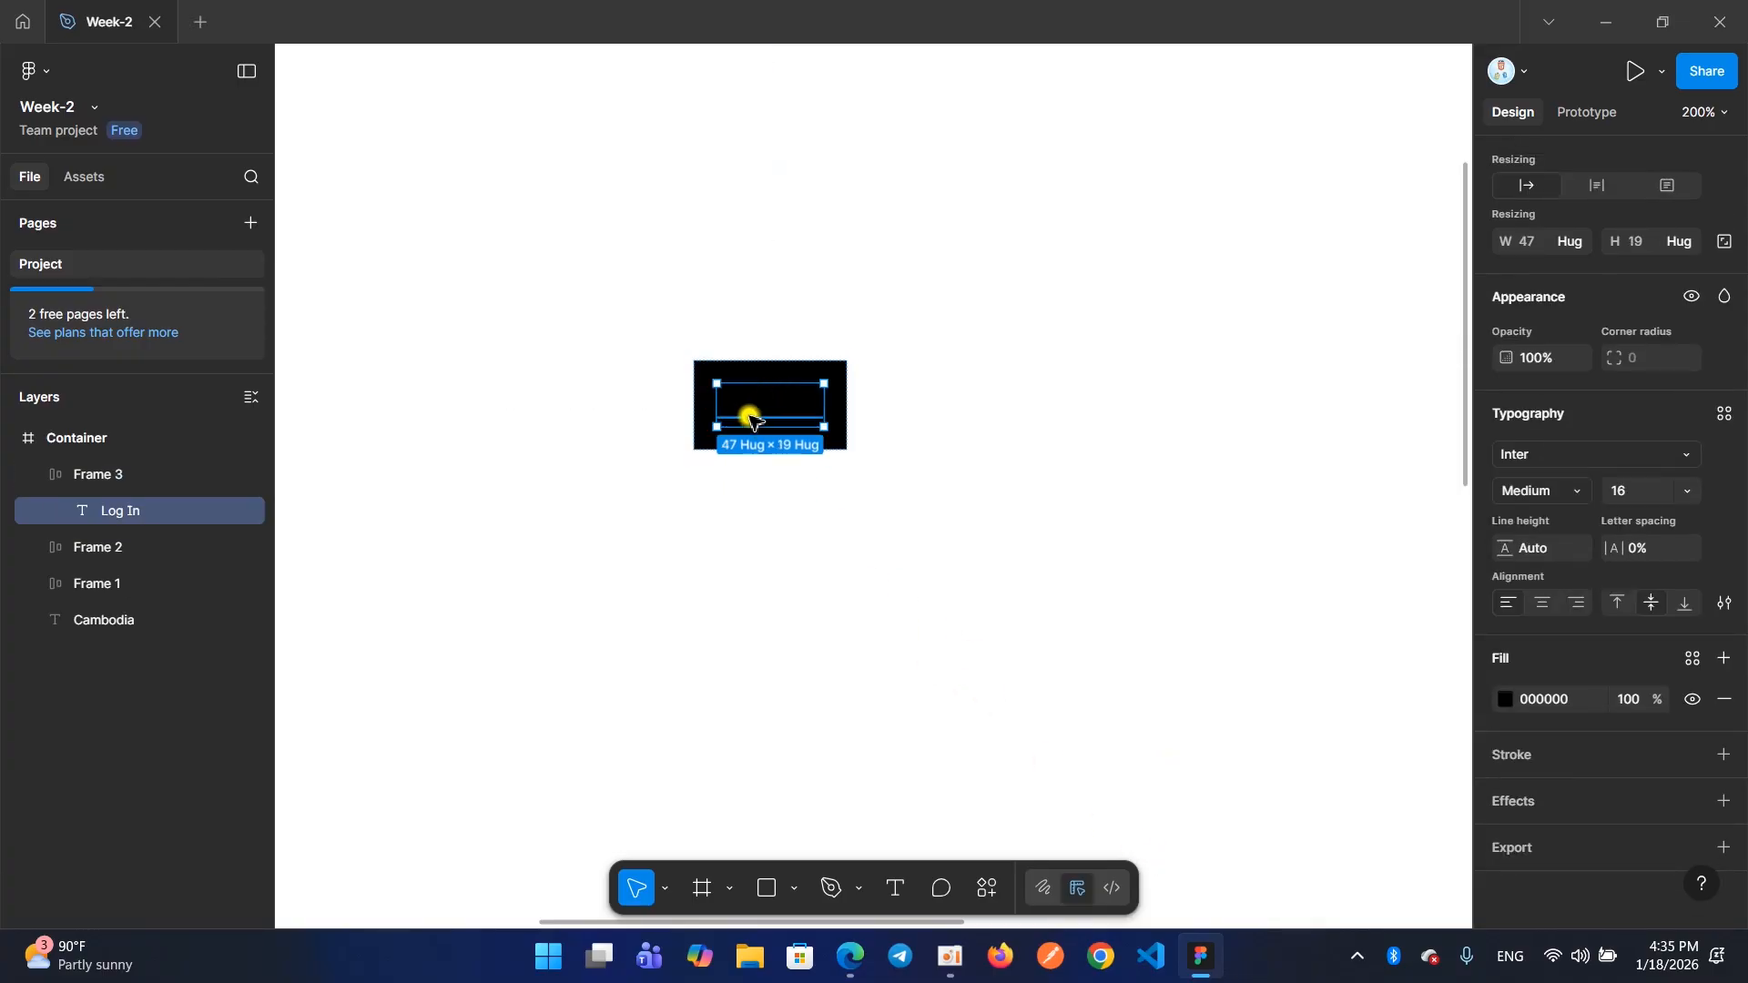
{"action": "left_click", "coordinate": [1508, 699]}
{"action": "left_click_drag", "start_coordinate": [1455, 696], "coordinate": [1038, 355]}
{"action": "left_click", "coordinate": [1008, 483]}
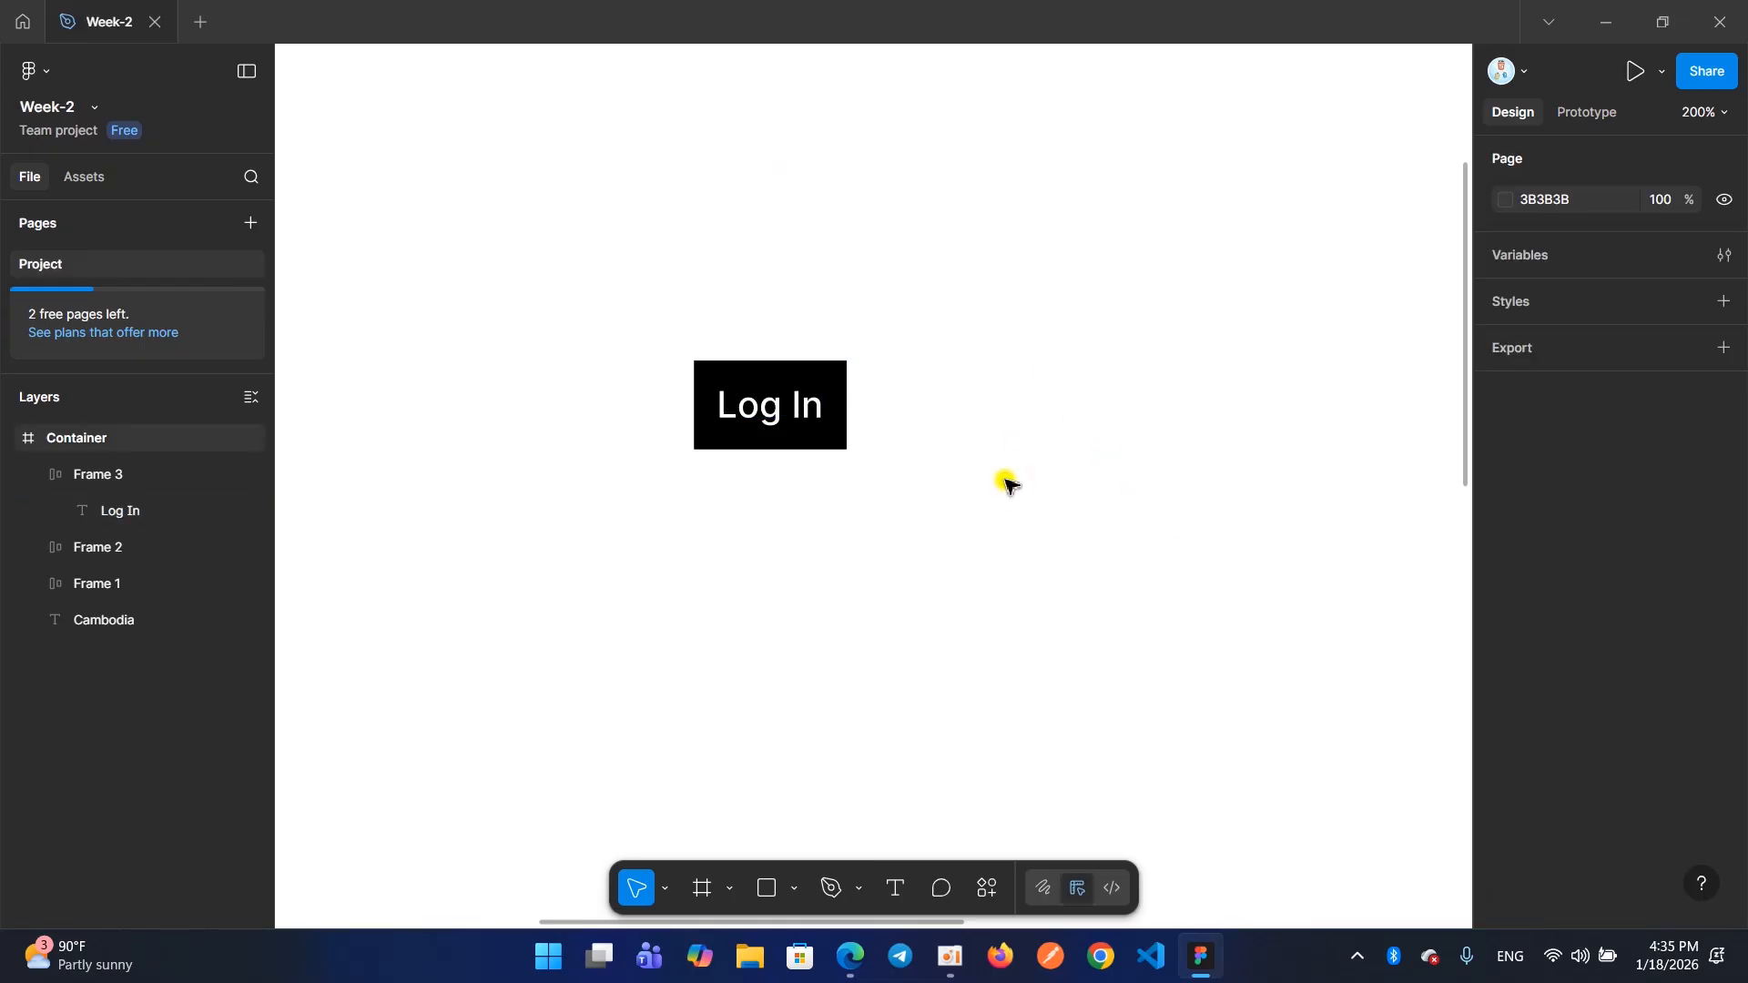
{"action": "key", "text": "ctrl+z"}
{"action": "key", "text": "ctrl+z"}
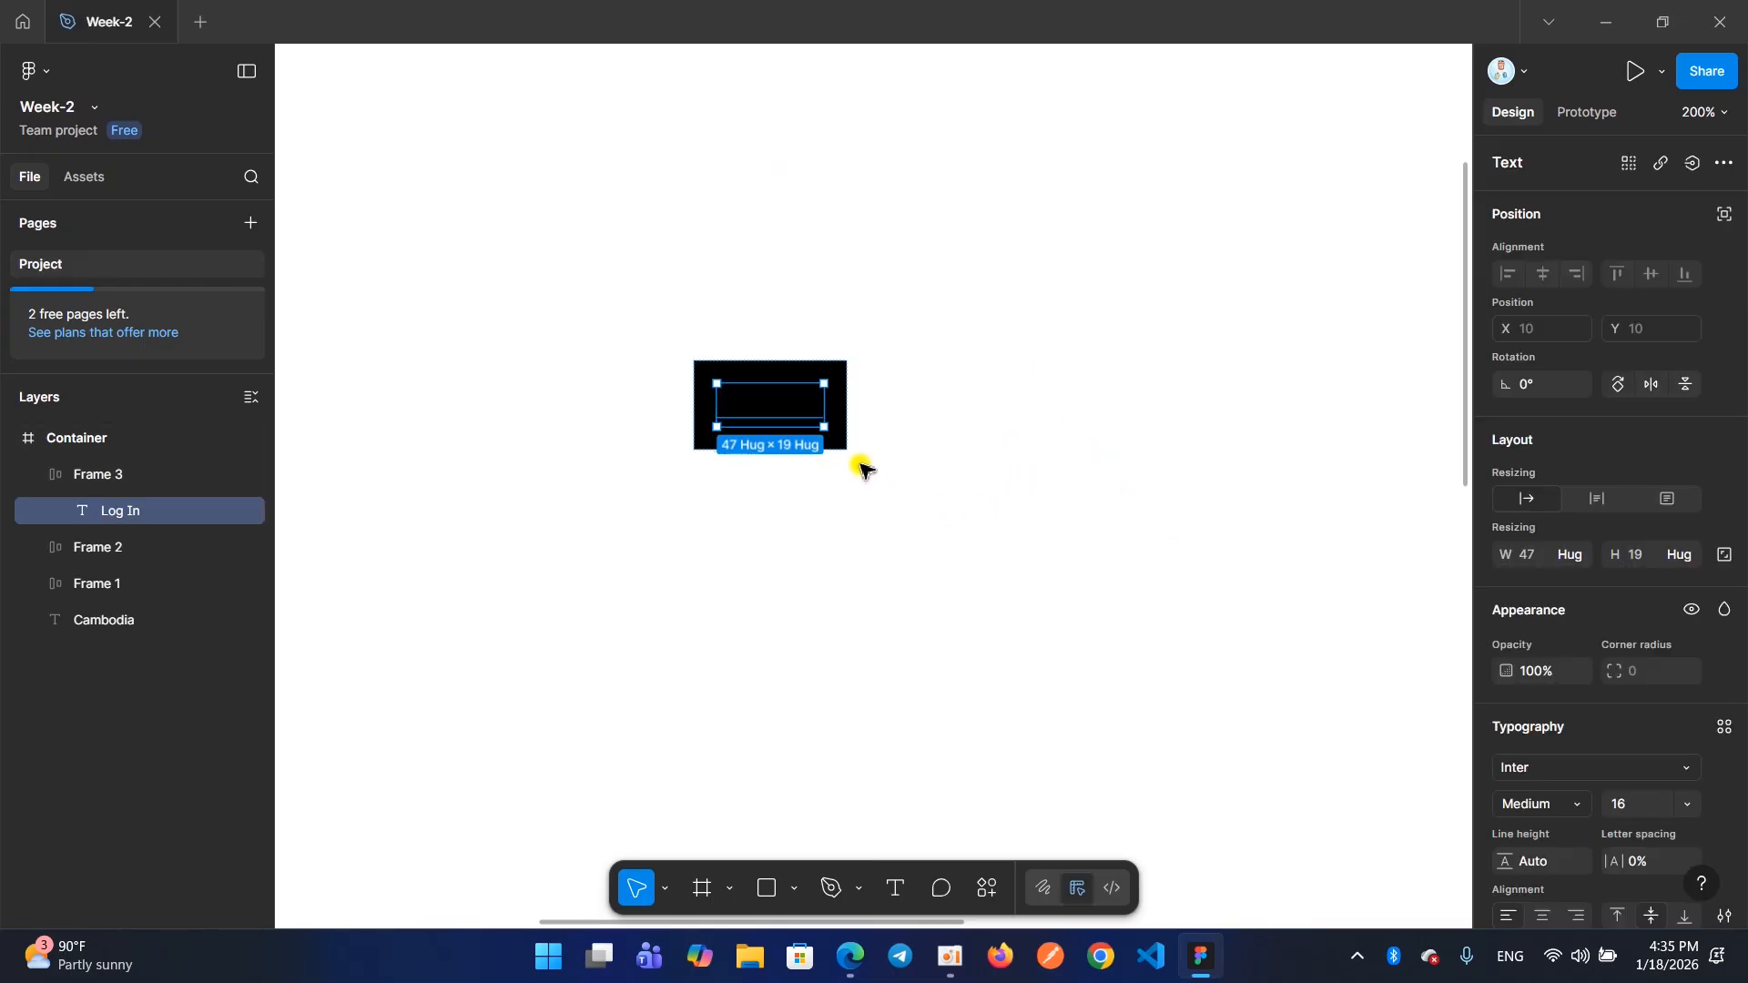
{"action": "left_click", "coordinate": [836, 440]}
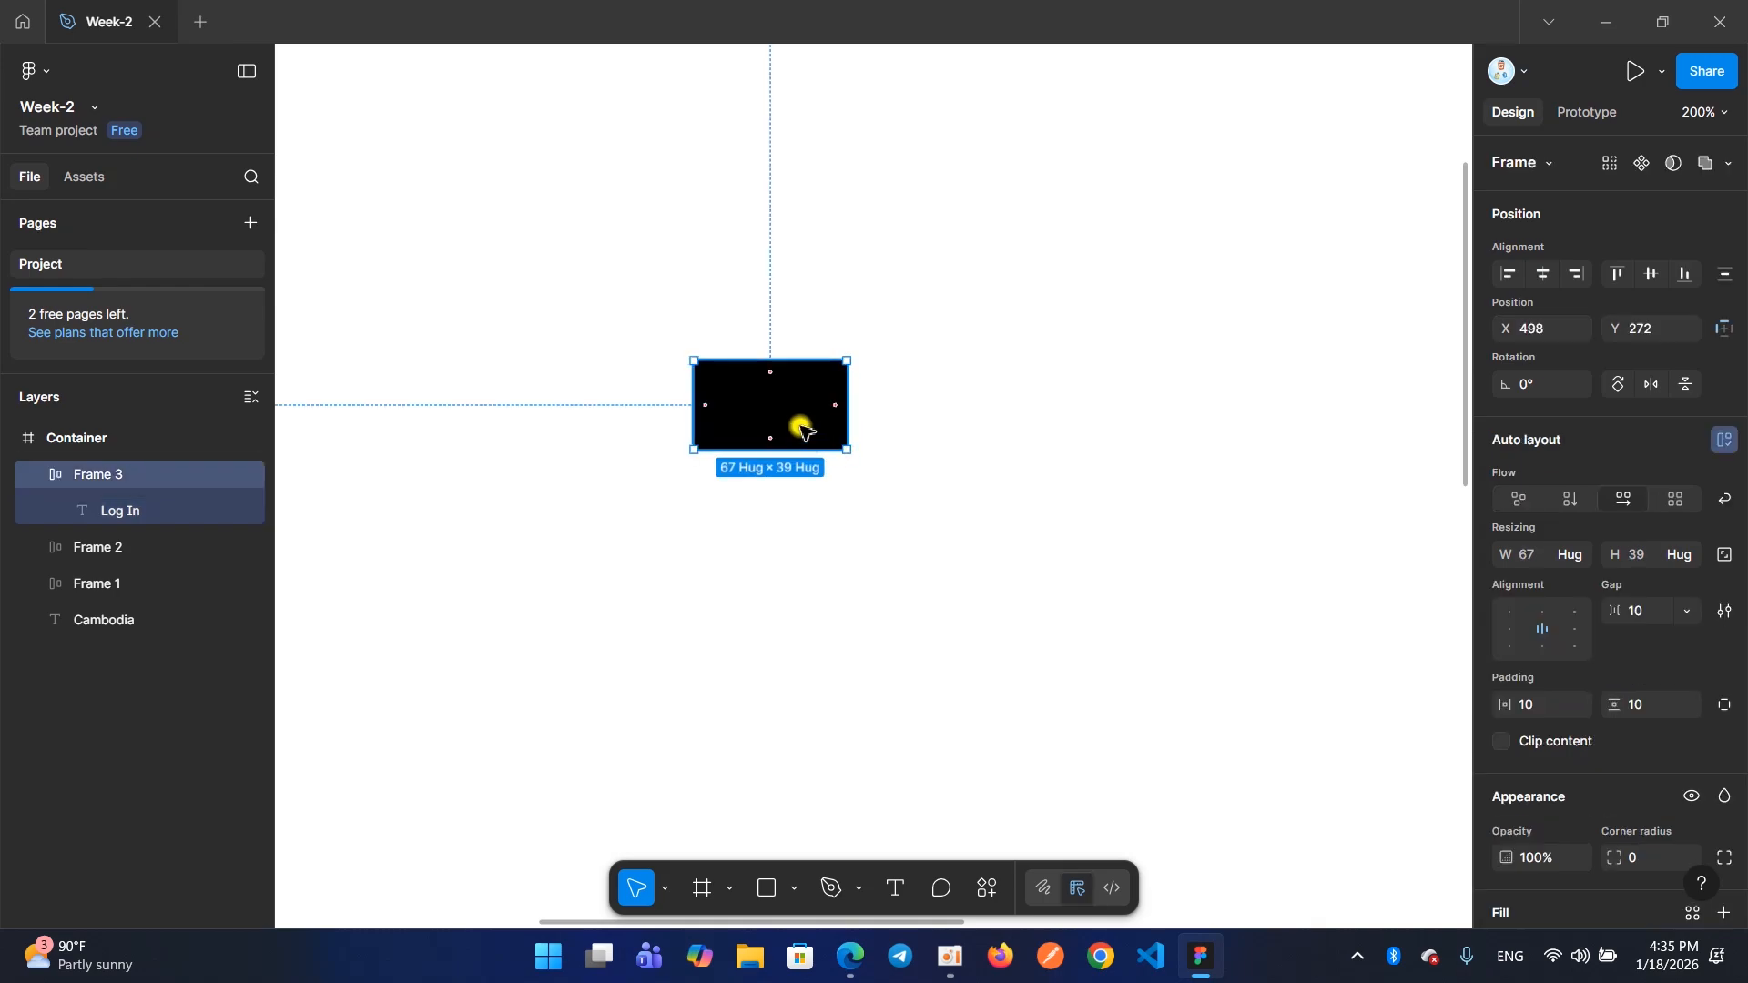
{"action": "left_click", "coordinate": [833, 547]}
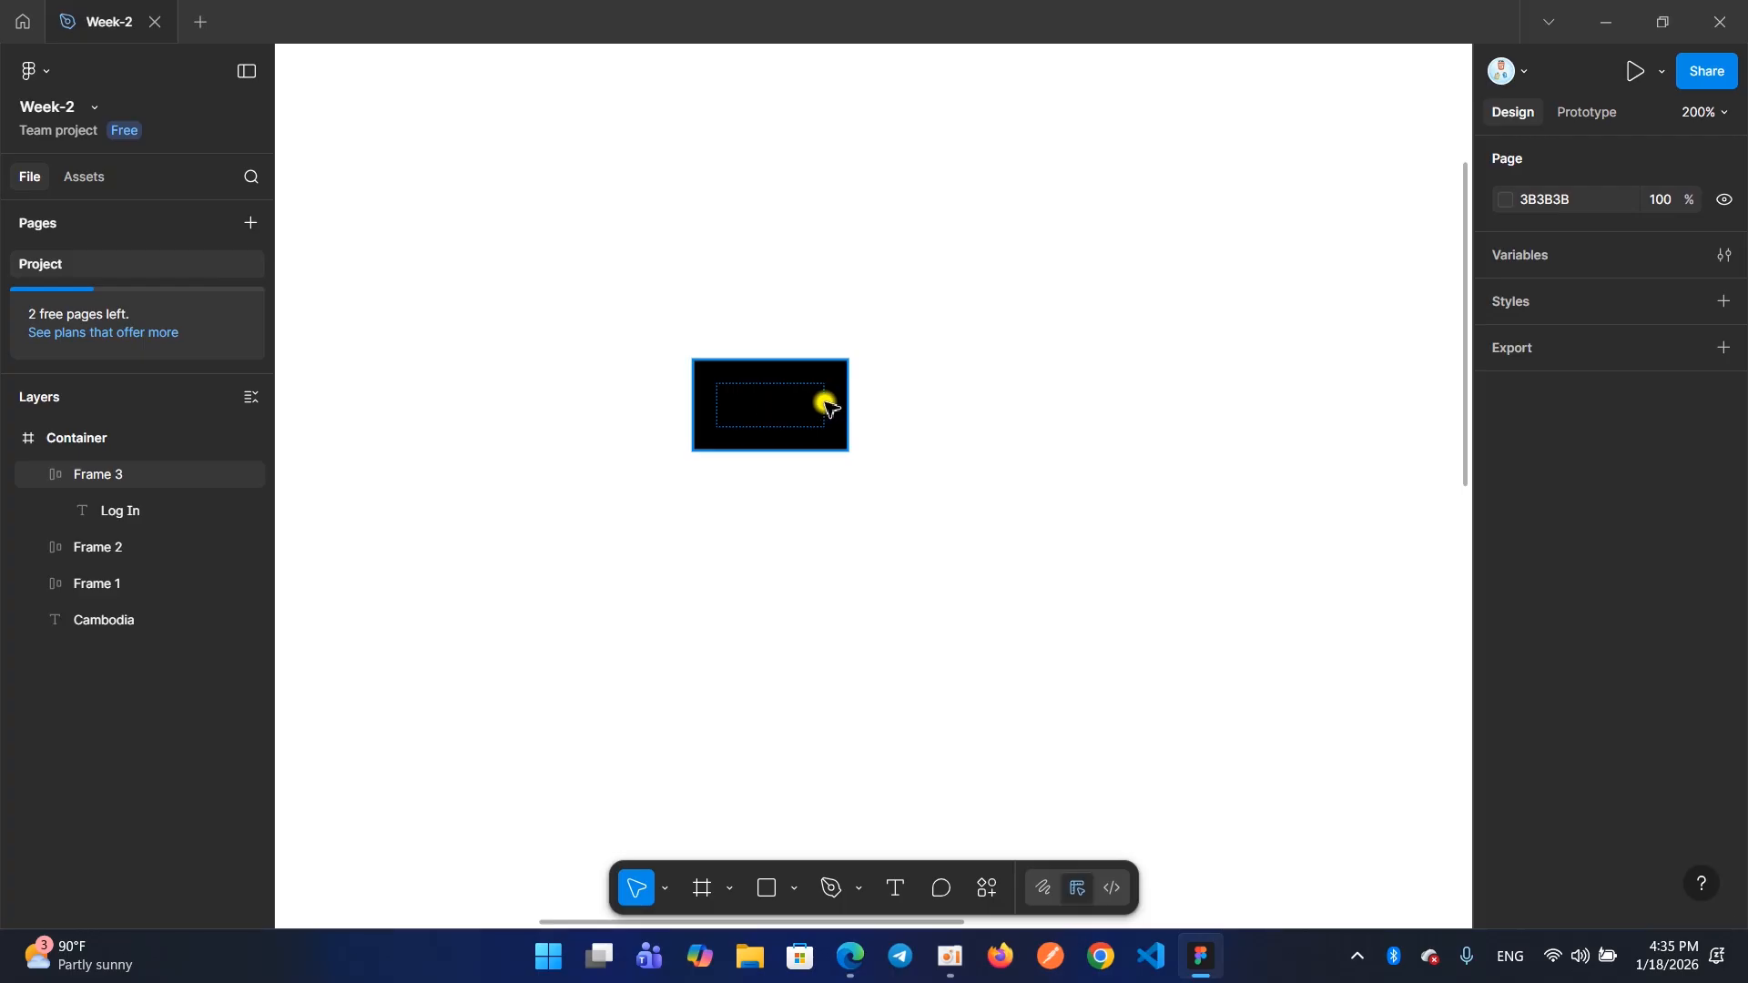
Set the fill of the Log In text inside the black frame to white, FFFFFF
{"action": "double_click", "coordinate": [742, 414]}
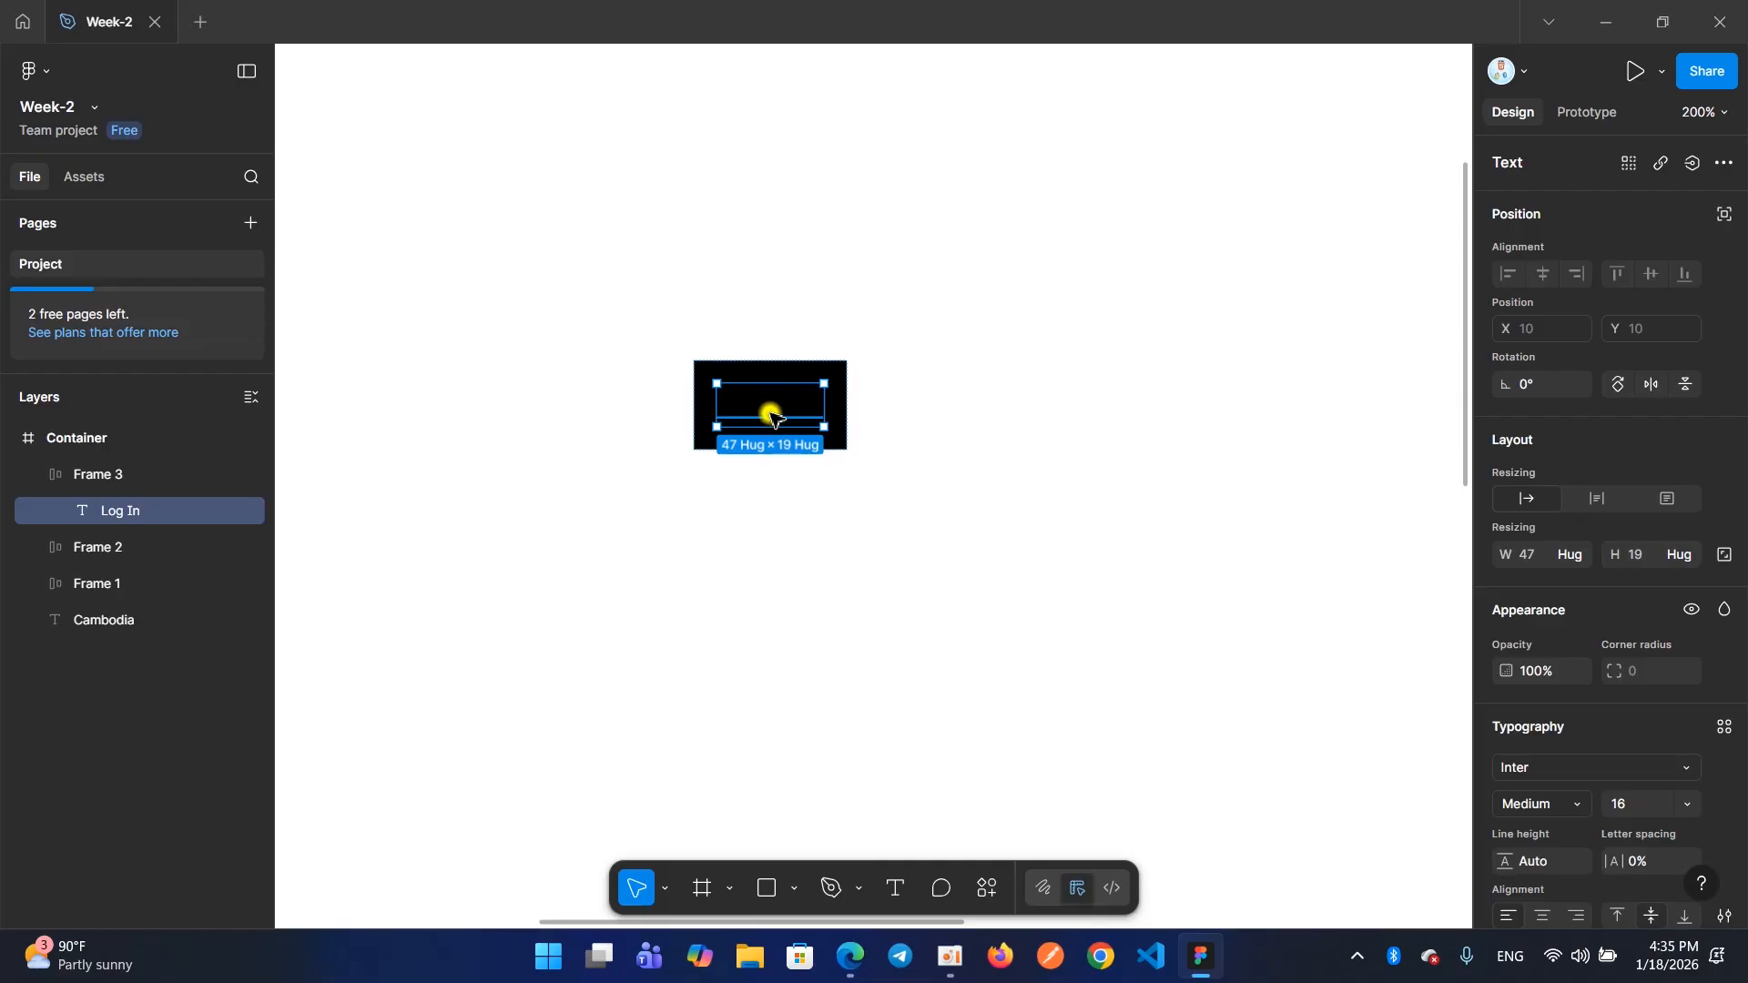
{"action": "scroll", "coordinate": [1594, 548], "scroll_direction": "down", "scroll_amount": 3}
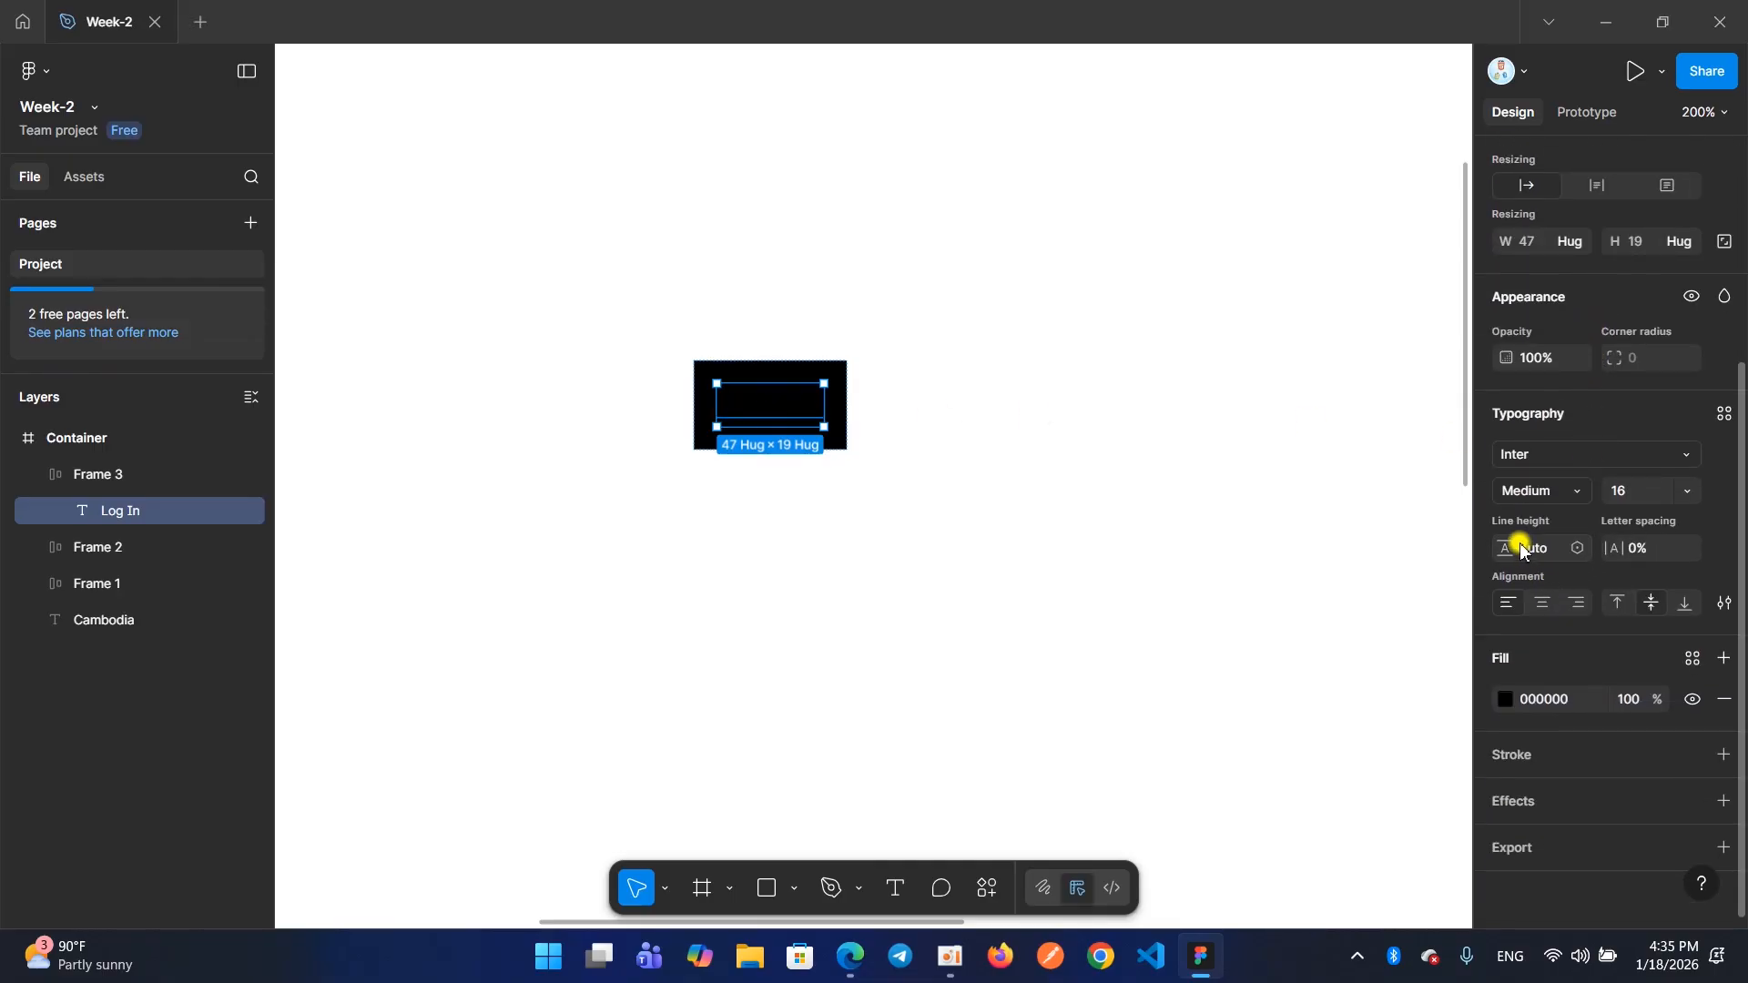
{"action": "left_click", "coordinate": [1506, 698]}
{"action": "left_click_drag", "start_coordinate": [1381, 613], "coordinate": [1069, 383]}
{"action": "left_click", "coordinate": [965, 469]}
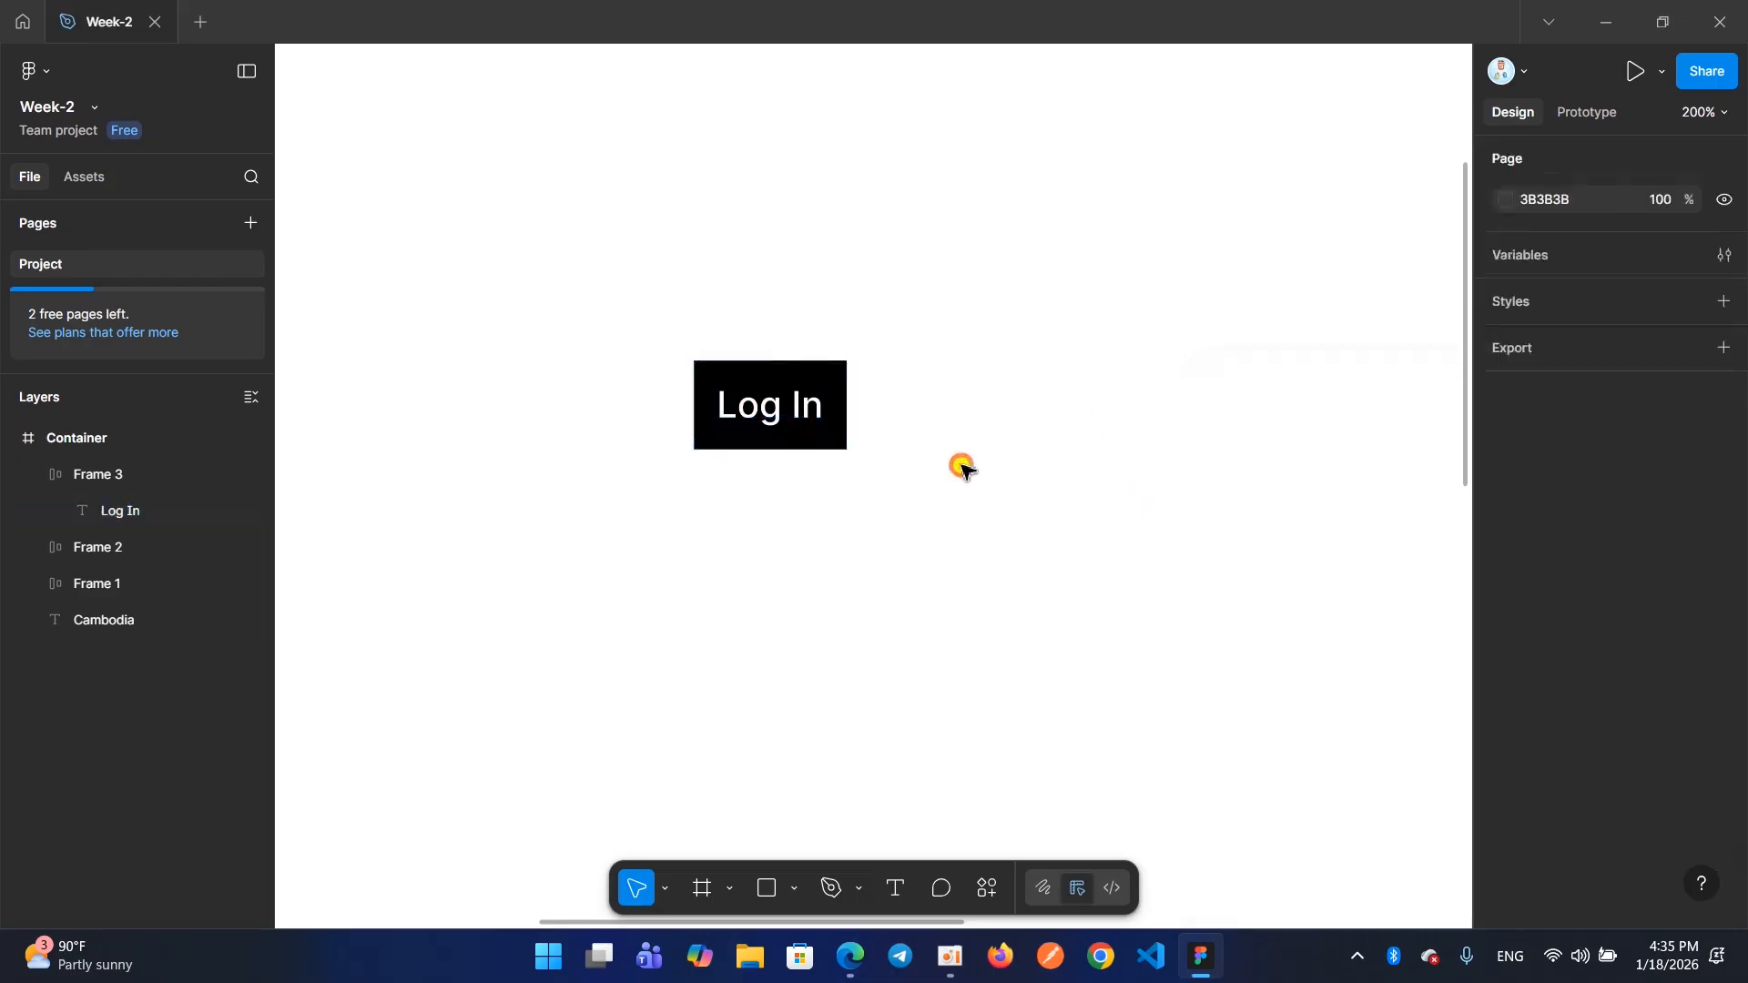
Set the horizontal padding of the black Log In frame to 32
{"action": "left_click", "coordinate": [838, 446]}
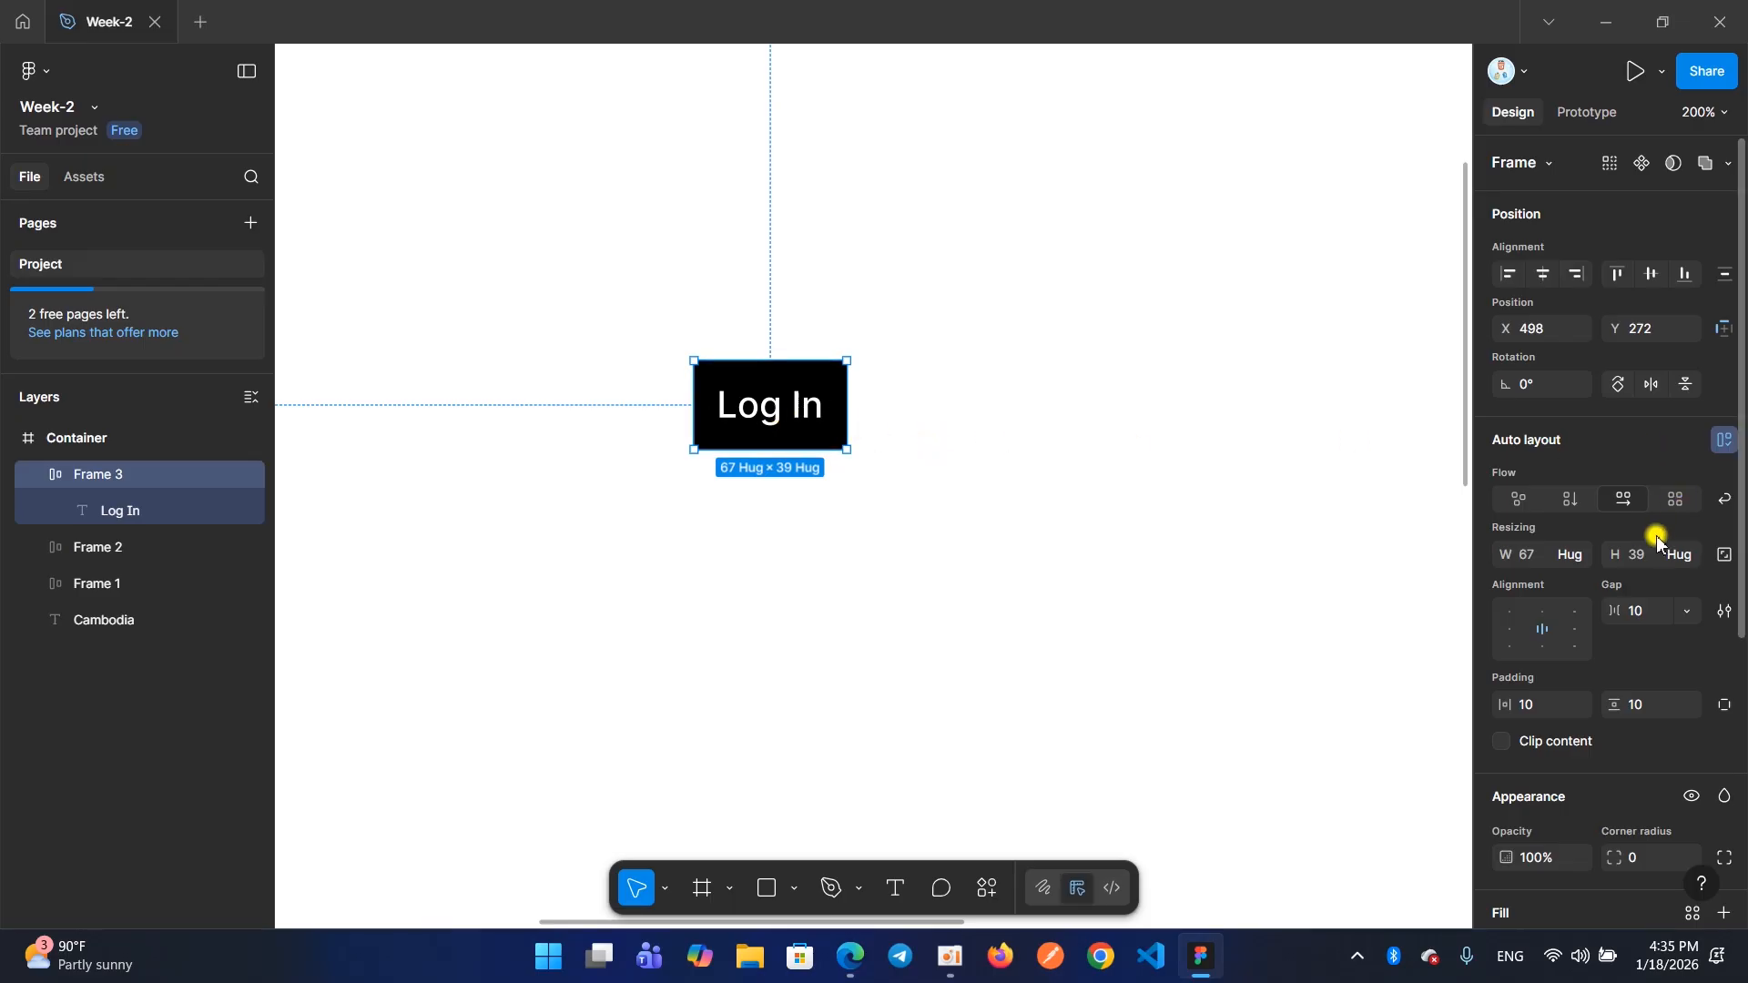
{"action": "scroll", "coordinate": [1650, 539], "scroll_direction": "down", "scroll_amount": 3}
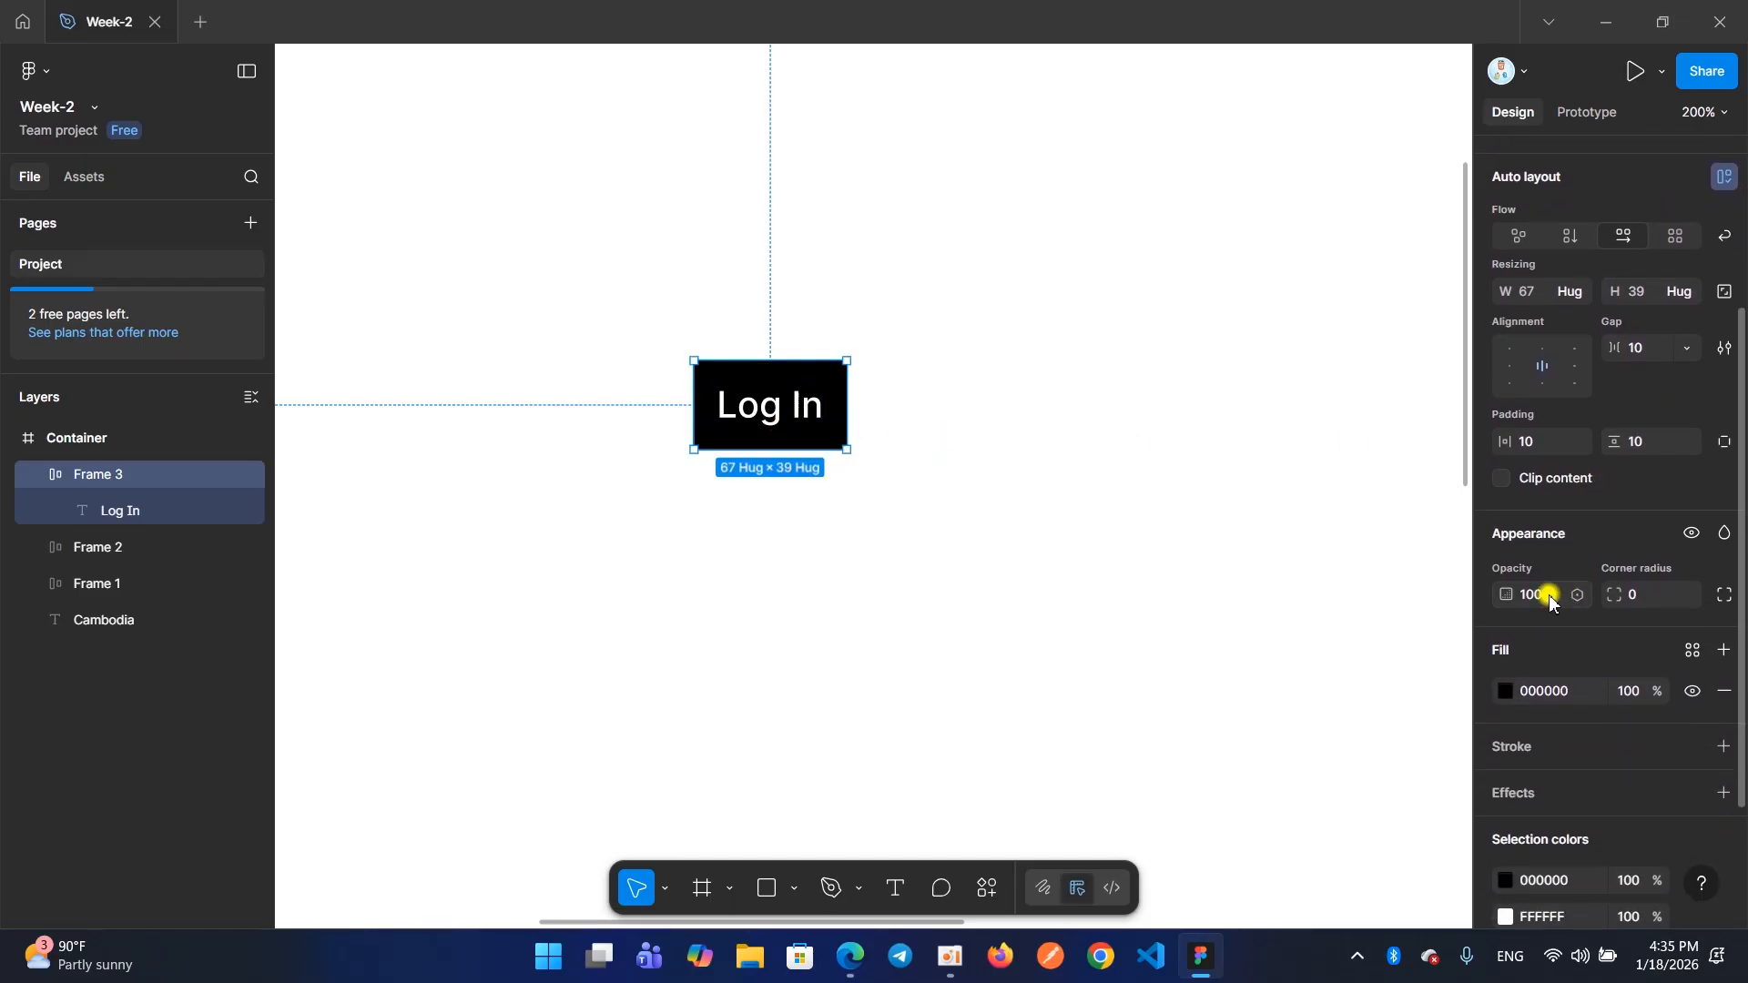
{"action": "scroll", "coordinate": [1543, 583], "scroll_direction": "up", "scroll_amount": 2}
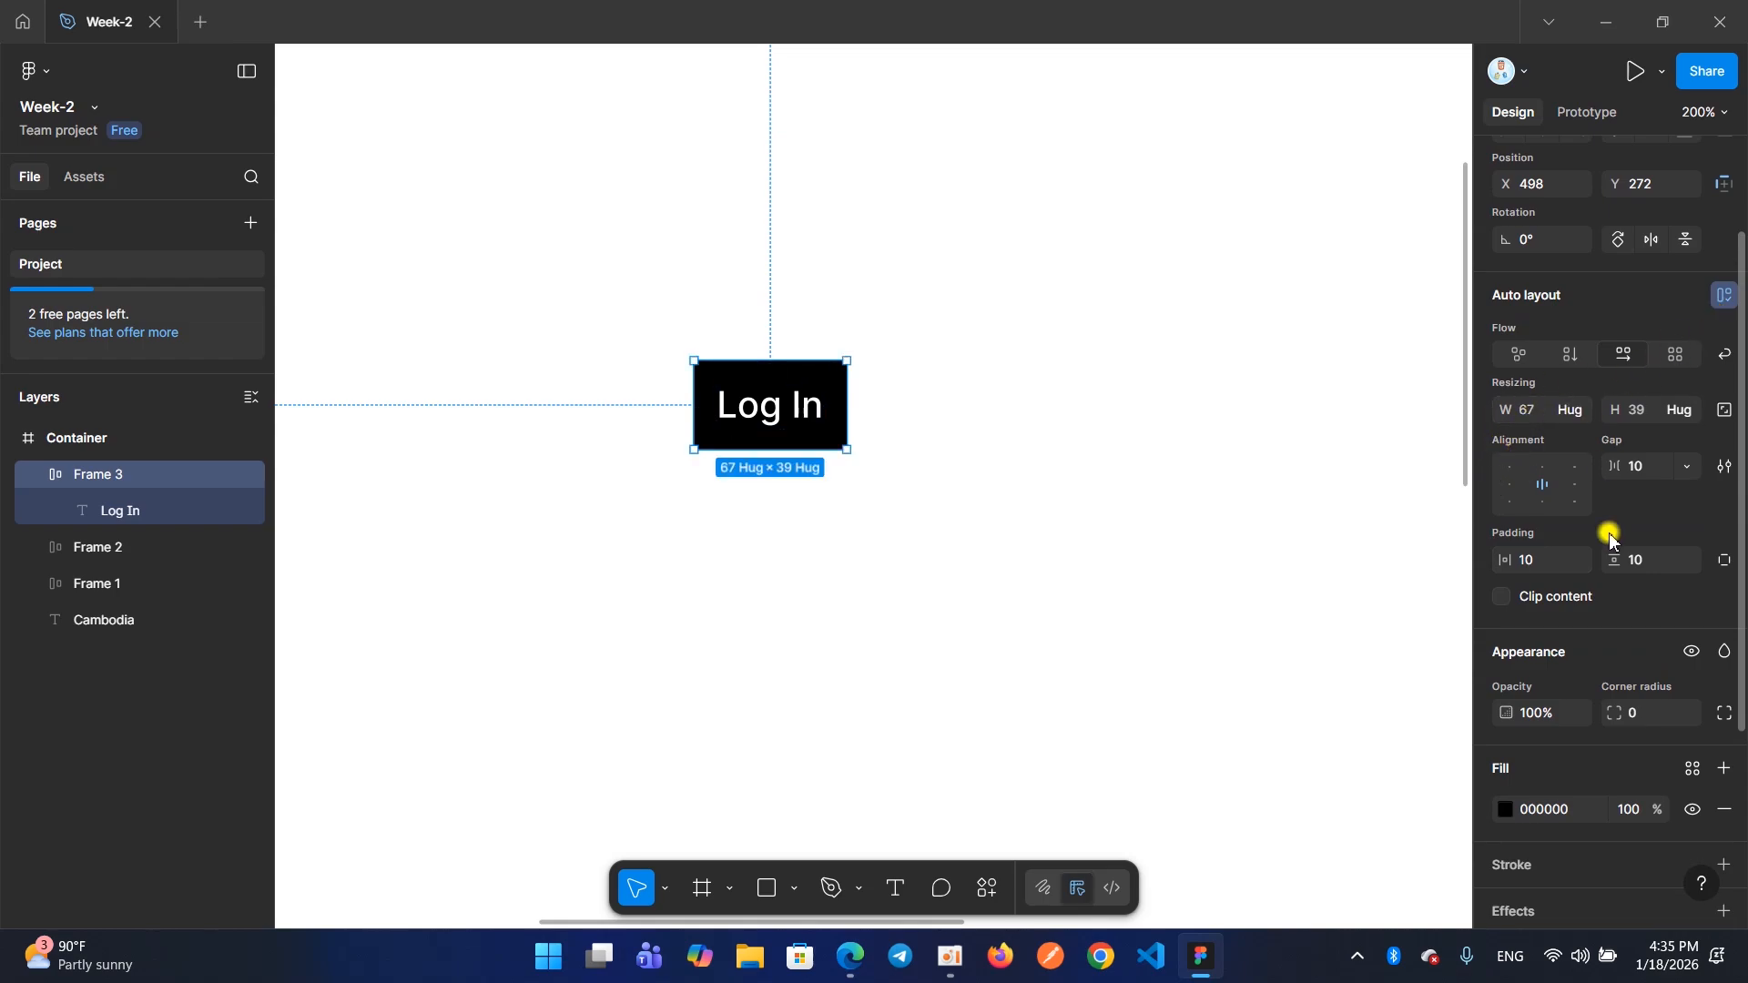
{"action": "left_click", "coordinate": [1511, 562]}
{"action": "left_click", "coordinate": [1533, 559]}
{"action": "type", "text": "32"}
{"action": "key", "text": "Return"}
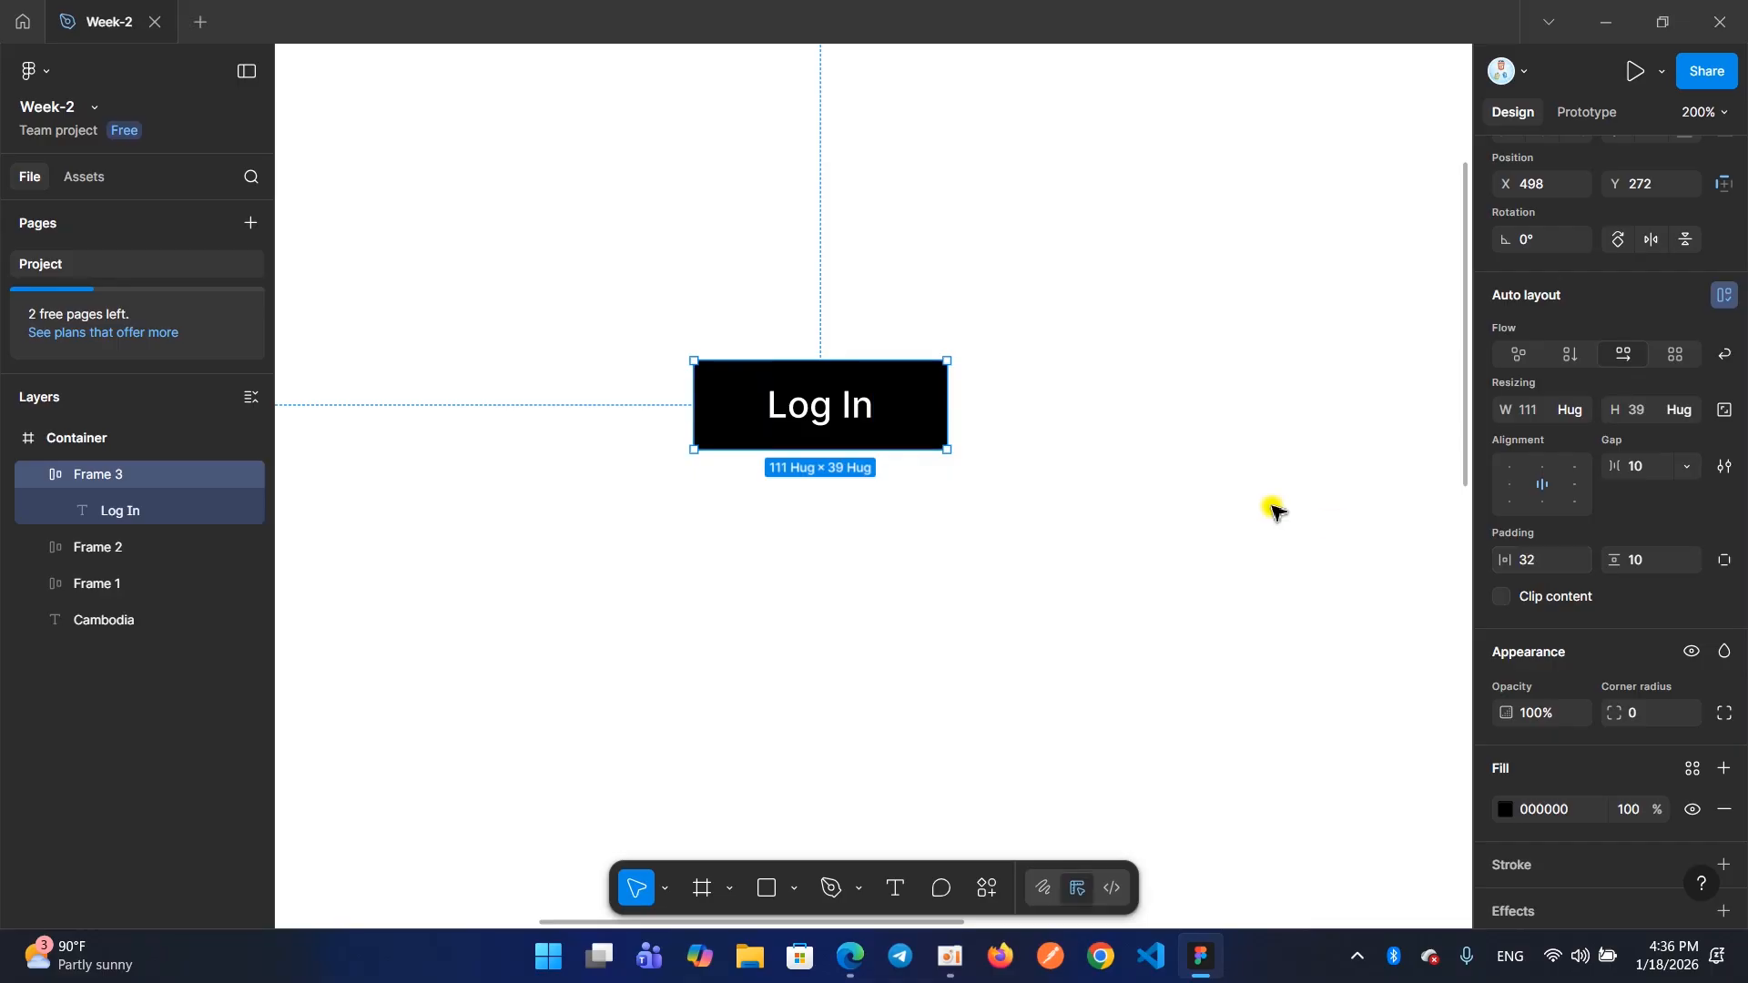
Try a smaller vertical padding on the Log In frame and set it back to 10
{"action": "left_click", "coordinate": [1649, 570]}
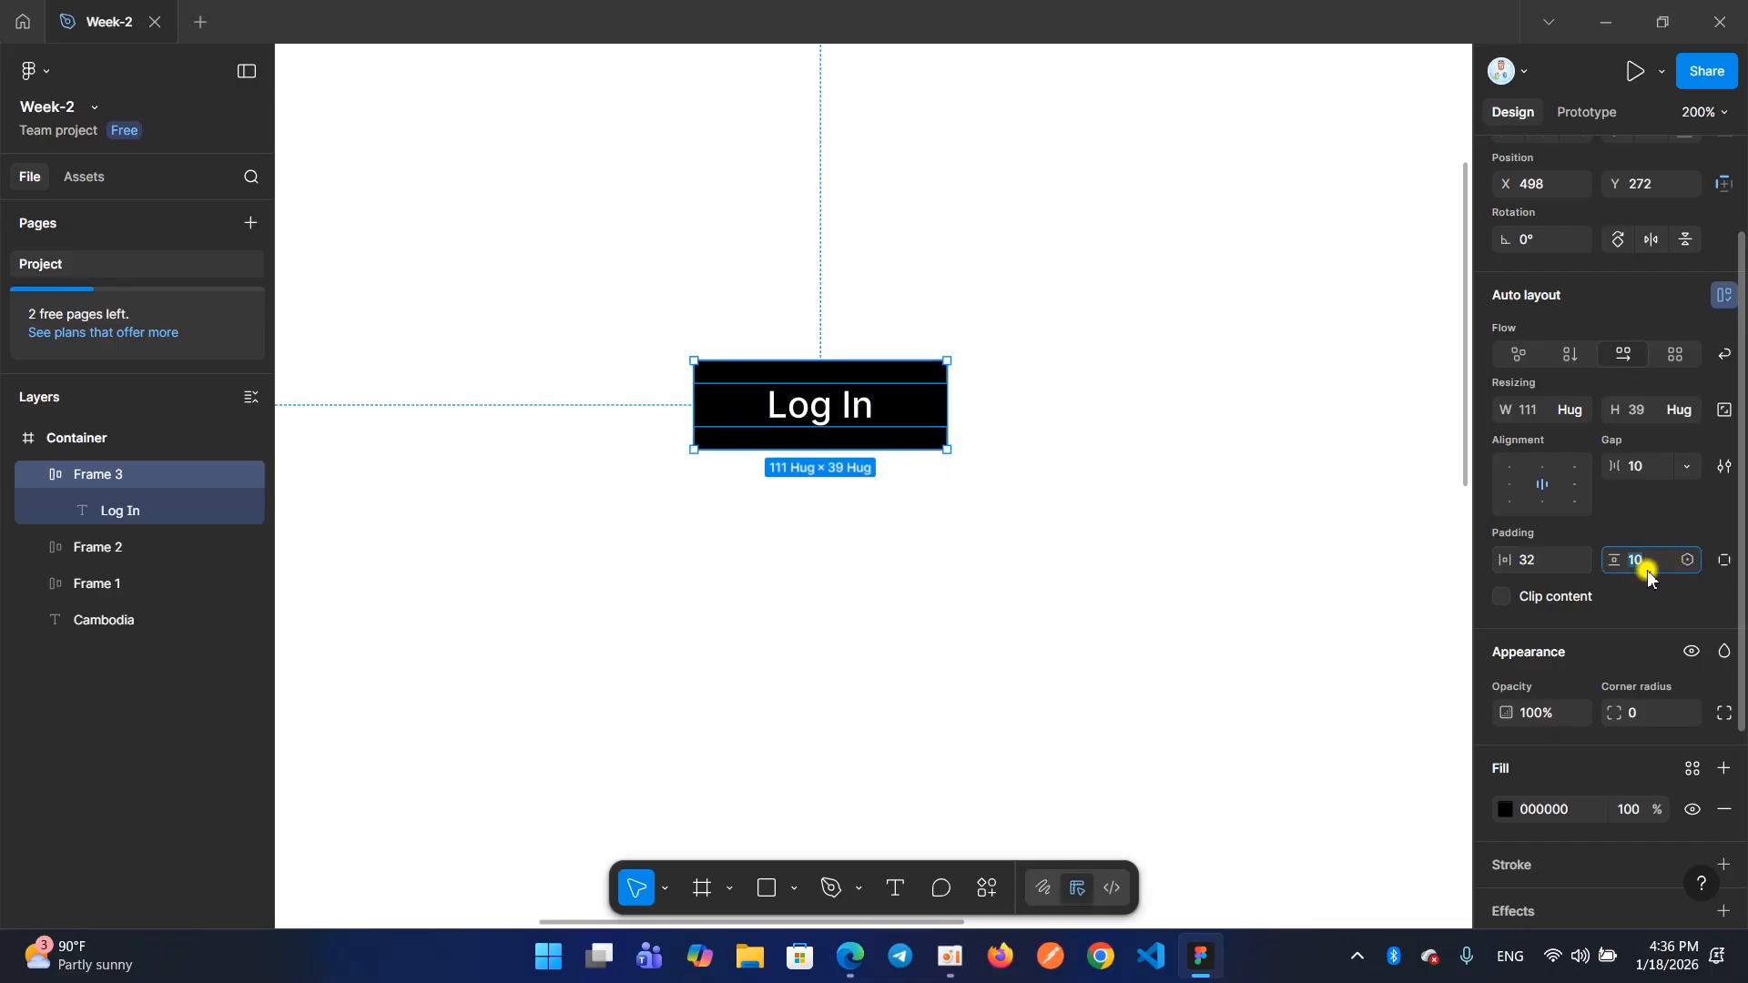
{"action": "key", "text": "Return"}
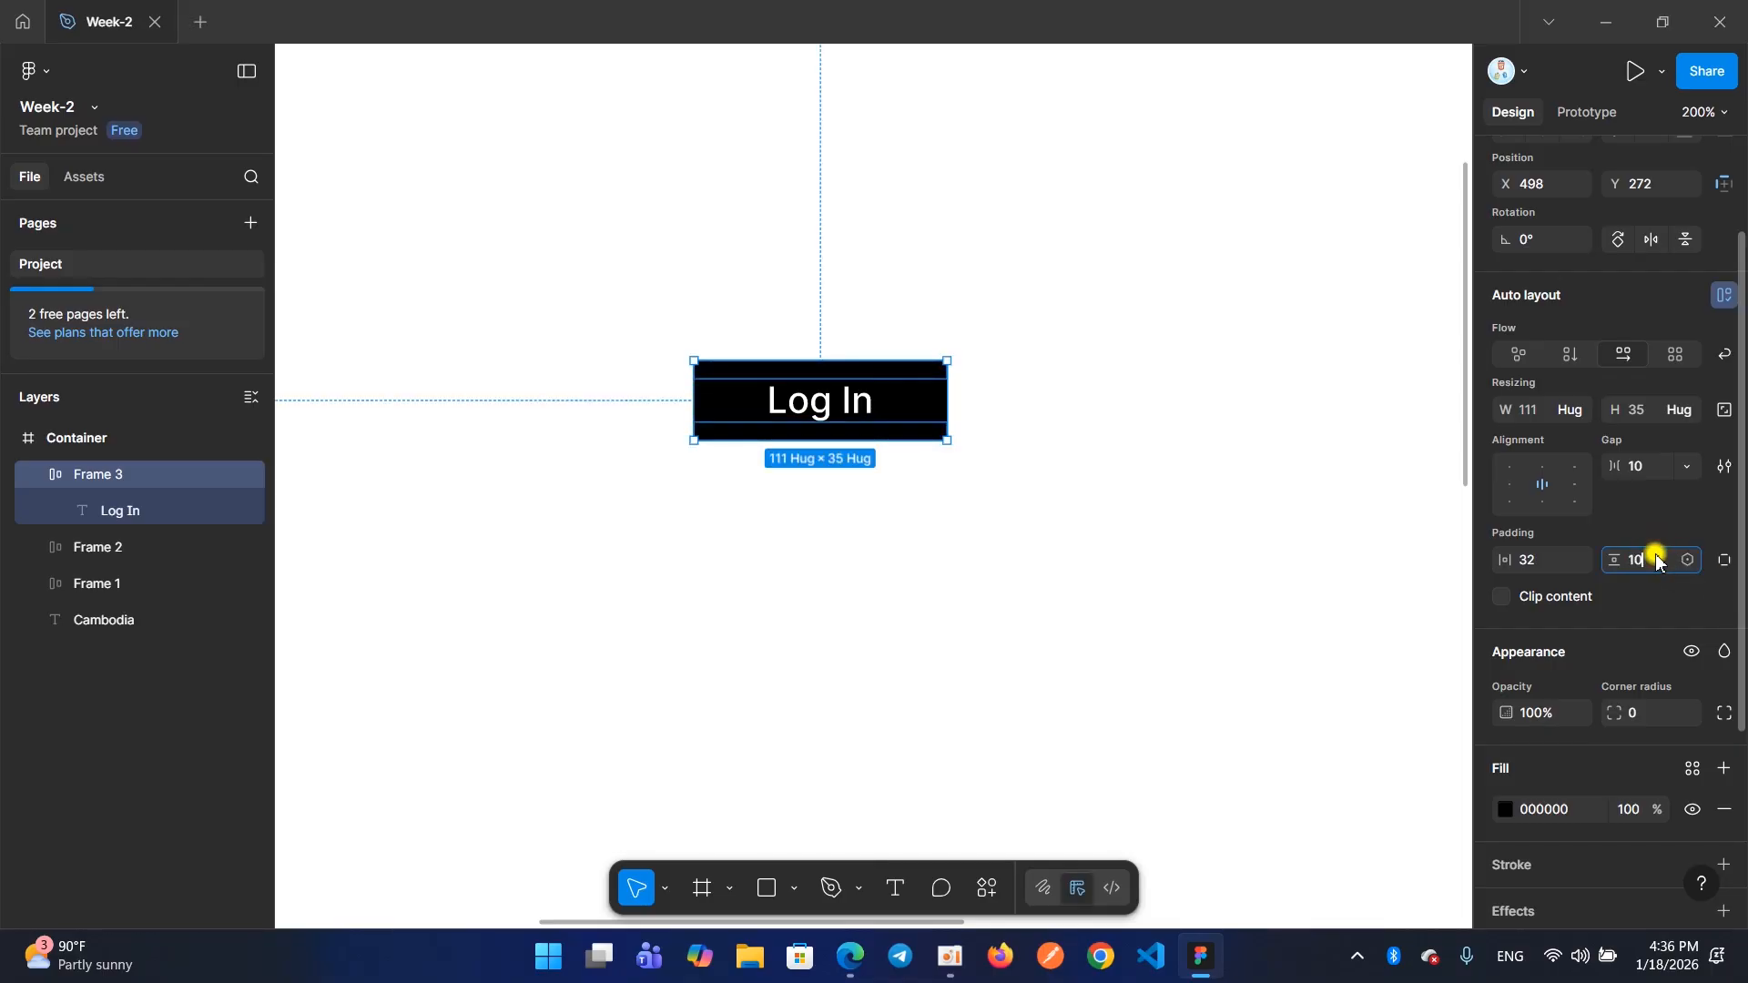
{"action": "type", "text": "10"}
{"action": "key", "text": "Return"}
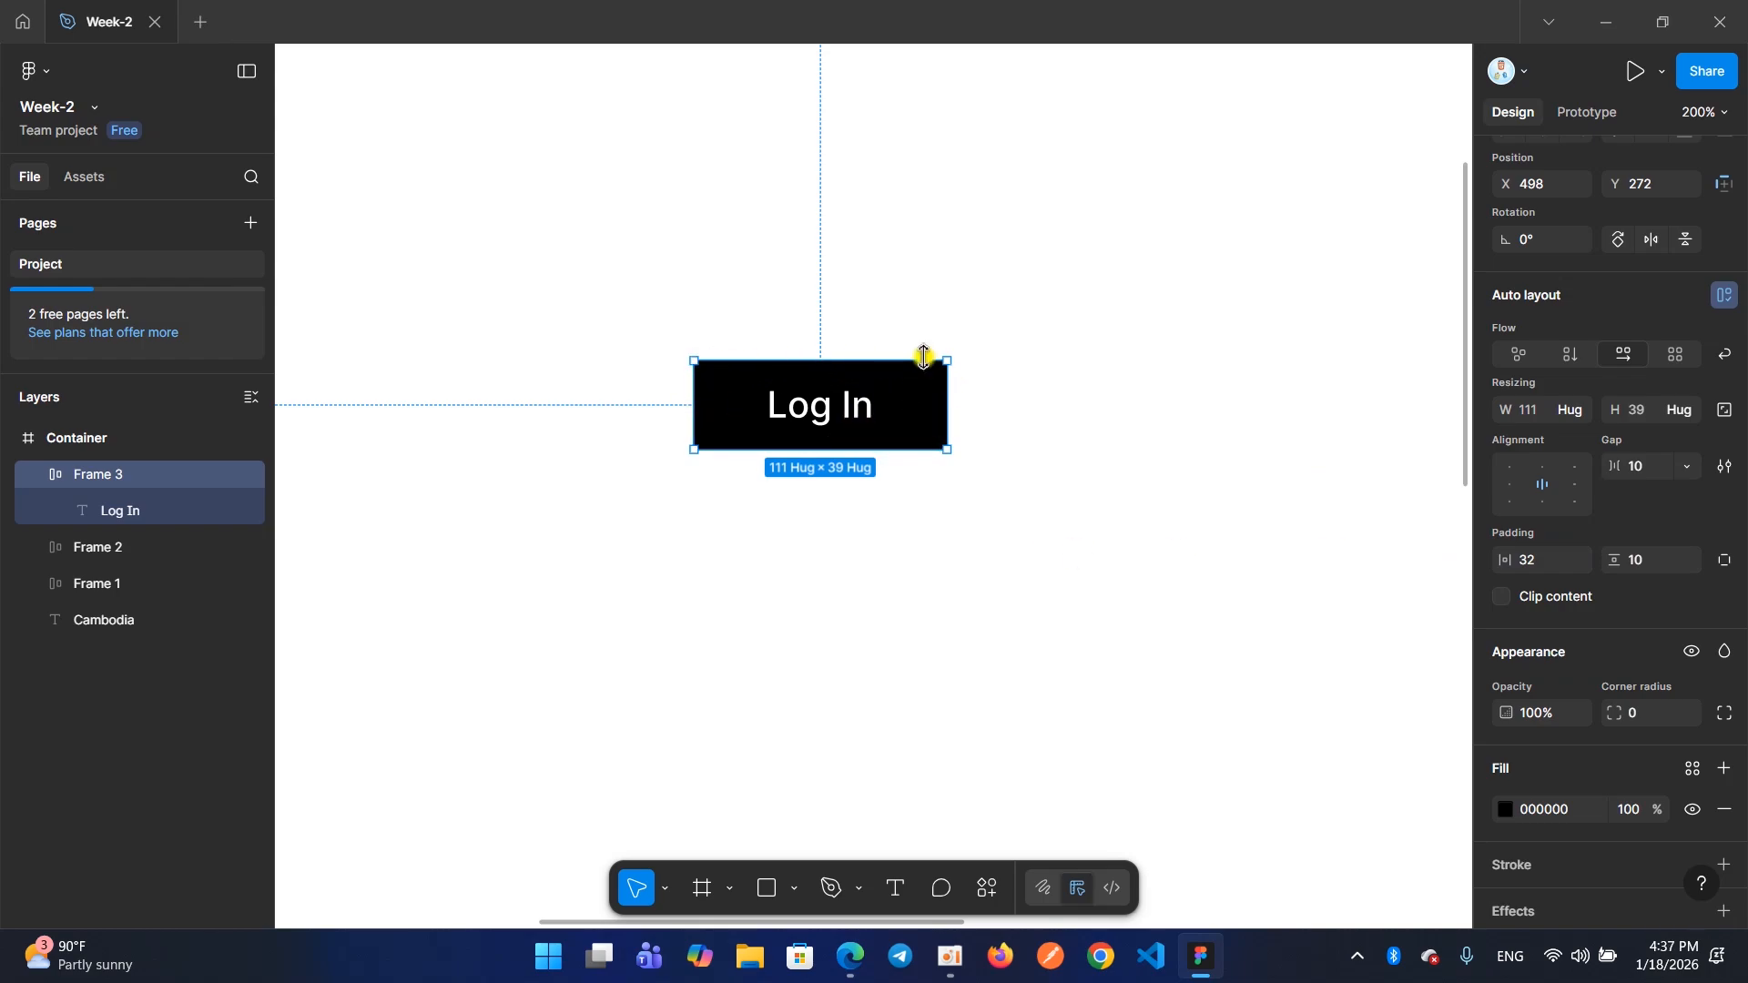
Round the corners of the Log In frame with a corner radius of 4
{"action": "scroll", "coordinate": [1530, 539], "scroll_direction": "down", "scroll_amount": 2}
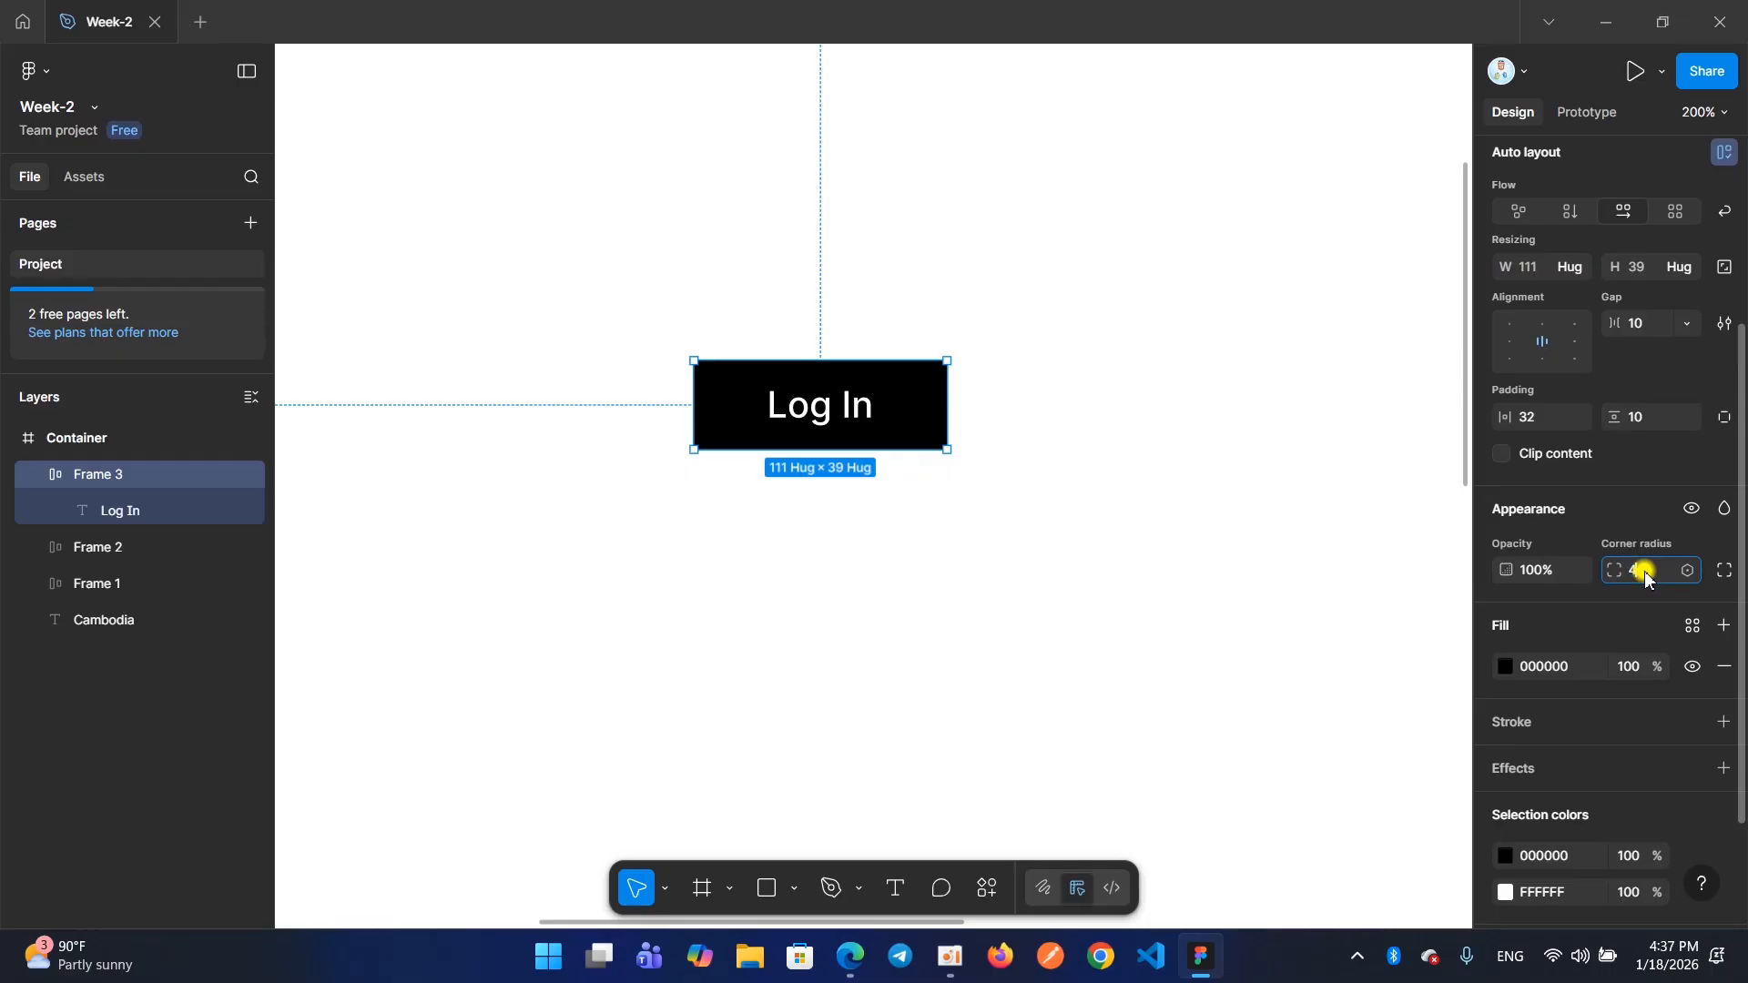
{"action": "left_click", "coordinate": [1023, 513]}
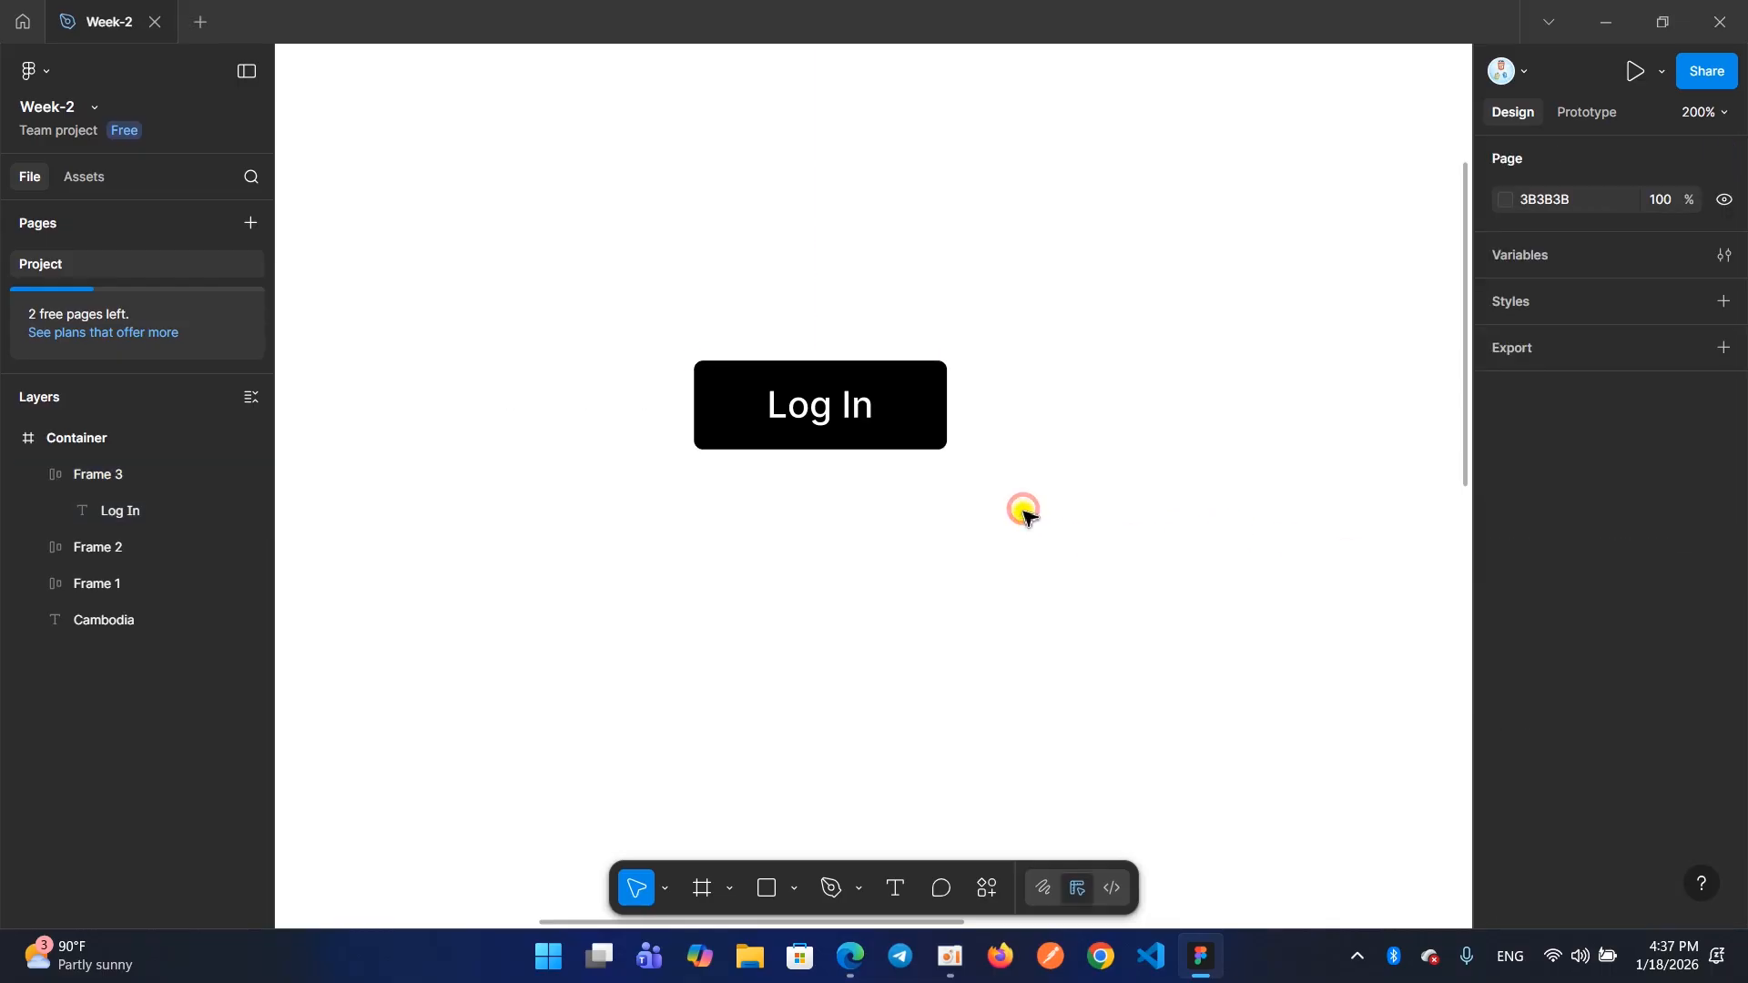
{"action": "scroll", "coordinate": [870, 405], "scroll_direction": "down", "scroll_amount": 3}
{"action": "scroll", "coordinate": [875, 400], "scroll_direction": "up", "scroll_amount": 3}
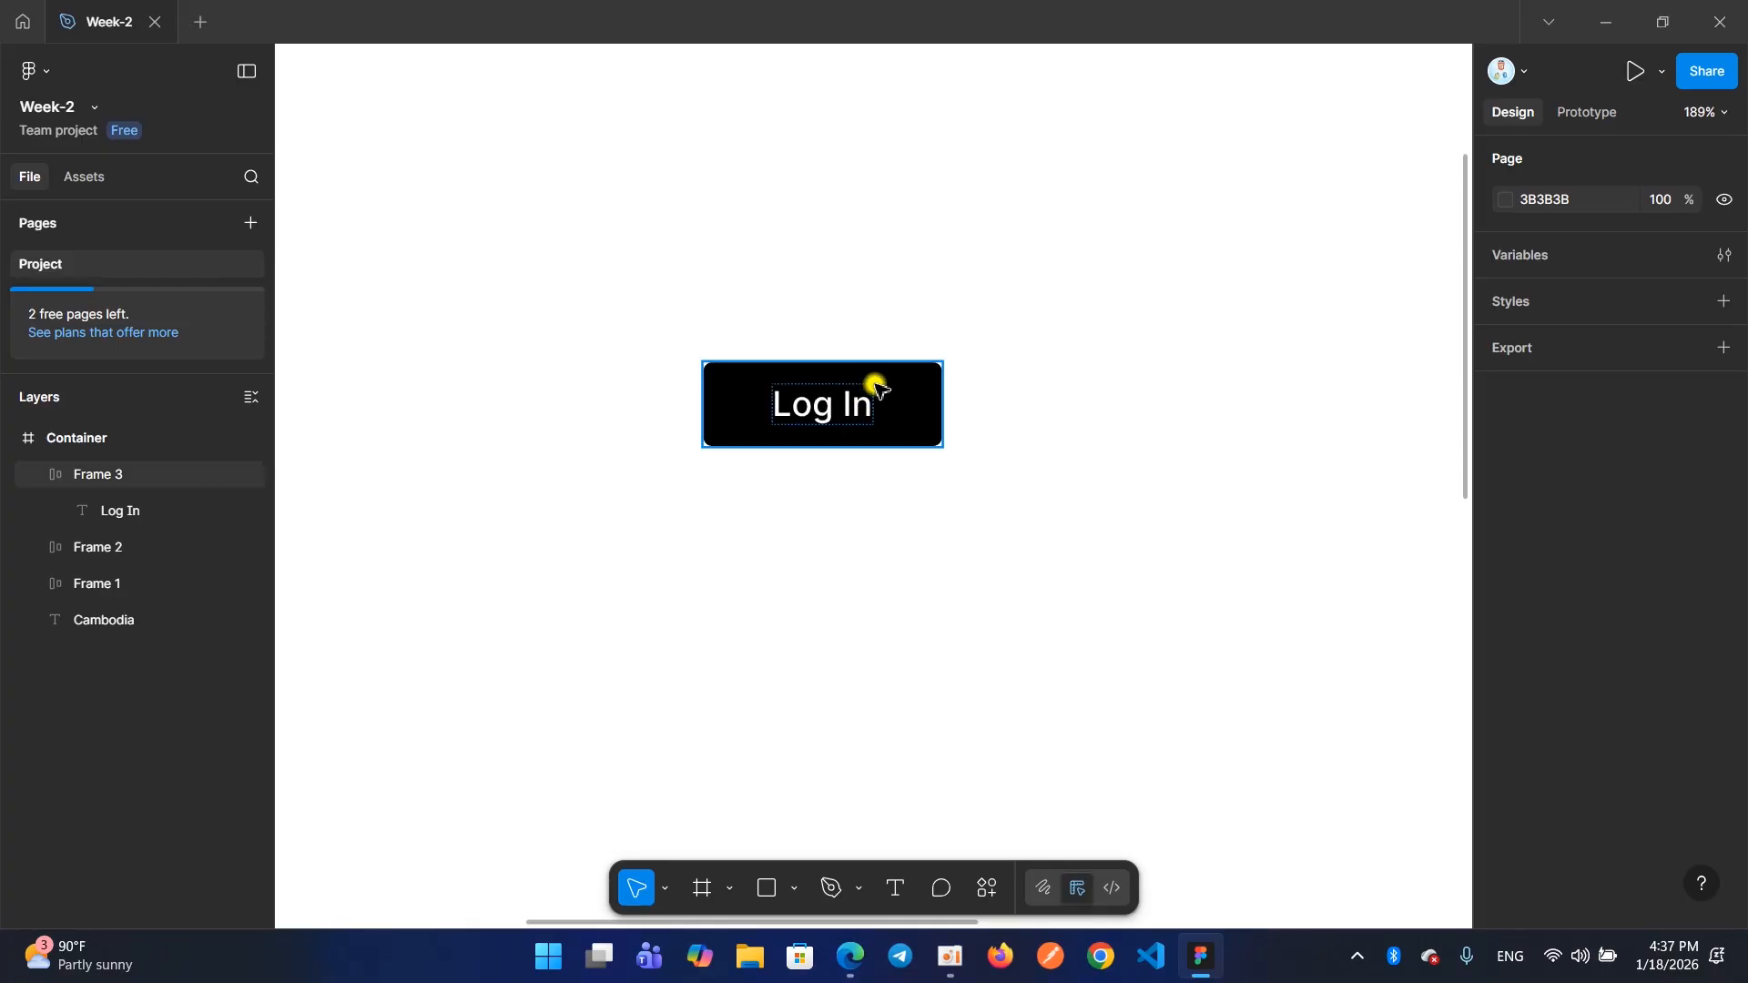
{"action": "left_click", "coordinate": [947, 958]}
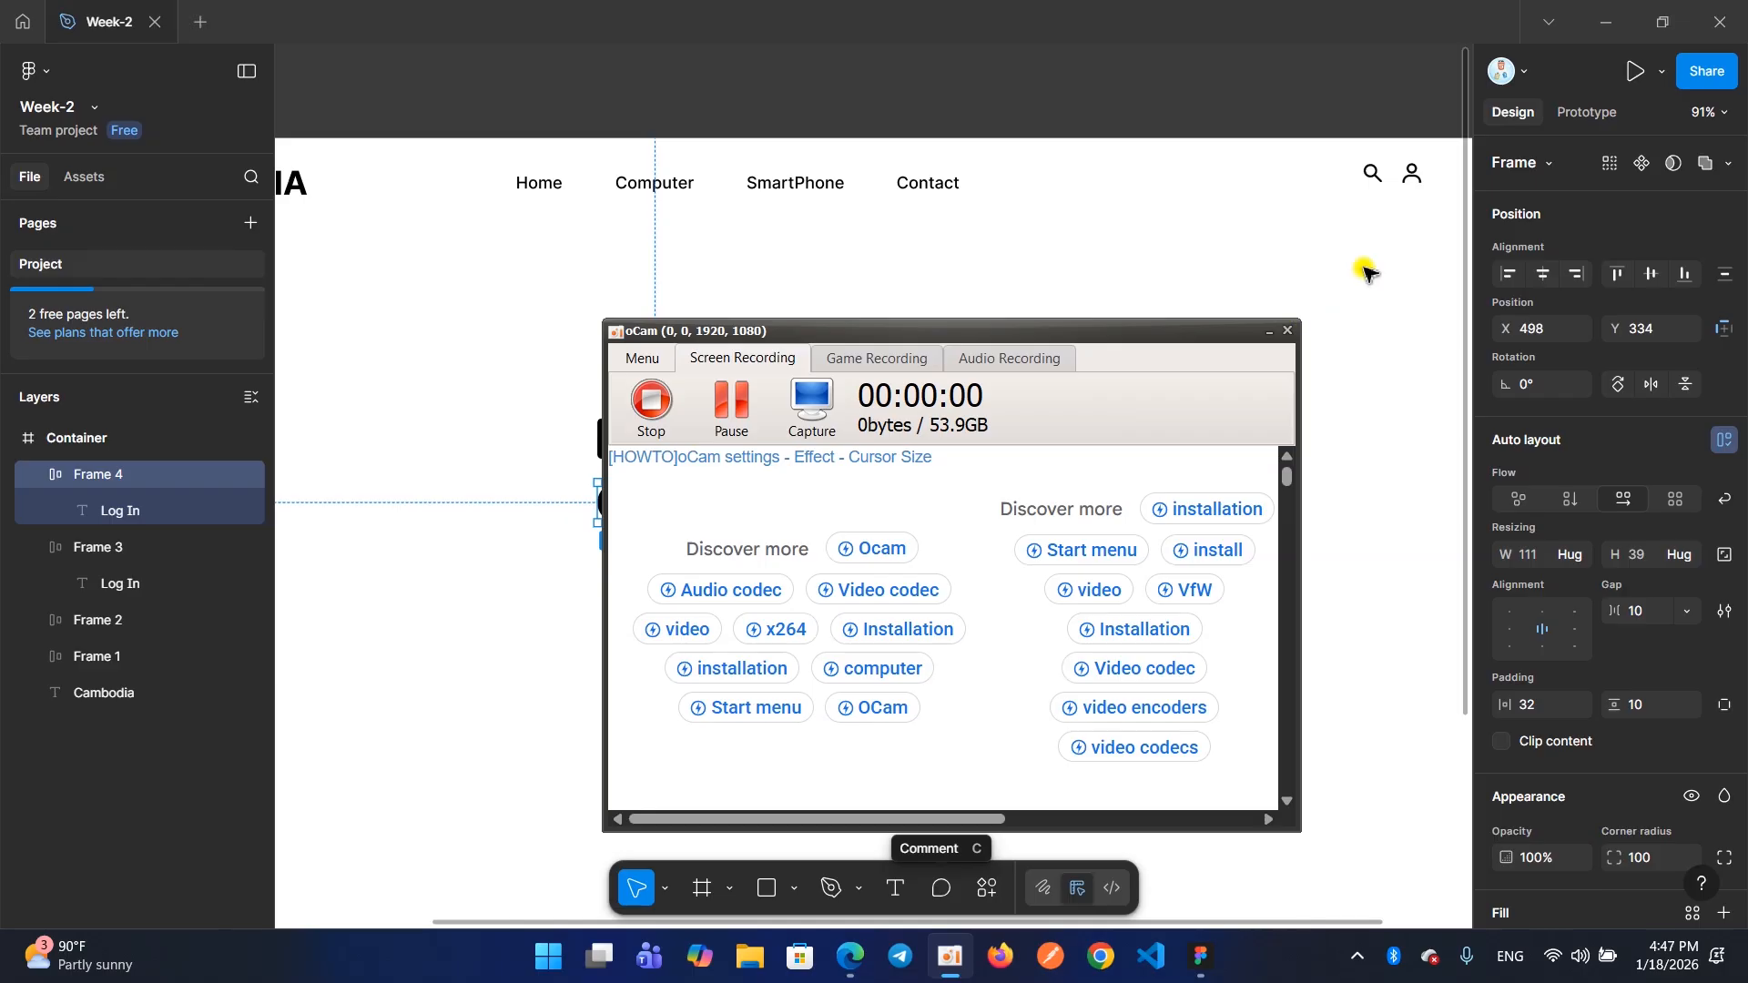
{"action": "left_click", "coordinate": [1266, 332]}
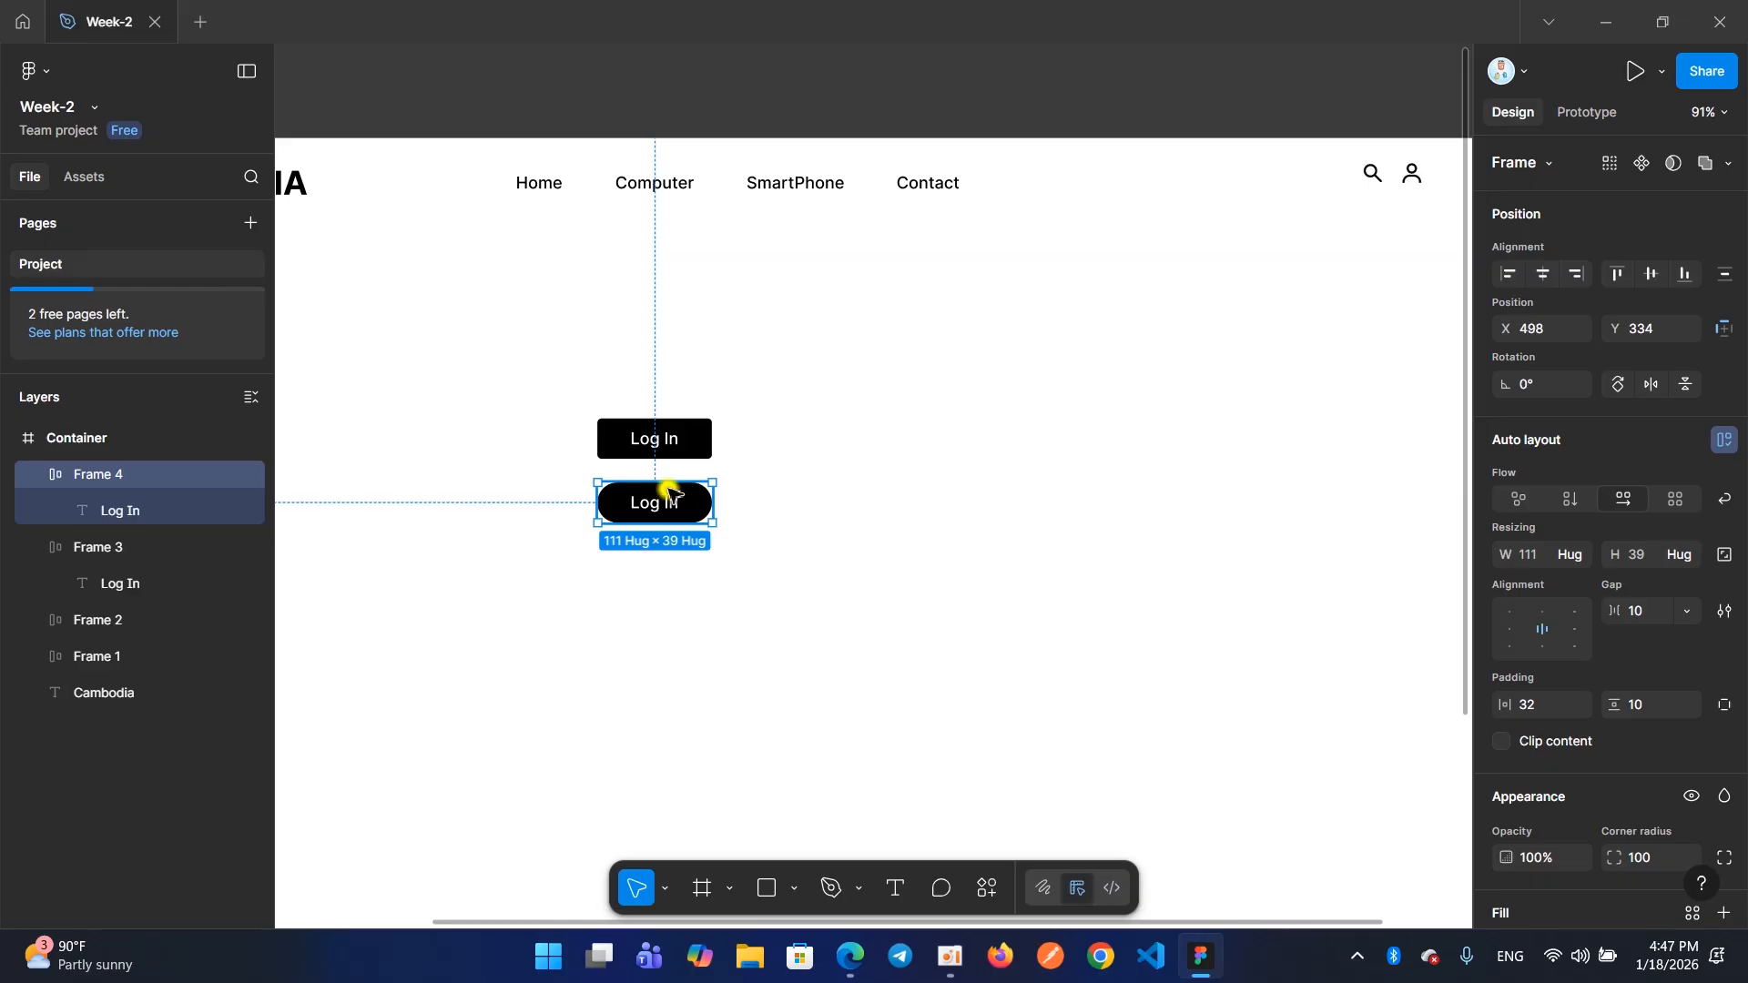
Delete the pill-shaped copy of the Log In button below the original
{"action": "left_click", "coordinate": [772, 496]}
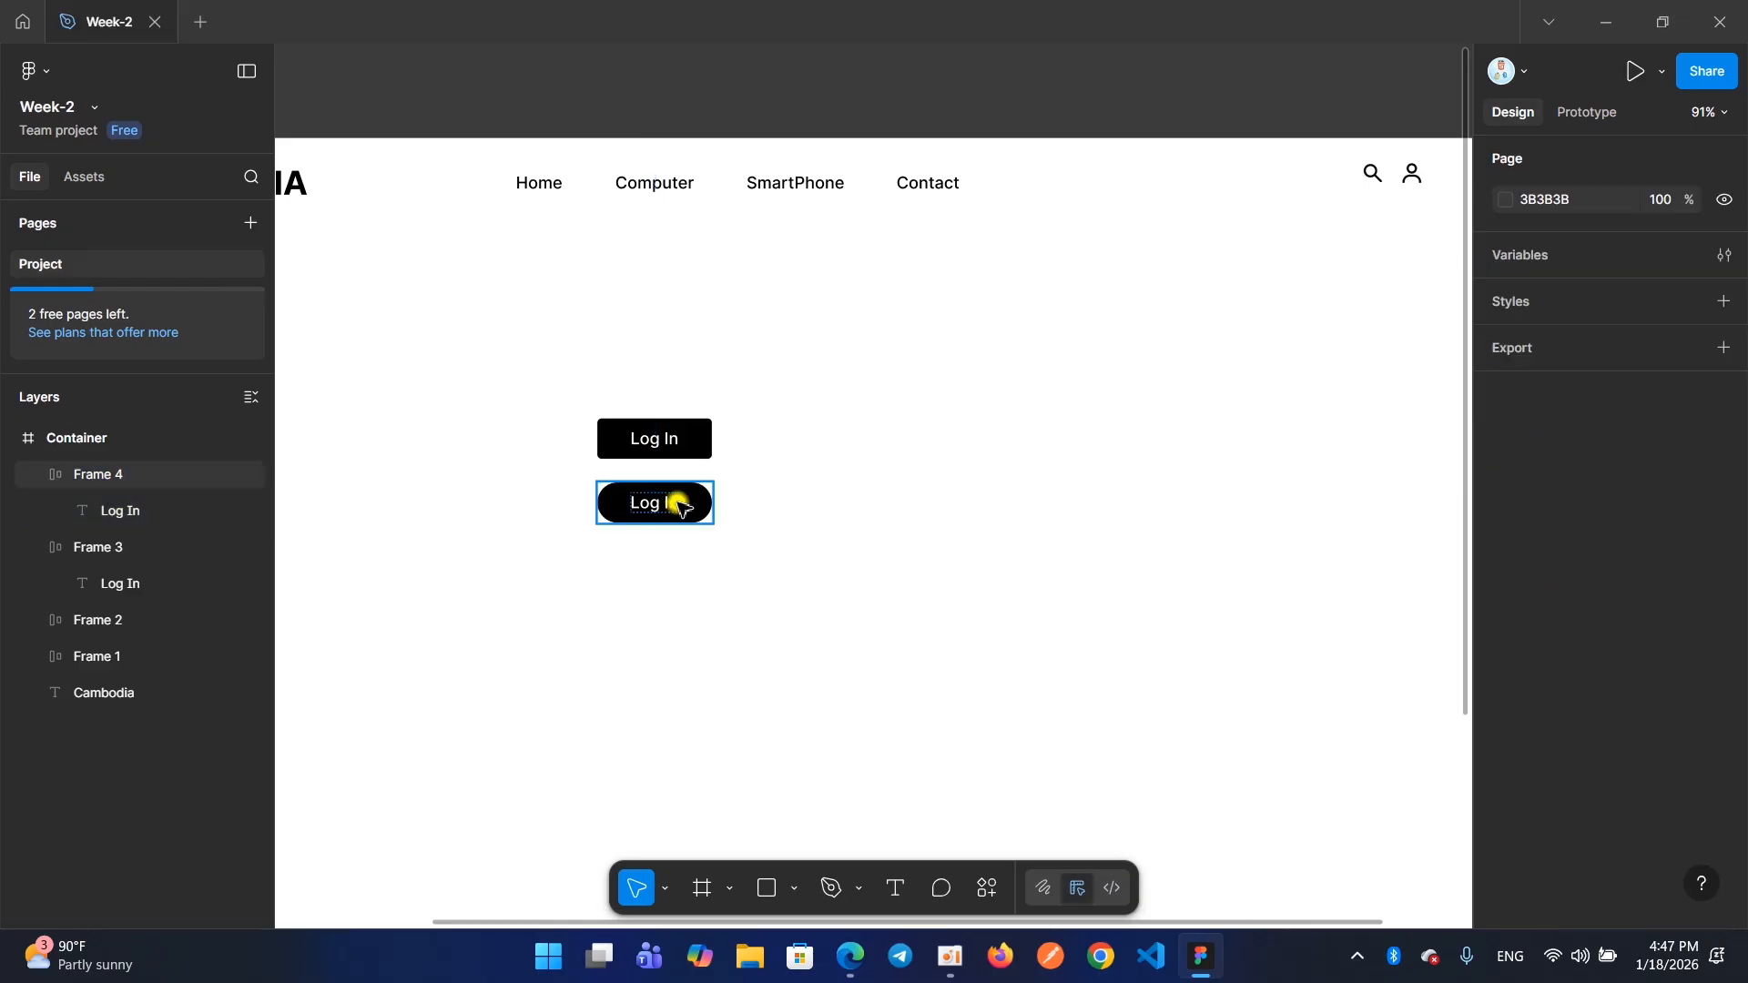
{"action": "left_click", "coordinate": [678, 506]}
{"action": "key", "text": "Delete"}
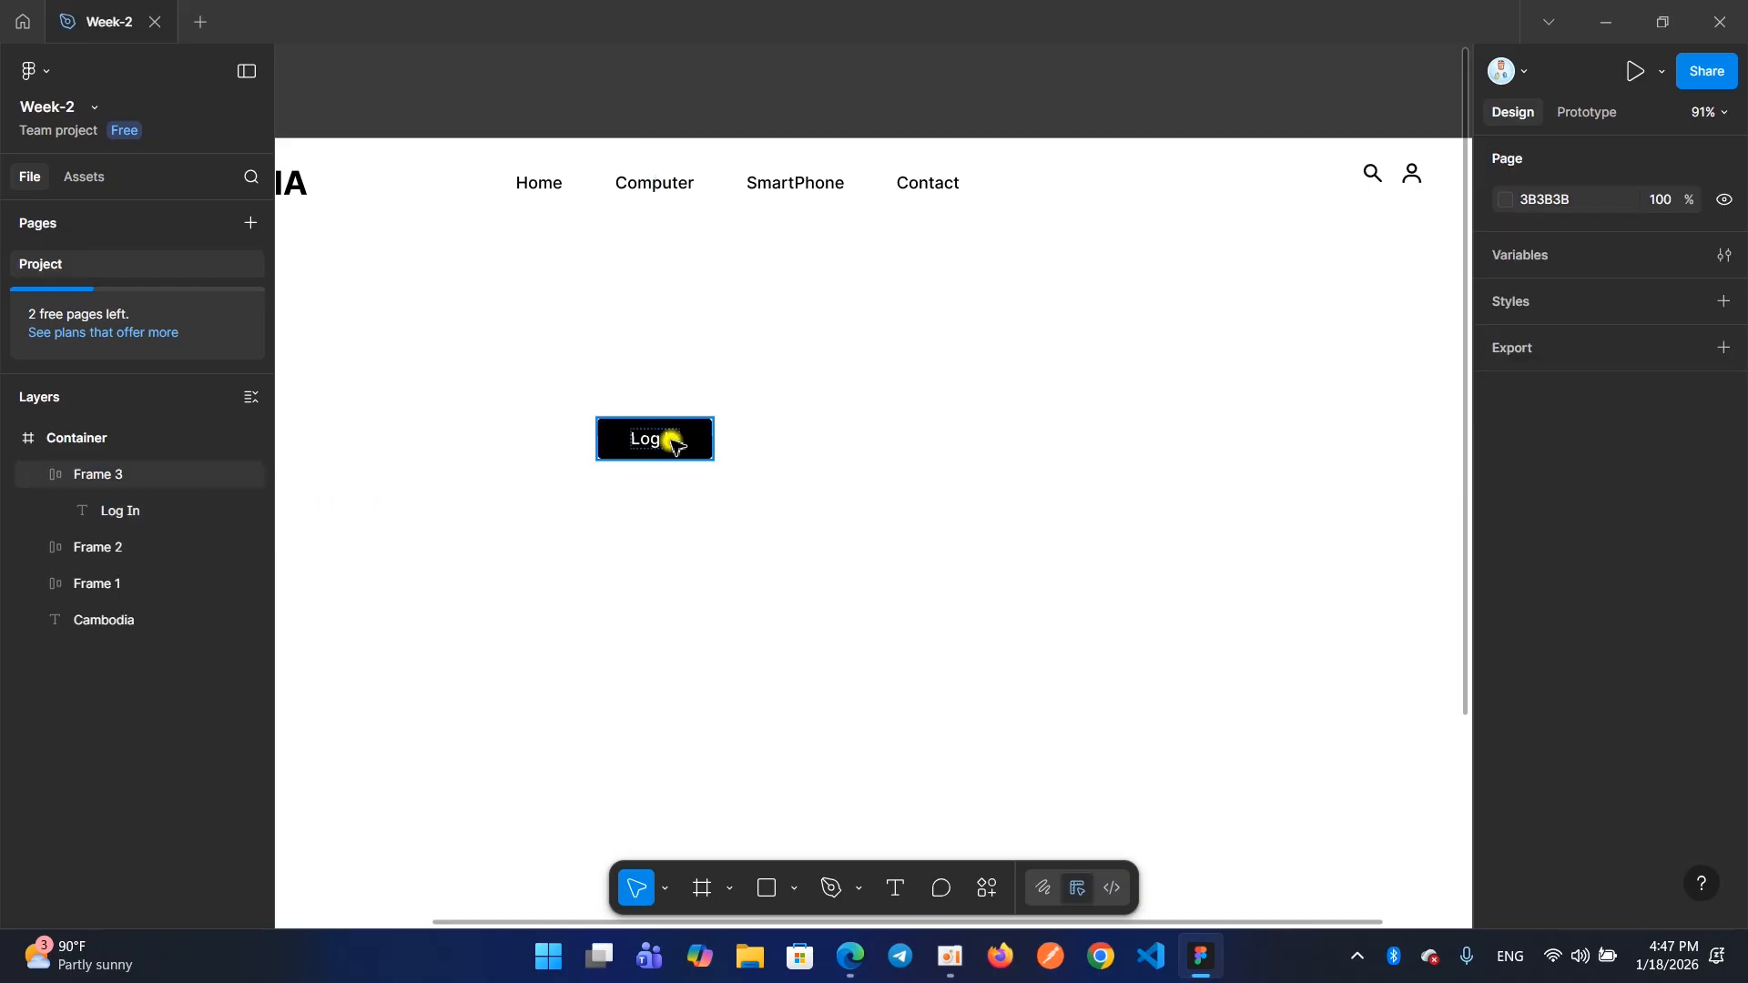
Move the Log In button into the header just right of the user icon, at about X 1313, Y 14
{"action": "left_click_drag", "start_coordinate": [676, 447], "coordinate": [1292, 232]}
{"action": "scroll", "coordinate": [1286, 227], "scroll_direction": "right", "scroll_amount": 4}
{"action": "left_click_drag", "start_coordinate": [969, 216], "coordinate": [1183, 172]}
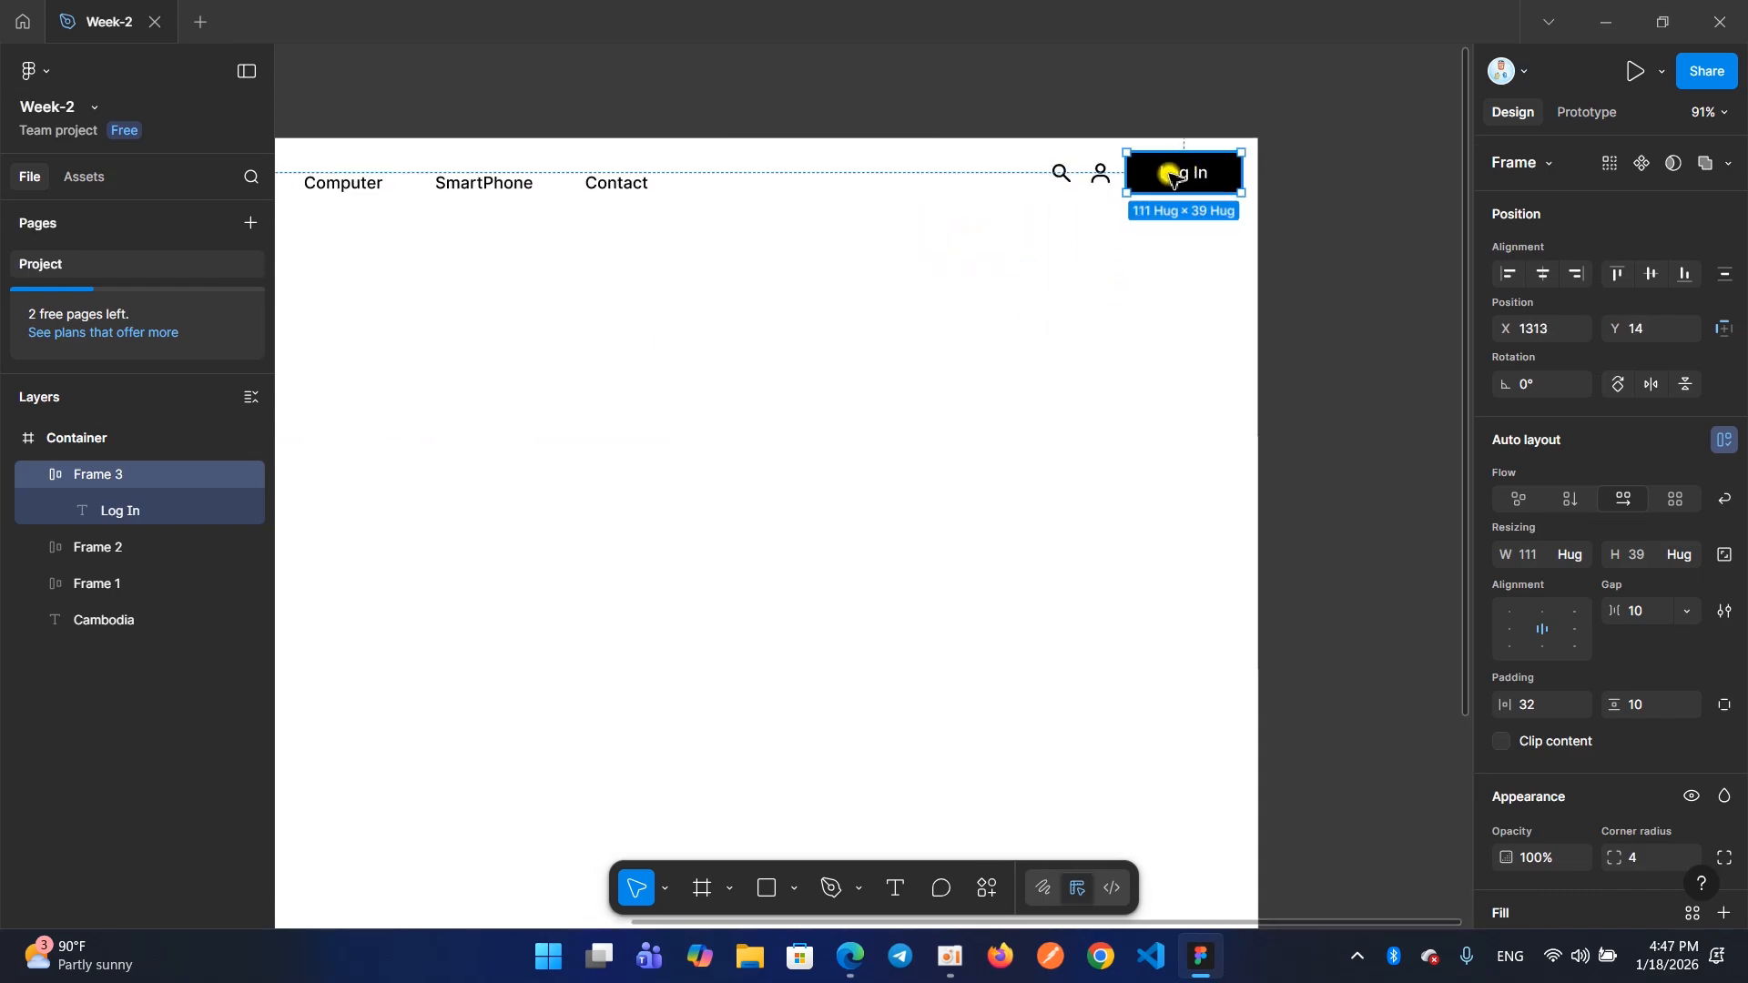
Wrap the search and user icons frame and the Log In button together in a horizontal auto layout frame
{"action": "scroll", "coordinate": [1166, 173], "scroll_direction": "up", "scroll_amount": 3}
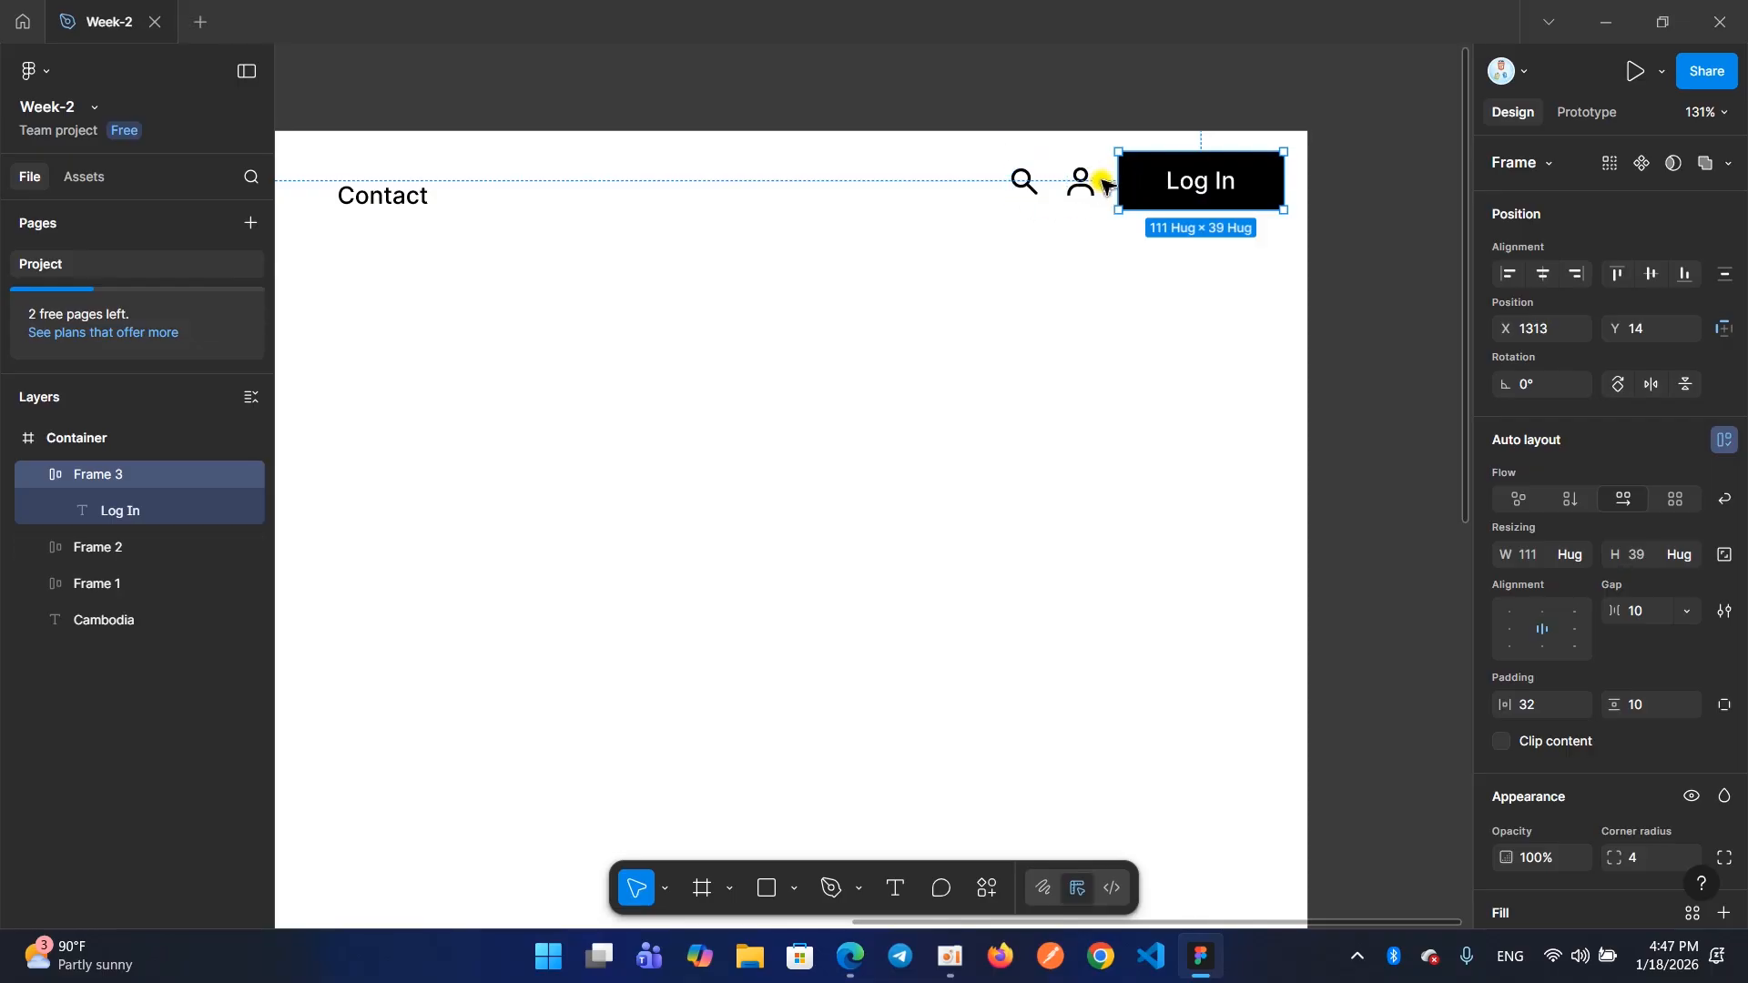
{"action": "scroll", "coordinate": [1104, 181], "scroll_direction": "left", "scroll_amount": 8}
{"action": "scroll", "coordinate": [1104, 180], "scroll_direction": "right", "scroll_amount": 7}
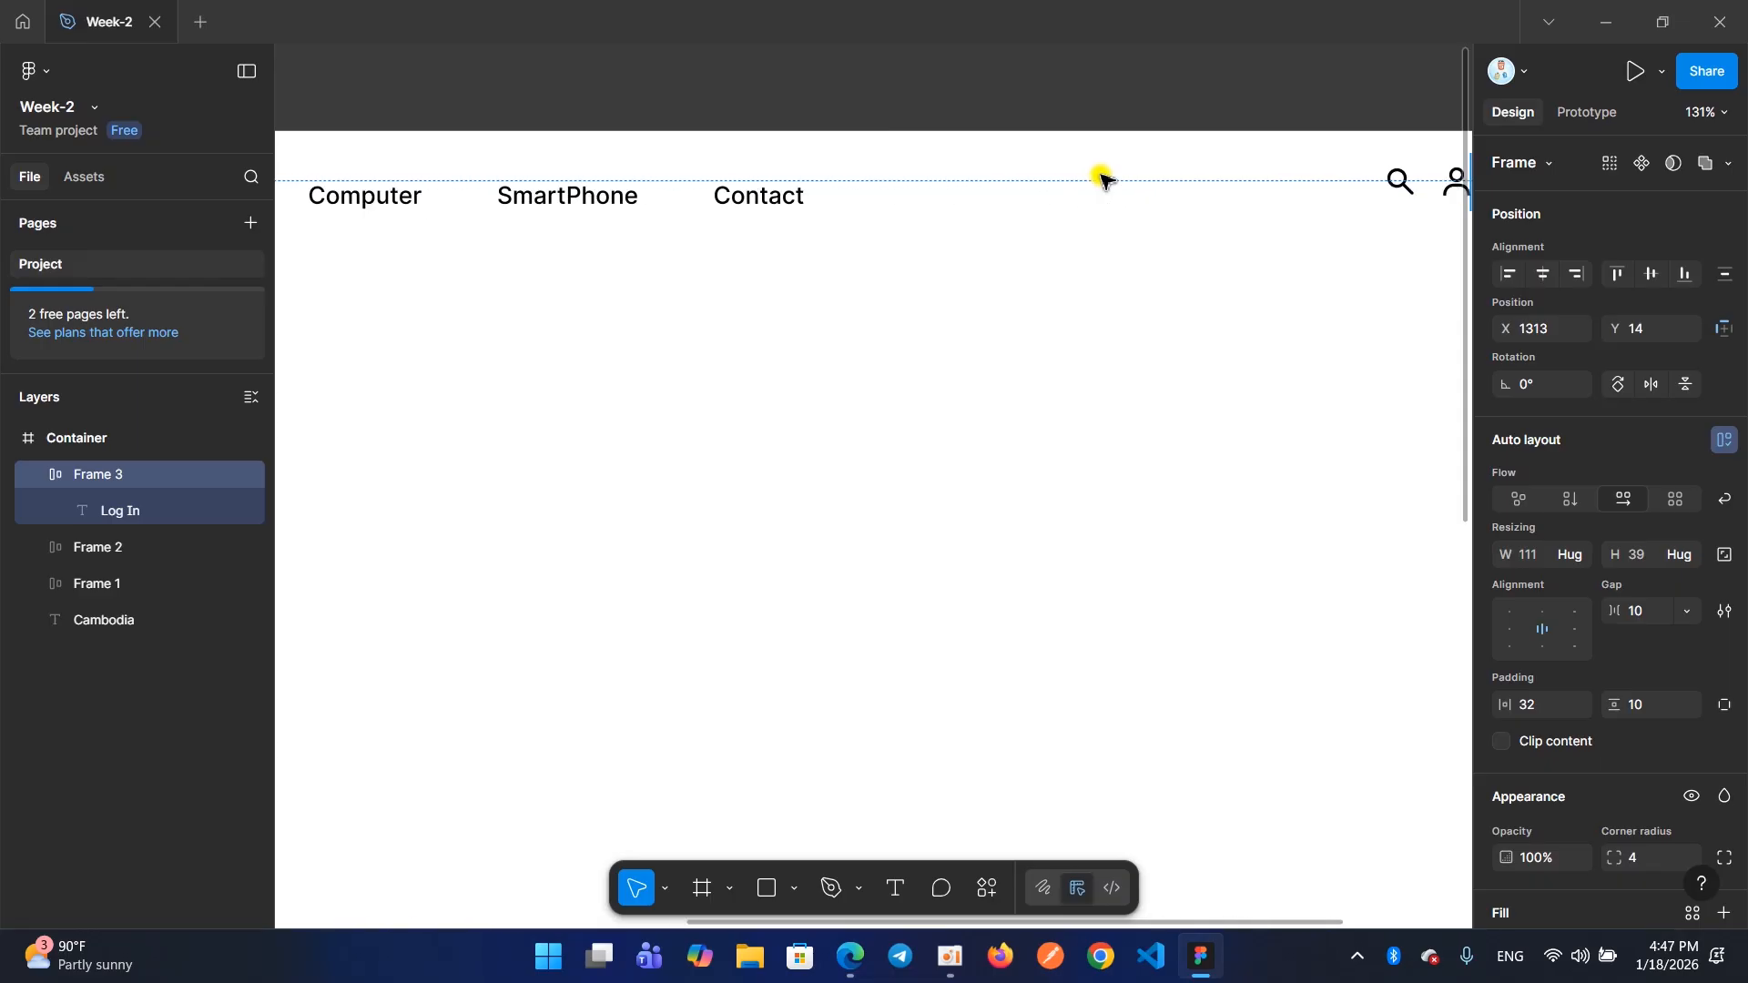
{"action": "scroll", "coordinate": [1104, 179], "scroll_direction": "right", "scroll_amount": 6}
{"action": "scroll", "coordinate": [1103, 179], "scroll_direction": "up", "scroll_amount": 2}
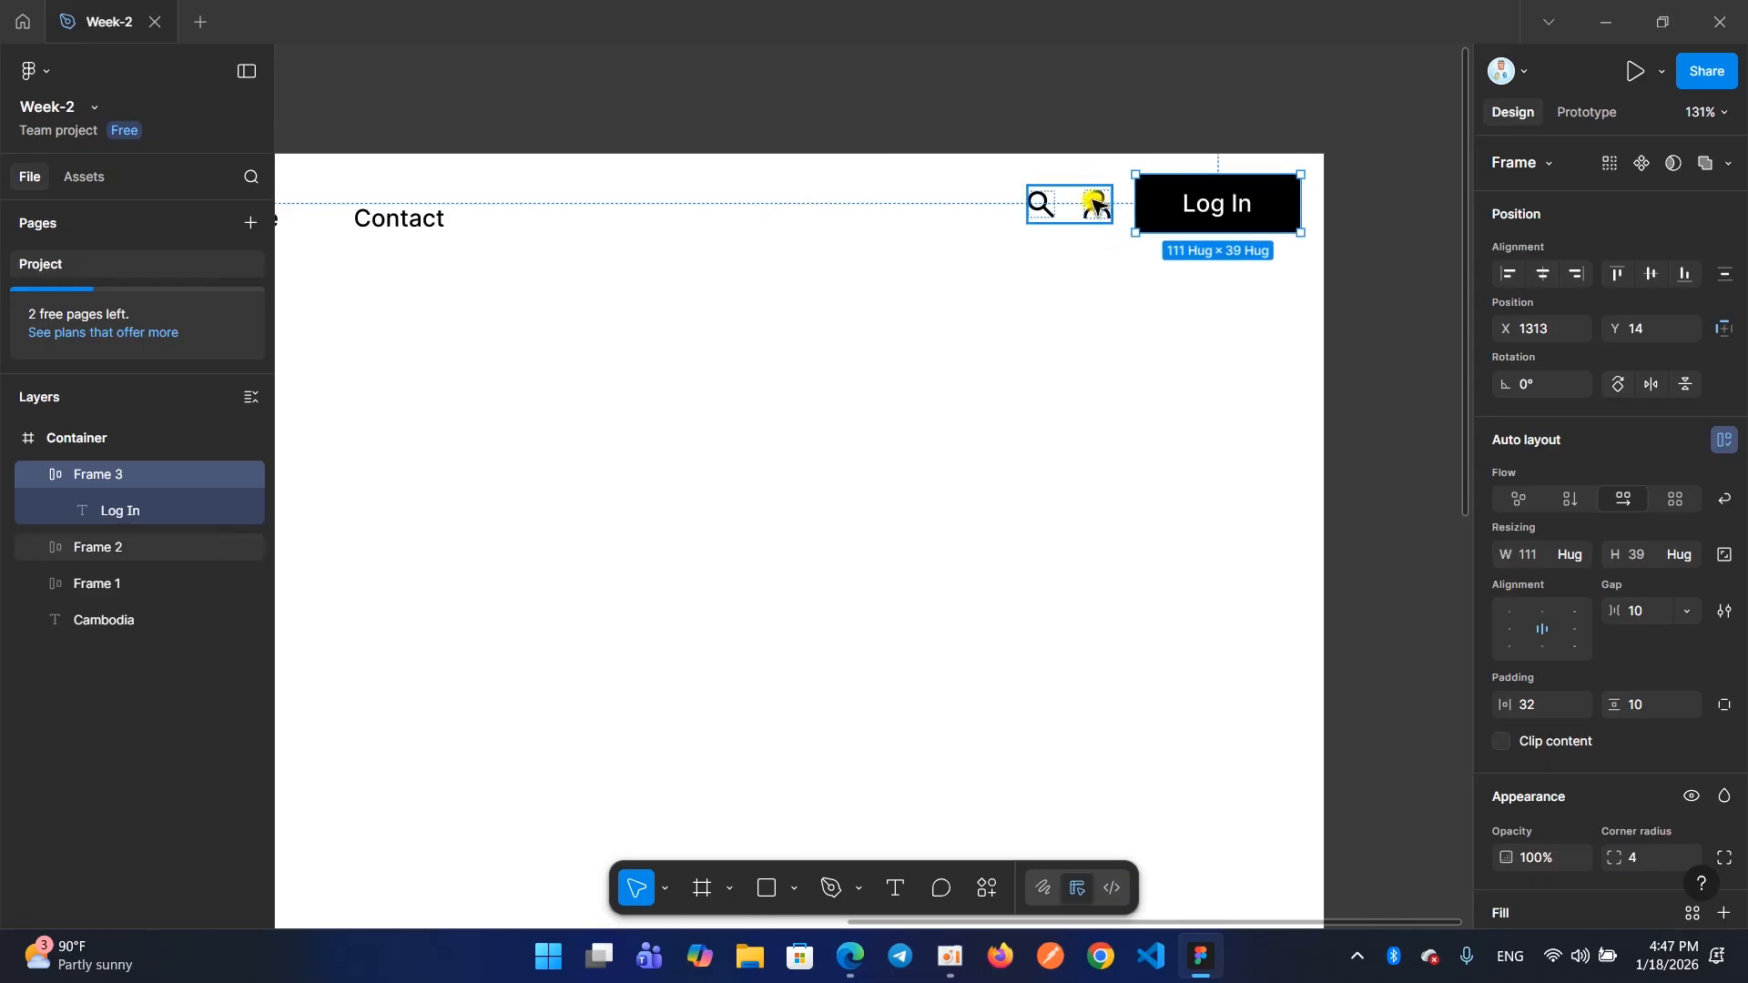
{"action": "scroll", "coordinate": [1095, 204], "scroll_direction": "left", "scroll_amount": 10}
{"action": "scroll", "coordinate": [728, 211], "scroll_direction": "right", "scroll_amount": 11}
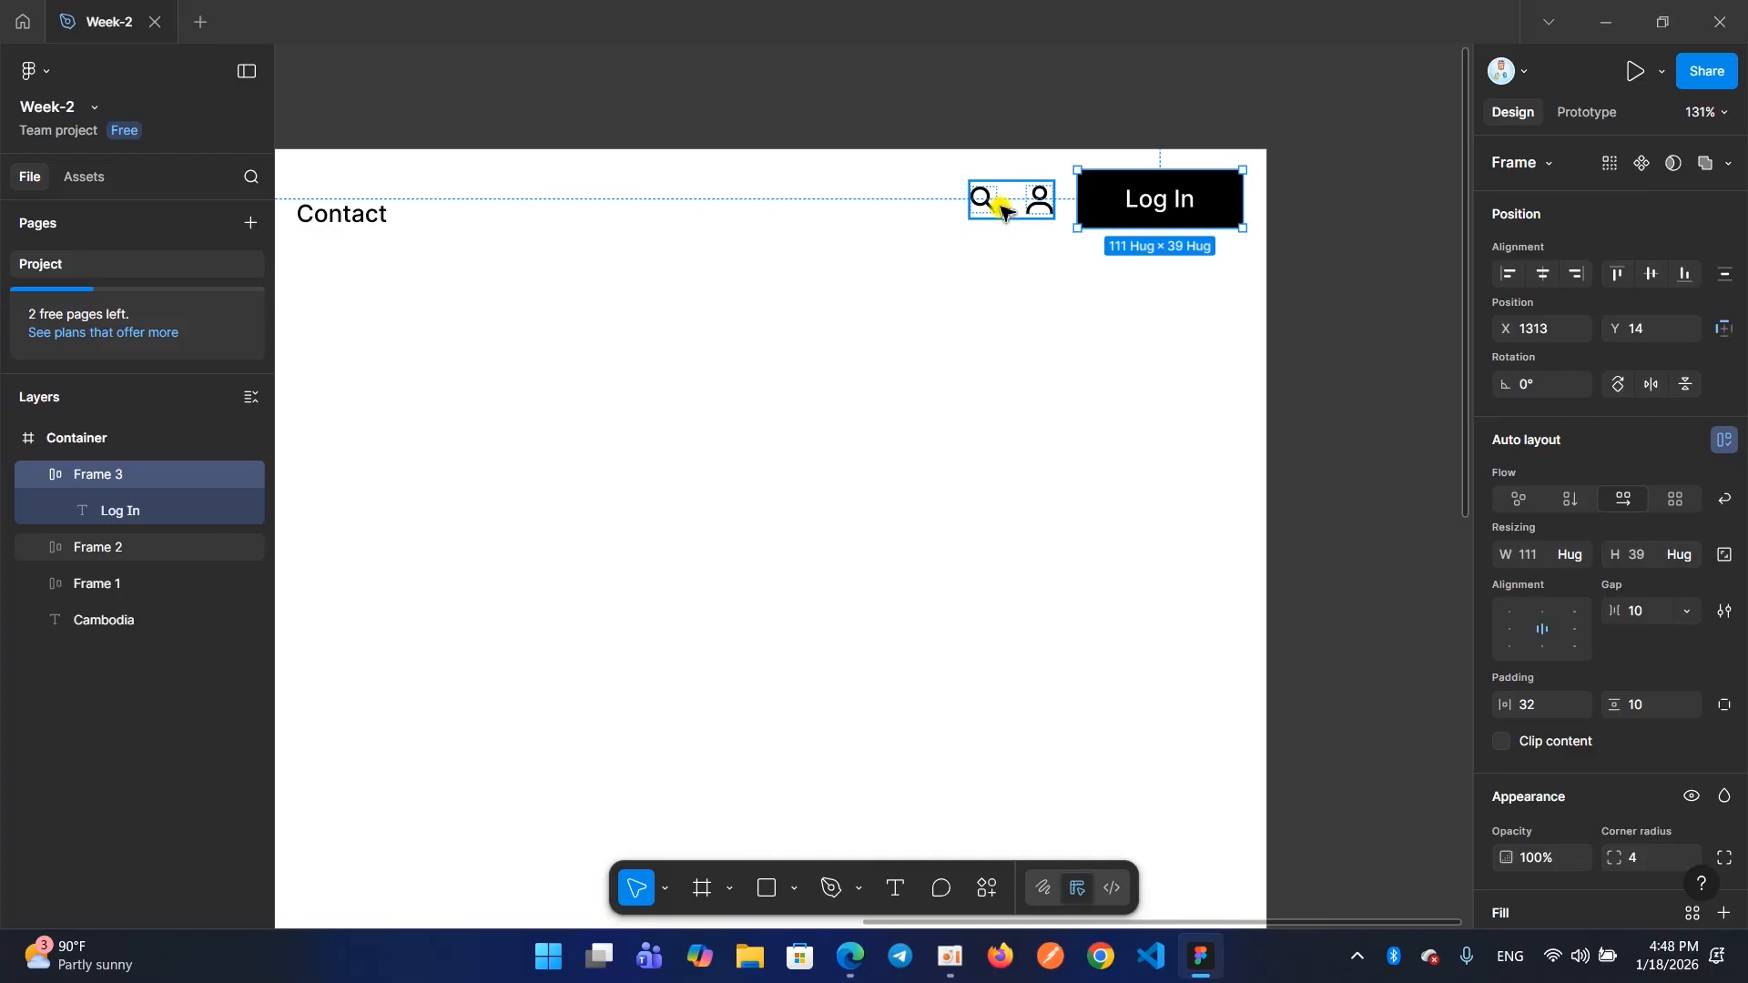
{"action": "left_click", "coordinate": [1002, 210], "text": "shift"}
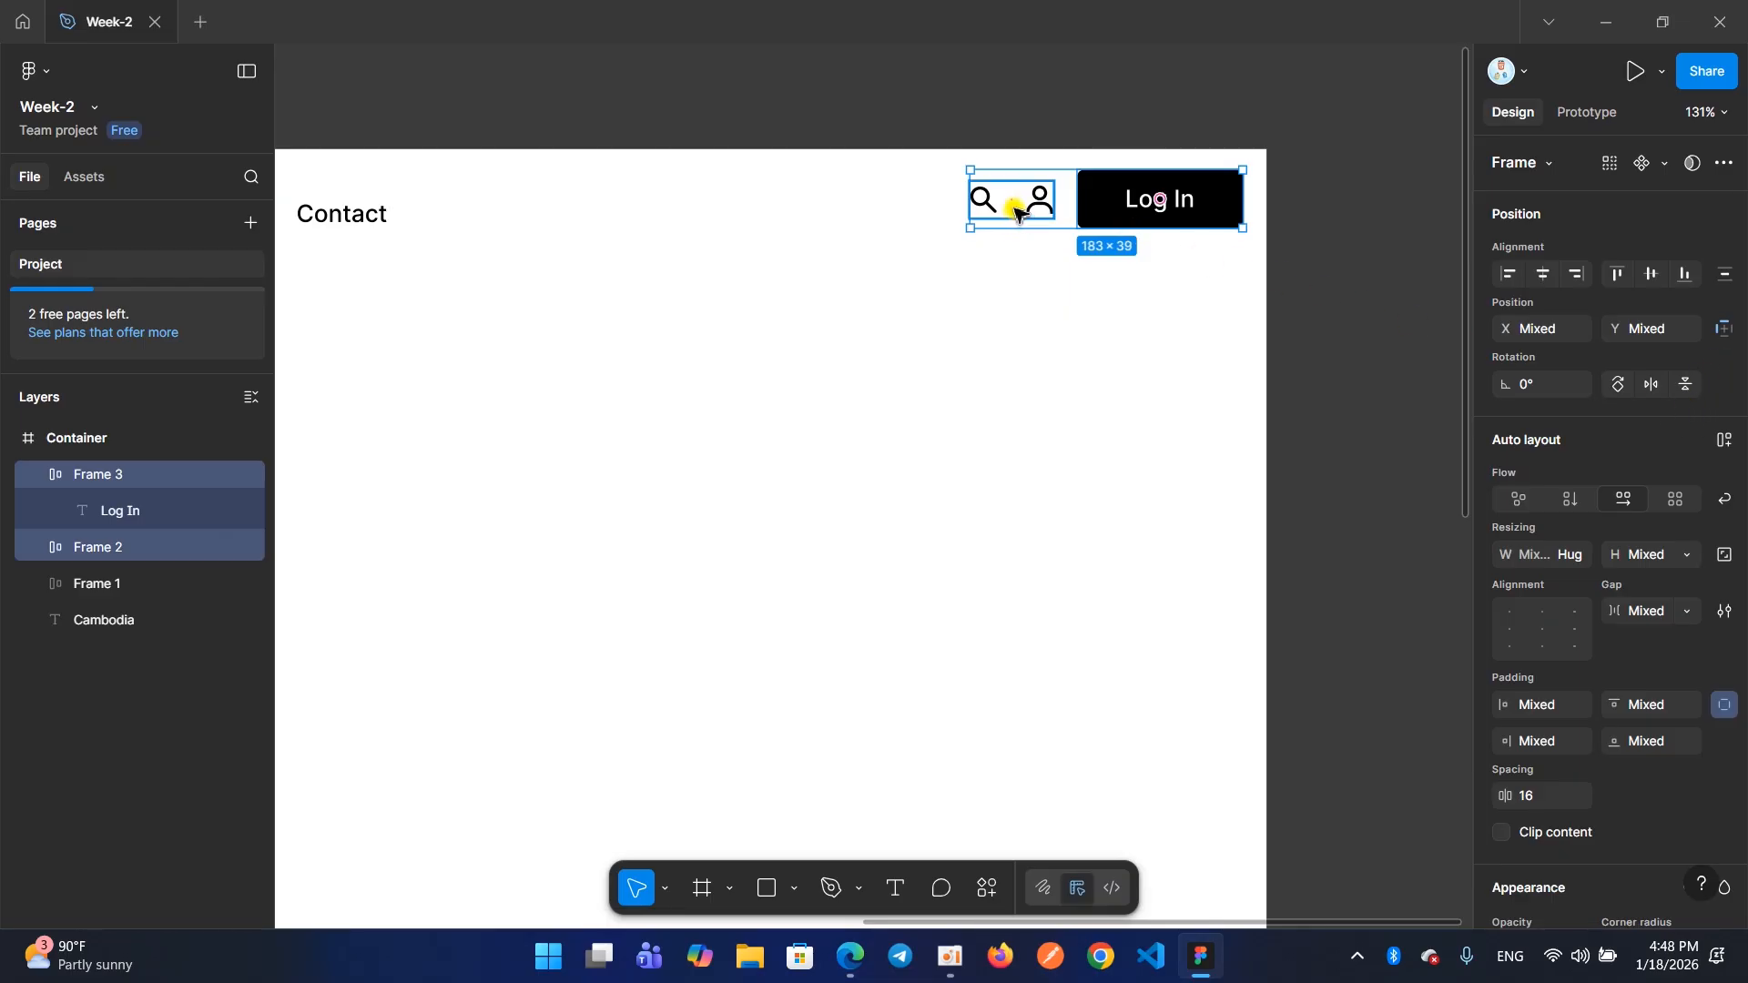
{"action": "key", "text": "shift+a"}
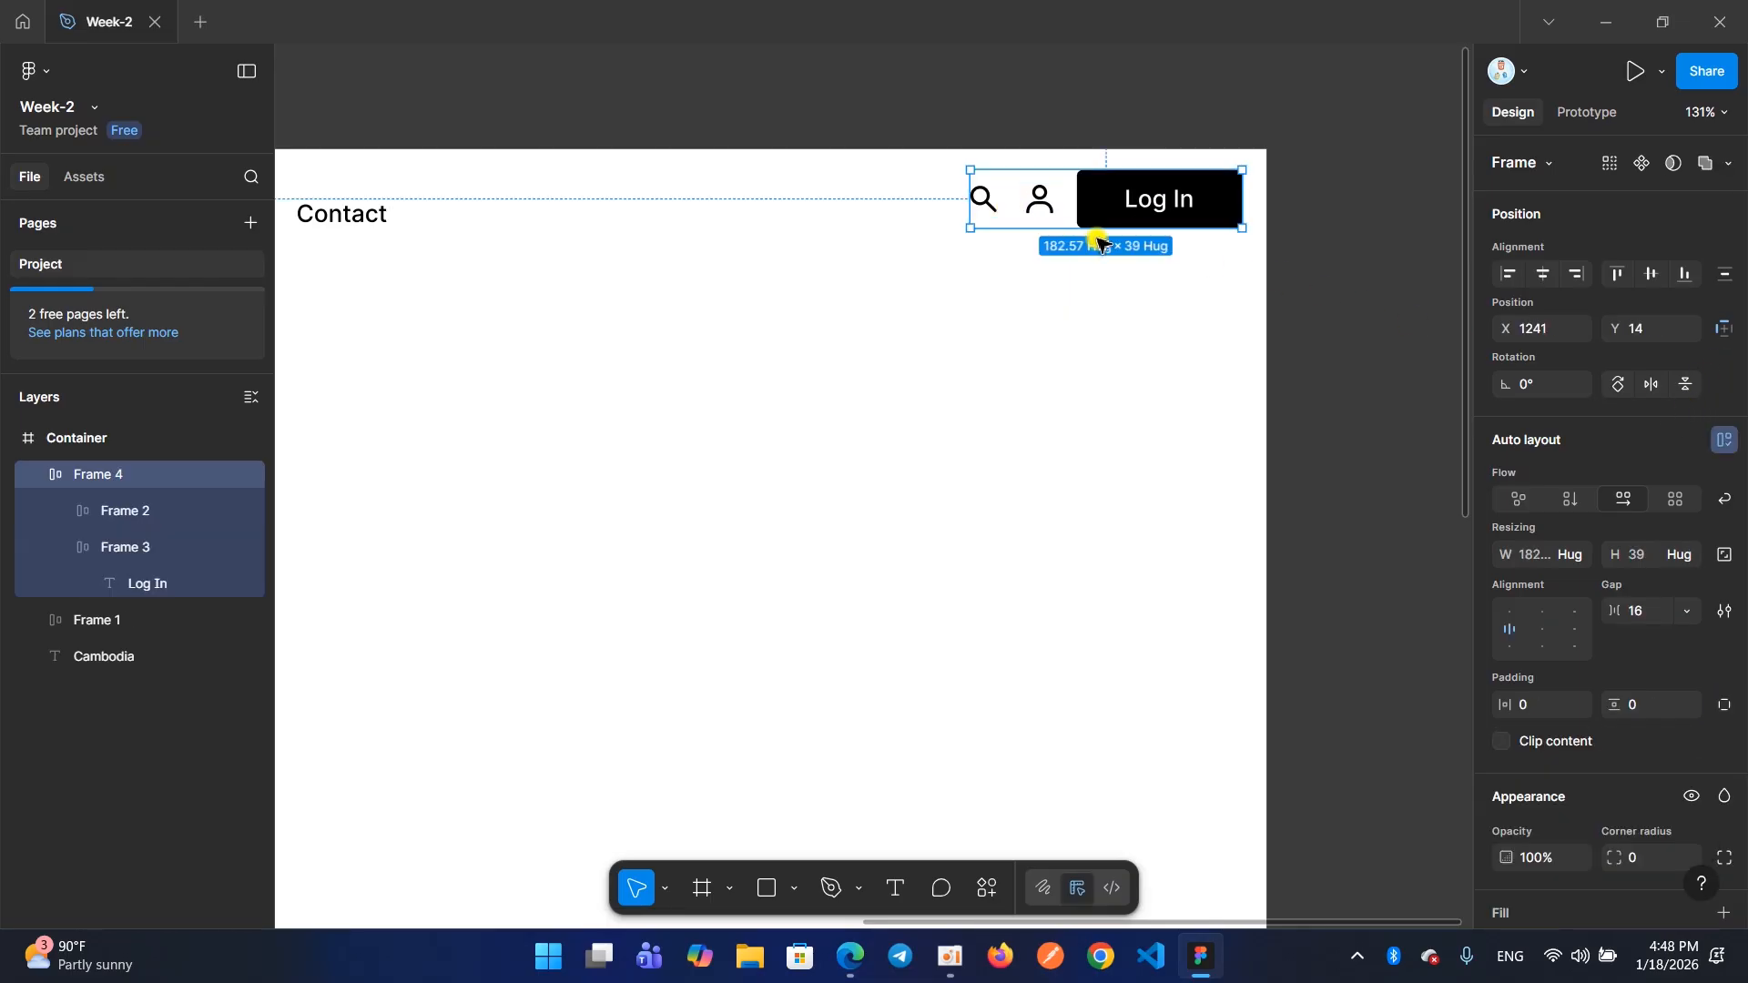
Set the auto layout gap between the icons frame and the Log In button to 20
{"action": "left_click", "coordinate": [1060, 200]}
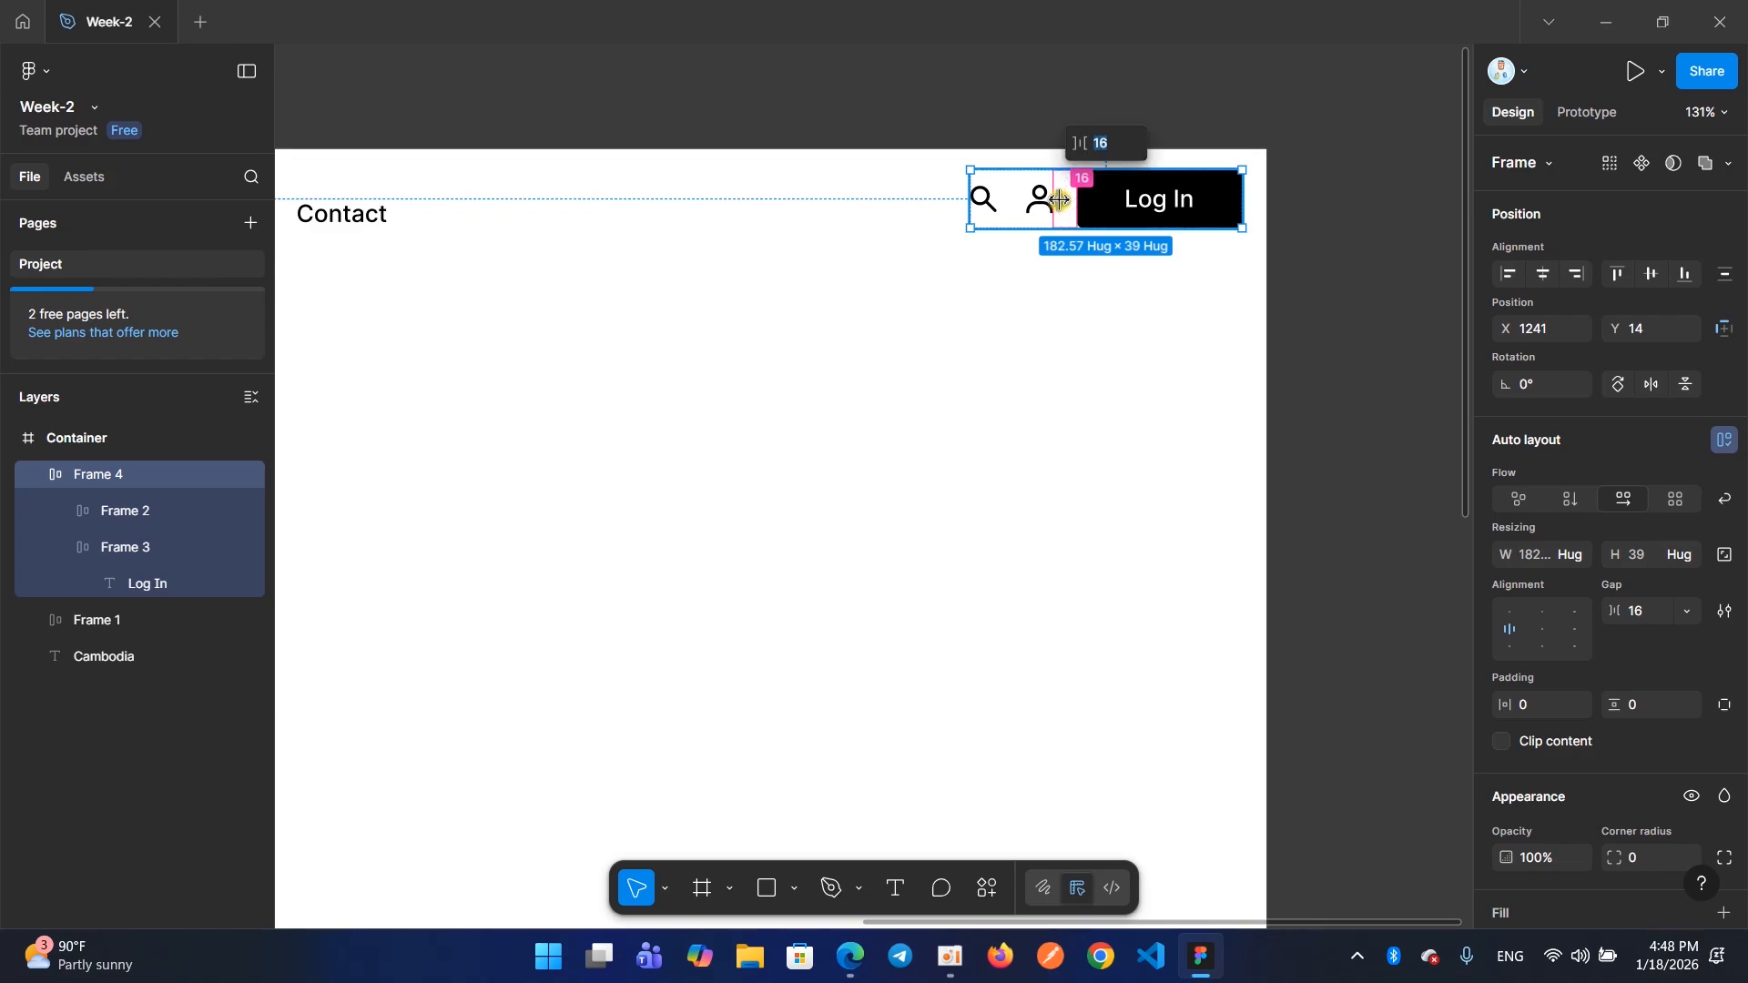
{"action": "type", "text": "20"}
{"action": "key", "text": "Return"}
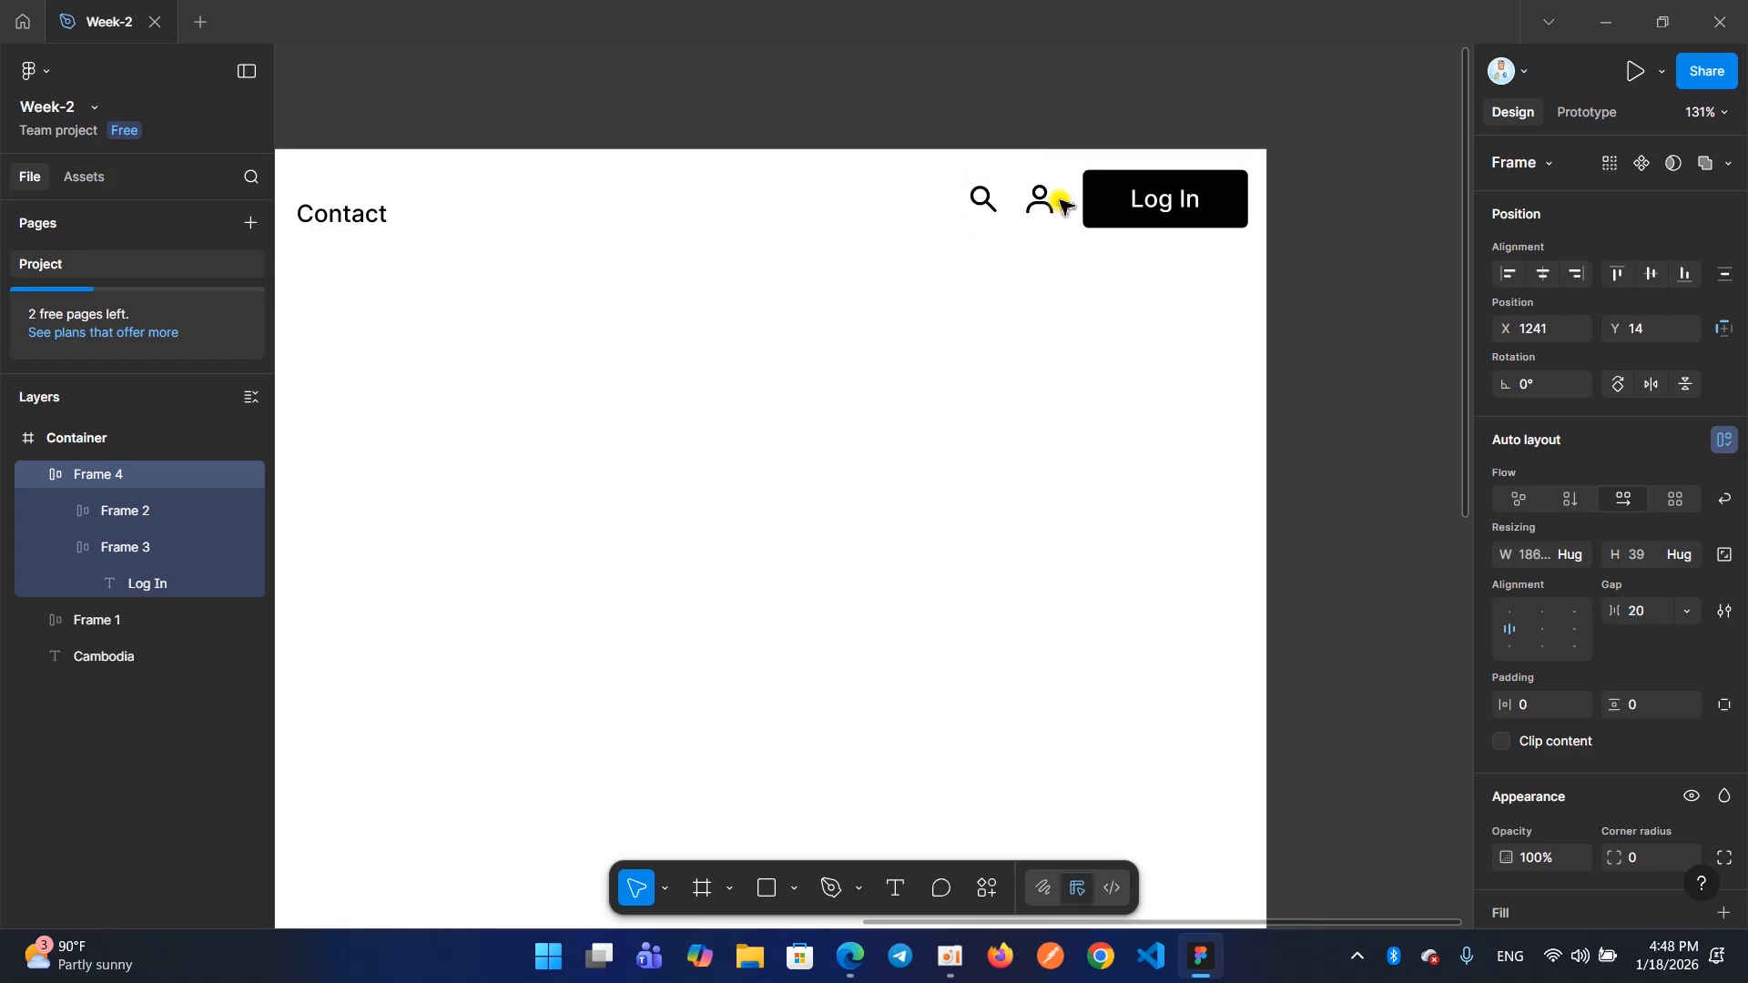
Try a gap of 100 between the icons frame and the Log In button, and undo the change
{"action": "scroll", "coordinate": [1071, 197], "scroll_direction": "down", "scroll_amount": 2}
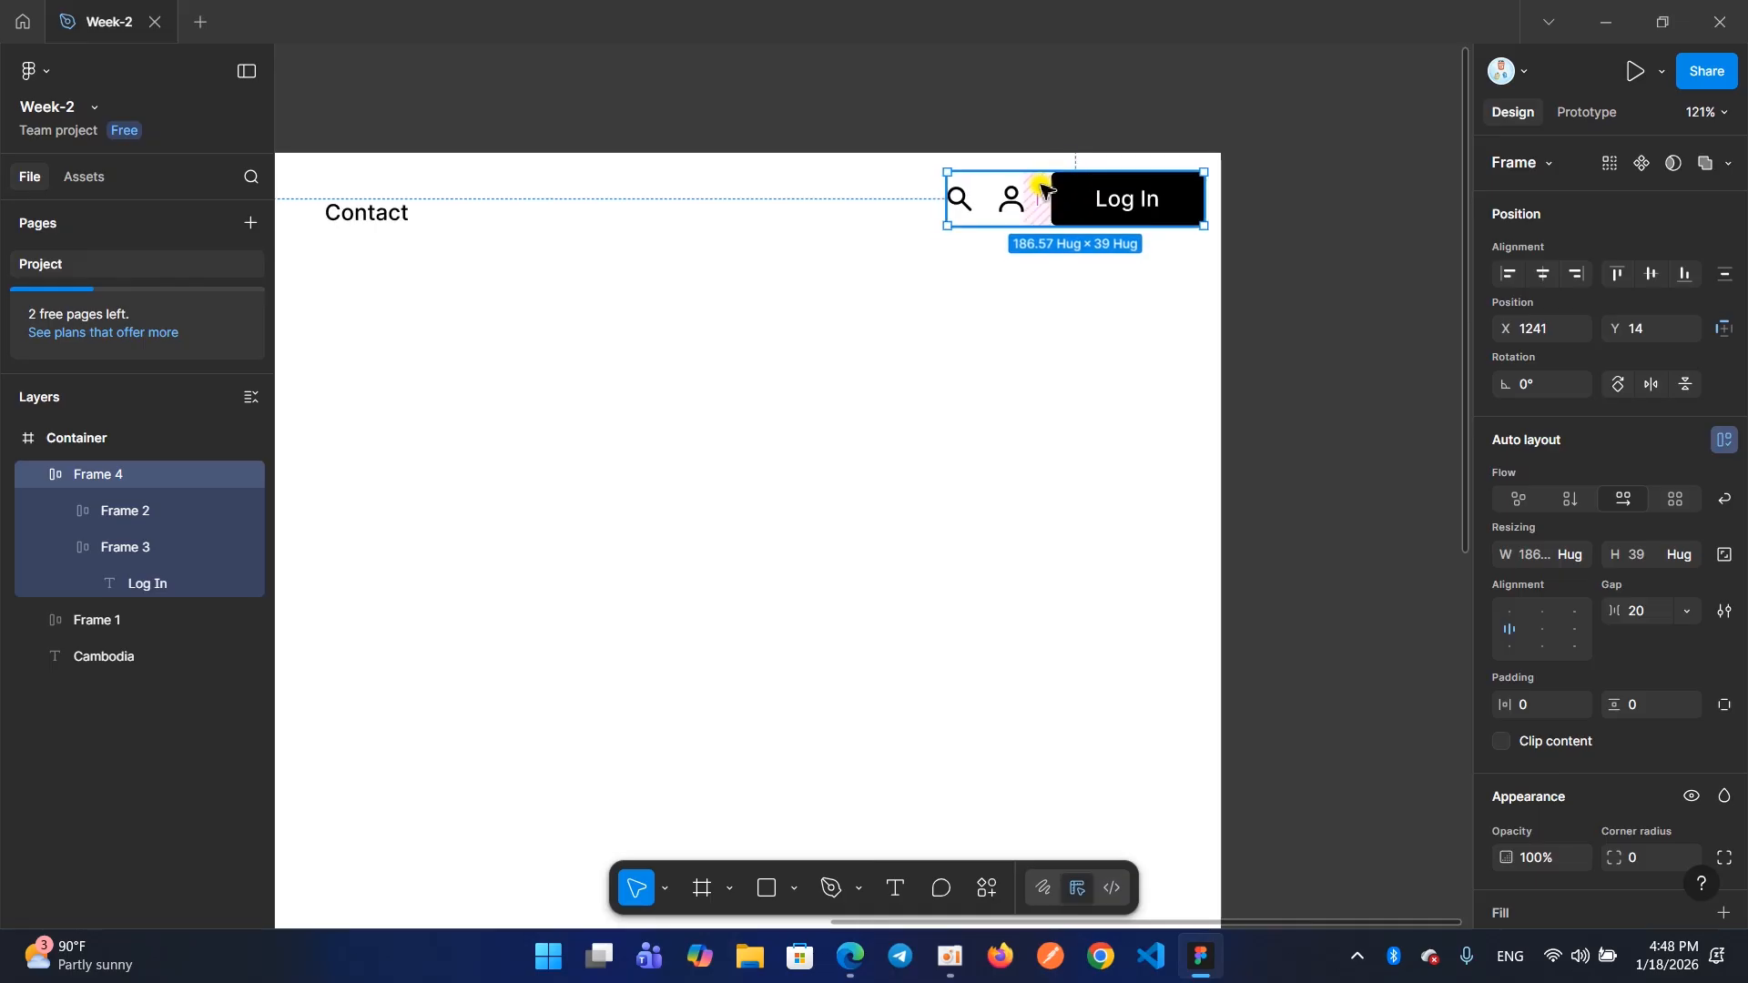
{"action": "scroll", "coordinate": [1042, 193], "scroll_direction": "down", "scroll_amount": 5}
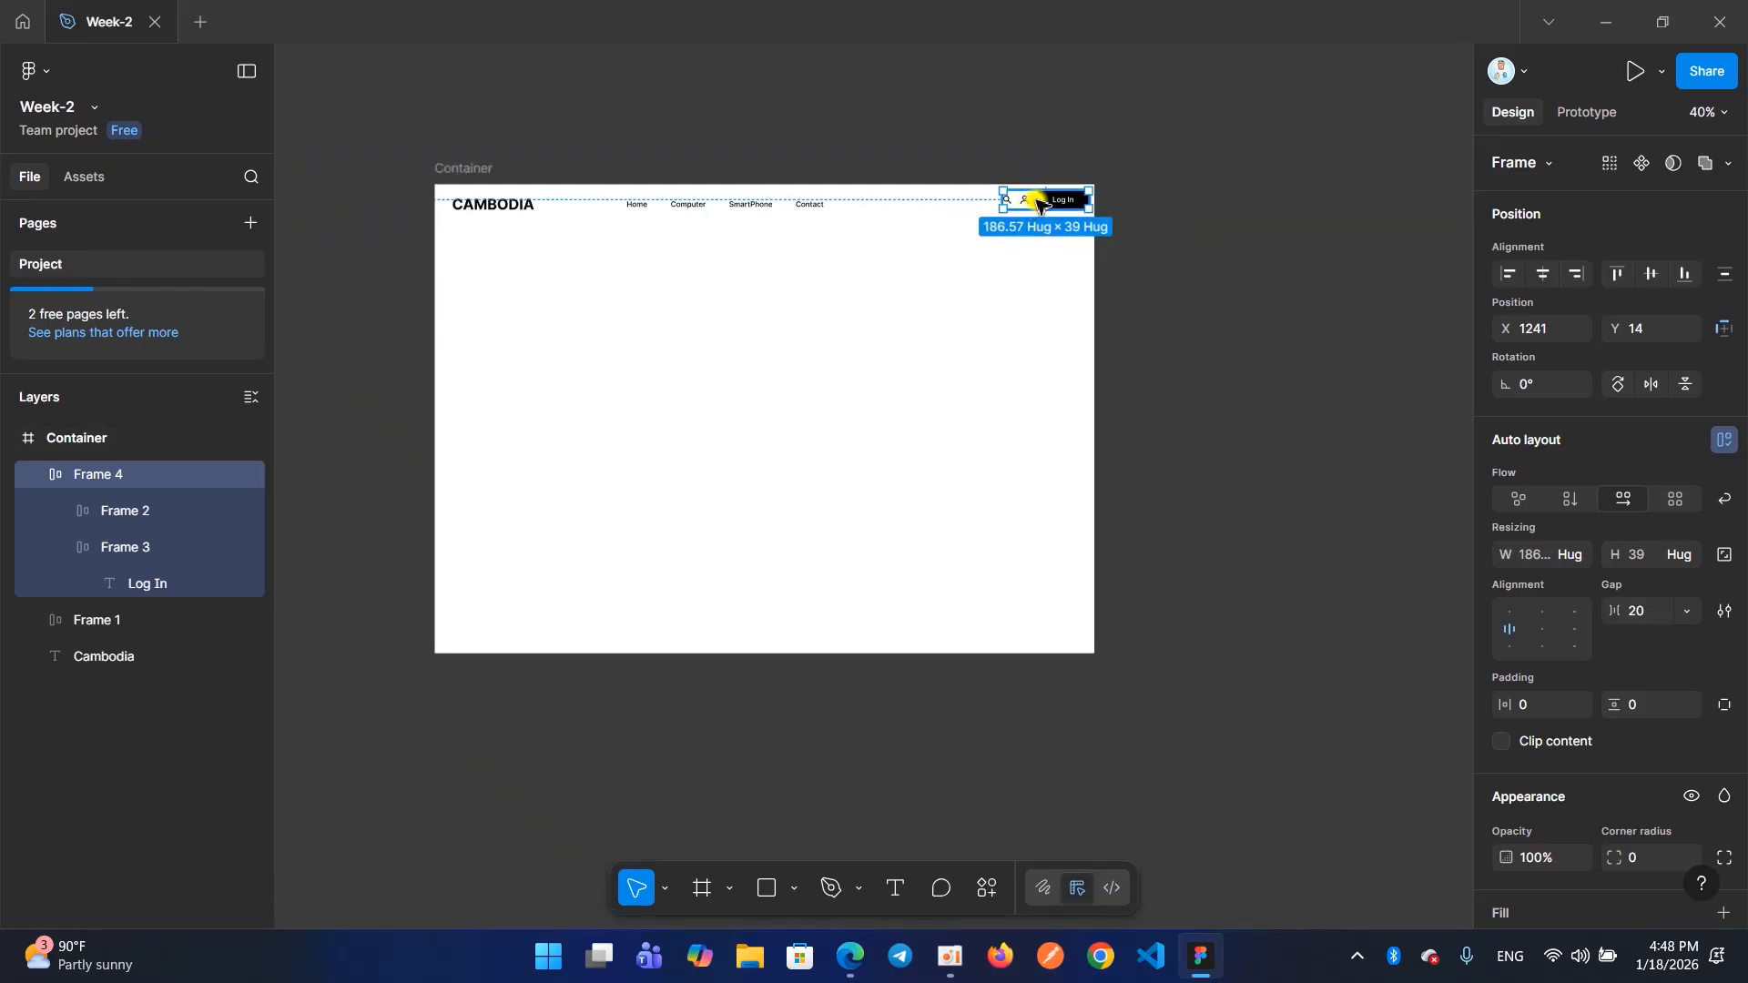
{"action": "scroll", "coordinate": [1038, 202], "scroll_direction": "up", "scroll_amount": 8}
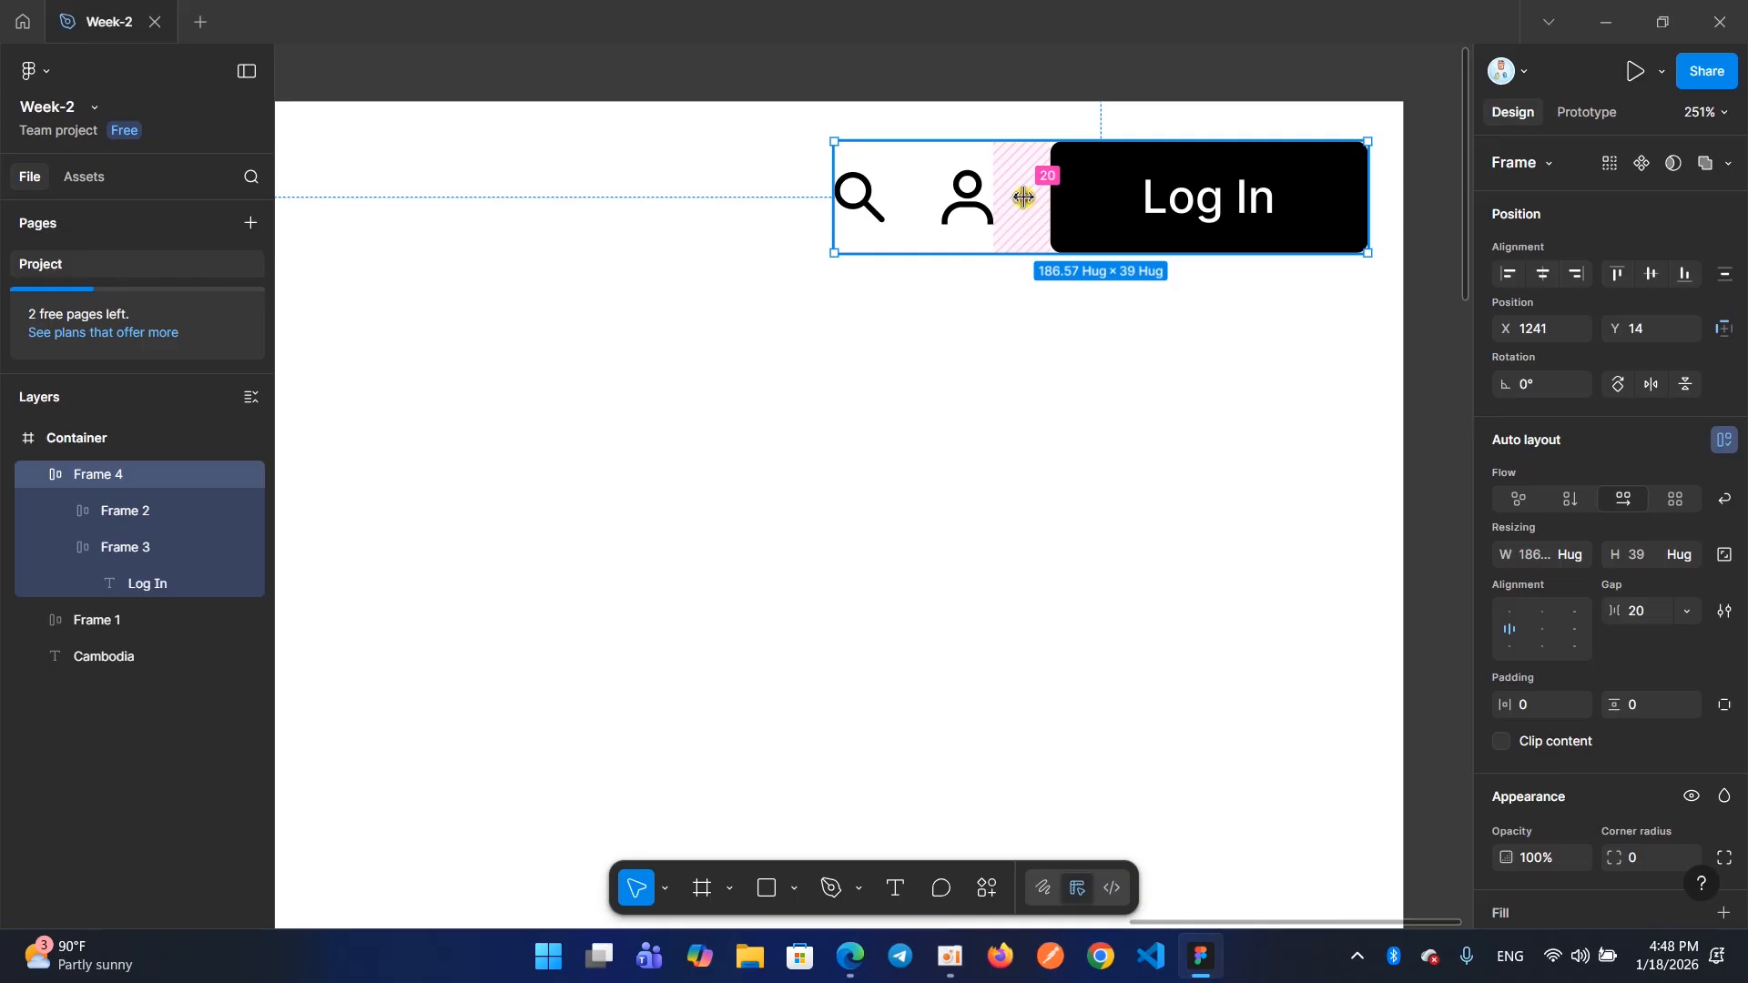
{"action": "left_click", "coordinate": [1043, 177]}
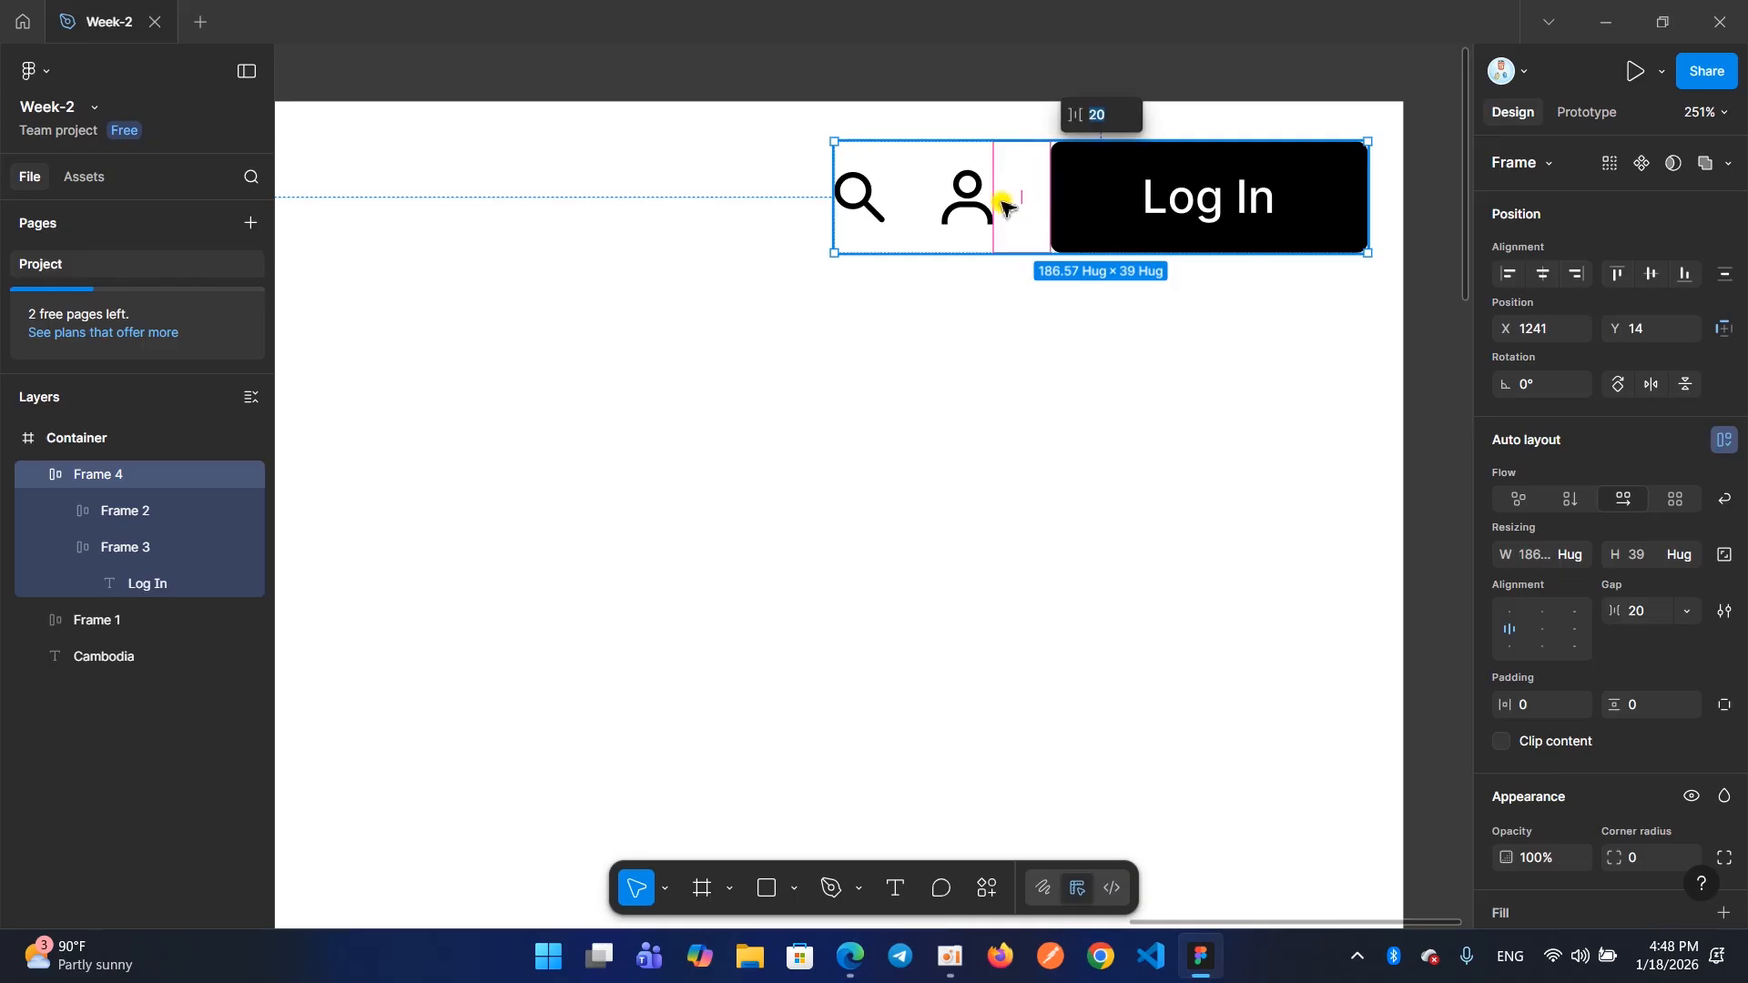
{"action": "type", "text": "100"}
{"action": "key", "text": "Return"}
{"action": "key", "text": "ctrl+z"}
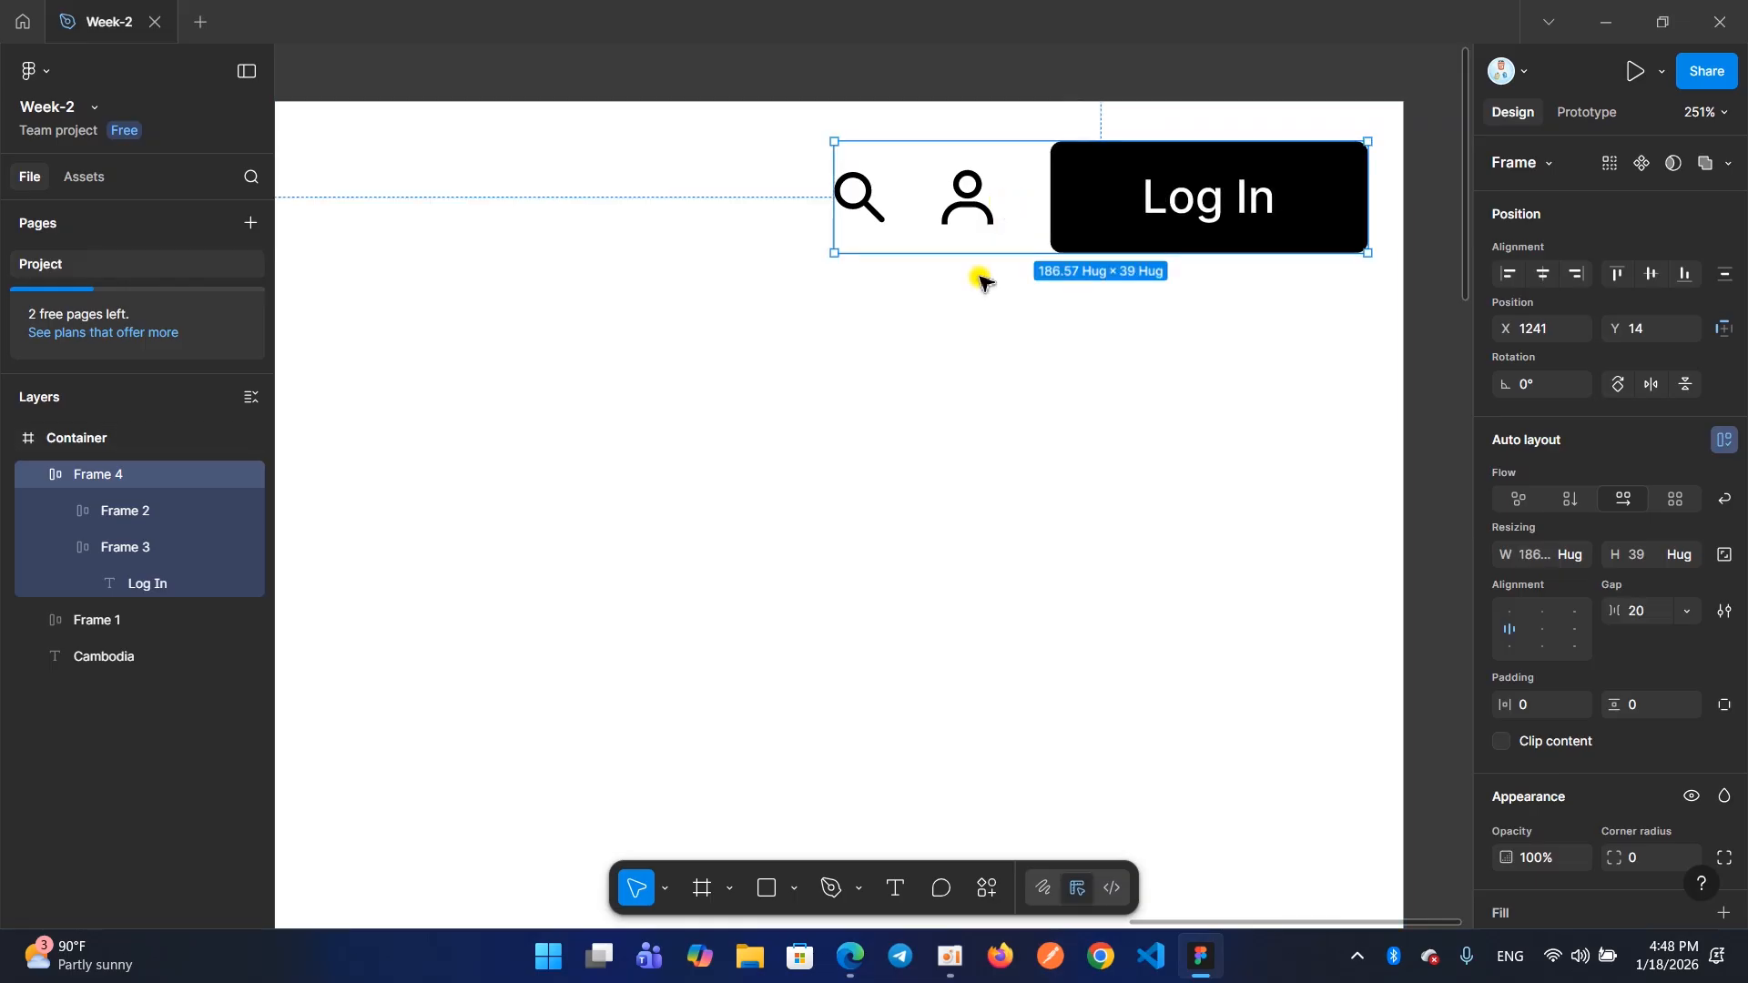
{"action": "scroll", "coordinate": [1022, 191], "scroll_direction": "down", "scroll_amount": 6}
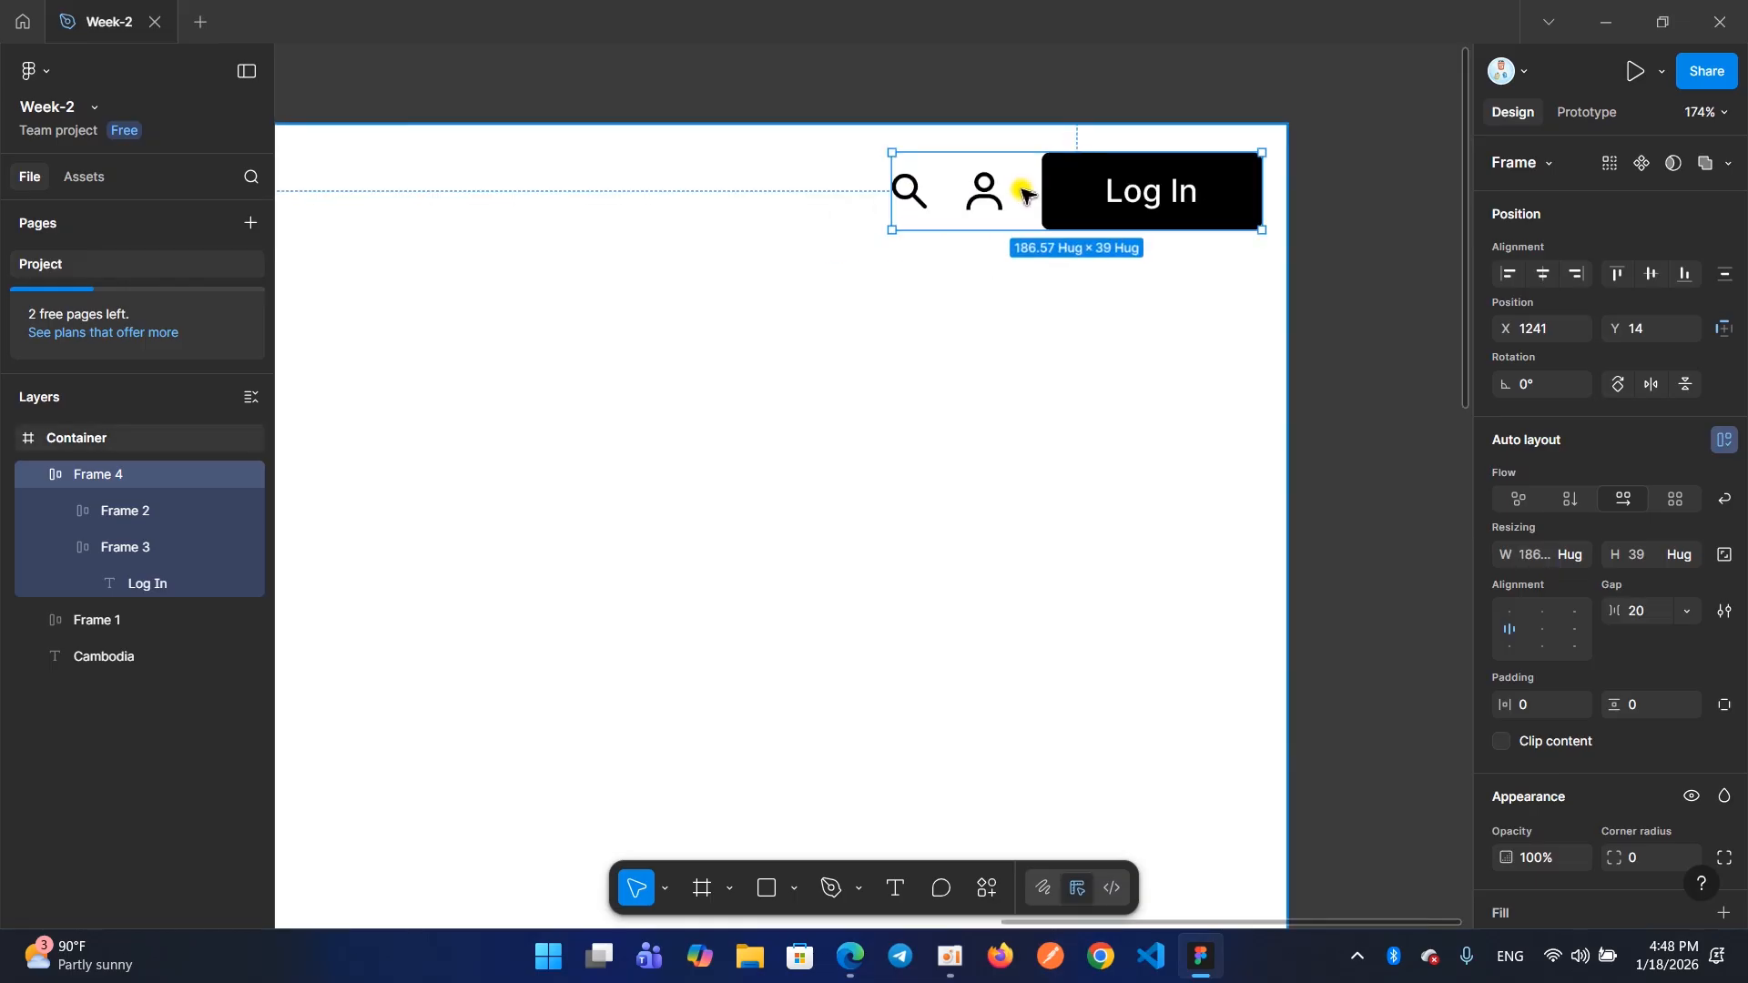
{"action": "scroll", "coordinate": [1019, 196], "scroll_direction": "left", "scroll_amount": 3}
{"action": "scroll", "coordinate": [1019, 207], "scroll_direction": "left", "scroll_amount": 2}
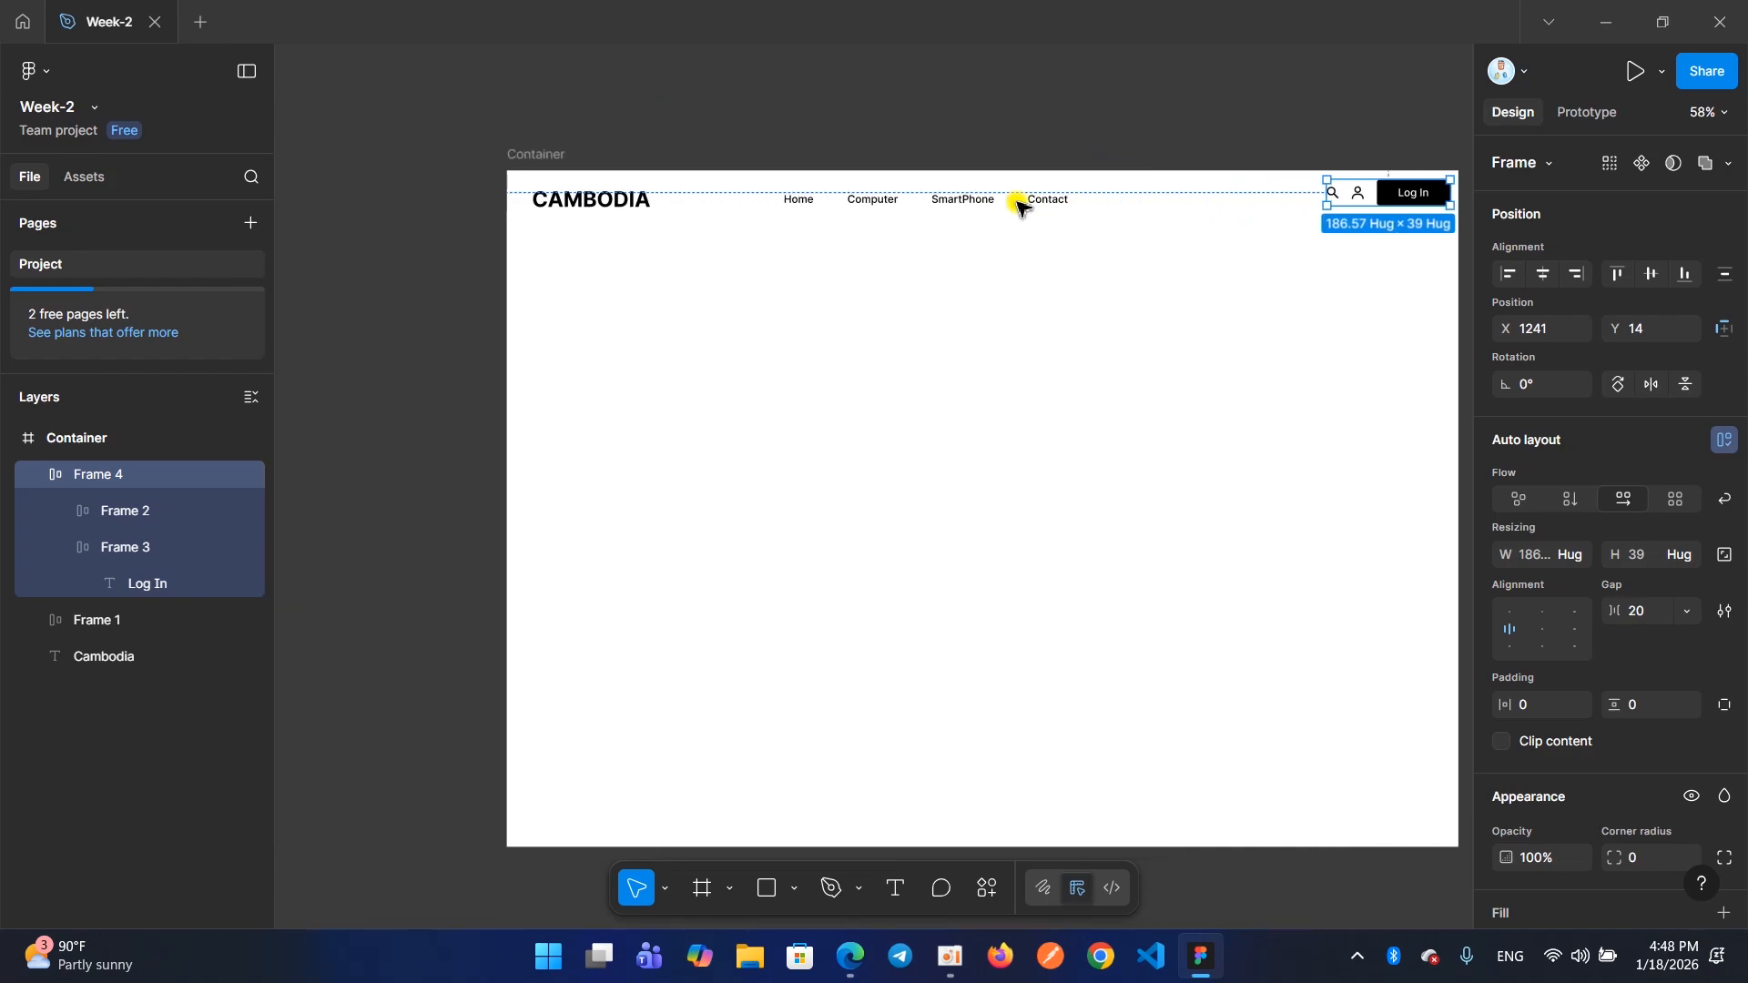
{"action": "scroll", "coordinate": [1019, 207], "scroll_direction": "down", "scroll_amount": 1}
{"action": "scroll", "coordinate": [1021, 239], "scroll_direction": "right", "scroll_amount": 2}
{"action": "scroll", "coordinate": [1025, 255], "scroll_direction": "right", "scroll_amount": 1}
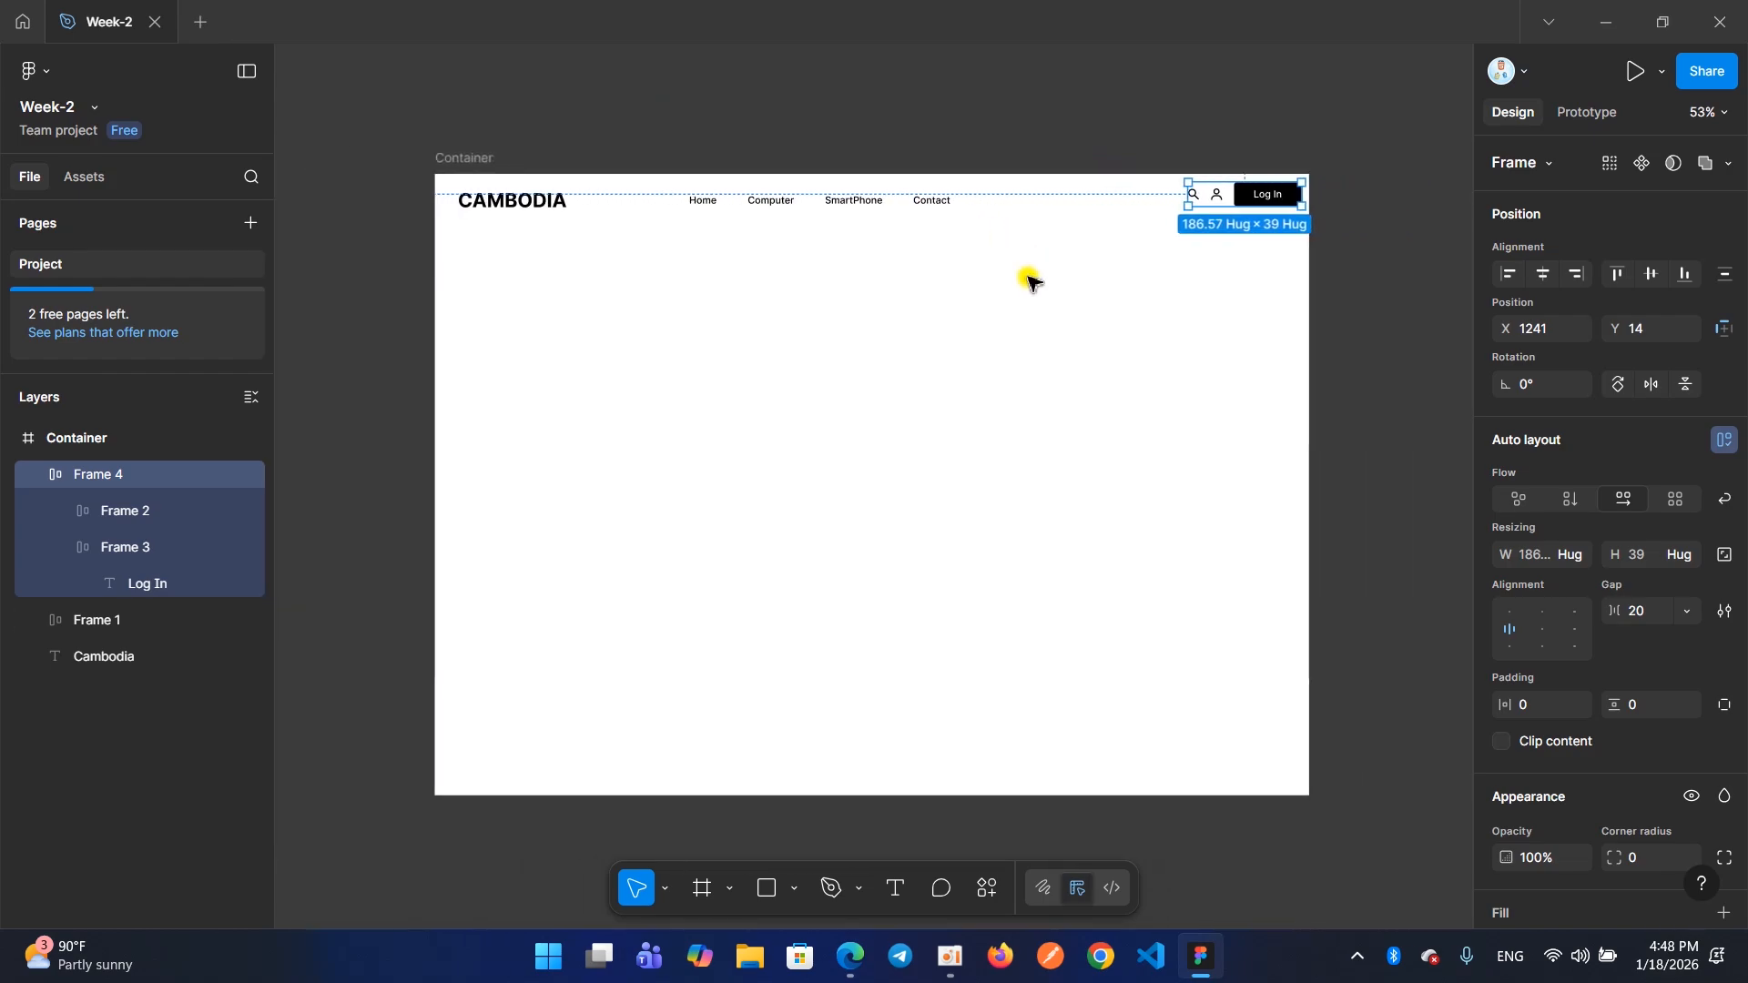
{"action": "scroll", "coordinate": [1093, 235], "scroll_direction": "up", "scroll_amount": 2}
{"action": "scroll", "coordinate": [1038, 301], "scroll_direction": "down", "scroll_amount": 2}
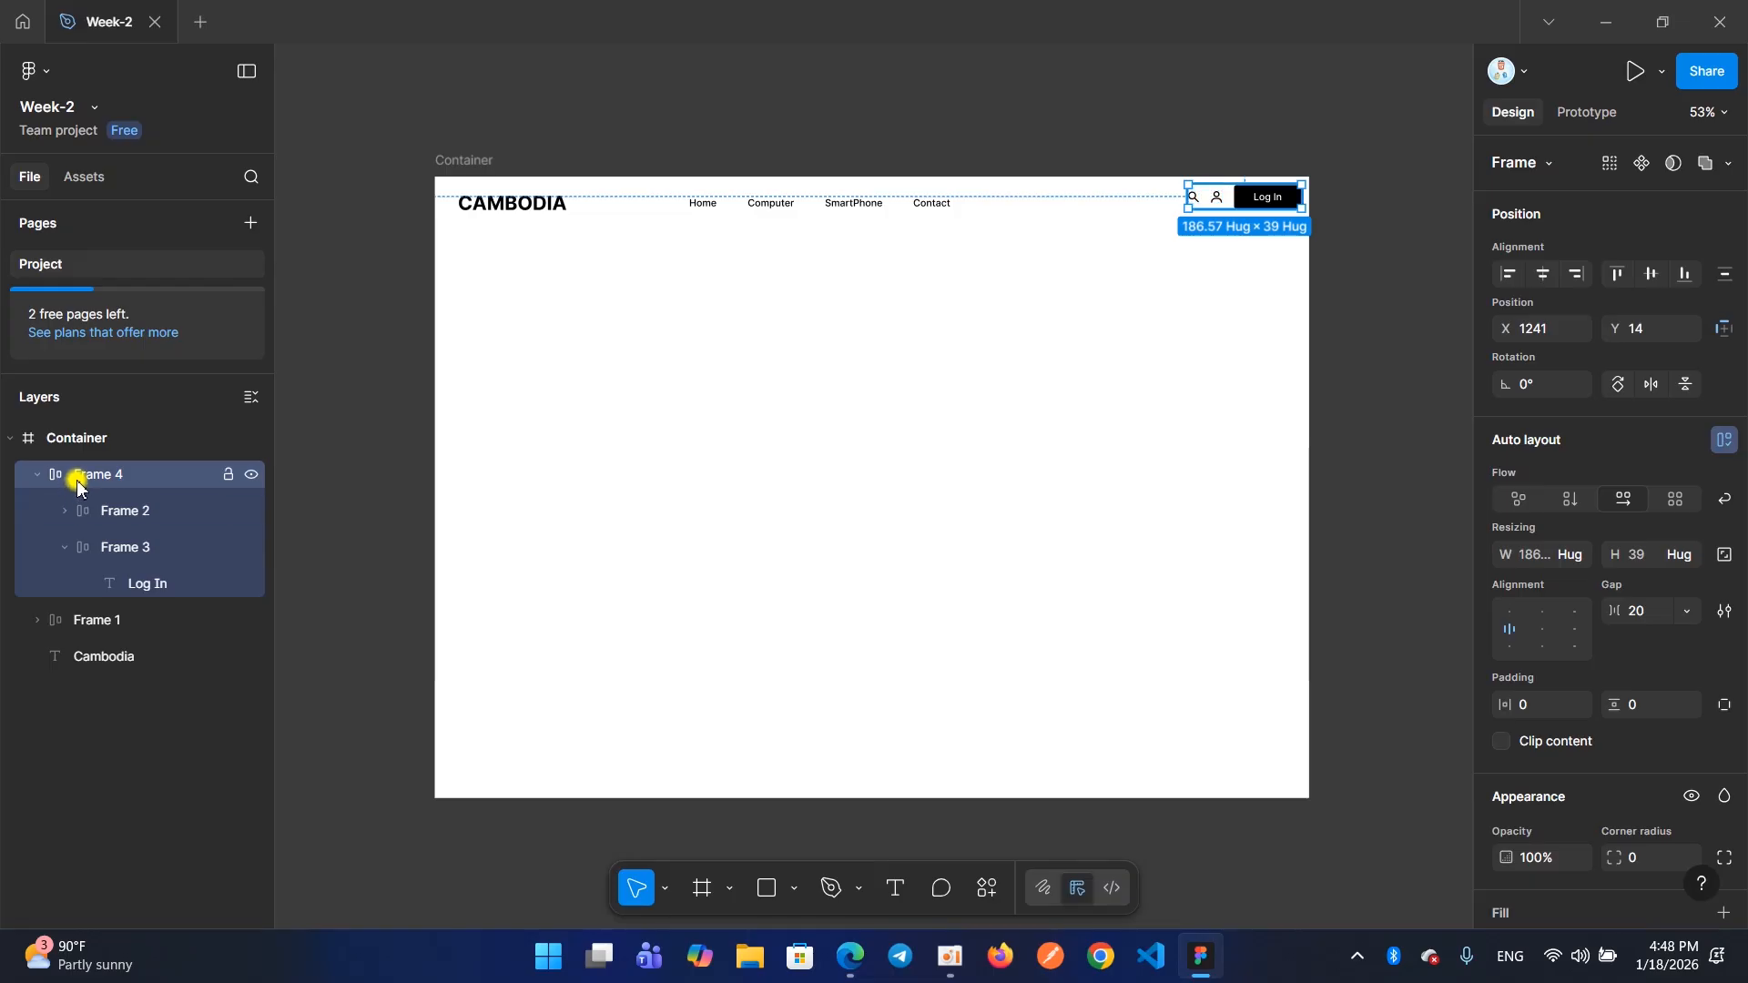
Rename the navigation links frame, Frame 1, as Menu
{"action": "left_click", "coordinate": [97, 546]}
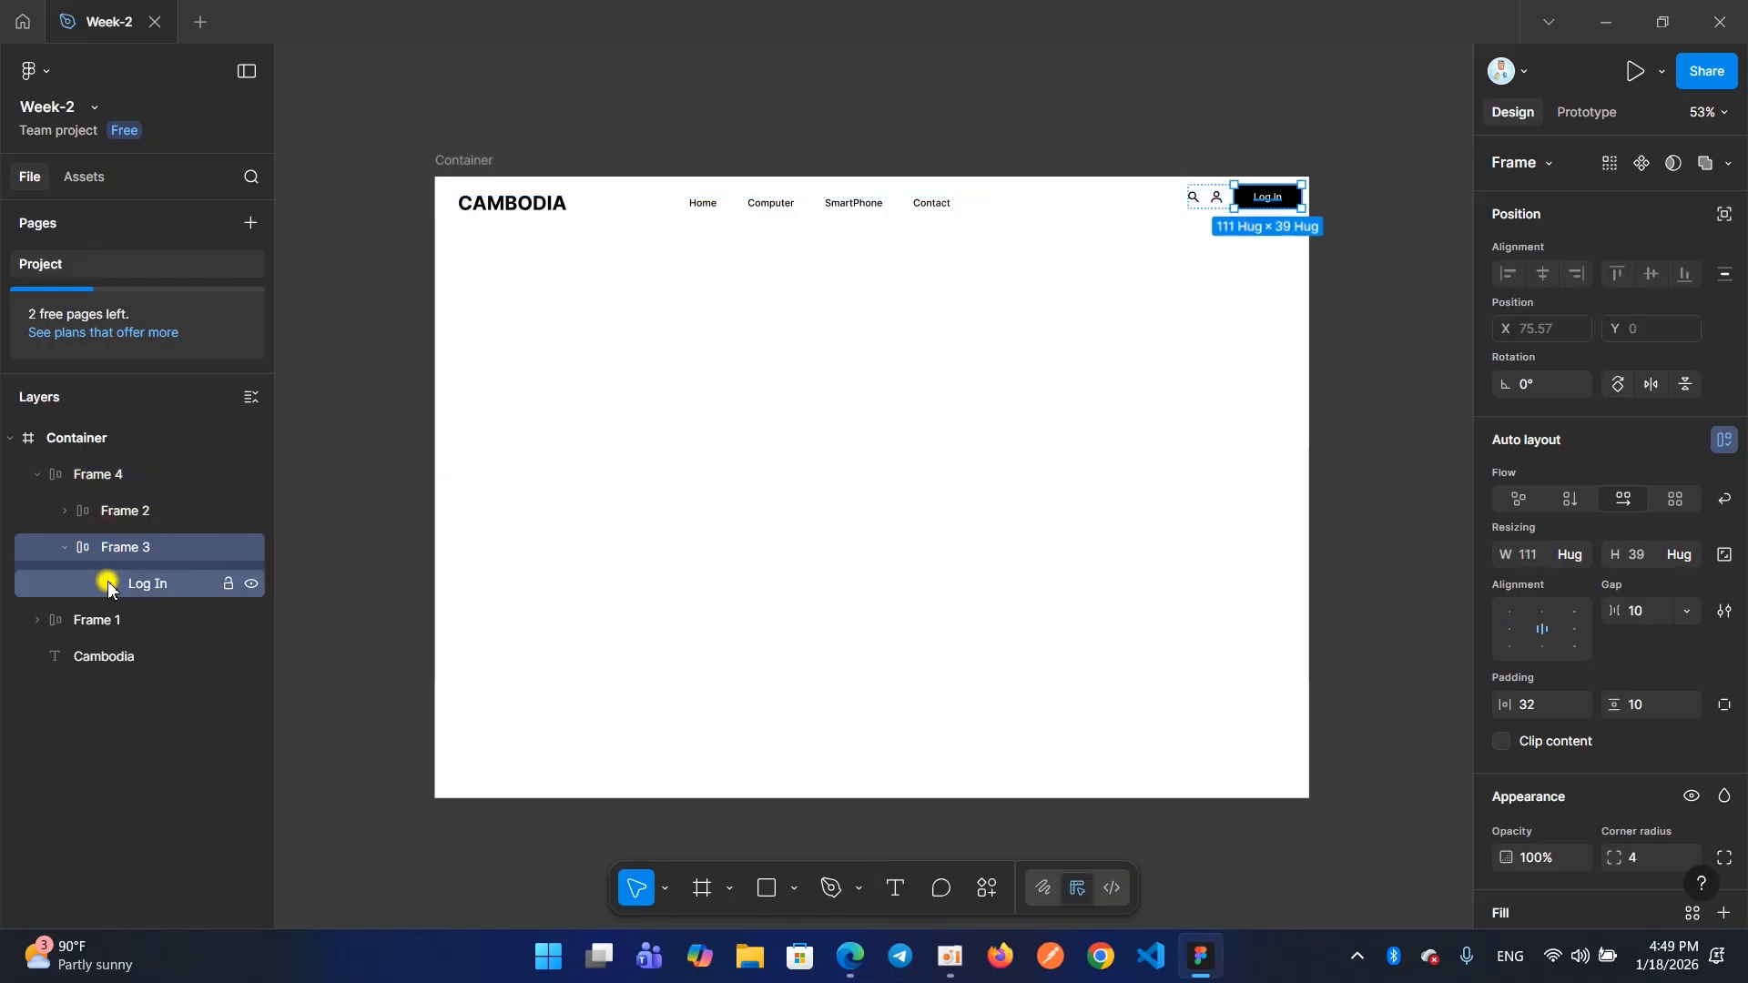
{"action": "left_click", "coordinate": [91, 620]}
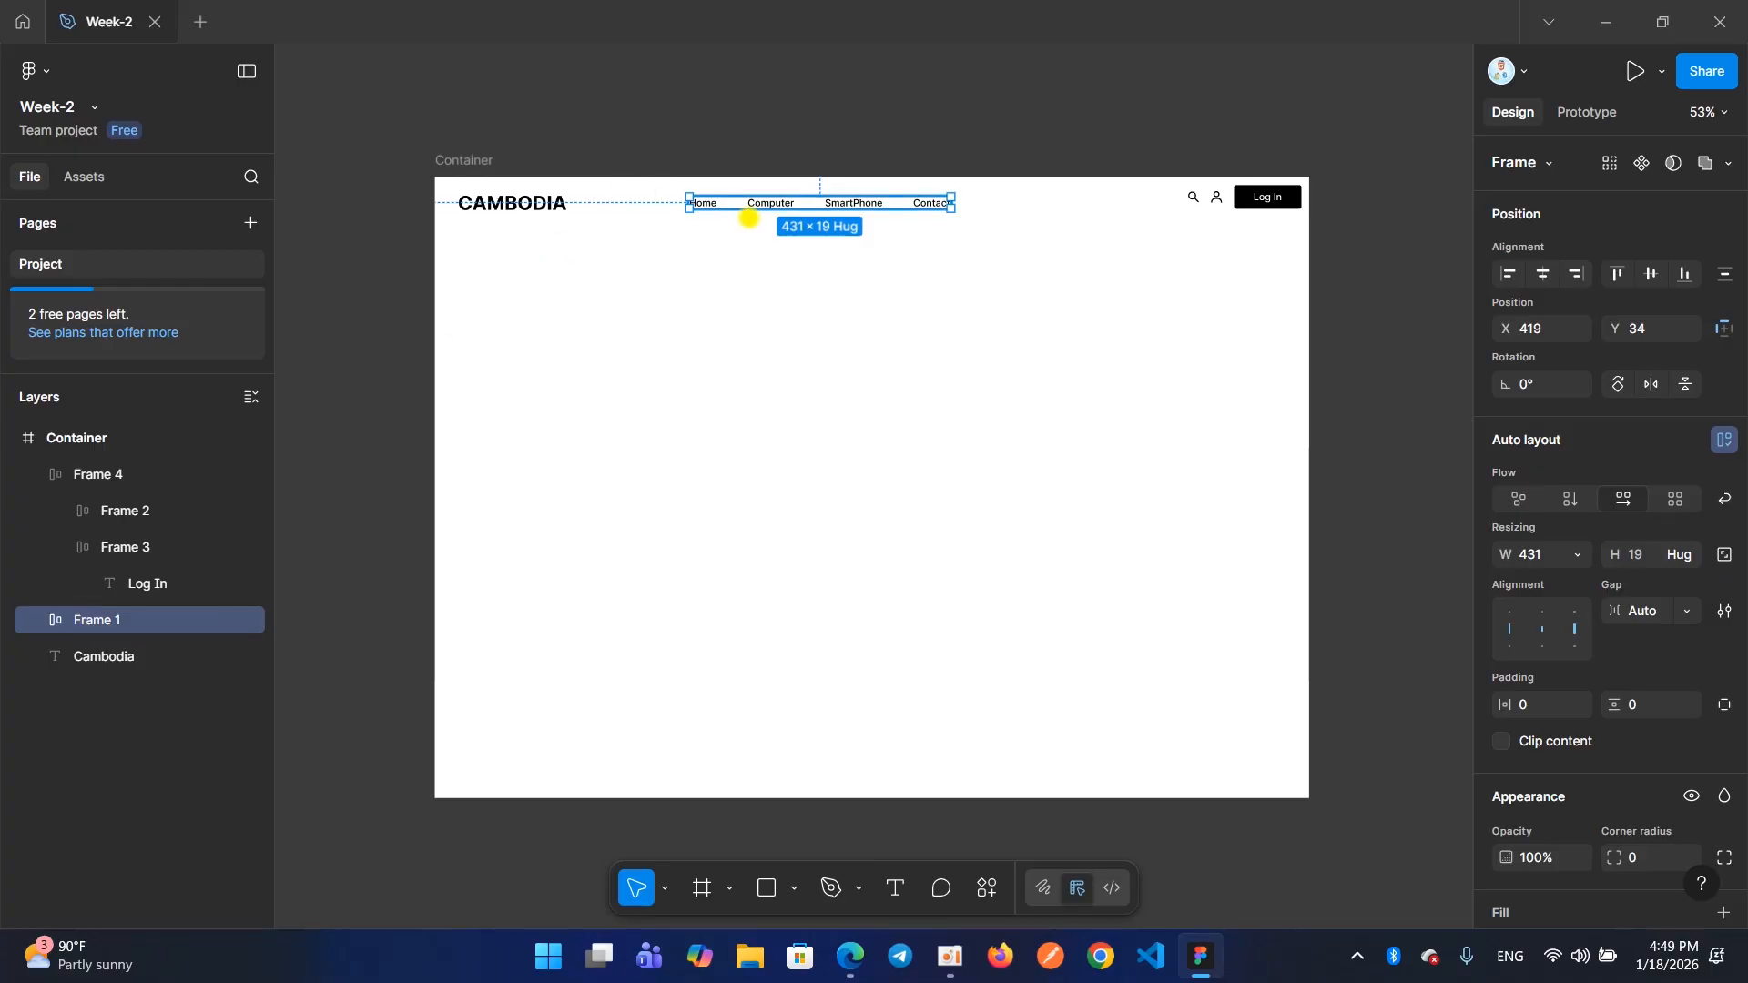
{"action": "double_click", "coordinate": [103, 621]}
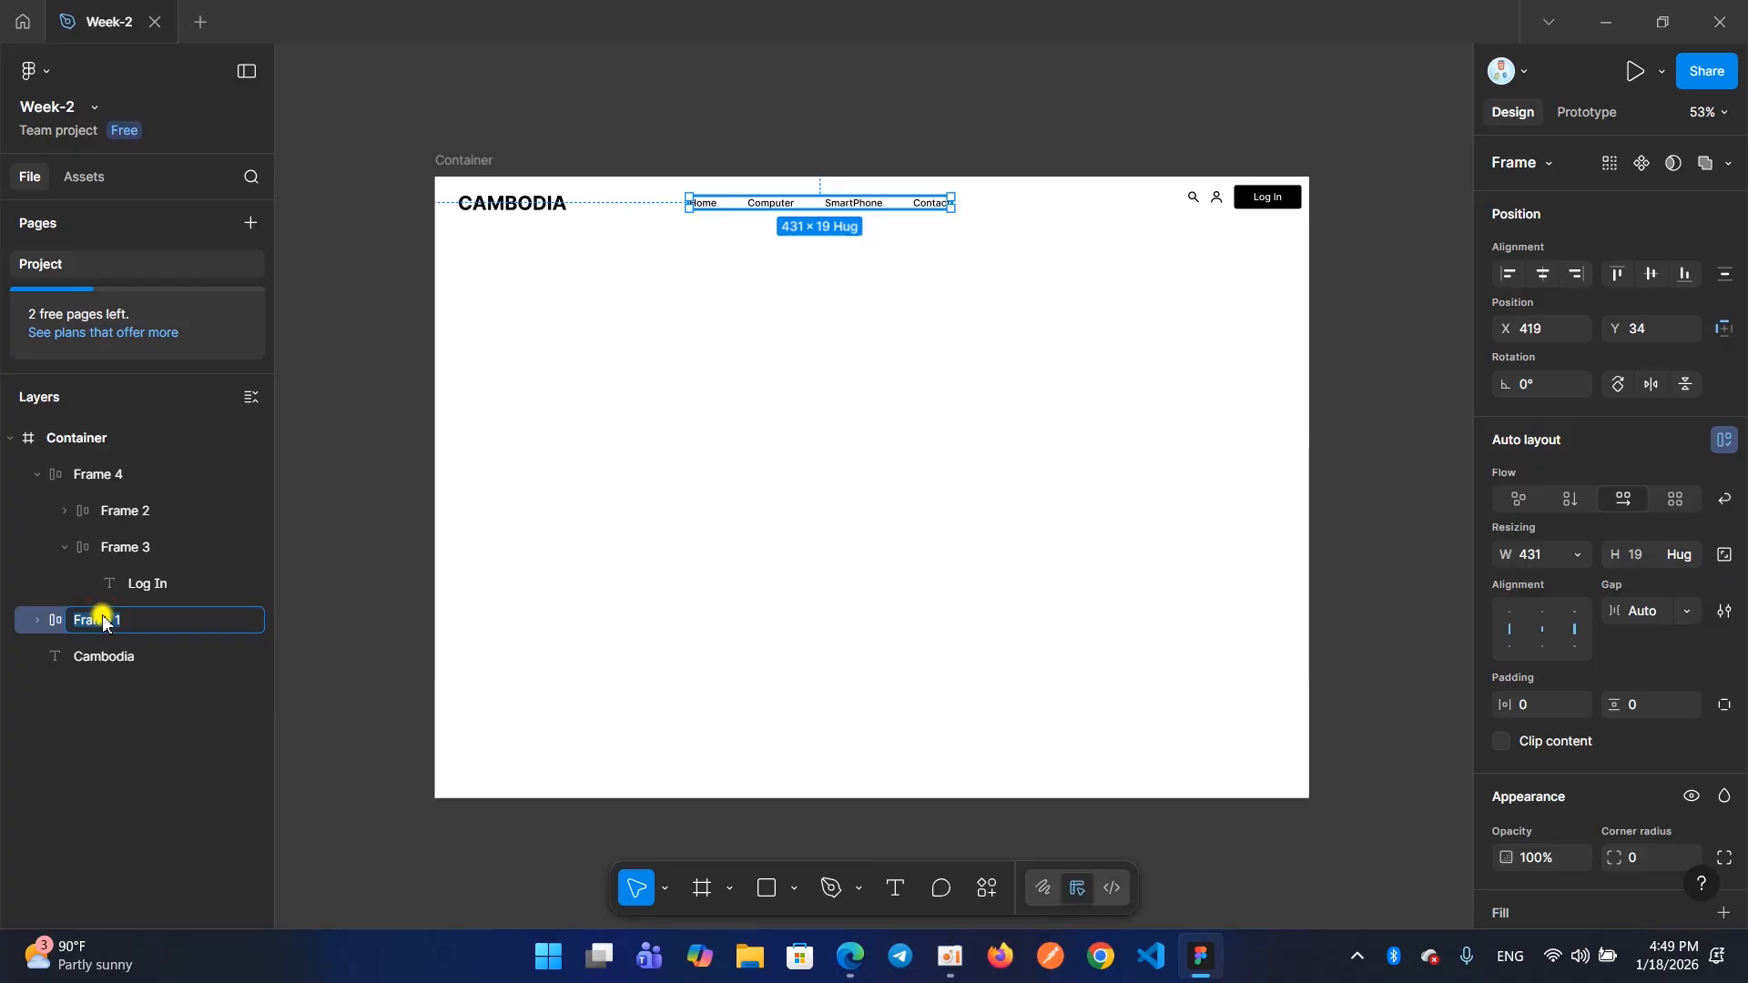
{"action": "type", "text": "Menu"}
{"action": "key", "text": "Return"}
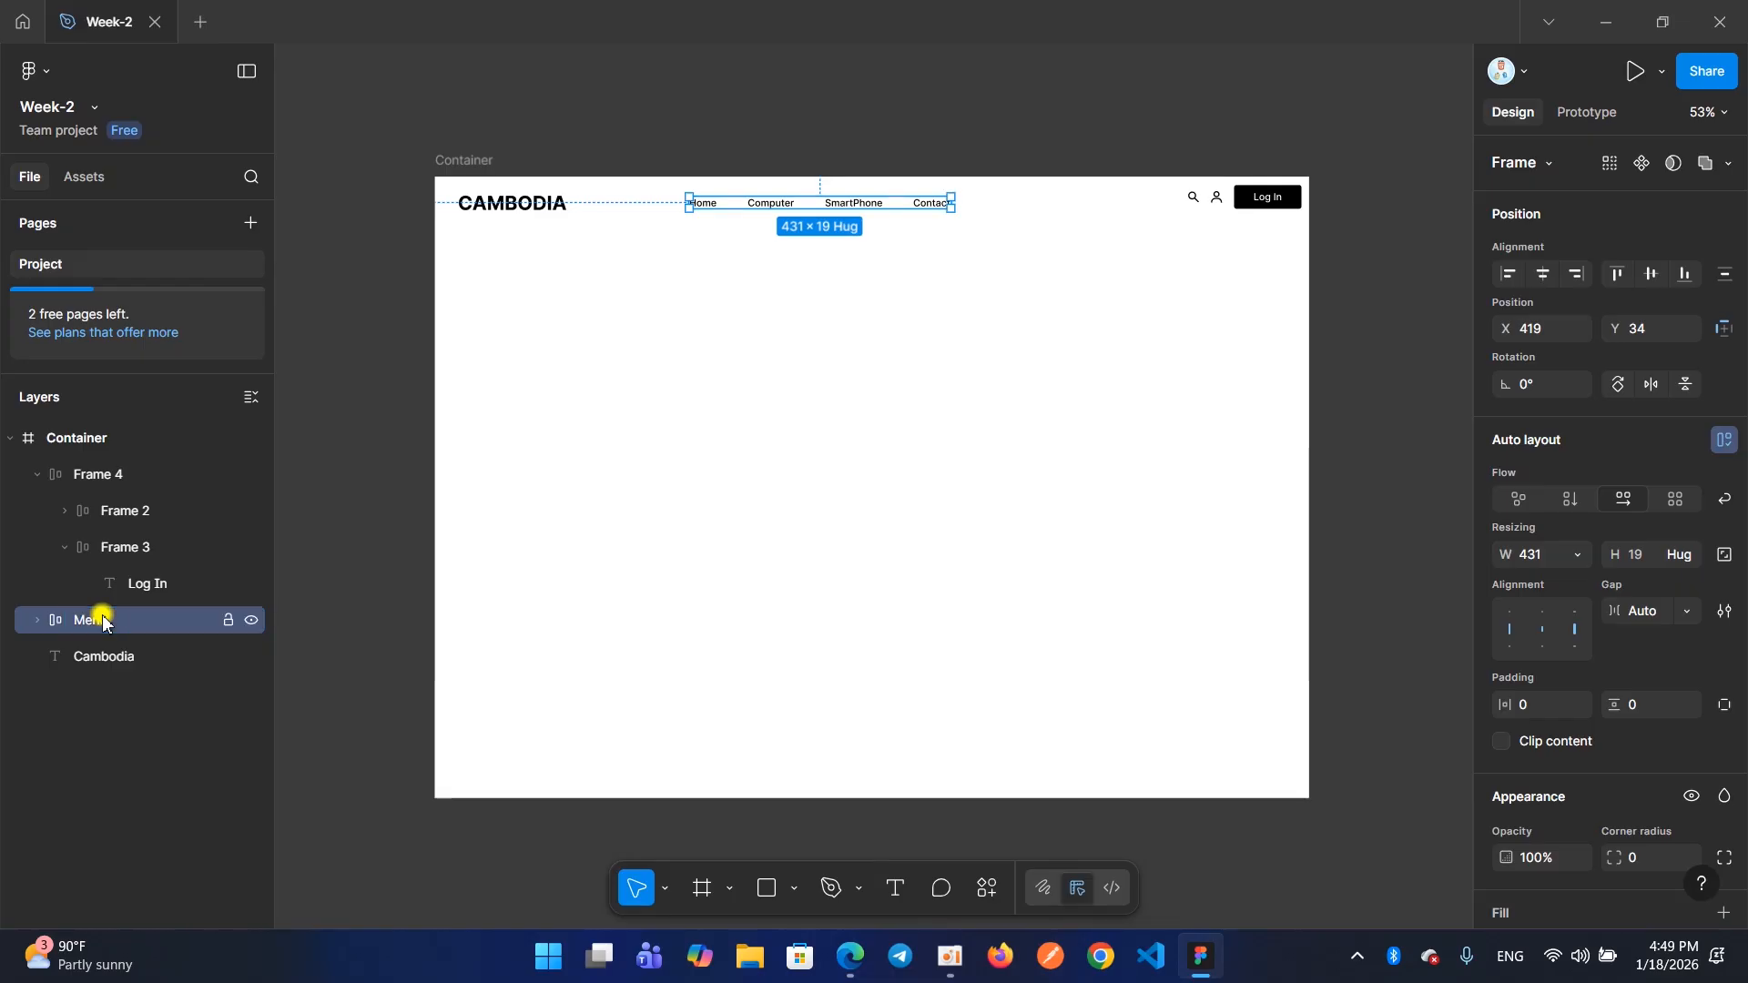
Rename the frame around the Log In text, Frame 3, as Button
{"action": "left_click", "coordinate": [98, 548]}
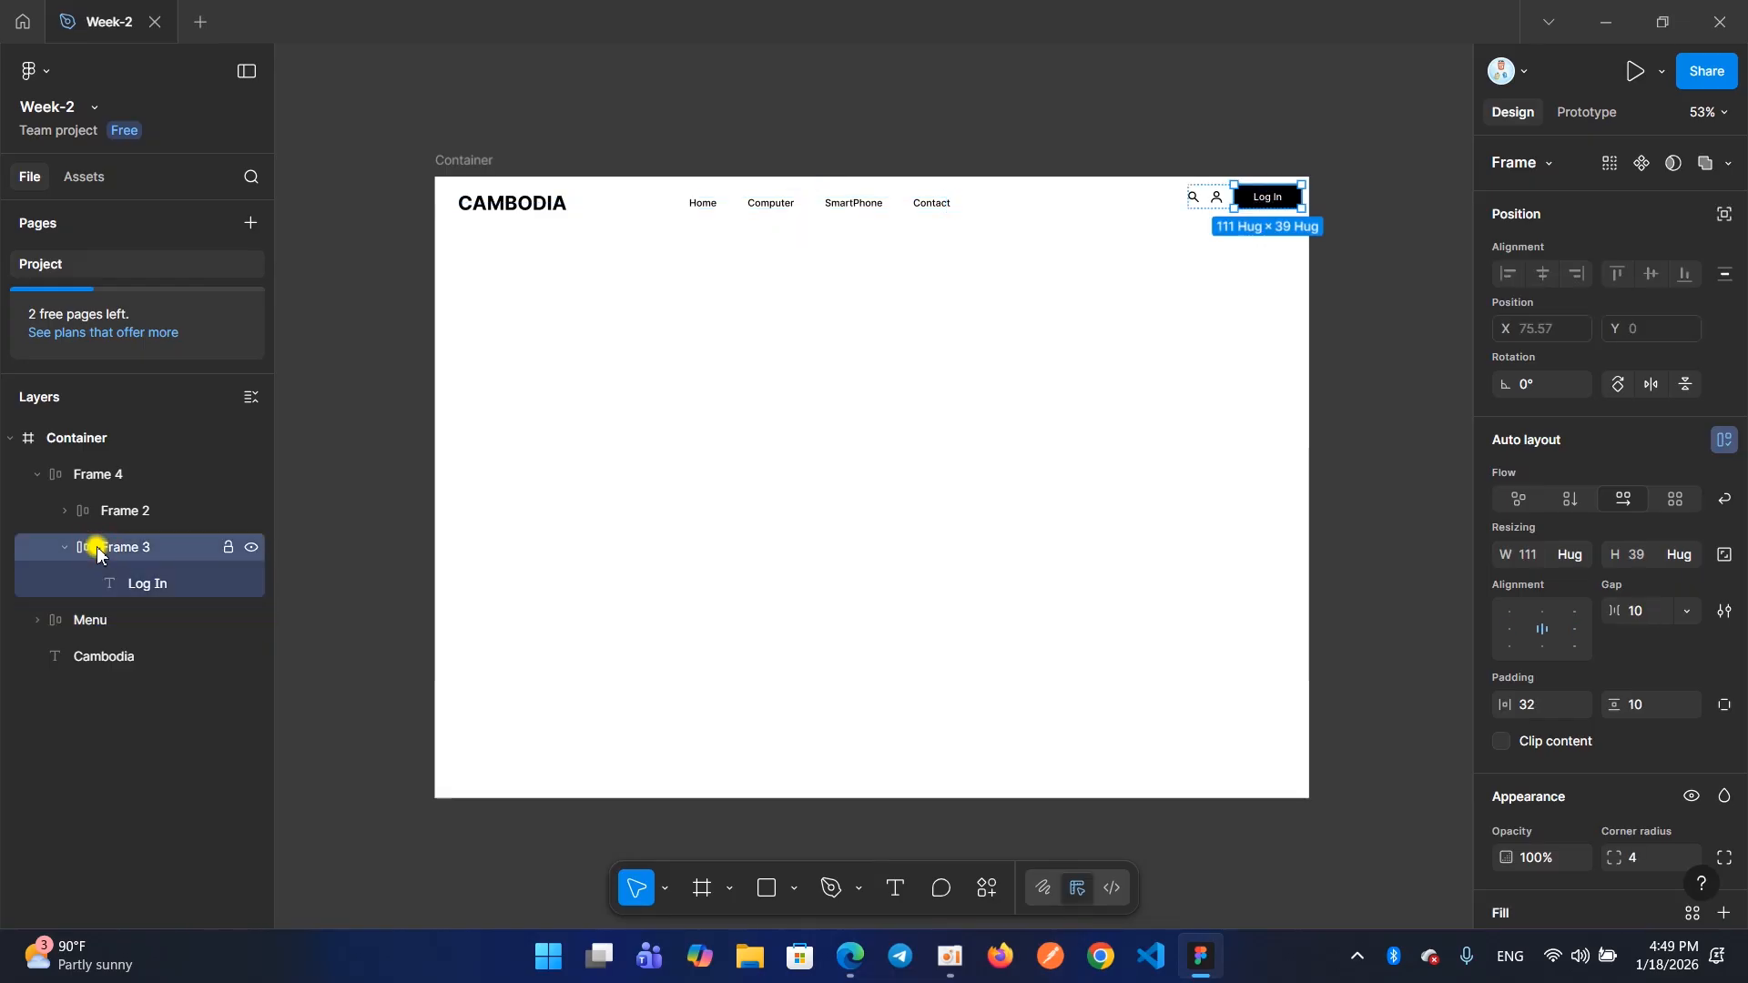
{"action": "double_click", "coordinate": [112, 548]}
{"action": "type", "text": "L"}
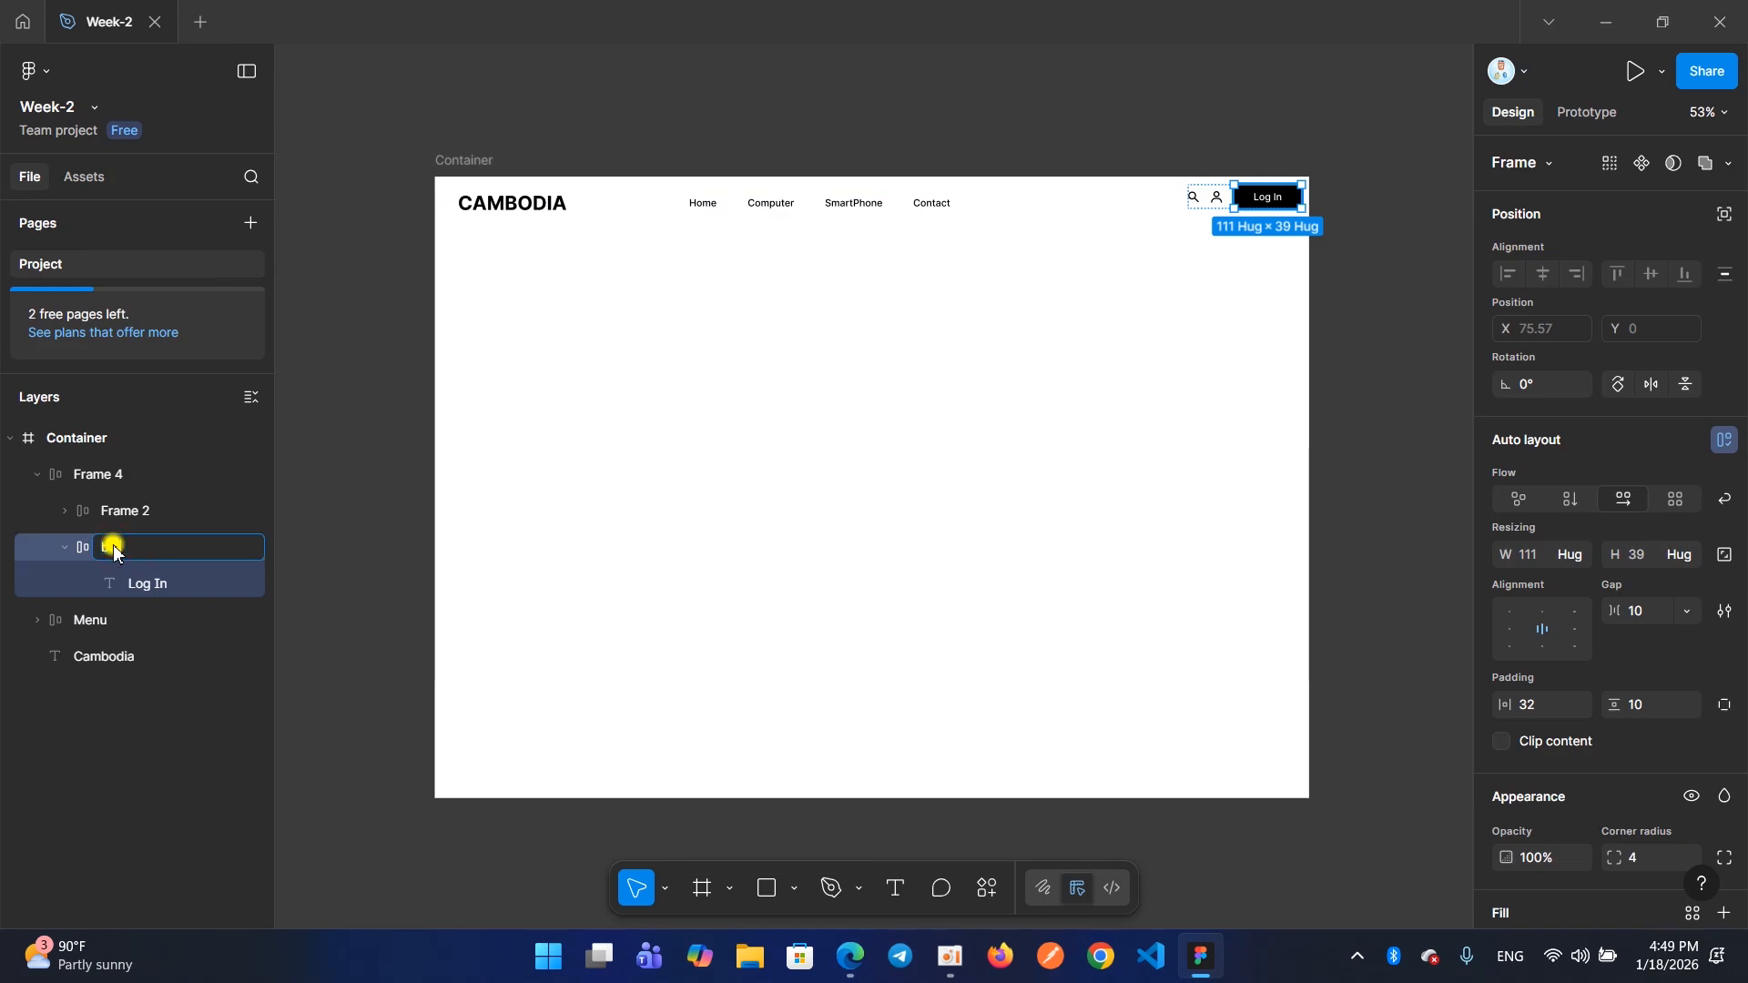
{"action": "key", "text": "Return"}
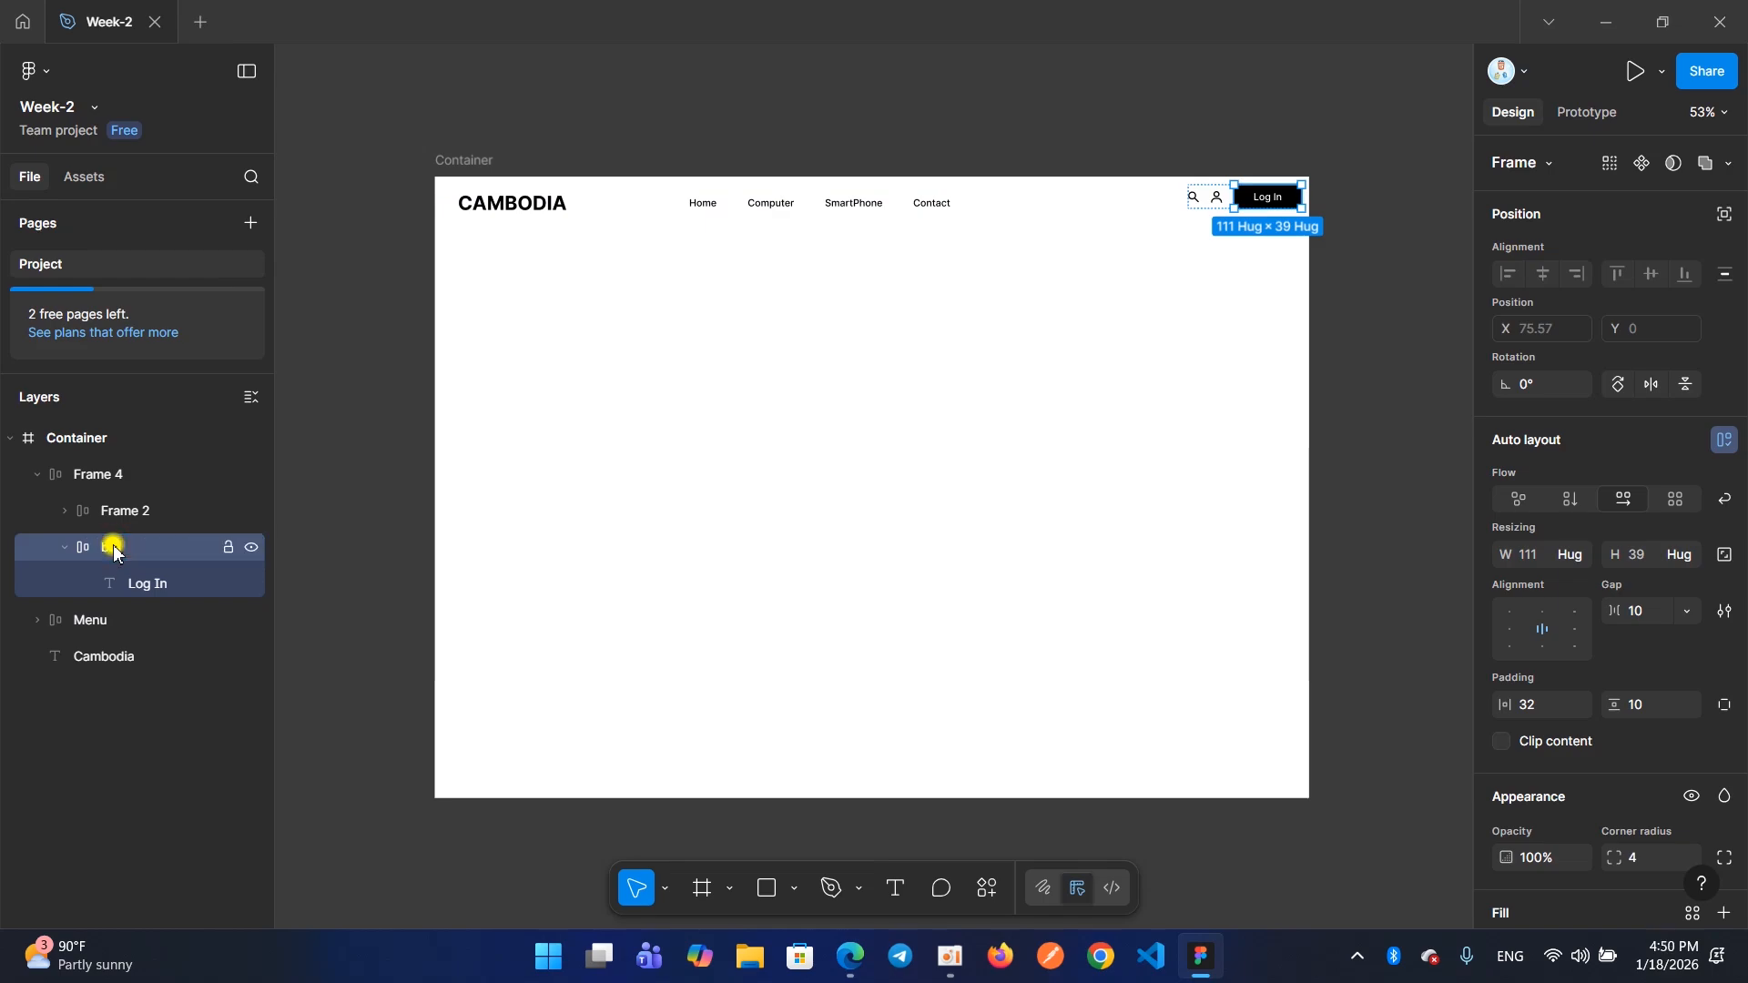
{"action": "double_click", "coordinate": [113, 547]}
{"action": "type", "text": "Button"}
{"action": "key", "text": "Return"}
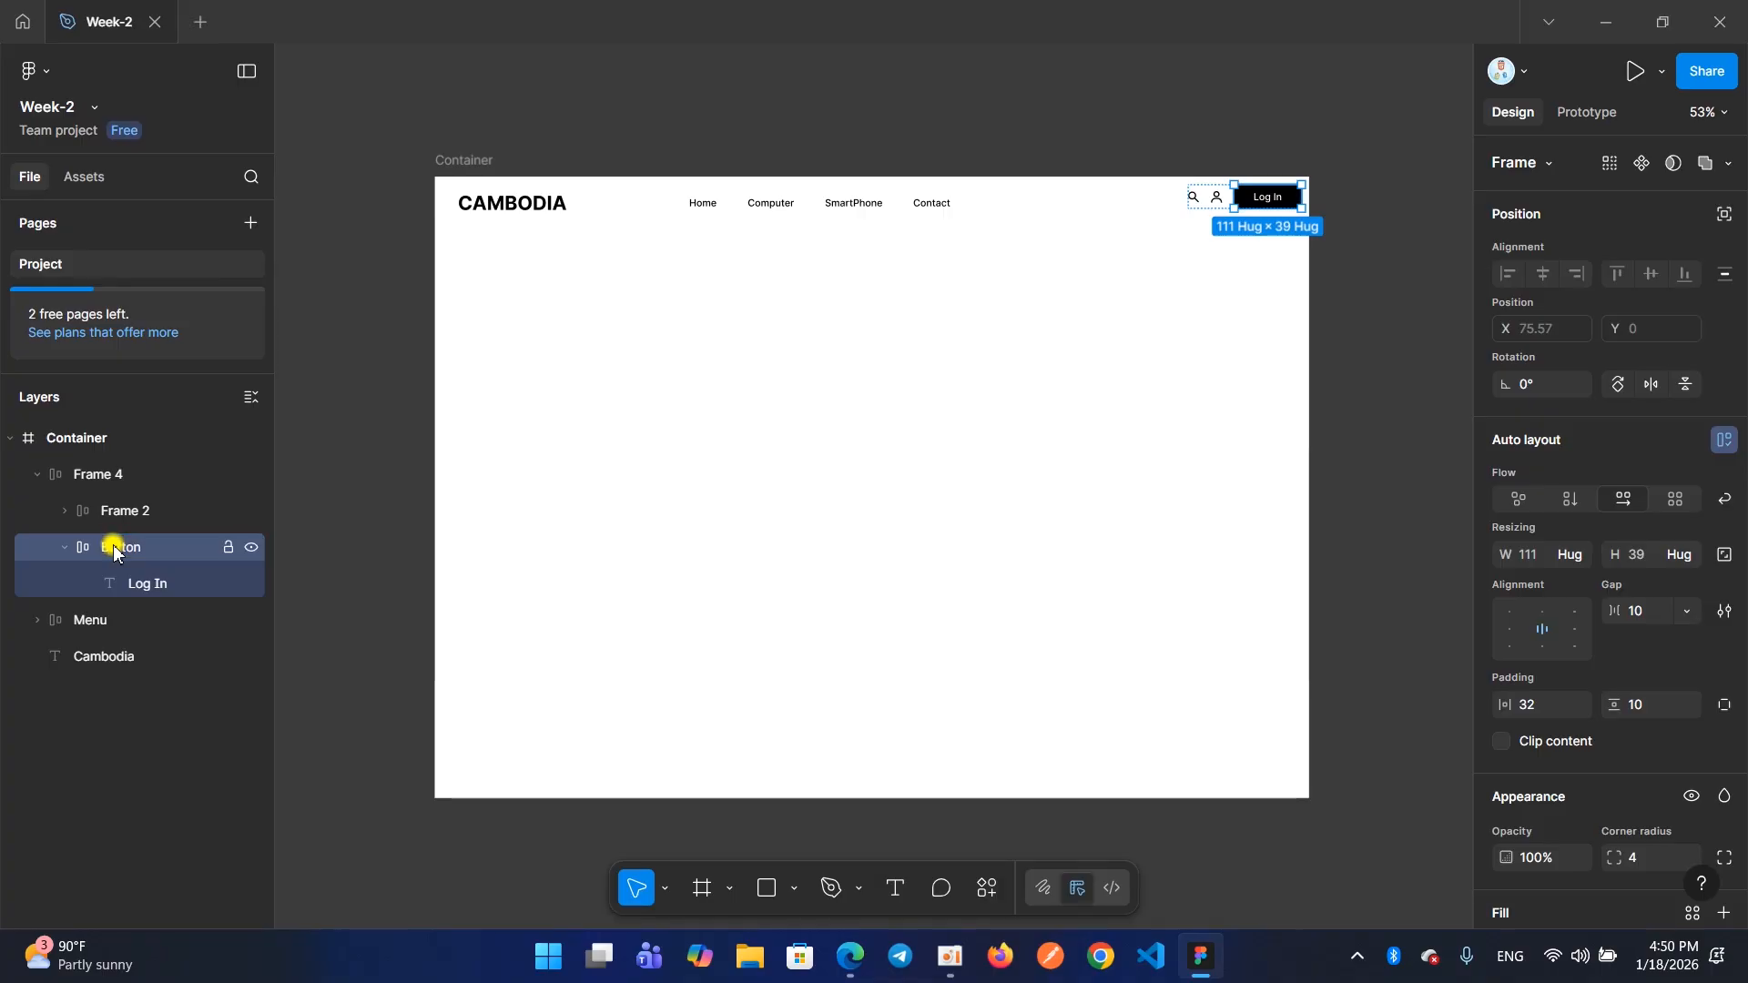
Rename the search and user icons frame, Frame 2, as Icon
{"action": "double_click", "coordinate": [119, 512]}
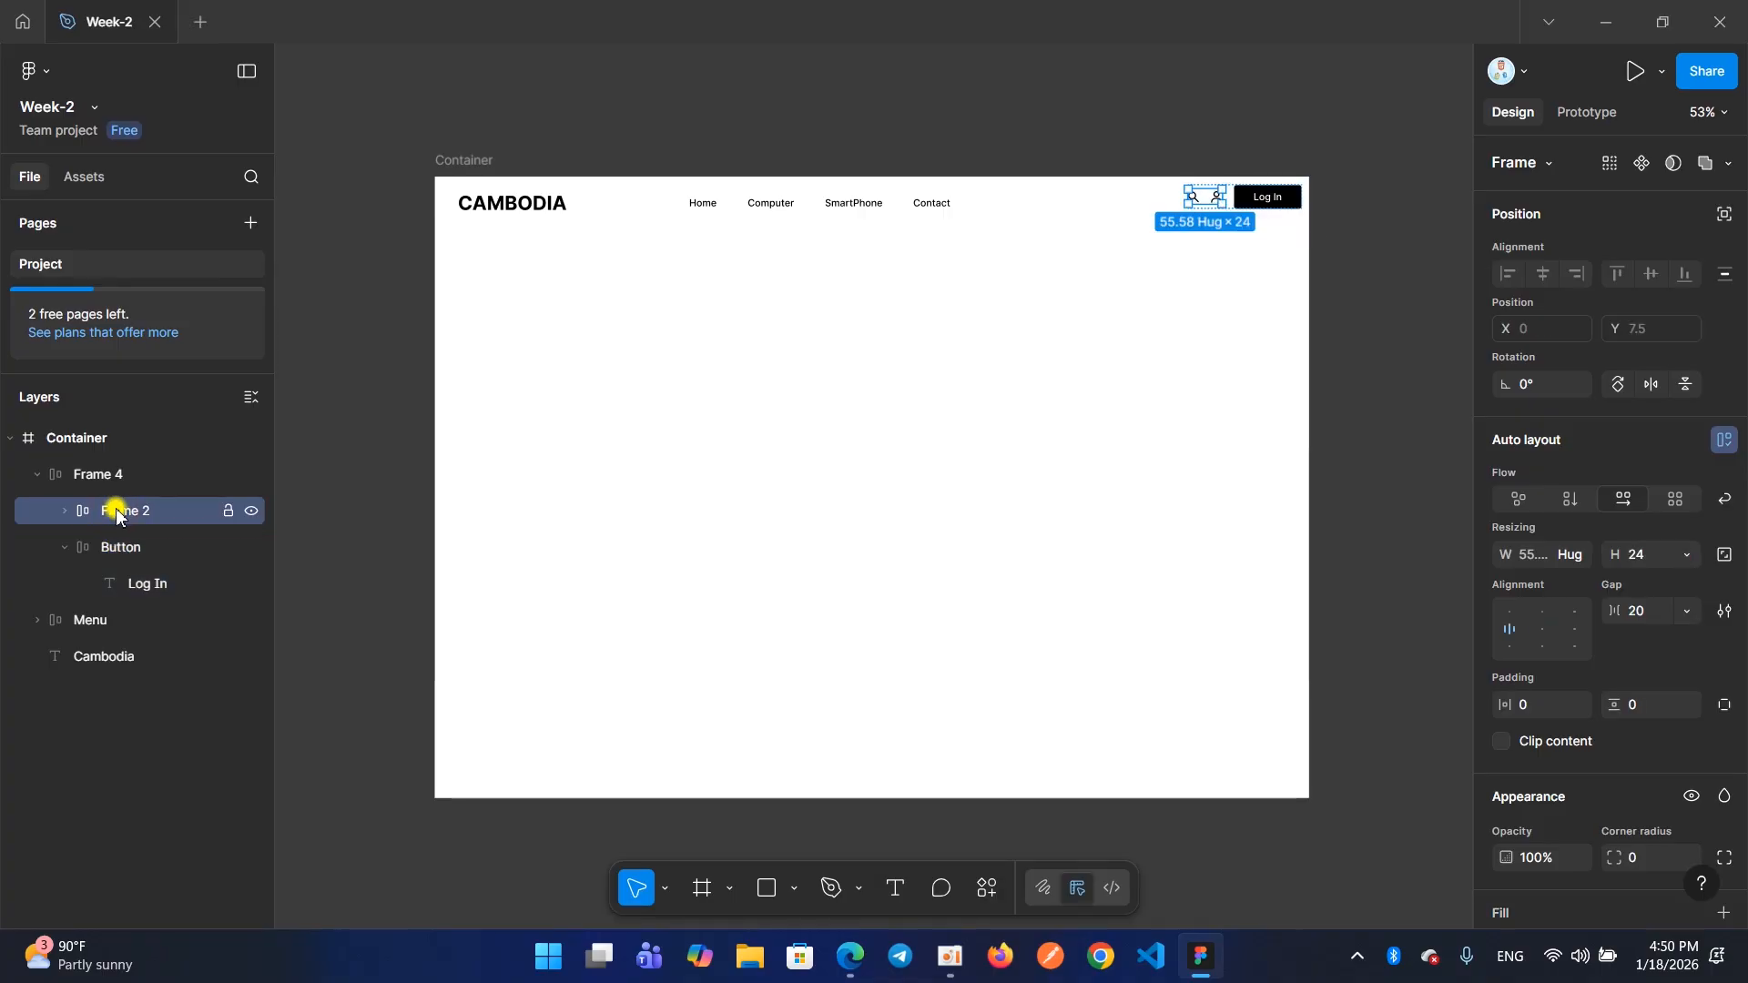
{"action": "type", "text": "Icon"}
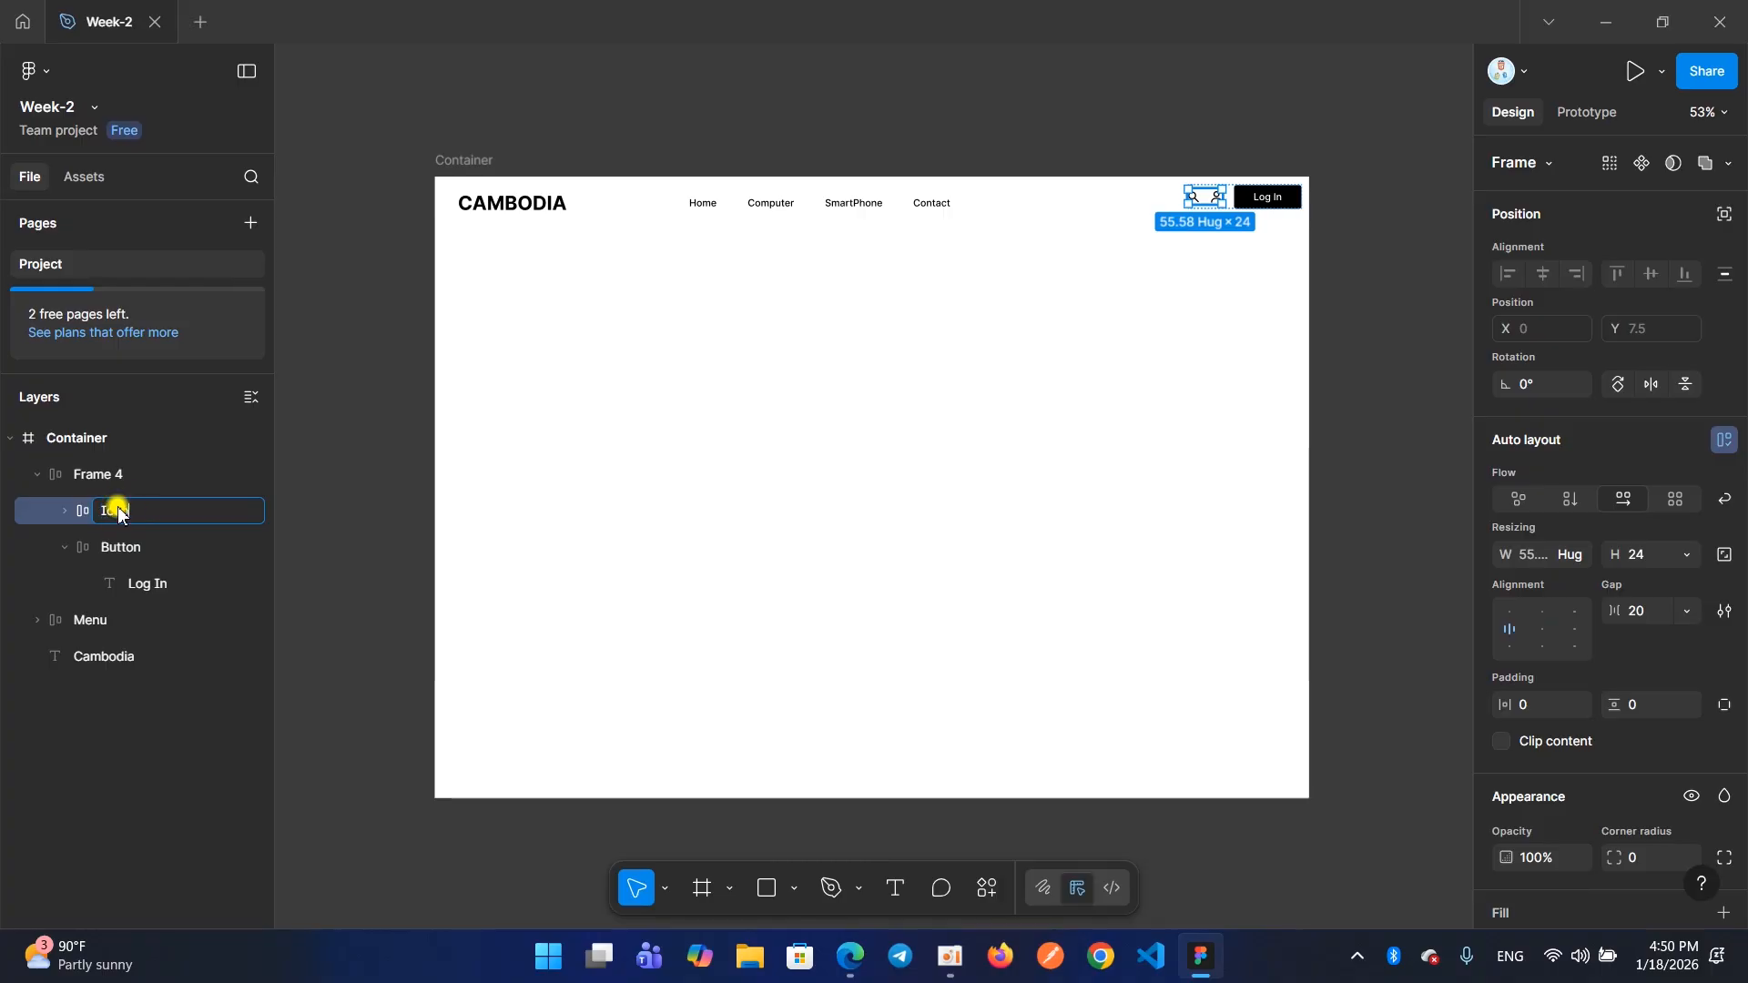
{"action": "key", "text": "Return"}
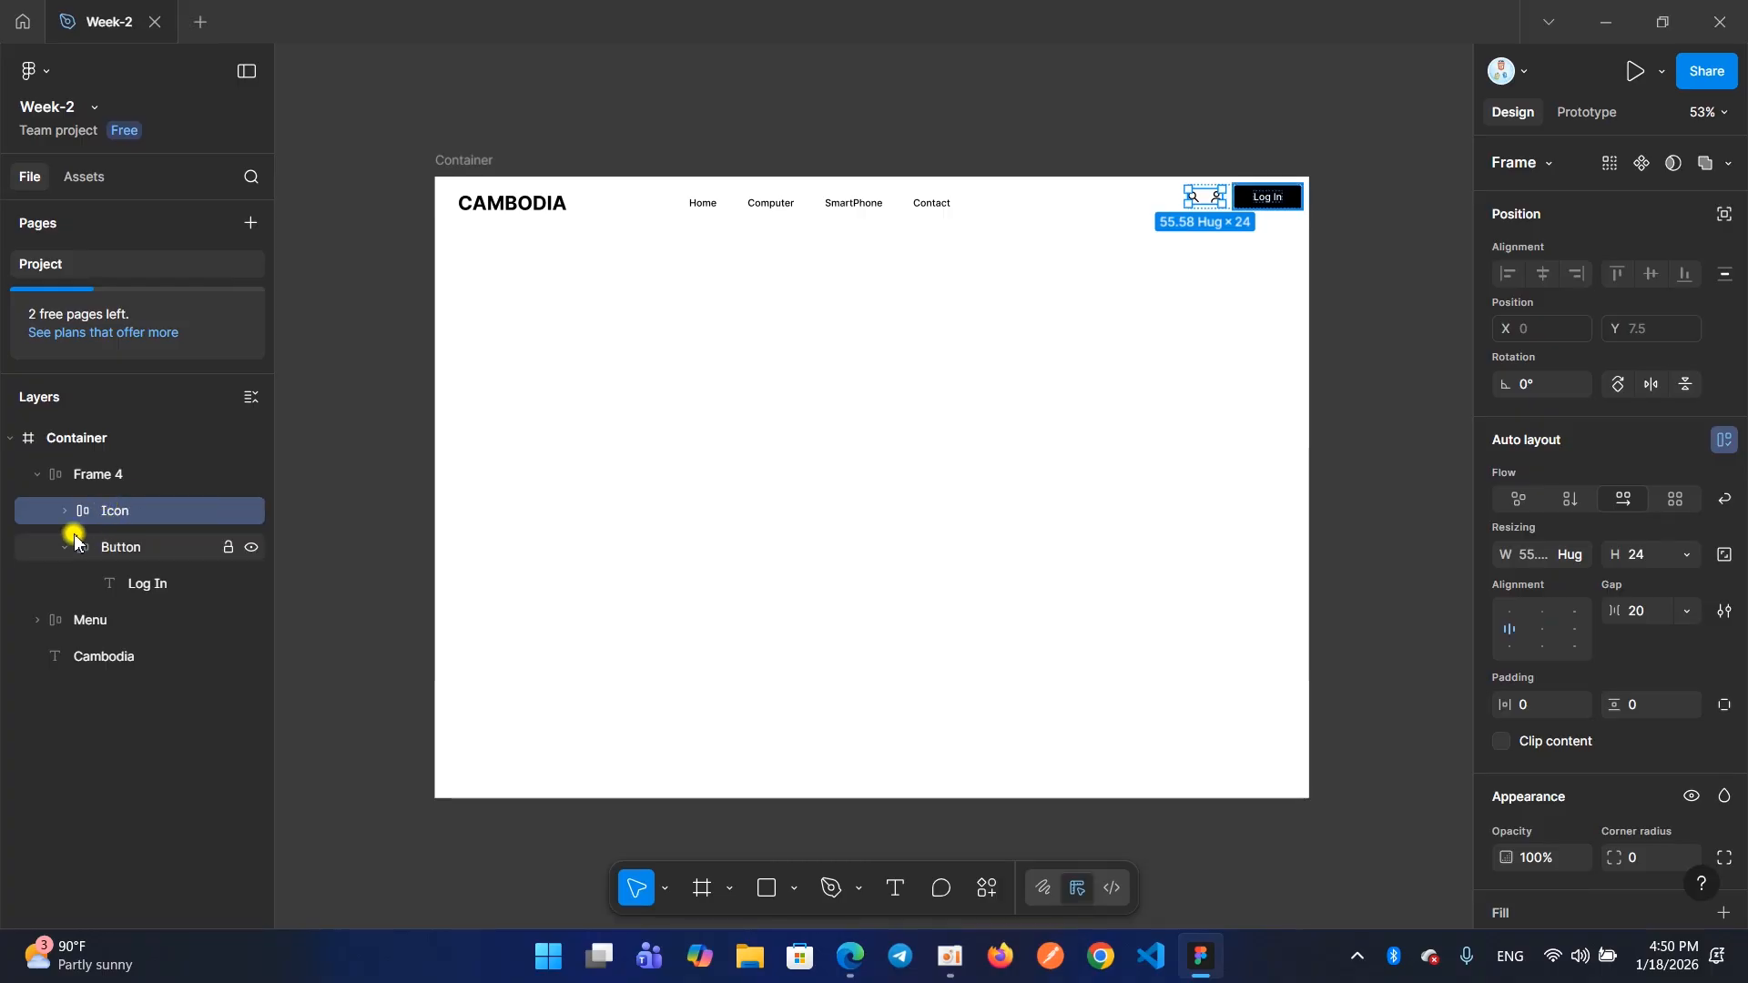
Collapse the Button layer and Frame 4, and rename Frame 4 as Nav-Right
{"action": "left_click", "coordinate": [69, 550]}
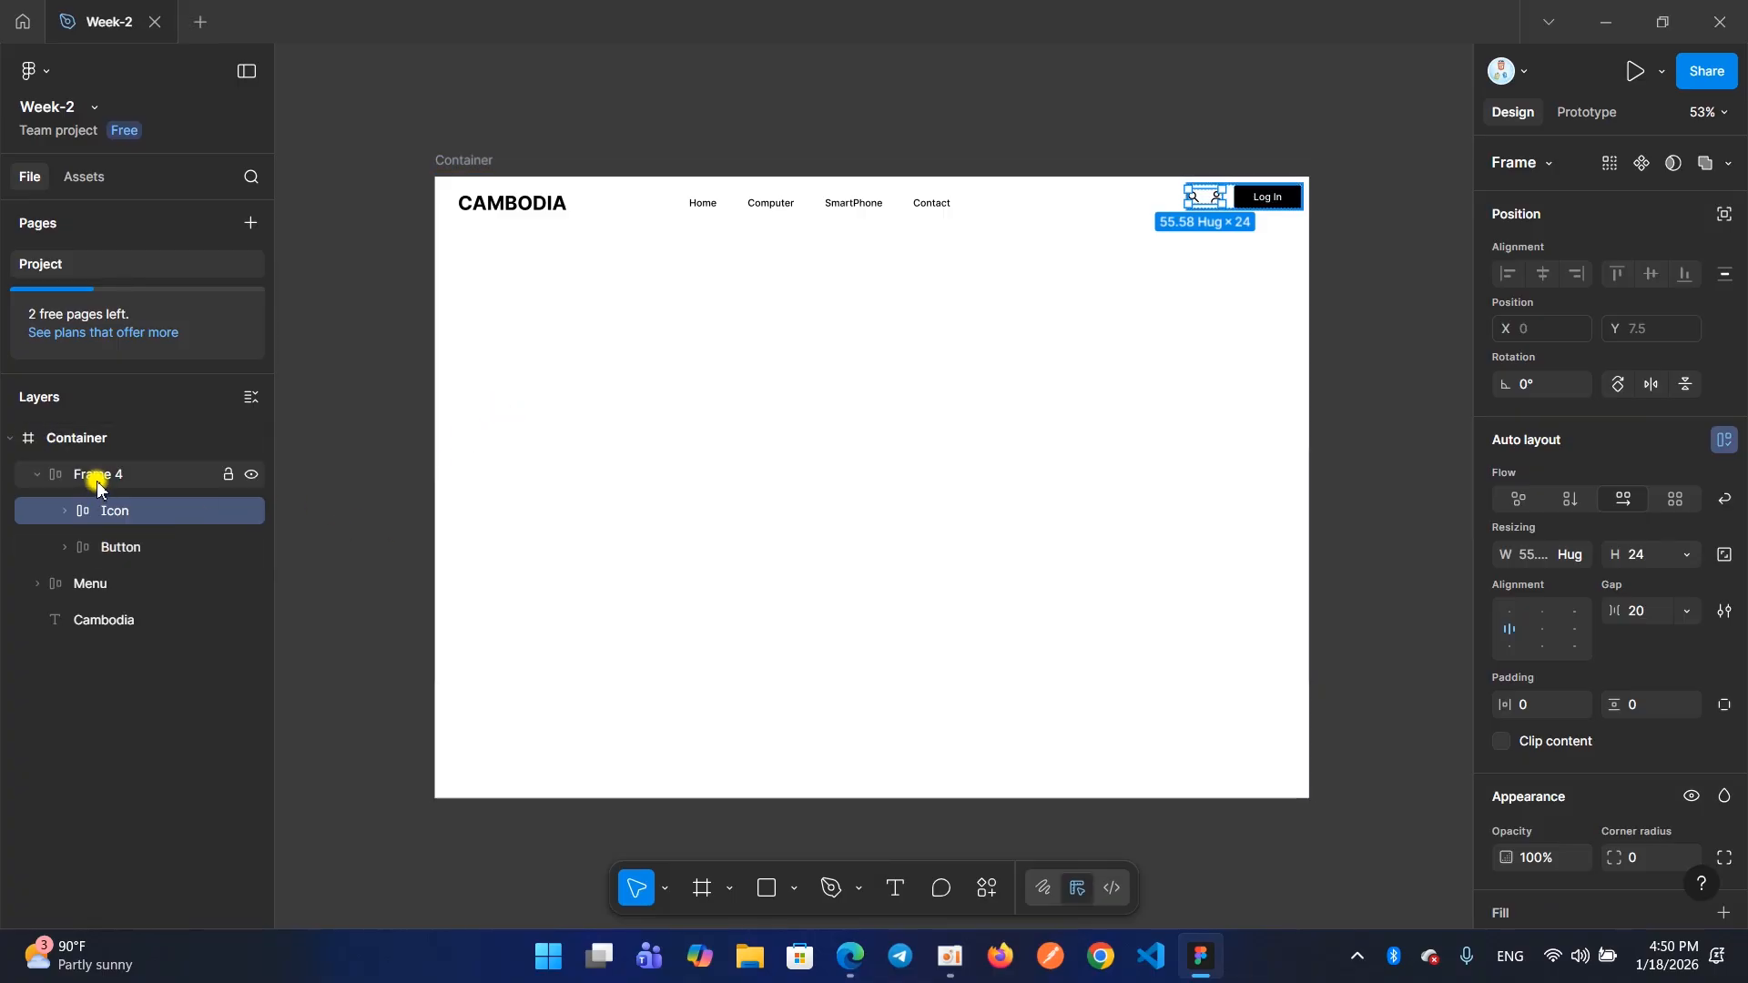
{"action": "left_click", "coordinate": [37, 474]}
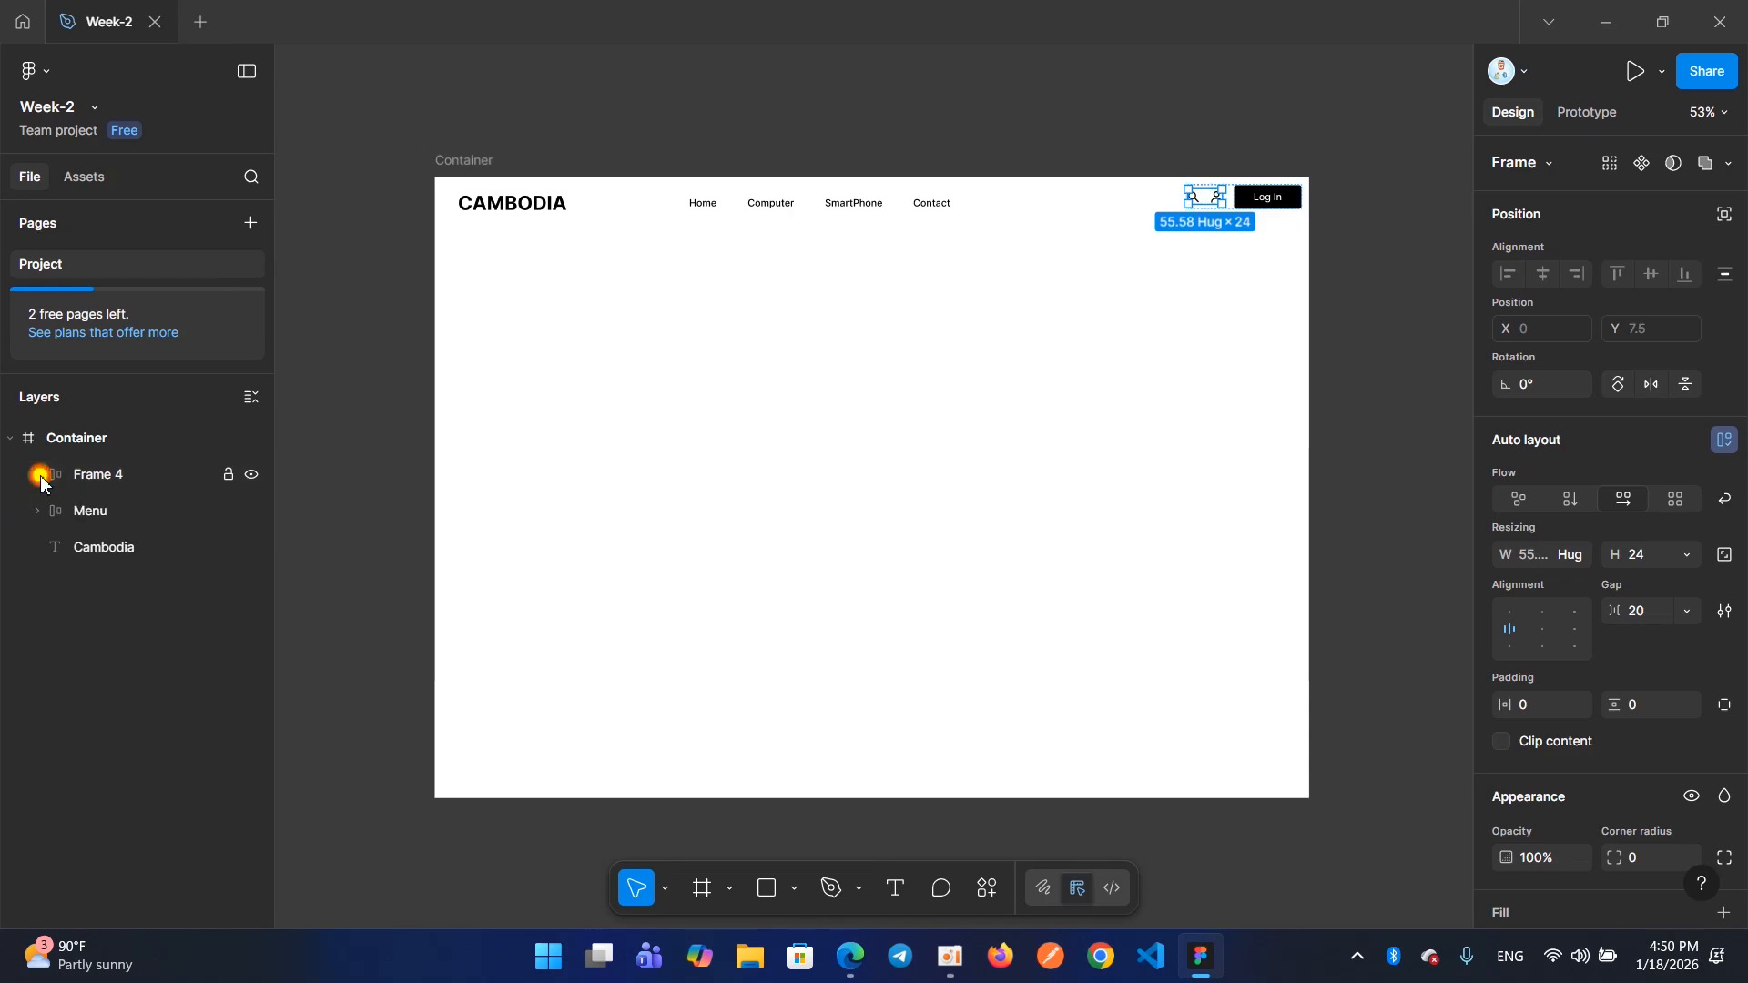
{"action": "left_click", "coordinate": [89, 475]}
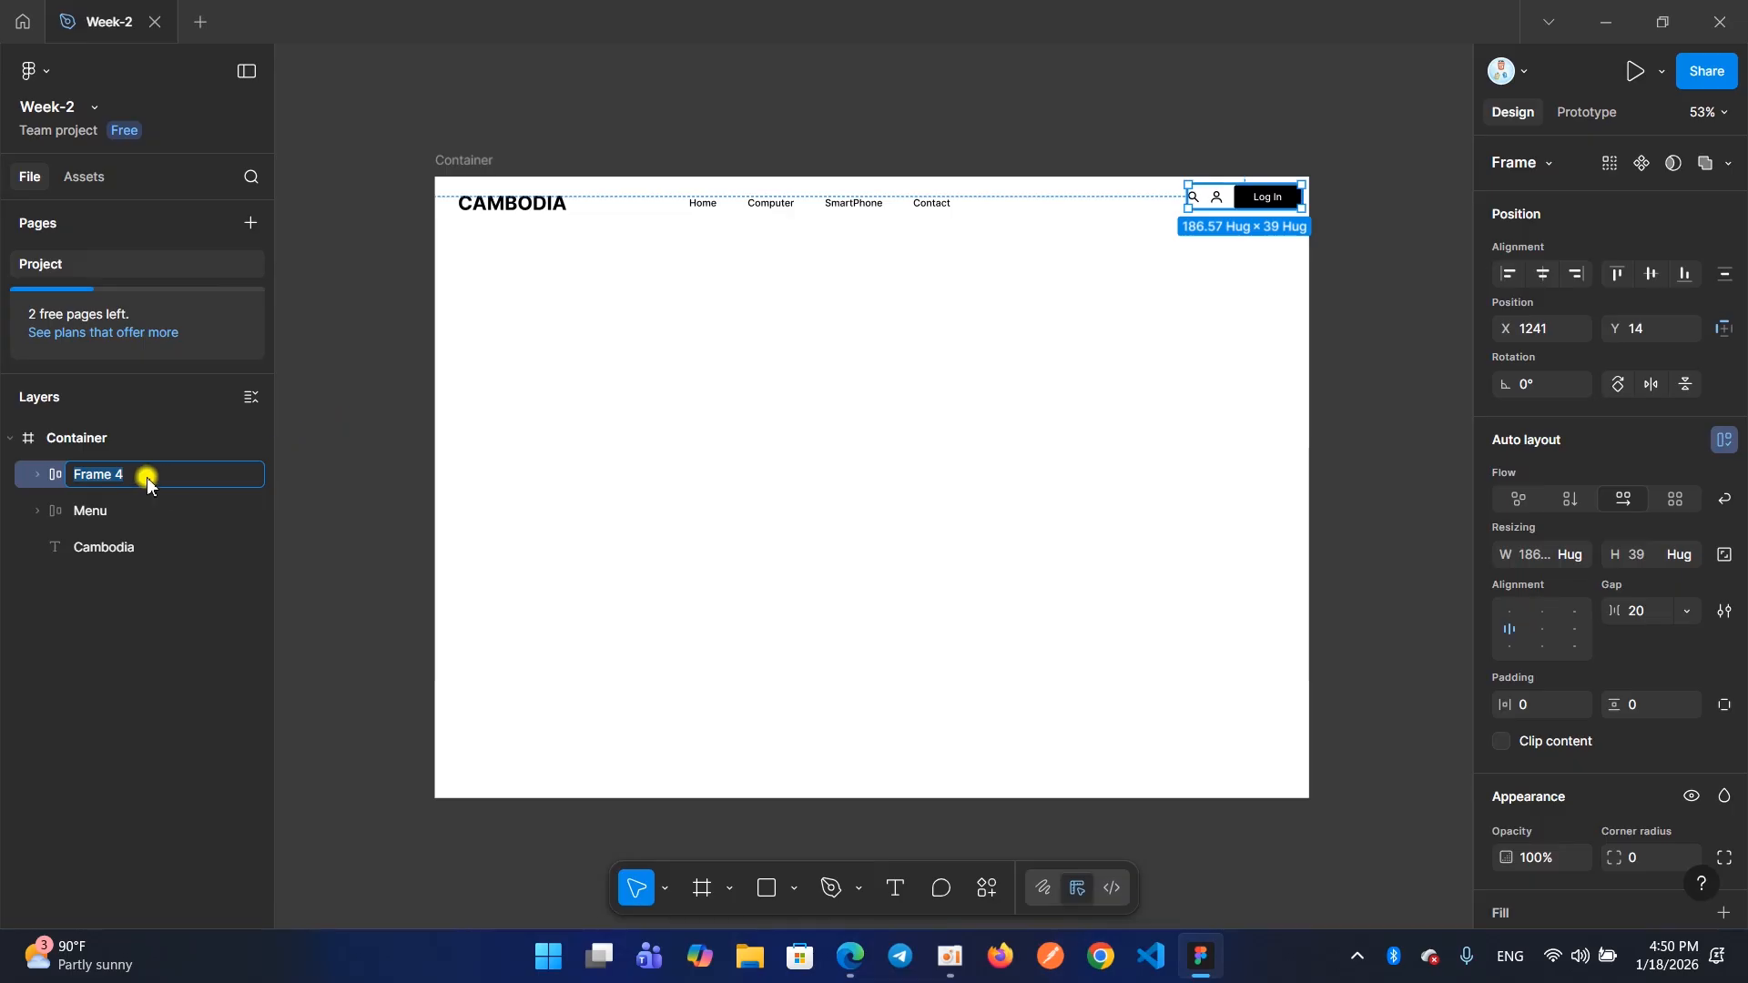
{"action": "key", "text": "BackSpace"}
{"action": "type", "text": "Nav-Right"}
{"action": "key", "text": "Return"}
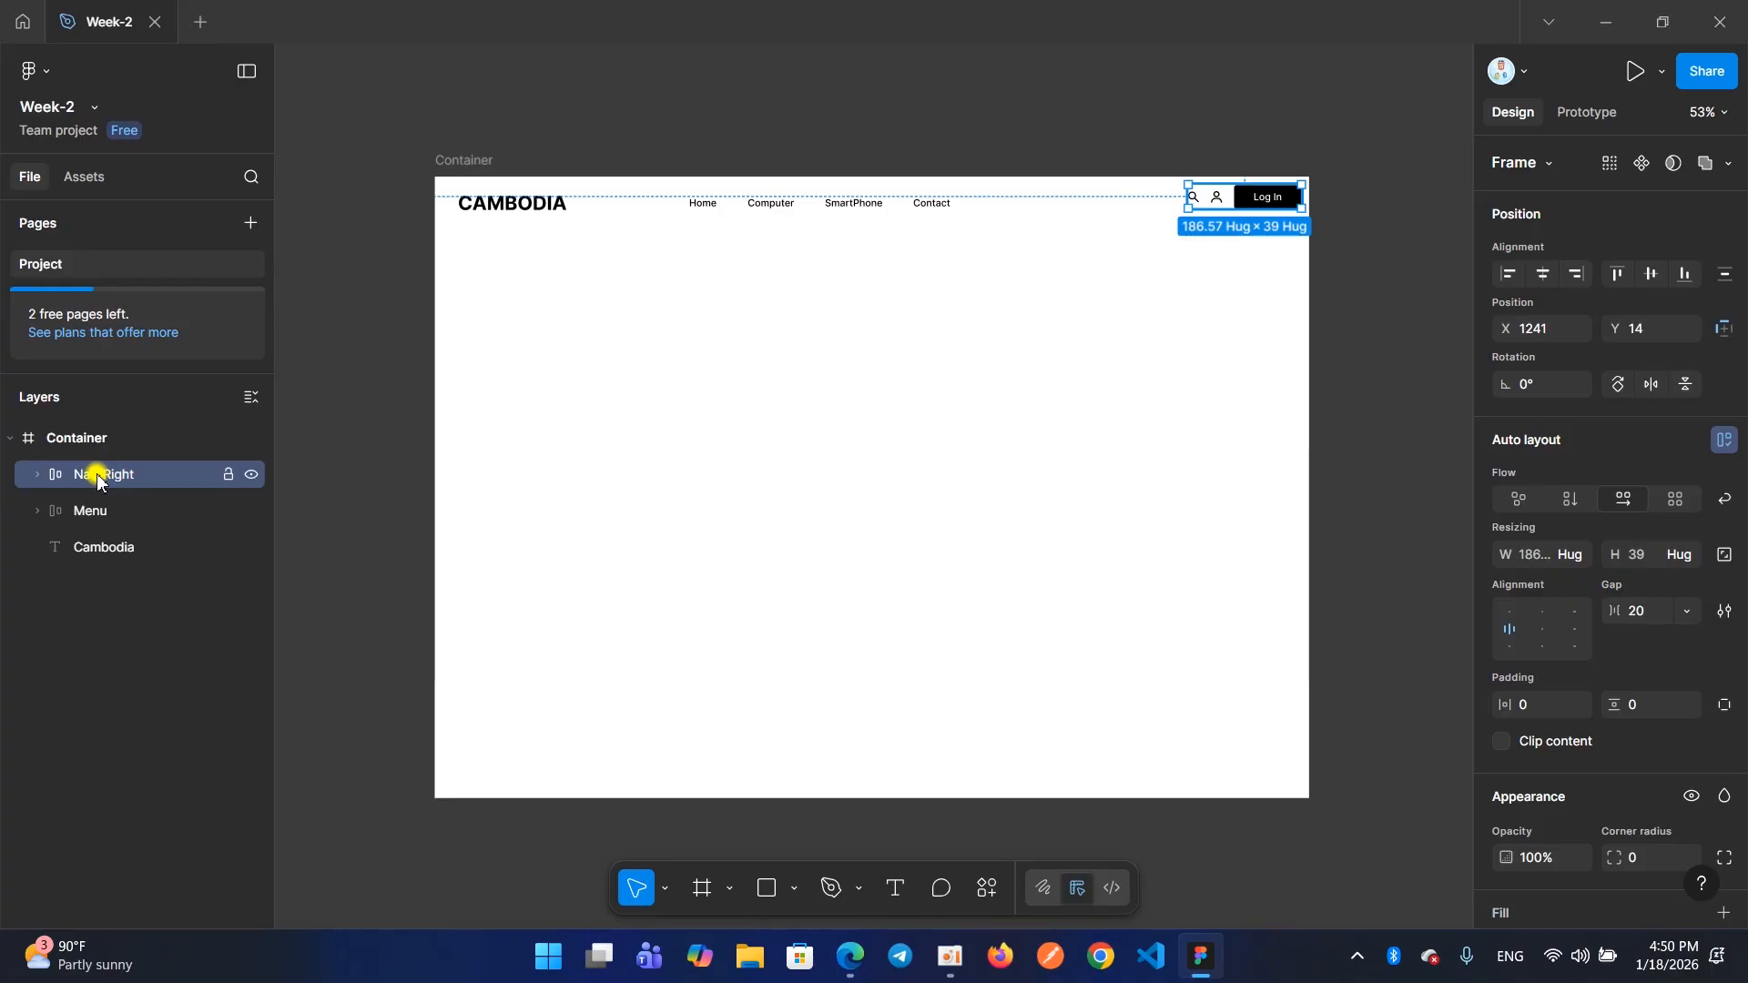
Wrap the Cambodia text, Menu and Nav-Right together in a horizontal auto layout frame
{"action": "left_click", "coordinate": [91, 549]}
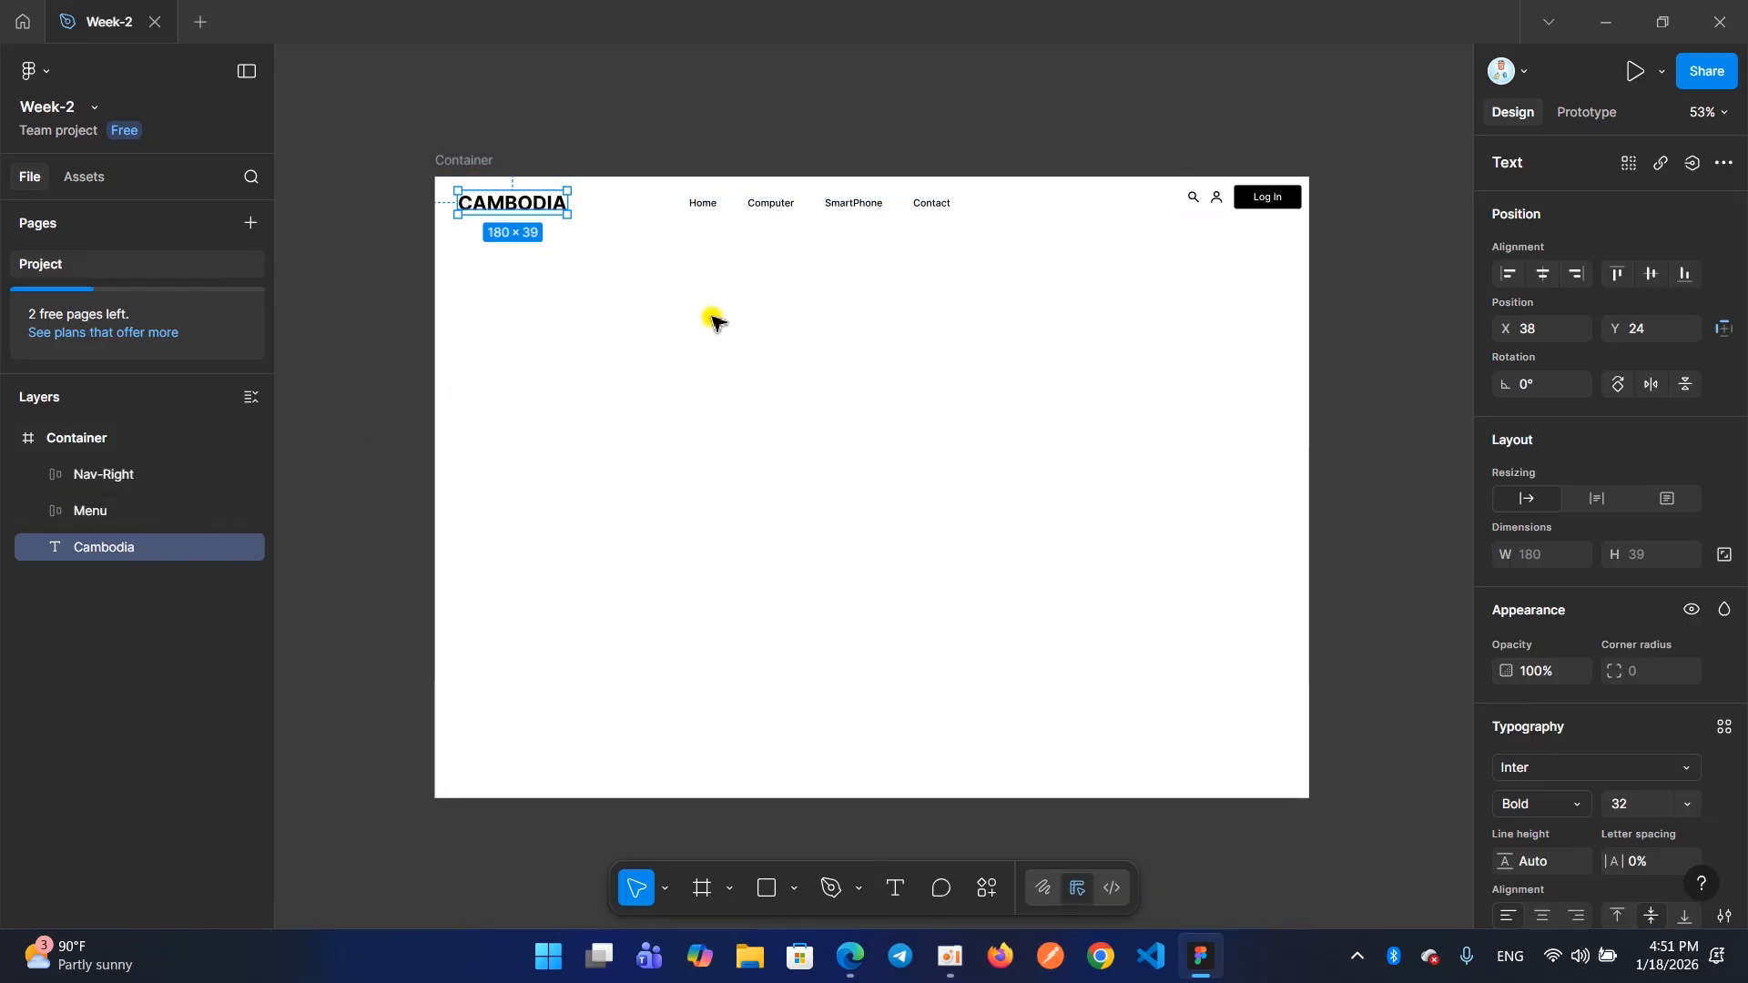
{"action": "scroll", "coordinate": [844, 282], "scroll_direction": "up", "scroll_amount": 3}
{"action": "scroll", "coordinate": [844, 283], "scroll_direction": "down", "scroll_amount": 3}
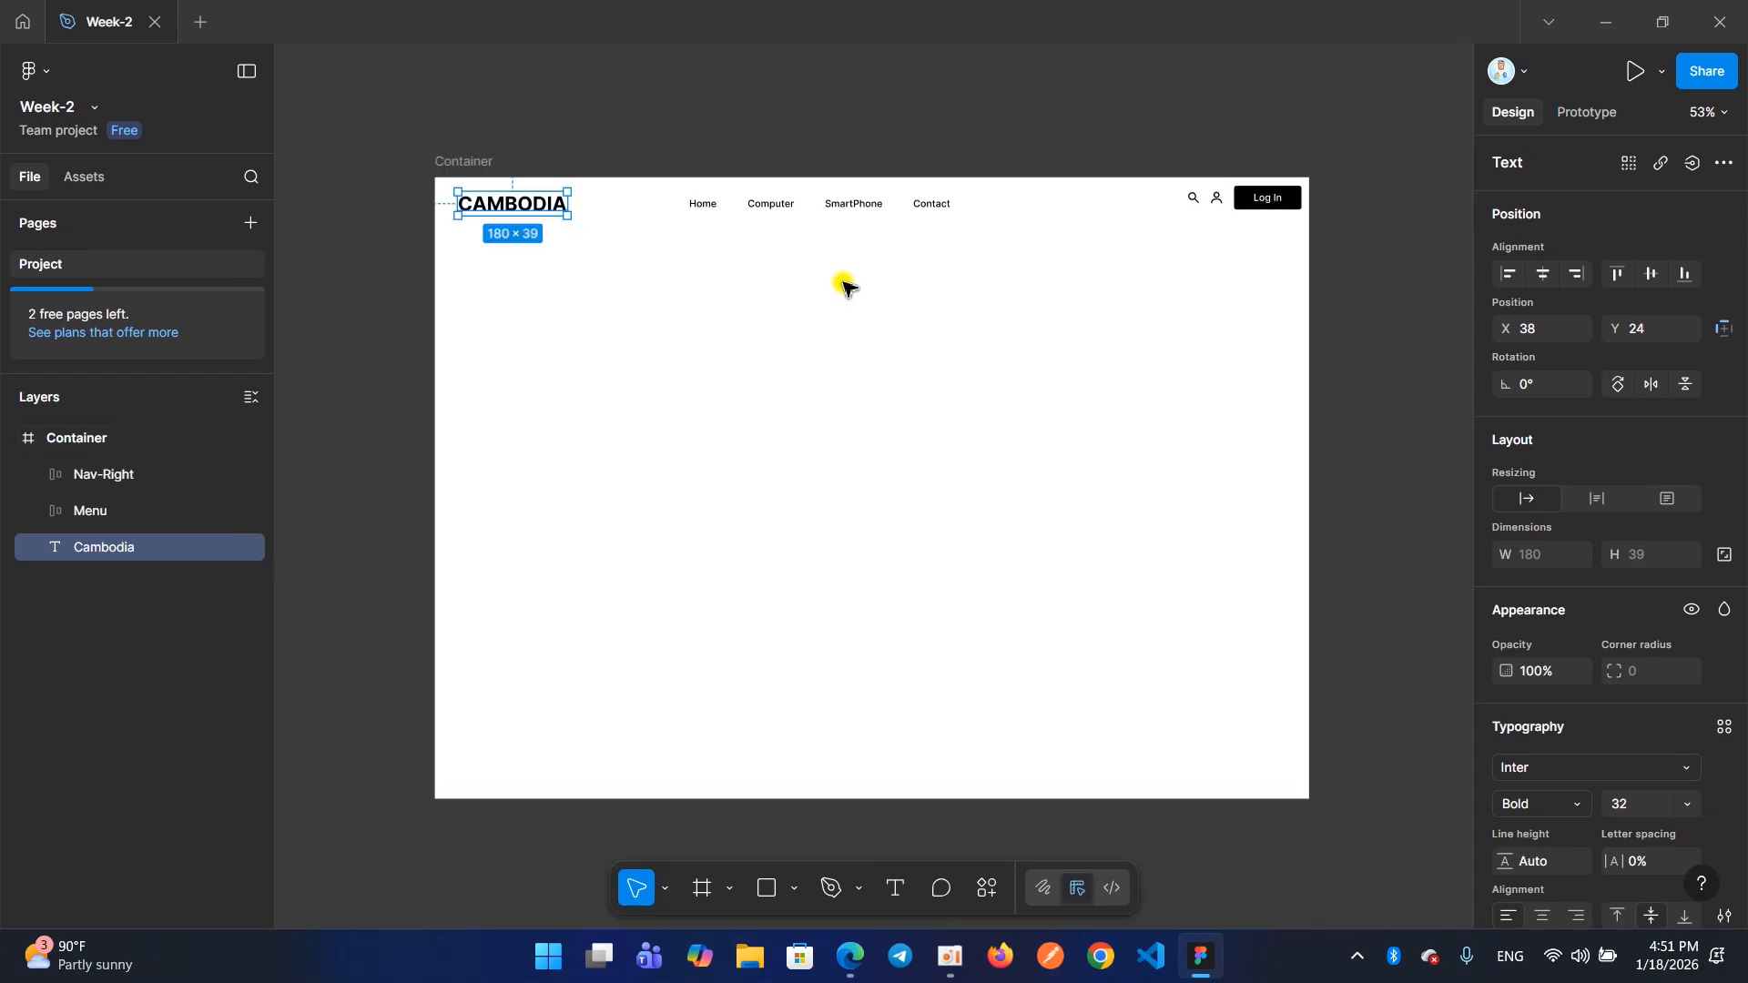
{"action": "left_click_drag", "start_coordinate": [1276, 244], "coordinate": [556, 211]}
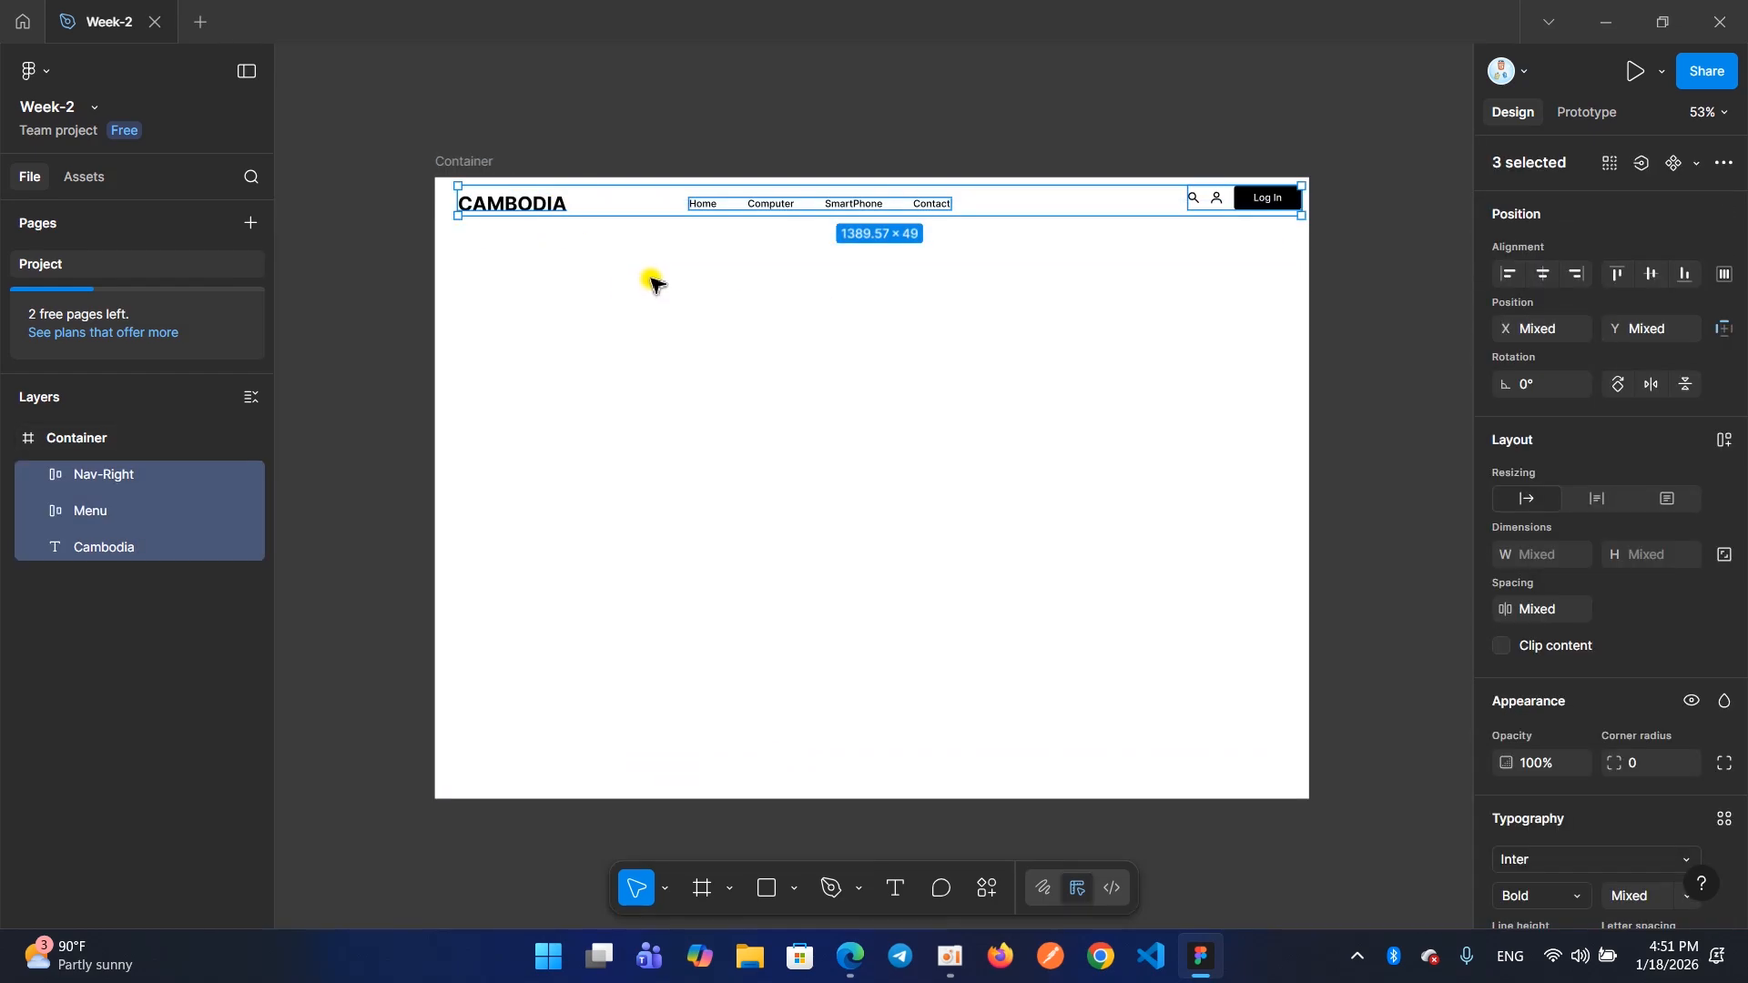
{"action": "key", "text": "shift+a"}
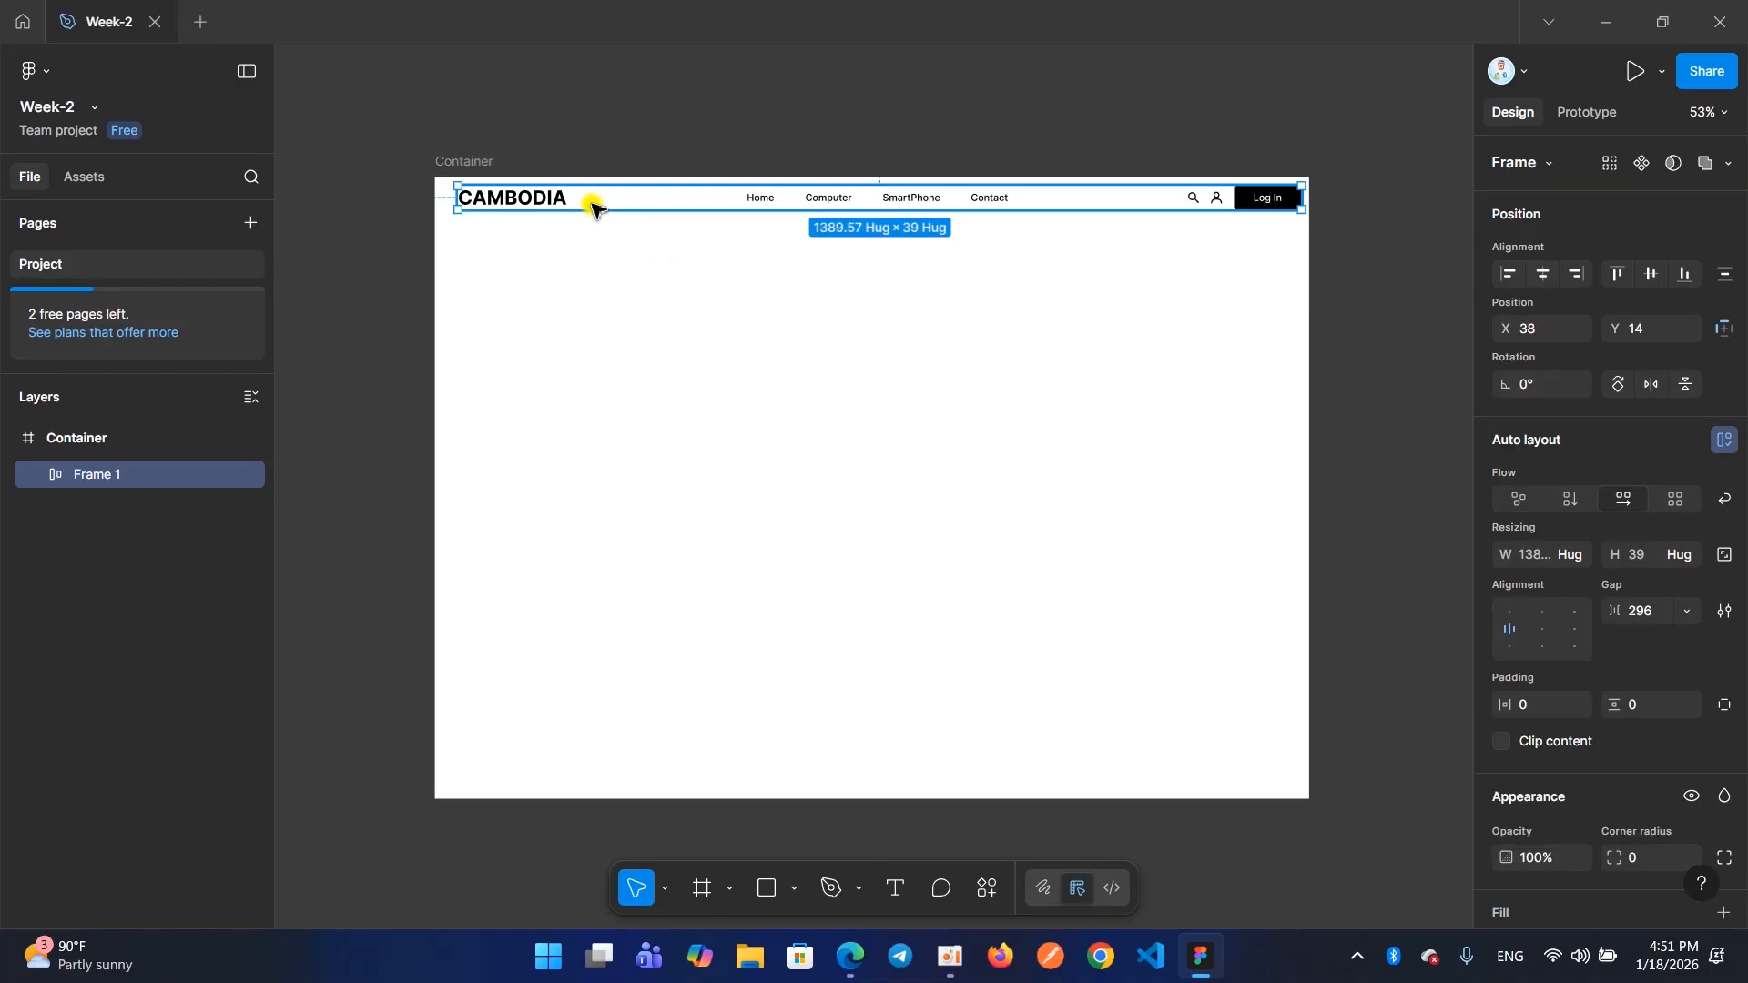
Rename the auto layout frame that holds the whole header as Navbar
{"action": "scroll", "coordinate": [592, 208], "scroll_direction": "up", "scroll_amount": 1}
{"action": "scroll", "coordinate": [573, 228], "scroll_direction": "up", "scroll_amount": 1}
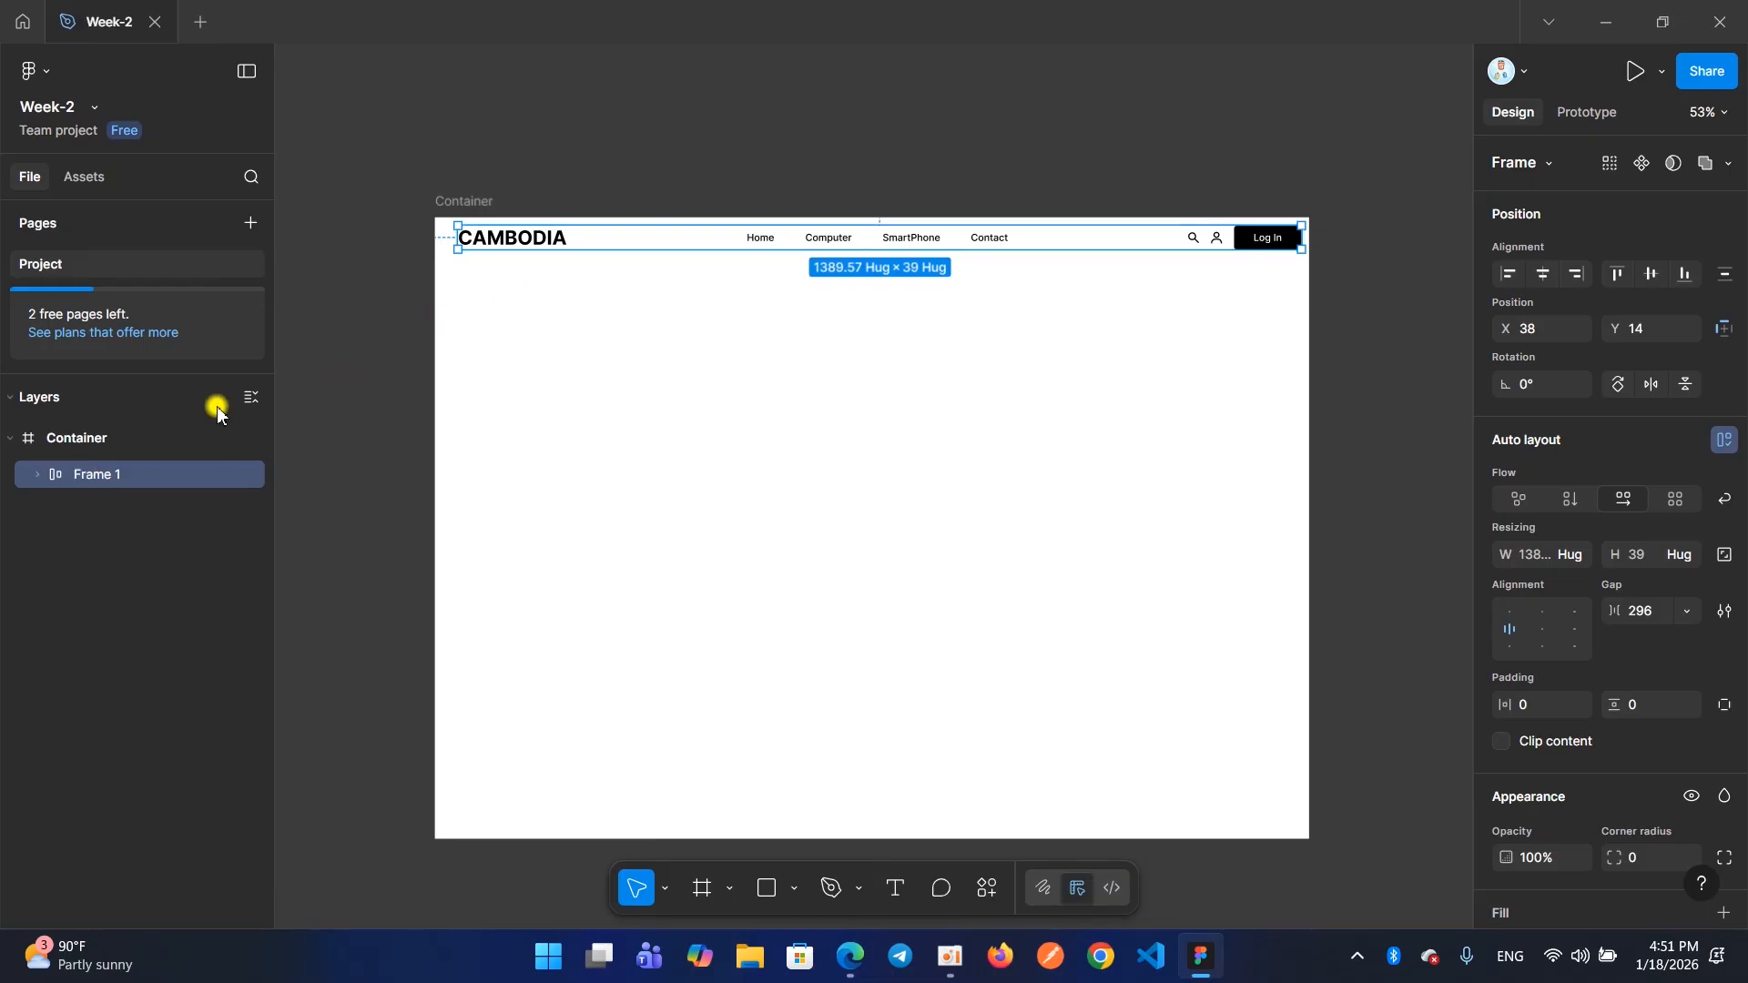
{"action": "double_click", "coordinate": [108, 475]}
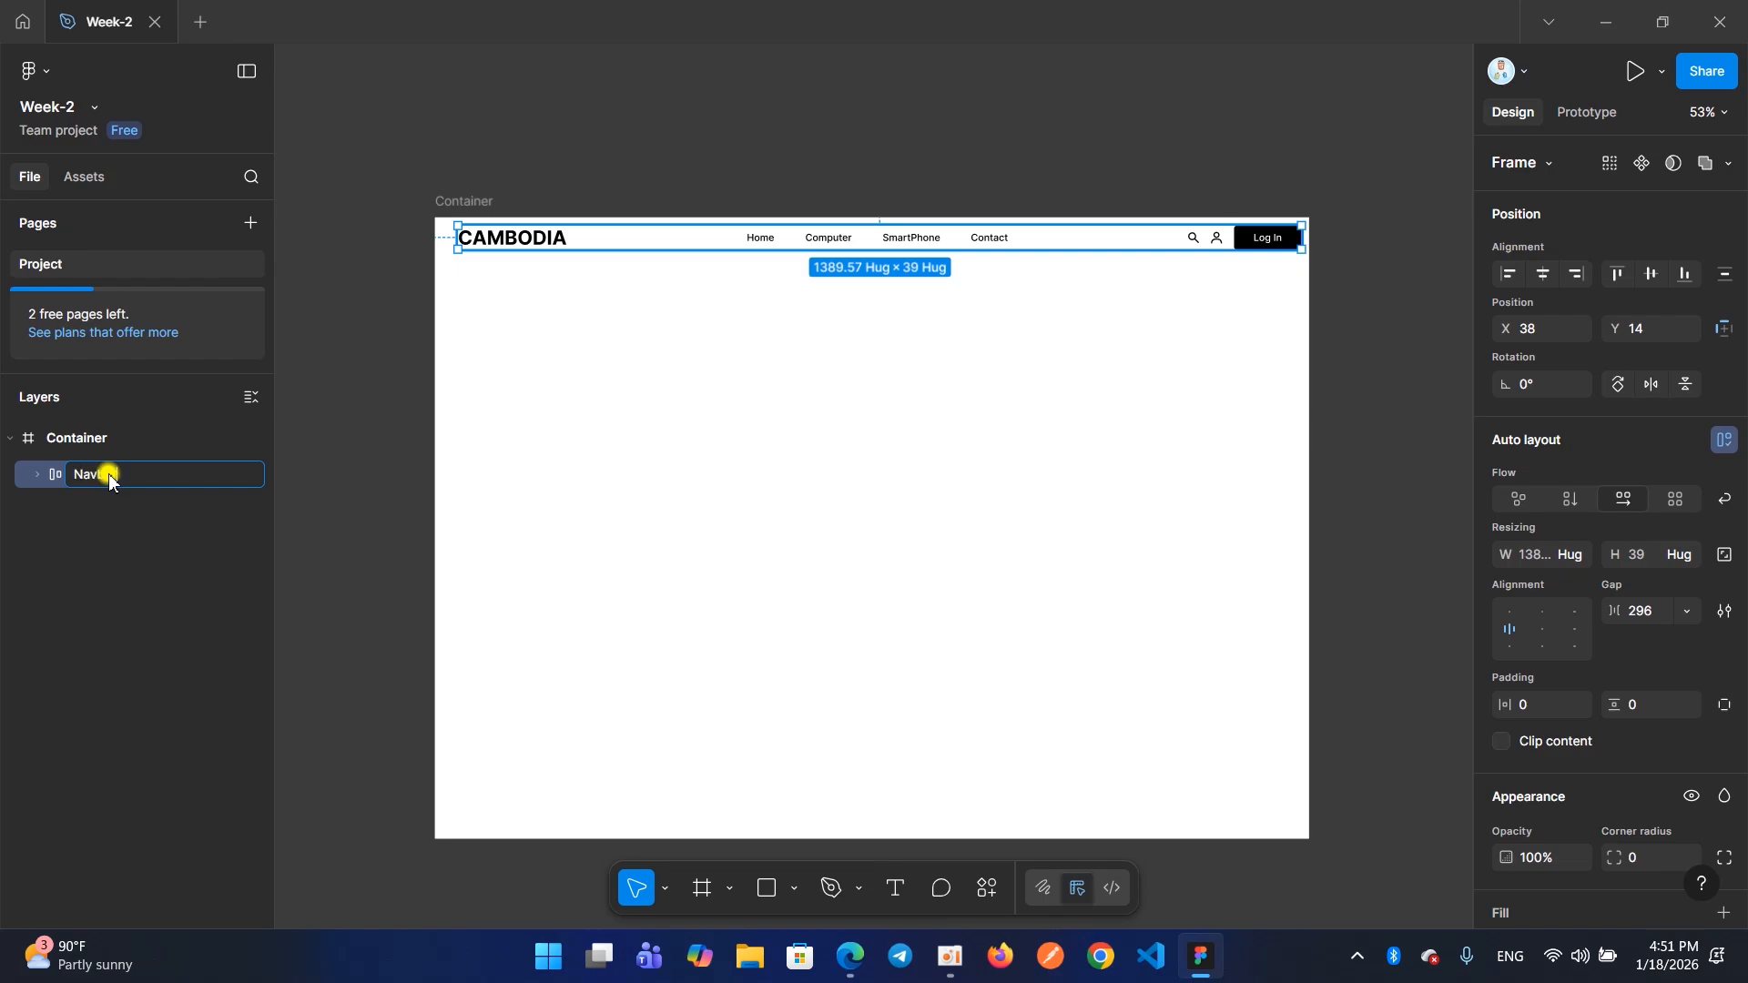
{"action": "key", "text": "Return"}
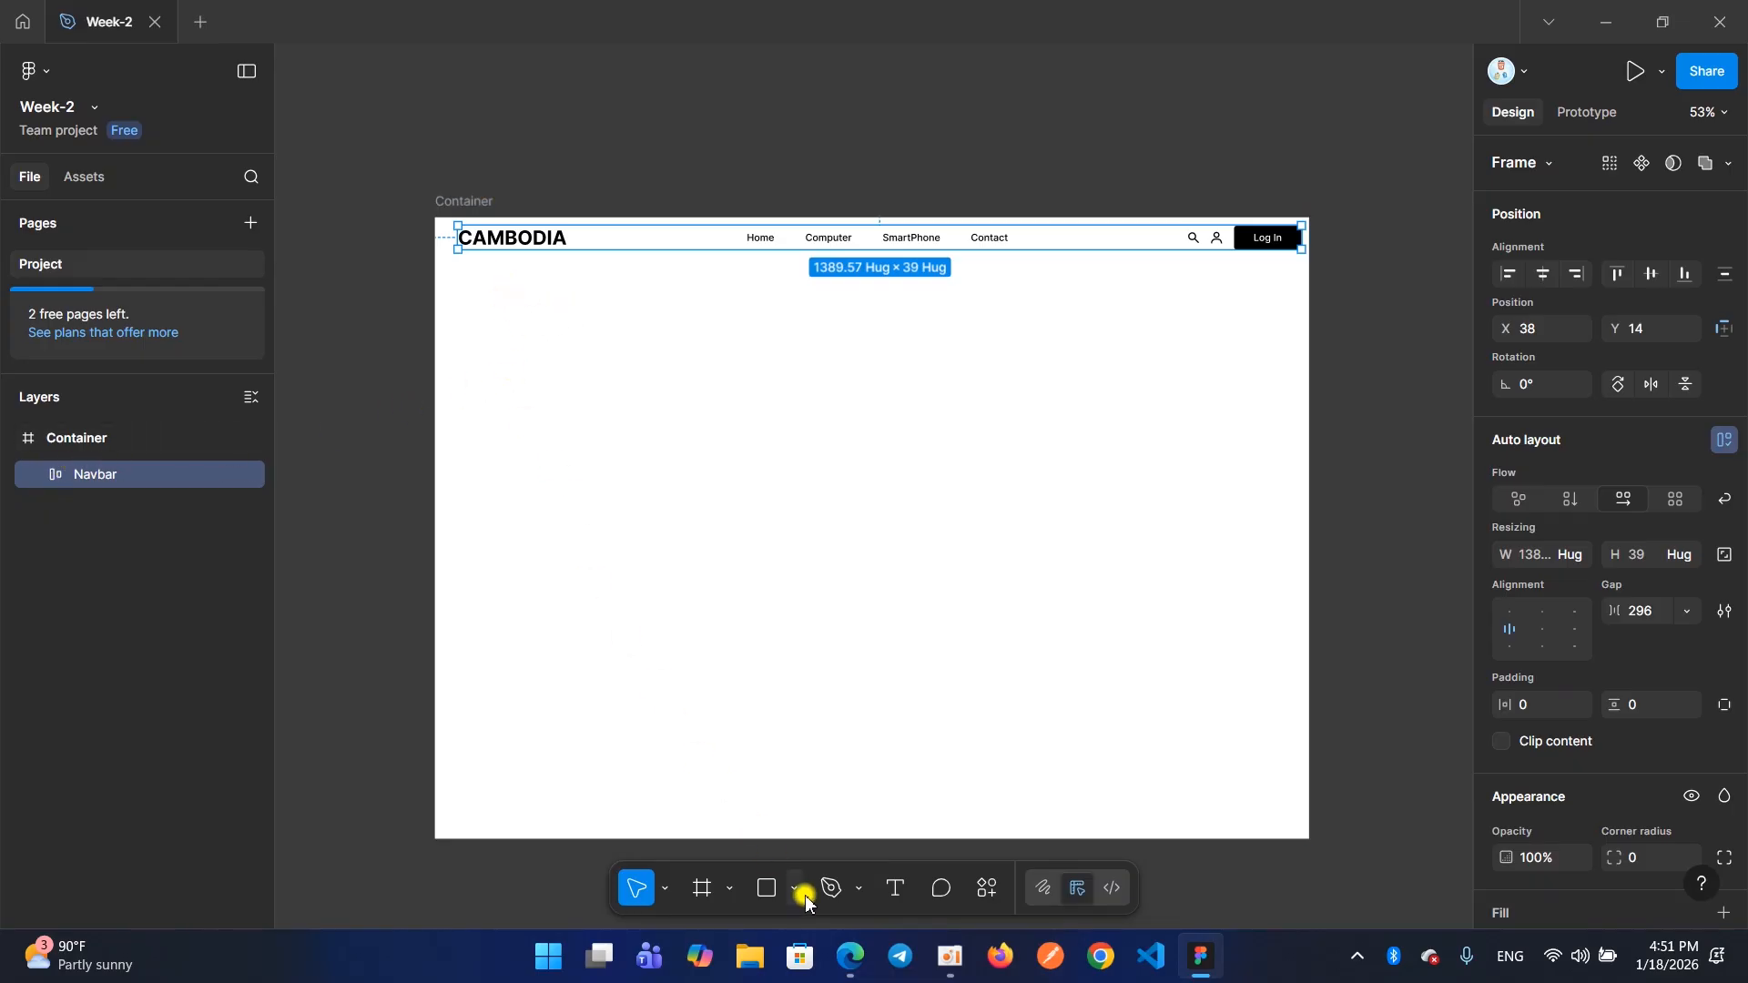
Switch to the Edge browser to view the Ecommerce page's header, return to Figma and clear the selection
{"action": "mouse_move", "coordinate": [850, 956]}
{"action": "left_click", "coordinate": [731, 799]}
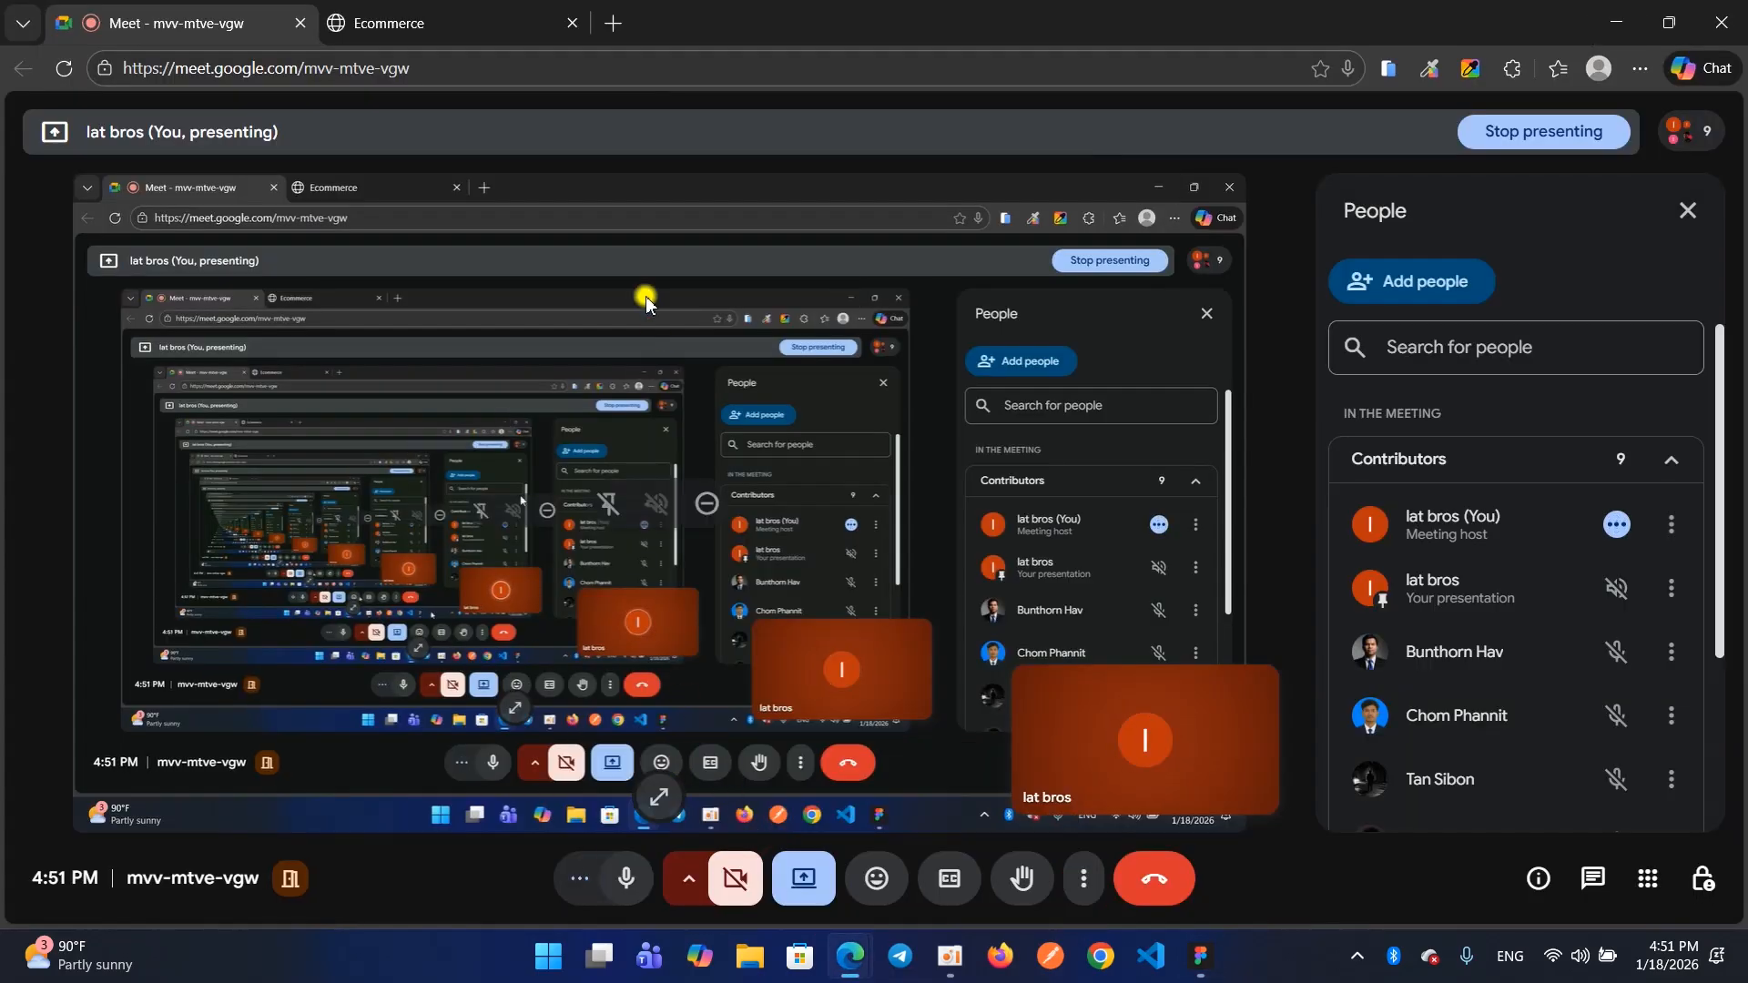
{"action": "left_click", "coordinate": [445, 14]}
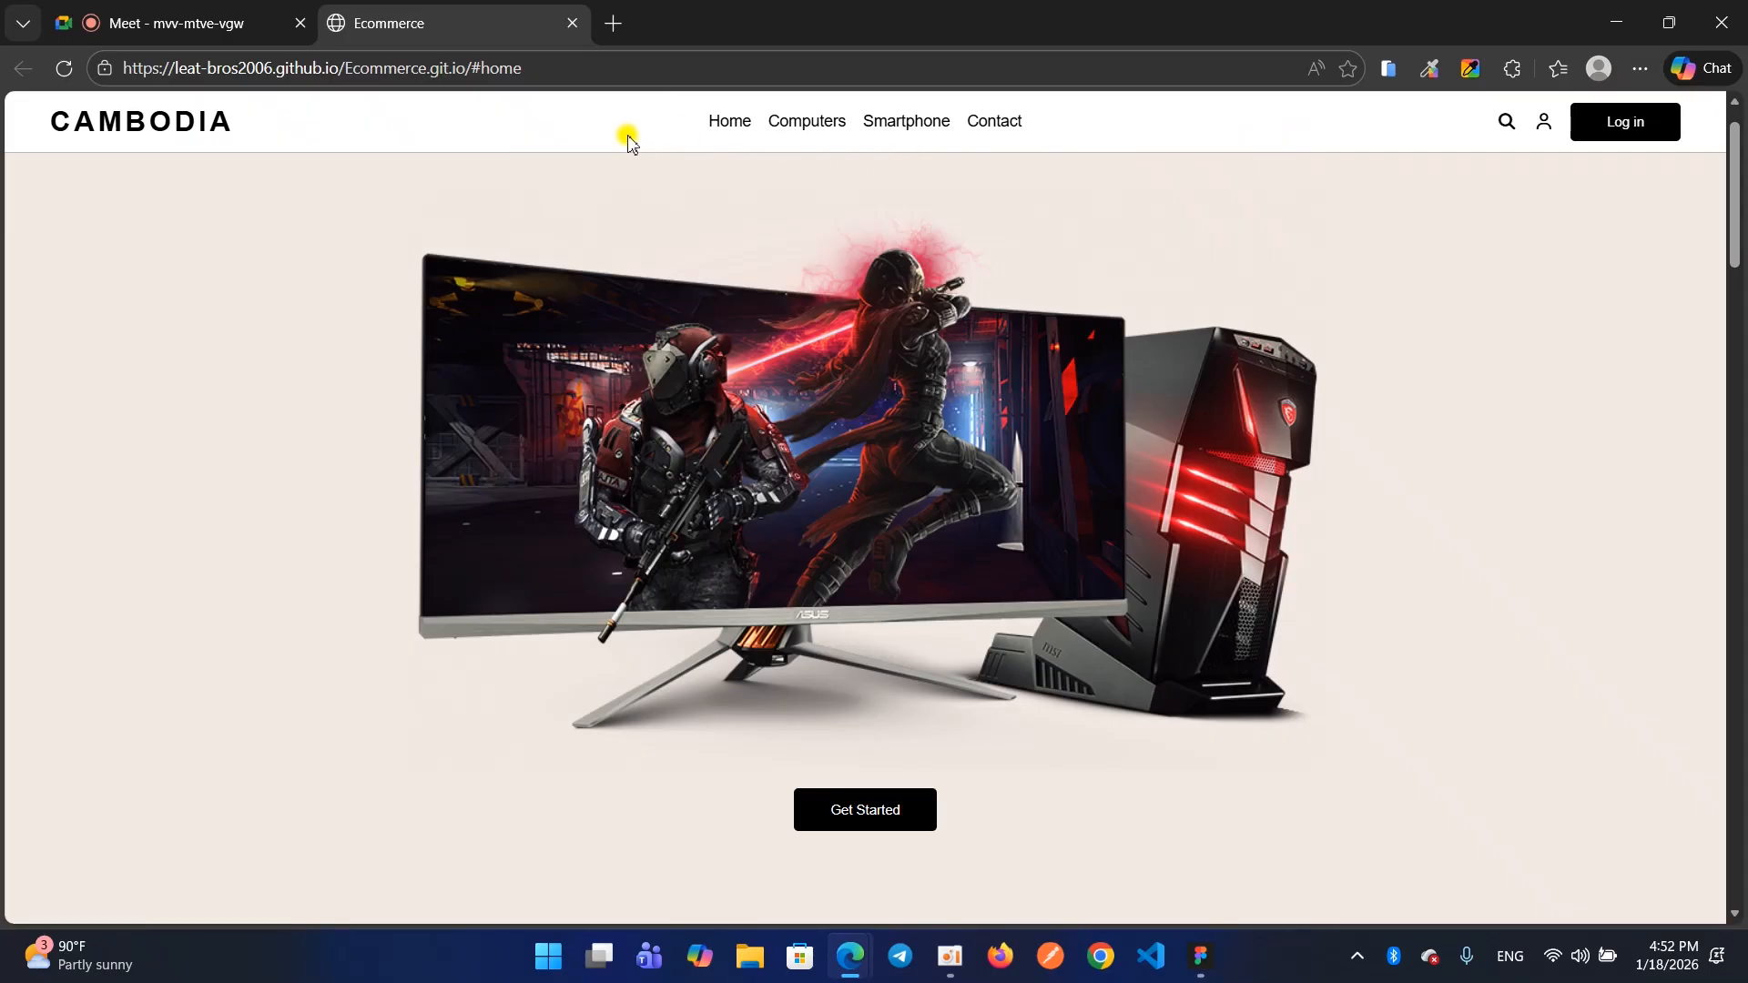
{"action": "left_click", "coordinate": [1617, 22]}
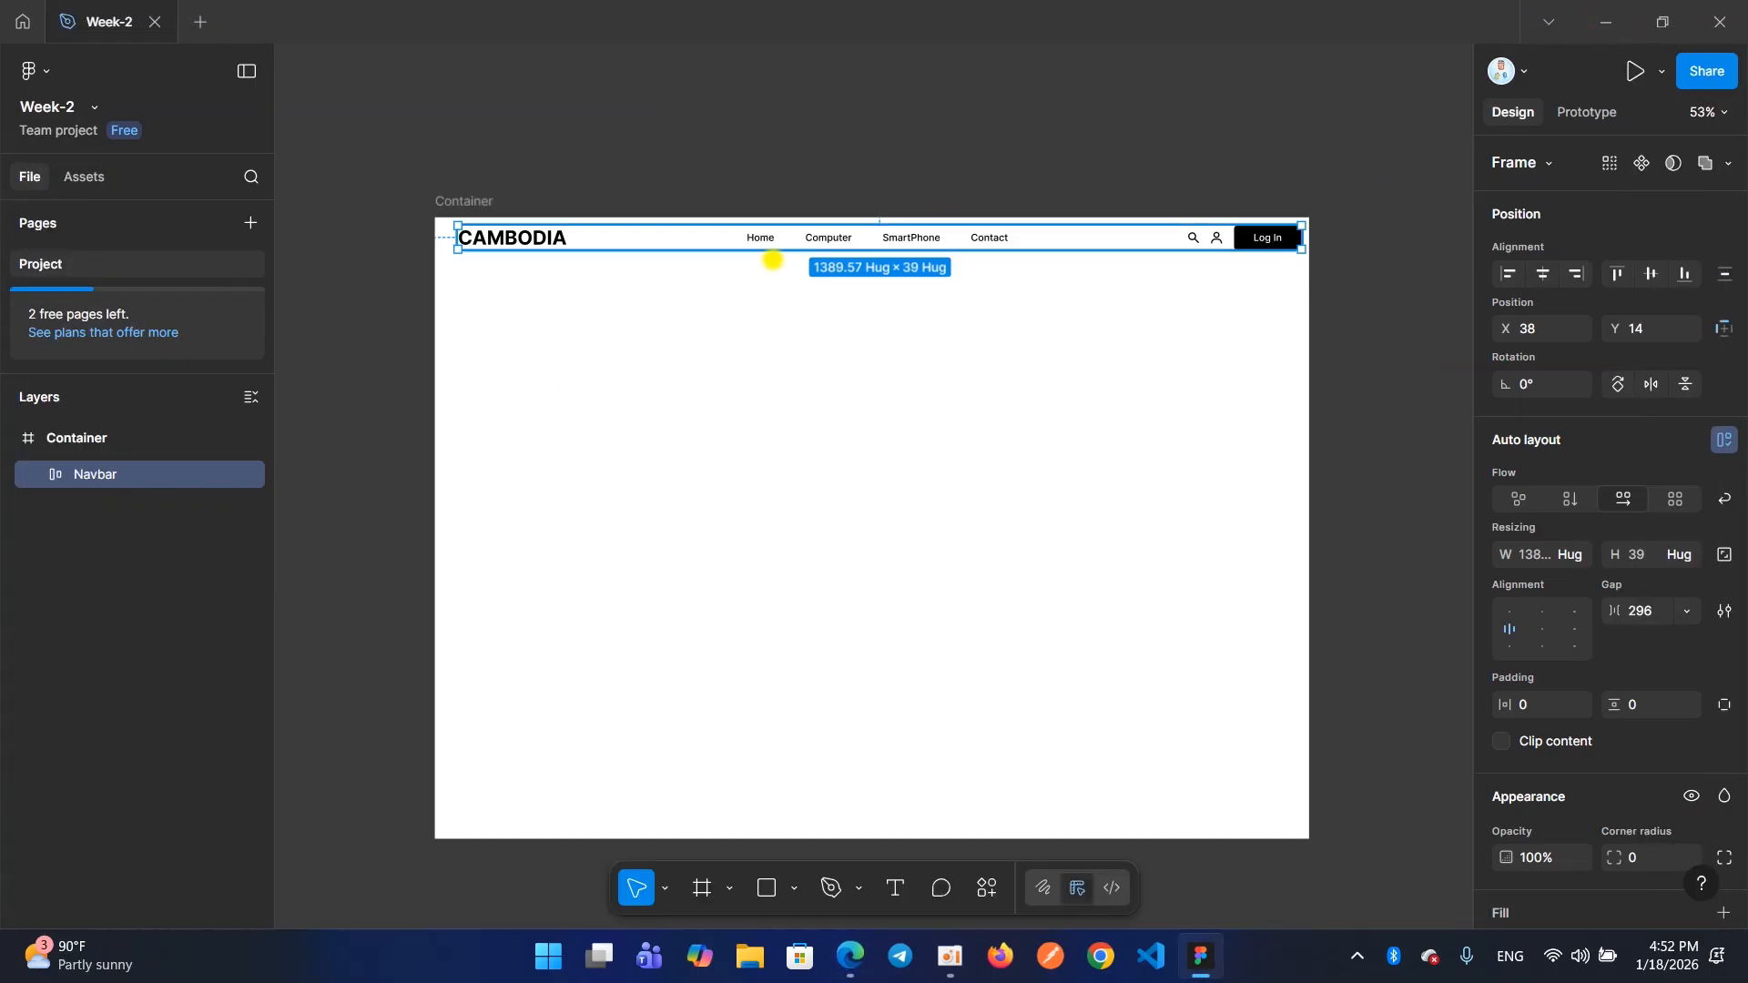
{"action": "left_click", "coordinate": [546, 316]}
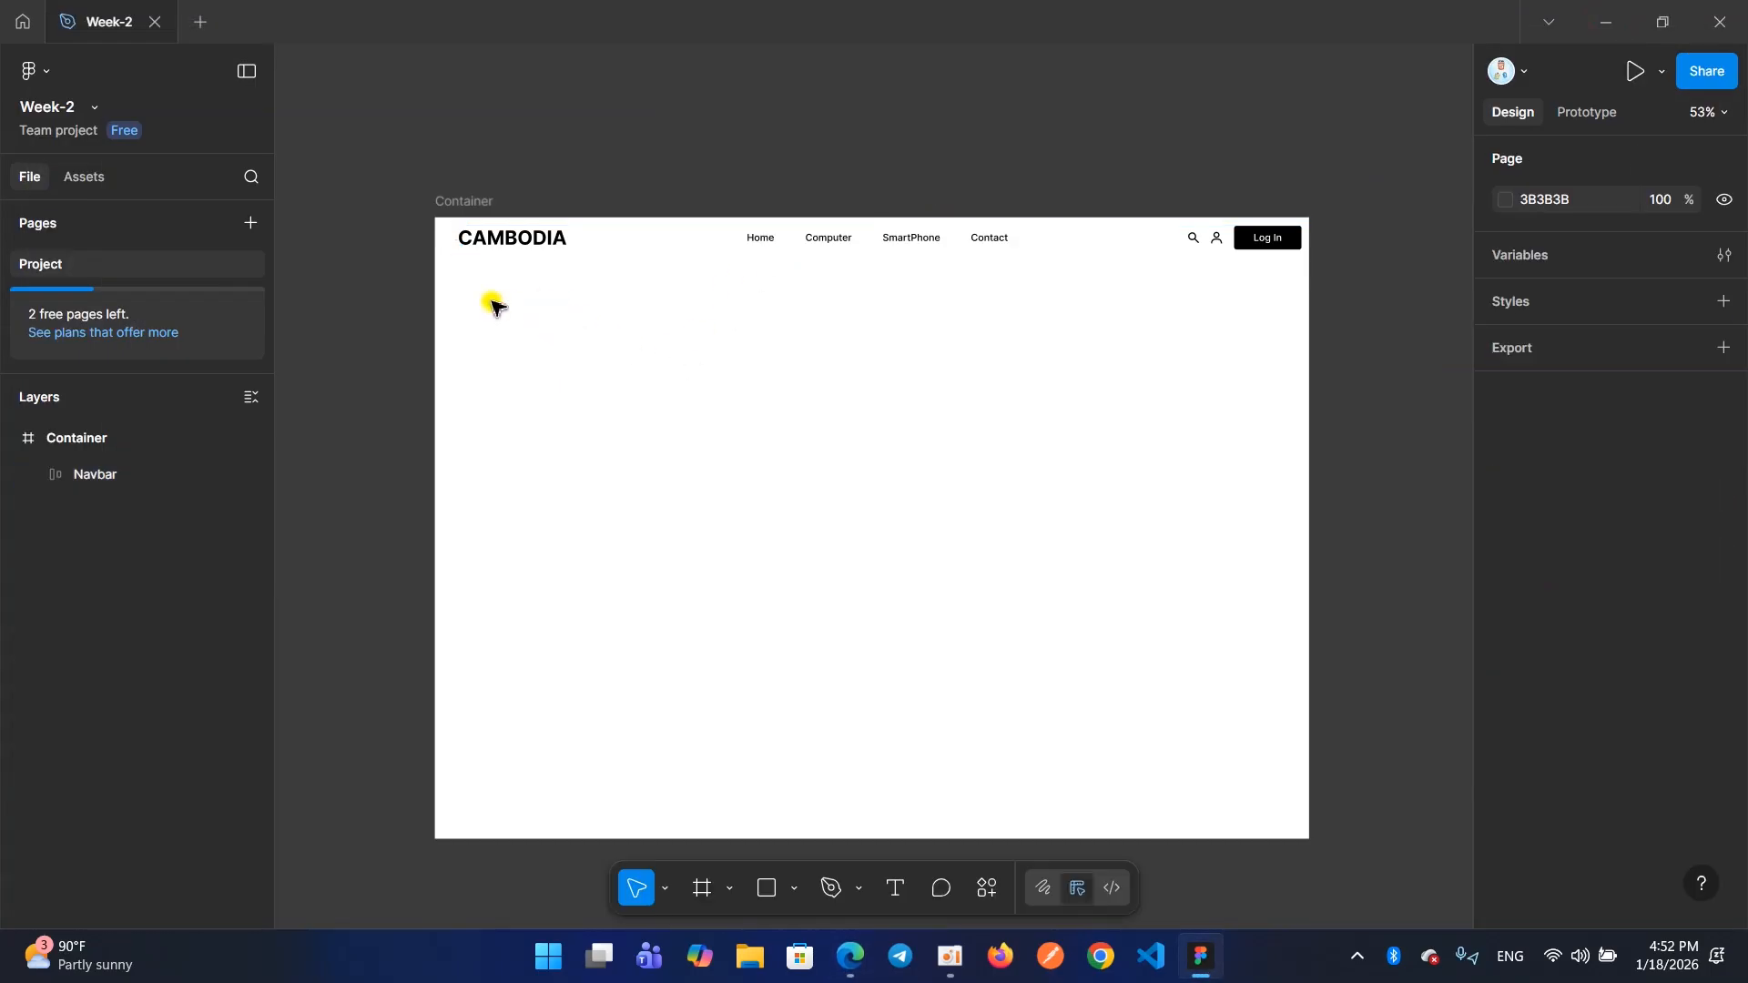
{"action": "left_click", "coordinate": [456, 198]}
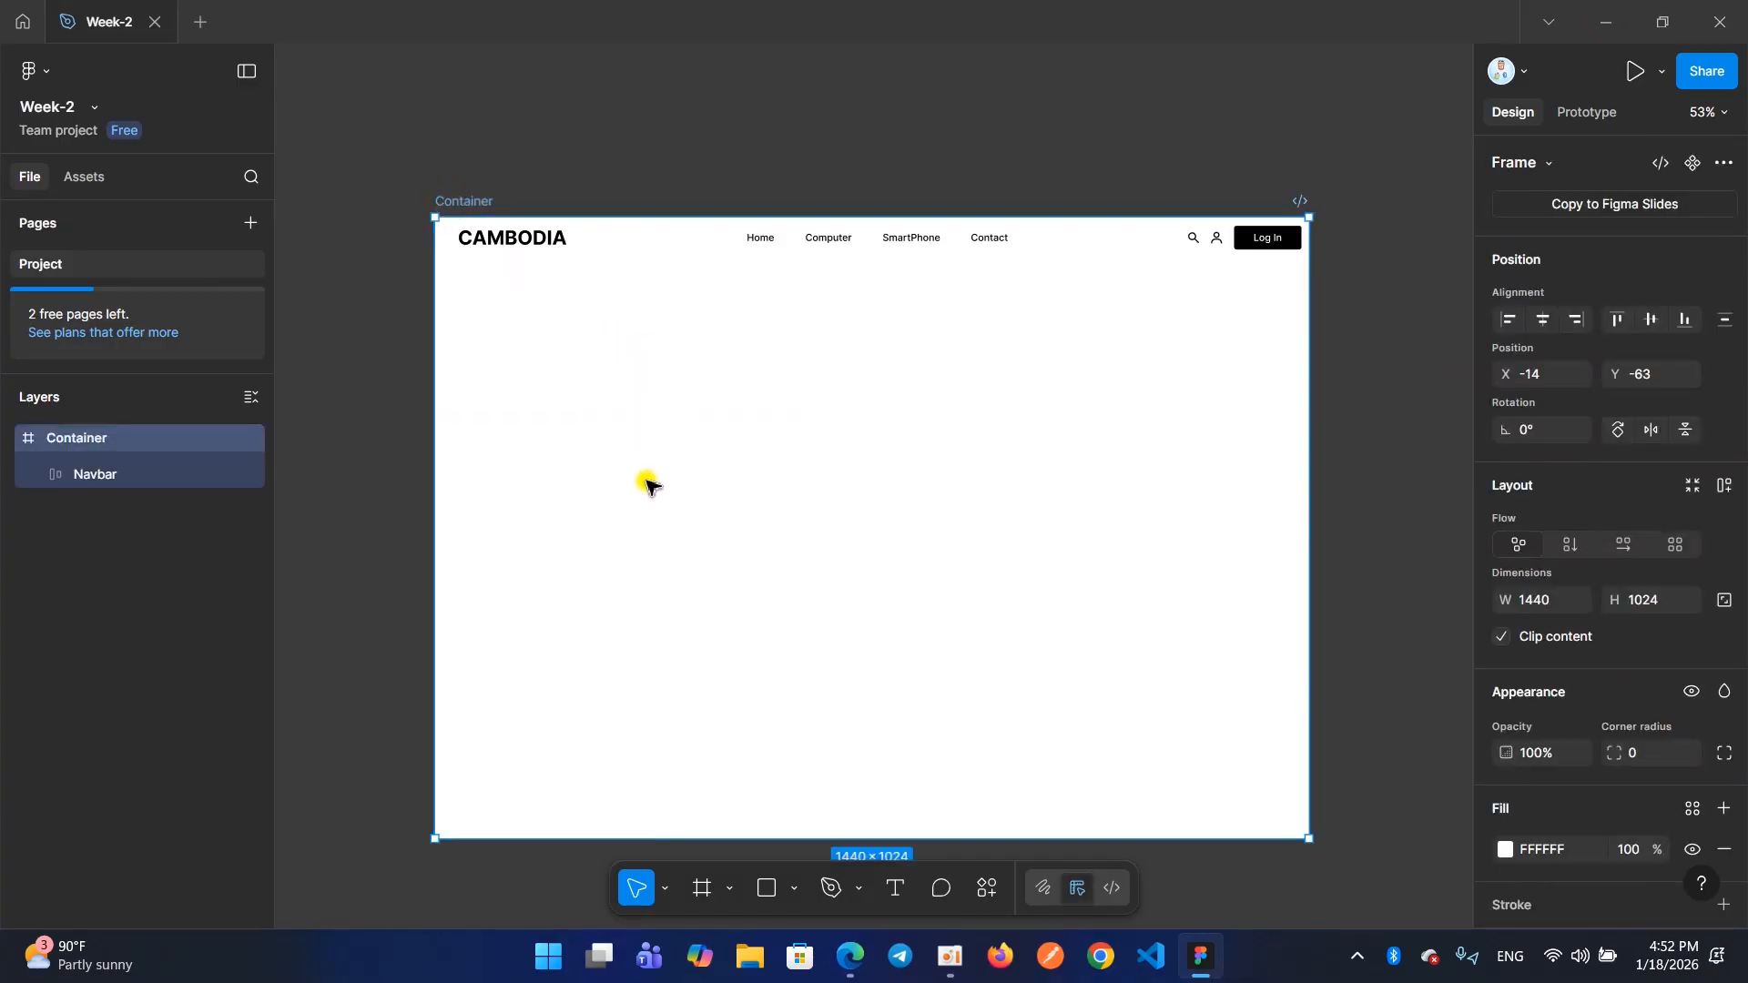
{"action": "left_click", "coordinate": [704, 891]}
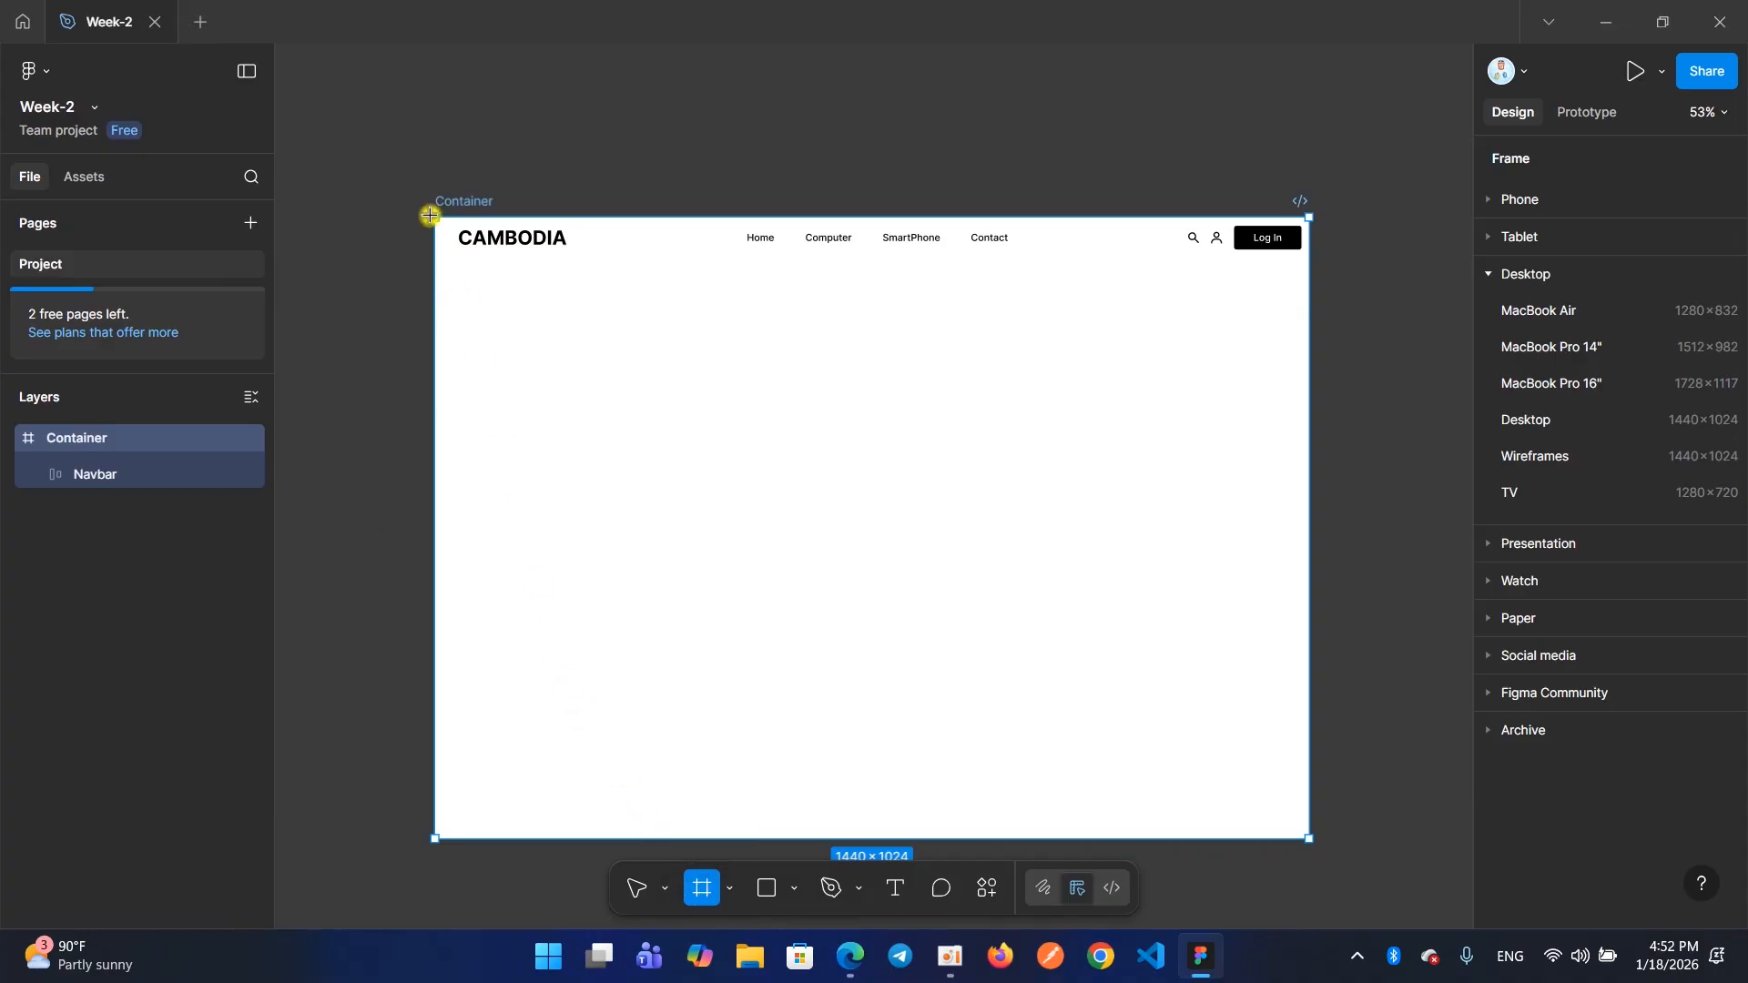
{"action": "left_click_drag", "start_coordinate": [430, 215], "coordinate": [574, 282]}
{"action": "key", "text": "ctrl+z"}
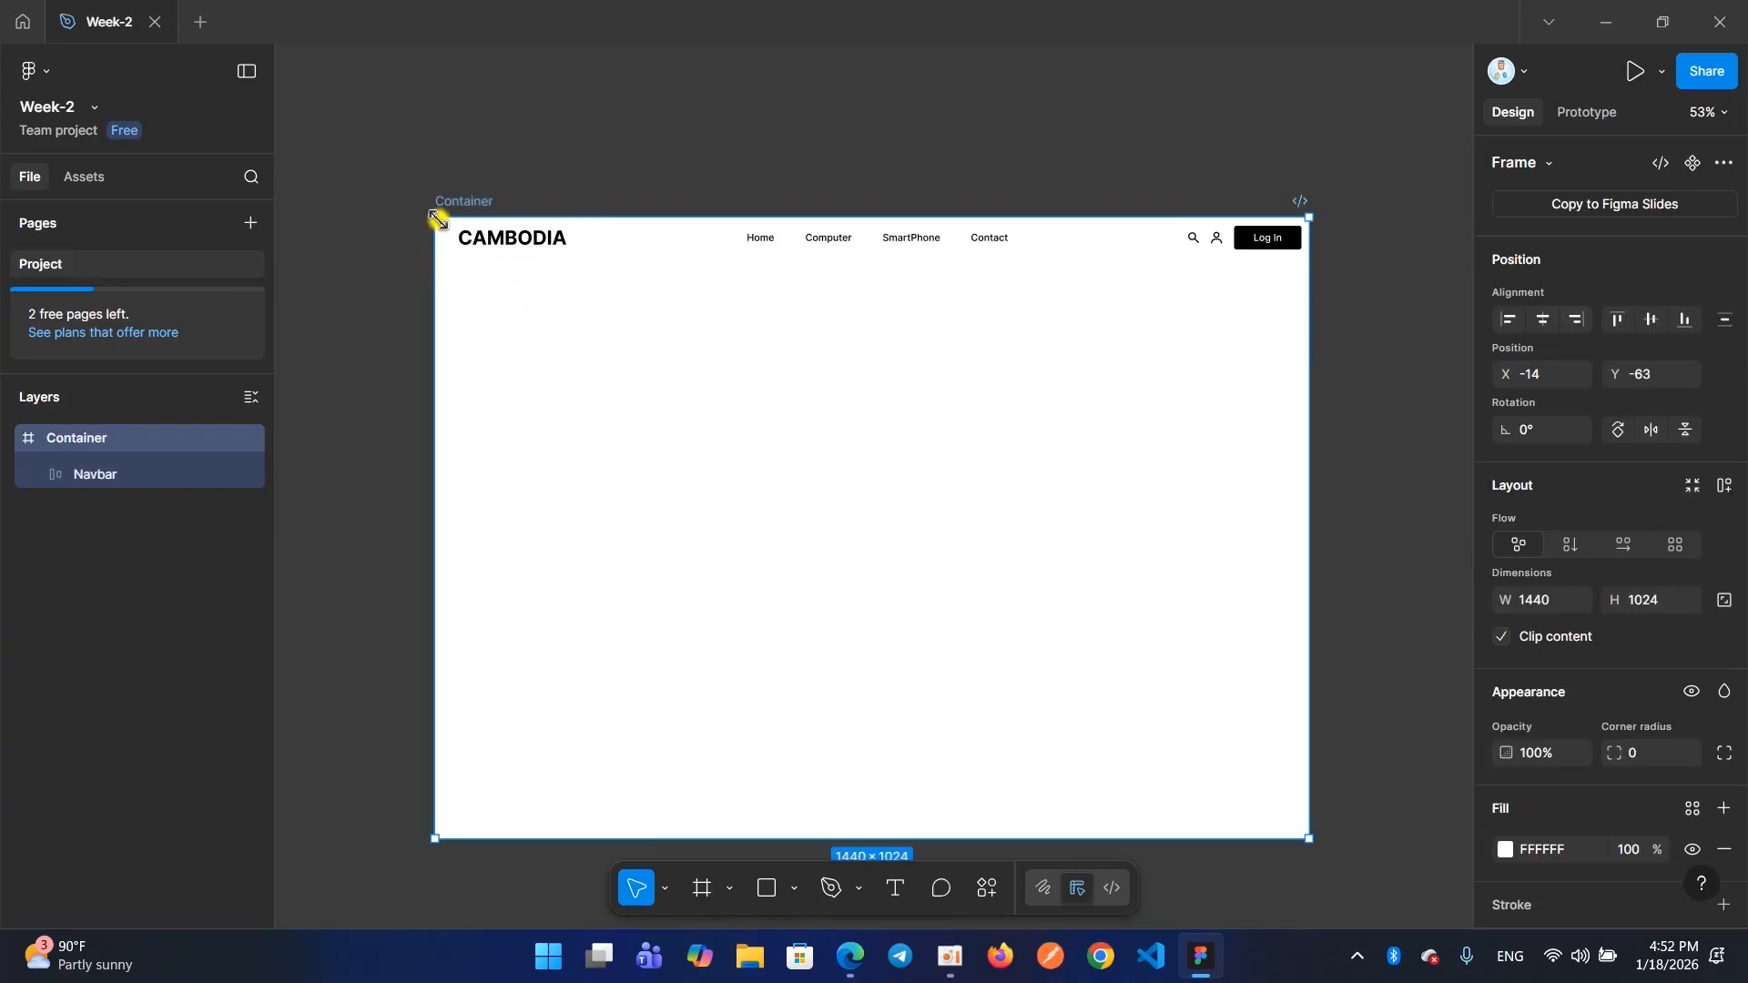
Draw a frame about 273 × 198 inside Container below the logo and fill it with red FF0000
{"action": "left_click", "coordinate": [700, 901]}
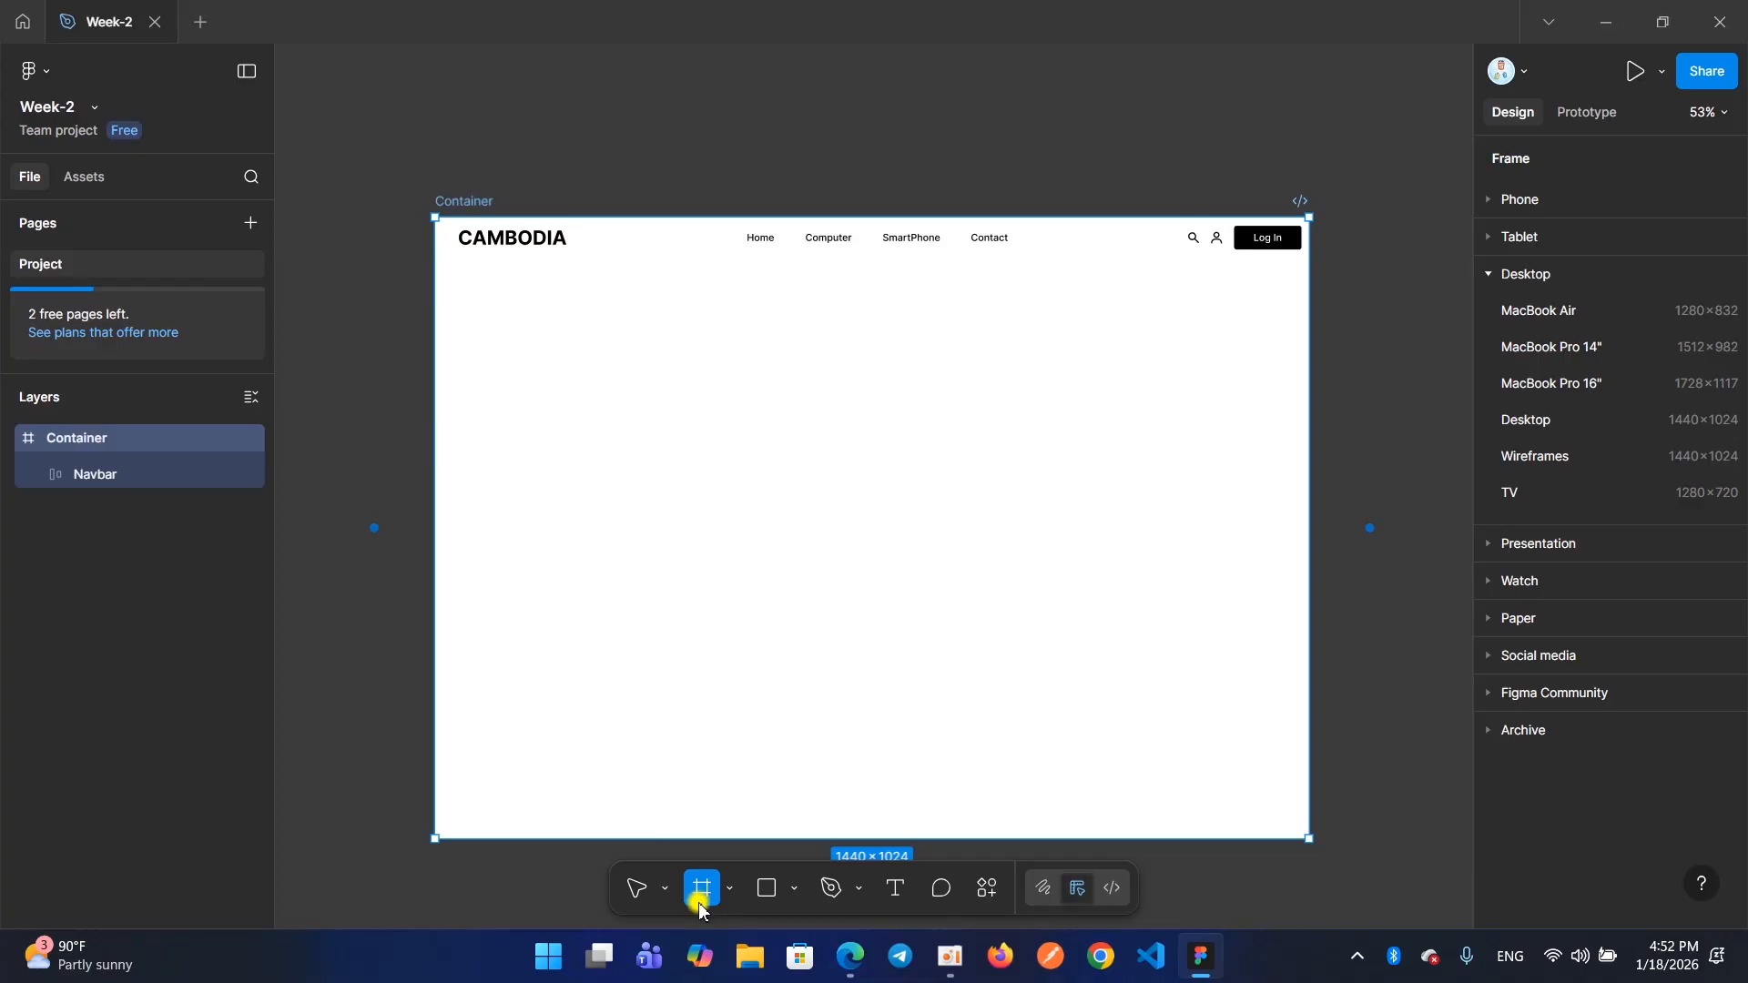
{"action": "left_click_drag", "start_coordinate": [484, 369], "coordinate": [650, 489]}
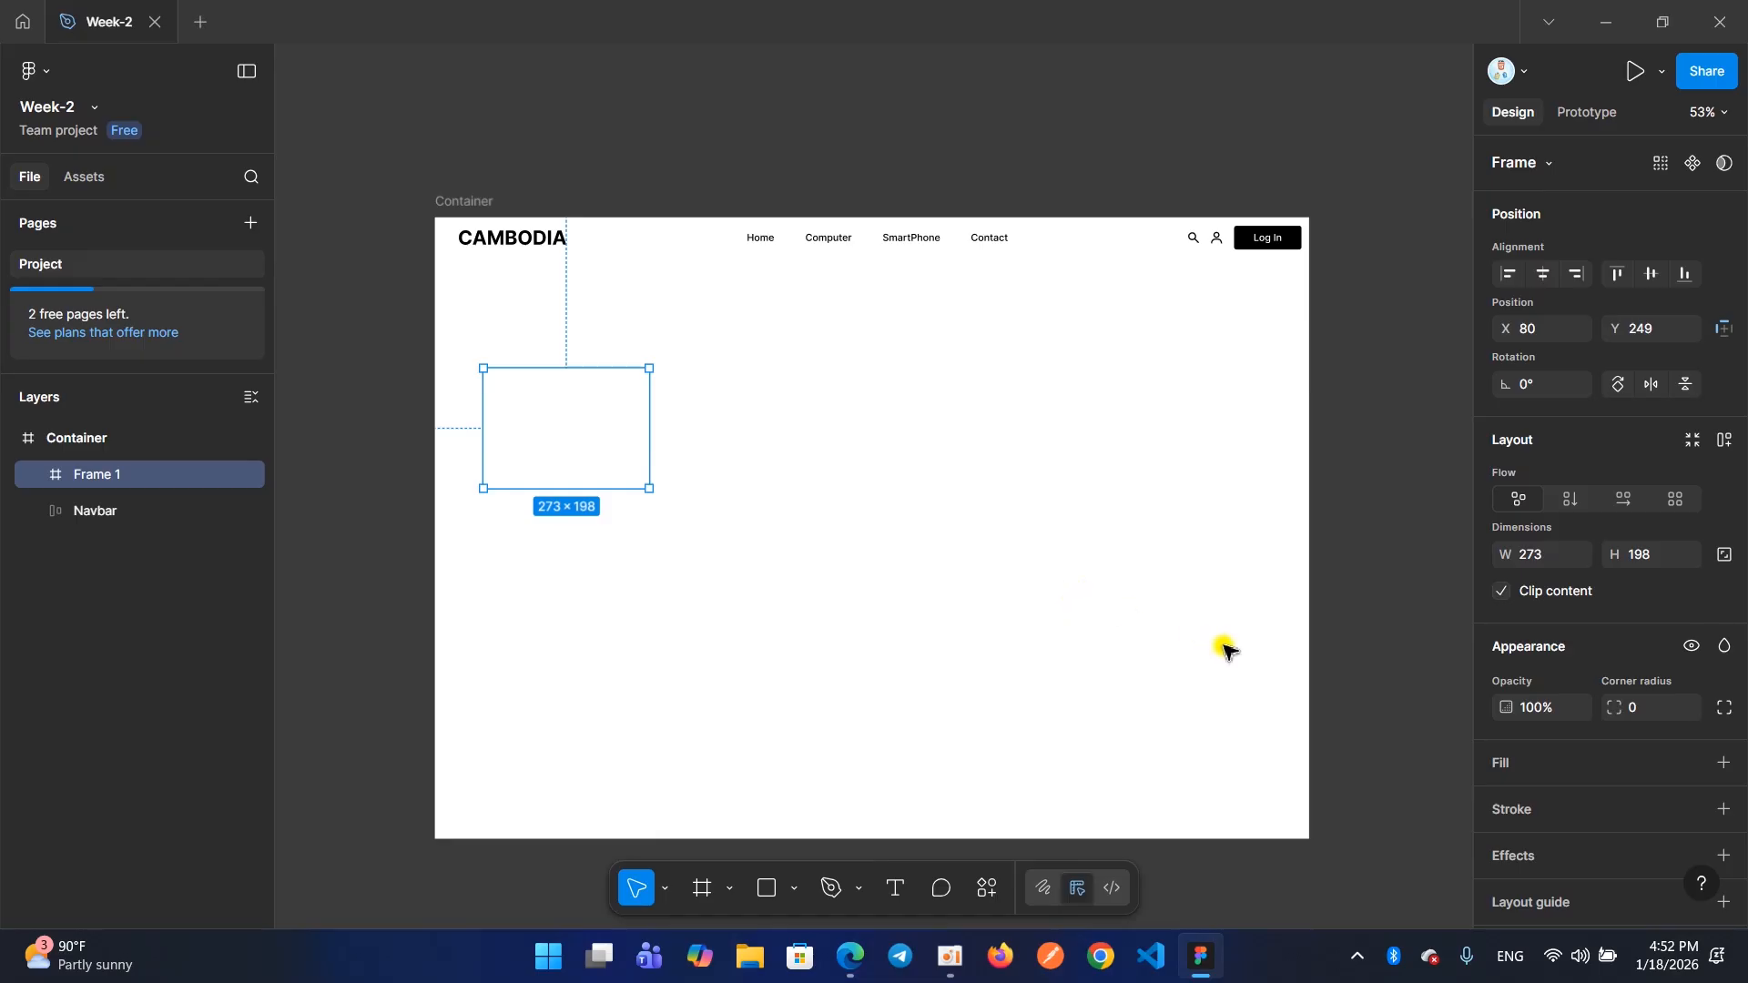
{"action": "left_click", "coordinate": [1538, 772]}
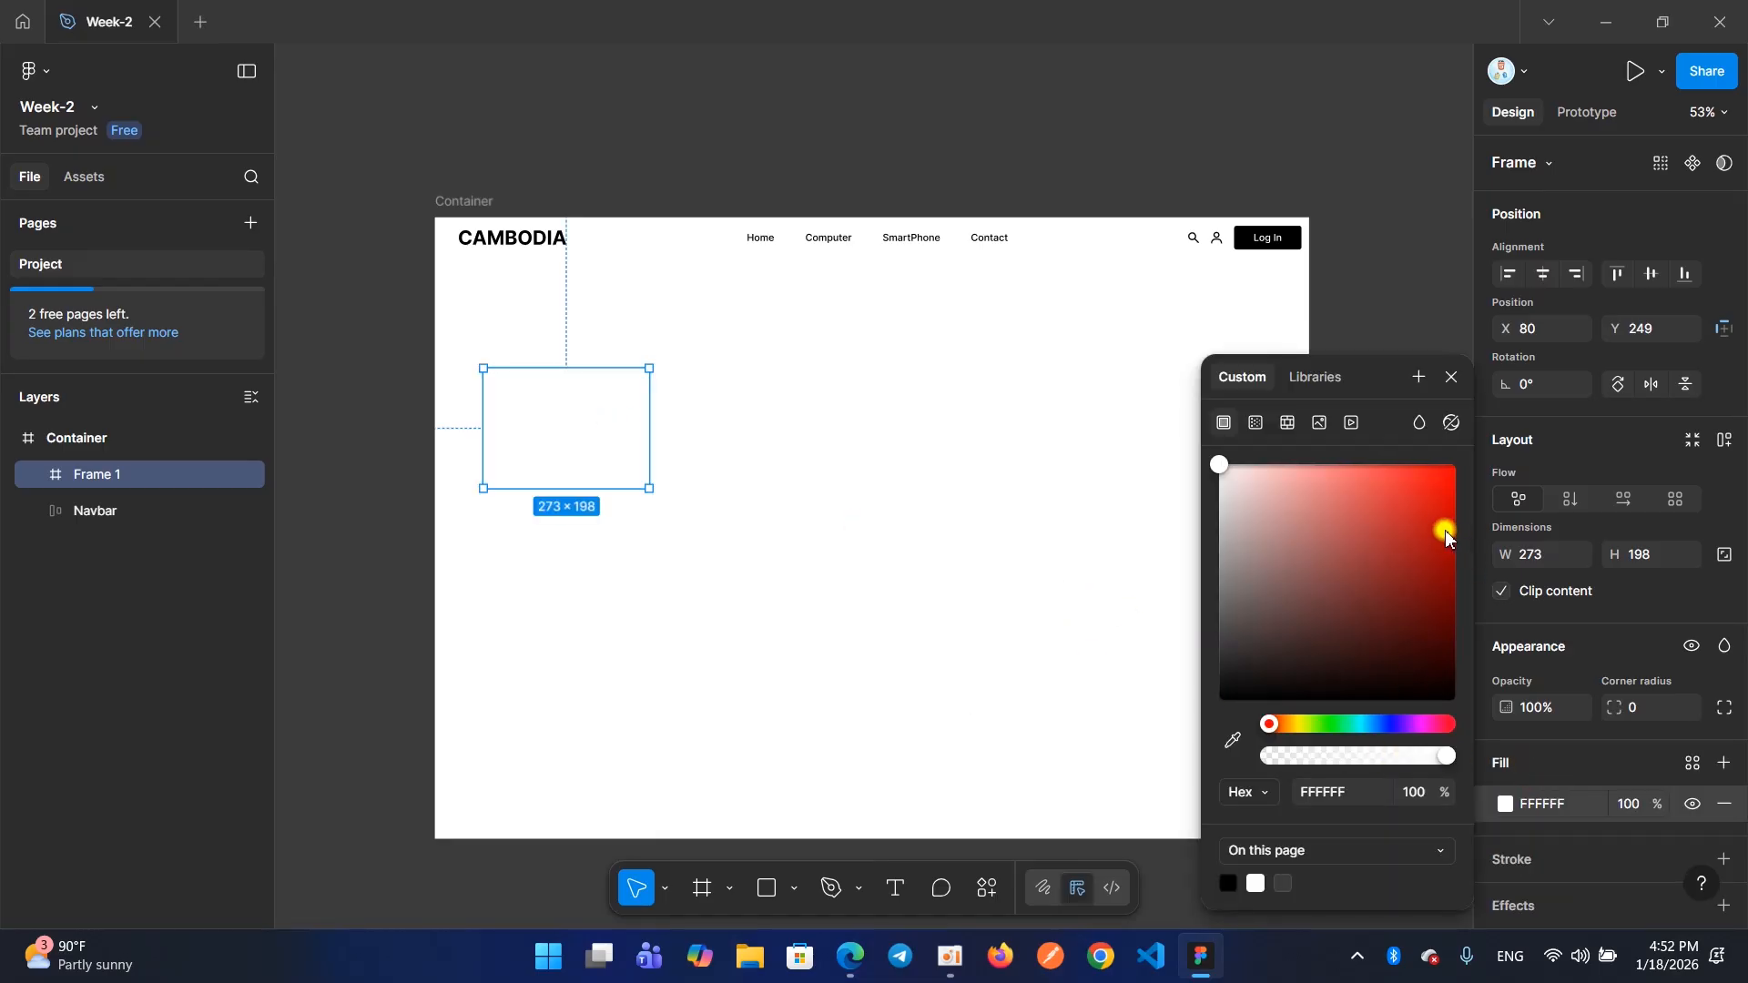
{"action": "left_click", "coordinate": [1455, 466]}
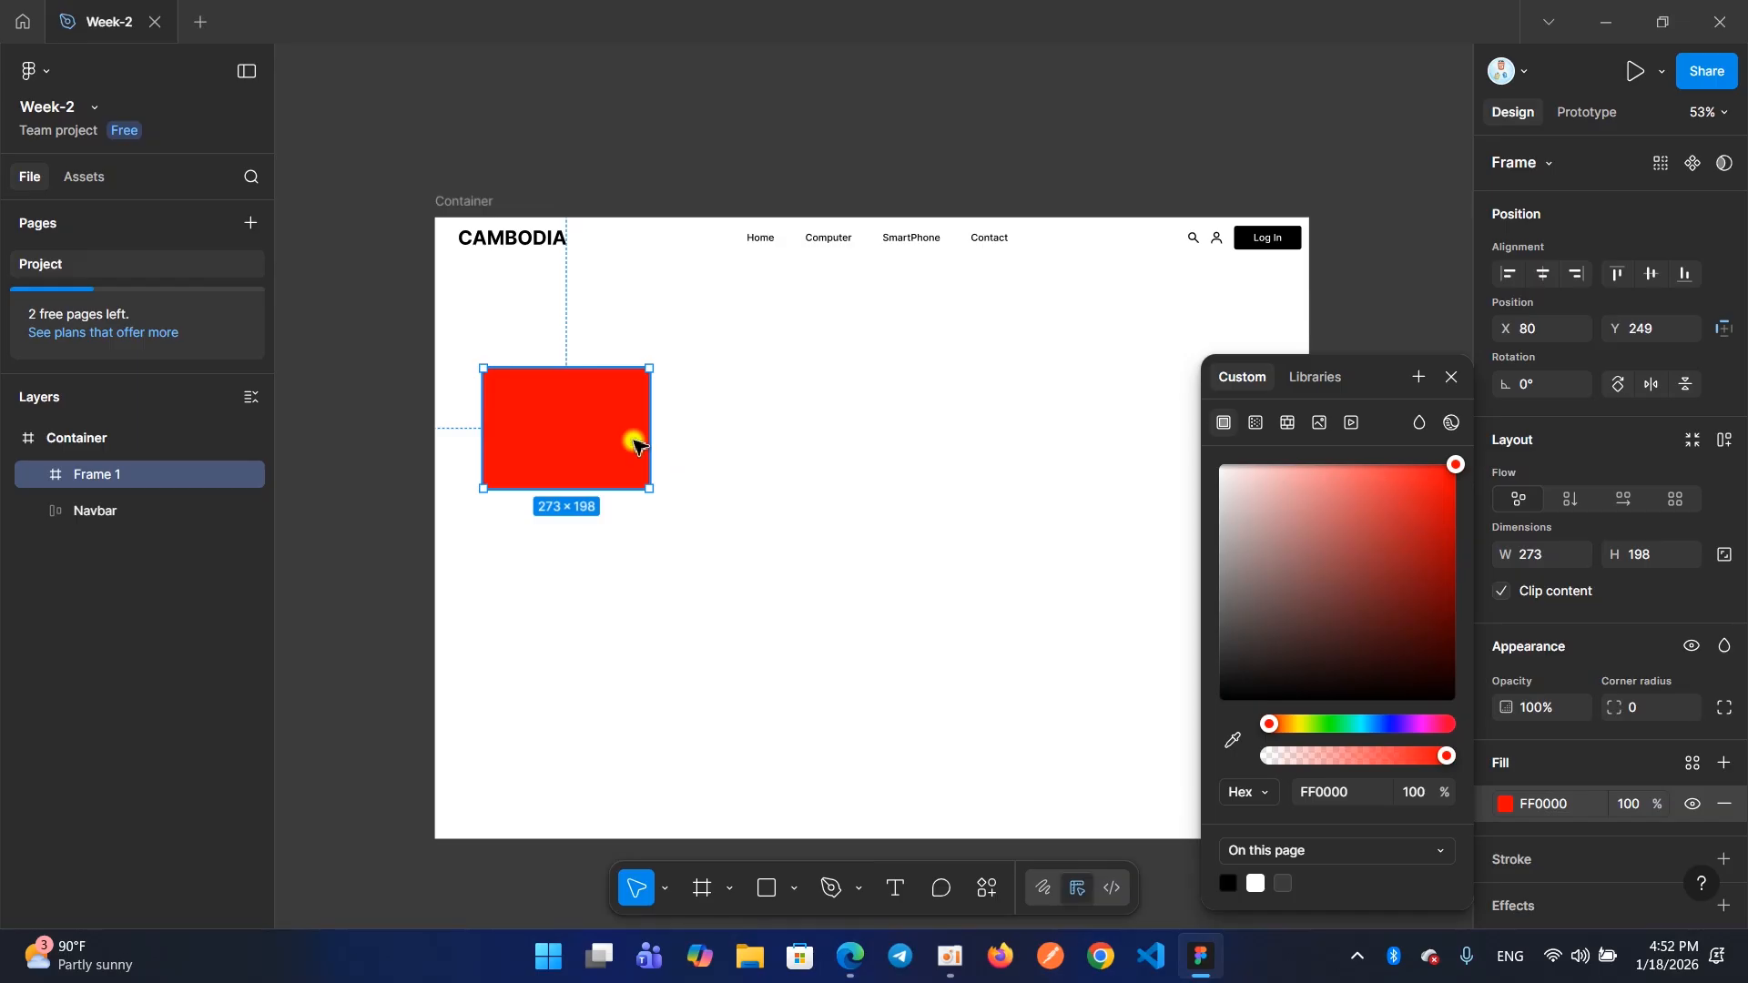
{"action": "left_click", "coordinate": [1452, 377]}
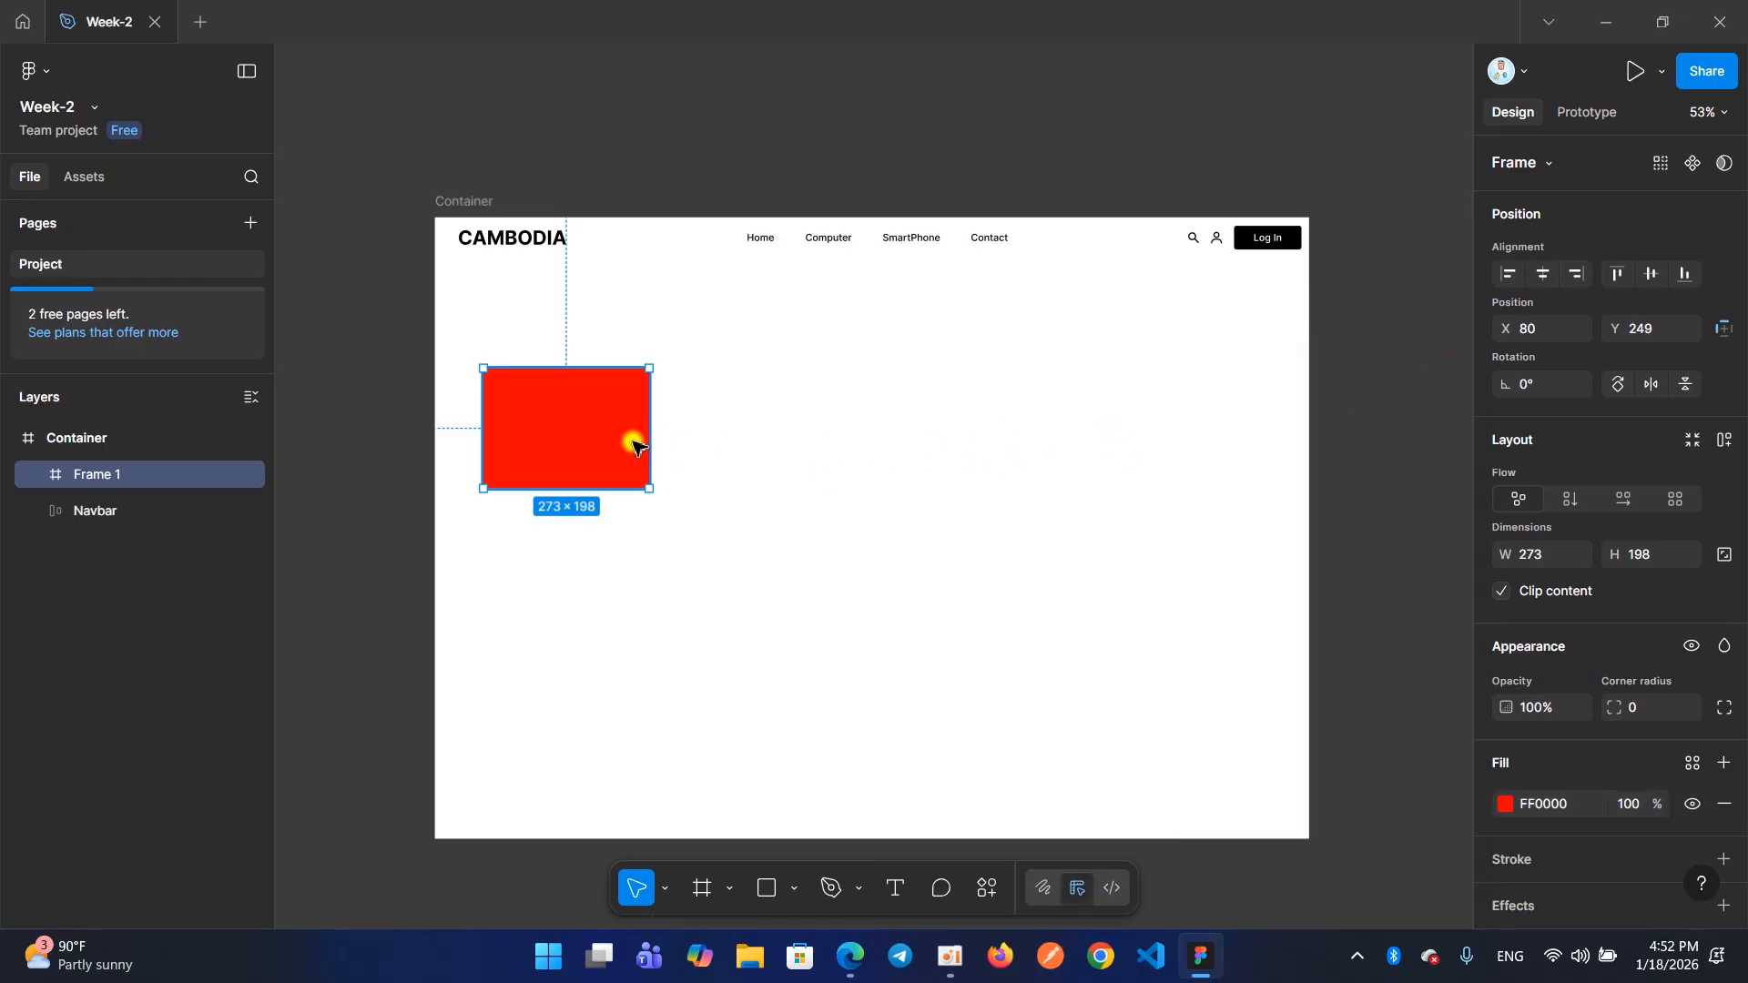
Draw a wide frame about 872 × 52 beside the red frame and fill it with FF2222
{"action": "left_click", "coordinate": [703, 888]}
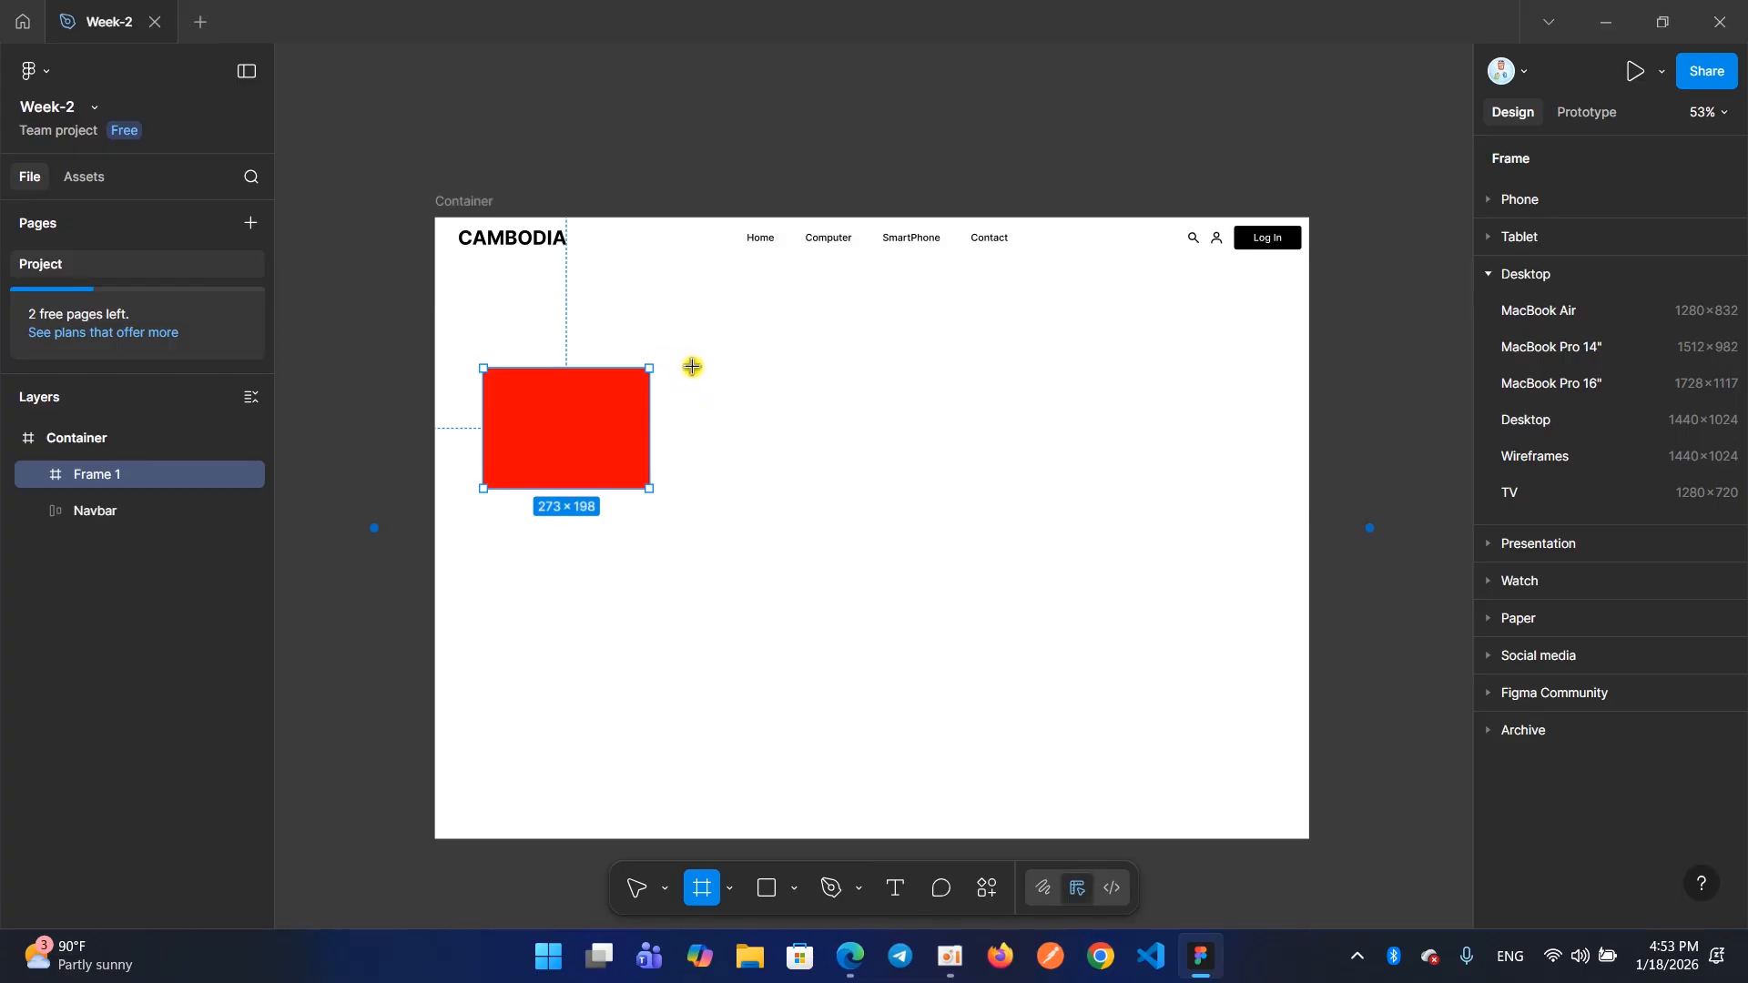
{"action": "left_click_drag", "start_coordinate": [693, 367], "coordinate": [1223, 399]}
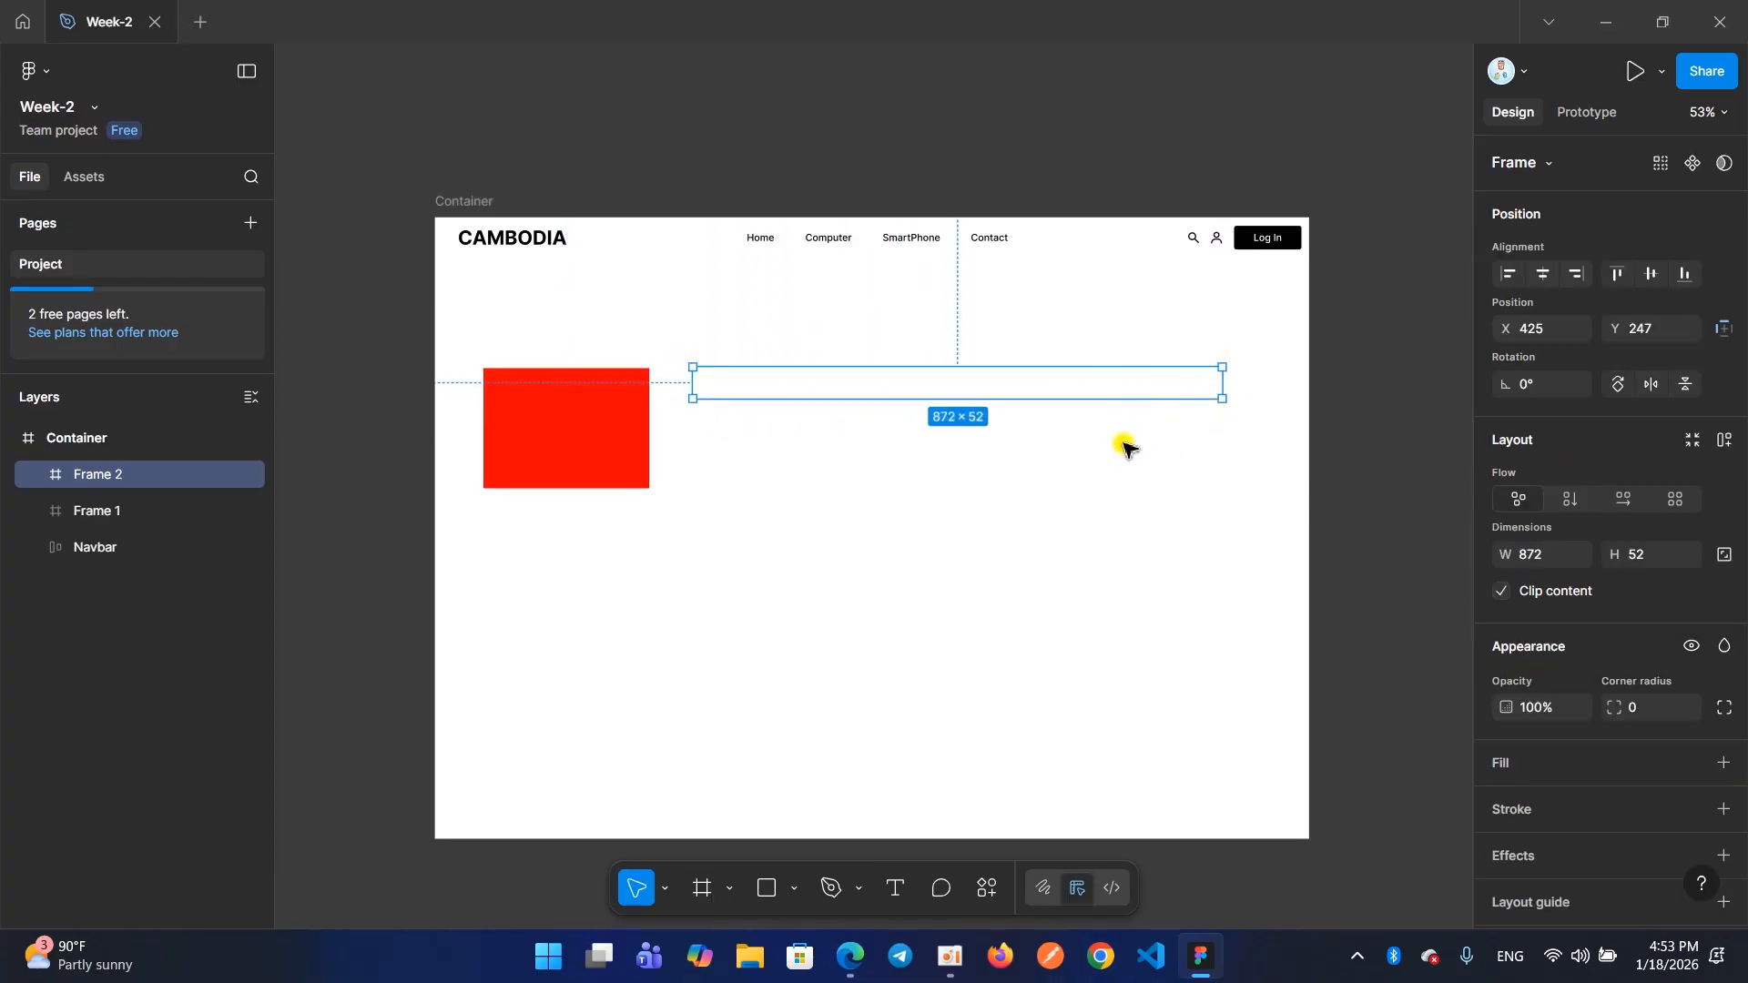
{"action": "left_click", "coordinate": [1500, 763]}
{"action": "left_click", "coordinate": [1424, 465]}
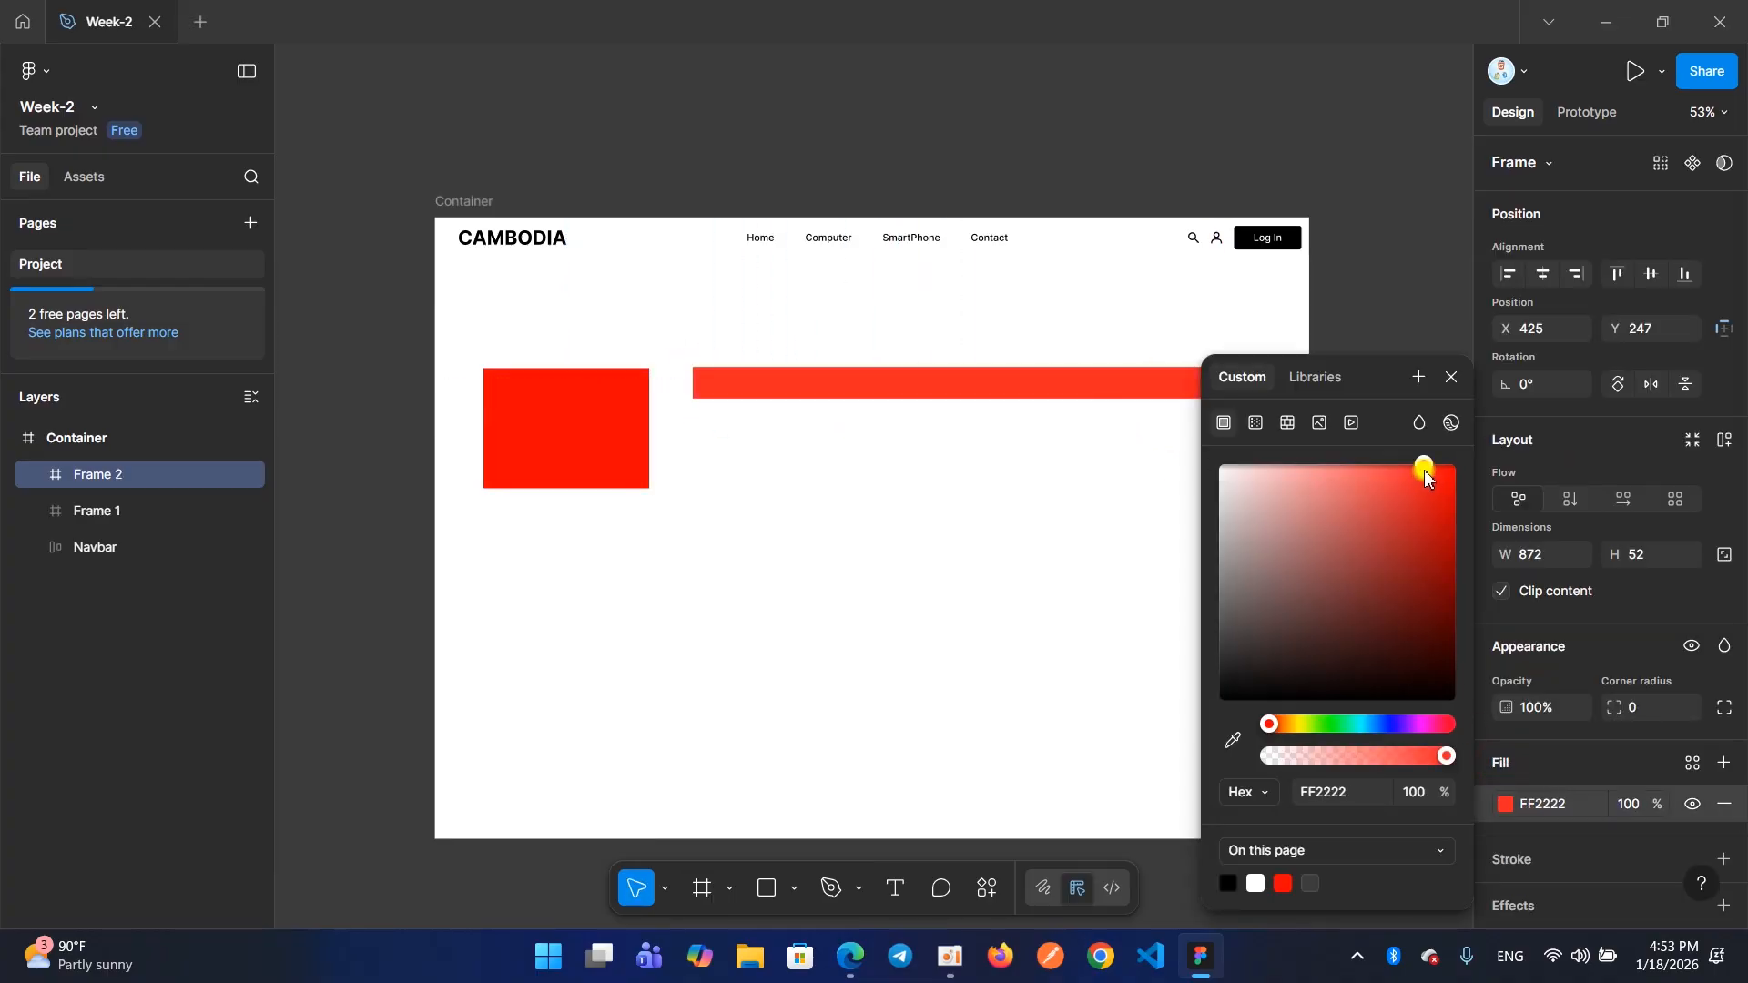
{"action": "left_click", "coordinate": [1449, 378]}
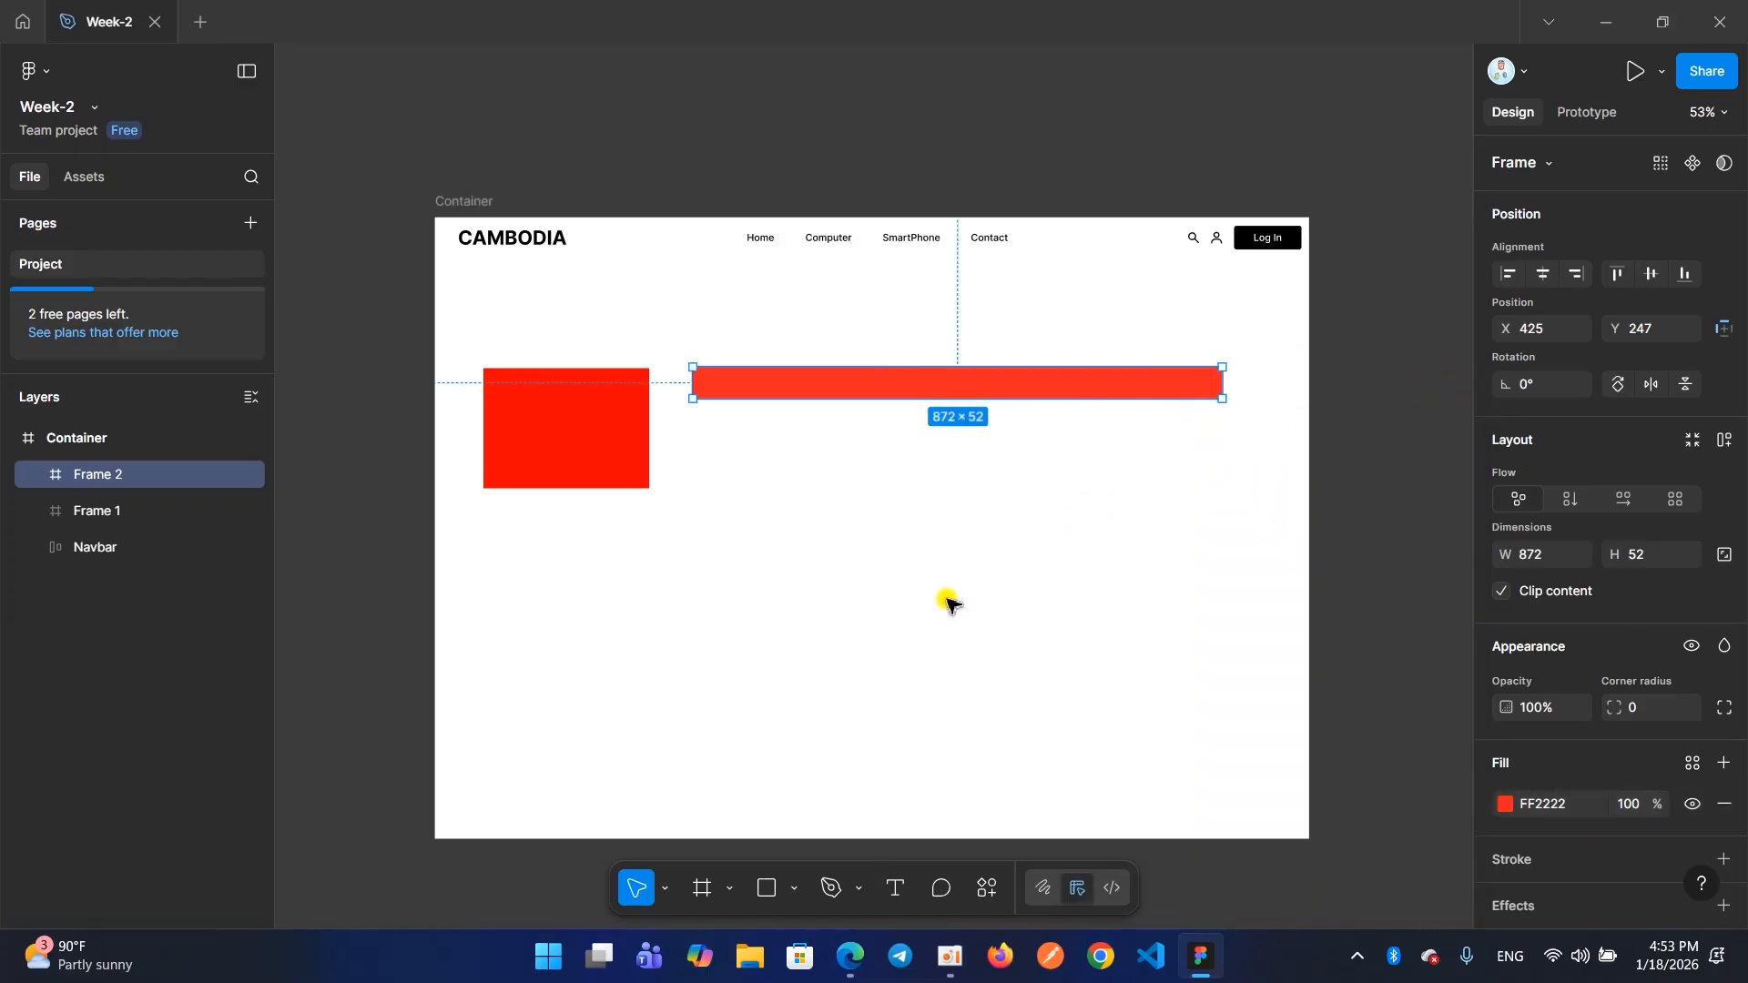
{"action": "left_click", "coordinate": [949, 956]}
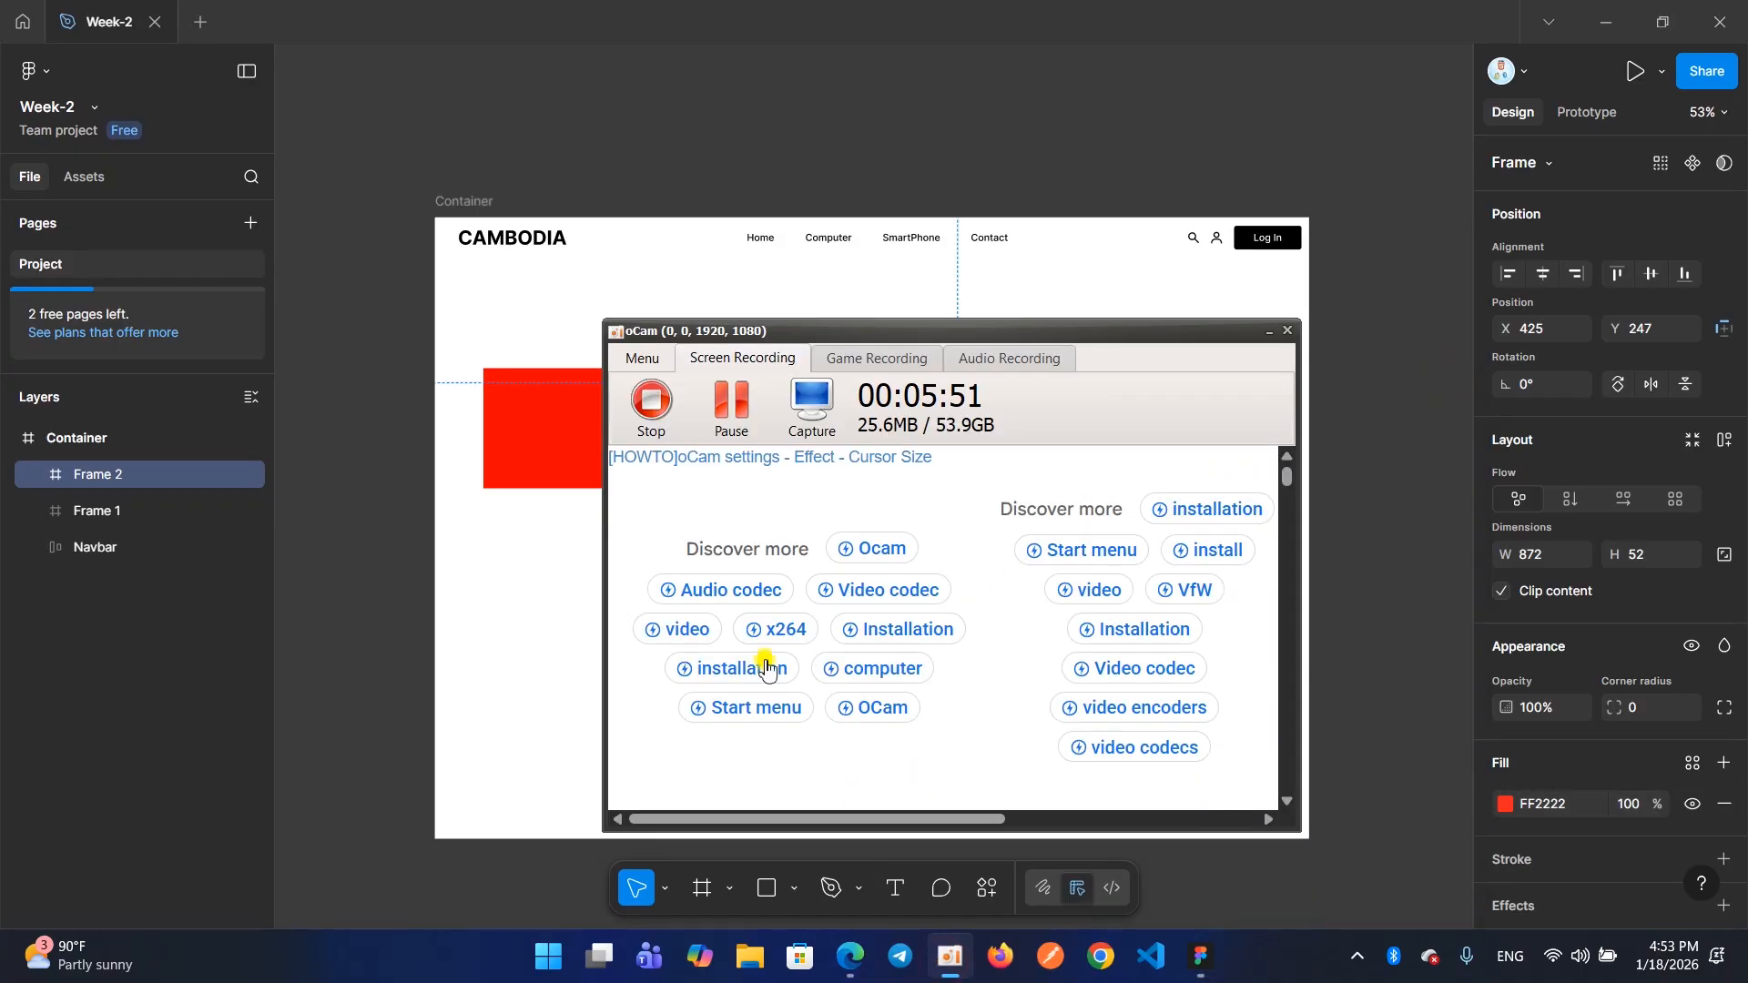
{"action": "left_click", "coordinate": [659, 435]}
{"action": "left_click", "coordinate": [1270, 331]}
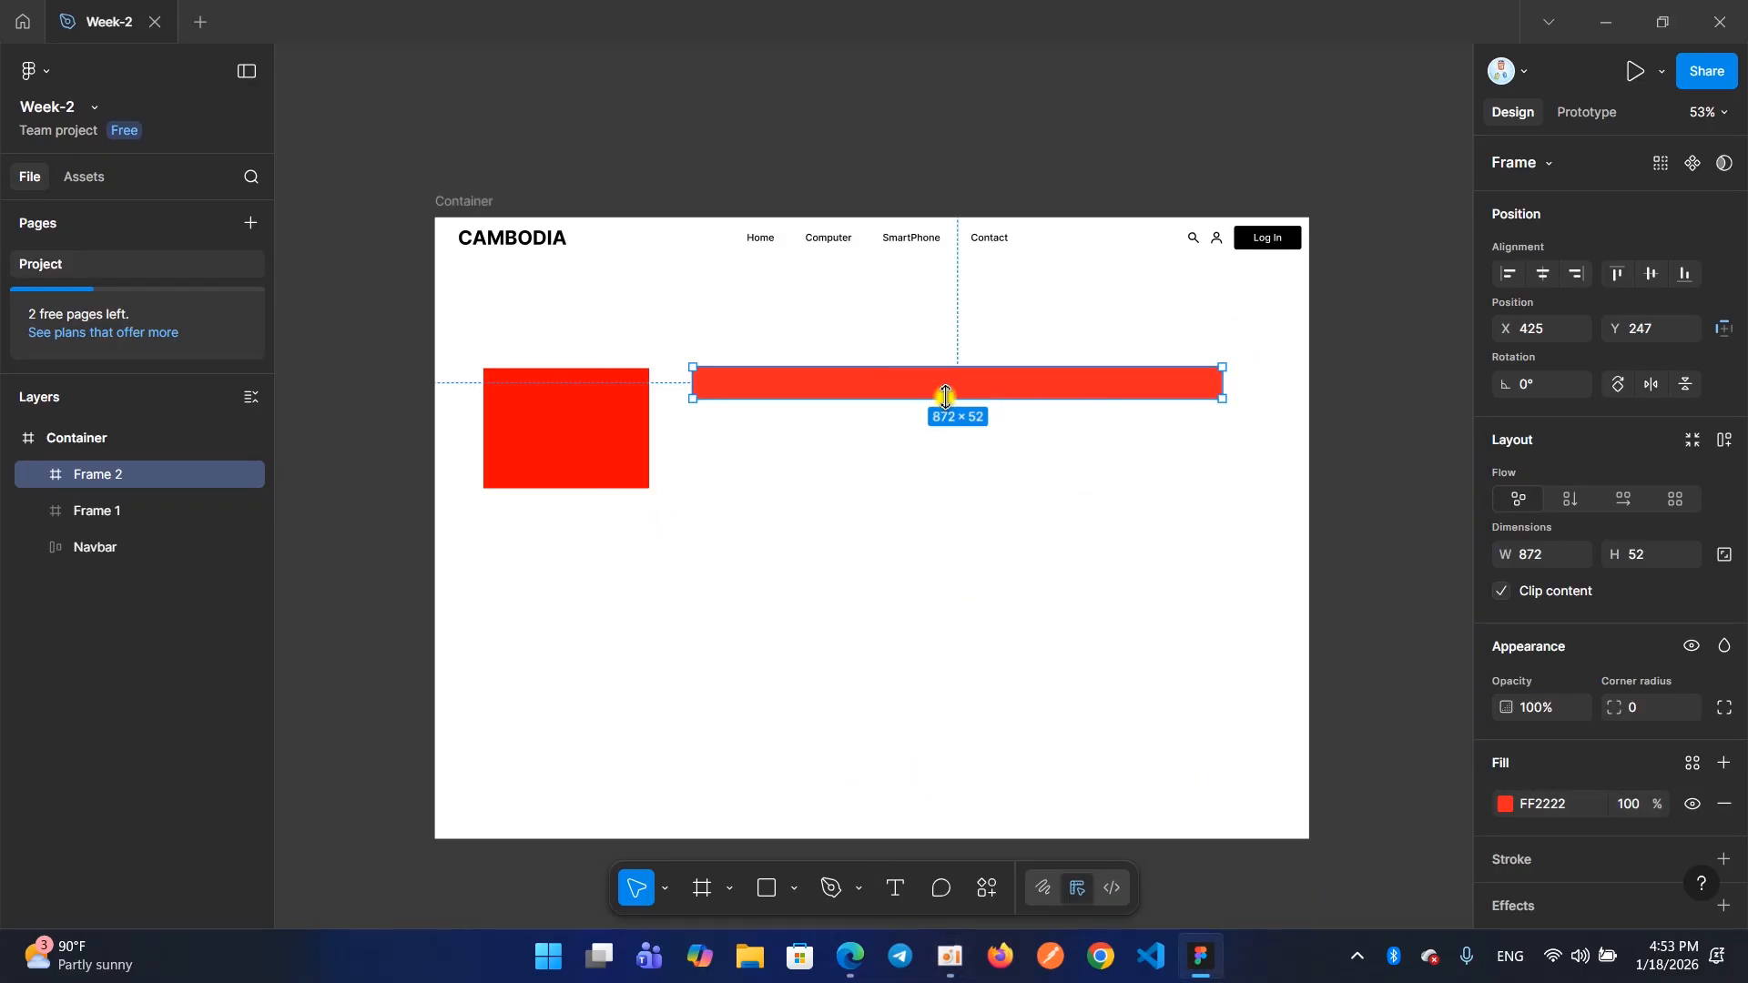
Delete both red demonstration frames from Container
{"action": "key", "text": "Delete"}
{"action": "left_click", "coordinate": [628, 421]}
{"action": "key", "text": "Delete"}
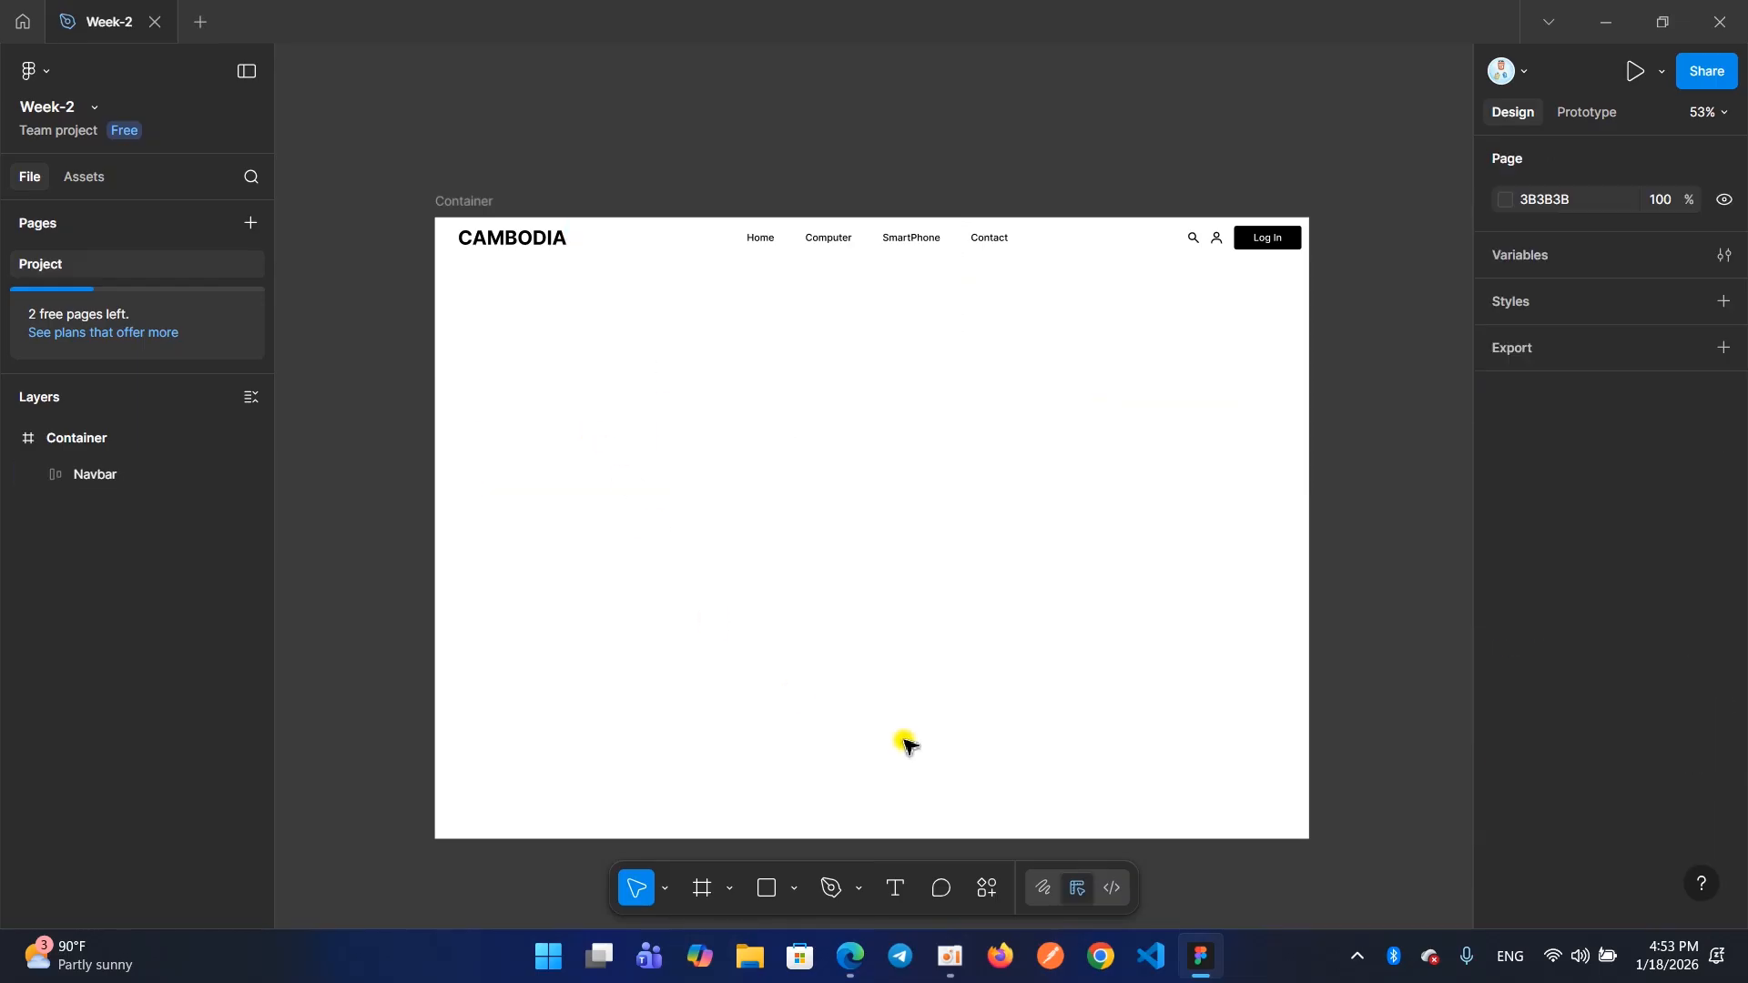
Draw a frame 1440 × 67 across the full width of Container's upper edge so that it encloses Navbar
{"action": "left_click", "coordinate": [702, 888]}
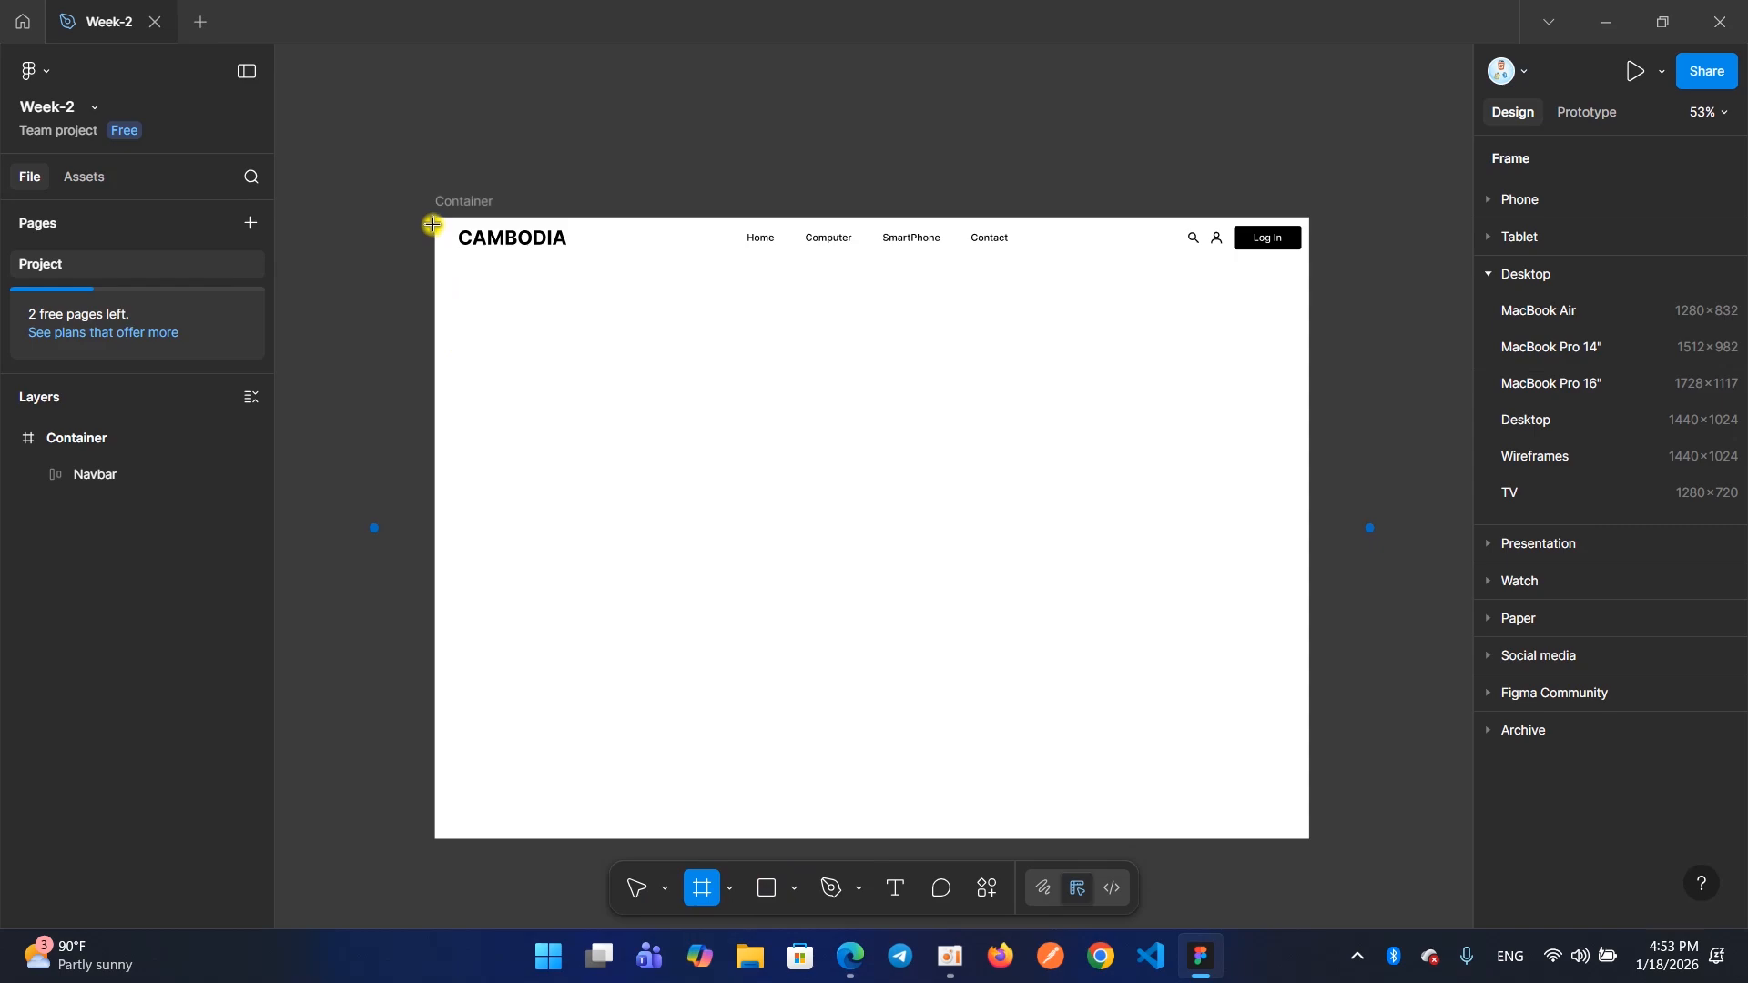
{"action": "left_click_drag", "start_coordinate": [429, 217], "coordinate": [1309, 257]}
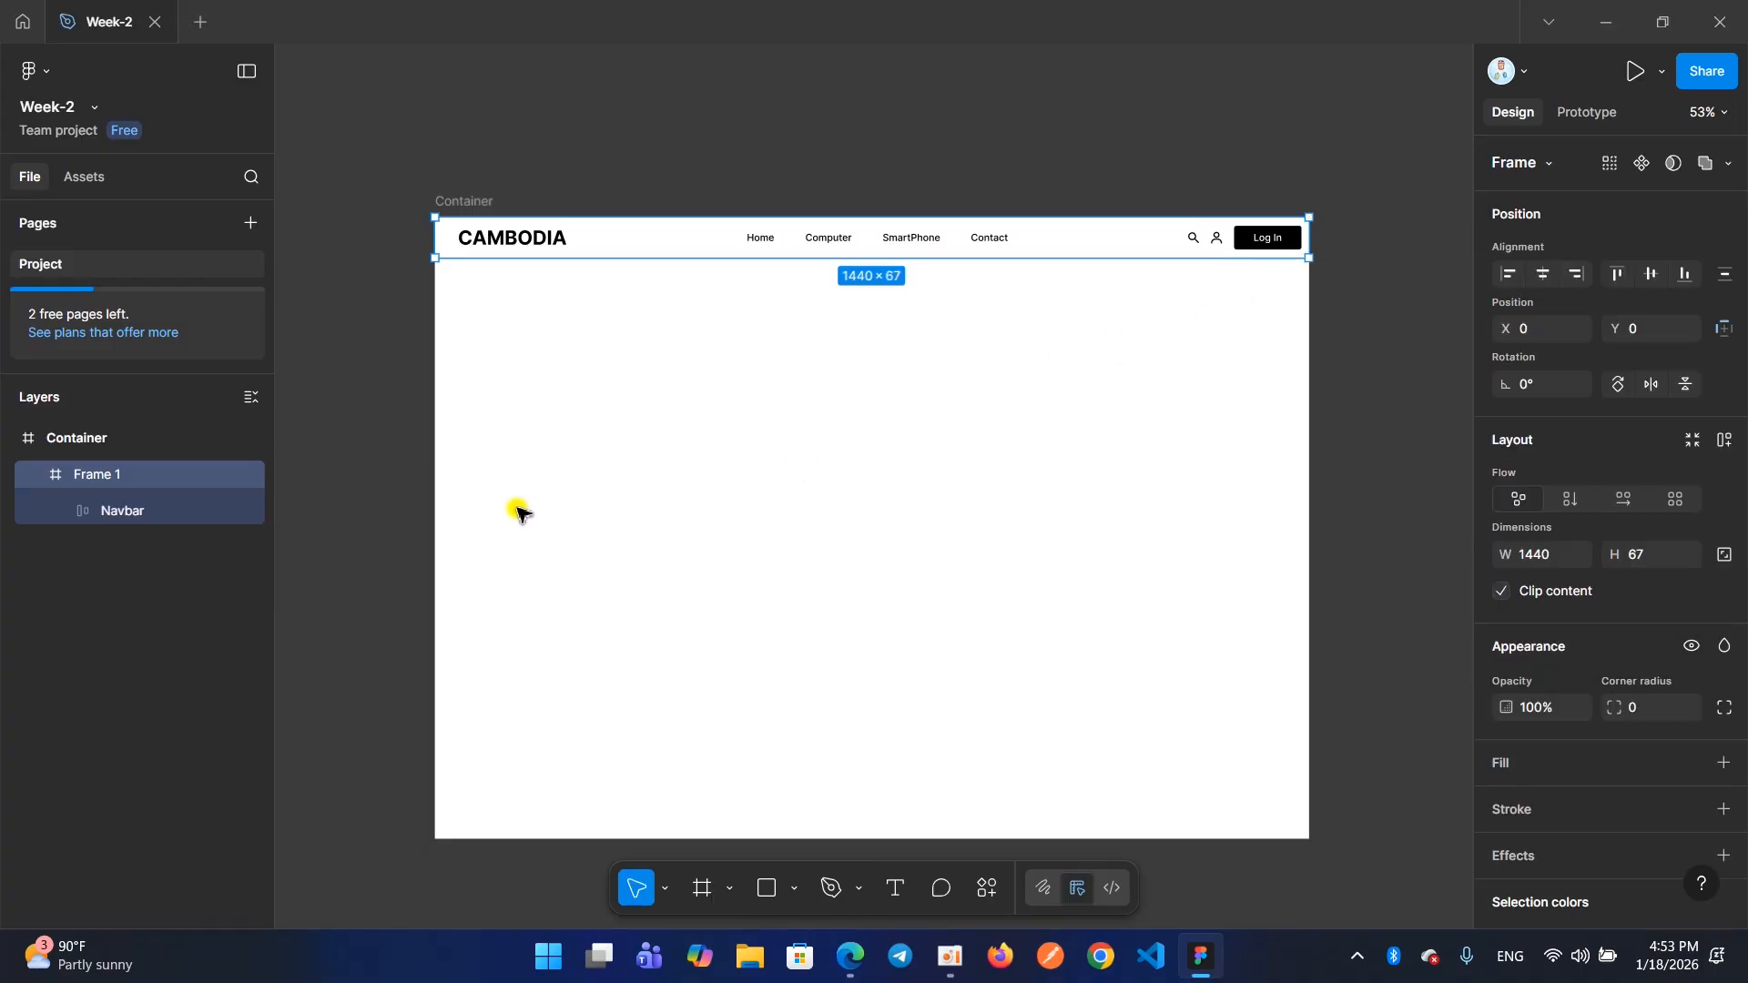
{"action": "left_click", "coordinate": [113, 510]}
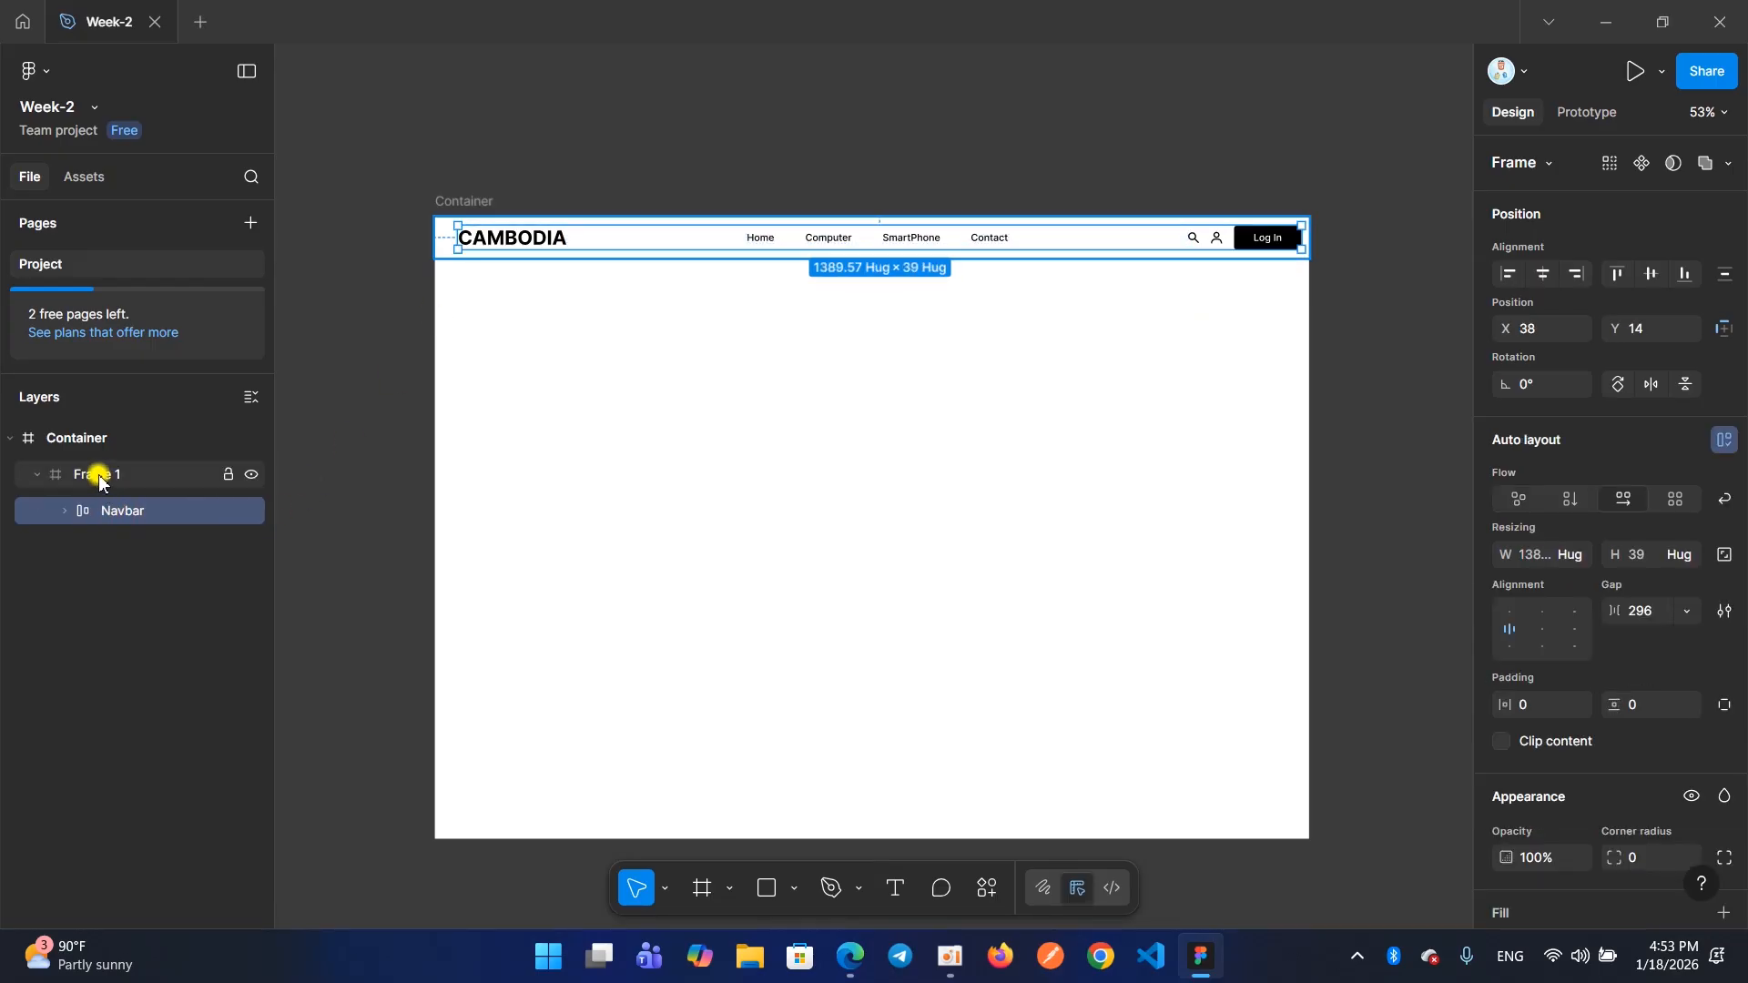
{"action": "left_click_drag", "start_coordinate": [99, 477], "coordinate": [108, 551]}
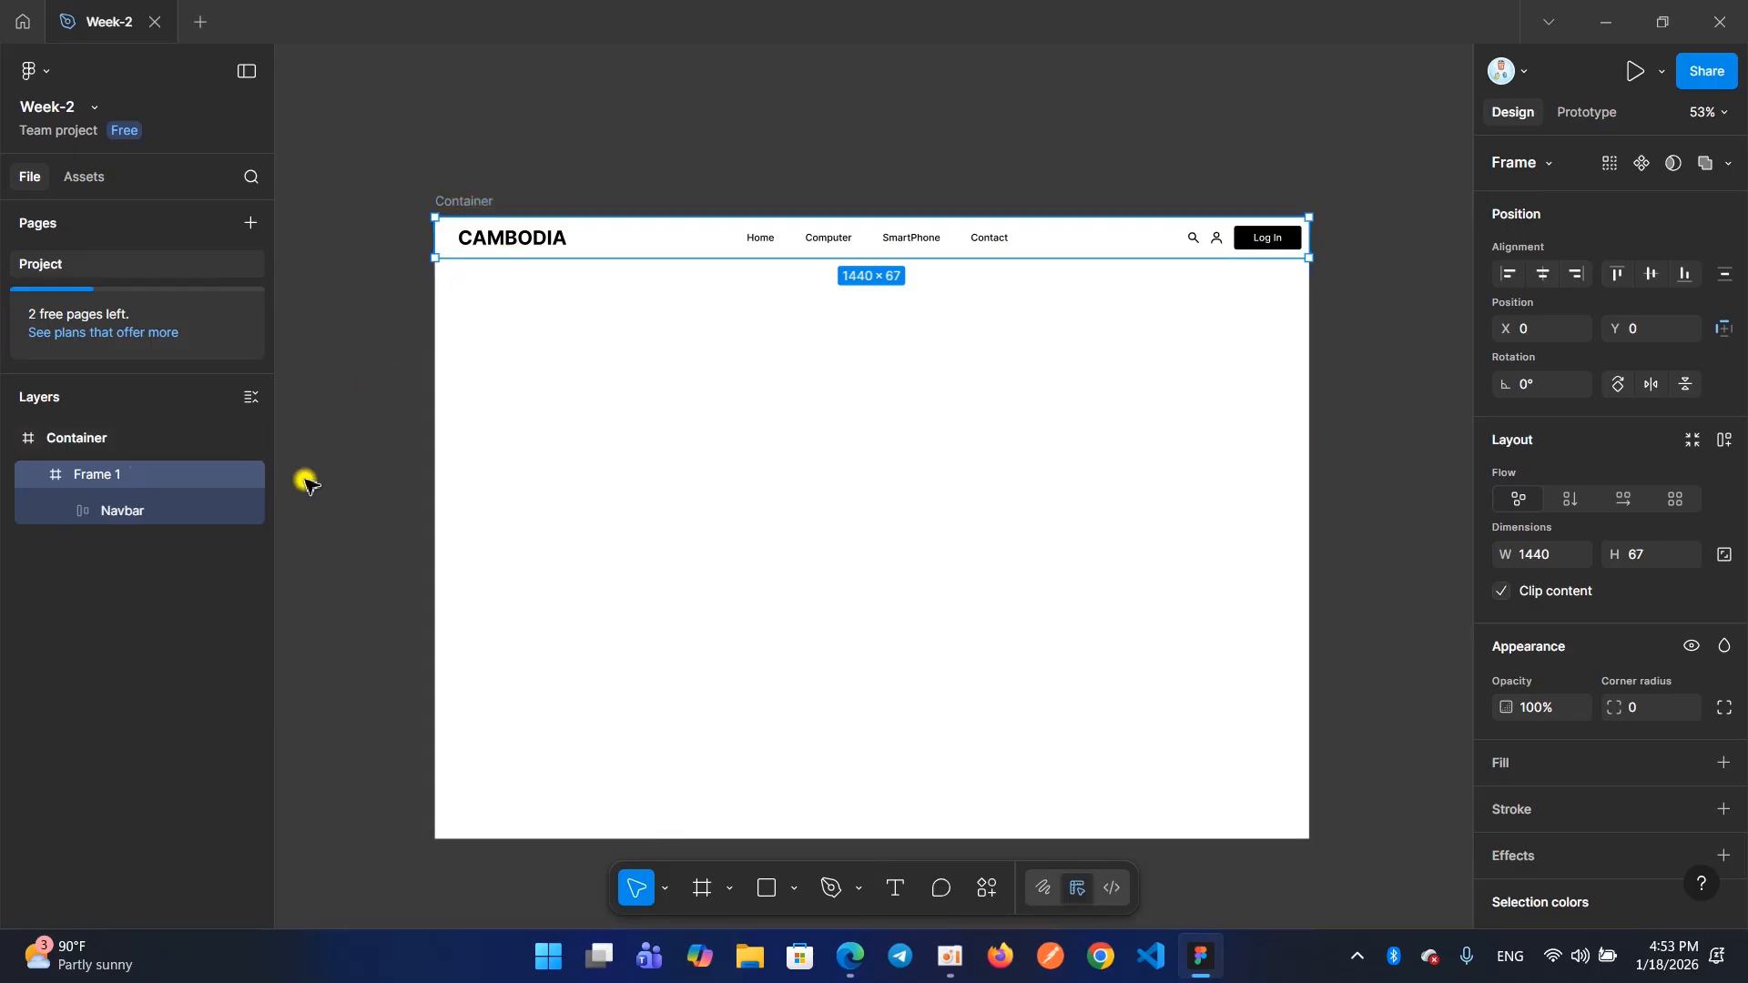
{"action": "left_click", "coordinate": [132, 513]}
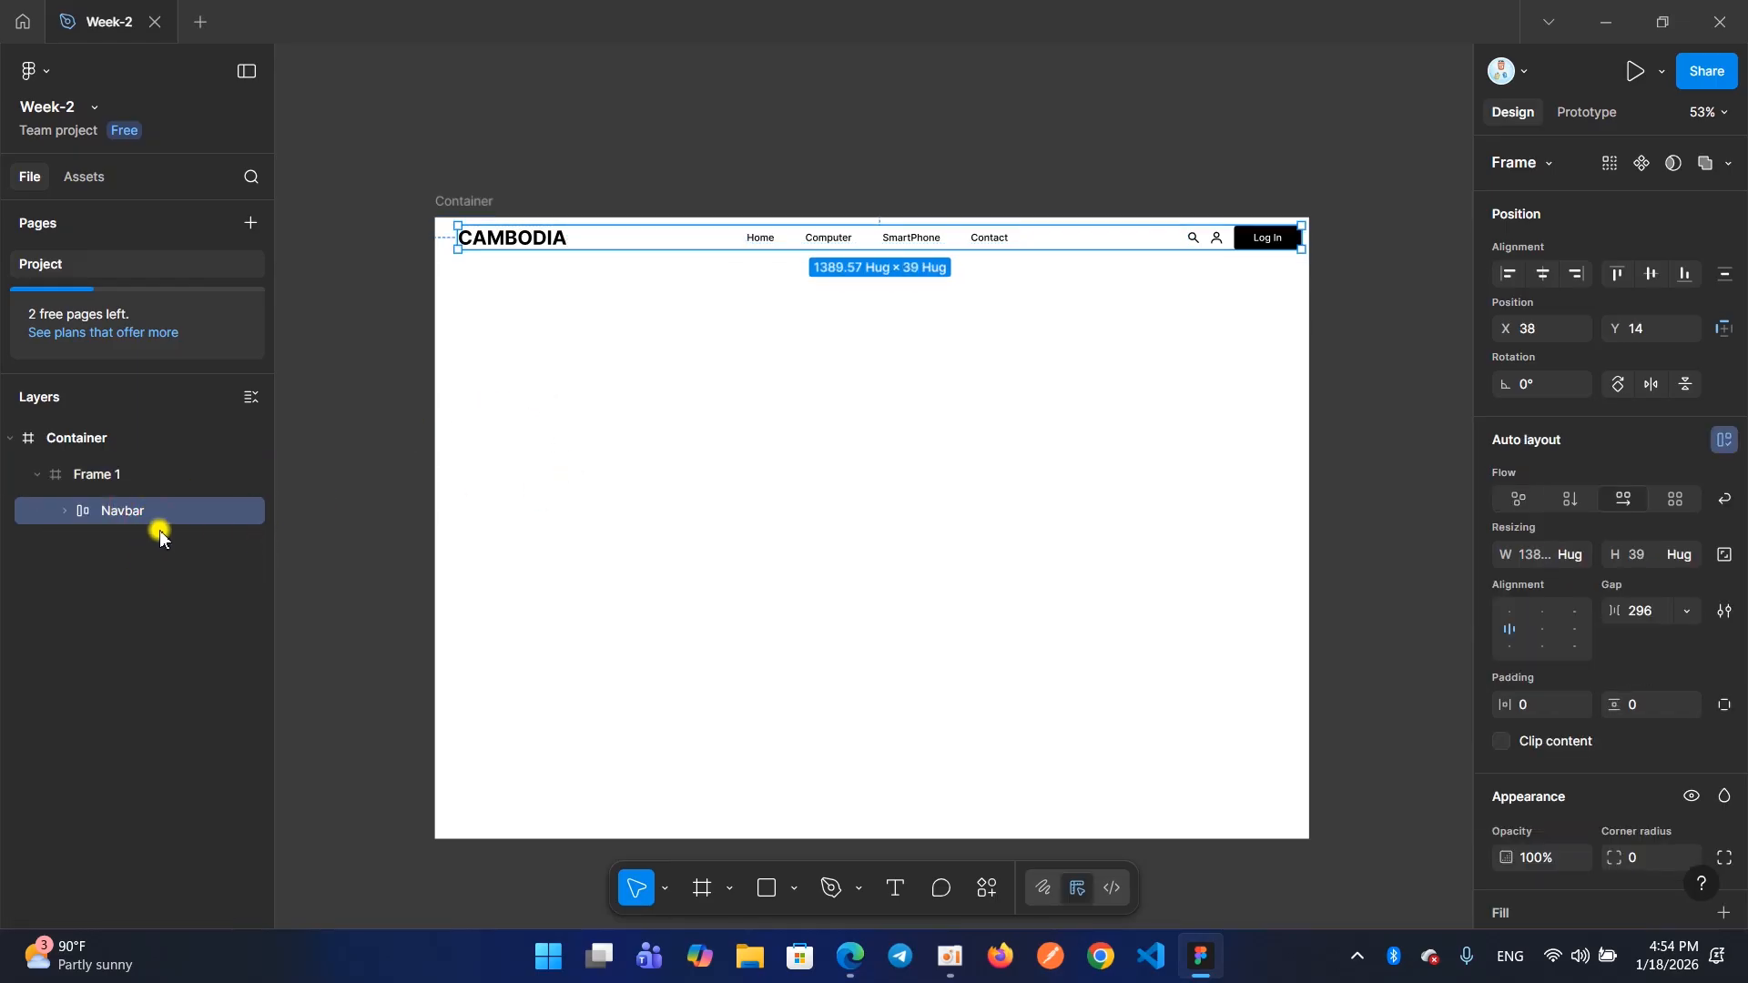
{"action": "mouse_move", "coordinate": [144, 510]}
{"action": "left_mouse_down"}
{"action": "mouse_move", "coordinate": [141, 474]}
{"action": "mouse_move", "coordinate": [150, 517]}
{"action": "left_mouse_up"}
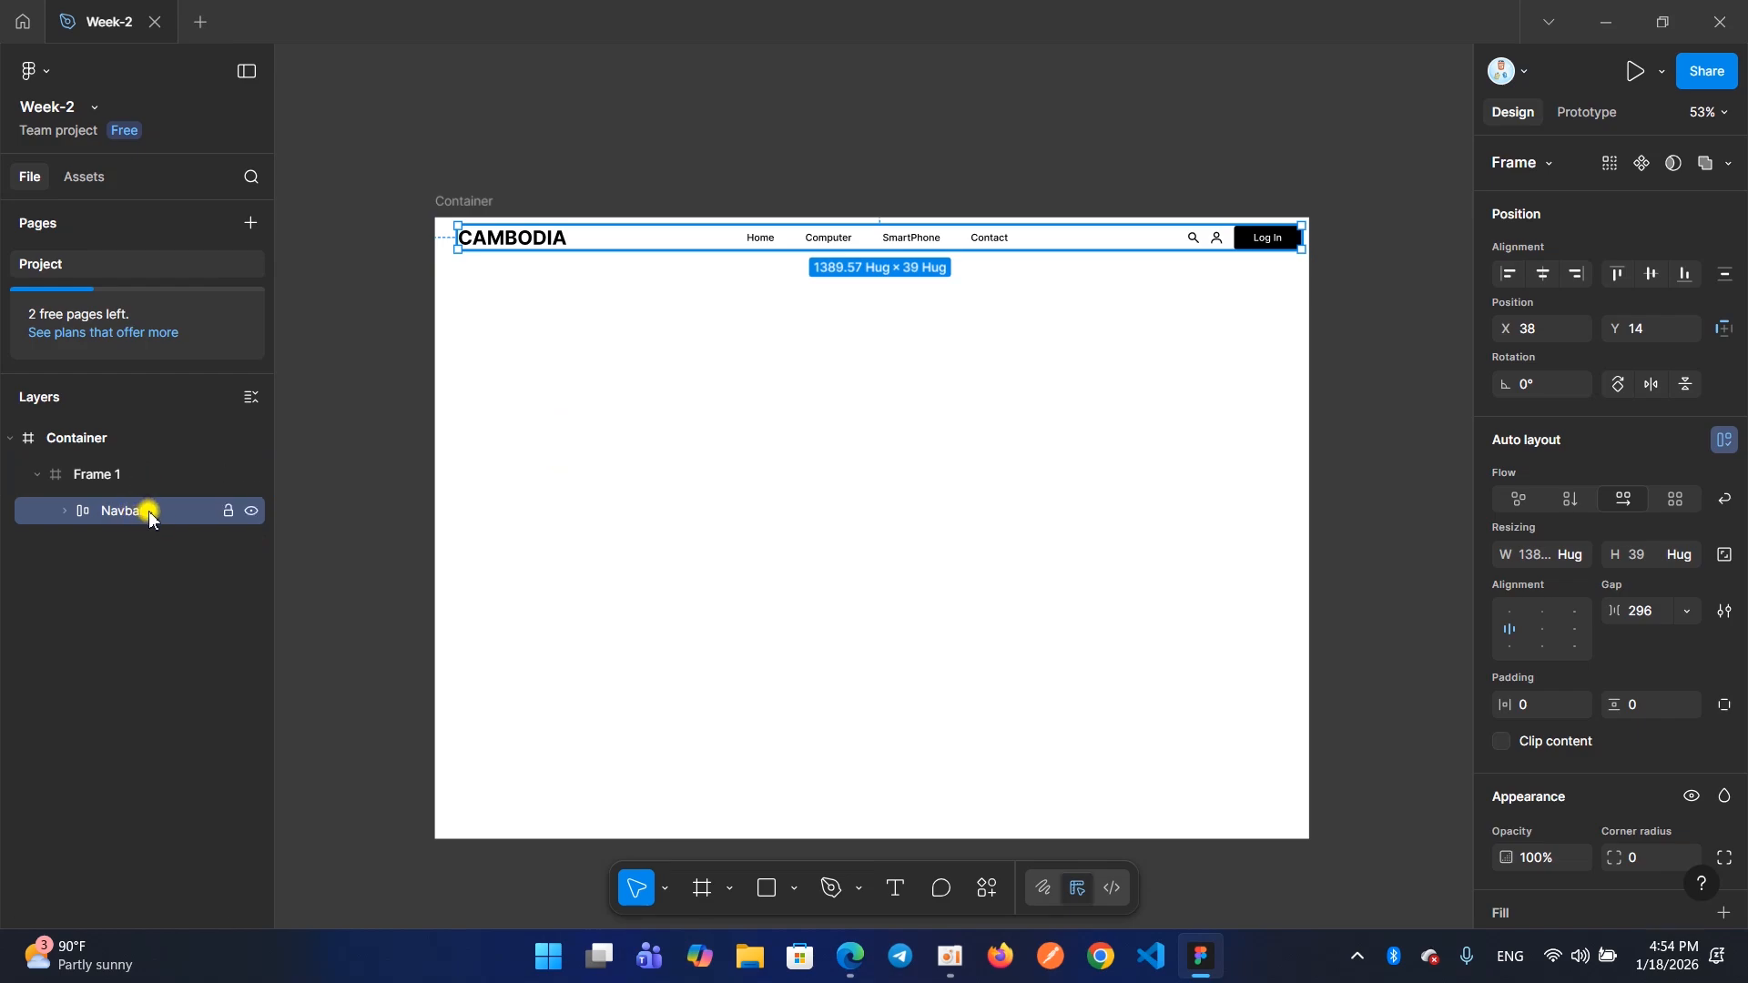
Rename the frame that encloses Navbar as Navbar-bg
{"action": "left_click", "coordinate": [85, 474]}
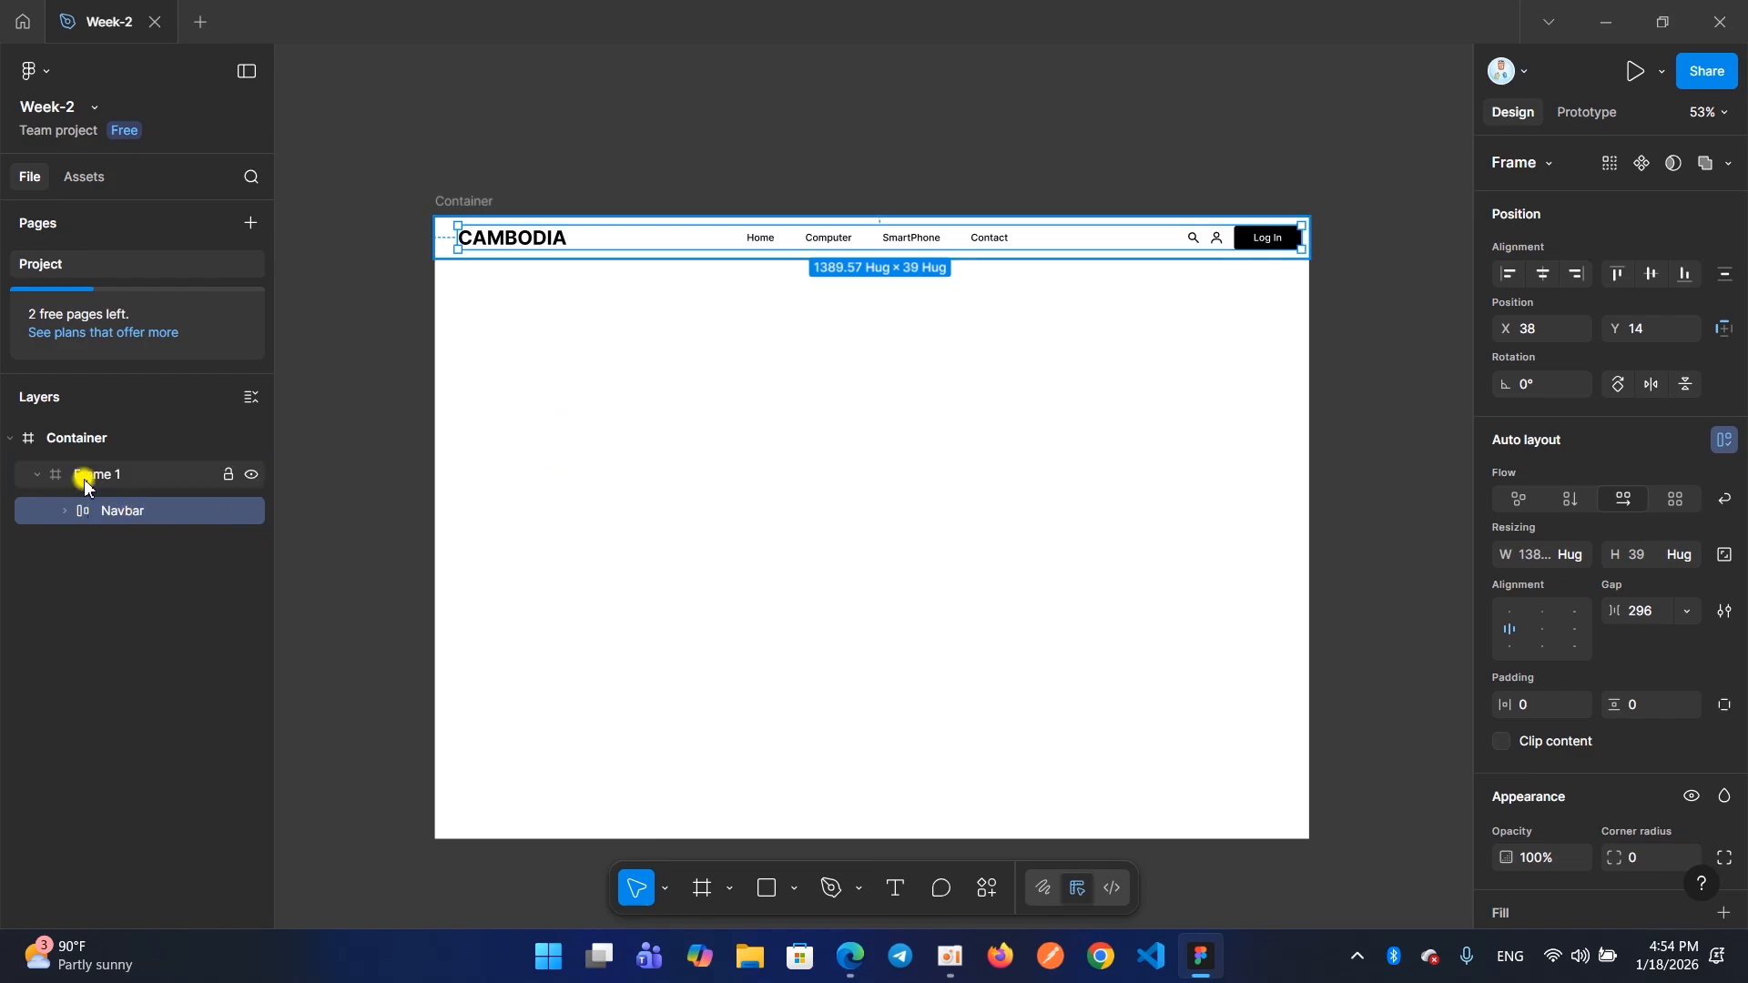
{"action": "double_click", "coordinate": [87, 479]}
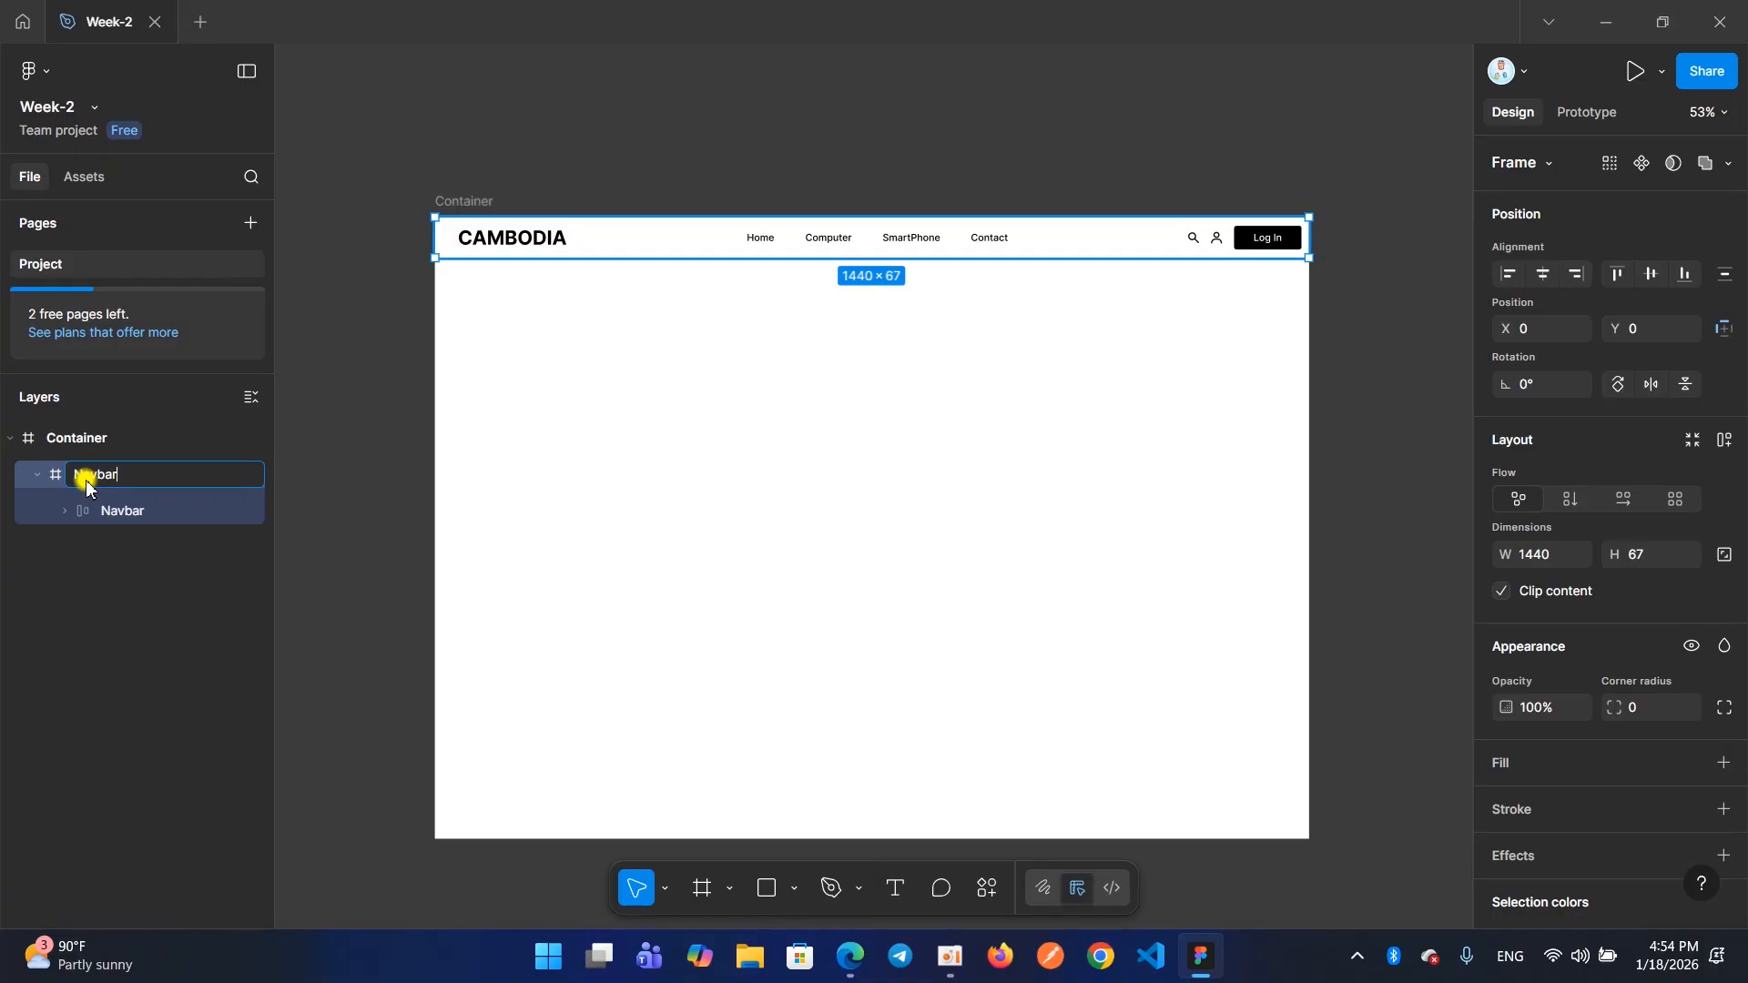
{"action": "key", "text": "Return"}
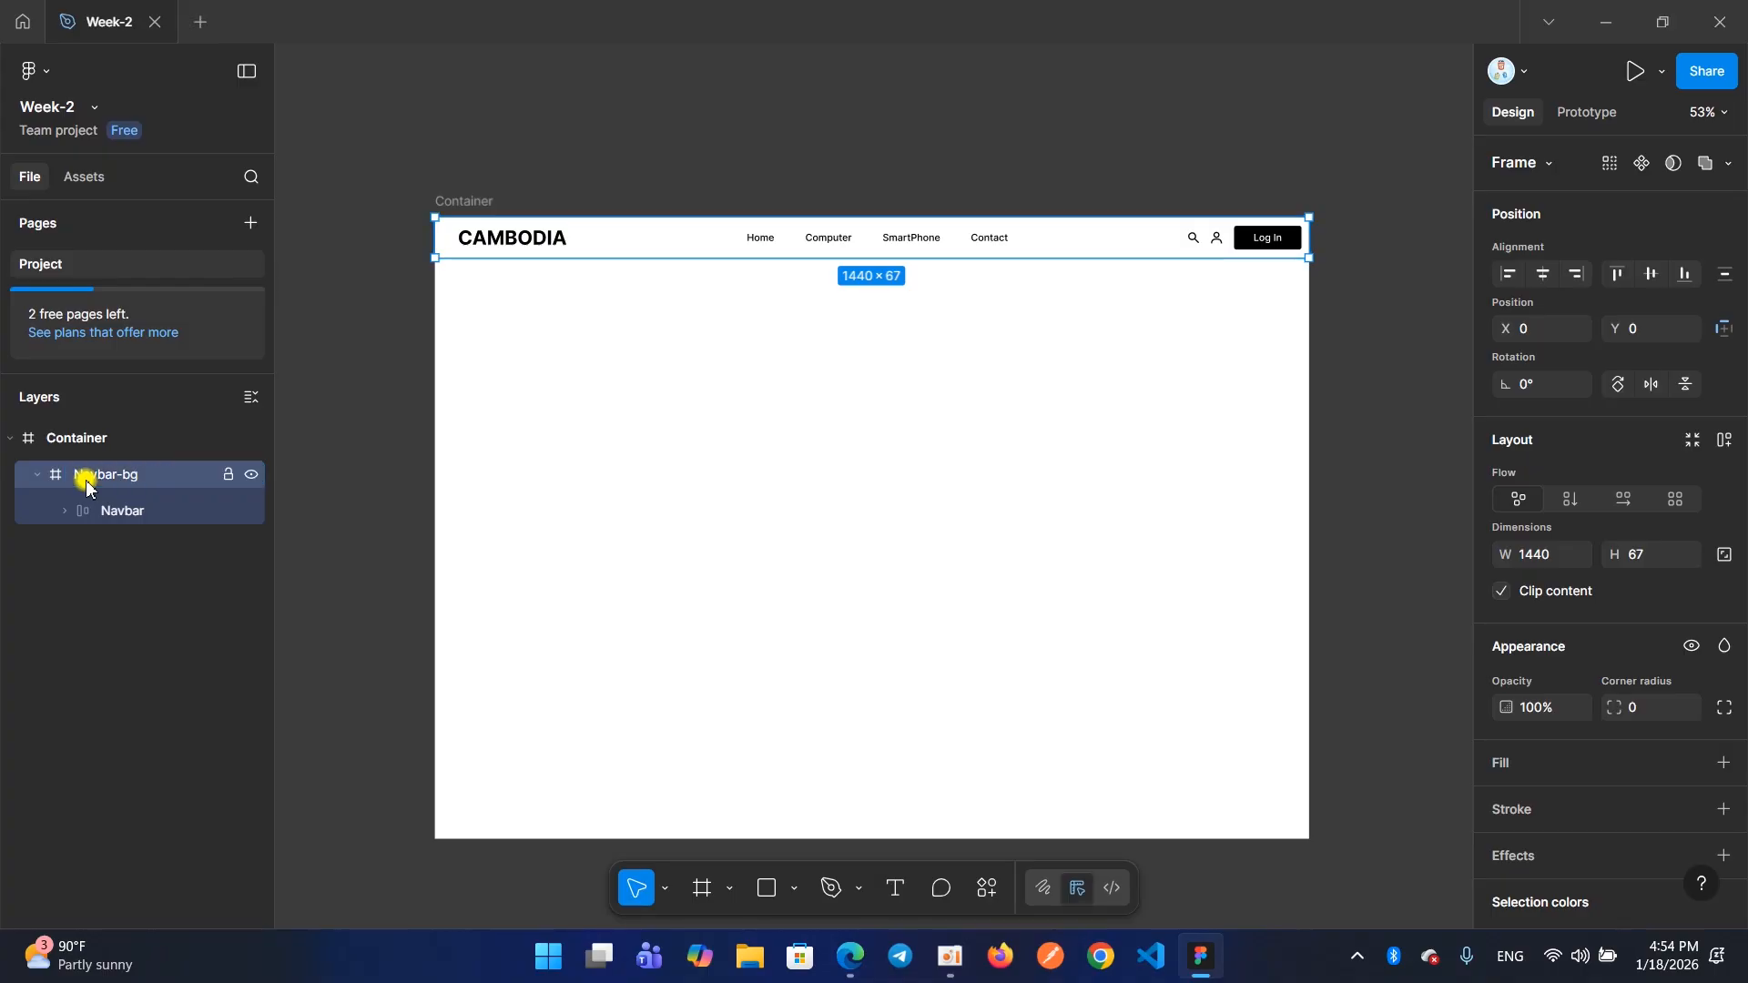
Add a white FFFFFF fill at 100% opacity to the Navbar-bg frame
{"action": "left_click", "coordinate": [1507, 763]}
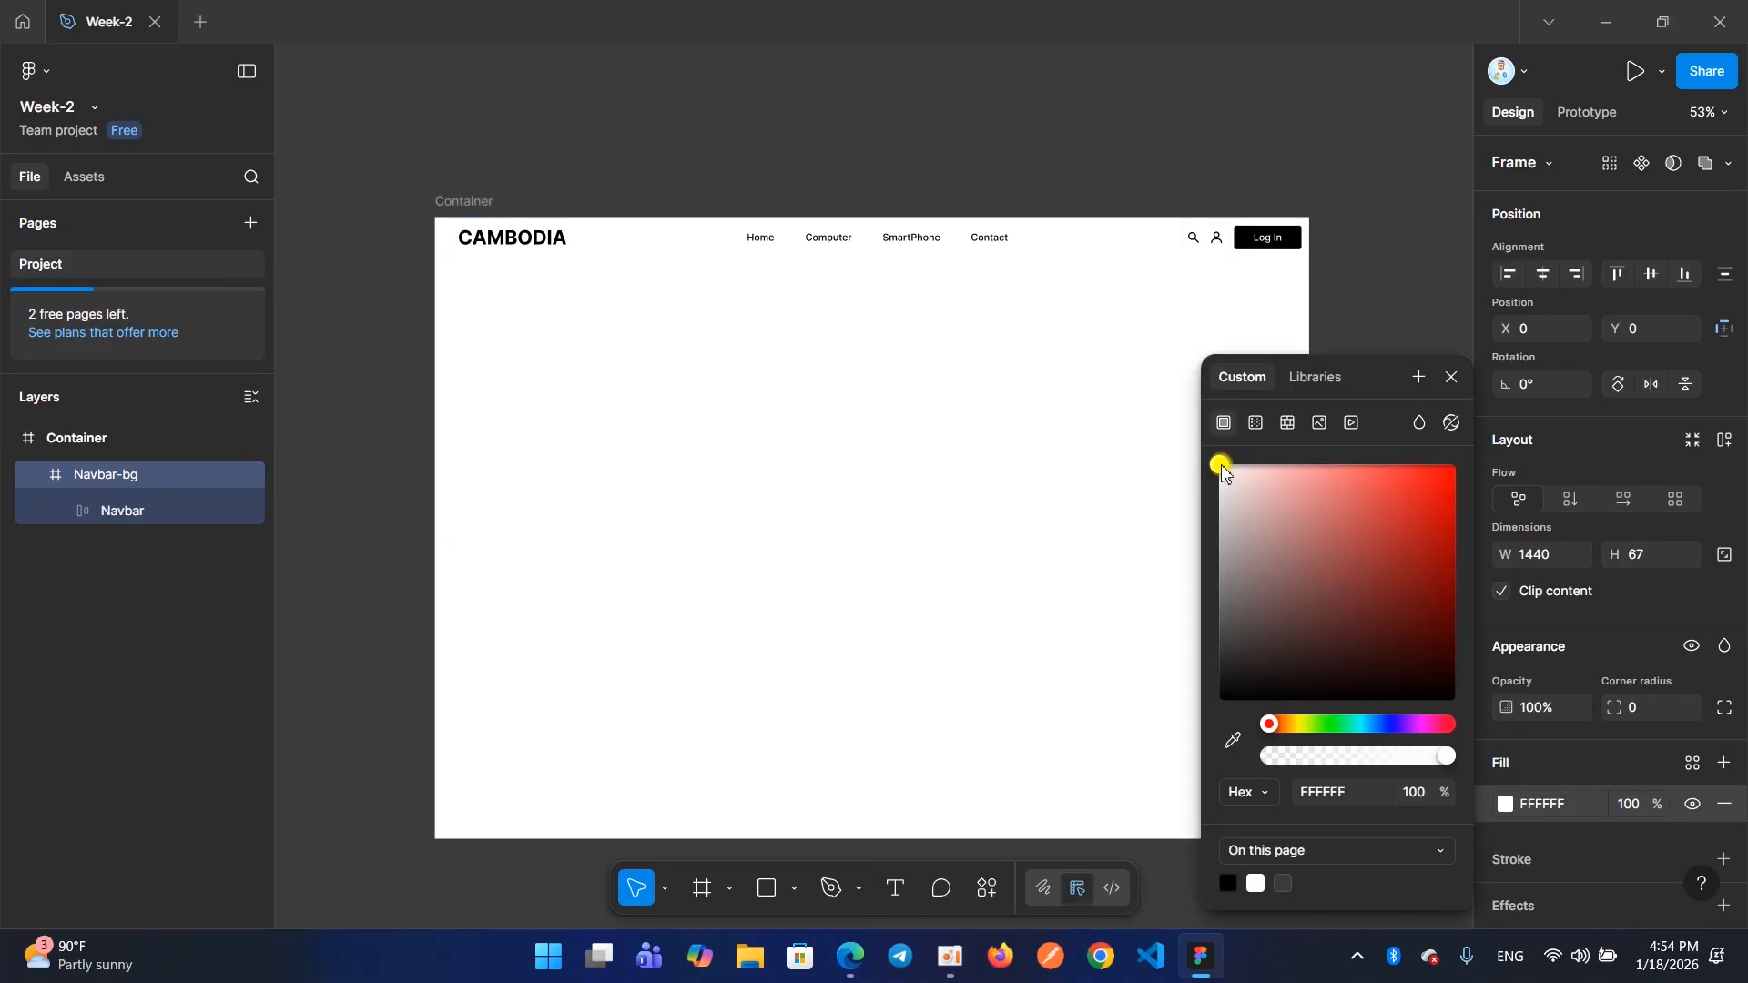
{"action": "left_click_drag", "start_coordinate": [1220, 640], "coordinate": [1144, 428]}
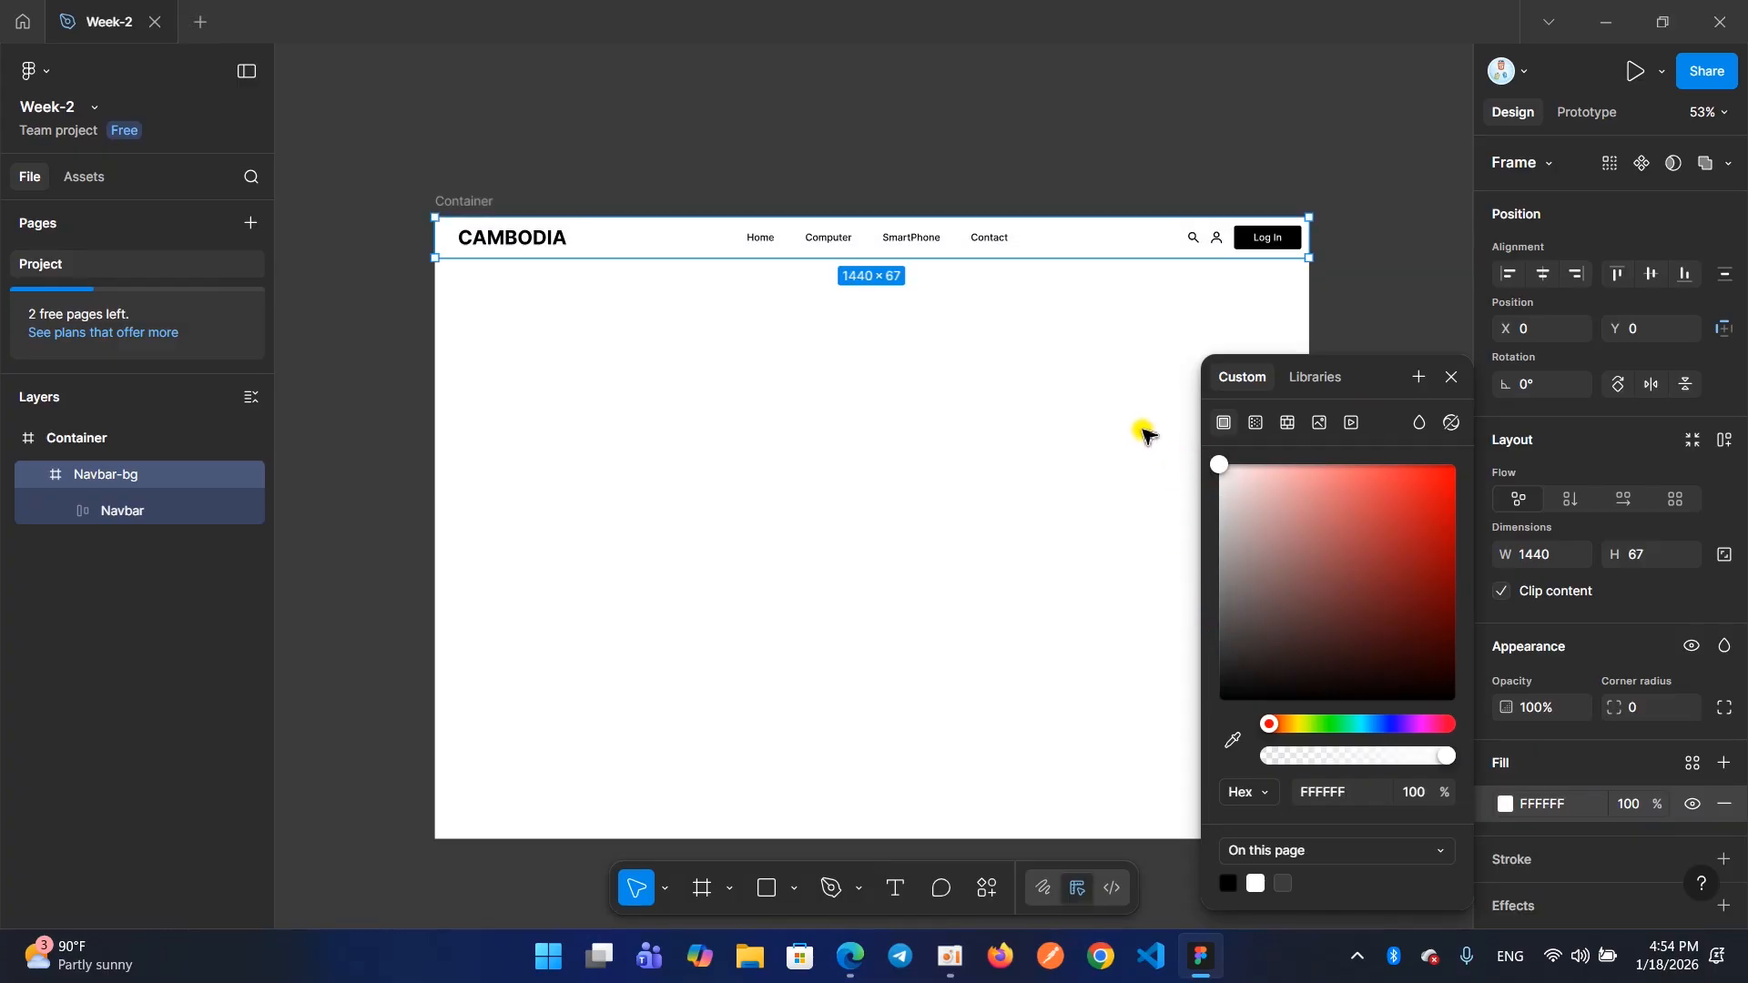
{"action": "left_click", "coordinate": [1451, 377]}
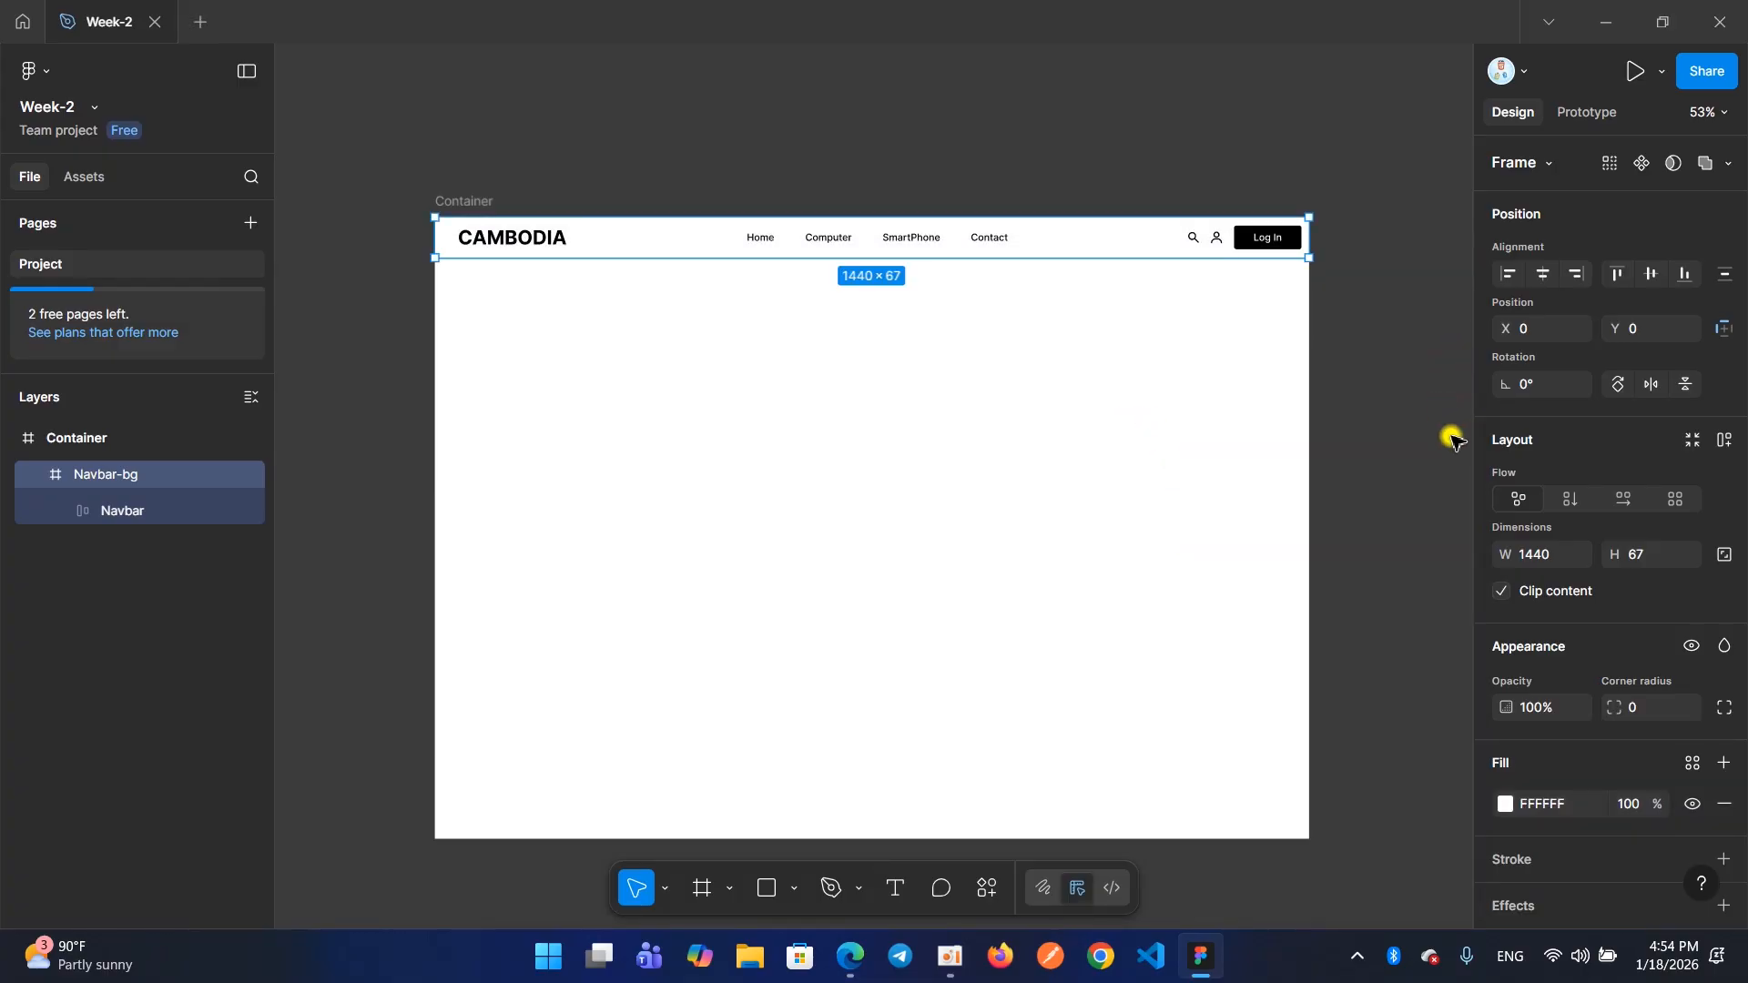
Add a black 000000 inside stroke of weight 1 to Navbar-bg and inspect its edge near the Log In button
{"action": "scroll", "coordinate": [1526, 576], "scroll_direction": "down", "scroll_amount": 3}
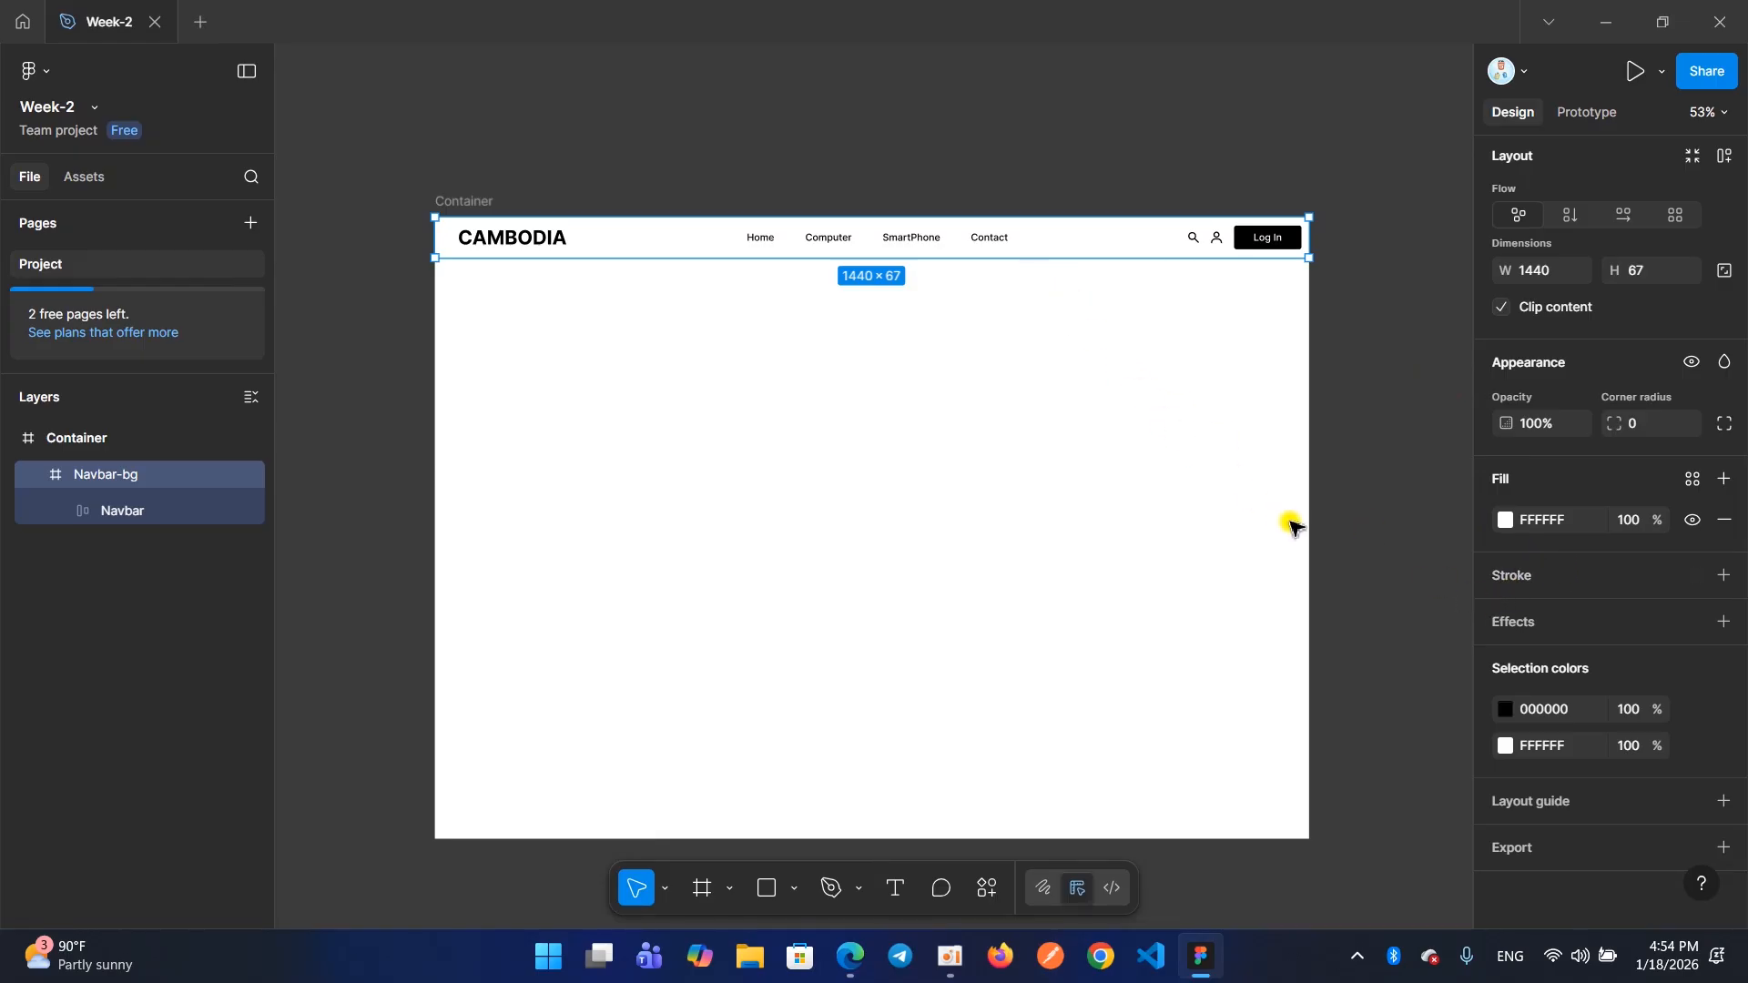
{"action": "left_click", "coordinate": [1507, 578]}
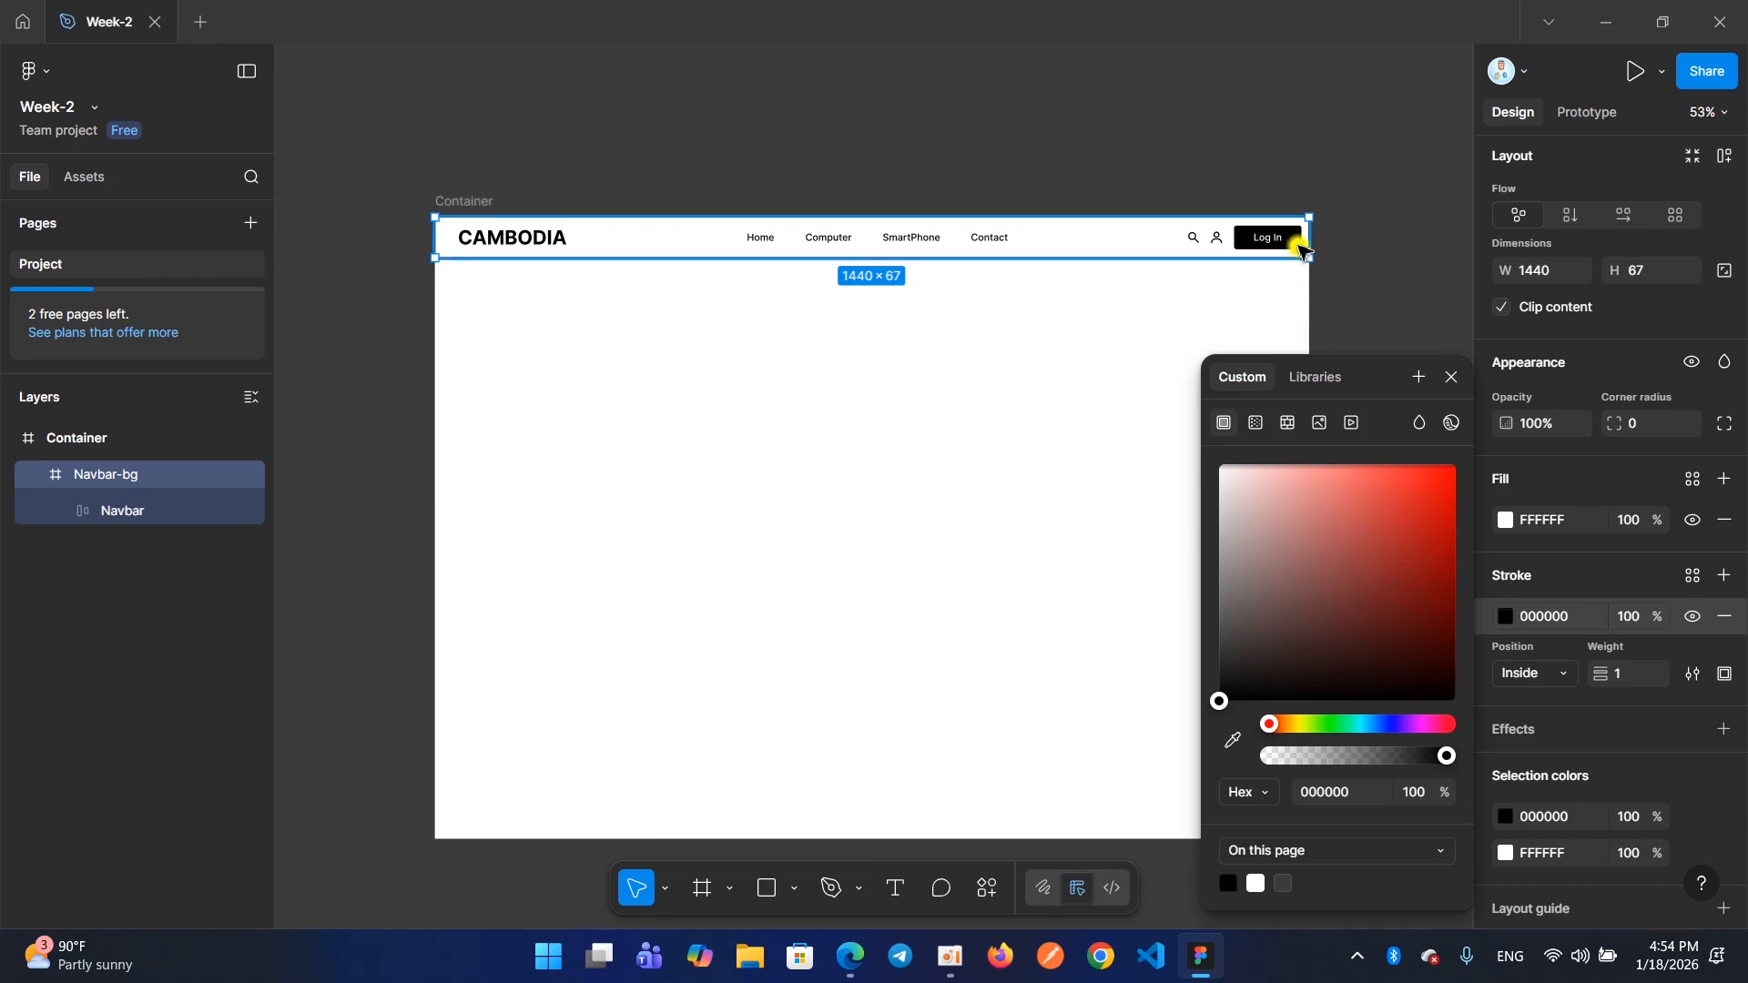
{"action": "scroll", "coordinate": [1325, 244], "scroll_direction": "up", "scroll_amount": 3}
{"action": "scroll", "coordinate": [1327, 244], "scroll_direction": "up", "scroll_amount": 10}
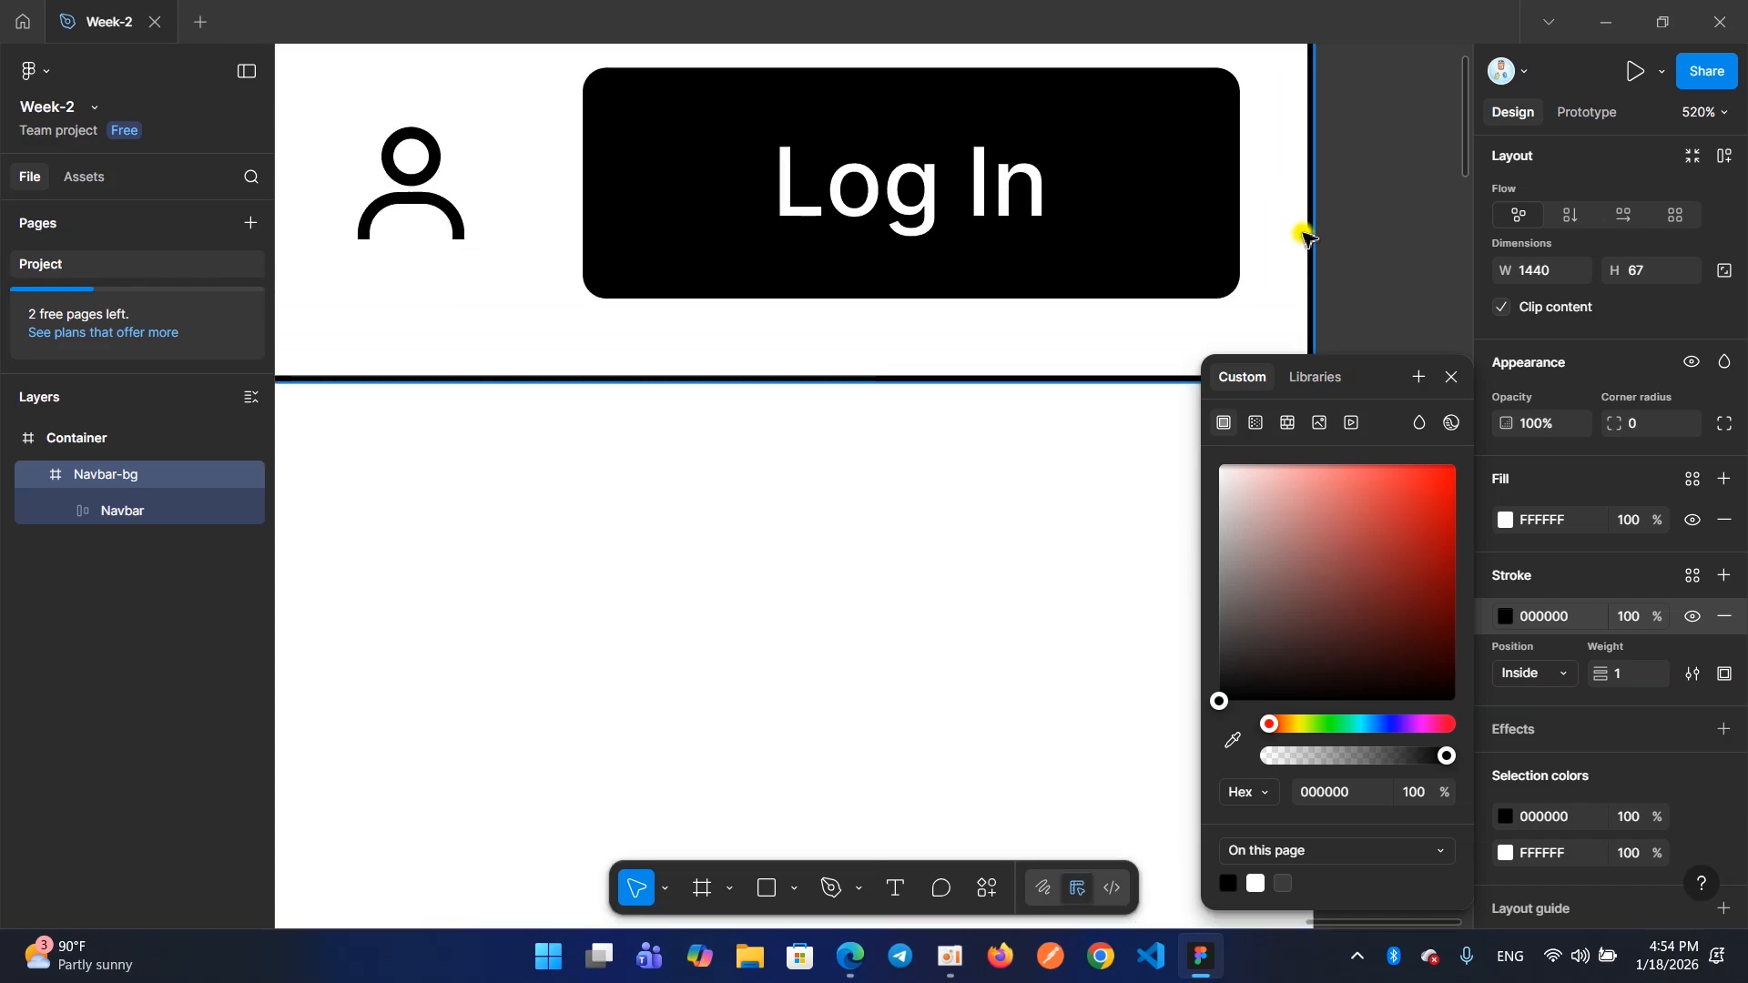
{"action": "scroll", "coordinate": [1307, 239], "scroll_direction": "down", "scroll_amount": 10}
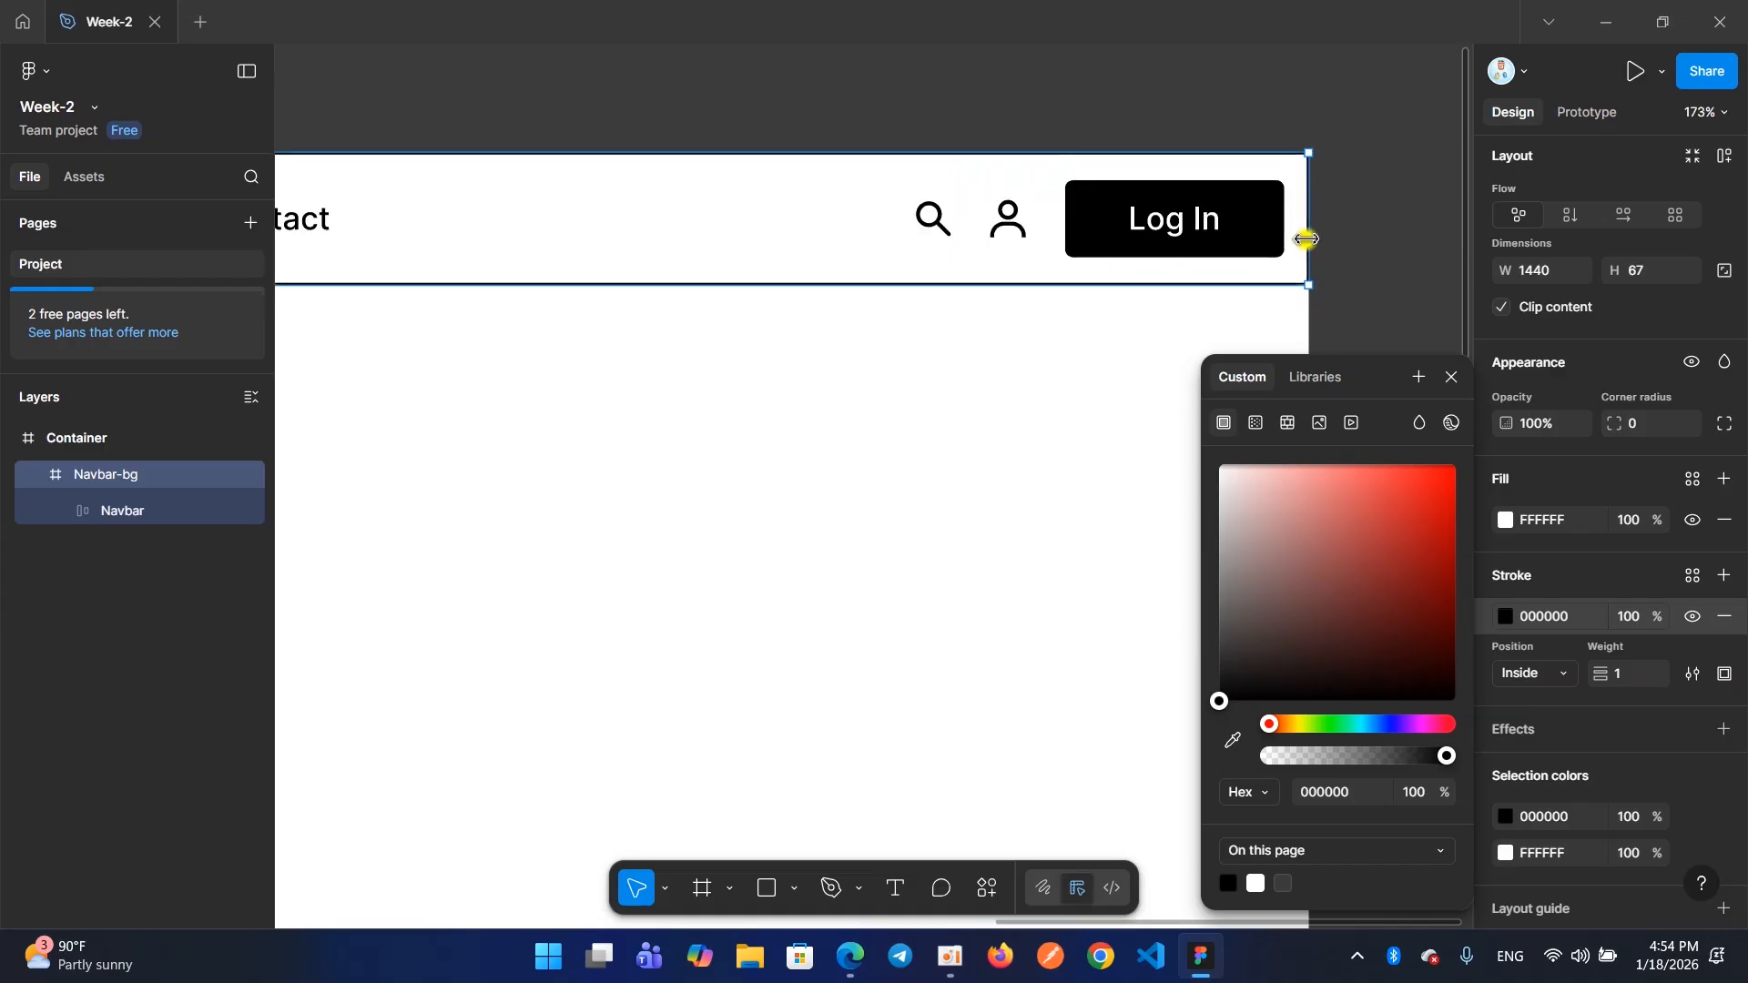
{"action": "left_click", "coordinate": [1448, 377]}
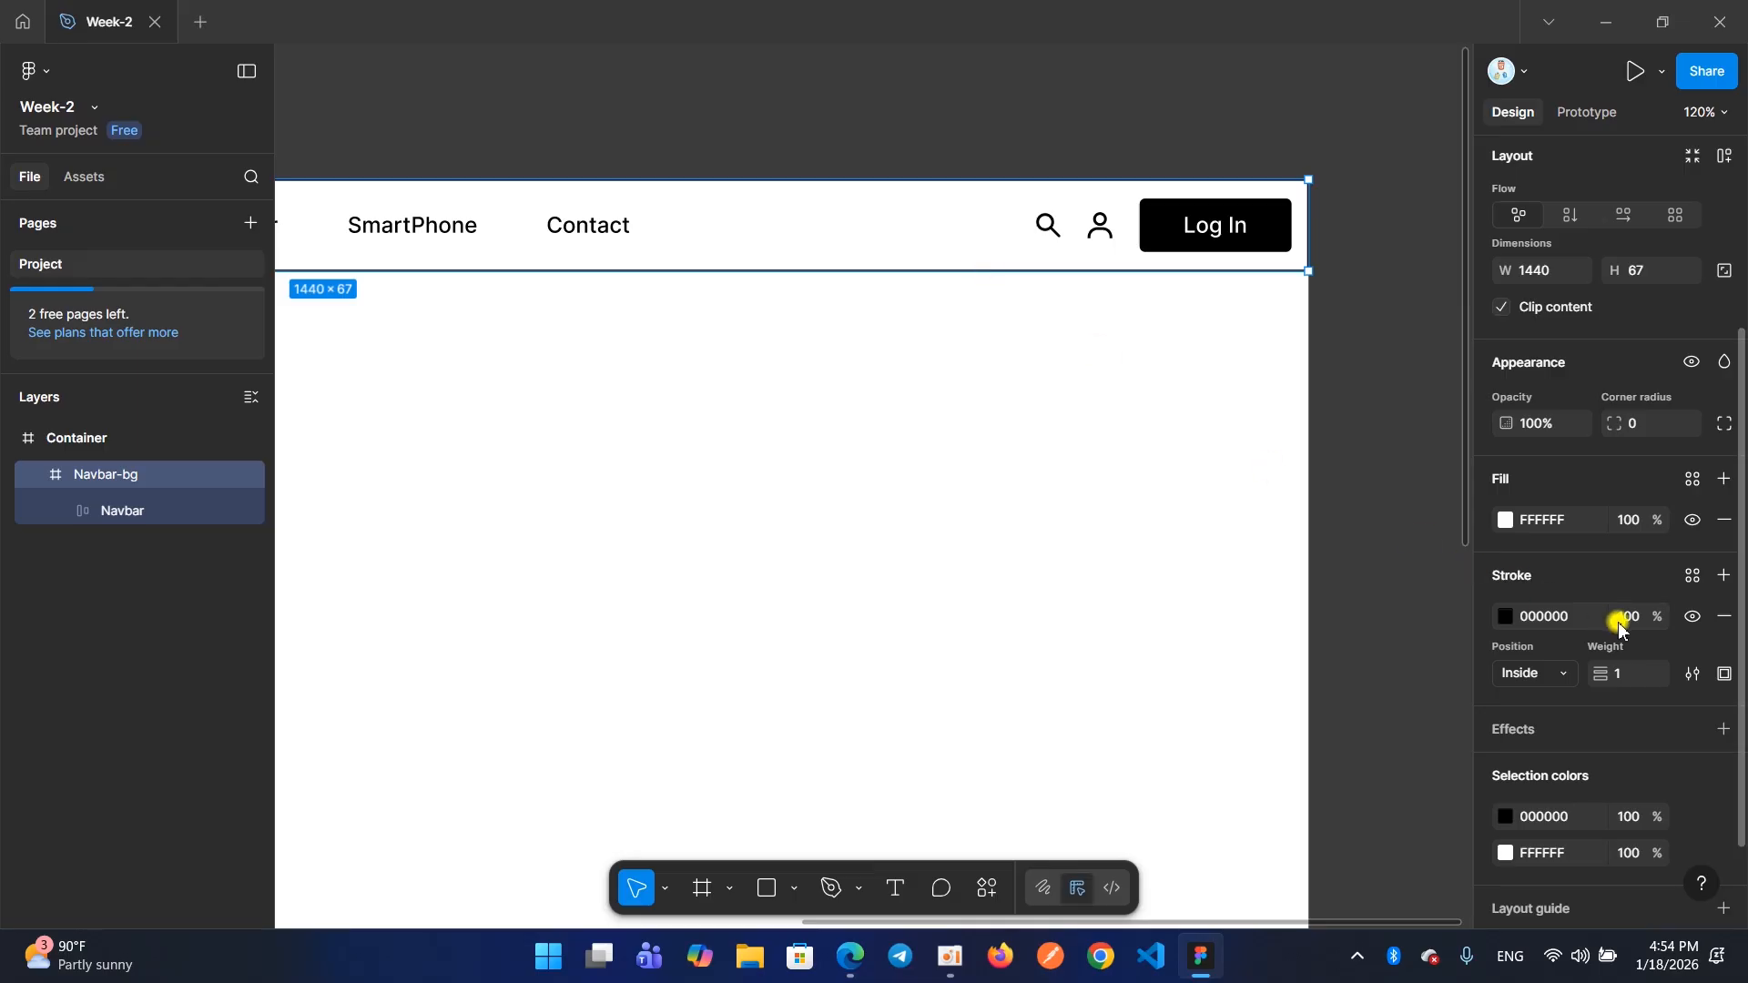
Try widening Navbar-bg, undo the change, and remove the frame's black stroke
{"action": "left_click_drag", "start_coordinate": [1308, 234], "coordinate": [1328, 238]}
{"action": "key", "text": "ctrl+z"}
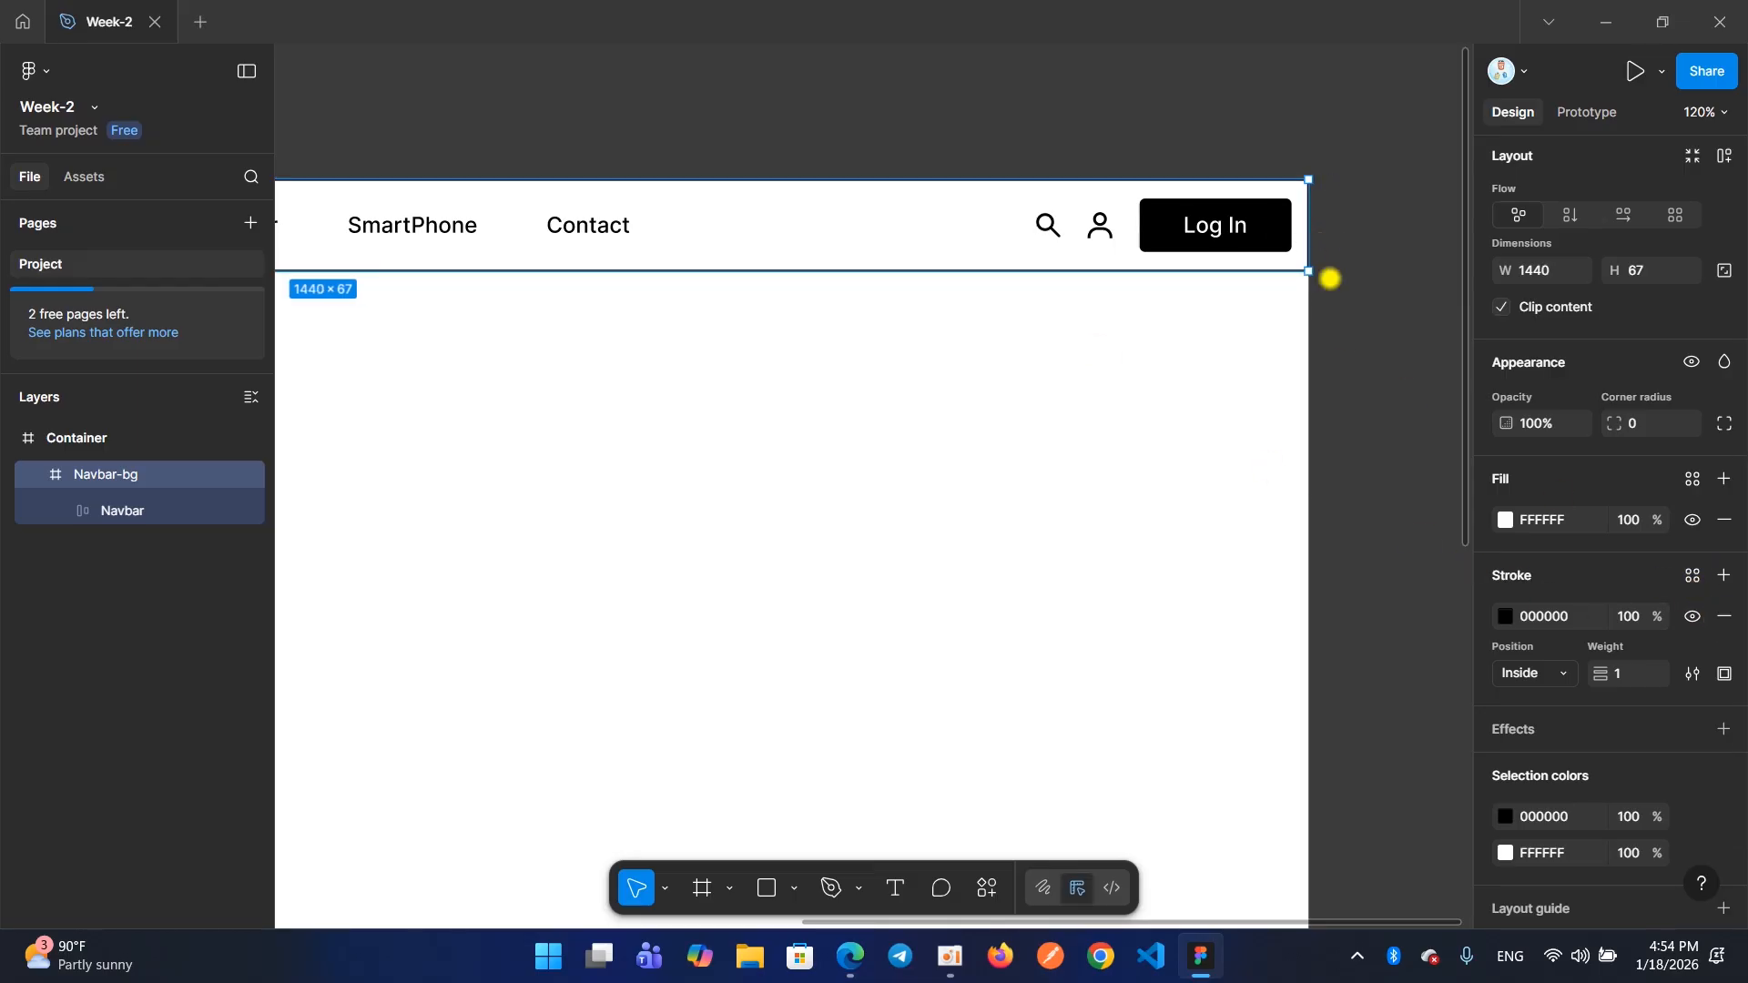
{"action": "left_click", "coordinate": [1725, 619]}
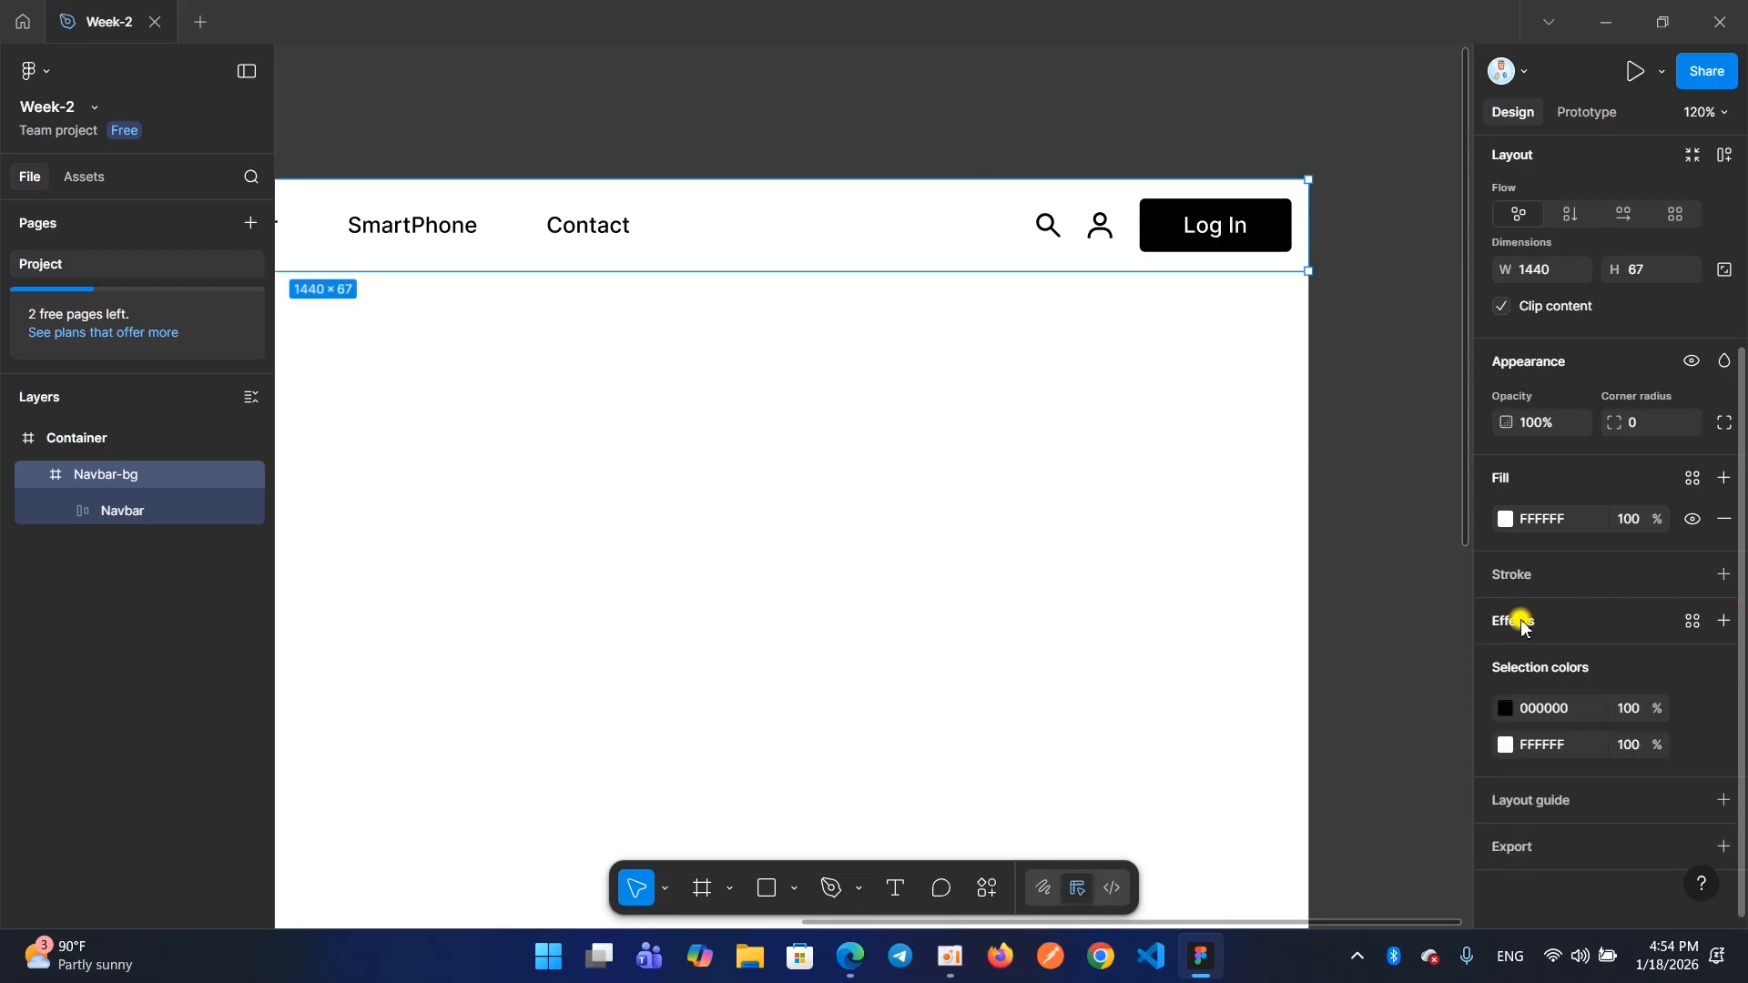
{"action": "scroll", "coordinate": [886, 222], "scroll_direction": "left", "scroll_amount": 3}
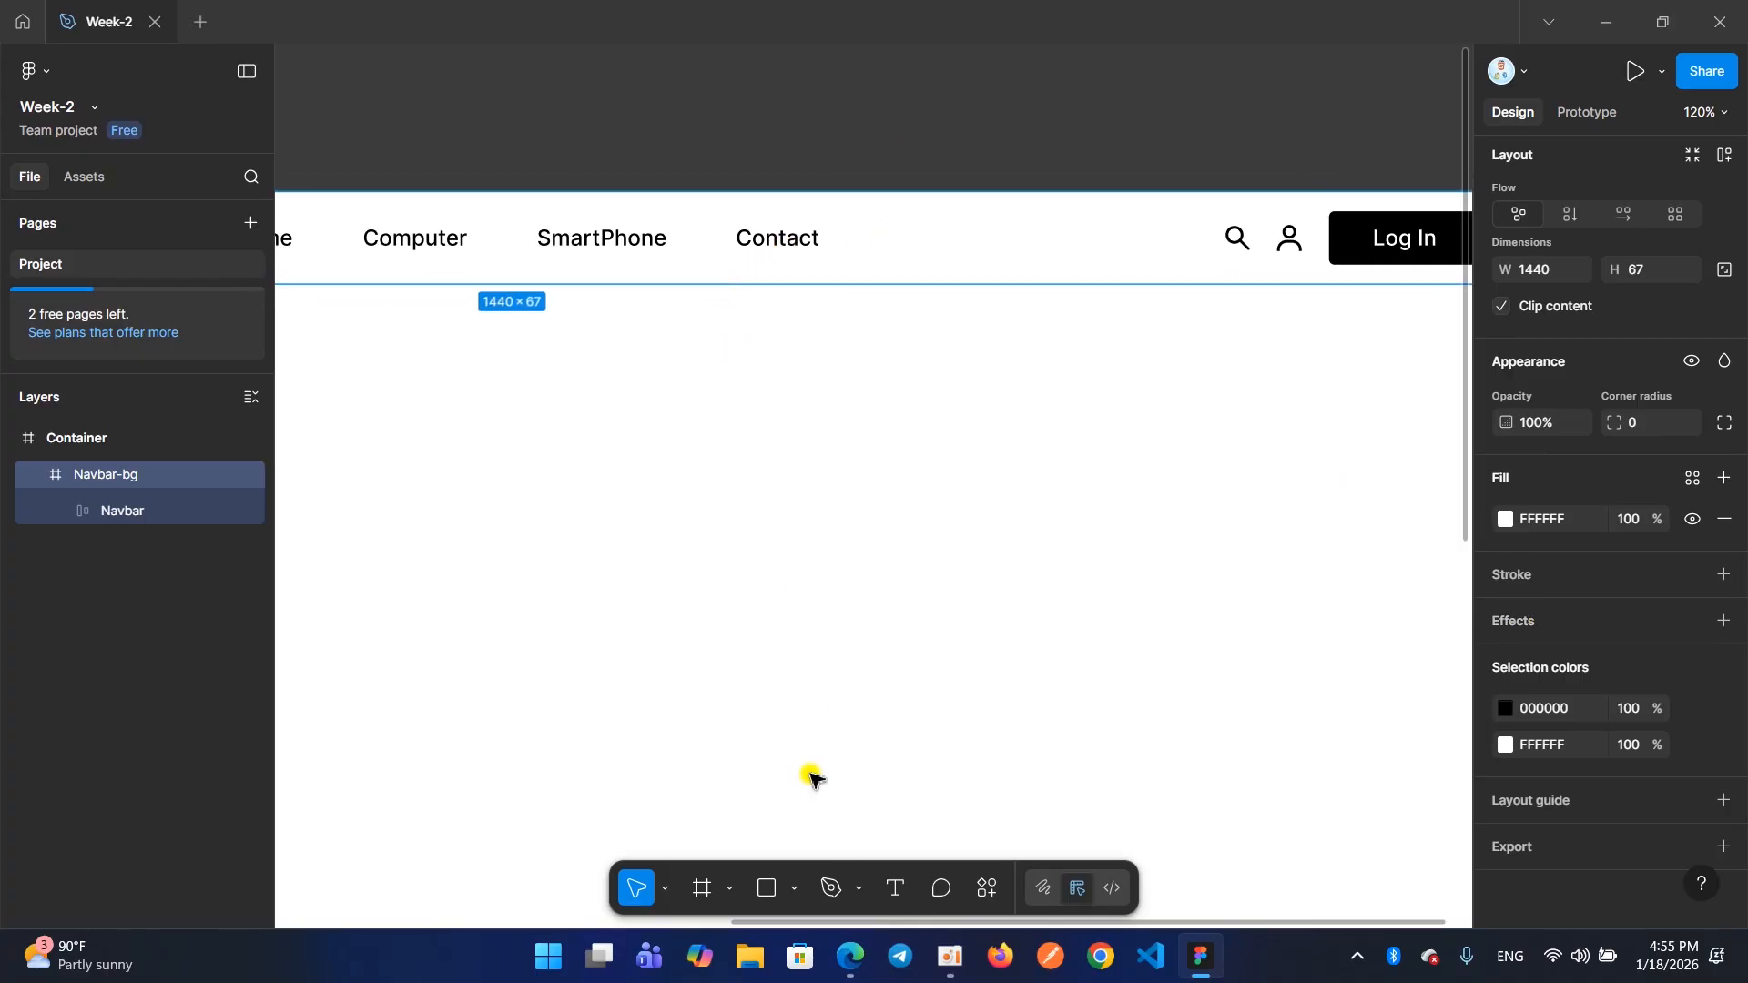
Check the lower edge of the header on the Ecommerce example page in the browser and return to Figma
{"action": "mouse_move", "coordinate": [834, 964]}
{"action": "left_click", "coordinate": [784, 880]}
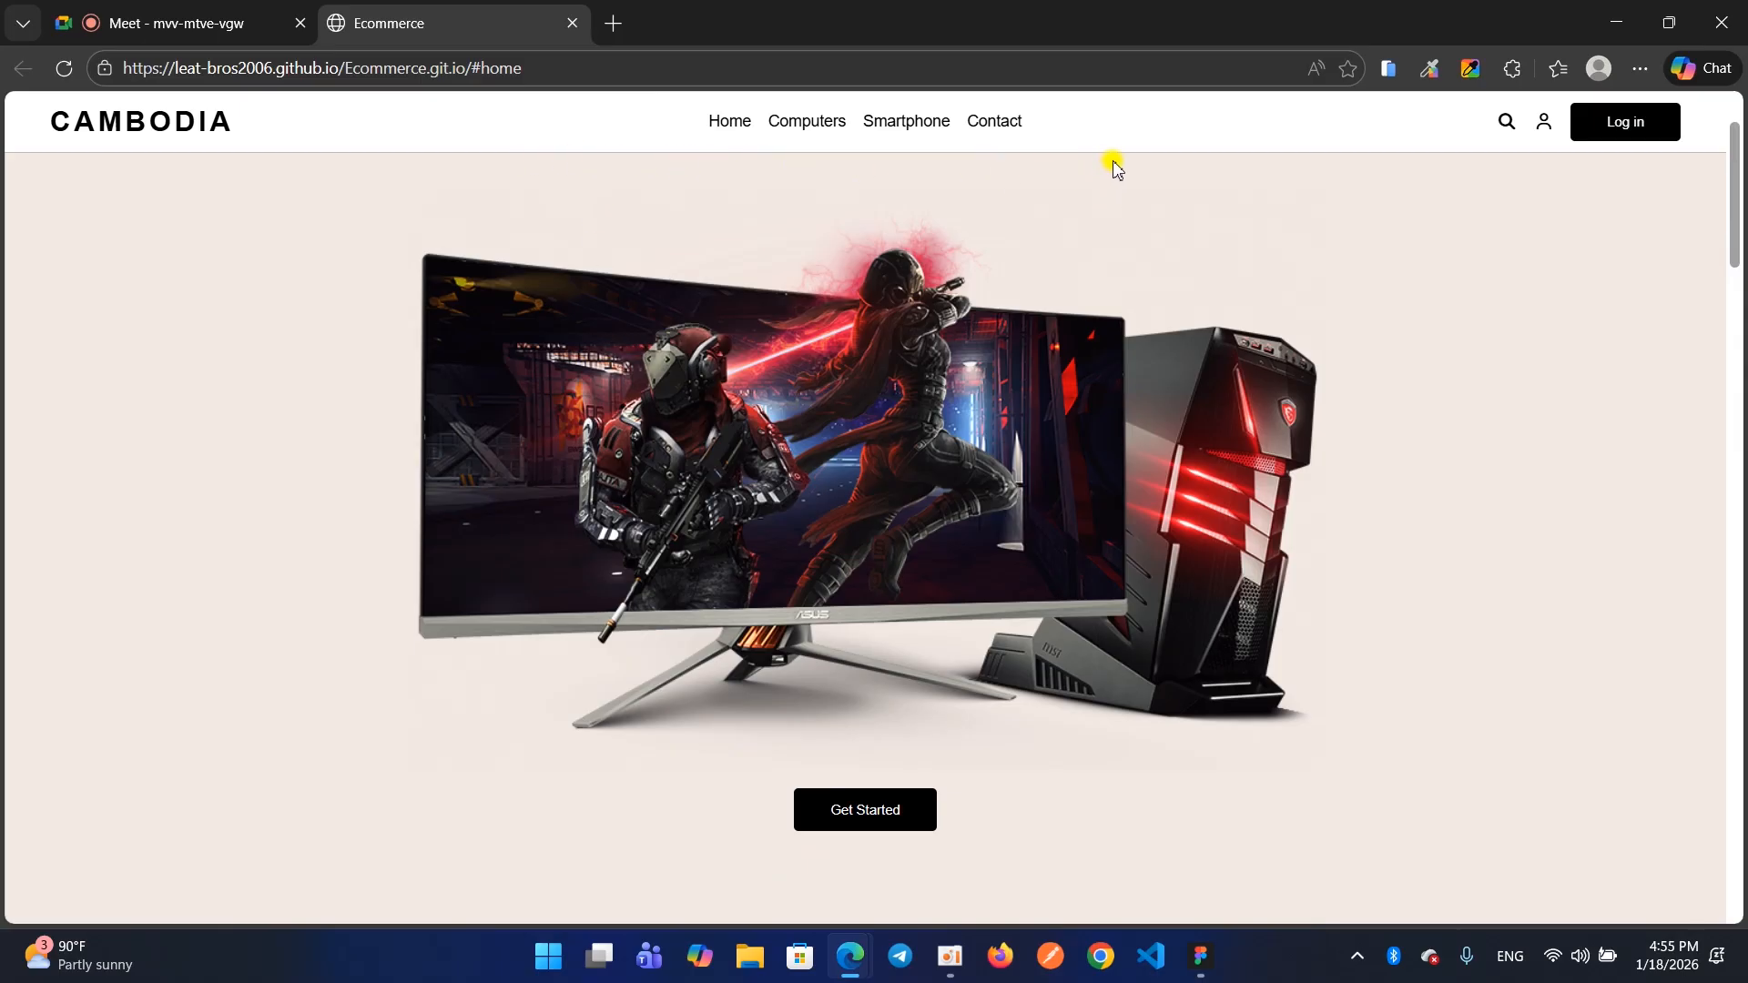
{"action": "left_click", "coordinate": [1616, 21]}
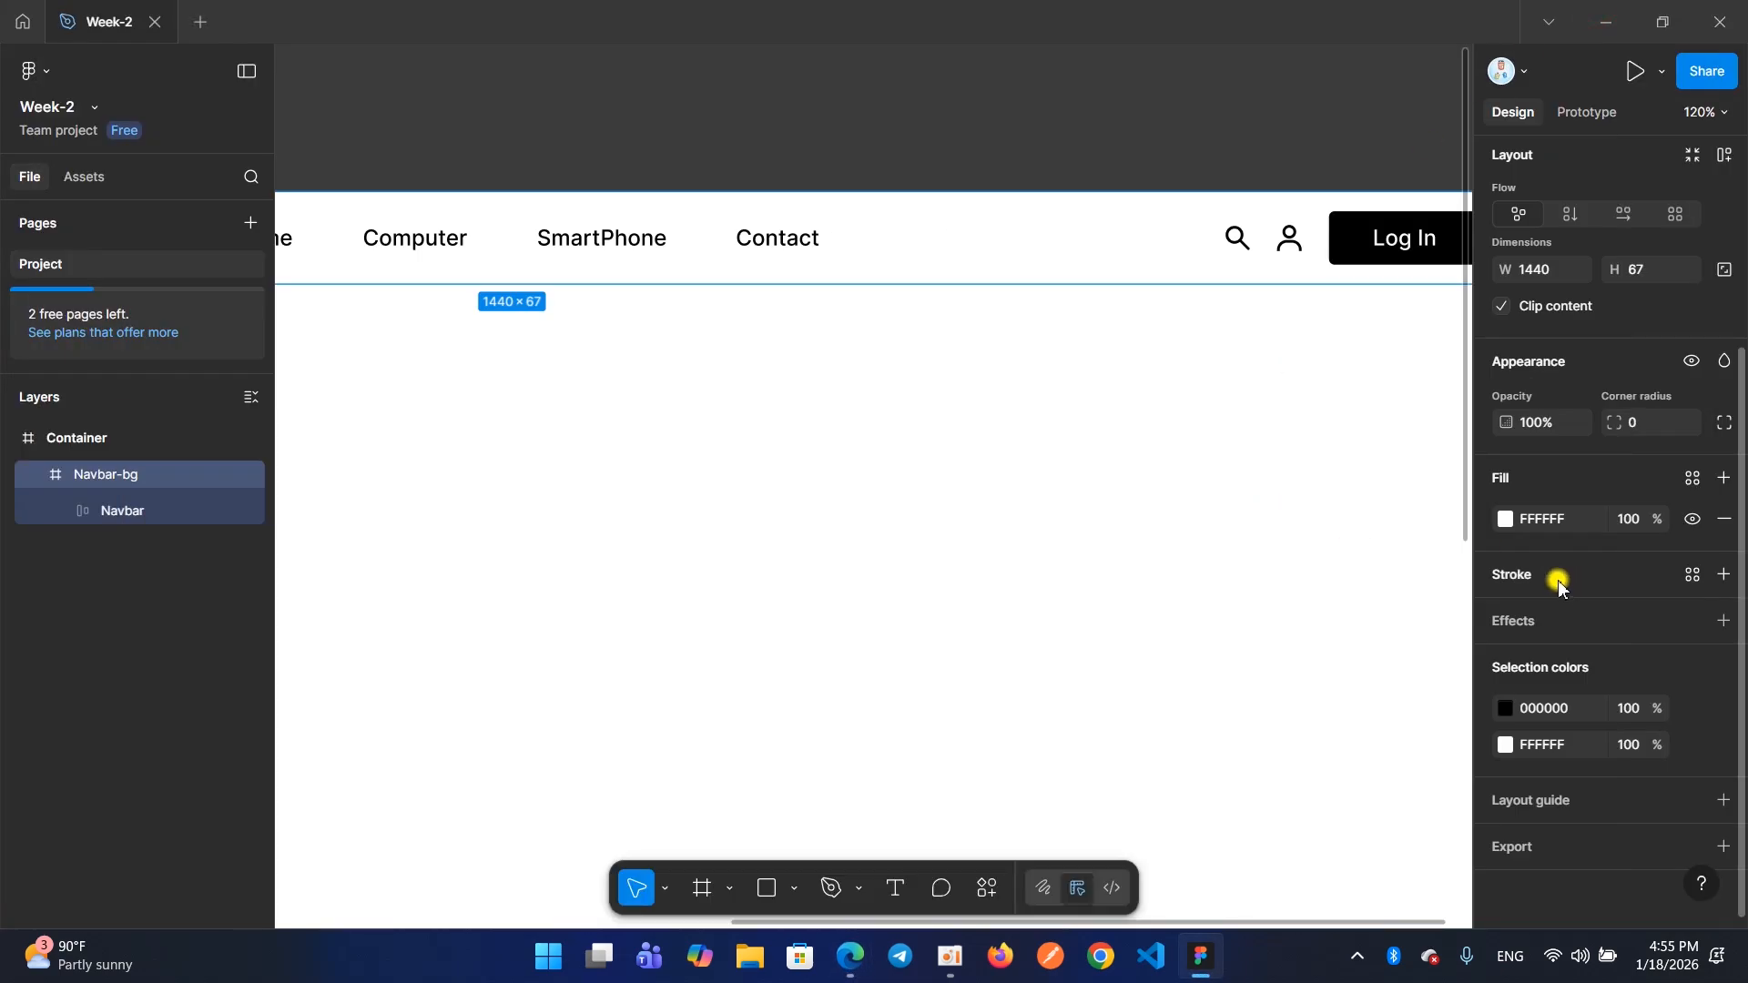
Add a drop shadow to the Navbar-bg frame and move its settings window clear of the header
{"action": "left_click", "coordinate": [1530, 627]}
{"action": "scroll", "coordinate": [938, 307], "scroll_direction": "left", "scroll_amount": 3}
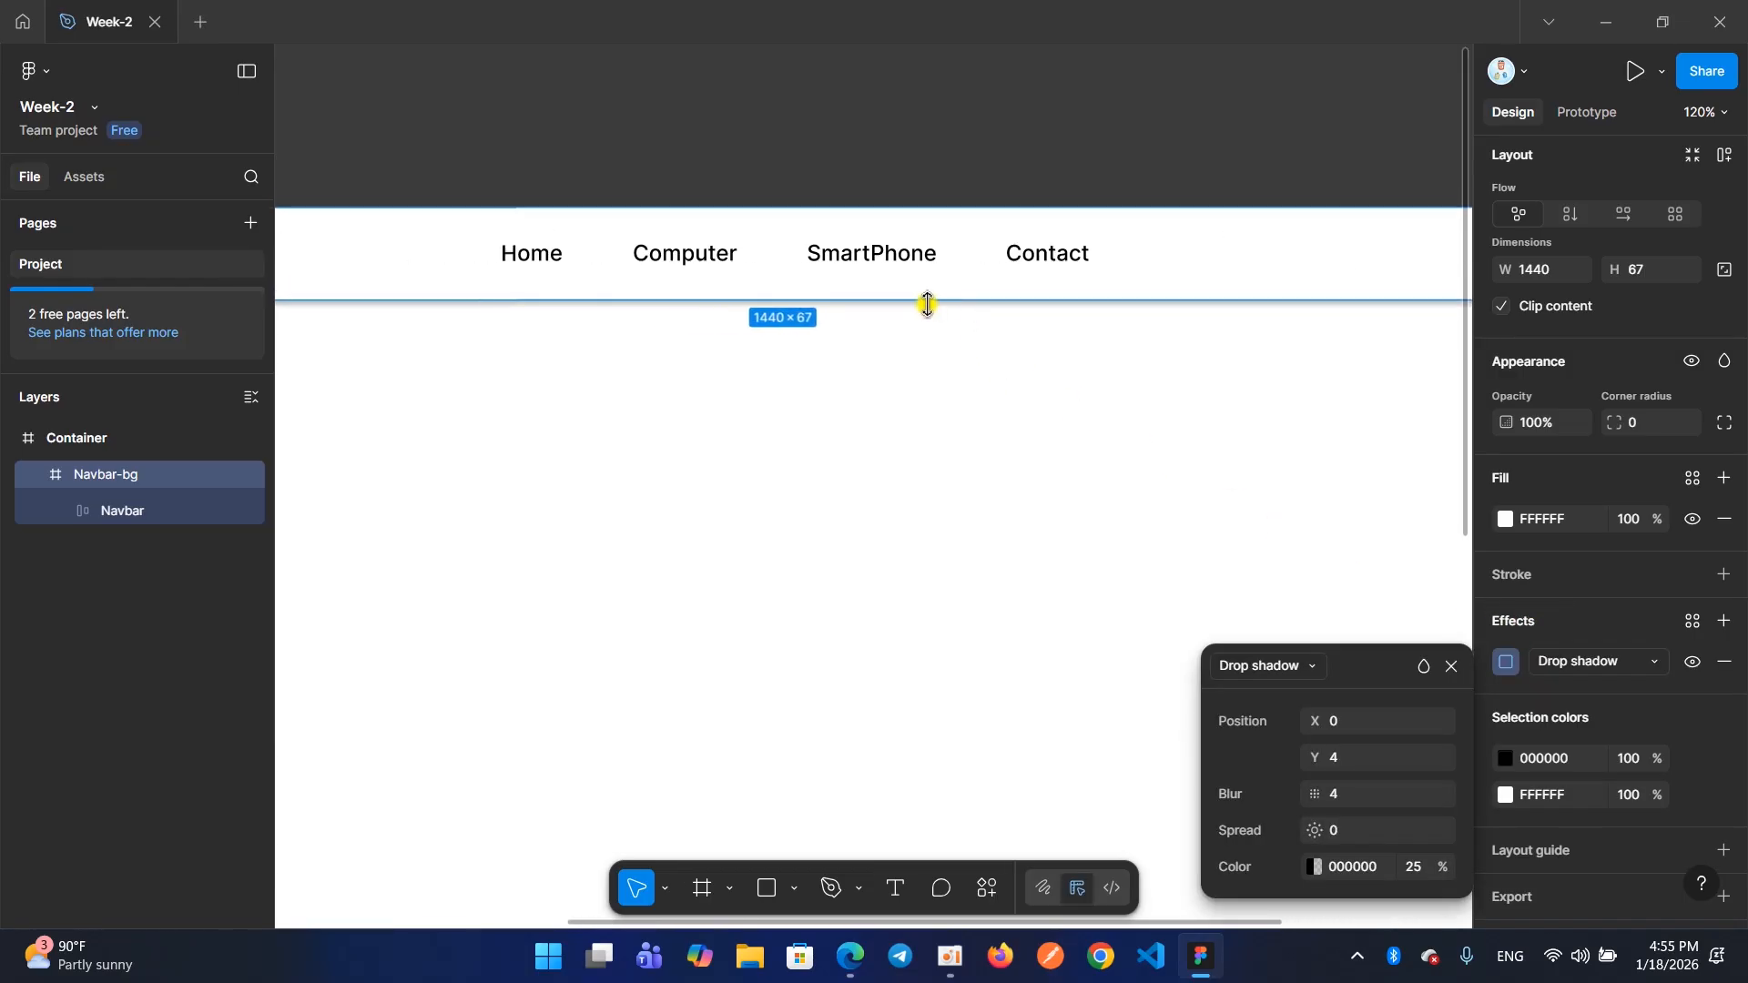
{"action": "scroll", "coordinate": [928, 304], "scroll_direction": "left", "scroll_amount": 6}
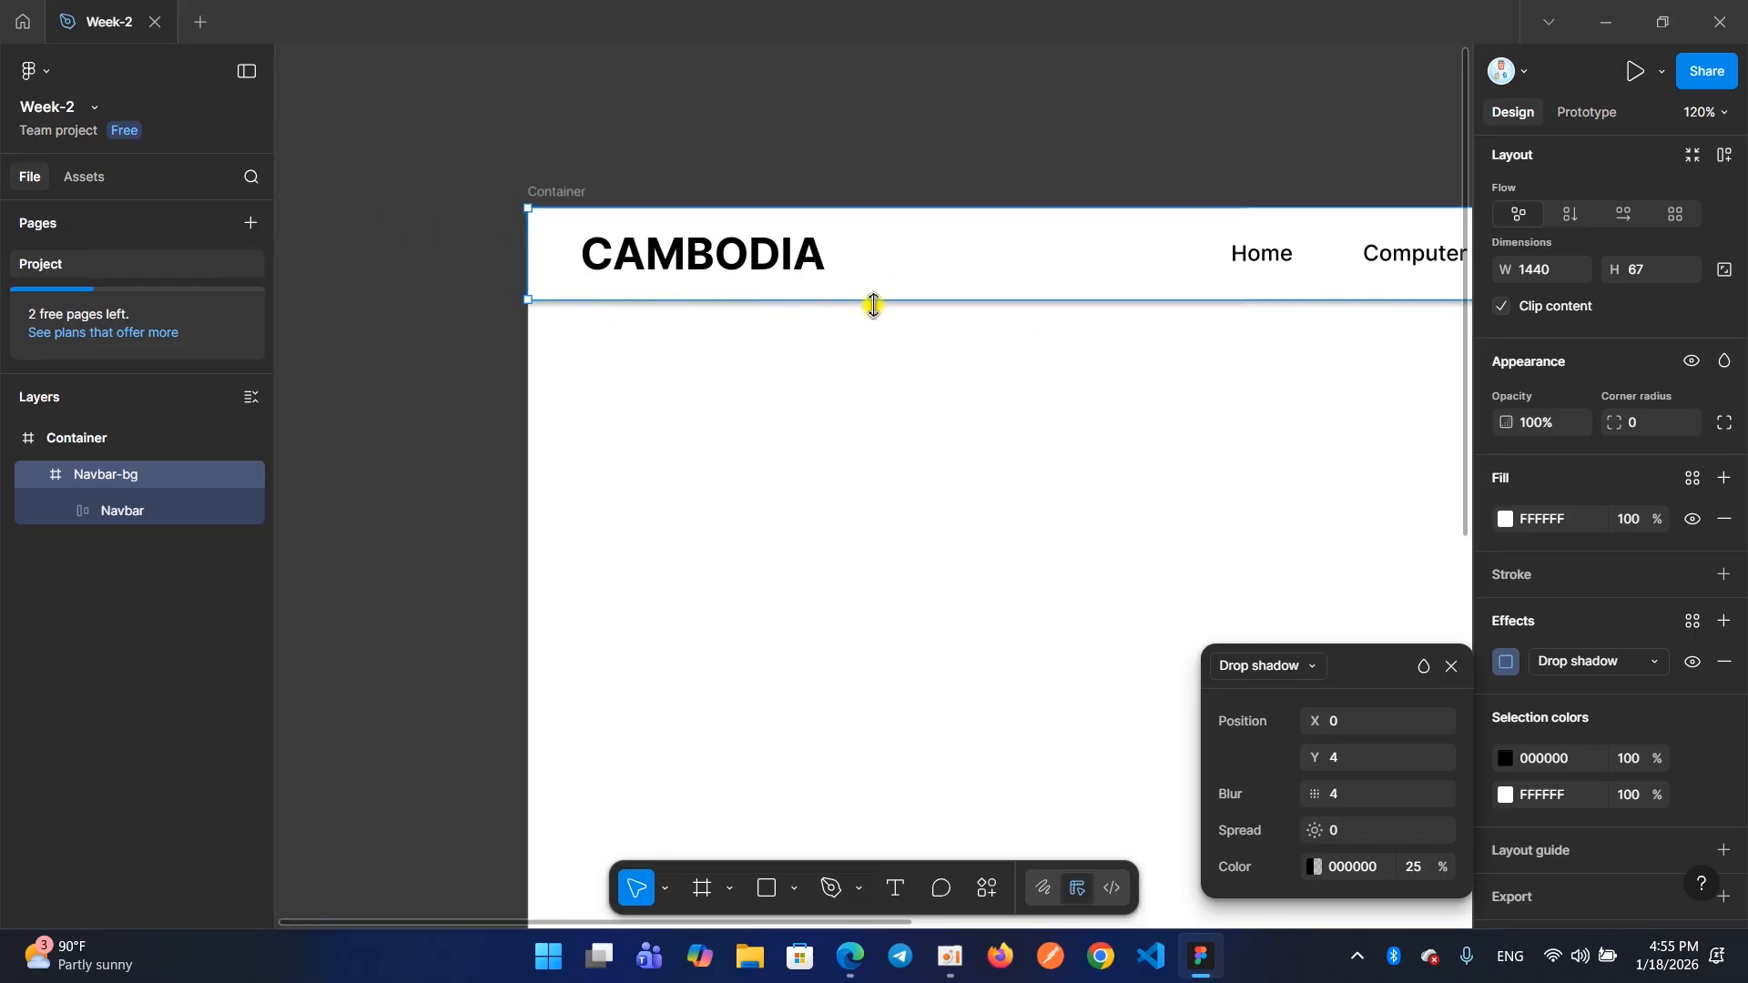
{"action": "scroll", "coordinate": [874, 305], "scroll_direction": "right", "scroll_amount": 10}
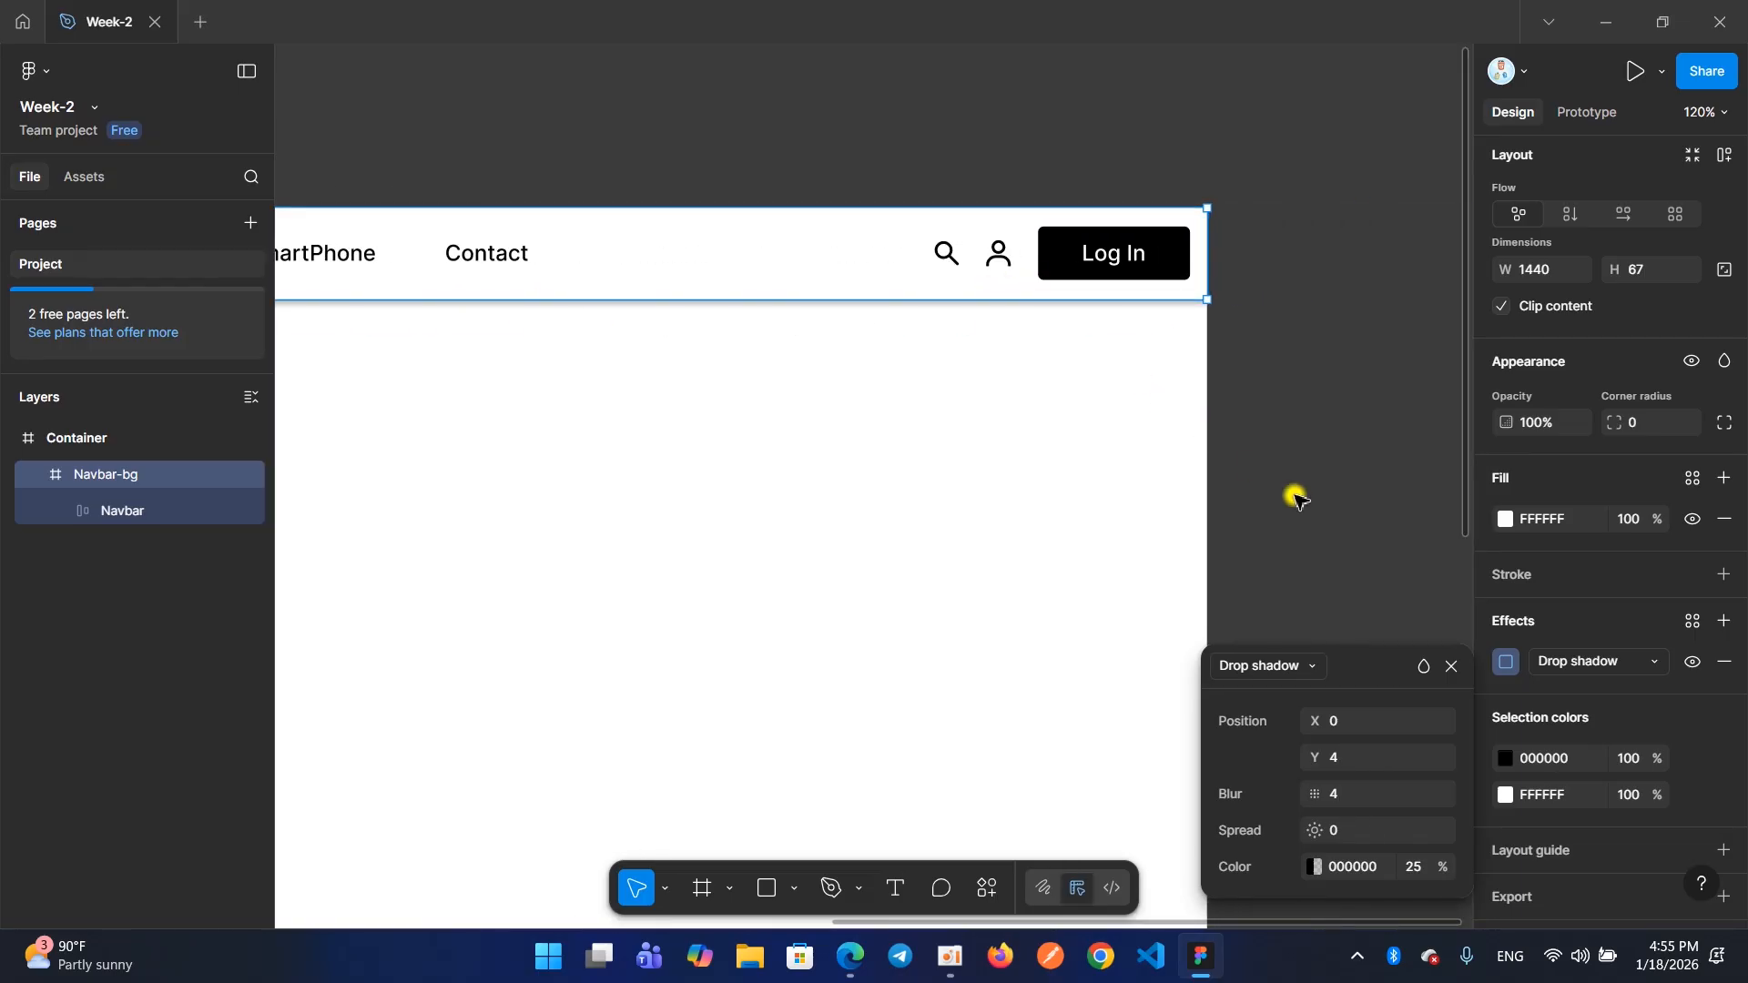
{"action": "left_click_drag", "start_coordinate": [1373, 679], "coordinate": [1374, 644]}
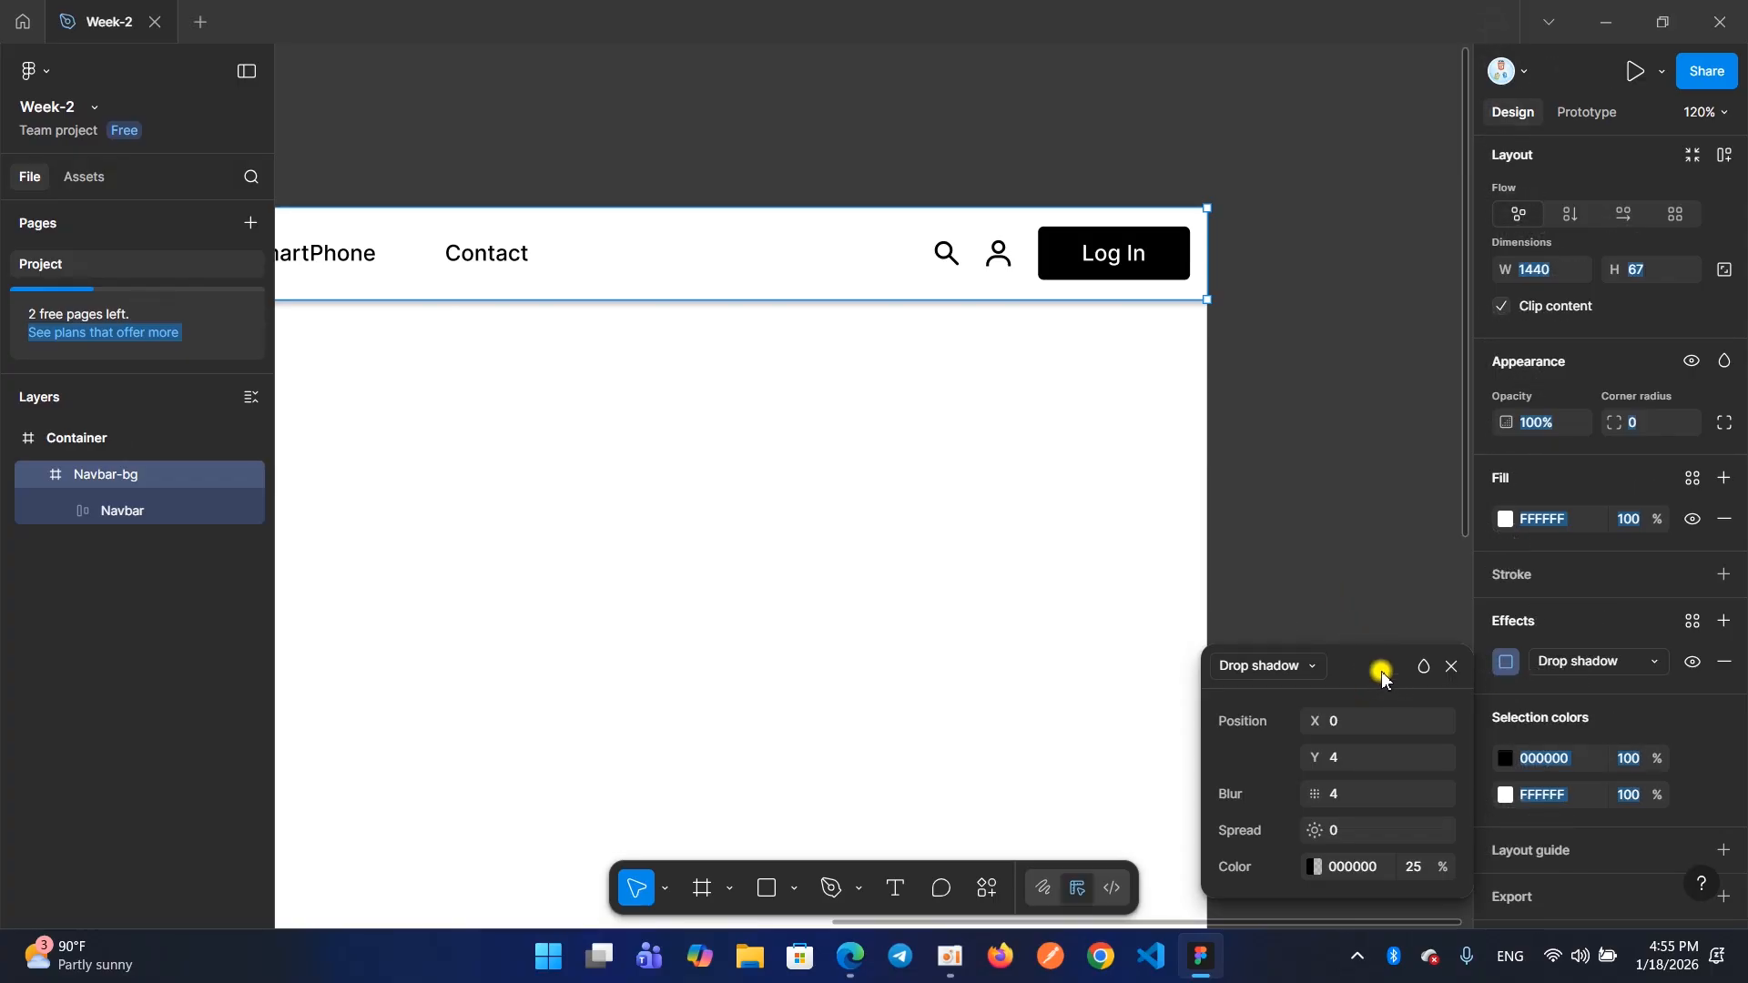
{"action": "left_click", "coordinate": [1386, 681]}
{"action": "left_click_drag", "start_coordinate": [1405, 667], "coordinate": [1188, 486]}
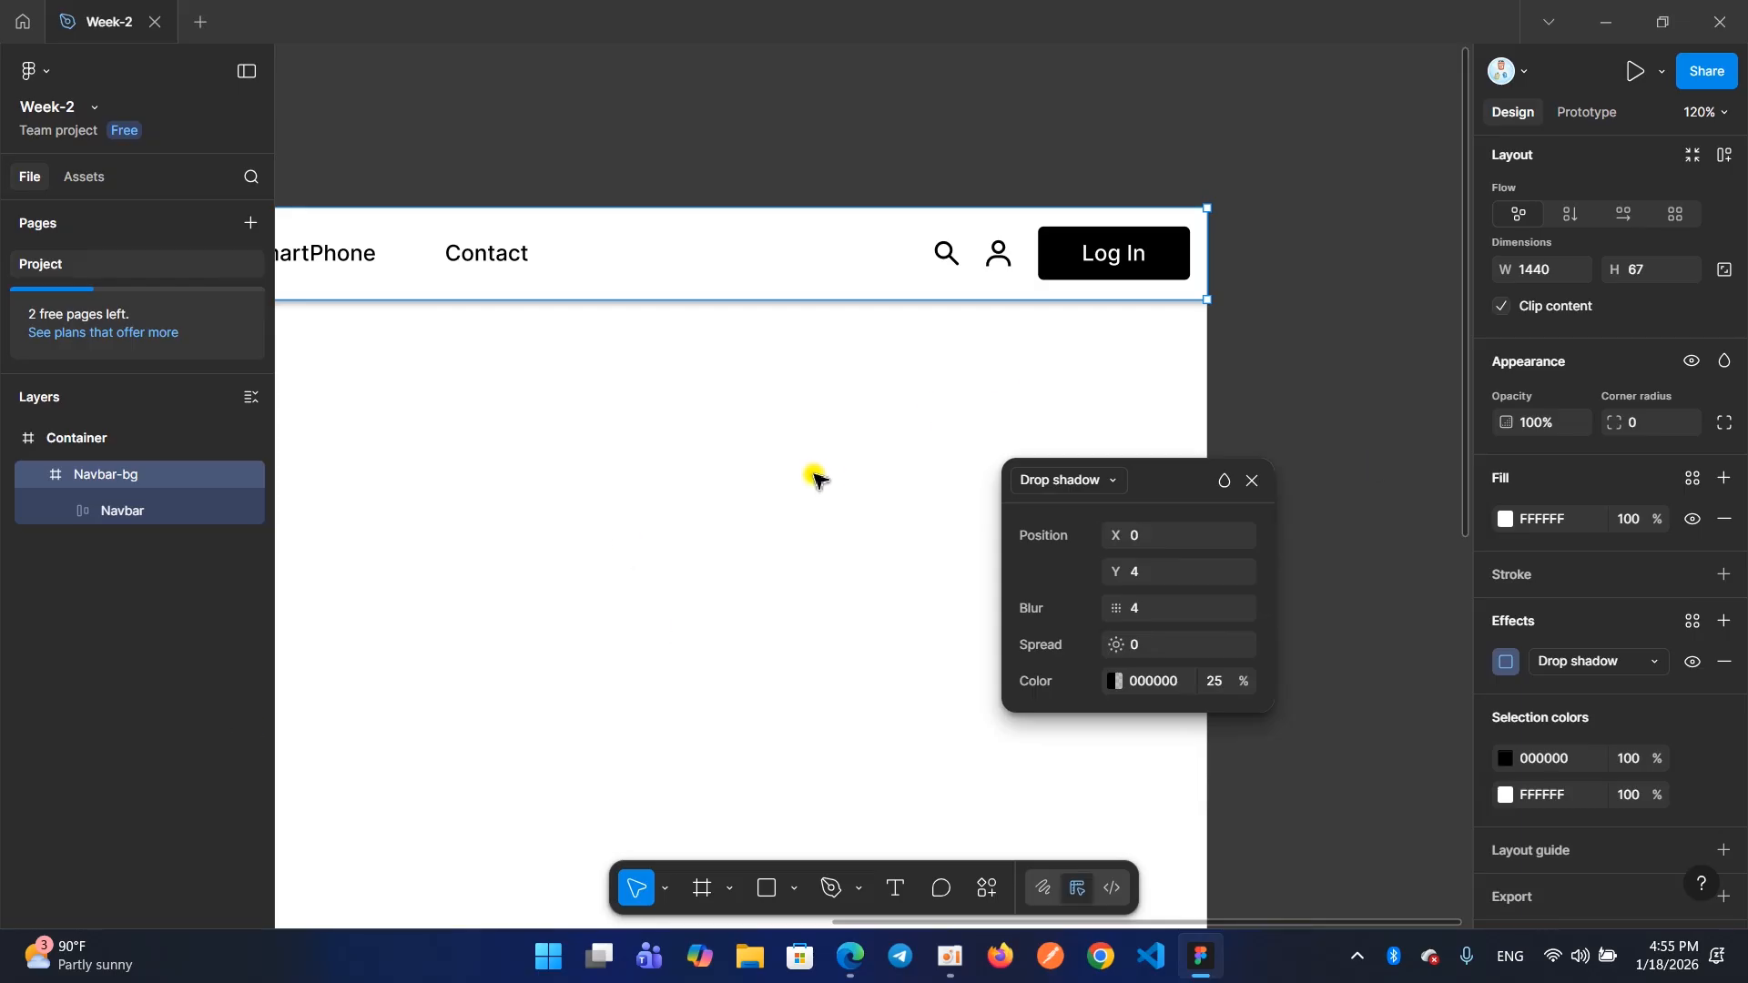
{"action": "left_click_drag", "start_coordinate": [1163, 492], "coordinate": [1198, 486]}
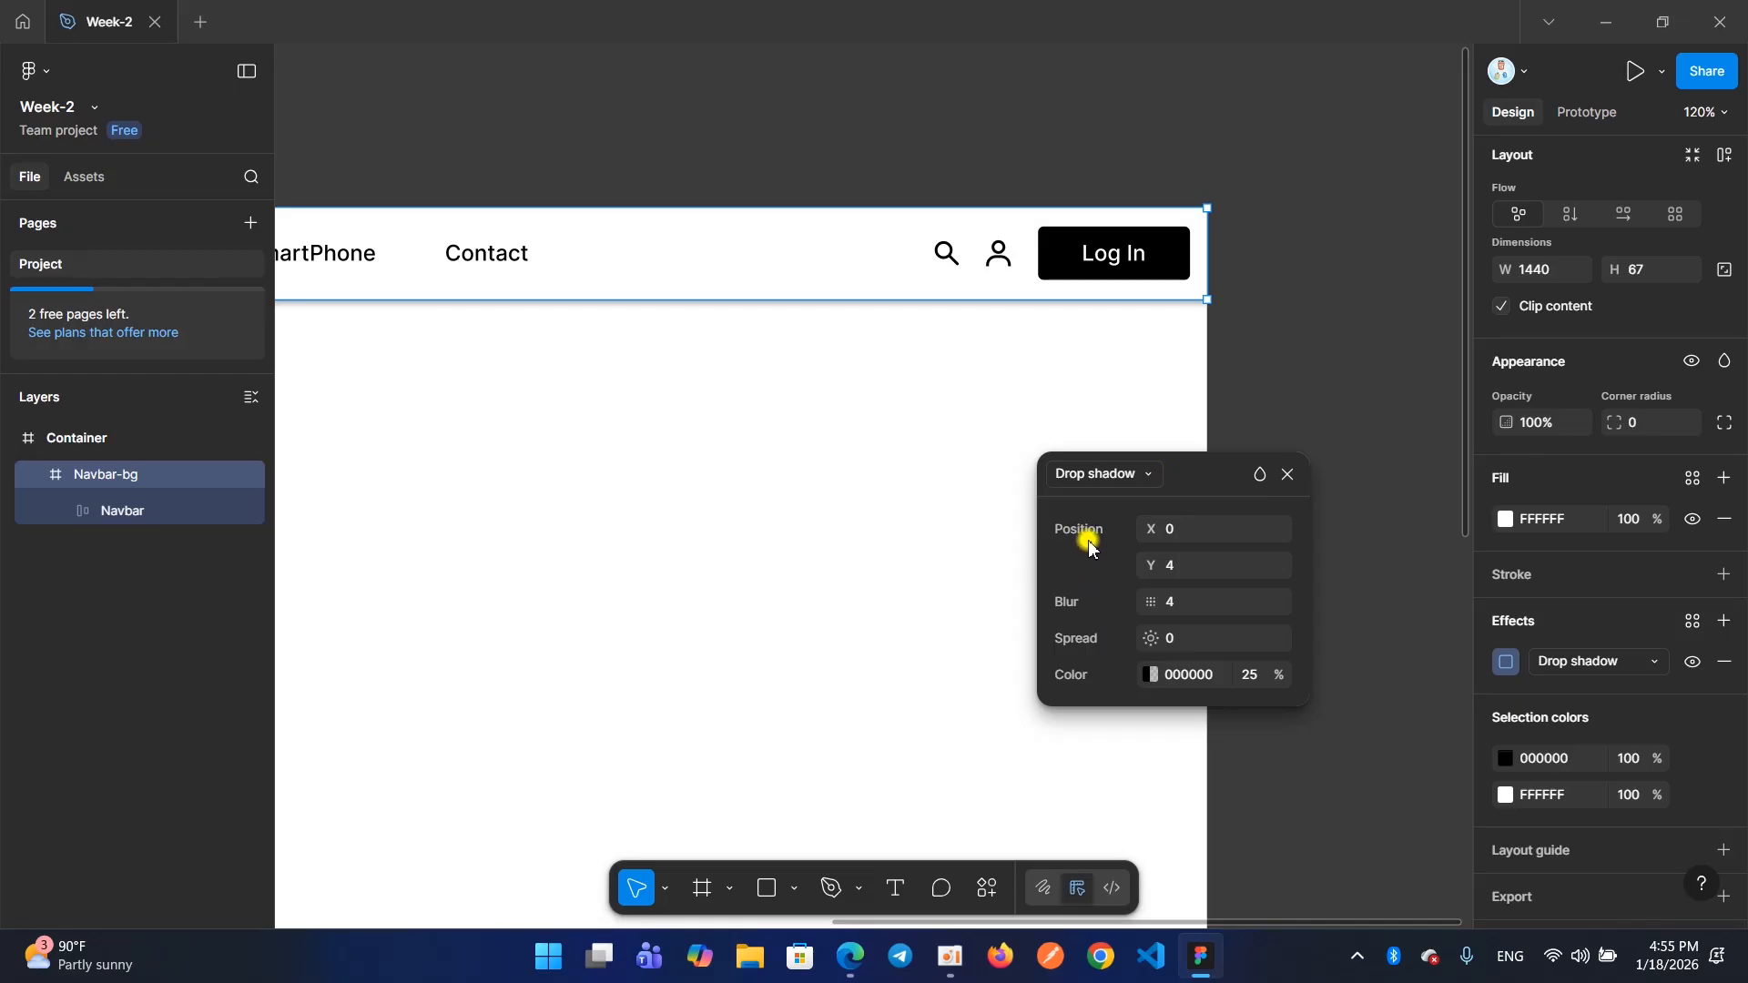
Try a negative X position on the drop shadow and reset X to 0
{"action": "mouse_move", "coordinate": [1150, 531]}
{"action": "left_mouse_down"}
{"action": "mouse_move", "coordinate": [1184, 530]}
{"action": "mouse_move", "coordinate": [1045, 524]}
{"action": "mouse_move", "coordinate": [1149, 529]}
{"action": "left_mouse_up"}
{"action": "left_click_drag", "start_coordinate": [1149, 529], "coordinate": [1043, 522]}
{"action": "left_click", "coordinate": [1156, 528]}
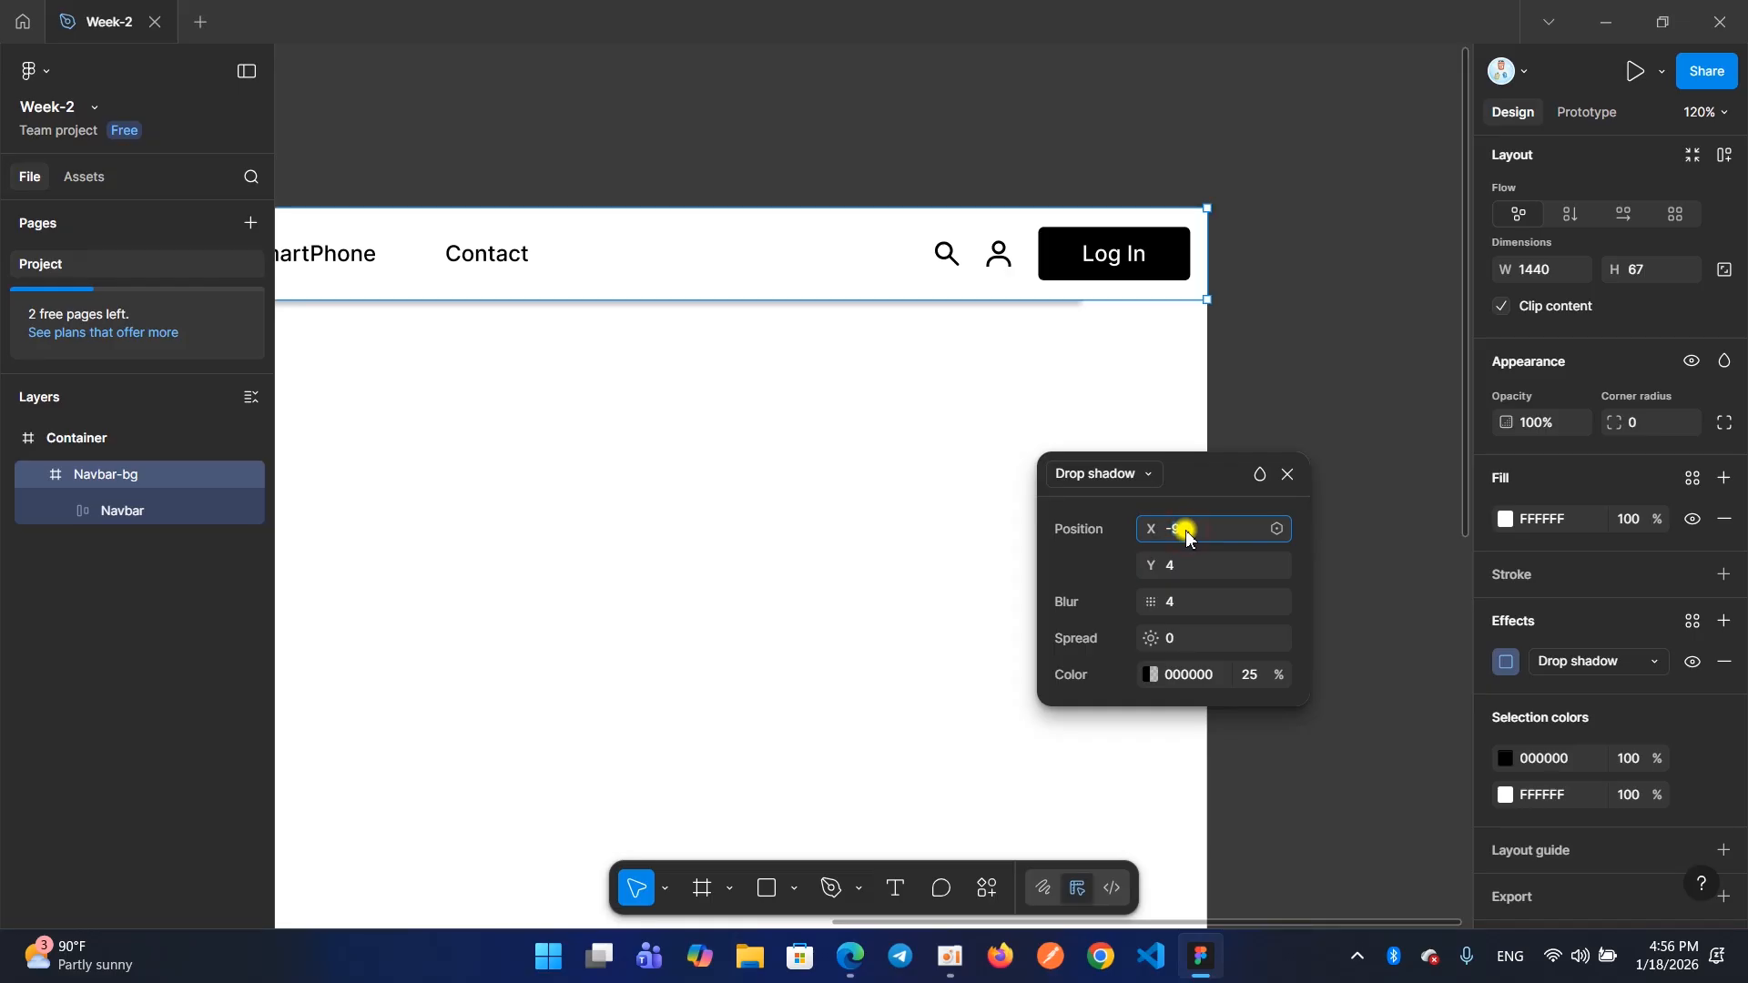
{"action": "type", "text": "-0"}
{"action": "key", "text": "Return"}
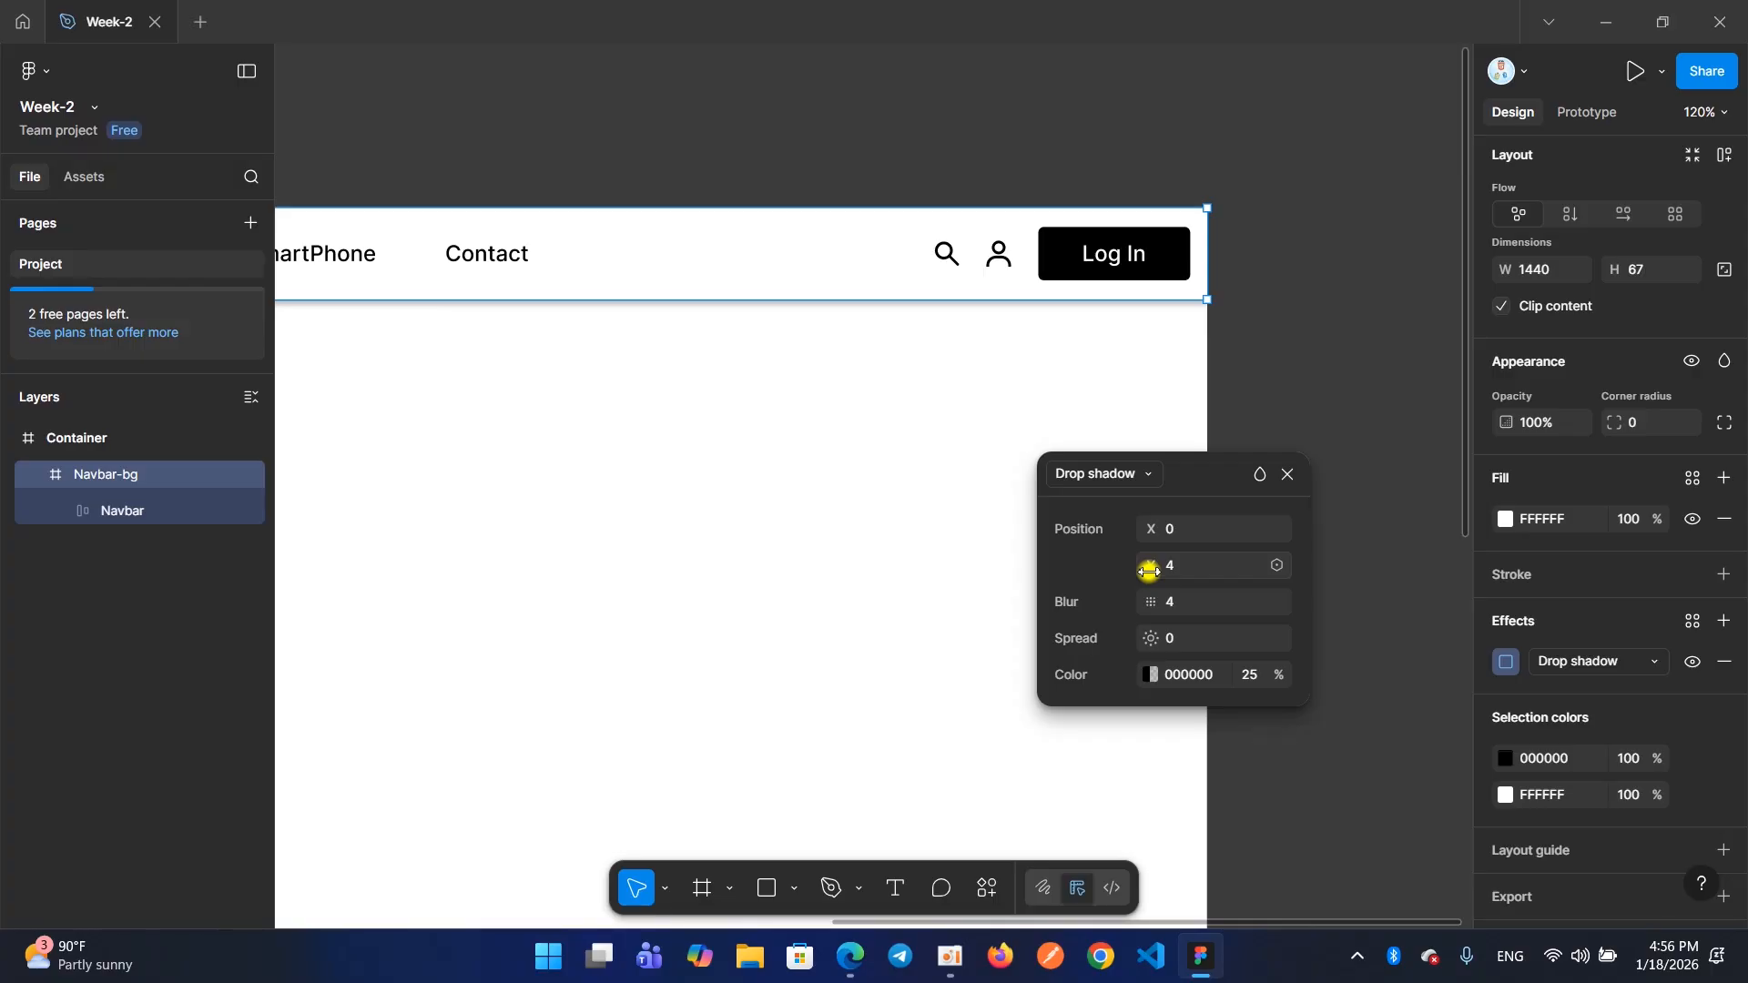
Set the drop shadow's Y position to 1 and its blur to 0
{"action": "left_click", "coordinate": [1150, 571]}
{"action": "left_click_drag", "start_coordinate": [1151, 572], "coordinate": [1080, 569]}
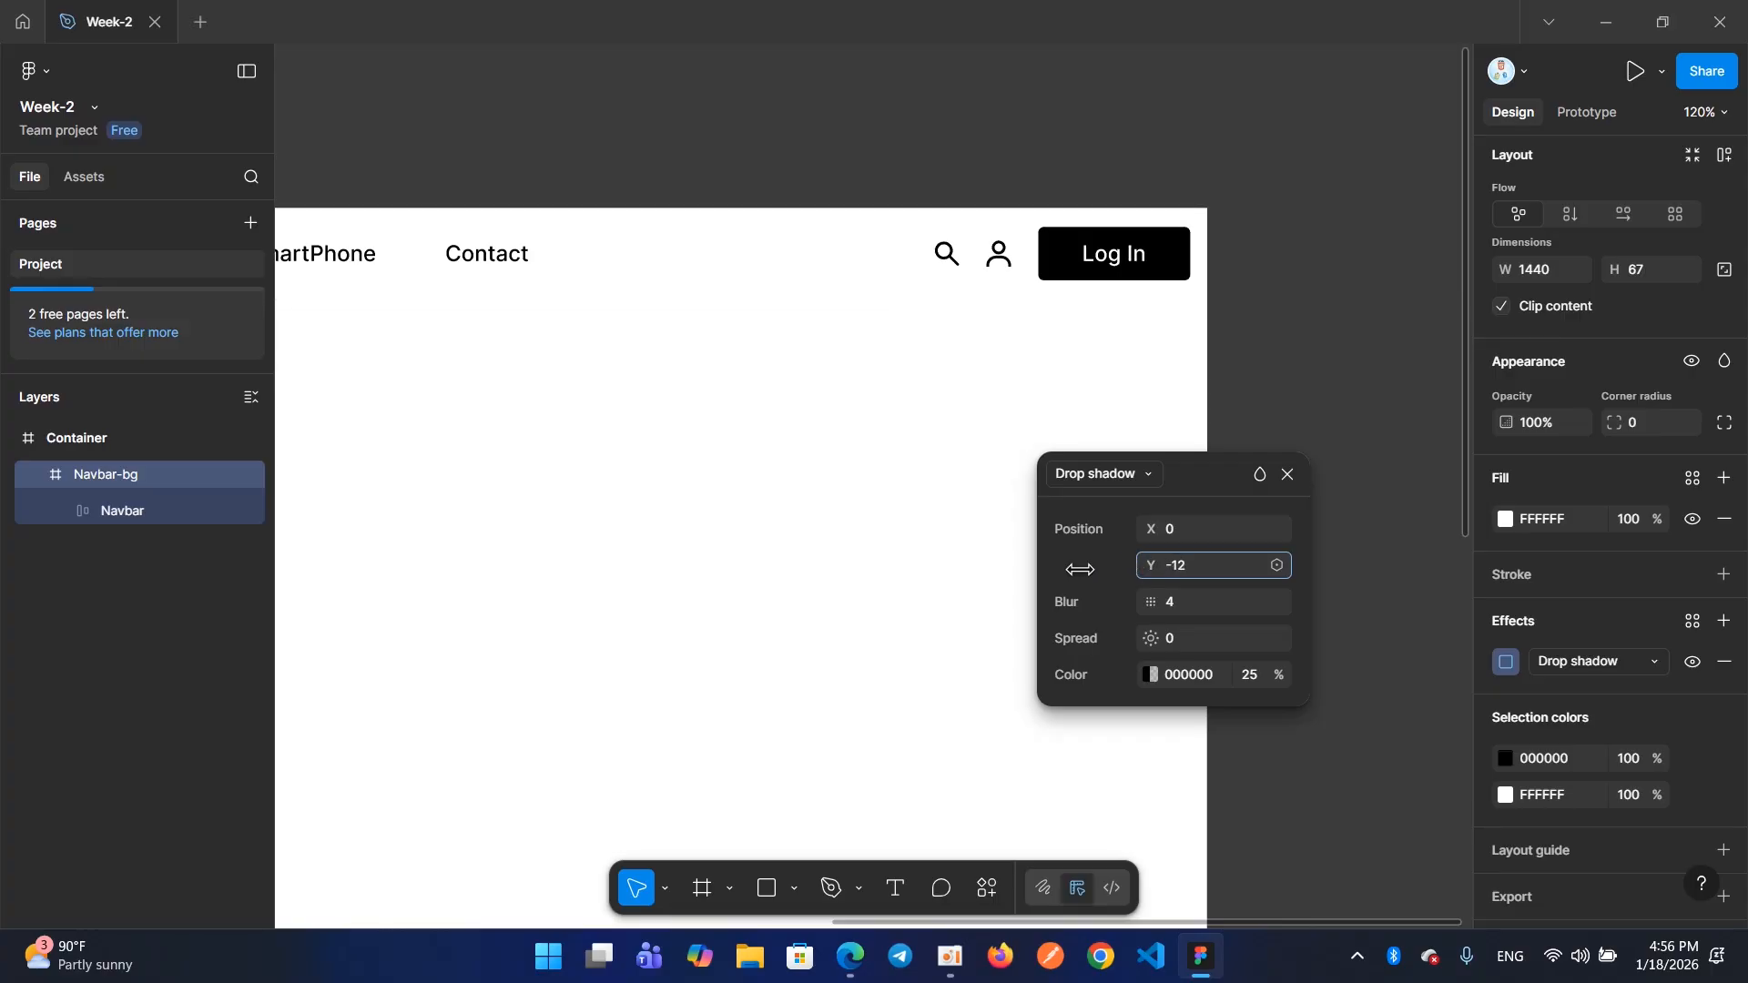
{"action": "left_click", "coordinate": [1191, 576]}
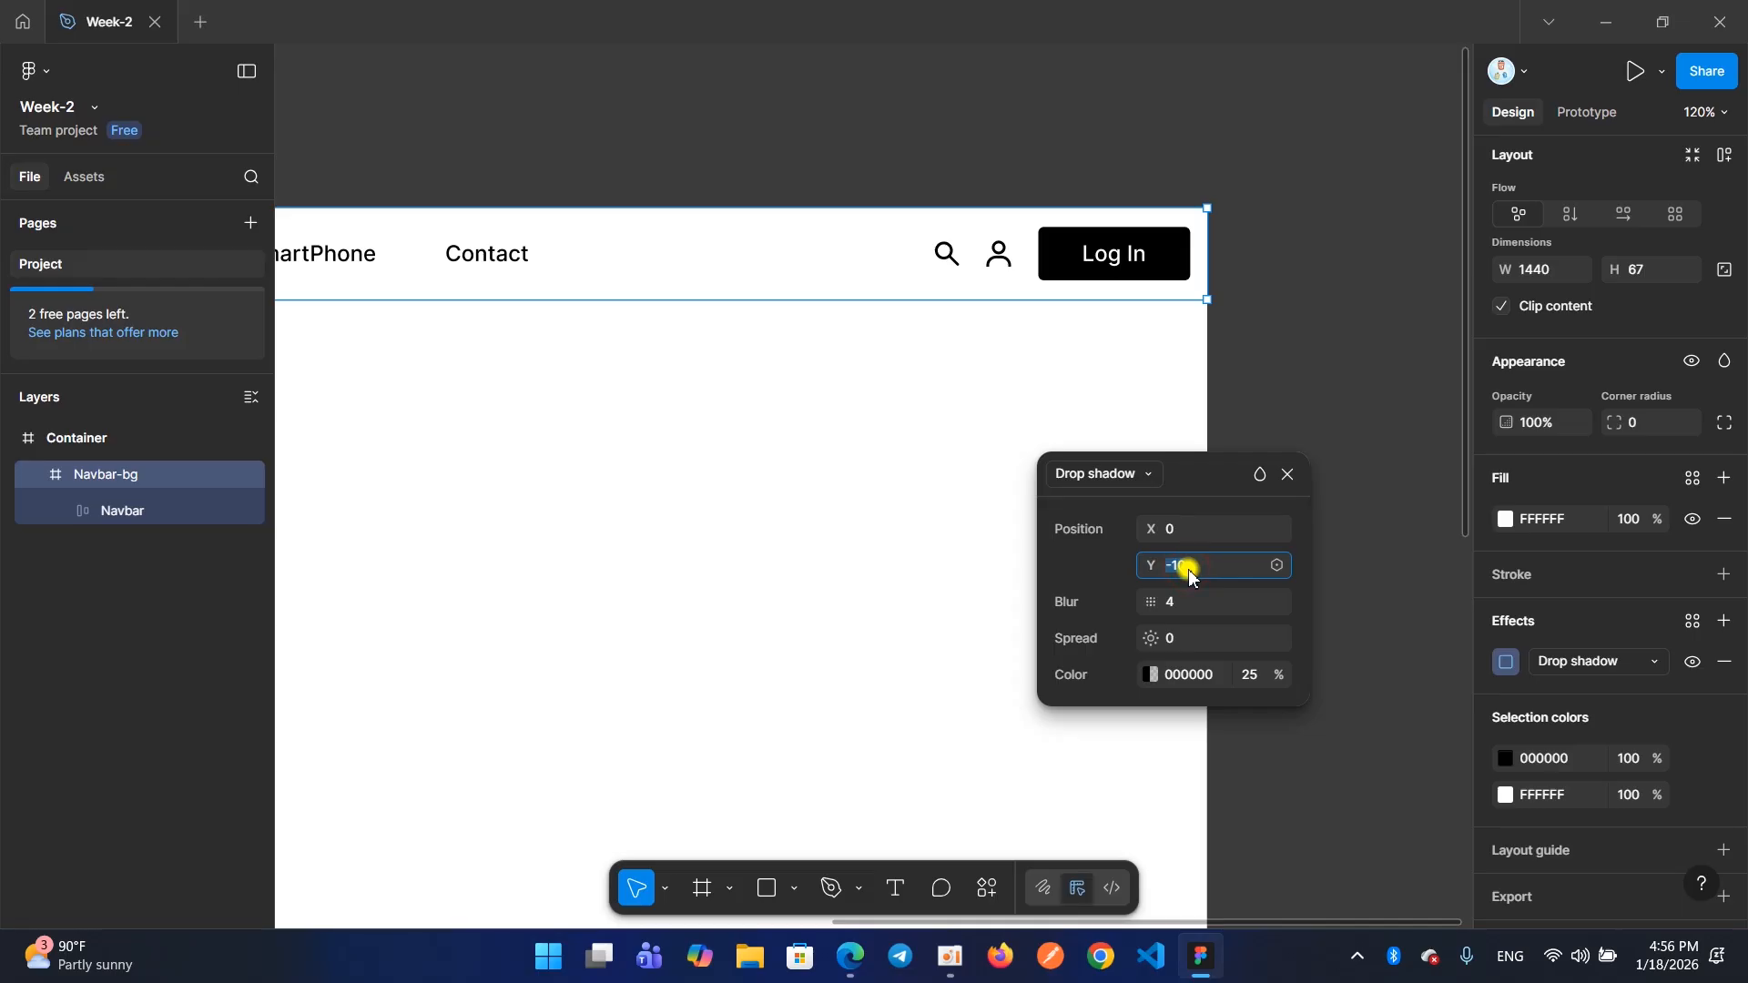
{"action": "key", "text": "Return"}
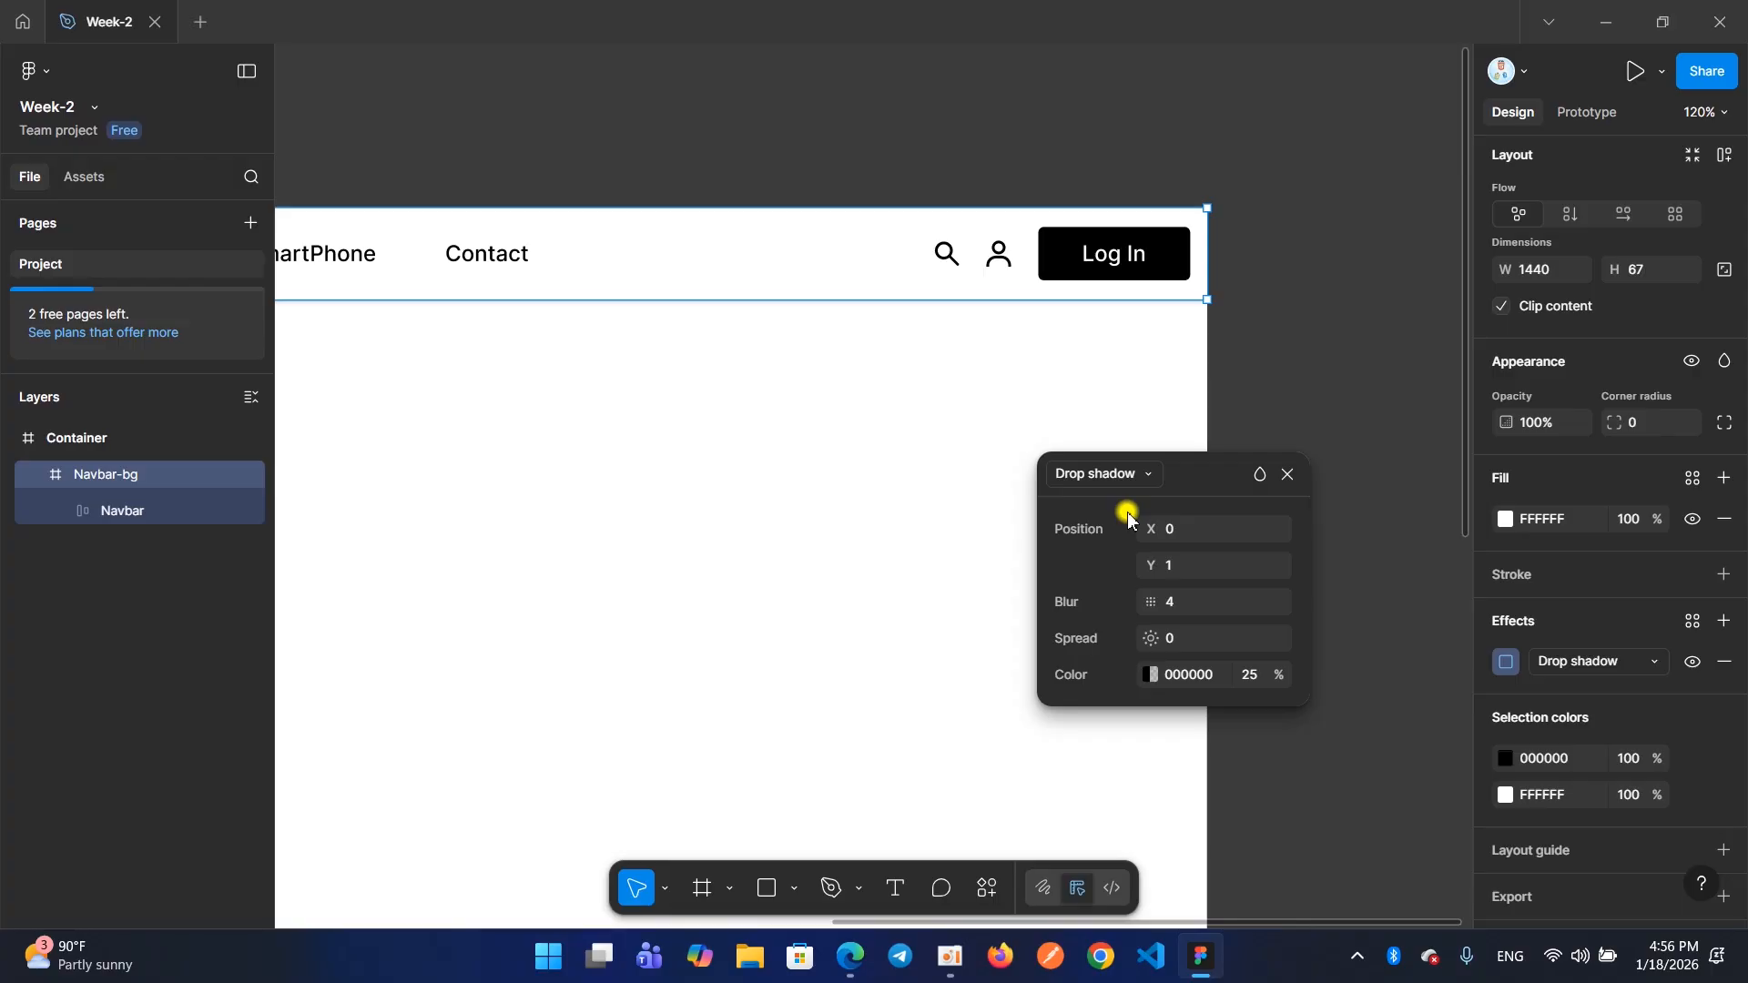
{"action": "left_click", "coordinate": [1196, 607]}
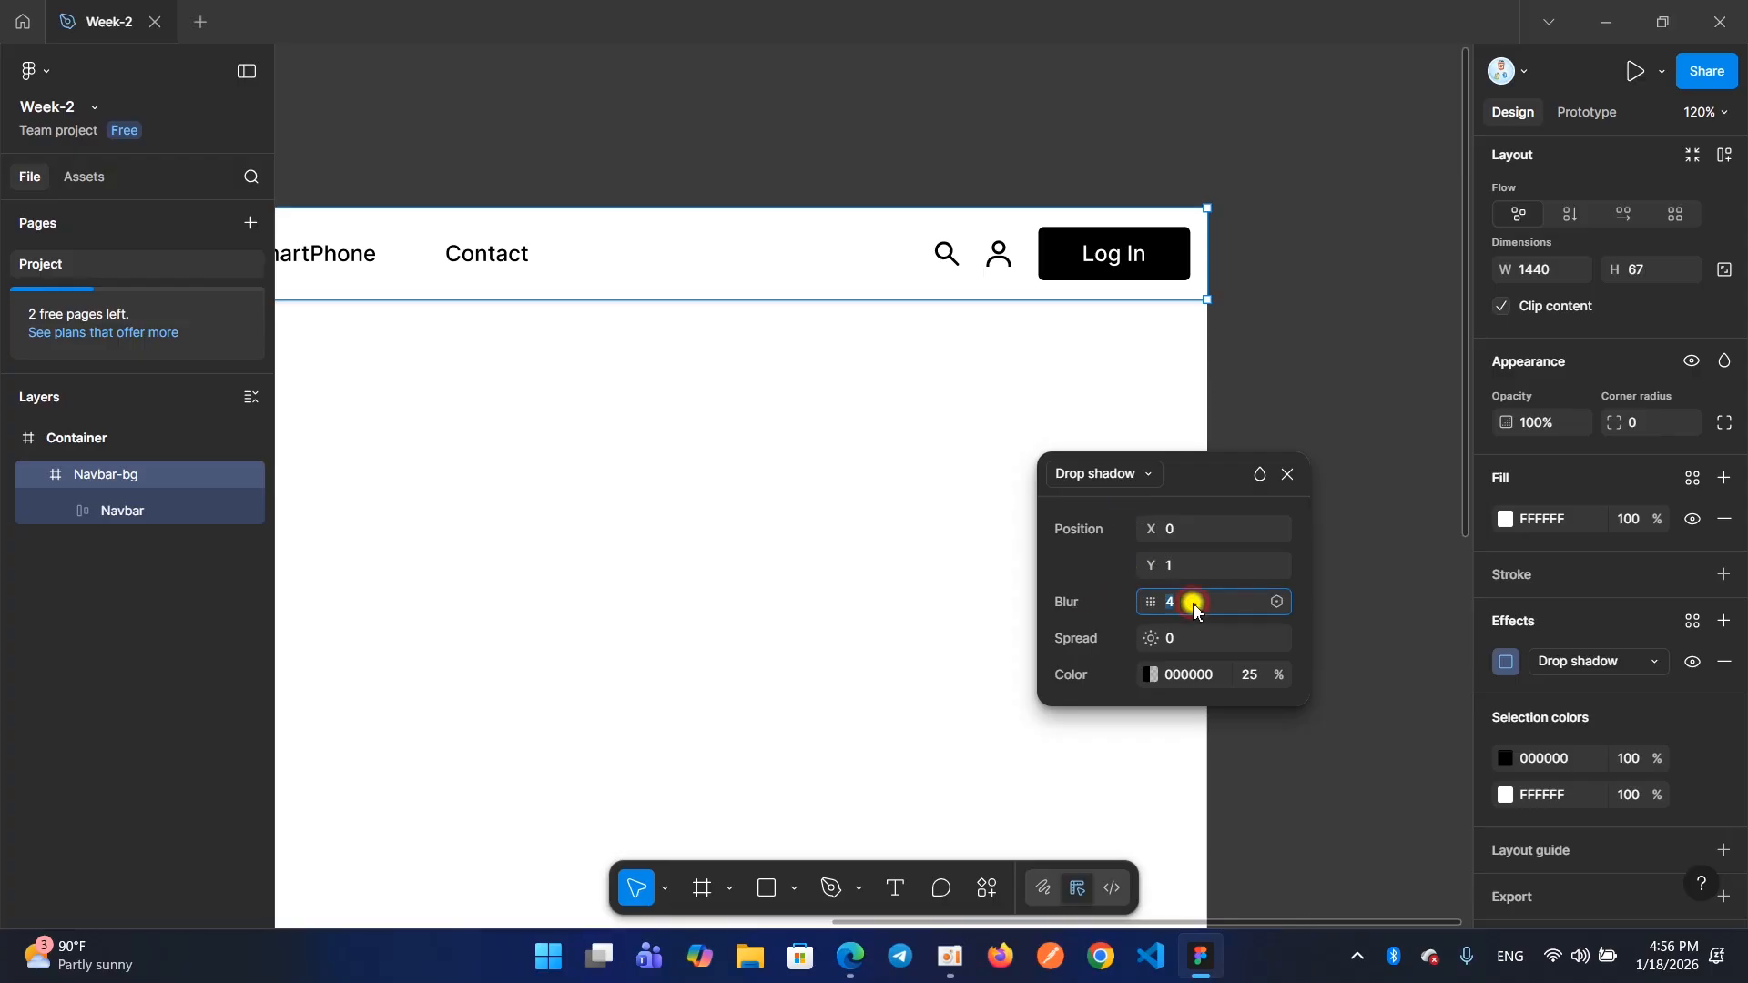
{"action": "type", "text": "0"}
{"action": "key", "text": "Return"}
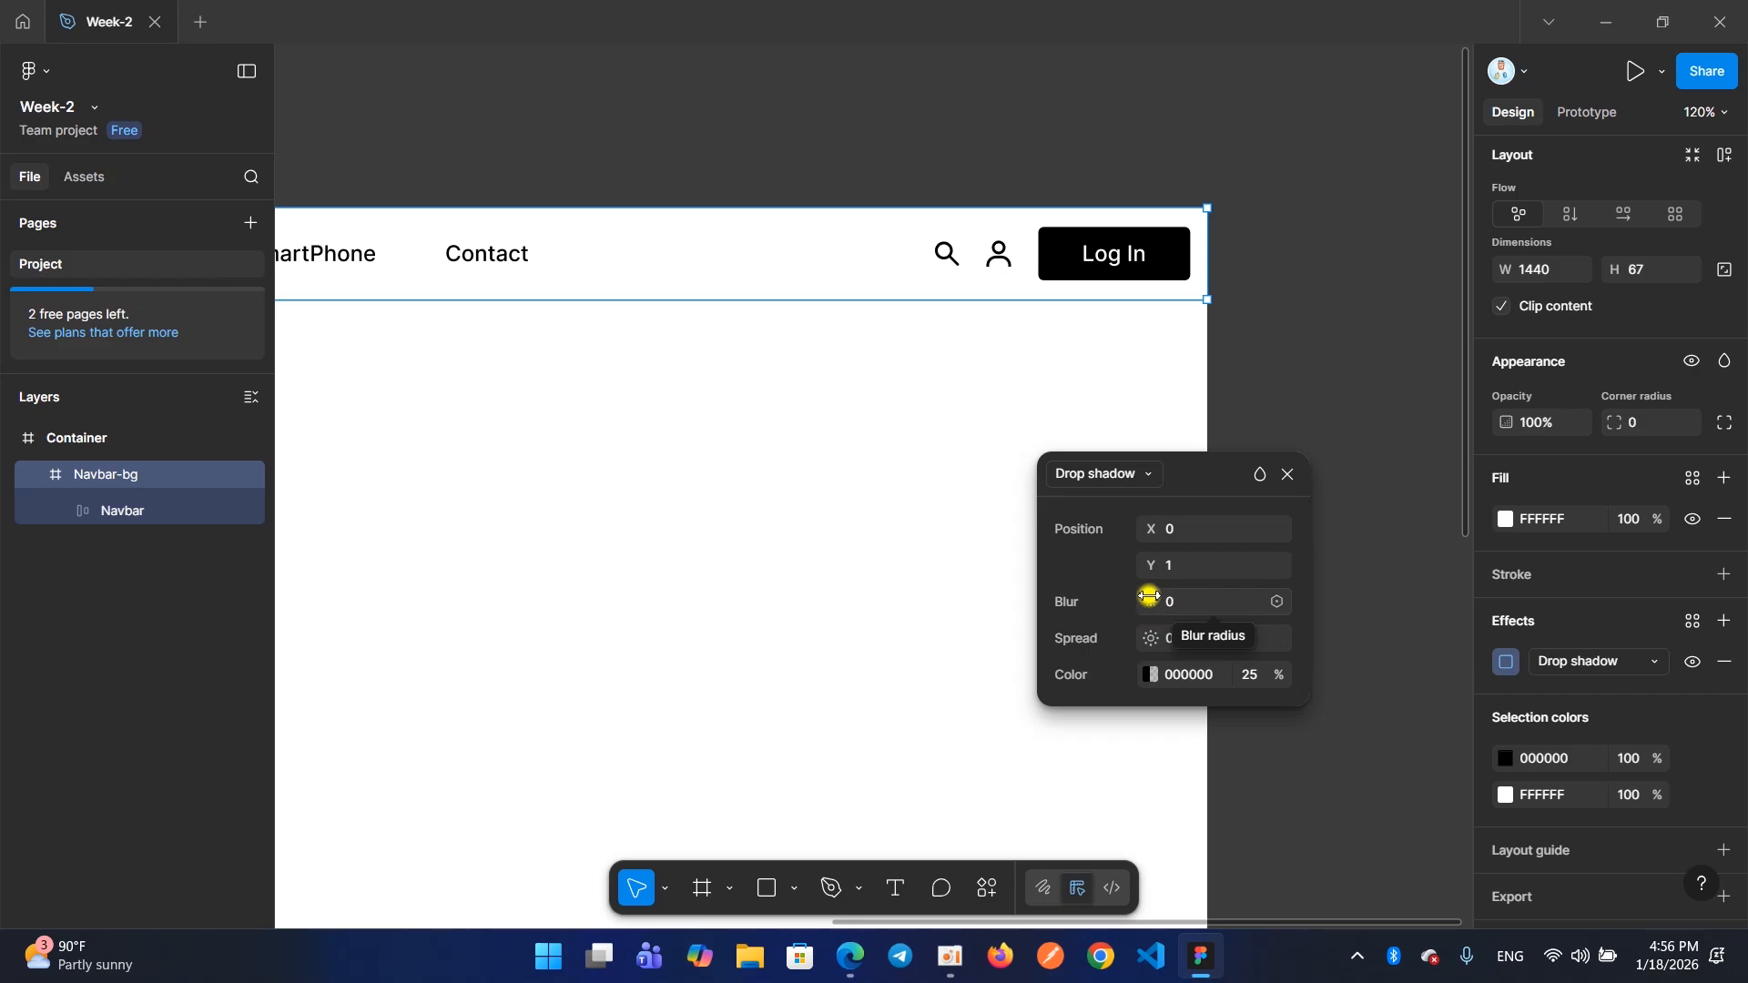
Try red FF0000 as the drop shadow colour, return it to black 000000, and close the shadow settings
{"action": "left_click", "coordinate": [1145, 676]}
{"action": "left_click_drag", "start_coordinate": [999, 644], "coordinate": [1021, 465]}
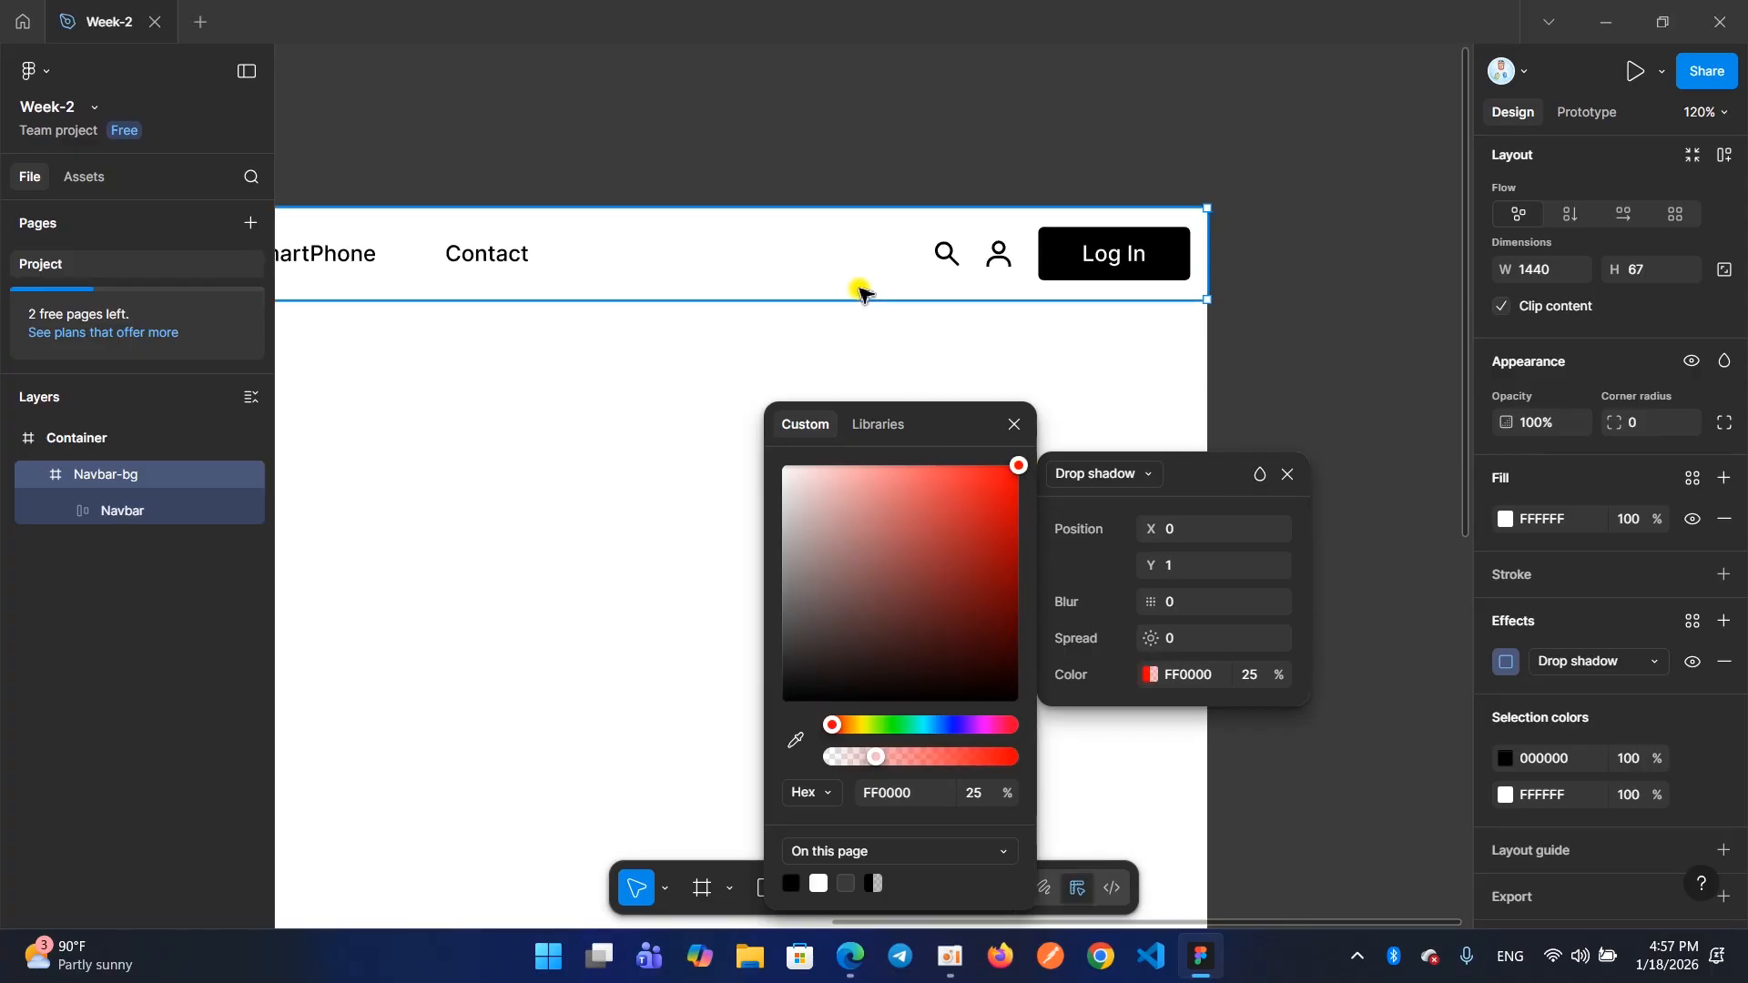
{"action": "left_click_drag", "start_coordinate": [997, 481], "coordinate": [1066, 710]}
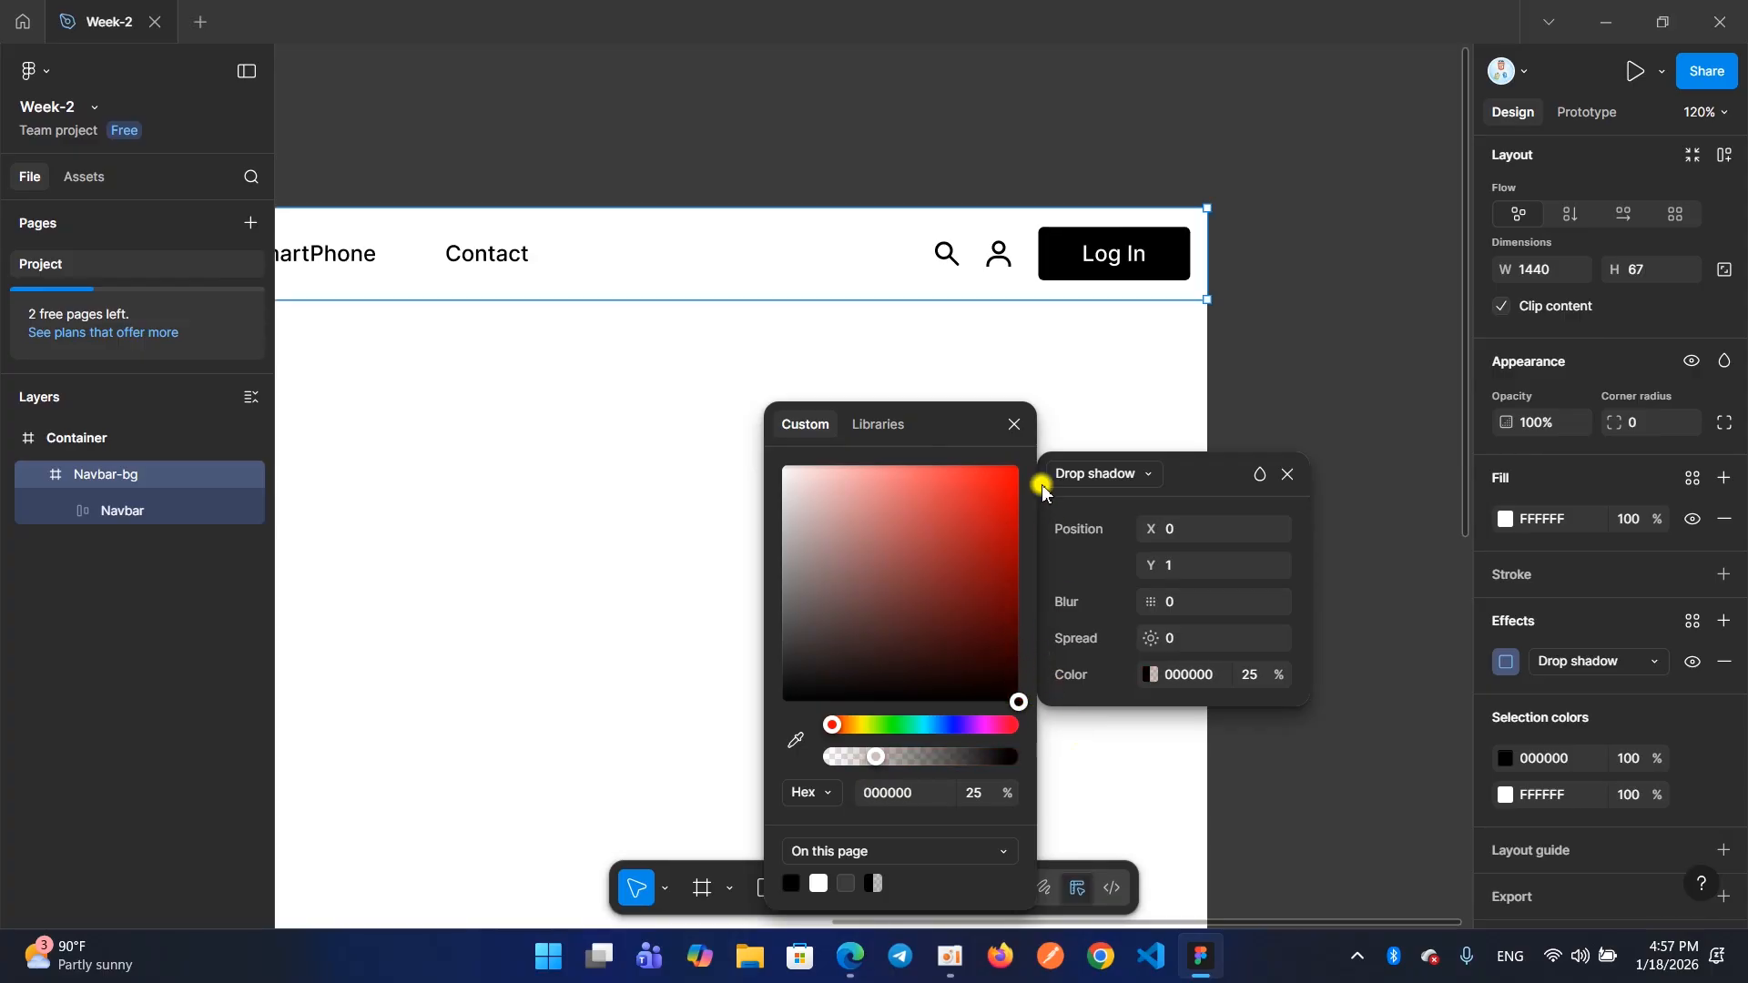
{"action": "left_click", "coordinate": [1011, 426]}
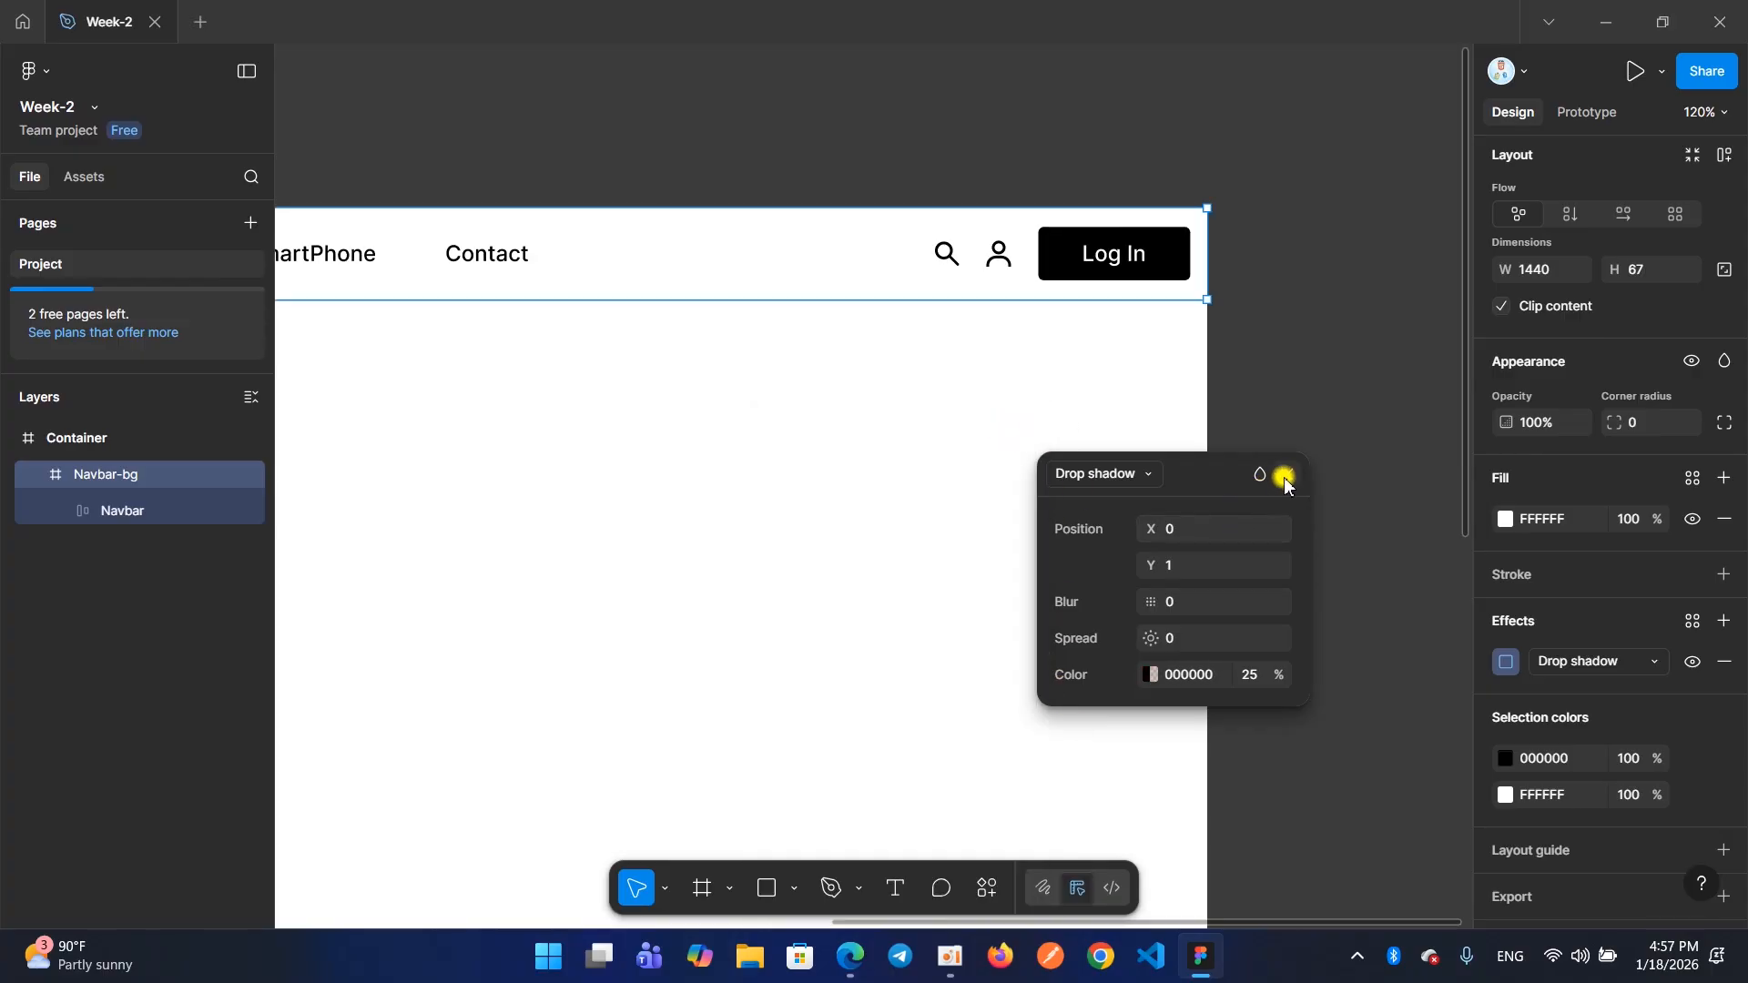
{"action": "left_click", "coordinate": [1287, 478]}
{"action": "left_click", "coordinate": [915, 355]}
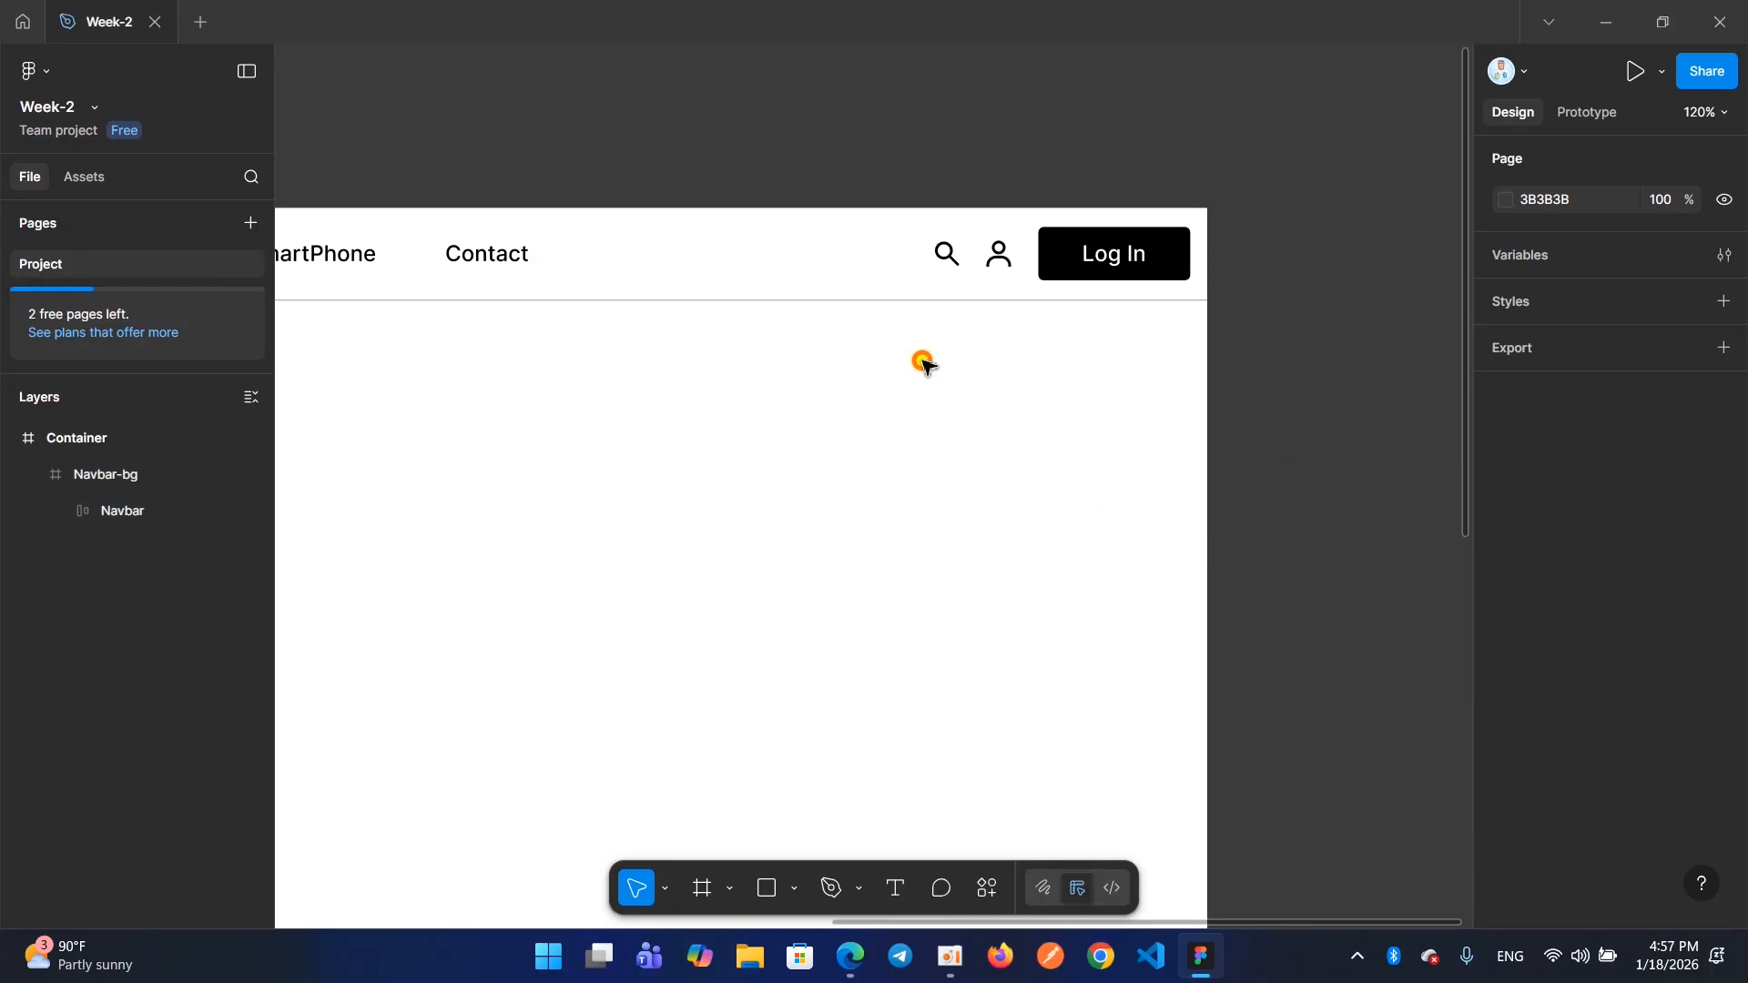
Remove the fill from Navbar-bg, deselect the frame to inspect its lower edge, and undo the removal
{"action": "left_click", "coordinate": [852, 280]}
{"action": "scroll", "coordinate": [819, 282], "scroll_direction": "left", "scroll_amount": 8}
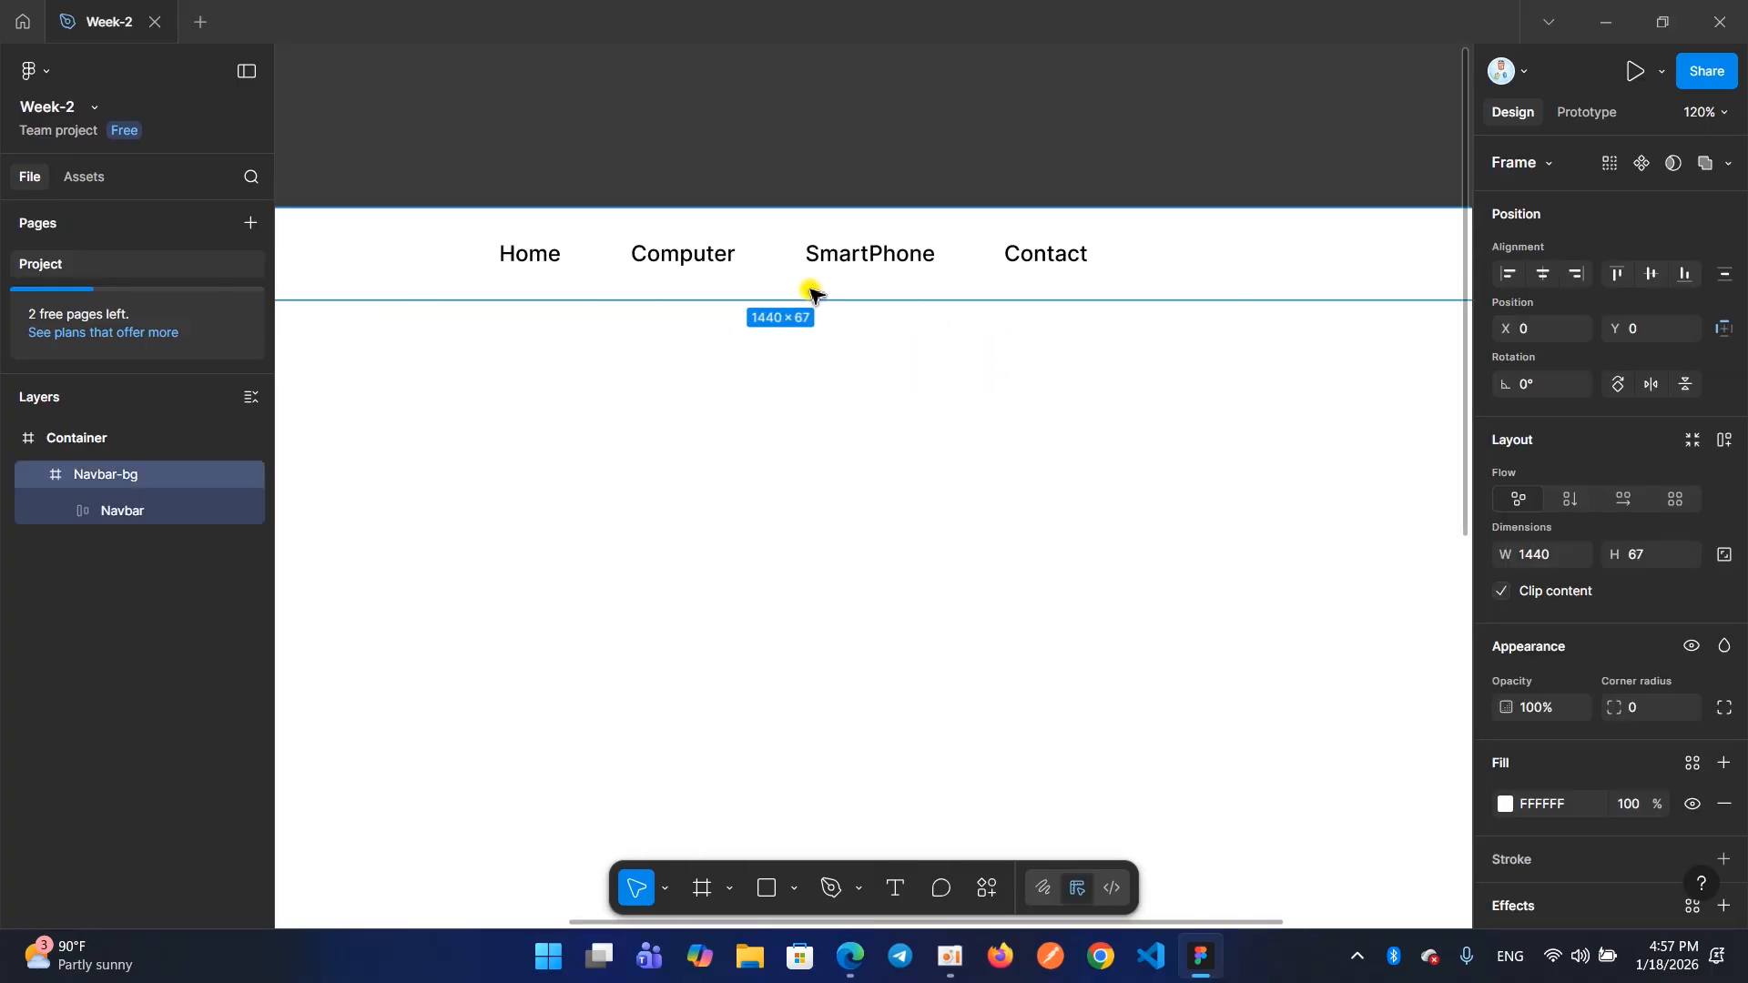
{"action": "scroll", "coordinate": [742, 266], "scroll_direction": "left", "scroll_amount": 6}
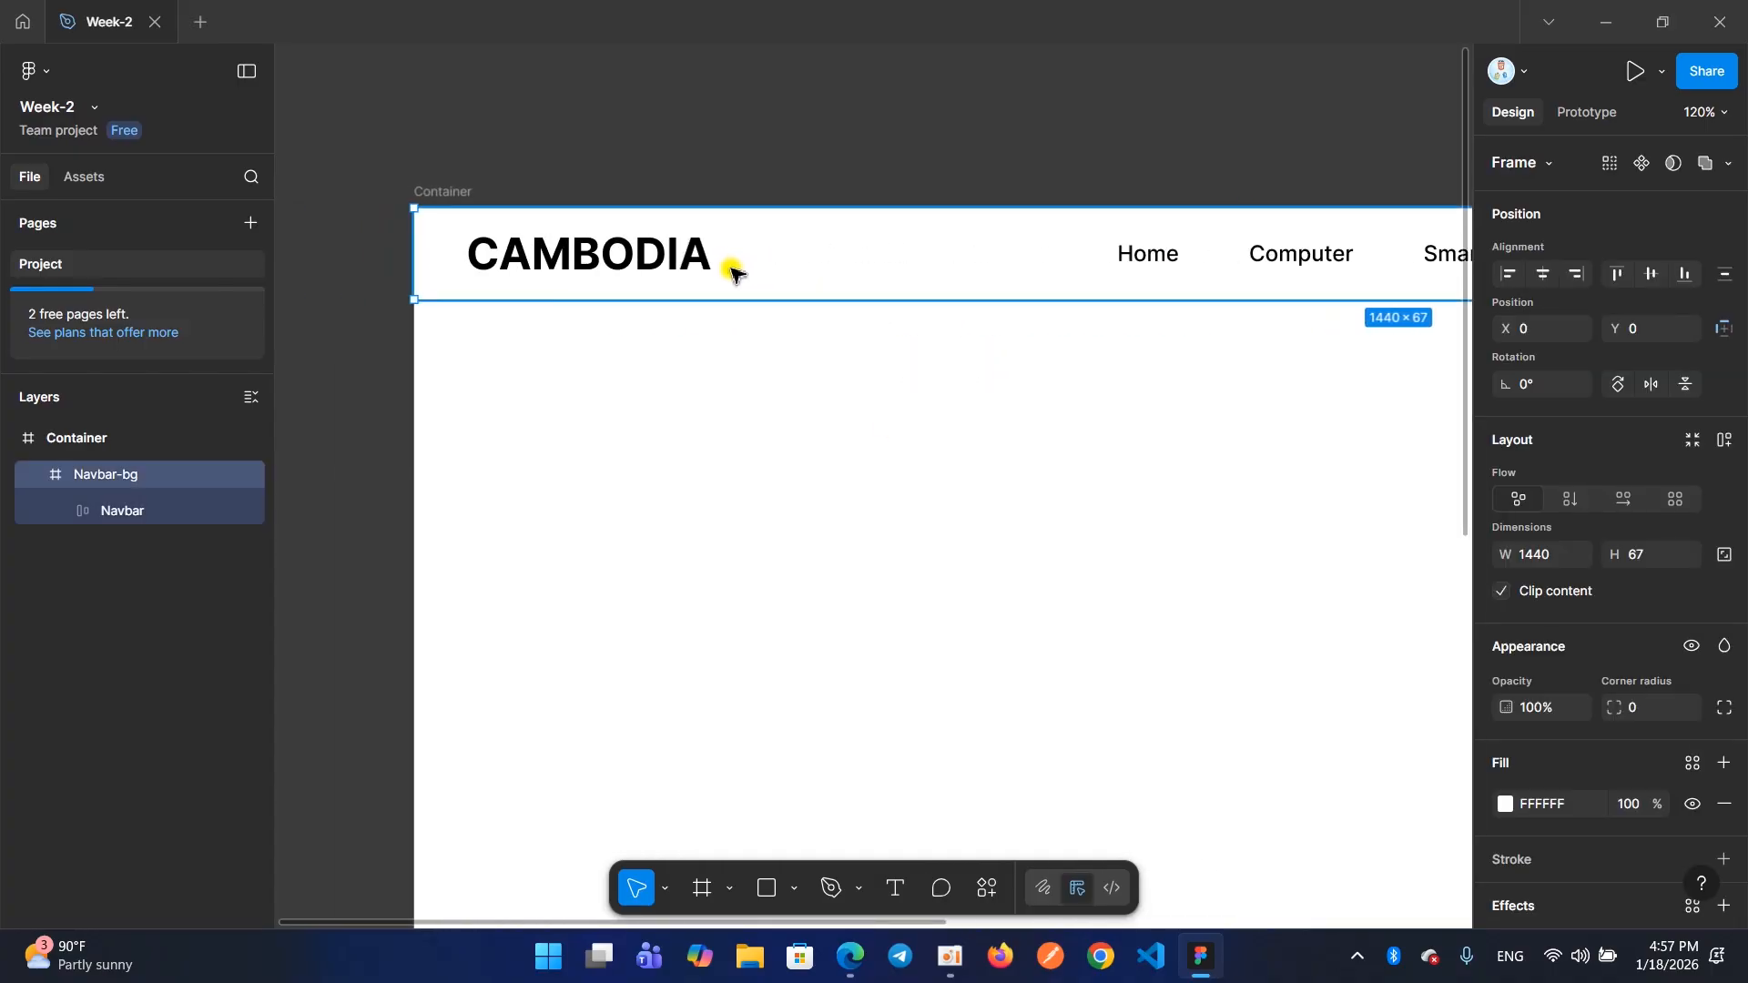
{"action": "left_click", "coordinate": [1723, 813]}
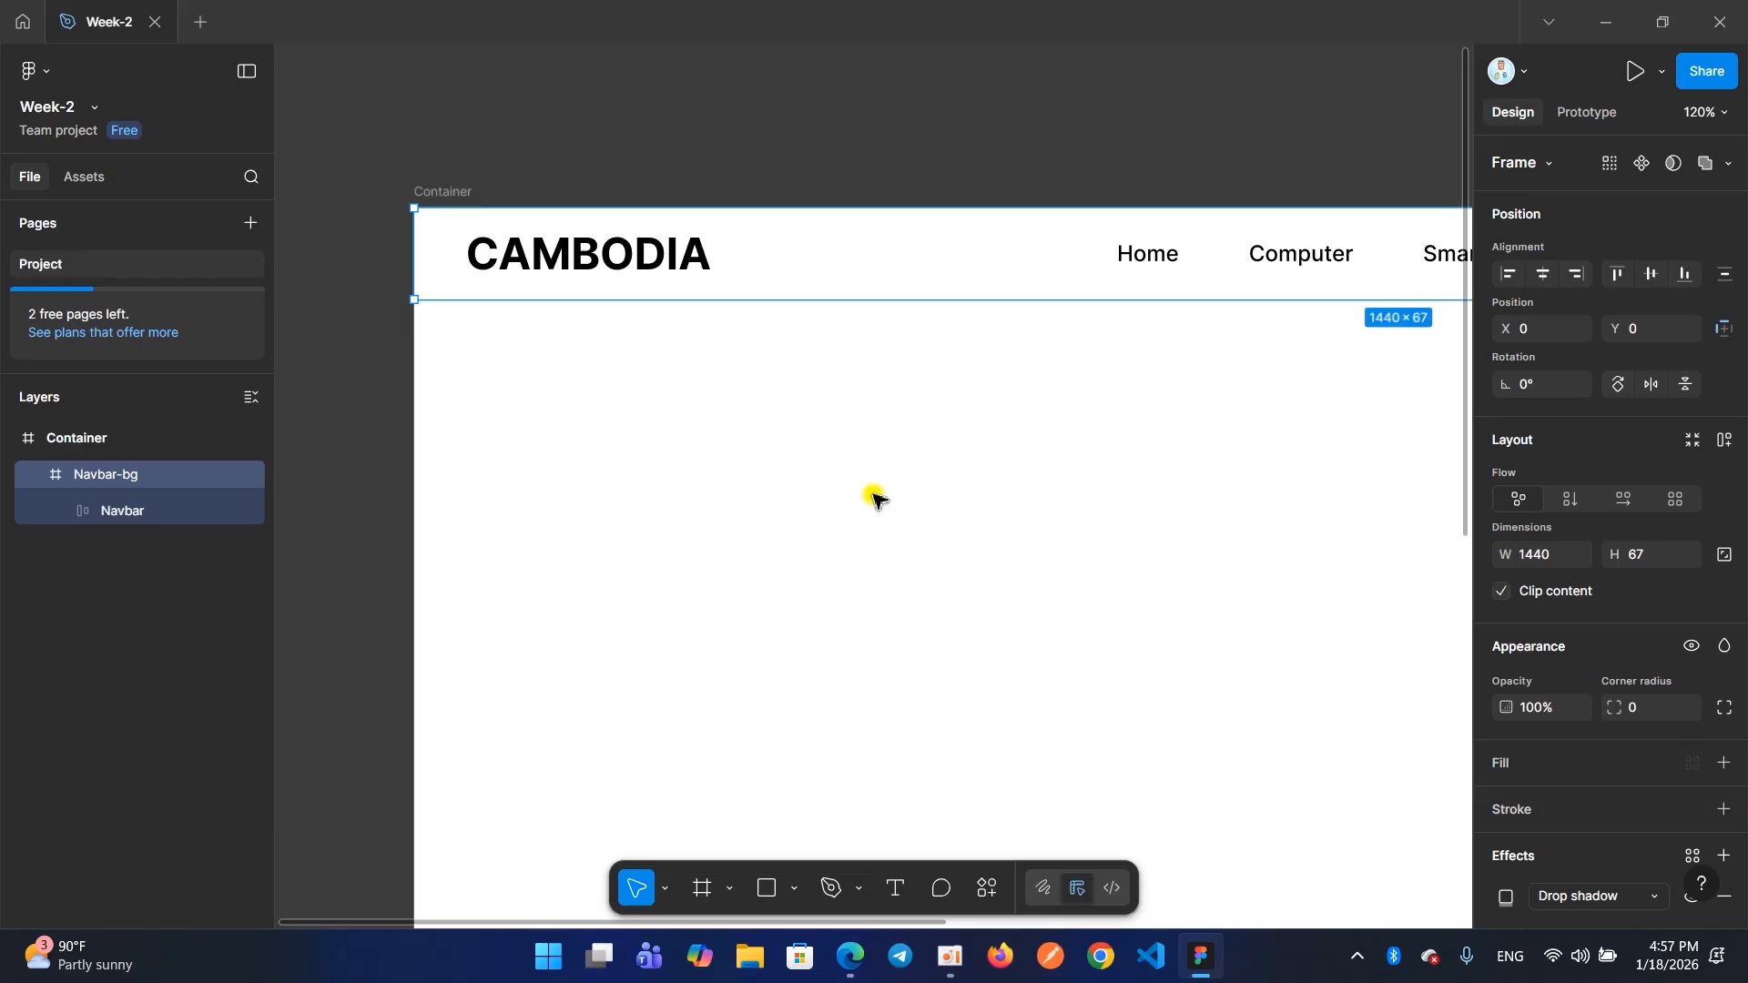
{"action": "left_click", "coordinate": [854, 451]}
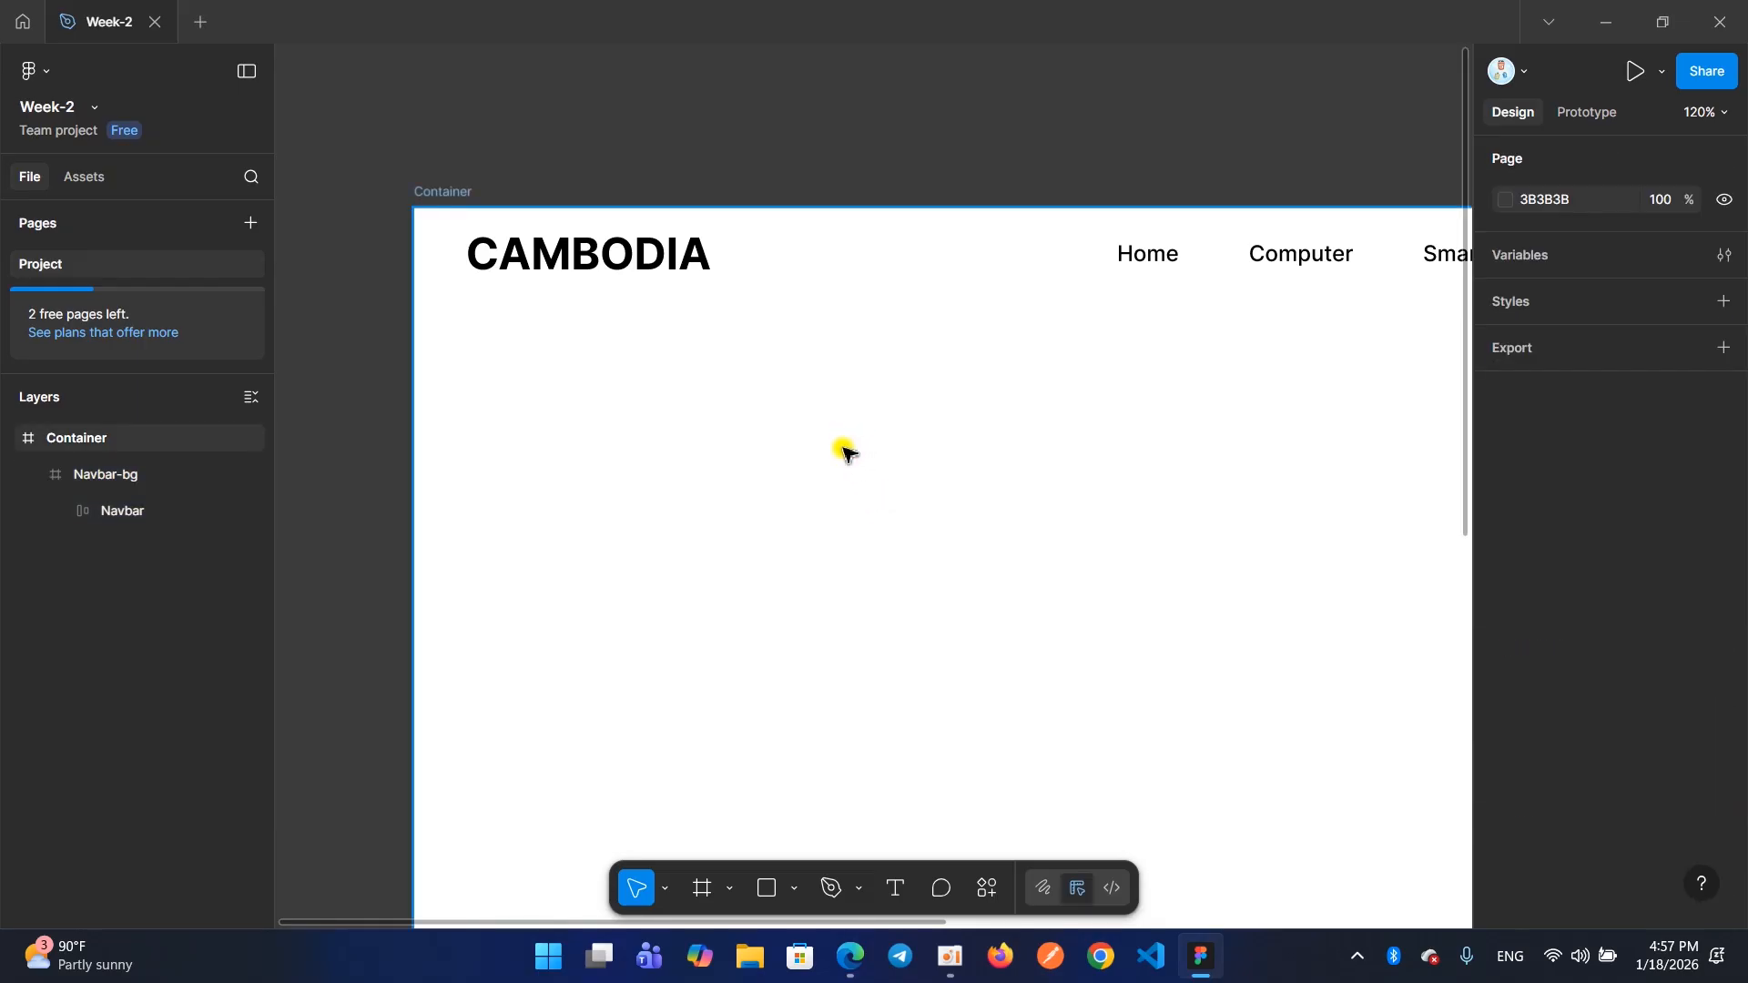
{"action": "key", "text": "ctrl+z"}
Remove Navbar-bg's fill once more and add a white FFFFFF fill at 100% opacity back
{"action": "left_click", "coordinate": [844, 401]}
{"action": "left_click", "coordinate": [798, 265]}
{"action": "left_click", "coordinate": [844, 414]}
{"action": "left_click", "coordinate": [828, 273]}
{"action": "left_click", "coordinate": [1590, 763]}
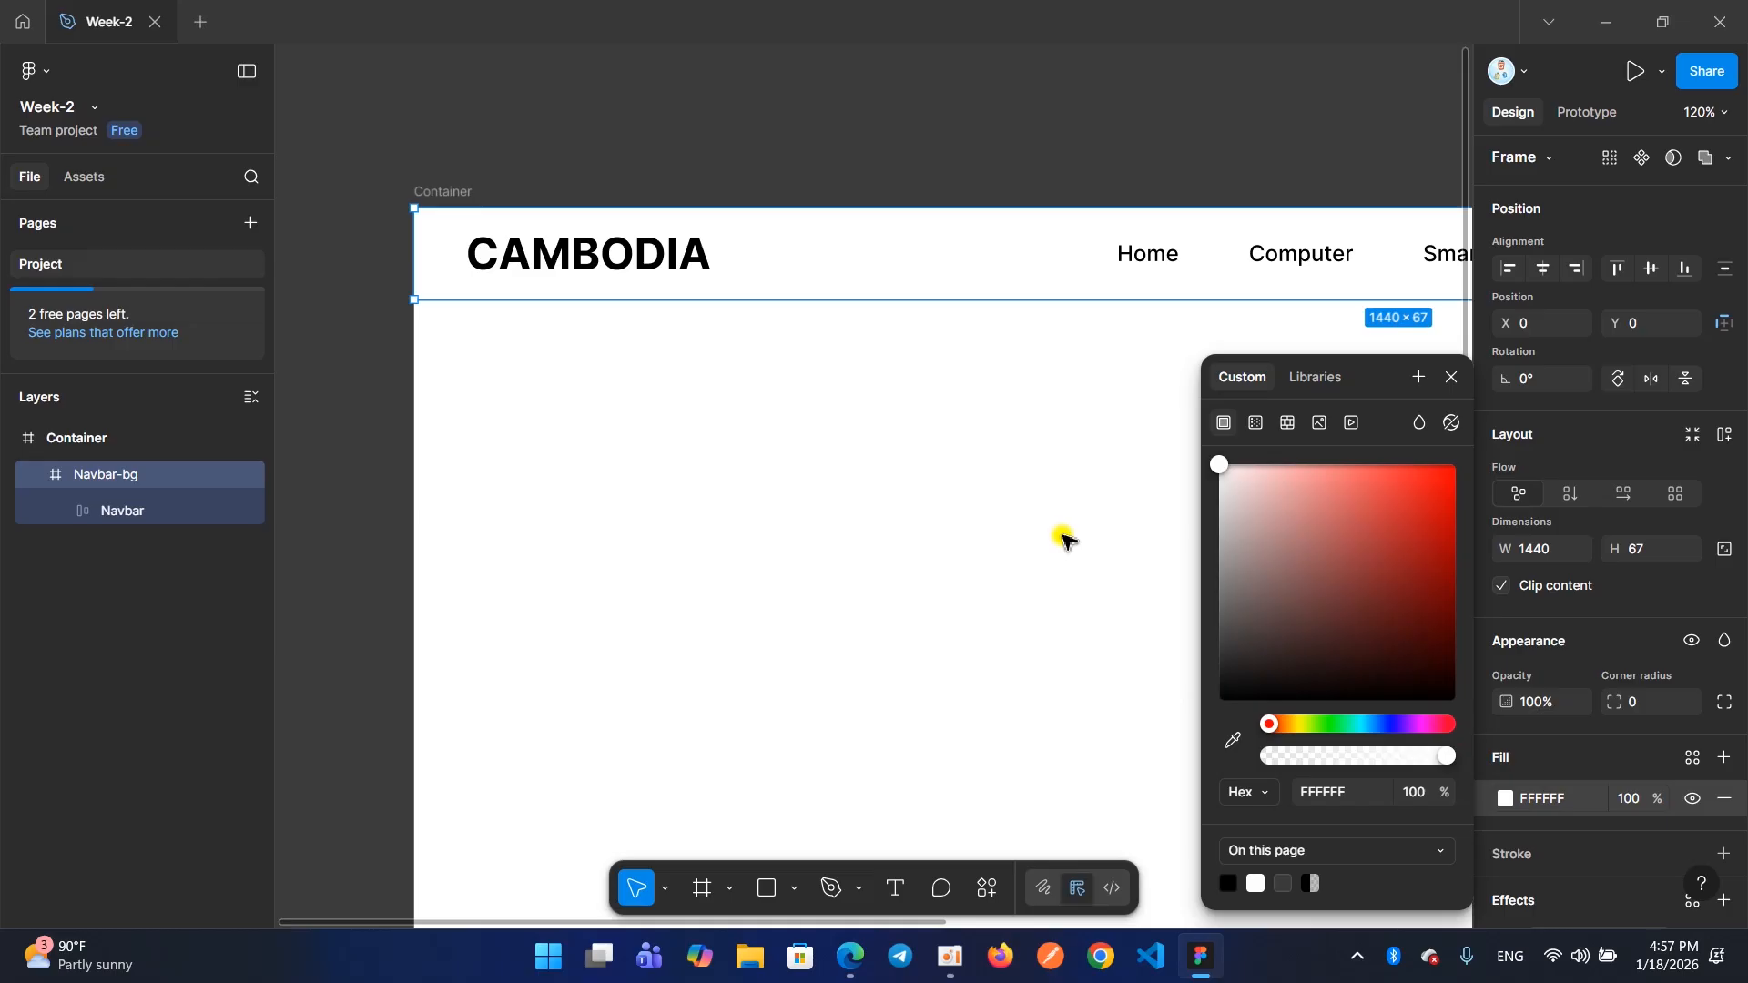
{"action": "left_click", "coordinate": [1724, 799]}
{"action": "scroll", "coordinate": [1582, 735], "scroll_direction": "down", "scroll_amount": 2}
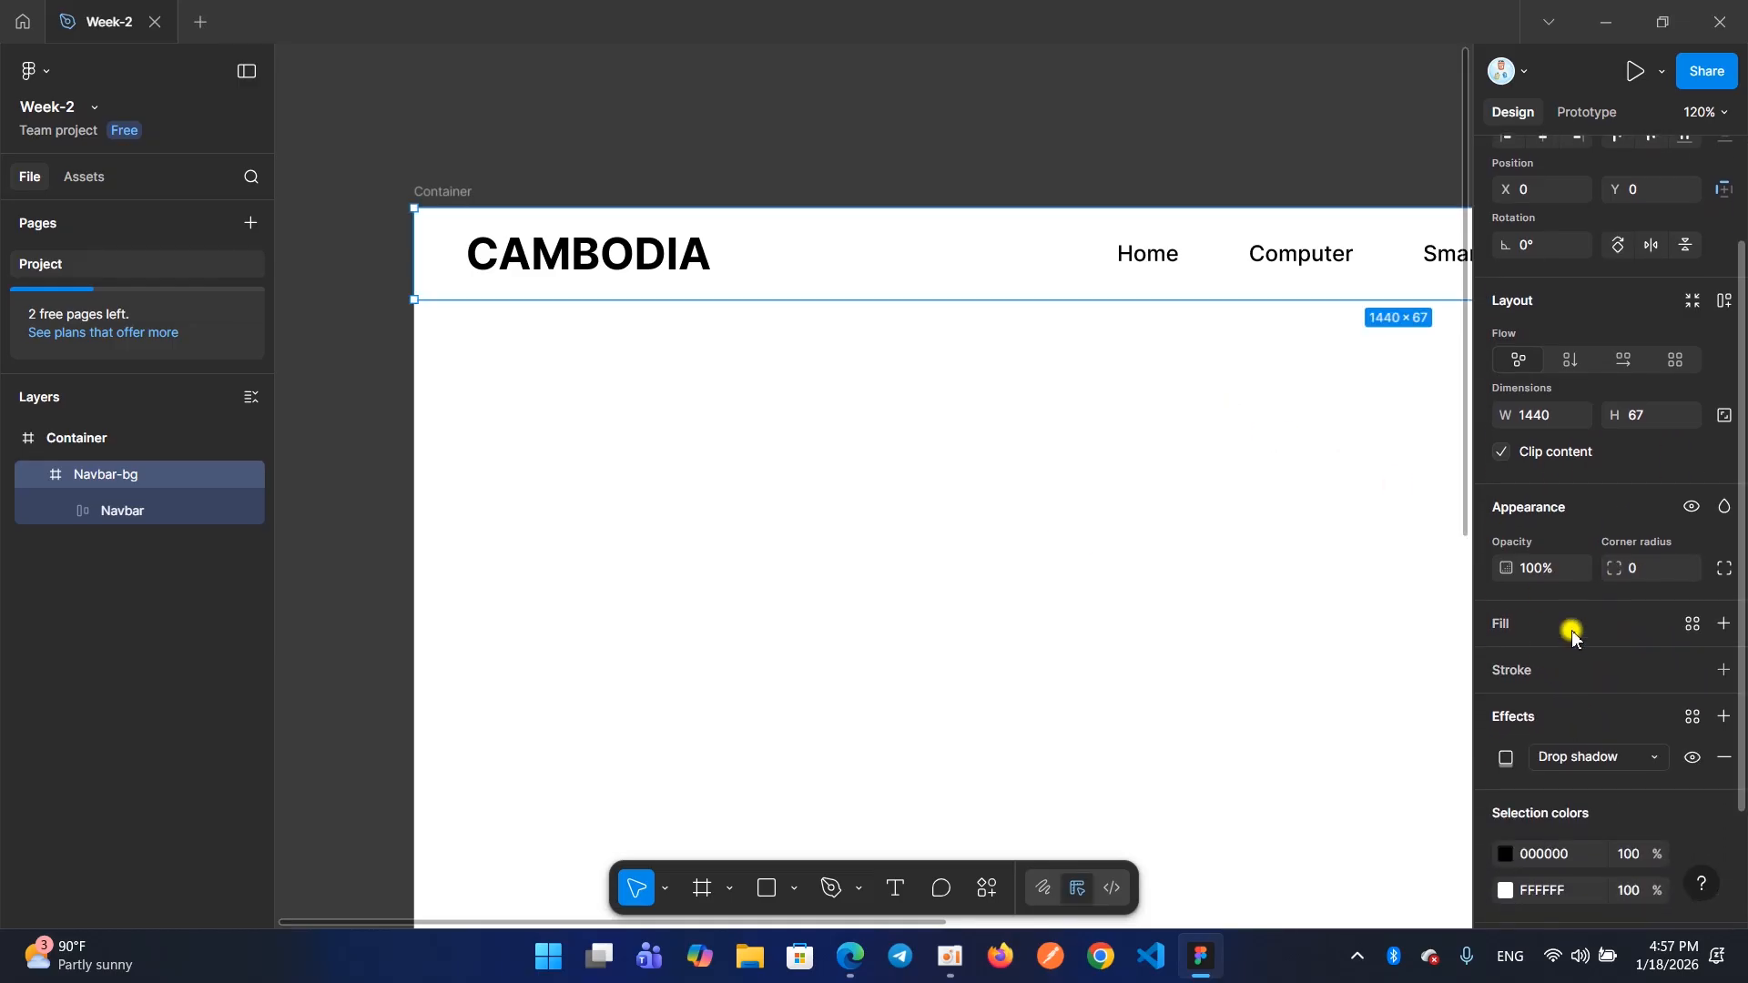
{"action": "left_click", "coordinate": [1721, 626]}
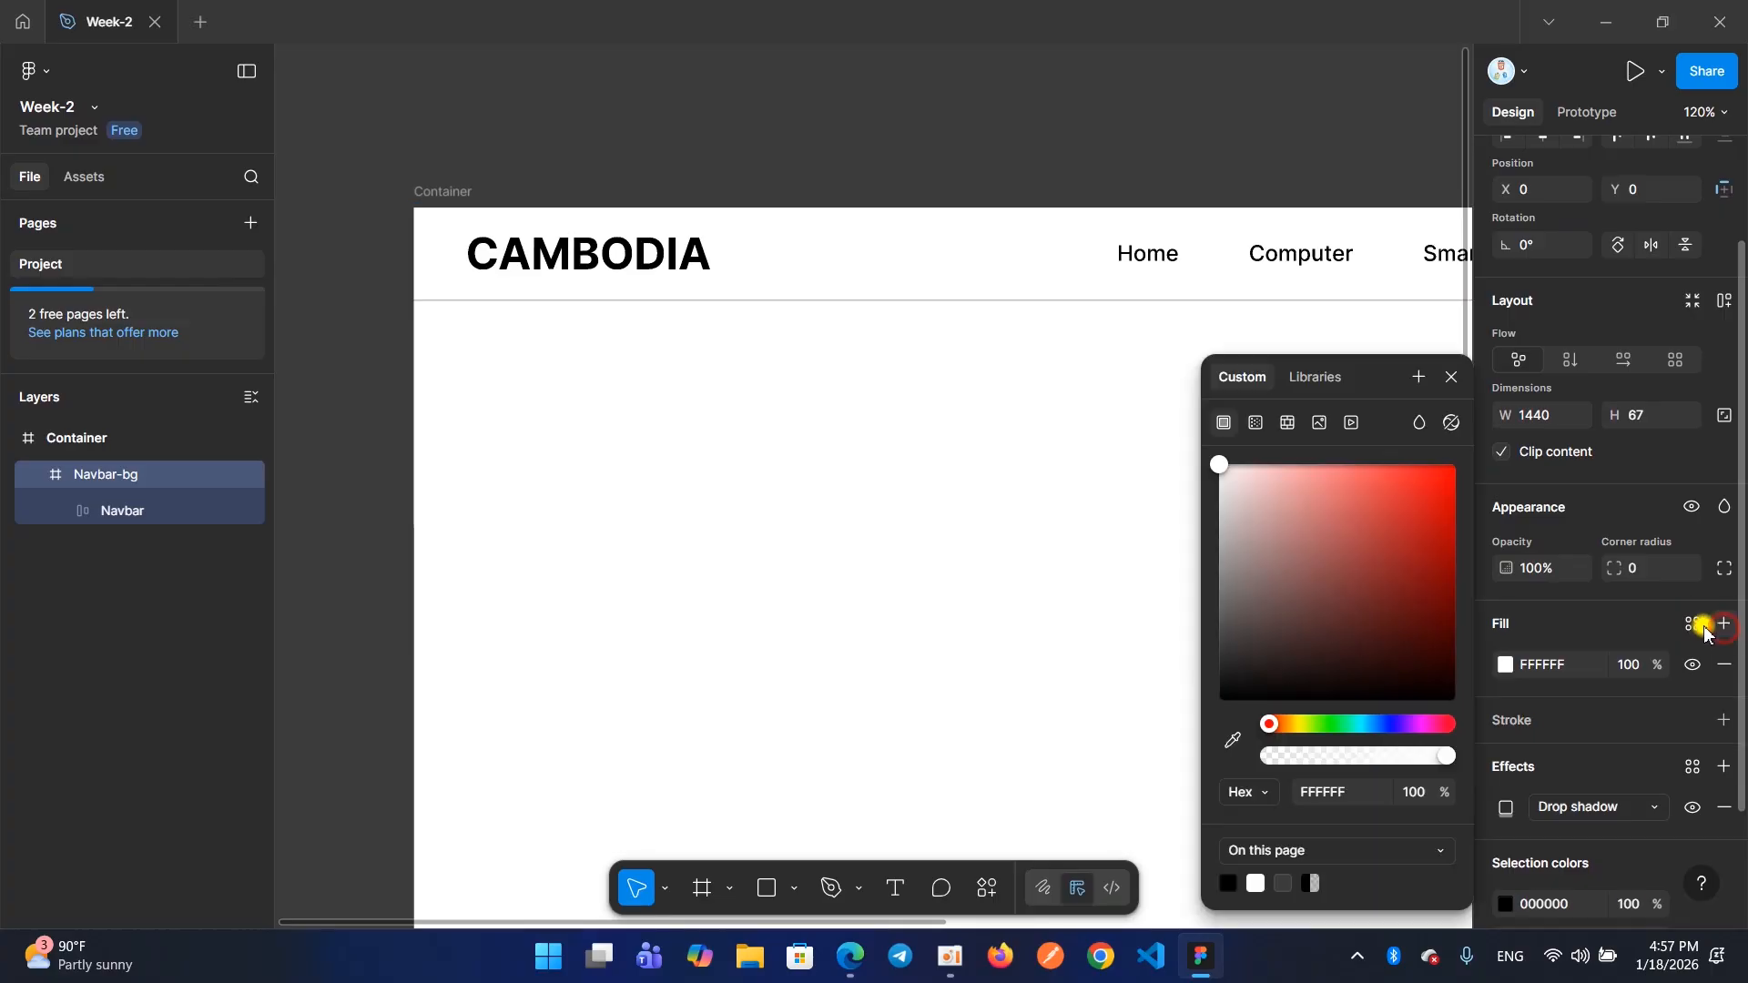
{"action": "left_click", "coordinate": [1452, 377]}
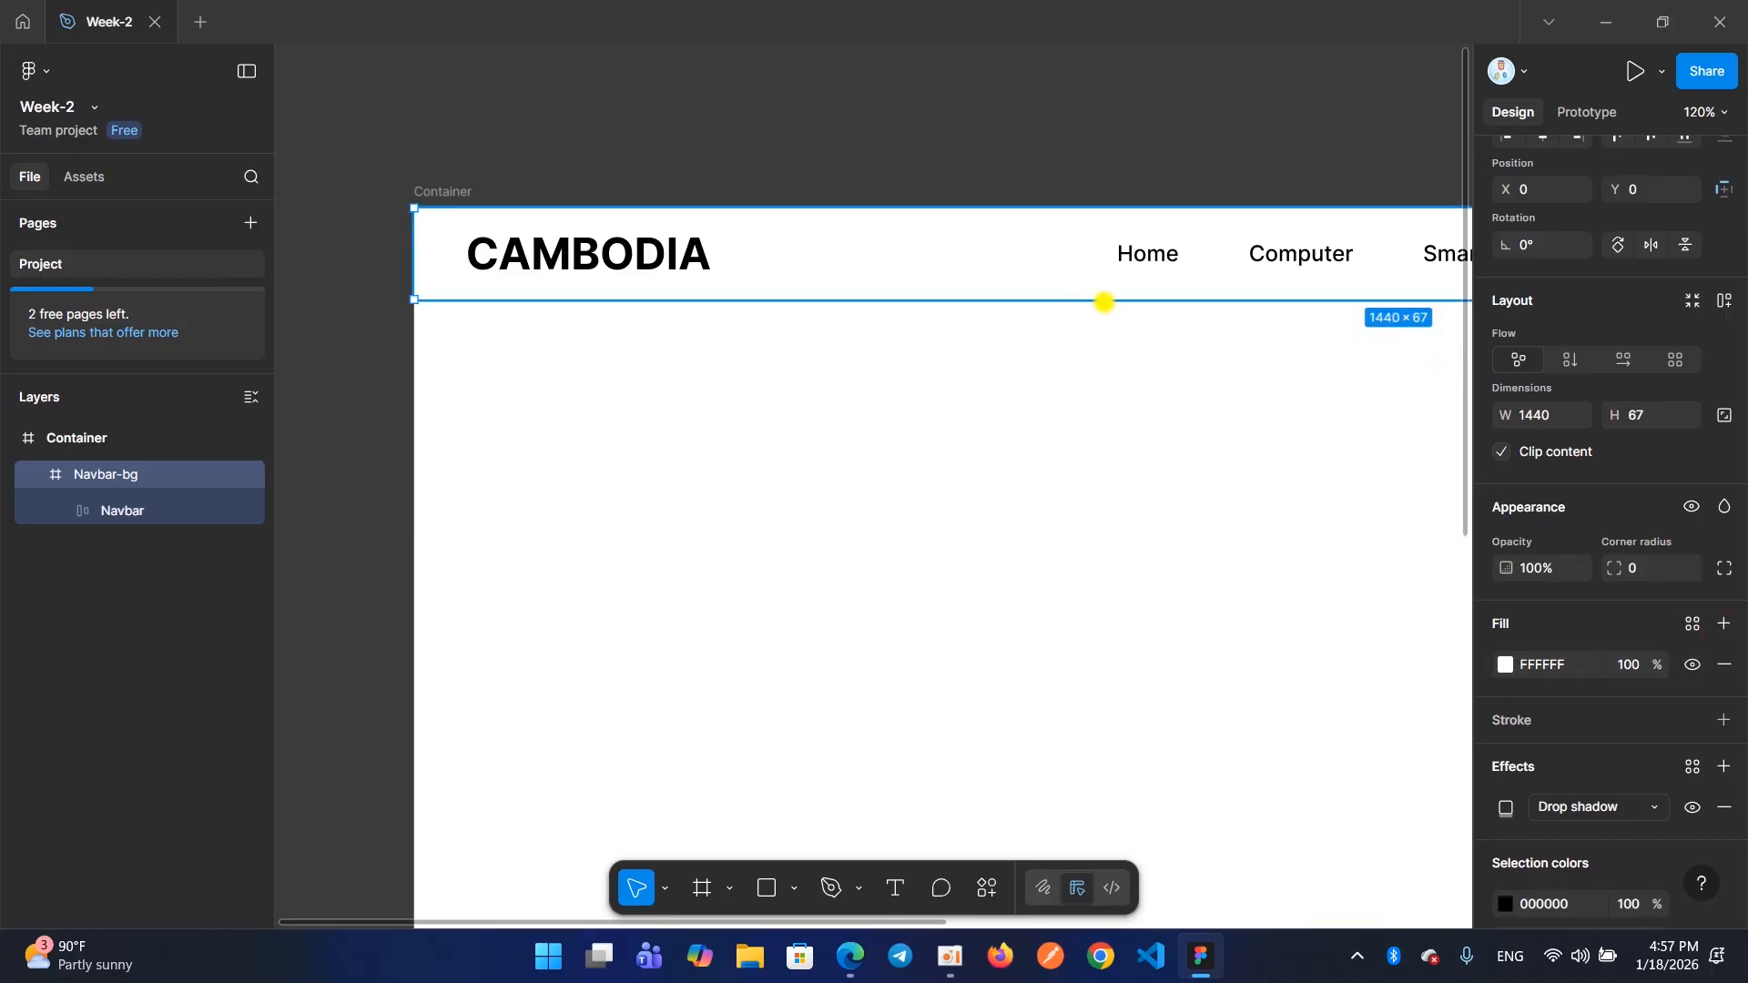
Remove Navbar-bg's drop shadow, try a fresh one with default settings, and discard it
{"action": "scroll", "coordinate": [1639, 678], "scroll_direction": "down", "scroll_amount": 2}
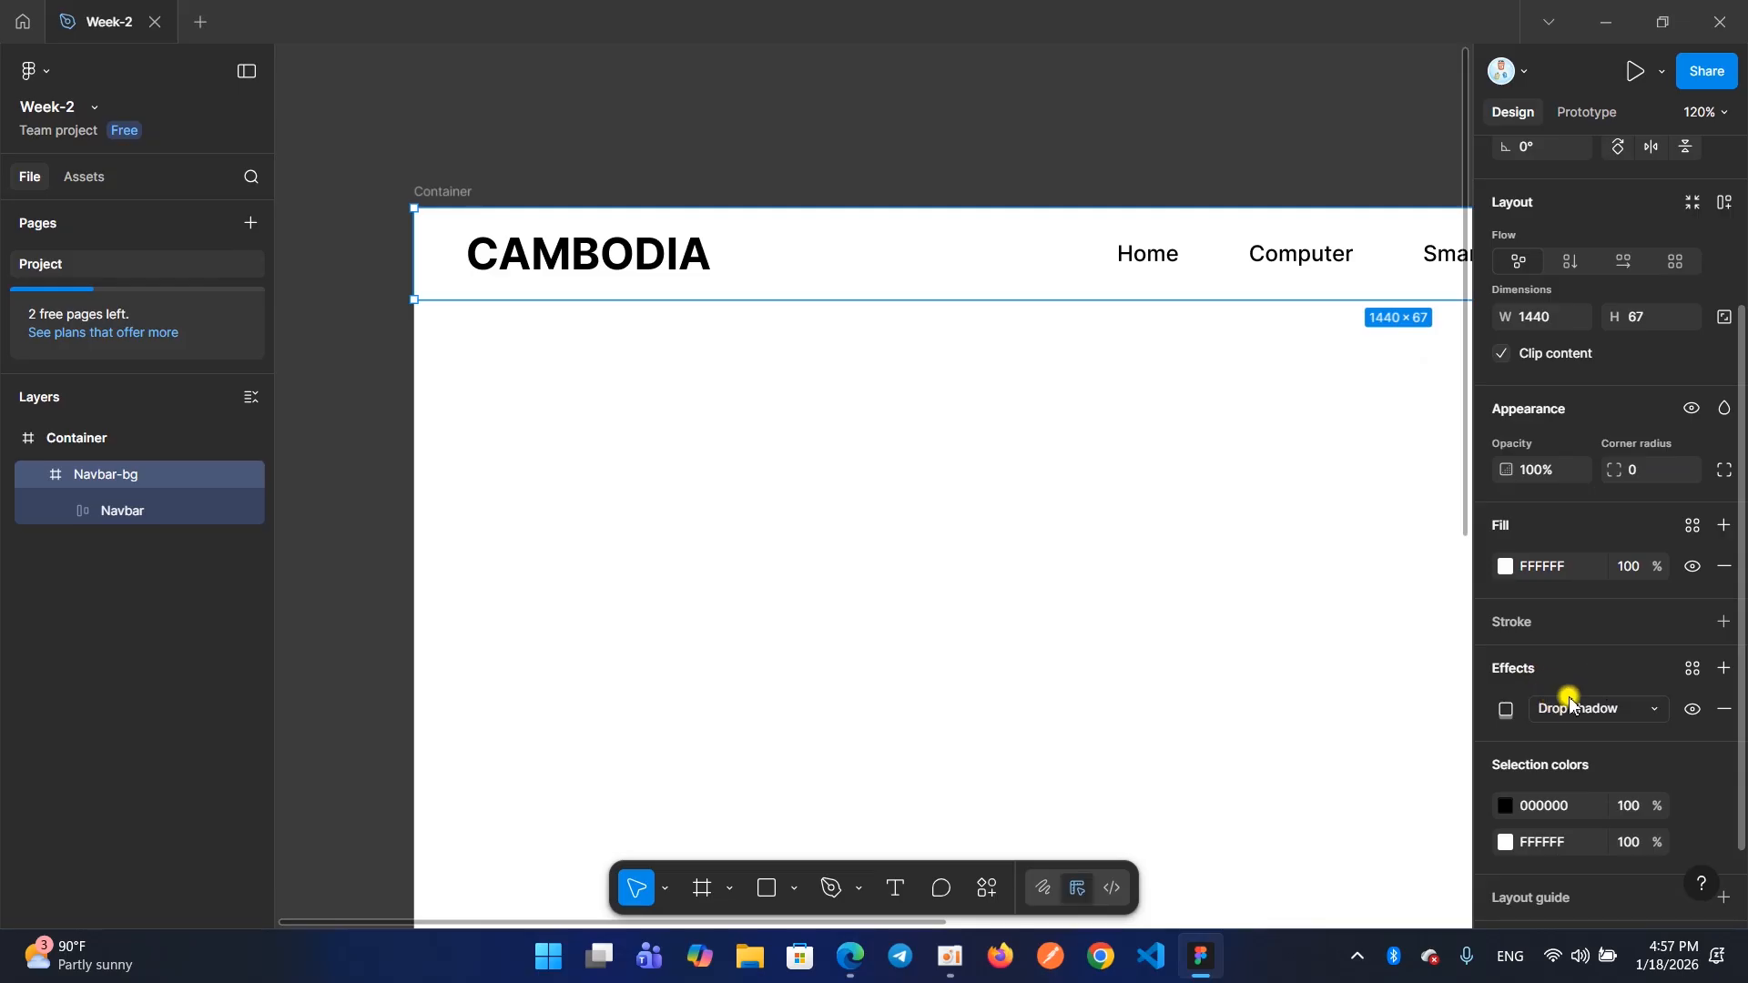
{"action": "left_click", "coordinate": [1716, 711]}
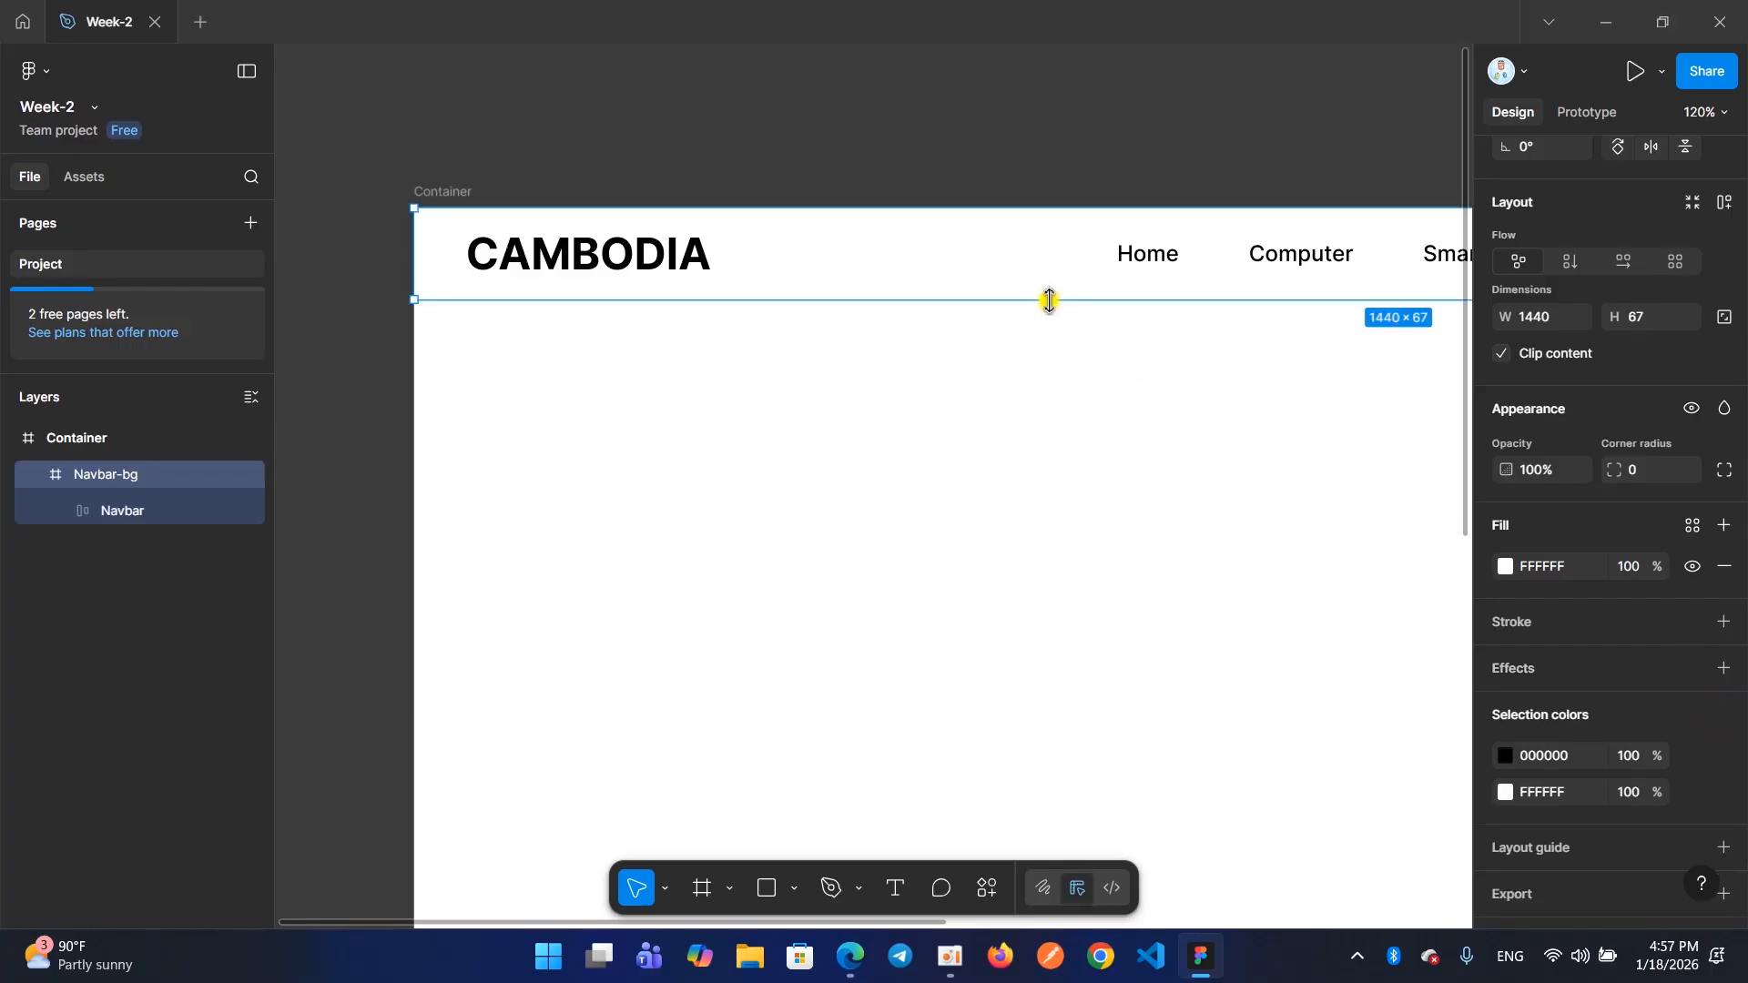
{"action": "left_click", "coordinate": [1564, 658]}
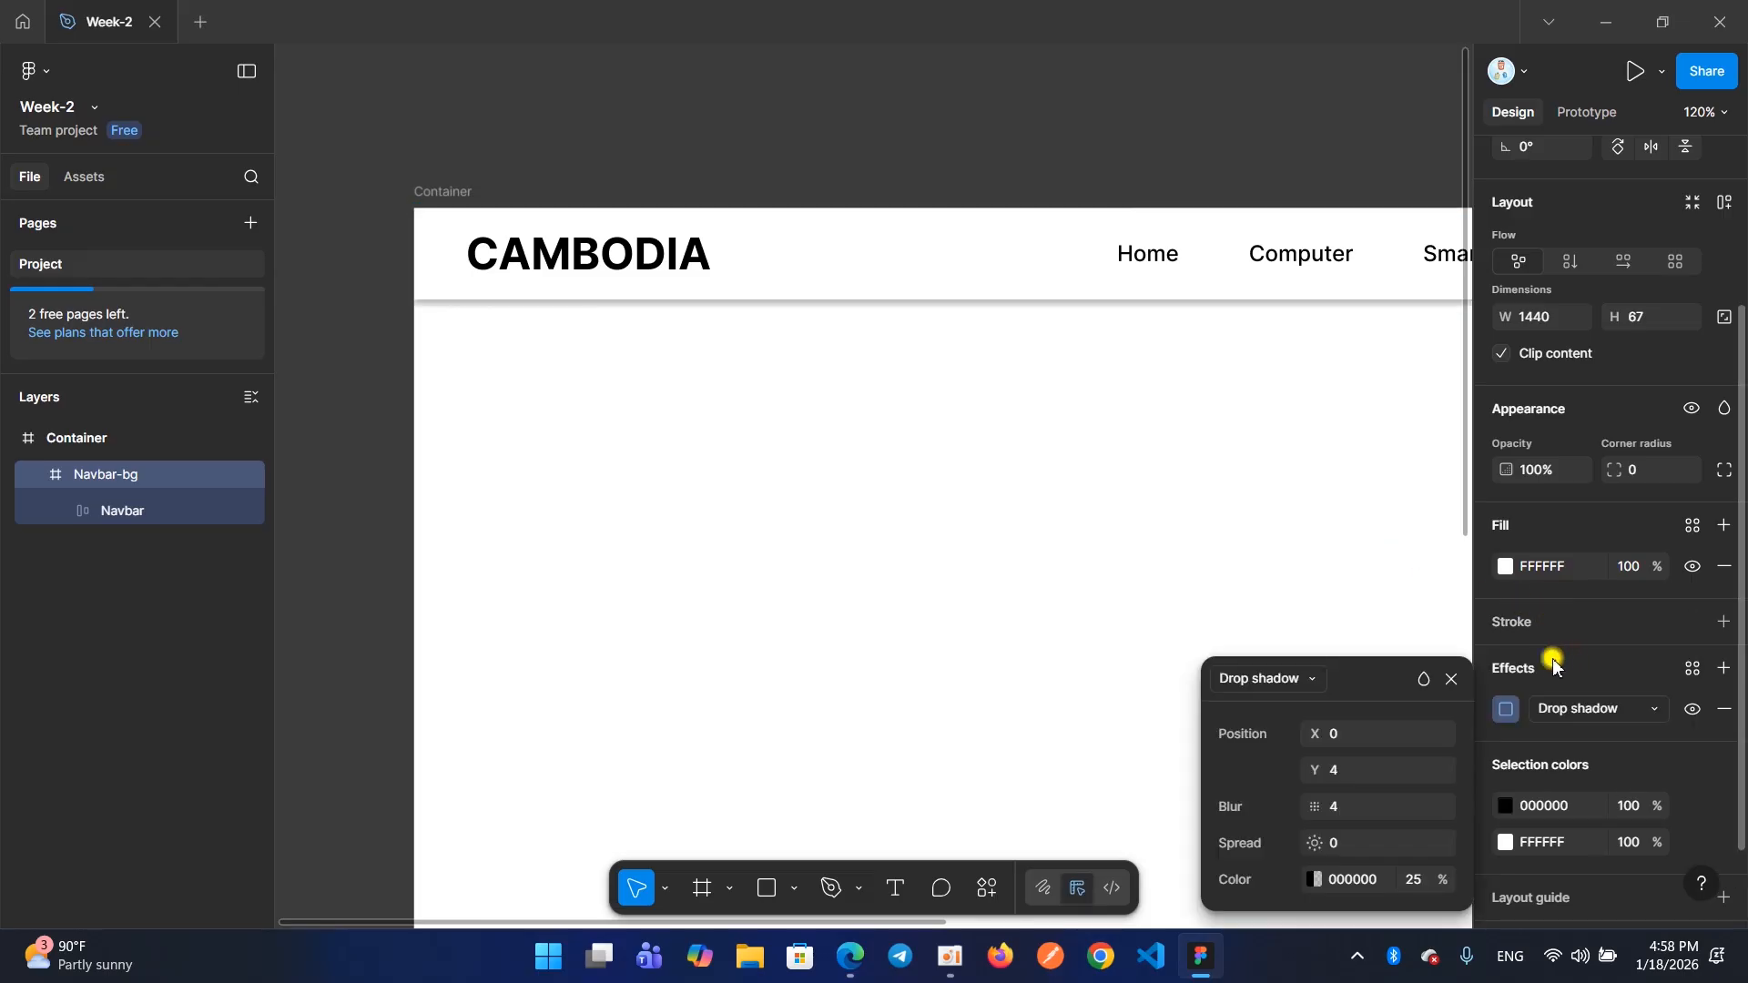
{"action": "left_click", "coordinate": [1452, 679]}
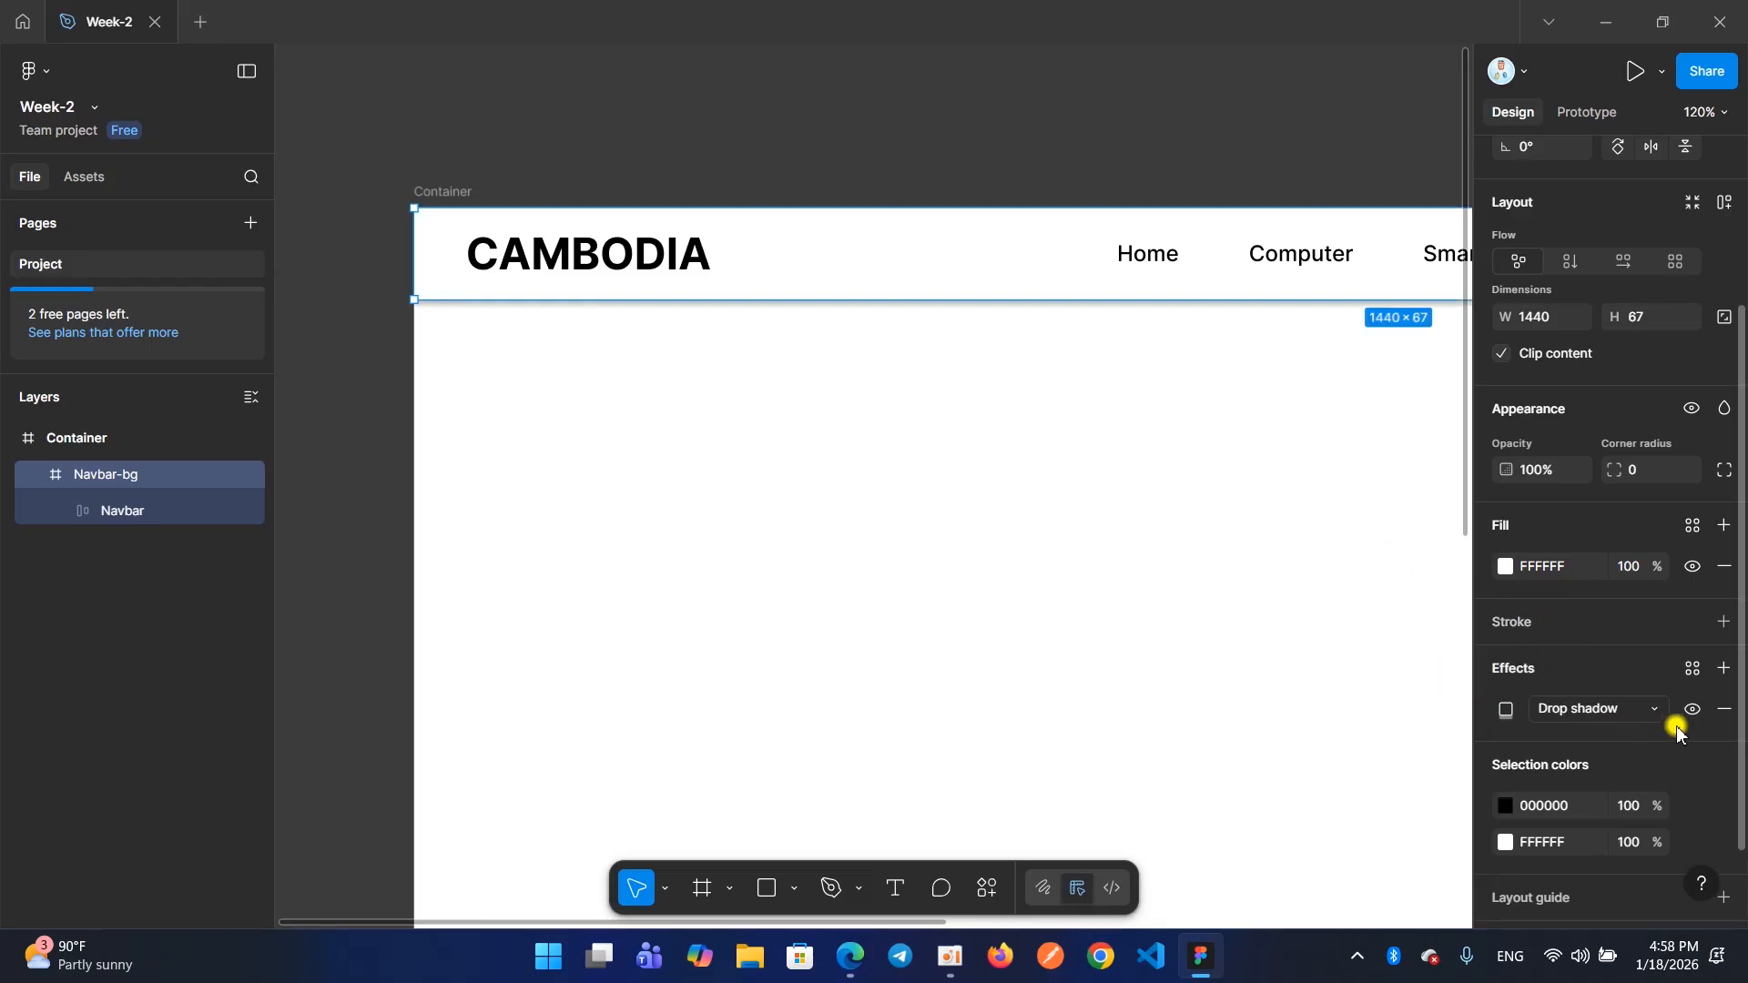
{"action": "left_click", "coordinate": [1721, 710]}
{"action": "key", "text": "ctrl+z"}
{"action": "key", "text": "ctrl+z"}
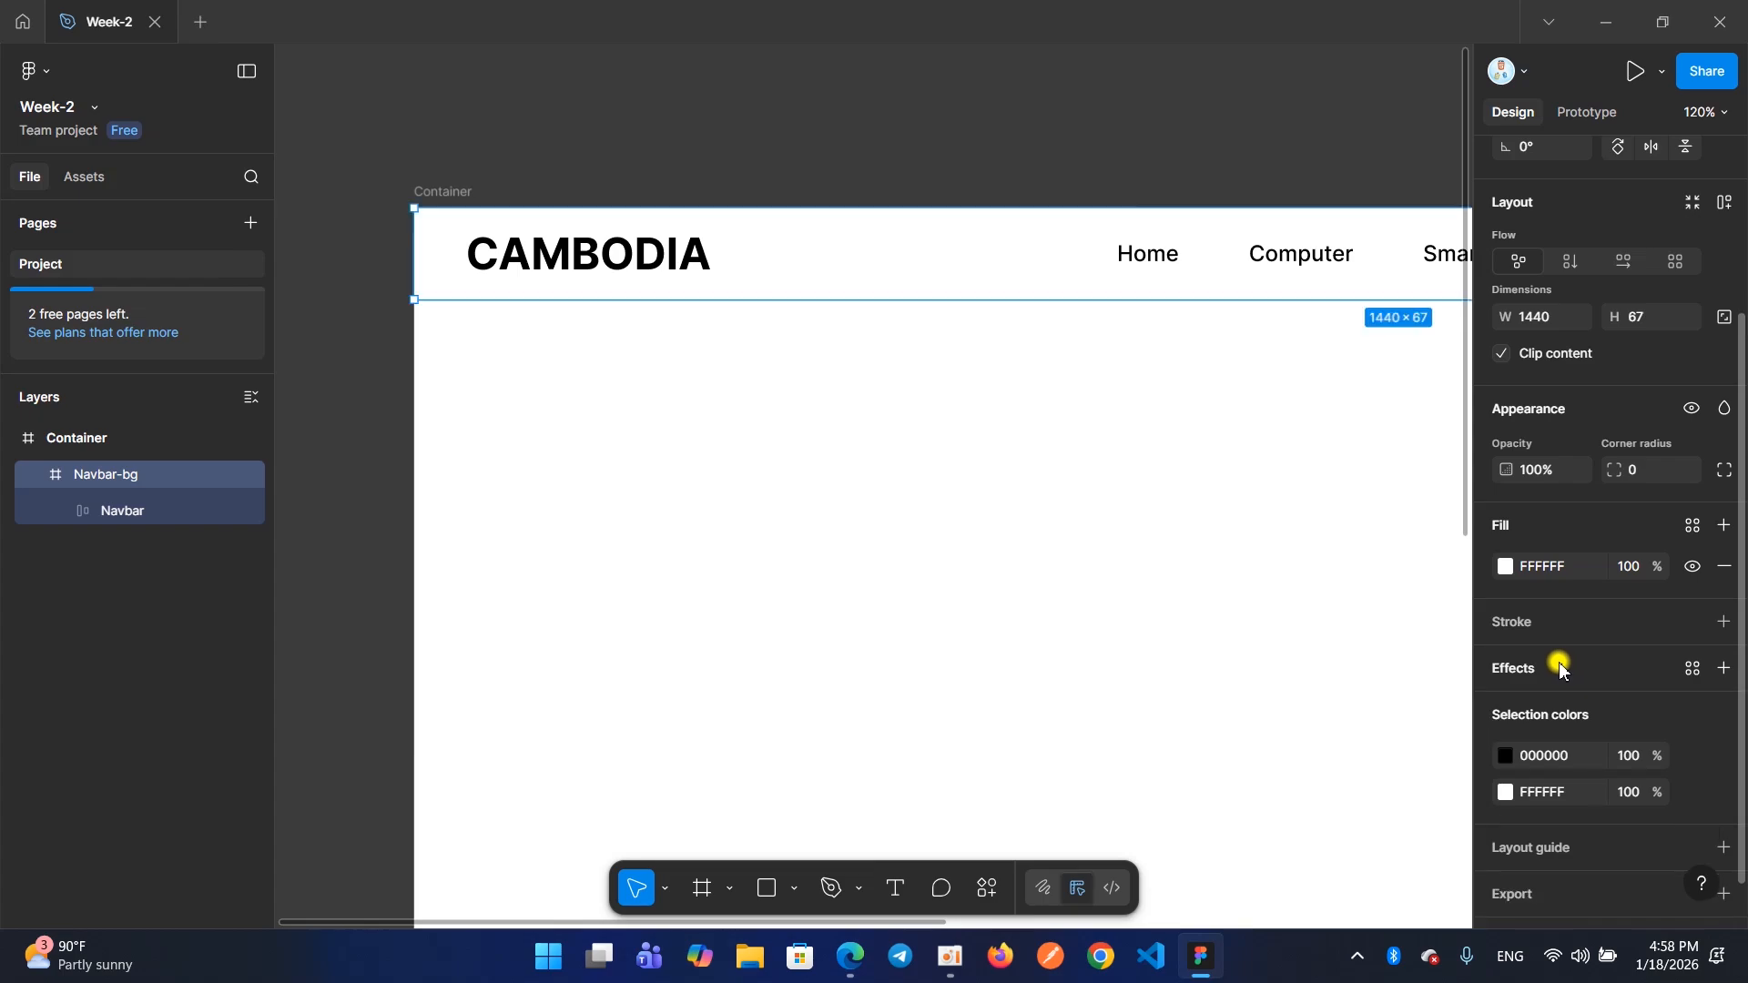
Undo the removal of Navbar-bg's customised drop shadow and deselect the frame
{"action": "left_click", "coordinate": [1195, 474]}
{"action": "left_click", "coordinate": [1002, 259]}
{"action": "left_click", "coordinate": [1029, 366]}
{"action": "left_click", "coordinate": [977, 271]}
{"action": "left_click", "coordinate": [1011, 391]}
{"action": "key", "text": "ctrl+z"}
{"action": "left_click", "coordinate": [1008, 385]}
{"action": "key", "text": "ctrl+z"}
{"action": "key", "text": "ctrl+z"}
{"action": "left_click", "coordinate": [1006, 368]}
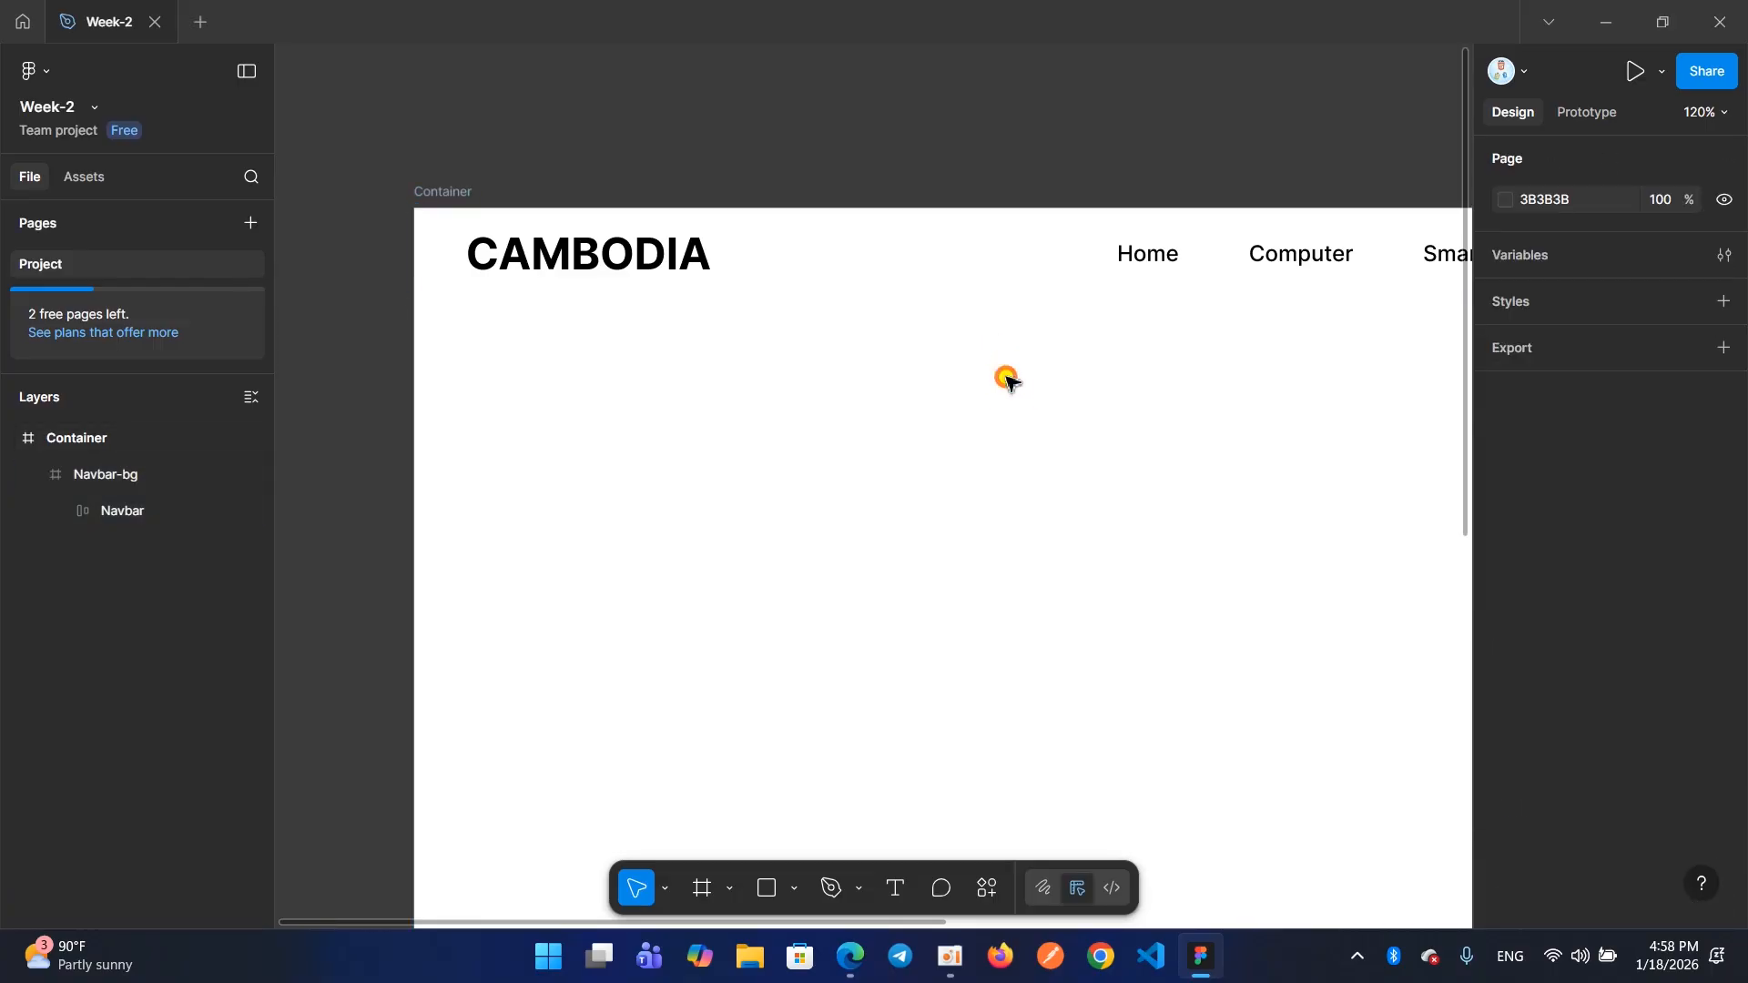
Select Navbar-bg to review its white fill and drop shadow, and deselect it to inspect the header's bottom line
{"action": "left_click", "coordinate": [977, 290]}
{"action": "left_click", "coordinate": [975, 301]}
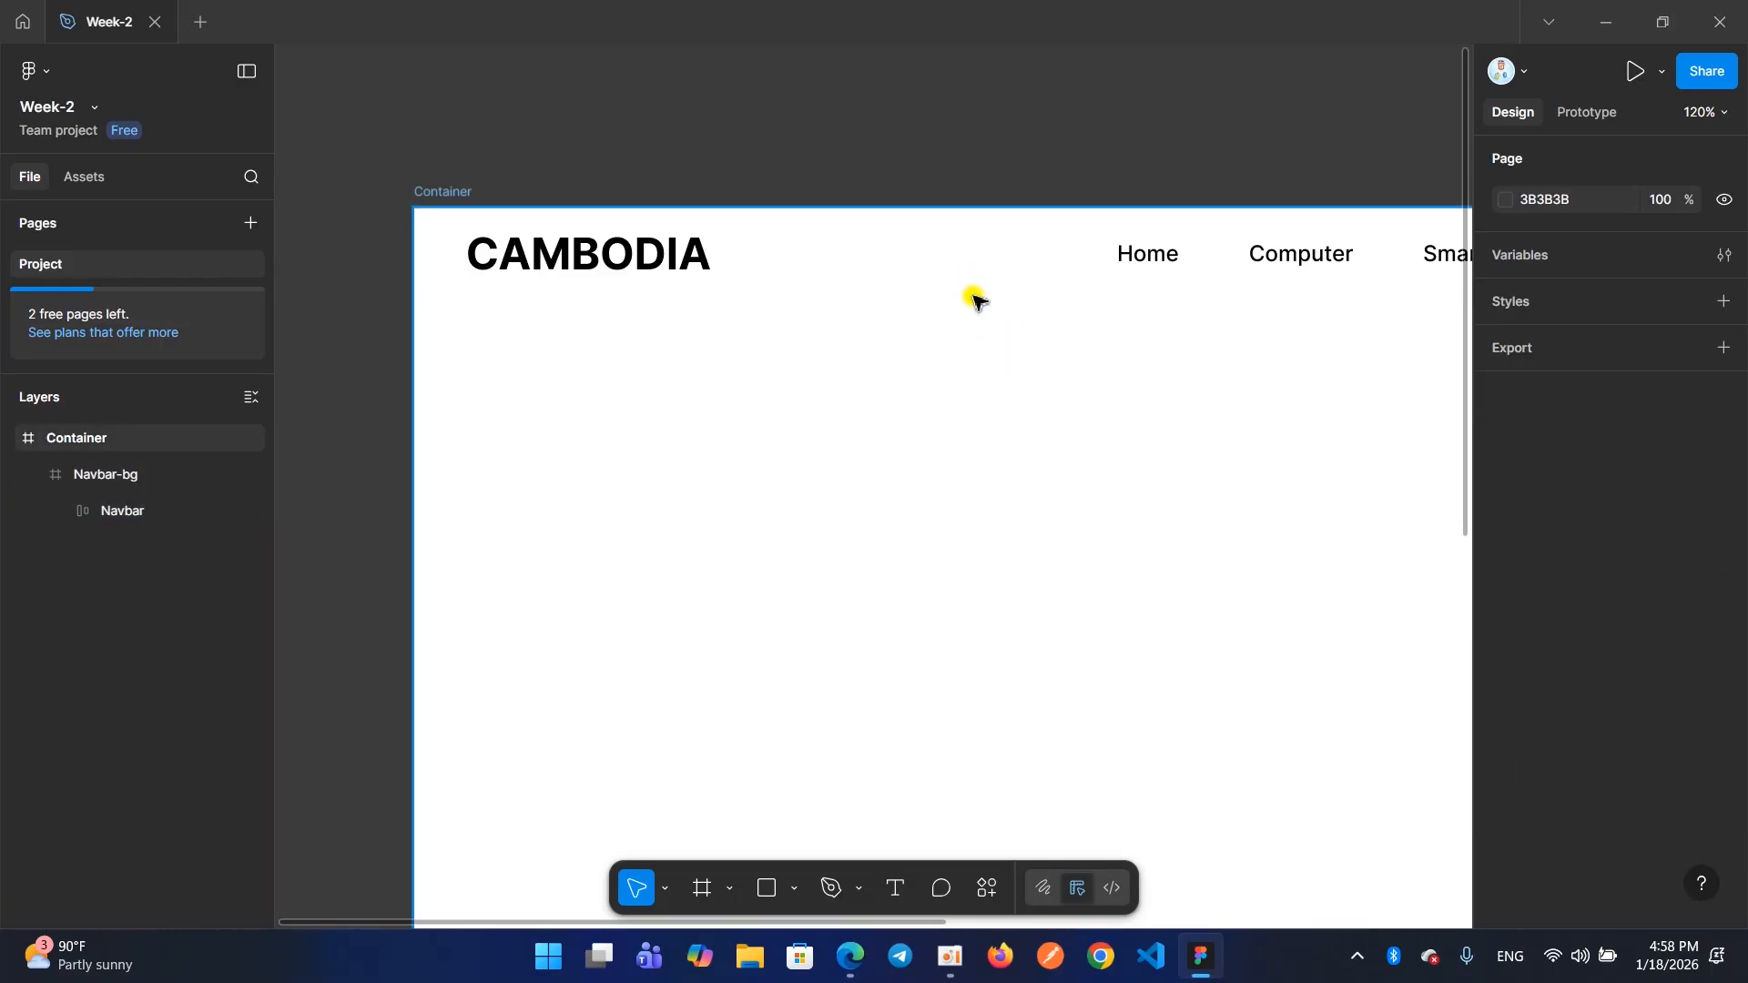
{"action": "left_click", "coordinate": [974, 301]}
{"action": "left_click", "coordinate": [960, 312]}
{"action": "left_click", "coordinate": [954, 301]}
{"action": "scroll", "coordinate": [1626, 654], "scroll_direction": "down", "scroll_amount": 4}
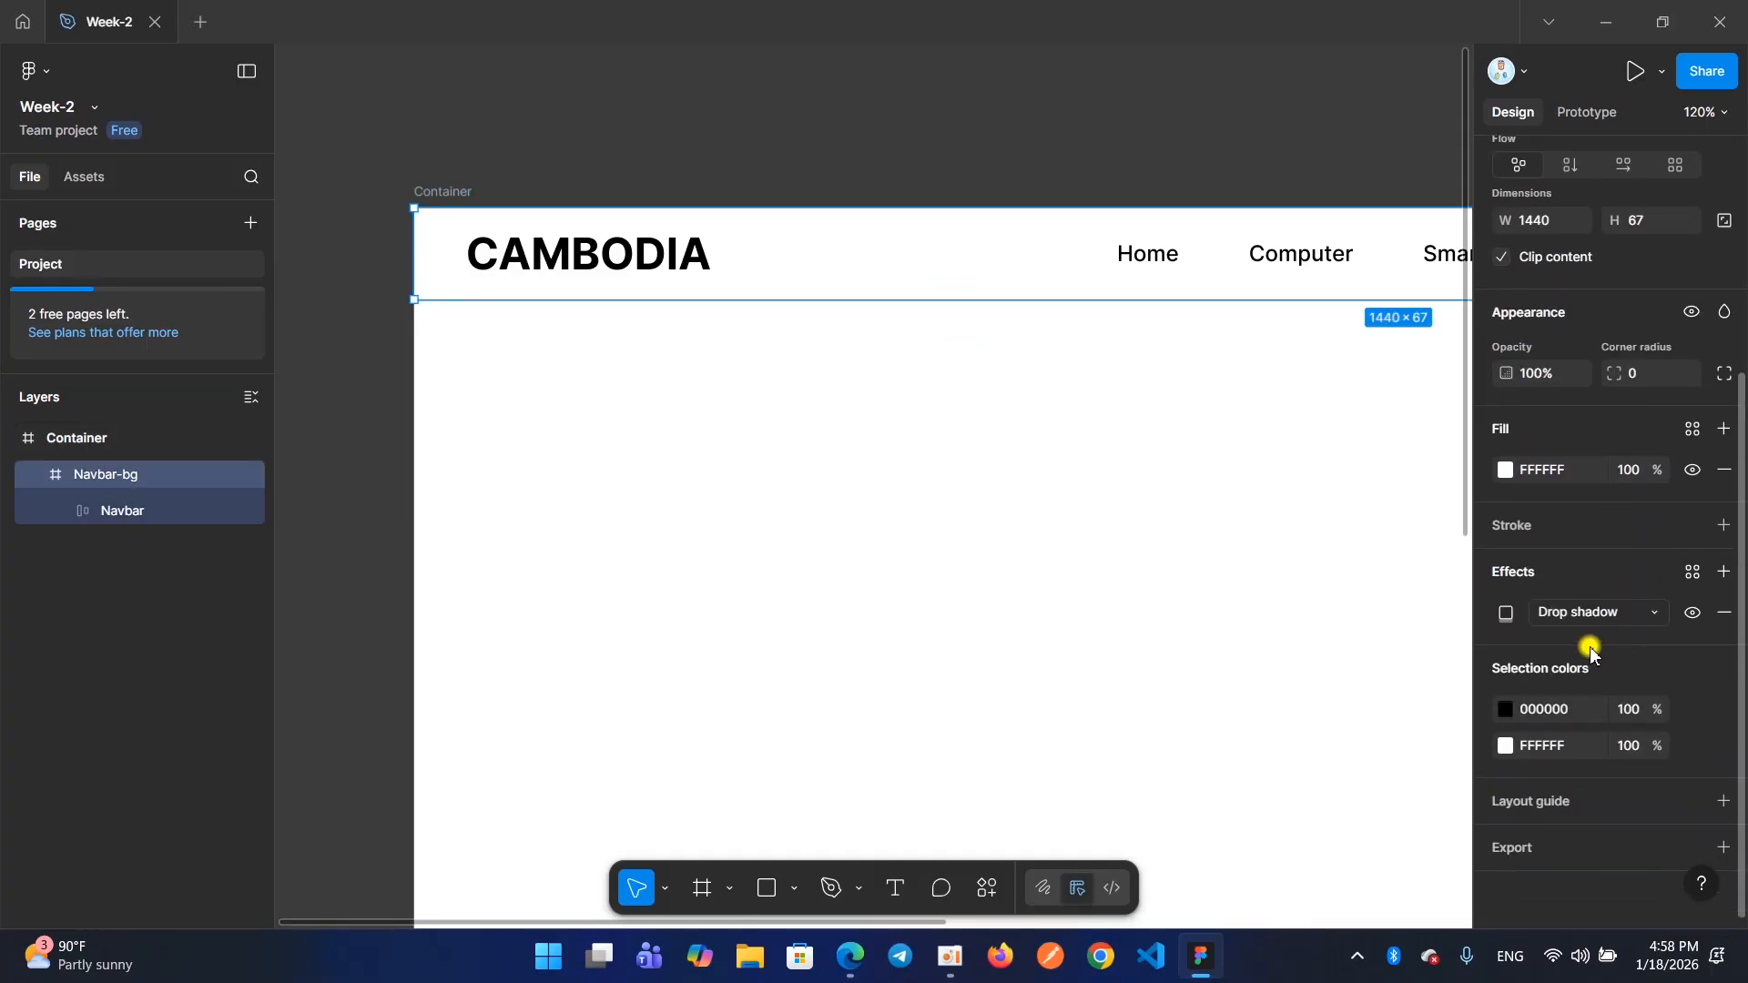
{"action": "left_click", "coordinate": [926, 397]}
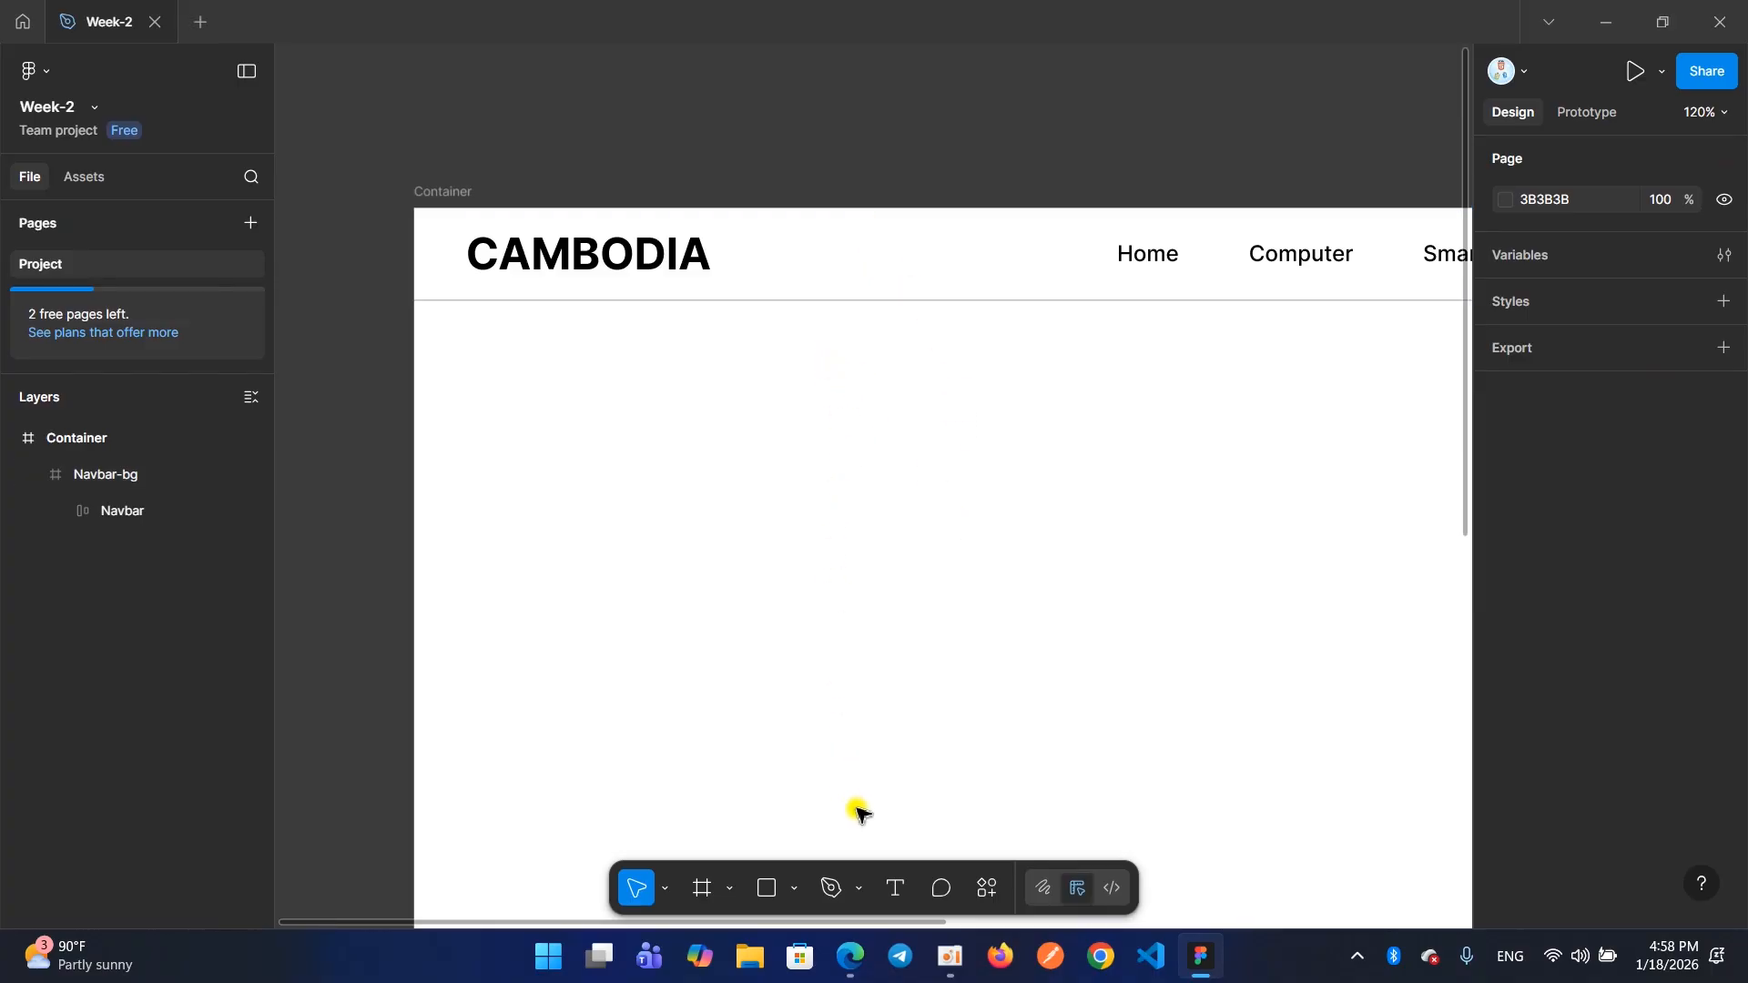
{"action": "left_click", "coordinate": [951, 956]}
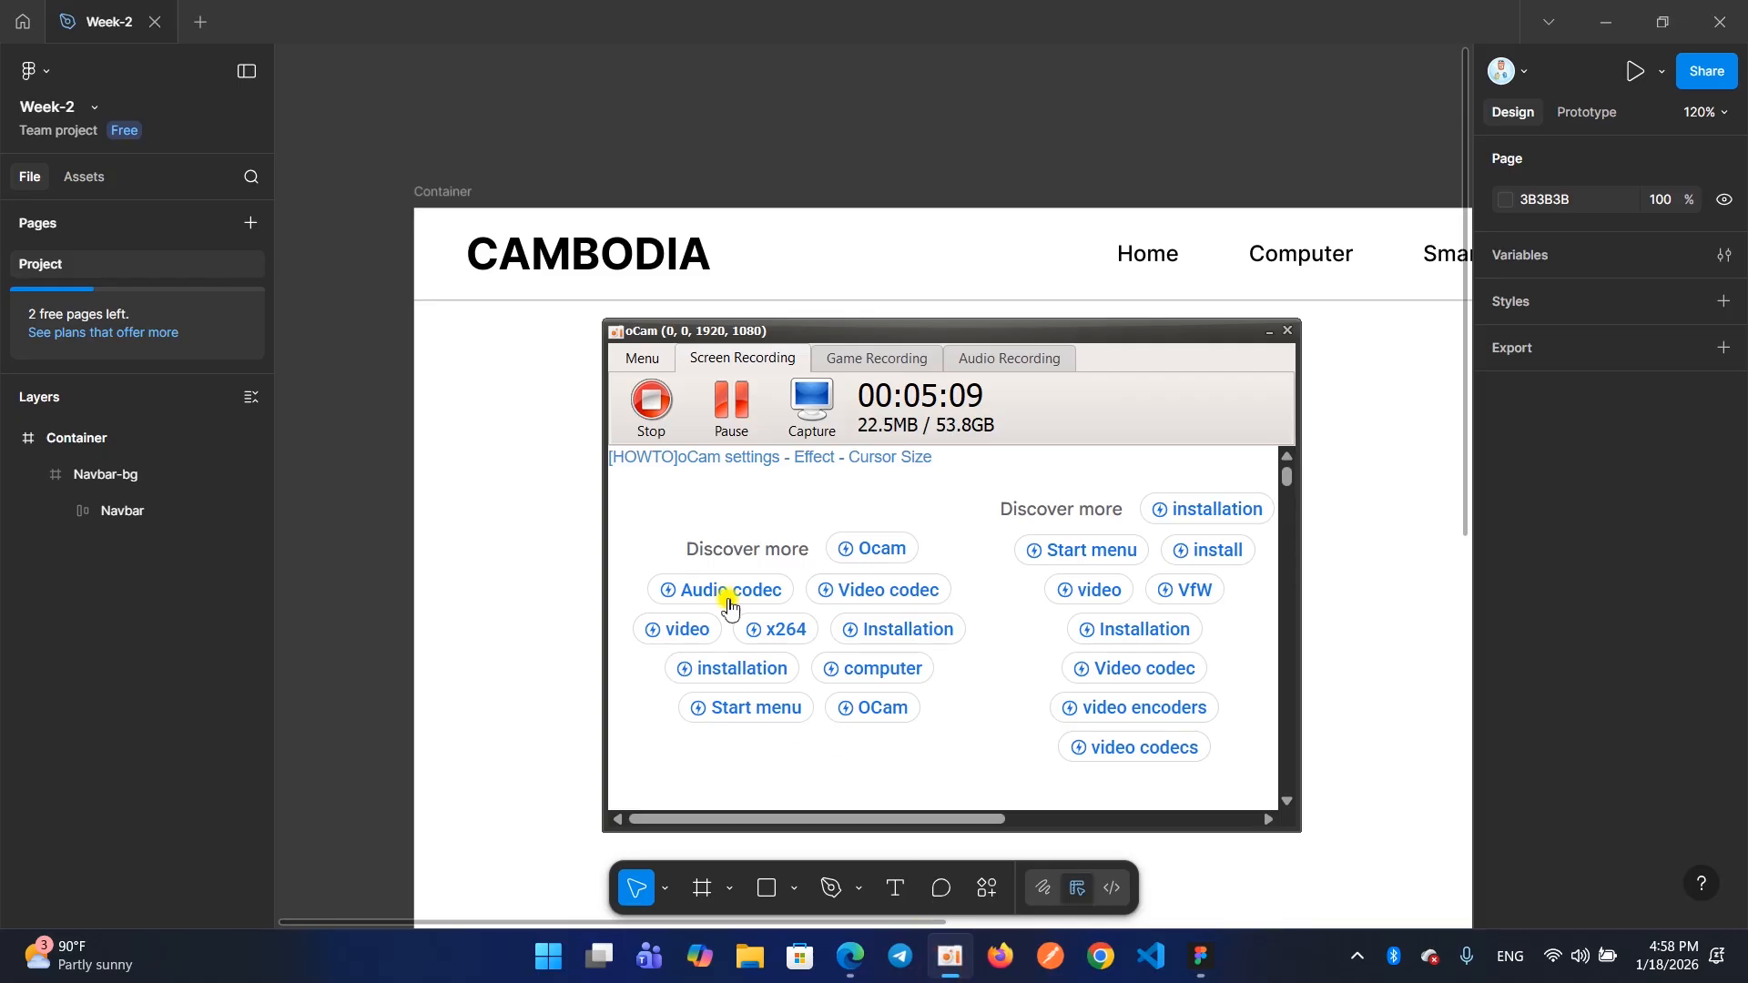
{"action": "left_click", "coordinate": [613, 417]}
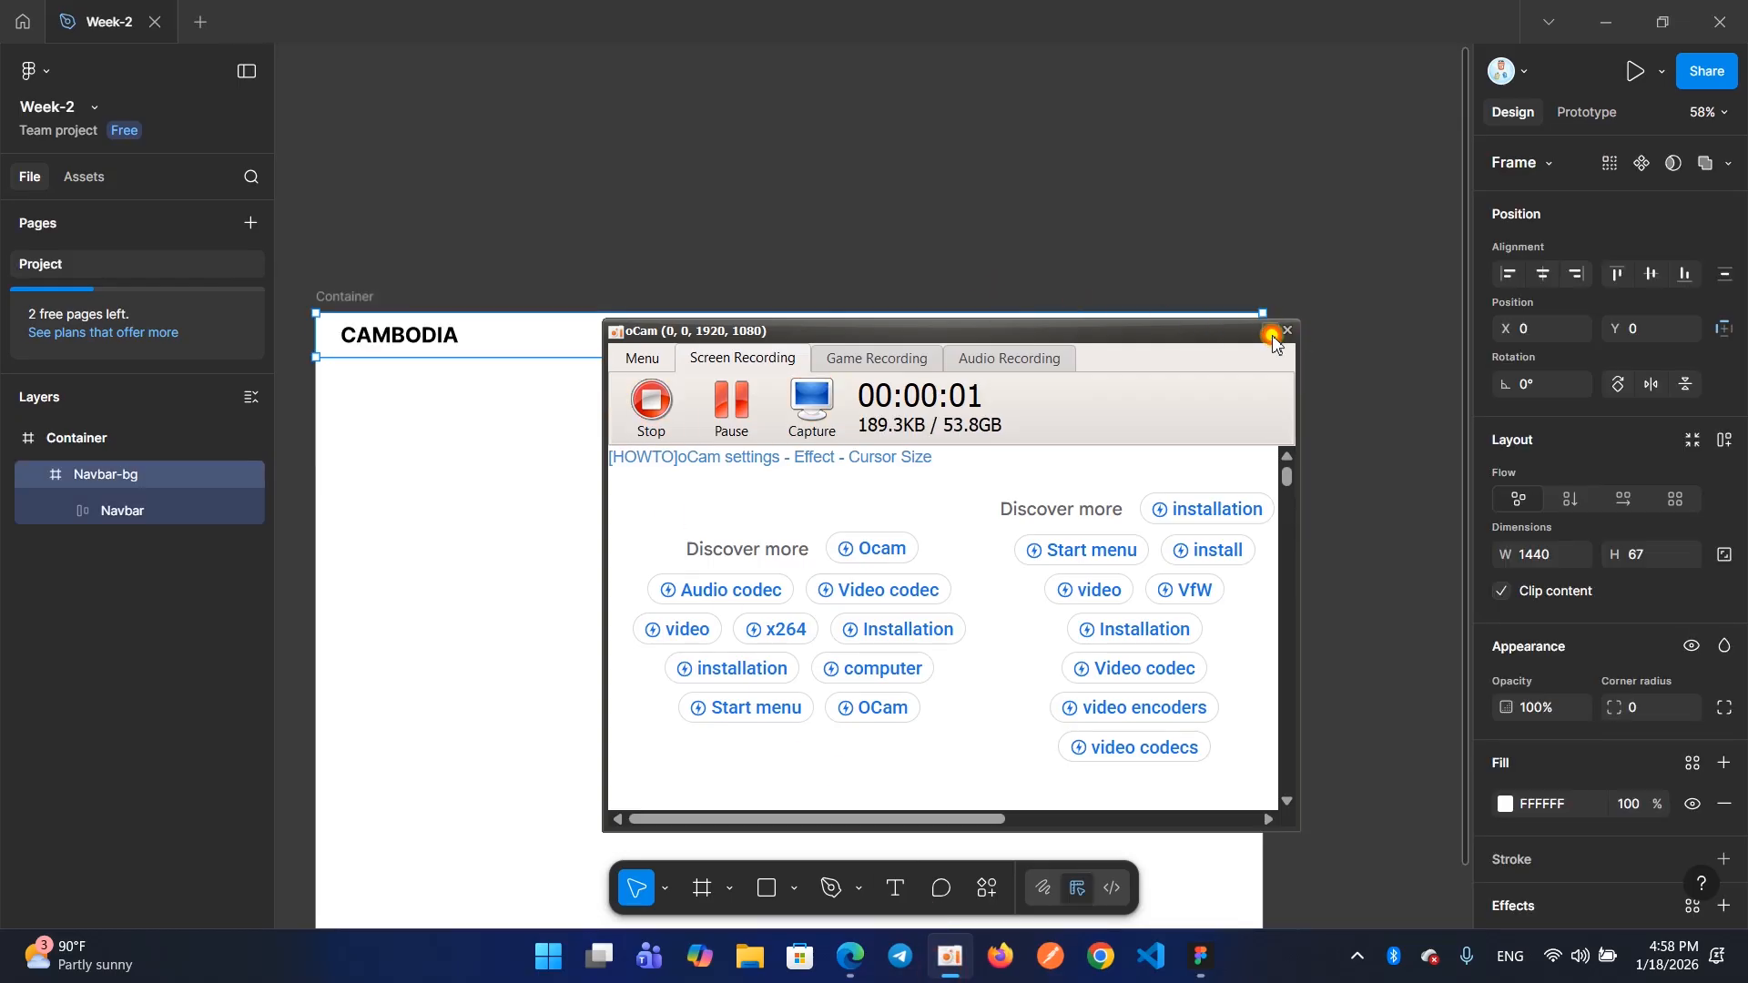
{"action": "left_click", "coordinate": [1284, 331]}
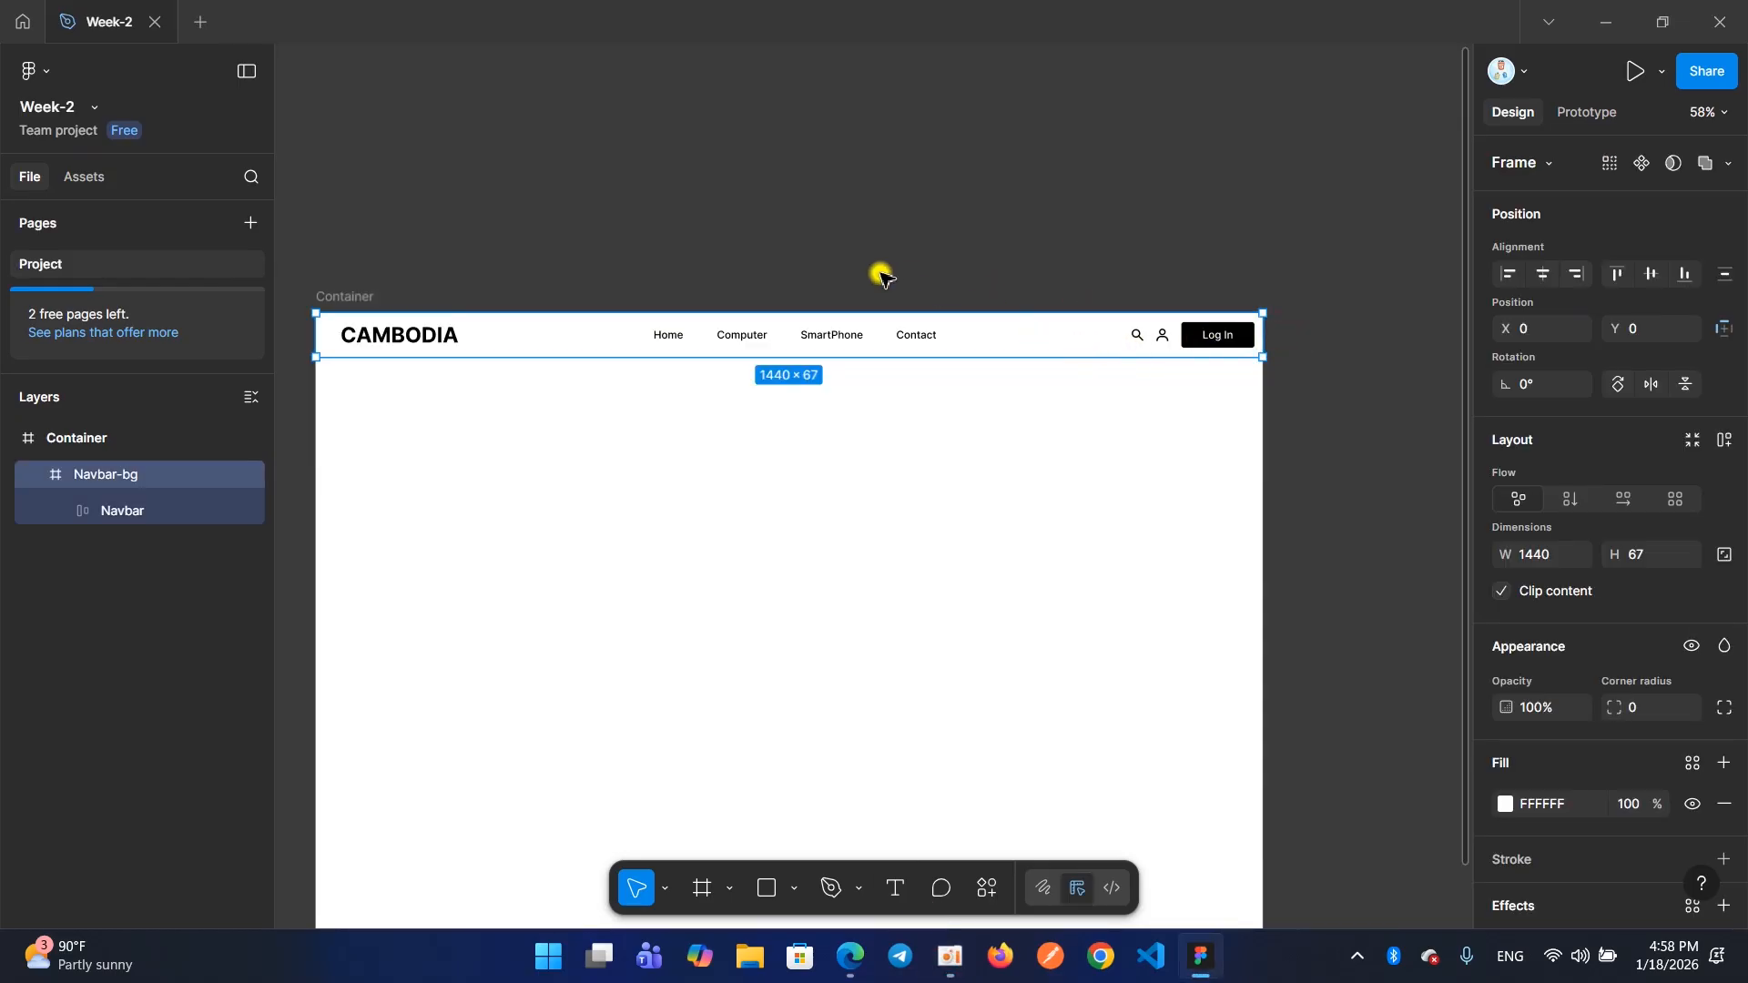
Apply auto layout to Navbar-bg and widen the frame to 1440 so it spans the full Container
{"action": "scroll", "coordinate": [846, 292], "scroll_direction": "left", "scroll_amount": 2}
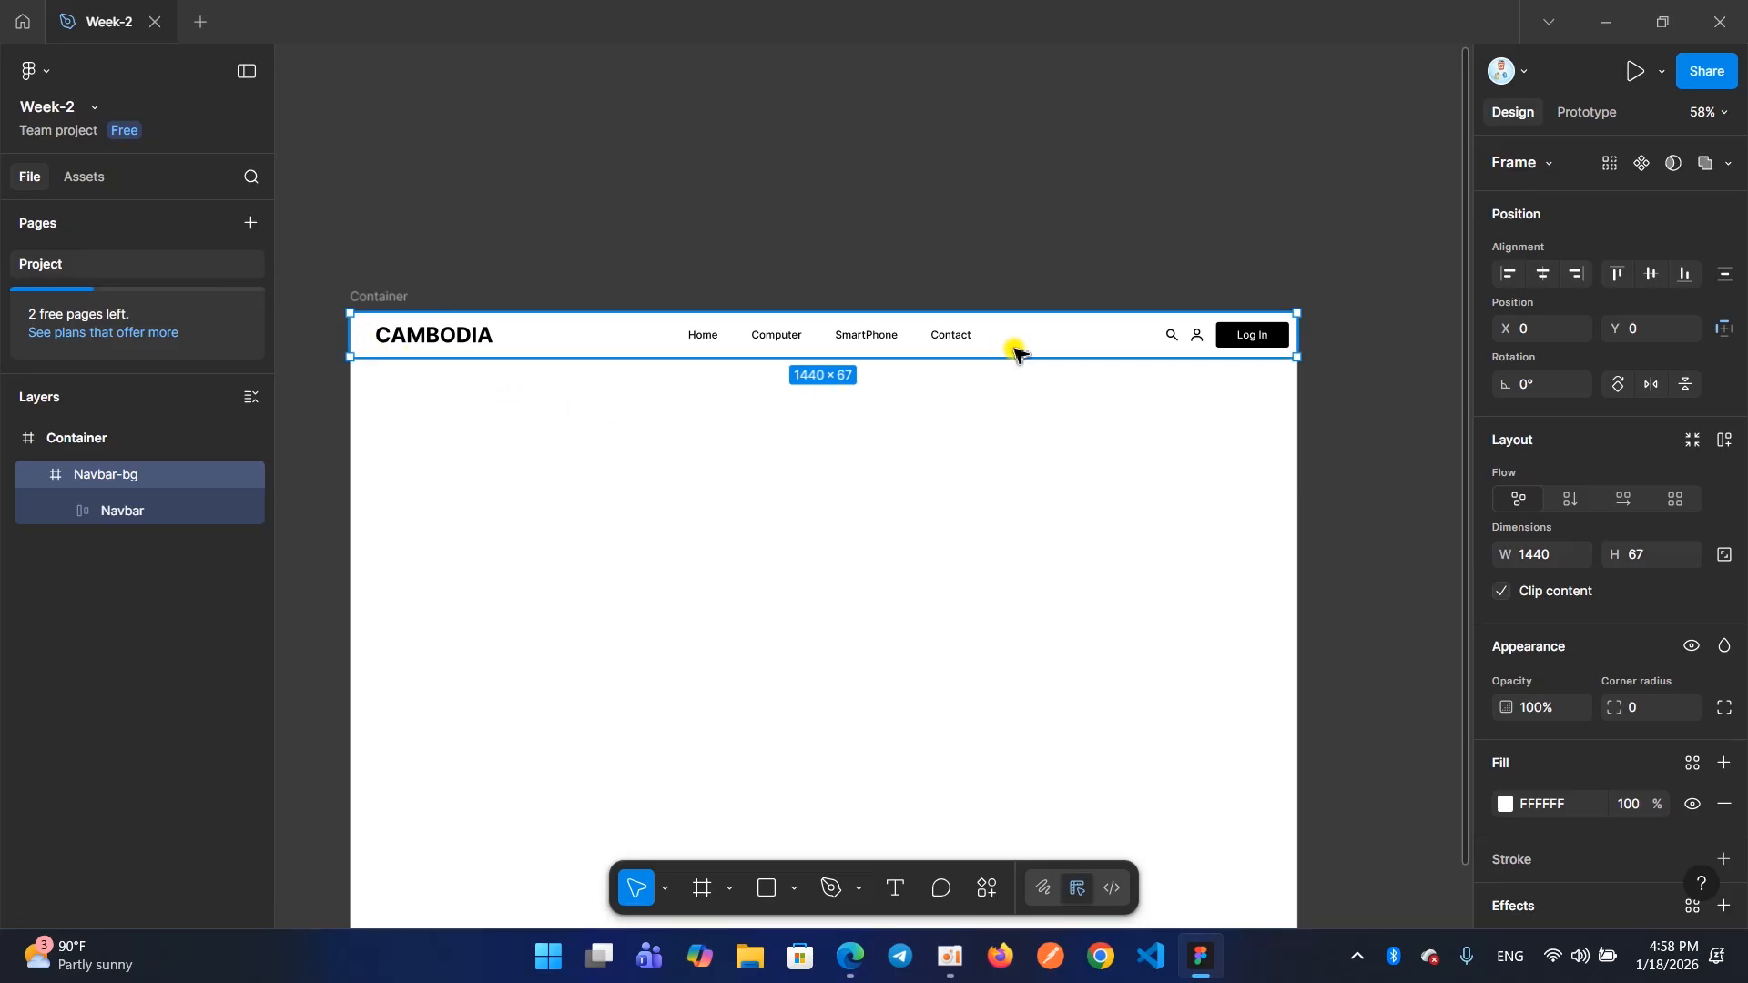
{"action": "double_click", "coordinate": [794, 337]}
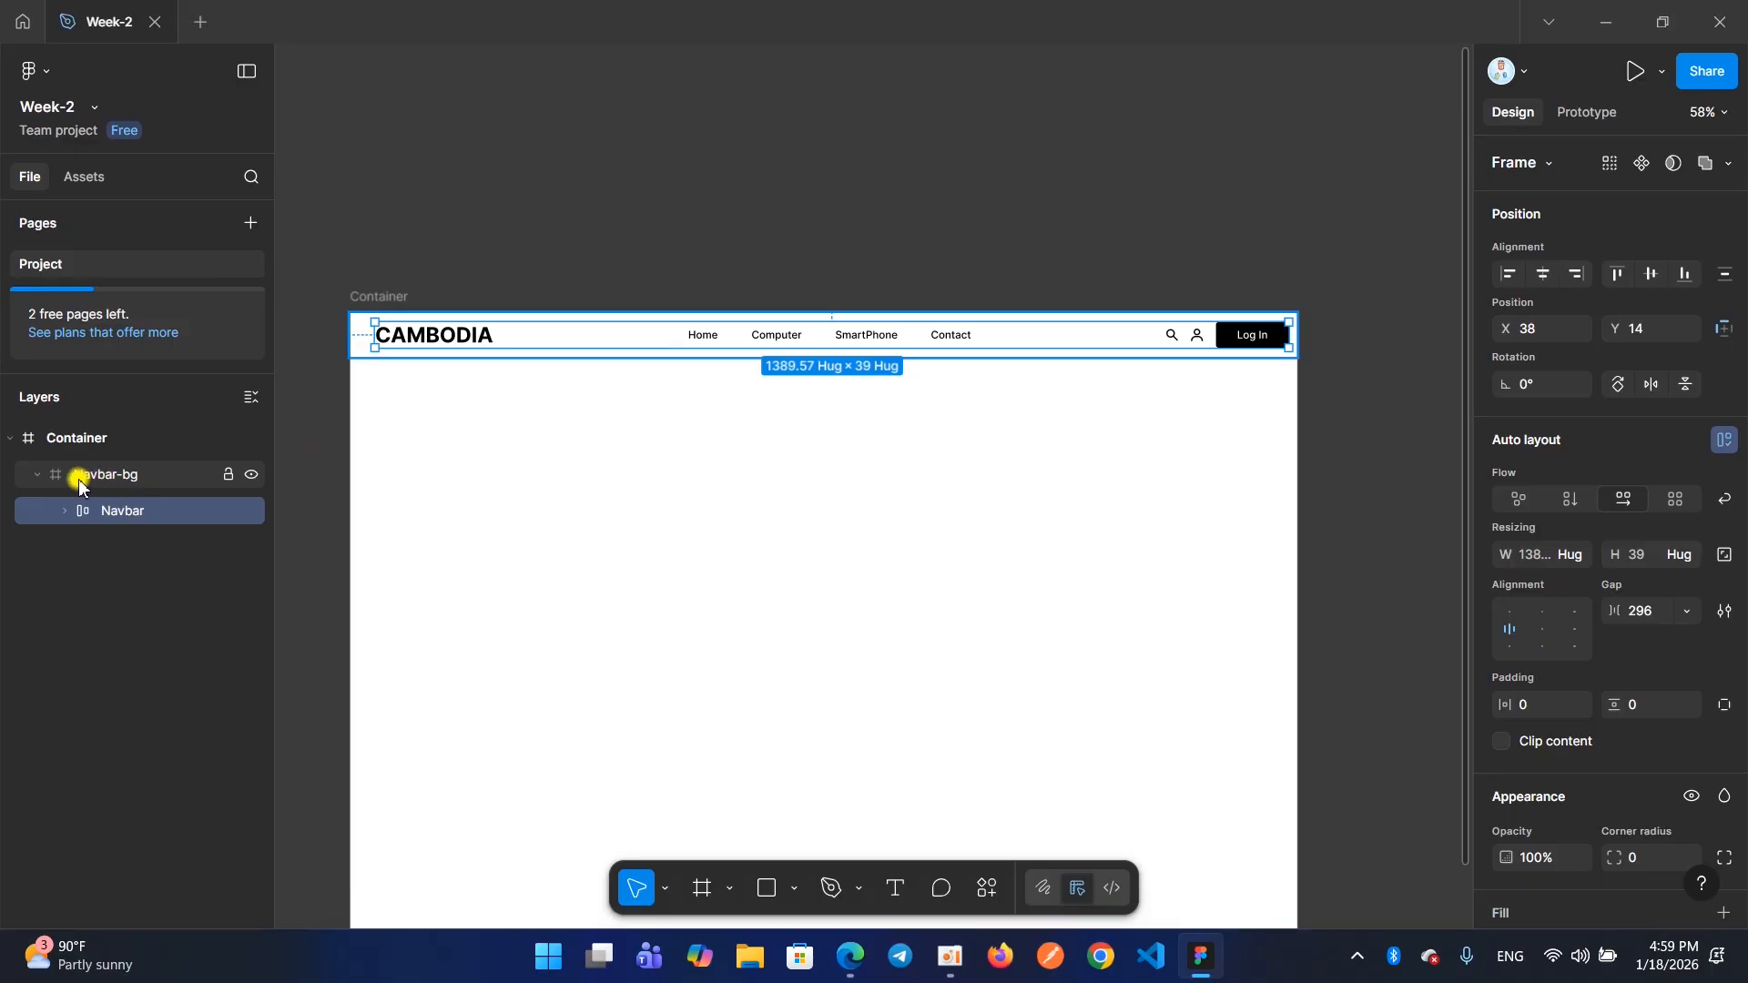
{"action": "left_click", "coordinate": [111, 474]}
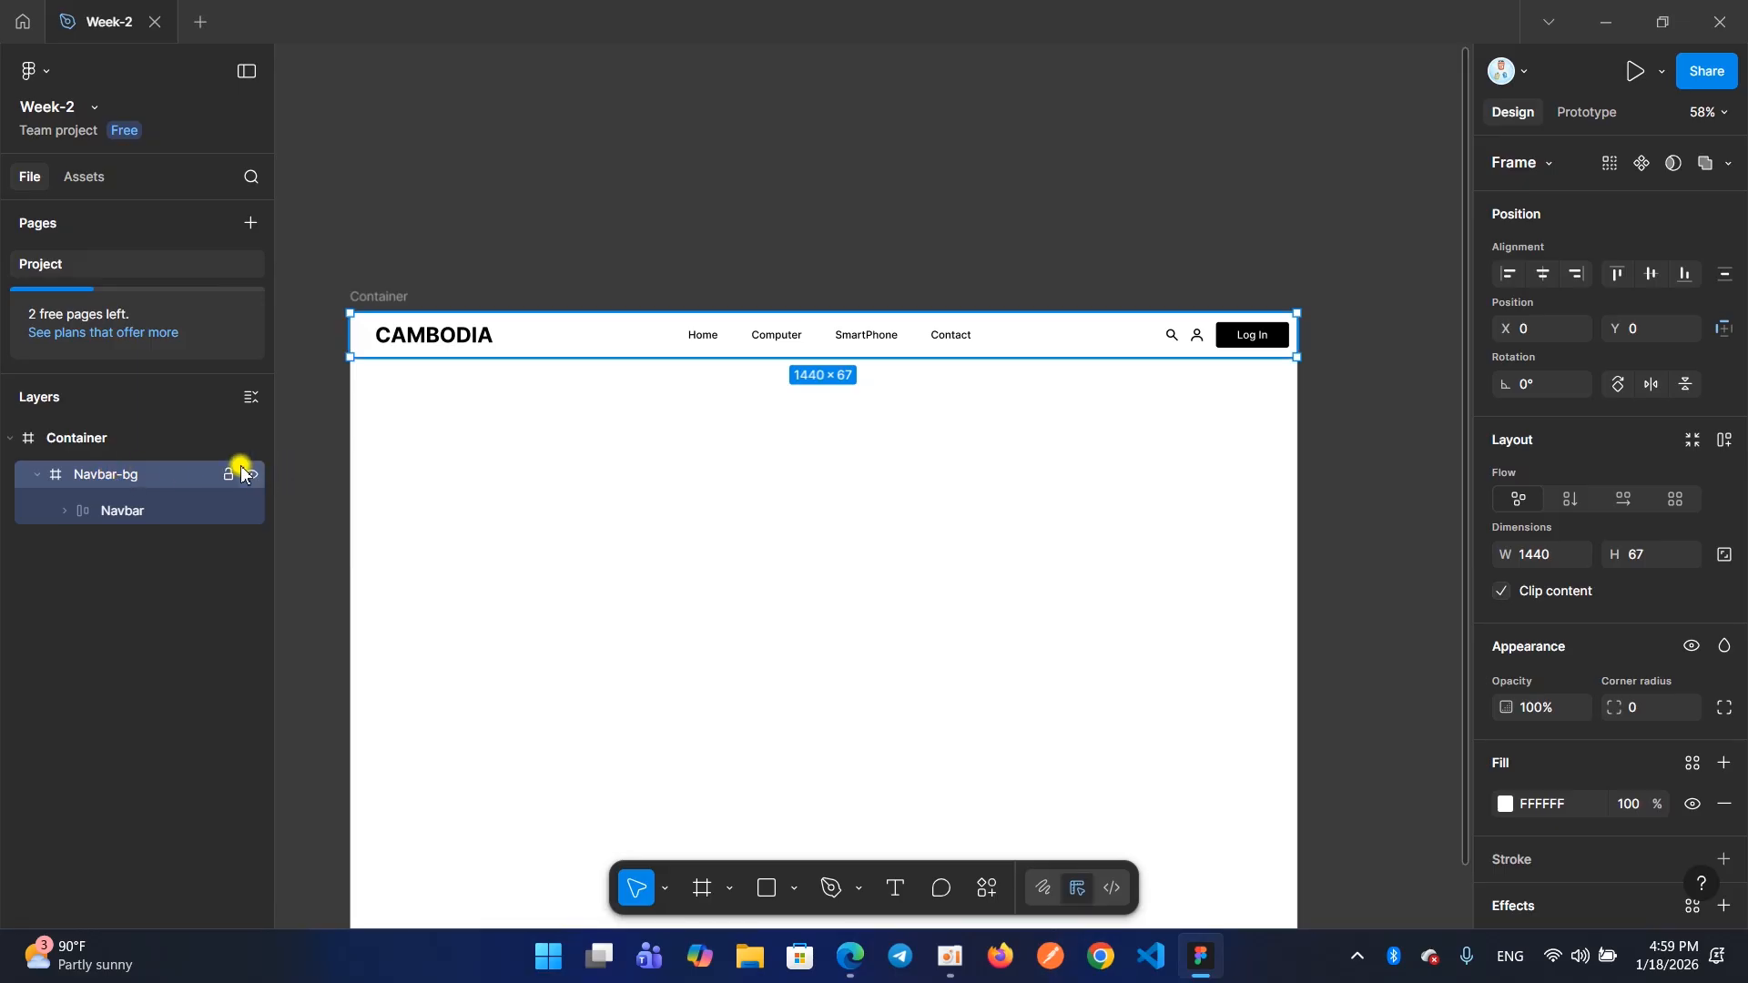
{"action": "key", "text": "shift+a"}
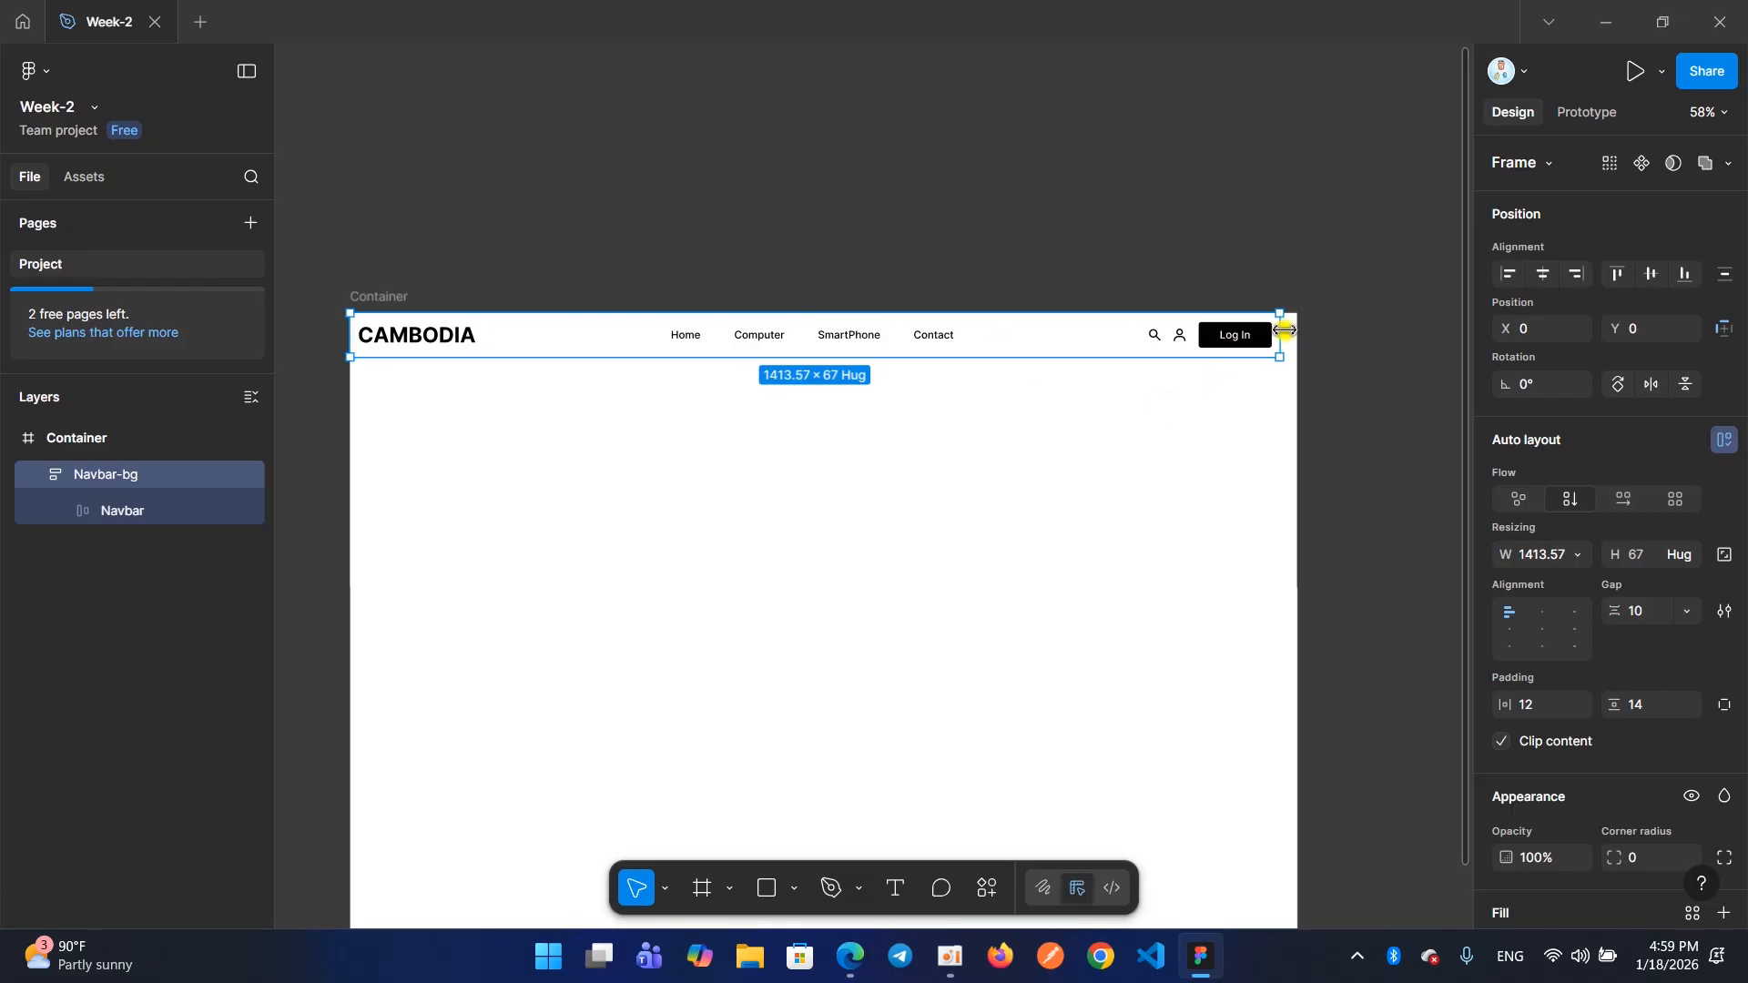
{"action": "left_click_drag", "start_coordinate": [1286, 330], "coordinate": [1295, 332]}
Centre the content of Navbar-bg and set Navbar's width to Hug, undoing and repeating the hug once
{"action": "left_click", "coordinate": [1534, 628]}
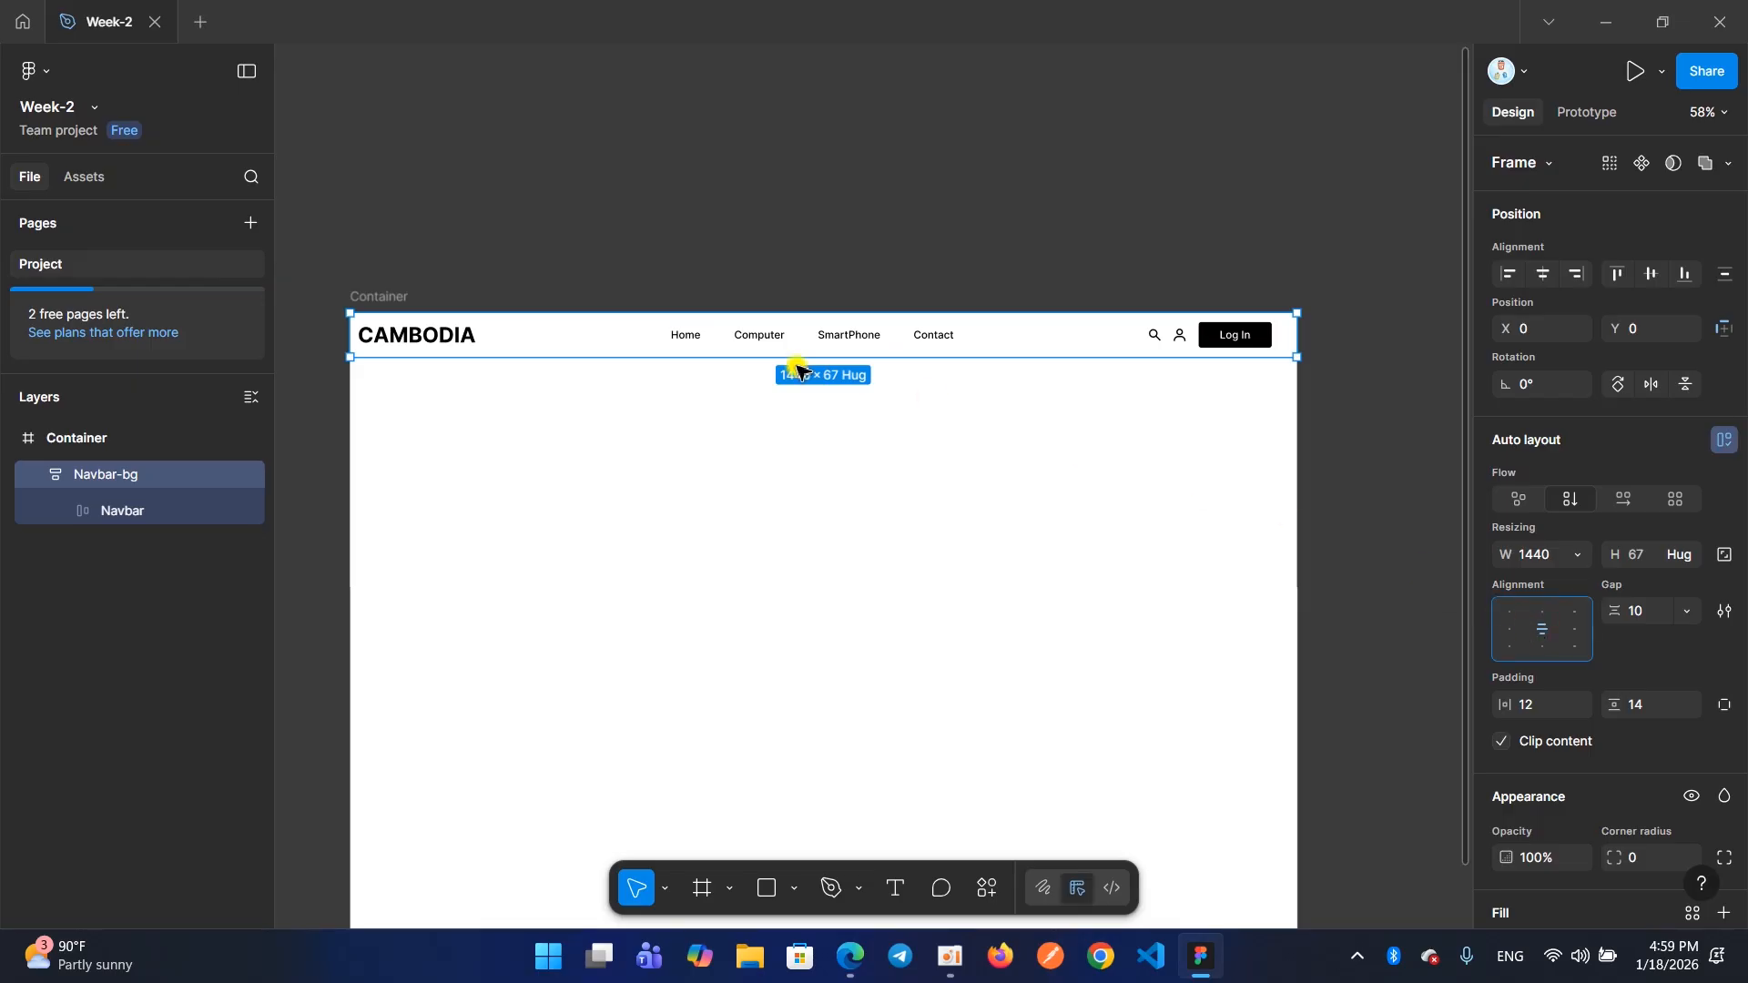
{"action": "left_click", "coordinate": [687, 335]}
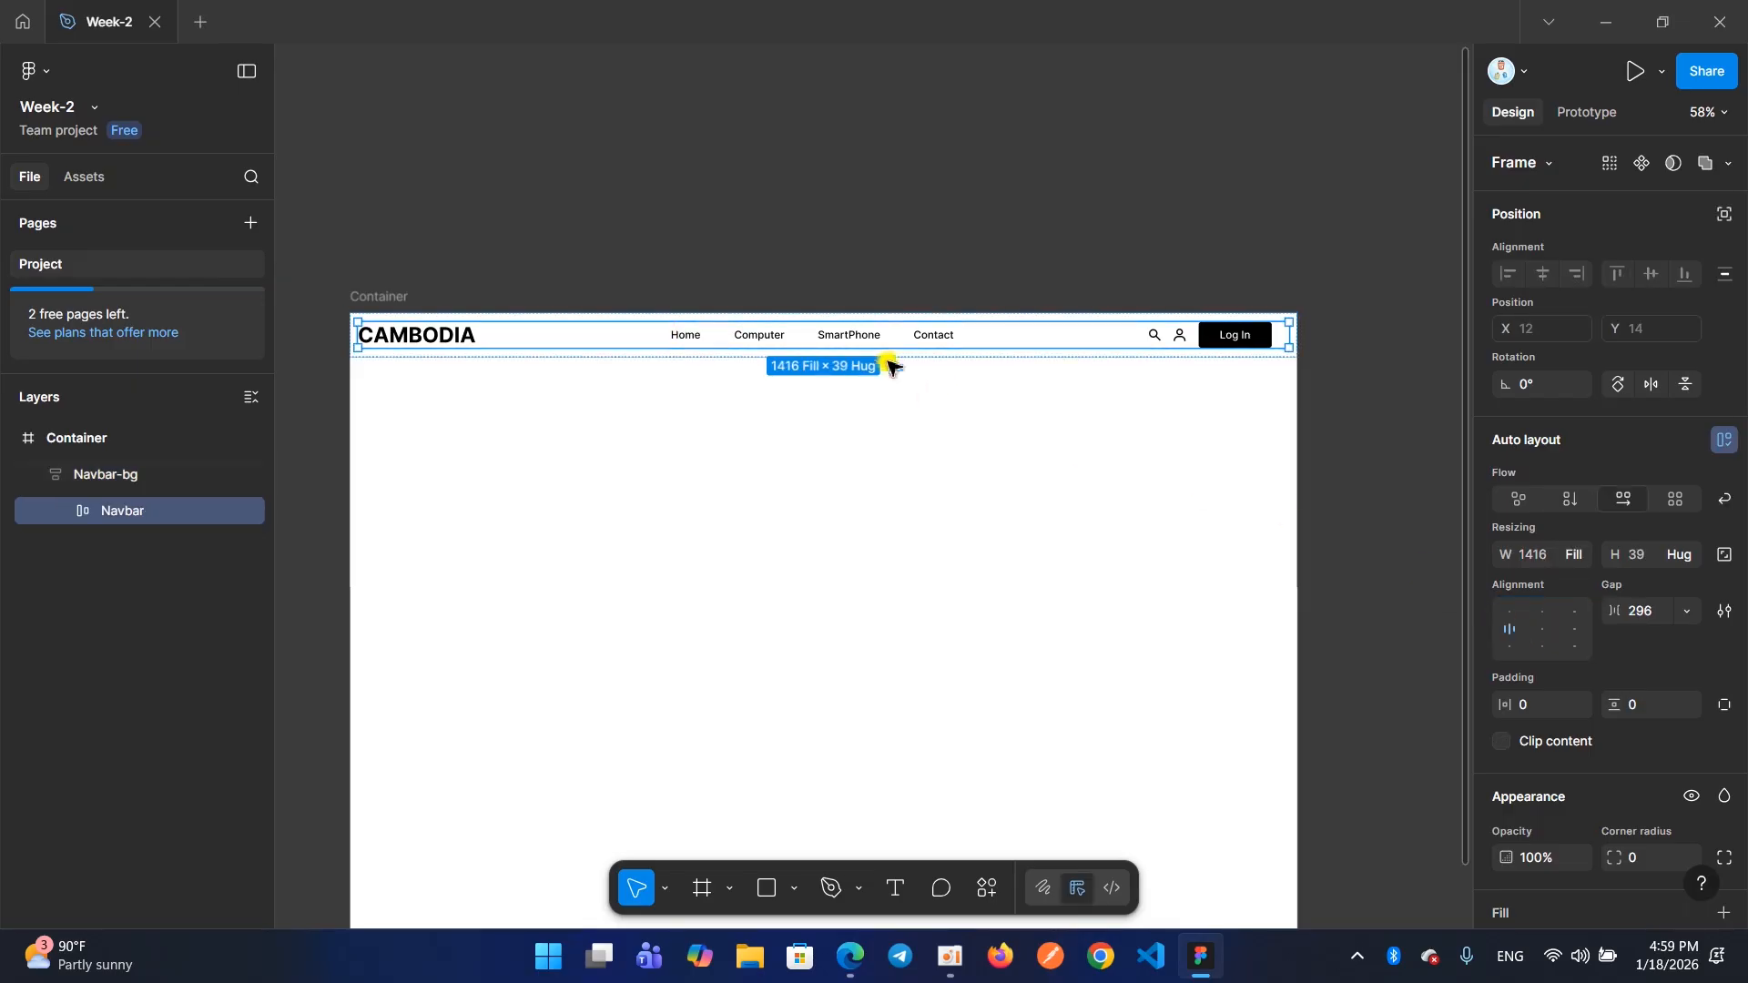
{"action": "double_click", "coordinate": [1290, 342]}
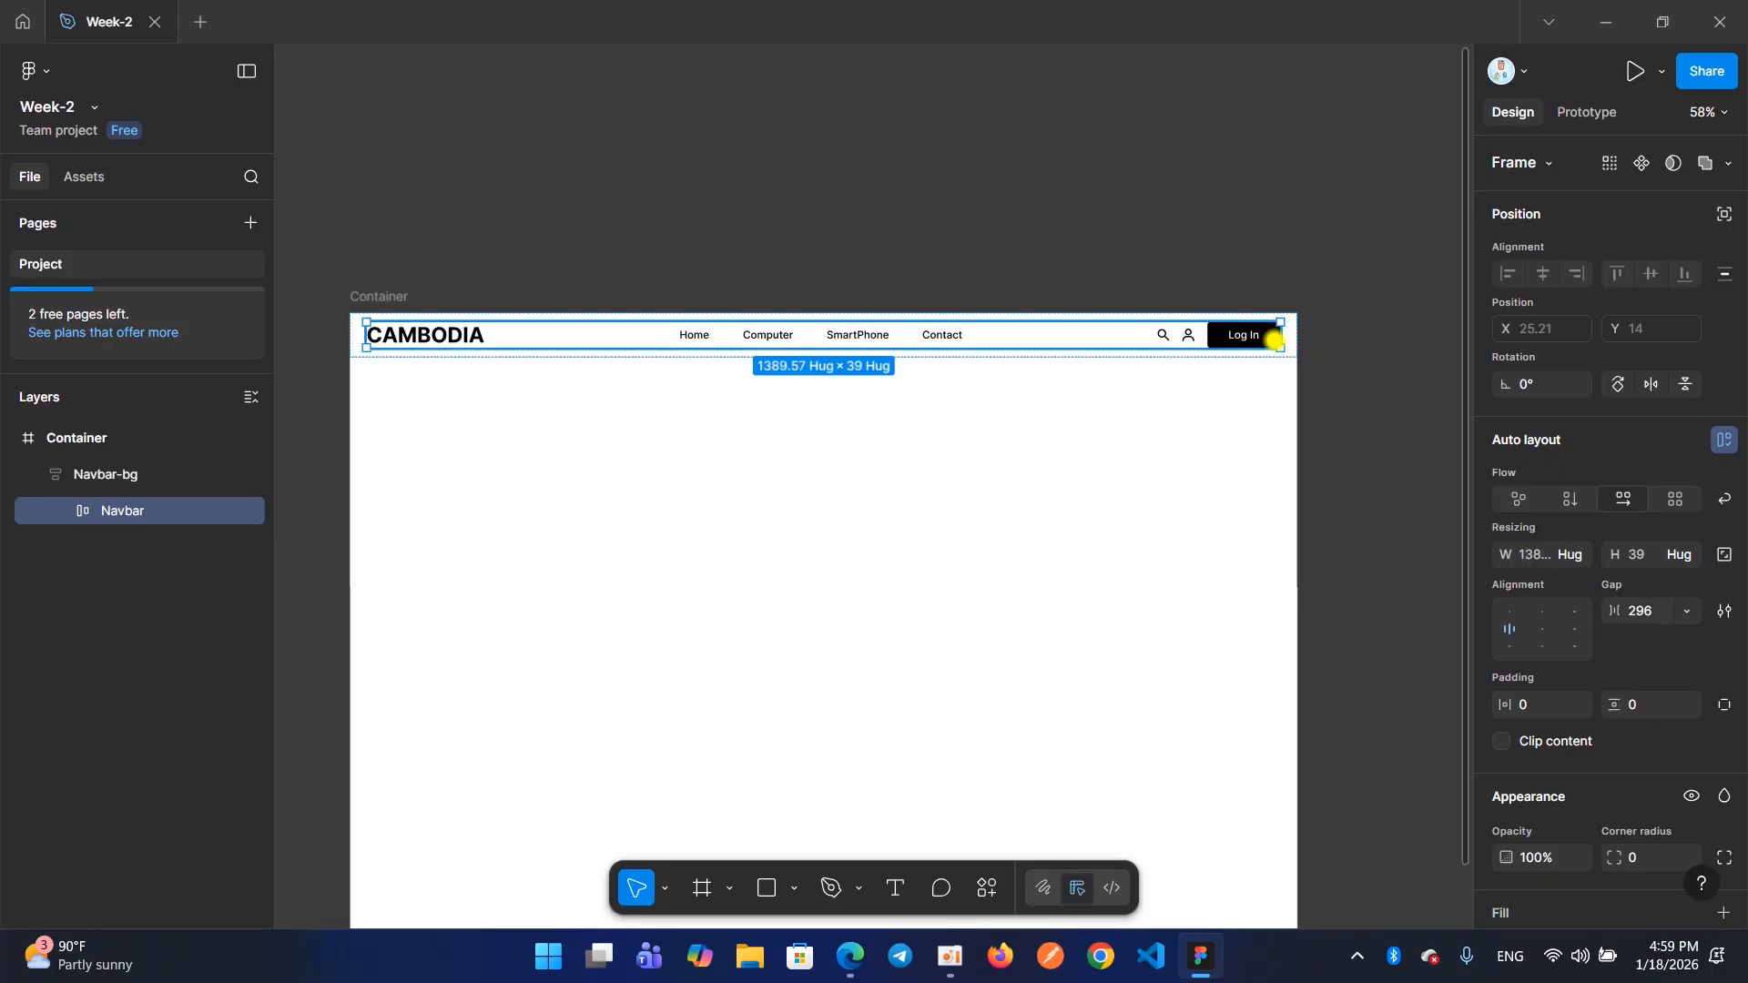
{"action": "key", "text": "ctrl+z"}
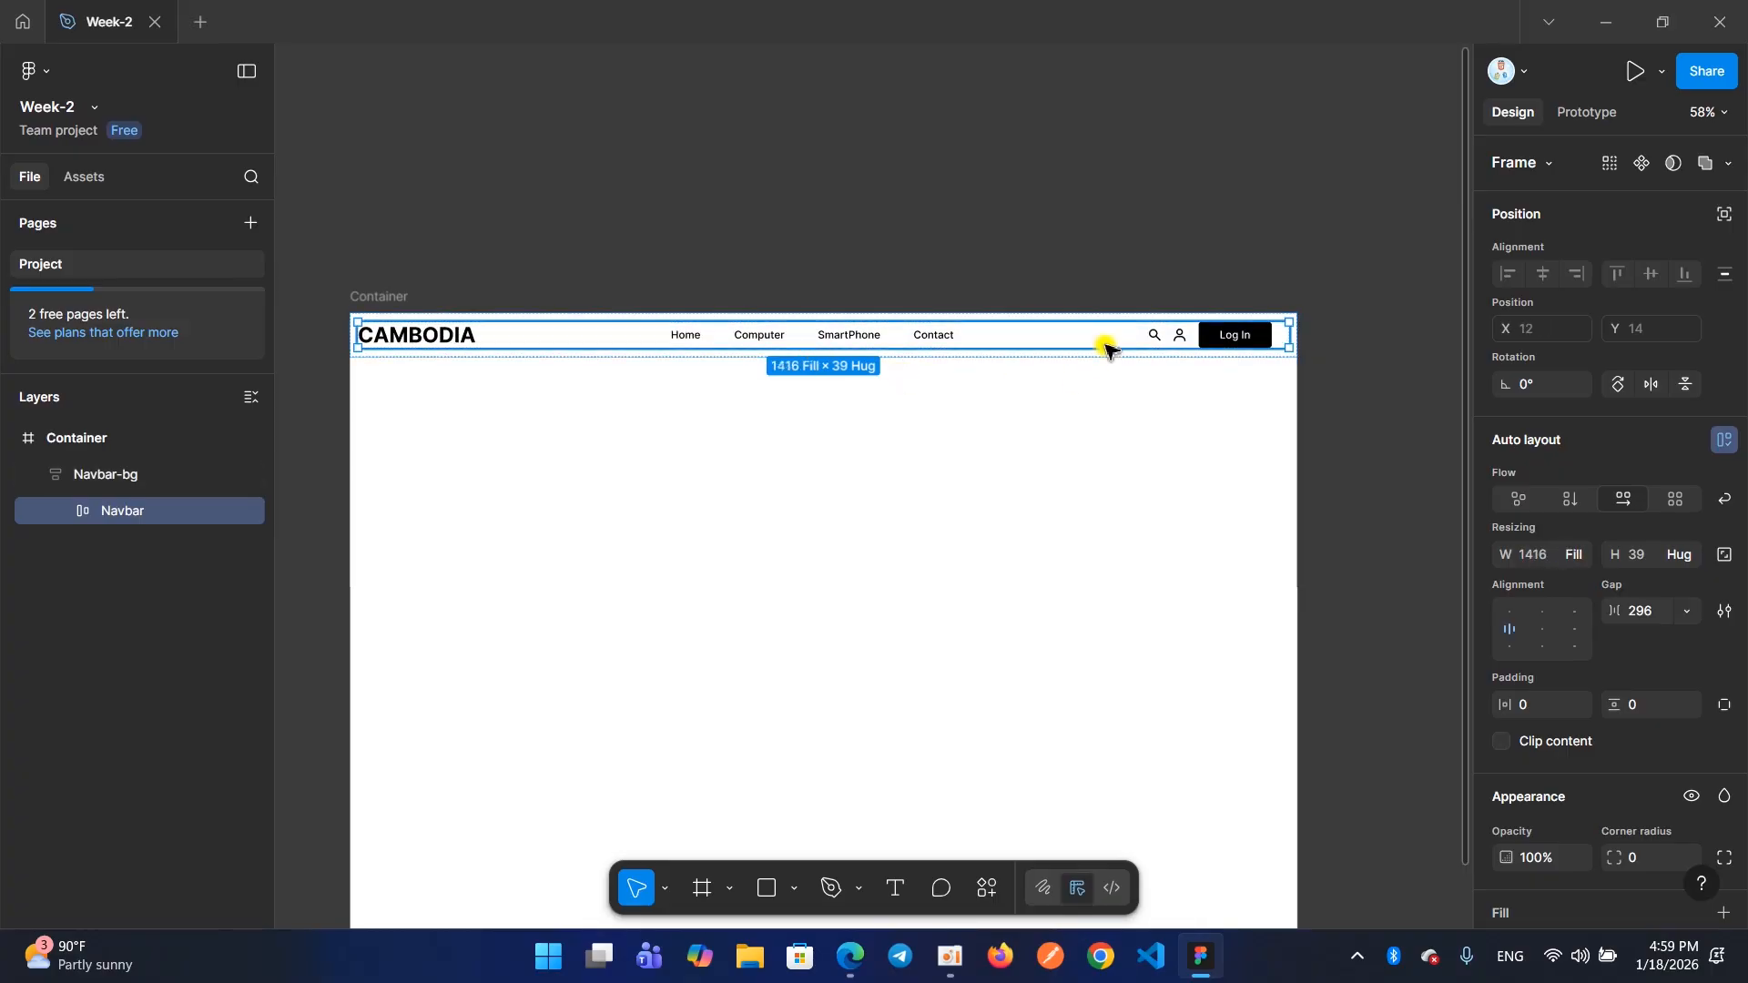
{"action": "double_click", "coordinate": [1289, 333]}
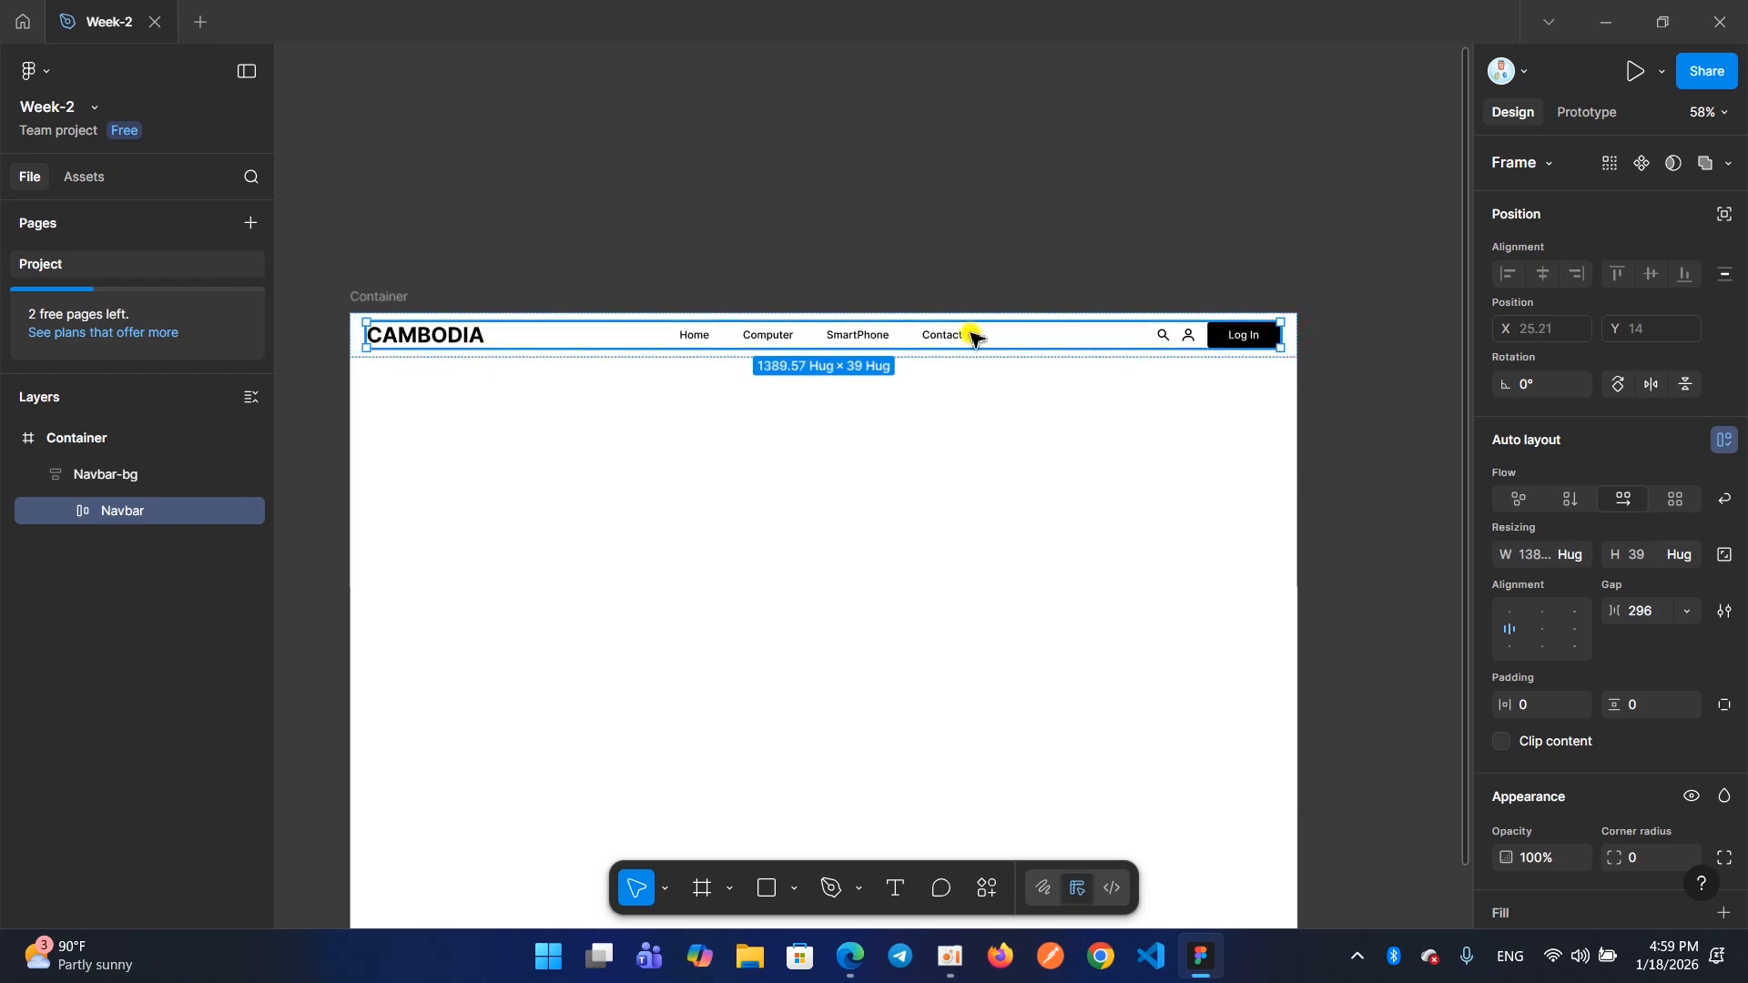
{"action": "left_click", "coordinate": [917, 405]}
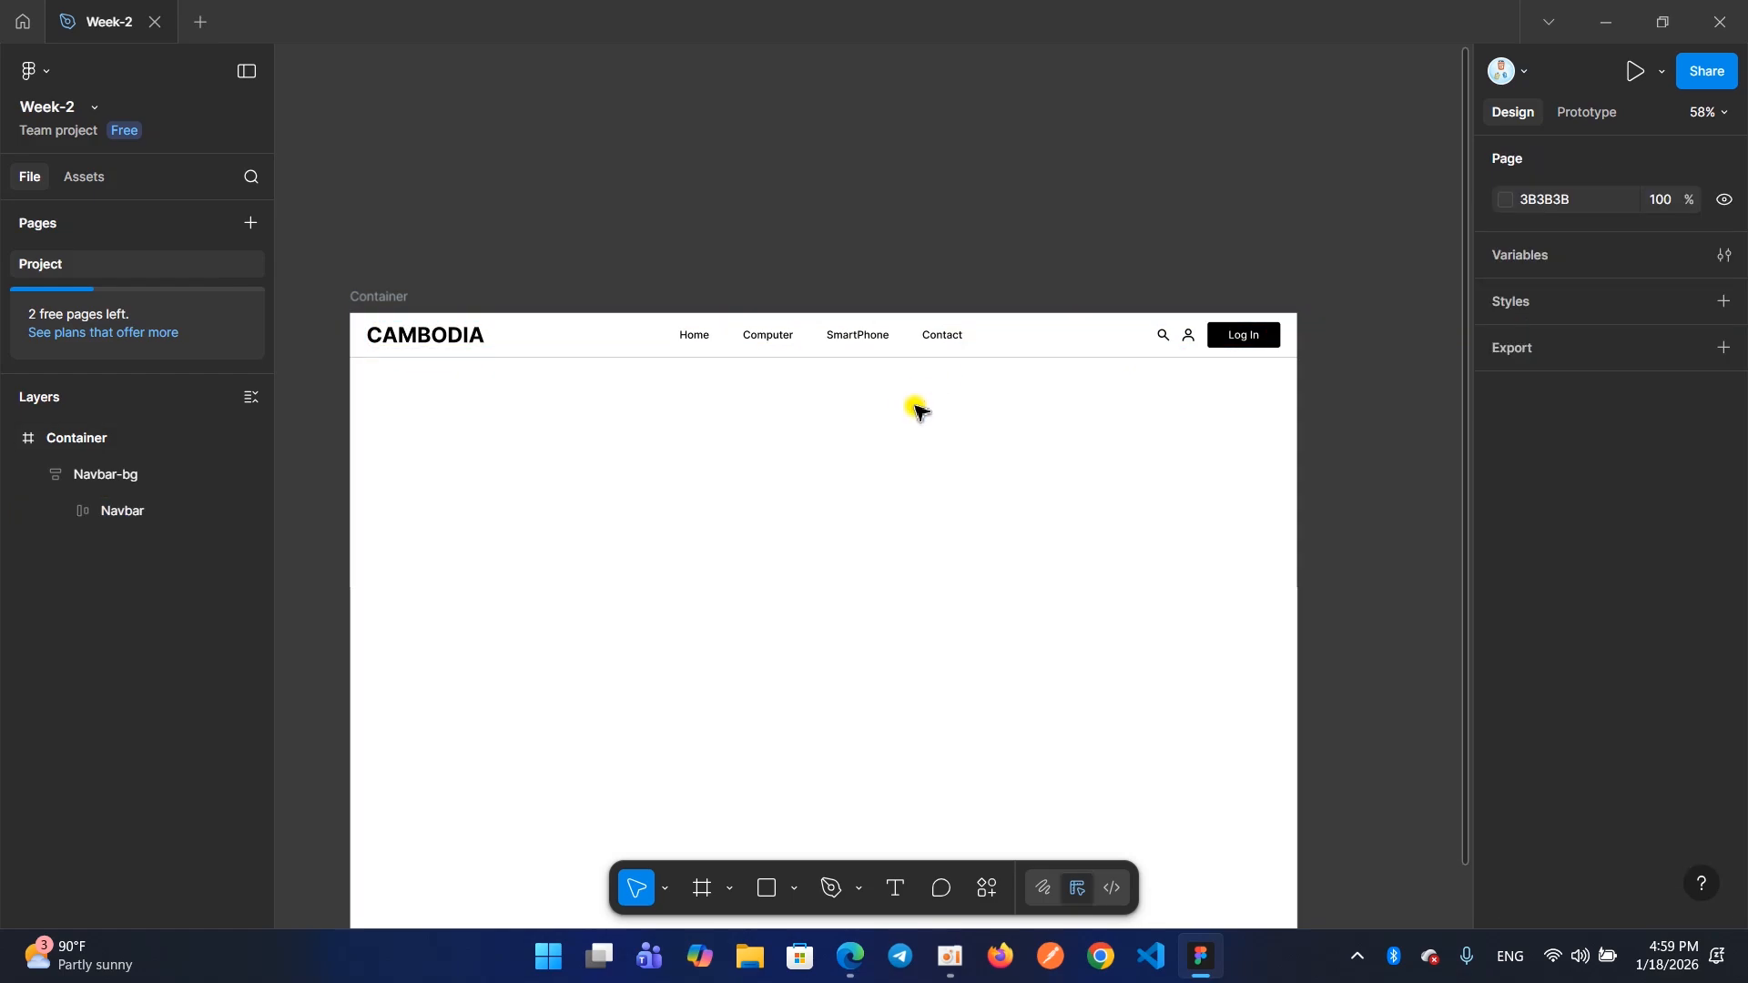
Select Navbar-bg and check how Navbar sits centred inside it
{"action": "left_click", "coordinate": [880, 344]}
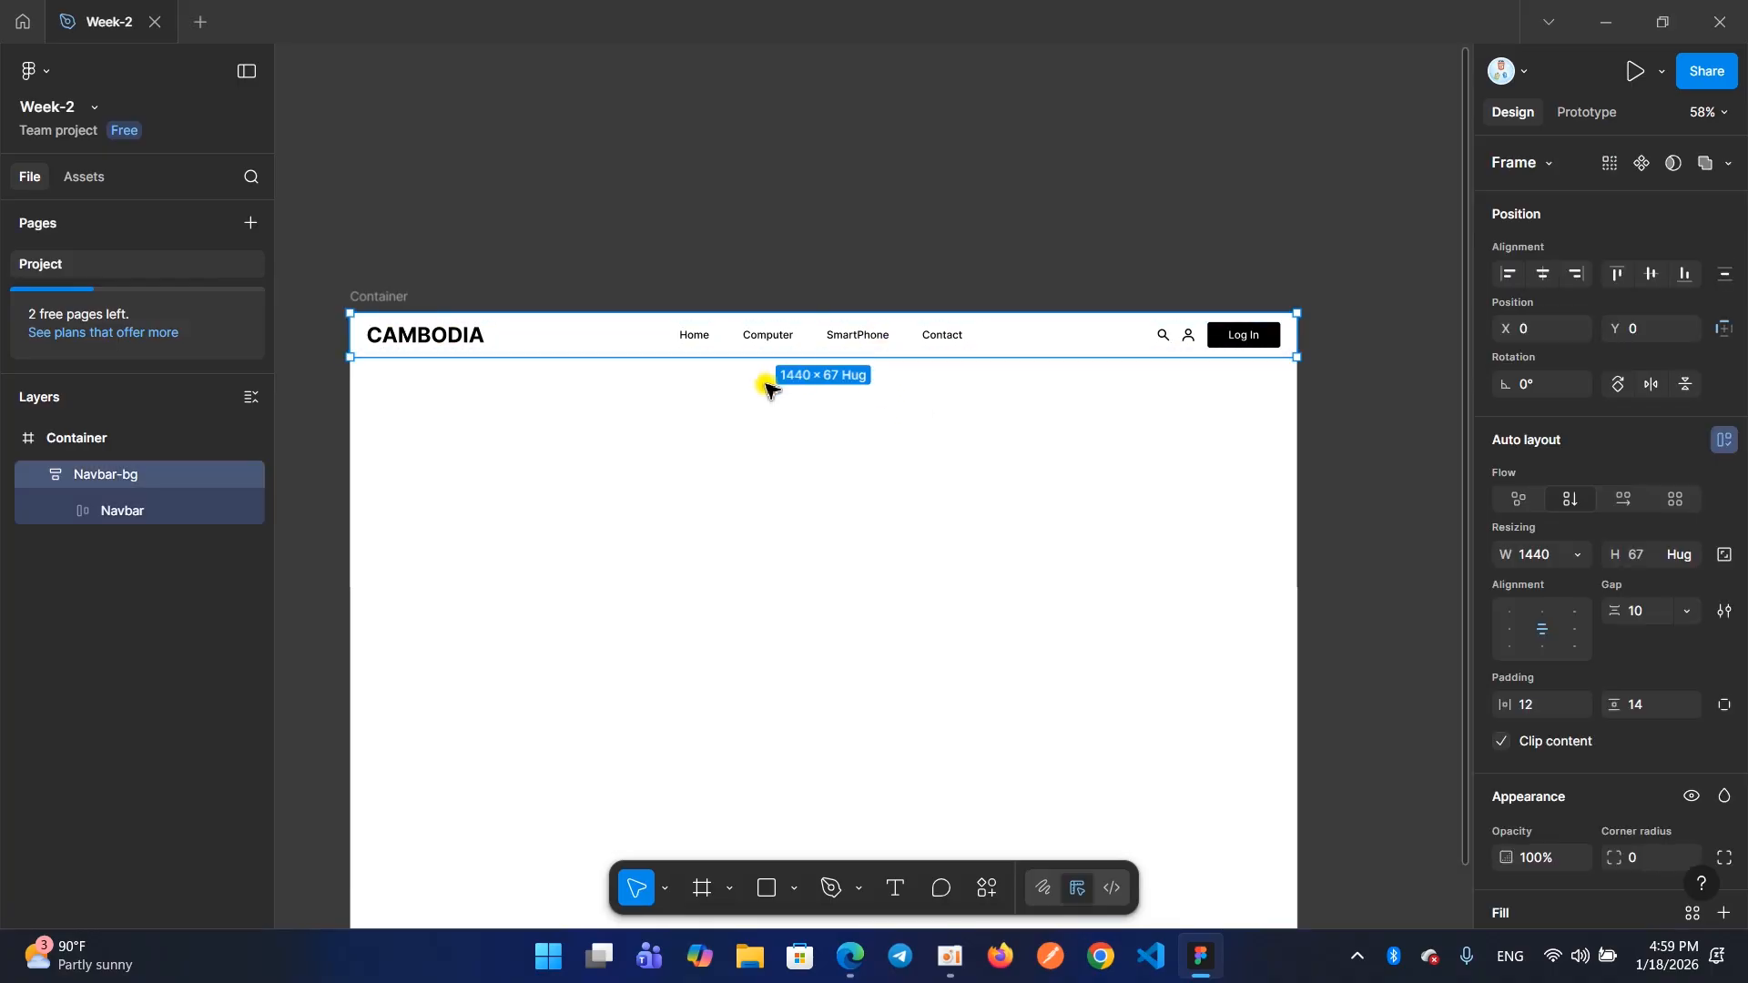
{"action": "scroll", "coordinate": [765, 387], "scroll_direction": "up", "scroll_amount": 5}
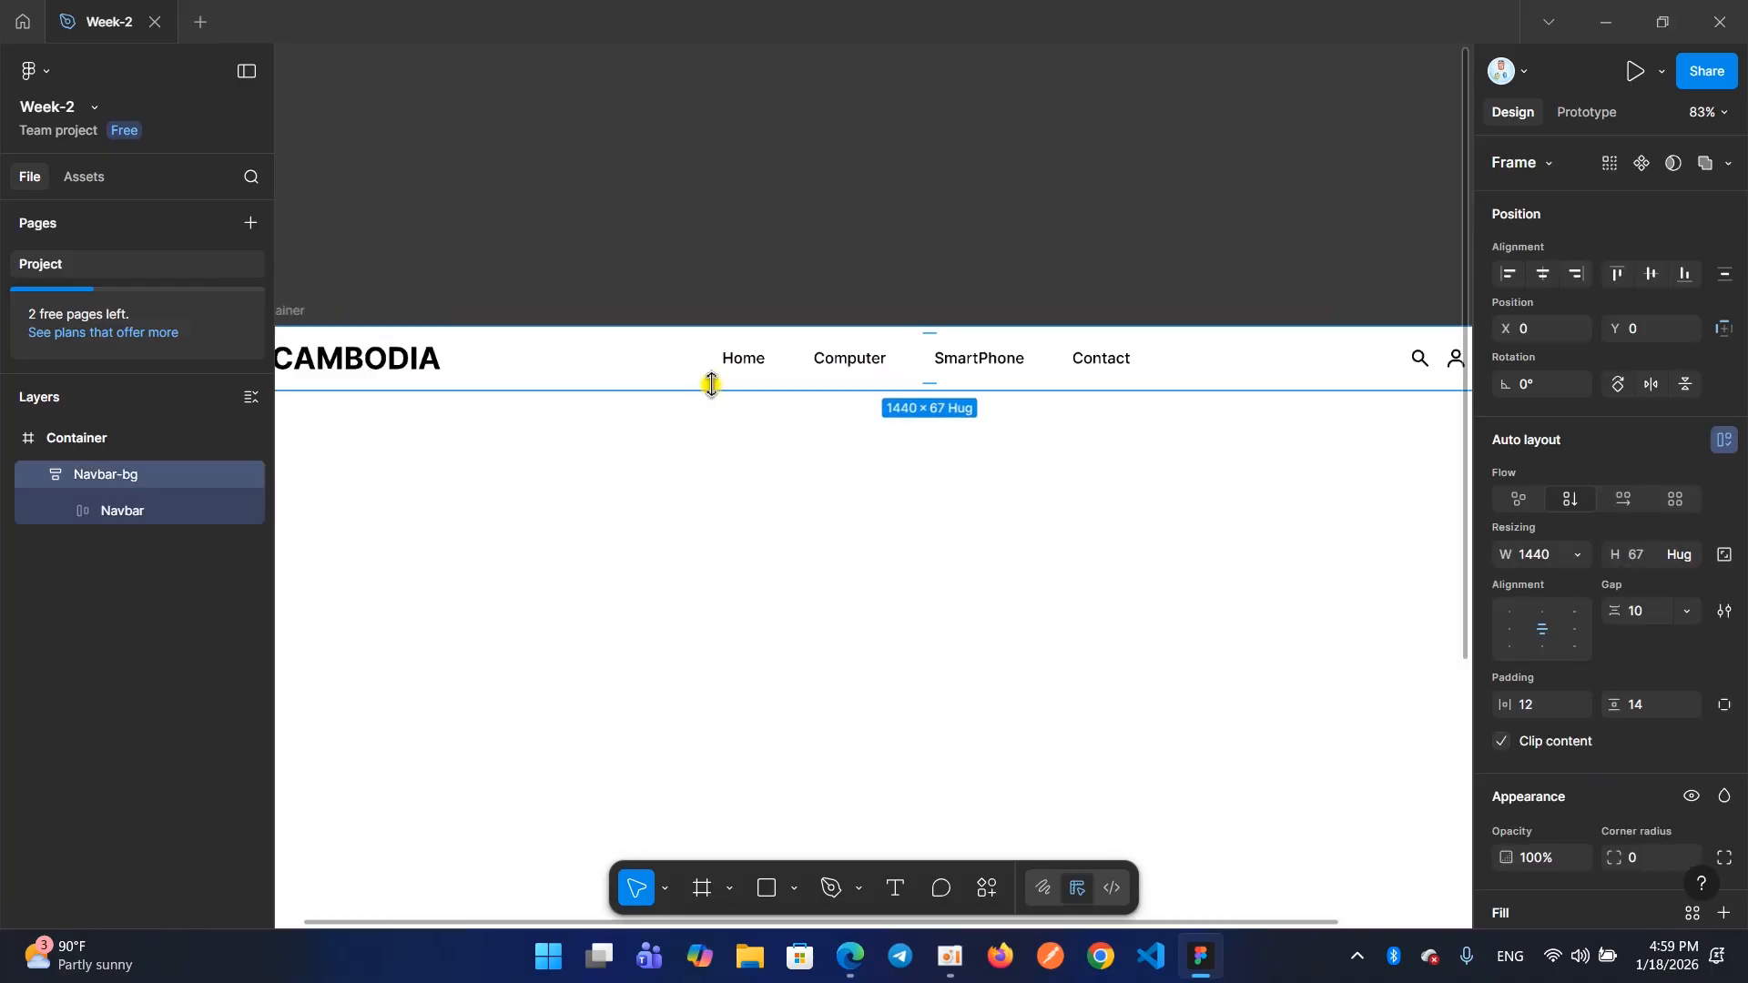
{"action": "scroll", "coordinate": [710, 384], "scroll_direction": "down", "scroll_amount": 4}
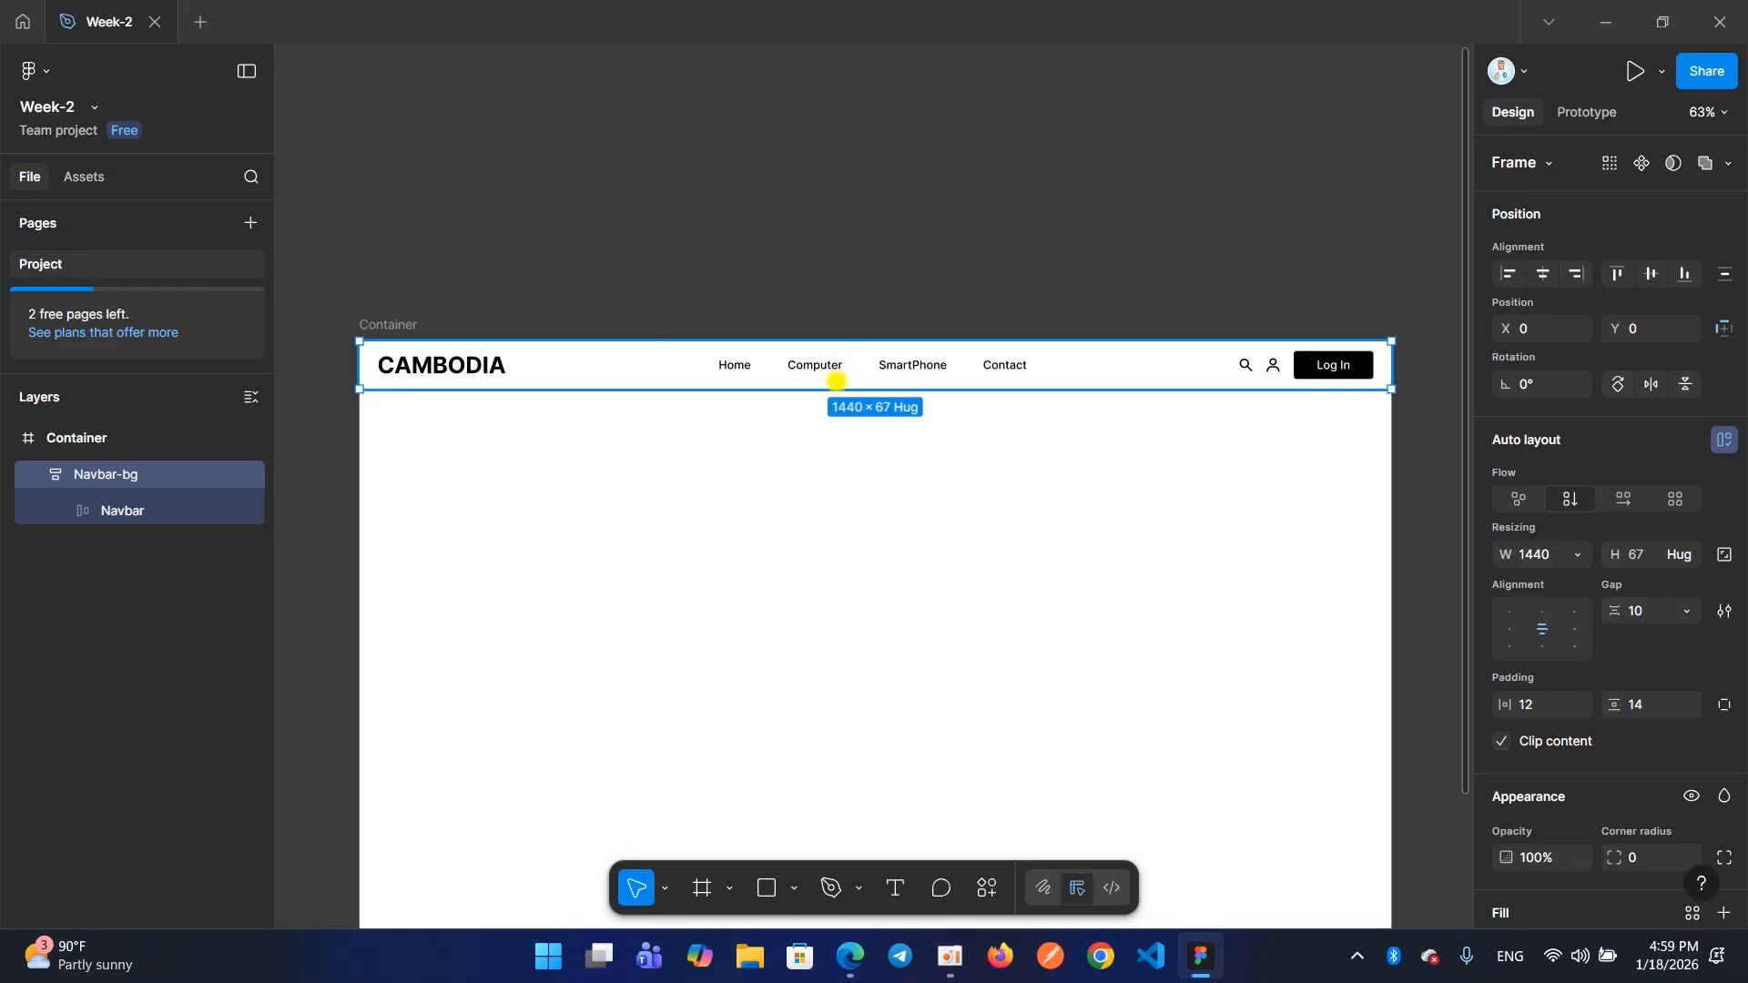